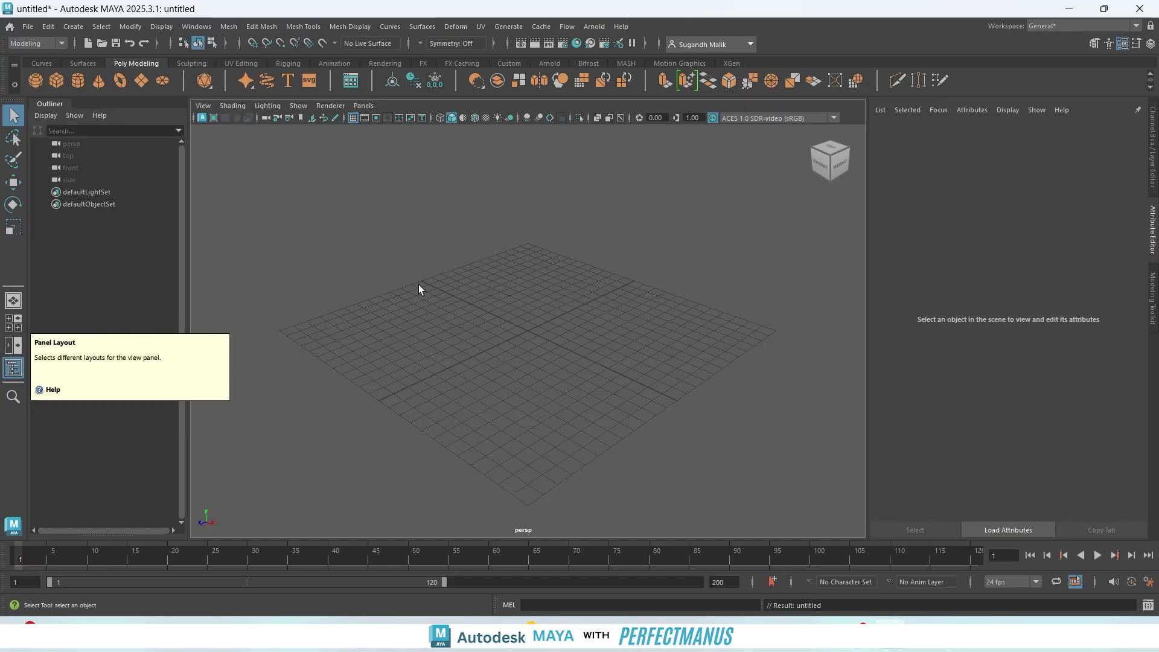
- Switch to the four-view layout and replace the front view with a new Bottom orthographic camera
key(space)
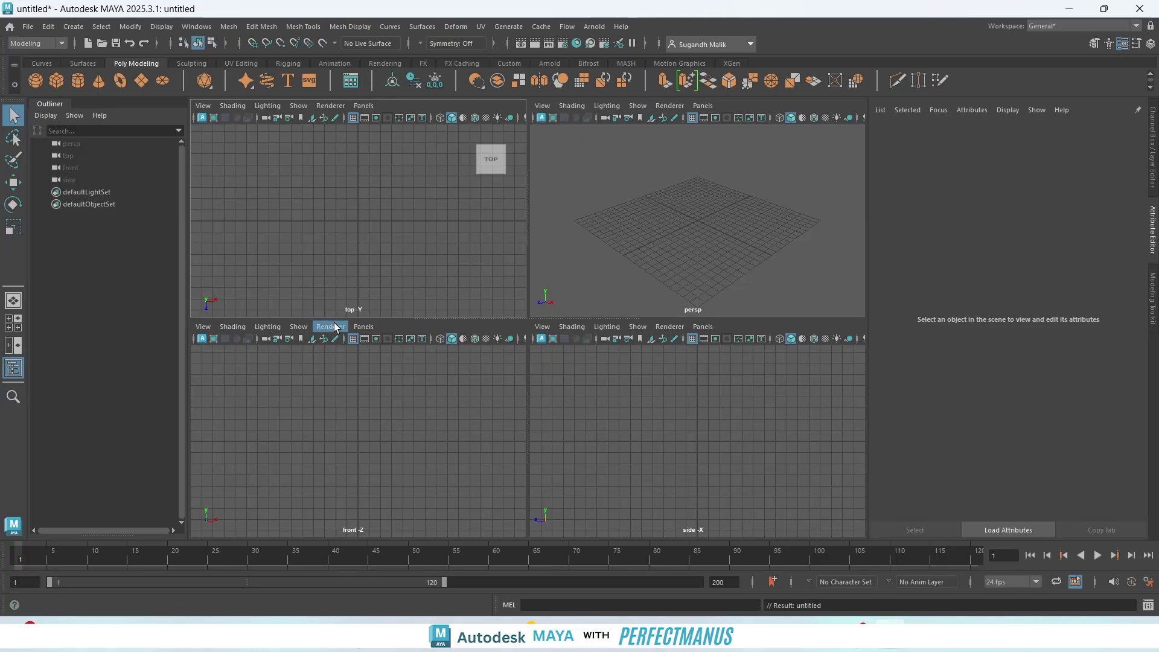
click(365, 327)
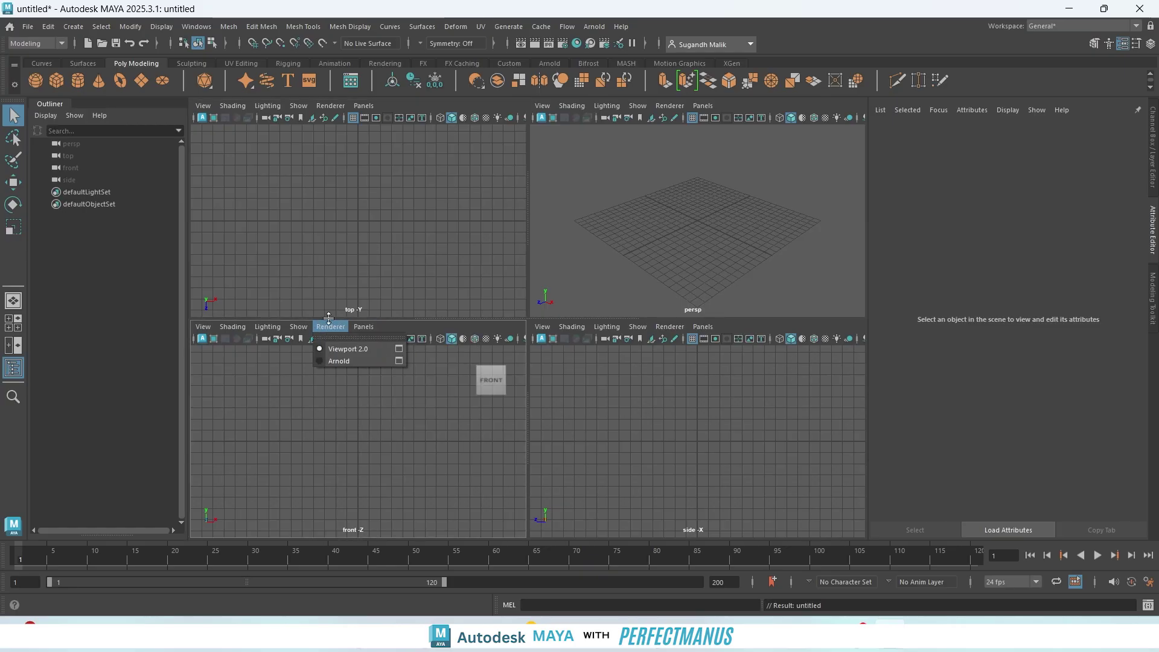
mouse_move(418, 367)
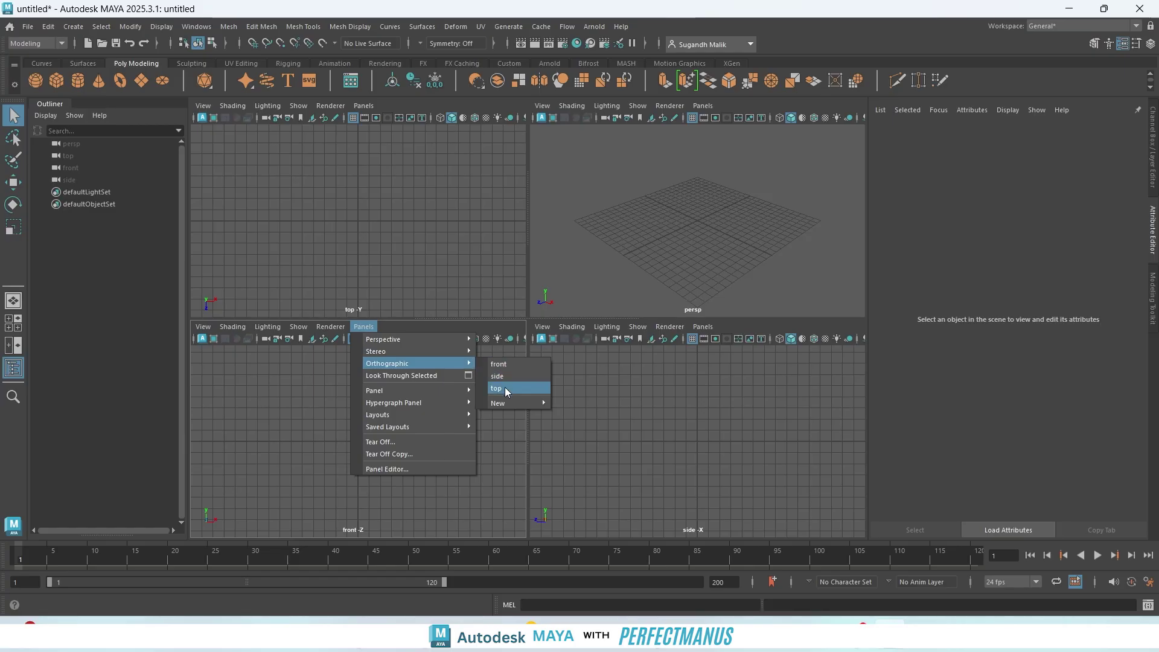
mouse_move(512, 401)
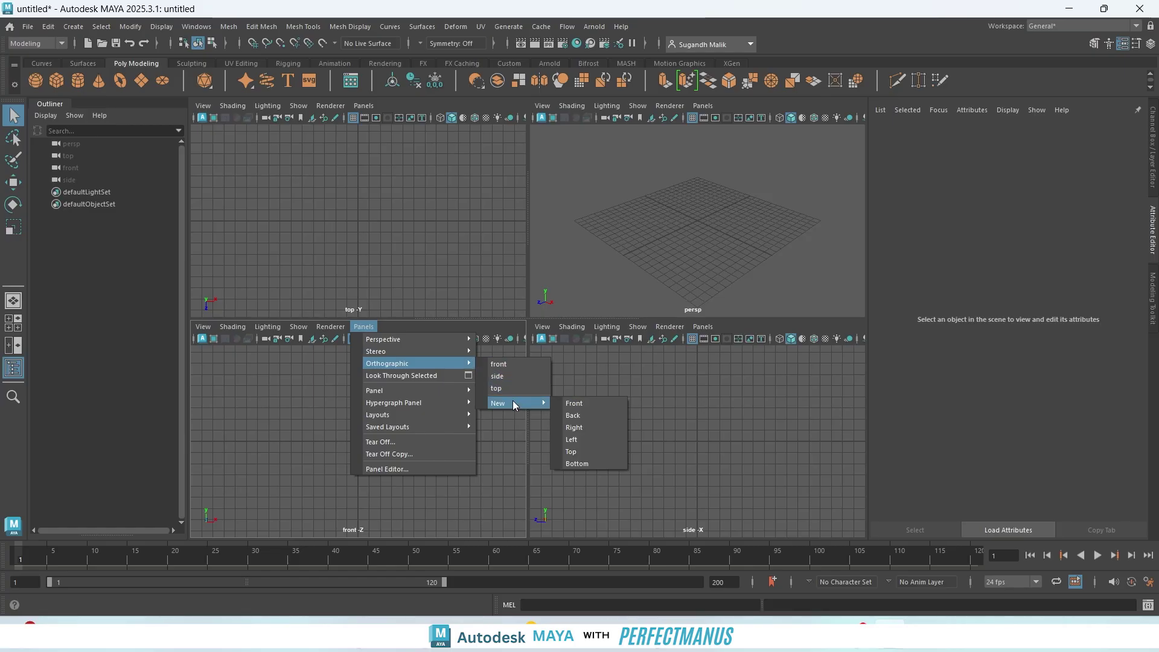
click(575, 463)
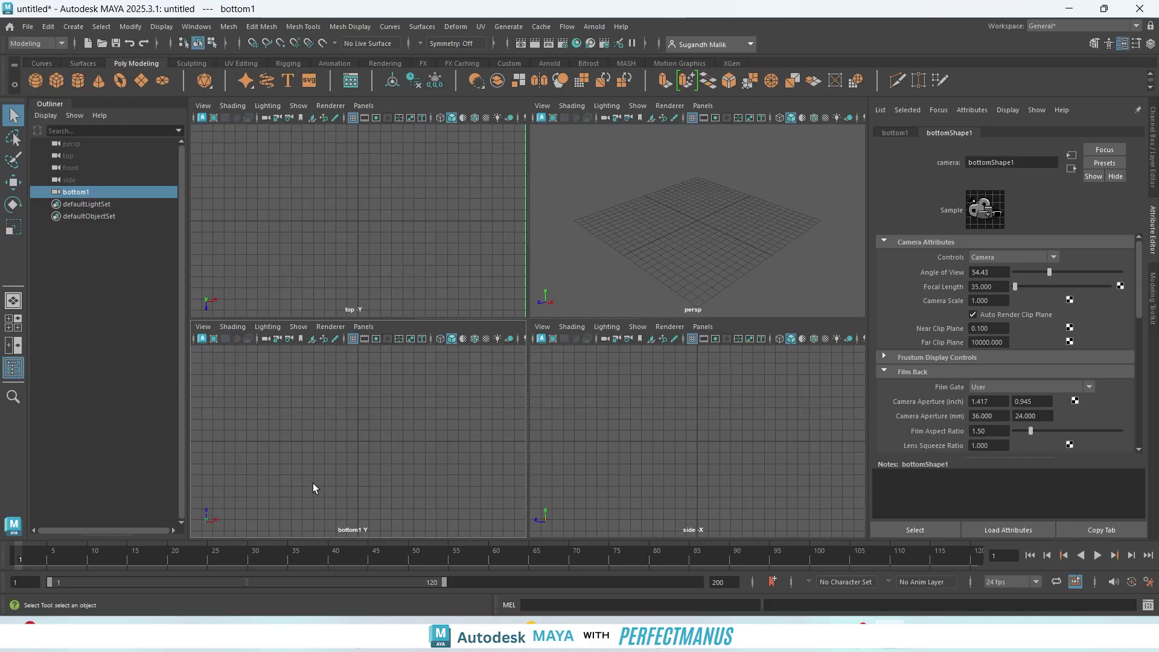
click(344, 430)
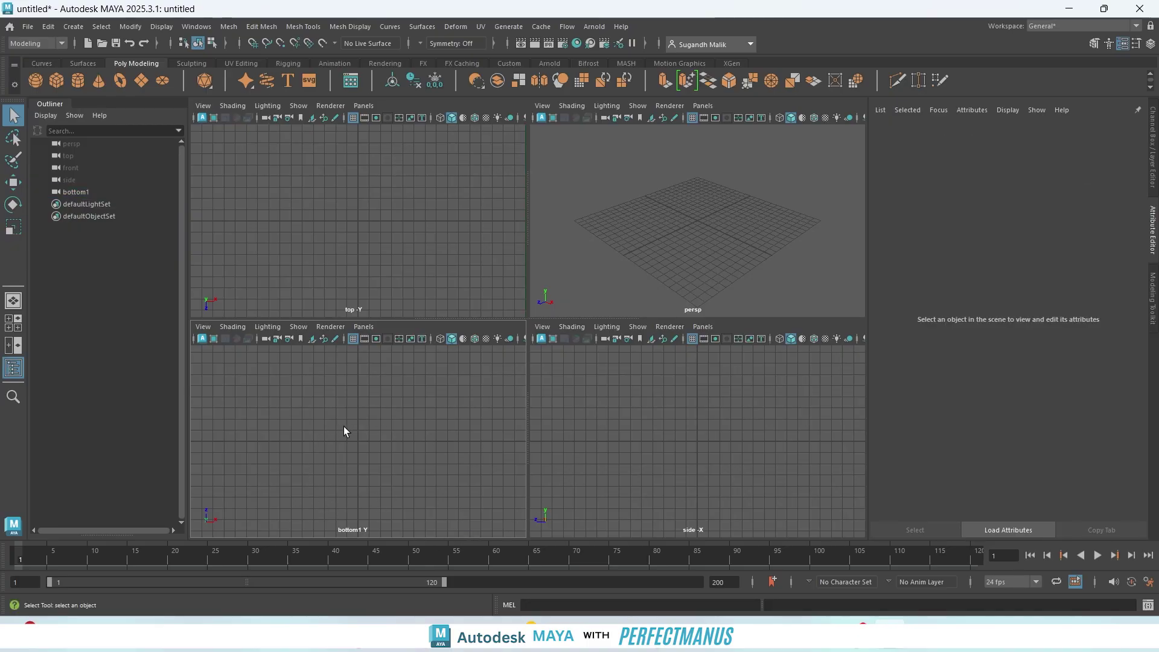
mouse_move(728, 251)
alt+mouse_down()
mouse_move(750, 251)
mouse_move(743, 245)
alt+mouse_up()
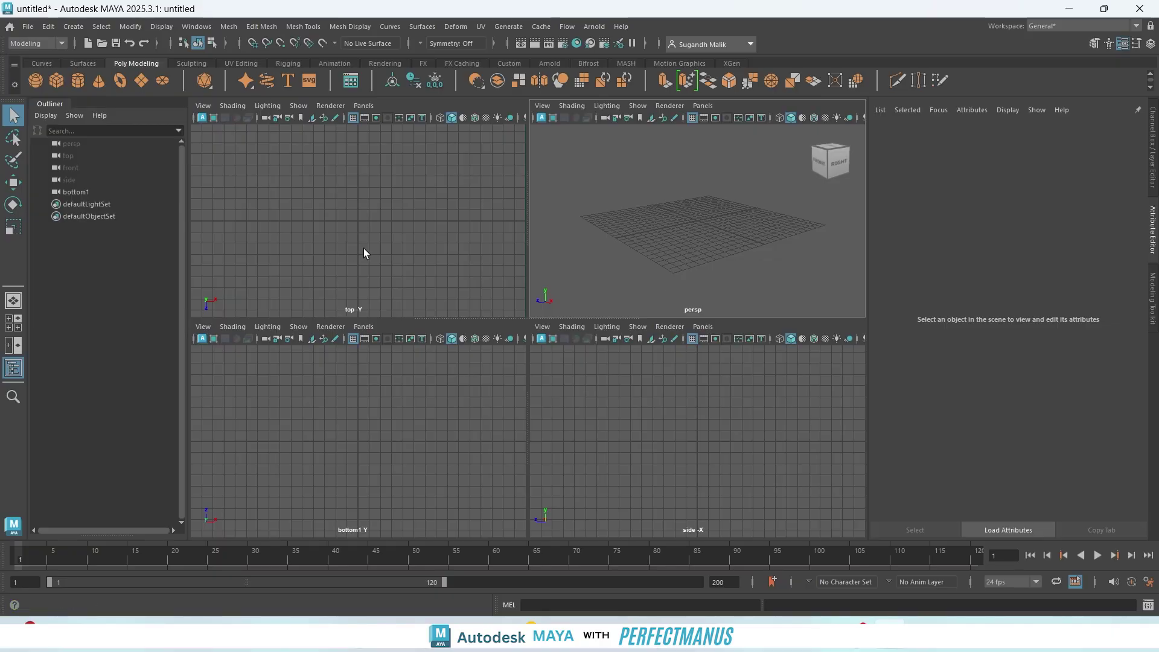
- Import Top.jpg from Documents\Maya Classes\3. Mouse\Reference as an image plane in the top view and frame it
click(203, 105)
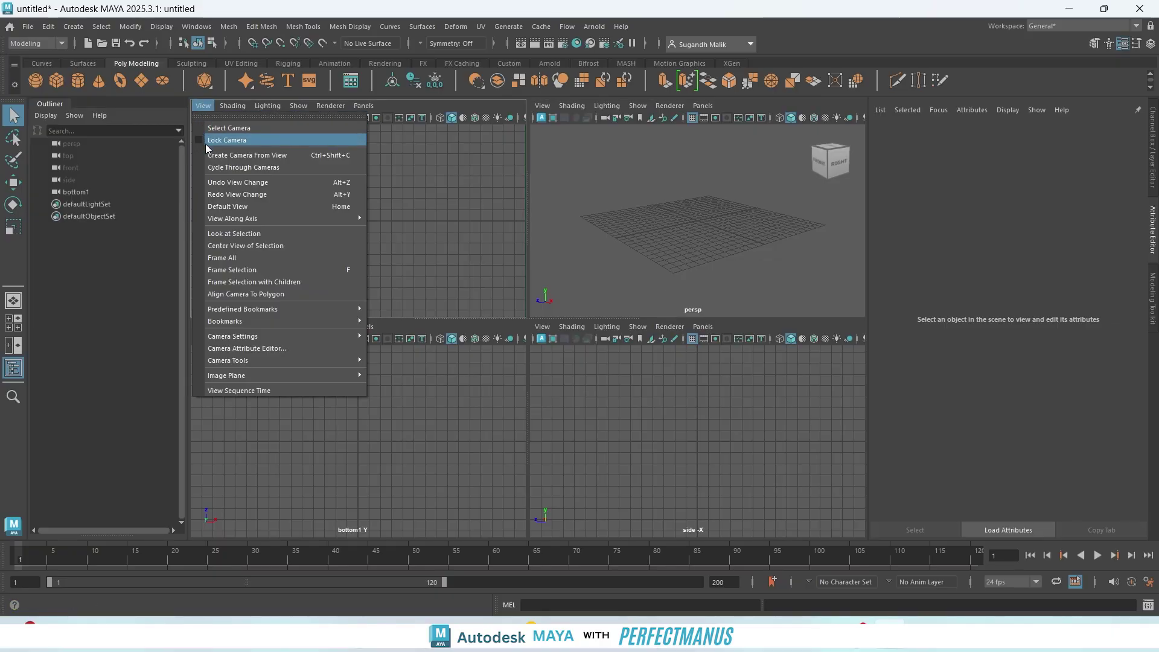
mouse_move(273, 381)
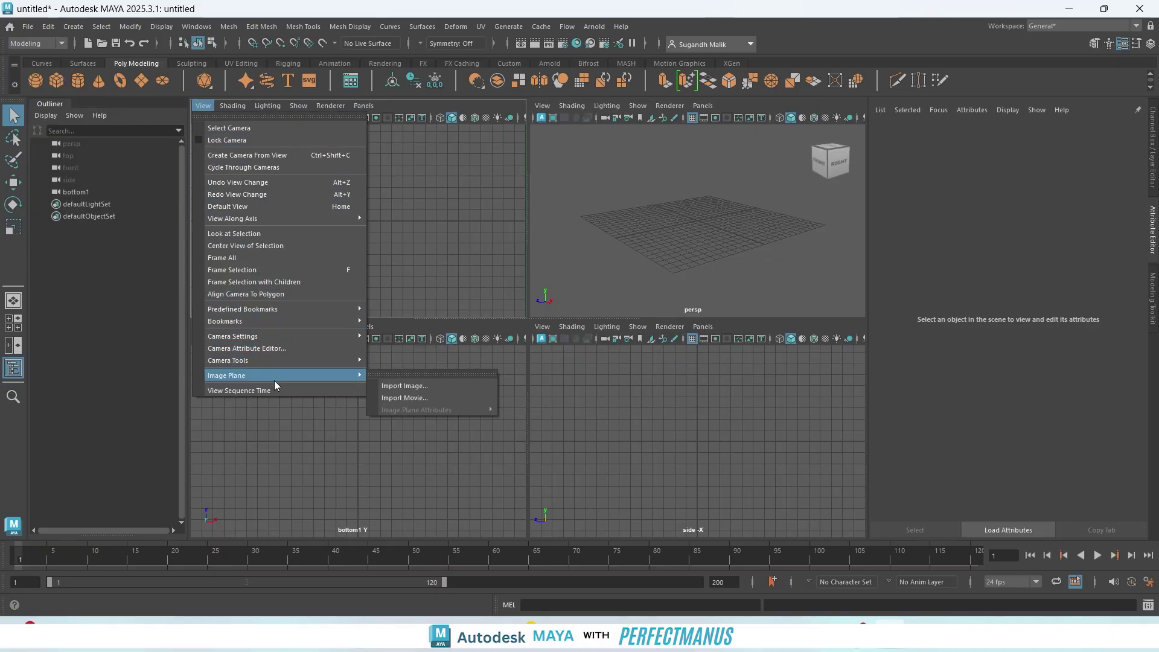
click(426, 386)
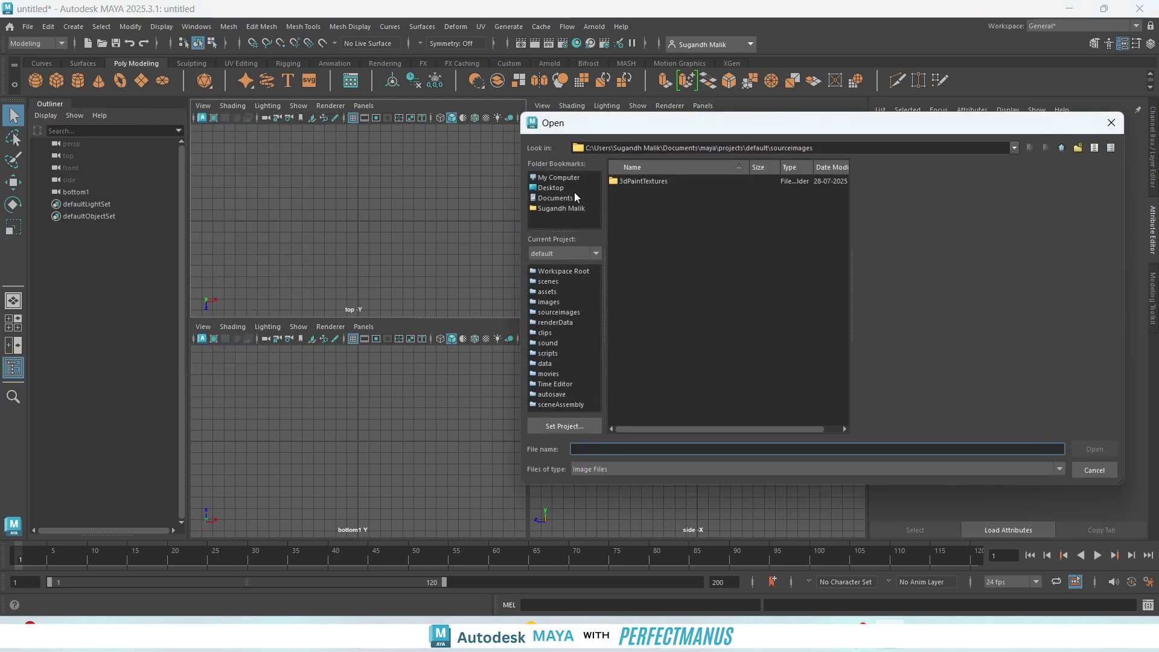
click(555, 198)
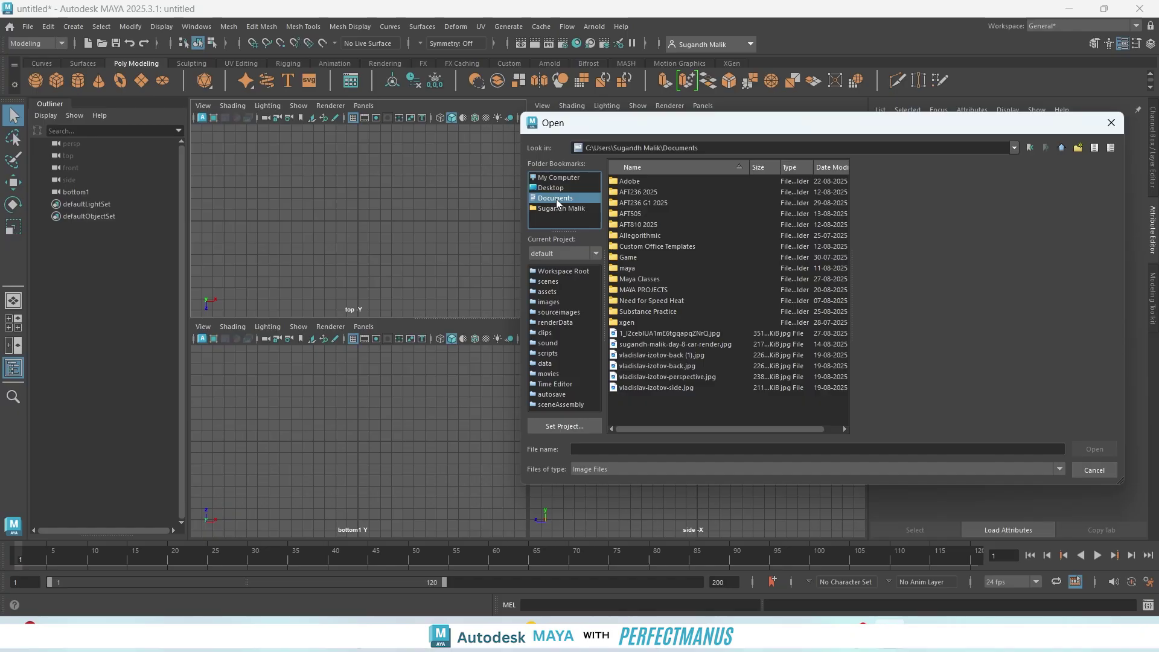
double_click(640, 279)
double_click(643, 204)
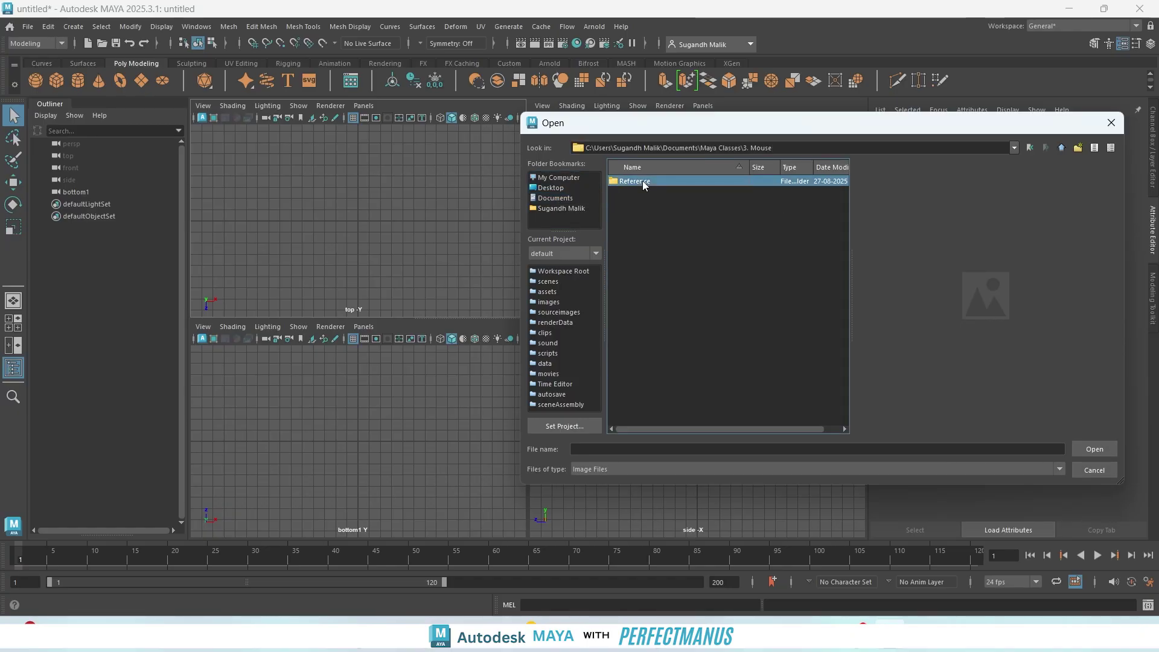
double_click(642, 180)
click(635, 204)
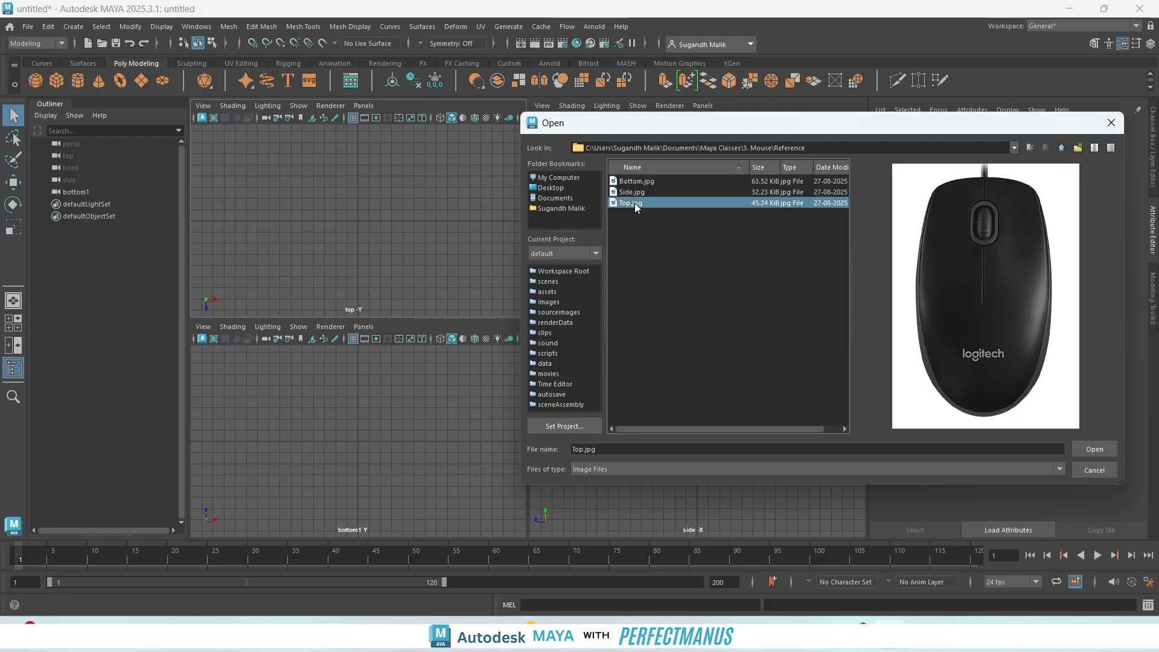
click(1095, 450)
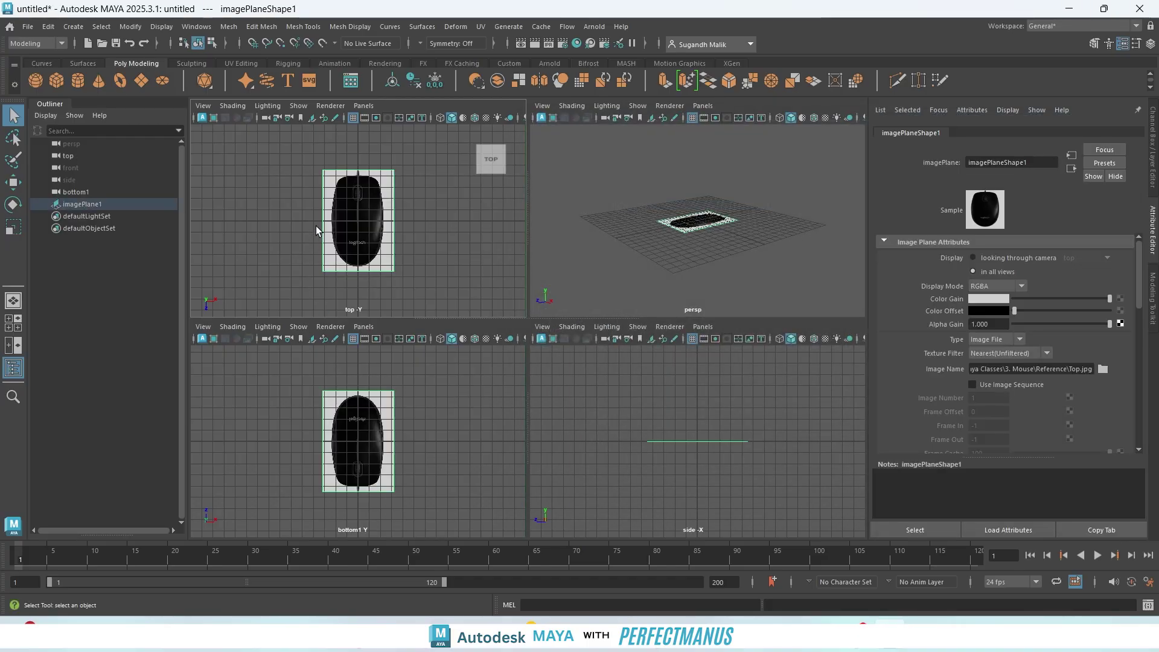
key(f)
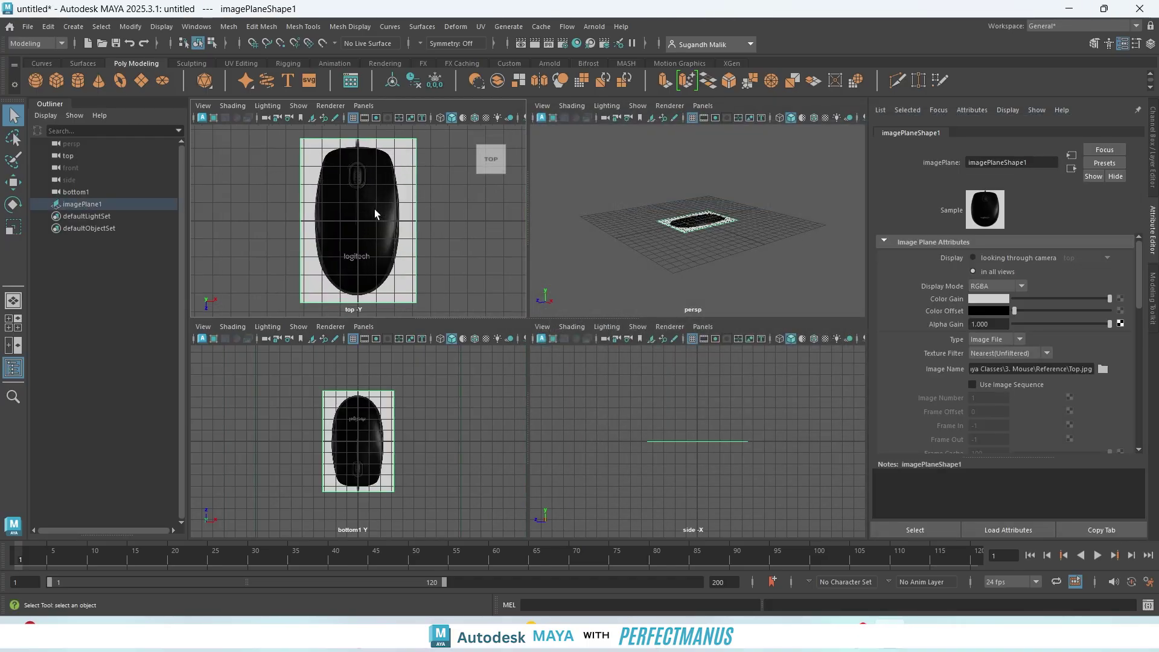
scroll(375, 209, up, 1)
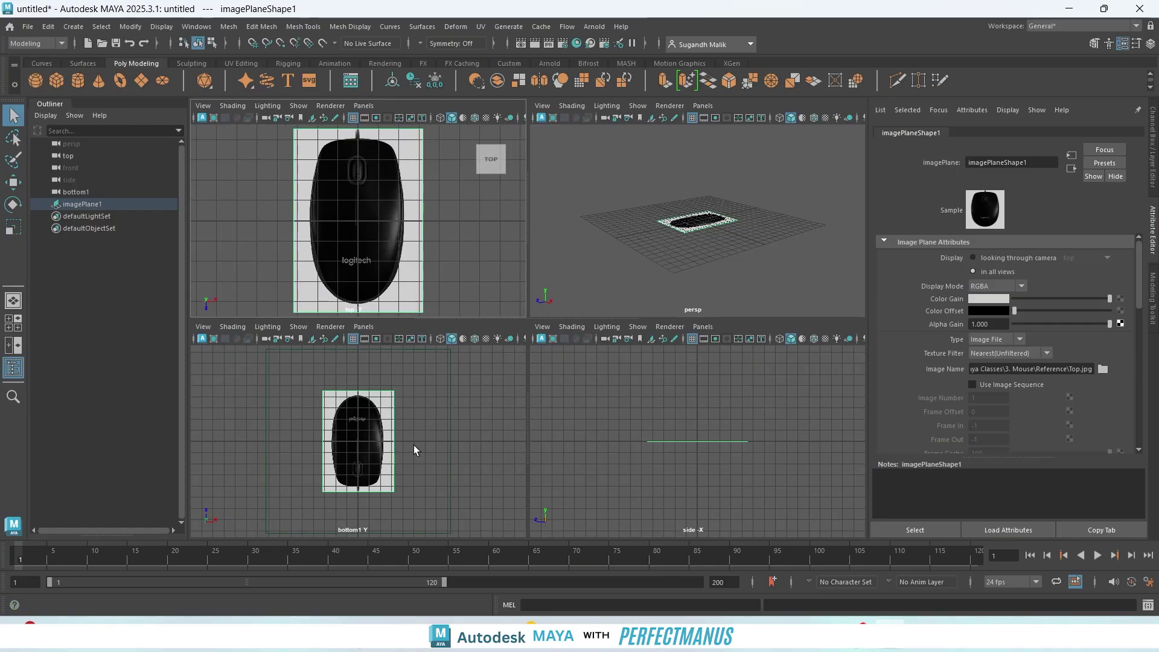
- Import Side.jpg from the 3. Mouse\Reference folder in Maya Classes as an image plane in the side view
click(542, 327)
mouse_move(580, 596)
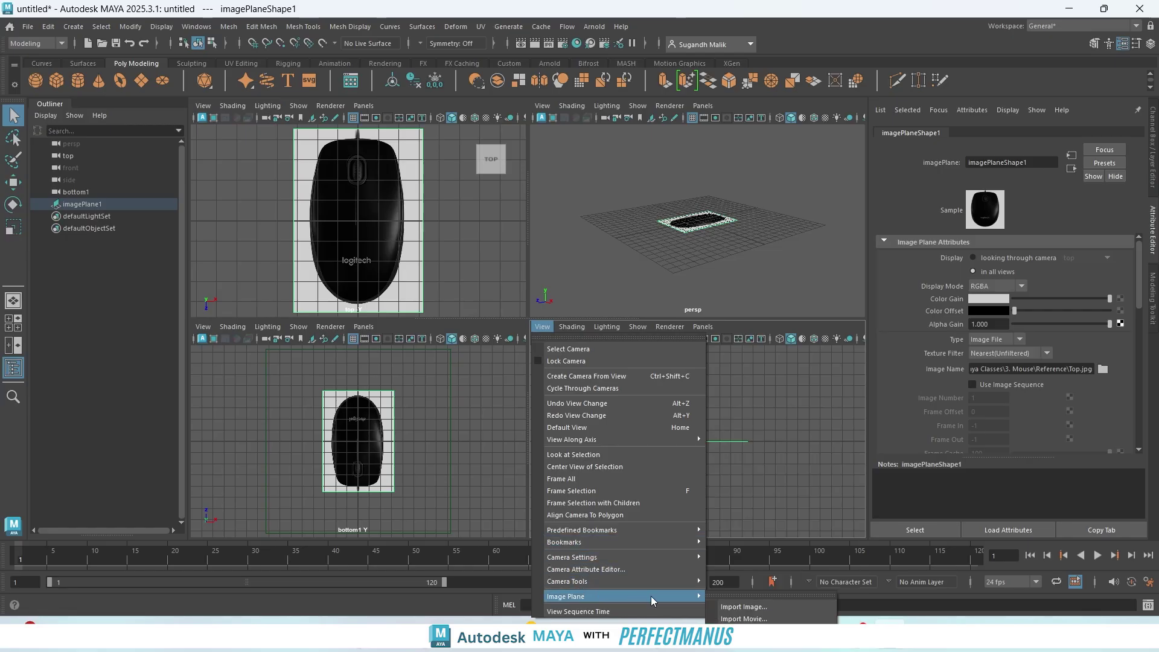
click(747, 606)
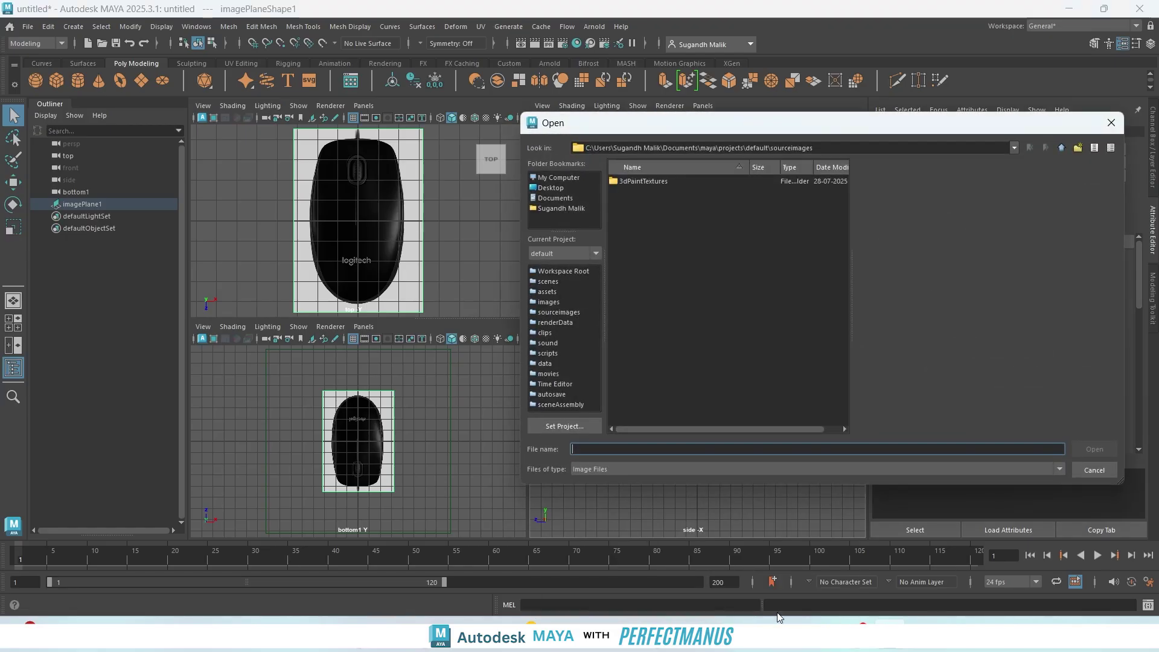
click(556, 198)
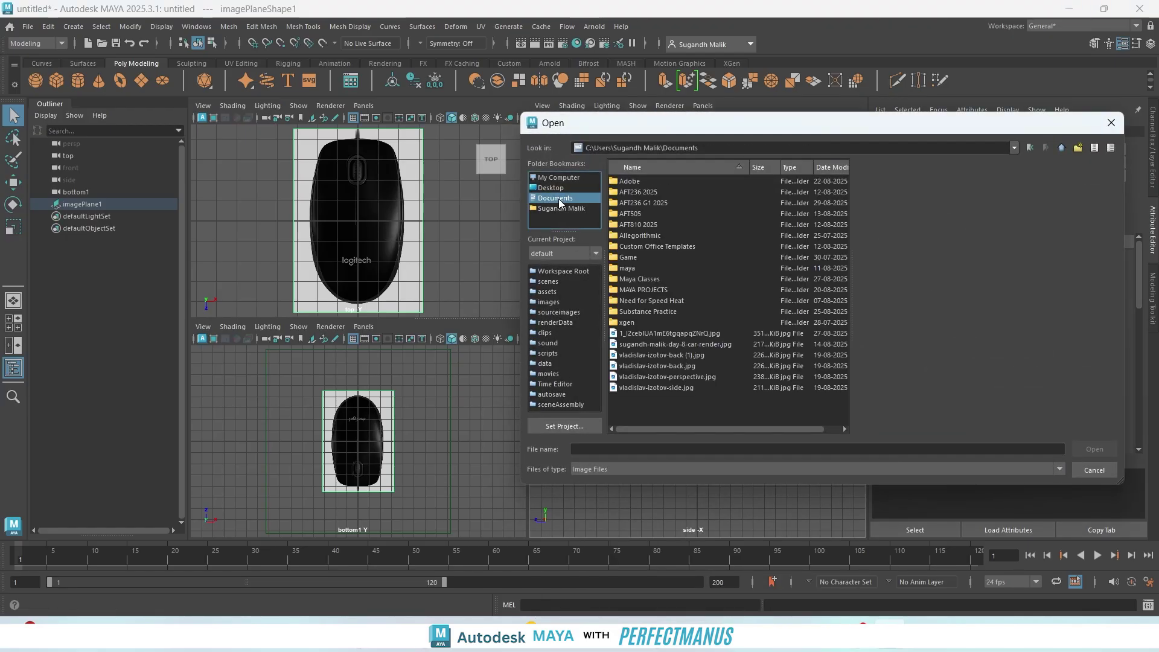
click(650, 280)
double_click(650, 278)
double_click(645, 204)
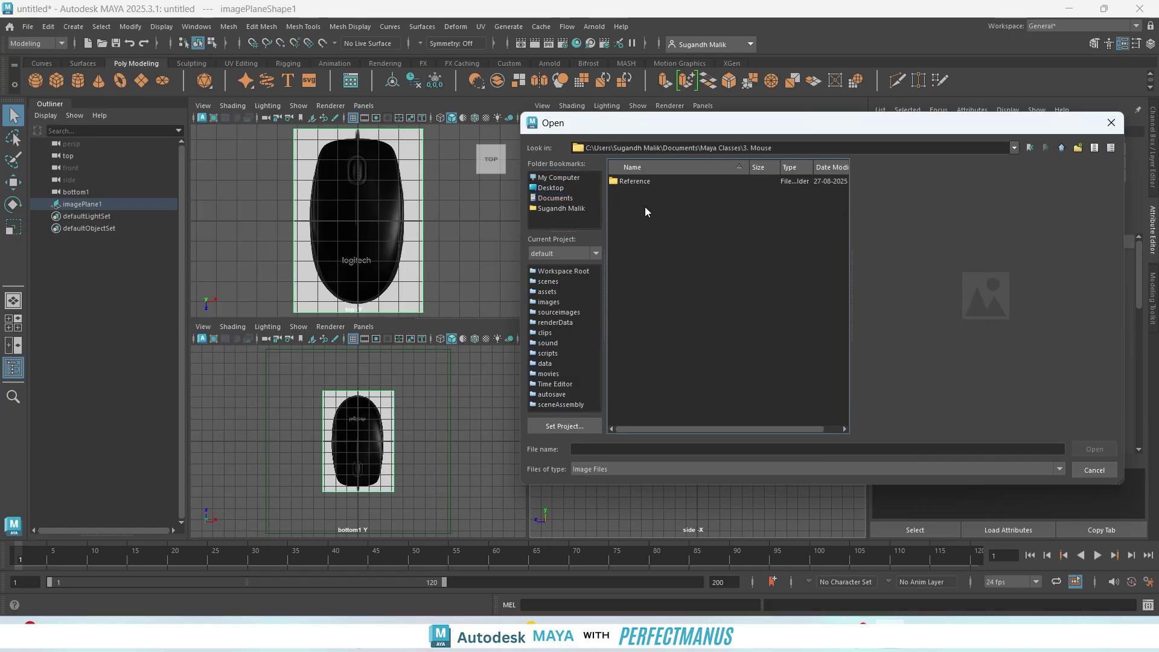
double_click(635, 181)
click(633, 192)
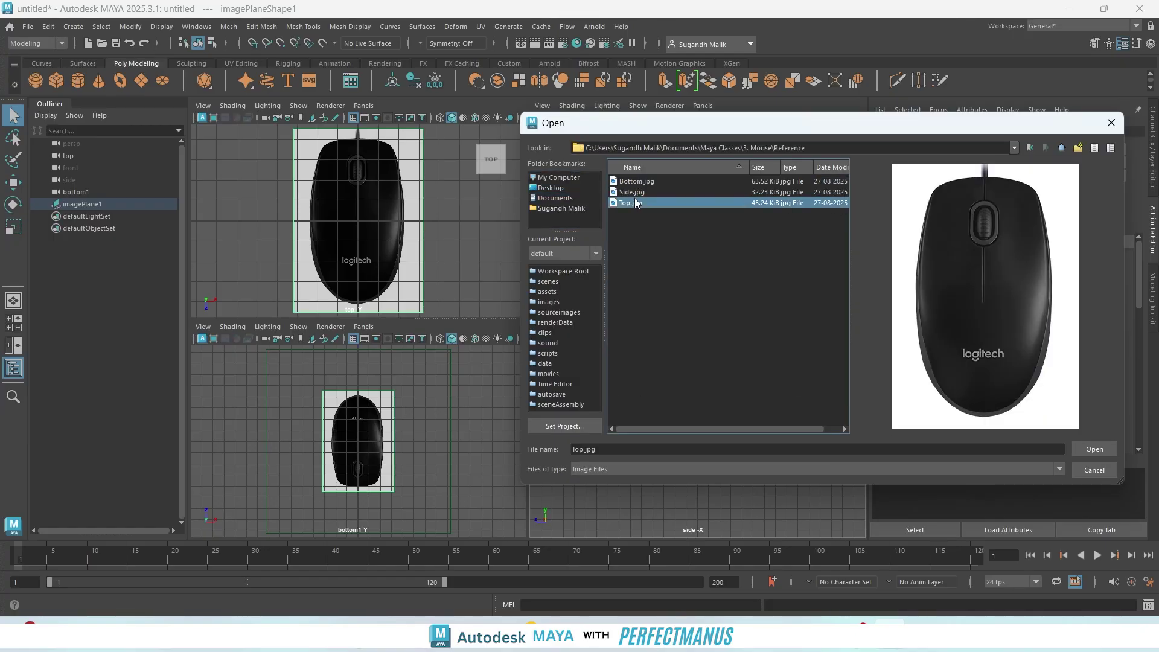
click(1088, 447)
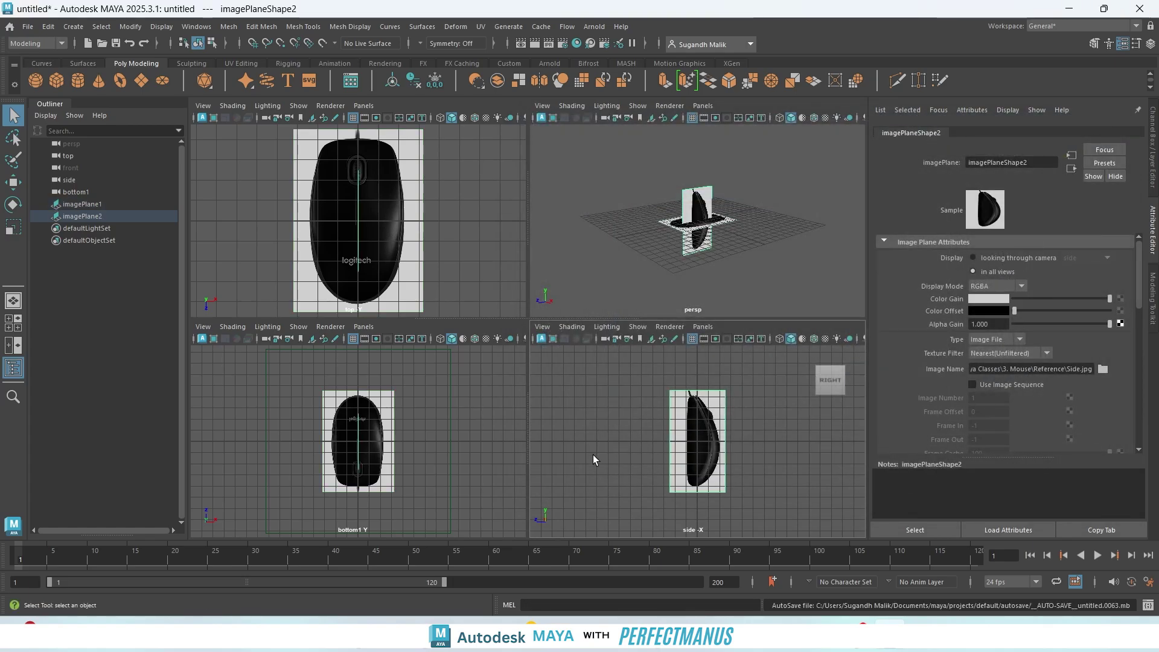
- Rotate the side image plane a quarter turn counterclockwise in the side view so the mouse lies horizontally with its base down
key(e)
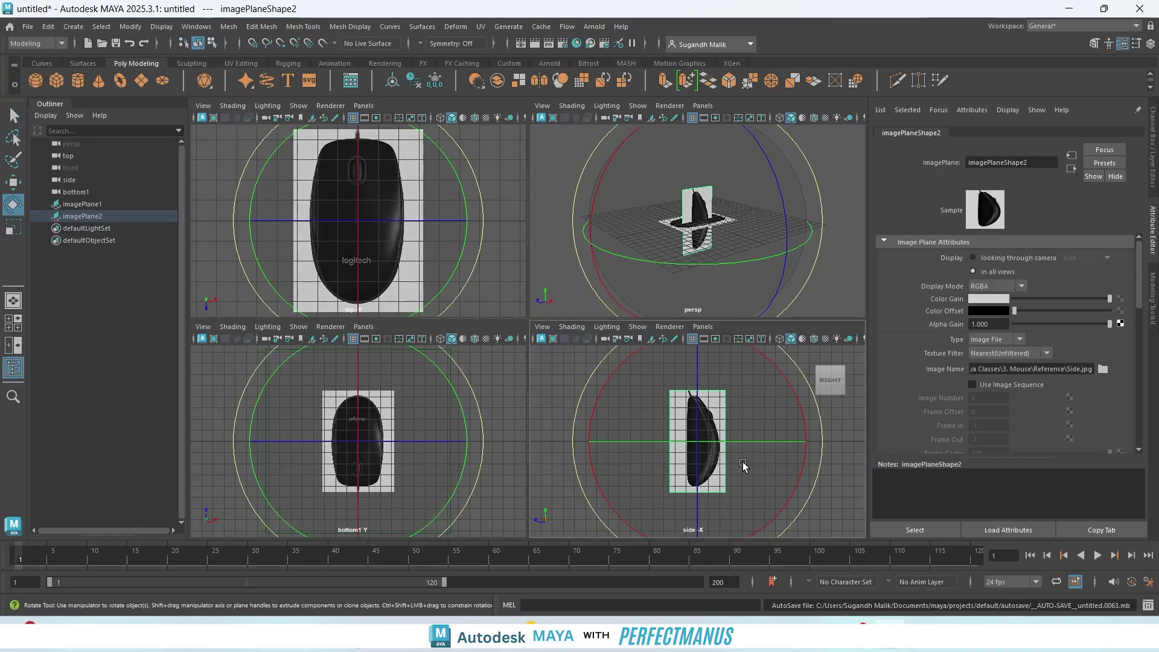
drag(802, 414, 672, 339)
scroll(742, 463, up, 6)
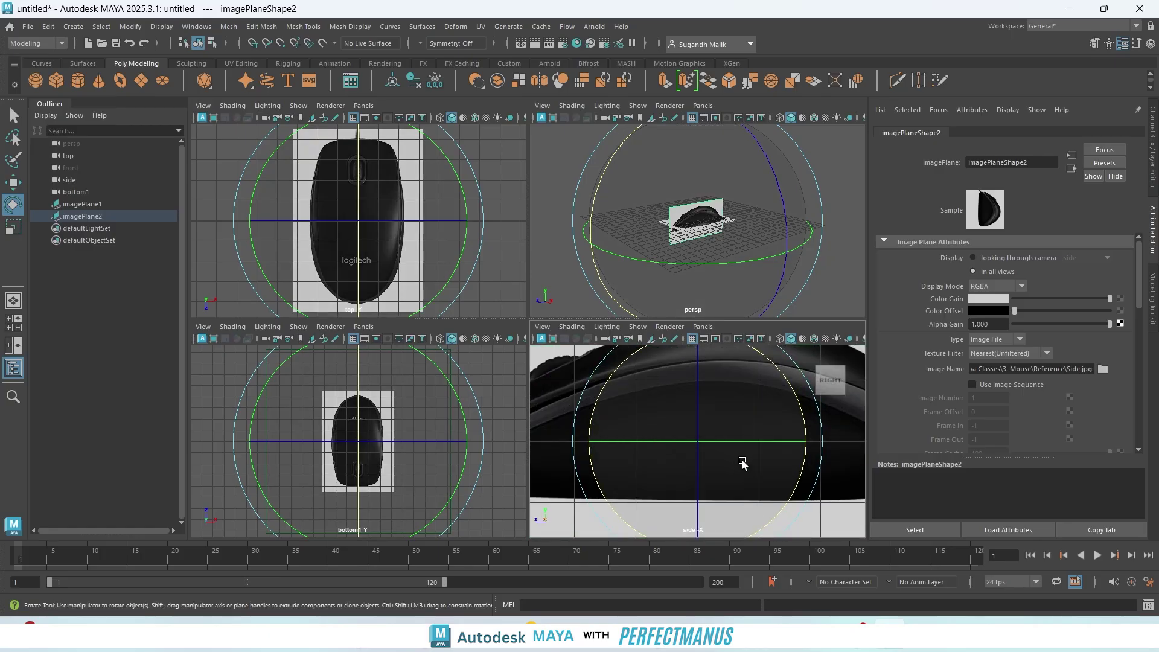
scroll(743, 461, down, 6)
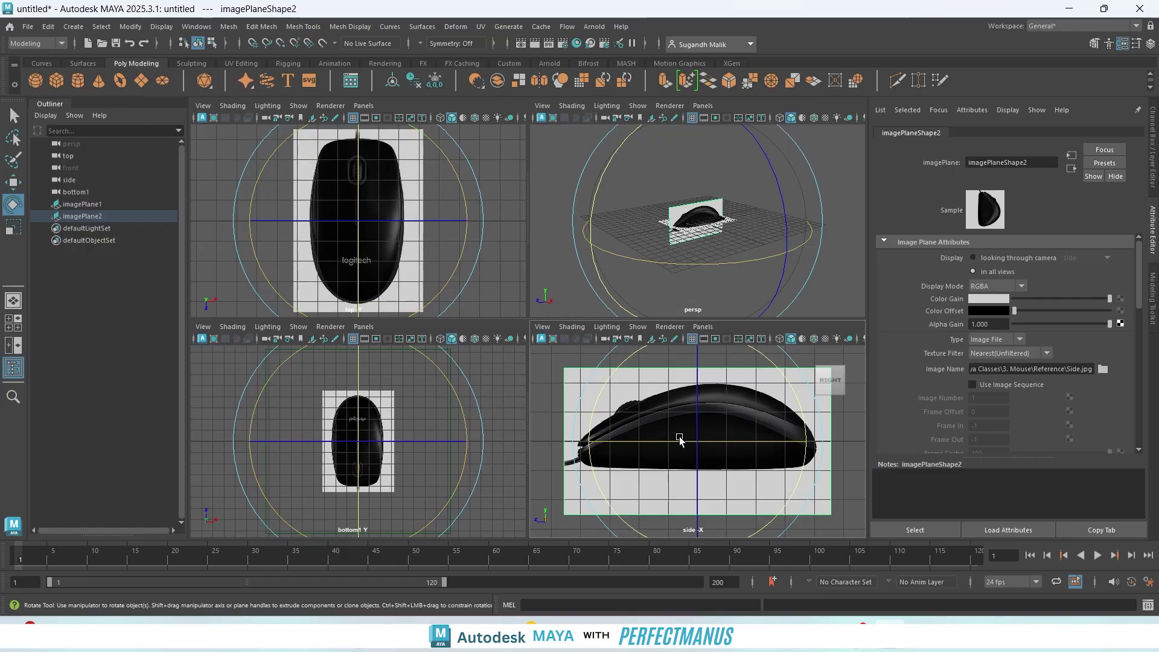
scroll(681, 437, down, 2)
scroll(680, 437, up, 1)
- Import Bottom.jpg from the 3. Mouse\Reference folder in Maya Classes as an image plane in the bottom view
click(202, 327)
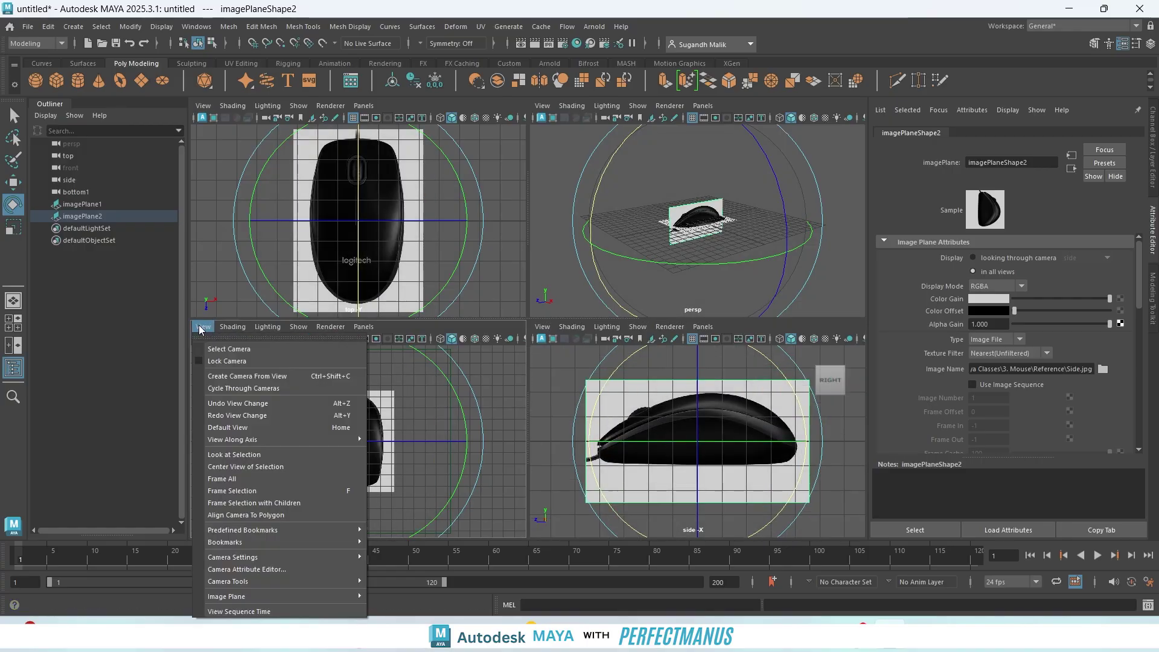
mouse_move(233, 598)
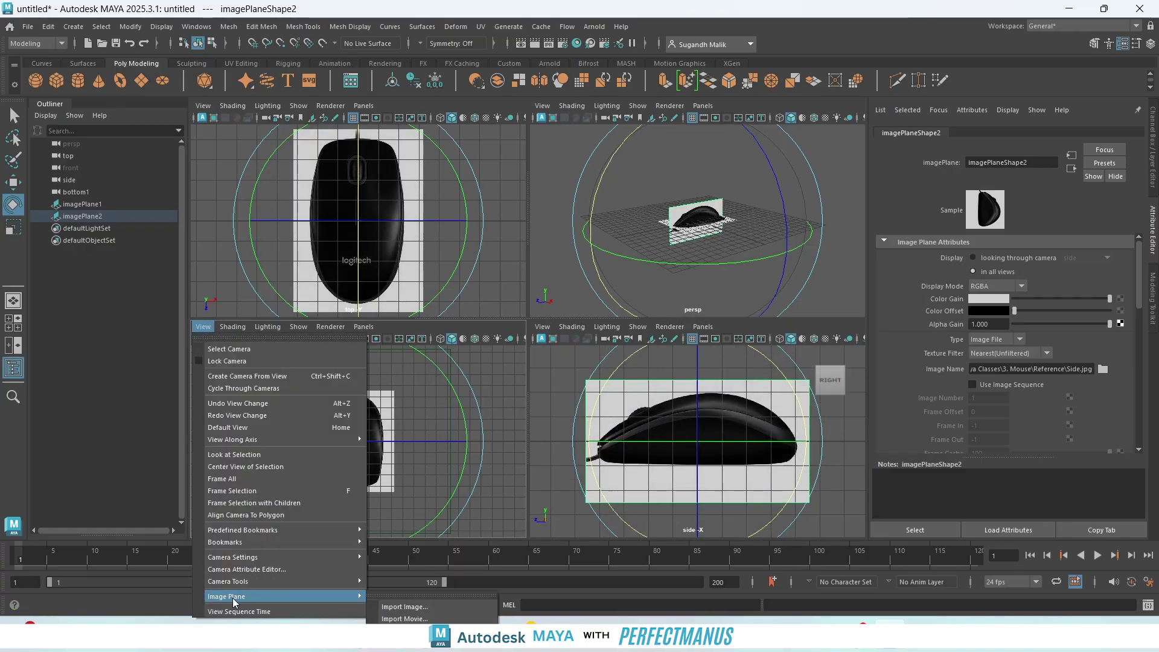
click(401, 607)
click(556, 198)
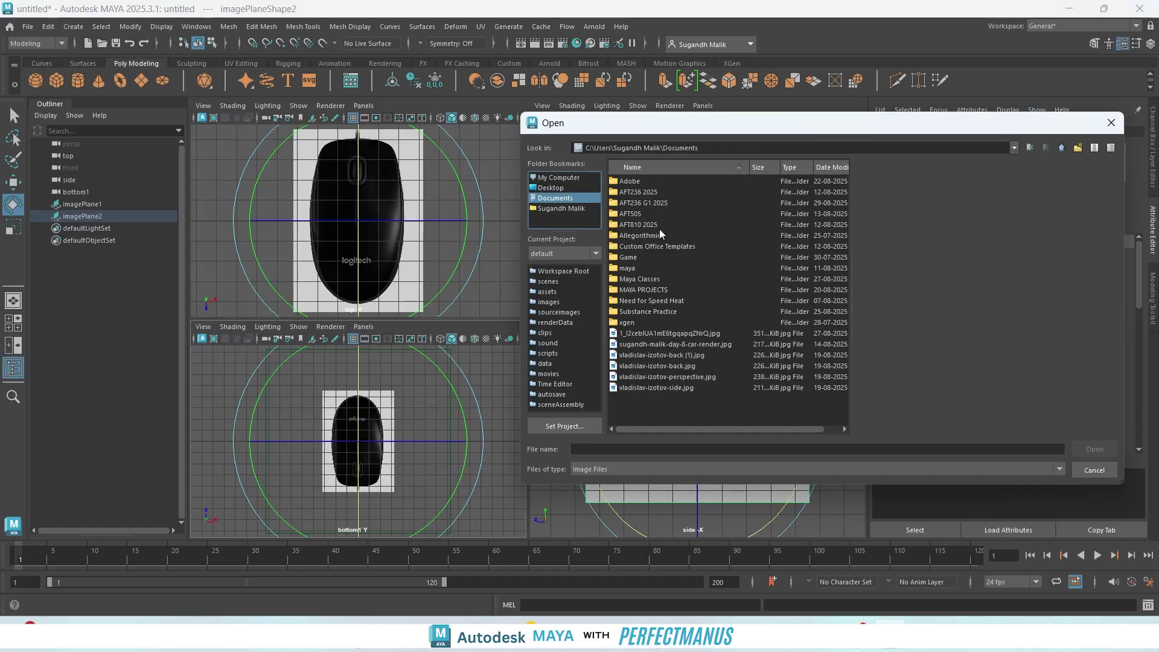
double_click(646, 278)
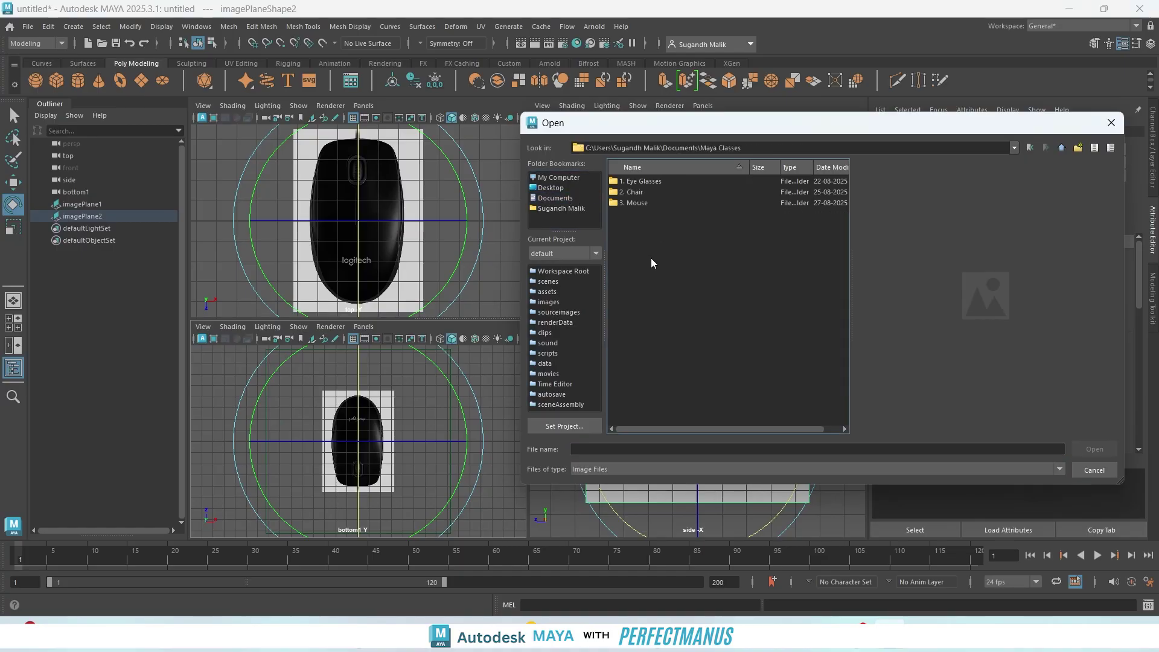
double_click(656, 203)
double_click(653, 180)
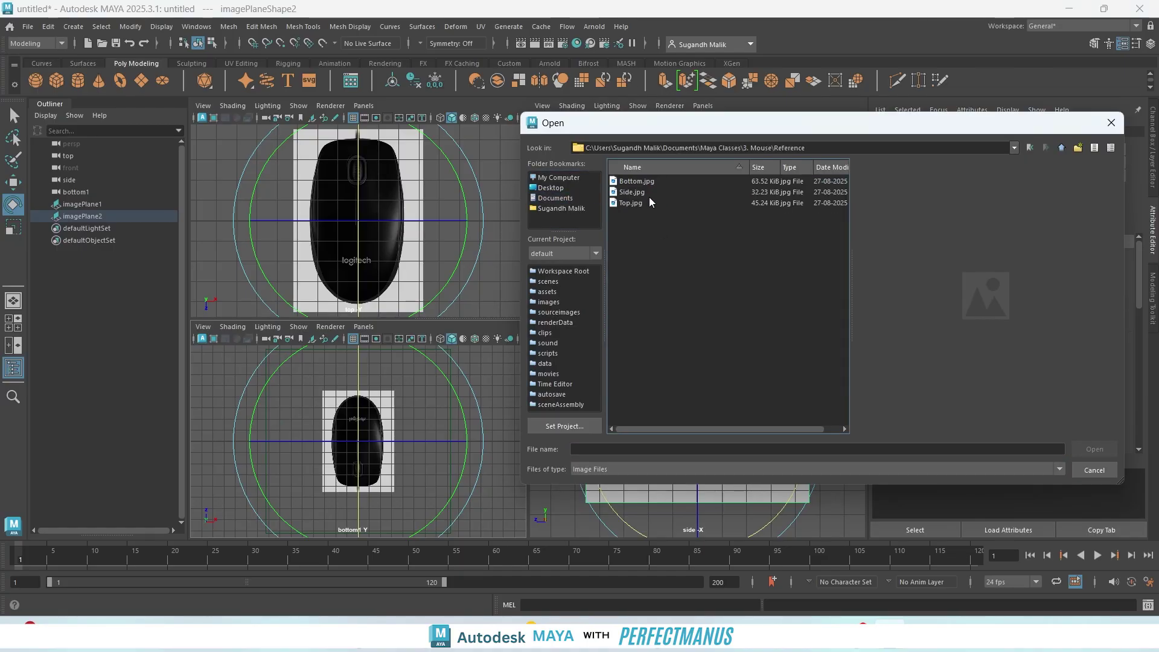
click(639, 181)
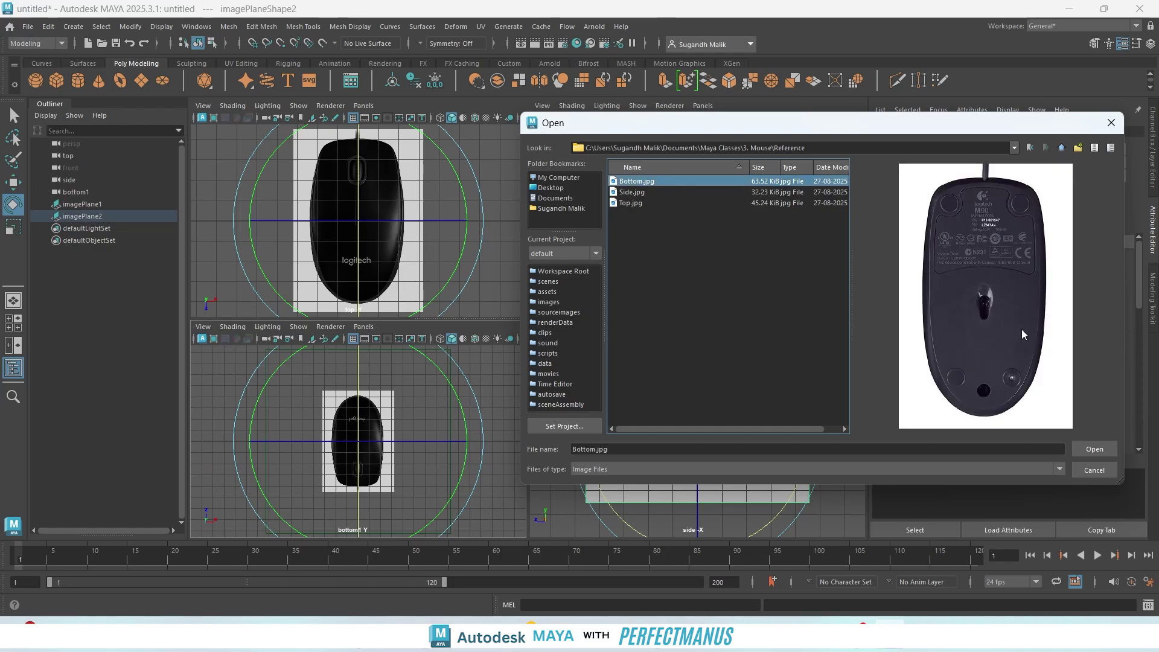
click(1095, 448)
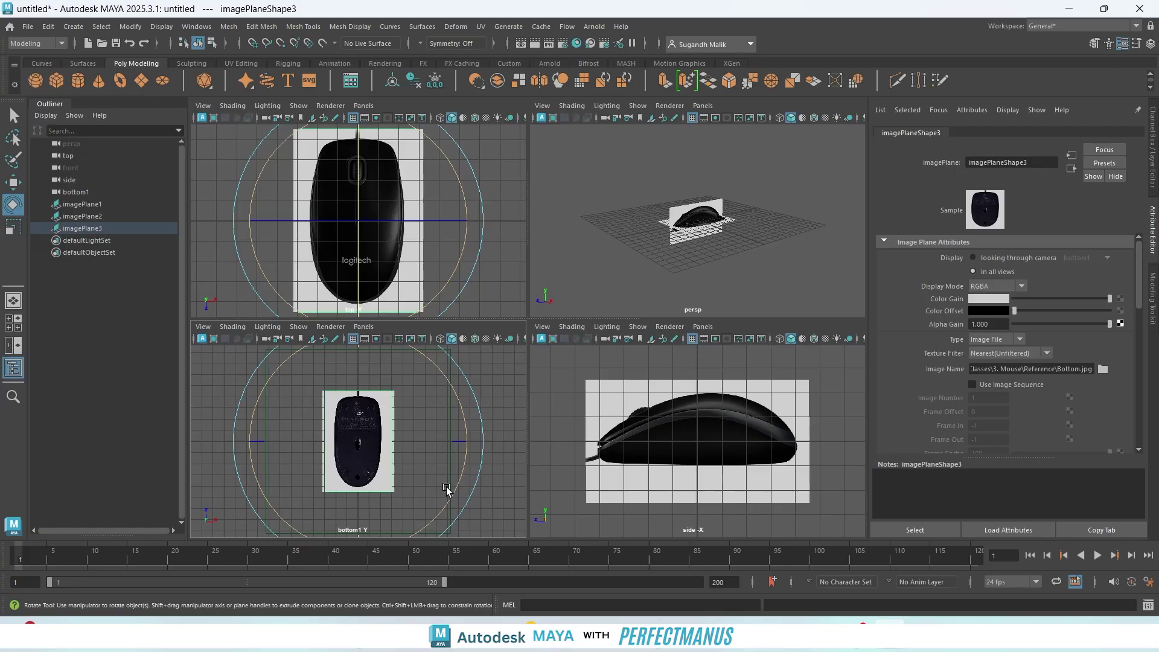
scroll(382, 448, up, 6)
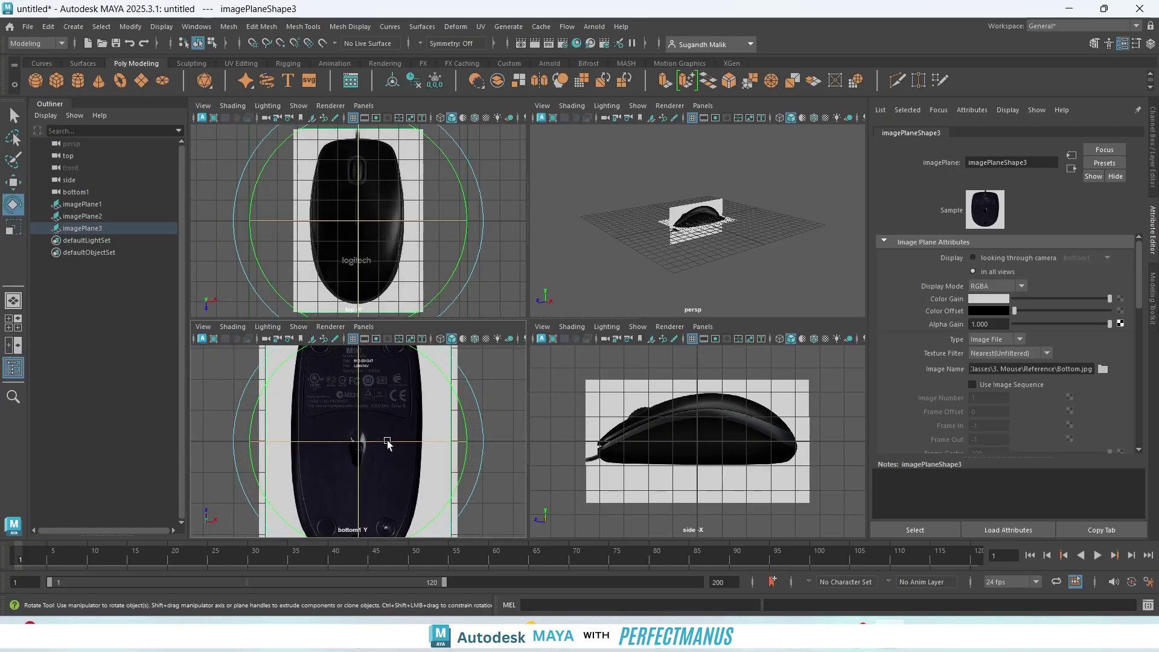
scroll(388, 442, down, 5)
scroll(390, 439, up, 3)
scroll(390, 439, down, 3)
- Move the side image plane along negative X so it stands clear of the horizontal image planes in the perspective view
alt+drag(752, 253, 784, 266)
scroll(760, 209, up, 8)
scroll(758, 208, down, 2)
click(701, 193)
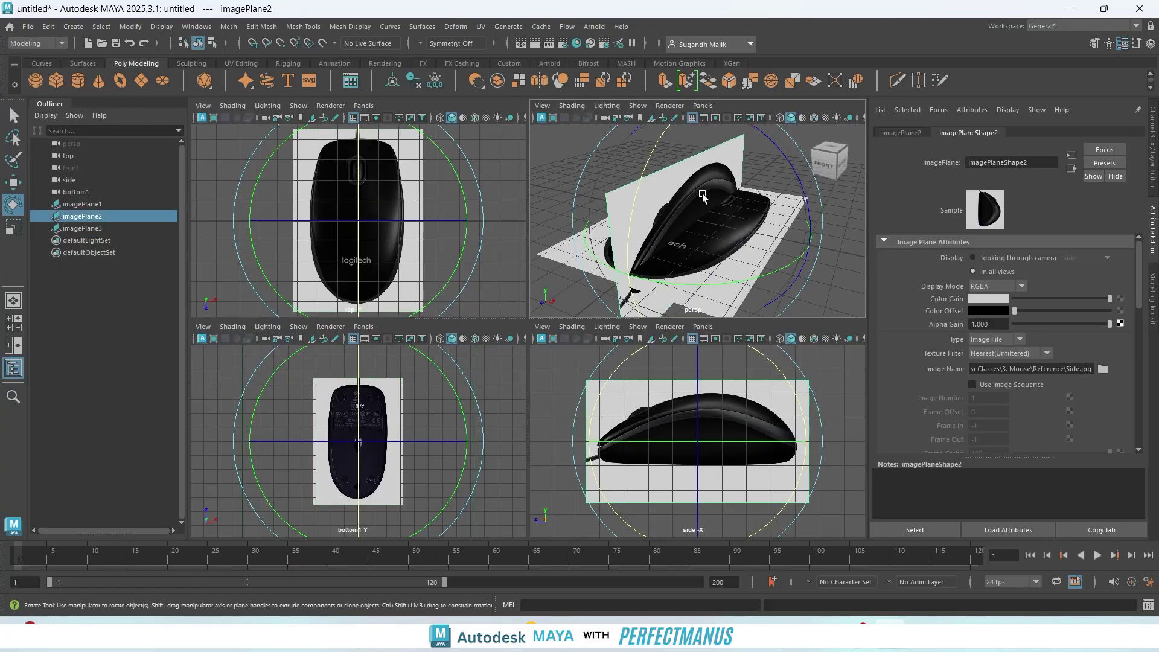
key(f)
key(w)
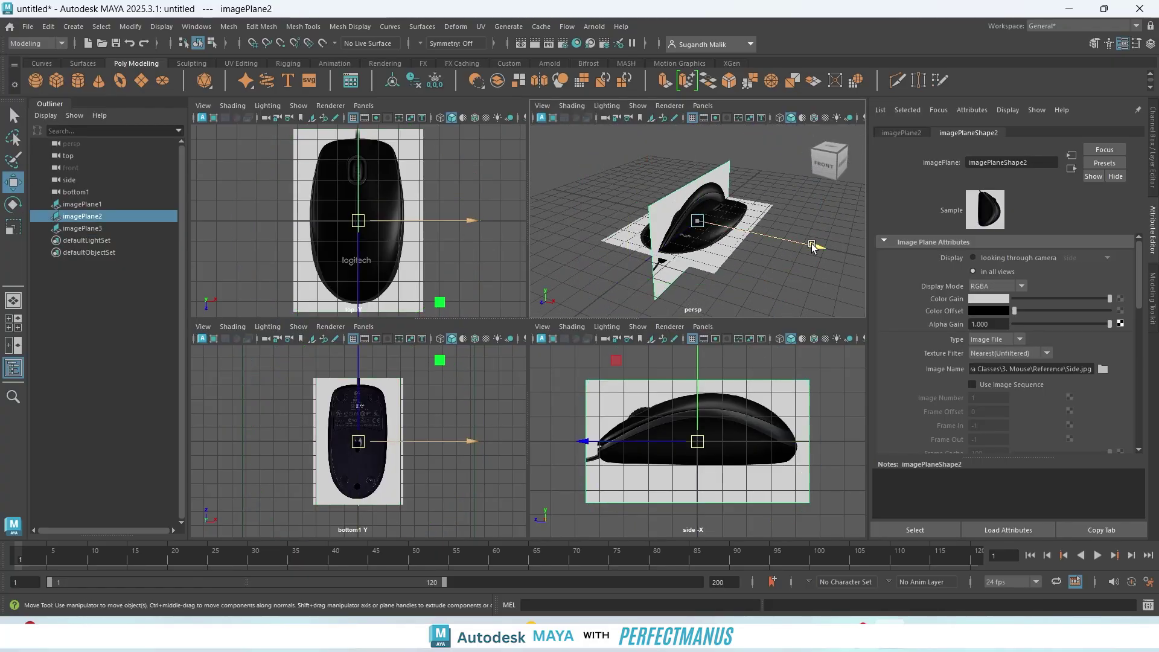
drag(812, 246, 663, 231)
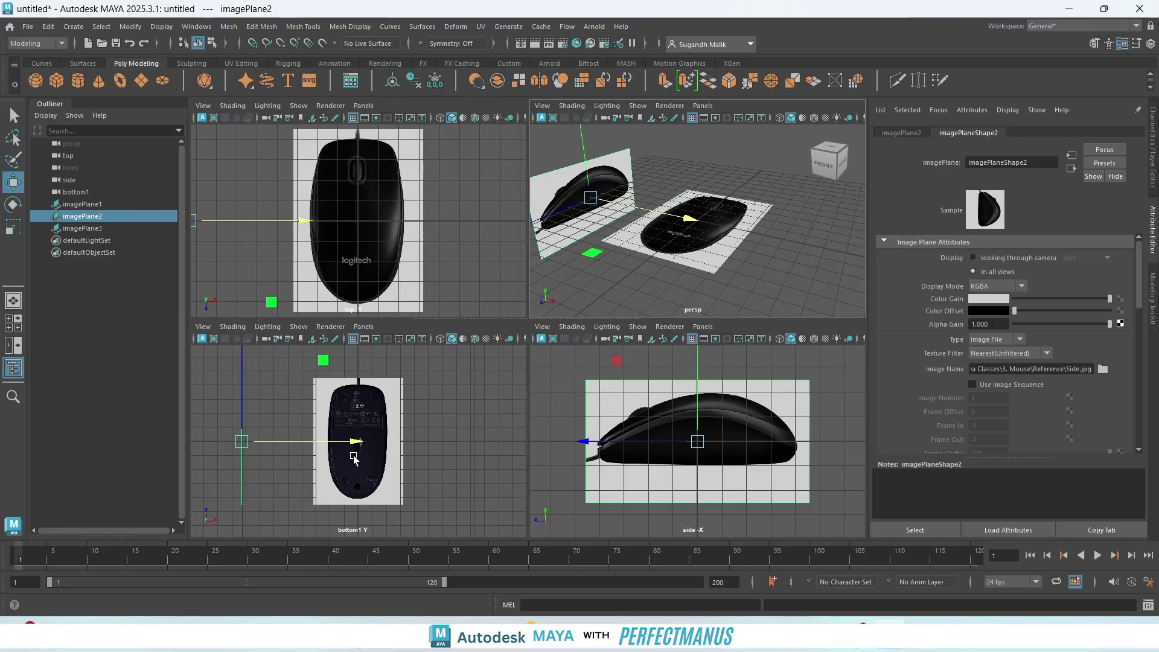
- Lower the top image plane about 2.465 units in Y, level with the base of the side image
alt+drag(747, 276, 704, 285)
click(676, 239)
drag(696, 162, 708, 187)
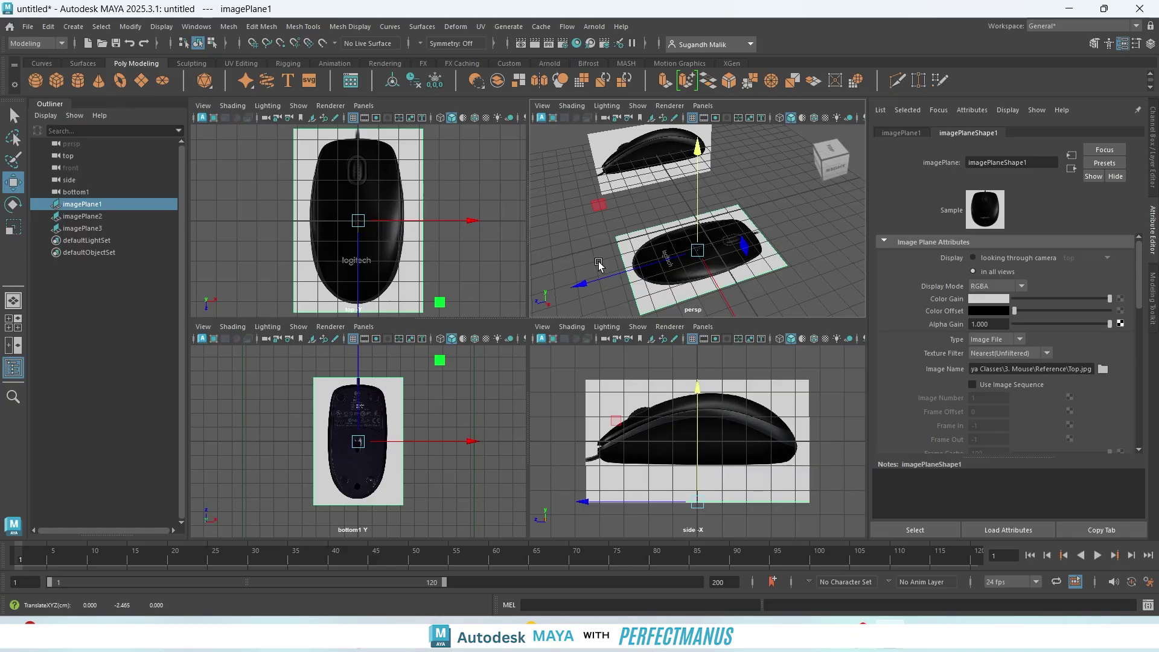
scroll(643, 210, down, 2)
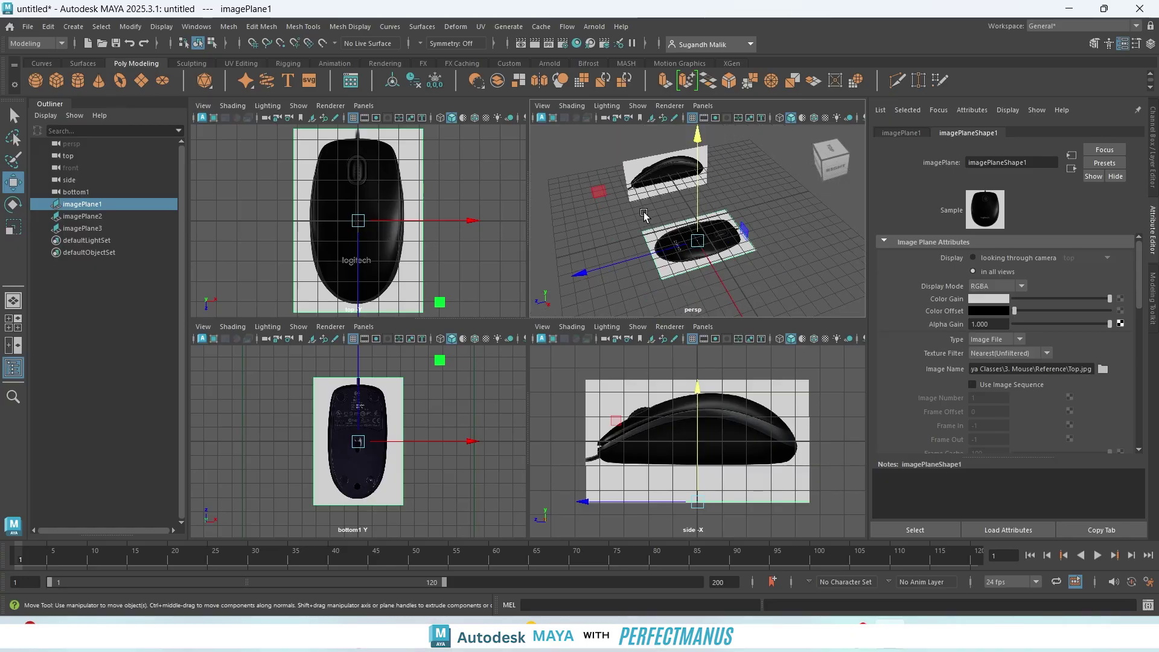
- Rename imagePlane1 to Top and imagePlane2 to Side
double_click(88, 204)
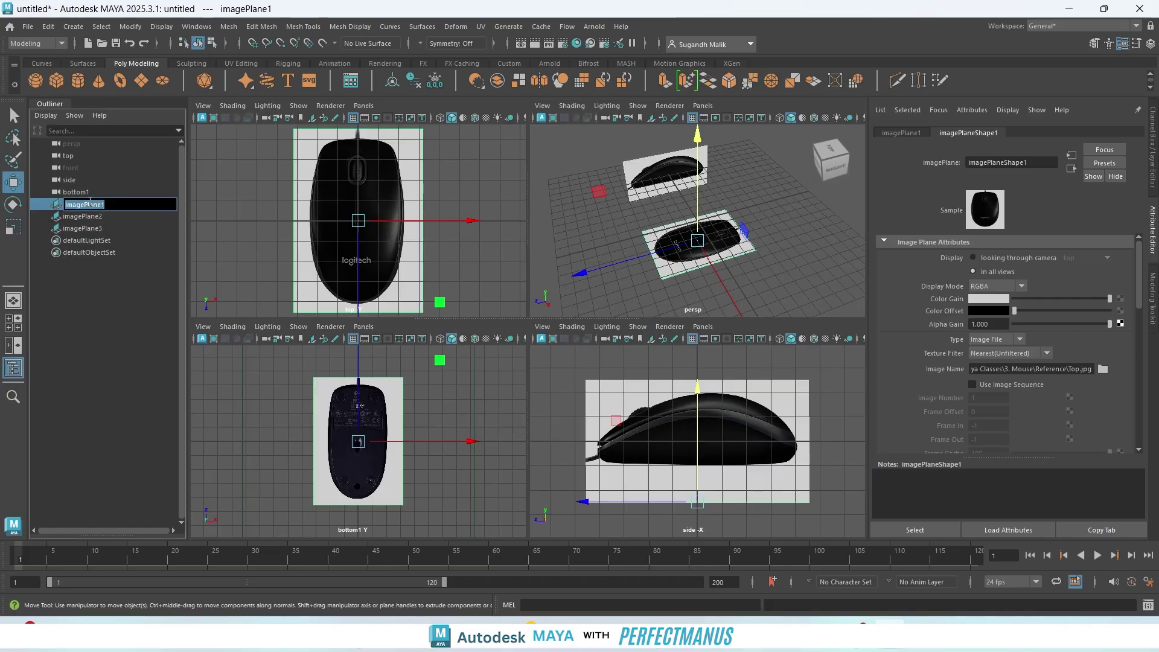
text(Top)
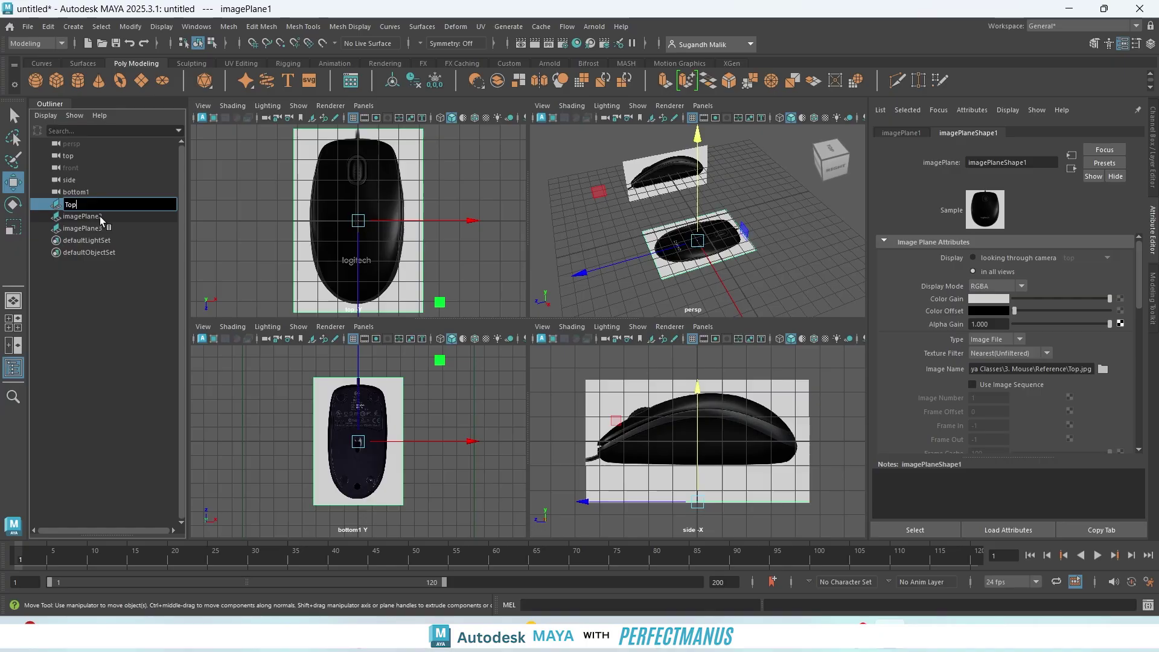
click(100, 216)
double_click(99, 216)
text(S)
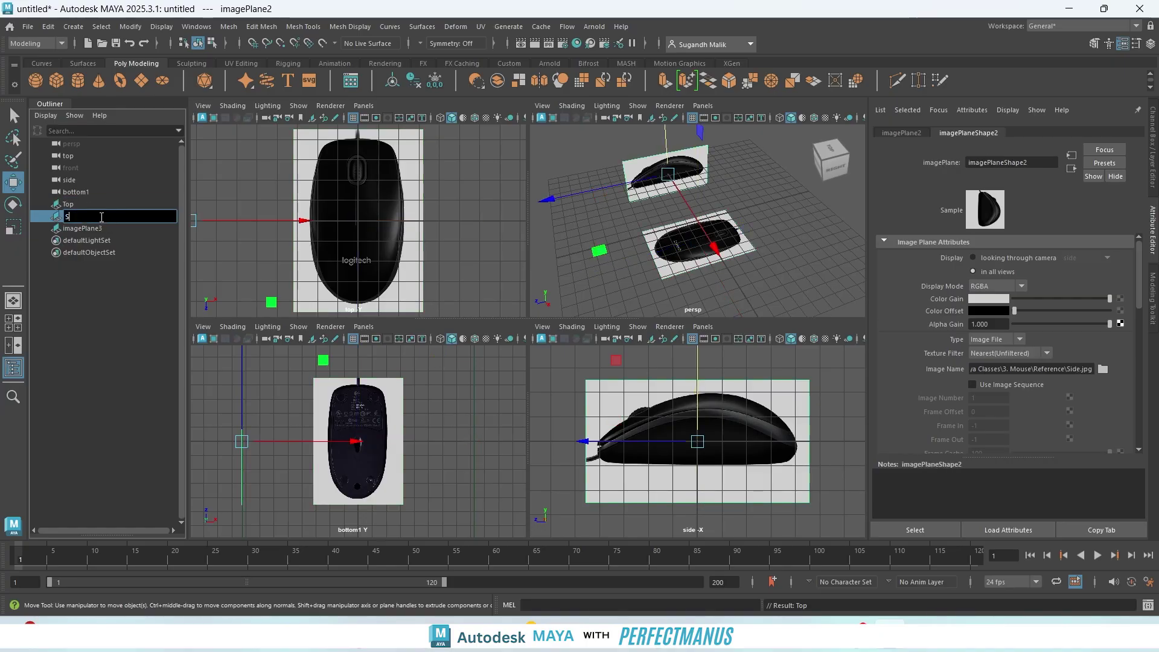
text(ide)
key(Return)
- Rename imagePlane3 to Bottom
double_click(100, 228)
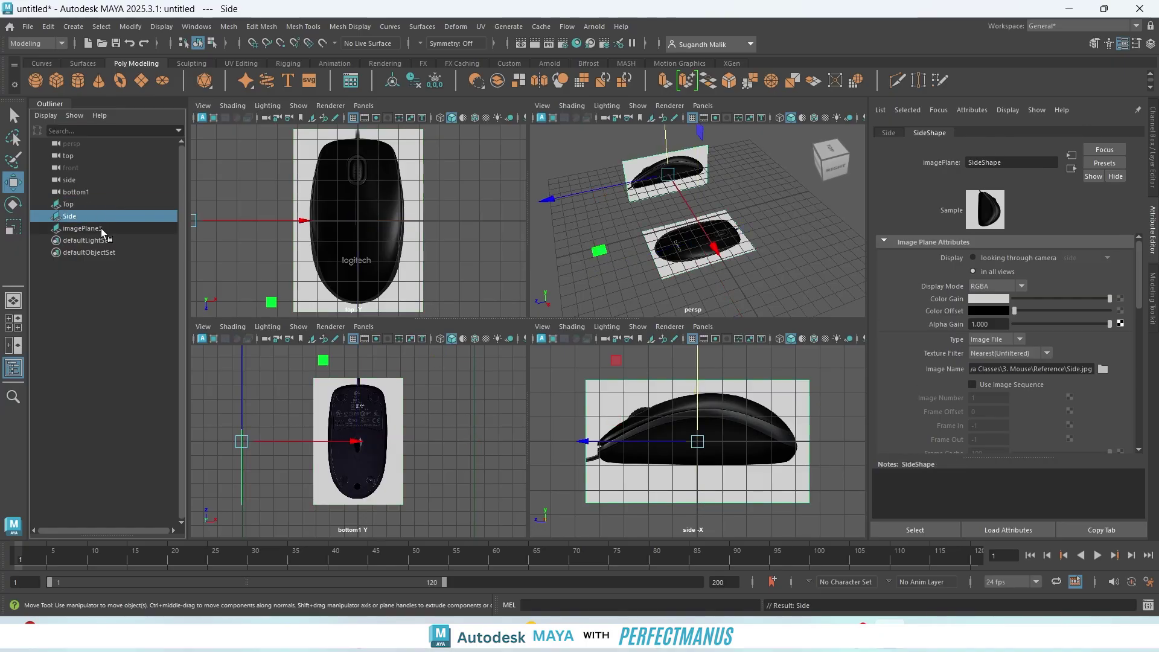
text(Bottom)
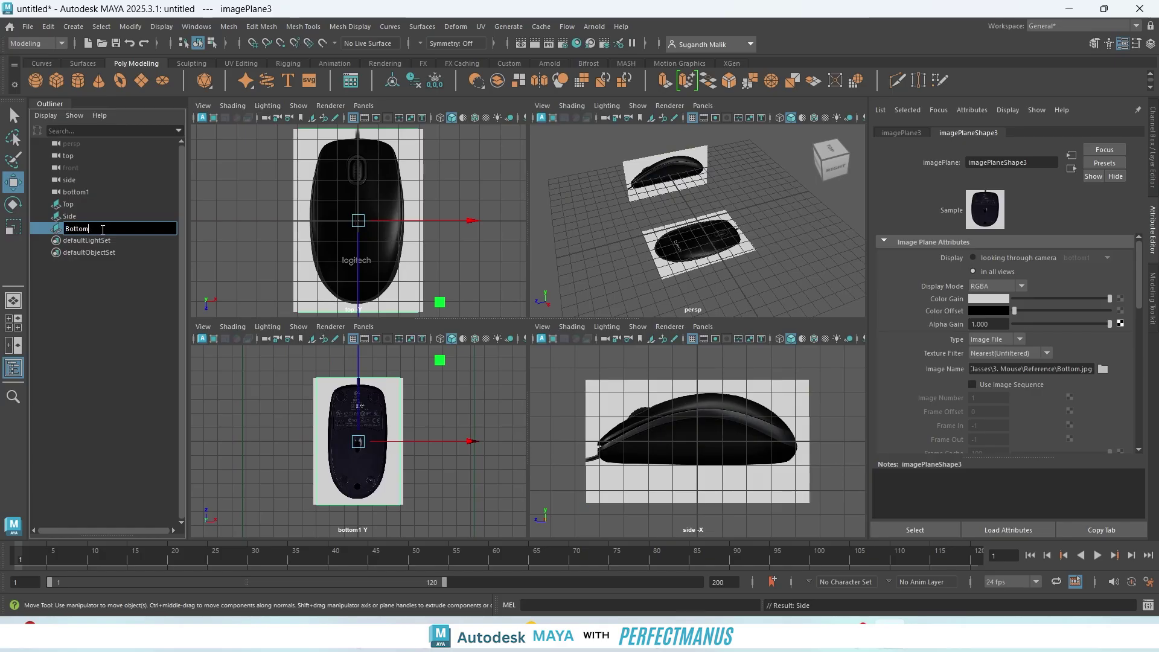
key(Return)
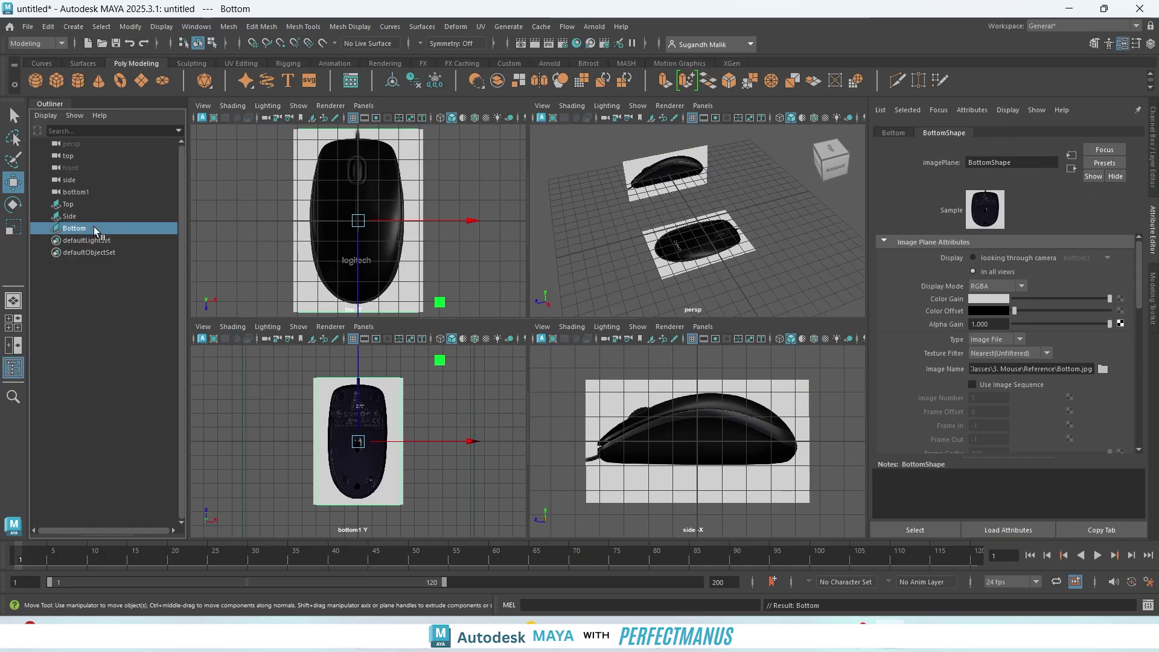
- Examine where the Bottom image plane sits in the perspective view relative to the cameras and the other image planes
scroll(627, 254, down, 3)
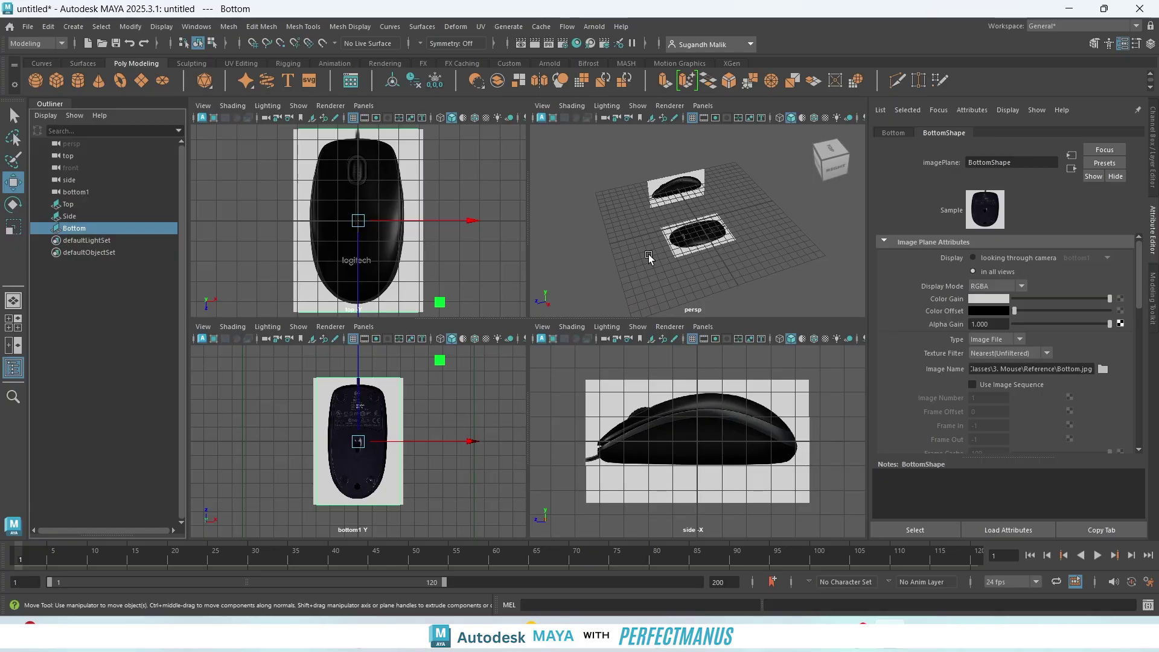
mouse_move(648, 255)
alt+mouse_down()
mouse_move(733, 238)
mouse_move(698, 250)
mouse_move(682, 217)
mouse_move(737, 180)
mouse_move(657, 223)
mouse_move(663, 259)
mouse_move(635, 241)
mouse_move(645, 246)
alt+mouse_up()
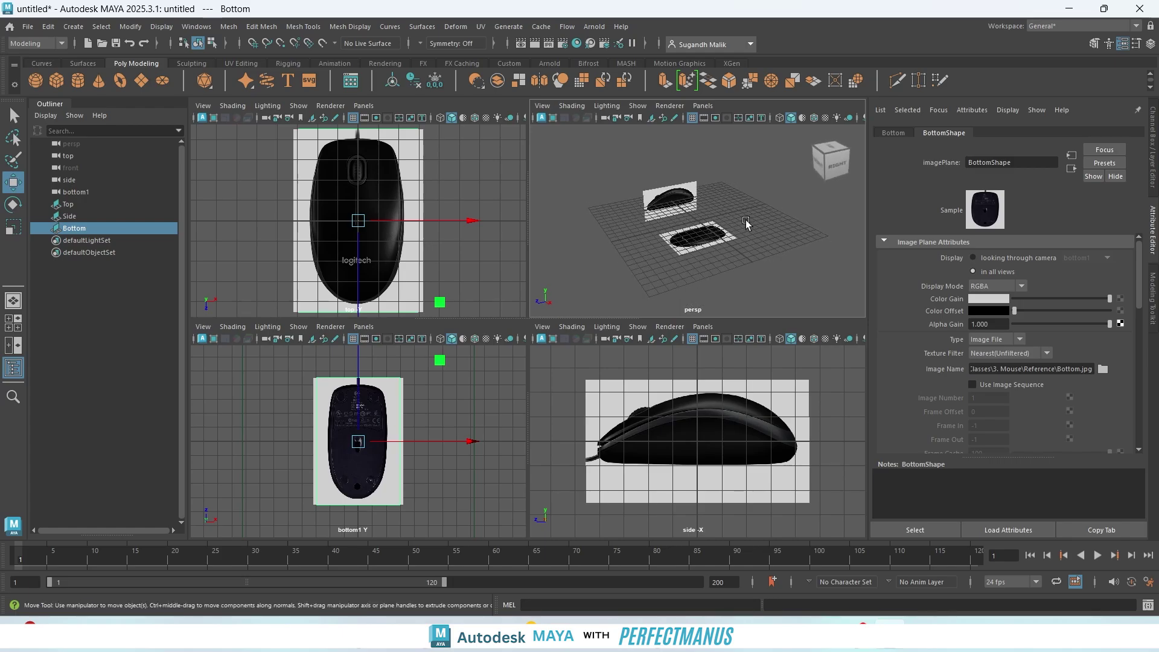
key(f)
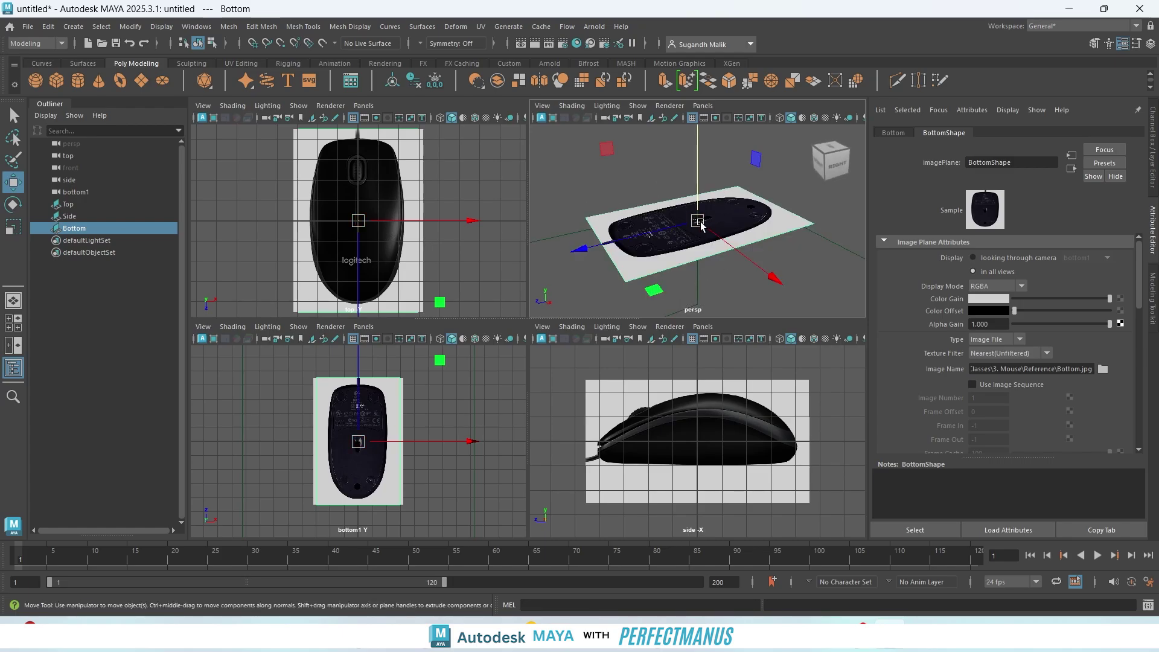
scroll(699, 225, down, 8)
scroll(696, 222, down, 6)
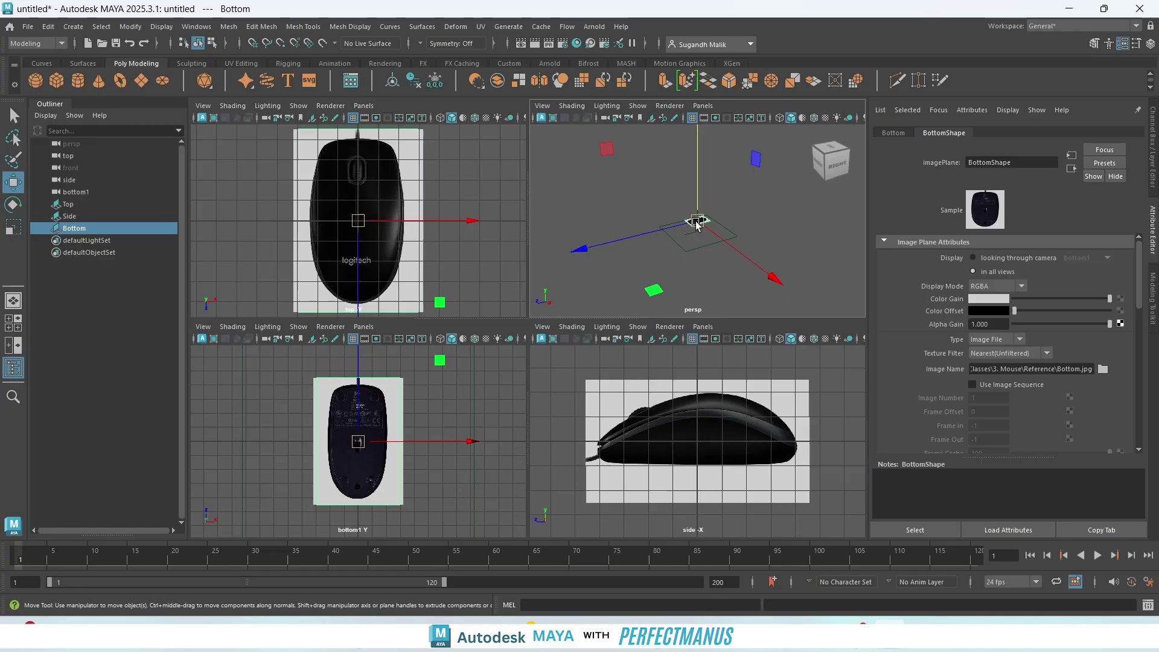
scroll(715, 215, up, 8)
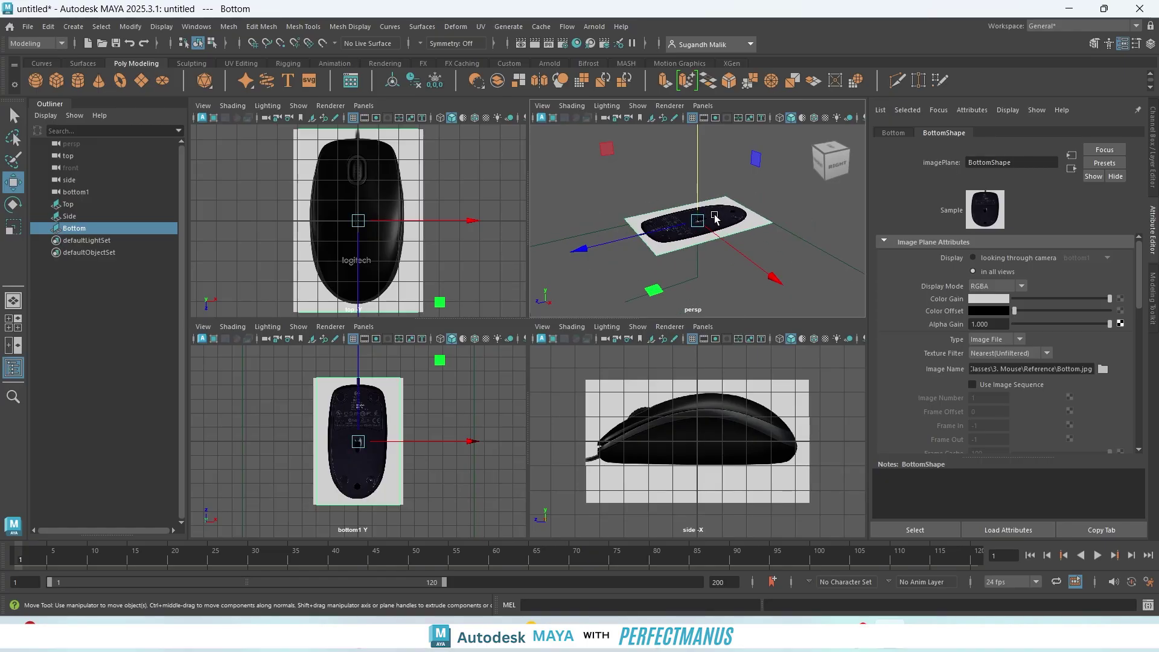
click(784, 241)
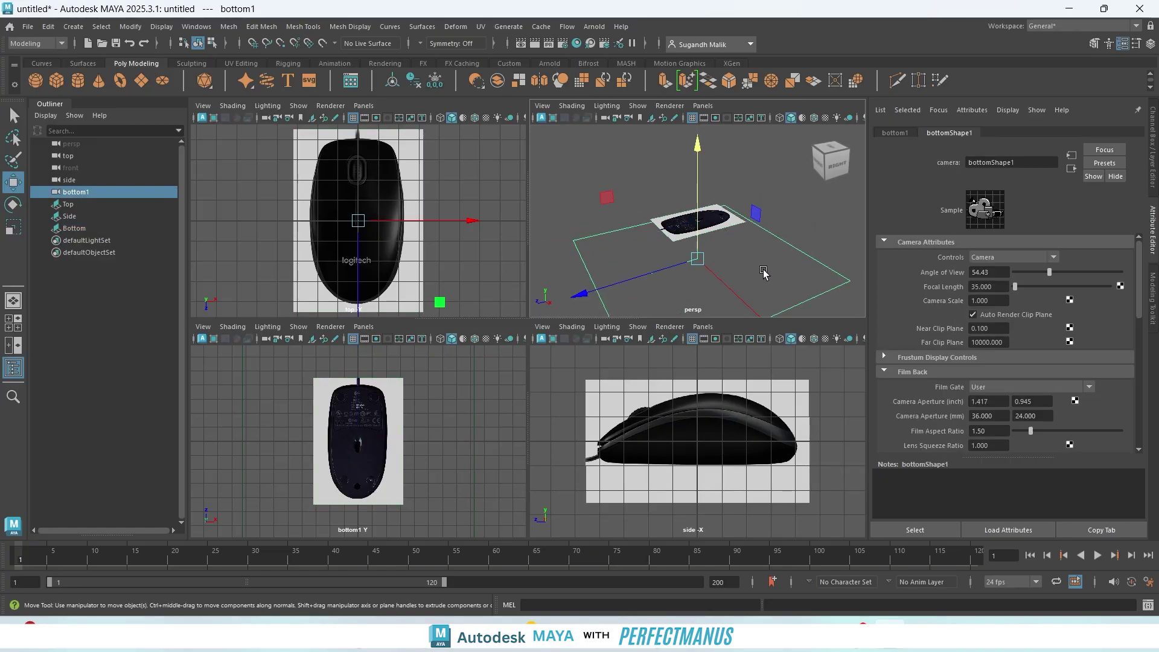
click(714, 212)
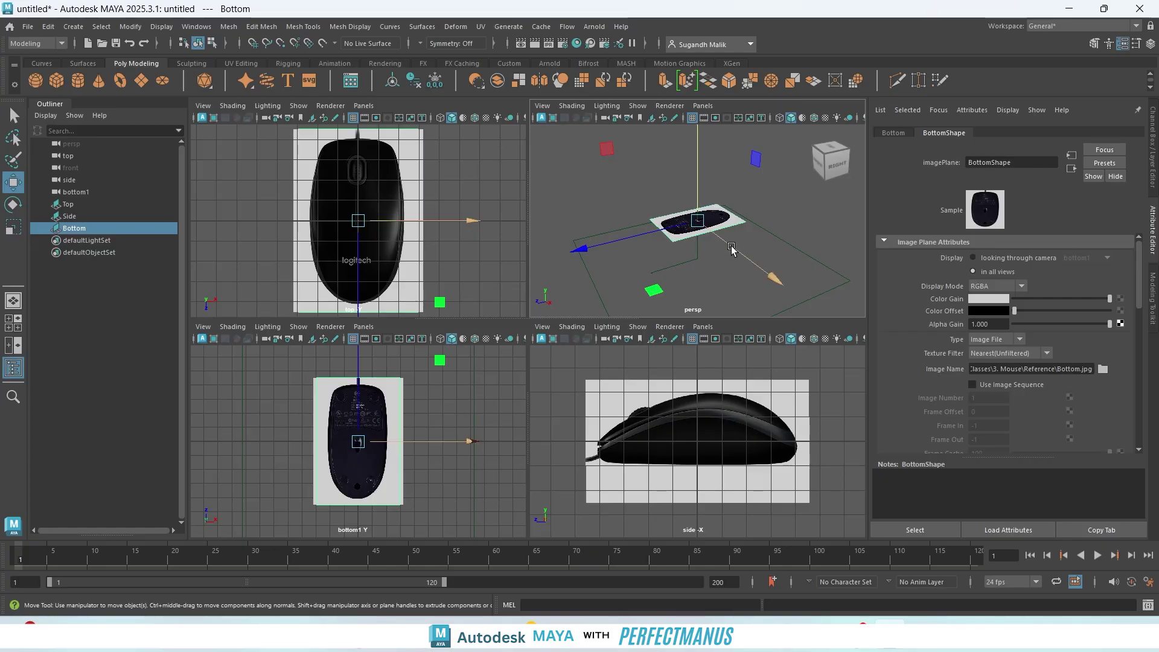
alt+drag(730, 236, 713, 158)
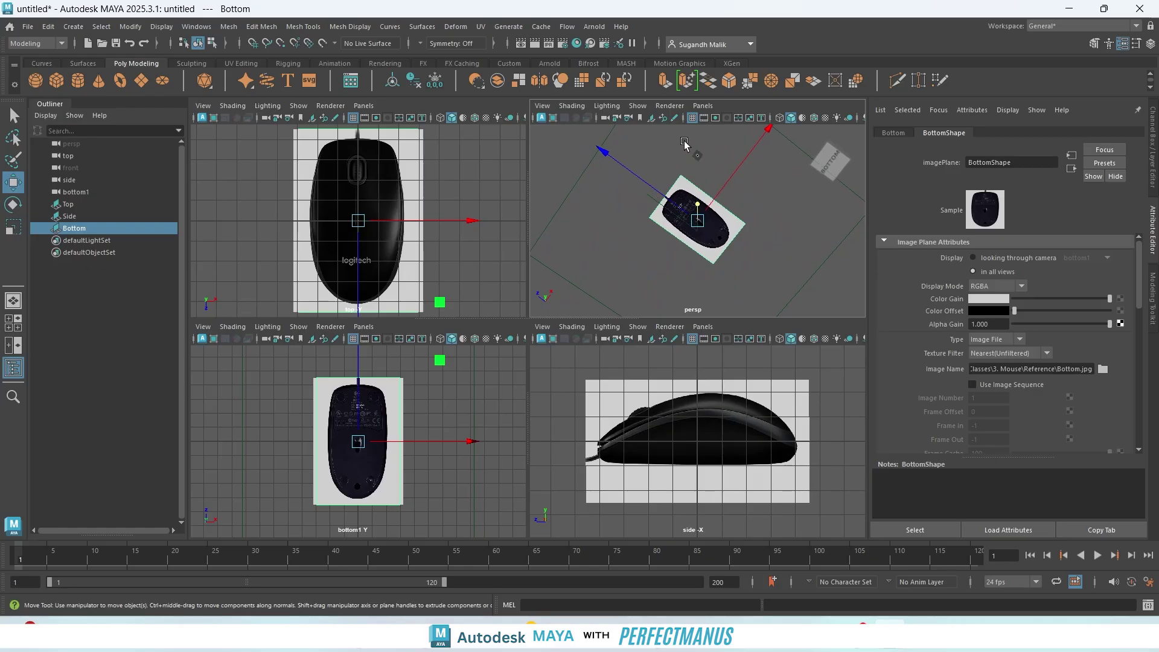
click(708, 164)
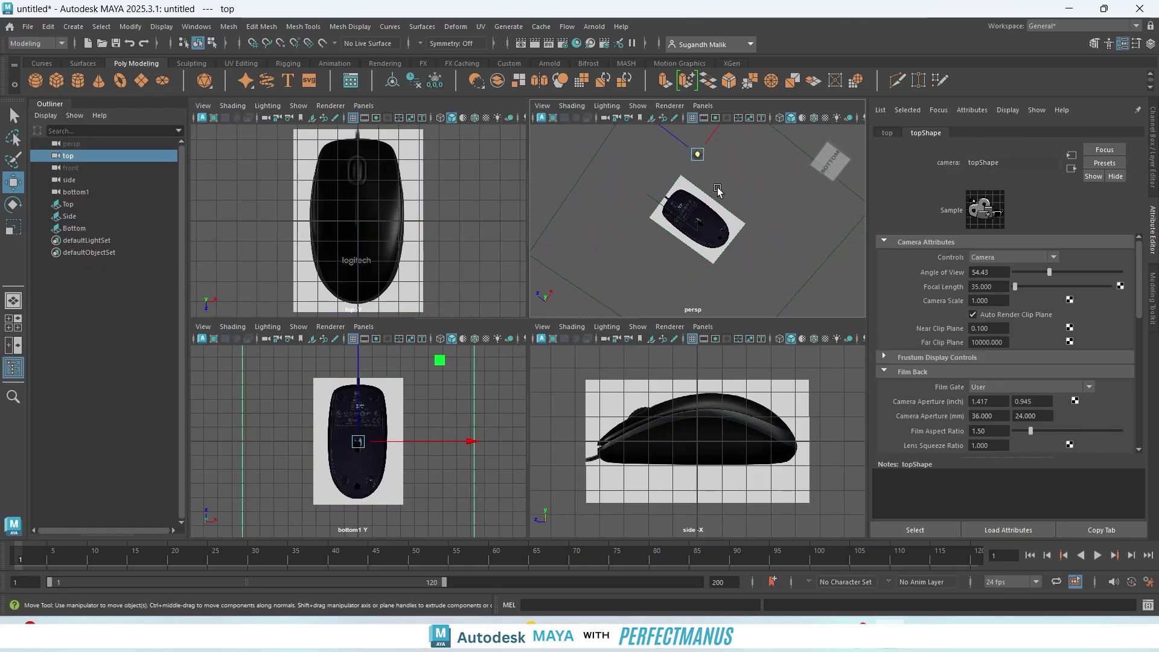
scroll(715, 199, down, 8)
alt+drag(708, 218, 702, 309)
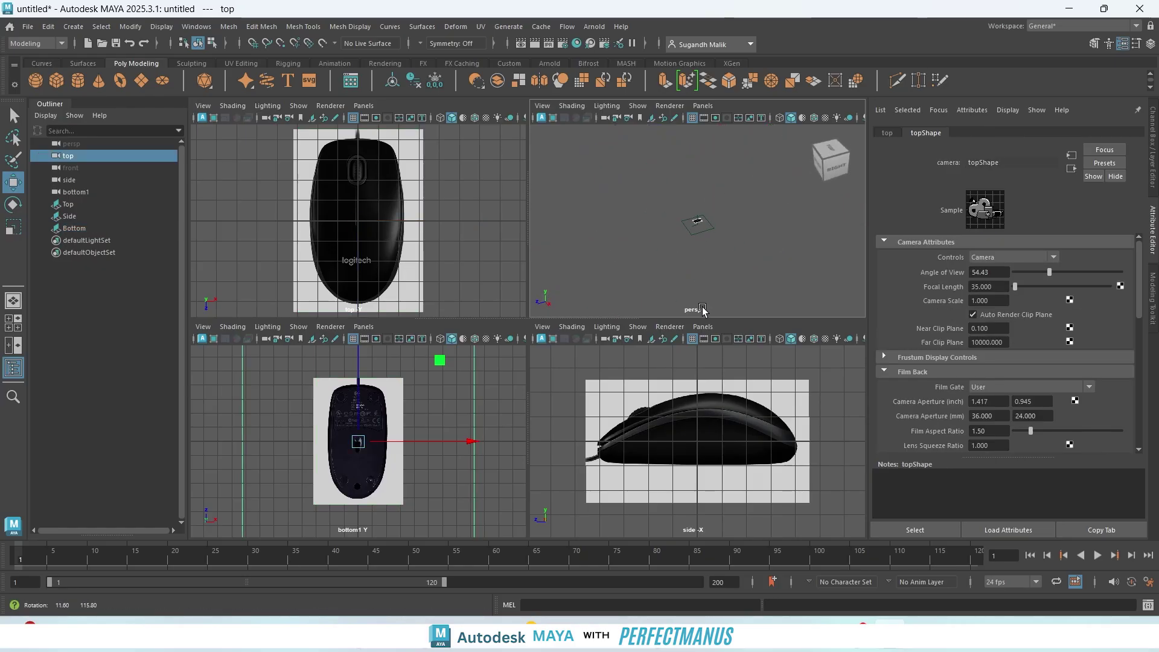
- Set the Bottom image plane's Translate Y to 0
click(75, 192)
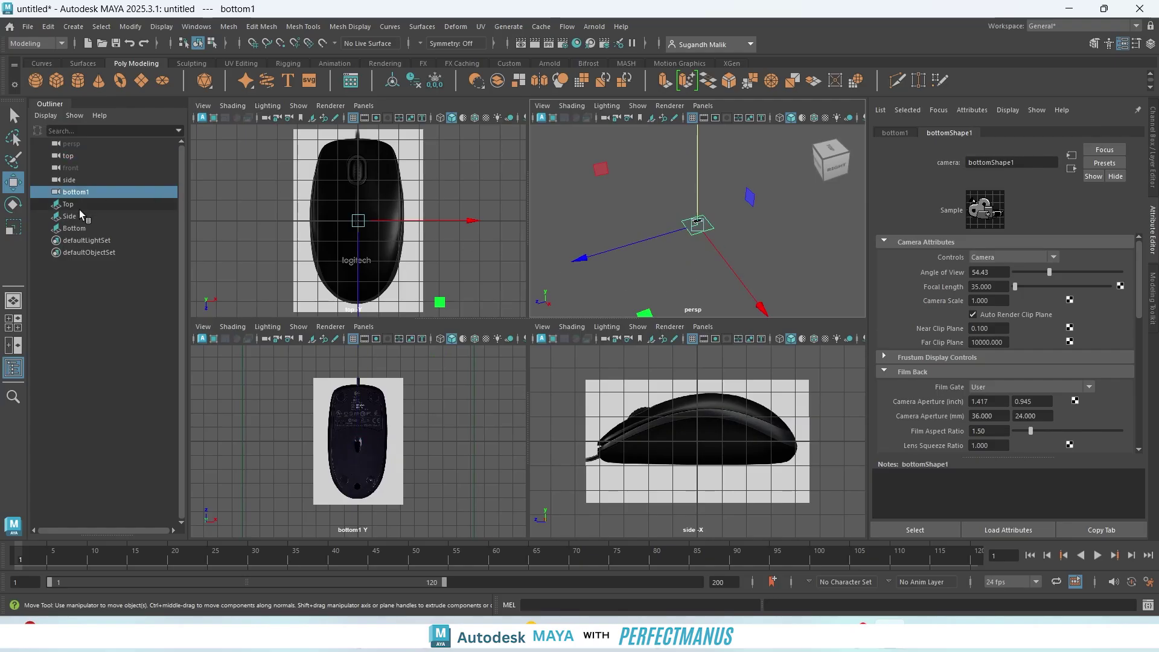
click(67, 228)
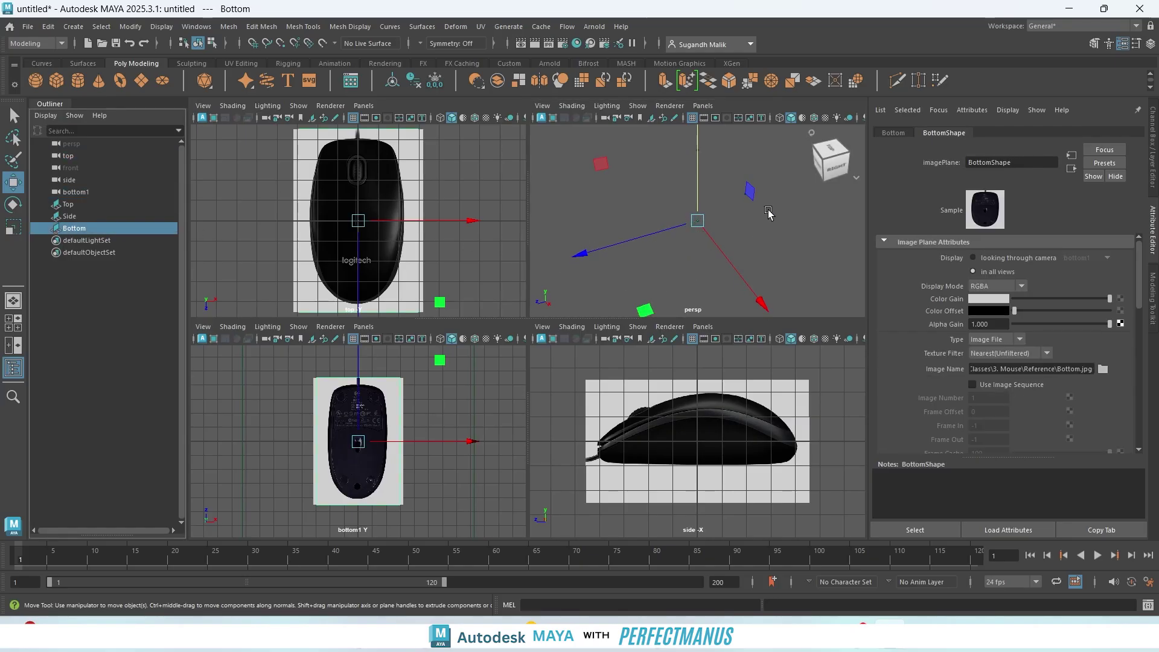
key(w)
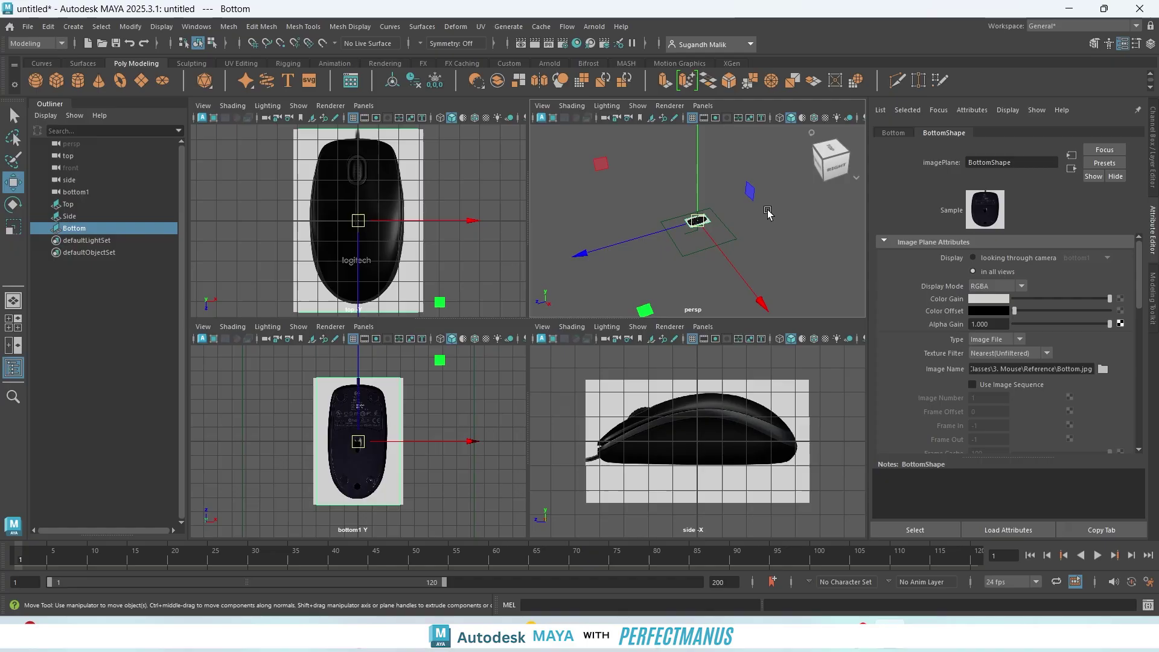
scroll(725, 220, down, 5)
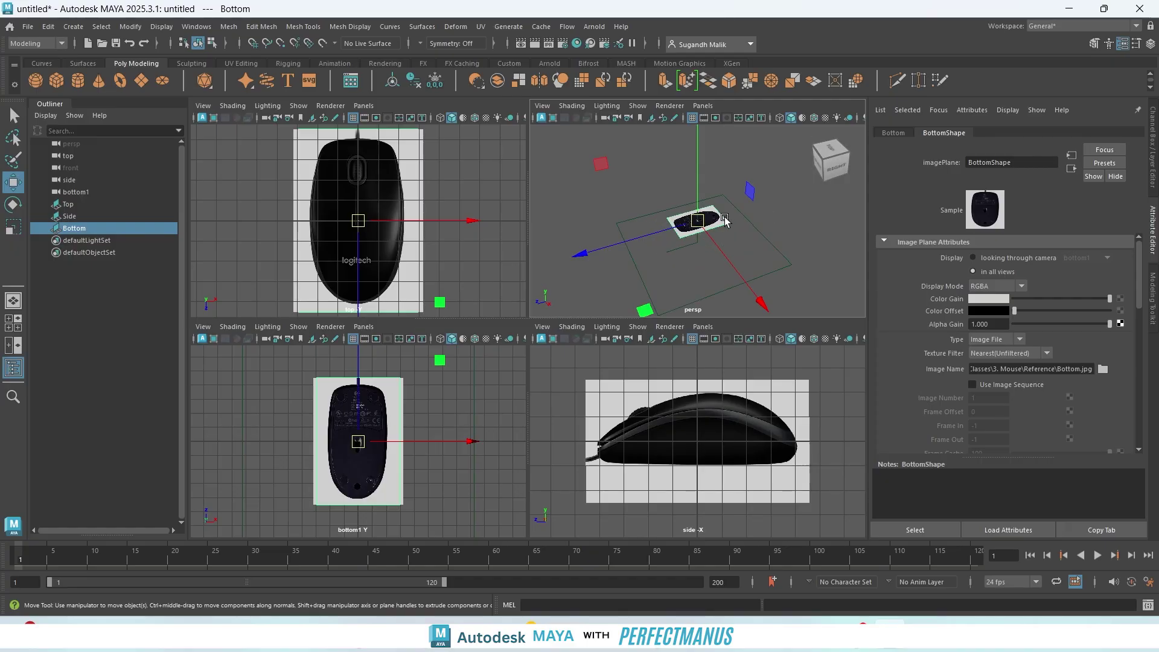
click(1153, 172)
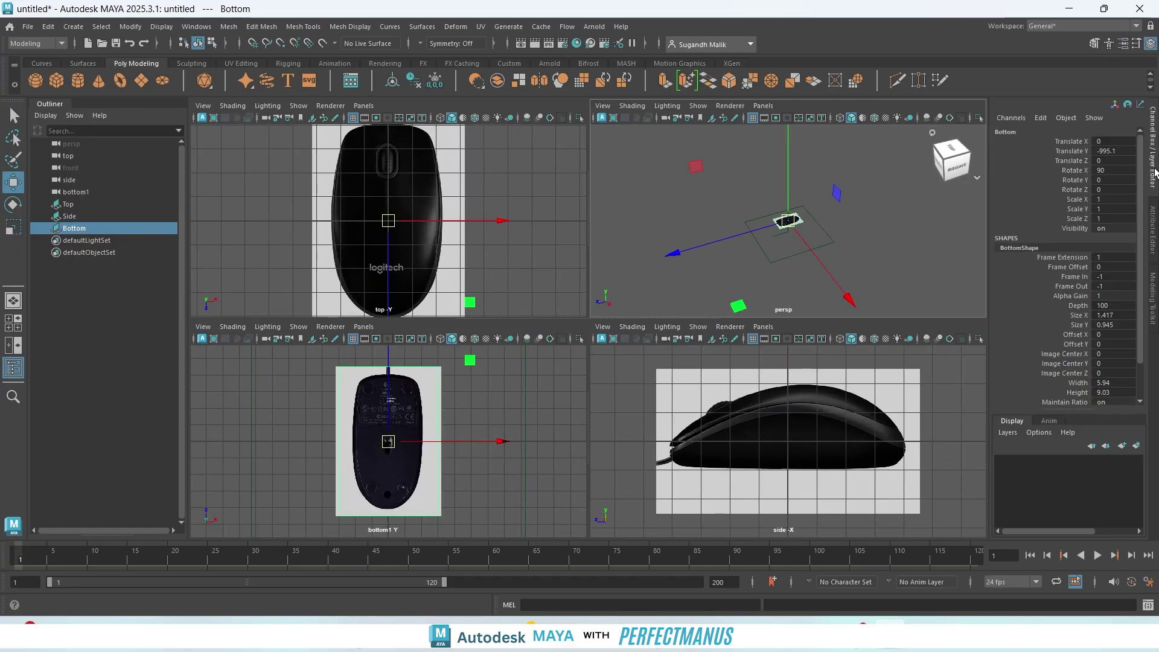
double_click(1125, 151)
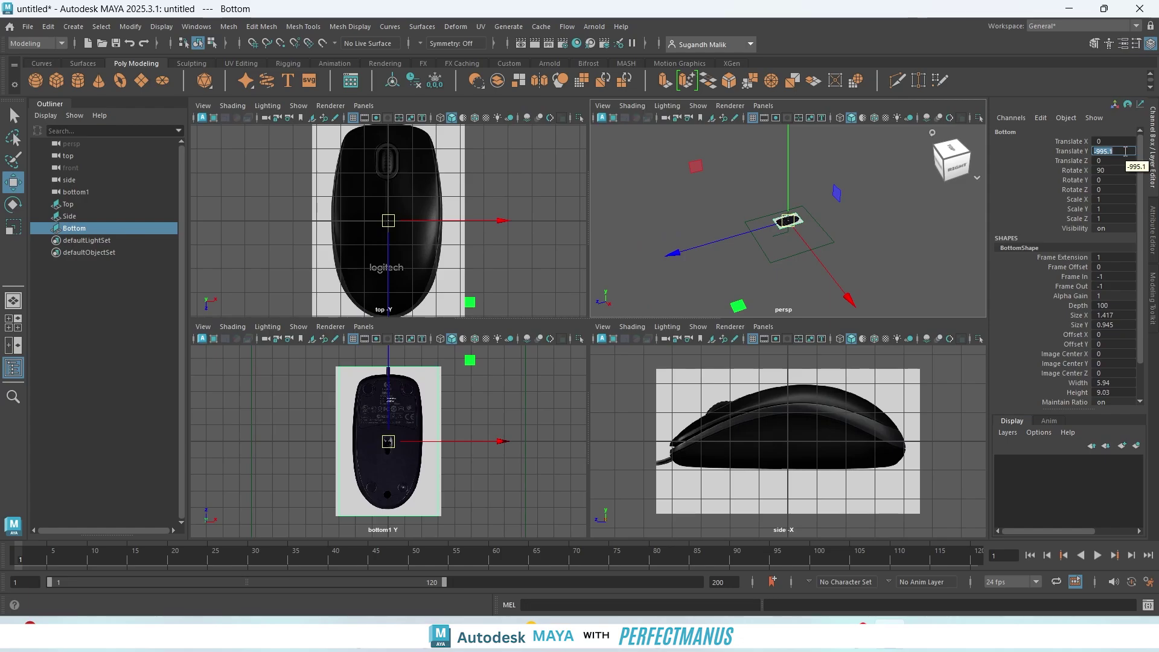
text(0)
key(Return)
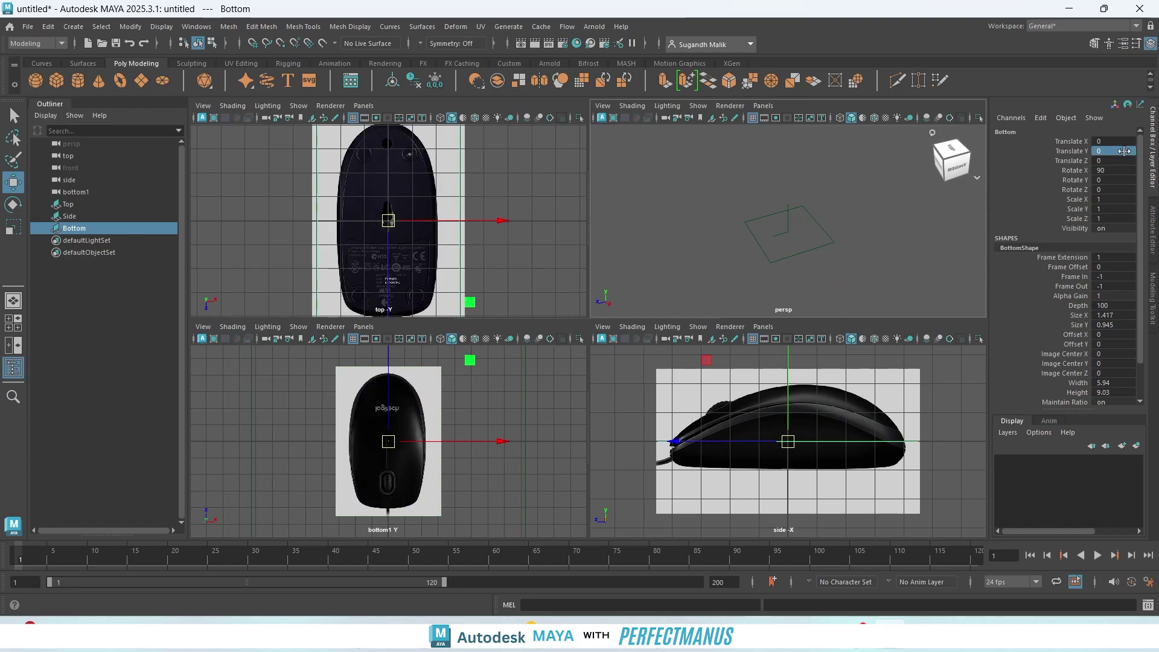
- Raise the Bottom image plane to about 2.5 units in Y, level with the upper edge of the side image
scroll(770, 223, down, 2)
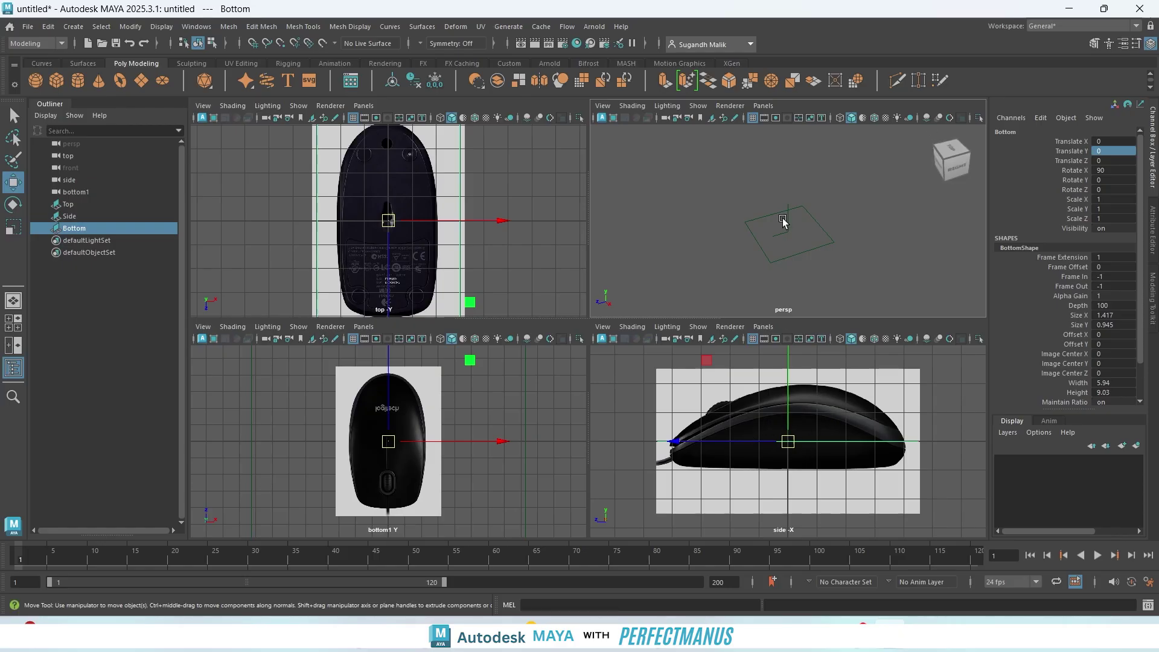
scroll(783, 222, up, 5)
scroll(790, 224, down, 1)
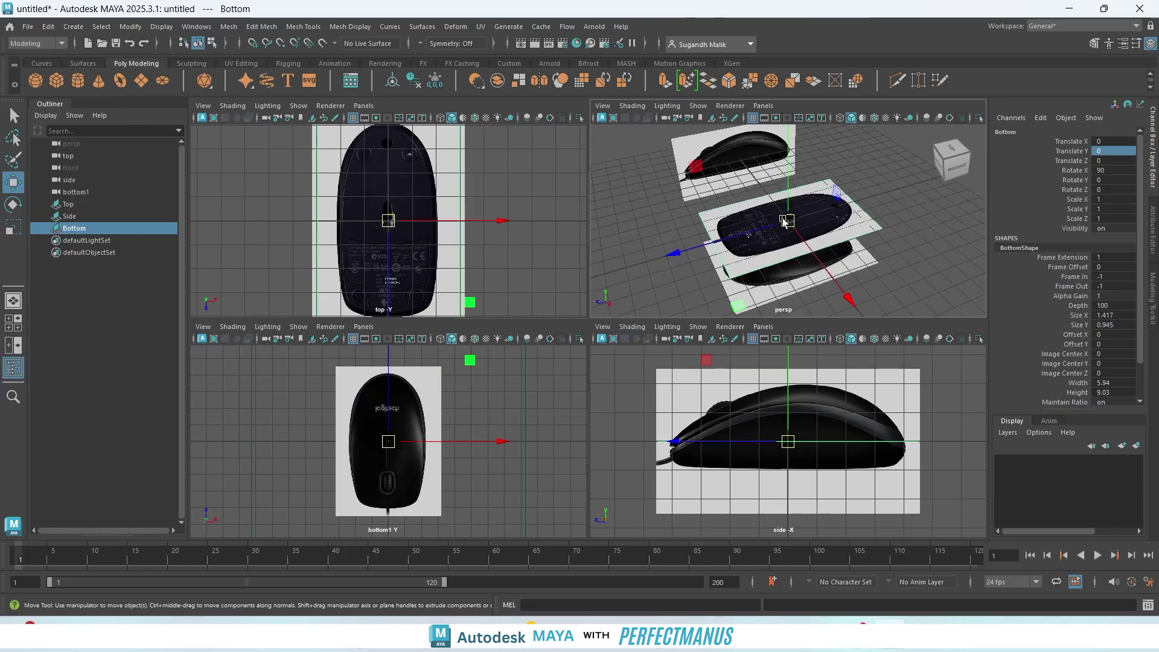
scroll(803, 226, down, 3)
mouse_move(823, 260)
alt+mouse_down()
mouse_move(837, 230)
mouse_move(825, 246)
alt+mouse_up()
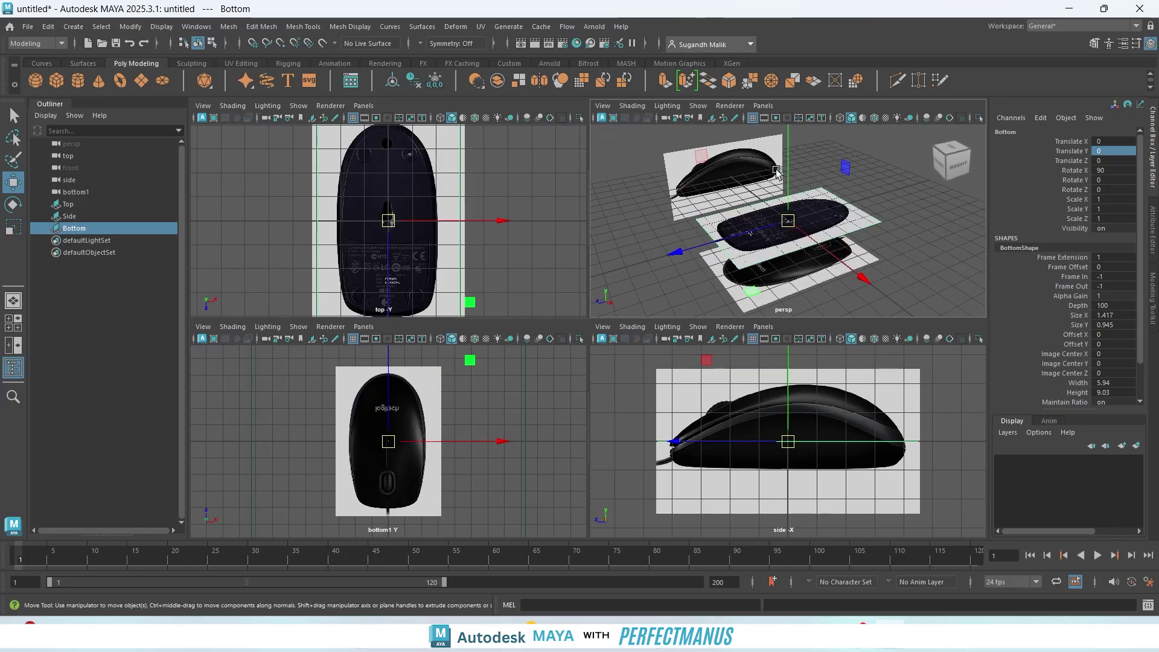
drag(791, 179, 790, 133)
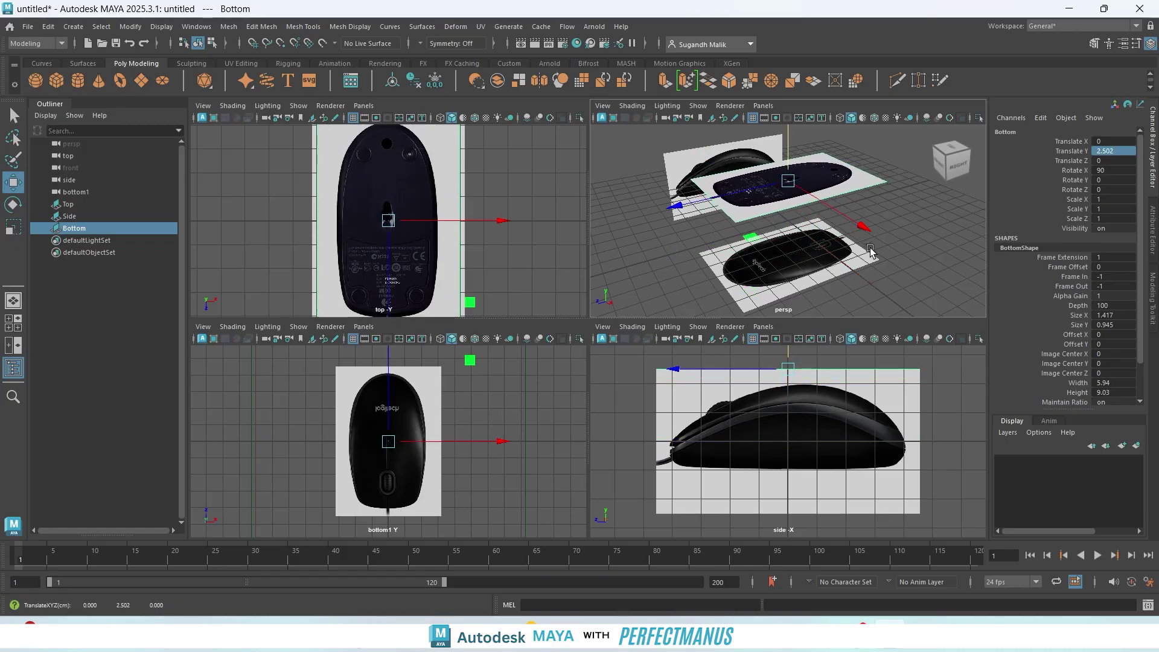
- Rotate the Top image plane about 180 degrees around Y so the mouse faces the opposite way
mouse_move(894, 286)
alt+mouse_down()
mouse_move(898, 266)
mouse_move(843, 249)
mouse_move(916, 269)
mouse_move(902, 266)
alt+mouse_up()
alt+drag(791, 266, 832, 270)
click(732, 209)
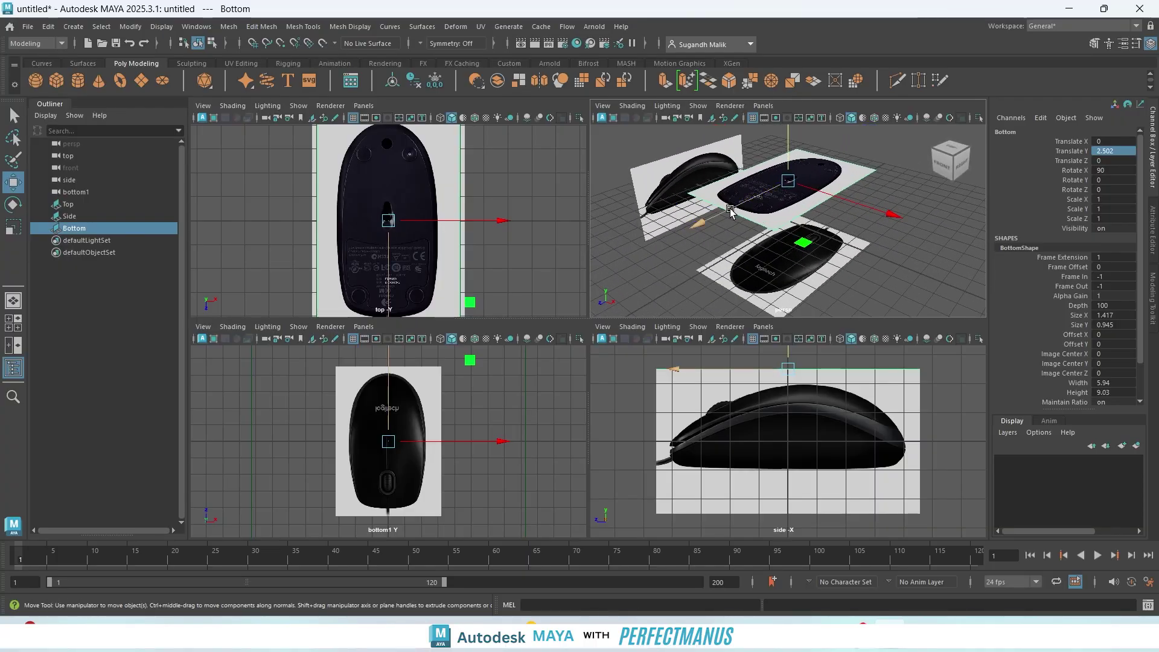
alt+drag(728, 232, 659, 152)
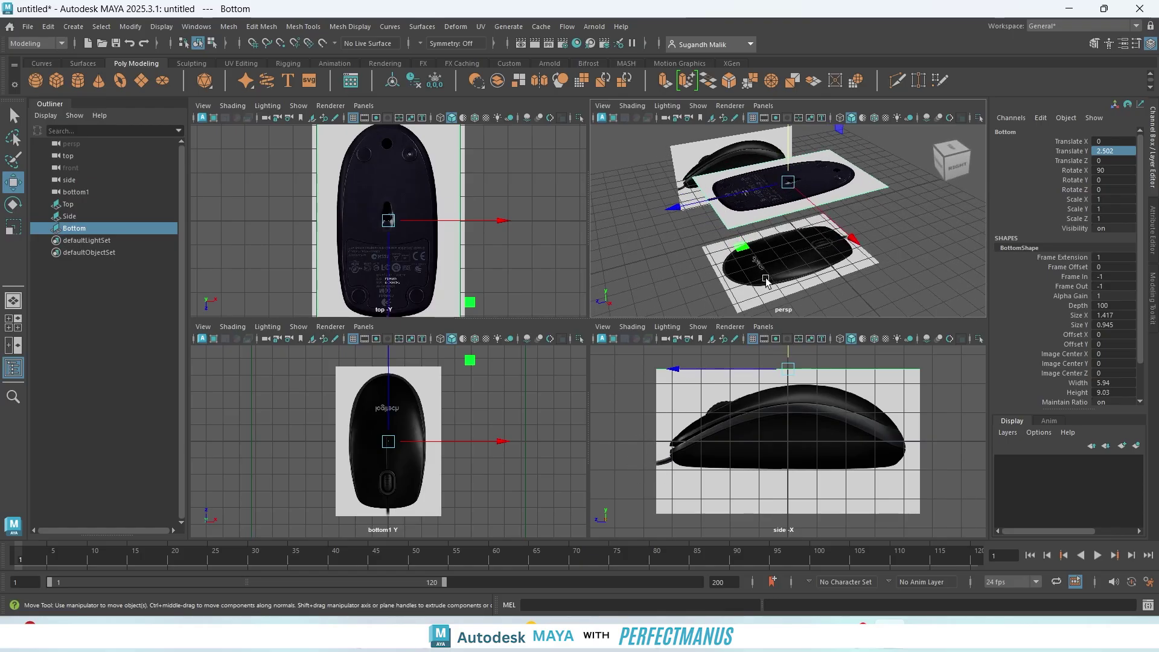
alt+drag(863, 256, 842, 278)
click(796, 268)
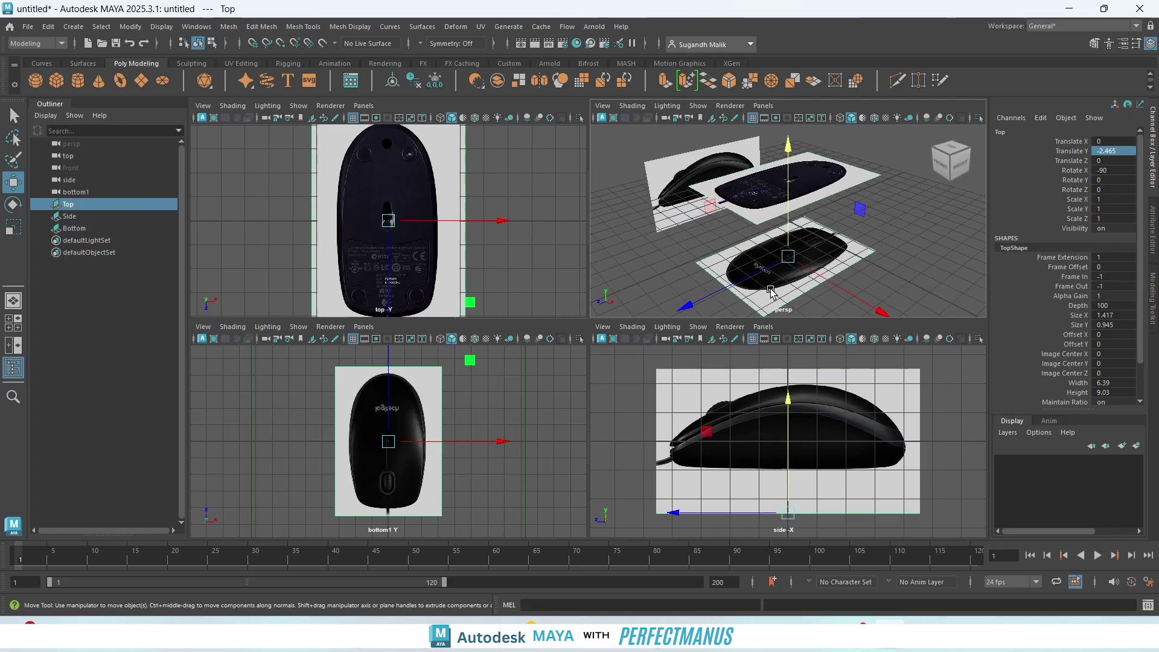
key(e)
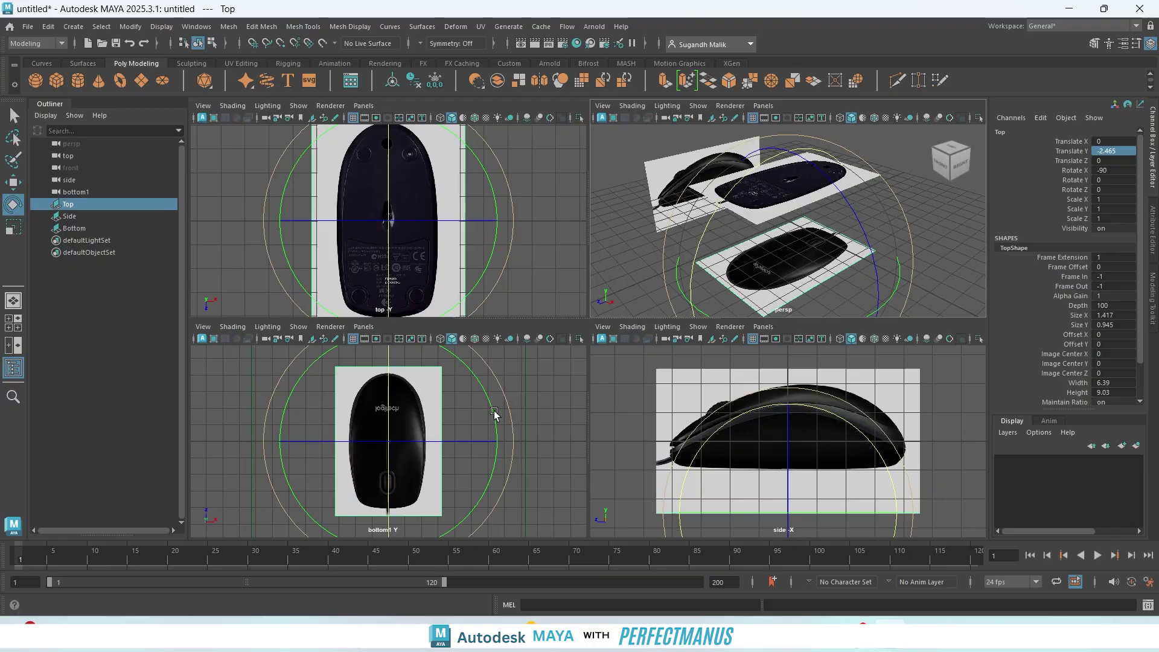
drag(493, 414, 310, 468)
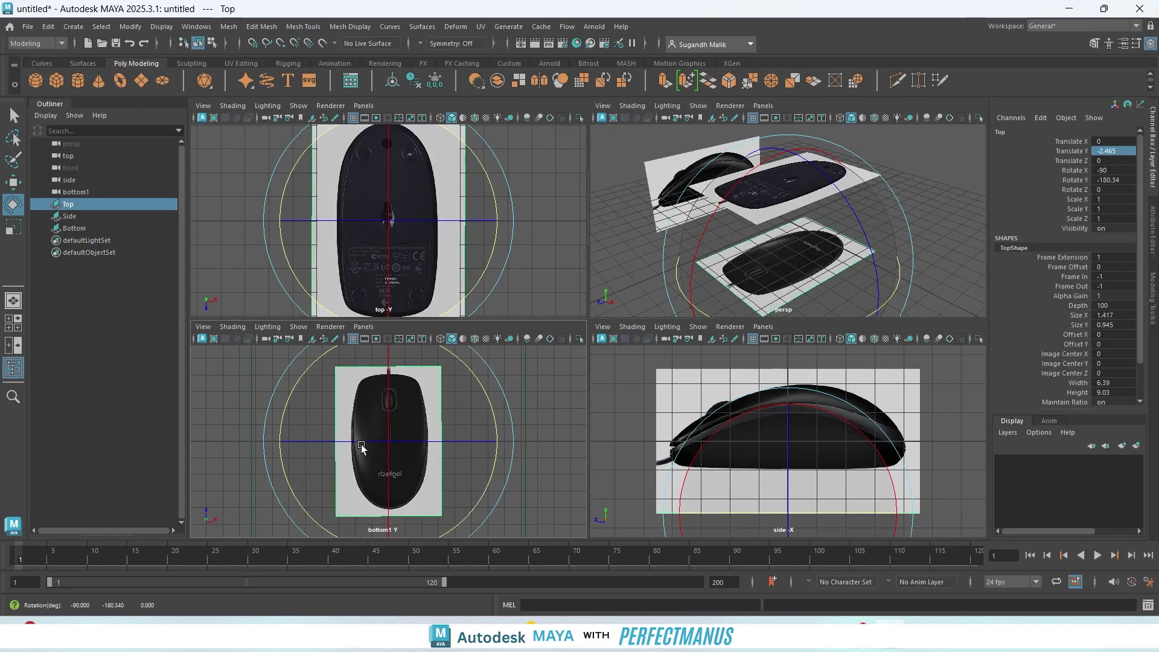
scroll(431, 439, up, 5)
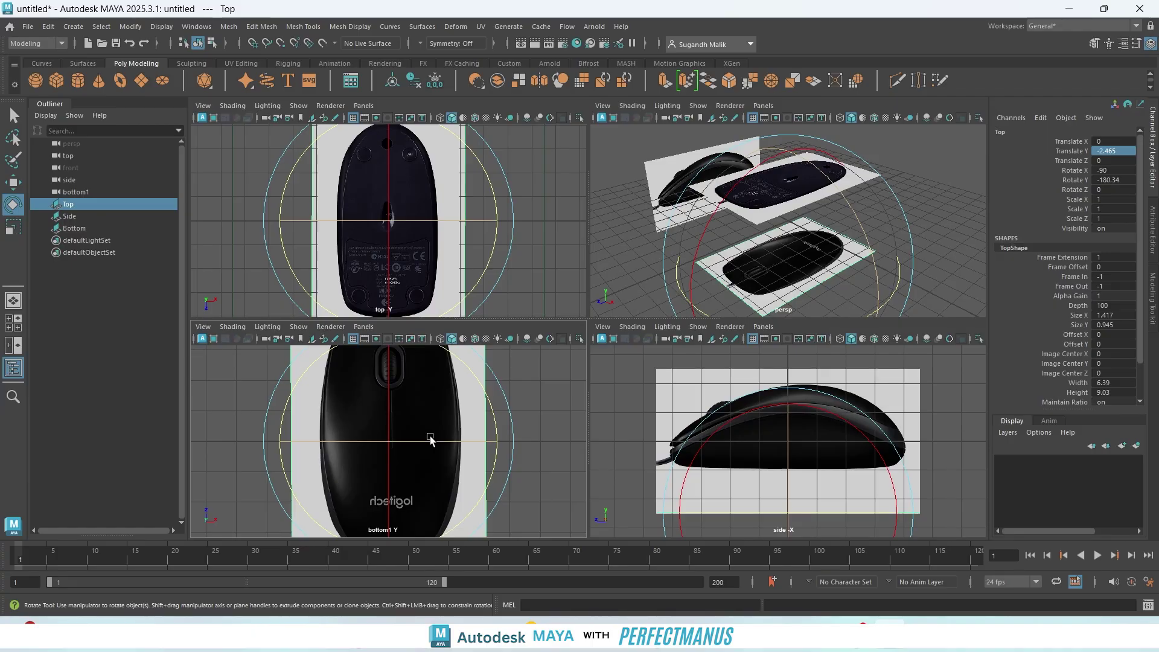
scroll(430, 438, down, 5)
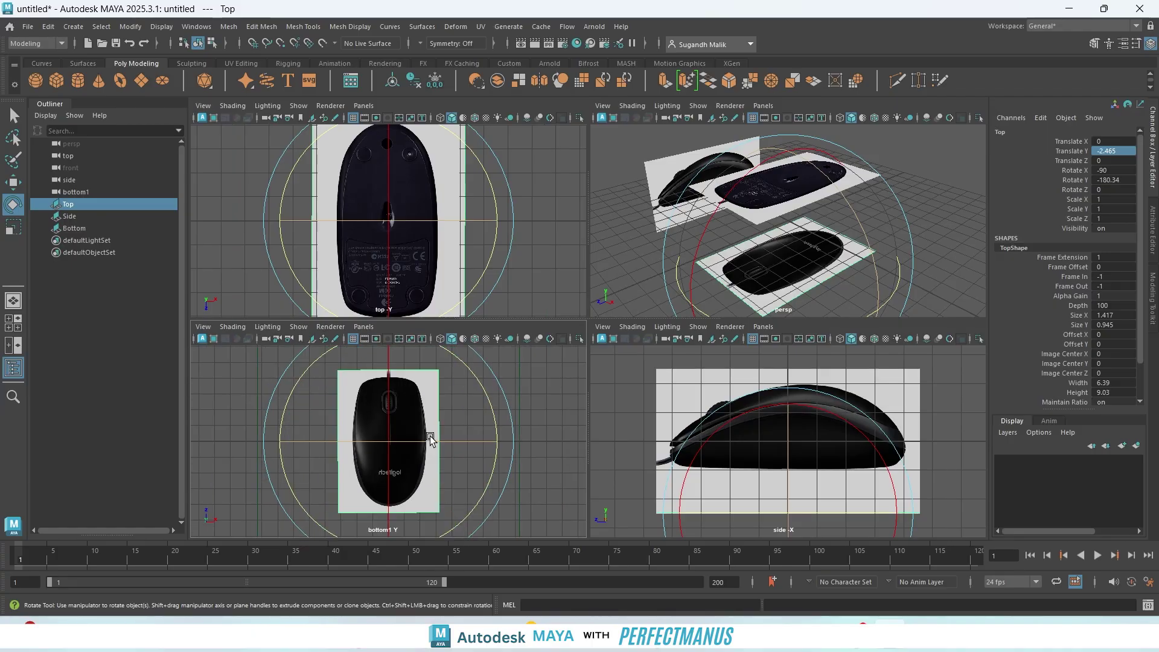
scroll(430, 439, up, 3)
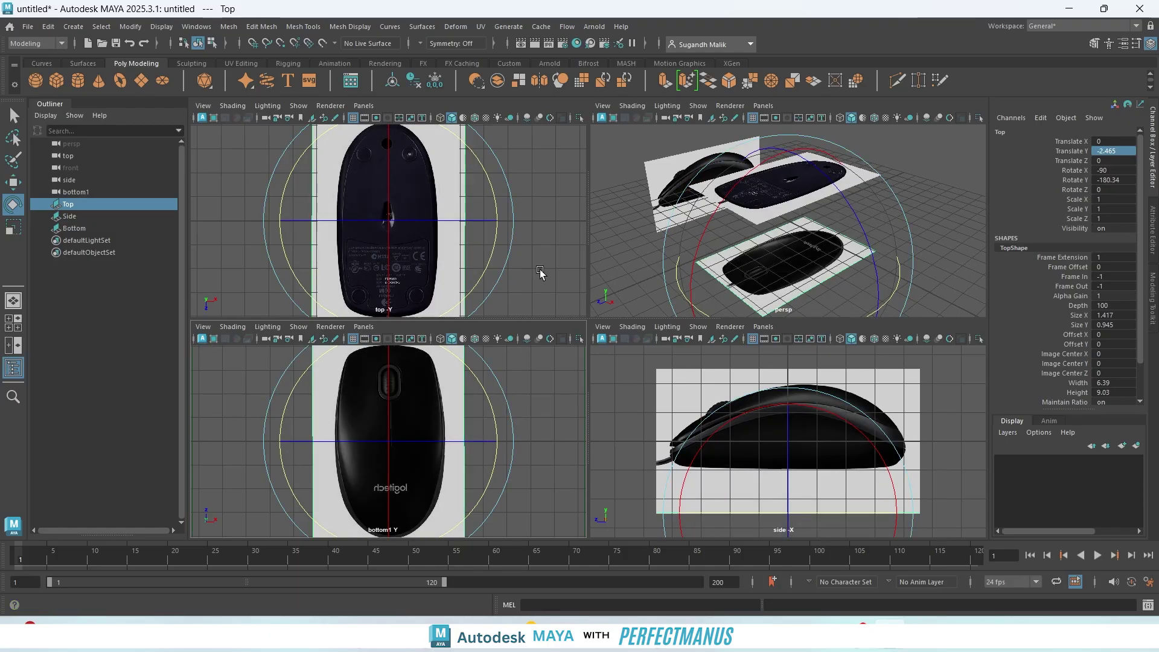
- Set the Bottom image plane to display only when looking through camera bottom1
scroll(765, 223, down, 5)
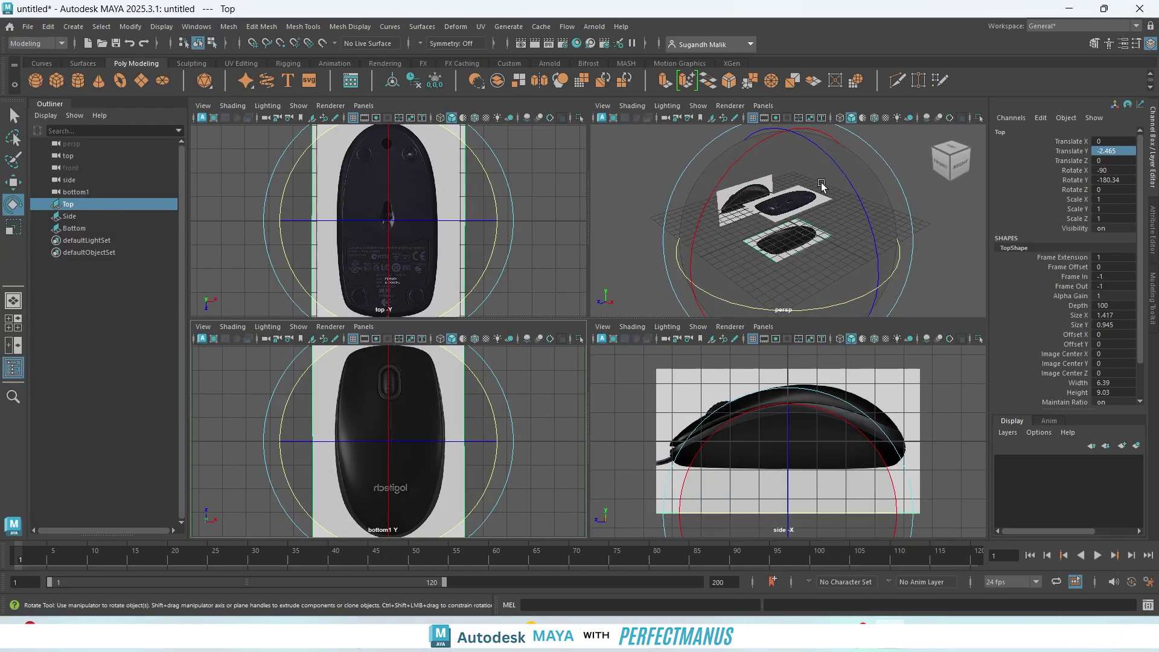
click(729, 163)
mouse_move(849, 243)
alt+mouse_down()
mouse_move(845, 179)
mouse_move(812, 230)
mouse_move(852, 253)
alt+mouse_up()
scroll(848, 251, up, 5)
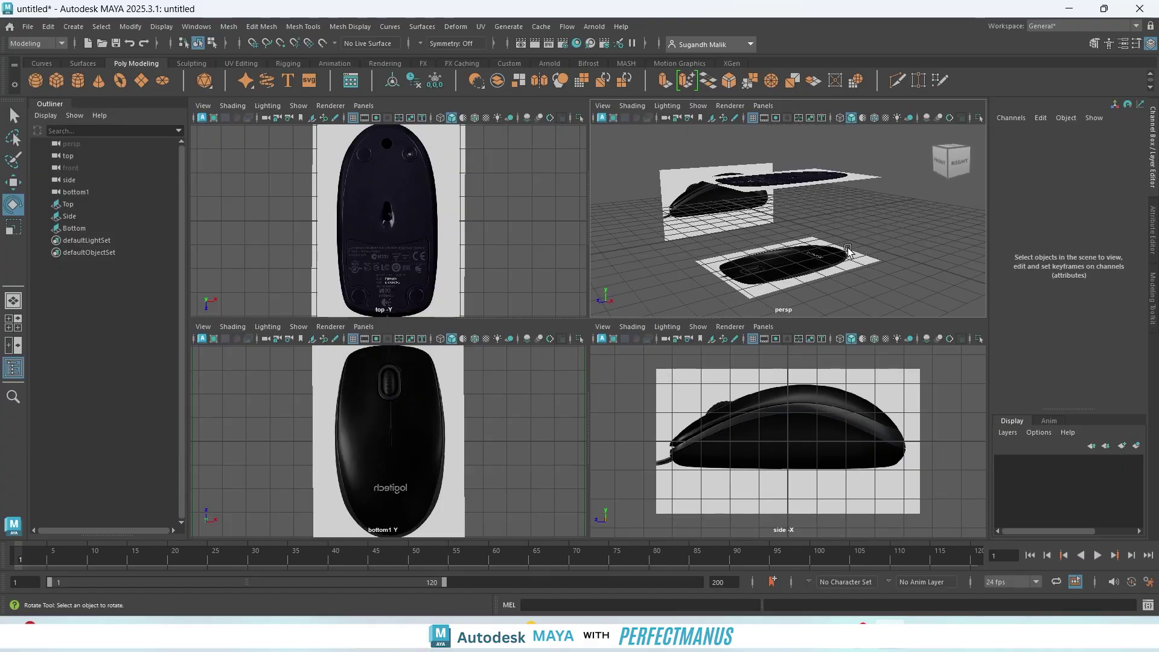
mouse_move(855, 212)
alt+mouse_down()
mouse_move(861, 238)
mouse_move(874, 222)
alt+mouse_up()
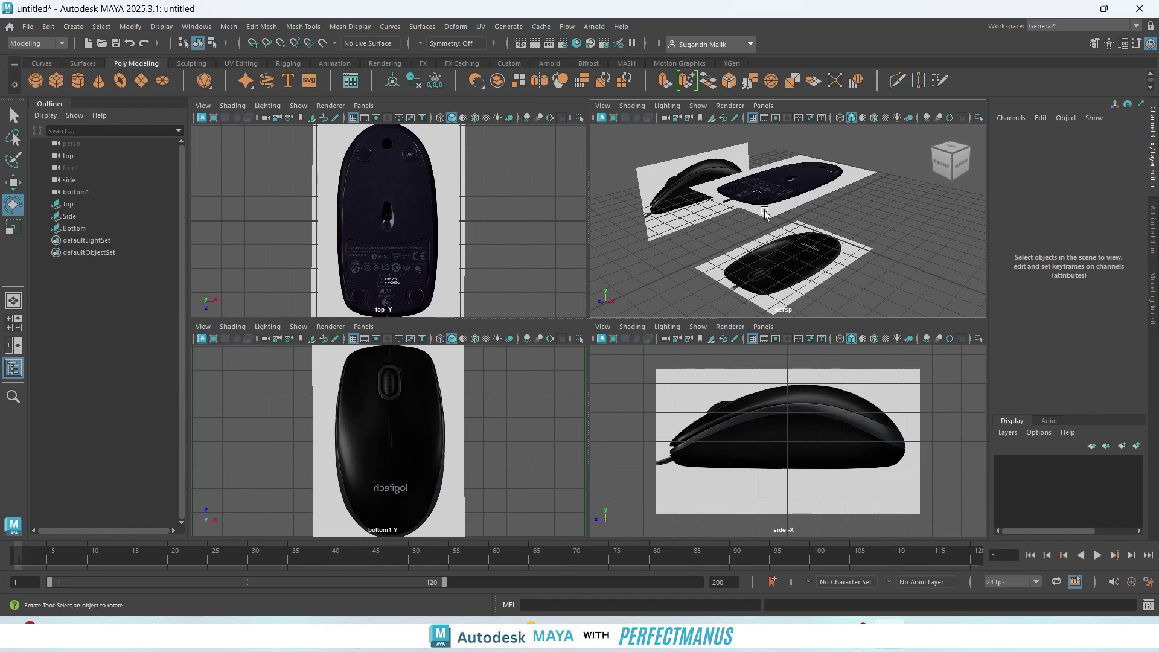
click(770, 191)
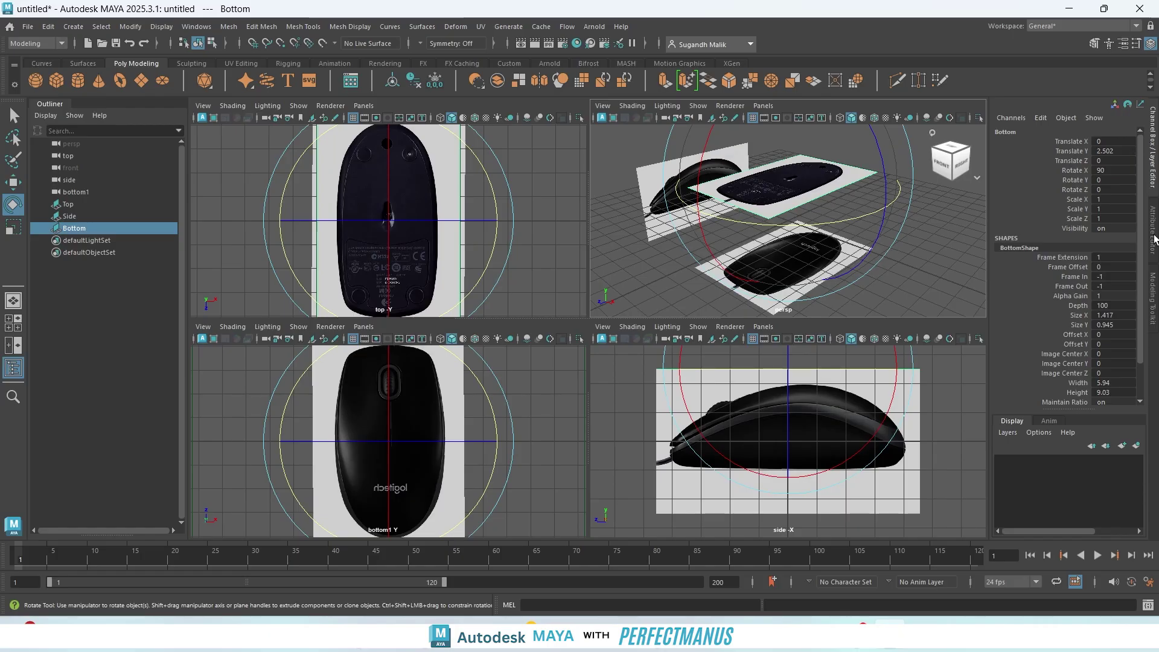
click(1154, 262)
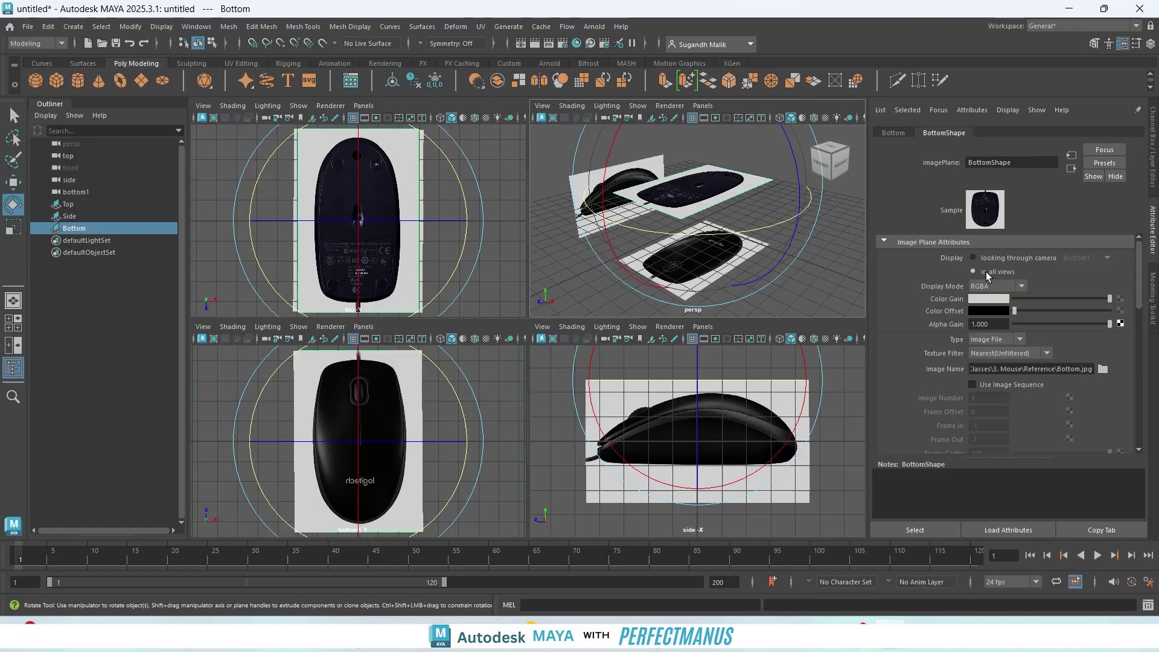
click(973, 257)
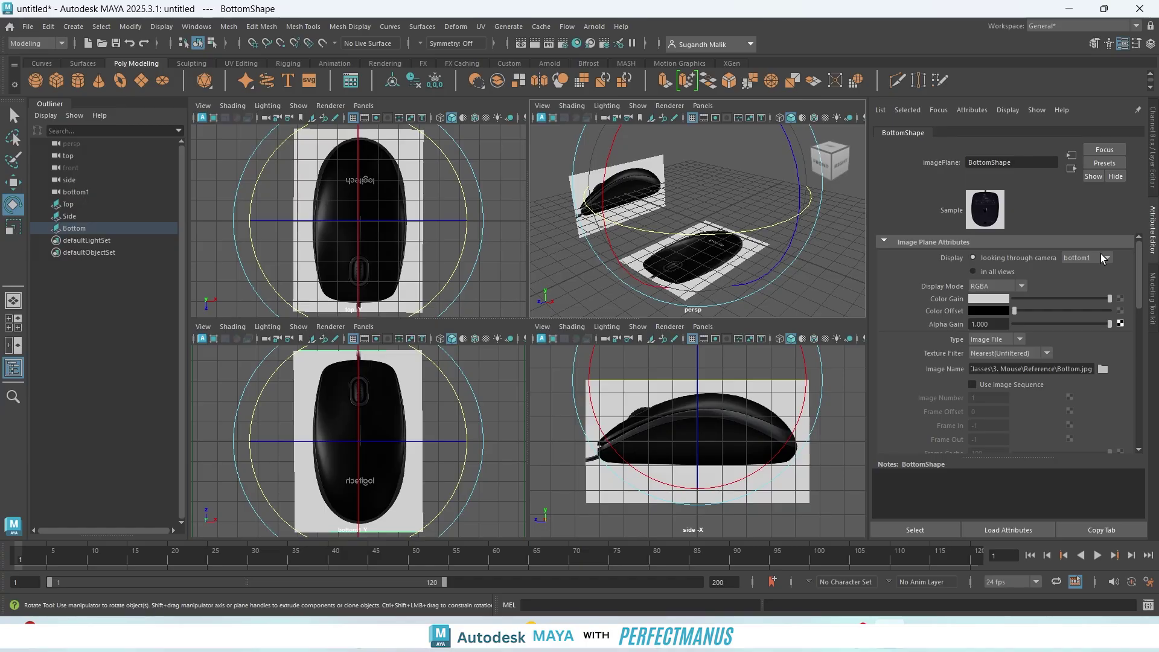
- Switch the Bottom image plane's display to in all views and back to looking through camera bottom1 for comparison
scroll(440, 465, down, 3)
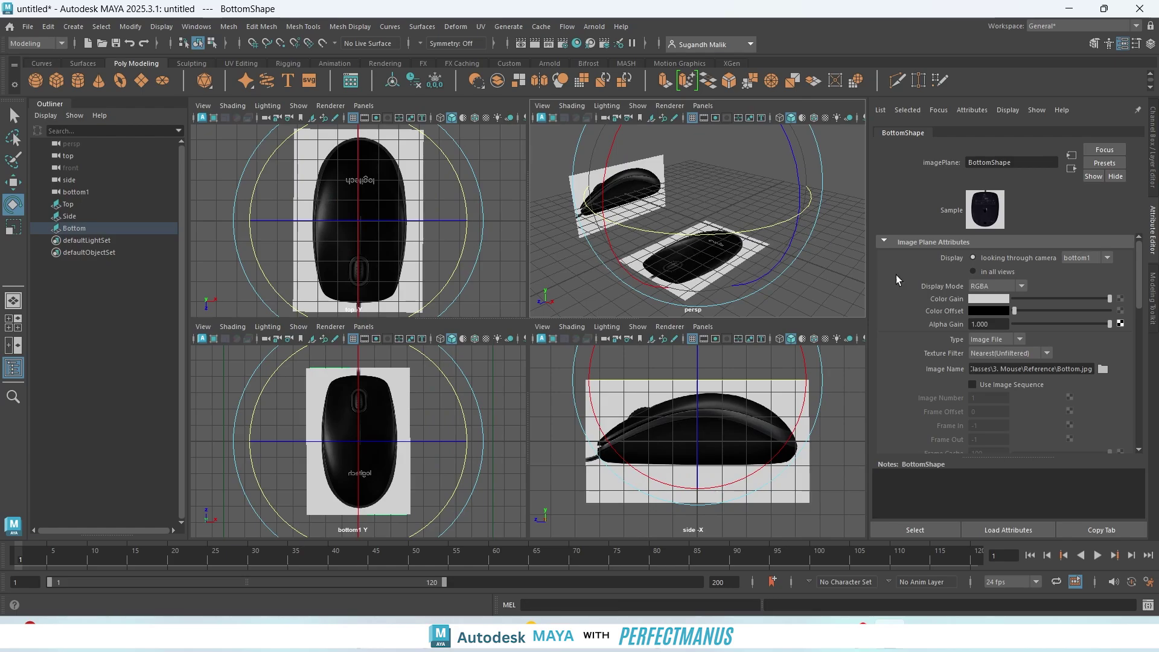
click(973, 271)
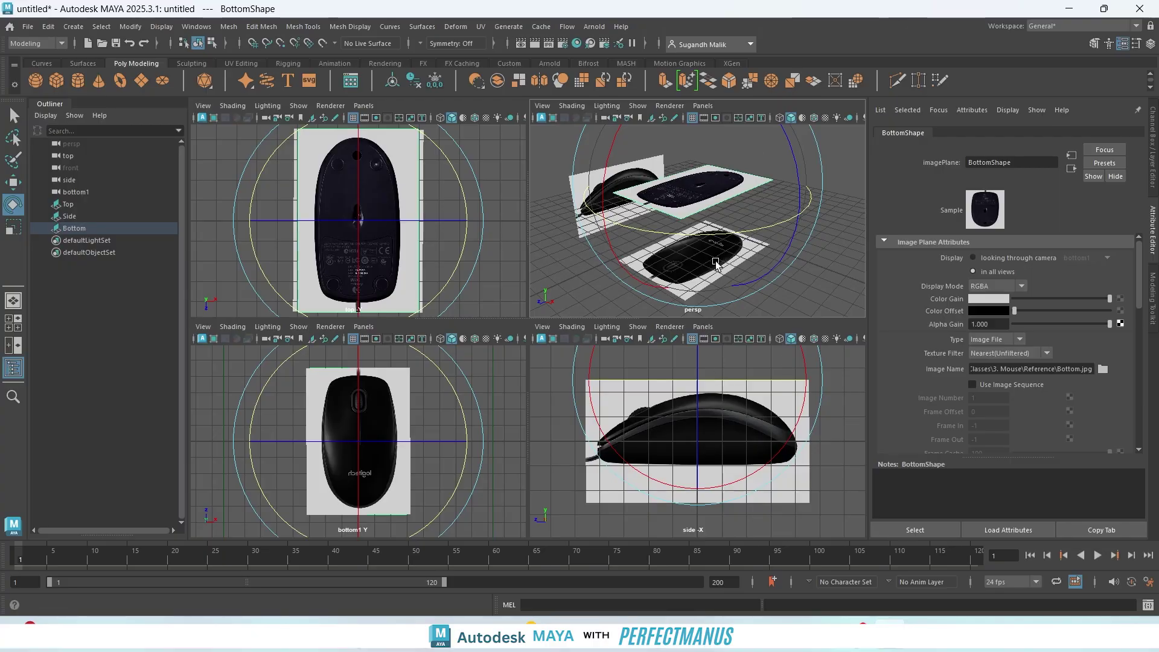
click(973, 257)
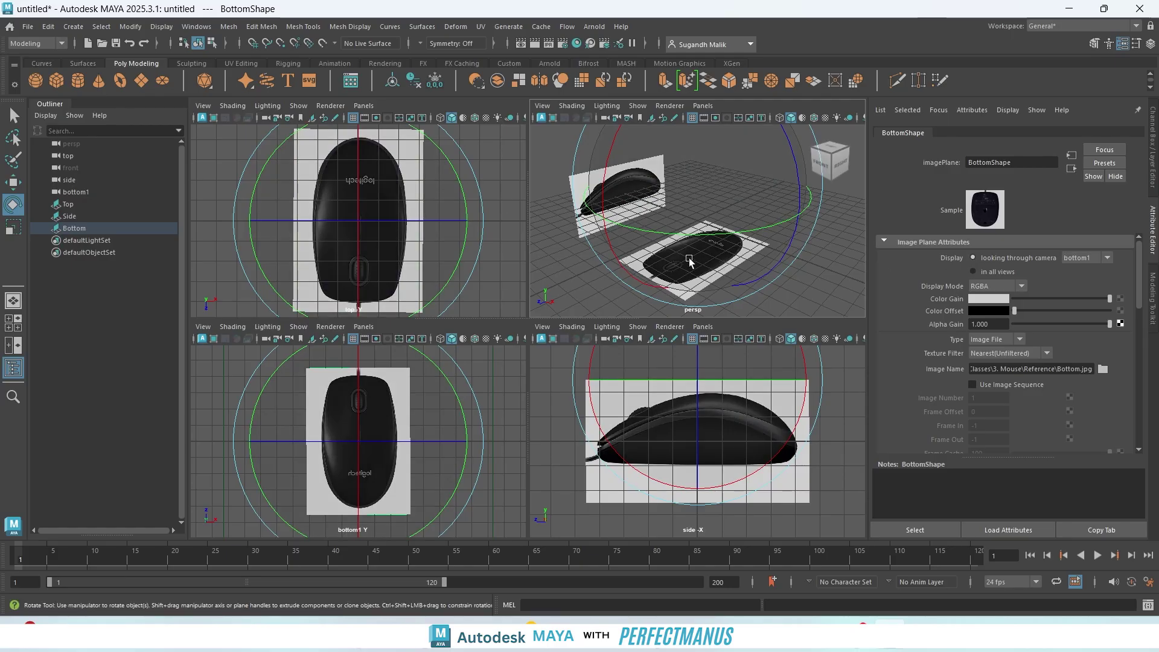
click(824, 273)
- Set the Top image plane to display only when looking through the top camera
click(654, 265)
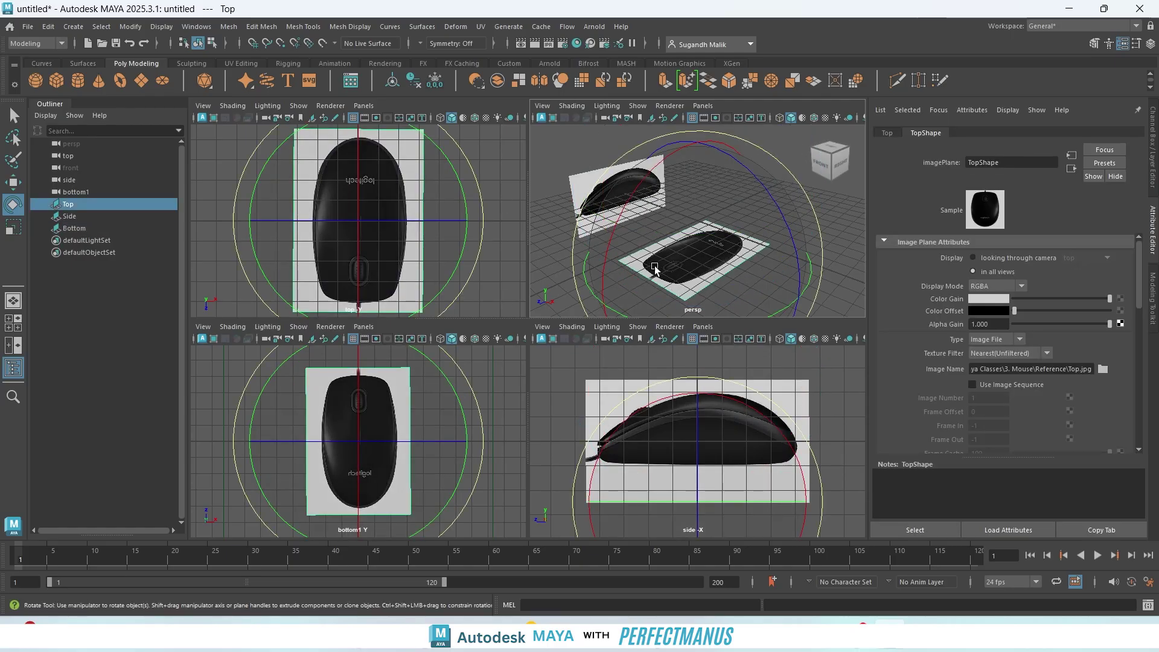
click(971, 257)
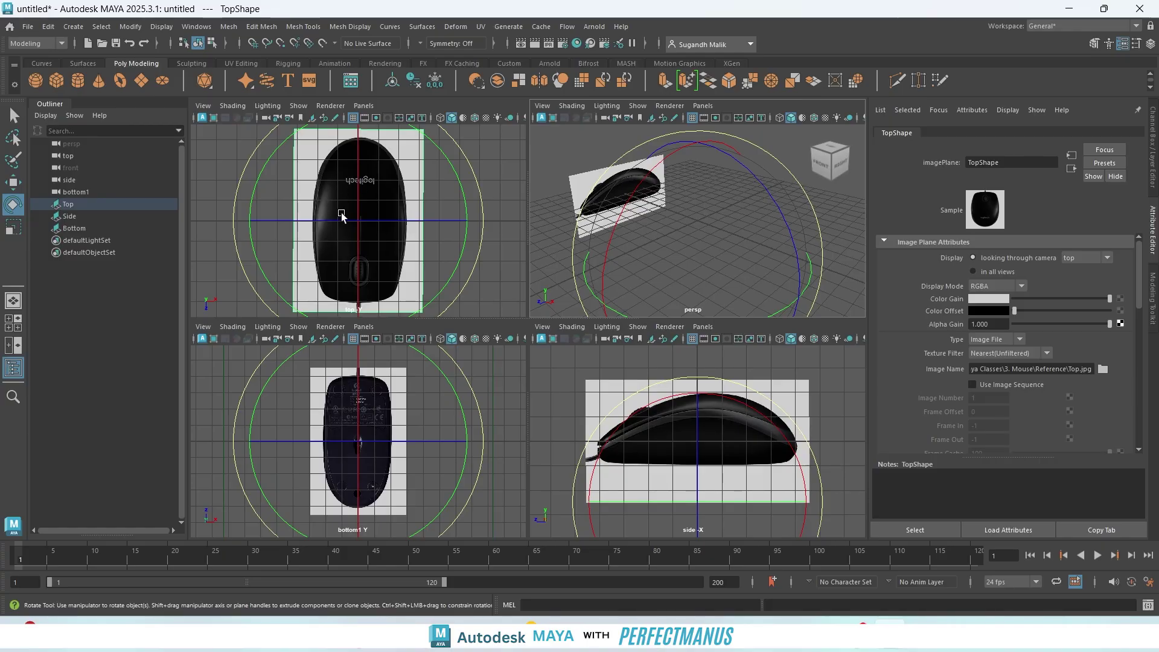
scroll(682, 227, down, 5)
scroll(671, 219, up, 5)
scroll(660, 219, down, 2)
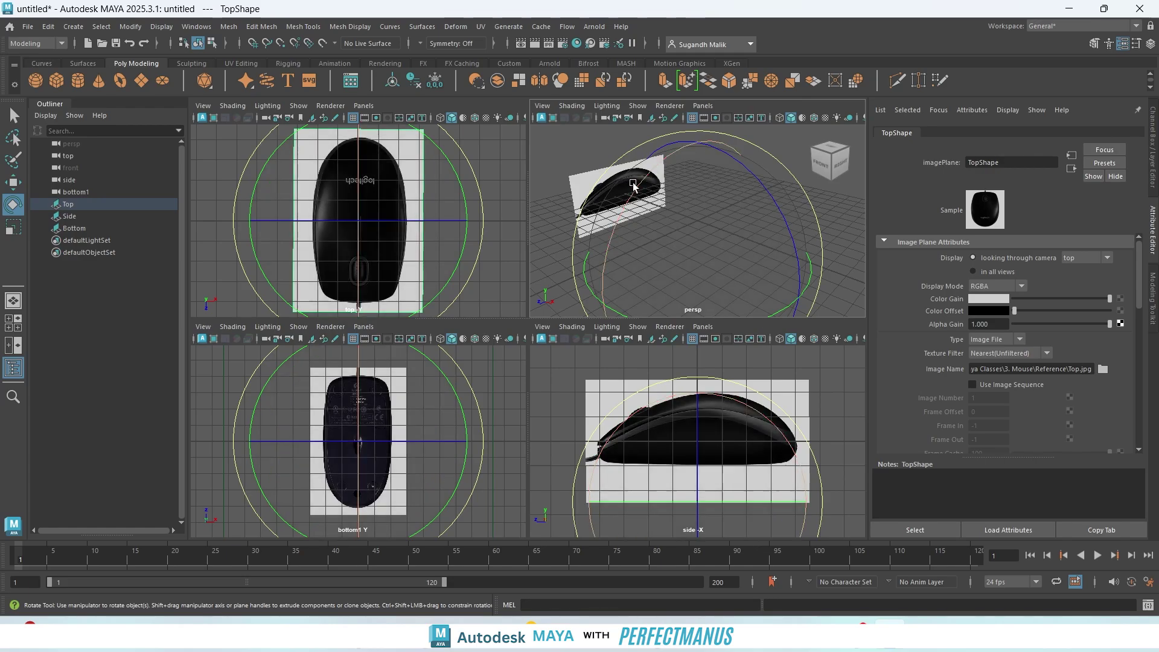
- Set the Side image plane to display only when looking through the side camera and deselect it
click(792, 393)
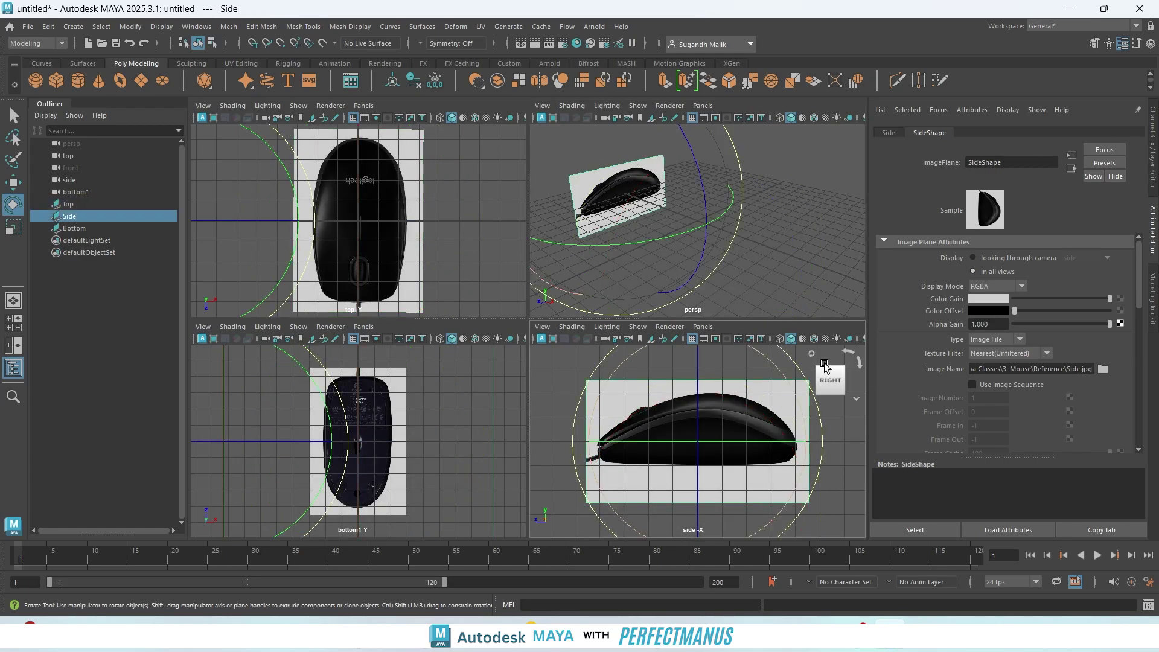
click(974, 257)
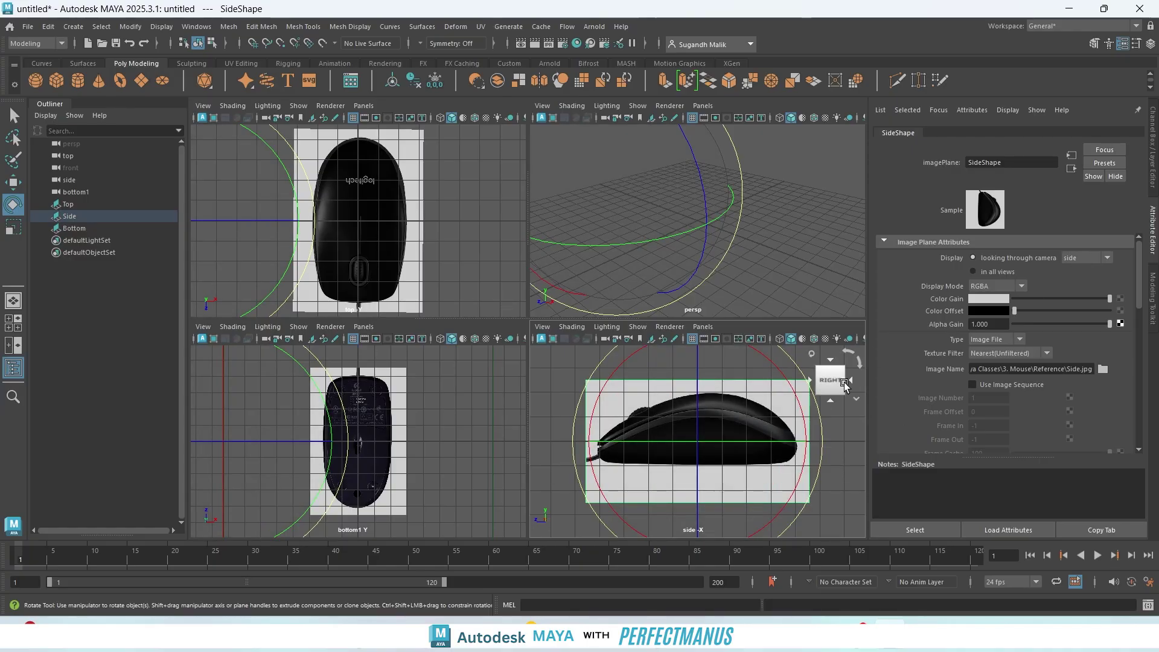
scroll(764, 255, down, 3)
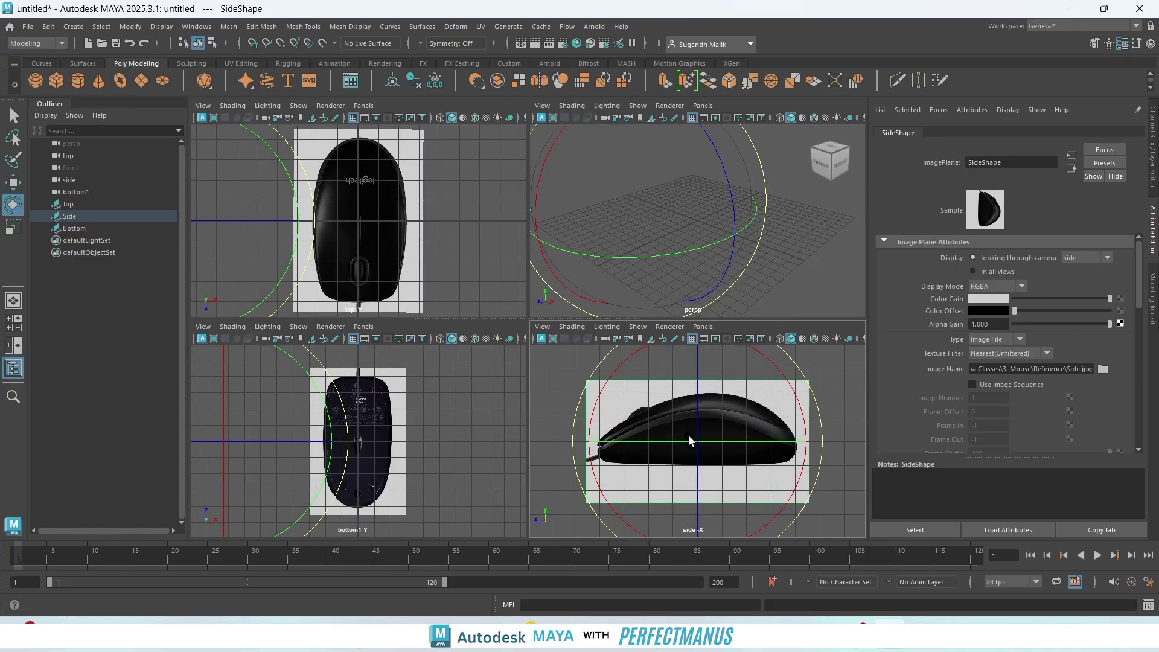
scroll(746, 254, down, 5)
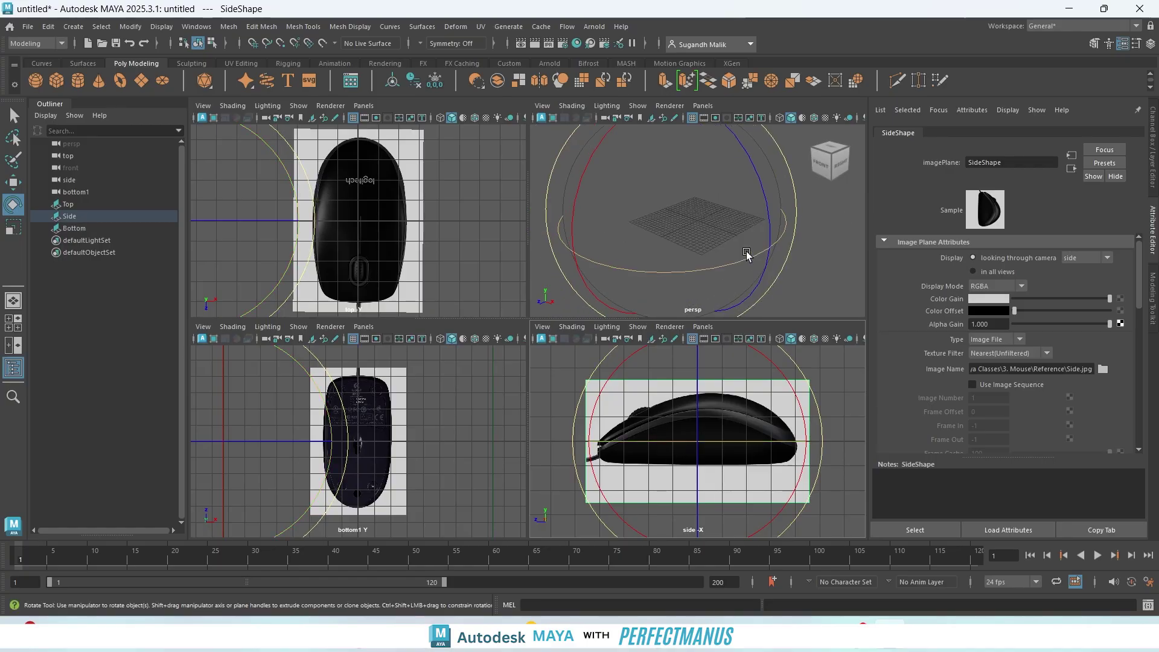
scroll(748, 252, up, 5)
click(766, 255)
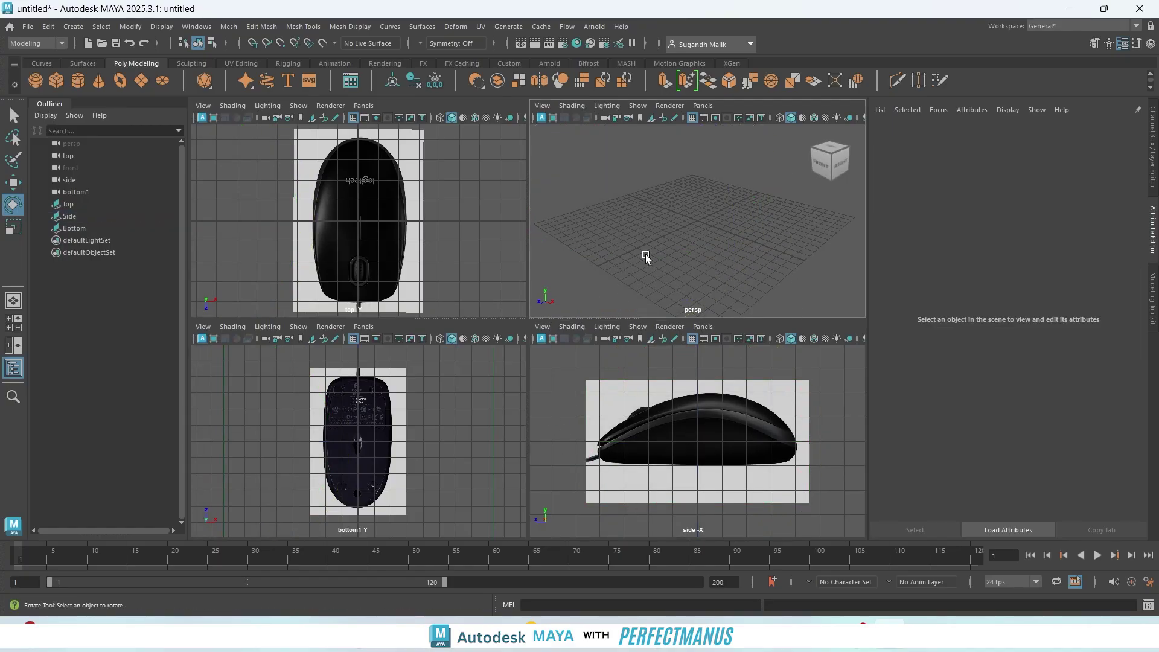
alt+drag(782, 252, 755, 253)
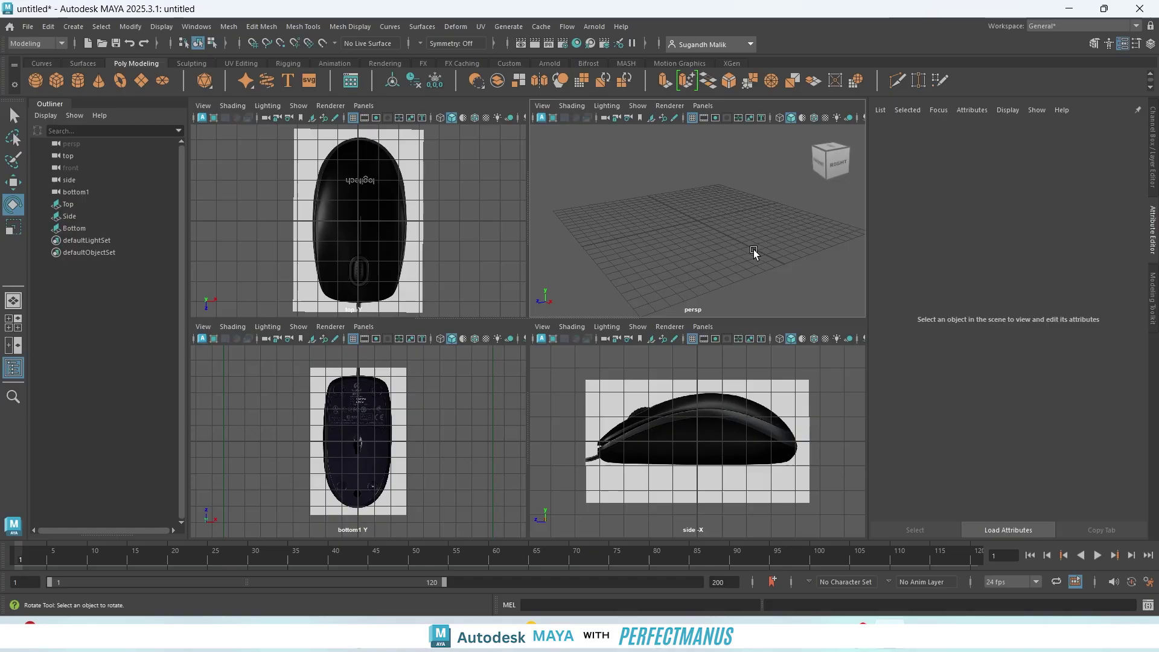
- Create a polygon cube at the scene's origin
click(639, 437)
click(388, 408)
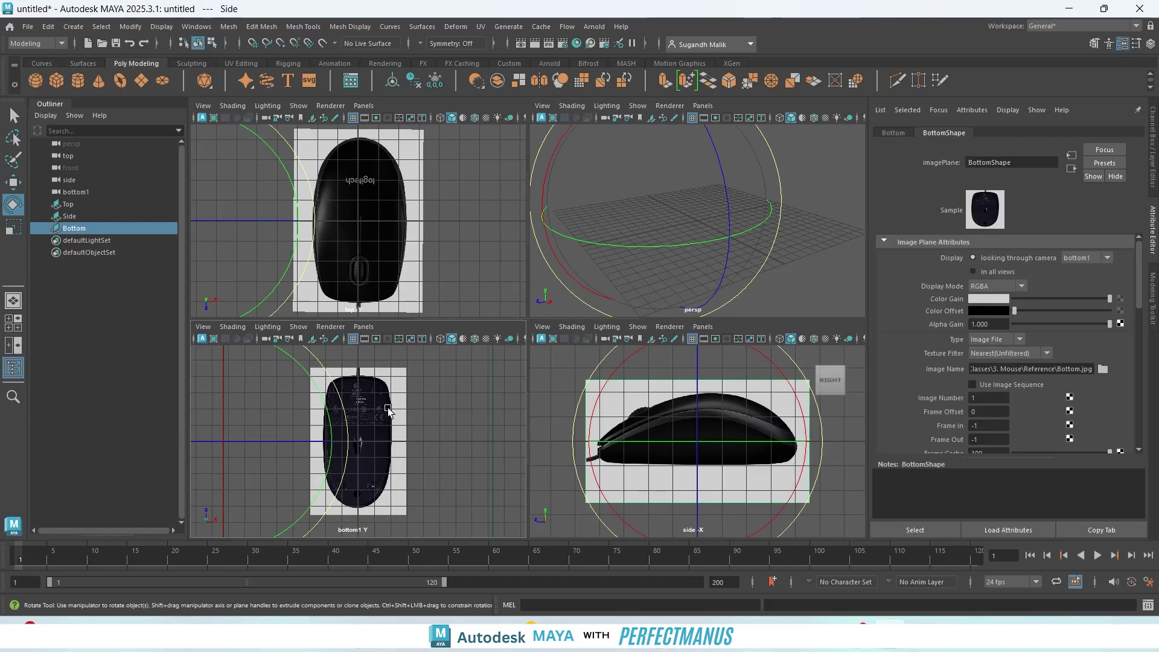
click(379, 266)
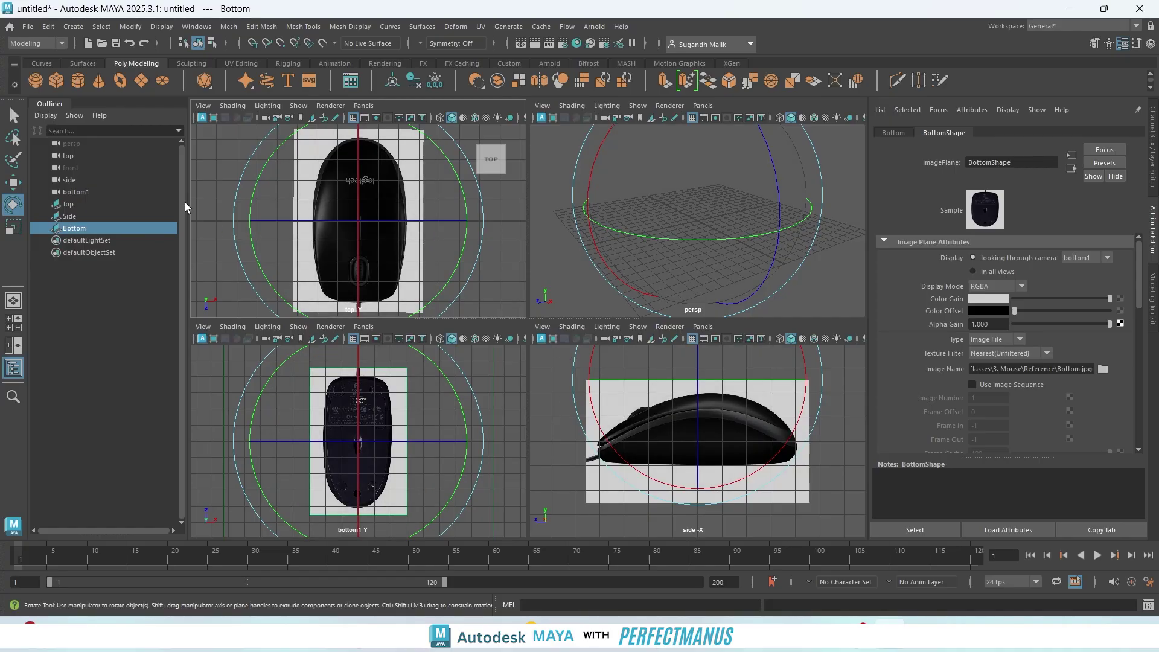
click(52, 83)
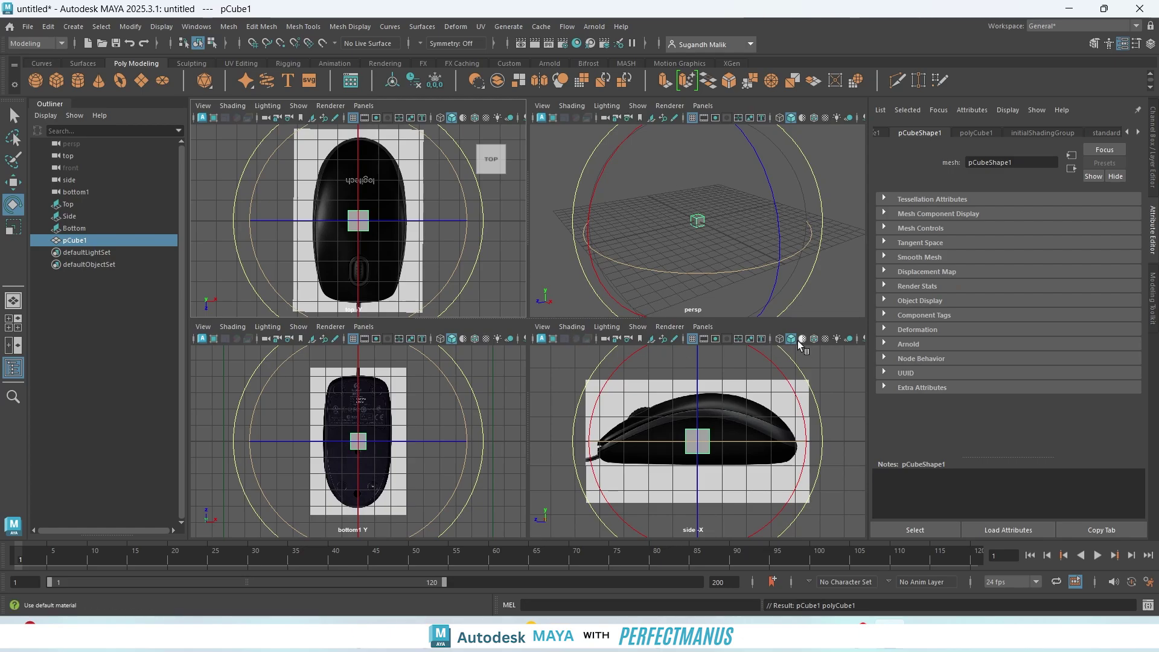
- Compare the cube against the side reference image by alternating the side view between wireframe and shaded display
click(780, 339)
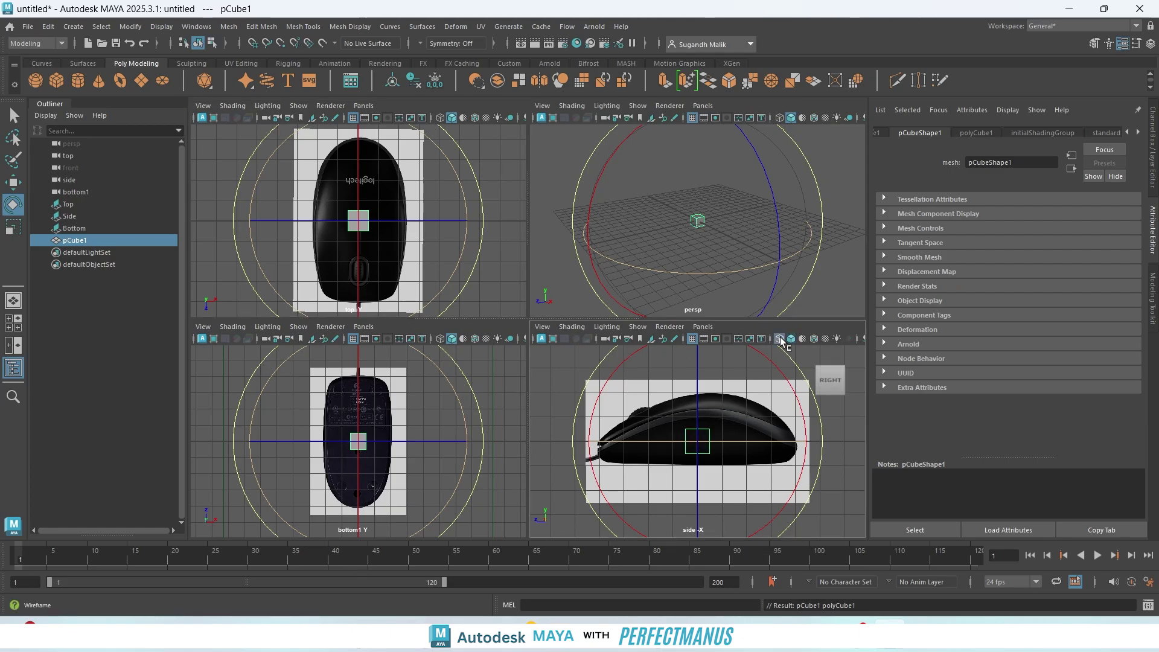
key(4)
key(5)
key(4)
key(5)
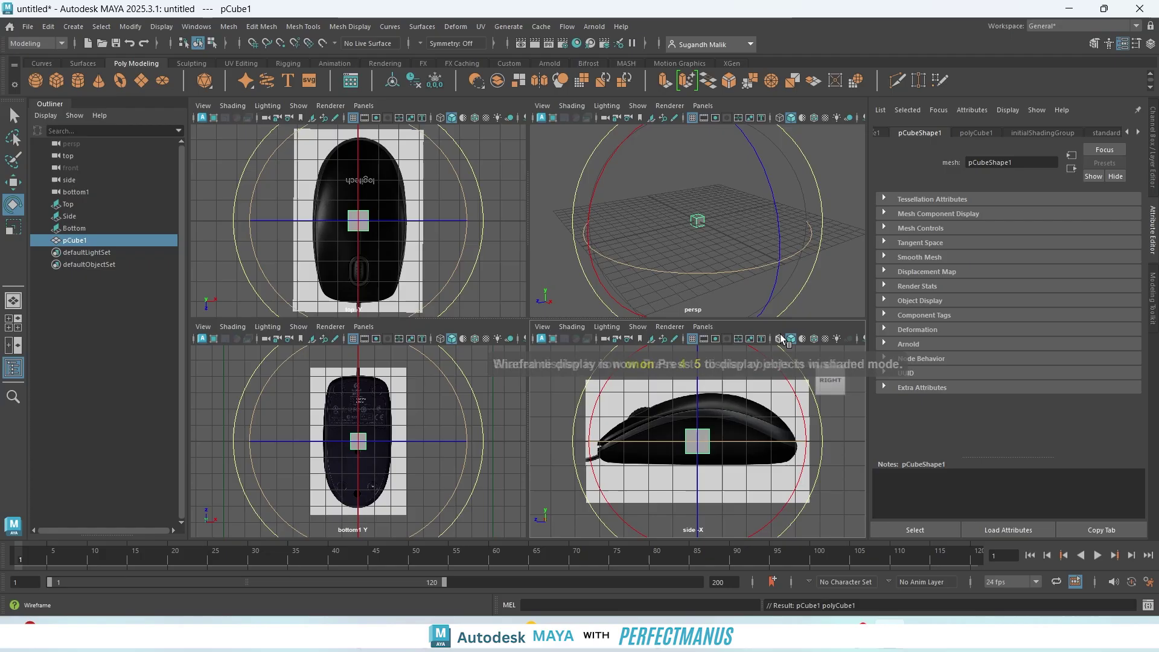
key(4)
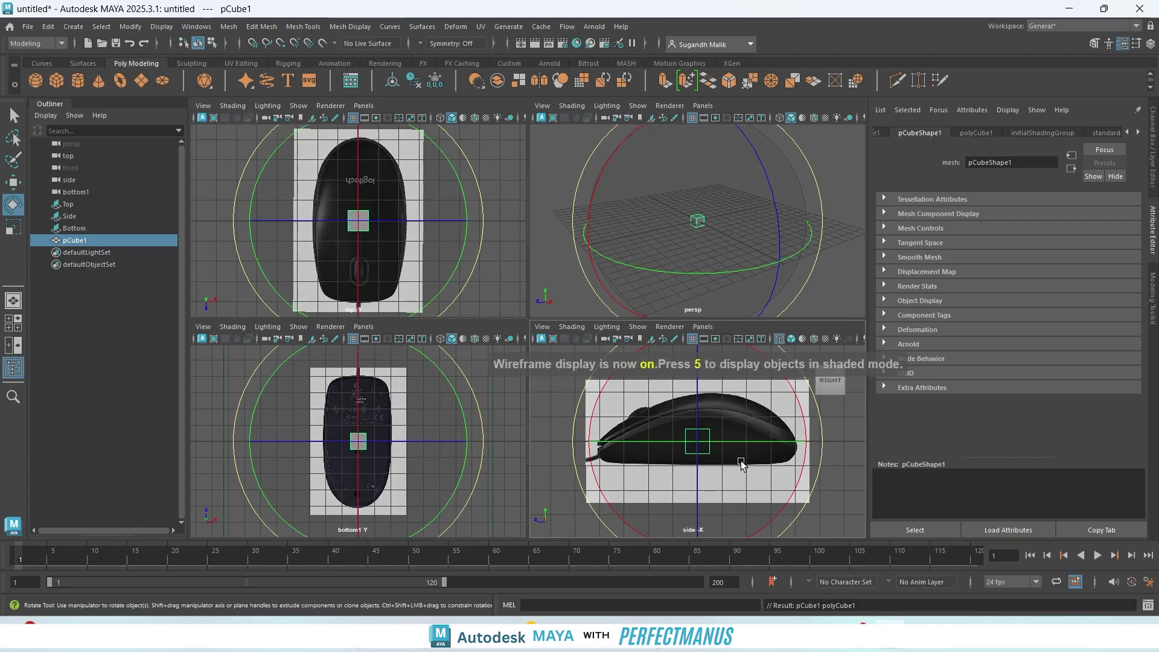
key(5)
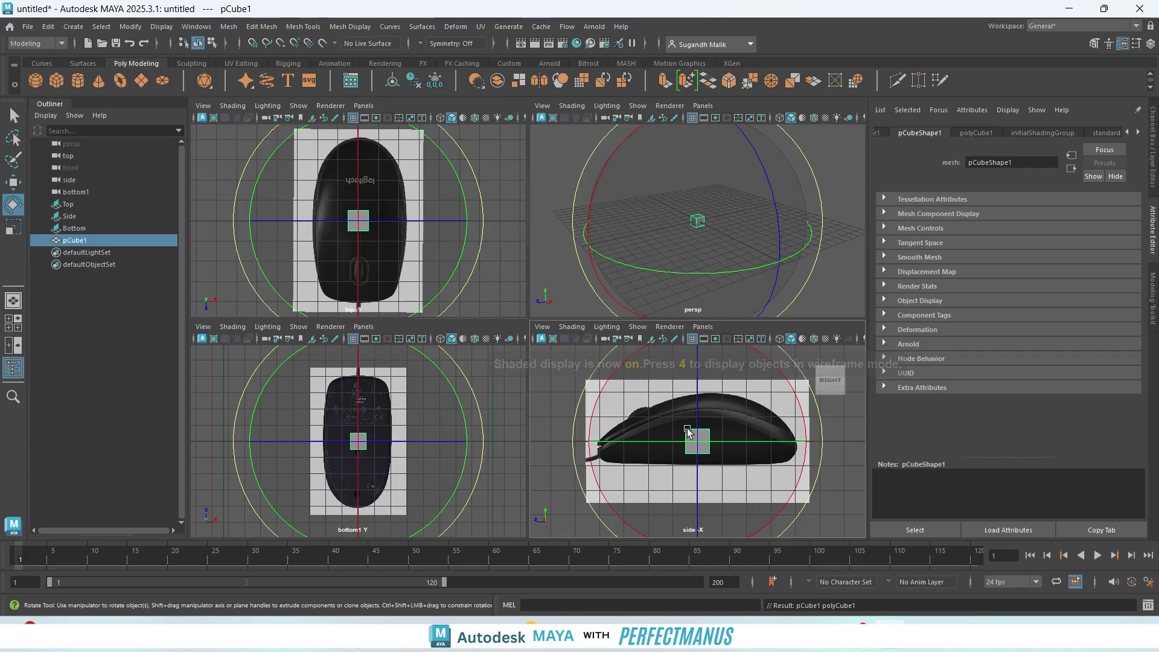
key(4)
key(5)
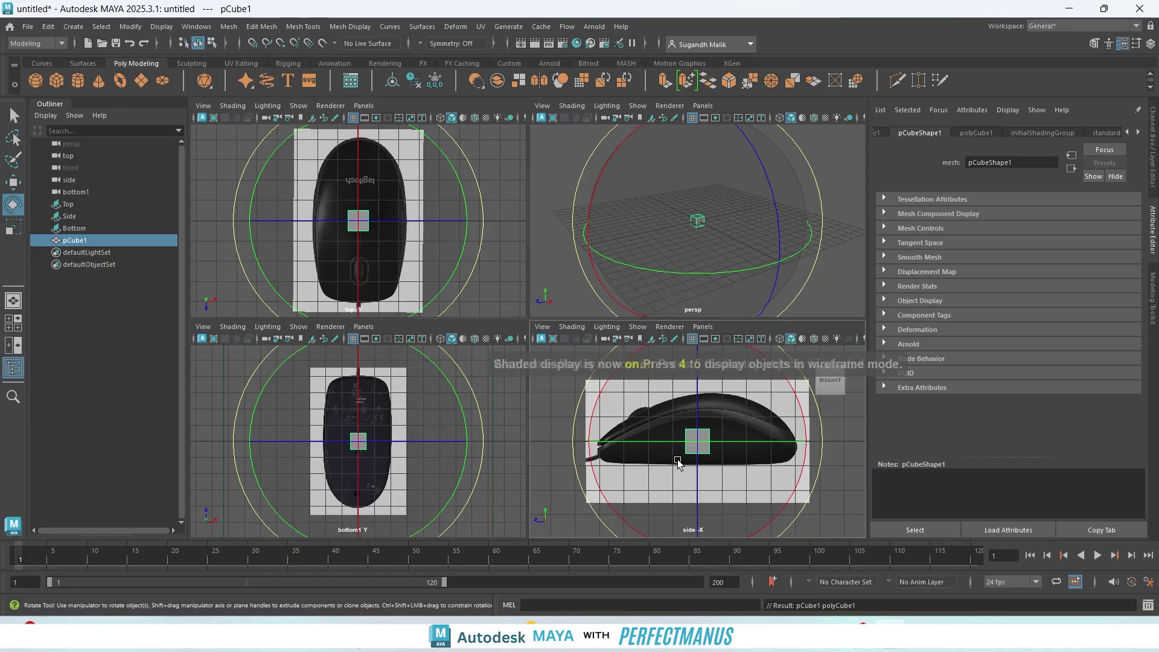
key(4)
key(5)
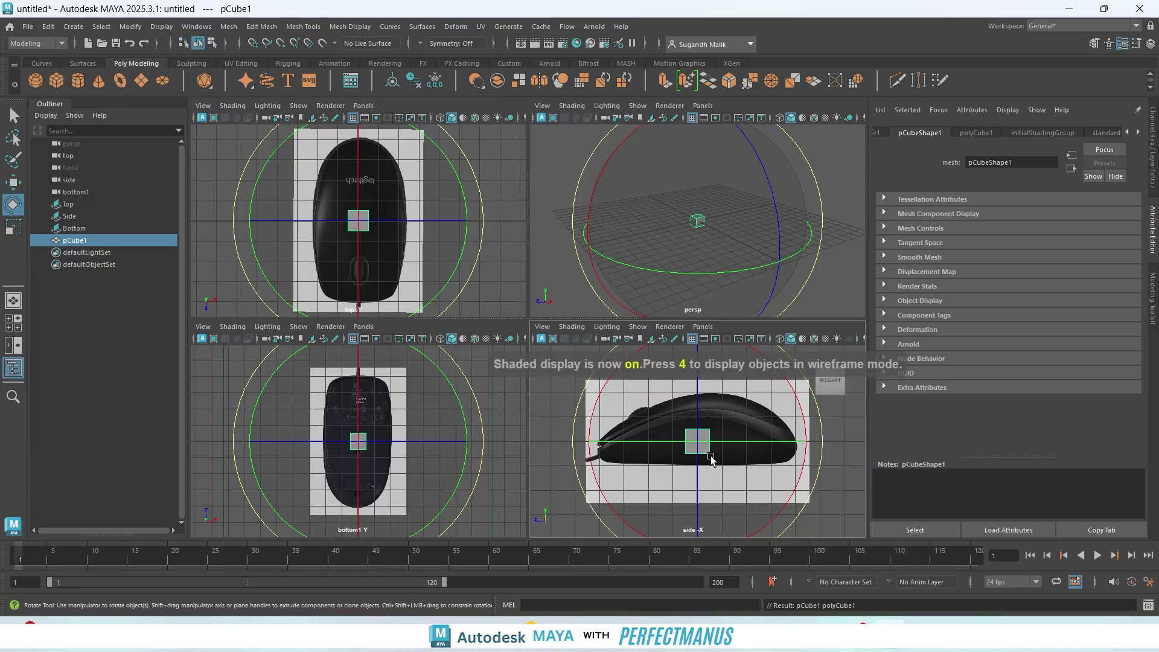
- Scale the cube up uniformly in wireframe and stretch it along Z to the mouse's length in the side reference
key(4)
key(5)
key(4)
alt+right_drag(675, 461, 743, 475)
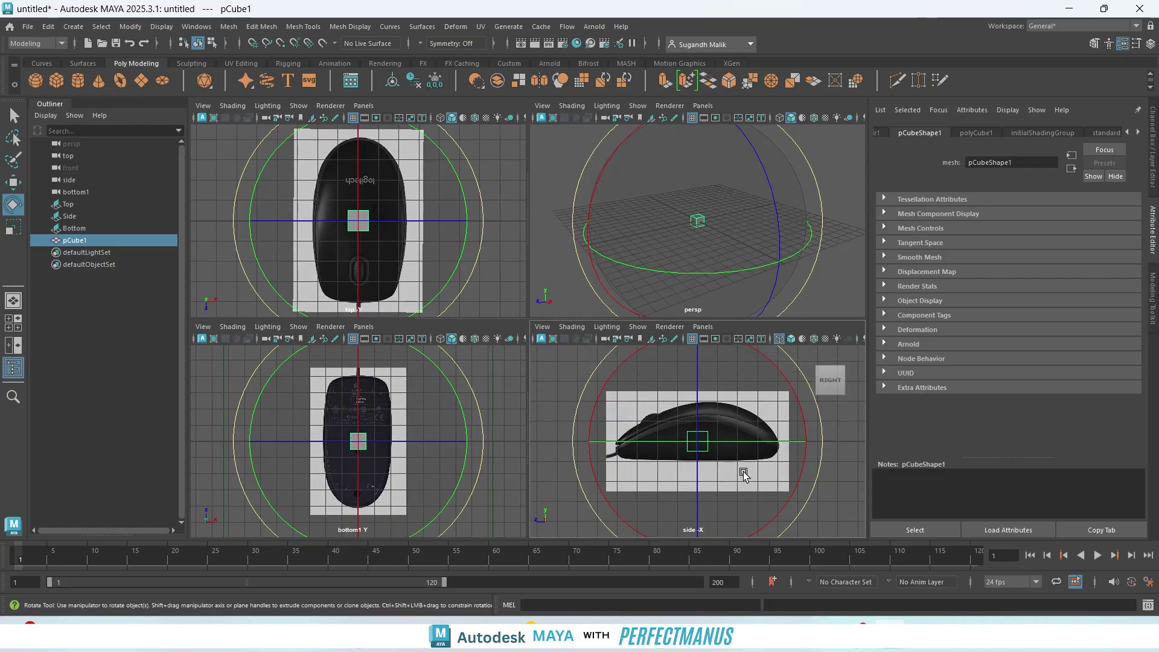
key(r)
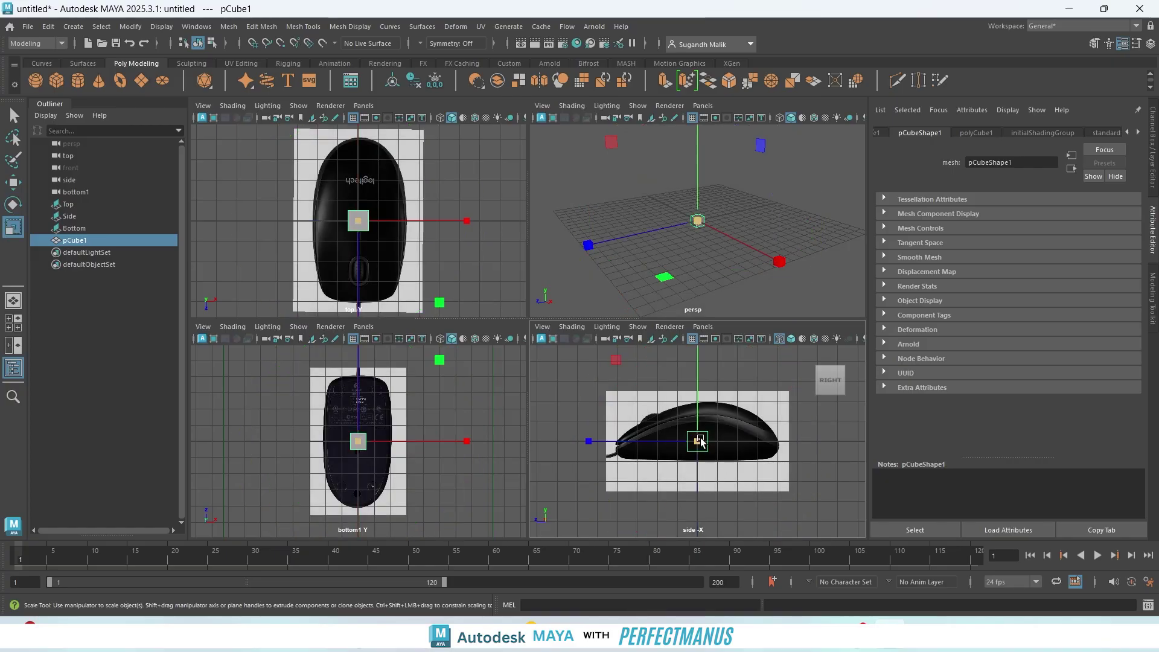
drag(697, 442, 714, 456)
scroll(727, 452, up, 3)
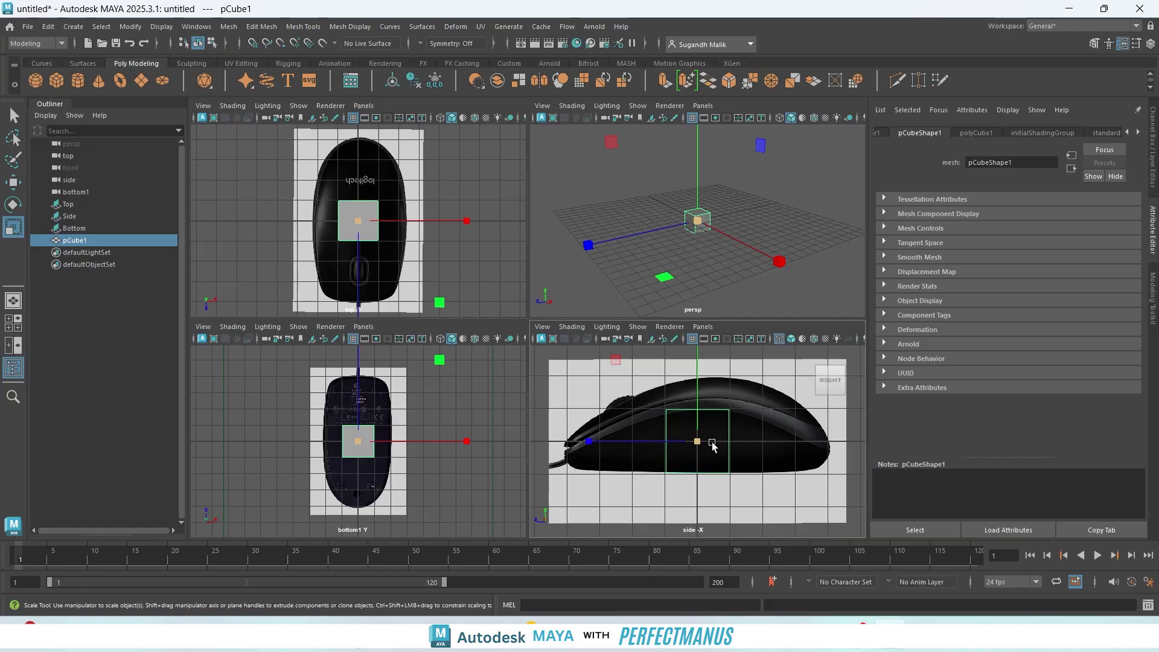
drag(579, 452, 238, 393)
- Raise the cube's four upper vertices to the highest point of the mouse in the side reference
right_click(623, 407)
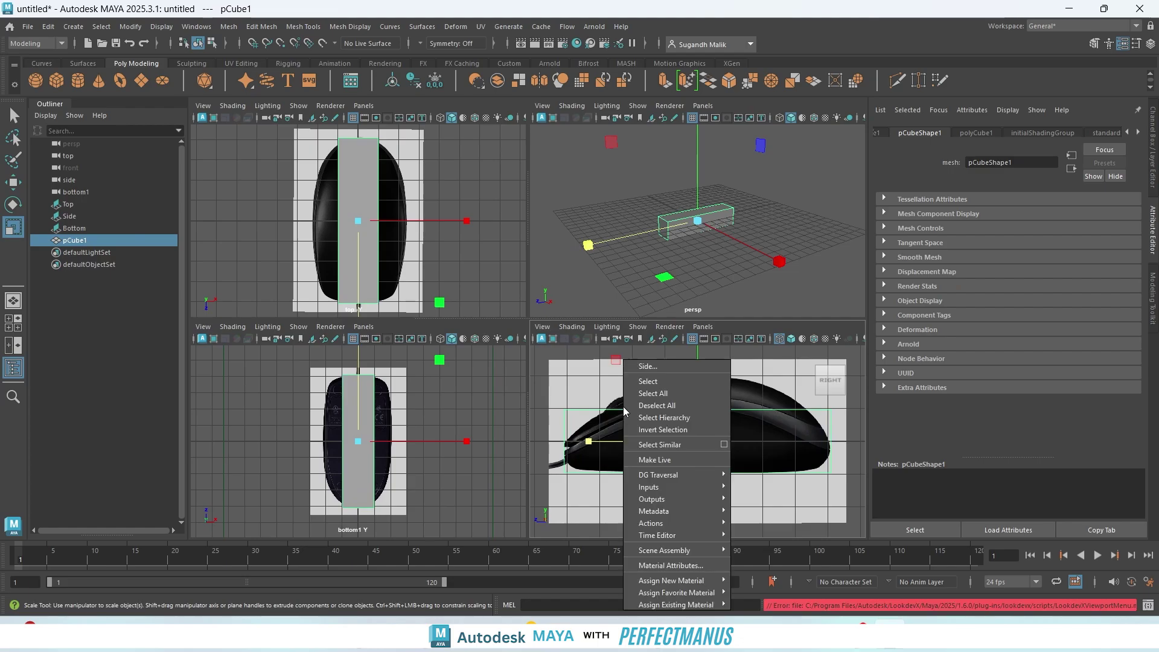
right_drag(623, 407, 607, 414)
right_click(610, 414)
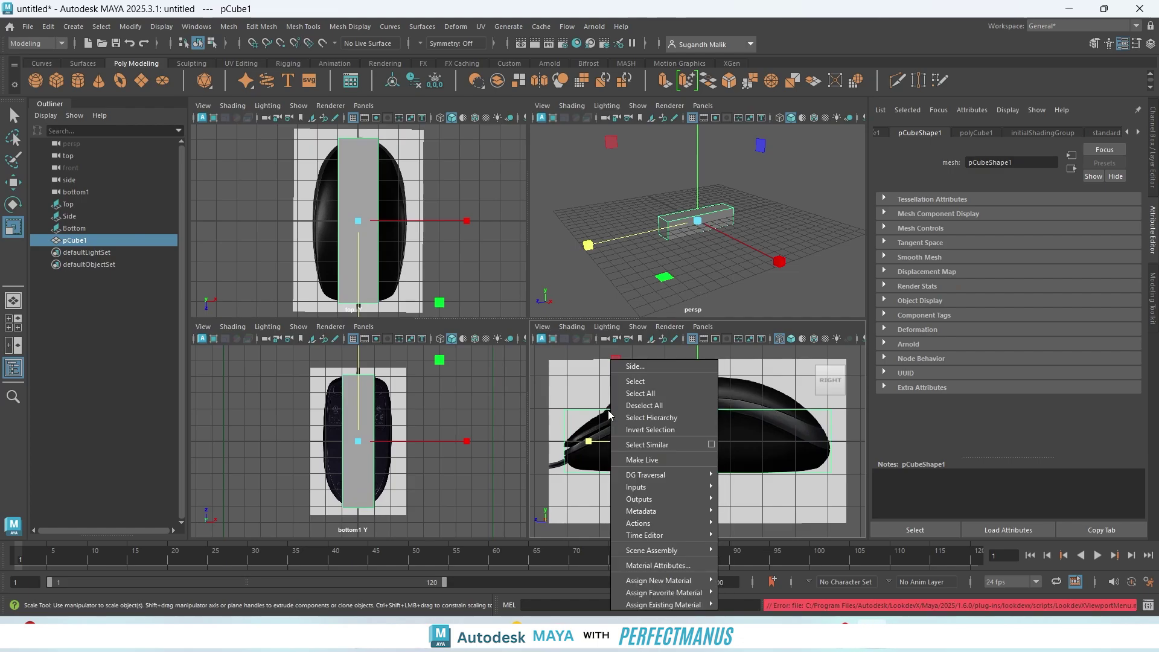
right_drag(598, 271, 551, 294)
scroll(610, 377, down, 3)
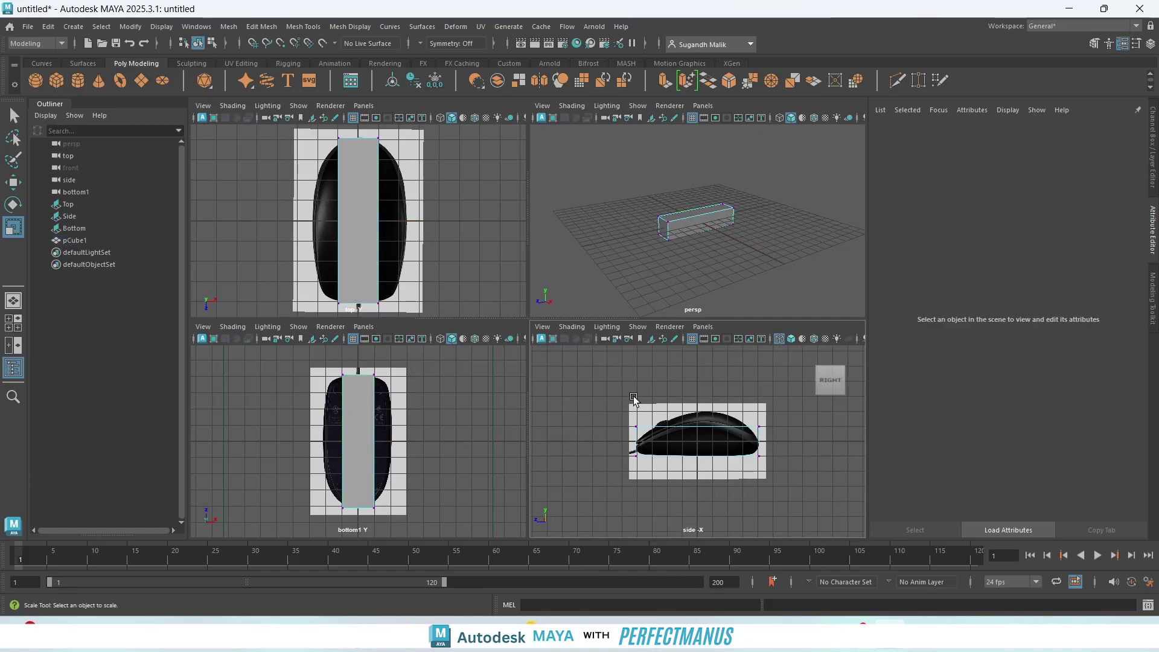
drag(583, 386, 776, 439)
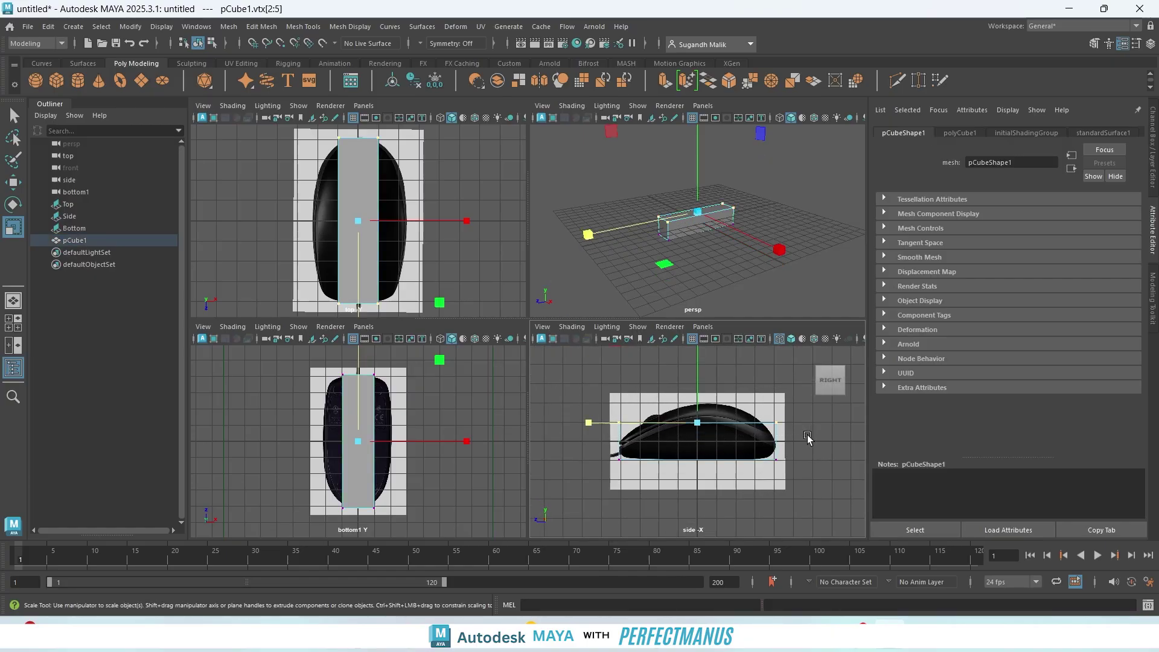
scroll(764, 442, up, 3)
scroll(756, 442, down, 2)
key(w)
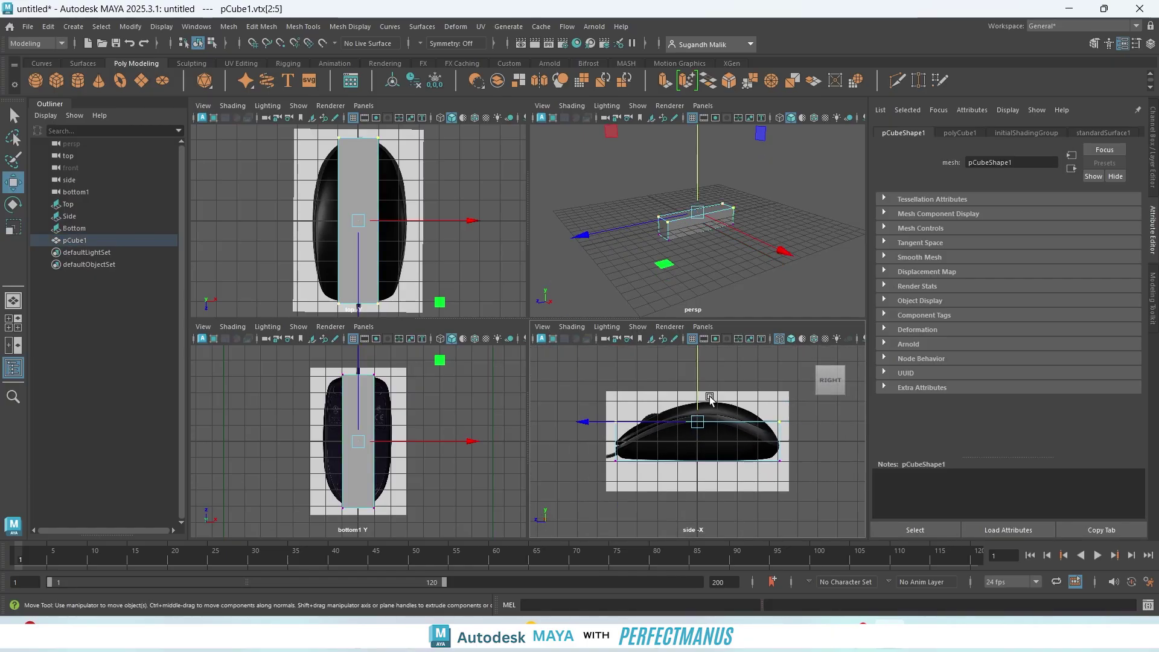
drag(695, 389, 692, 367)
scroll(776, 438, up, 2)
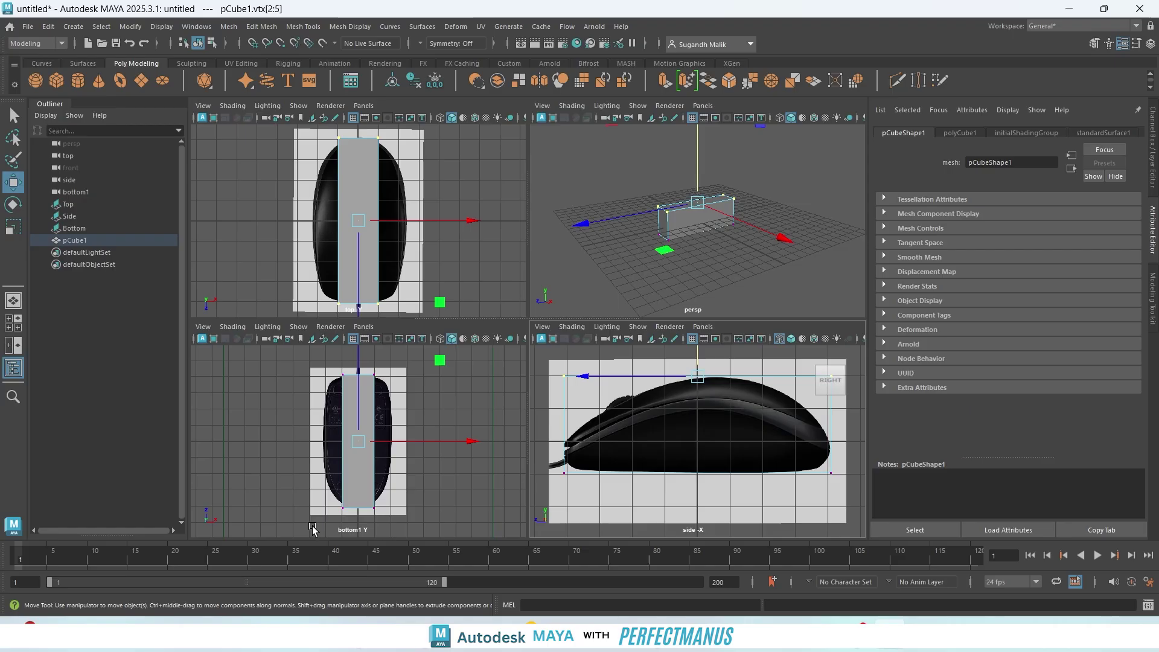
- Set the top and bottom views to wireframe and widen the whole cube along X to the mouse's width
key(4)
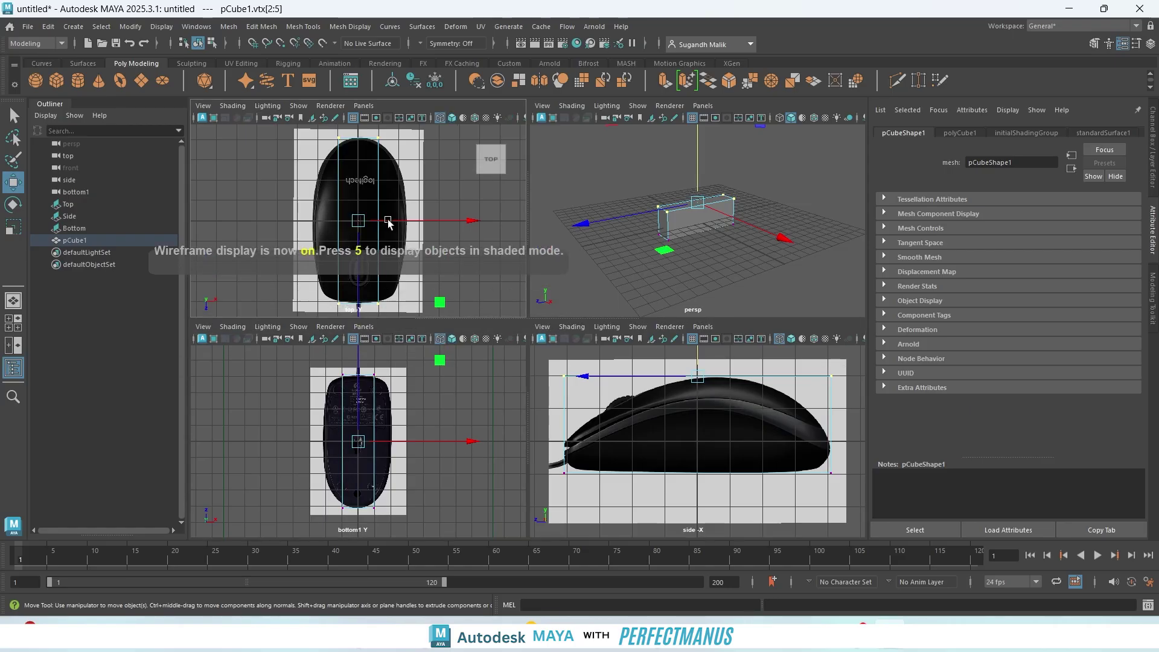
key(4)
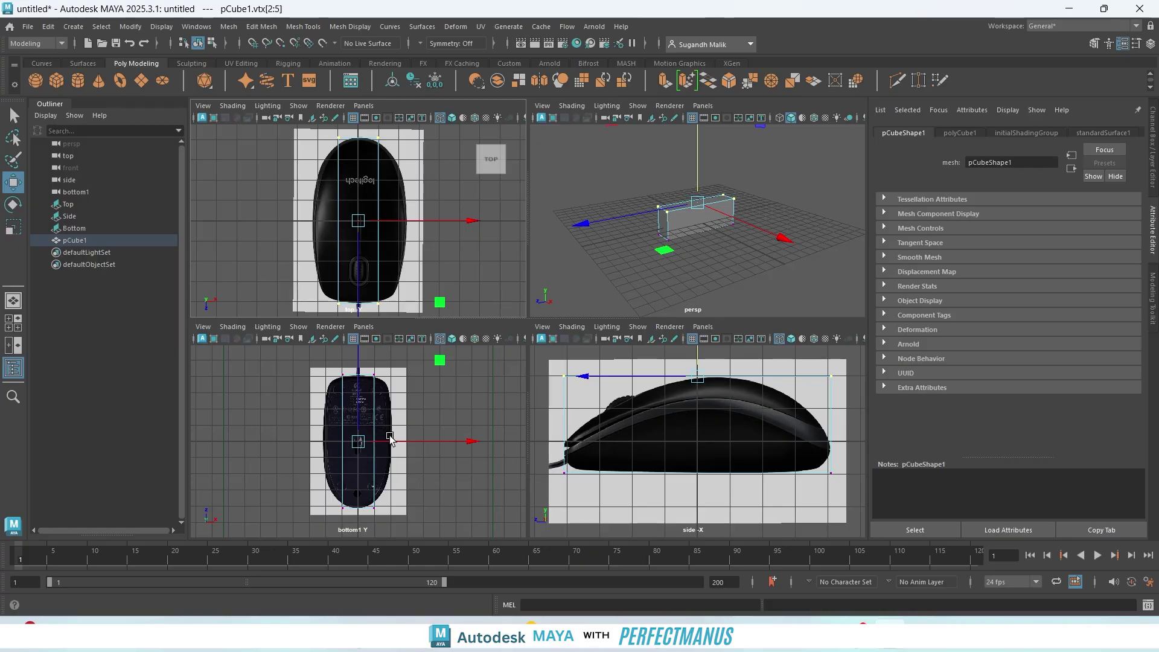
right_drag(380, 417, 515, 241)
key(r)
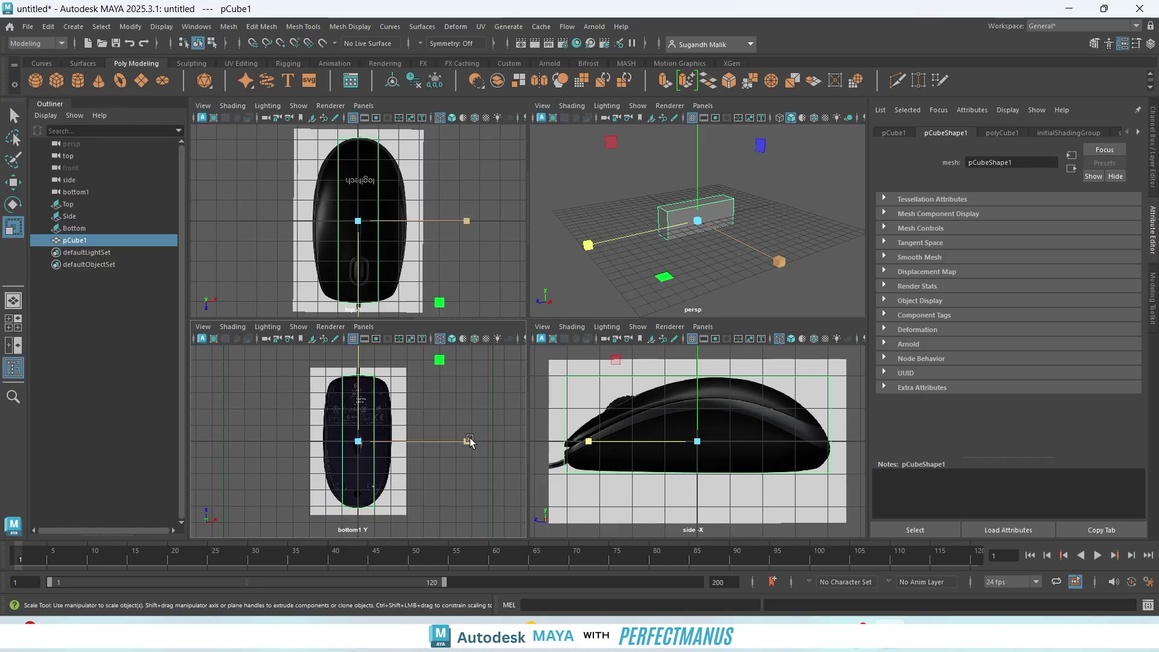
drag(468, 440, 596, 438)
- Nudge the Top image plane along X to about -0.044 to line the mouse up with the cube
scroll(374, 440, up, 6)
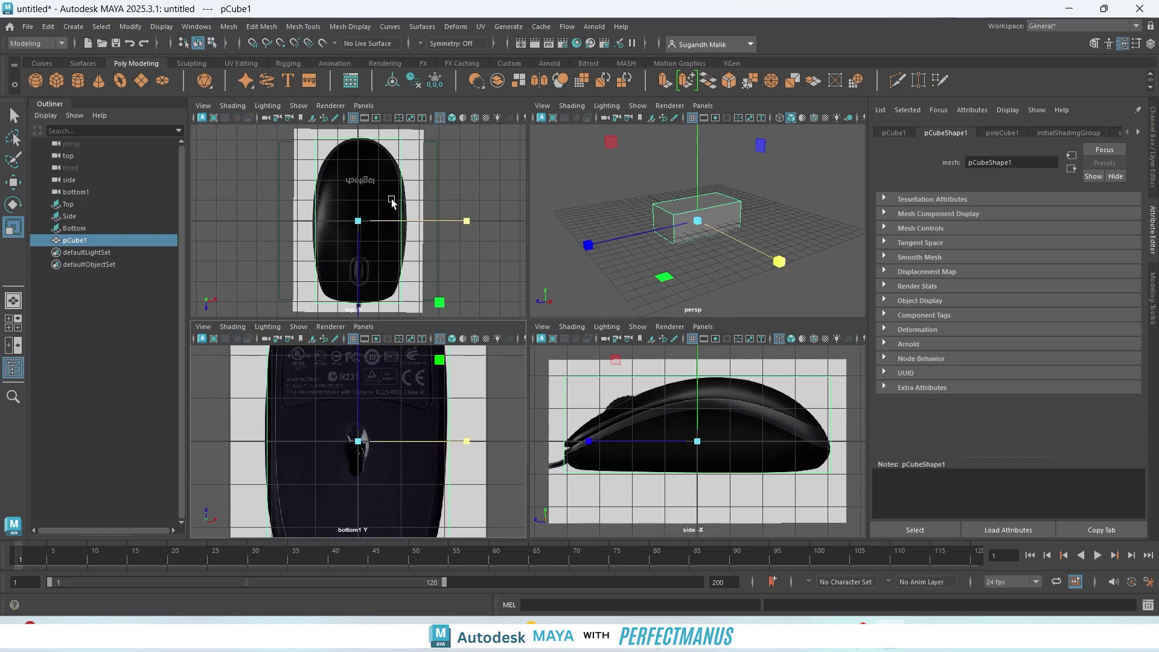
scroll(391, 201, up, 3)
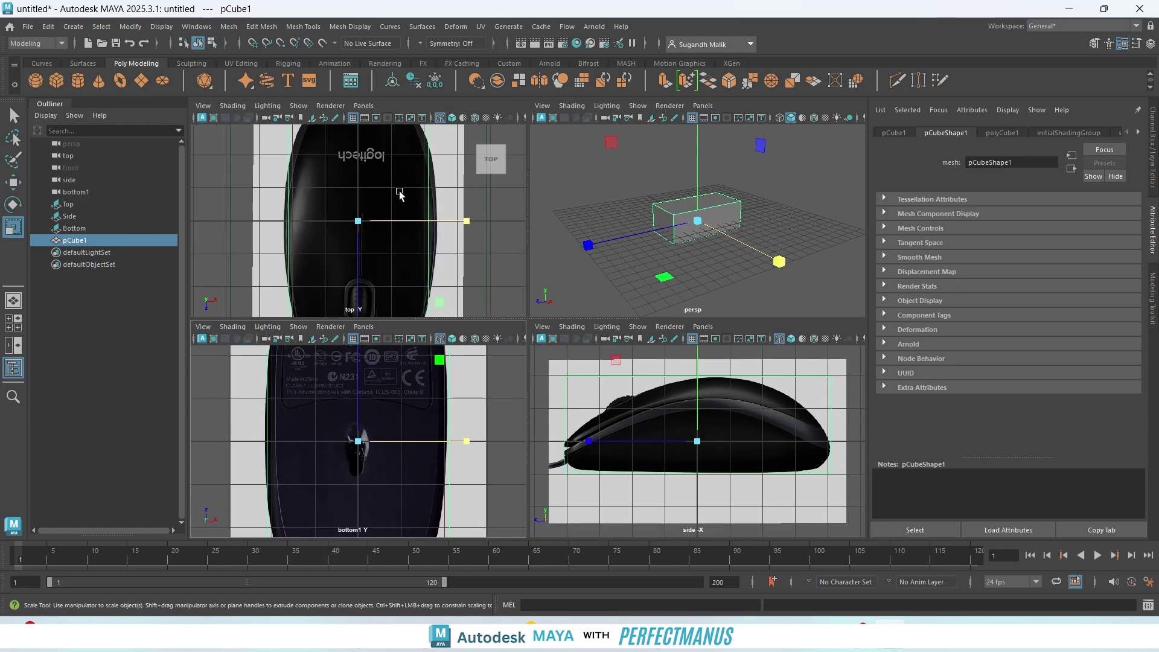
scroll(420, 211, down, 3)
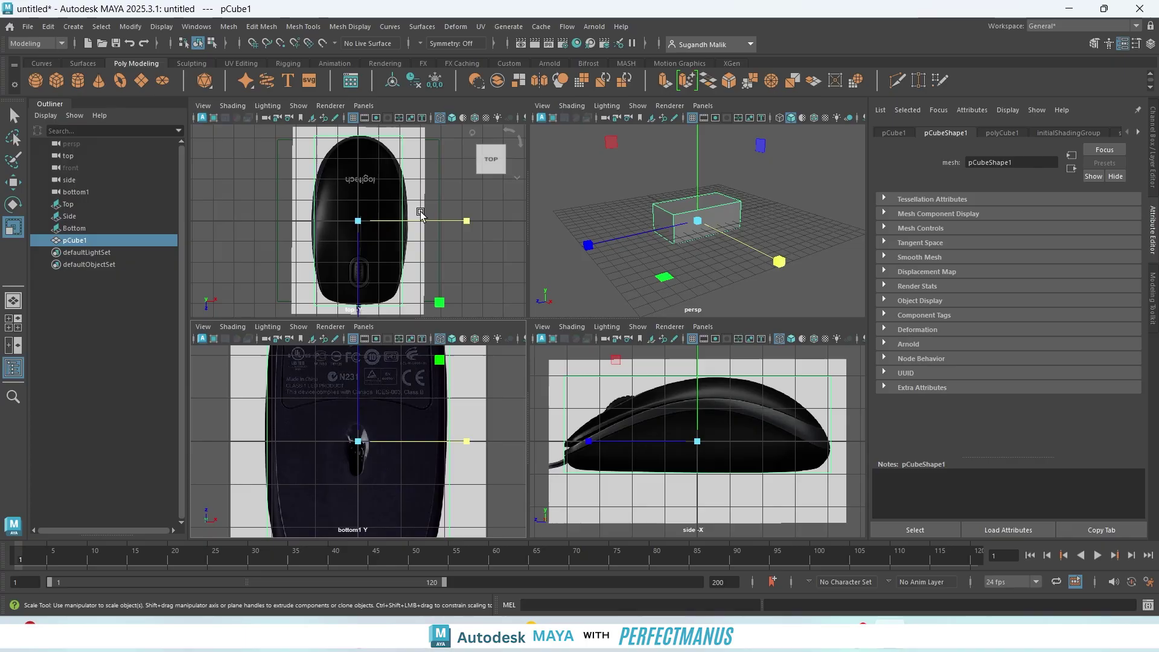
scroll(420, 211, up, 3)
scroll(393, 190, up, 5)
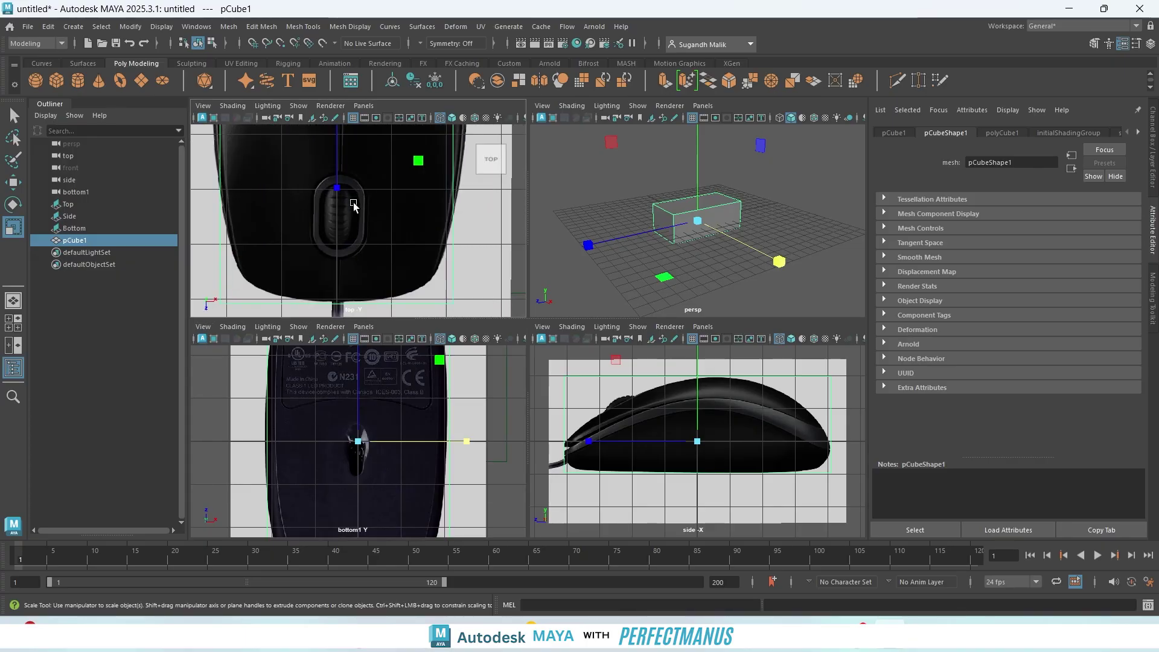
scroll(452, 225, down, 5)
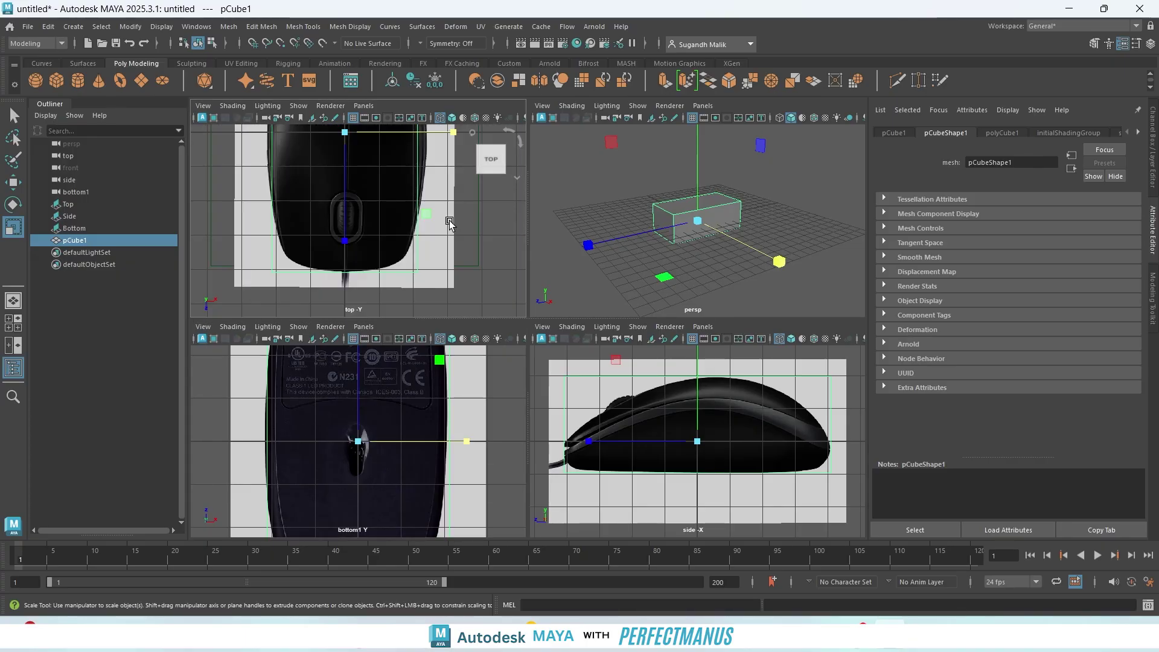
alt+middle_drag(450, 220, 443, 313)
click(417, 207)
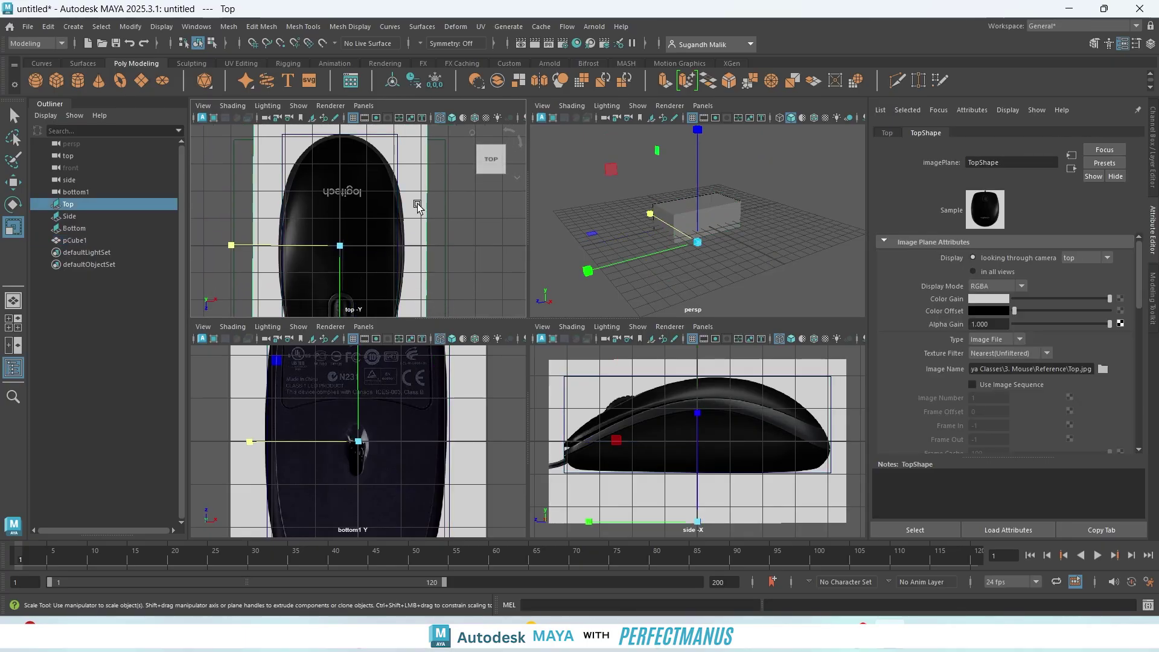
key(w)
drag(438, 246, 437, 247)
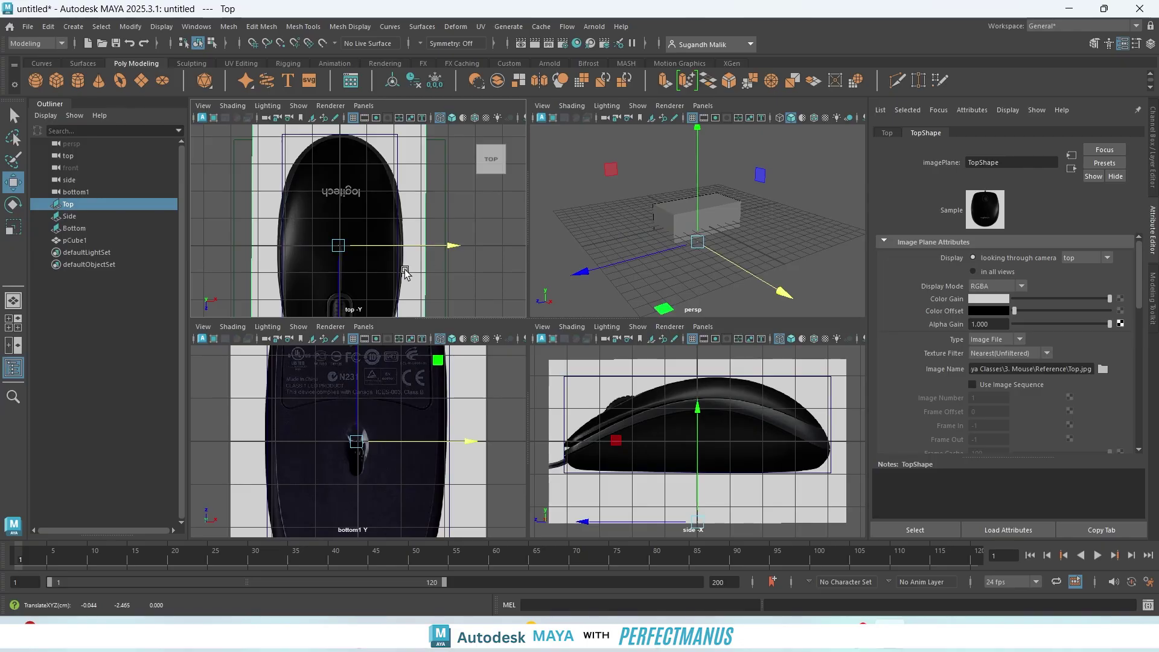
- Examine how the Top reference's scroll wheel and centre seam line up with the grid's centre line, then frame the image plane
scroll(409, 282, up, 3)
scroll(381, 215, up, 5)
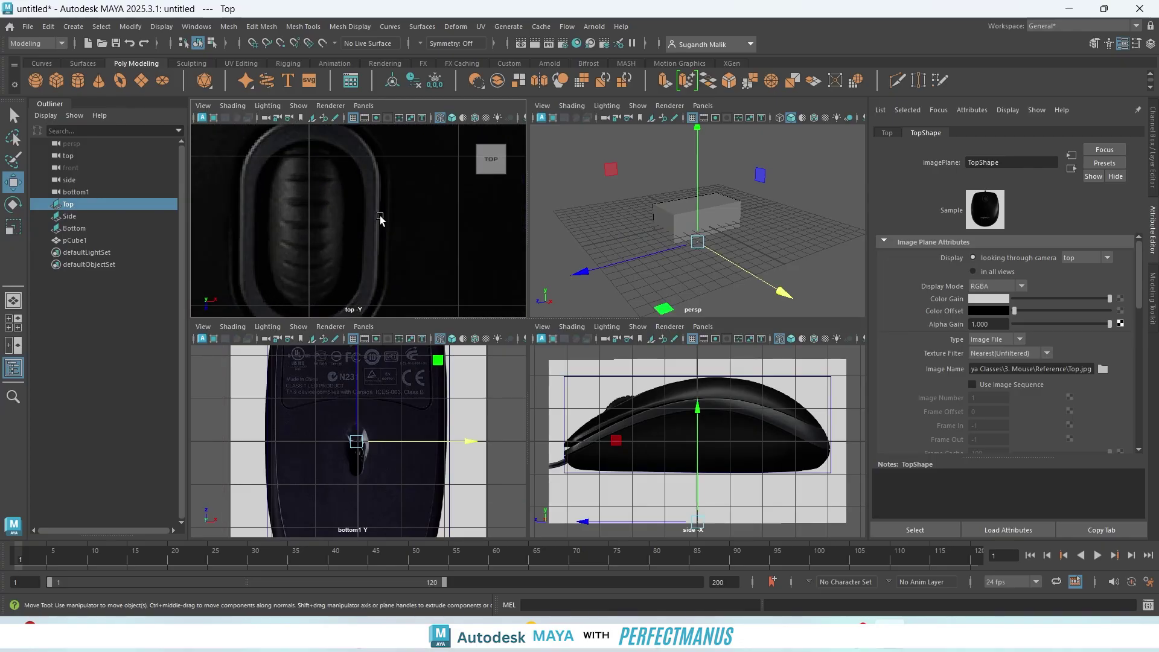
scroll(413, 216, down, 5)
scroll(416, 242, up, 2)
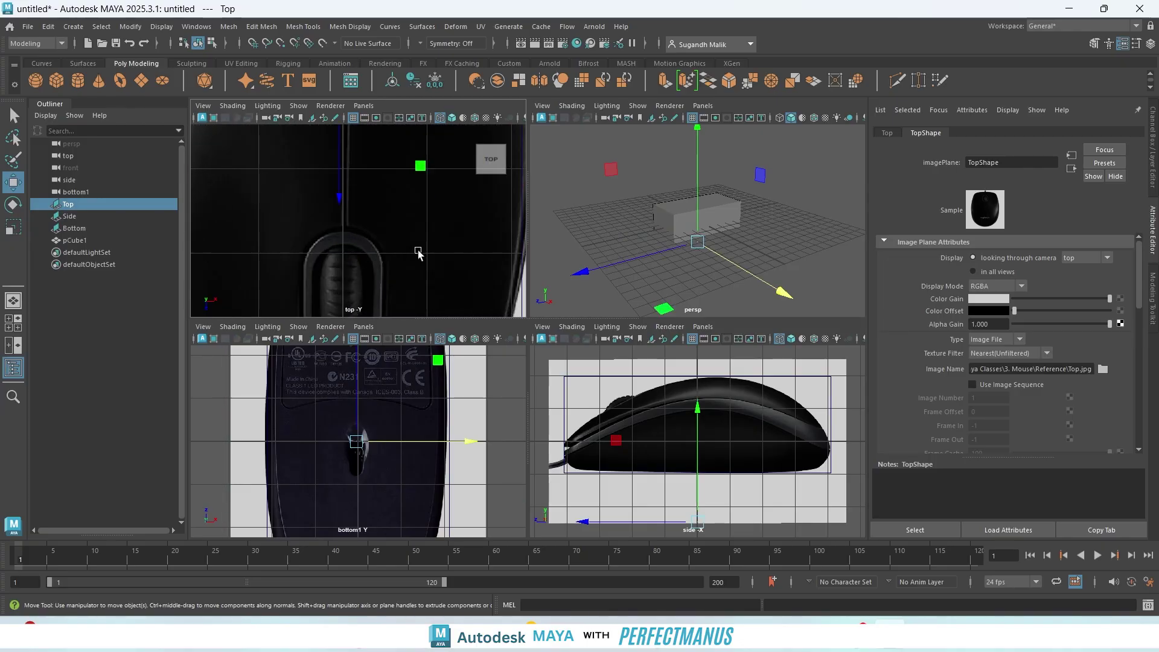
scroll(418, 254, down, 3)
scroll(417, 254, down, 3)
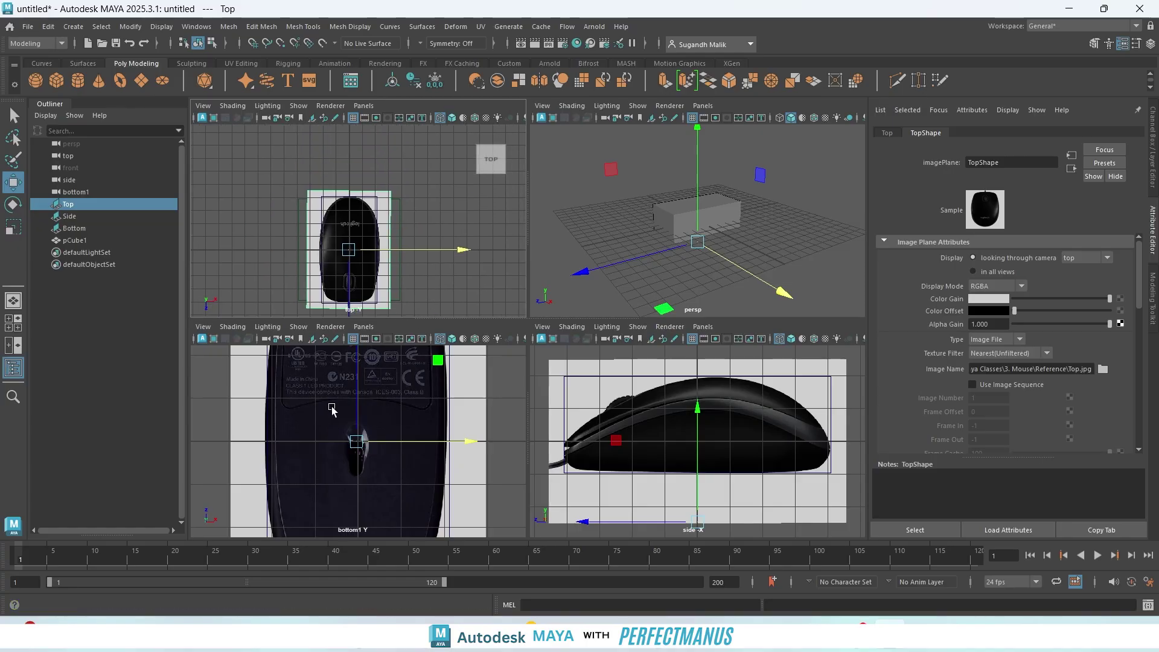
scroll(420, 429, down, 4)
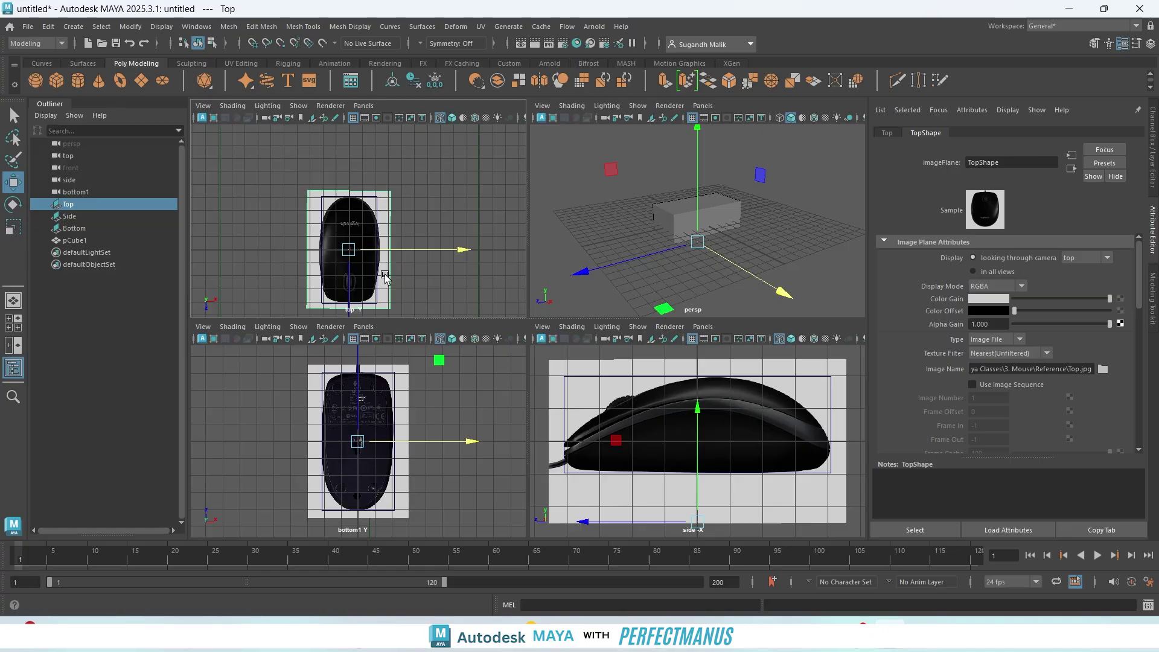
key(f)
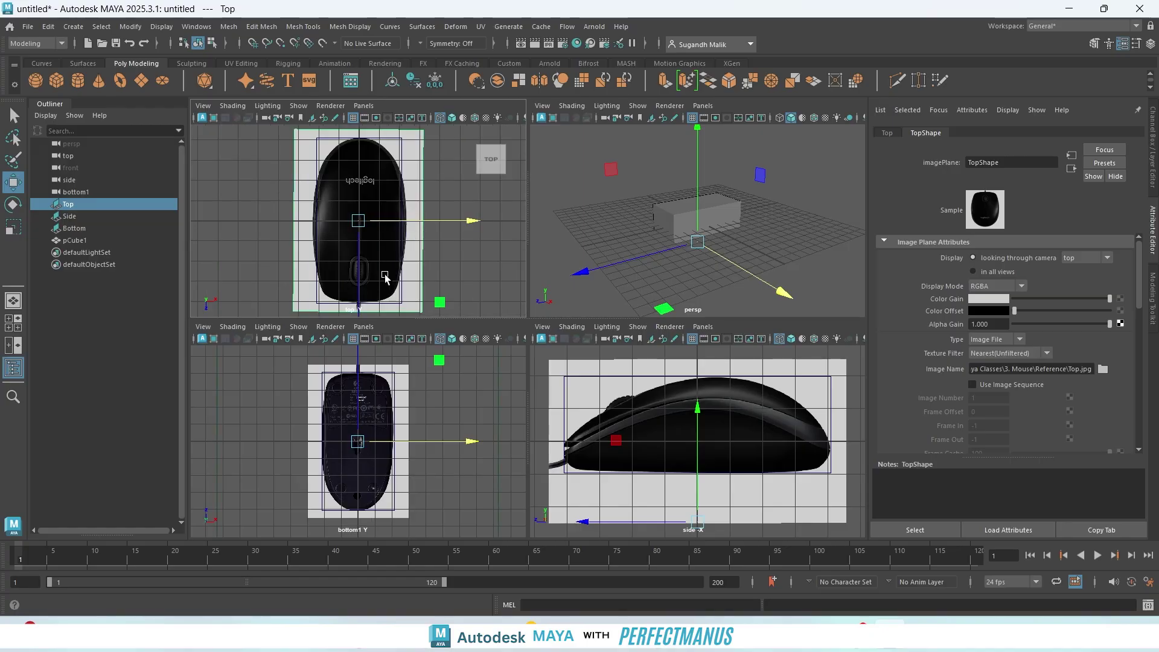
- Select the cube and compare its outline with the mouse's edges in the top and bottom reference views
click(402, 162)
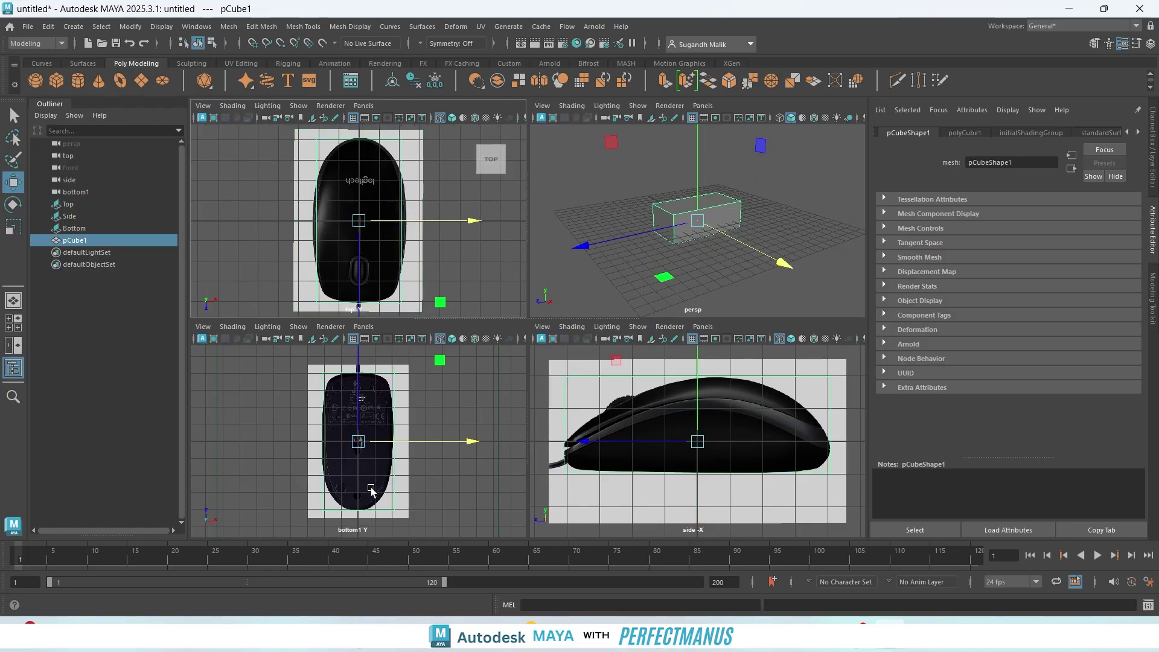
scroll(370, 491, up, 4)
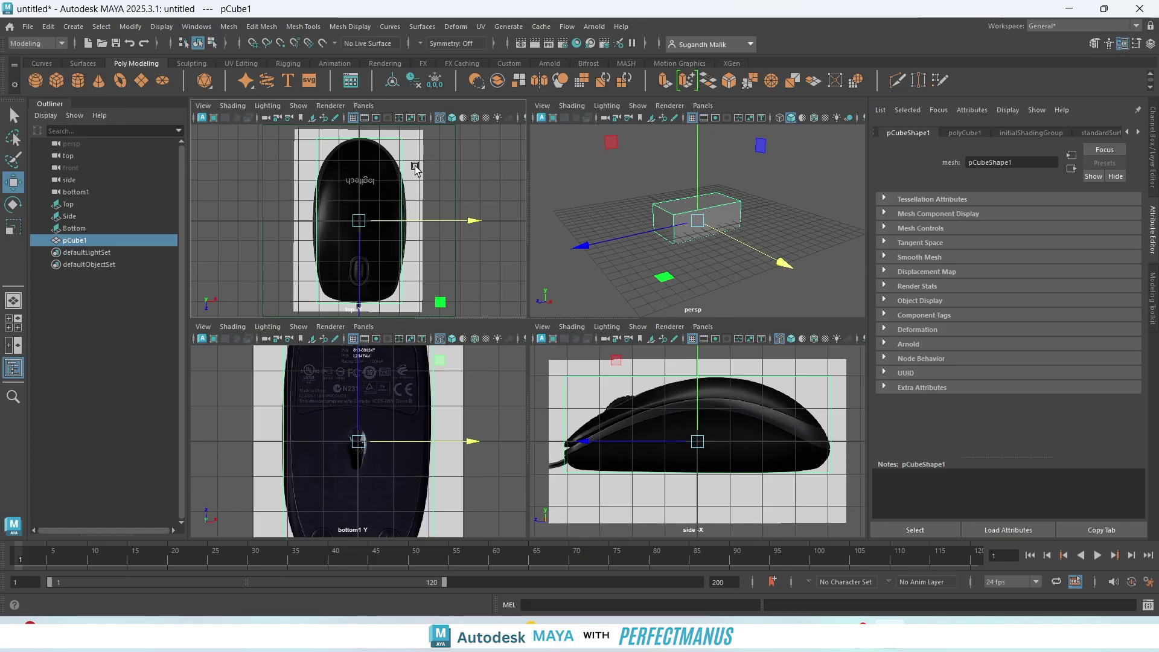
scroll(341, 180, up, 4)
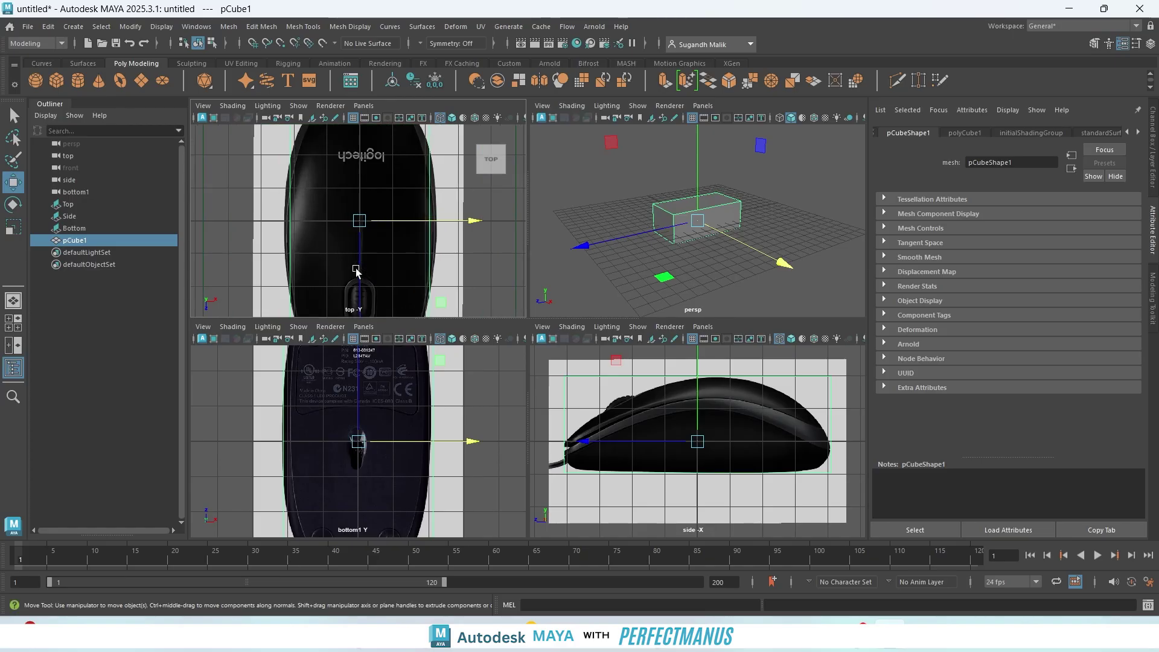
alt+middle_drag(375, 219, 401, 383)
alt+middle_drag(385, 186, 376, 311)
scroll(342, 223, up, 3)
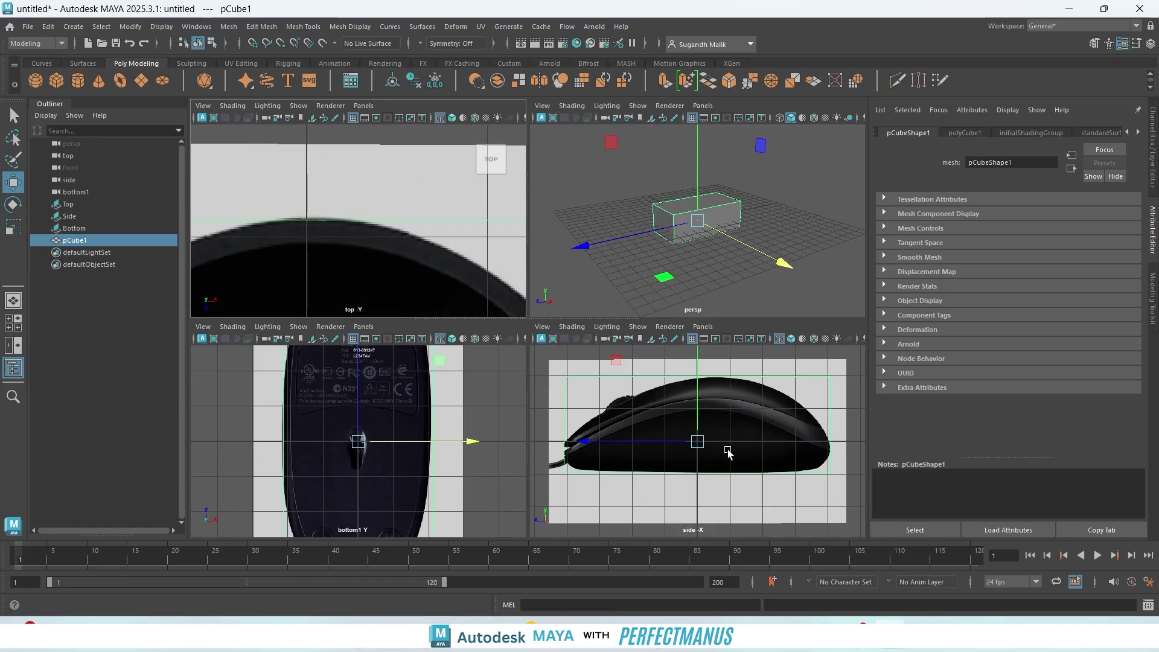
scroll(410, 465, down, 3)
scroll(410, 465, up, 1)
scroll(410, 458, up, 2)
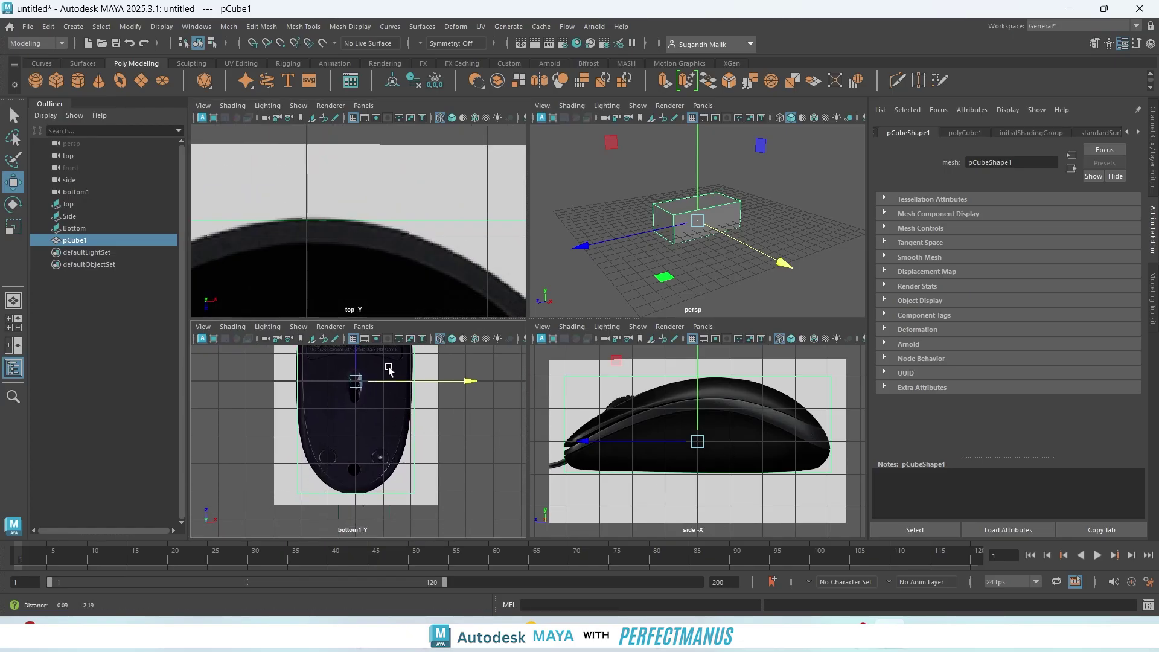
scroll(425, 465, down, 2)
scroll(423, 420, up, 1)
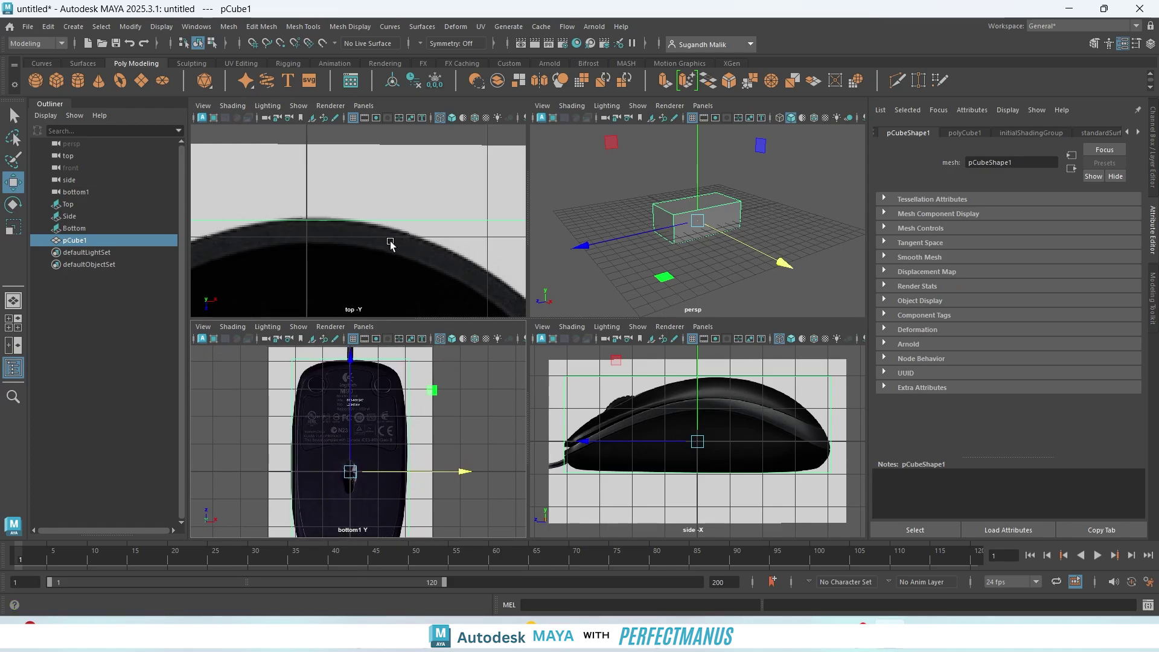
scroll(423, 231, down, 5)
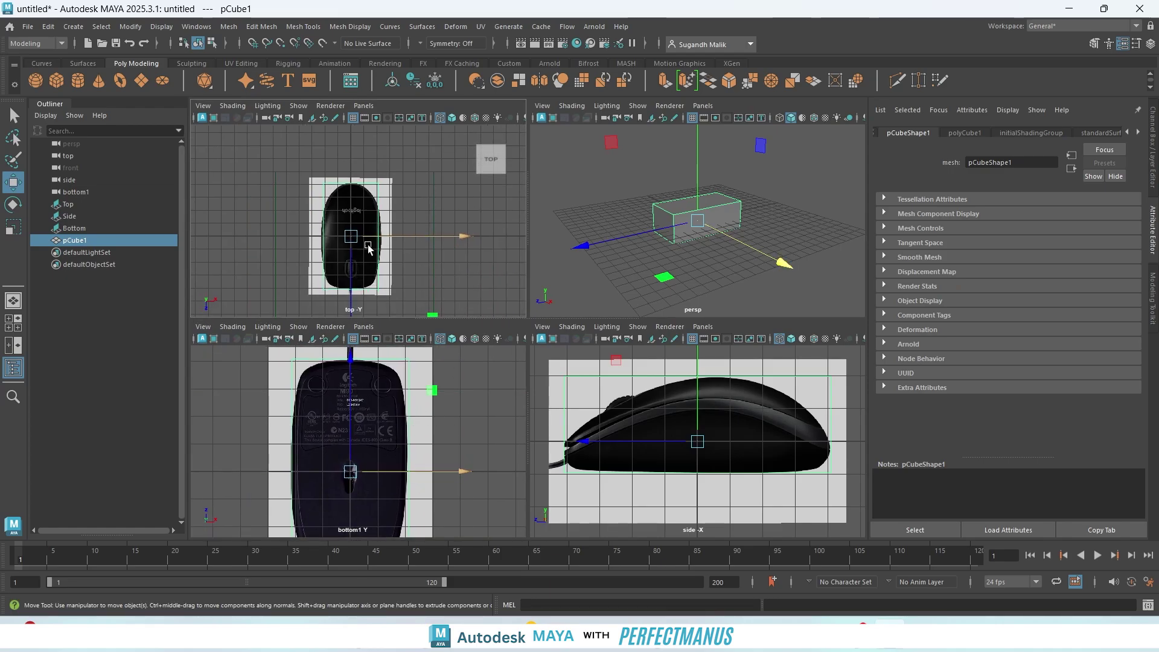
scroll(423, 241, up, 3)
scroll(423, 248, up, 1)
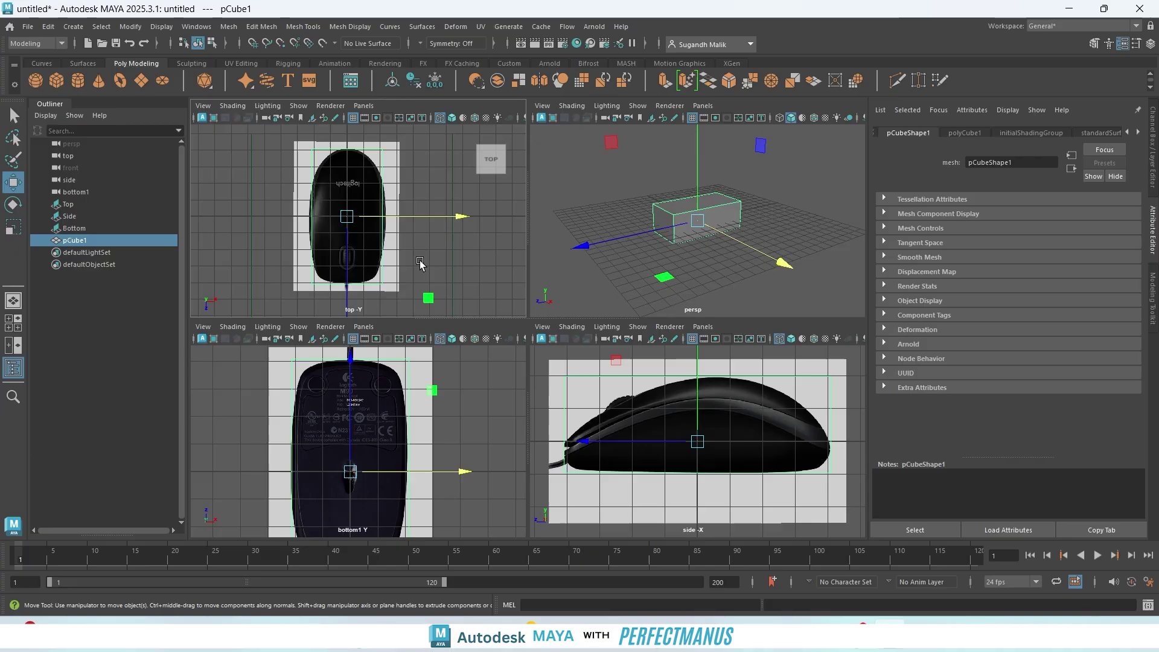
- Delete the cube used for checking the reference alignment
scroll(423, 302, up, 1)
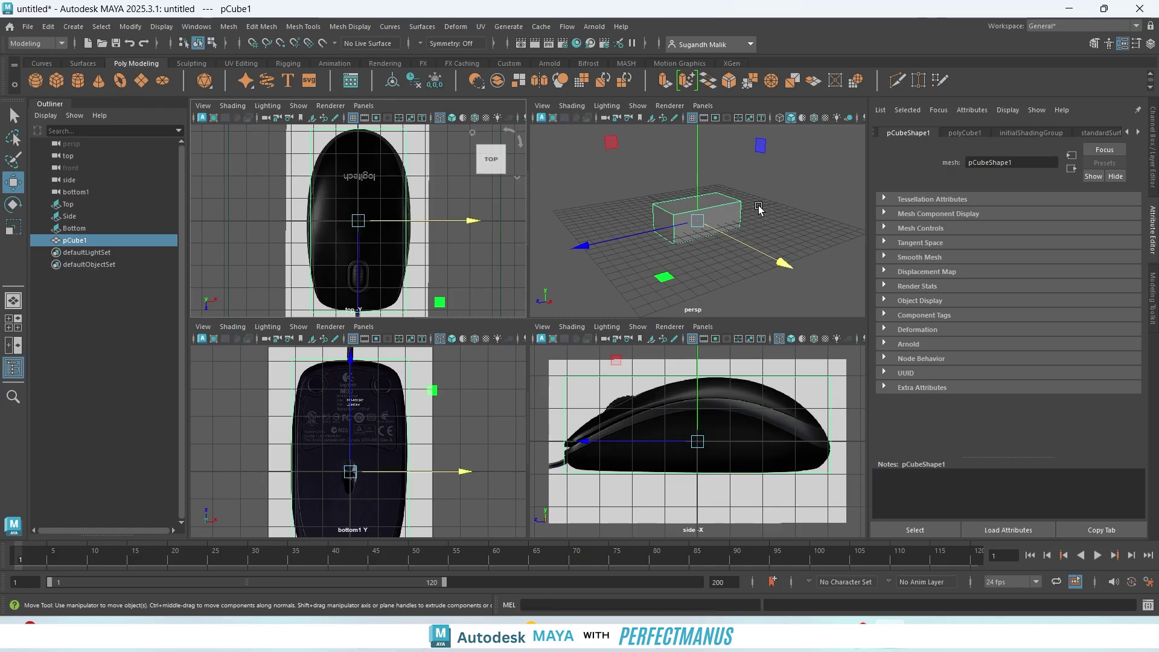
click(737, 204)
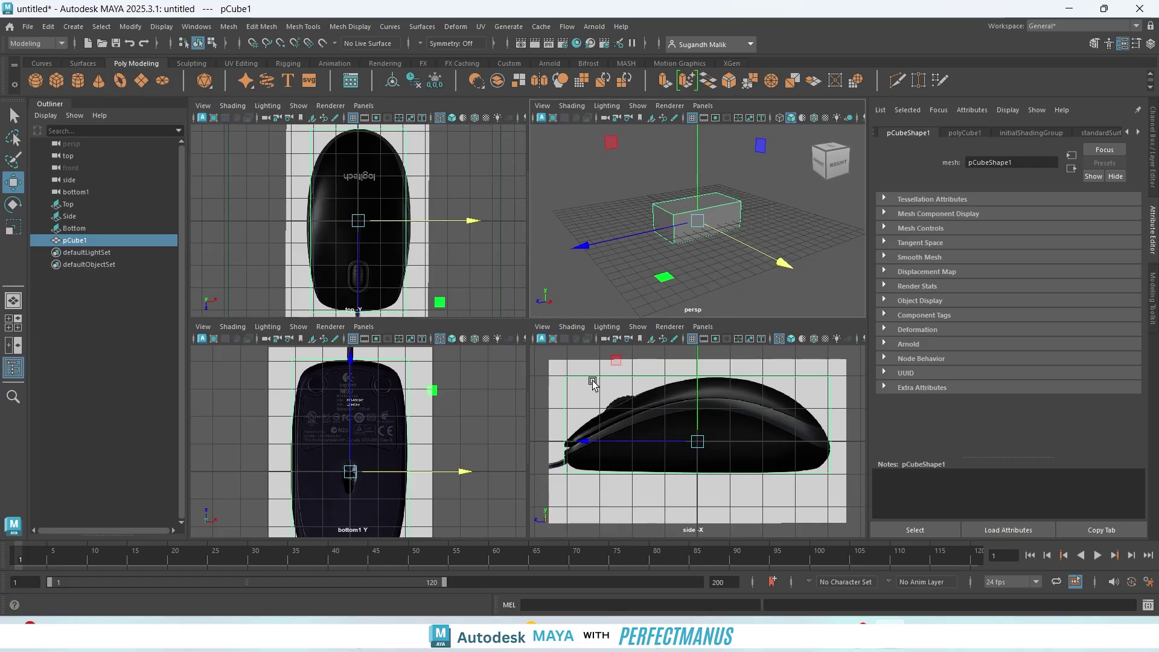
key(Delete)
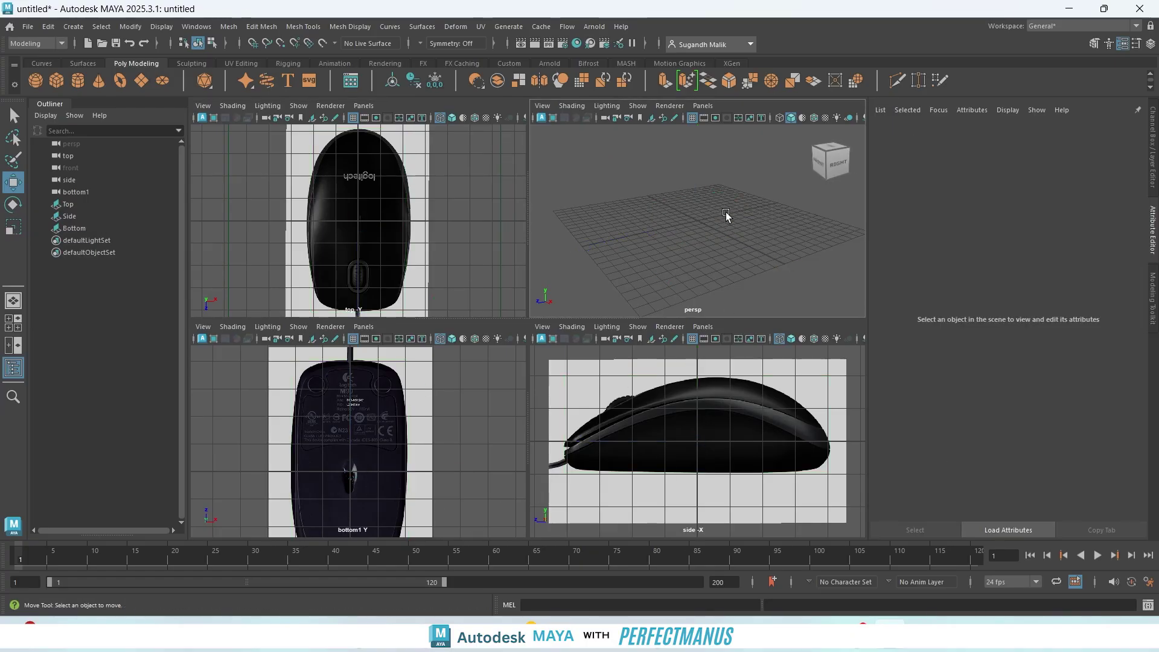
- Try framing all three image planes together in the top and bottom views
click(645, 396)
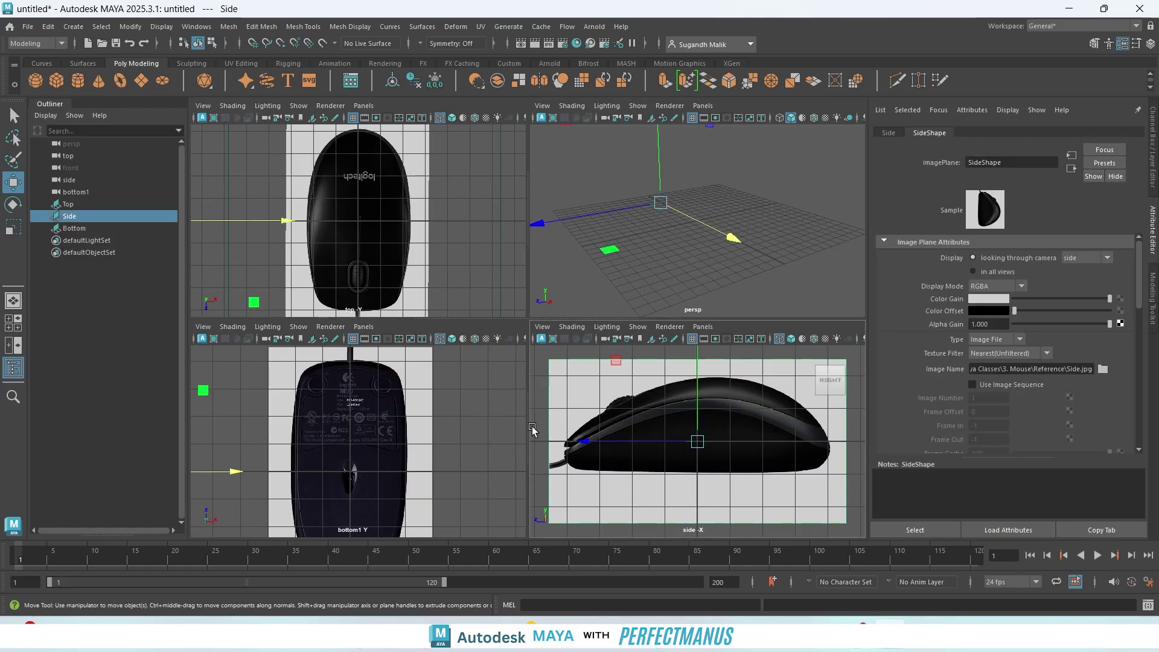
shift+click(361, 418)
shift+click(399, 256)
key(f)
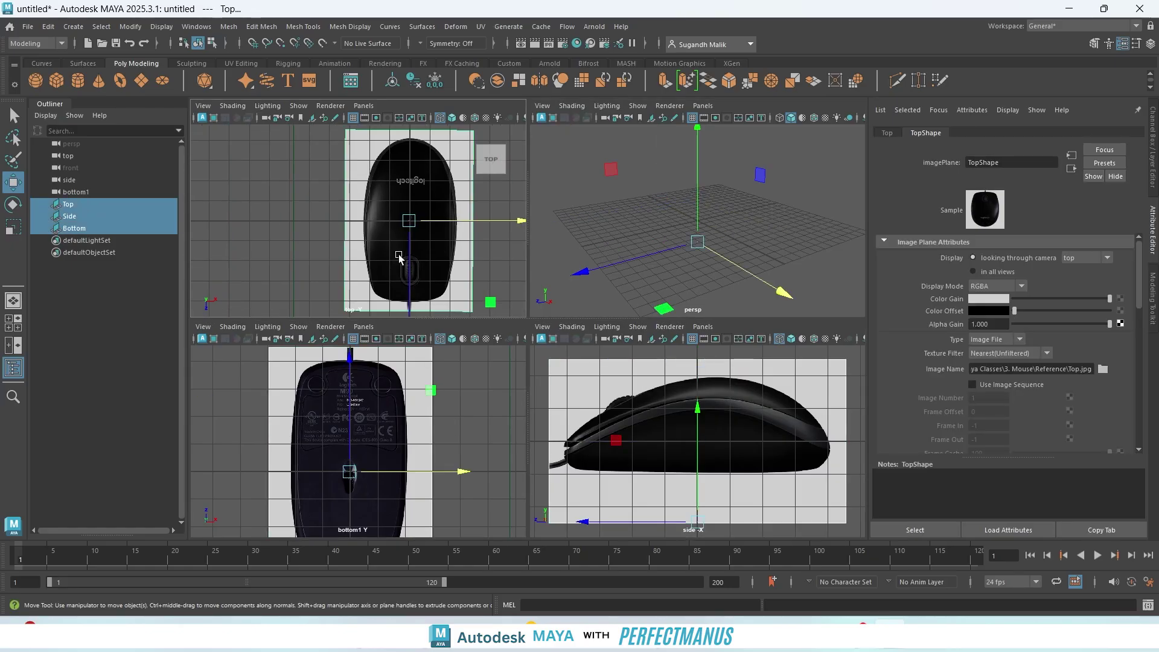
key(f)
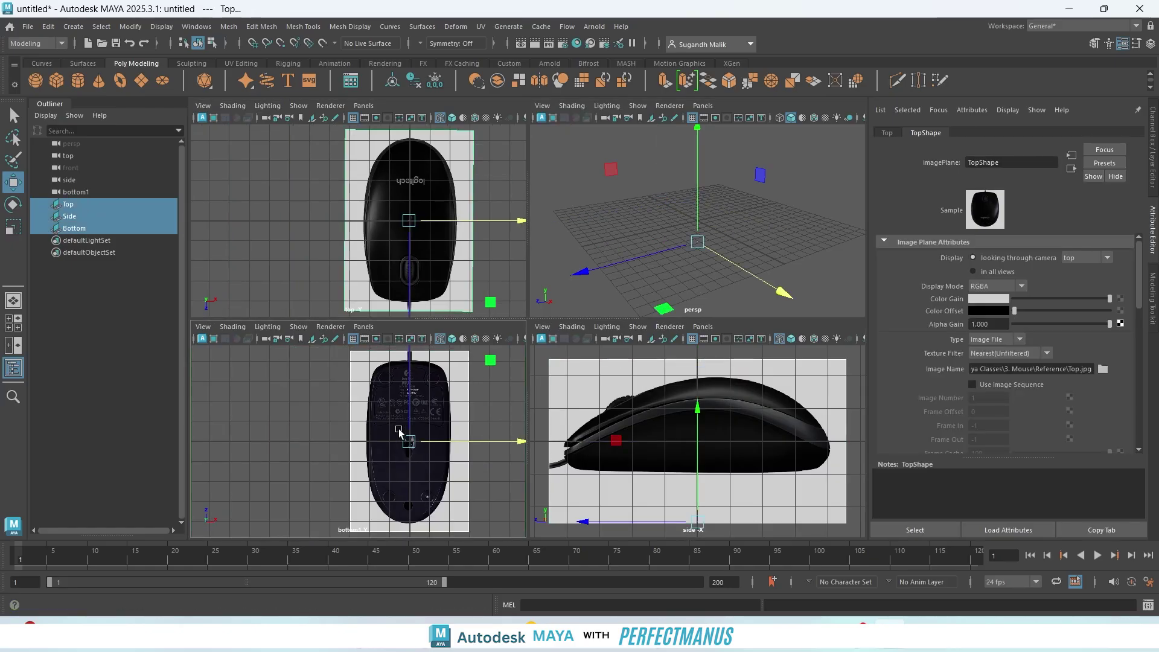
- Frame the Bottom, Top and Side image planes individually, each centred in its own view
click(284, 413)
click(379, 391)
key(f)
click(364, 234)
key(f)
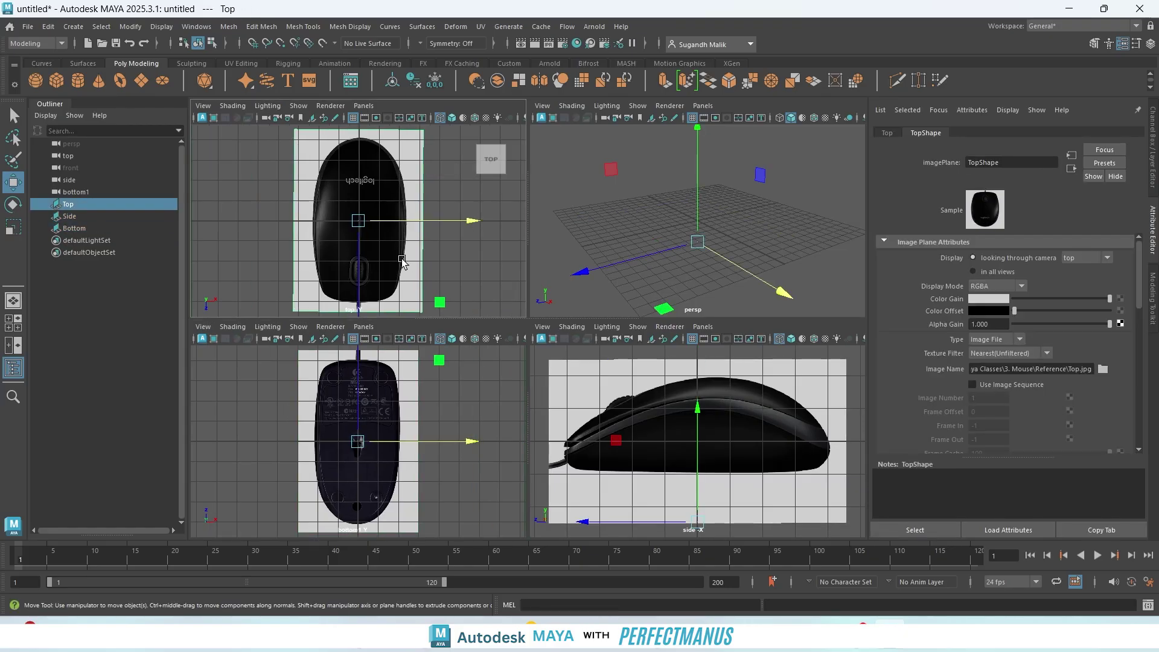
click(613, 408)
key(f)
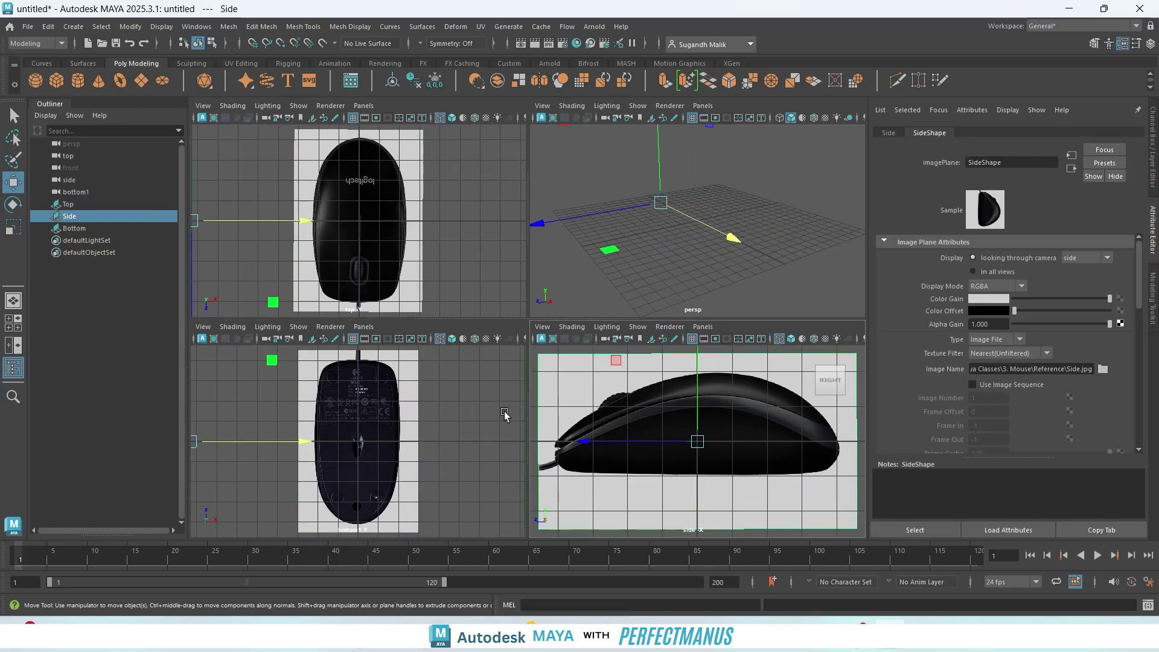
- Select the Side, Bottom and Top image planes together and create a display layer from the selection
shift+click(389, 401)
shift+click(383, 252)
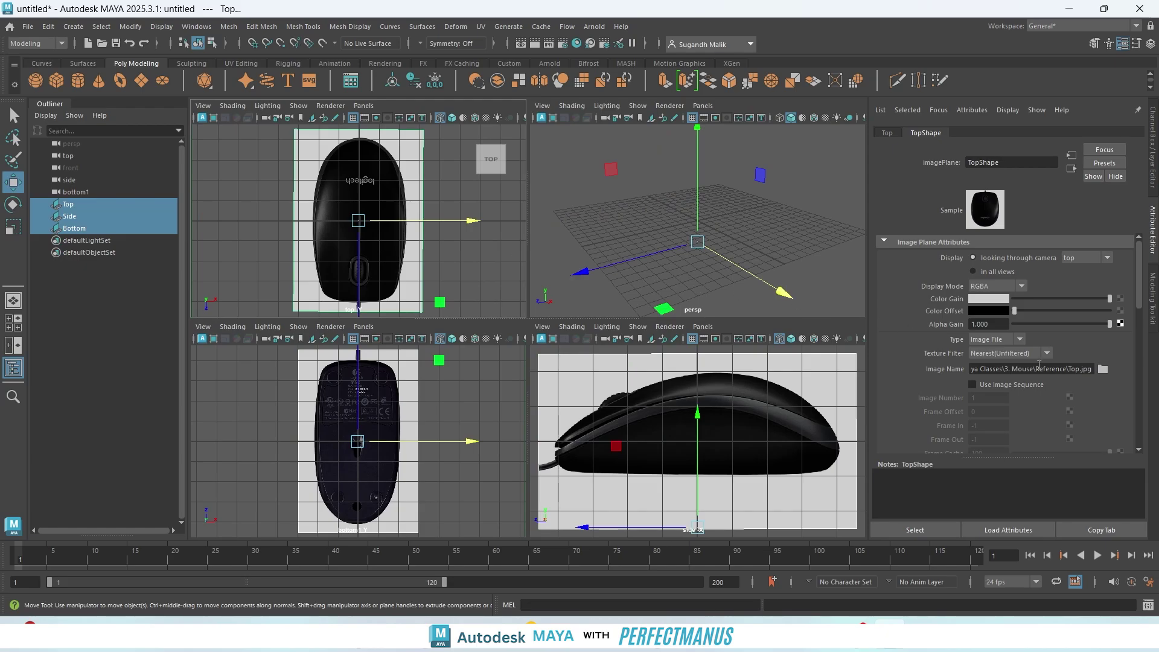
right_click(378, 176)
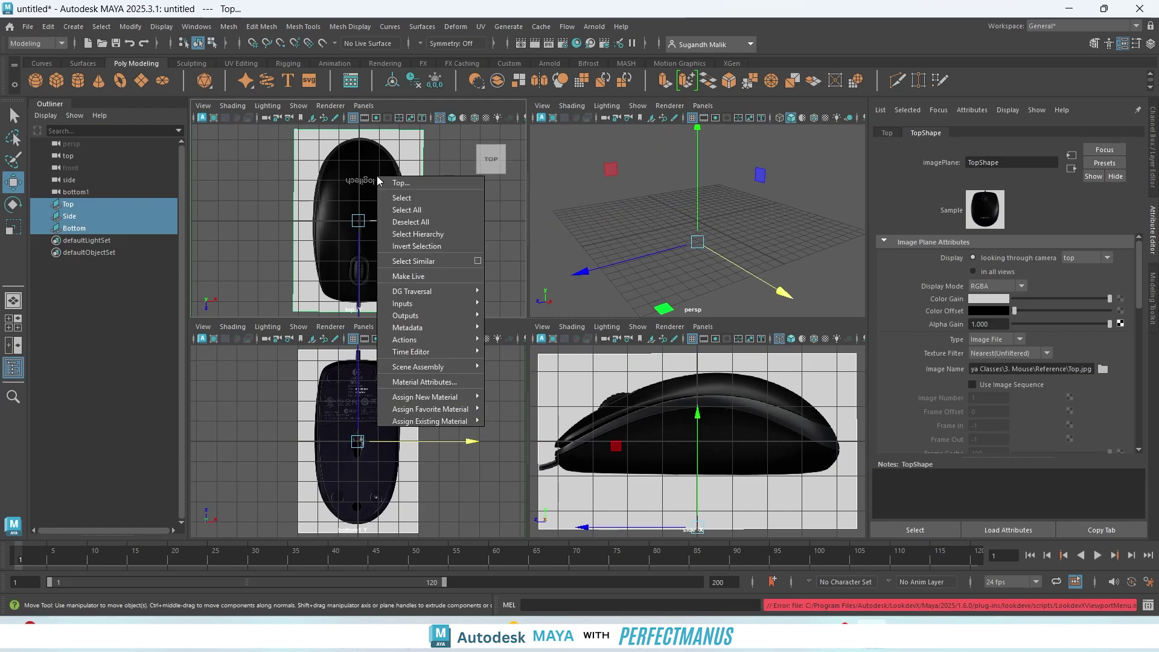
right_click(414, 148)
click(413, 148)
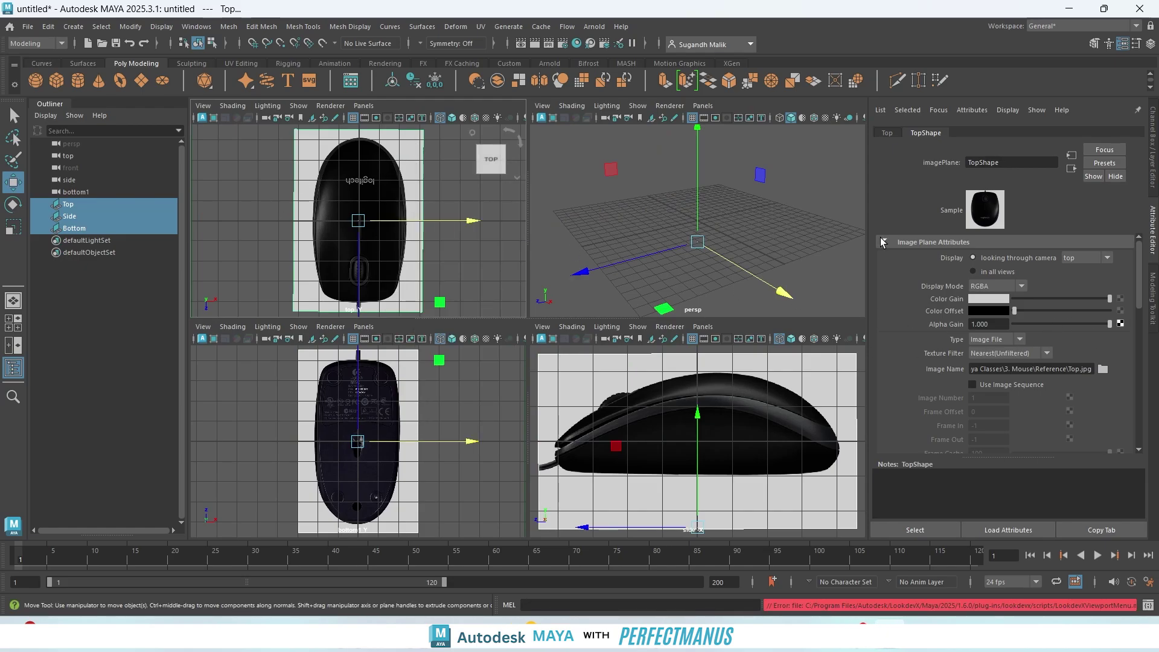
click(1154, 179)
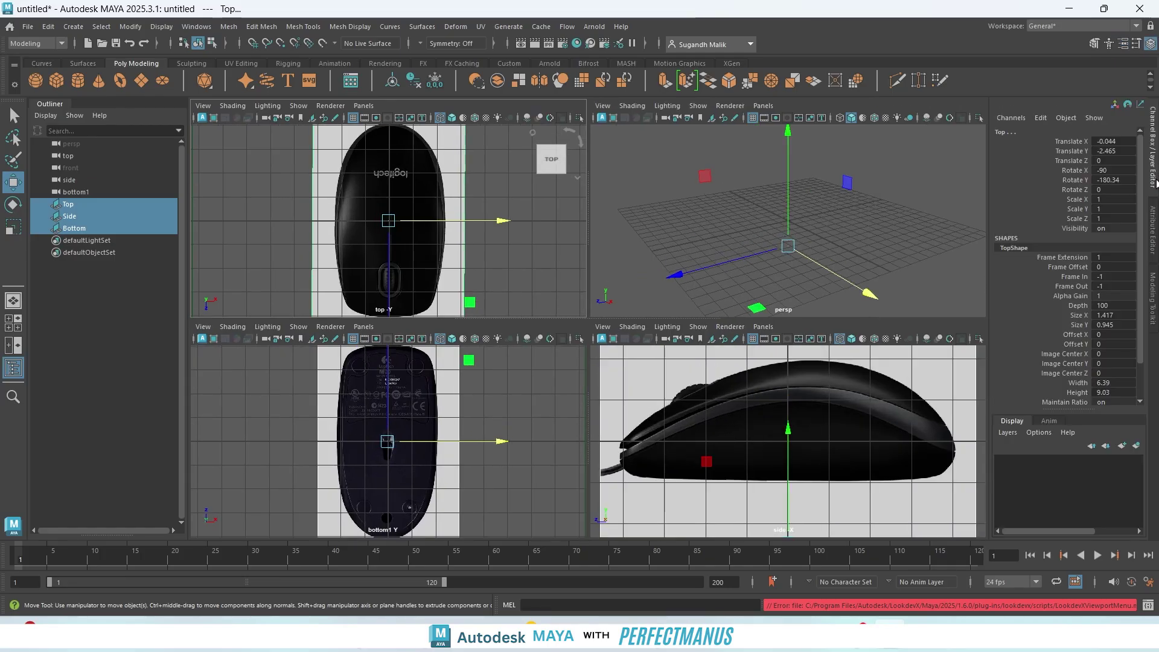
click(1007, 433)
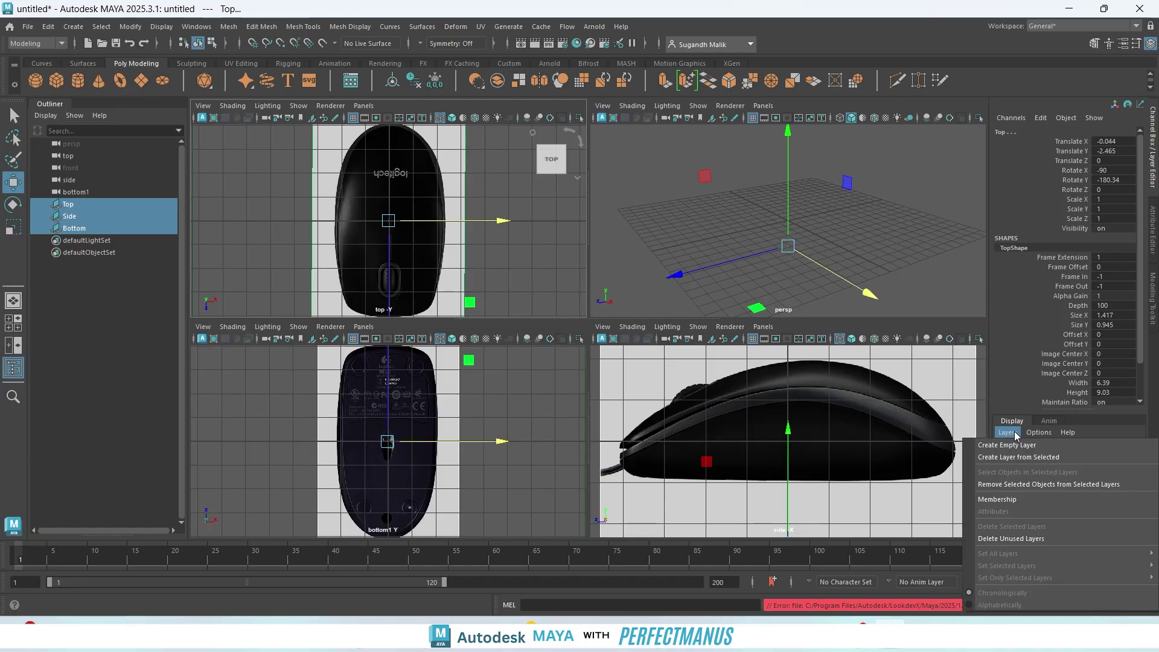
click(1056, 462)
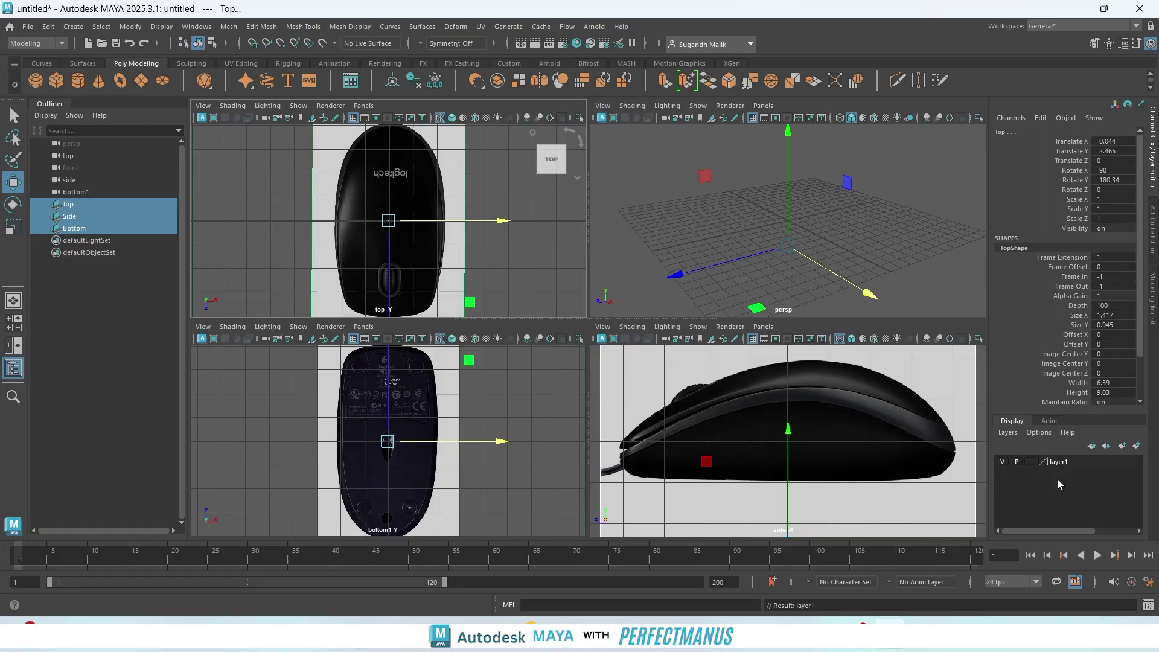
- Set the new display layer to Reference mode and test selecting the image planes in the side, bottom and top views
click(1031, 461)
click(1031, 461)
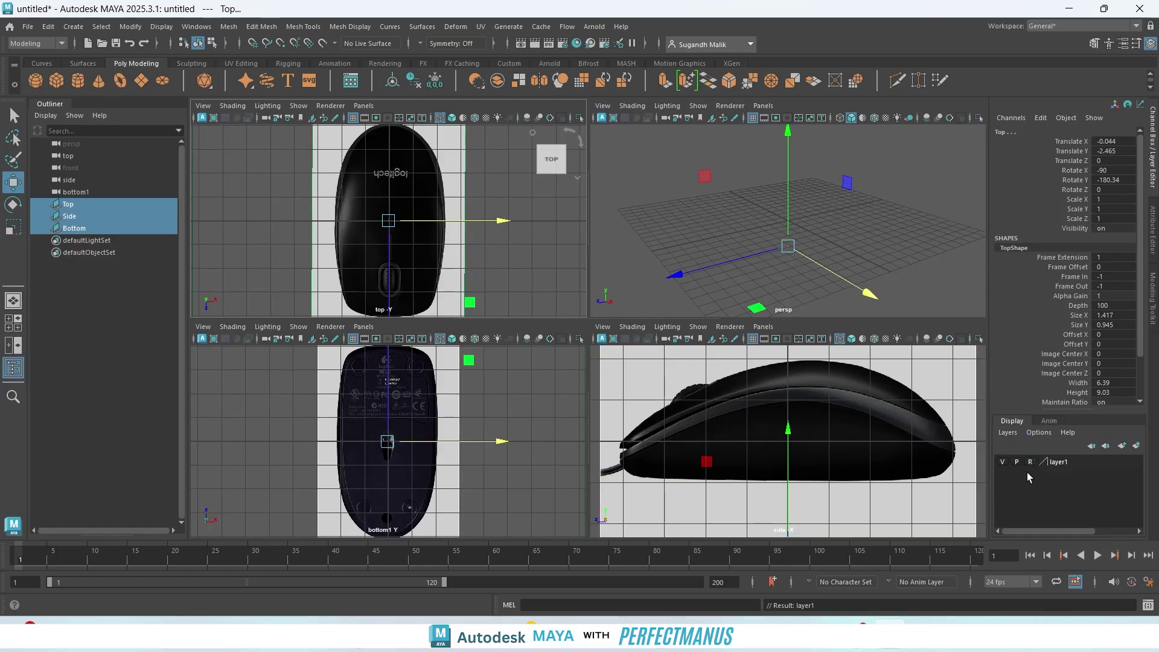
click(633, 258)
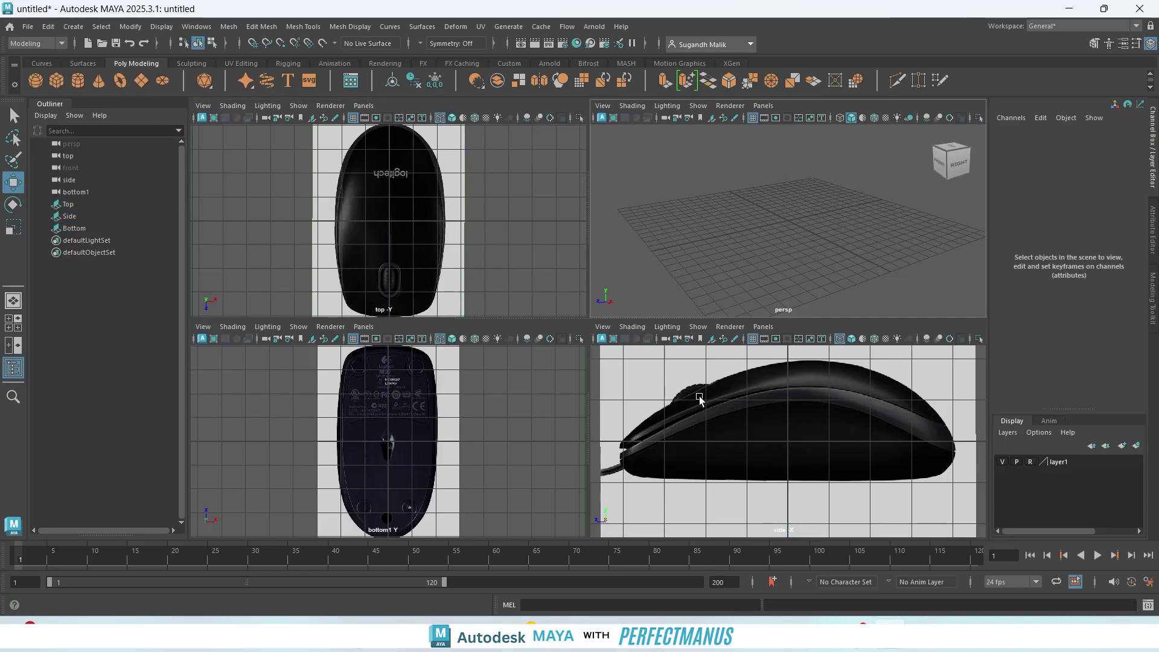
click(698, 395)
click(431, 407)
click(433, 265)
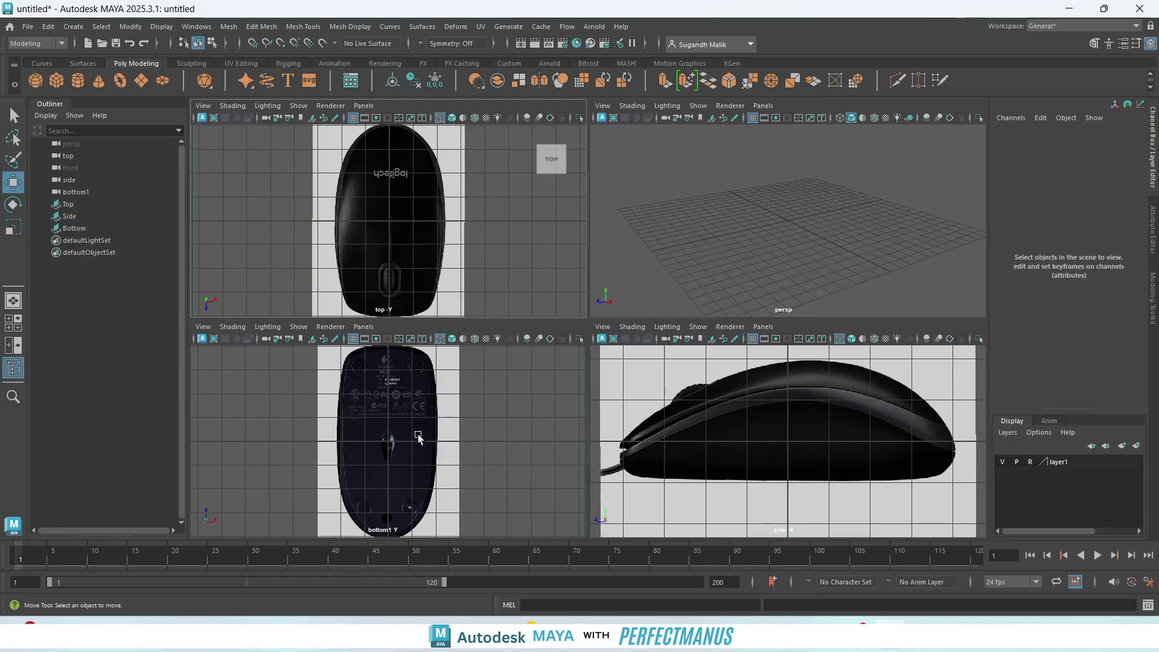
click(418, 444)
click(744, 441)
click(421, 431)
click(430, 245)
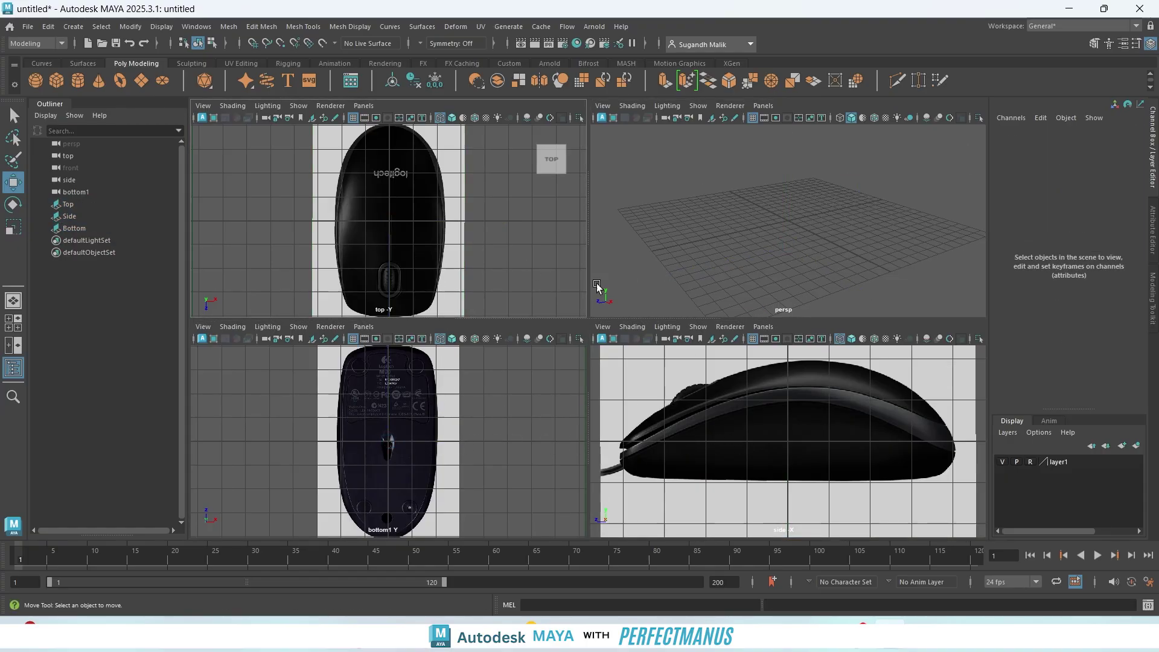
- Detach the Curve Tools list as a floating window and place it over the Outliner
scroll(499, 245, down, 3)
scroll(499, 245, up, 2)
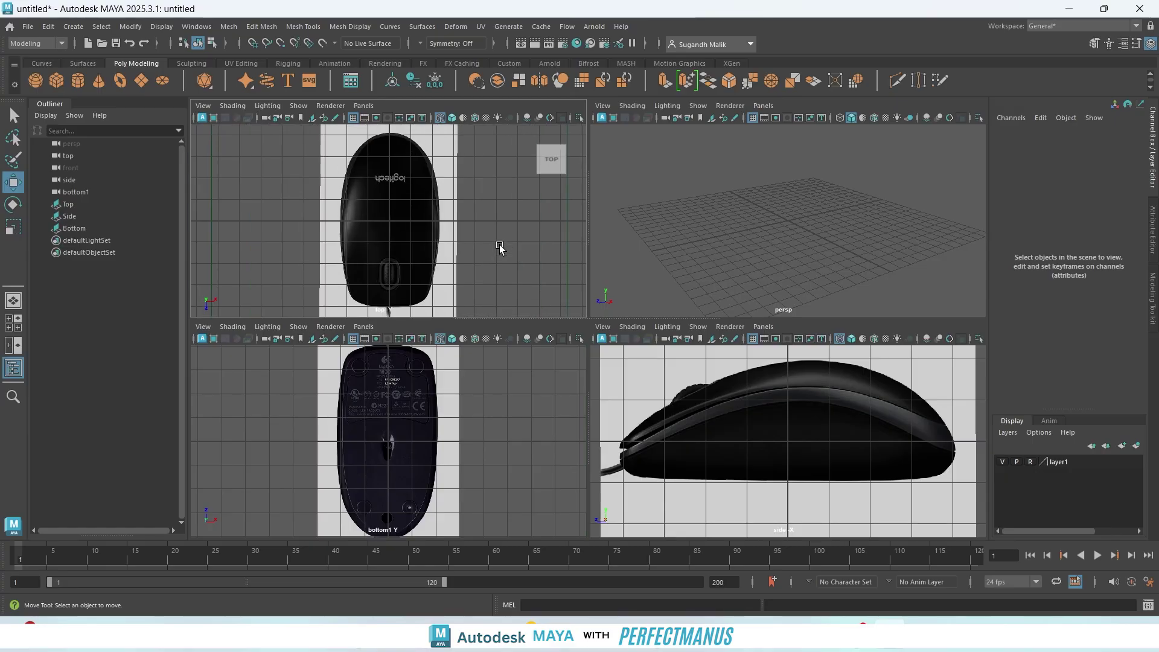
scroll(472, 405, down, 2)
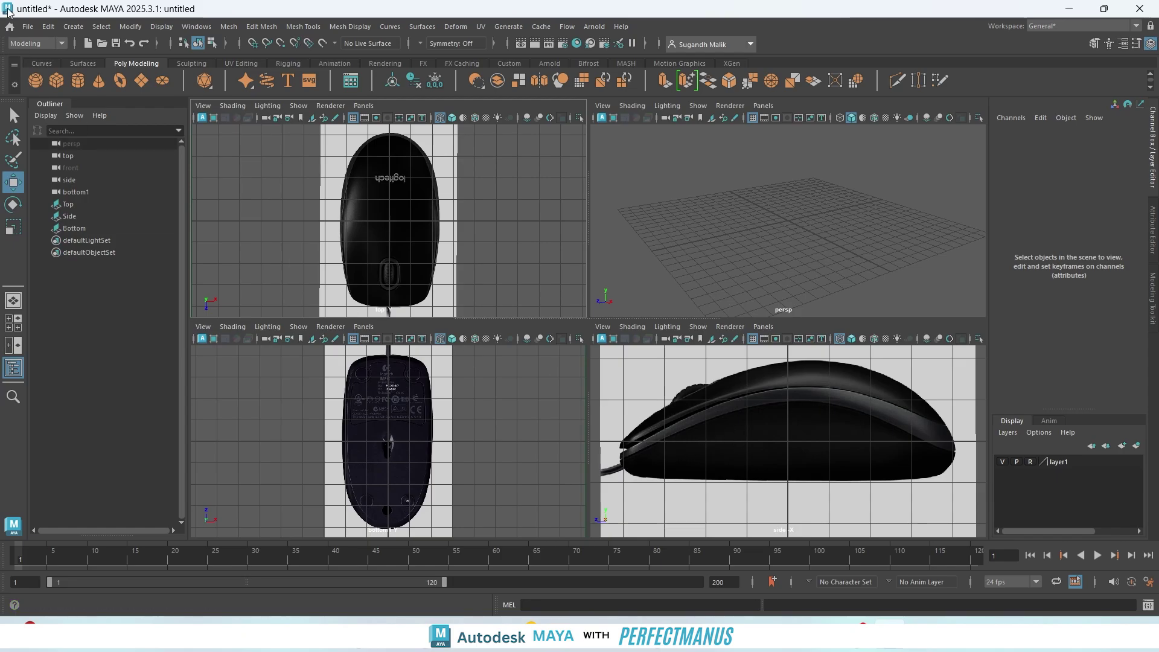
click(71, 29)
mouse_move(111, 125)
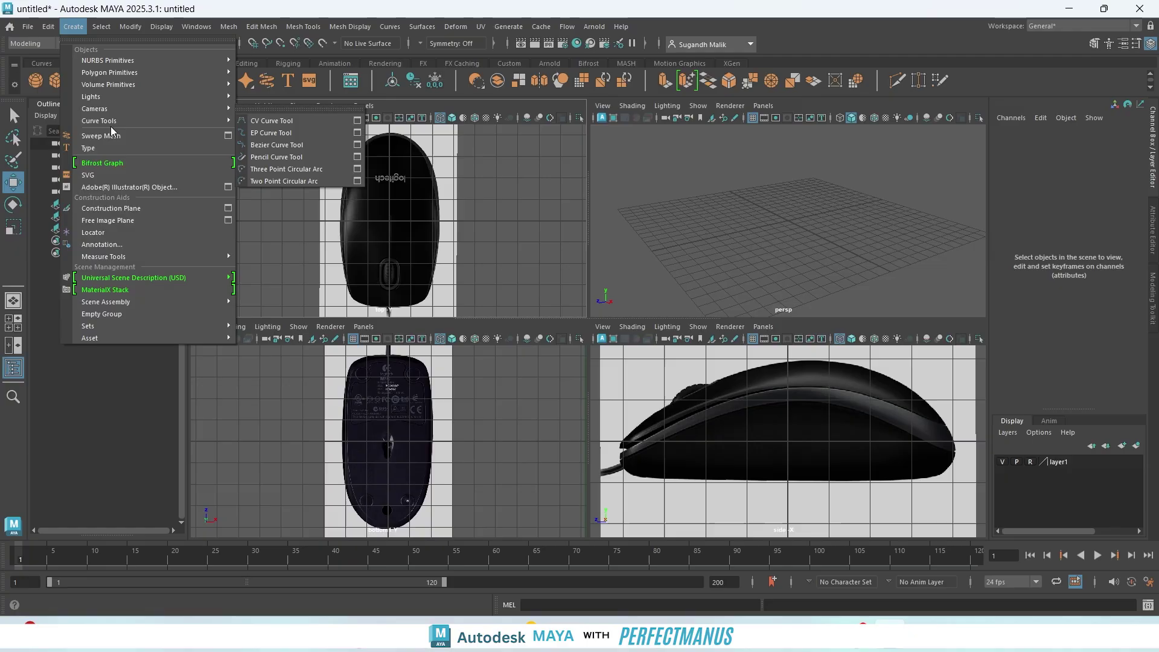
click(286, 109)
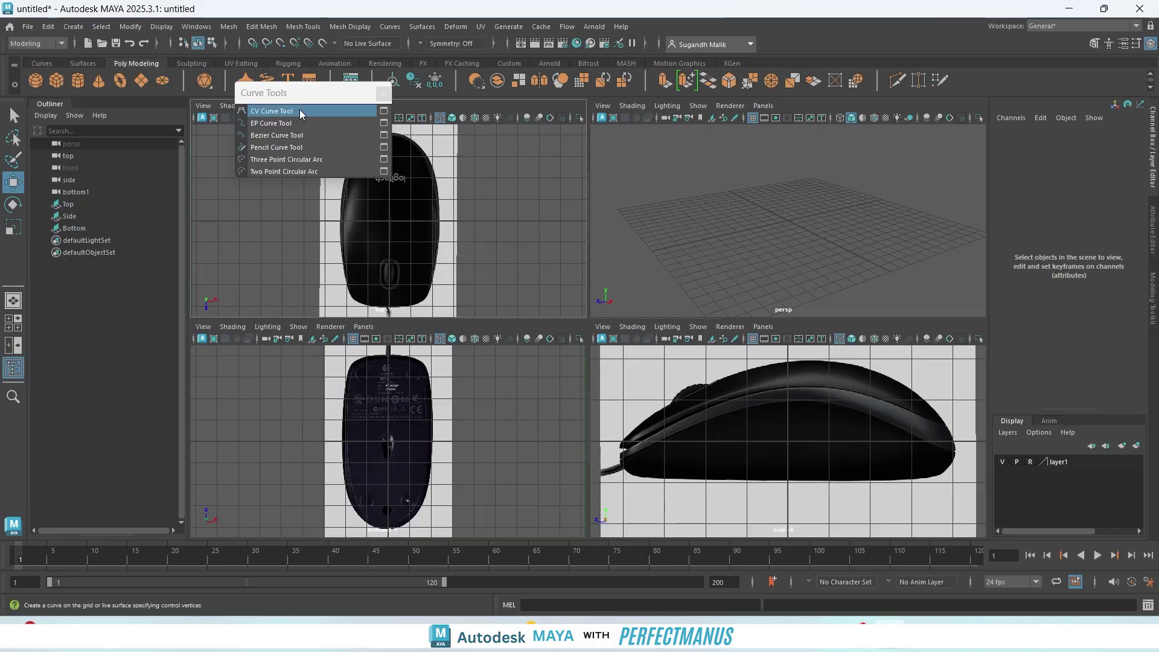
drag(321, 93, 108, 132)
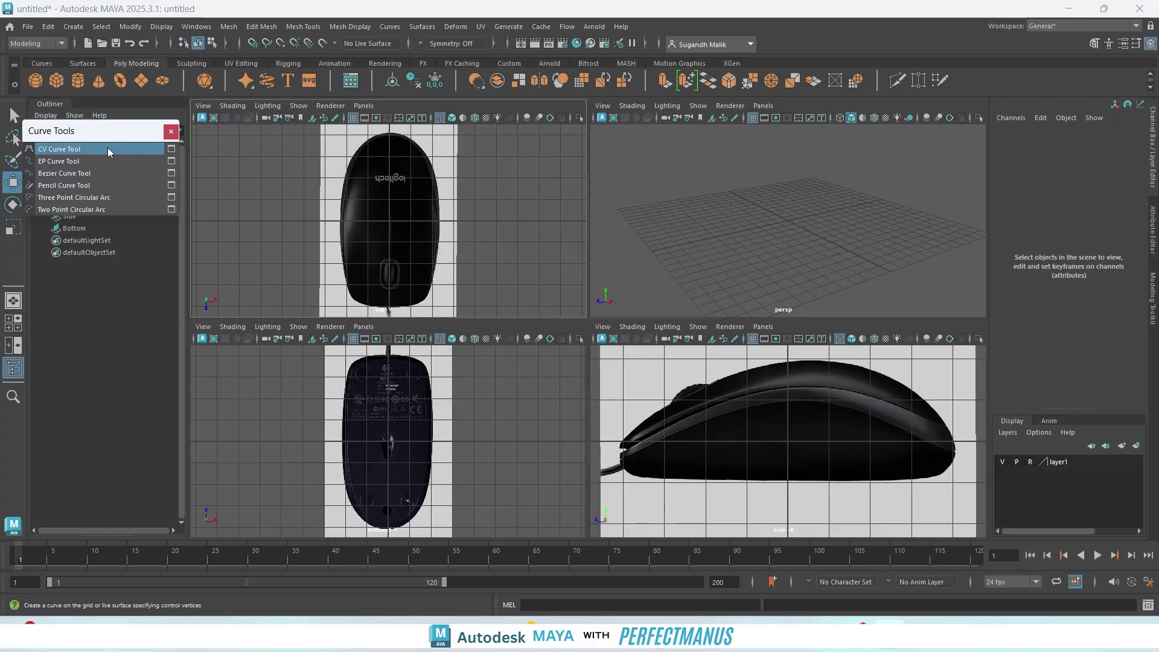
- Rename the image planes' display layer to References
double_click(1051, 461)
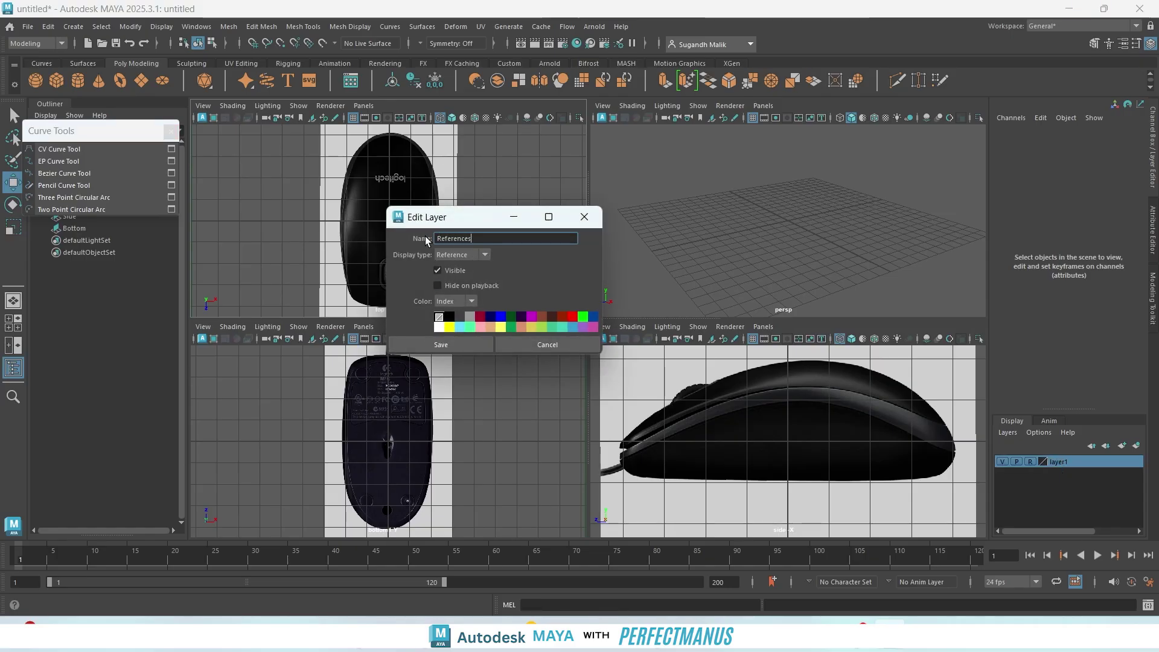
key(Return)
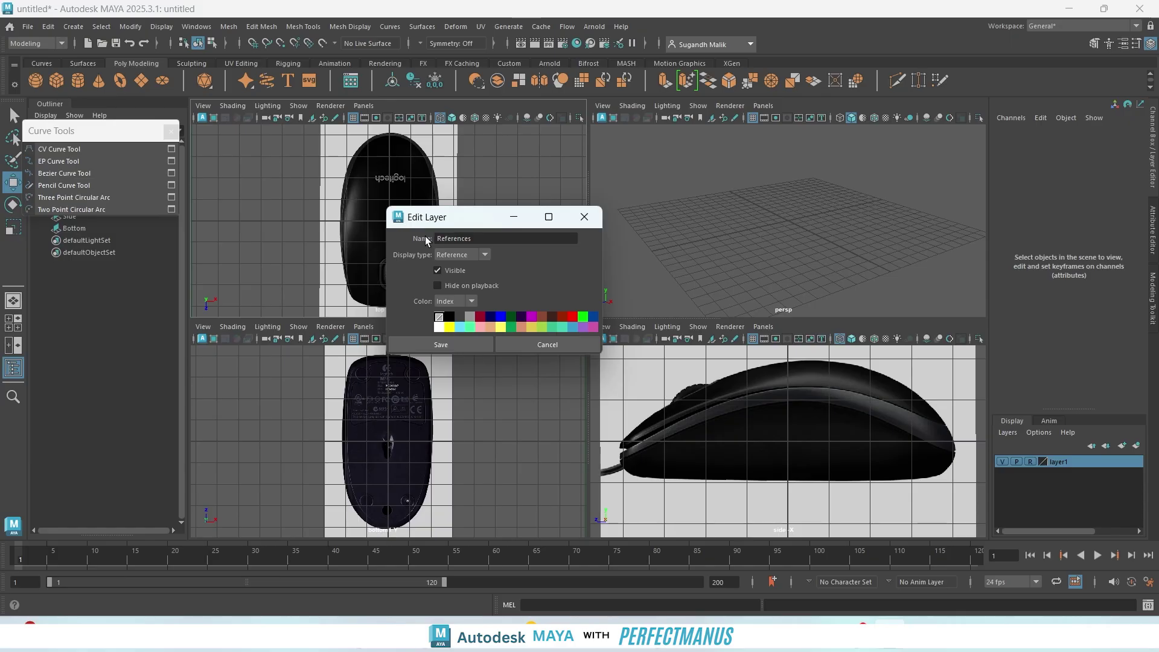
click(441, 345)
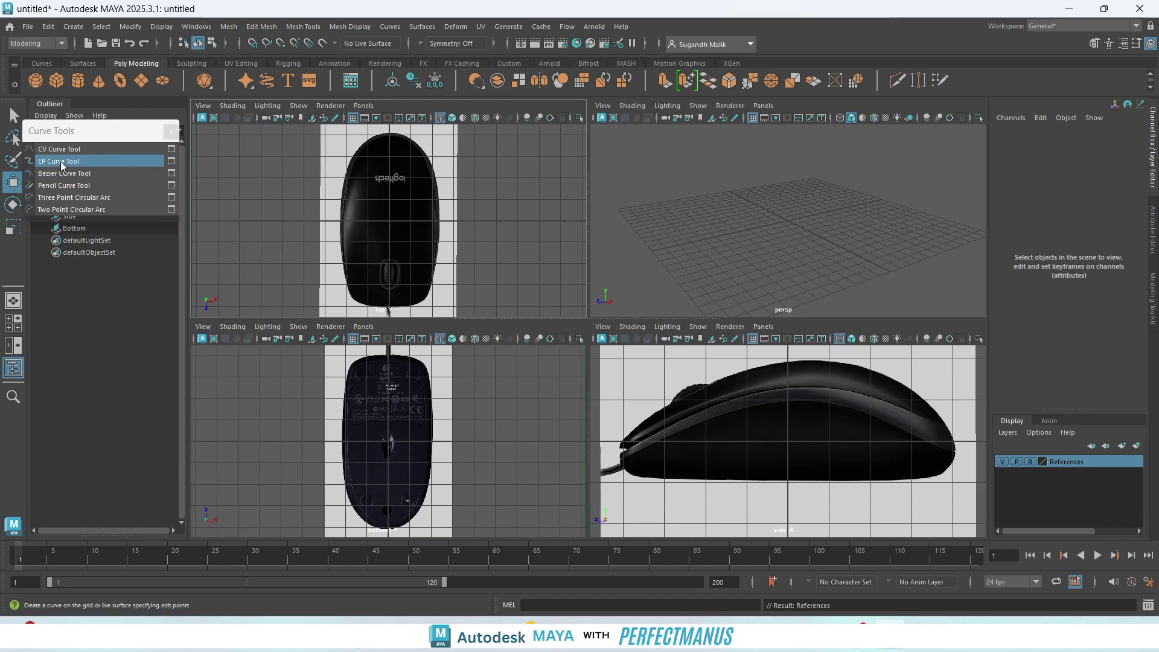
- Check the EP Curve Tool's curve degree and knot spacing settings, and activate the tool
click(170, 161)
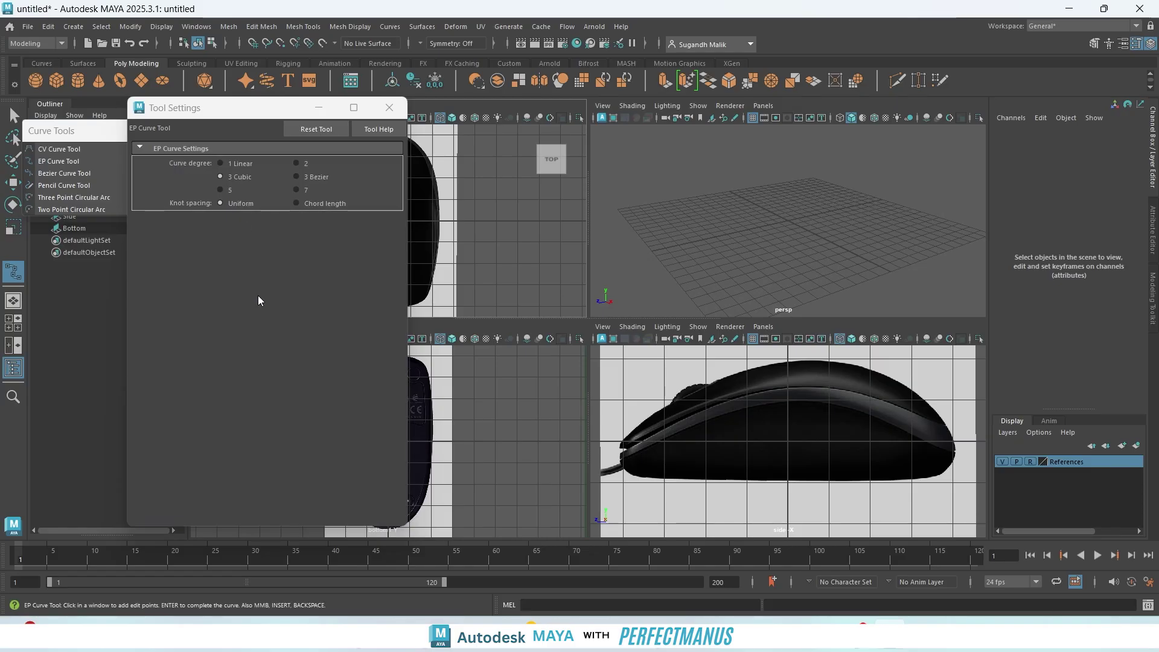
click(388, 106)
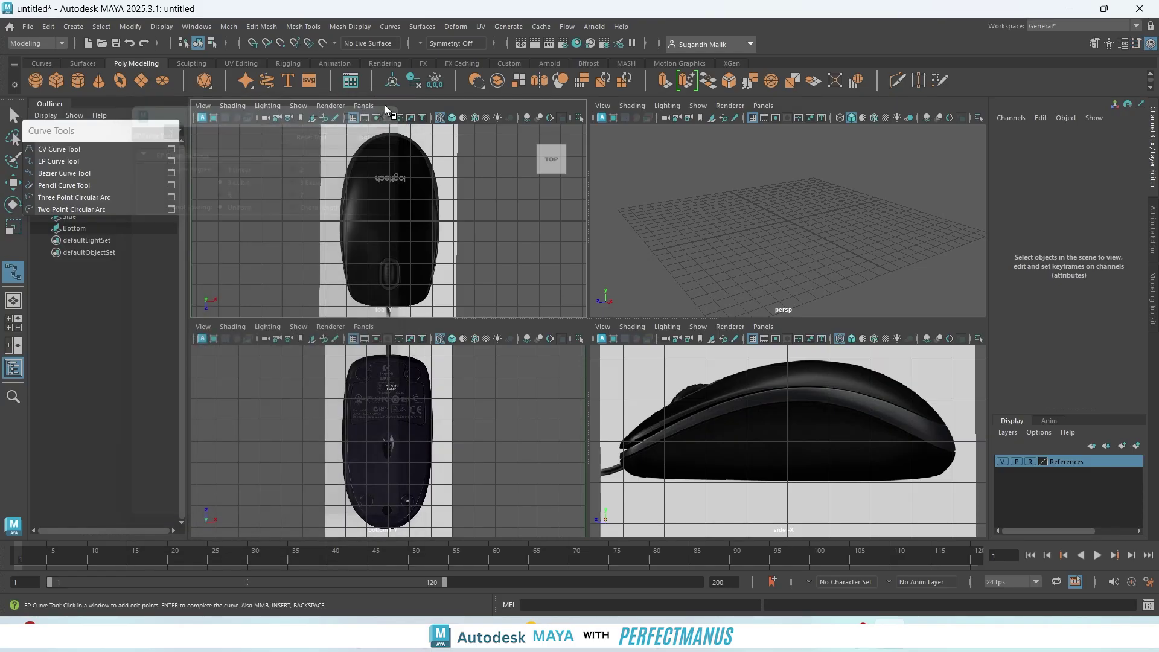
click(63, 161)
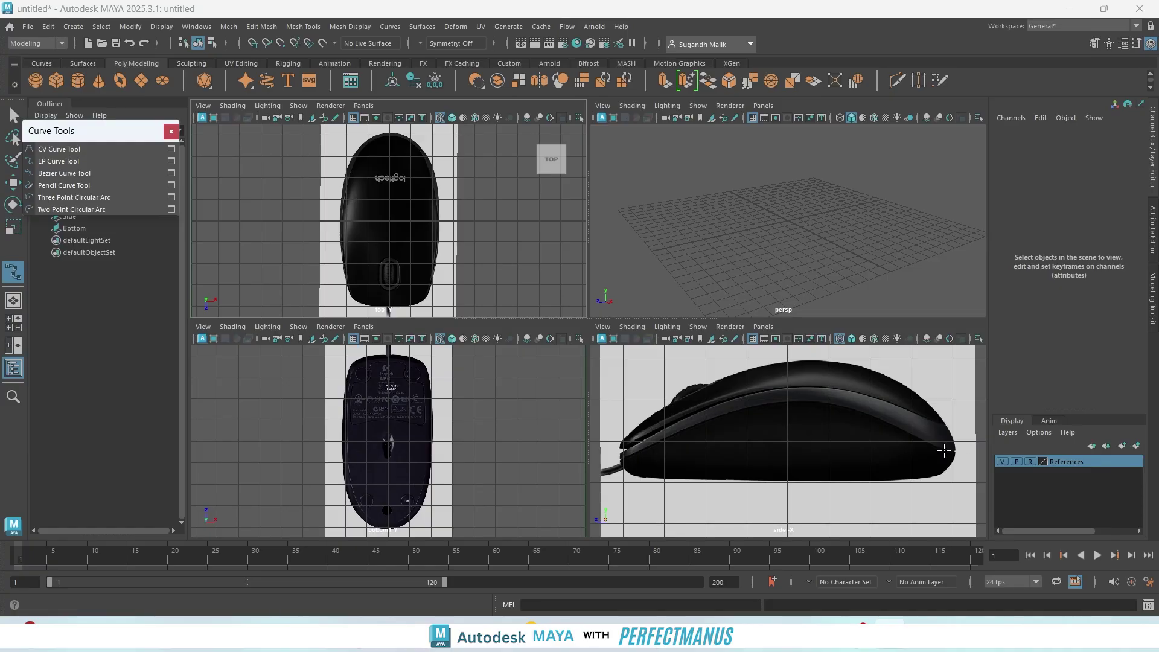
- Switch to a two-pane side-by-side layout showing the top view next to the side view
click(14, 345)
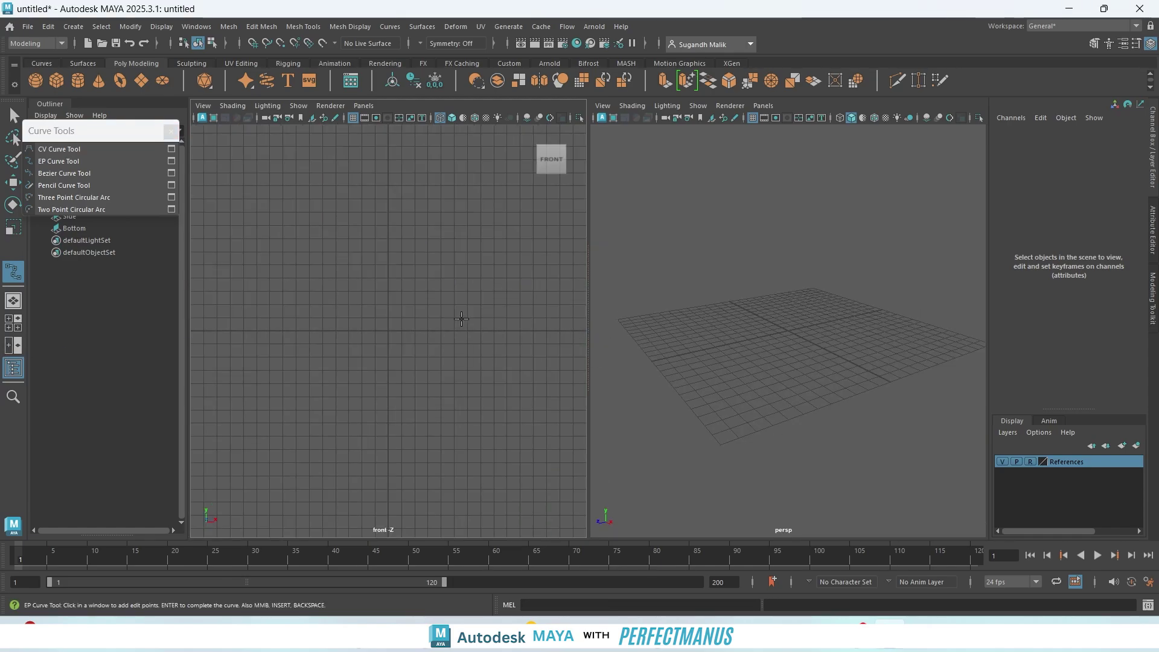
key(space)
drag(809, 360, 884, 370)
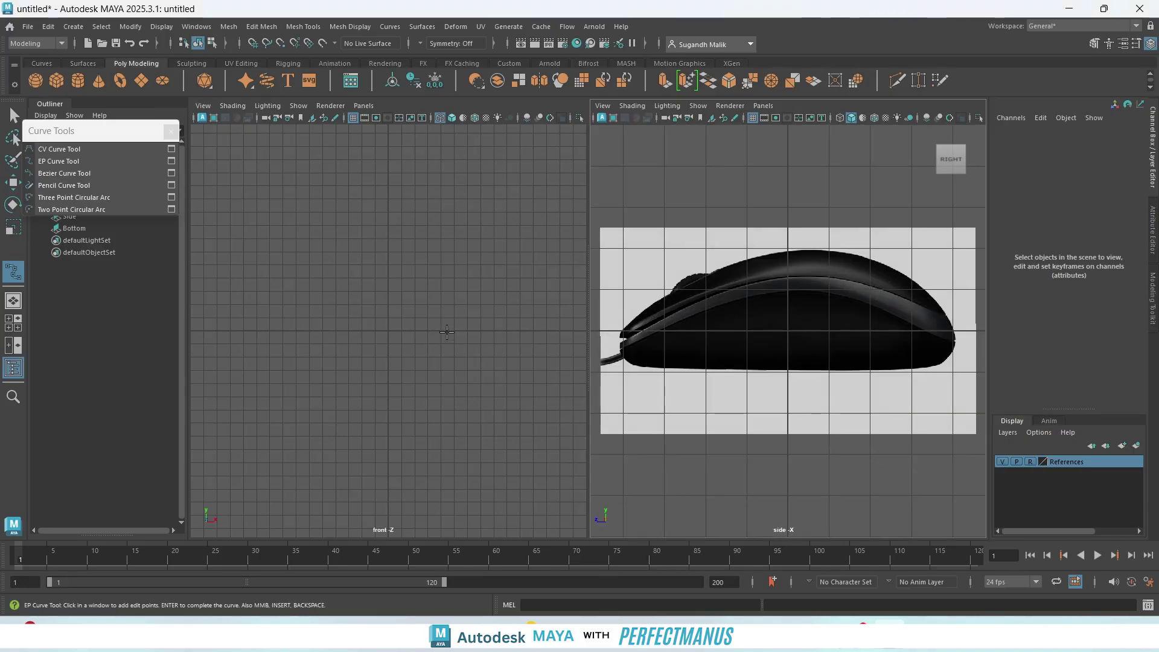
key(space)
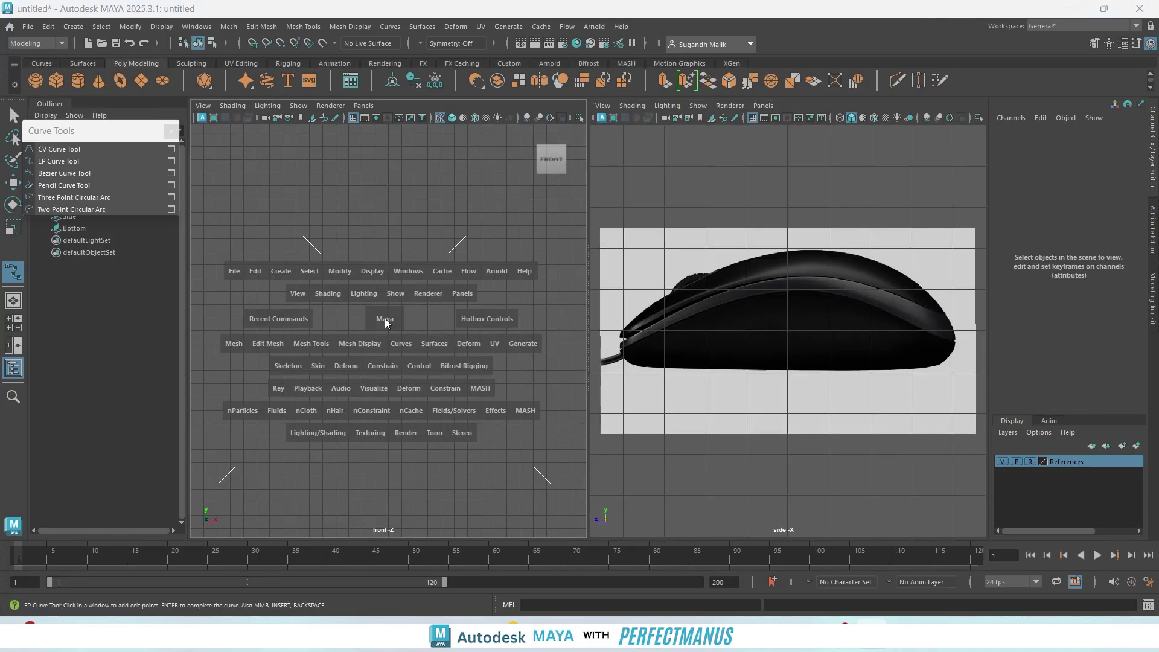
click(385, 318)
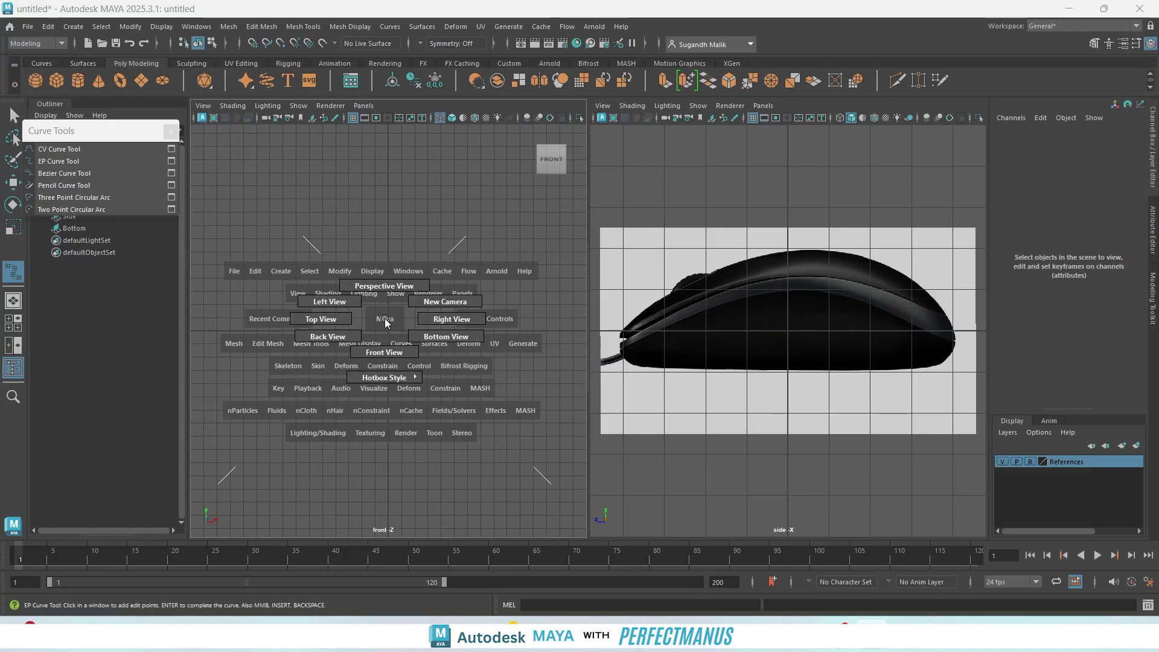
drag(385, 319, 341, 320)
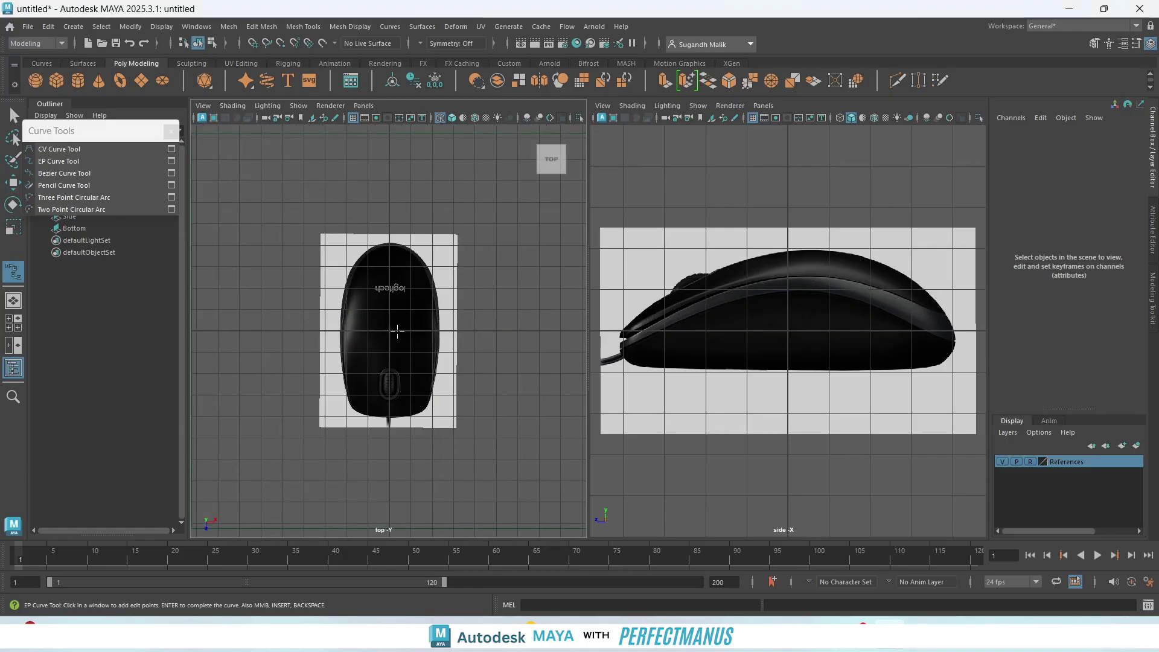
- Leave the curve tool, try framing the top view, and undo the display layer's renaming
key(q)
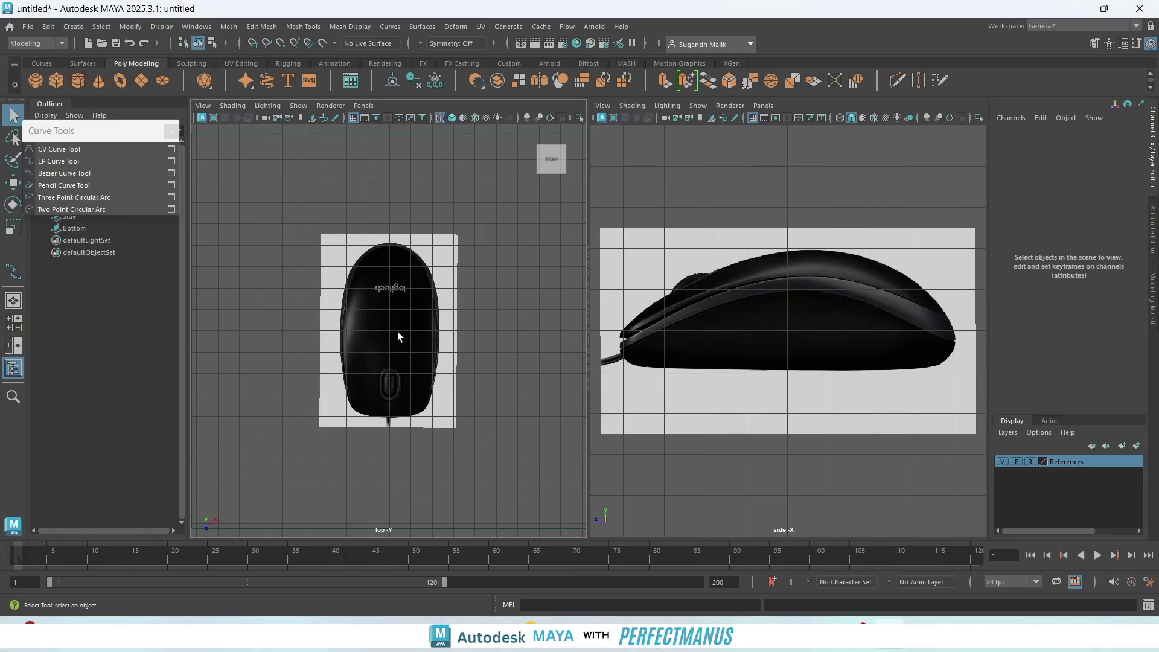
key(f)
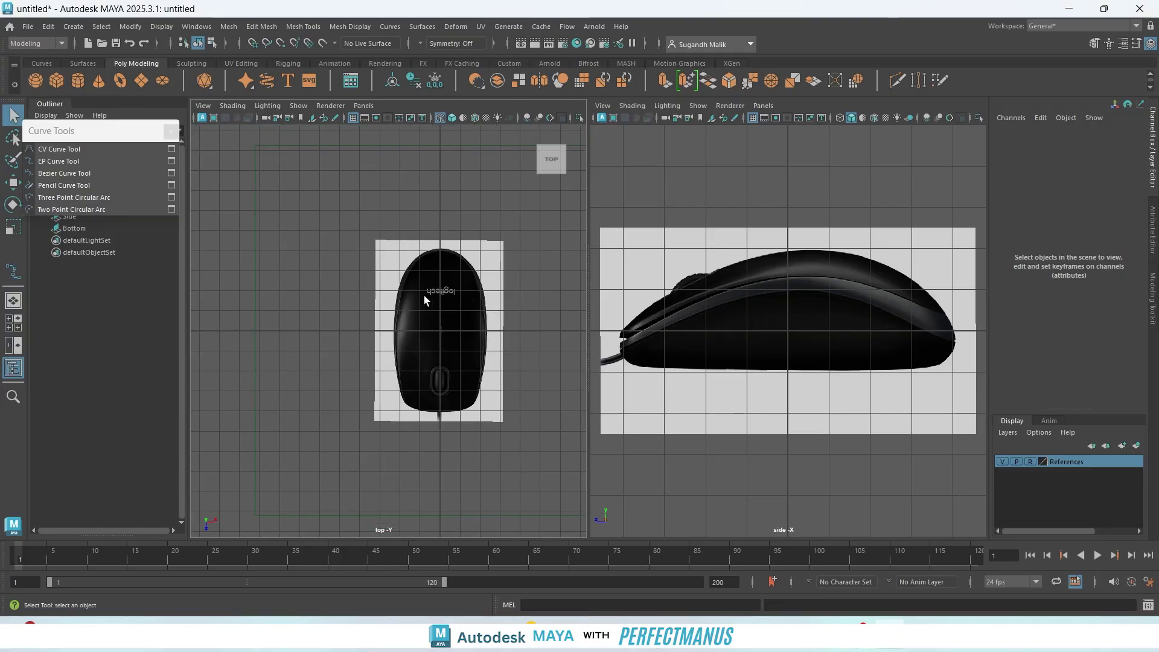
key(ctrl+z)
key(ctrl+z)
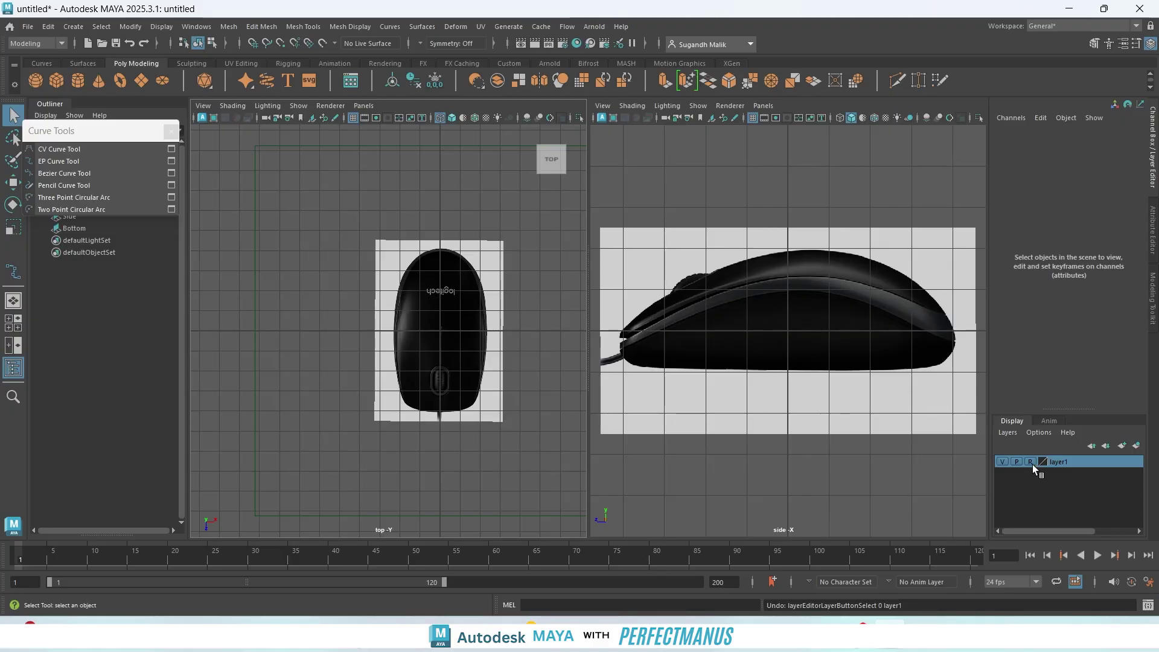
- Turn off the display layer's Reference mode, and select and frame the Top image plane in the top view
click(1029, 461)
click(407, 291)
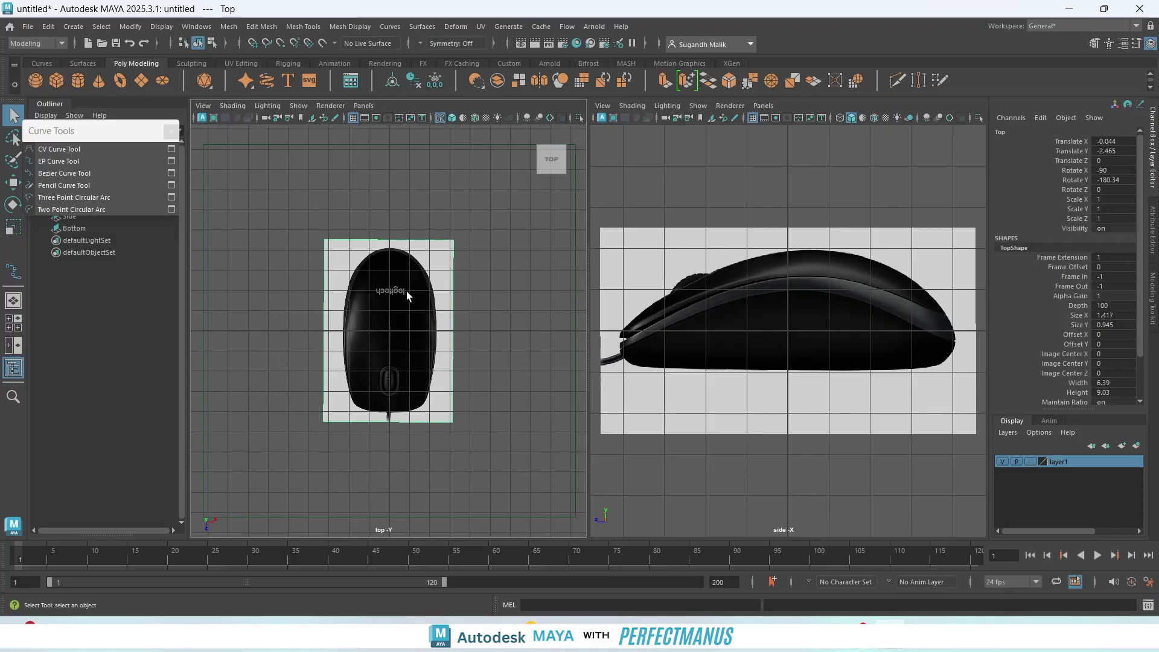
- Select and frame the Side image plane in the side view, and set layer1 to Reference mode
key(f)
click(712, 329)
key(f)
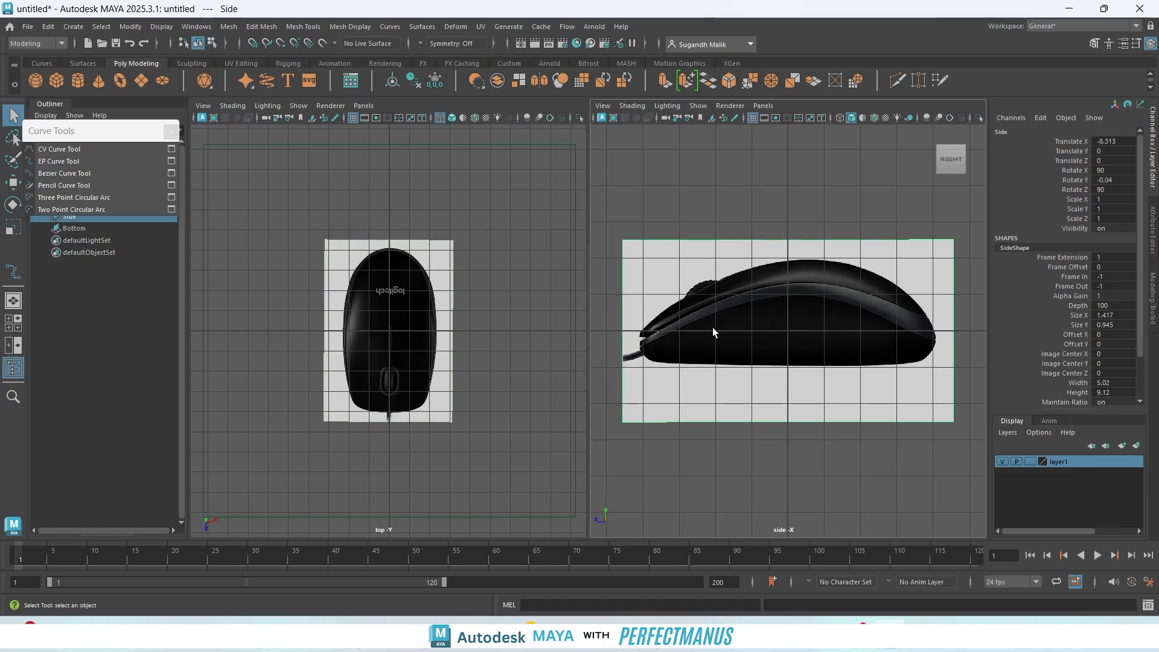
double_click(1031, 464)
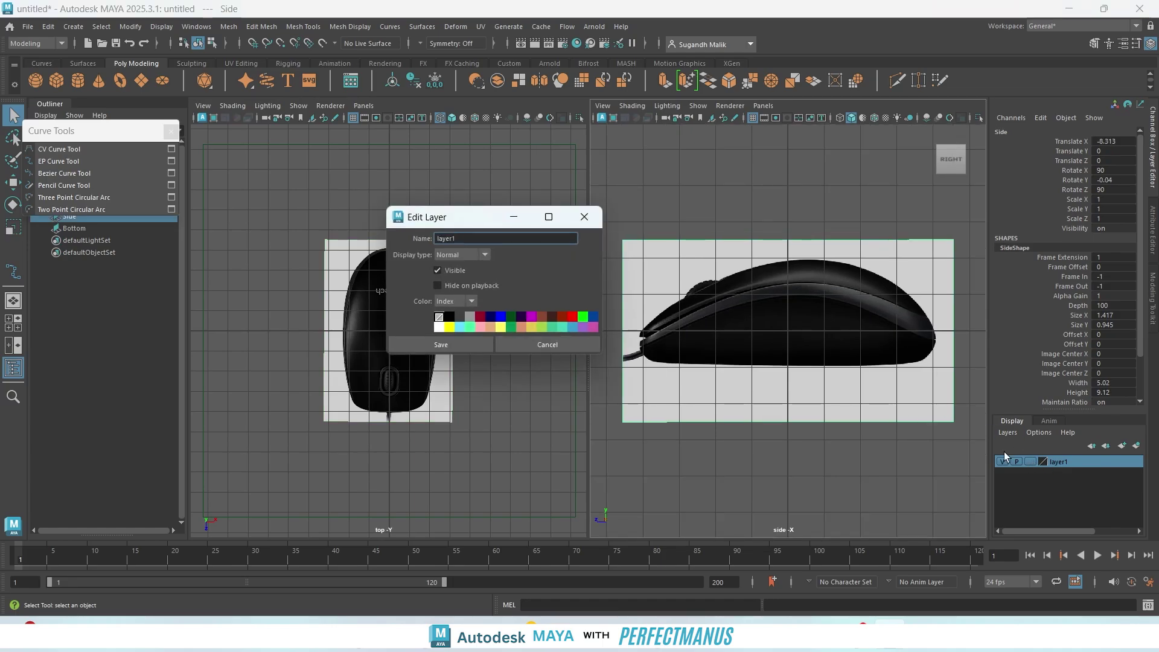
click(544, 347)
click(1030, 460)
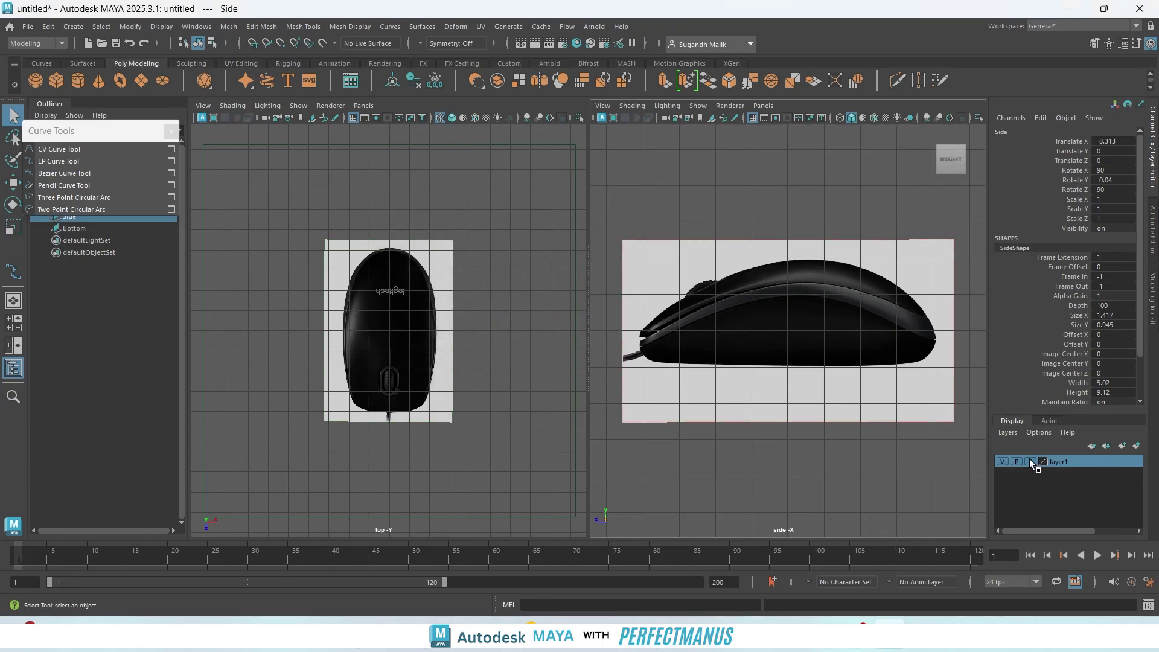
- Start an EP curve in the top view at the cable's centre line and trace the mouse's front edge around the corner
click(73, 162)
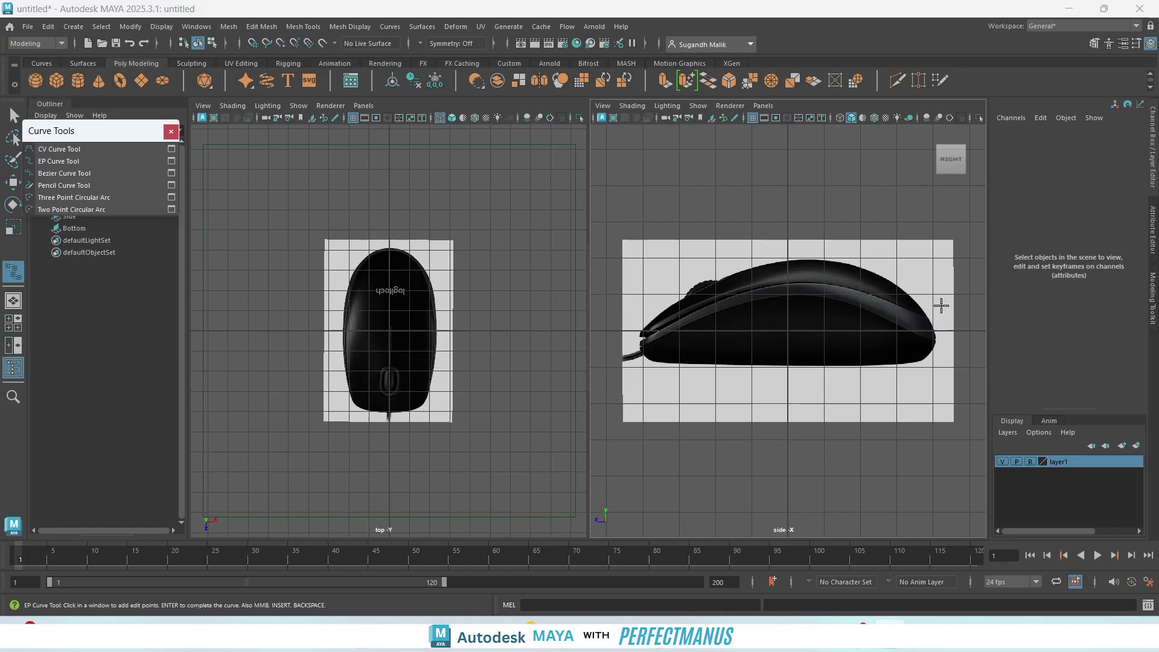
scroll(408, 453, up, 5)
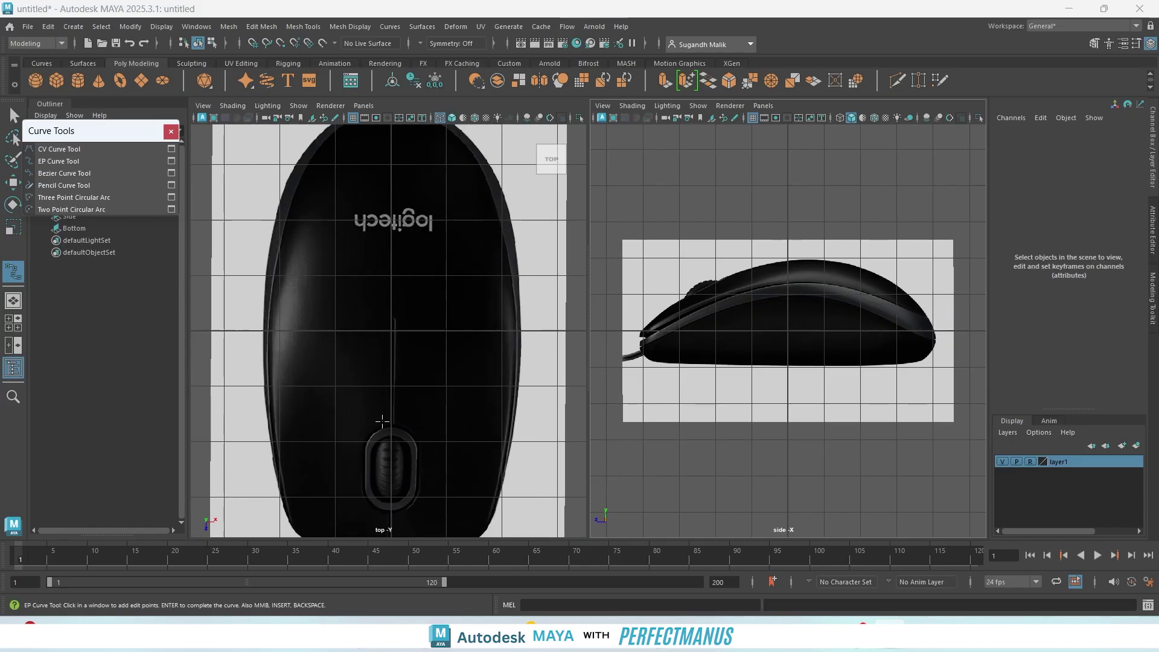
alt+middle_drag(410, 405, 435, 308)
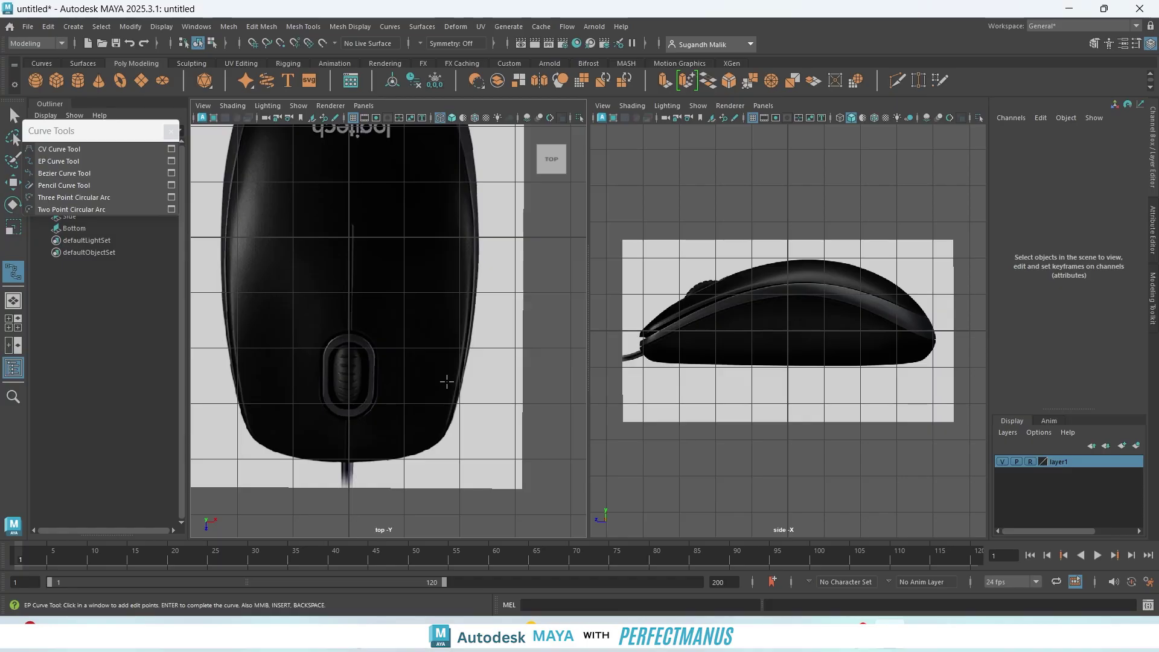
click(349, 464)
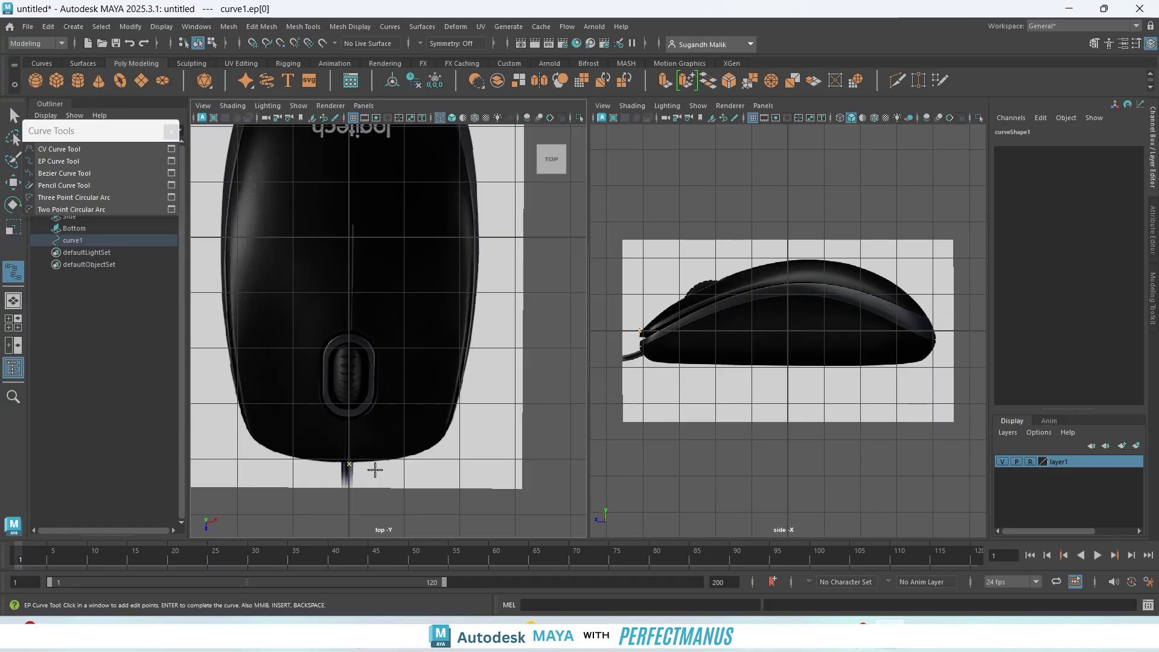
click(379, 462)
click(437, 445)
click(446, 434)
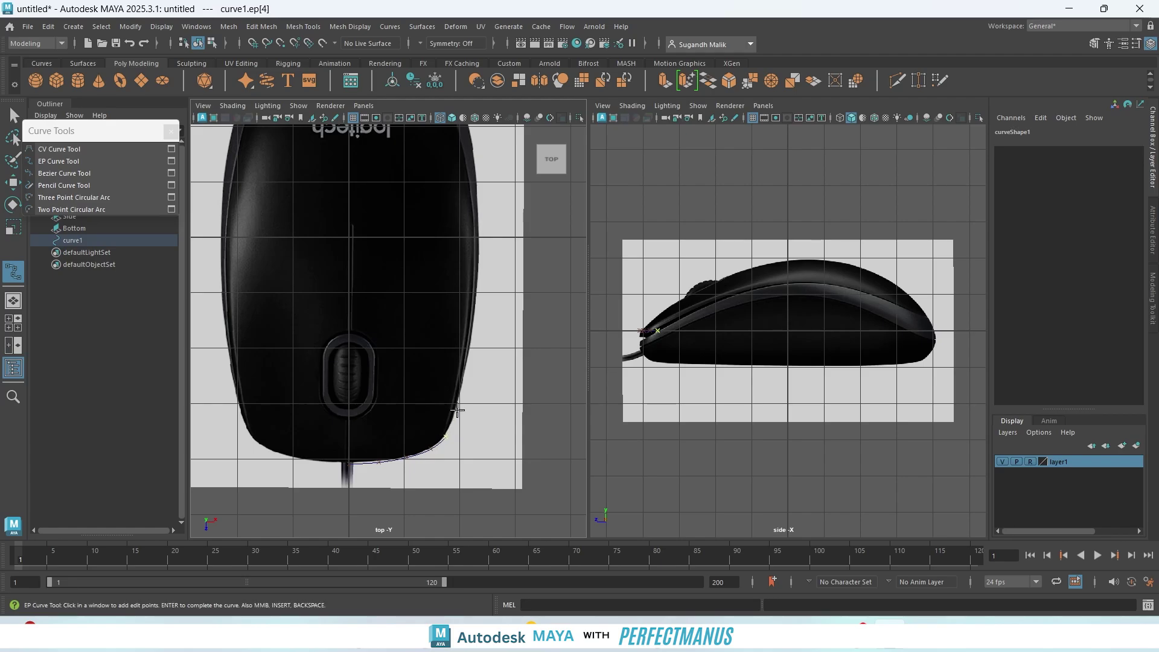
click(457, 411)
- Continue the EP curve along the mouse's outer side edge, from the front corner past the scroll wheel
scroll(473, 414, up, 3)
alt+middle_drag(465, 414, 396, 294)
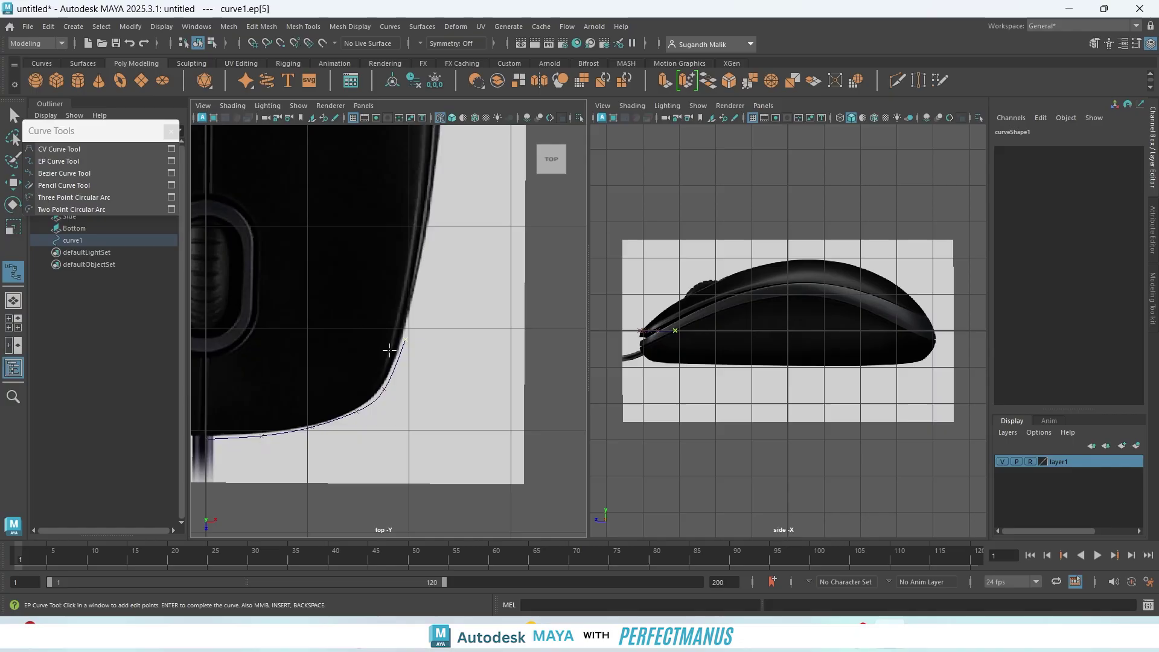
alt+middle_drag(388, 350, 426, 426)
click(410, 403)
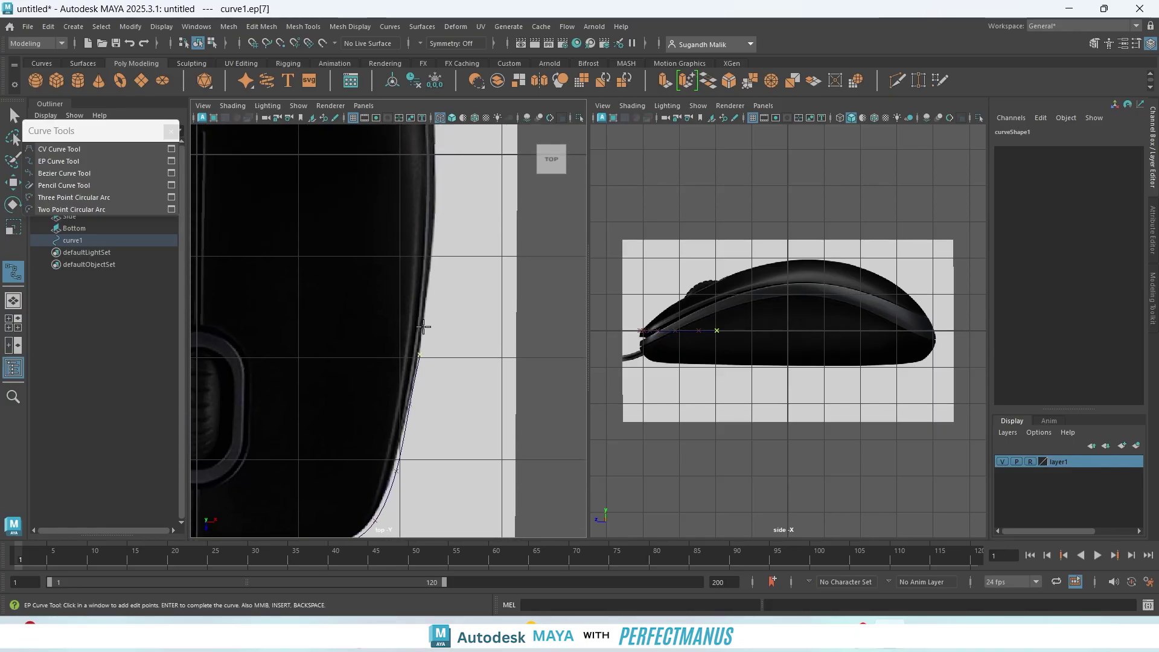
click(426, 309)
click(432, 246)
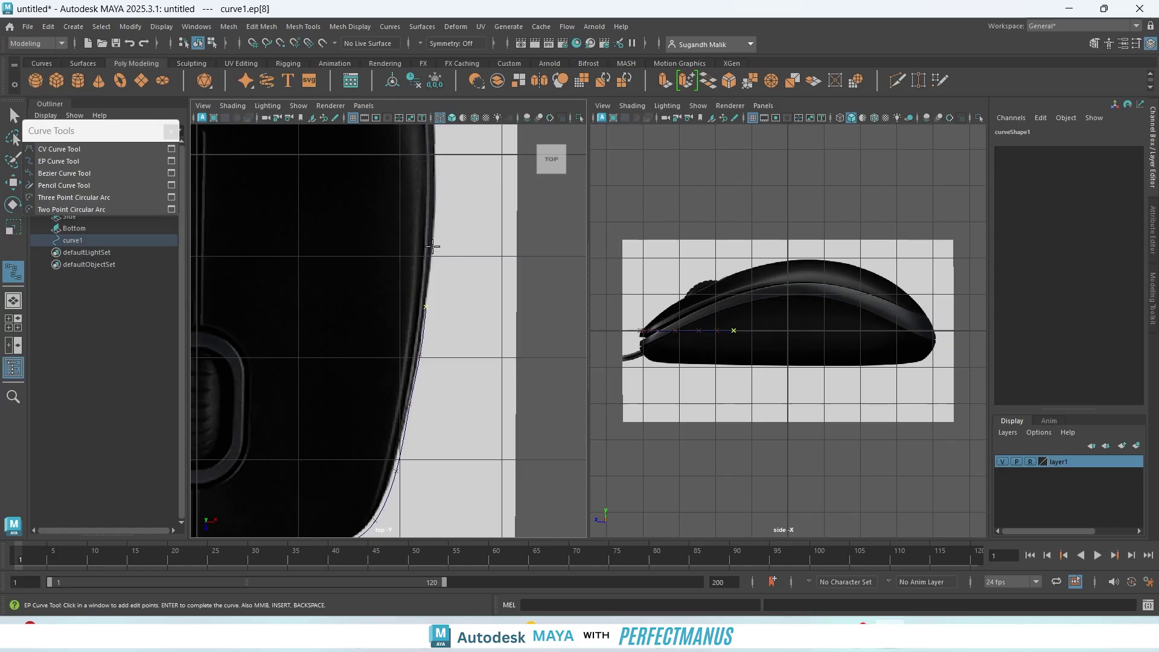
click(435, 192)
- Continue tracing the side outline from the middle of the body to beside the logitech logo
alt+middle_drag(445, 194, 471, 379)
scroll(460, 362, up, 1)
click(441, 306)
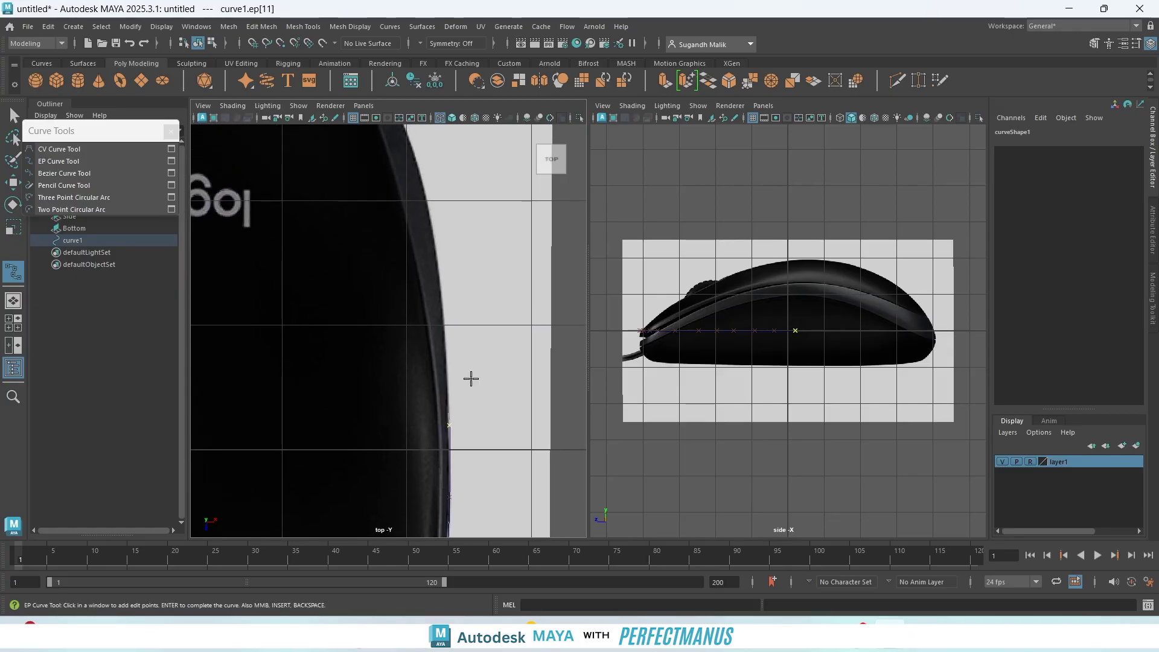
click(447, 343)
click(438, 275)
alt+middle_drag(441, 279, 446, 370)
click(435, 359)
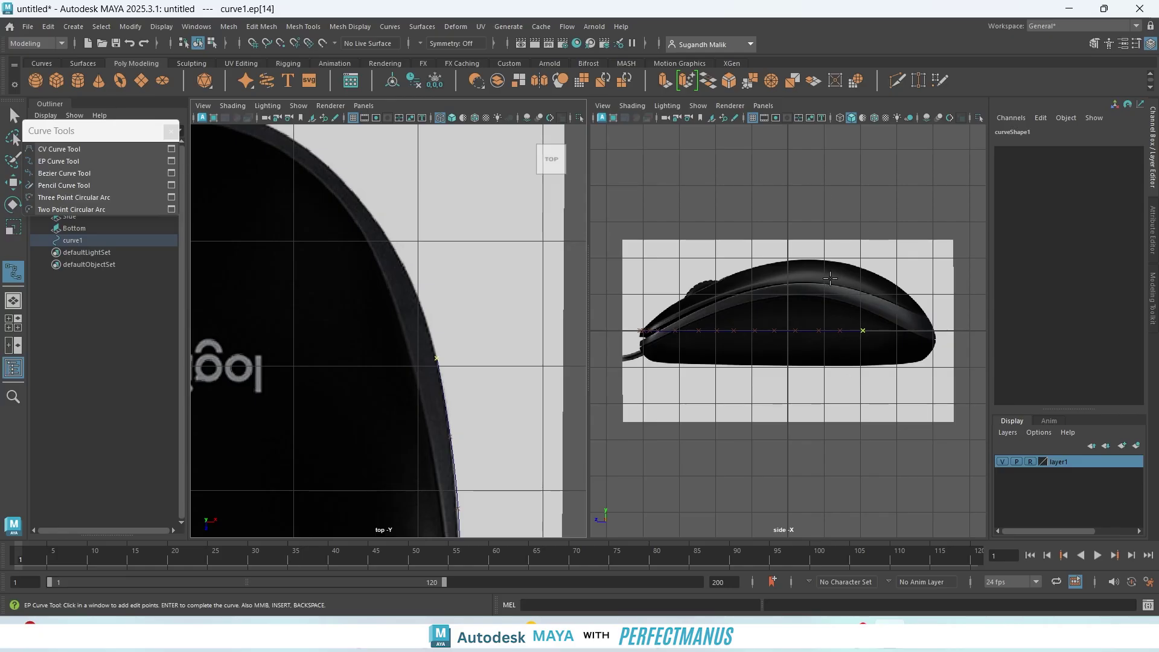
- Trace the rounded rear outline to the centre line and finish the half-outline EP curve
click(418, 296)
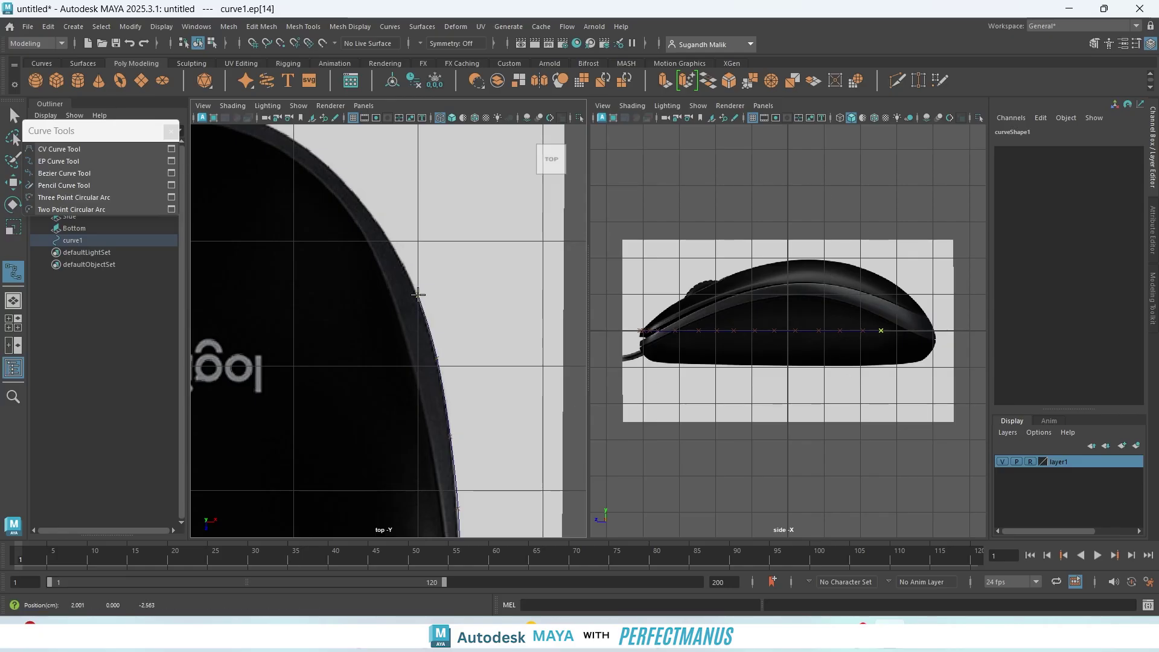
click(391, 242)
click(356, 195)
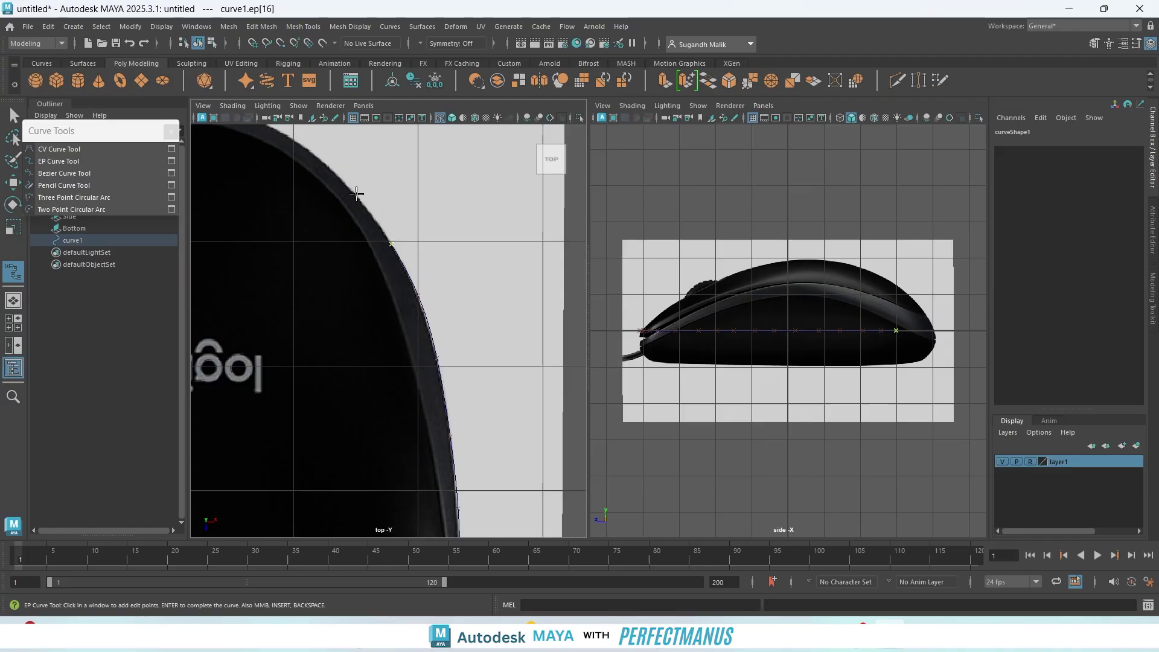
click(307, 148)
alt+middle_drag(249, 290, 409, 466)
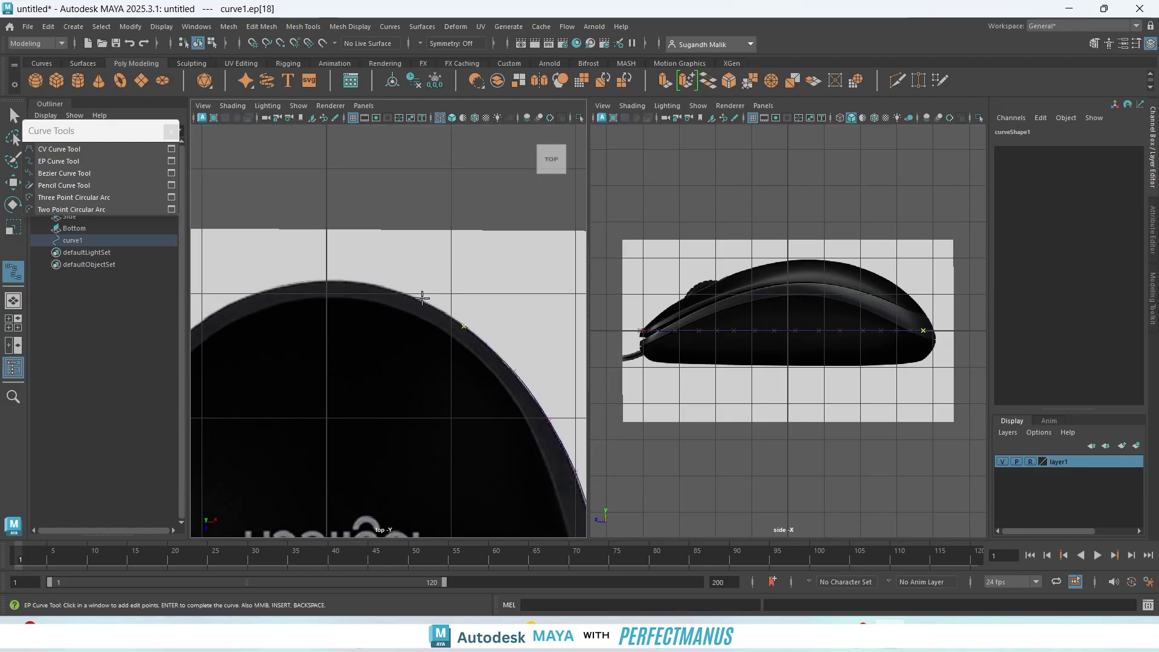
click(416, 296)
click(376, 284)
key(q)
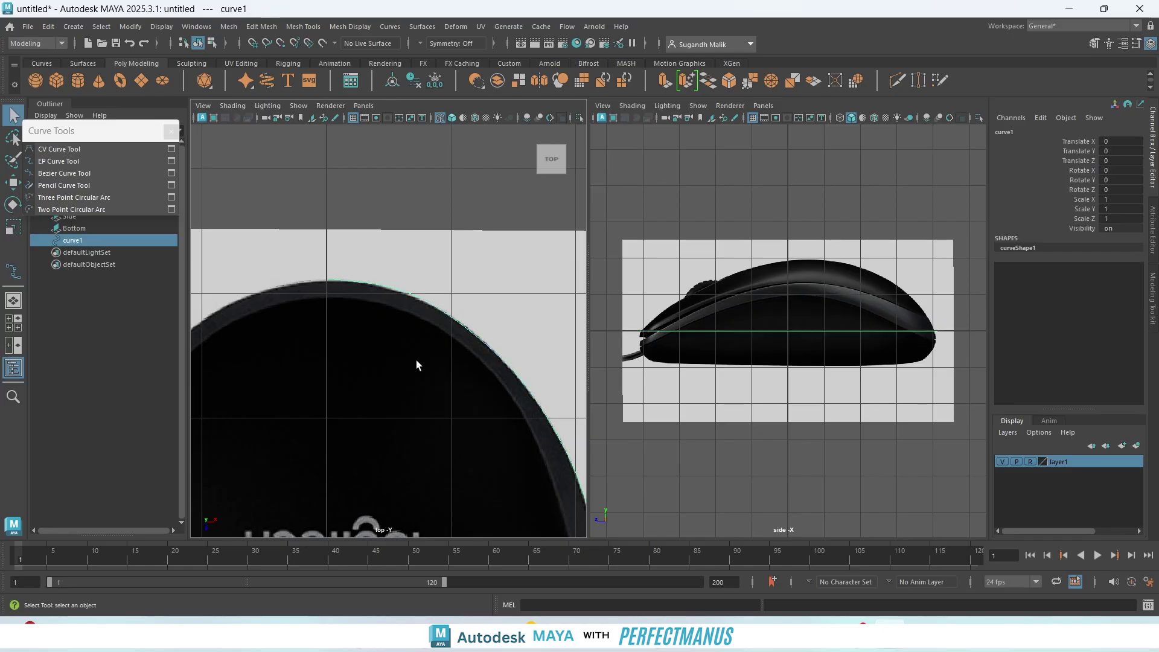
- Show the curve's control vertices in the side view and select the two near the middle of the mouse
scroll(762, 352, up, 2)
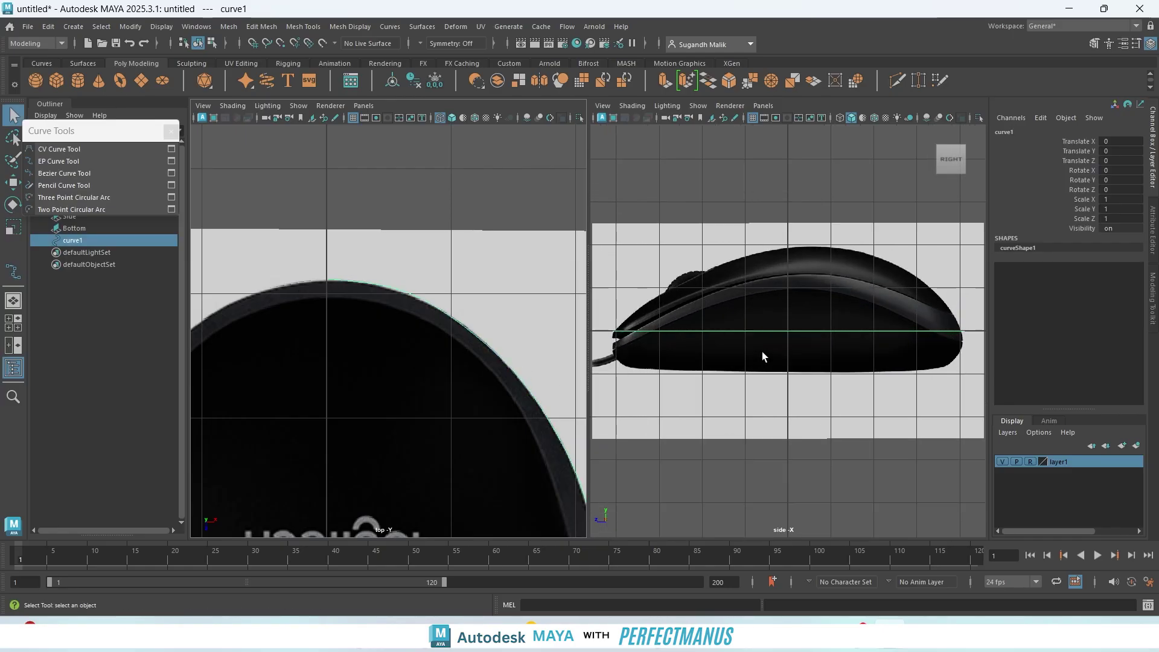
right_drag(753, 332, 701, 308)
scroll(736, 350, up, 3)
scroll(800, 364, down, 3)
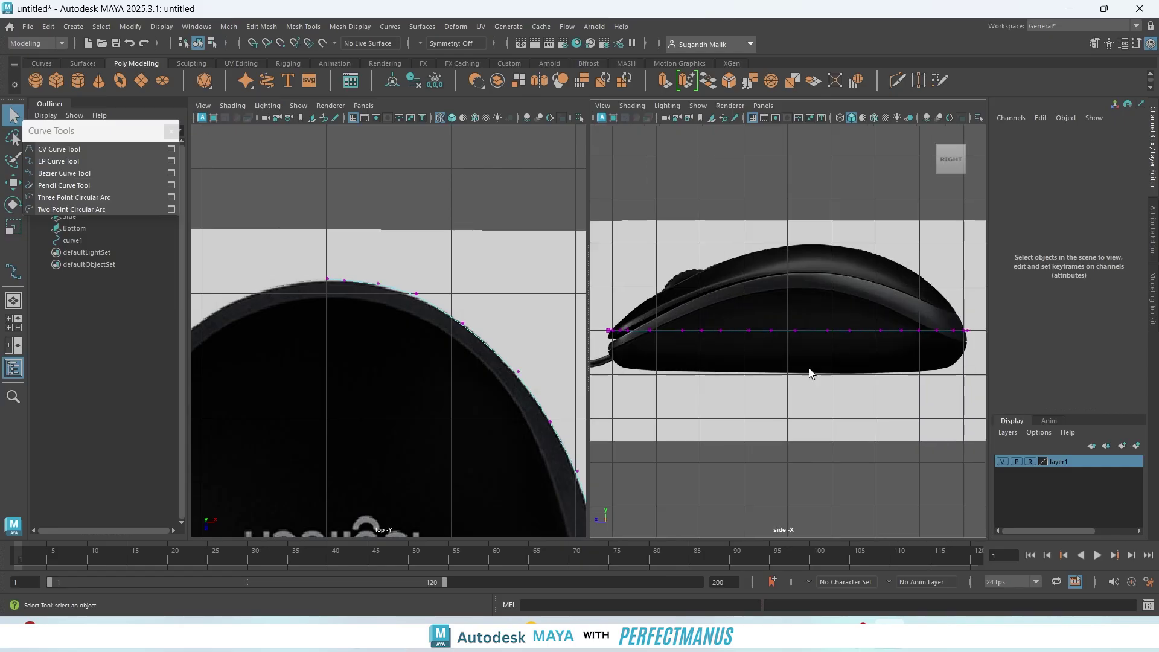
scroll(803, 359, up, 1)
drag(761, 300, 817, 380)
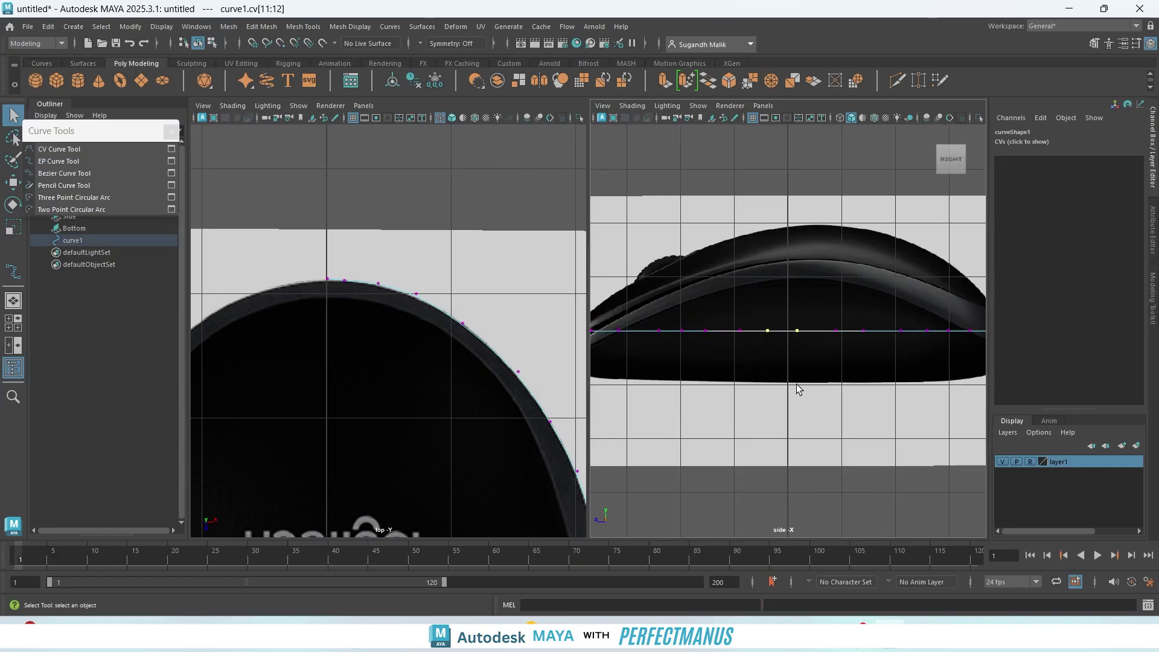
- Turn on Soft Select with a falloff radius of about 2.37 and raise the selected vertices toward the side band's lower edge
key(b)
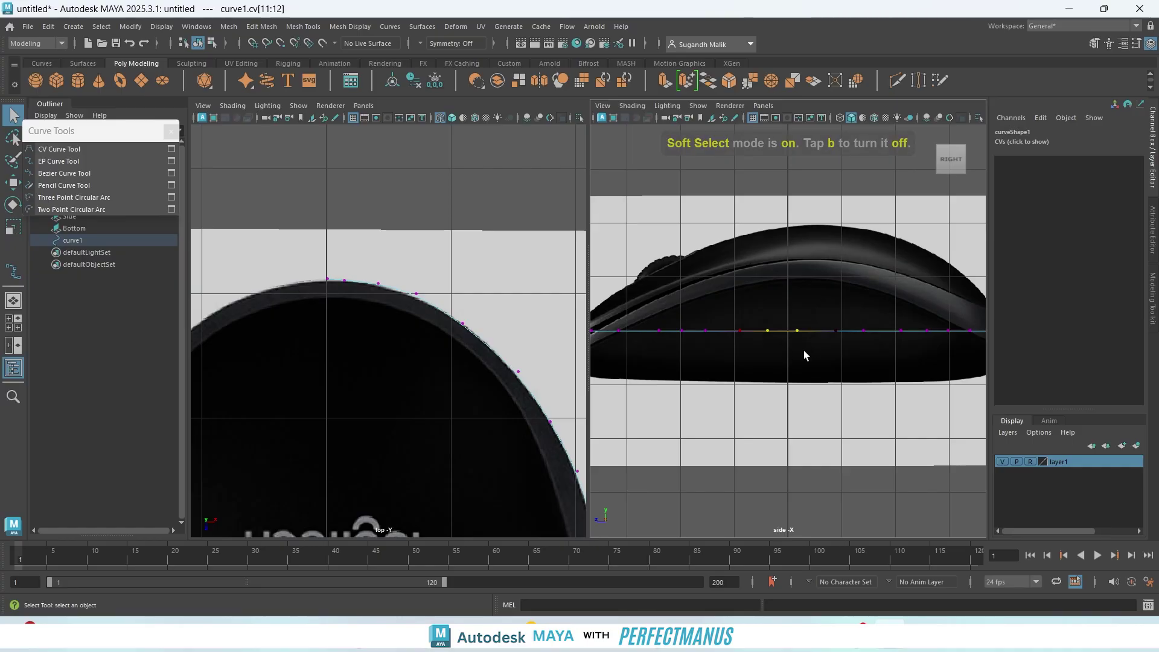
key(b)
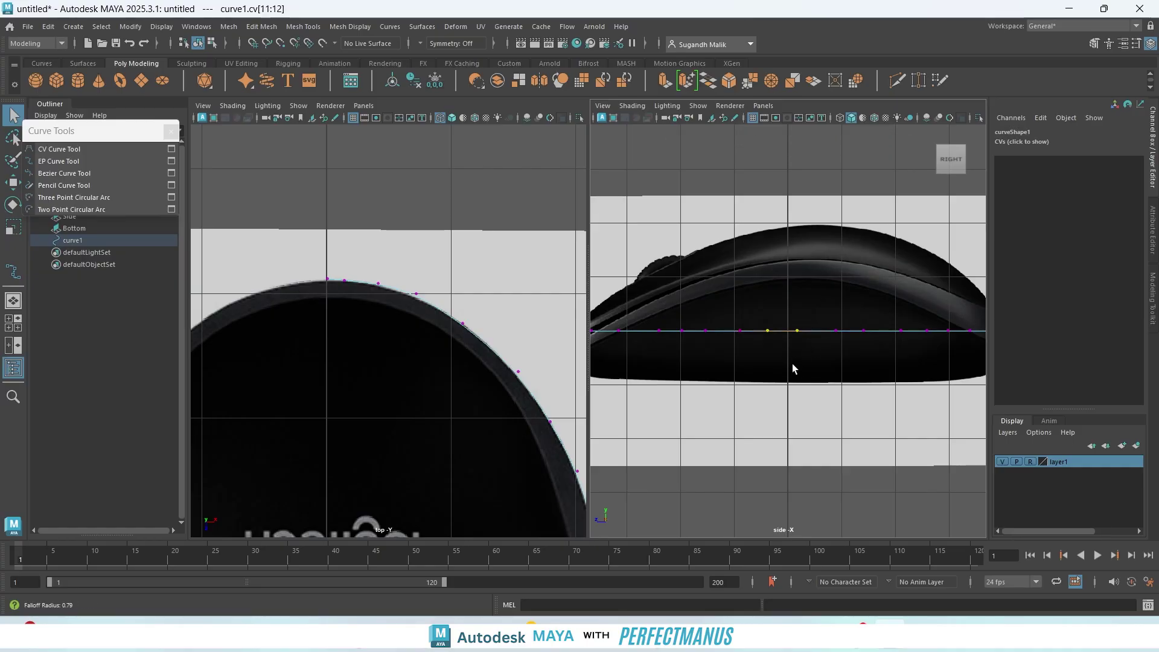
drag(792, 364, 918, 476)
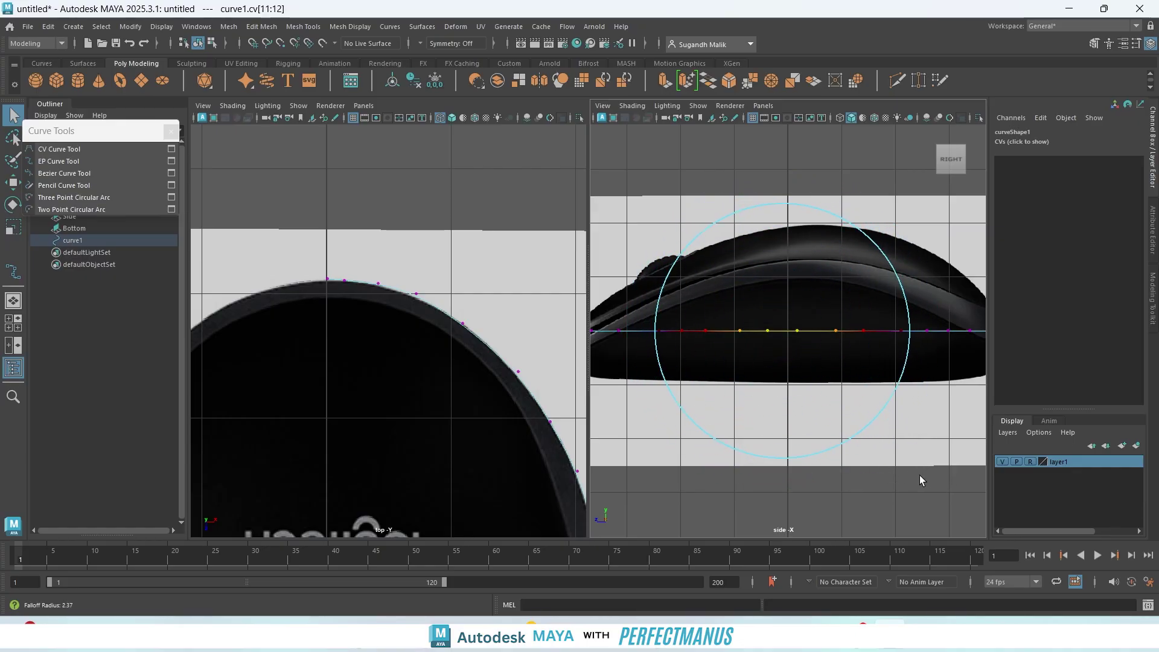
key(w)
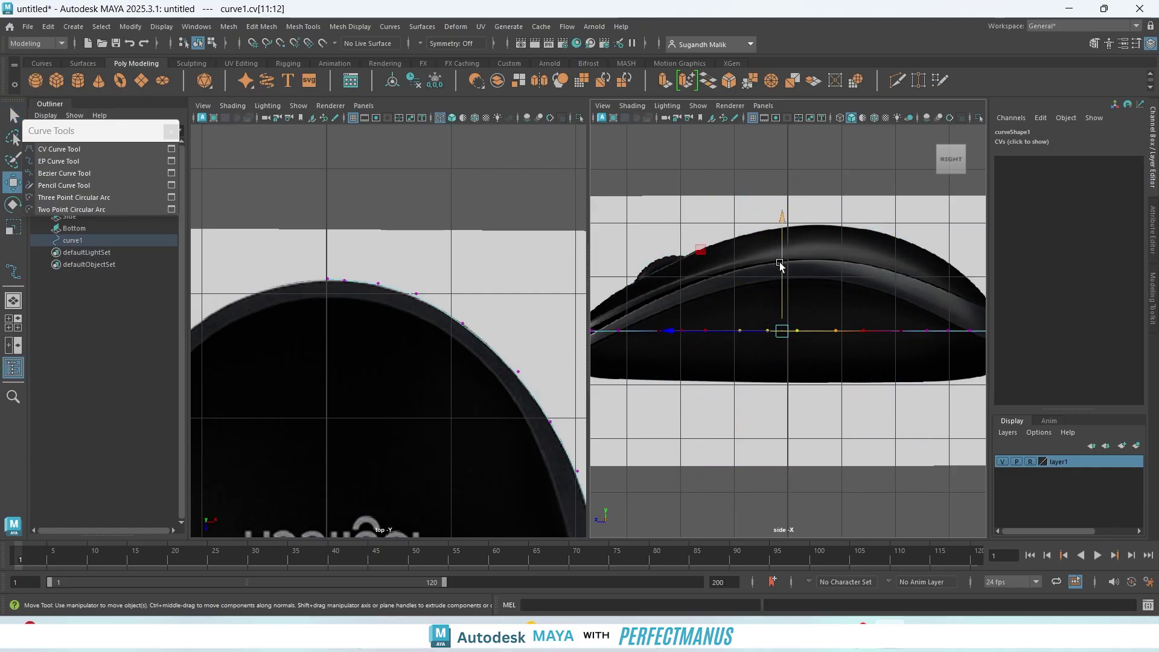
drag(779, 260, 793, 217)
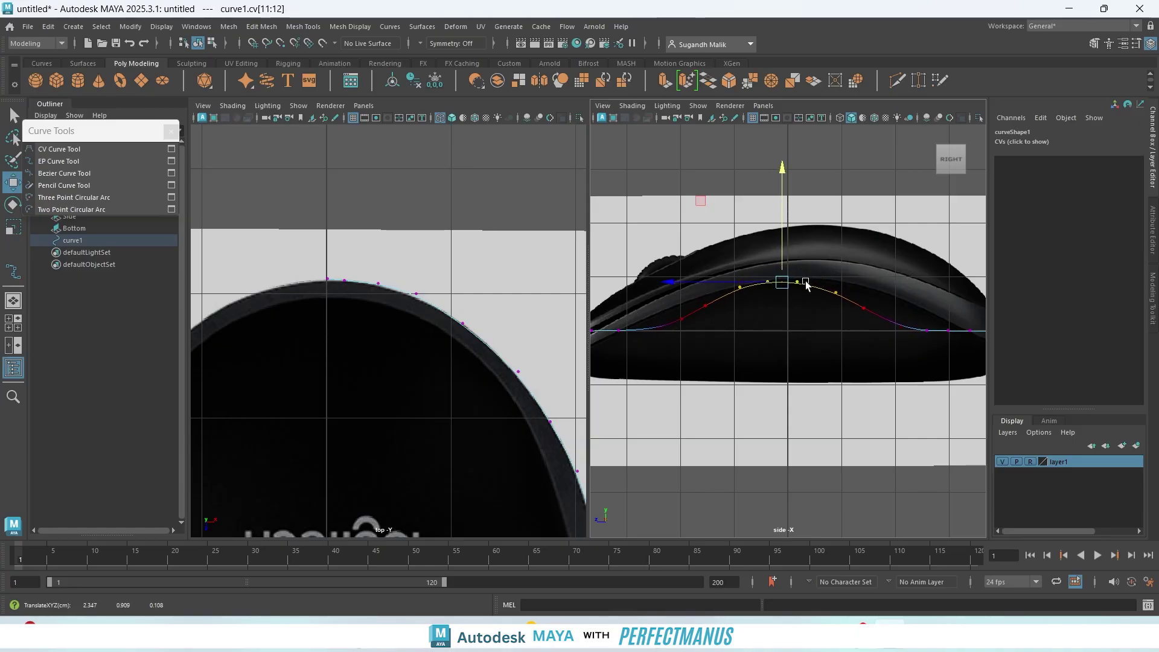
- With Soft Select off, raise the next control vertex behind the middle pair to the side band's lower edge
scroll(805, 284, up, 2)
alt+middle_drag(845, 399, 767, 408)
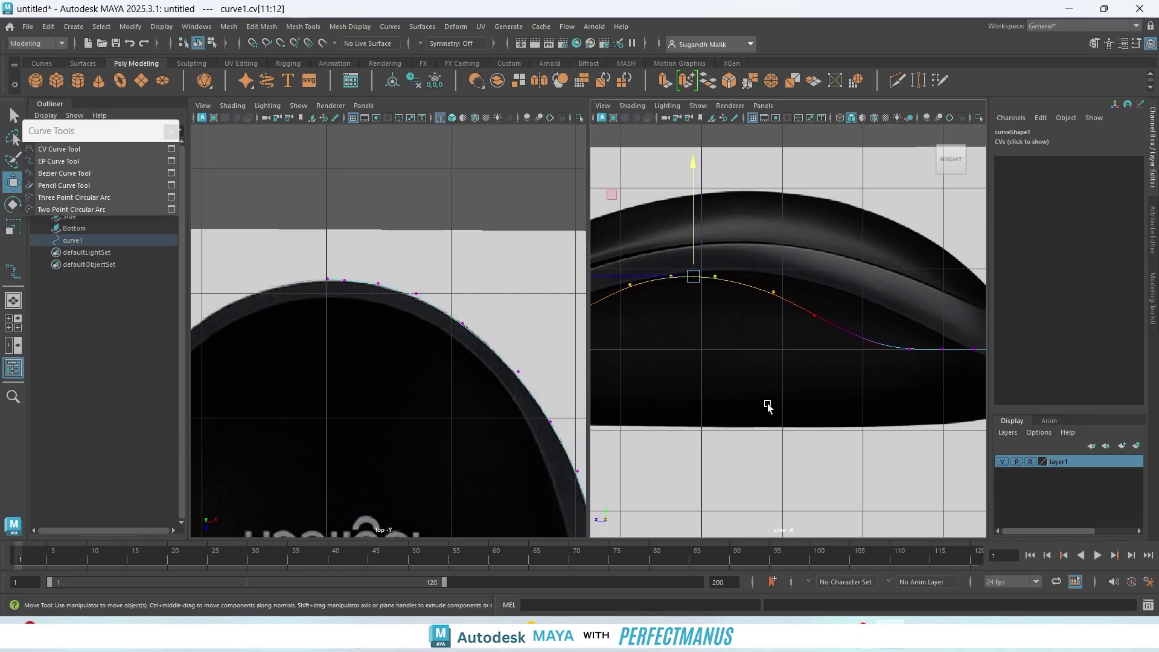
alt+middle_drag(849, 377, 764, 360)
right_drag(736, 309, 670, 307)
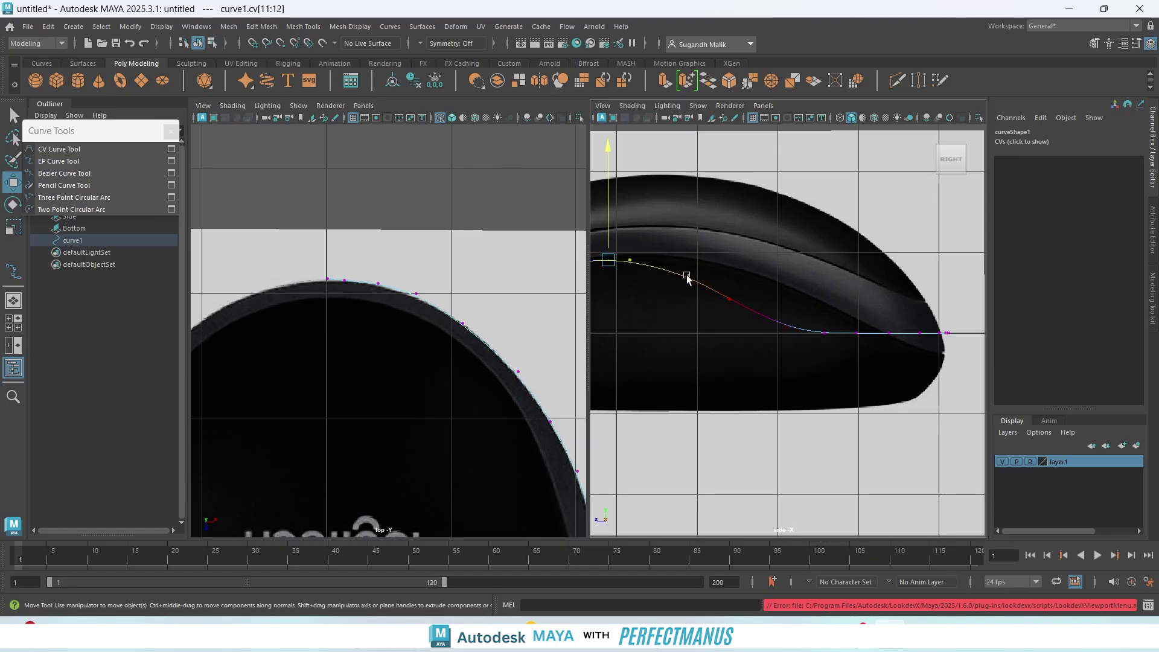
click(687, 275)
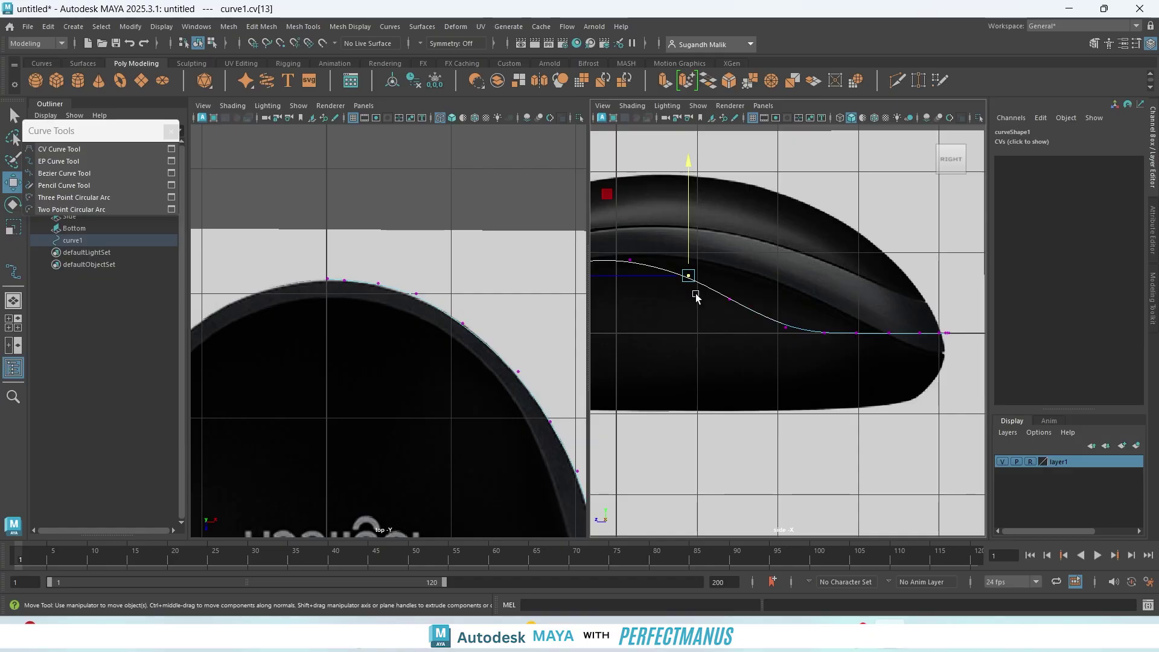
mouse_move(694, 249)
mouse_down()
mouse_move(697, 212)
mouse_move(699, 247)
mouse_up()
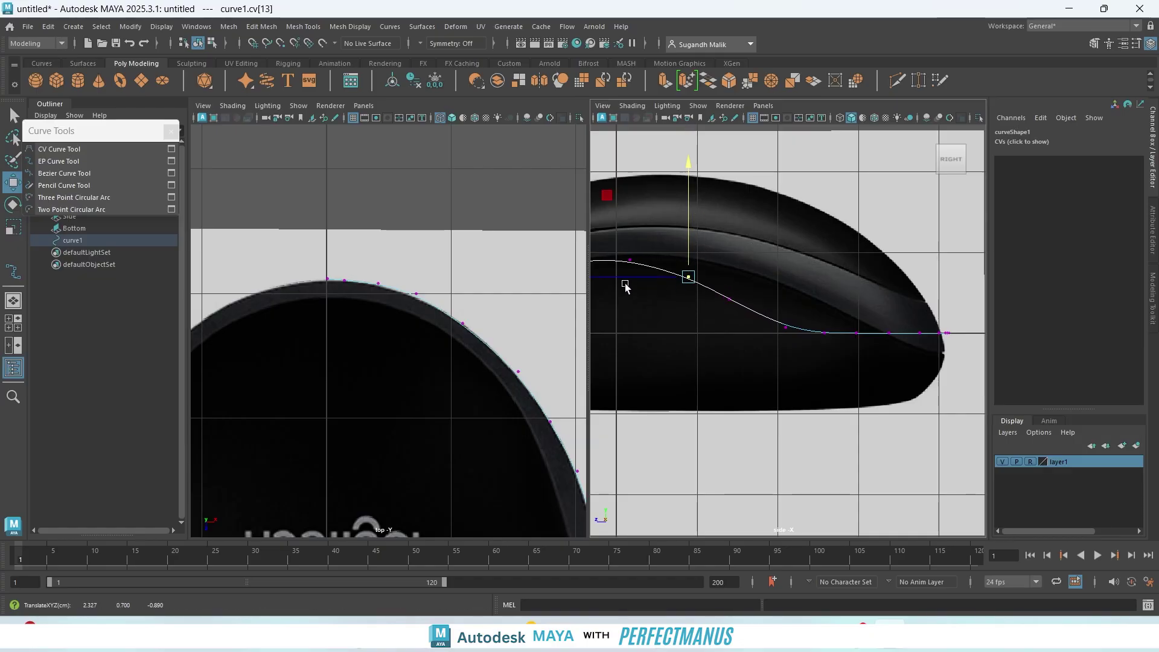
scroll(664, 318, up, 3)
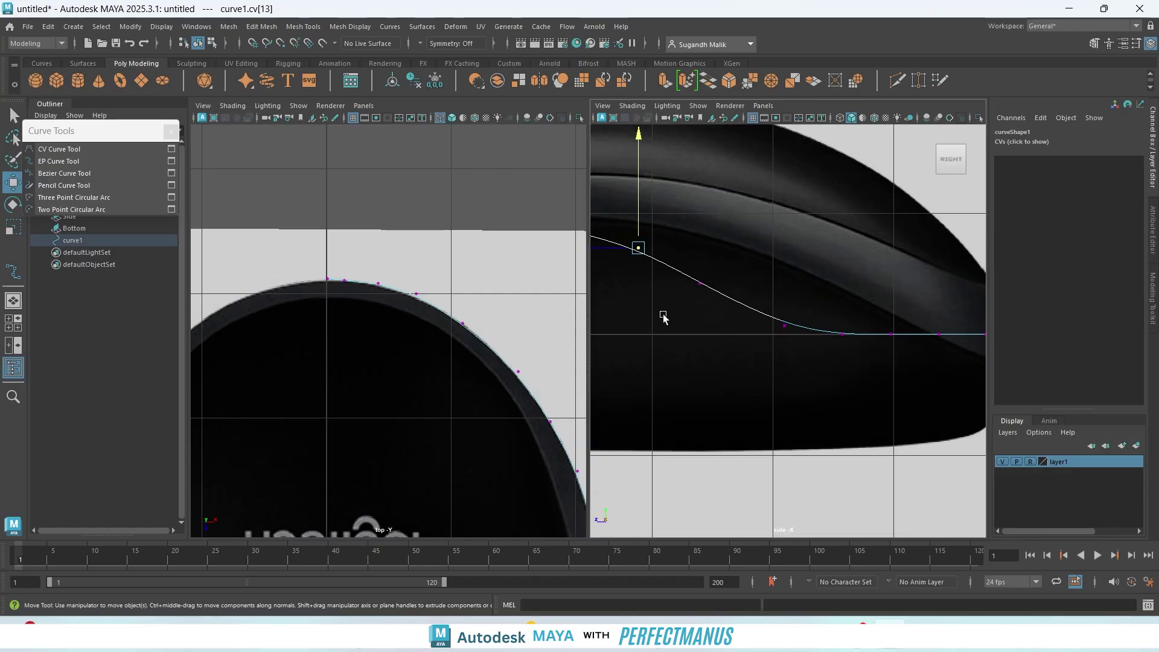
alt+middle_drag(680, 342, 824, 400)
drag(826, 301, 834, 268)
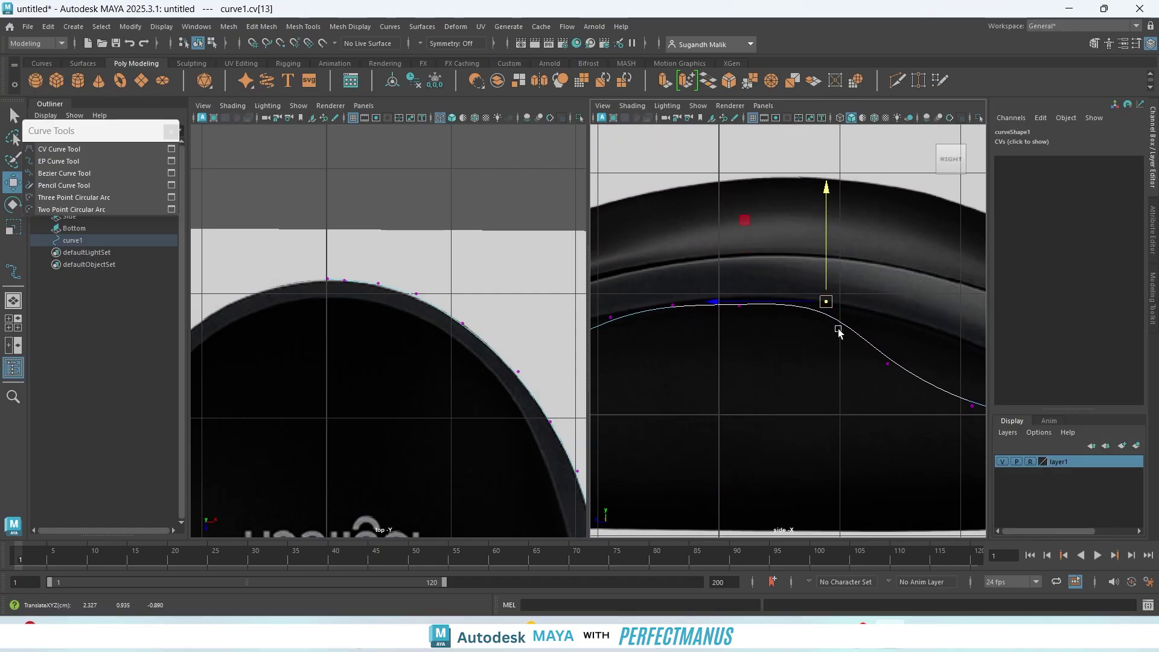
- Raise the next four control vertices toward the rear one by one to follow the side band's lower edge
alt+middle_drag(842, 370, 737, 350)
drag(745, 326, 809, 384)
drag(786, 316, 795, 270)
drag(840, 373, 908, 413)
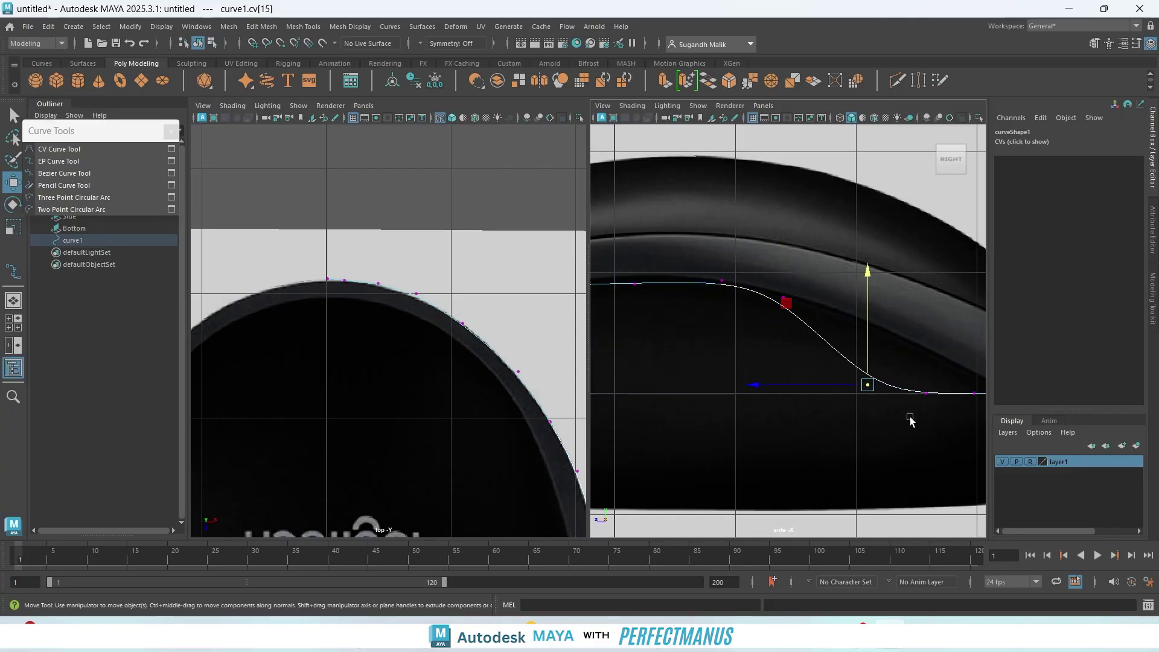
drag(867, 365, 864, 296)
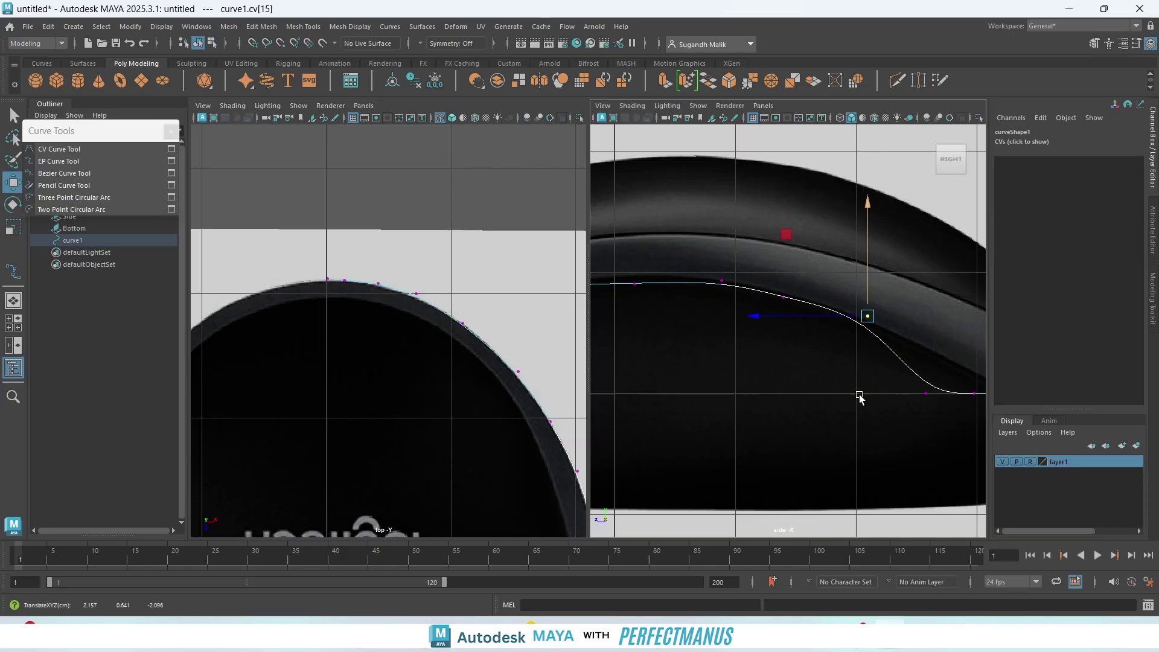
alt+middle_drag(859, 393, 735, 388)
drag(766, 329, 793, 291)
drag(829, 347, 843, 315)
- Lower the curve's rear-end control vertices in the side view to the band's lower edge at the mouse's rear tip
alt+middle_drag(934, 428, 804, 399)
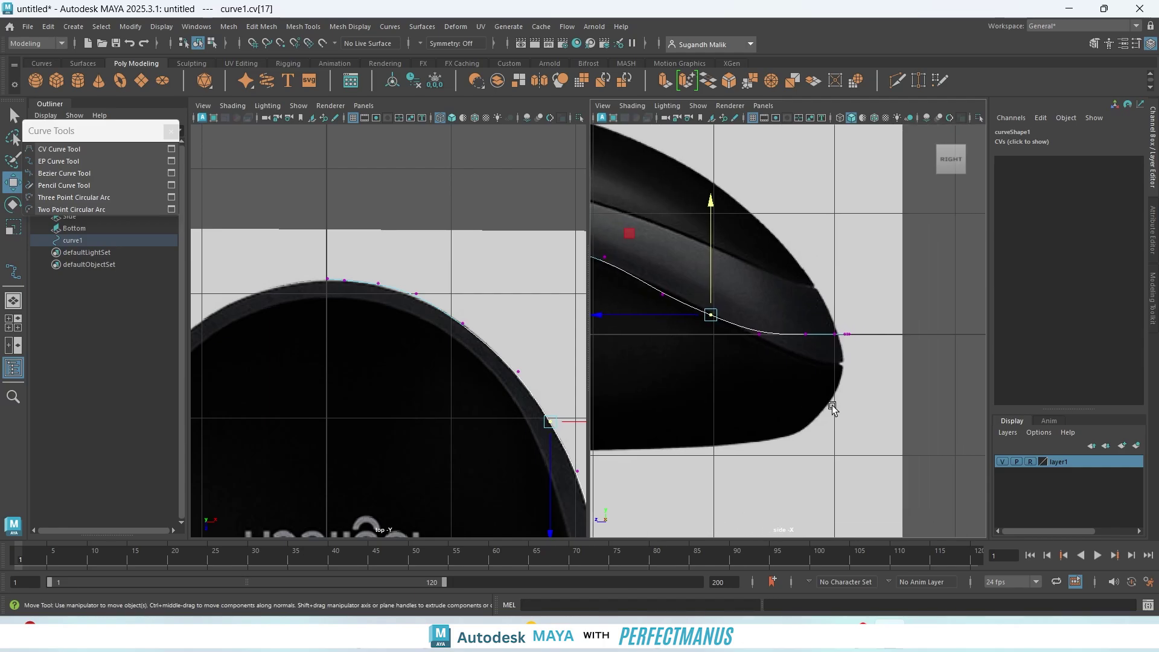
scroll(830, 402, up, 3)
drag(786, 288, 898, 397)
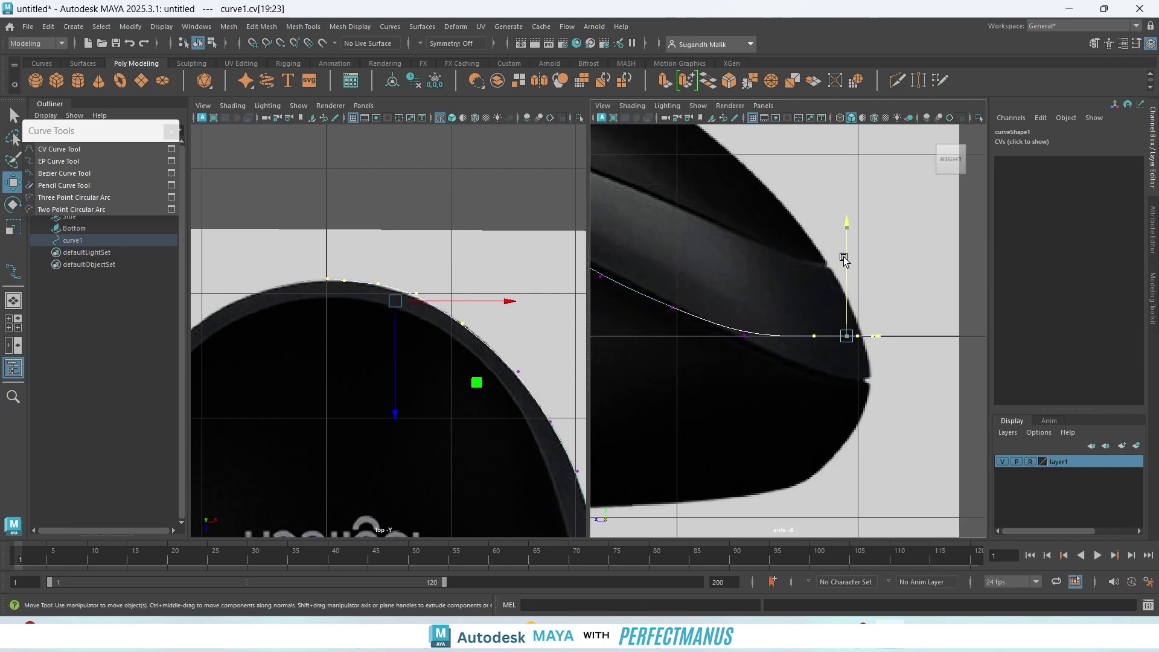
drag(843, 256, 851, 294)
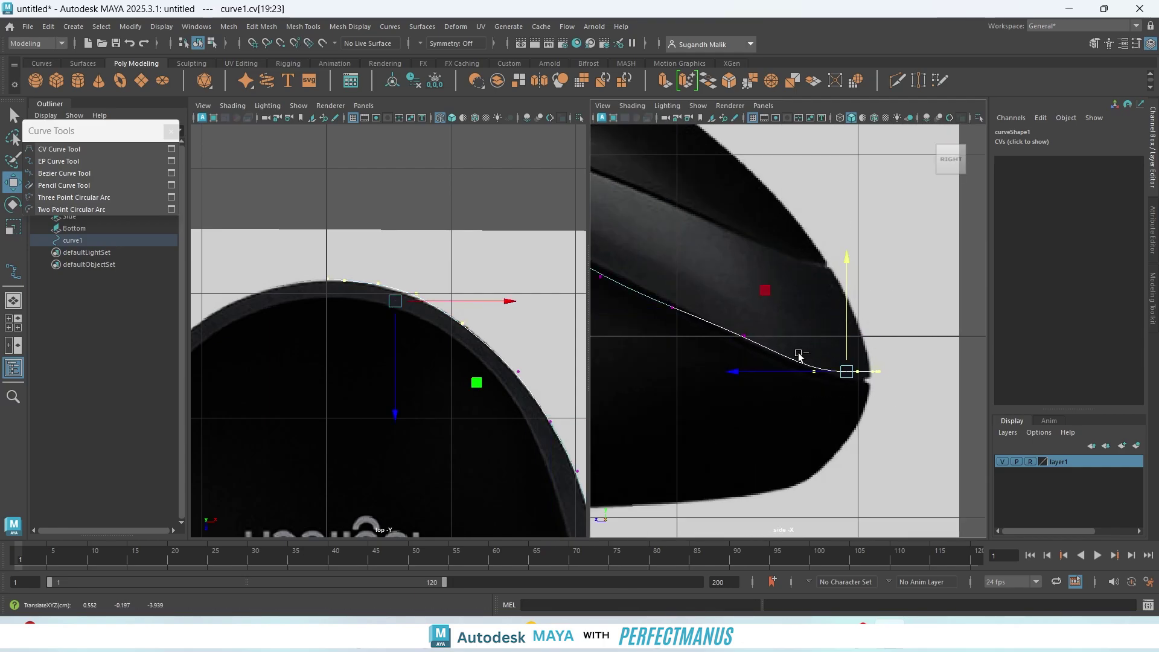
ctrl+drag(797, 356, 817, 422)
drag(867, 290, 869, 302)
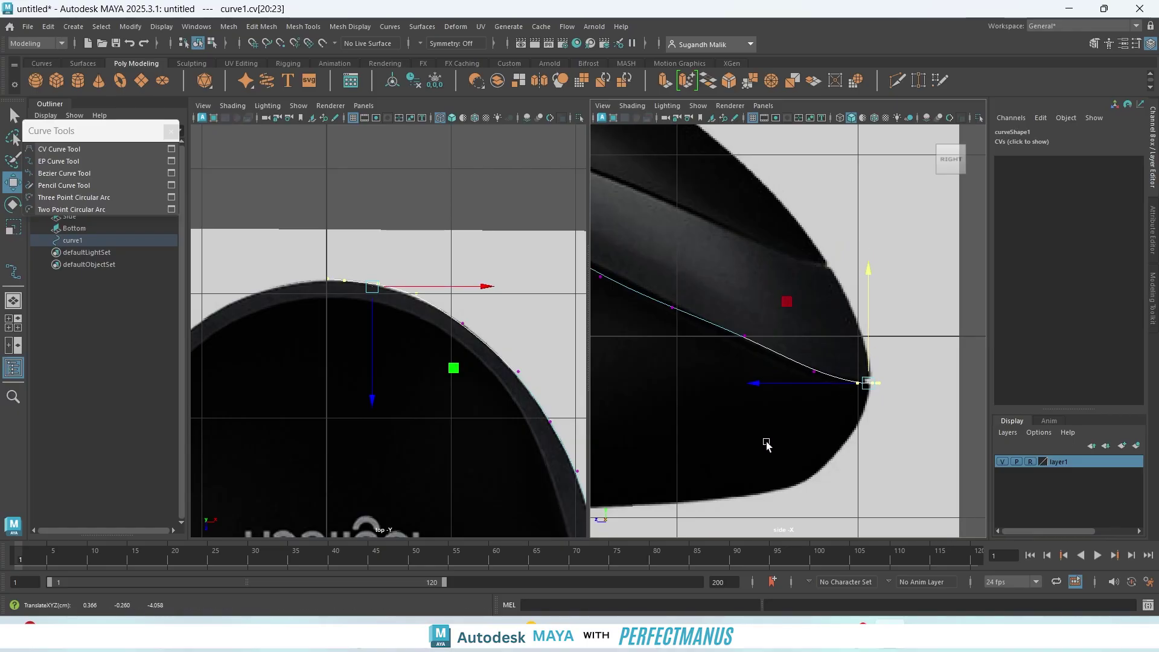
- Fine-tune the heights of the control vertices just ahead of the rear end along the side band's lower edge
alt+middle_drag(765, 442, 810, 442)
drag(771, 336, 809, 415)
drag(796, 353, 797, 359)
alt+middle_drag(763, 409, 810, 507)
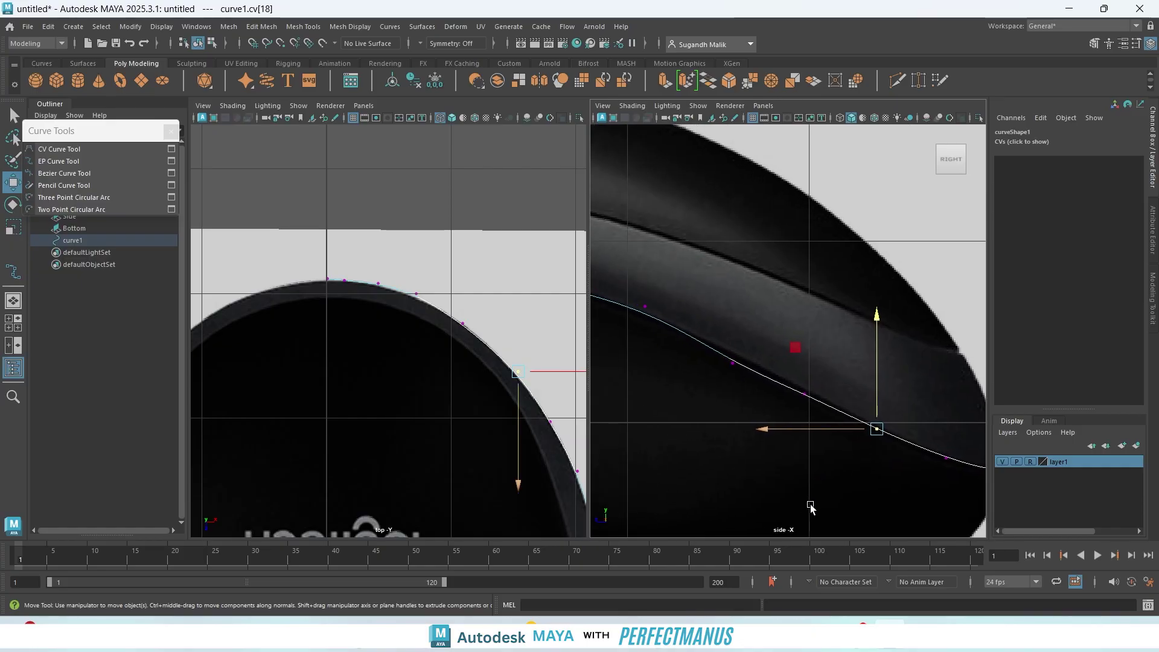
click(804, 393)
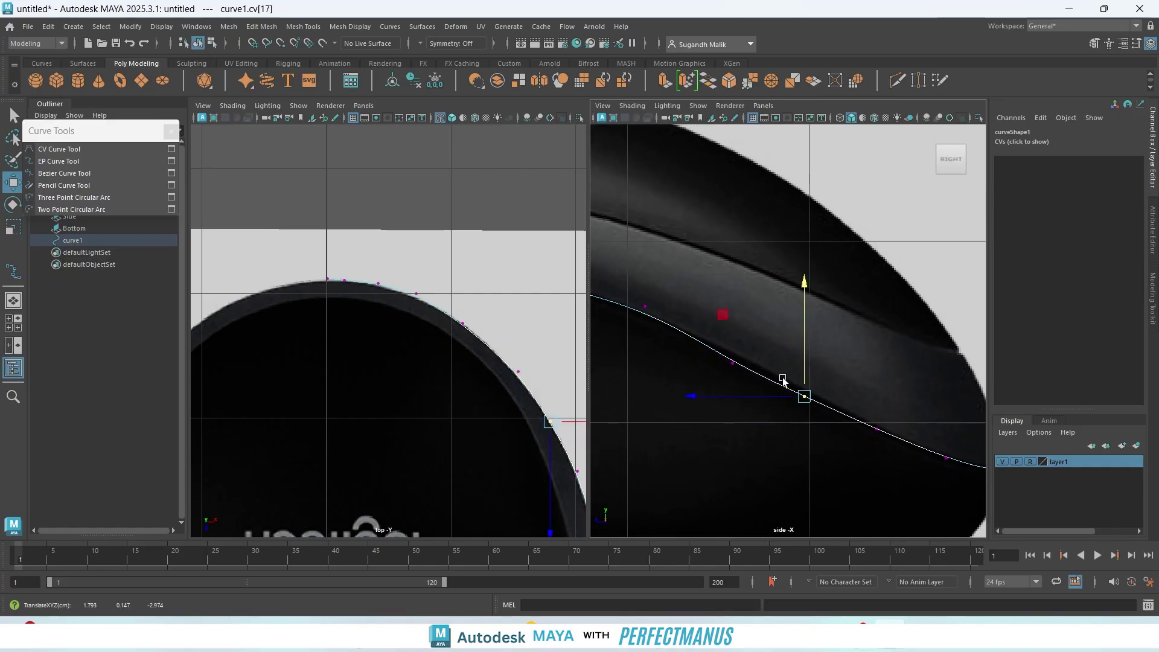
click(732, 362)
drag(734, 350, 735, 349)
- Adjust the heights of curve1.cv[15] and curve1.cv[13] to follow the side band's lower edge
alt+middle_drag(700, 371, 888, 427)
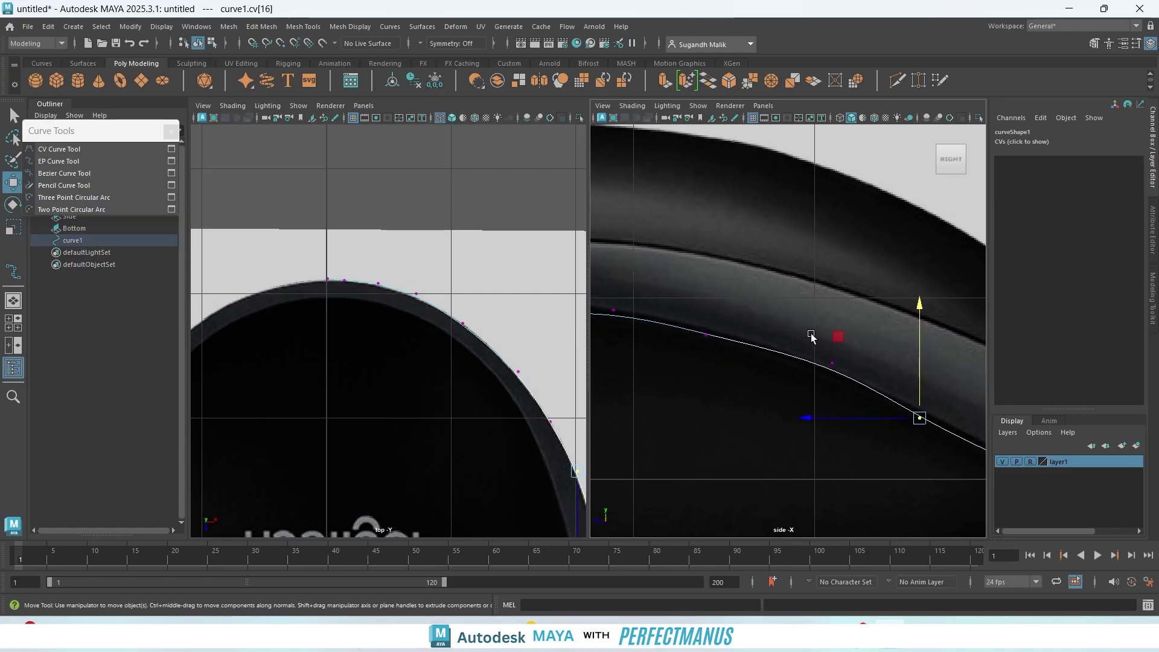
click(831, 363)
drag(833, 338, 833, 347)
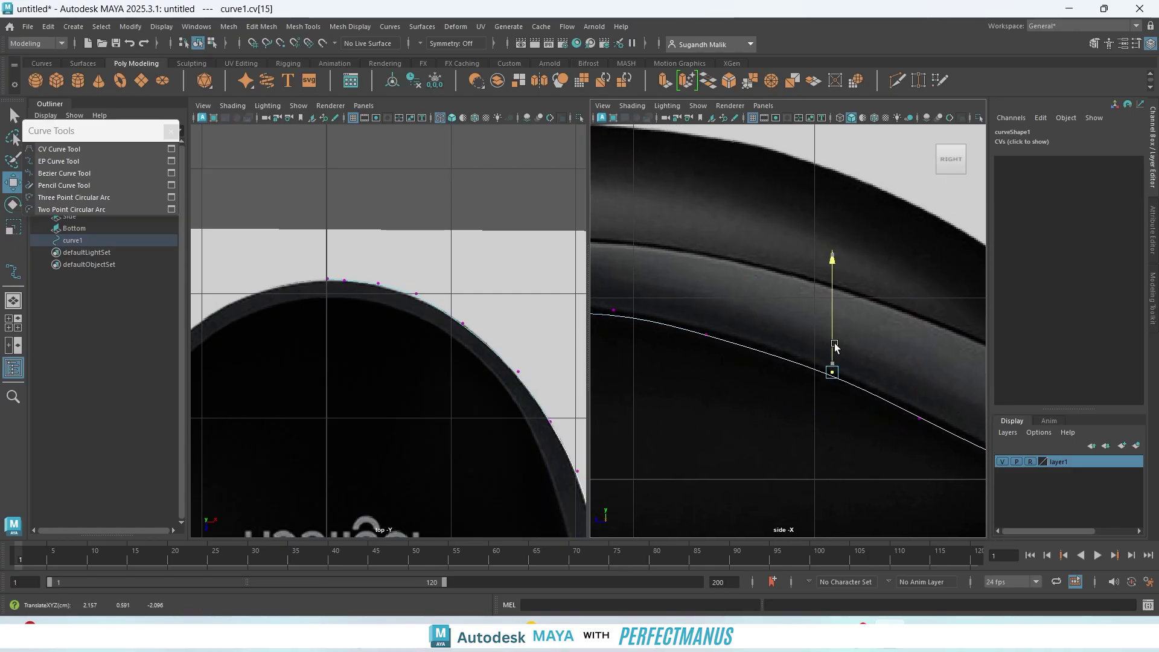
alt+middle_drag(748, 426, 833, 465)
click(736, 341)
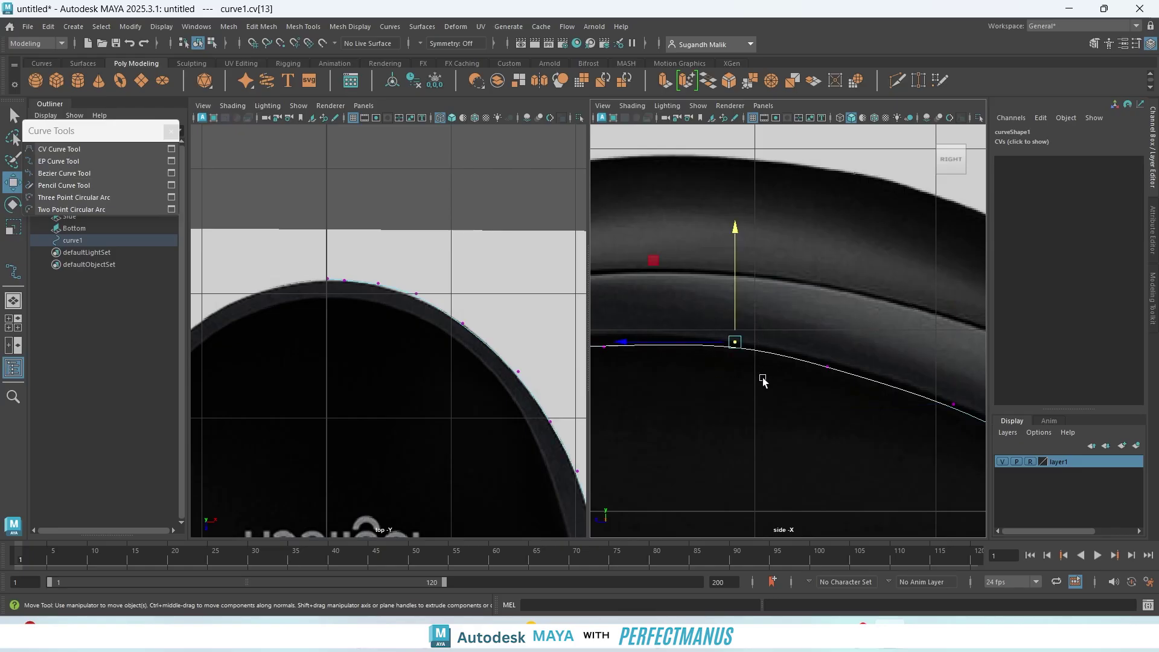
drag(733, 334, 732, 326)
- Correct the heights of curve1.cv[14] and curve1.cv[12] so the curve's crest follows the band's lower edge
click(827, 366)
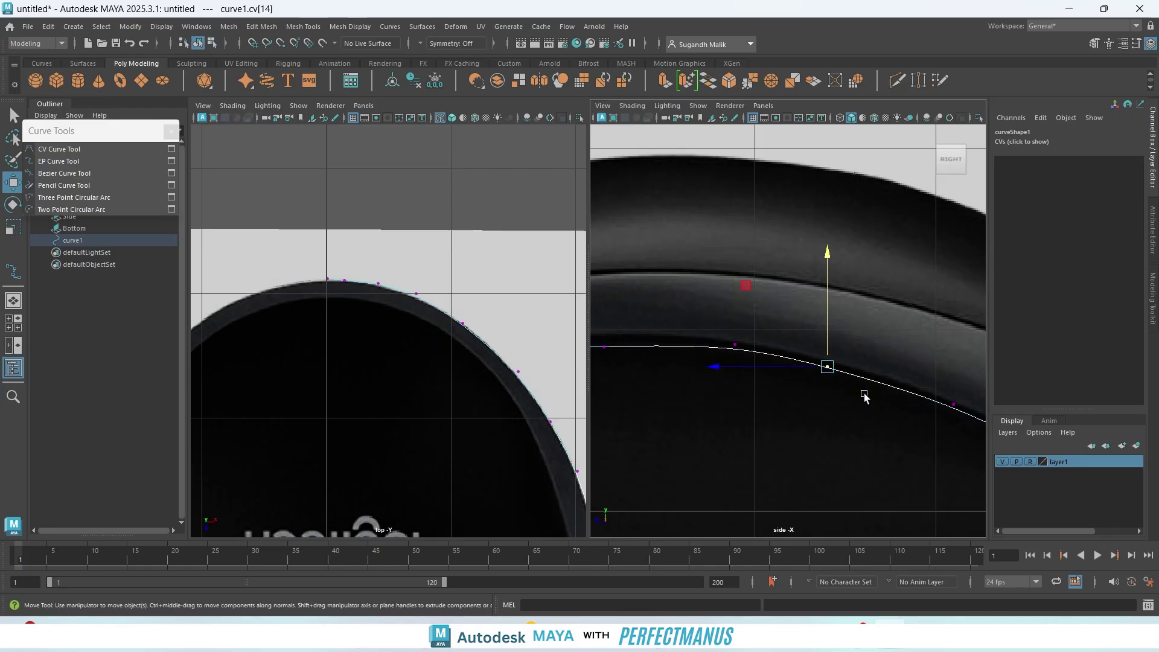
drag(825, 369, 830, 345)
key(ctrl+z)
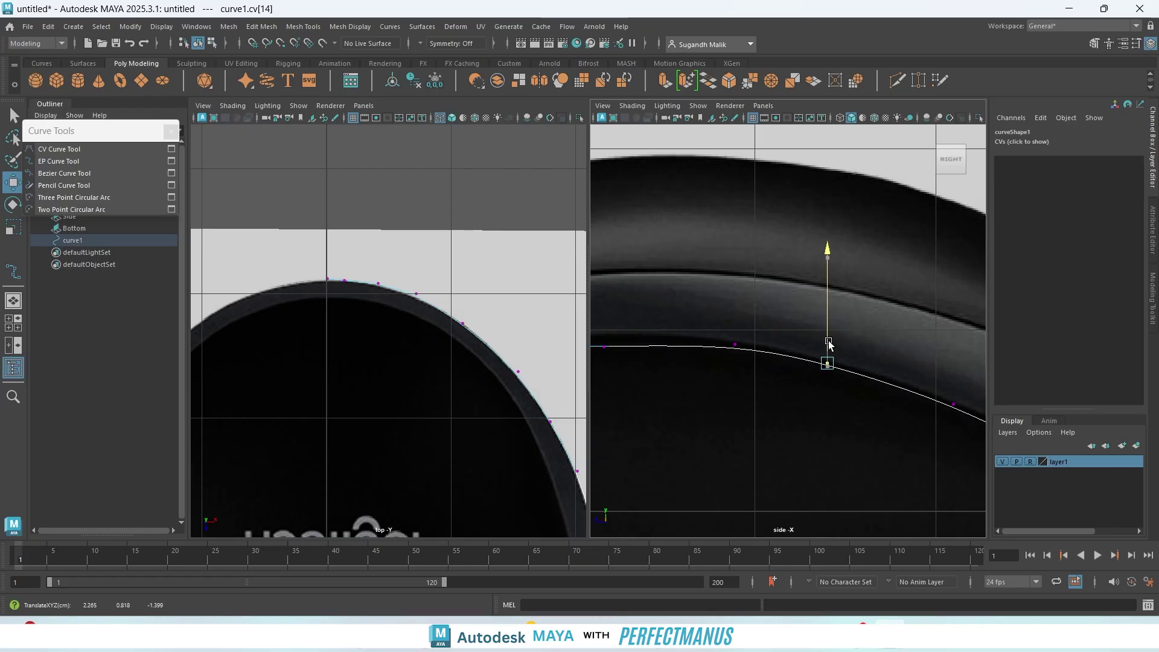
alt+middle_drag(729, 406, 900, 434)
click(768, 355)
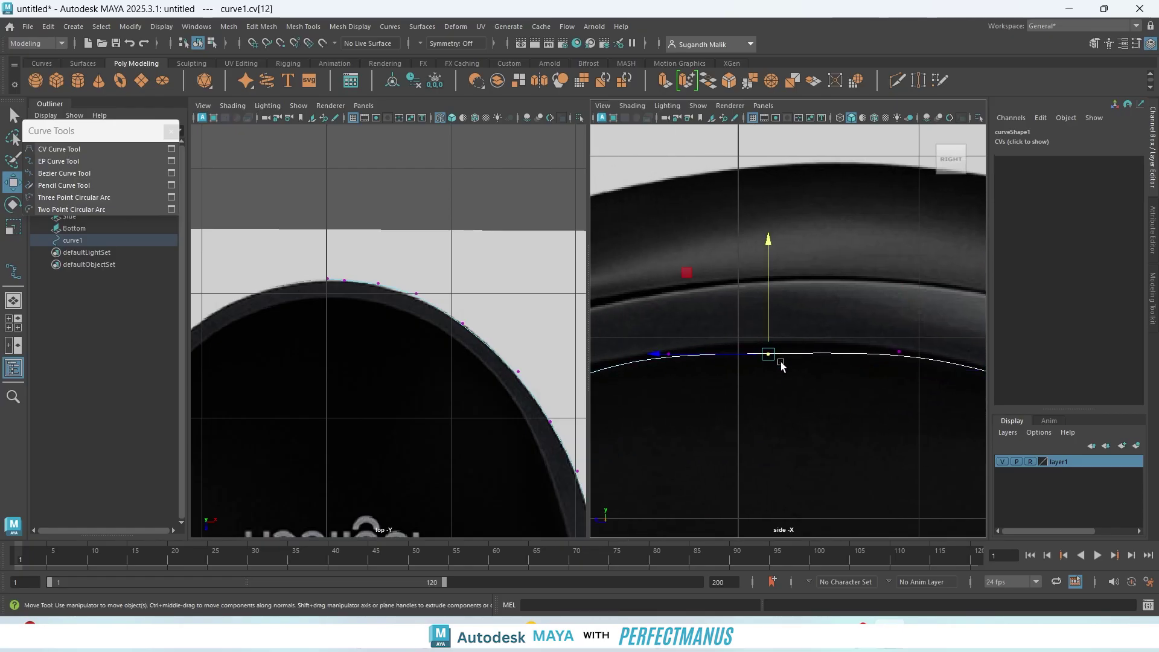
drag(770, 345, 769, 336)
- Raise curve1.cv[7], cv[8] and cv[9] one by one to the side band's lower edge on the front slope
alt+middle_drag(694, 414, 904, 408)
alt+middle_drag(721, 462, 910, 392)
drag(728, 378, 772, 448)
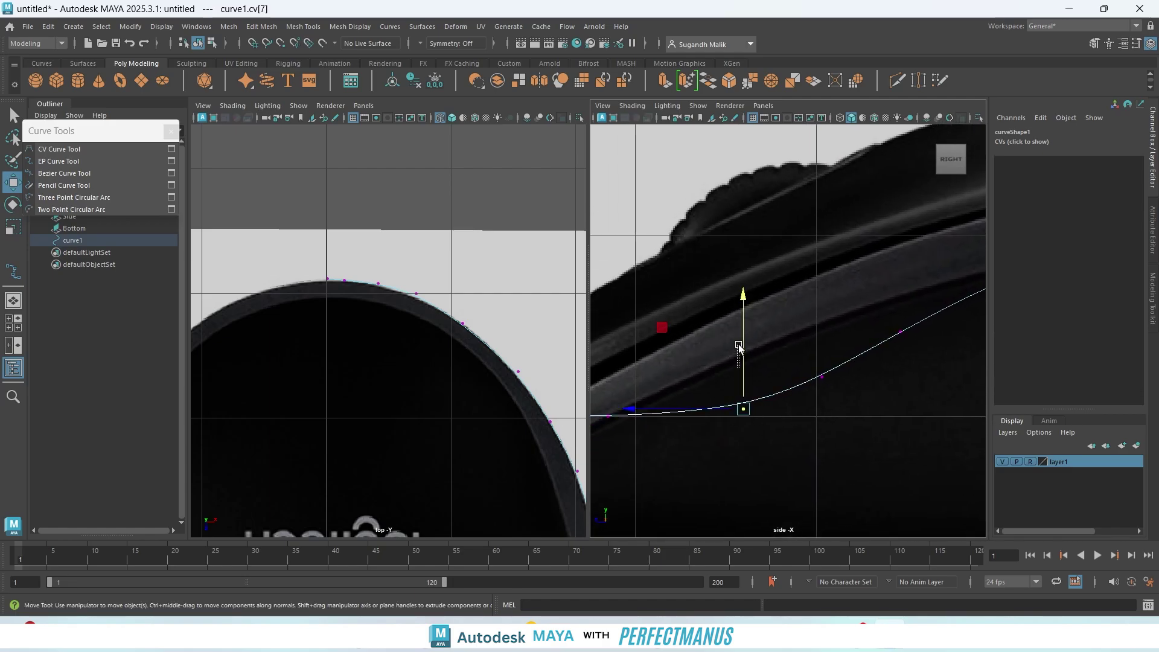
drag(738, 346, 759, 430)
drag(743, 368, 741, 316)
drag(809, 364, 839, 413)
drag(822, 343, 819, 292)
alt+middle_drag(902, 422, 708, 469)
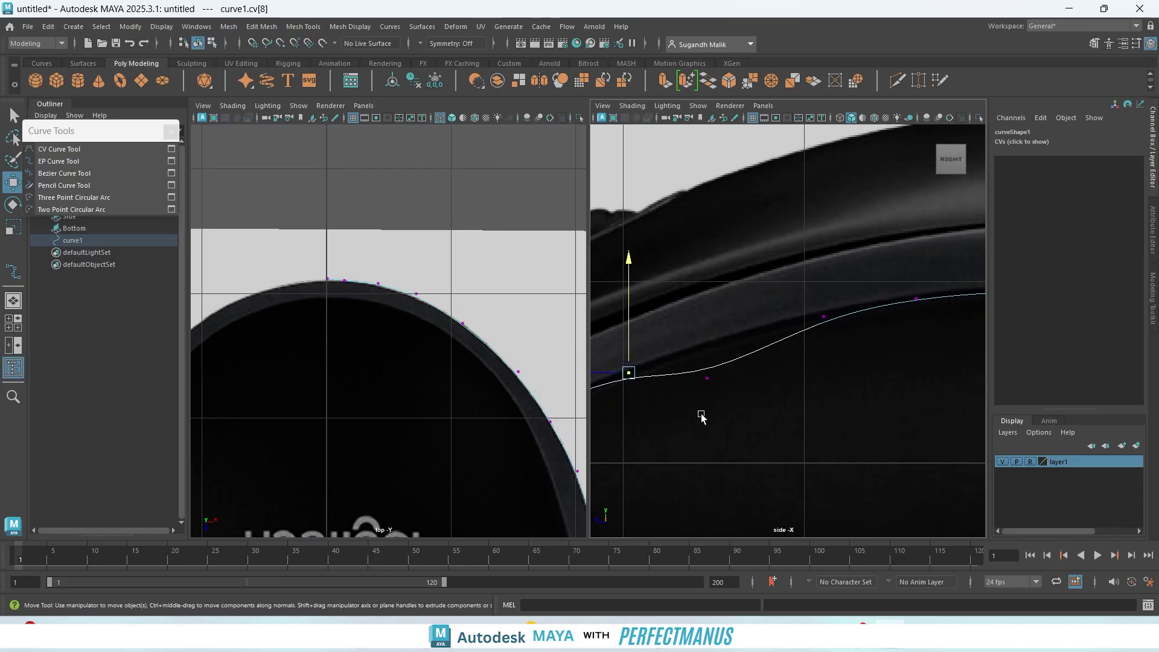
mouse_move(676, 334)
mouse_down()
mouse_move(736, 418)
mouse_move(708, 306)
mouse_up()
- Lower the first four control vertices, curve1.cv[0:3], to the band's lower edge at the mouse's front tip
alt+middle_drag(721, 466, 901, 418)
alt+middle_drag(764, 454, 859, 463)
drag(693, 319, 768, 394)
drag(752, 311, 759, 381)
scroll(766, 459, up, 5)
alt+middle_drag(773, 482, 799, 275)
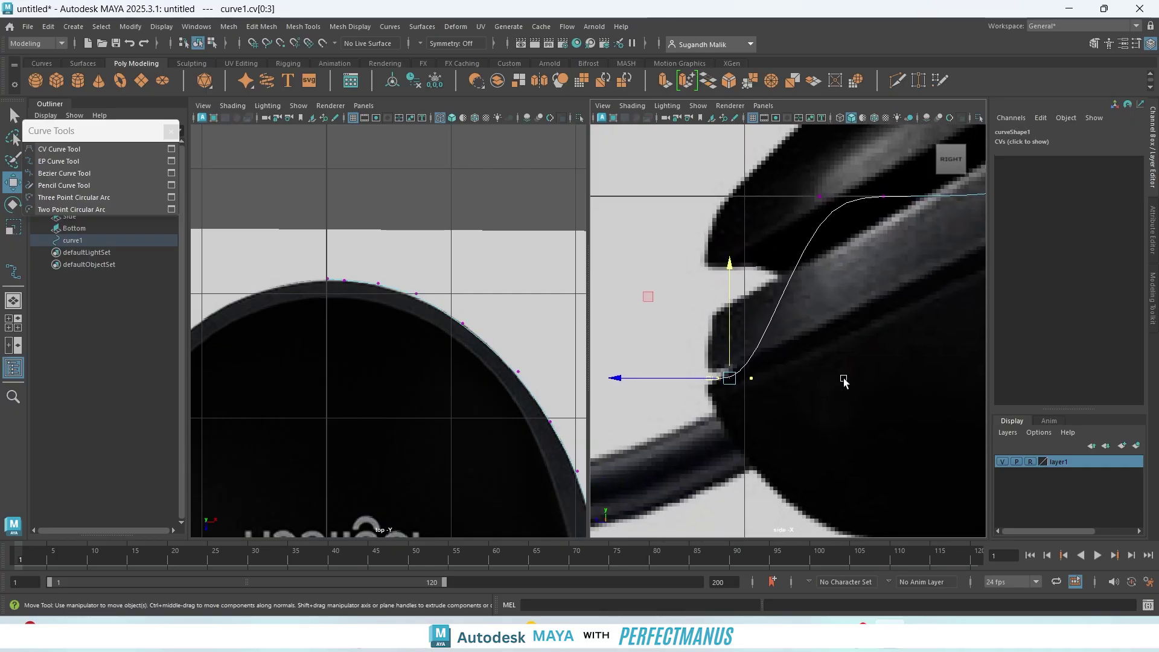
- Lower curve1.cv[4:5] together to the band's lower edge just behind the front tip
alt+middle_drag(843, 382, 600, 510)
scroll(779, 372, down, 15)
scroll(781, 381, up, 7)
scroll(781, 389, up, 10)
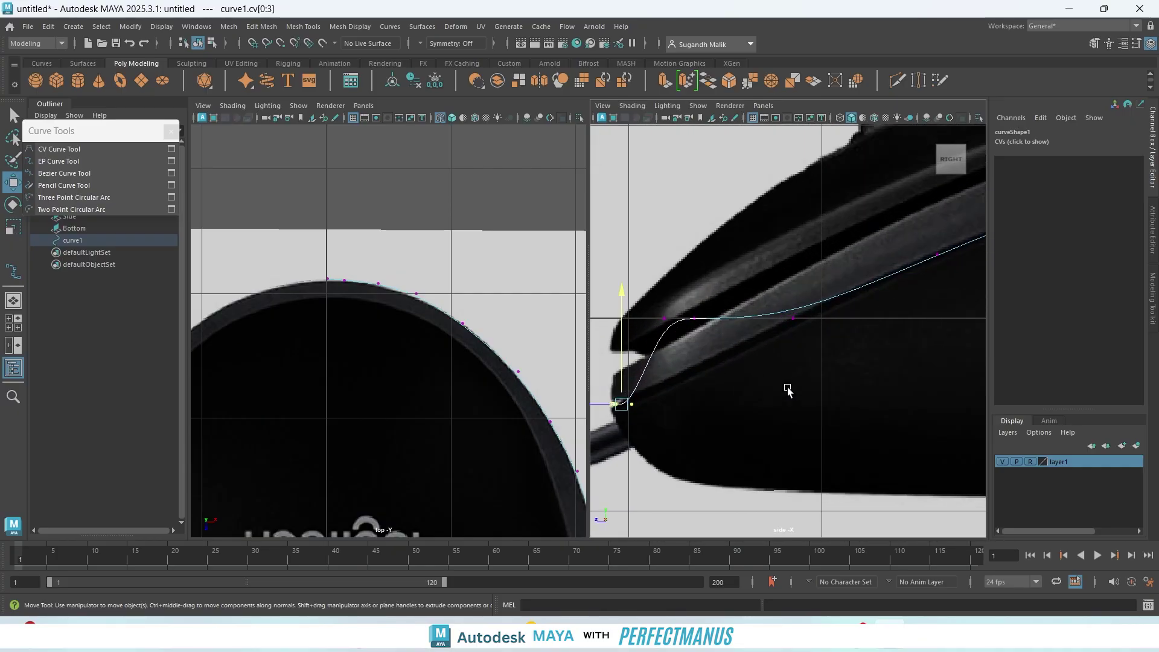
scroll(792, 479, down, 10)
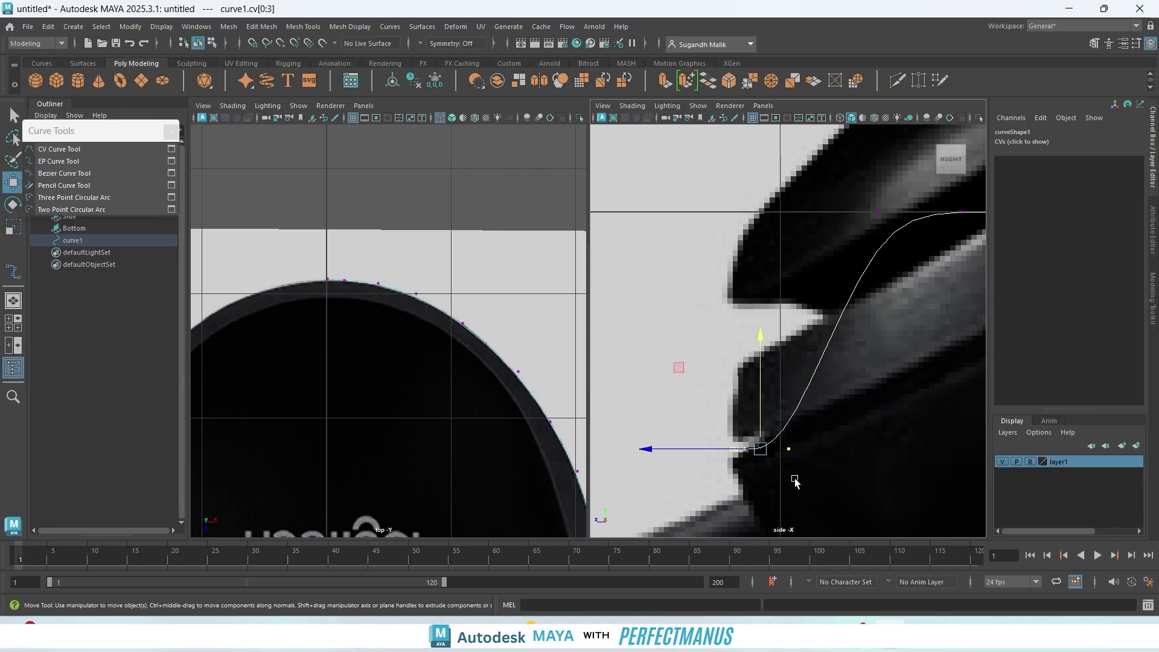
scroll(893, 466, up, 5)
scroll(791, 402, up, 7)
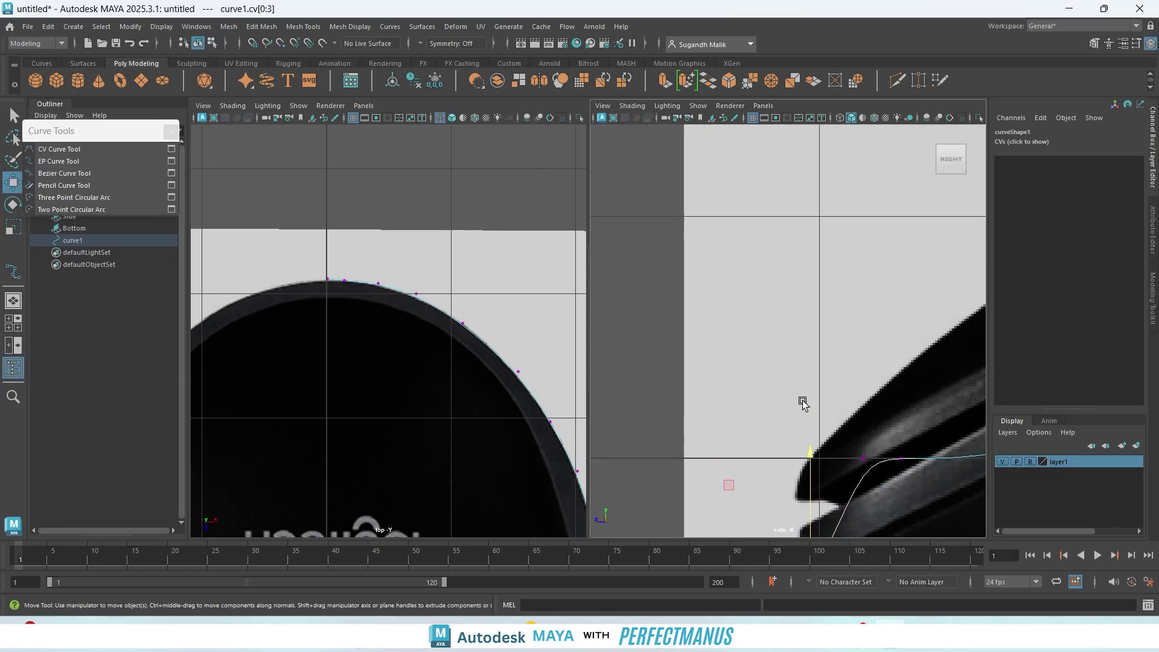
alt+middle_drag(871, 451, 777, 295)
drag(752, 282, 824, 336)
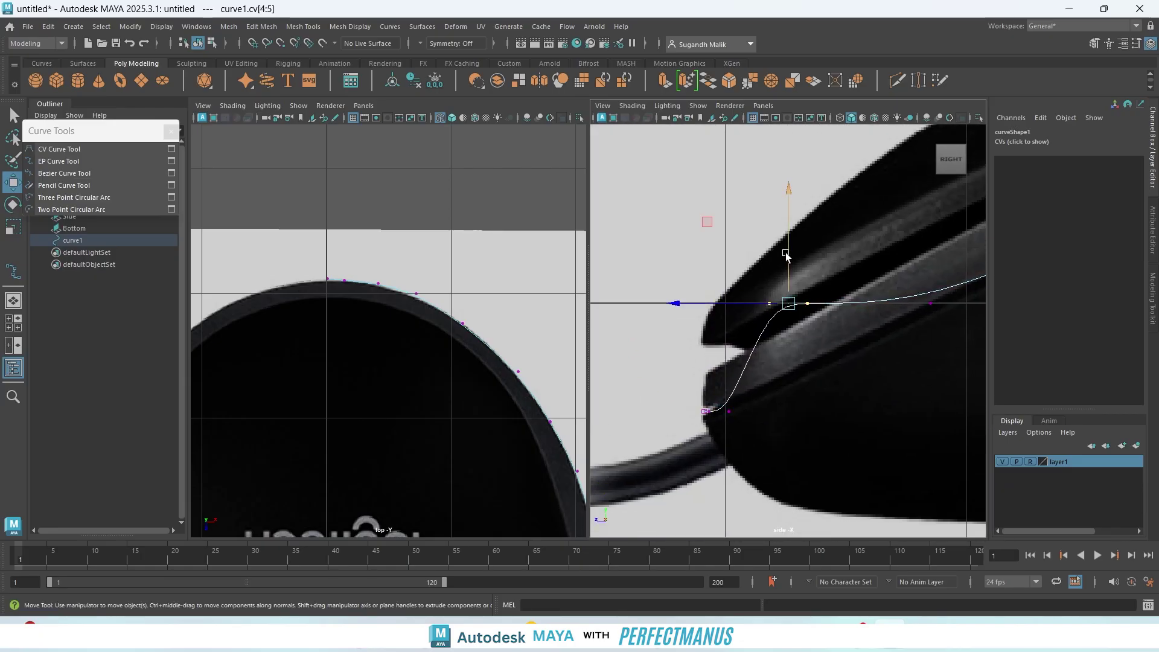
drag(789, 265, 808, 329)
- Fine-tune the heights of curve1.cv[4], cv[5] and cv[0:2] to smooth the curve's front end along the band
drag(749, 357, 770, 396)
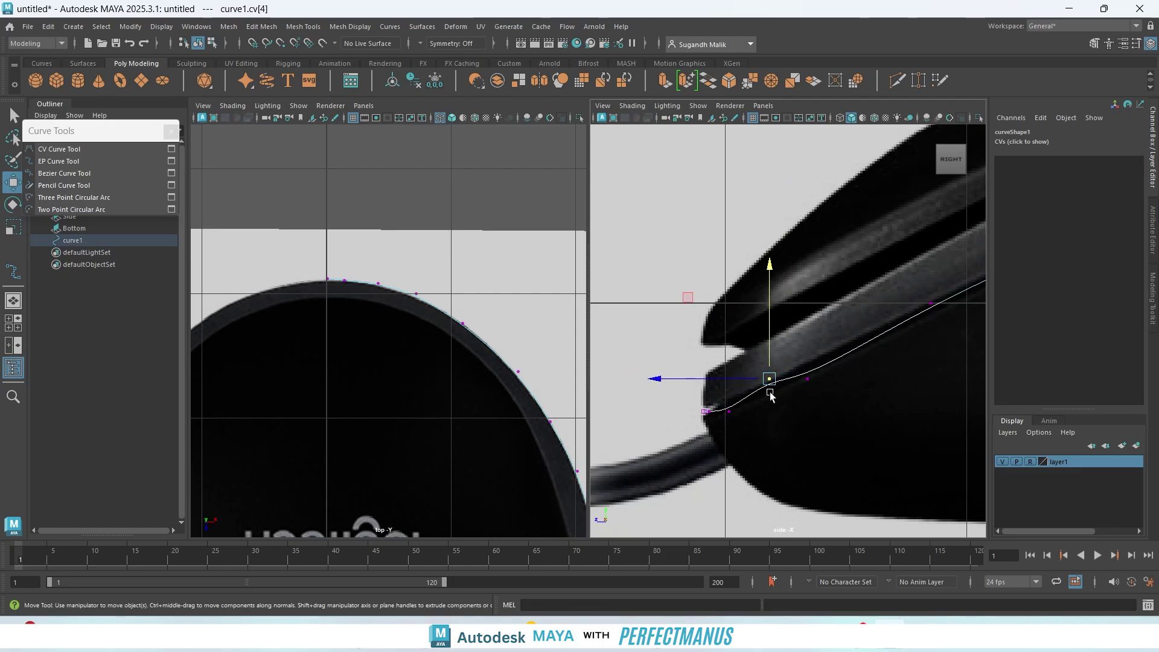
drag(769, 345, 774, 362)
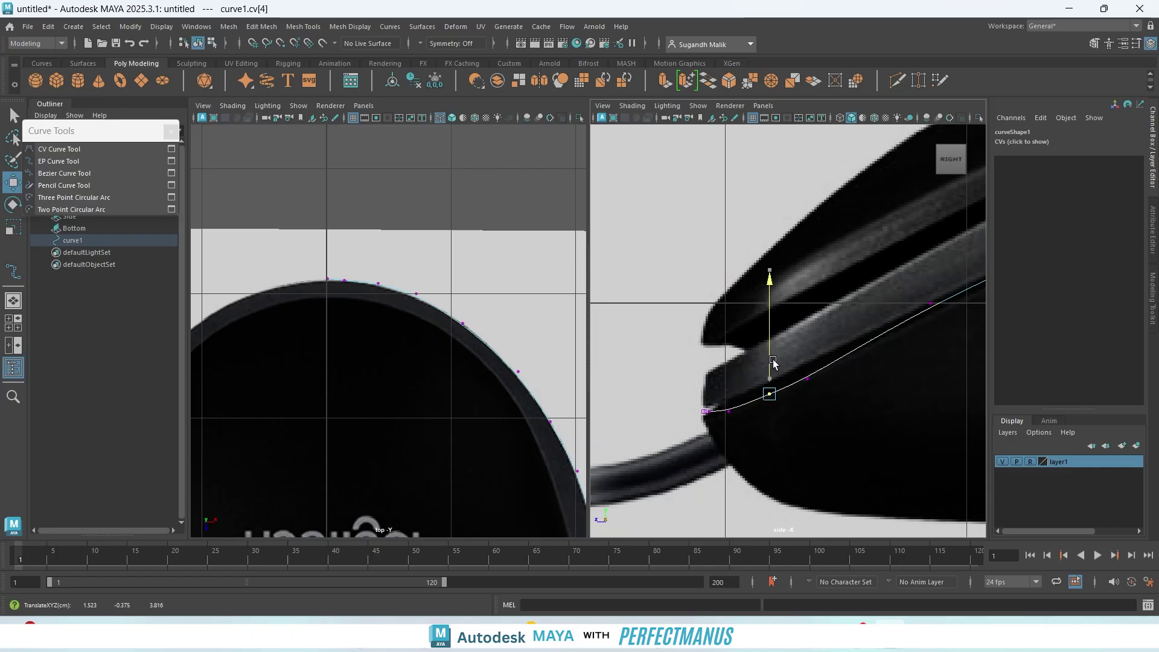
click(807, 378)
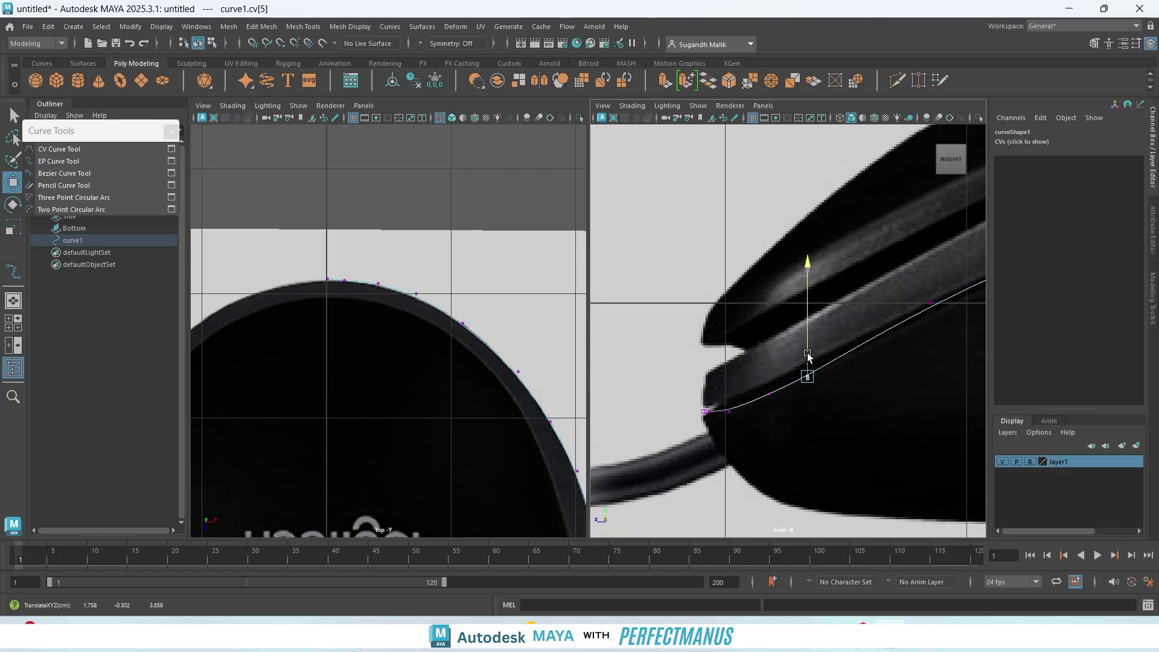
drag(808, 354, 808, 353)
drag(689, 397, 714, 433)
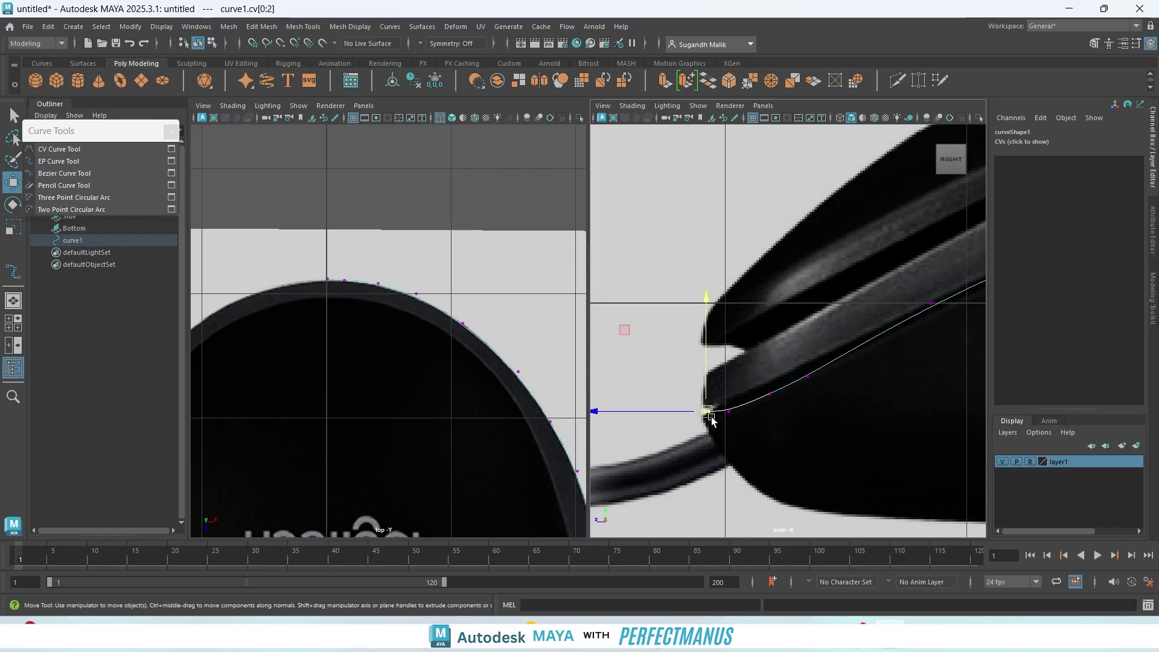
drag(708, 385, 708, 384)
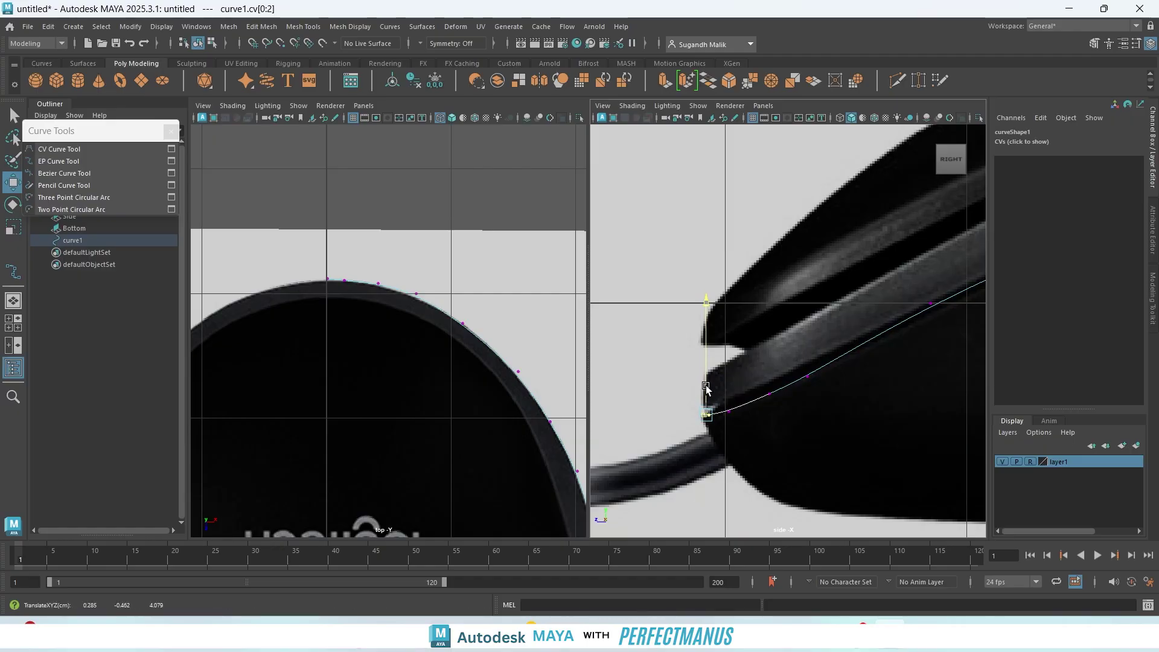
- Examine the whole reshaped curve against the band's lower edge in the side view
scroll(759, 387, down, 10)
scroll(770, 383, up, 4)
alt+middle_drag(871, 421, 690, 395)
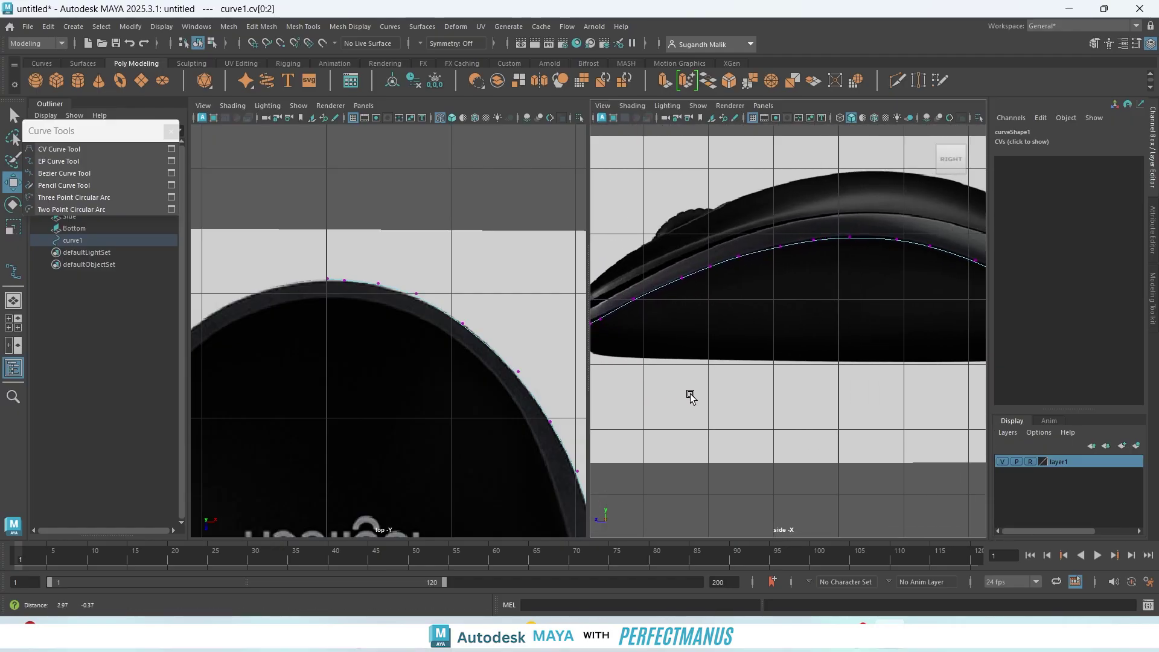
scroll(783, 379, down, 4)
scroll(785, 382, up, 4)
scroll(794, 384, down, 5)
scroll(794, 385, up, 3)
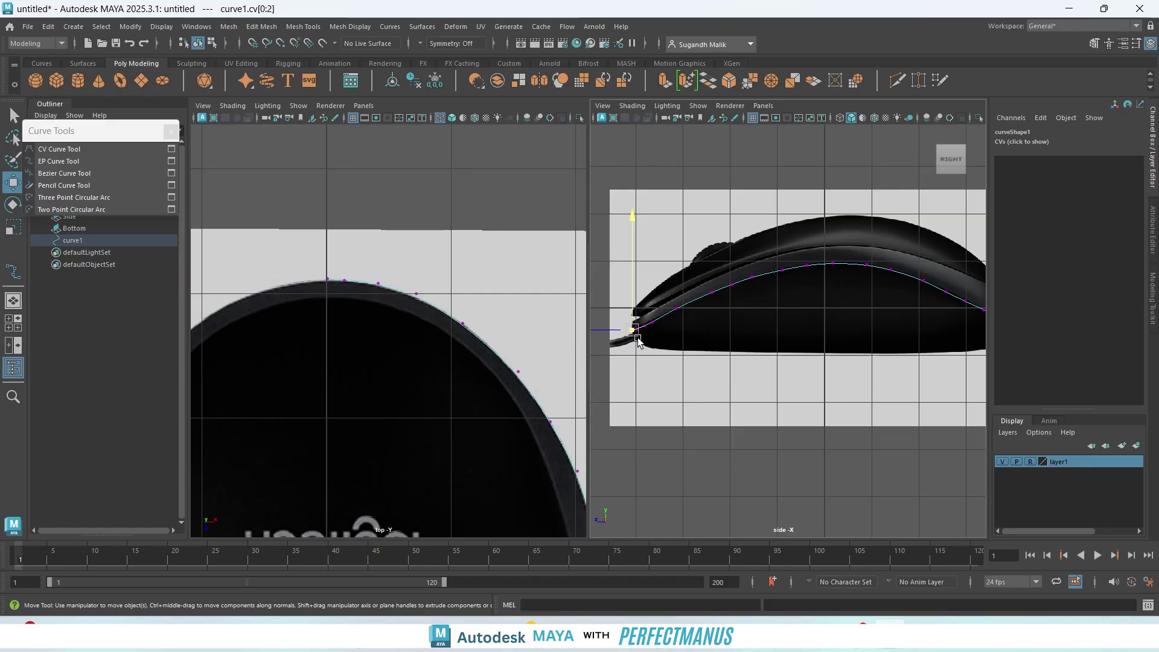
scroll(465, 410, down, 6)
- Return the curve from control vertex editing to object mode and frame it in the top view
alt+middle_drag(493, 439, 511, 371)
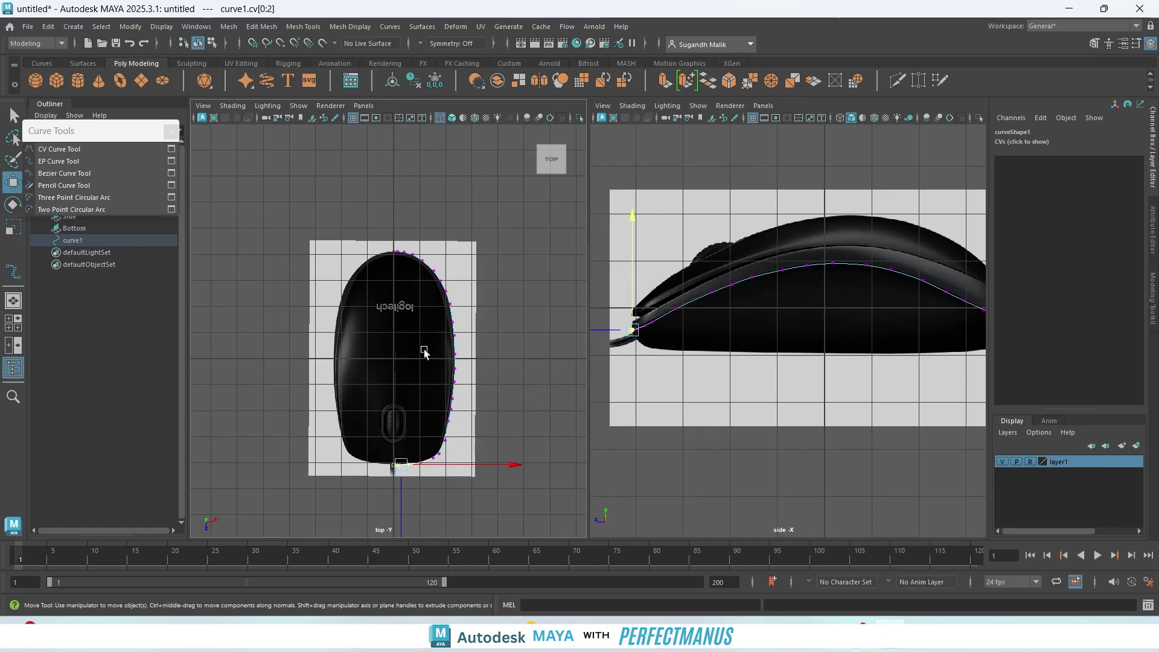
key(f)
key(a)
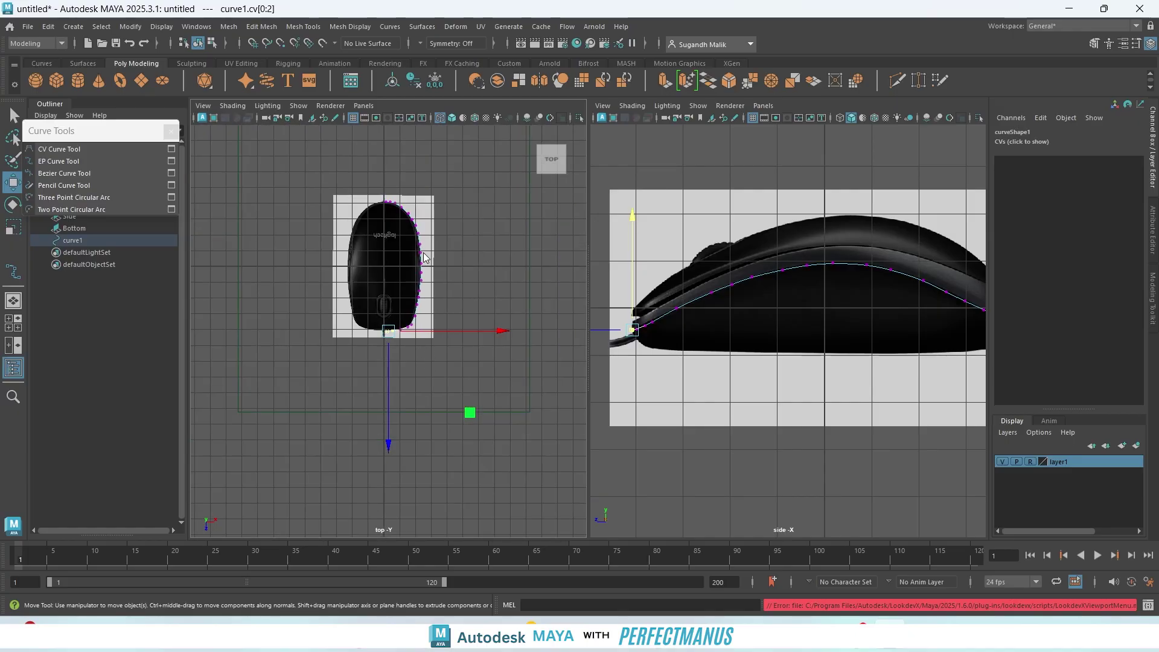
right_drag(424, 266, 487, 239)
key(f)
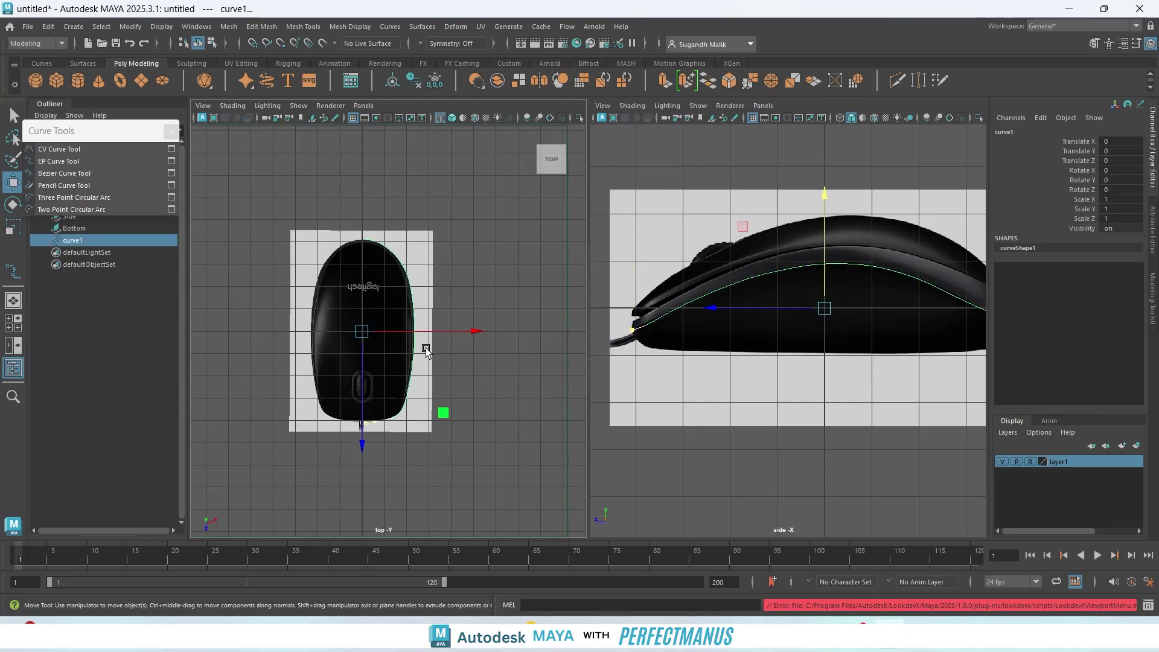
scroll(425, 349, up, 3)
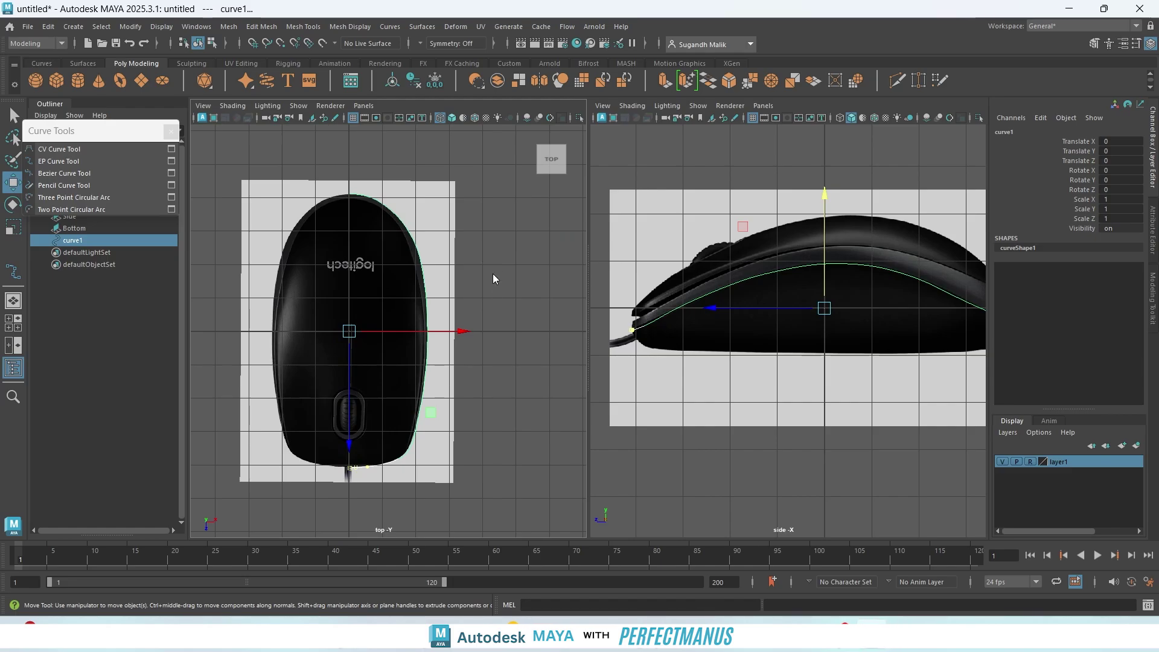
- Switch the top view panel to the bottom view showing the mouse's underside and deselect the curve
key(space)
drag(490, 238, 544, 257)
scroll(429, 332, up, 5)
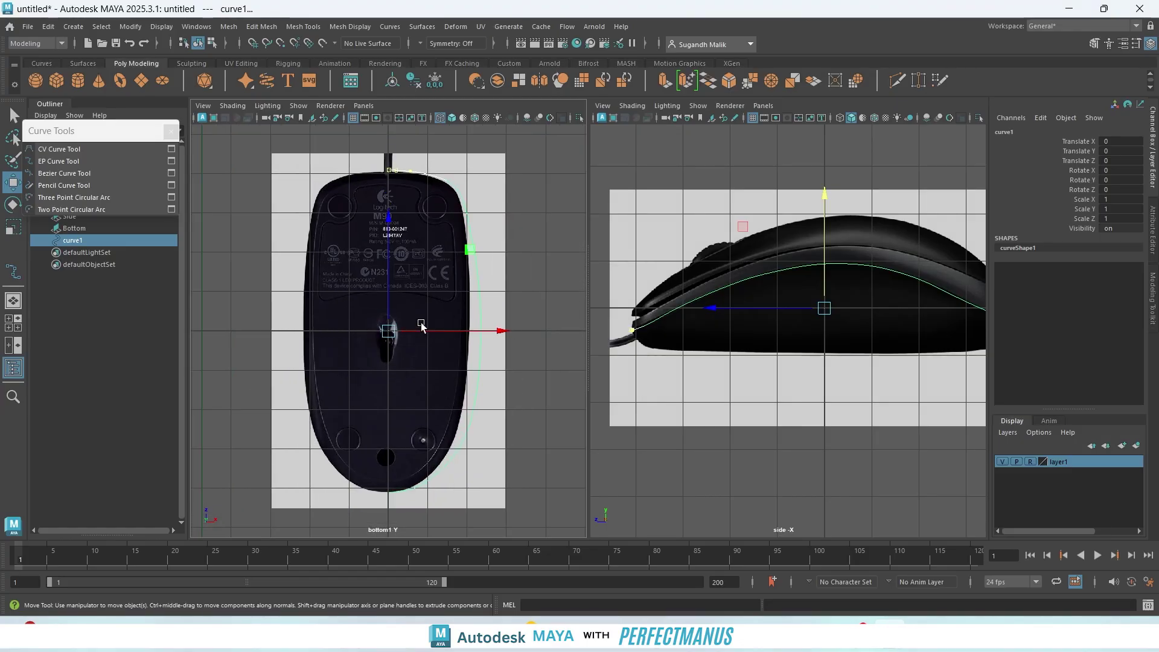
click(582, 275)
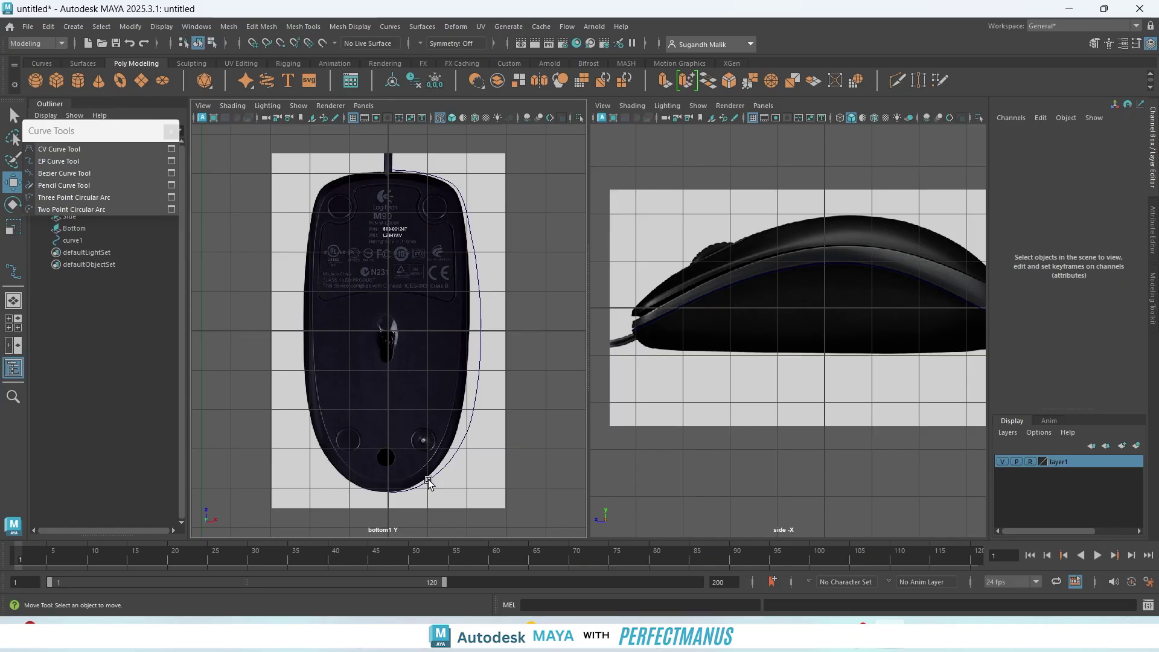
- Start an EP curve at the front centreline of the underside and place edit points along the inner rim to the front corner
click(69, 161)
scroll(428, 193, up, 5)
key(space)
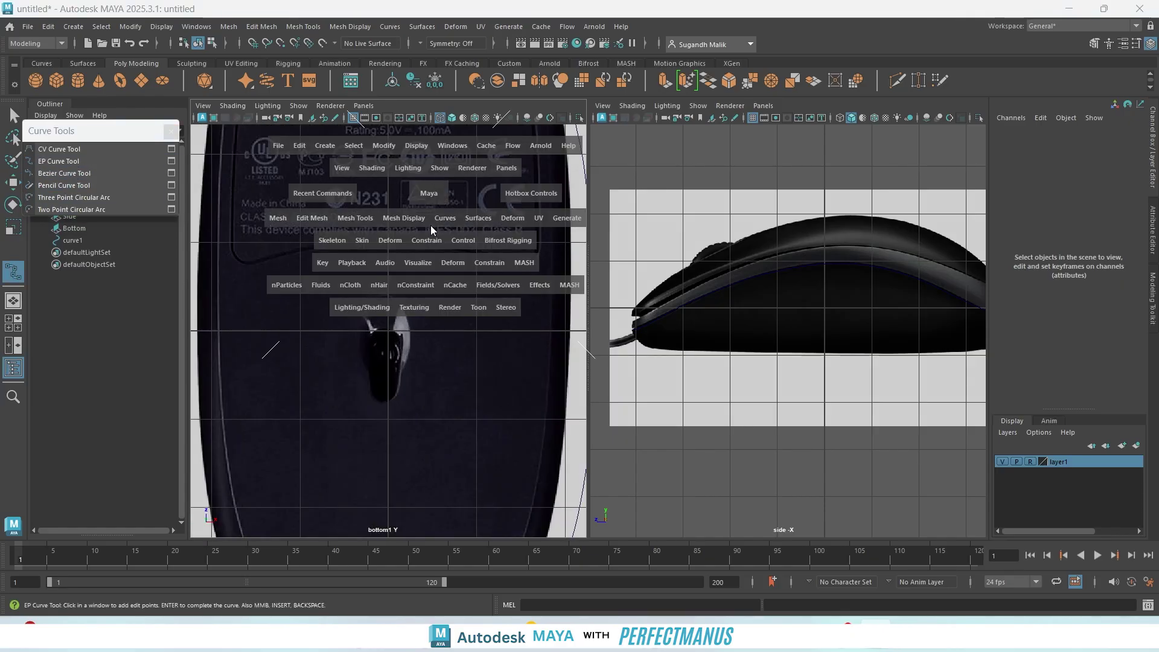
alt+middle_drag(442, 171, 392, 372)
scroll(375, 373, up, 2)
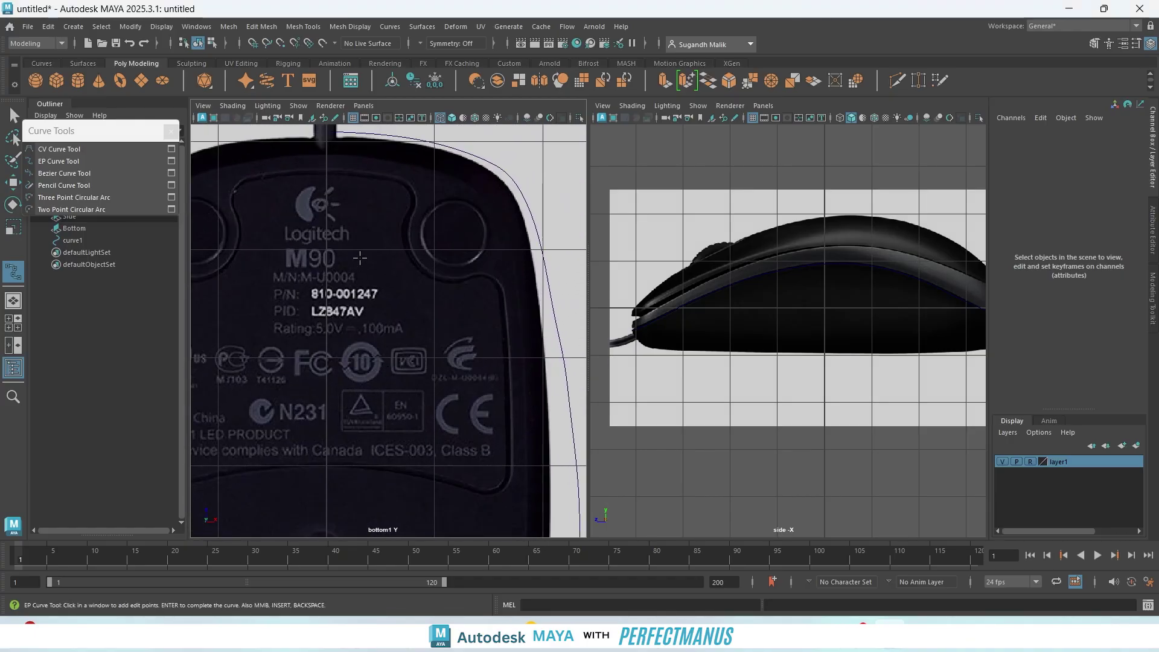
scroll(380, 230, up, 1)
alt+middle_drag(396, 238, 396, 340)
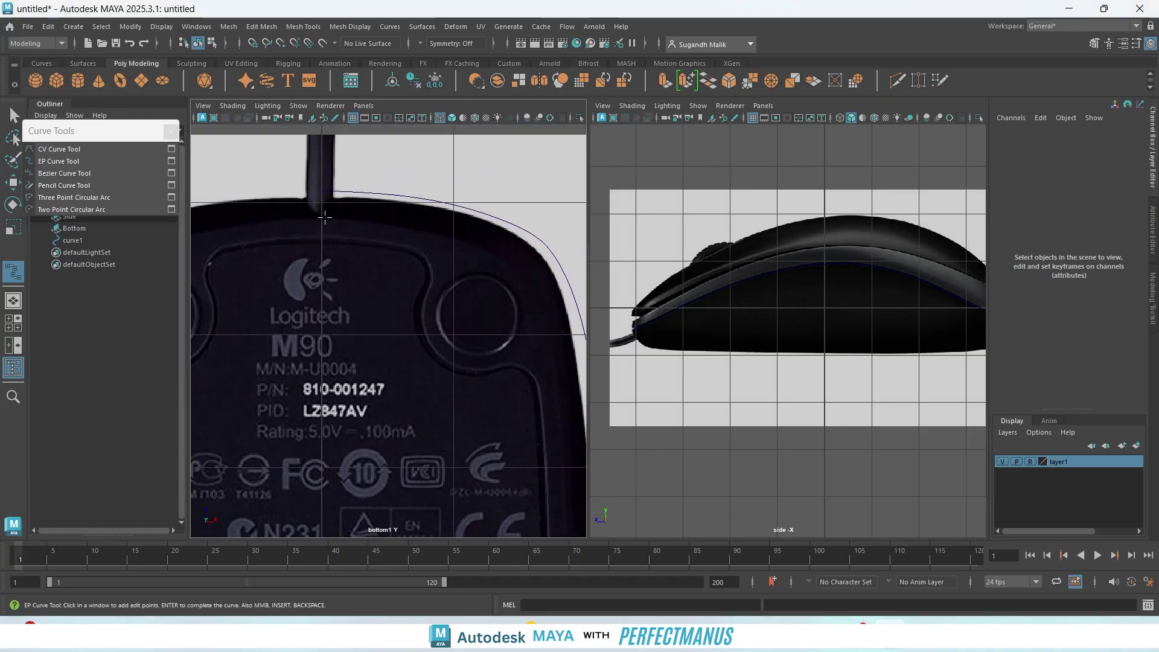
click(320, 220)
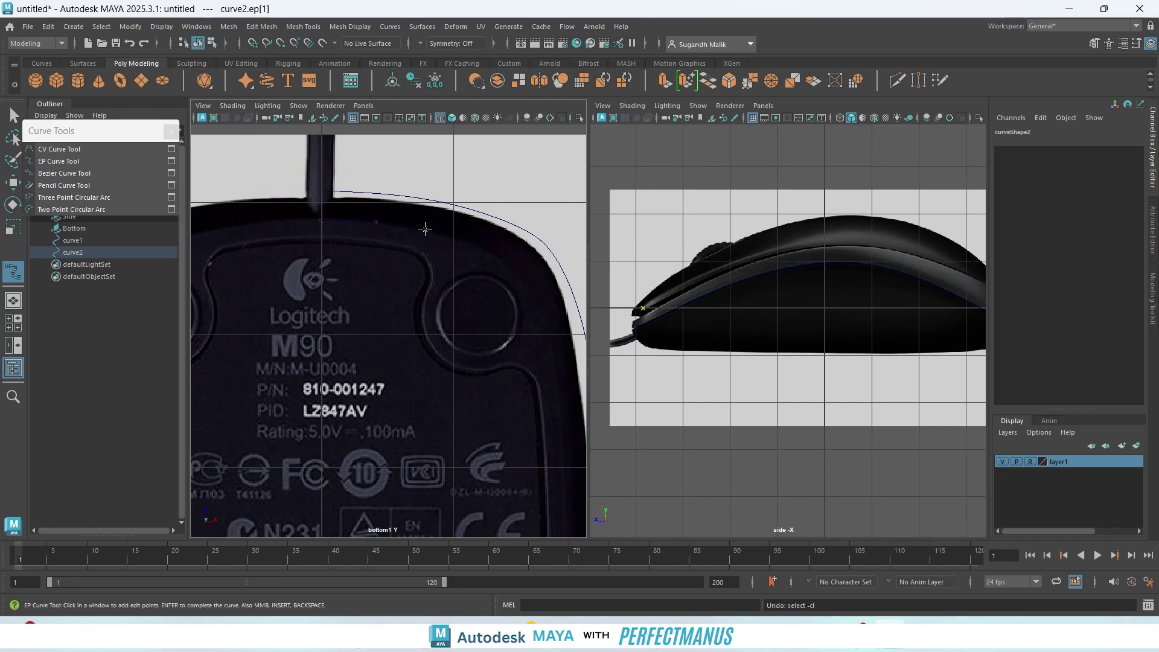
click(474, 244)
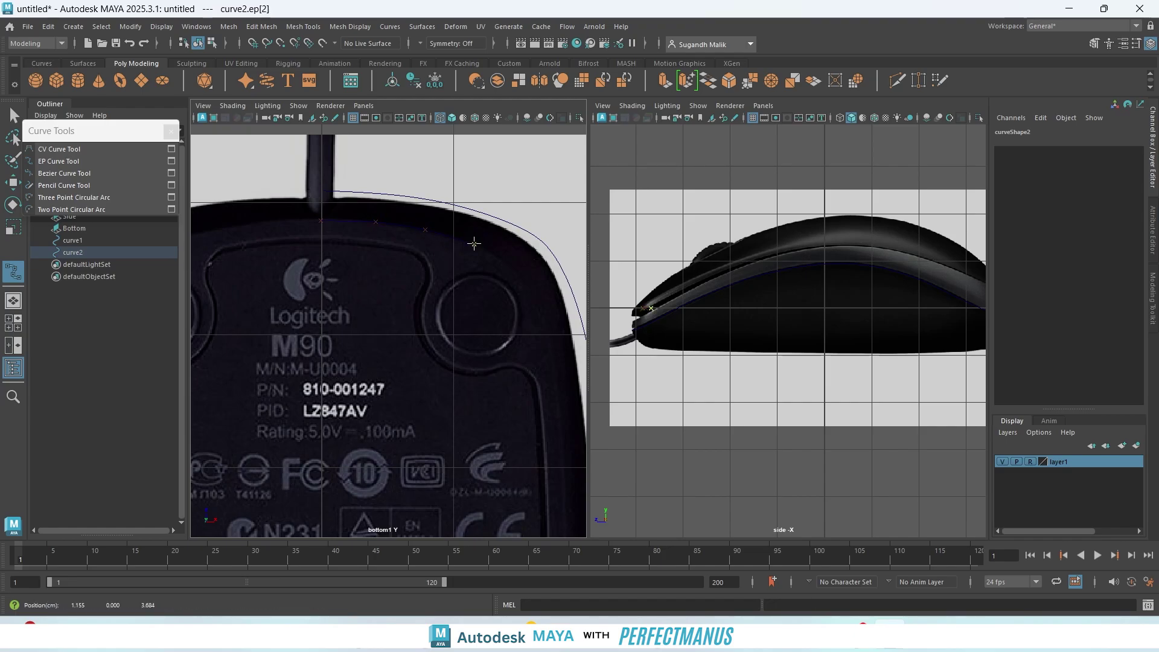
click(507, 262)
click(529, 295)
- Undo the misplaced edit points and place them again around the front corner beside the round foot
alt+middle_drag(473, 392, 382, 235)
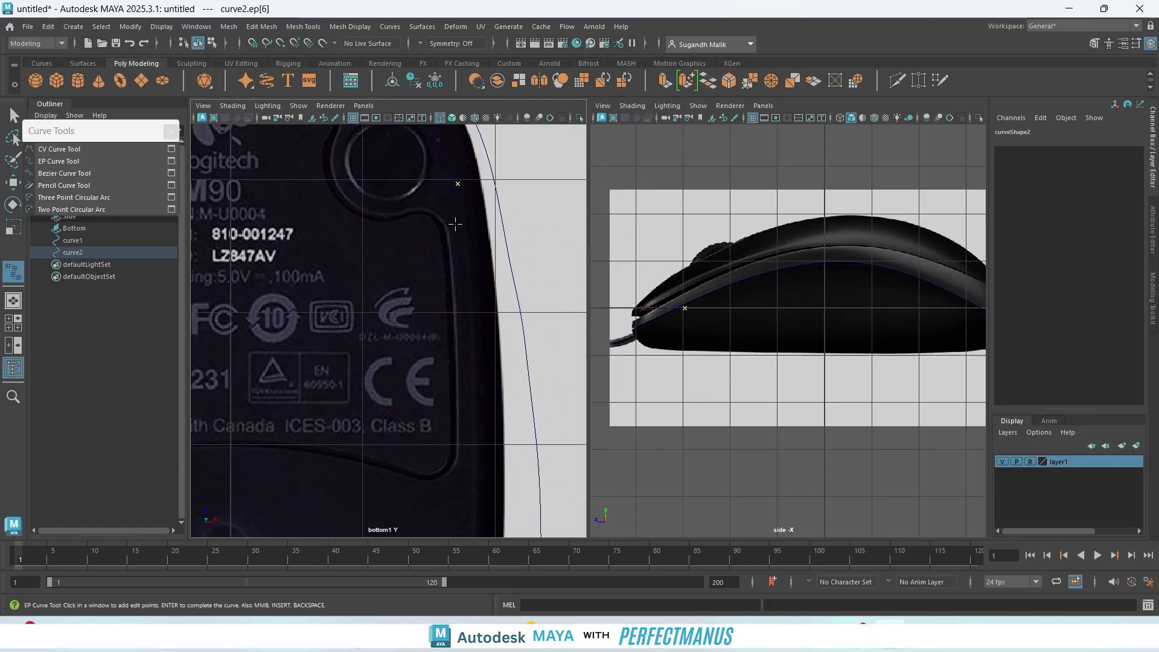
alt+middle_drag(455, 223, 447, 302)
key(ctrl+z)
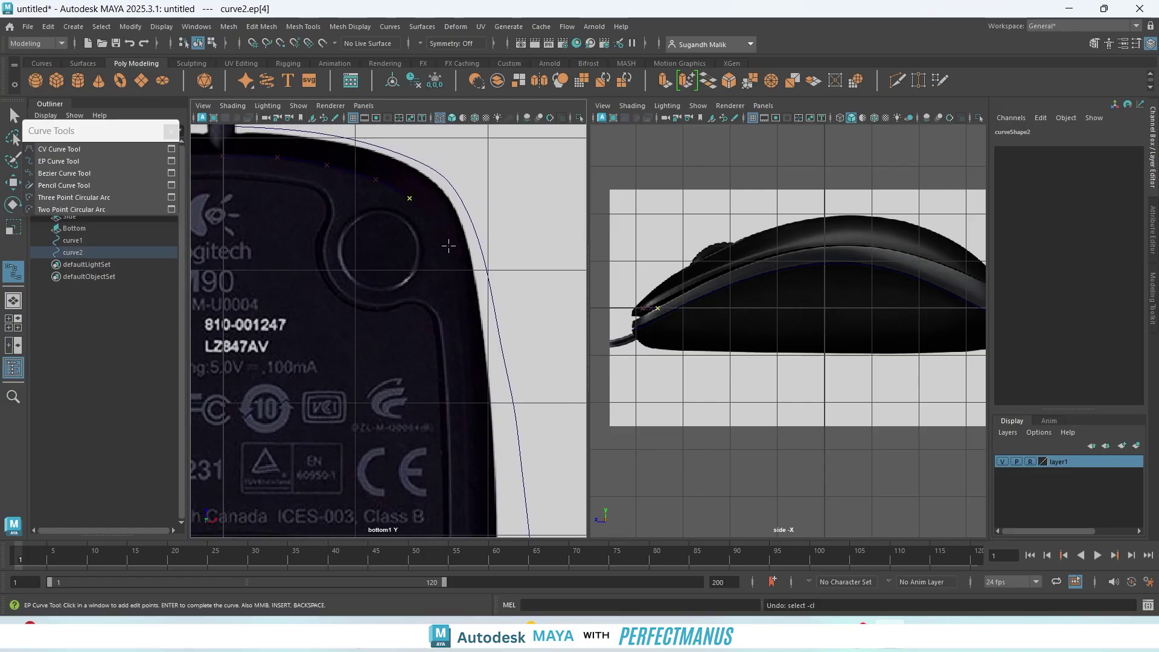
click(435, 234)
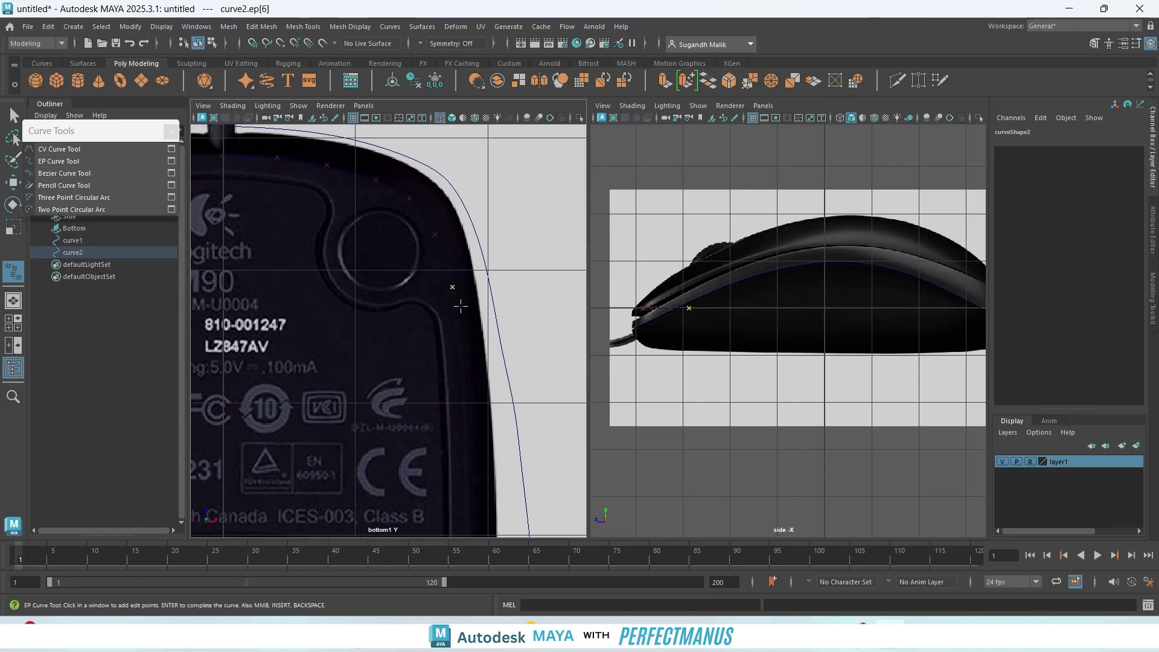
- Continue the EP curve with edit points along the inner rim of the underside's long side to about mid-length
alt+middle_drag(434, 378, 432, 282)
click(463, 274)
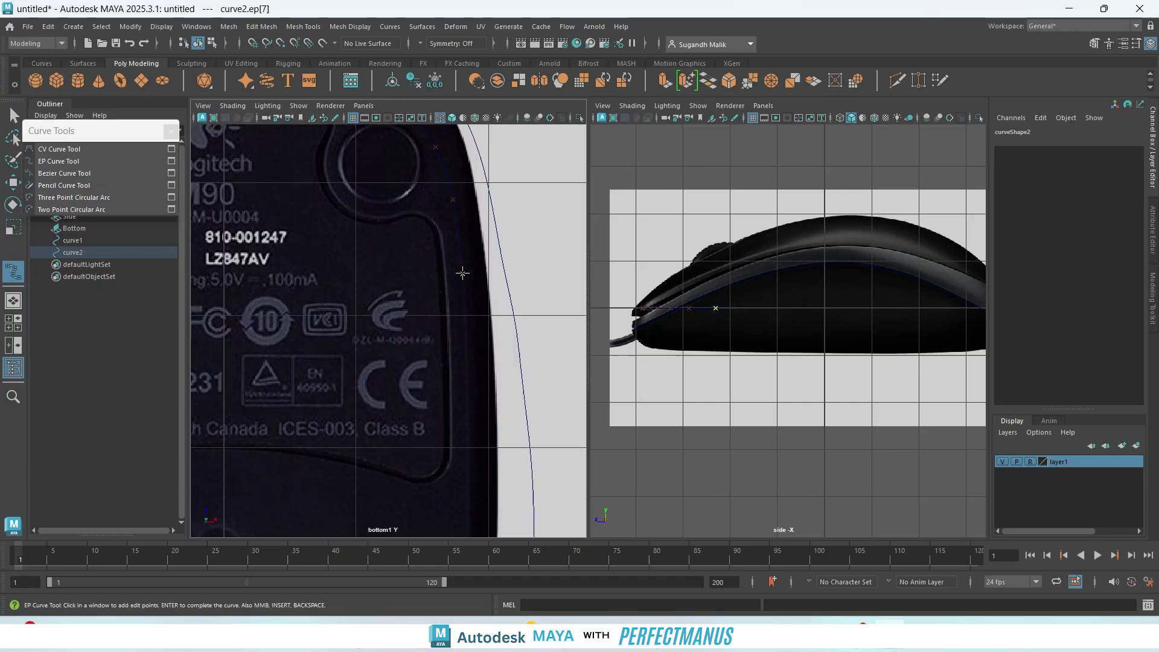
alt+middle_drag(434, 362, 415, 258)
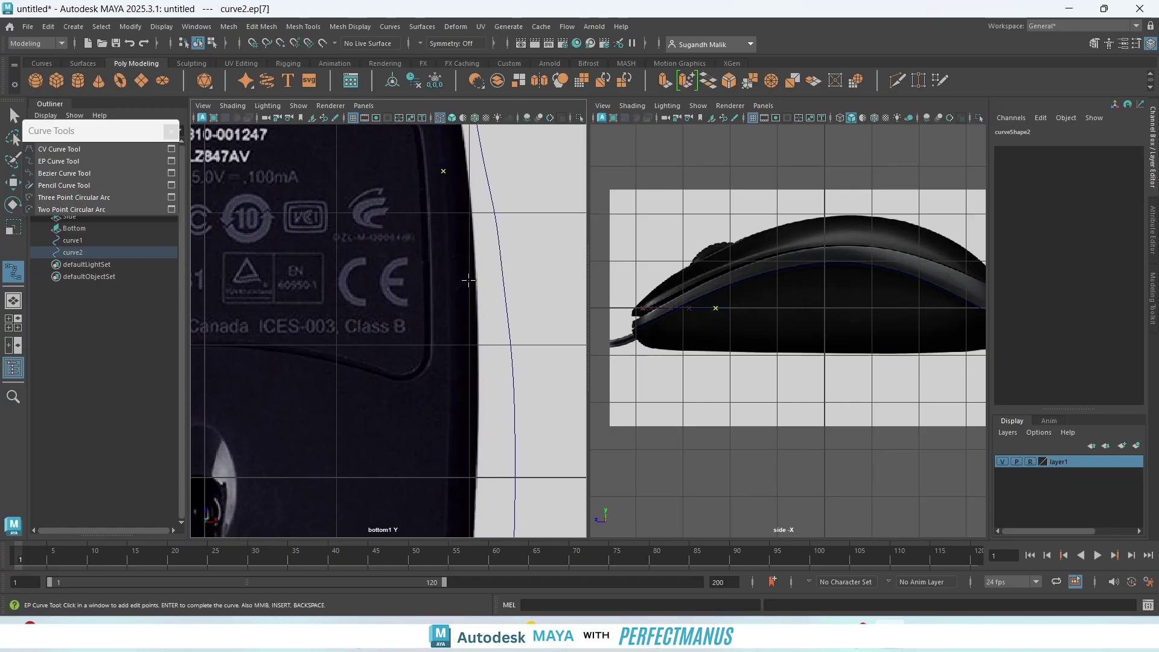
click(445, 254)
alt+middle_drag(422, 374, 421, 280)
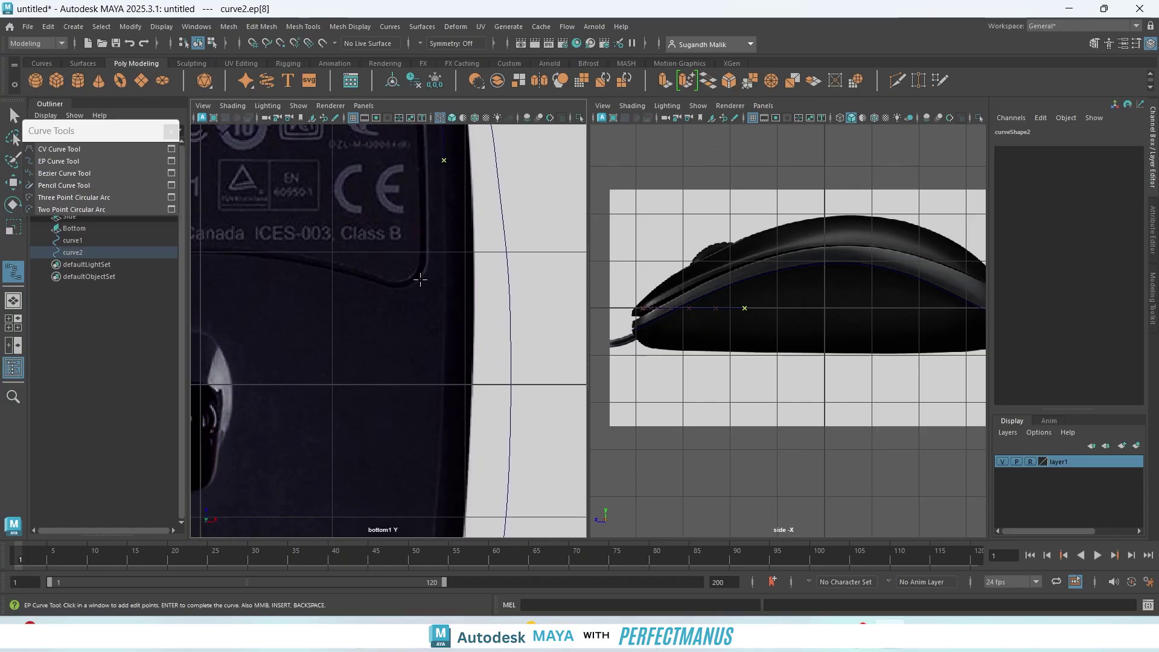
click(445, 251)
alt+middle_drag(416, 357, 410, 240)
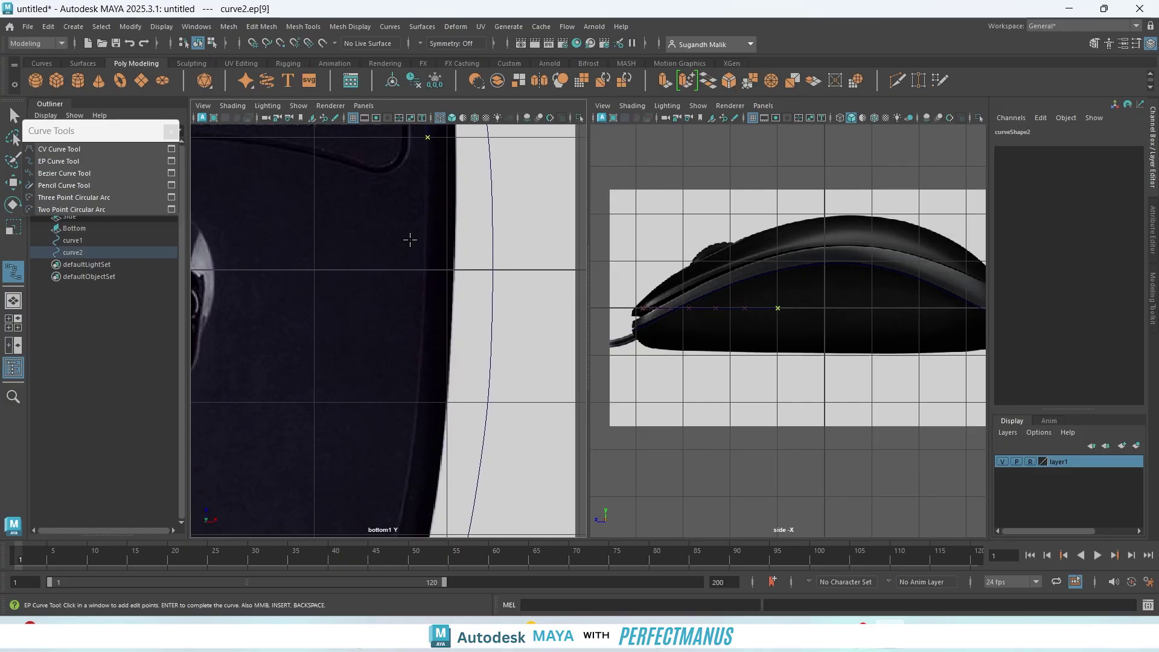
alt+middle_drag(395, 366, 422, 301)
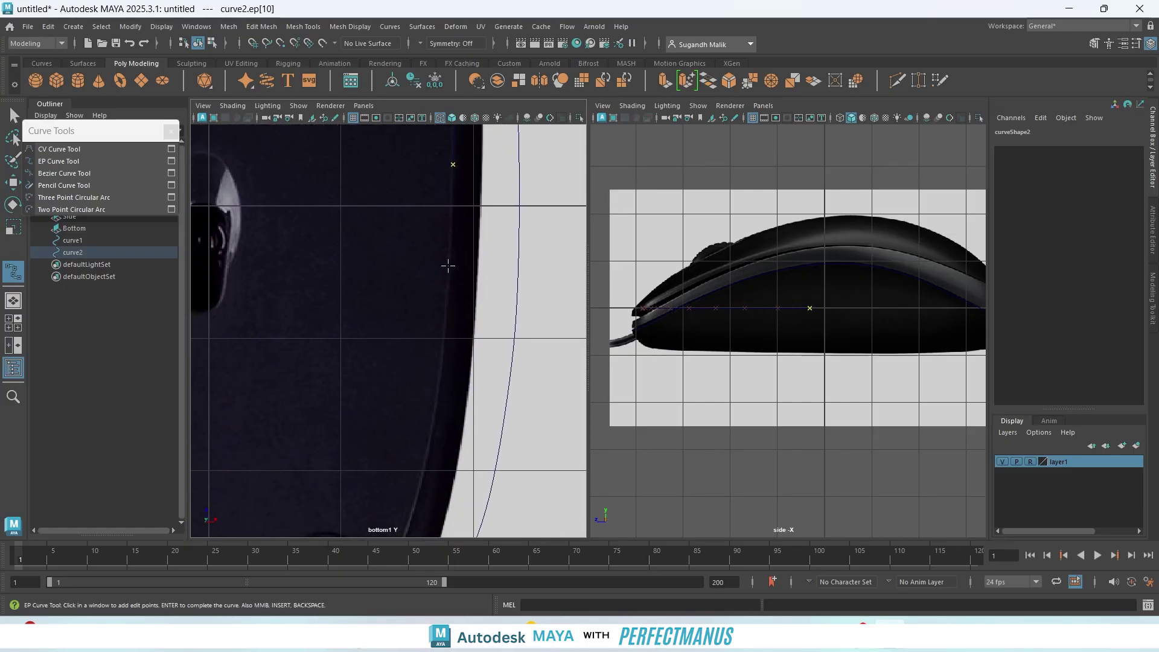
- Extend the EP curve along the inner rim from mid-length to the curve beside the rear foot
click(451, 263)
alt+middle_drag(396, 409, 406, 310)
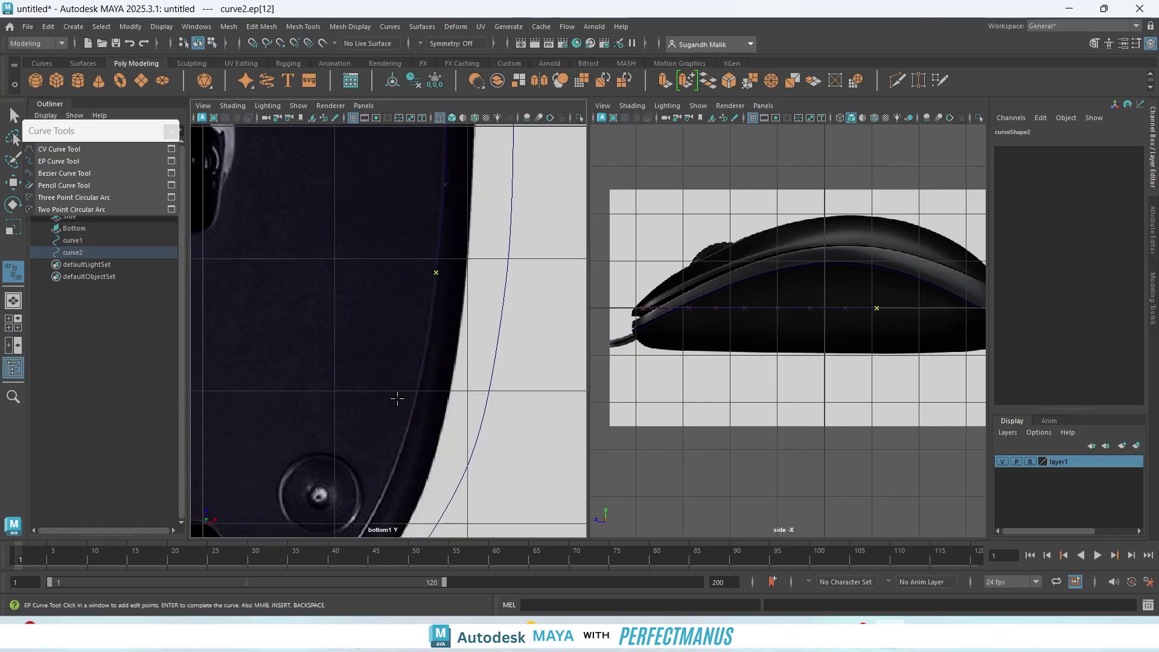
alt+middle_drag(398, 398, 420, 290)
alt+middle_drag(409, 374, 475, 266)
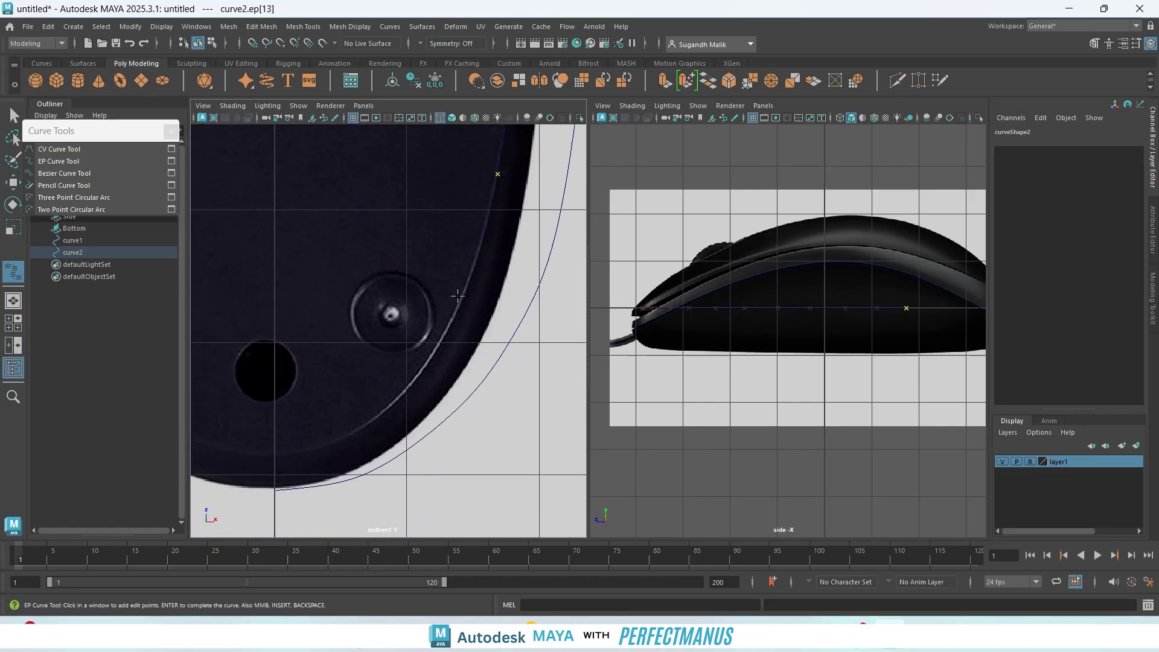
alt+middle_drag(405, 367, 466, 288)
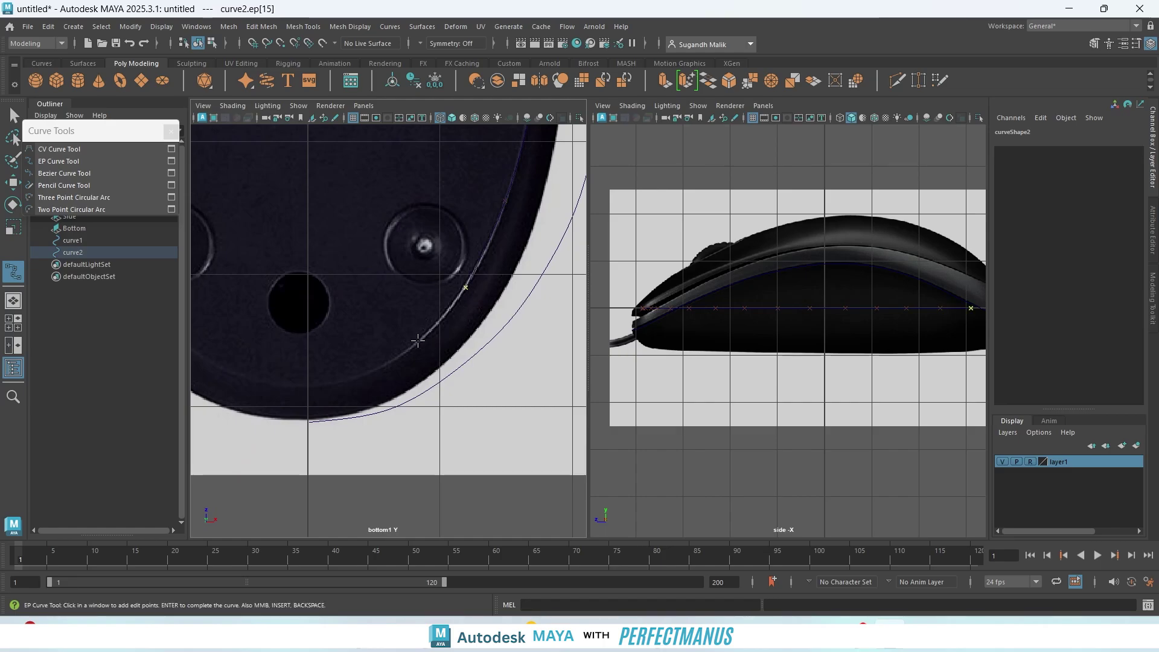
- Place the remaining edit points along the rear rim up to the centreline and complete the curve
click(378, 368)
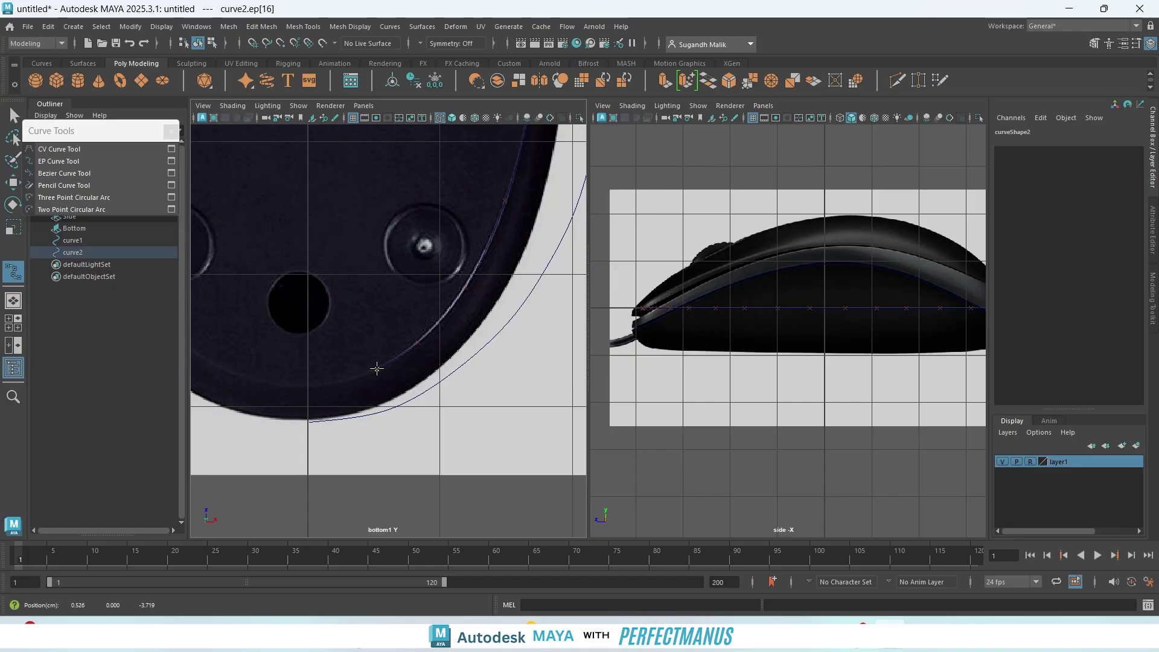
click(325, 385)
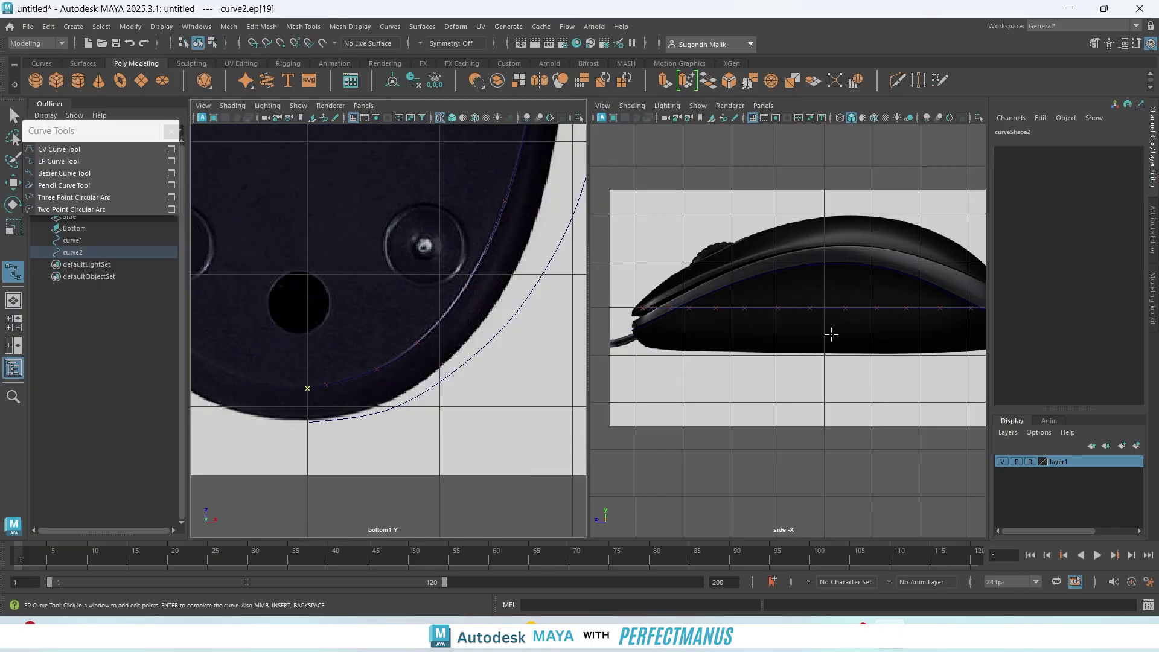
scroll(371, 420, up, 3)
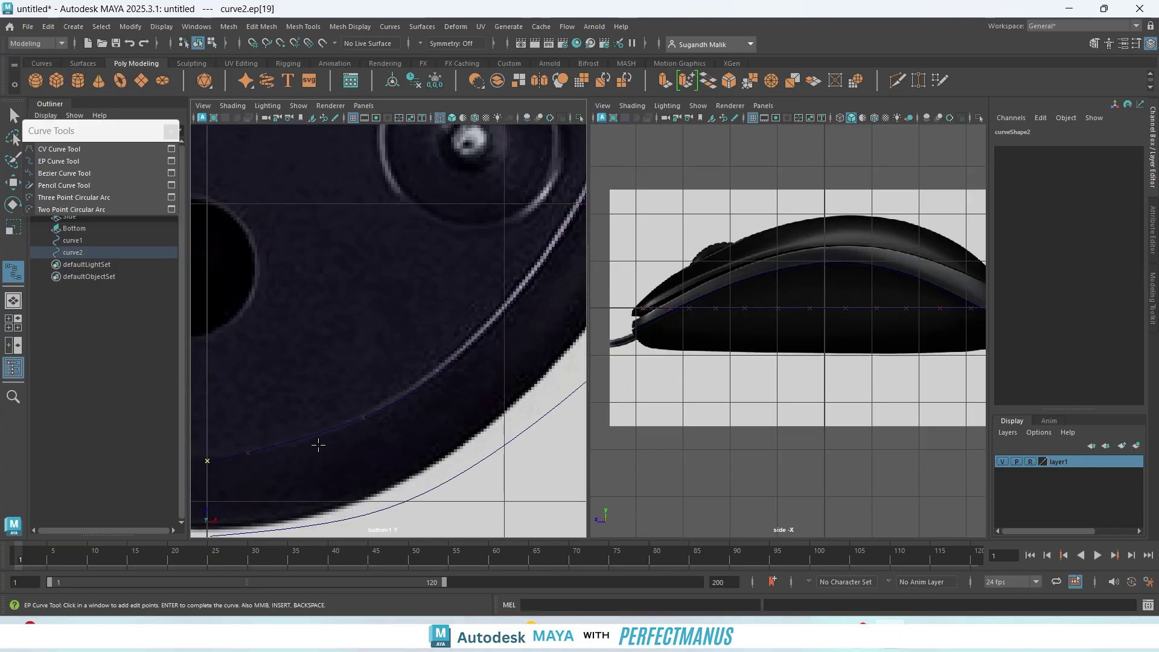
scroll(318, 445, down, 5)
scroll(314, 430, up, 5)
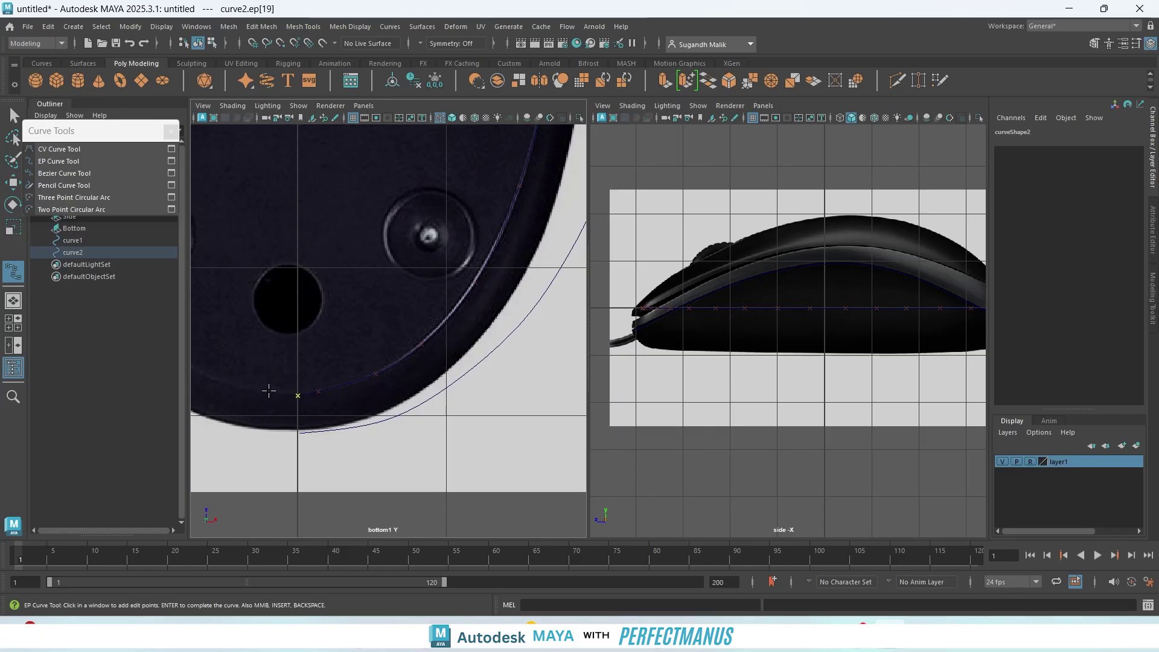
scroll(331, 405, up, 3)
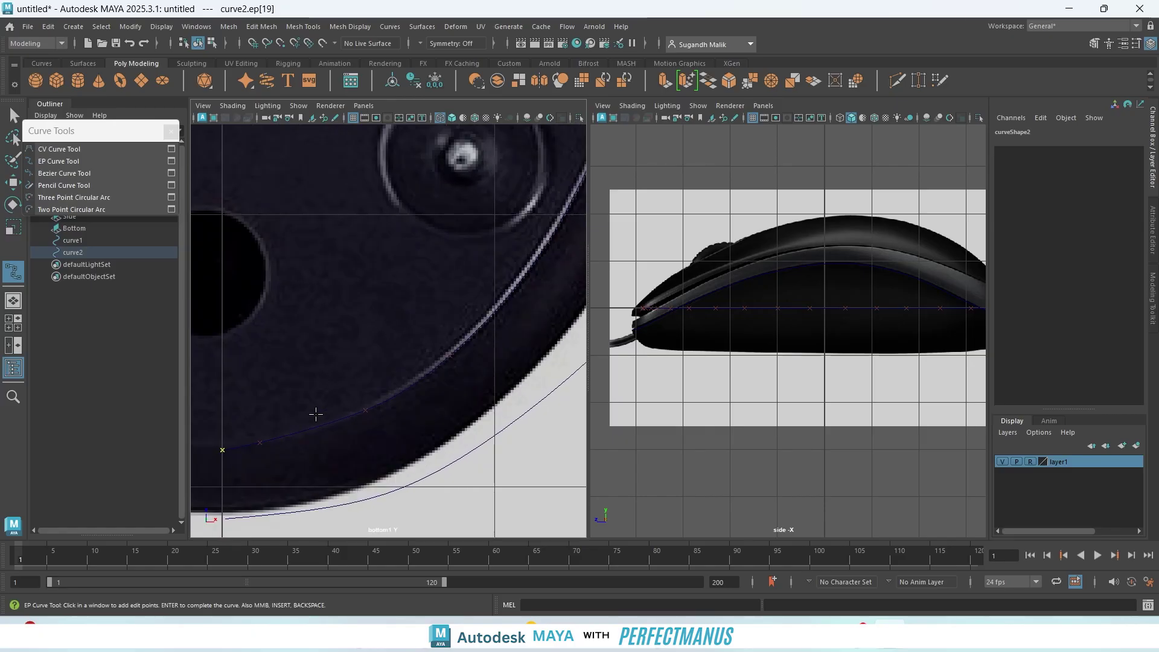
key(Return)
- Switch the curve to control vertex editing and move cv[19], cv[18] and cv[17] to smooth its rear end along the rim
right_drag(276, 311, 215, 315)
drag(230, 439, 257, 466)
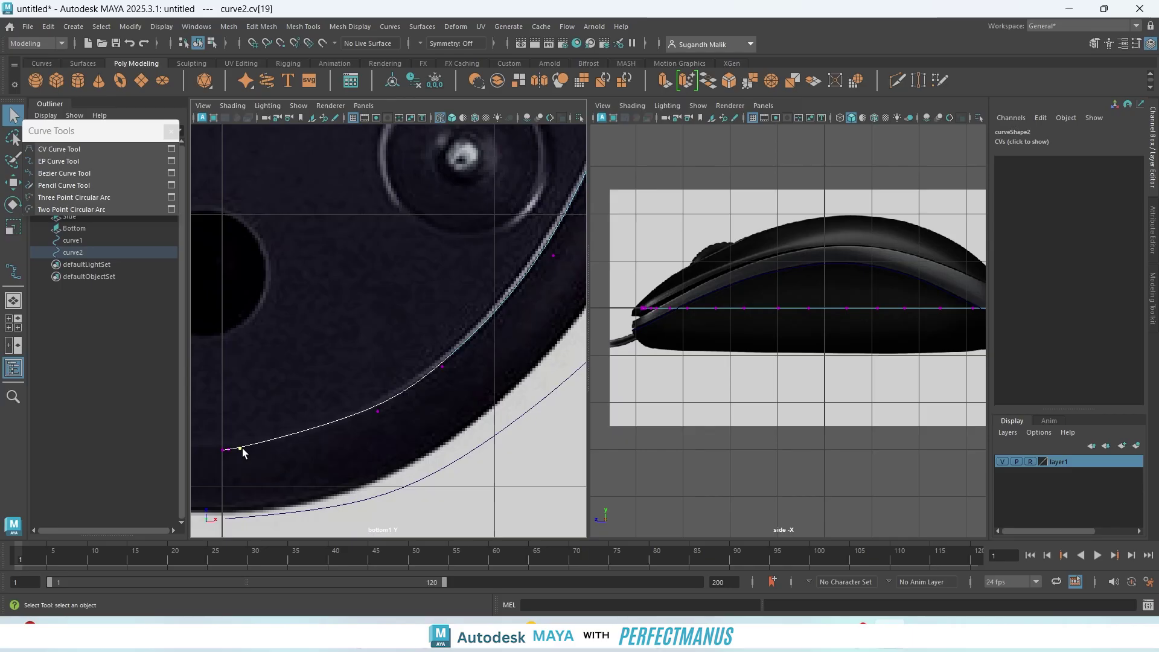
key(w)
drag(242, 452, 286, 453)
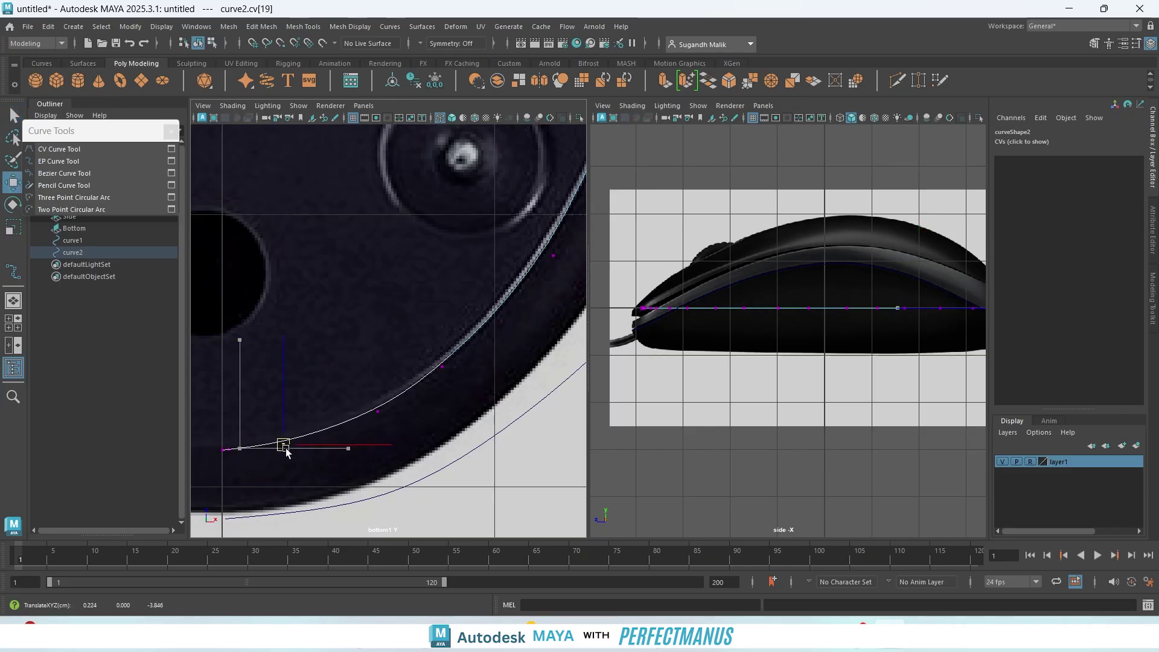
click(378, 411)
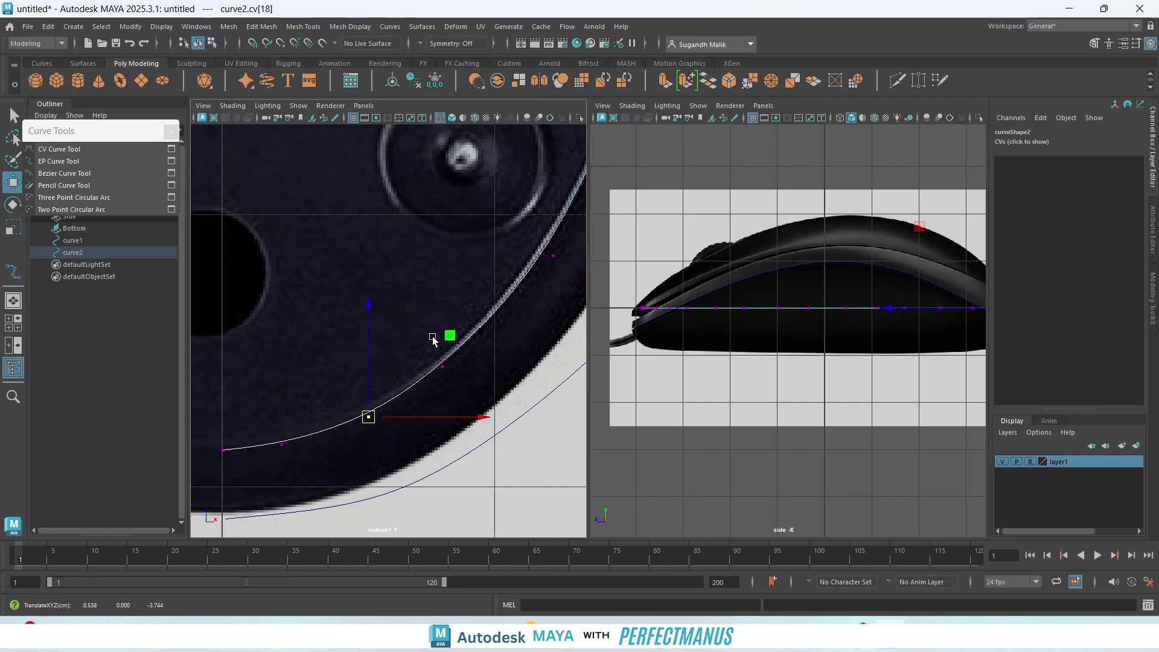
click(444, 368)
drag(449, 375, 463, 355)
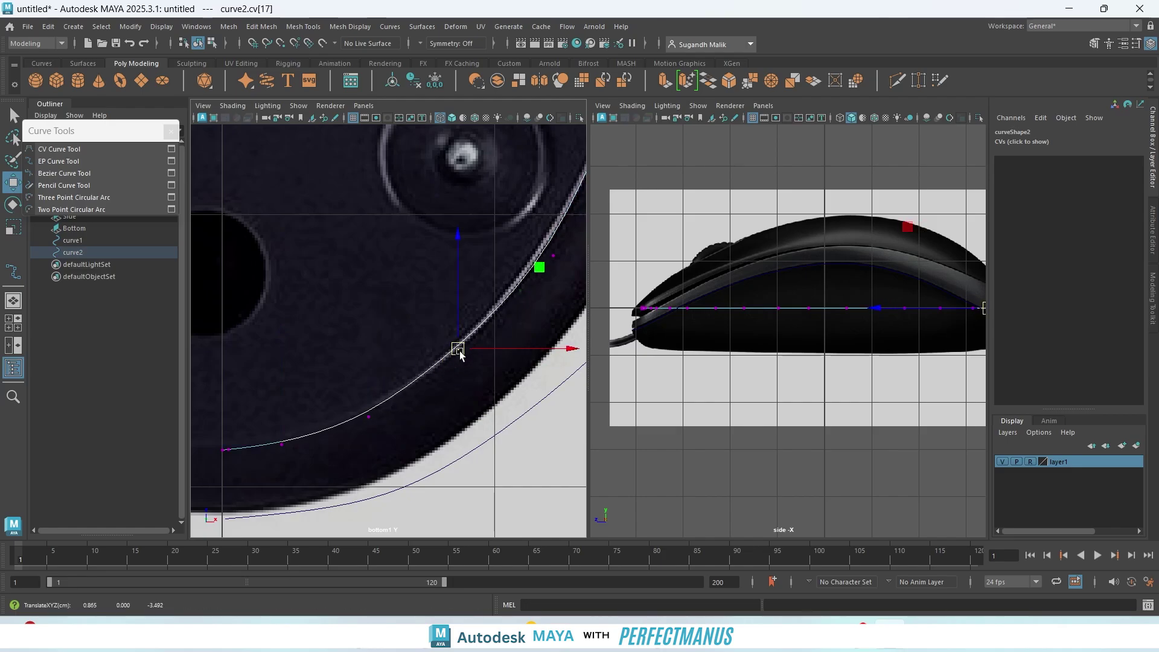
- Adjust curve2.cv[16] beside the rear foot so the curve follows the rim line
alt+middle_drag(536, 393, 457, 520)
click(471, 379)
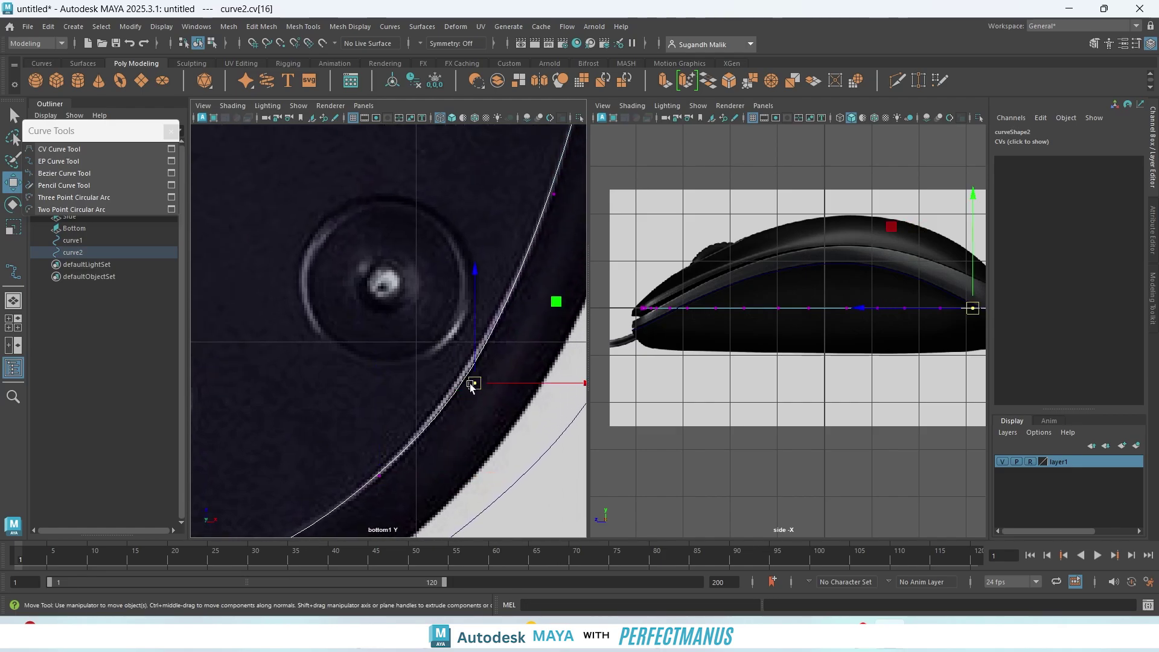
drag(472, 379, 478, 377)
alt+middle_drag(564, 248, 501, 412)
drag(458, 333, 494, 385)
alt+middle_drag(492, 355, 519, 249)
drag(427, 406, 460, 454)
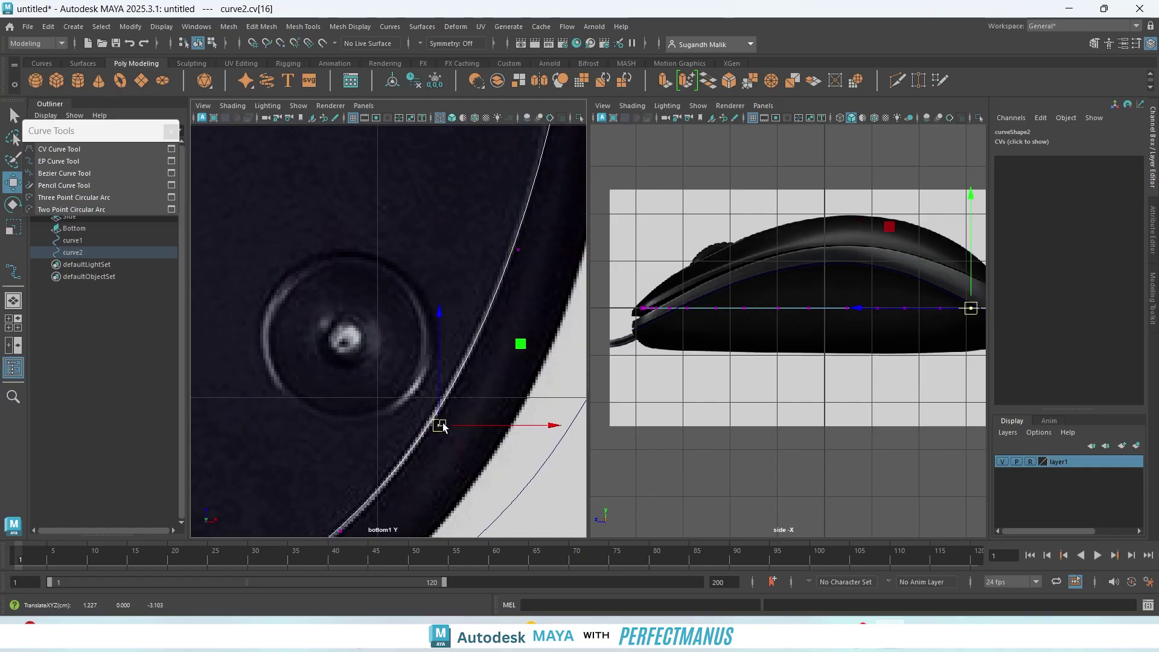
- Fine-tune the control vertices from the rear foot along the side, including curve2.cv[12] and cv[11], to match the rim
alt+middle_drag(539, 295, 552, 103)
drag(409, 367, 495, 466)
alt+middle_drag(518, 266, 492, 427)
drag(439, 390, 455, 409)
drag(465, 214, 495, 247)
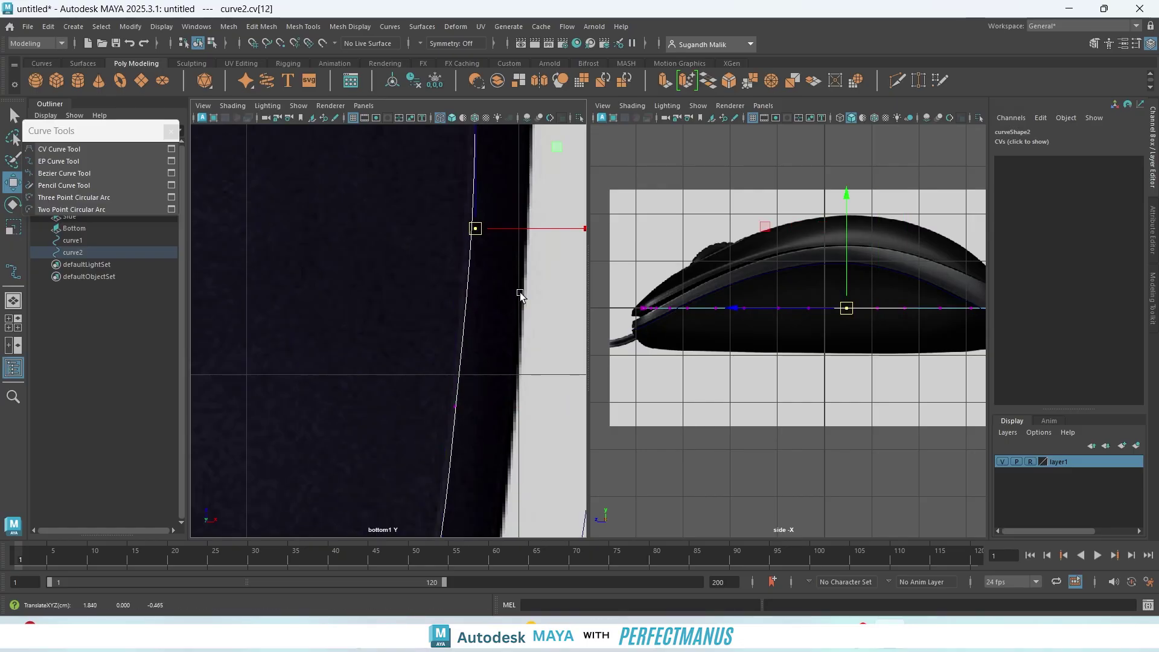
alt+middle_drag(520, 297, 490, 495)
alt+middle_drag(525, 241, 530, 427)
drag(460, 370, 474, 395)
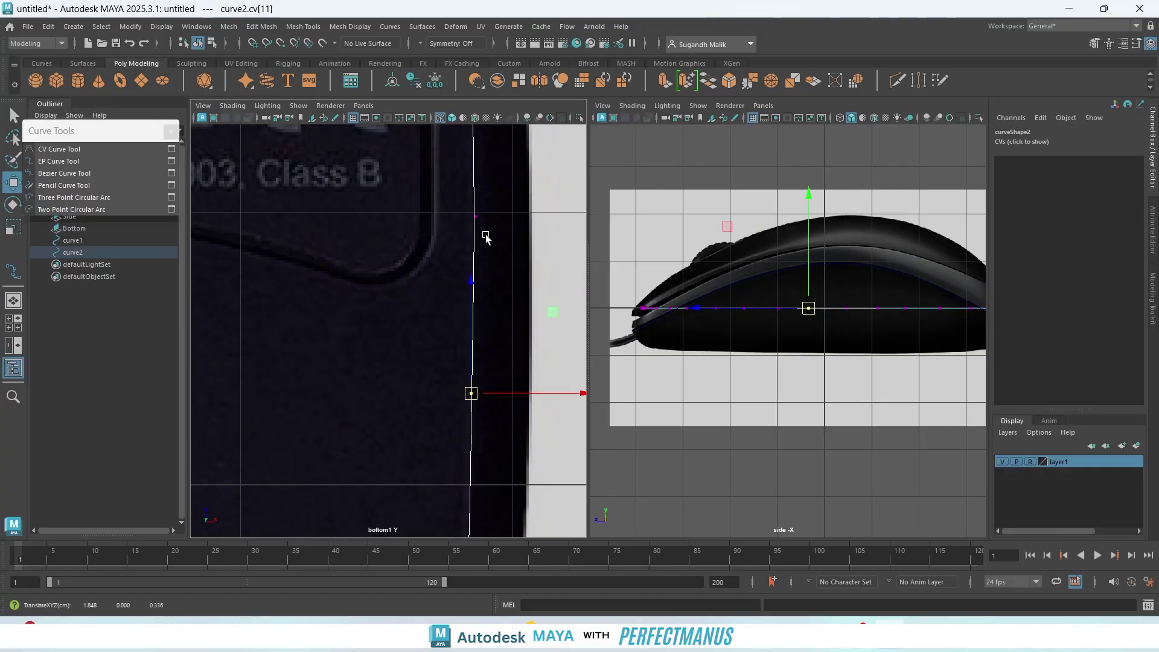
- Adjust the front-edge control vertices around curve2.cv[3] to smooth the curve along the front rim, and clear the selection
alt+middle_drag(487, 236, 479, 441)
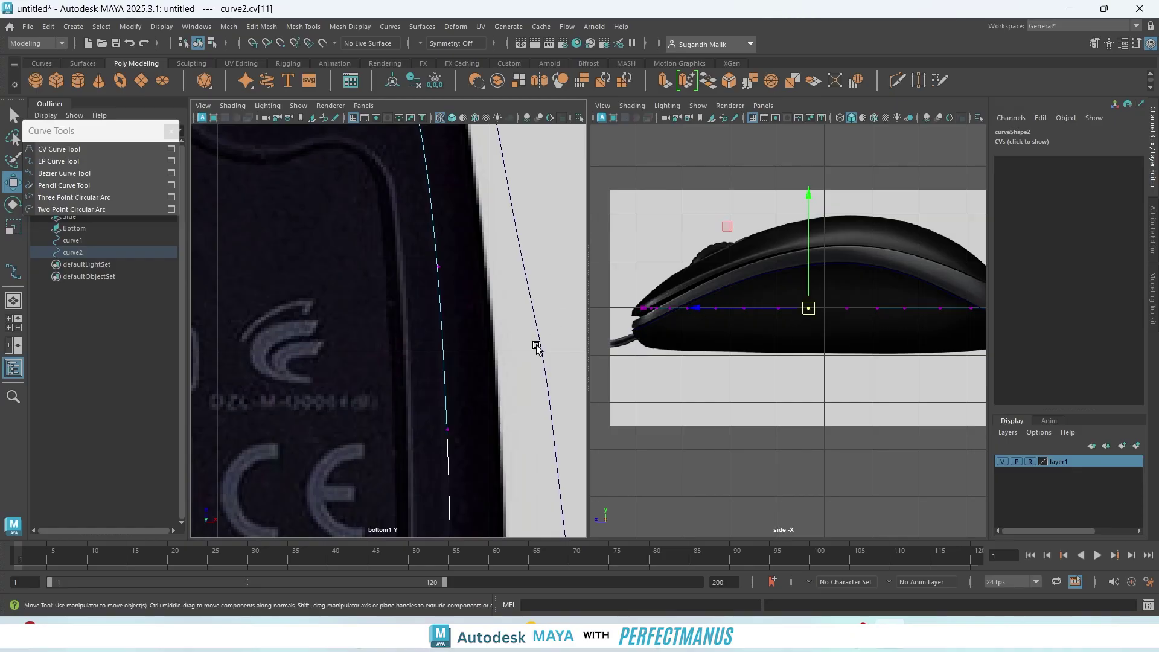
alt+middle_drag(488, 234, 500, 415)
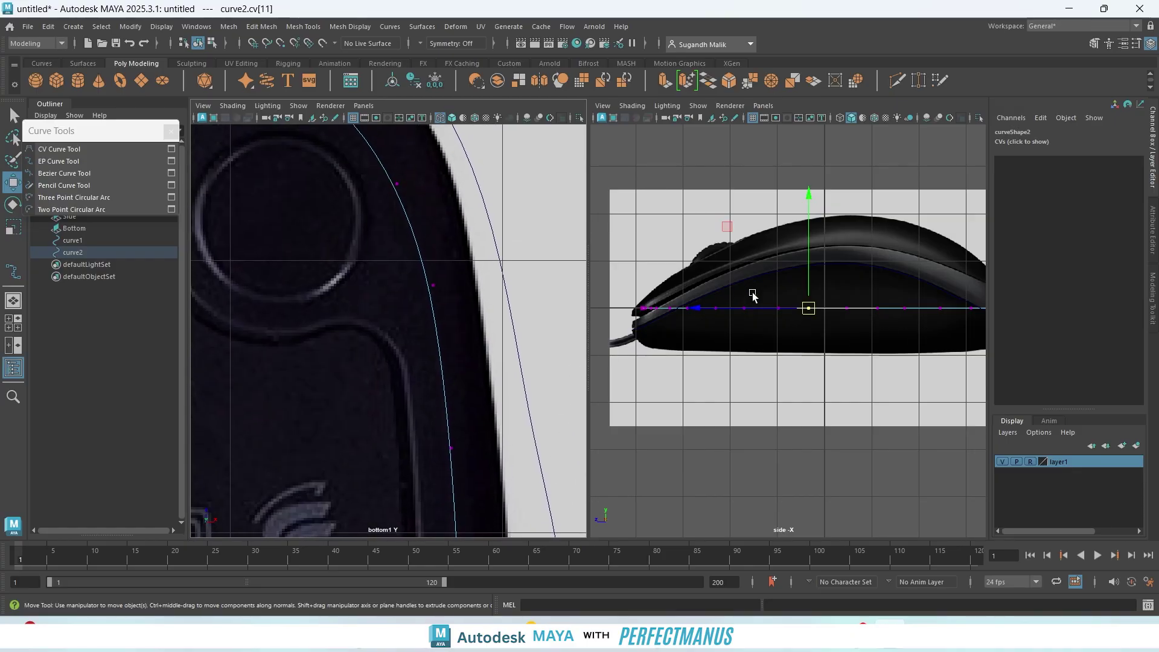
alt+middle_drag(514, 244, 350, 328)
drag(415, 257, 443, 284)
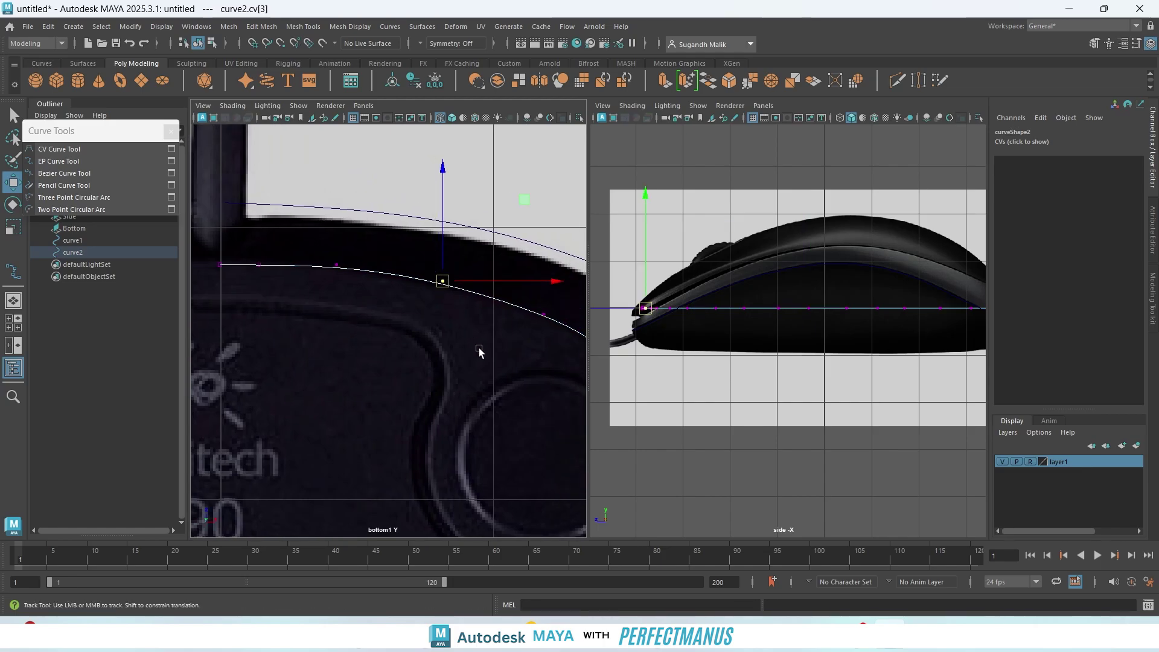
alt+middle_drag(481, 344, 447, 304)
drag(442, 277, 476, 304)
drag(459, 292, 457, 286)
click(445, 366)
- Move curve2.cv[5] outward at the front corner to round the curve around the foot
scroll(432, 356, down, 8)
scroll(430, 356, up, 6)
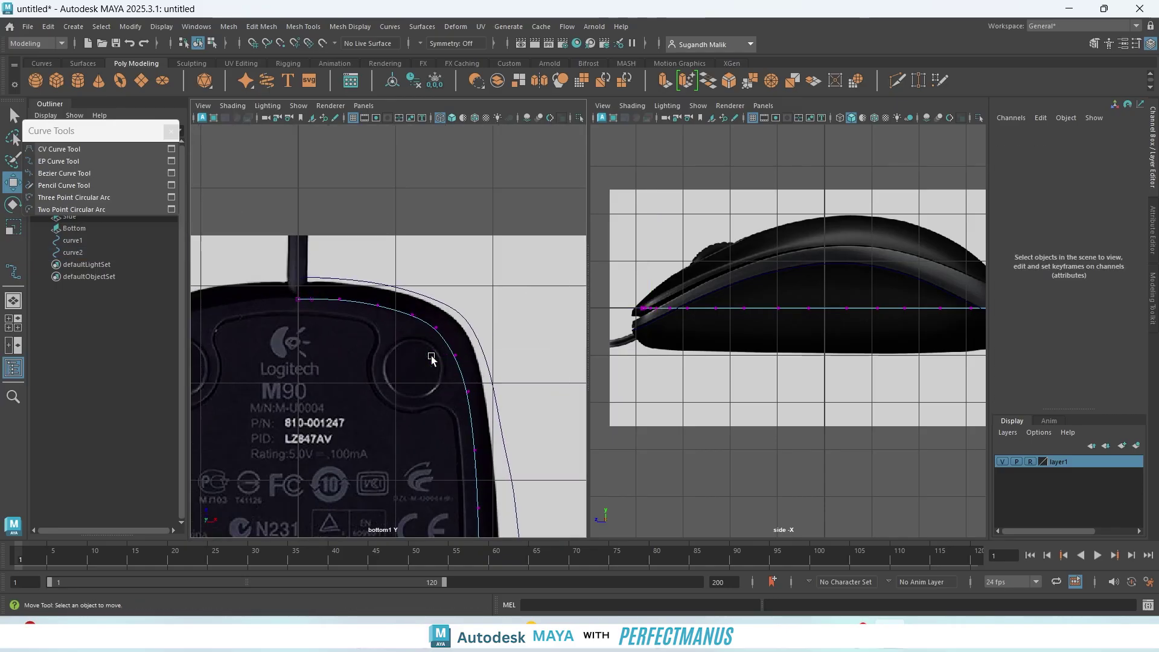
click(475, 323)
scroll(483, 332, up, 5)
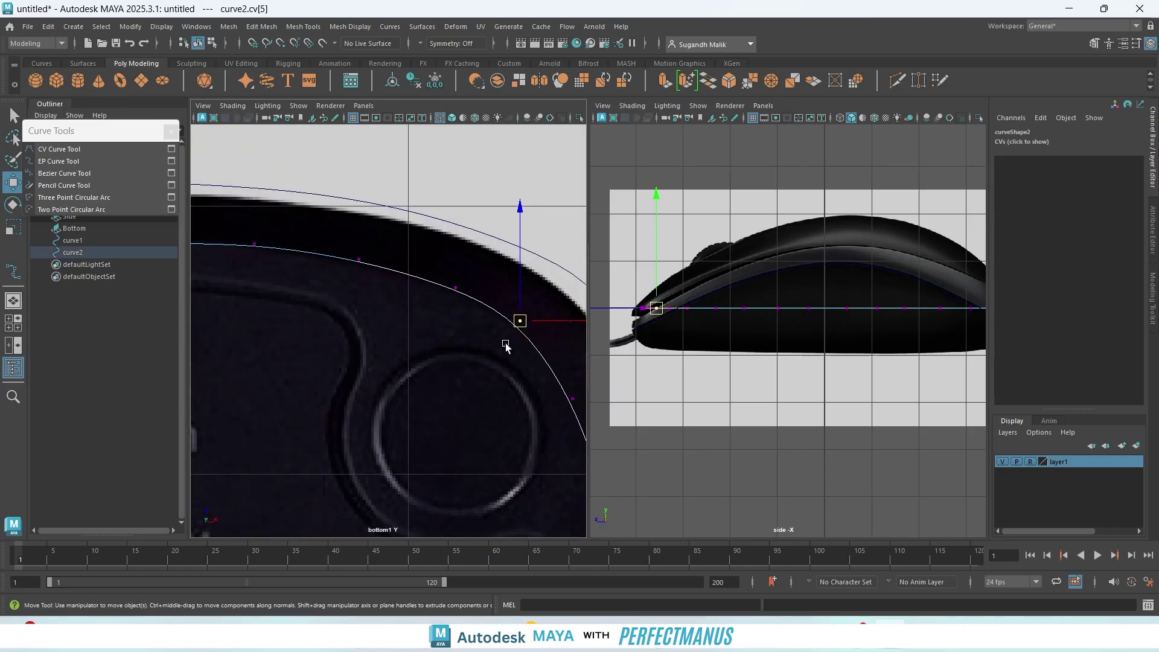
alt+middle_drag(361, 353, 220, 349)
drag(448, 309, 462, 316)
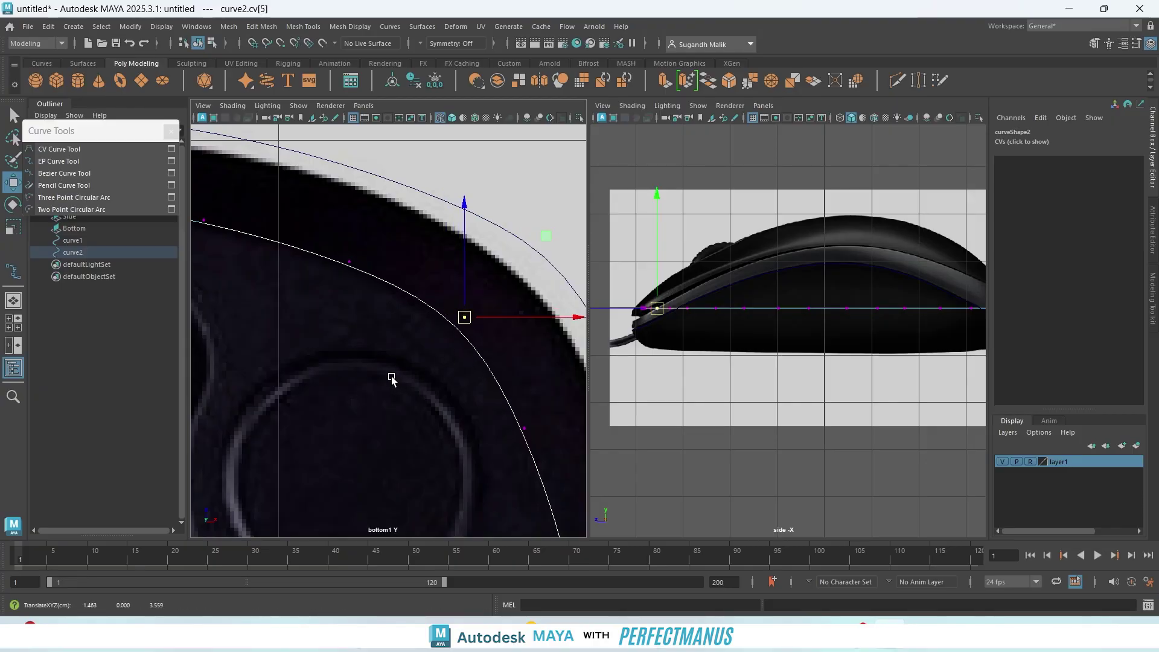
- Leave control-vertex editing on curve2 and select the whole curve in object mode in the side view
scroll(393, 382, down, 5)
scroll(391, 386, up, 5)
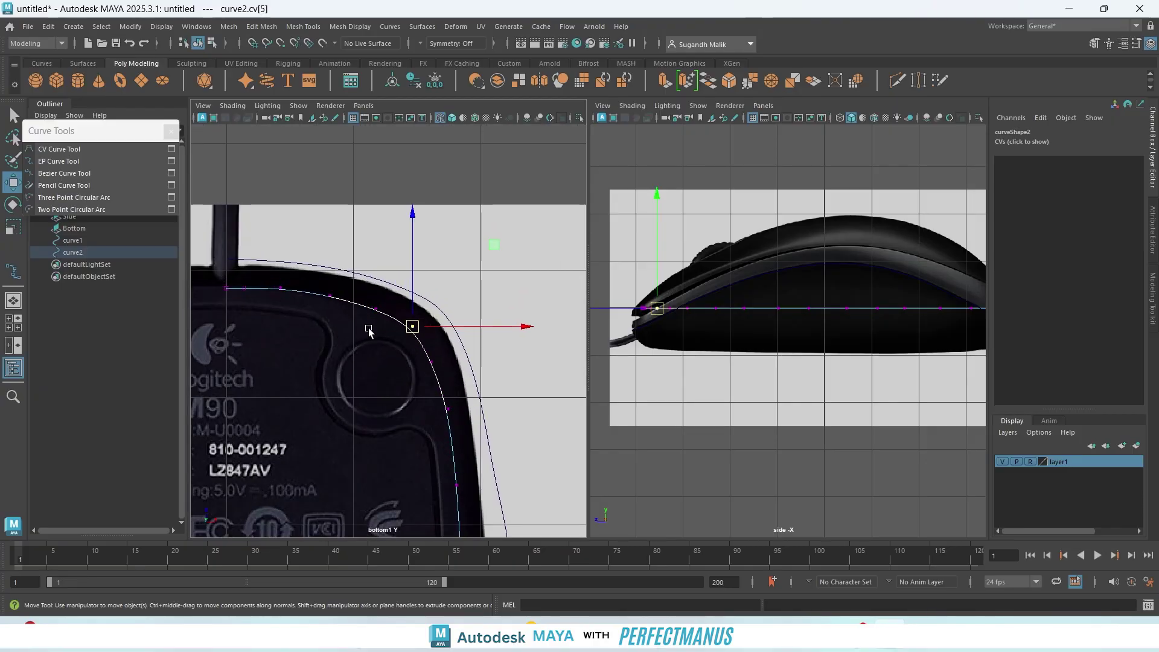
alt+middle_drag(344, 425, 415, 210)
alt+middle_drag(421, 412, 446, 244)
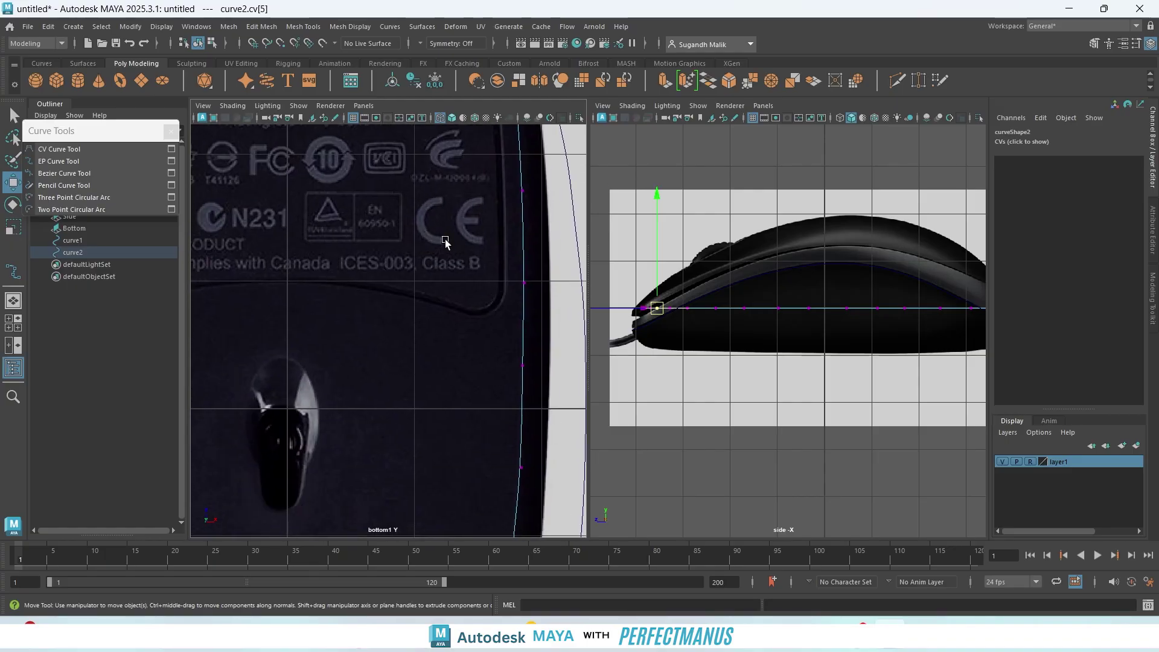
alt+middle_drag(421, 381, 420, 208)
scroll(711, 320, down, 2)
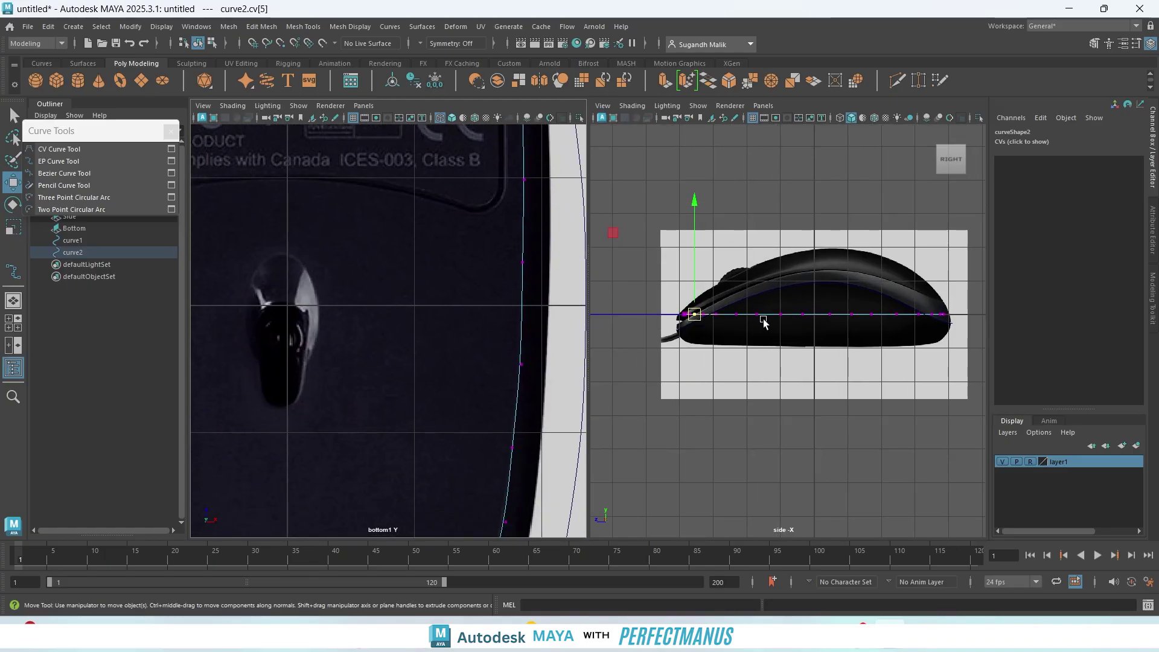
key(q)
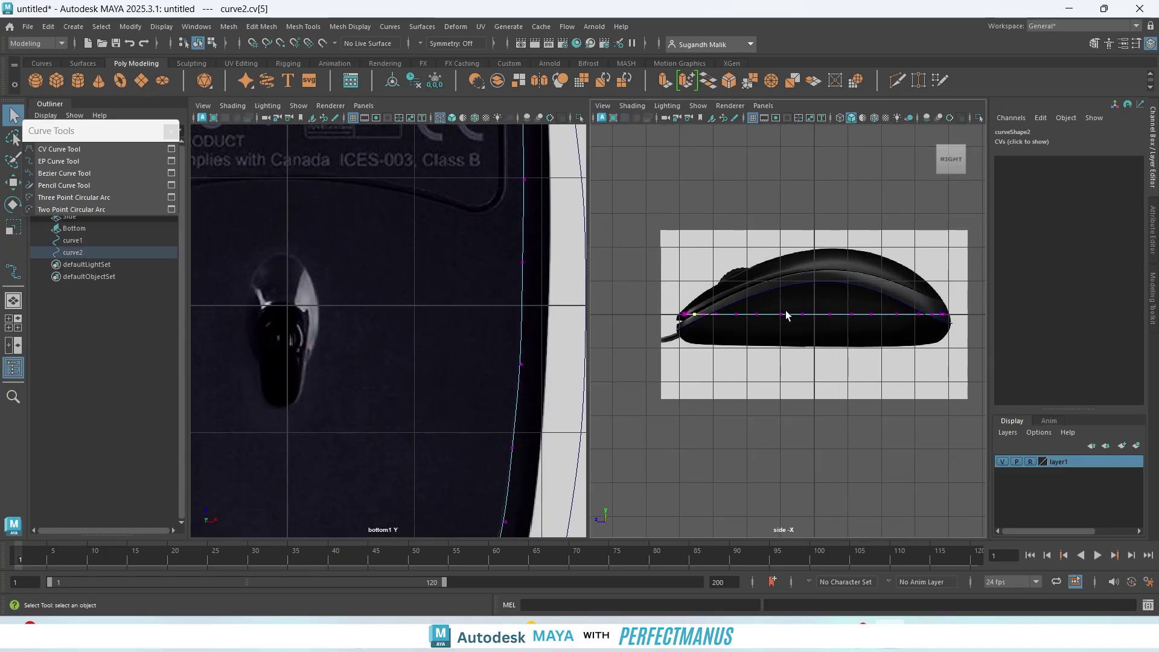
right_drag(785, 314, 828, 294)
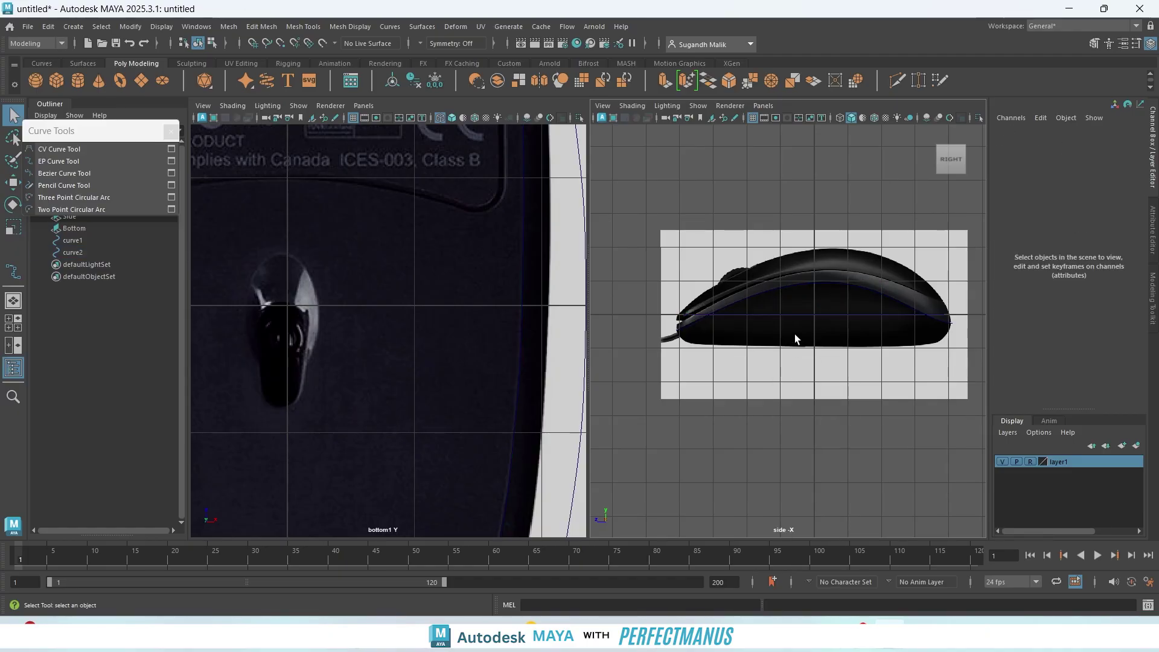
click(814, 319)
- Move curve2 down to the mouse's flat base in the side view, with Translate Y at -0.951
key(w)
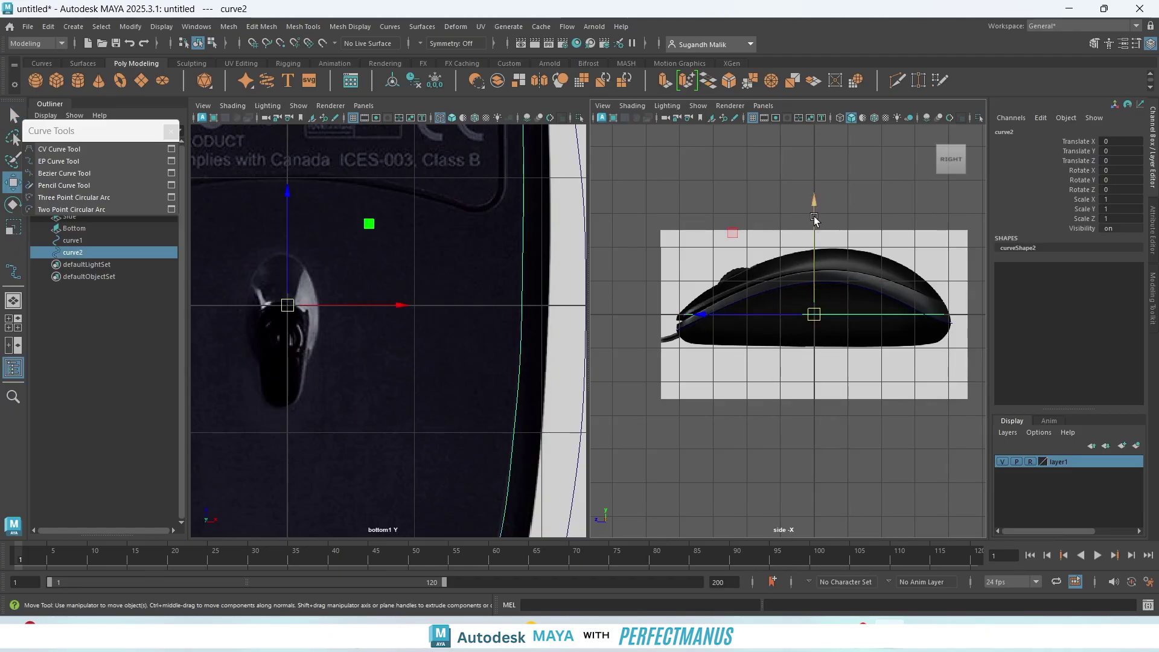
drag(814, 216, 822, 243)
scroll(843, 375, up, 5)
scroll(616, 356, down, 5)
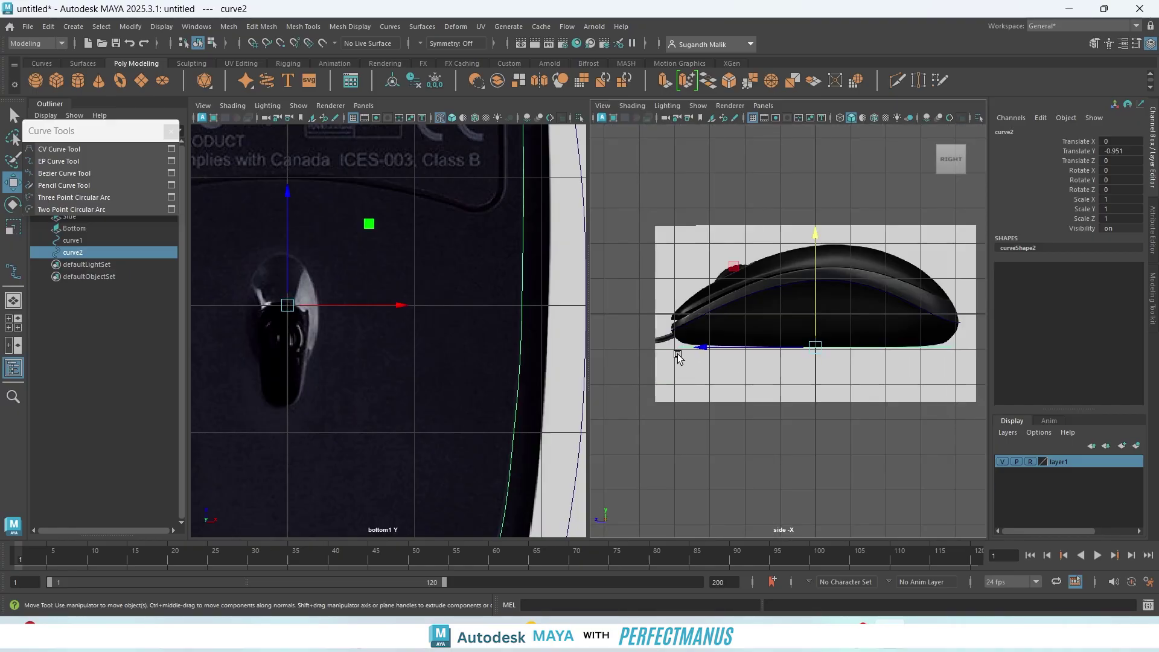
scroll(646, 350, up, 3)
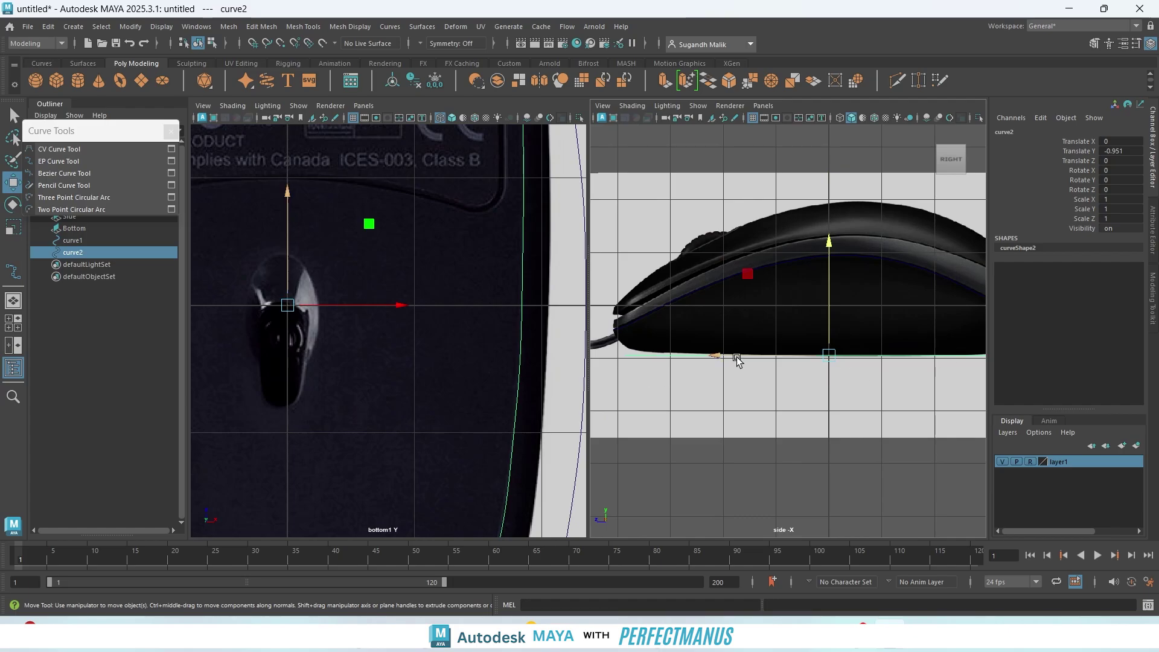
scroll(882, 363, down, 4)
scroll(877, 373, up, 2)
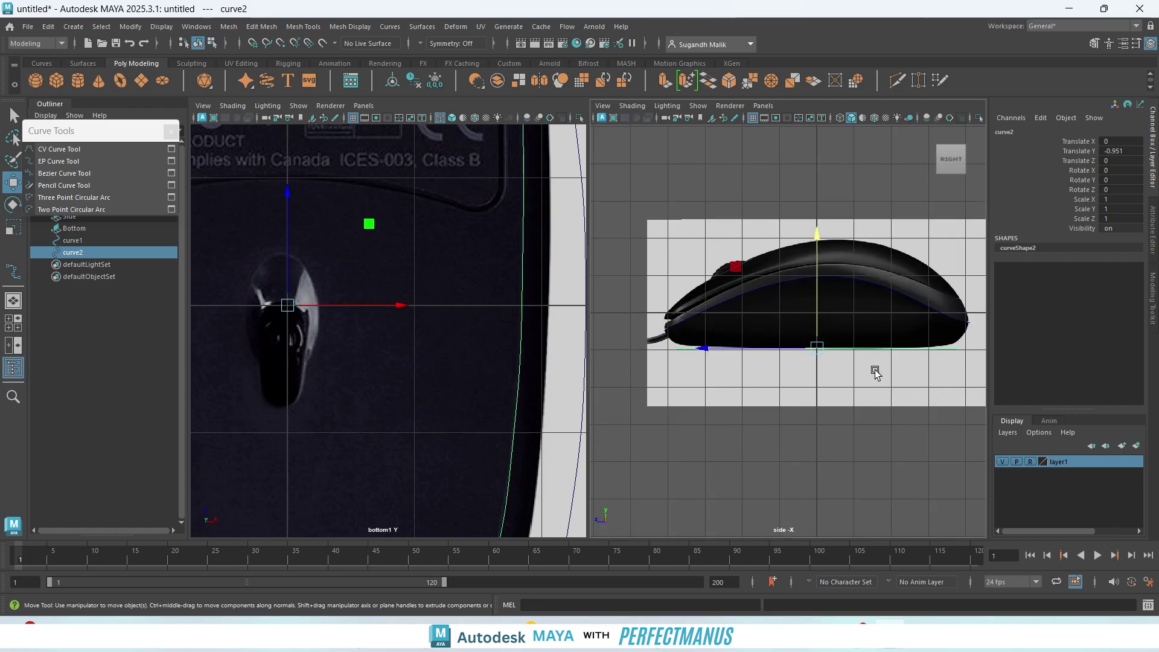
alt+middle_drag(855, 427, 810, 439)
scroll(871, 382, up, 4)
scroll(794, 339, down, 5)
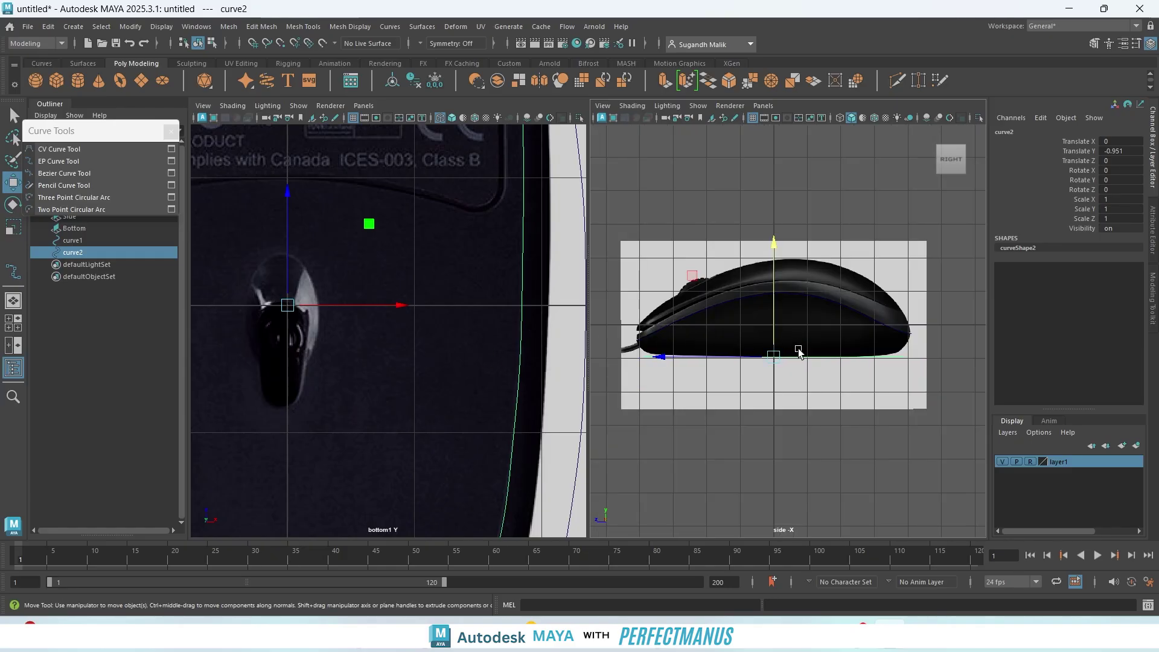
- Switch to the perspective view, select curve1 together with curve2, and inspect how the two outlines relate in 3D
key(space)
drag(476, 313, 482, 276)
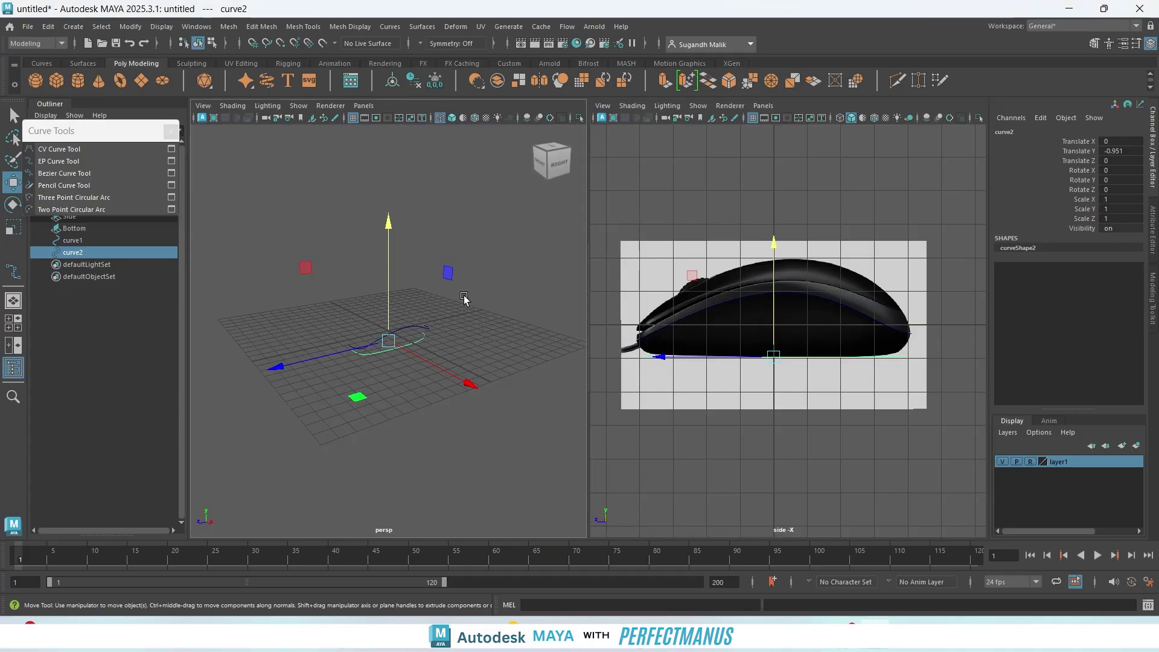
scroll(426, 322, up, 4)
shift+click(404, 353)
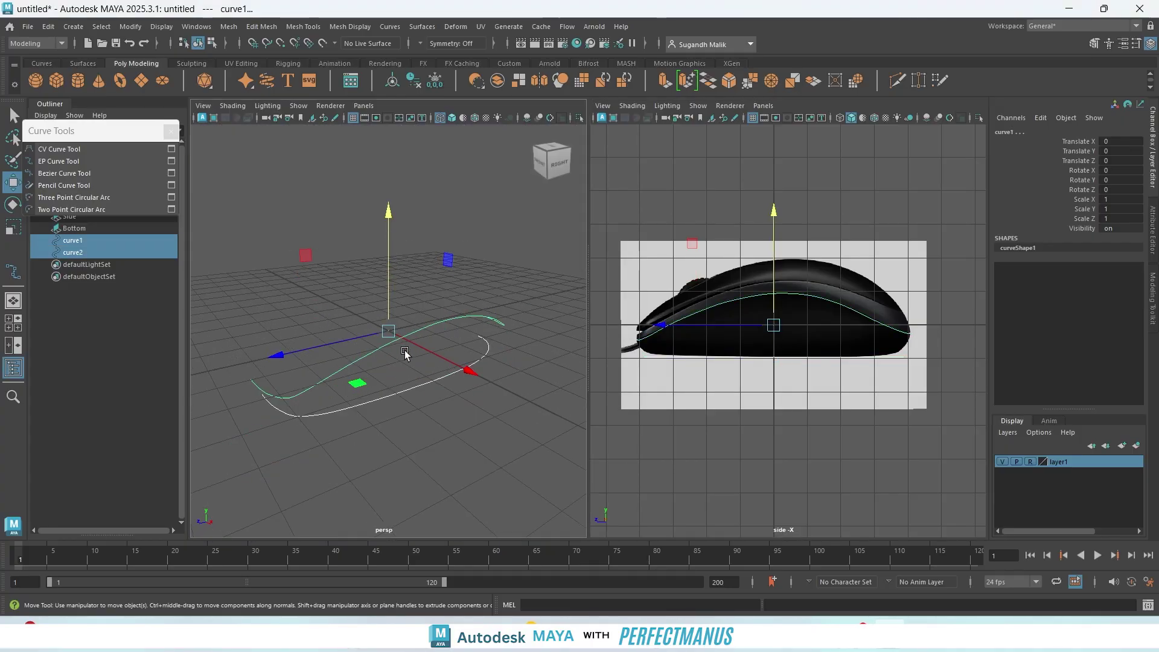
alt+drag(404, 354, 353, 408)
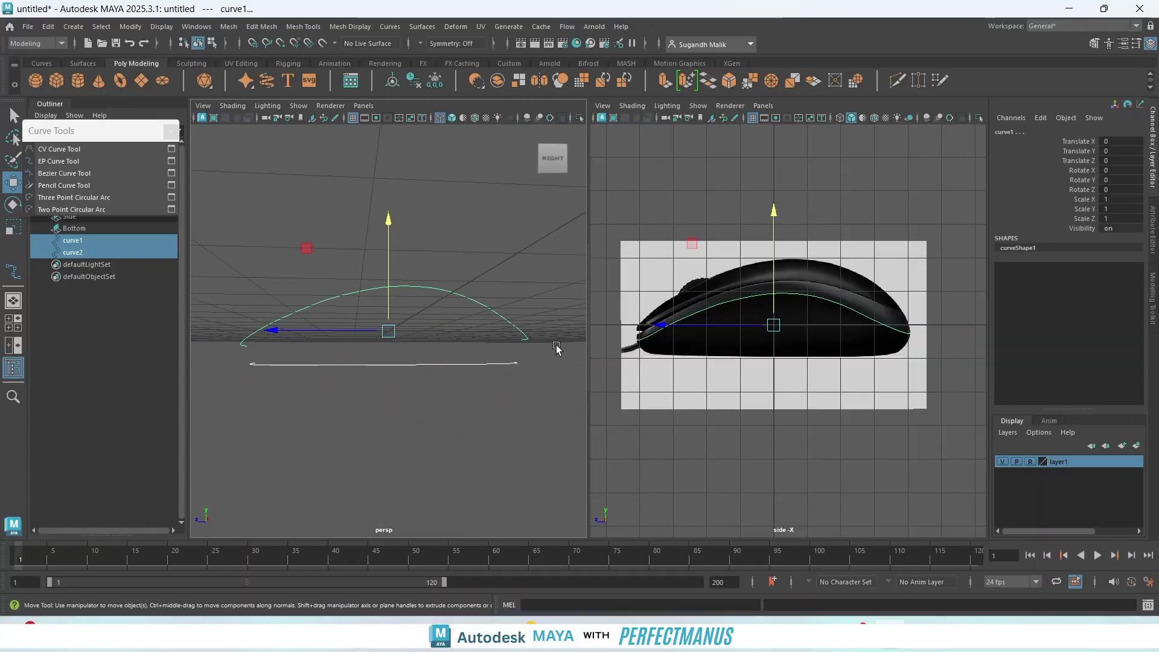
alt+drag(349, 362, 408, 378)
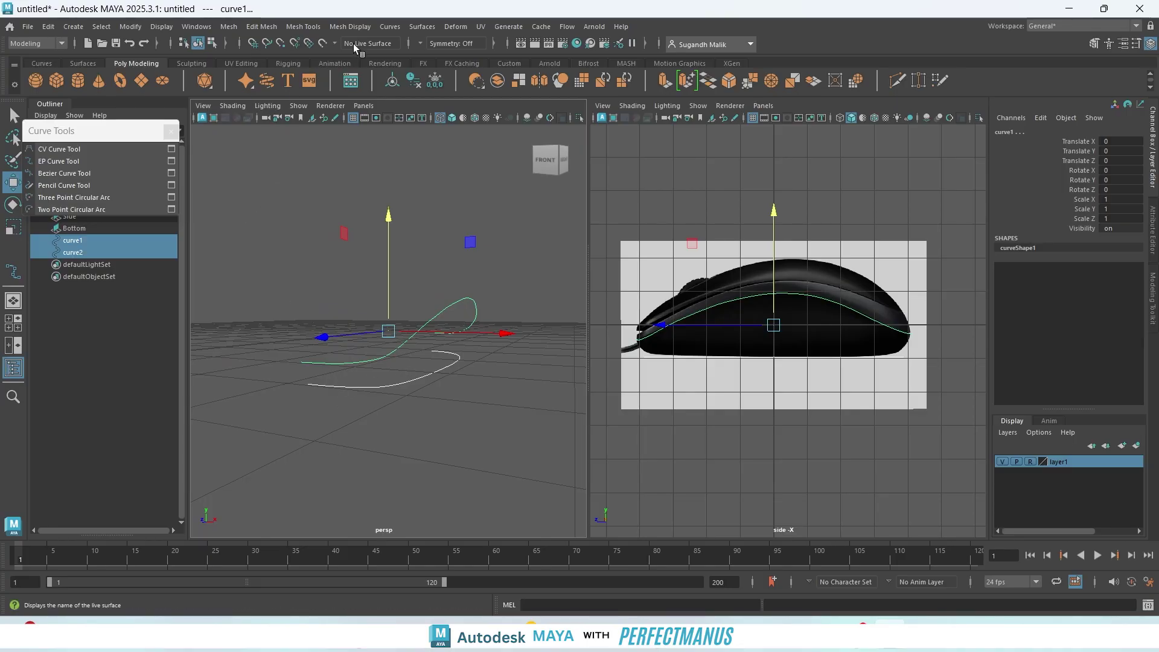
click(362, 26)
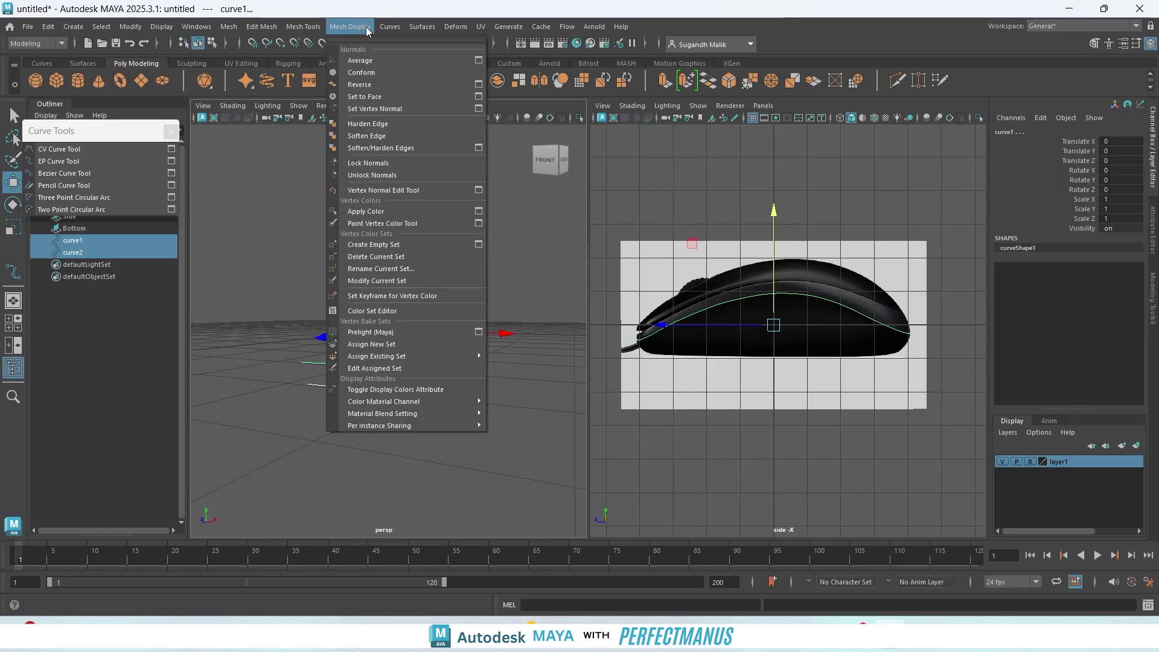
click(65, 161)
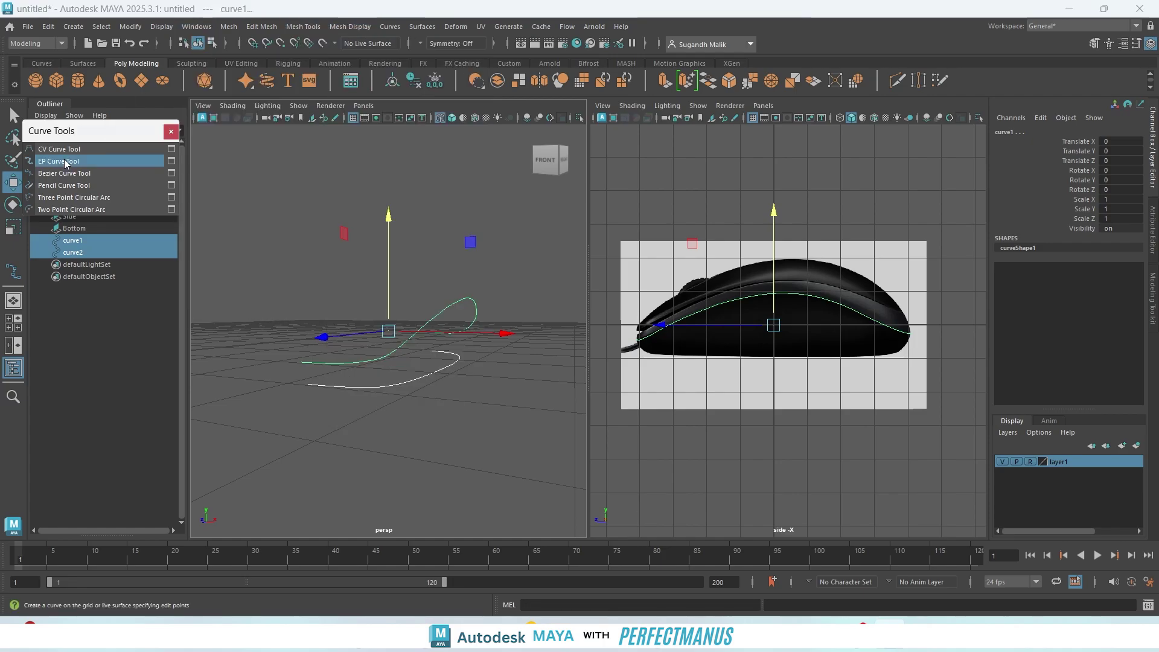
click(64, 162)
click(74, 162)
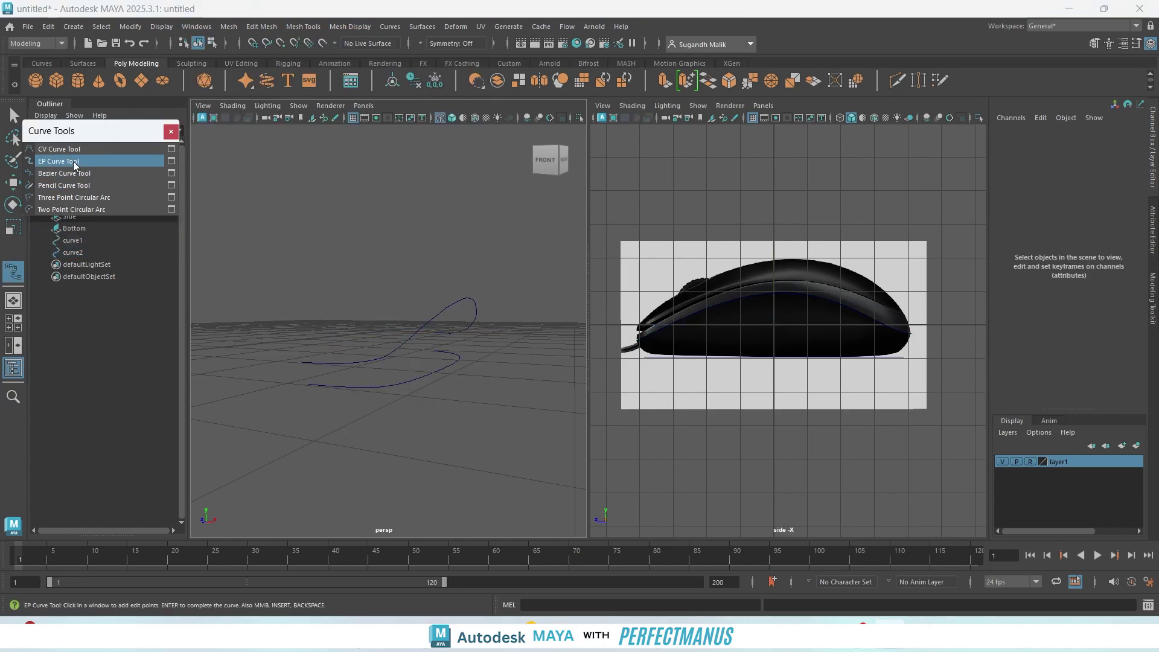
- Open the options of the Birail 2 surface tool
click(396, 27)
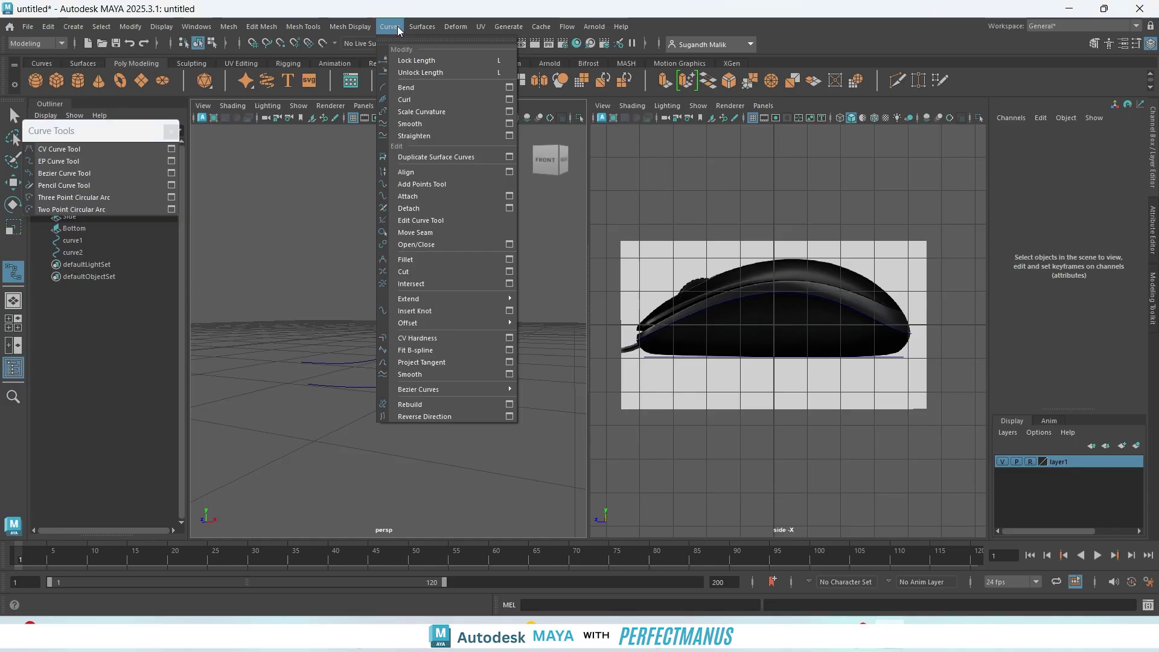
mouse_move(416, 32)
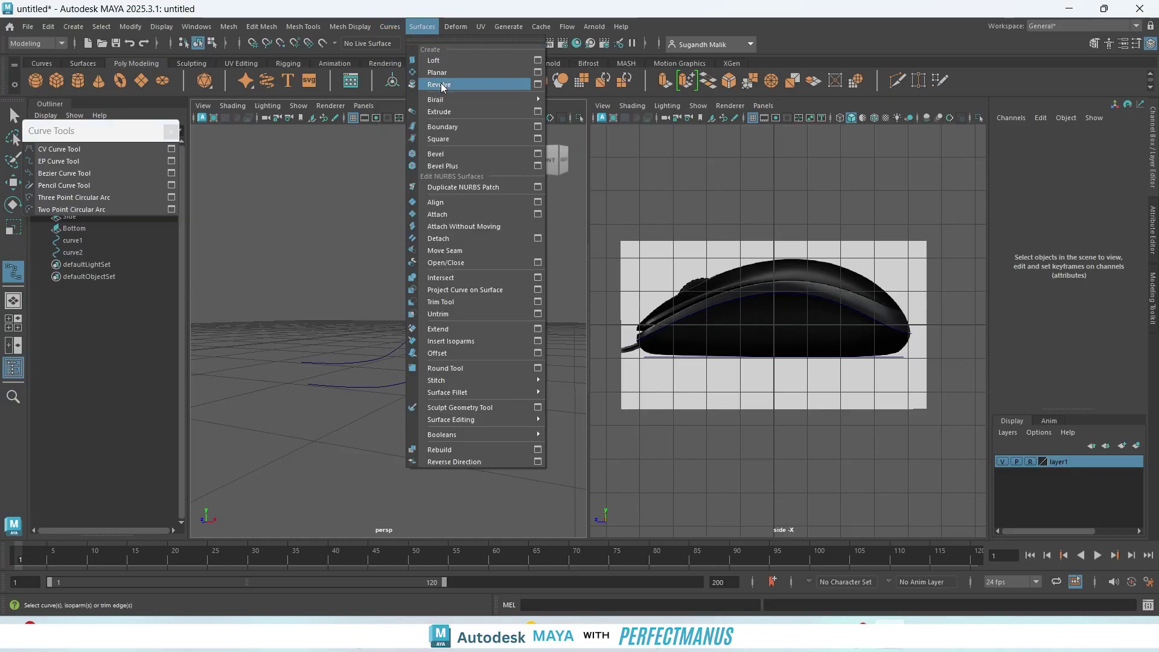
mouse_move(446, 101)
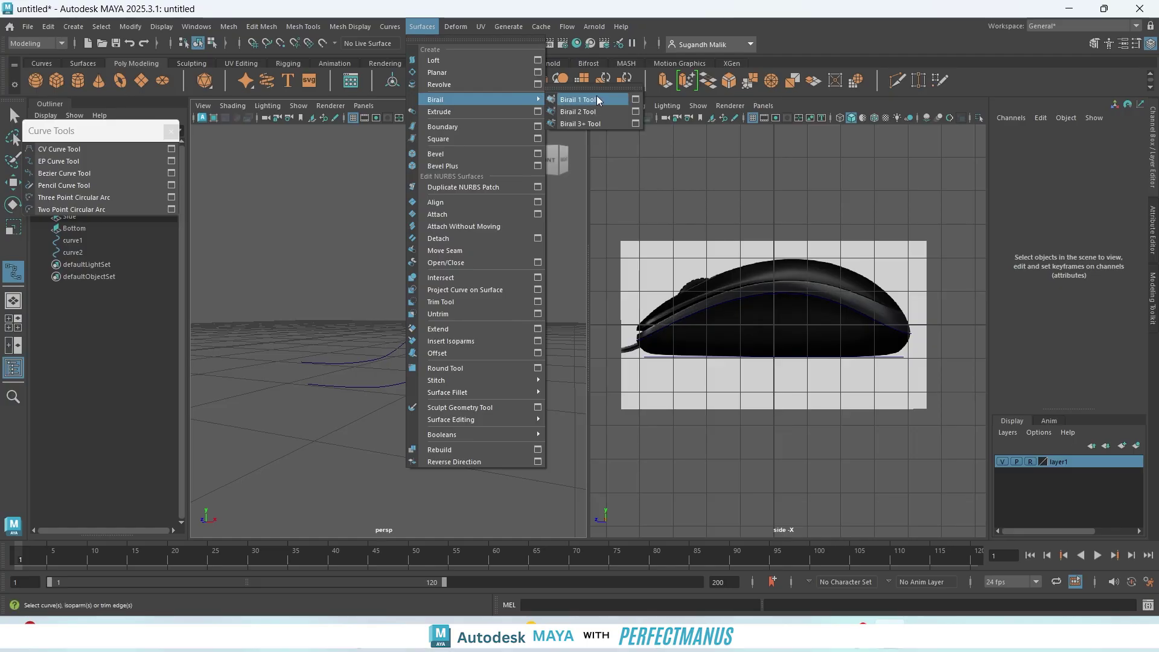
click(635, 112)
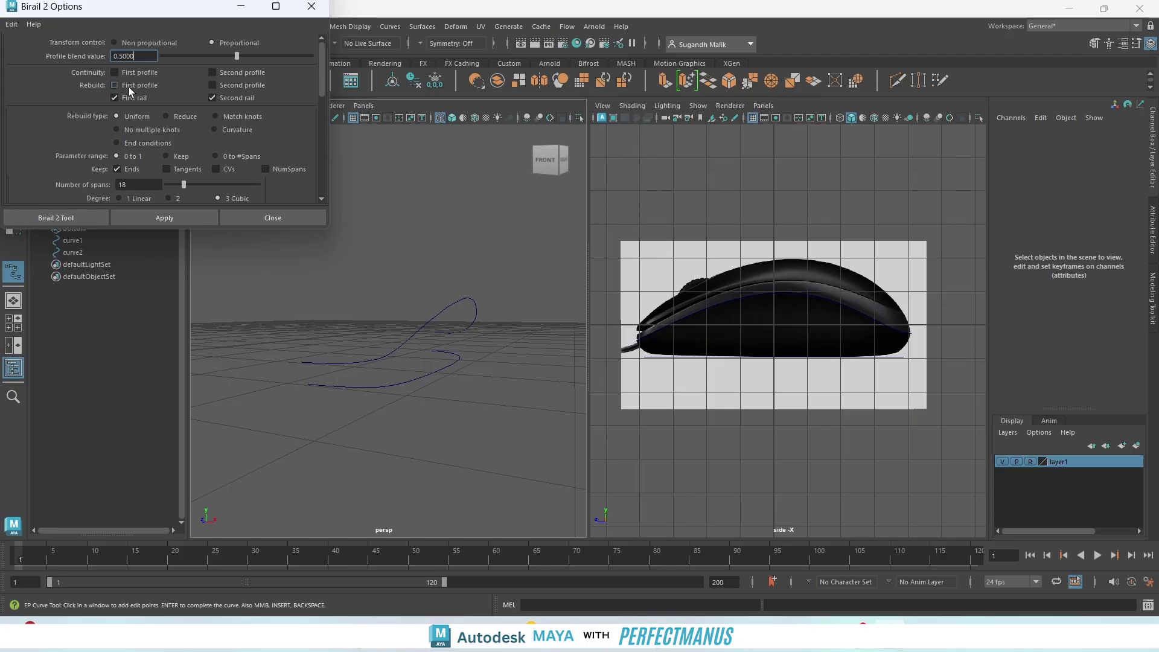
click(396, 309)
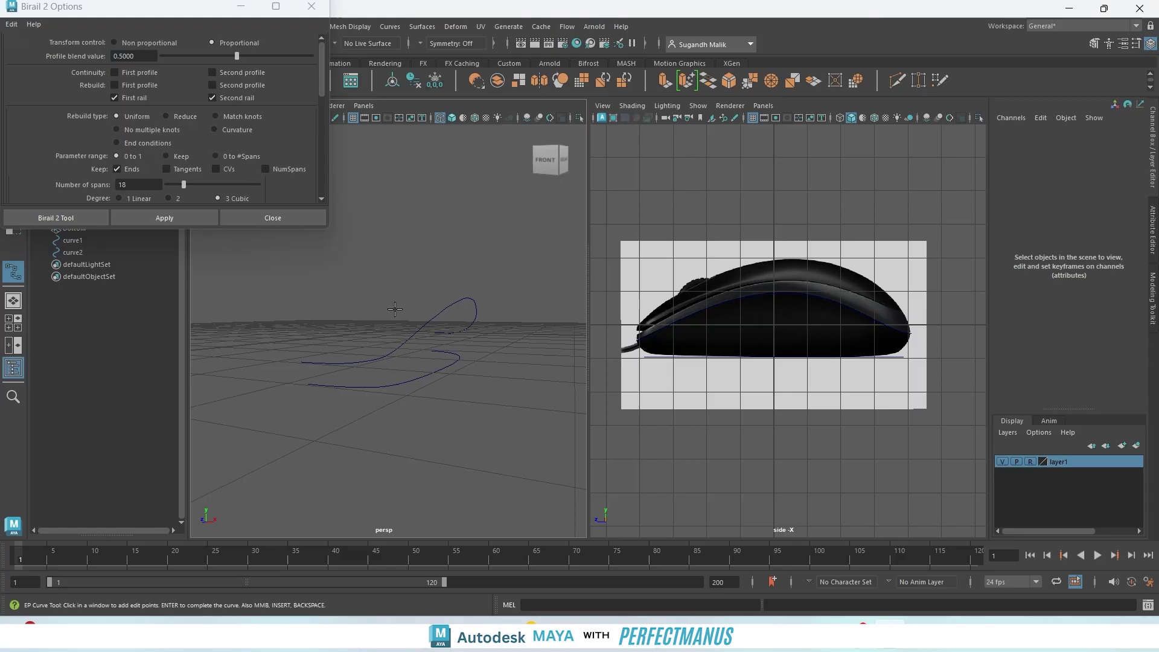
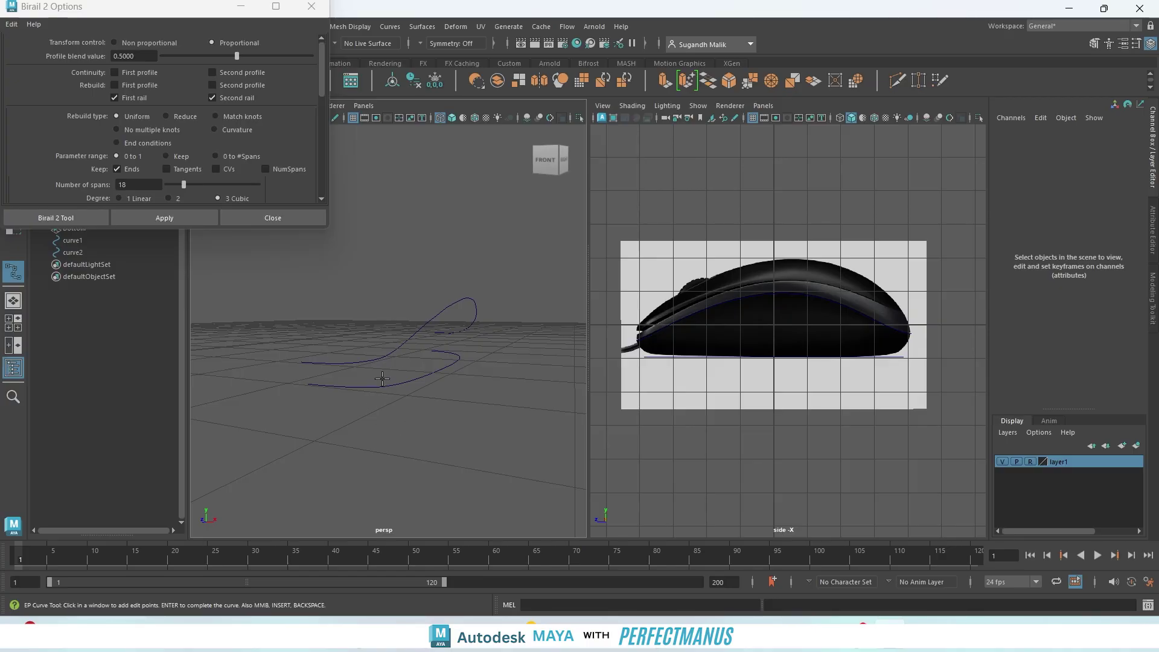
- Check the span counts of curve1 and curve2 in their shape attributes
key(q)
click(392, 357)
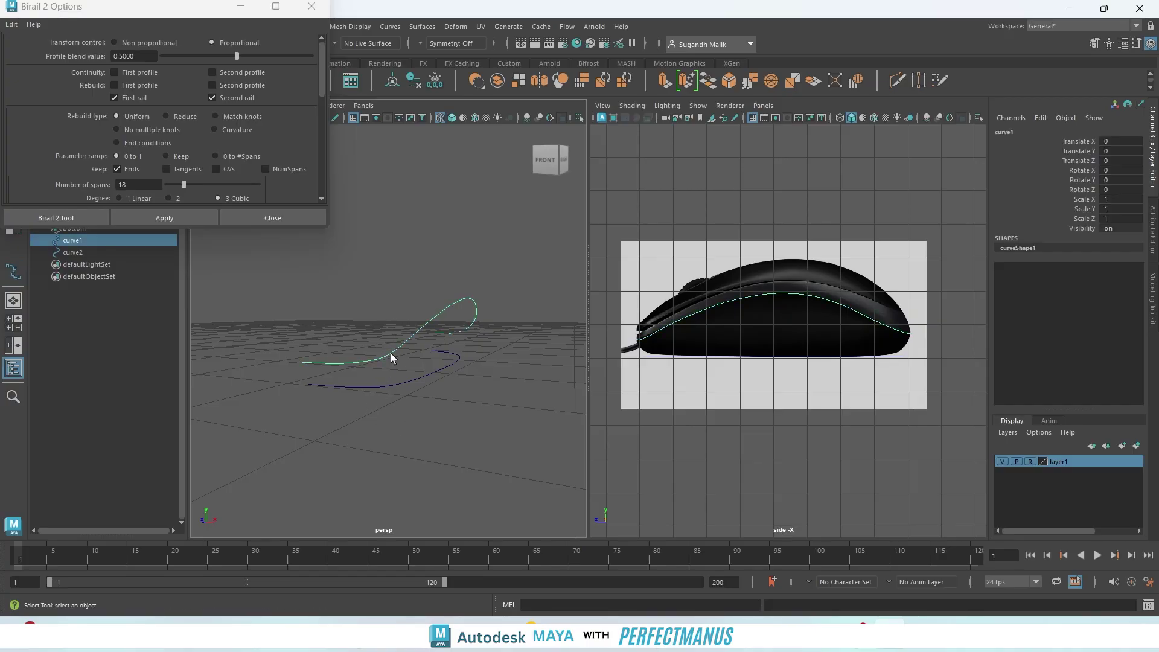
right_drag(408, 339, 407, 303)
click(1154, 217)
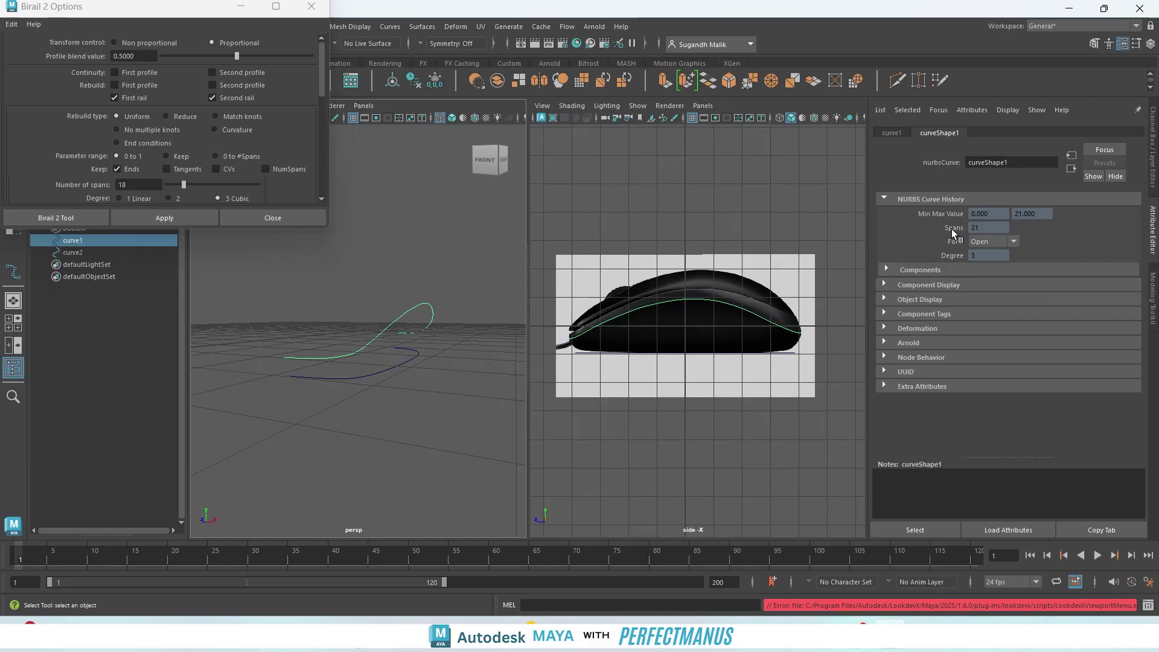
click(390, 372)
click(391, 373)
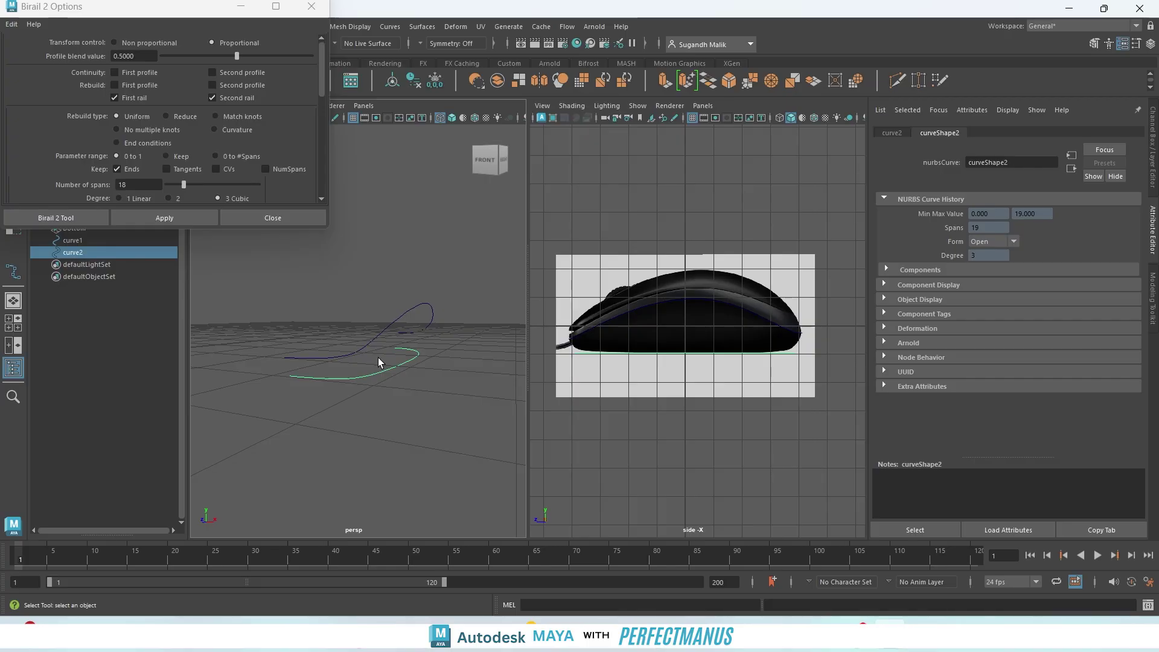
- Select both curves and set the Birail 2 rebuild's number of spans to 20
click(365, 345)
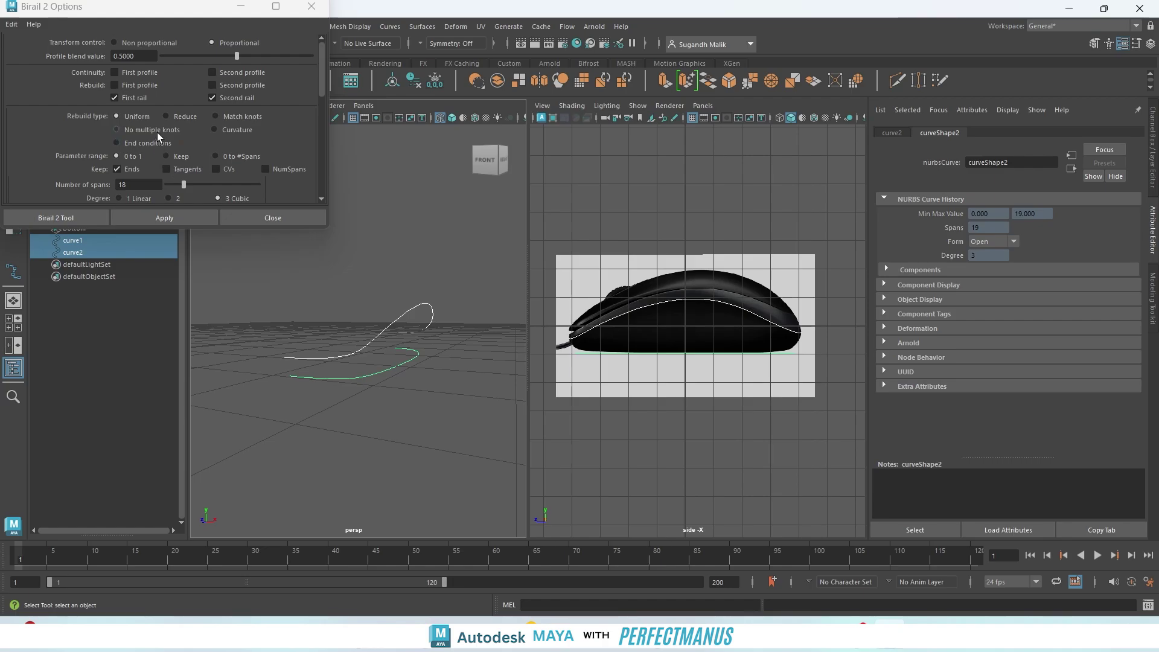
scroll(157, 132, down, 2)
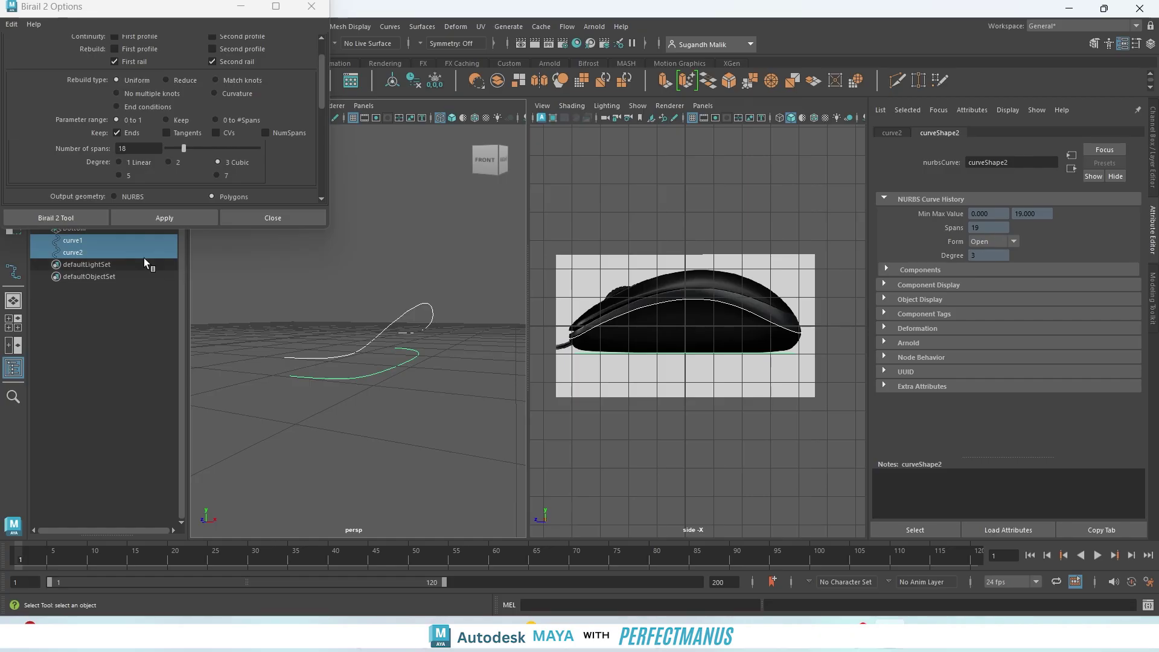
drag(140, 148, 109, 148)
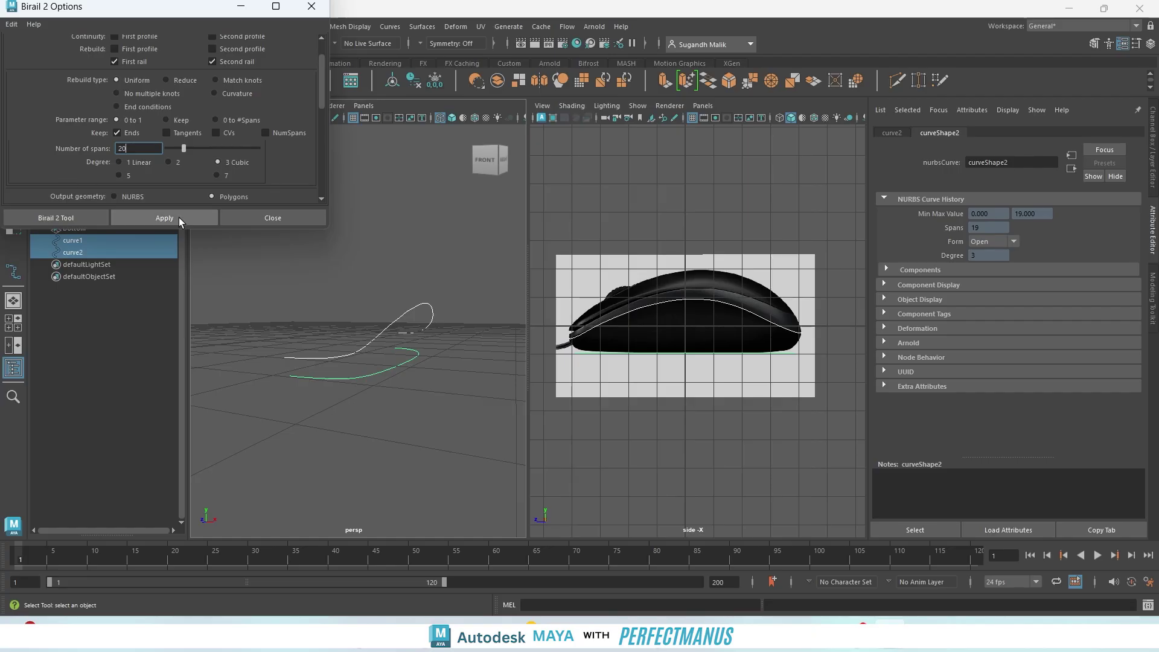
- Review the Birail 2 output geometry, tessellation and tool behavior settings, and minimize the options window
scroll(181, 181, down, 2)
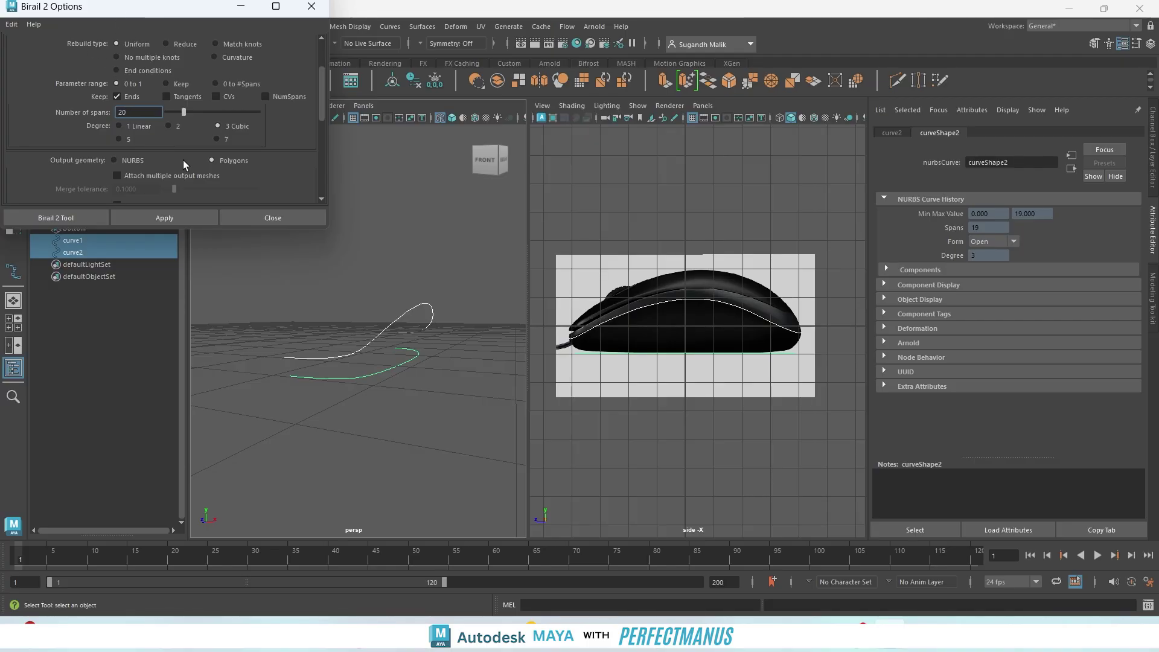
scroll(160, 166, down, 2)
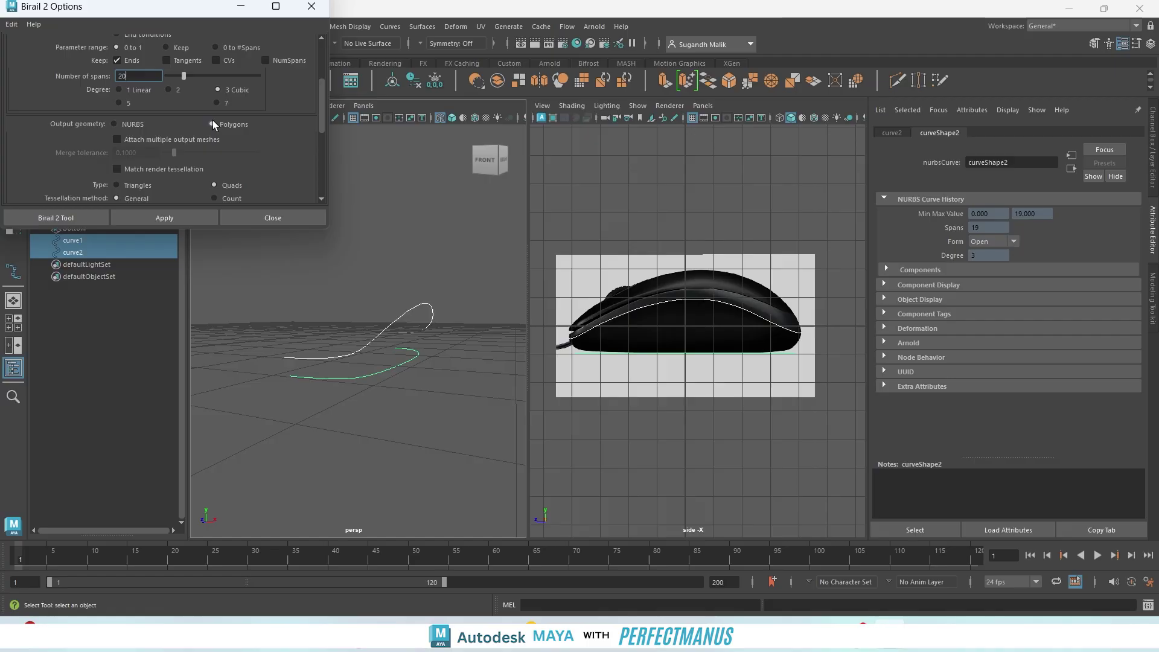
scroll(78, 148, down, 2)
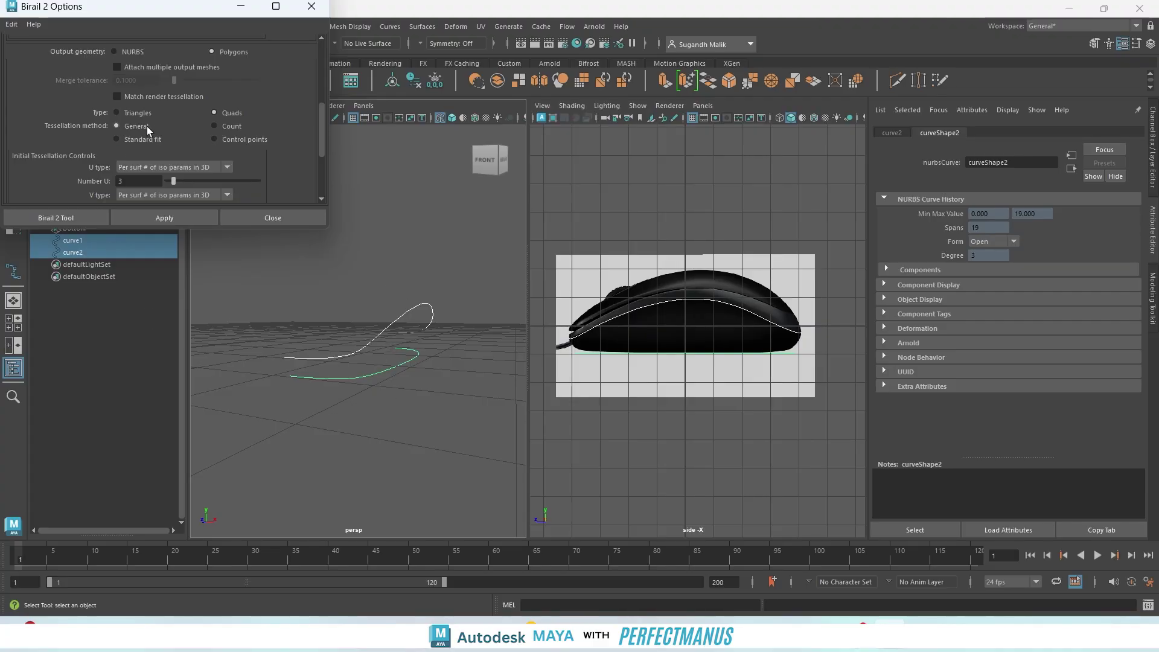
scroll(158, 125, down, 2)
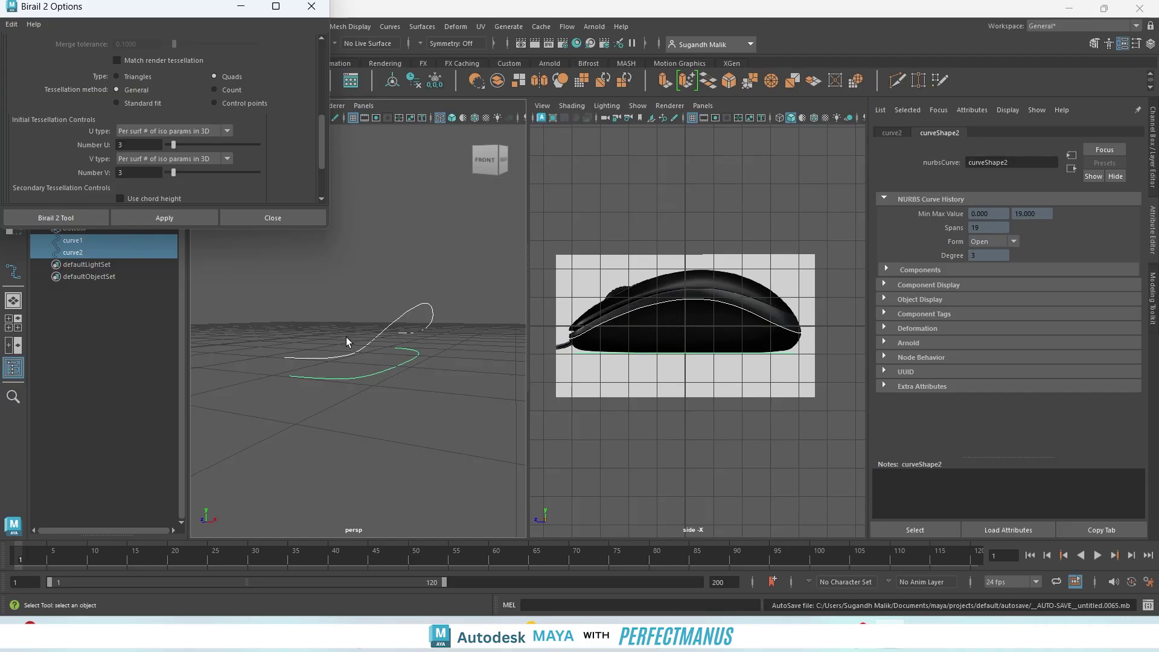
scroll(222, 140, down, 3)
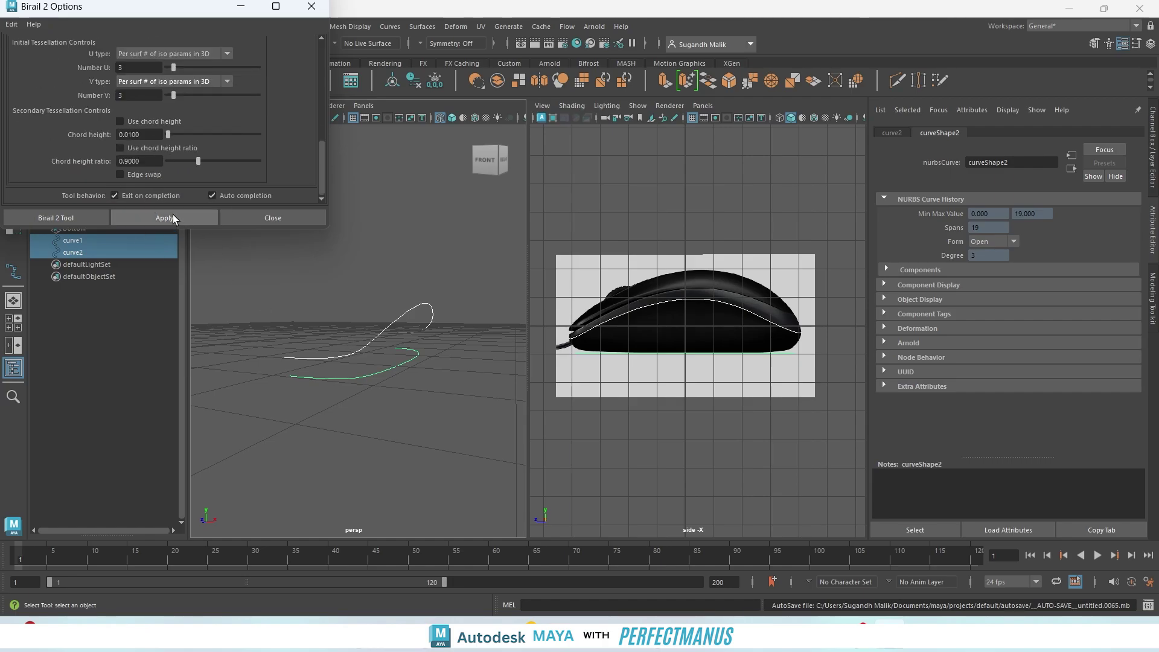
click(241, 6)
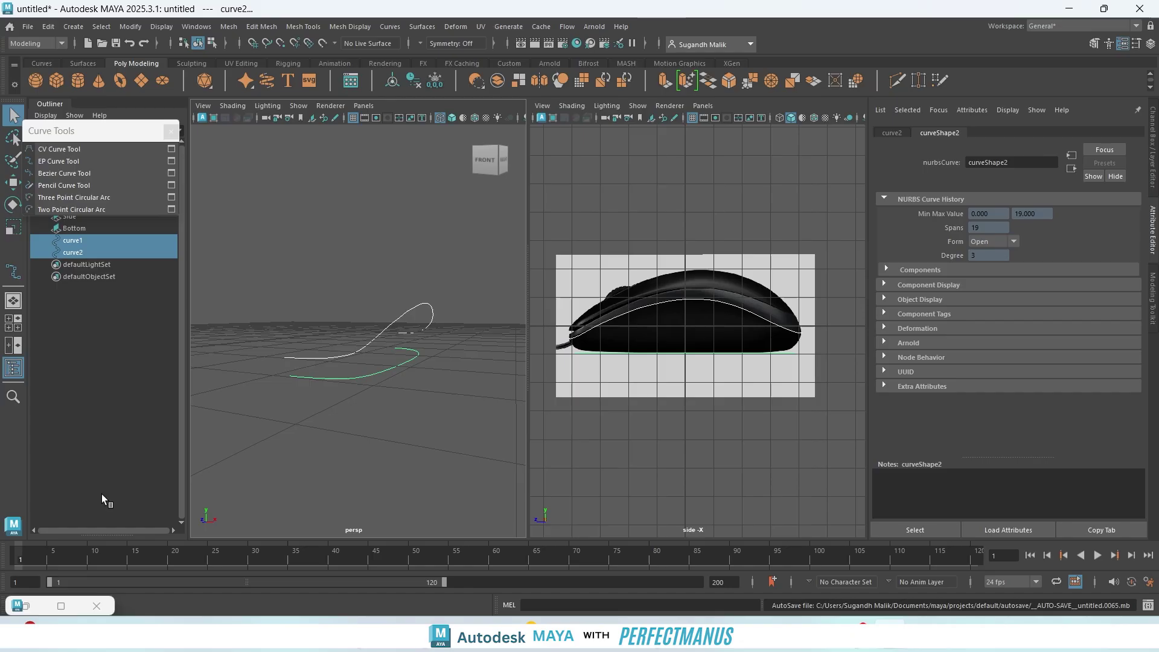
- Draw an EP curve with curve snapping that joins the front end of the upper side curve to the front end of the underside curve
click(71, 162)
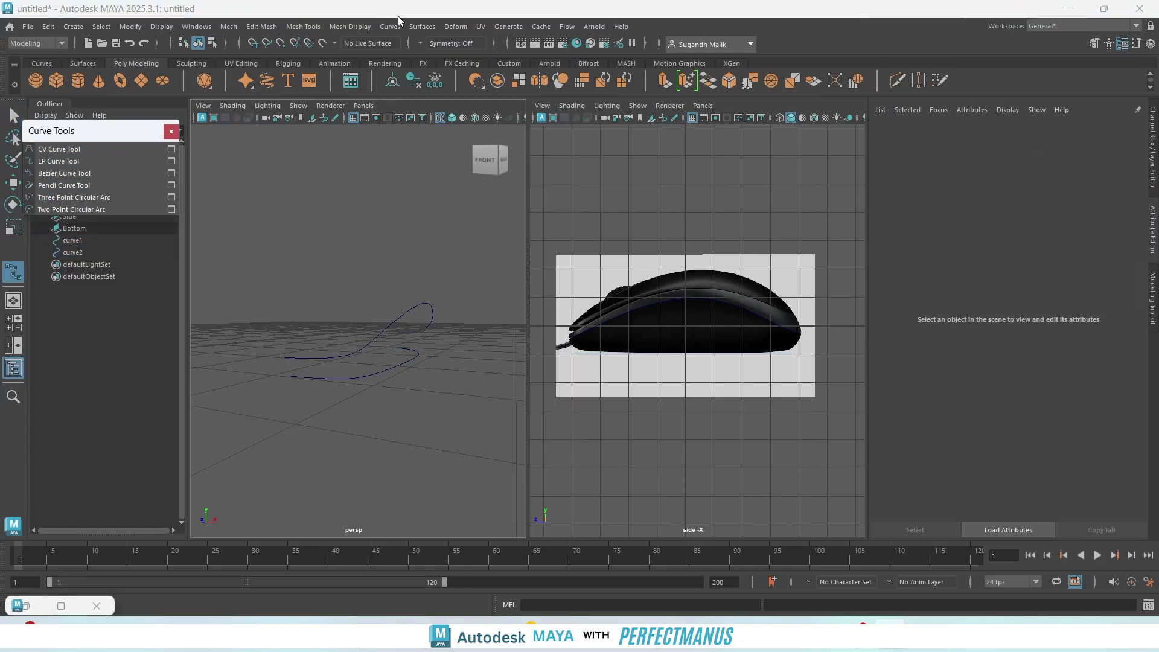
click(266, 44)
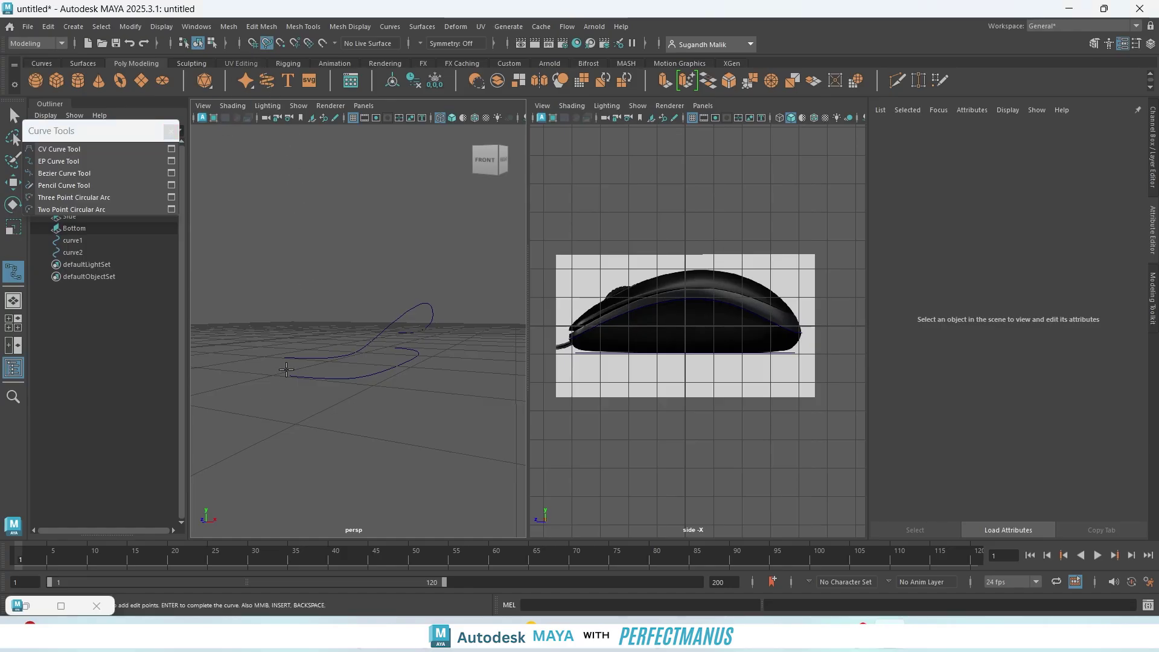
scroll(289, 365, up, 5)
scroll(291, 339, down, 5)
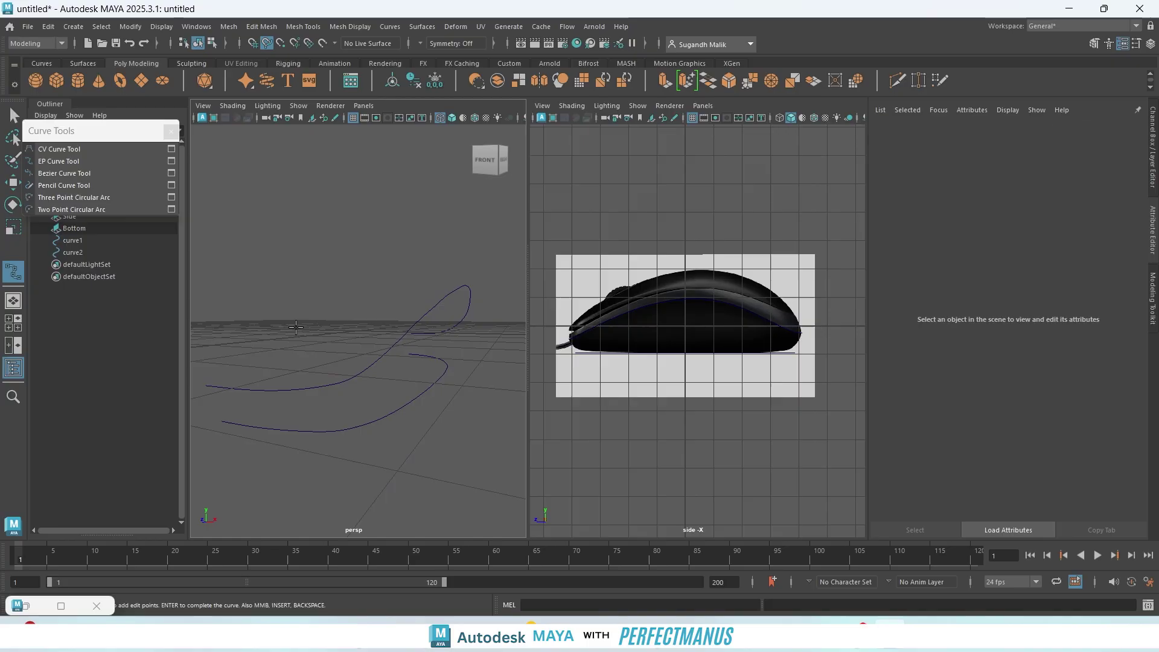
alt+middle_drag(290, 319, 334, 300)
alt+drag(346, 355, 404, 370)
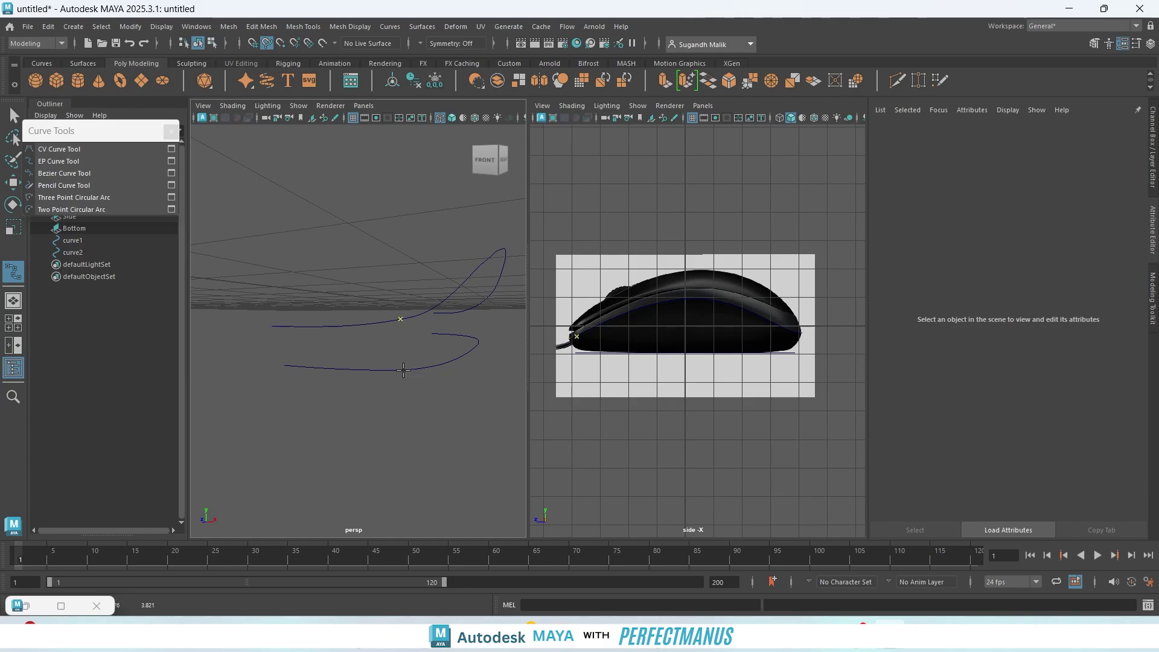
mouse_move(208, 409)
mouse_down()
mouse_move(381, 387)
mouse_move(226, 421)
mouse_up()
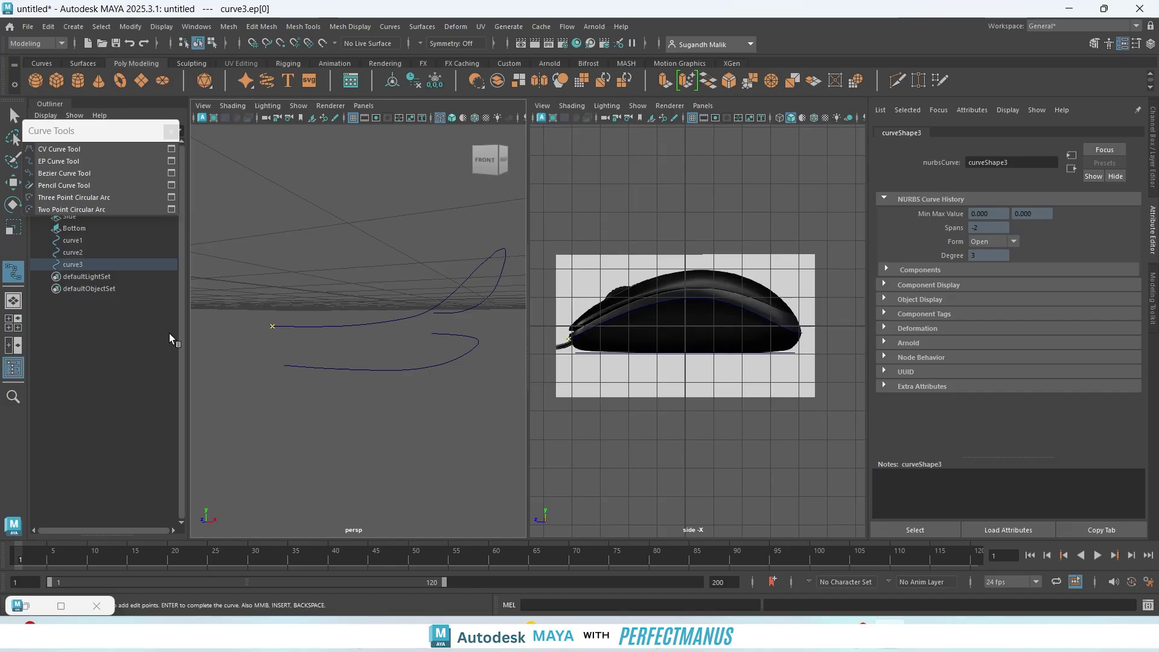
key(c)
drag(353, 369, 240, 384)
alt+drag(323, 426, 380, 407)
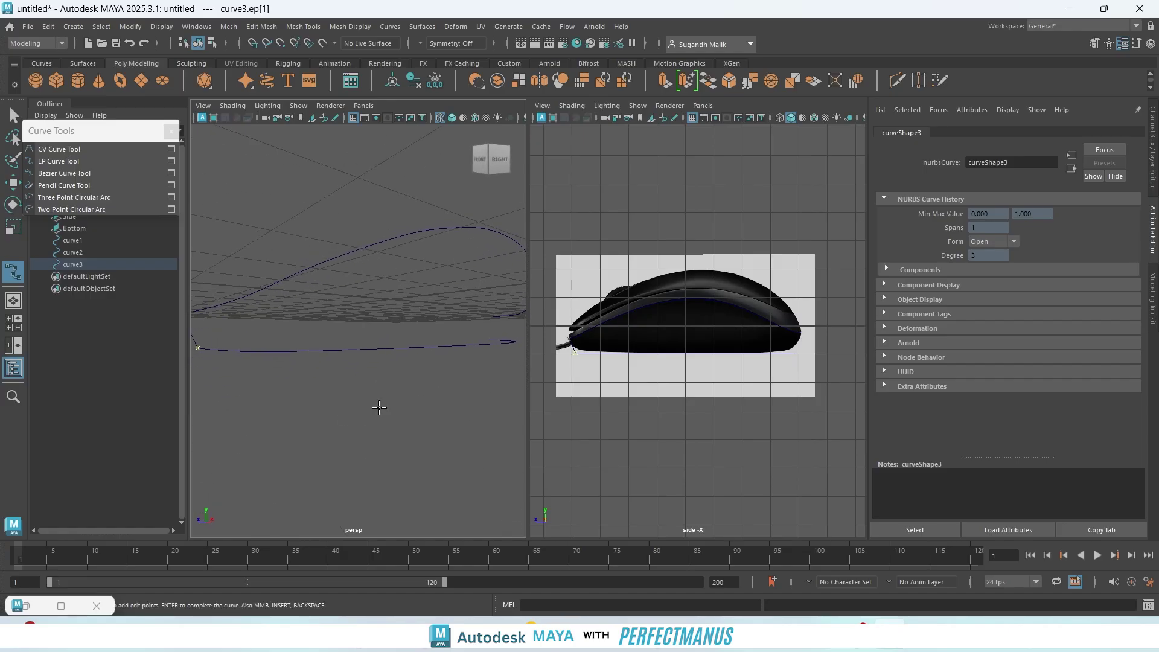
key(f)
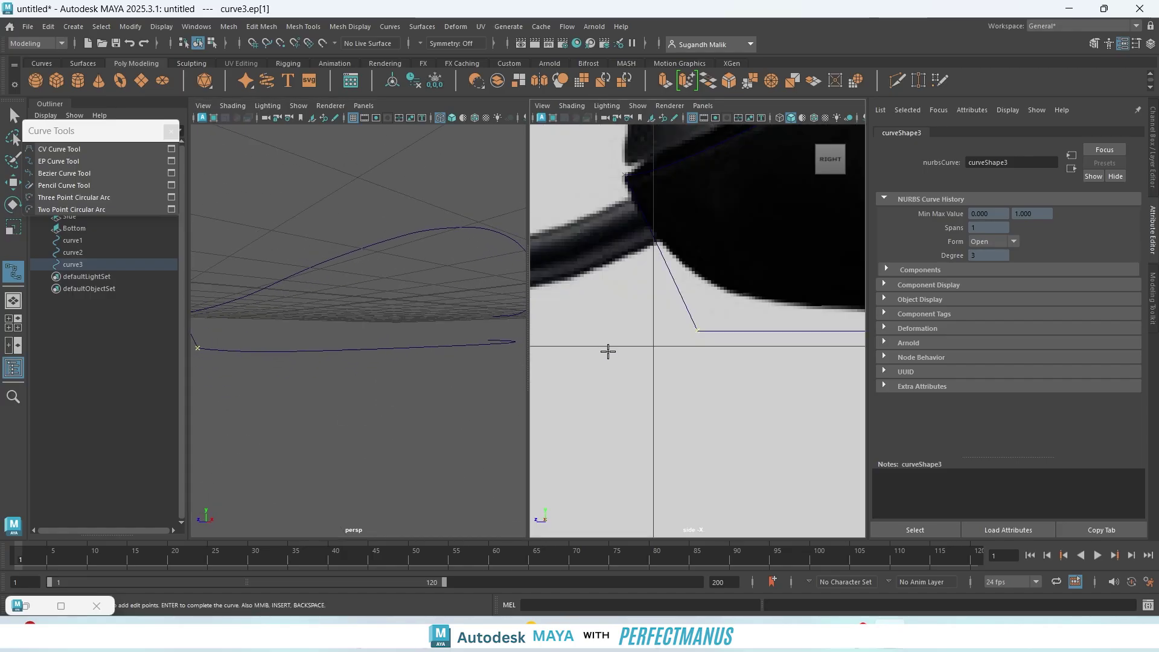
scroll(658, 251, down, 6)
scroll(730, 263, up, 5)
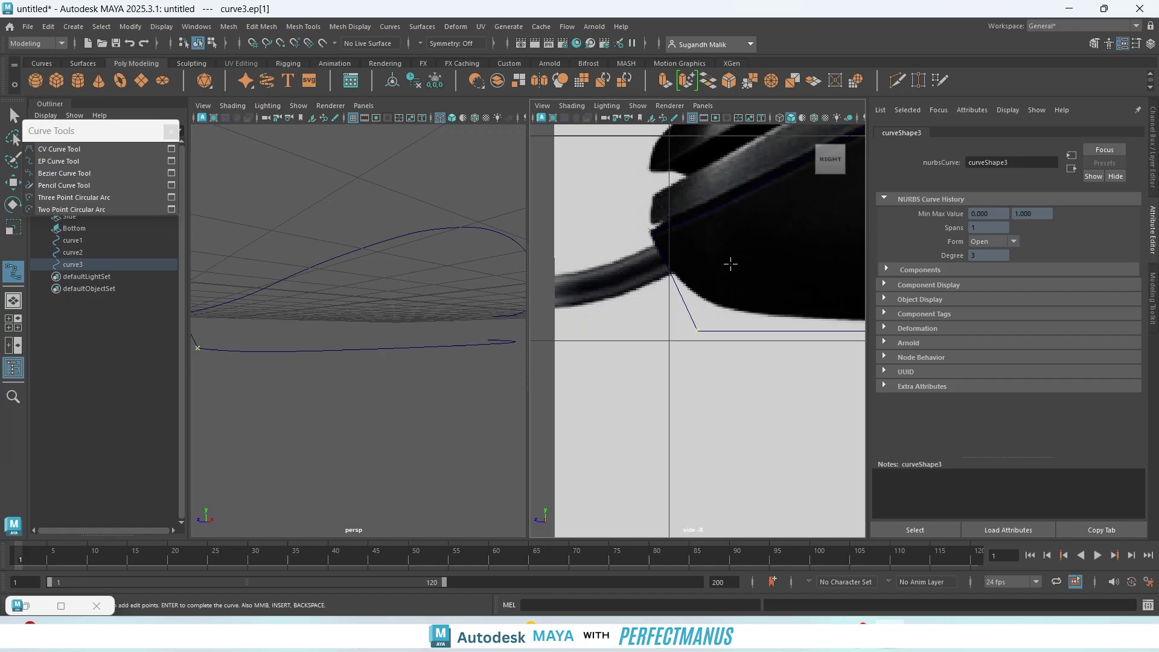
alt+middle_drag(737, 283, 709, 328)
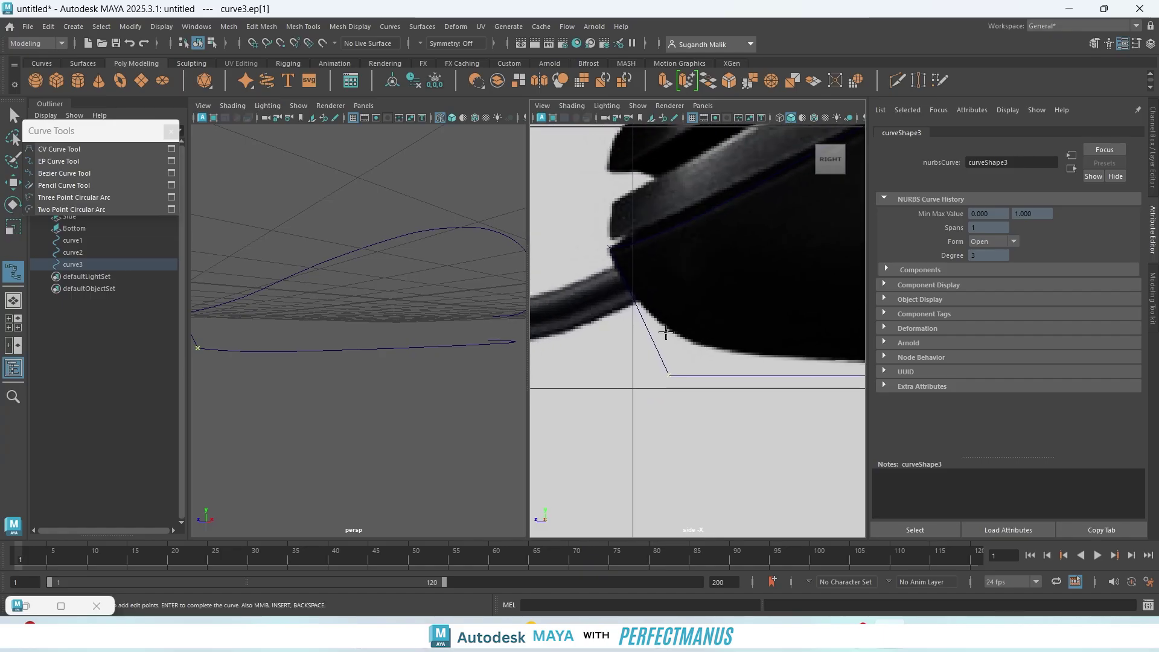
key(q)
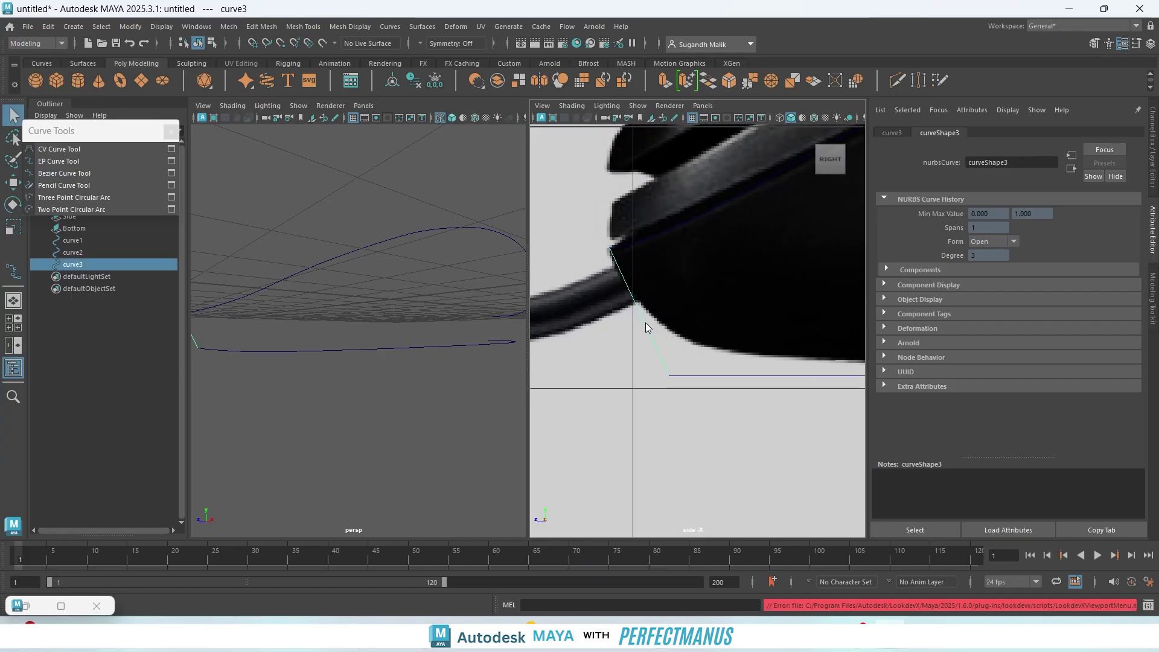
- Move the two middle control vertices of the front connecting curve outward in the side view, and return to object mode
right_drag(645, 308, 593, 309)
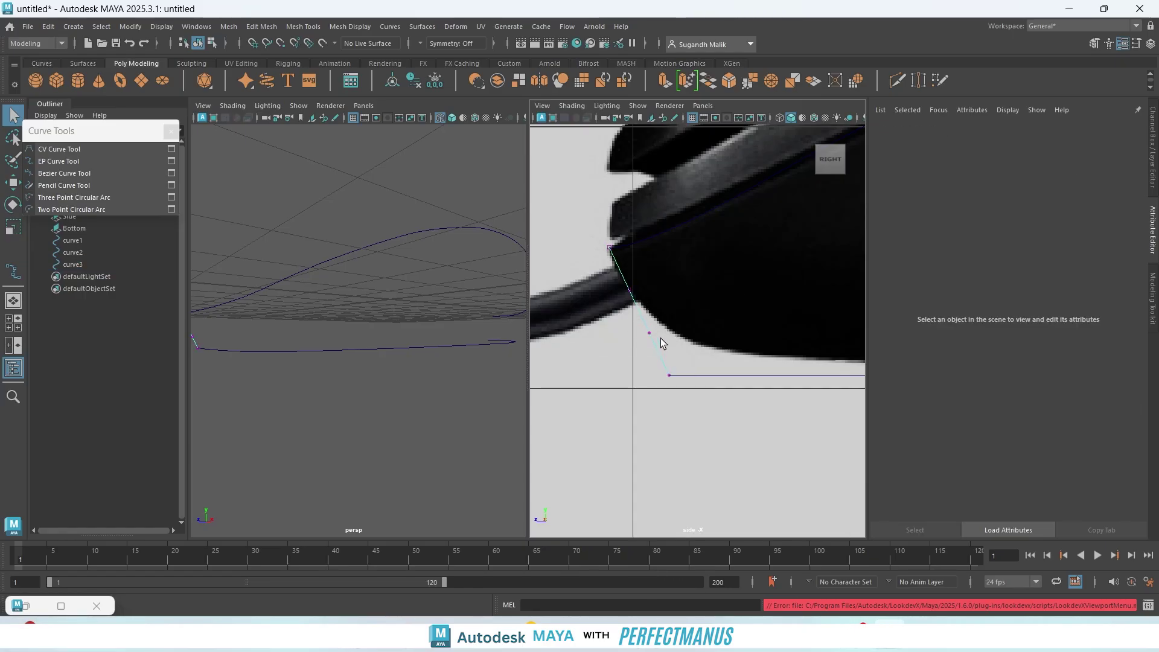
drag(660, 338, 617, 292)
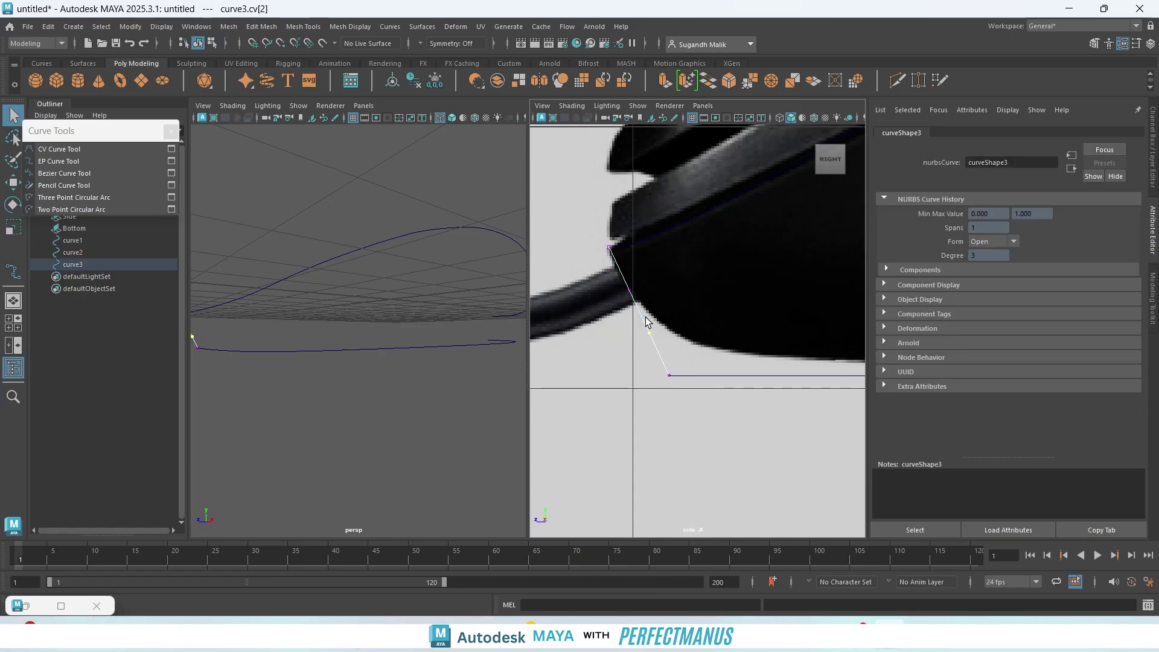
key(w)
mouse_move(624, 333)
mouse_down()
mouse_move(593, 340)
mouse_move(603, 334)
mouse_up()
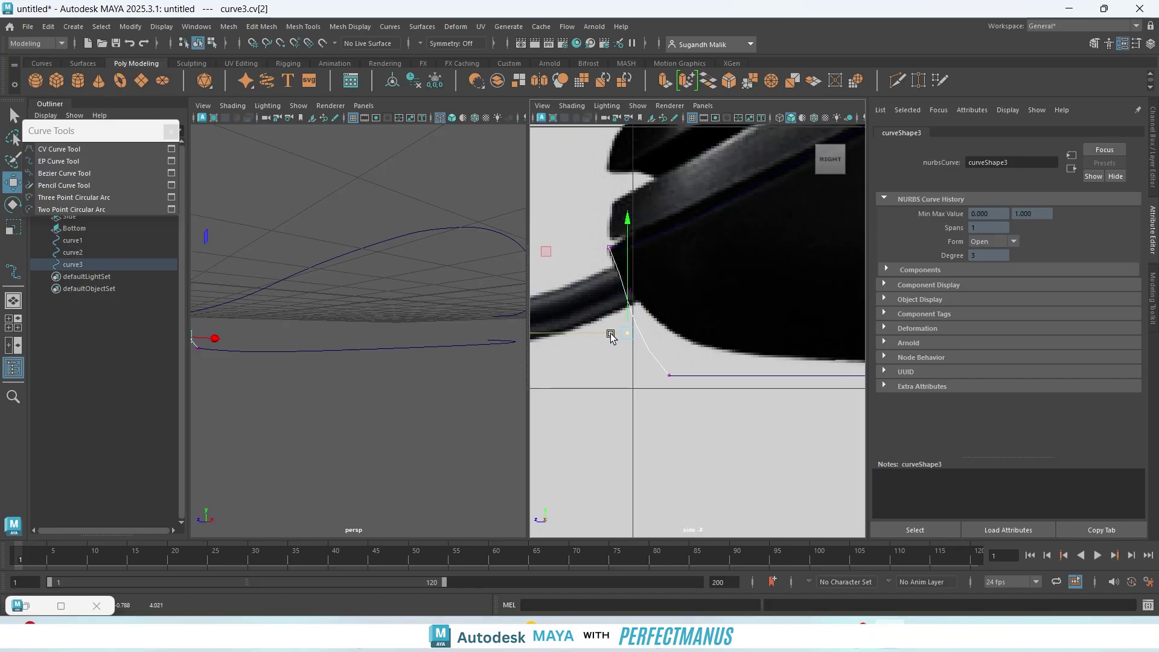
key(ctrl+z)
shift+drag(620, 285, 590, 318)
scroll(661, 333, down, 6)
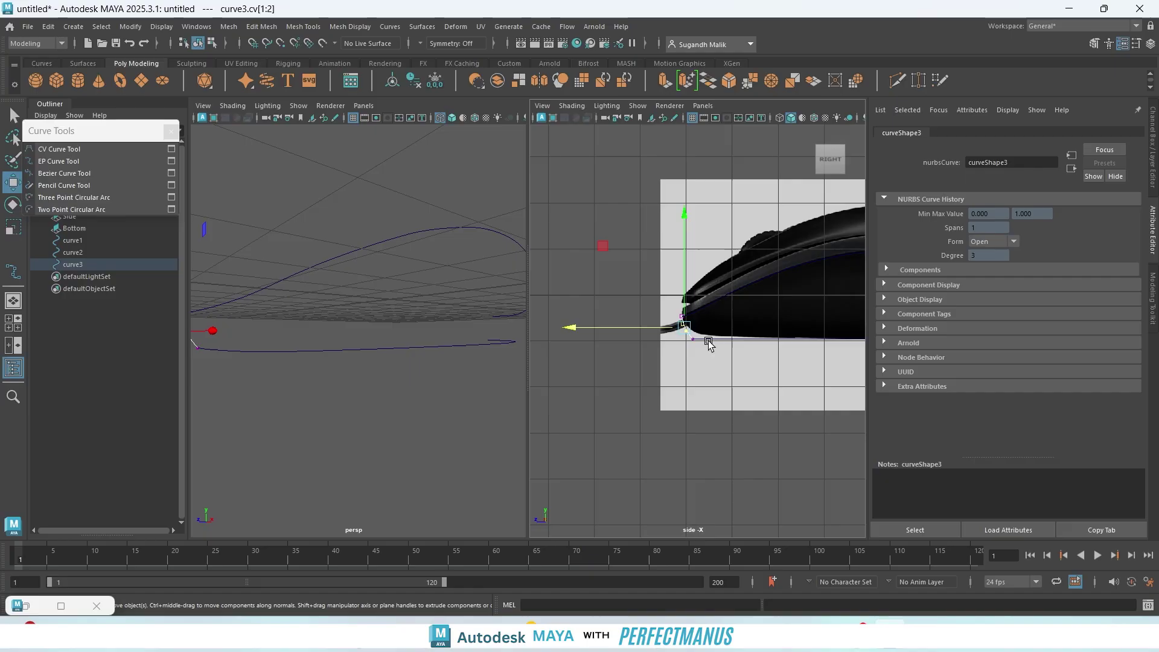
scroll(708, 336, up, 3)
scroll(361, 356, down, 3)
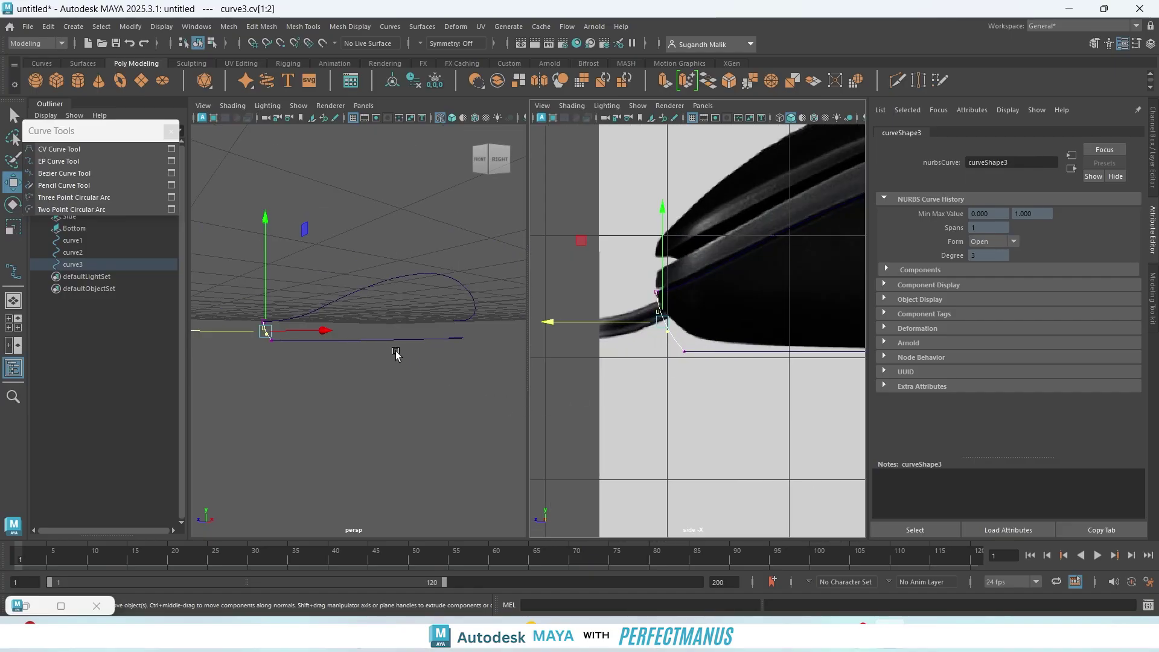
alt+drag(437, 396, 412, 376)
click(414, 362)
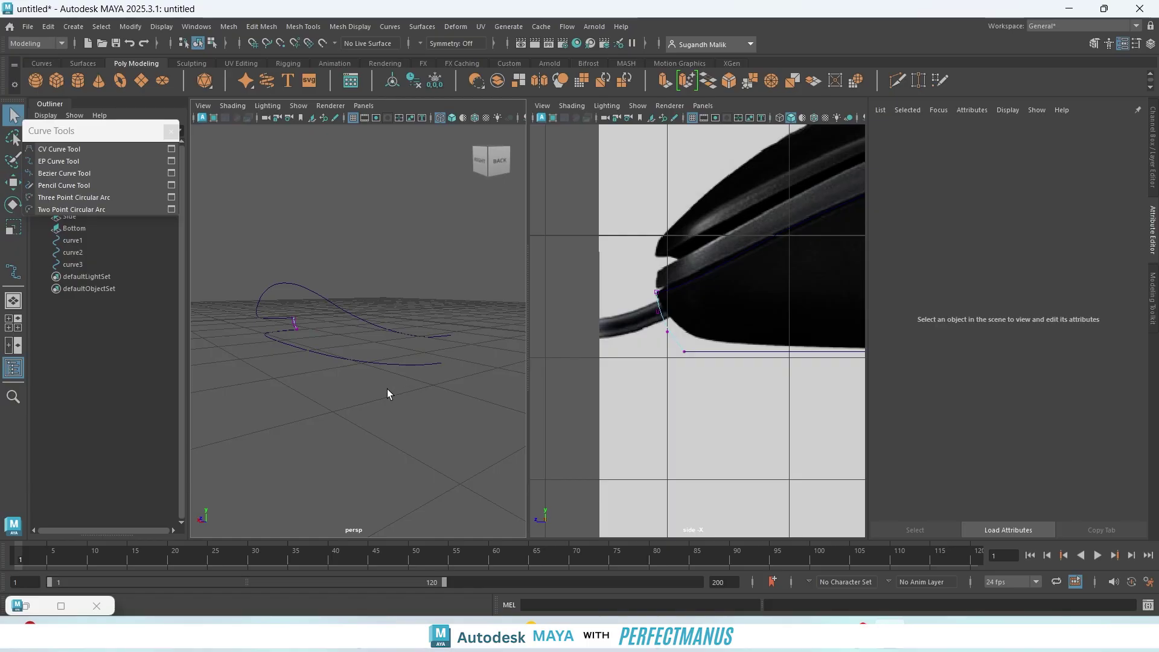
right_click(384, 306)
click(434, 291)
click(447, 344)
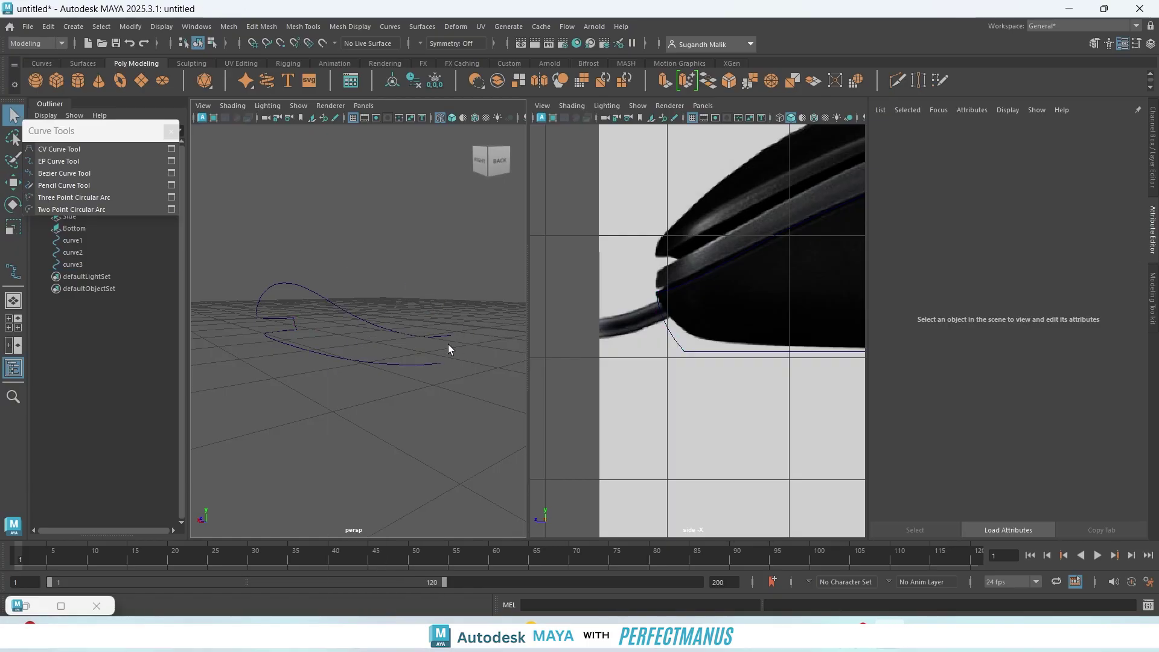
- Start another EP curve with curve snapping to connect the rear ends of the side and underside curves
click(75, 162)
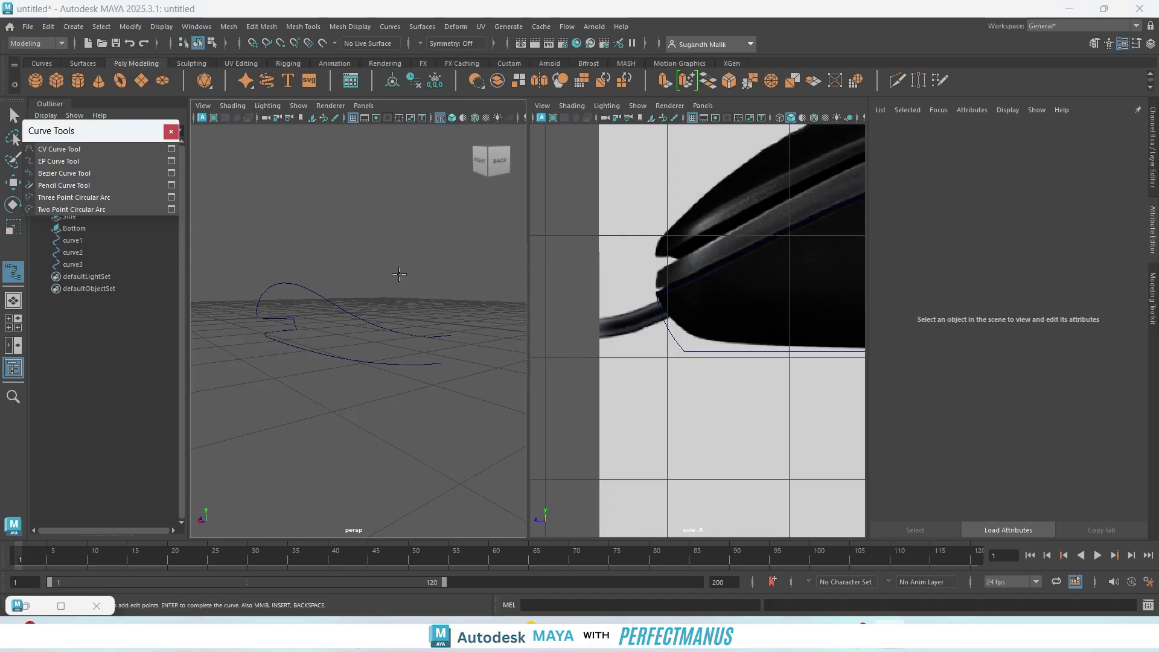
click(267, 44)
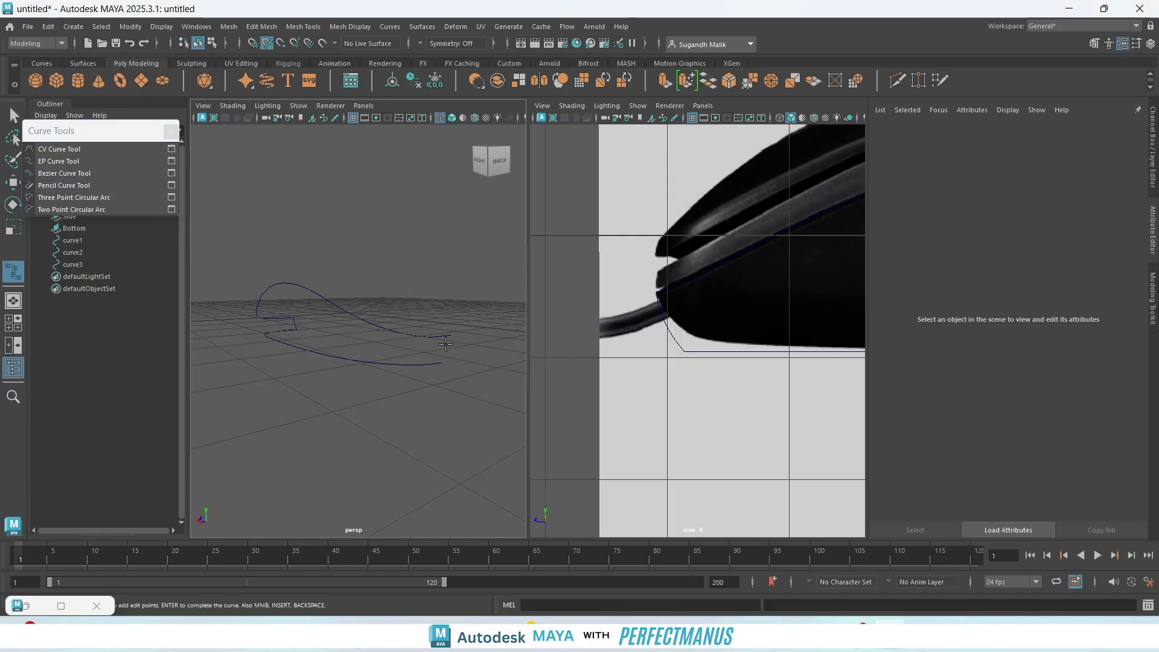
- Draw an EP curve joining the open rear ends of the upper and lower mouse curves, snapped to both curves
drag(433, 337, 450, 337)
drag(398, 383, 477, 398)
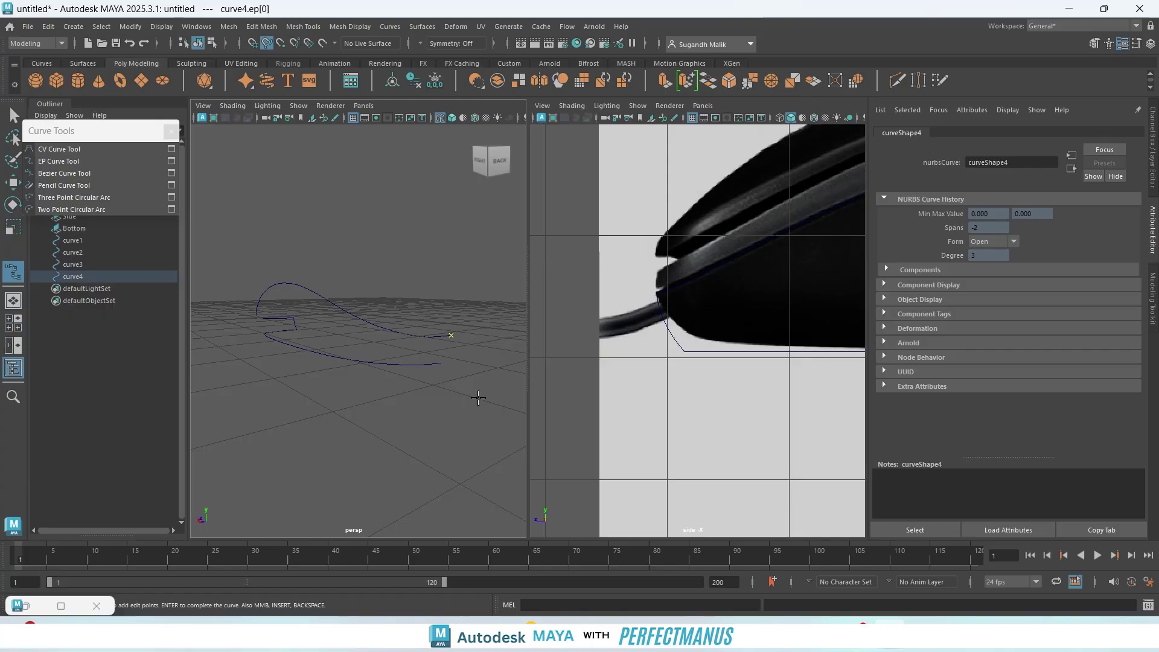
key(c)
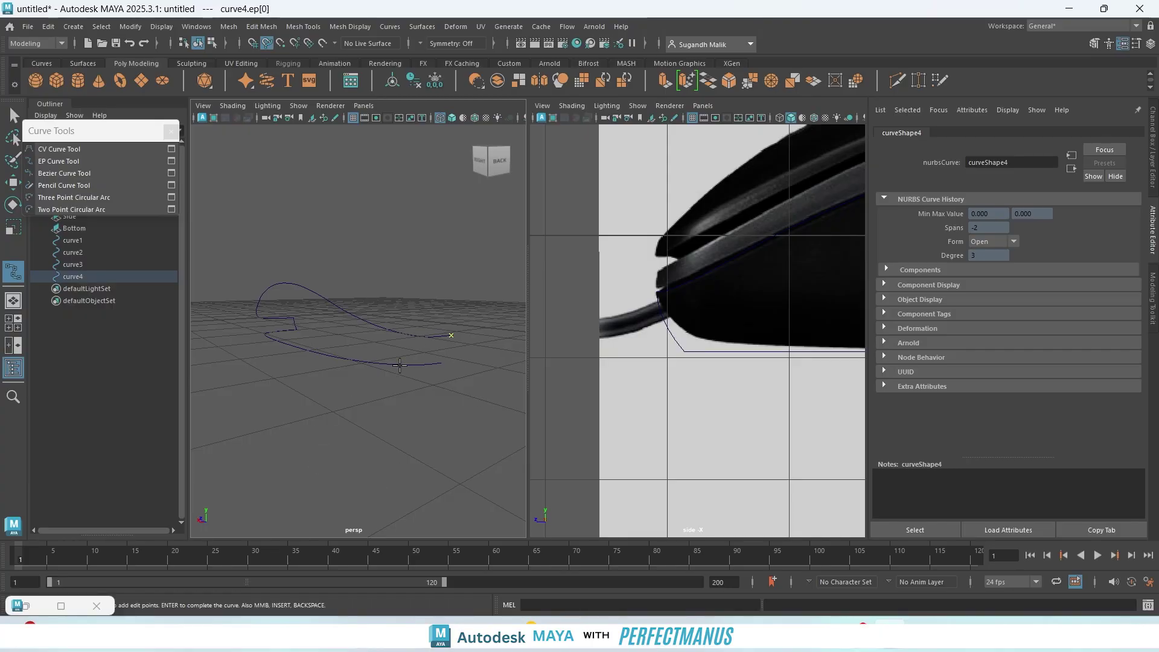
drag(399, 365, 483, 367)
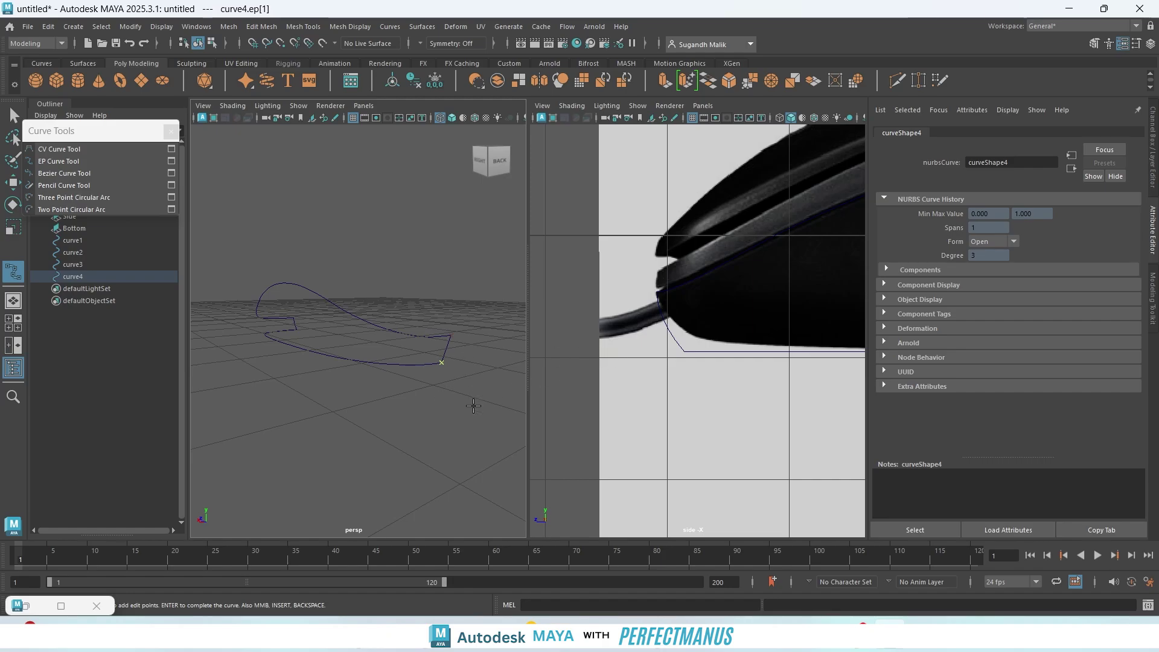
key(Return)
- Move the two middle control vertices of the rear connecting curve outward in the side view so it bows around the mouse's back
right_drag(445, 393, 490, 288)
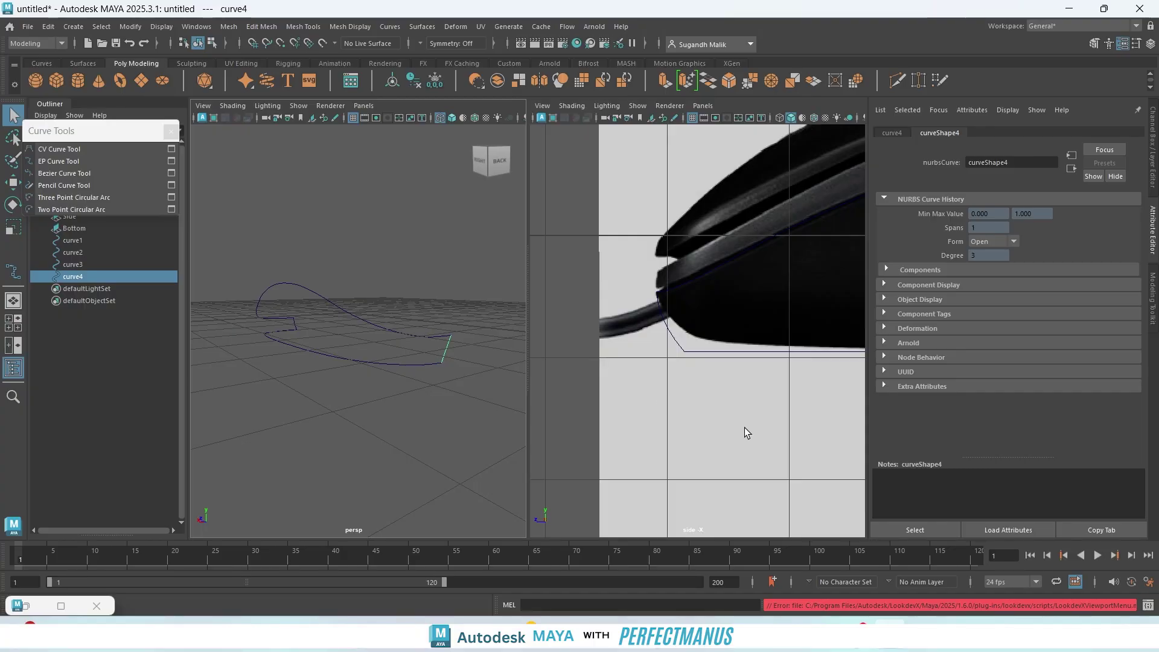
key(f)
scroll(688, 329, down, 10)
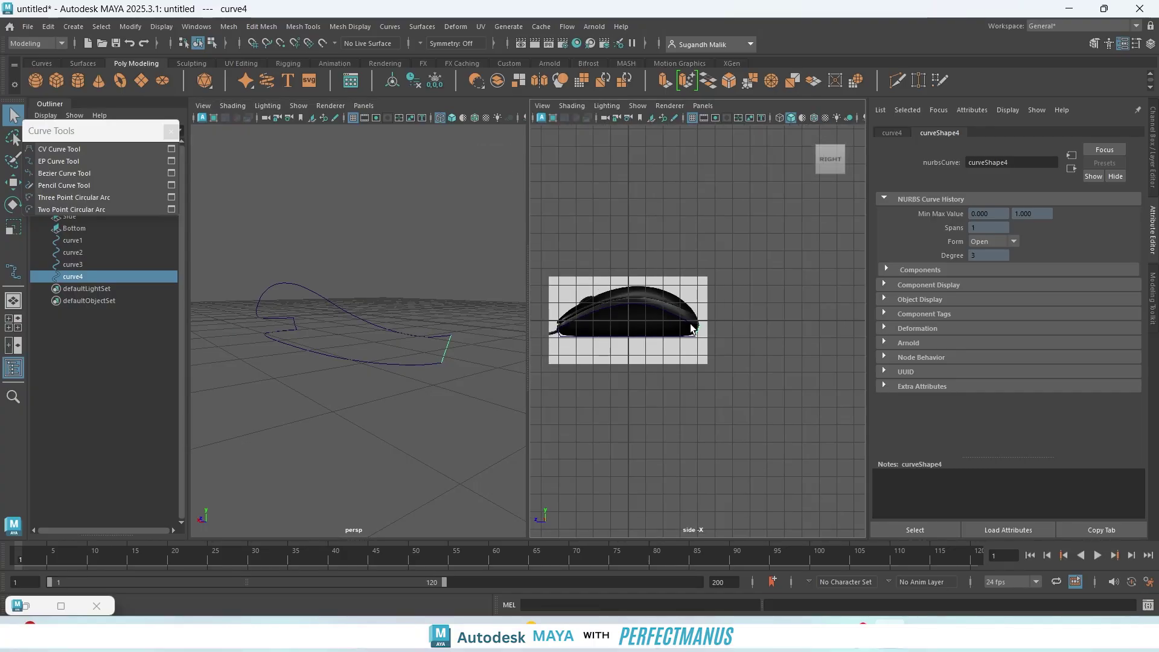
scroll(701, 320, up, 10)
right_drag(701, 321, 631, 312)
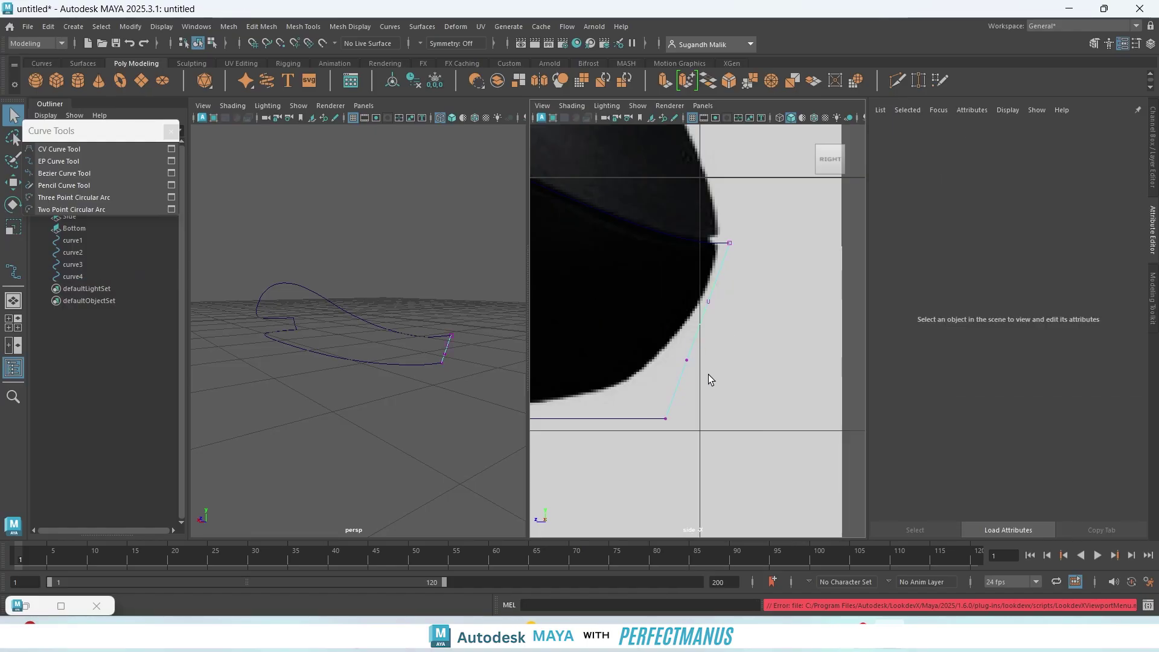
drag(708, 376, 687, 293)
key(w)
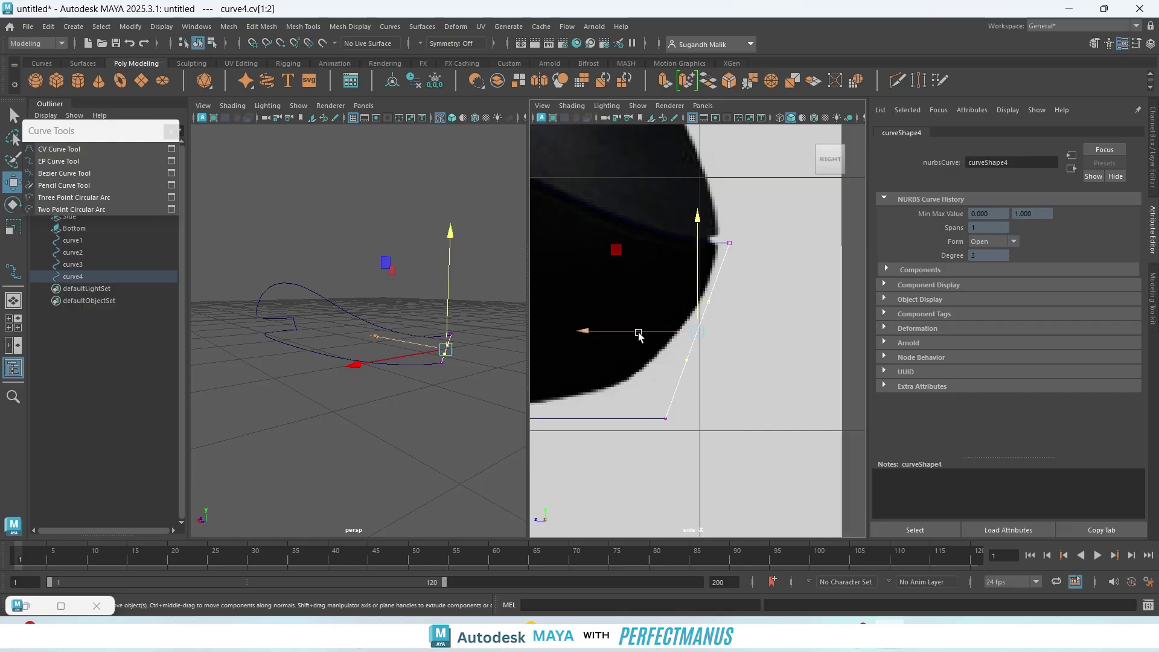
mouse_move(639, 331)
mouse_down()
mouse_move(691, 327)
mouse_move(655, 331)
mouse_up()
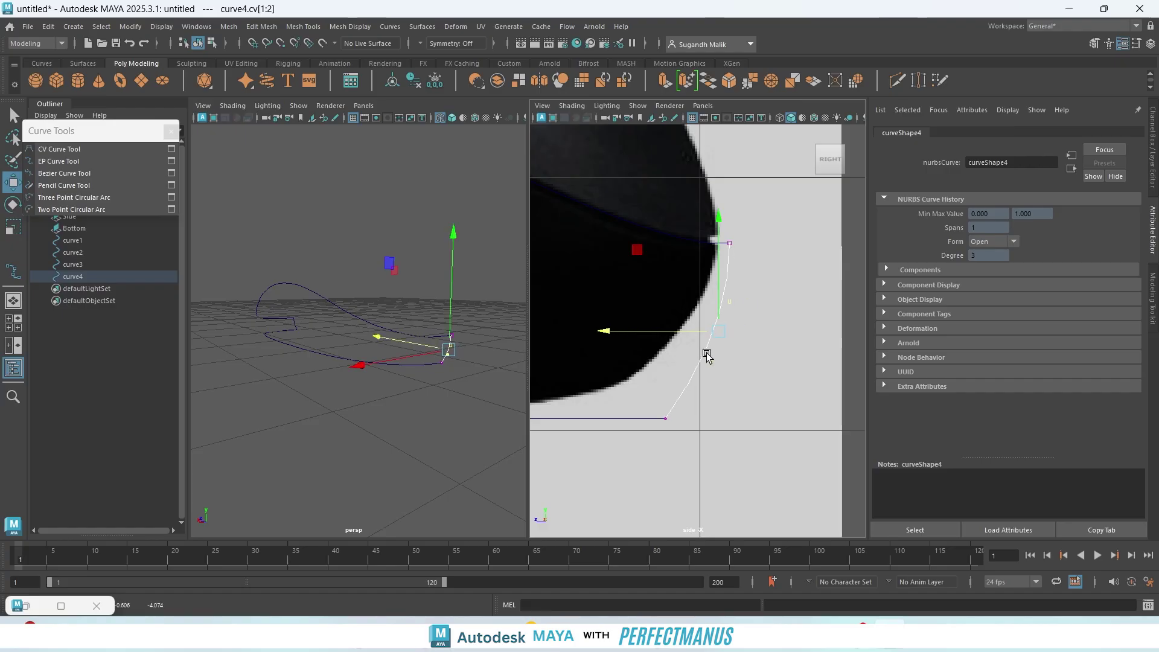
- Check the bowed rear curve against the side reference, leave control vertex editing and reselect the whole curve in object mode
scroll(708, 356, down, 5)
scroll(668, 371, down, 2)
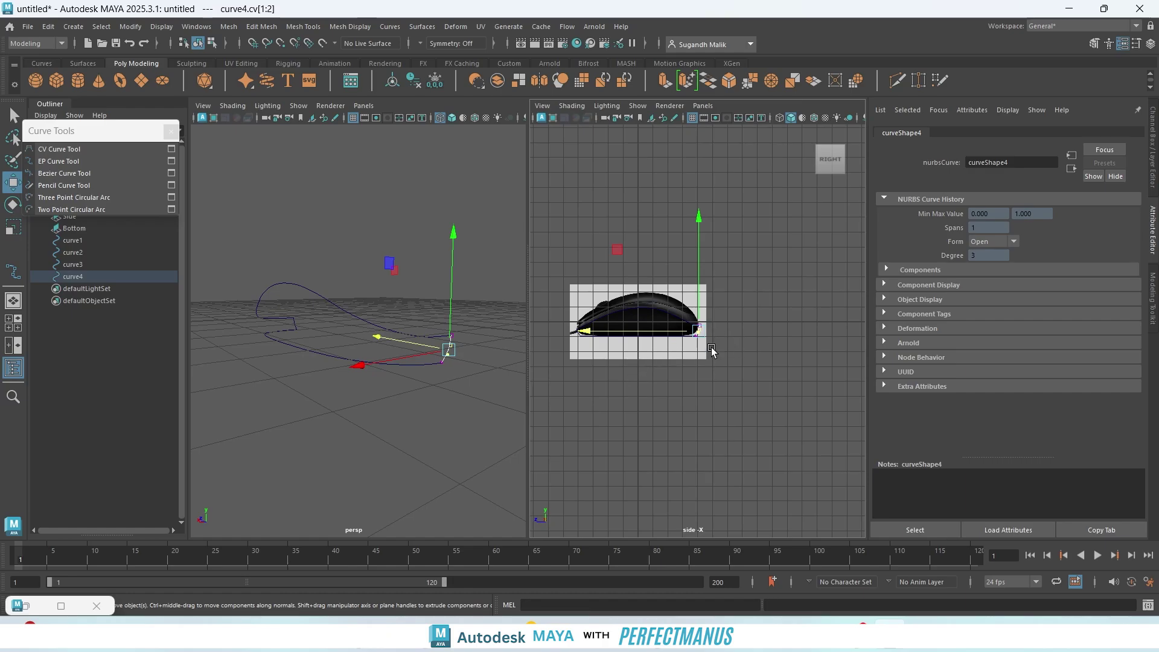
scroll(711, 352, up, 6)
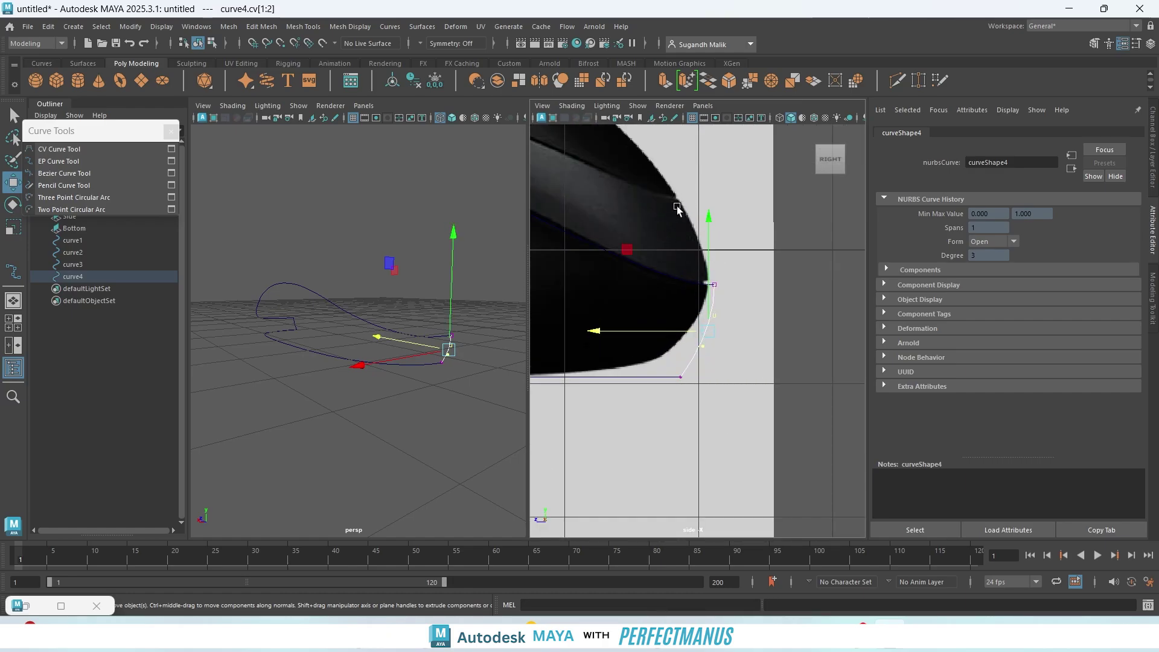
scroll(689, 365, down, 5)
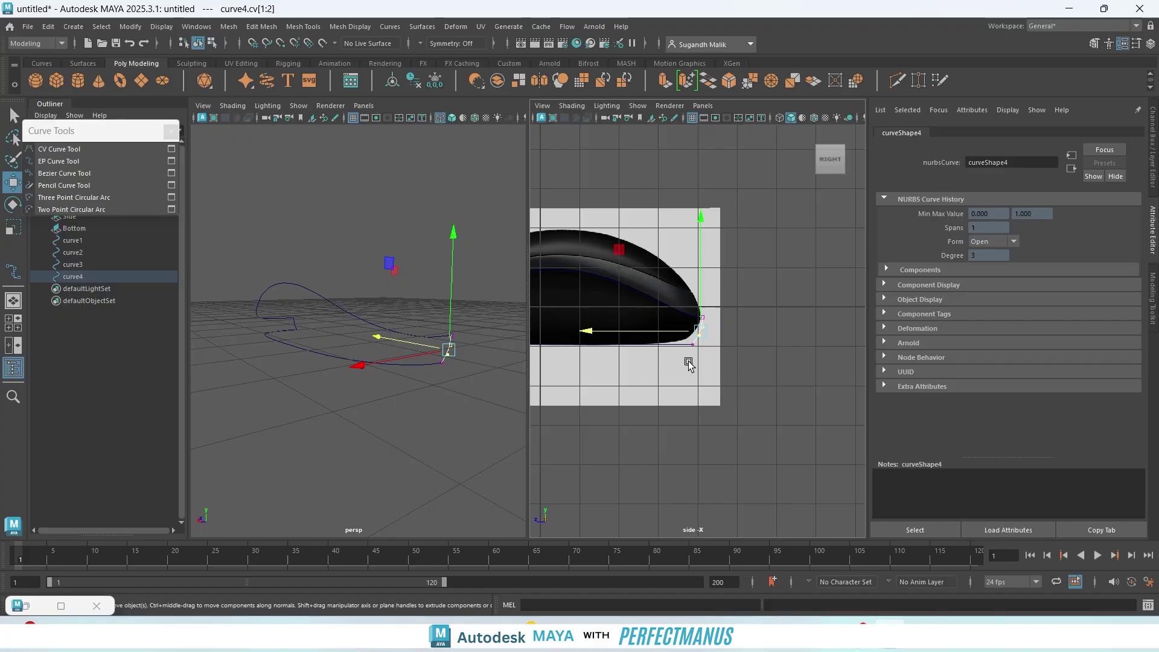
scroll(712, 371, up, 2)
click(428, 450)
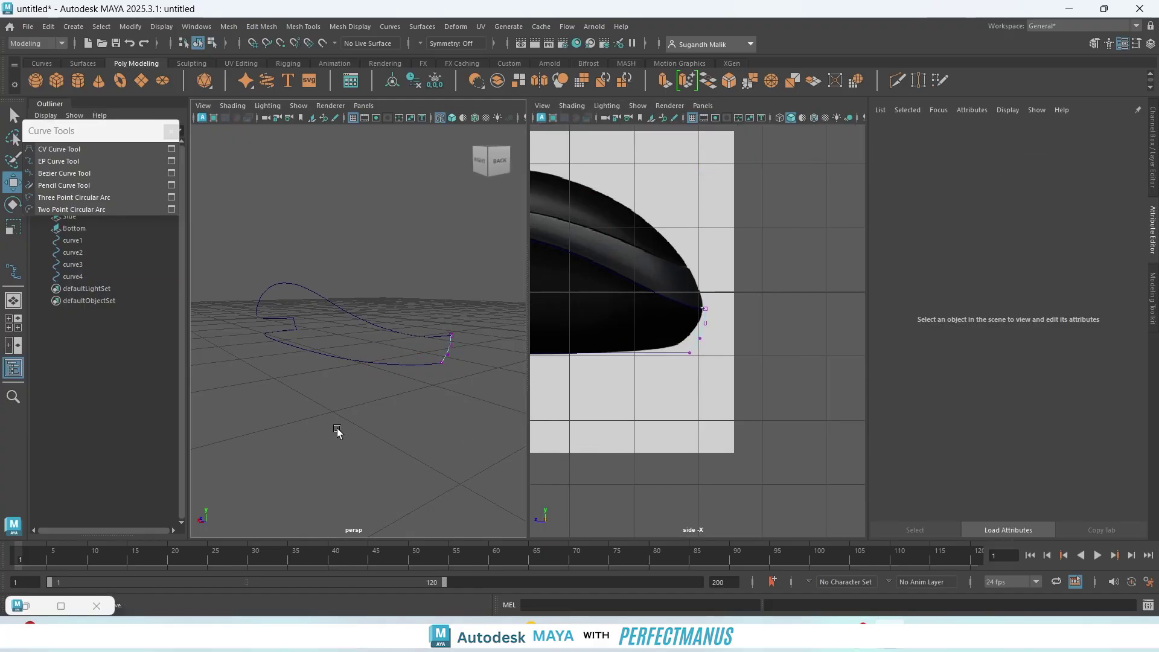
key(q)
right_drag(356, 385, 363, 360)
alt+drag(331, 406, 422, 418)
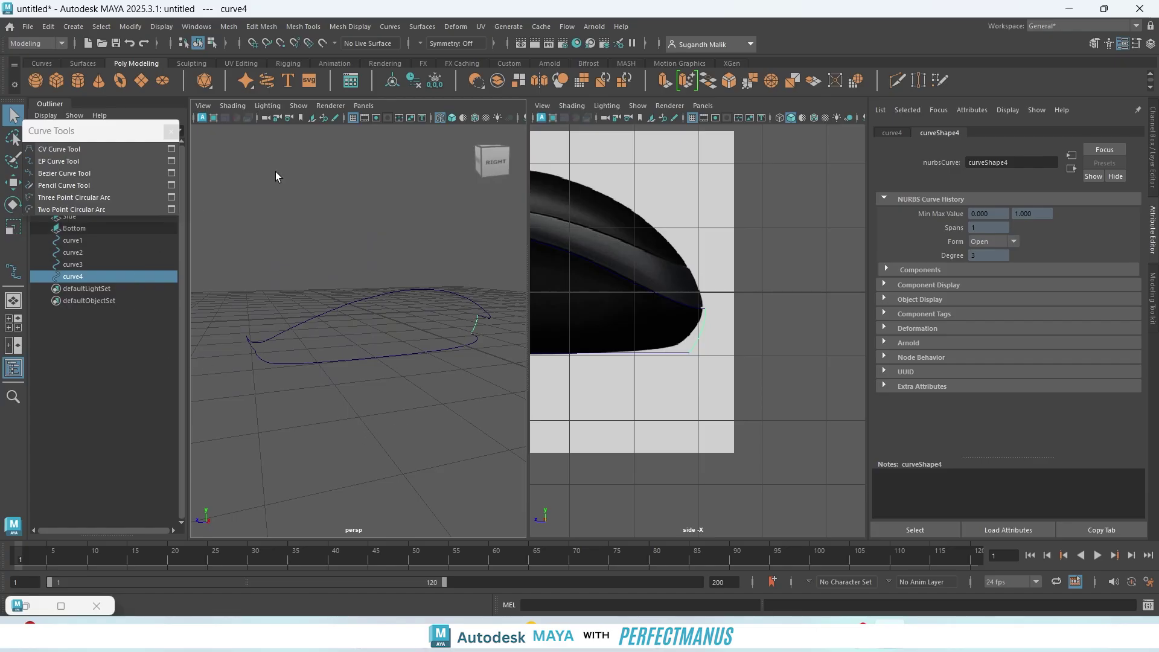
- Create a Birail 2 surface using the rear and front end curves as profiles and the upper and lower long curves as rails
mouse_move(63, 610)
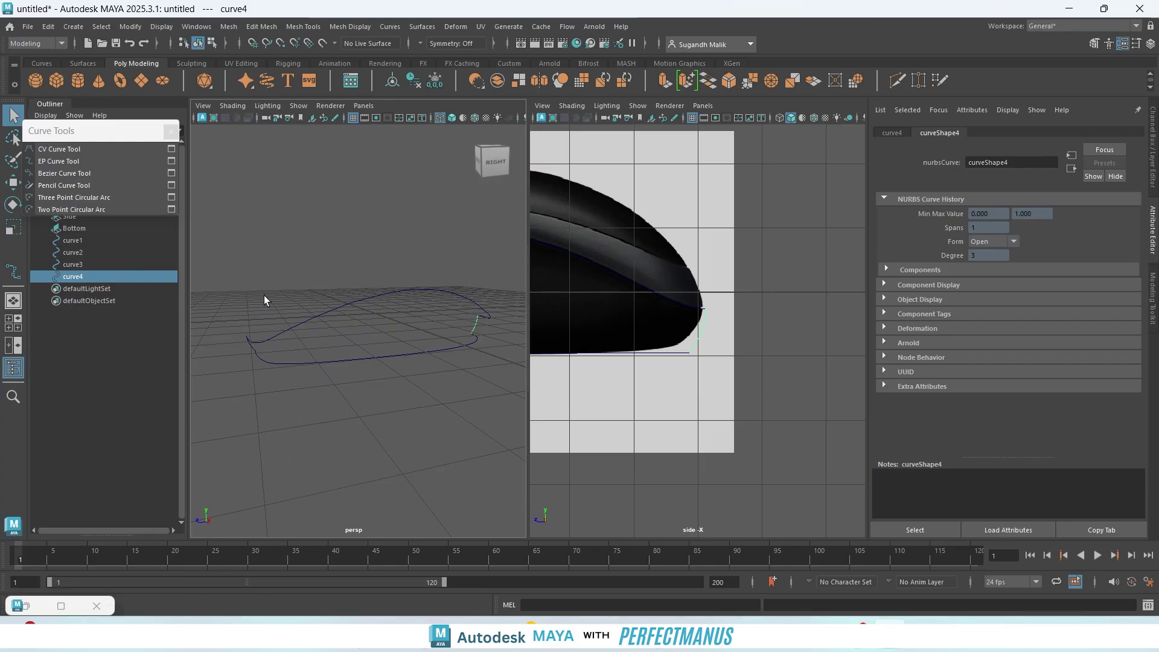
click(62, 606)
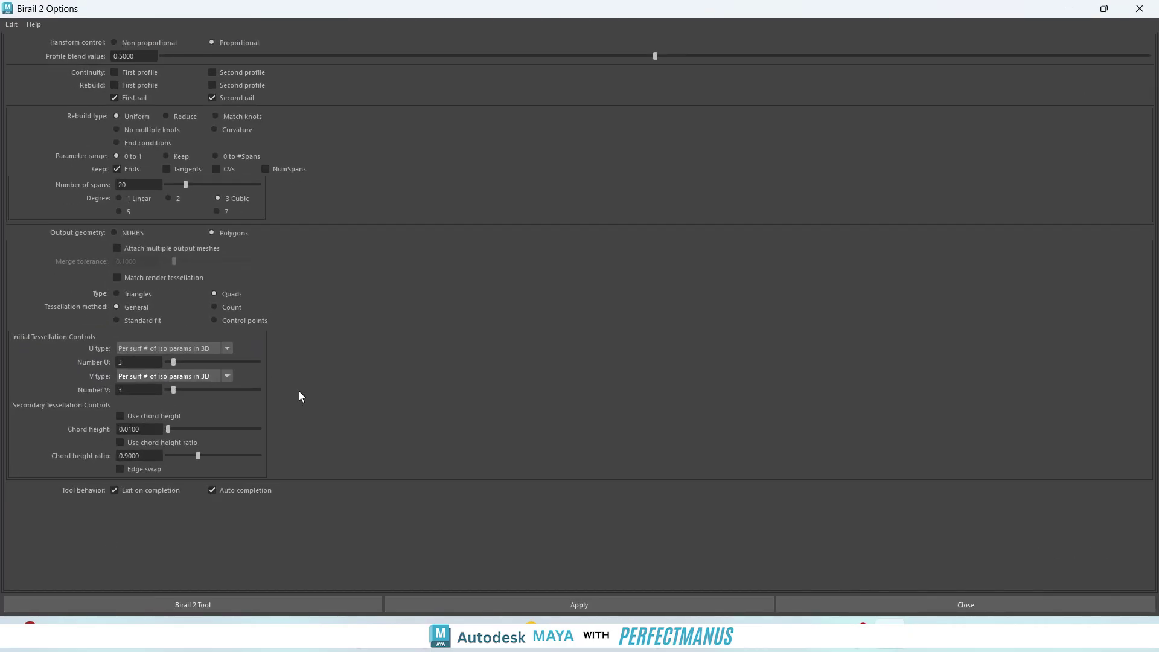
click(1103, 8)
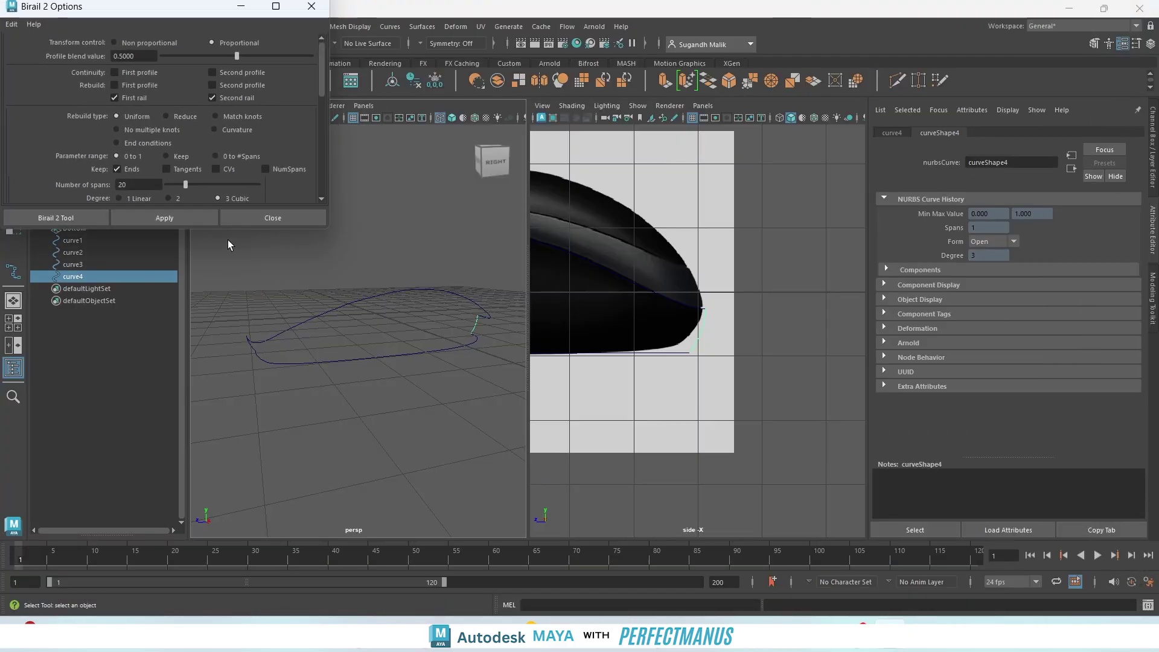
click(192, 219)
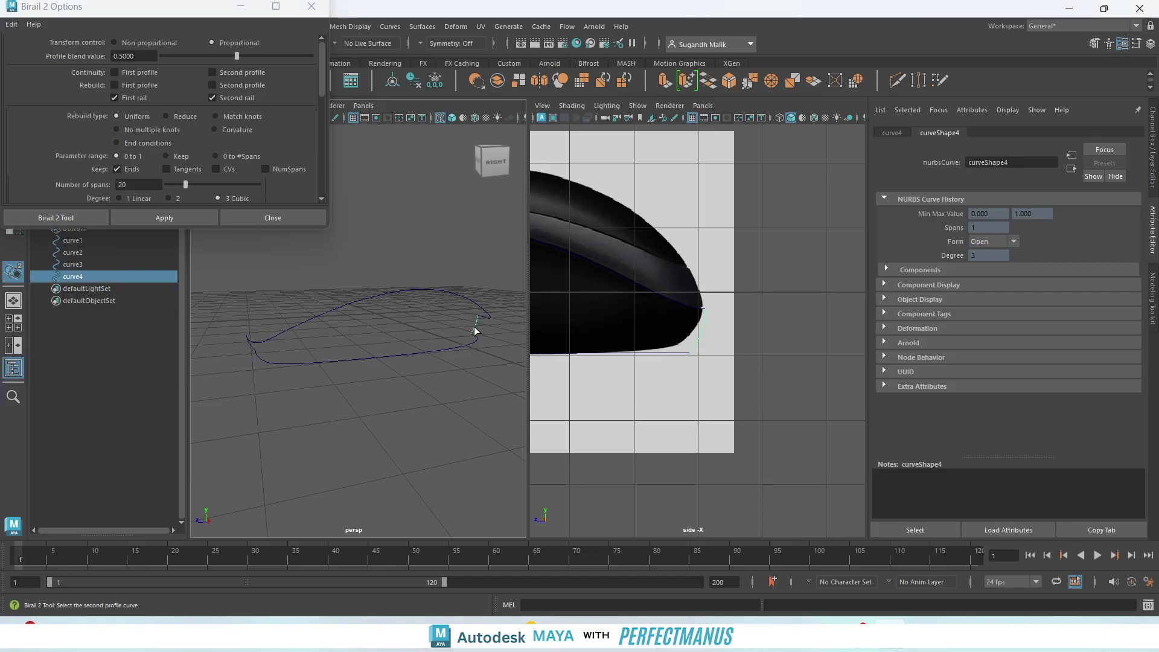
click(250, 347)
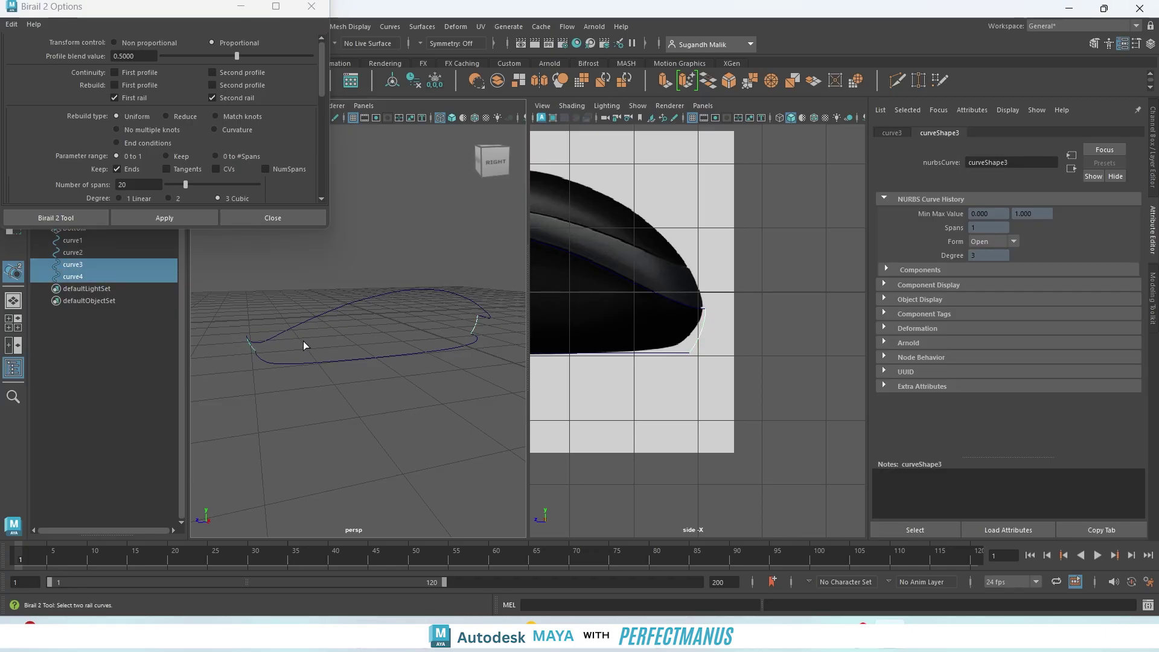
click(362, 297)
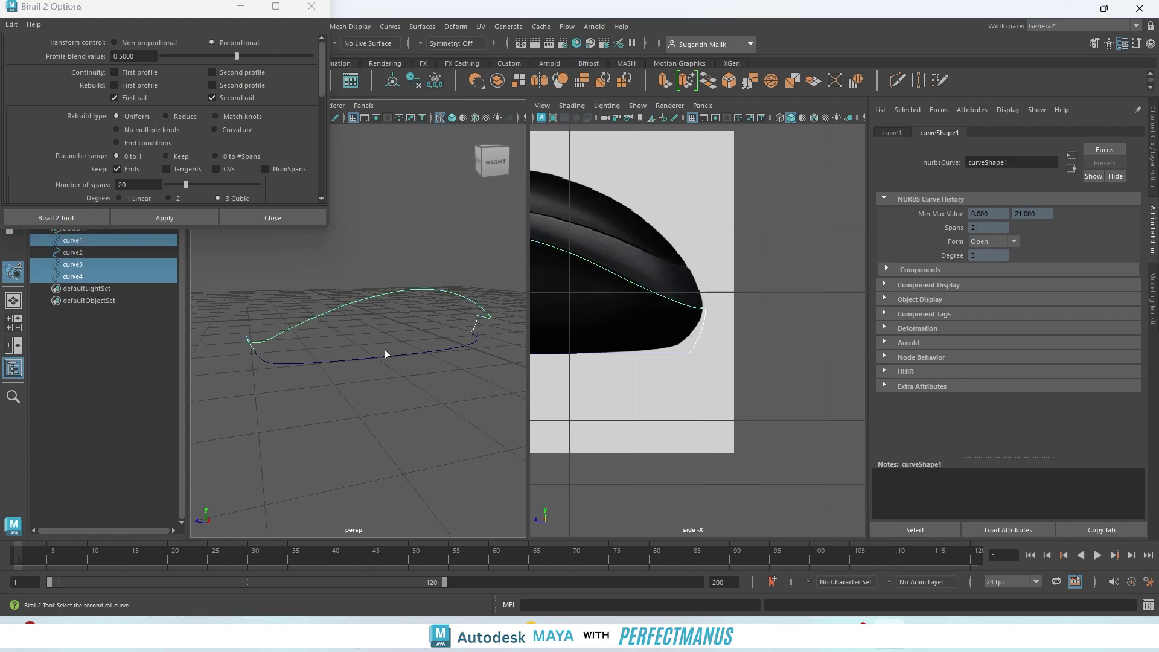
click(391, 360)
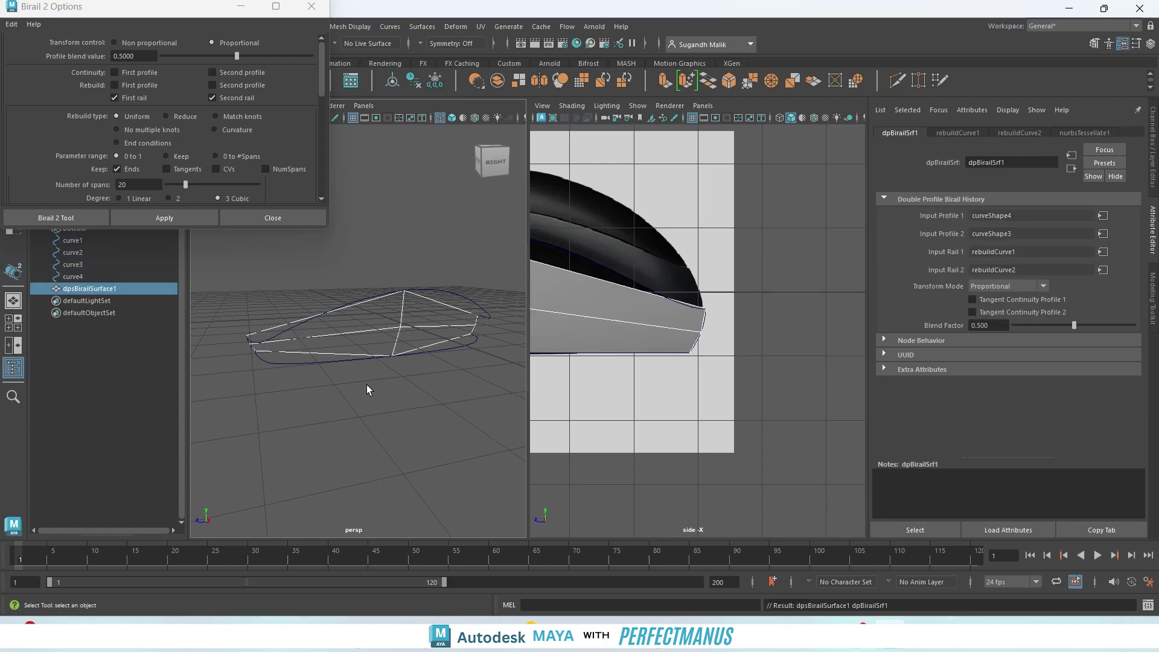
- Shade the perspective view and compare the birail surface with its boundary curves and the side reference image
scroll(666, 332, down, 8)
scroll(682, 330, up, 3)
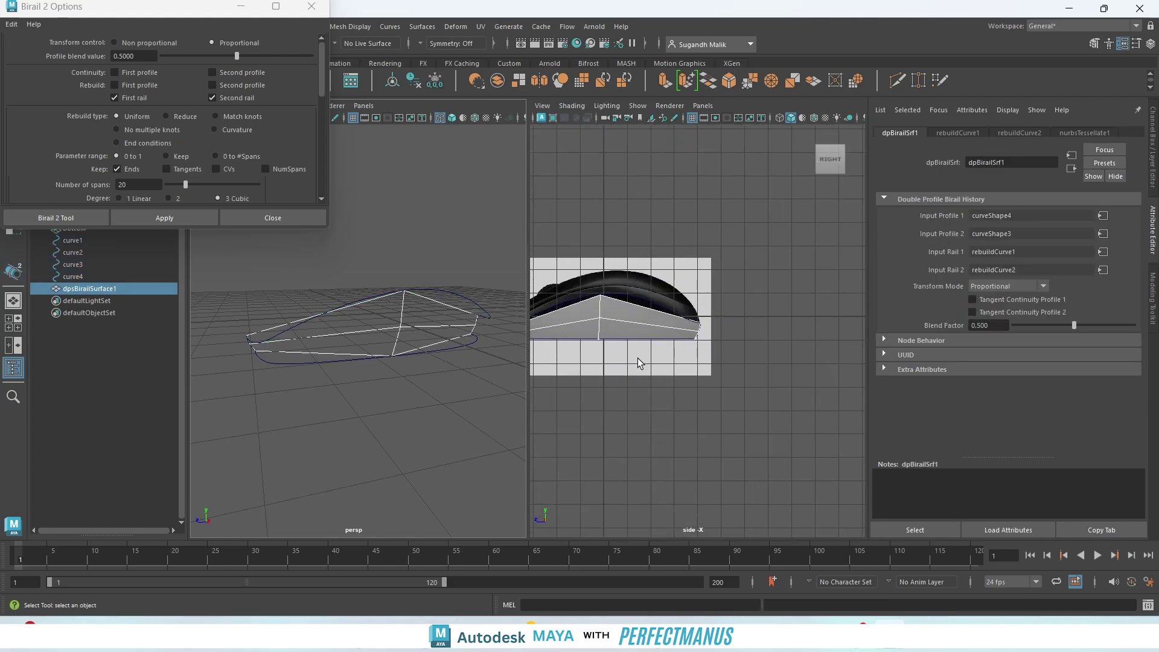
alt+middle_drag(637, 359, 707, 359)
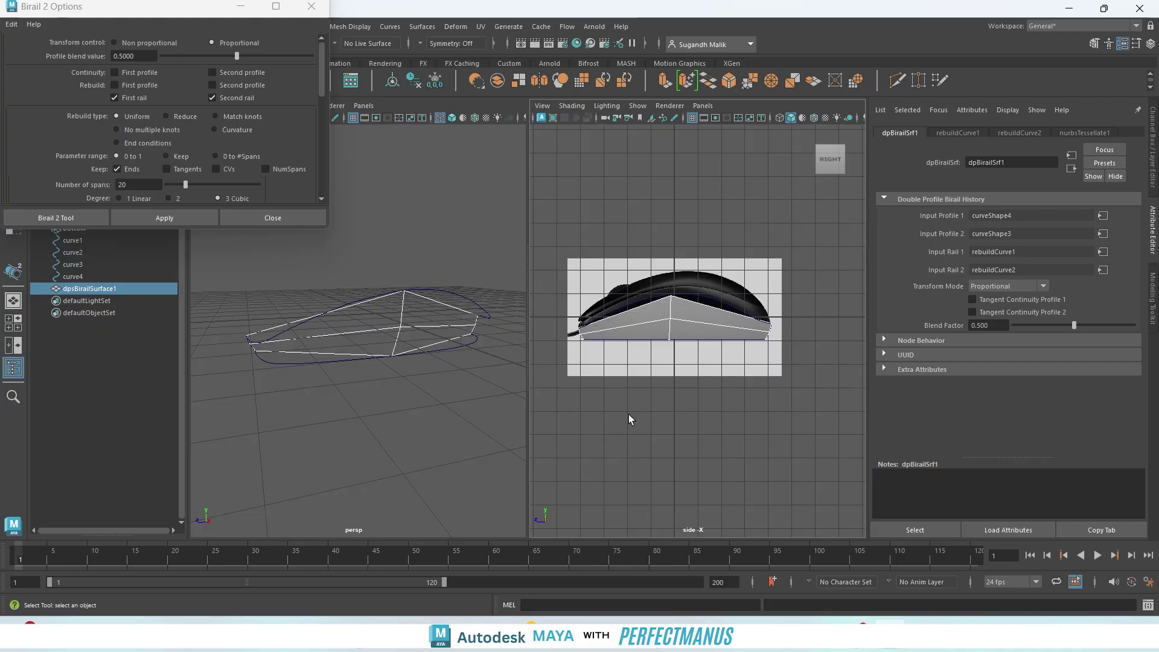
alt+drag(628, 414, 629, 407)
alt+drag(375, 394, 406, 396)
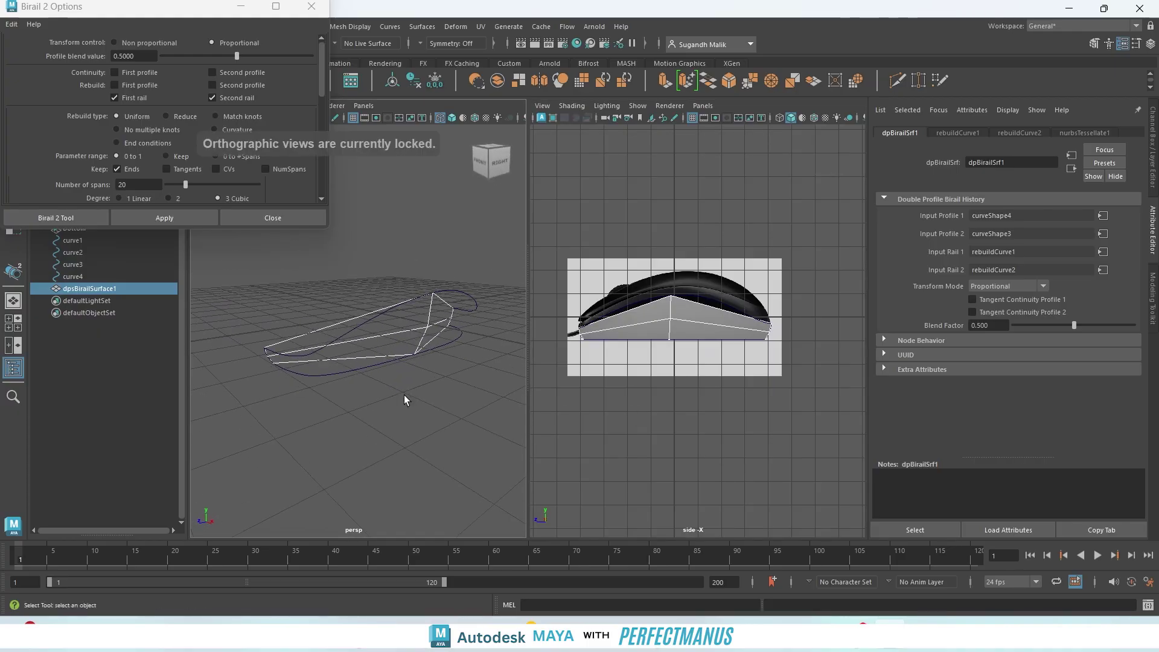
key(5)
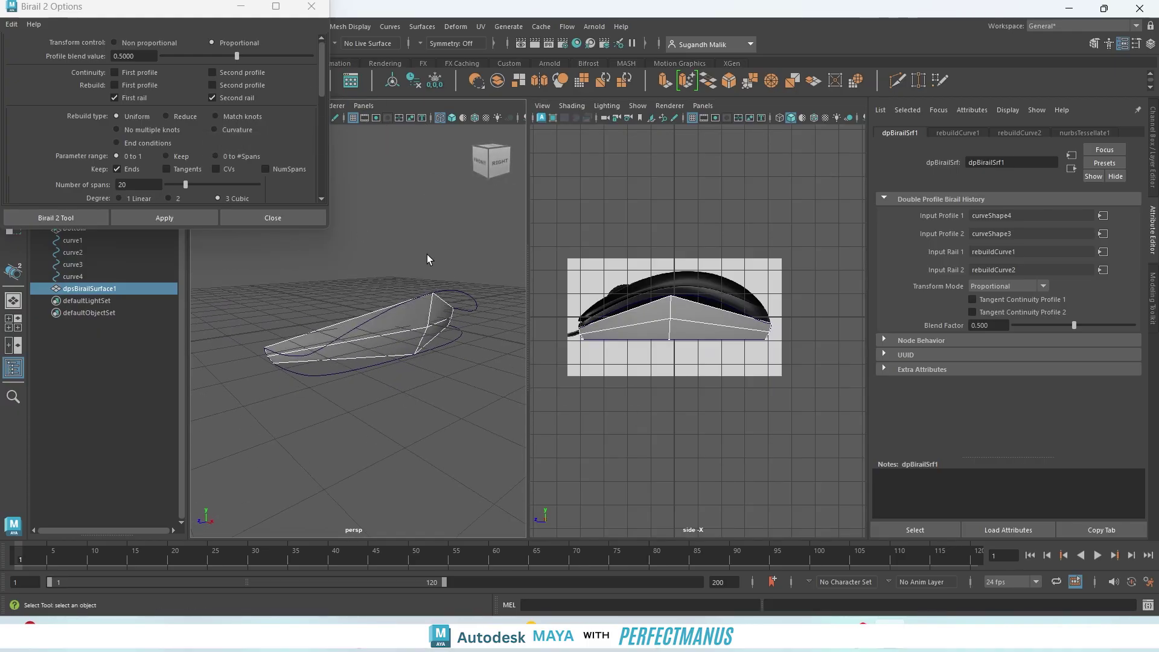
mouse_move(314, 415)
alt+mouse_down()
mouse_move(455, 409)
mouse_move(442, 419)
mouse_move(338, 404)
mouse_move(303, 350)
mouse_move(279, 421)
mouse_move(300, 414)
mouse_move(285, 401)
mouse_move(260, 296)
alt+mouse_up()
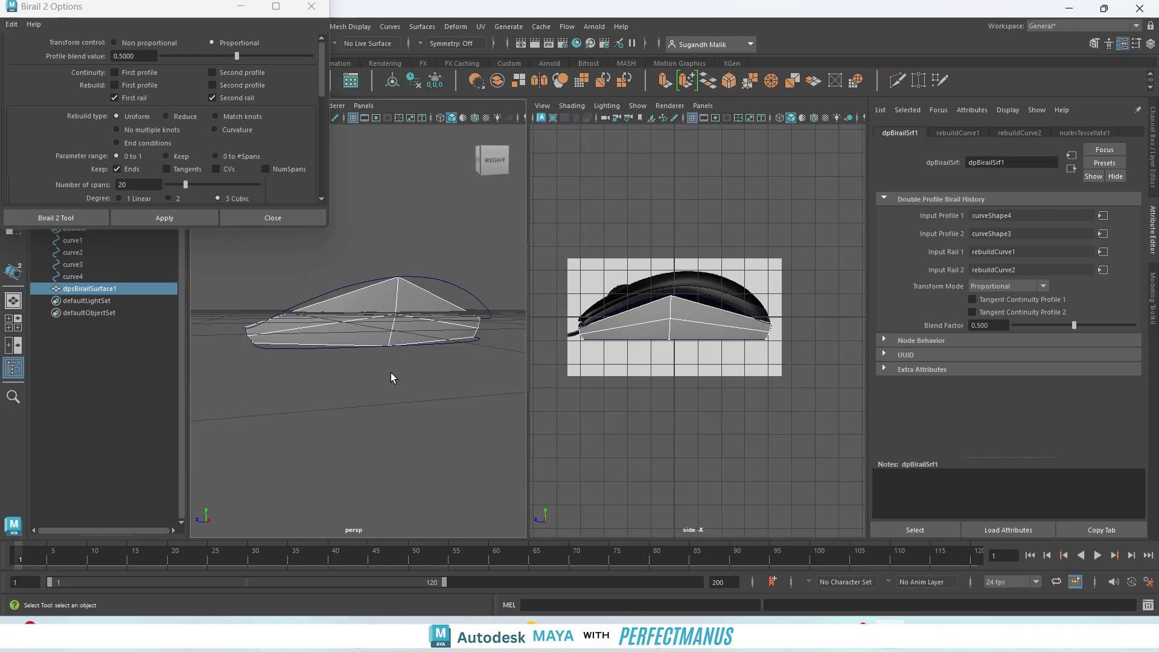
- Set the birail surface's tessellation U Number to 20 after trying 15
click(1154, 181)
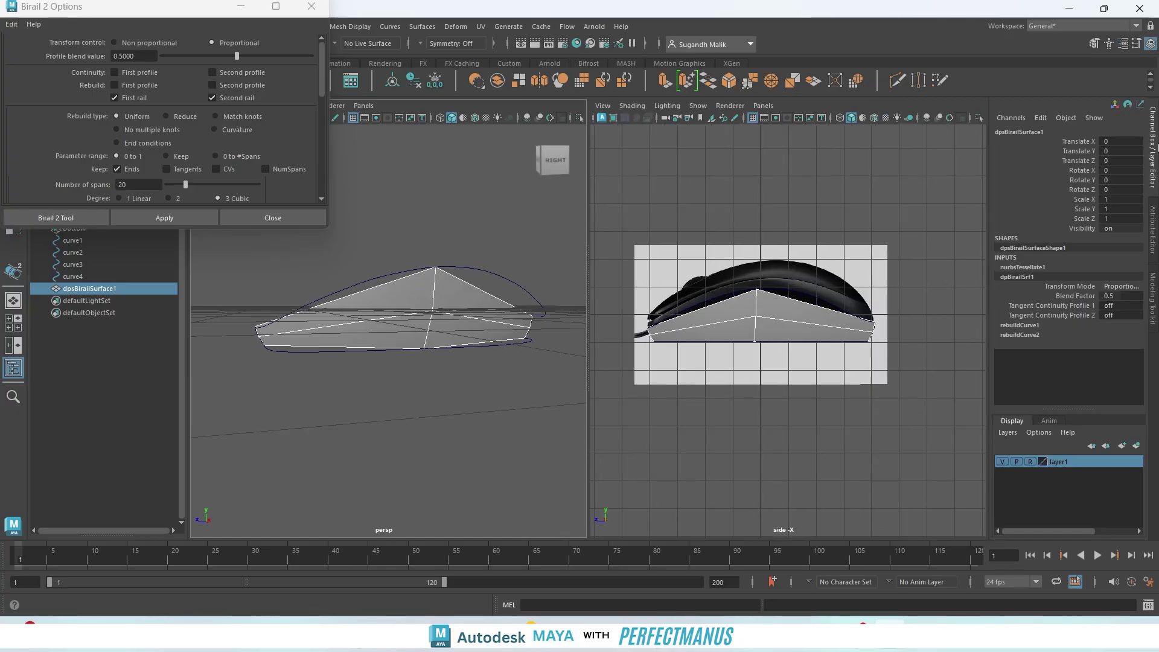
click(1038, 266)
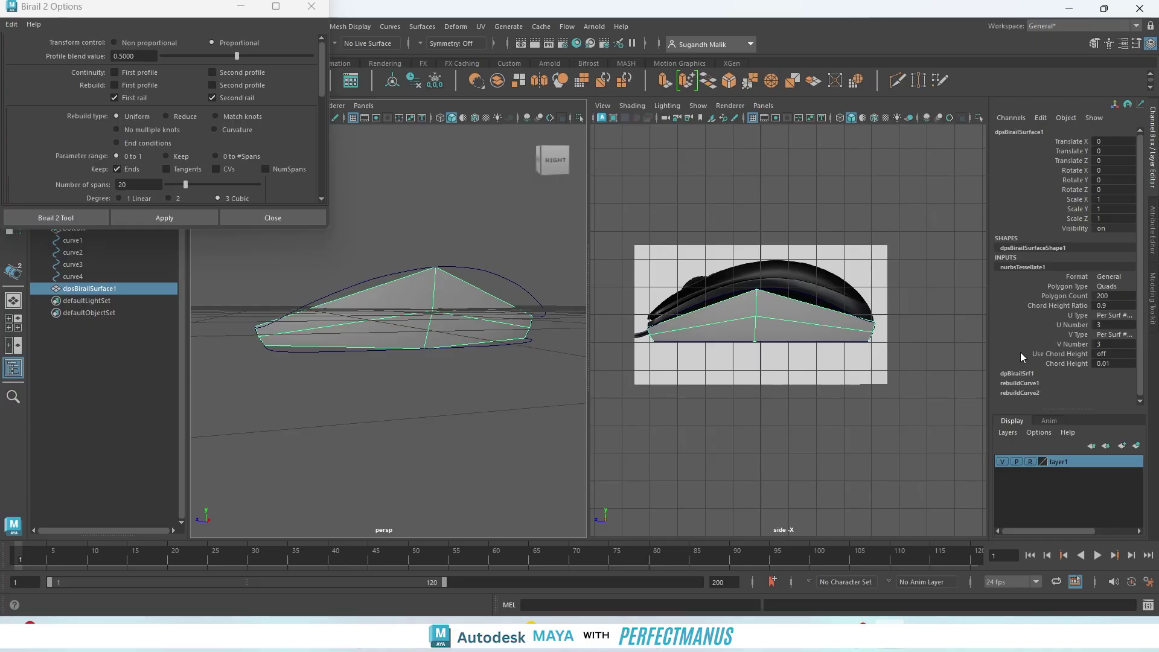
click(1103, 324)
text(15)
key(Return)
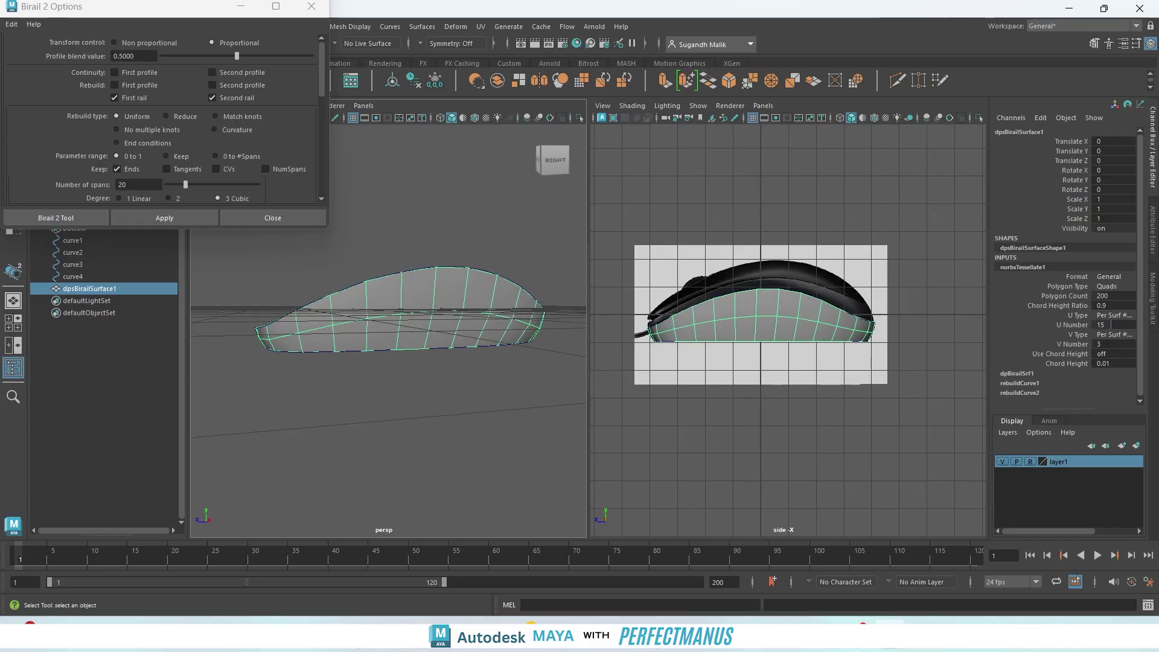
click(1119, 324)
key(Return)
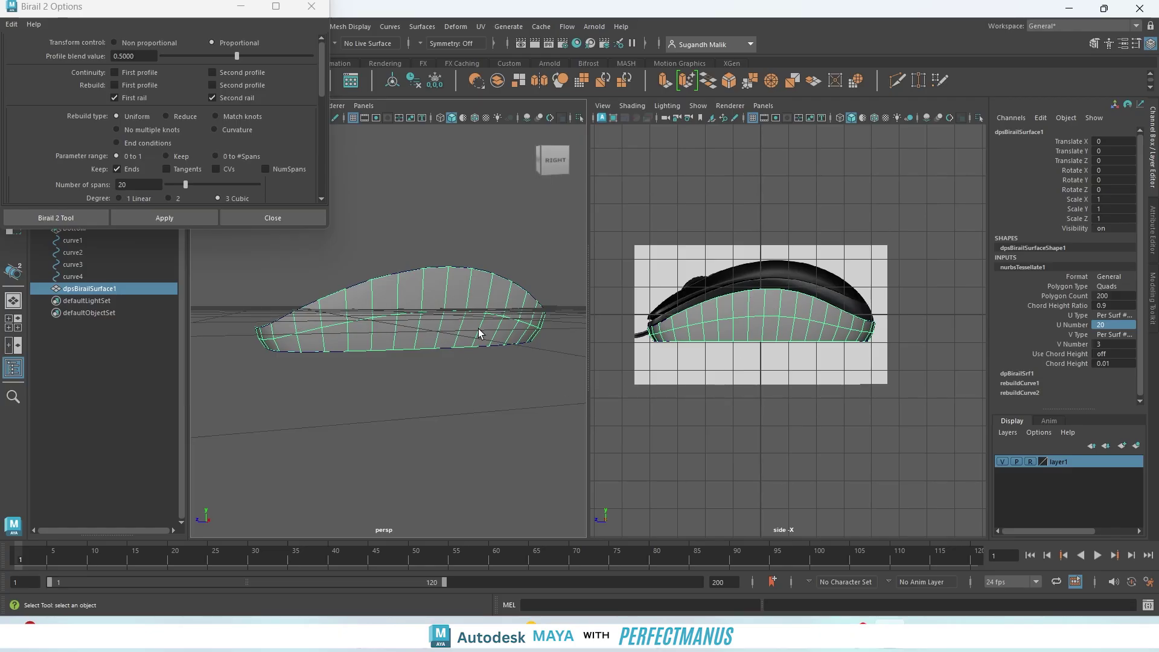
- Set the birail surface's tessellation V Number to 5
click(1098, 344)
text(5)
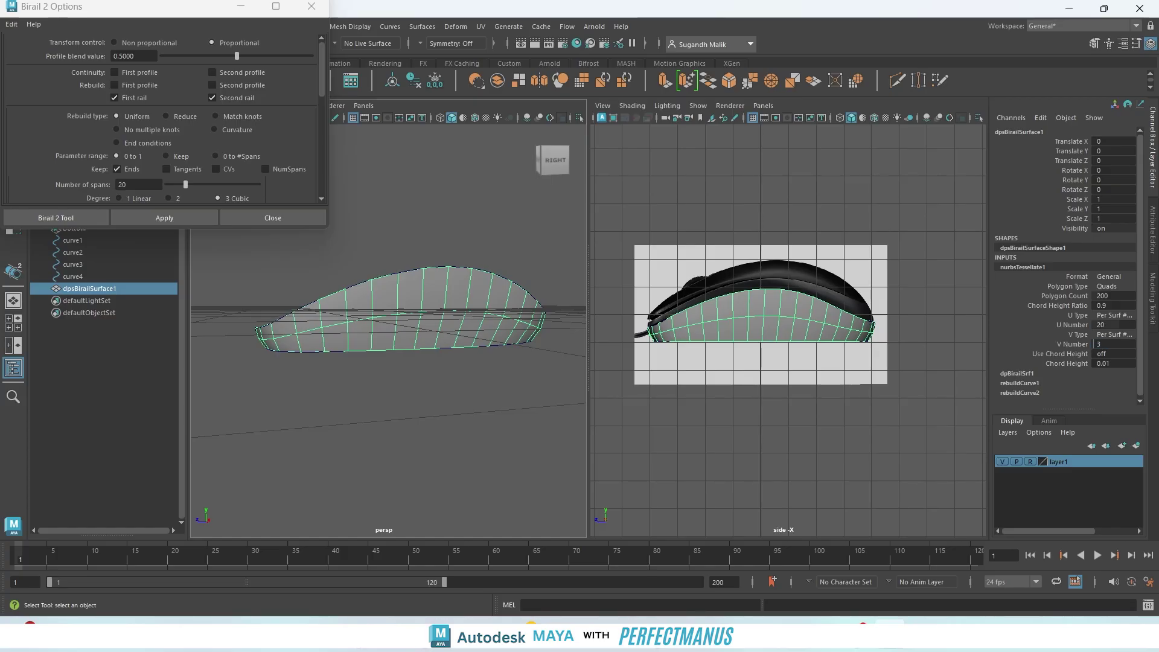
key(Return)
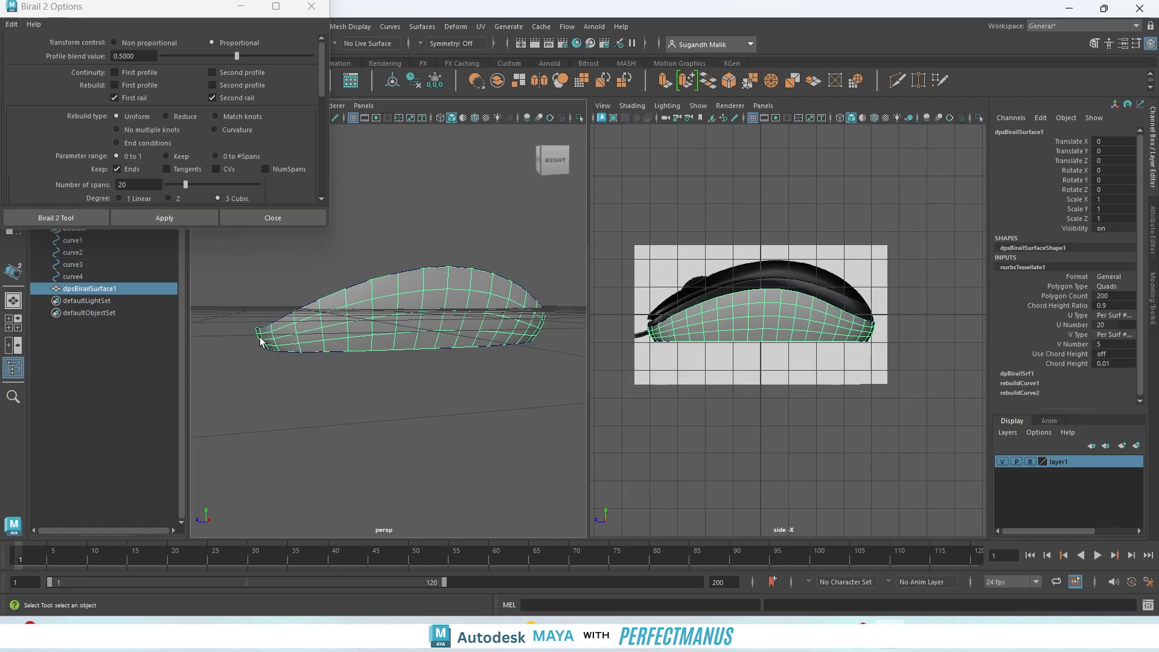
- Select the birail surface and create a new display layer containing it
alt+drag(336, 374, 423, 414)
right_drag(422, 414, 490, 245)
click(443, 420)
click(404, 306)
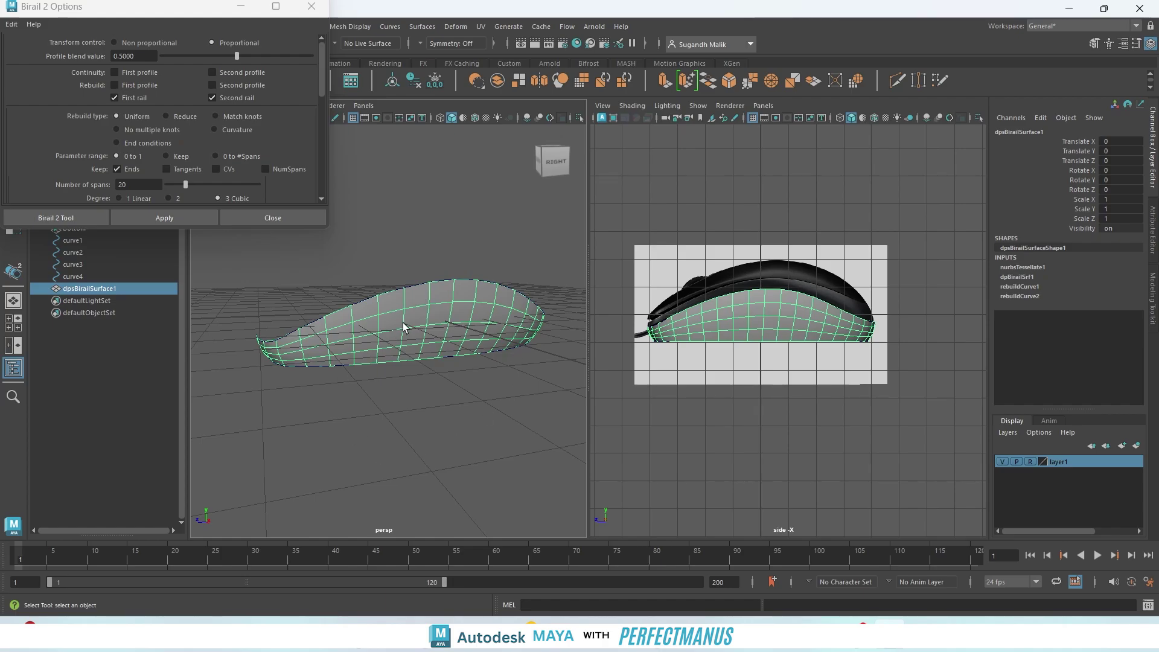
click(1004, 433)
click(1025, 459)
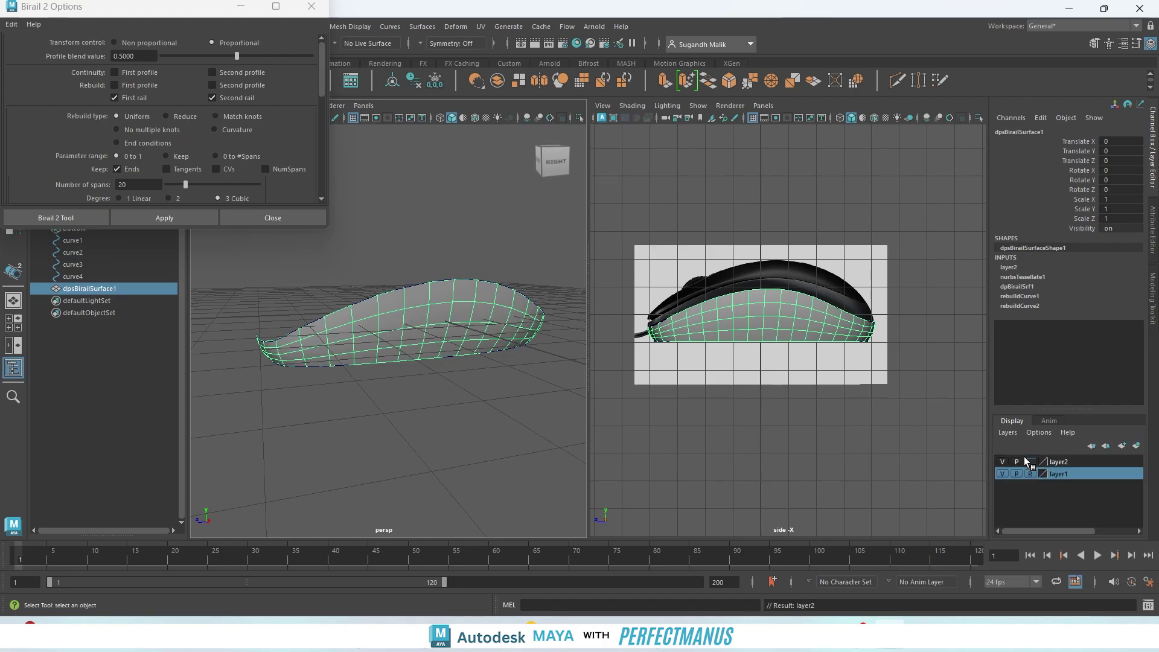
- Rename the birail surface's new display layer to Mesh
double_click(1056, 461)
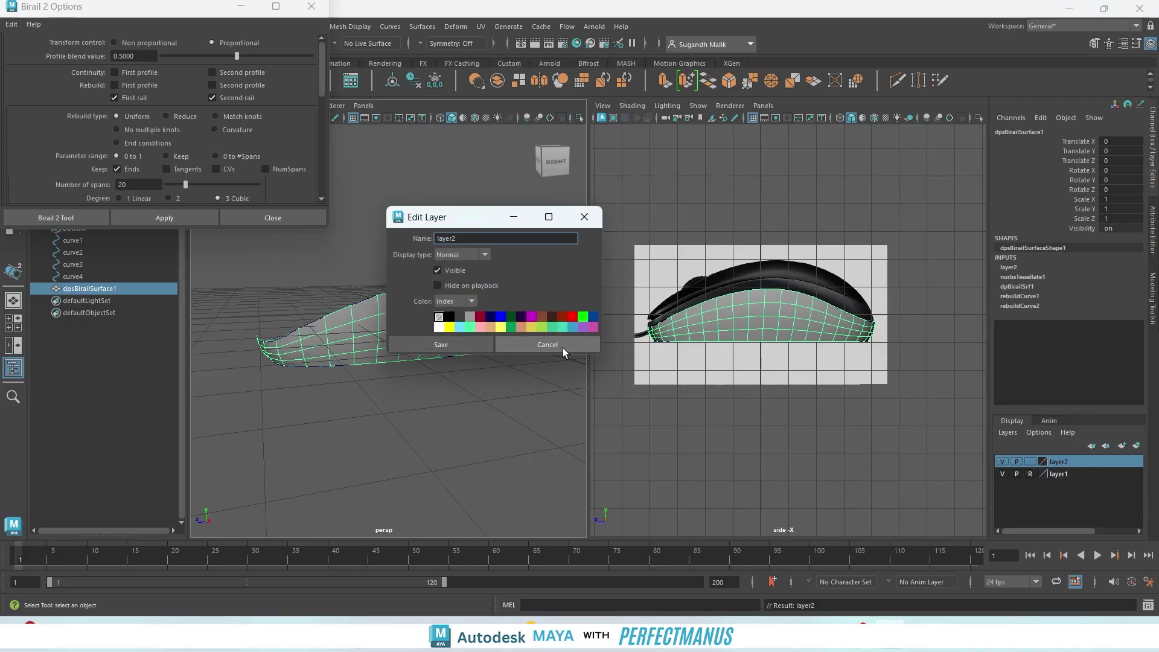
double_click(468, 237)
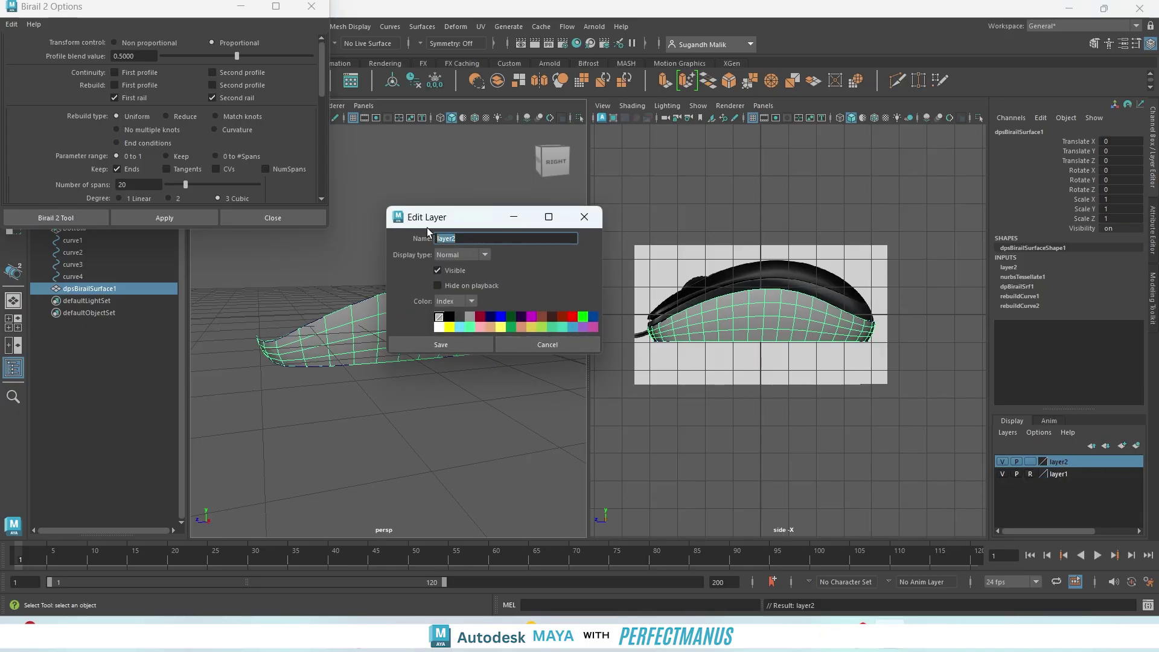
text(Mesh)
click(477, 342)
- Toggle the Mesh layer's visibility to check its contents, and set its display type to Reference
click(1003, 462)
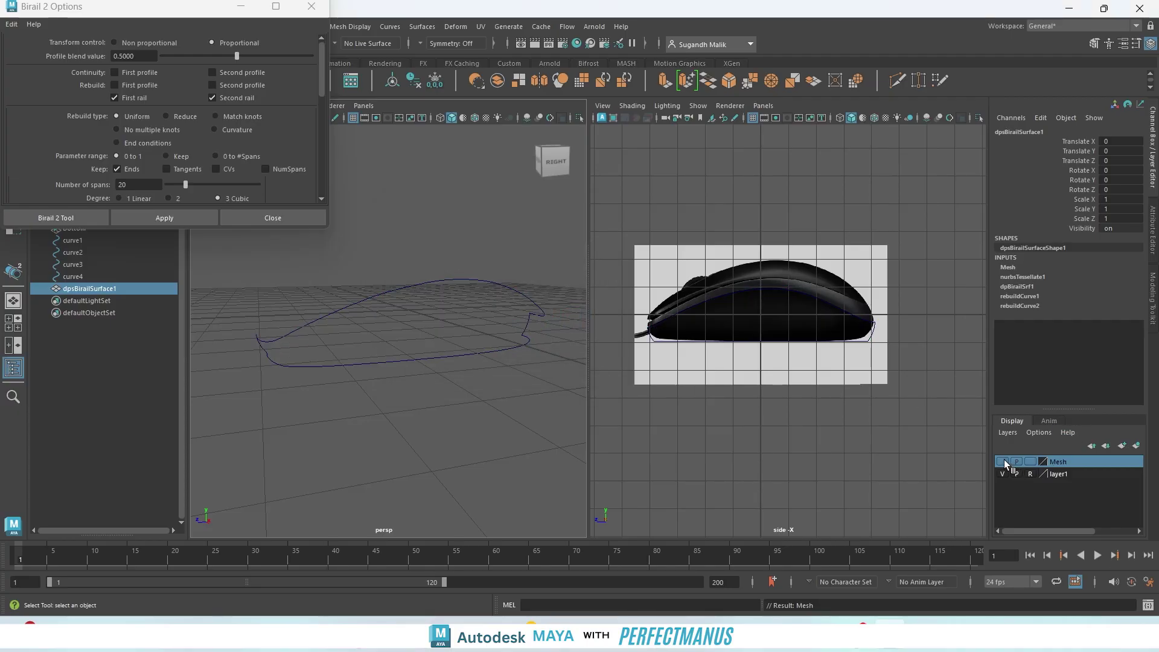
click(1003, 462)
click(1002, 462)
click(1003, 462)
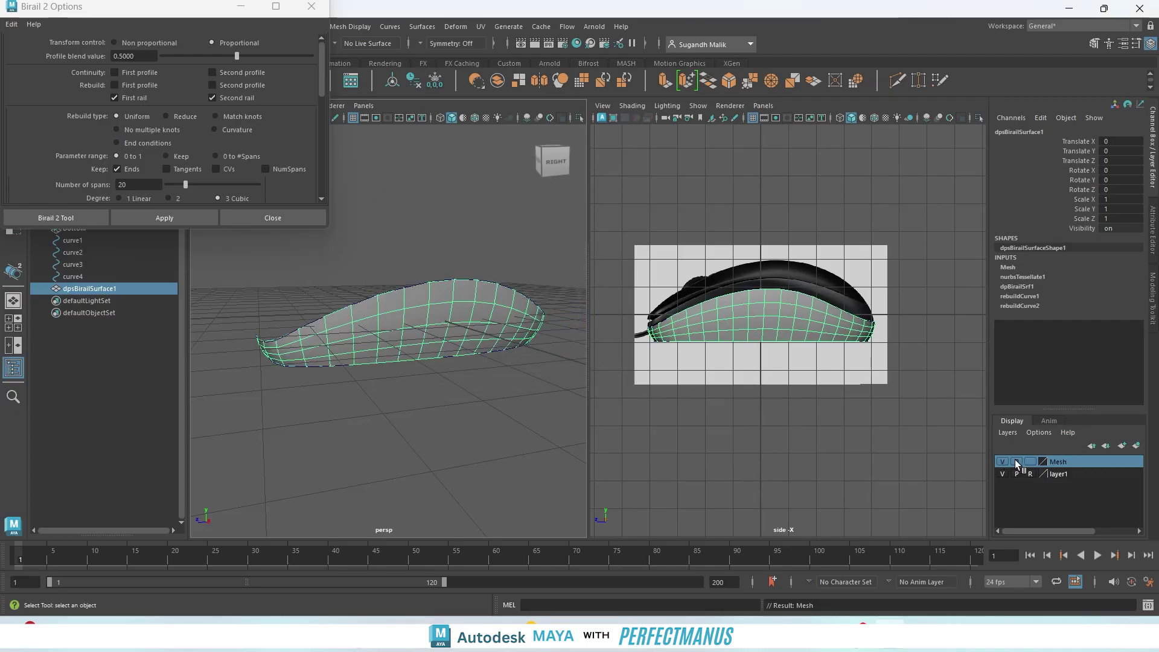
click(1031, 461)
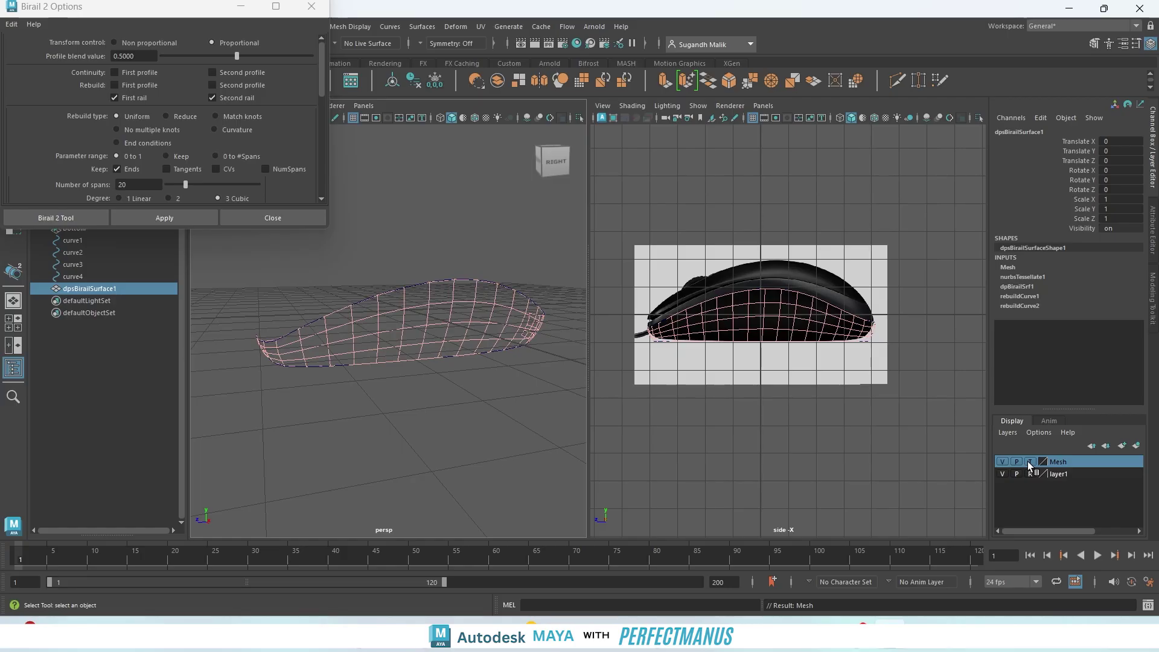
click(1030, 462)
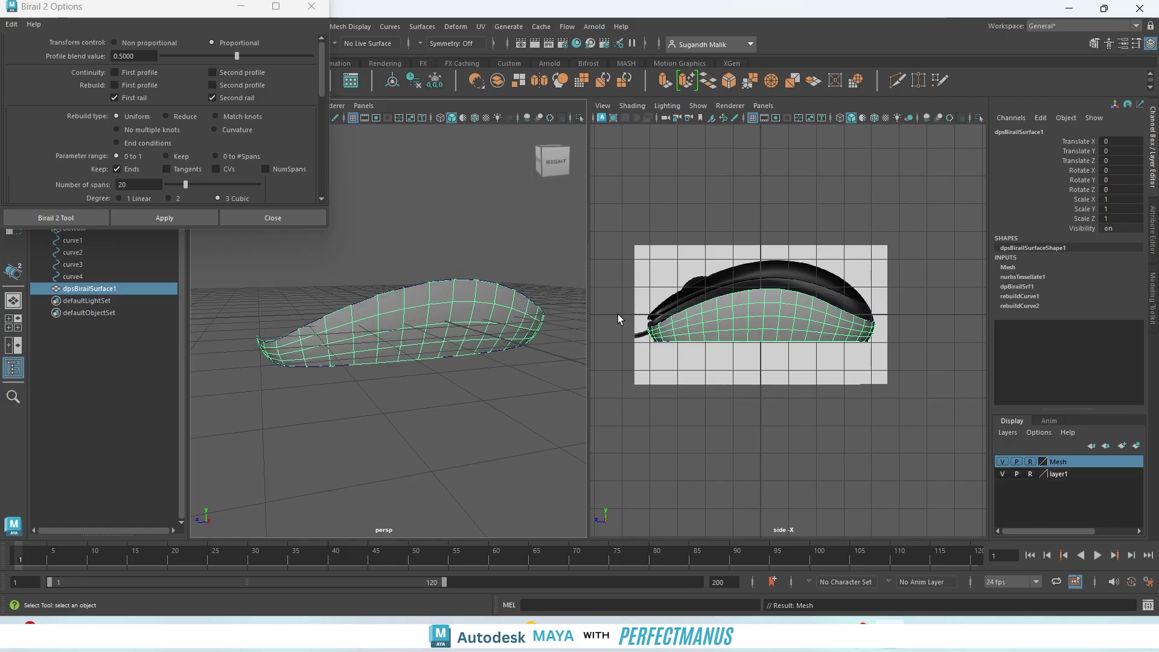
click(420, 419)
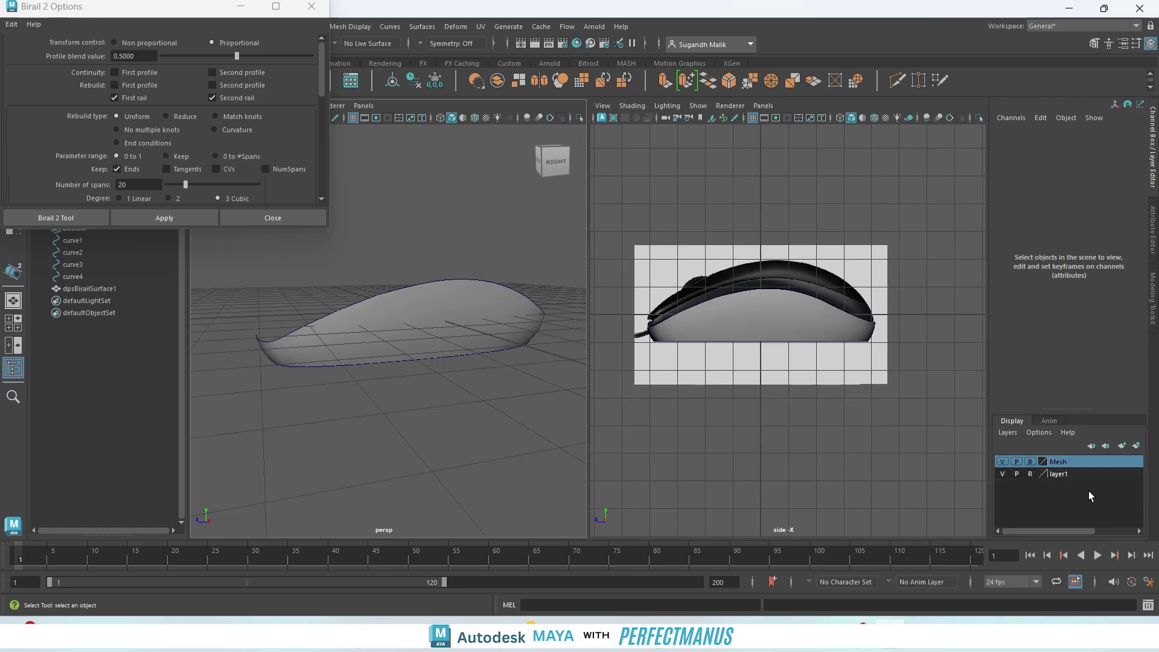
- Toggle layer1 to check that it holds the image planes, and rename it to Reference
double_click(1058, 476)
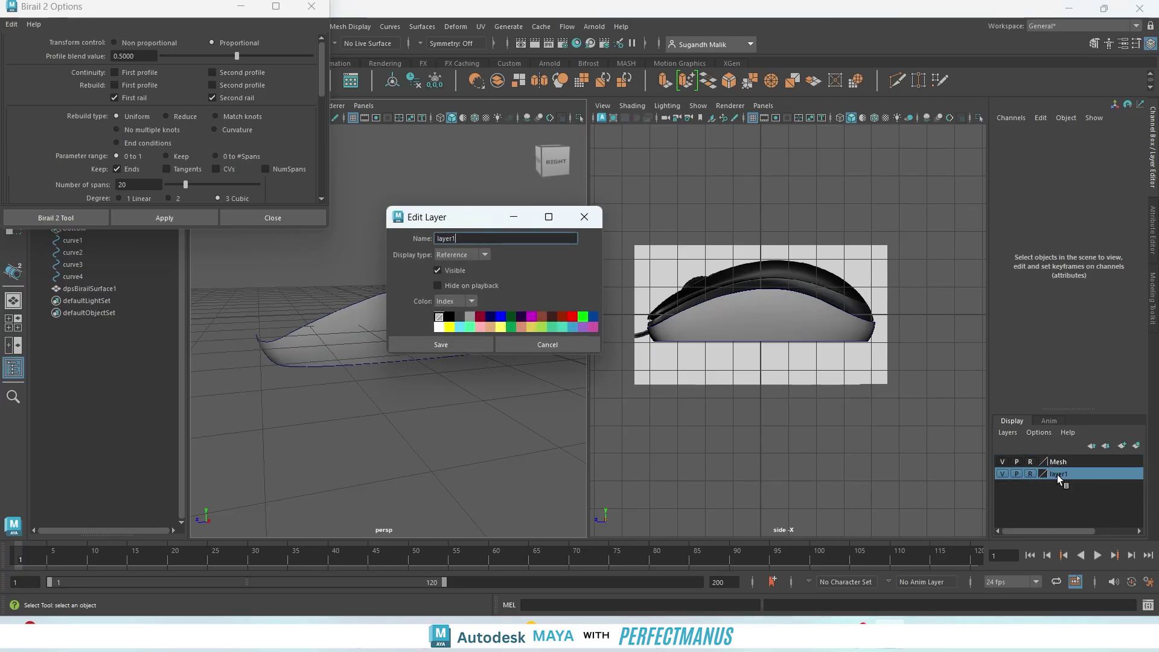
click(546, 342)
click(1000, 476)
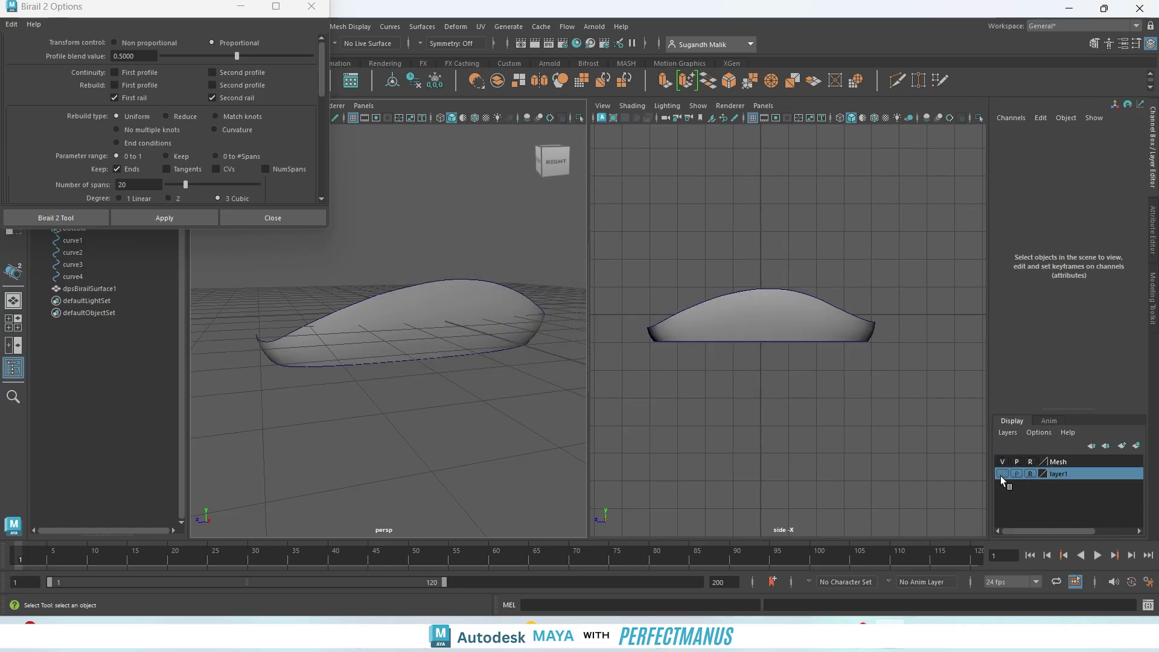
click(1001, 475)
double_click(1066, 474)
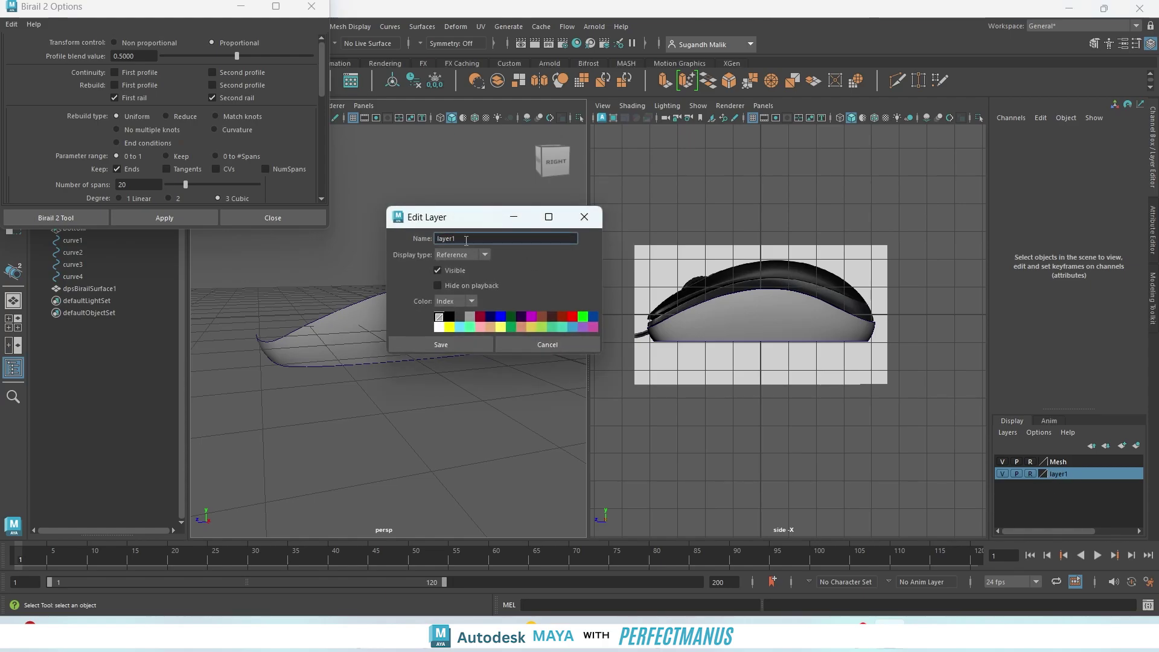
drag(466, 241, 419, 234)
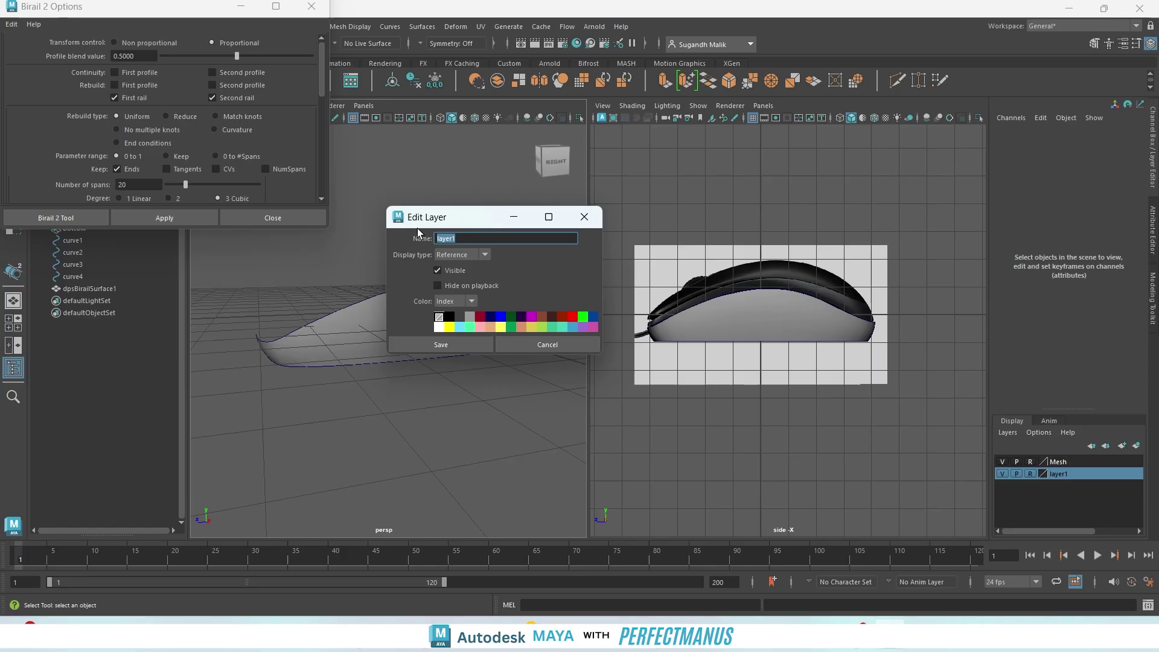
text(REference)
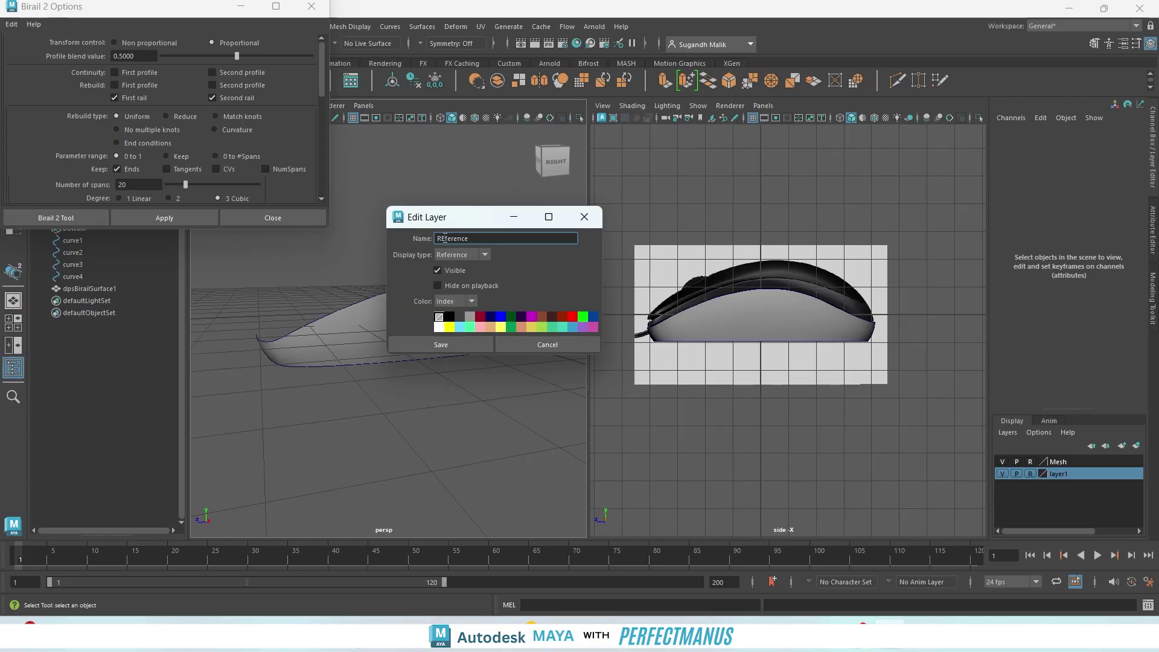
click(465, 345)
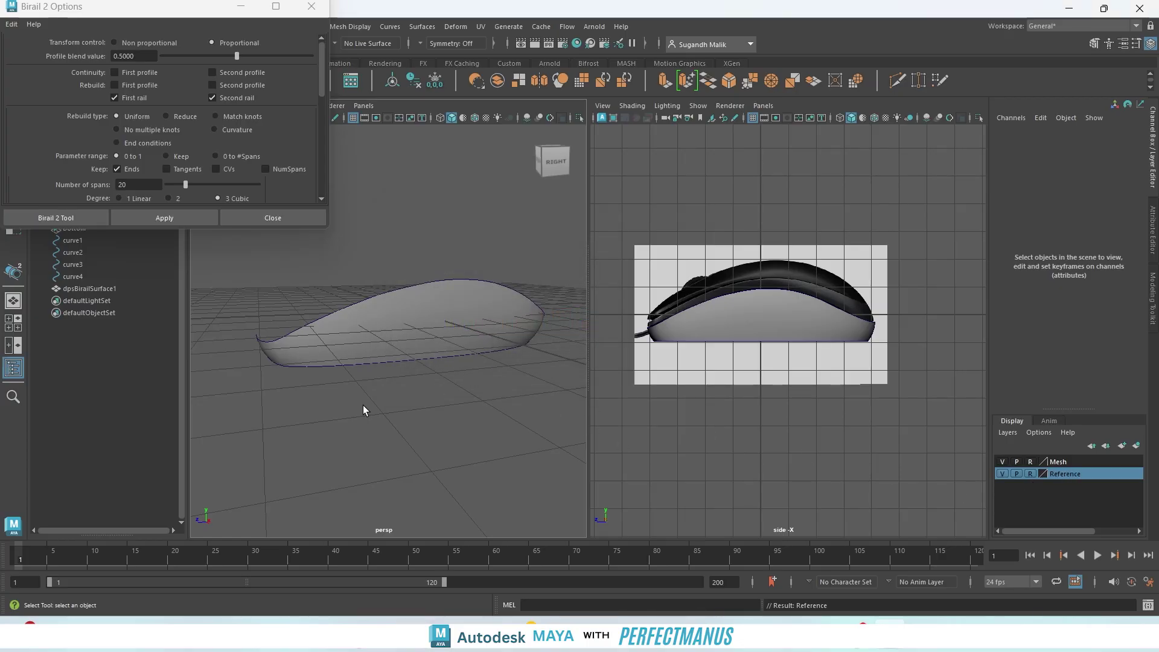
- Select the surface's upper boundary curve and compare it with the side reference image and the perspective view
mouse_move(425, 397)
alt+mouse_down()
mouse_move(528, 396)
mouse_move(440, 382)
mouse_move(406, 400)
alt+mouse_up()
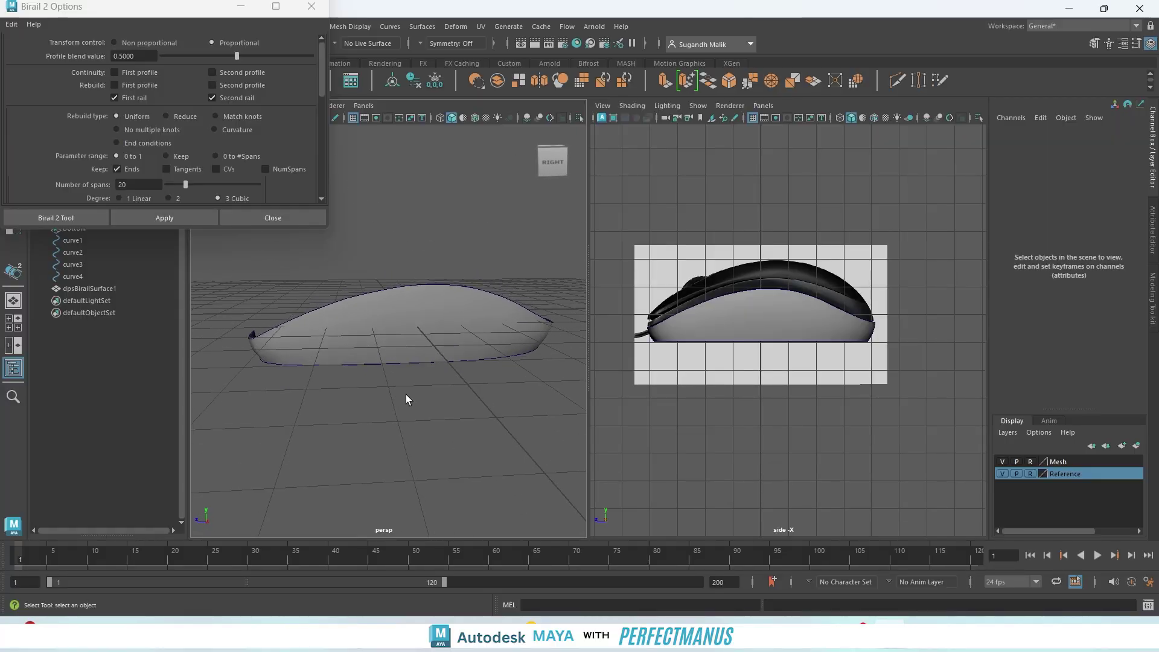
click(469, 290)
scroll(685, 299, up, 3)
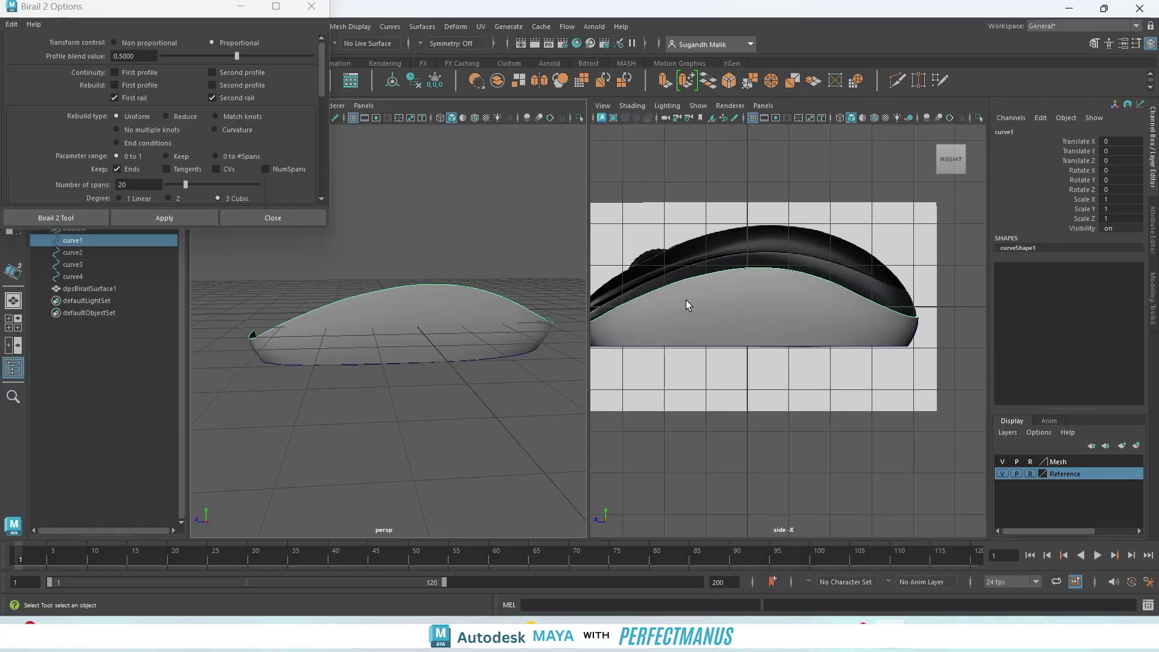
scroll(873, 345, down, 5)
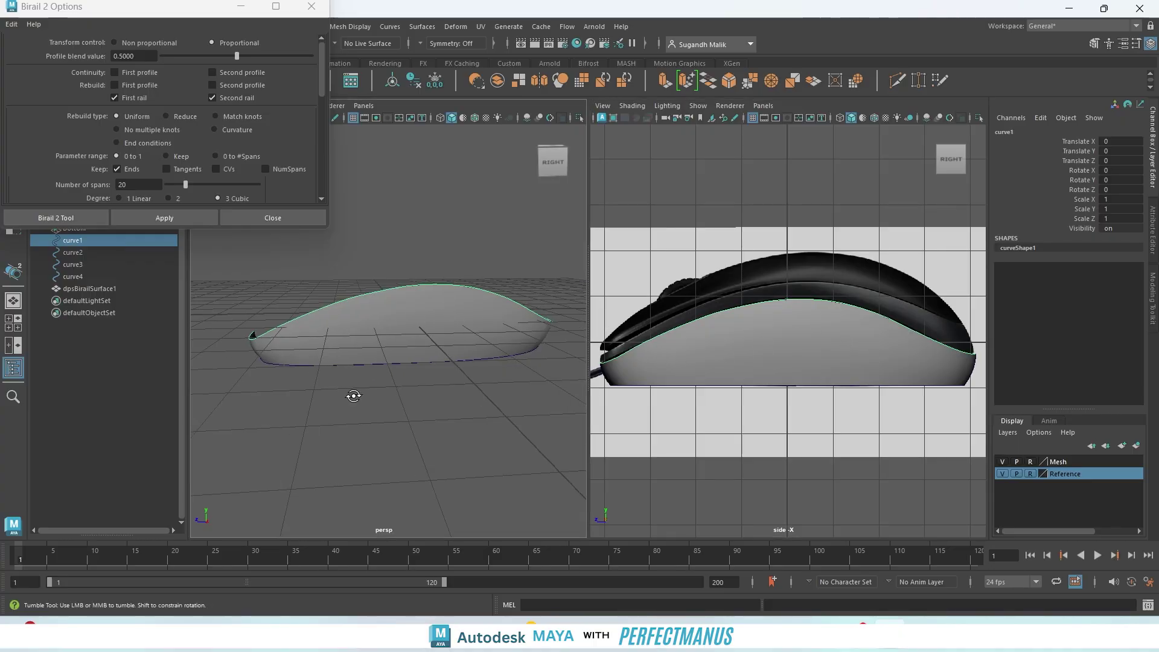
alt+drag(352, 393, 387, 397)
alt+drag(391, 392, 382, 389)
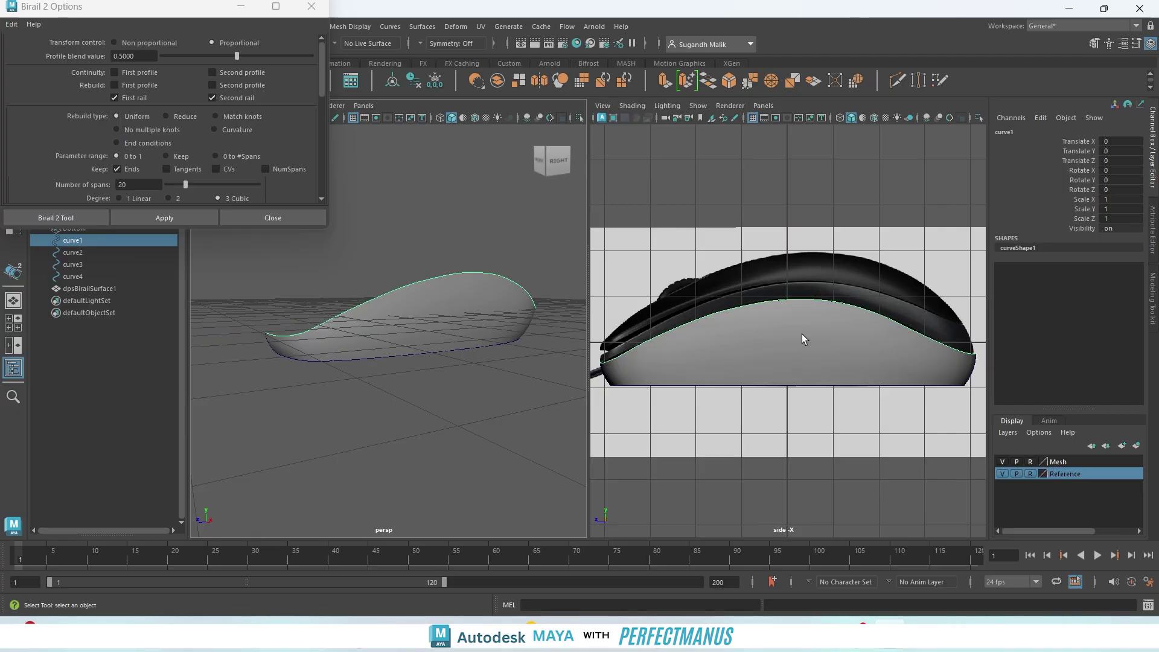
- Switch the perspective panel to the top view, clear the selection and frame the whole scene
key(space)
click(418, 327)
drag(420, 326, 372, 326)
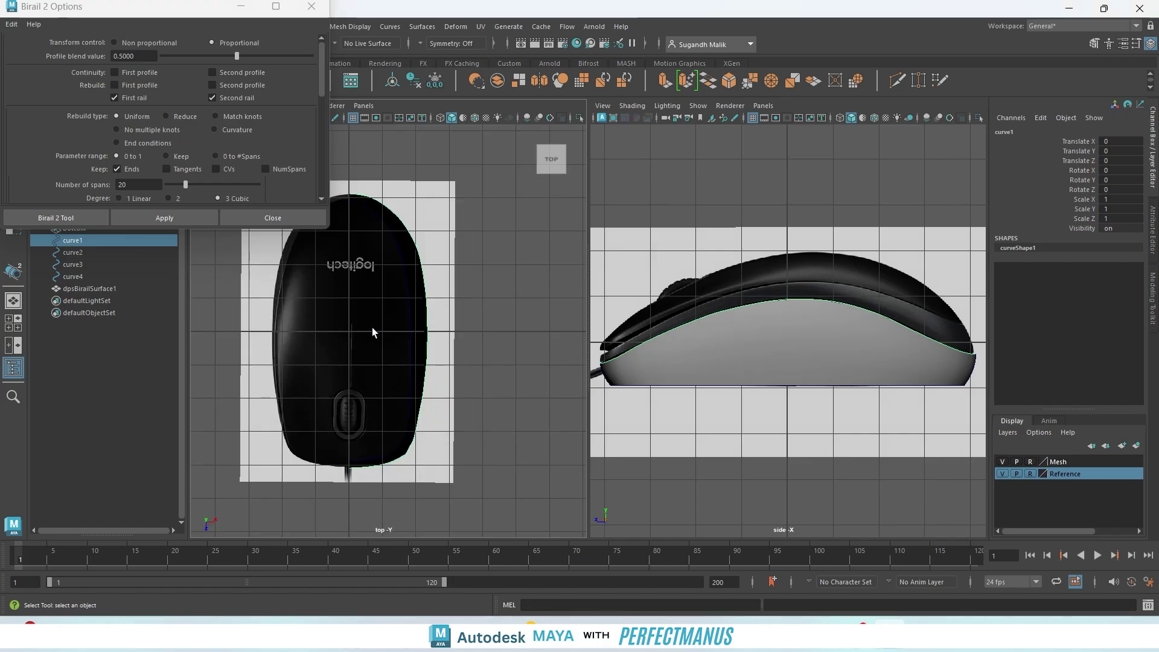
click(372, 327)
key(a)
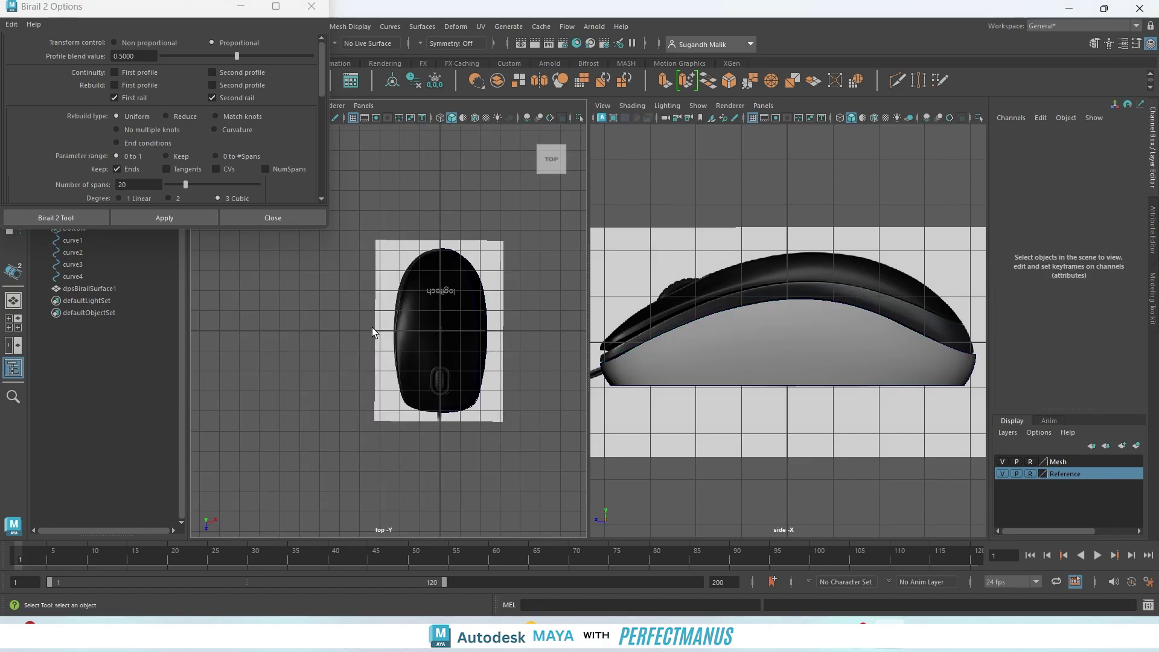
- Select the inner lower boundary curve in the top view and create a new display layer from it
click(476, 315)
scroll(368, 326, up, 5)
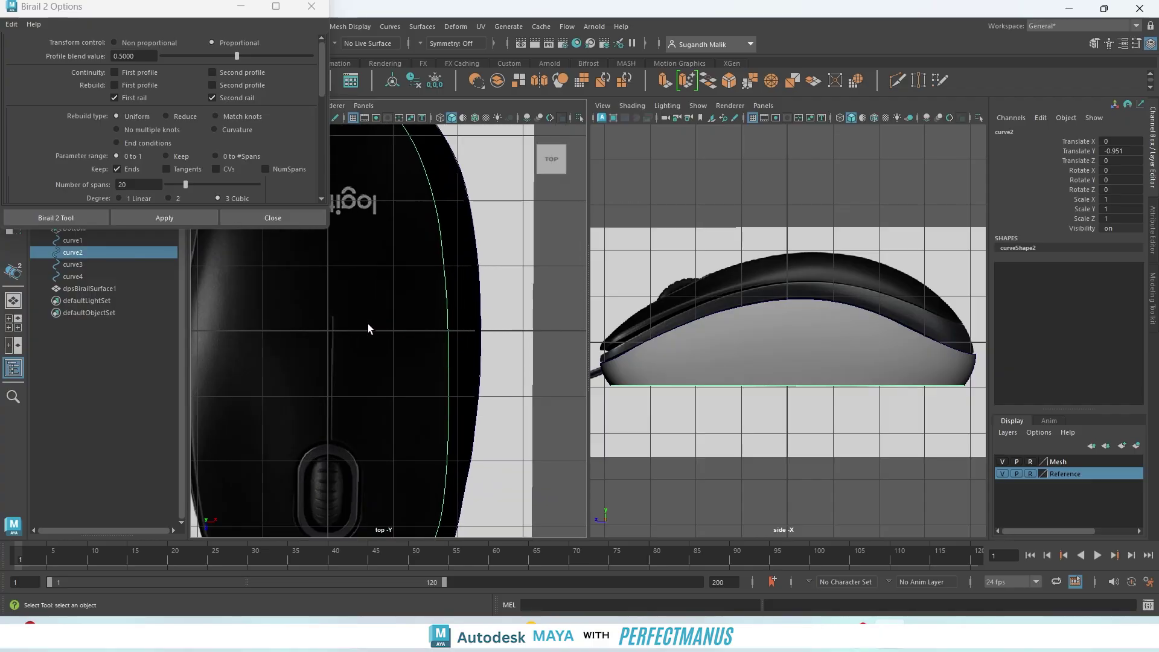
scroll(368, 326, up, 2)
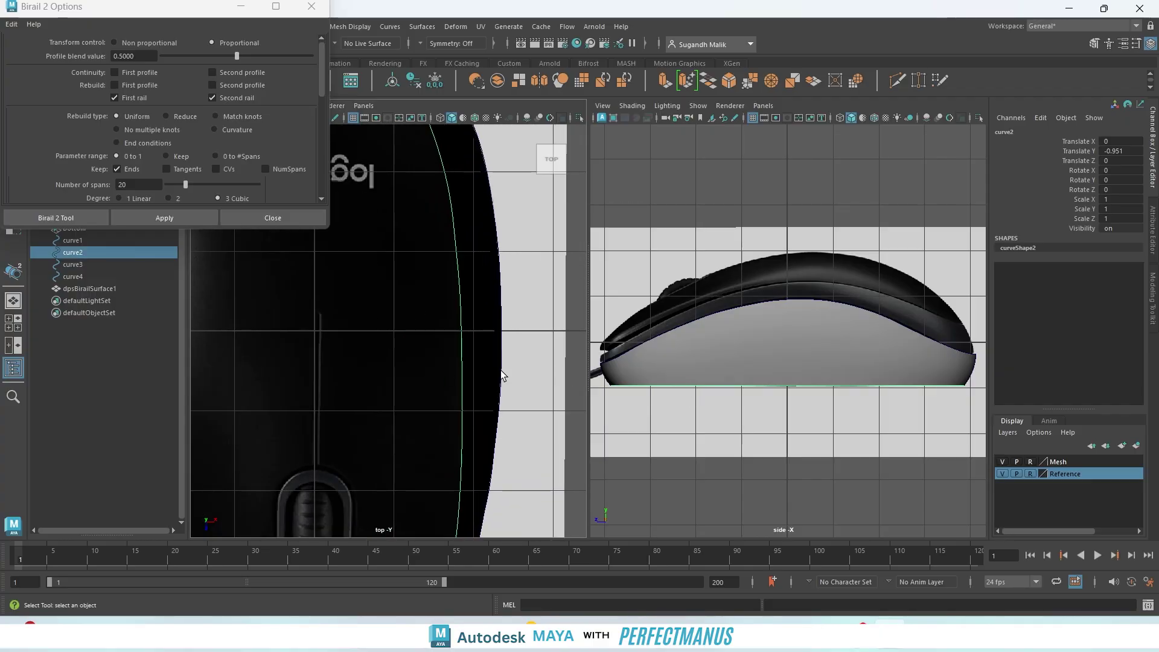
scroll(448, 310, down, 5)
scroll(444, 309, up, 3)
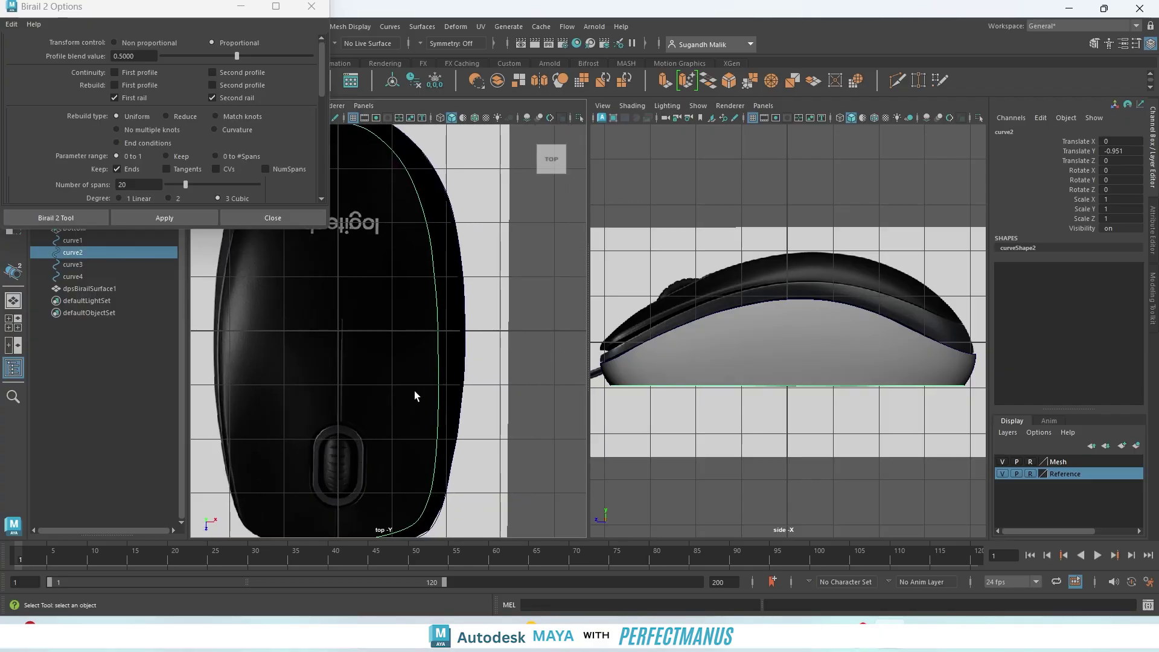
click(1007, 432)
click(1017, 457)
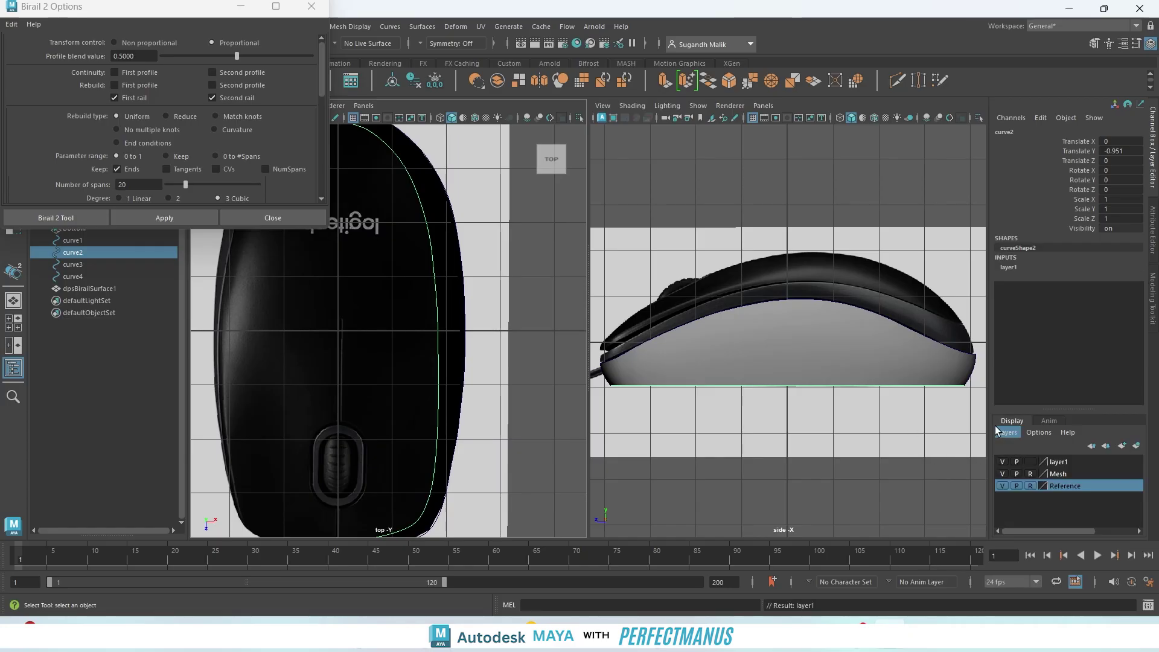
double_click(1067, 484)
click(547, 344)
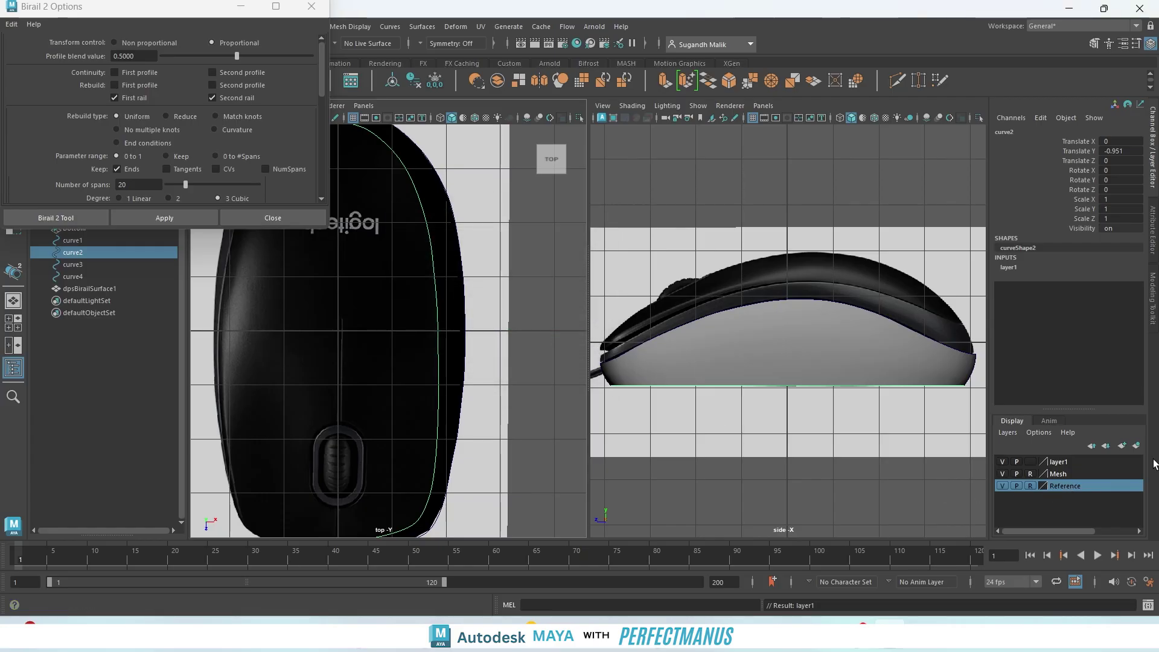
- Rename the lower boundary curve's display layer to Curve and set its display type to Reference
double_click(1059, 461)
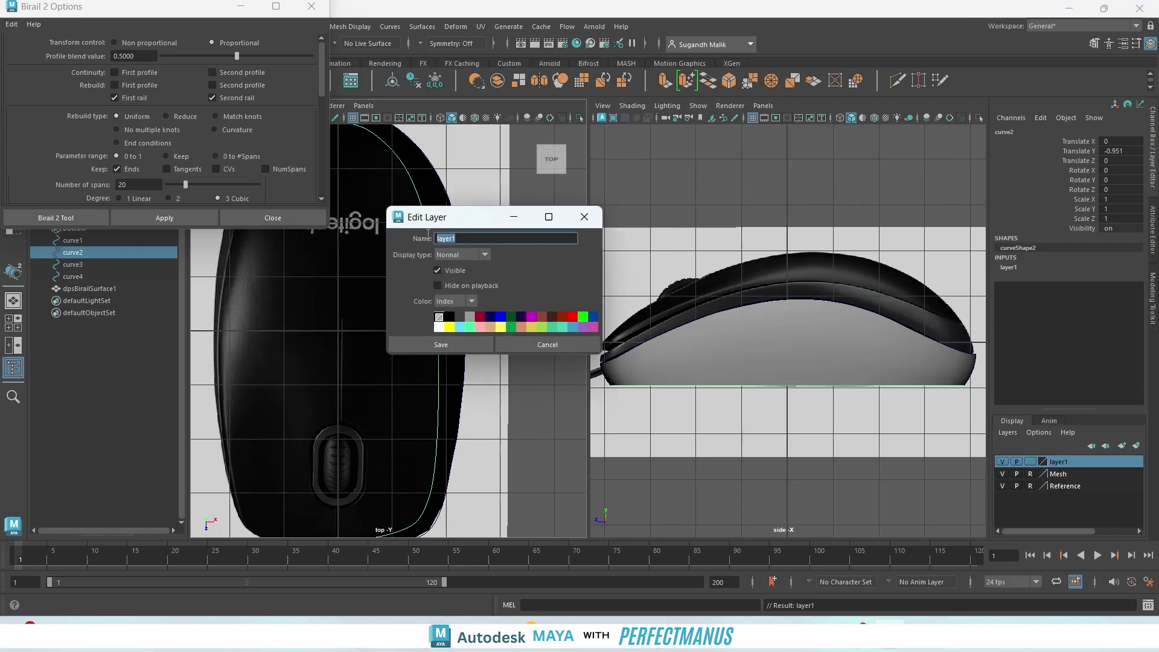
text(Curve)
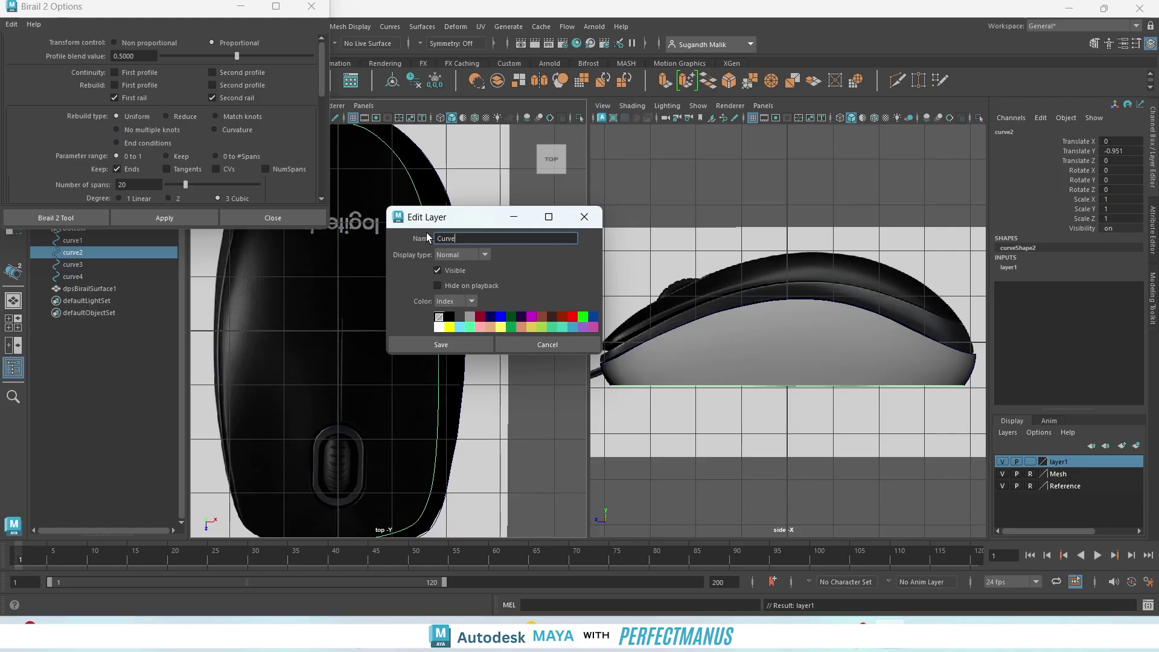
click(458, 343)
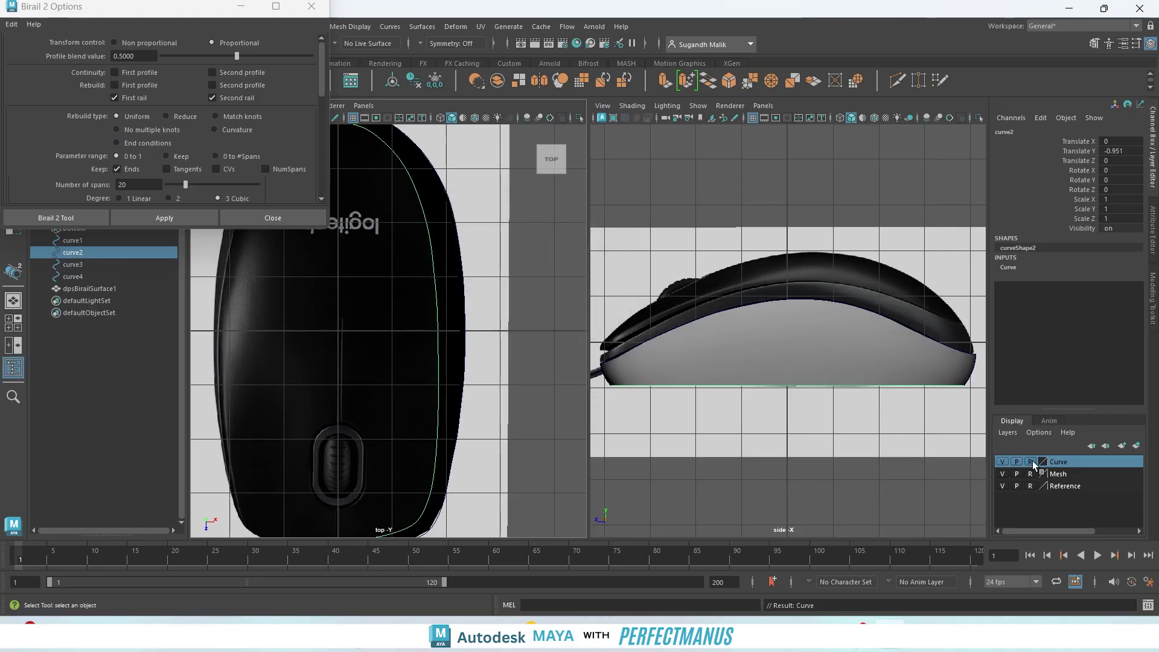
click(440, 387)
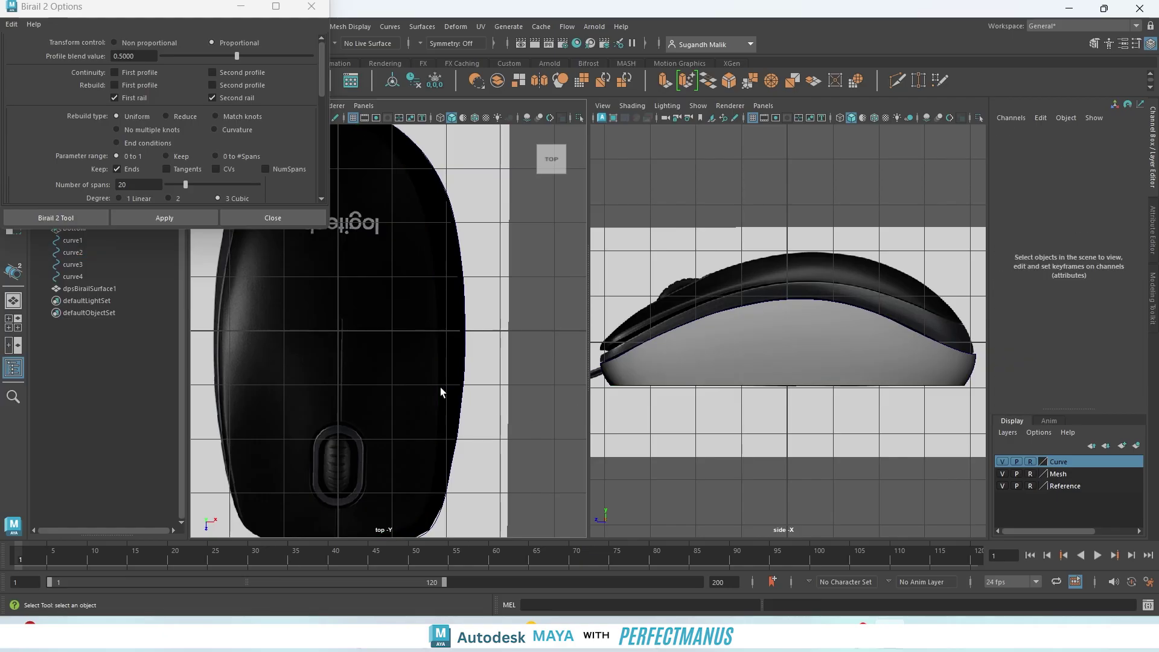
- Select the upper boundary curve in the top view, minimise the Birail 2 Options window, and compare the curve with the reference outline
click(463, 369)
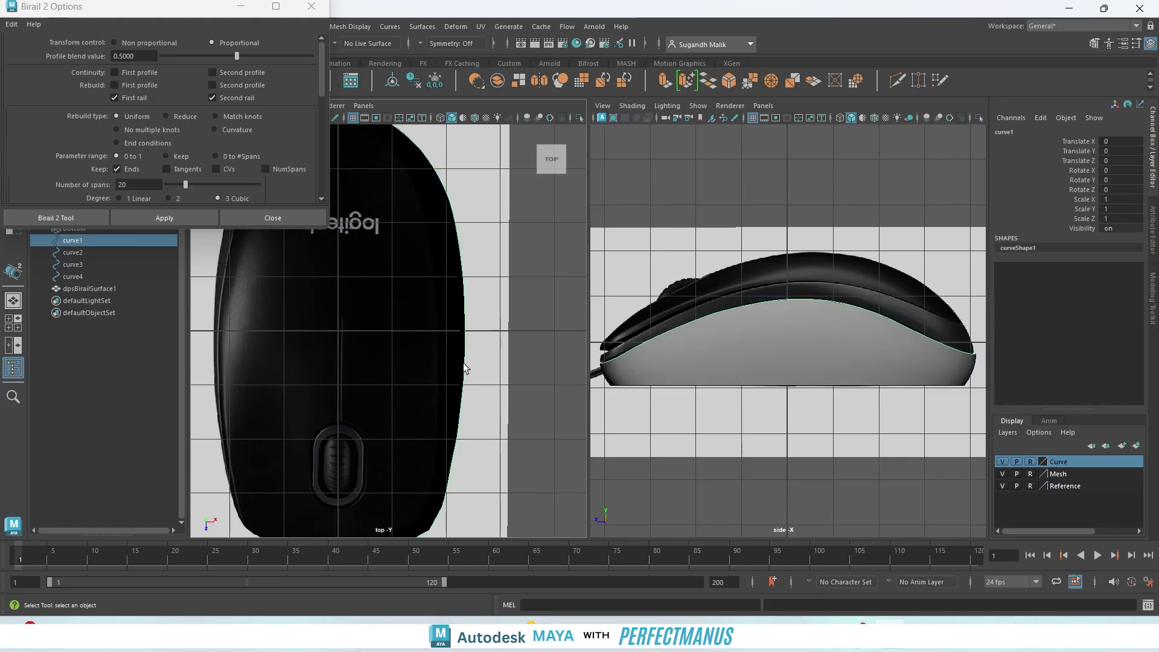
scroll(466, 364, down, 3)
scroll(462, 362, up, 2)
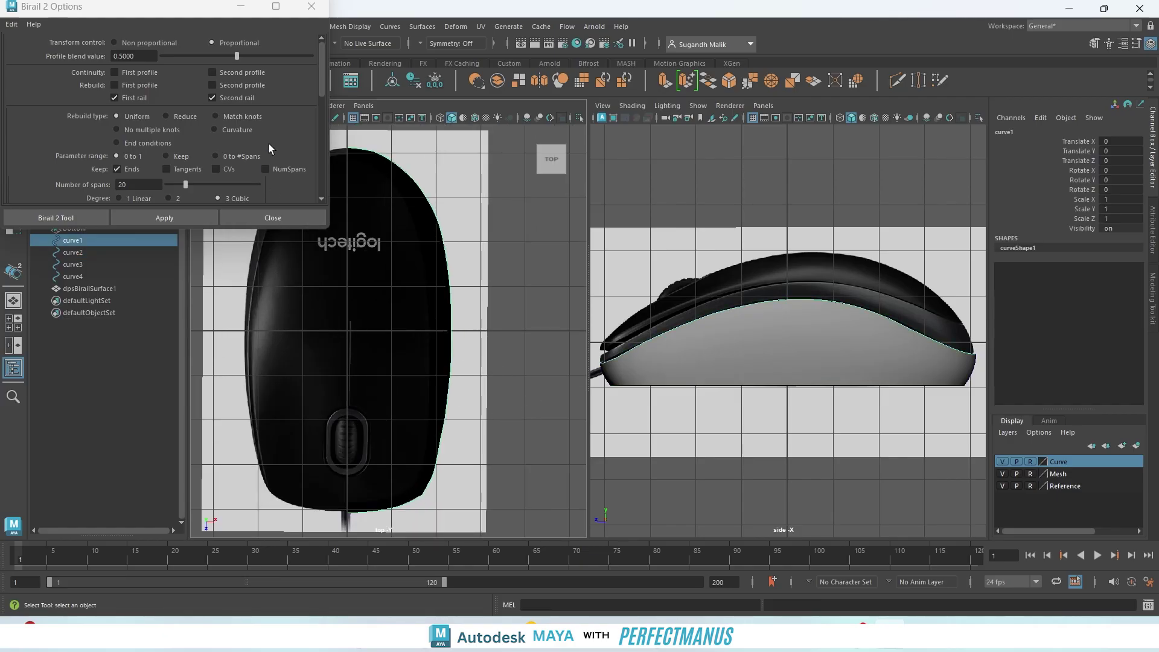
click(245, 6)
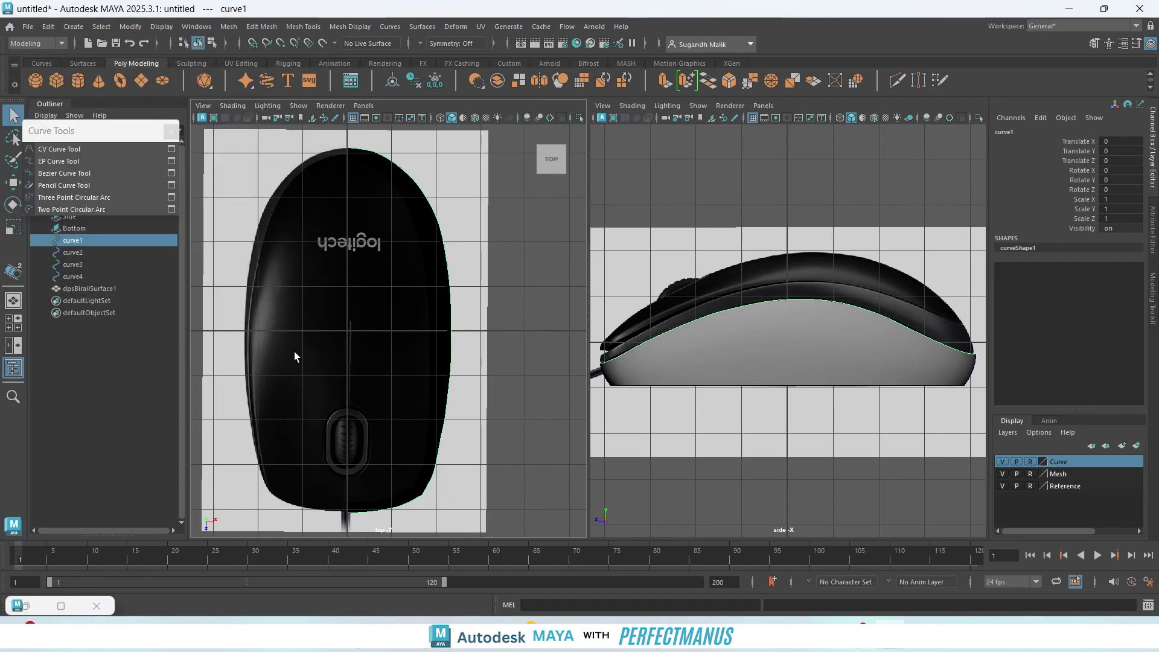
scroll(292, 353, up, 5)
scroll(291, 348, down, 5)
scroll(326, 326, up, 3)
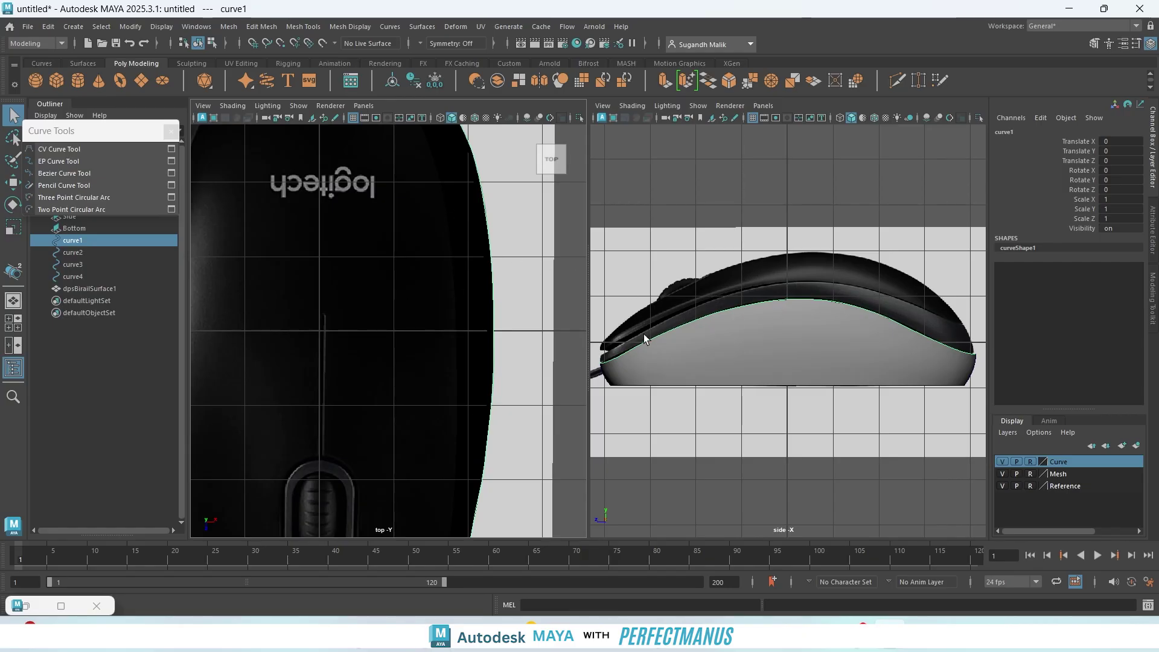
scroll(448, 235, down, 3)
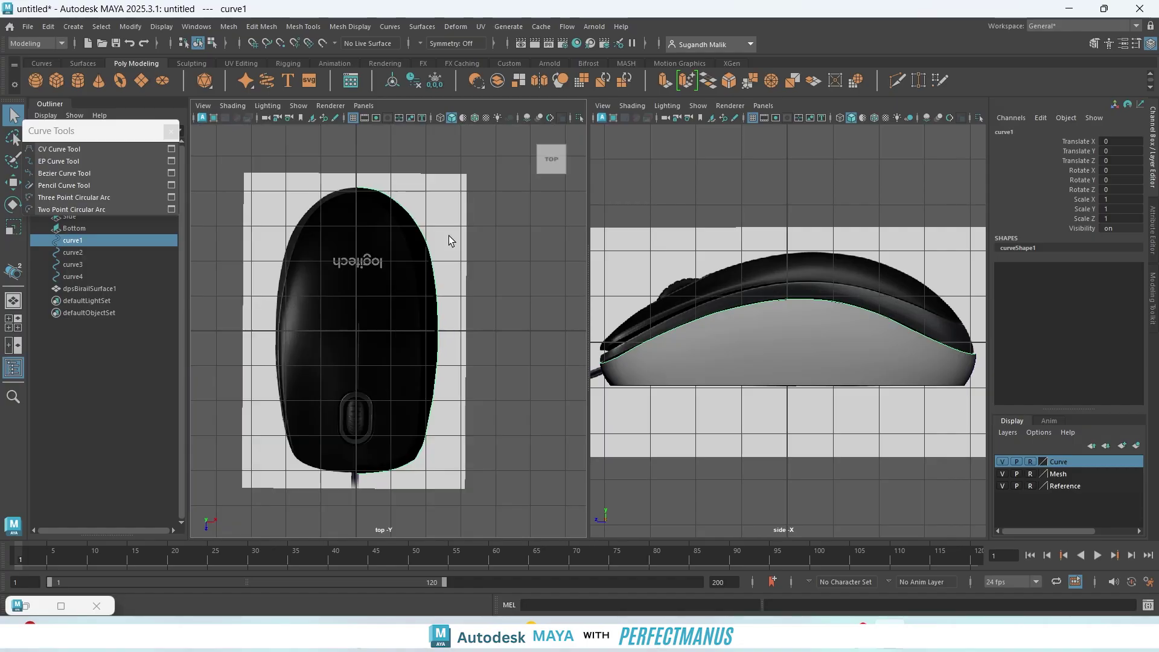
scroll(440, 272, up, 2)
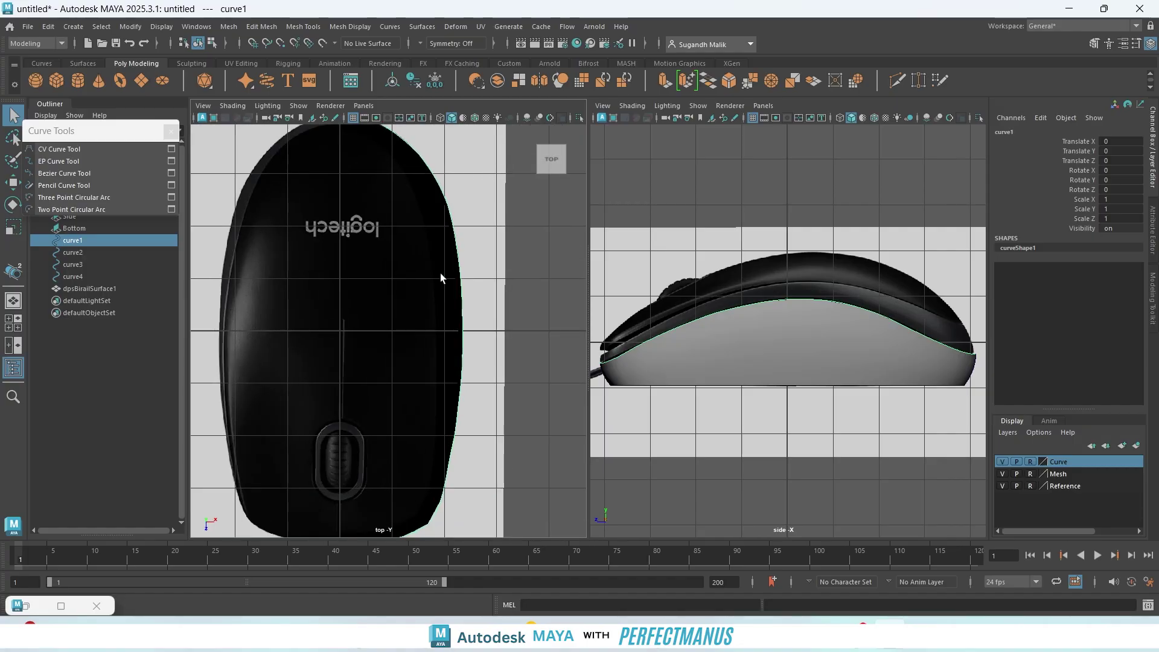
- Duplicate the upper boundary curve and raise the copy 0.356 units in Y, toward the upper seam in the side view
click(809, 296)
key(ctrl+d)
key(w)
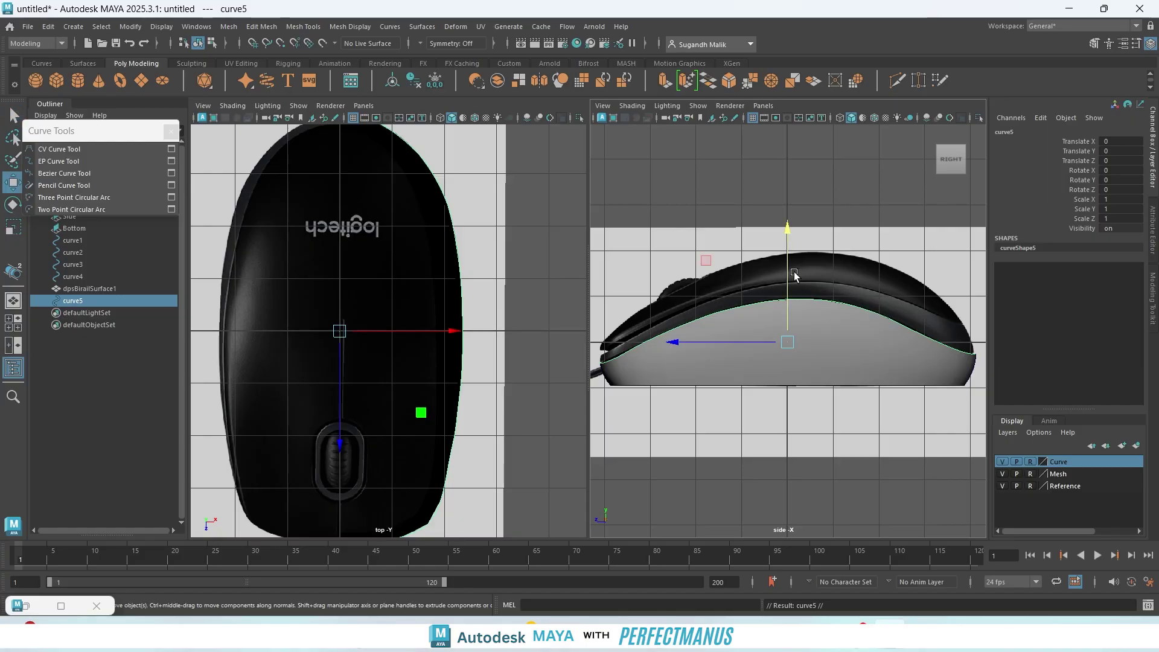
drag(785, 252, 800, 234)
scroll(822, 273, up, 4)
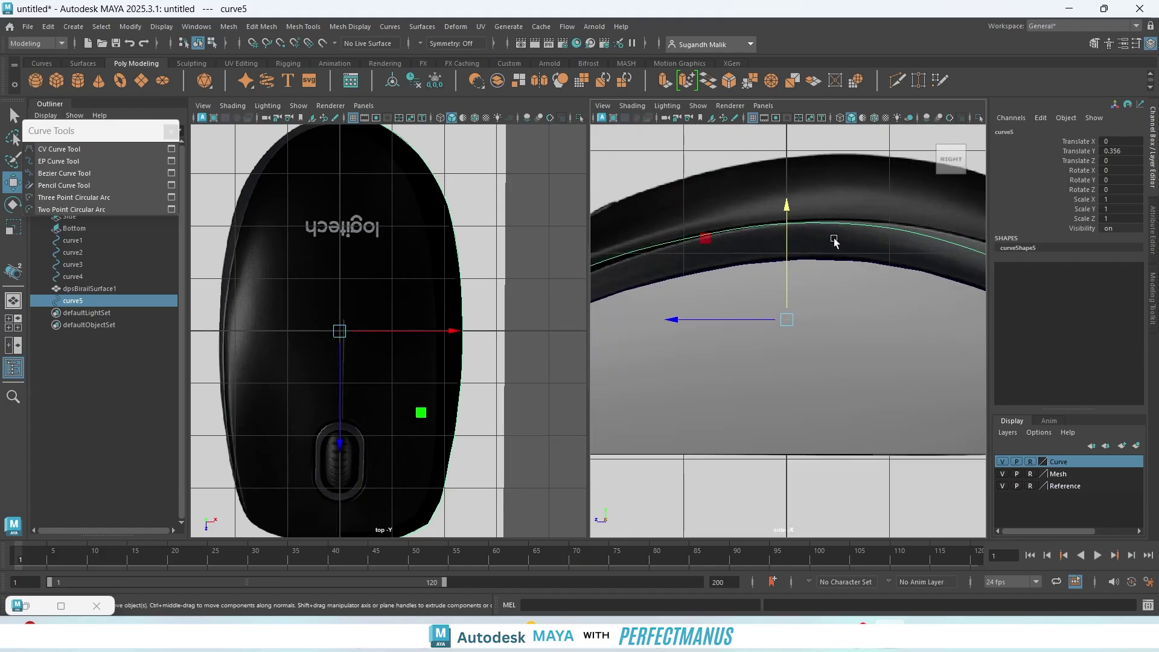
- Display the copied curve's control vertices and adjust the two on the rear slope vertically toward the upper seam of the side reference
right_drag(845, 231, 779, 226)
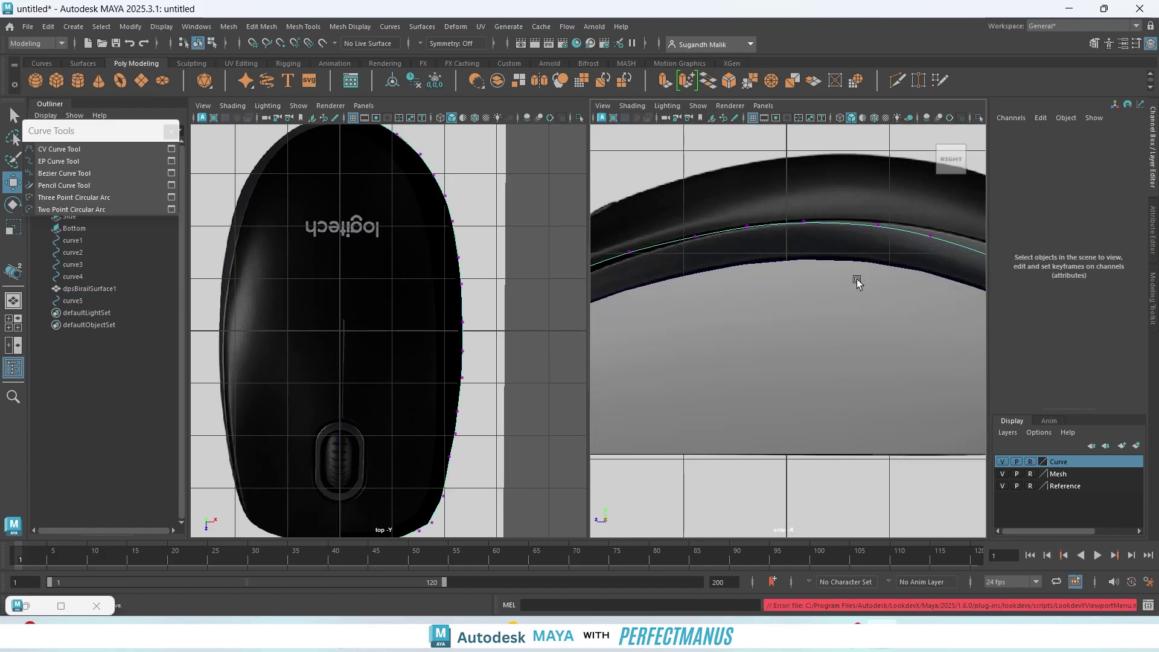
alt+middle_drag(894, 338, 724, 401)
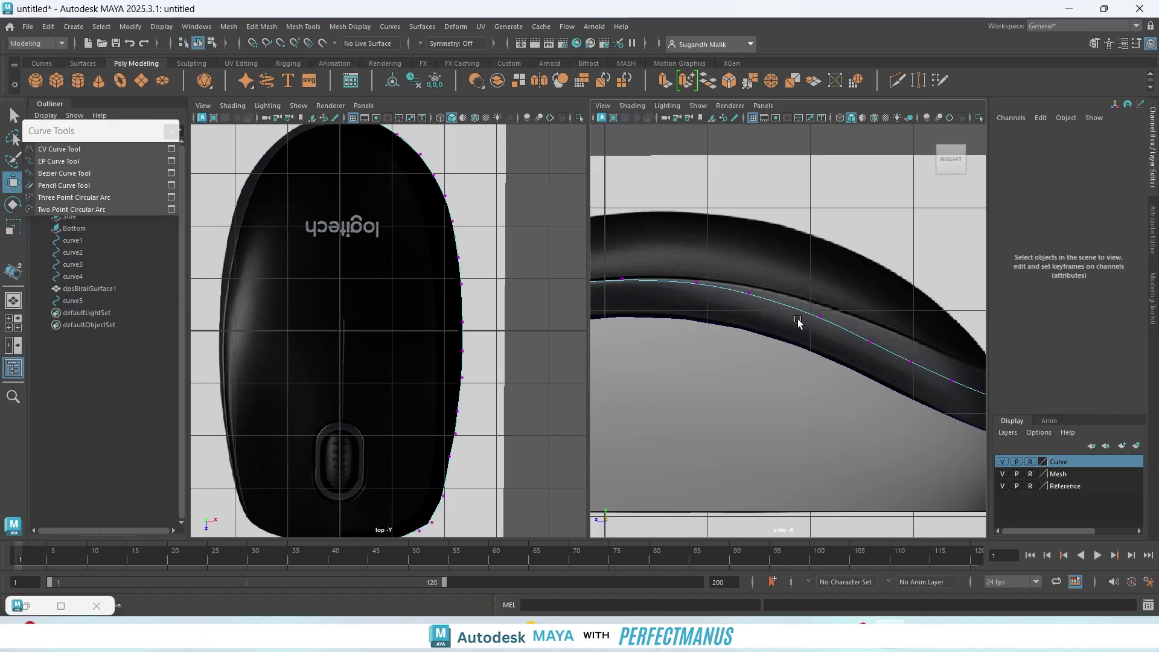
drag(810, 297, 883, 349)
drag(848, 292, 869, 301)
click(870, 331)
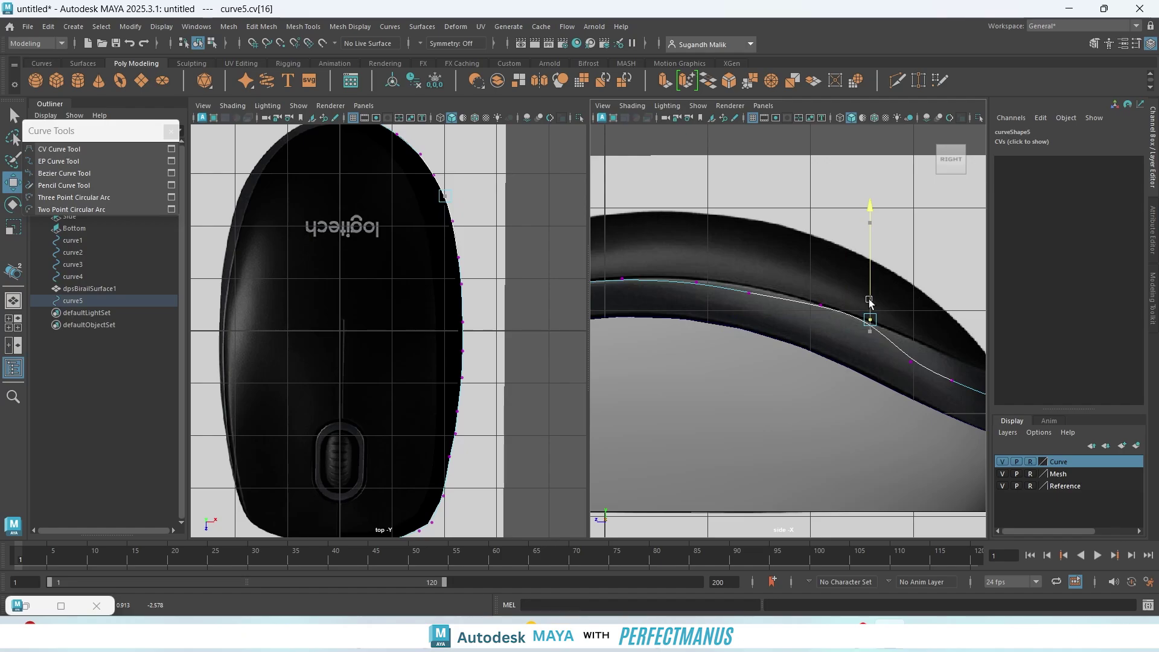
- Raise the two control vertices just behind the crest slightly so the copied curve follows the seam
click(750, 293)
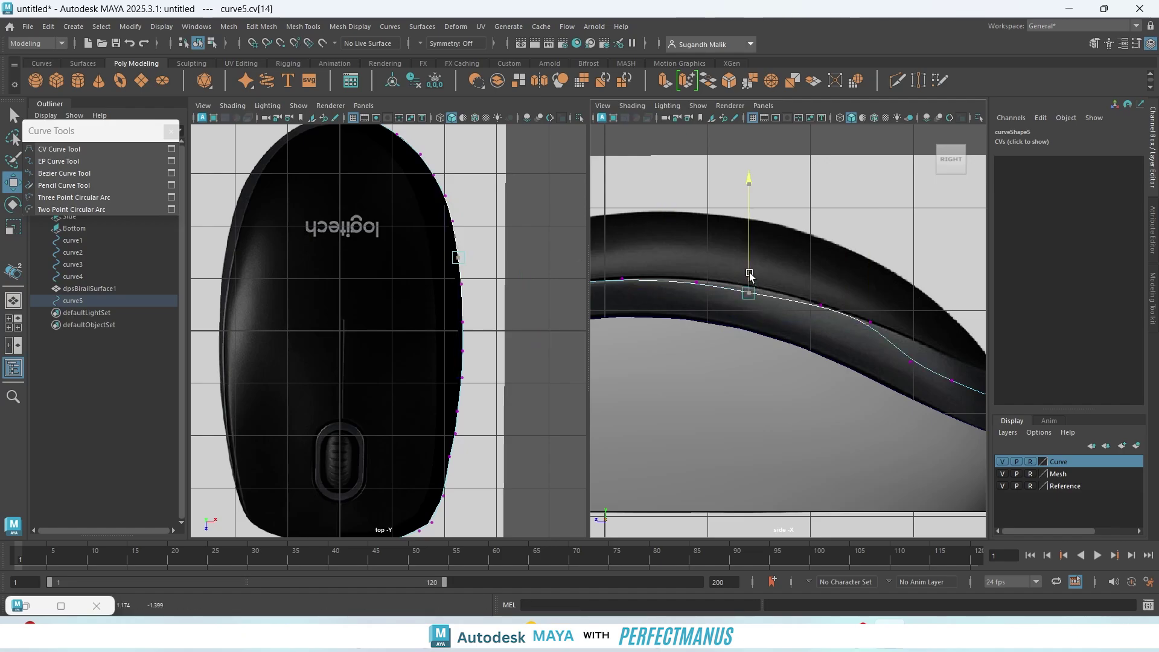
drag(749, 278, 747, 266)
scroll(695, 291, up, 2)
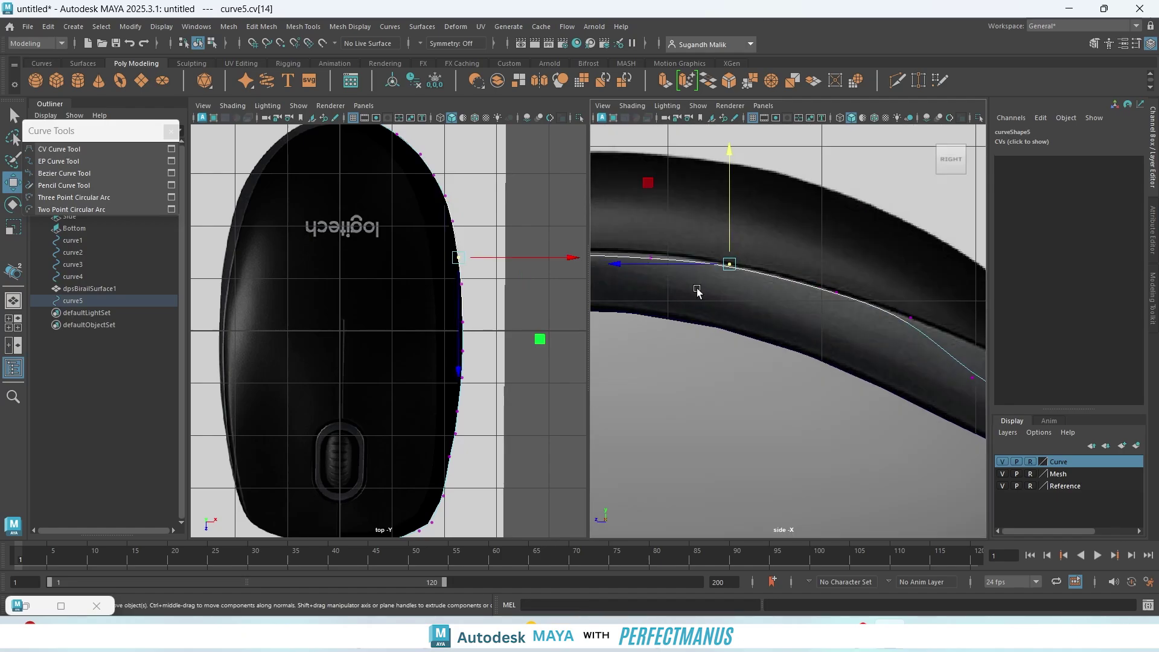
click(652, 259)
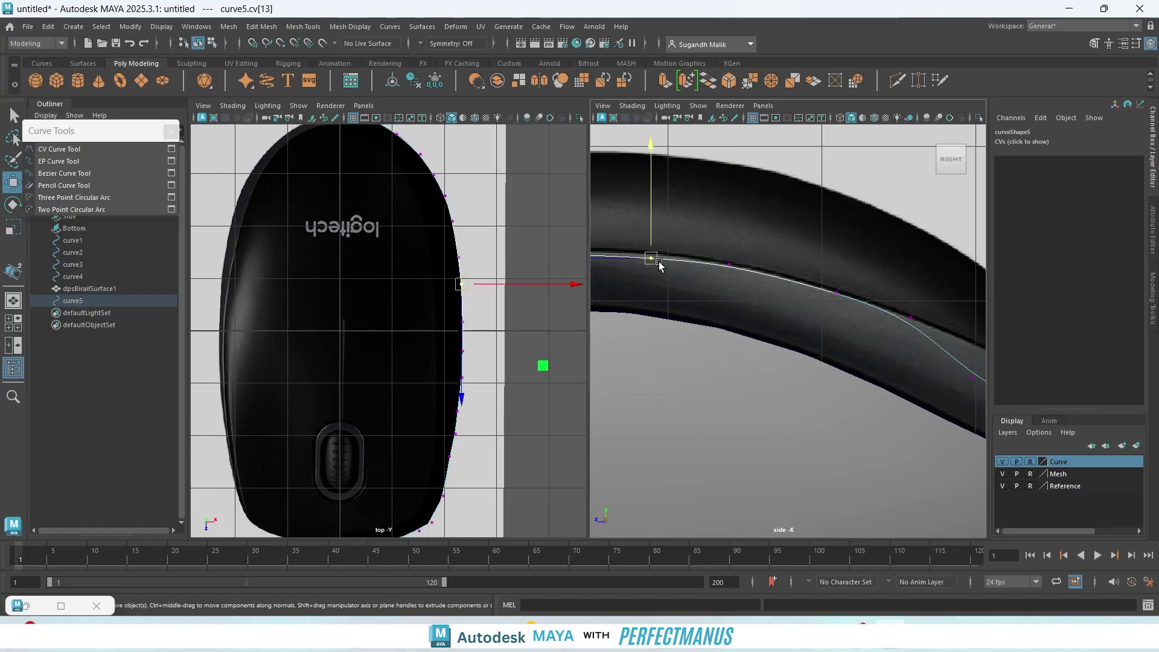
drag(650, 244, 651, 235)
- Lower the two control vertices just ahead of the crest onto the seam of the side reference
alt+middle_drag(677, 411, 885, 439)
alt+middle_drag(718, 388, 910, 377)
alt+middle_drag(755, 366, 797, 362)
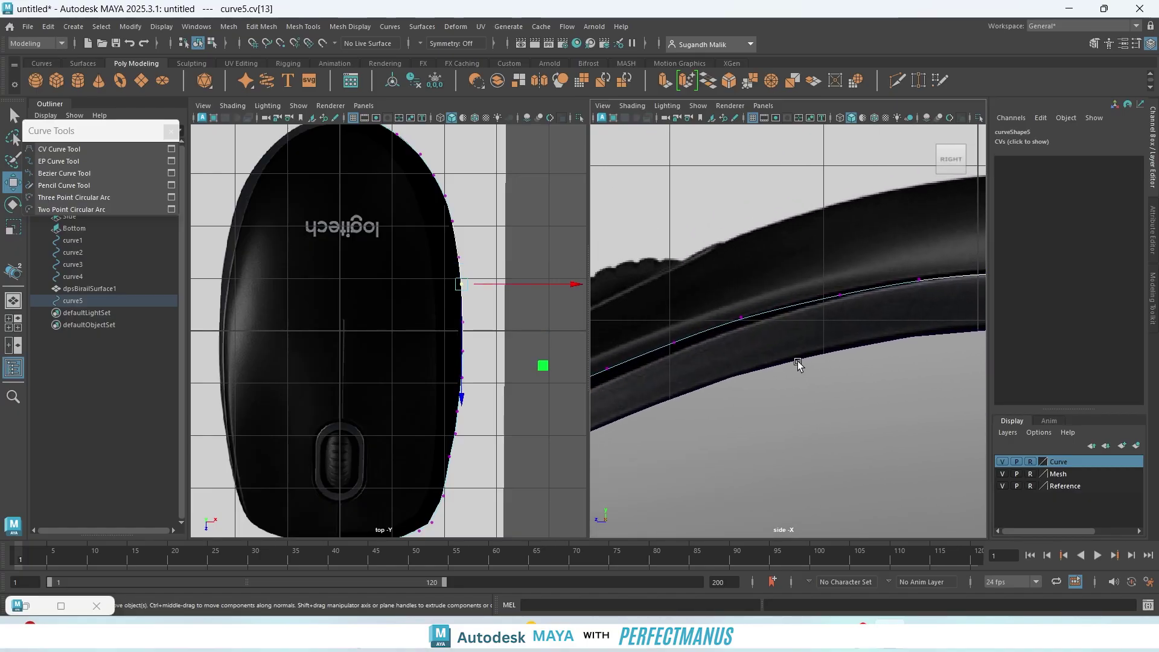
click(842, 292)
drag(842, 271, 842, 274)
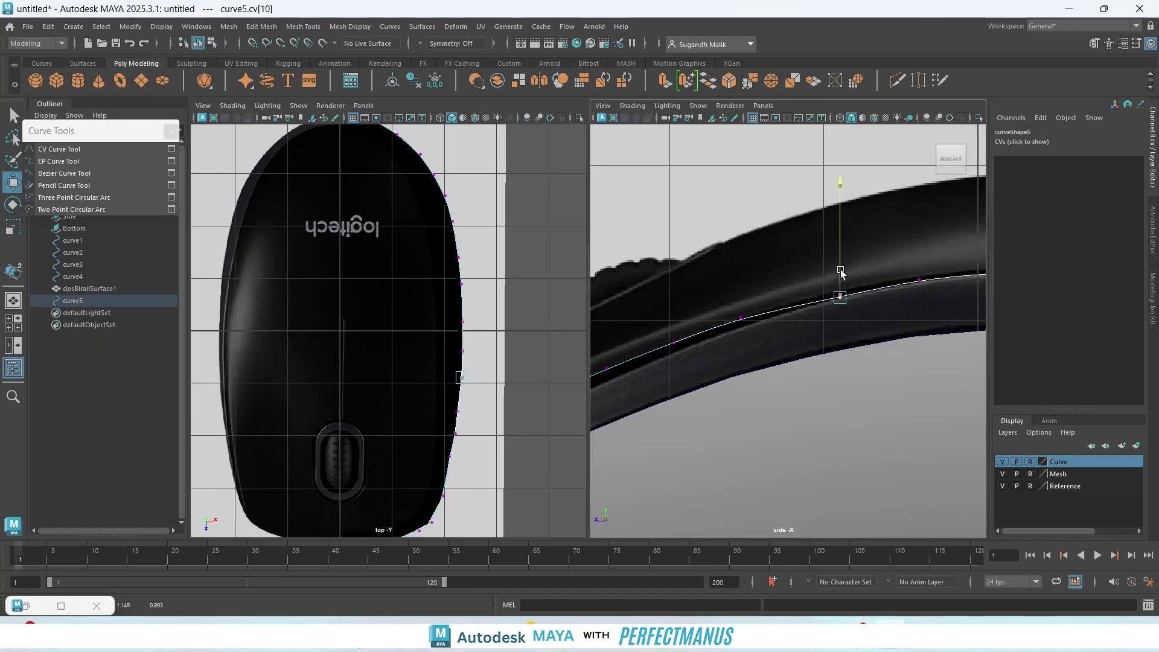
drag(712, 275, 744, 287)
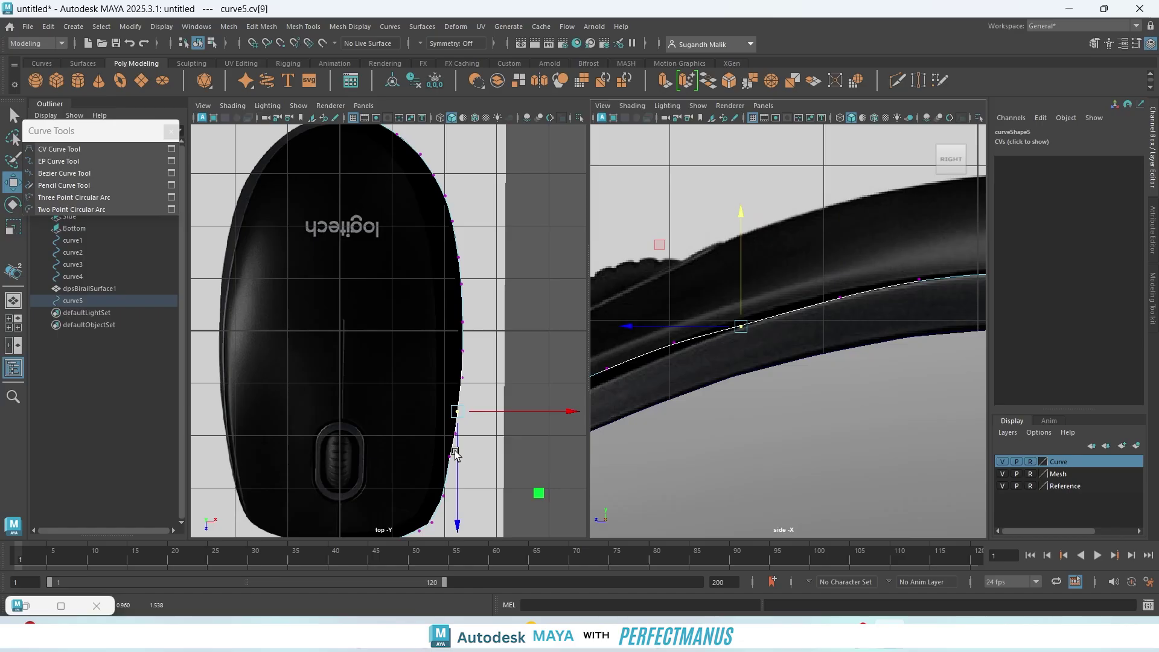
- Check the curve against the top reference, and fit the next control vertices down the front slope to the side-view seam
mouse_move(406, 413)
alt+middle_down()
mouse_move(350, 377)
mouse_move(447, 413)
mouse_move(419, 395)
alt+middle_up()
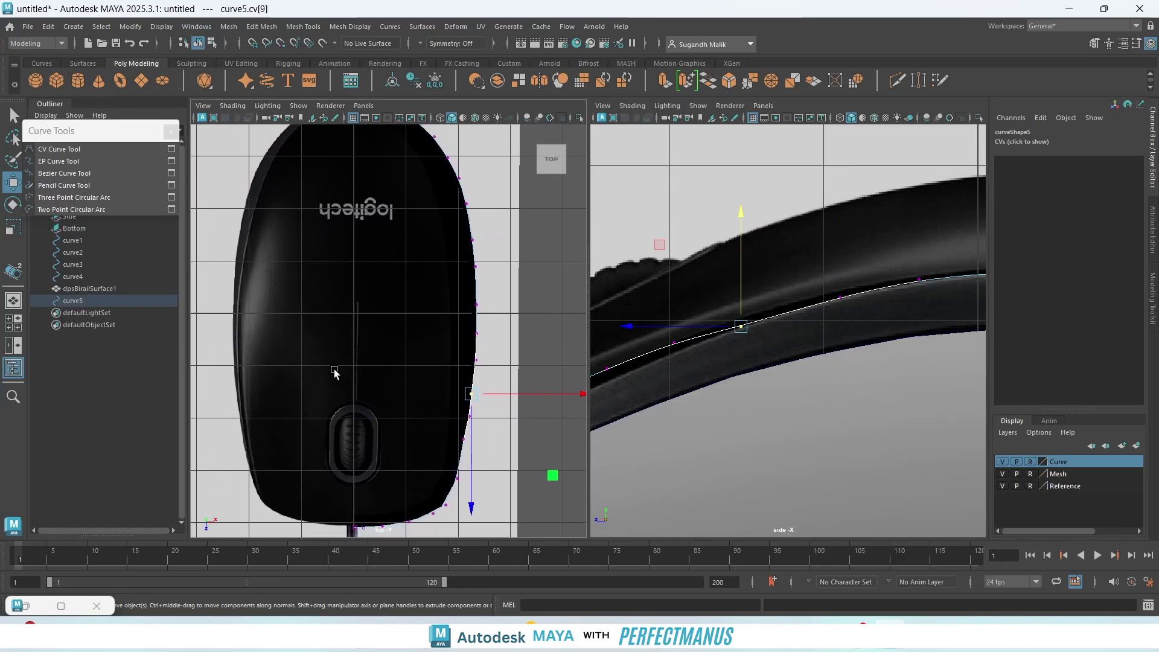
scroll(420, 366, up, 8)
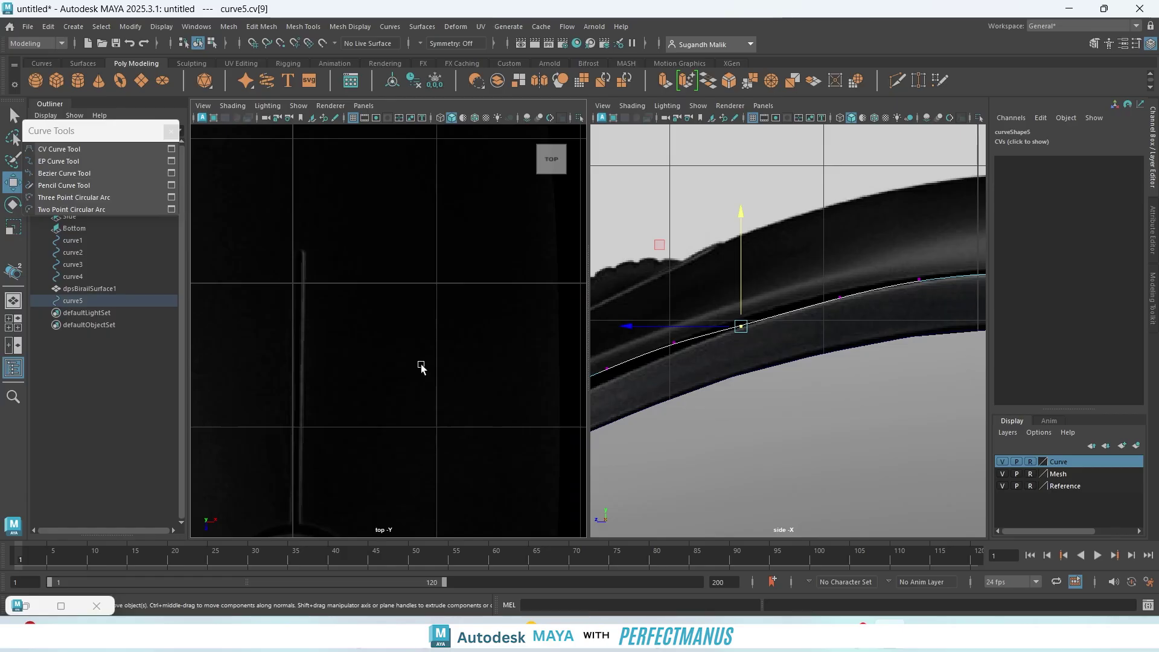
alt+middle_drag(421, 366, 399, 329)
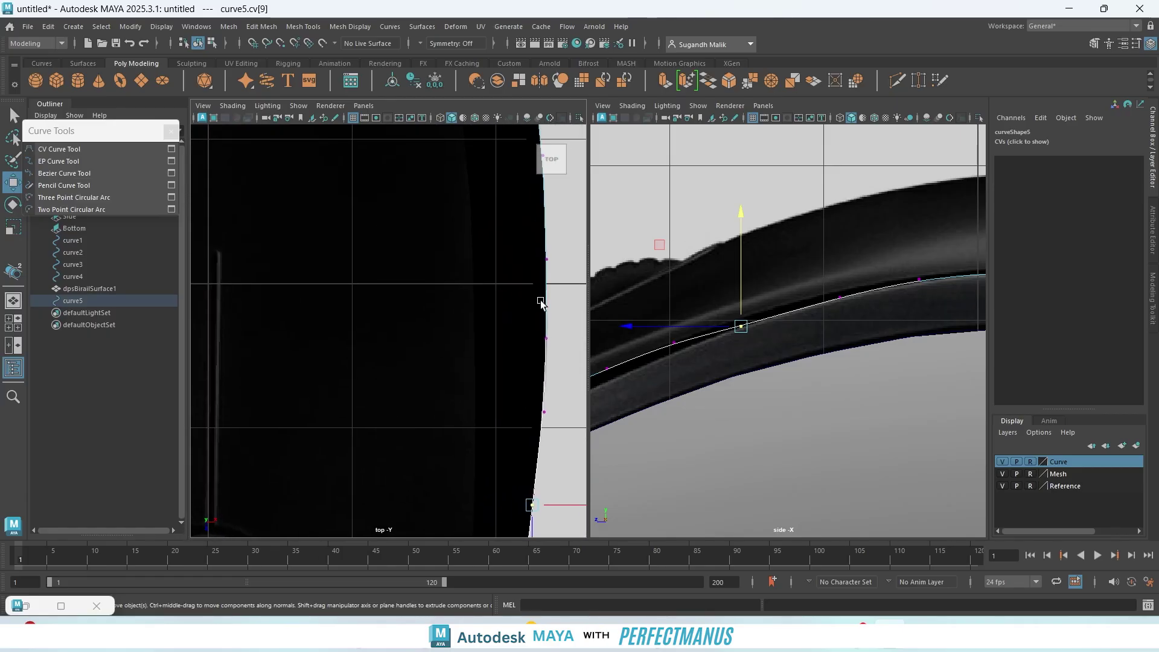
scroll(508, 386, down, 6)
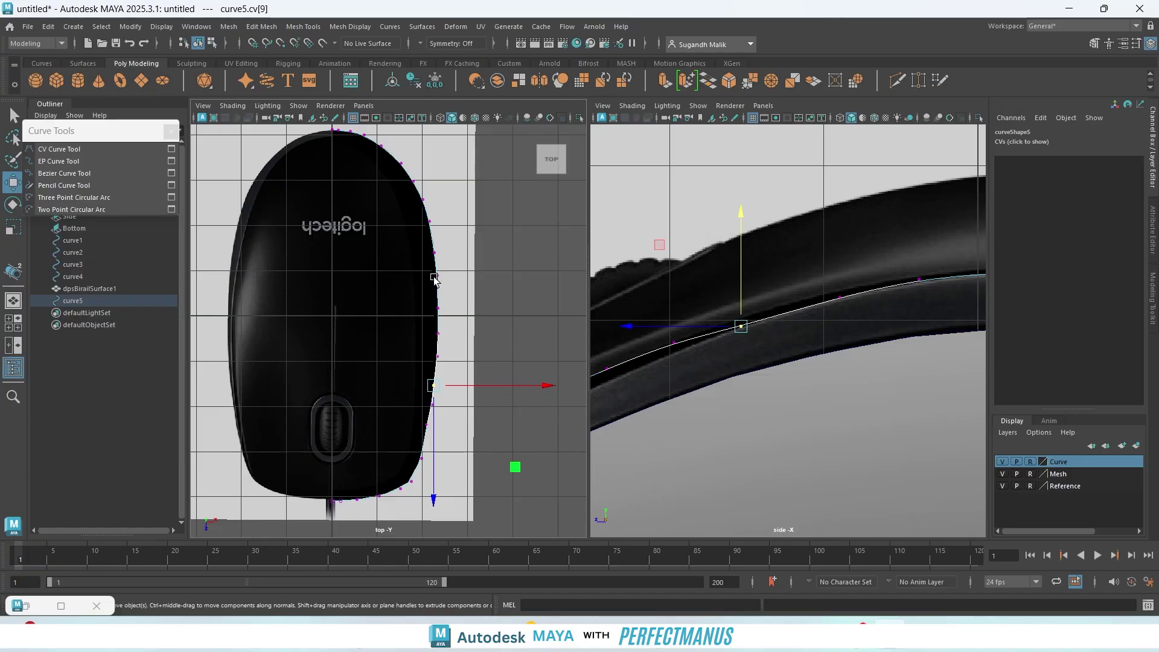
alt+middle_drag(711, 378, 891, 309)
drag(827, 209, 875, 306)
drag(852, 240, 848, 241)
drag(769, 250, 786, 278)
drag(644, 303, 683, 313)
scroll(732, 422, down, 5)
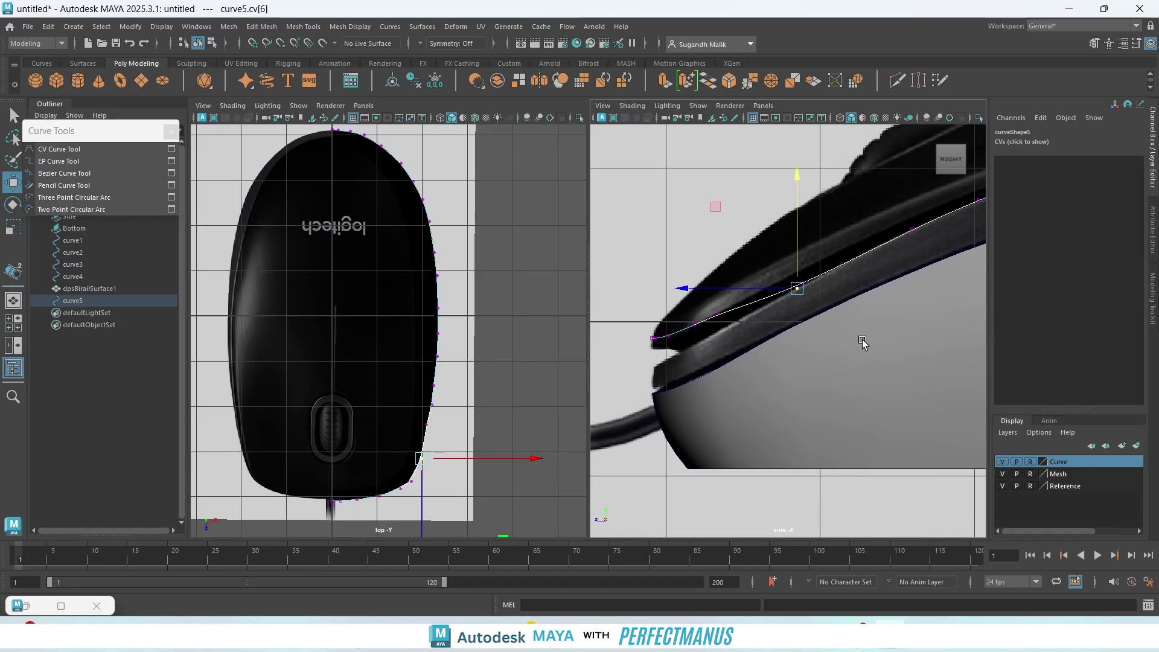
- Lower the six front-end control vertices as a group toward the seam, and refine the height of the foremost ones
drag(643, 258, 753, 396)
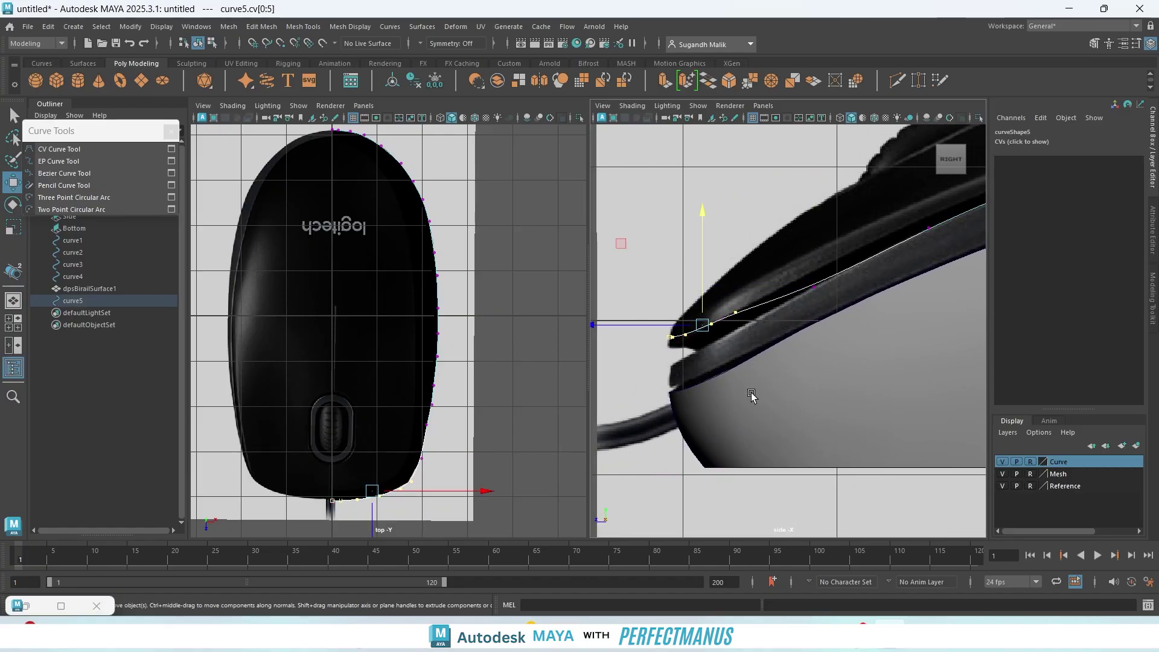
drag(704, 288, 711, 295)
scroll(717, 357, up, 3)
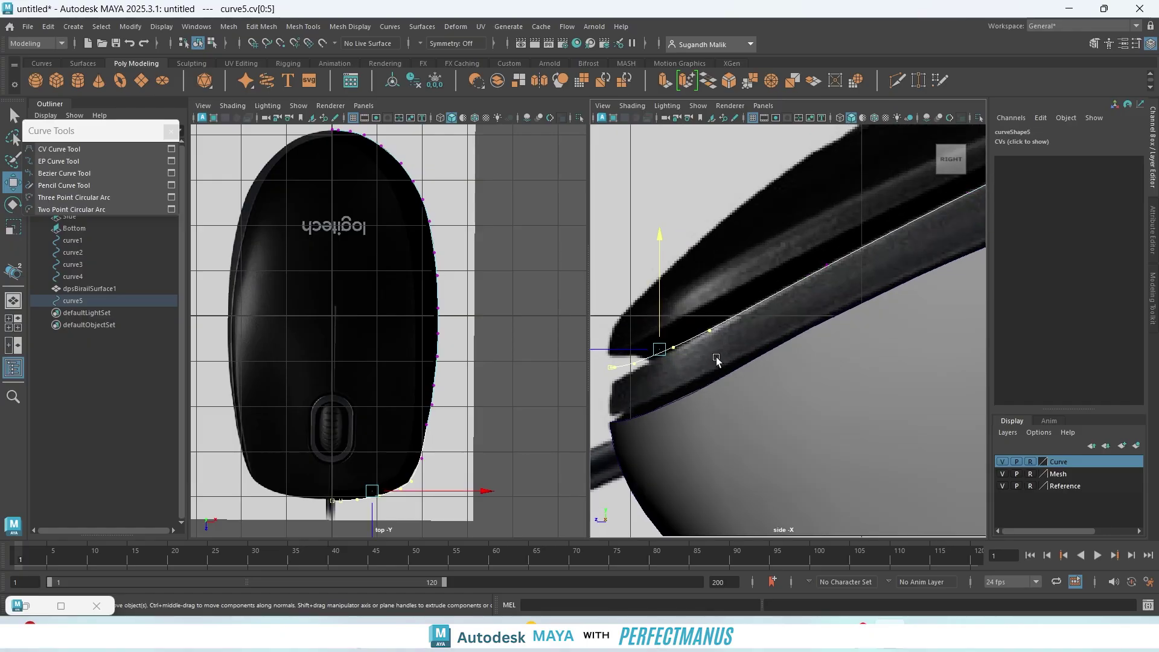
alt+middle_drag(714, 372, 817, 368)
drag(640, 298, 773, 424)
drag(741, 274, 802, 387)
drag(726, 267, 725, 267)
scroll(754, 326, up, 4)
alt+middle_drag(743, 335, 810, 323)
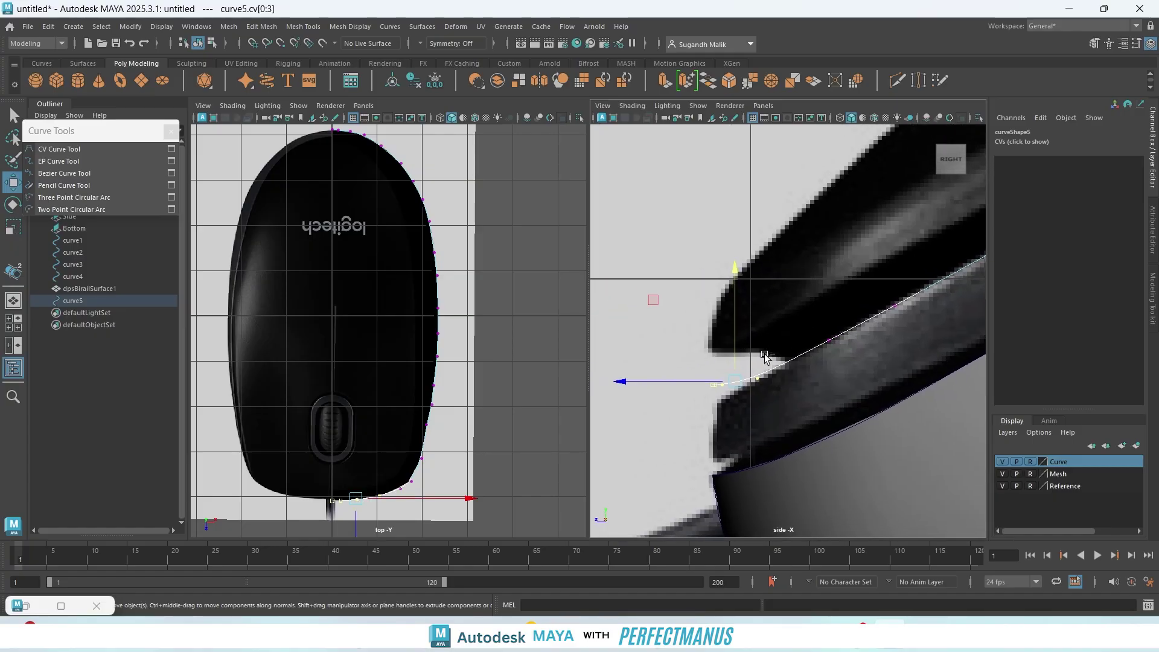
- Lower the front-tip control vertices to the top edge of the side band and fine-tune the next two along the seam
ctrl+drag(746, 342, 765, 413)
drag(717, 301, 717, 312)
drag(748, 361, 775, 405)
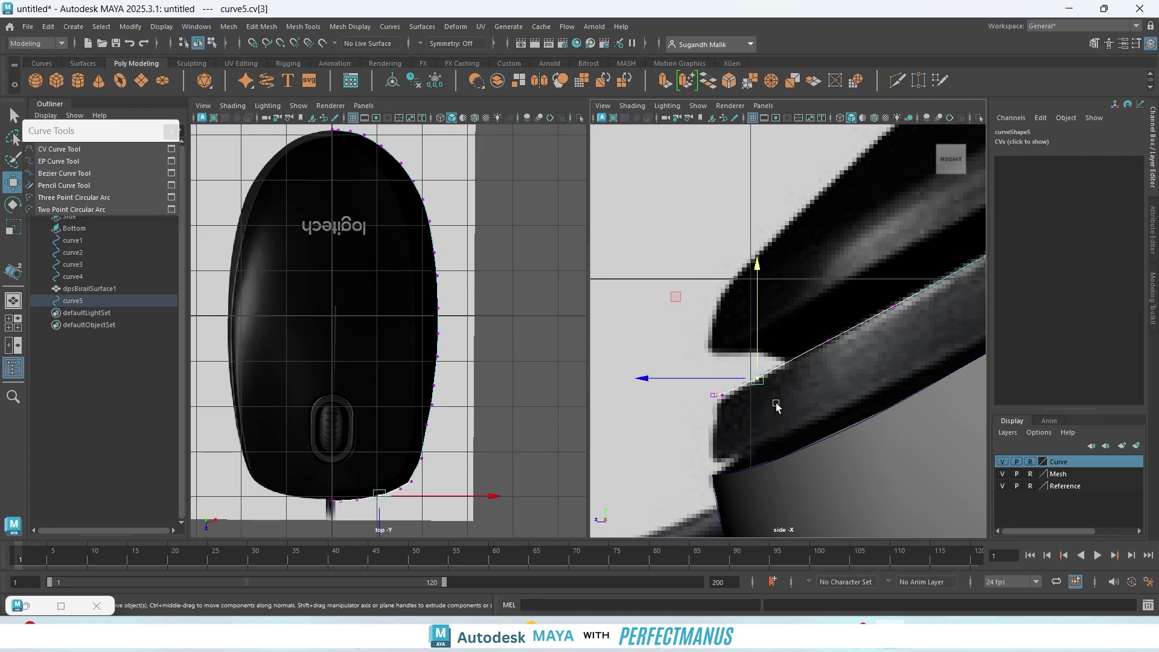
drag(755, 351, 756, 353)
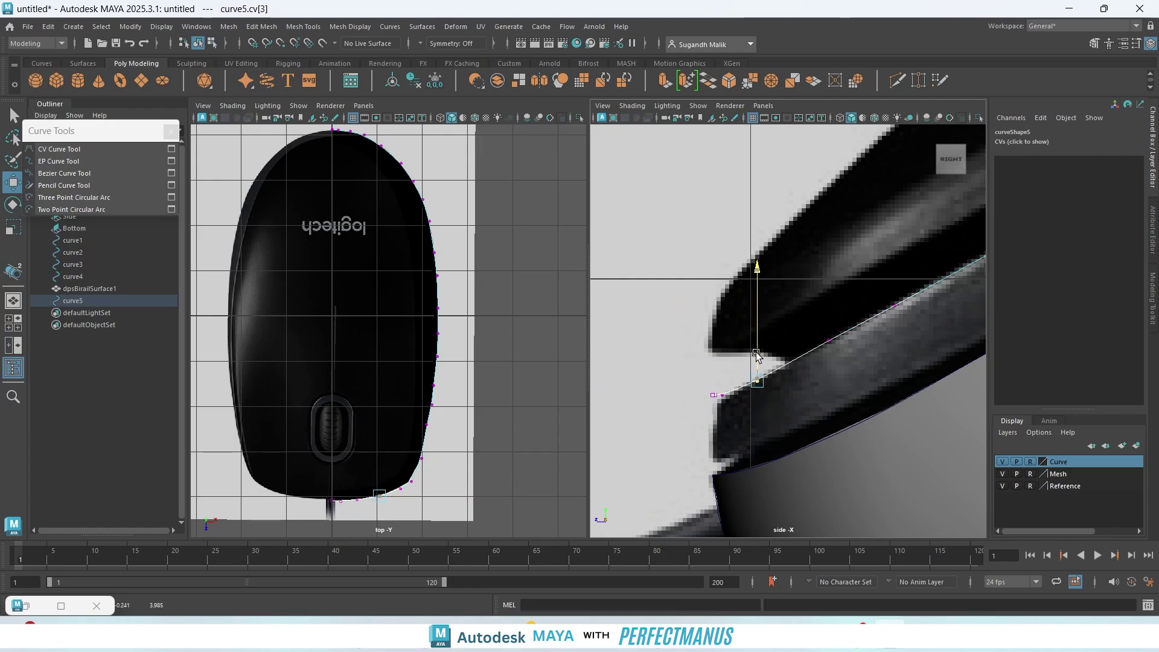
drag(809, 315, 870, 375)
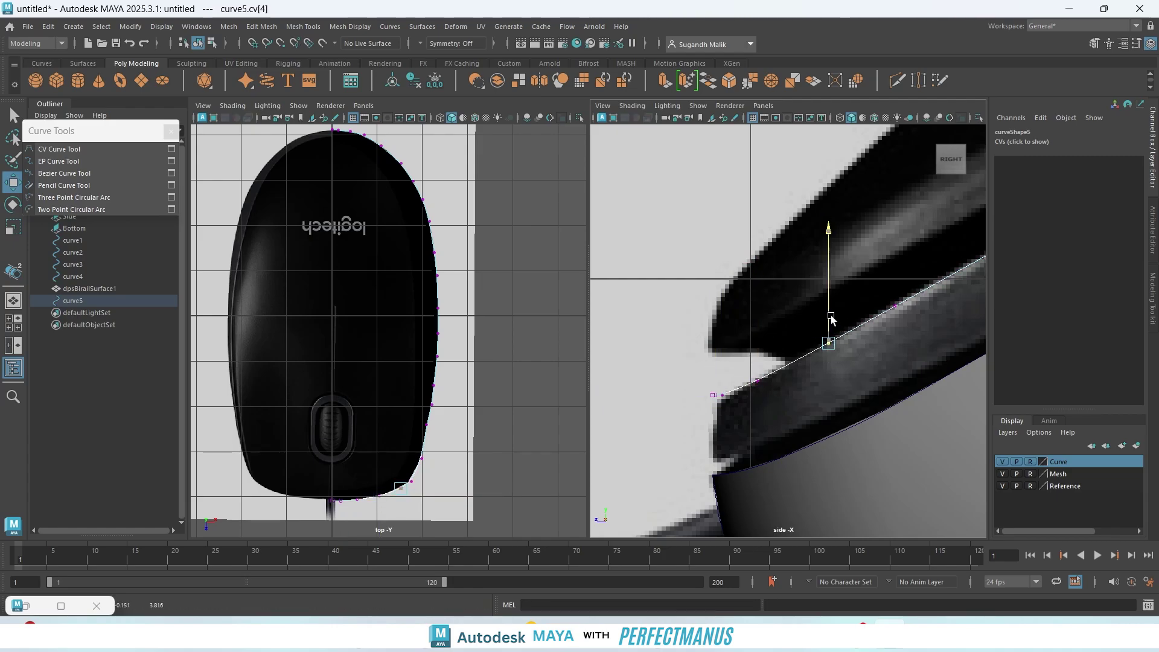
- Raise the rear-end control vertices to the seam as a group and shift them forward toward the mouse's rear outline
scroll(848, 335, down, 4)
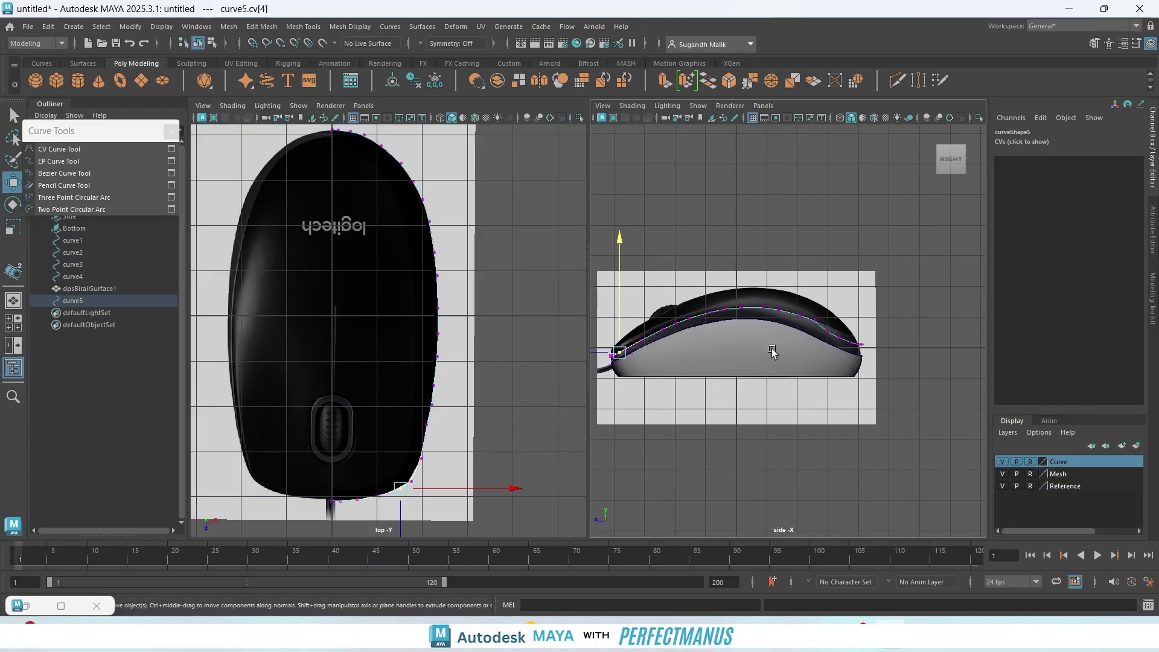
scroll(773, 352, up, 6)
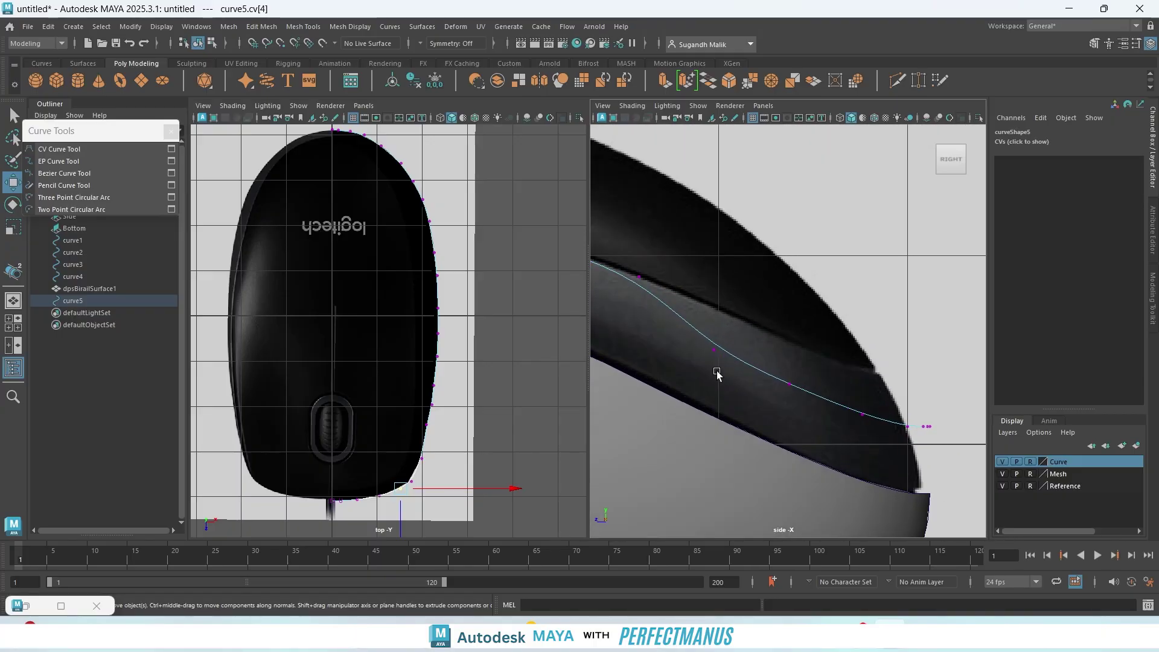
drag(700, 314, 946, 453)
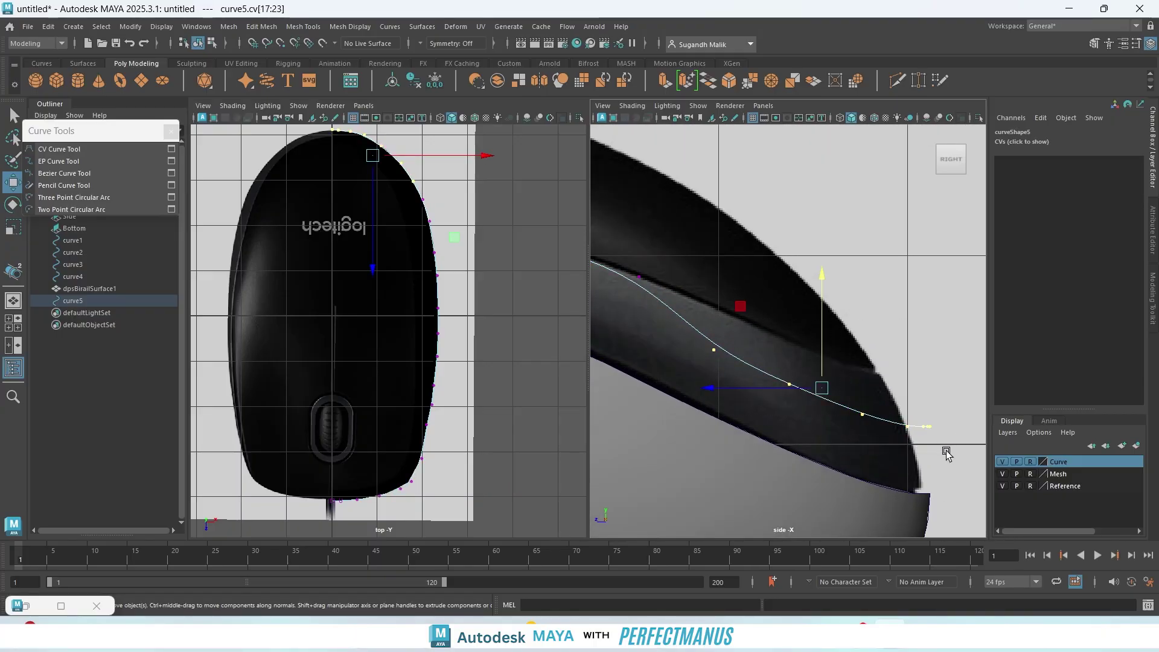
drag(823, 329, 838, 285)
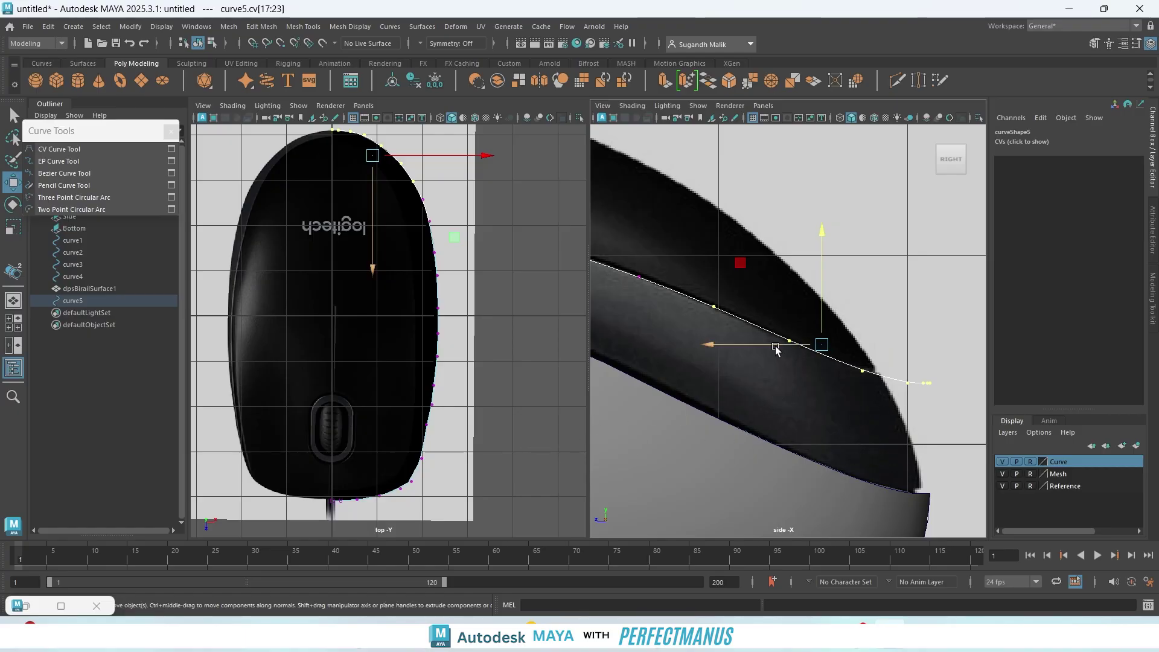
drag(758, 345, 704, 316)
drag(765, 289, 767, 274)
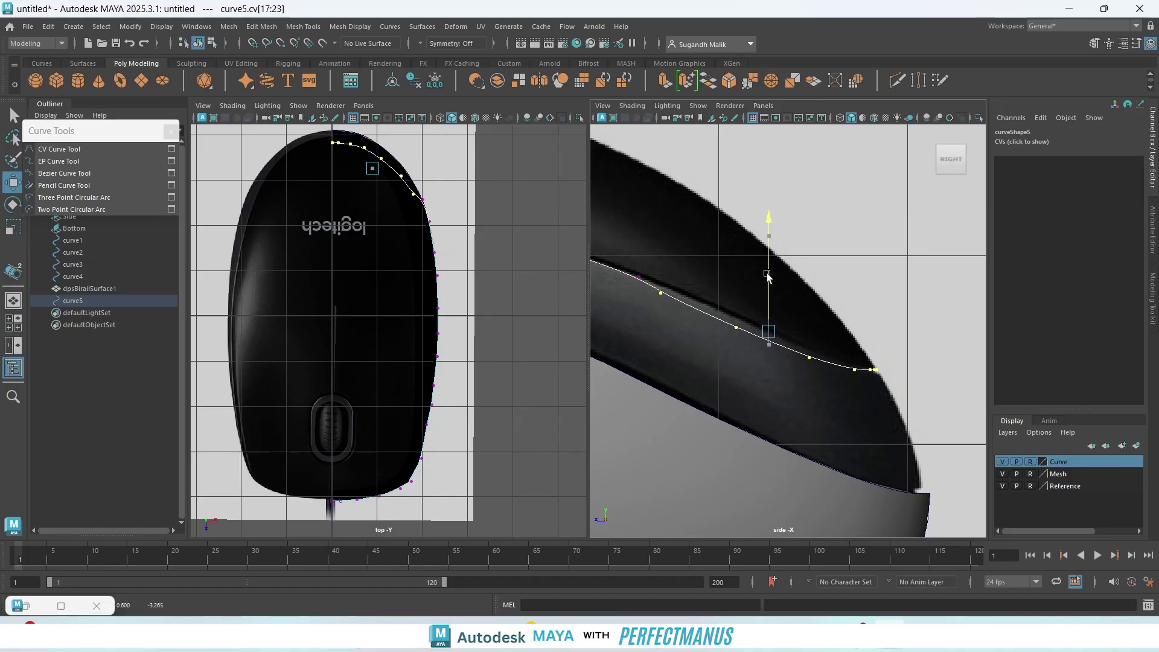
drag(704, 331, 905, 384)
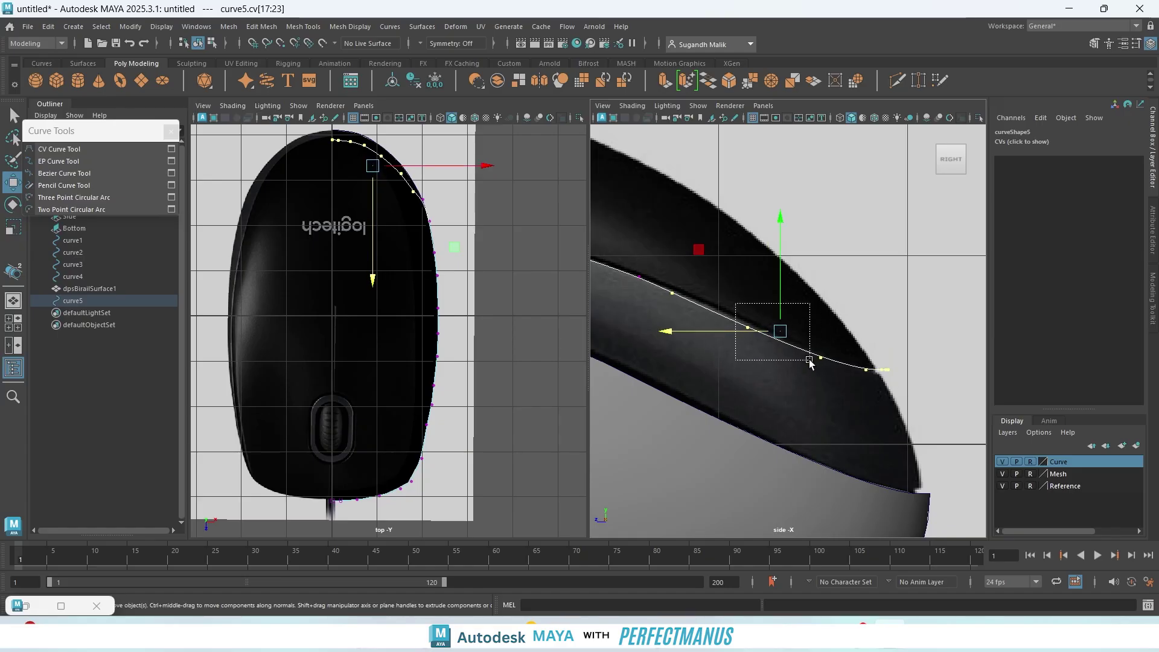
- Fine-tune individual control vertices on the lower rear slope so the copied curve follows the seam in the side view
click(747, 327)
alt+right_drag(693, 344, 828, 460)
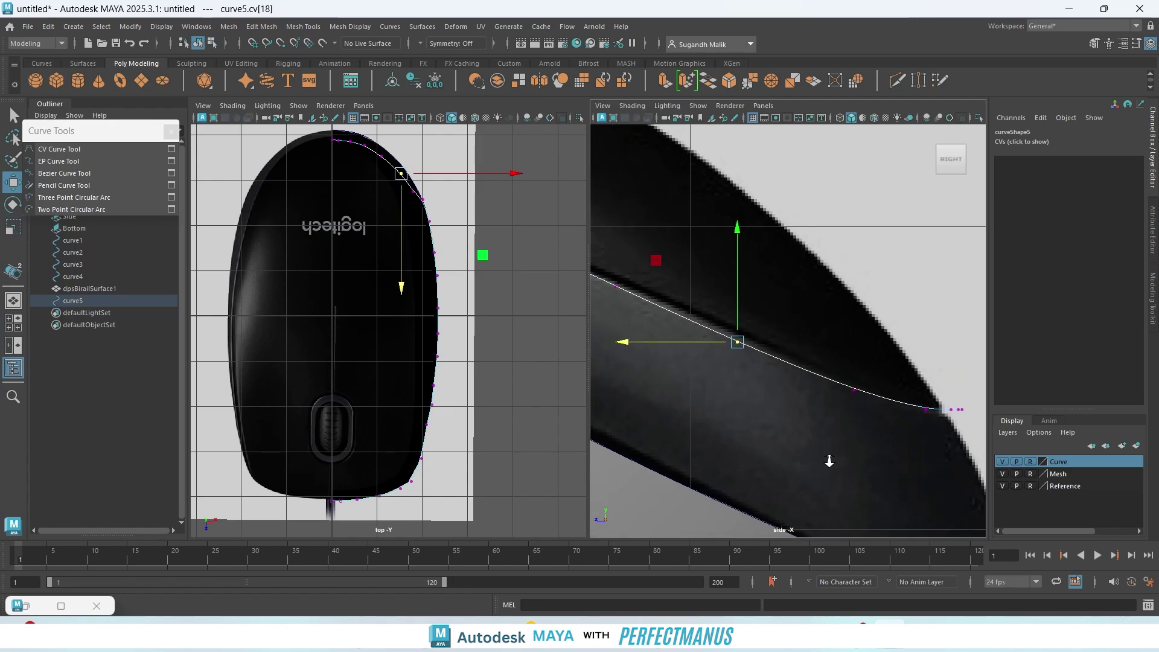
alt+middle_drag(828, 461, 797, 450)
alt+middle_drag(734, 404, 1019, 461)
drag(780, 263, 774, 287)
drag(862, 295, 888, 334)
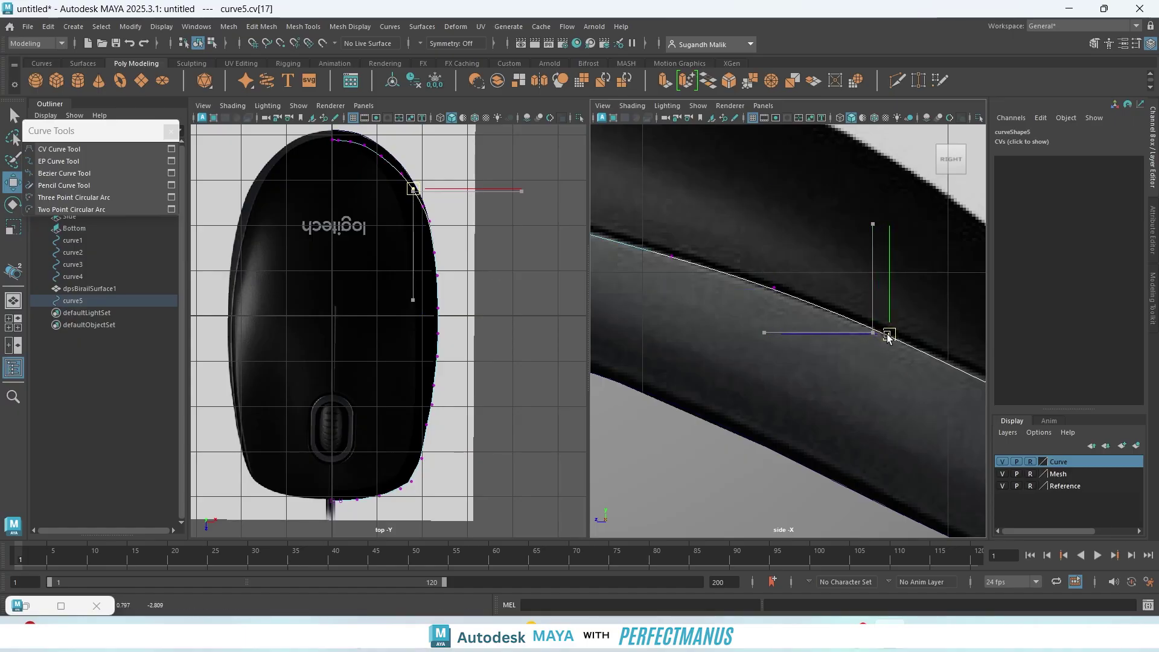
- Refine the control vertices from the upper rear slope to just behind the crest to match the seam
drag(749, 258, 778, 287)
alt+middle_drag(734, 352, 881, 461)
drag(823, 382, 824, 383)
drag(819, 365, 814, 365)
alt+middle_drag(702, 378, 856, 407)
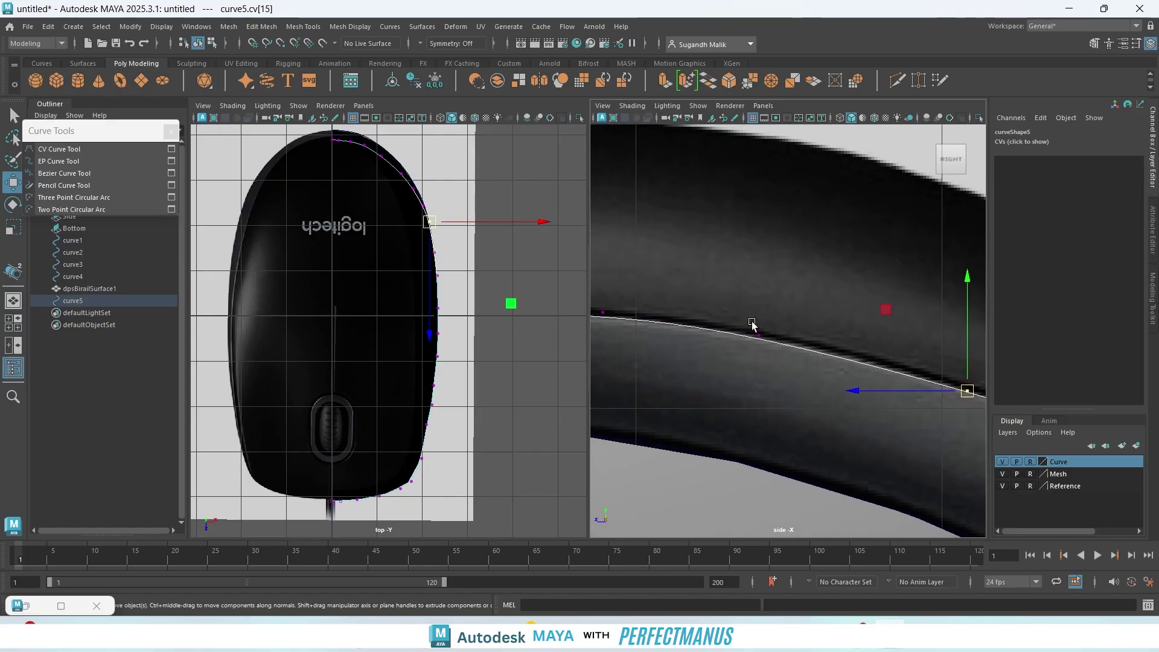
drag(732, 313, 816, 346)
- Inspect the copied curve's fit to the seam in the side view, from the rear end to the front tip
alt+middle_drag(908, 448, 661, 313)
alt+middle_drag(877, 411, 799, 321)
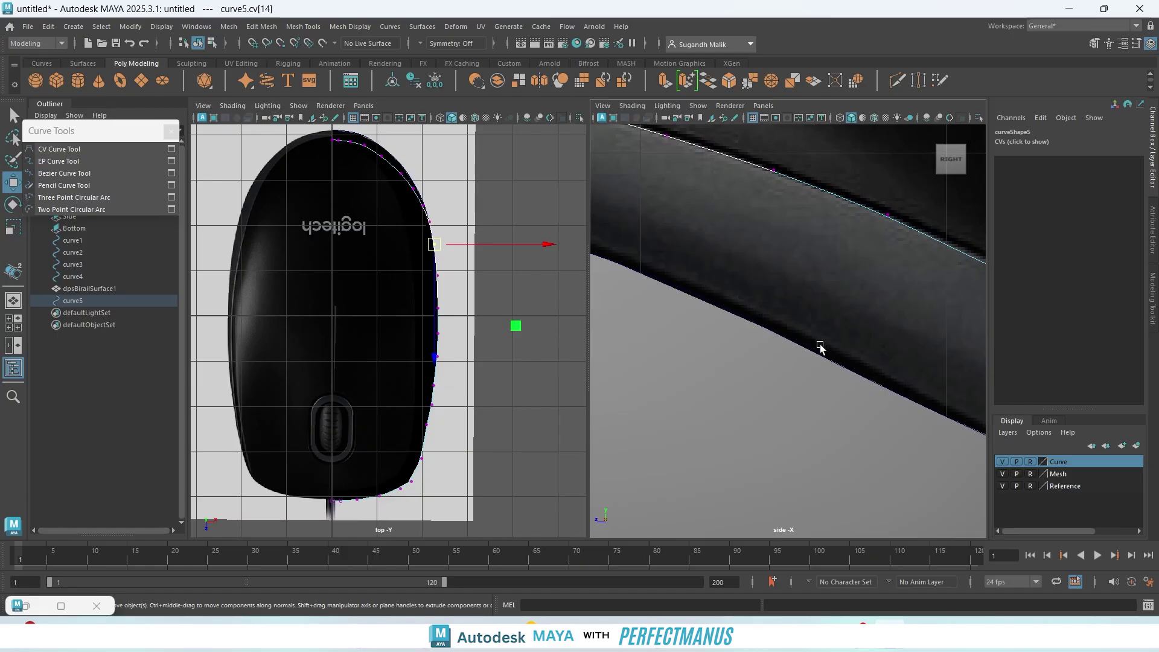
alt+middle_drag(871, 380, 611, 382)
alt+middle_drag(847, 465, 686, 385)
alt+middle_drag(767, 368, 808, 397)
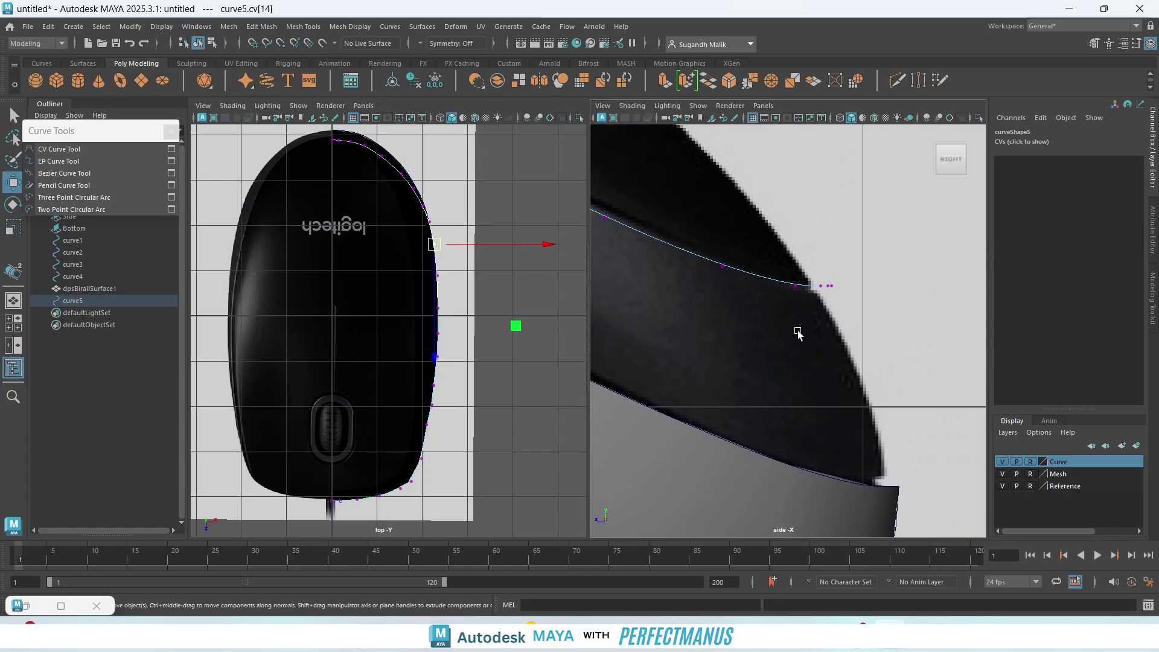
alt+middle_drag(760, 343, 941, 446)
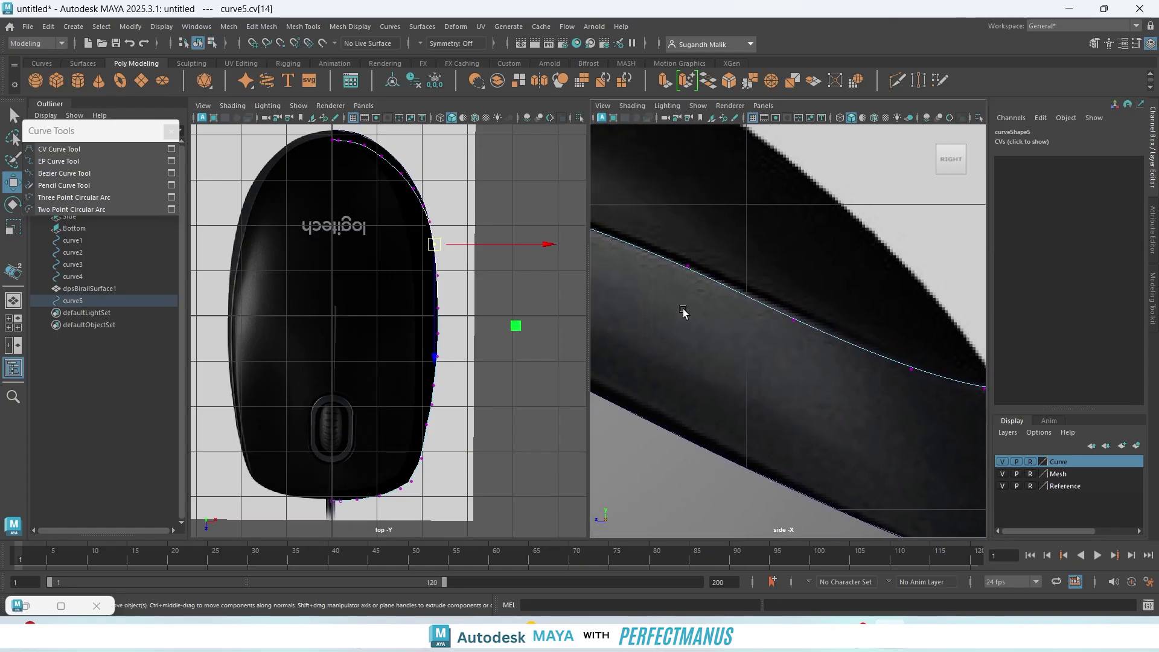
alt+middle_drag(683, 311, 936, 409)
mouse_move(781, 379)
alt+middle_down()
mouse_move(750, 357)
mouse_move(835, 364)
mouse_move(762, 361)
mouse_move(836, 334)
alt+middle_up()
alt+middle_drag(688, 363, 900, 285)
alt+middle_drag(722, 419, 912, 347)
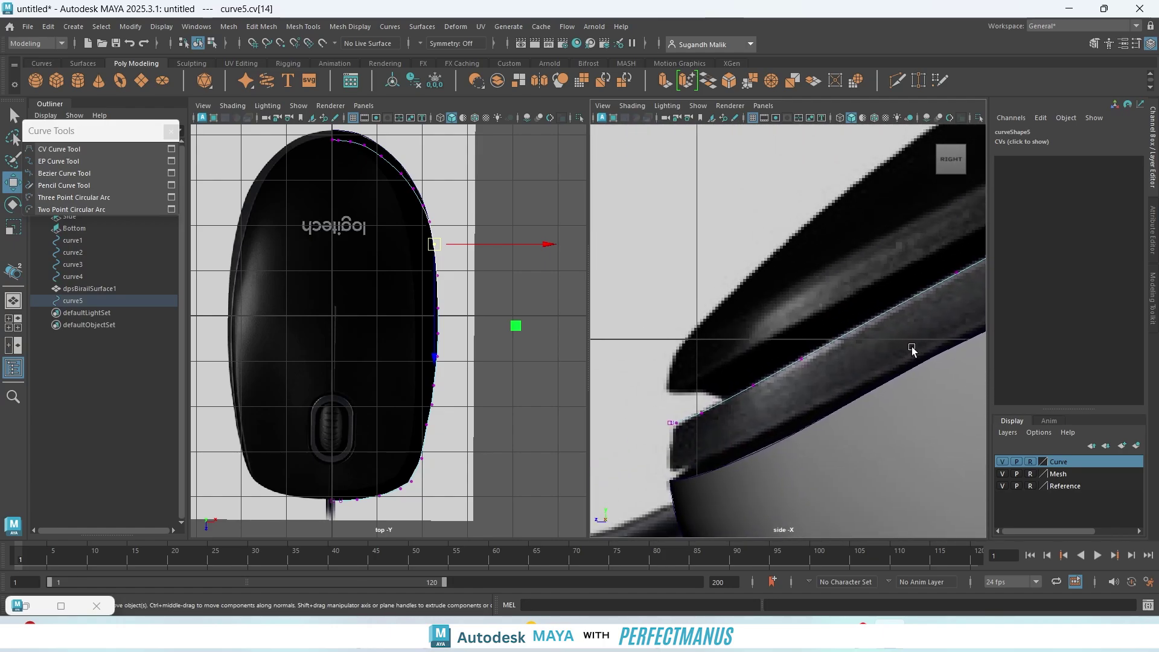
- Examine the copied curve's fit to the mouse outline in the top view, along the side and around the front corner
click(331, 281)
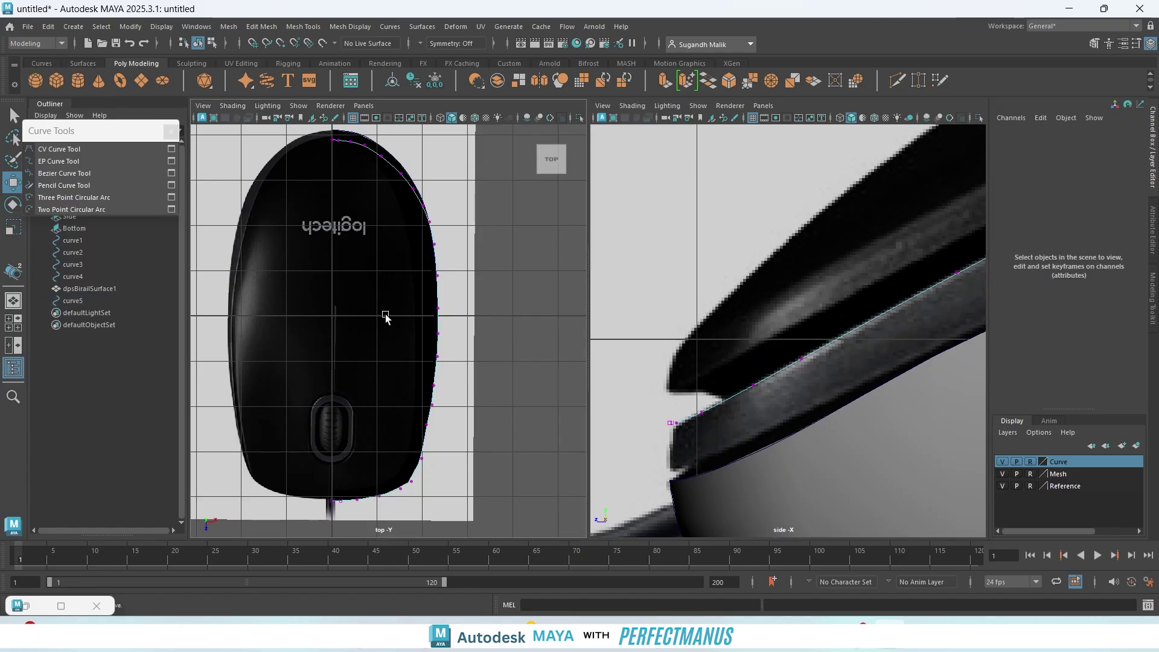
scroll(465, 360, up, 2)
scroll(465, 360, up, 3)
scroll(486, 202, down, 3)
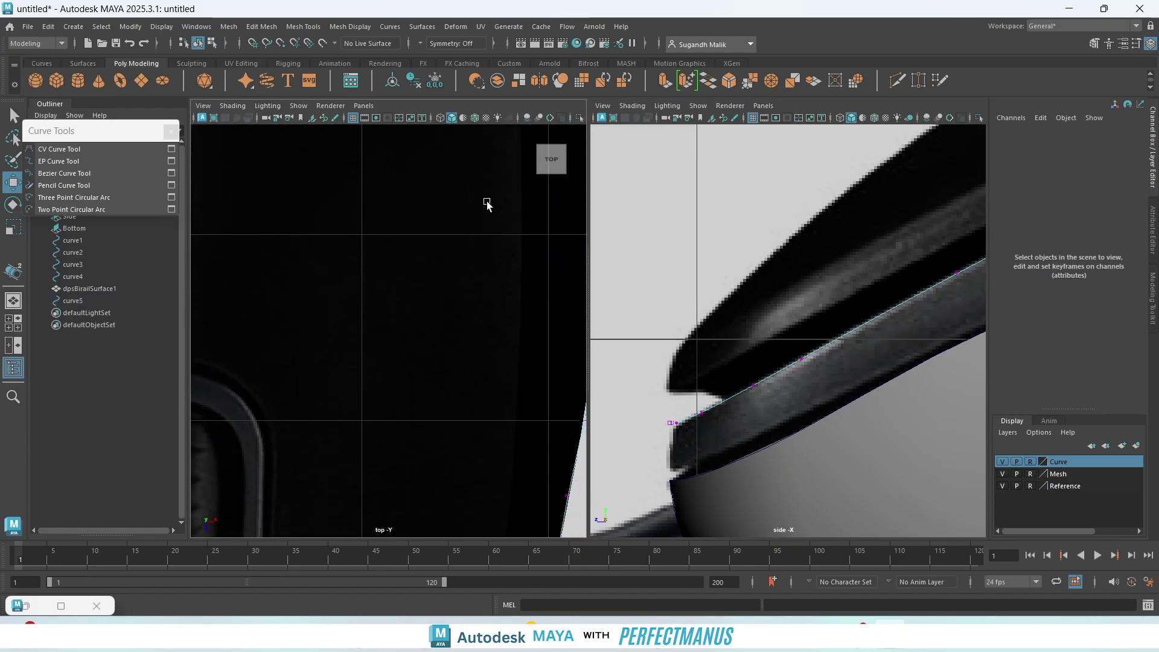
scroll(427, 129, down, 5)
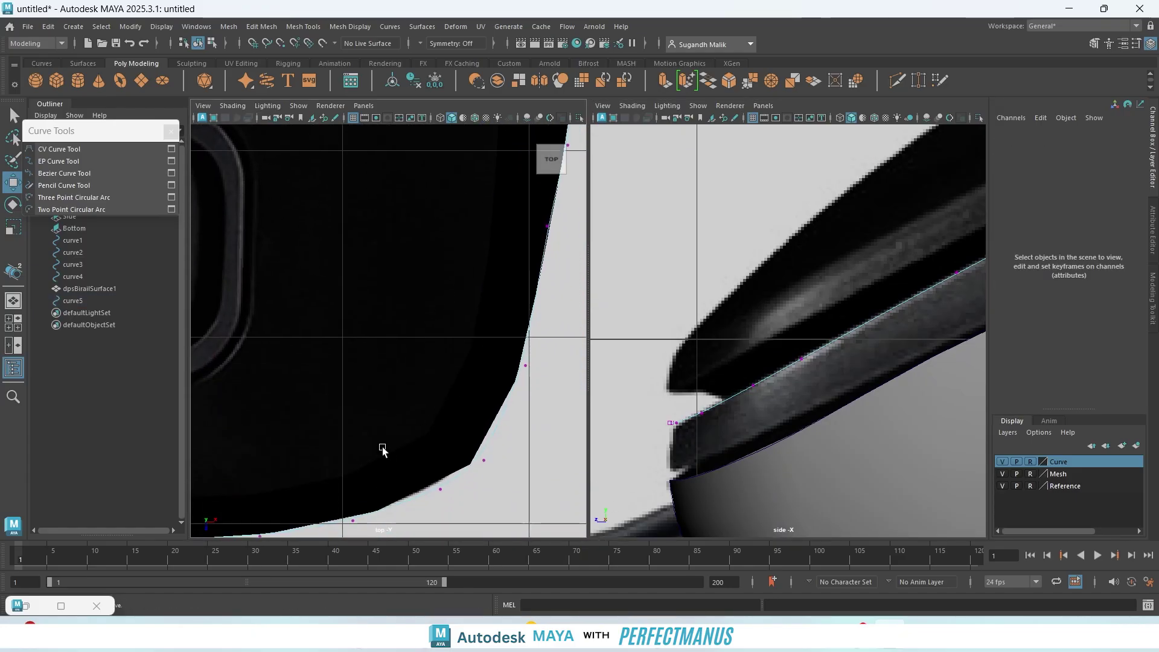
alt+middle_drag(382, 447, 577, 318)
alt+middle_drag(294, 342, 397, 464)
mouse_move(409, 332)
alt+middle_down()
mouse_move(401, 460)
mouse_move(316, 328)
alt+middle_up()
alt+middle_drag(473, 440, 331, 397)
scroll(364, 398, down, 5)
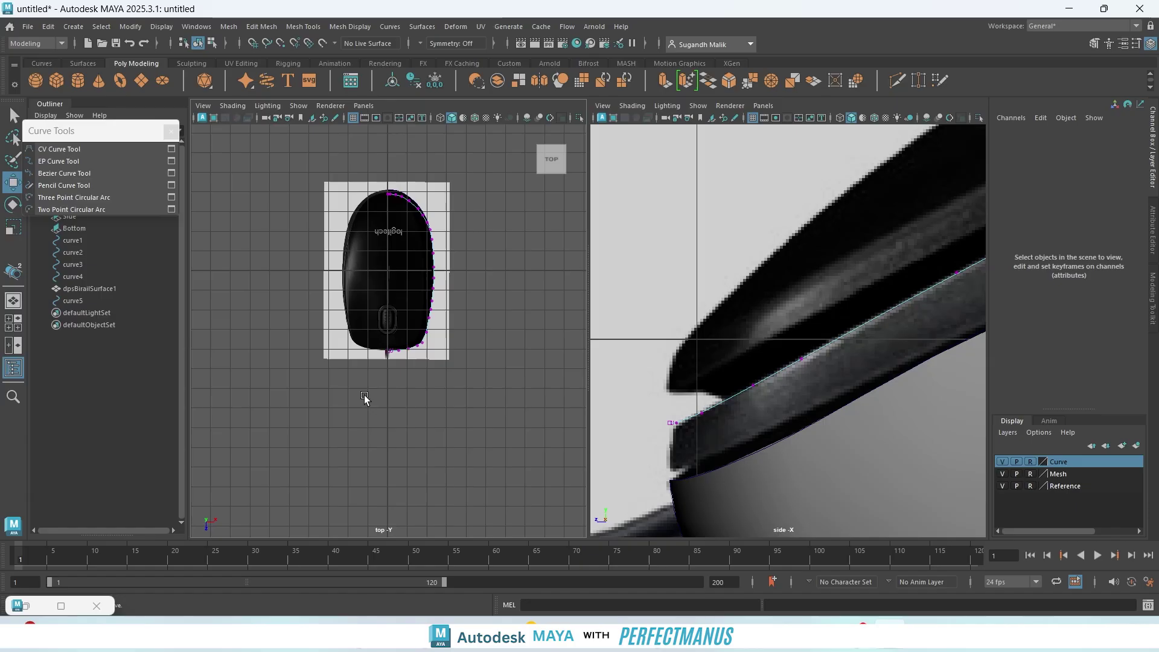
alt+middle_drag(457, 361, 449, 443)
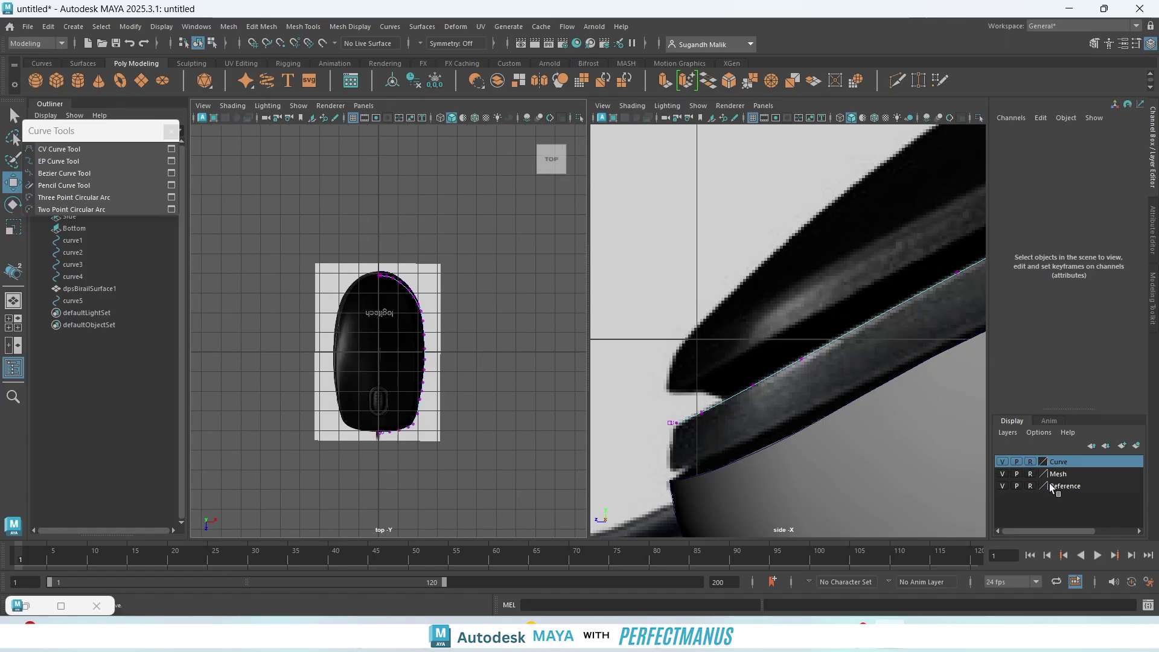
- Make the Reference layer selectable and set the Top image plane to display through the bottom1 camera
click(342, 325)
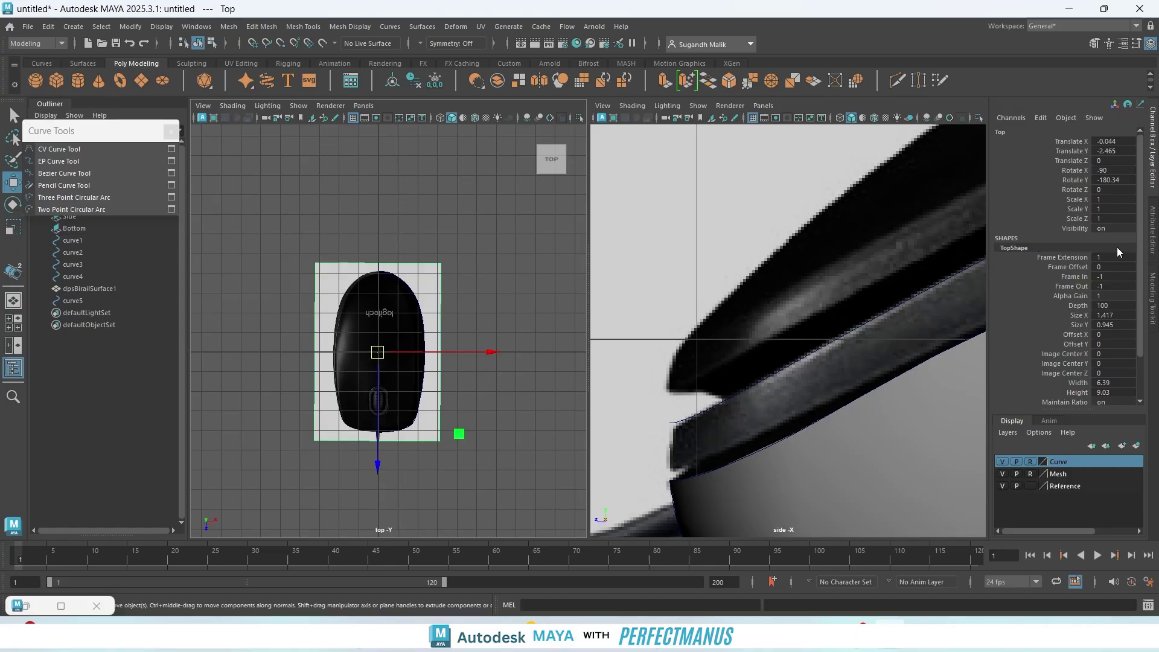
click(1152, 248)
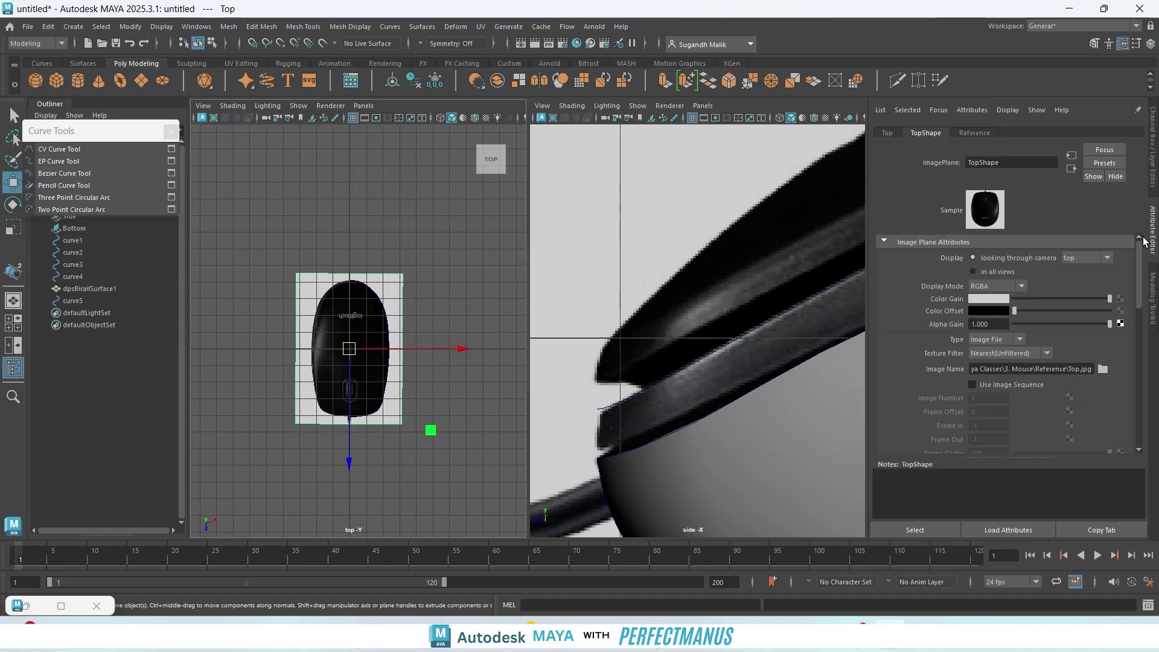
click(974, 271)
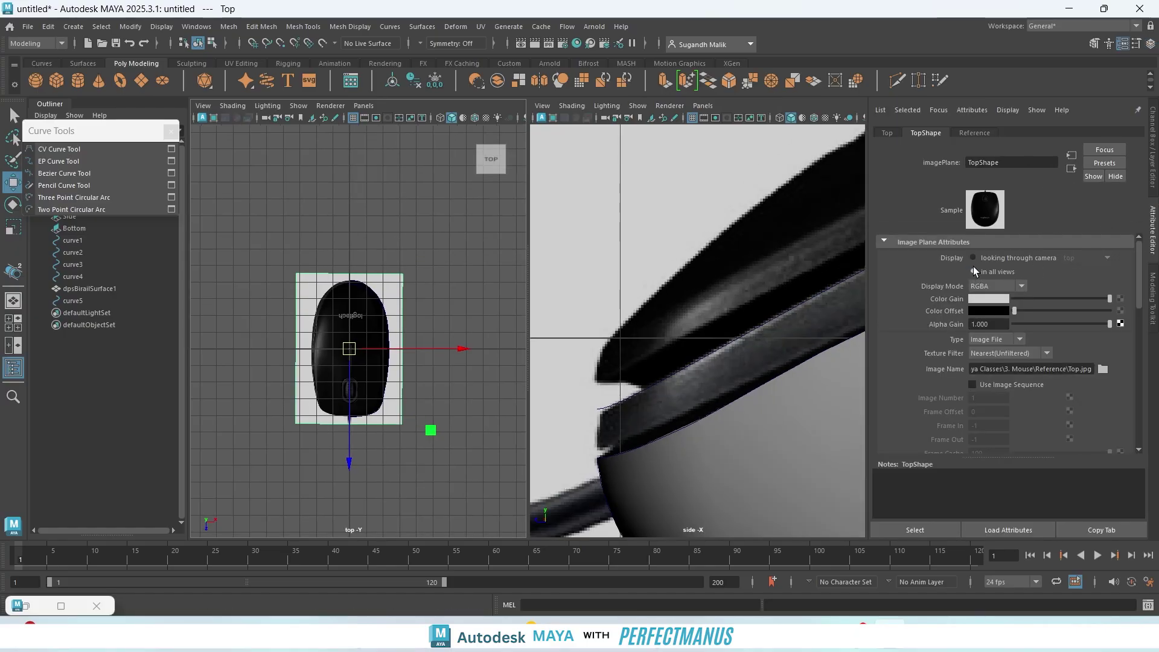
click(974, 258)
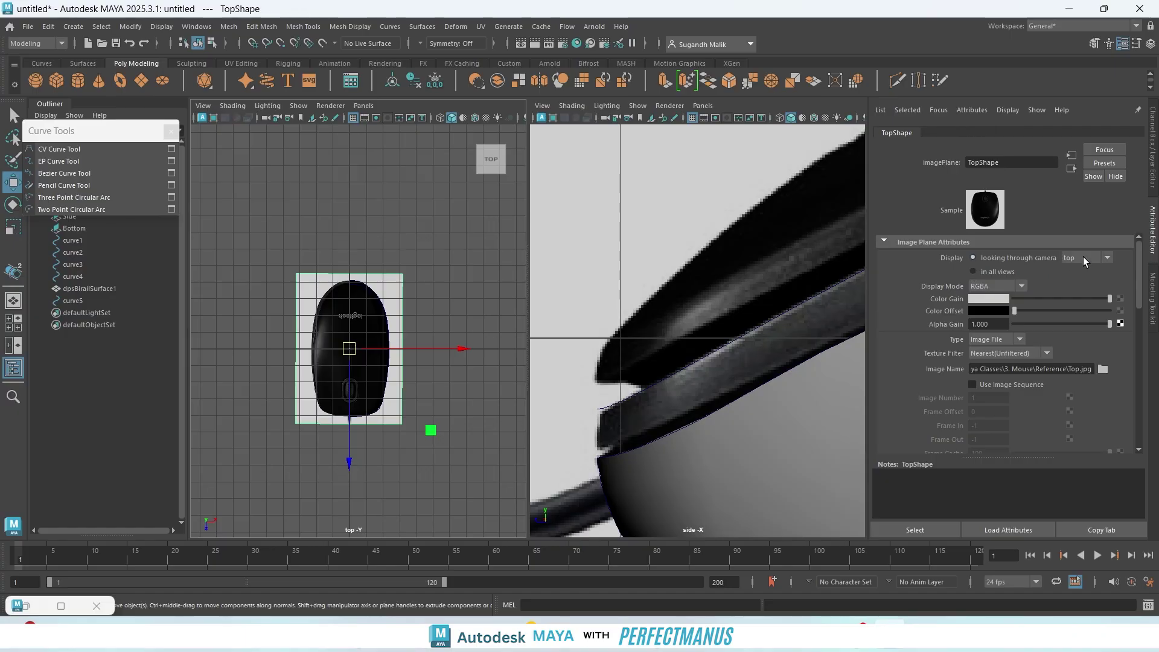
click(1097, 259)
click(1090, 271)
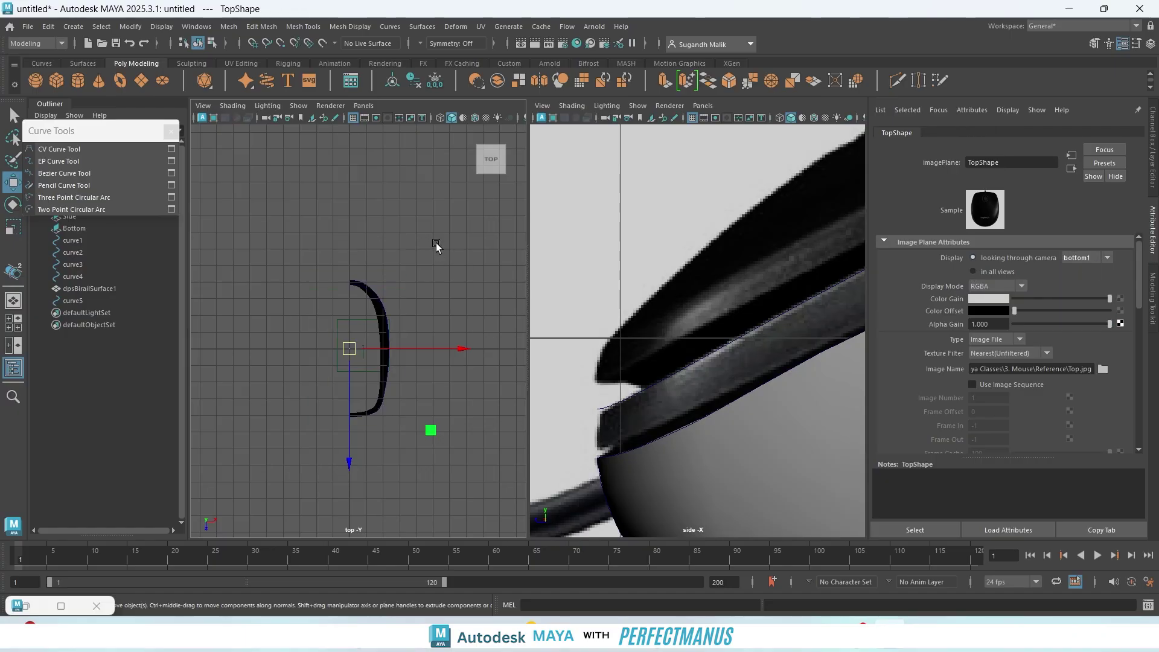
- Change the top viewport to the bottom1 view and frame the Top reference image in it
key(space)
drag(437, 248, 480, 269)
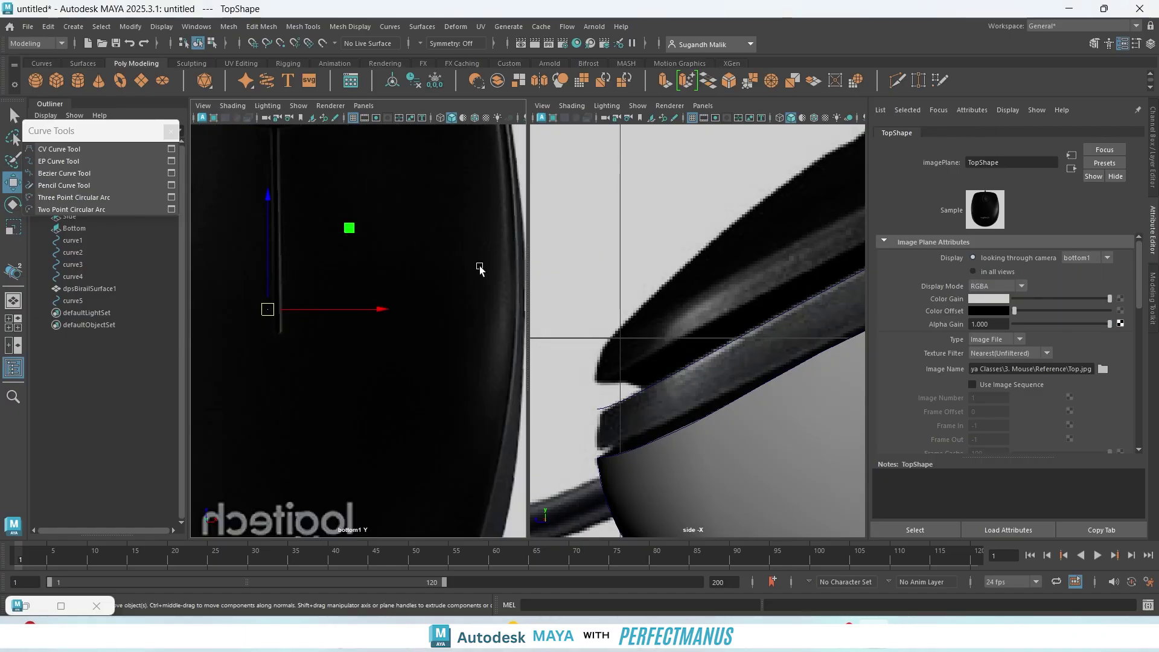
scroll(393, 286, down, 9)
scroll(338, 272, up, 4)
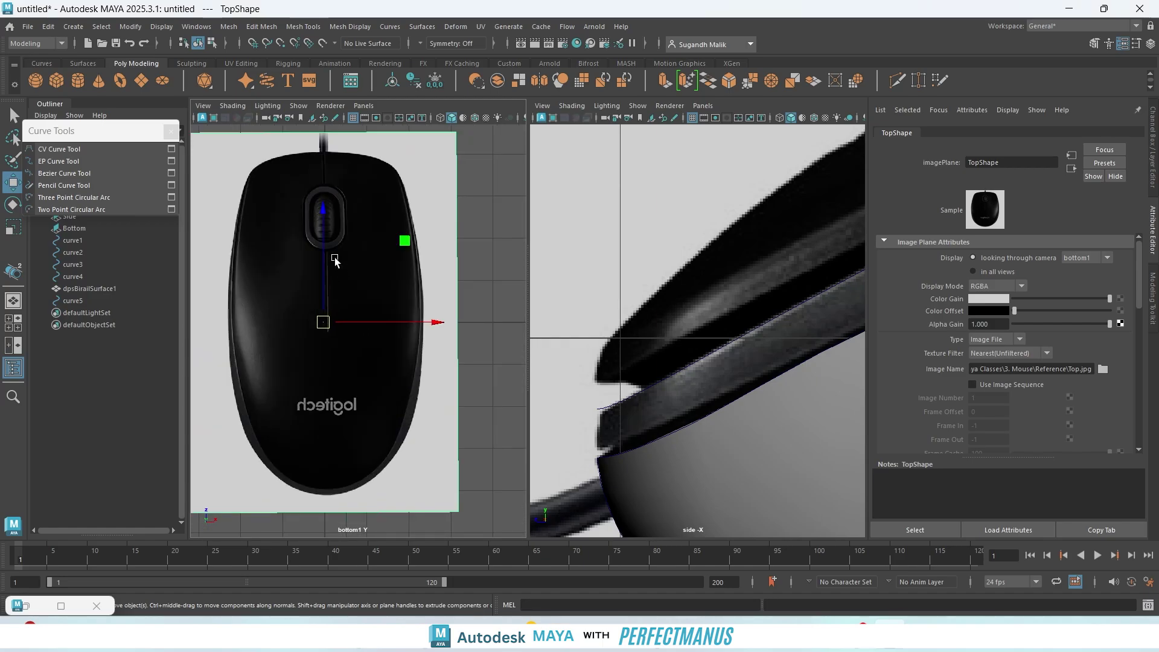
- Show the control vertices of curve5, the copied seam curve, and compare the side view with the bottom view
scroll(662, 360, down, 5)
scroll(718, 349, up, 1)
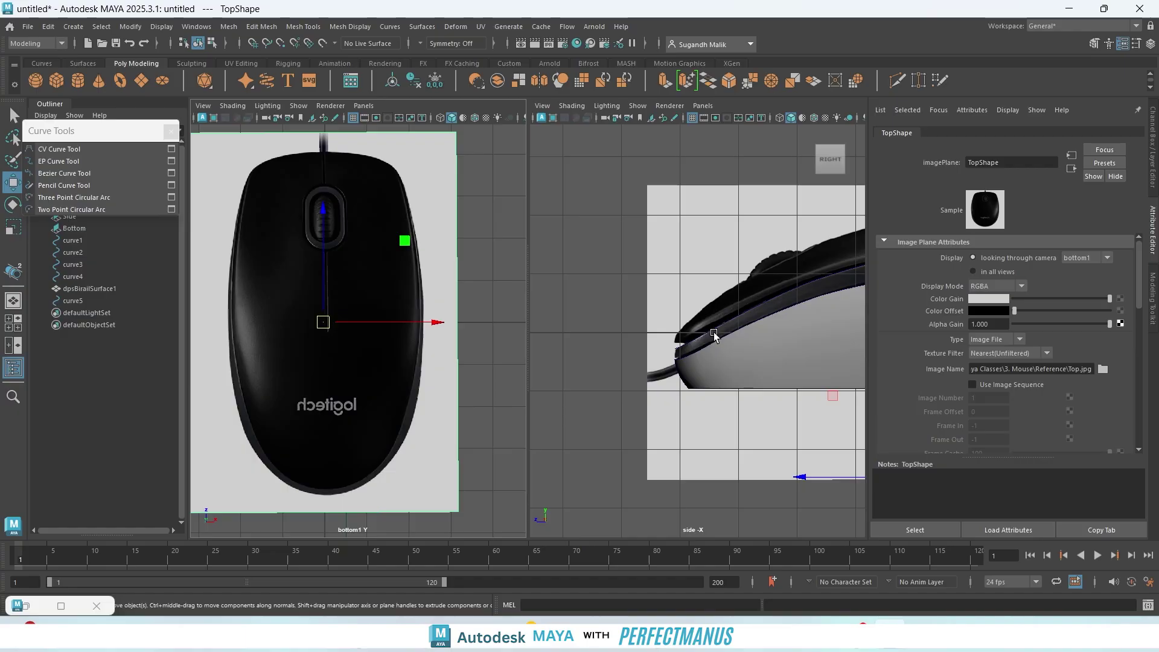
click(707, 336)
right_click(708, 340)
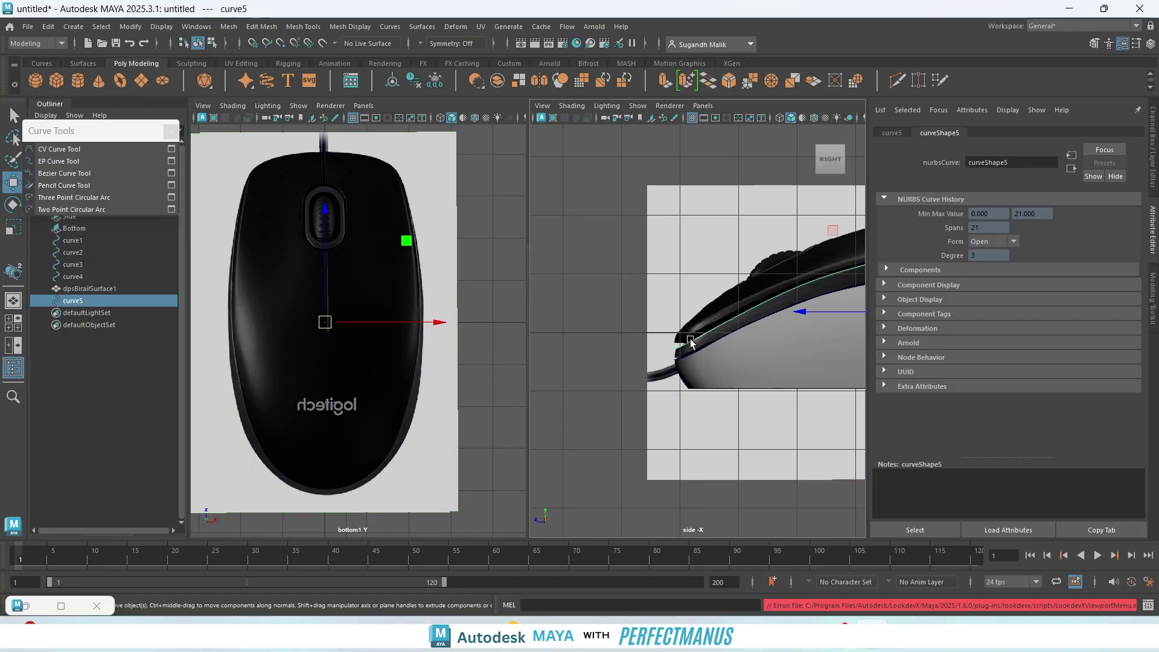
right_drag(692, 338, 622, 313)
scroll(335, 337, up, 2)
scroll(336, 337, up, 5)
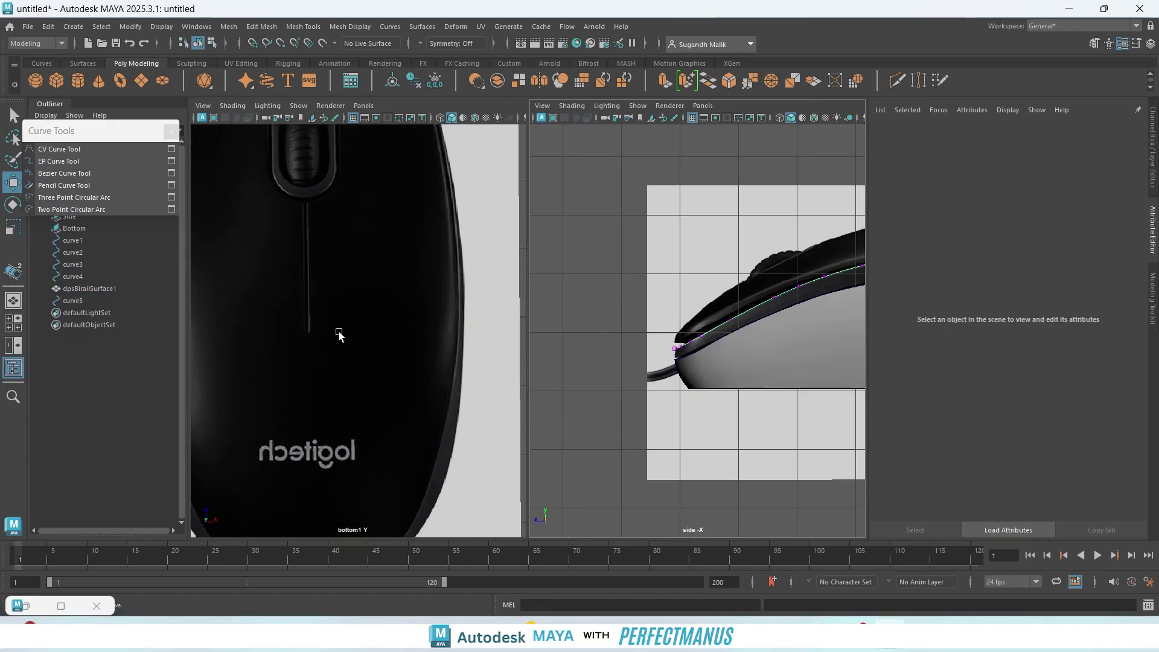
scroll(356, 289, down, 4)
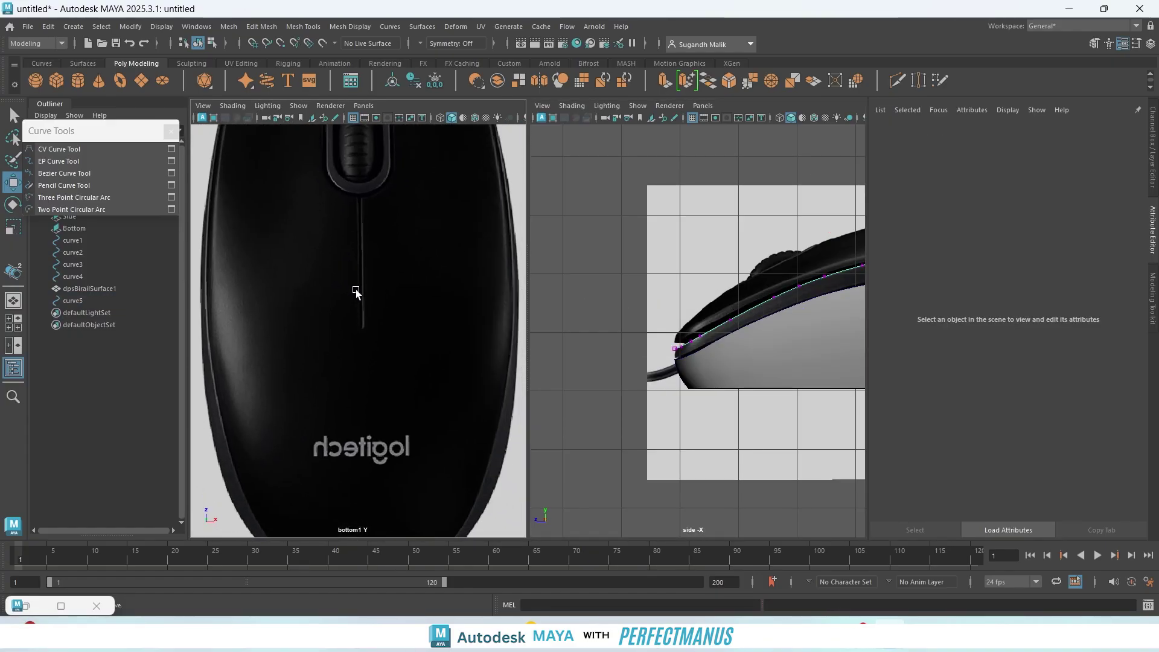
scroll(364, 309, up, 1)
scroll(364, 310, up, 1)
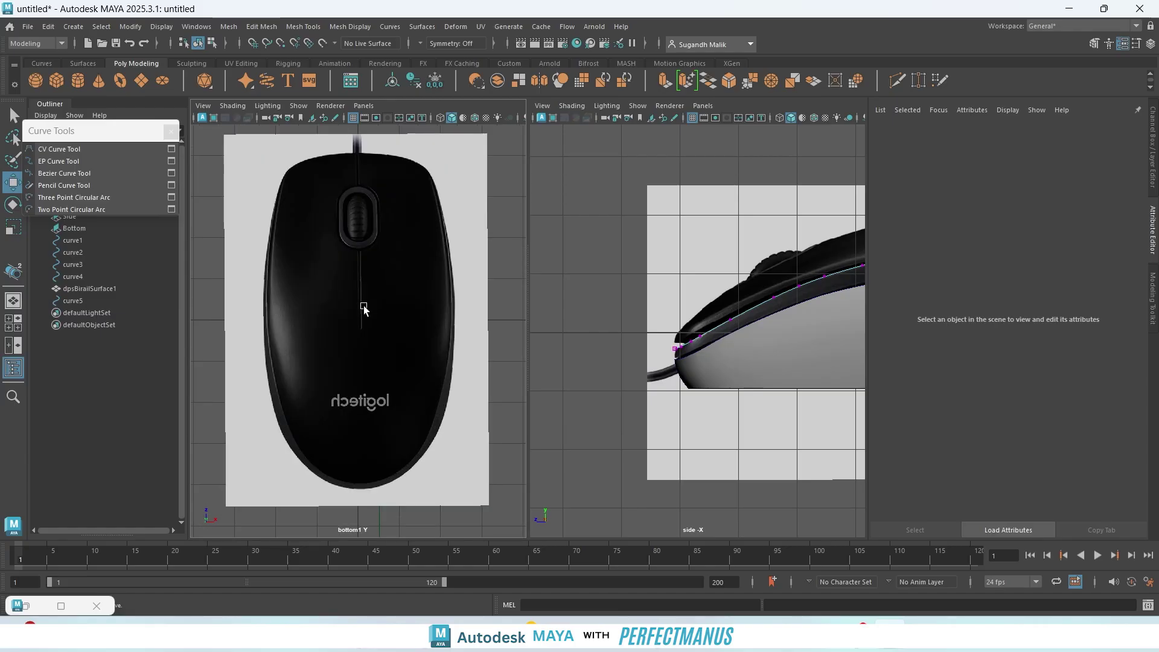
scroll(364, 310, up, 1)
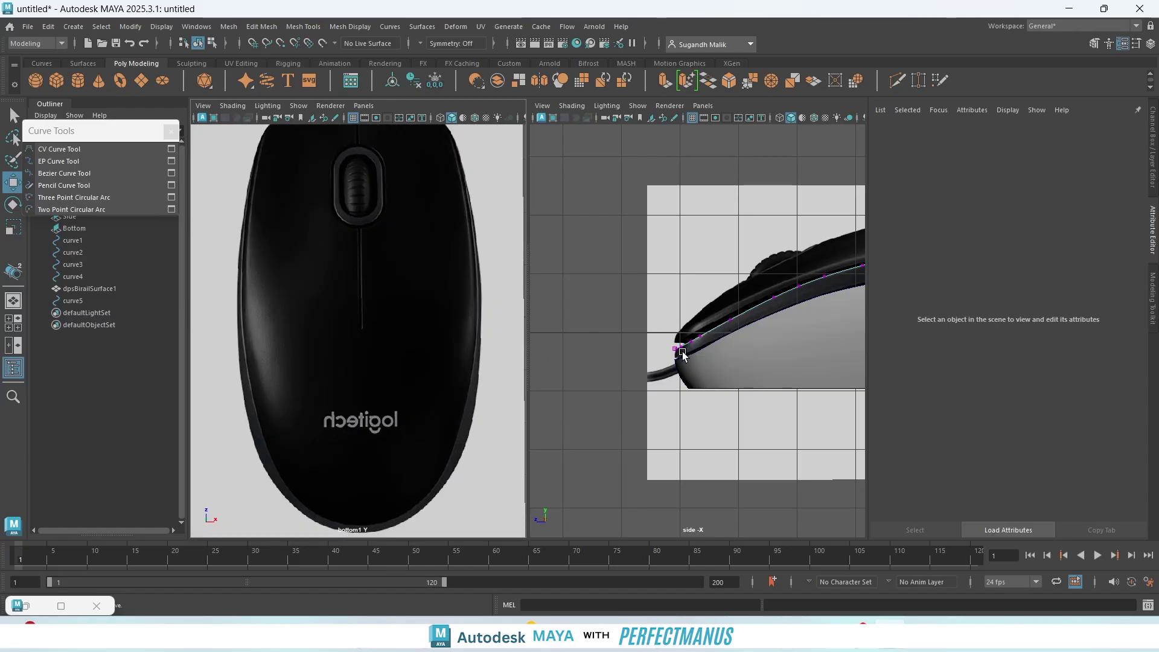
- Select curve5's front-end control vertices in the side view and check their position against the mouse's front edge in the bottom view
drag(671, 343, 688, 361)
scroll(422, 230, down, 2)
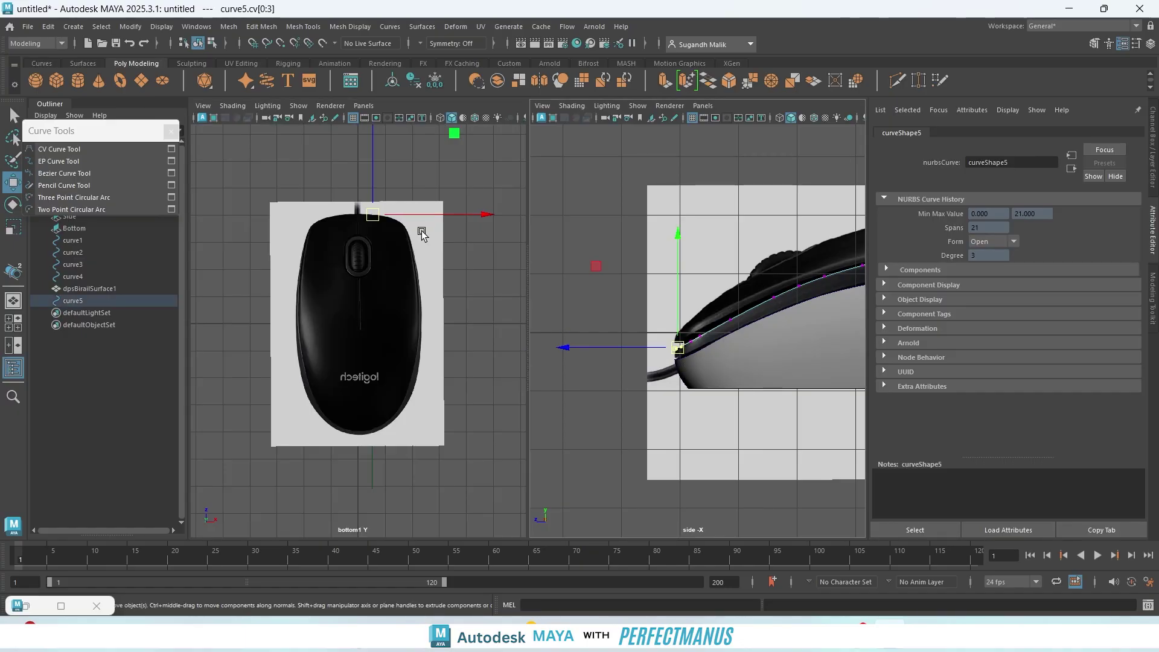
scroll(370, 238, up, 5)
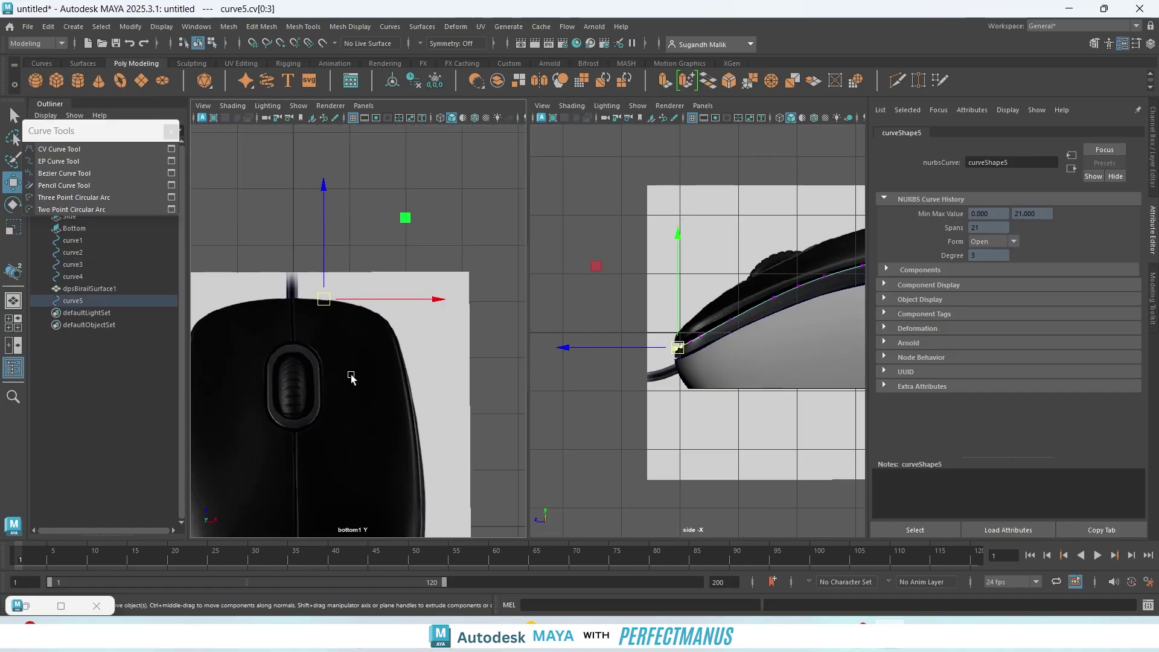
scroll(352, 377, up, 5)
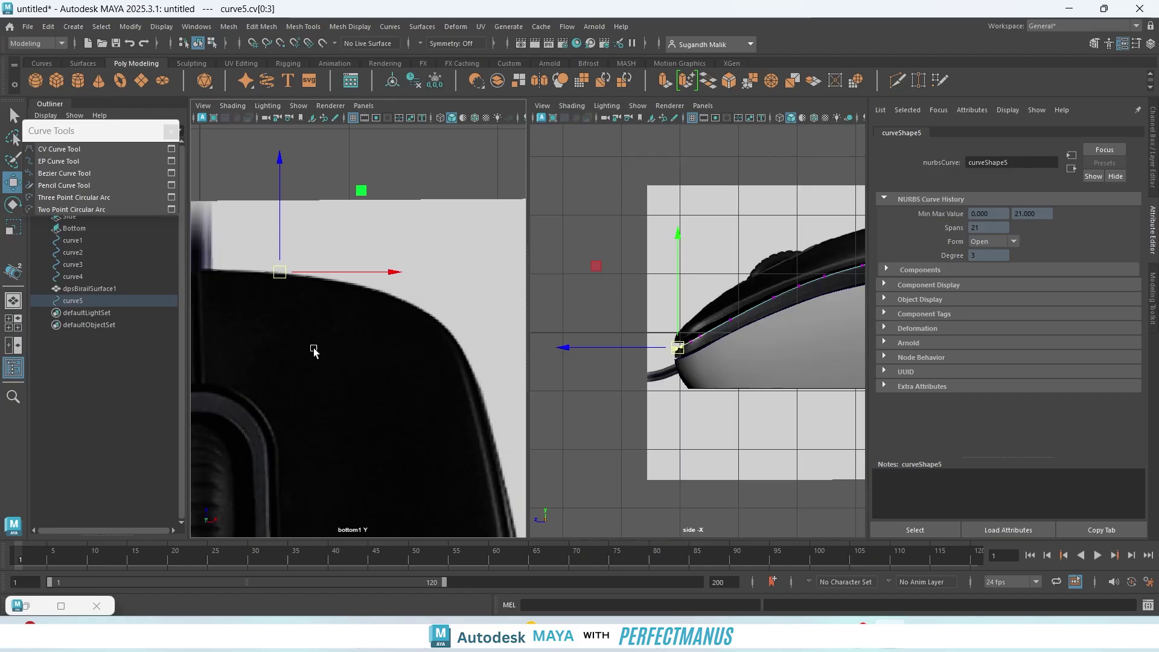
alt+middle_drag(314, 350, 270, 318)
scroll(381, 327, down, 8)
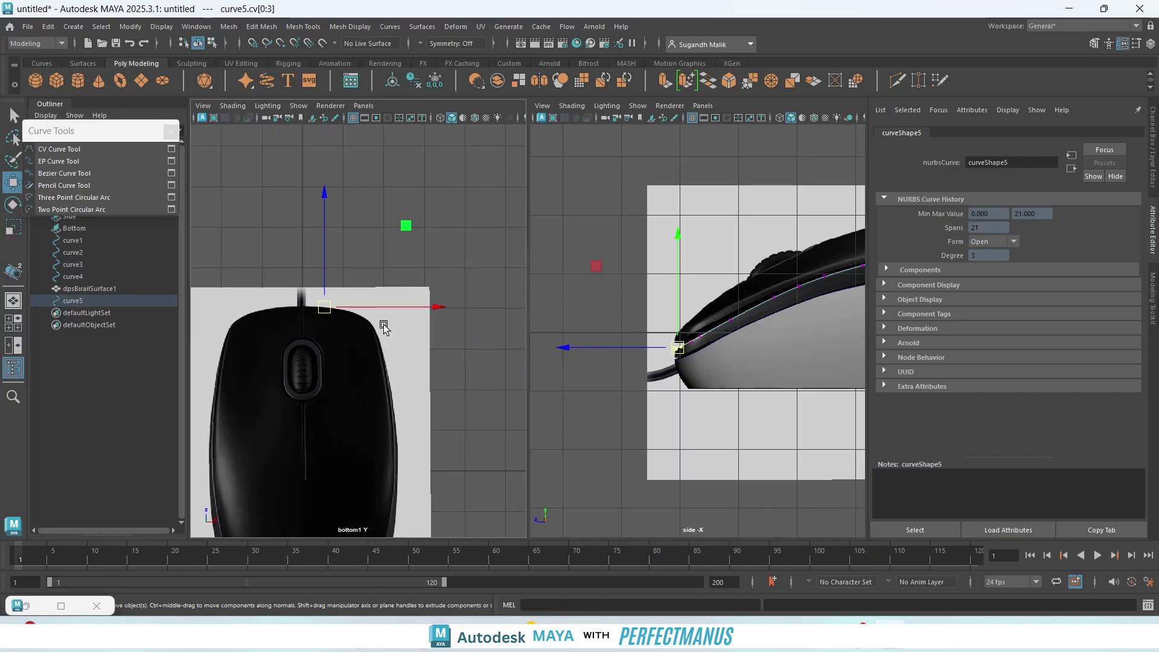
scroll(374, 380, up, 2)
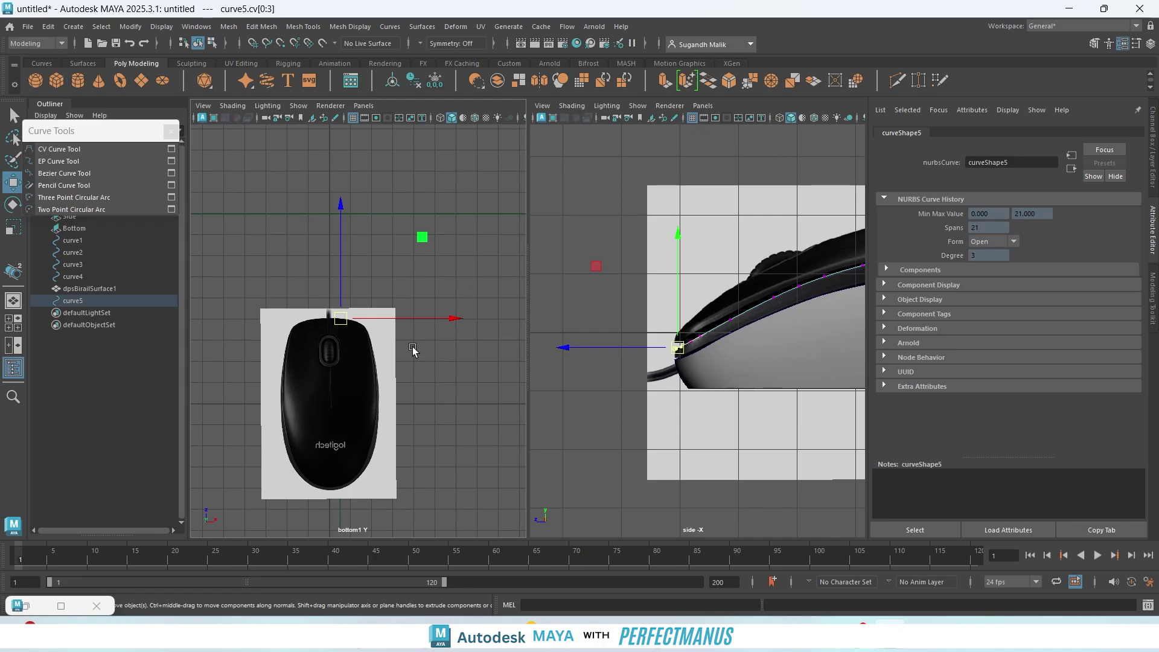
scroll(699, 375, down, 3)
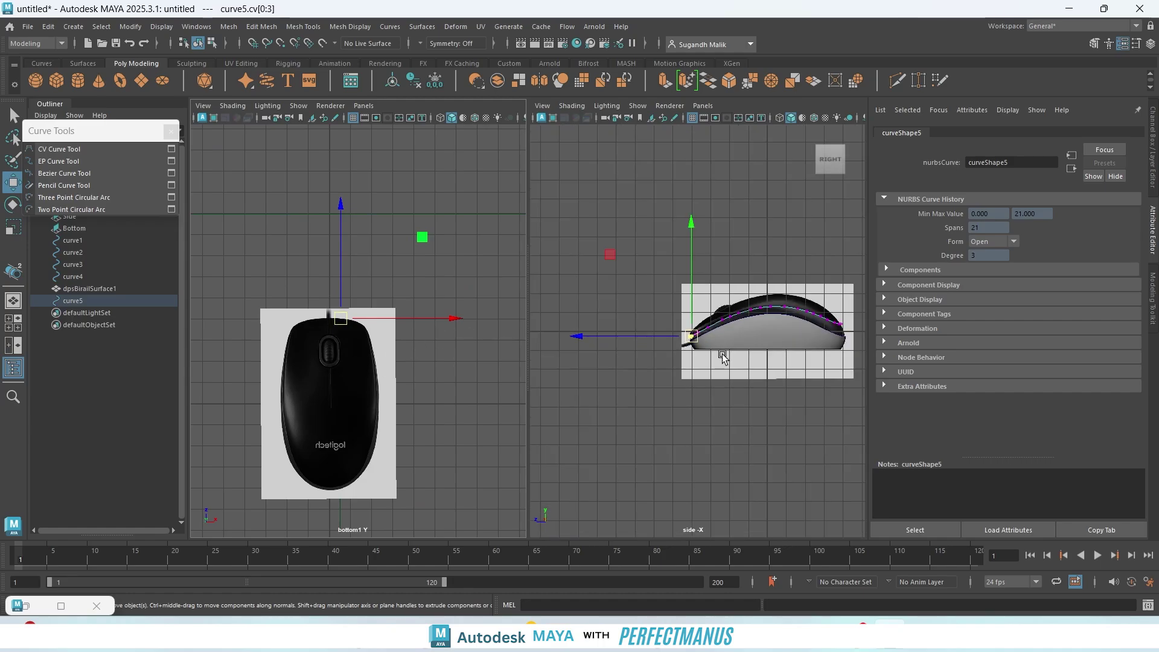
- Return to object selection, set the Top image plane to display in all views, and raise it above the mouse in the side view
click(1153, 189)
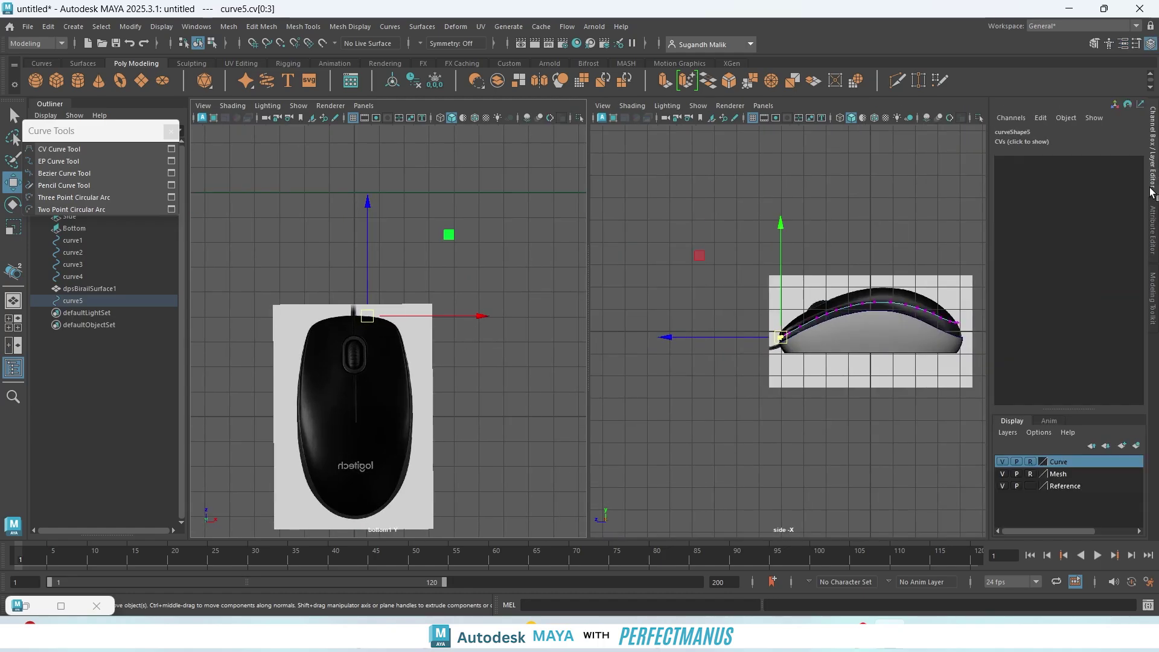
right_click(368, 365)
right_drag(368, 366, 426, 344)
right_drag(436, 280, 480, 262)
click(417, 348)
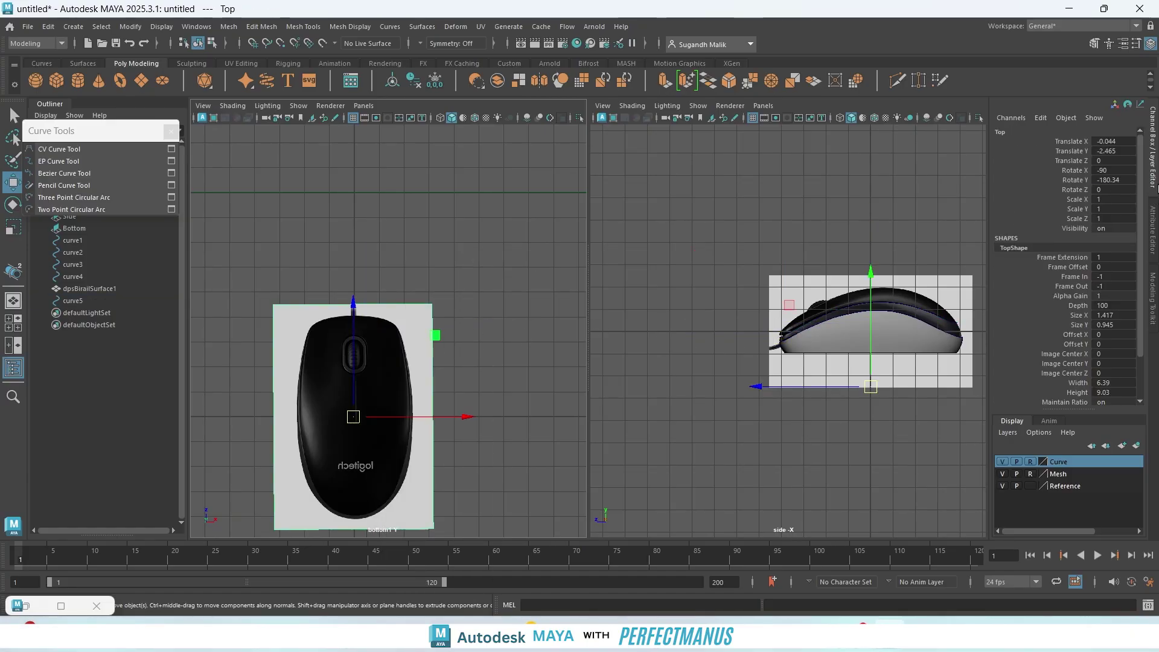
click(1156, 222)
click(977, 270)
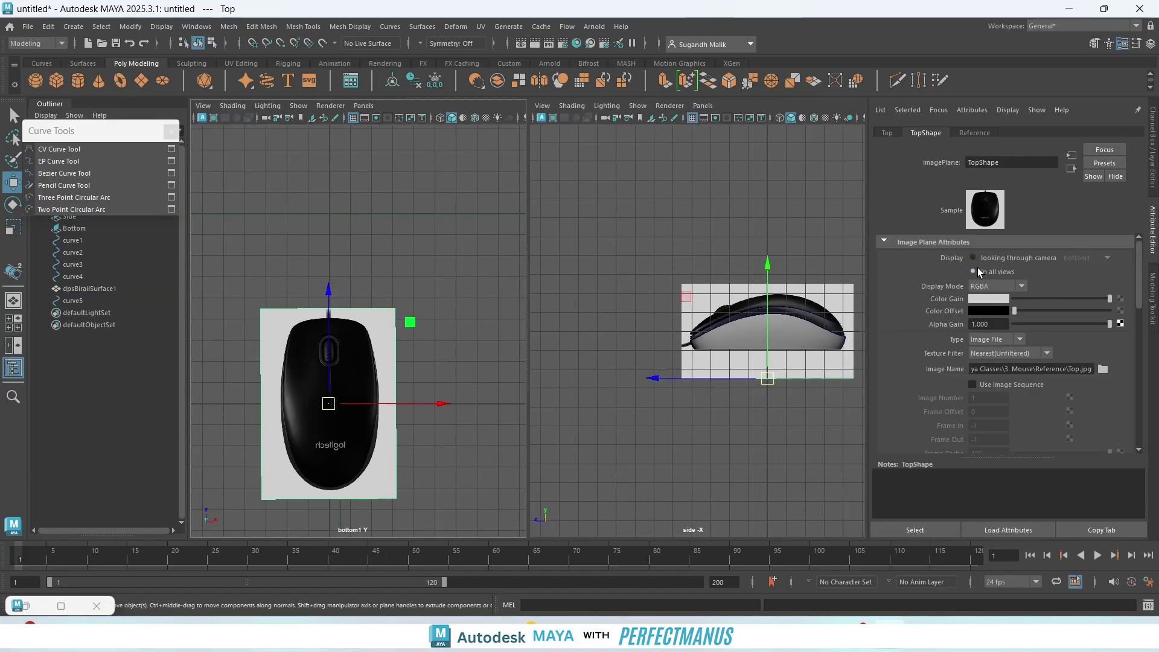
drag(767, 281, 774, 156)
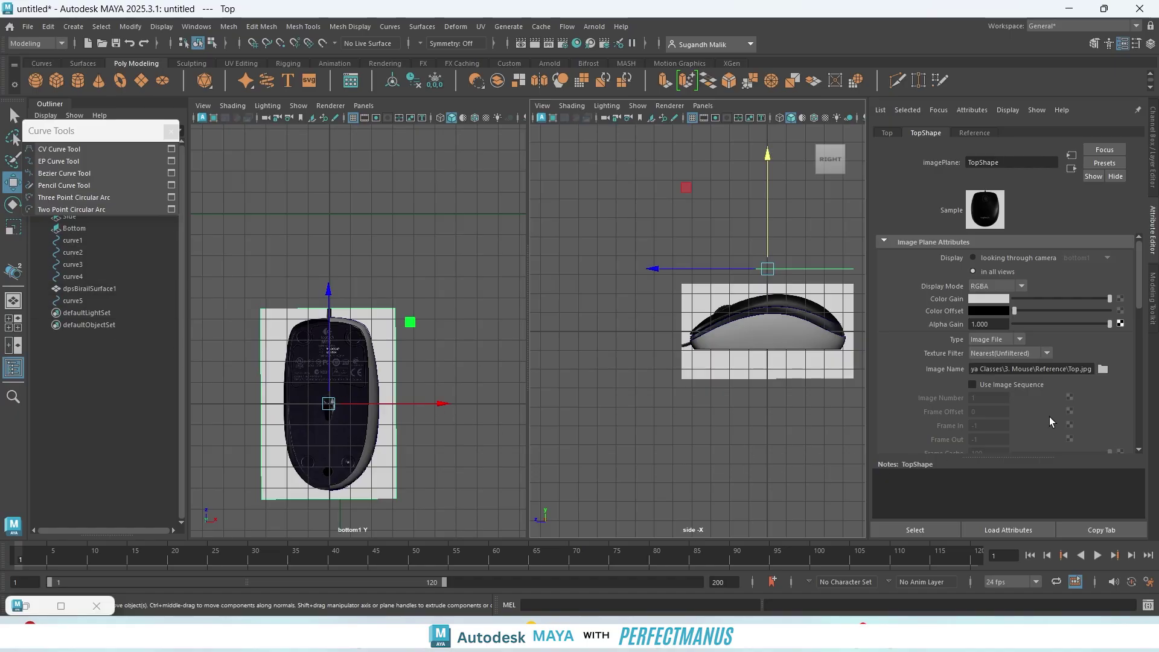
- Try raising the Bottom image plane above the Top image plane and inspect the mouse's front corner in the bottom view
click(355, 371)
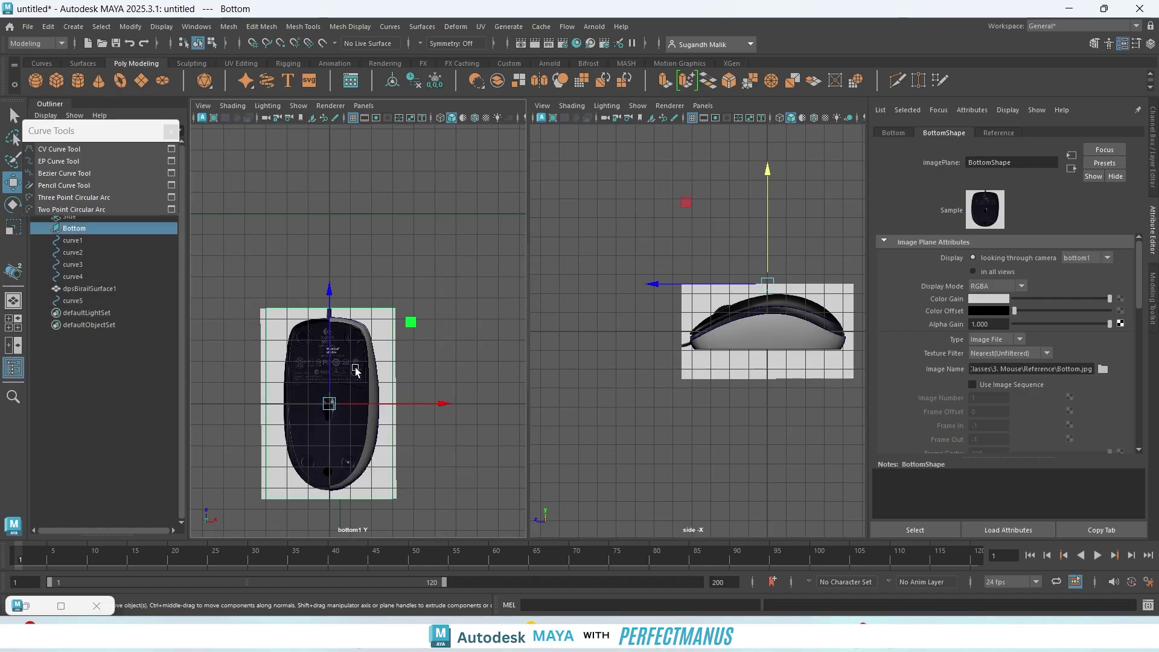
drag(774, 250, 779, 189)
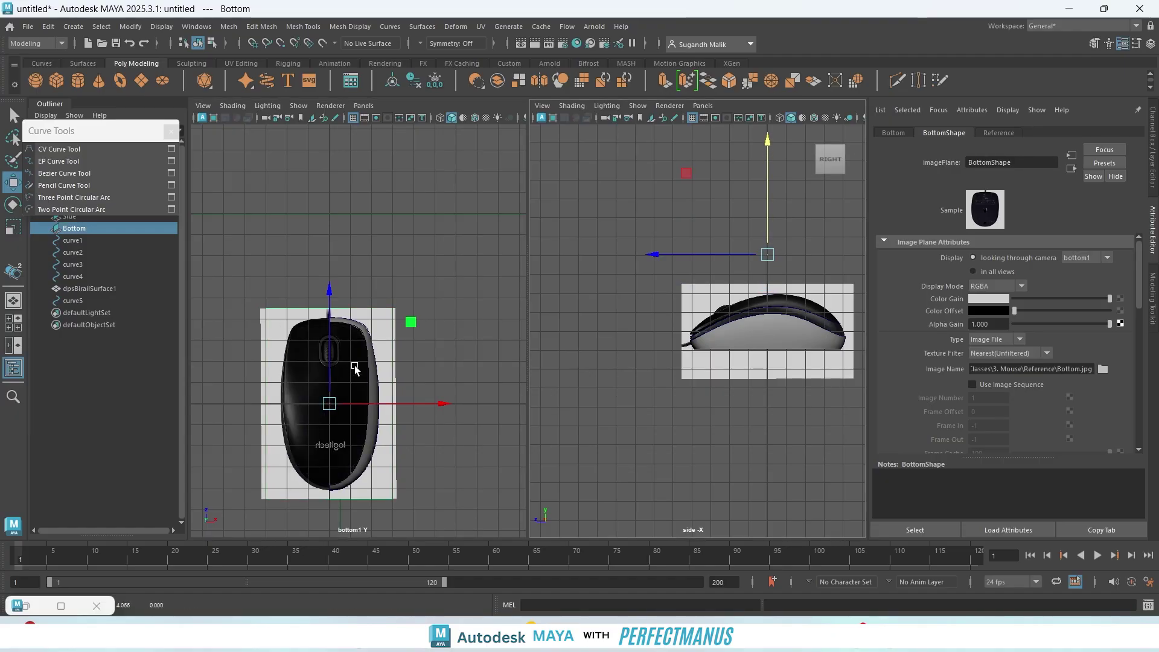
scroll(370, 366, up, 2)
scroll(357, 377, up, 5)
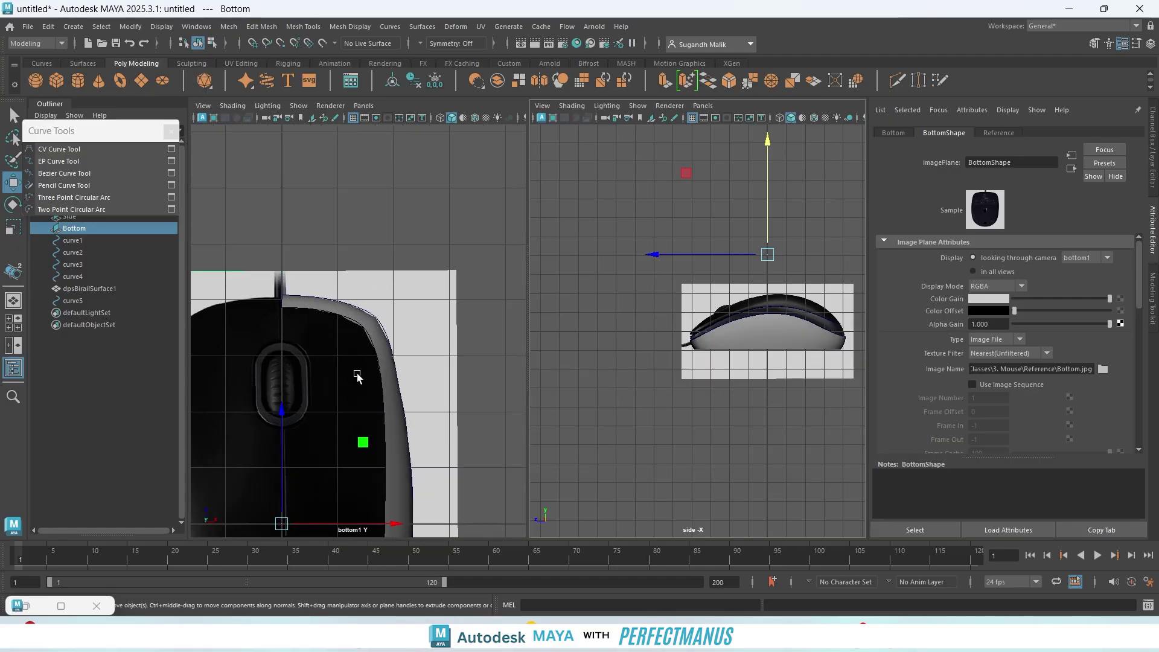
alt+middle_drag(361, 276, 432, 193)
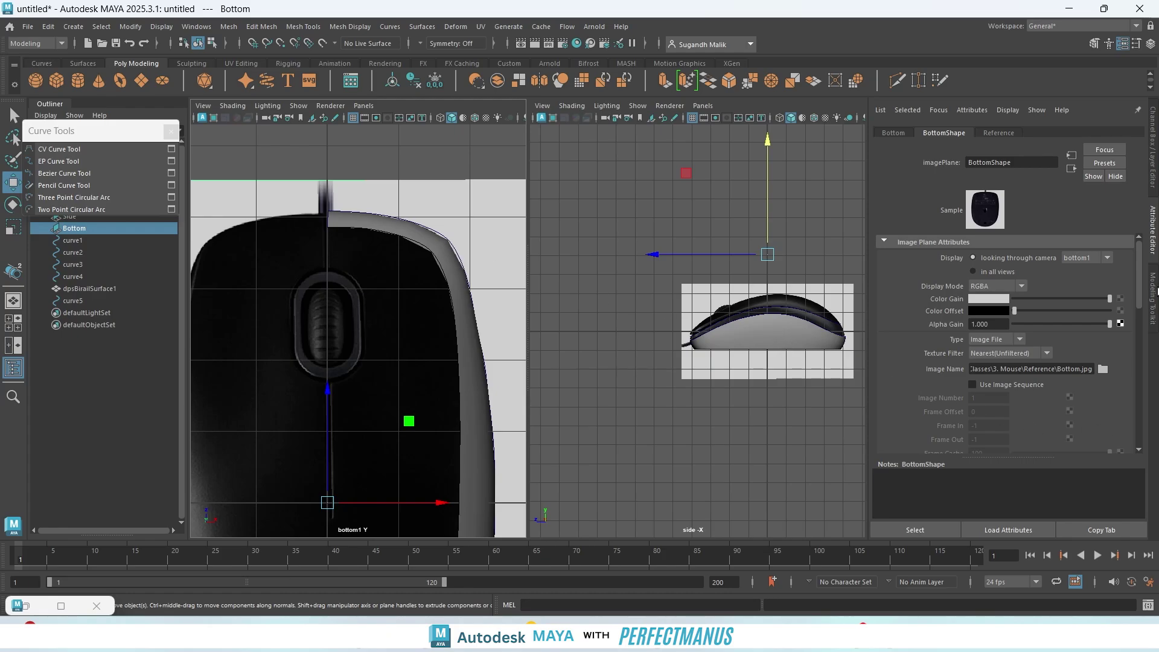
- Undo the last upward move of the Bottom image plane
click(1155, 292)
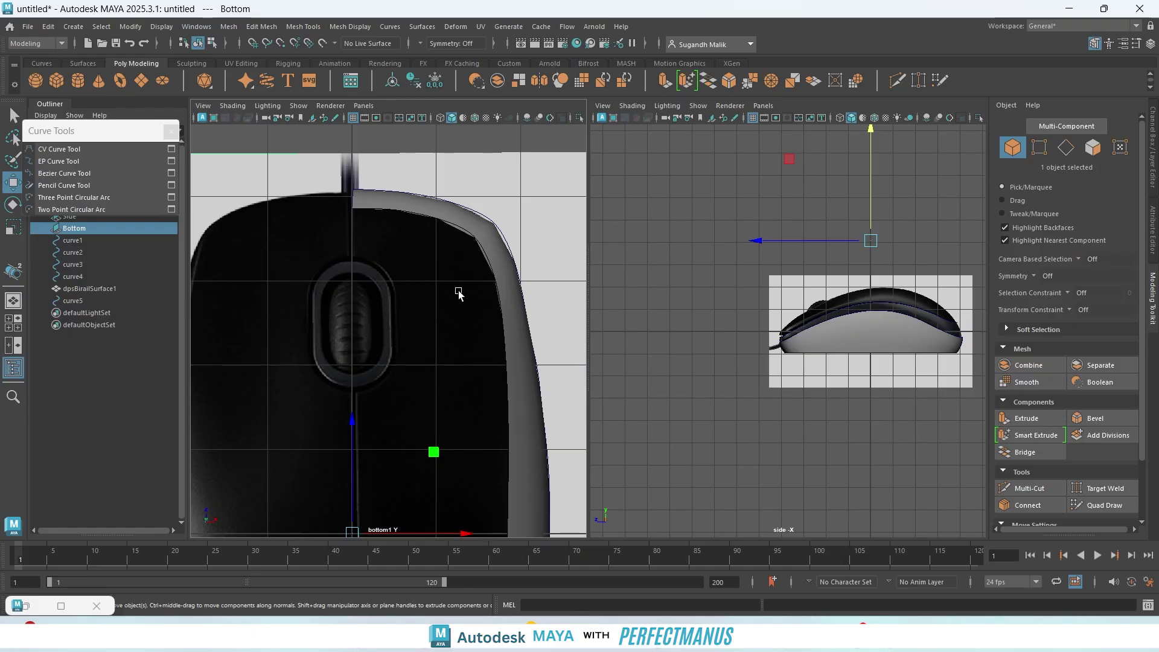
click(488, 194)
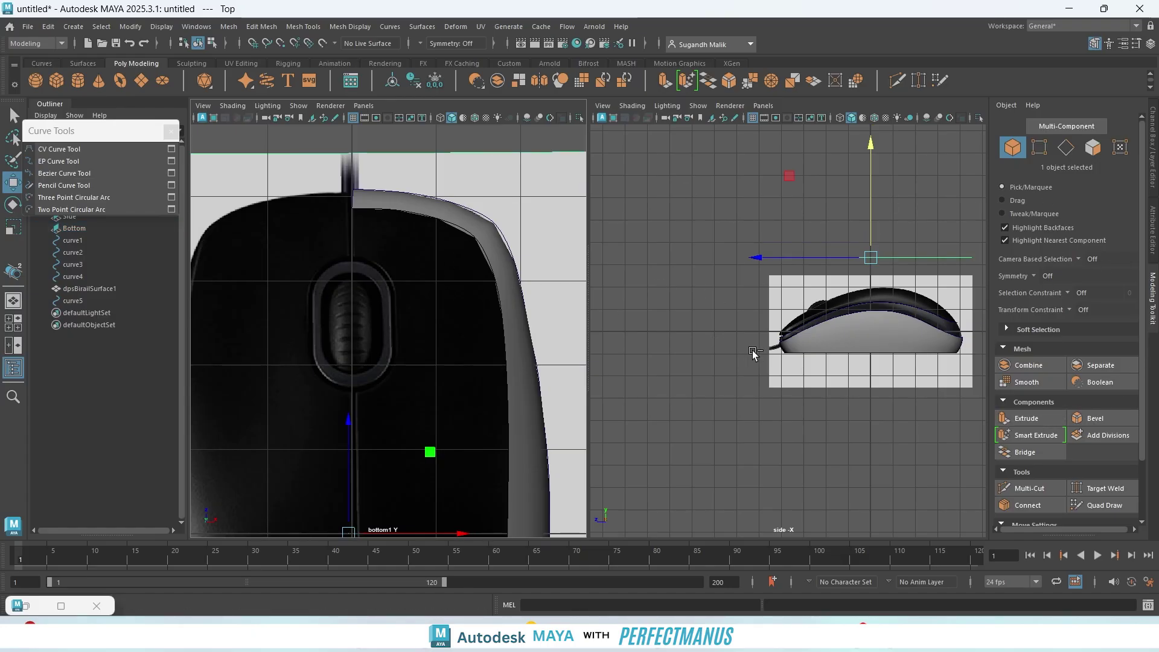
key(ctrl+z)
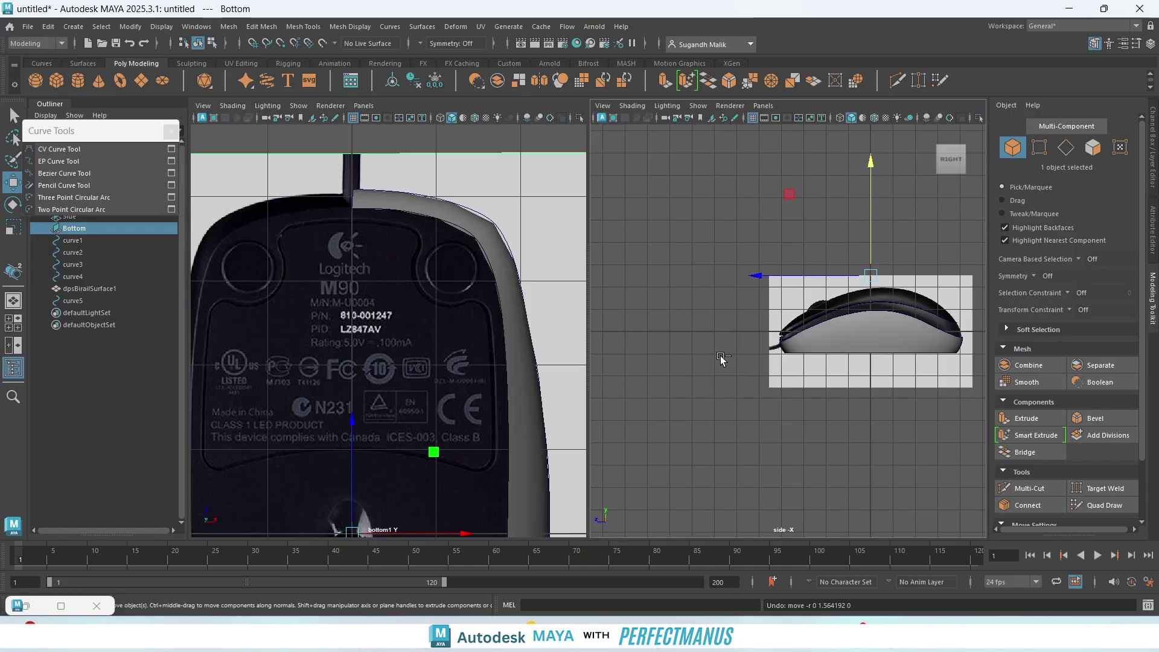
- Undo the remaining upward image plane moves and set the Top image plane to display only through the top camera
key(ctrl+z)
key(ctrl+z)
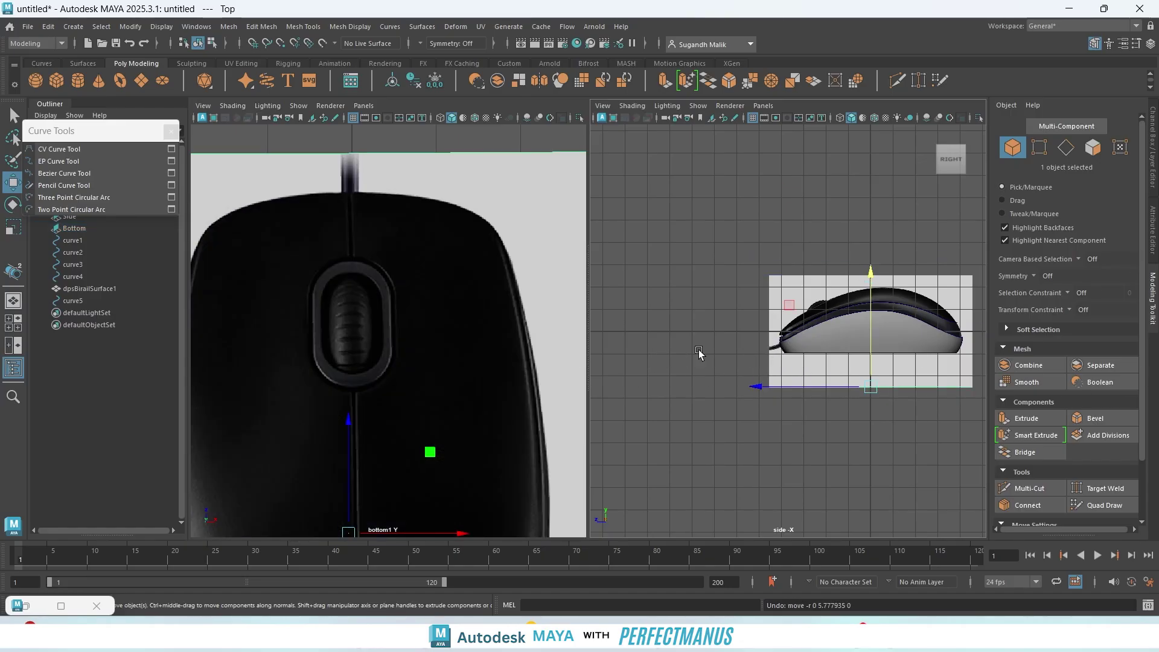
click(1153, 218)
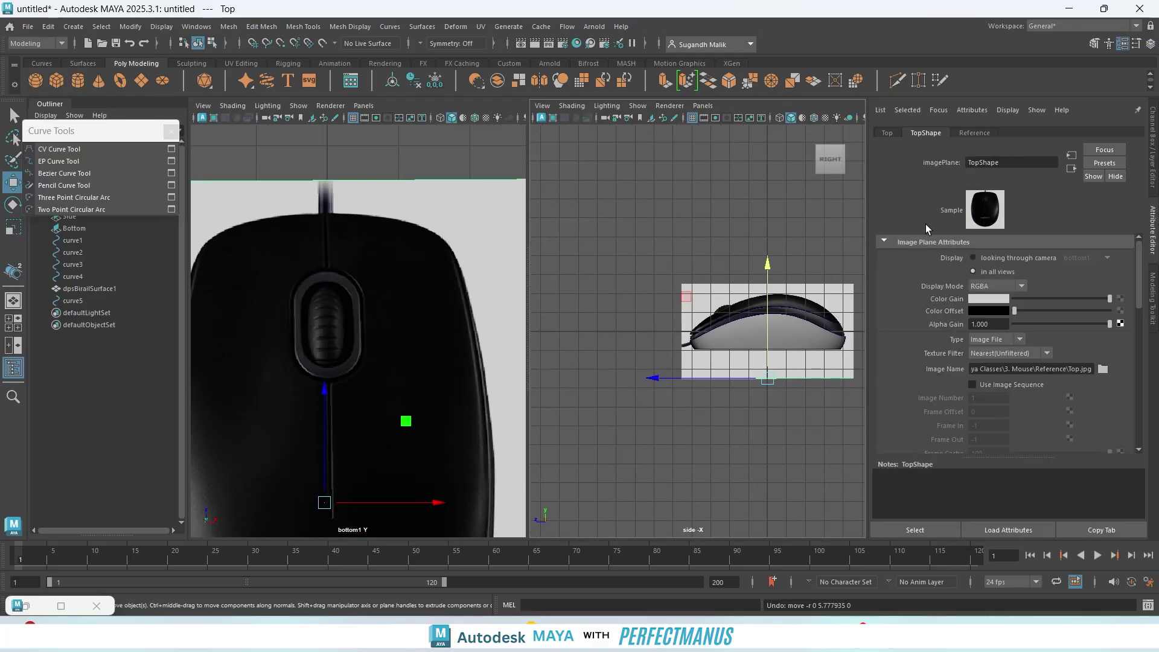
click(973, 259)
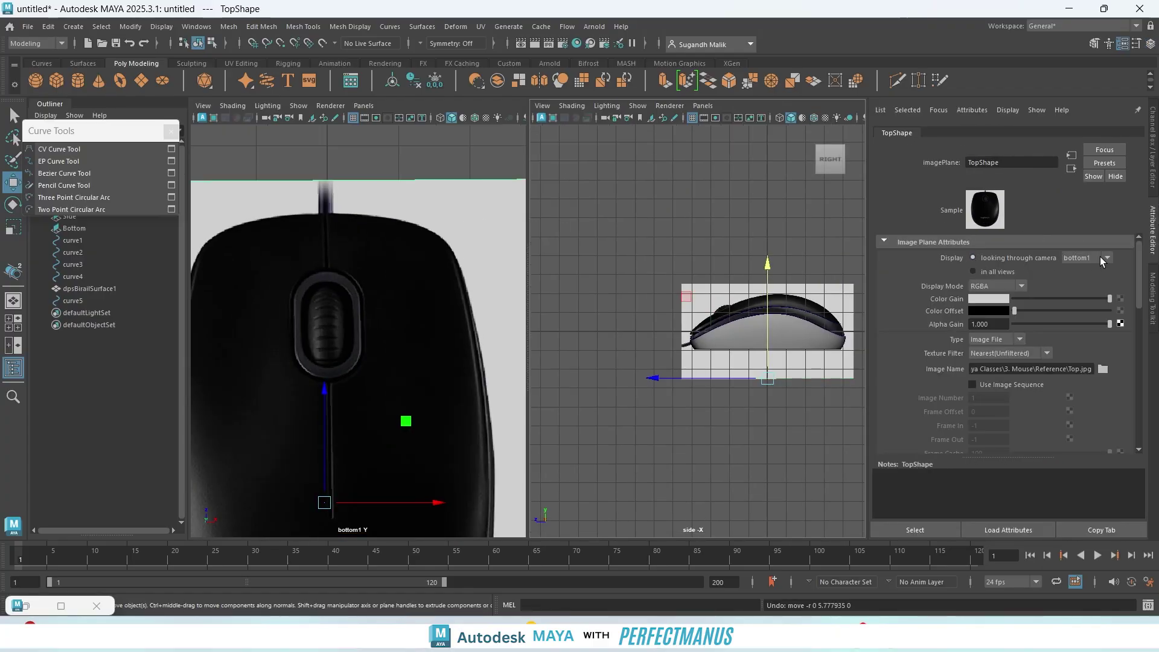
click(1107, 258)
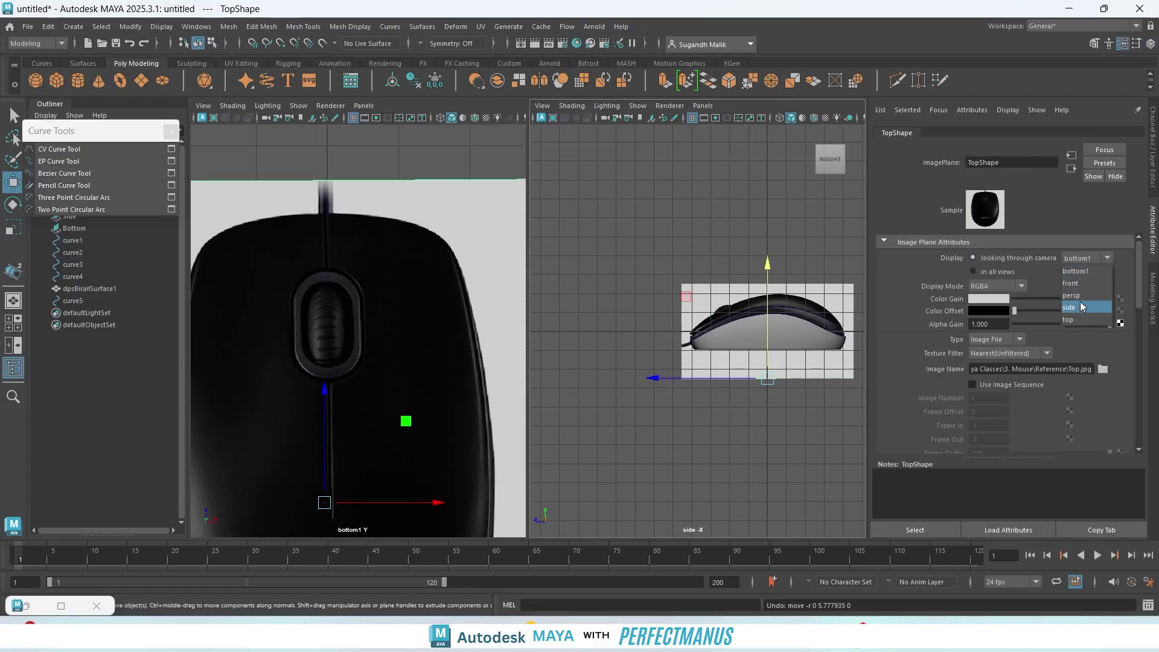
click(1078, 321)
- Switch the bottom view's viewport to the top view and check the seam curves against the Top reference image
key(space)
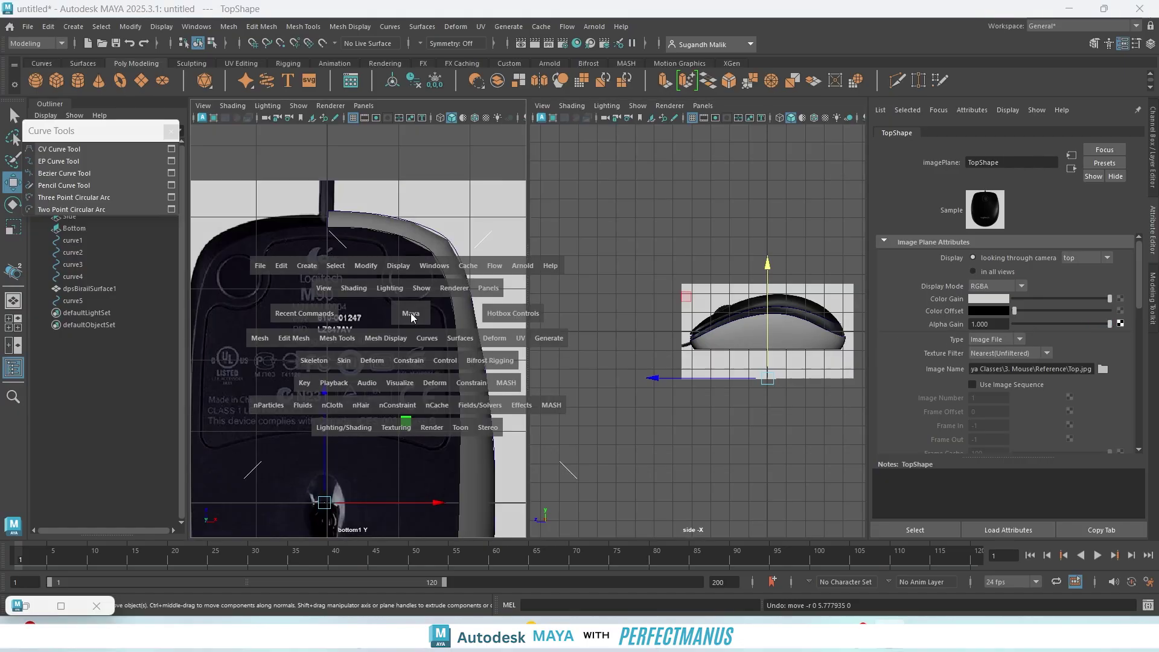
drag(410, 313, 344, 313)
scroll(379, 341, up, 5)
scroll(378, 338, up, 6)
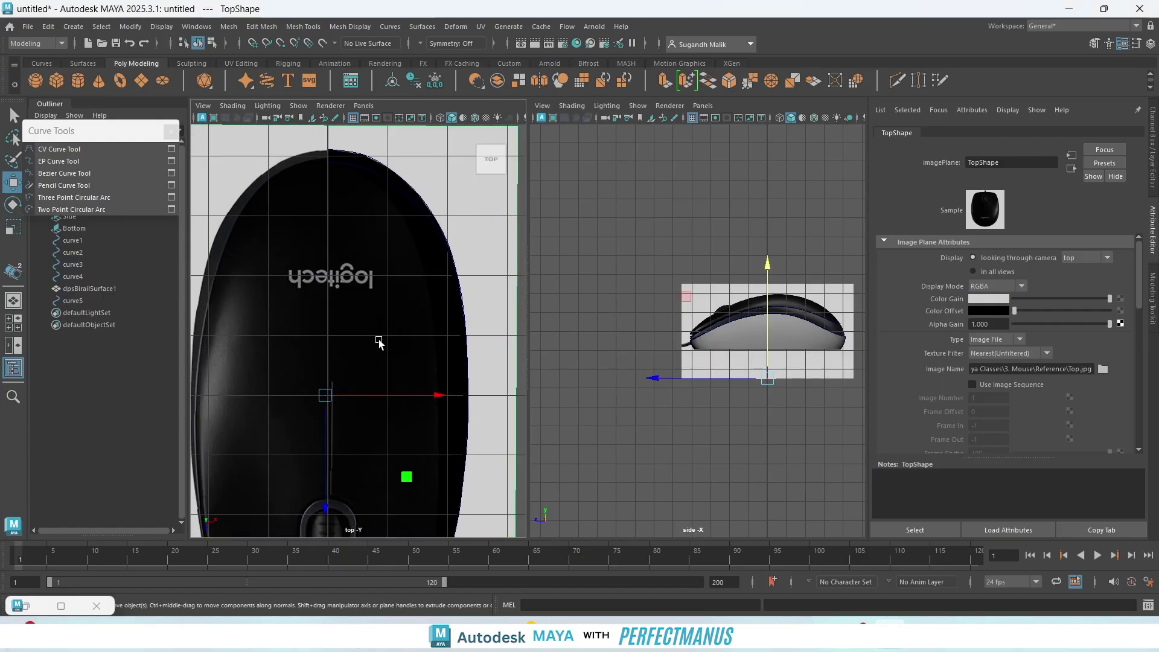
scroll(318, 305, up, 3)
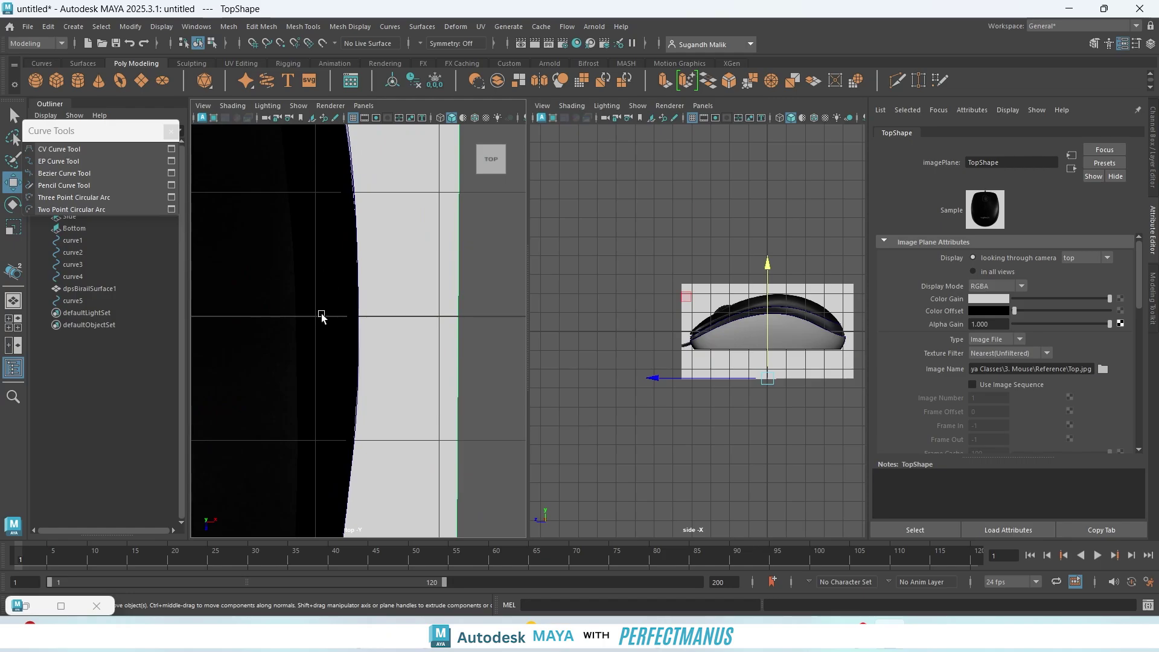
scroll(321, 315, down, 9)
alt+middle_drag(321, 292, 348, 297)
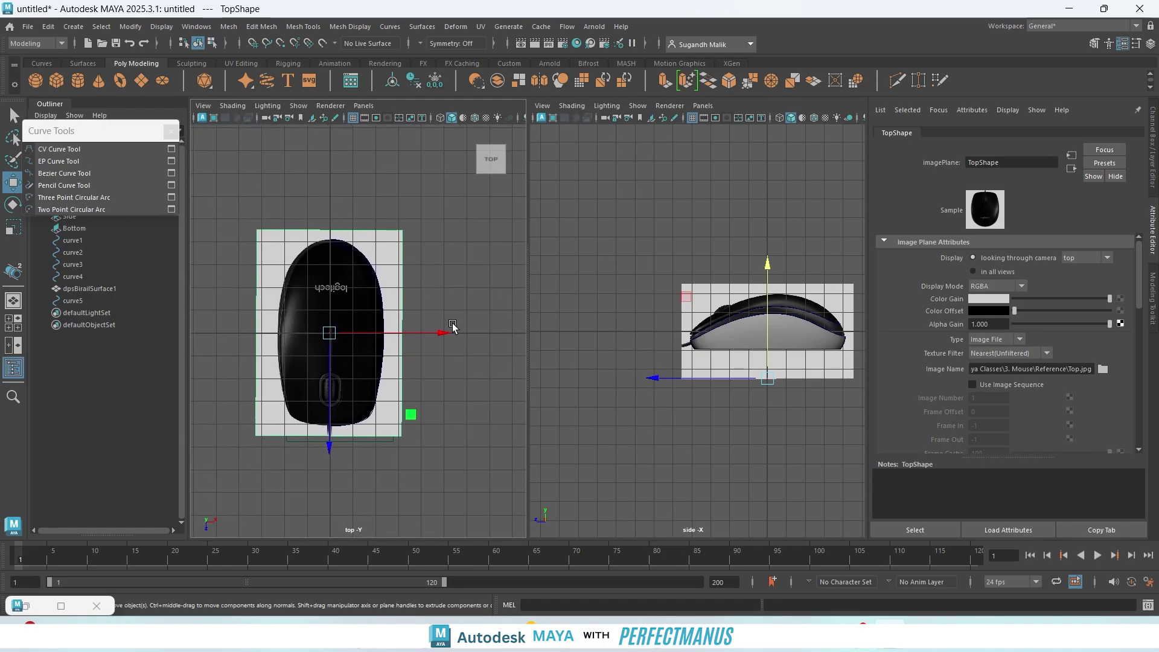
- Hide the Mesh display layer and inspect the seam strip in the top and side views
click(756, 341)
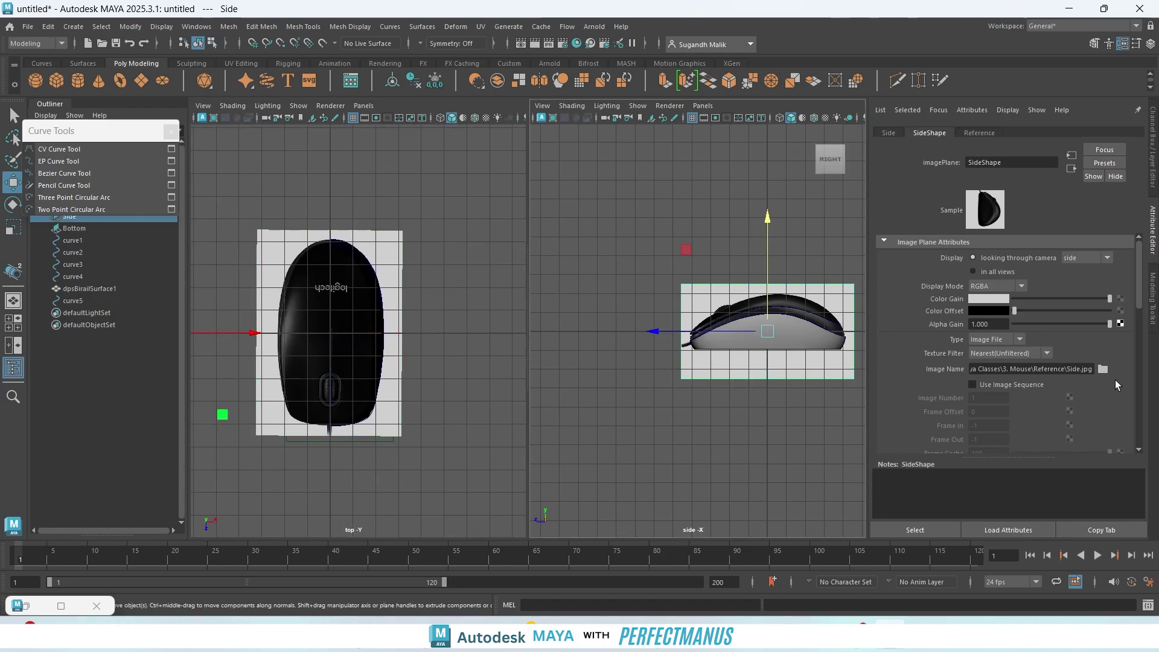
click(1153, 299)
click(1154, 155)
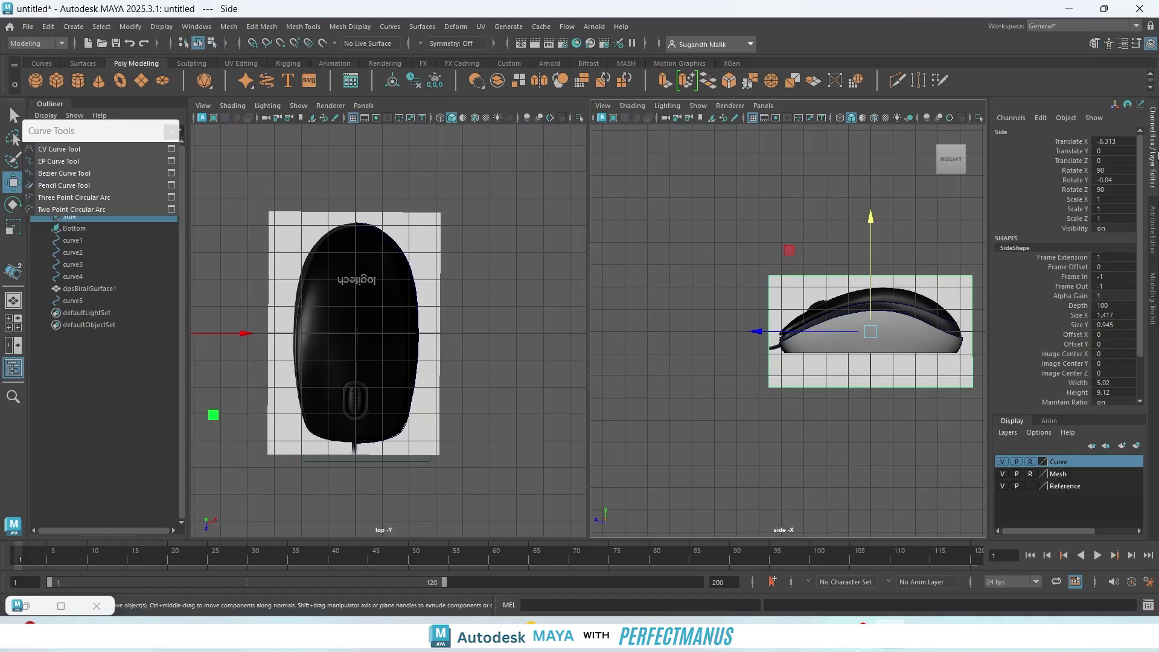
click(1003, 473)
scroll(461, 328, up, 6)
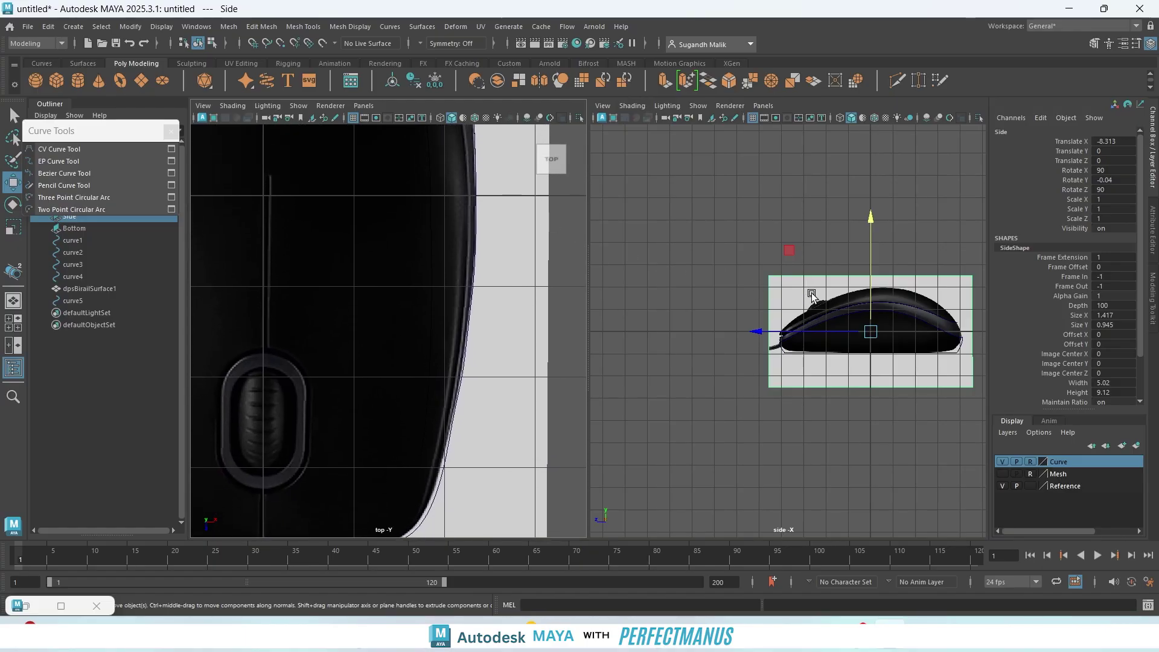
scroll(882, 313, up, 5)
scroll(758, 451, up, 6)
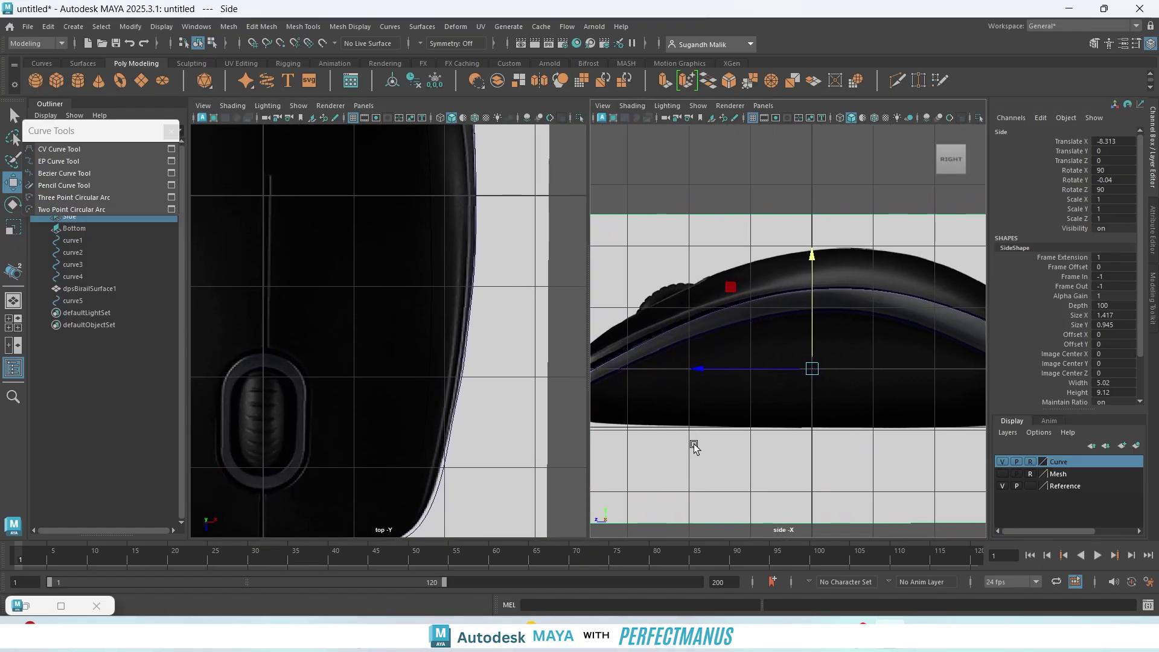
scroll(957, 348, down, 6)
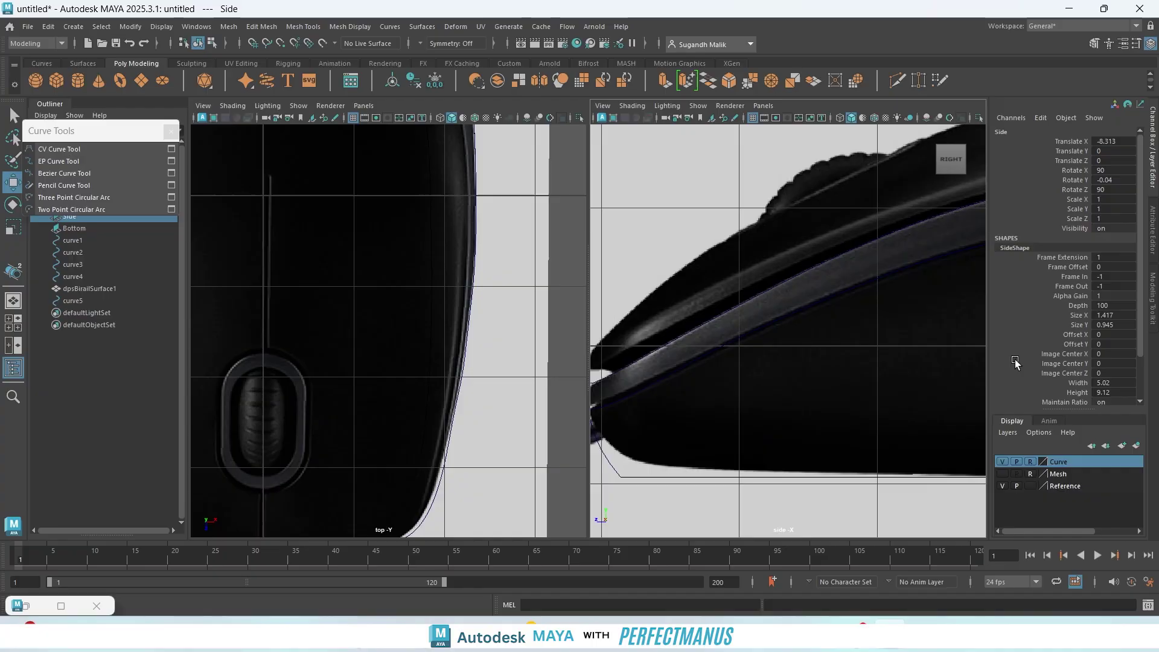
alt+middle_drag(1021, 353, 746, 490)
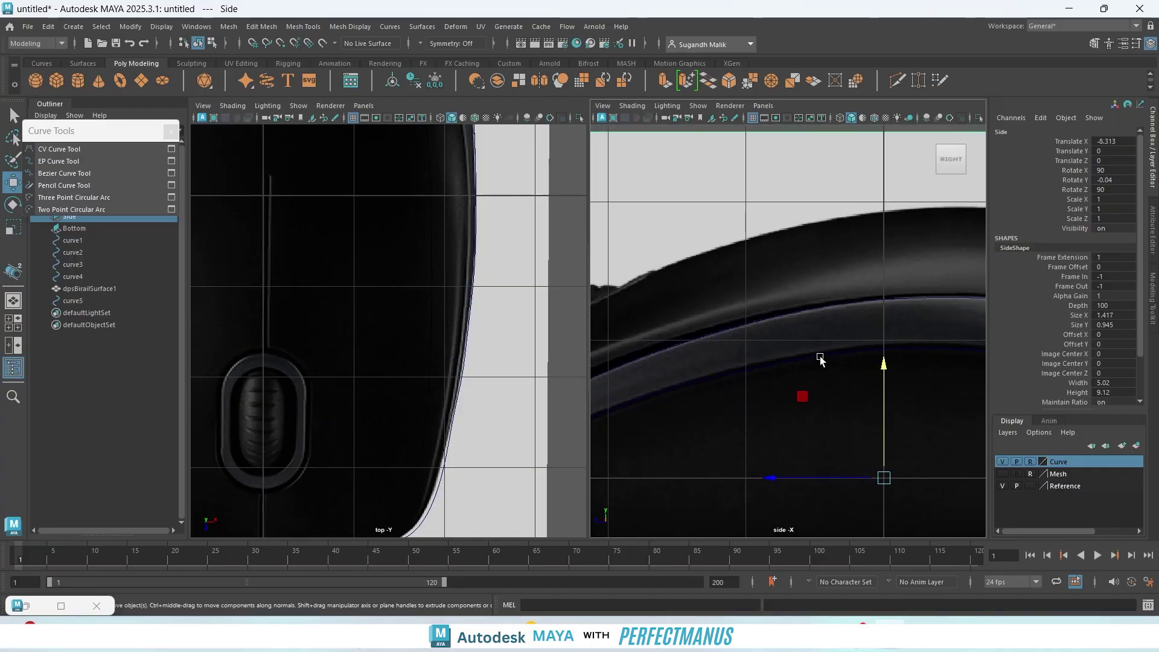
- Duplicate curve1, the lower seam curve, and raise the copy to Translate Y 0.053 in the side view
click(821, 357)
alt+middle_drag(904, 388, 714, 393)
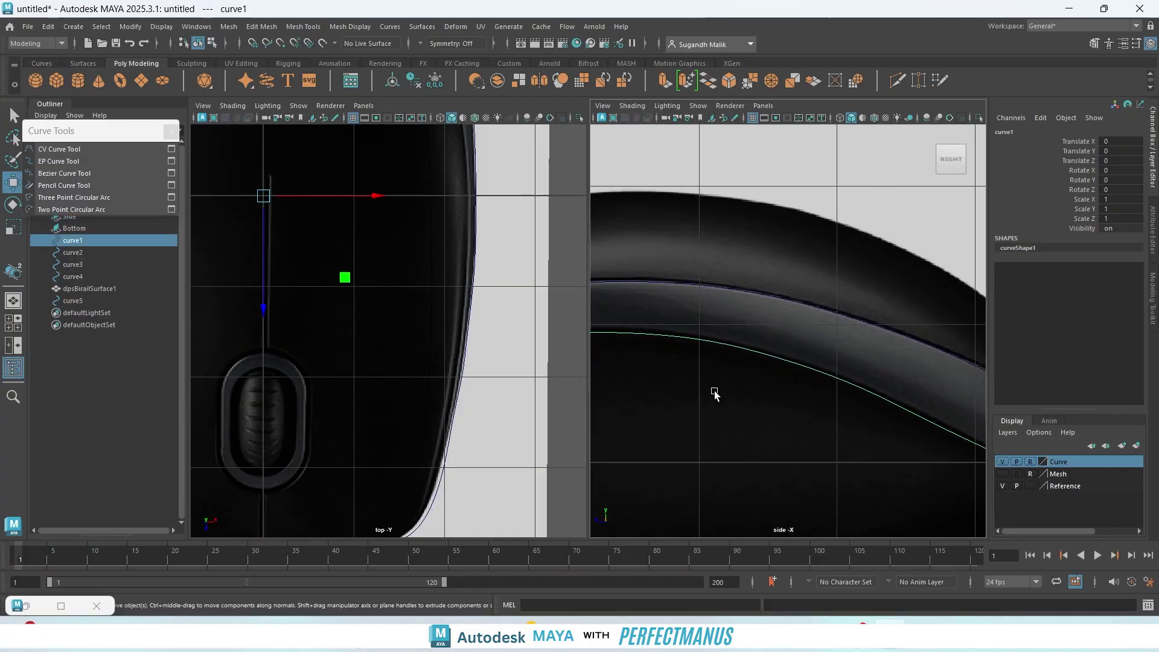
key(f)
key(ctrl+d)
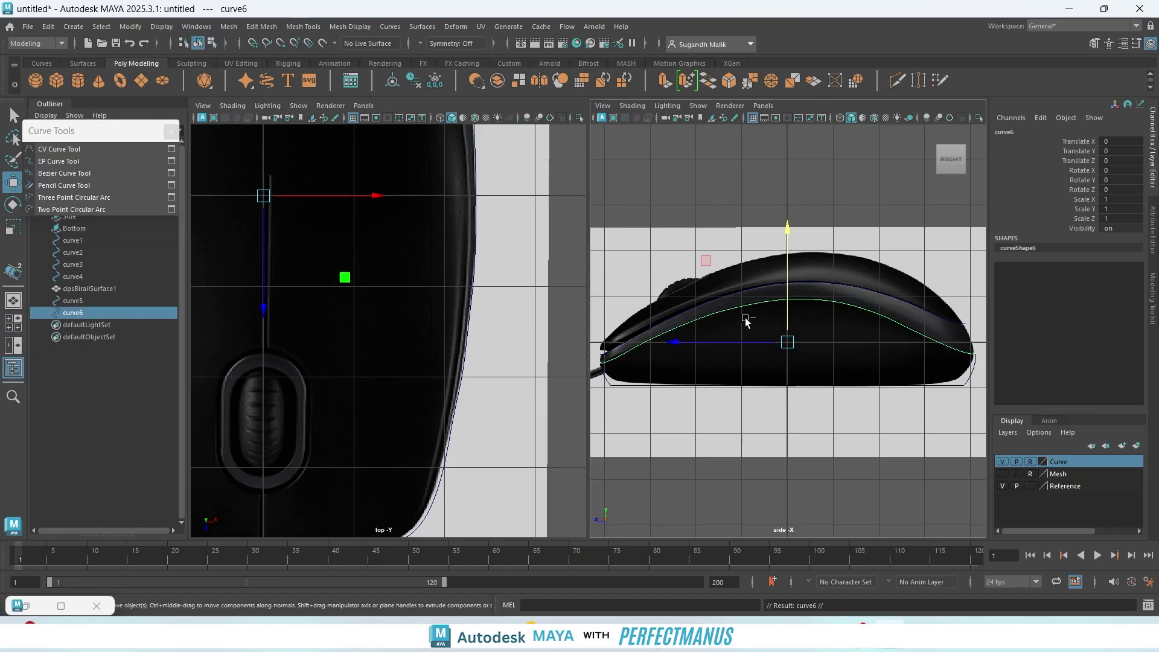
drag(789, 253, 789, 250)
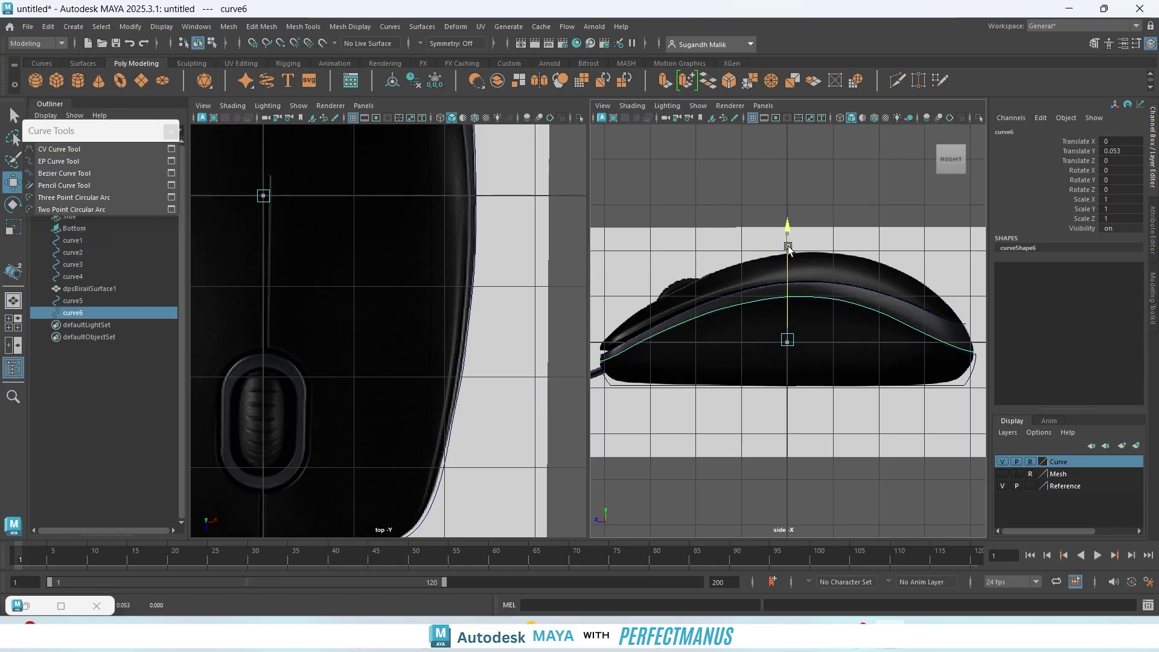
- Lower the duplicated seam curve to Translate Y 0.045 and check its fit along the strip's lower edge
scroll(923, 377, up, 6)
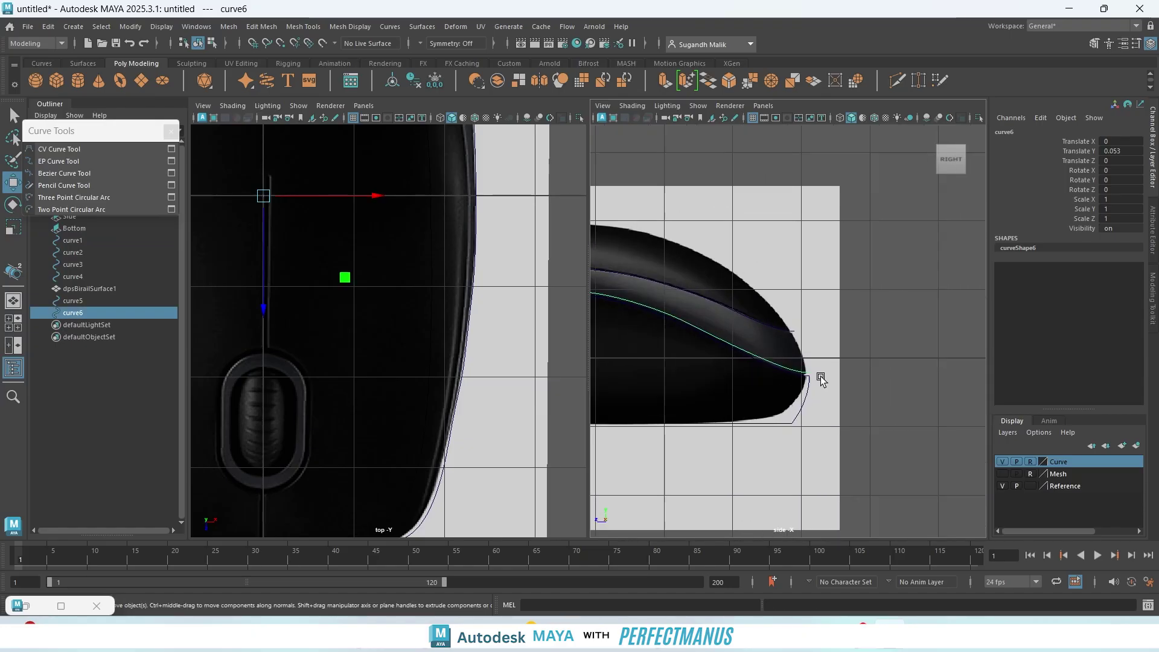
scroll(821, 377, up, 4)
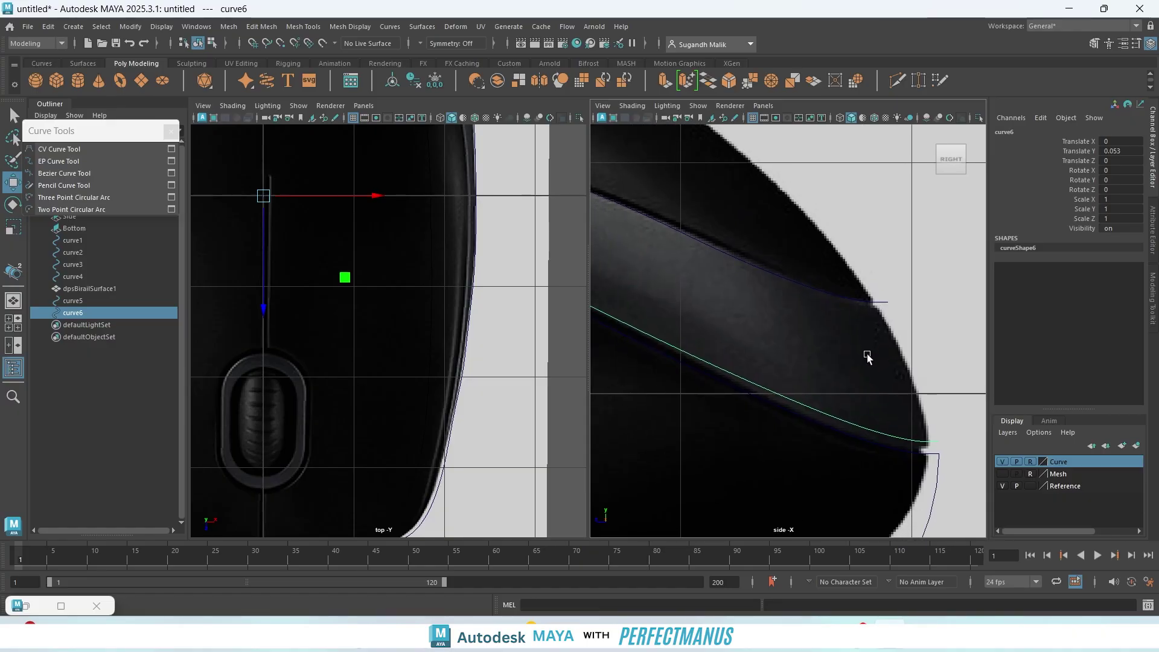
scroll(747, 407, down, 3)
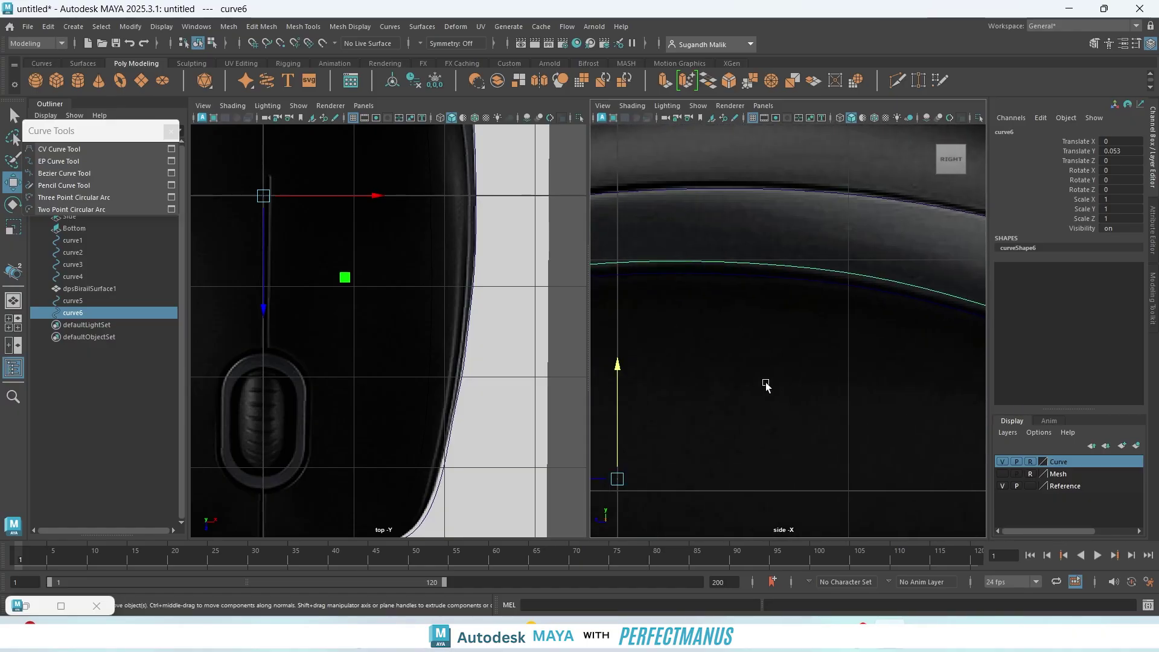
scroll(664, 447, up, 5)
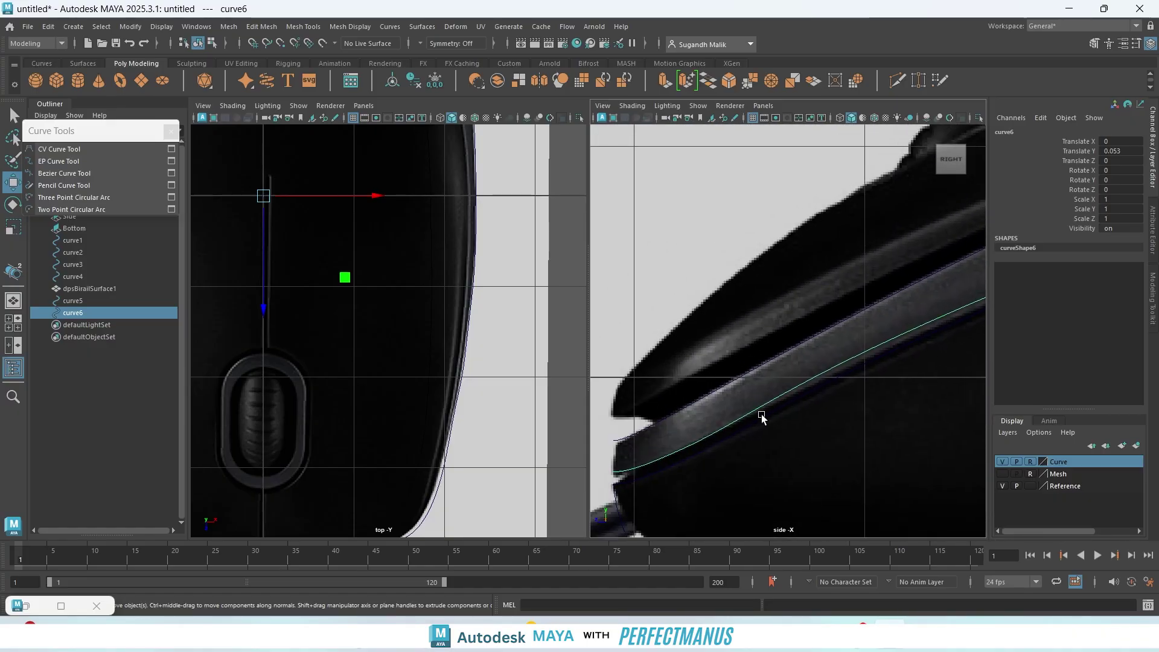
alt+middle_drag(942, 387, 731, 408)
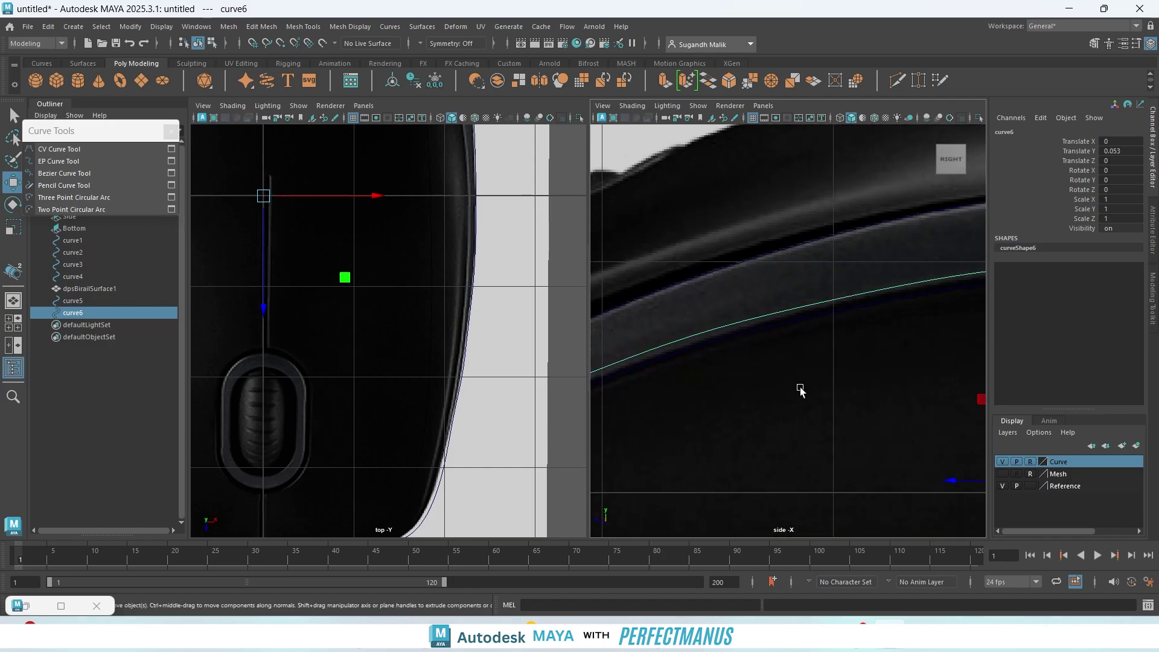
alt+middle_drag(953, 346, 672, 426)
drag(769, 450, 770, 454)
alt+middle_drag(897, 452, 650, 413)
alt+middle_drag(834, 459, 618, 341)
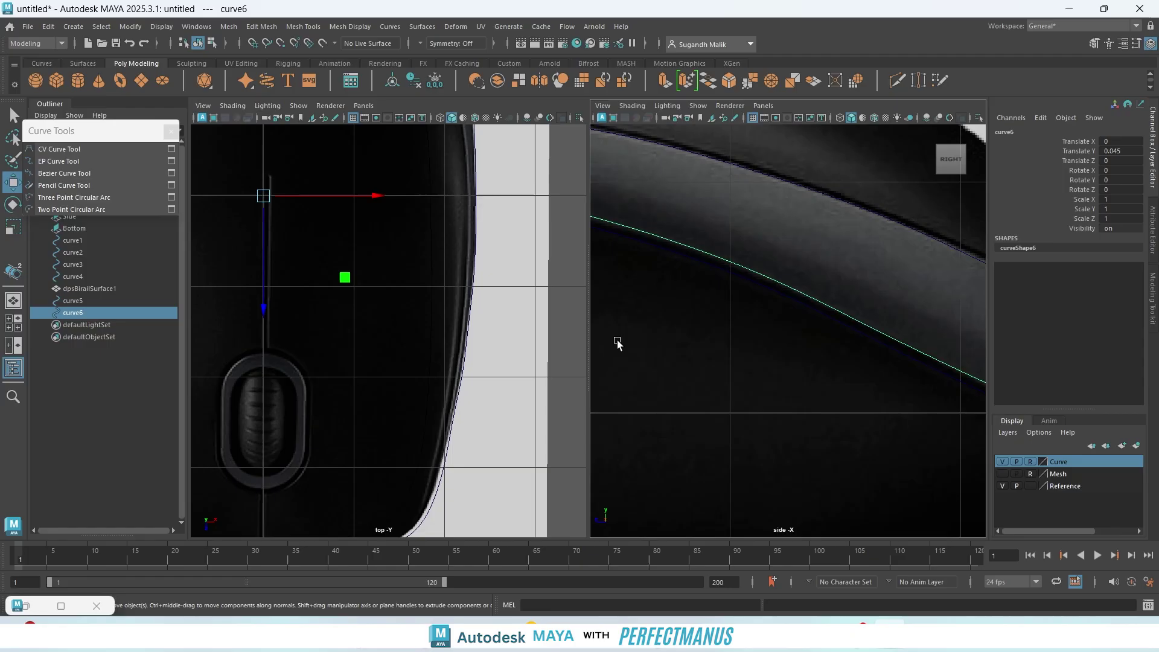
alt+middle_drag(880, 395, 617, 324)
alt+middle_drag(849, 440, 796, 445)
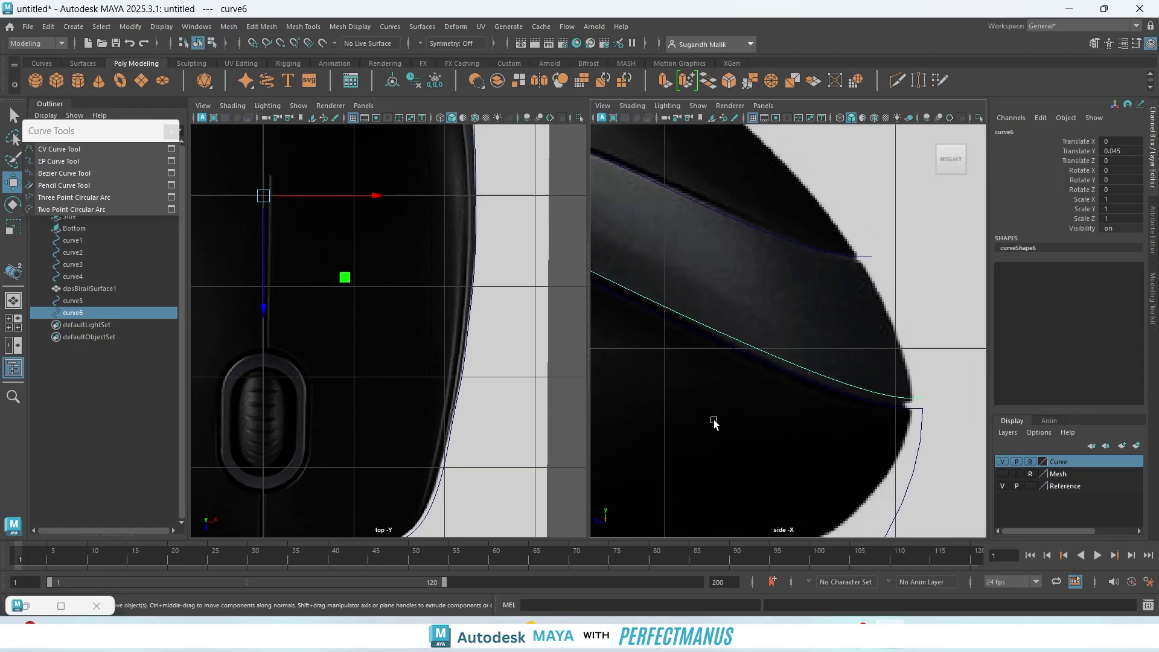
- Set the duplicated seam curve's height to Translate Y 0.037 and check it along the strip to the mouse's rear end
scroll(723, 425, down, 5)
scroll(802, 452, up, 2)
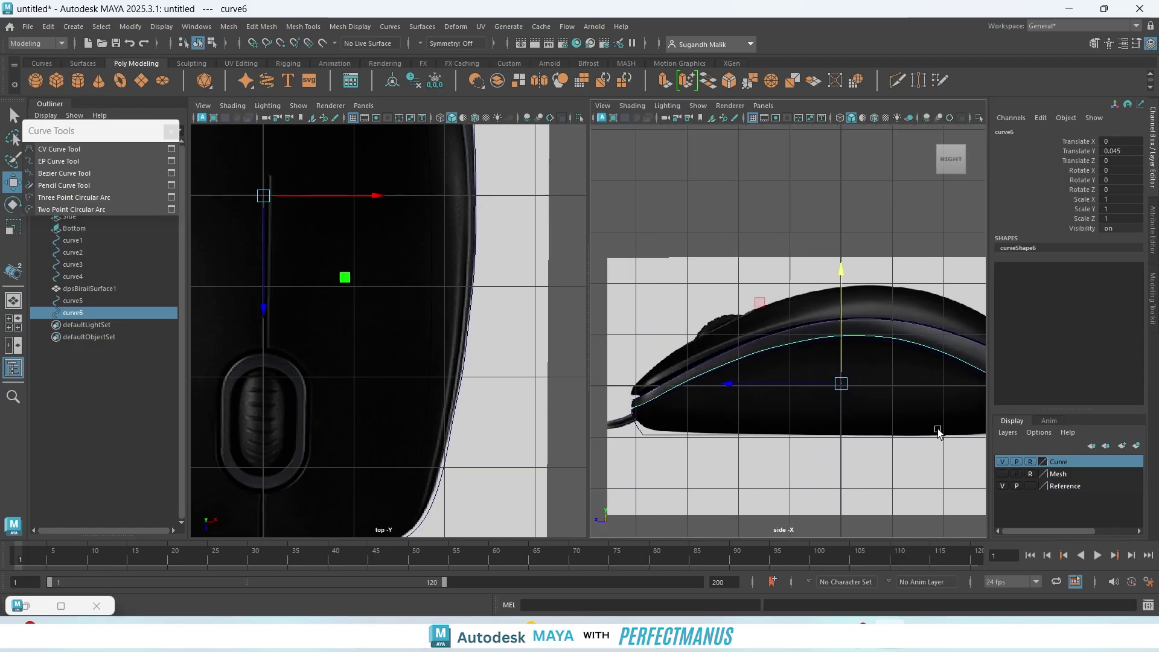
scroll(803, 438, up, 2)
click(912, 302)
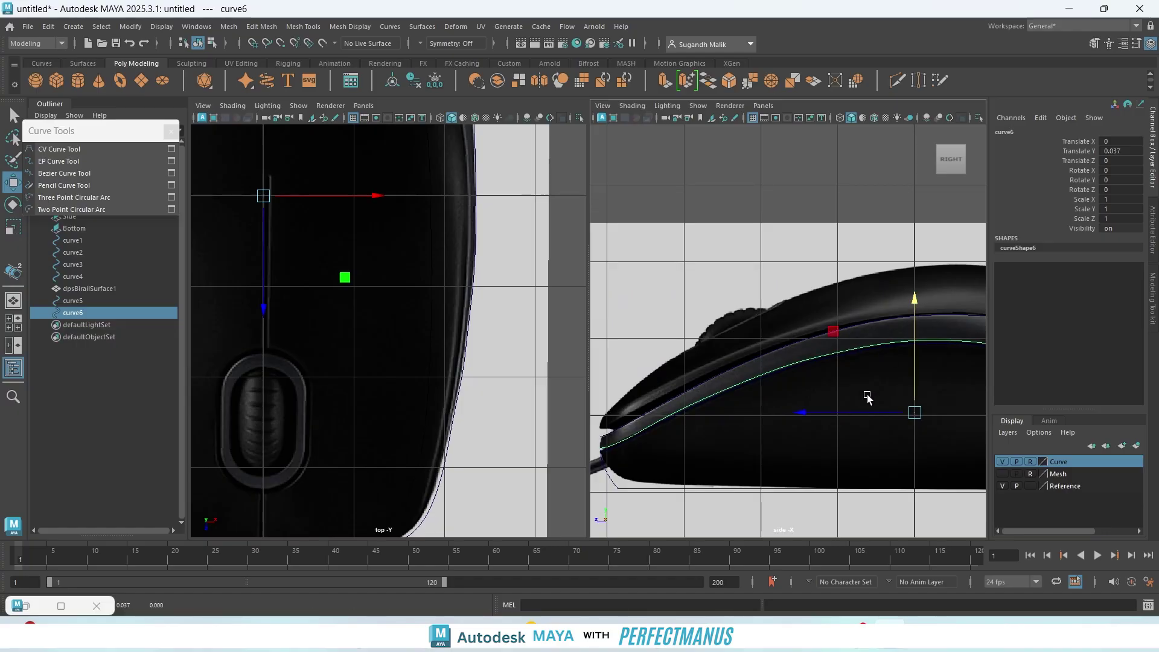
scroll(944, 472, up, 4)
scroll(711, 356, down, 2)
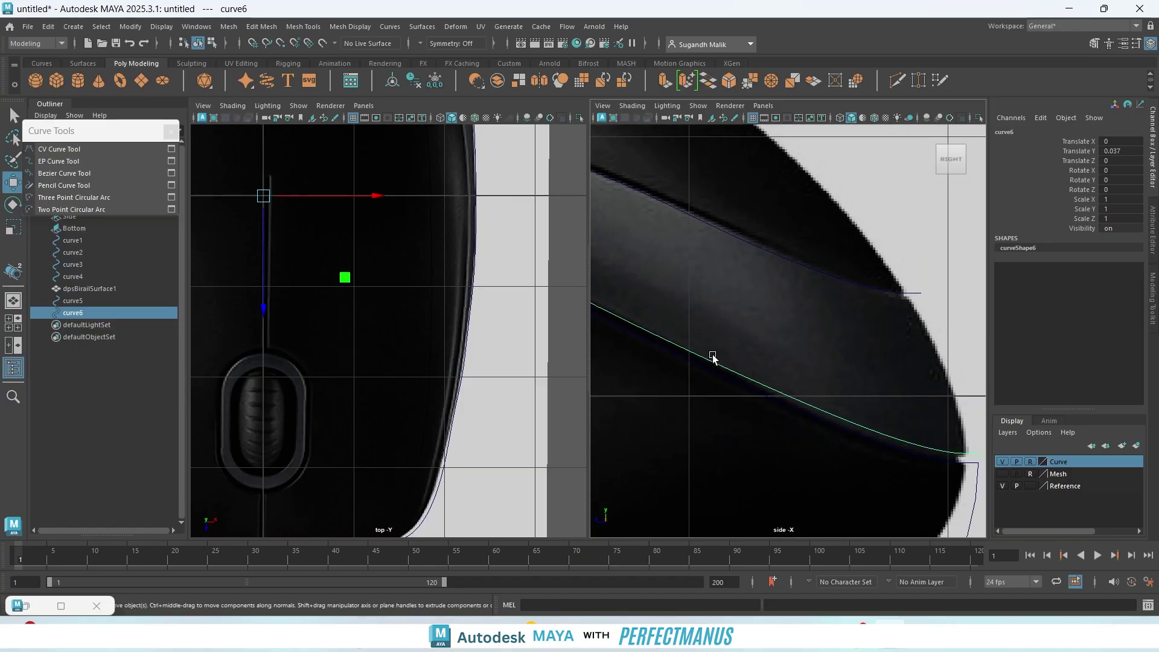
scroll(778, 445, down, 1)
scroll(724, 432, down, 1)
scroll(732, 433, down, 1)
alt+middle_drag(703, 403, 871, 416)
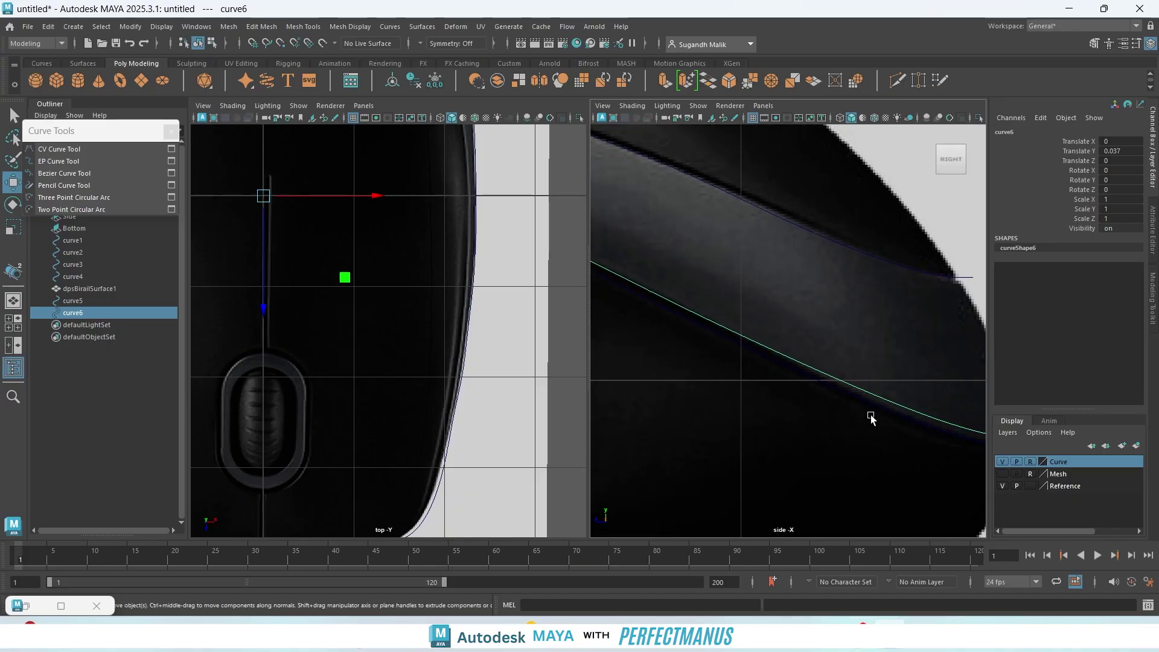
alt+middle_drag(778, 403, 659, 405)
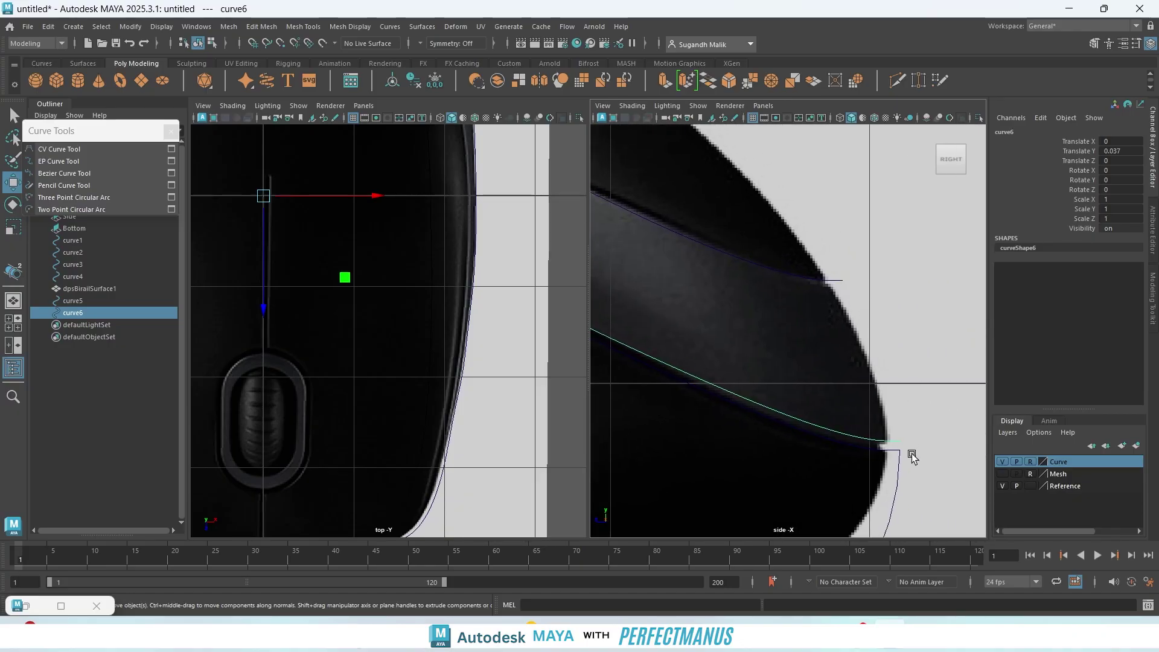
scroll(833, 396, down, 4)
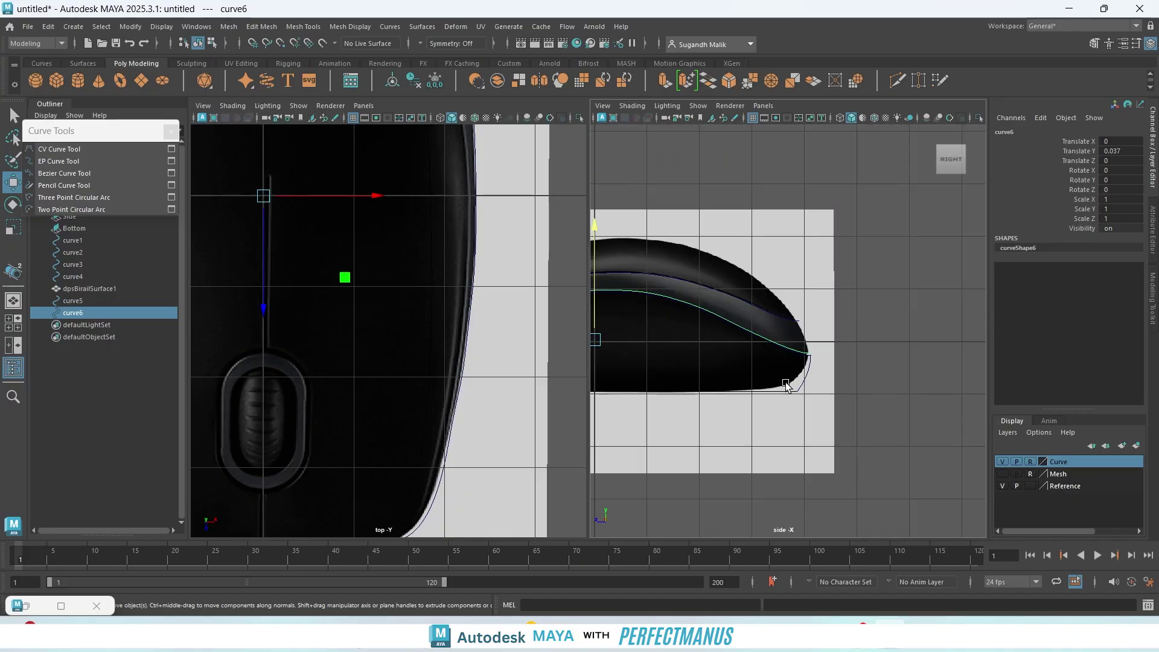
- Set the Reference layer to non-selectable reference display and show curve5's control vertices along the mouse's side in the top view
click(758, 310)
scroll(423, 376, up, 1)
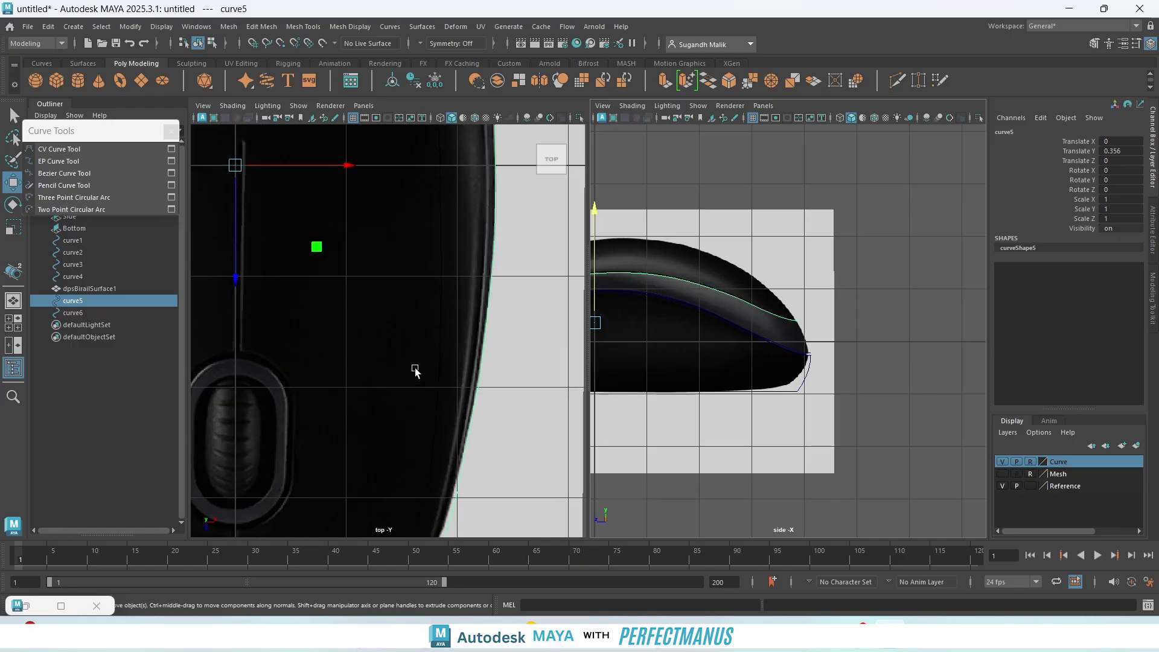
scroll(415, 370, down, 7)
scroll(409, 365, up, 5)
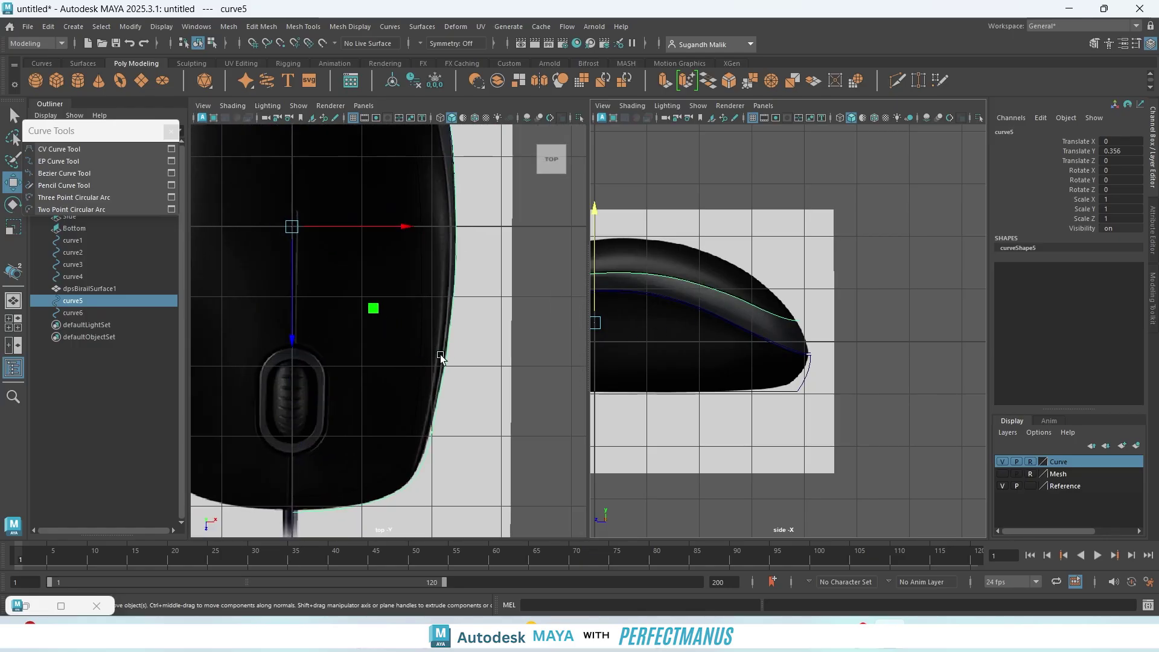
right_click(440, 355)
right_click(445, 335)
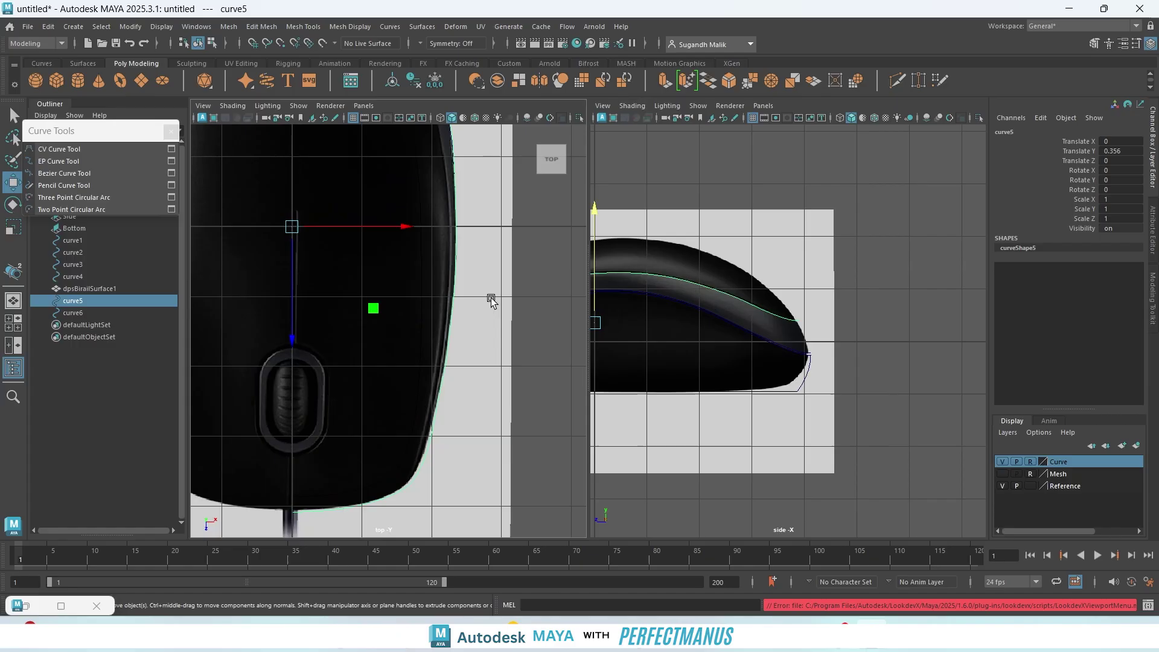
mouse_move(556, 303)
right_down()
mouse_move(534, 282)
mouse_move(555, 306)
right_up()
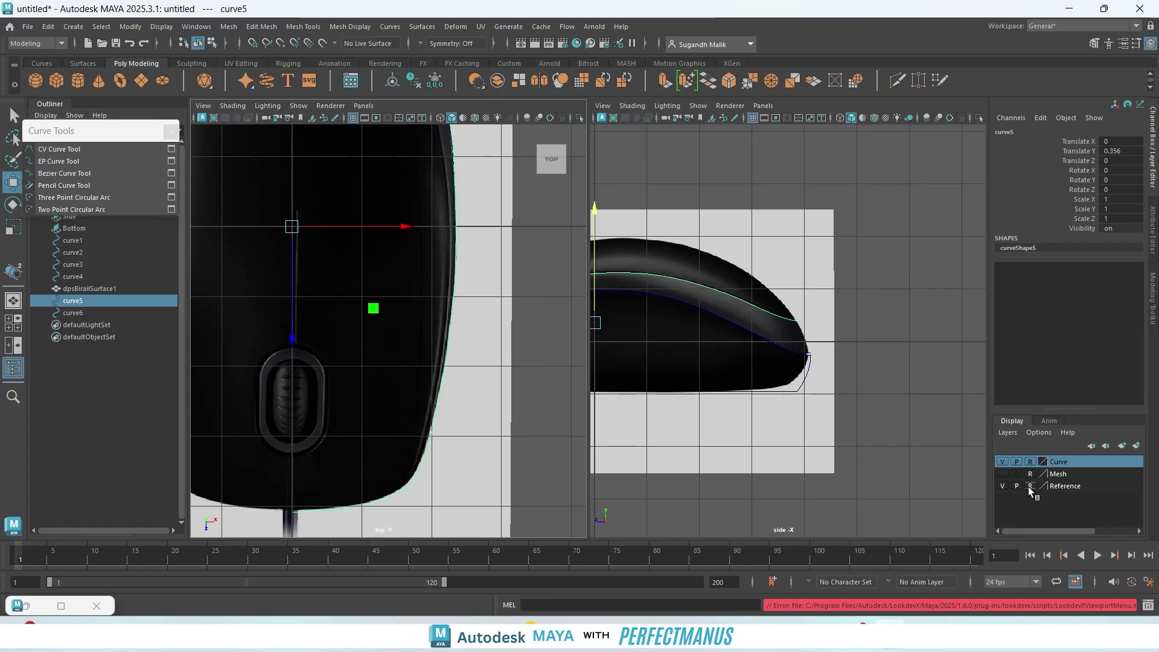
right_drag(452, 305, 393, 309)
scroll(463, 357, up, 6)
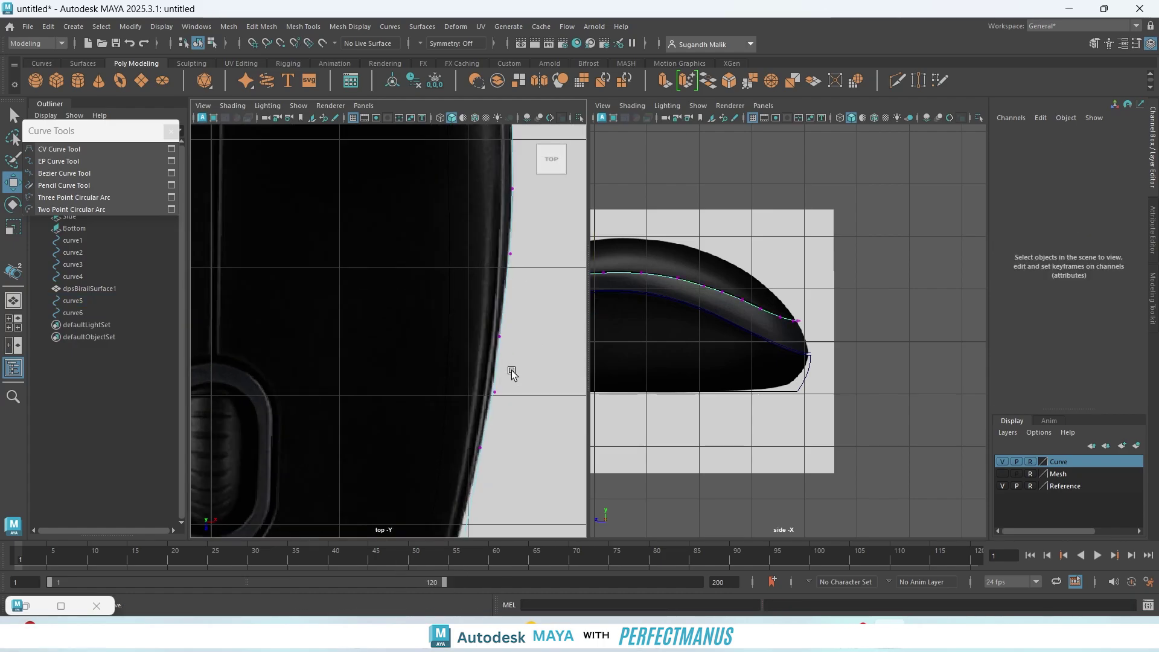
- Move curve5's rear-end control vertices 21 to 23 onto the inner seam of the mouse in the top view
scroll(401, 367, down, 8)
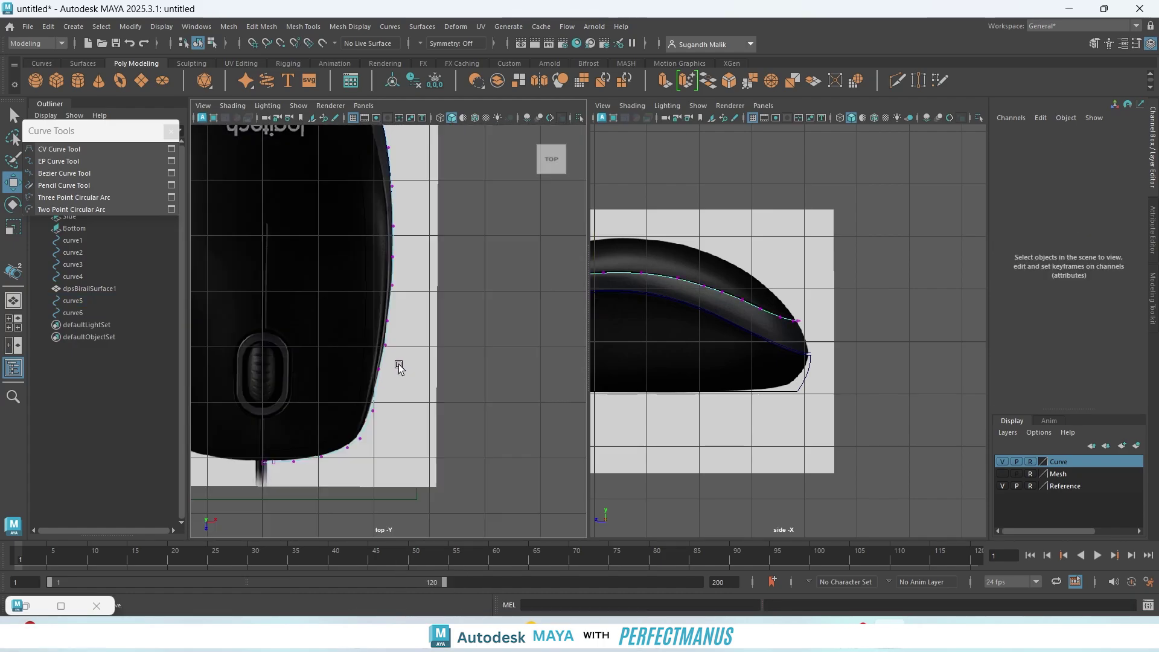
alt+middle_drag(445, 217, 522, 348)
scroll(458, 391, up, 6)
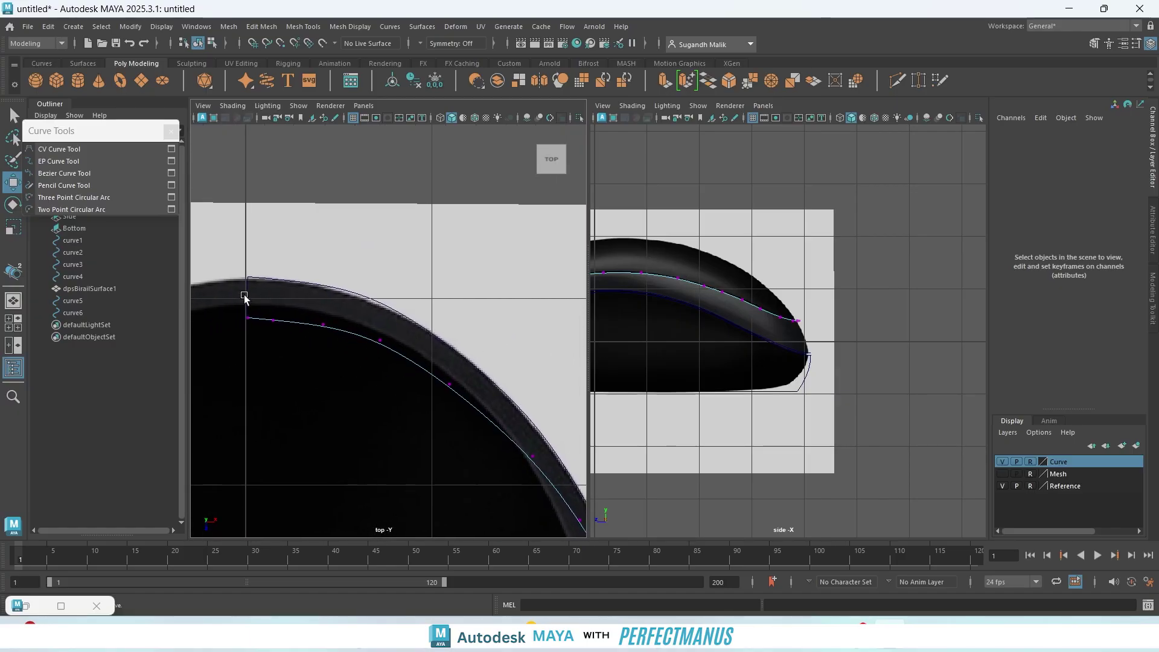
drag(232, 291, 264, 341)
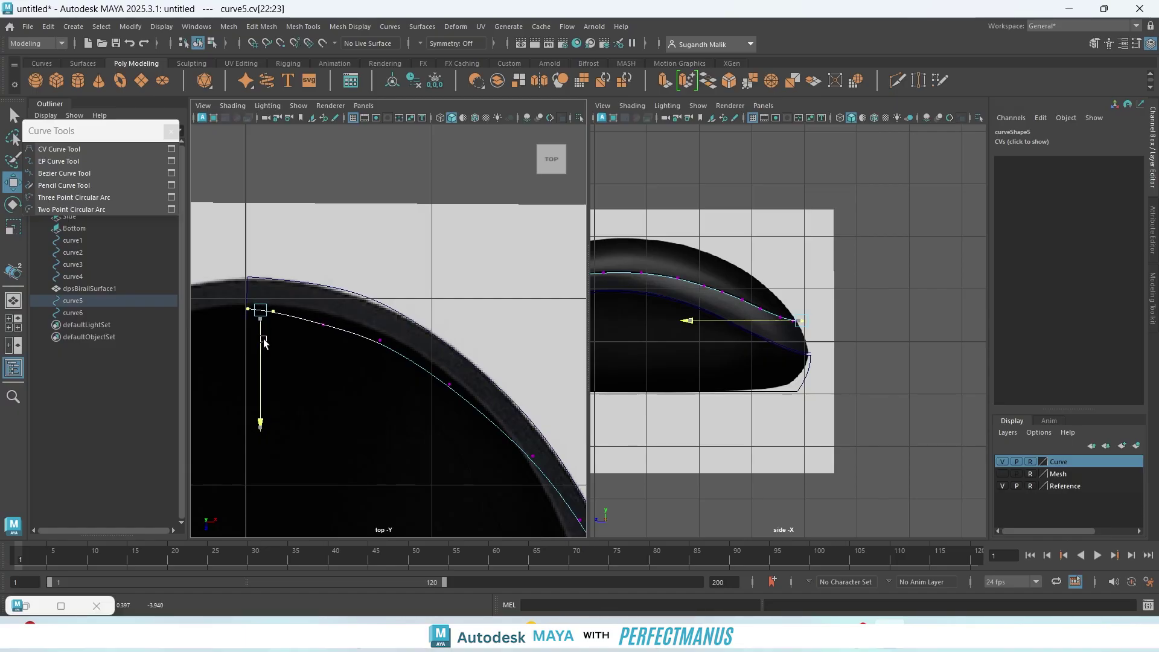
drag(295, 284, 325, 345)
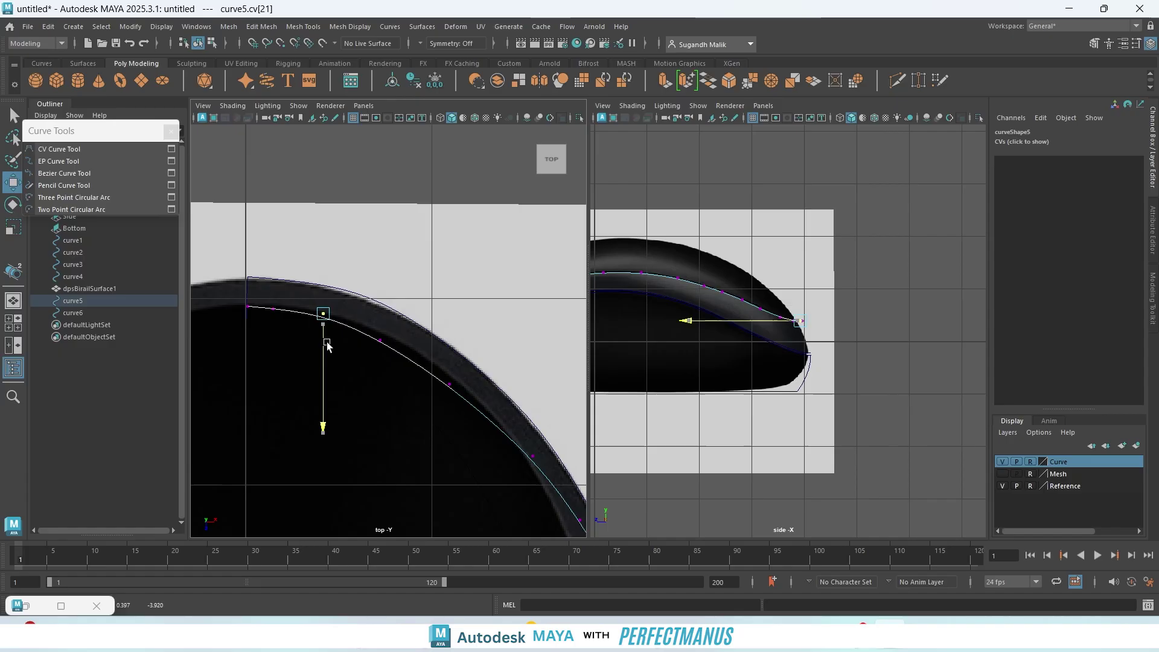
scroll(347, 381, up, 1)
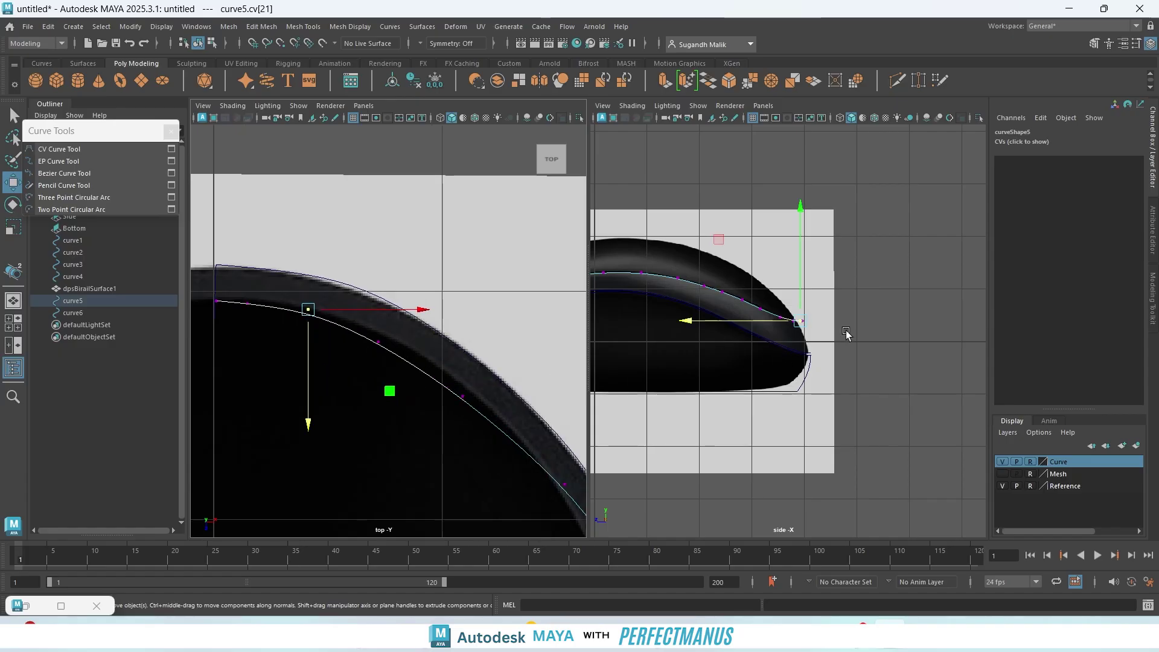
- Shift curve5's control vertex 20 outward onto the rear seam and refine control vertices 21 and 22 for a smooth rear arc
click(376, 343)
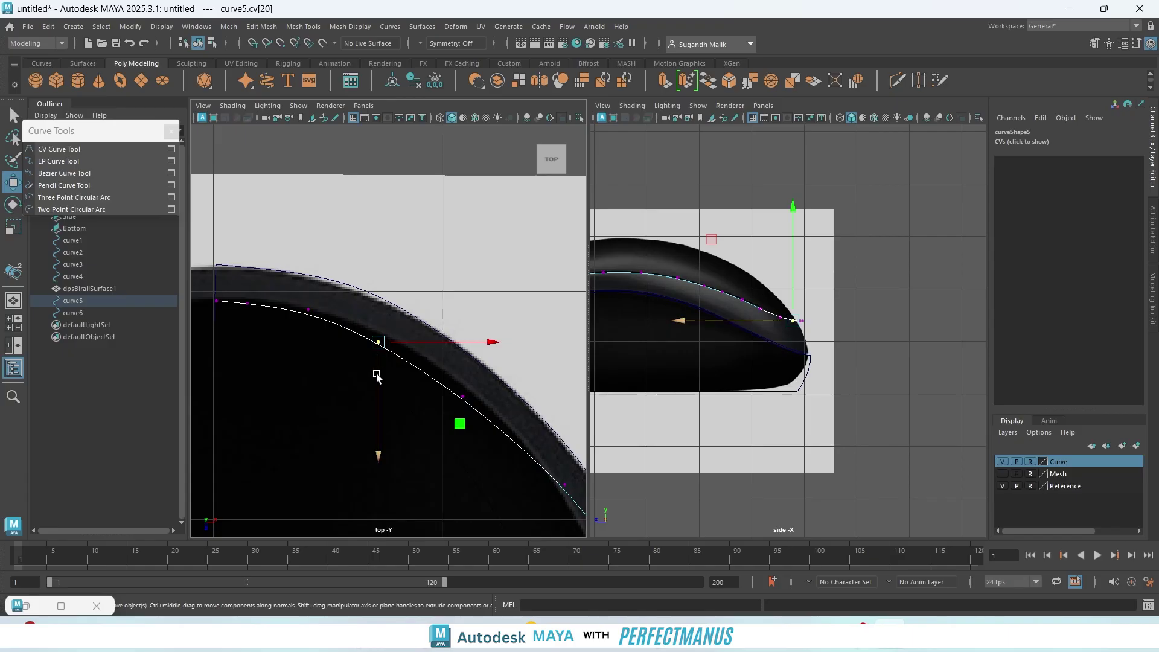
drag(378, 373, 427, 337)
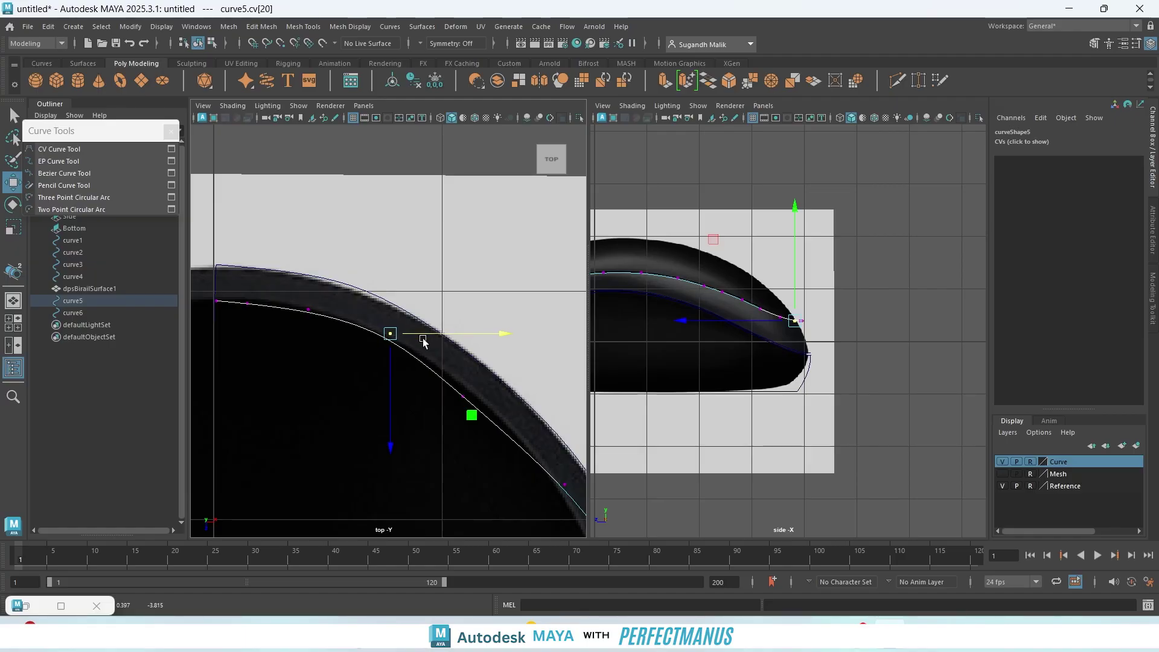
drag(290, 294, 309, 323)
drag(234, 296, 250, 319)
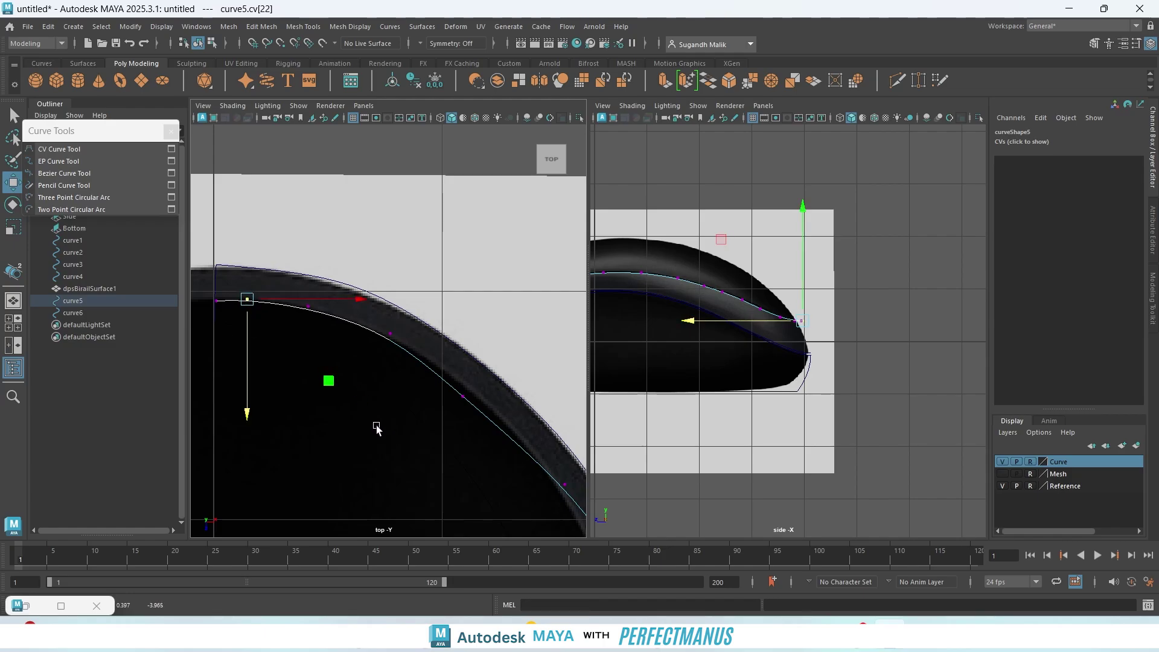
- Align curve5's control vertex 19 with the rear corner seam and pull control vertices 16 and 17 inward toward it
alt+middle_drag(468, 447, 331, 262)
drag(331, 261, 401, 279)
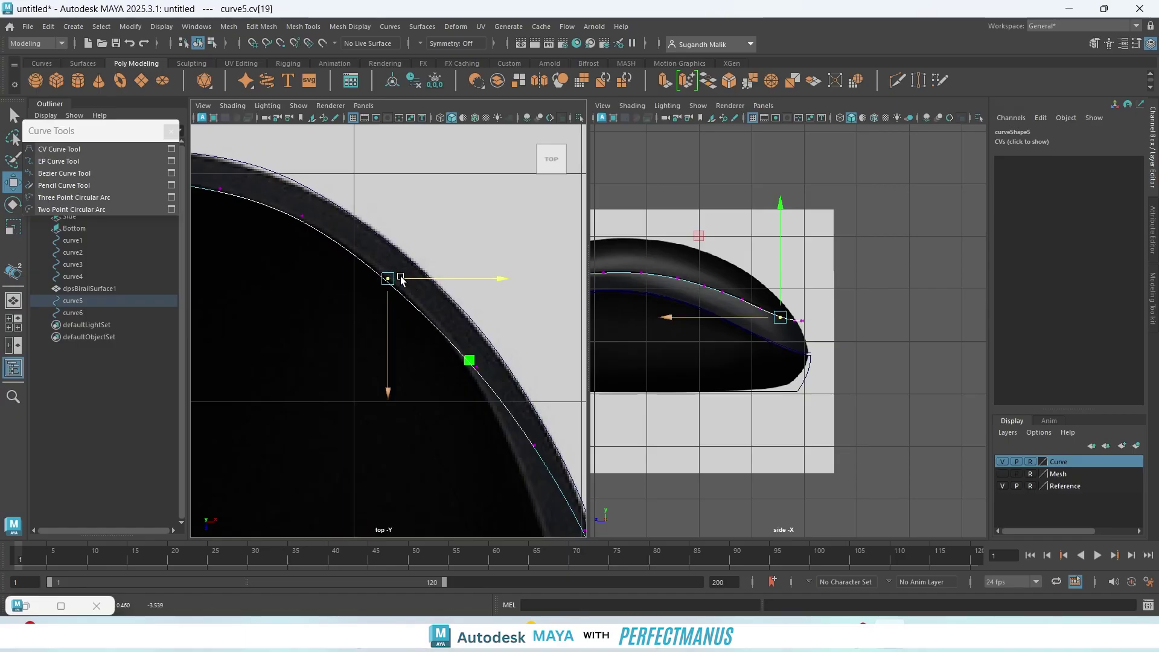
scroll(787, 329, up, 5)
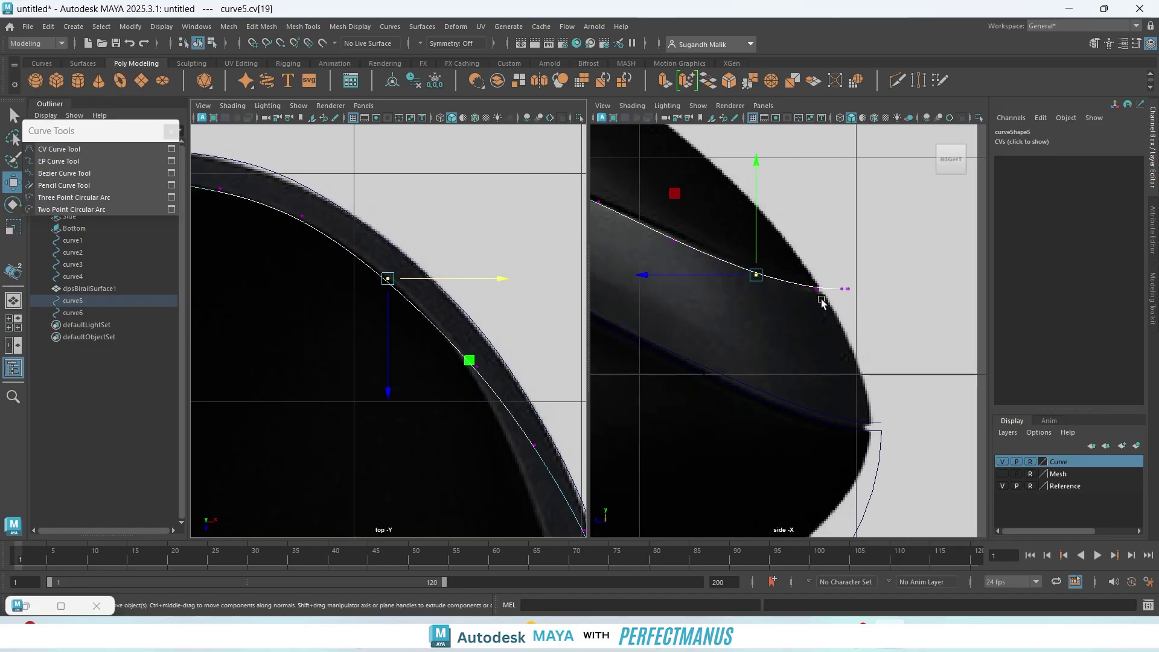
scroll(753, 282, down, 5)
alt+middle_drag(442, 435, 301, 239)
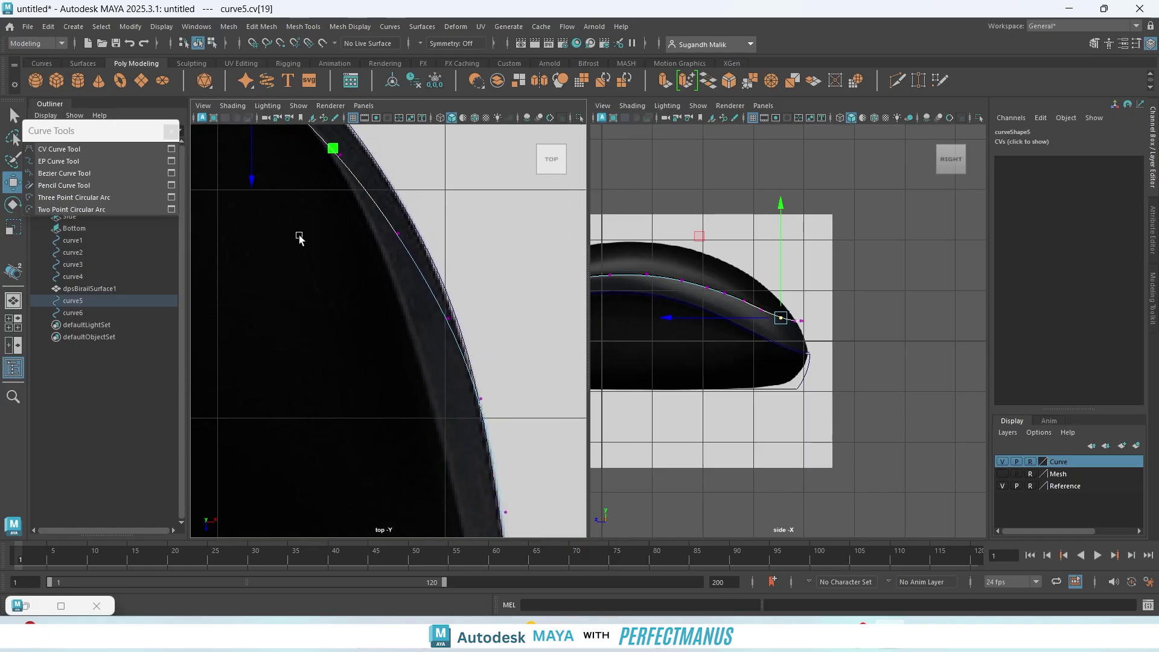
drag(353, 203, 445, 319)
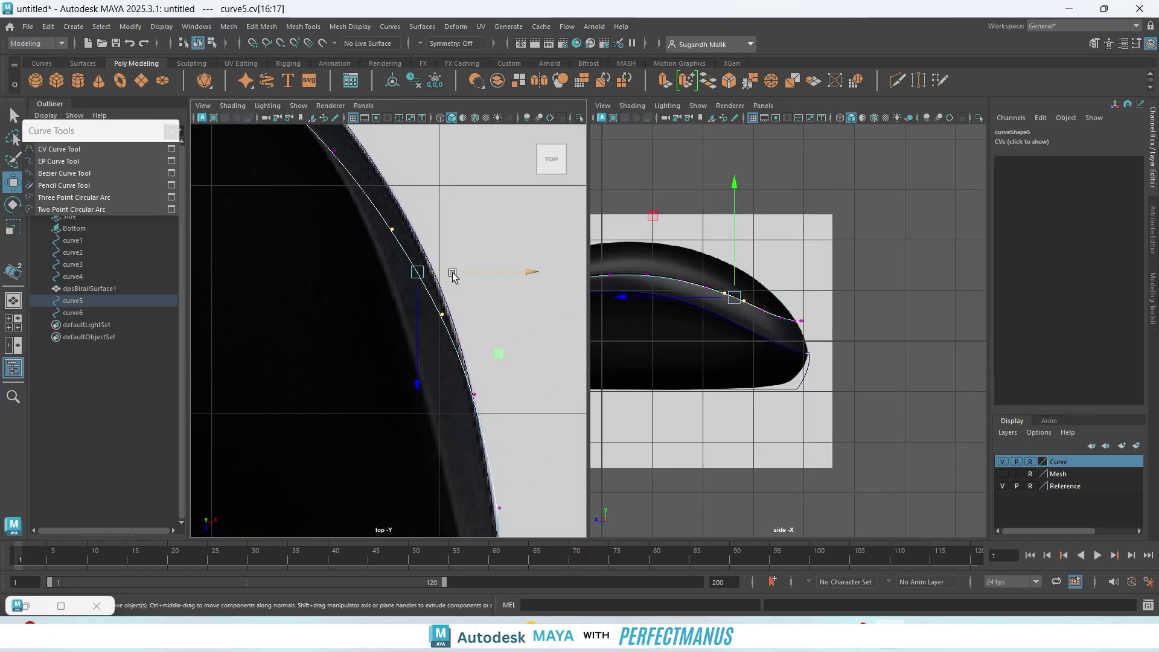
drag(453, 276, 432, 272)
- Adjust curve5's control vertices 18 and 19 sideways to follow the seam around the rear corner
alt+middle_drag(465, 218, 504, 357)
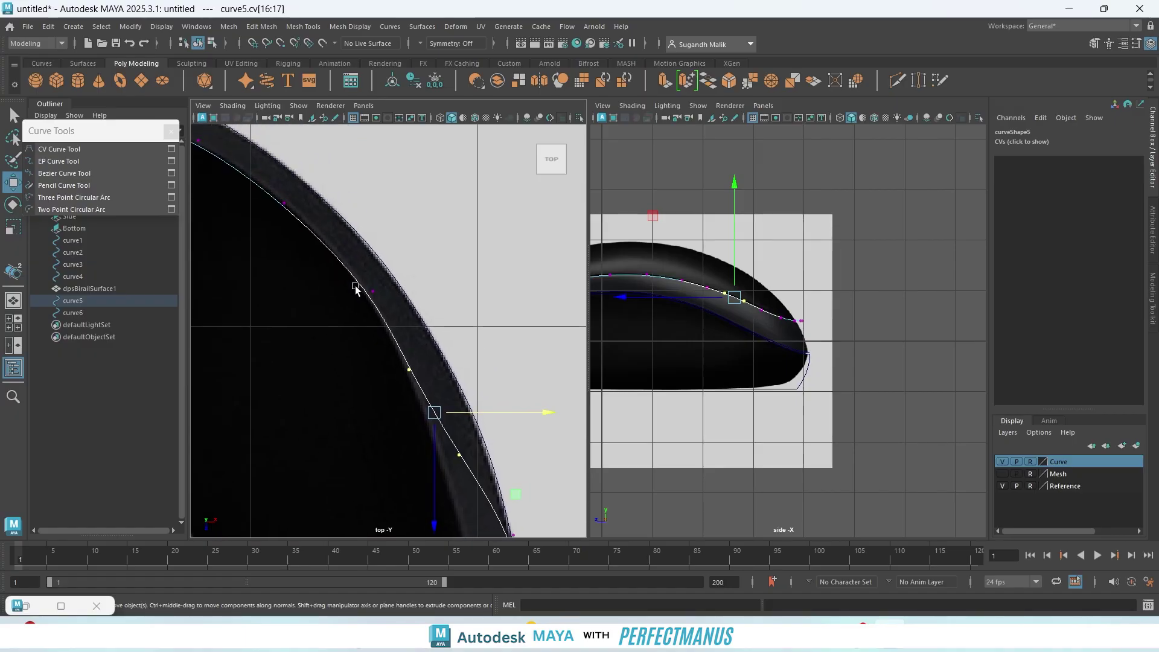
drag(349, 262, 398, 294)
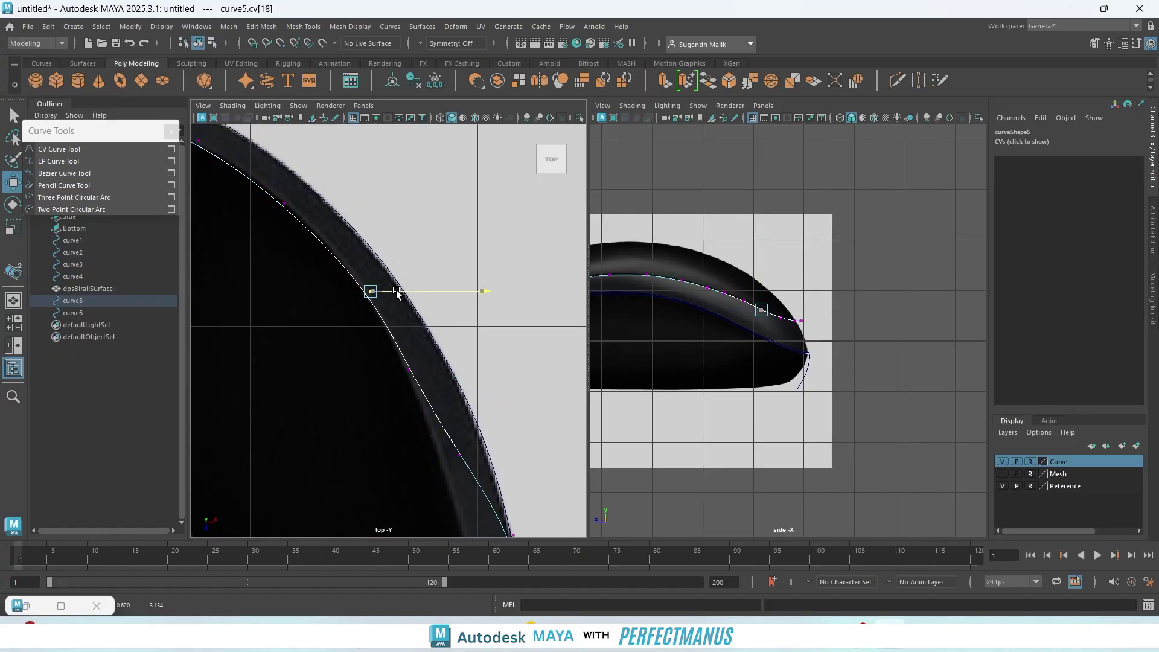
drag(259, 181, 314, 206)
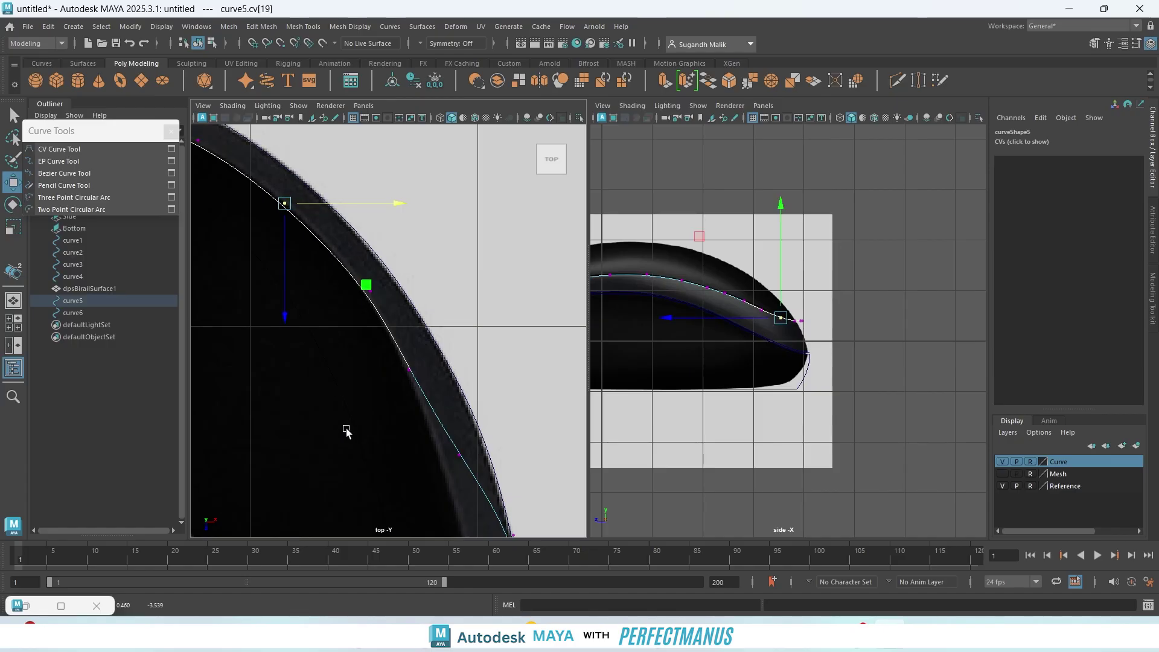
- Pull curve5's control vertices 16 and 15 inward onto the seam along the mouse's rear side
alt+middle_drag(346, 430, 288, 240)
drag(357, 235, 421, 324)
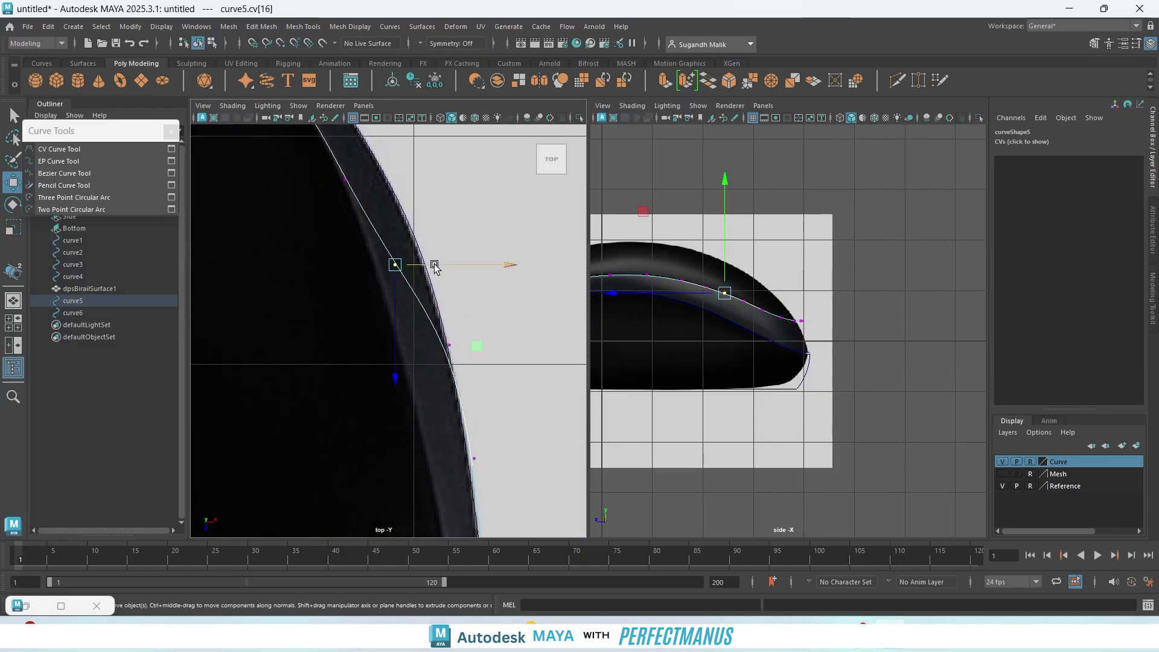
drag(434, 264, 419, 266)
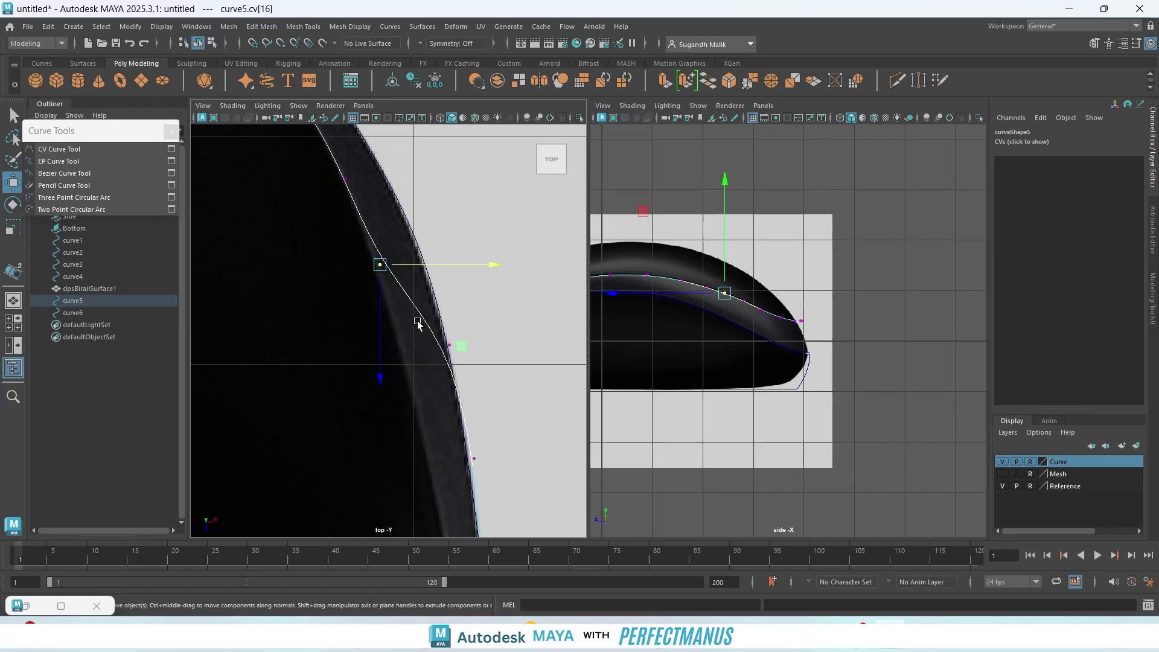
drag(418, 325, 473, 458)
middle_drag(510, 365, 447, 341)
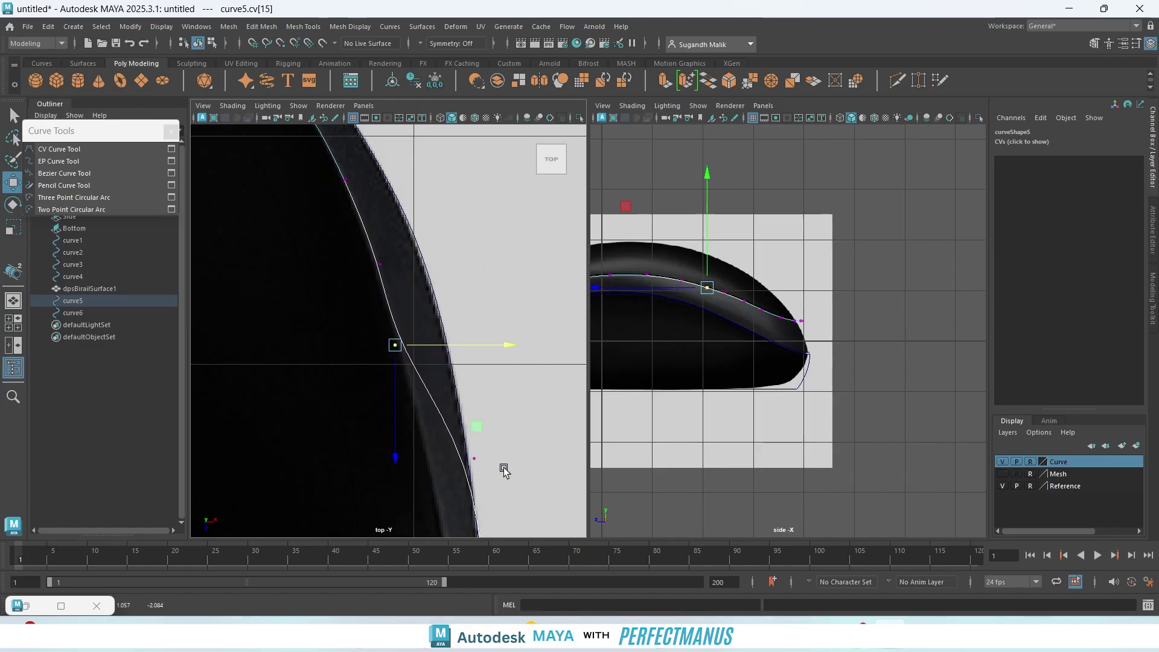
- Move curve5's control vertex 14 inward toward the side seam and readjust control vertex 15 to match
alt+middle_drag(517, 493, 450, 342)
drag(391, 282, 445, 381)
middle_drag(445, 329, 406, 311)
drag(303, 146, 352, 224)
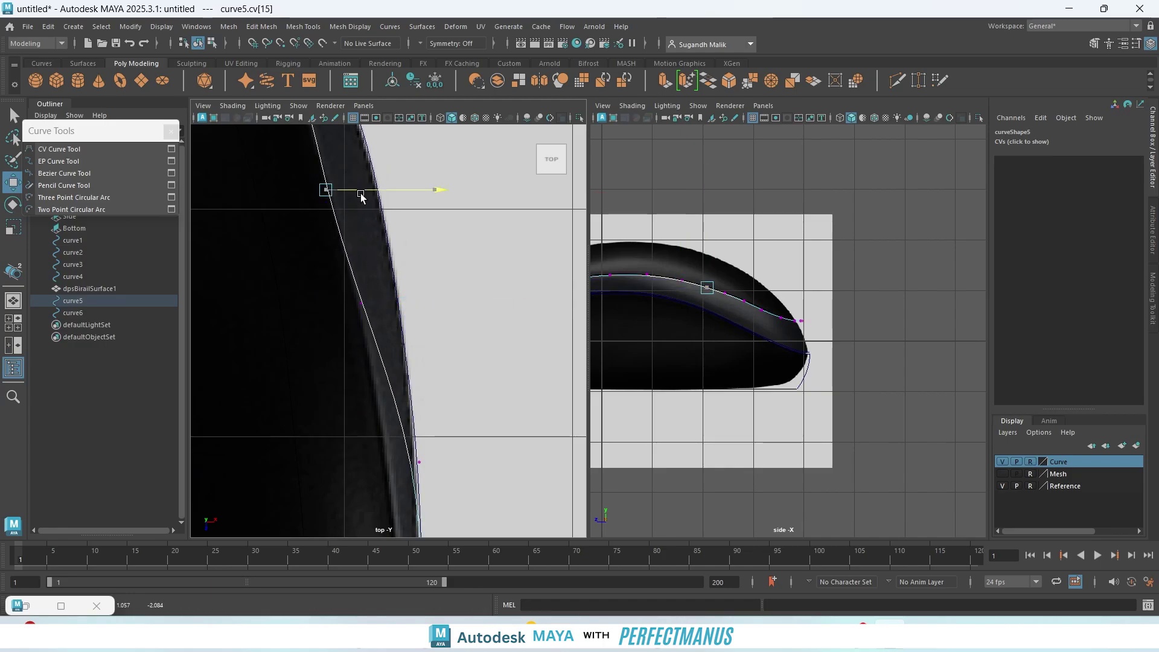
- Move curve5's control vertex 13 inward onto the side seam and realign control vertex 14 with it
alt+middle_drag(495, 452, 469, 361)
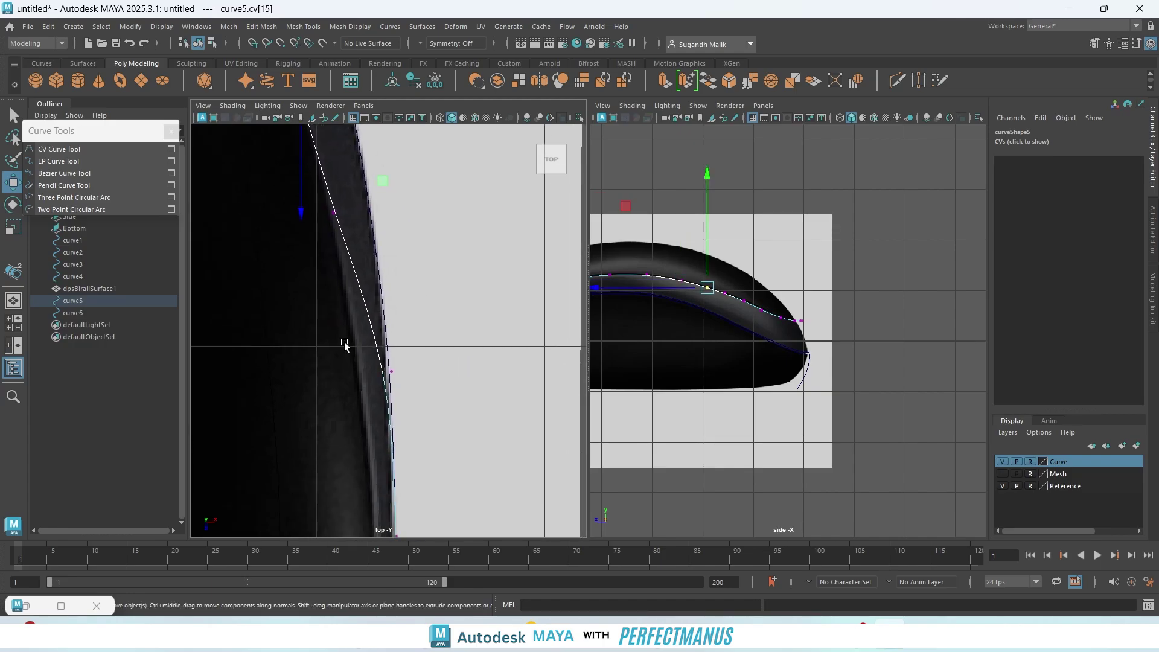
drag(332, 336, 397, 397)
drag(461, 372, 426, 367)
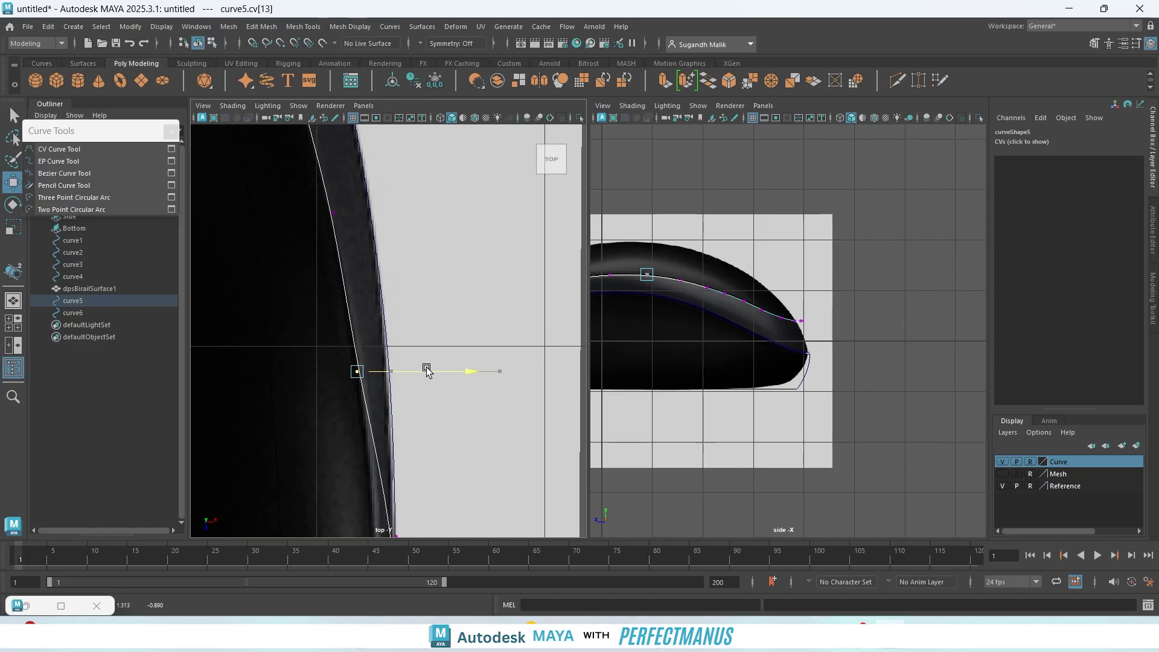
drag(300, 187, 362, 242)
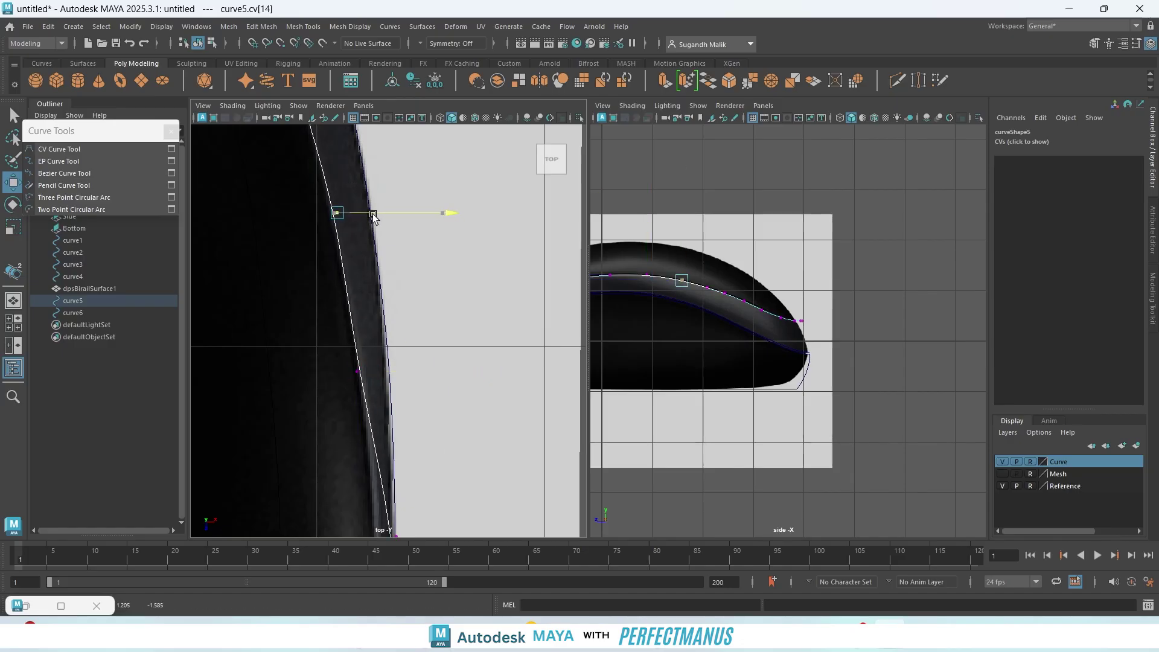
- Fine-tune curve5's control vertices 15 and 16 so the curve follows the rear side seam smoothly
alt+middle_drag(459, 328, 496, 518)
alt+middle_drag(377, 307, 446, 380)
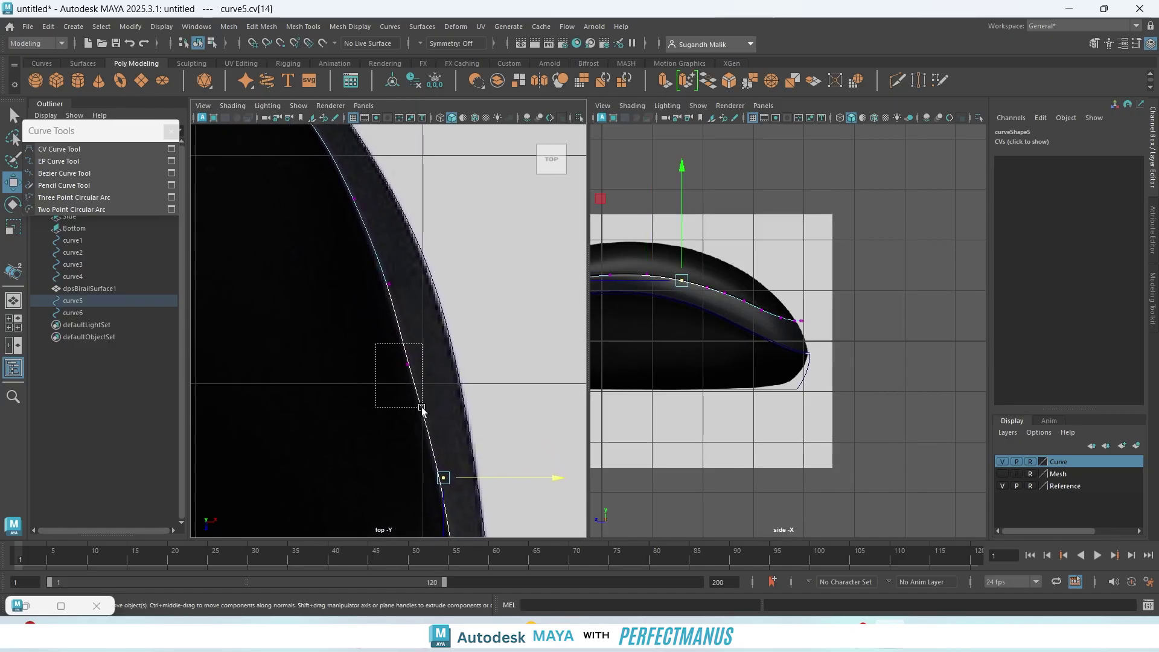
drag(422, 410, 423, 410)
drag(443, 365, 448, 366)
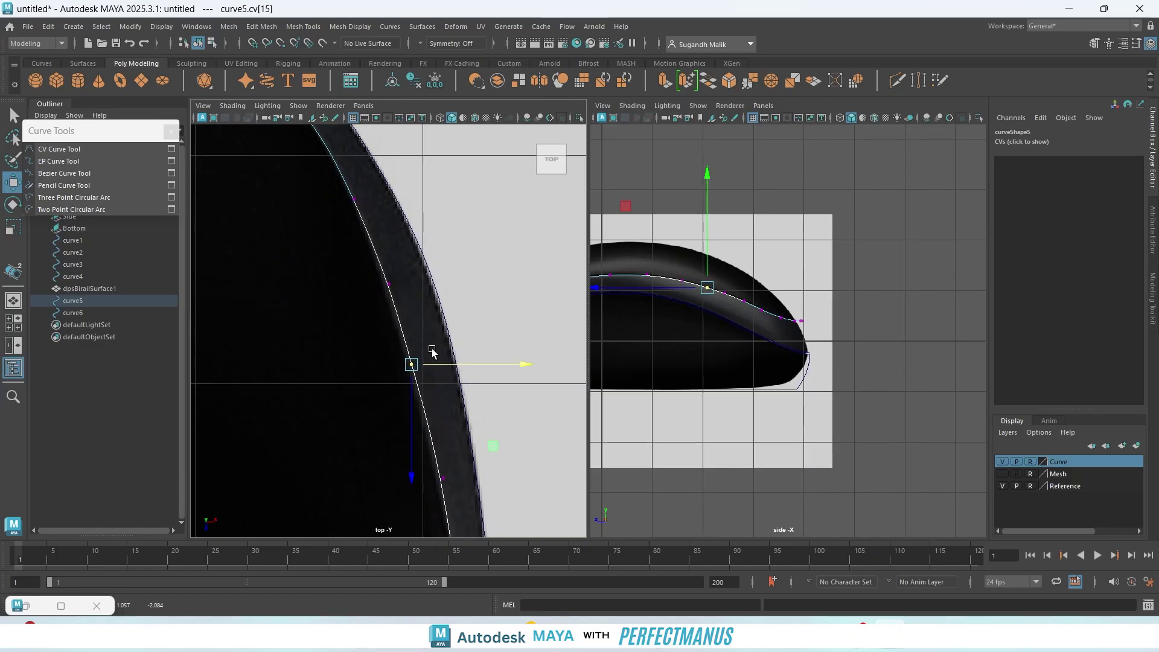
drag(362, 248, 396, 294)
- Pull curve5's control vertex 12 inward onto the side seam and fine-tune control vertex 13 beside it
scroll(427, 388, down, 7)
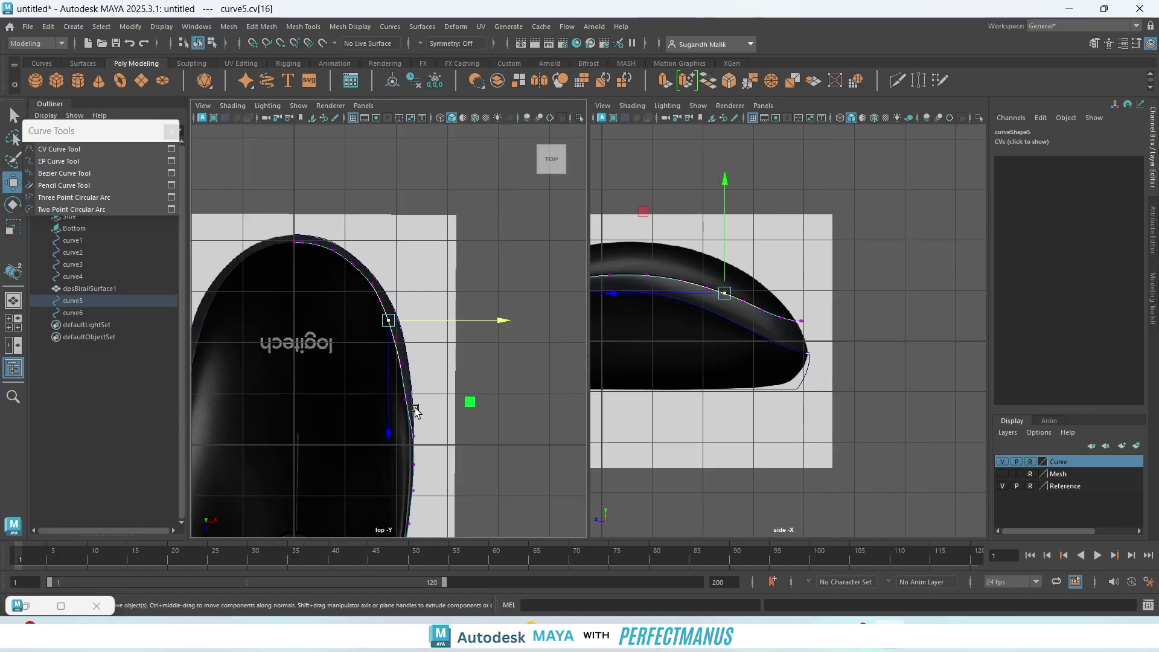
scroll(418, 418, up, 4)
alt+middle_drag(345, 502, 317, 320)
scroll(347, 263, up, 1)
drag(348, 263, 428, 381)
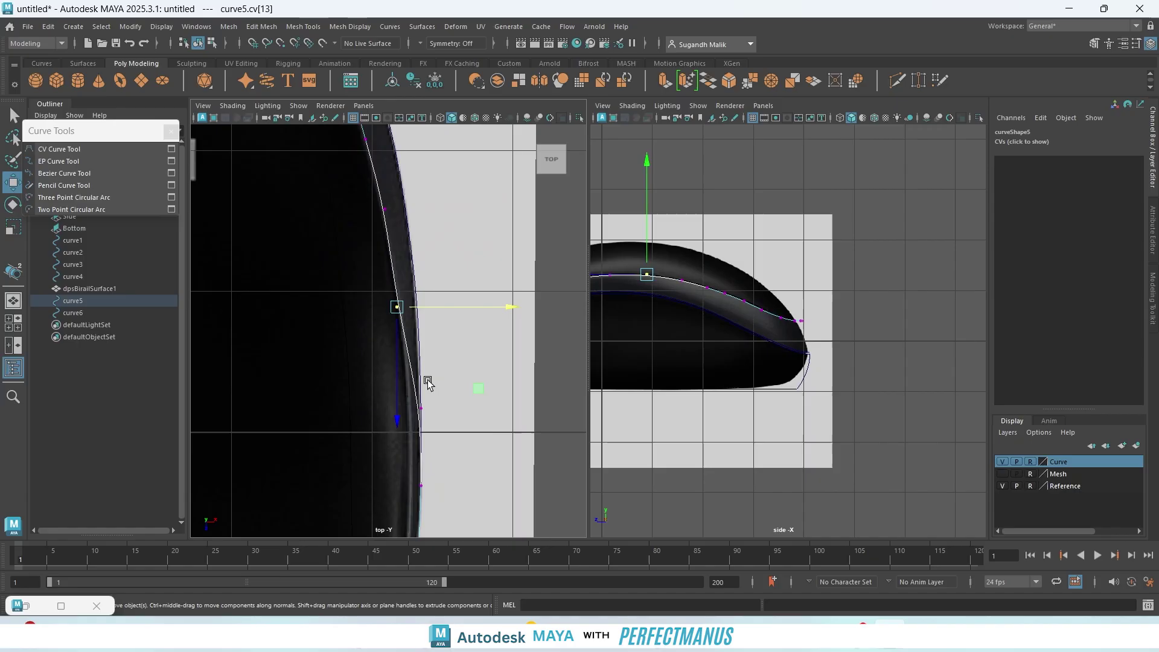
drag(443, 311, 445, 312)
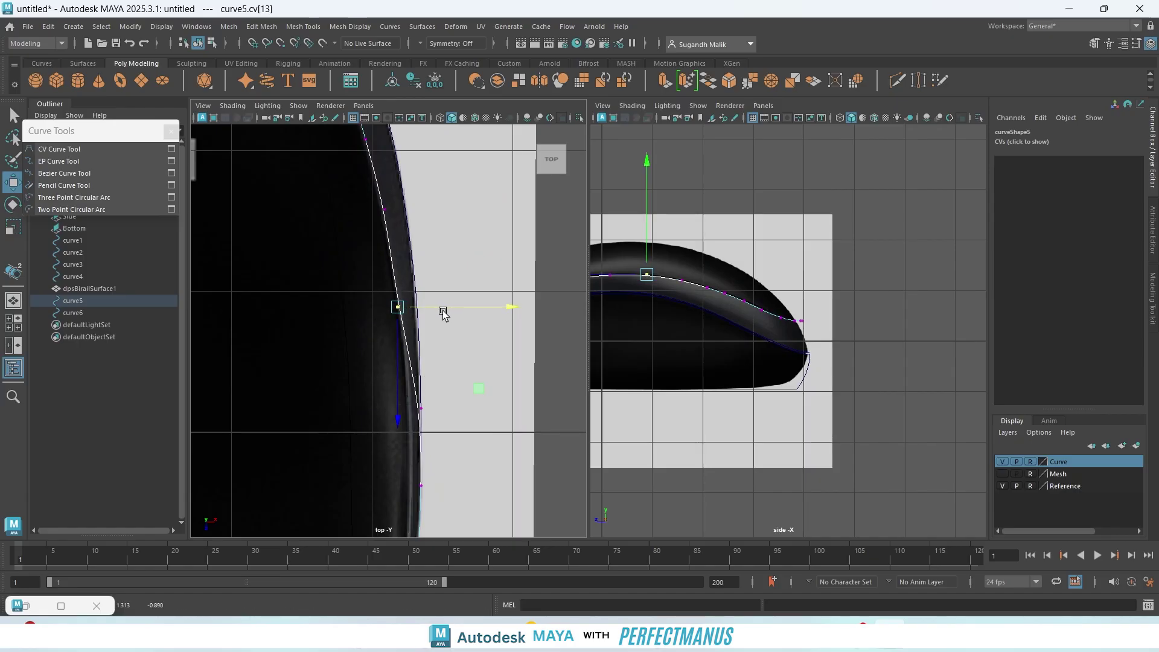
alt+middle_drag(460, 405, 436, 326)
drag(360, 303, 401, 322)
drag(350, 192, 389, 255)
- Move curve5's control vertices 11 and 10 inward to the seam along the middle of the mouse's side
alt+middle_drag(442, 411, 471, 285)
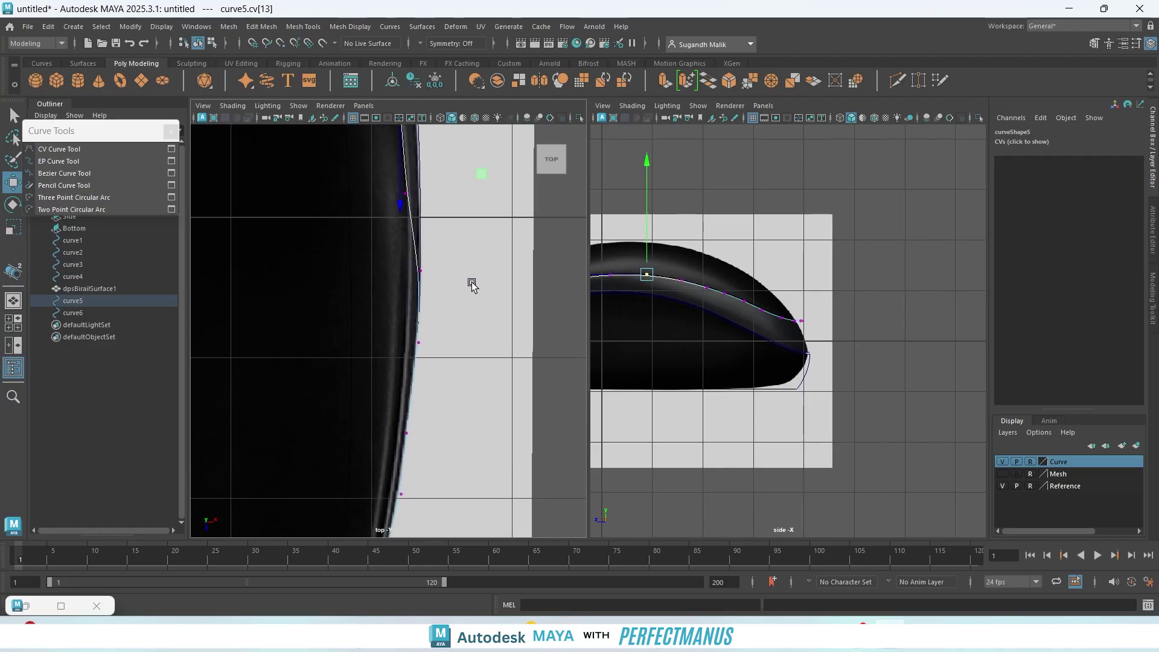
drag(375, 227, 442, 262)
drag(376, 305, 443, 337)
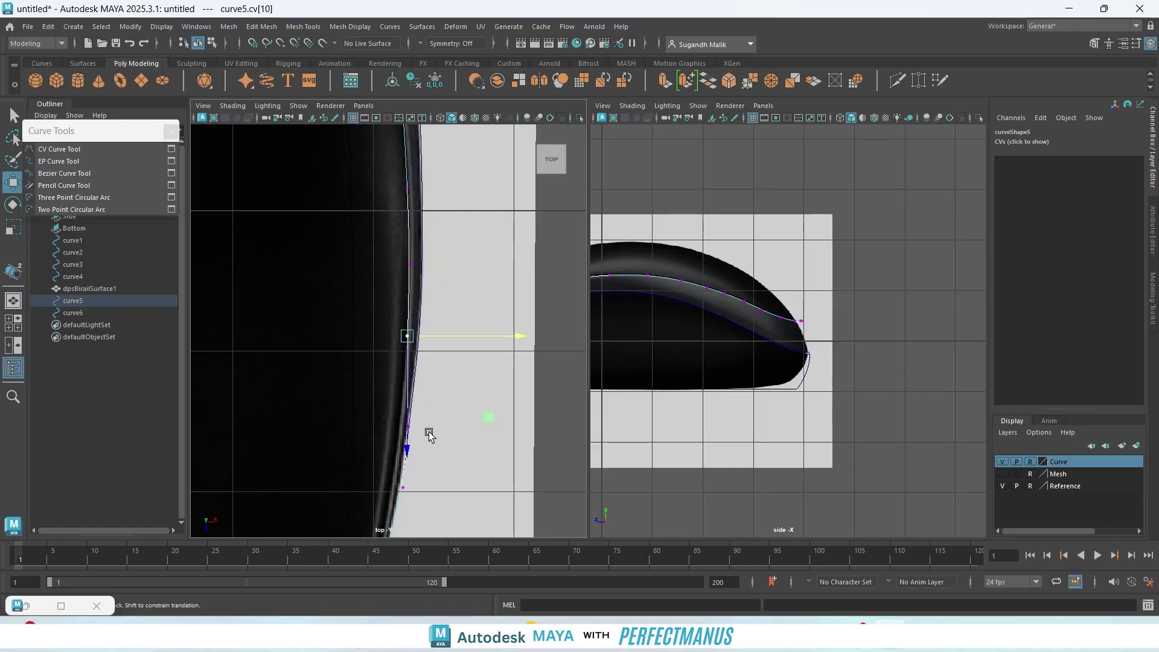
- Move curve5's control vertices 9 and 8 inward onto the seam along the mouse's front side
alt+middle_drag(428, 430, 429, 347)
drag(398, 326, 419, 390)
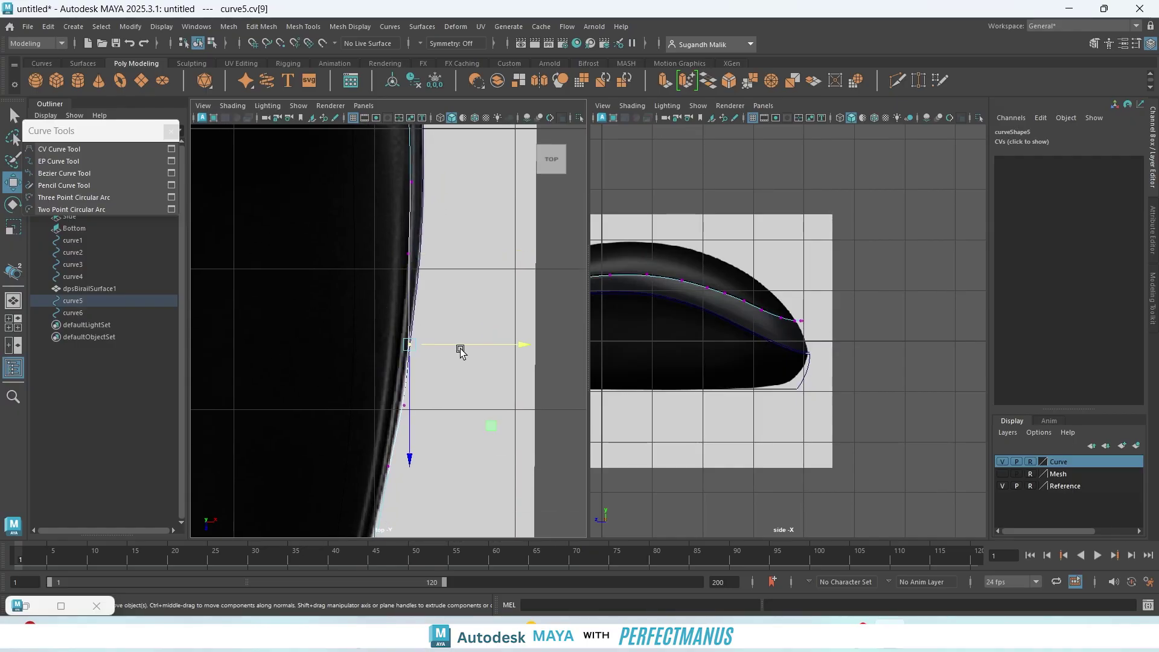
drag(440, 344, 431, 347)
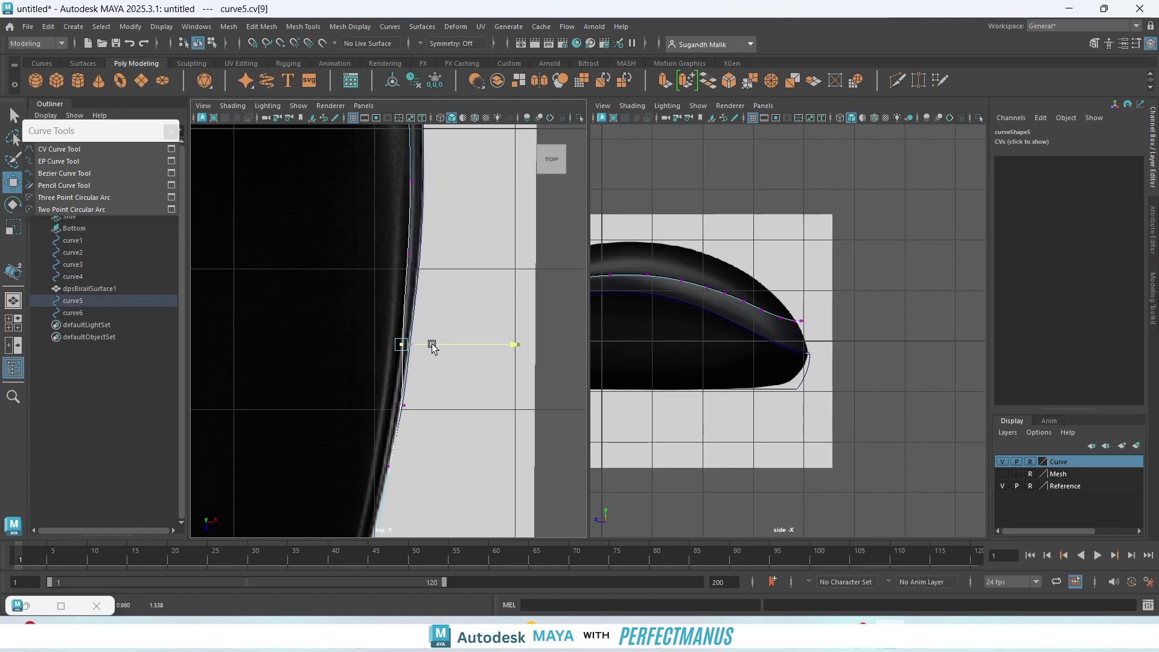
alt+middle_drag(430, 442, 461, 314)
drag(413, 250, 453, 279)
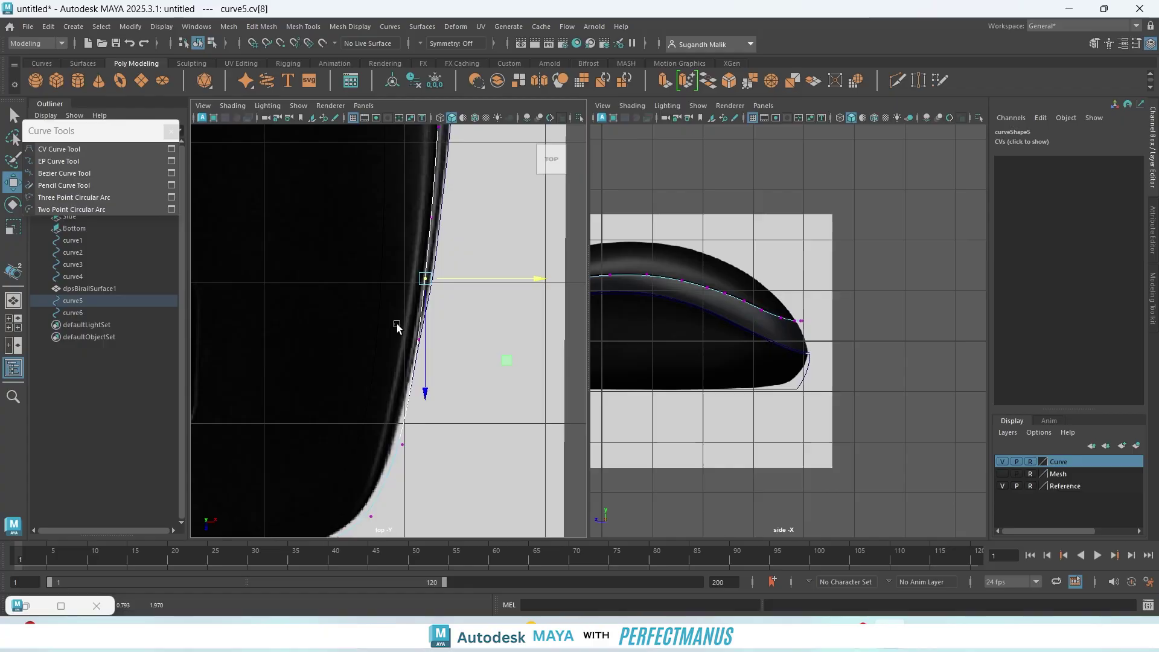
- Align curve5's control vertices 7 and 6 with the seam approaching the mouse's front corner
drag(395, 320, 438, 341)
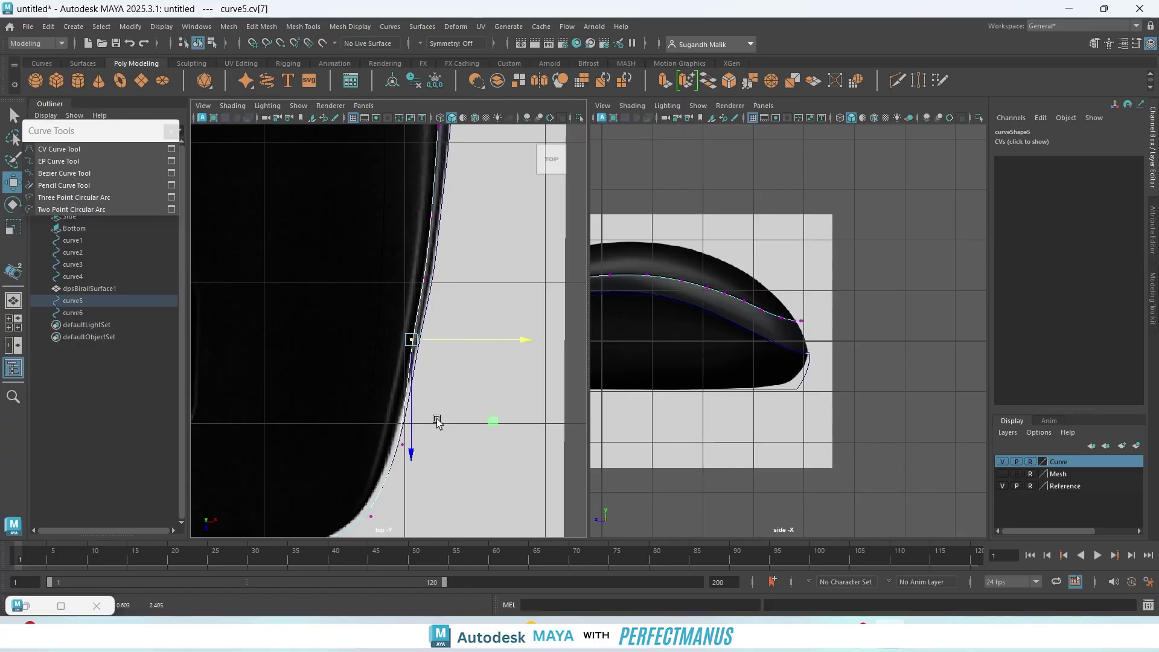
drag(352, 404, 423, 445)
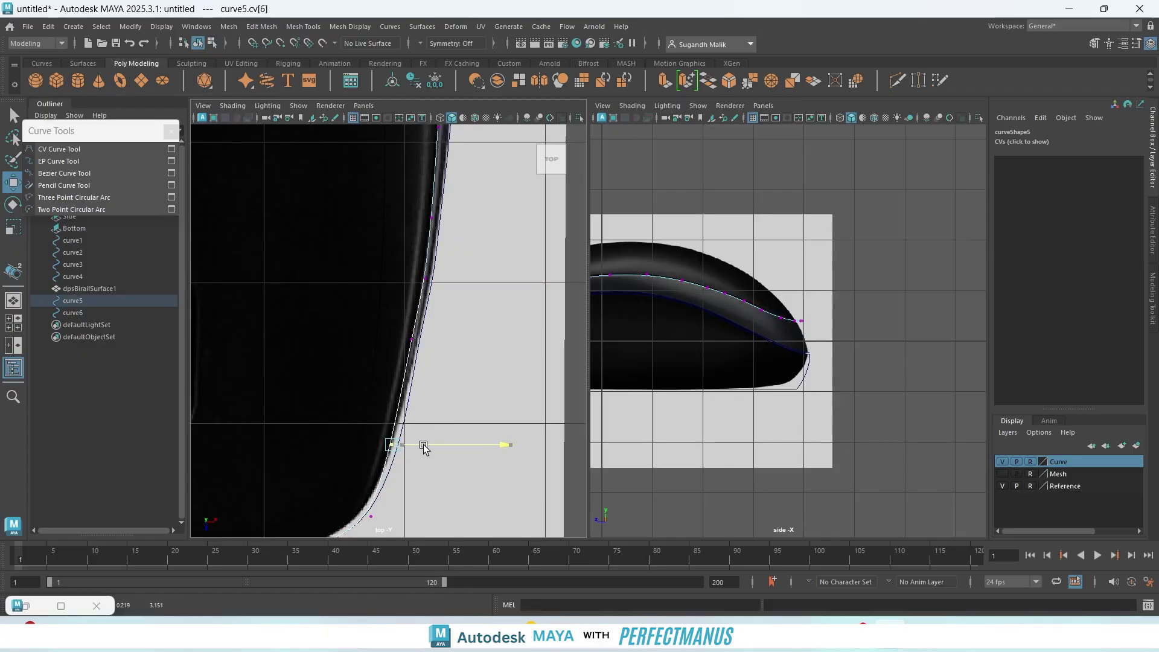
drag(385, 316, 441, 340)
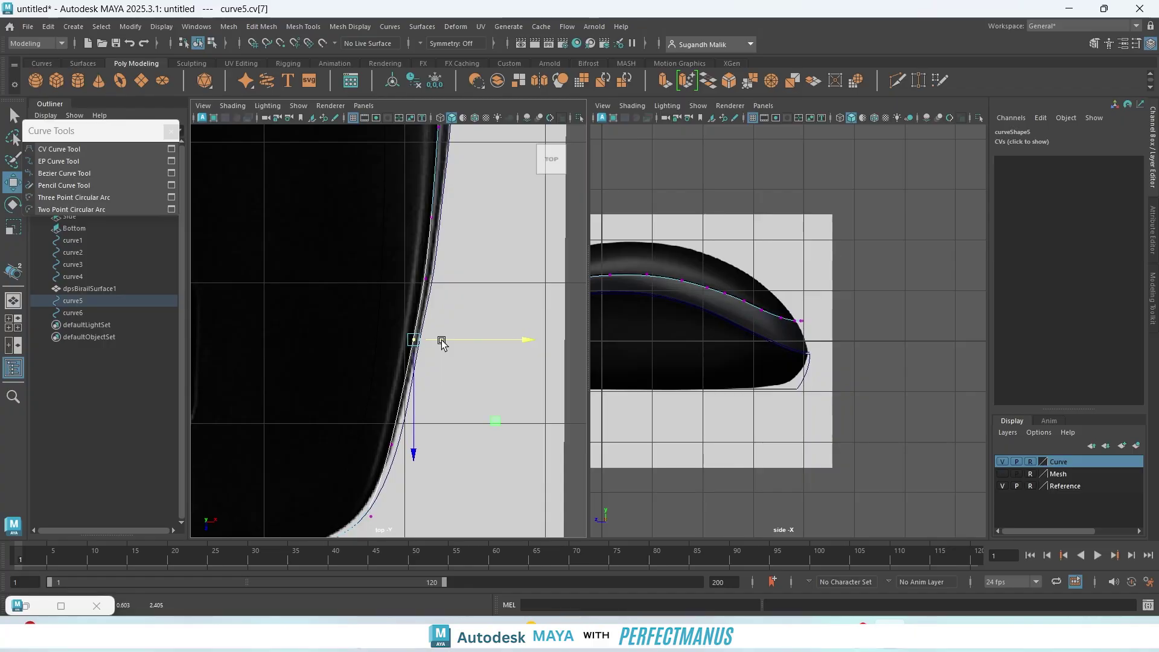
- Move curve5's control vertices 5 and 4 inward to fit the mouse's front corner in the top view
alt+middle_drag(441, 450, 500, 329)
scroll(469, 388, up, 3)
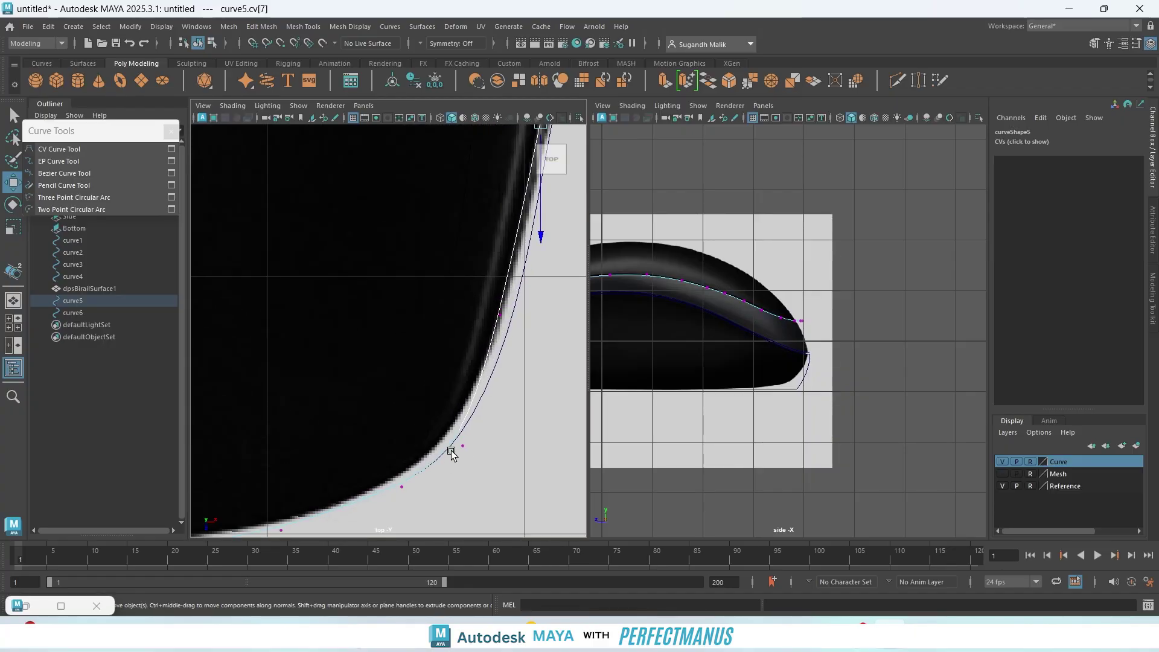
drag(419, 404, 489, 496)
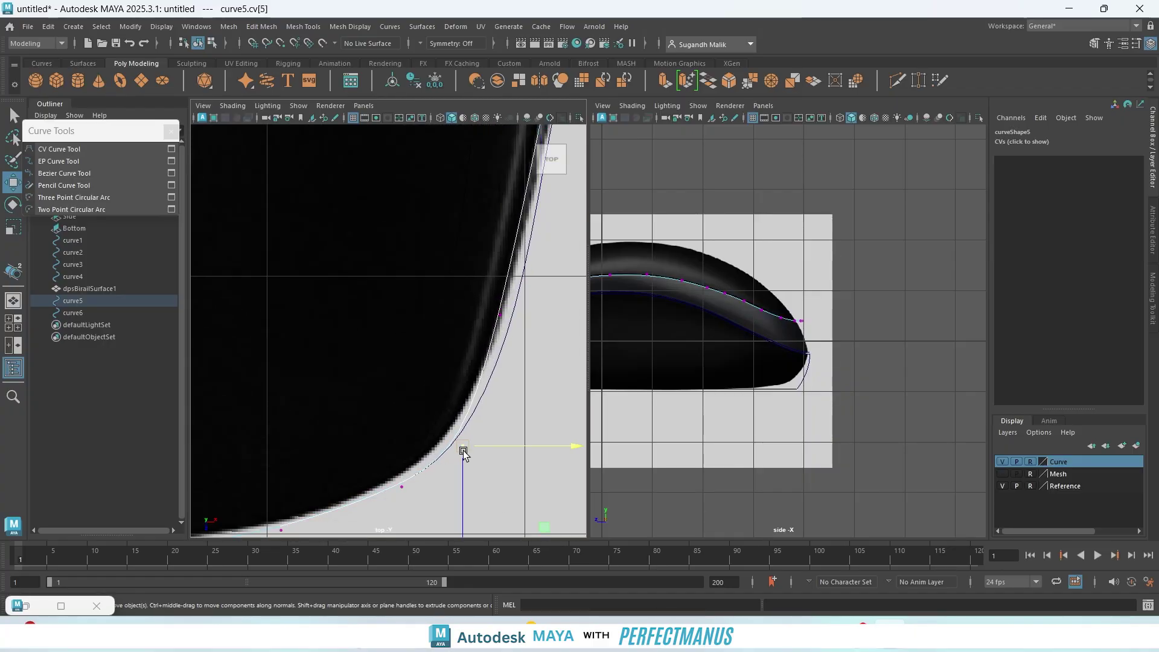
drag(481, 449, 468, 448)
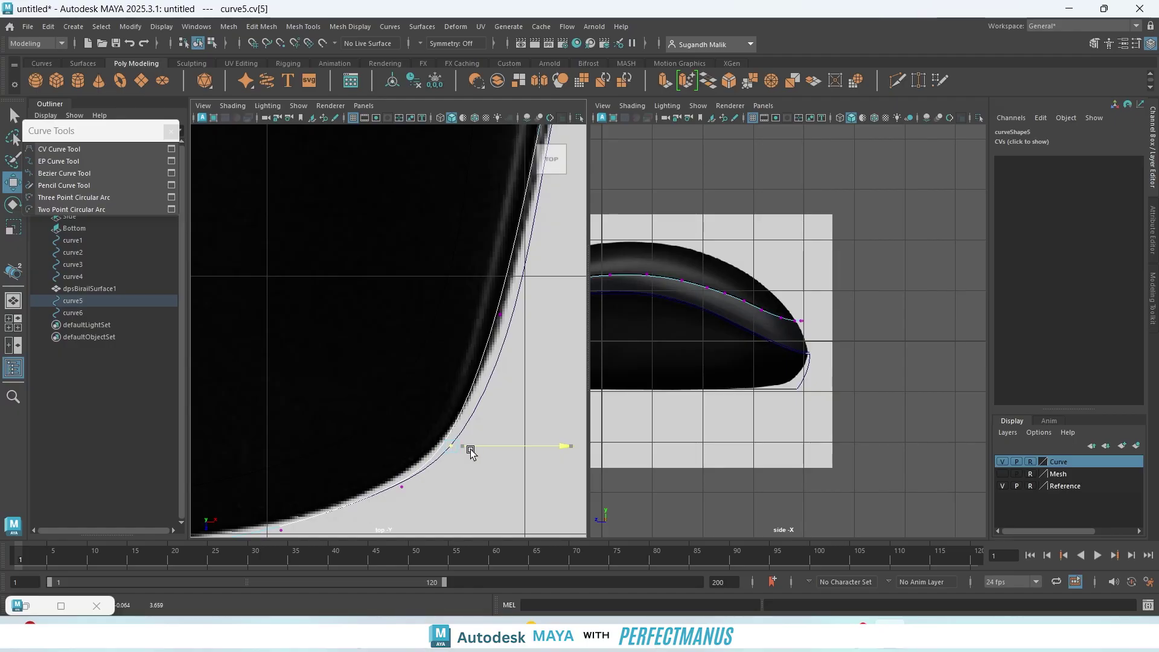
mouse_move(388, 470)
mouse_down()
mouse_move(413, 505)
mouse_move(416, 484)
mouse_move(405, 484)
mouse_up()
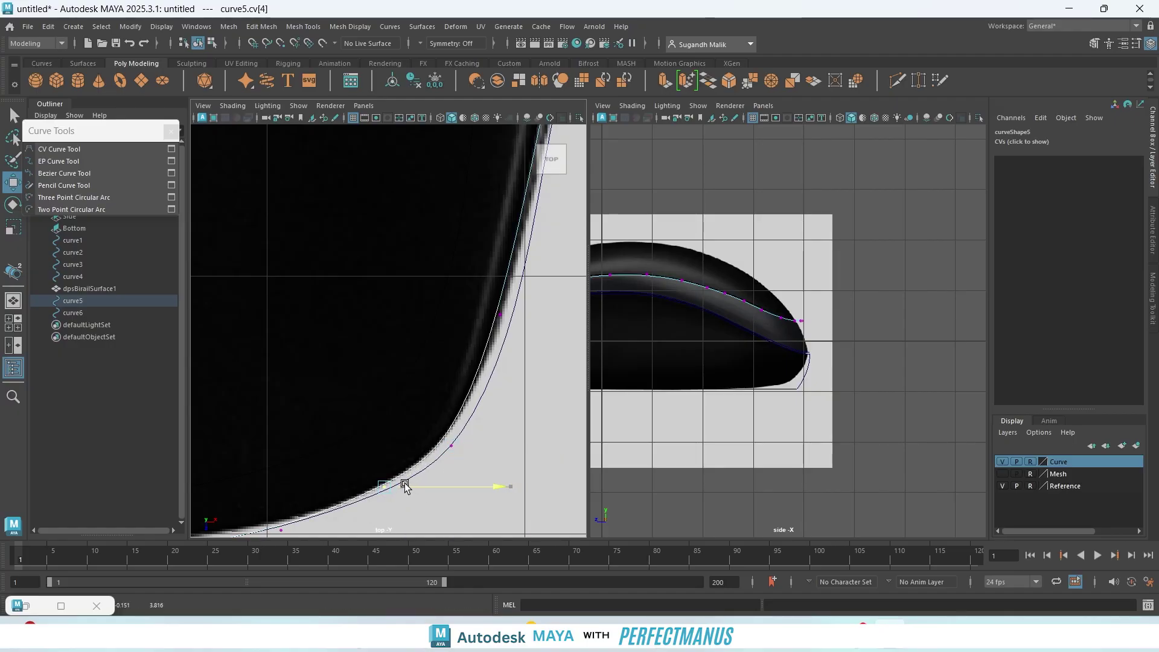
- Align curve5's control vertices 3 and 2 with the mouse's front edge near the centre line
alt+middle_drag(341, 445, 469, 293)
drag(435, 400, 436, 401)
drag(451, 388, 429, 385)
alt+middle_drag(318, 433, 460, 397)
drag(392, 347, 445, 396)
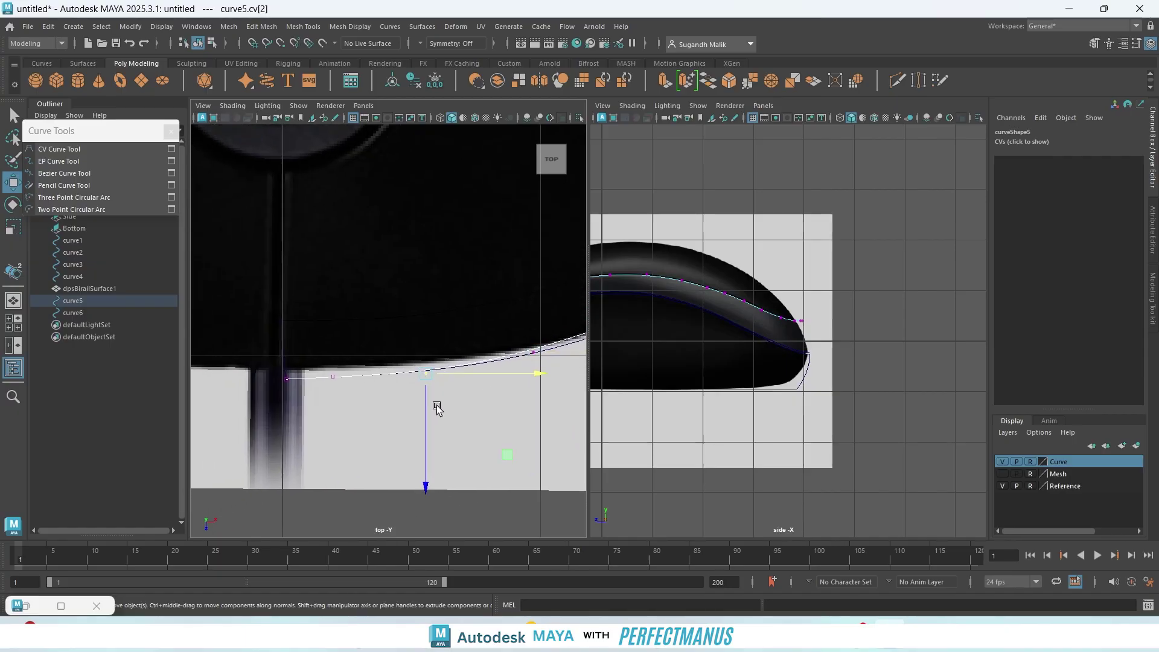
alt+middle_drag(491, 427, 383, 399)
drag(399, 294, 488, 332)
- Examine curve5's fit to the side-strip seam from the mouse's front edge around to its rear
scroll(394, 357, down, 8)
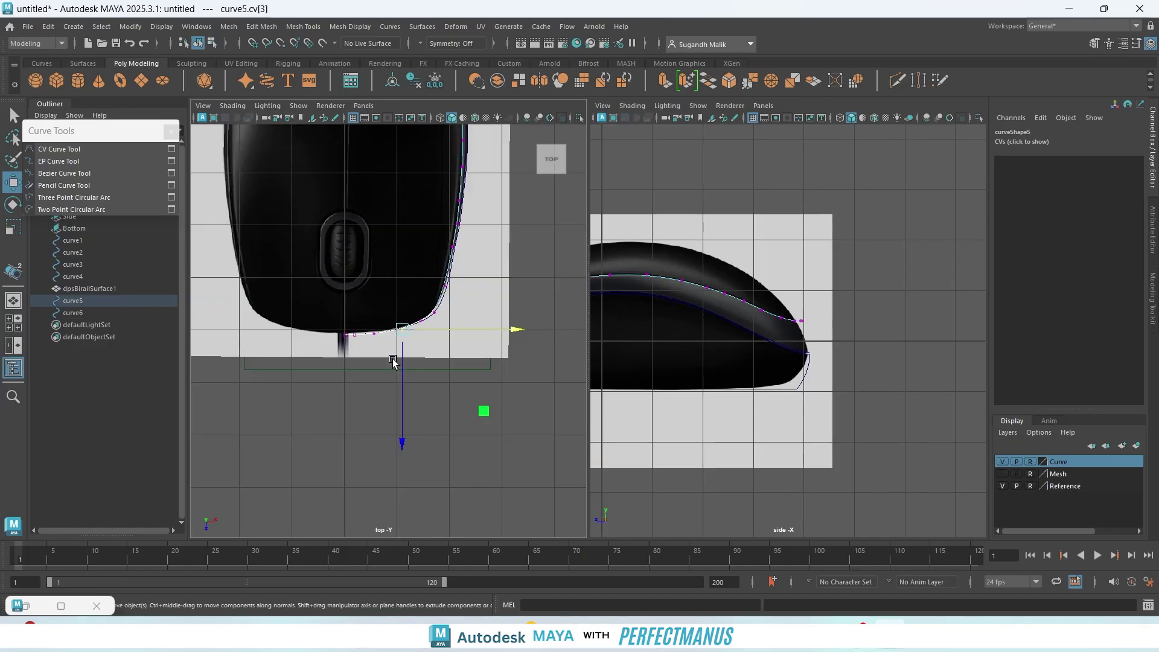
scroll(389, 358, up, 5)
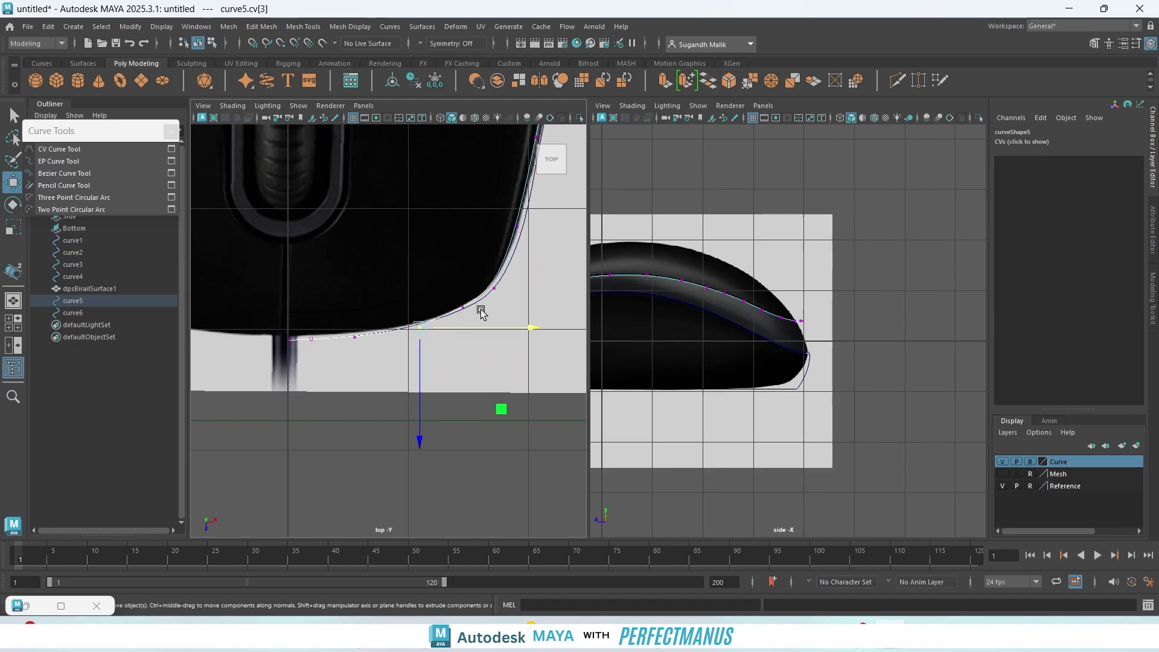
alt+middle_drag(530, 294, 415, 486)
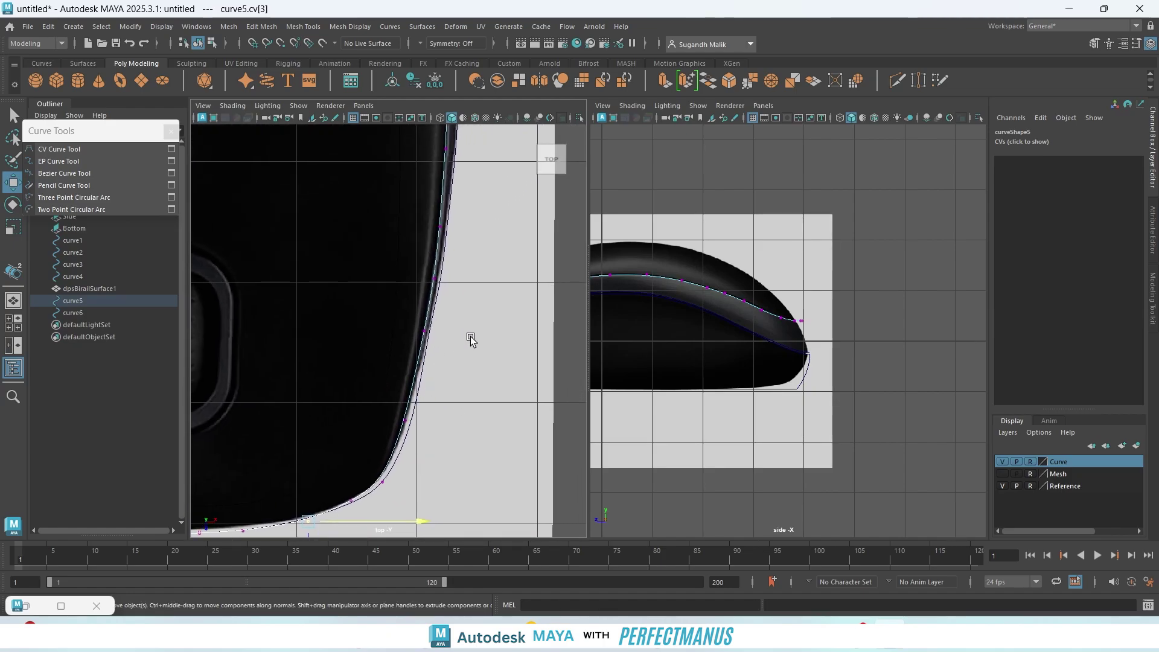
alt+middle_drag(470, 340, 419, 484)
alt+middle_drag(447, 277, 468, 466)
alt+middle_drag(443, 309, 475, 445)
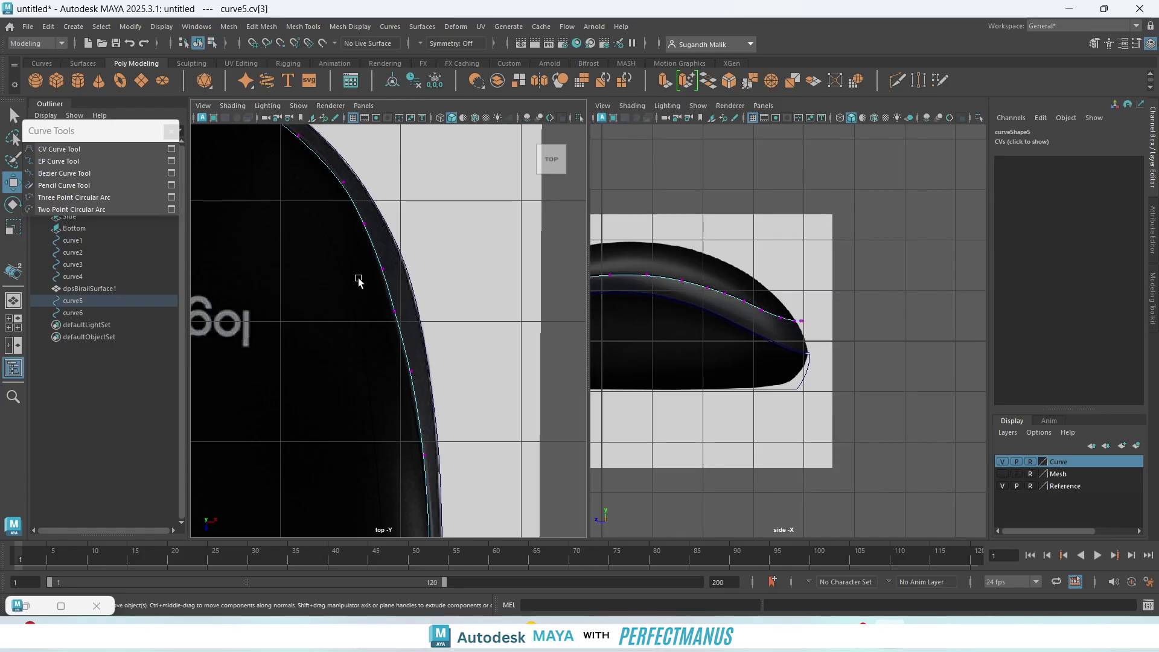
scroll(358, 287, down, 5)
scroll(358, 291, up, 5)
alt+middle_drag(361, 275, 393, 424)
scroll(380, 386, up, 2)
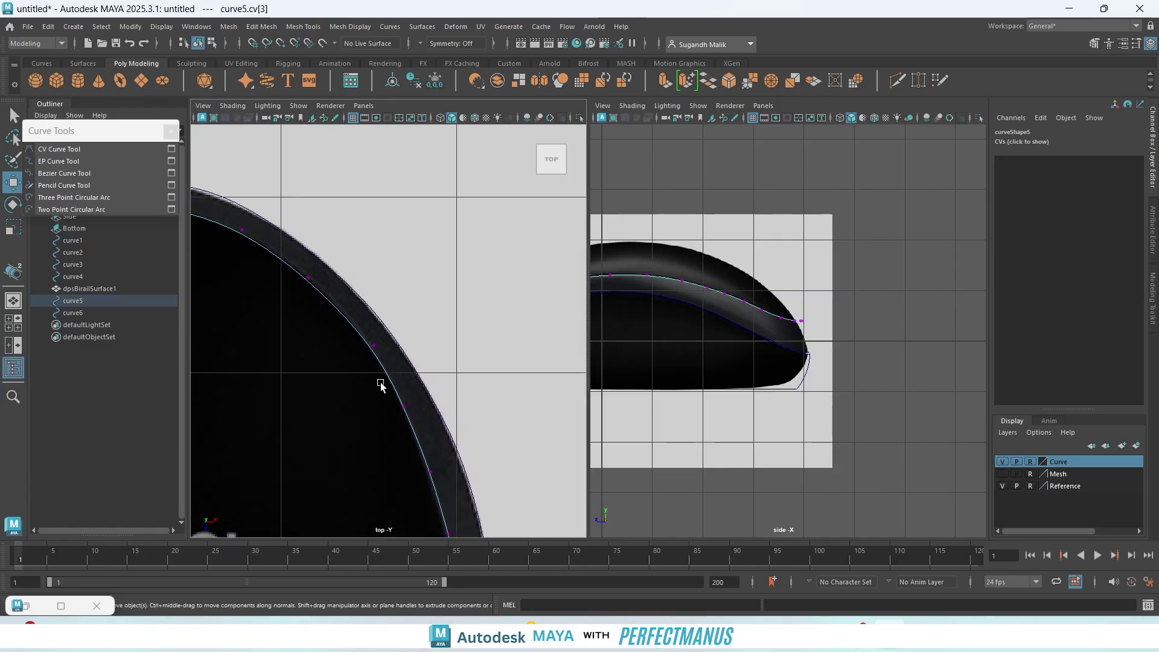
- Nudge curve5's control vertices 19 and 18 onto the seam around the mouse's rear curve
scroll(380, 384, up, 2)
alt+middle_drag(312, 359, 453, 417)
click(429, 324)
drag(450, 326, 451, 327)
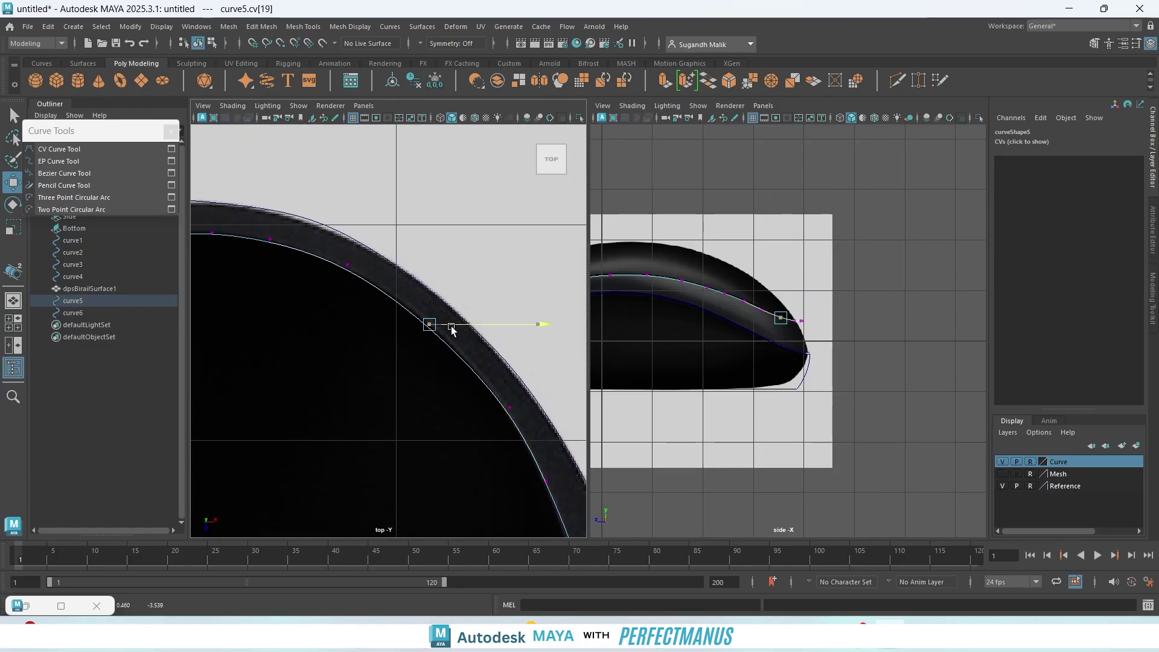
click(511, 407)
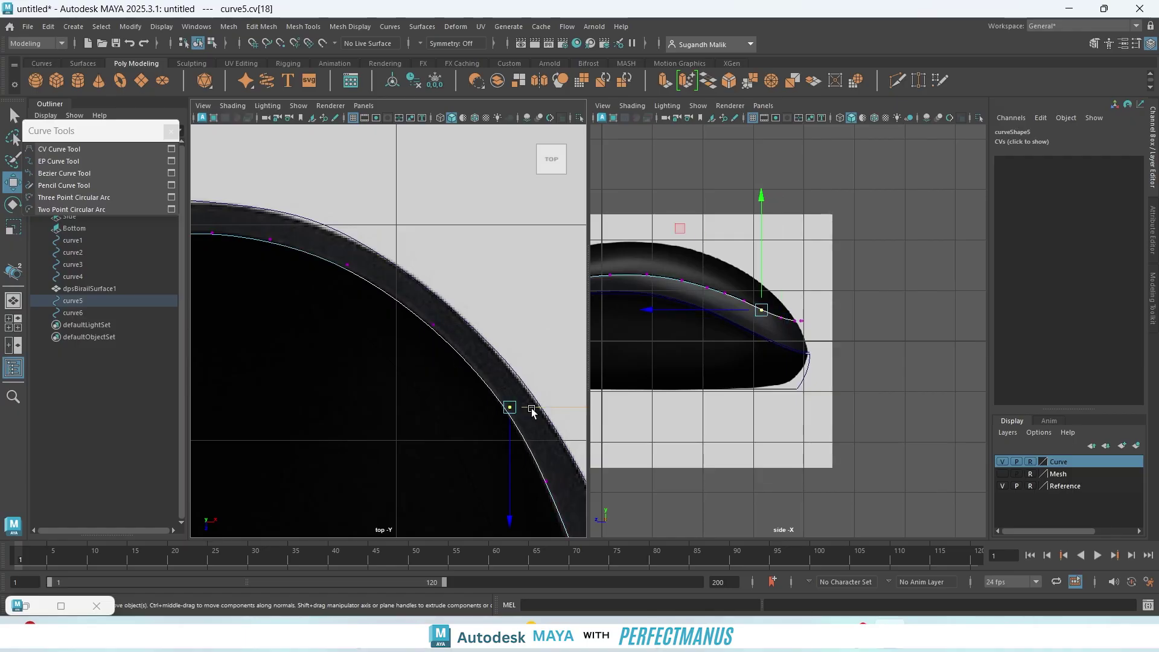
drag(532, 411, 529, 411)
- Check curve5's alignment with the seam along the mouse's side in the top and side views
alt+middle_drag(445, 479, 373, 305)
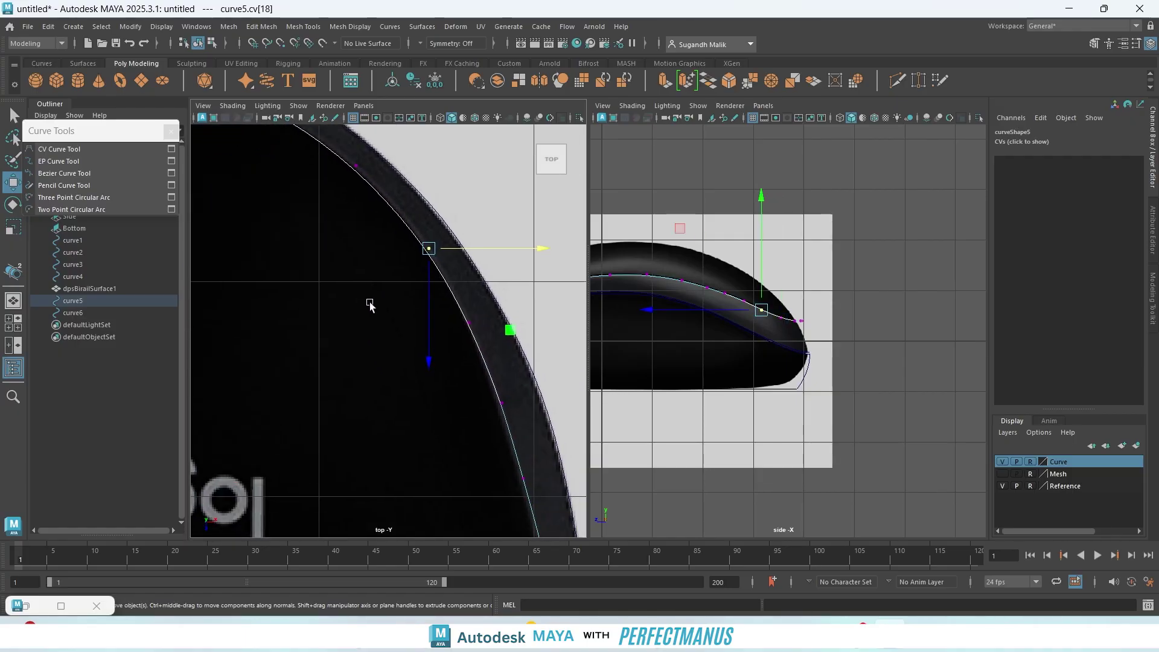
alt+middle_drag(473, 486, 400, 349)
alt+middle_drag(443, 481, 393, 279)
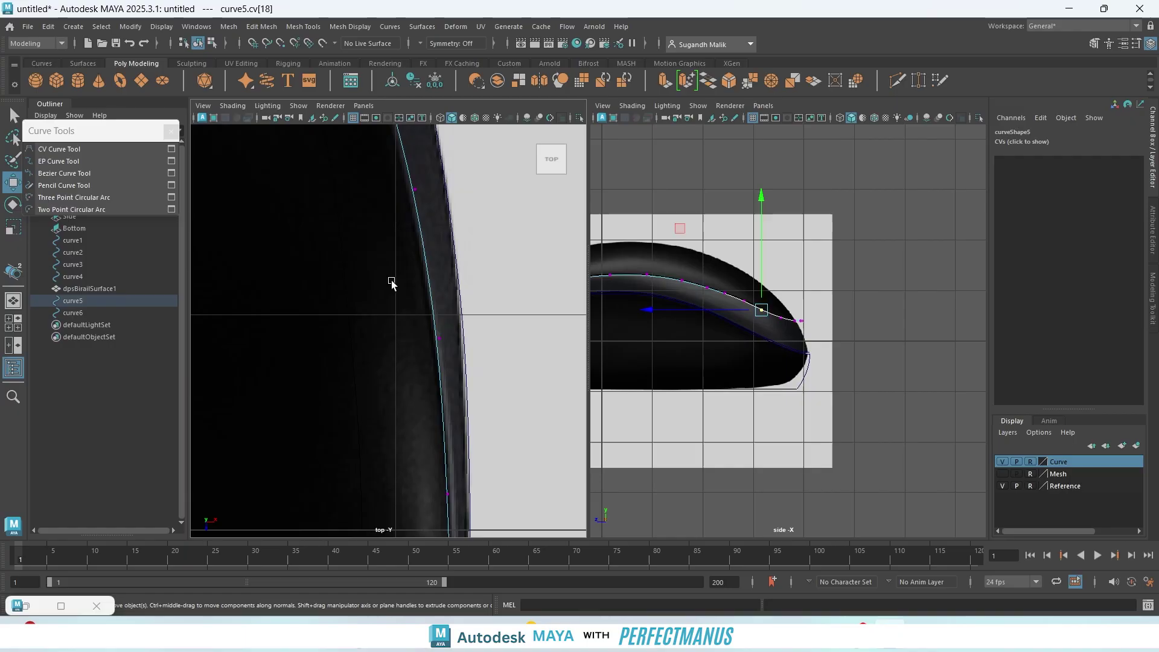
alt+middle_drag(378, 450, 359, 268)
scroll(377, 297, down, 5)
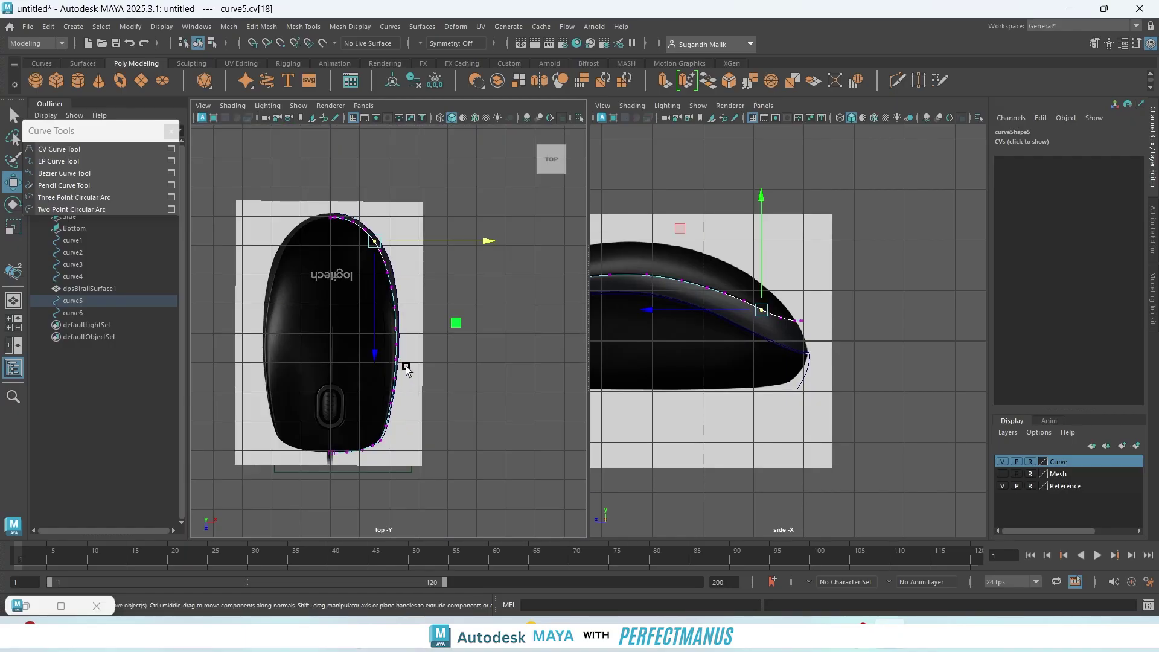
scroll(398, 395, up, 6)
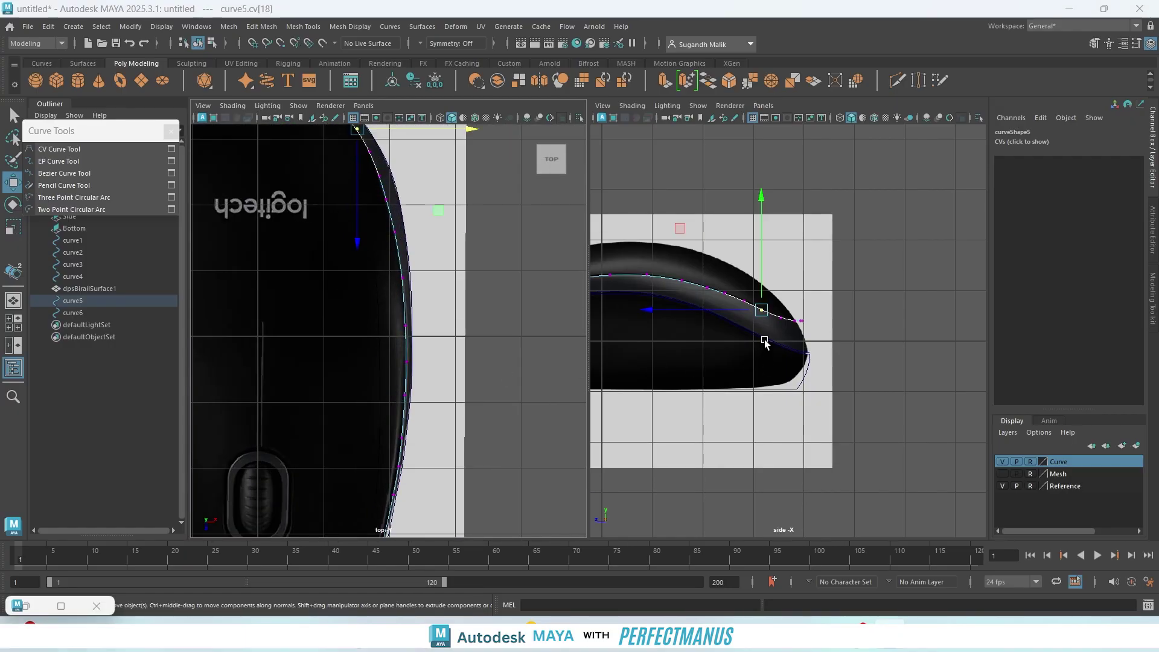
key(space)
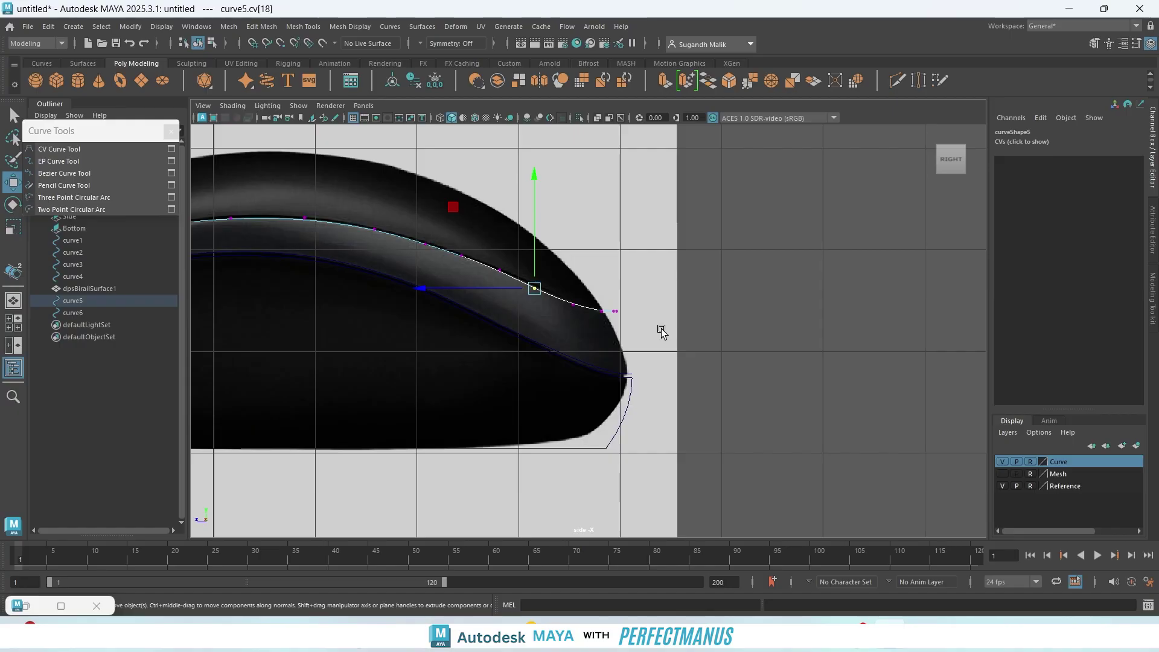
key(space)
- Change the top view to perspective, return curve5 to object mode and select it together with curve6
key(space)
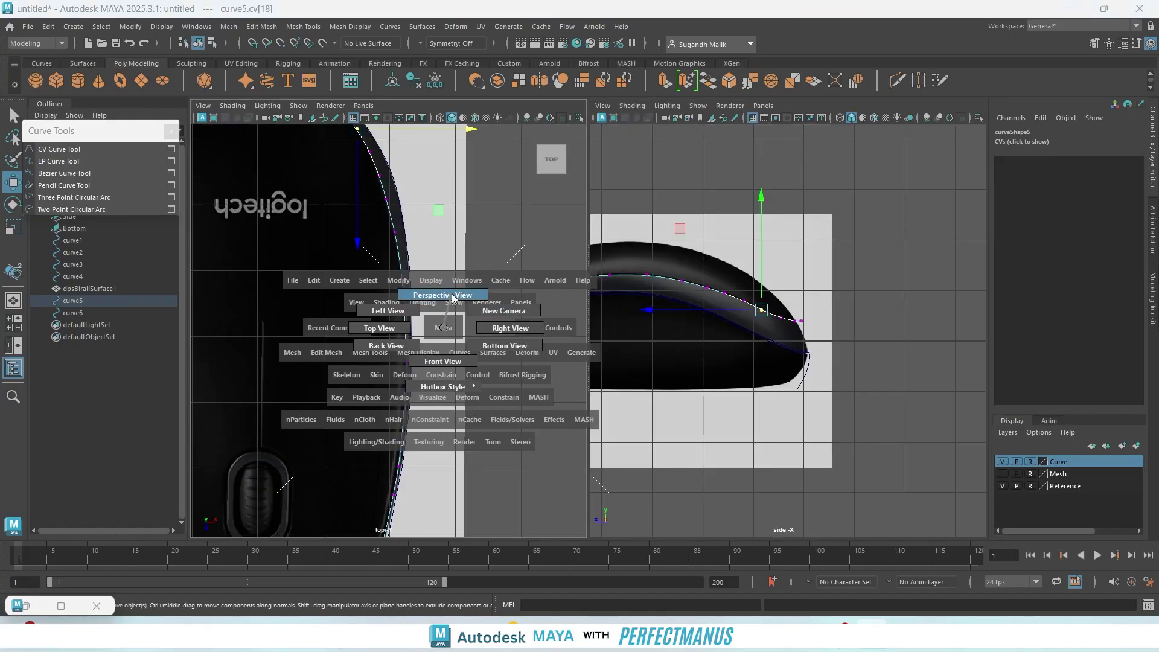
click(452, 296)
alt+drag(465, 326, 506, 364)
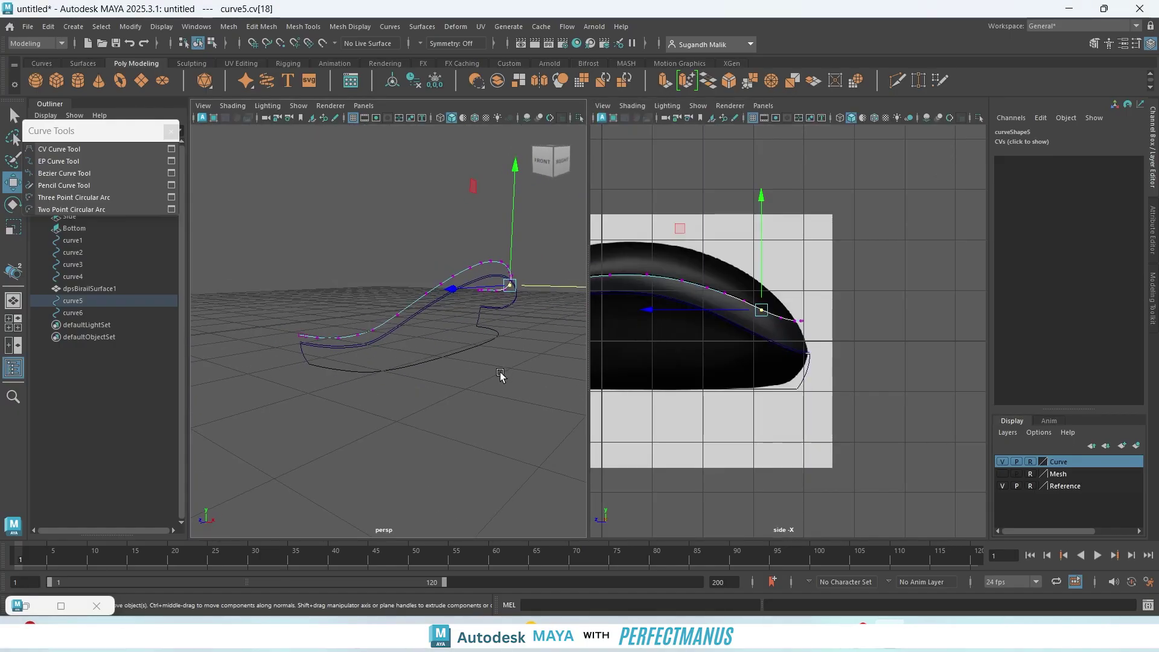
key(q)
scroll(380, 353, up, 3)
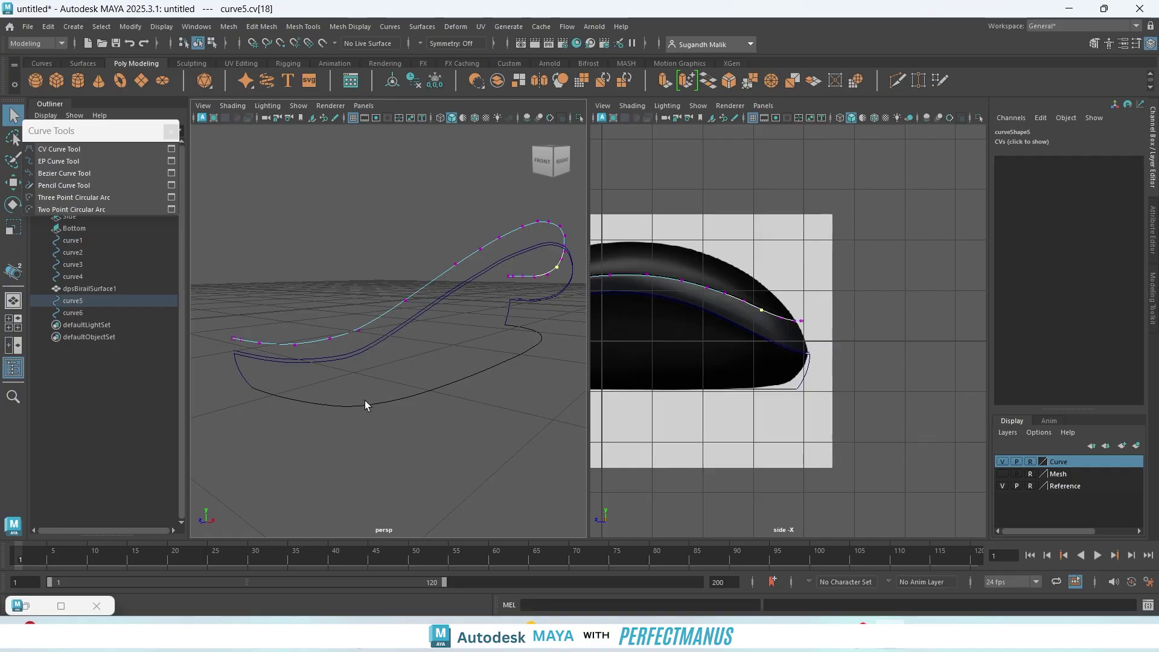
right_drag(363, 404, 423, 293)
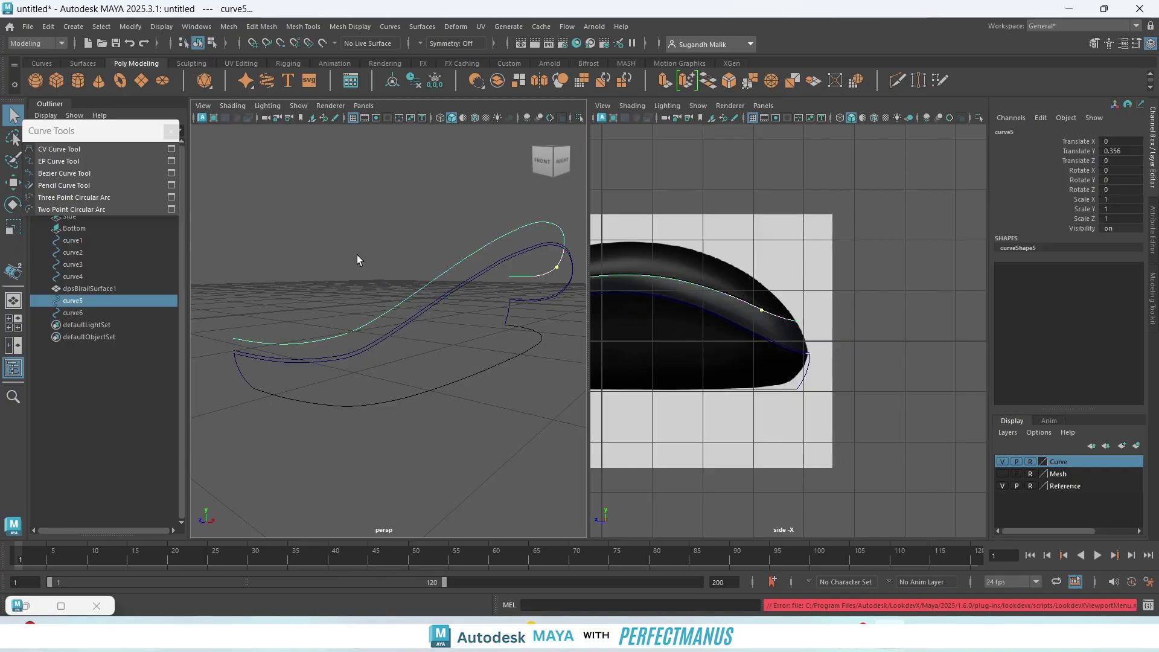
click(358, 265)
click(377, 320)
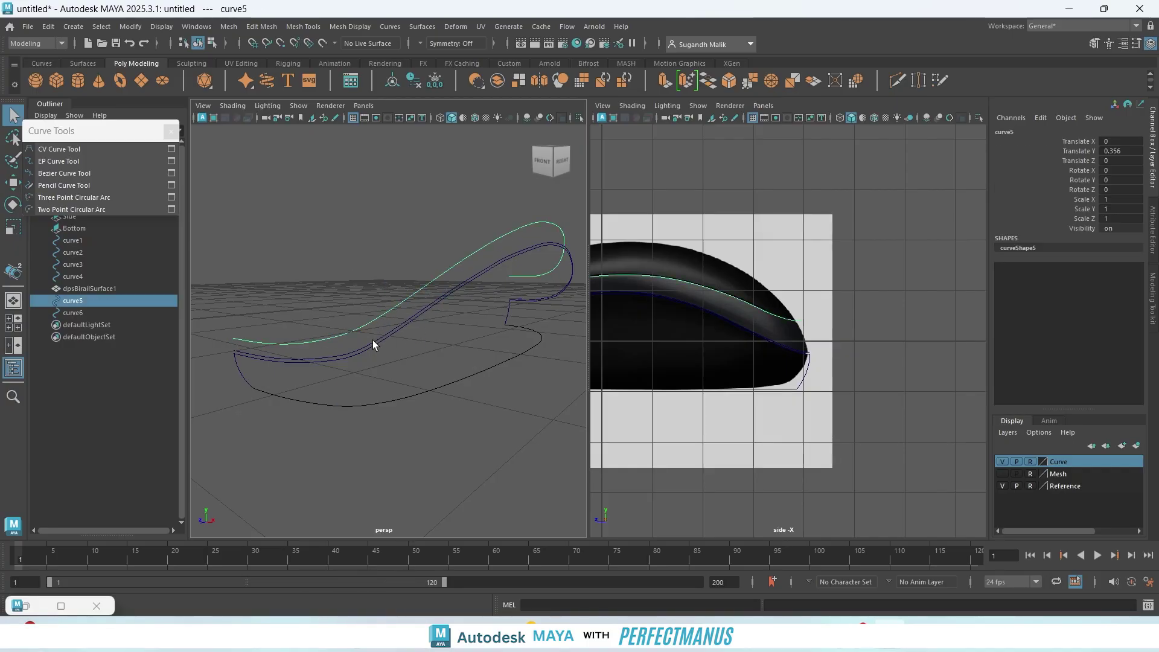
shift+click(371, 341)
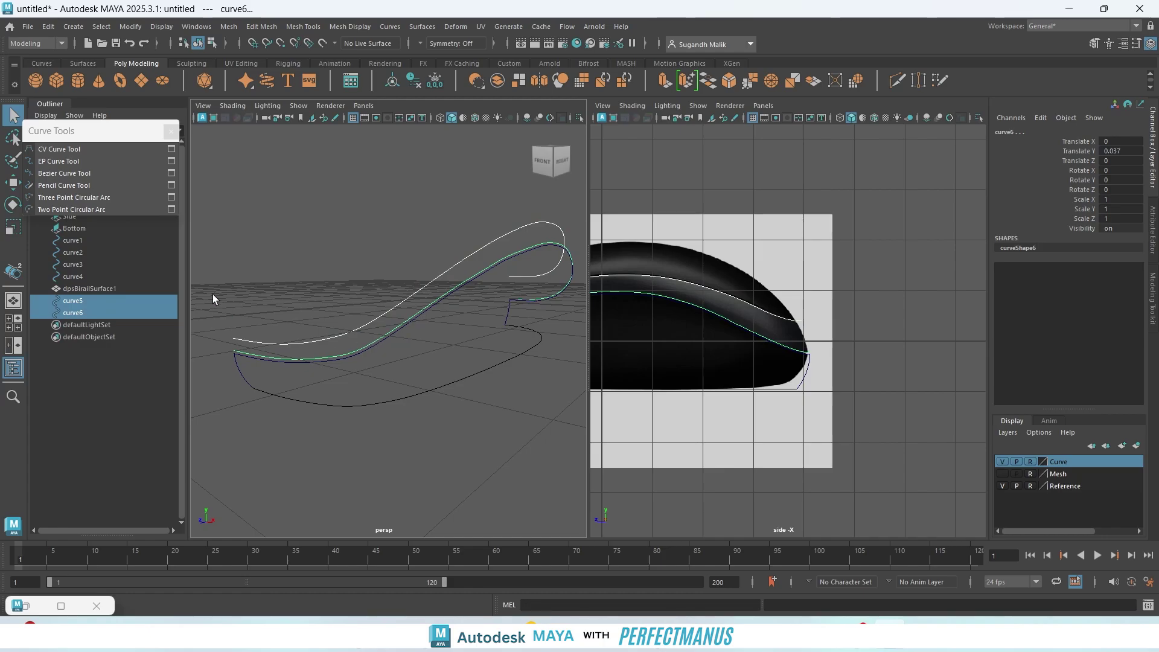
- Draw a two-point EP curve joining the front ends of curve5 and curve6, snapped to both curves
click(48, 163)
alt+drag(270, 272, 290, 266)
click(324, 326)
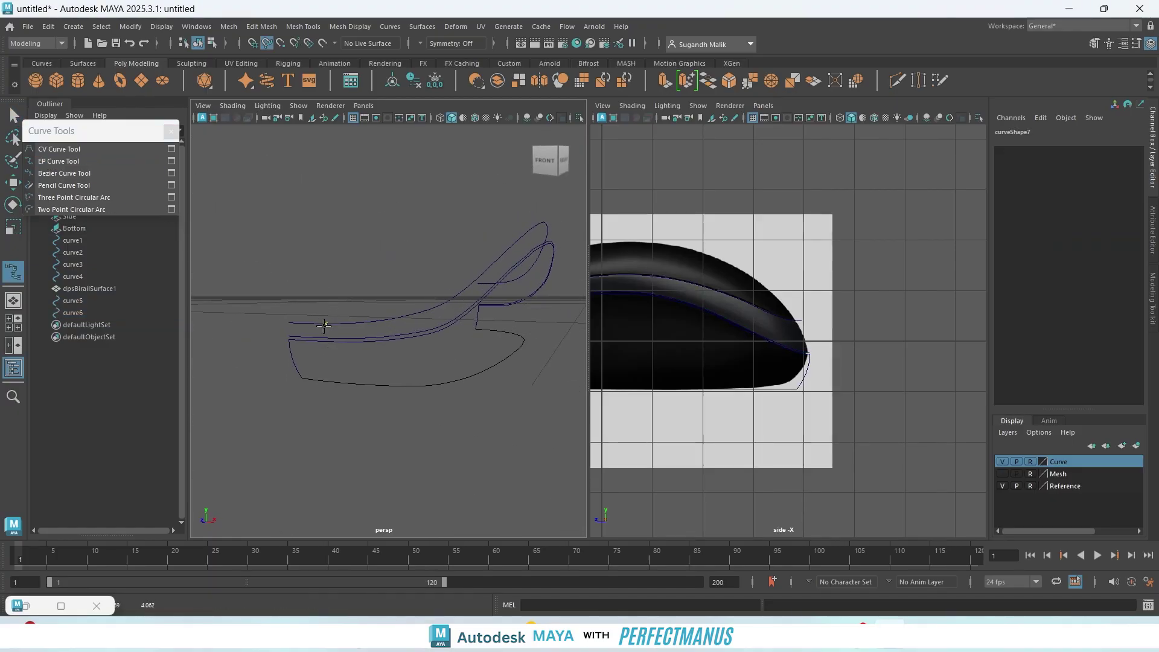
drag(224, 327, 220, 327)
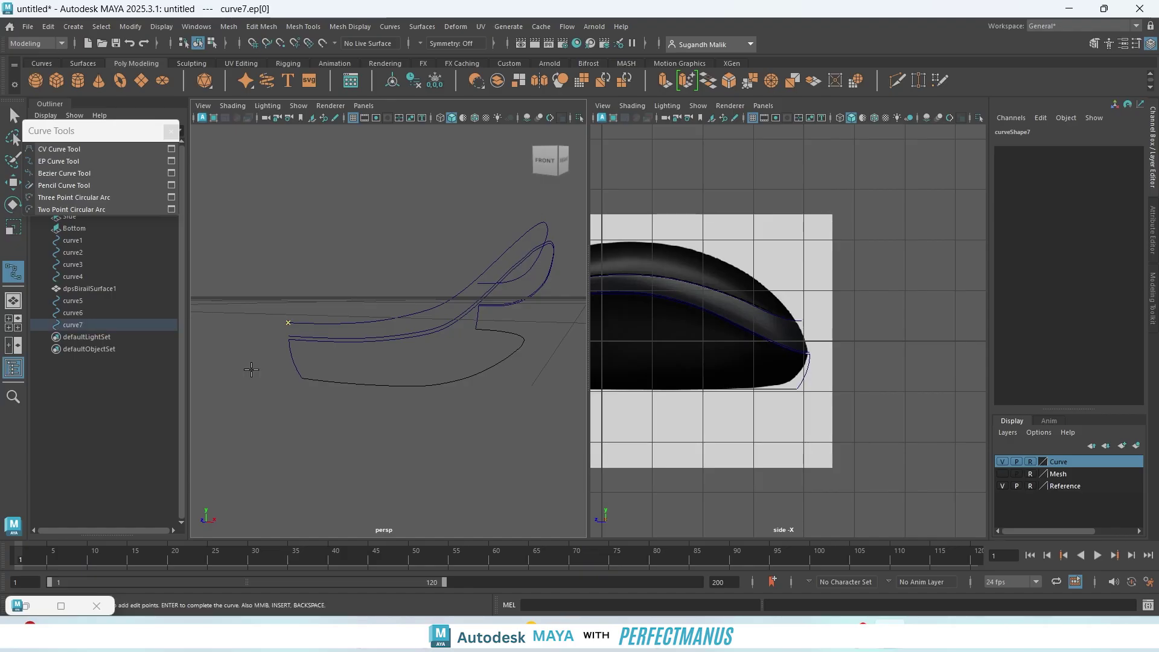
scroll(282, 379, up, 3)
scroll(285, 382, down, 2)
alt+middle_drag(285, 378, 356, 387)
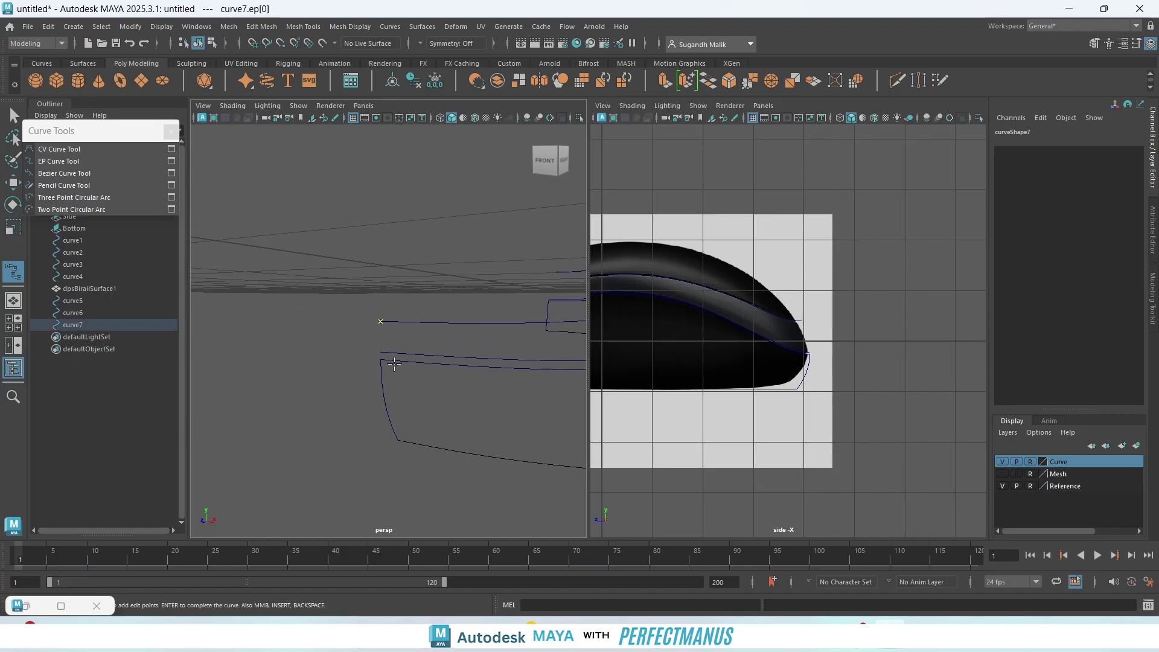
drag(417, 355, 366, 352)
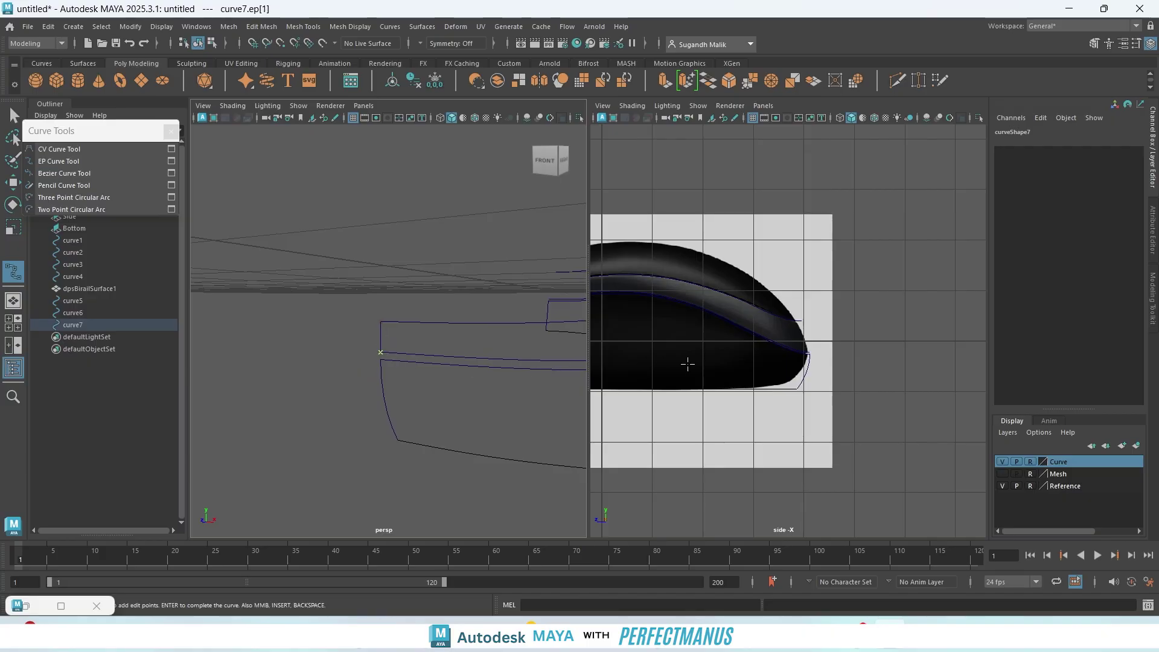
key(Return)
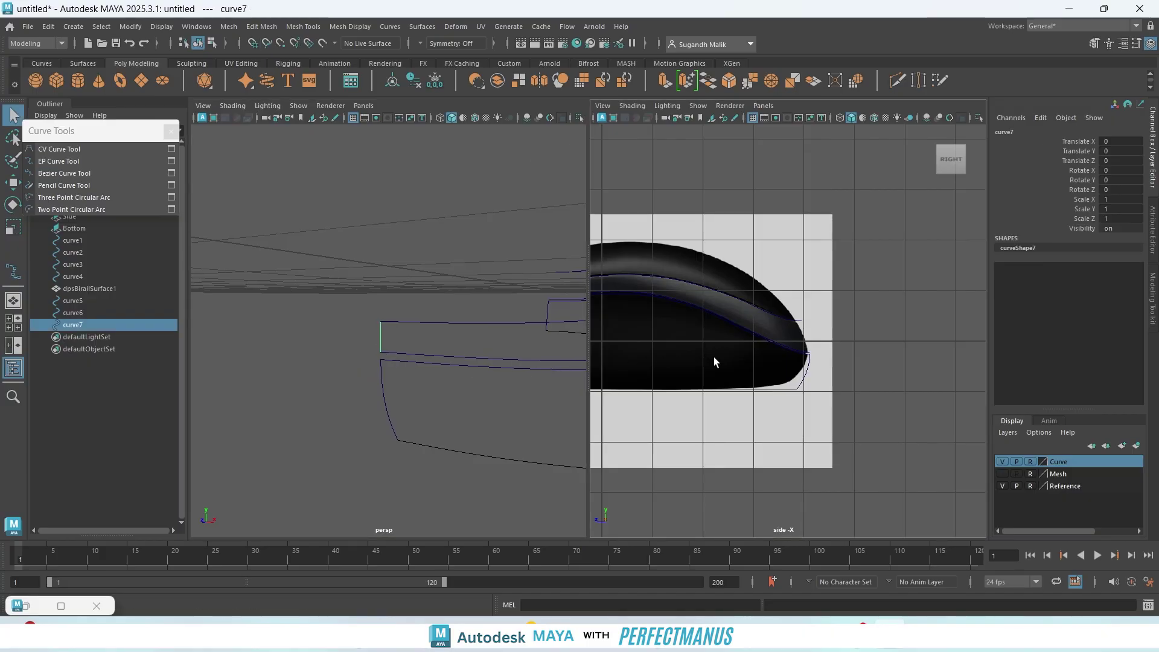
- Move the new connecting curve's two middle control vertices slightly forward in the side view to bow it along the strip's front edge
key(f)
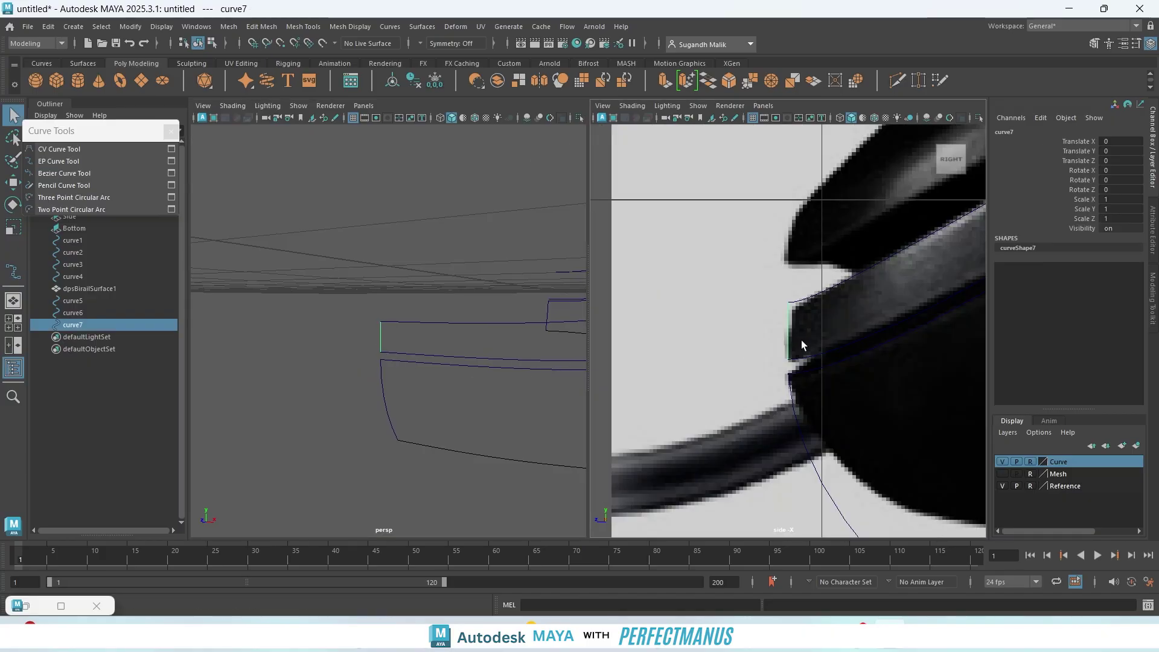
scroll(801, 339, up, 4)
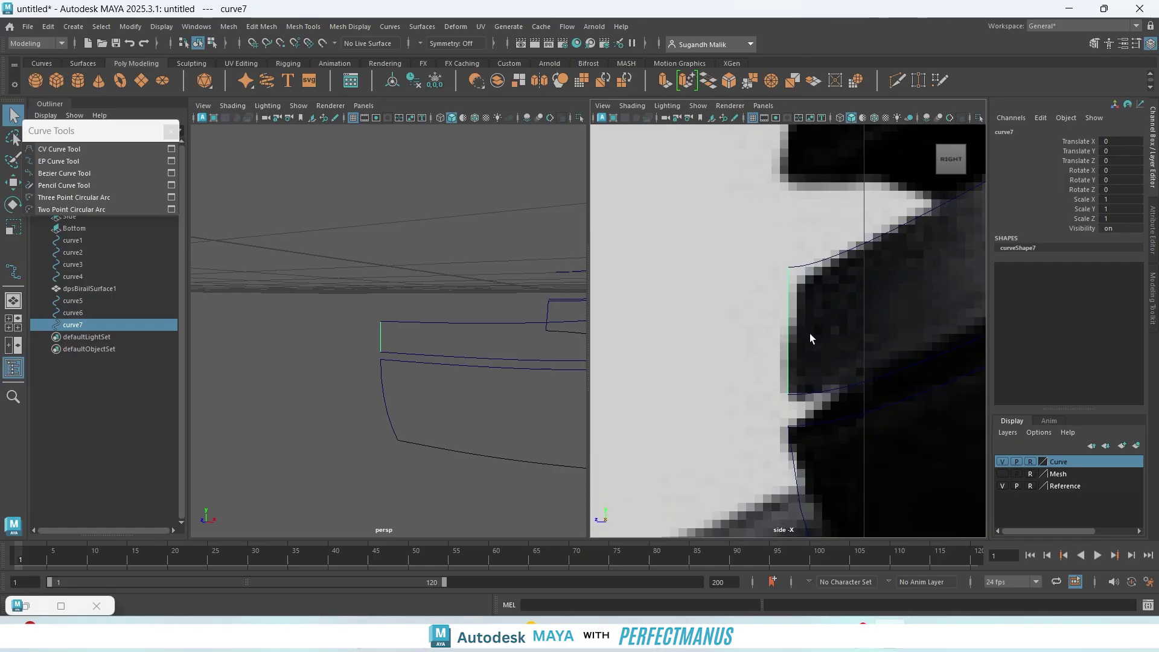
right_drag(791, 321, 697, 307)
drag(762, 292, 742, 334)
key(w)
drag(775, 244, 780, 260)
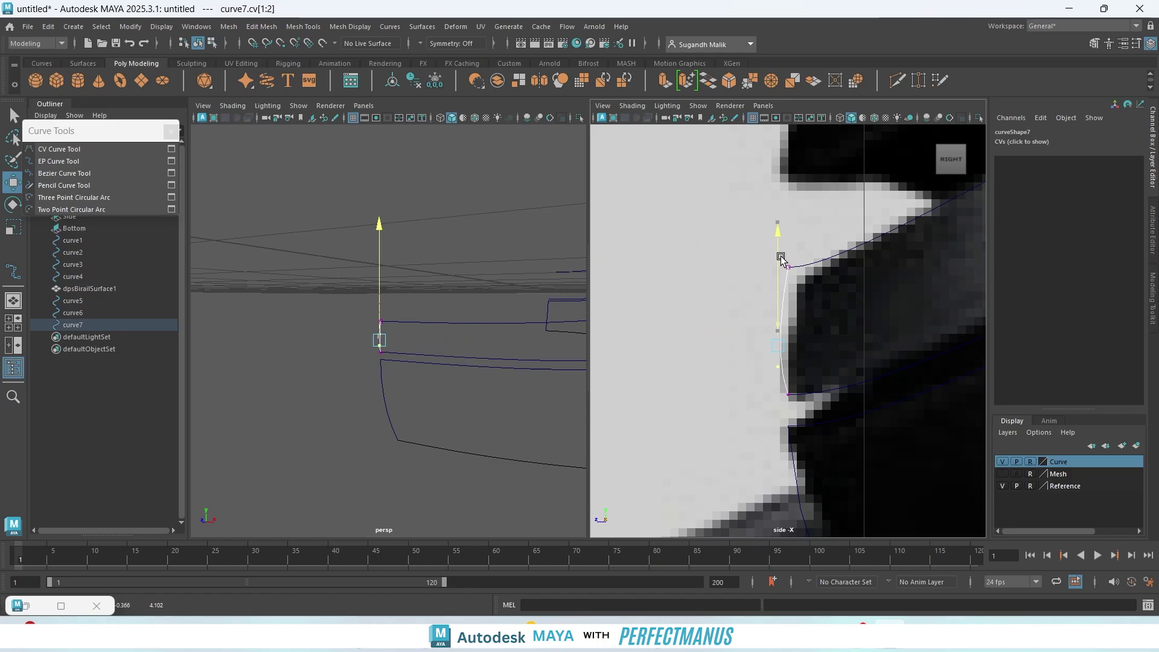
drag(725, 344, 727, 350)
- Draw a two-point EP curve joining the rear ends of curve5 and curve6, snapped to both curves
scroll(756, 360, down, 8)
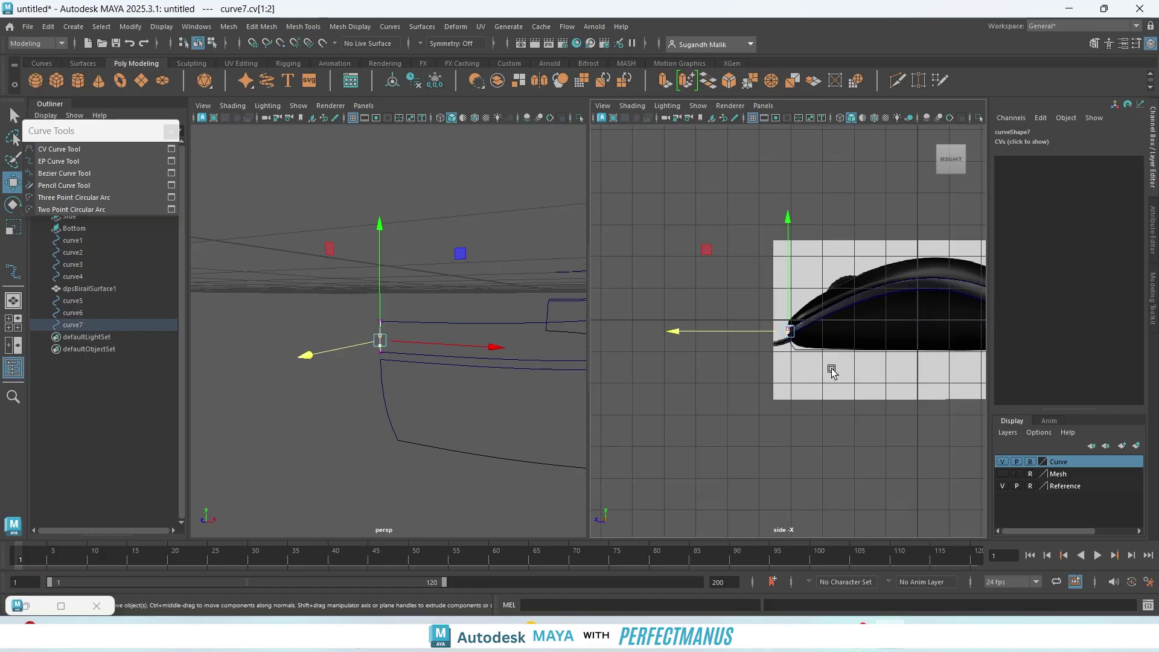
scroll(758, 383, up, 10)
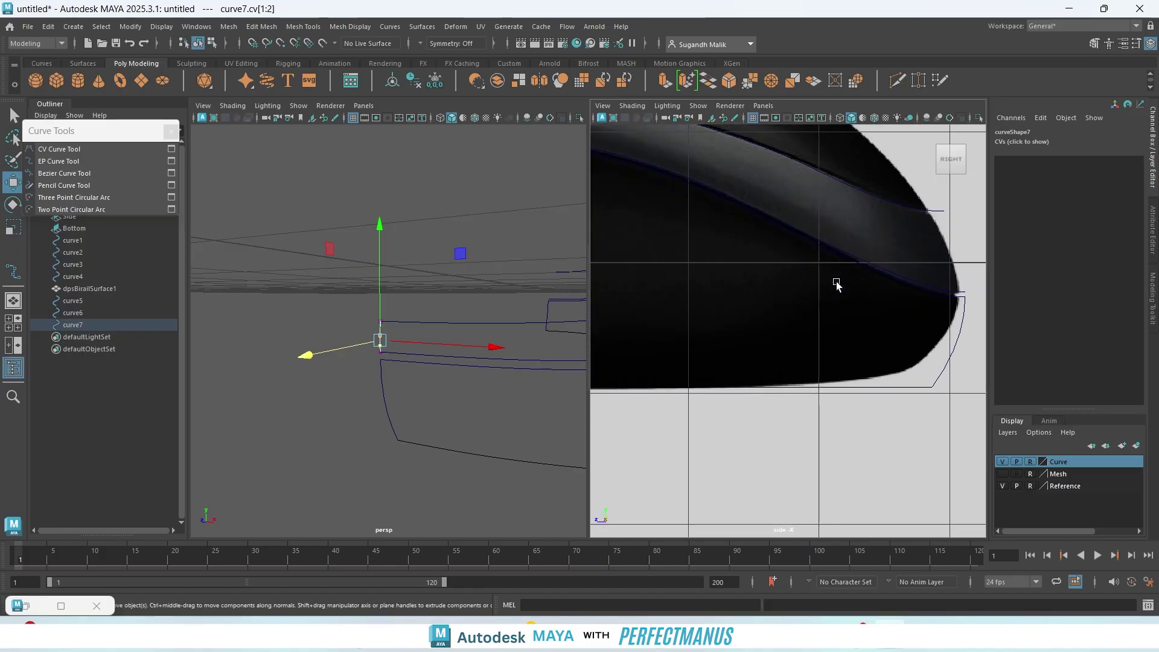
alt+middle_drag(858, 349, 658, 449)
scroll(475, 401, down, 4)
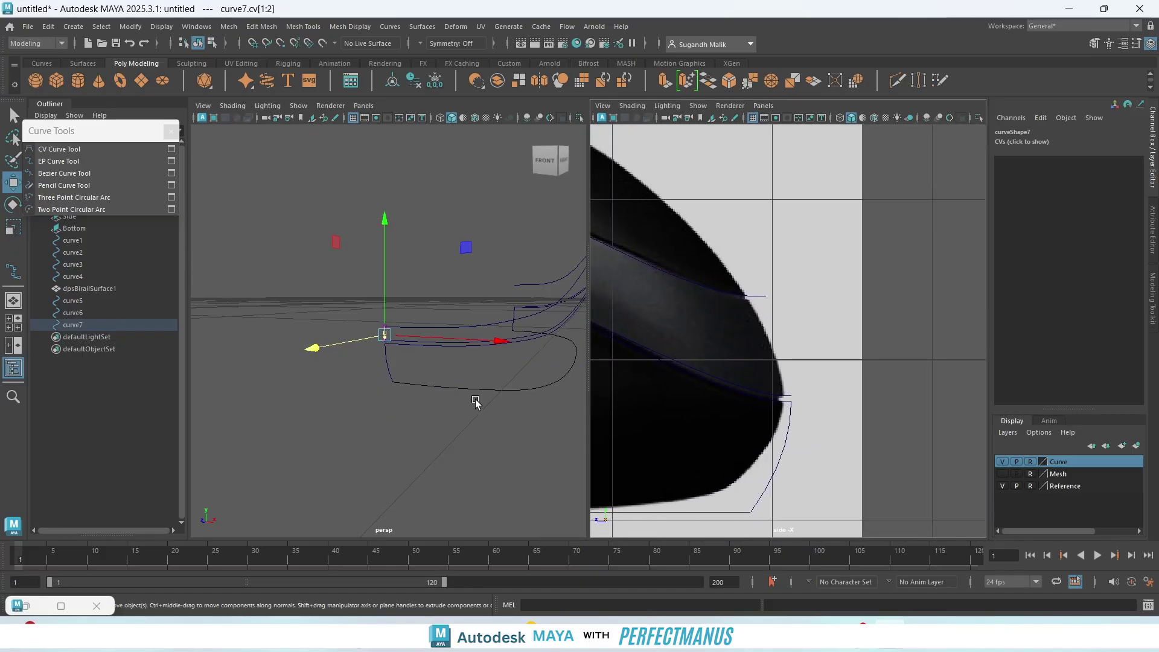
alt+drag(525, 404, 306, 393)
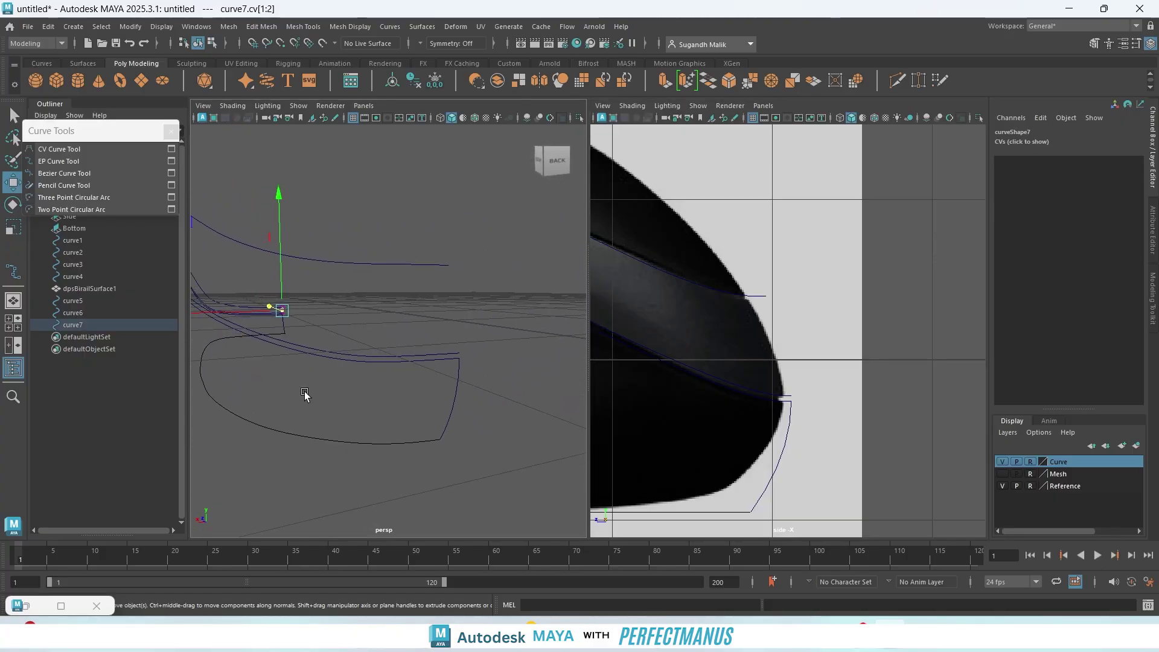
click(57, 161)
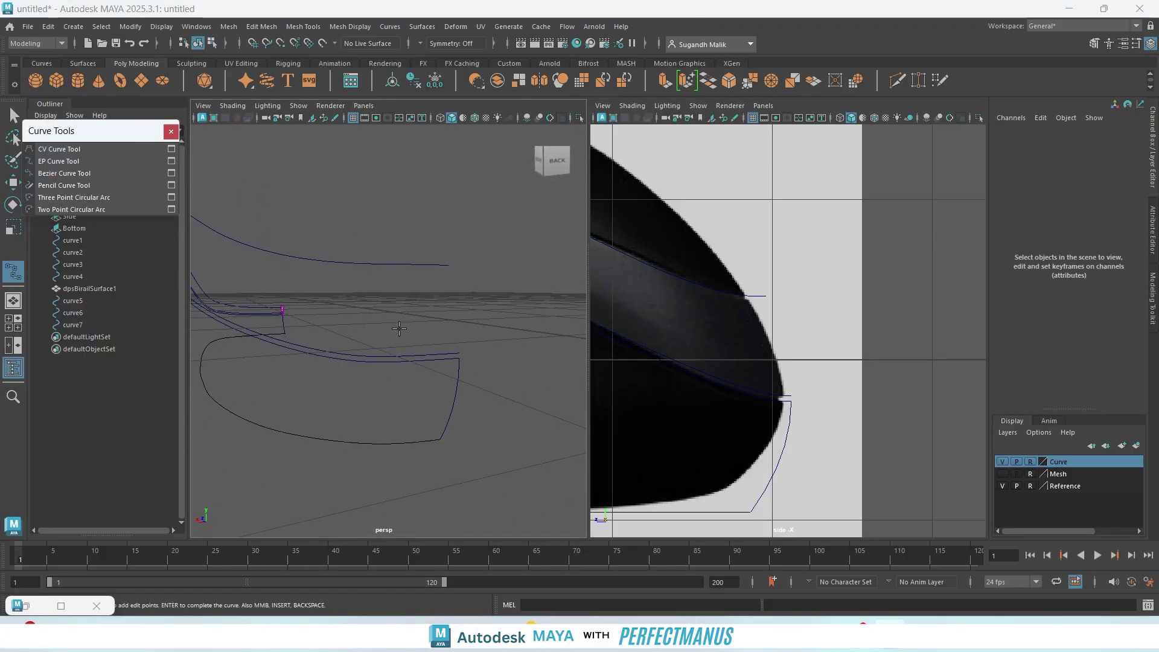
key(c)
click(404, 264)
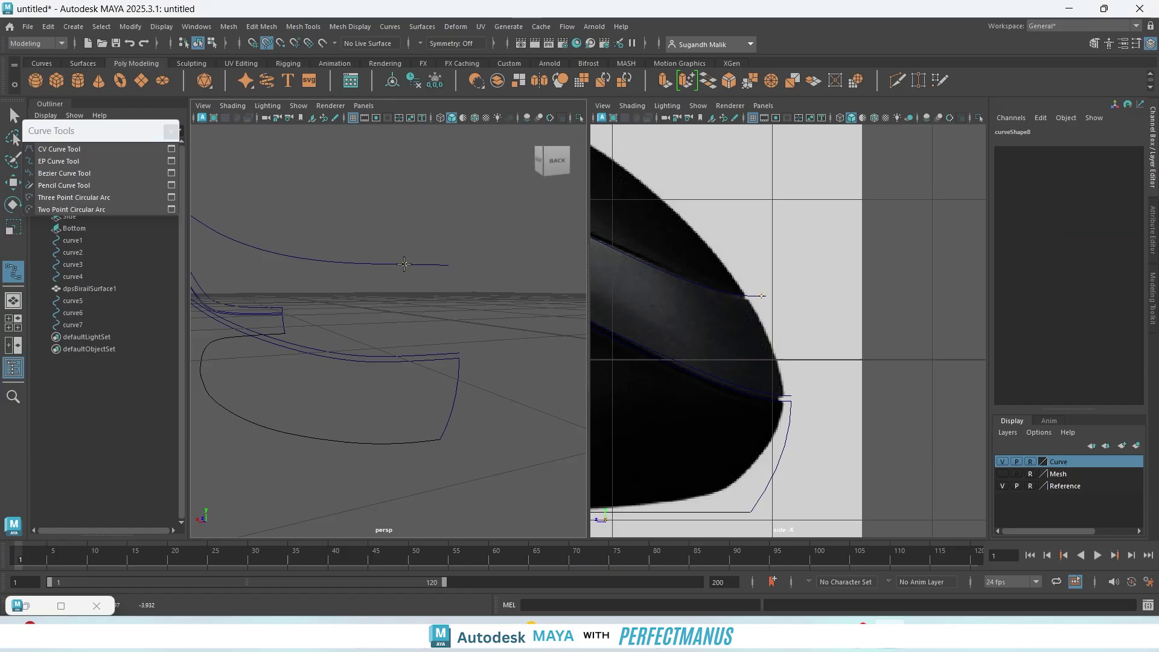
click(454, 264)
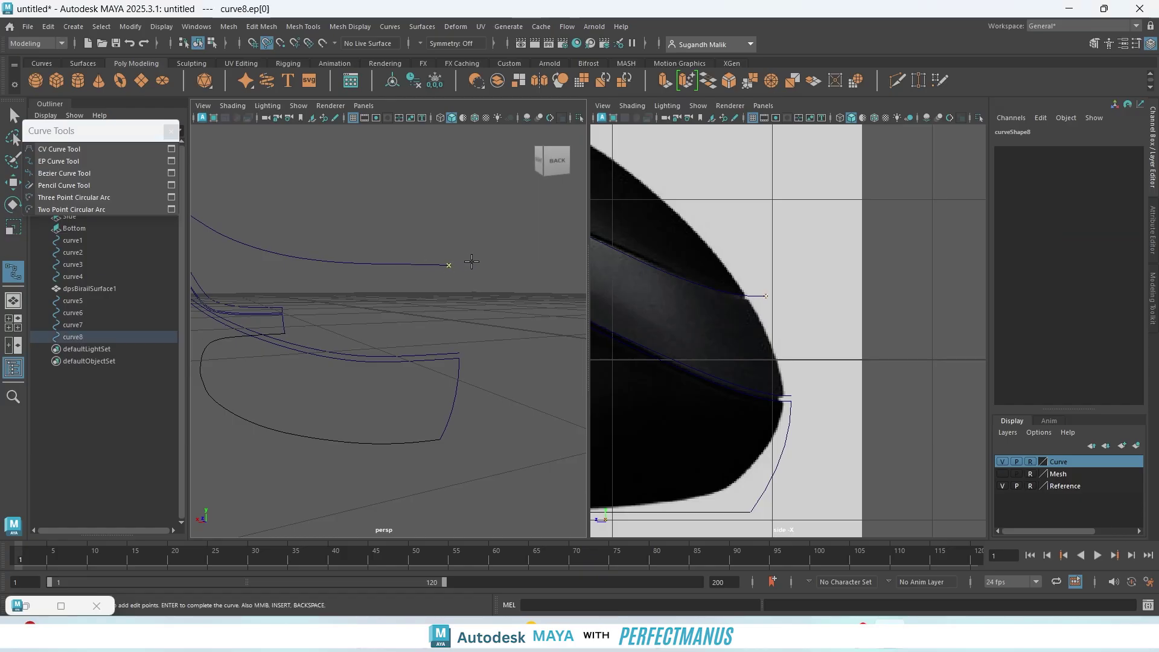
click(459, 353)
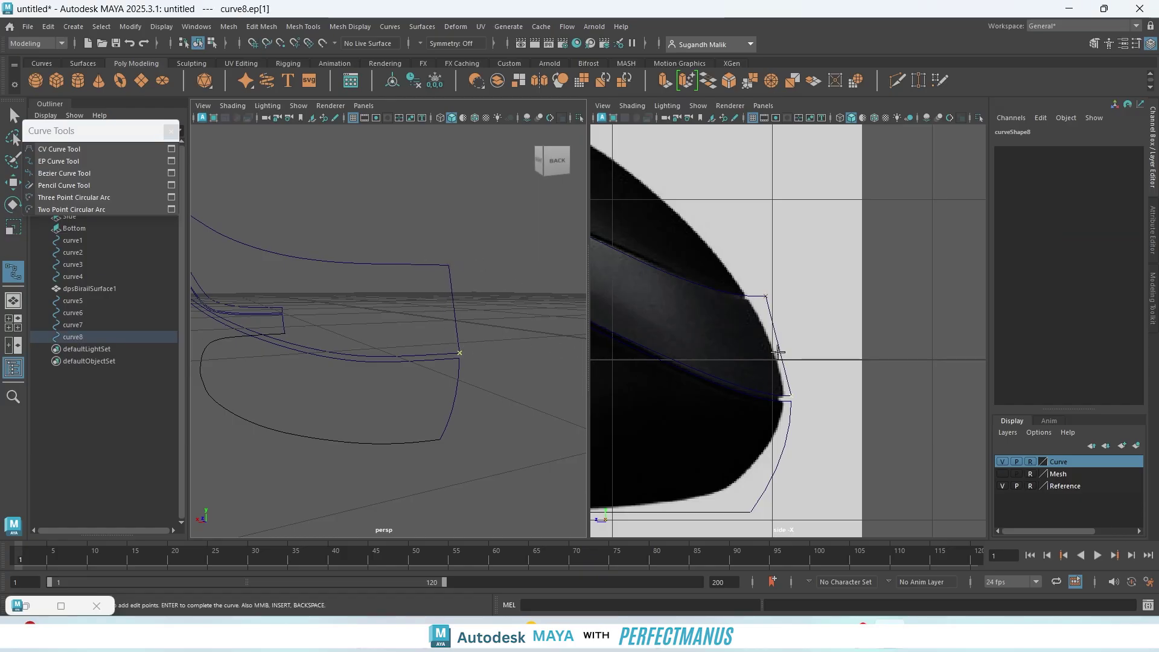
key(Return)
- Bow the rear connecting curve outward by shifting its two middle control vertices slightly backward and down in the side view, and return it to object mode
right_drag(772, 306, 706, 306)
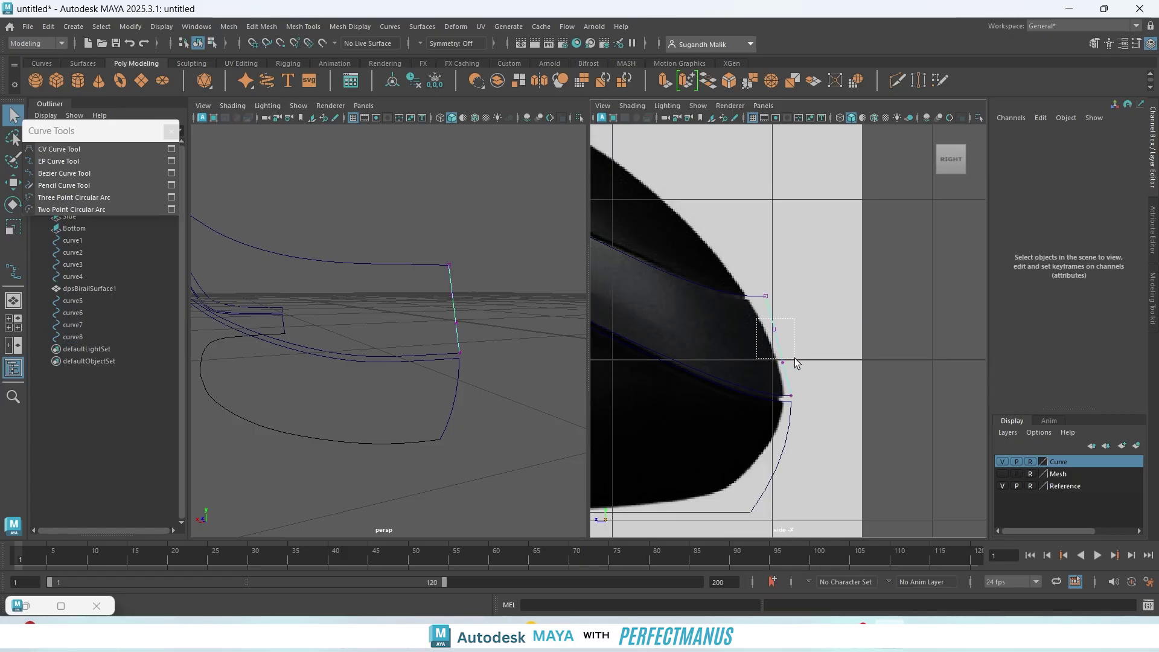
drag(795, 361, 750, 351)
key(w)
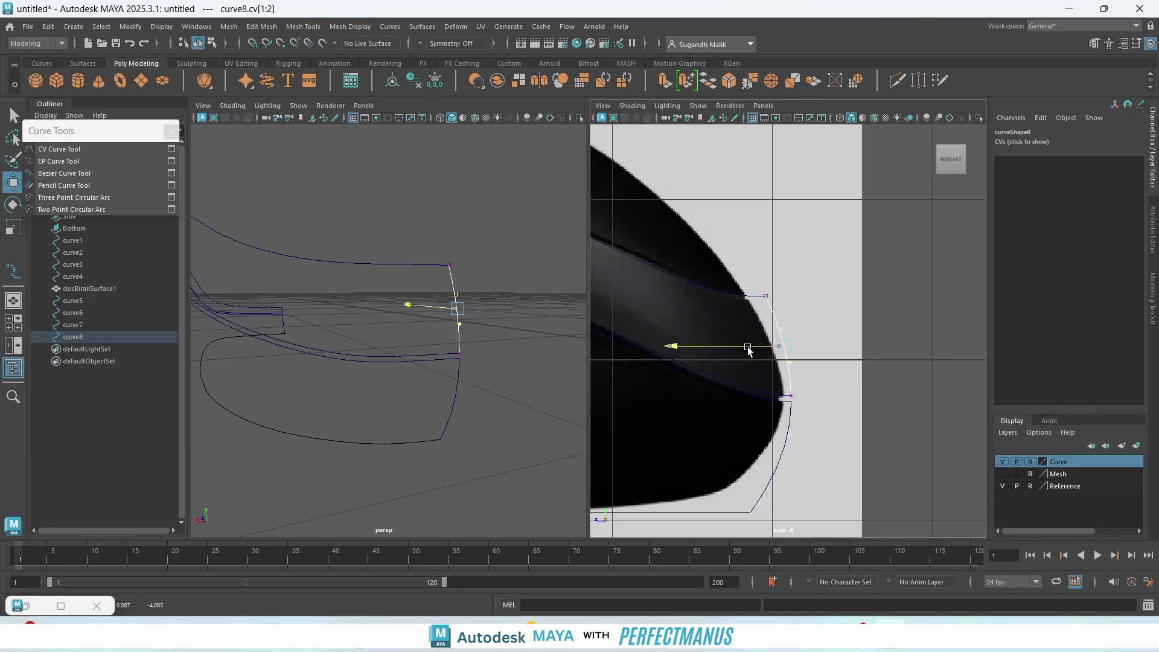
drag(785, 283, 784, 292)
scroll(797, 384, up, 3)
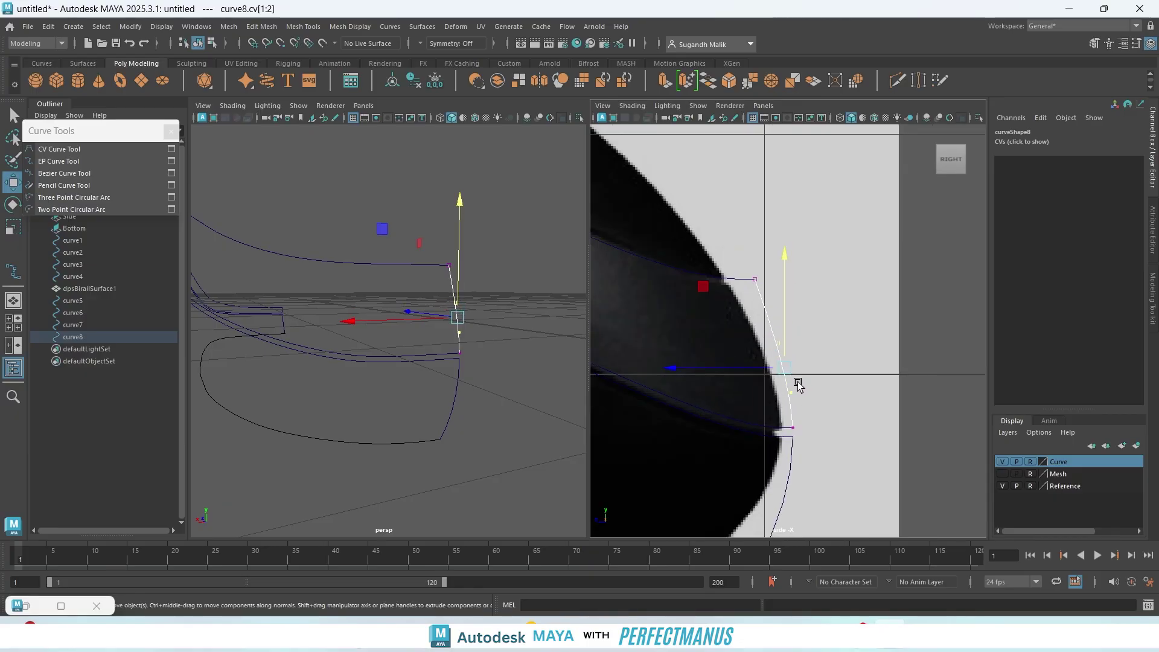
drag(740, 368, 735, 371)
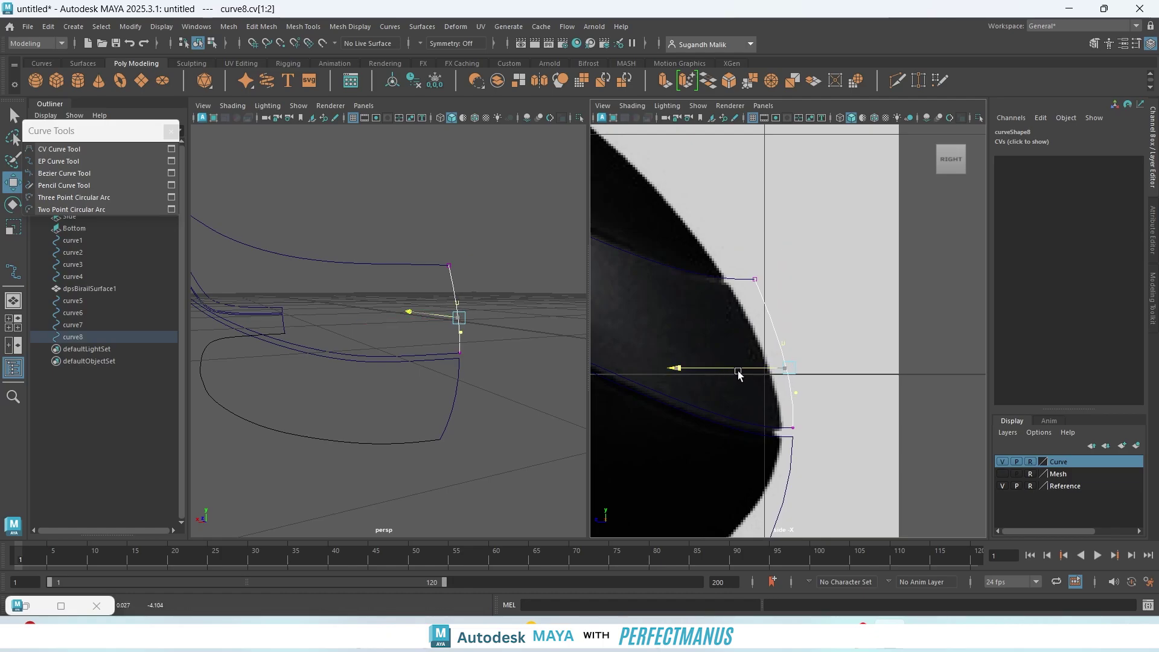
drag(737, 374, 737, 375)
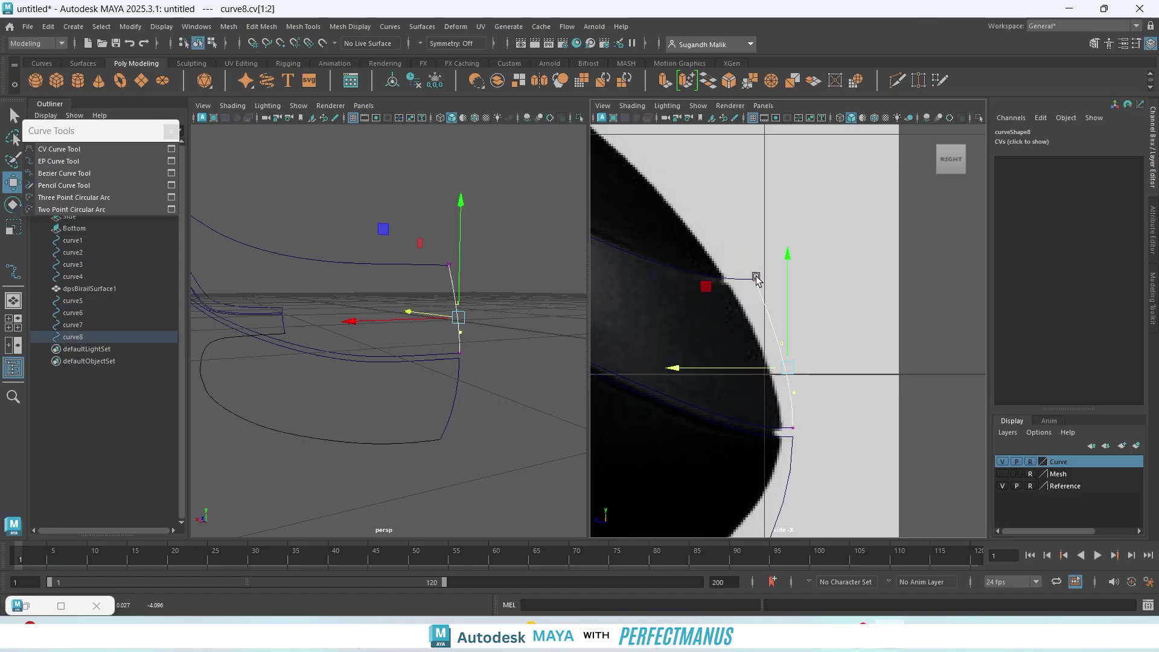
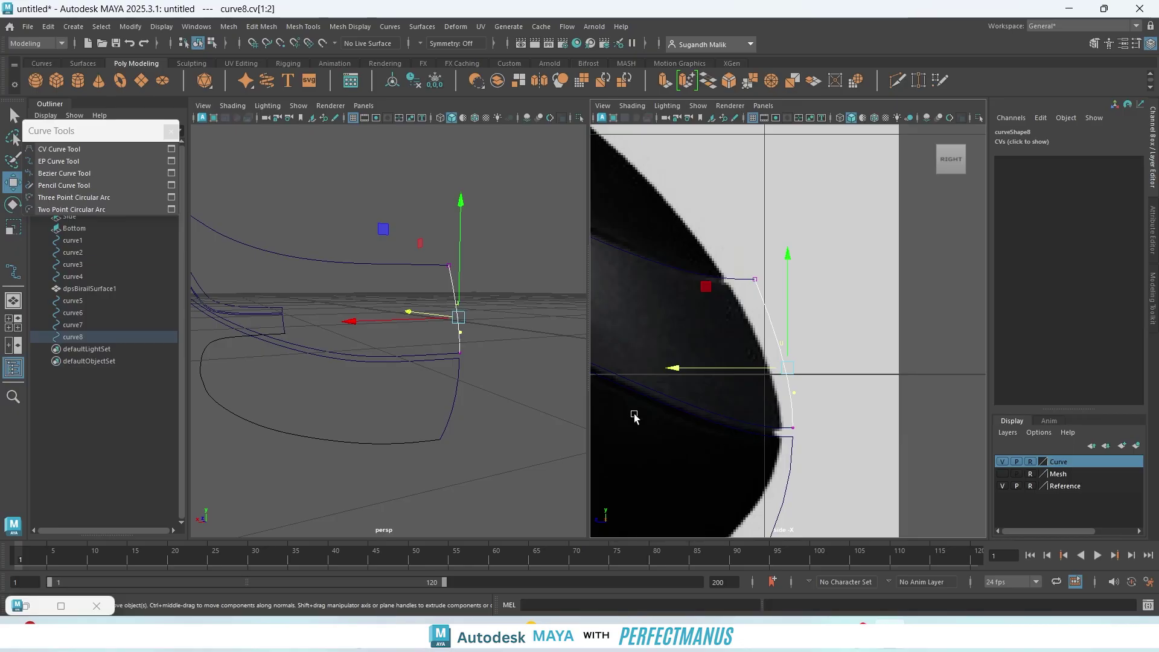
alt+drag(420, 361, 356, 365)
right_drag(324, 241, 378, 223)
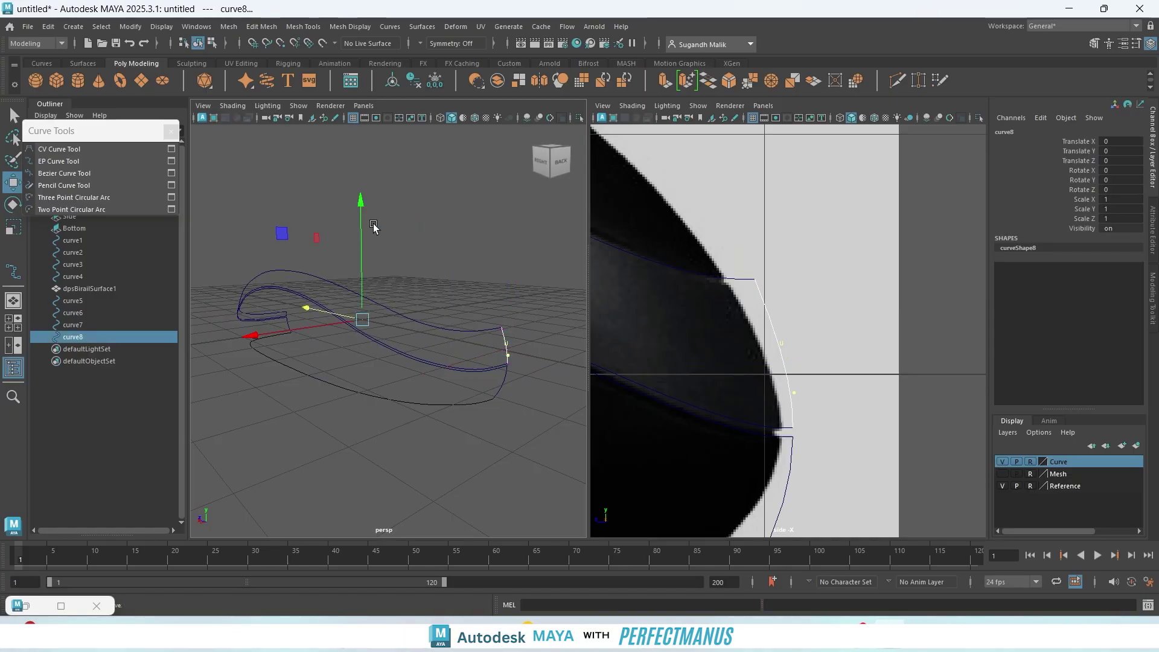
click(487, 346)
alt+drag(486, 346, 396, 181)
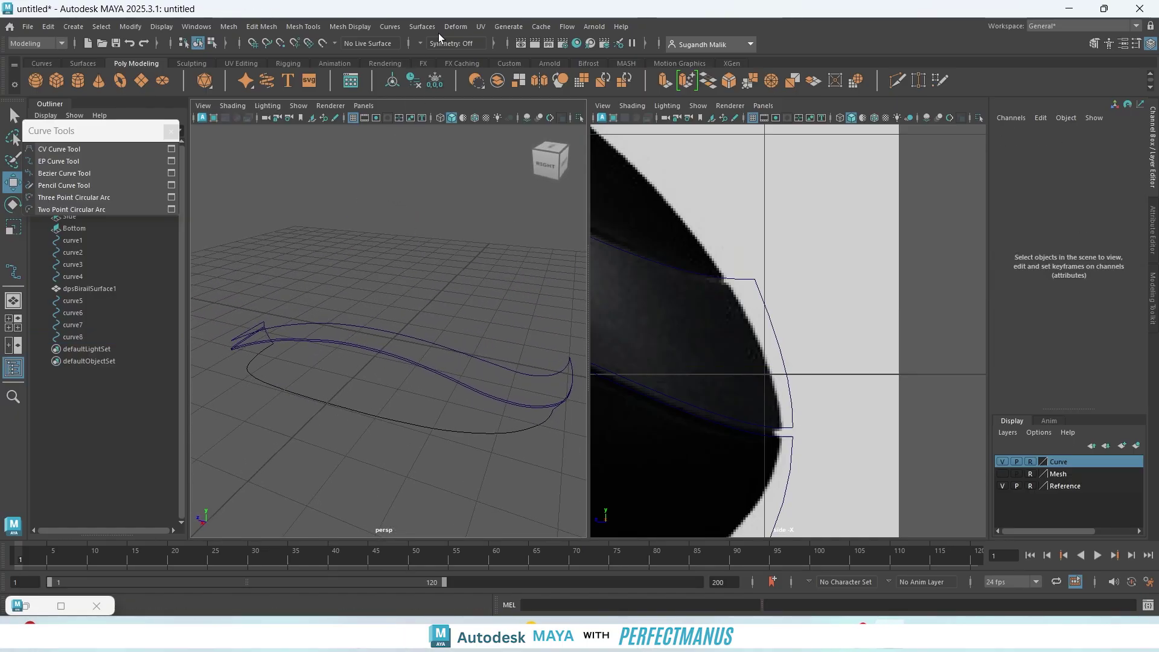
- Build the side strip with Birail 2, using the rear and front connecting curves as profiles and curve5 and curve6 as rails
click(61, 606)
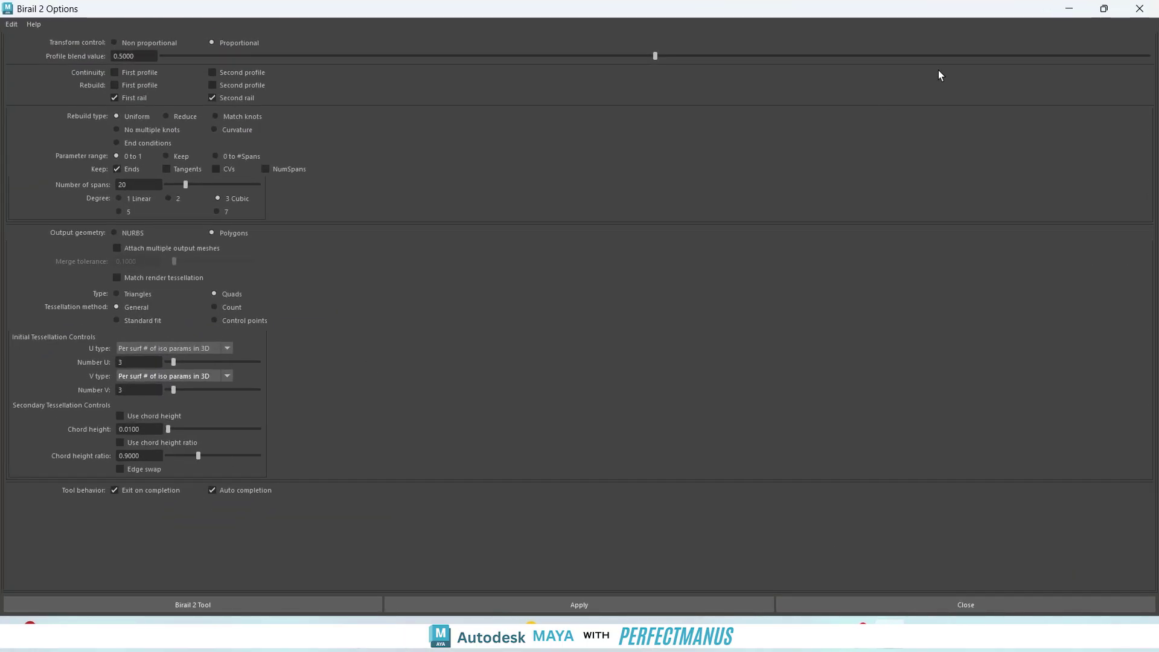
click(1104, 8)
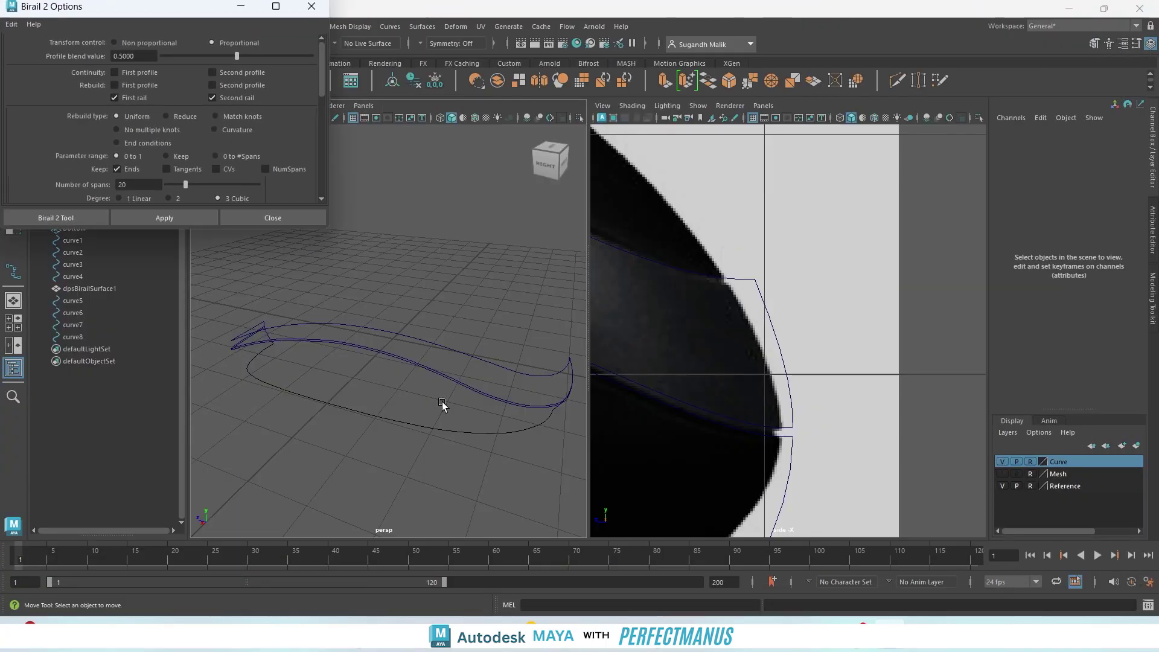
click(176, 222)
click(242, 9)
alt+drag(378, 308, 369, 400)
click(518, 306)
scroll(368, 399, up, 4)
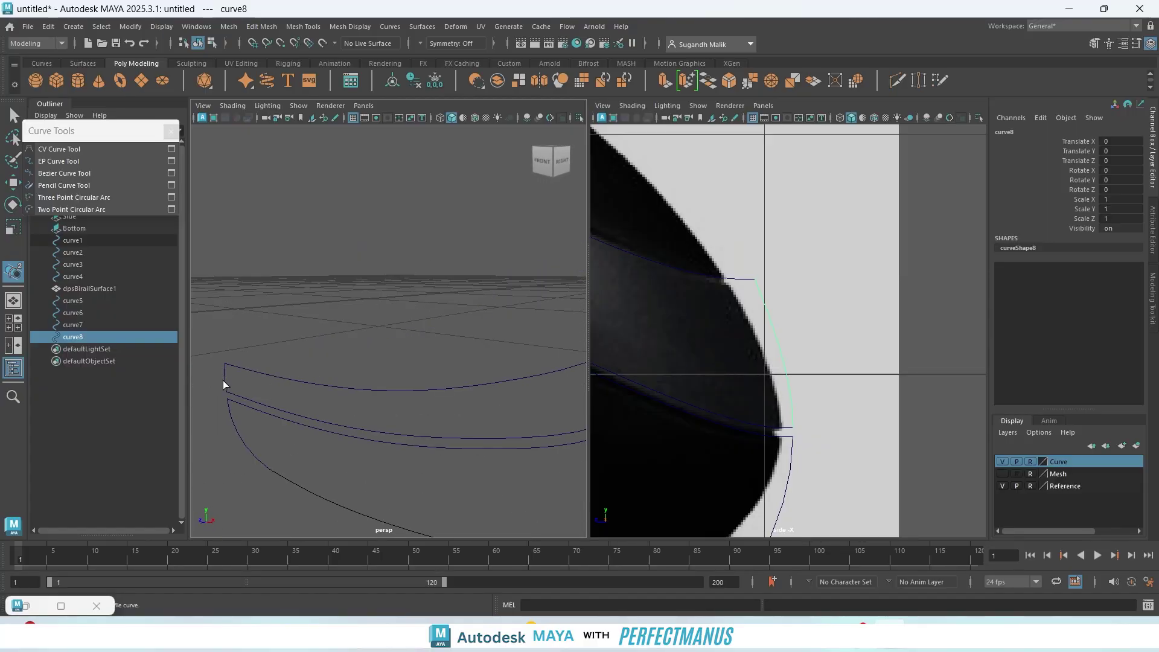
shift+click(226, 379)
shift+click(285, 378)
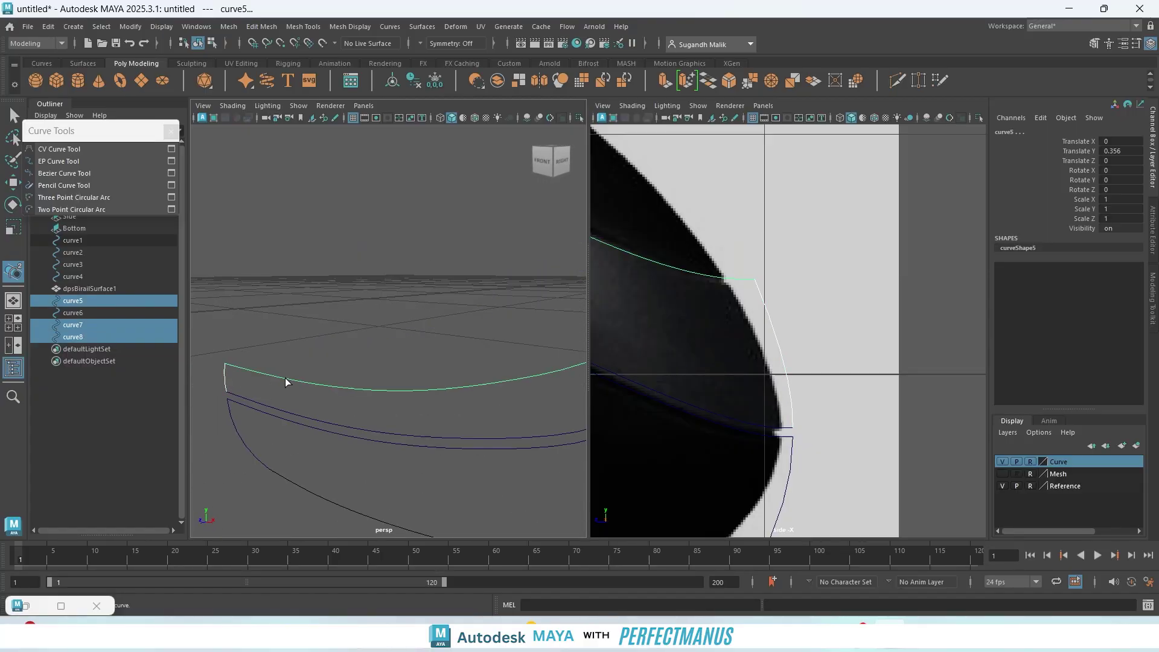
click(340, 425)
scroll(362, 426, down, 6)
alt+drag(436, 425, 354, 452)
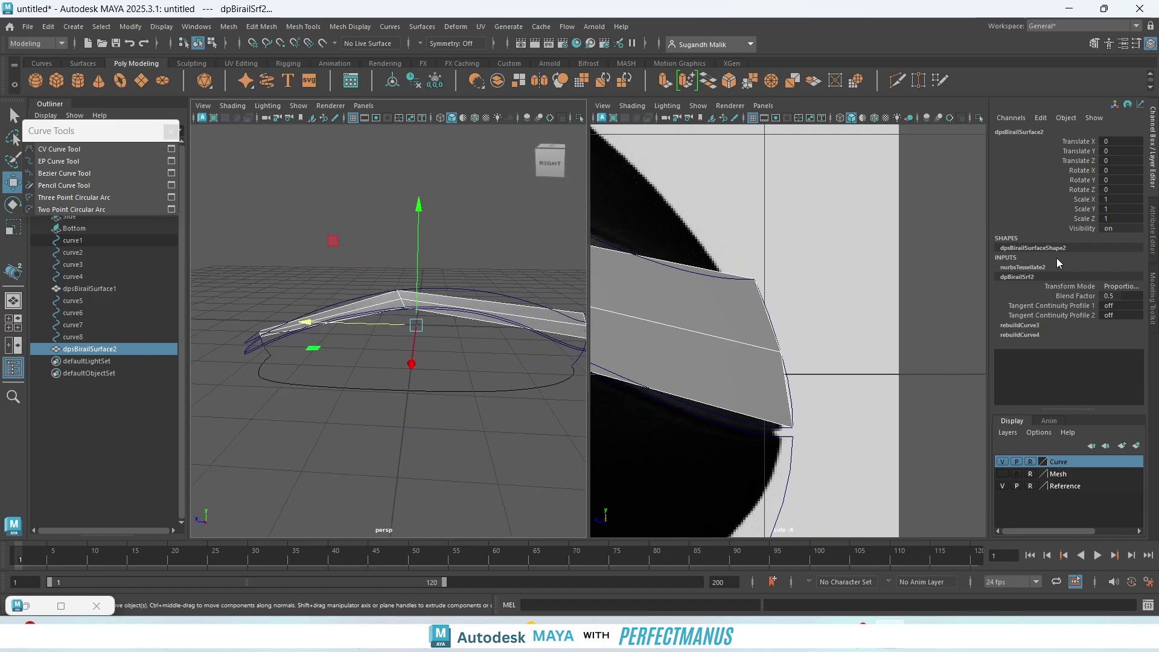
- Set the side strip surface's tessellation U Number to 20
click(1037, 267)
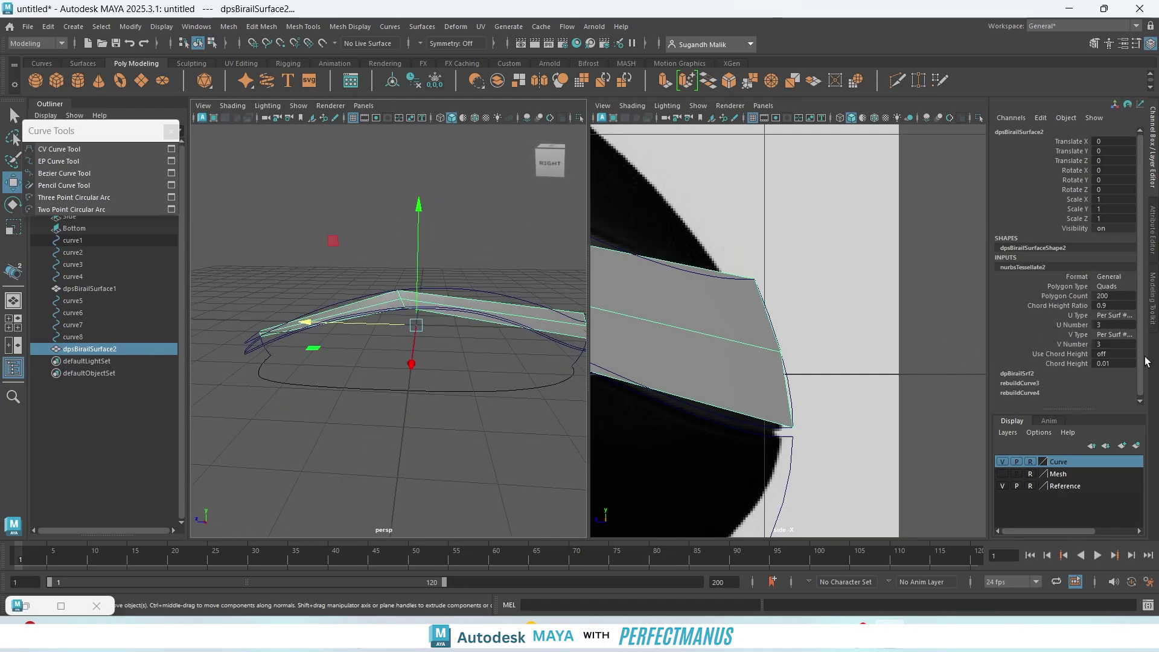
double_click(1113, 325)
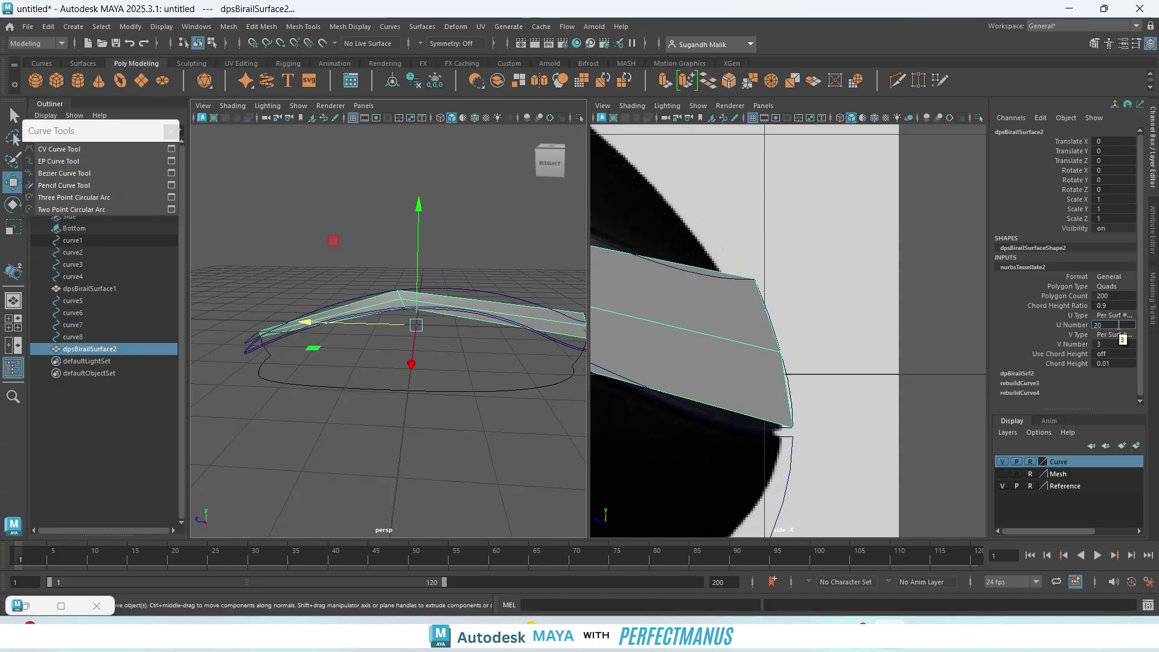
text(20)
key(Return)
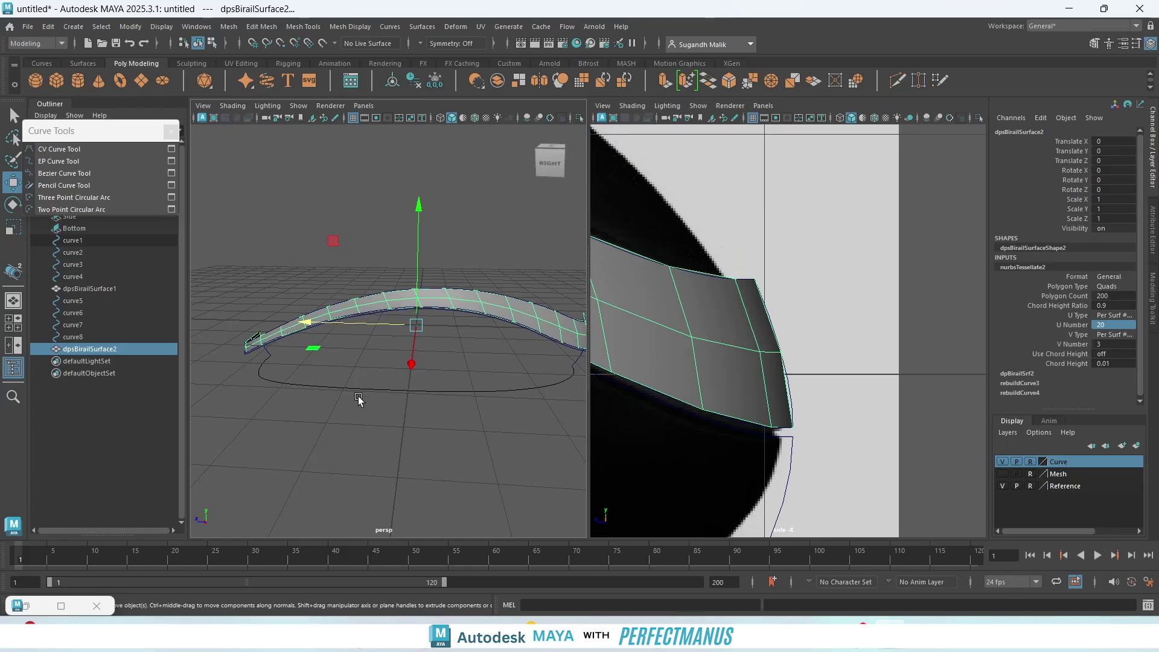
alt+drag(358, 400, 382, 391)
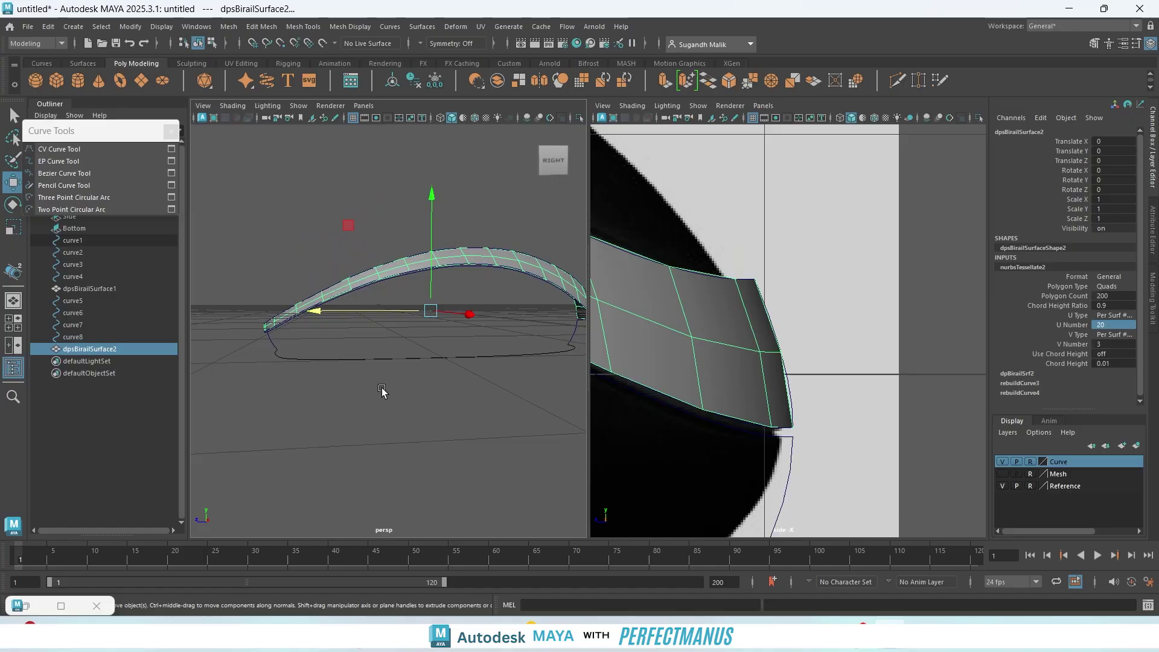
- Select the side strip surface in object mode and add it to the Mesh display layer
right_drag(392, 401, 468, 254)
click(449, 399)
alt+drag(370, 406, 429, 295)
click(447, 270)
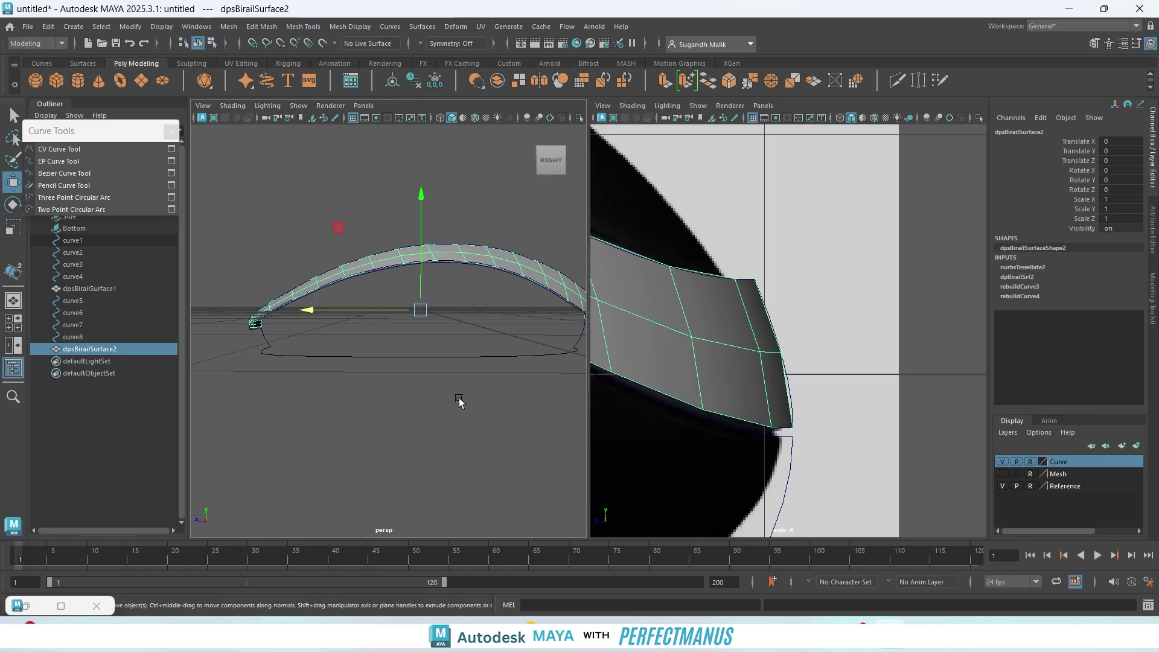
click(1065, 476)
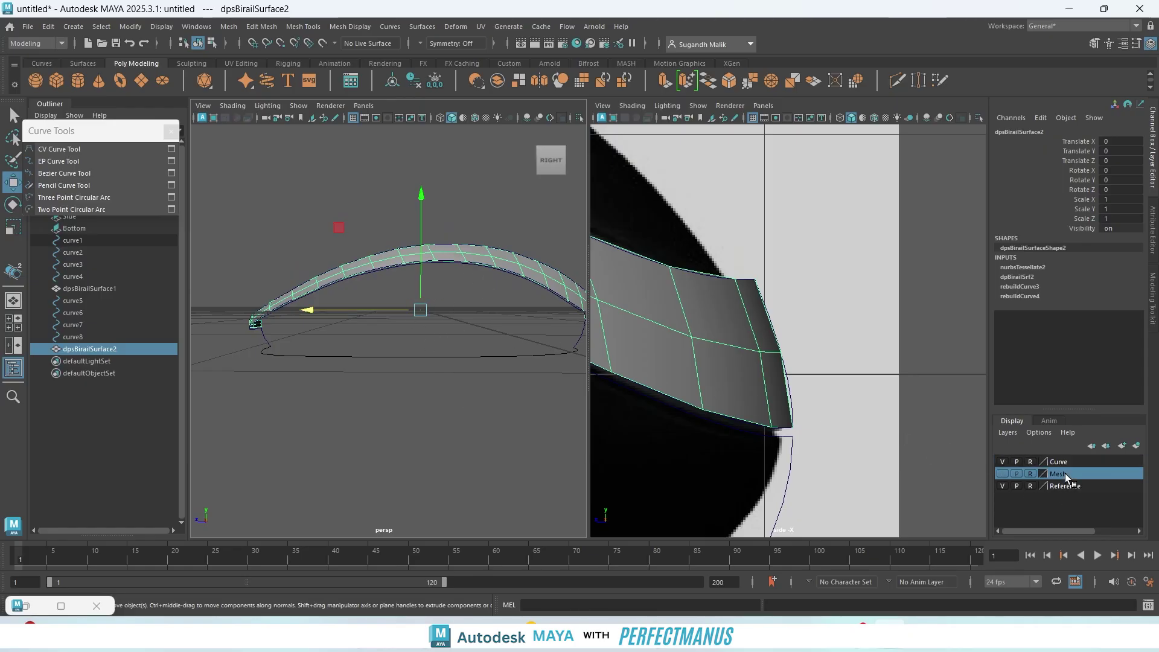
right_click(1060, 476)
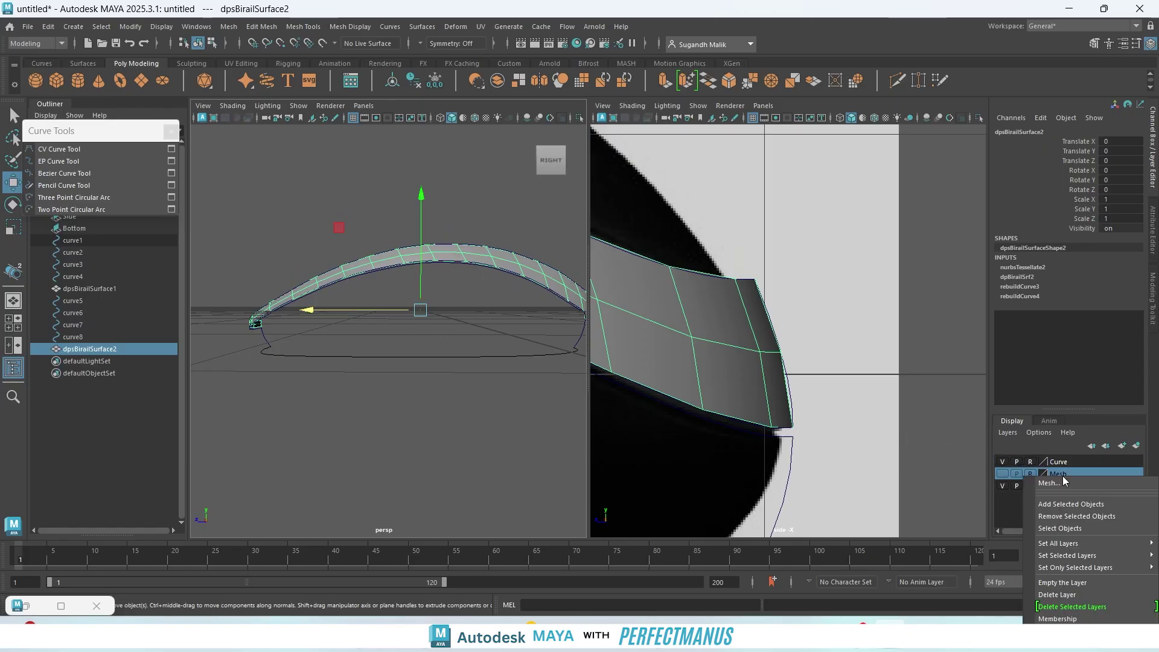
click(1076, 505)
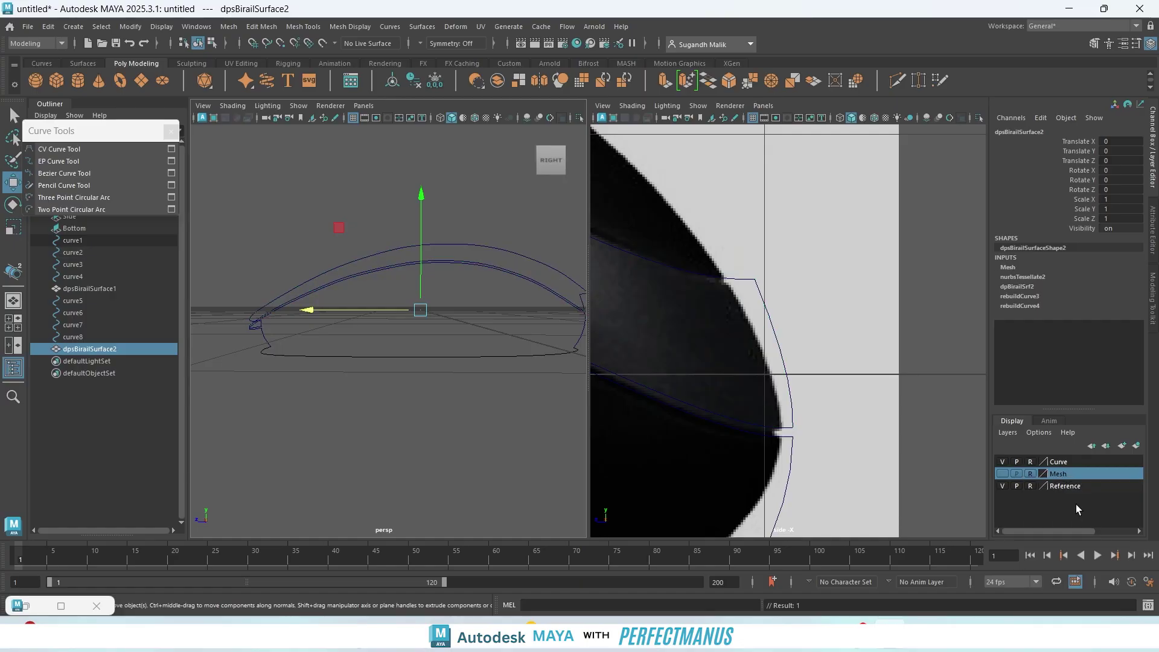
- Select curve1 and curve6 along the strip's lower edge and add both to the Curve display layer
alt+drag(340, 433, 379, 443)
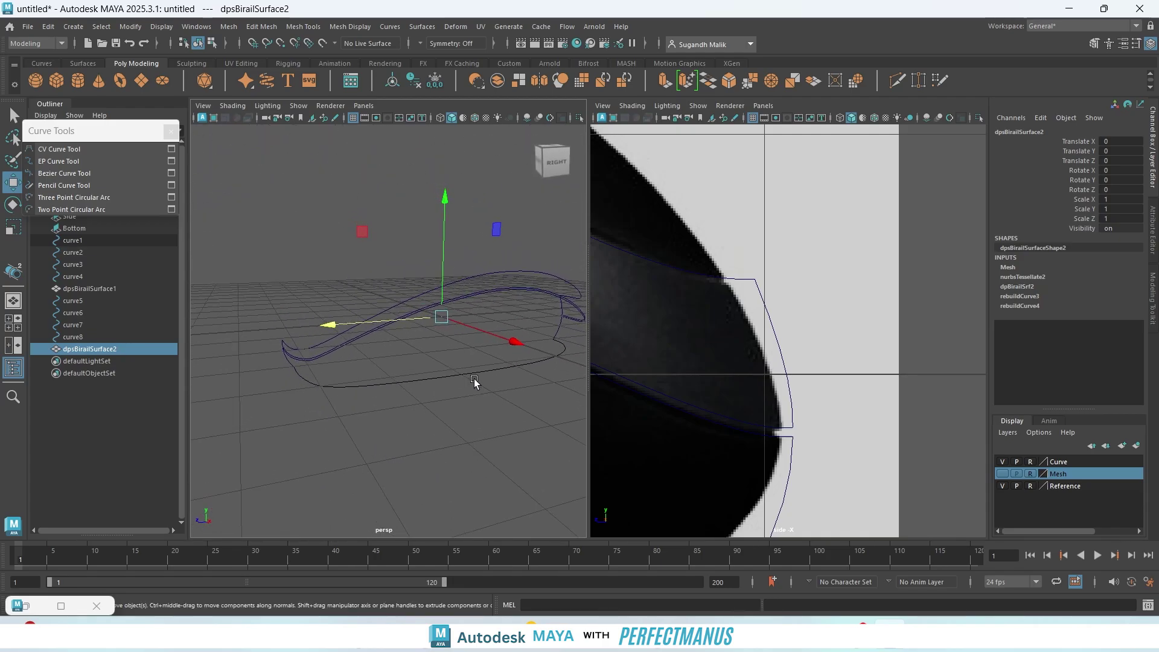
click(496, 293)
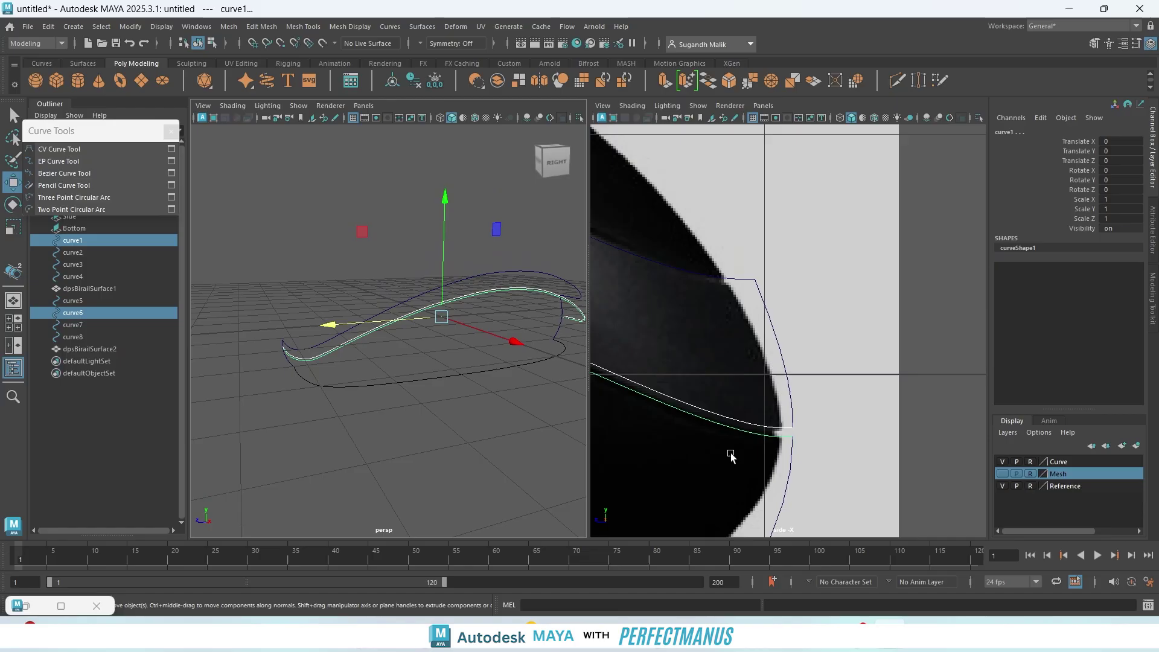
click(1062, 462)
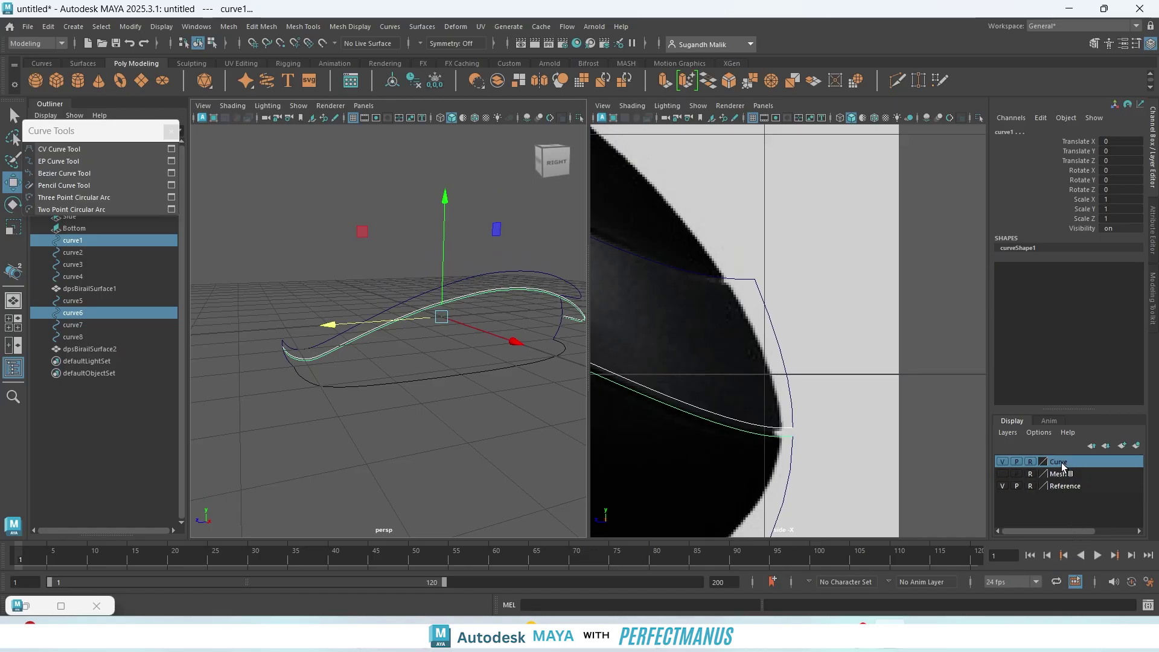
right_click(1061, 462)
click(1071, 491)
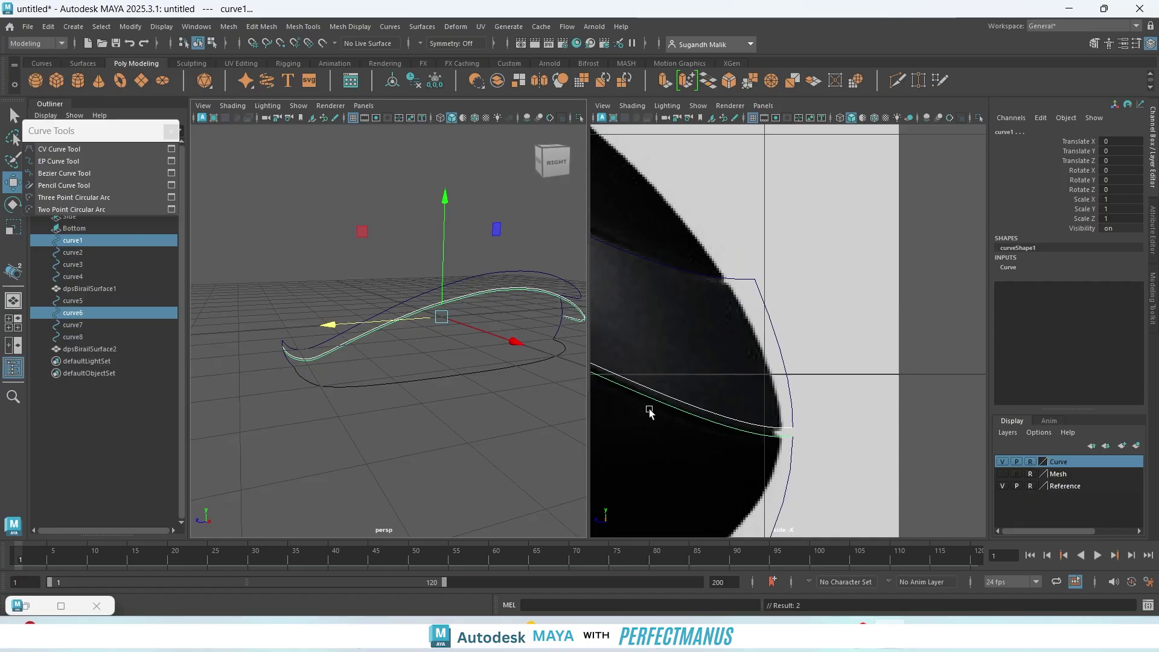
click(401, 445)
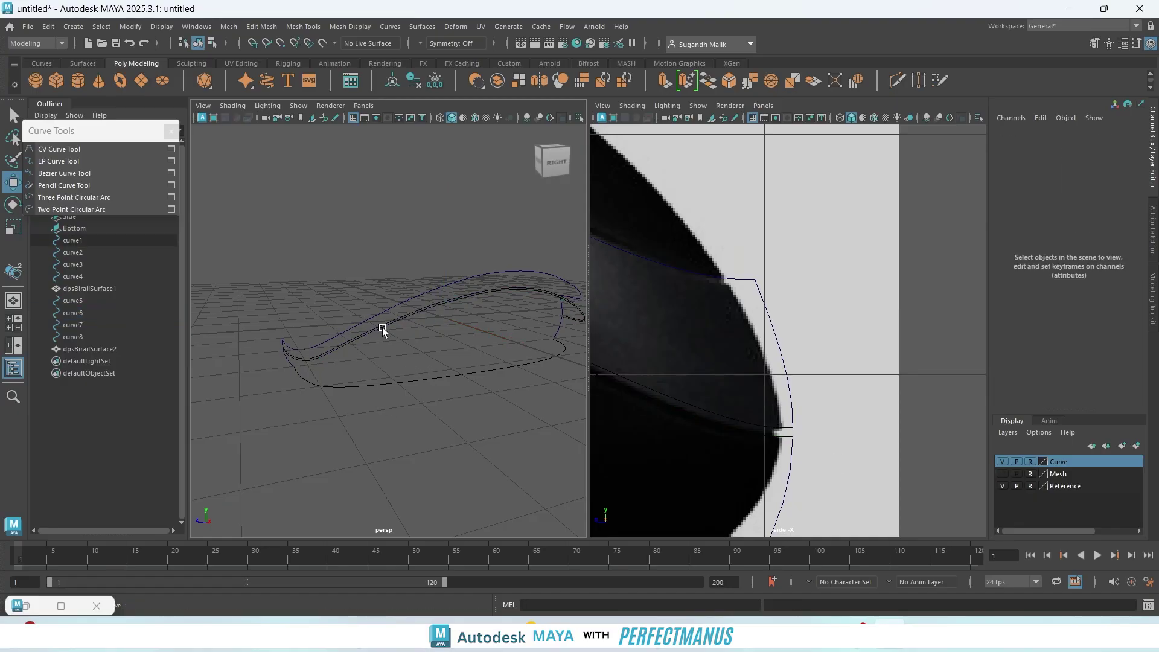
alt+drag(416, 391, 402, 446)
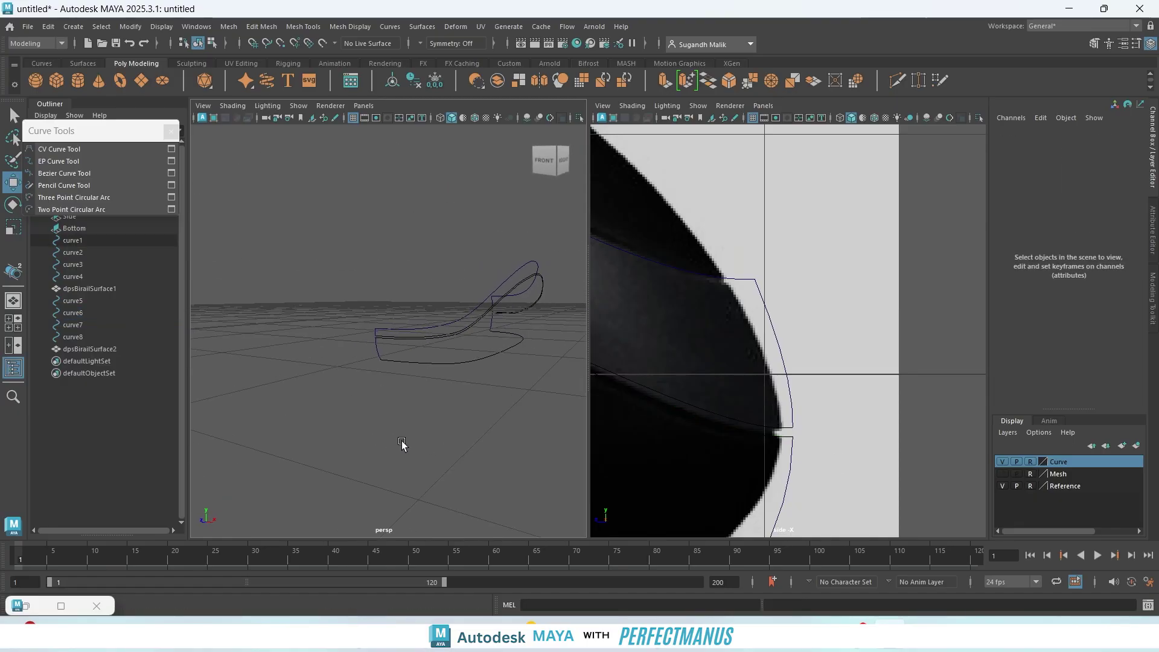
- Select curve3, curve4, curve7 and curve8 at the body's two ends and add them to the Curve display layer
scroll(402, 424, up, 6)
drag(302, 336, 452, 460)
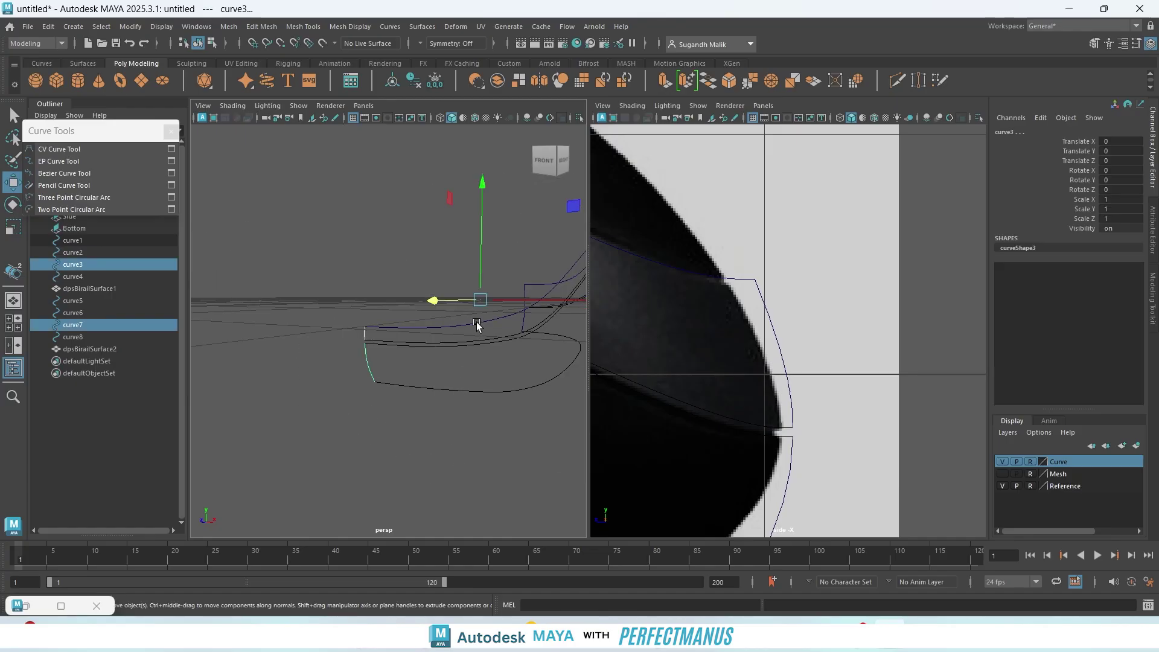
alt+drag(486, 429, 203, 419)
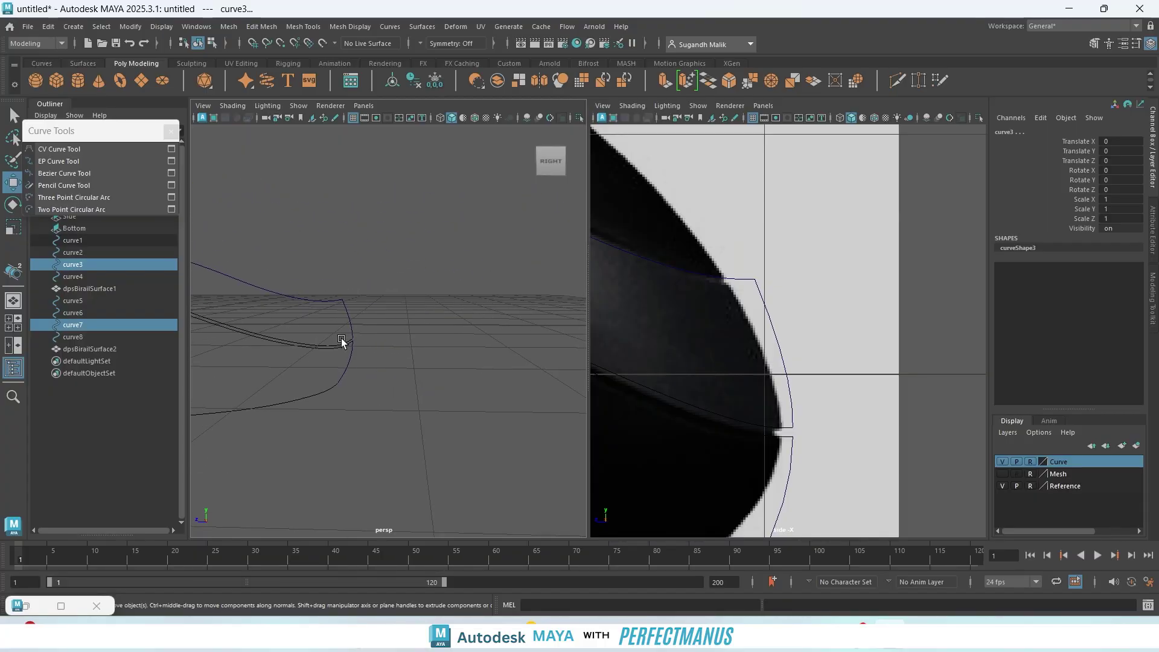
shift+drag(372, 373, 372, 376)
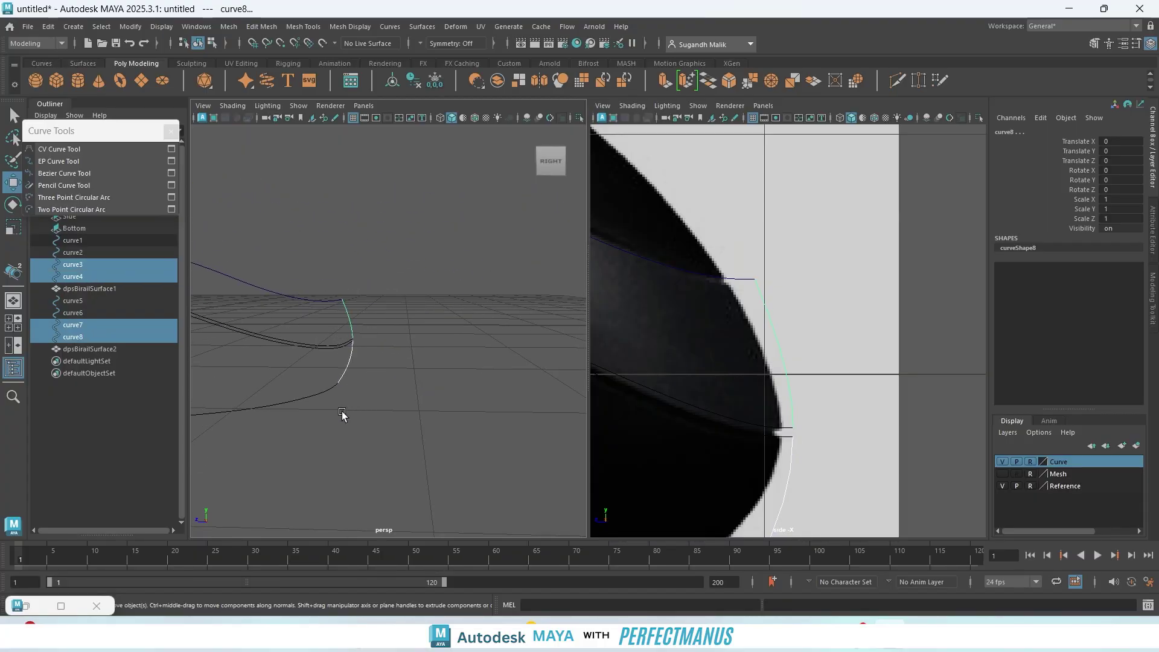
right_click(1074, 463)
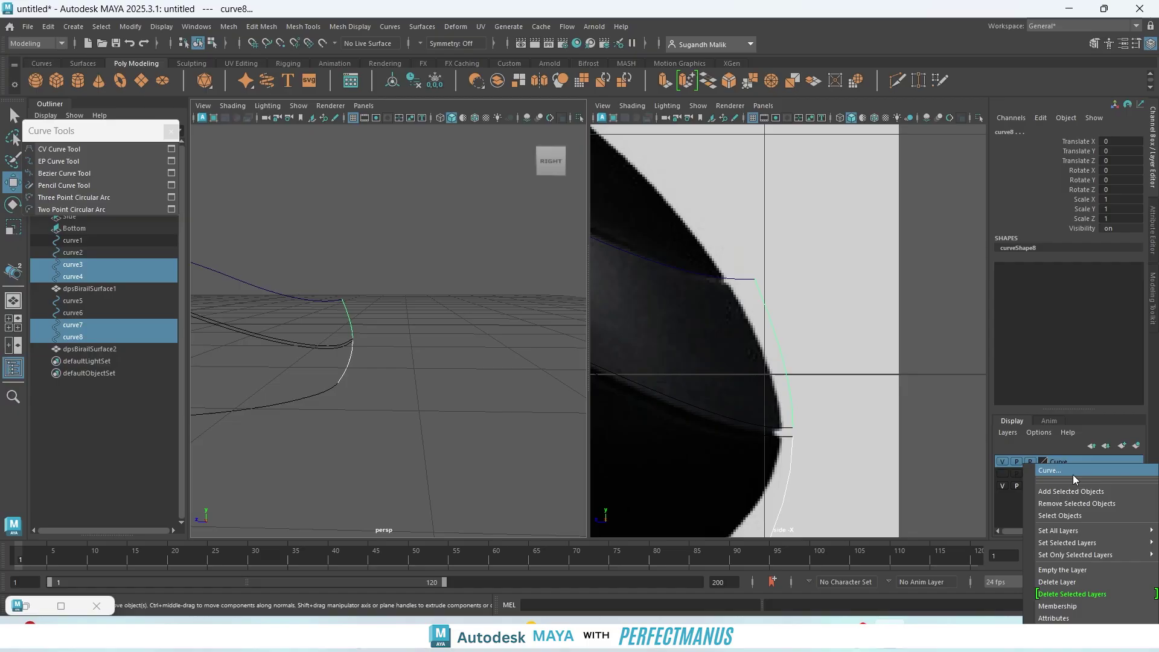
click(1071, 492)
click(387, 350)
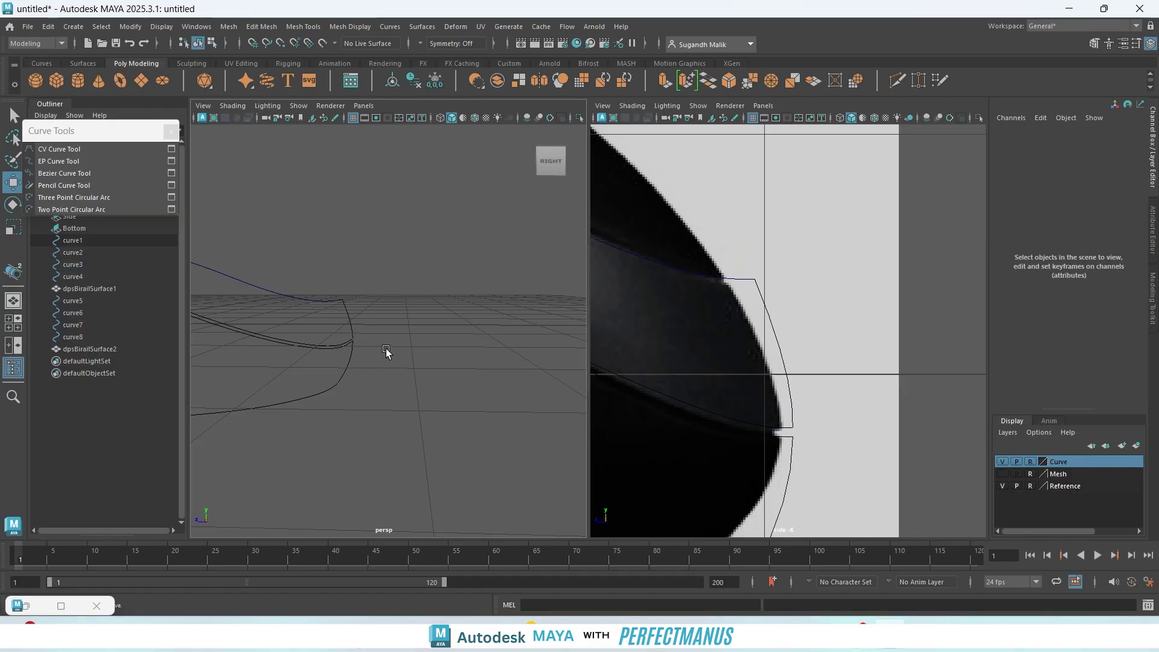
- Hide the Curve display layer and show the Mesh display layer
alt+drag(385, 352, 495, 382)
click(1001, 462)
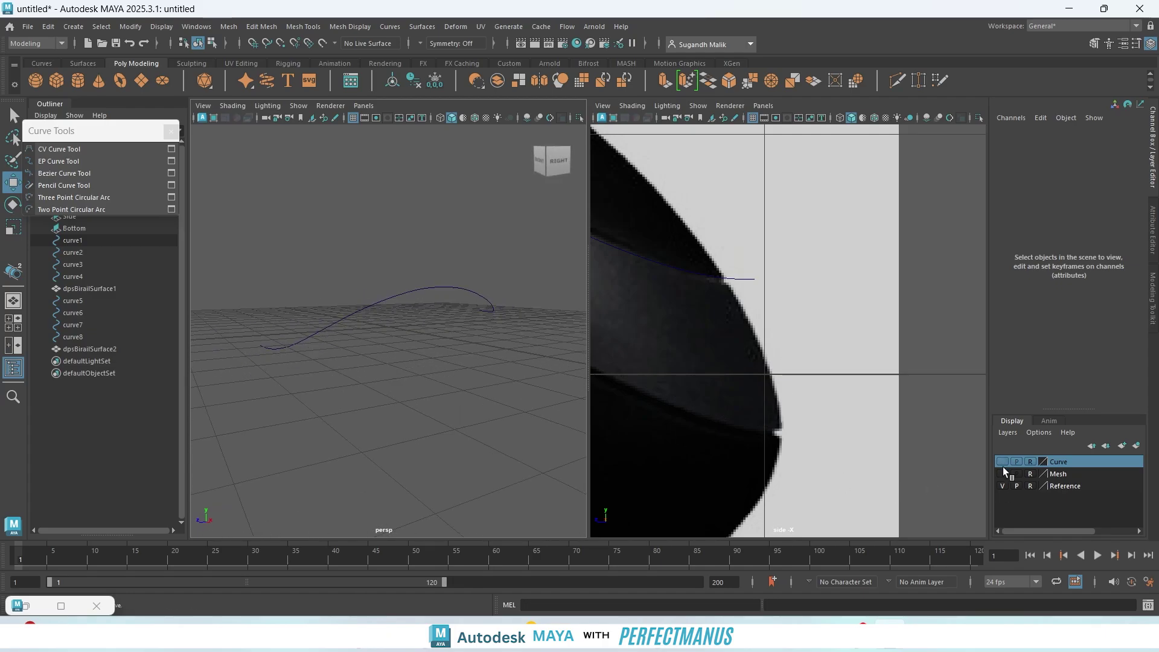
click(1003, 474)
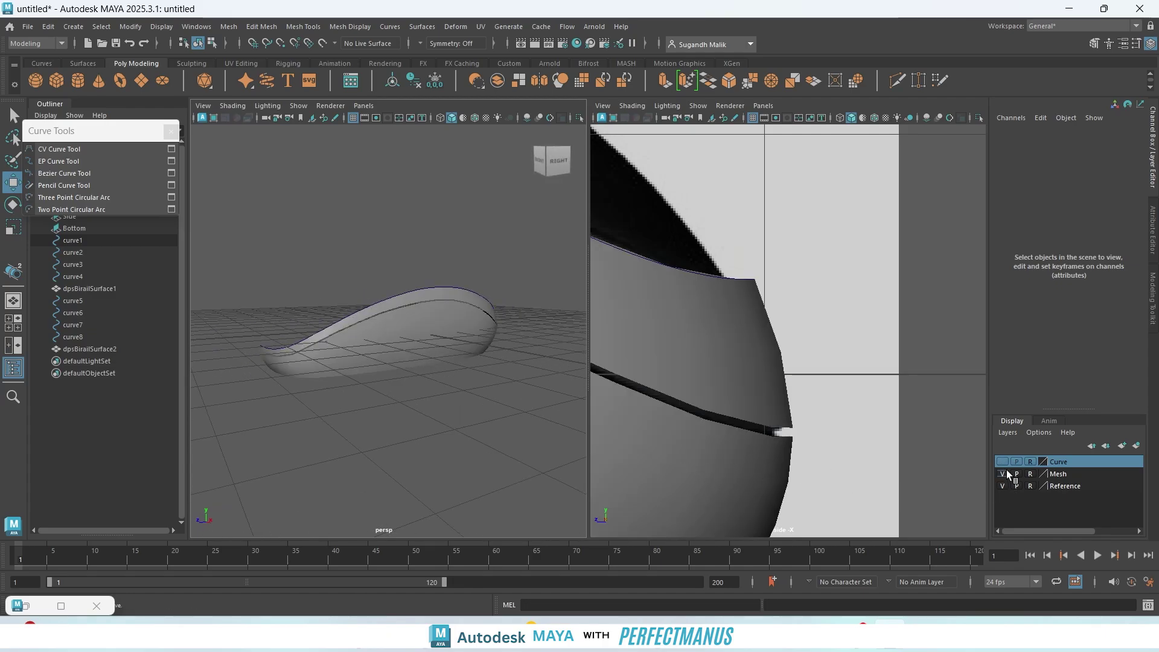
- Make the Mesh layer selectable and turn on smooth mesh preview for both birail surfaces
mouse_move(476, 436)
alt+mouse_down()
mouse_move(544, 437)
mouse_move(479, 436)
alt+mouse_up()
drag(408, 426, 364, 318)
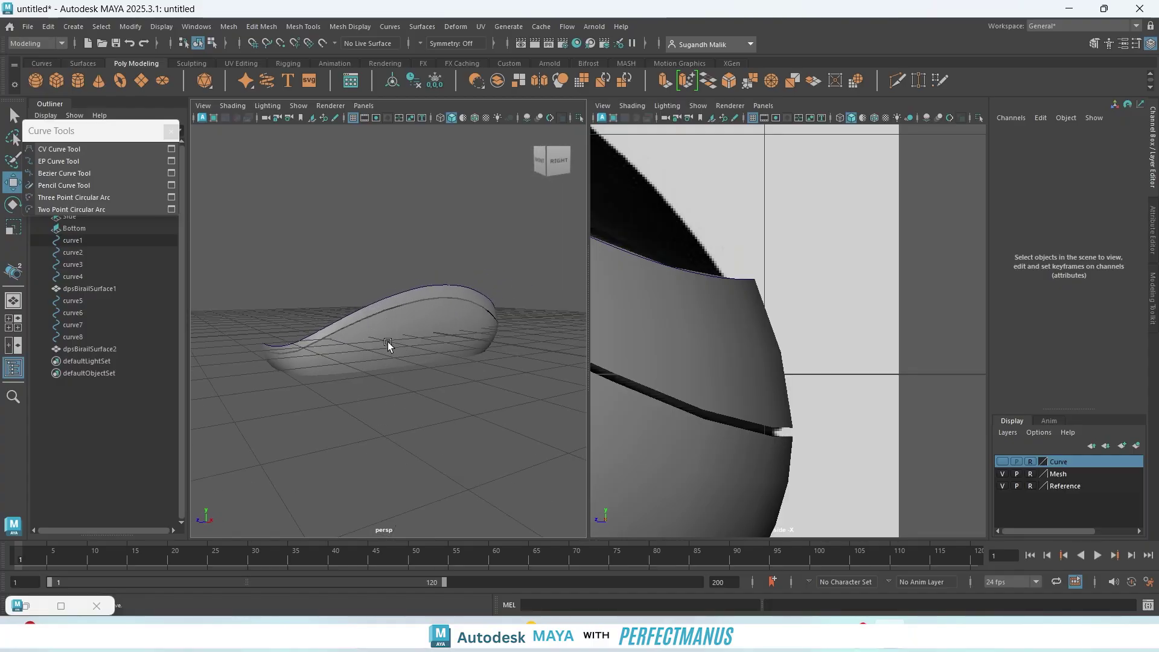
click(1031, 475)
click(431, 322)
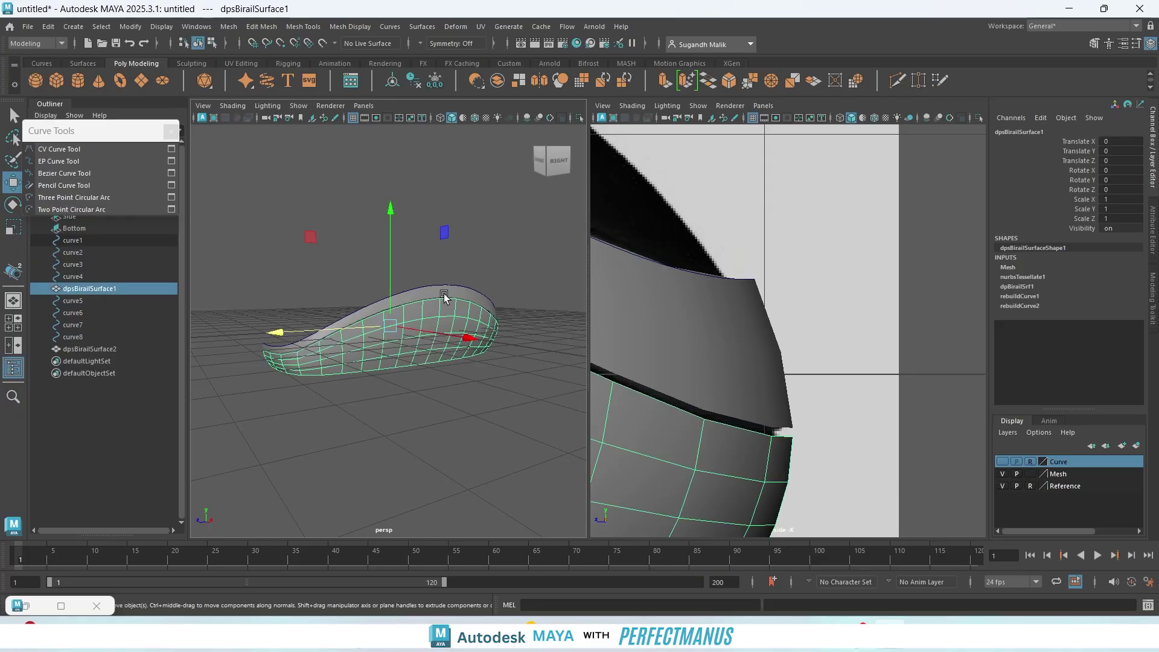
shift+click(443, 296)
key(3)
click(423, 410)
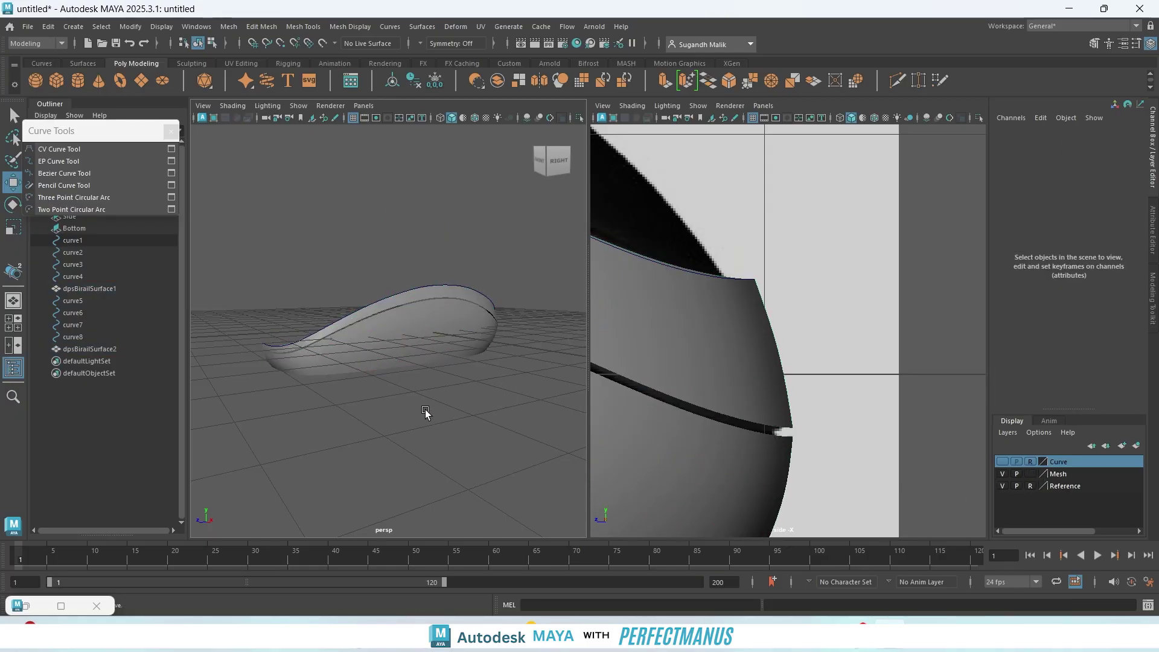
- Turn off the grid in the perspective view and inspect the smoothed surfaces from the side
scroll(421, 405, down, 3)
scroll(406, 406, up, 10)
scroll(406, 410, down, 8)
mouse_move(363, 444)
alt+mouse_down()
mouse_move(396, 440)
mouse_move(212, 442)
mouse_move(371, 438)
alt+mouse_up()
scroll(229, 442, down, 5)
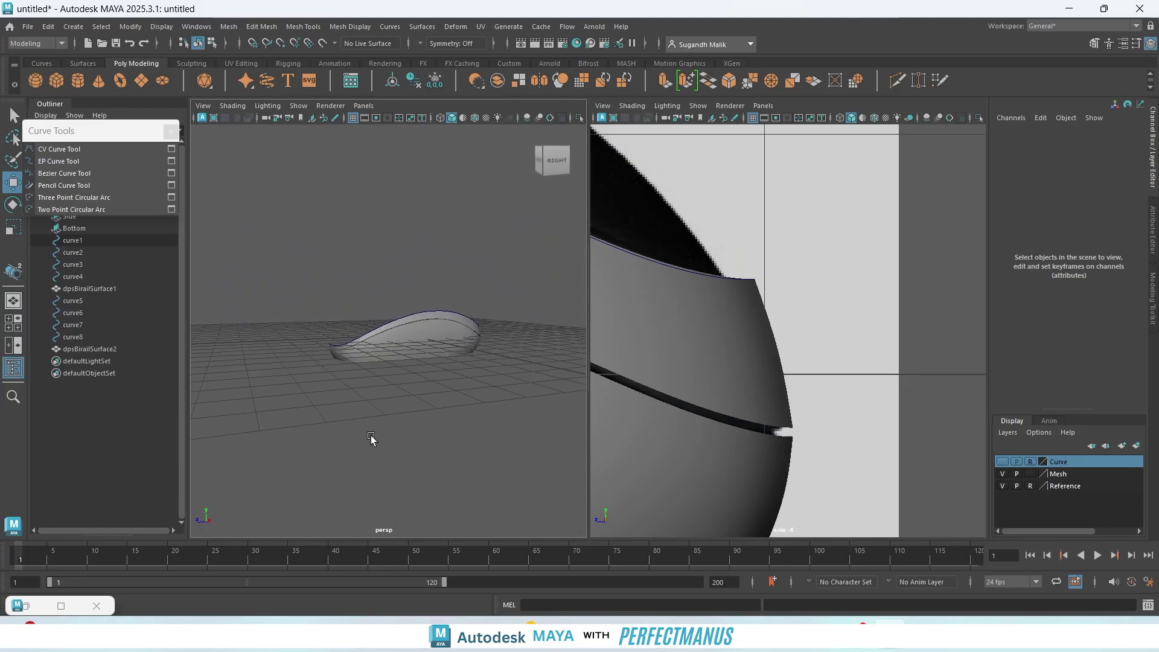
click(353, 115)
scroll(397, 409, up, 6)
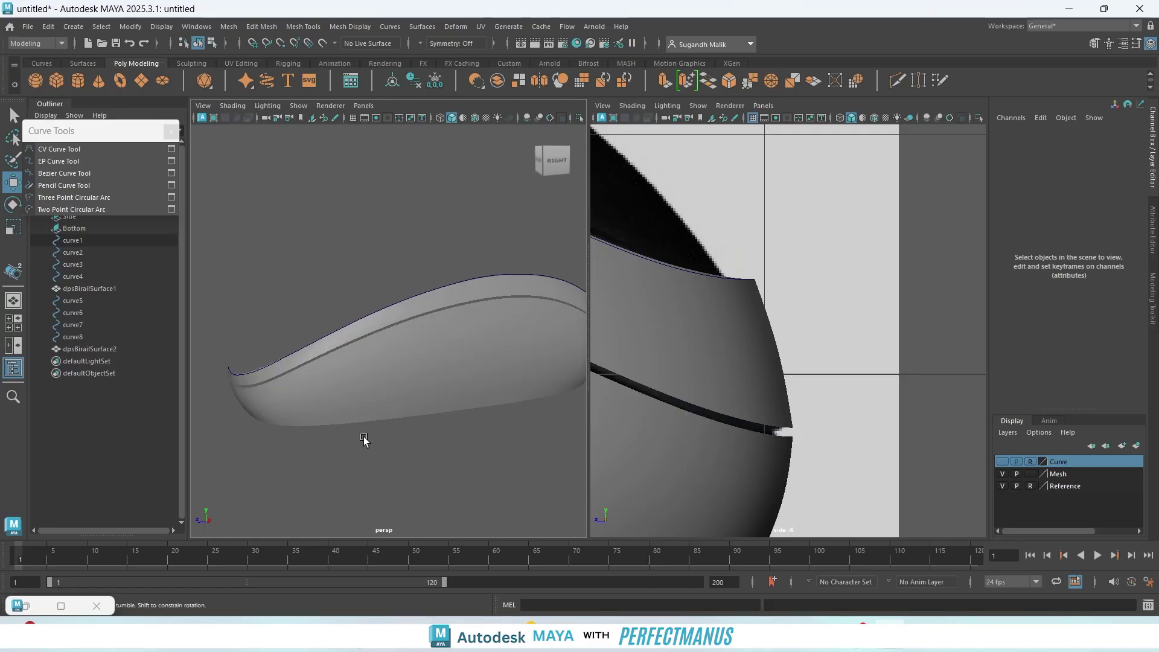
alt+drag(364, 439, 320, 432)
scroll(354, 398, down, 6)
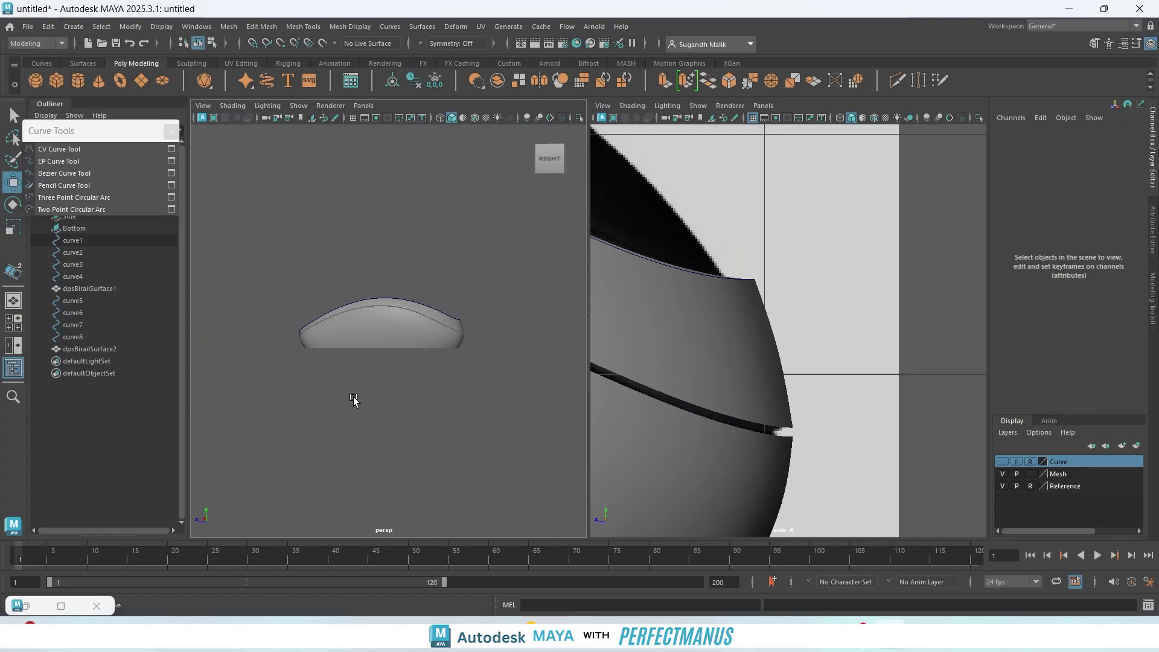
scroll(353, 398, up, 2)
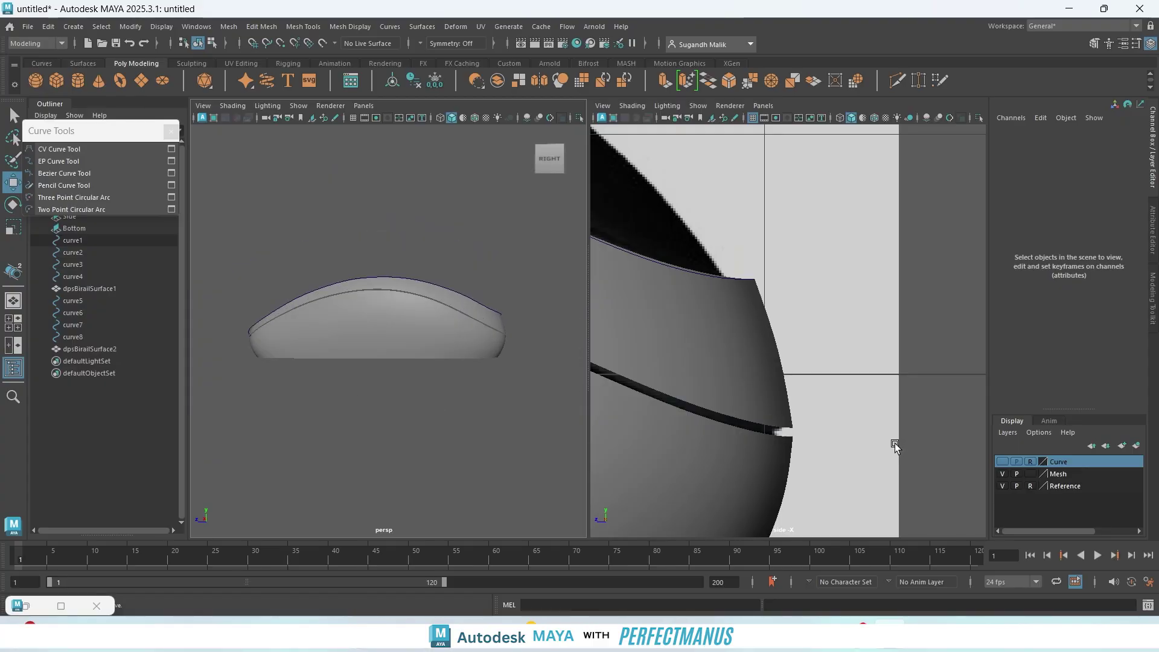
- Set the Mesh display layer to Reference mode and hide it
click(1032, 473)
click(1032, 473)
click(1003, 473)
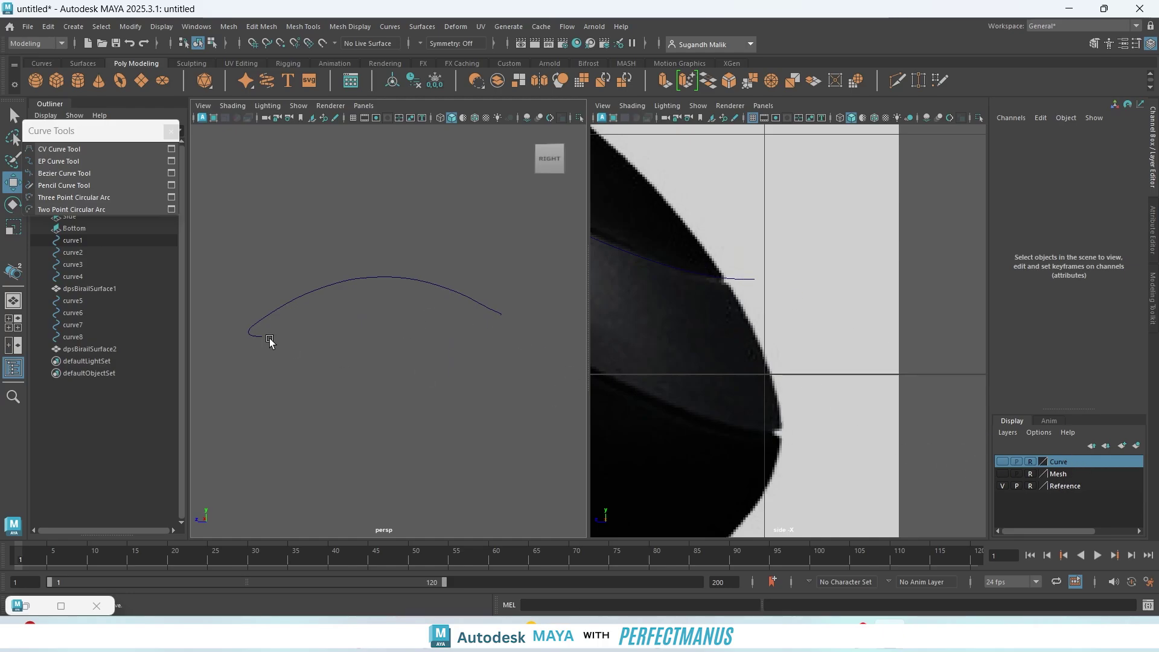
- Examine how the strip's upper edge curve follows the seam in the side reference image
scroll(389, 342, down, 2)
scroll(375, 343, up, 1)
alt+drag(375, 344, 402, 353)
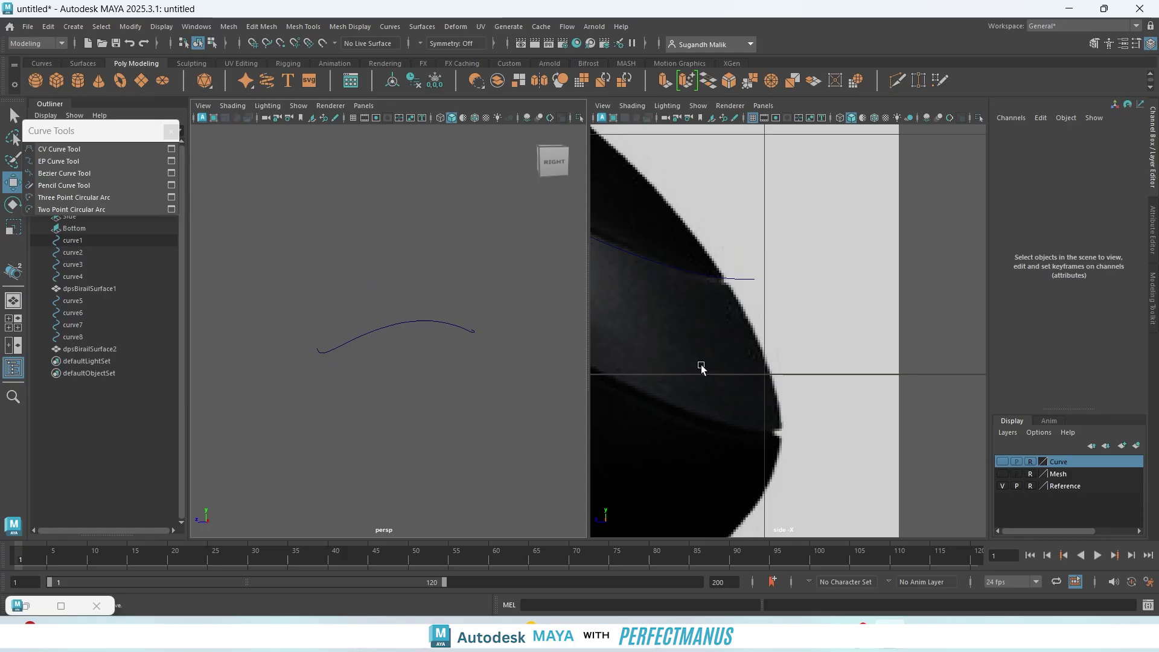
scroll(732, 362, down, 8)
key(f)
scroll(735, 361, up, 1)
scroll(734, 361, up, 1)
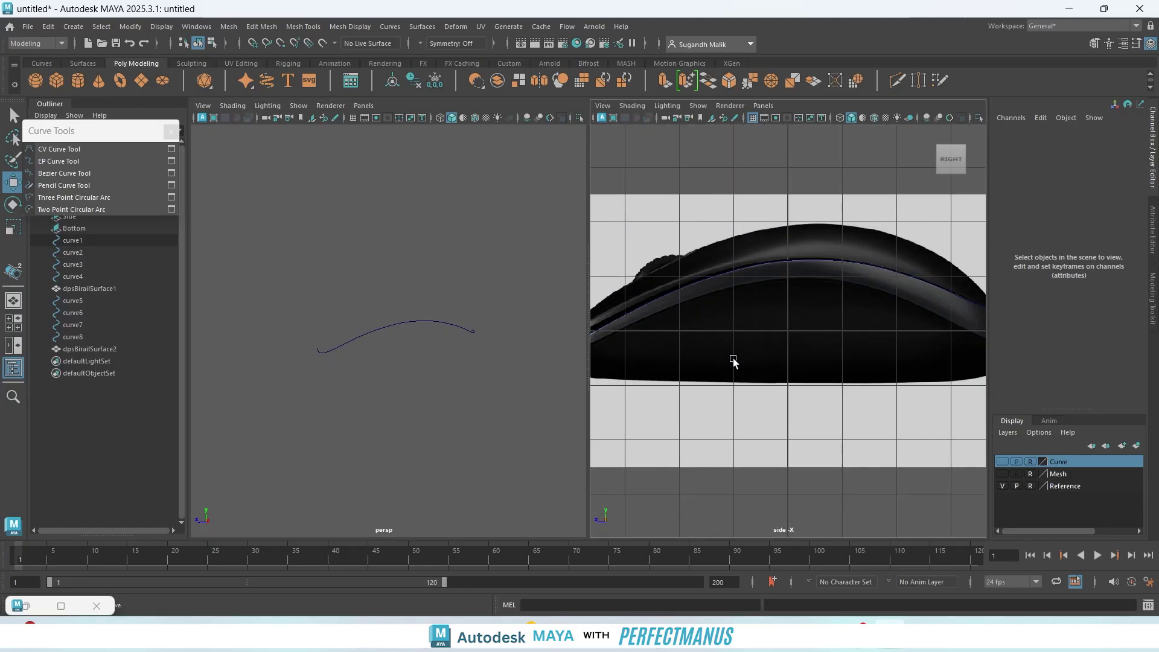
alt+middle_drag(744, 385, 846, 408)
scroll(715, 379, up, 4)
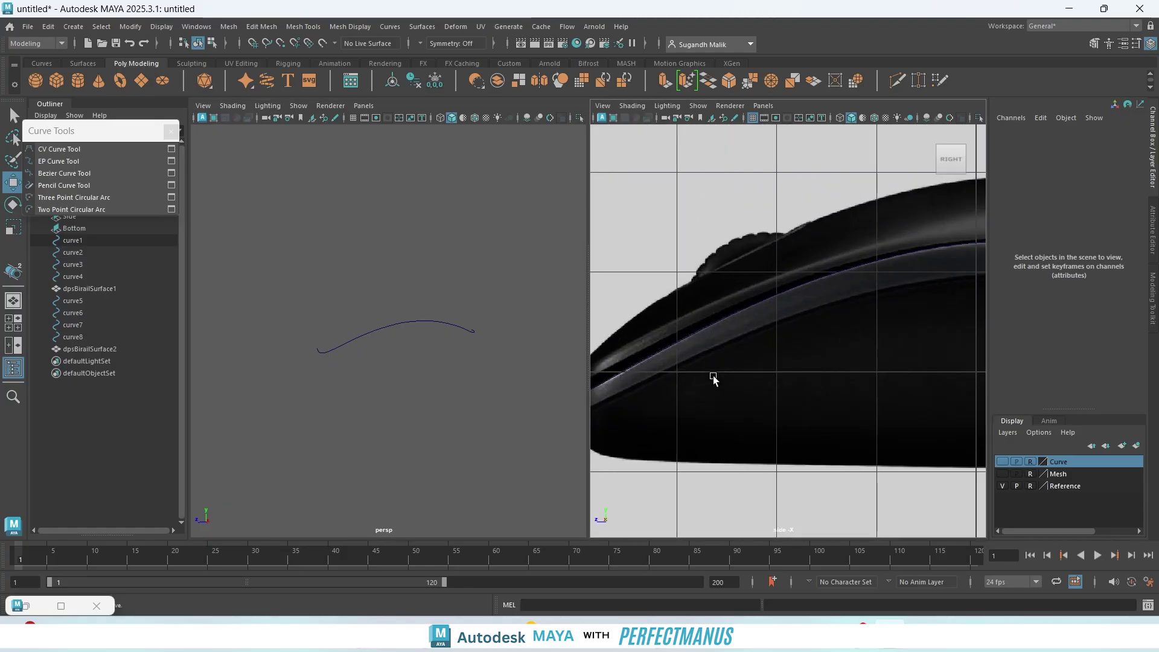
alt+middle_drag(710, 376, 706, 377)
scroll(706, 377, down, 2)
scroll(719, 389, up, 4)
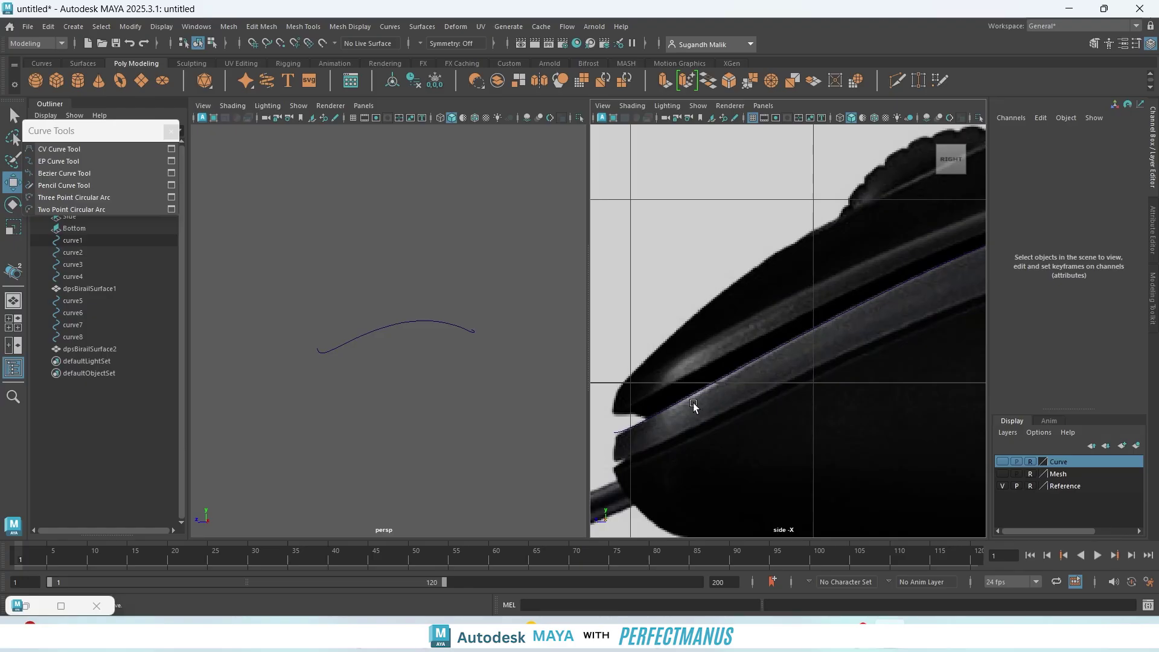
alt+middle_drag(749, 427, 433, 521)
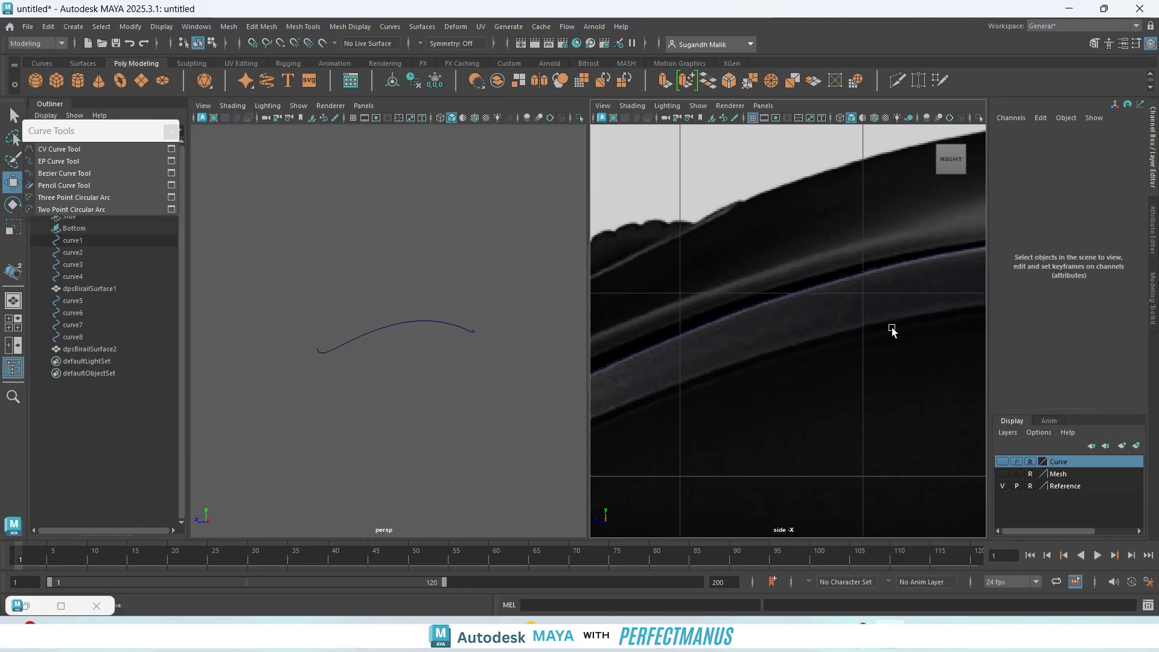
mouse_move(892, 331)
alt+middle_down()
mouse_move(752, 427)
mouse_move(687, 355)
alt+middle_up()
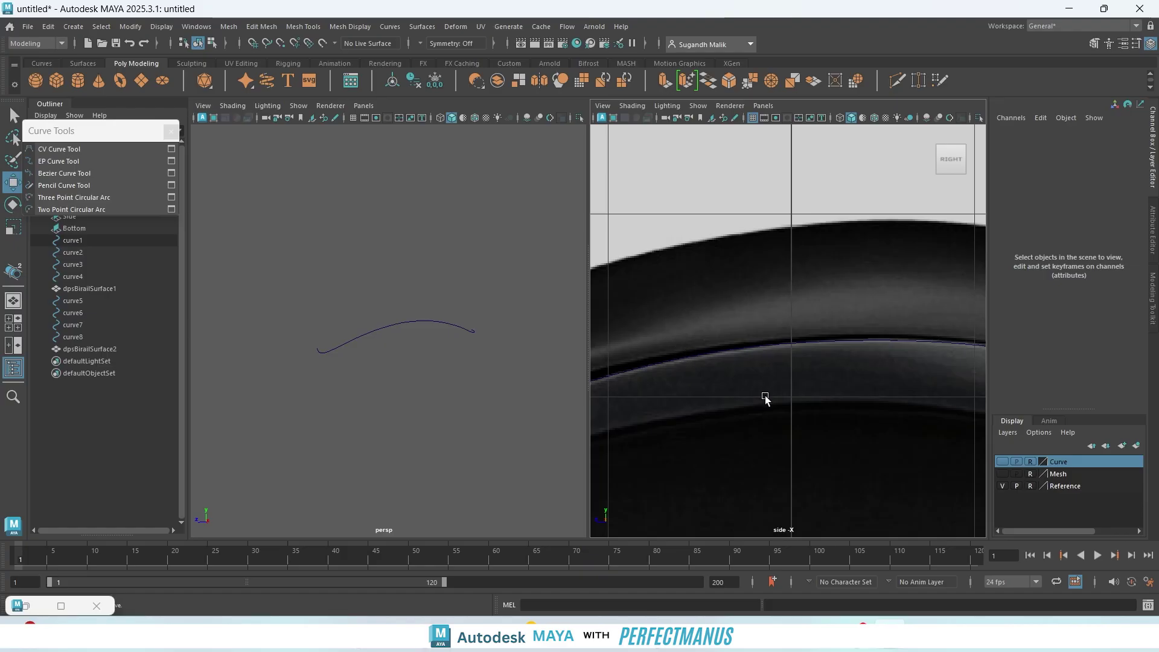
scroll(765, 397, down, 3)
scroll(761, 387, up, 1)
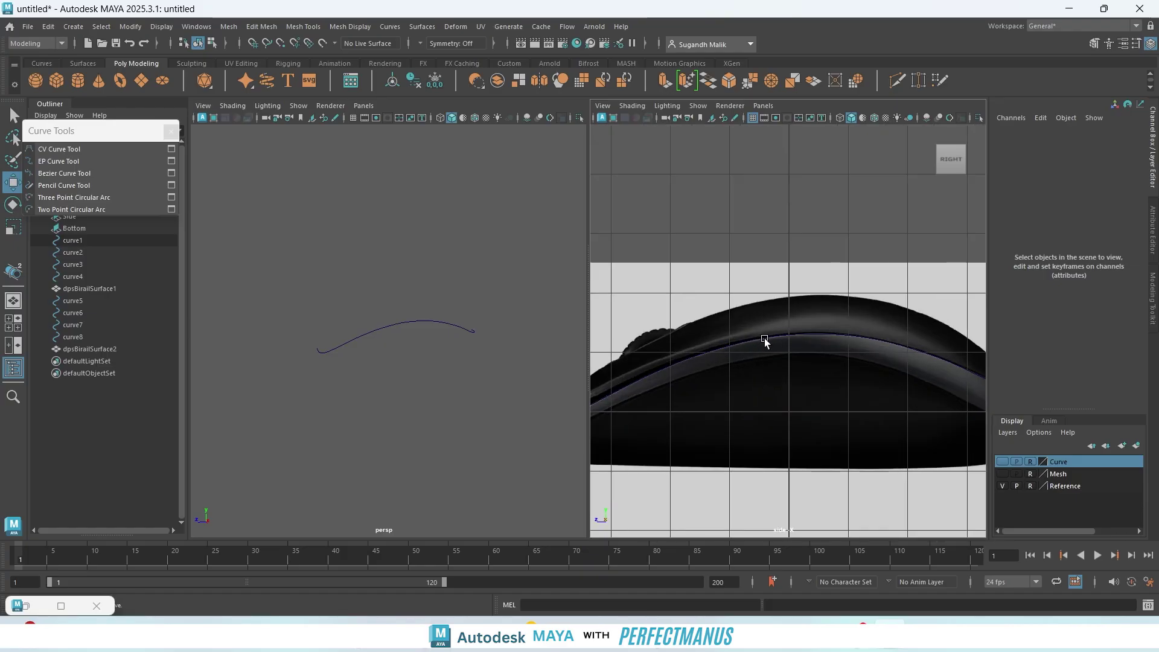
- Duplicate curve5 and raise the copy to the seam's upper edge, at a Translate Y of about 0.409
click(765, 341)
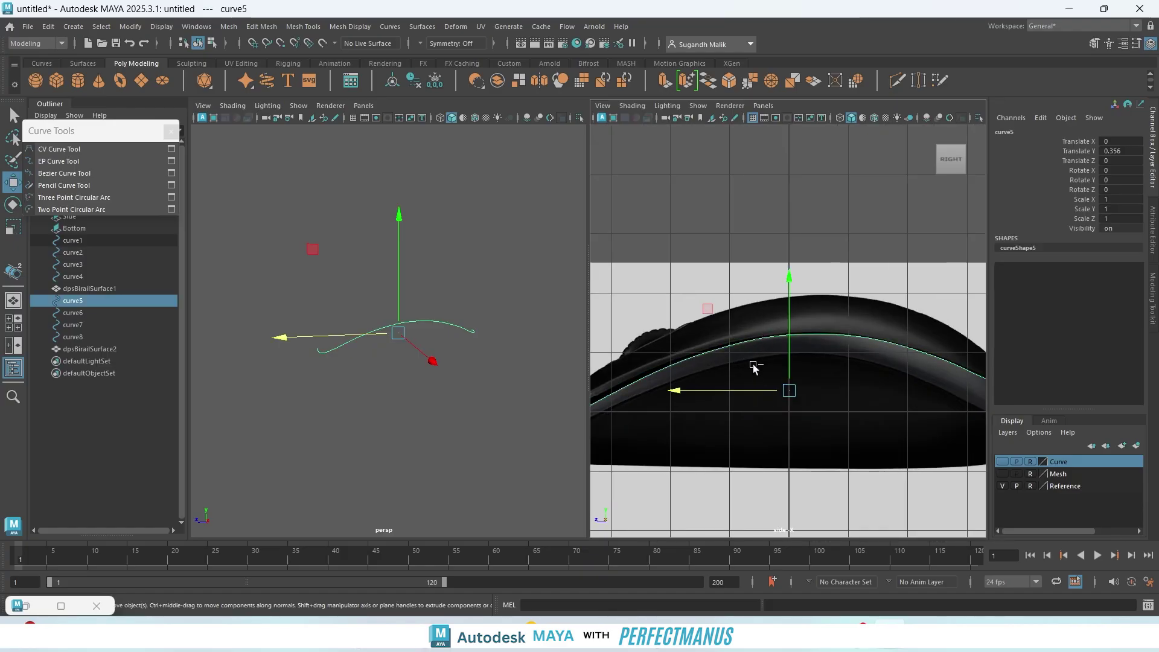
key(ctrl+d)
drag(789, 283, 789, 279)
scroll(806, 331, down, 2)
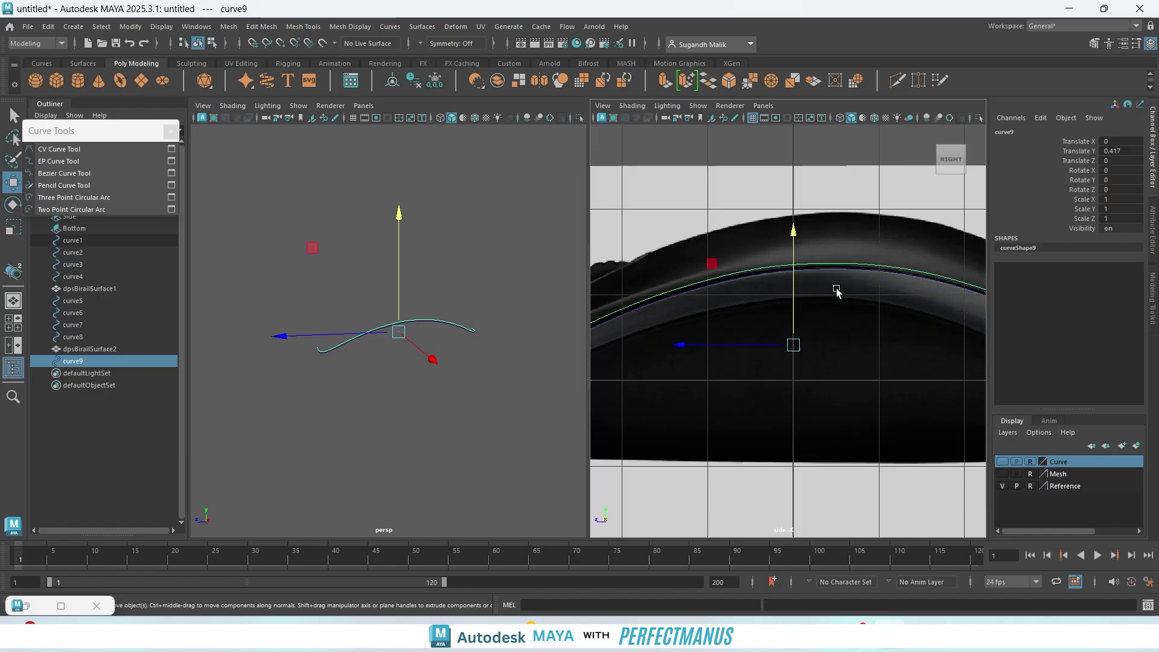
scroll(831, 291, up, 5)
drag(799, 246, 800, 247)
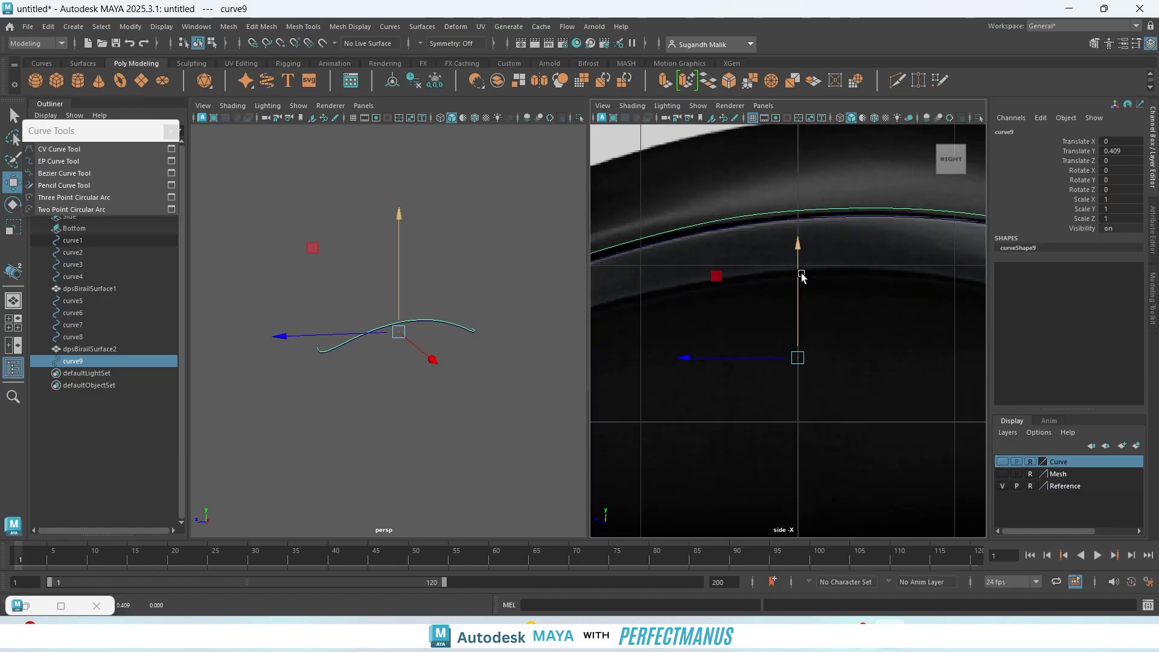
- Raise CVs 0 to 5 at the duplicated curve's front end to match the top shell's lower edge in the side reference
alt+middle_drag(848, 326, 612, 382)
alt+middle_drag(800, 415, 603, 374)
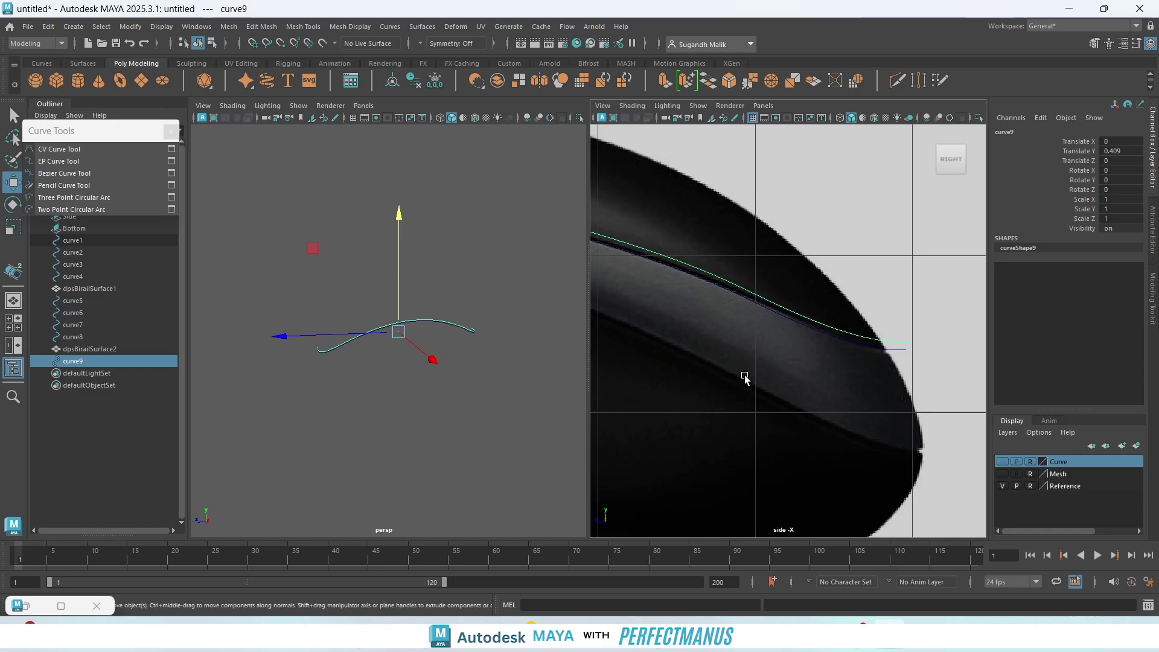
alt+middle_drag(711, 374, 634, 360)
alt+middle_drag(656, 367, 856, 407)
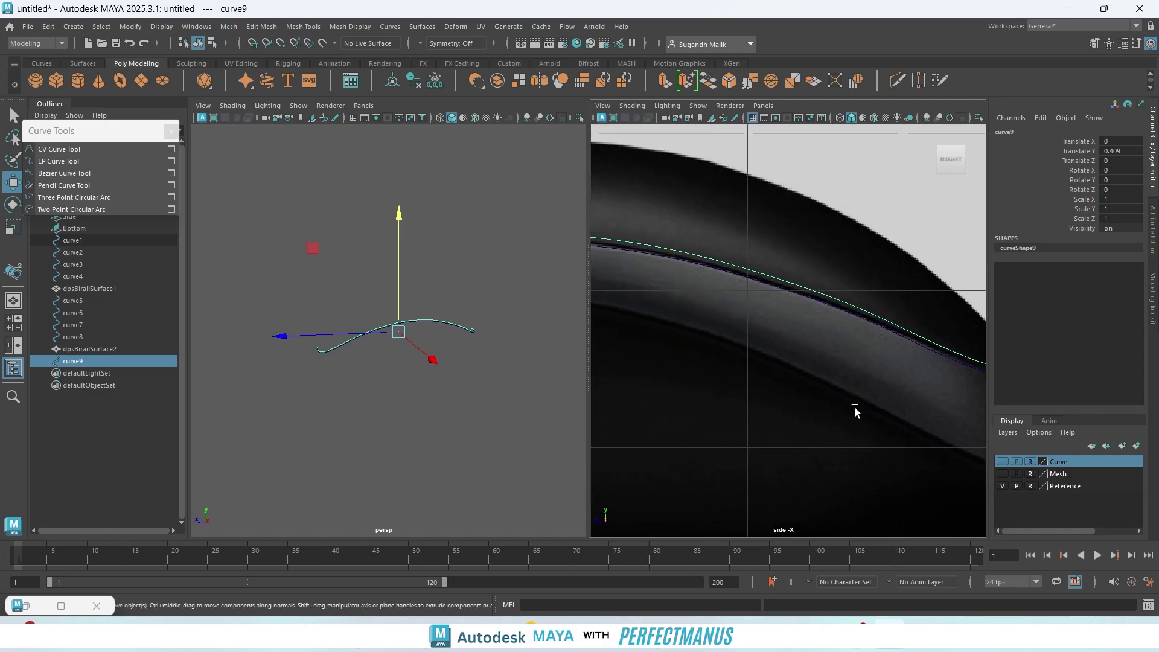
alt+middle_drag(670, 386, 955, 403)
alt+middle_drag(711, 373, 961, 373)
alt+middle_drag(768, 375, 1011, 342)
alt+right_drag(1011, 345, 683, 306)
right_click(754, 409)
drag(660, 371, 733, 437)
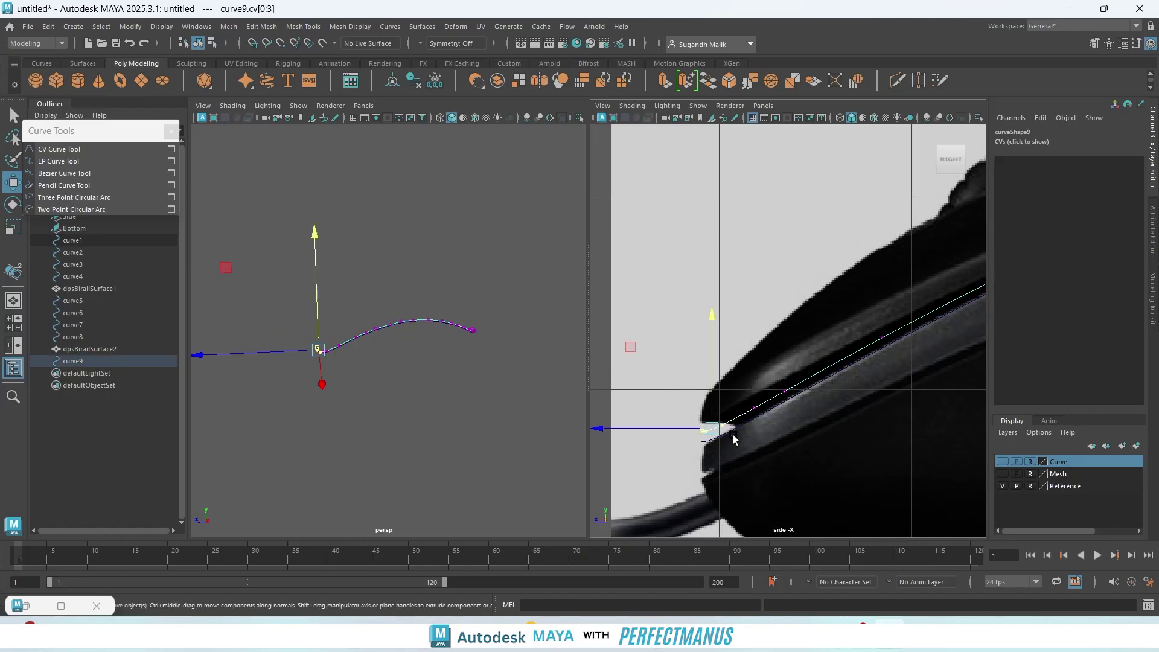
drag(718, 385, 794, 424)
drag(769, 372, 769, 360)
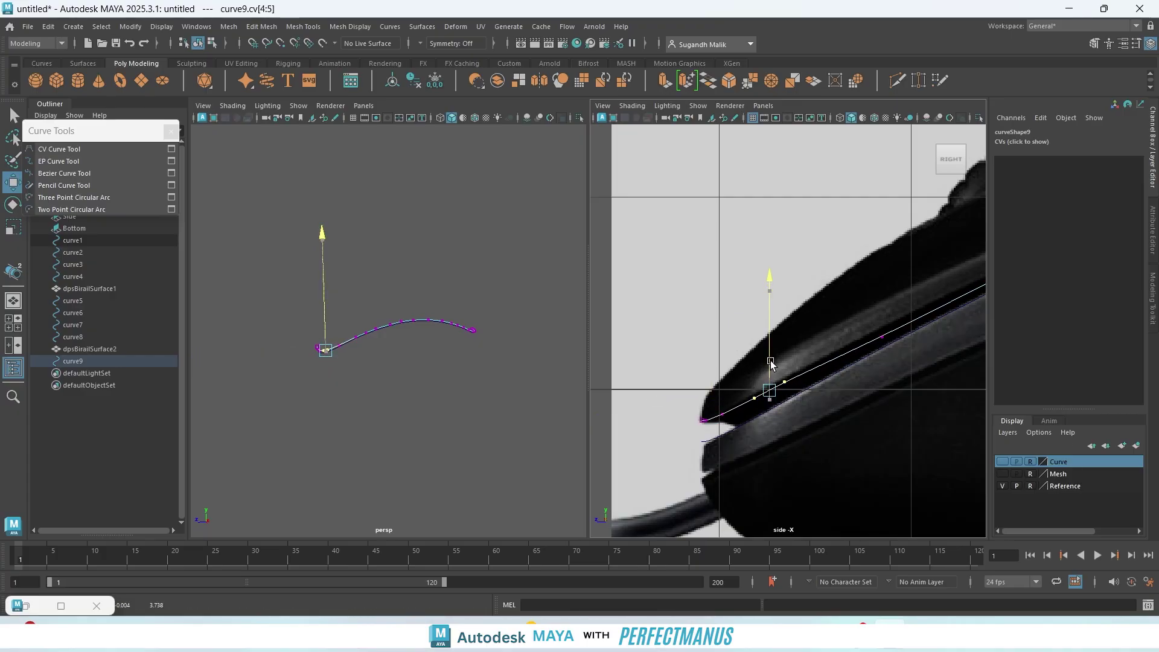
- Adjust CVs 6 and 7 of the duplicated curve to follow the top shell's lower edge below the scroll wheel
alt+middle_drag(890, 451, 755, 503)
scroll(755, 502, up, 2)
mouse_move(723, 371)
mouse_down()
mouse_move(750, 410)
mouse_move(740, 364)
mouse_up()
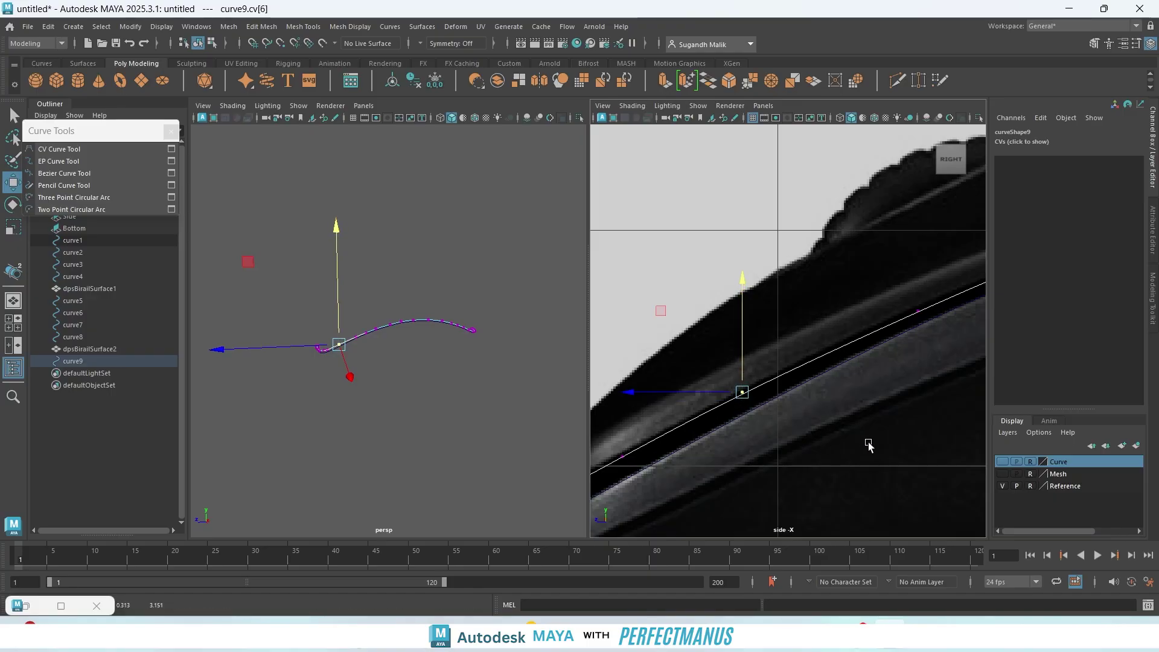
alt+middle_drag(868, 441, 691, 498)
drag(701, 323, 771, 410)
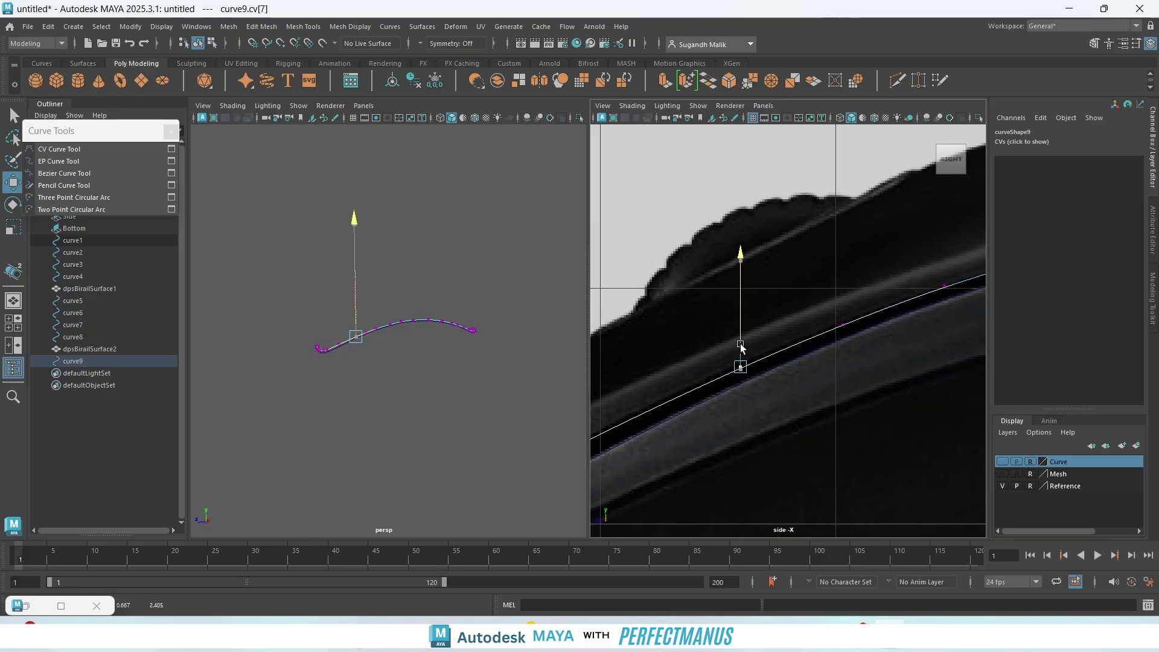
- Return the duplicated curve to object mode and clear the selection
scroll(741, 345, down, 5)
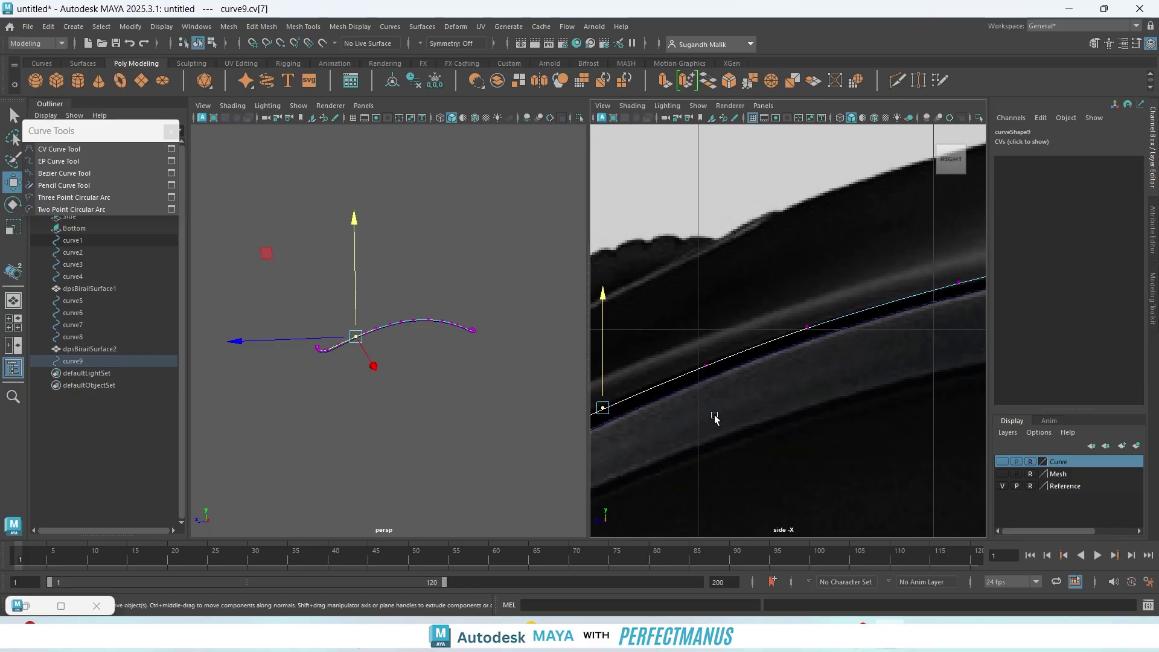
scroll(729, 411, up, 5)
scroll(707, 422, down, 2)
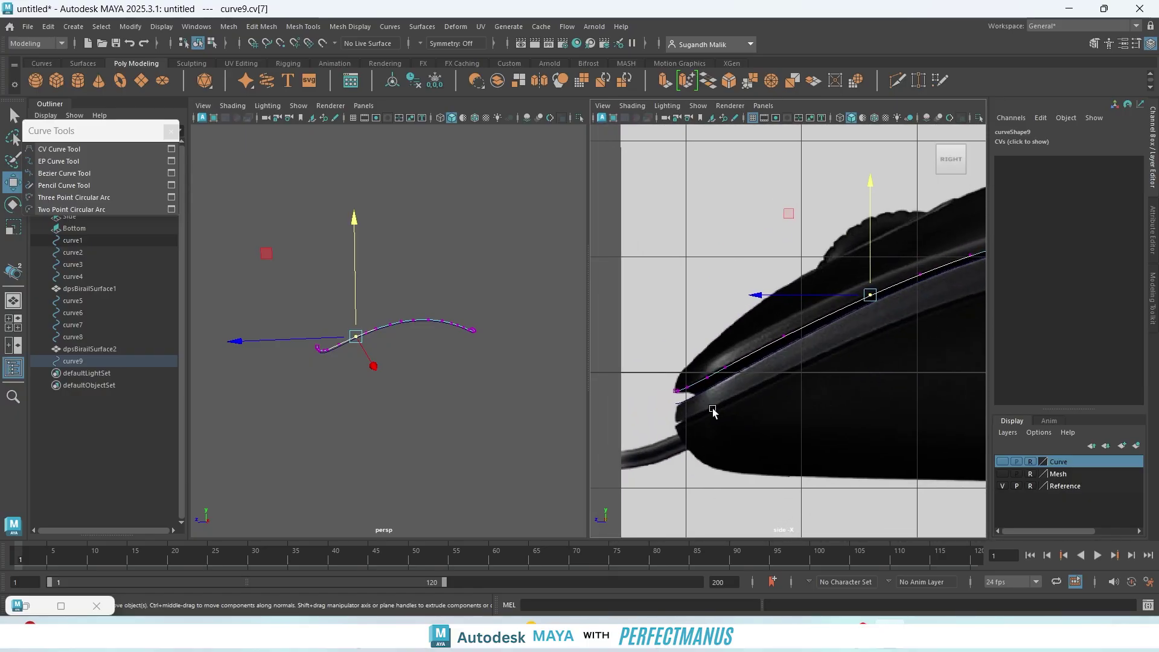
click(519, 443)
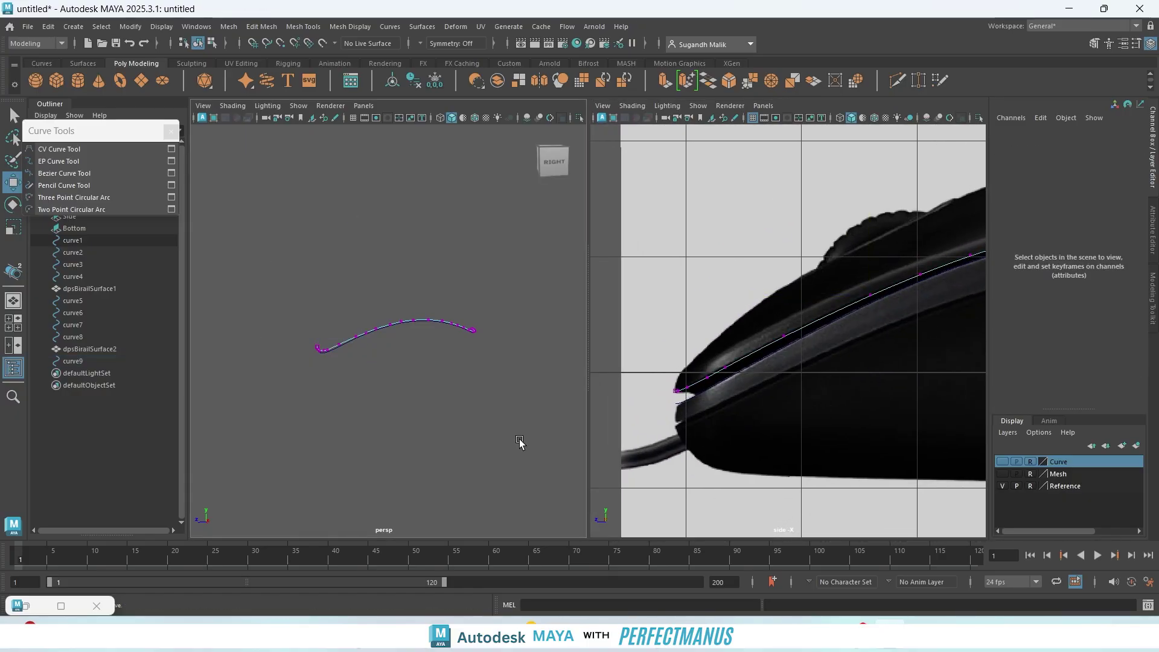
right_drag(693, 396, 751, 288)
click(689, 405)
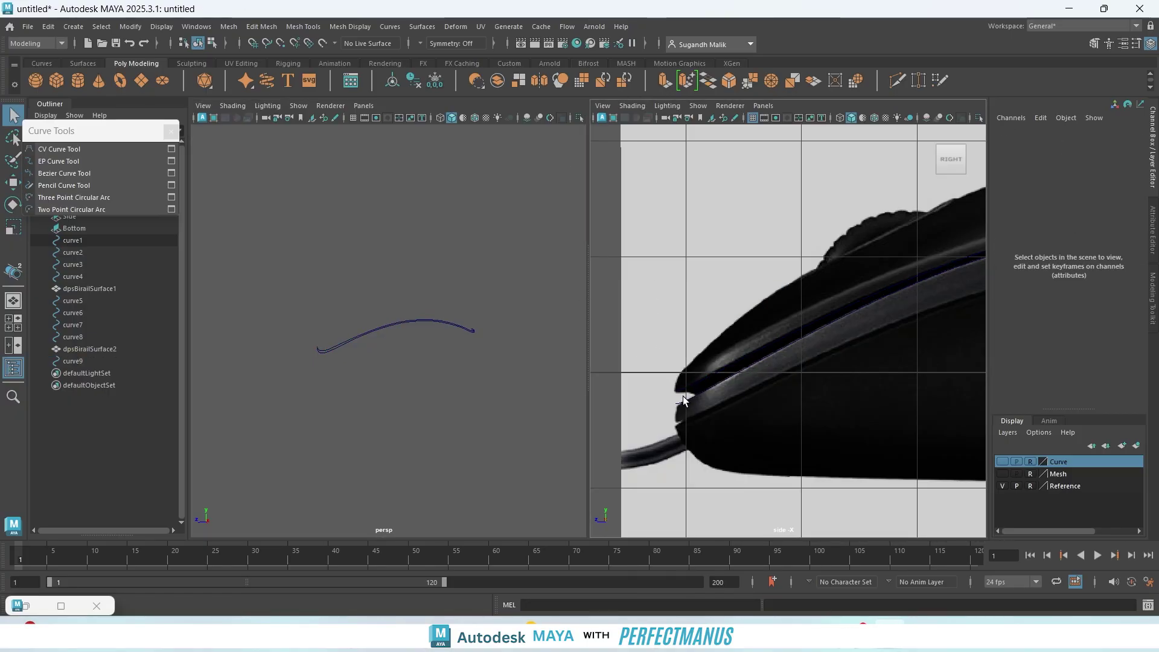
- Add curve5, the original curve below the seam, to the hidden Curve display layer
click(688, 399)
right_click(1063, 461)
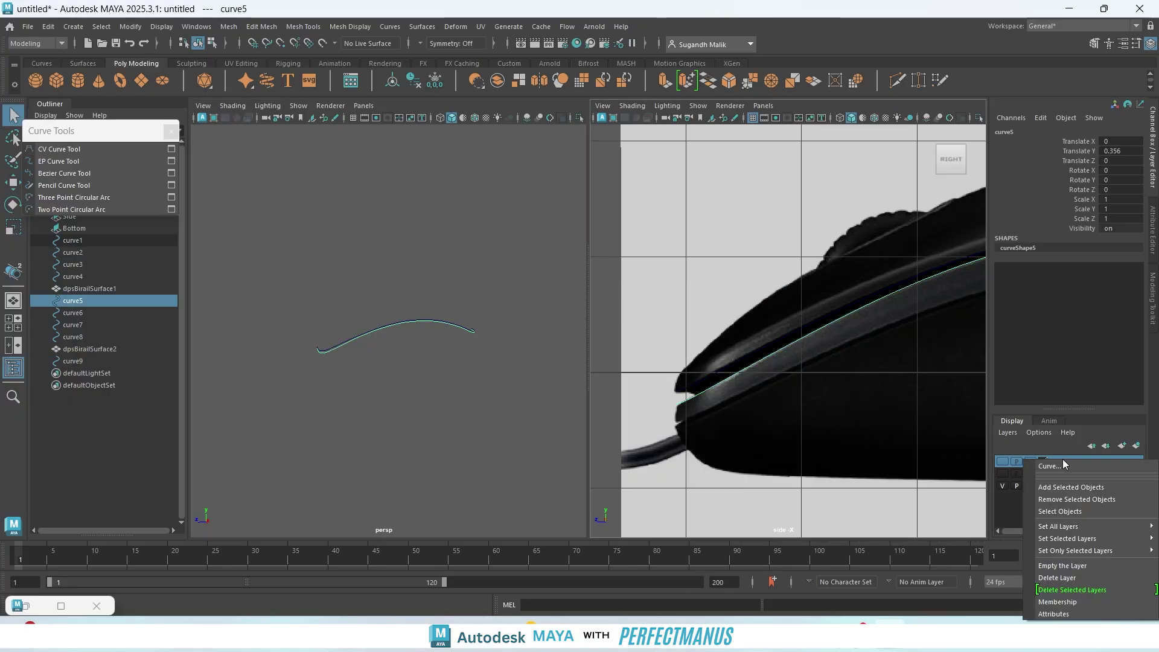
click(1059, 491)
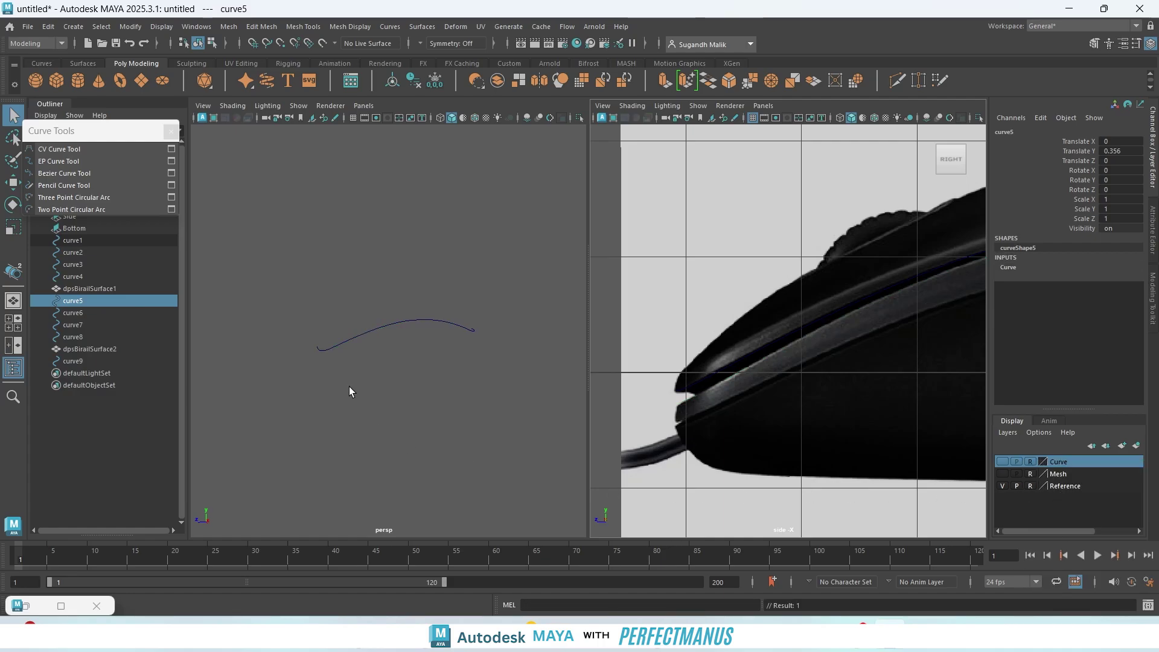
- Select curve9 and compare its full length with the top shell's lower edge in the side reference
click(722, 368)
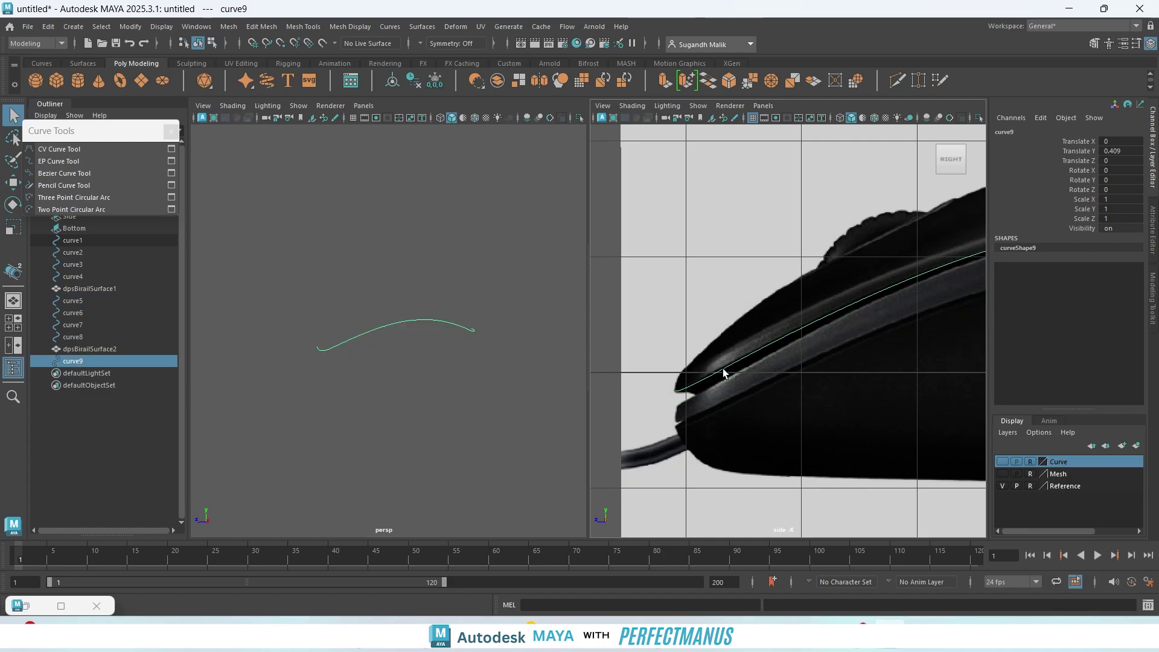
scroll(754, 368, up, 6)
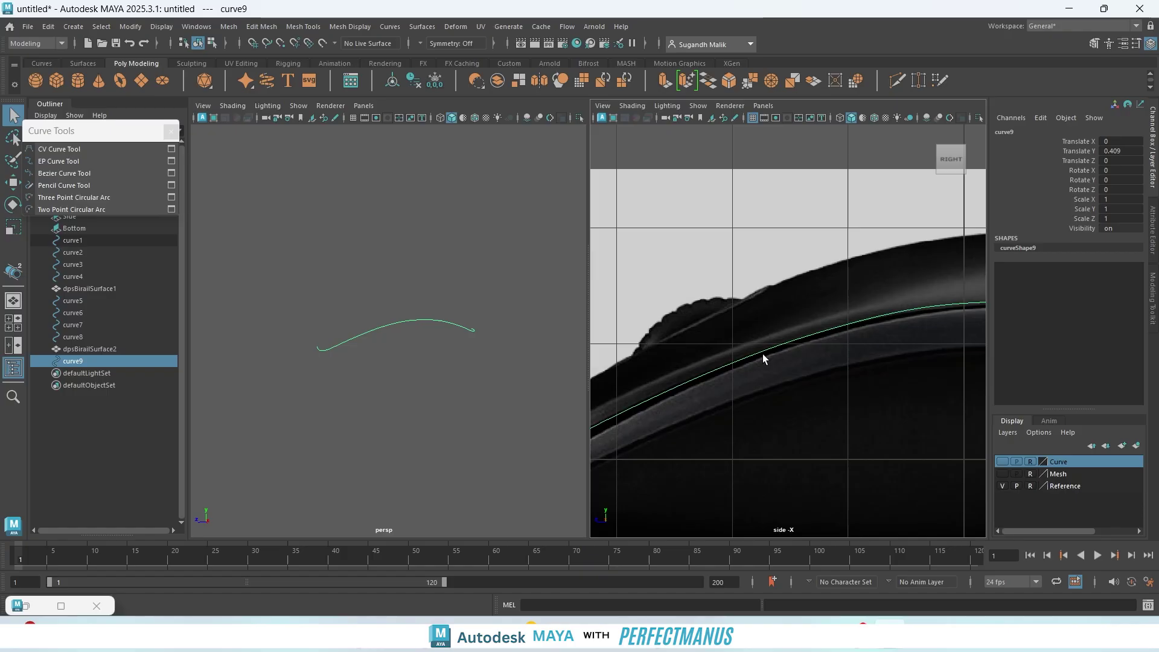
alt+middle_drag(743, 401, 799, 414)
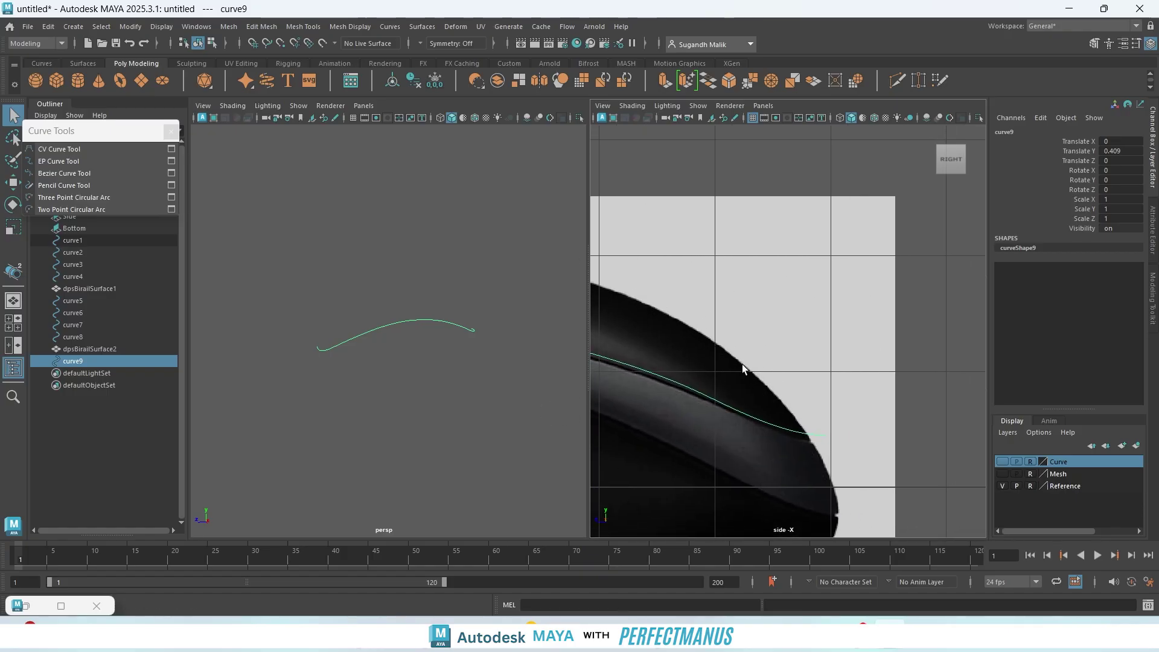
alt+middle_drag(693, 393, 932, 366)
alt+middle_drag(715, 366, 920, 363)
alt+middle_drag(664, 366, 860, 357)
mouse_move(676, 384)
alt+middle_down()
mouse_move(808, 350)
mouse_move(869, 316)
alt+middle_up()
scroll(782, 409, up, 5)
alt+middle_drag(832, 413, 448, 495)
alt+middle_drag(823, 464, 533, 531)
scroll(753, 389, down, 13)
scroll(822, 414, up, 3)
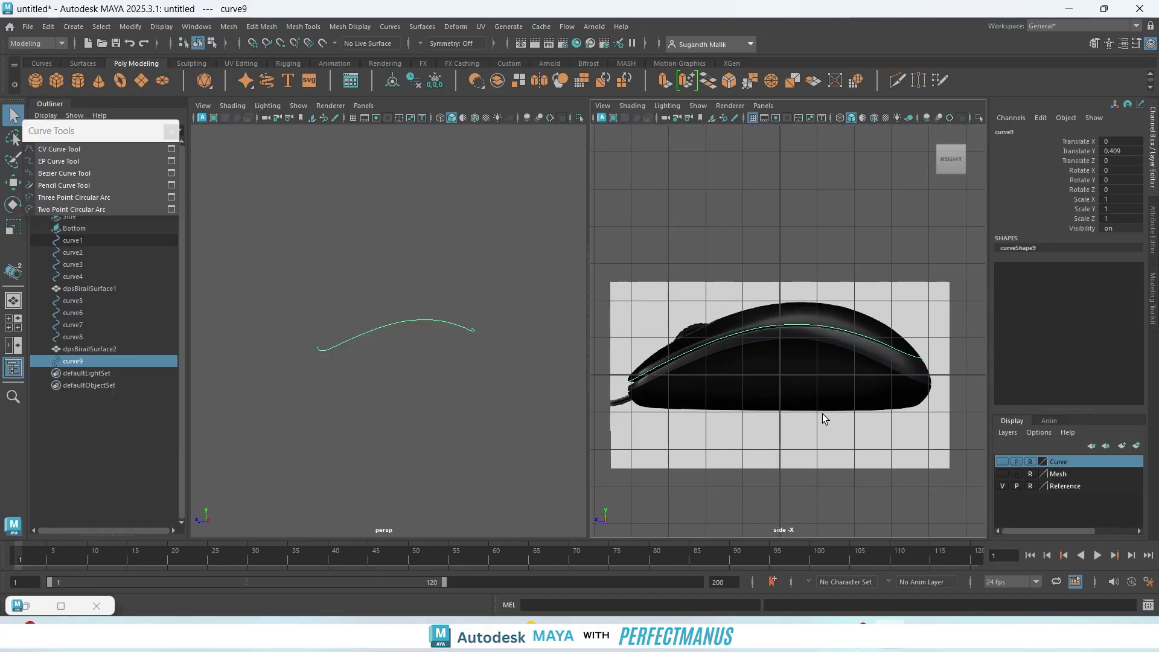
- Inspect how the rear end of curve9 meets the seam and the mouse outline in the side reference
scroll(822, 414, up, 4)
alt+middle_drag(920, 401, 735, 442)
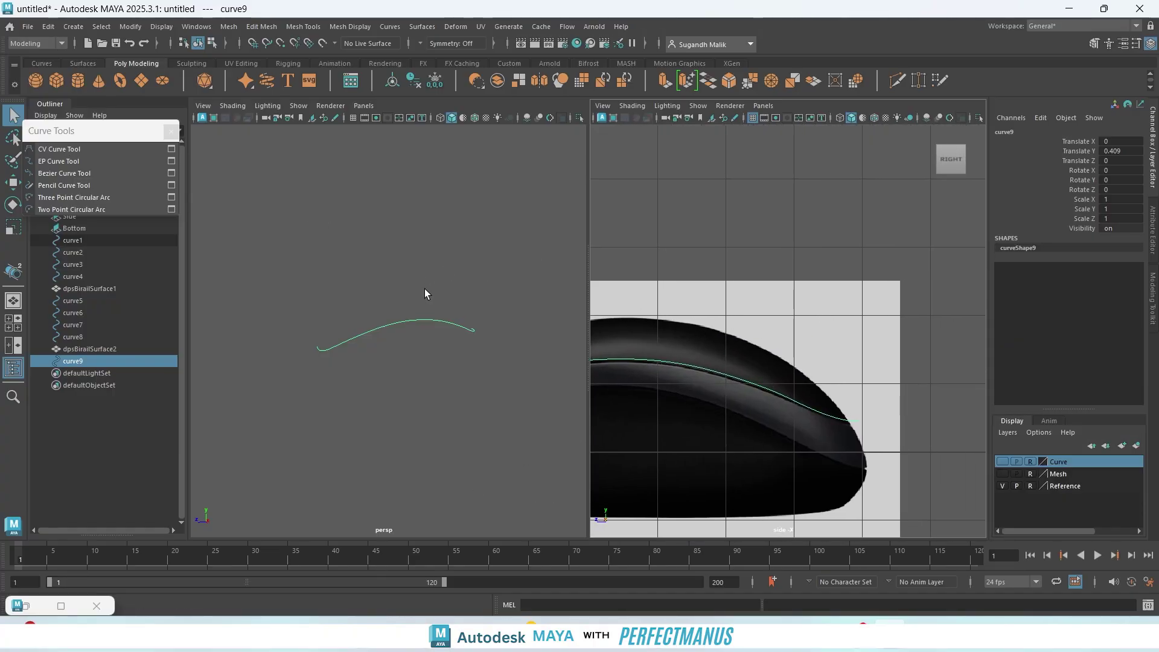
scroll(851, 446, up, 5)
alt+middle_drag(852, 444, 810, 325)
scroll(708, 245, up, 1)
scroll(709, 246, up, 1)
scroll(737, 309, down, 8)
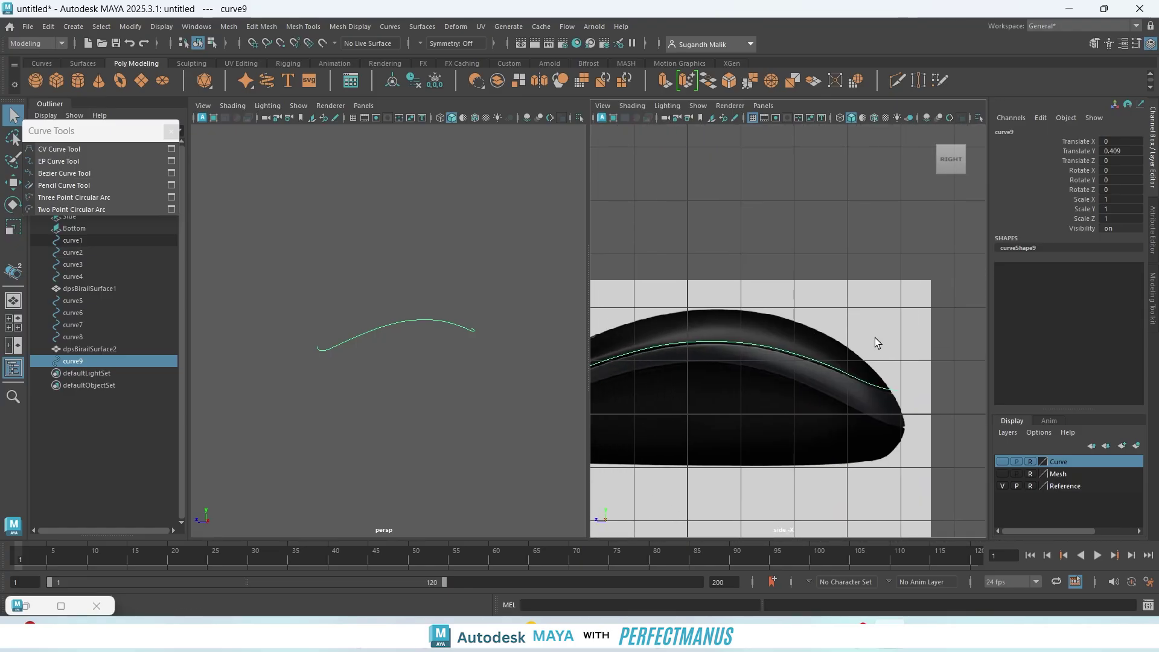
scroll(875, 338, up, 3)
alt+middle_drag(882, 356, 683, 321)
scroll(765, 414, up, 5)
alt+middle_drag(796, 395, 764, 238)
scroll(714, 371, up, 3)
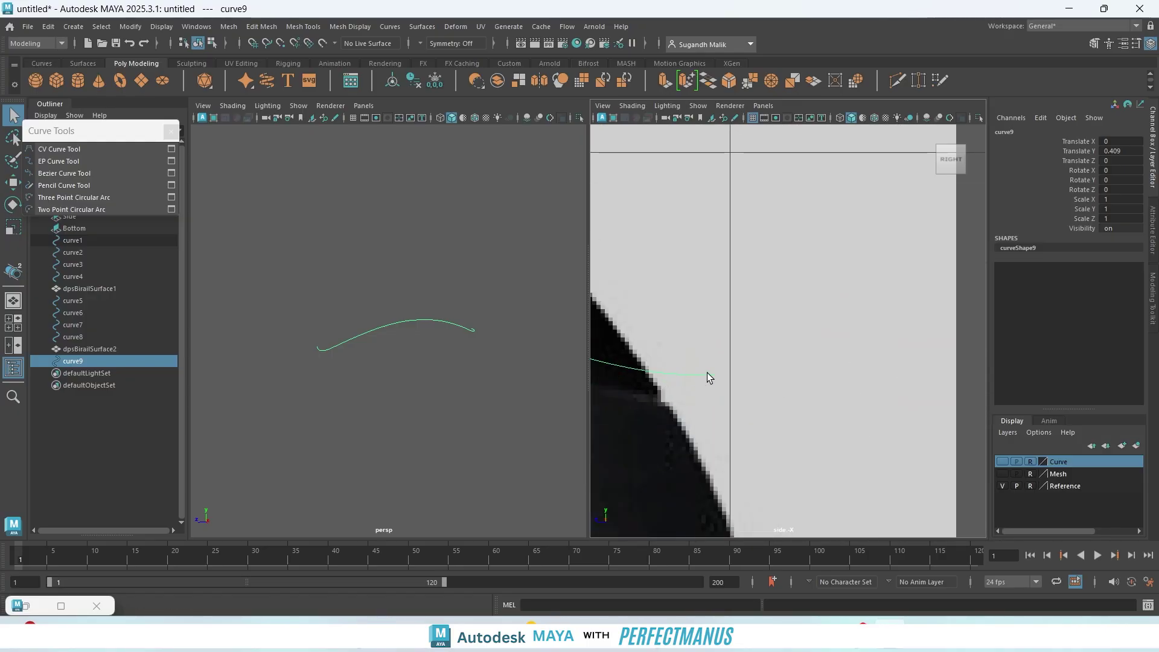
scroll(664, 383, down, 5)
scroll(757, 356, up, 3)
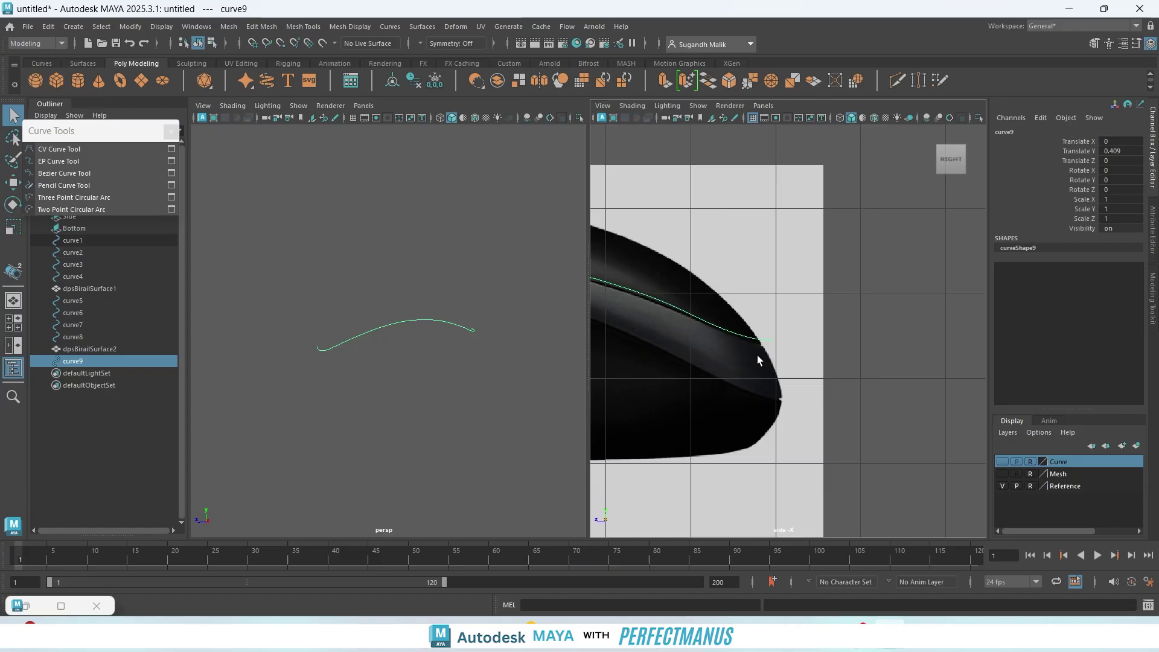
scroll(723, 368, up, 2)
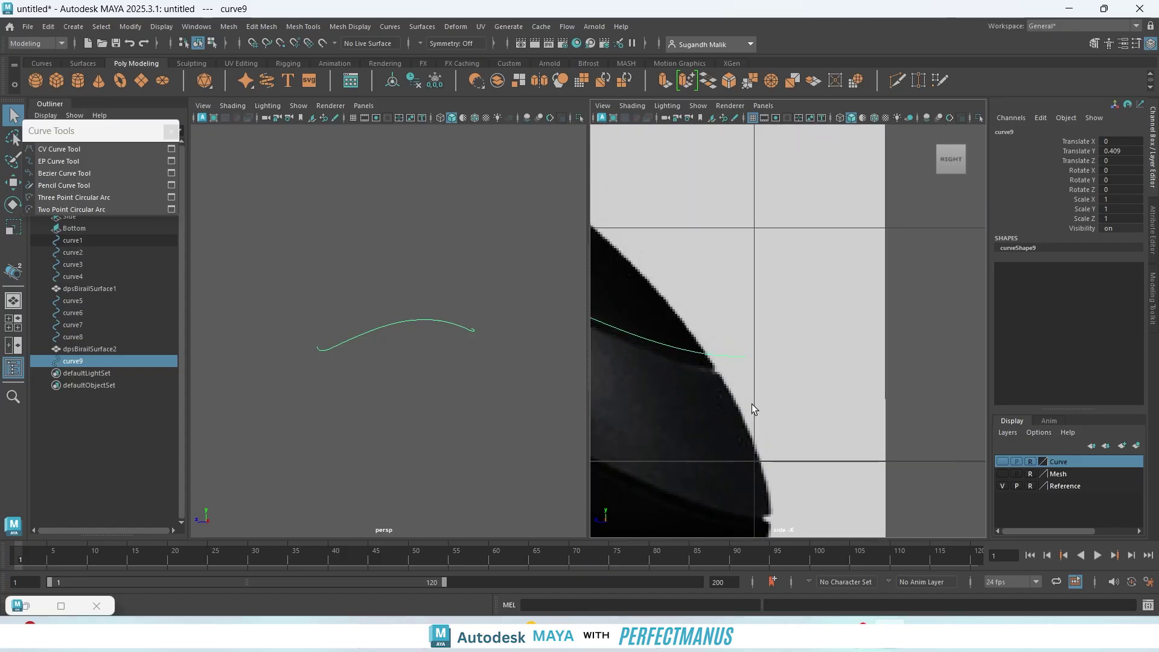
scroll(670, 385, down, 3)
alt+middle_drag(699, 365, 931, 376)
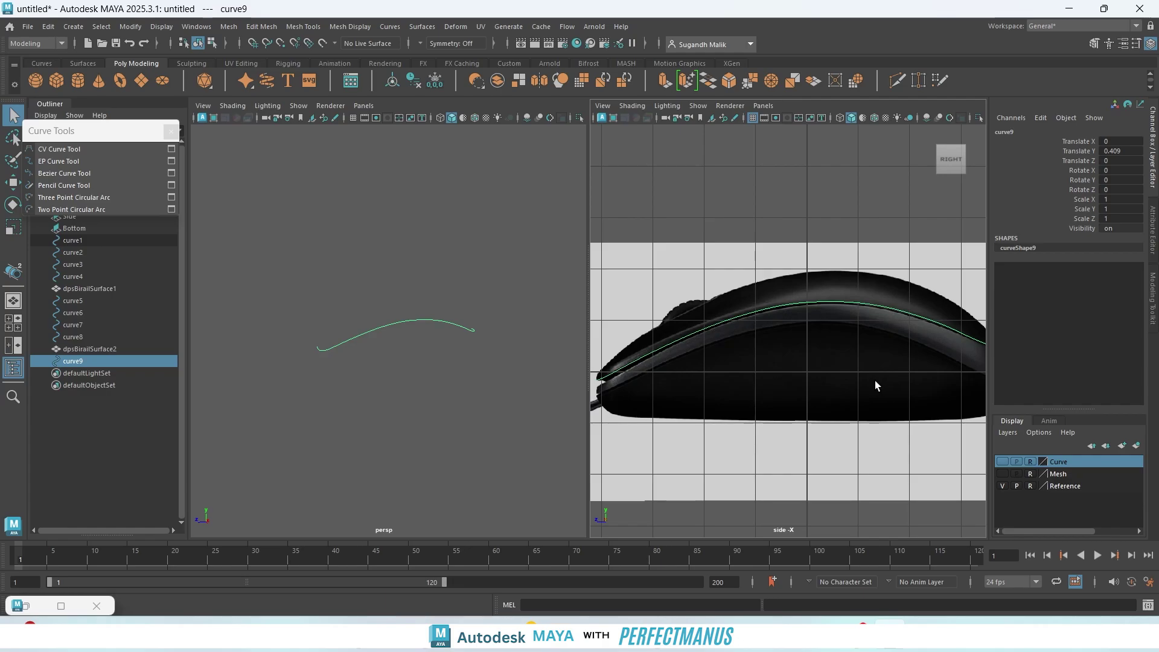
scroll(874, 381, down, 3)
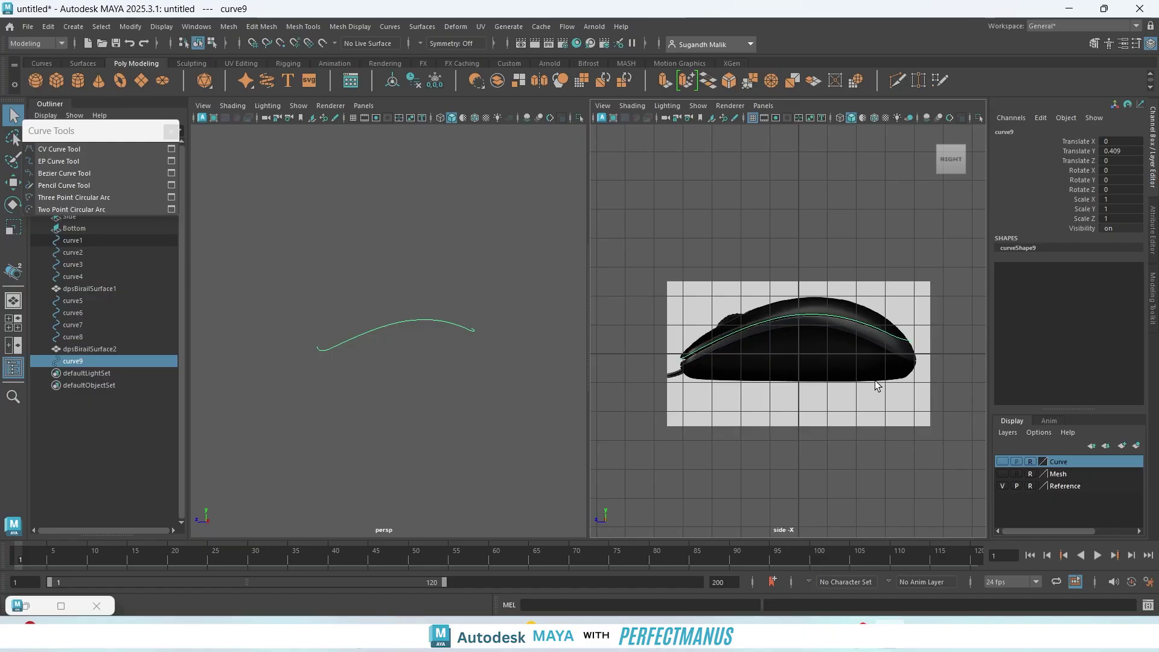
scroll(904, 338, up, 4)
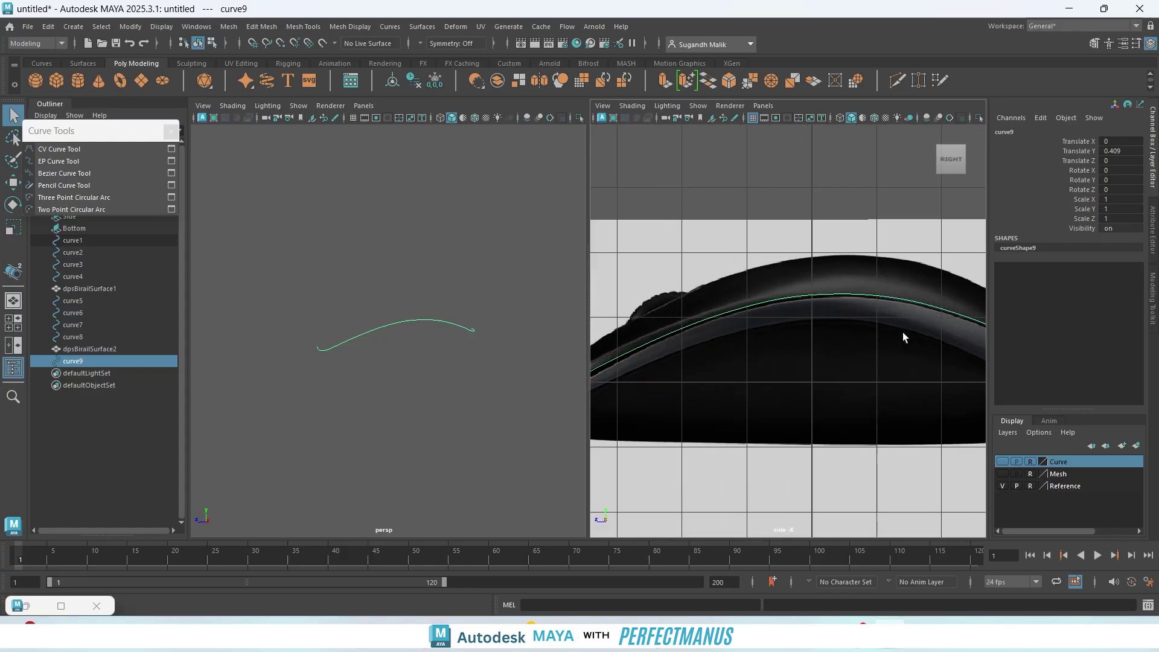
alt+middle_drag(903, 333, 685, 386)
scroll(774, 390, up, 5)
alt+middle_drag(781, 384, 785, 294)
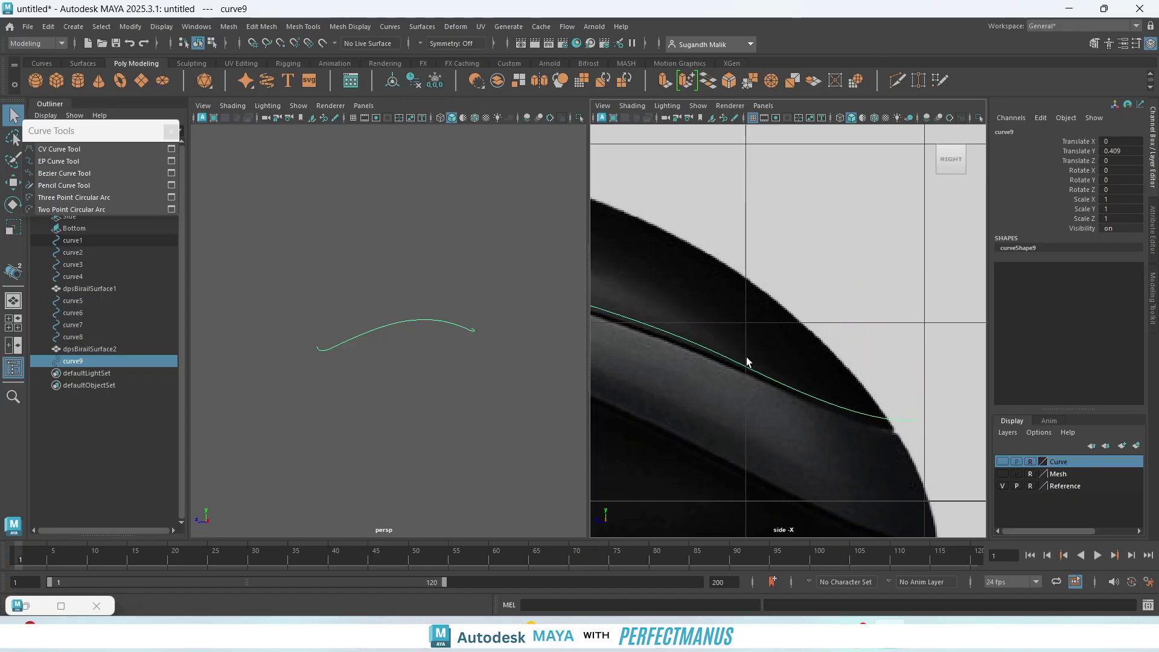
scroll(908, 393, up, 3)
alt+middle_drag(905, 362, 763, 325)
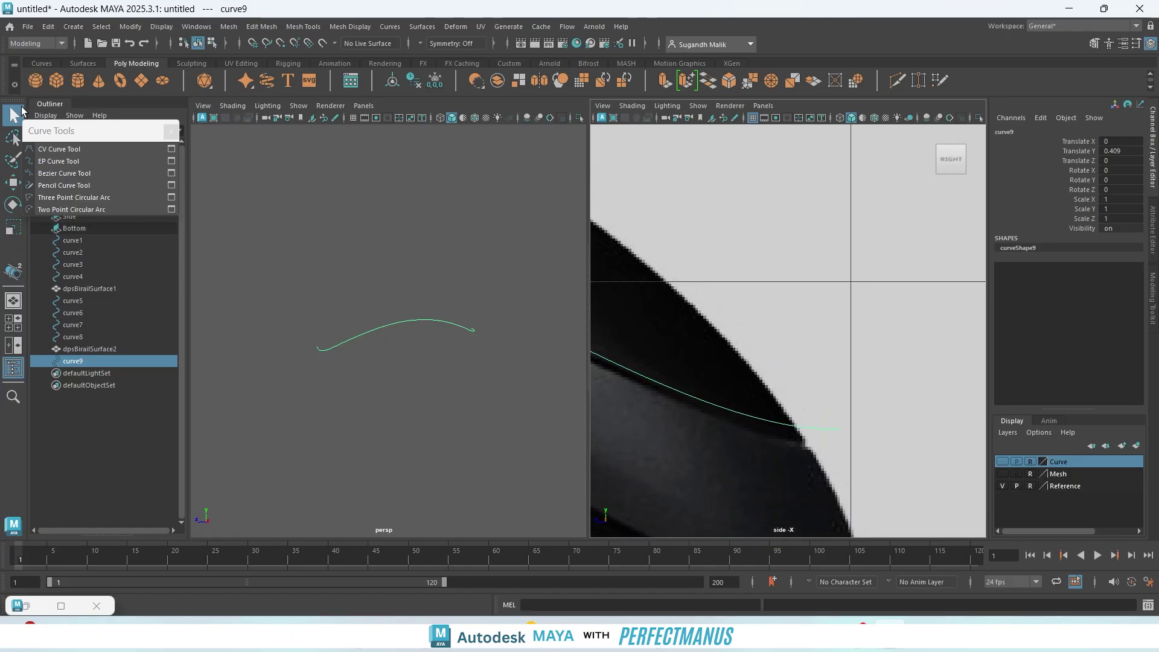
- Start an EP curve at the rear end of the existing side curve and place edit points up the mouse's rear outline
click(59, 161)
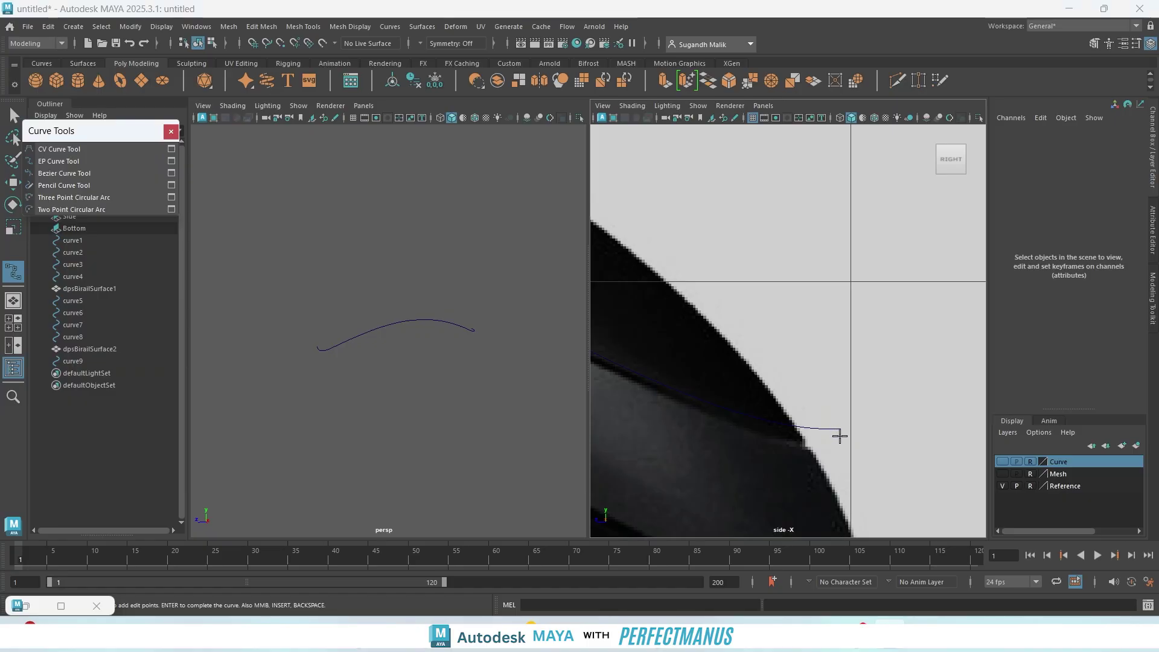
scroll(842, 437, up, 2)
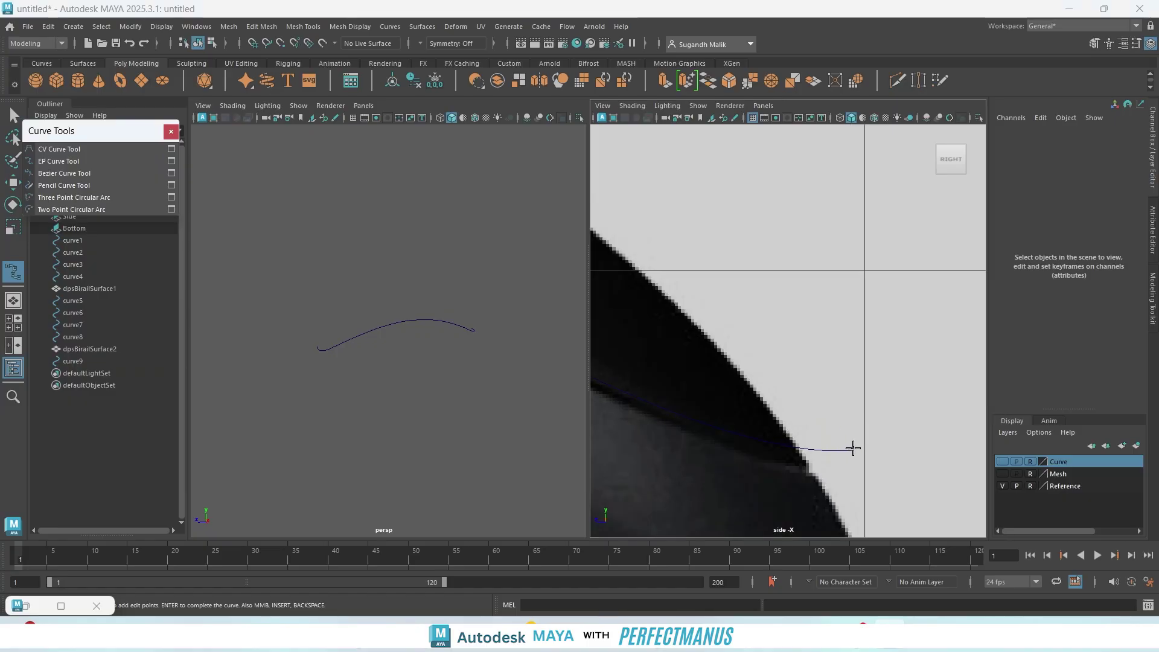
click(865, 478)
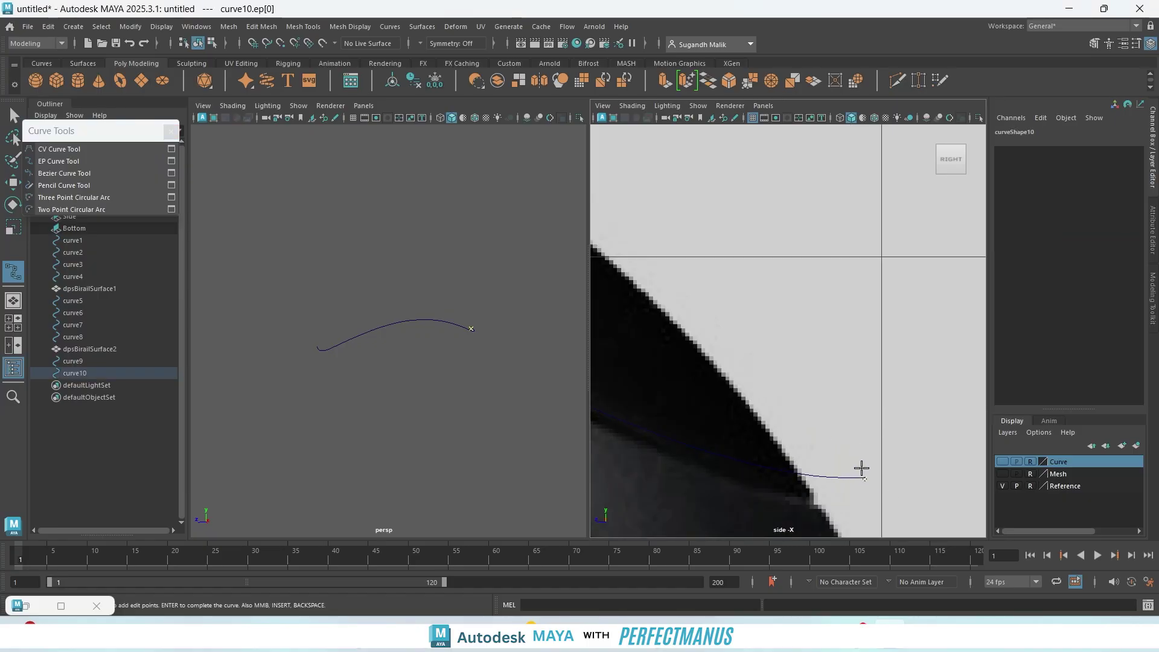
click(804, 382)
alt+middle_drag(742, 396, 797, 386)
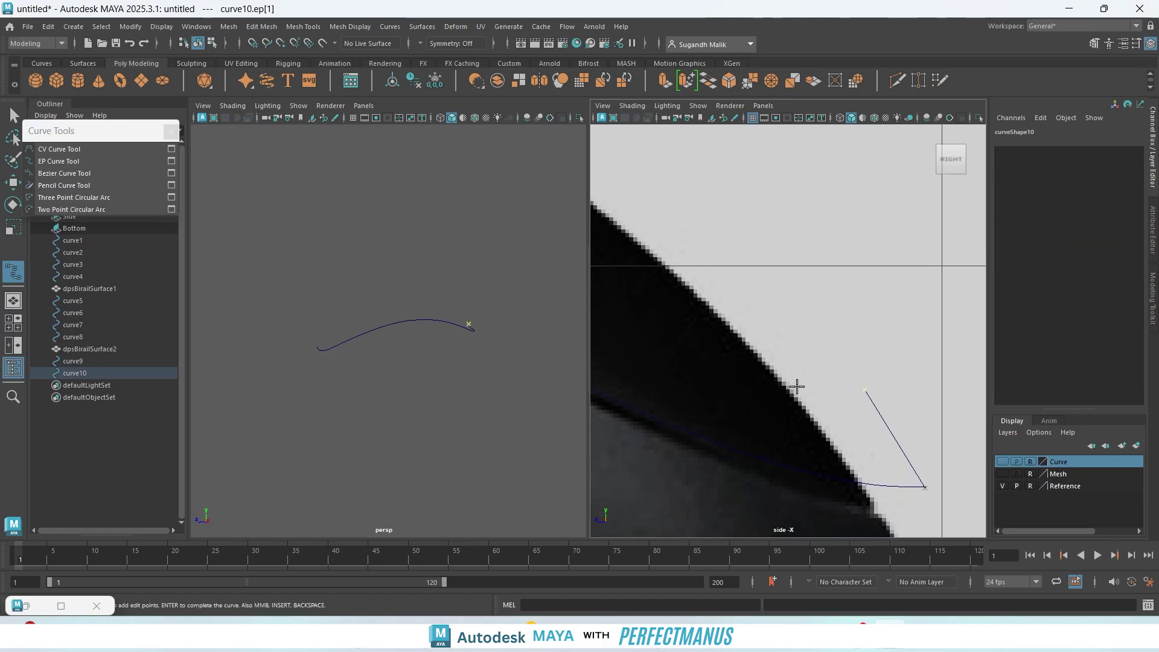
scroll(795, 385, down, 10)
alt+middle_drag(750, 353, 822, 407)
scroll(845, 415, up, 2)
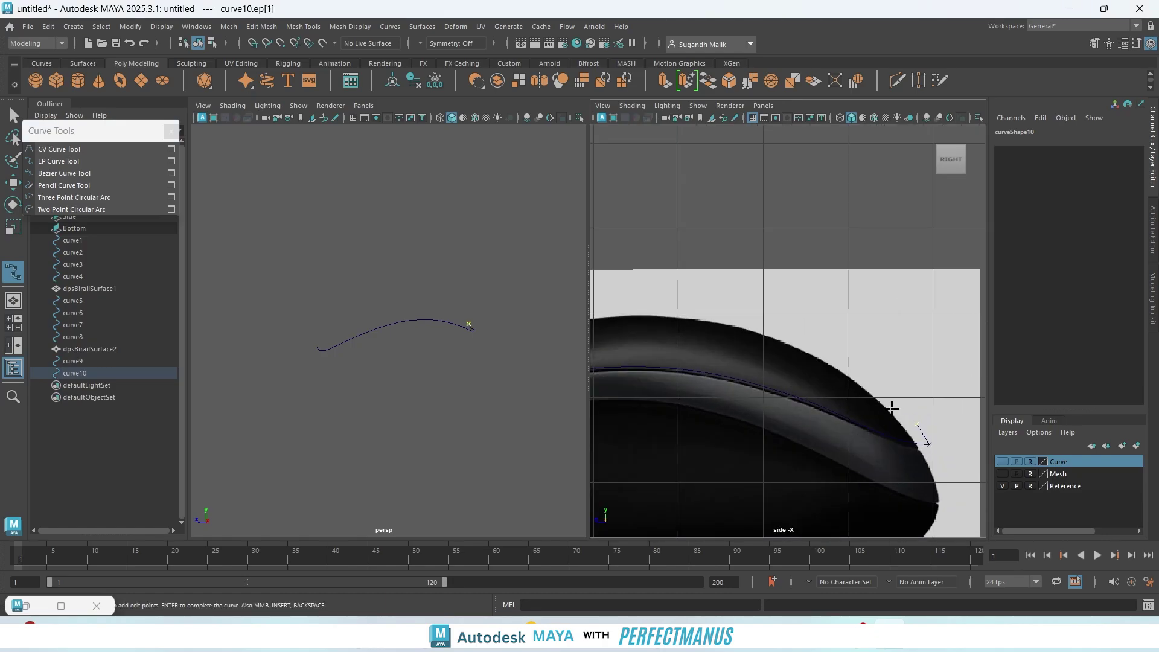
click(897, 402)
click(869, 382)
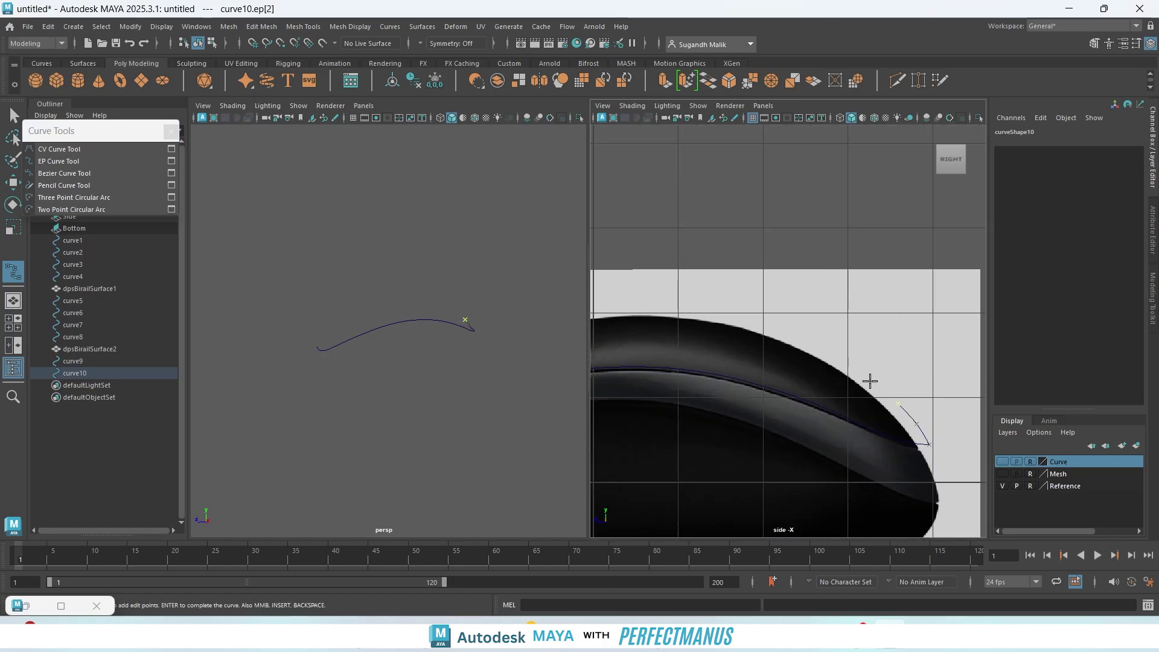
- Continue the EP curve over the mouse's crest, just above the outline, undoing and re-placing the misplaced edit point
click(837, 360)
click(799, 337)
click(761, 329)
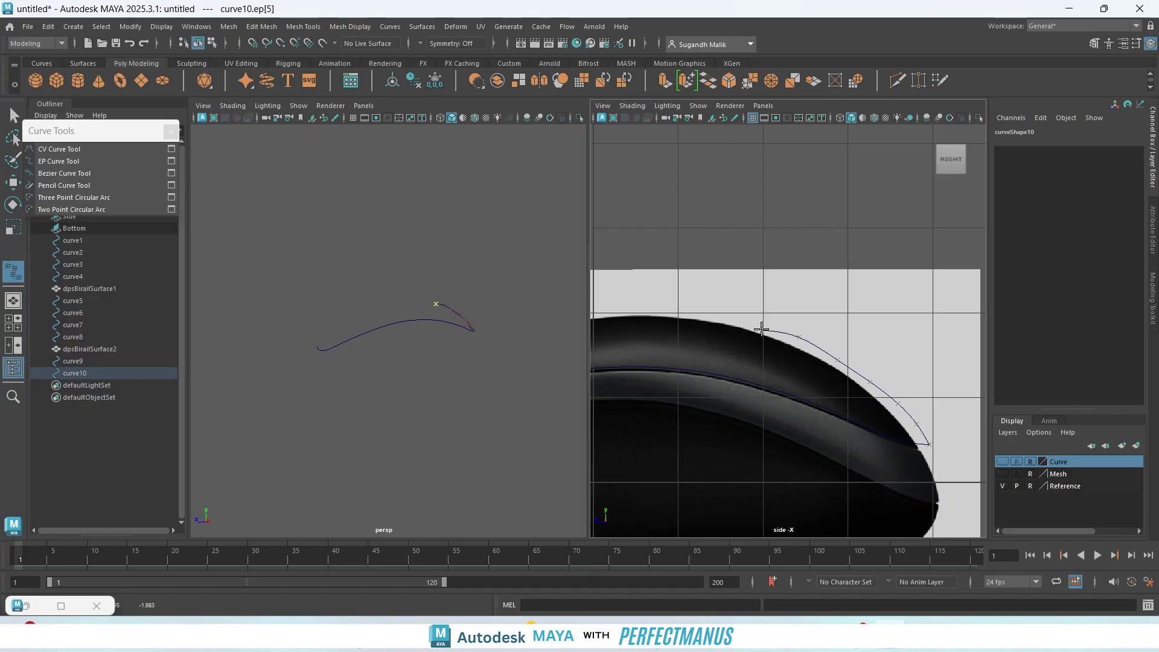
key(ctrl+z)
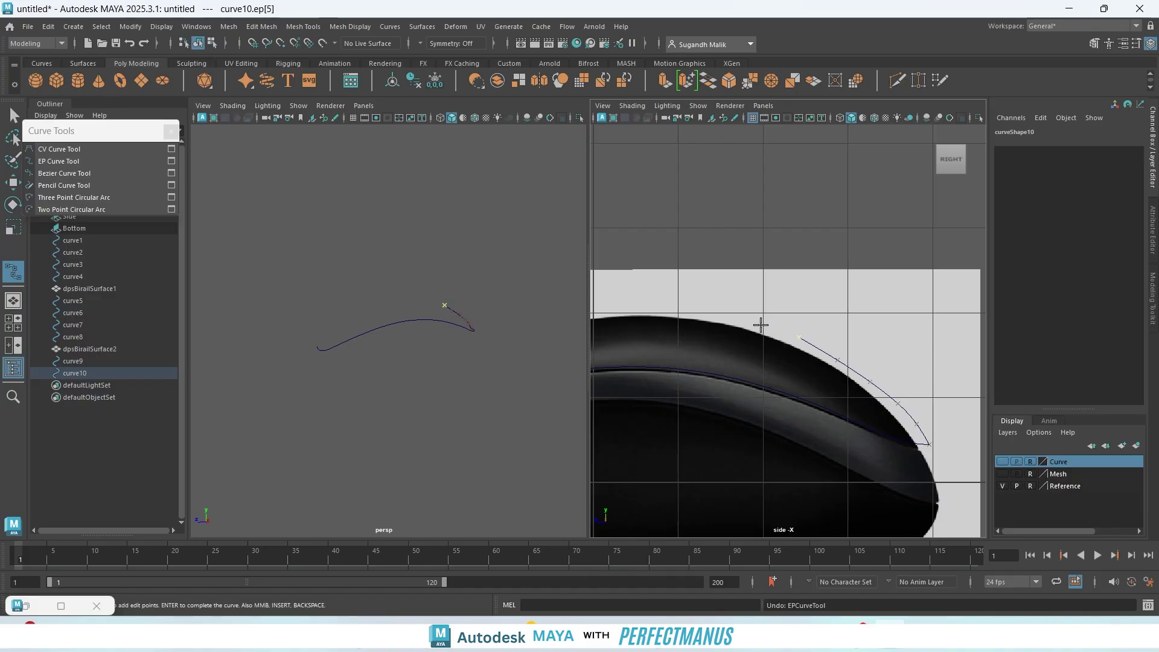
click(761, 326)
click(712, 311)
alt+middle_drag(711, 310, 797, 318)
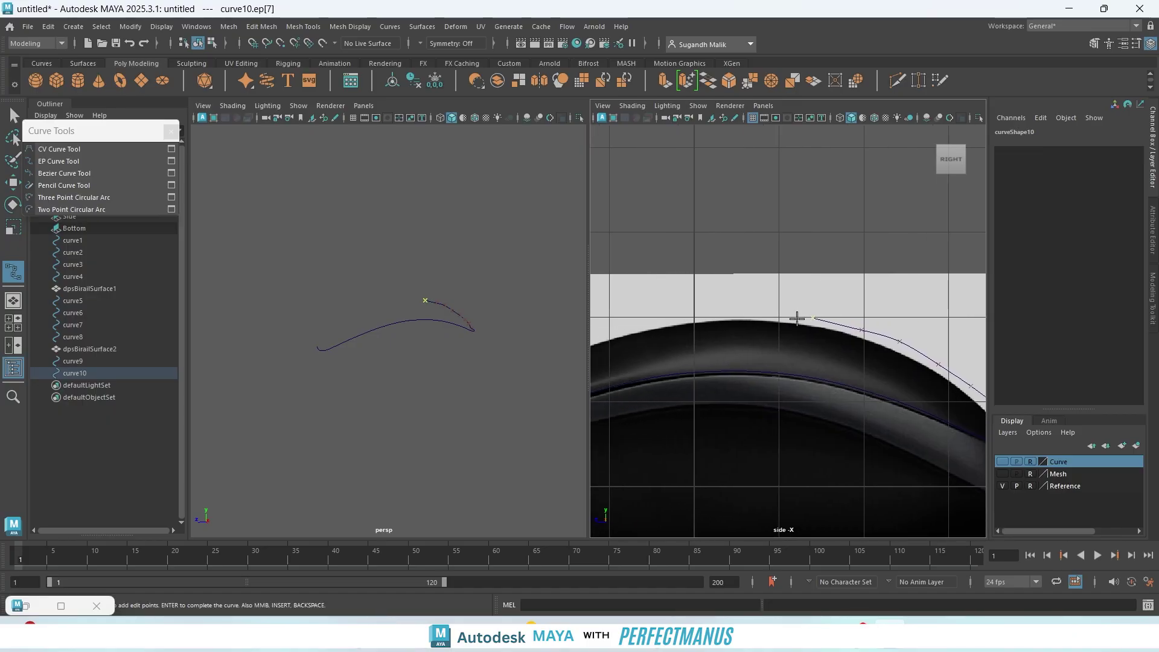
click(742, 311)
click(686, 317)
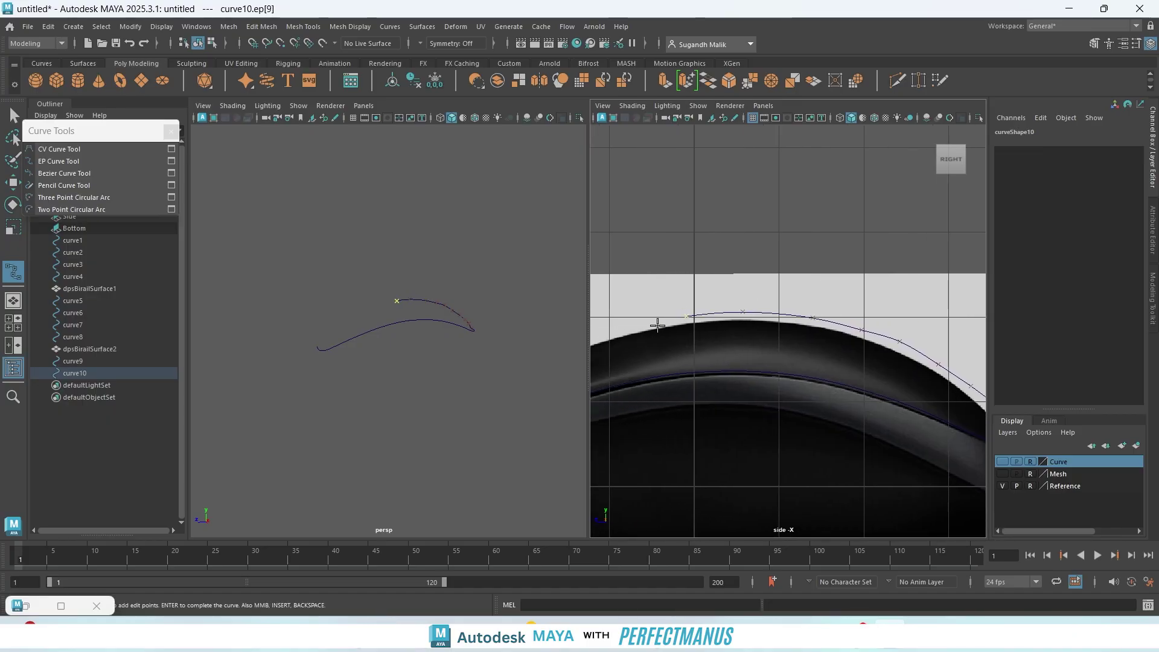
- Extend the EP curve forward past the scroll wheel and down to just above the mouse's front tip
alt+middle_drag(655, 326, 797, 296)
click(757, 300)
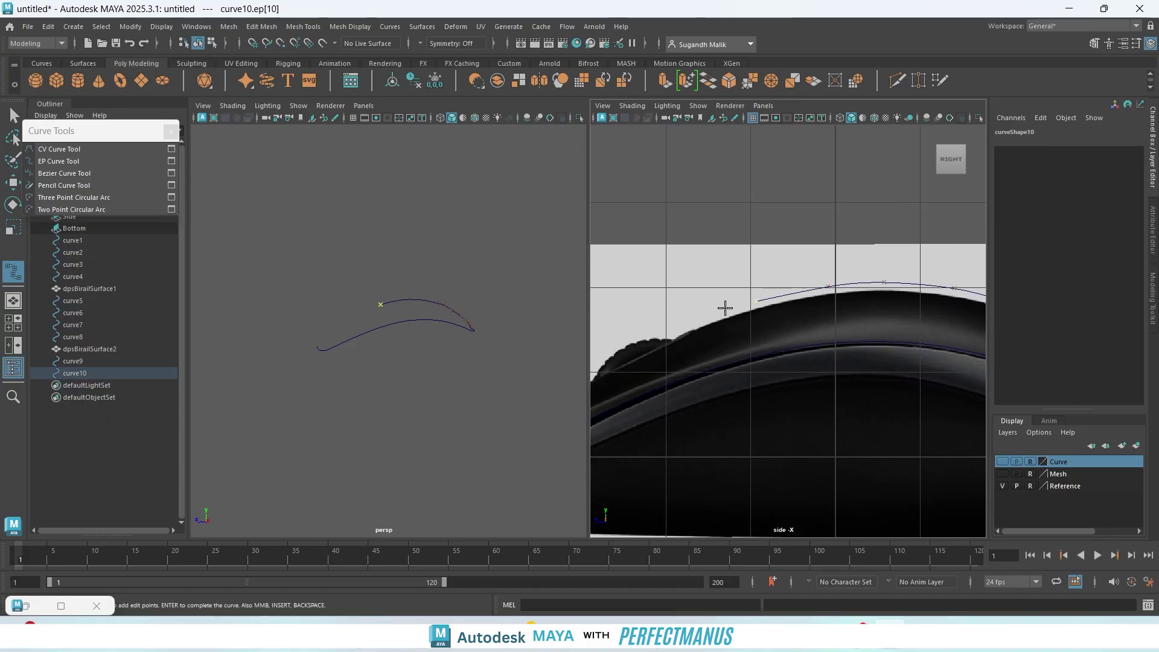
click(675, 335)
alt+middle_drag(665, 353, 871, 300)
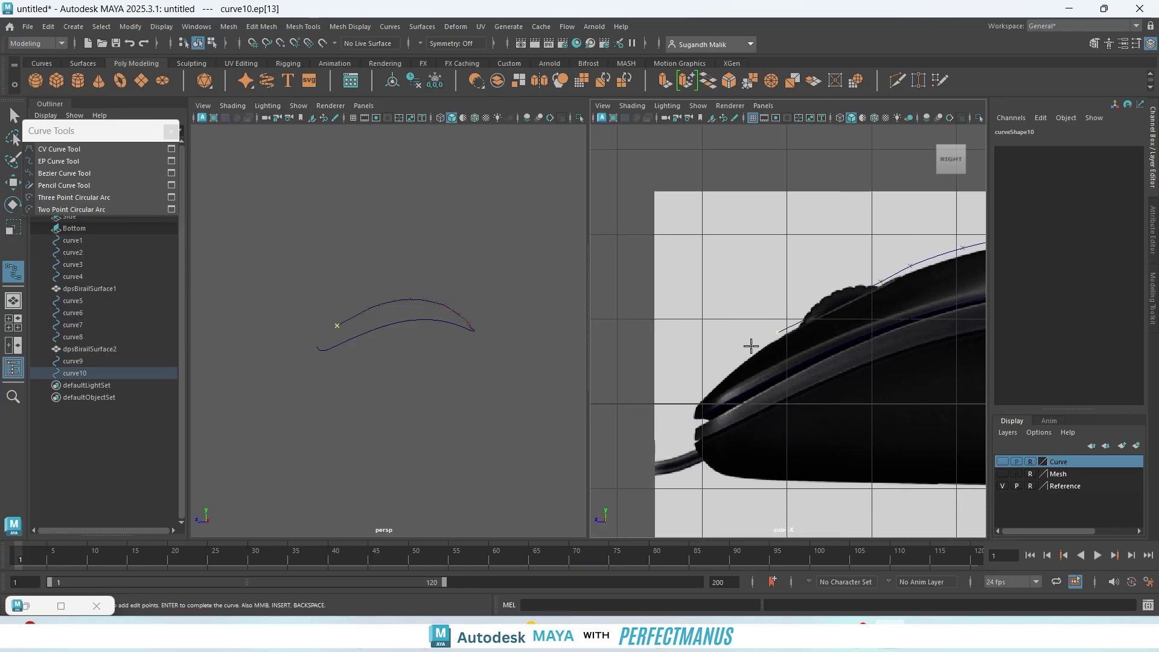
click(700, 393)
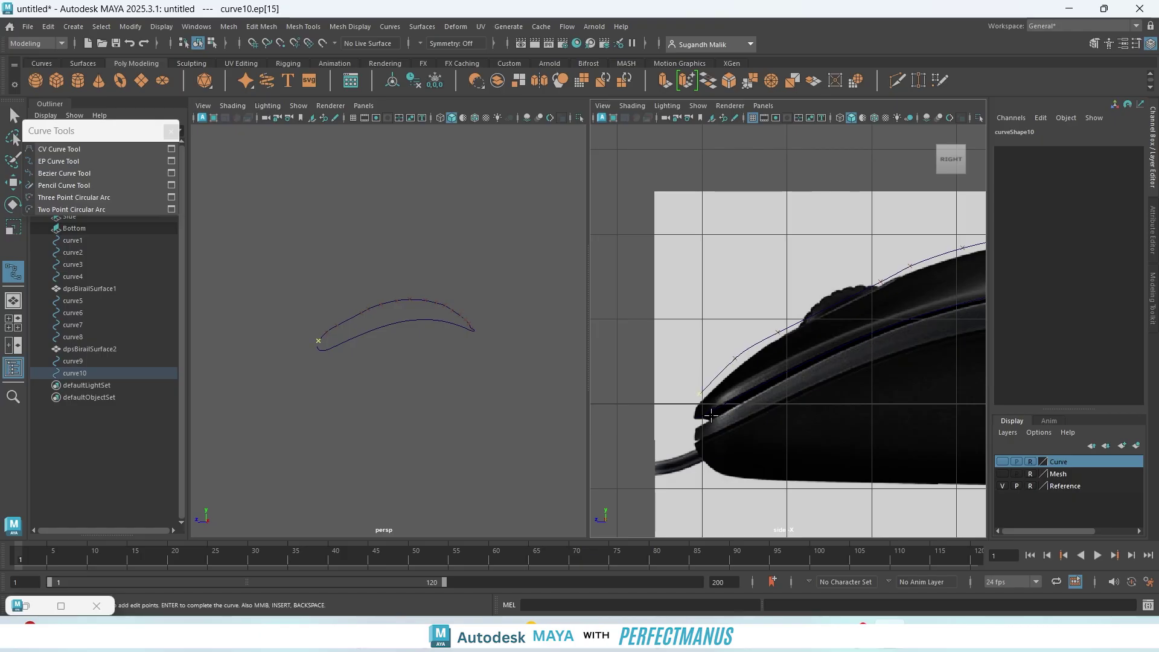
- Try to close the curve around the front tip with two edit points, and undo both
scroll(709, 415, up, 5)
scroll(772, 389, up, 5)
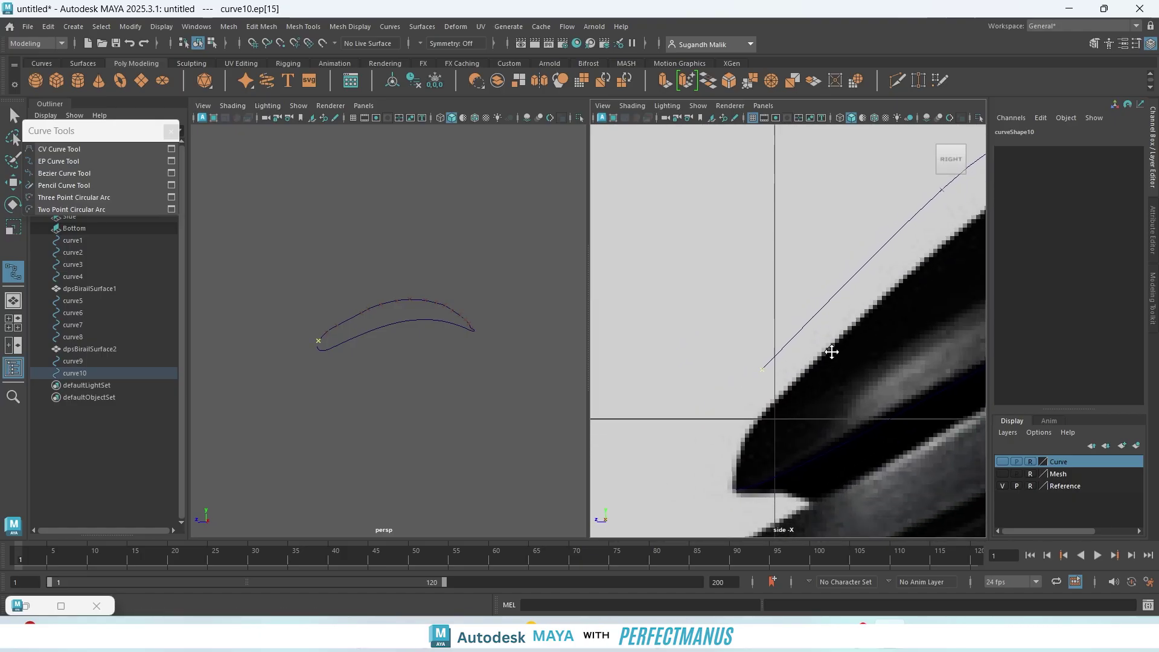
click(768, 384)
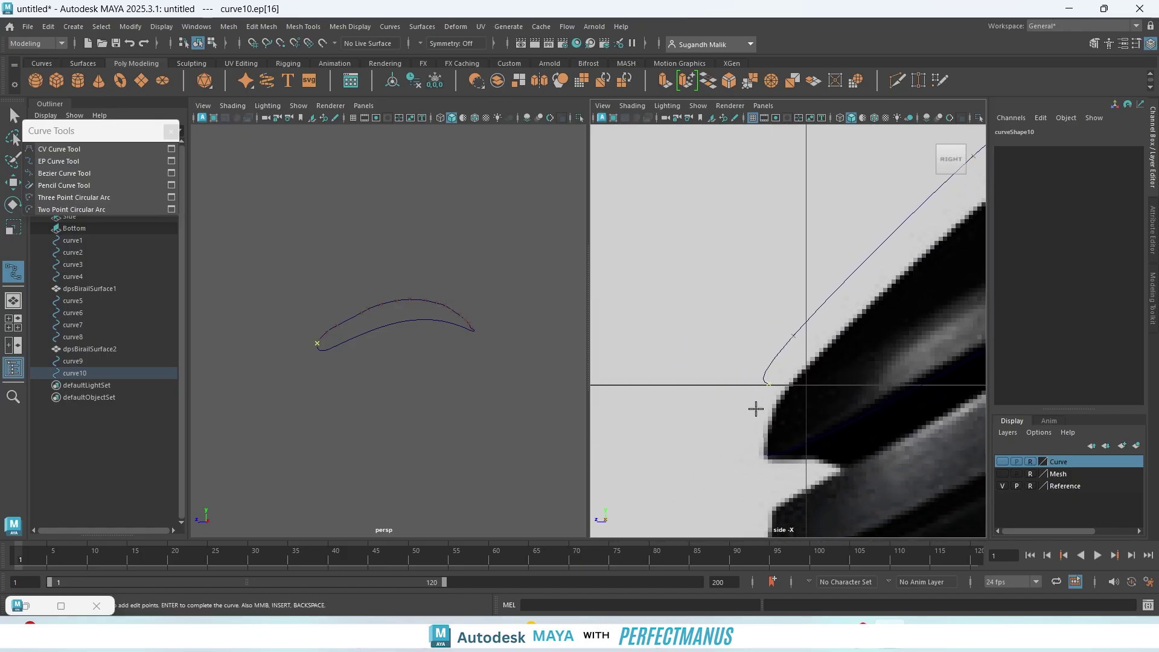
click(765, 457)
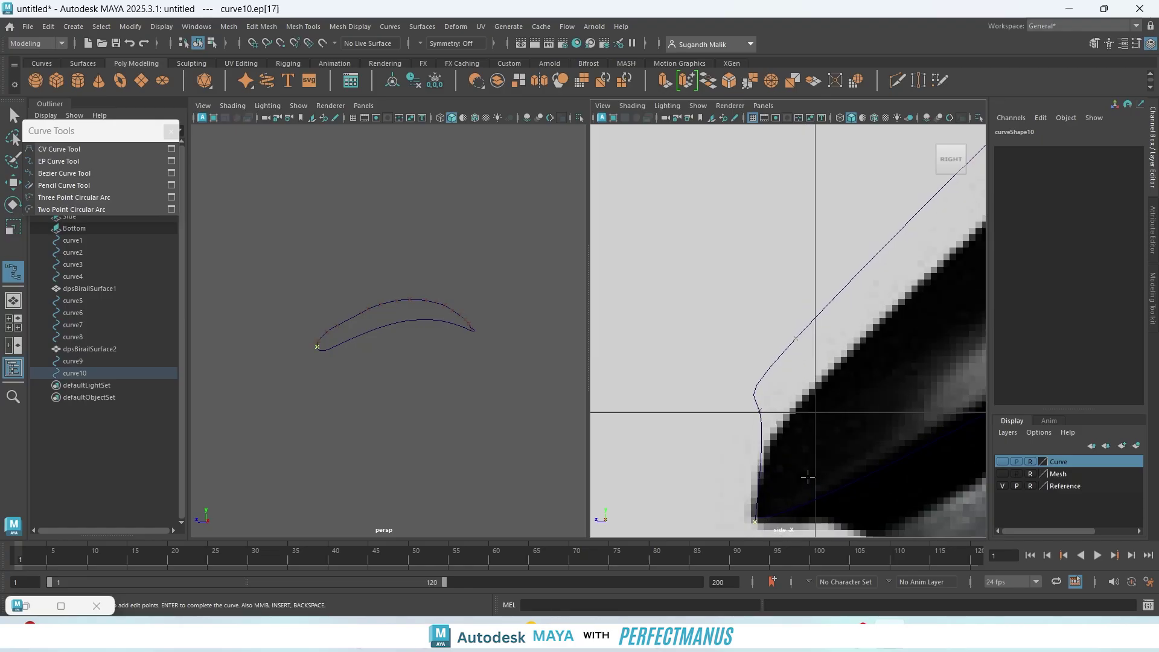
scroll(743, 471, up, 3)
key(ctrl+z)
key(ctrl+z)
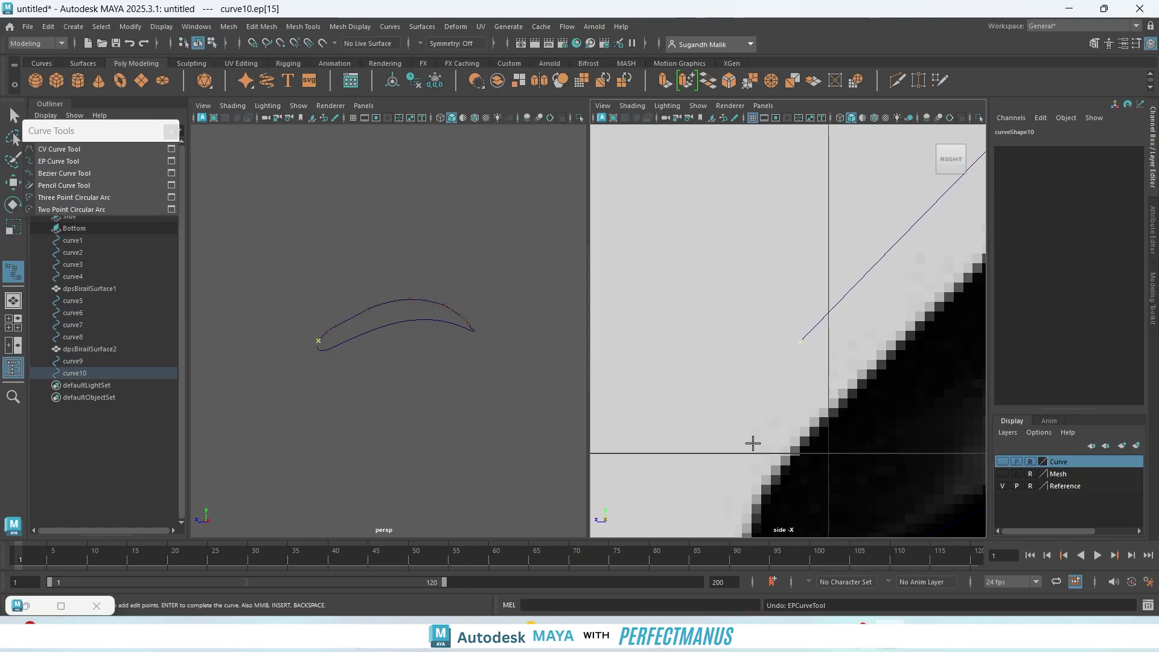
- Try a shorter bend above the front tip followed by an end point at the tip's lower corner, and undo both points
click(741, 426)
alt+middle_drag(797, 461, 811, 358)
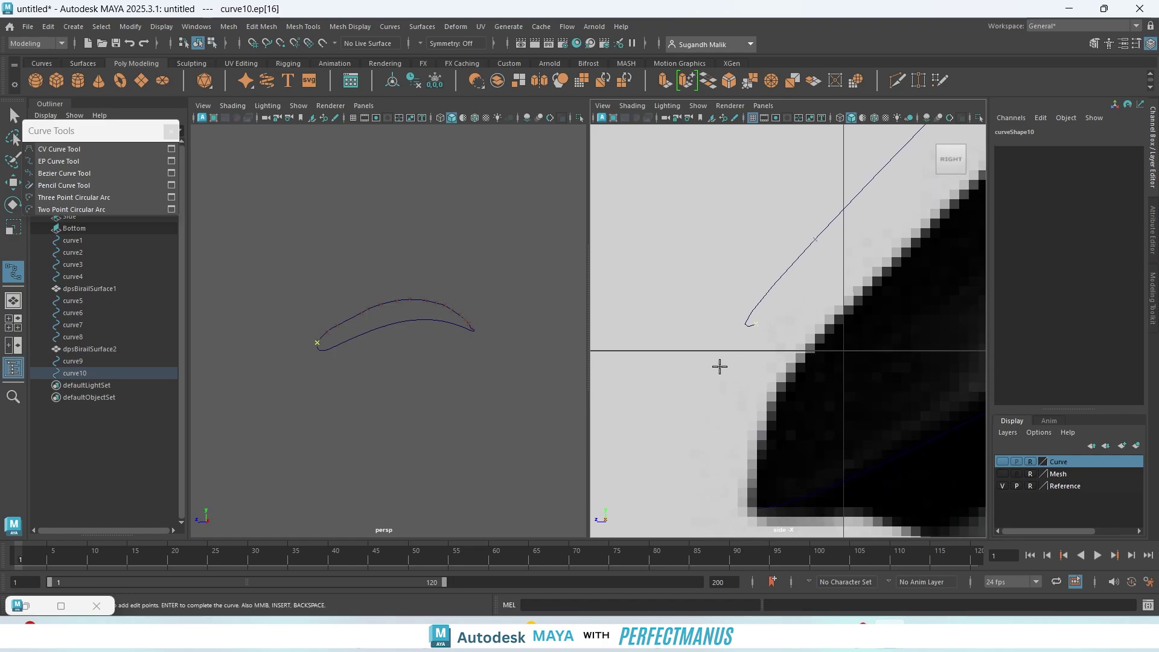
alt+drag(388, 374, 424, 360)
scroll(424, 357, up, 5)
key(f)
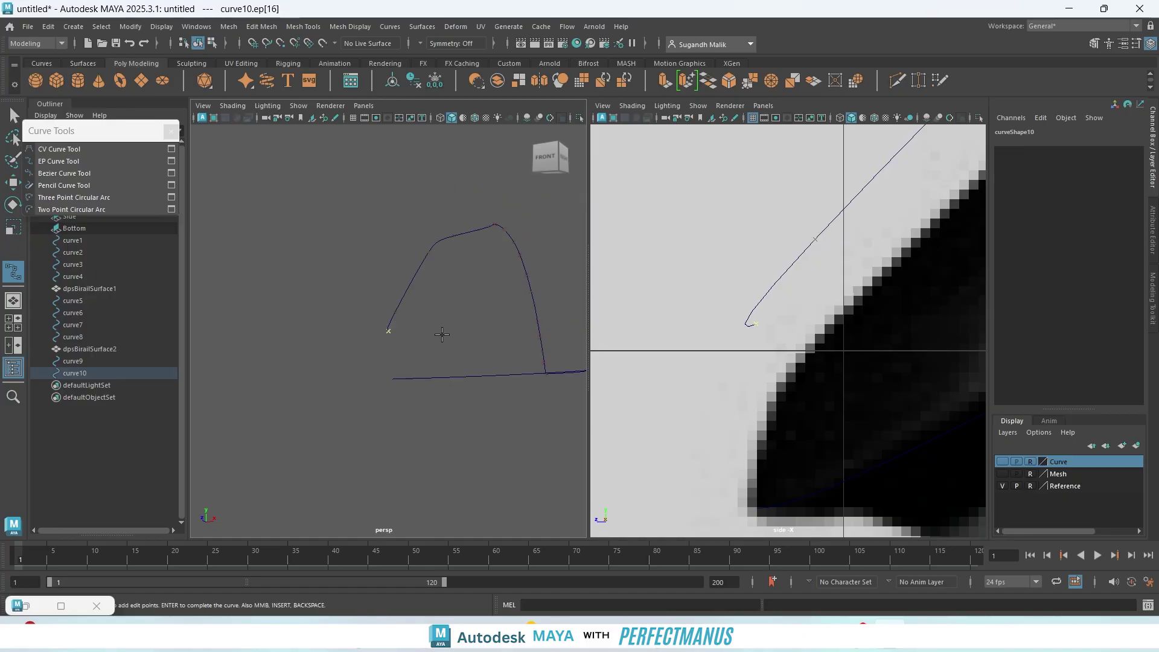
alt+drag(455, 406, 375, 416)
click(747, 510)
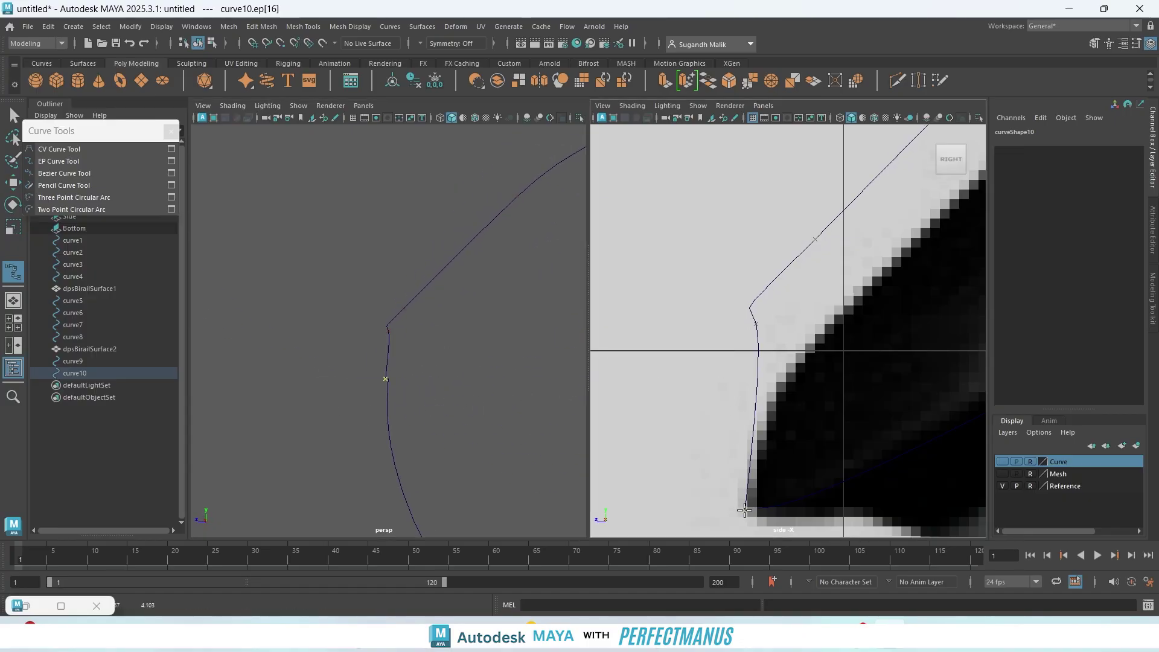
key(ctrl+z)
key(ctrl+z)
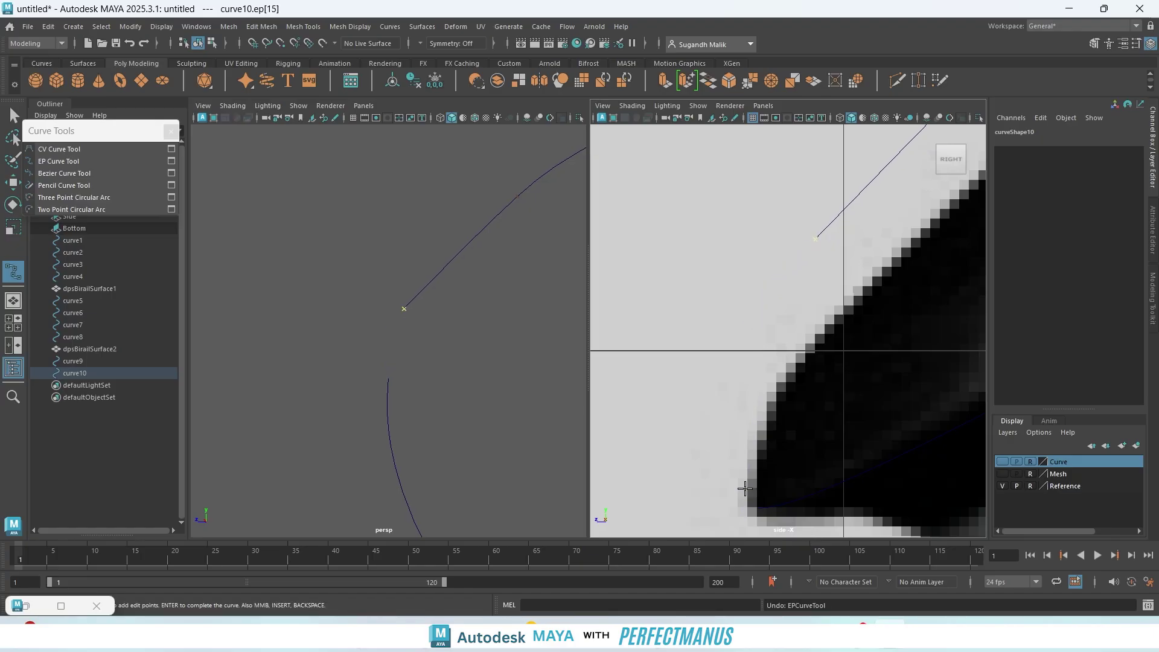
- Try an edit point at the lower curve's front end, then one partway down the nose, undoing each
scroll(450, 424, down, 6)
scroll(473, 373, up, 2)
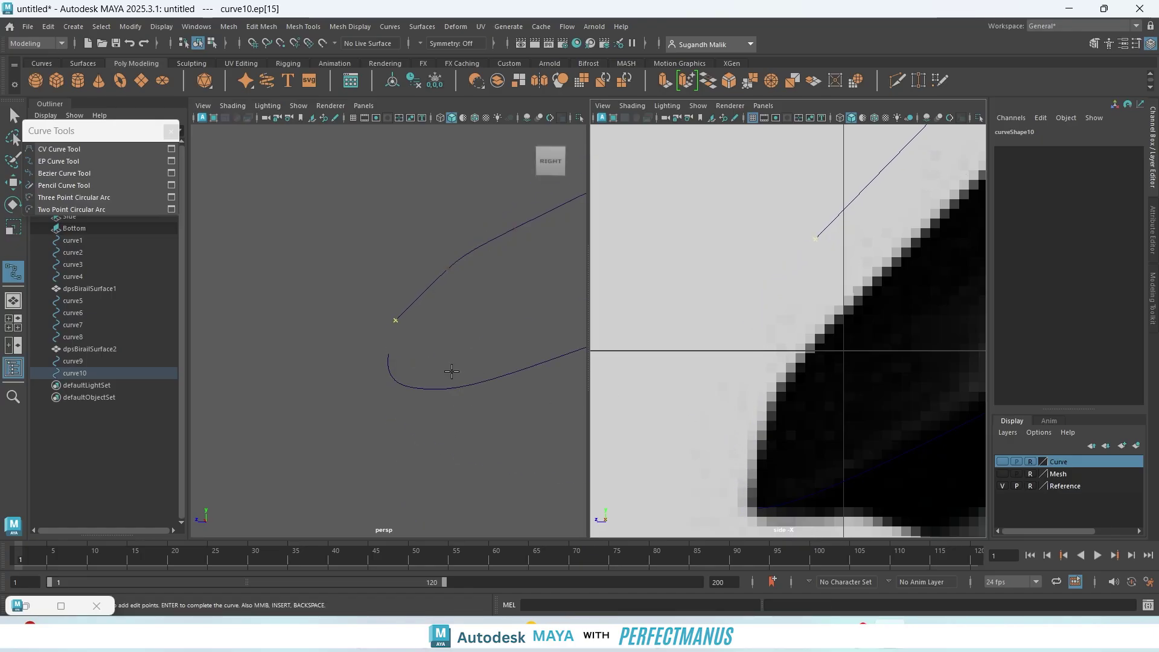
scroll(429, 365, up, 4)
alt+drag(420, 382, 655, 367)
click(387, 375)
key(ctrl+z)
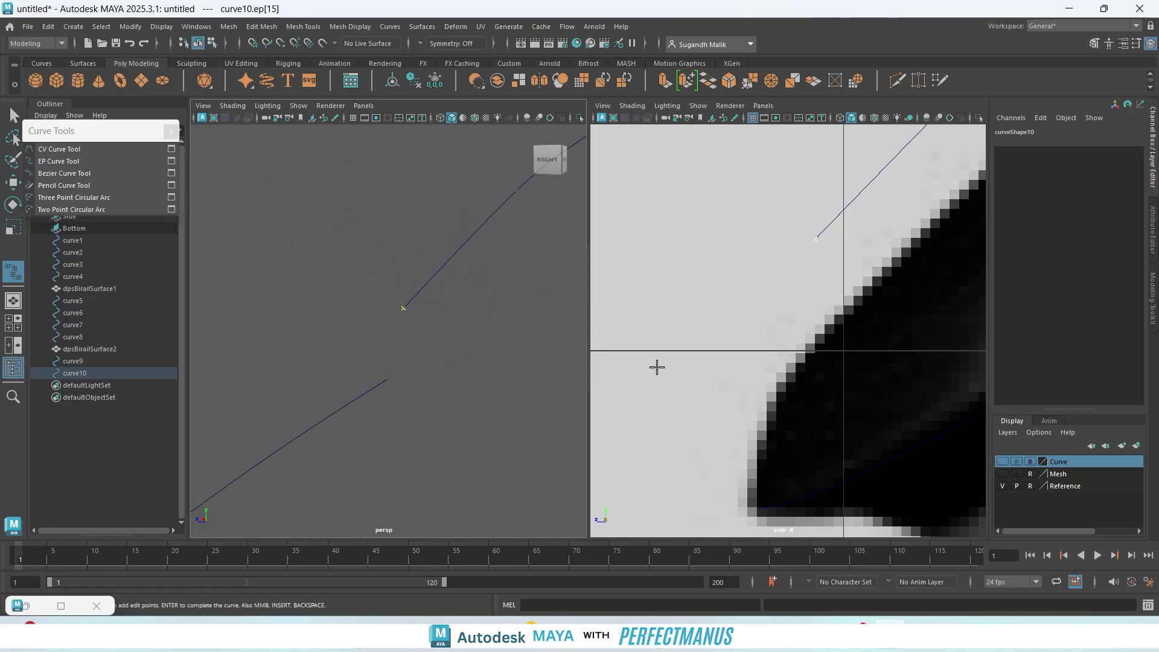
click(743, 414)
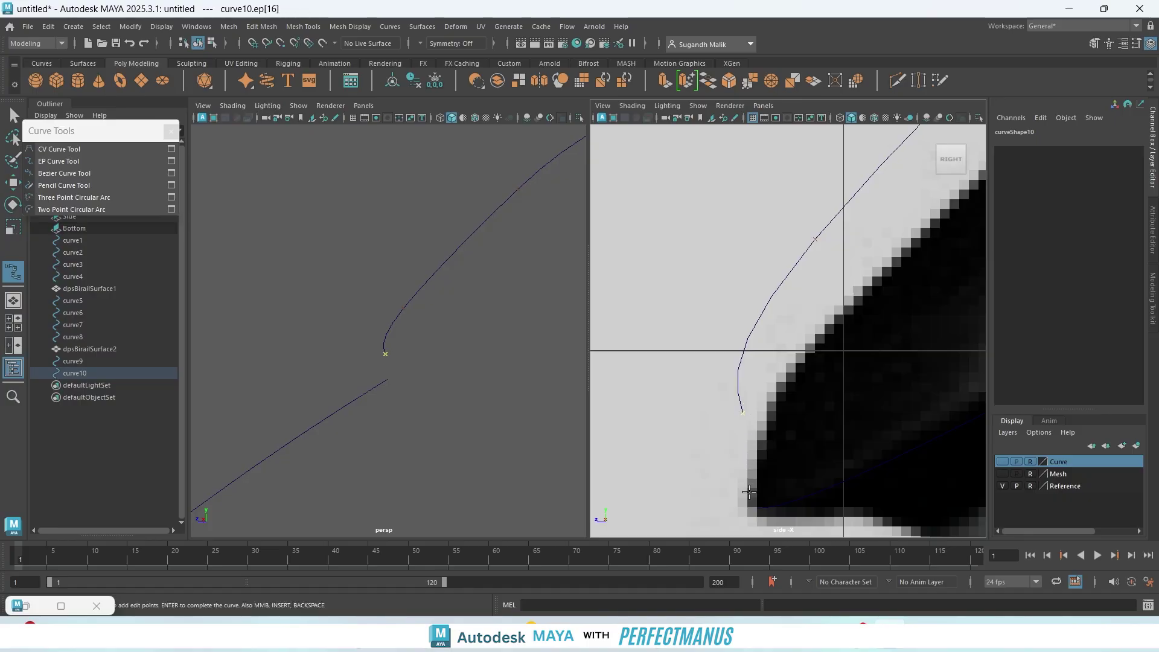
key(ctrl+z)
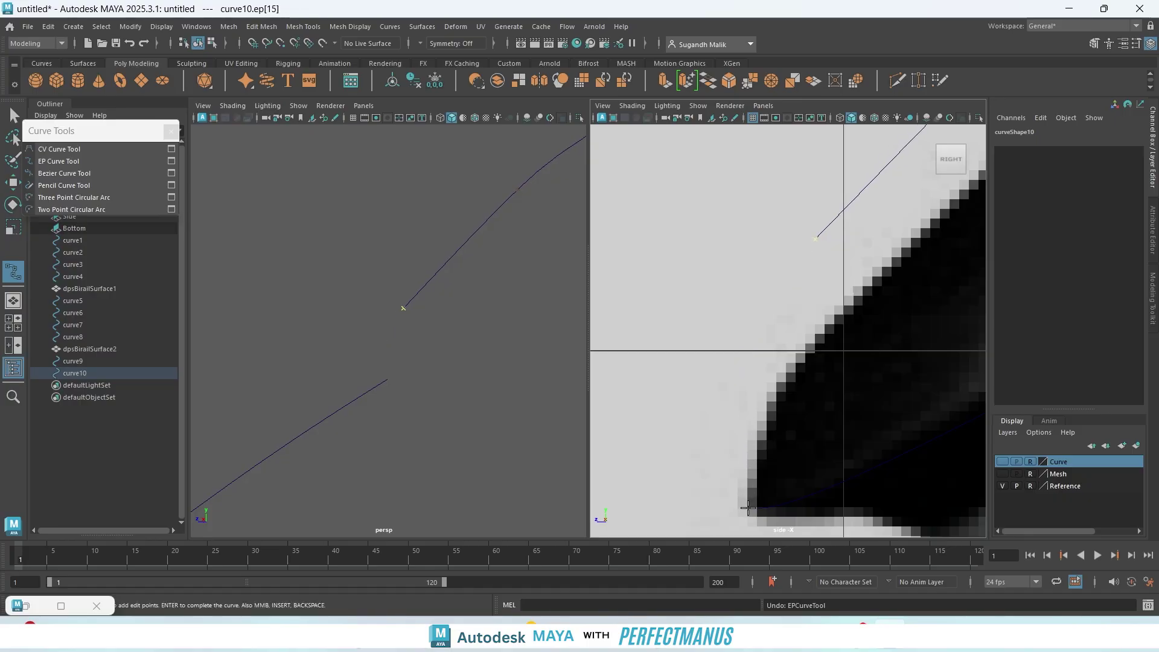
- Place the last edit point at the front tip where the lower curve ends, review the profile and complete the curve
click(747, 508)
scroll(780, 423, down, 10)
scroll(876, 416, up, 12)
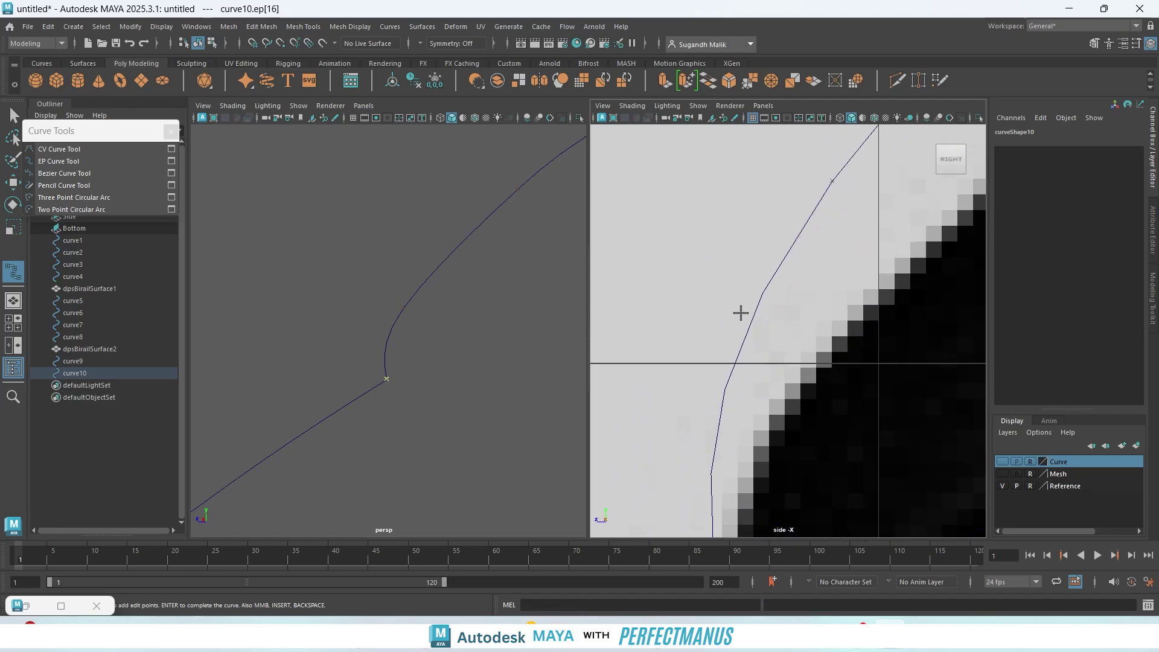
scroll(760, 310, down, 6)
scroll(769, 309, up, 4)
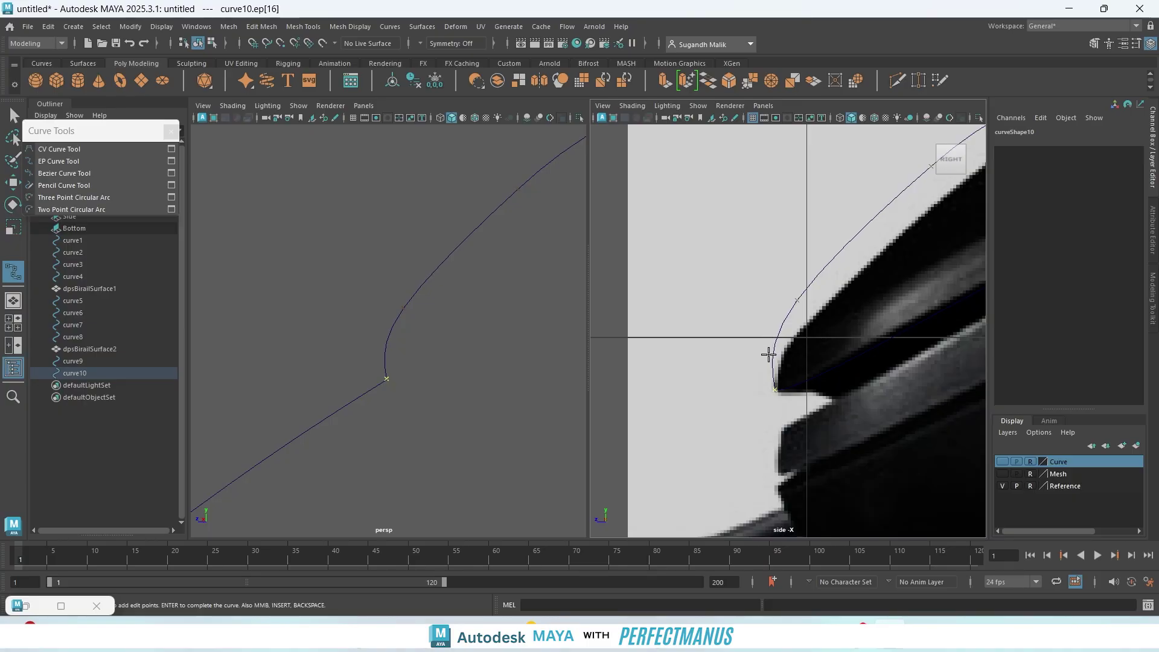
scroll(842, 307, down, 9)
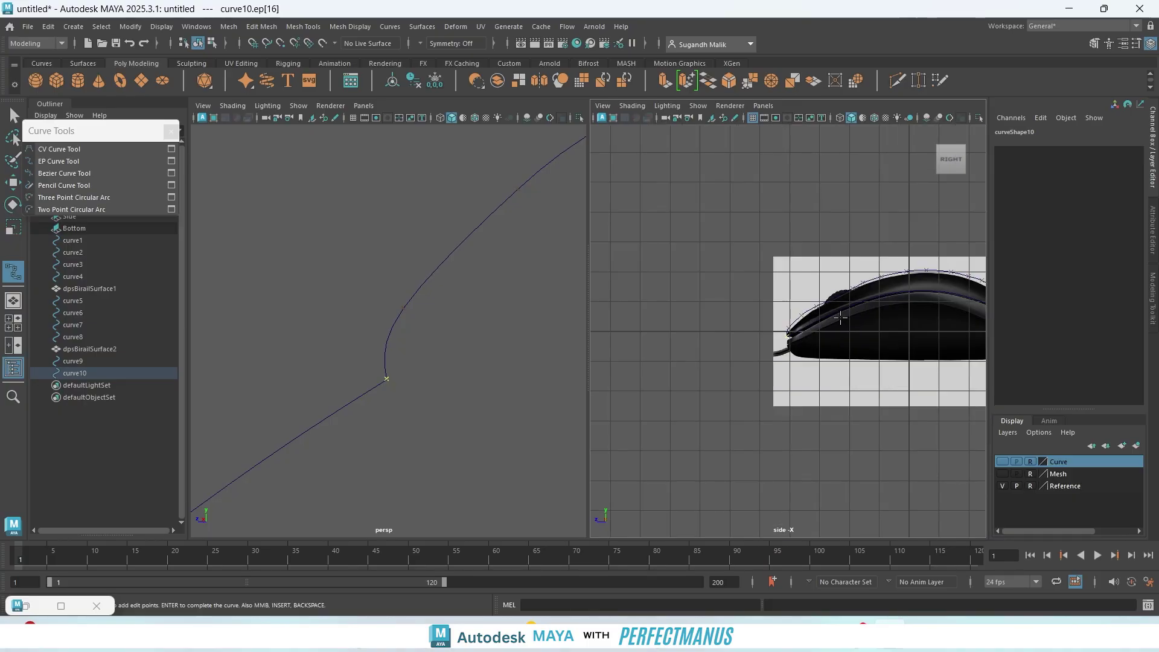
scroll(845, 310, up, 7)
alt+middle_drag(916, 338, 683, 503)
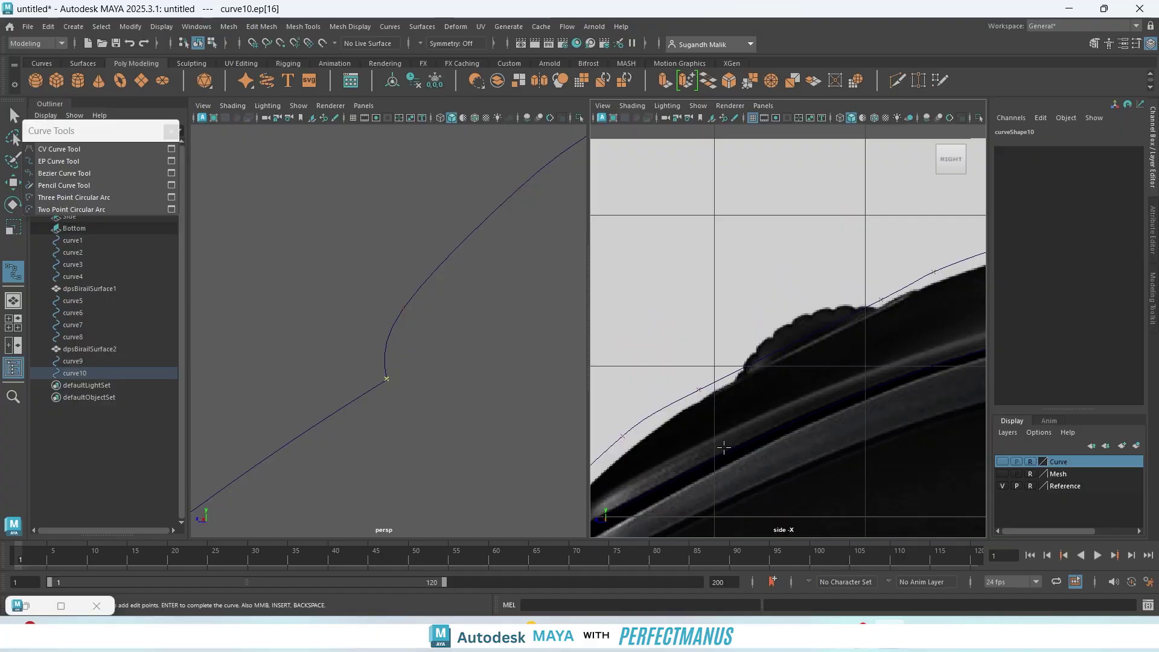
mouse_move(873, 412)
alt+middle_down()
mouse_move(733, 421)
mouse_move(562, 464)
mouse_move(575, 463)
alt+middle_up()
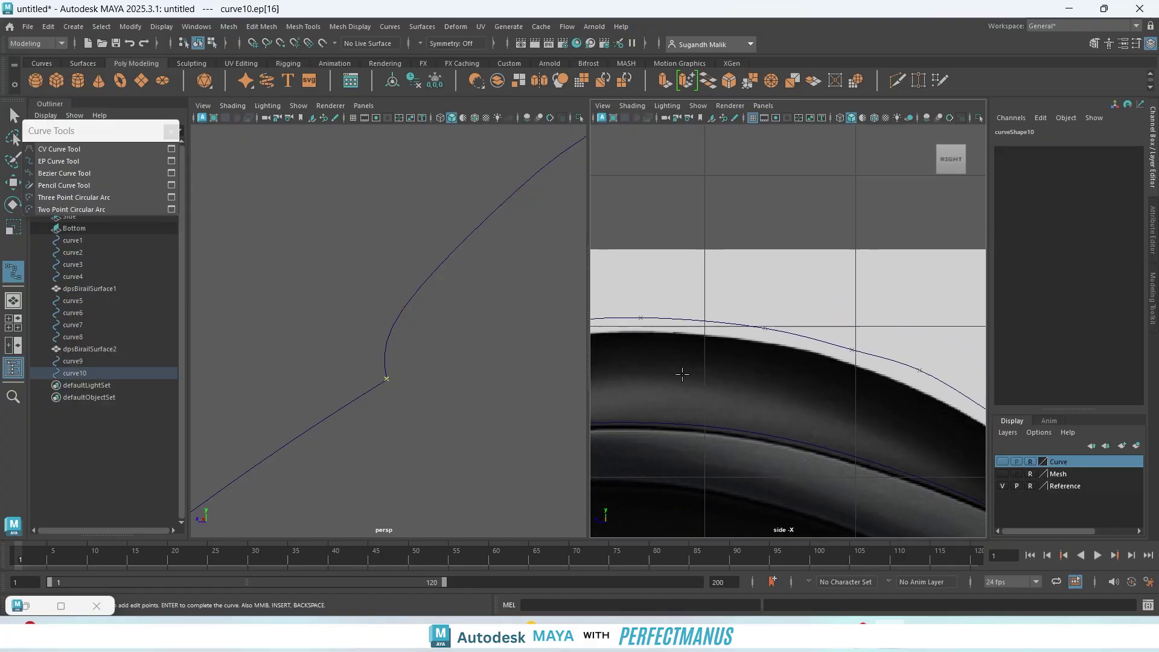
key(Return)
- Show the upper profile curve's control vertices and lower the one just behind the crown toward the mouse outline
right_drag(764, 307, 716, 313)
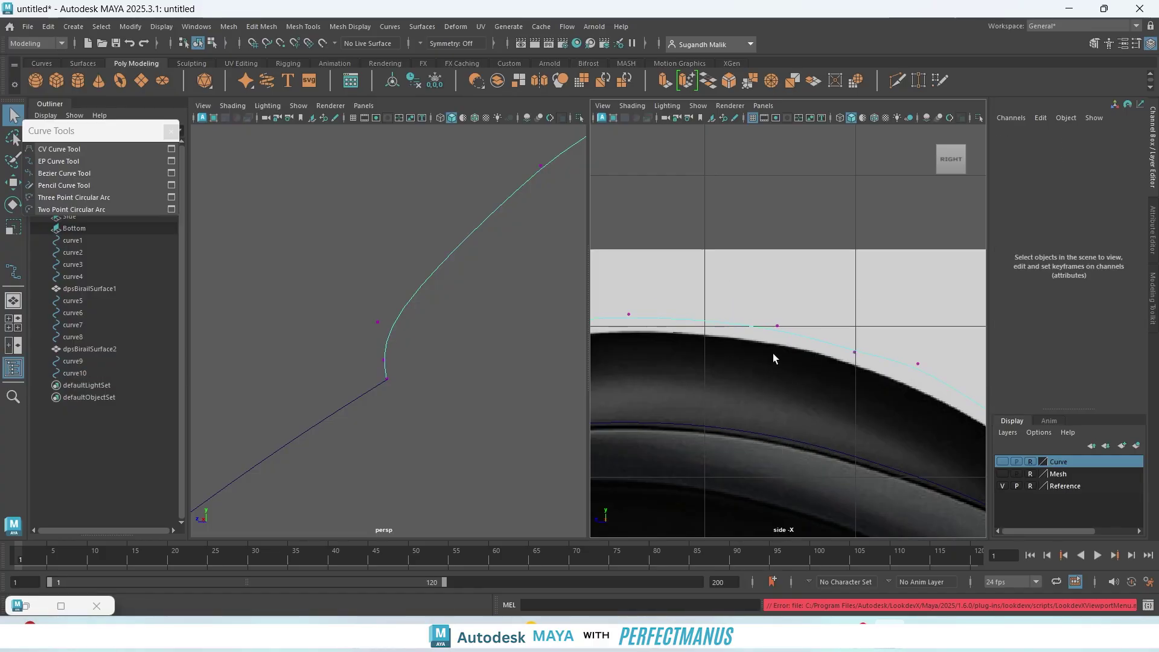
scroll(773, 353, up, 3)
drag(732, 286, 795, 367)
scroll(788, 374, down, 8)
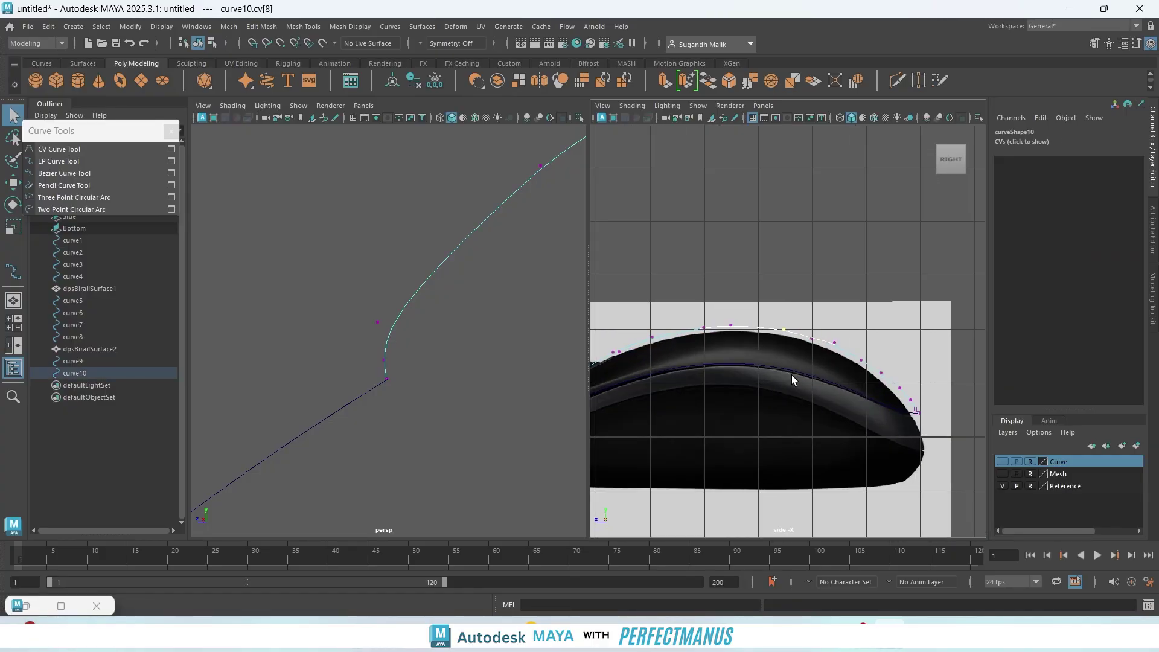
scroll(791, 376, up, 3)
key(w)
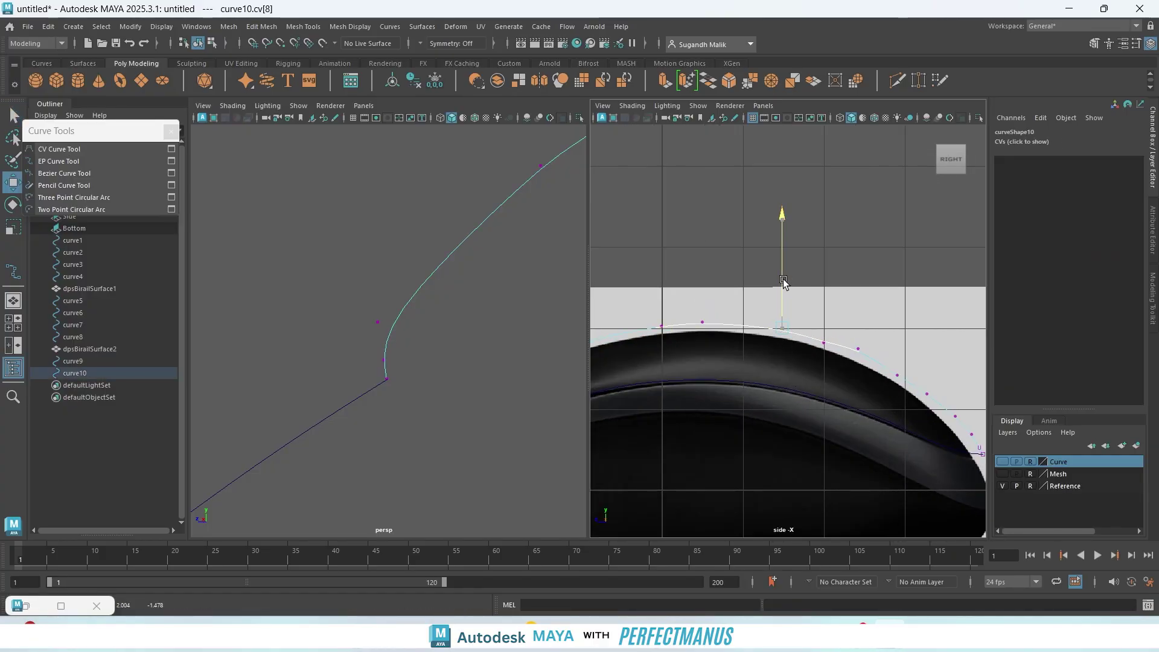
drag(783, 281, 877, 362)
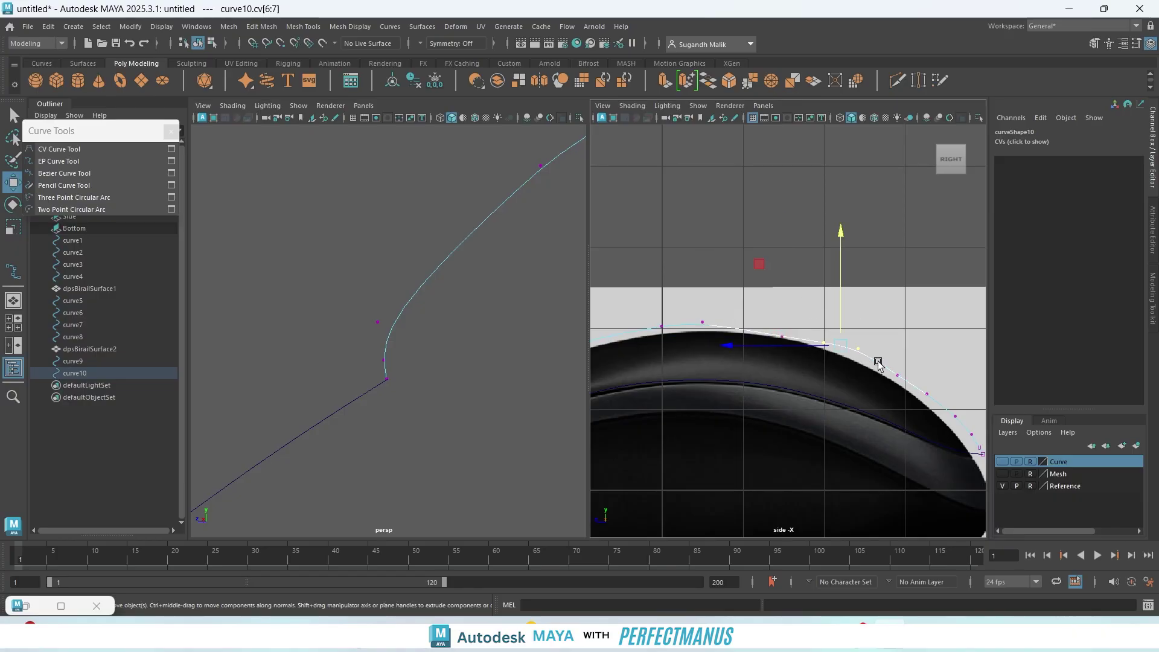
- Lower the next two control vertices behind the crown together, then adjust each one vertically against the rear slope's outline
drag(841, 309, 846, 316)
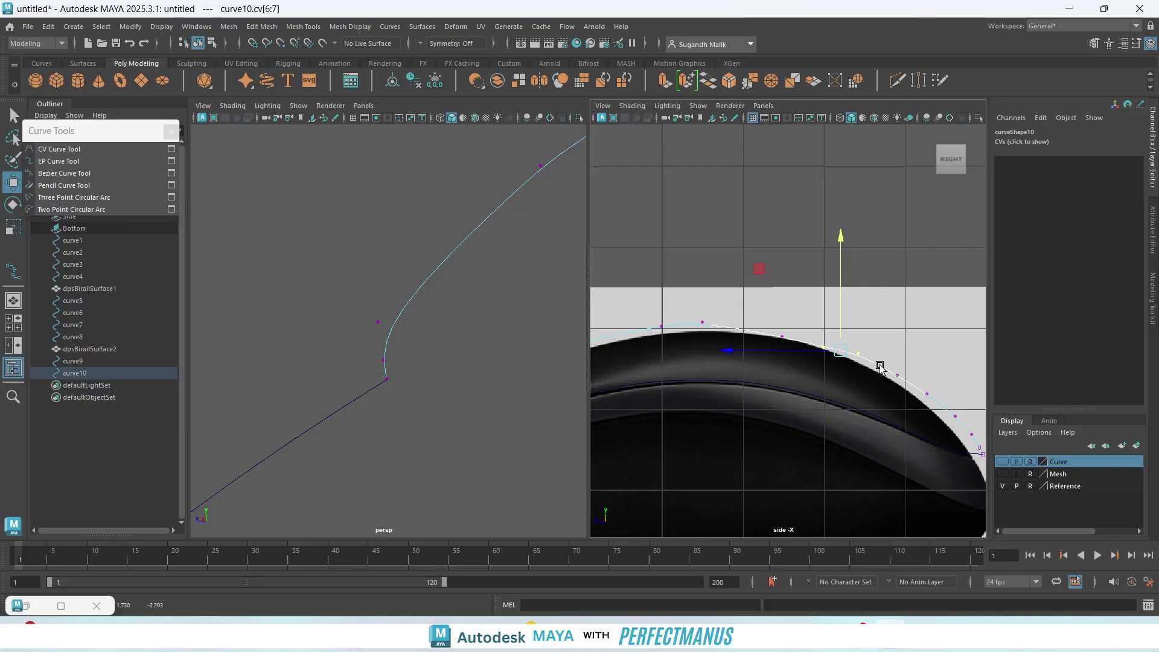
scroll(882, 366, up, 4)
drag(936, 378, 931, 390)
drag(916, 346, 926, 361)
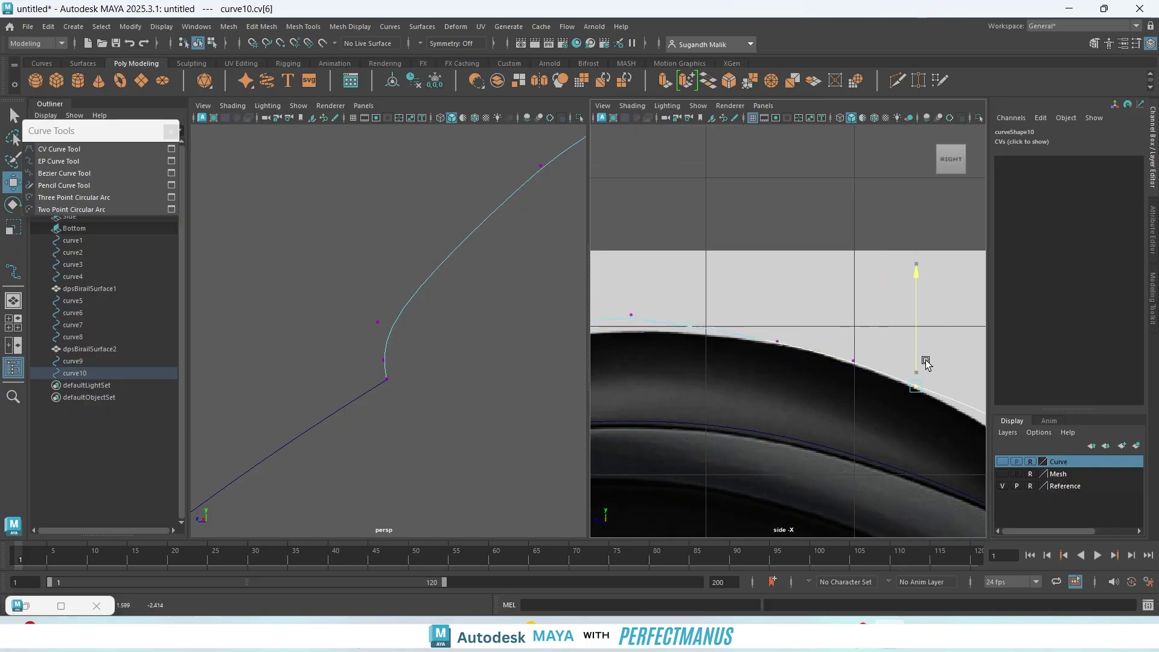
key(f)
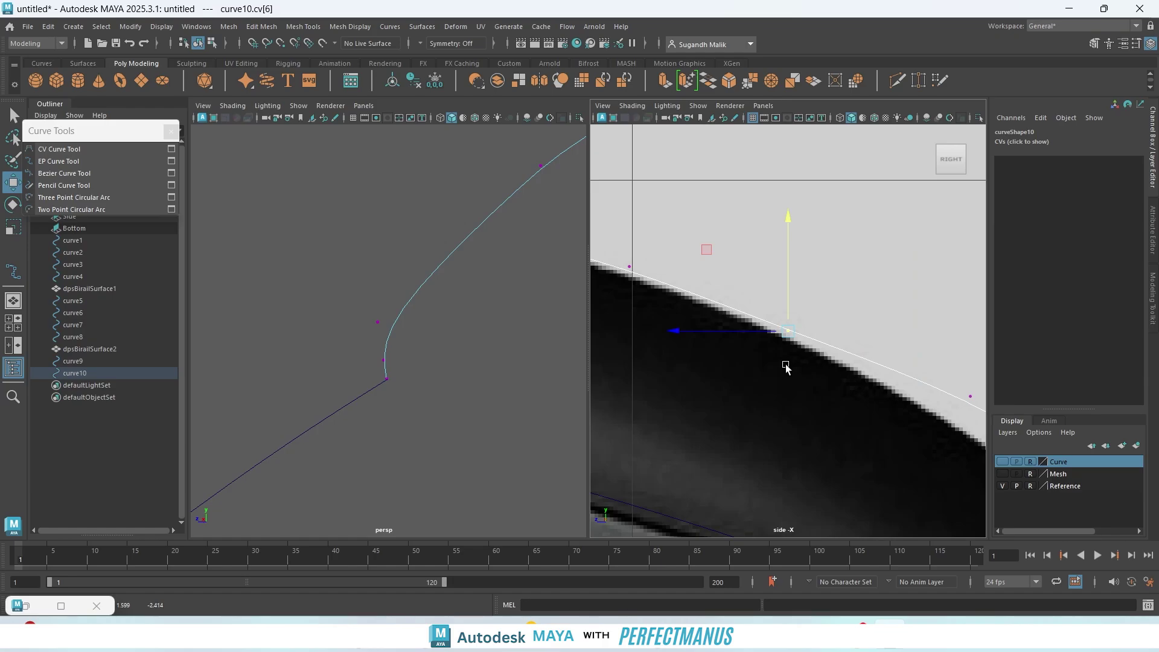
mouse_move(617, 244)
mouse_down()
mouse_move(644, 279)
mouse_move(630, 243)
mouse_up()
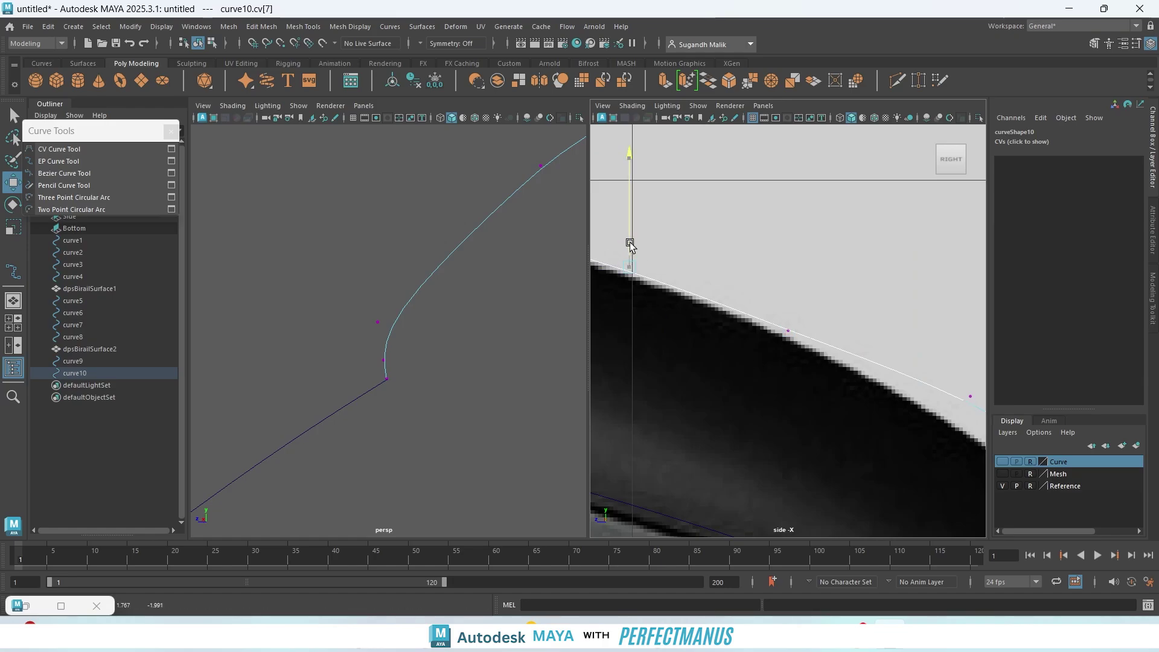
- Lower the next two control vertices farther down the rear slope onto the edge of the mouse silhouette
alt+middle_drag(921, 454, 664, 345)
drag(704, 261, 723, 296)
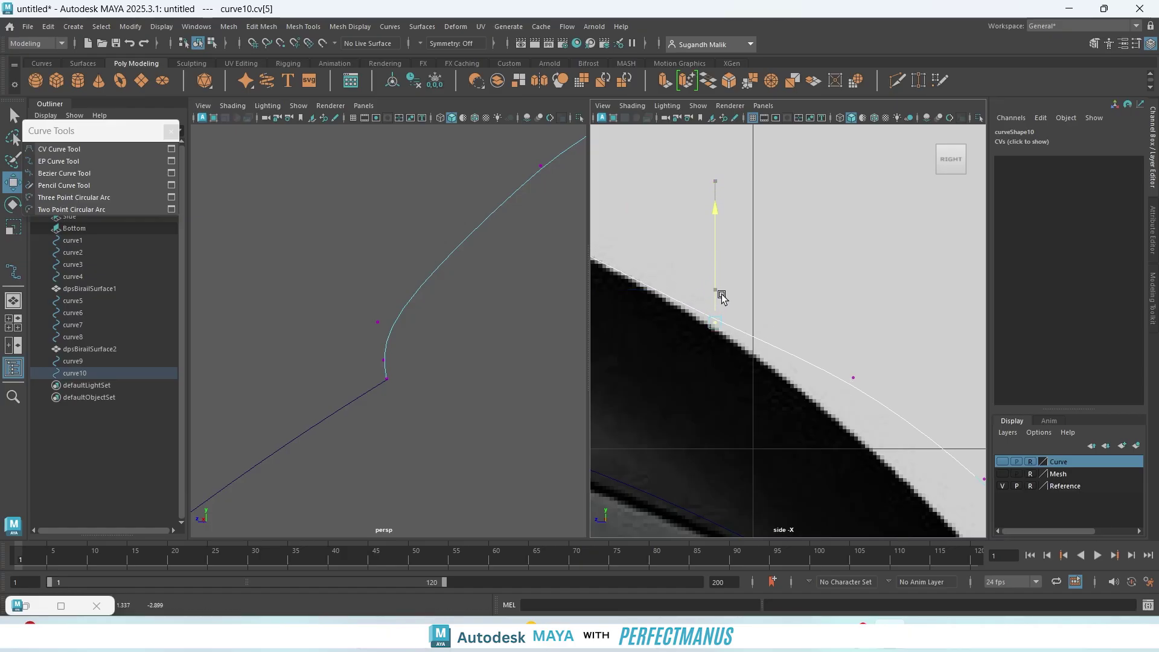
click(853, 376)
drag(854, 345, 843, 402)
alt+middle_drag(897, 470, 688, 246)
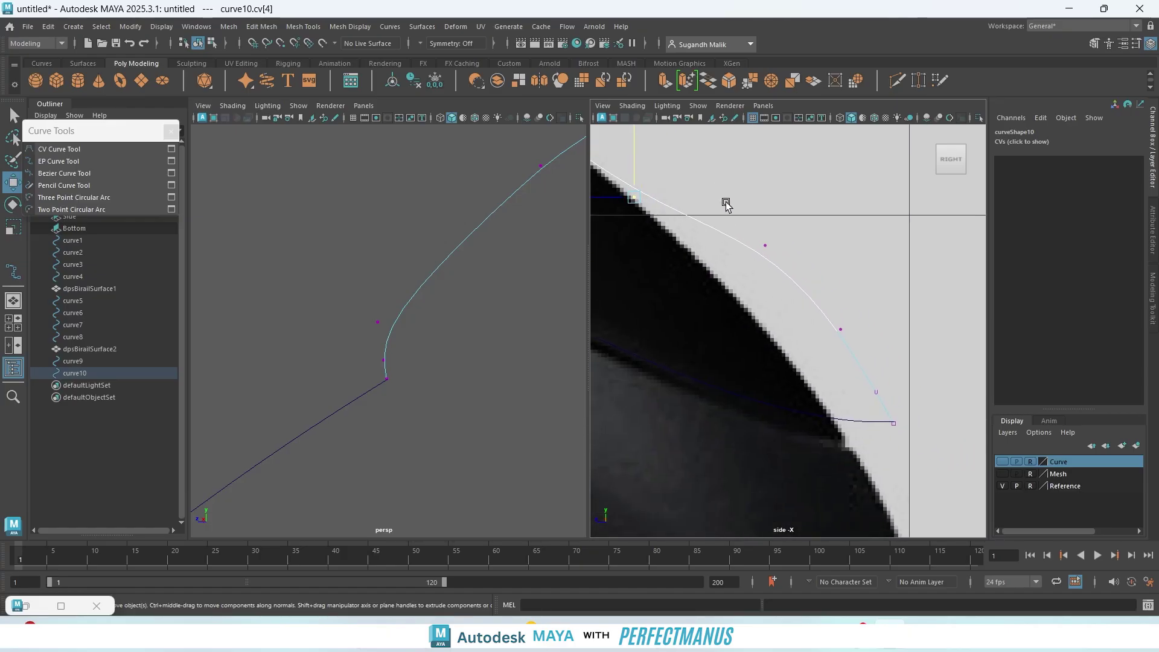
- Lower the two control vertices above the rear end, then nudge the upper one slightly back up to smooth the bend
click(765, 245)
drag(763, 223, 763, 271)
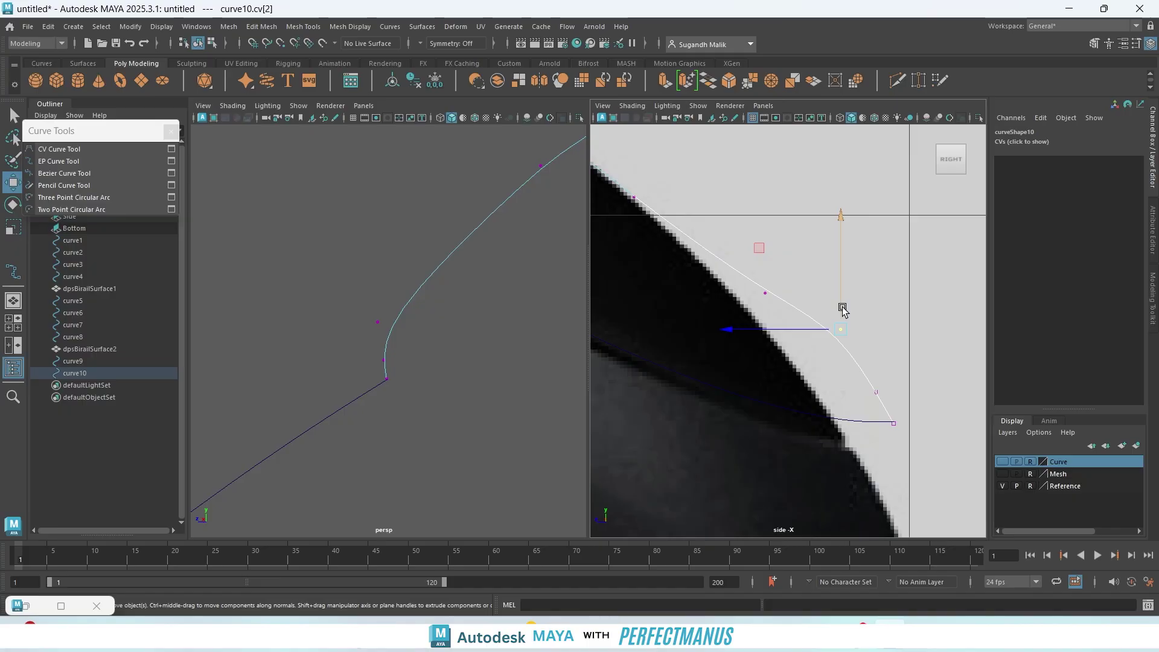
click(840, 329)
drag(841, 305, 838, 329)
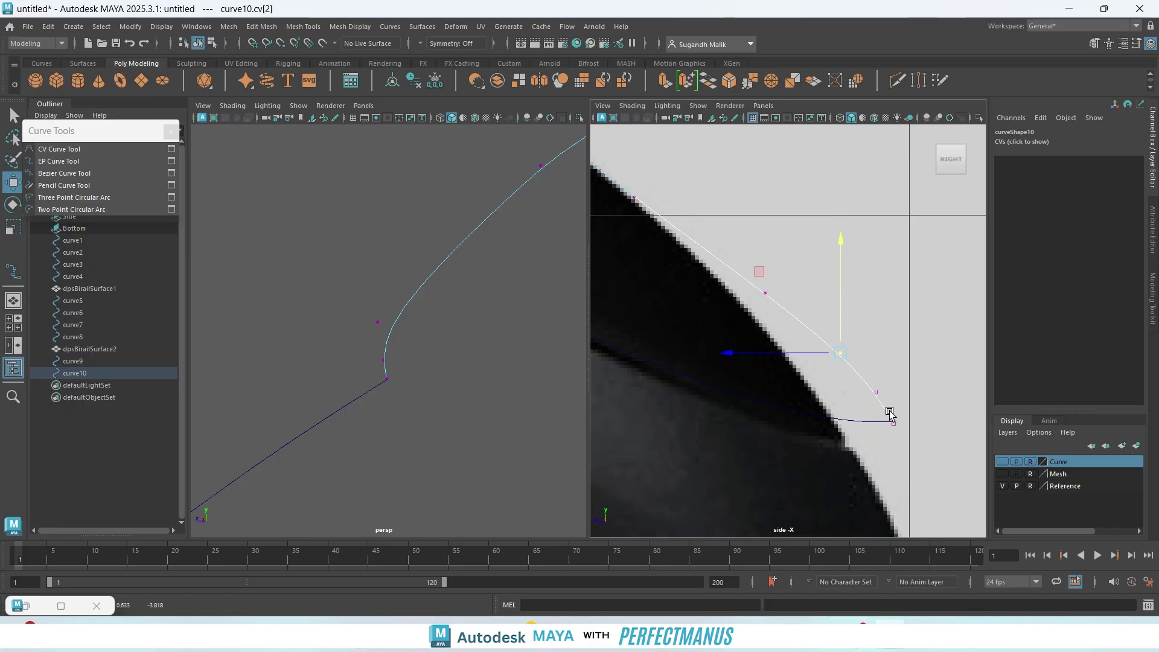
drag(744, 285, 809, 335)
drag(761, 270, 765, 263)
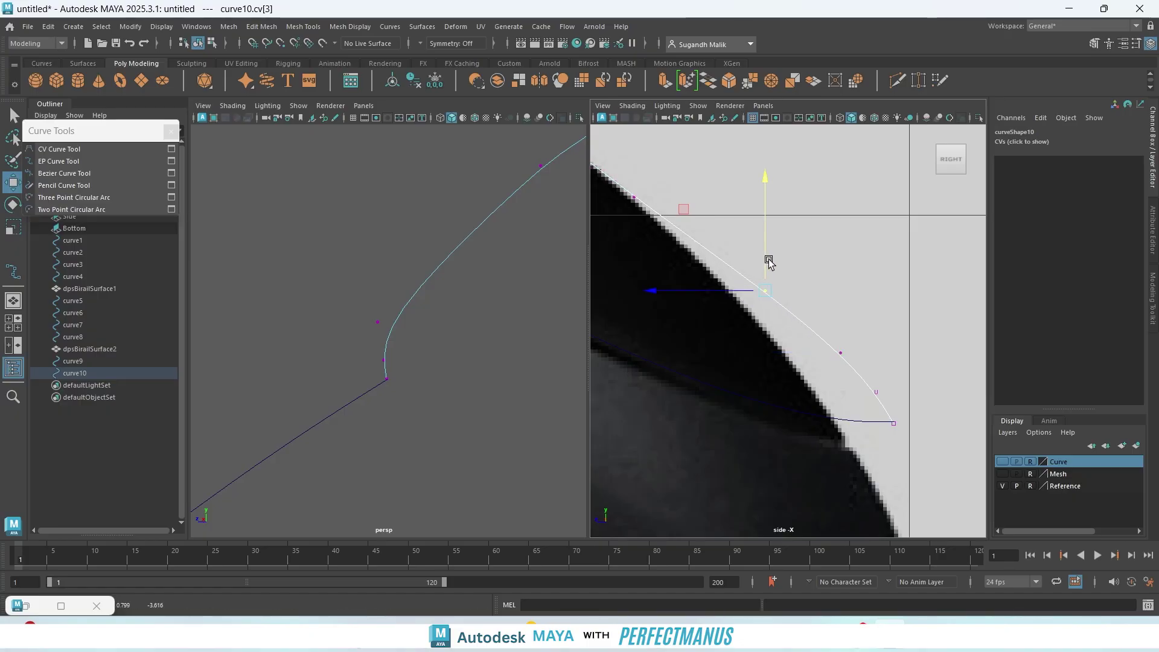
- Raise the two control vertices midway down the rear slope so the curve bulges evenly outside the silhouette
mouse_move(716, 352)
alt+middle_down()
mouse_move(701, 367)
mouse_move(727, 331)
alt+middle_up()
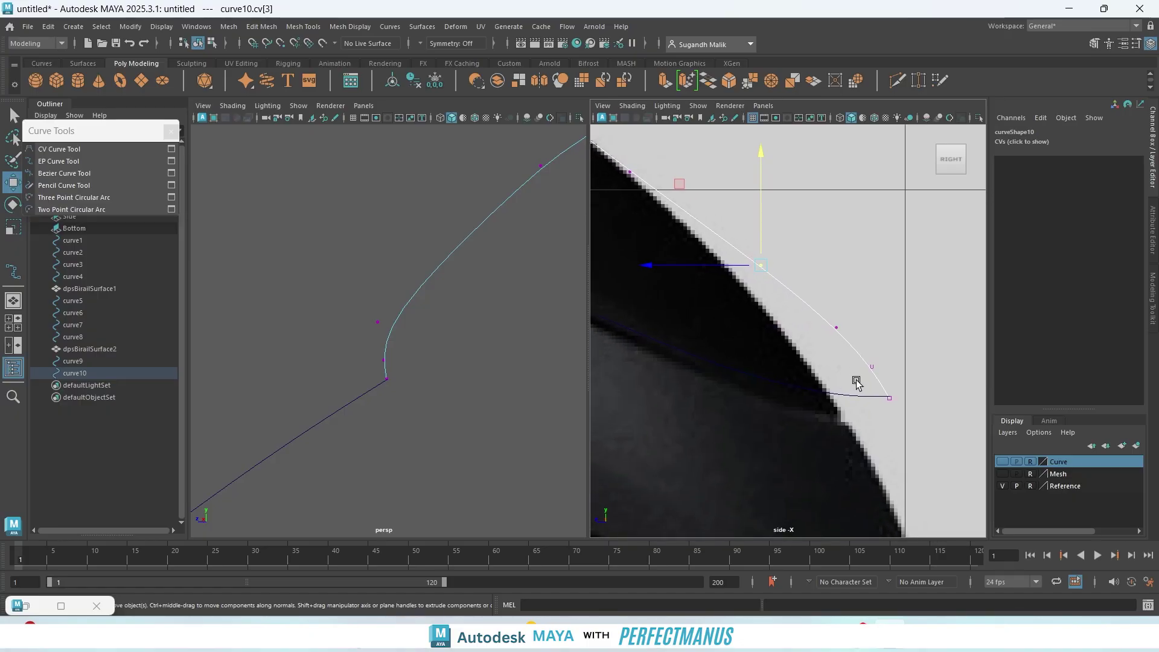
alt+middle_drag(742, 406, 859, 470)
alt+middle_drag(688, 262, 726, 306)
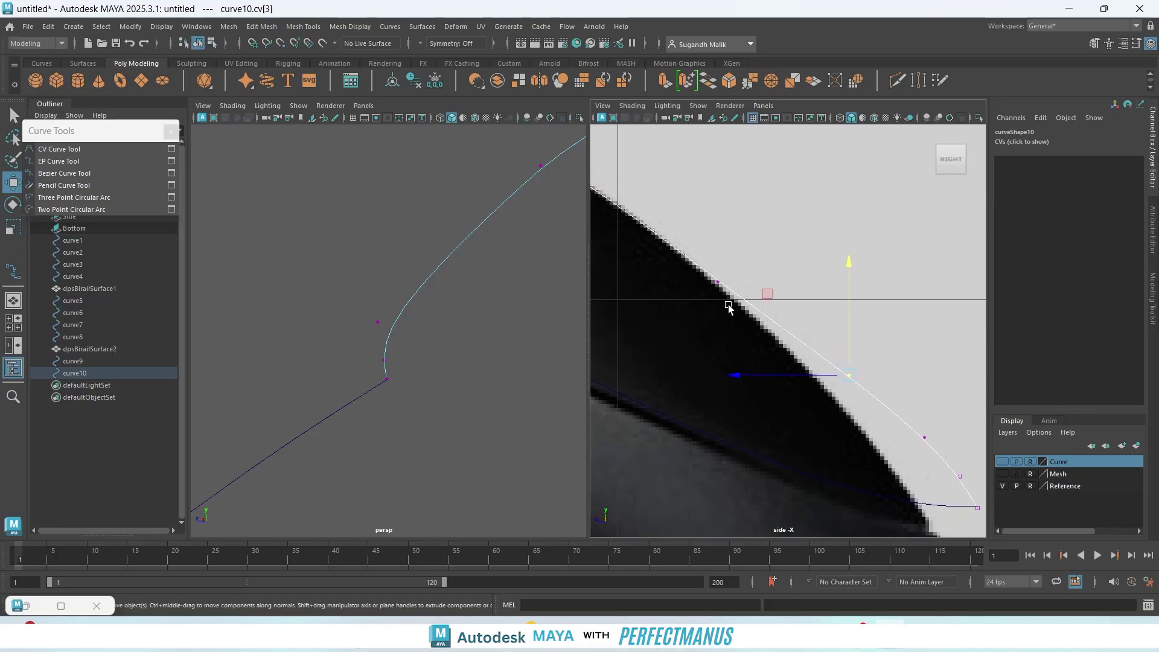
click(730, 294)
drag(718, 248, 720, 230)
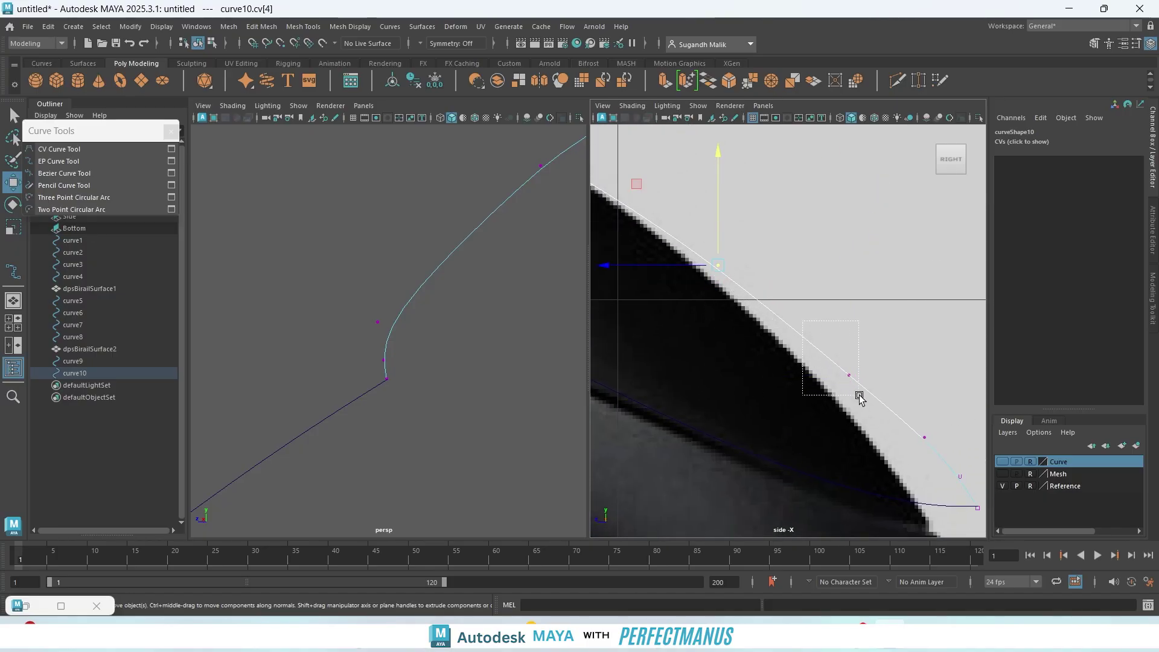
click(849, 375)
drag(852, 352, 854, 331)
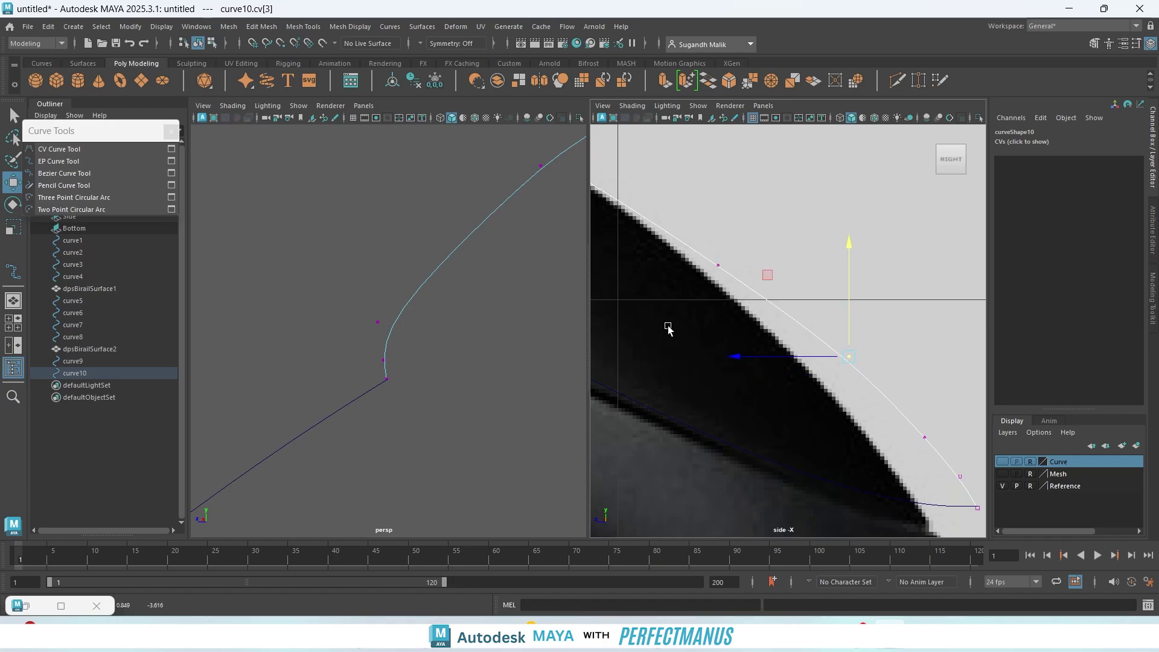
- Raise the next two control vertices up the rear slope slightly so the curve runs just outside the outline
alt+middle_drag(668, 329, 826, 426)
drag(766, 357, 765, 356)
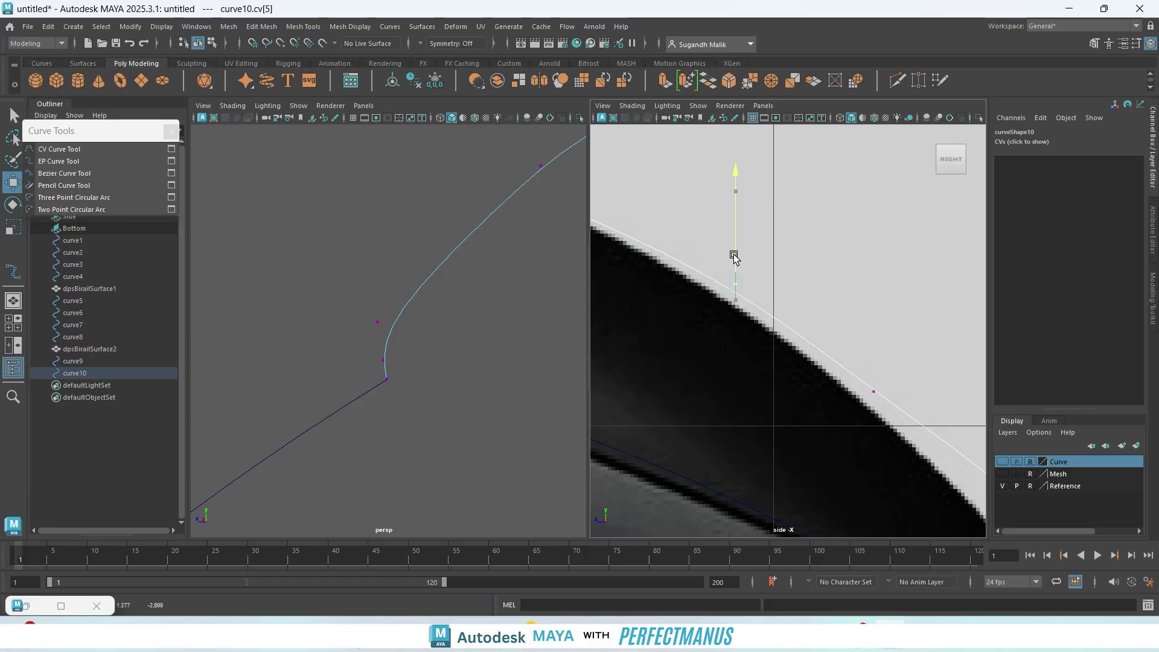
drag(850, 343, 893, 422)
alt+middle_drag(874, 359, 827, 350)
drag(805, 309, 862, 362)
drag(828, 315, 829, 305)
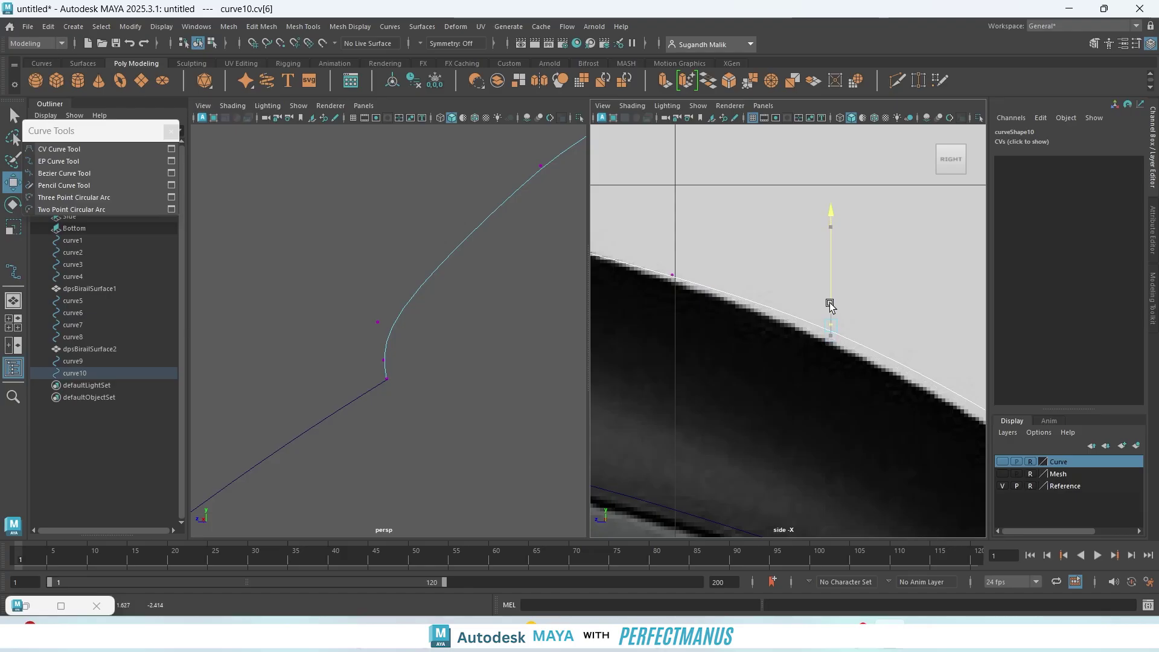
- Nudge the two control vertices between the rear slope and the crown slightly upward to follow the outline
alt+middle_drag(675, 371, 823, 454)
drag(787, 350, 822, 324)
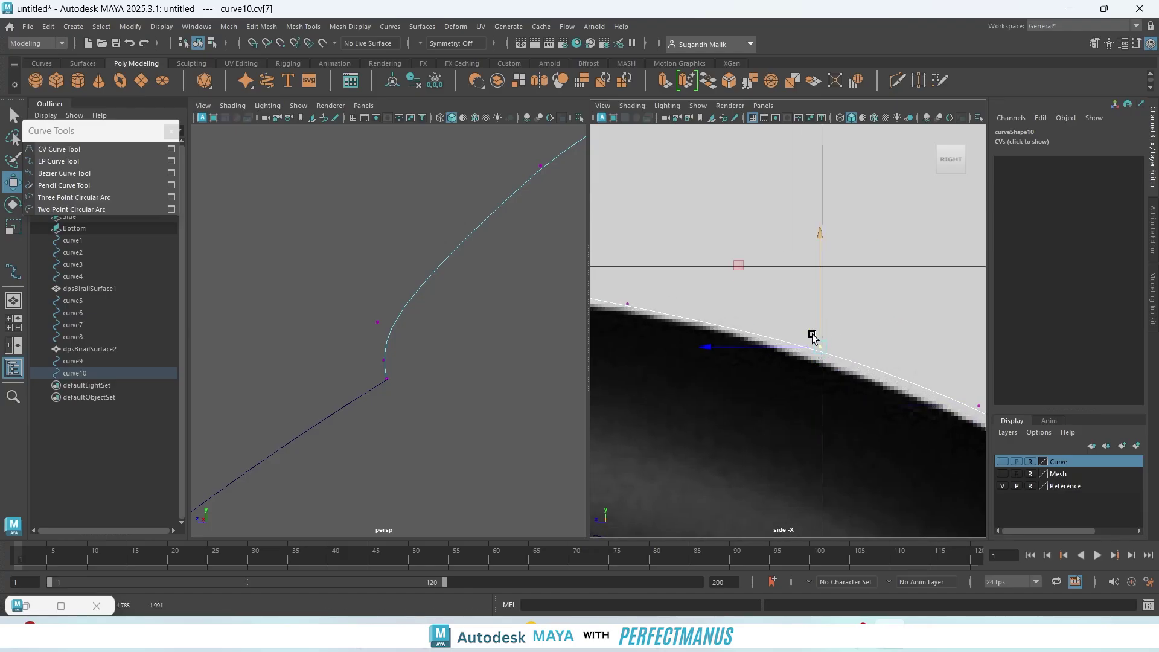
alt+middle_drag(712, 387, 928, 452)
click(839, 361)
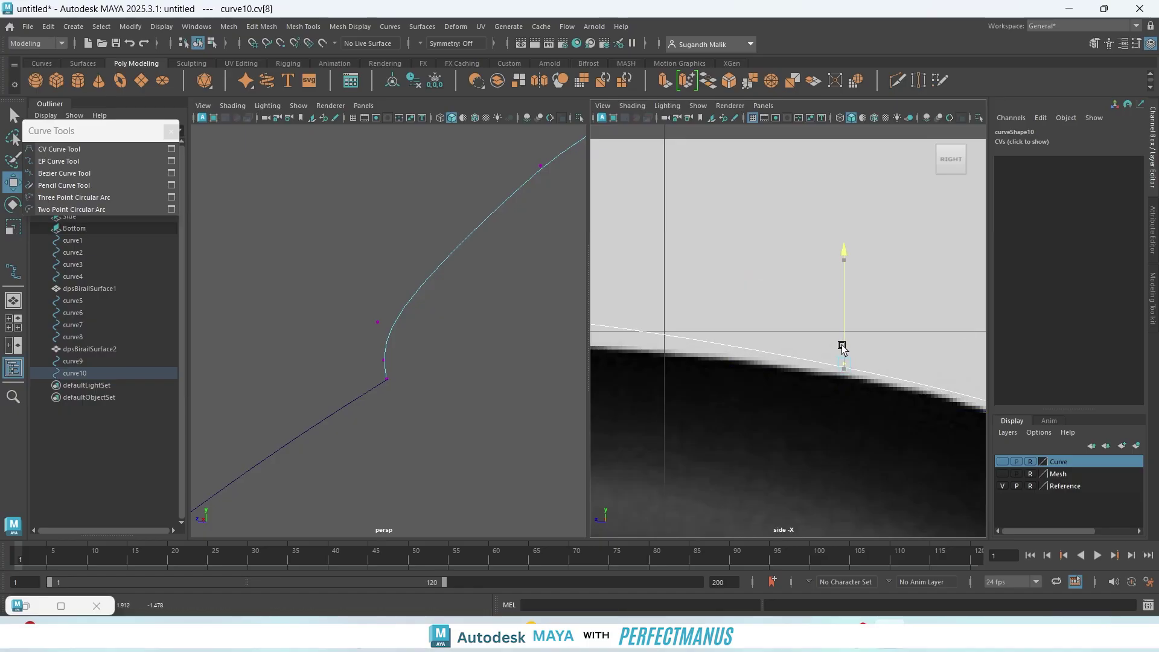
- Lower the control vertex at the crown and the next one in front of it closer to the mouse's top edge
alt+middle_drag(680, 399, 946, 424)
drag(710, 284, 781, 375)
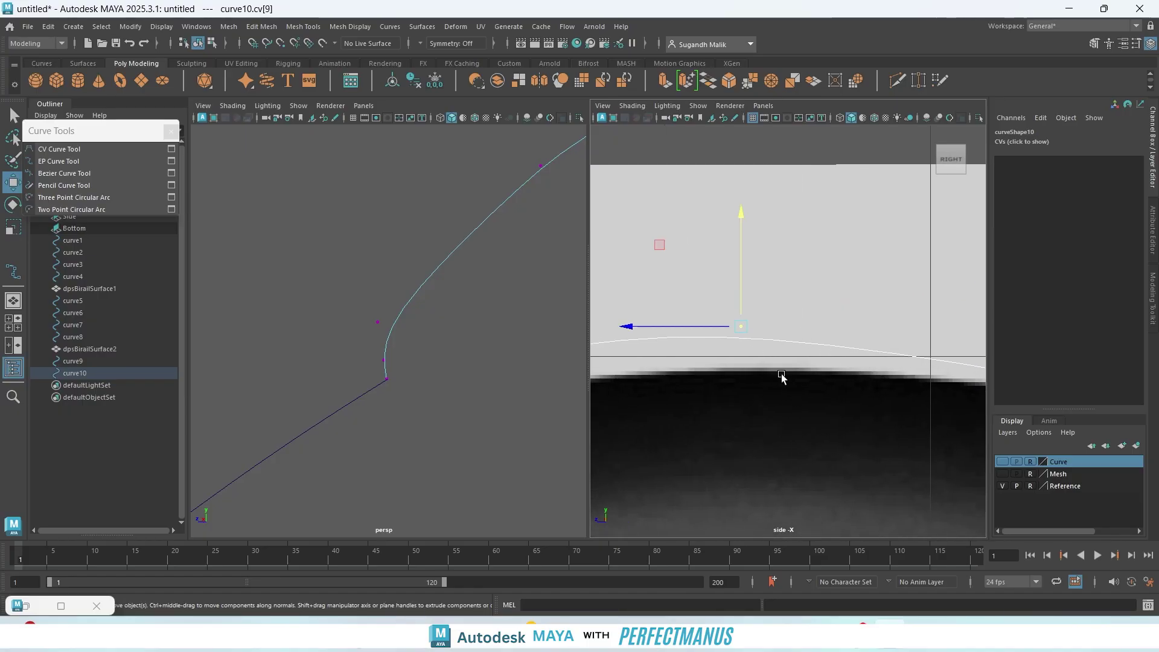
drag(737, 298, 744, 321)
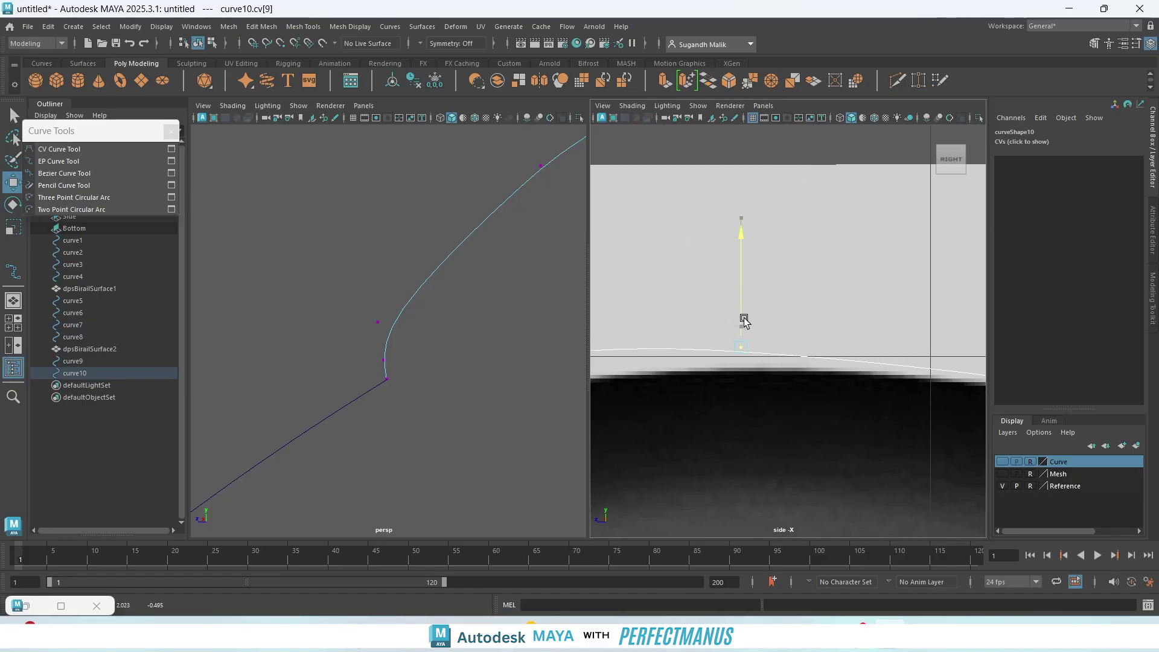
alt+middle_drag(694, 432, 925, 414)
drag(713, 300, 831, 367)
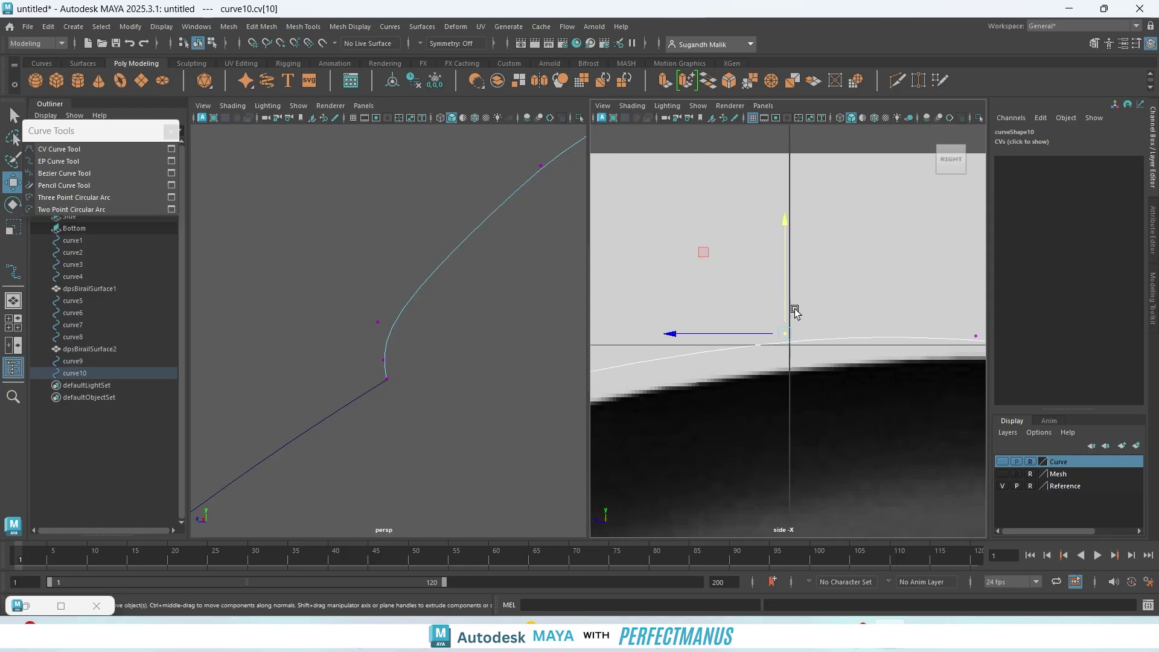
- Lower the first control vertex on the front slope and slide it back toward the crown along the outline
alt+middle_drag(715, 433, 891, 398)
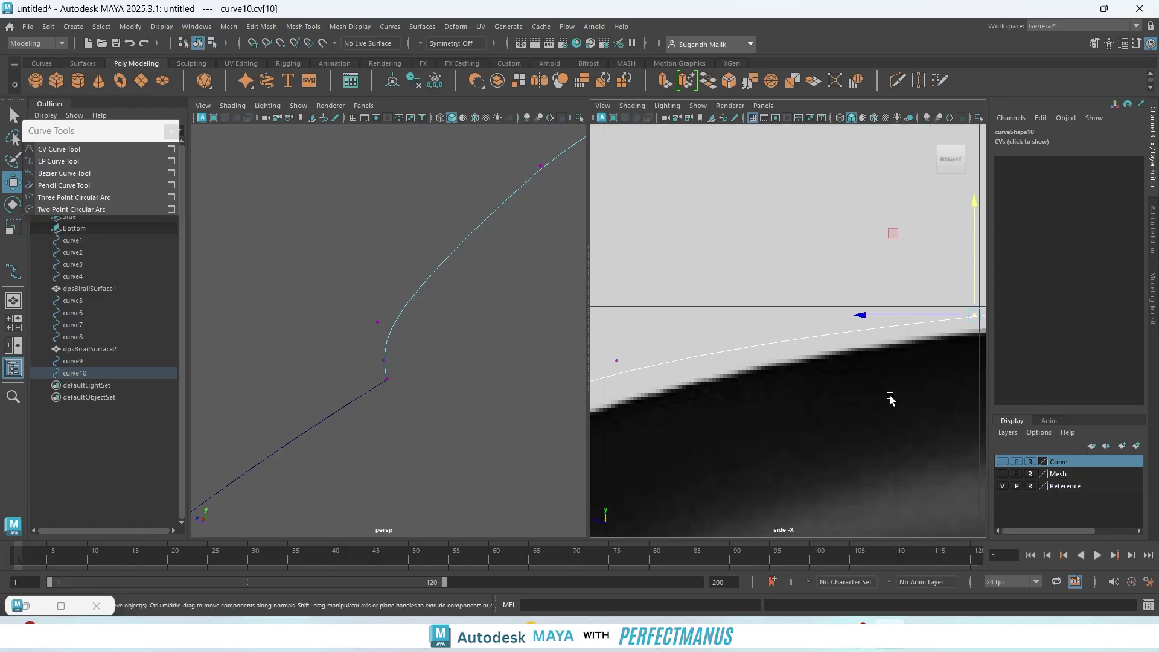
drag(609, 339, 658, 390)
drag(621, 331, 626, 340)
alt+middle_drag(654, 396, 807, 393)
scroll(871, 342, down, 7)
scroll(871, 342, up, 5)
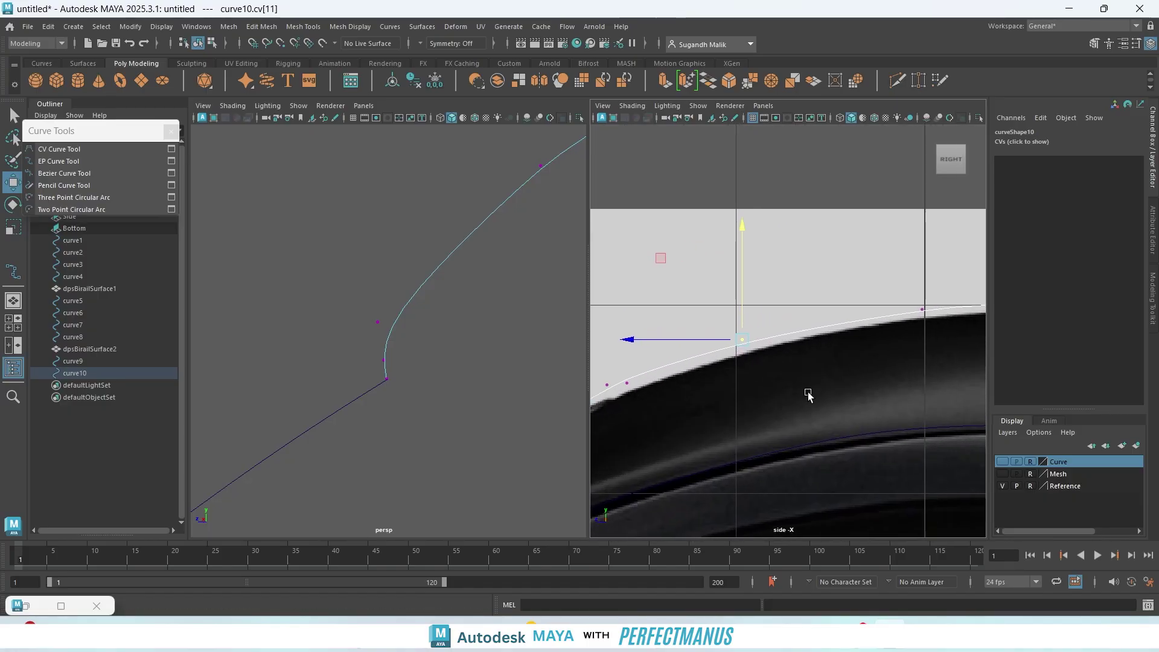
drag(745, 334, 814, 324)
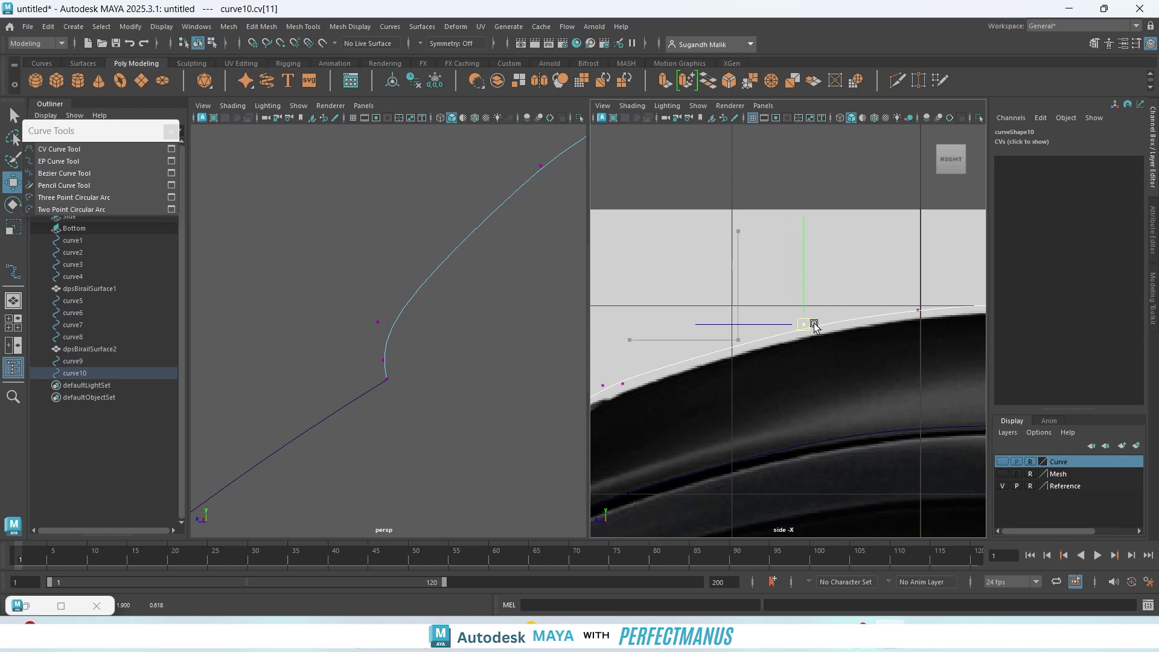
- Slide the next front-slope control vertex back along the outline to even the spacing, and fine-tune its neighbour nearer the crown
alt+middle_drag(640, 400, 768, 368)
drag(769, 360, 804, 327)
click(729, 352)
alt+middle_drag(897, 354, 772, 384)
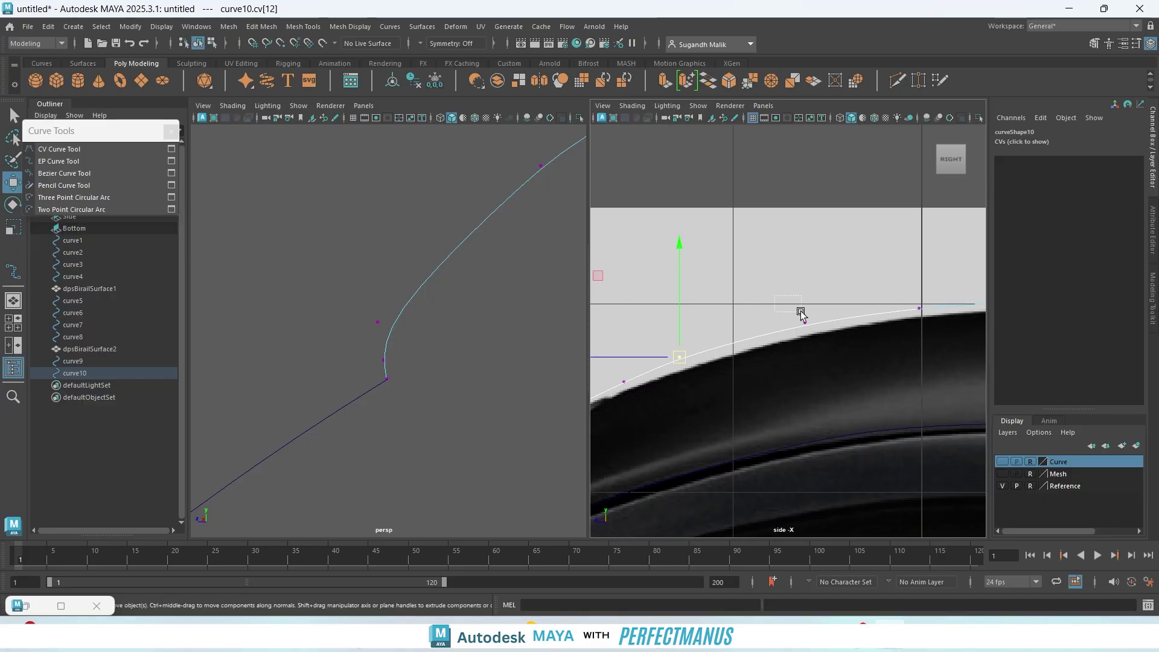
drag(801, 313, 816, 323)
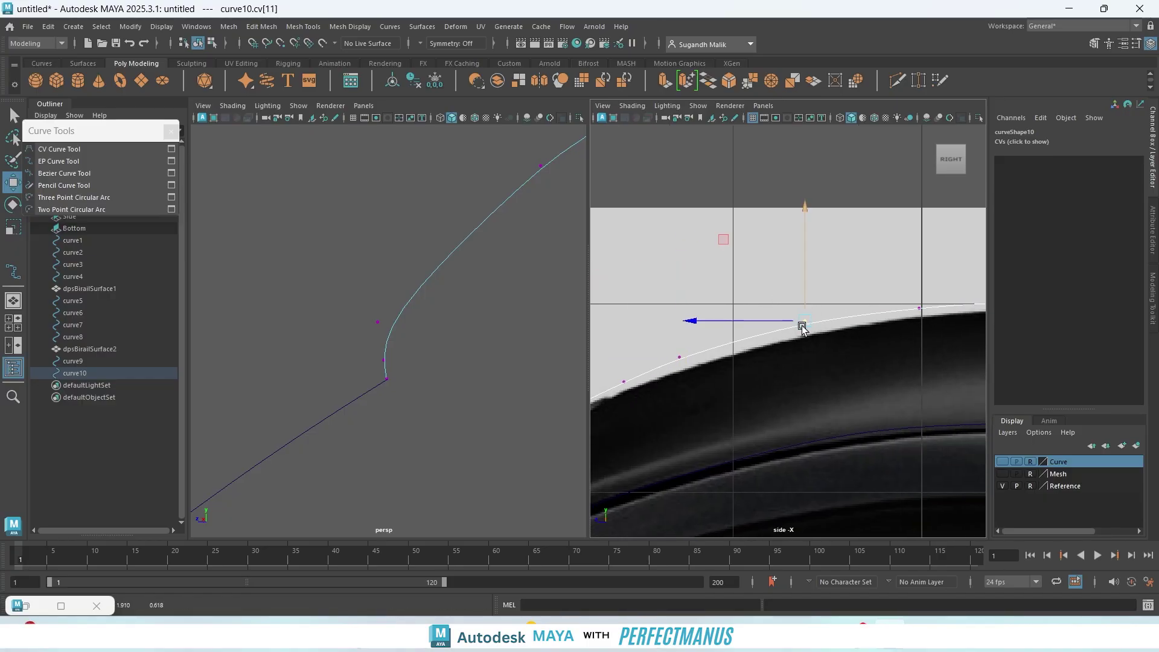
- Fine-tune the three control vertices across the crown so the curve hugs the mouse's top edge
alt+middle_drag(826, 399, 679, 422)
drag(762, 322, 802, 353)
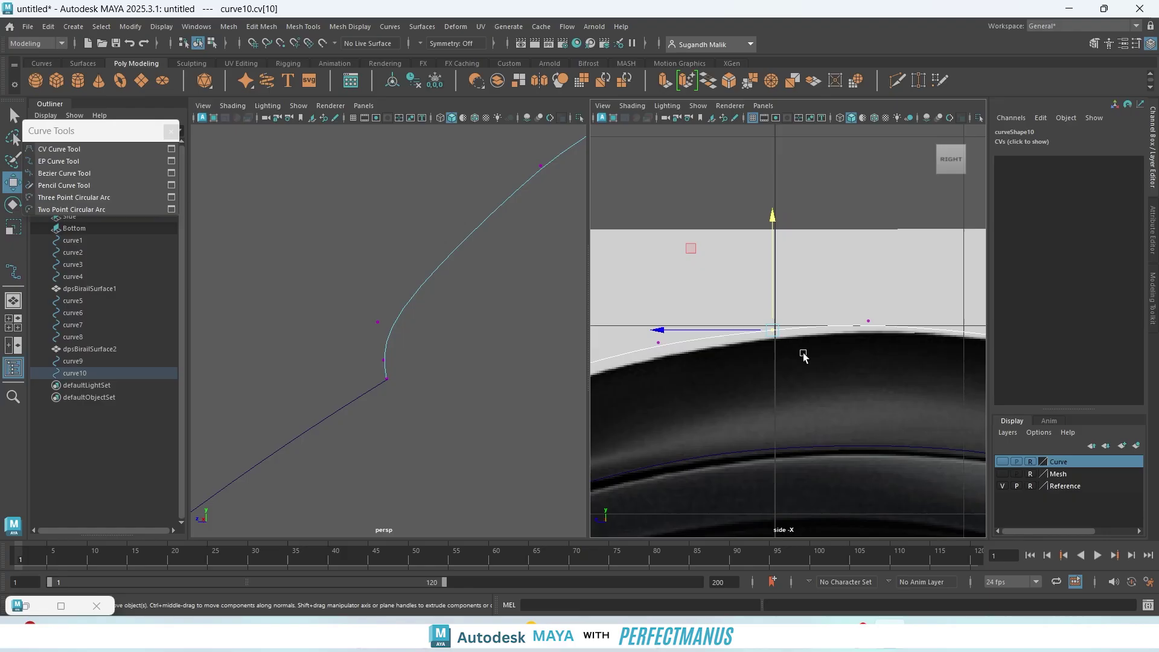
alt+middle_drag(907, 402, 765, 423)
drag(778, 367, 768, 345)
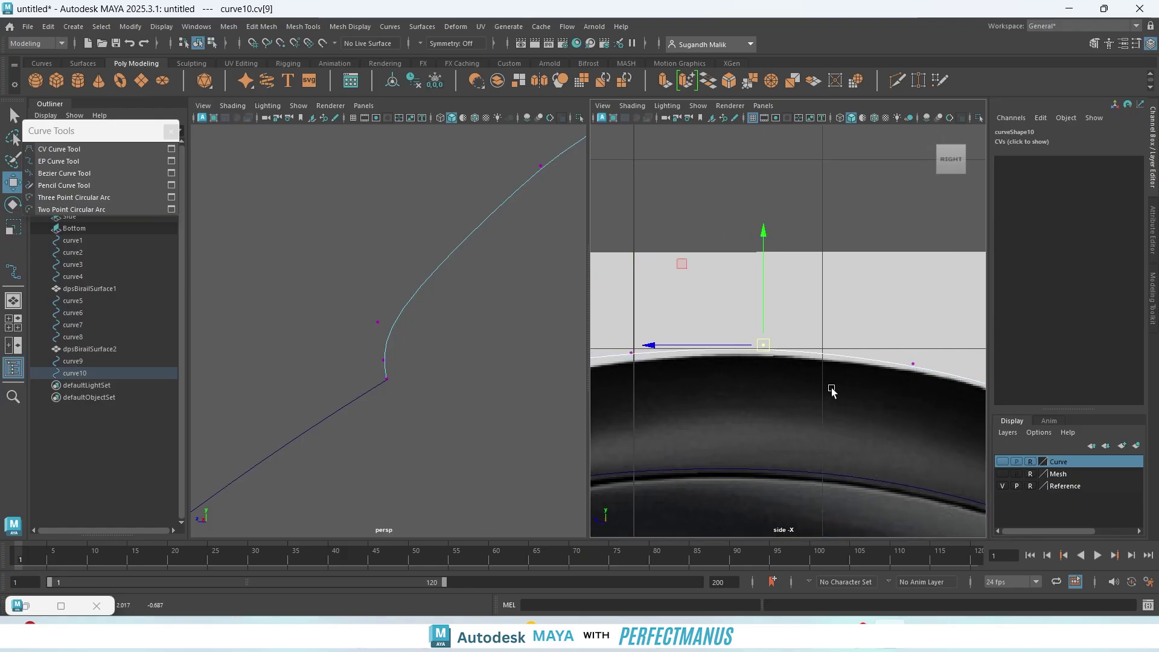
drag(898, 346, 914, 364)
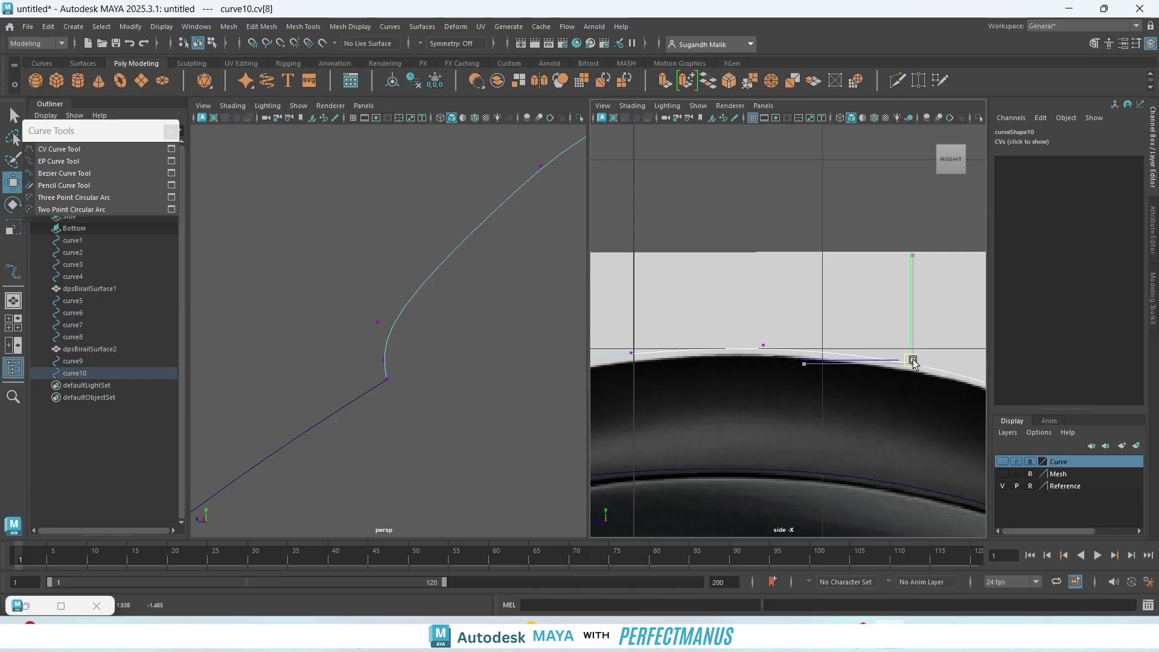
alt+middle_drag(923, 414, 742, 383)
- Move the control vertex just behind the scroll wheel onto the upper edge of the mouse body
scroll(744, 382, up, 6)
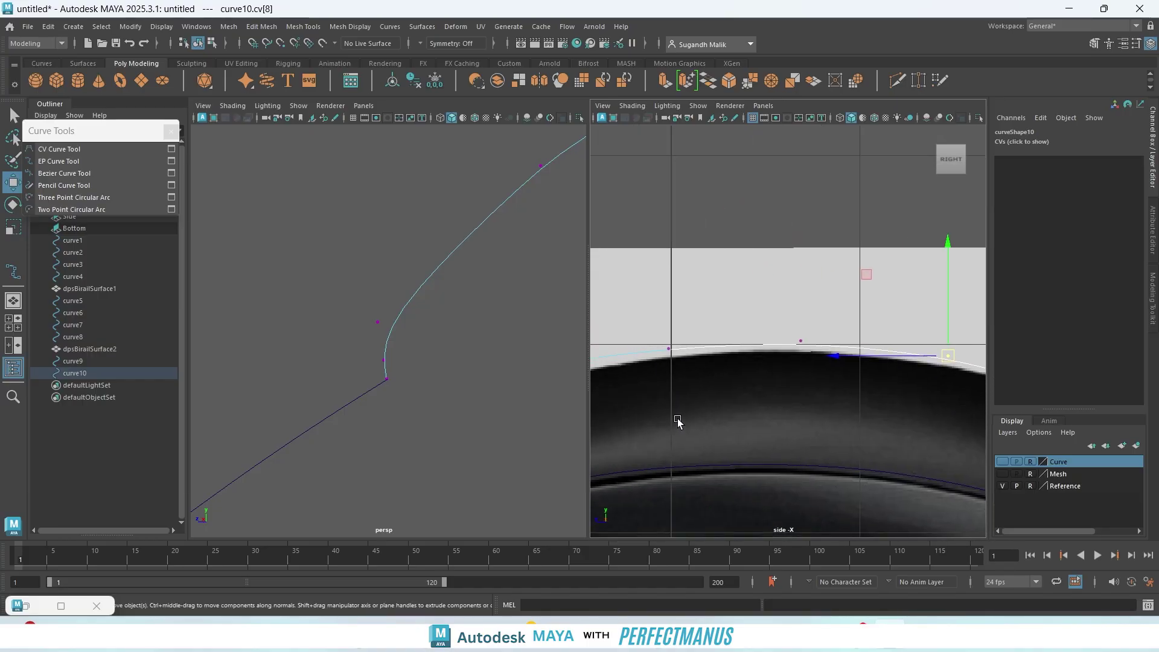
scroll(843, 398, down, 6)
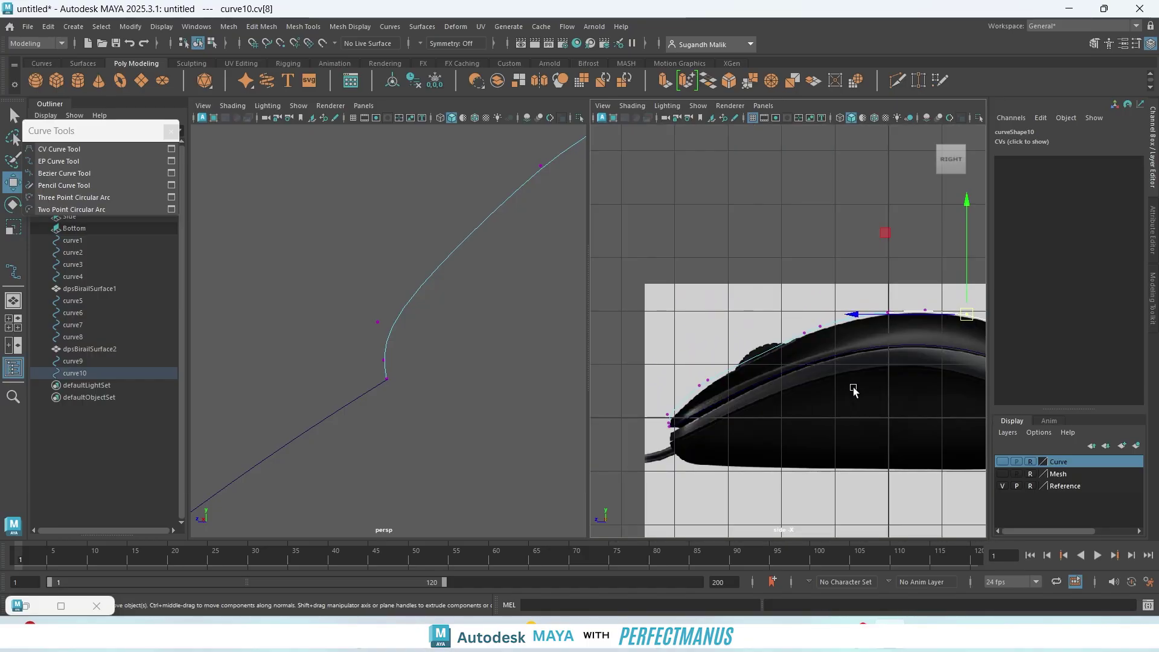
scroll(853, 388, up, 6)
drag(872, 329, 828, 373)
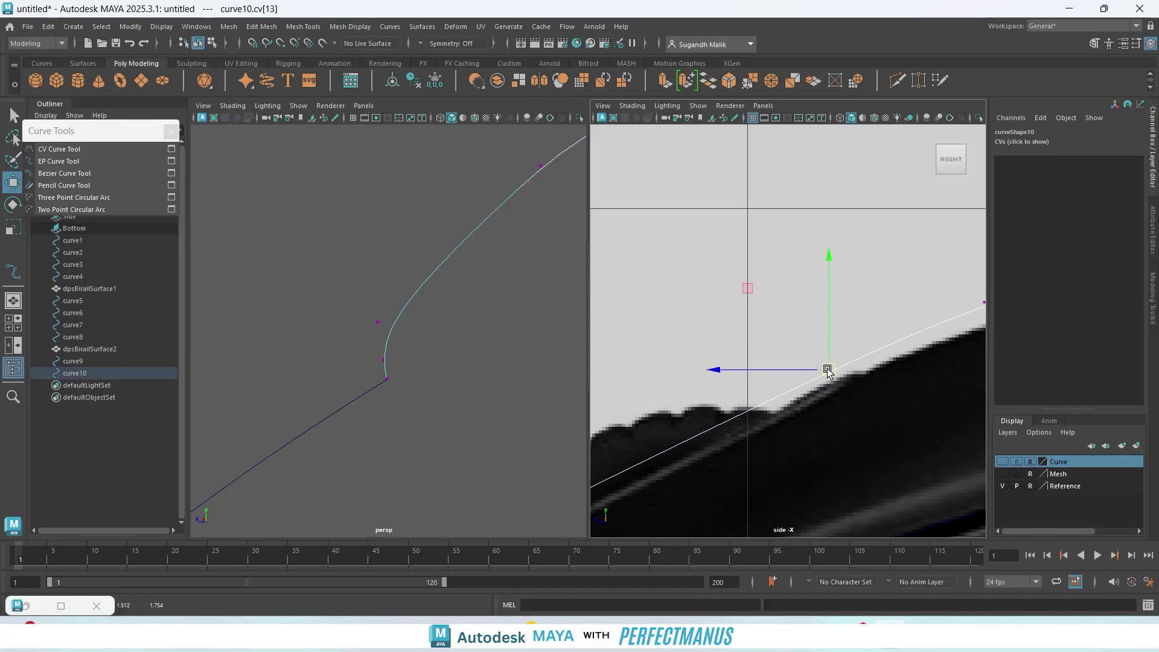
- Reposition the two control vertices on the front slope ahead of the scroll wheel to follow the mouse's upper outline
alt+middle_drag(787, 444, 1016, 313)
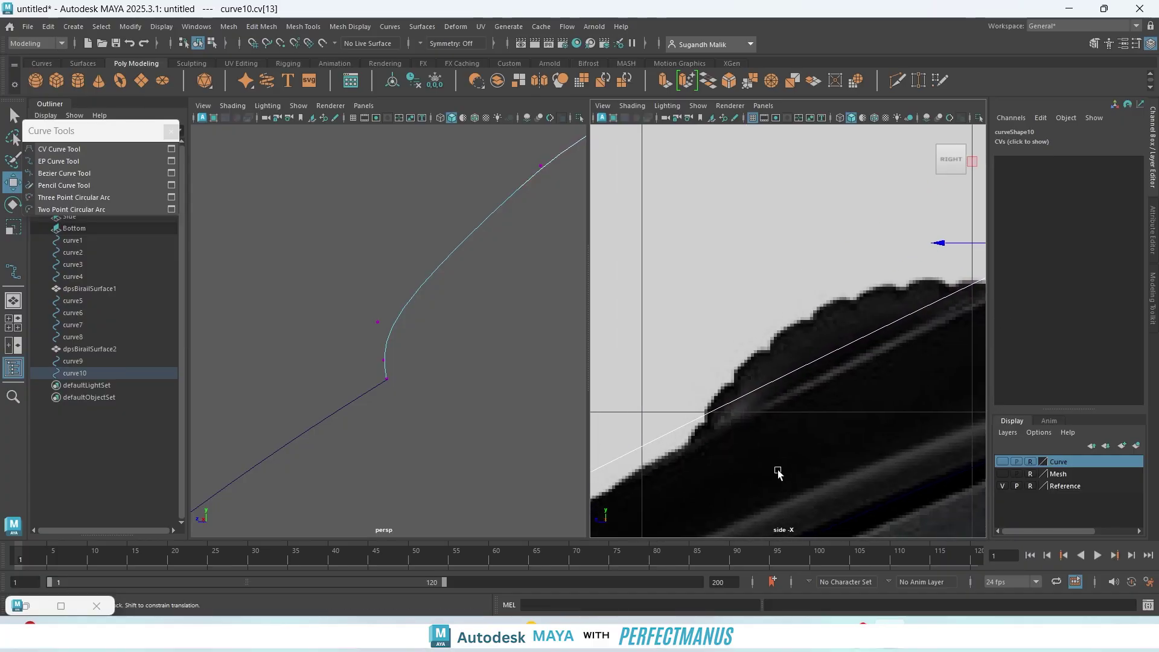
alt+middle_drag(775, 469, 968, 392)
drag(697, 403, 859, 363)
alt+middle_drag(772, 429, 907, 335)
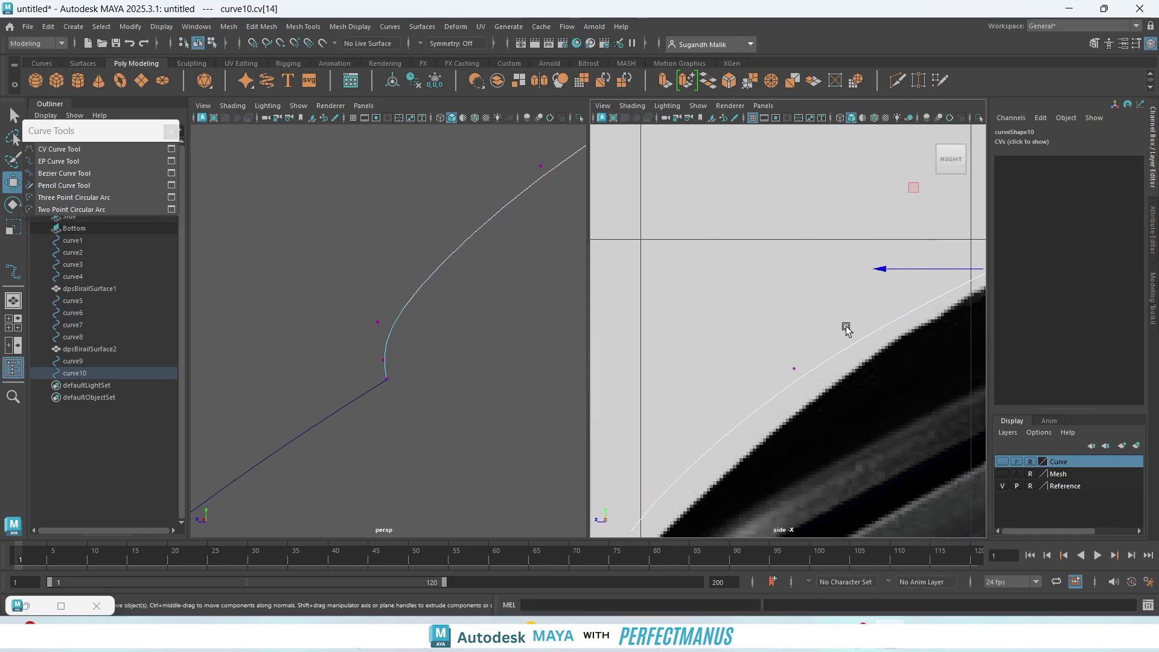
drag(765, 338, 890, 339)
alt+middle_drag(789, 443, 948, 316)
- Lower the control vertex above the mouse's nose so the curve hugs the front tip, and return to object mode
click(754, 422)
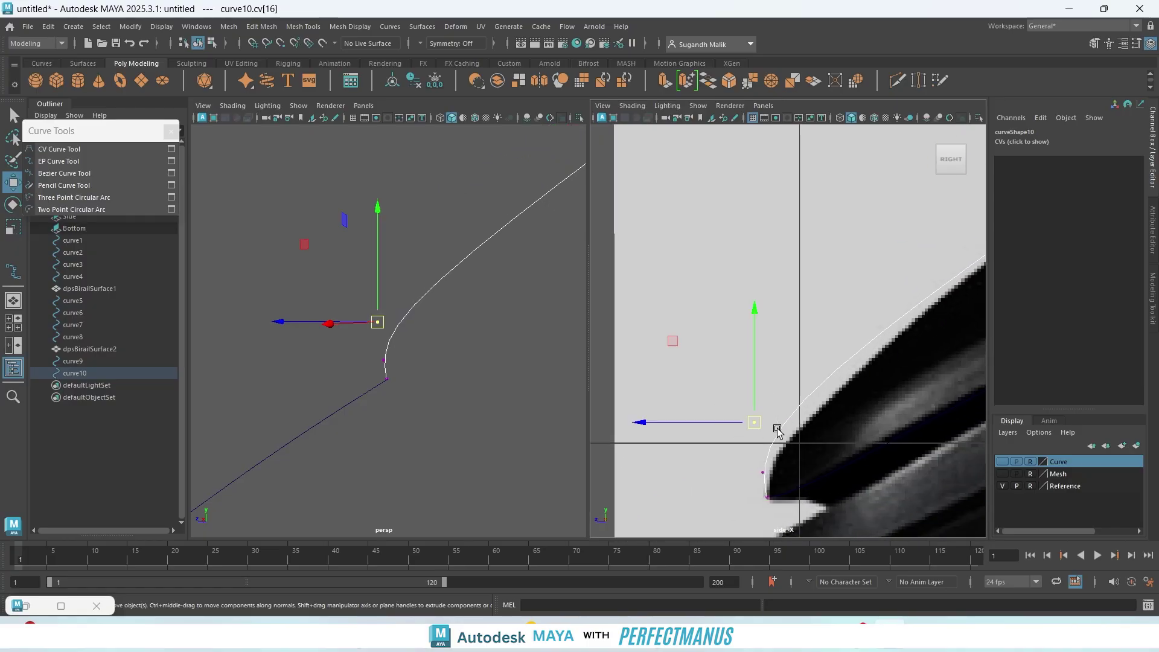
drag(752, 427, 751, 453)
scroll(794, 478, down, 6)
scroll(830, 469, up, 8)
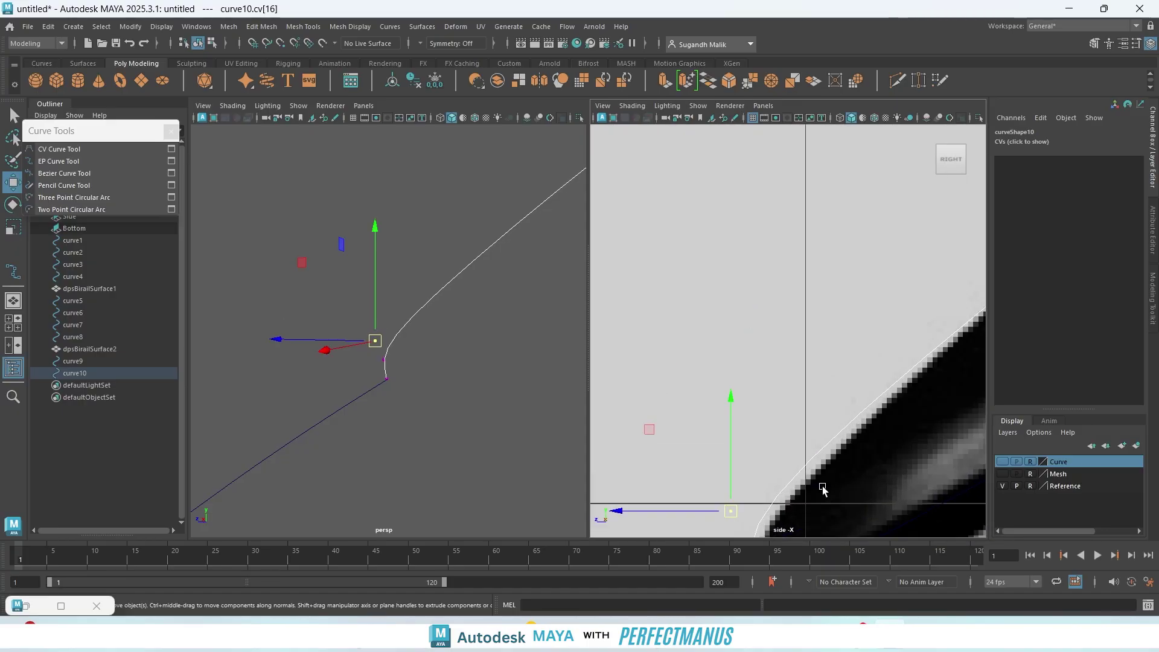
scroll(823, 486, up, 2)
alt+middle_drag(830, 456, 815, 295)
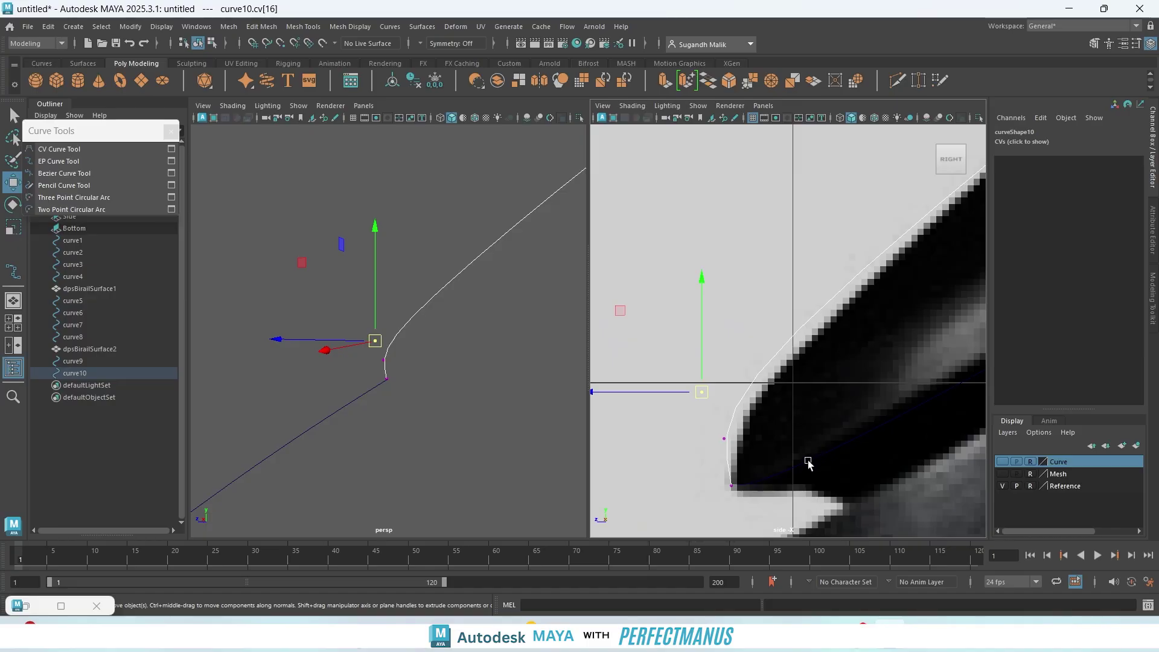
scroll(809, 462, down, 8)
scroll(833, 434, up, 2)
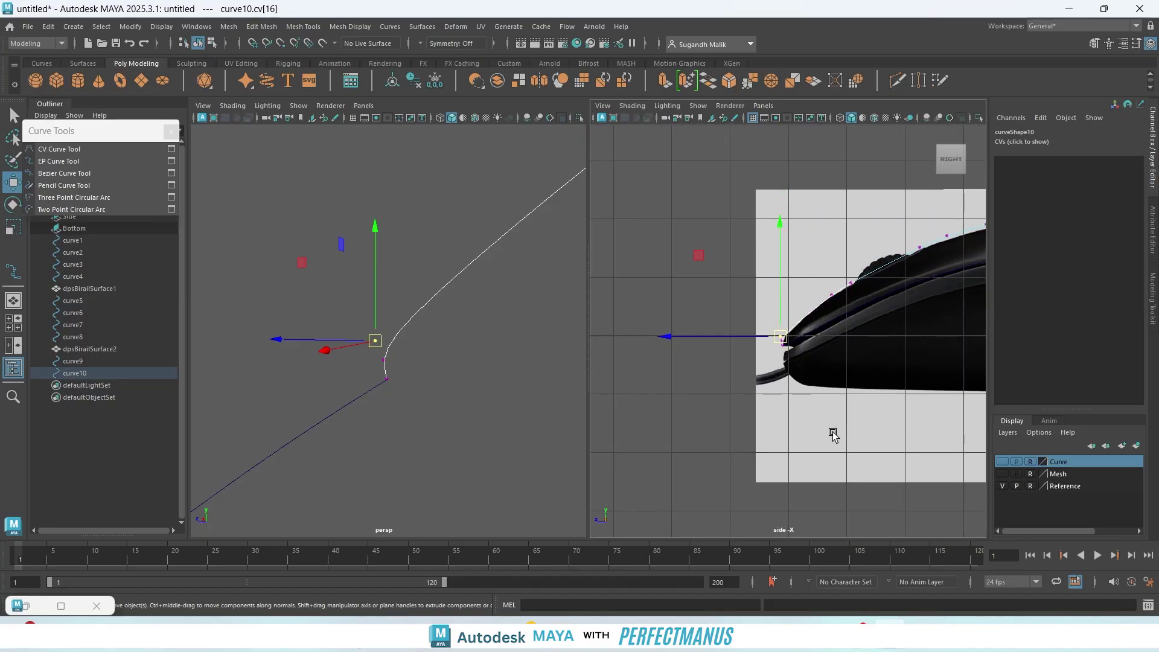
right_drag(709, 346, 763, 343)
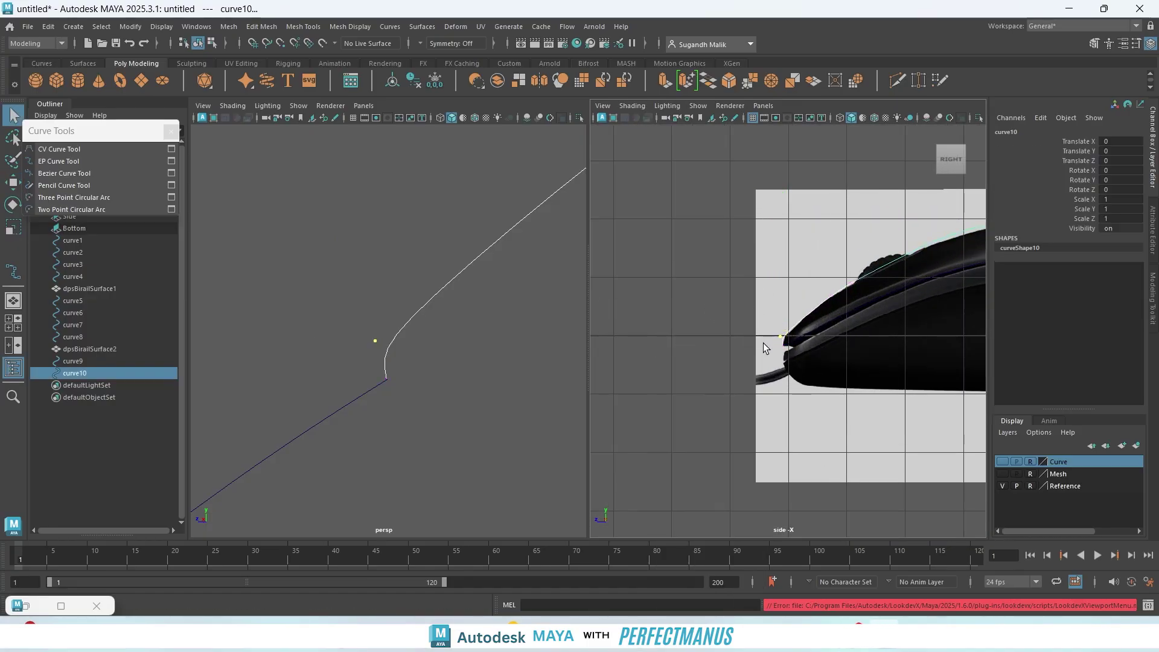
- Examine the upper profile curve and the lower rim curve from several angles in the perspective view, selecting each in turn
alt+drag(495, 382, 421, 345)
scroll(483, 296, up, 3)
alt+middle_drag(488, 316, 334, 391)
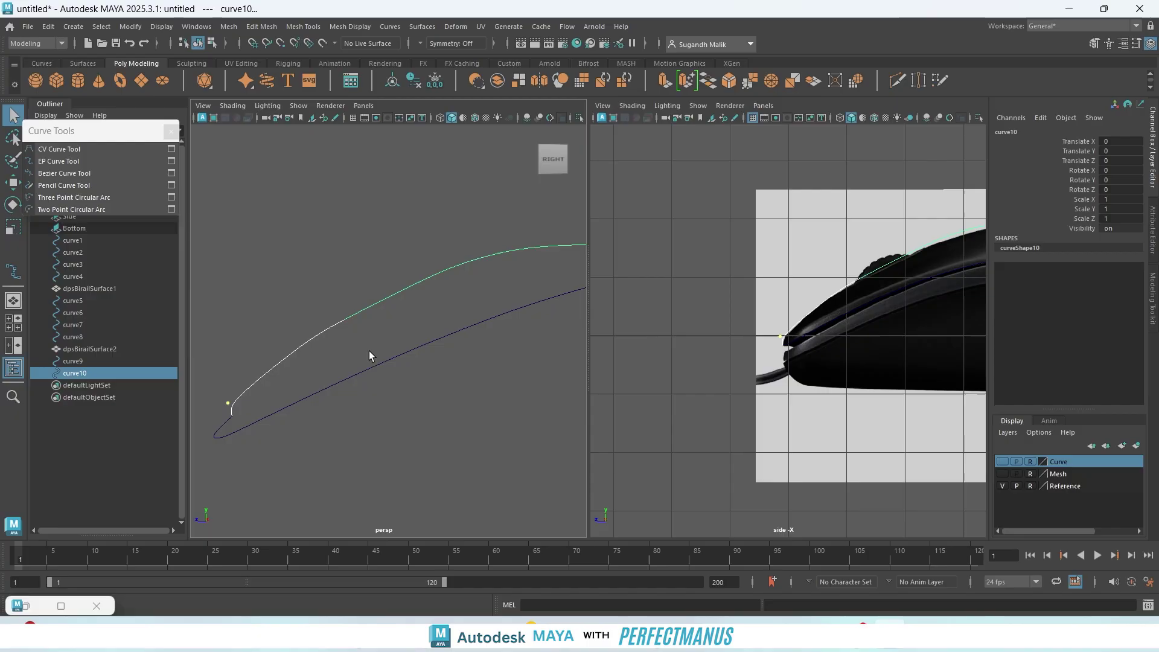
click(368, 350)
click(357, 312)
alt+drag(383, 393, 637, 426)
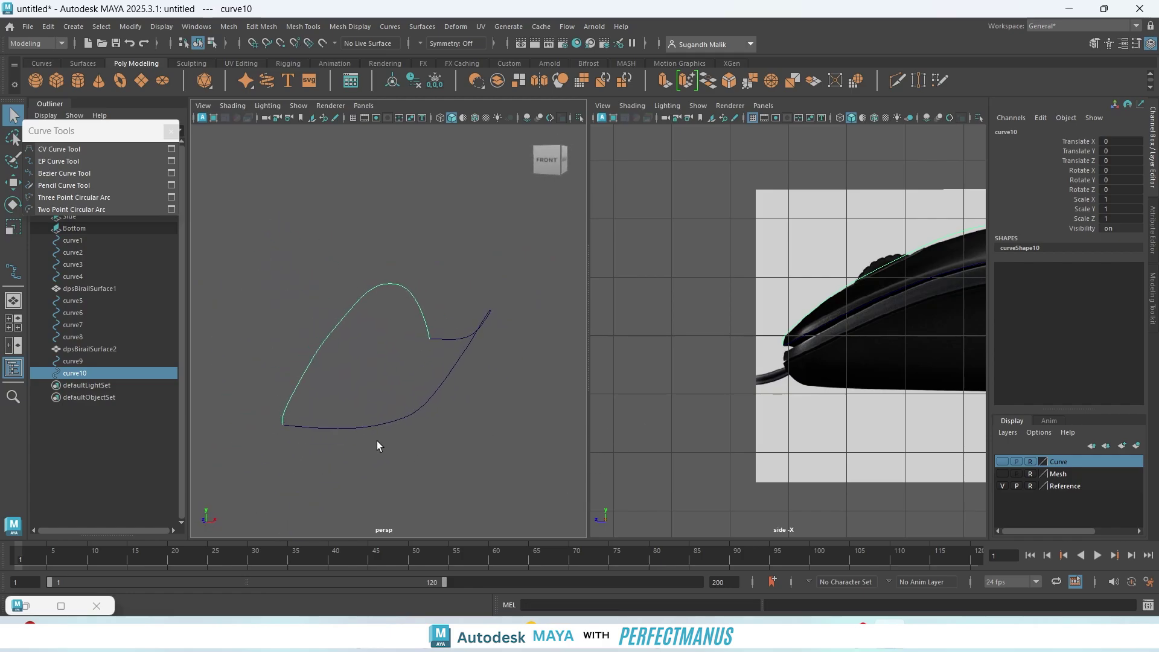
scroll(377, 440, up, 4)
mouse_move(375, 446)
alt+mouse_down()
mouse_move(408, 436)
mouse_move(380, 434)
alt+mouse_up()
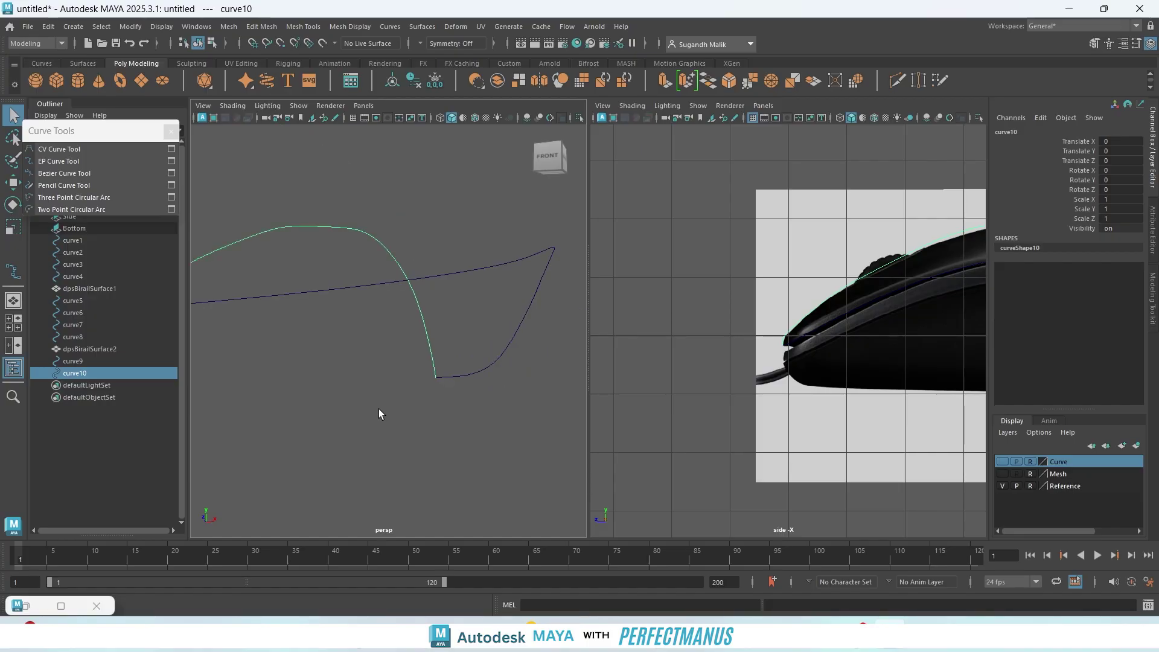
alt+drag(378, 409, 418, 427)
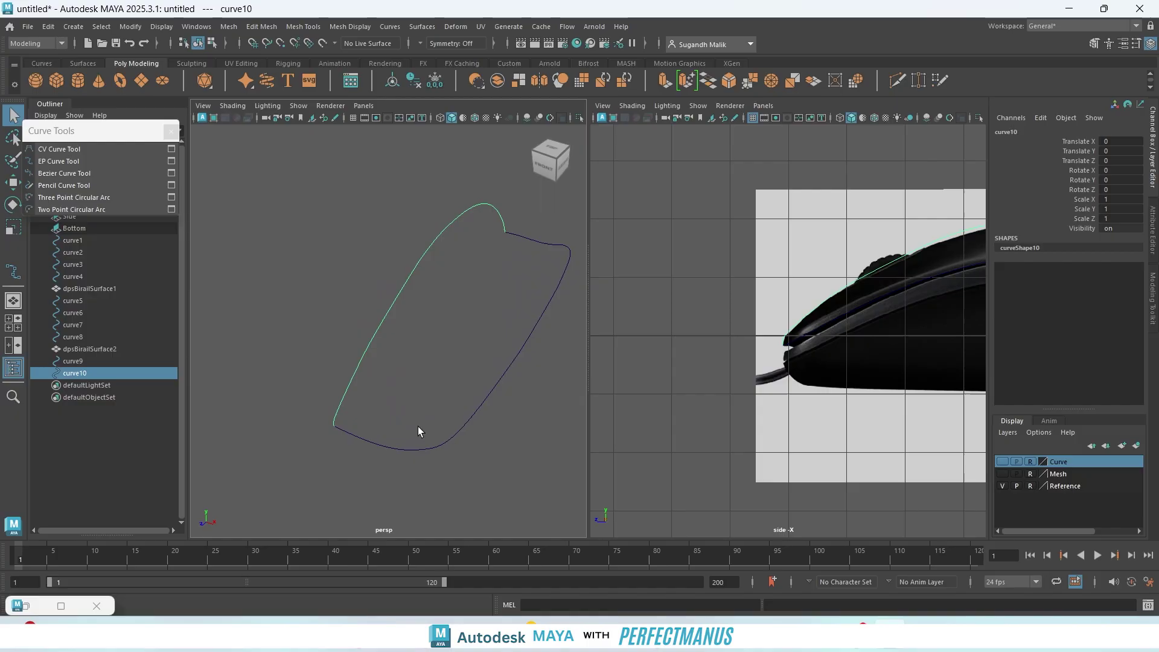
click(411, 449)
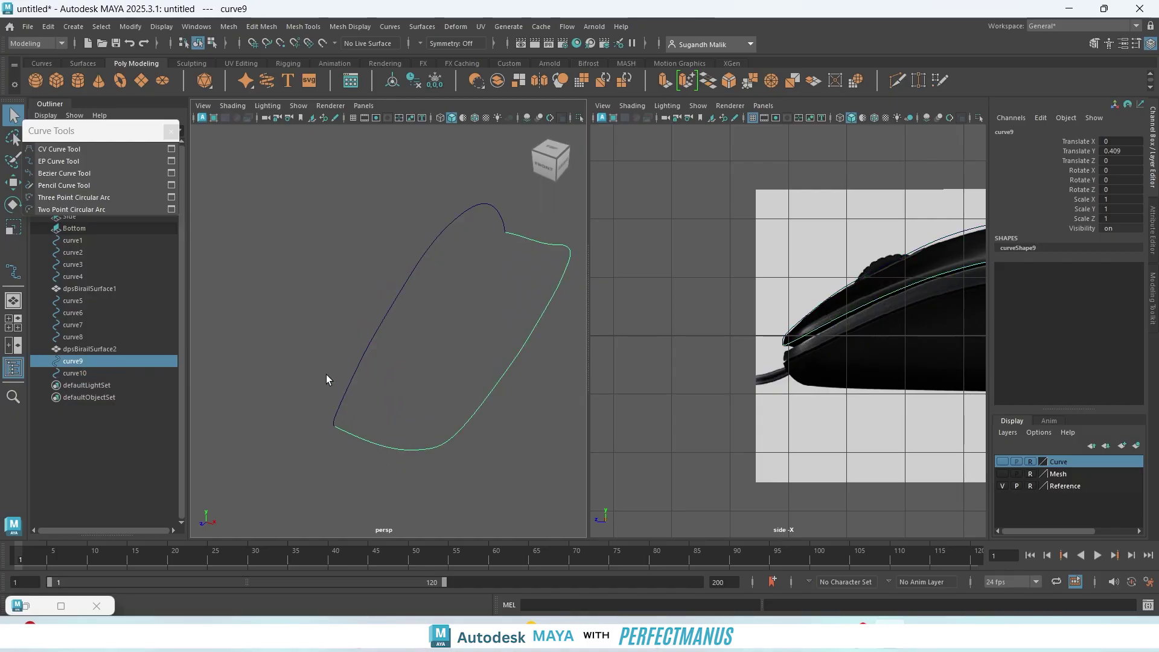
click(361, 363)
click(397, 450)
click(351, 379)
alt+drag(350, 515, 311, 464)
scroll(311, 466, down, 5)
alt+drag(351, 427, 353, 452)
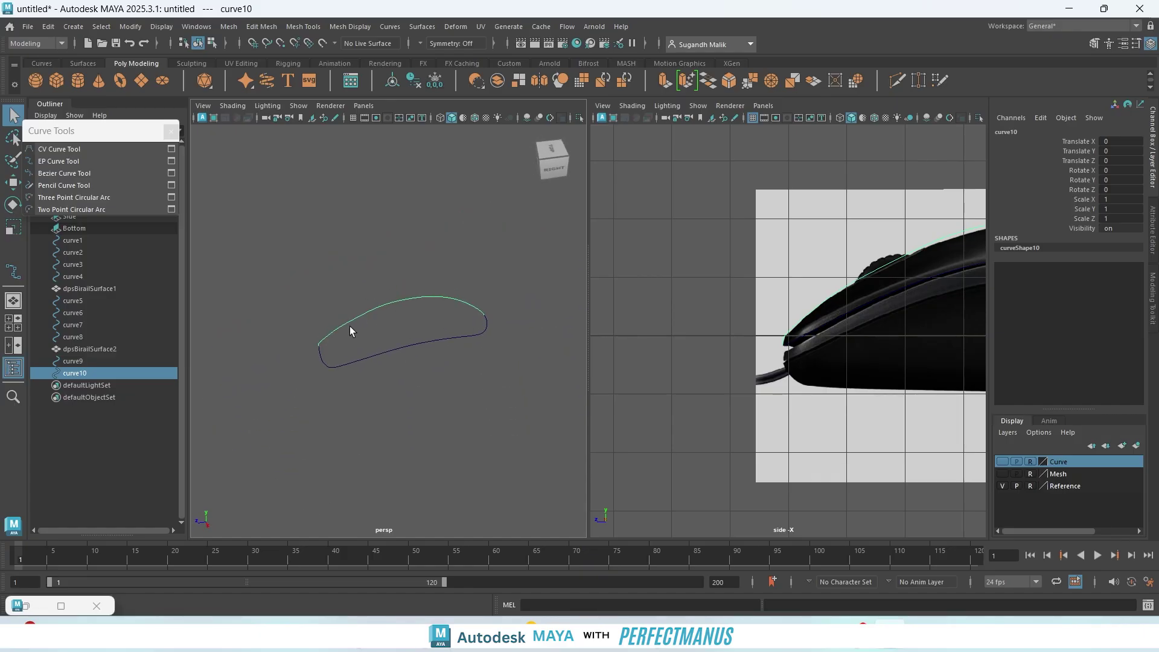
alt+drag(360, 393, 359, 422)
- Place a curve point on the lower rim curve near the front corner and detach the curve there
right_click(393, 371)
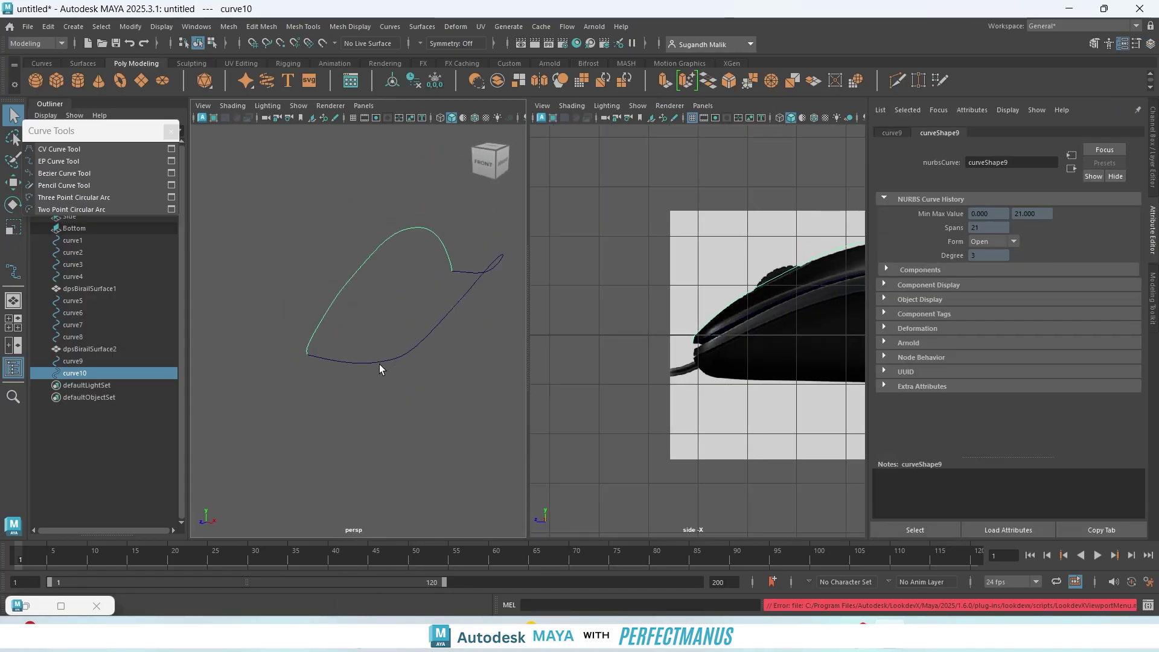
click(370, 359)
click(371, 360)
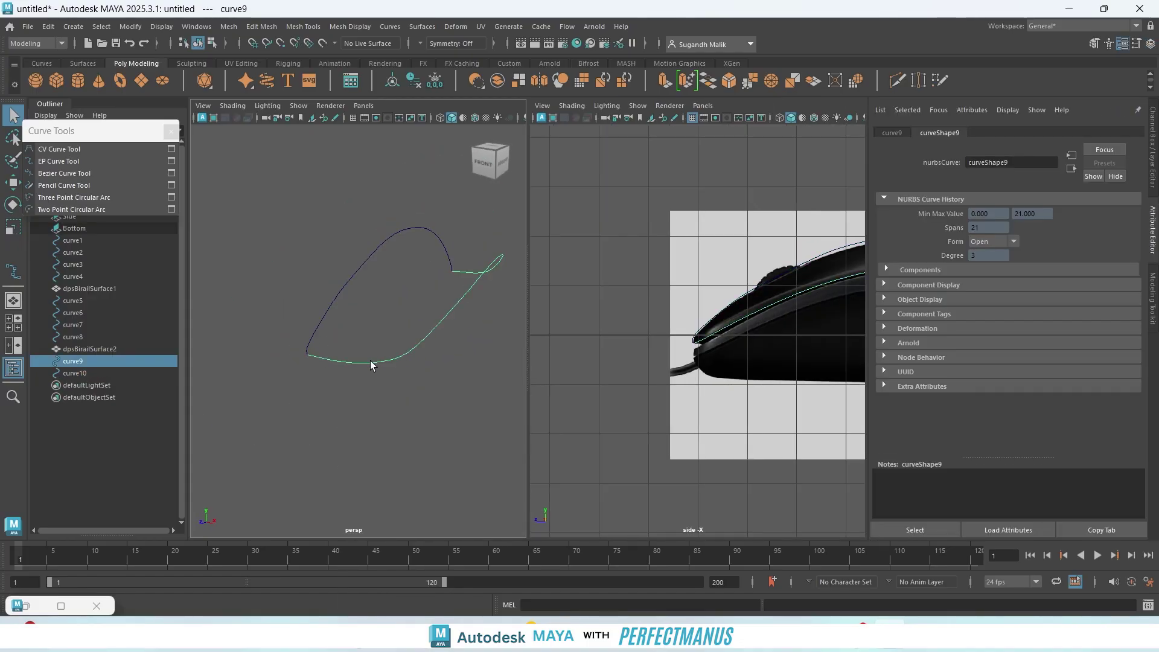
right_drag(371, 361, 362, 277)
click(363, 362)
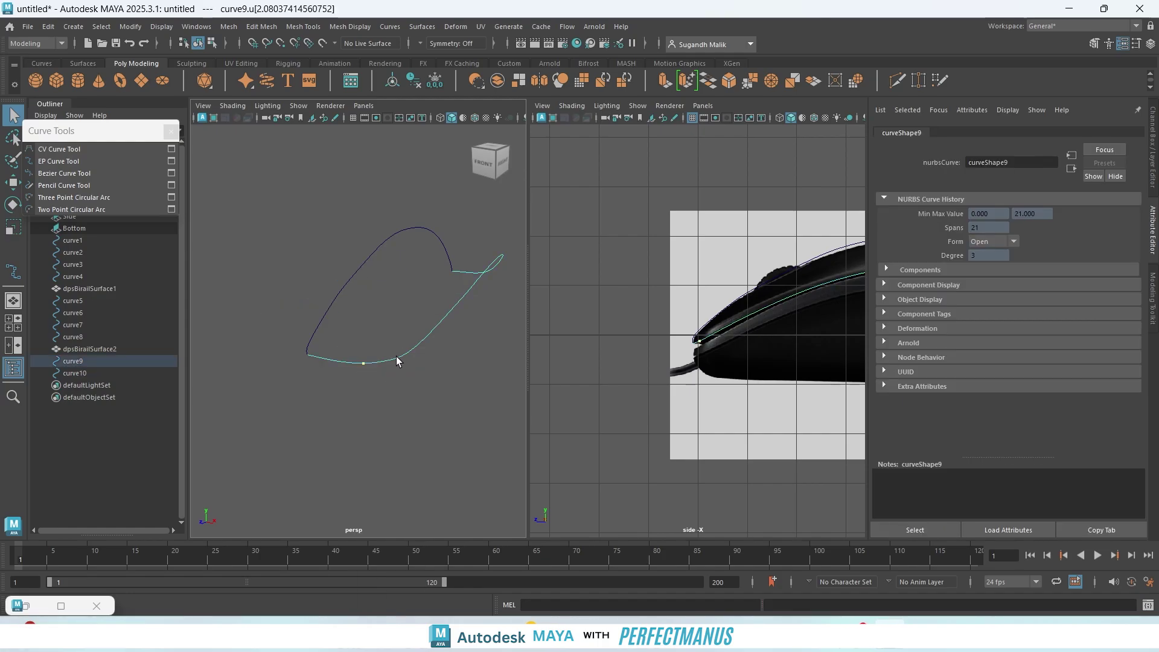
click(428, 29)
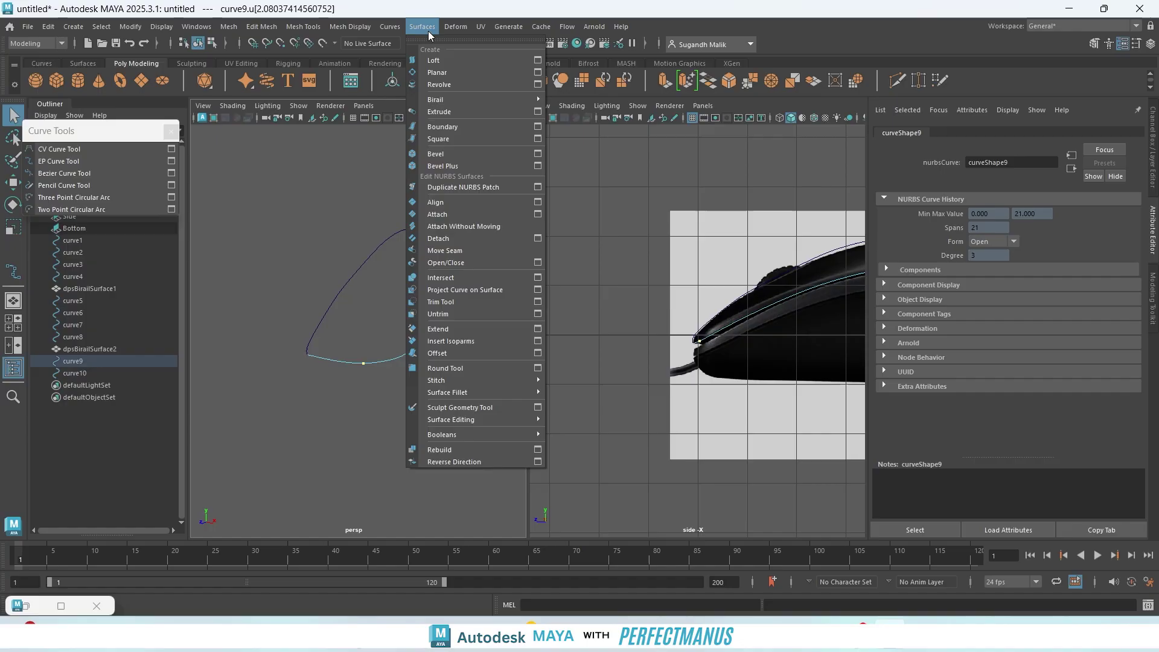
mouse_move(391, 27)
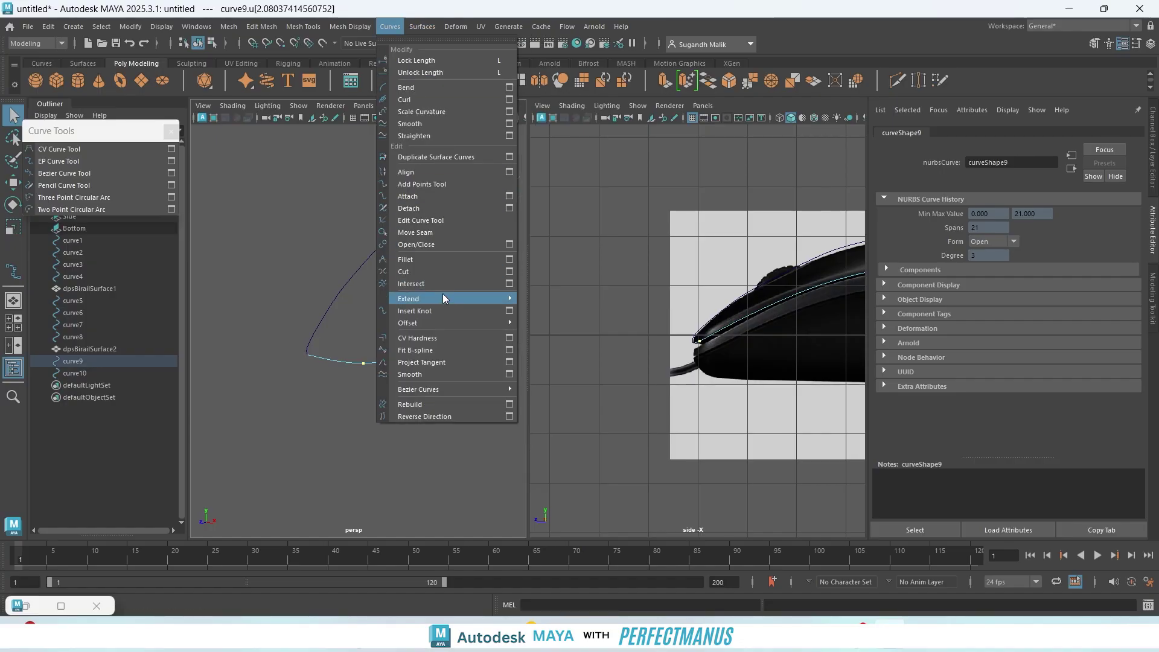
click(422, 208)
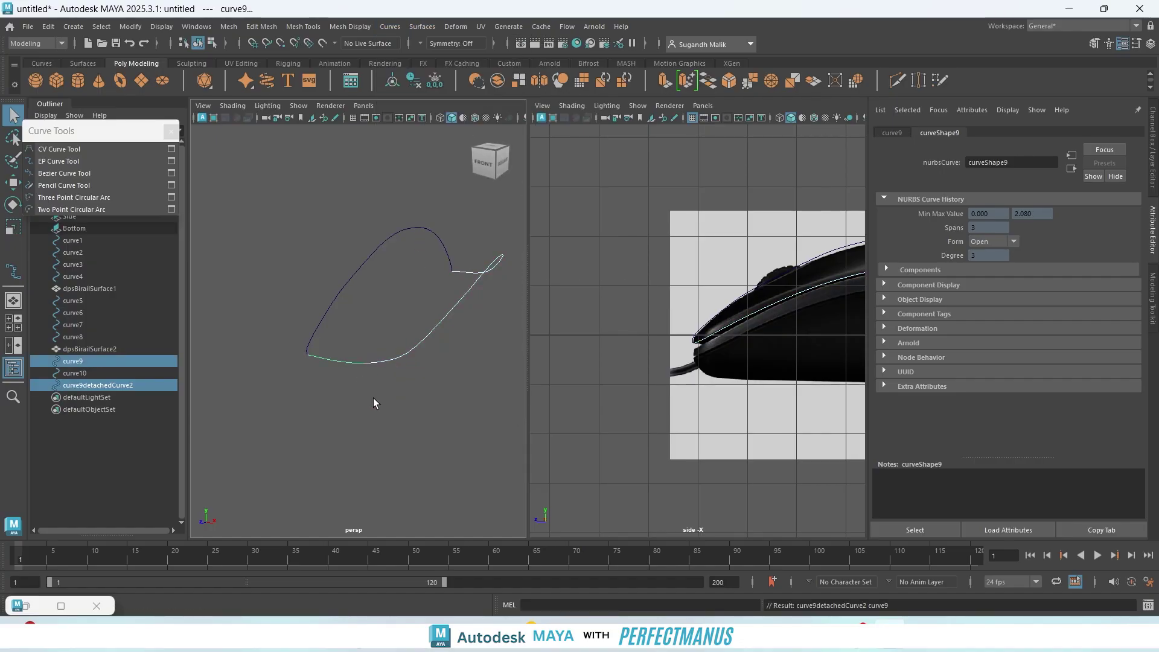
- Place a curve point on the long rim segment near the mouse's rear corner and detach the curve there
alt+drag(437, 399, 388, 360)
right_drag(384, 310, 382, 274)
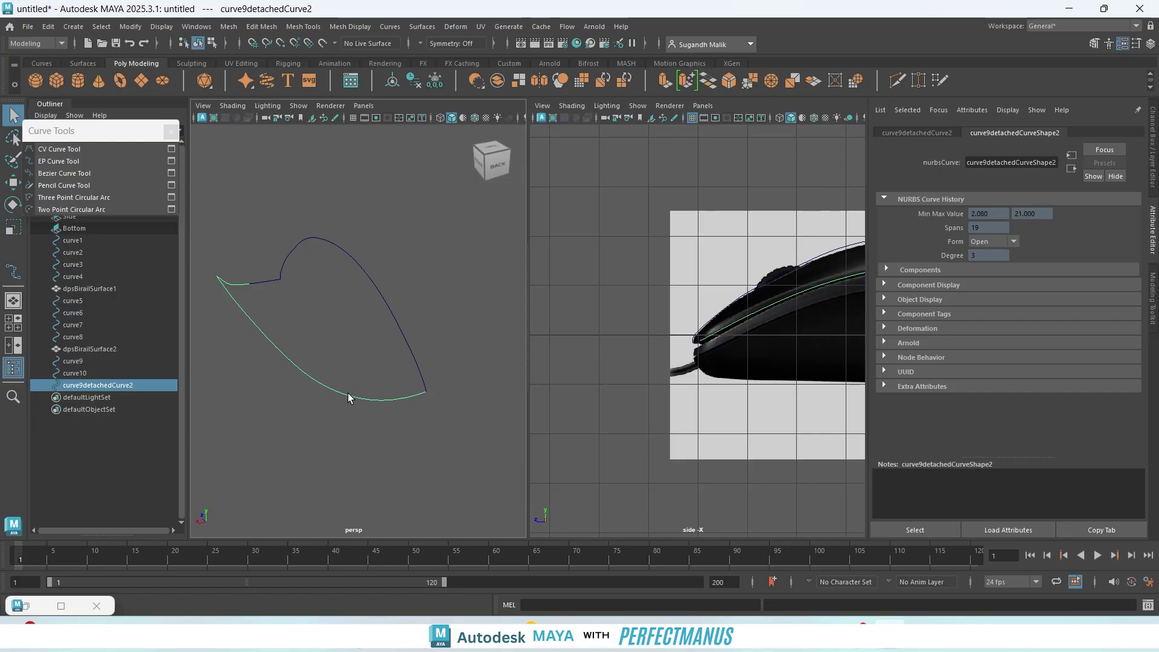
right_drag(352, 404, 417, 297)
click(426, 316)
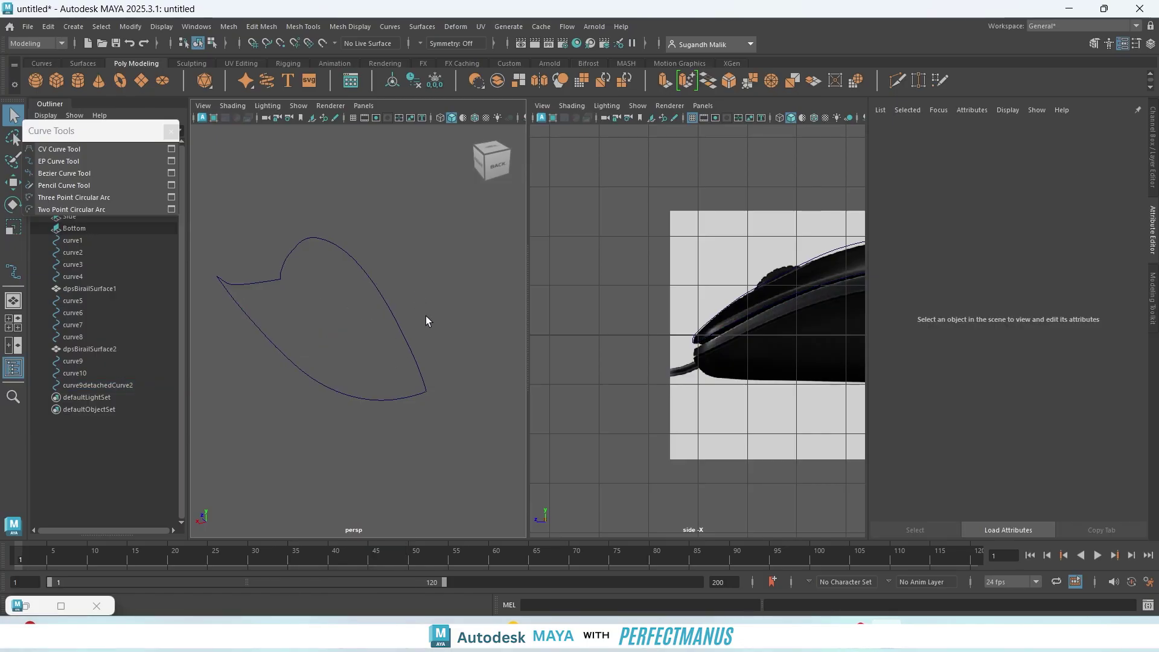
click(373, 399)
right_drag(364, 382, 365, 273)
click(350, 398)
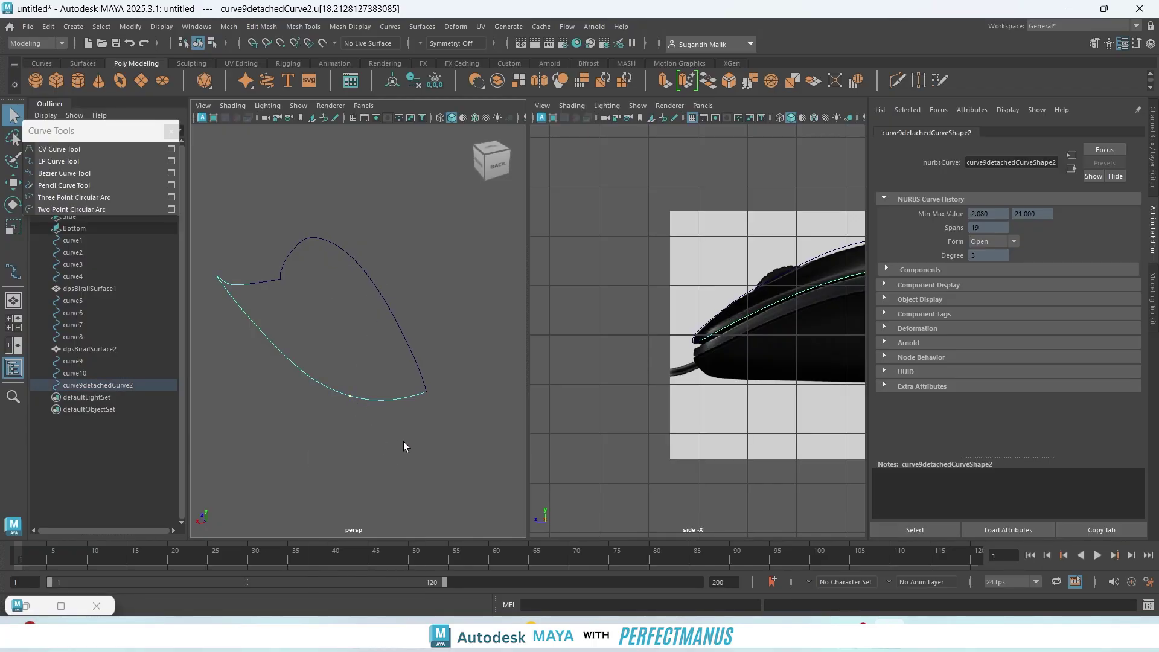
click(387, 27)
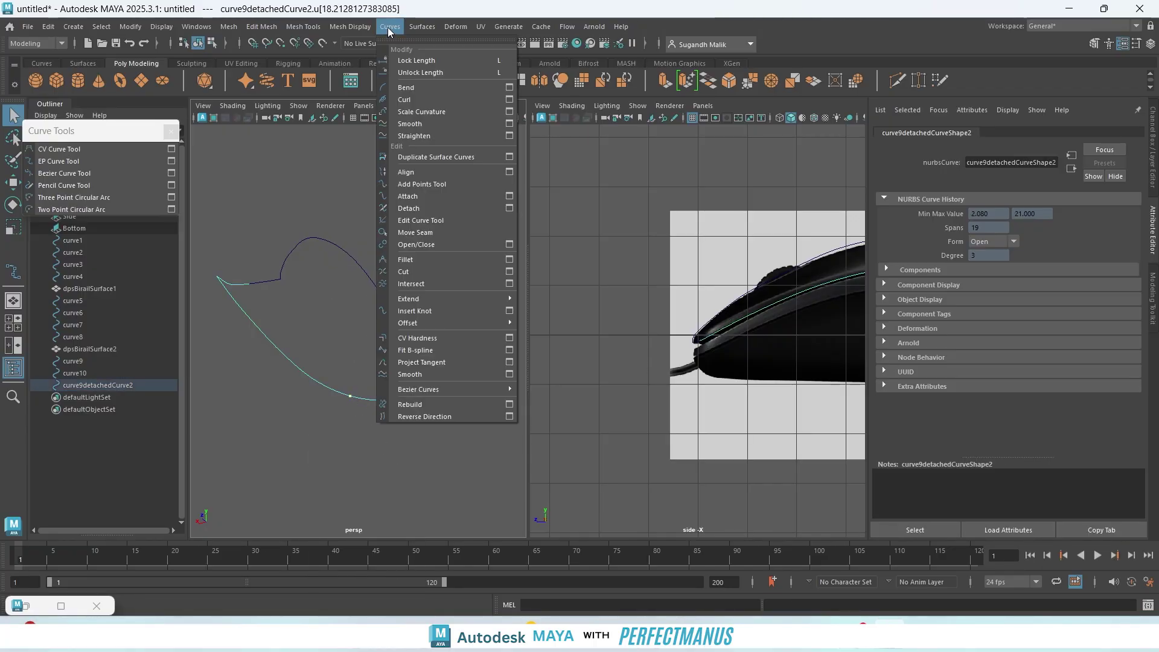
click(426, 206)
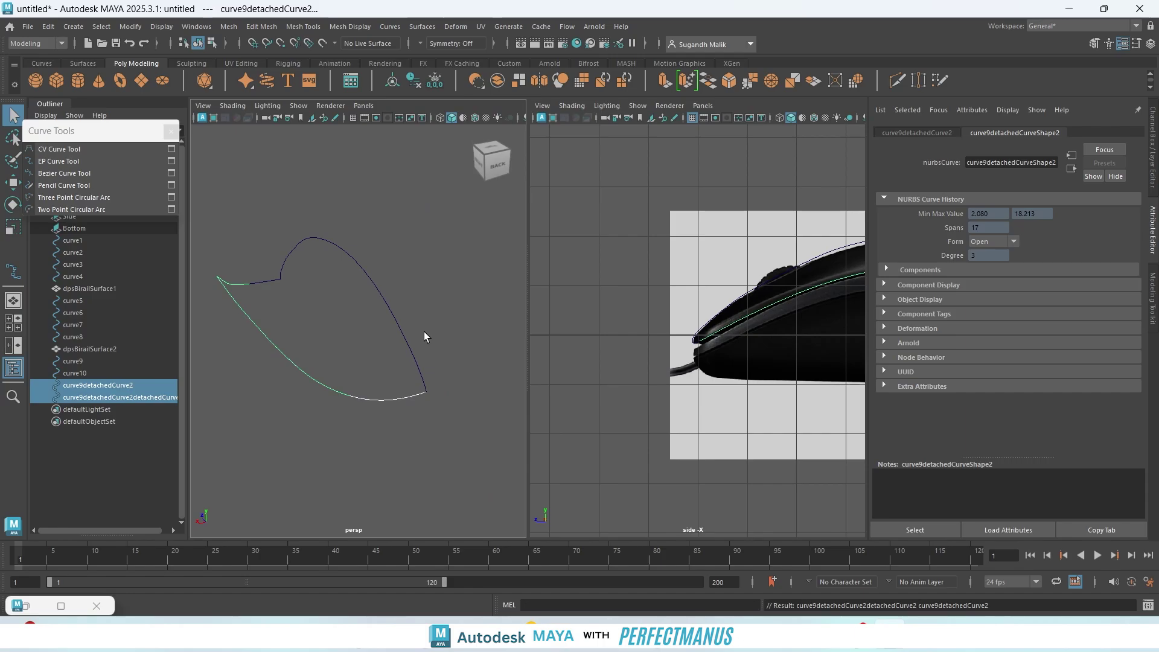
- Return to object mode and select the front, side and rear rim segments individually to check the cuts
right_drag(425, 307, 465, 291)
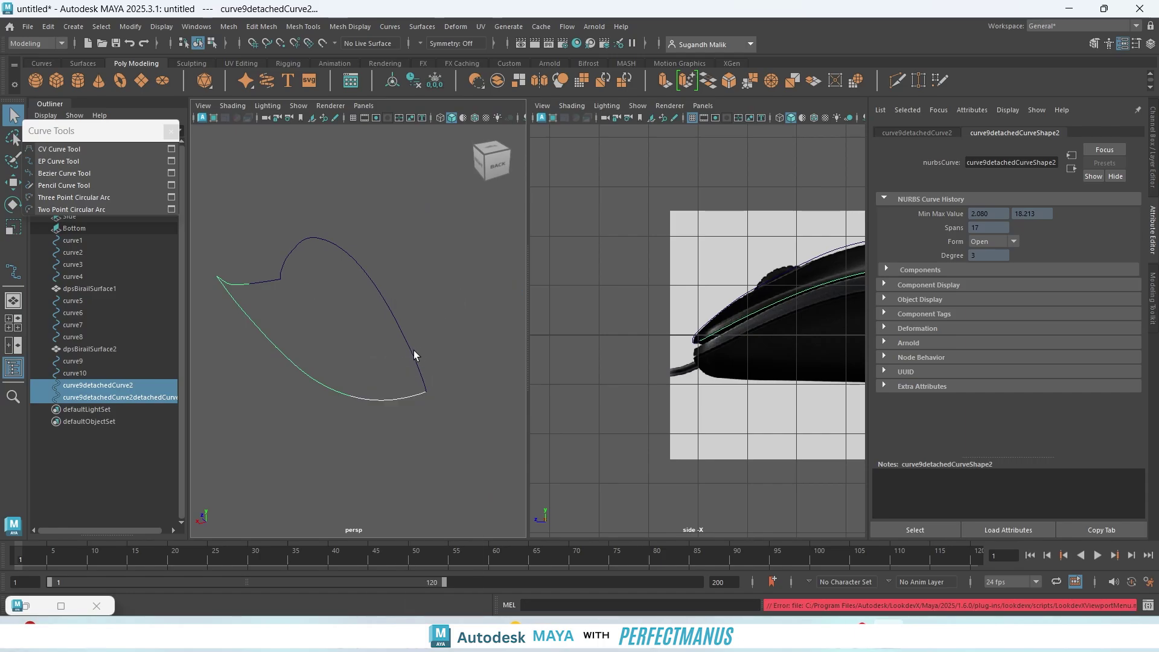
click(336, 335)
click(357, 394)
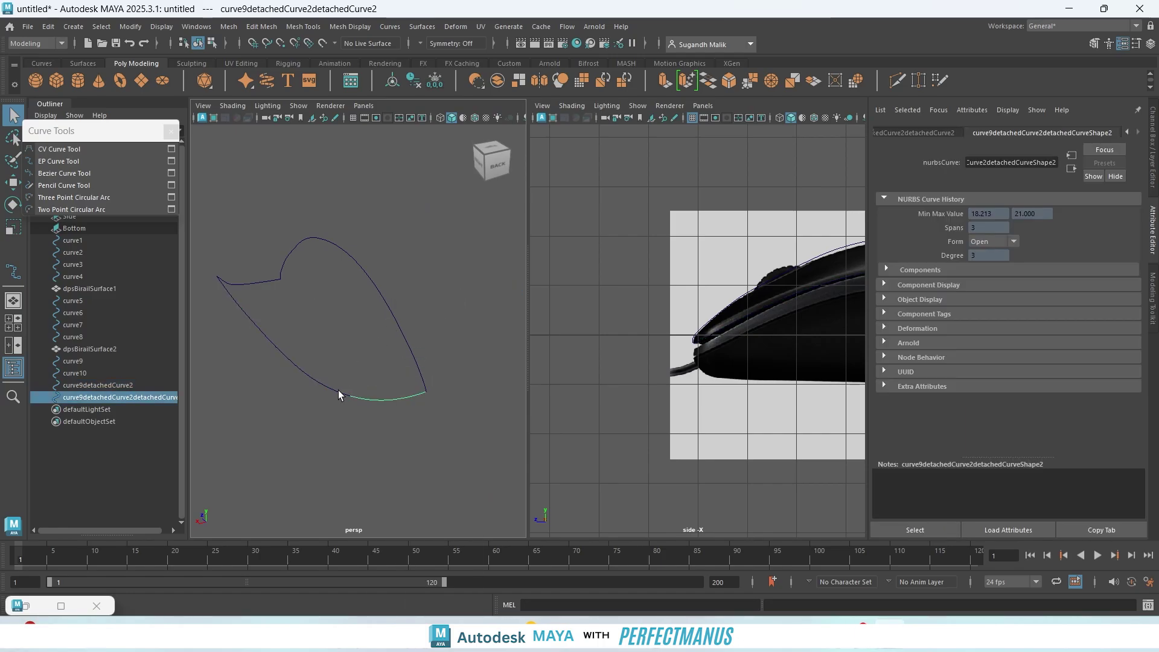
click(335, 386)
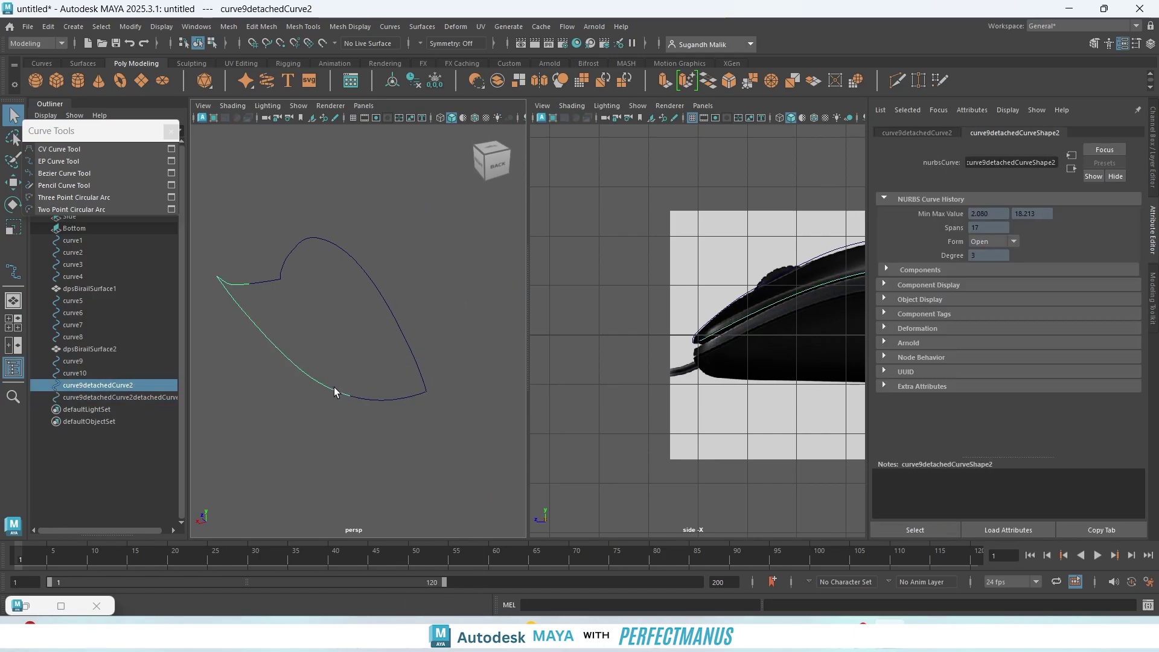
click(382, 399)
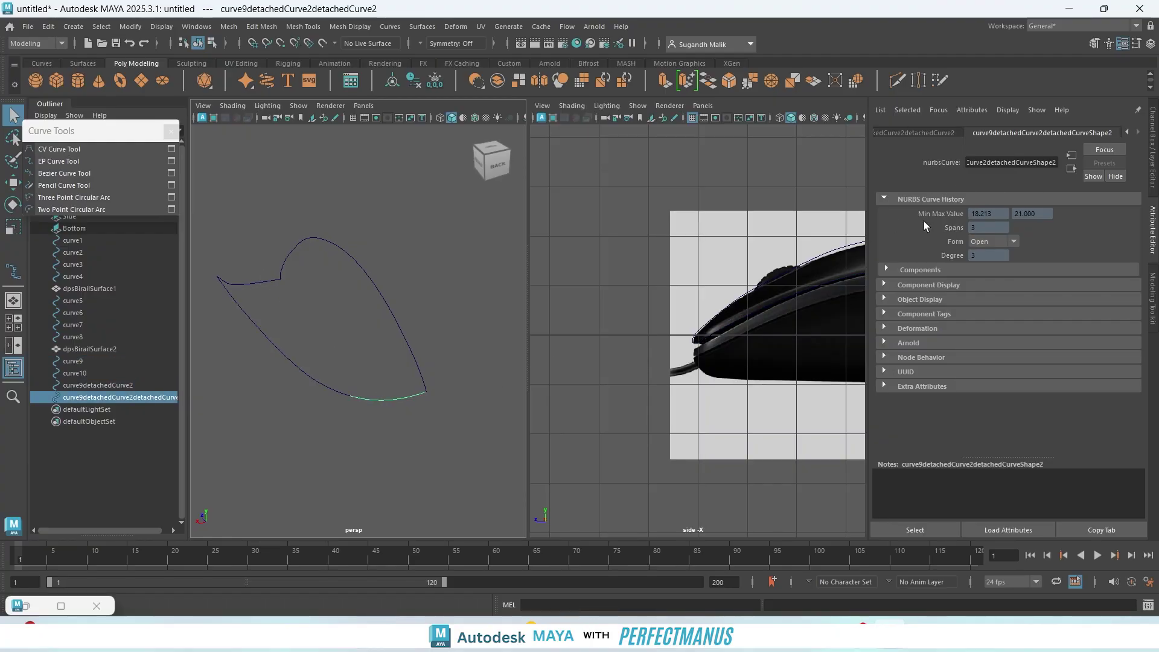
click(266, 281)
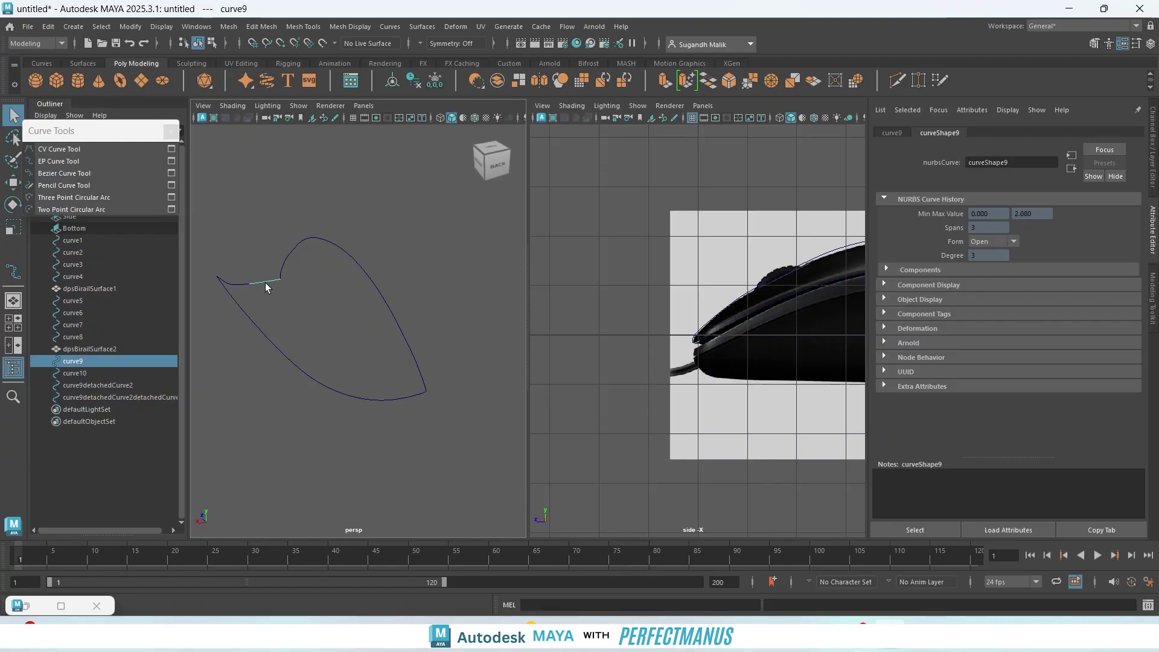
- Try a Birail 2 surface using the rear and front rim segments as profiles and the upper profile curve and long side segment as rails
click(385, 399)
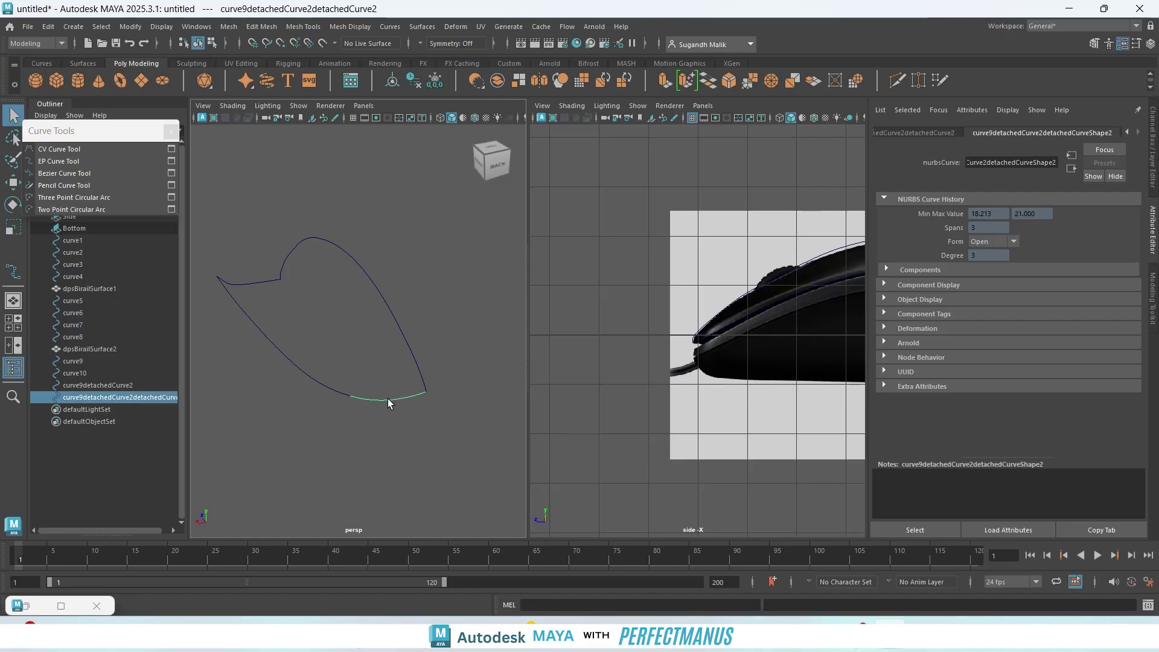
alt+drag(328, 336, 296, 386)
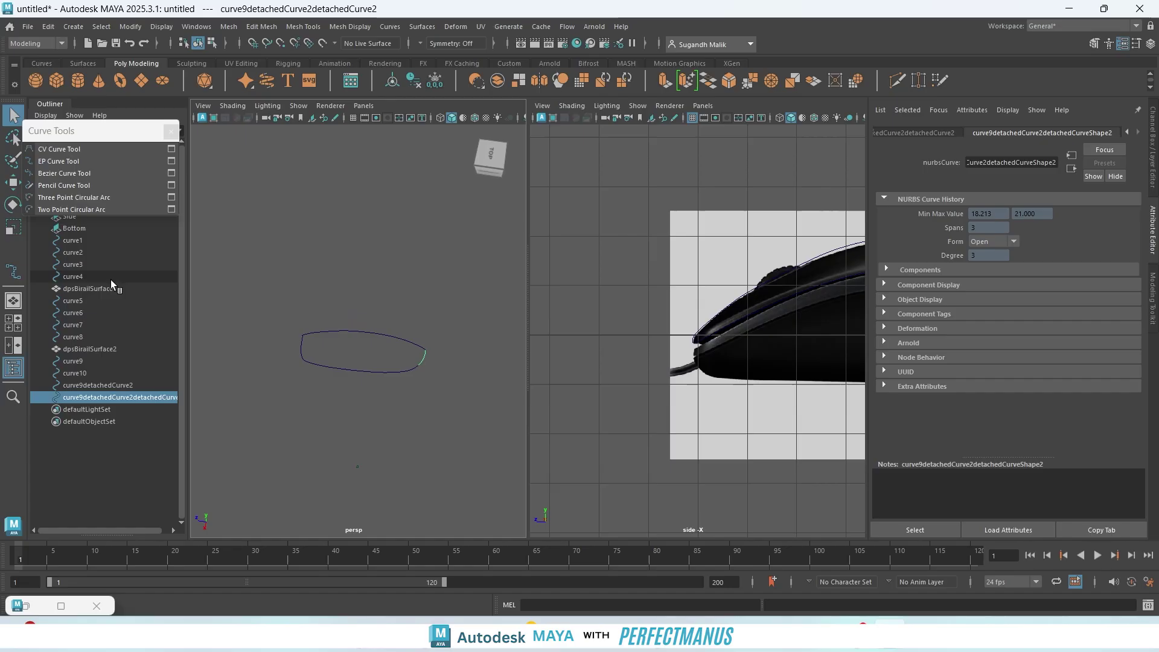
click(61, 606)
click(1086, 17)
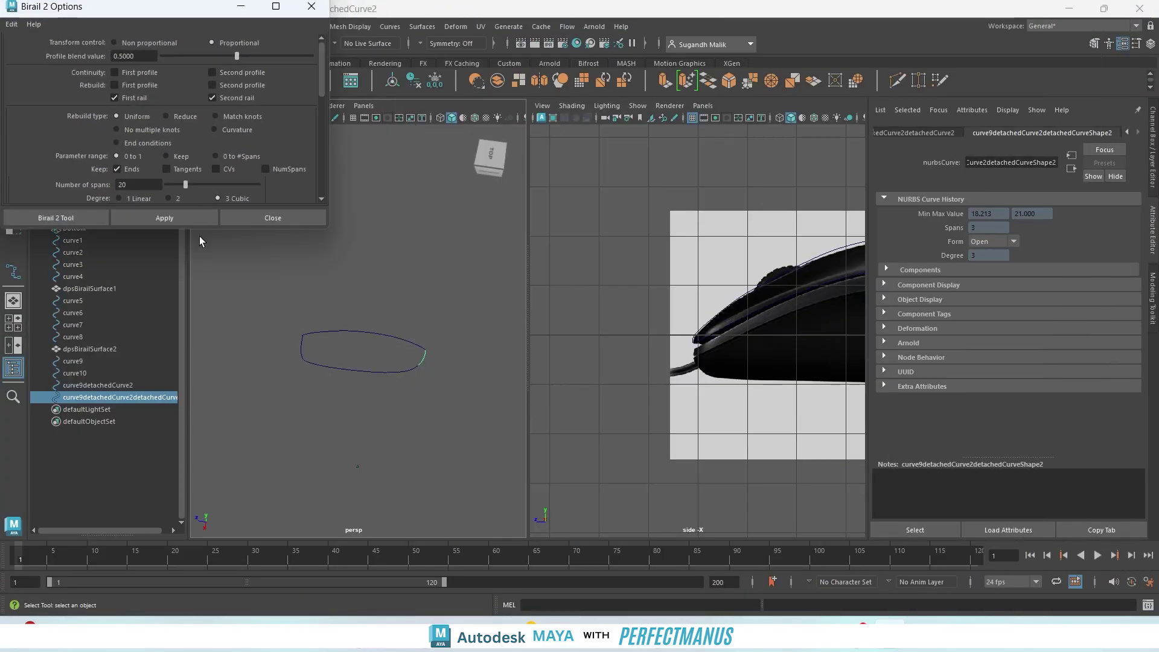
click(183, 216)
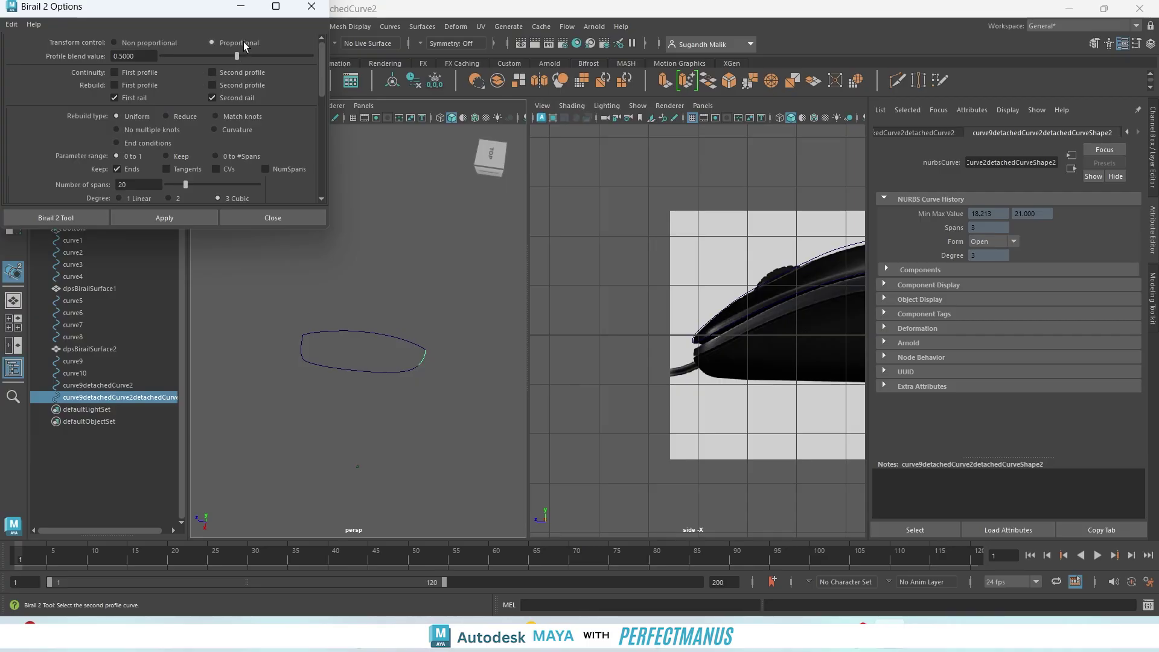
click(240, 9)
click(302, 348)
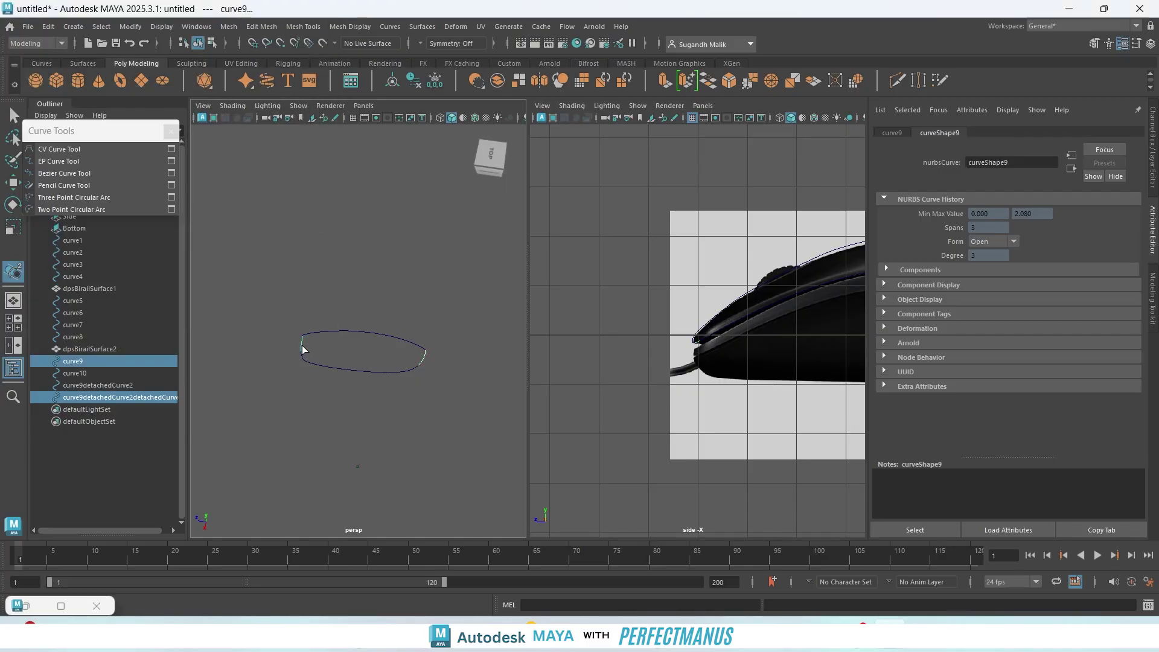
shift+click(335, 333)
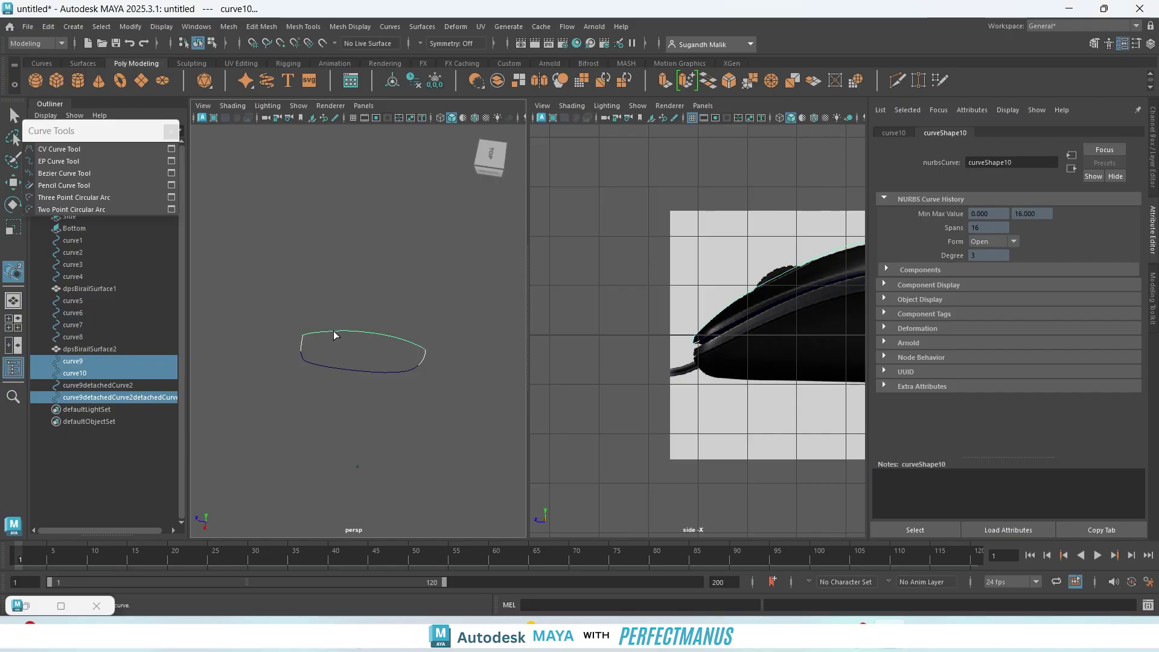
click(334, 367)
scroll(328, 403, up, 3)
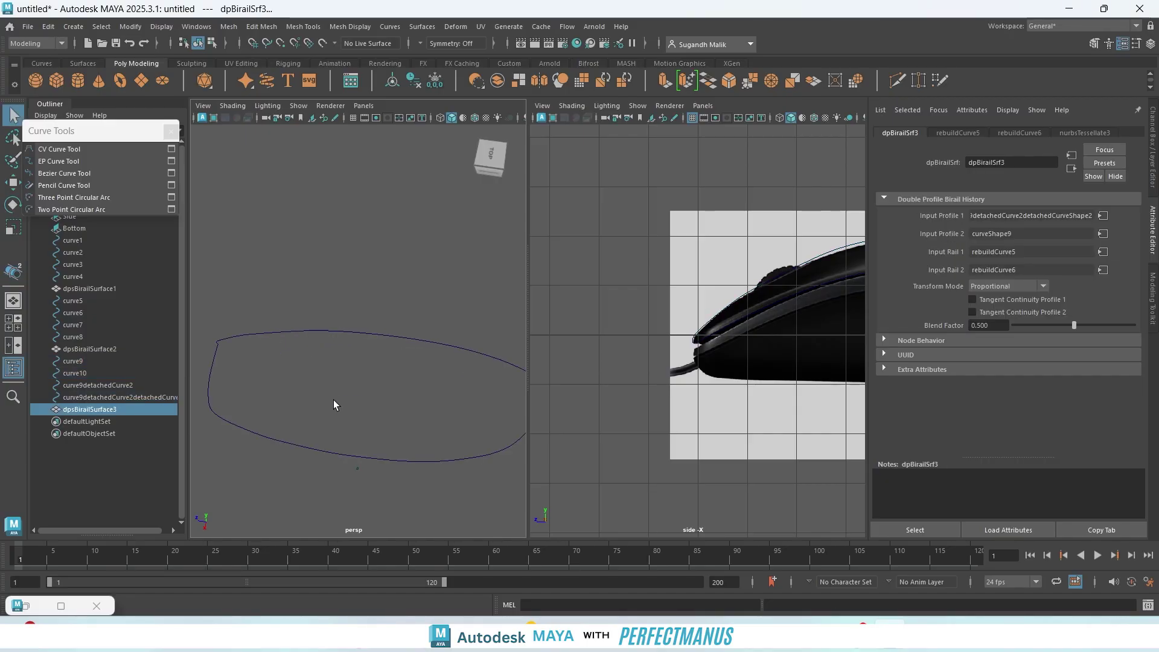
alt+drag(334, 404, 434, 357)
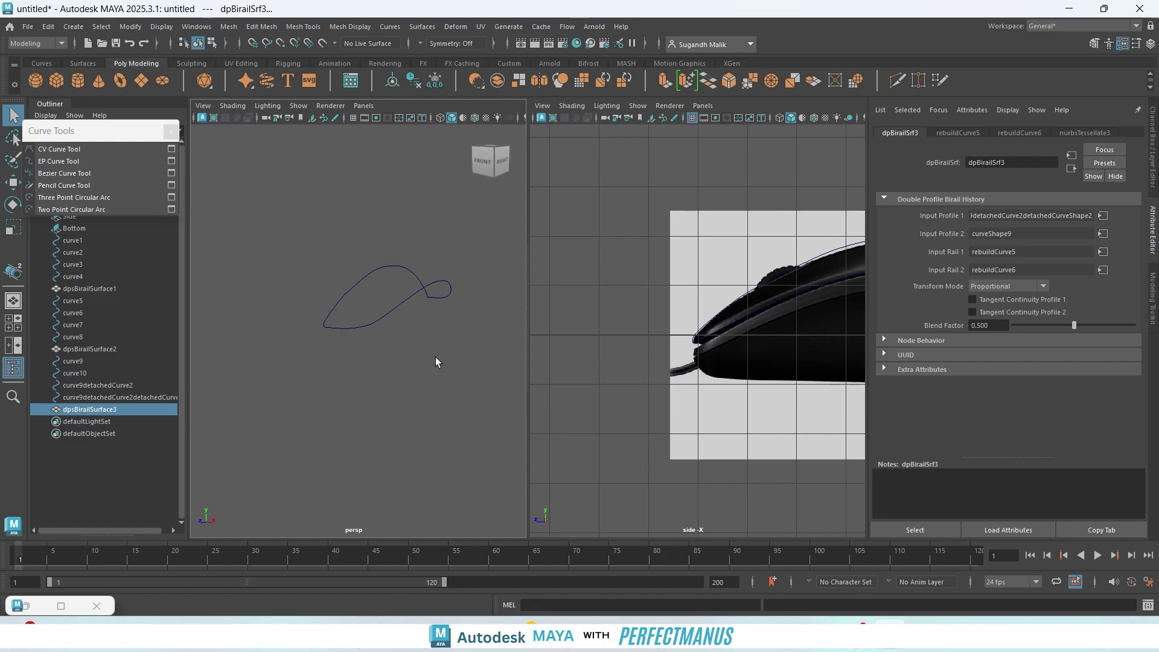
- Examine up close the front corner where the upper profile curve meets the lower rim curve
scroll(329, 333, up, 4)
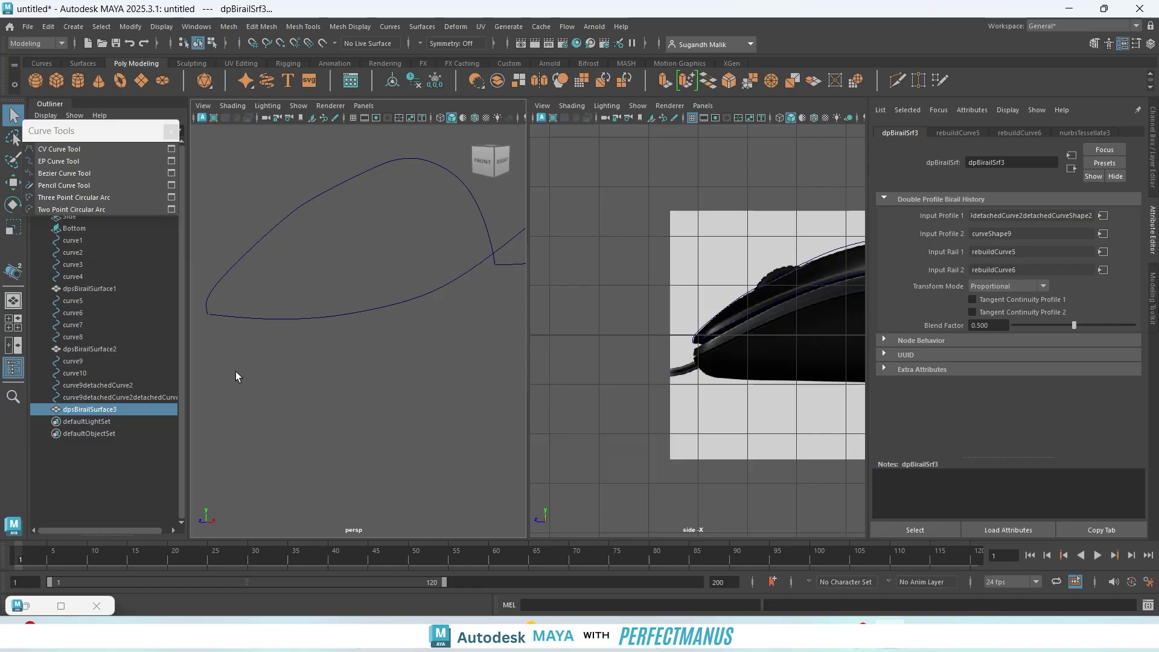
click(207, 312)
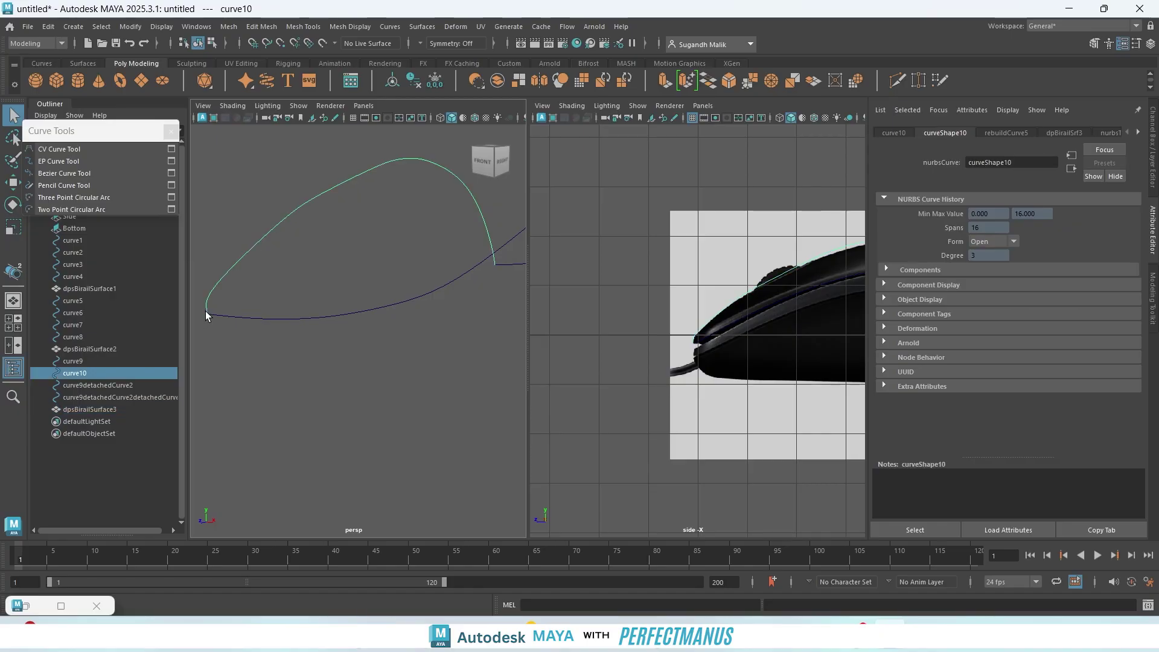
scroll(229, 332, up, 3)
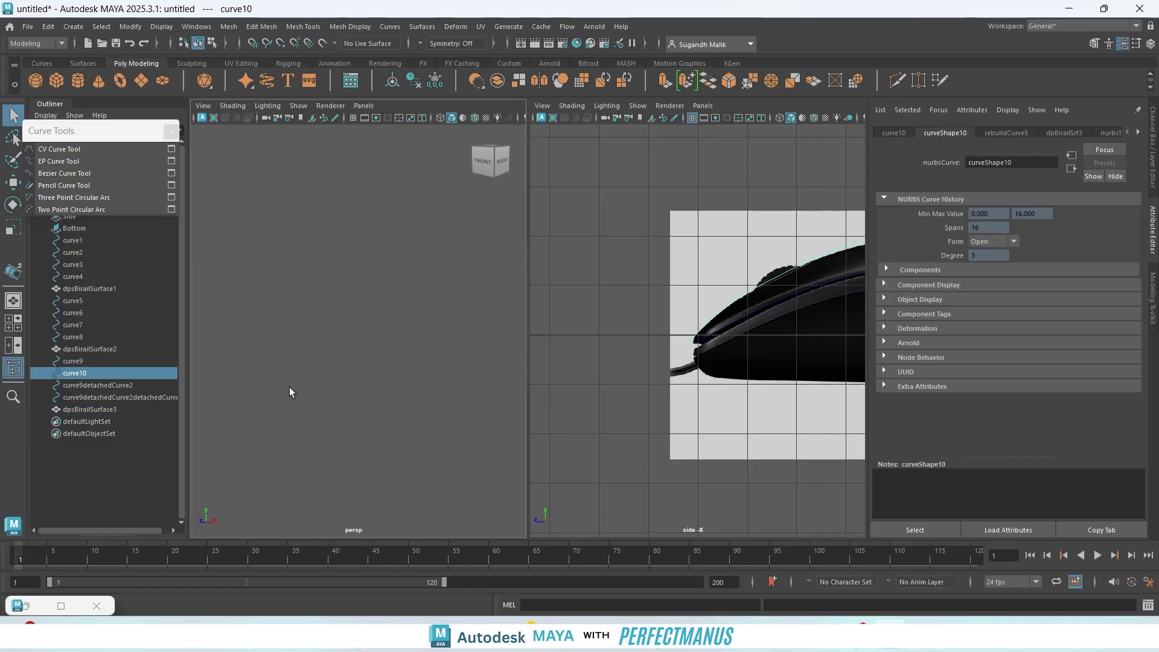
scroll(288, 386, up, 5)
alt+drag(287, 379, 320, 357)
scroll(318, 357, down, 1)
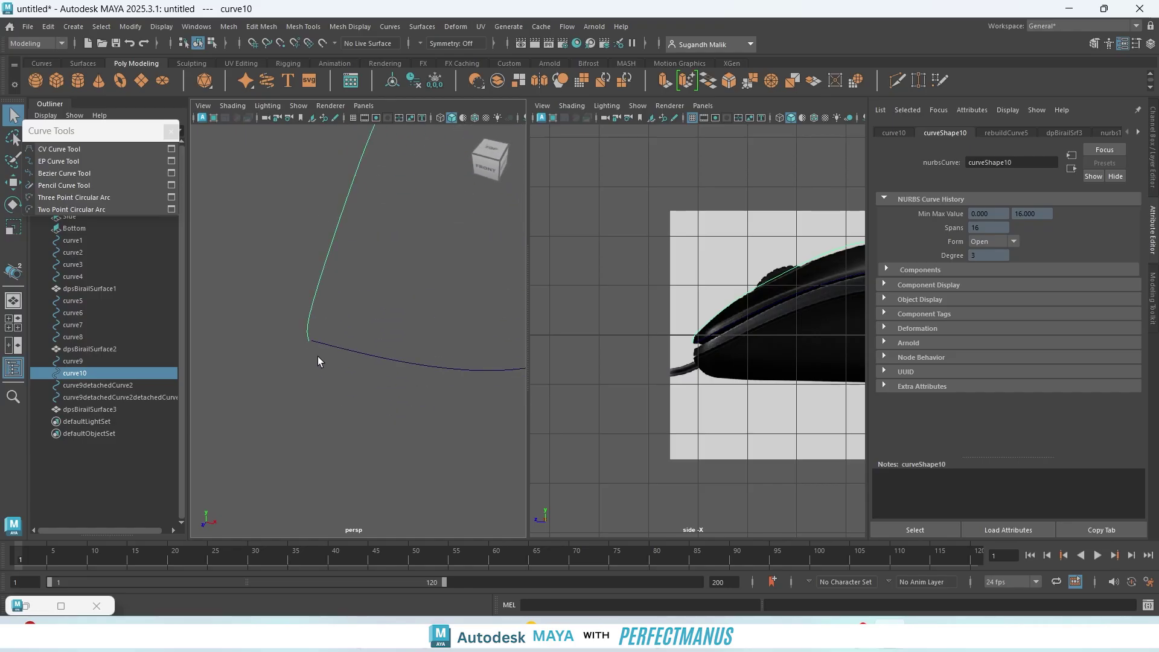
alt+middle_drag(314, 353, 343, 321)
scroll(346, 321, up, 1)
scroll(346, 321, down, 1)
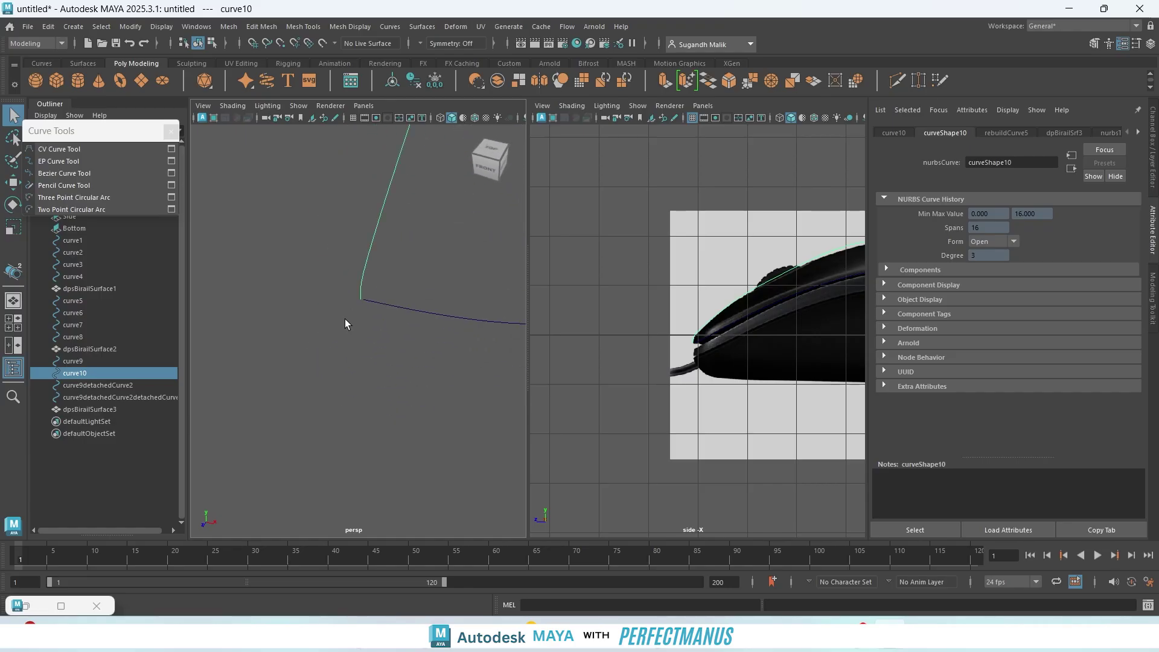
alt+drag(345, 318, 365, 336)
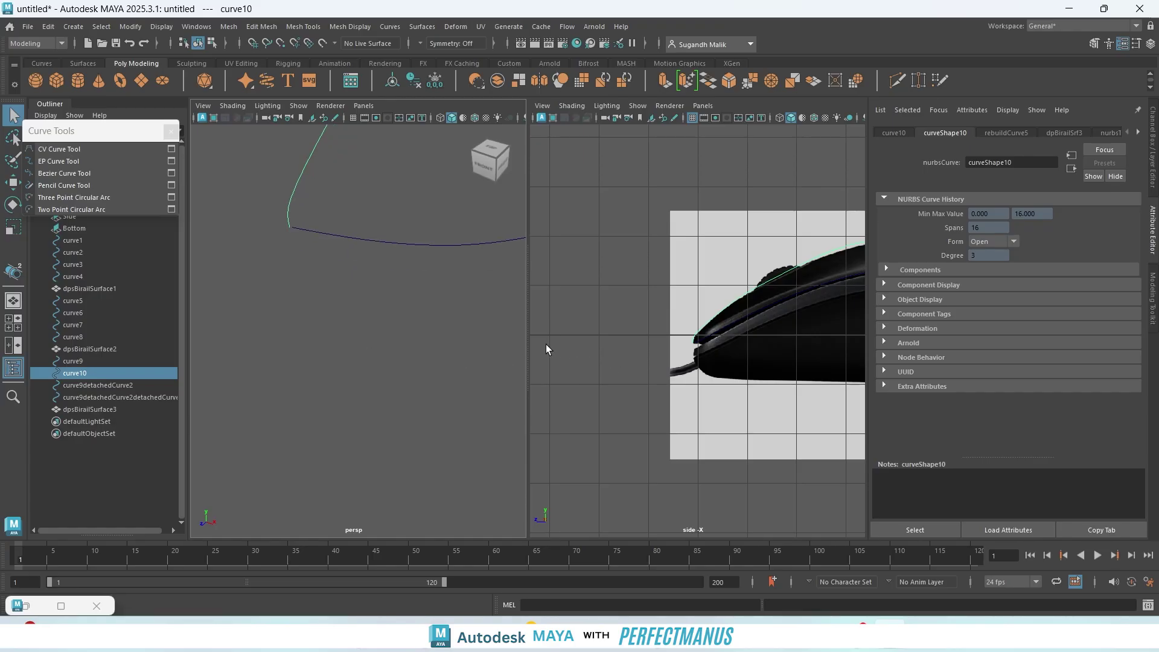
- Undo the Birail 2 surface and both detach operations on the lower rim curve
key(ctrl+z)
key(ctrl+z)
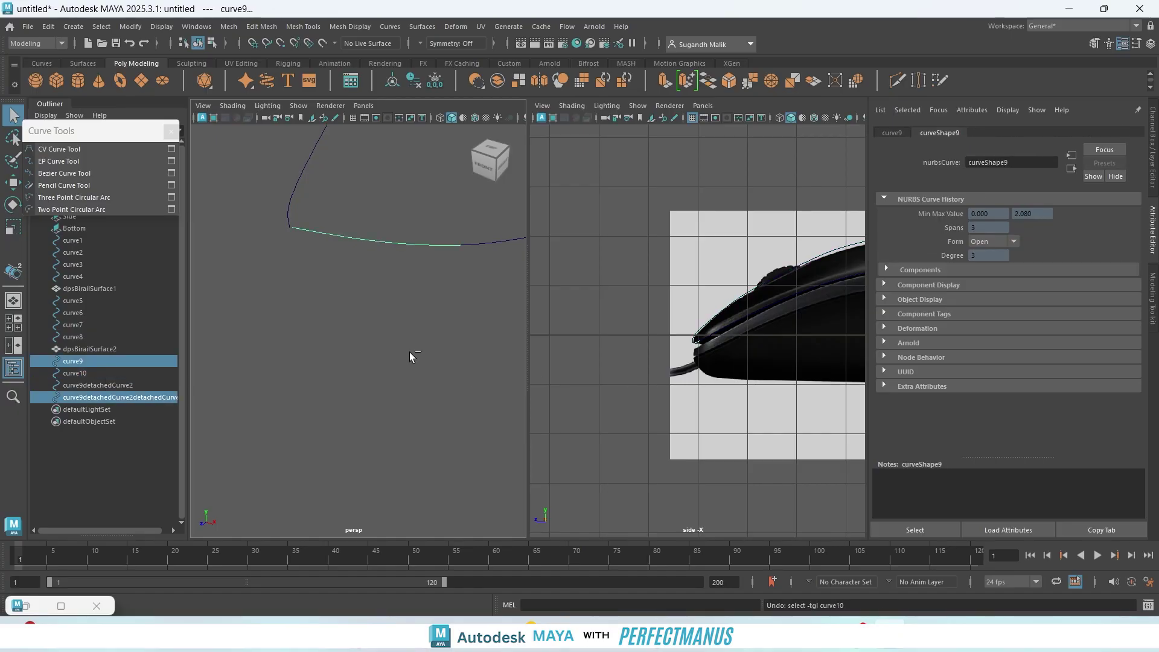
key(ctrl+z)
scroll(408, 349, down, 3)
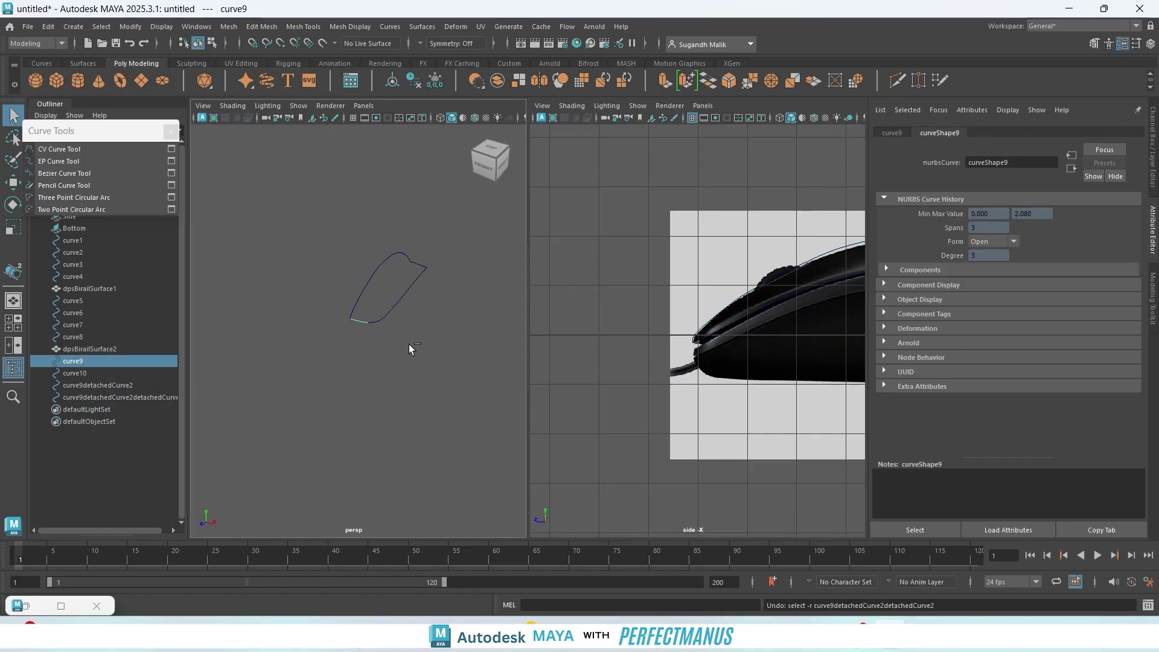
key(ctrl+z)
key(ctrl+z)
key(ctrl+z)
key(ctrl+z)
key(ctrl+z)
key(ctrl+z)
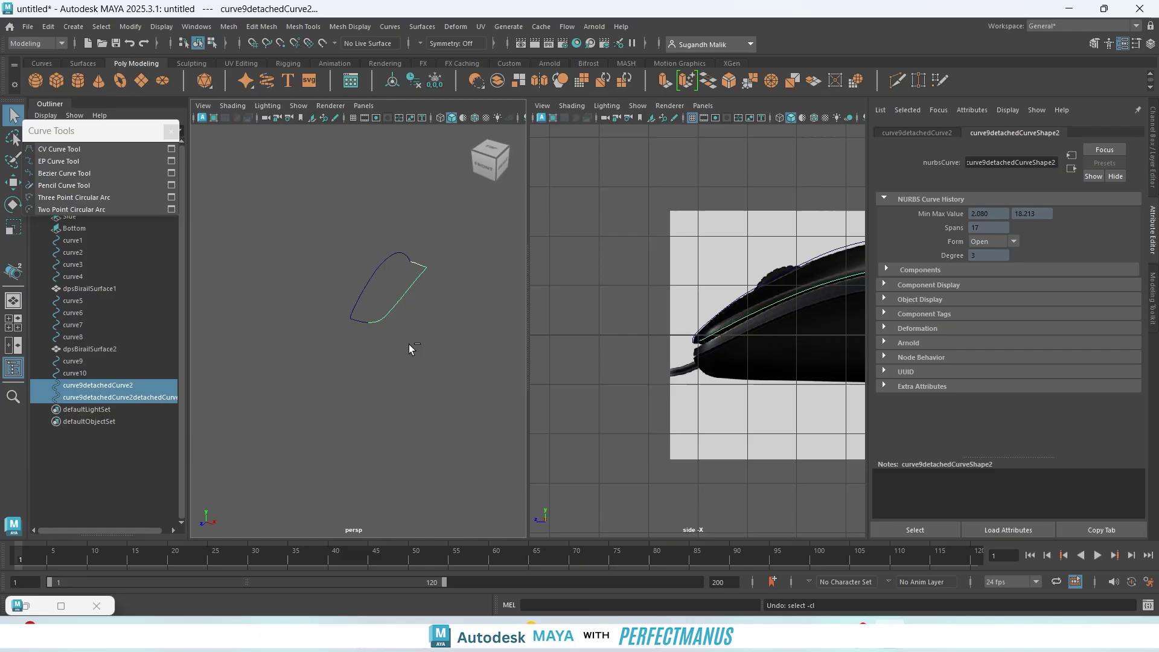
key(ctrl+z)
key(ctrl+z)
key(ctrl+z)
key(ctrl+z)
key(ctrl+z)
key(ctrl+z)
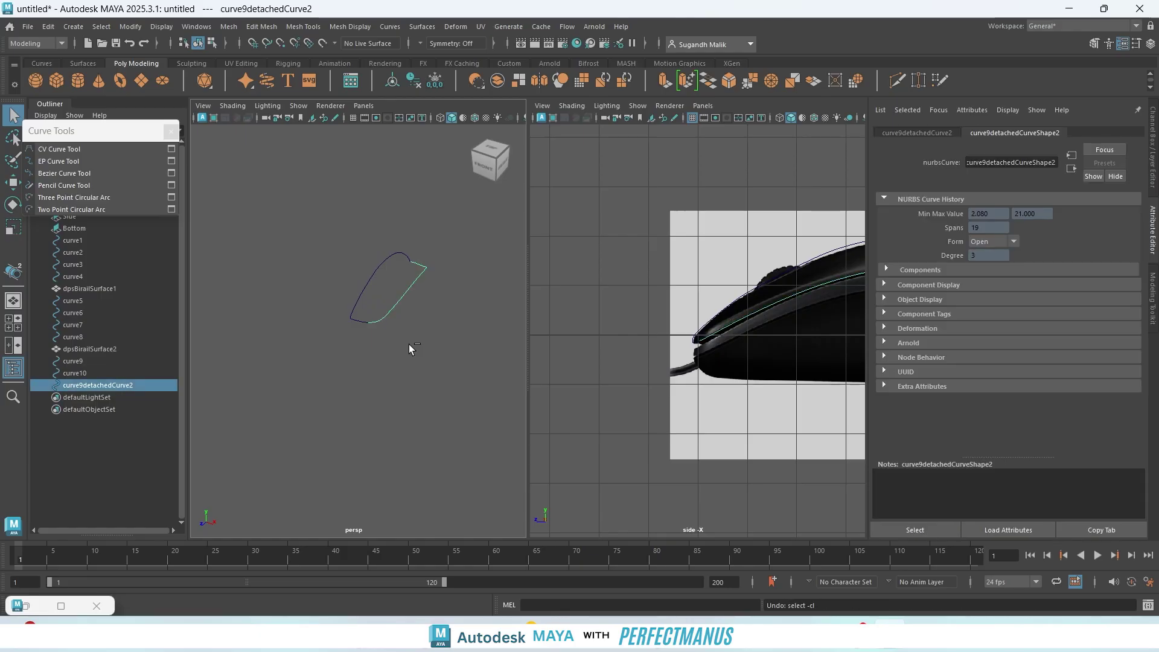
key(ctrl+z)
key(ctrl+z)
key(ctrl+z)
key(ctrl+z)
key(ctrl+z)
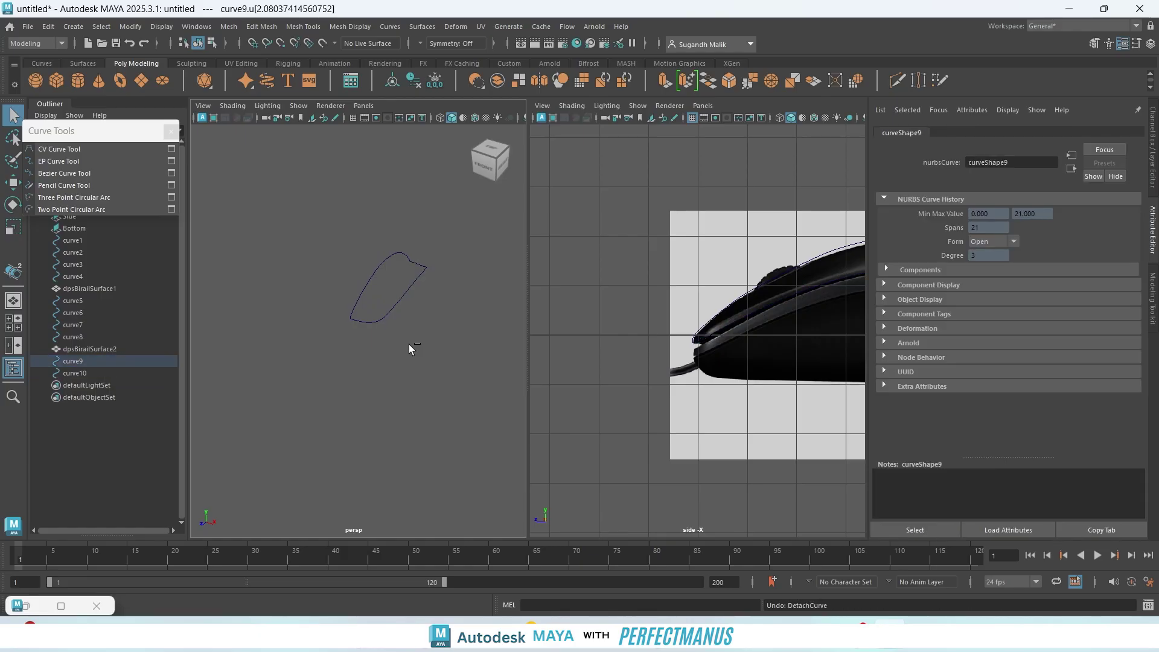
key(ctrl+z)
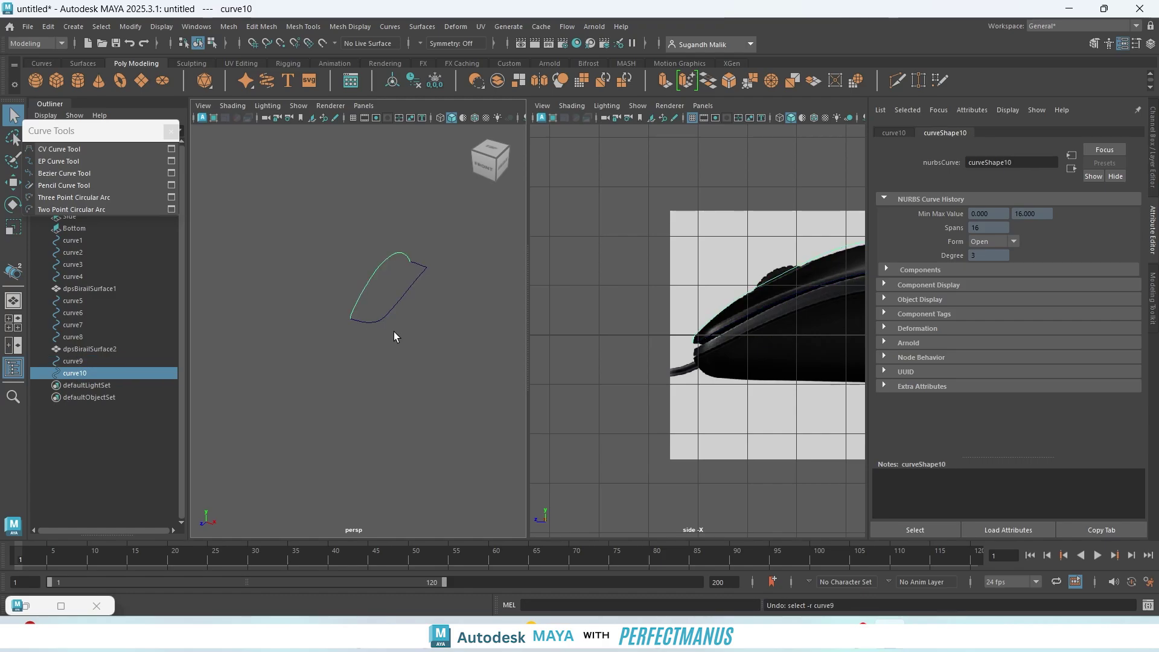
- Place a curve point on the upper profile curve just above the mouse's front tip in the side view and detach the curve there
scroll(365, 315, up, 5)
alt+drag(443, 354, 406, 377)
key(f)
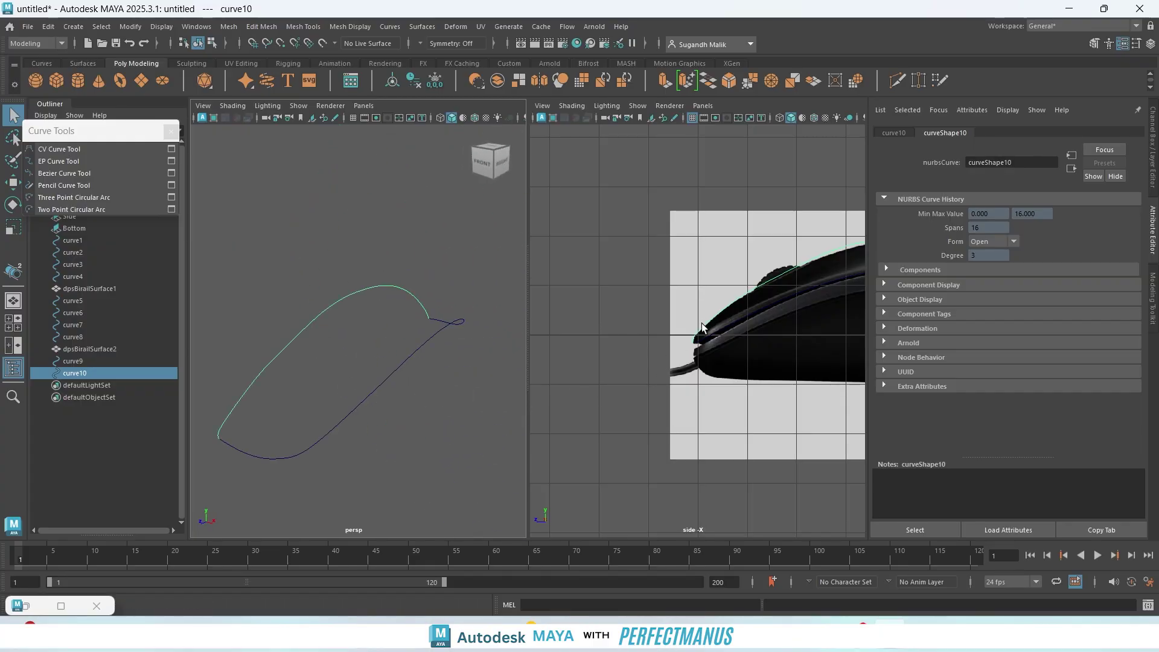
scroll(701, 324, up, 8)
alt+middle_drag(643, 380, 672, 318)
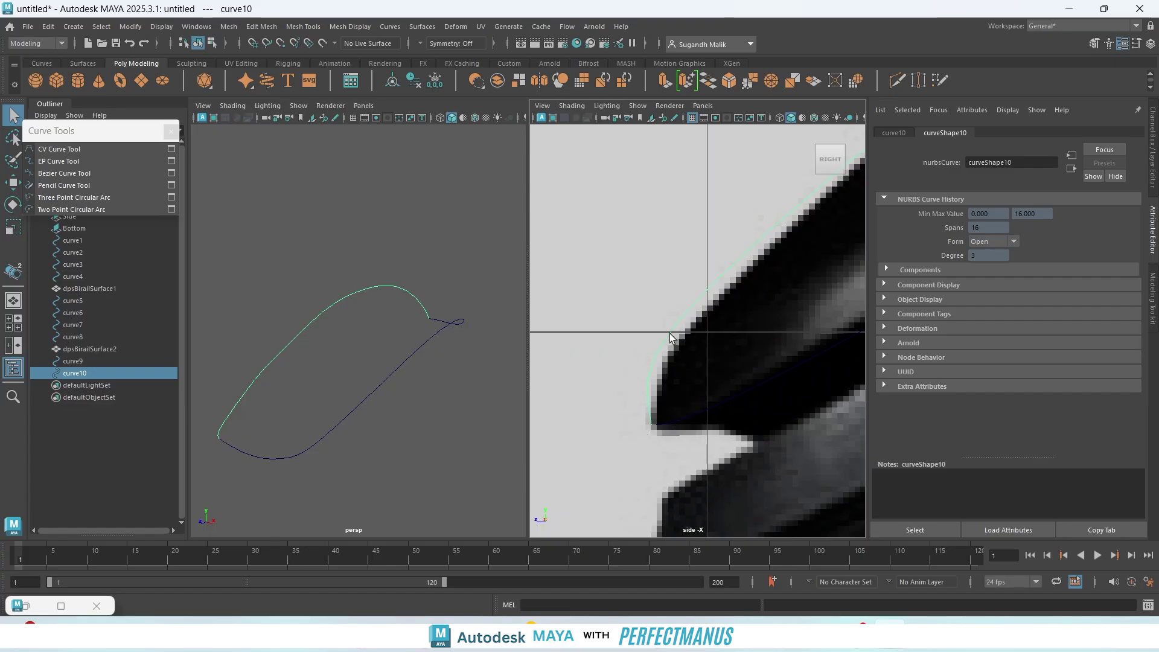
right_drag(669, 333, 667, 294)
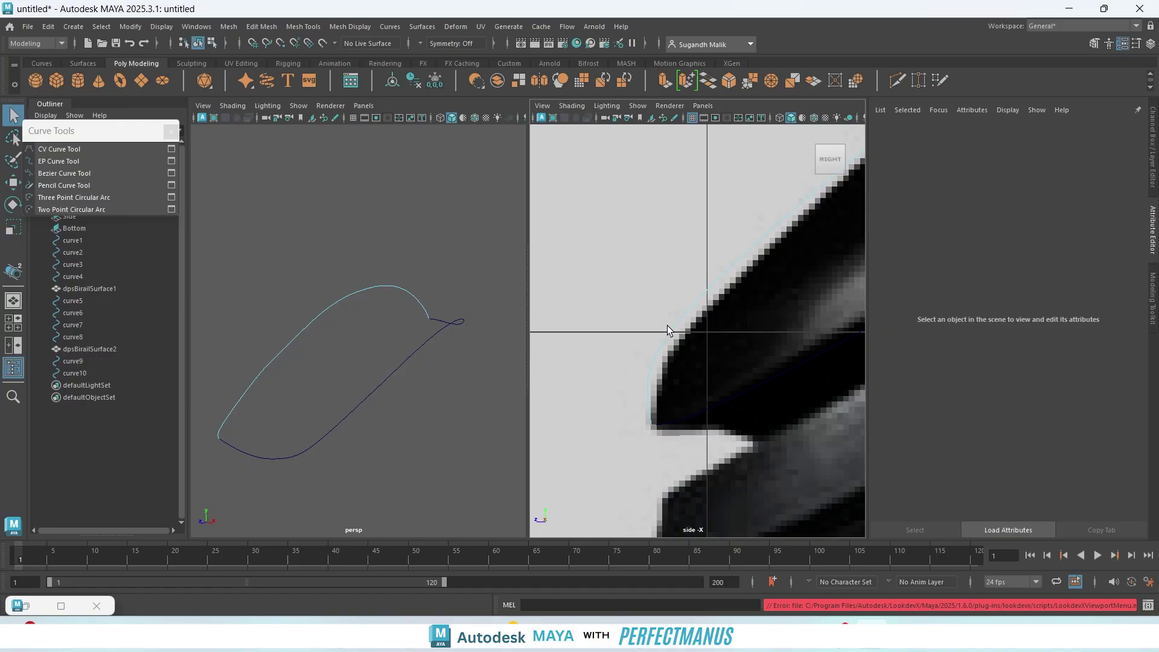
click(670, 333)
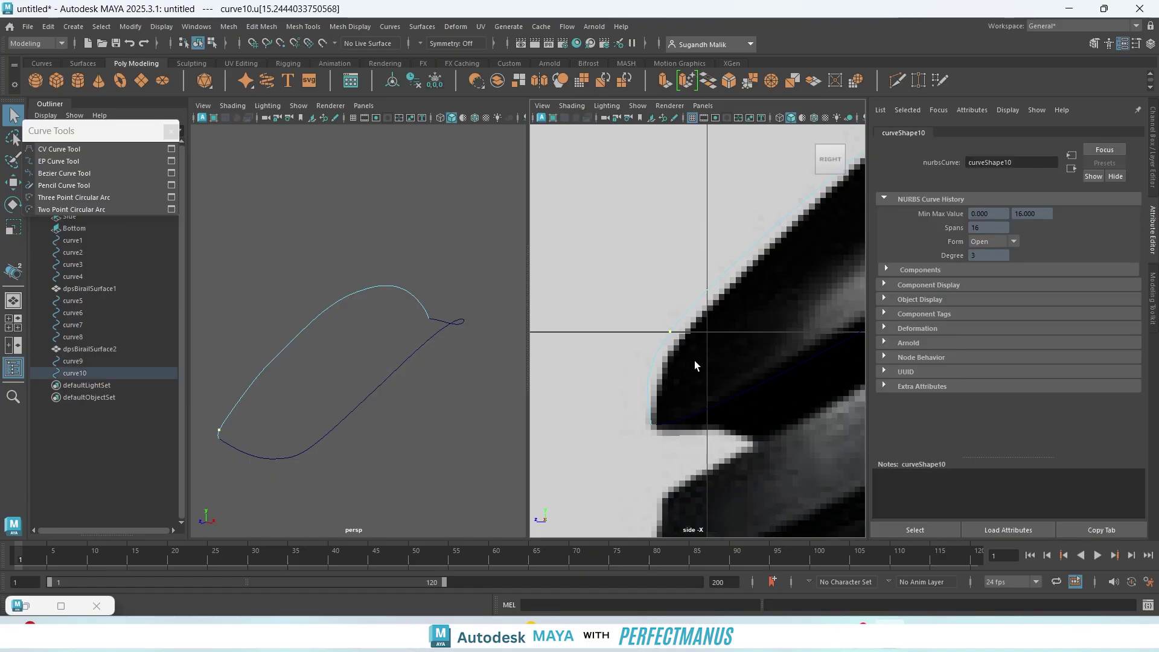
click(389, 26)
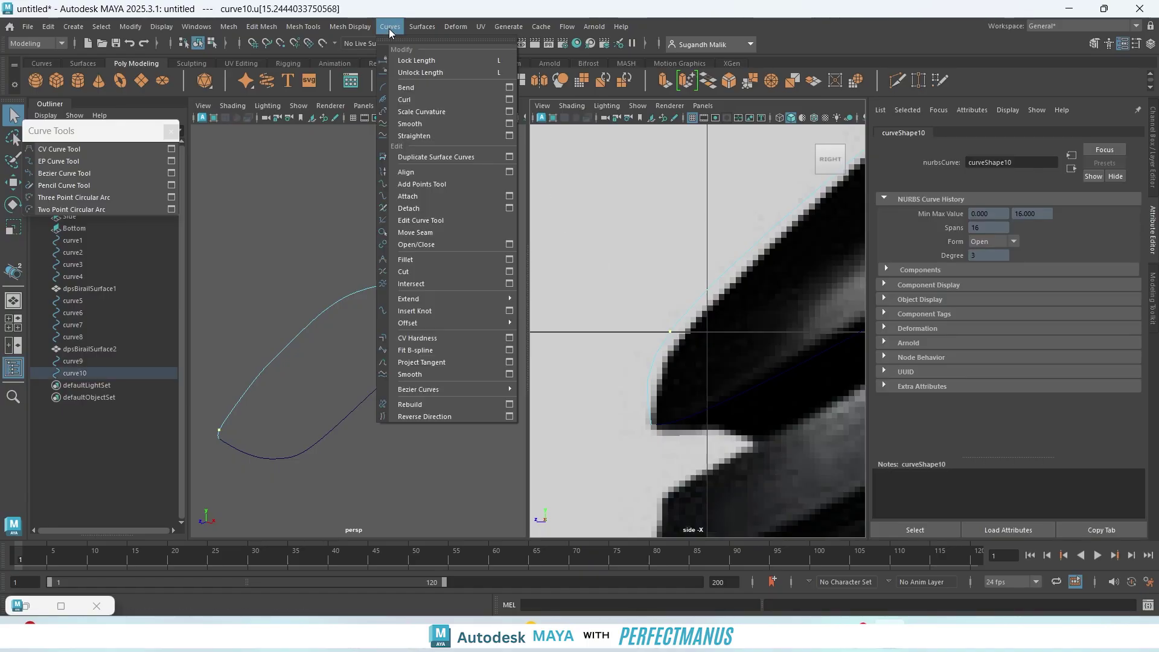
click(441, 207)
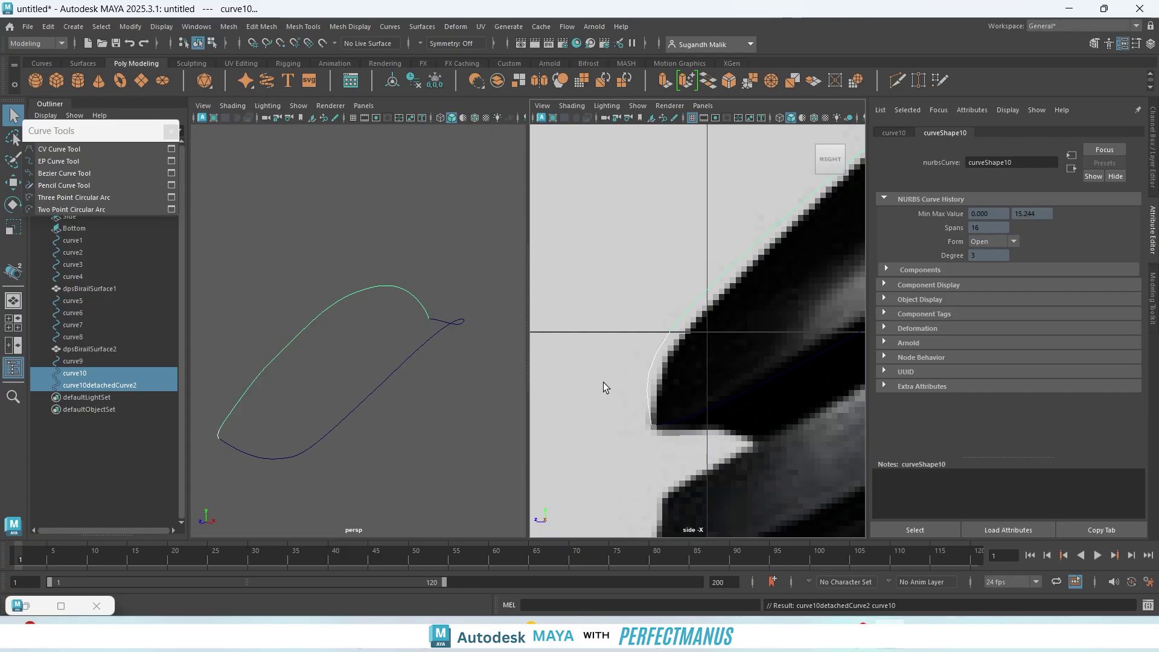
- Return to object mode and delete the short detached piece at the front tip of the upper profile curve
right_drag(451, 256, 503, 247)
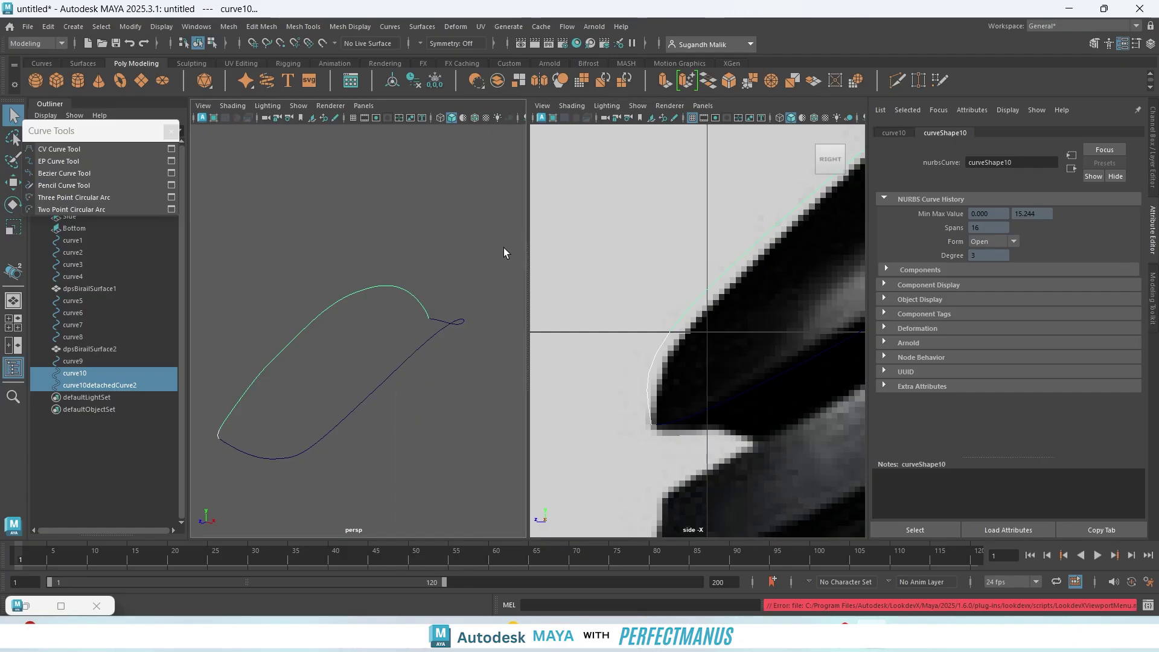
click(652, 369)
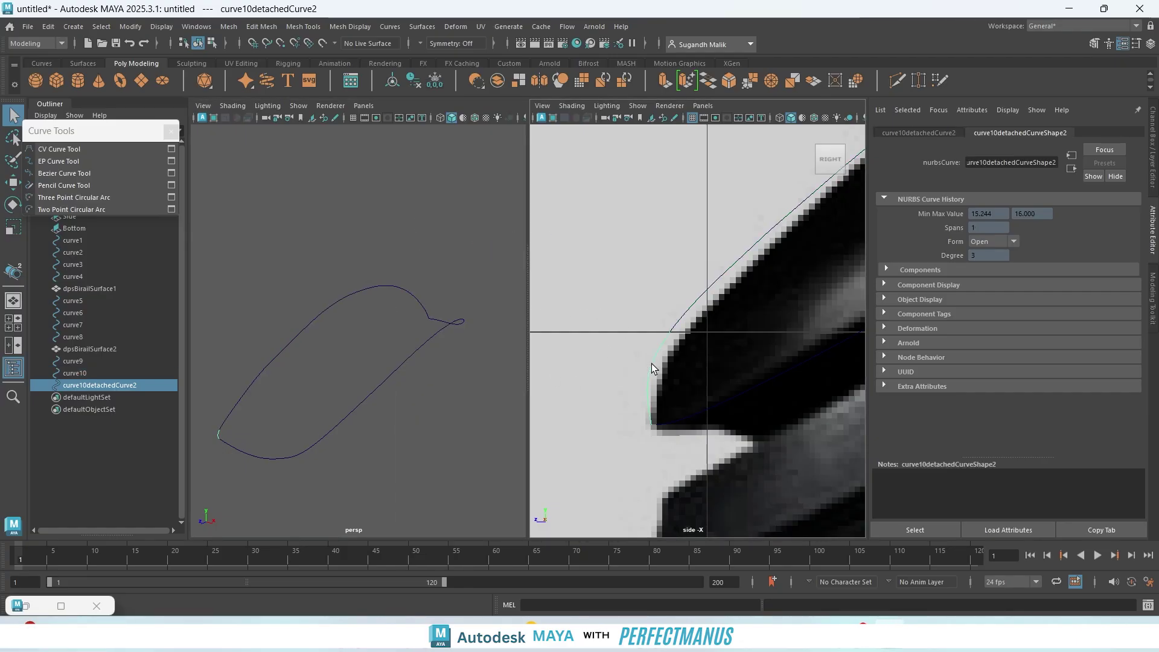
key(Delete)
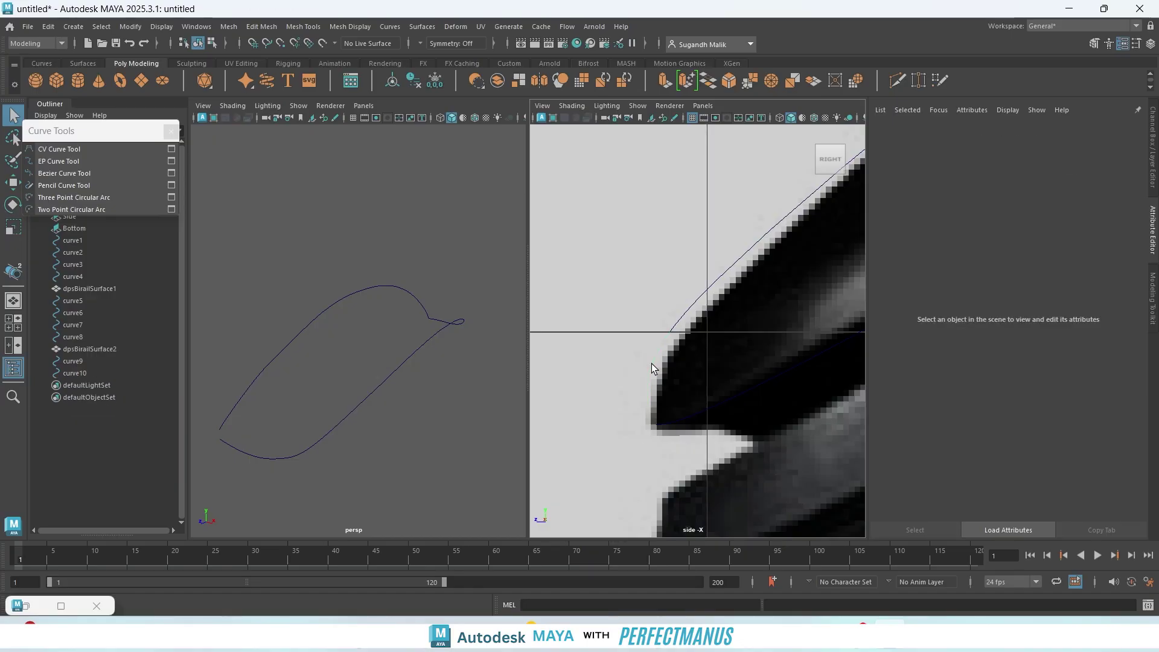
- Check the control vertices of the shortened upper profile curve near its front end and return to object mode
click(671, 328)
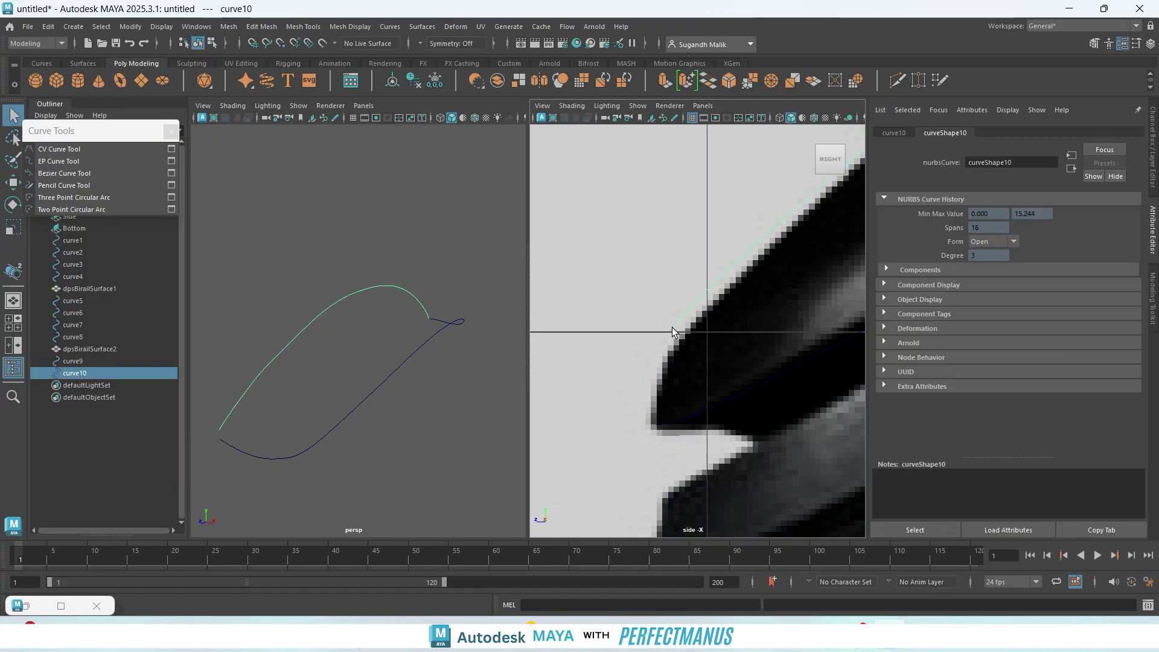
right_click(673, 328)
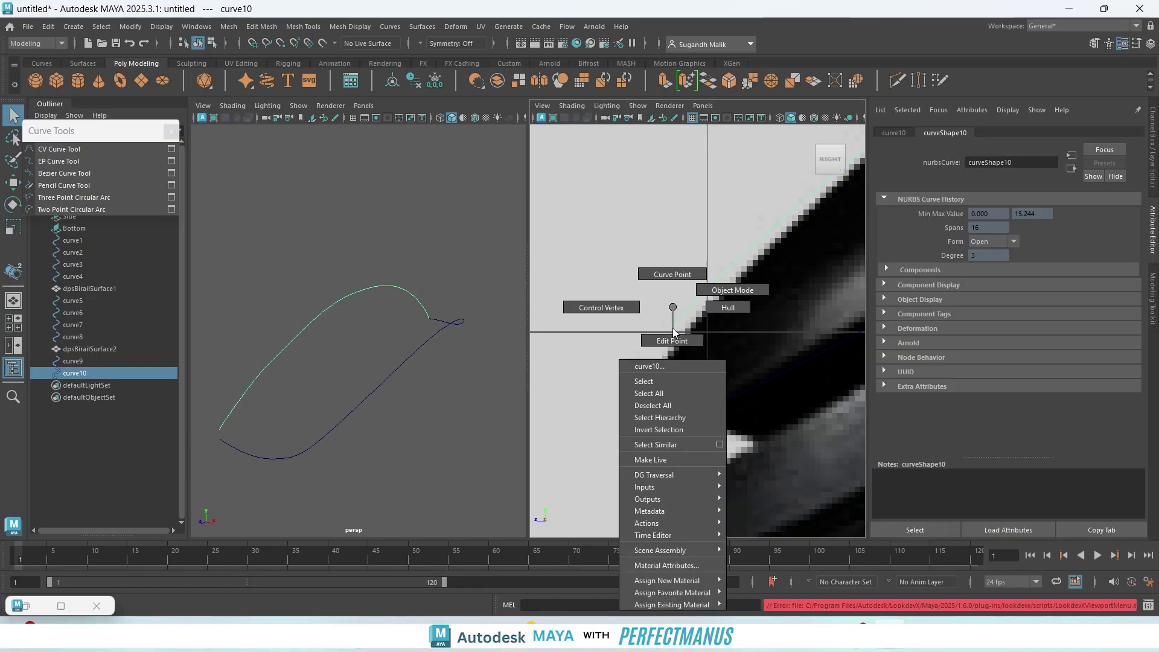
click(601, 307)
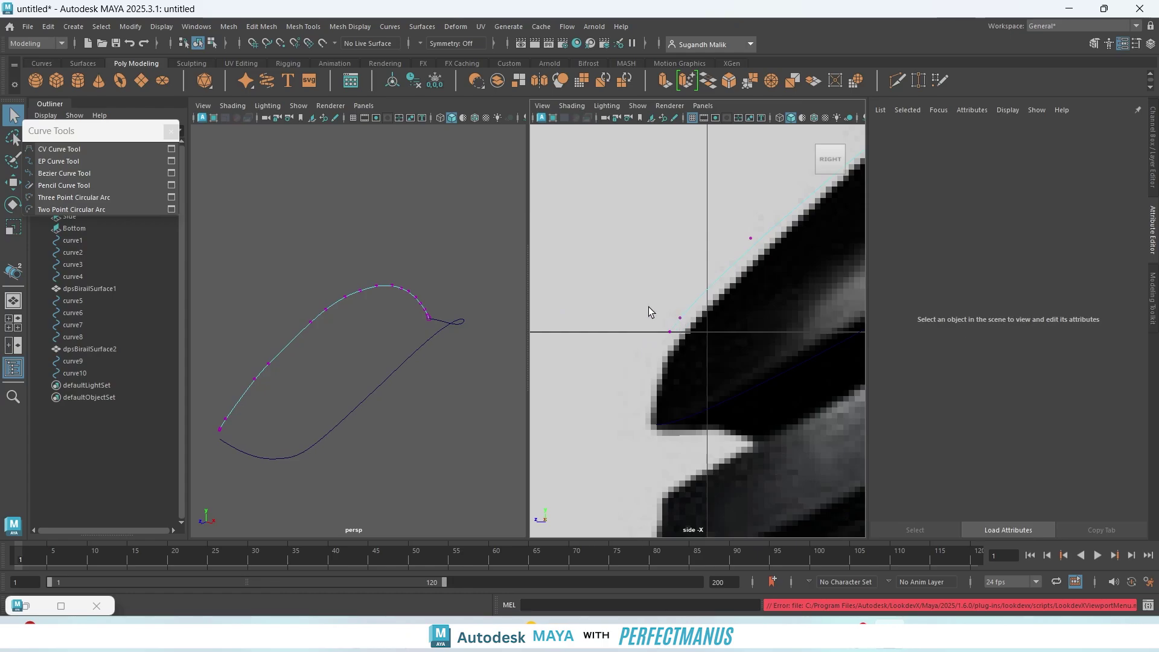
right_click(720, 286)
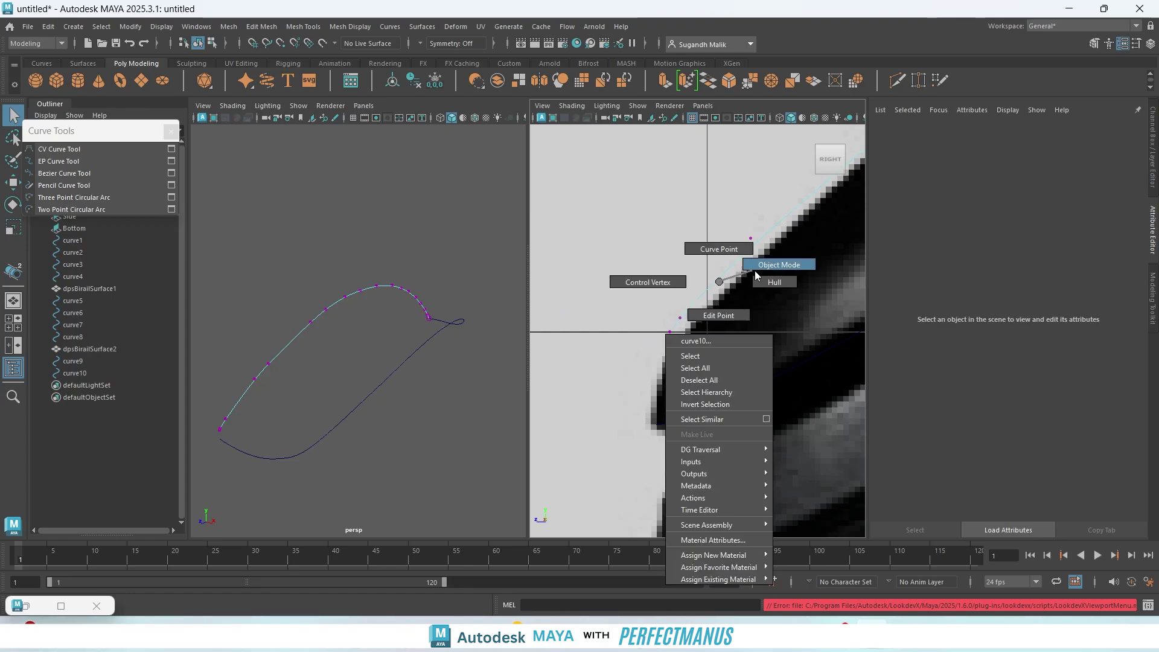
click(734, 276)
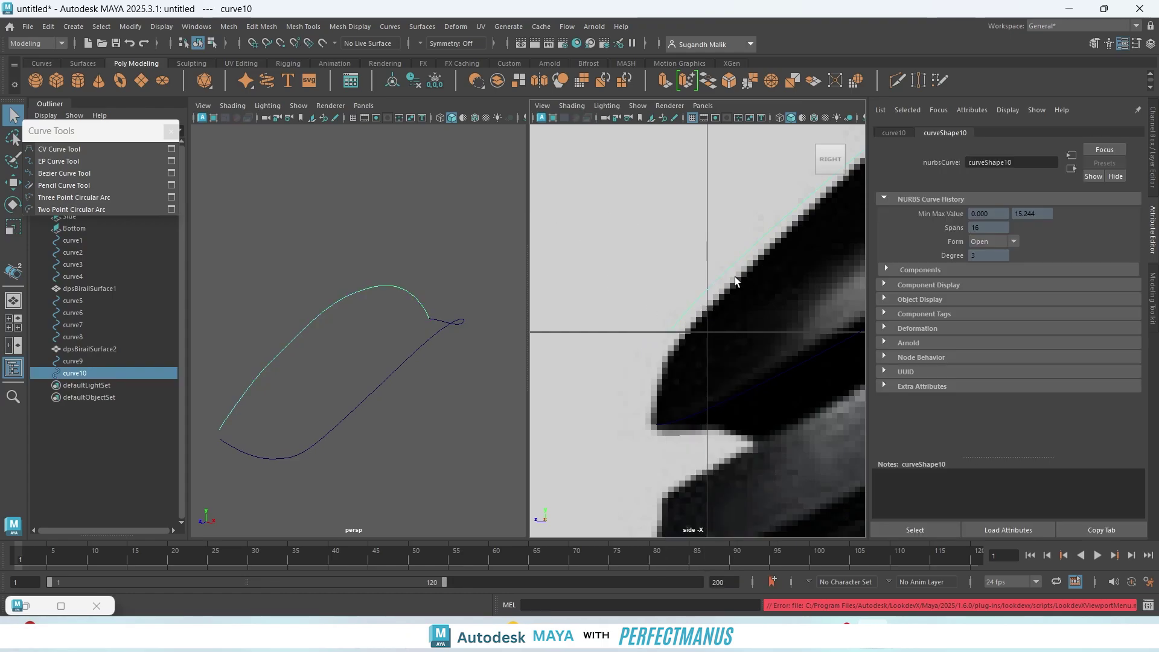
- Extend the upper profile curve's front end with the Add Points Tool, snapping the new point onto the lower rim curve's front end
click(422, 28)
mouse_move(399, 28)
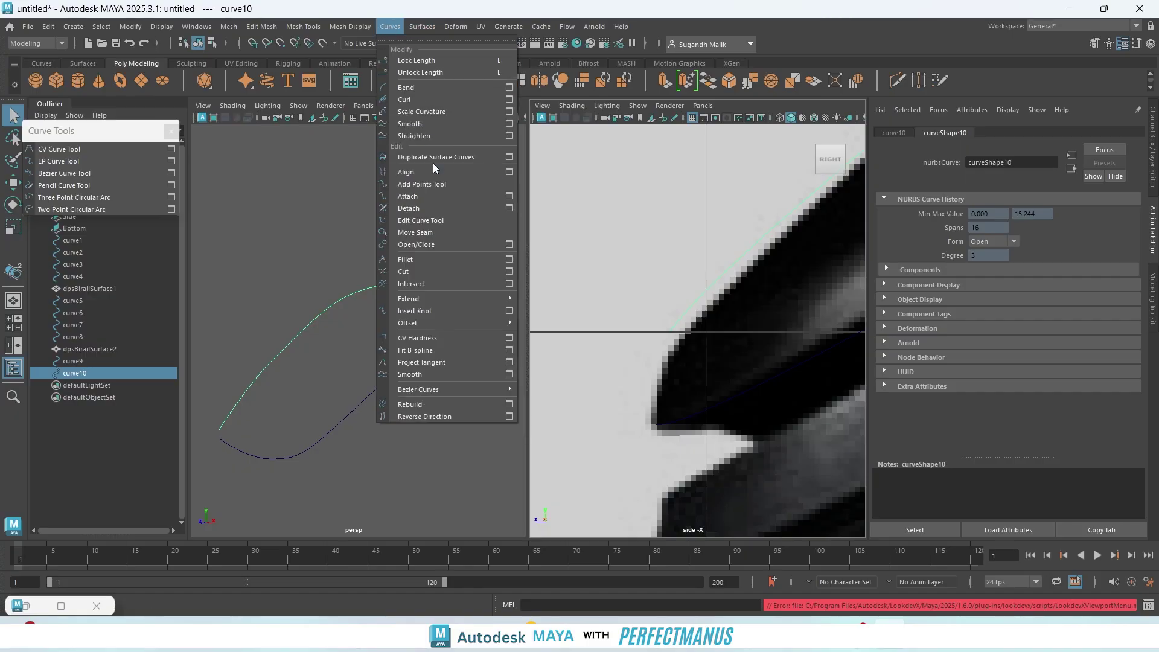
click(434, 184)
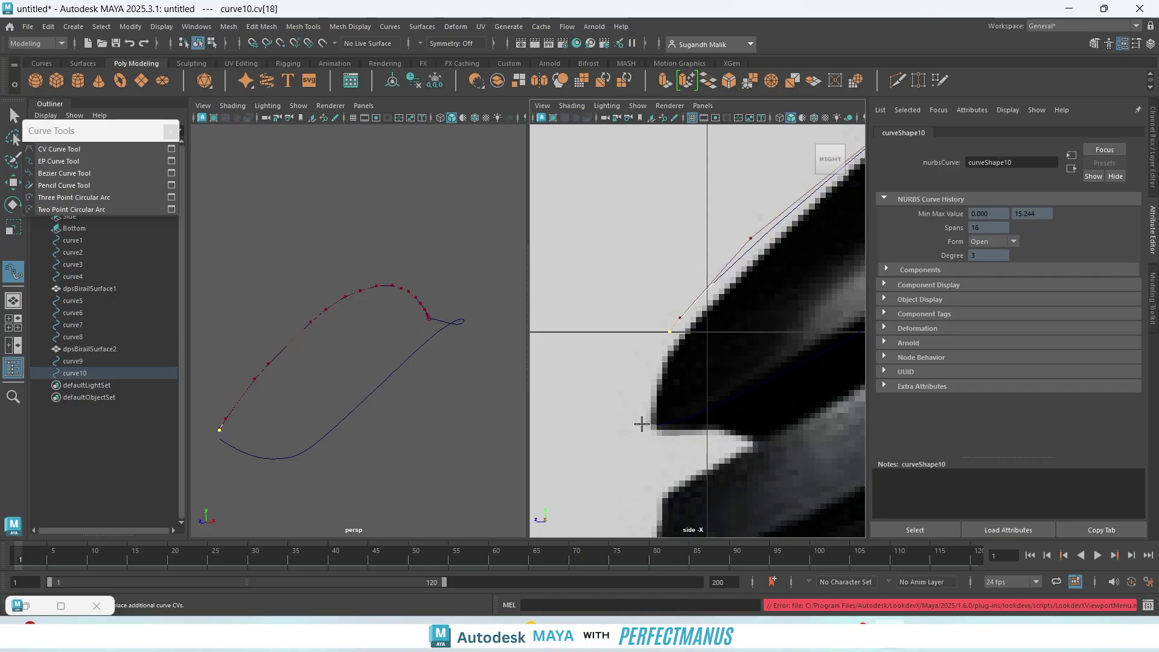
click(218, 439)
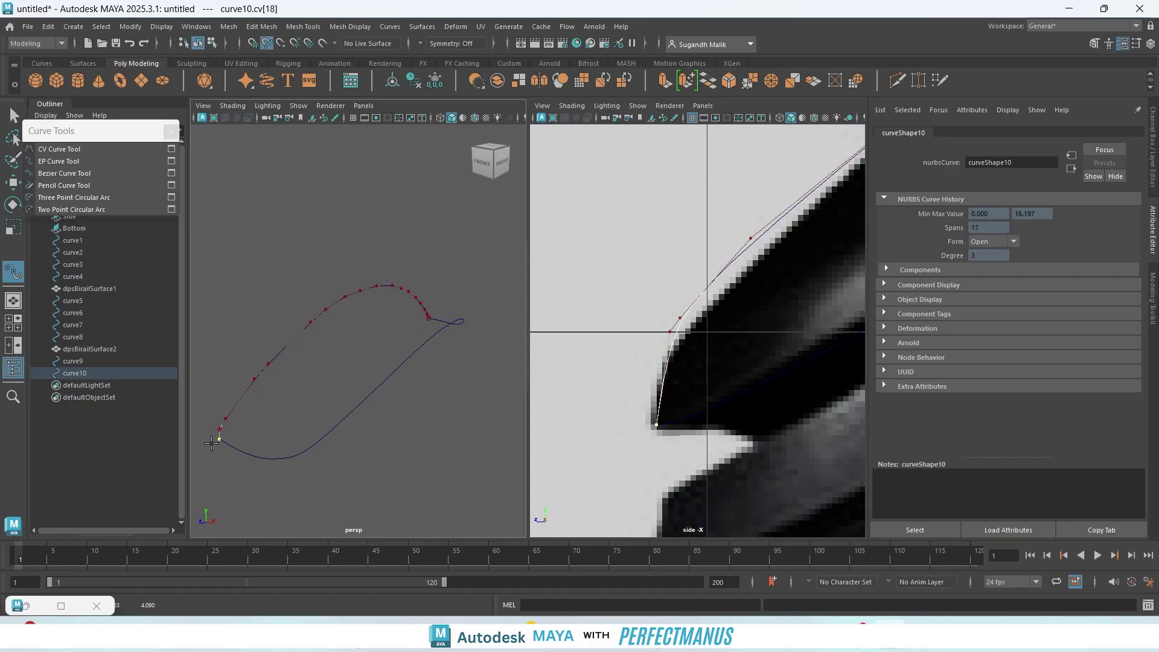
click(219, 441)
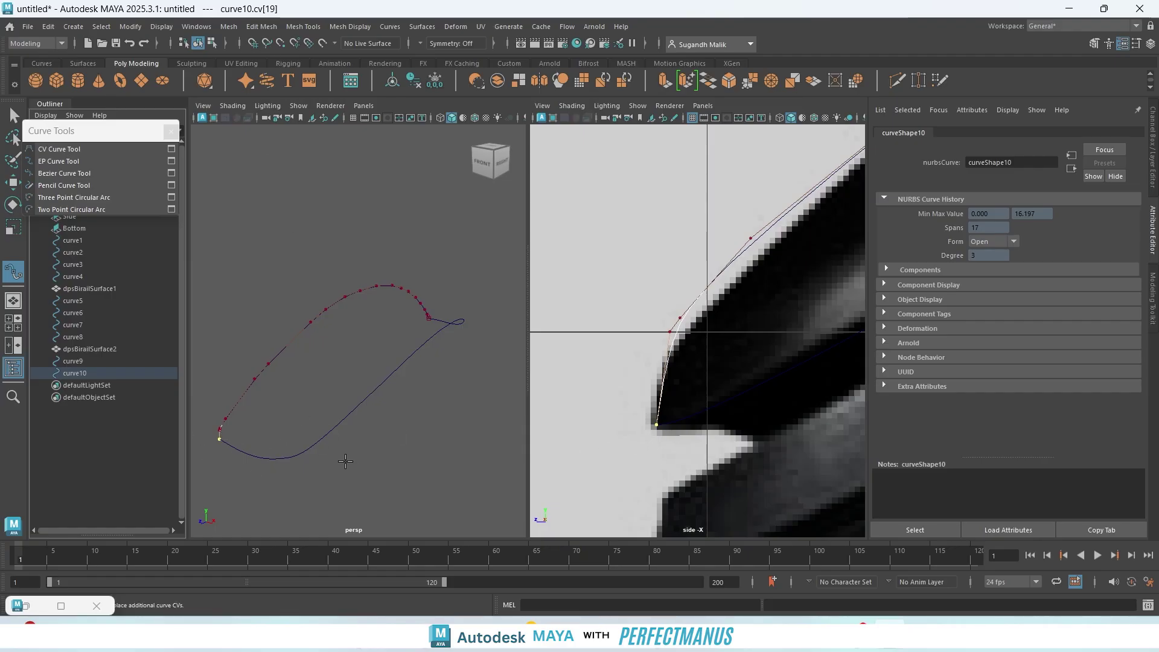
key(Return)
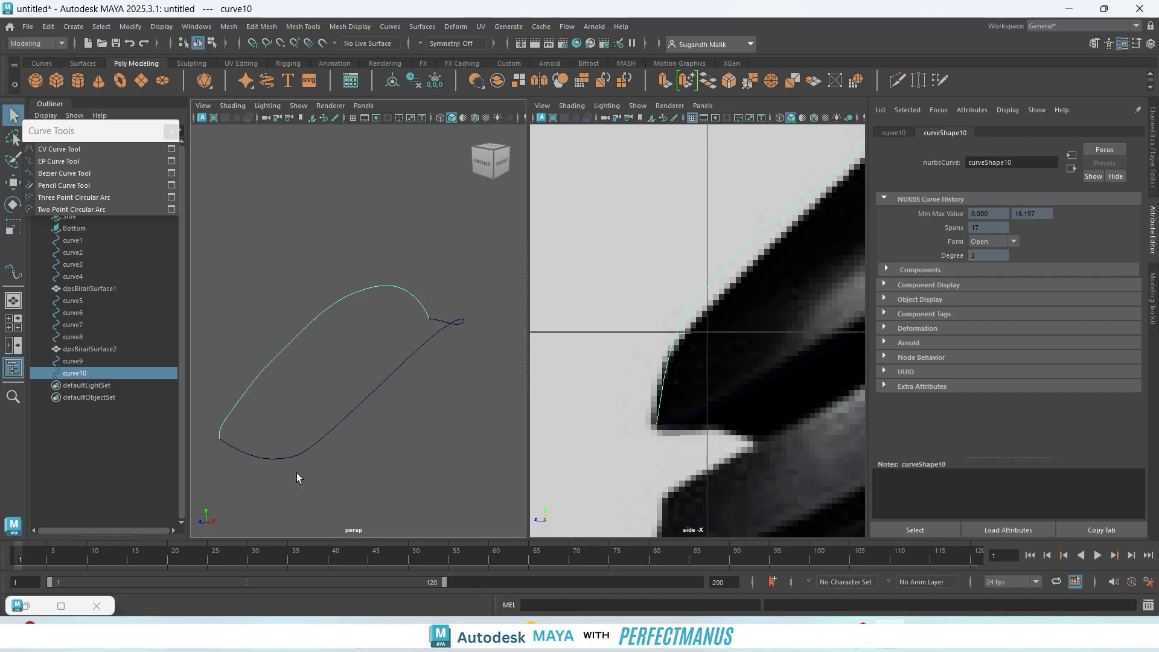
alt+drag(328, 441, 391, 388)
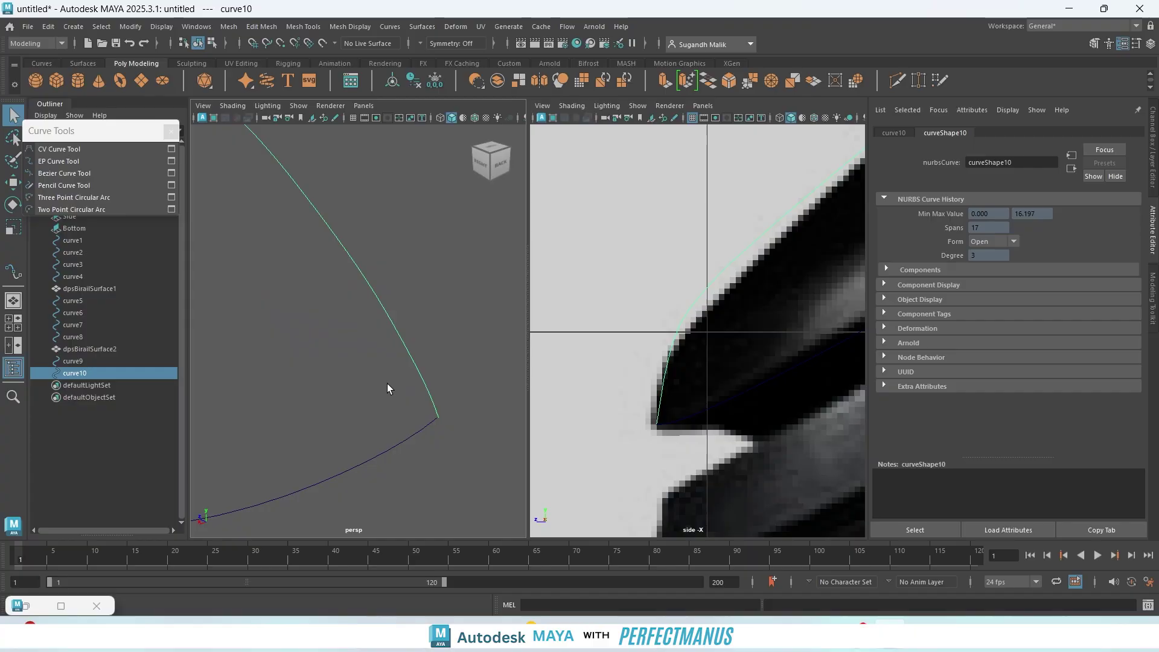
scroll(443, 444, down, 6)
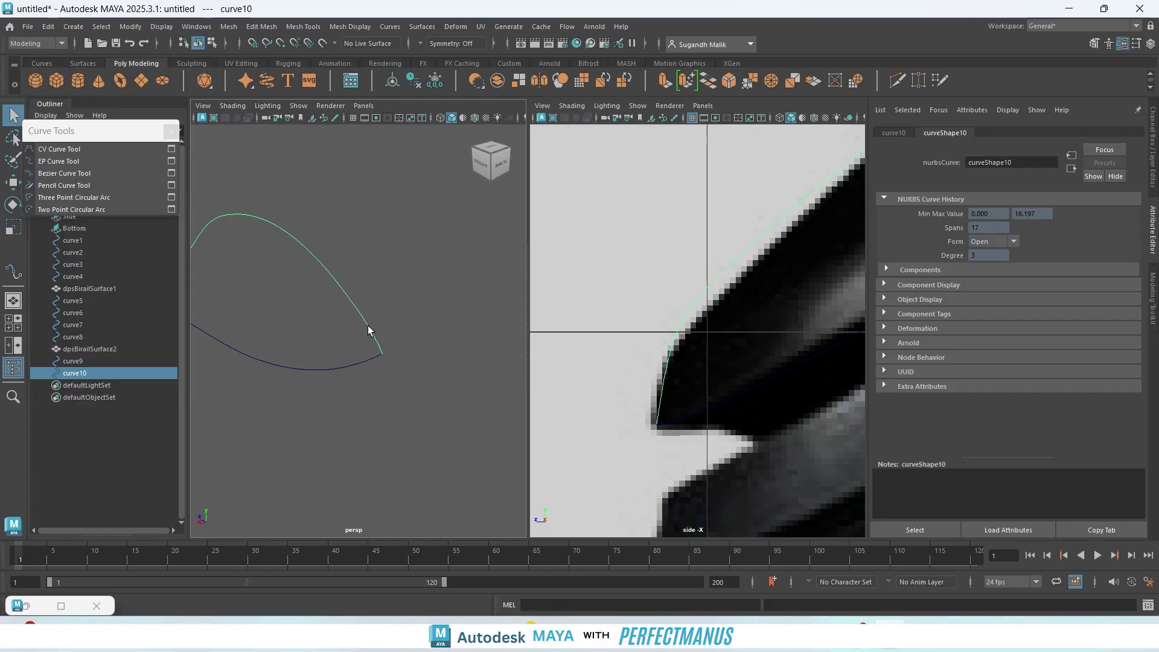
scroll(368, 325, up, 3)
- Detach the upper profile curve at a curve point just before its rear tip and delete the short end piece
right_drag(385, 306, 388, 283)
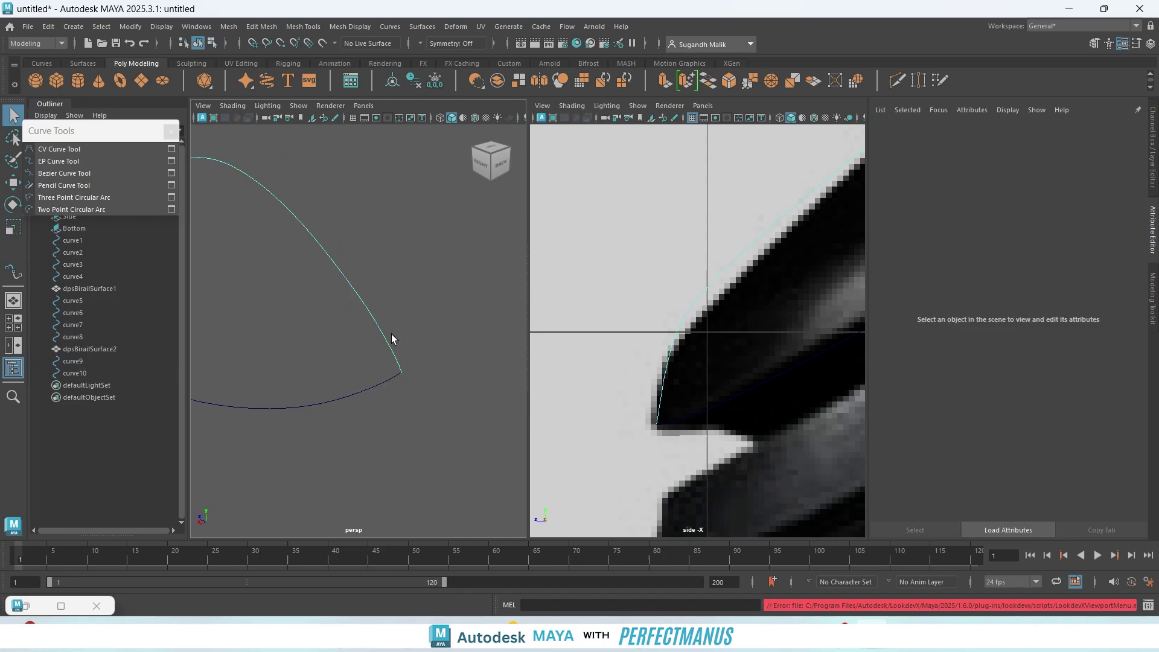
click(390, 347)
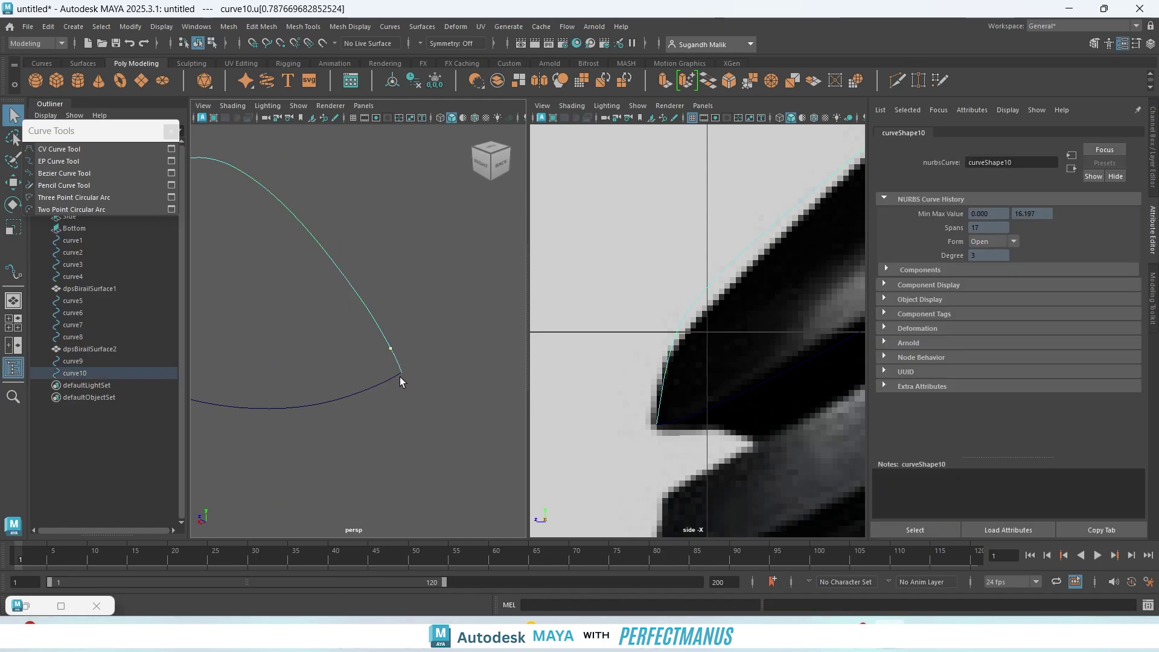
click(397, 27)
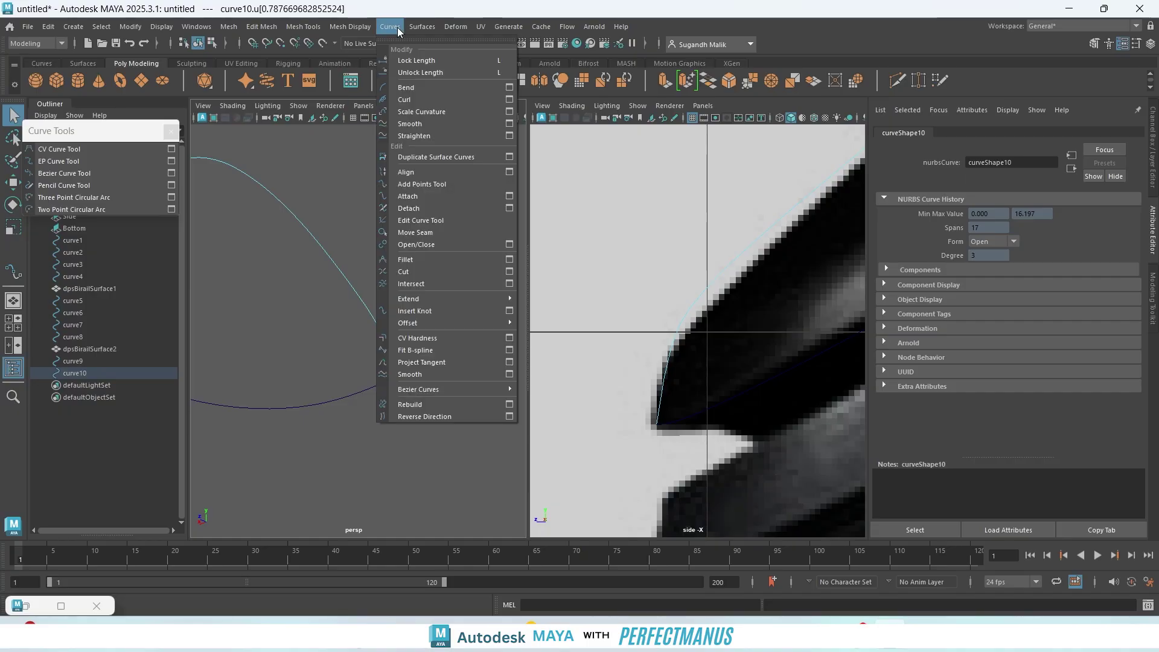
click(429, 208)
click(401, 305)
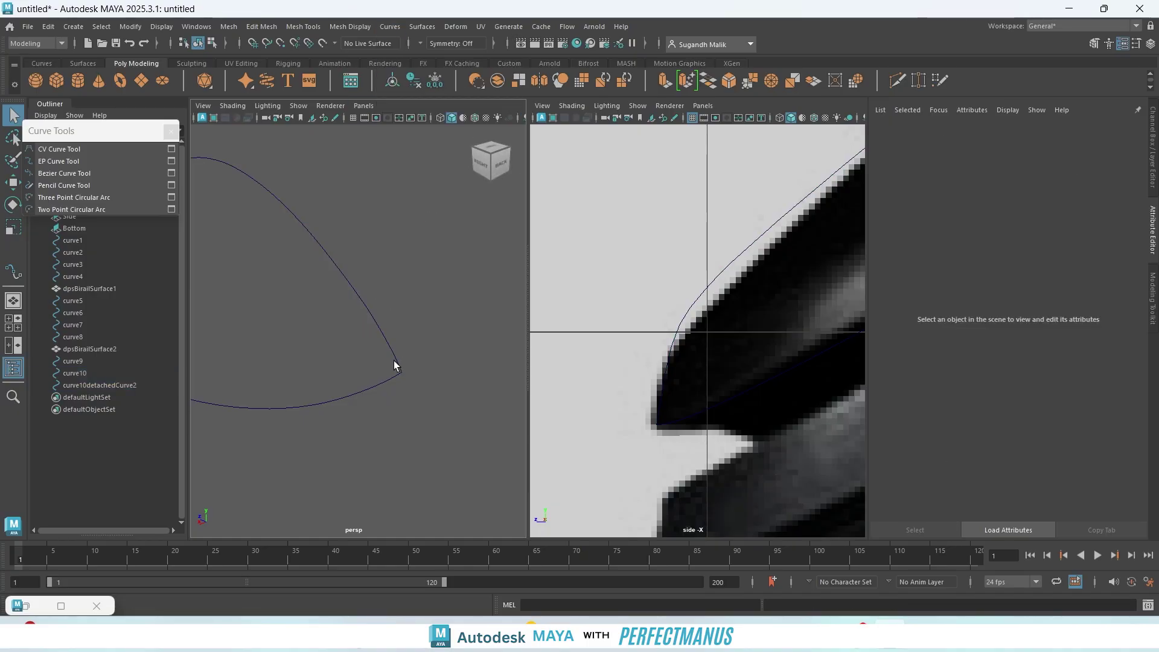
click(393, 358)
key(Delete)
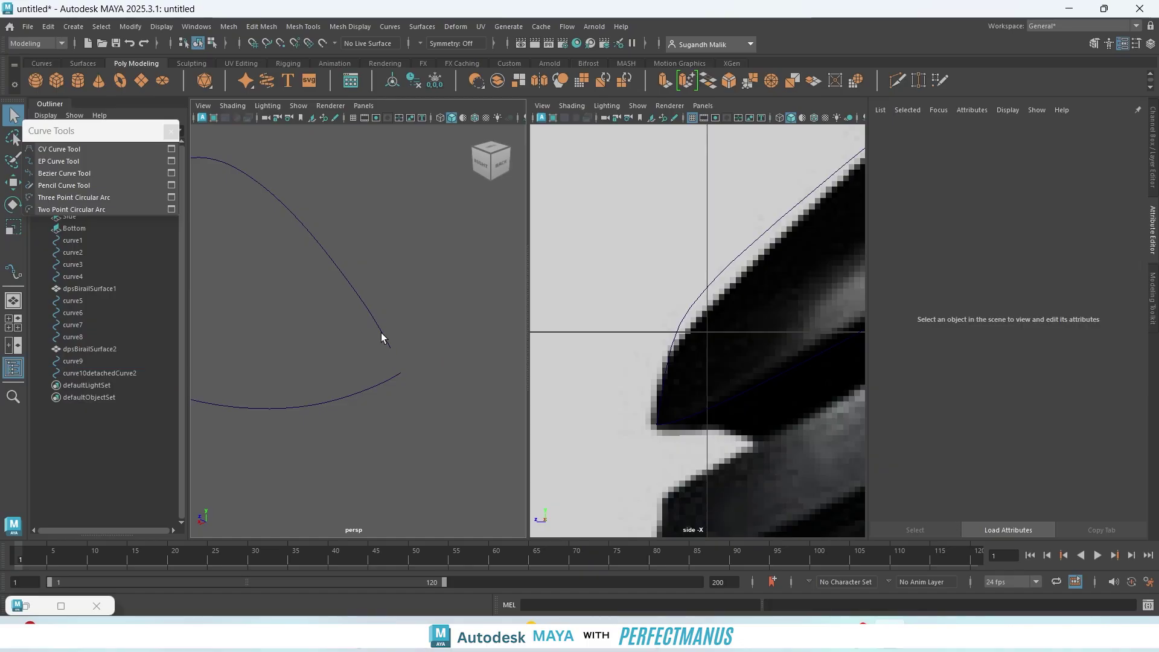
- Examine the control vertices of the trimmed upper profile curve at its rear end and return to object mode
click(380, 332)
right_drag(379, 332, 331, 301)
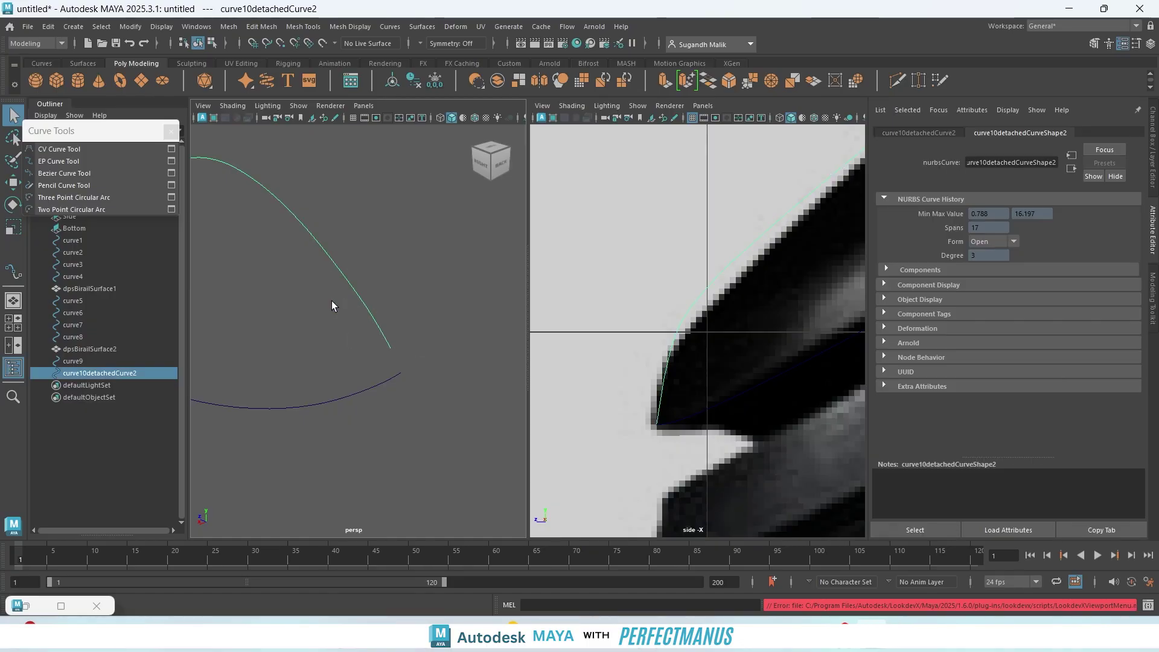
scroll(405, 363, up, 3)
scroll(404, 363, down, 2)
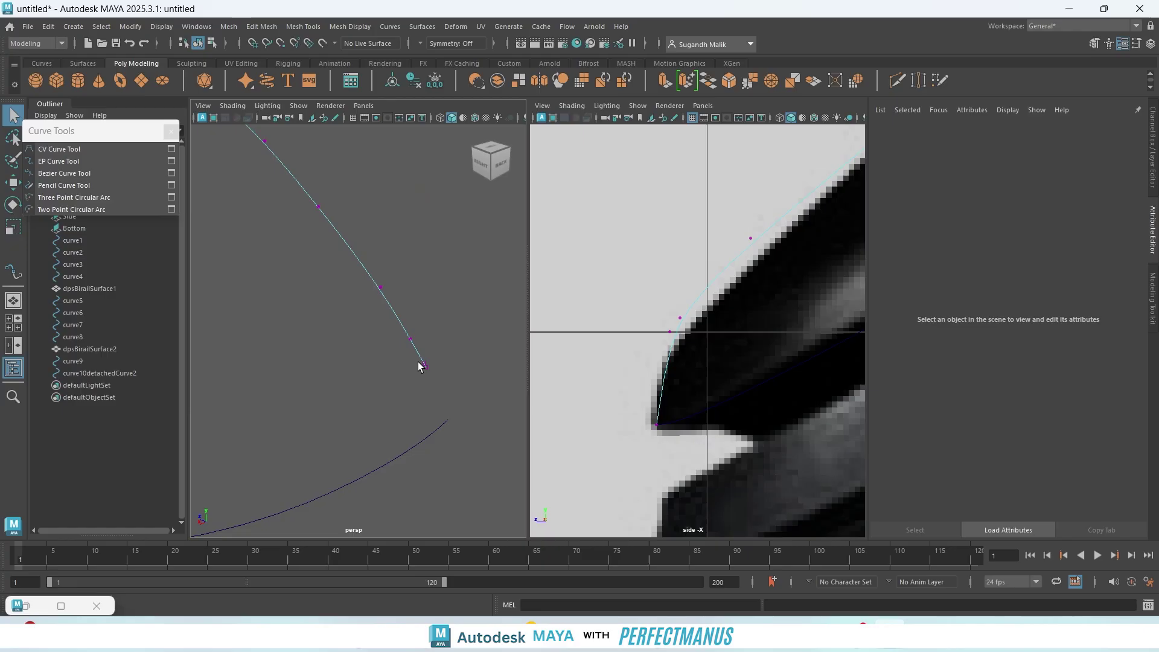
alt+middle_drag(429, 383, 362, 364)
scroll(347, 358, up, 2)
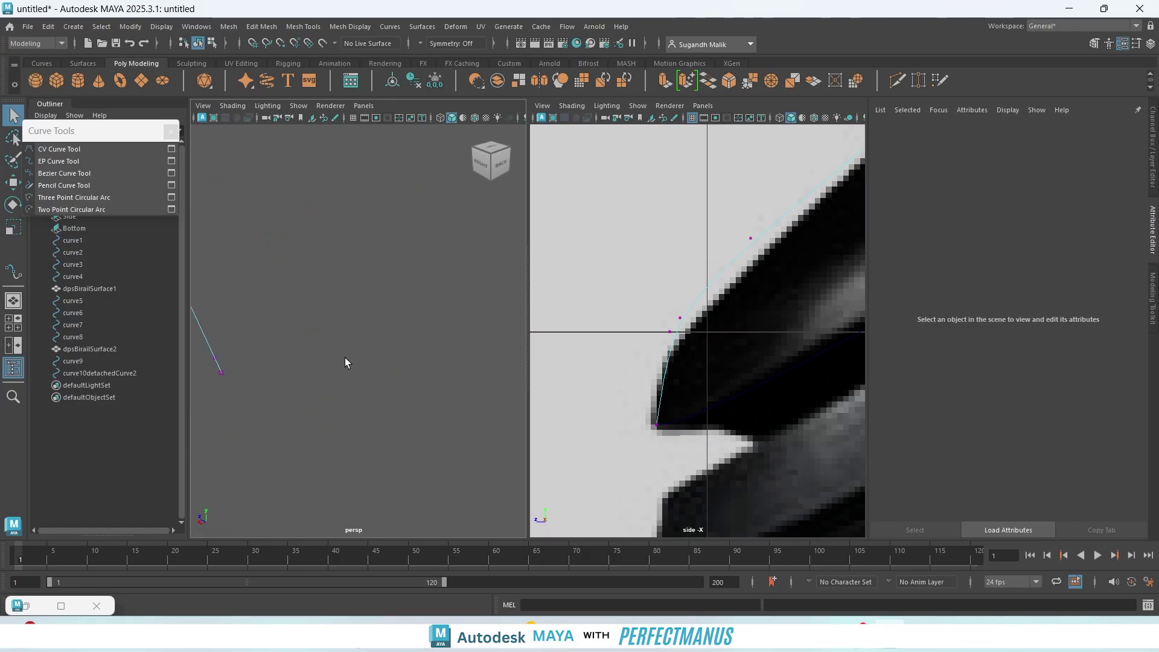
scroll(384, 362, up, 1)
scroll(366, 341, down, 2)
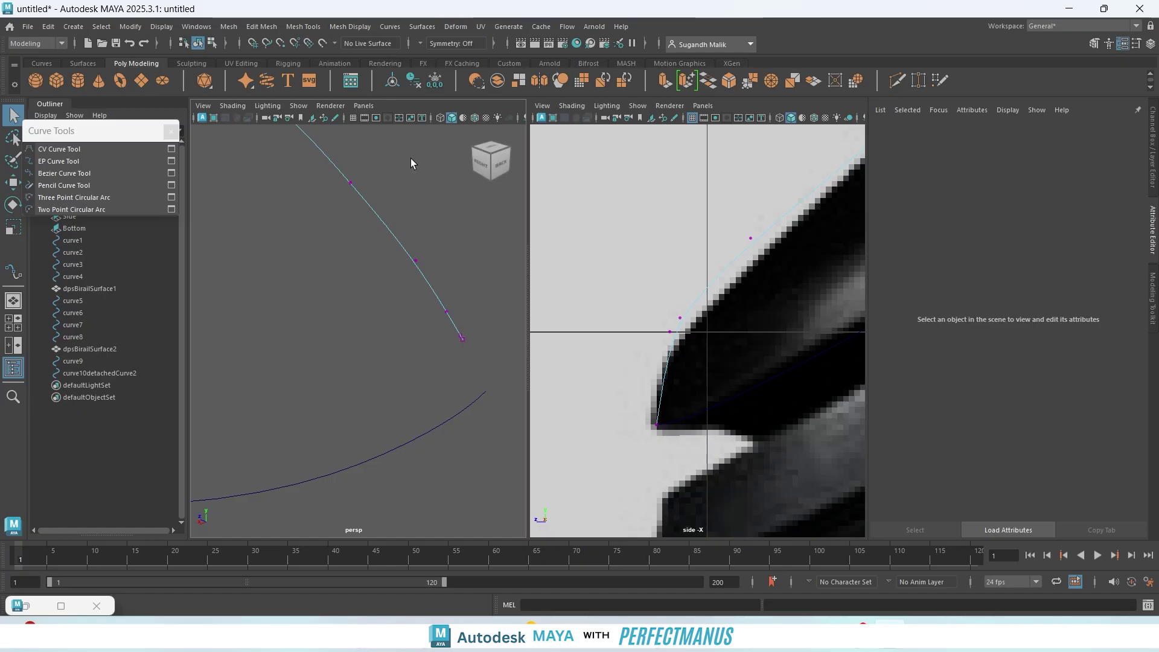
right_drag(391, 236, 431, 216)
scroll(431, 217, down, 4)
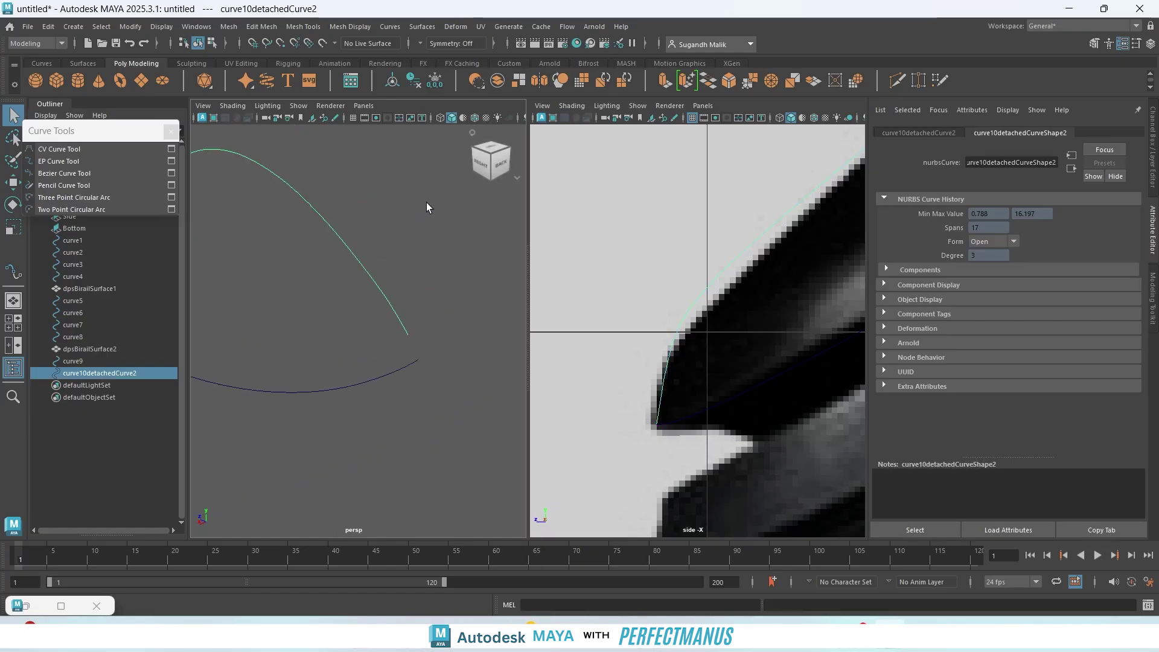
alt+middle_drag(298, 219, 397, 212)
scroll(401, 170, down, 3)
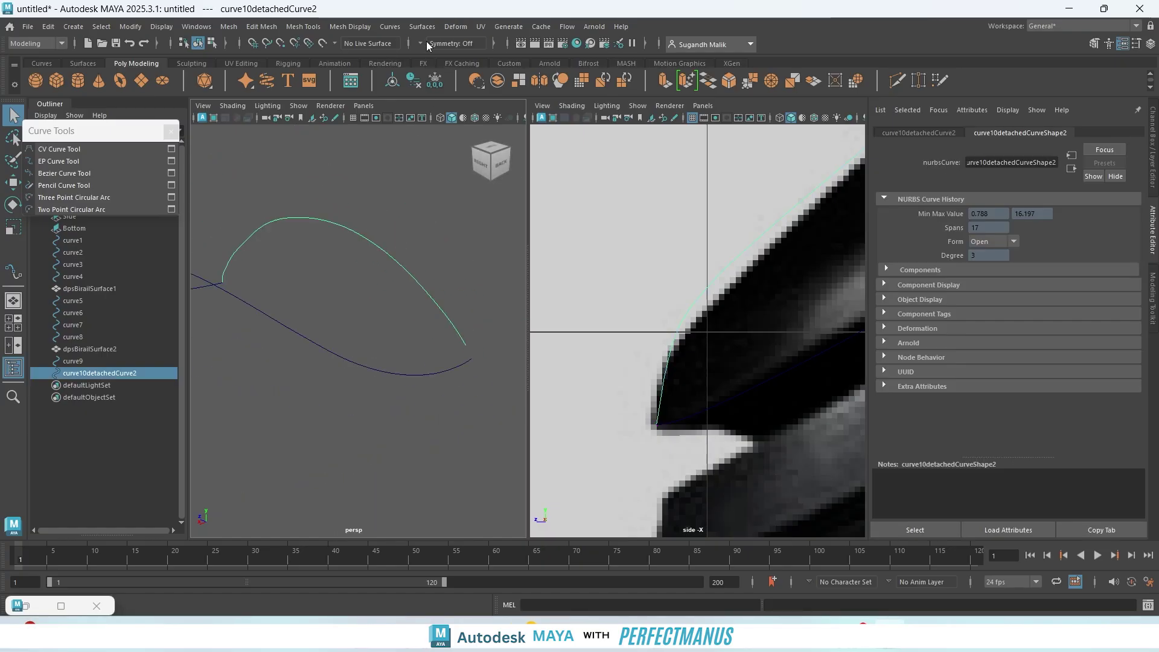
click(390, 26)
click(436, 183)
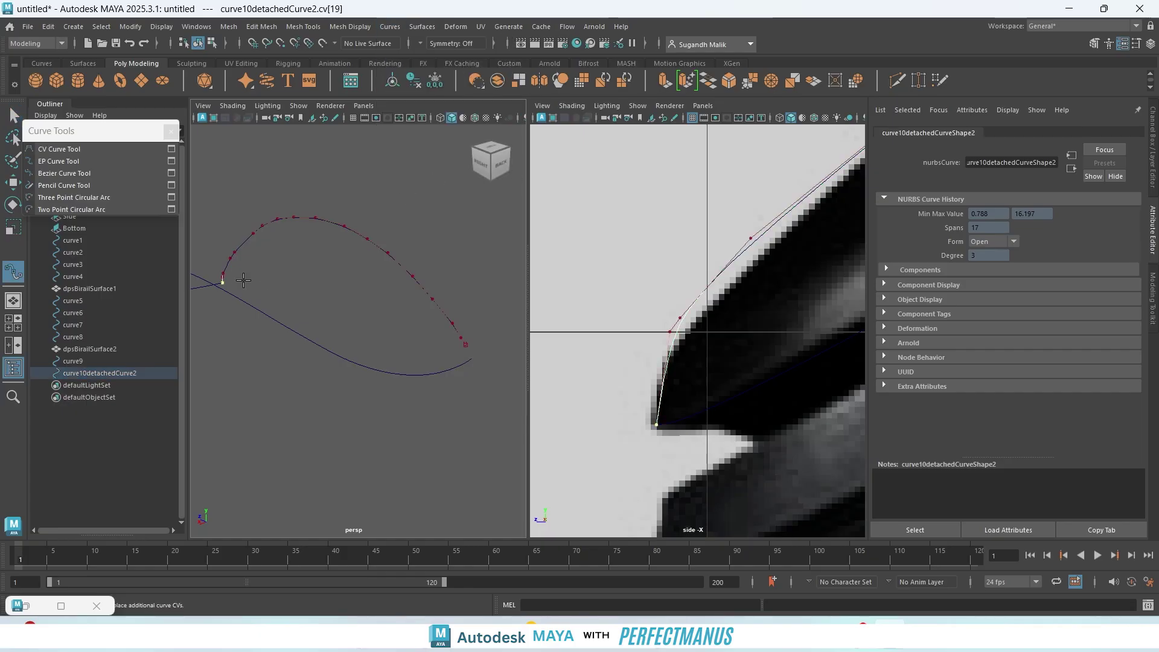
key(q)
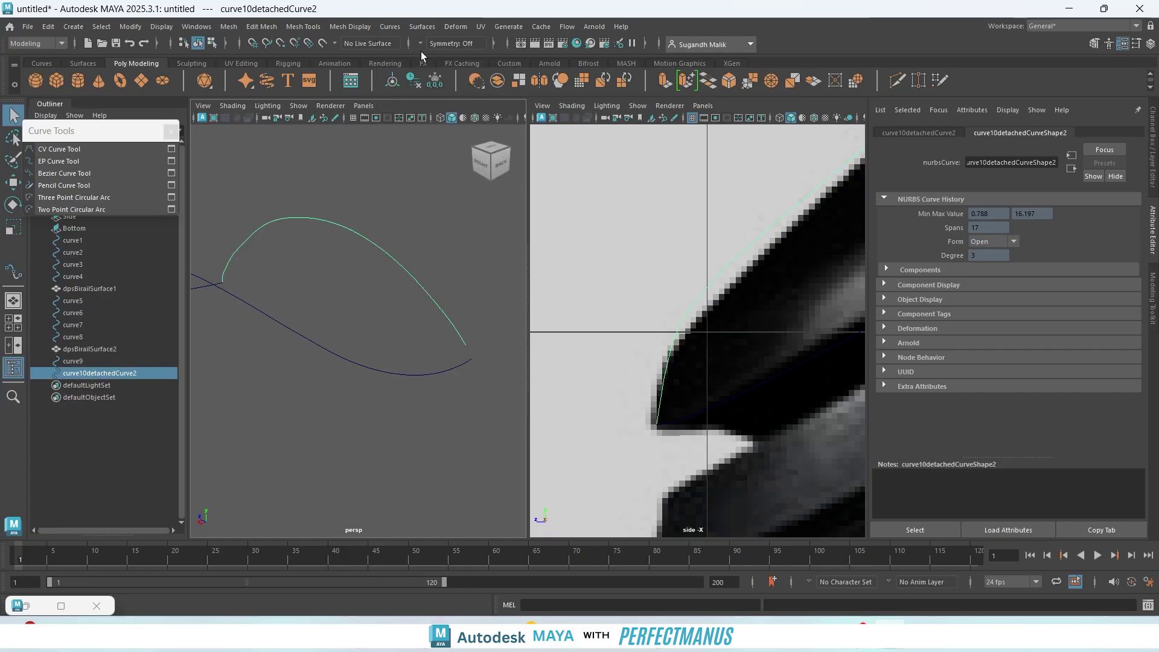
- Reverse the direction of the upper profile curve, check its control vertices and return to object mode
click(389, 26)
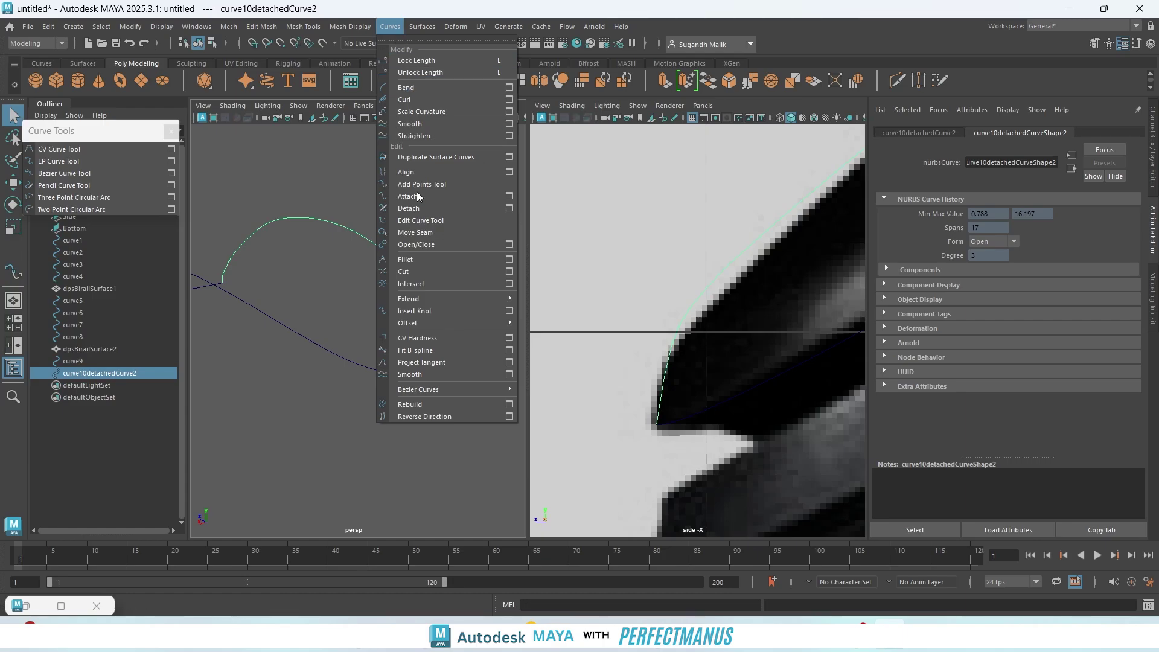
click(456, 415)
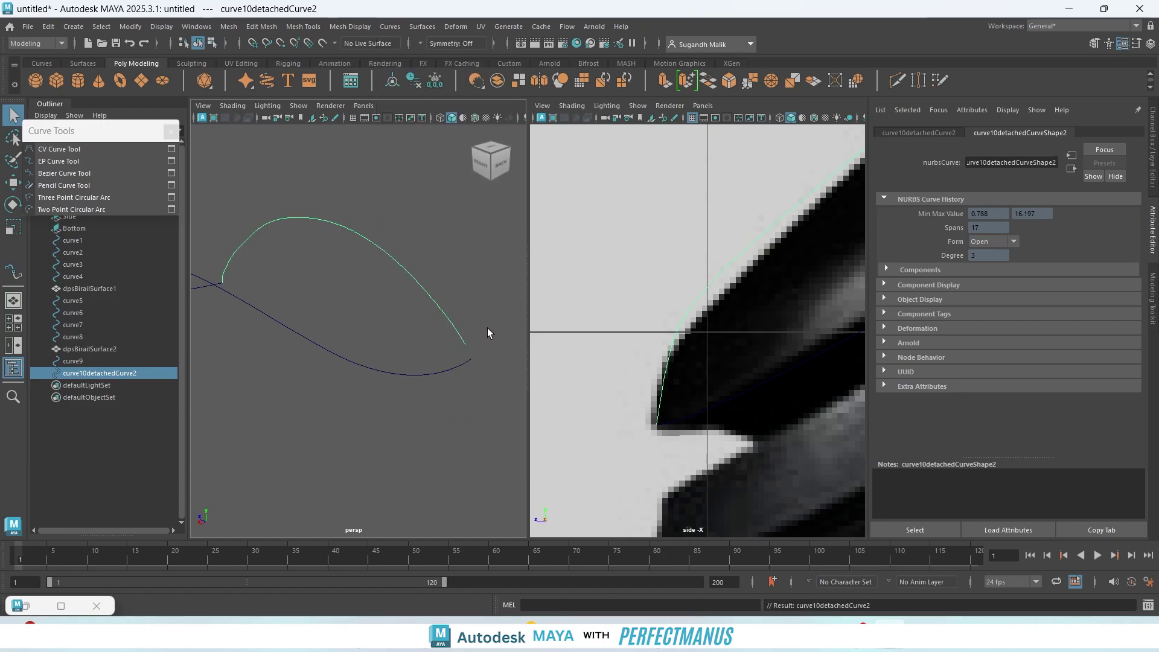
right_drag(459, 334, 397, 300)
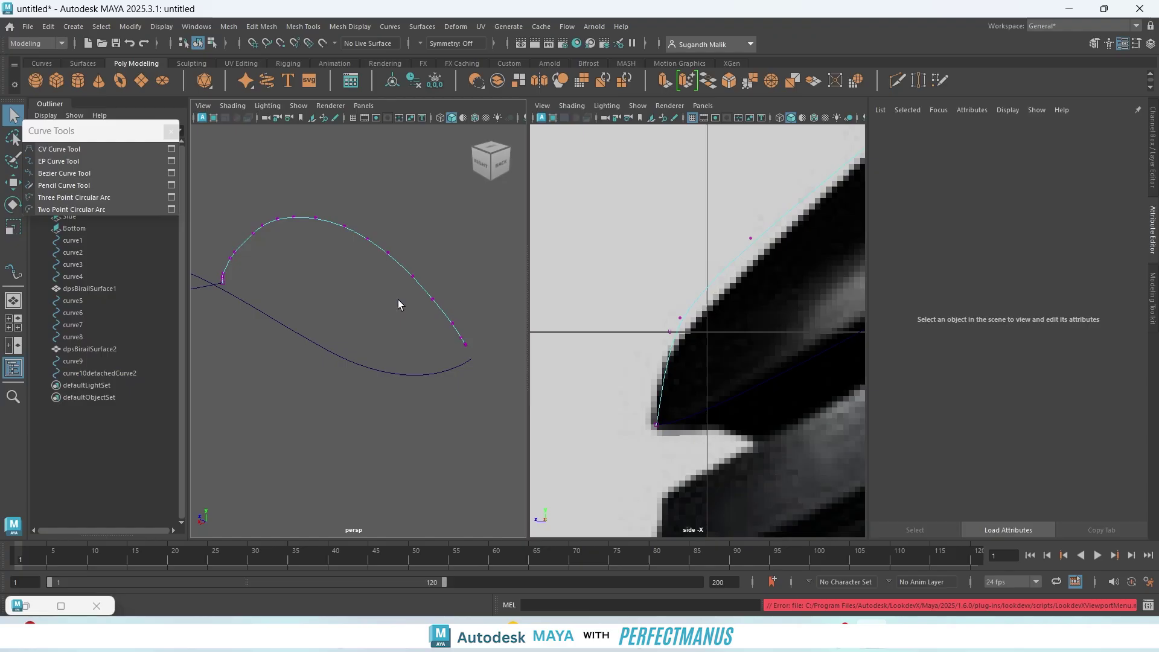
scroll(474, 362, up, 5)
scroll(468, 353, down, 5)
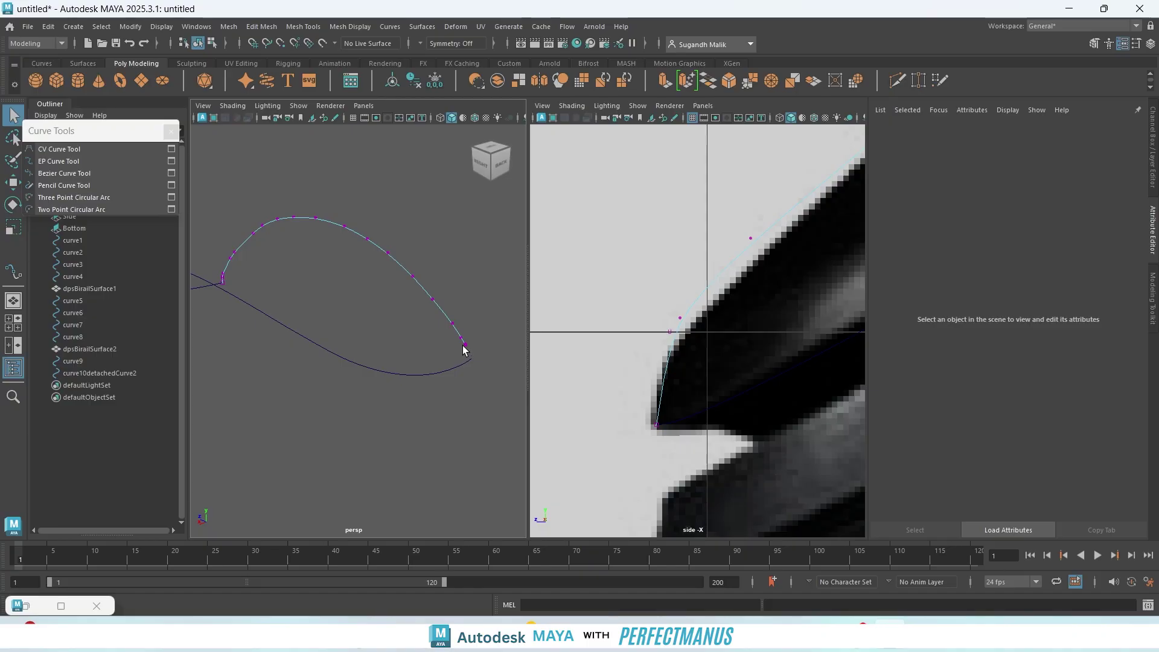
right_drag(461, 334, 516, 281)
- Extend the upper profile curve's rear end with the Add Points Tool, snapping the new point onto the lower rim curve's rear end
click(389, 27)
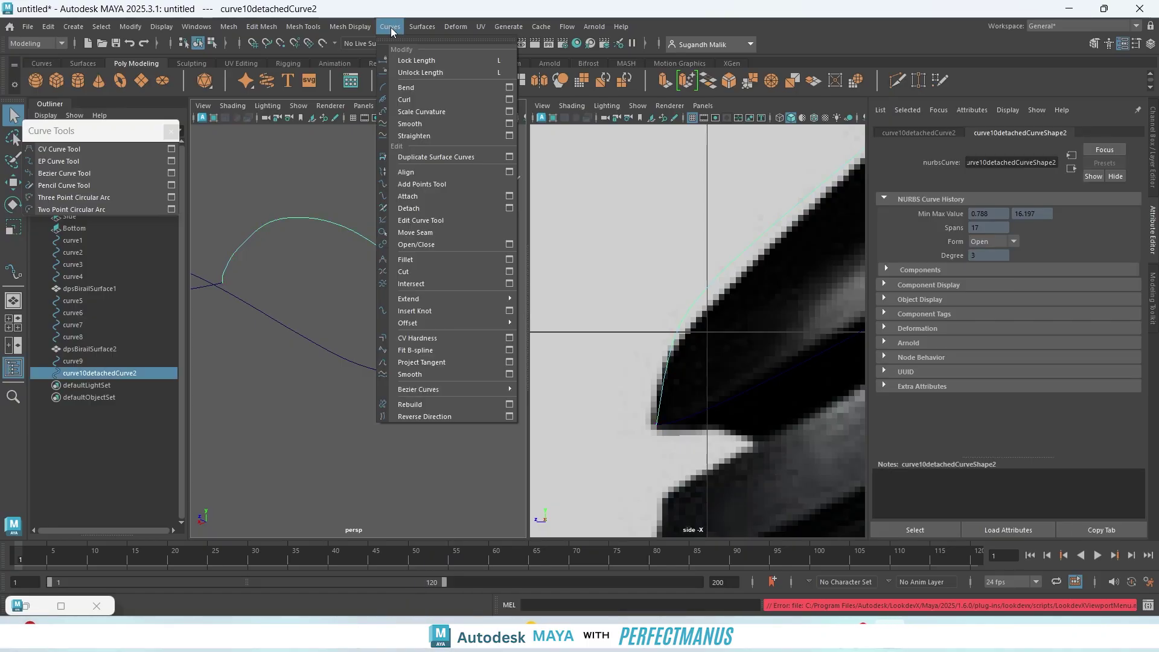
click(423, 184)
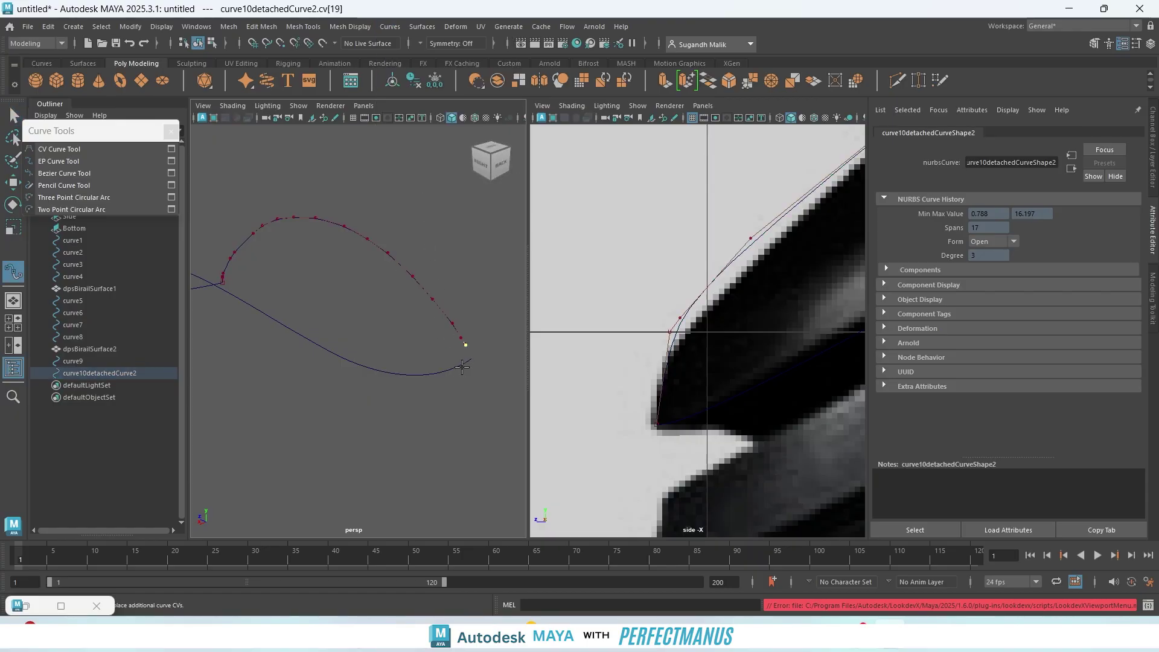
drag(460, 367, 479, 362)
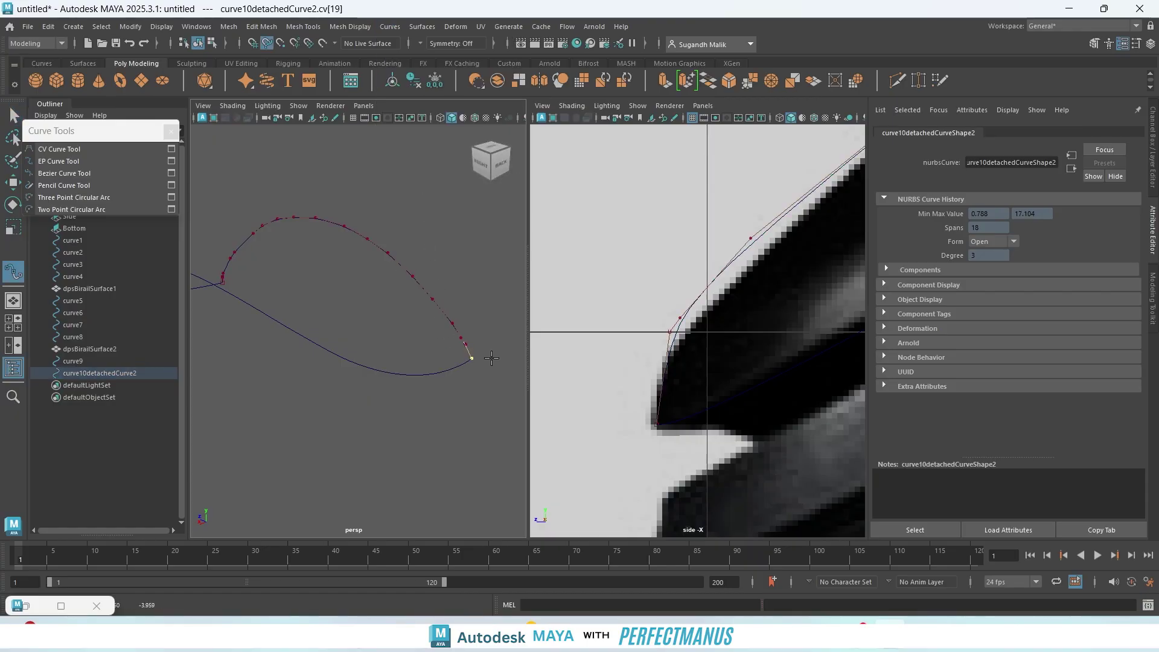
key(Return)
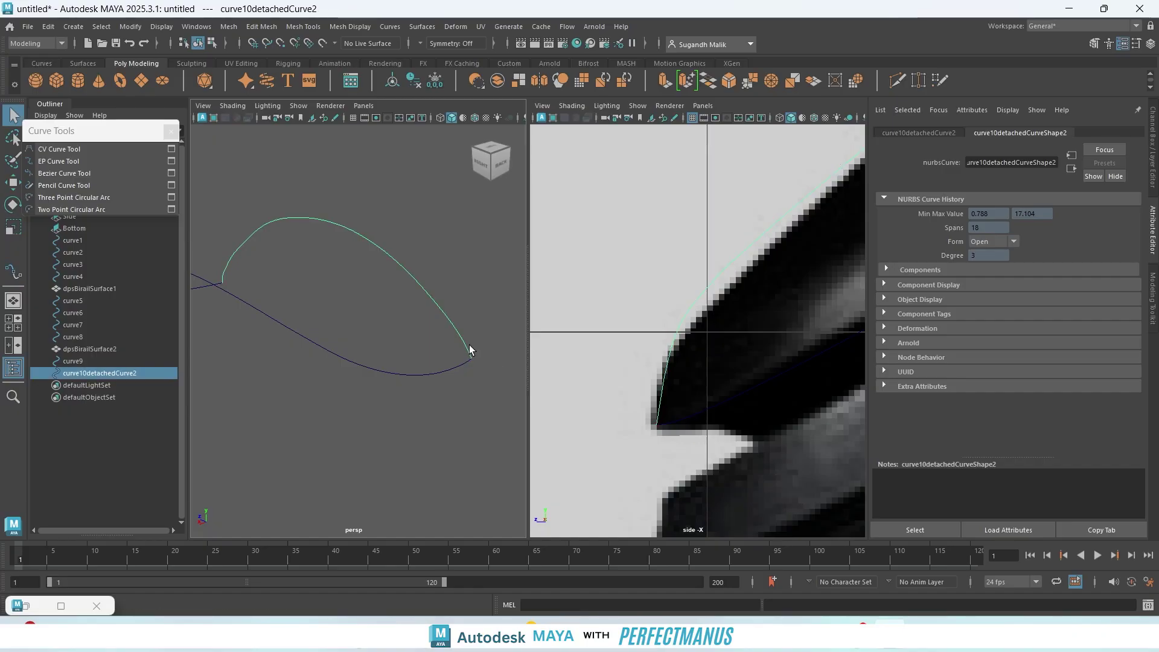
- Place a curve point on the lower rim curve a short way before its rear end and detach the curve there
alt+drag(419, 366, 279, 381)
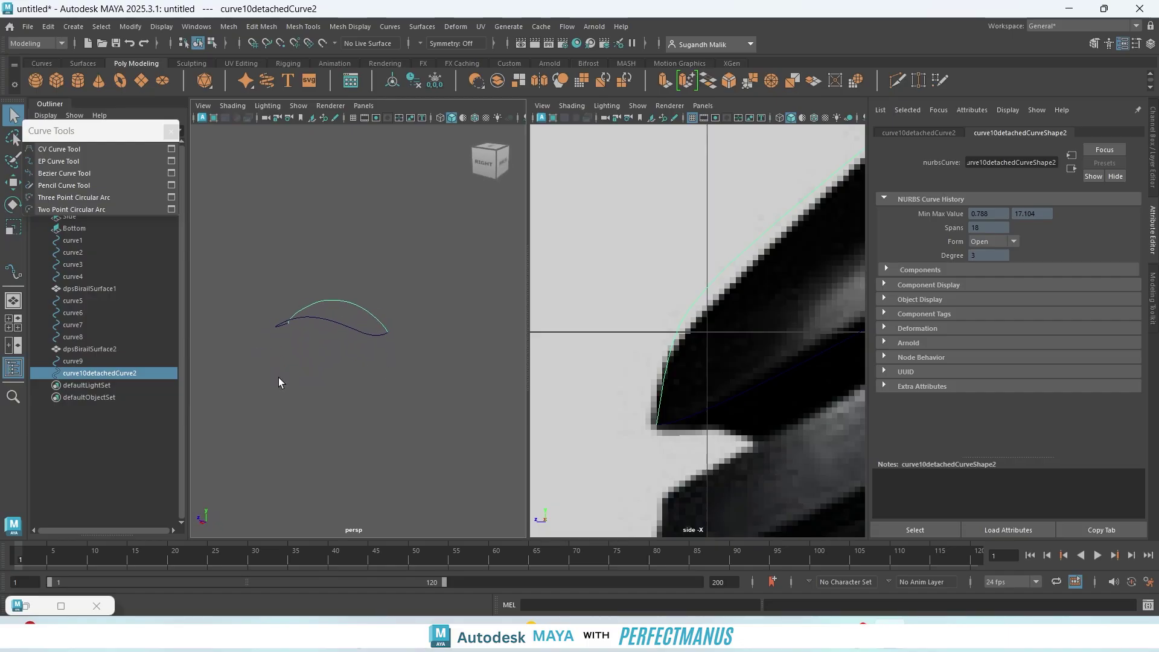
alt+drag(392, 338, 372, 352)
scroll(395, 363, up, 5)
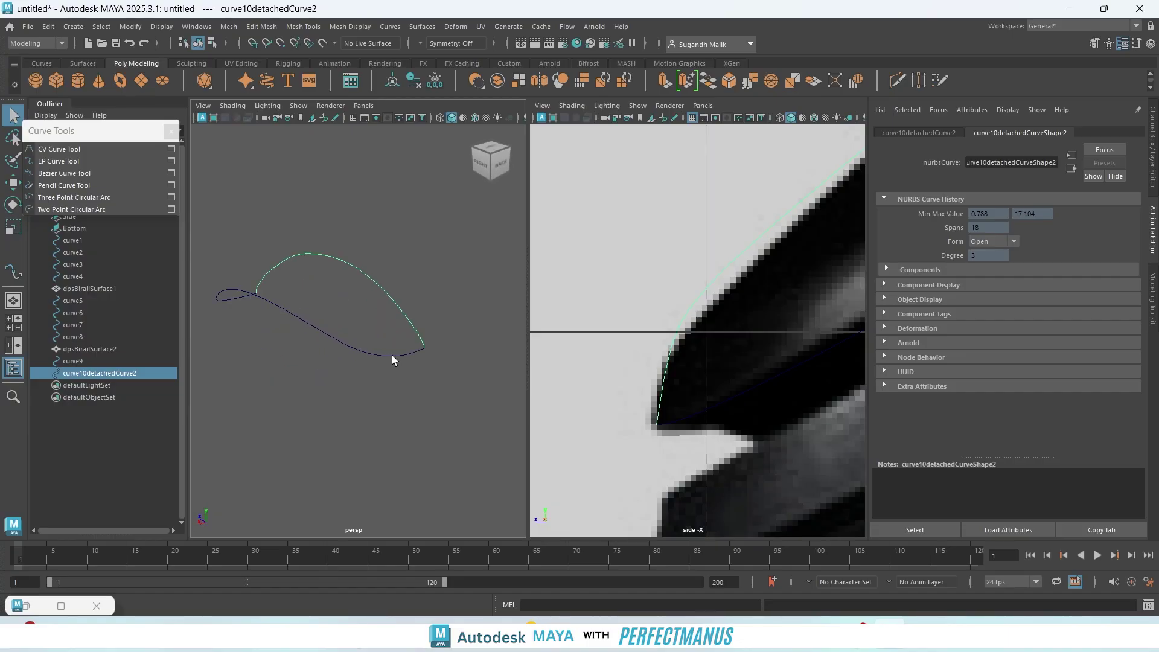
click(389, 356)
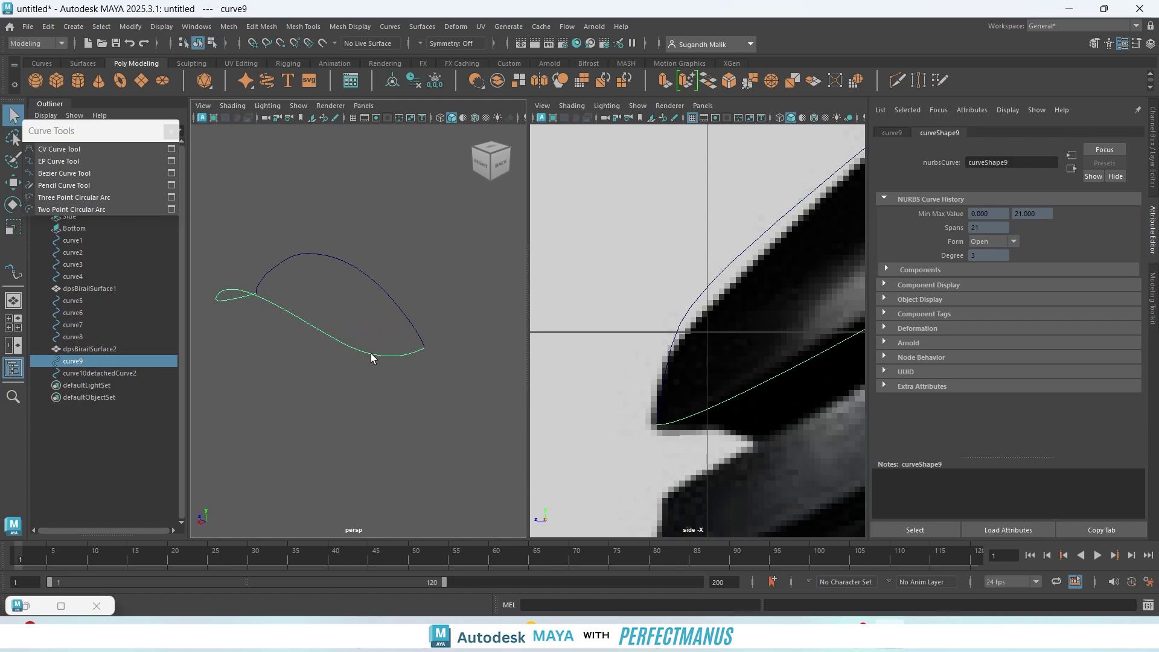
right_drag(371, 354, 374, 288)
click(373, 353)
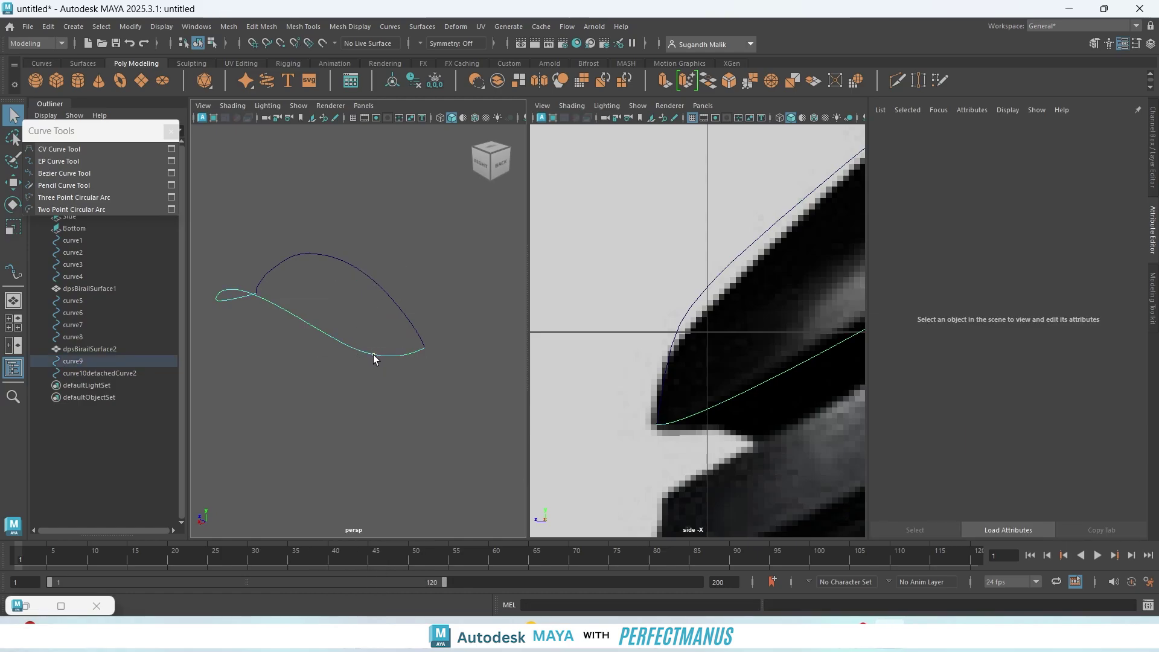
alt+drag(414, 416, 379, 432)
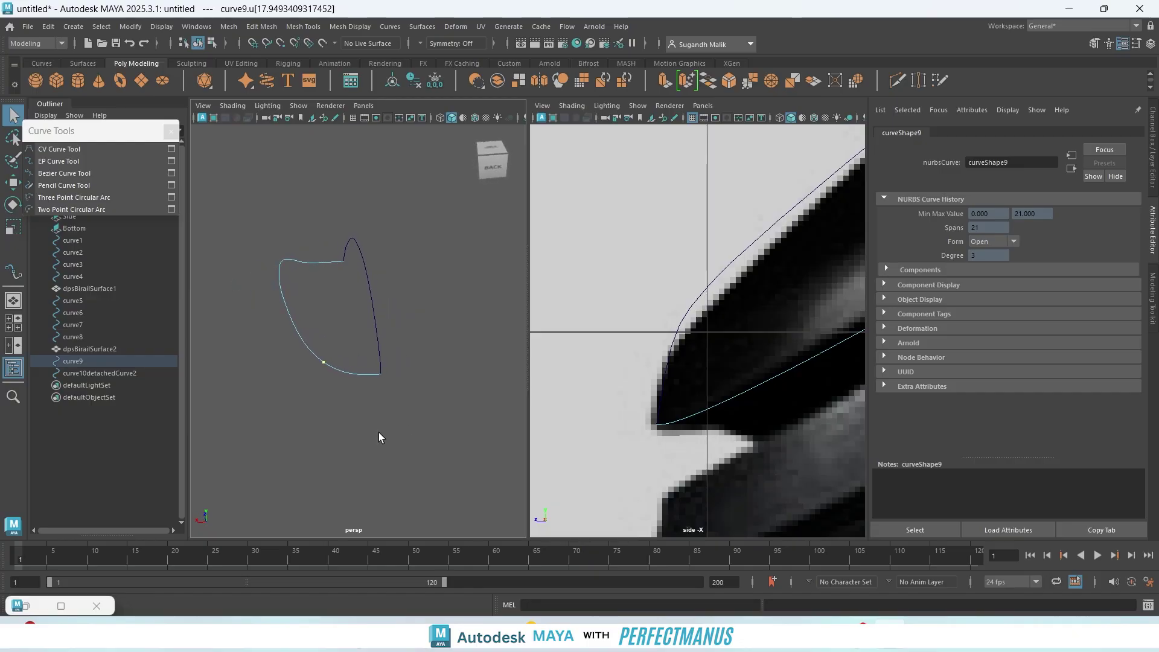
click(392, 28)
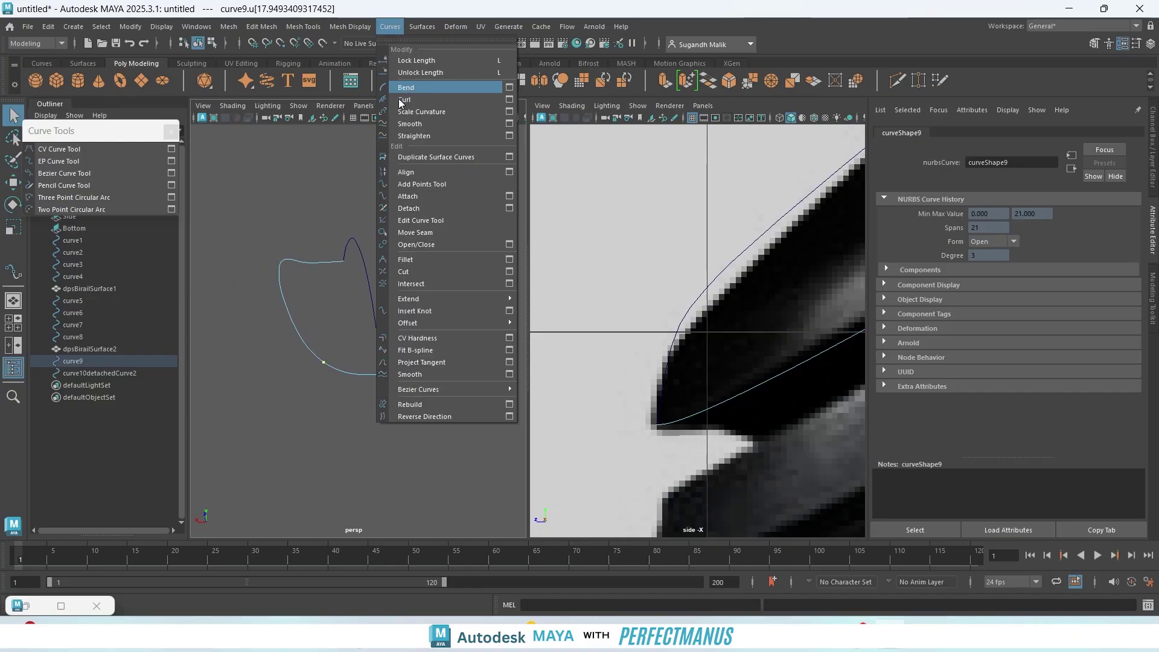
click(407, 208)
- Place a curve point on the remaining lower rim curve a short way behind its front end and detach the curve there
alt+drag(400, 227, 290, 396)
click(287, 383)
right_click(286, 380)
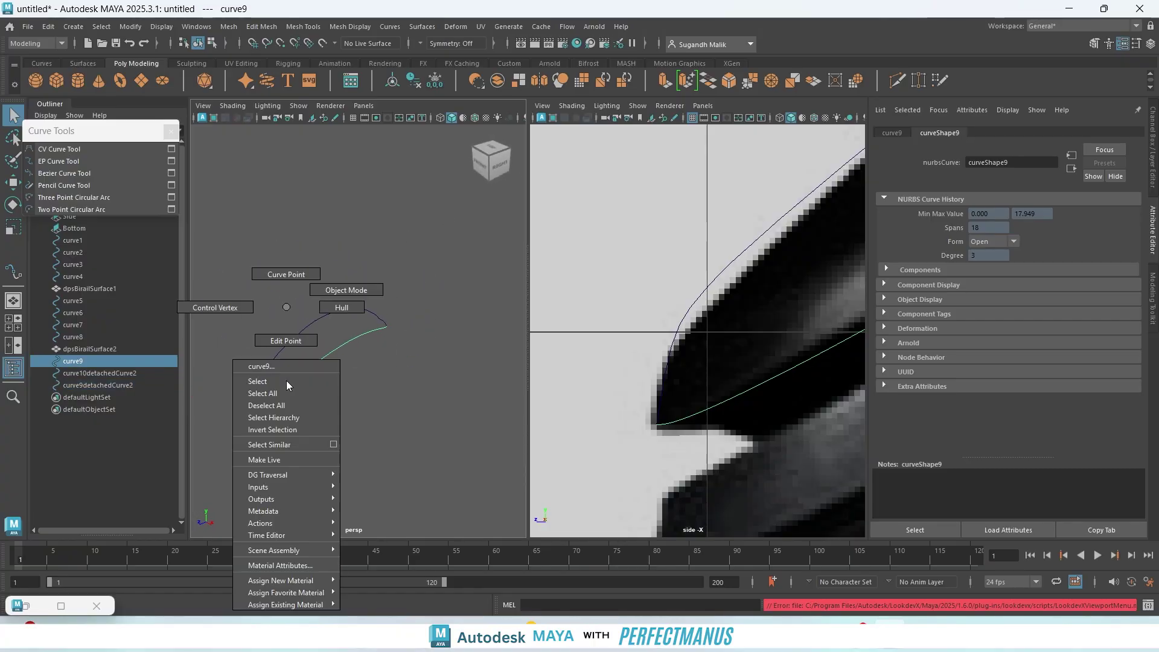
click(288, 379)
click(282, 381)
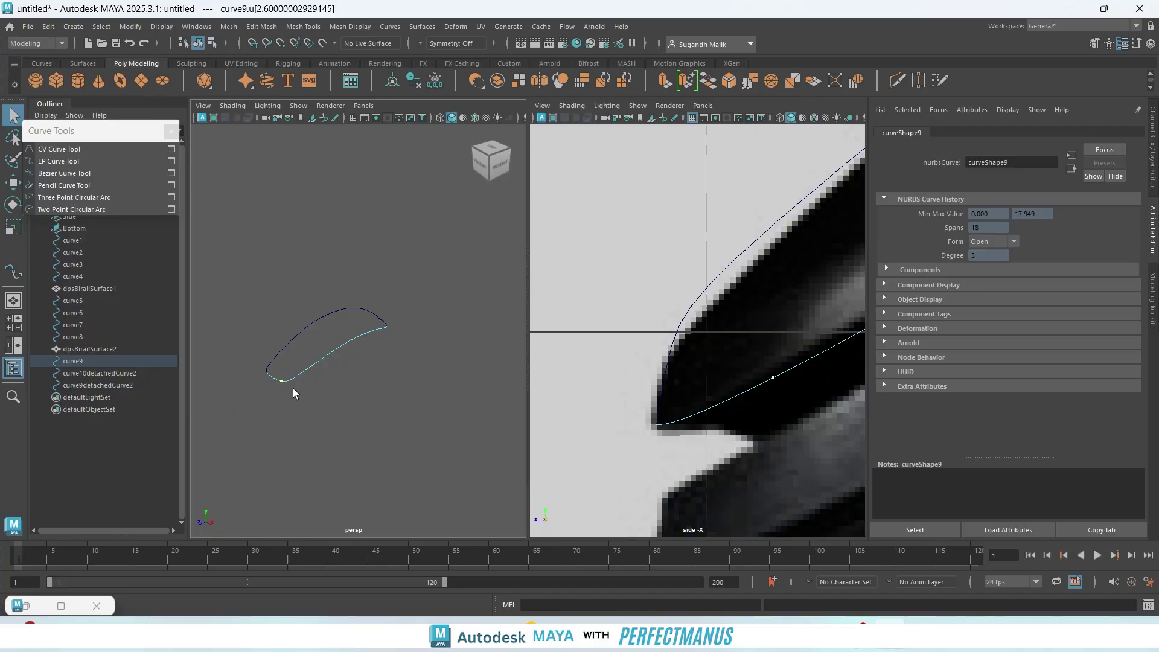
click(389, 26)
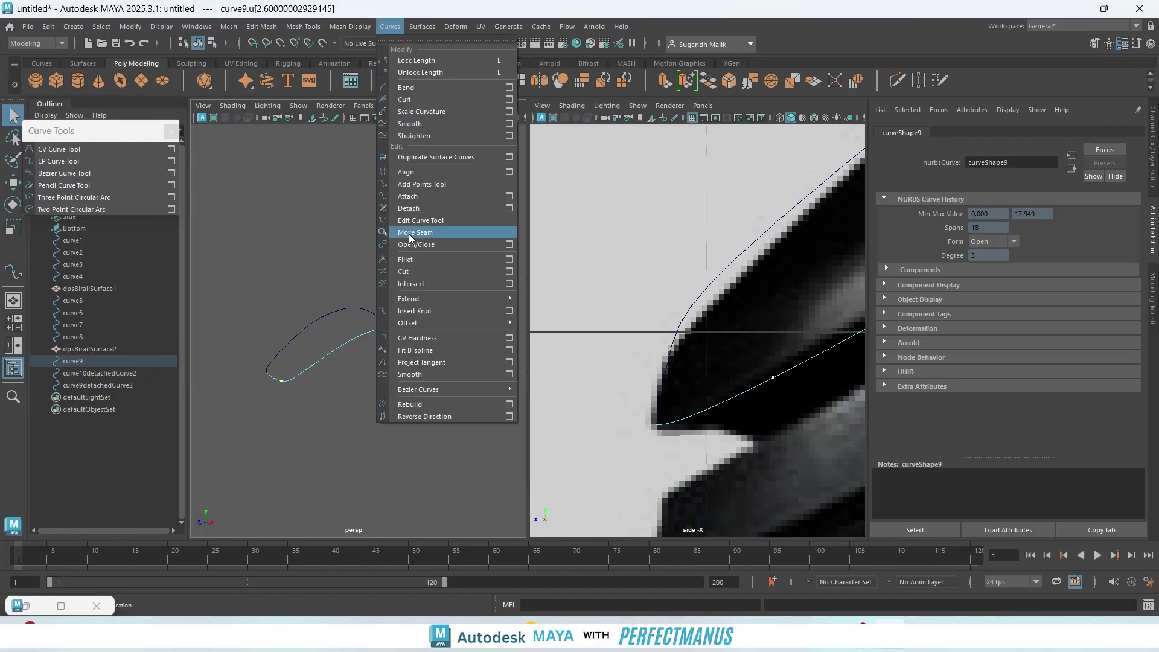
click(413, 211)
alt+drag(297, 395, 362, 411)
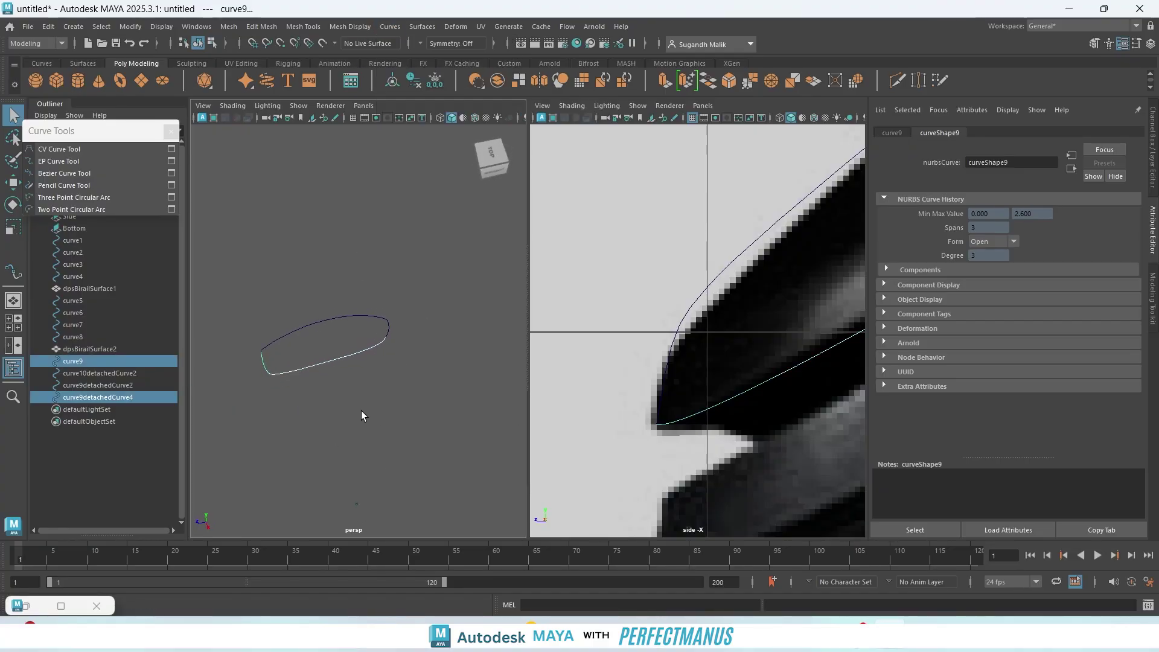
- Compare the span counts of the rim's detached front and rear end pieces and inspect the upper profile curve
click(388, 329)
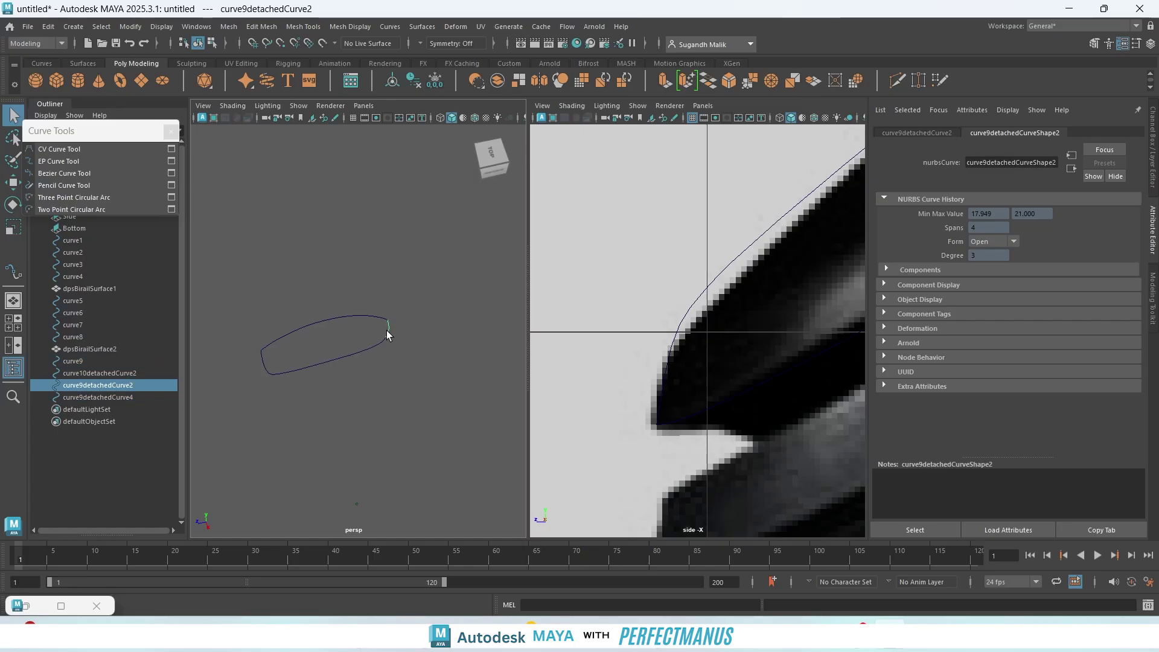
click(260, 357)
click(389, 335)
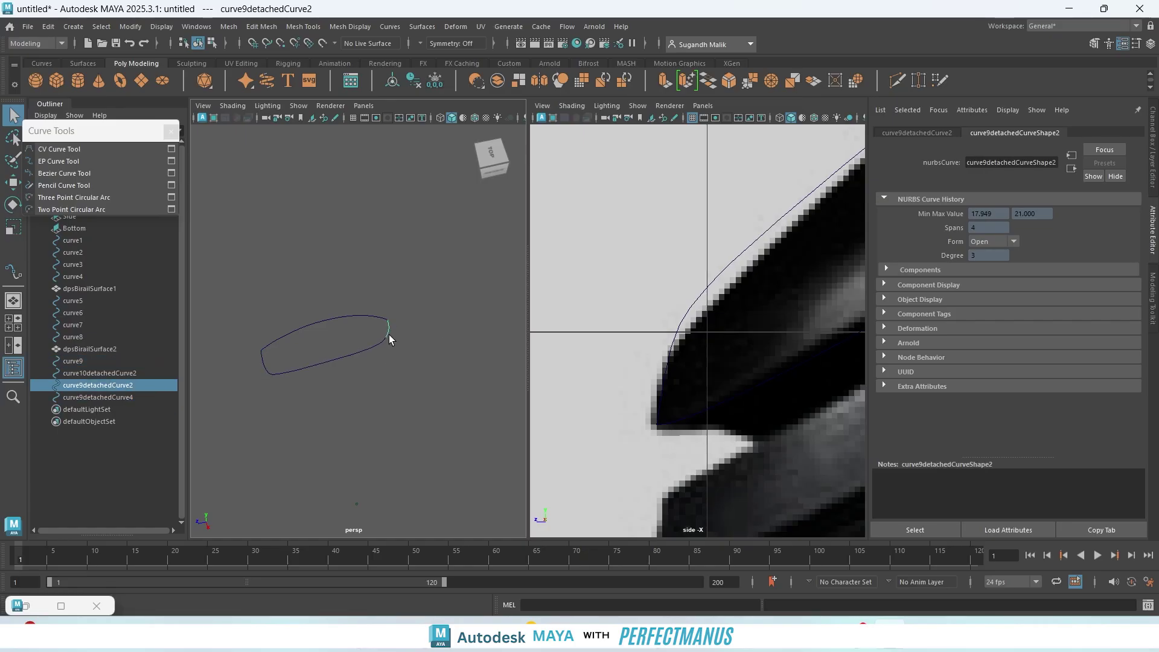
click(261, 362)
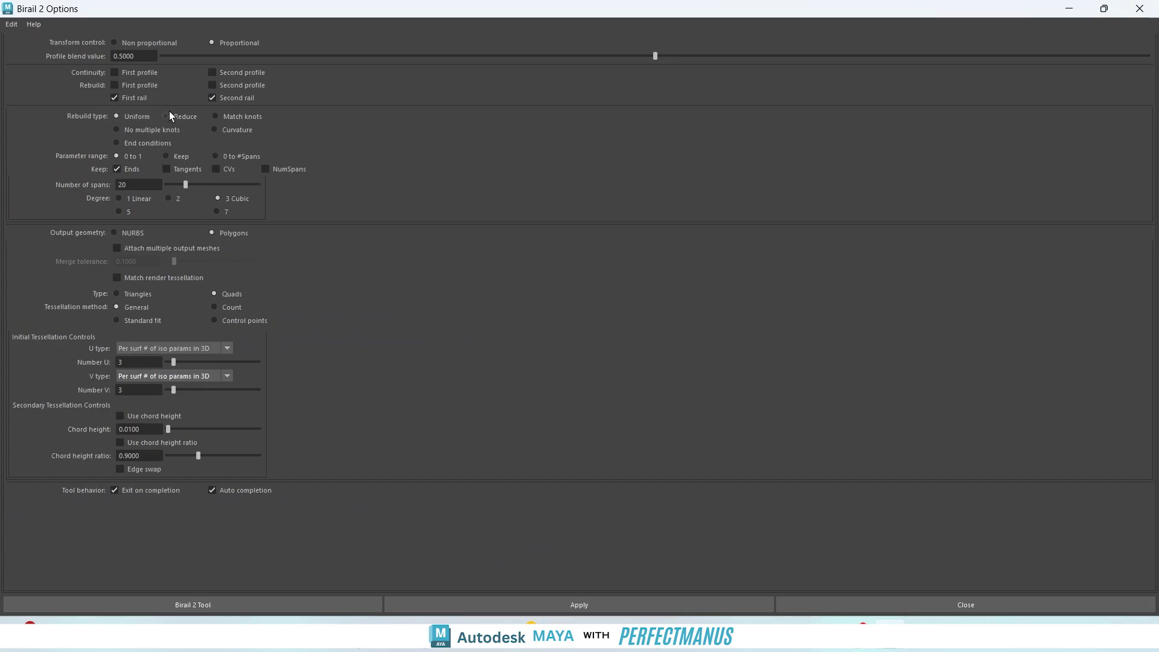
click(1069, 9)
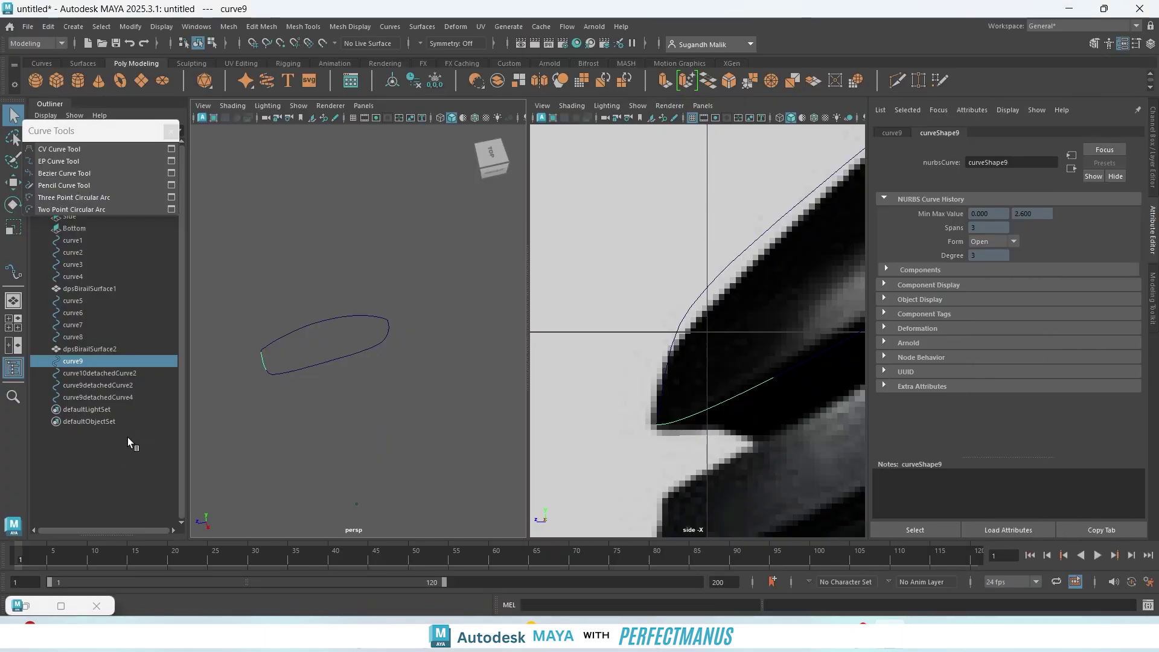
click(315, 366)
click(314, 327)
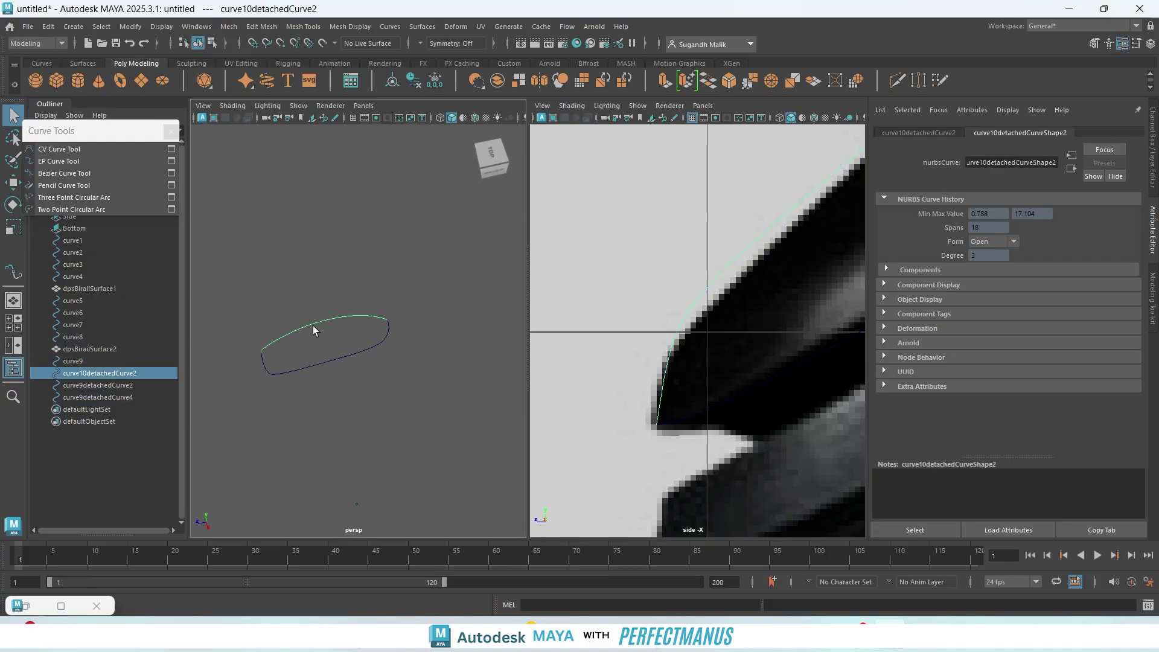
click(263, 358)
click(388, 329)
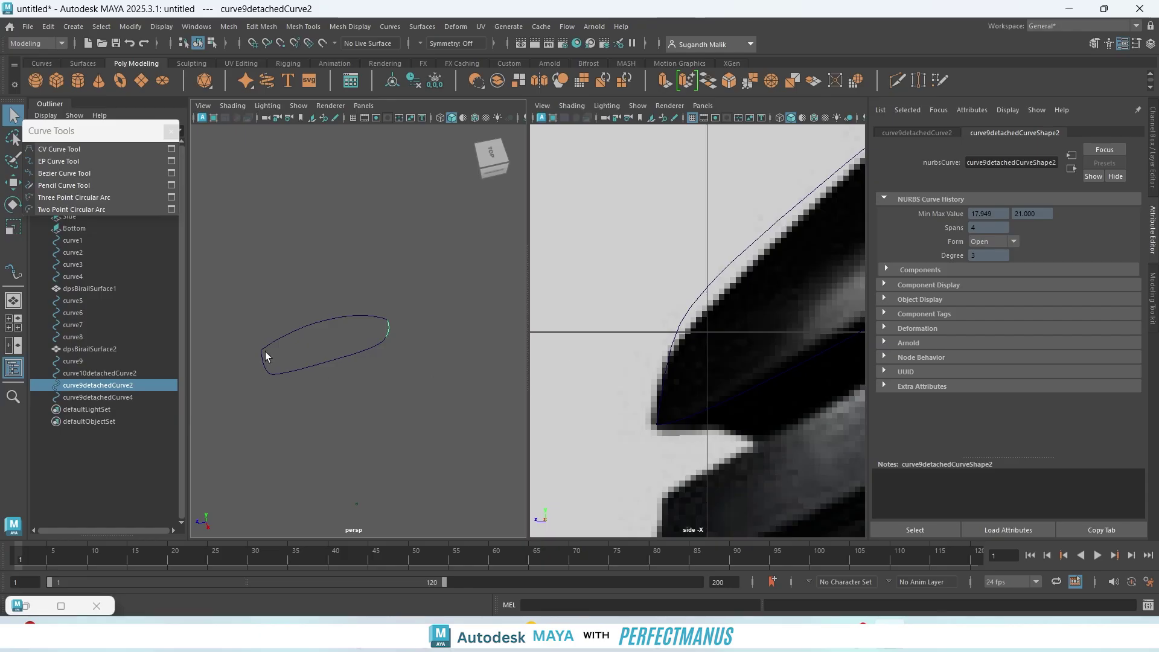
click(261, 361)
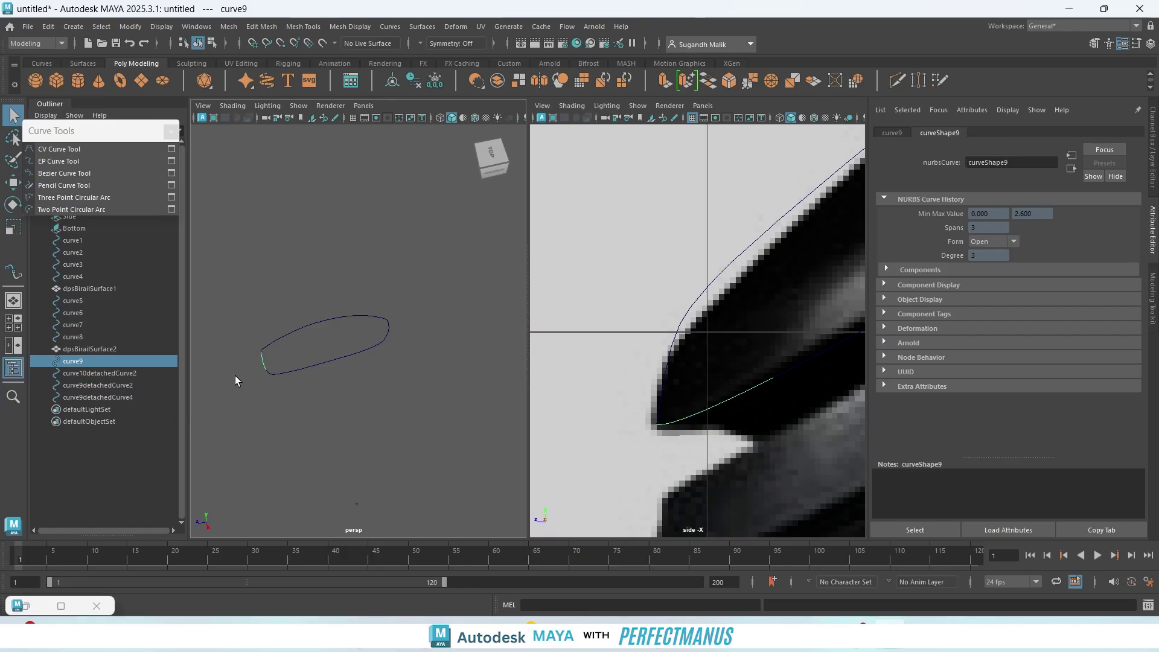
- Rebuild the rim's short front end piece with 4 spans
click(391, 27)
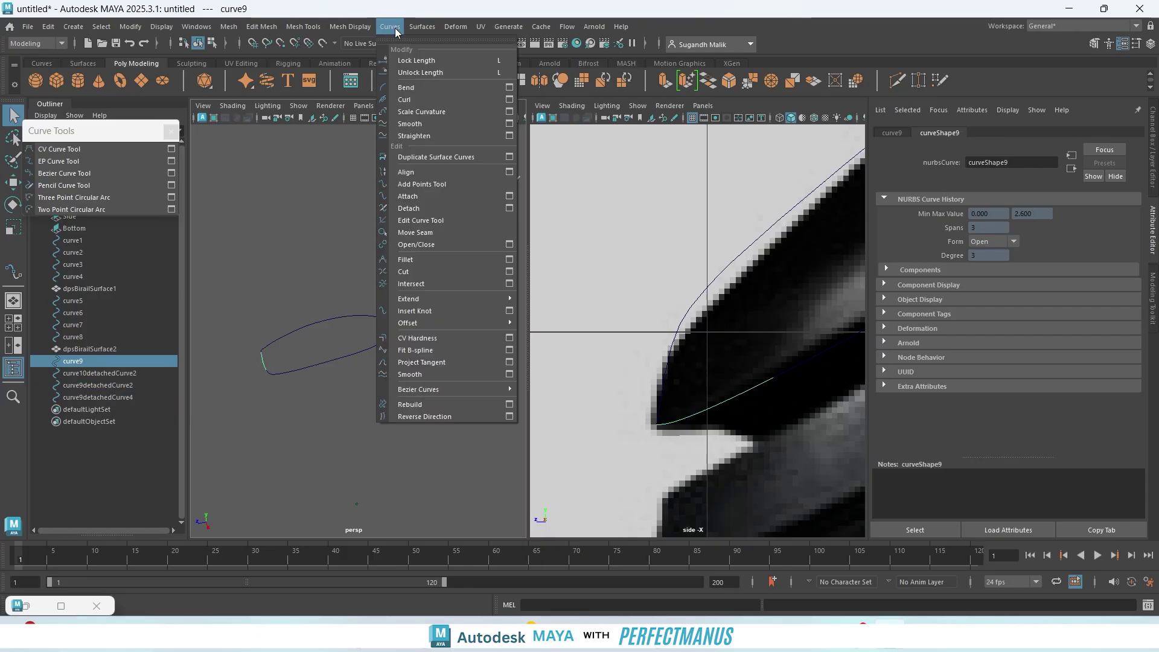
click(509, 404)
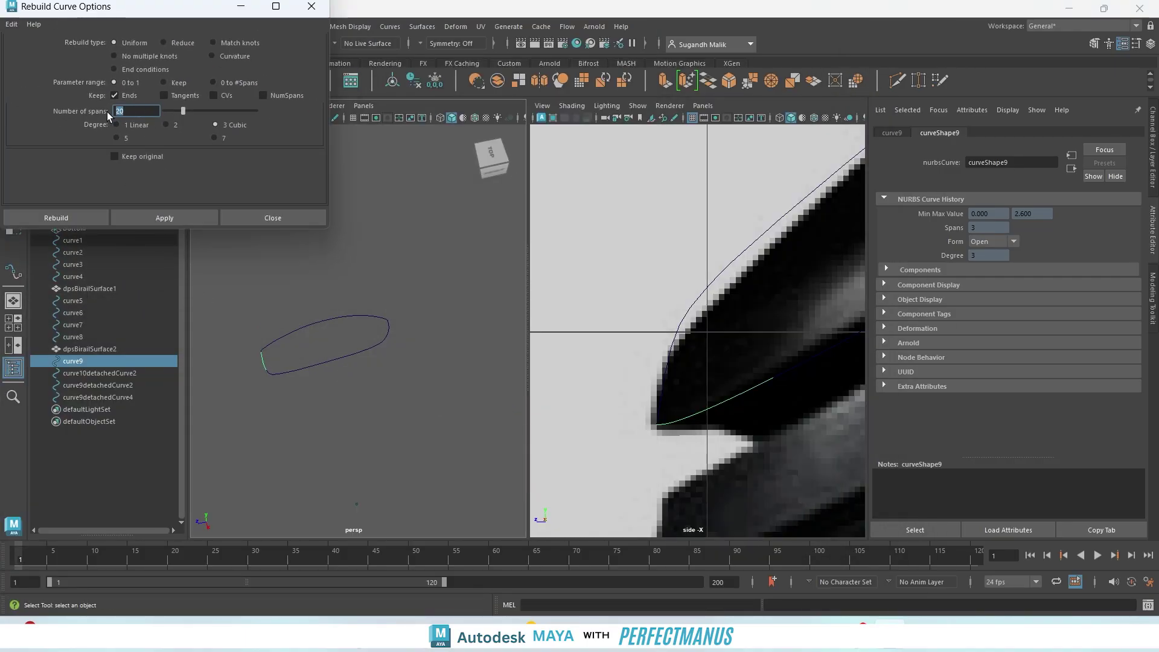
text(4)
click(166, 221)
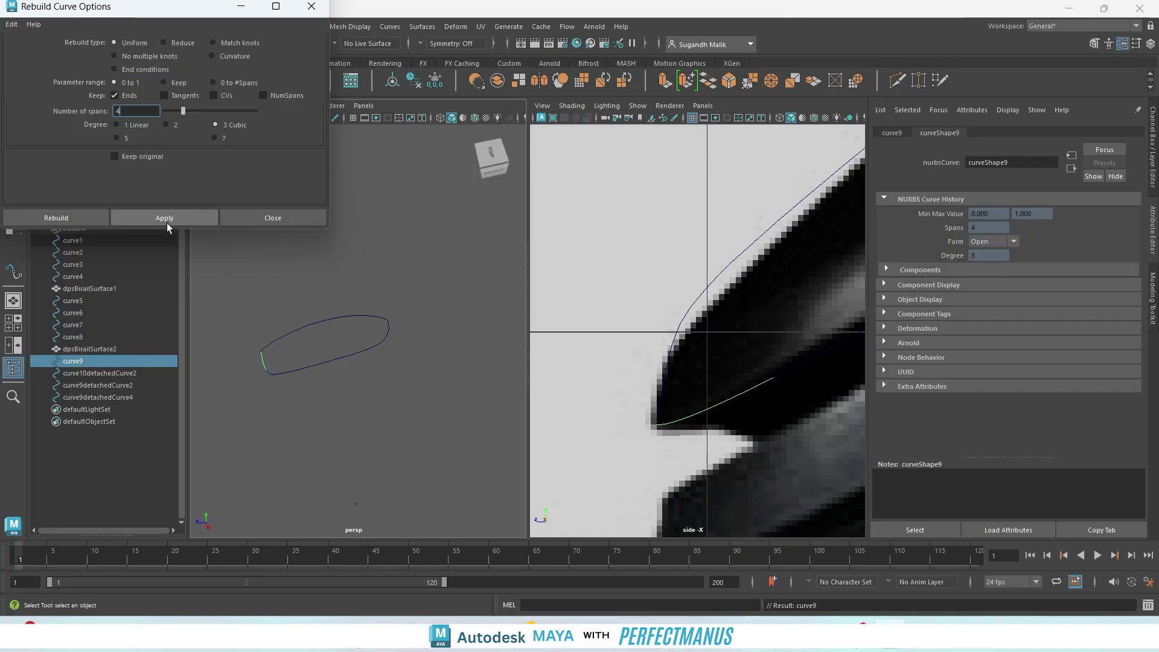
click(274, 219)
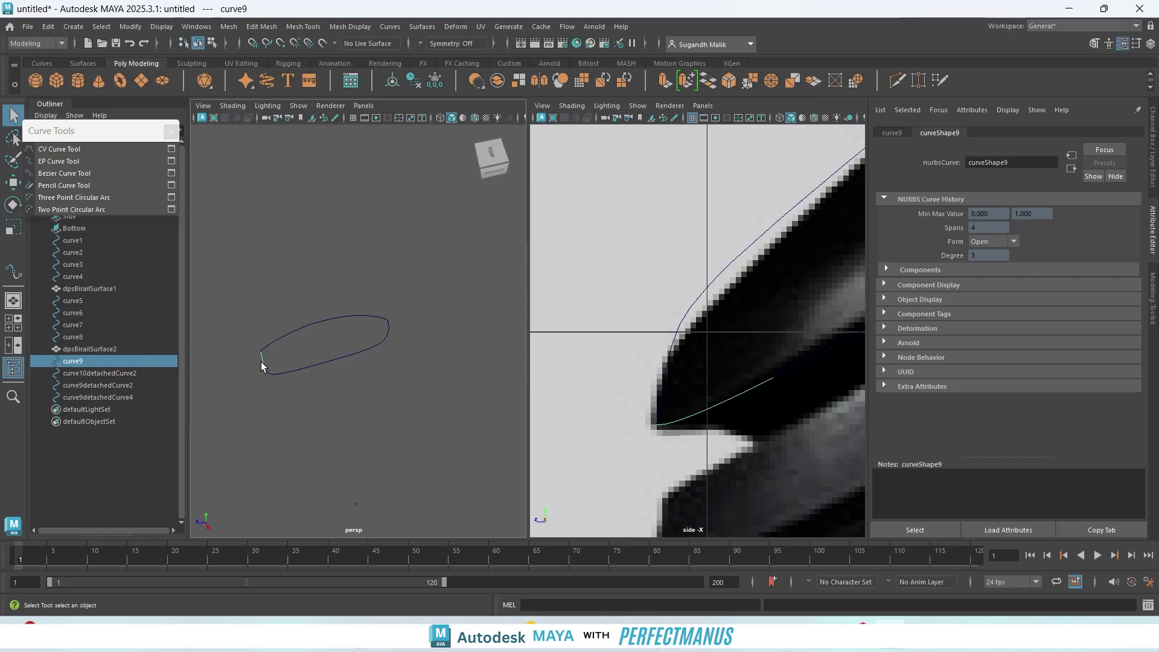
- Check the span counts of both rim end pieces, the long rim piece and the upper profile curve
click(387, 332)
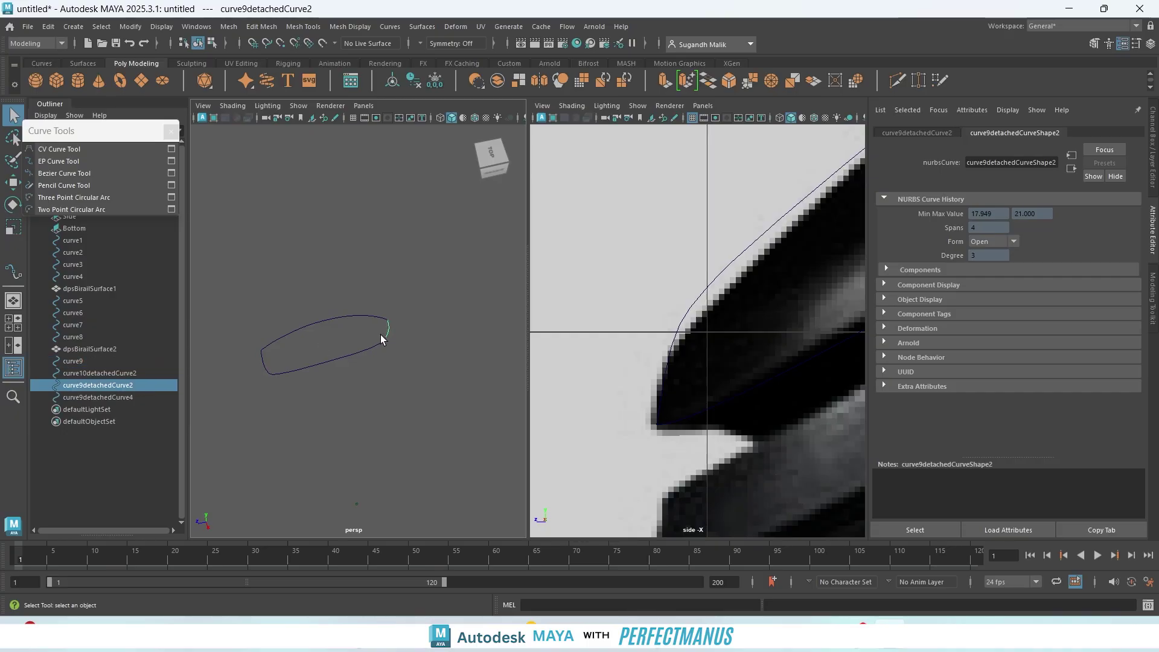
click(264, 364)
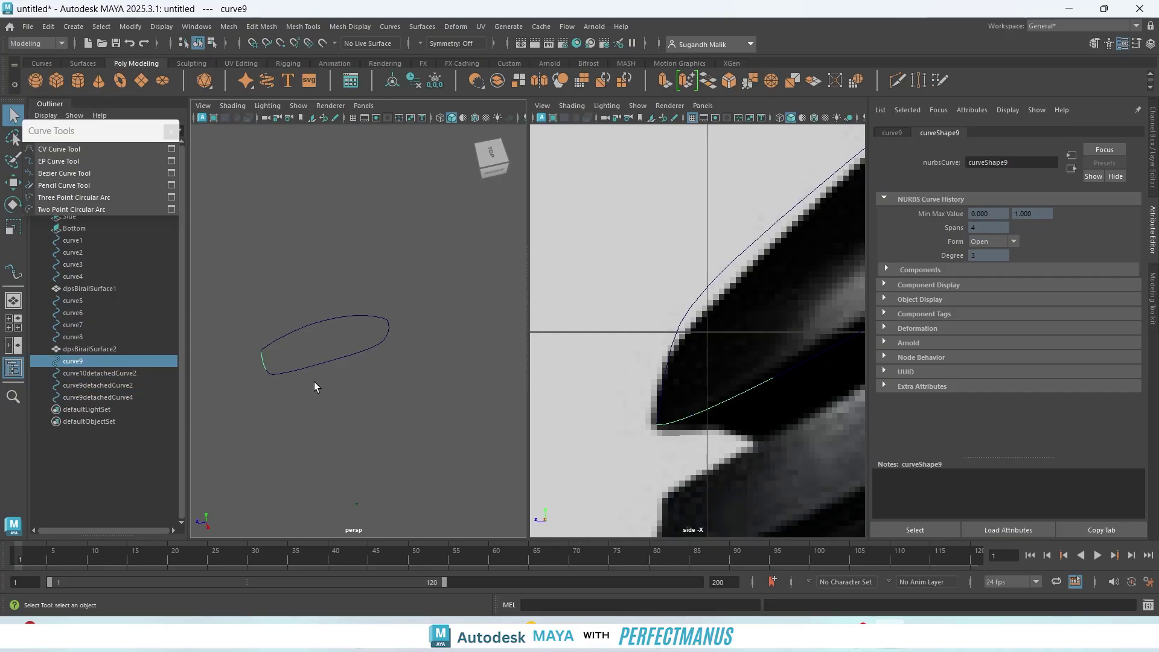
scroll(299, 368, up, 2)
click(313, 377)
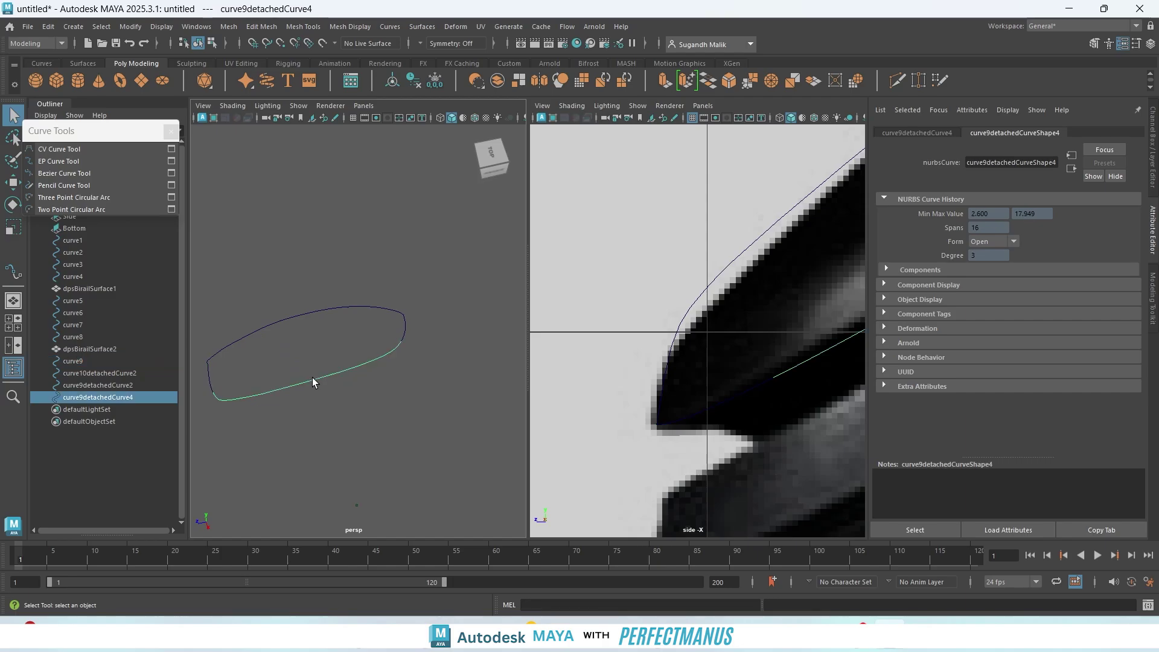
click(292, 318)
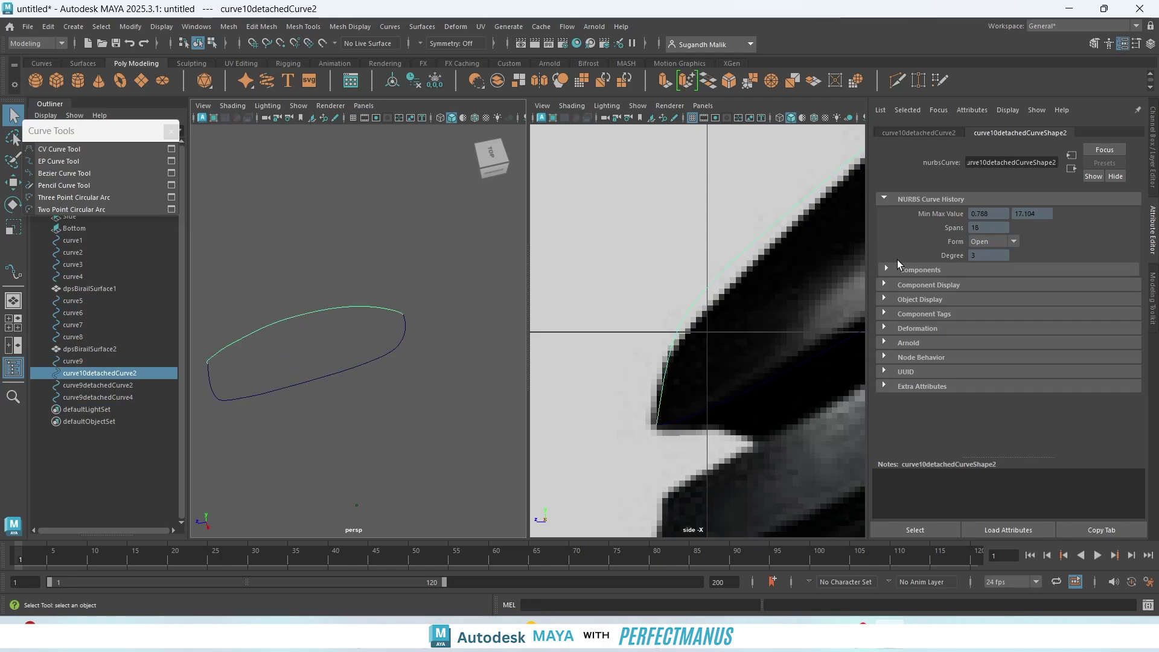
alt+drag(315, 449, 358, 417)
alt+middle_drag(358, 416, 413, 344)
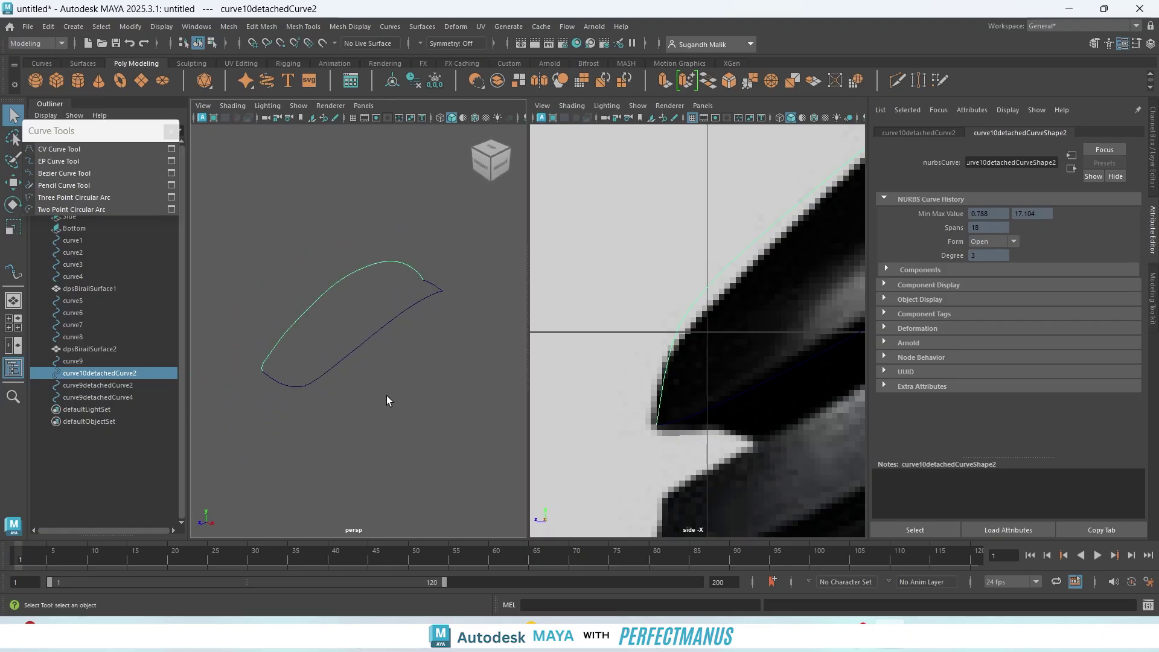
alt+drag(386, 395, 357, 398)
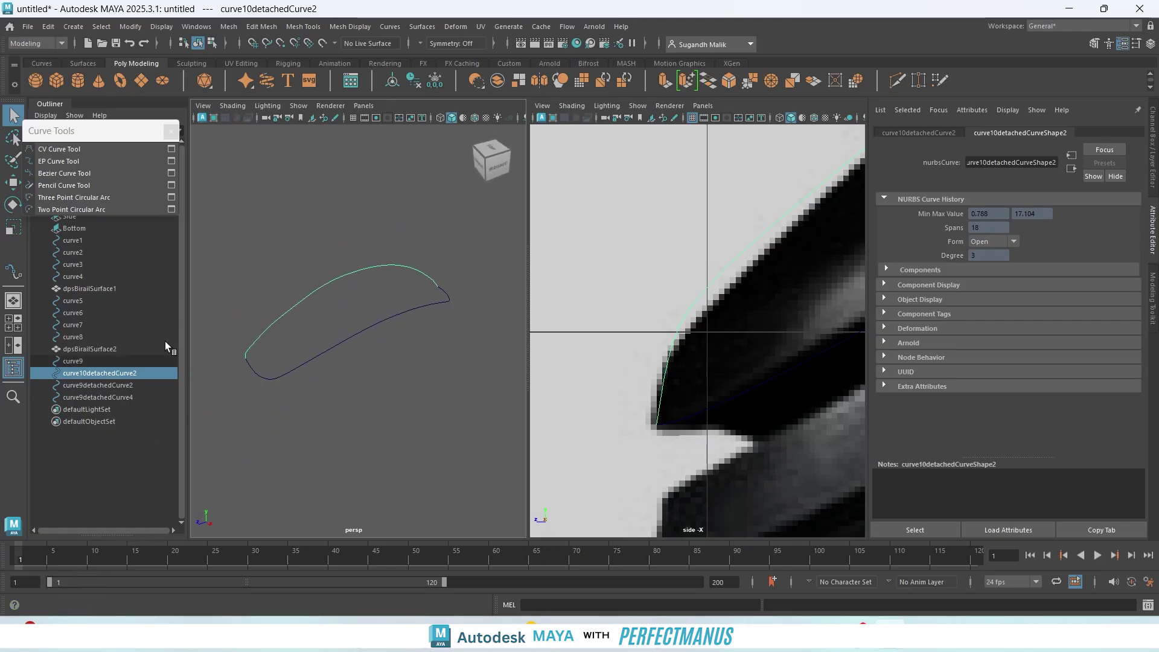
- Create a Birail 2 surface using the rear and front rim end pieces as profiles and the upper profile curve and long rim piece as rails
click(423, 27)
click(296, 249)
click(446, 291)
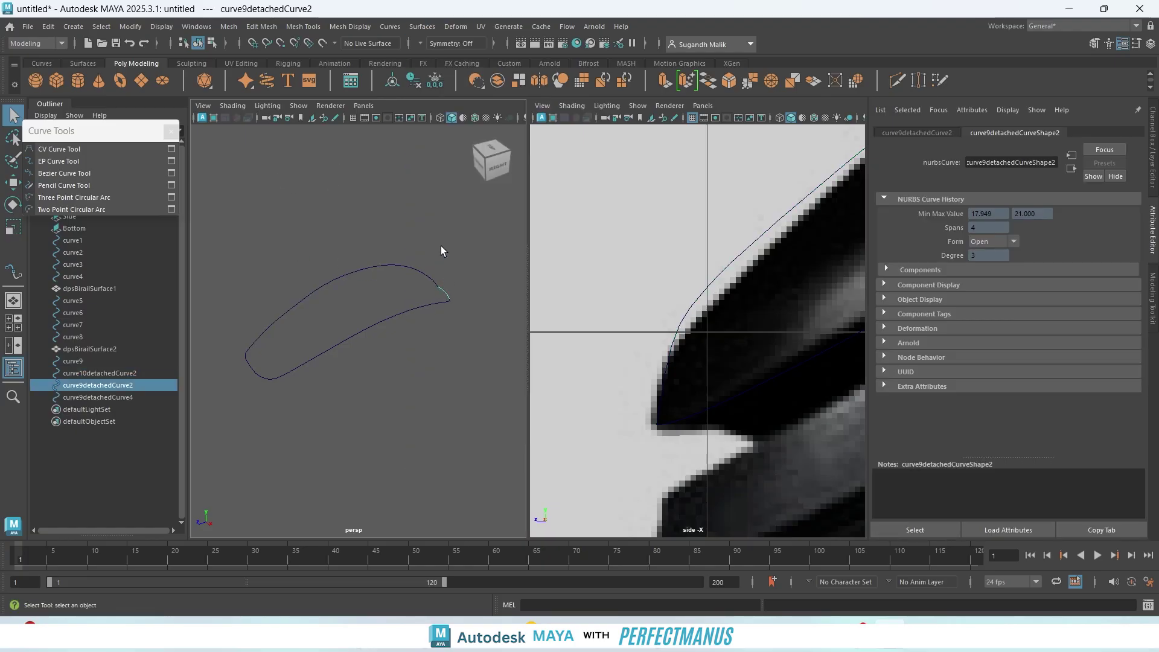
click(422, 27)
mouse_move(469, 100)
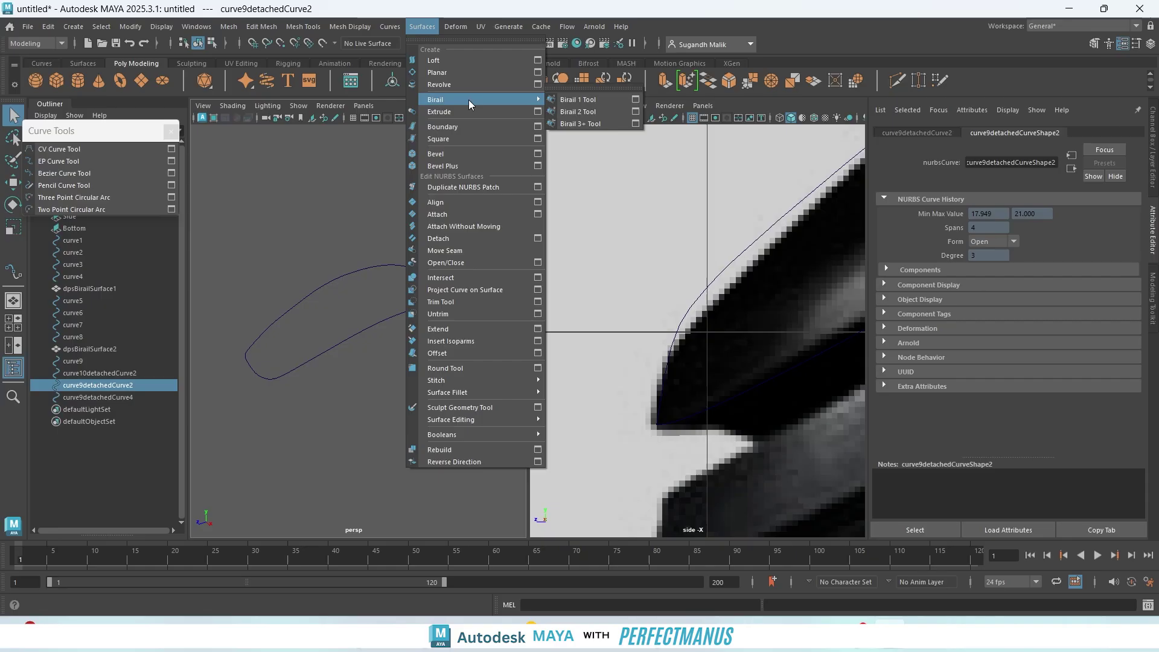
click(614, 112)
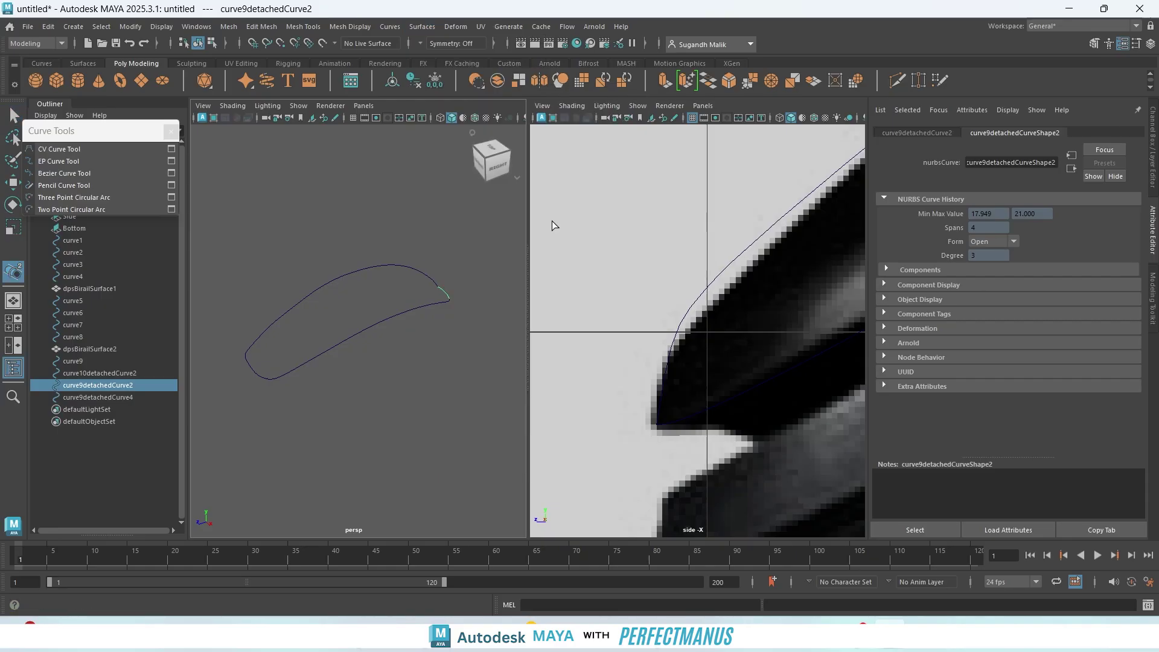
click(252, 367)
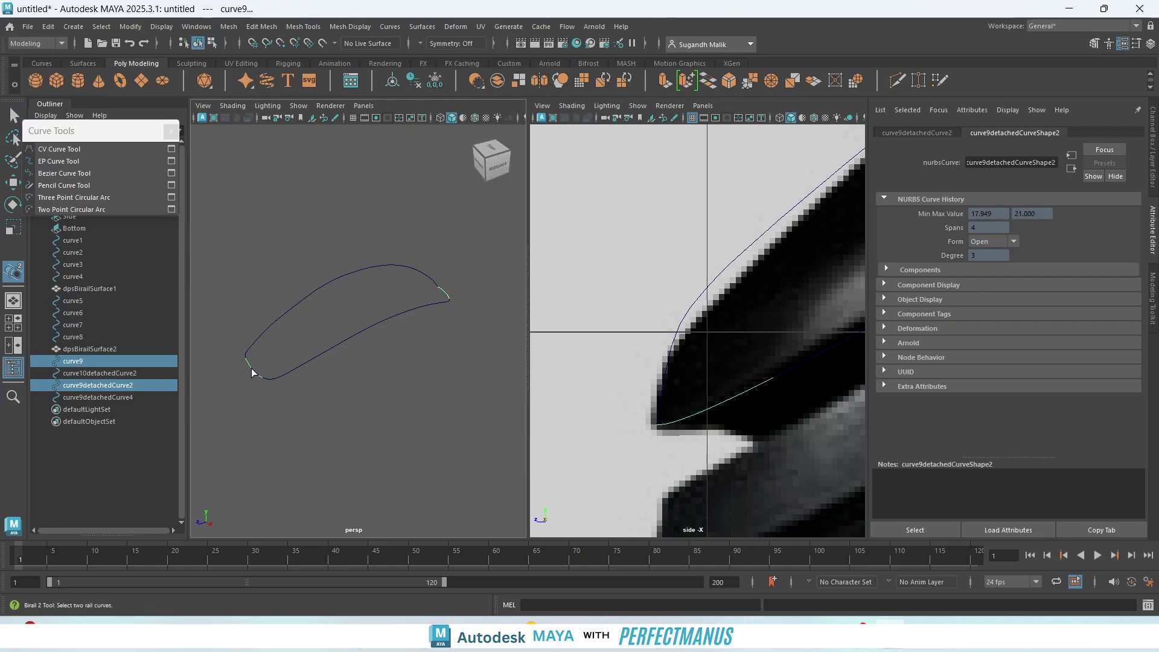
click(321, 285)
click(358, 331)
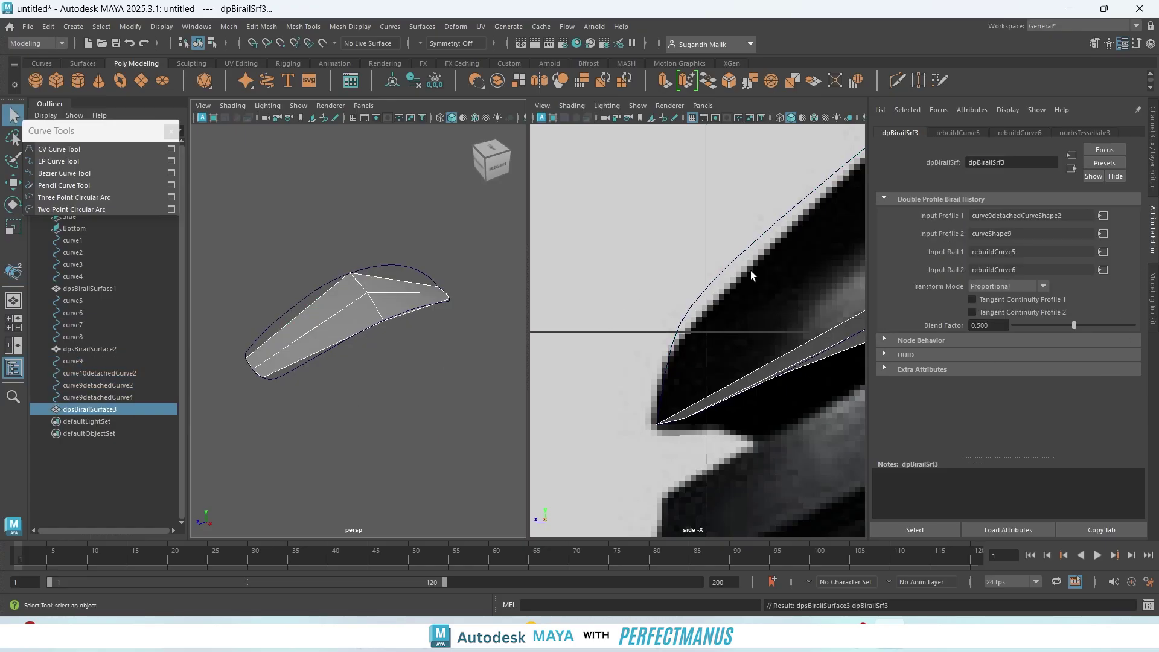
- Show the Mesh layer and set the perspective view to wireframe to compare the new surface with the lower body
click(1154, 137)
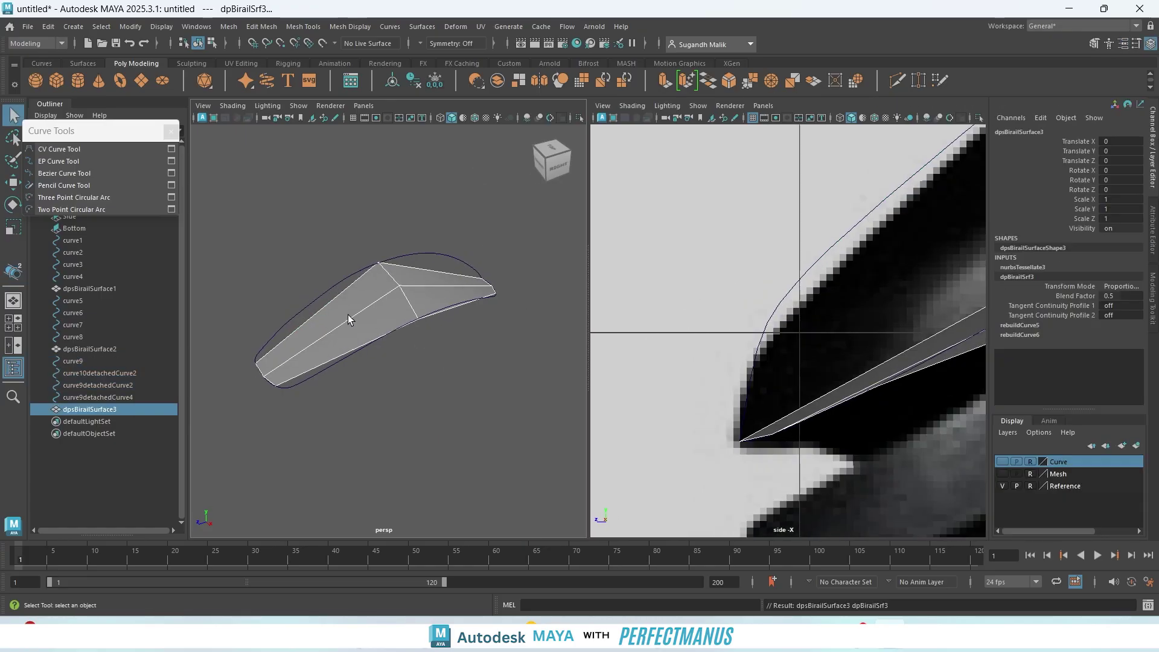
click(1002, 474)
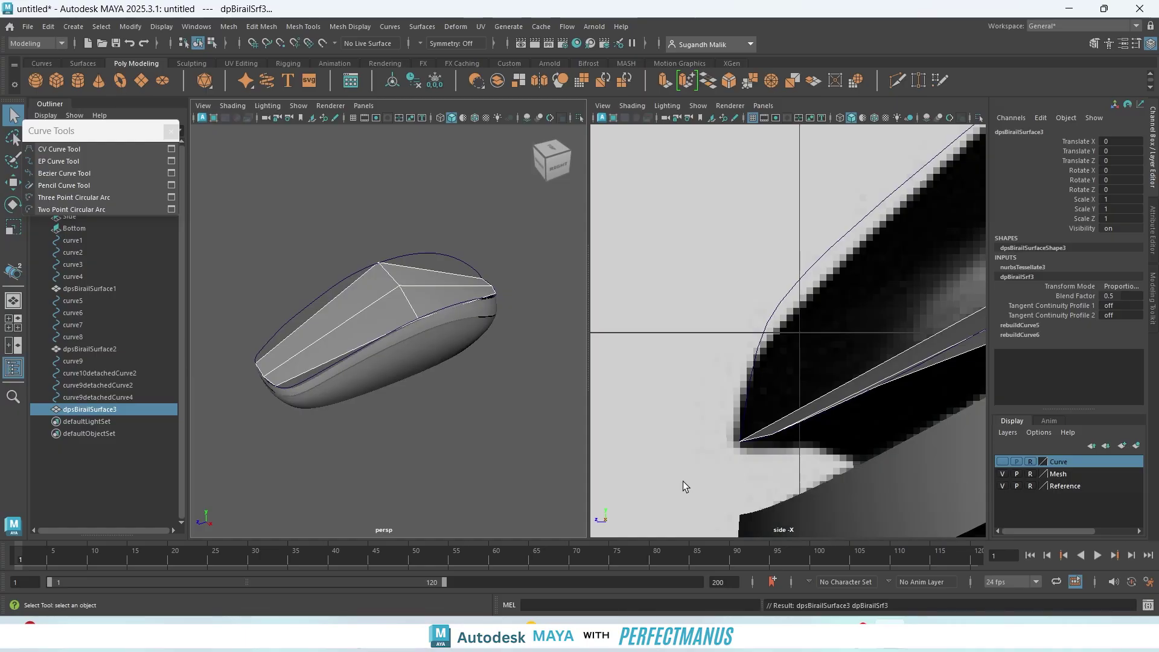
mouse_move(486, 450)
alt+mouse_down()
mouse_move(468, 419)
mouse_move(468, 436)
alt+mouse_up()
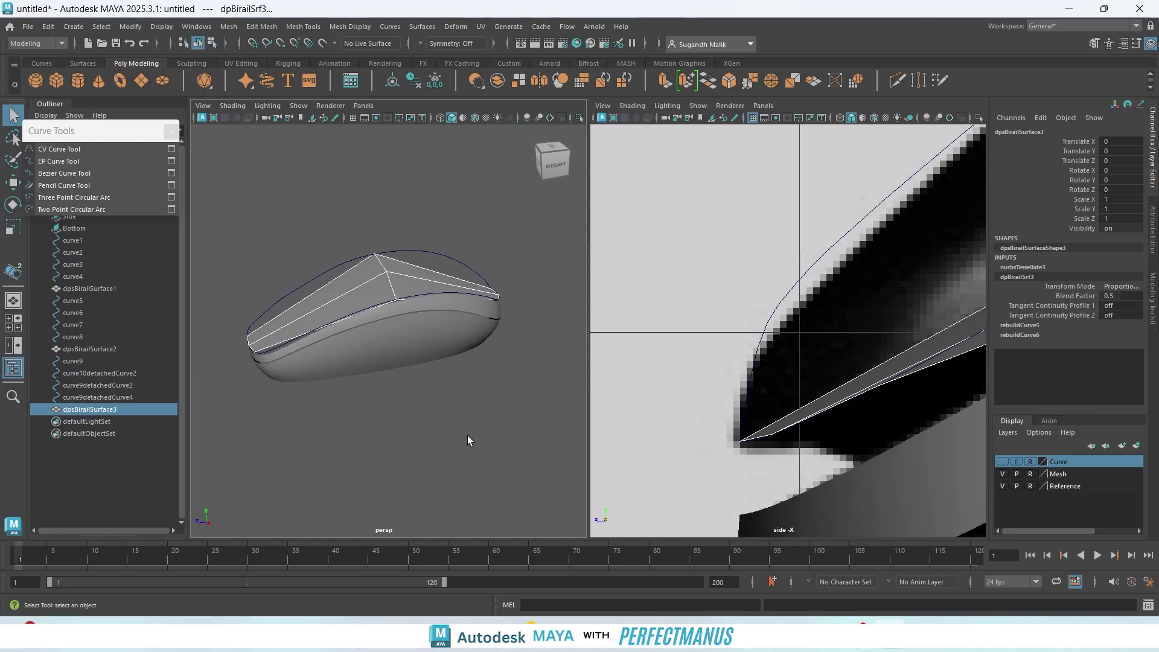
click(440, 118)
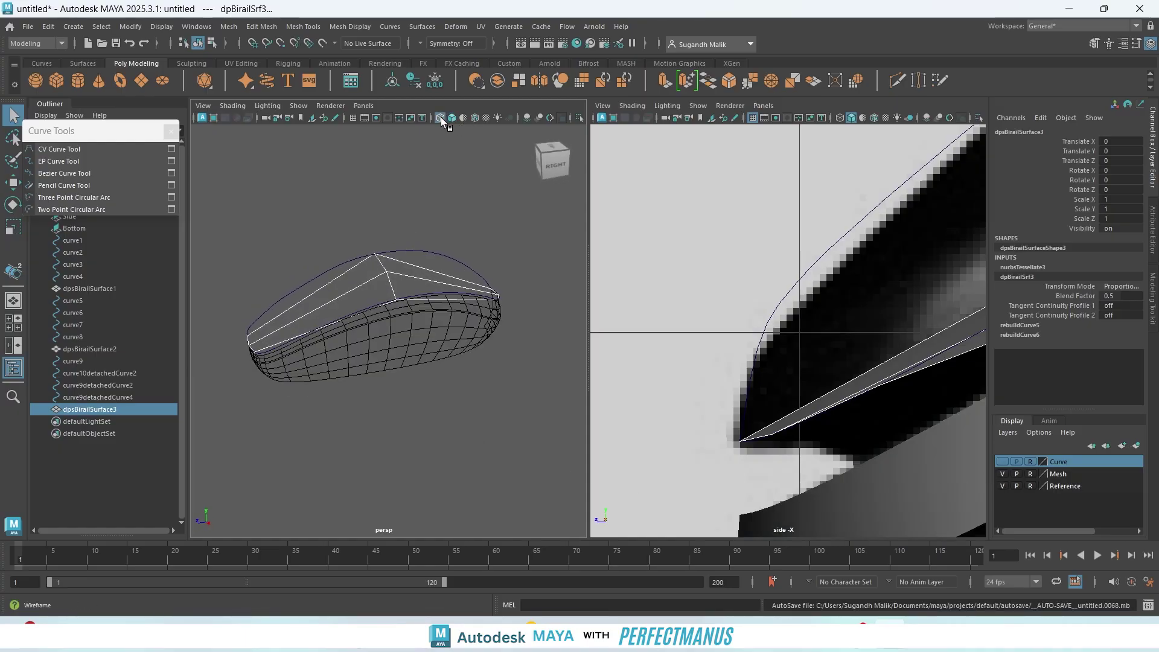
alt+drag(477, 437, 548, 440)
alt+drag(462, 457, 422, 483)
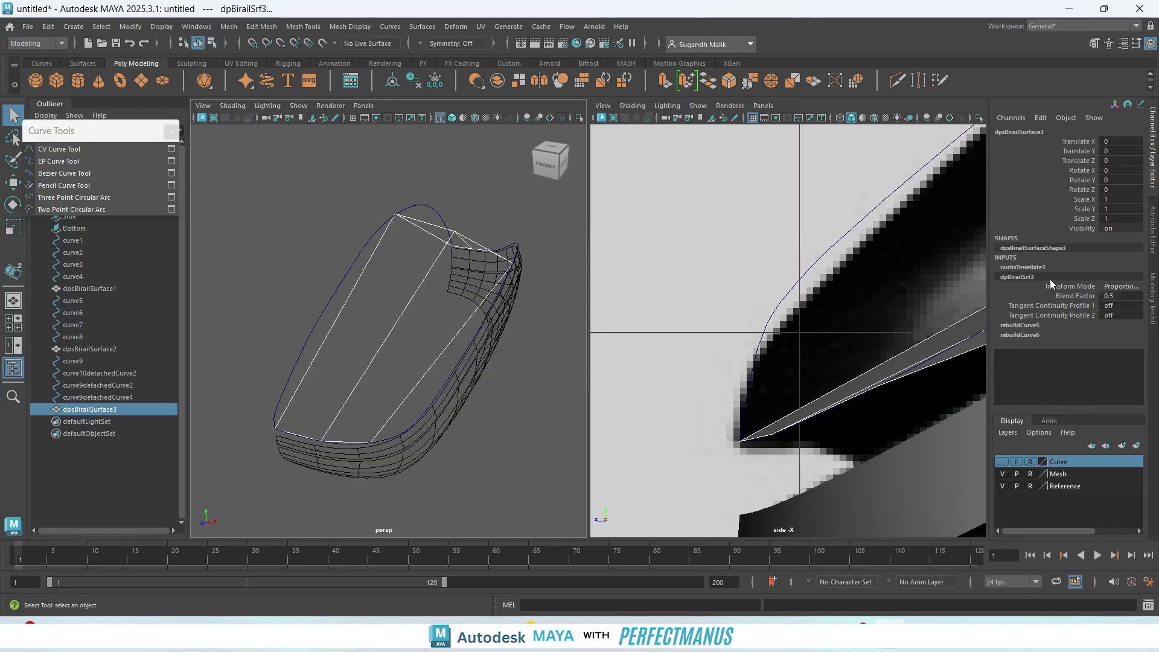
- Set the new top surface's tessellation U Number to 22
click(1026, 267)
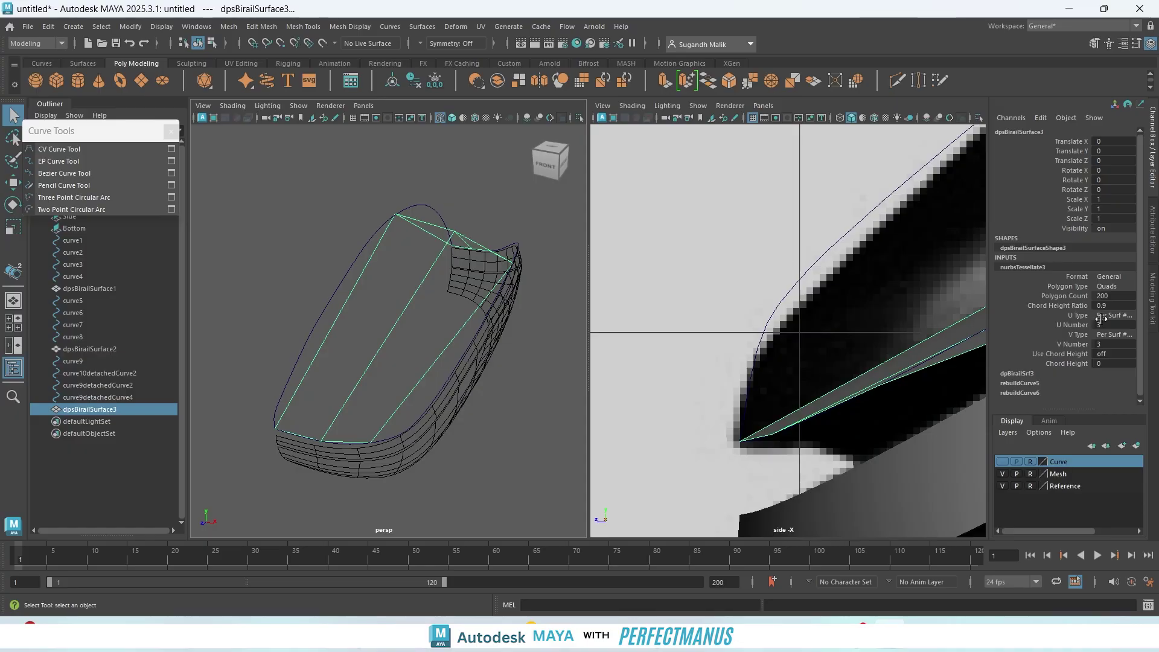
drag(1102, 325, 1121, 324)
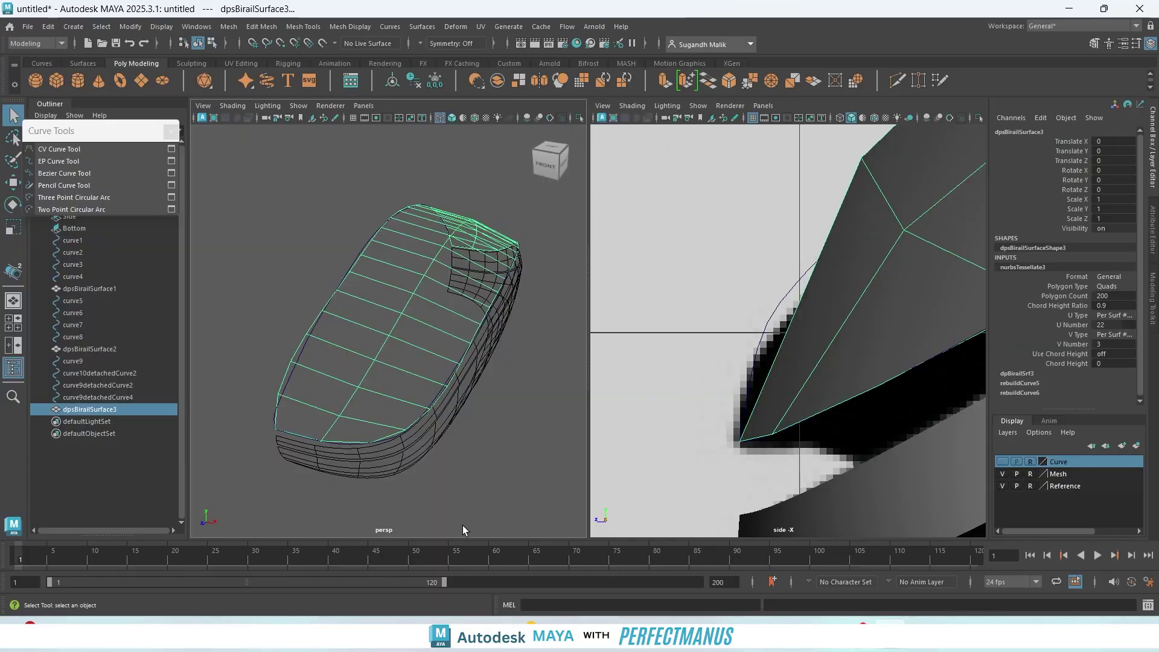
alt+drag(473, 509, 458, 440)
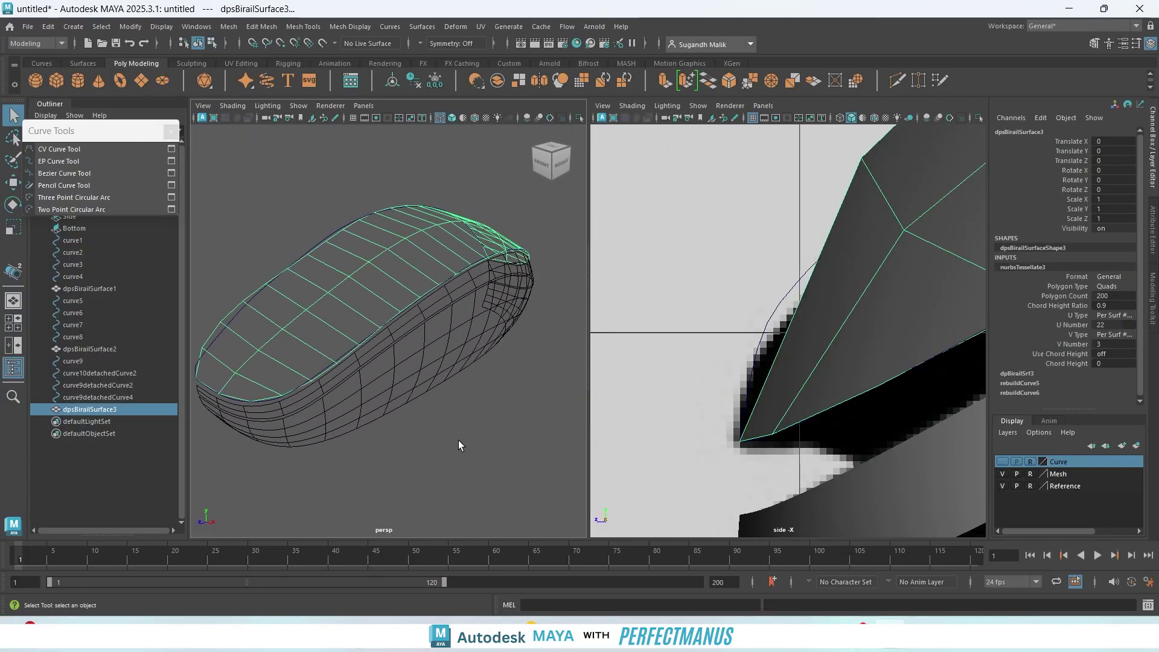
alt+middle_drag(459, 440, 530, 406)
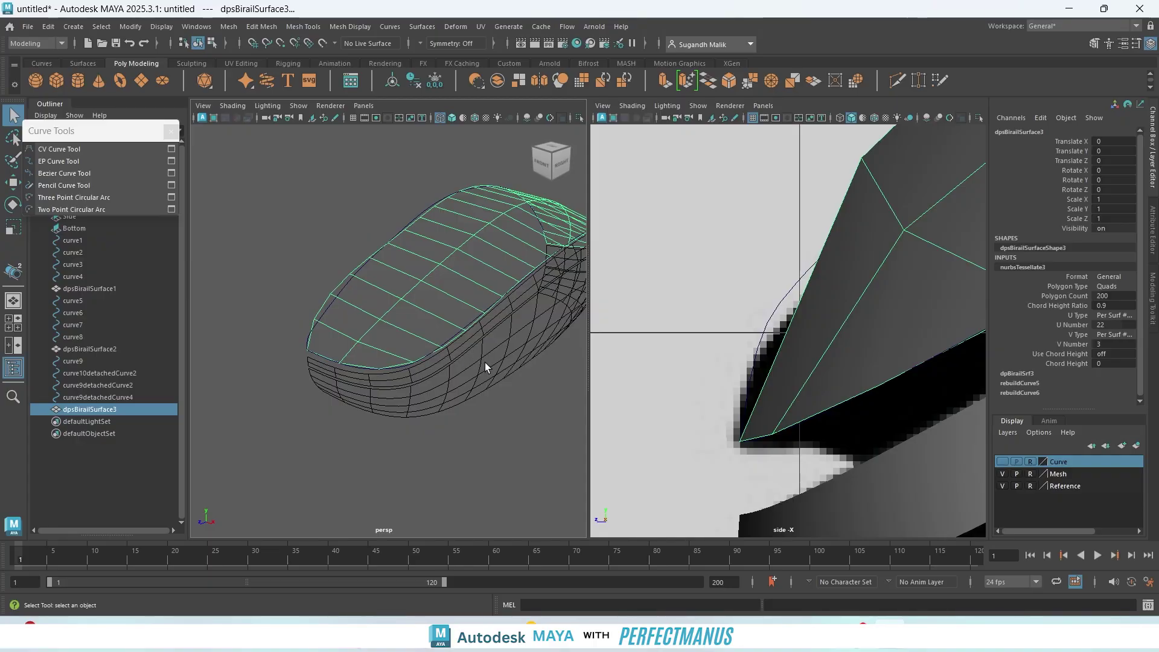
- Compare the top surface's divisions with the lower body mesh and set its tessellation U Number to 14
alt+drag(484, 366, 365, 359)
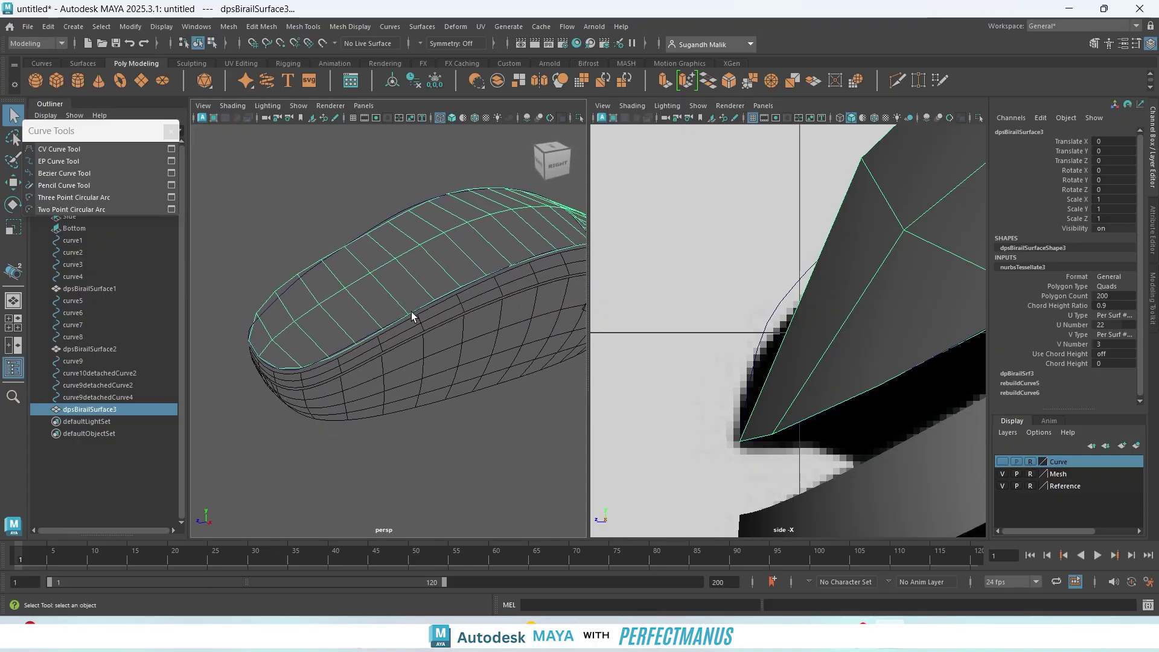
alt+drag(480, 406, 342, 418)
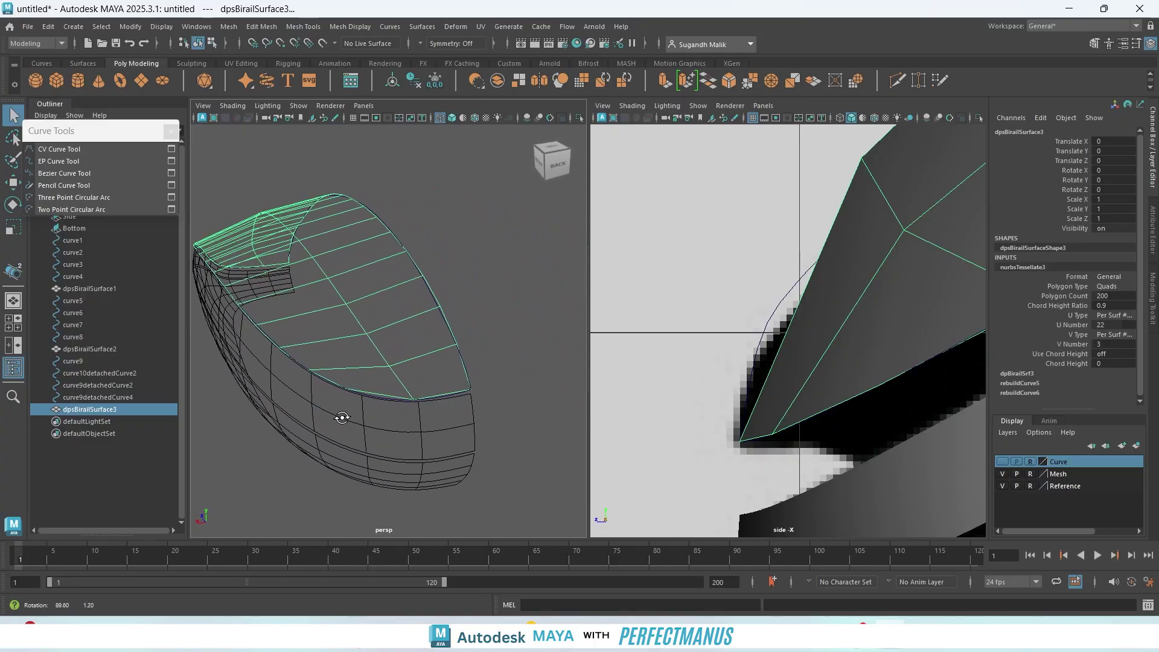
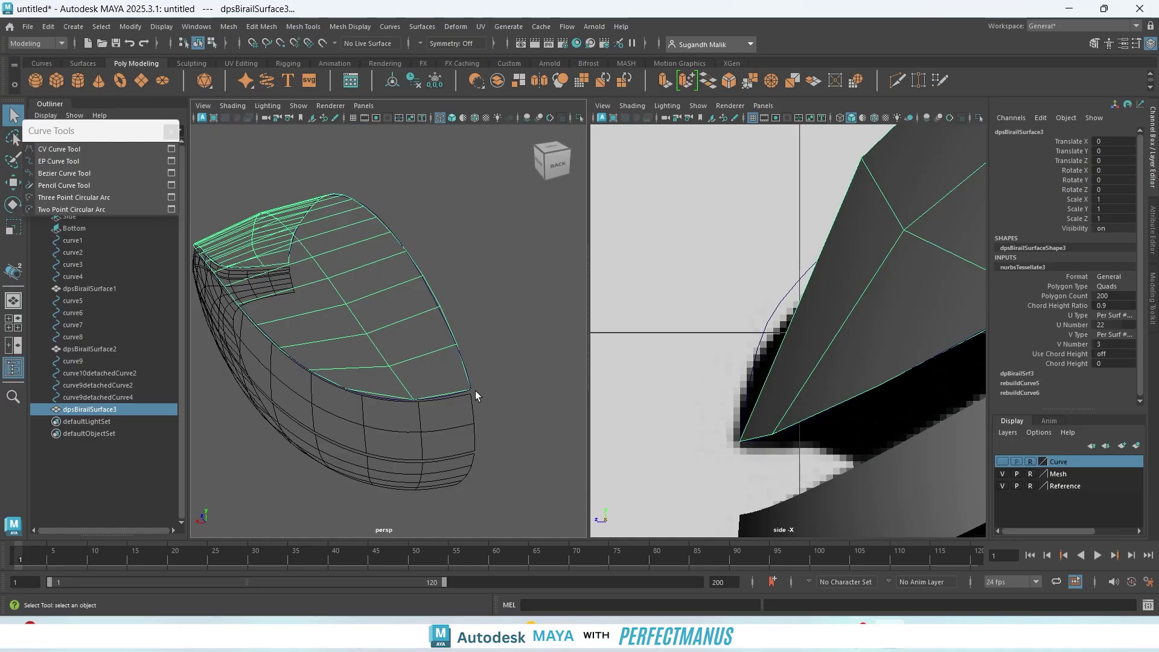
alt+drag(313, 453, 338, 386)
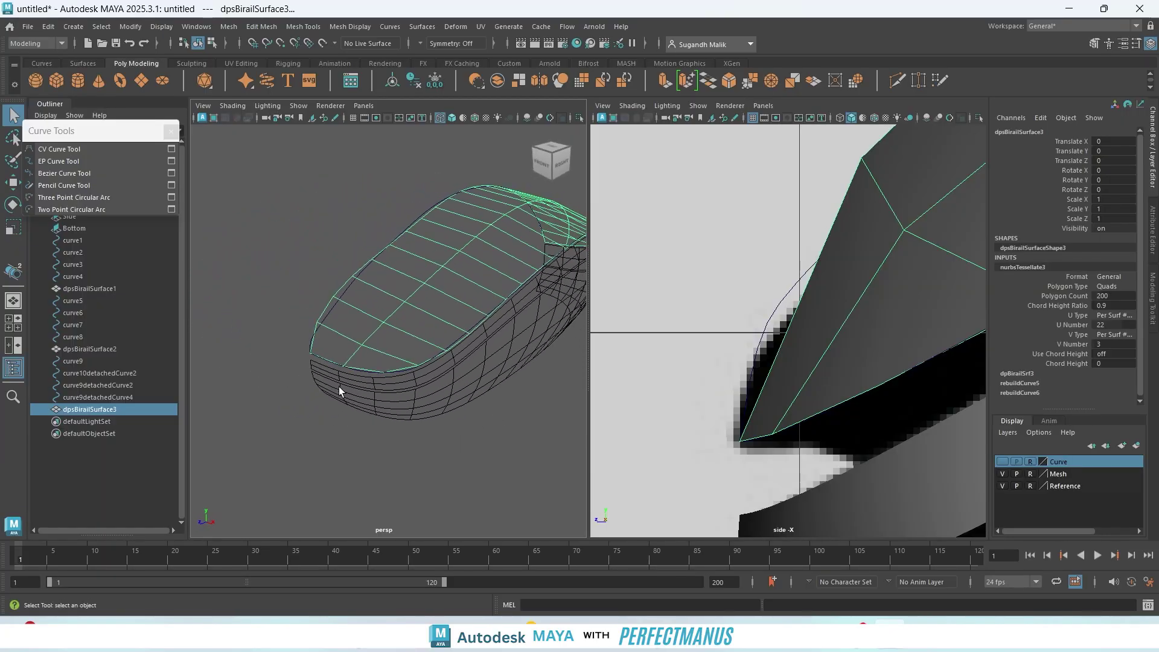
alt+drag(435, 438, 494, 341)
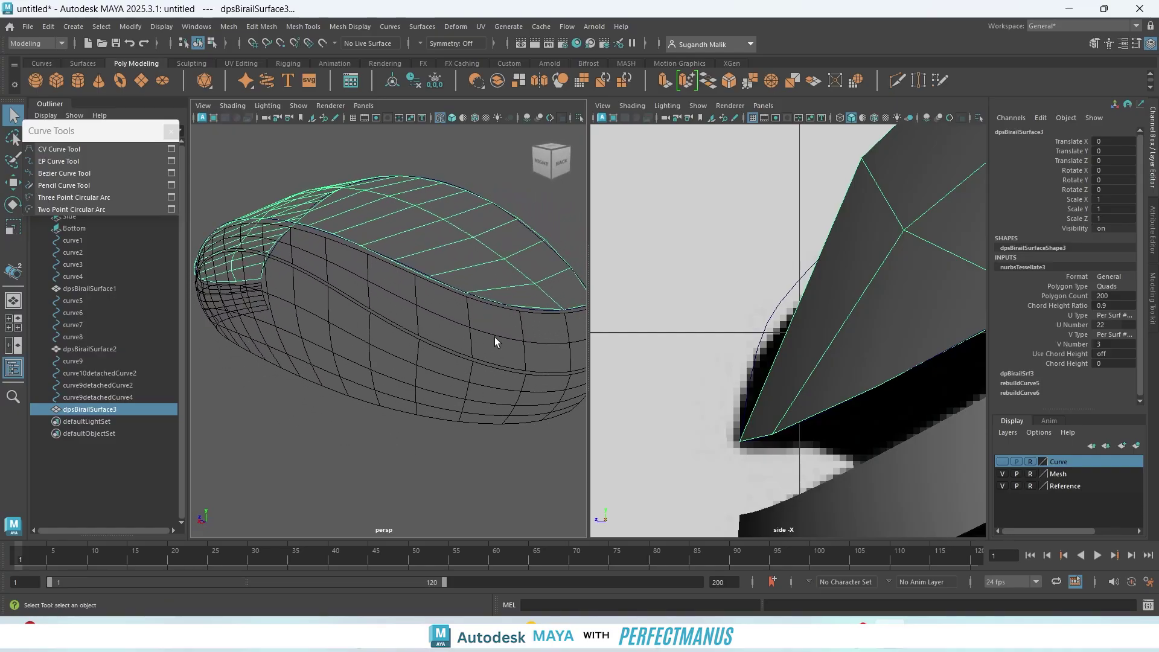
alt+drag(358, 363, 540, 369)
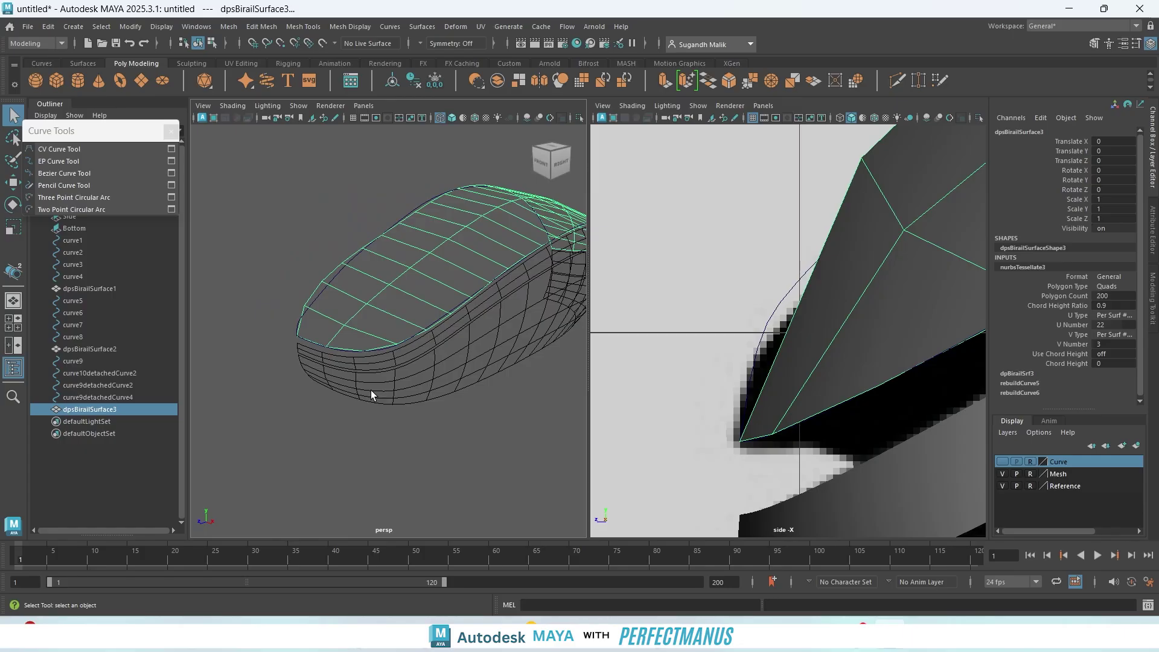
double_click(1113, 326)
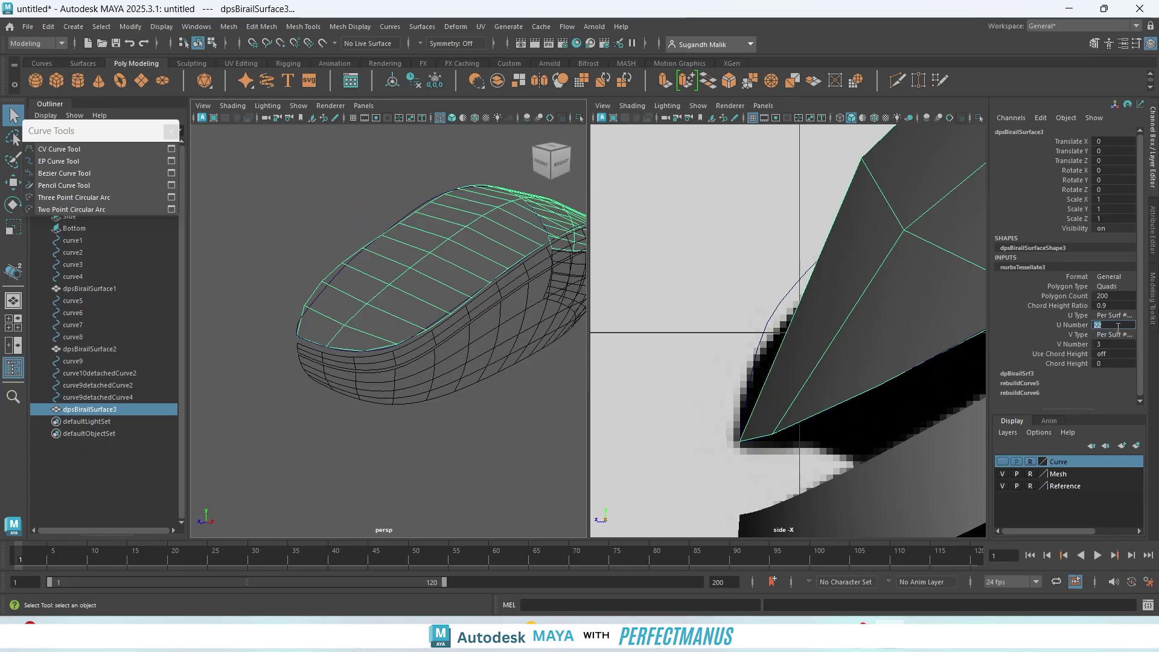
key(Return)
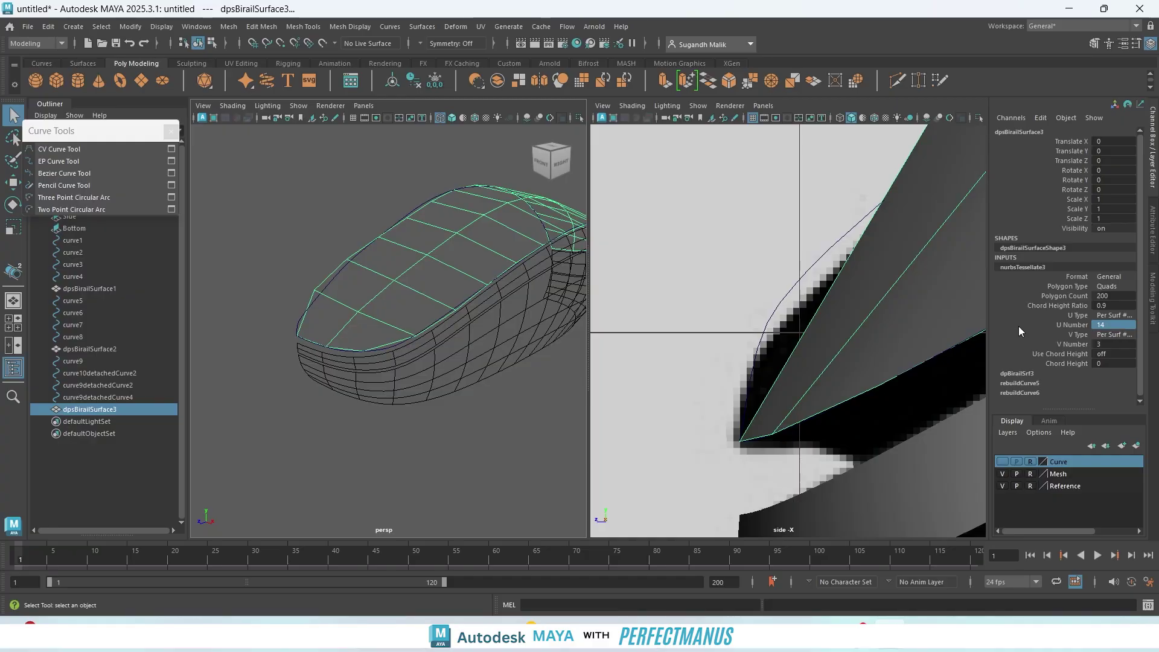
- Check the top surface's divisions along the rim against the lower body and set the tessellation U Number to 16
alt+drag(502, 429, 422, 423)
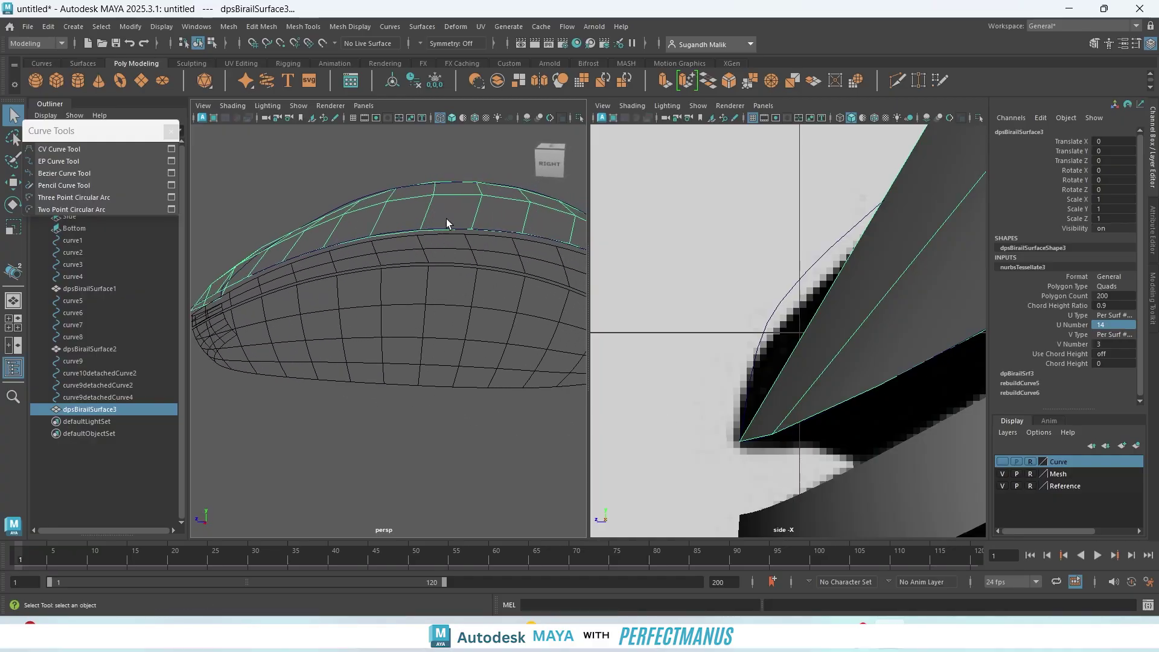
alt+drag(486, 284, 461, 260)
alt+drag(526, 296, 442, 362)
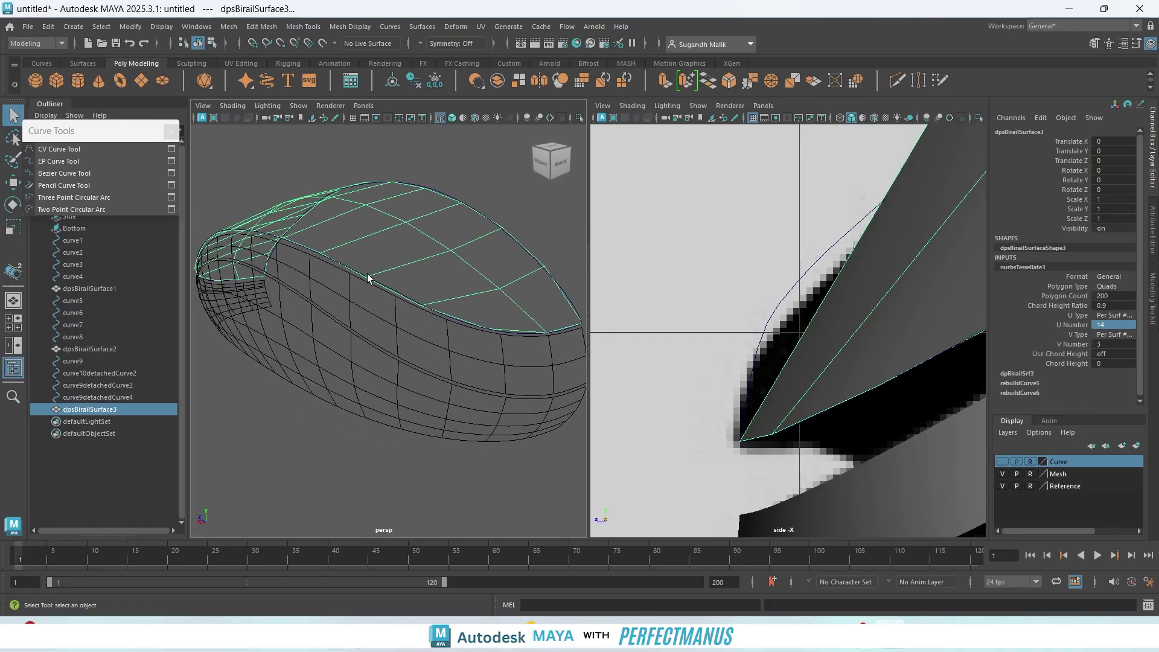
alt+drag(370, 310, 396, 312)
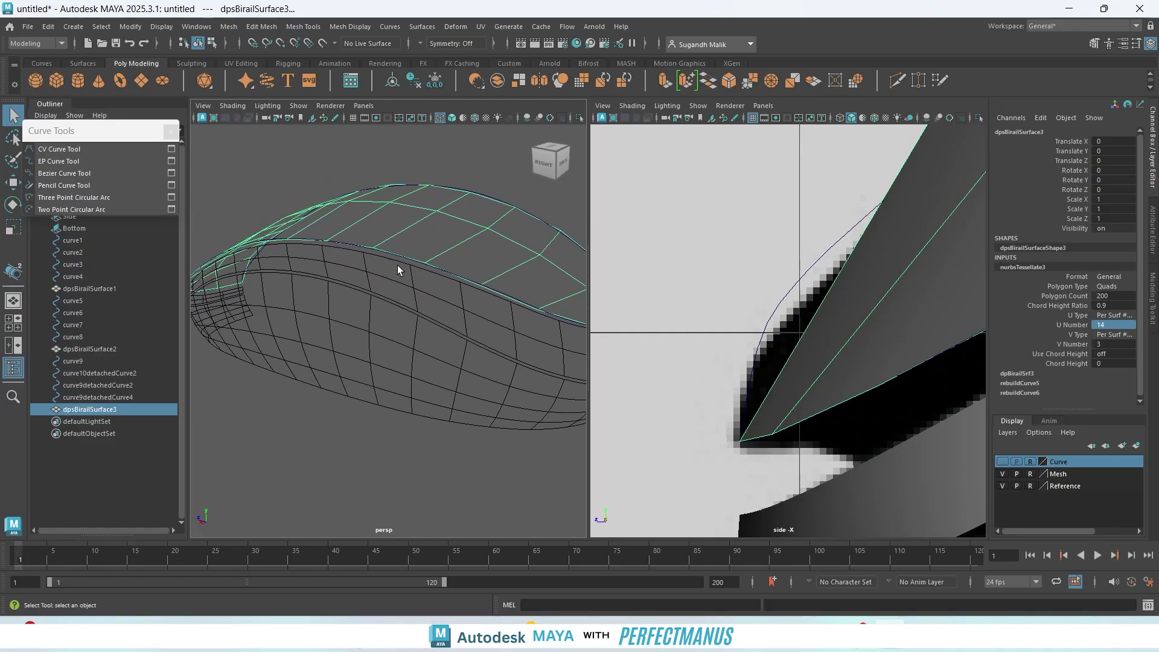
mouse_move(397, 266)
alt+mouse_down()
mouse_move(406, 282)
mouse_move(419, 264)
alt+mouse_up()
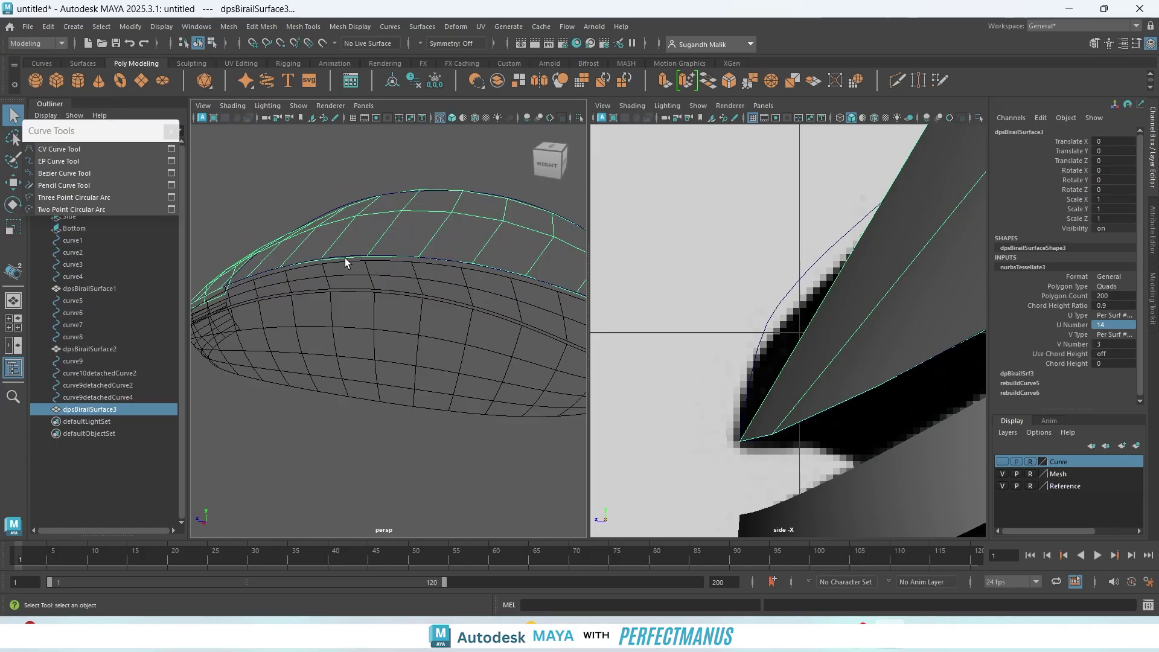
mouse_move(351, 278)
alt+mouse_down()
mouse_move(382, 277)
mouse_move(371, 279)
alt+mouse_up()
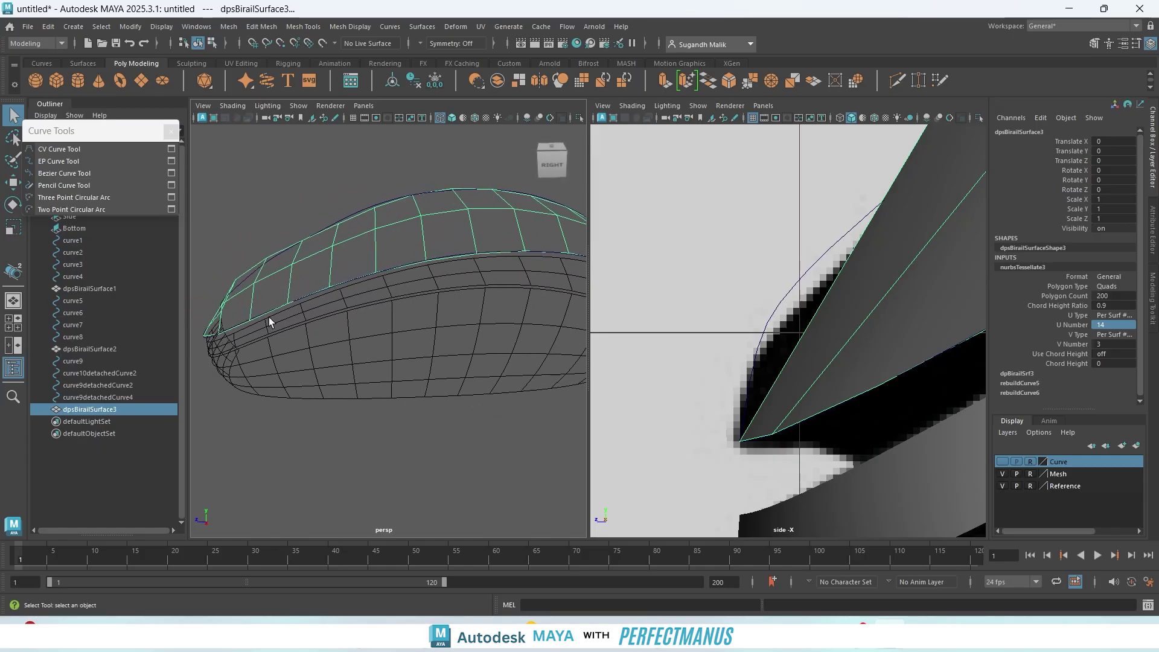
mouse_move(315, 313)
alt+mouse_down()
mouse_move(295, 328)
mouse_move(328, 326)
mouse_move(304, 327)
alt+mouse_up()
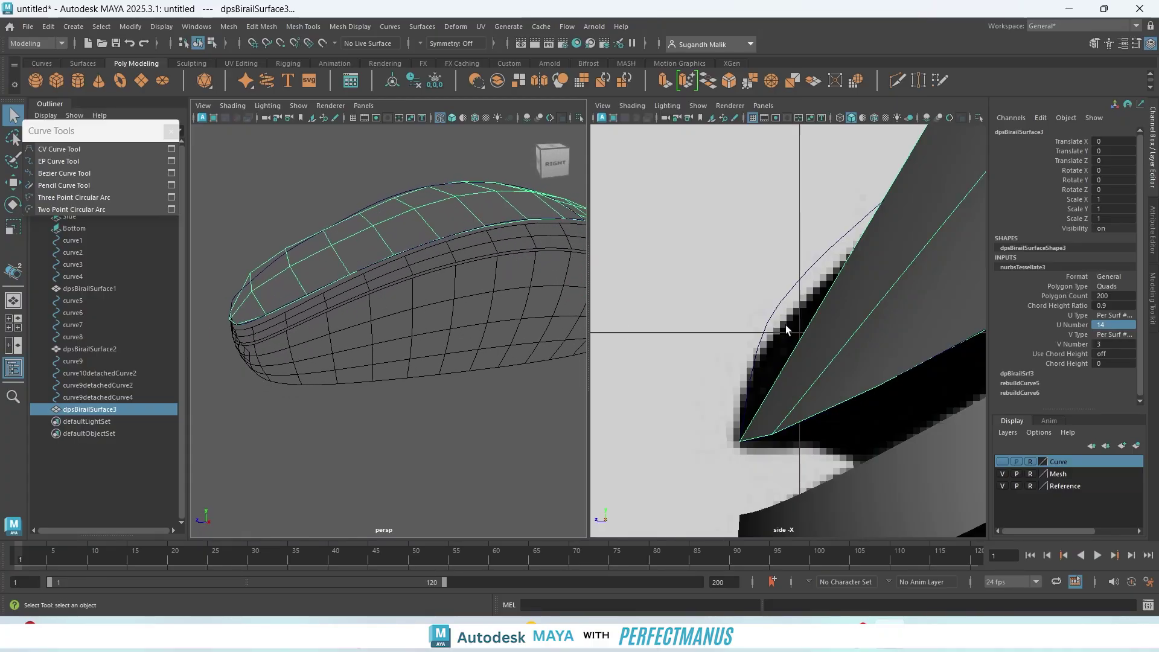
click(1115, 325)
text(16)
key(Return)
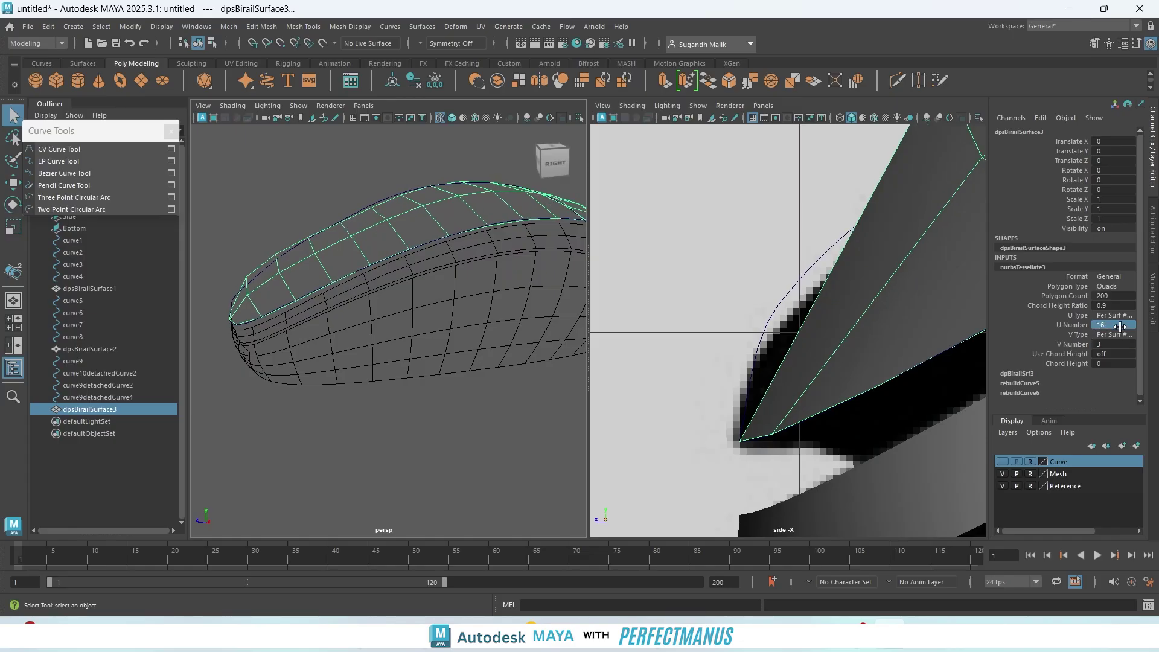
- Examine from the side, rear and front how the top surface's cross divisions line up with the lower body's edges along the rim
mouse_move(320, 389)
alt+mouse_down()
mouse_move(311, 393)
mouse_move(360, 399)
mouse_move(325, 397)
alt+mouse_up()
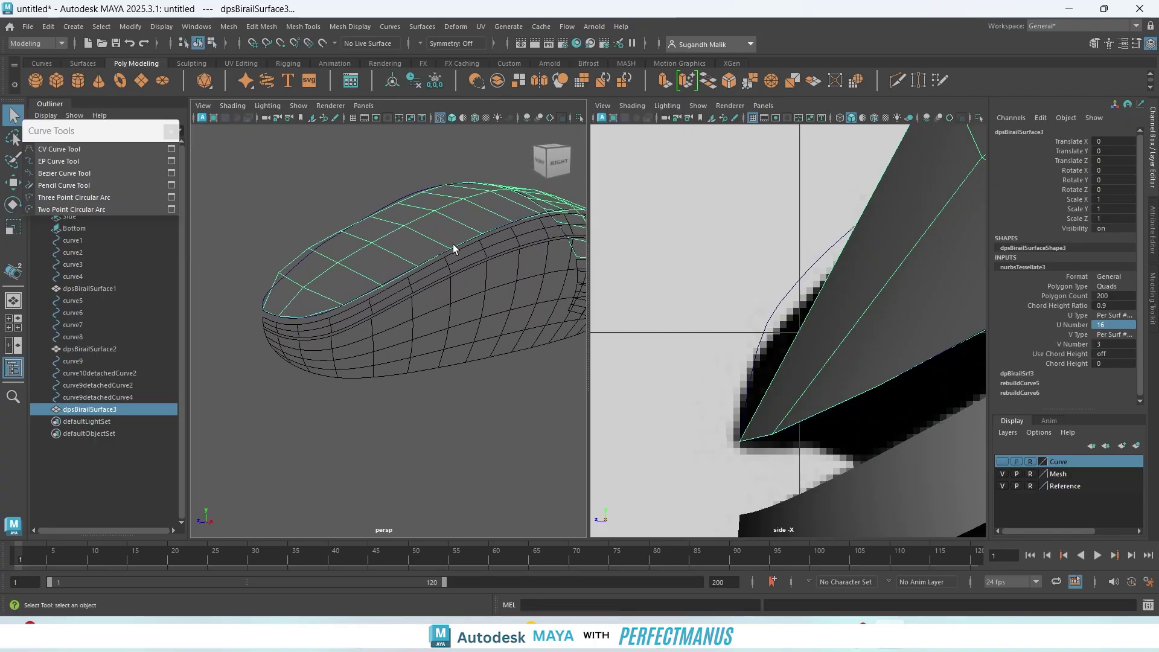
alt+drag(469, 303, 324, 284)
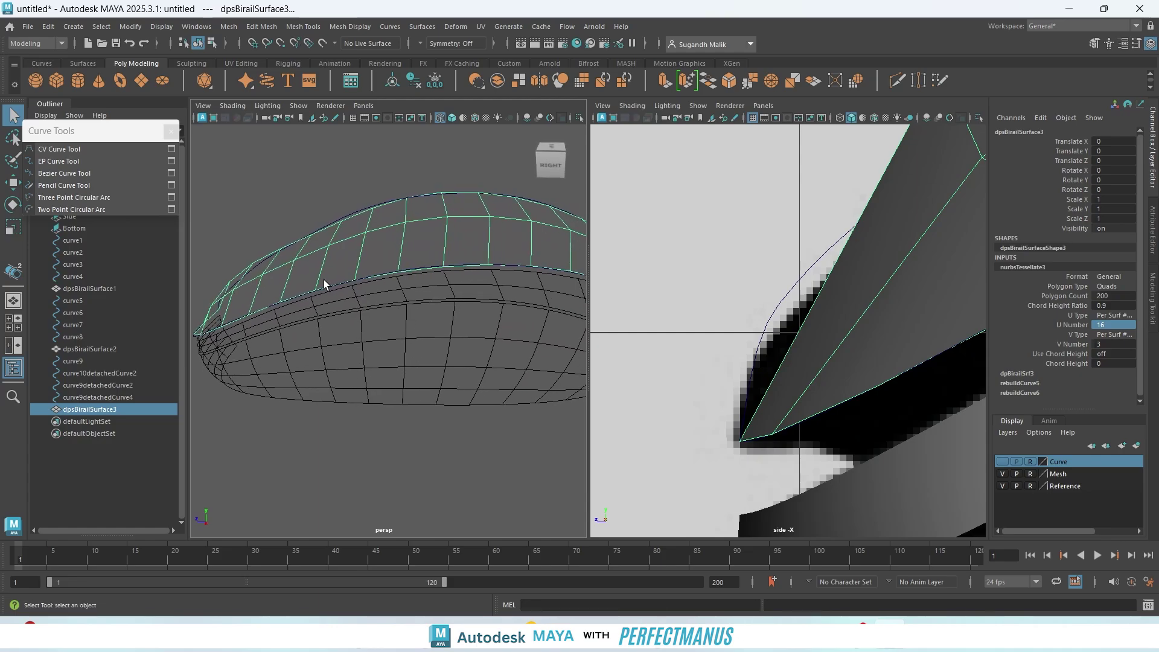
alt+drag(444, 274, 410, 273)
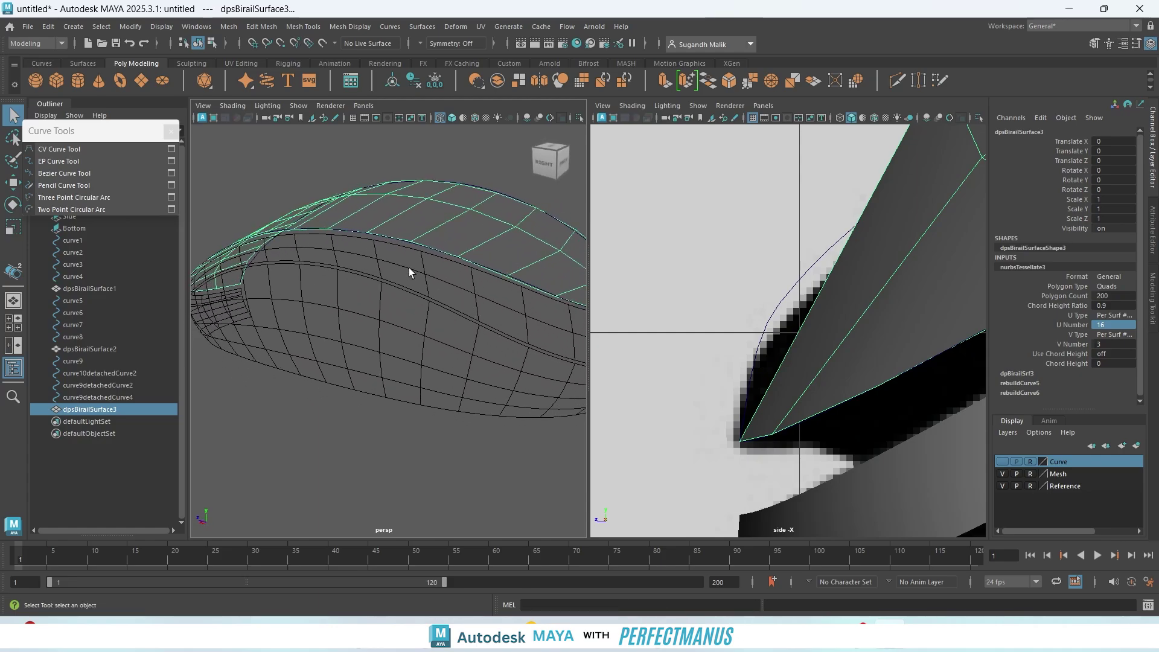
alt+drag(479, 320, 426, 263)
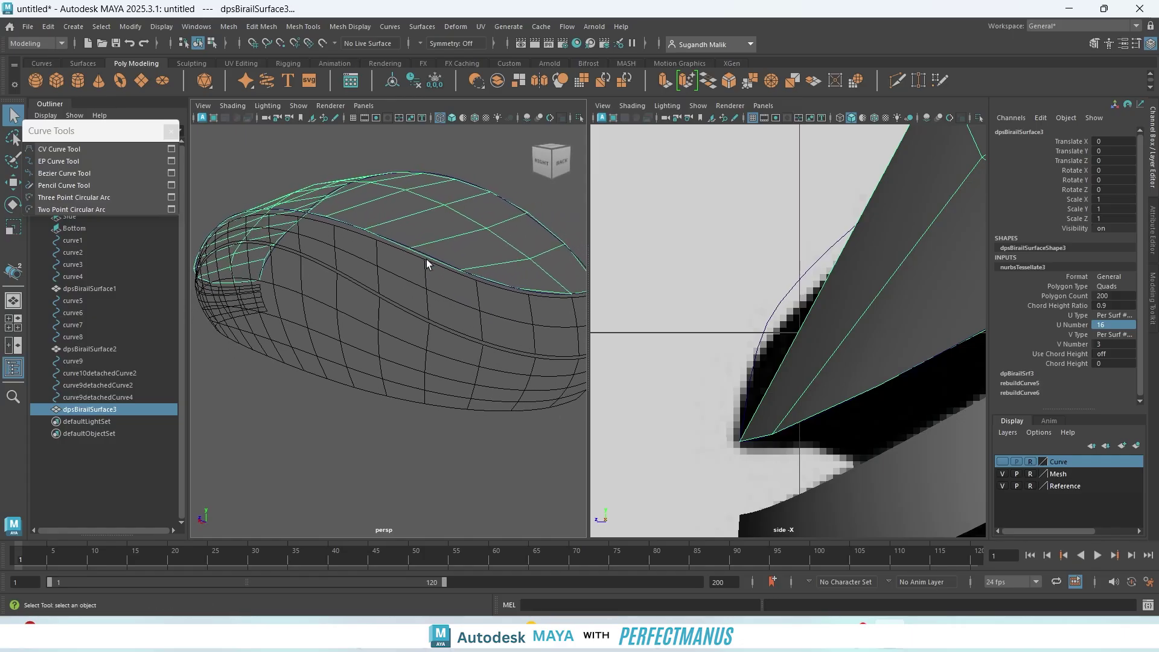
alt+drag(483, 368, 457, 374)
alt+drag(363, 352, 402, 353)
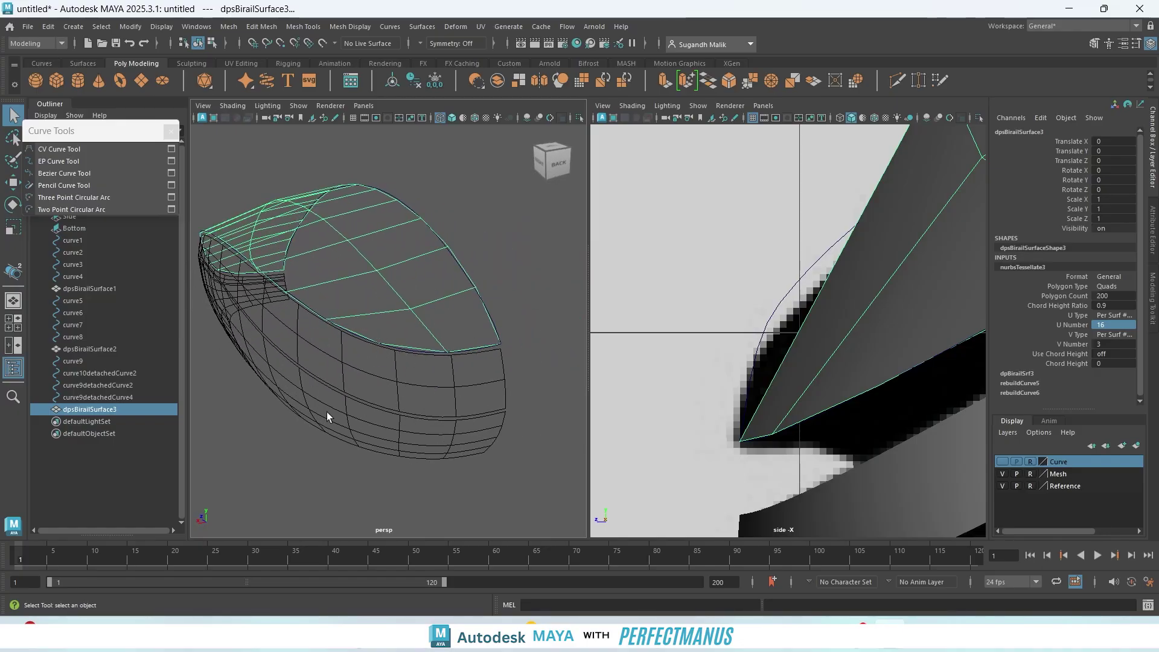
alt+drag(342, 350, 449, 415)
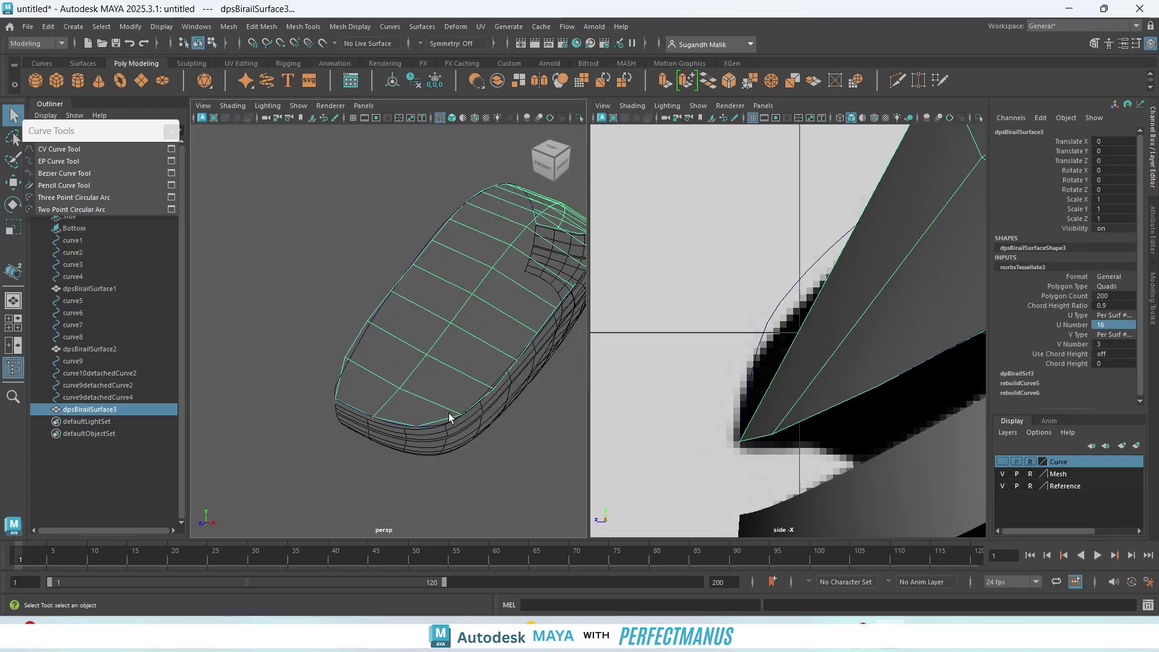
alt+drag(356, 413, 207, 421)
scroll(425, 417, up, 4)
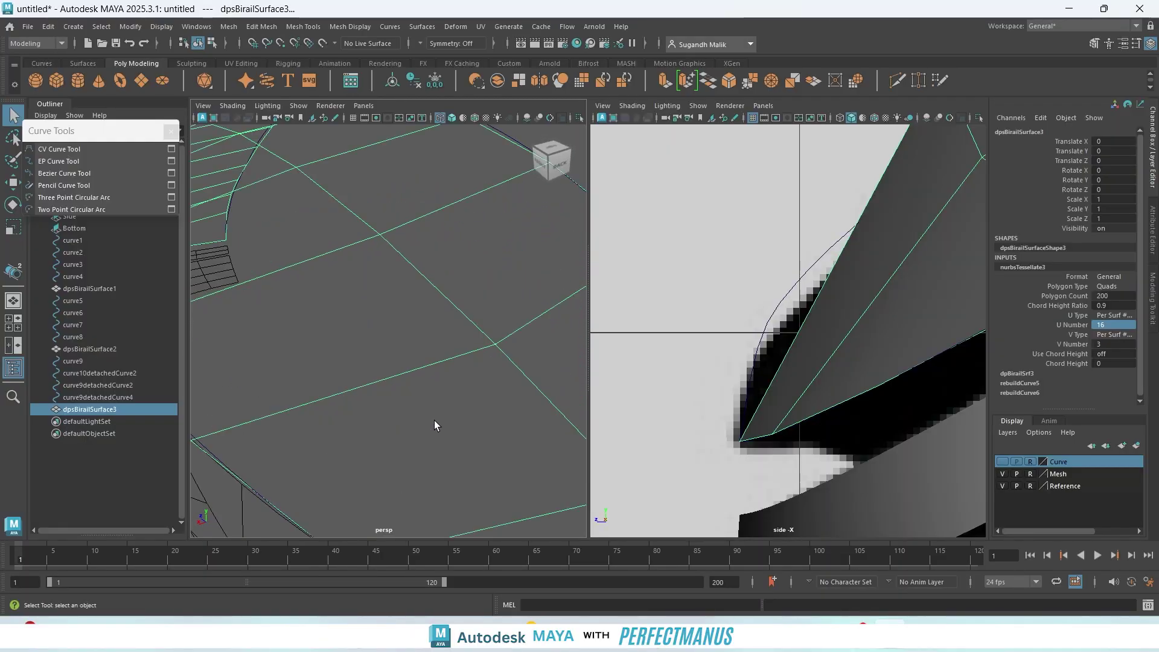
scroll(440, 429, down, 4)
alt+drag(441, 432, 428, 432)
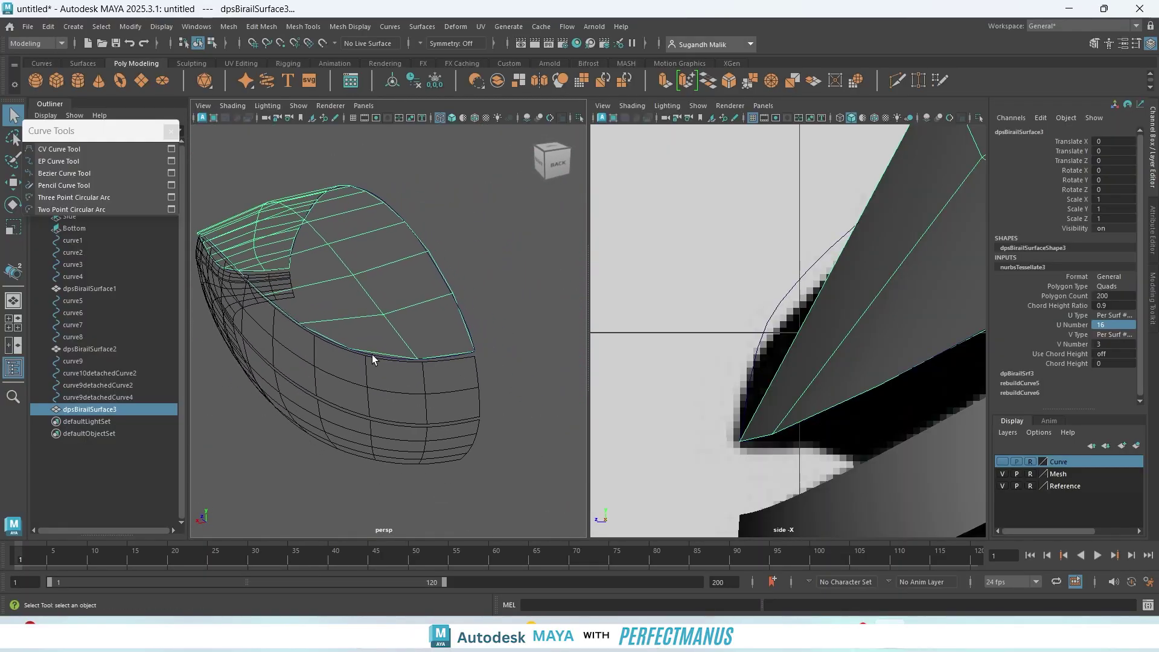
alt+drag(374, 361, 549, 388)
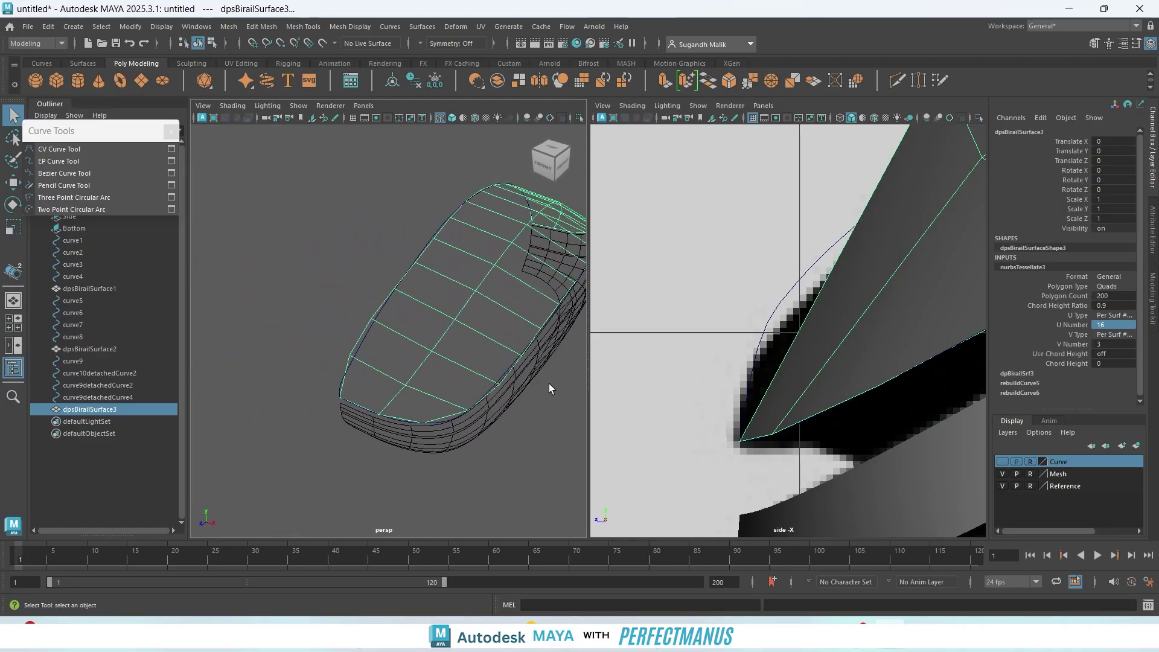
- Try a tessellation V Number of 6 on the top surface, and settle on 5
click(1102, 344)
text(6)
key(Return)
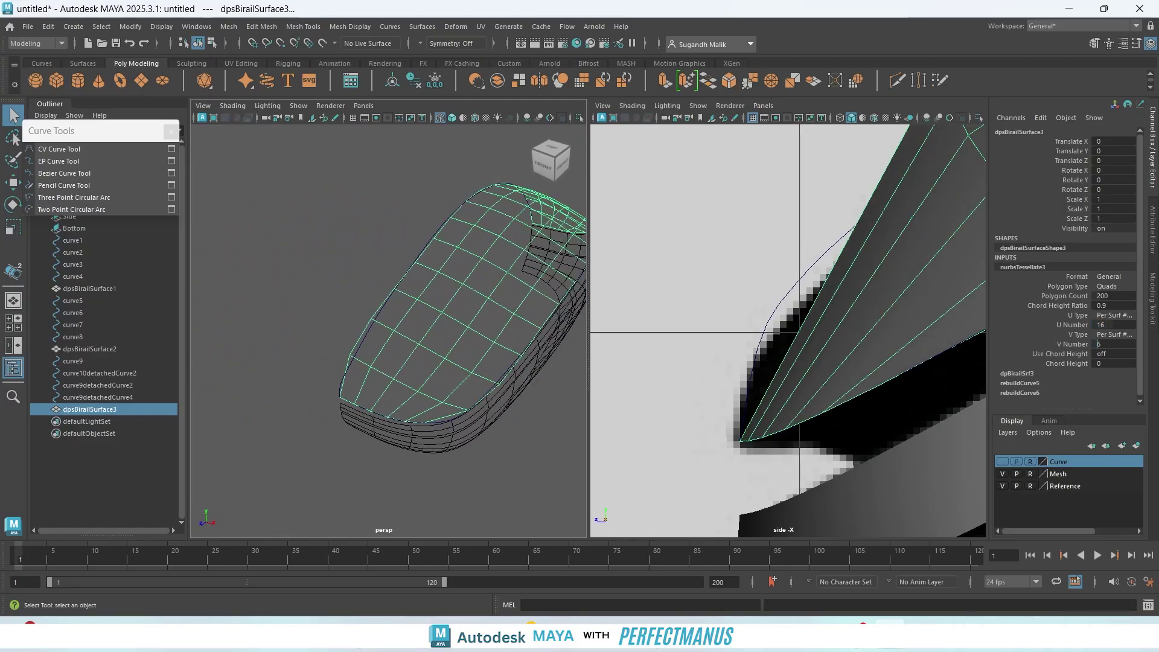
text(5)
key(Return)
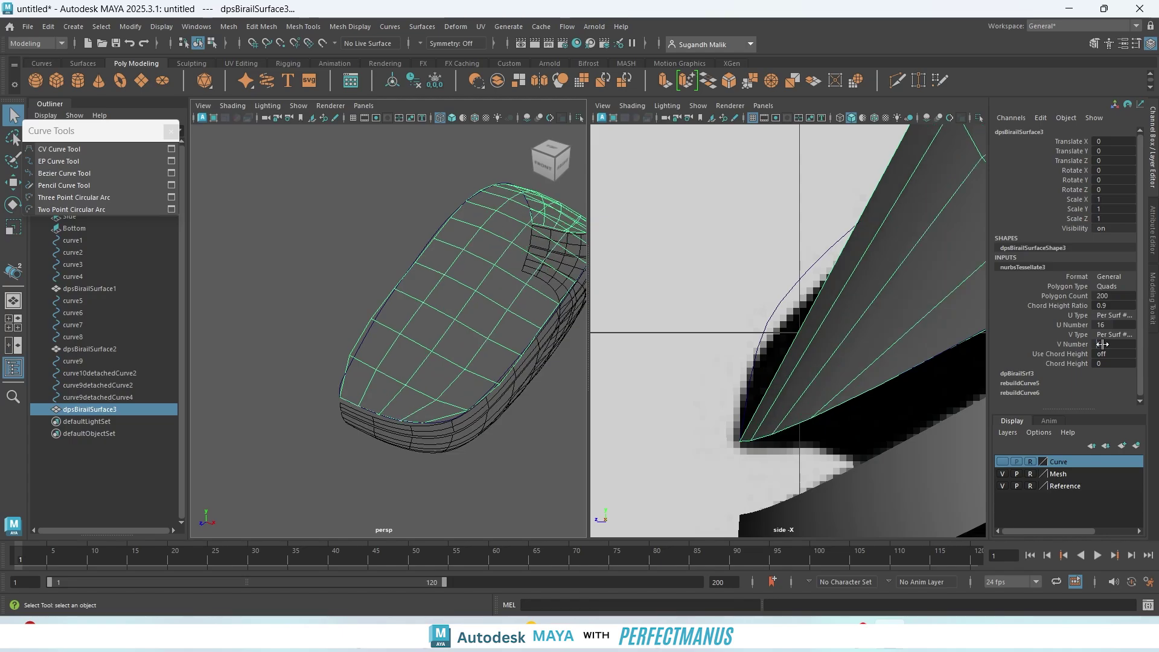
- Display the perspective view smooth shaded and inspect the top surface's fit over the lower body
alt+drag(524, 385, 338, 373)
scroll(472, 339, up, 5)
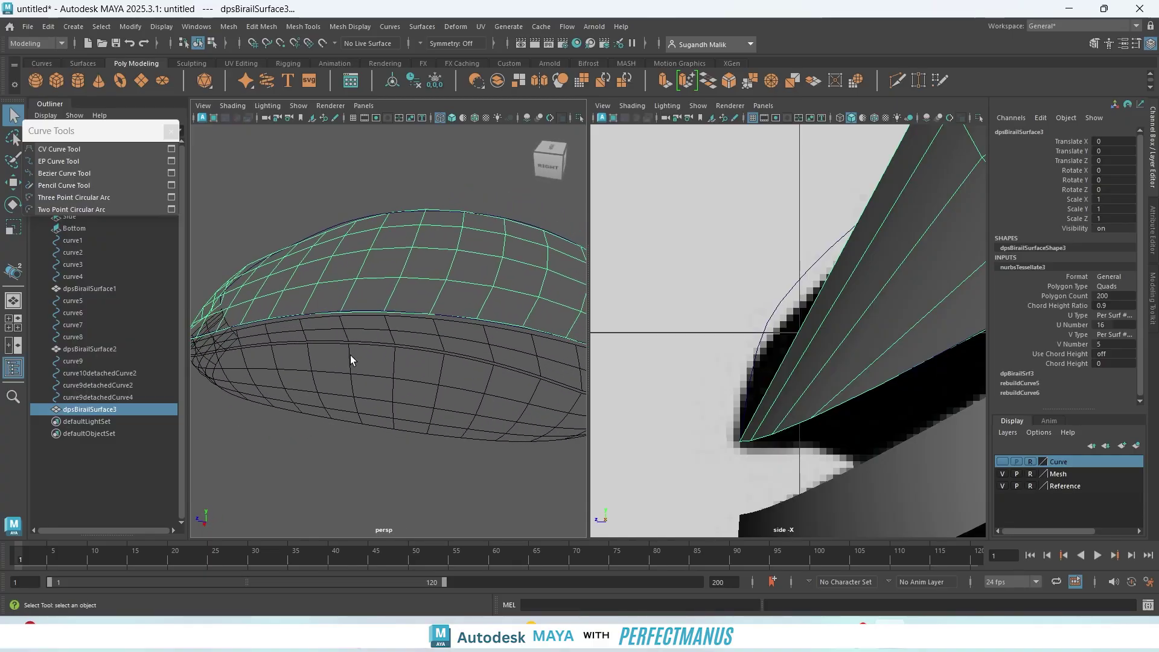
click(452, 118)
click(414, 182)
mouse_move(414, 182)
alt+mouse_down()
mouse_move(370, 407)
mouse_move(454, 387)
mouse_move(483, 393)
mouse_move(324, 427)
mouse_move(253, 401)
mouse_move(277, 404)
alt+mouse_up()
click(391, 274)
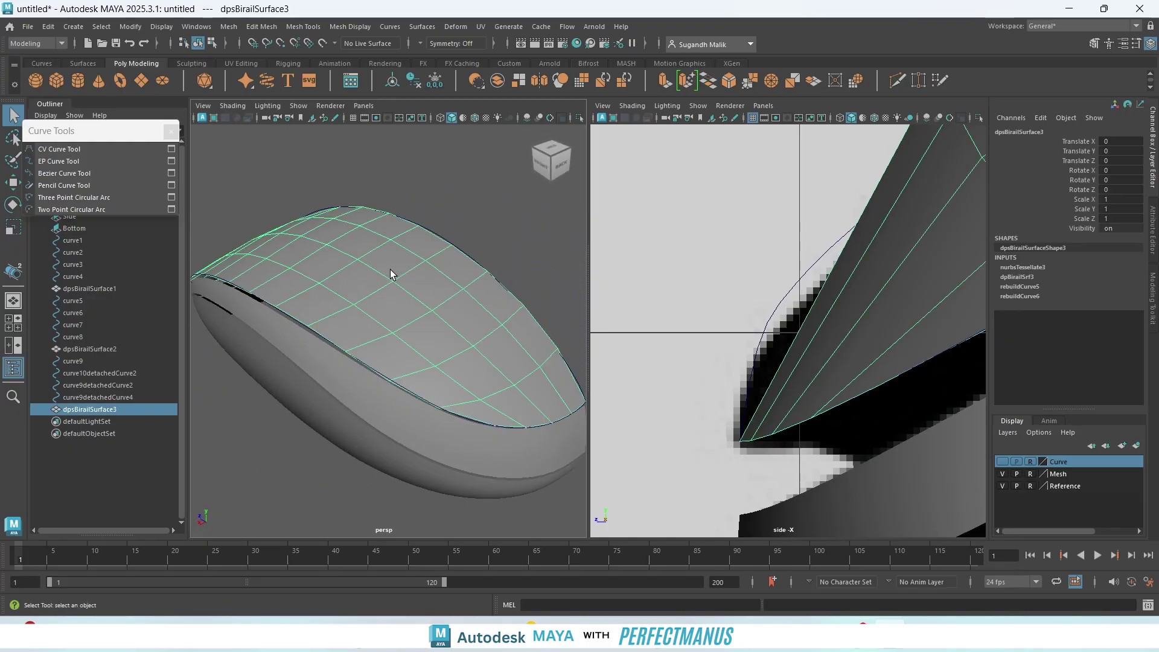
click(342, 486)
alt+drag(342, 487, 308, 471)
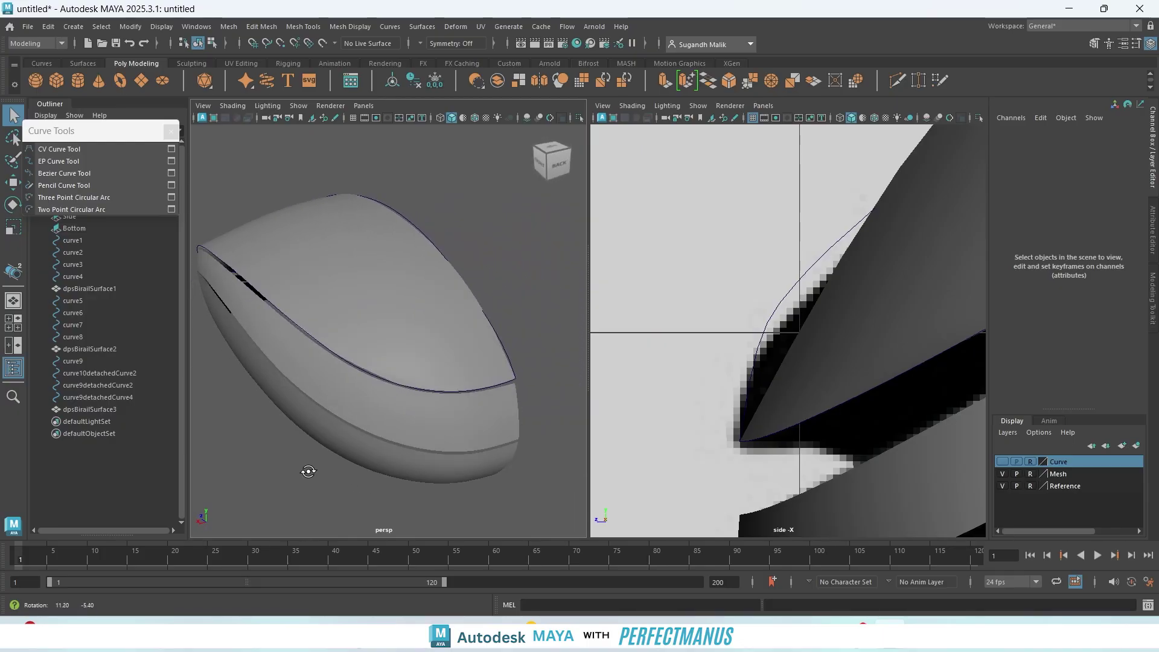
- Add the four curves bounding the top surface, the upper profile and the rim pieces, to the Curve display layer
click(427, 239)
shift+click(294, 327)
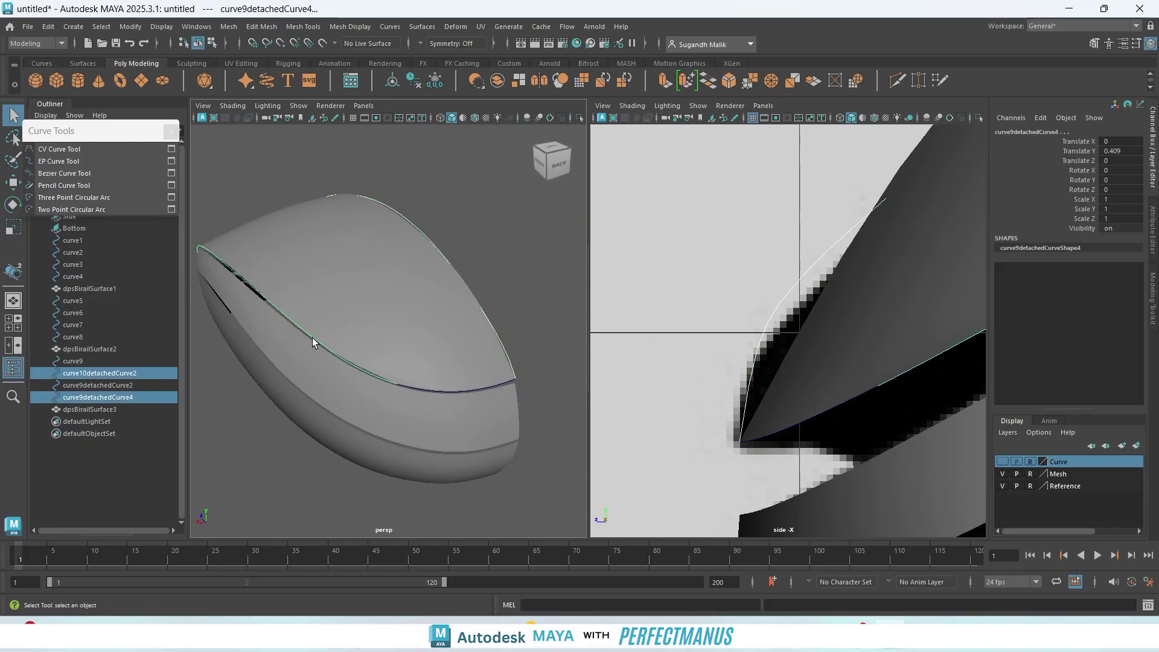
shift+click(416, 389)
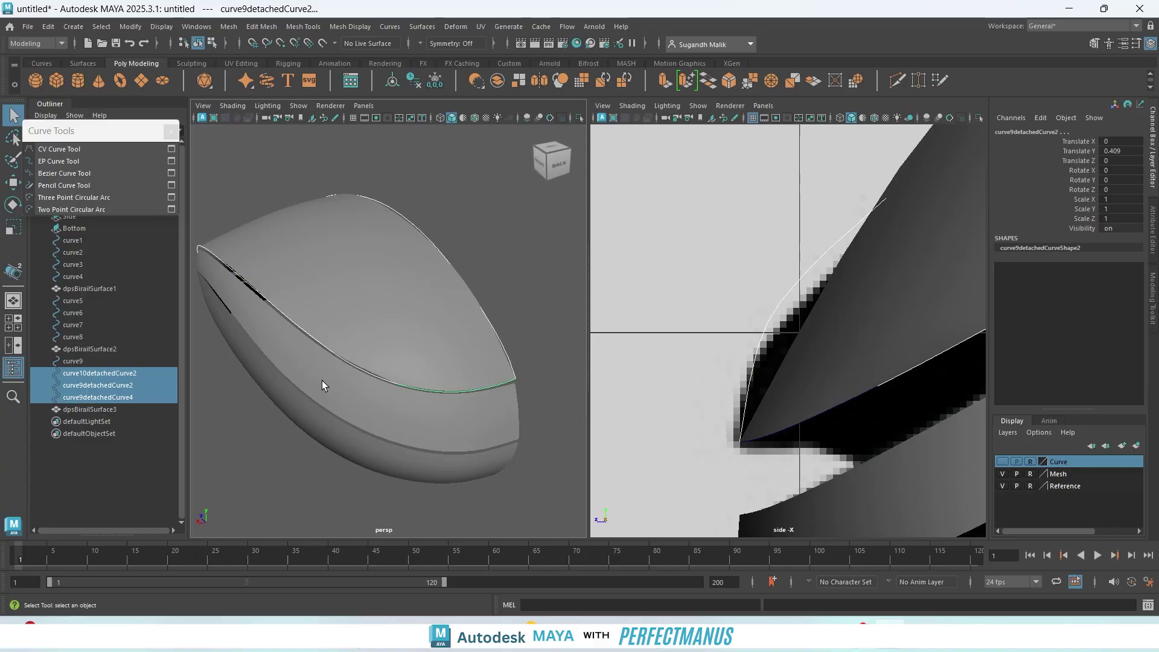
alt+drag(321, 380, 480, 376)
scroll(479, 375, up, 4)
shift+click(424, 344)
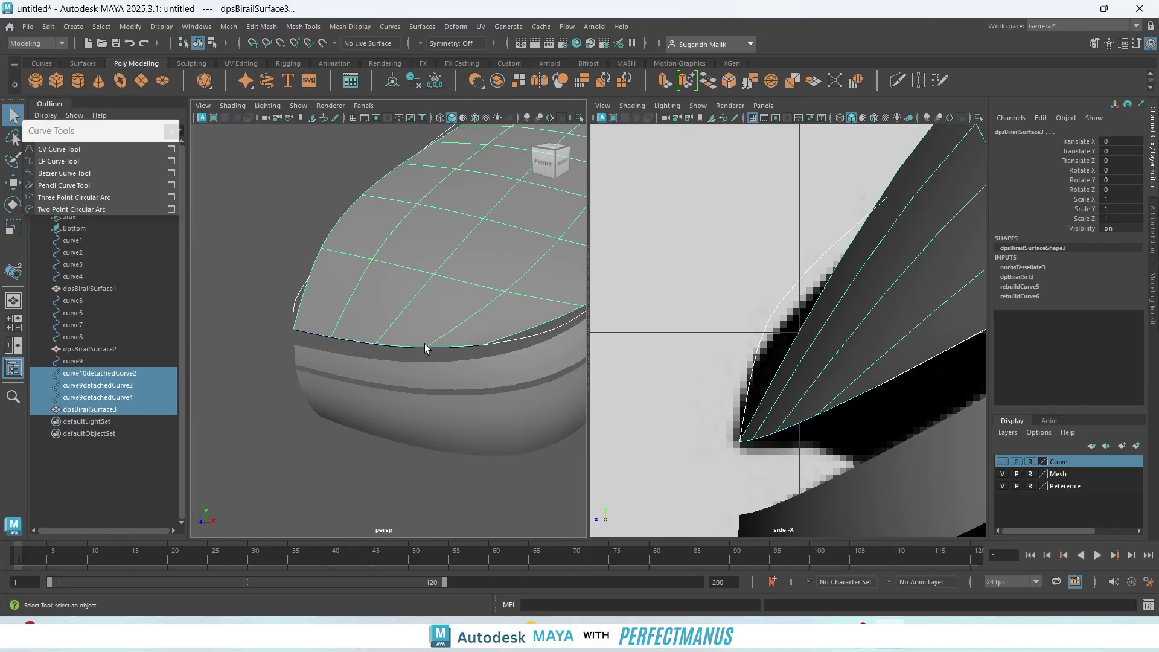
shift+click(423, 341)
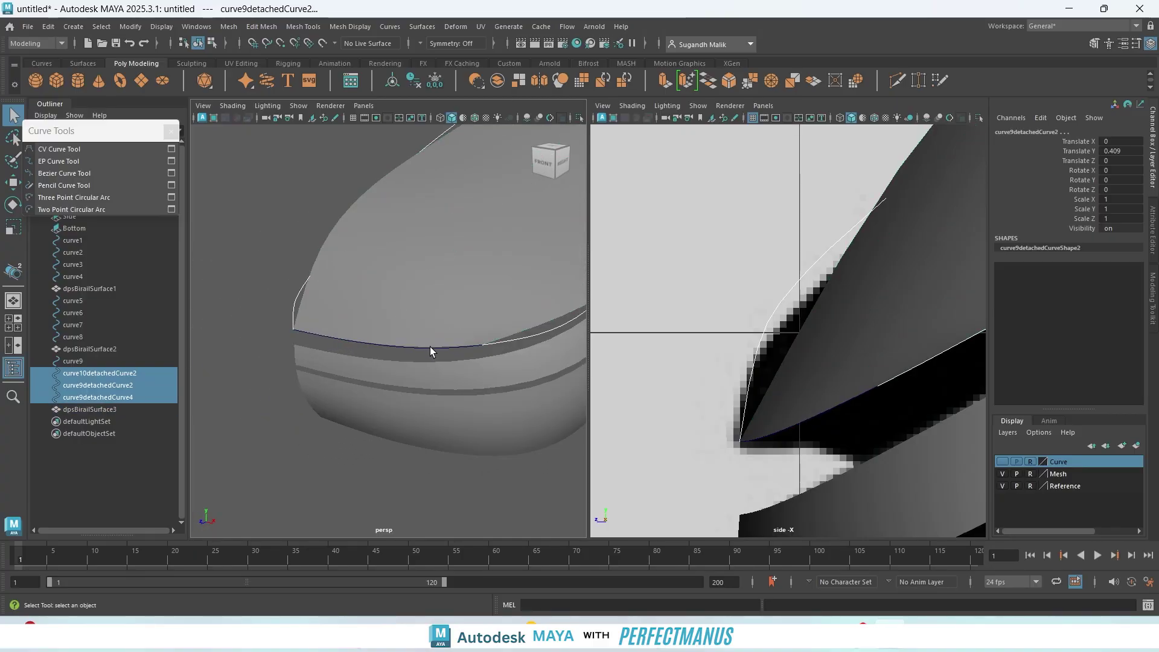
shift+click(430, 346)
right_click(1053, 462)
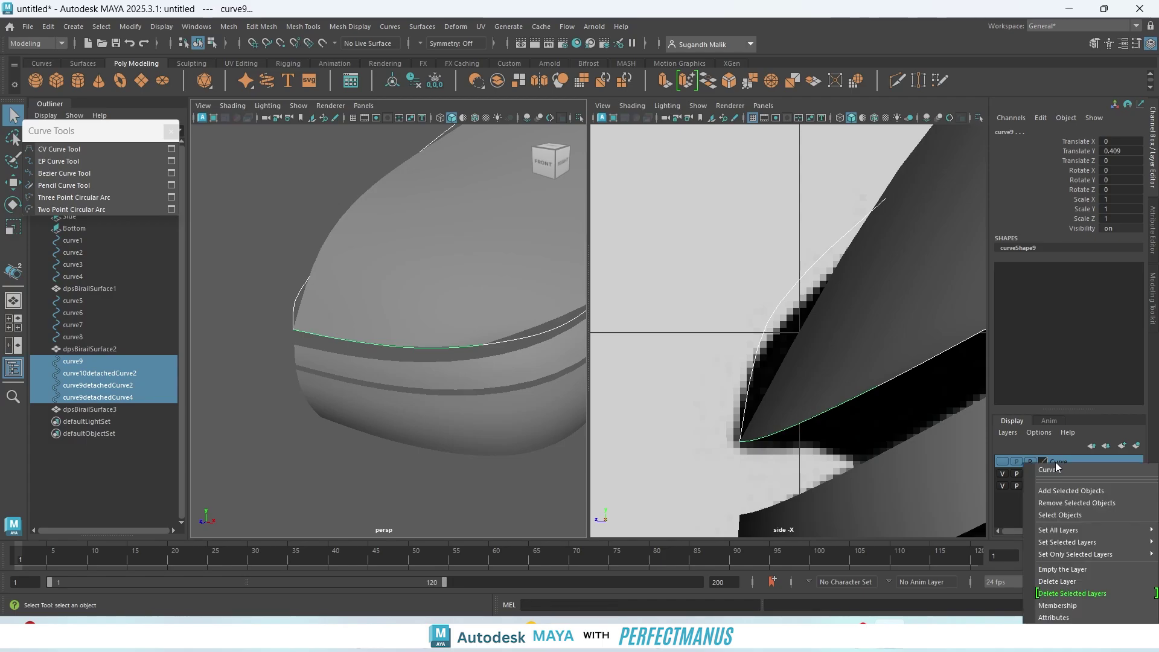
click(1082, 492)
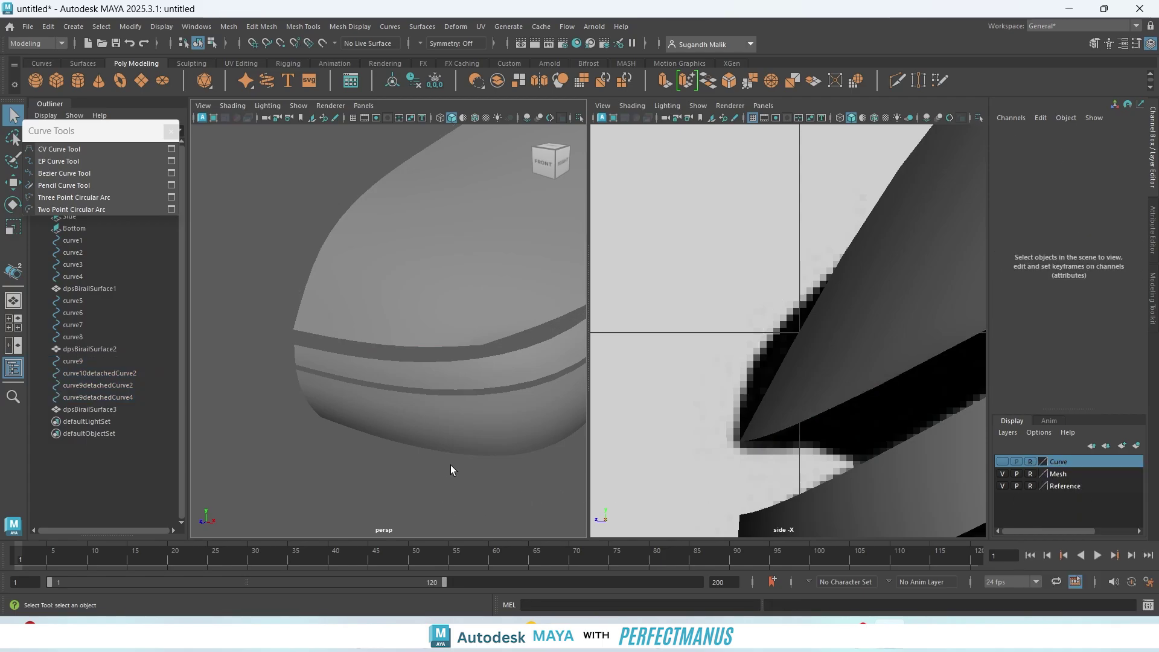
- Select the top surface, display it in smooth mesh preview and inspect its front rim and corner against the lower body
alt+drag(450, 464, 422, 379)
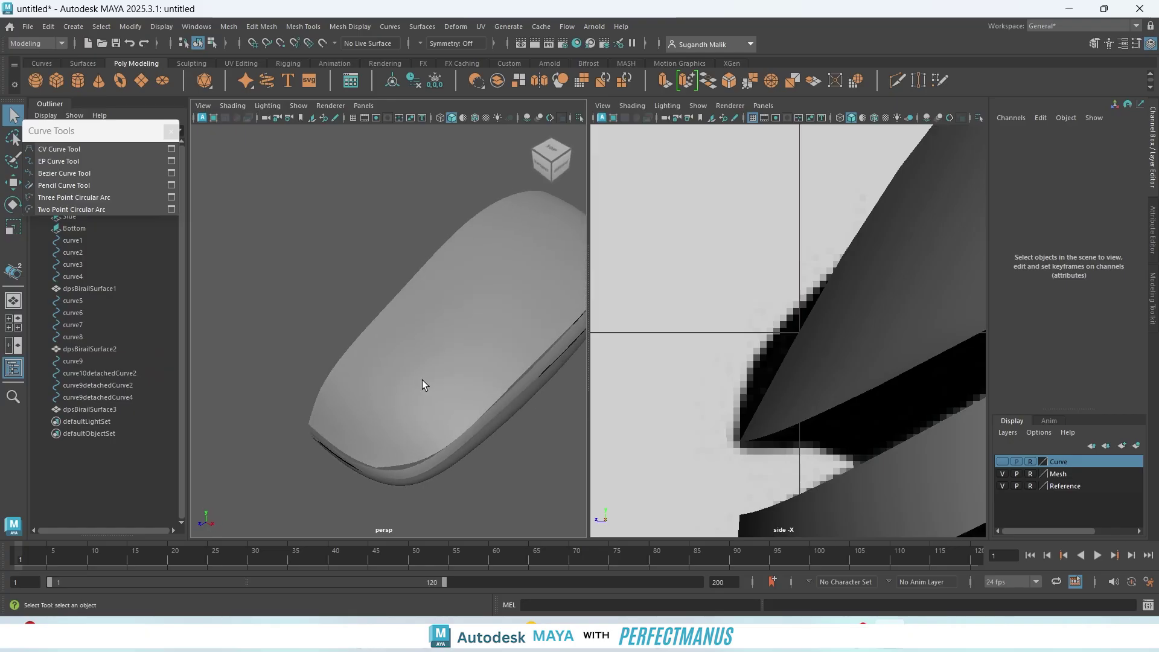
click(422, 379)
key(3)
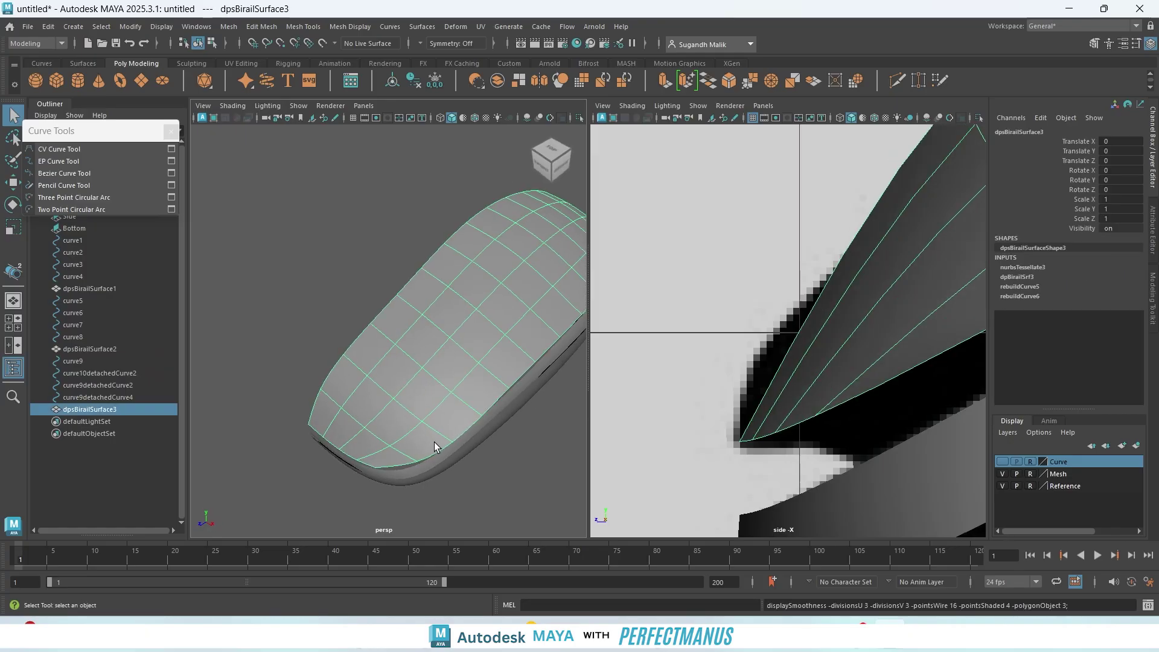
scroll(386, 491, up, 3)
scroll(396, 477, down, 3)
alt+drag(407, 462, 428, 365)
scroll(478, 295, up, 6)
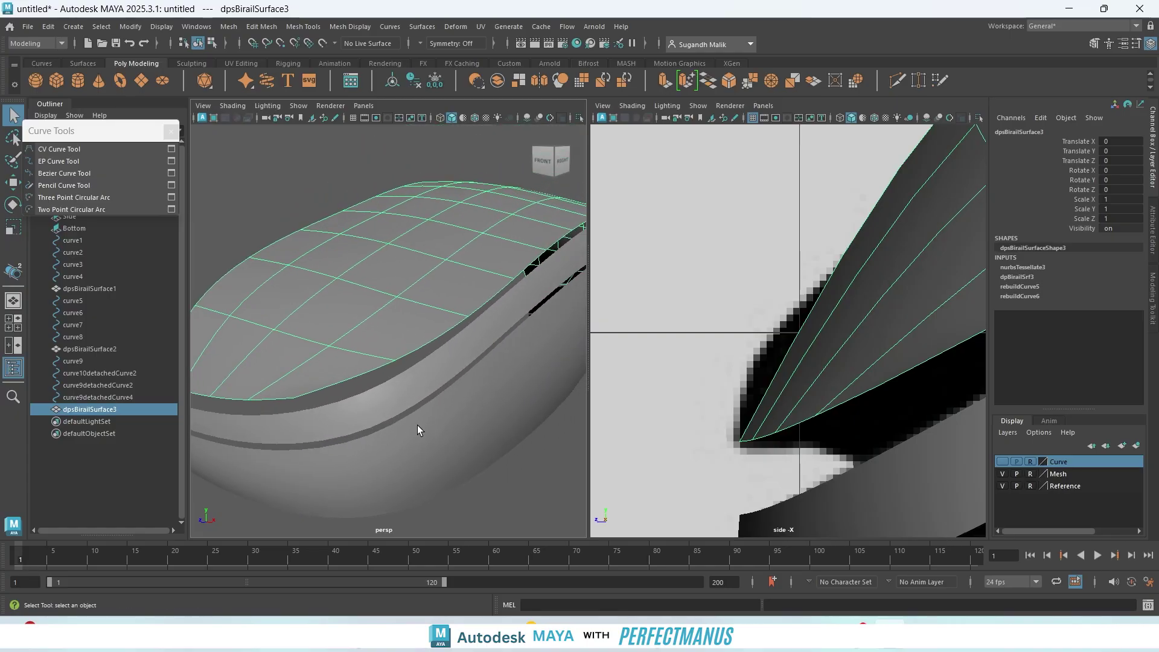
click(408, 452)
click(330, 357)
alt+drag(363, 440, 425, 456)
key(space)
key(space)
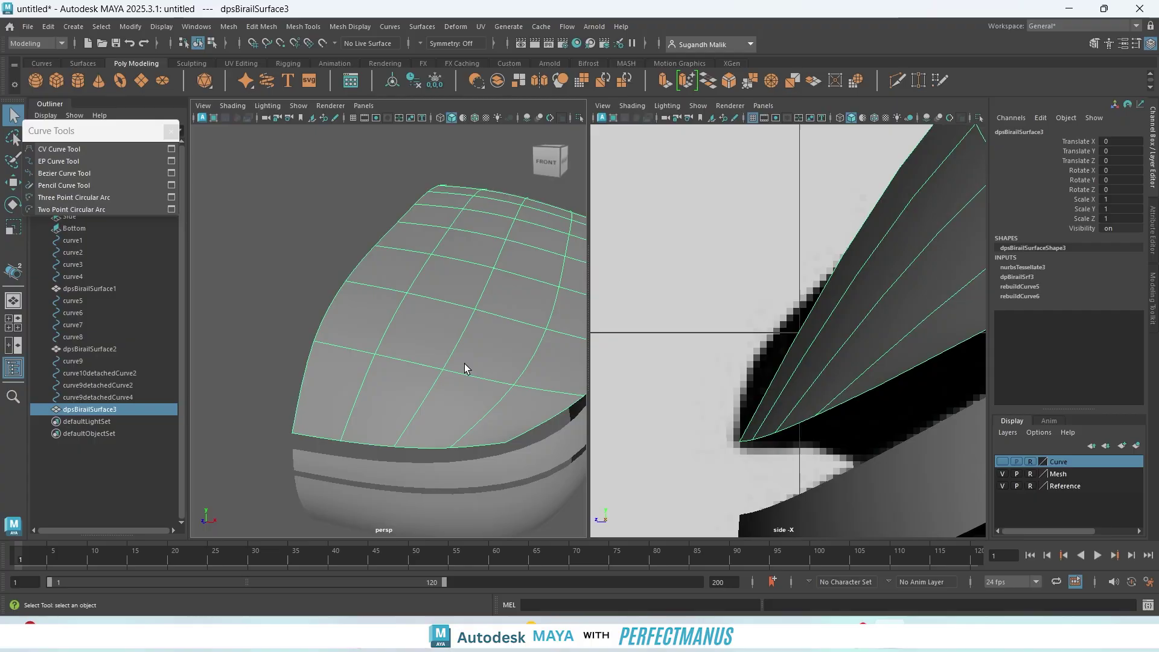
- Show the top view in the second viewport and pick the top surface's front corner rim vertex with the Move tool
scroll(709, 342, down, 1)
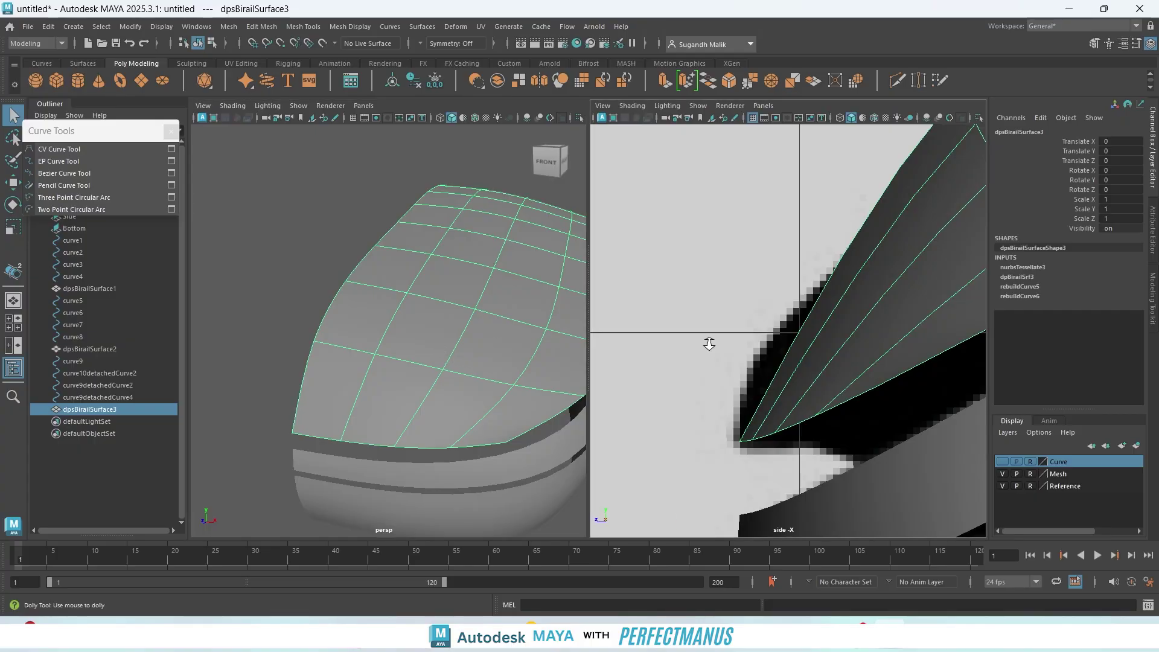
key(space)
drag(708, 342, 660, 342)
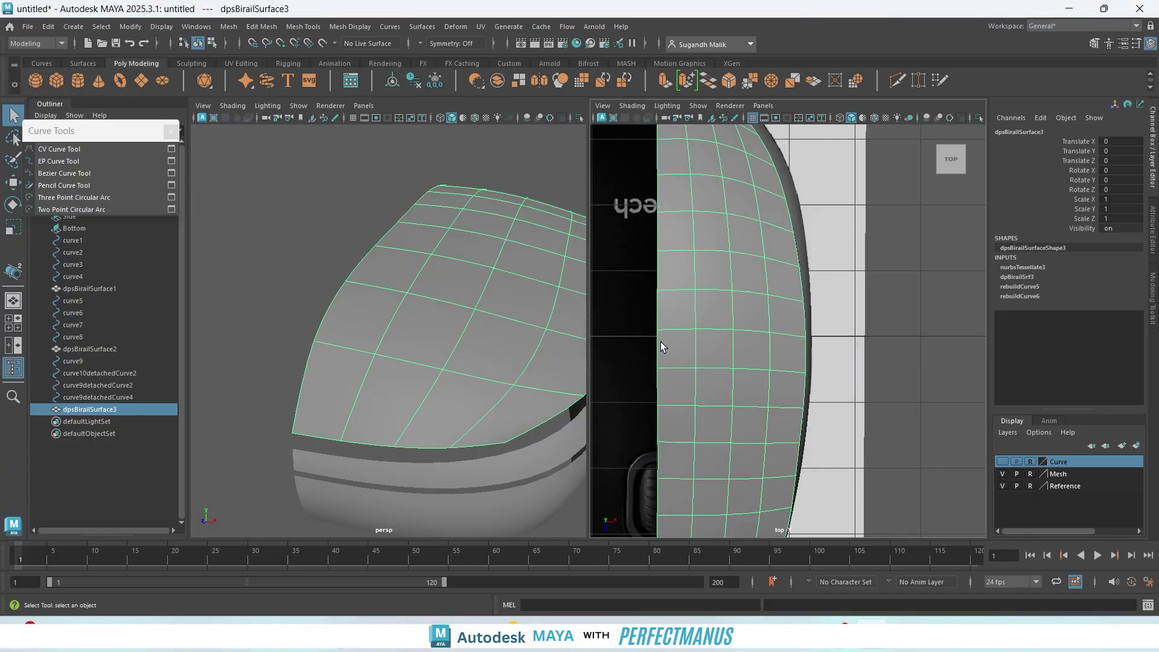
scroll(669, 352, down, 4)
scroll(751, 375, up, 1)
alt+middle_drag(743, 378, 806, 297)
scroll(728, 425, up, 4)
scroll(742, 302, up, 2)
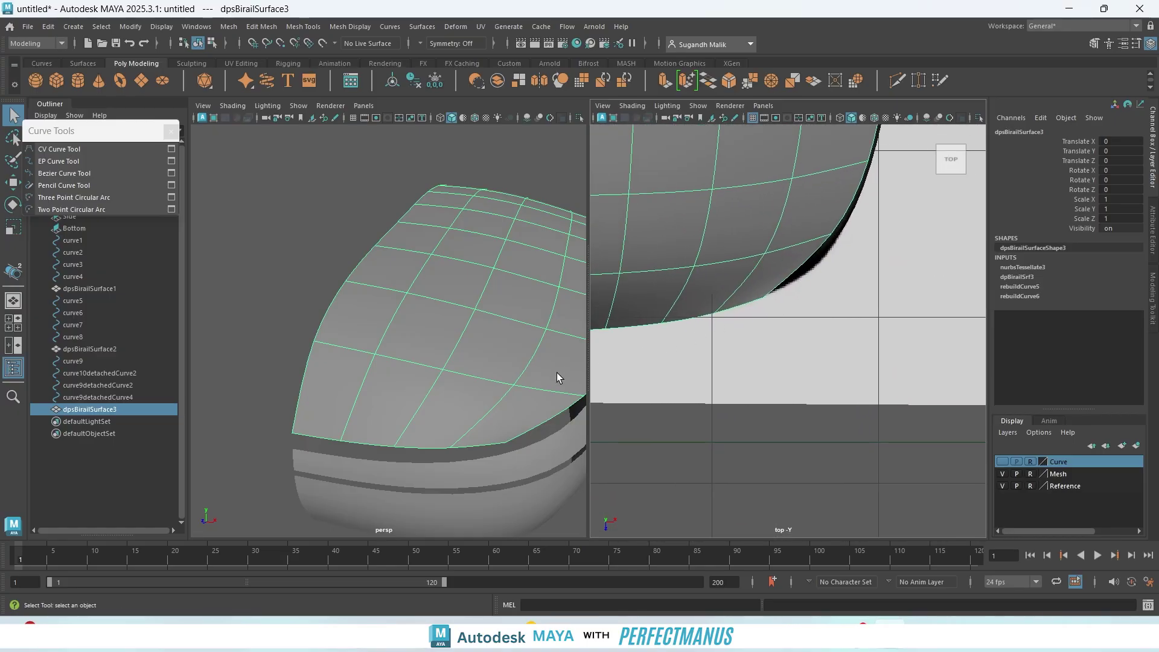
right_drag(760, 271, 725, 271)
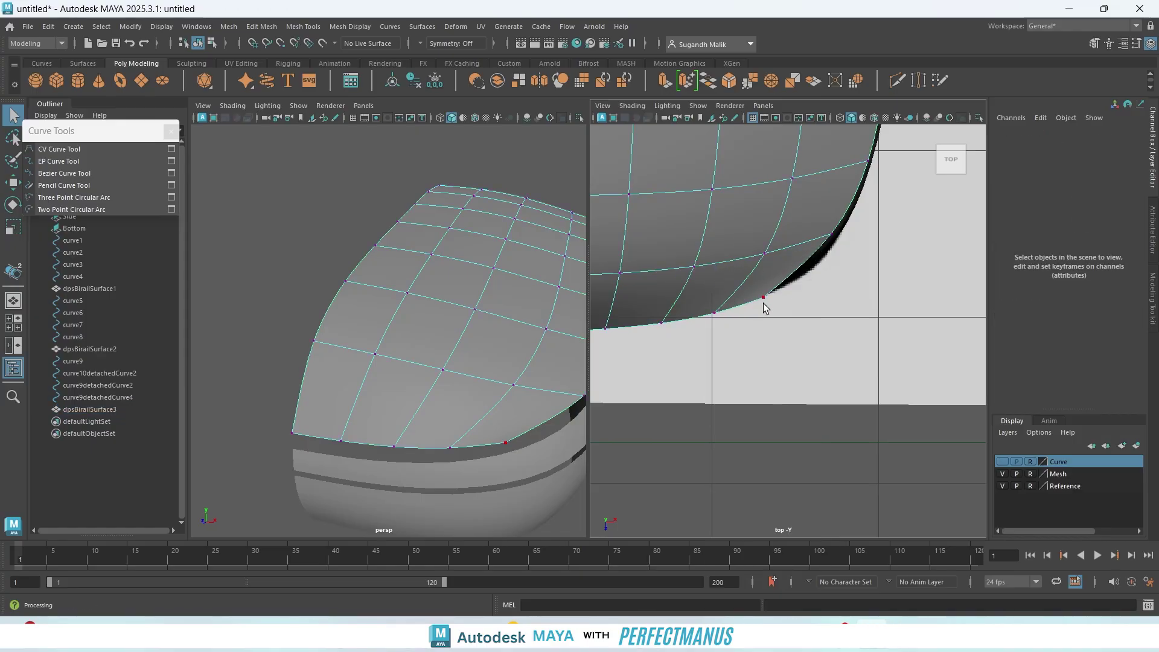
click(763, 297)
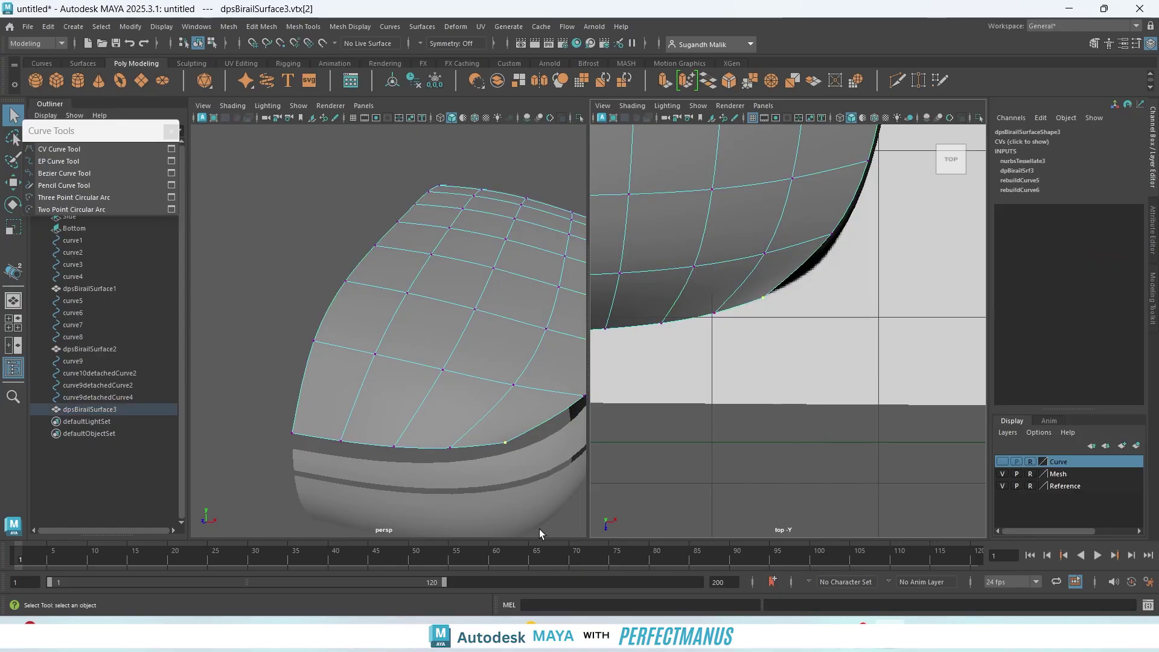
key(w)
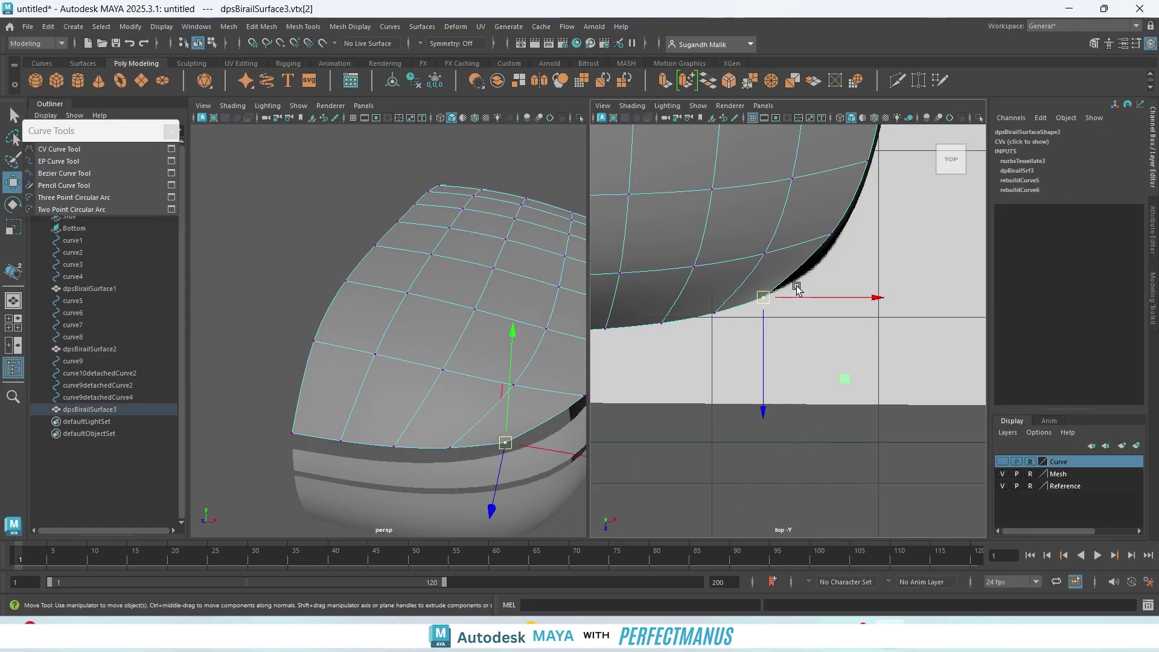
- Try to move the front corner vertex freely outward to the lower body's edge, check it in perspective, and undo the move
drag(764, 298, 798, 283)
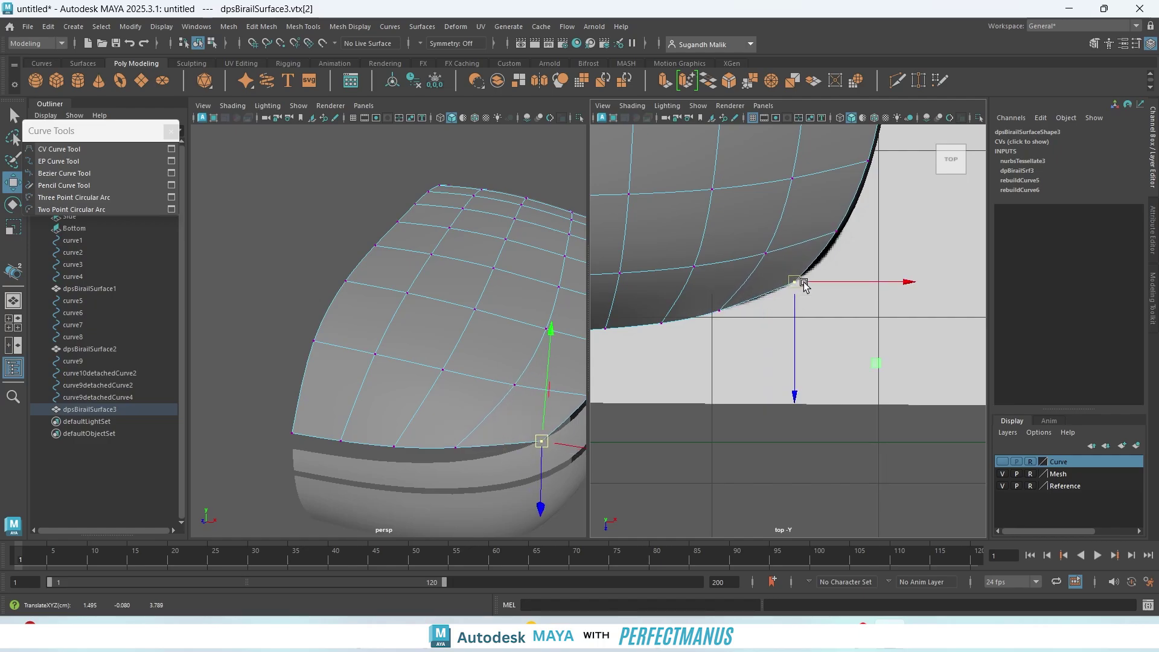
alt+drag(500, 535, 481, 508)
alt+right_drag(479, 482, 489, 420)
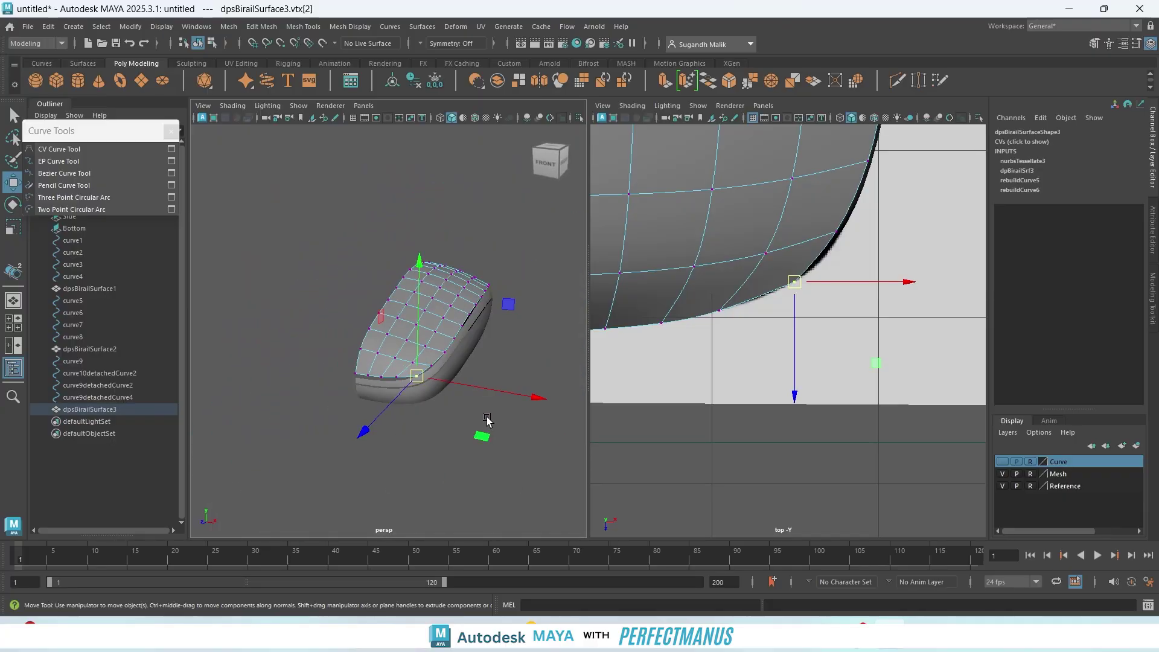
key(f)
alt+drag(468, 415, 505, 460)
key(ctrl+z)
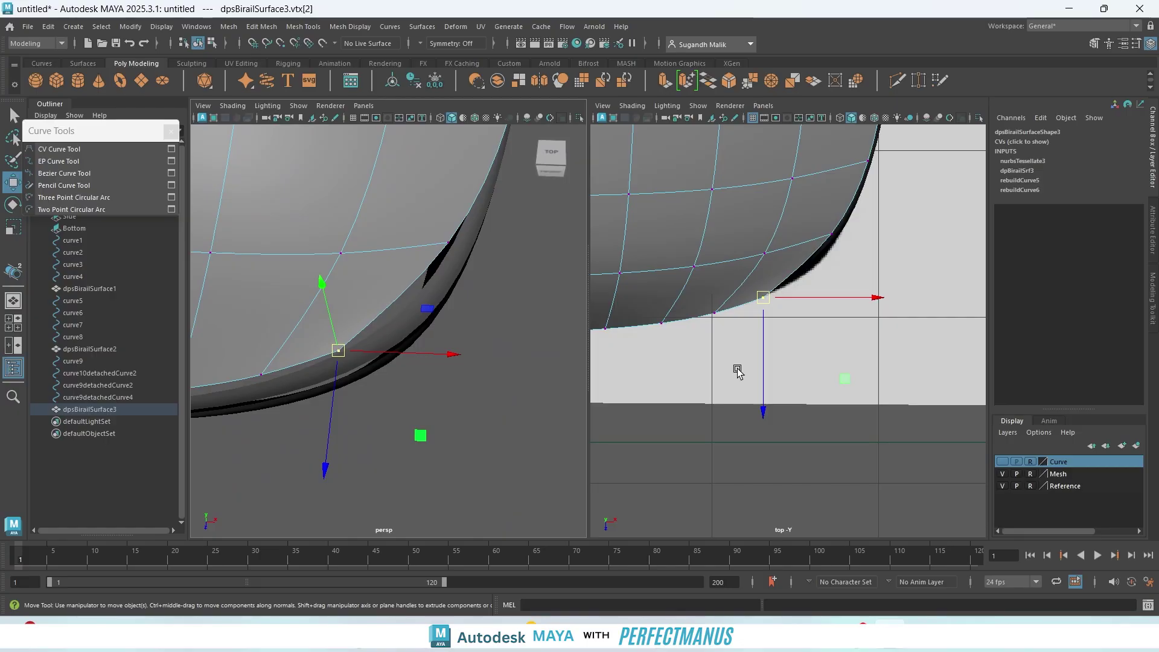
- Set the Transform Constraint to Edge and slide the front corner vertex outward along the top surface's rim
click(1153, 243)
click(1153, 292)
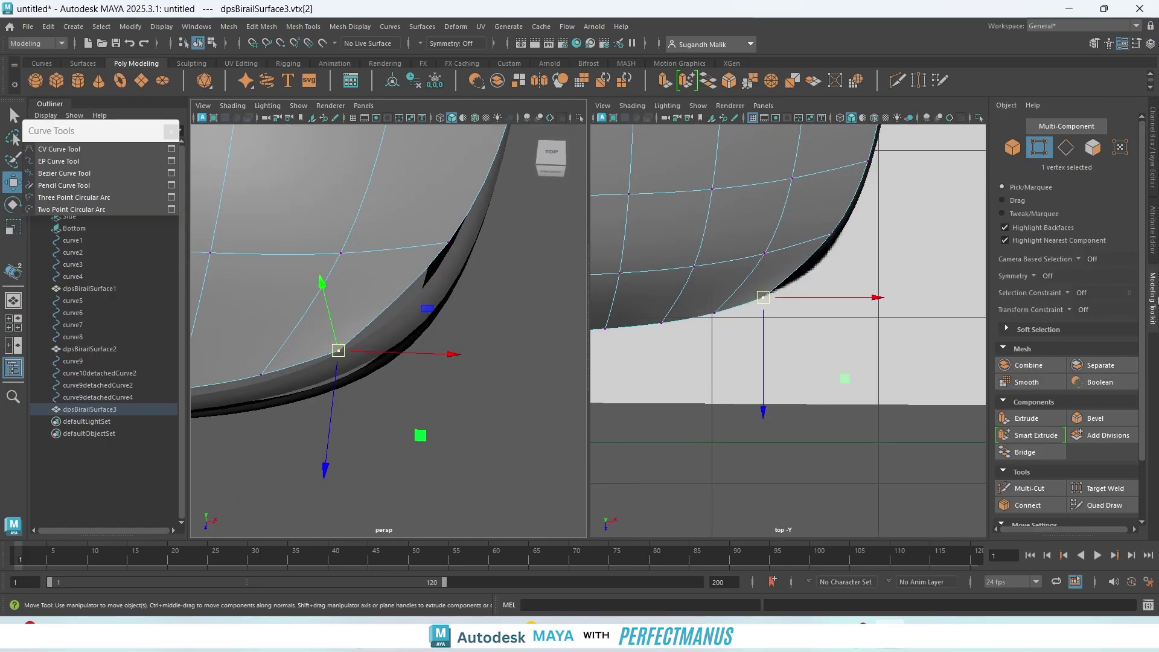
click(1083, 294)
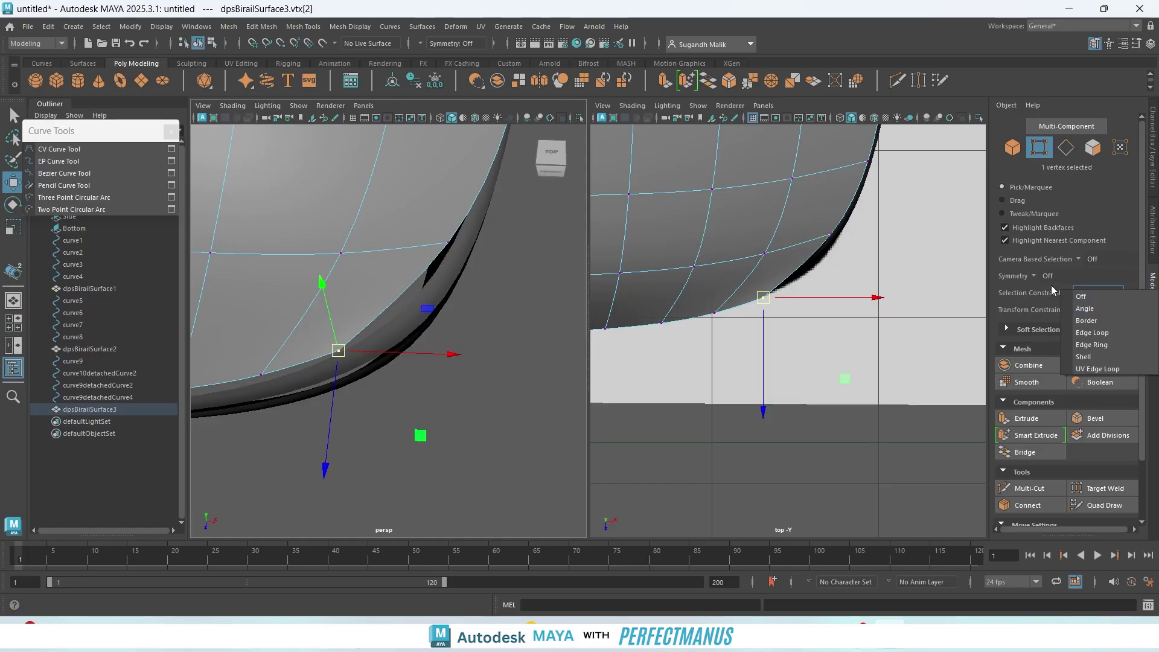
click(1052, 286)
click(1072, 307)
click(1090, 326)
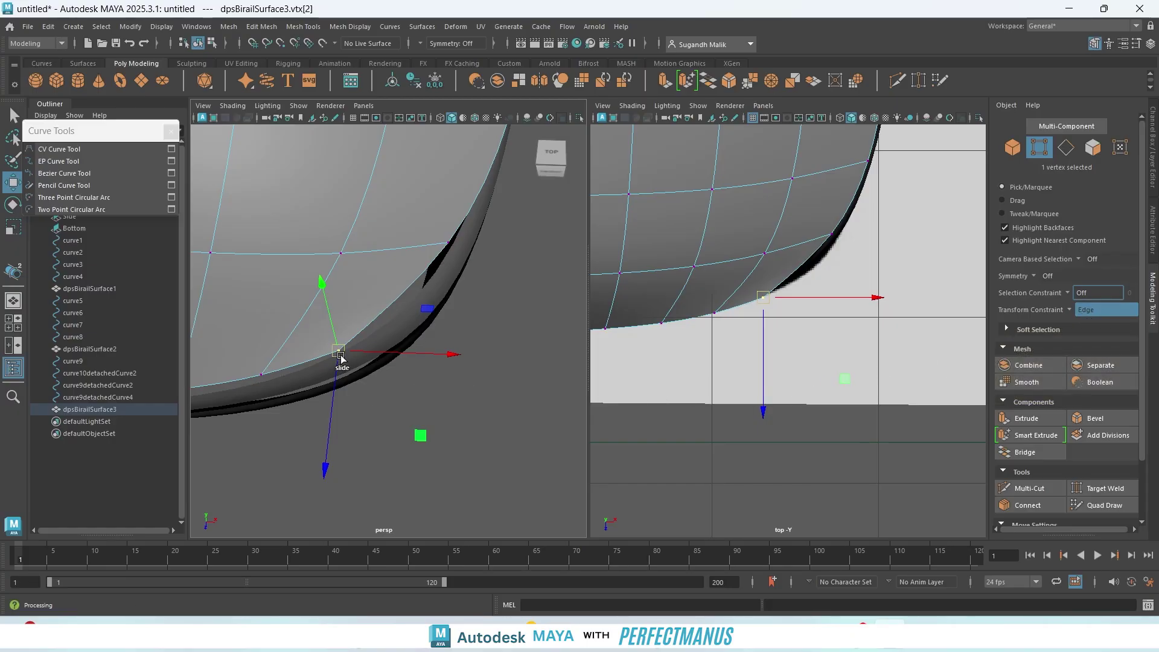
drag(340, 359, 401, 338)
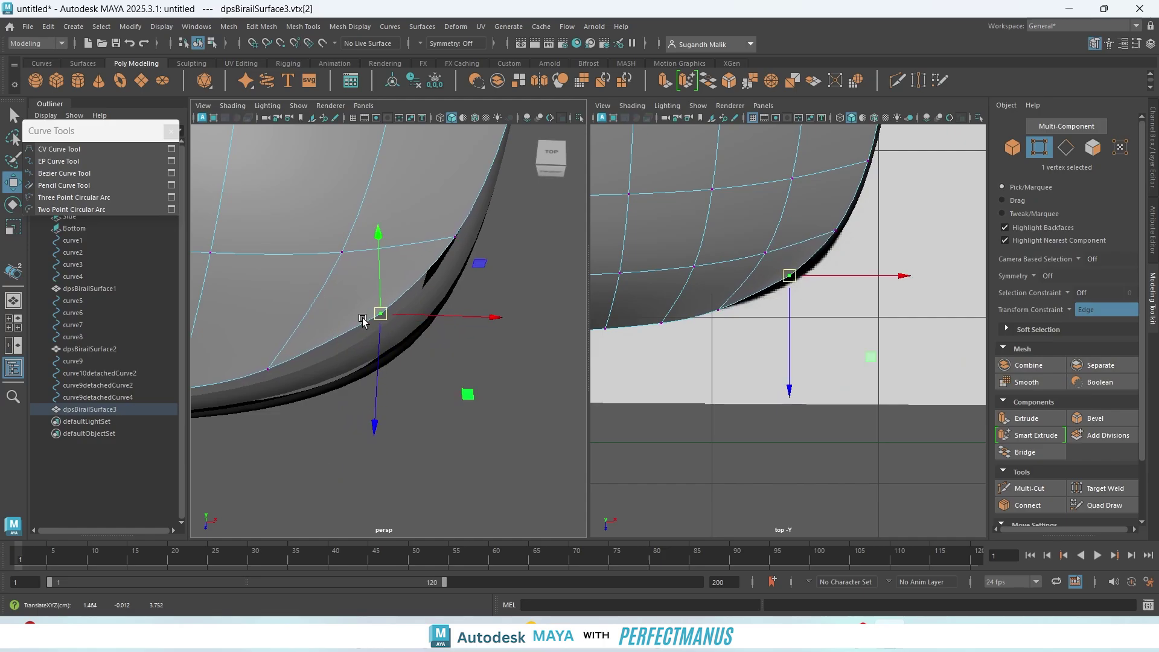
- Slide the next two front rim vertices toward the corner to even out the spacing along the top surface's edge
scroll(443, 355, down, 3)
scroll(339, 427, down, 4)
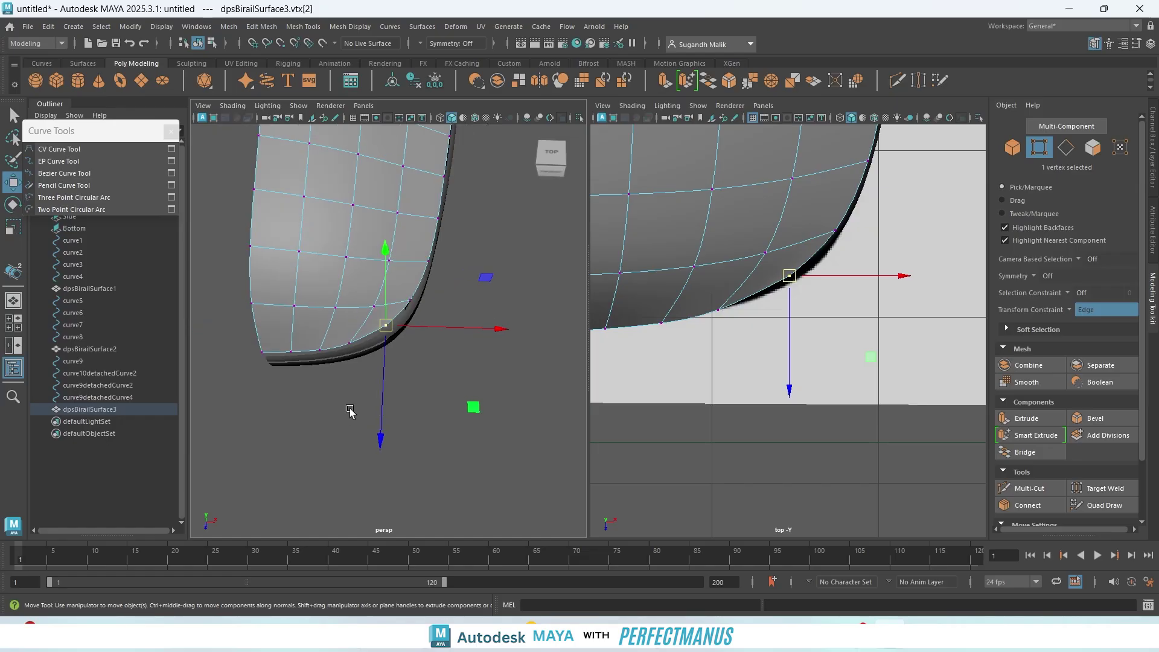
click(353, 347)
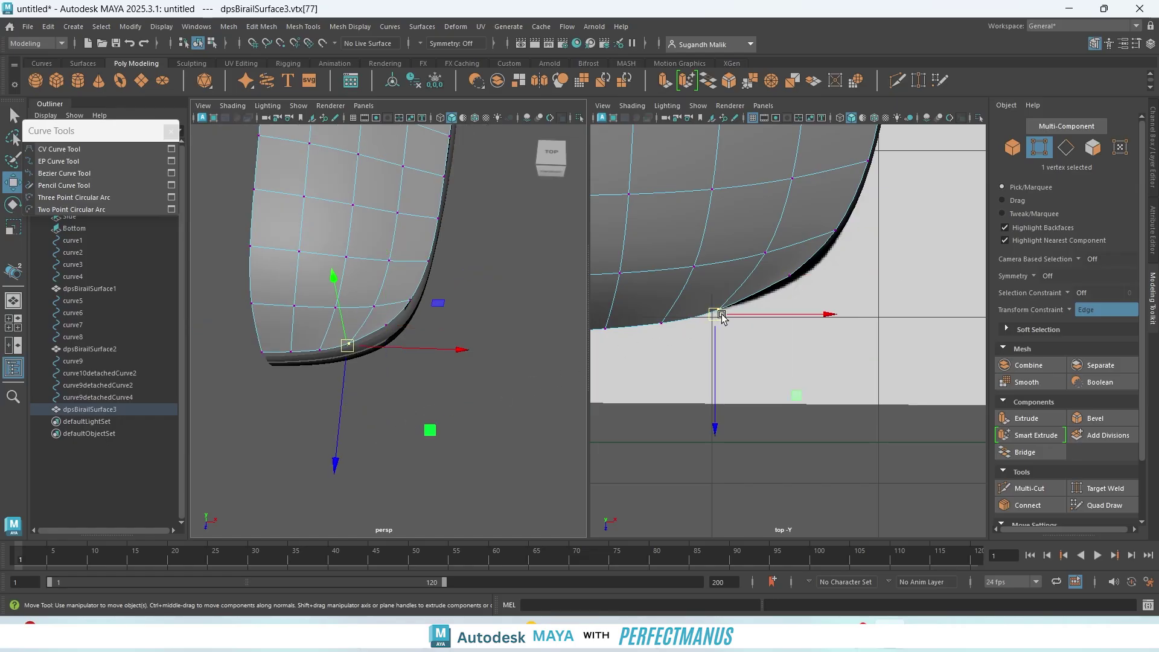
drag(722, 318, 750, 306)
click(668, 325)
drag(672, 328, 693, 321)
scroll(678, 387, down, 7)
scroll(679, 385, up, 4)
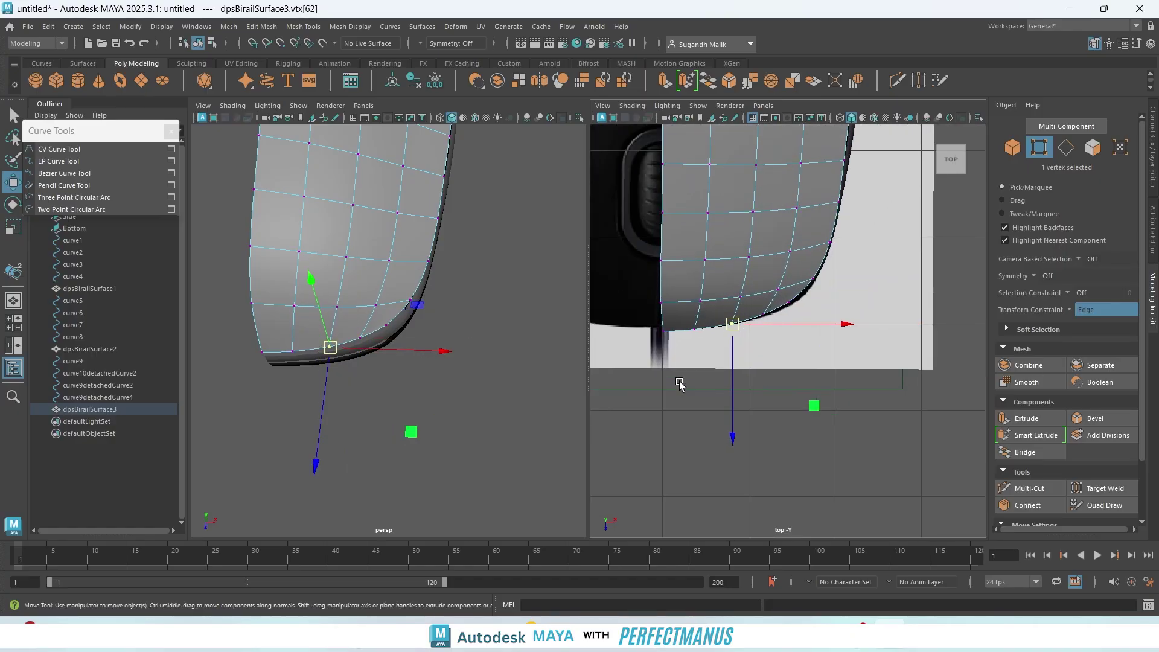
- Slide the two rim vertices at the top surface's rear corner along the edge to even out their spacing
scroll(726, 385, down, 7)
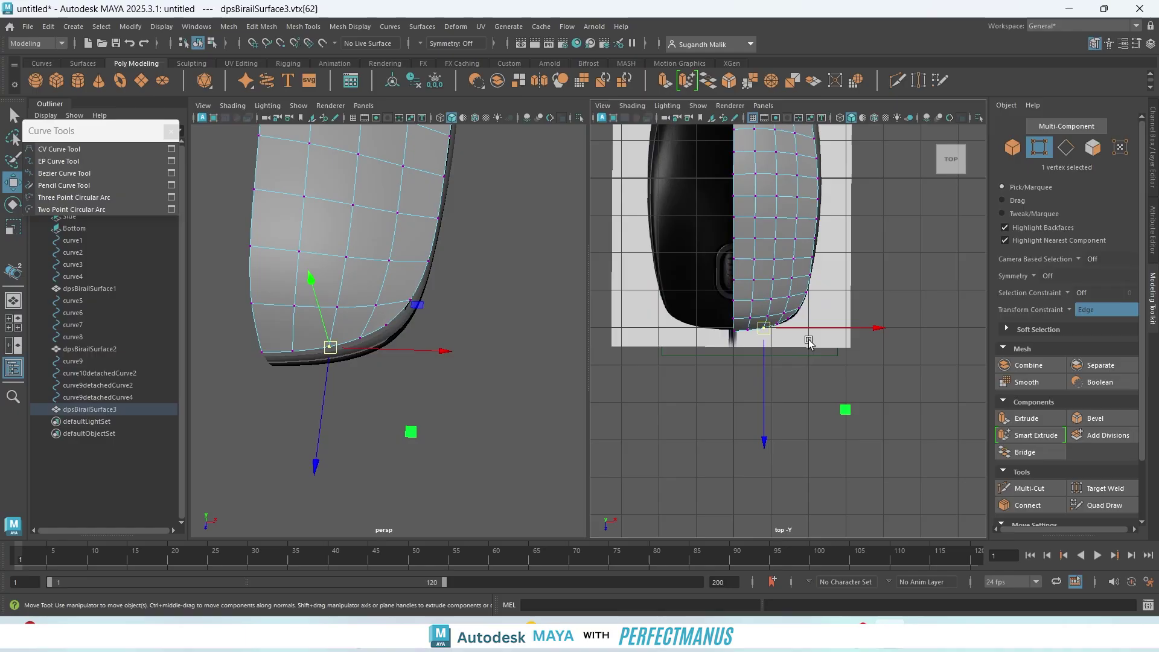
alt+middle_drag(834, 260, 794, 492)
scroll(793, 320, up, 2)
scroll(793, 323, up, 5)
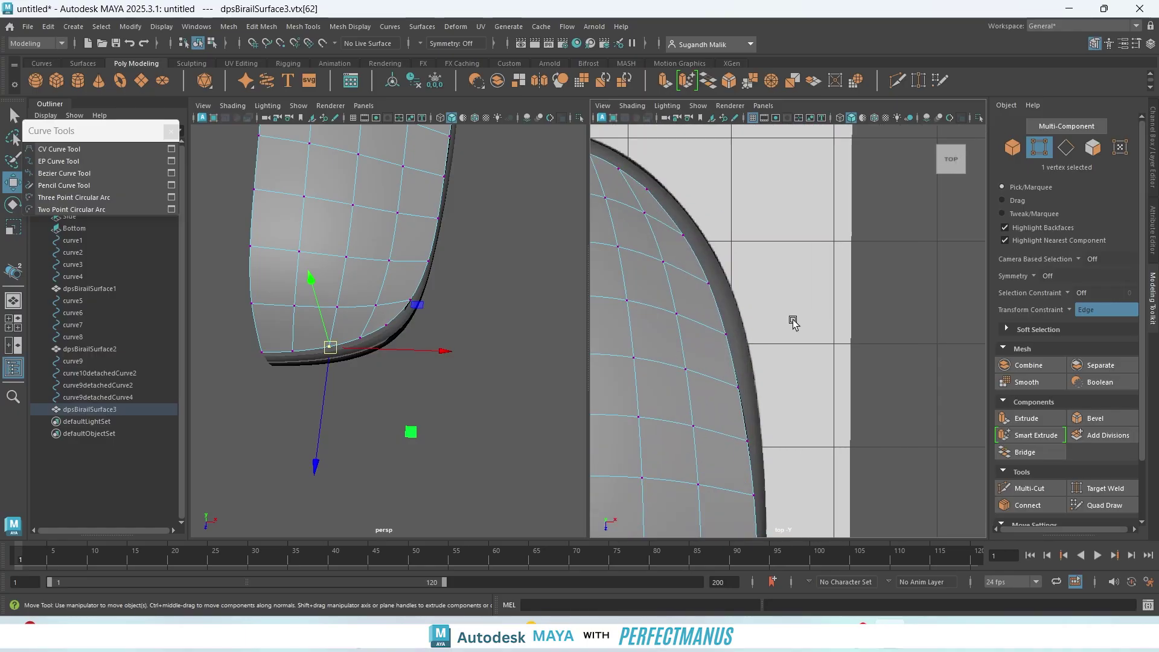
alt+middle_drag(745, 275, 892, 374)
scroll(850, 344, up, 5)
drag(807, 231, 833, 258)
drag(733, 176, 765, 209)
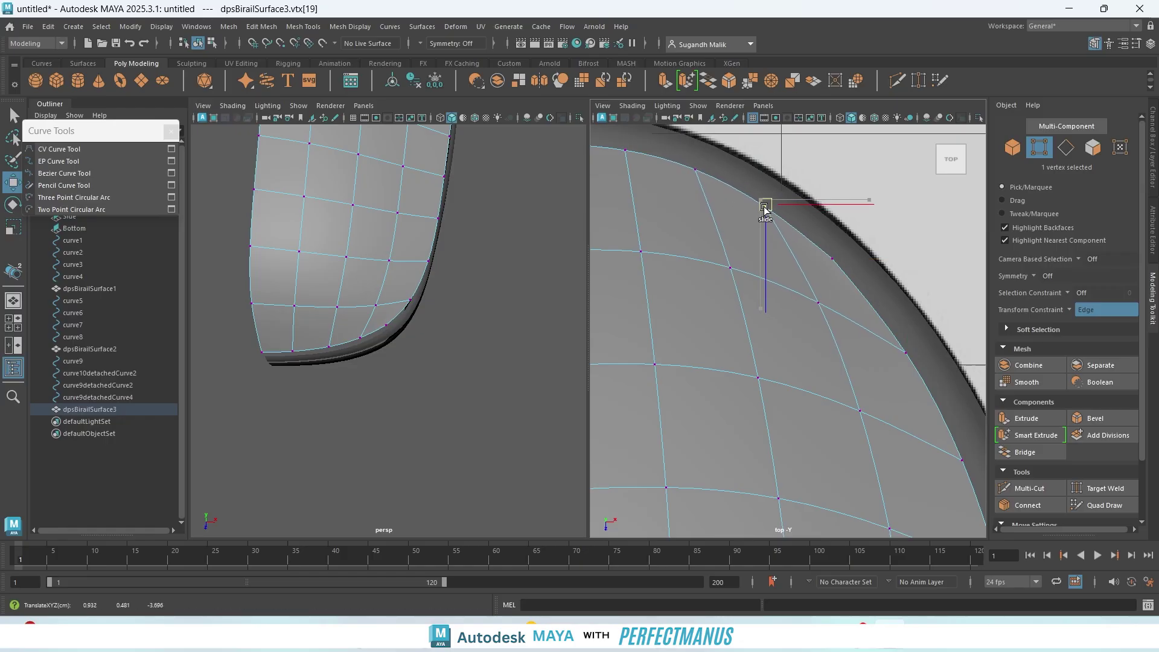
- Turn off smooth preview, select all vertices along the top surface's centre line and scale them flat along X
alt+middle_drag(704, 199, 817, 241)
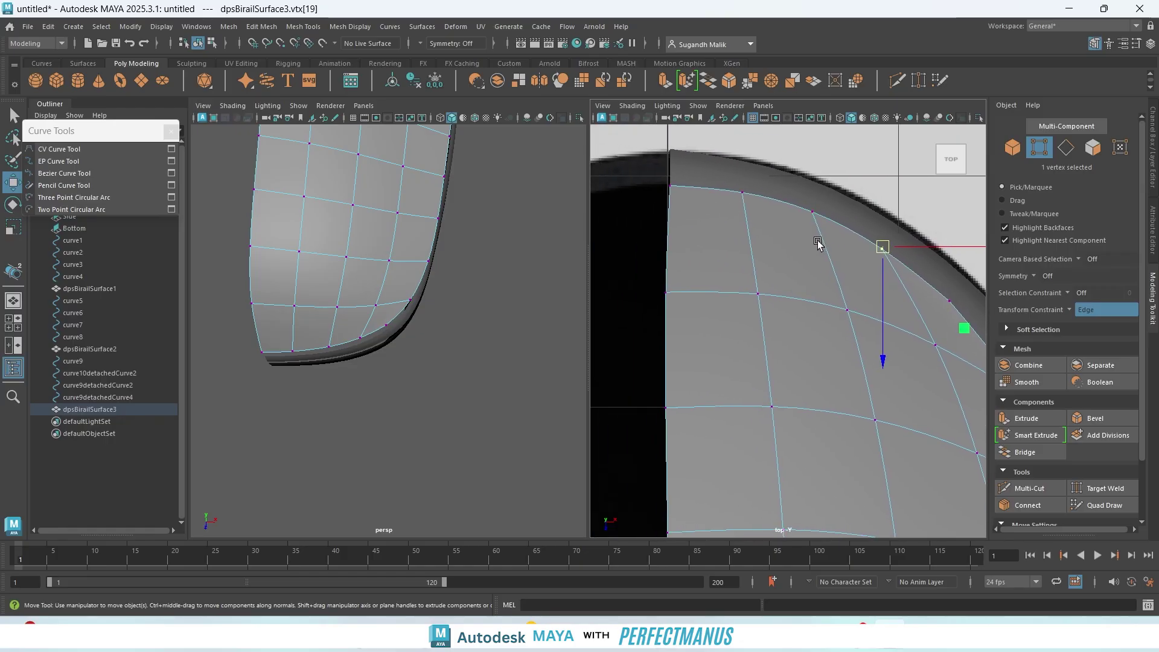
key(1)
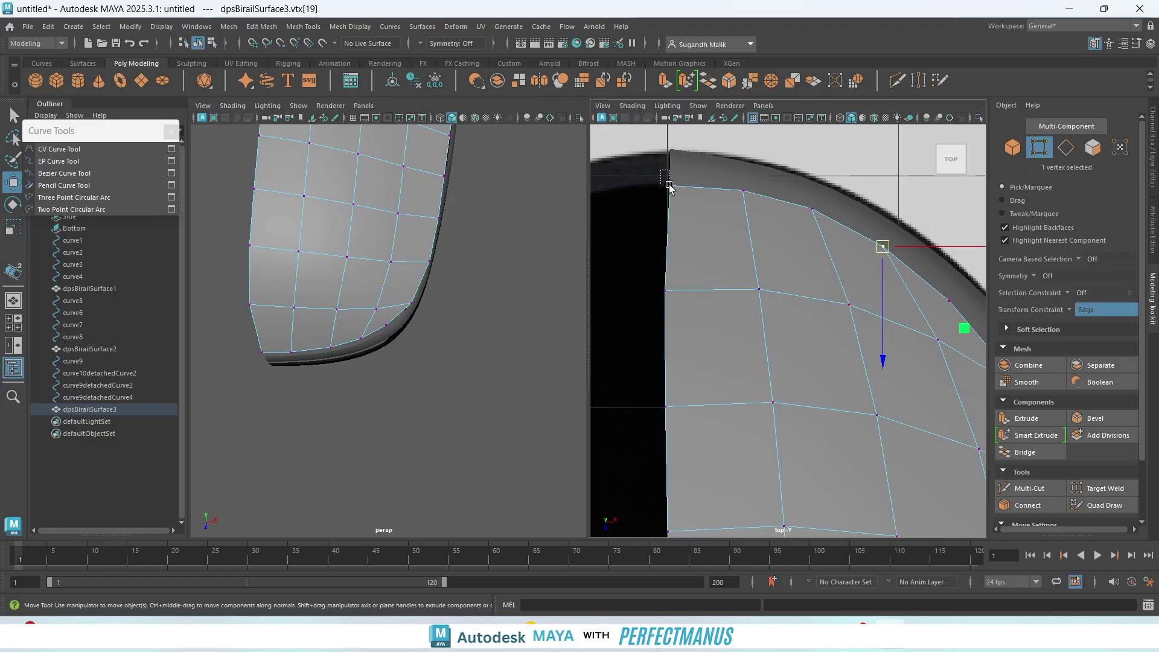
drag(662, 171, 678, 421)
scroll(687, 410, down, 6)
alt+middle_drag(787, 436, 735, 266)
drag(689, 197, 728, 534)
alt+middle_drag(788, 449, 773, 338)
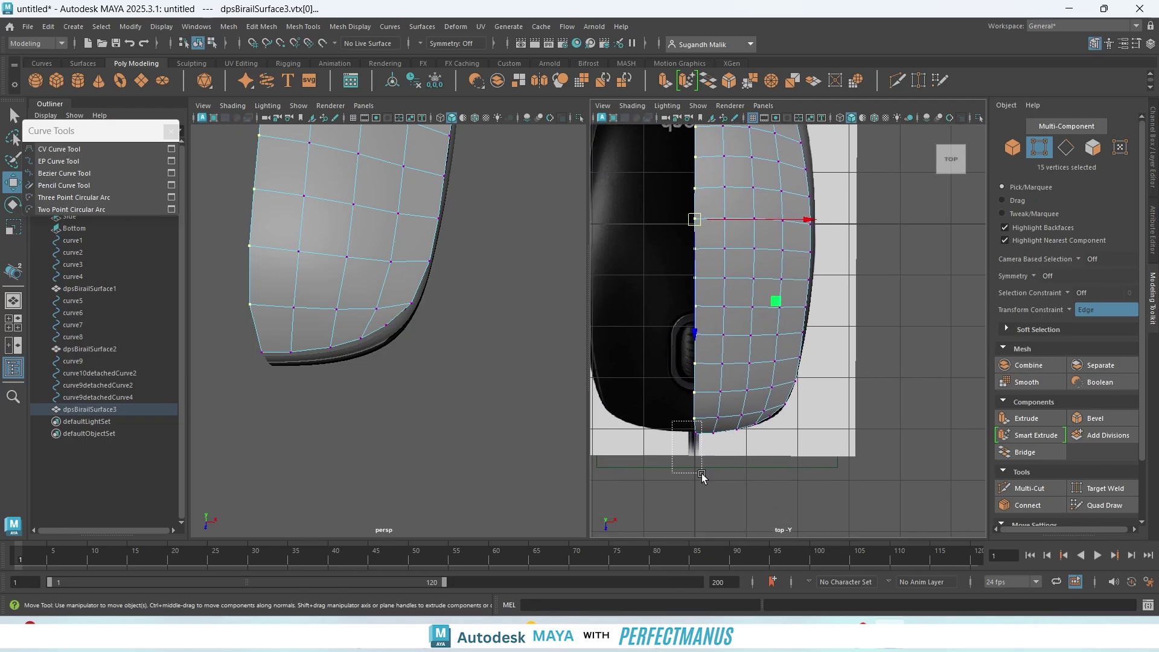
shift+drag(702, 490, 703, 492)
key(r)
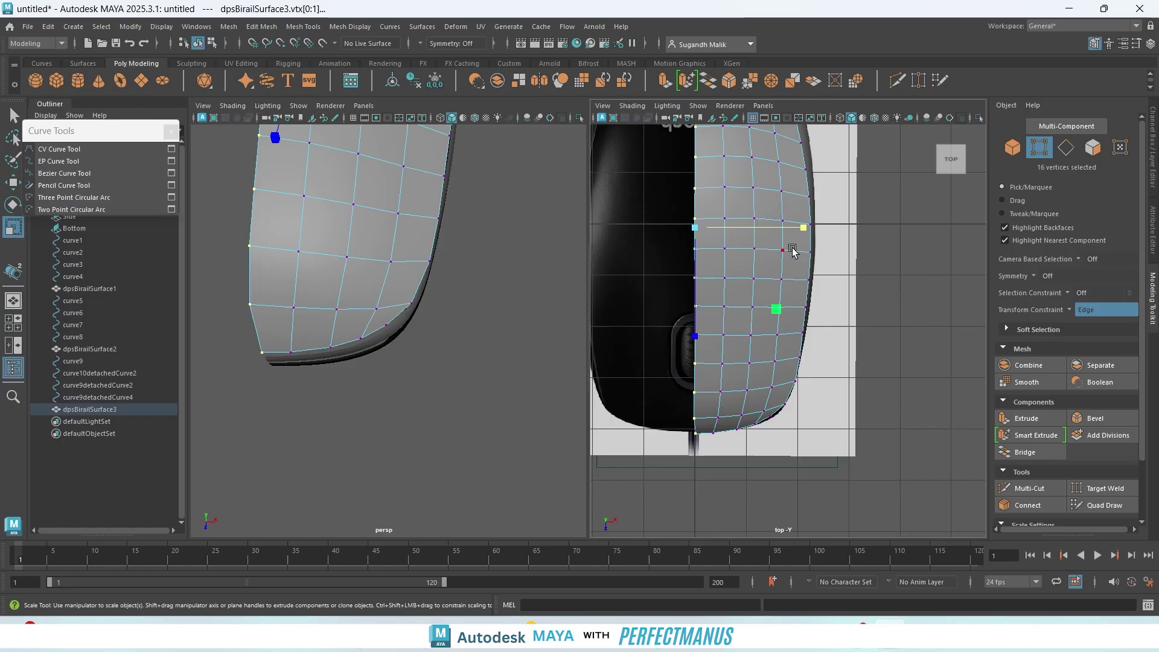
drag(806, 229, 748, 230)
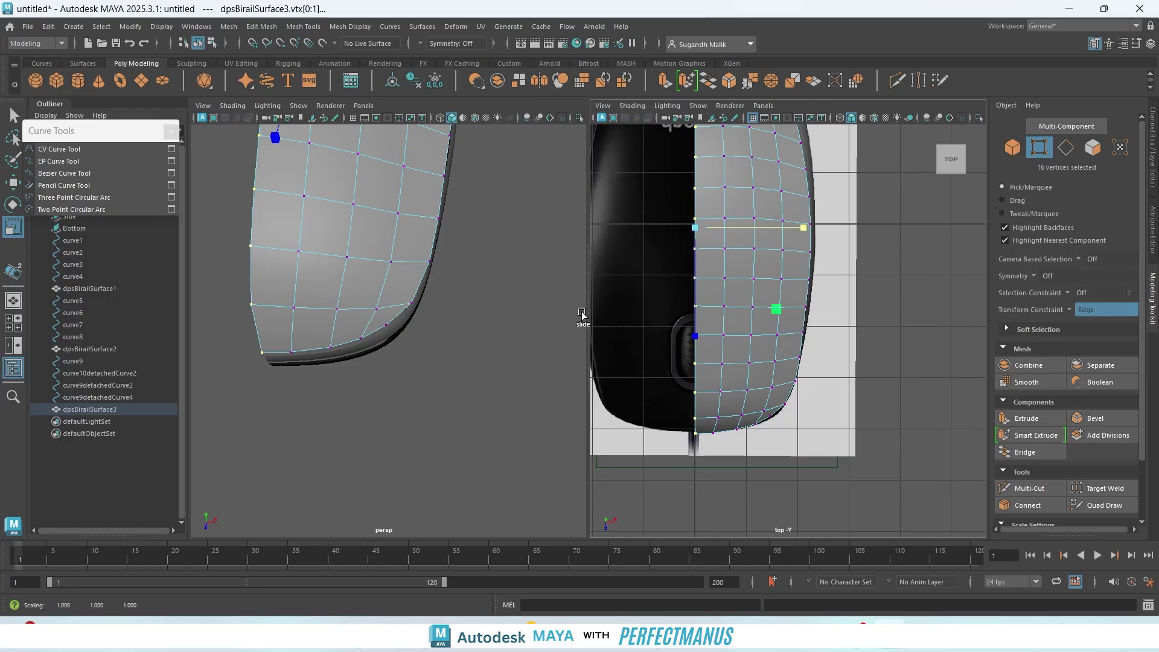
- Compare the top surface's front part and rim with smooth mesh preview on and off
scroll(778, 398, down, 5)
scroll(787, 378, up, 5)
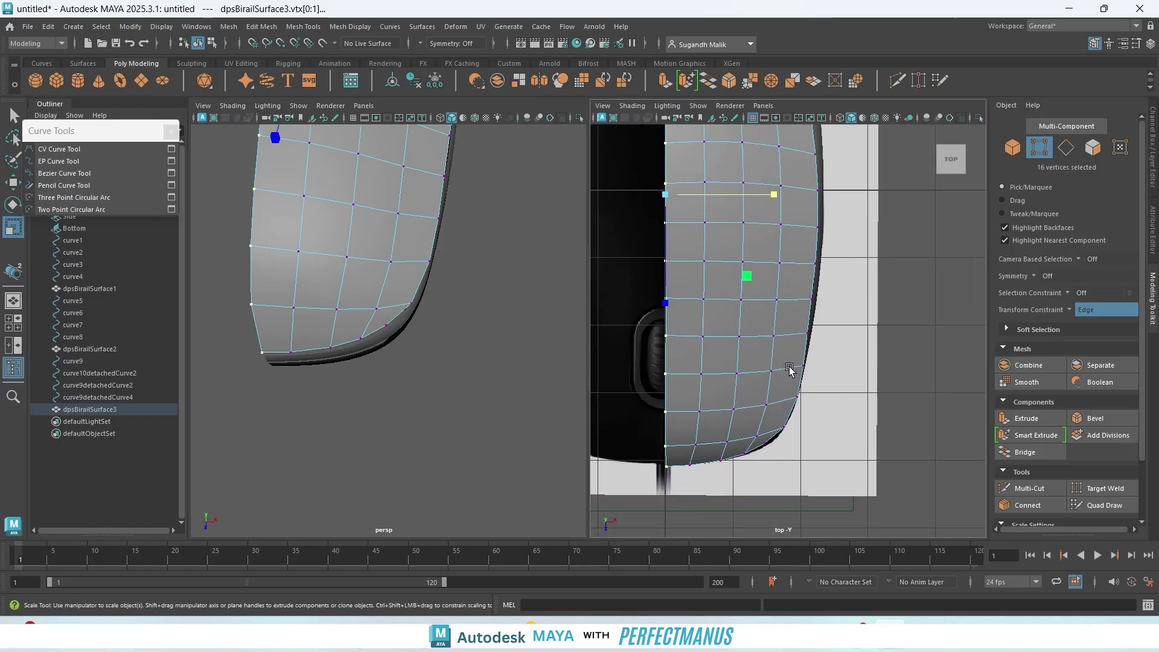
scroll(682, 483, up, 3)
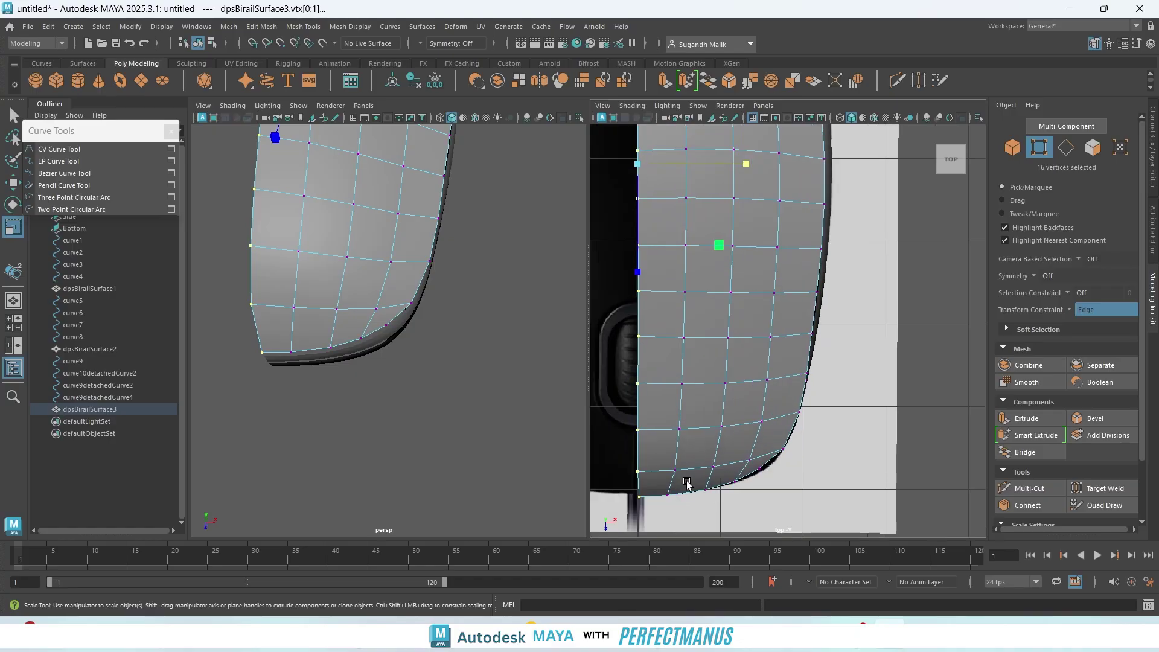
key(3)
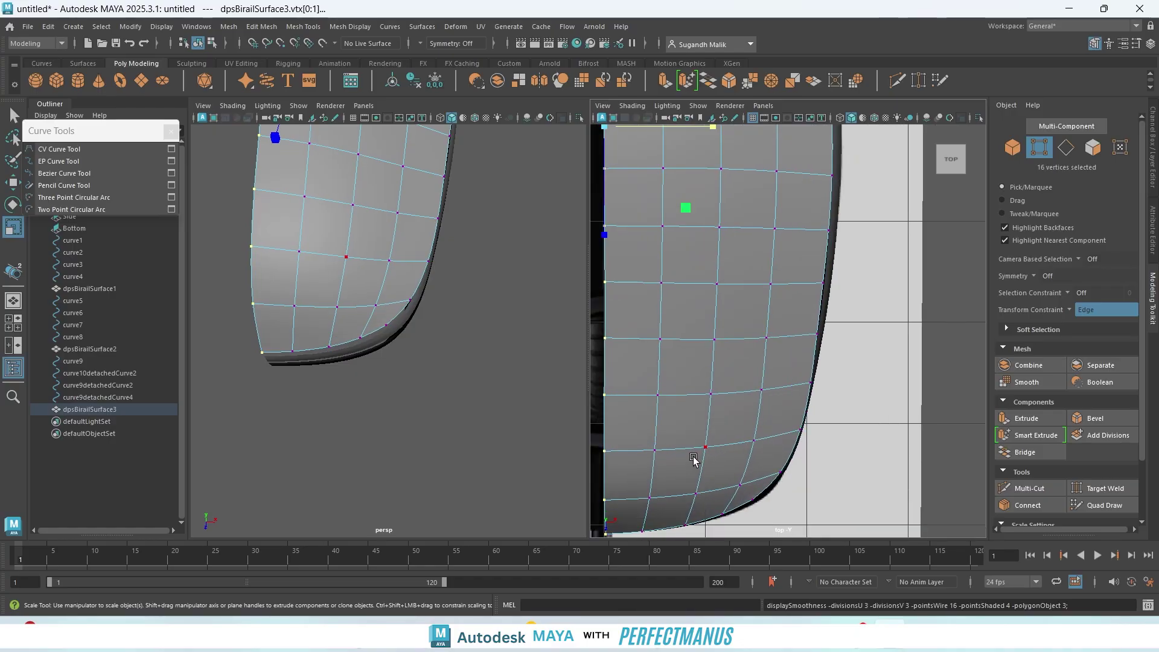
key(1)
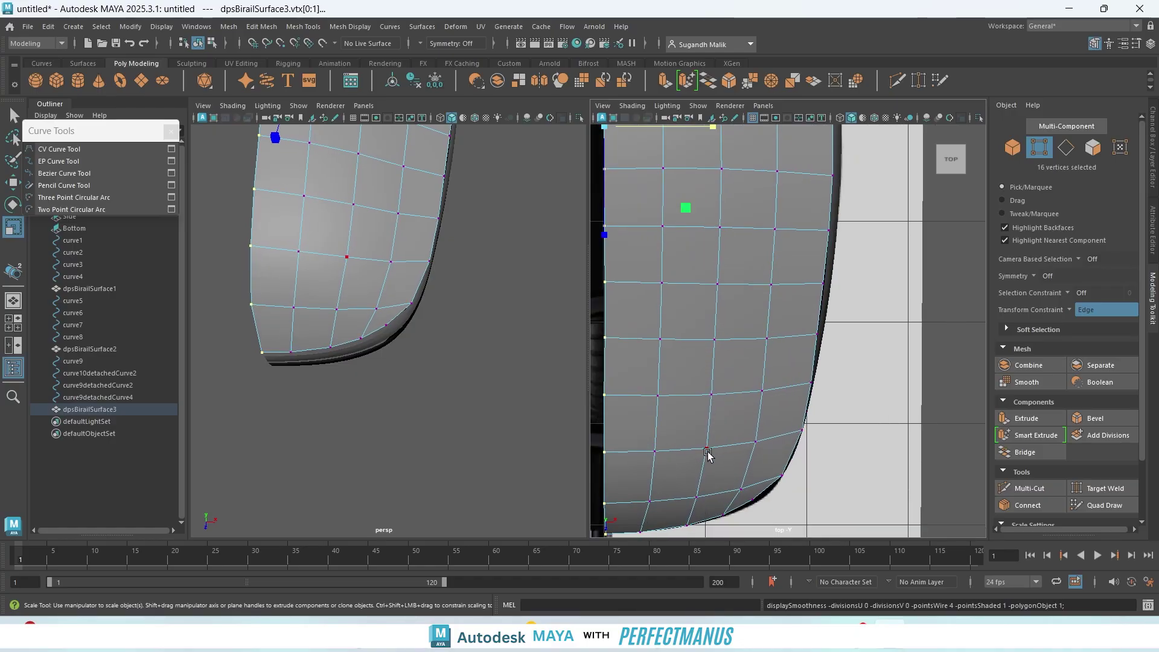
key(3)
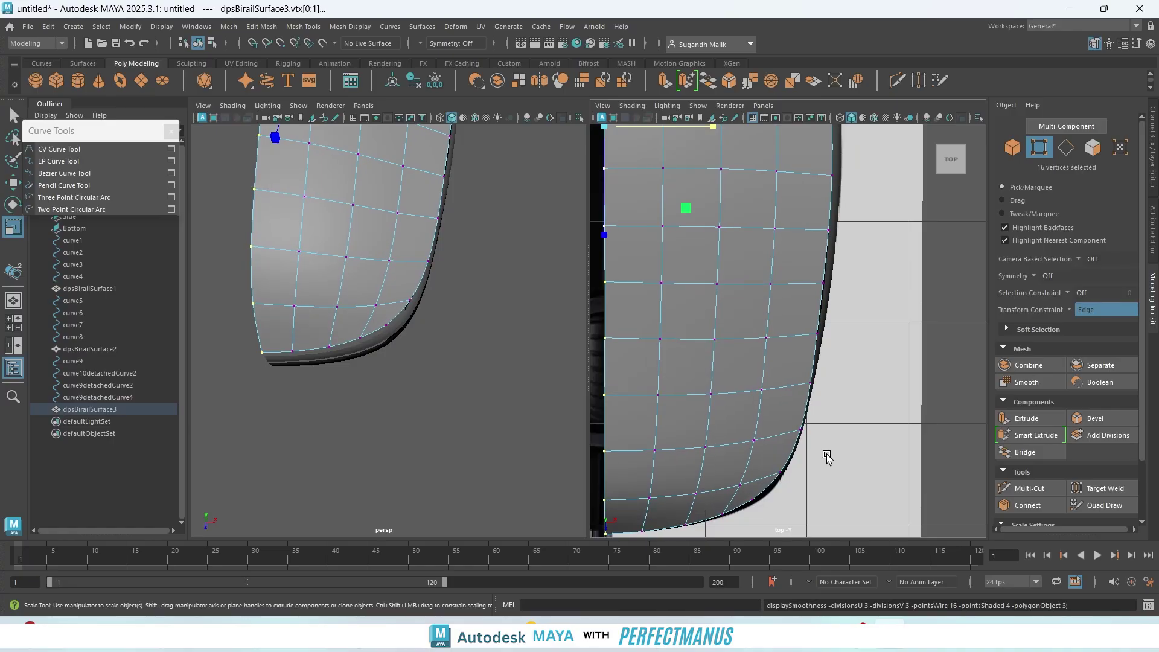
key(1)
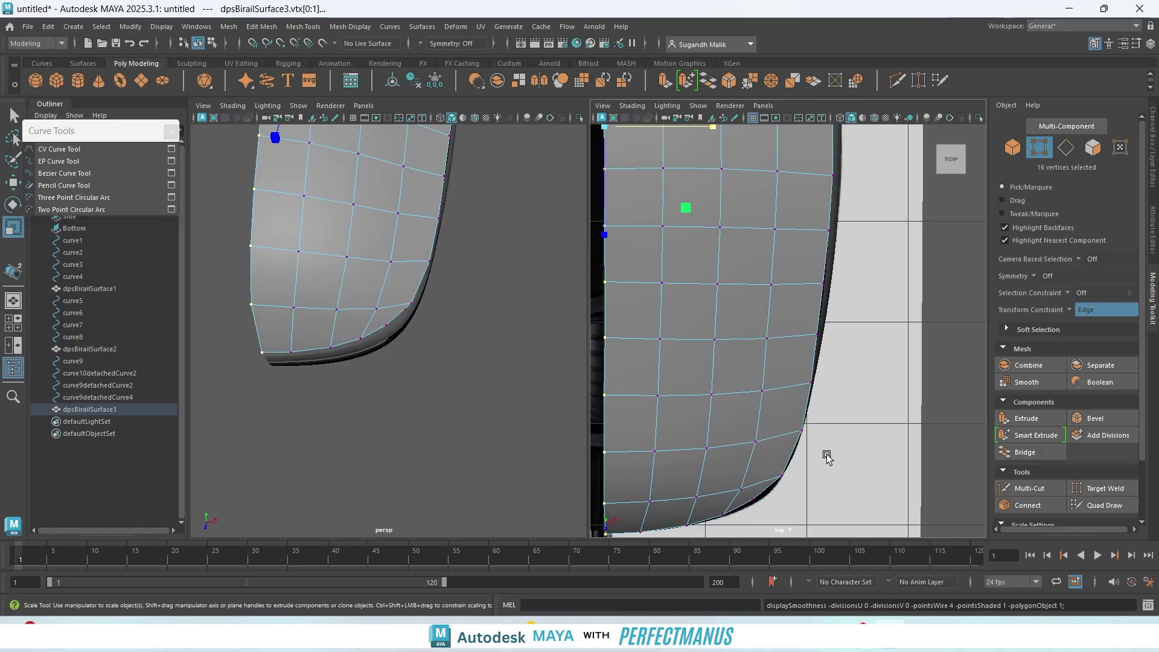
key(3)
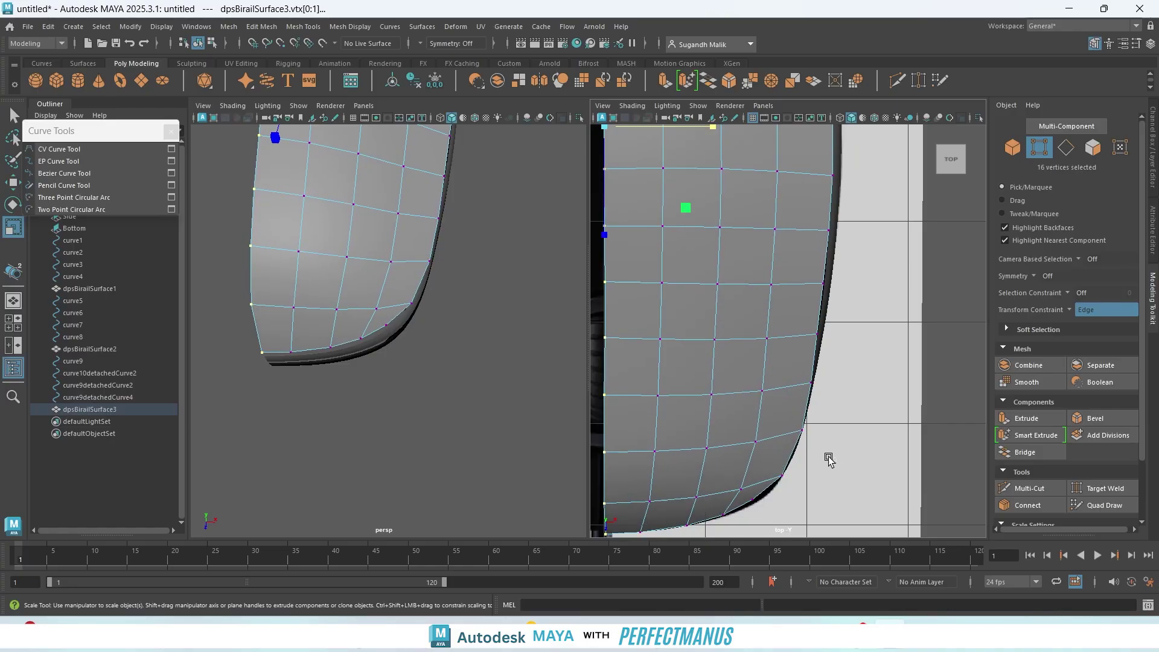
- Slide two rim vertices on the surface's outer side, just behind the front corner, slightly forward along the edge with the Move tool
click(803, 430)
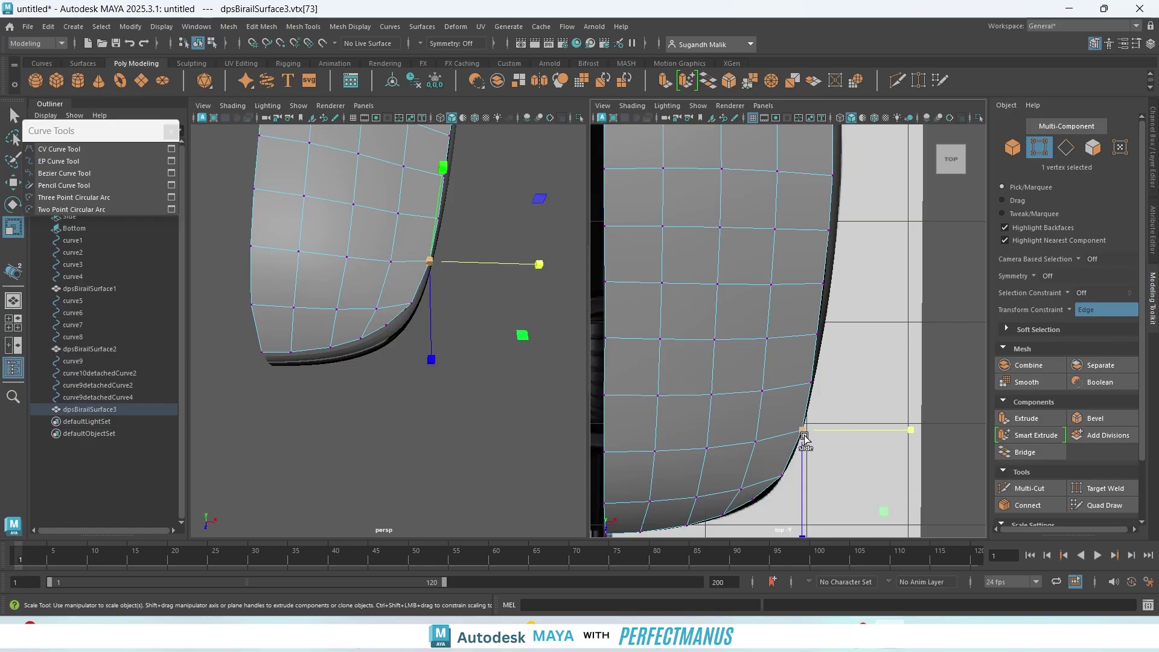
key(w)
drag(805, 434, 803, 443)
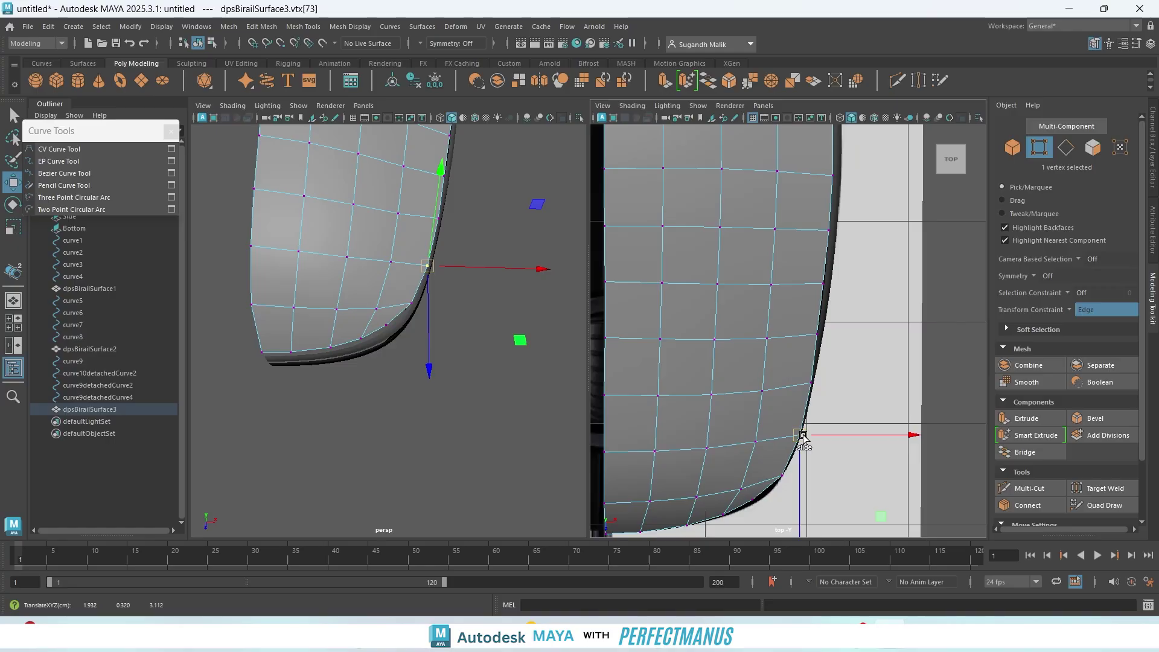
click(810, 383)
drag(811, 383, 813, 386)
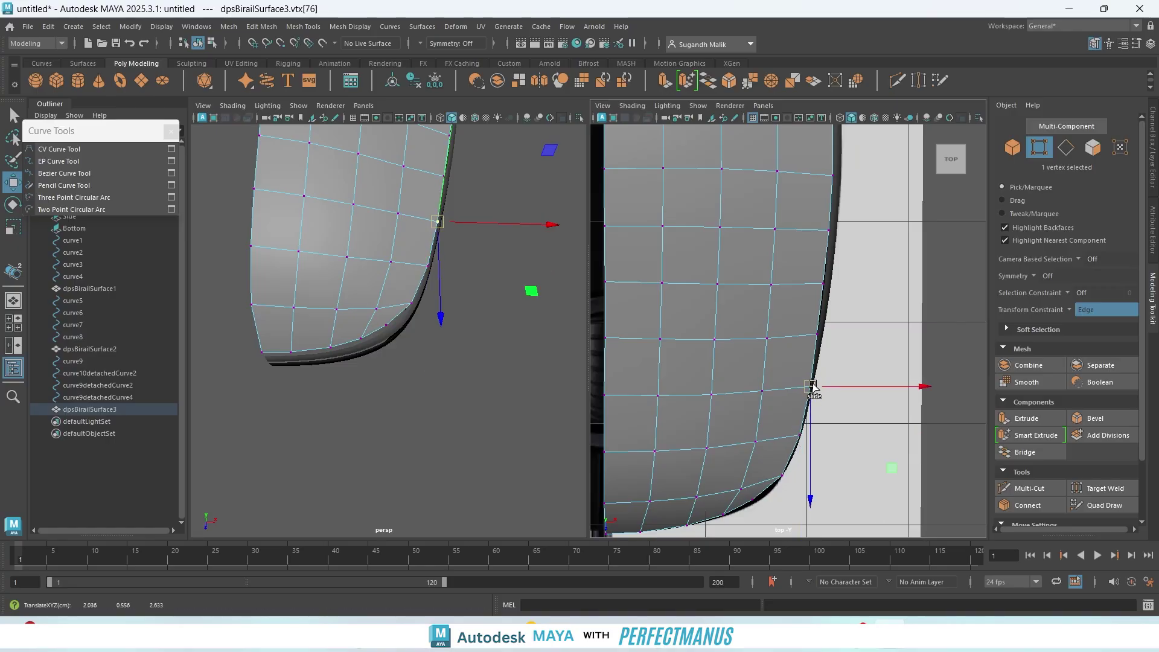
- Switch the second viewport from the top view to the side view and set it to wireframe display
alt+middle_drag(865, 277, 830, 490)
alt+middle_drag(829, 322, 860, 448)
scroll(843, 311, down, 8)
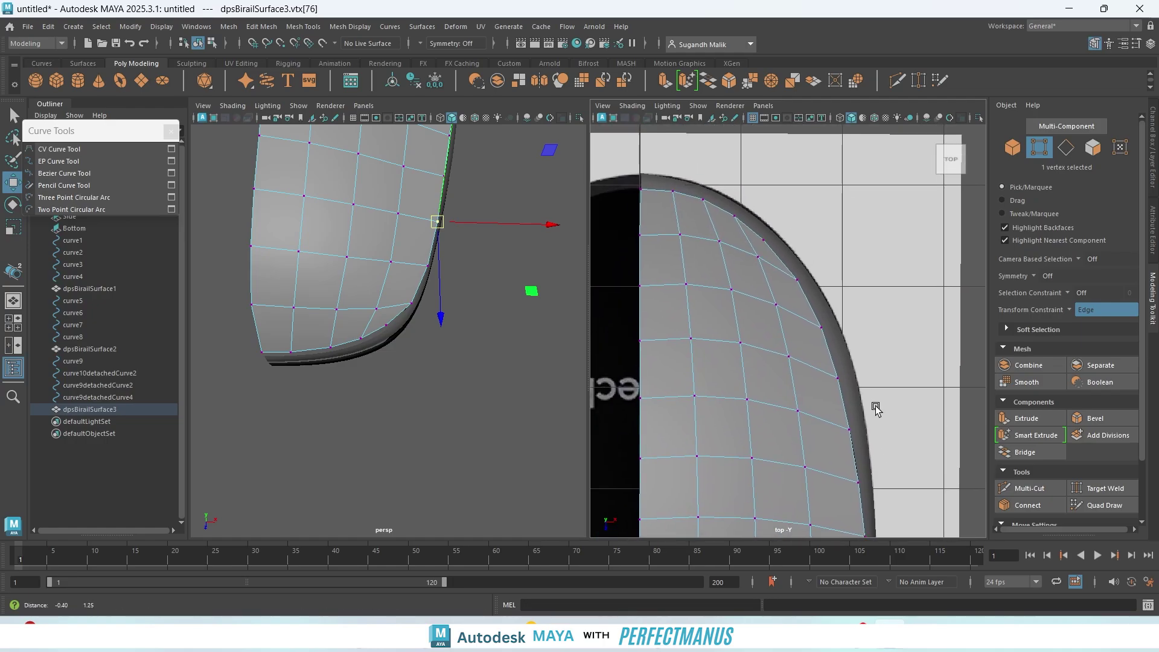
scroll(863, 380, up, 5)
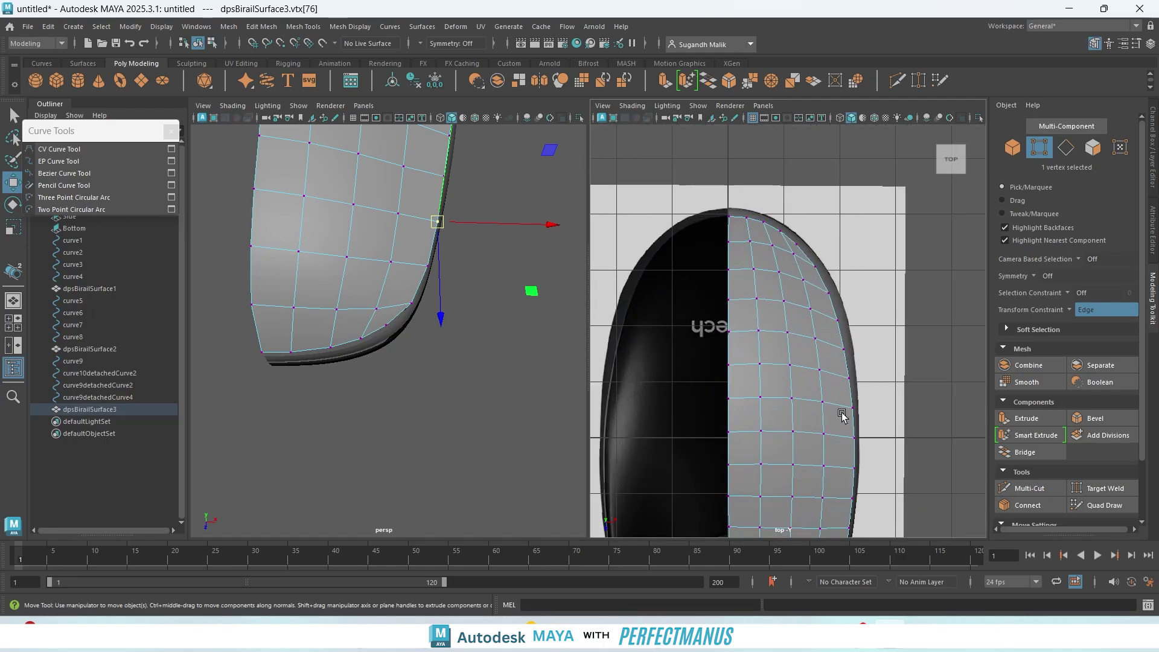
alt+middle_drag(868, 363, 838, 194)
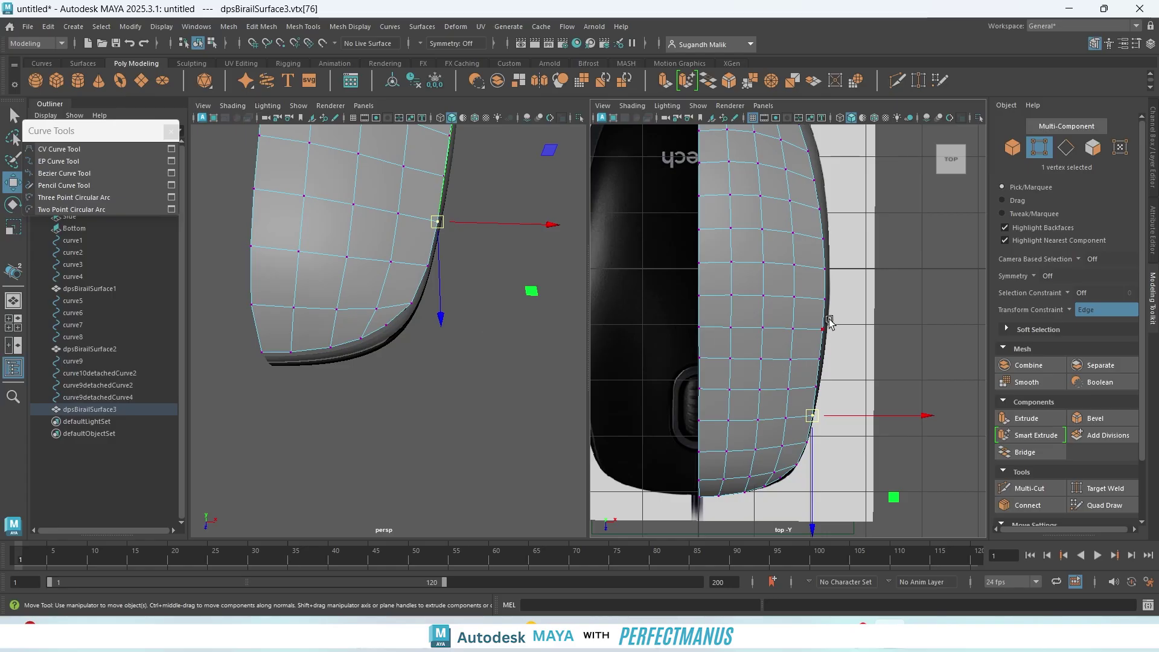
key(space)
drag(816, 324, 852, 333)
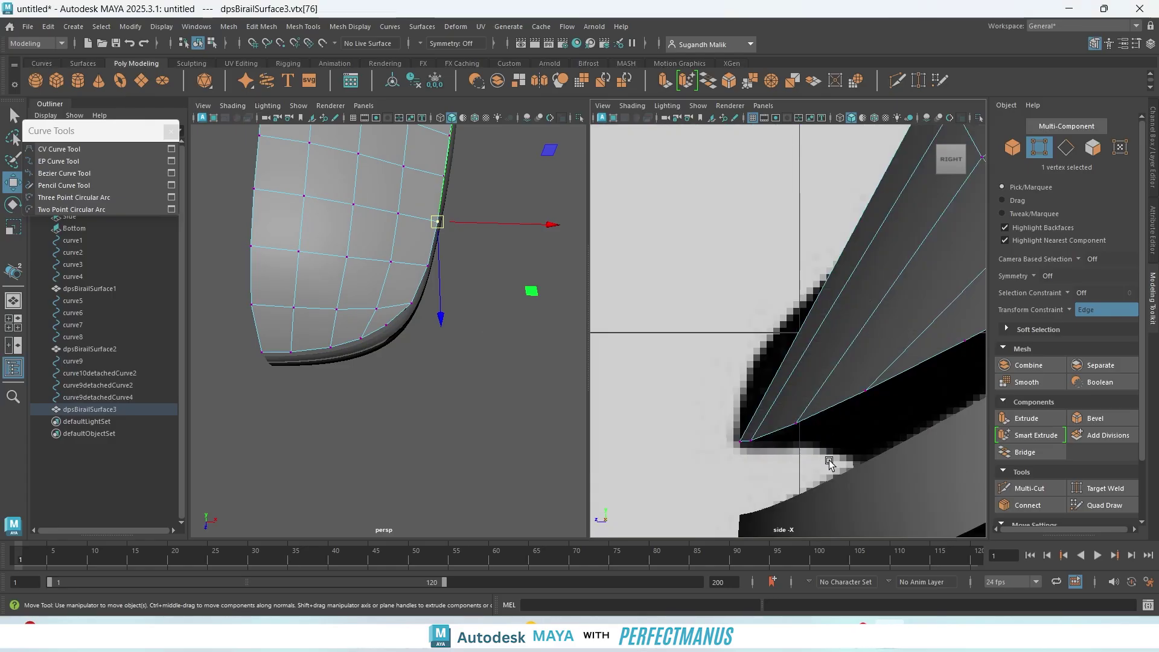
scroll(829, 461, down, 6)
scroll(823, 437, up, 1)
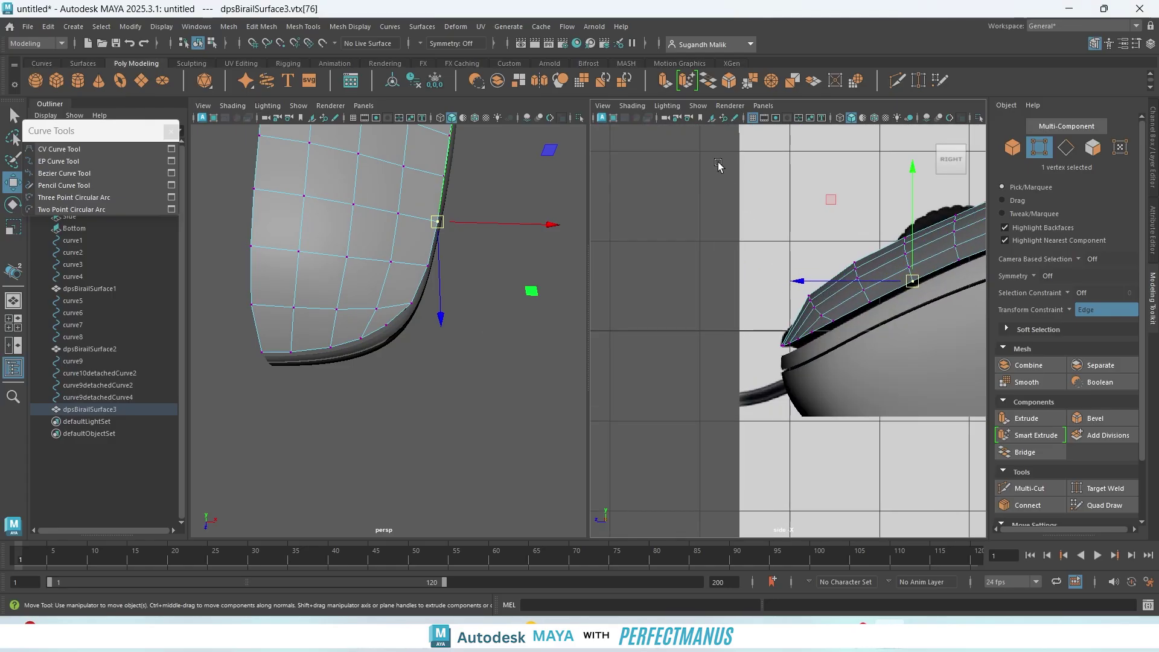
click(850, 118)
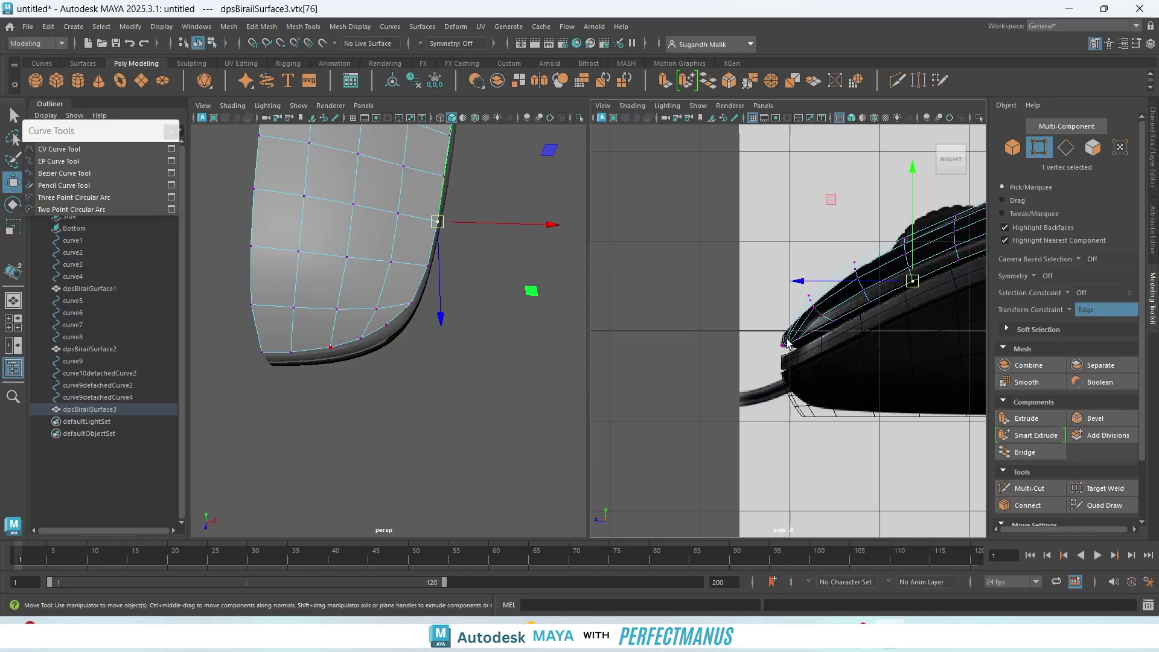
- Examine the top surface's profile against the side reference image and check the mouse body in perspective
scroll(842, 344, up, 6)
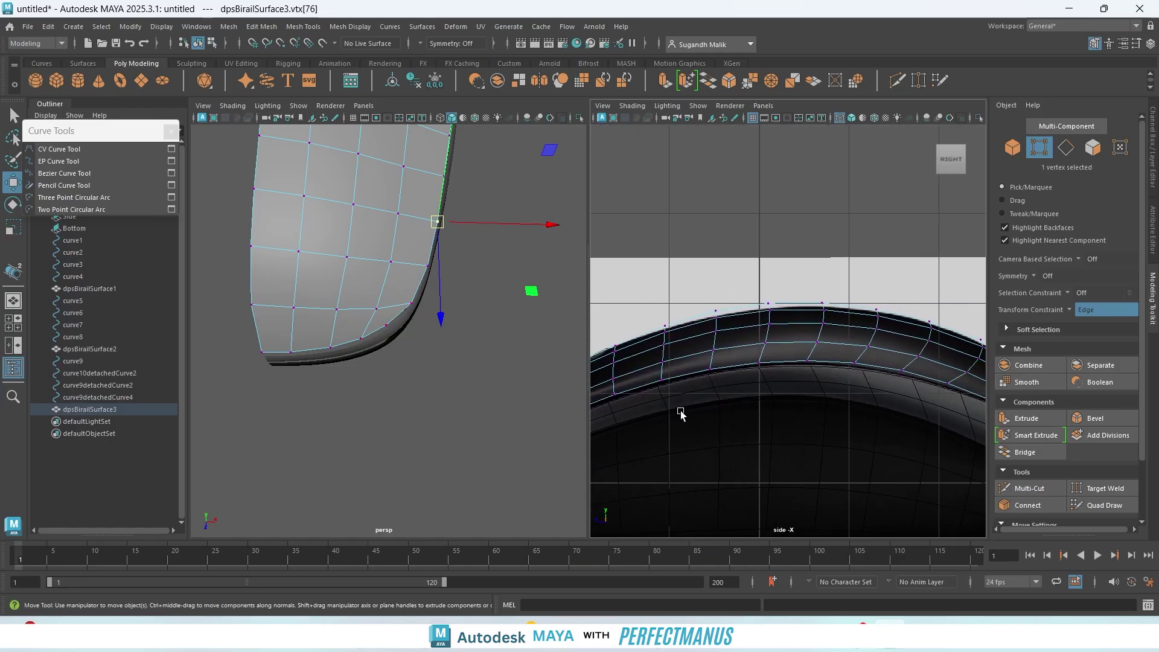
alt+middle_drag(850, 433, 704, 357)
alt+drag(852, 381, 943, 361)
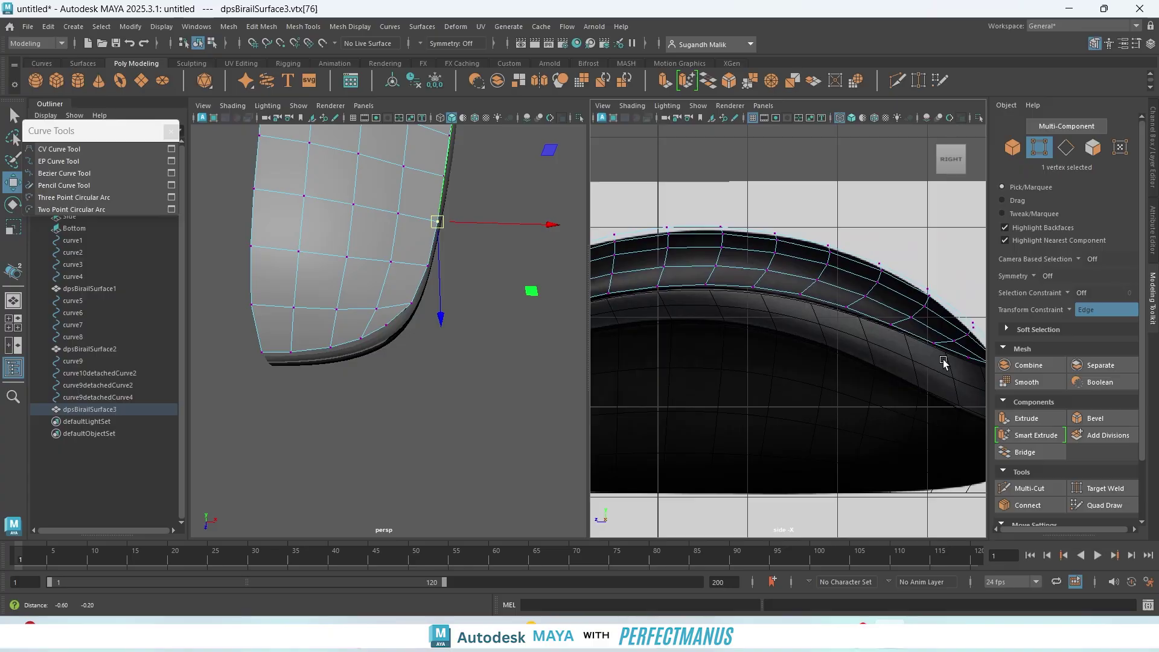
alt+middle_drag(944, 361, 964, 329)
mouse_move(714, 365)
alt+middle_down()
mouse_move(937, 358)
mouse_move(885, 357)
alt+middle_up()
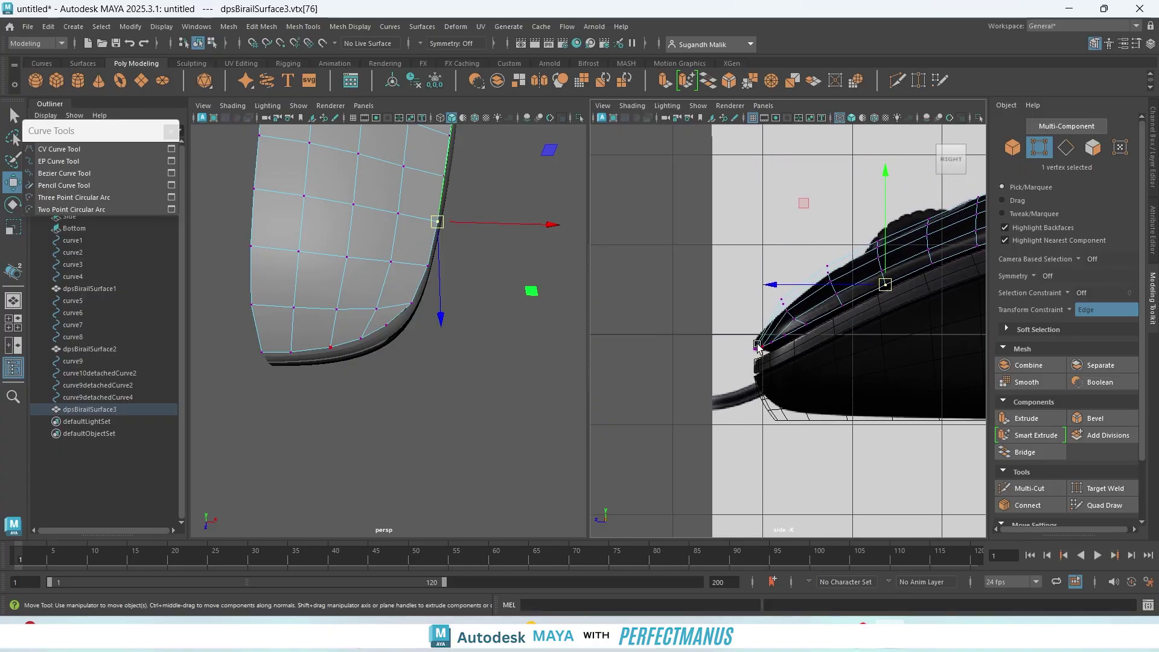
alt+drag(474, 468, 476, 409)
alt+middle_drag(476, 409, 425, 451)
alt+drag(426, 451, 404, 446)
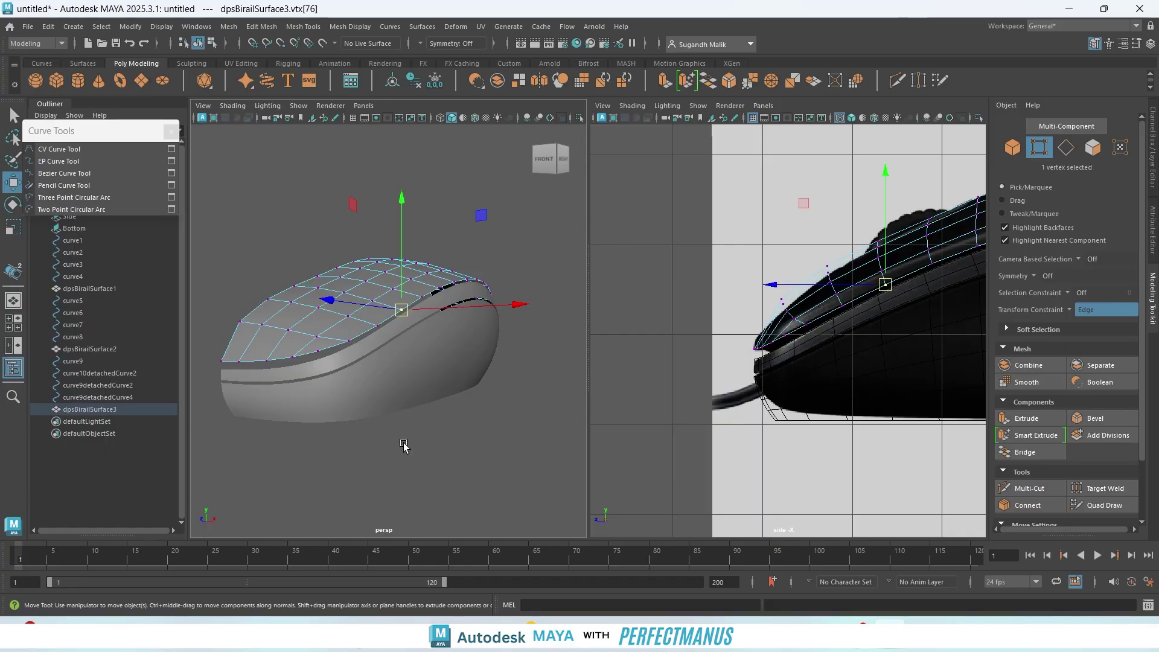
- Slide the centre-line vertex and the next two vertices of the first inner row slightly toward the surface's front edge
key(3)
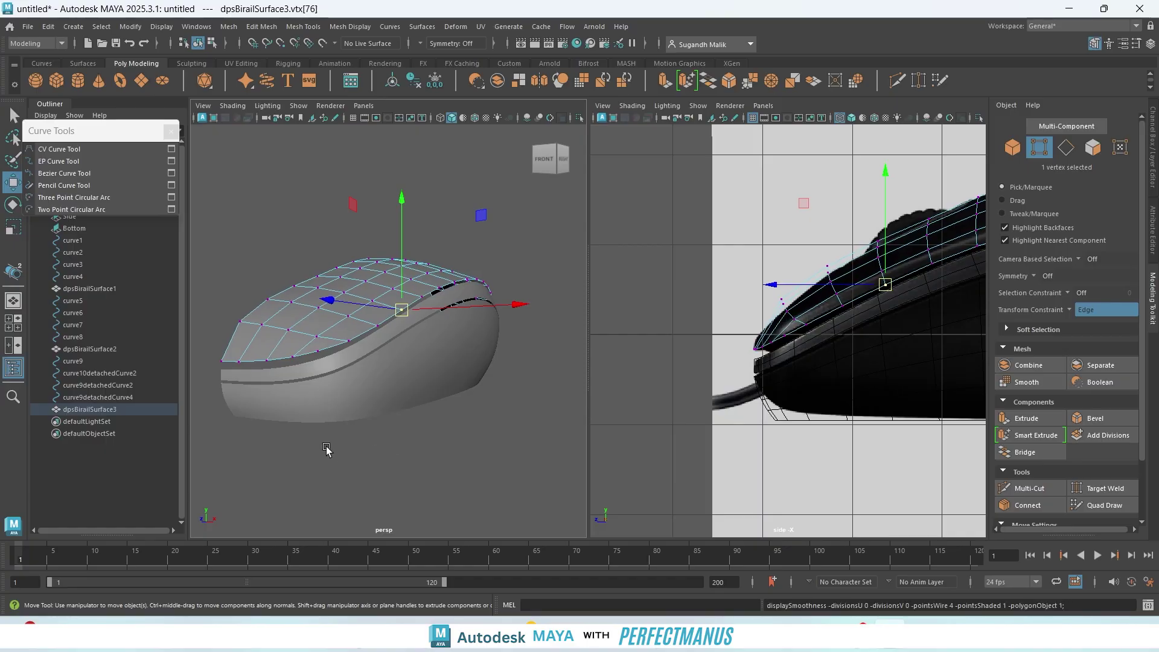
click(330, 458)
alt+drag(335, 458, 496, 479)
click(333, 451)
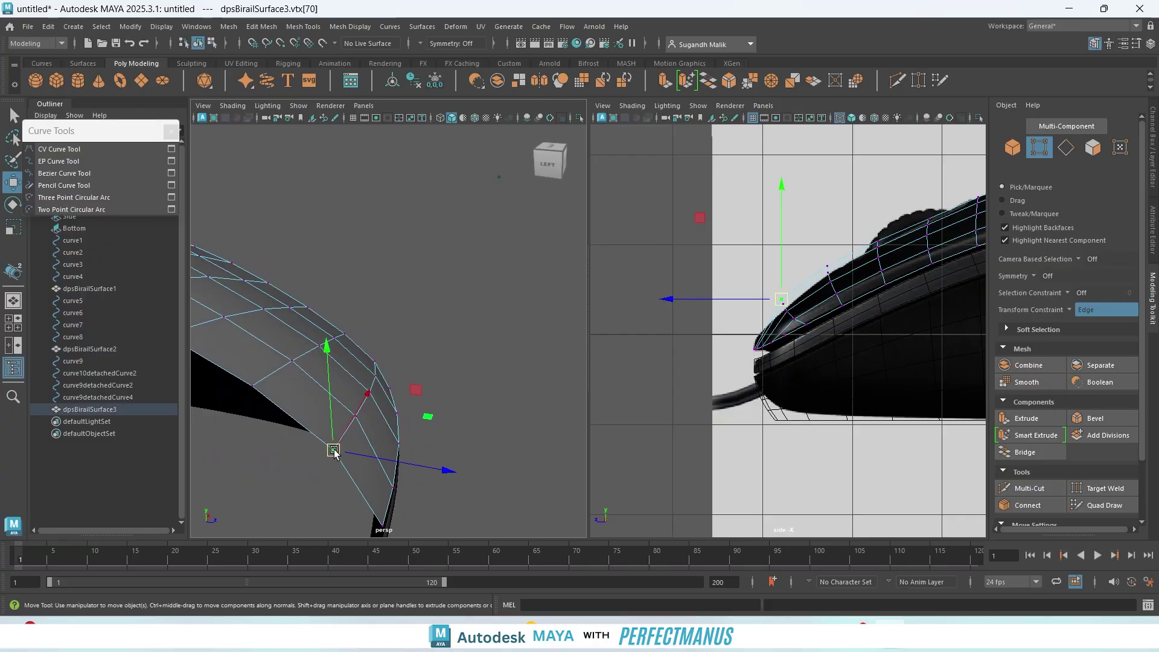
drag(334, 451, 343, 464)
alt+drag(435, 453, 403, 327)
click(346, 303)
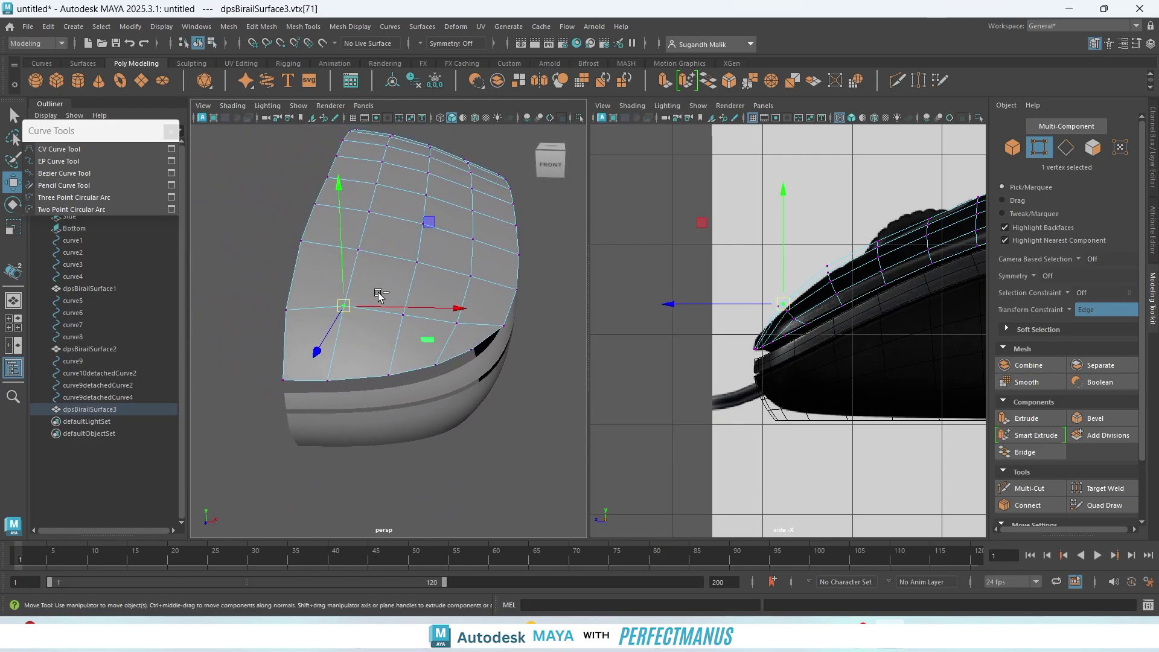
shift+click(399, 316)
drag(370, 313, 376, 315)
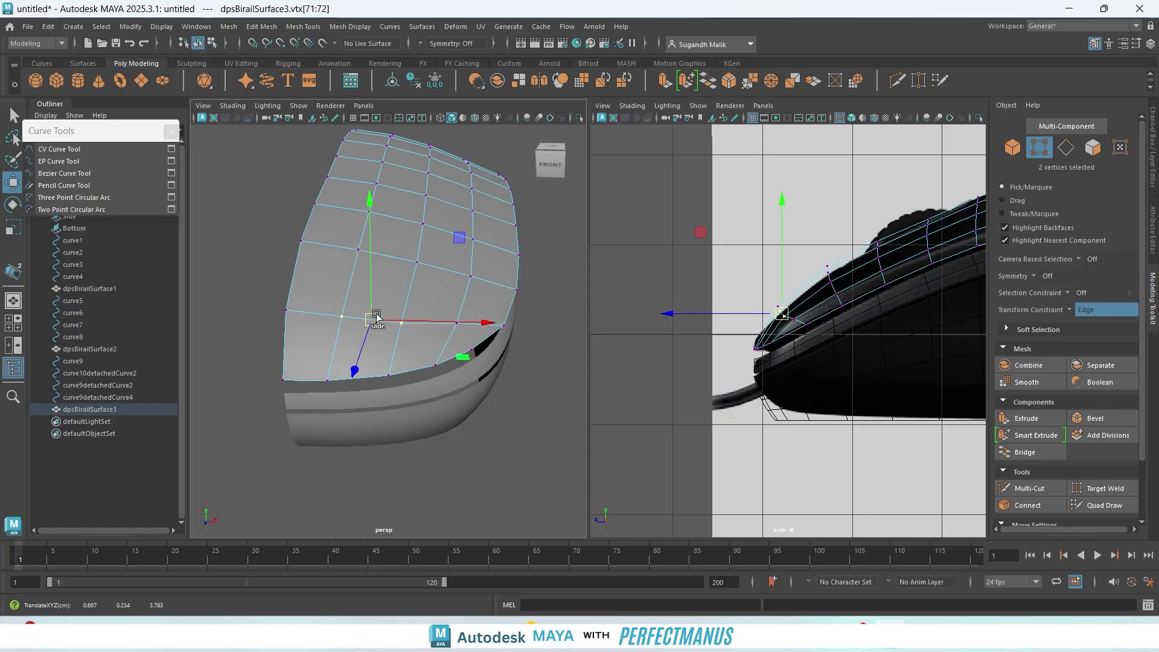
- Select the four inner vertices of the second row from the front and slide them slightly toward the front edge
click(302, 240)
shift+click(357, 250)
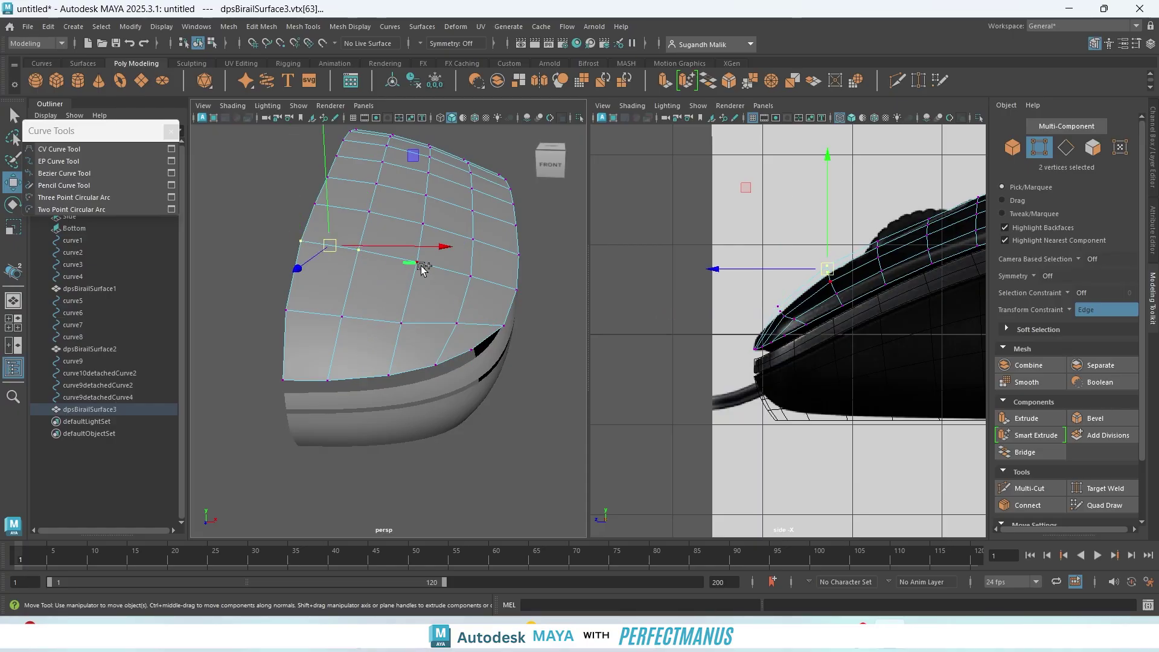
shift+click(416, 261)
shift+click(463, 276)
drag(397, 258, 389, 263)
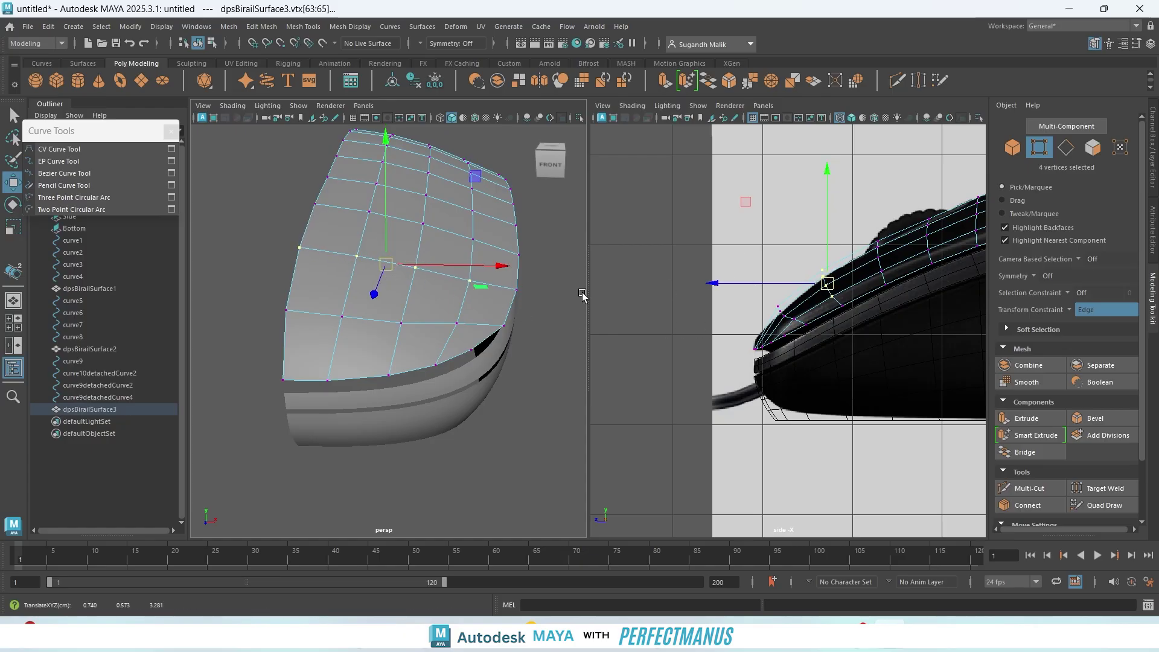
click(538, 392)
alt+drag(538, 393, 408, 329)
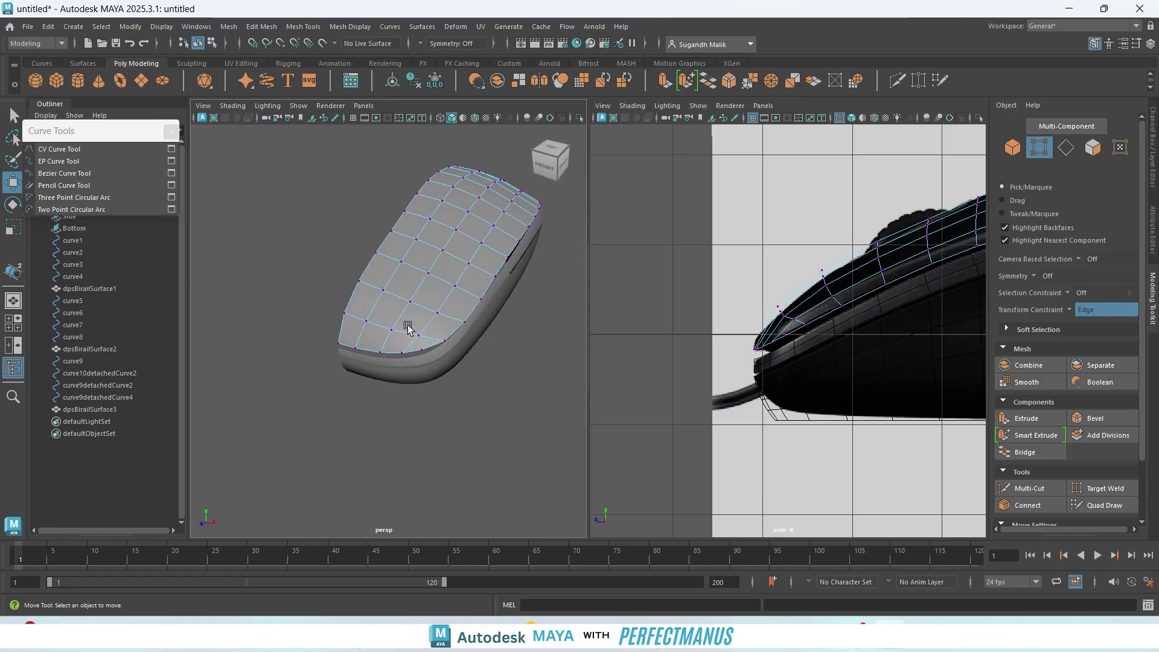
scroll(408, 329, up, 4)
alt+drag(432, 379, 397, 356)
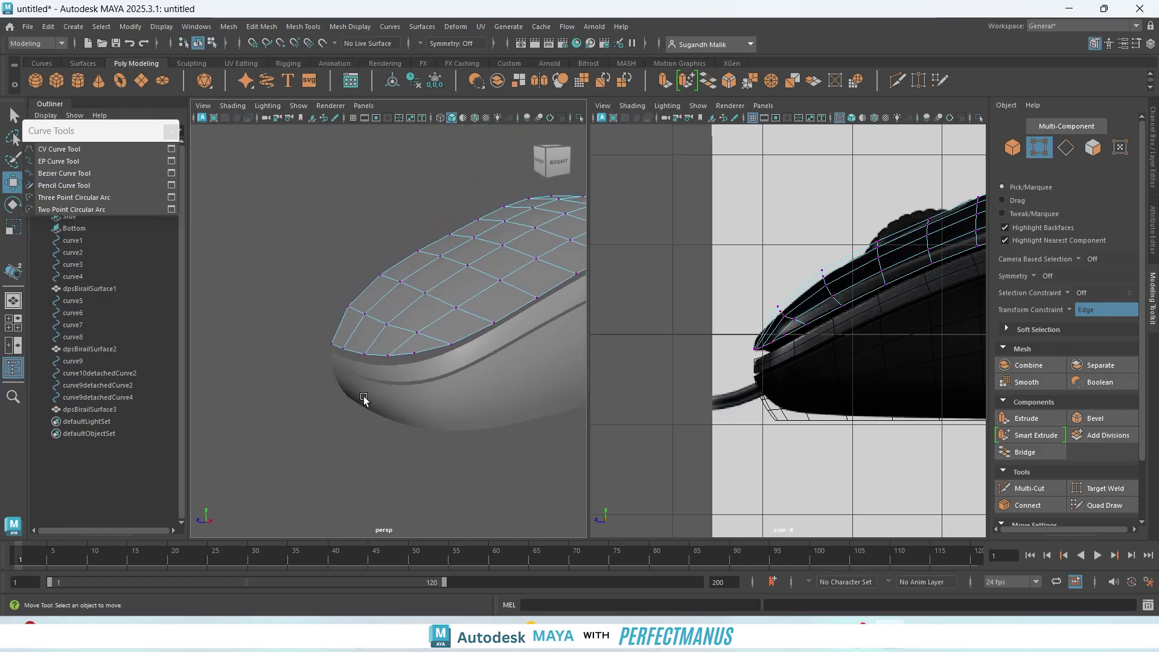
alt+drag(462, 389, 489, 373)
alt+middle_drag(464, 353, 572, 324)
click(898, 82)
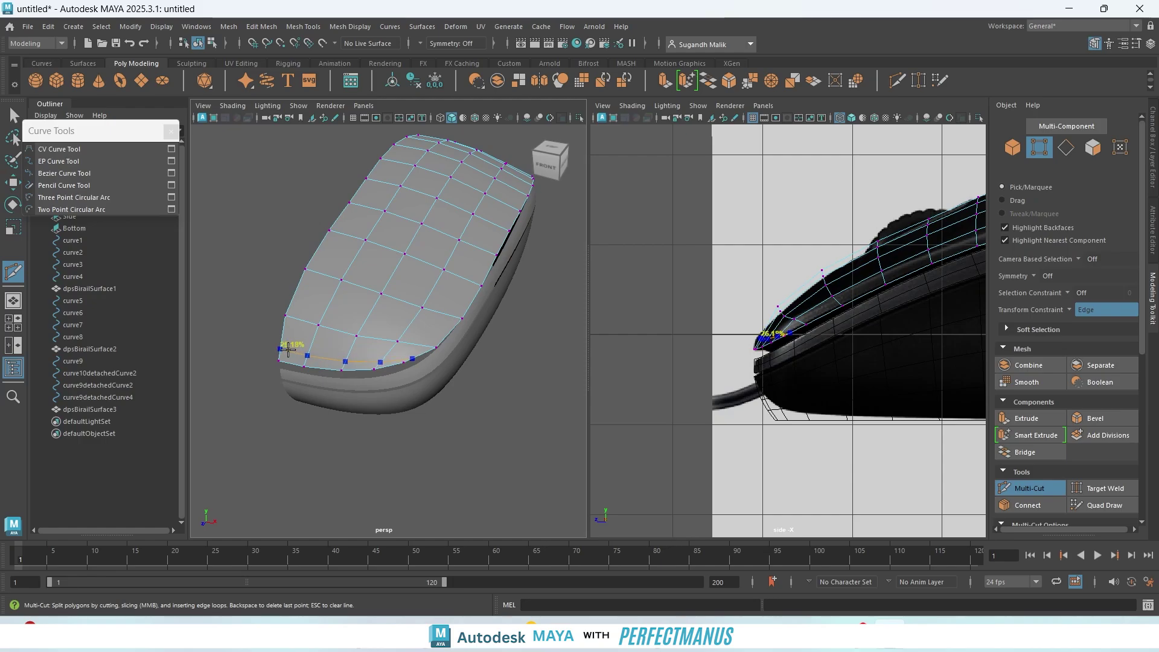
scroll(454, 375, up, 5)
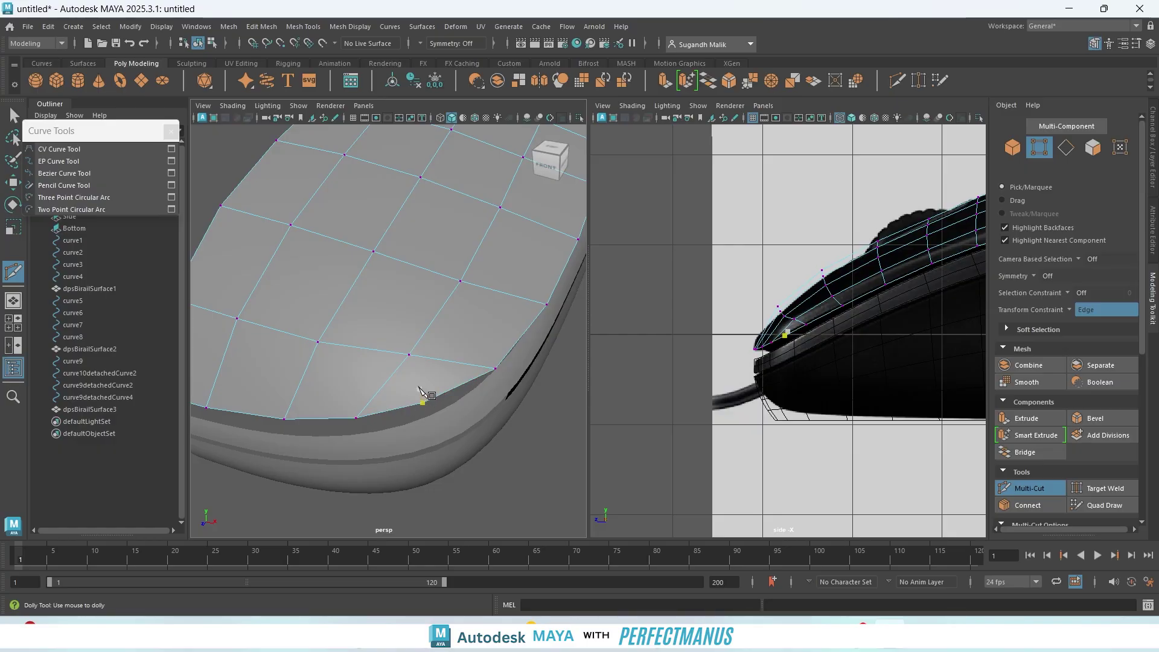
scroll(424, 392, down, 2)
key(q)
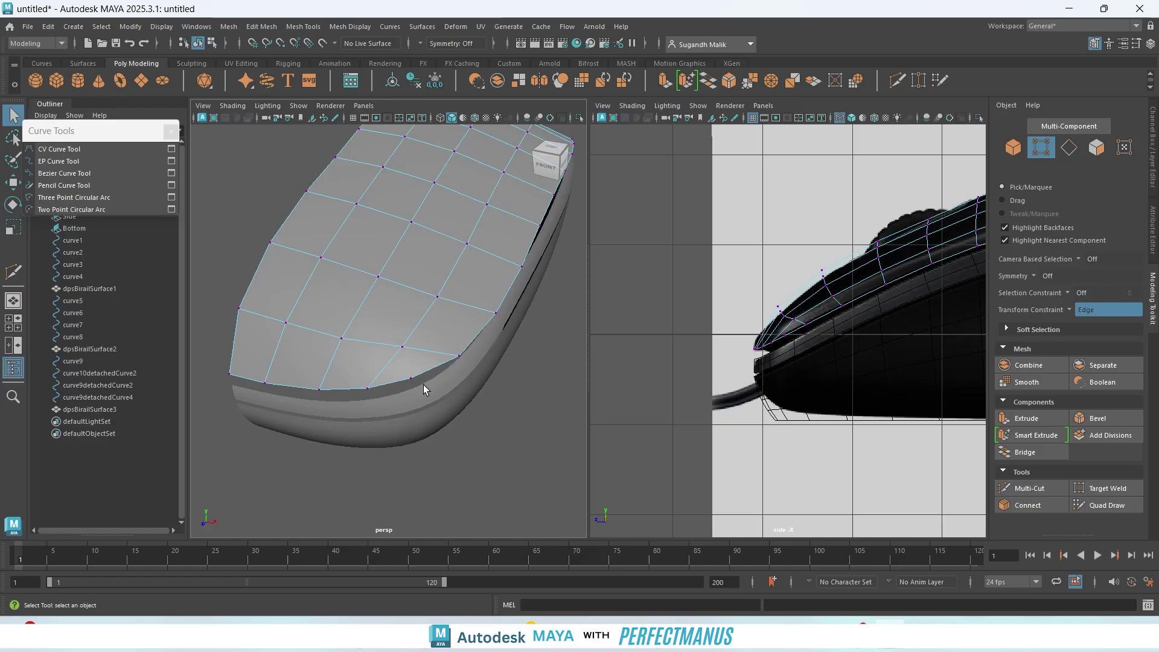
- Select the whole border strip of faces on the top surface, across the front, along the outer side and around the rear
key(1)
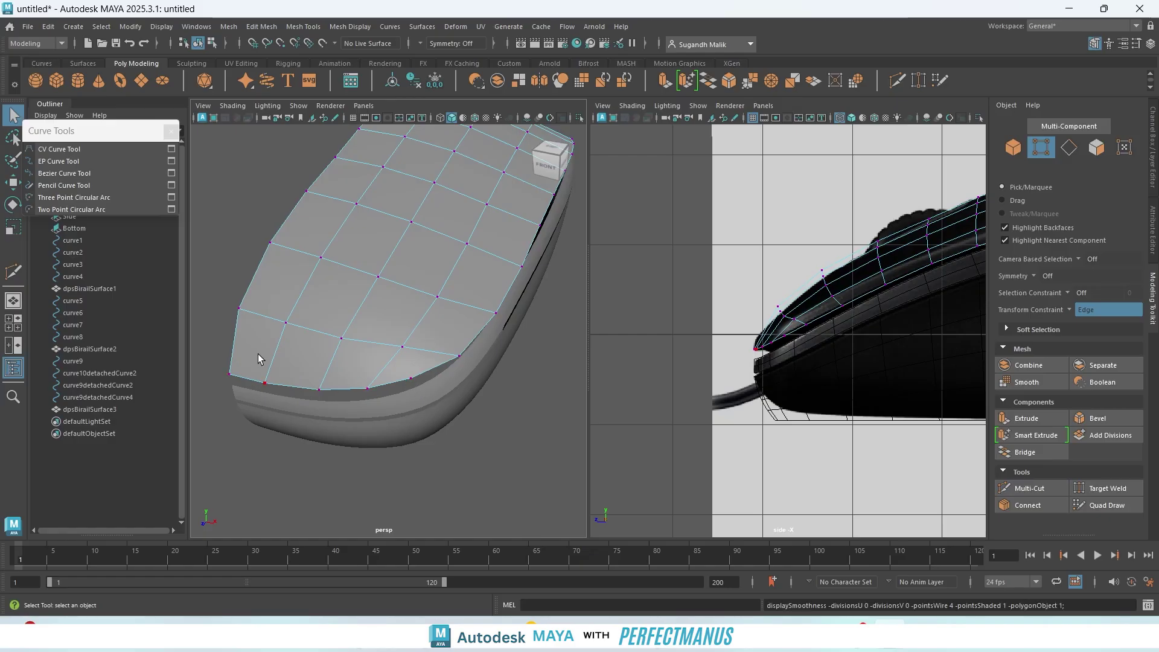
right_drag(254, 353, 260, 303)
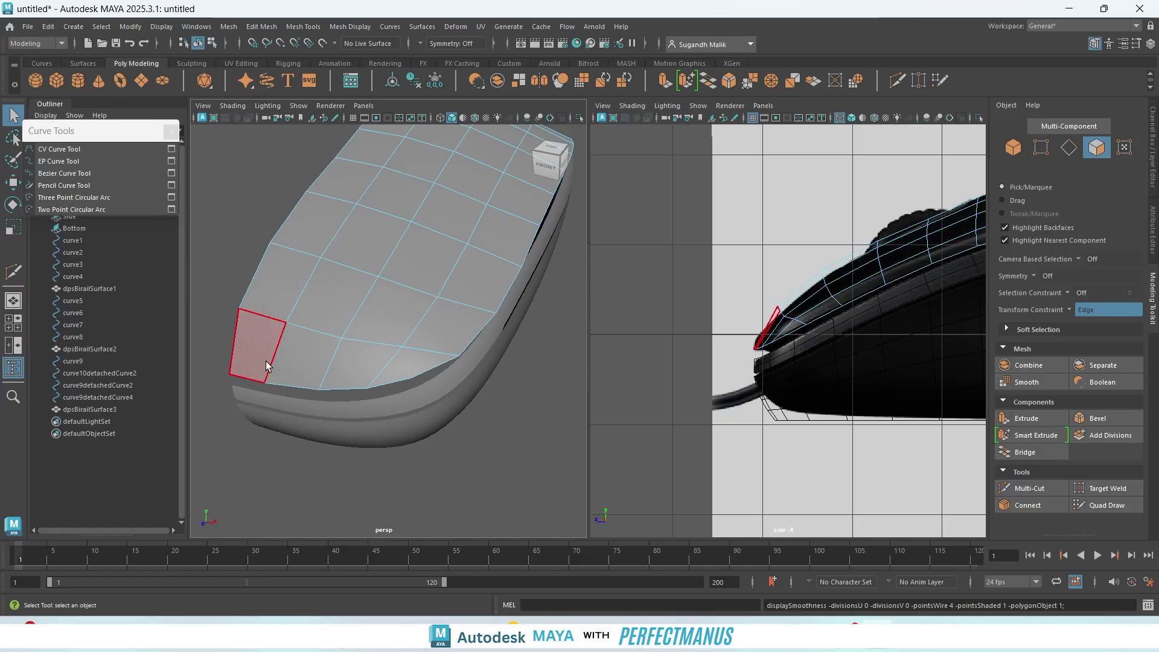
mouse_move(265, 361)
mouse_down()
mouse_move(407, 357)
mouse_move(501, 231)
mouse_move(501, 331)
mouse_up()
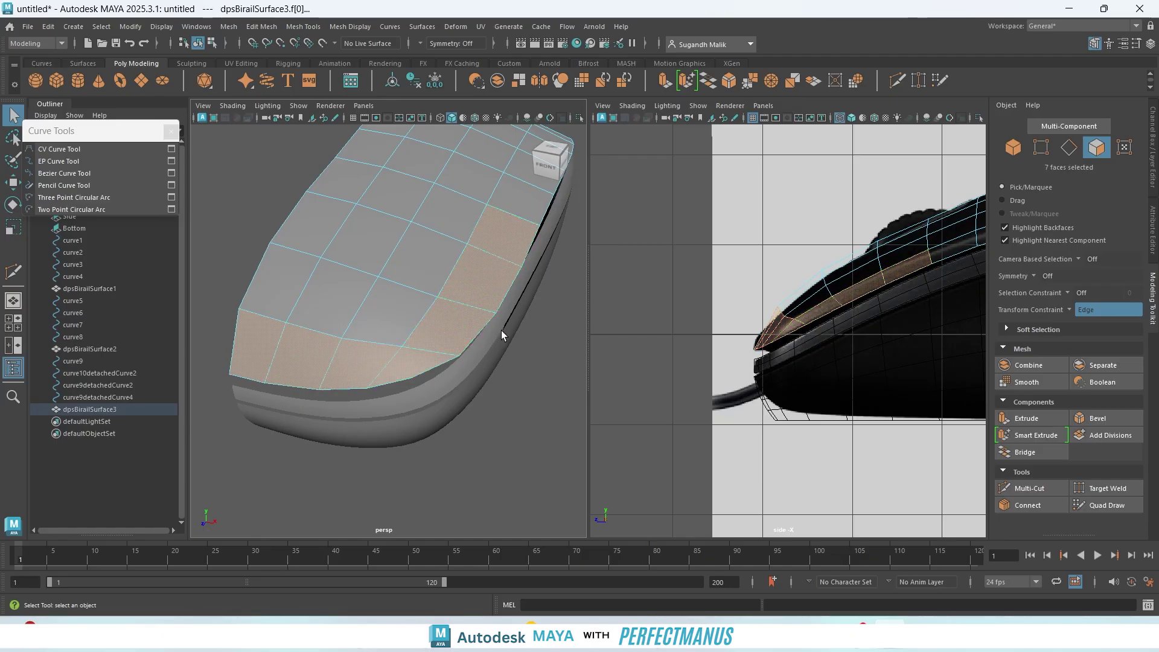
alt+middle_drag(501, 331, 523, 406)
alt+drag(524, 406, 477, 517)
shift+click(483, 287)
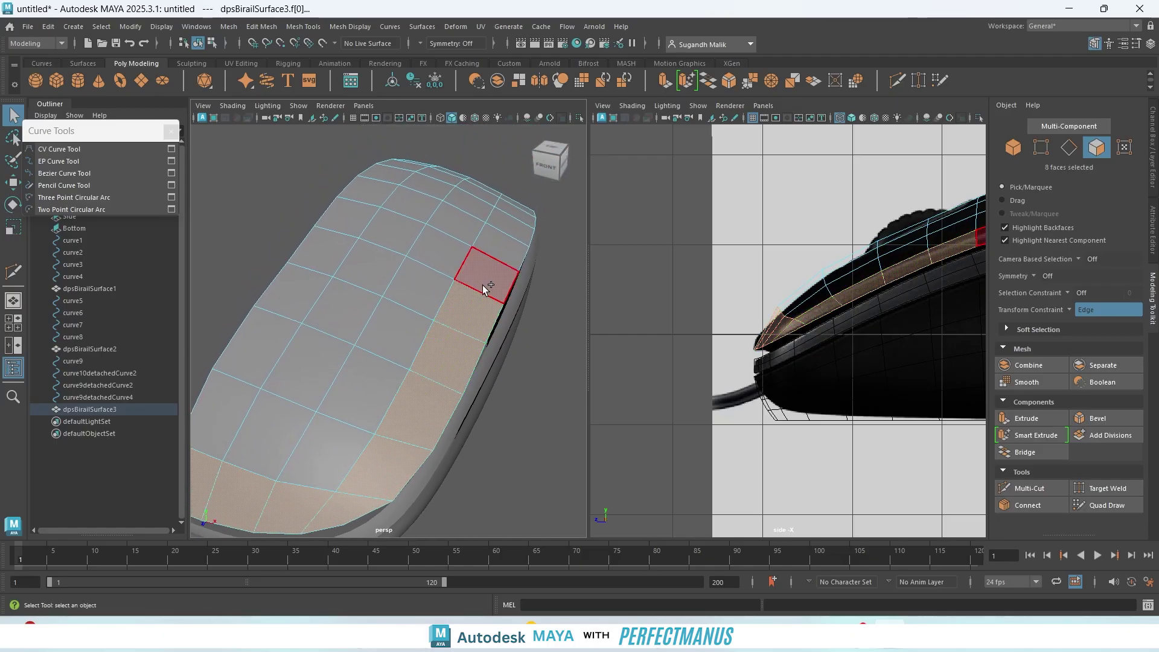
shift+click(503, 248)
shift+click(515, 227)
alt+drag(534, 266, 520, 306)
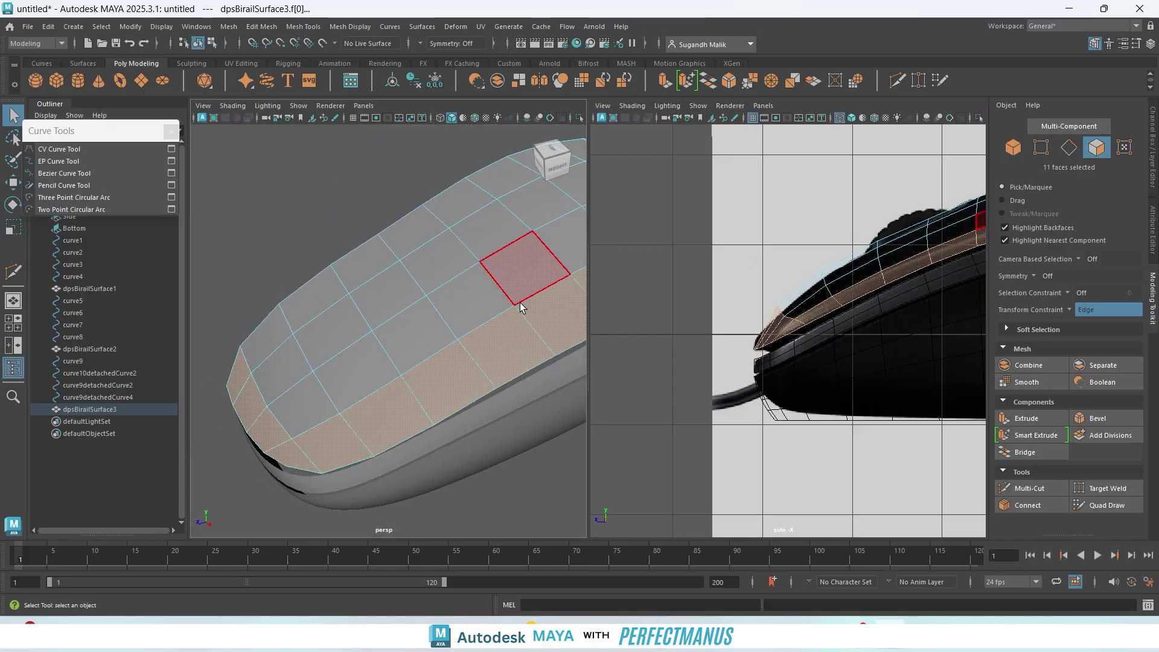
alt+middle_drag(519, 305, 261, 355)
alt+drag(374, 374, 483, 418)
scroll(435, 357, down, 5)
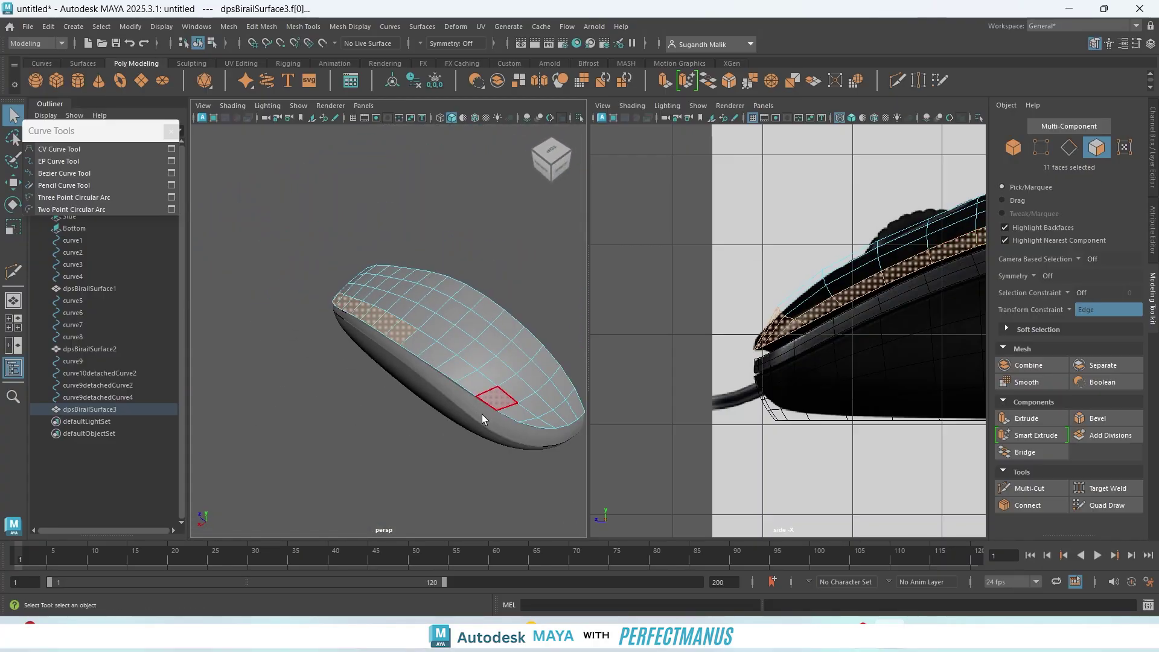
shift+click(565, 408)
shift+click(550, 415)
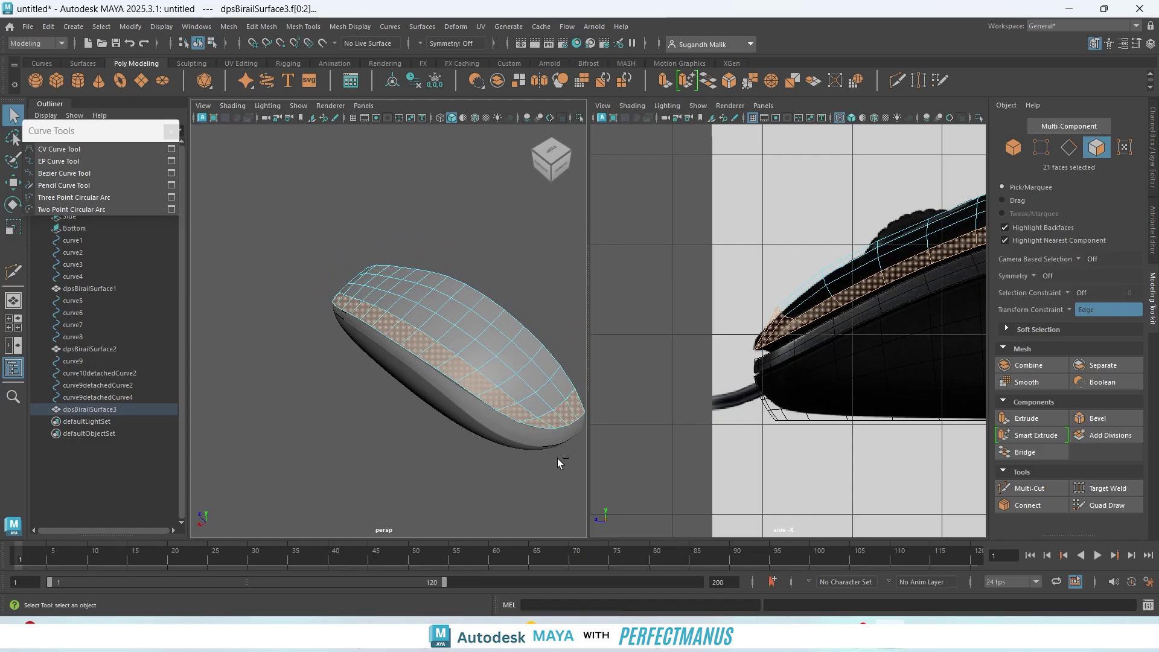
- Extrude the selected border faces with an offset of 0.1, keeping the faces together
key(ctrl+e)
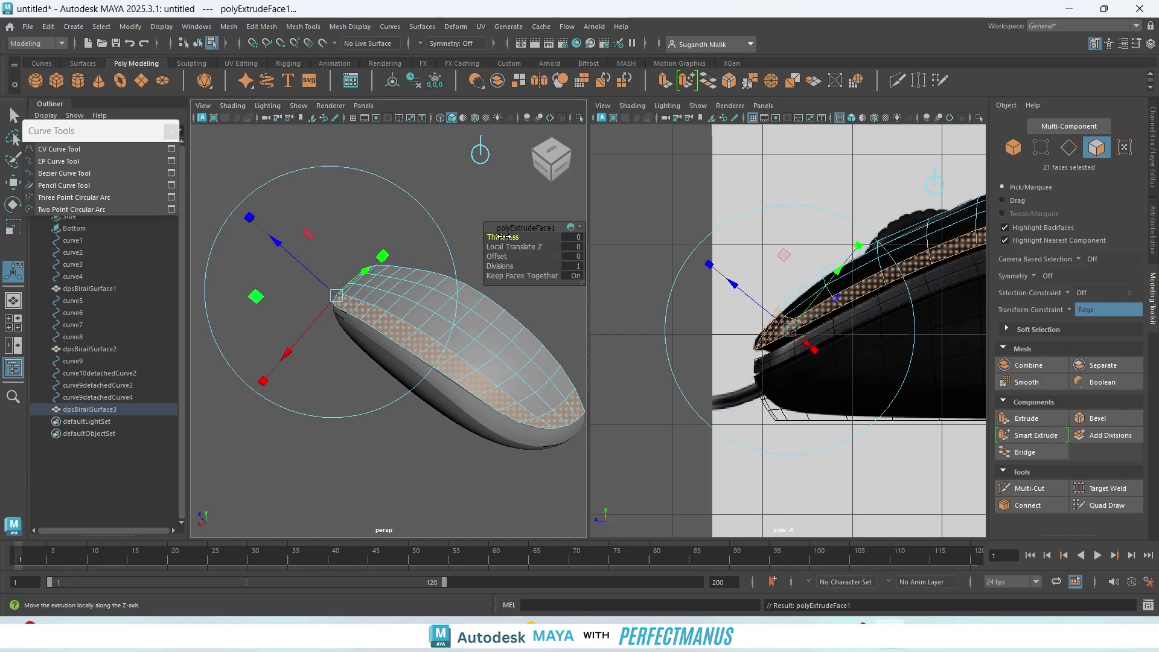
click(499, 258)
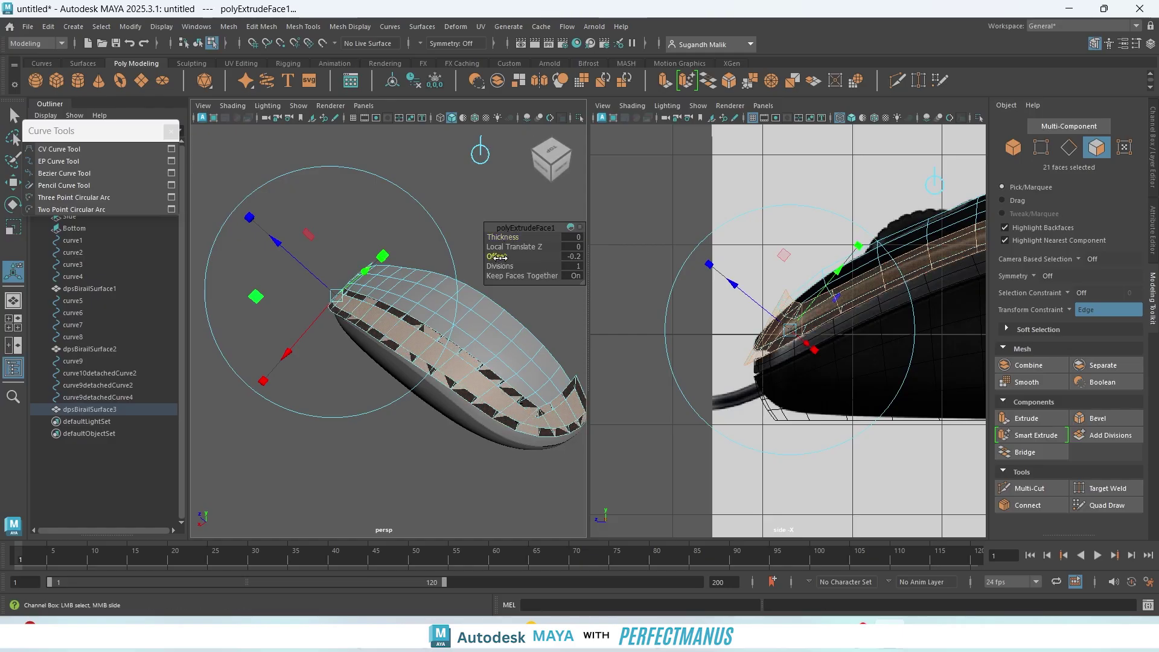
drag(501, 258, 503, 258)
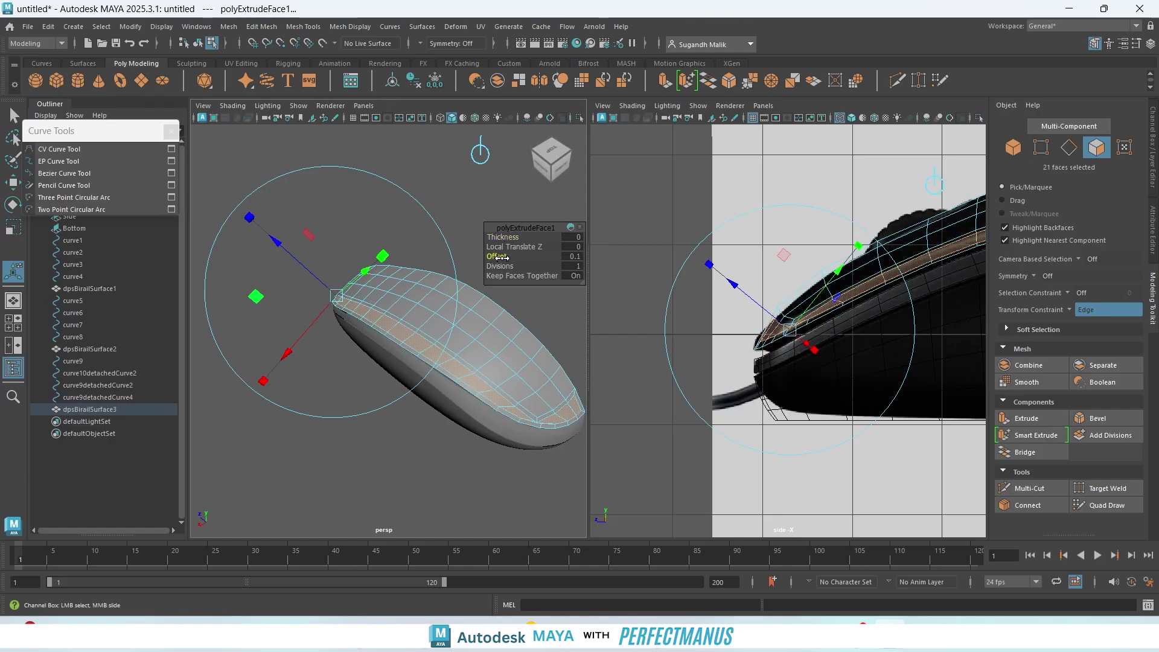
alt+drag(401, 426, 532, 392)
scroll(380, 457, up, 5)
alt+middle_drag(394, 428, 575, 292)
scroll(425, 416, up, 6)
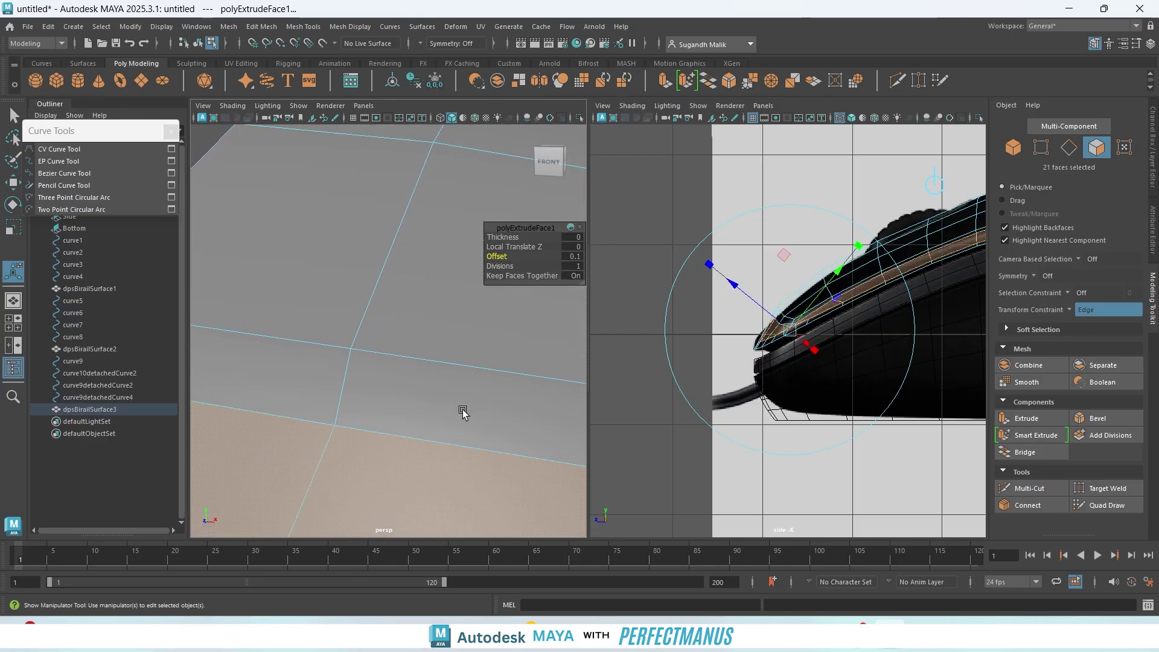
- Undo the offset extrusion of the top surface's border faces and clear the face selection
scroll(463, 409, down, 6)
scroll(453, 400, up, 3)
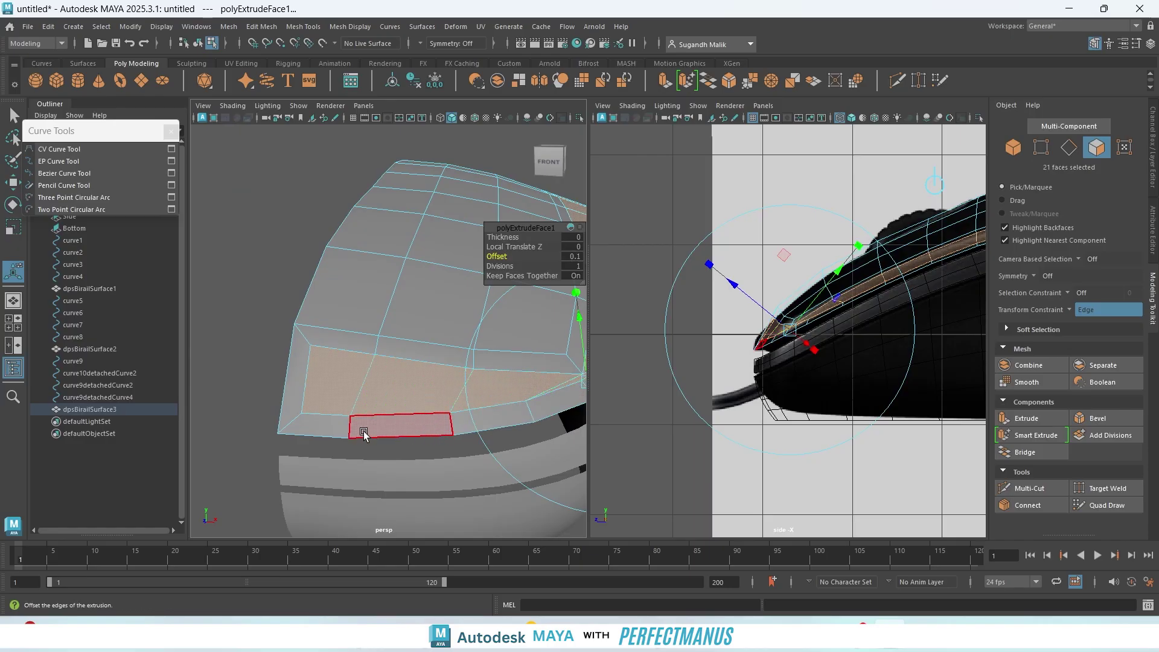
click(519, 276)
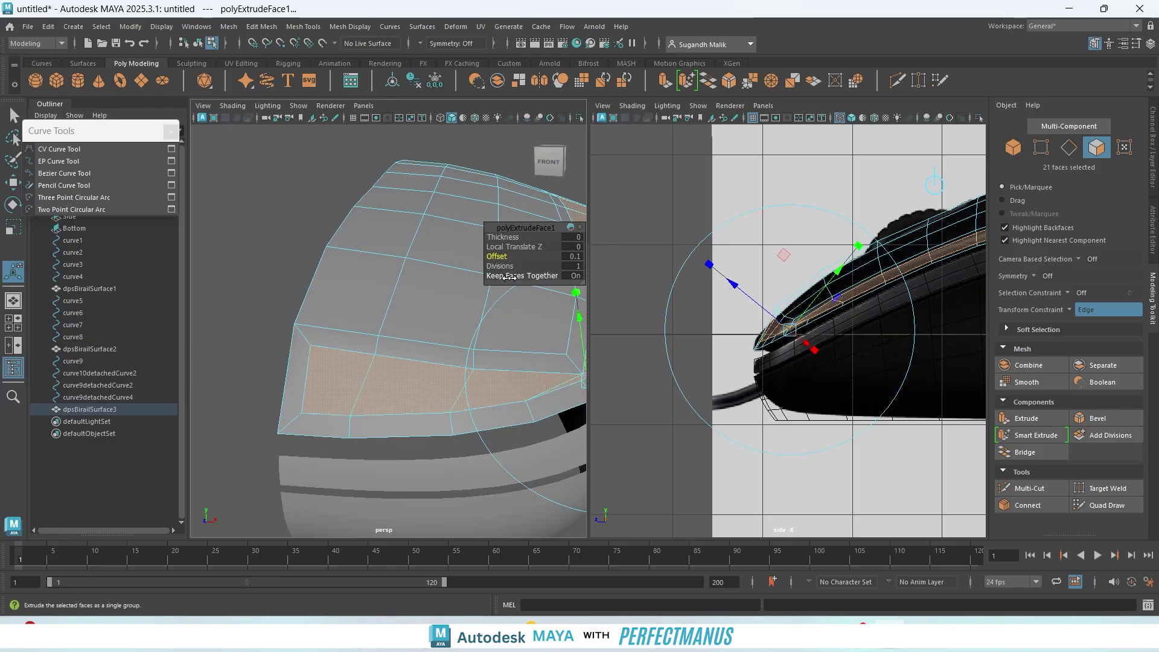
mouse_move(507, 276)
middle_down()
mouse_move(494, 278)
mouse_move(513, 277)
middle_up()
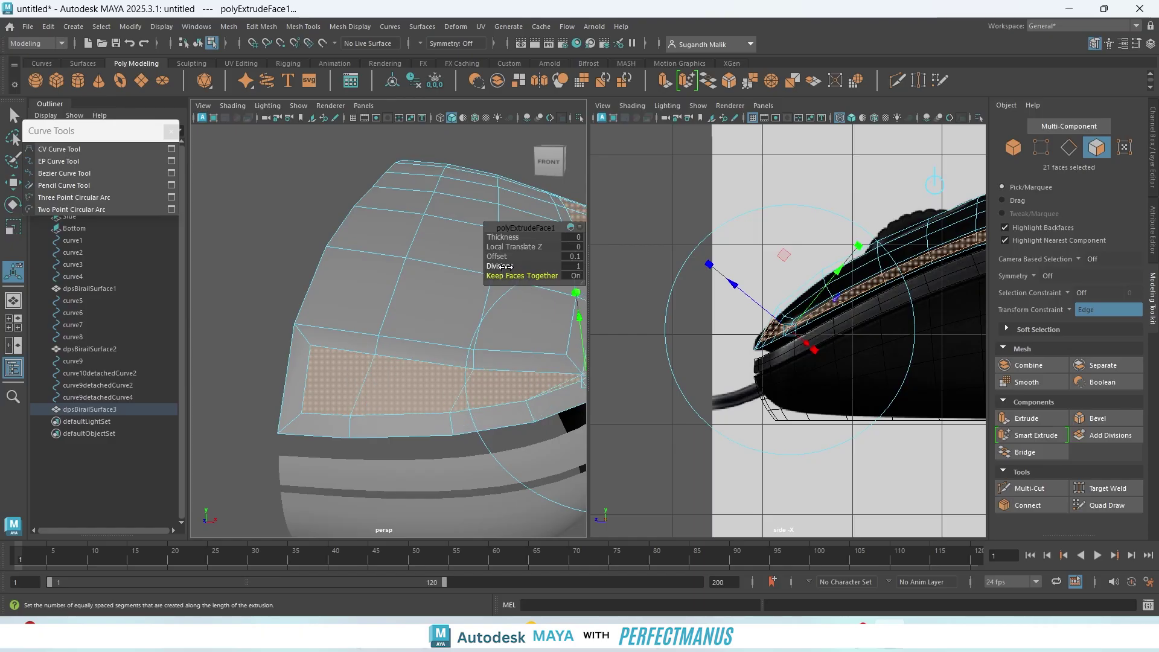
key(ctrl+z)
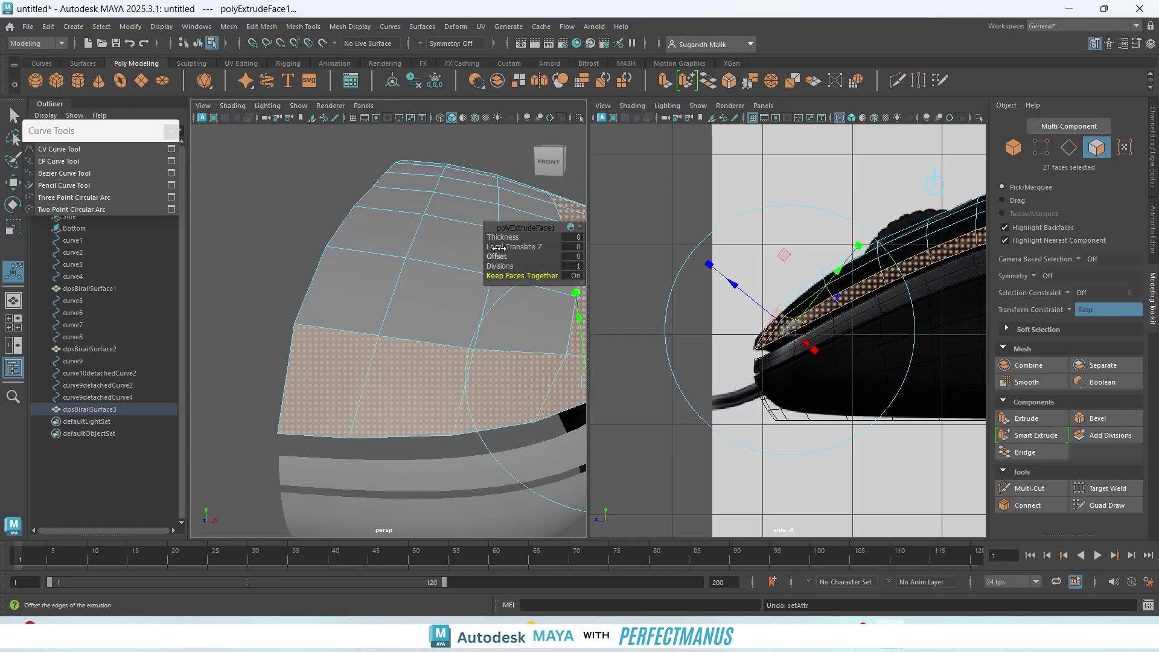
drag(501, 239, 500, 247)
key(ctrl+z)
key(ctrl+z)
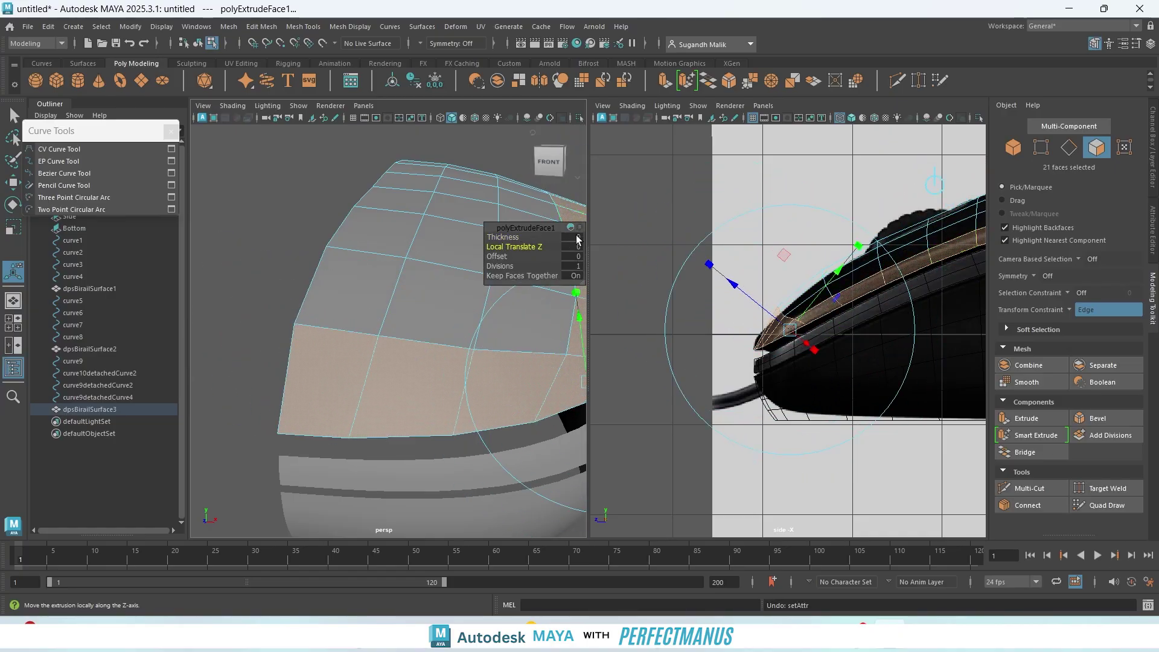
key(ctrl+z)
scroll(393, 437, down, 6)
alt+drag(426, 436, 373, 465)
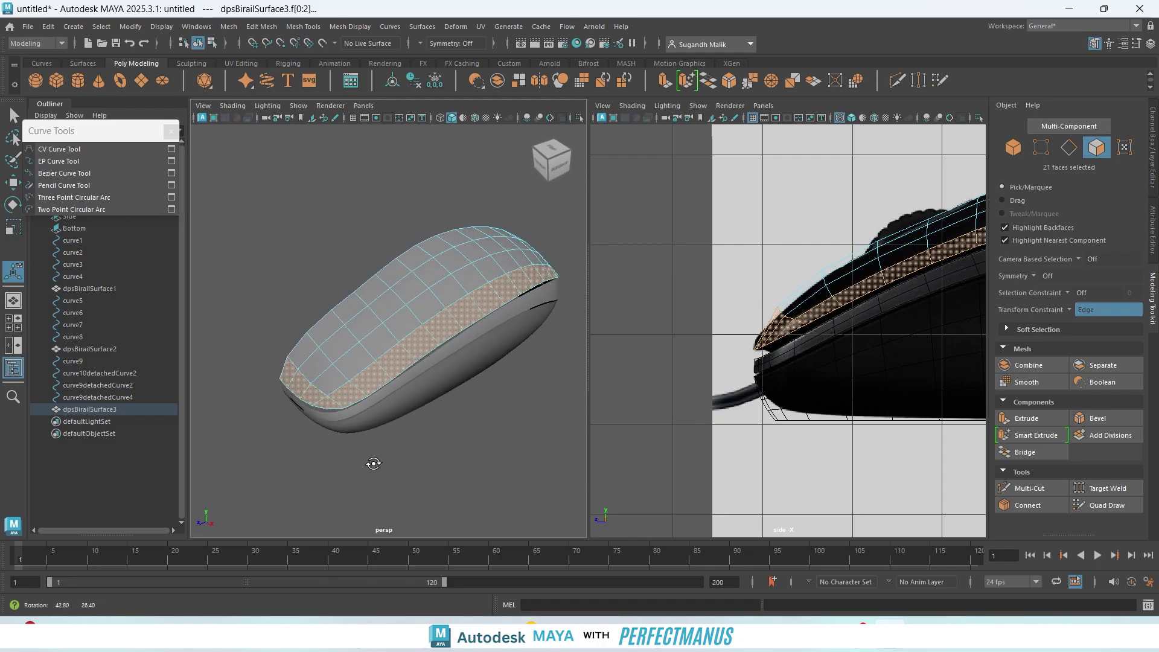
scroll(386, 466, up, 1)
click(501, 466)
- Select the top surface's rim edges across the front, along the outer side and around the rear, and extrude them
alt+drag(520, 463, 534, 417)
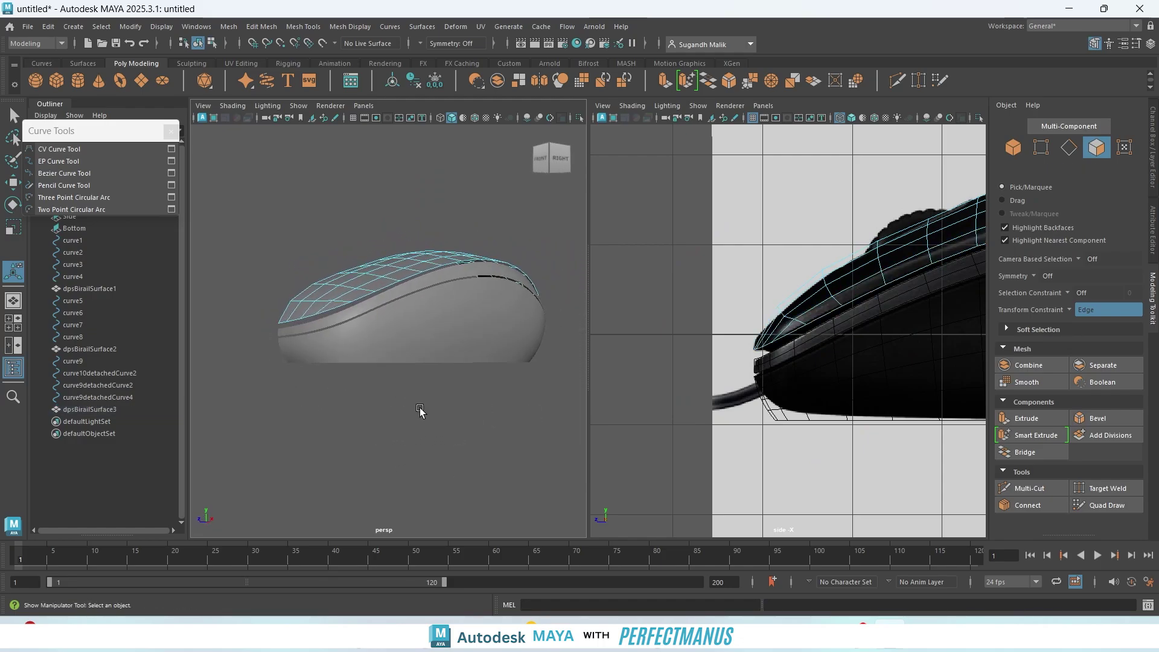
scroll(392, 403, up, 6)
scroll(356, 396, down, 3)
alt+drag(343, 397, 390, 396)
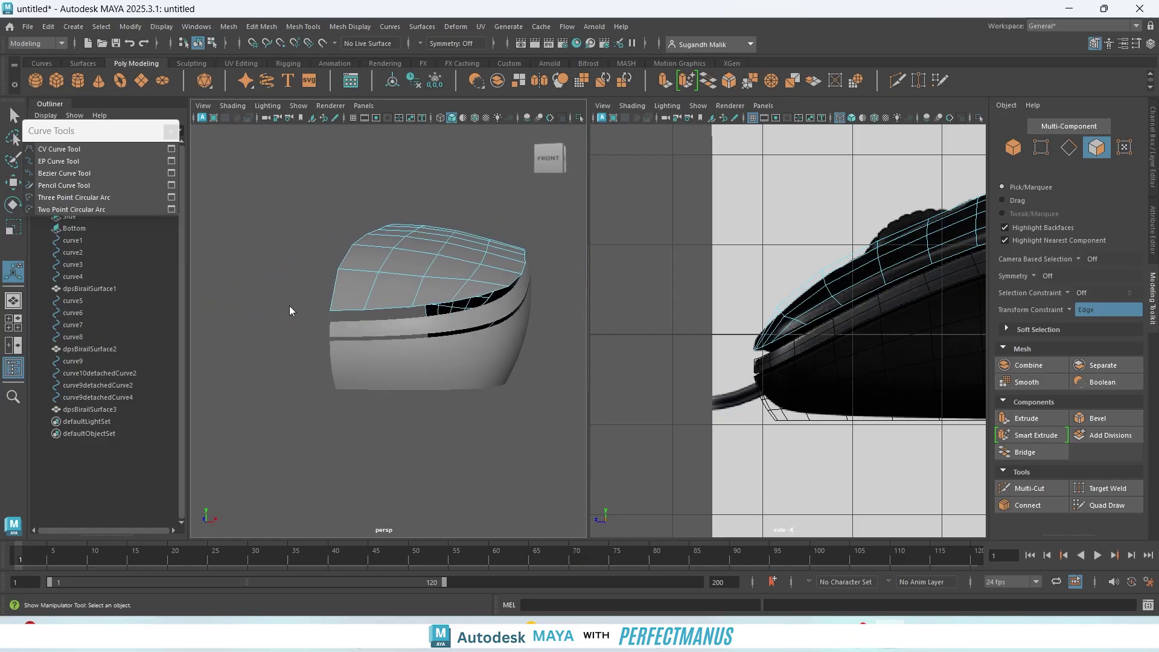
right_drag(289, 307, 300, 262)
click(350, 310)
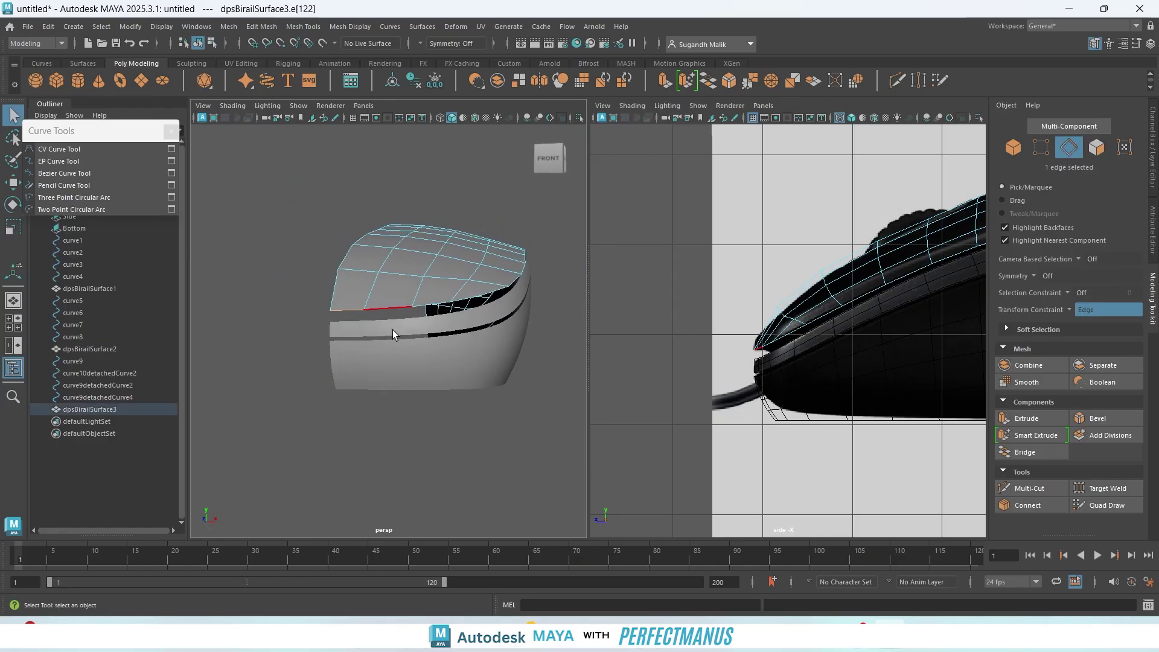
alt+drag(501, 332, 408, 300)
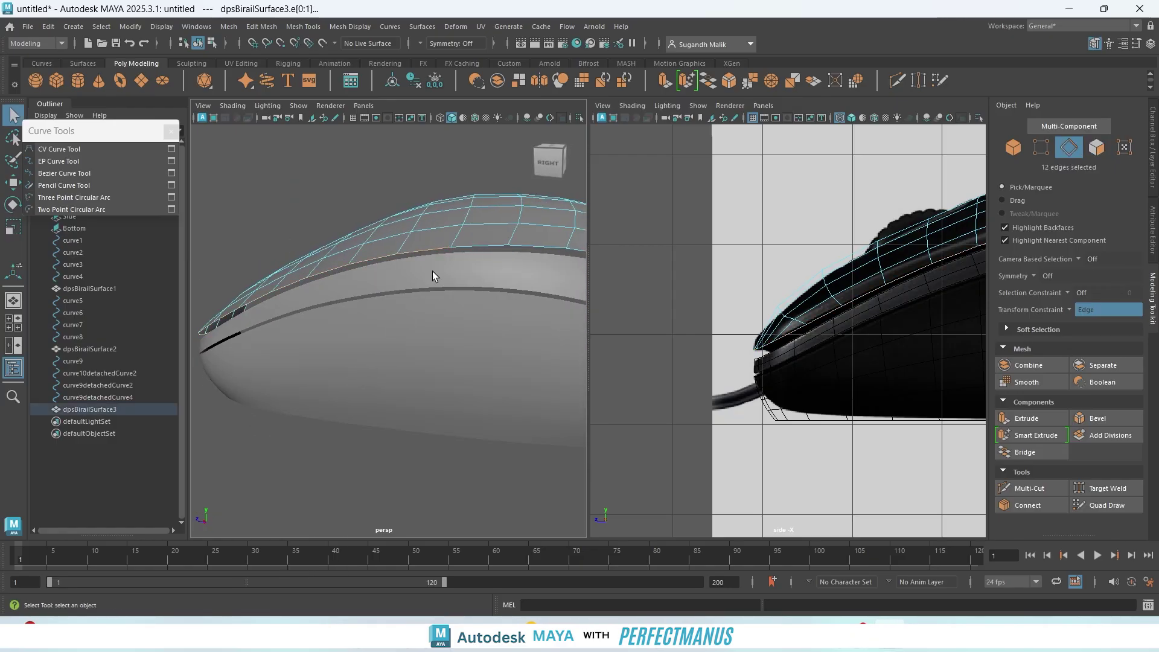
scroll(433, 273, down, 3)
alt+drag(506, 343, 400, 336)
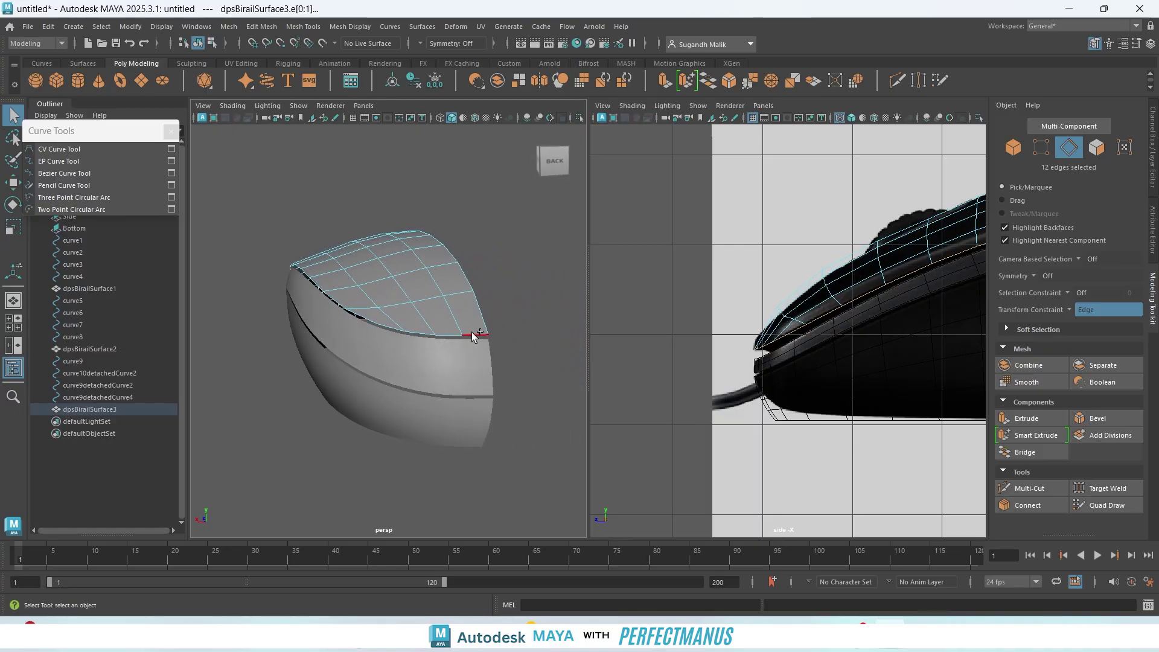
scroll(421, 344, up, 3)
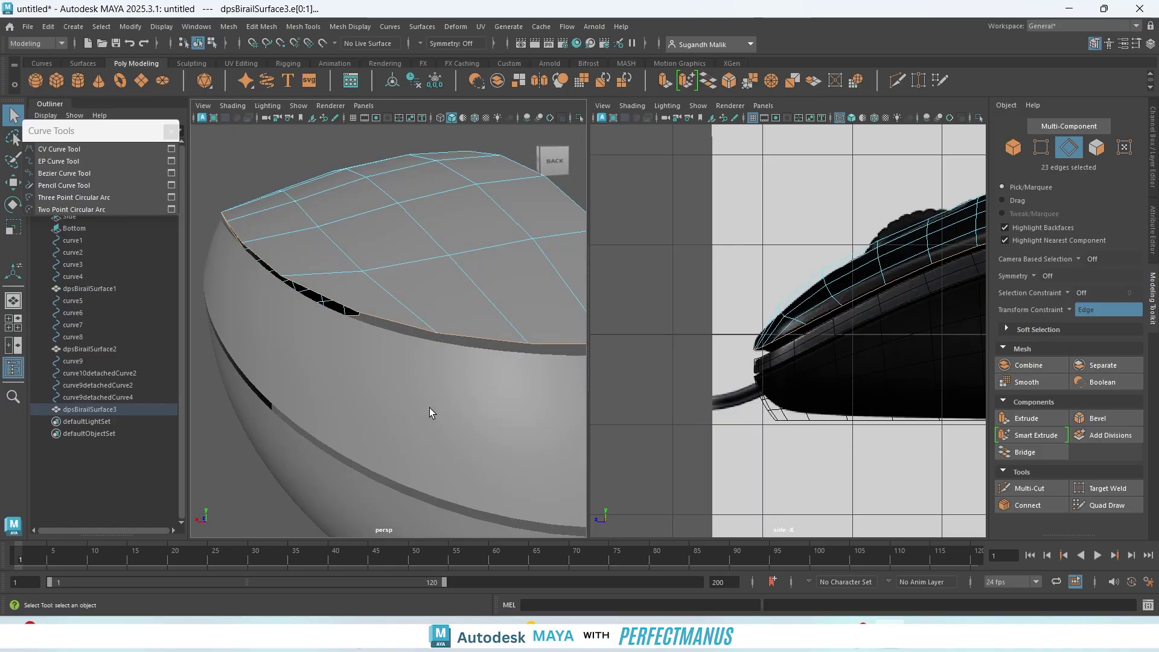
scroll(433, 402, down, 4)
scroll(437, 401, up, 4)
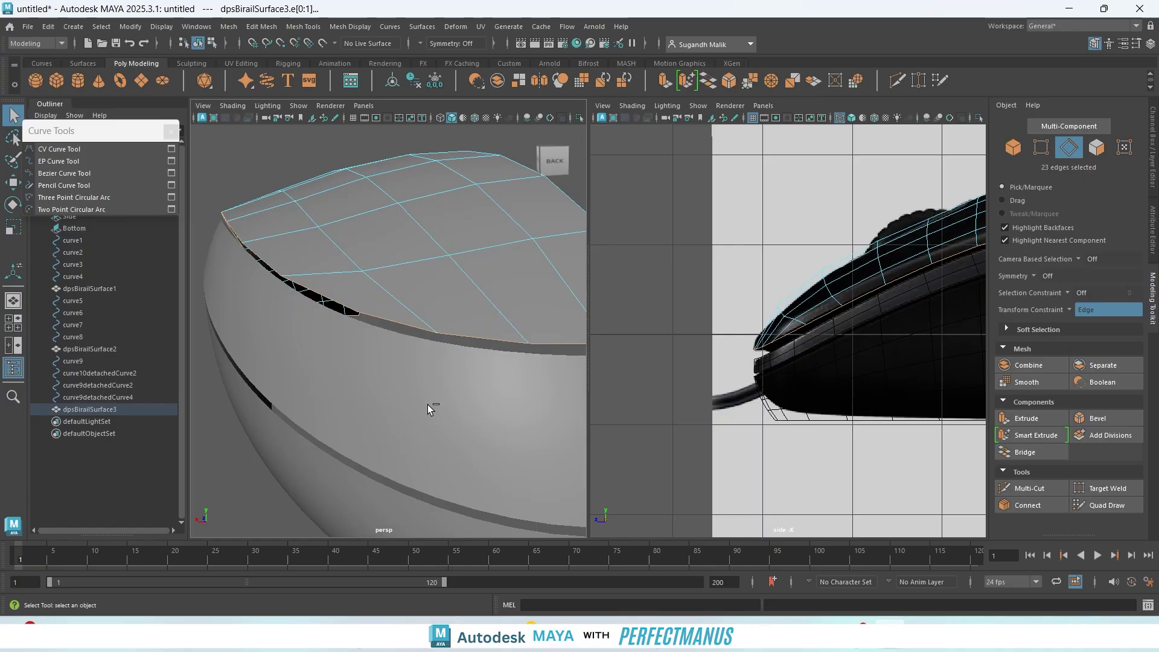
key(ctrl+e)
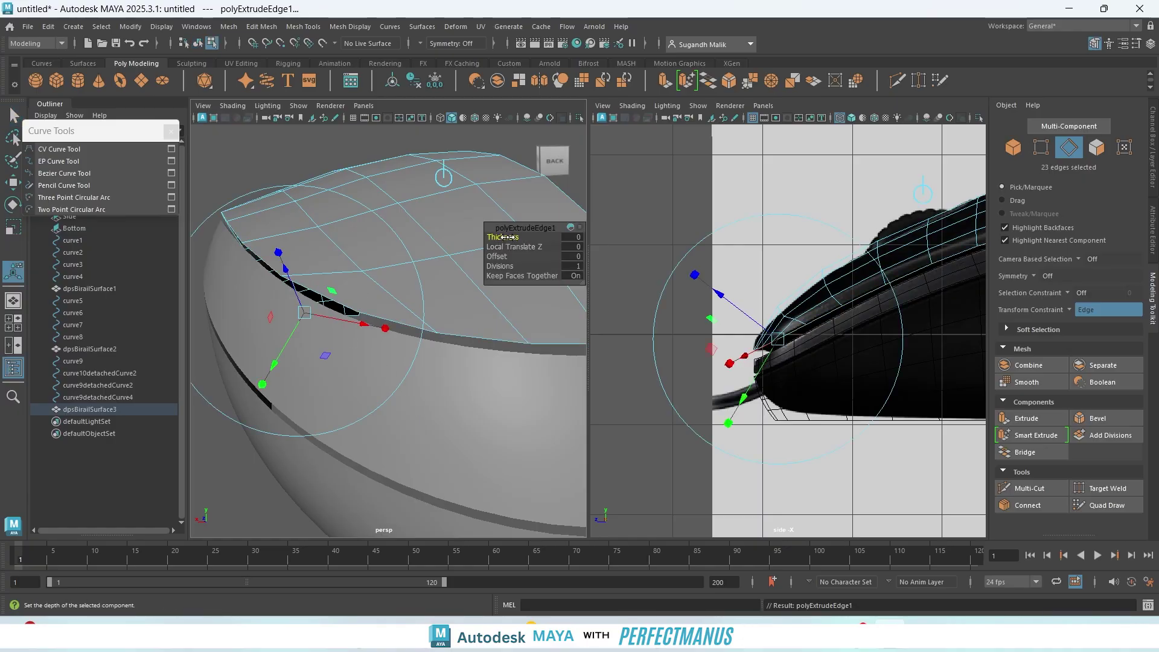
- Try a thickness of -0.04 on the extruded rim edges and compare it with the side-view reference
drag(506, 237, 505, 238)
scroll(416, 336, down, 5)
alt+drag(309, 395, 455, 396)
scroll(455, 396, up, 5)
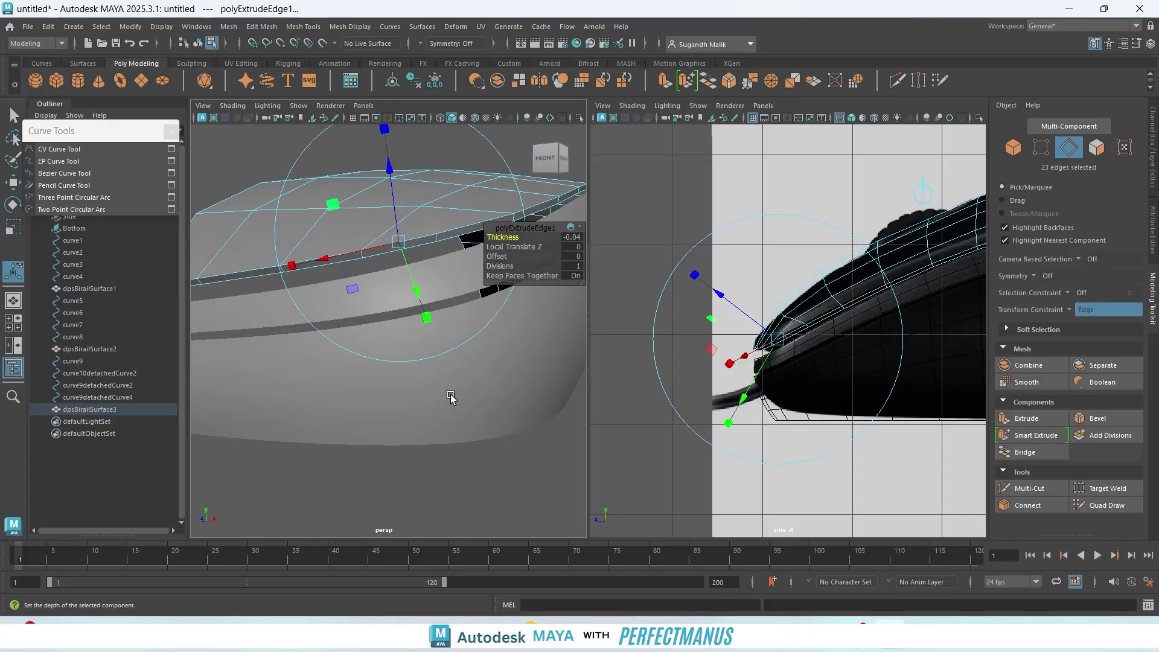
mouse_move(368, 448)
alt+mouse_down()
mouse_move(391, 449)
mouse_move(353, 447)
alt+mouse_up()
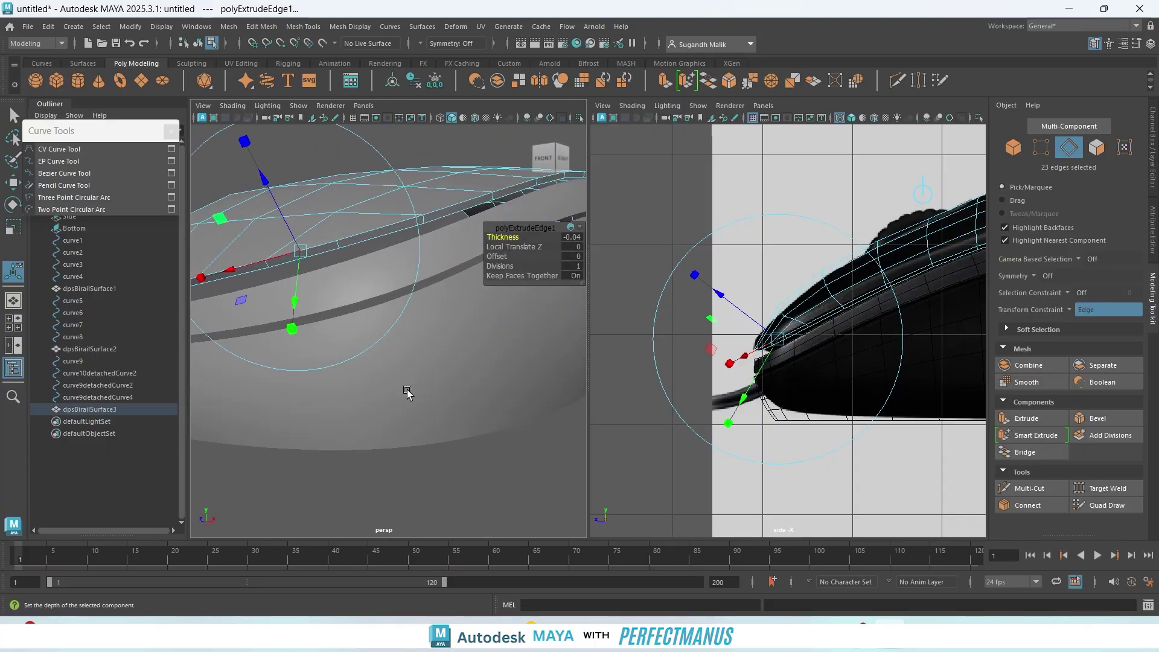
scroll(833, 337, up, 5)
scroll(760, 386, up, 3)
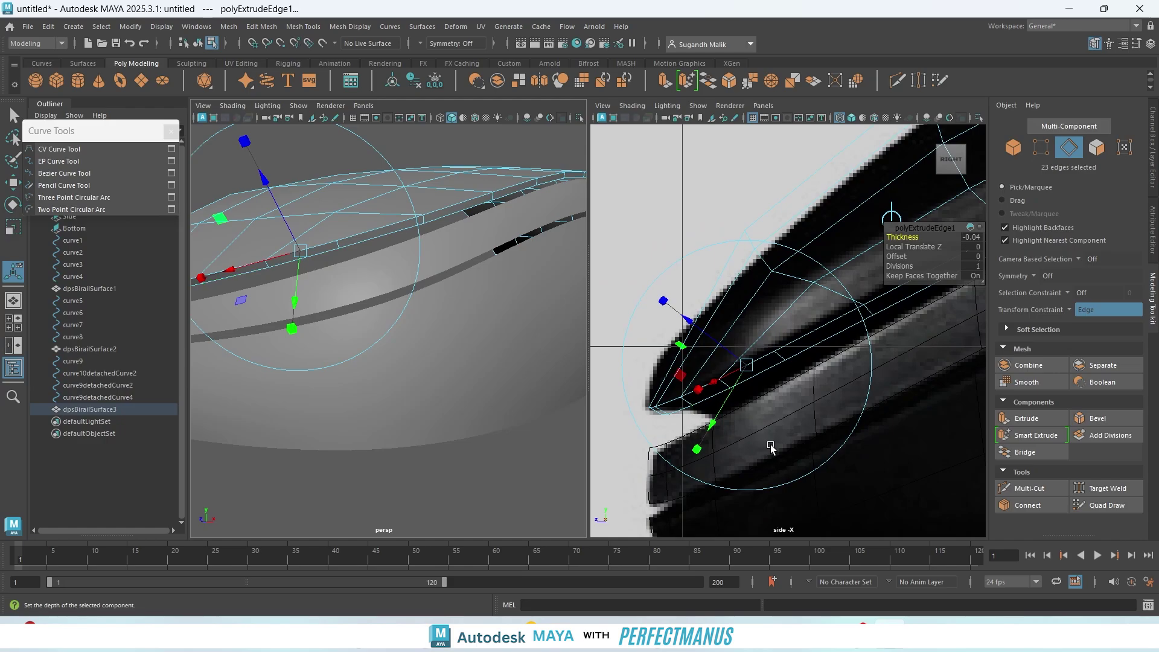
mouse_move(828, 442)
alt+middle_down()
mouse_move(761, 425)
mouse_move(830, 450)
mouse_move(838, 436)
mouse_move(828, 441)
alt+middle_up()
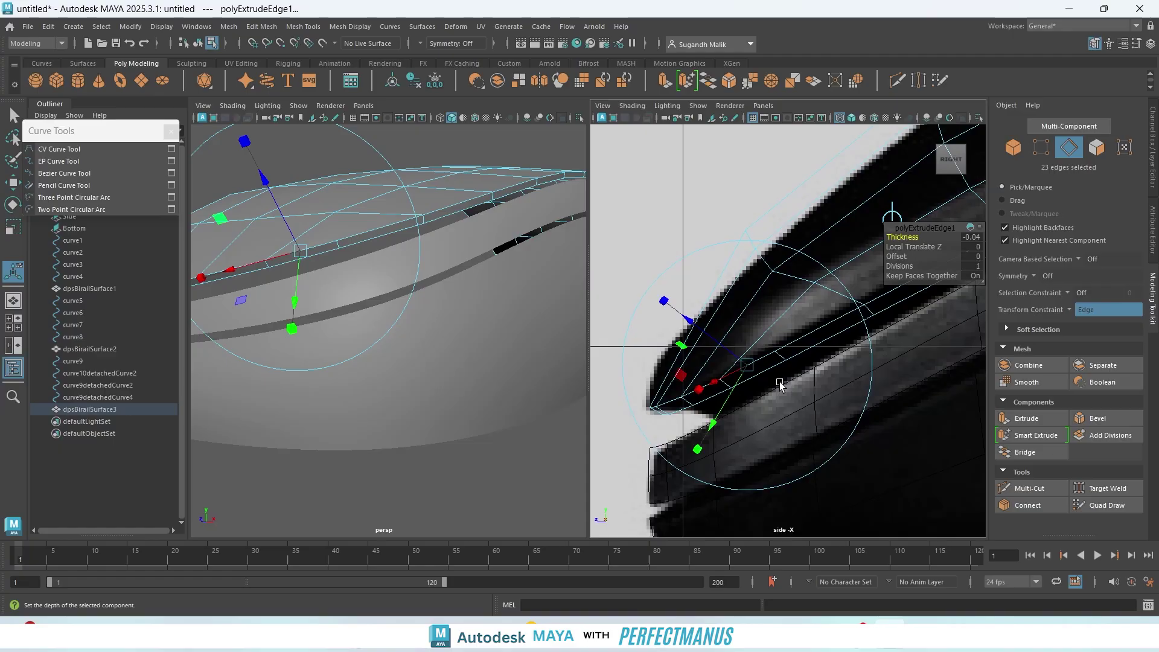
key(ctrl+z)
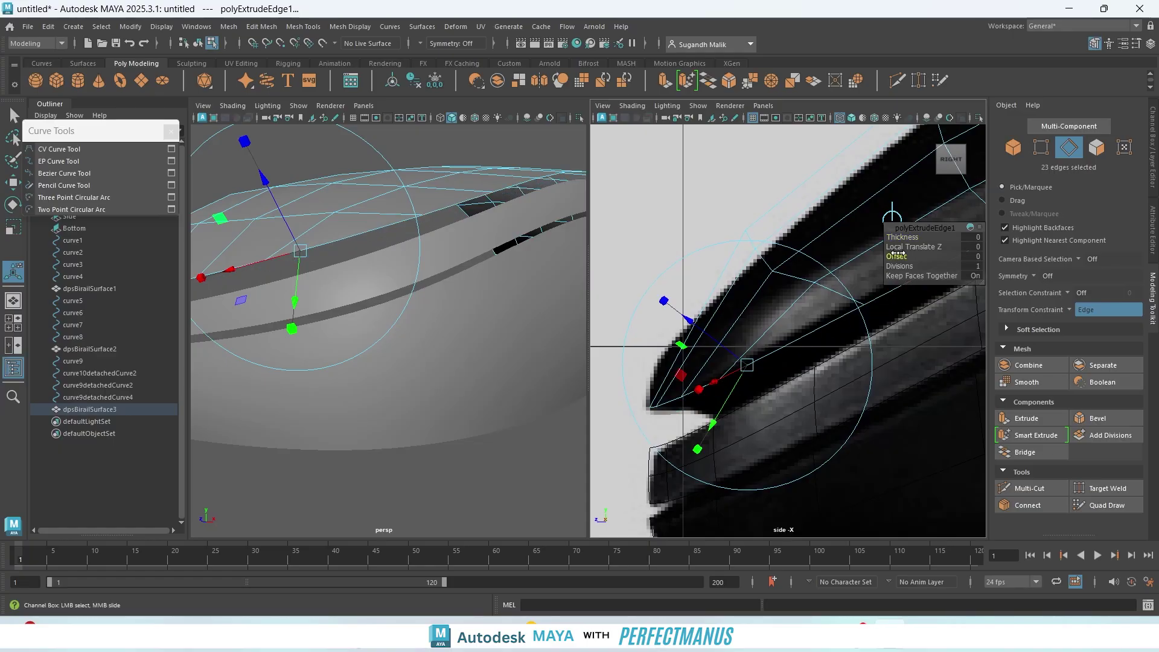
- Set the rim edge extrusion's offset to 0.07 and check the rim's front and rear against the top-view reference
drag(898, 253, 902, 257)
scroll(459, 319, down, 5)
alt+drag(463, 367, 450, 421)
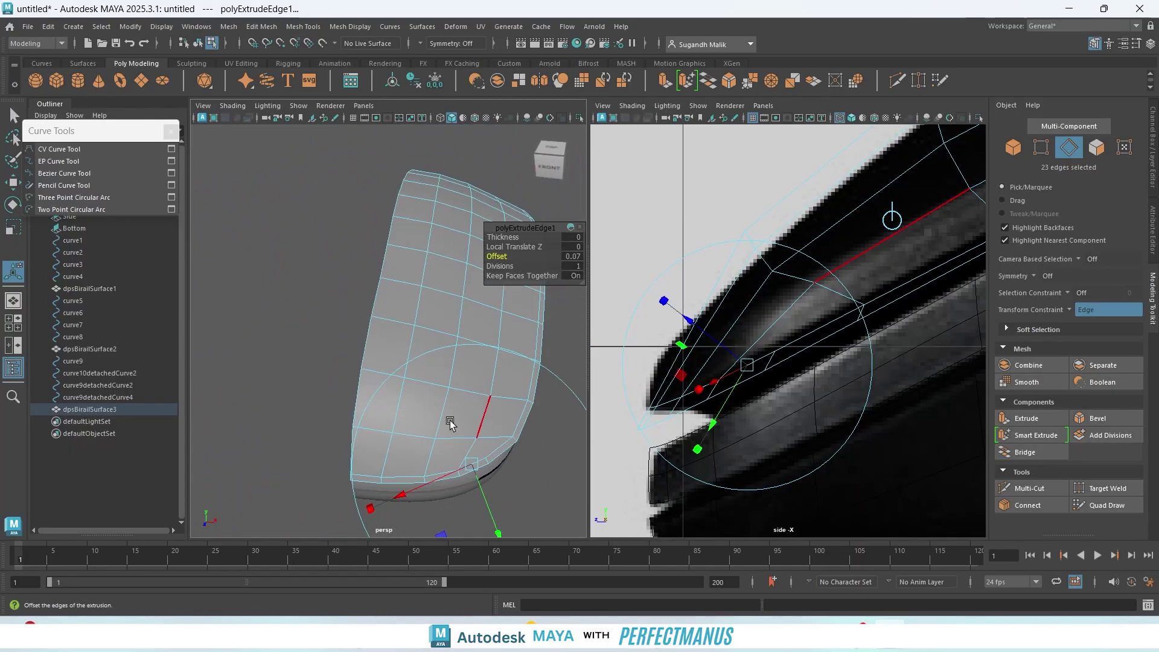
key(space)
drag(484, 362, 434, 368)
scroll(420, 333, up, 5)
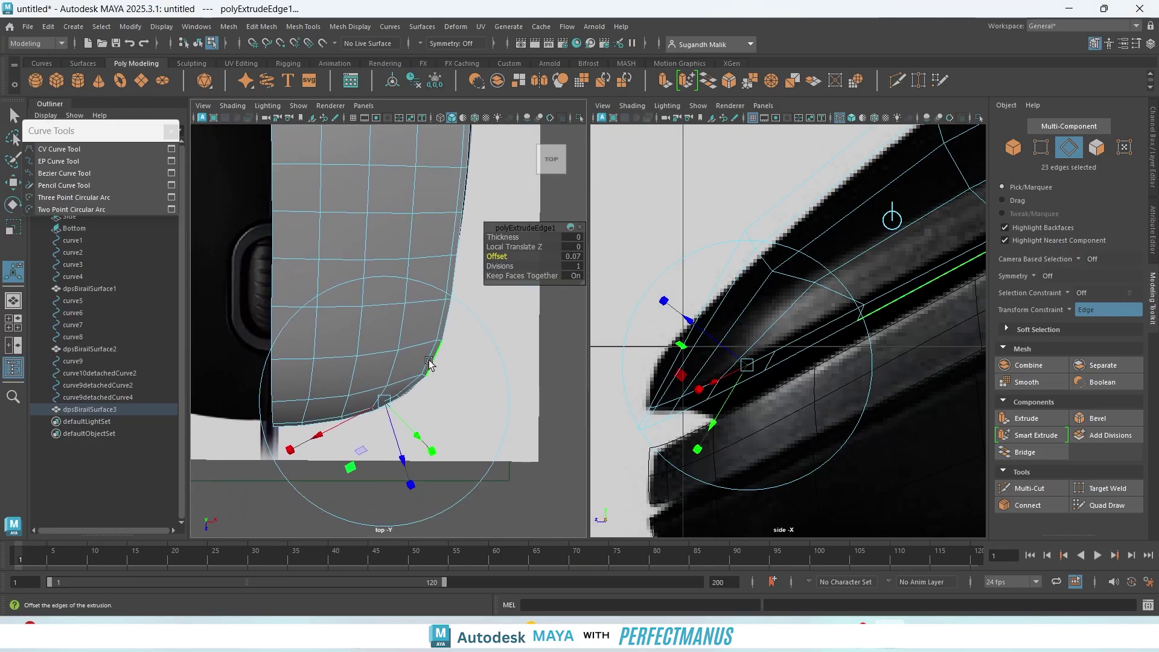
mouse_move(413, 356)
alt+middle_down()
mouse_move(315, 512)
mouse_move(324, 537)
alt+middle_up()
alt+middle_drag(345, 271, 389, 406)
scroll(357, 375, up, 5)
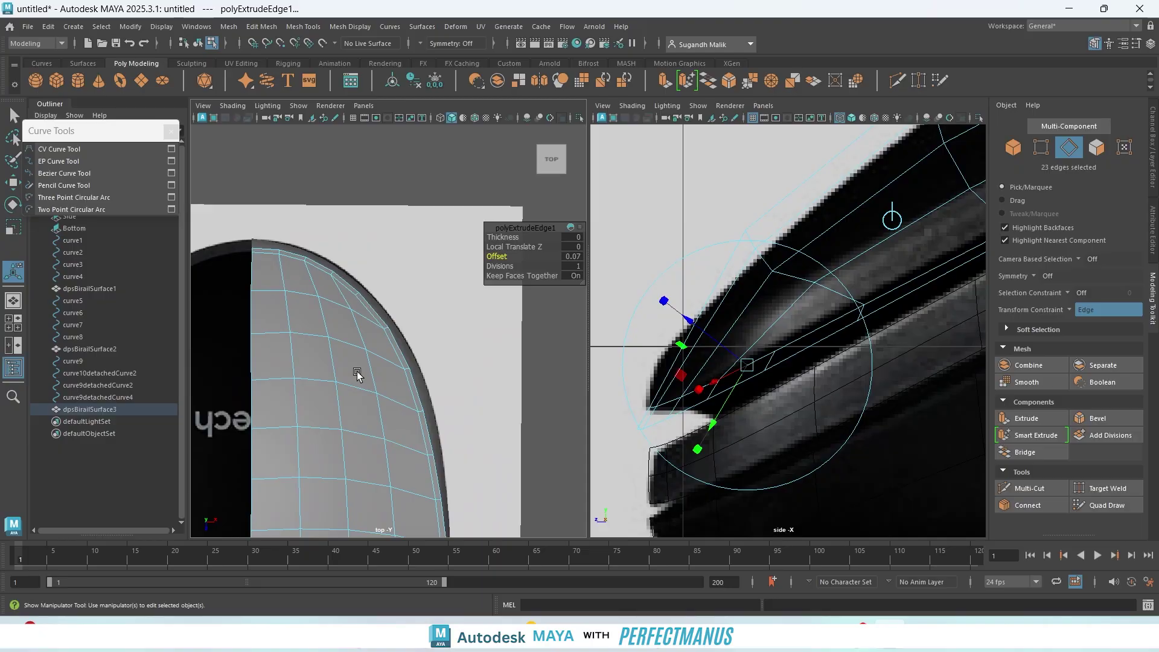
- Switch to vertex selection and slide the four inner-rim vertices at the shell's rear inward along Z
alt+middle_drag(345, 327, 445, 428)
right_drag(256, 272, 208, 267)
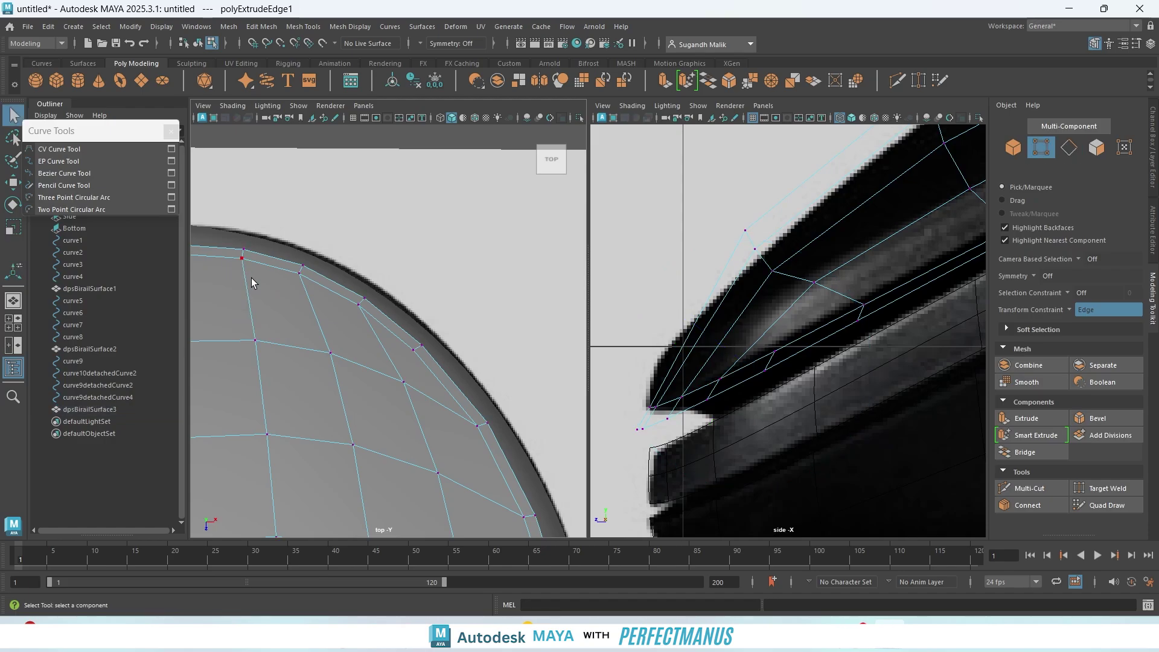
click(242, 260)
scroll(266, 298, down, 5)
scroll(313, 333, up, 5)
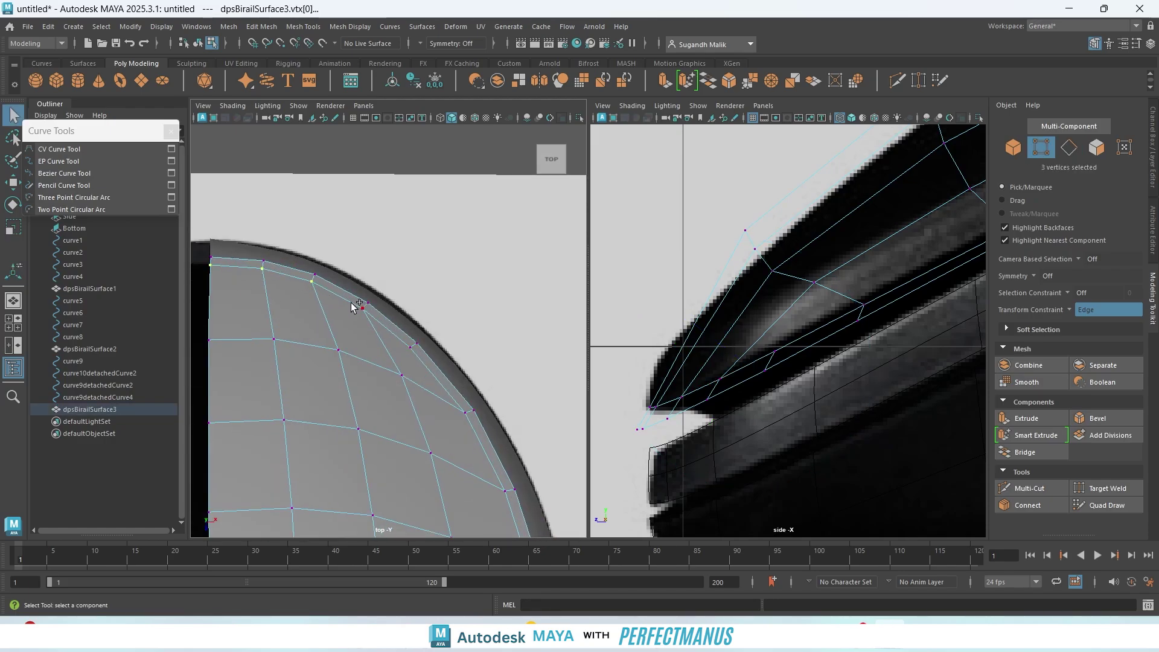
alt+middle_drag(399, 424, 411, 357)
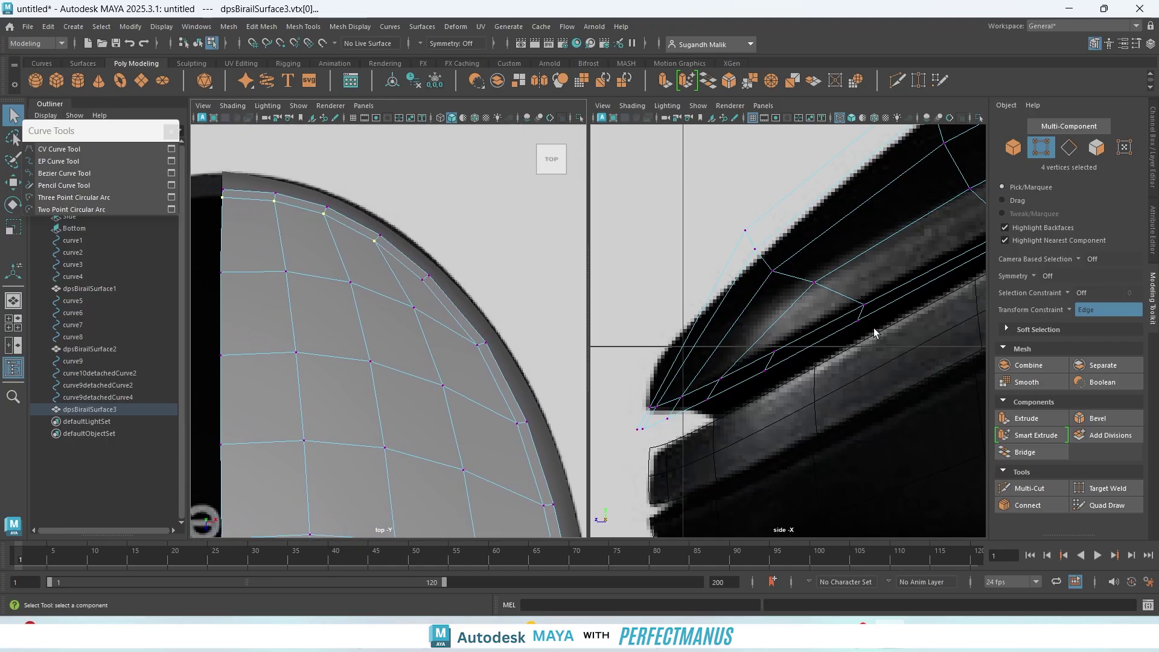
key(w)
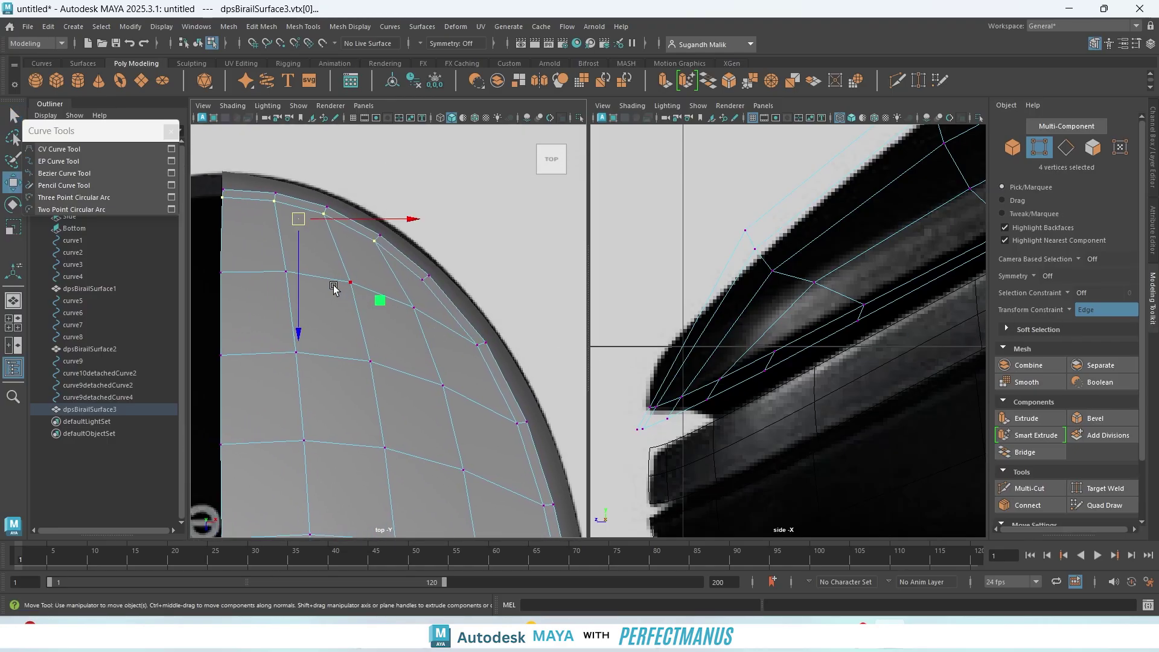
drag(302, 269, 335, 322)
key(f)
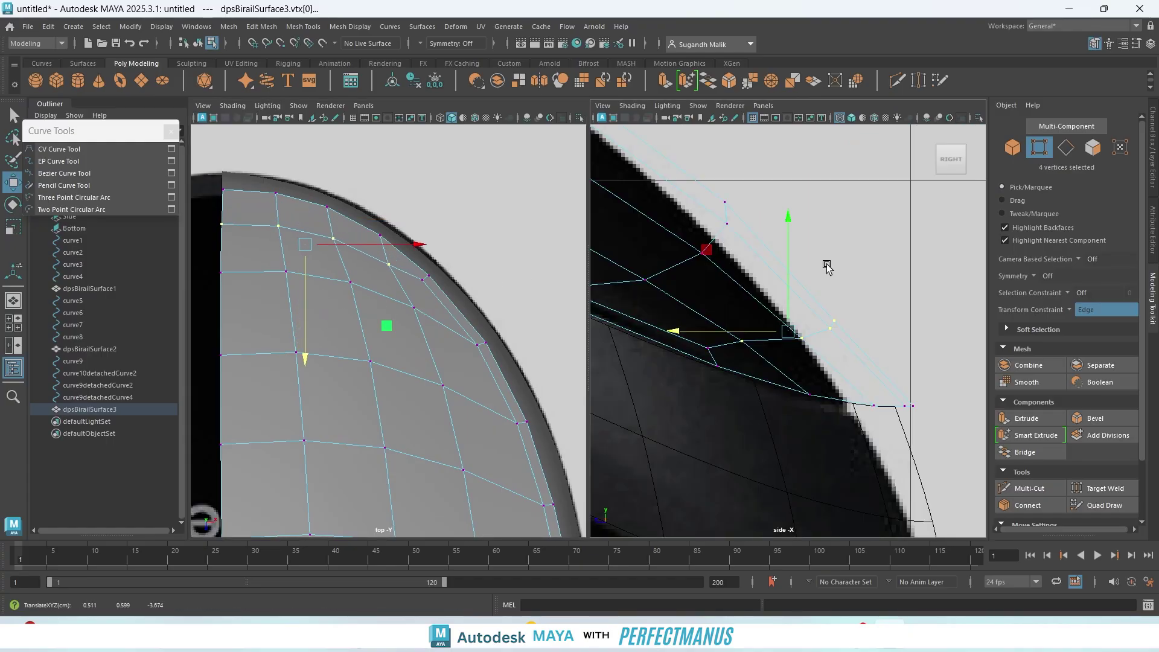
middle_drag(691, 417, 612, 337)
- Select the next seven inner-rim vertices along the shell's side and slide them inward along X
alt+middle_drag(562, 364, 487, 293)
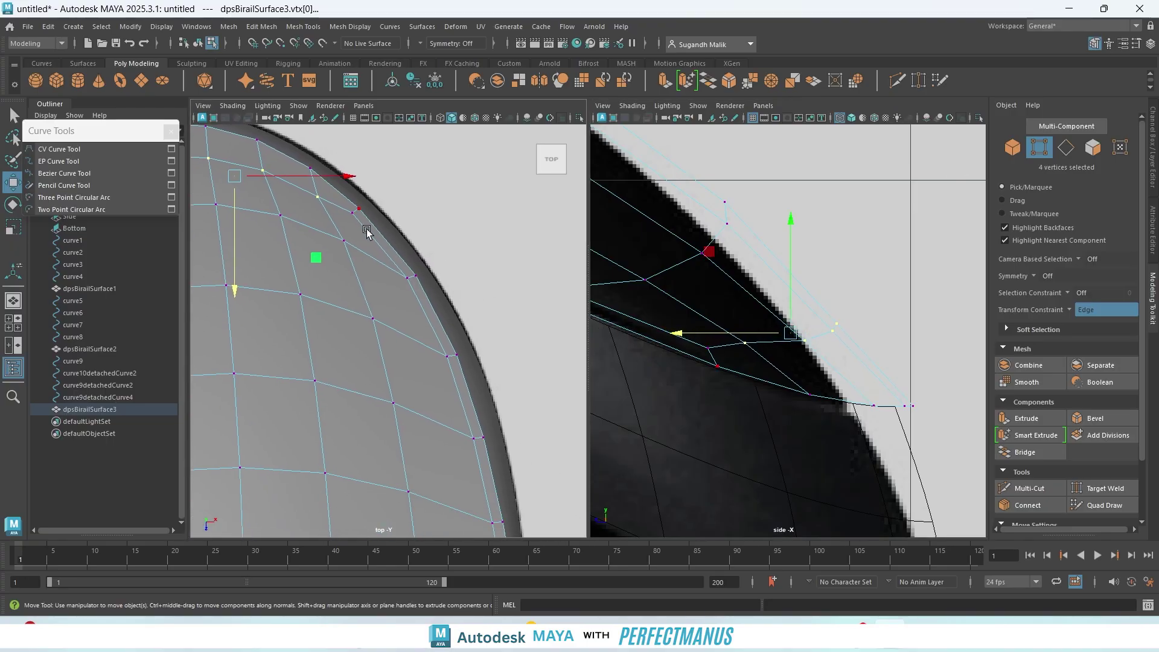
click(395, 276)
mouse_move(398, 283)
alt+middle_down()
mouse_move(367, 207)
mouse_move(391, 285)
alt+middle_up()
shift+click(394, 287)
scroll(766, 374, down, 9)
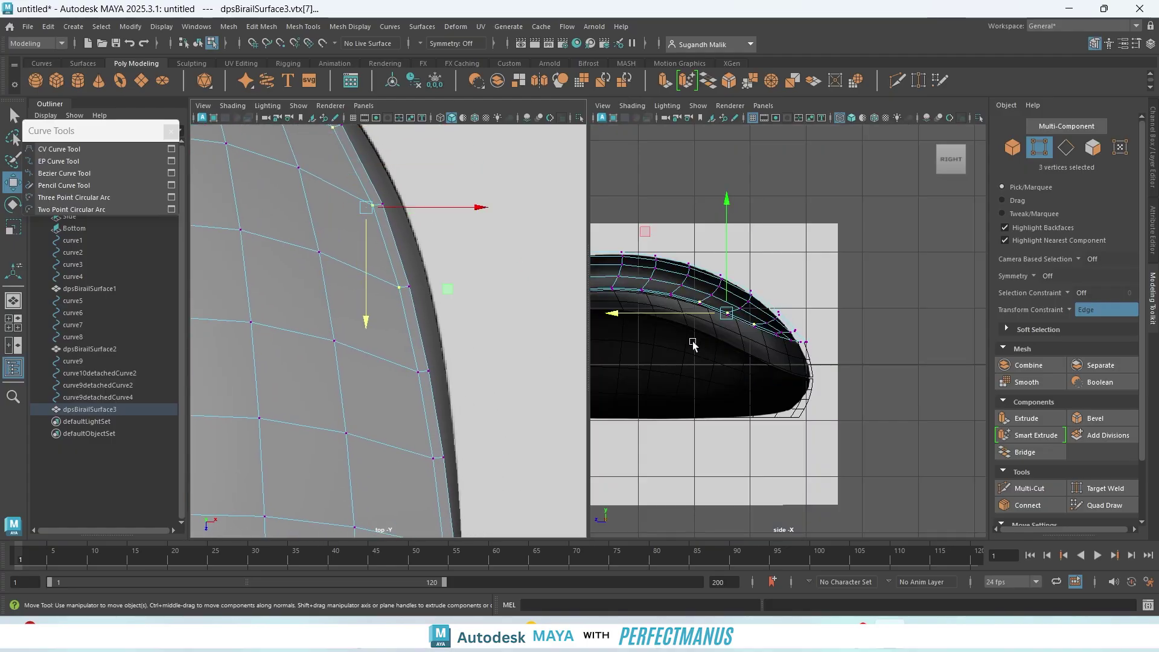
alt+middle_drag(693, 344, 874, 329)
scroll(793, 332, up, 2)
scroll(792, 332, up, 2)
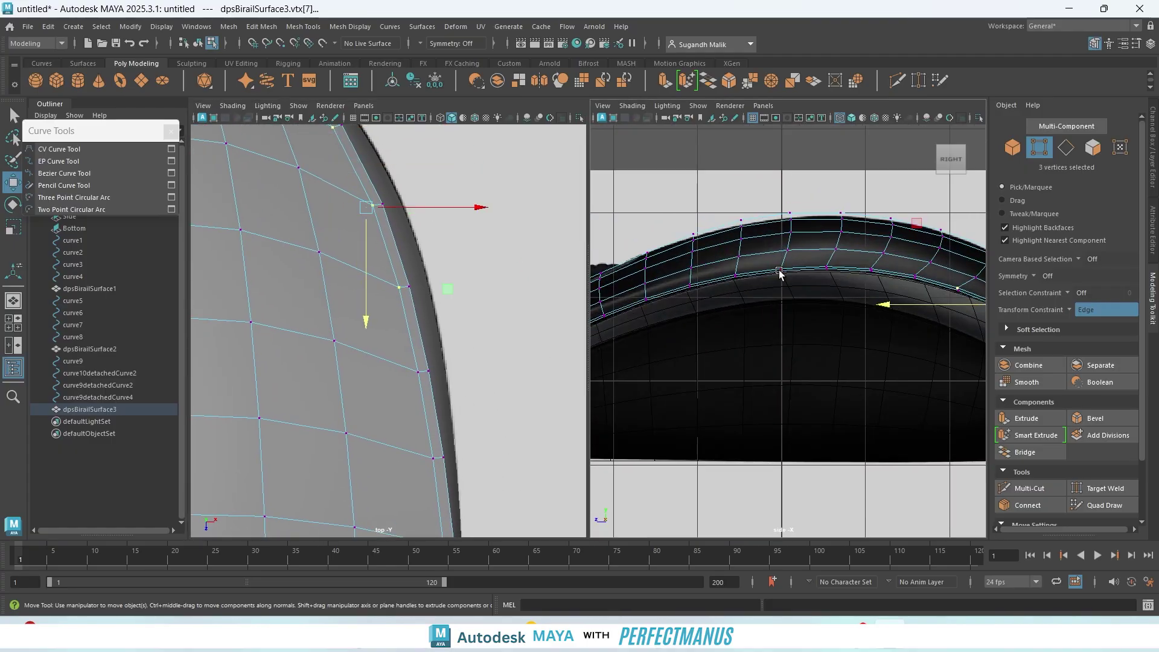
alt+middle_drag(462, 409, 414, 202)
shift+click(416, 197)
shift+click(426, 282)
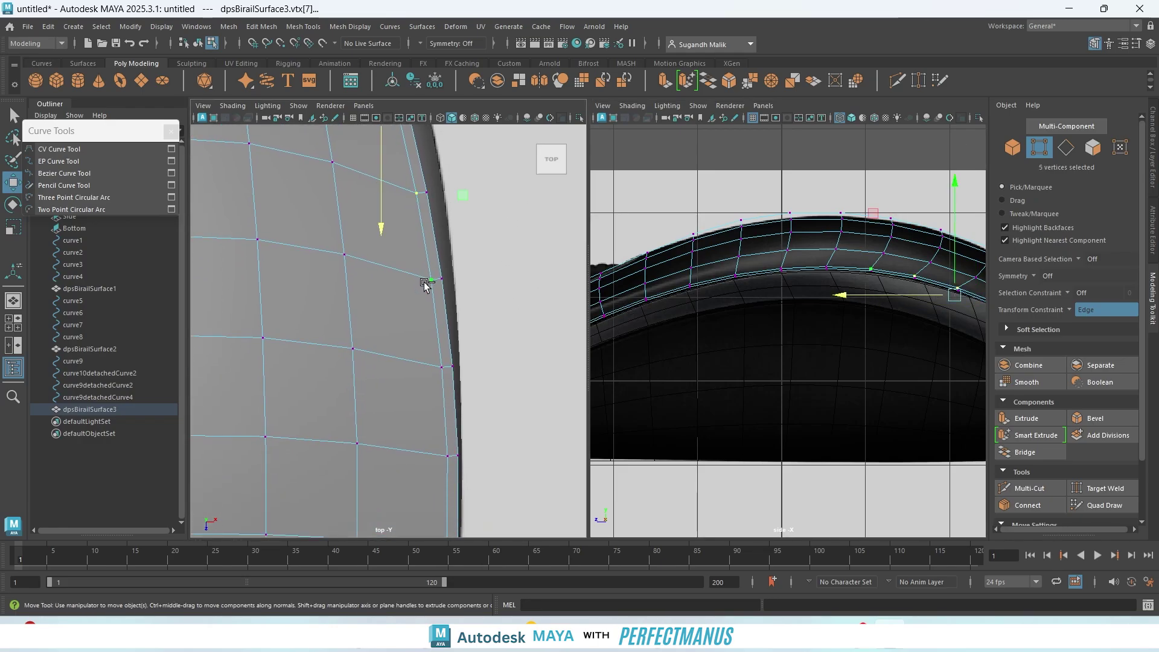
shift+click(439, 370)
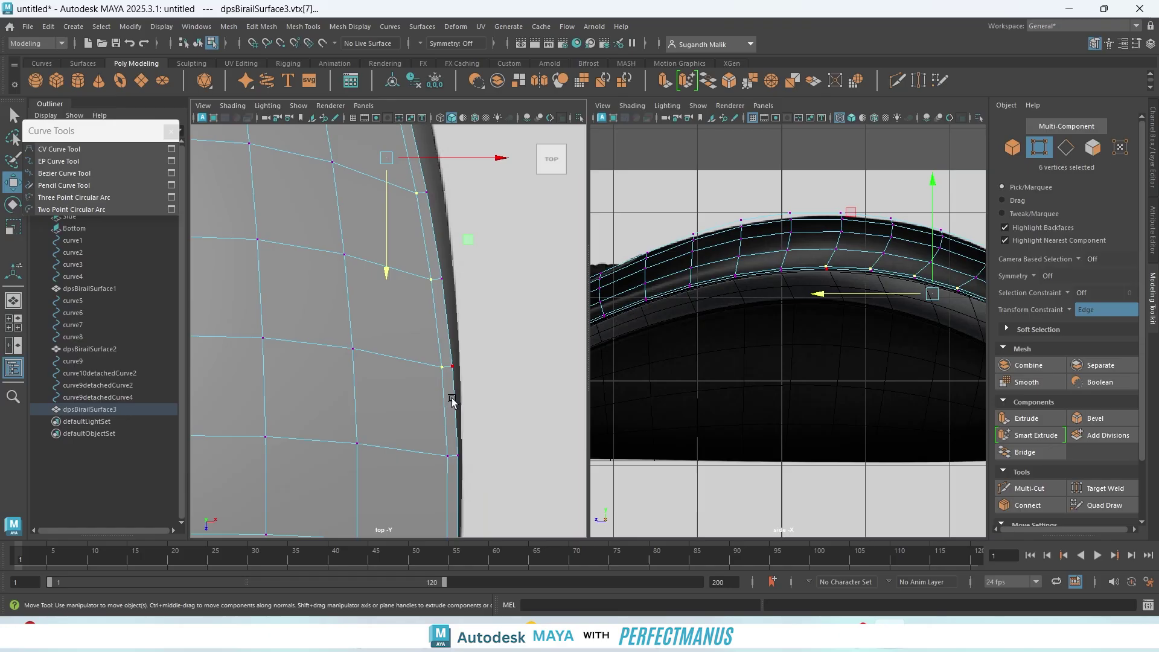
shift+click(439, 456)
alt+middle_drag(473, 414, 474, 186)
drag(476, 195, 445, 184)
- Select the twelve remaining inner-rim vertices, from the front centre around the corner and along the shell's side
alt+middle_drag(491, 310, 530, 217)
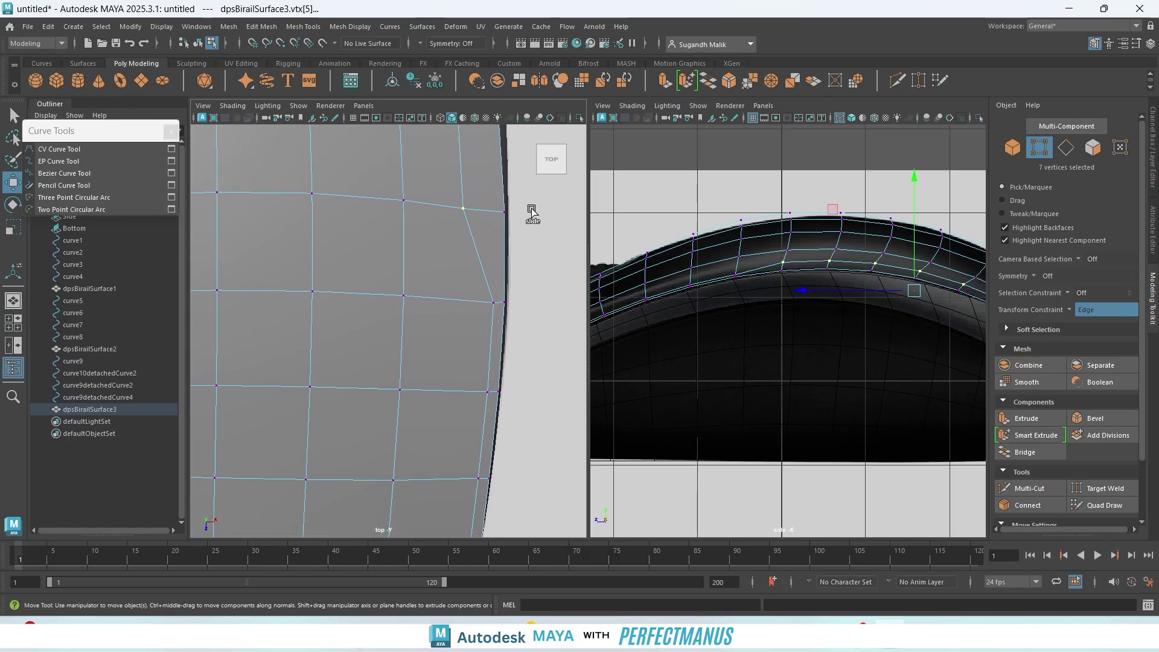
alt+middle_drag(509, 265, 499, 137)
alt+middle_drag(455, 409, 505, 169)
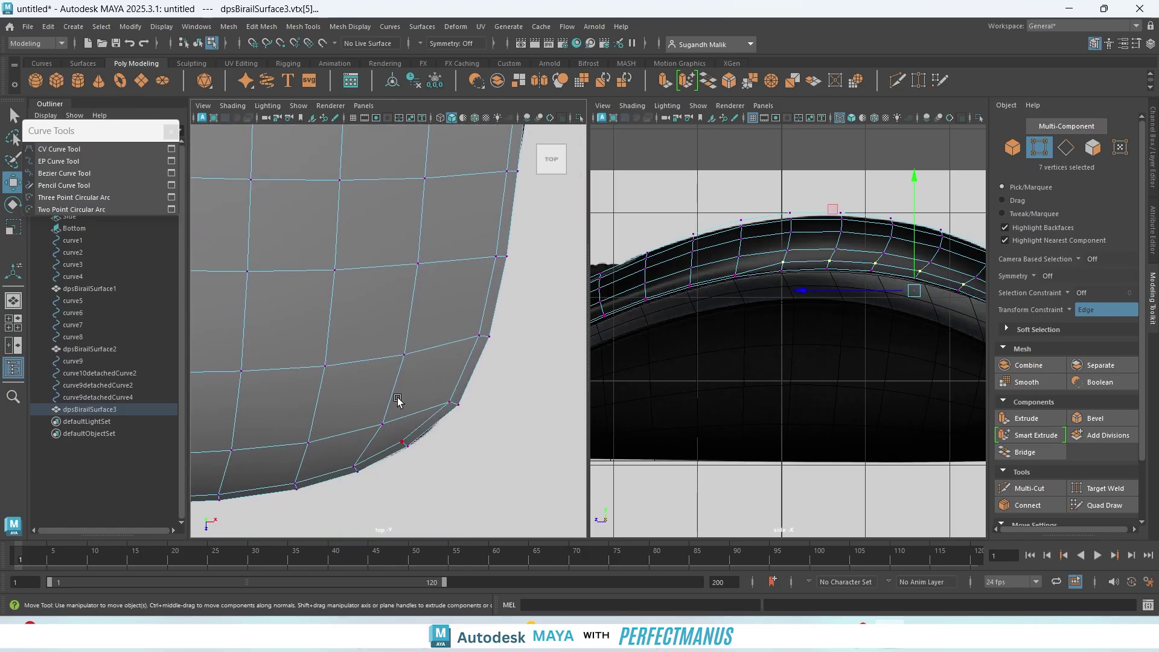
alt+middle_drag(398, 401, 530, 291)
click(323, 357)
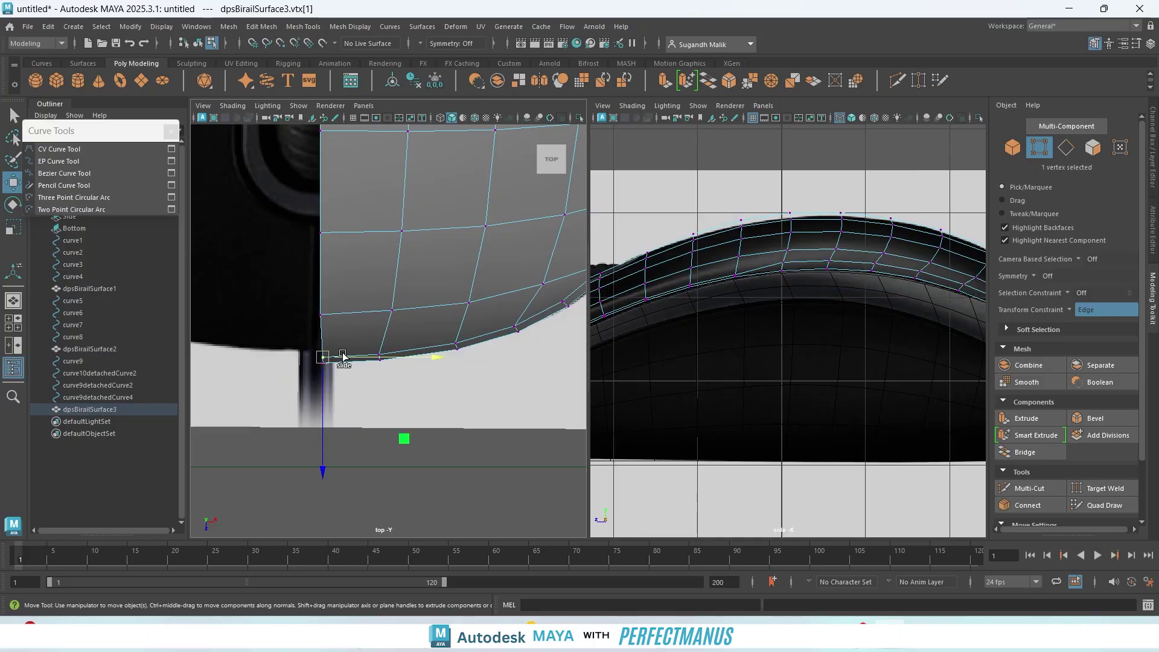
shift+click(387, 342)
shift+click(457, 343)
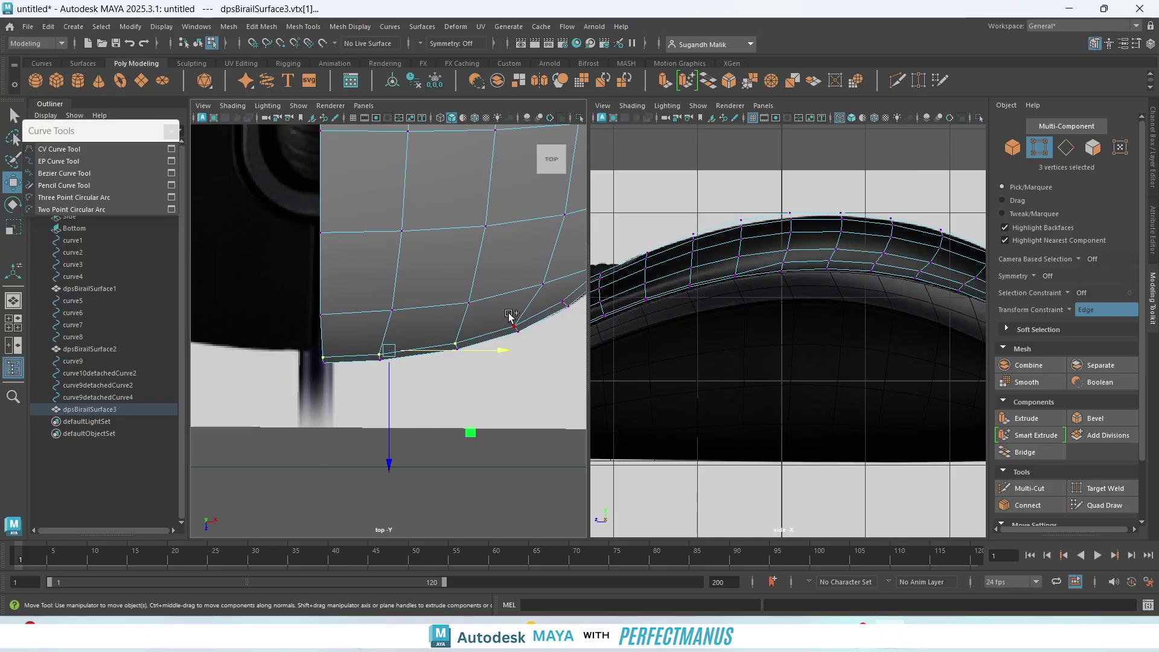
shift+click(516, 327)
alt+middle_drag(551, 354, 412, 384)
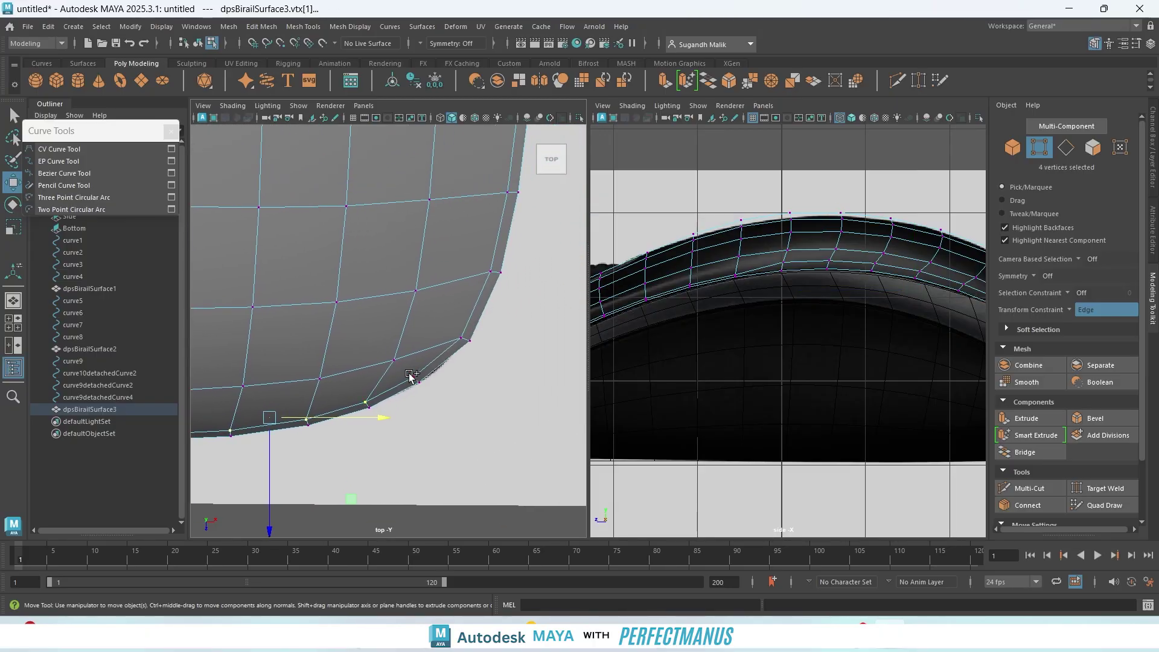
shift+click(411, 376)
shift+click(456, 333)
shift+click(482, 272)
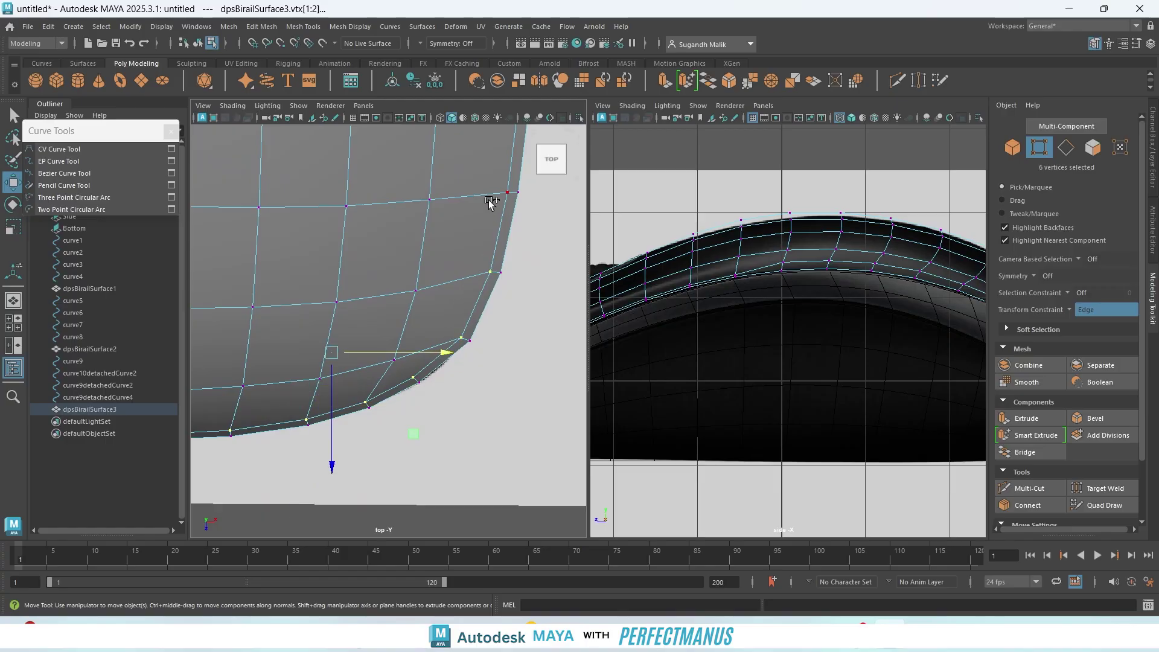
shift+click(498, 185)
alt+middle_drag(498, 192, 368, 483)
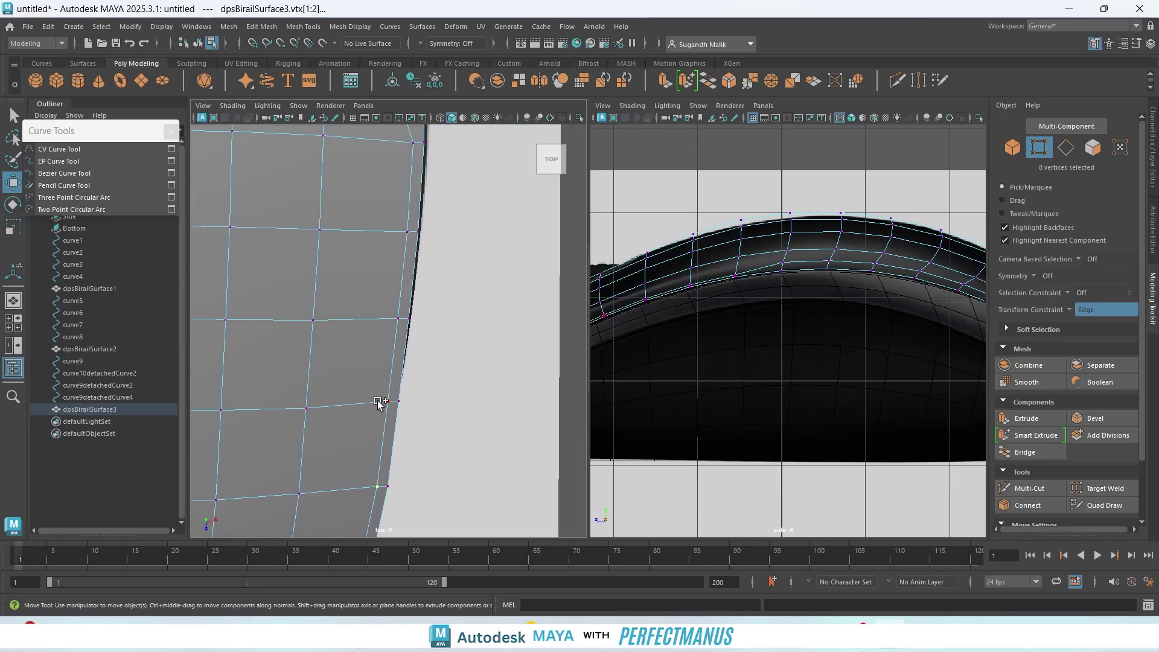
shift+click(395, 315)
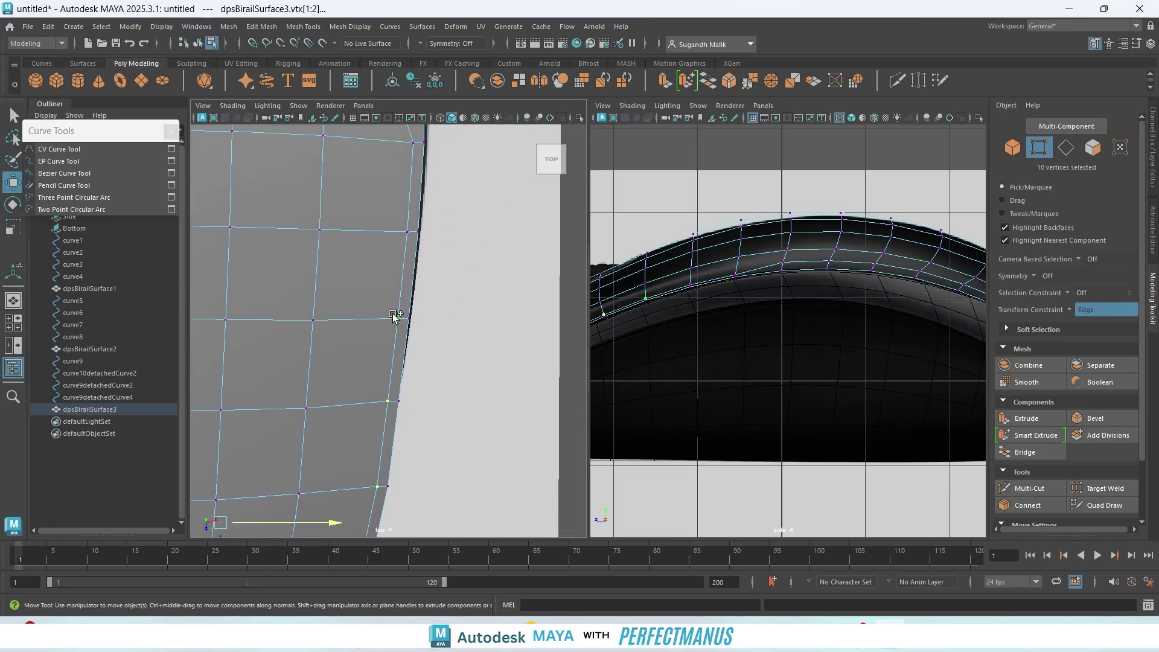
shift+click(405, 230)
shift+click(411, 155)
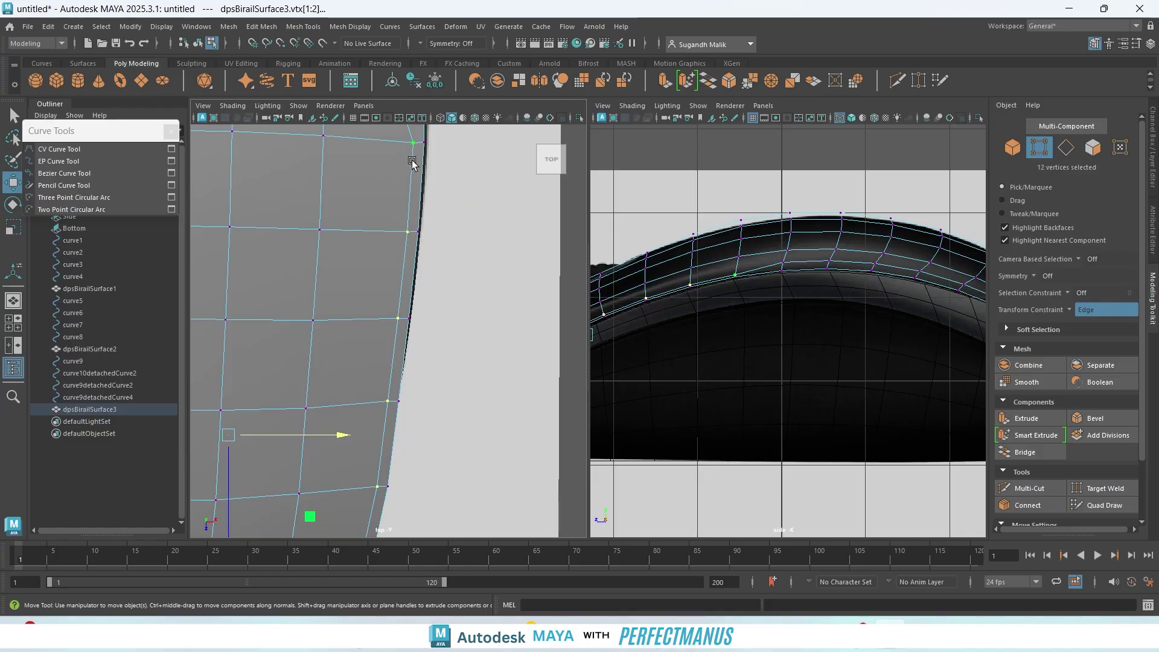
- Turn the transform constraint off and raise the selected inner-rim vertices slightly along Y in the side view
alt+middle_drag(699, 430, 892, 404)
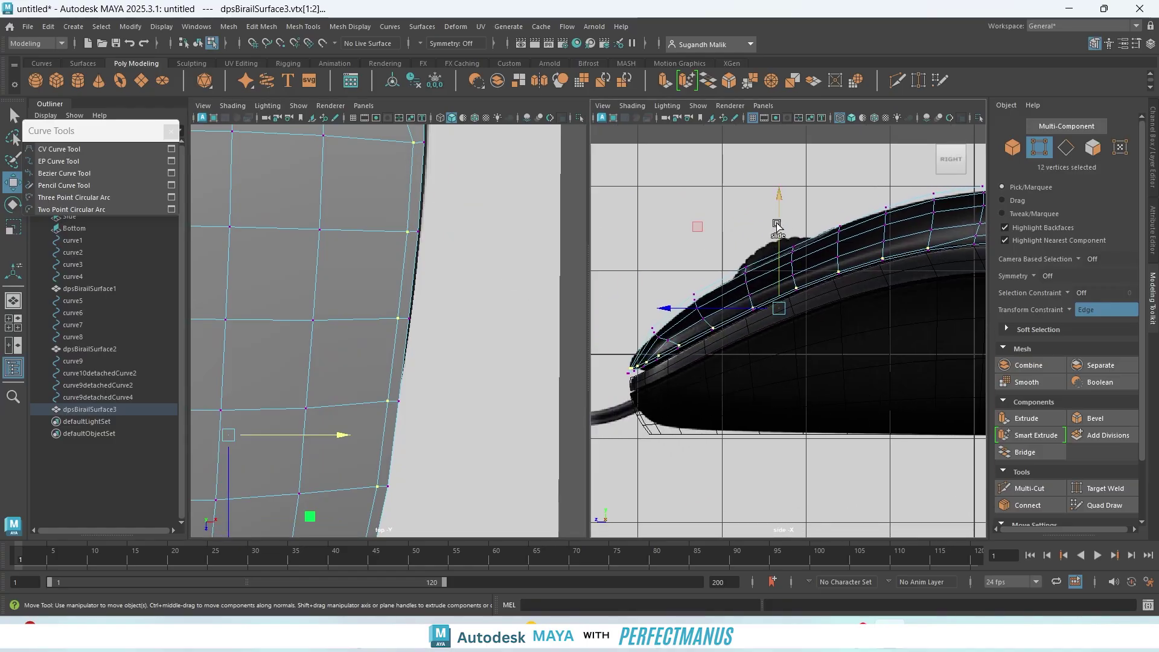
click(1068, 310)
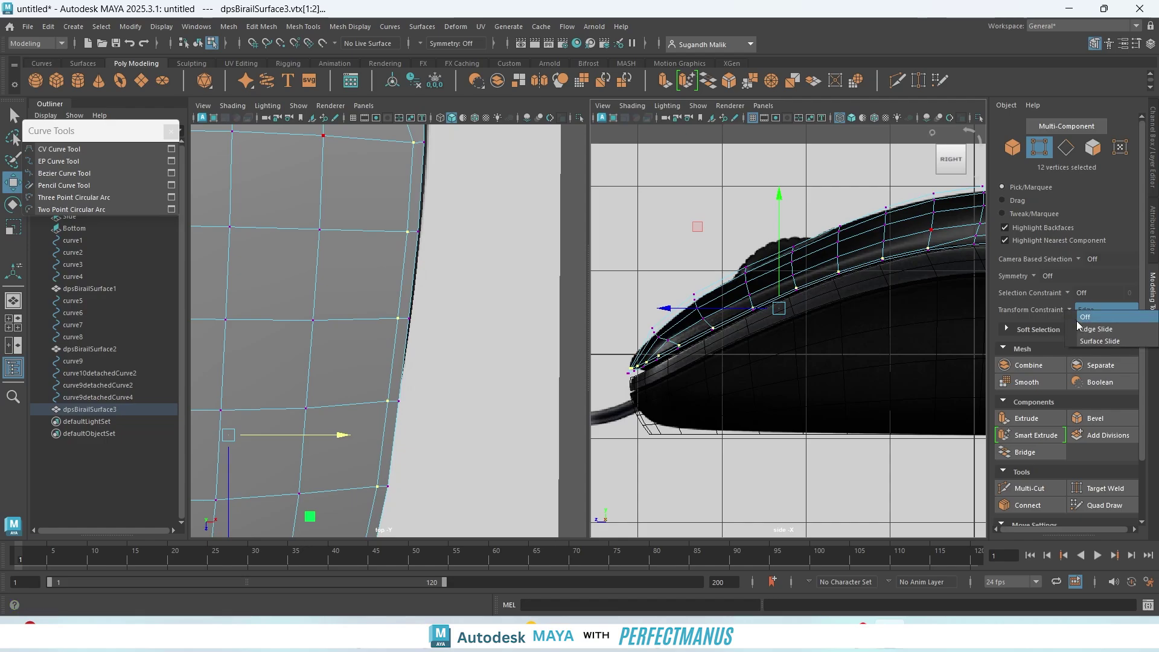
click(1077, 319)
alt+middle_drag(862, 334, 801, 377)
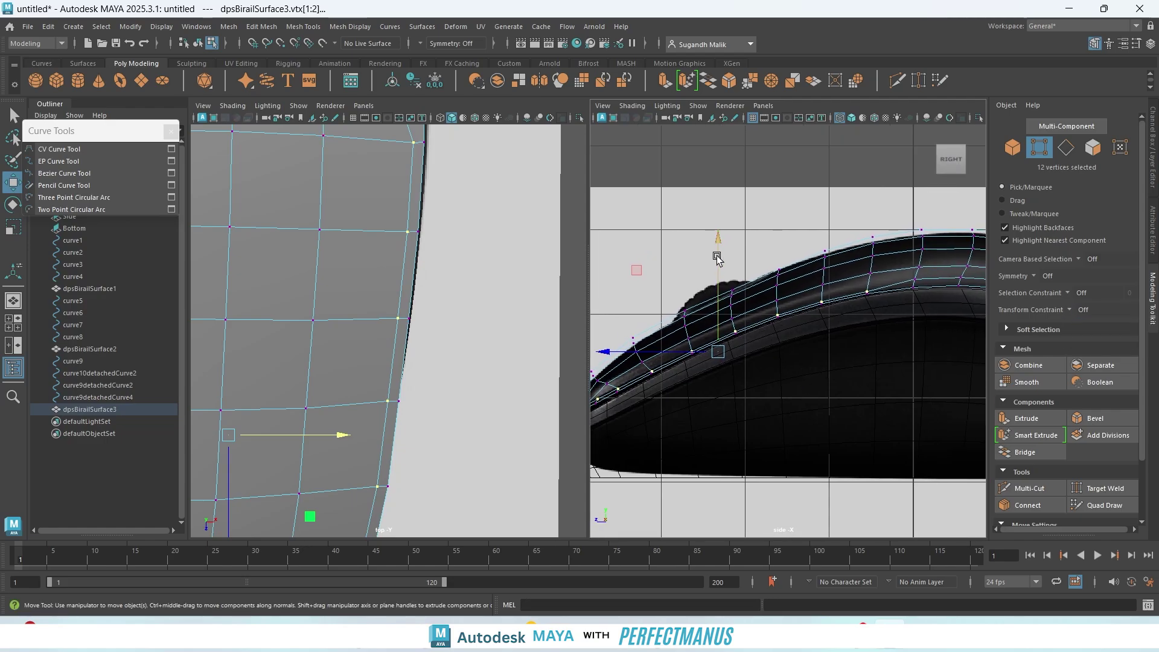
drag(716, 255, 717, 247)
alt+middle_drag(710, 454, 813, 416)
scroll(735, 443, up, 3)
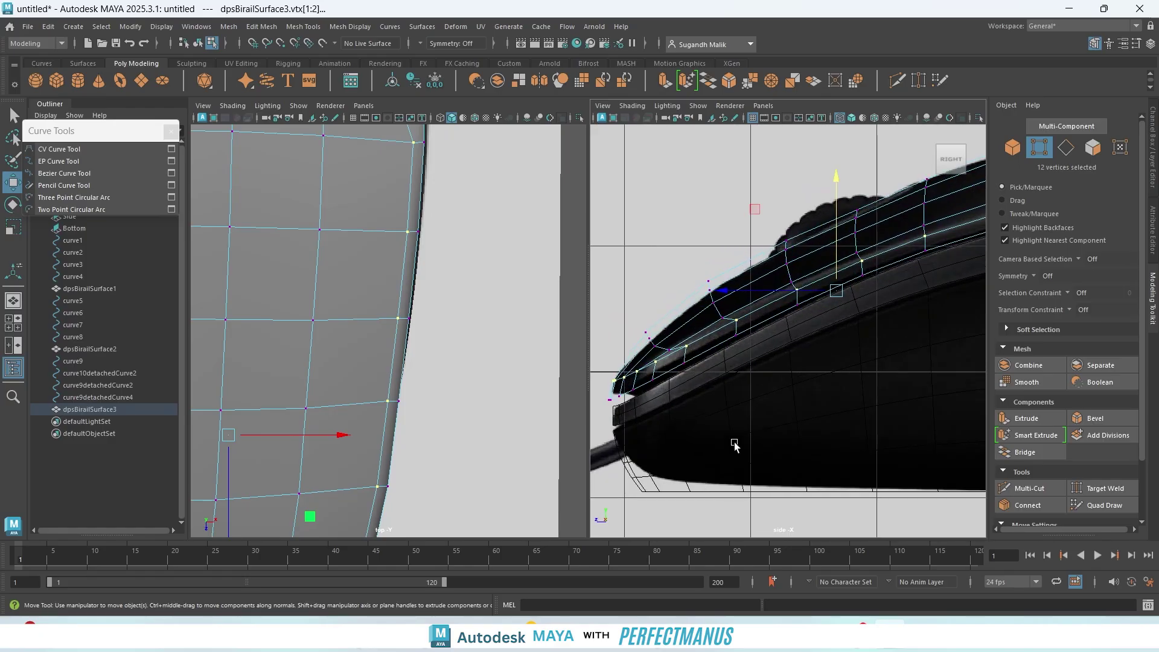
scroll(735, 443, up, 3)
- Select ten vertices on the outer border edge at the front of the top shell in the side view
alt+middle_drag(699, 450, 888, 394)
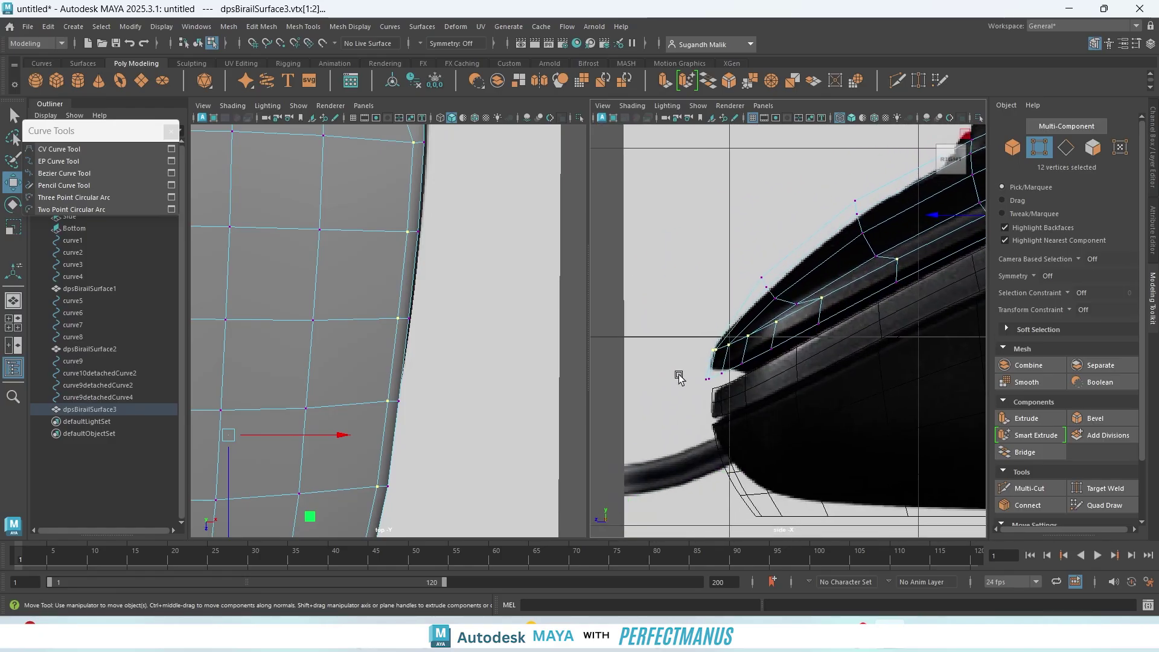
drag(677, 372, 755, 391)
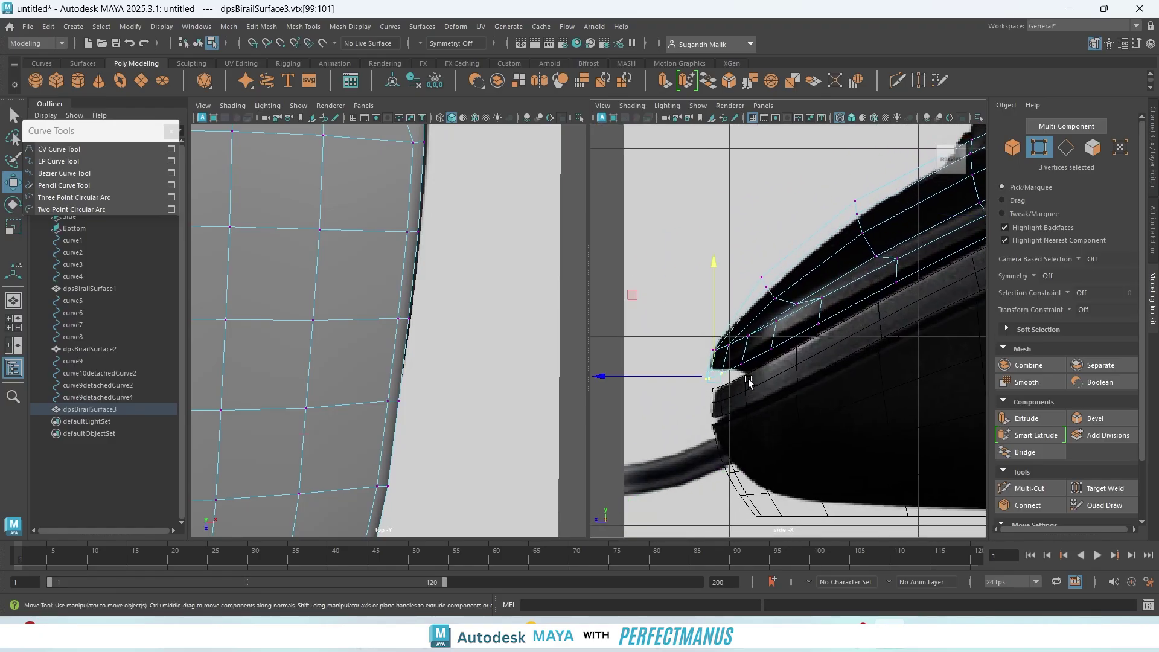
shift+click(743, 361)
shift+click(772, 349)
shift+click(819, 323)
alt+middle_drag(890, 378, 717, 510)
alt+middle_drag(821, 421, 705, 457)
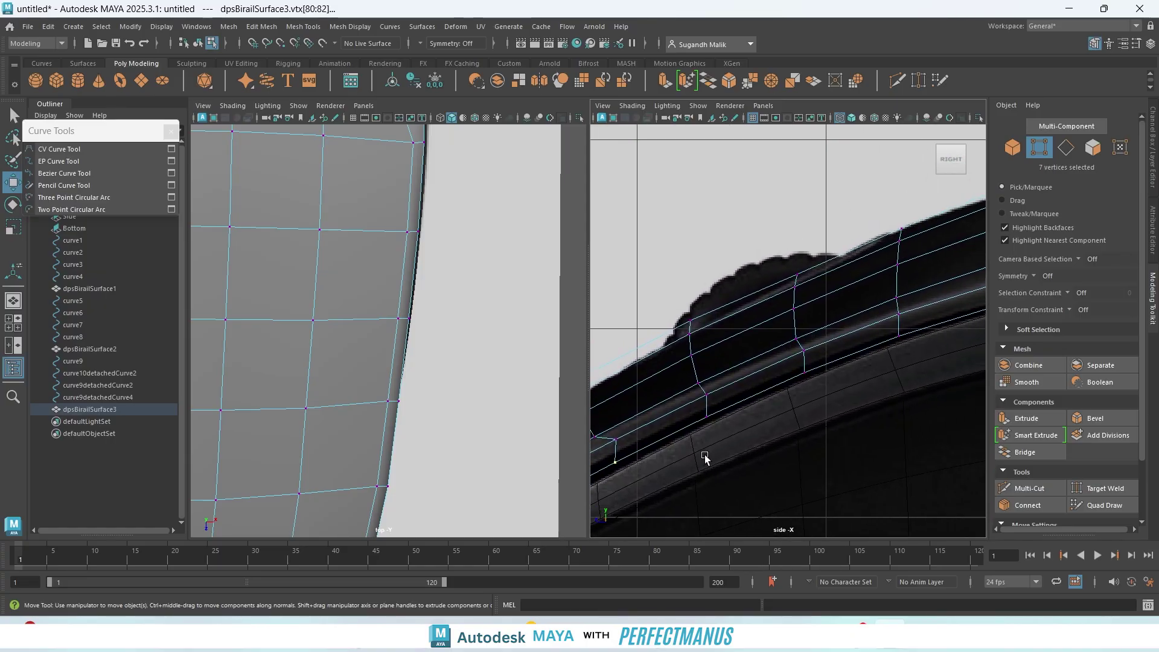
shift+click(811, 389)
alt+middle_drag(847, 403, 691, 462)
shift+click(744, 400)
alt+middle_drag(814, 434, 660, 481)
key(alt+shift)
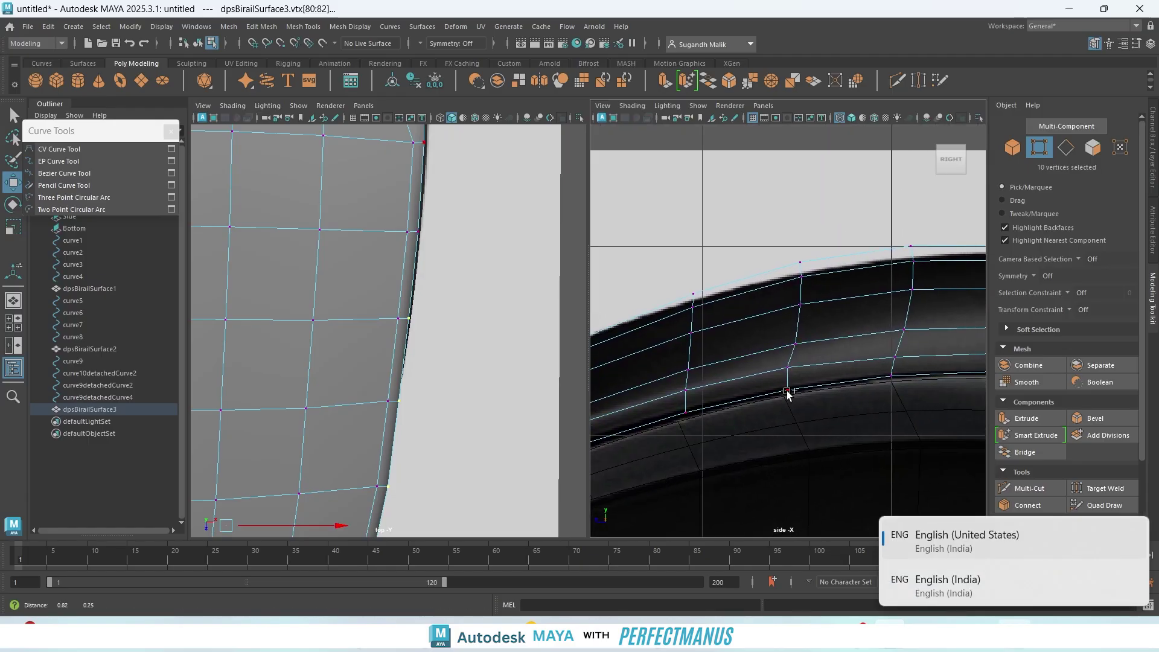
alt+middle_drag(833, 396, 563, 473)
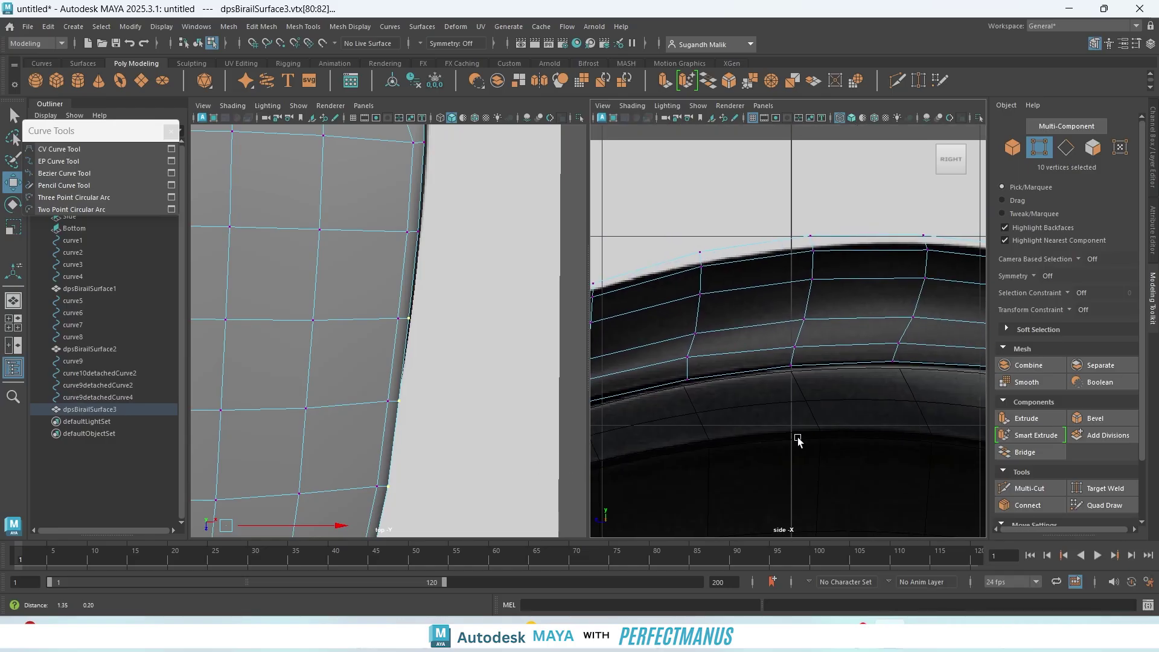
mouse_move(796, 439)
alt+middle_down()
mouse_move(716, 433)
mouse_move(925, 394)
alt+middle_up()
alt+middle_drag(756, 422, 913, 388)
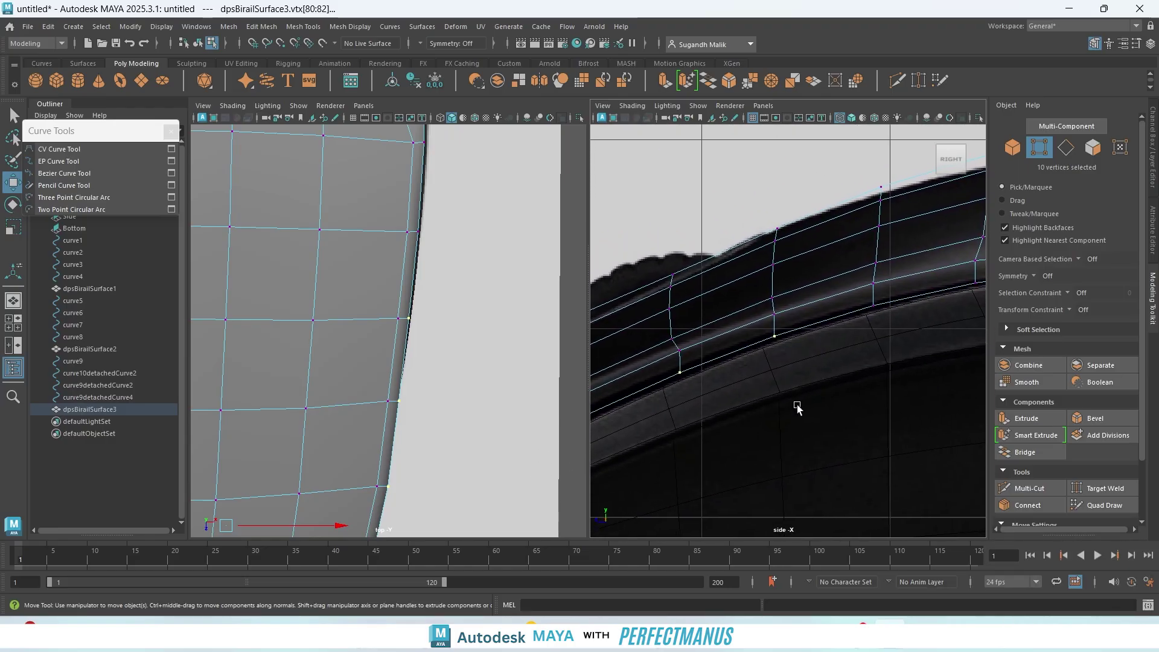
mouse_move(760, 440)
alt+middle_down()
mouse_move(885, 374)
mouse_move(768, 447)
mouse_move(556, 486)
mouse_move(786, 442)
mouse_move(750, 447)
mouse_move(811, 400)
alt+middle_up()
- Switch the top viewport to the perspective view and look closely at the selected border vertices
scroll(386, 423, down, 6)
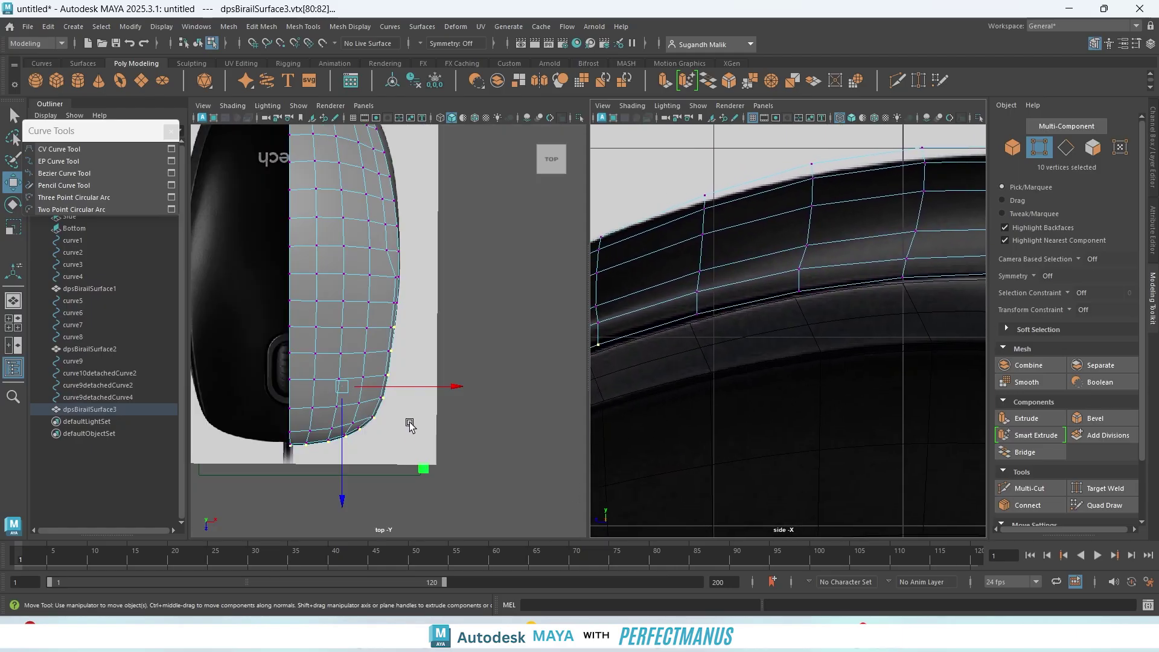
alt+drag(475, 446, 443, 387)
key(space)
drag(459, 302, 474, 274)
alt+drag(489, 387, 434, 386)
scroll(441, 356, up, 4)
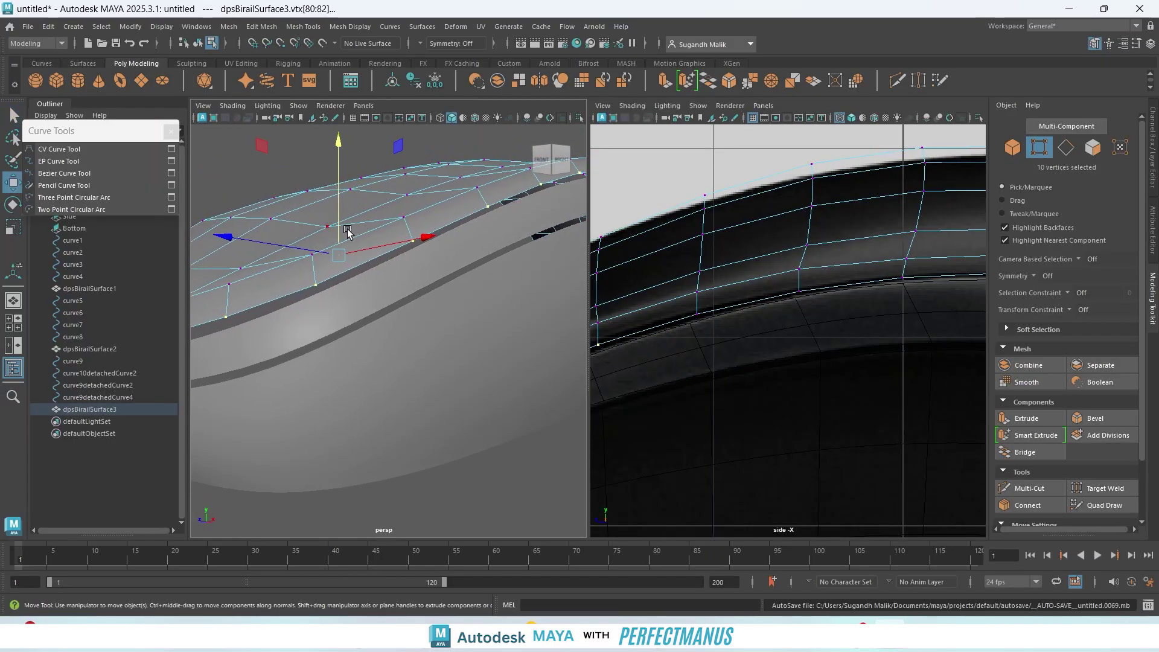
- Set the transform constraint to Edge Slide and slide the ten front border vertices upward along Y
click(1071, 309)
click(1096, 320)
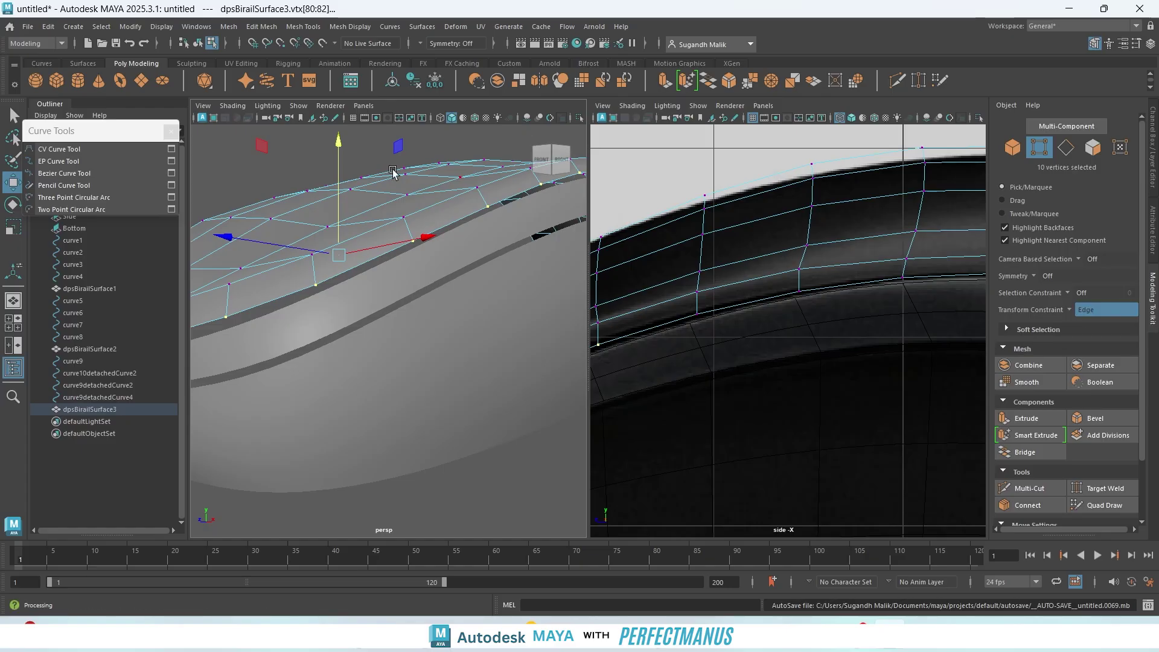
drag(339, 147, 342, 142)
alt+middle_drag(655, 338, 1067, 243)
alt+middle_drag(843, 404, 888, 361)
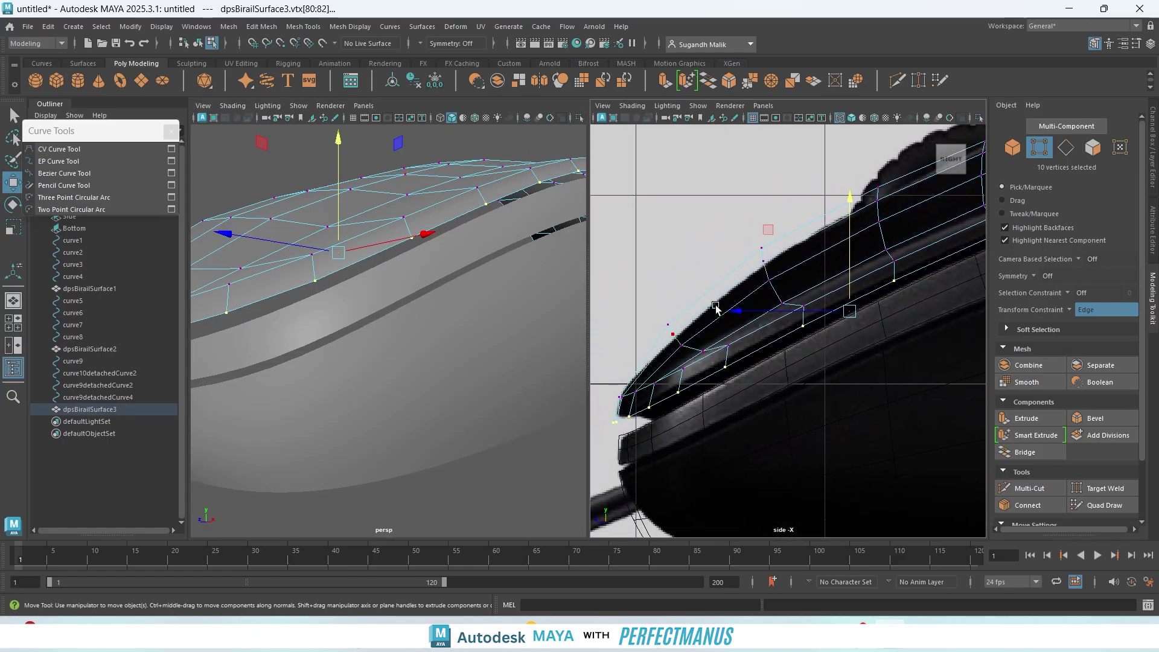
drag(845, 235, 846, 224)
scroll(811, 317, down, 7)
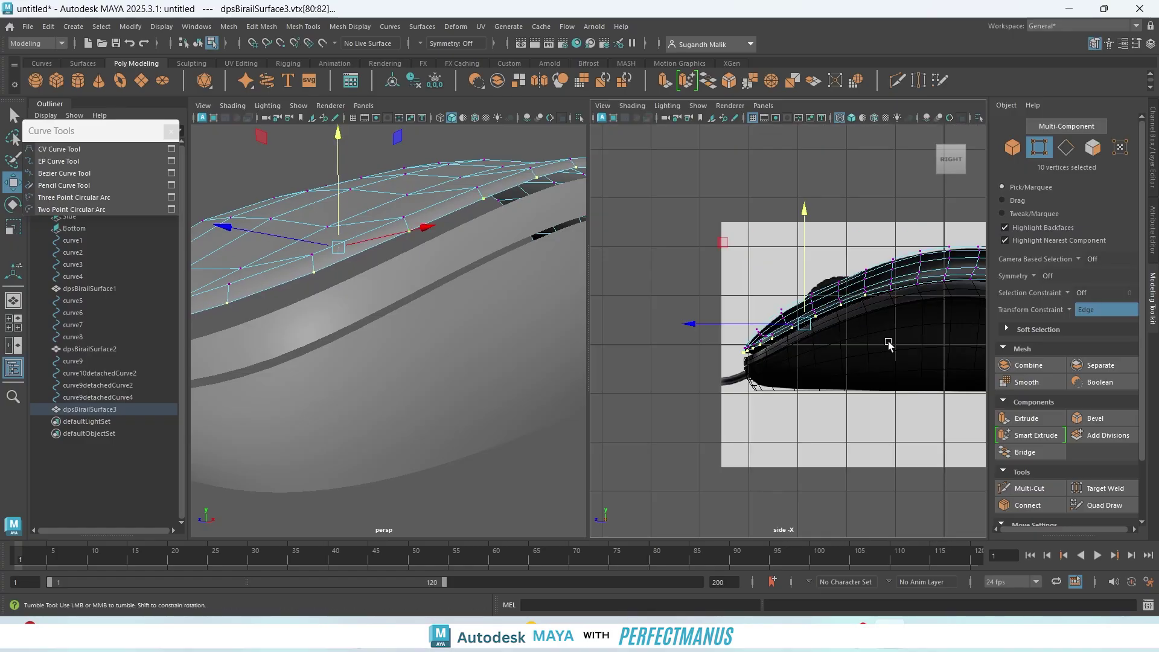
alt+drag(888, 340, 908, 314)
scroll(910, 308, up, 8)
mouse_move(918, 296)
alt+middle_down()
mouse_move(836, 348)
mouse_move(659, 396)
mouse_move(927, 298)
alt+middle_up()
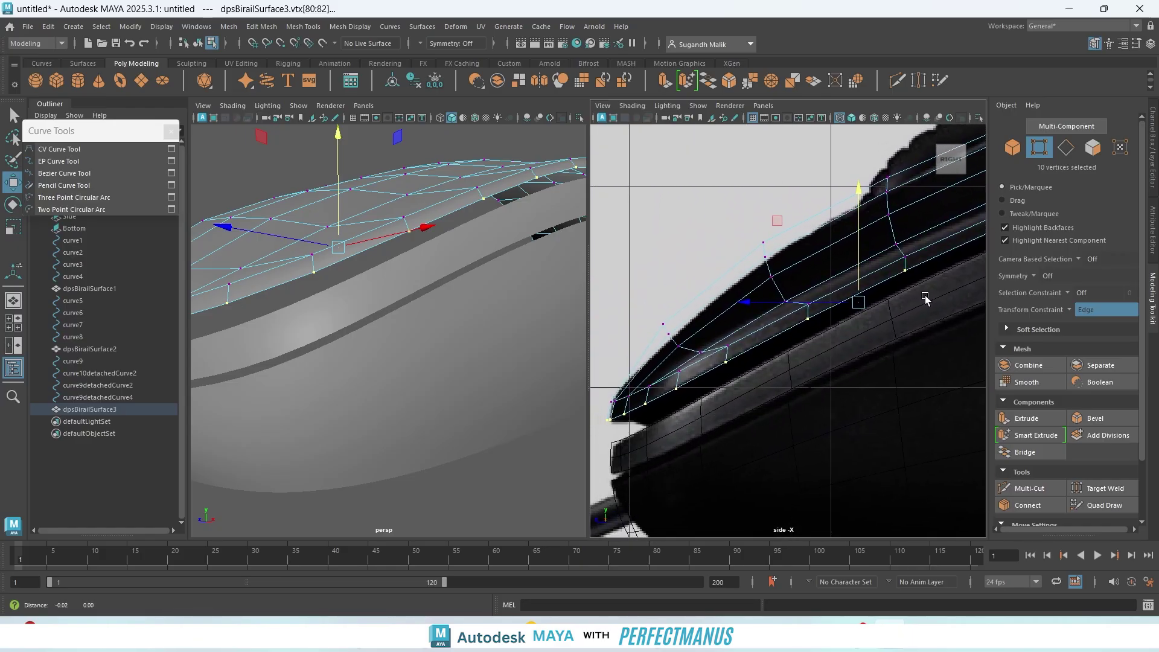
- Select five vertices on the row above the front rim loop, turn the transform constraint off and raise them slightly along Y
click(785, 301)
shift+click(895, 242)
scroll(924, 326, up, 2)
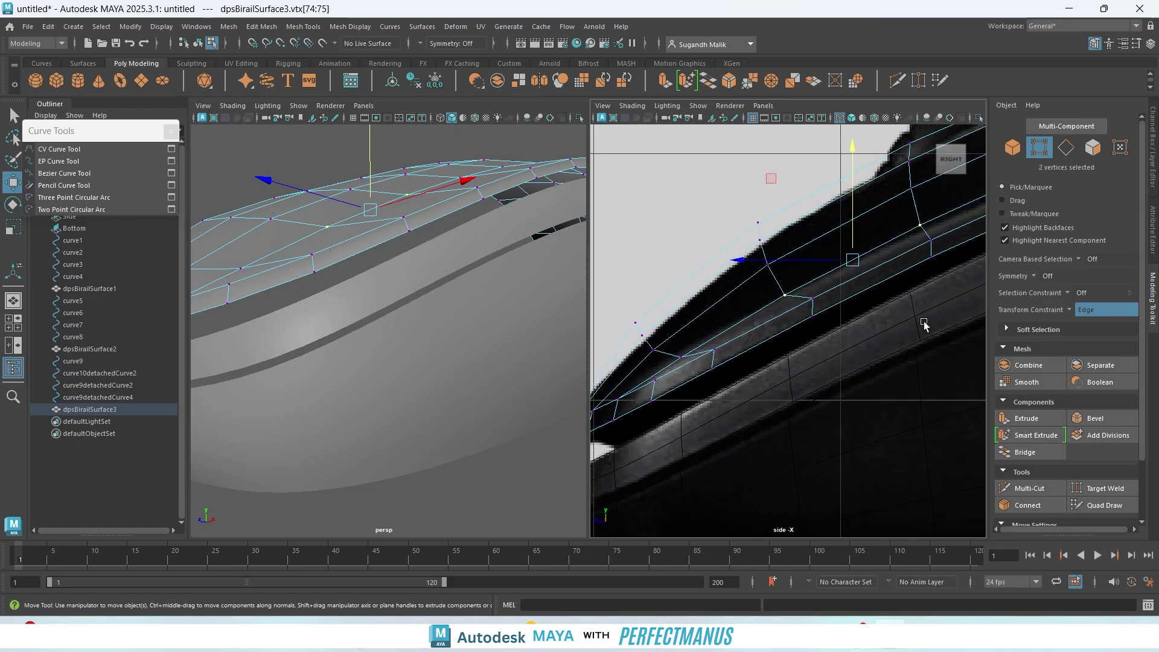
alt+middle_drag(835, 358, 503, 522)
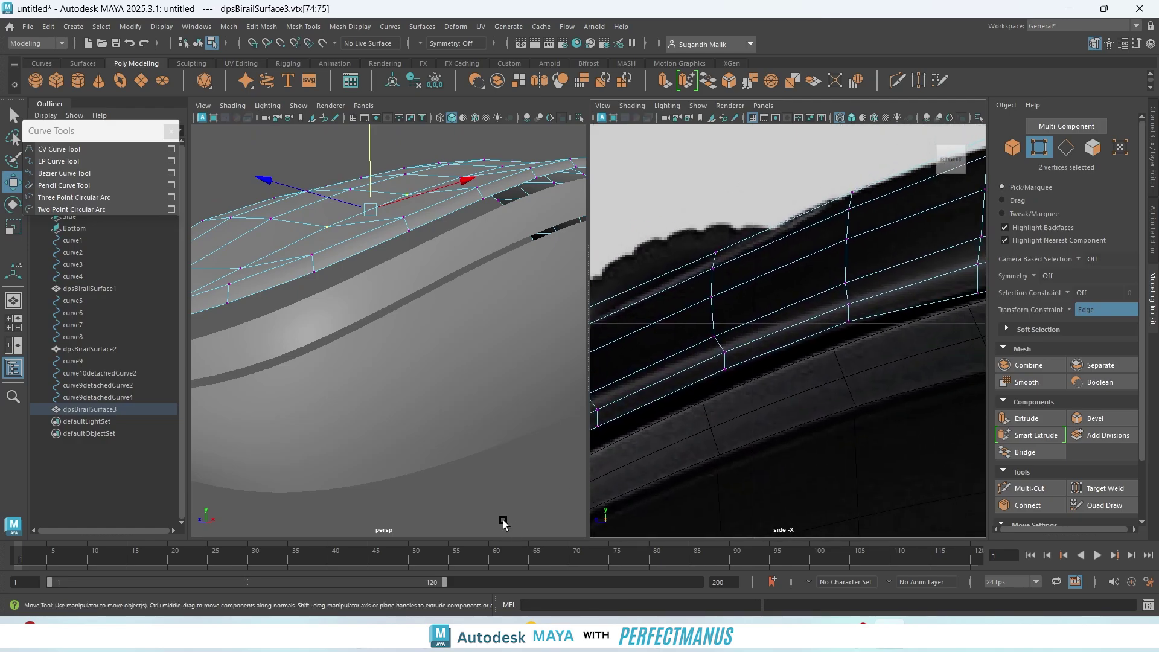
shift+click(724, 339)
shift+click(841, 284)
alt+middle_drag(895, 338, 606, 418)
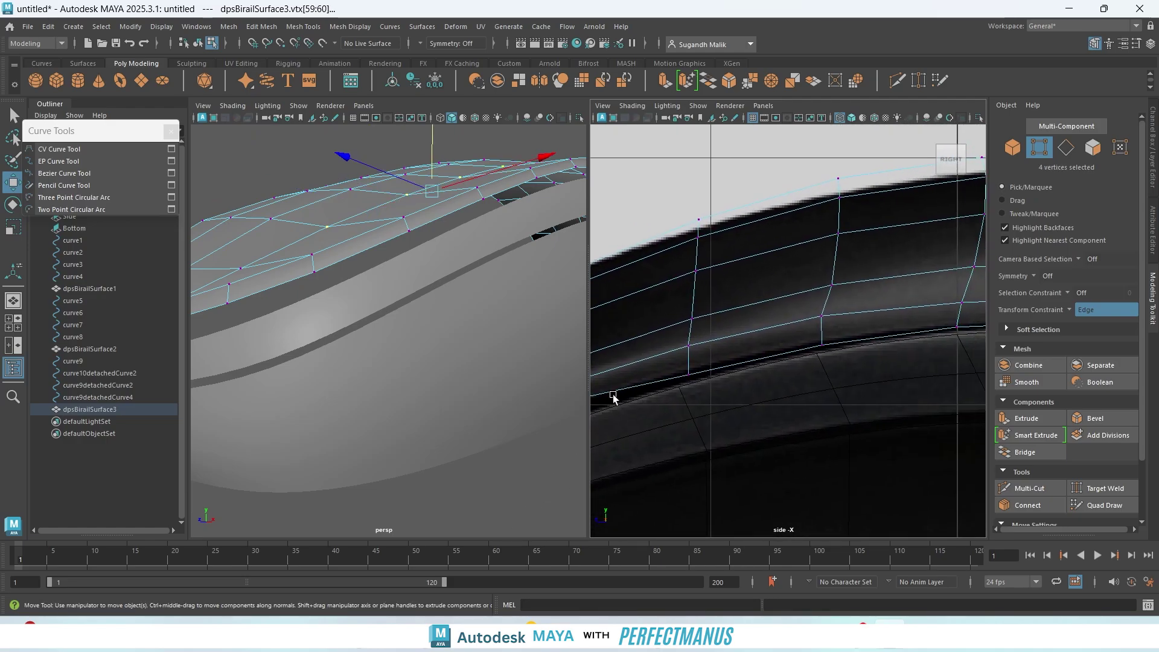
mouse_move(392, 288)
alt+mouse_down()
mouse_move(417, 300)
mouse_move(414, 290)
alt+mouse_up()
shift+click(381, 282)
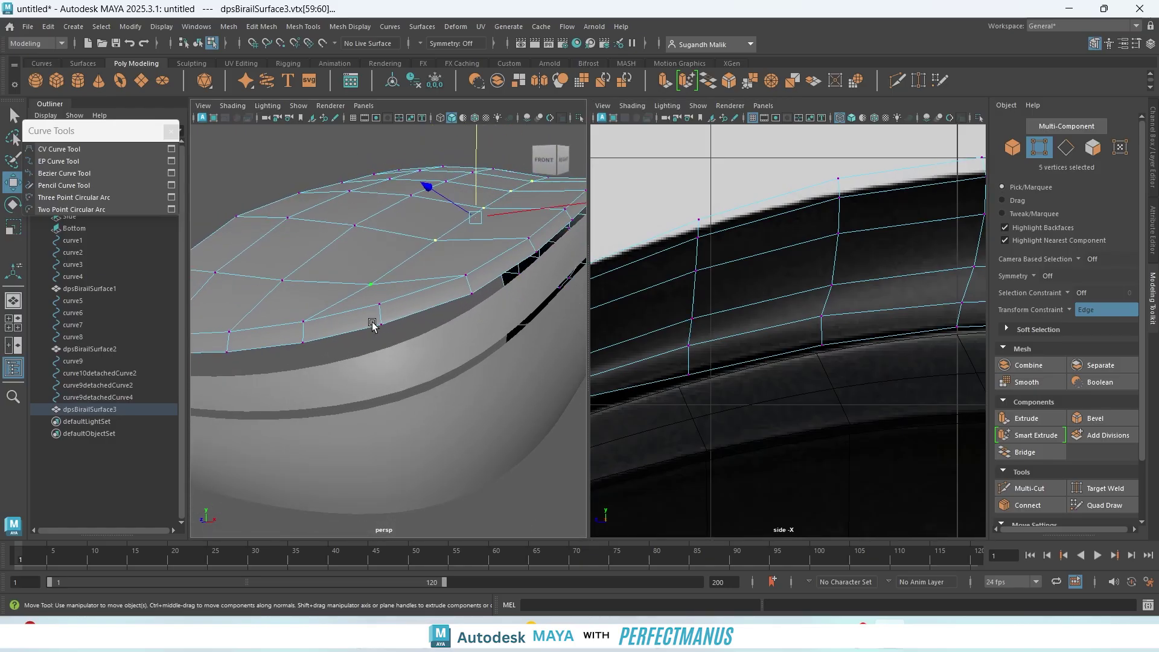
alt+drag(373, 324, 336, 328)
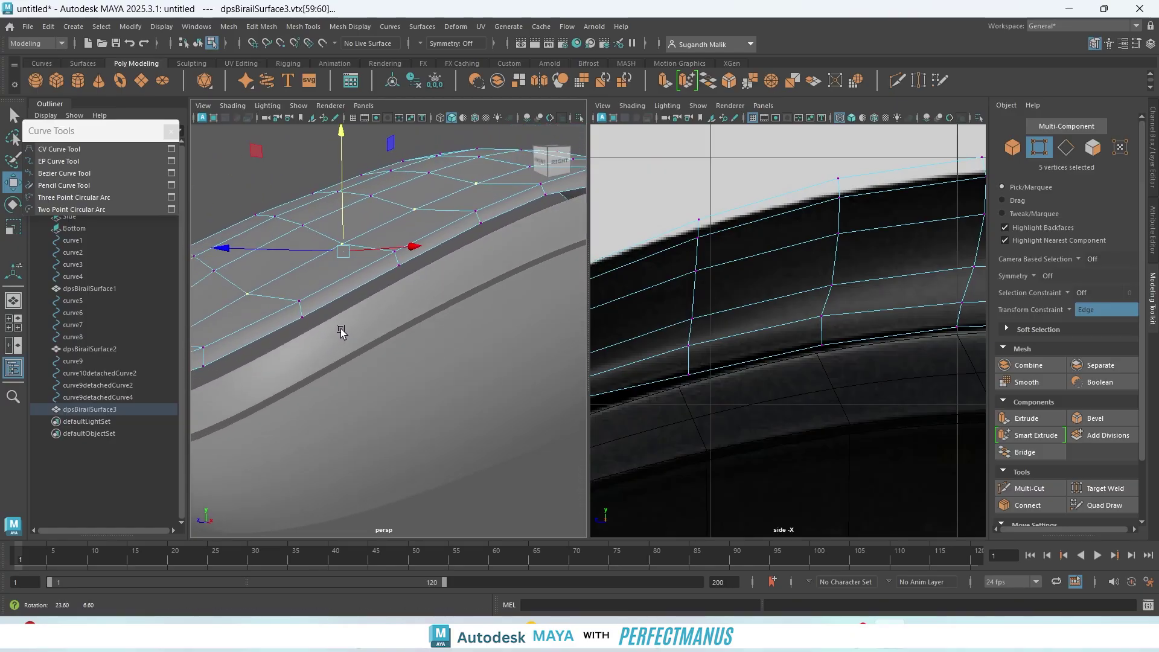
click(1090, 309)
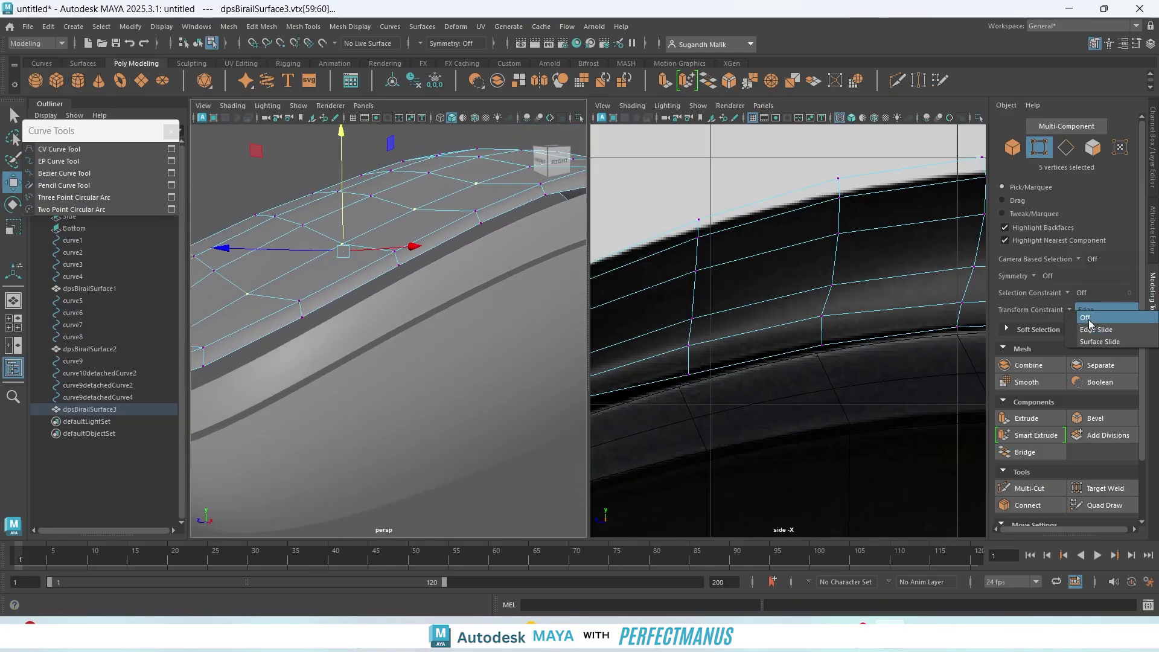
click(1088, 321)
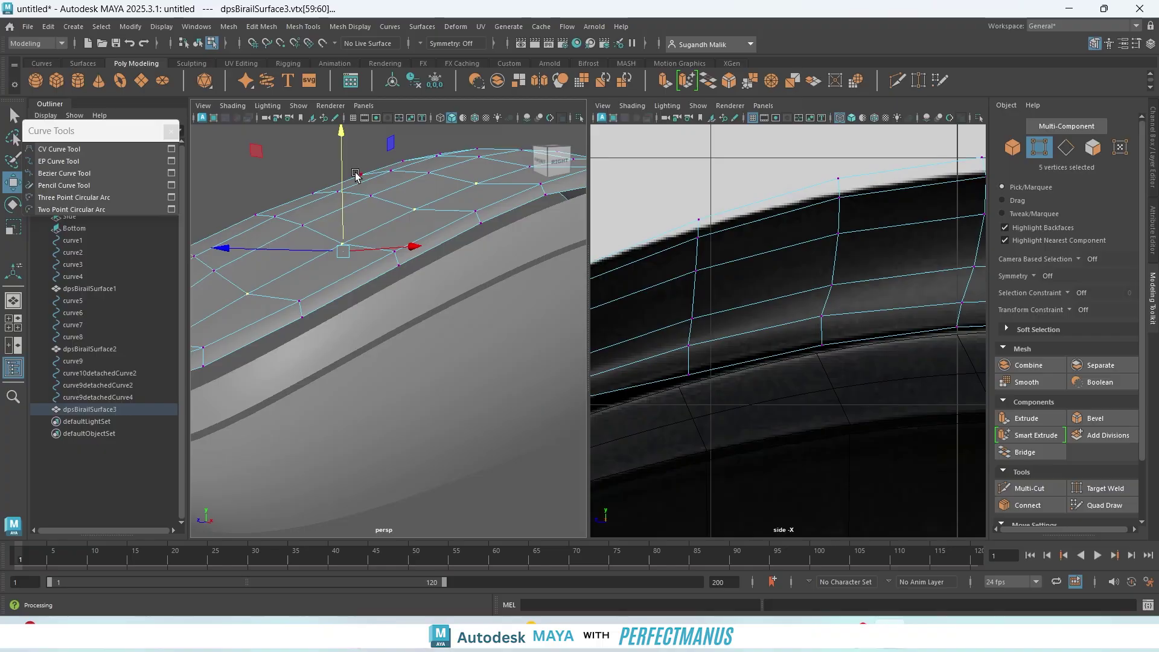
drag(341, 163, 339, 156)
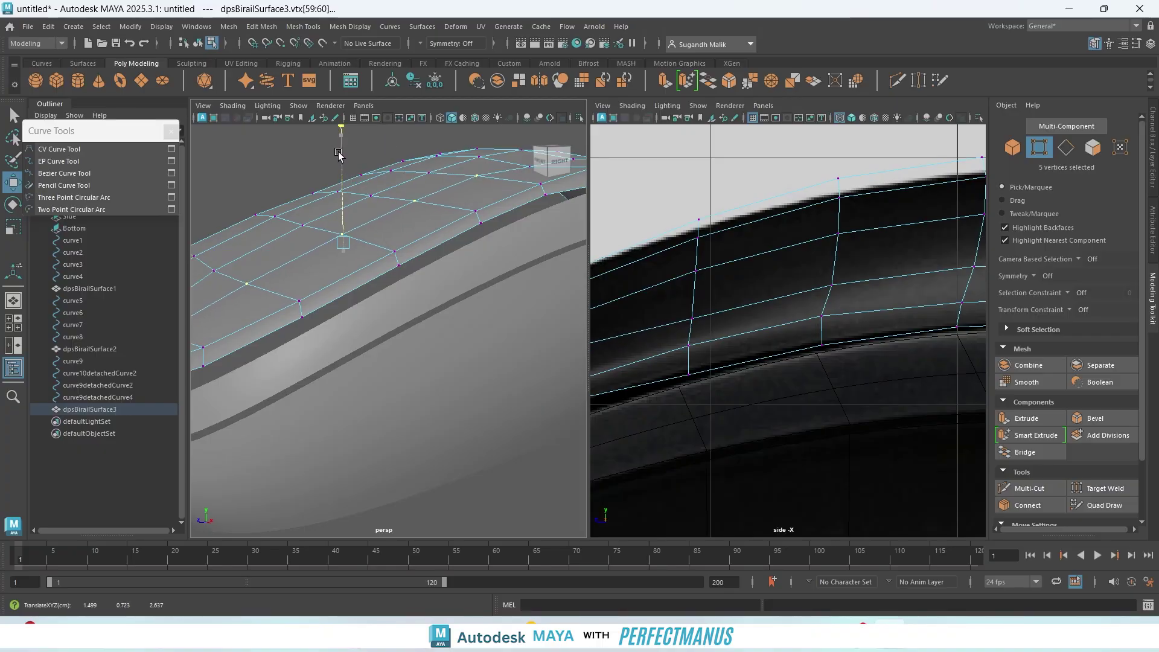
- Select three outer border vertices just ahead of the shell's crest, set the transform constraint to Edge Slide and slide them upward along Y
scroll(796, 332, down, 5)
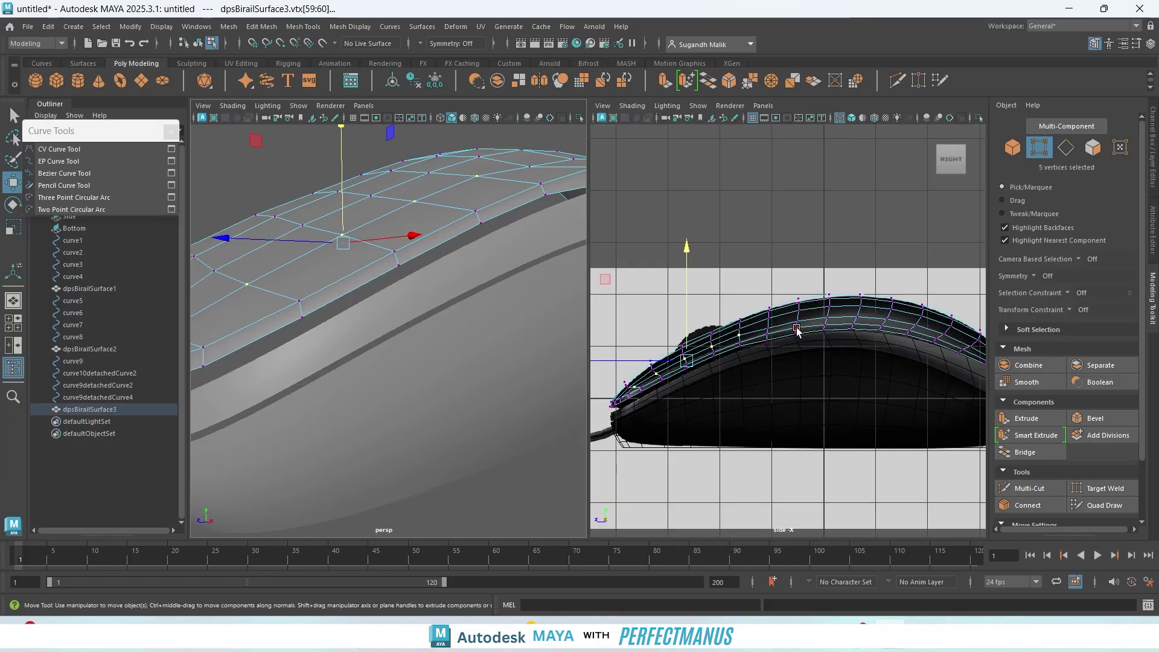
scroll(811, 345, up, 4)
alt+middle_drag(833, 392, 820, 389)
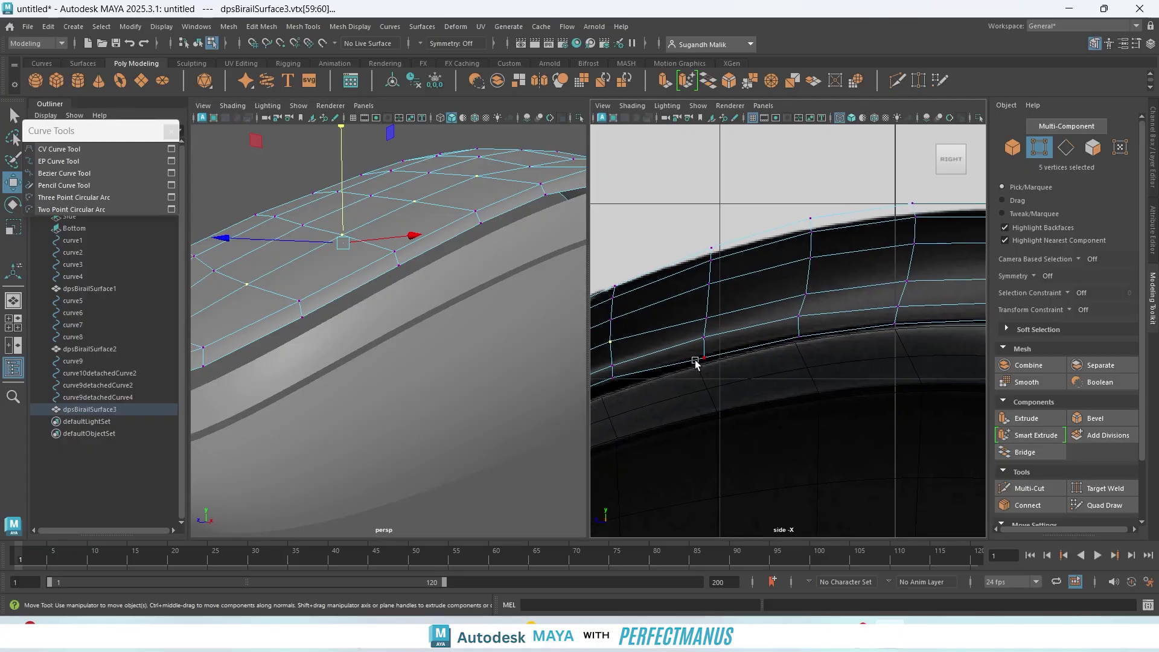
click(697, 356)
shift+drag(825, 367, 825, 367)
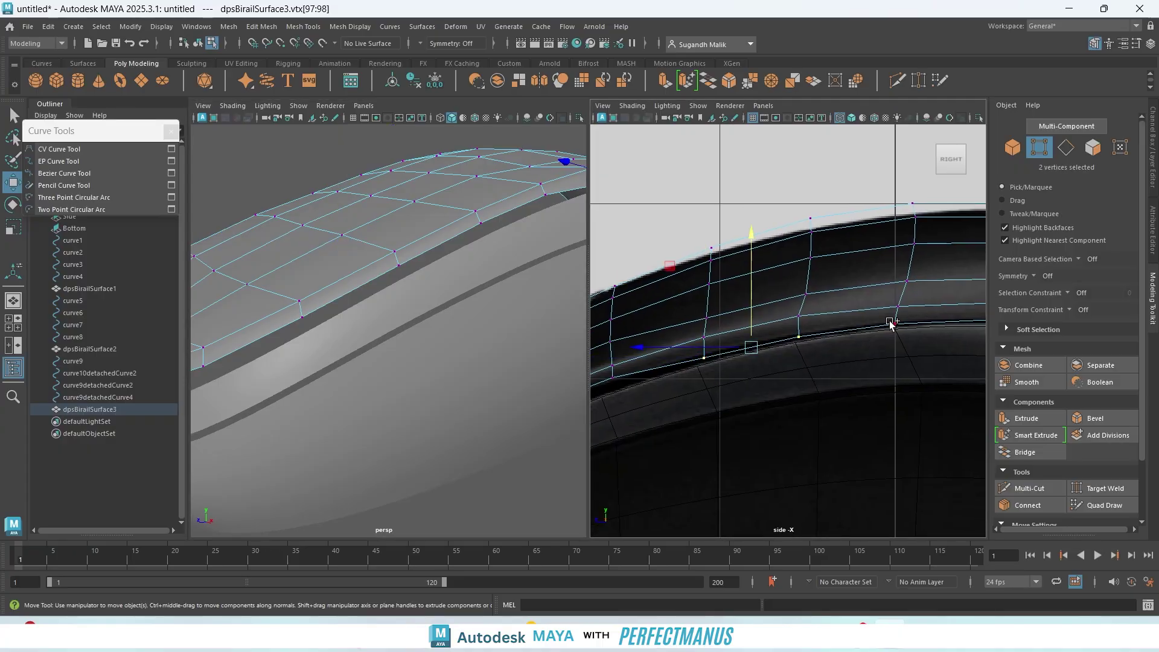
shift+drag(889, 320, 907, 350)
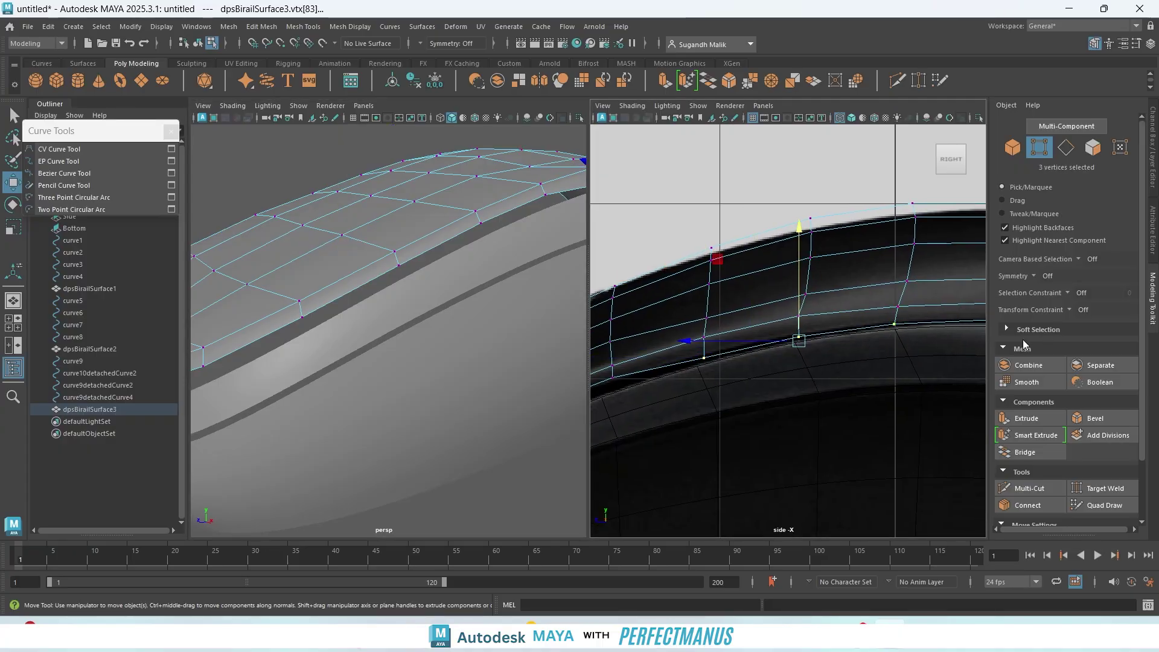
click(1080, 309)
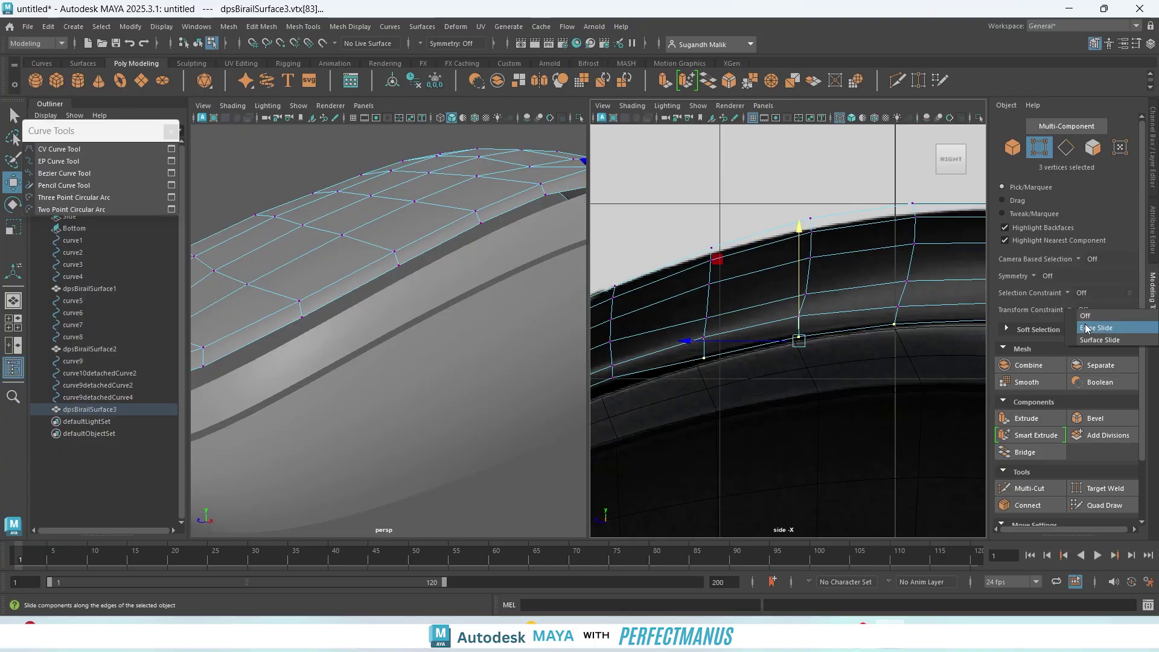
click(1085, 328)
drag(803, 225, 798, 214)
- Select six outer border vertices from the crest toward the rear of the shell and slide them upward along Y
alt+middle_drag(909, 416, 650, 427)
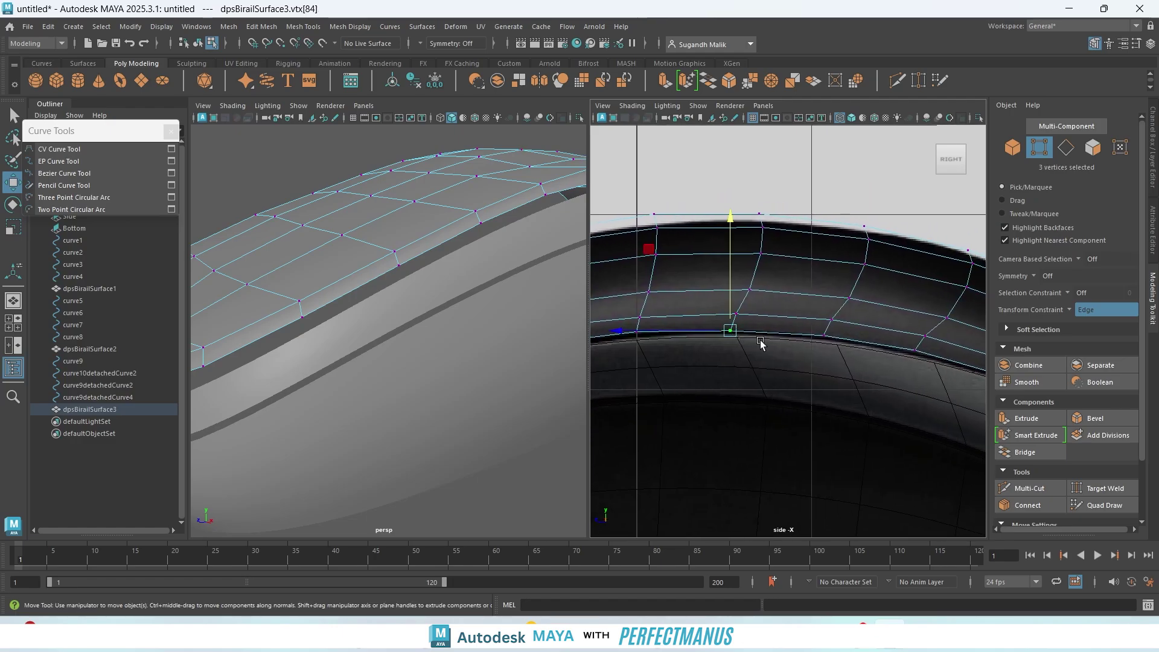
shift+click(822, 335)
alt+middle_drag(904, 427, 699, 427)
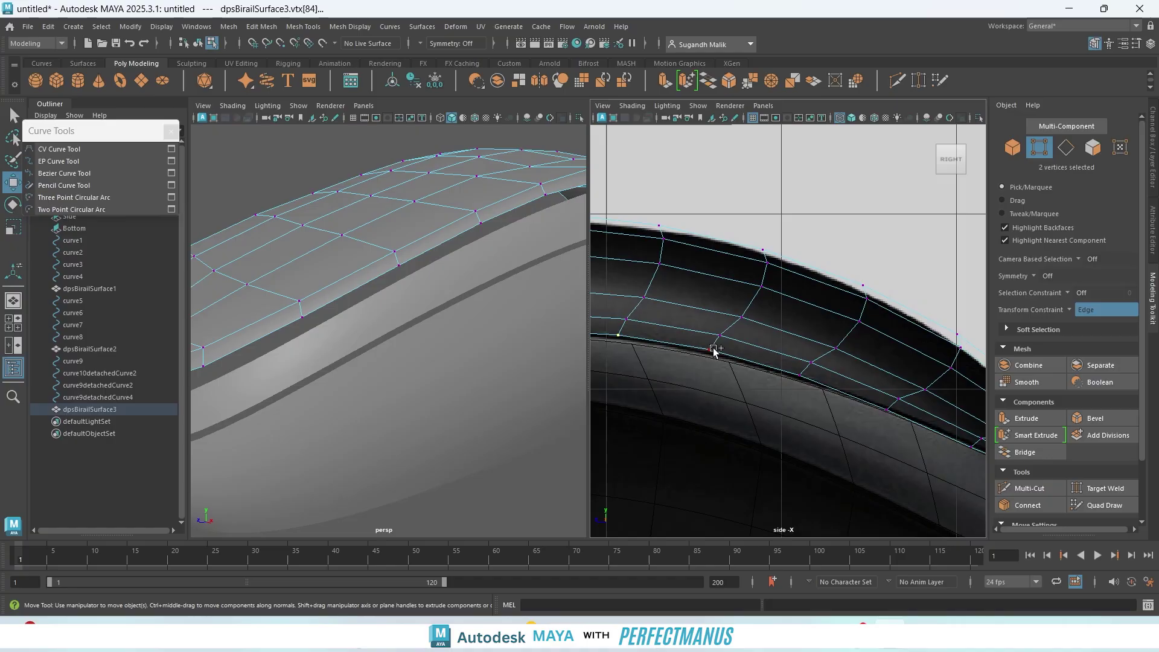
shift+click(713, 348)
shift+click(799, 375)
shift+click(885, 411)
alt+middle_drag(884, 411, 751, 428)
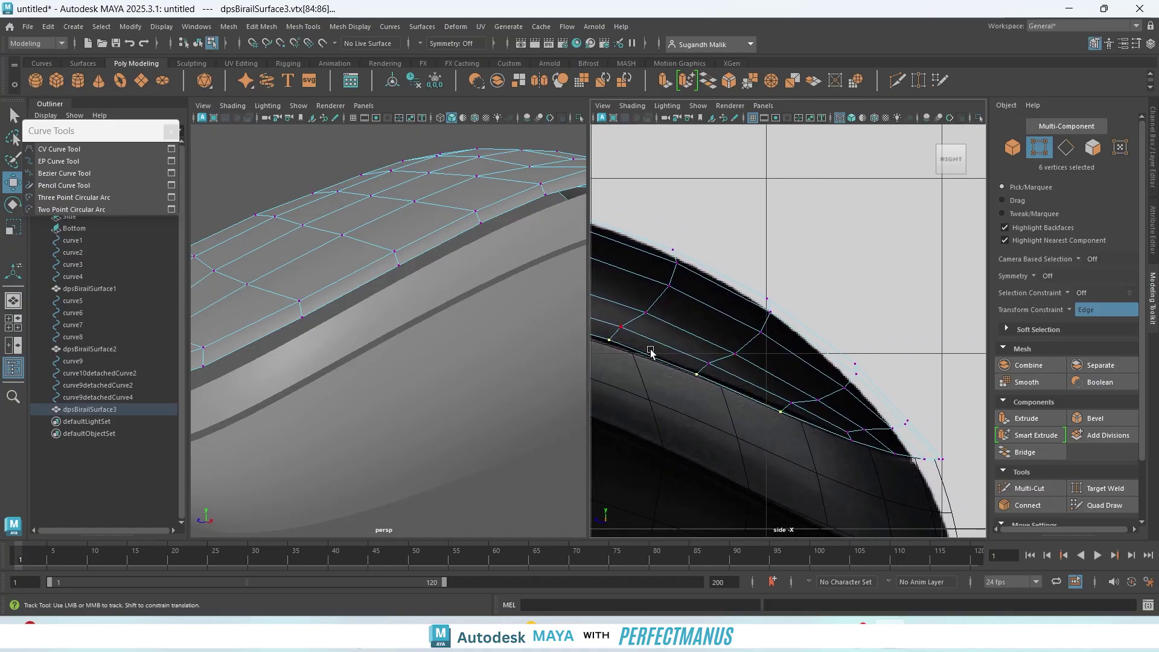
alt+middle_drag(652, 351, 851, 381)
drag(756, 307, 769, 264)
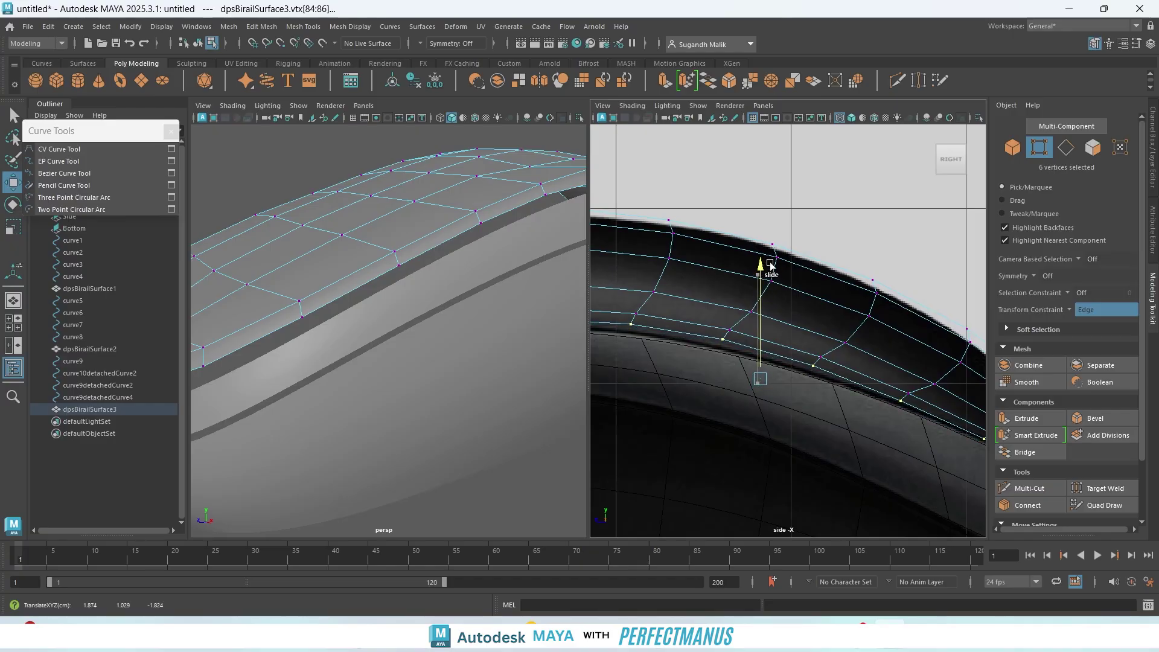
- Edge-slide a single vertex of the inner rim loop near the shell's crest upward along Y in the side view
alt+middle_drag(703, 399, 968, 331)
alt+middle_drag(739, 421, 862, 403)
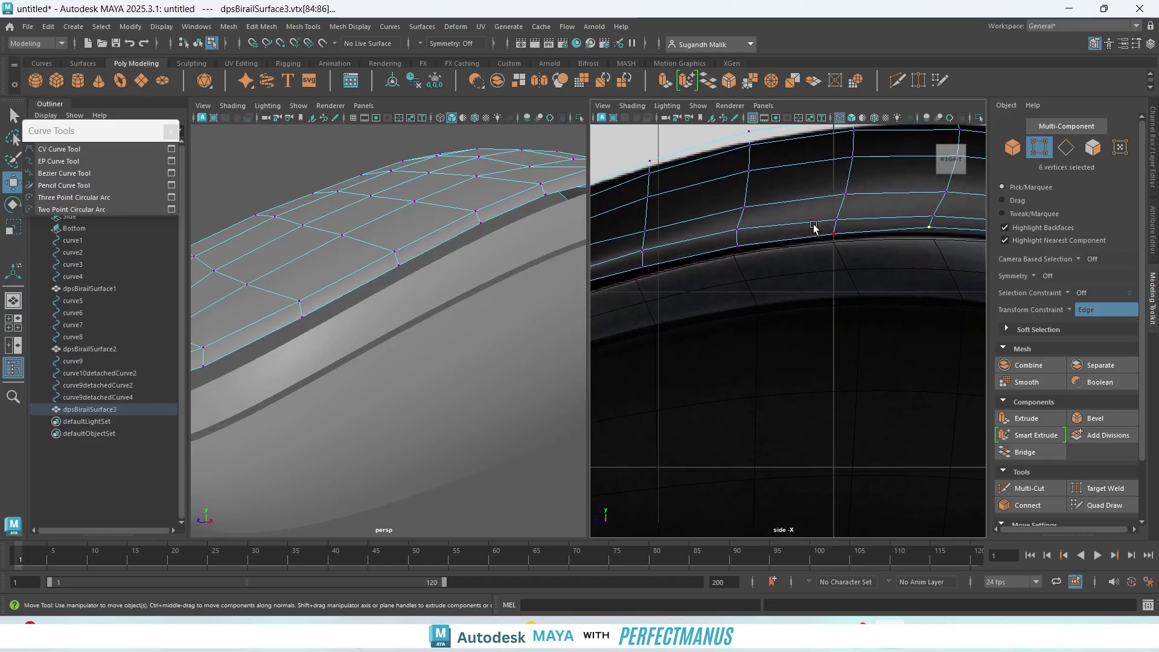
scroll(824, 232, up, 2)
click(849, 243)
click(847, 194)
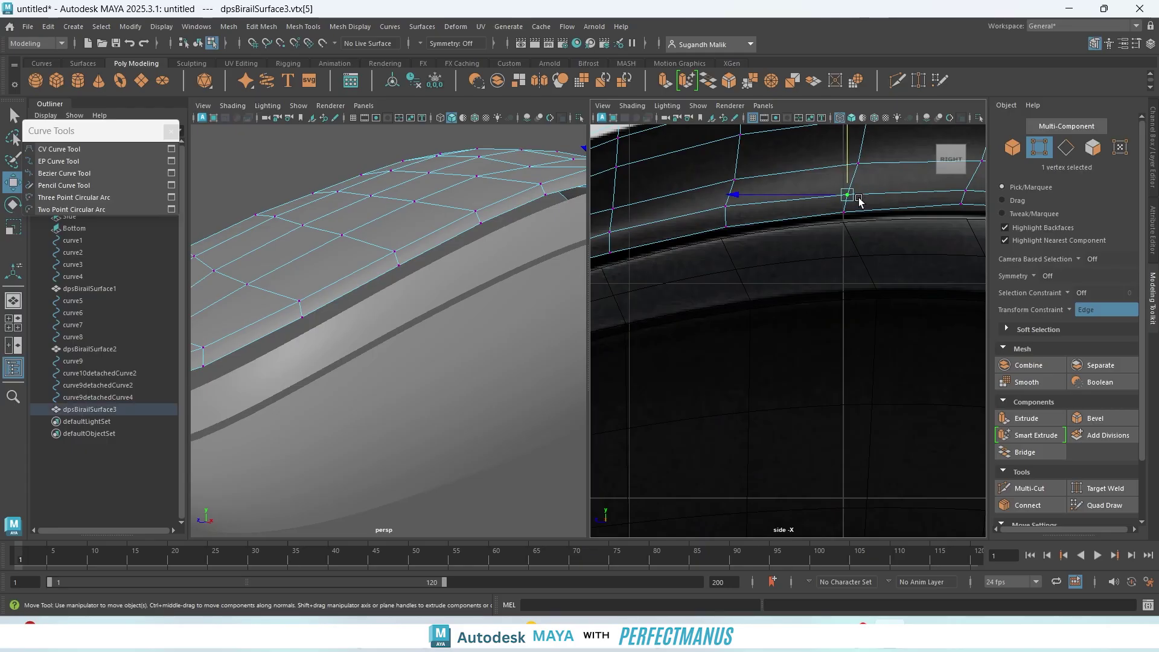
drag(847, 164, 850, 125)
- Select ten inner-rim vertices down to the front tip of the shell, turn the transform constraint off and raise them slightly along Y
alt+middle_drag(788, 300, 955, 252)
alt+middle_drag(762, 319, 872, 315)
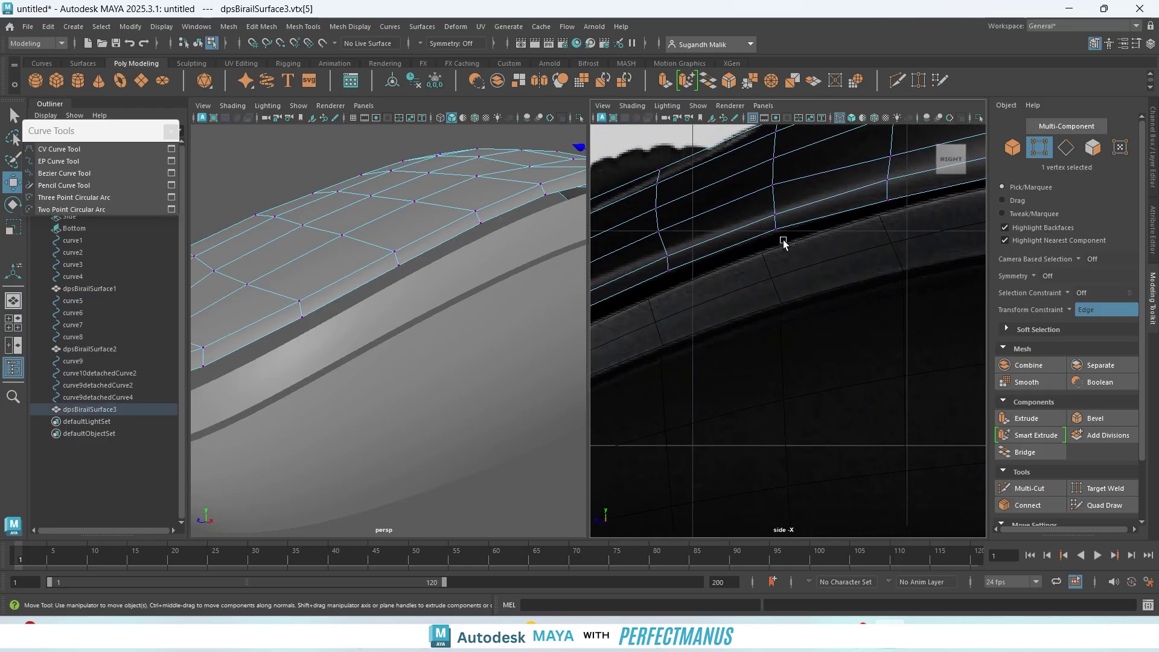
alt+middle_drag(786, 276, 881, 274)
click(871, 212)
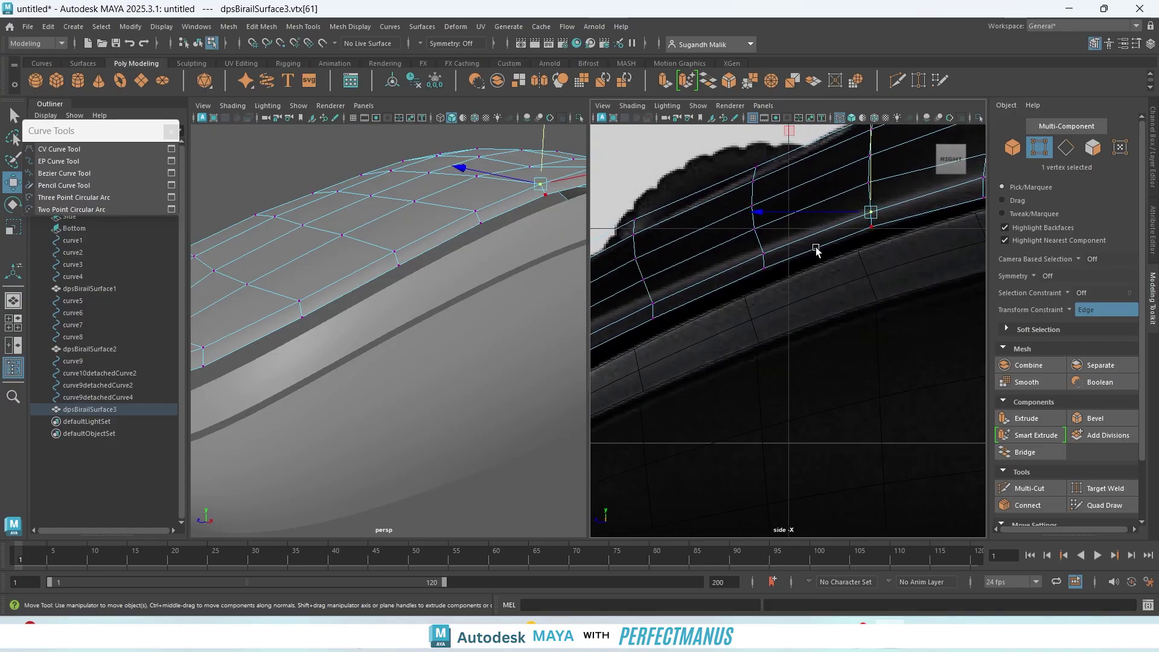
shift+click(764, 259)
alt+middle_drag(730, 329, 925, 288)
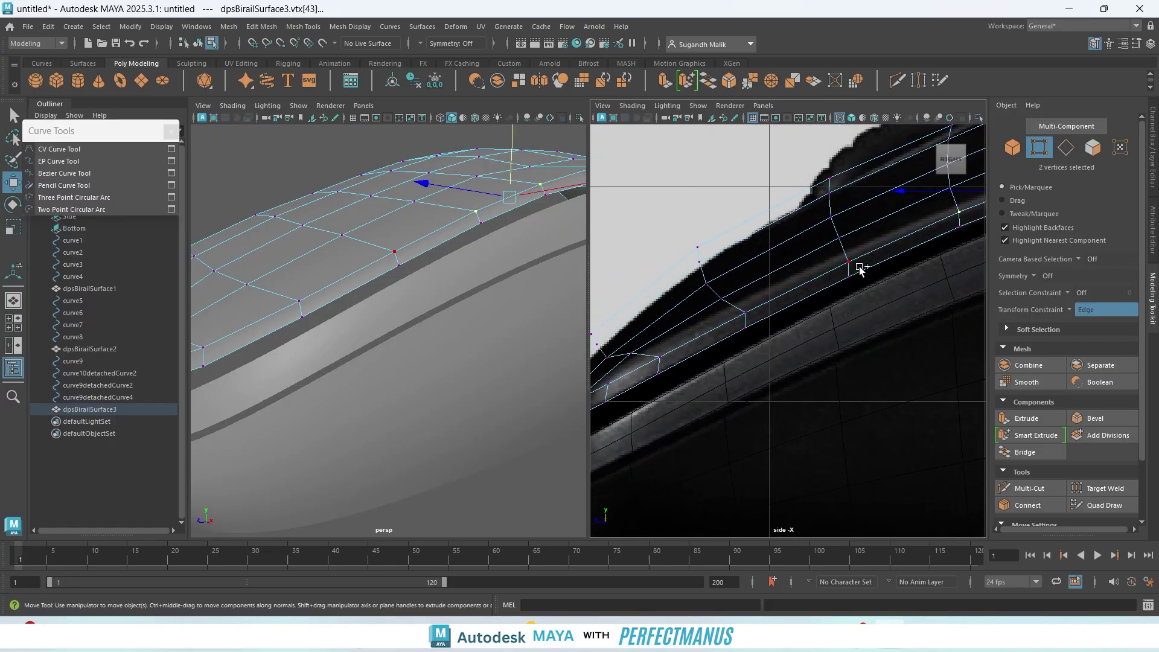
shift+click(849, 263)
shift+click(746, 315)
alt+middle_drag(709, 385, 849, 373)
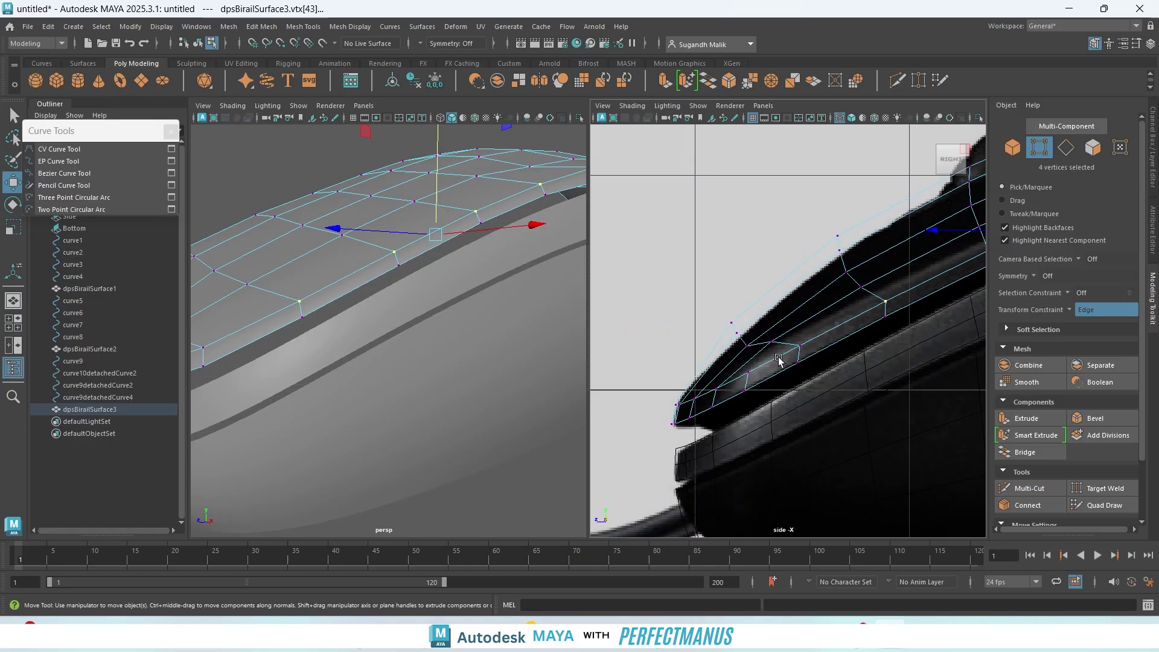
shift+click(797, 346)
shift+click(716, 389)
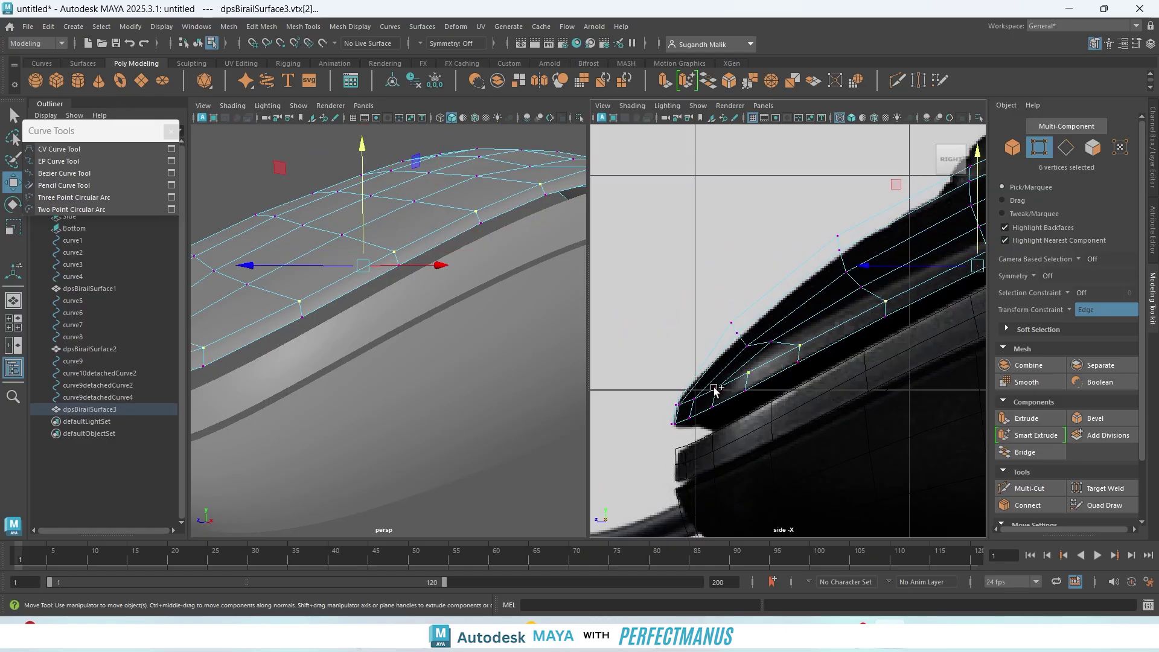
shift+click(694, 400)
shift+click(678, 405)
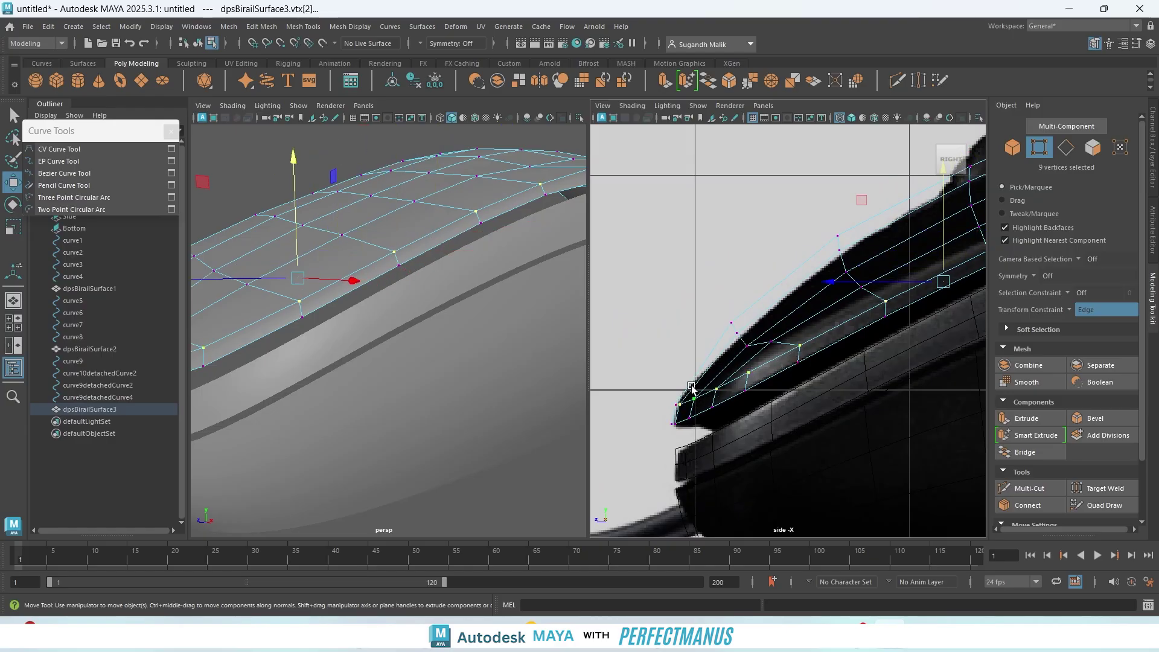
shift+drag(682, 409, 683, 411)
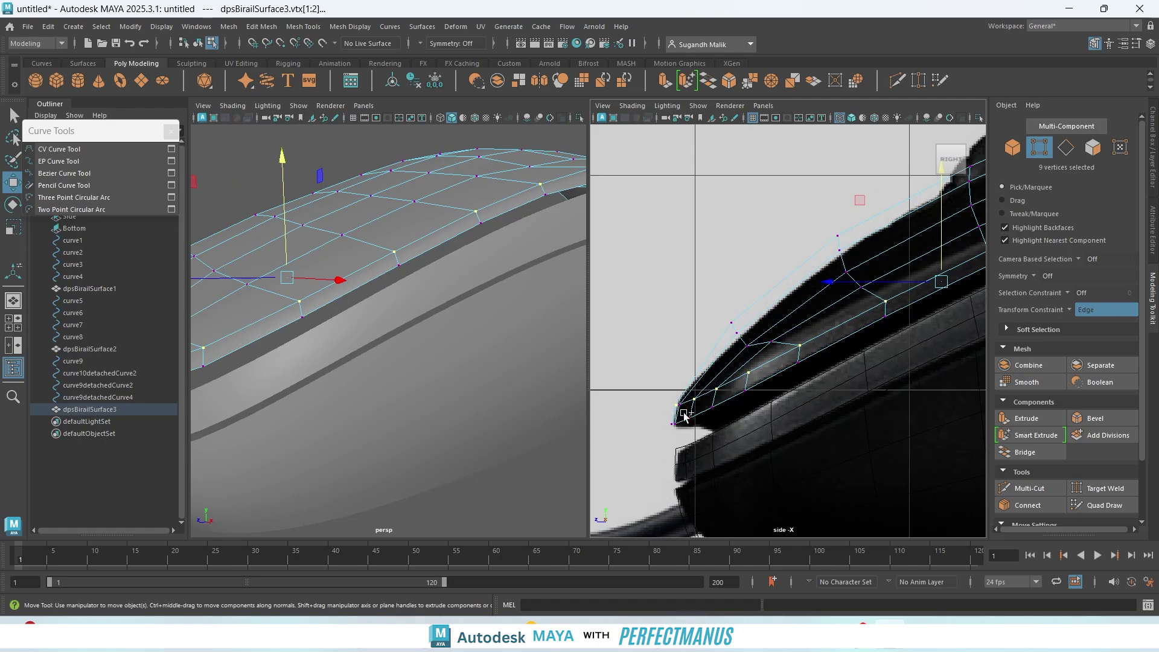
click(1087, 310)
click(1072, 314)
drag(941, 241, 941, 229)
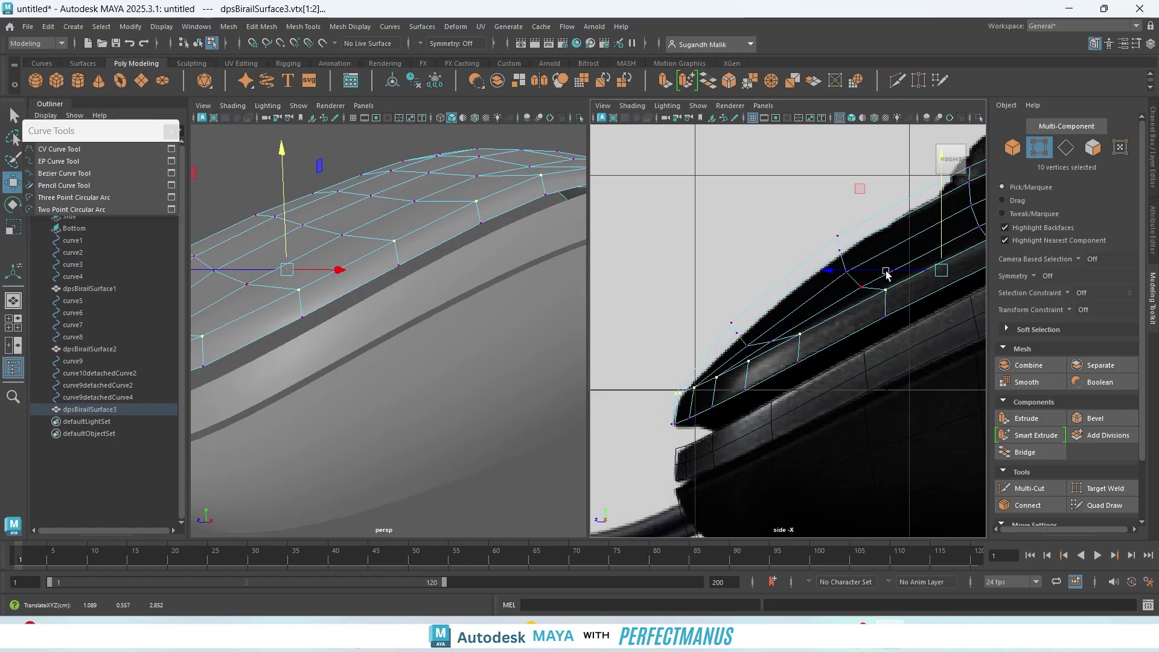
- Select six vertices on the row just above the inner rim loop in the side view and raise them slightly along Y
click(860, 288)
alt+middle_drag(878, 367, 698, 487)
shift+click(732, 391)
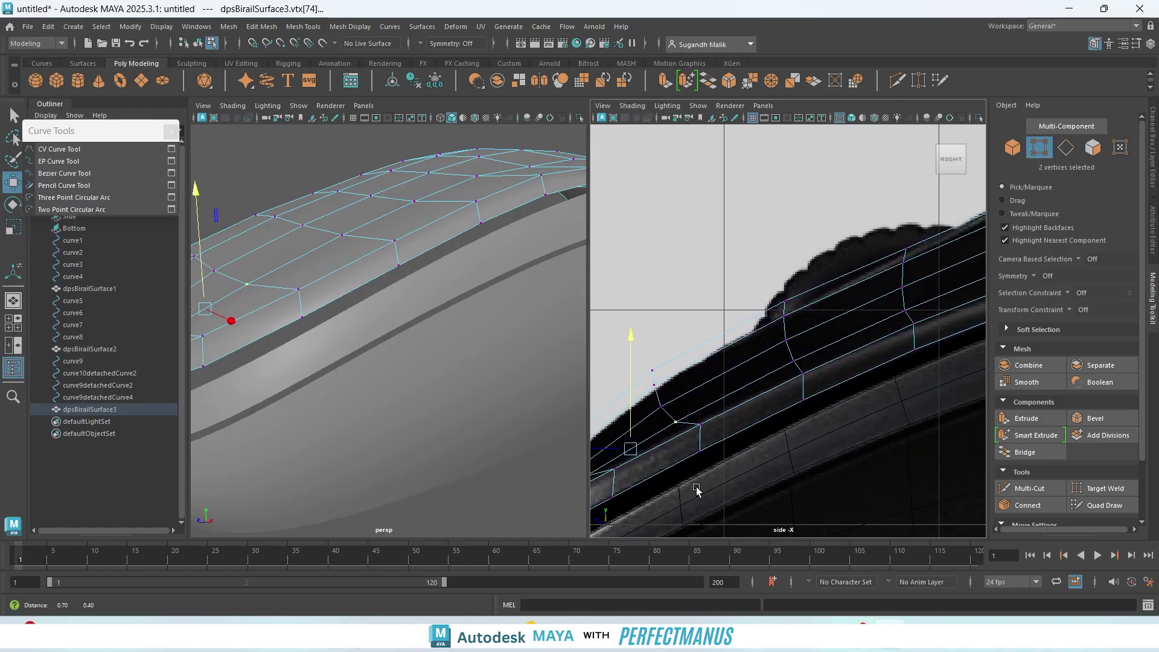
shift+click(793, 355)
shift+click(906, 310)
alt+middle_drag(905, 312, 704, 421)
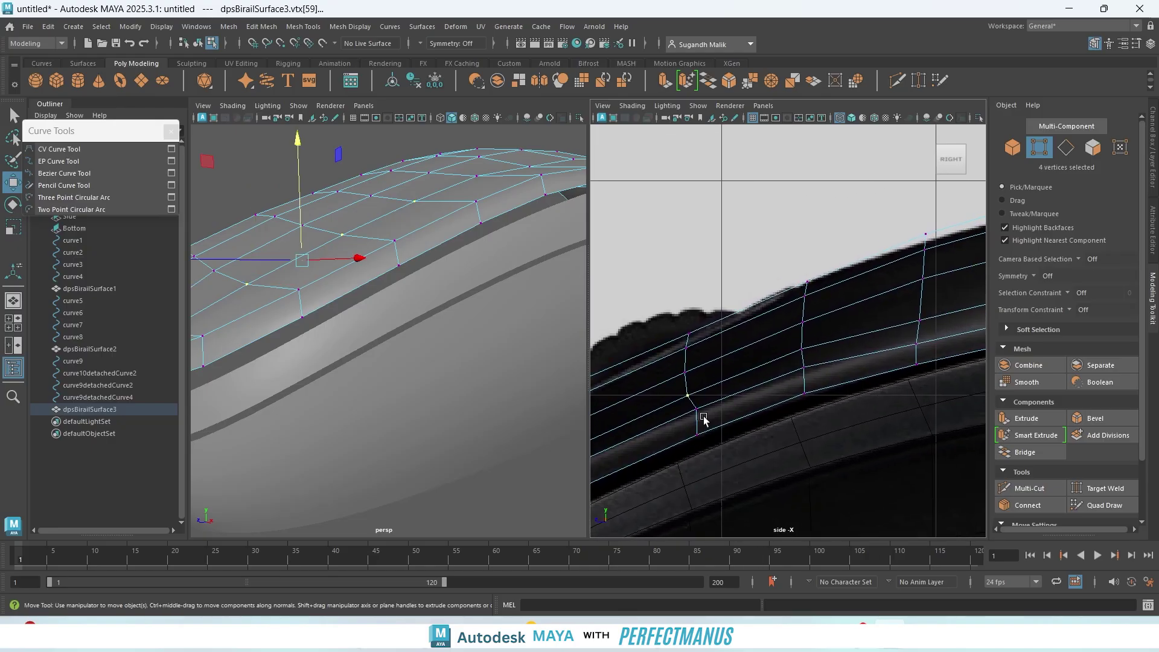
shift+click(801, 354)
alt+middle_drag(873, 375, 747, 418)
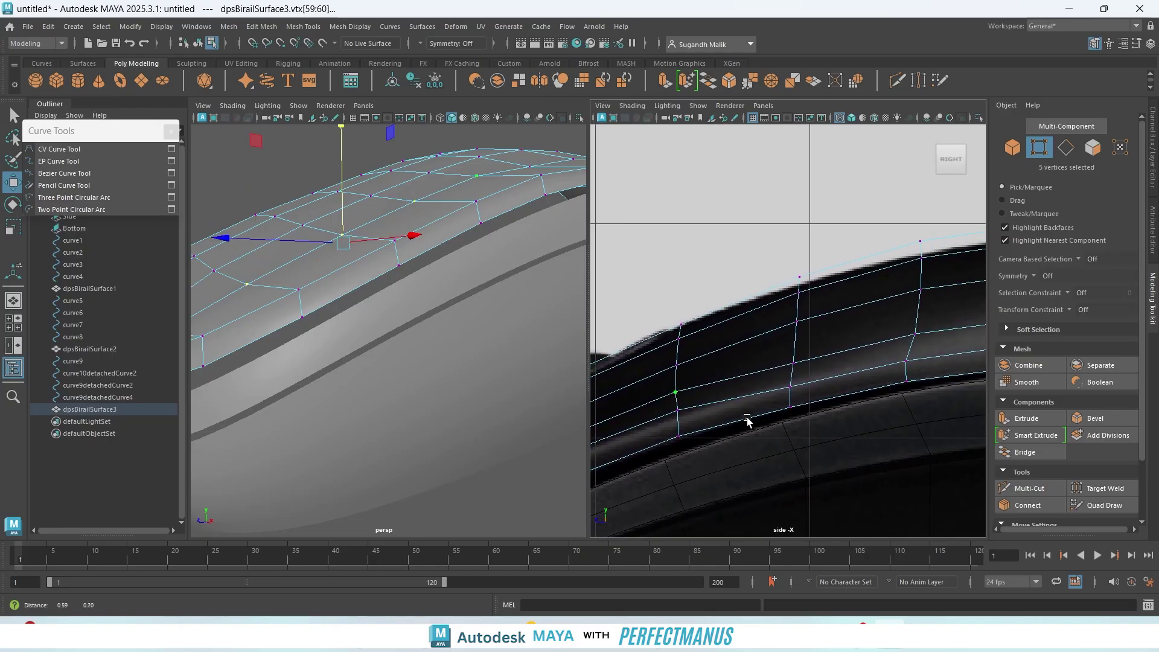
shift+click(796, 364)
alt+middle_drag(823, 374, 755, 357)
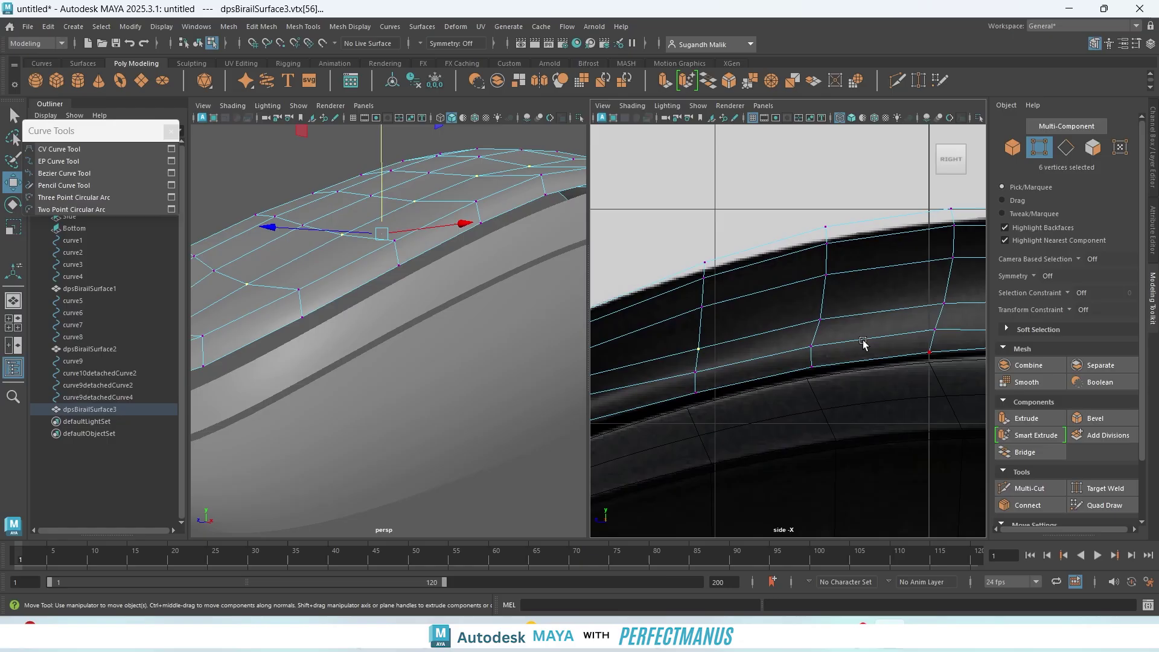
alt+middle_drag(686, 348, 961, 278)
drag(700, 294, 696, 287)
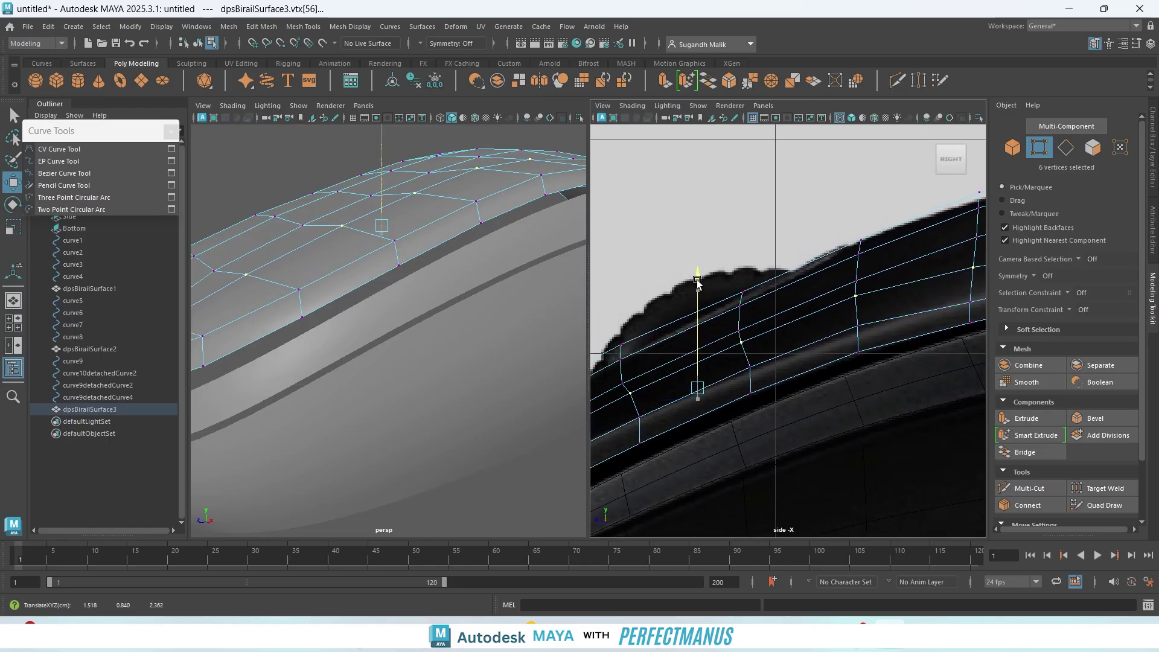
- Raise a single vertex just inside the shell's front rim slightly along Y in the perspective view
alt+drag(363, 317, 431, 315)
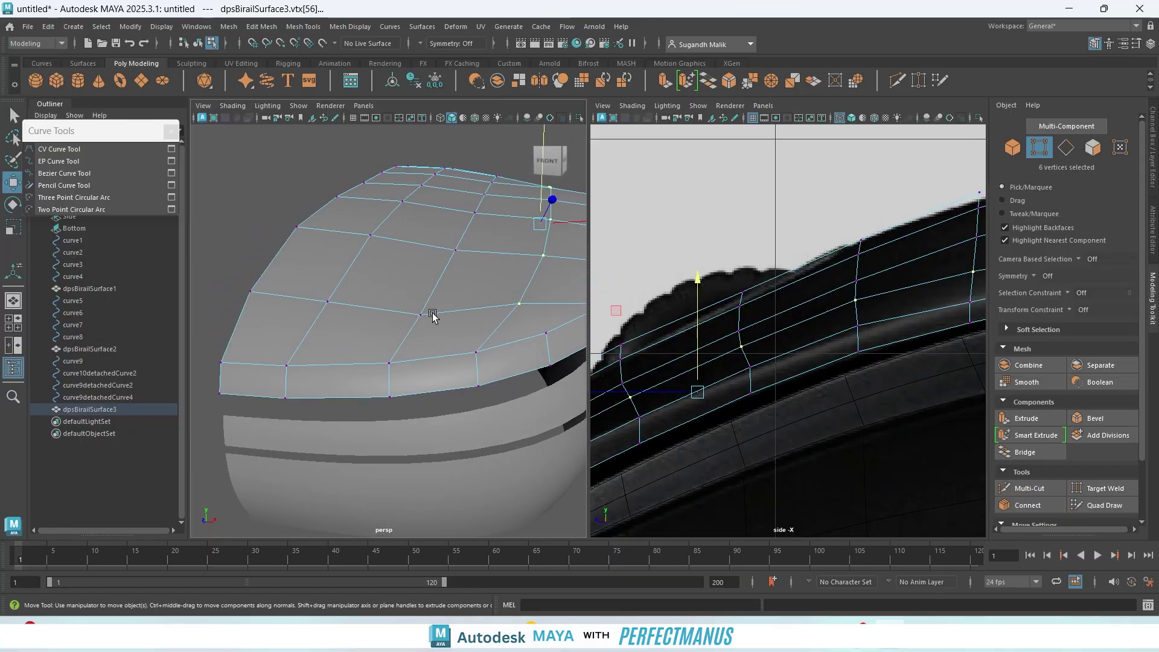
click(422, 316)
drag(417, 276, 360, 336)
click(276, 227)
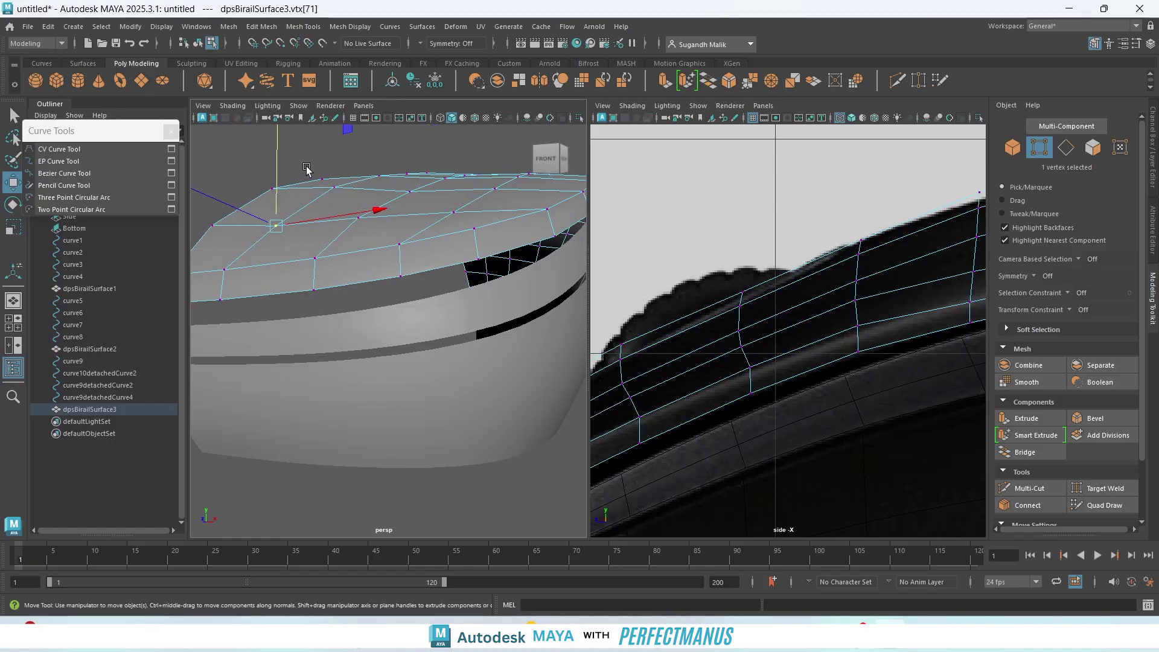
drag(274, 165, 276, 159)
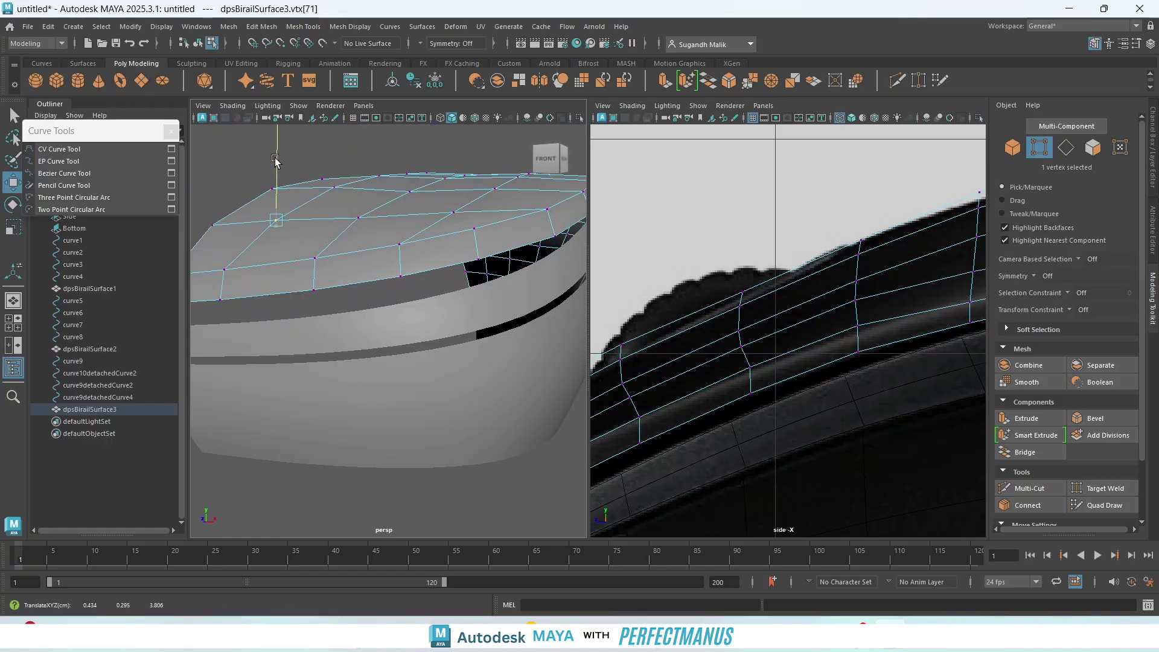
- Select fourteen vertices along the shell's lower rim, running from the front corner around the side to the rear
alt+drag(492, 233, 444, 316)
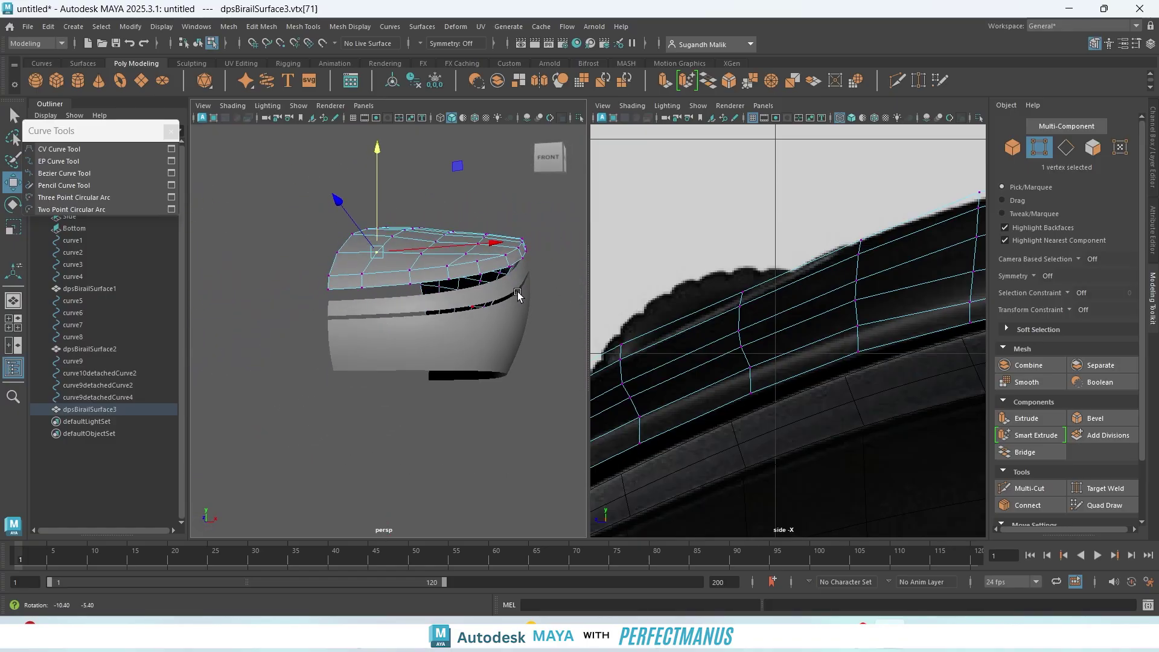
alt+drag(517, 295, 578, 298)
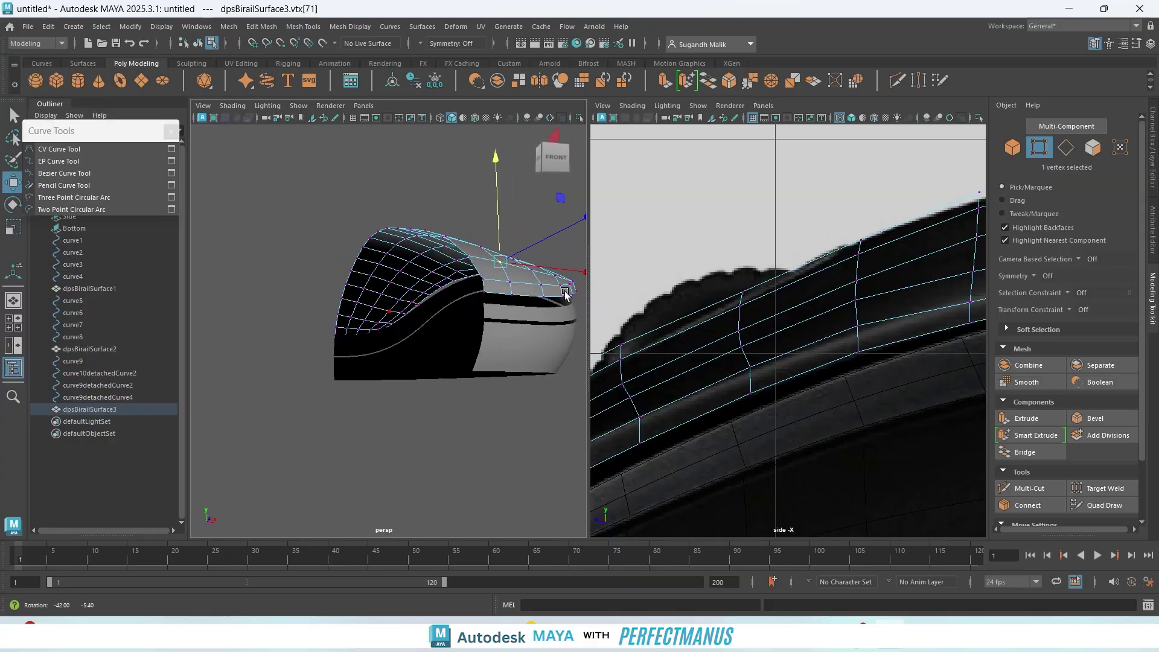
alt+drag(459, 315, 345, 362)
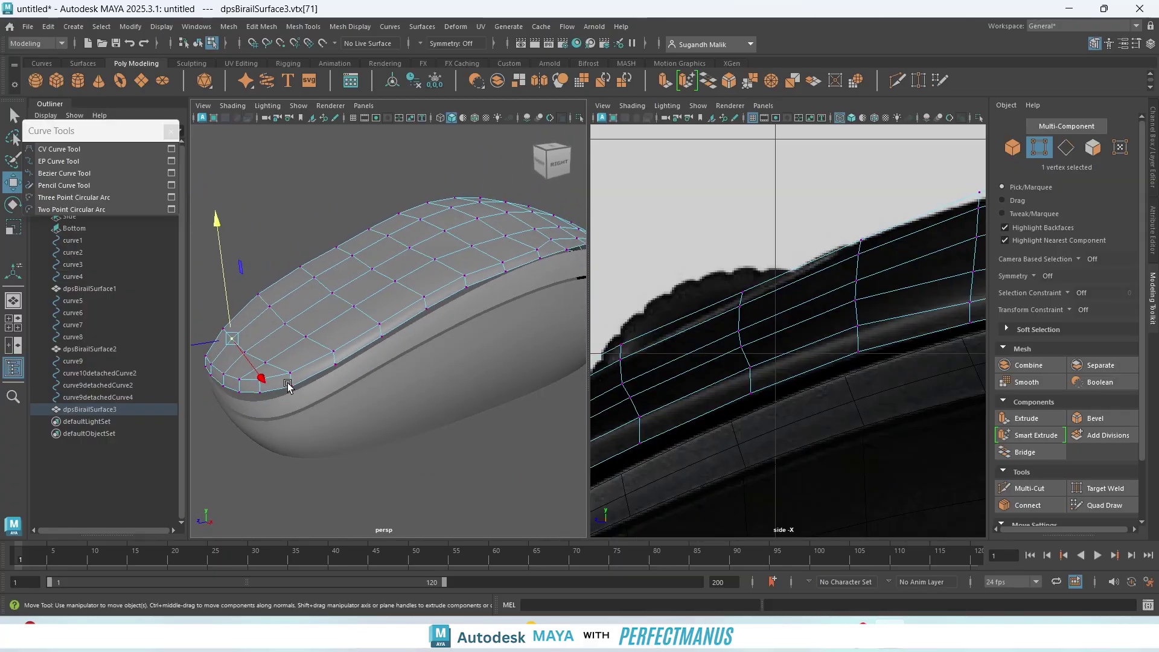
shift+click(463, 288)
alt+drag(474, 284, 359, 353)
shift+click(414, 350)
shift+click(419, 447)
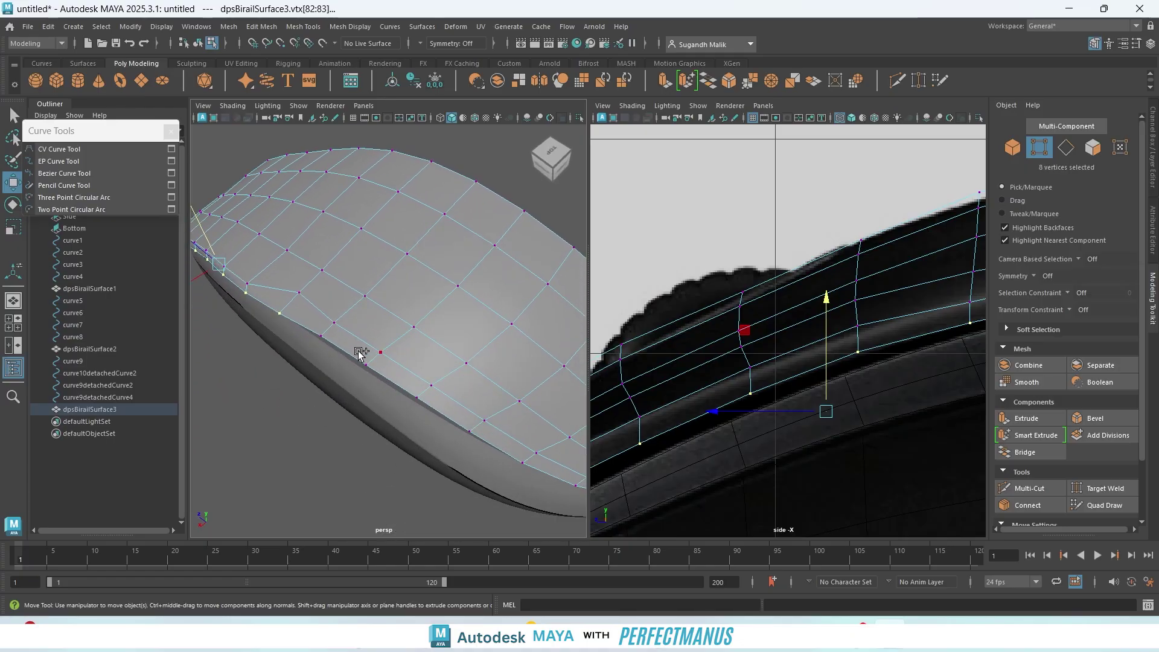
shift+click(325, 341)
shift+click(367, 366)
shift+click(416, 397)
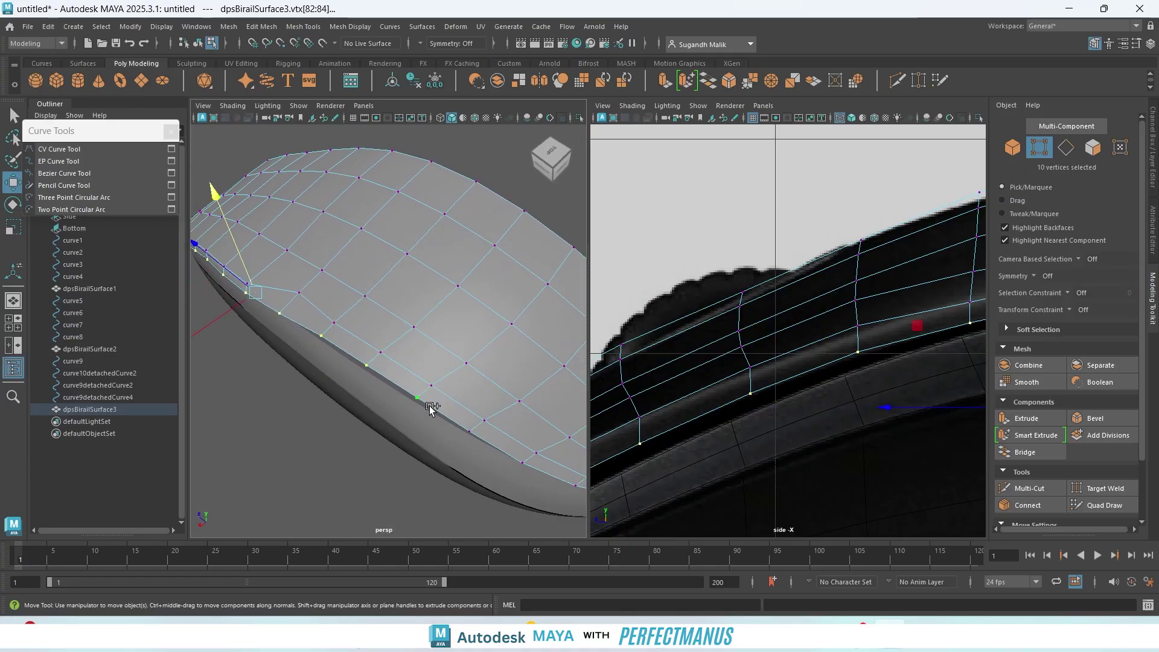
alt+drag(432, 406, 389, 381)
shift+click(324, 435)
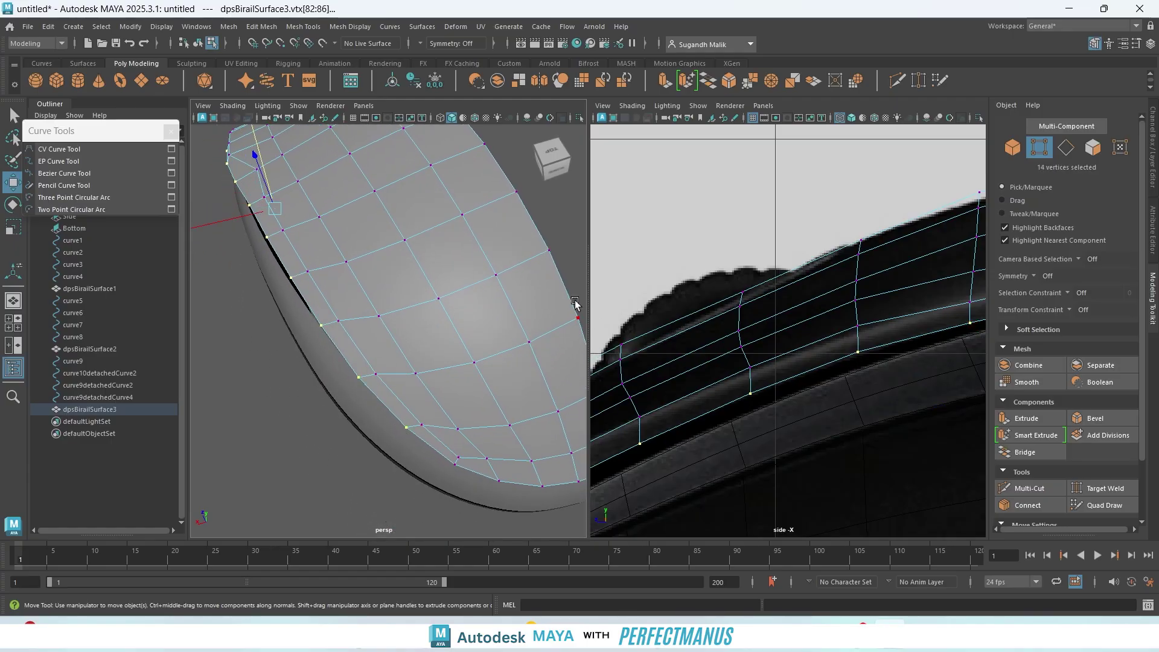
- Switch the perspective view to the top view and move the fourteen selected rim vertices slightly inward along X
scroll(573, 305, down, 4)
key(space)
drag(522, 295, 470, 300)
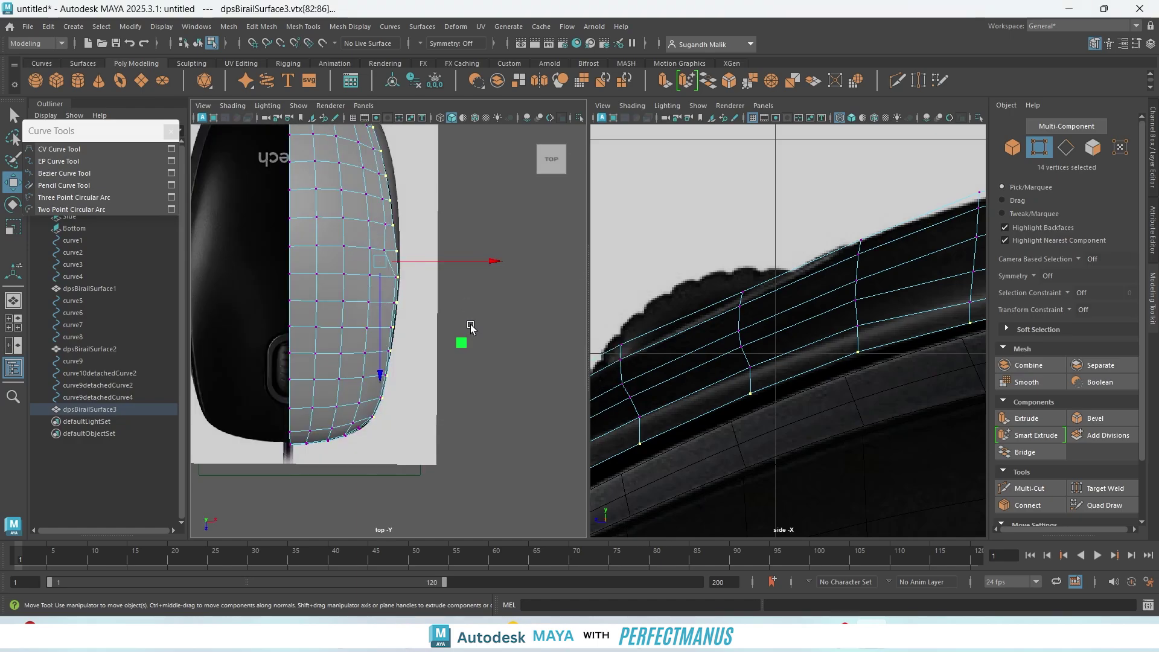
scroll(470, 328, up, 2)
alt+middle_drag(471, 266, 479, 421)
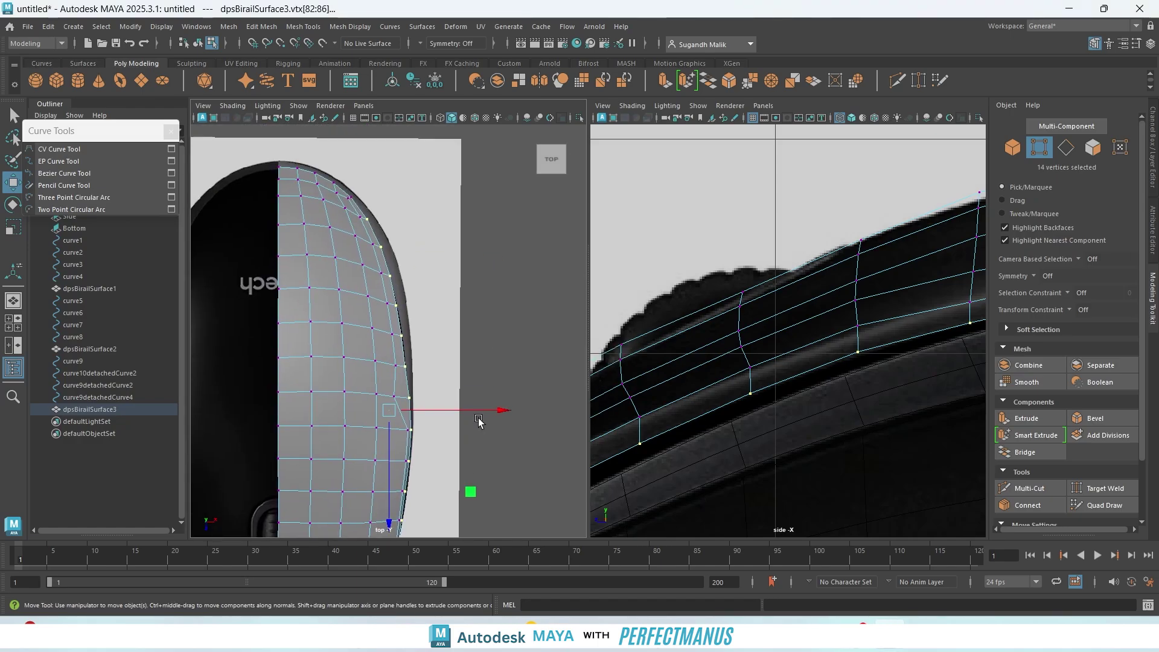
drag(493, 408, 488, 410)
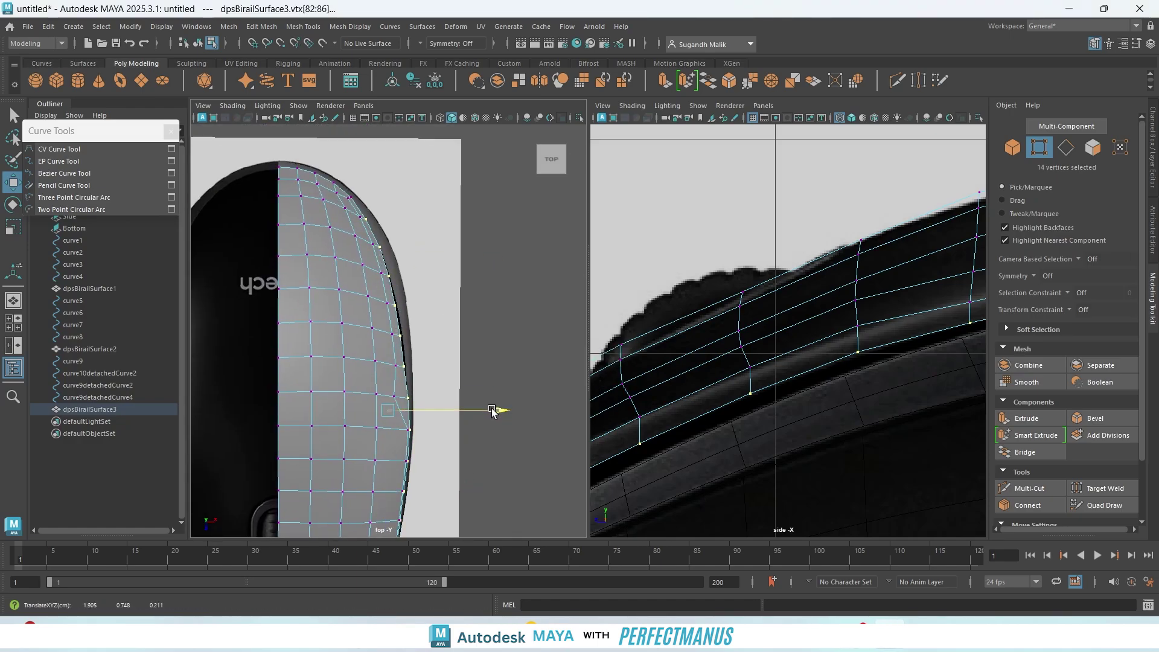
- Drop the rearmost rim vertices from the selection in stages, nudging the remaining ones slightly along X towards the reference outline
drag(291, 143, 419, 263)
drag(493, 434, 503, 437)
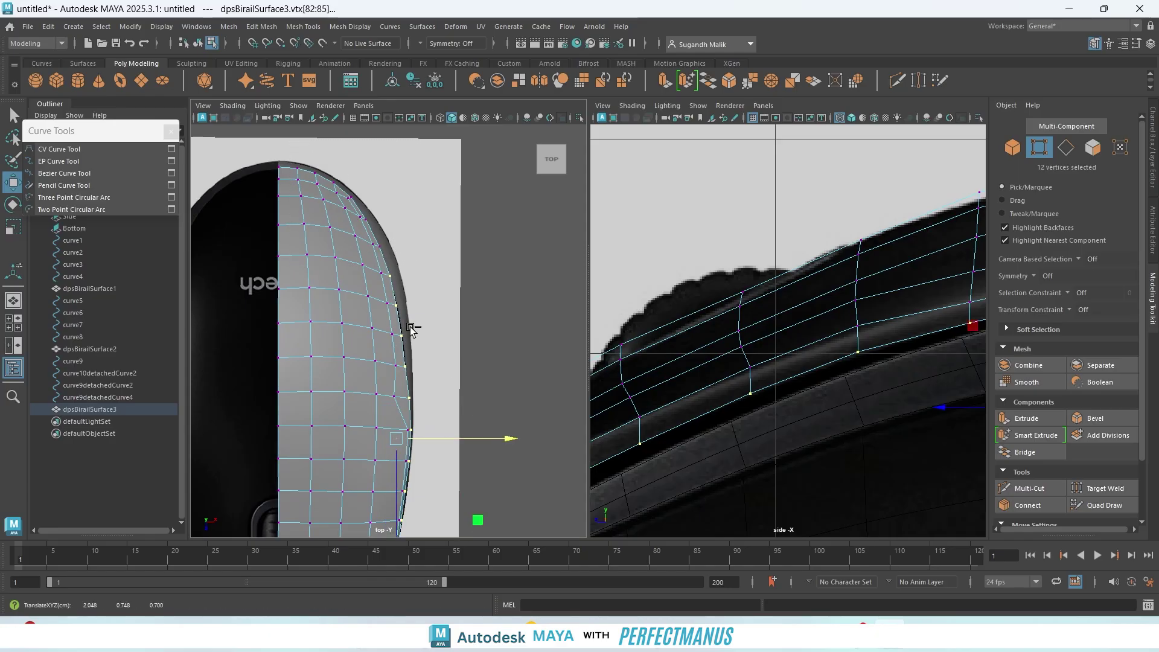
ctrl+drag(320, 219, 430, 314)
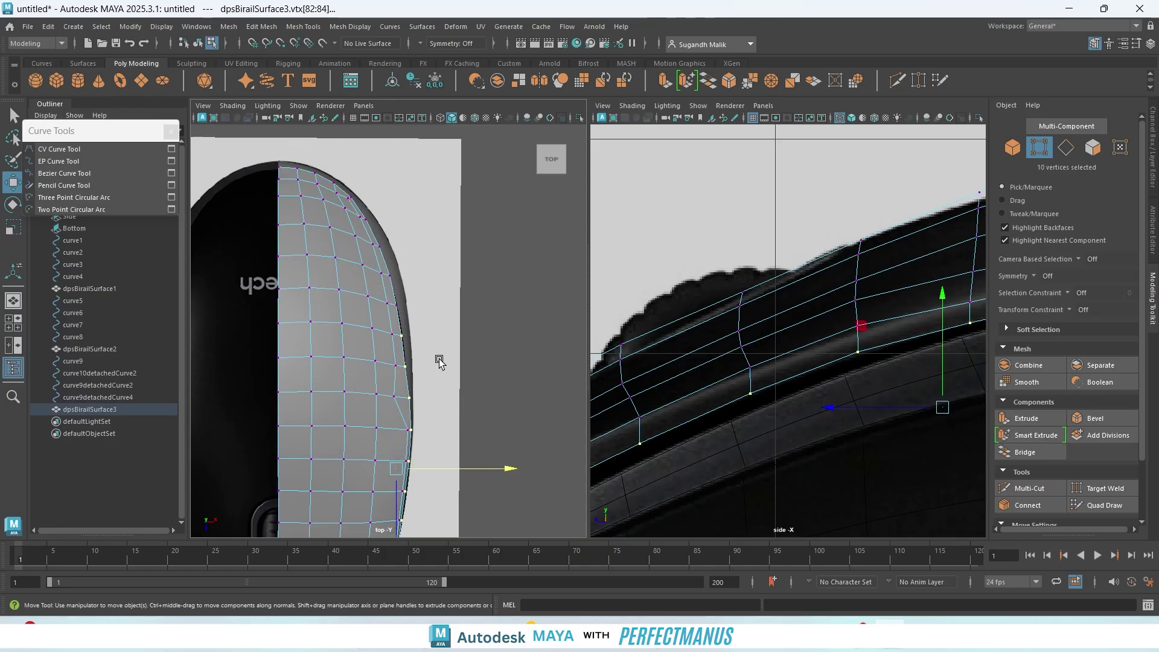
key(ctrl+z)
drag(519, 451, 514, 452)
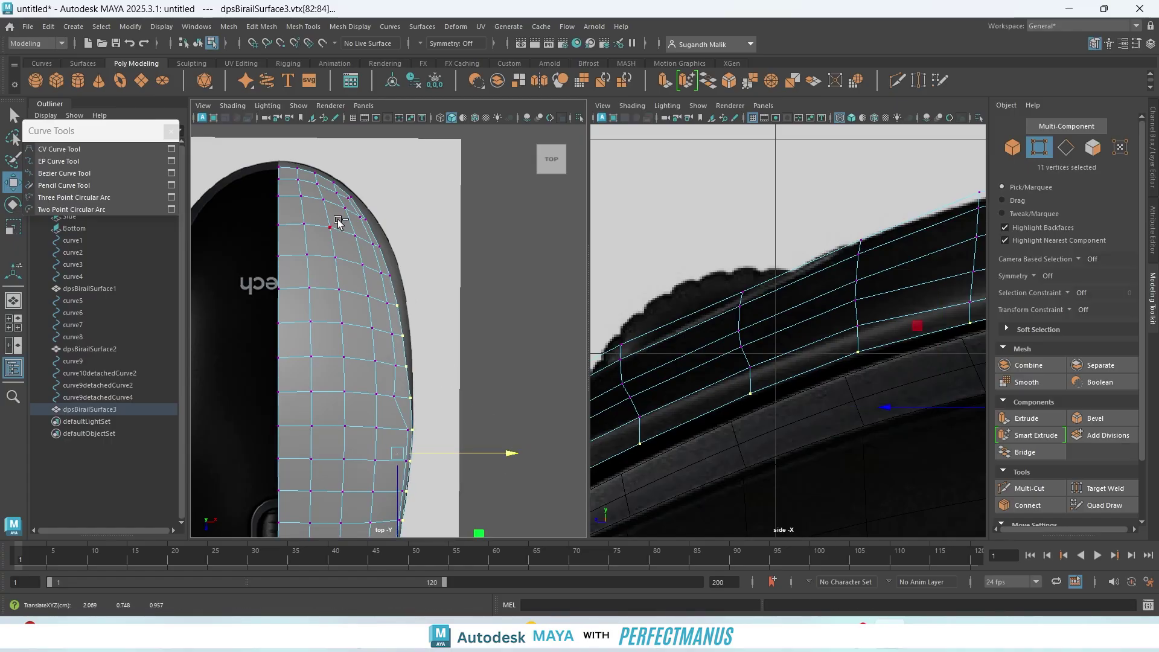
ctrl+drag(338, 219, 431, 312)
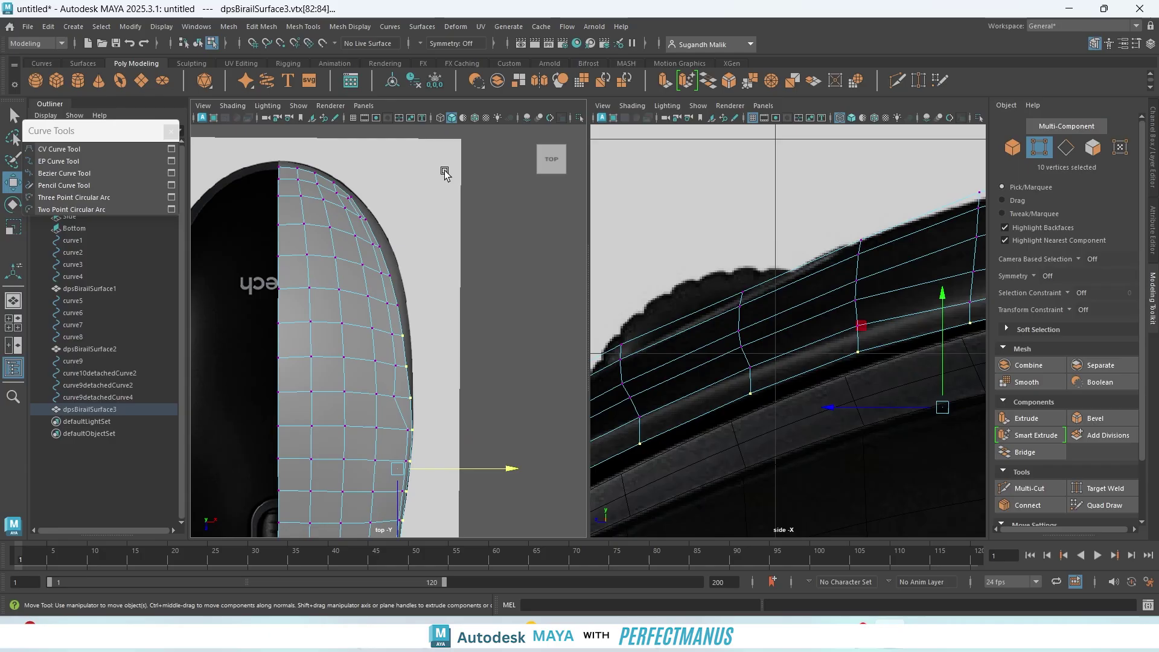
- Show the top view in wireframe, deselect two more rear rim vertices and nudge the remaining eight along X to follow the reference
click(439, 118)
scroll(469, 344, up, 5)
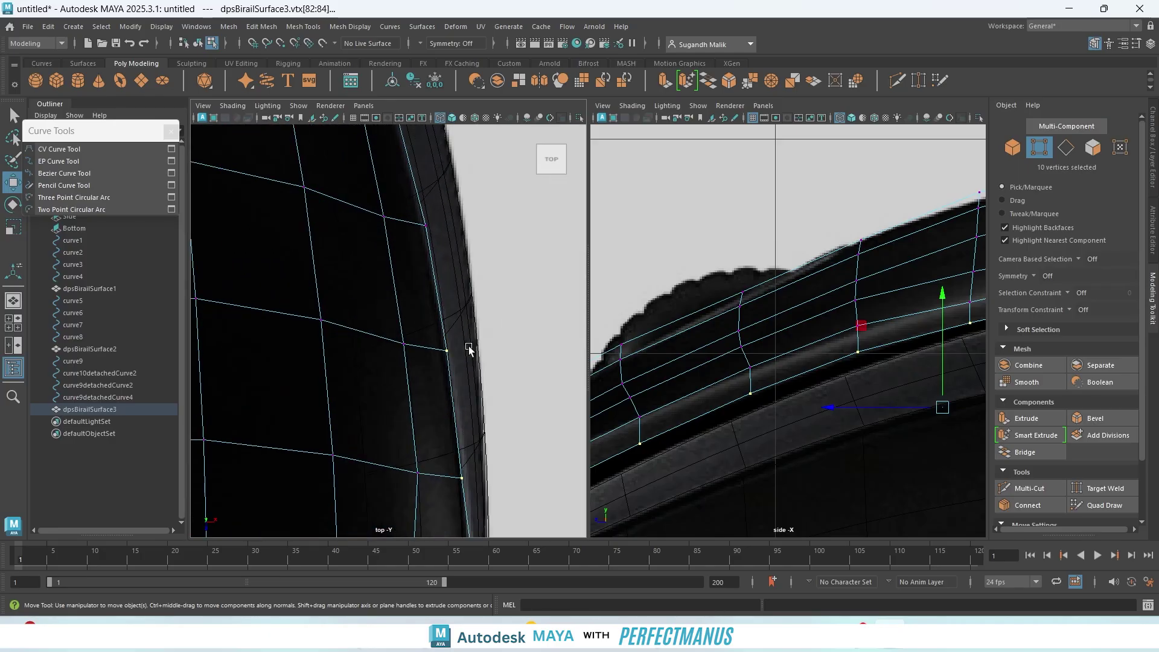
scroll(479, 300, down, 5)
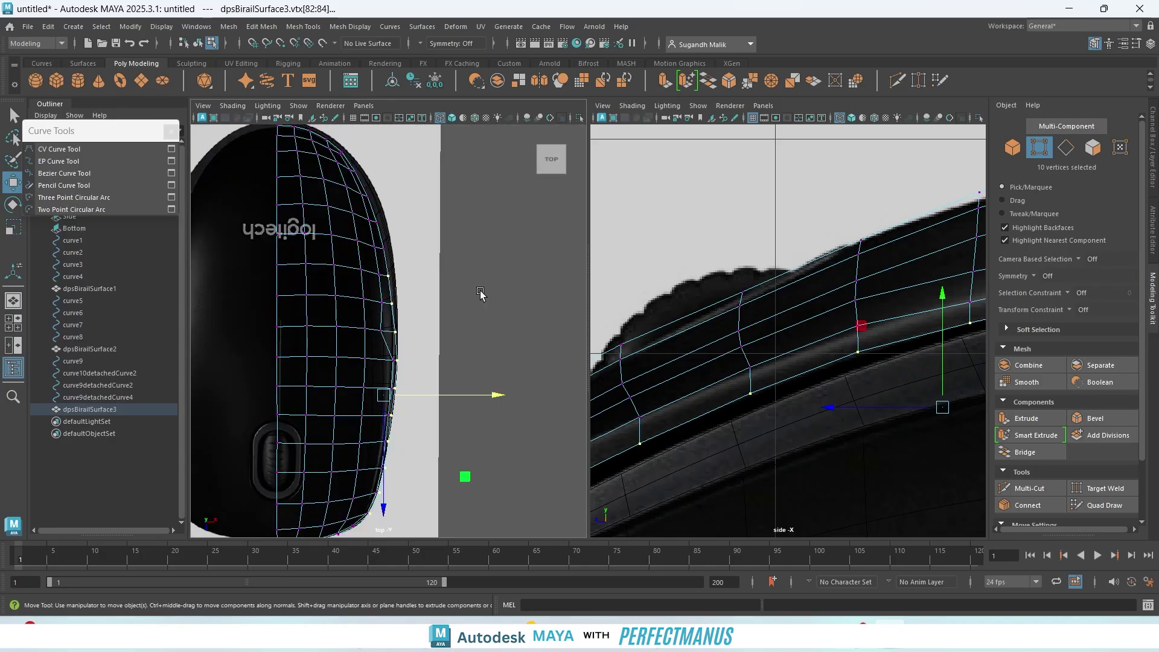
ctrl+drag(357, 255, 389, 309)
scroll(435, 329, up, 5)
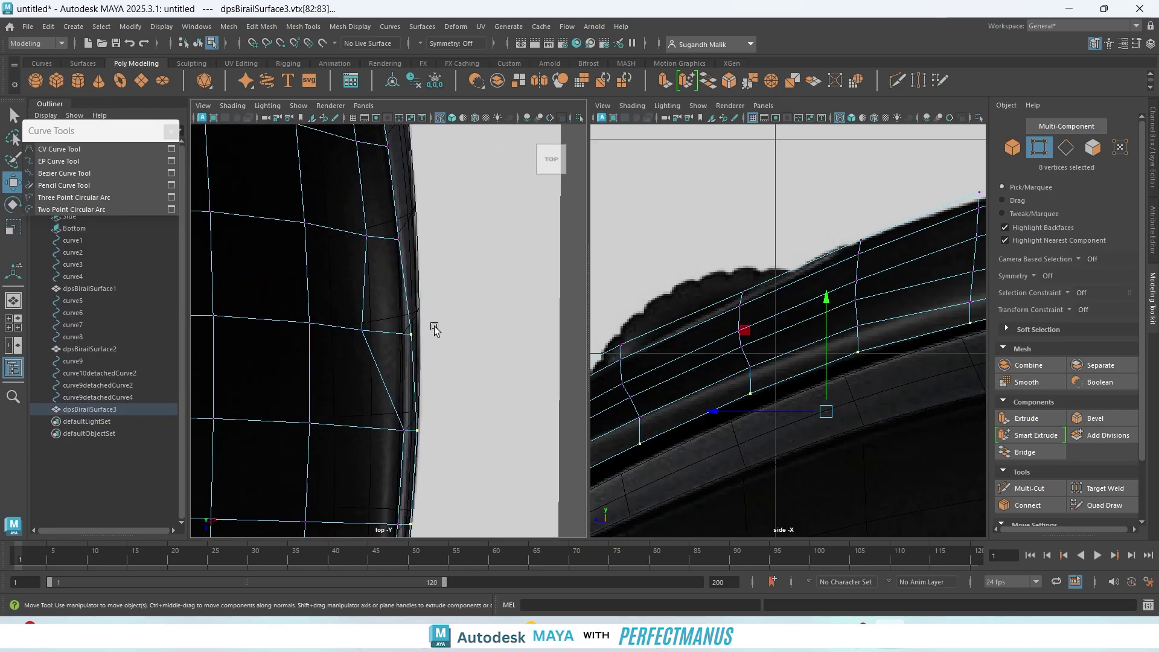
scroll(441, 344, down, 5)
scroll(442, 345, up, 5)
drag(504, 483, 496, 486)
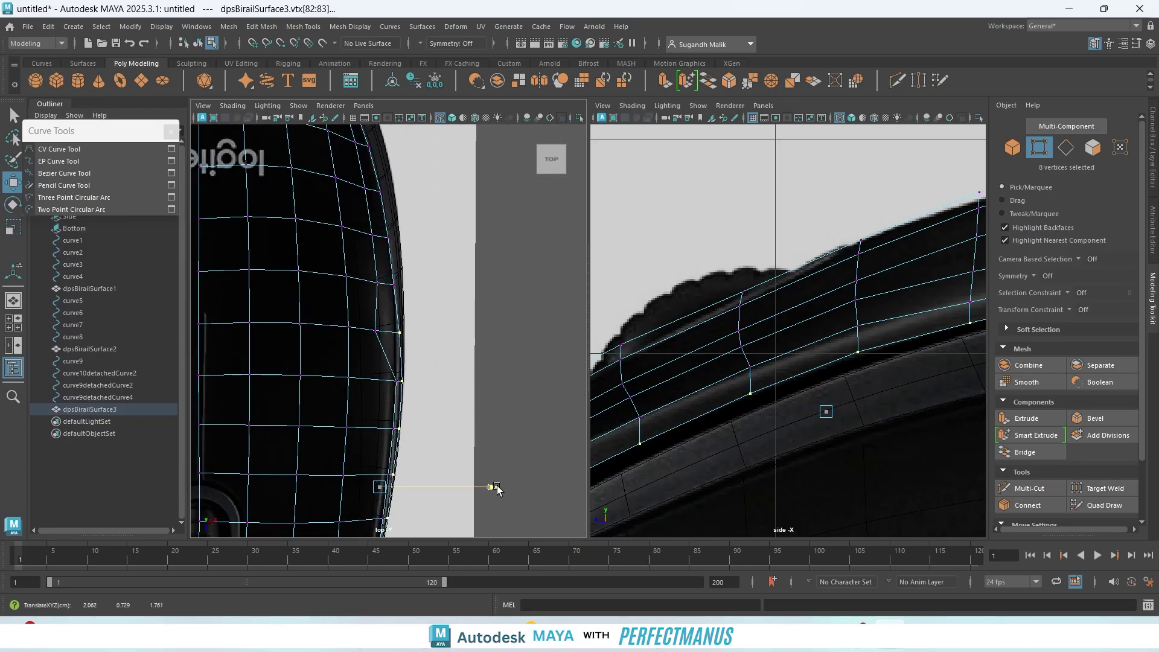
- Deselect one more rear rim vertex and nudge the remaining seven slightly along X in the top view
alt+middle_drag(461, 416, 447, 268)
ctrl+click(346, 171)
scroll(448, 285, up, 3)
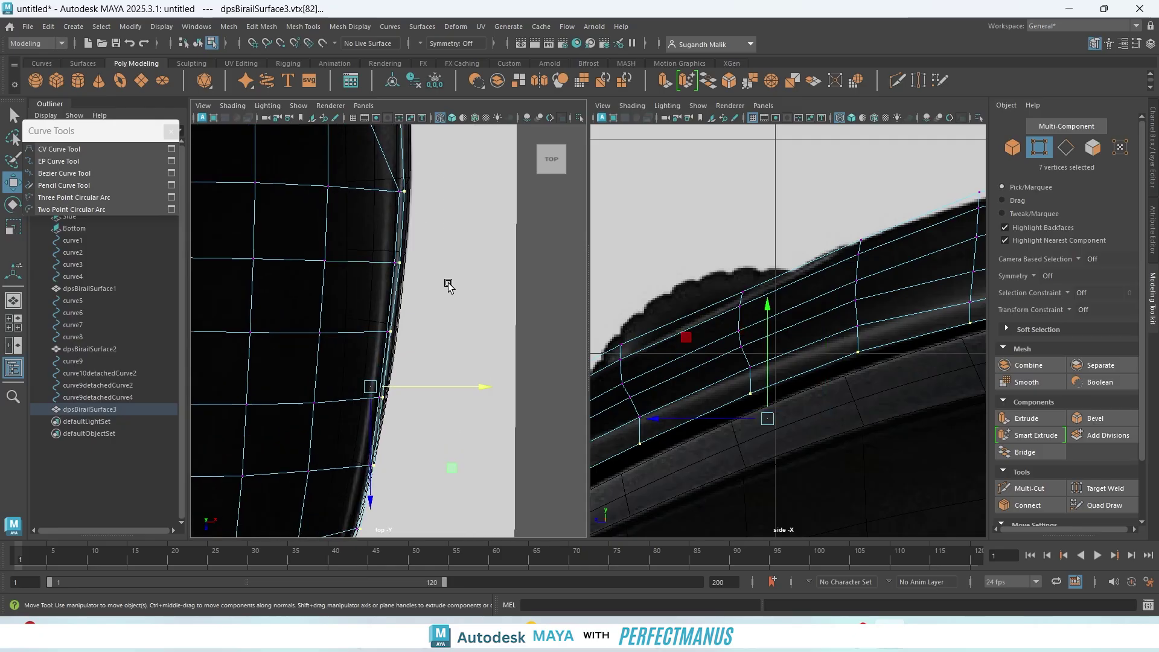
scroll(471, 384, down, 5)
scroll(480, 362, up, 4)
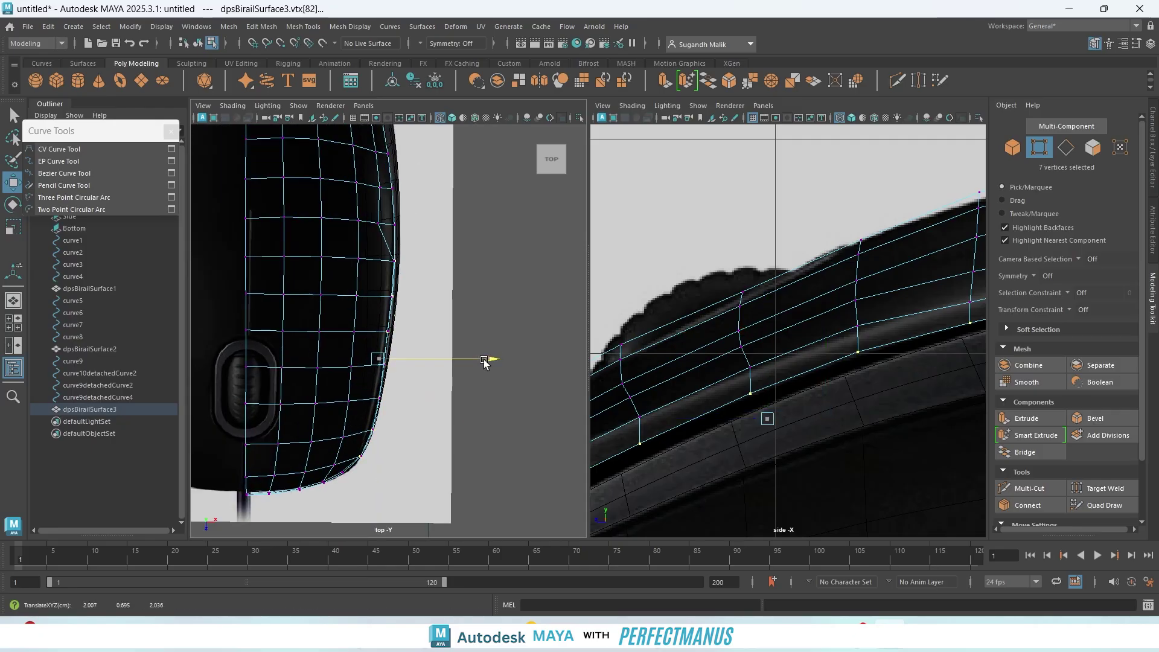
- Examine how the rim follows the reference outline along the side and around the front corner in the top and side views
scroll(450, 396, up, 3)
alt+middle_drag(431, 455, 492, 163)
alt+middle_drag(441, 322, 398, 465)
scroll(429, 393, down, 5)
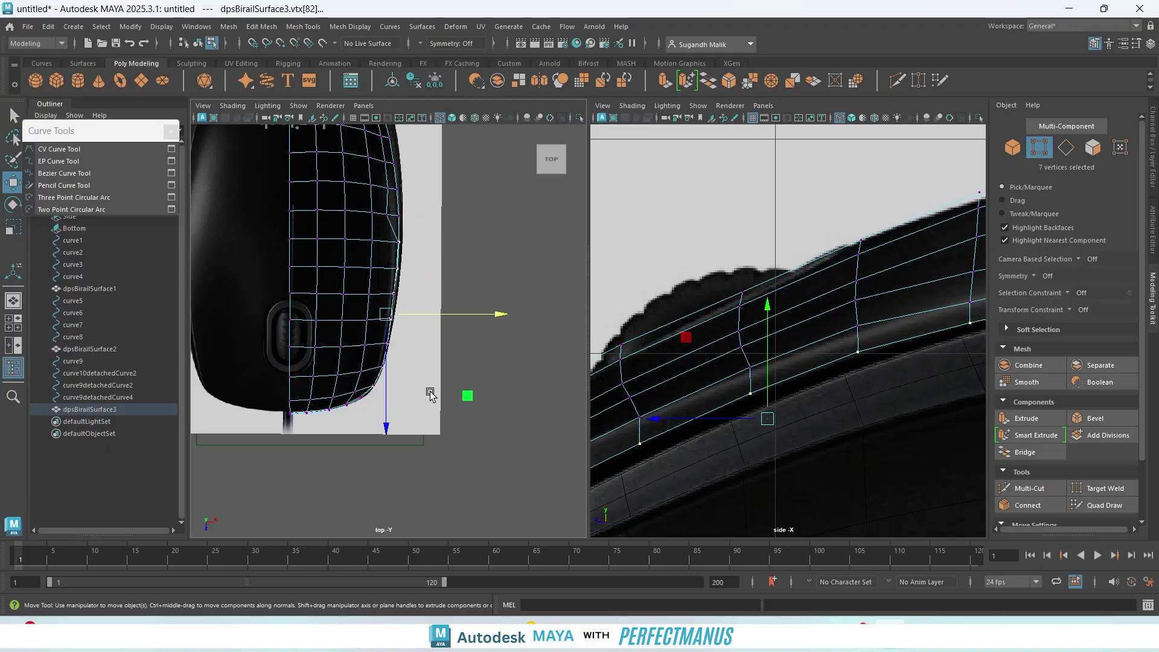
scroll(422, 396, up, 3)
mouse_move(444, 239)
alt+middle_down()
mouse_move(428, 350)
mouse_move(427, 225)
alt+middle_up()
scroll(354, 459, up, 4)
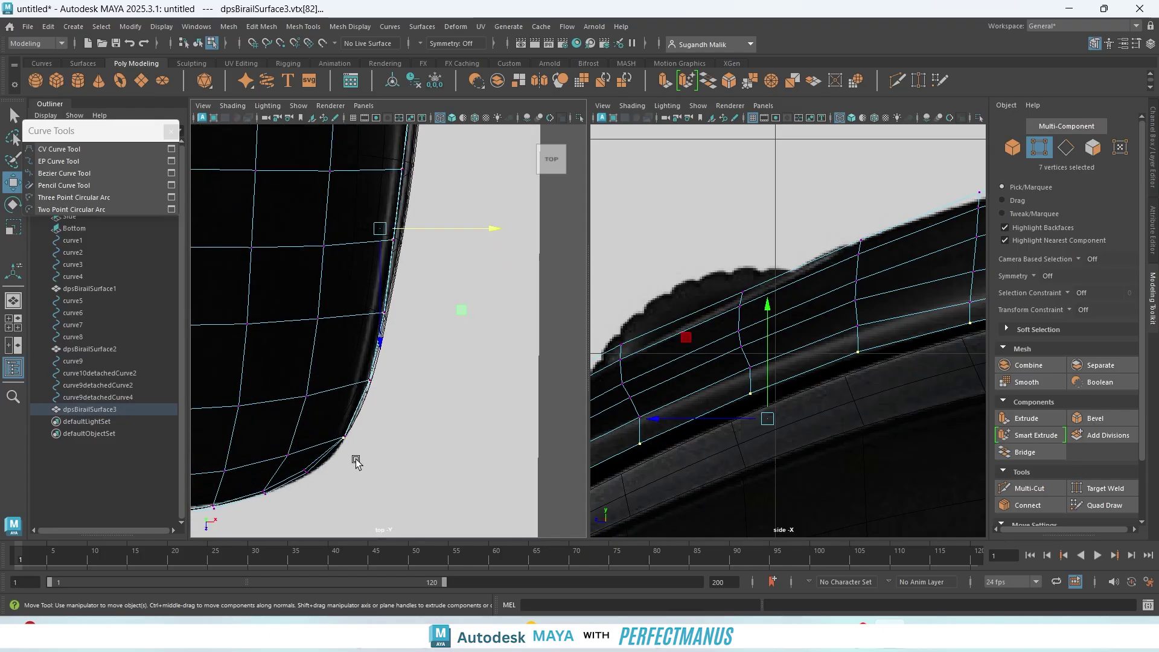
alt+middle_drag(289, 416, 356, 243)
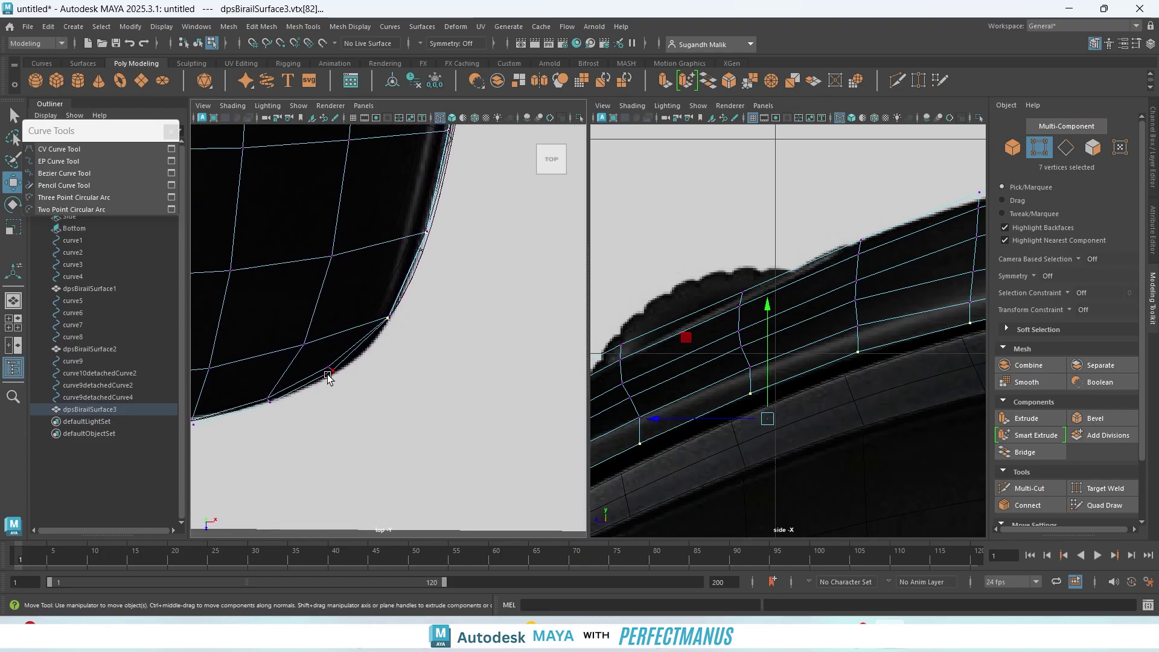
click(332, 371)
alt+middle_drag(383, 416, 573, 313)
alt+middle_drag(346, 387, 202, 483)
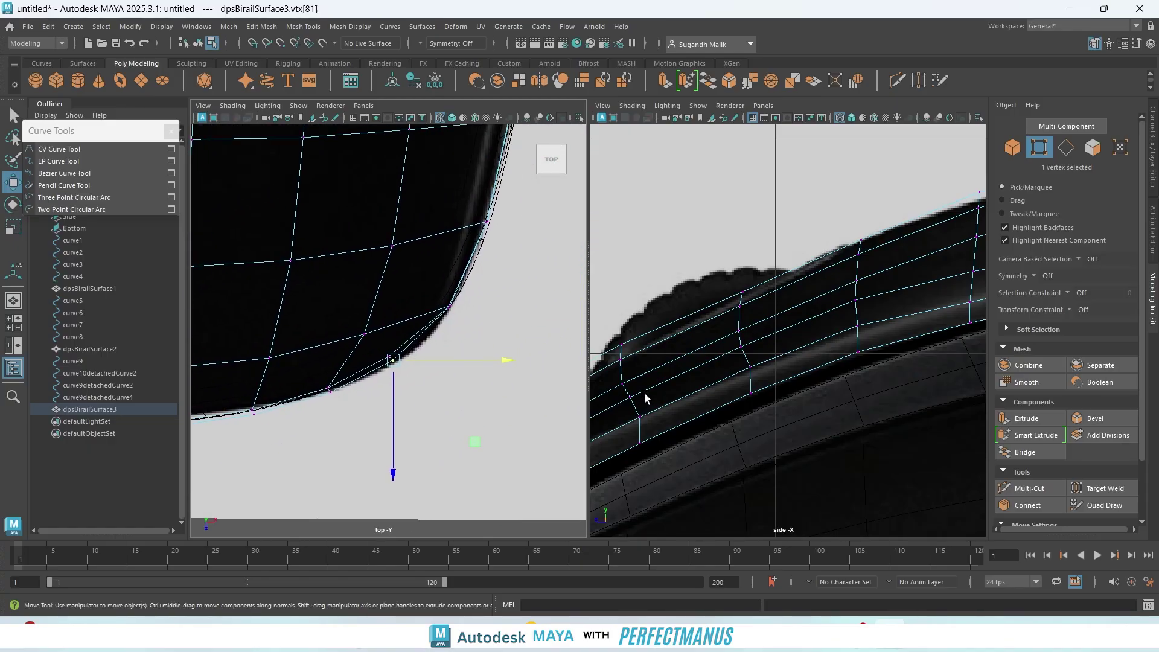
scroll(474, 340, down, 5)
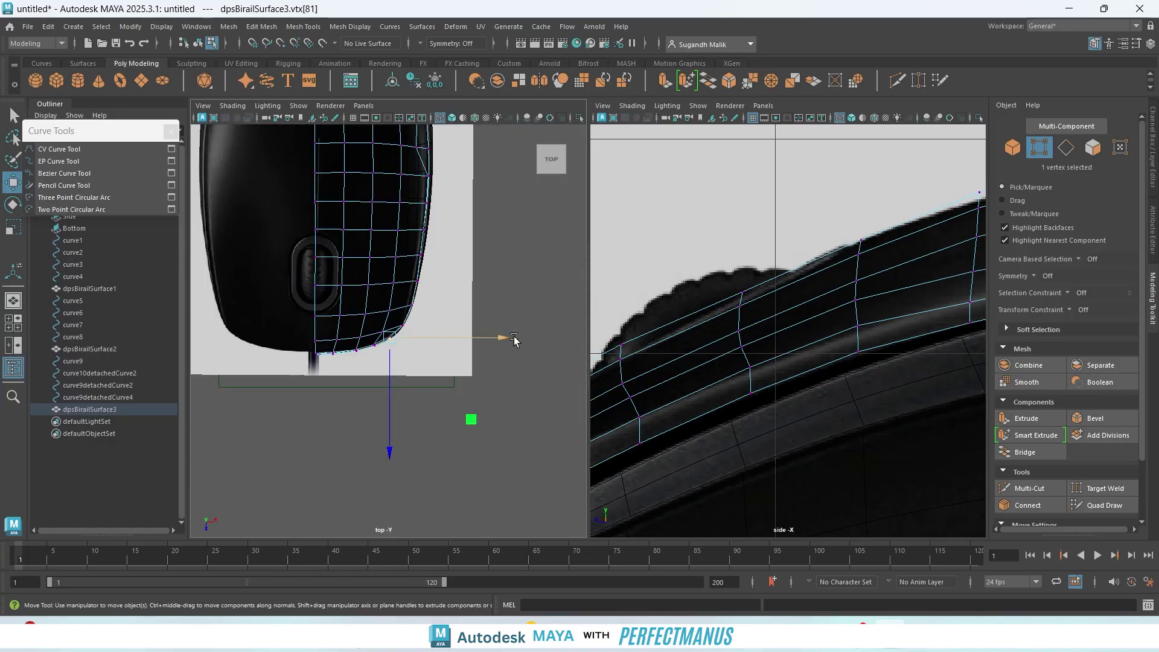
scroll(863, 338, down, 6)
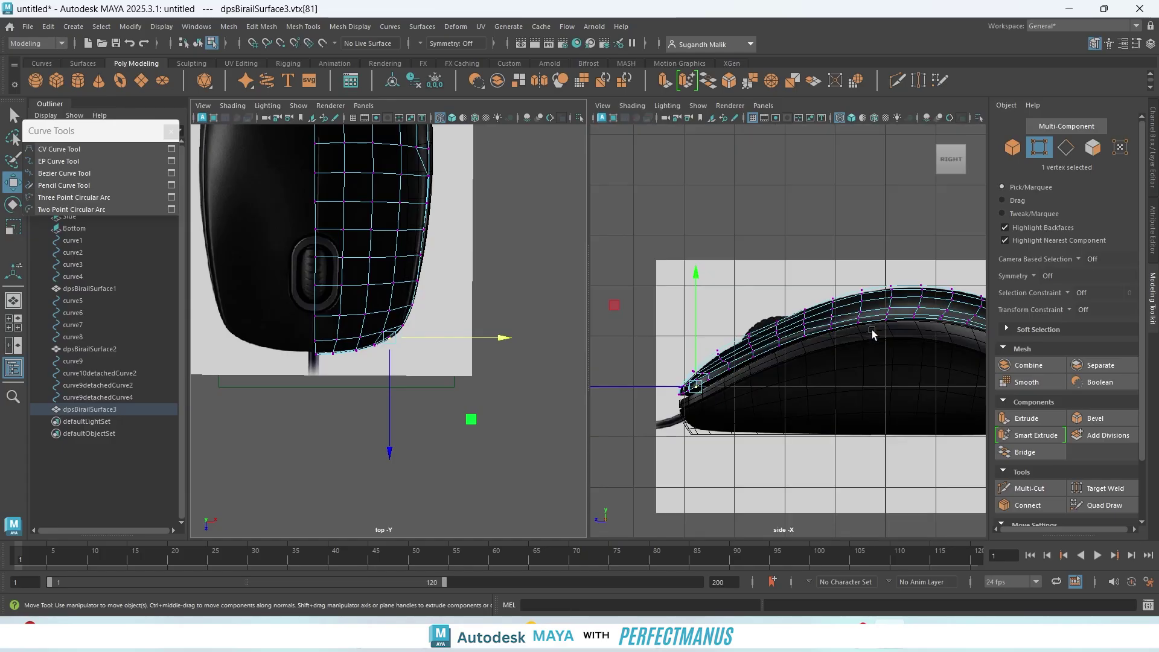
- Select five neighbouring vertices on the row just above the shell's lower rim, towards the front, in the side view
scroll(874, 334, up, 6)
alt+middle_drag(892, 358, 833, 398)
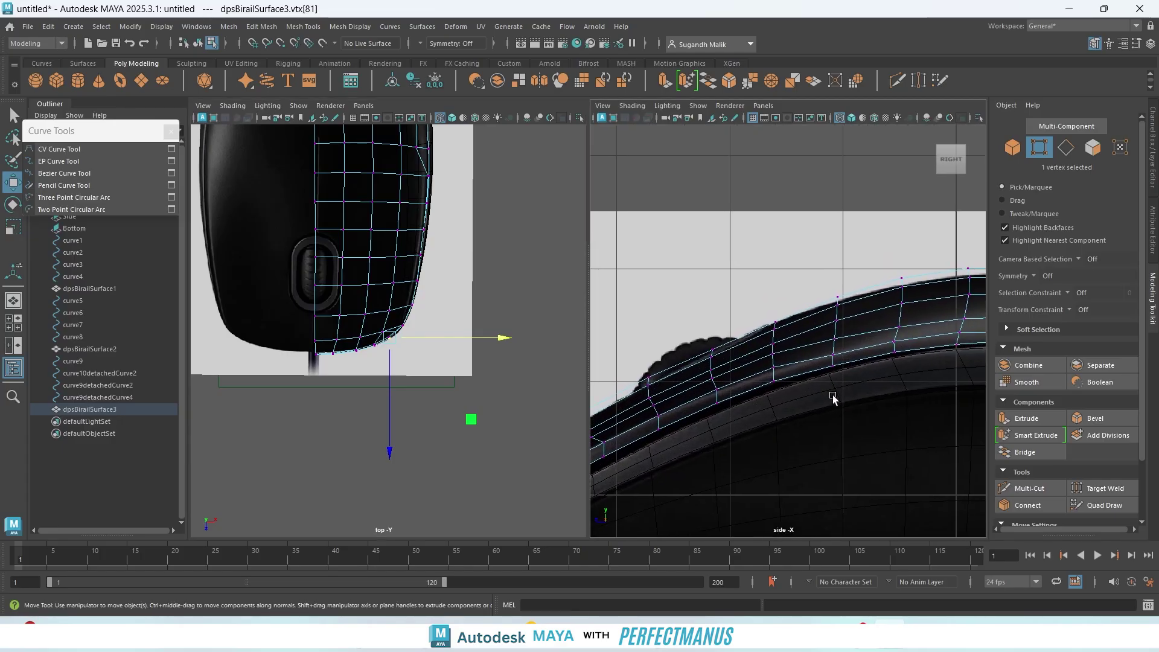
click(784, 370)
alt+middle_drag(718, 429, 831, 389)
shift+click(830, 353)
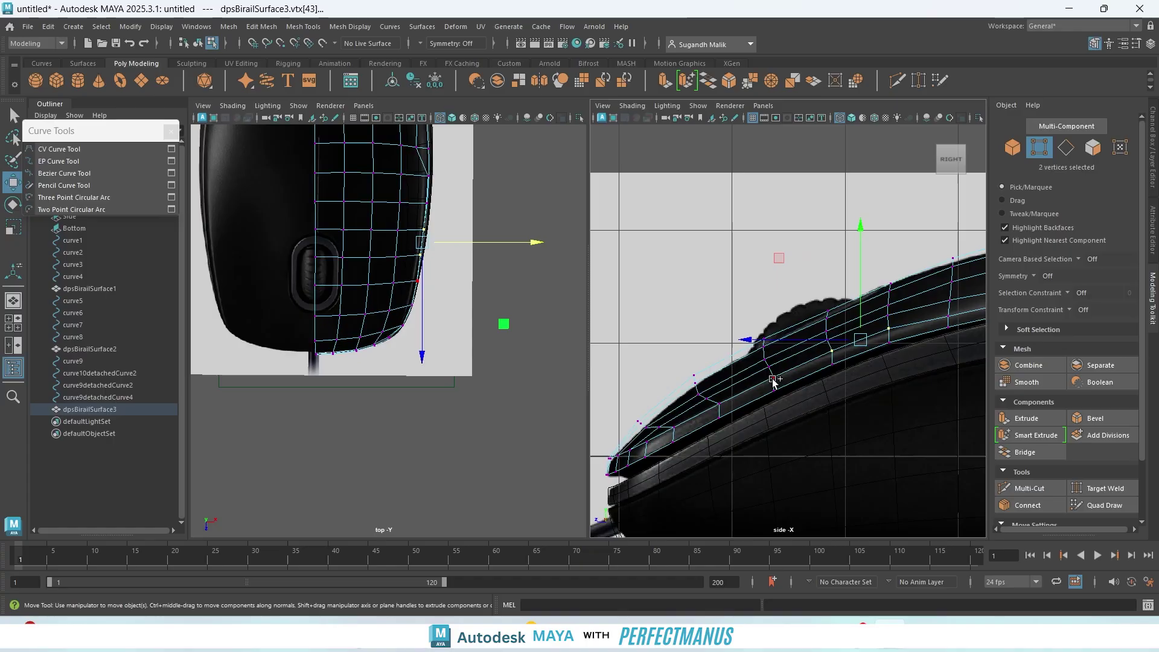
shift+click(773, 380)
shift+click(719, 408)
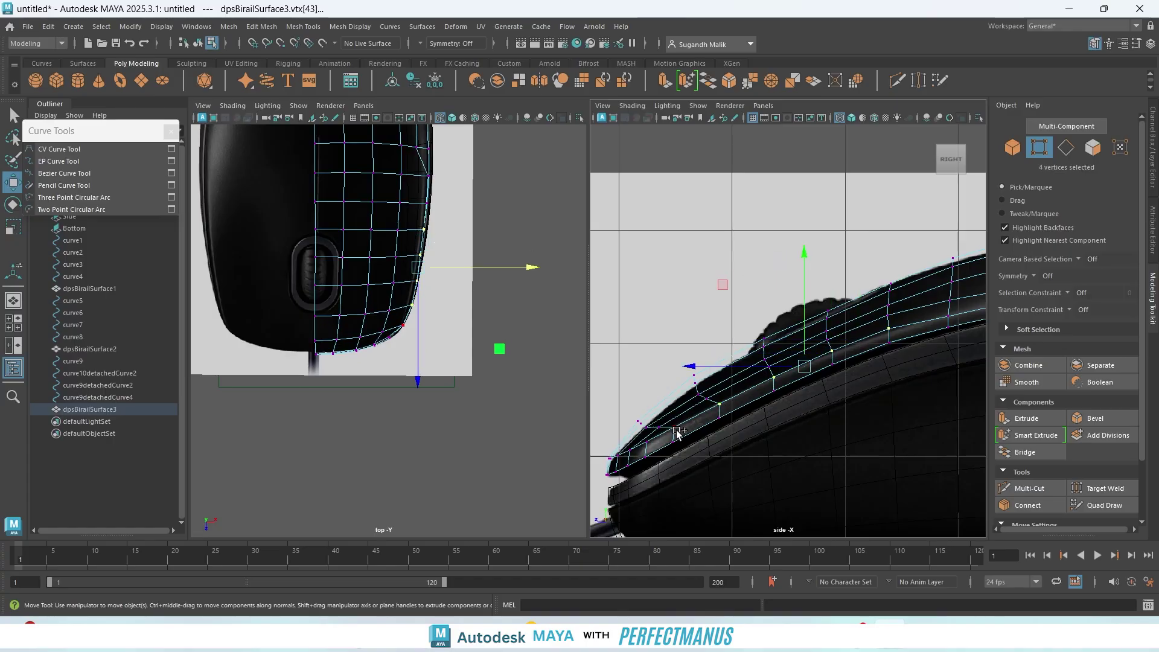
shift+click(675, 429)
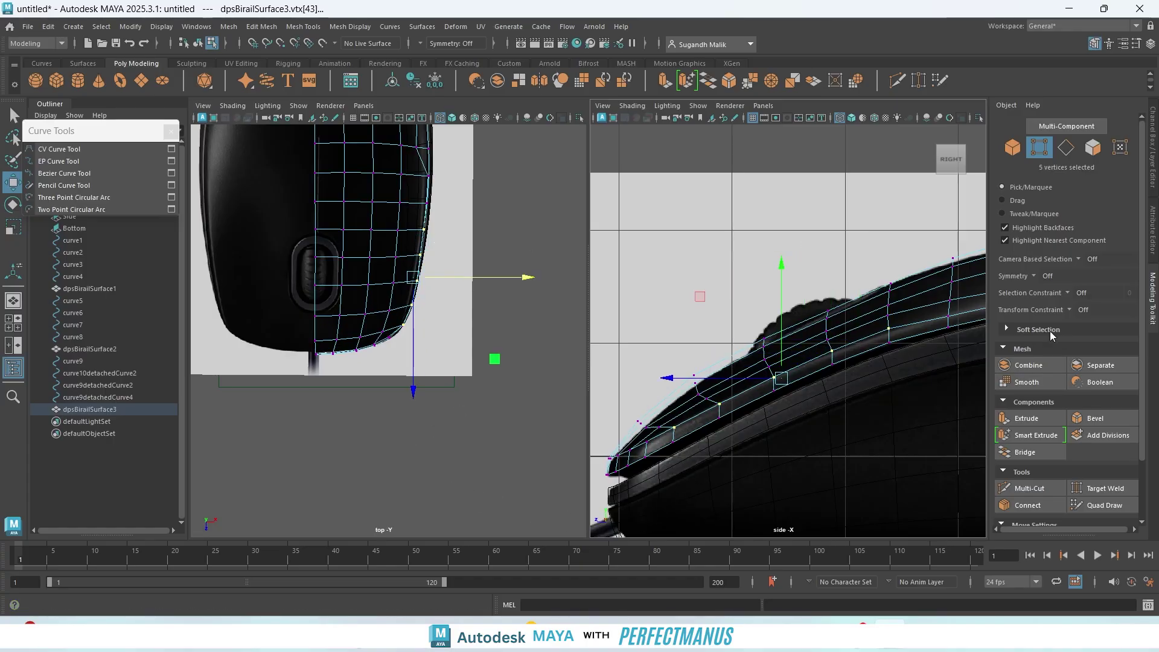
- Set the transform constraint to Edge and slide the five selected vertices slightly inward along X in the top view
click(1068, 310)
click(1086, 327)
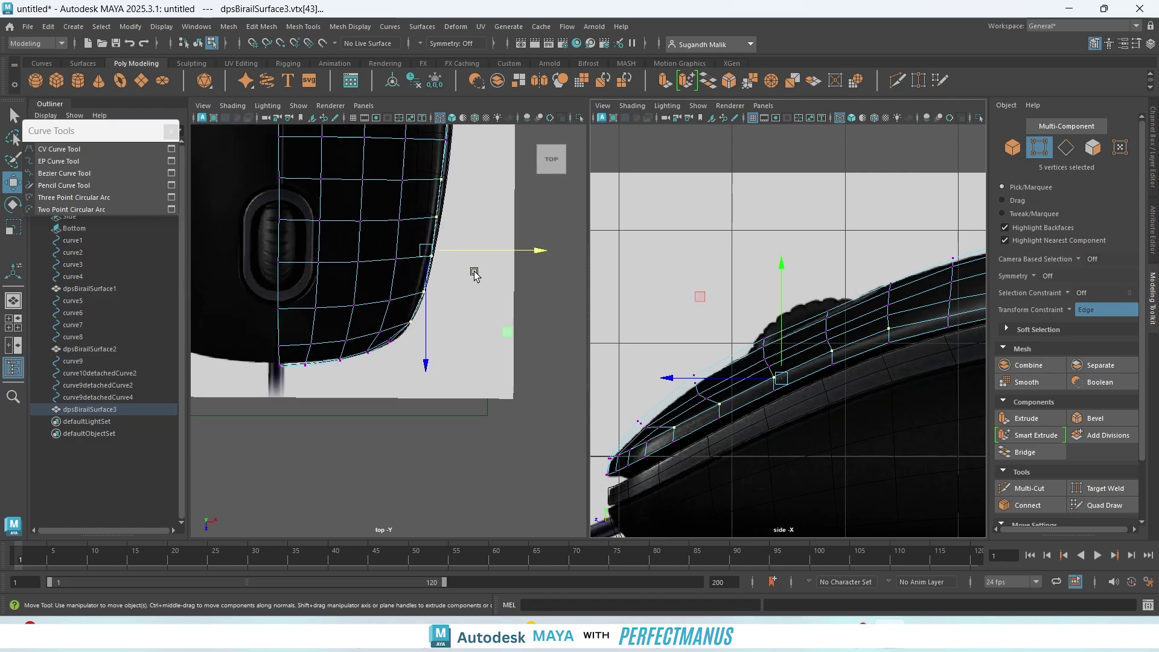
scroll(477, 273, up, 3)
scroll(467, 394, up, 2)
drag(526, 332, 518, 331)
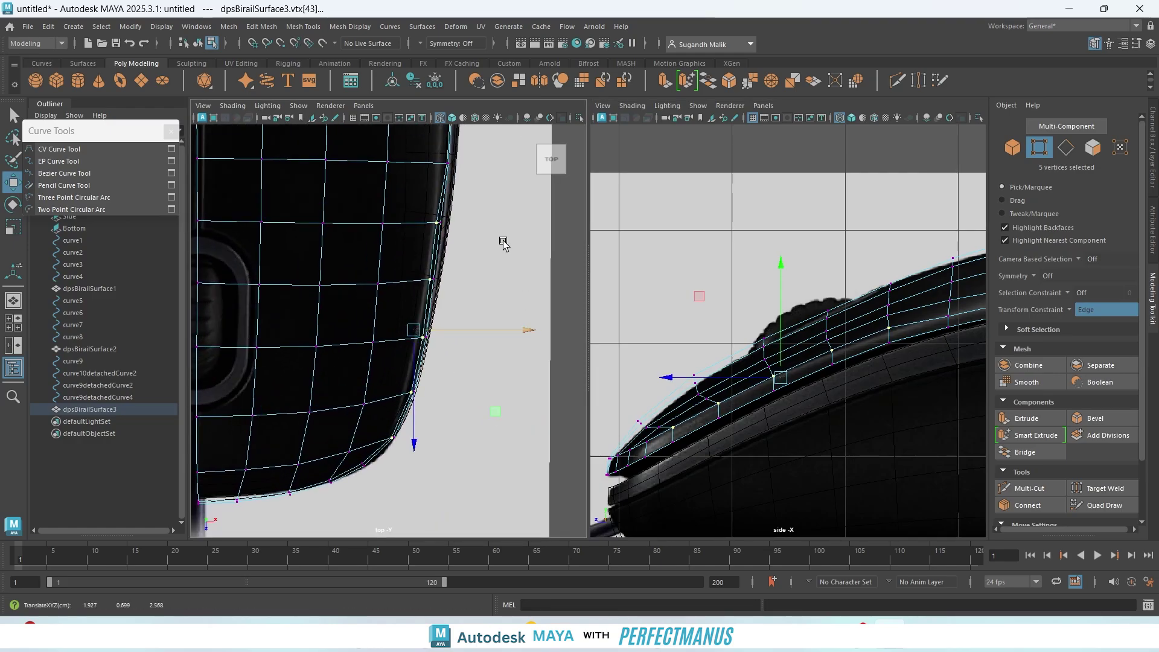
scroll(450, 371, up, 5)
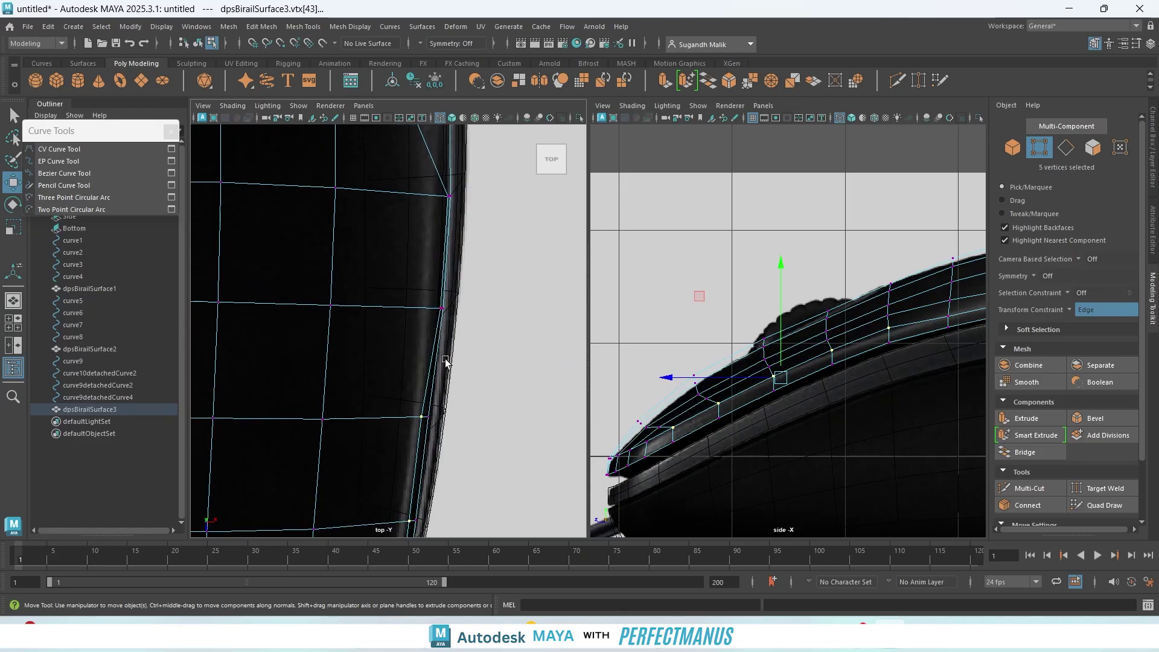
- Slide two neighbouring vertices on the row just above the lower rim slightly inward along X, one at a time, in the top view
click(925, 327)
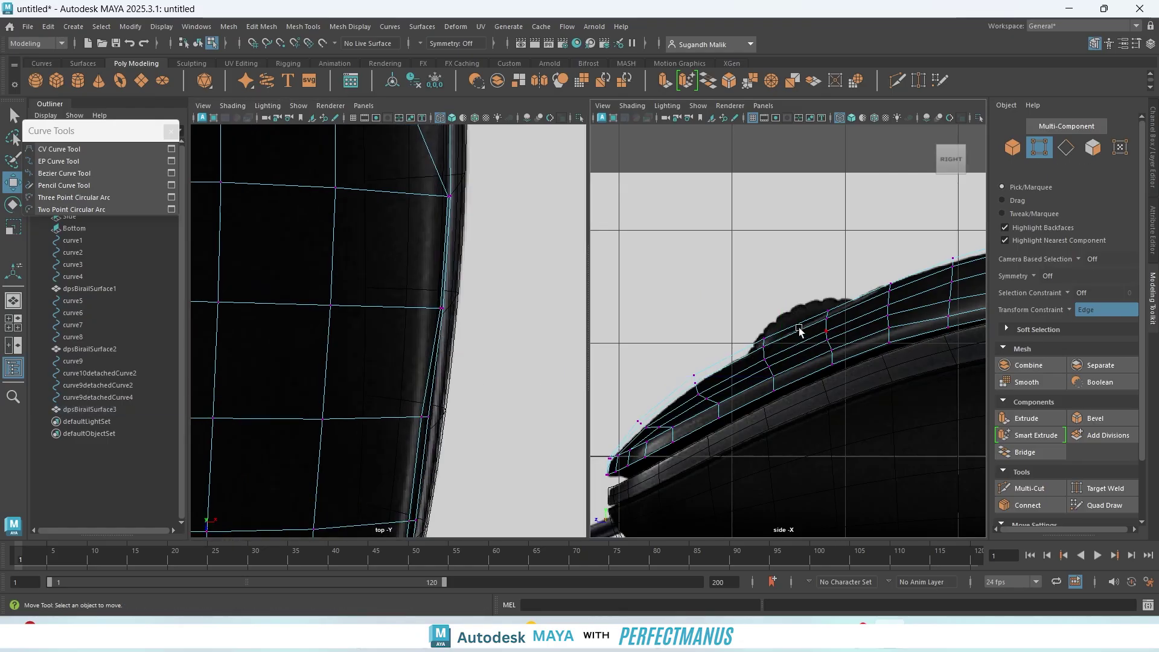
click(953, 315)
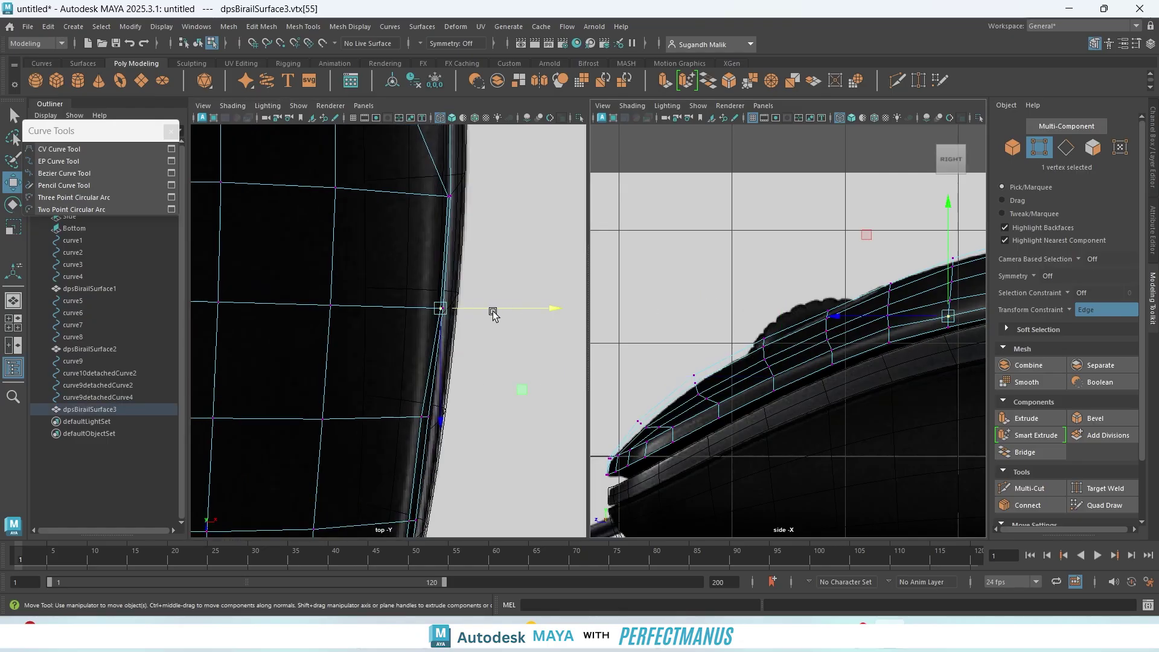
drag(491, 309, 480, 308)
alt+middle_drag(490, 243, 493, 368)
click(449, 322)
drag(528, 326, 501, 327)
- Slide the next two vertices of the same row towards the rear slightly outward along X, one at a time, in the top view
click(397, 199)
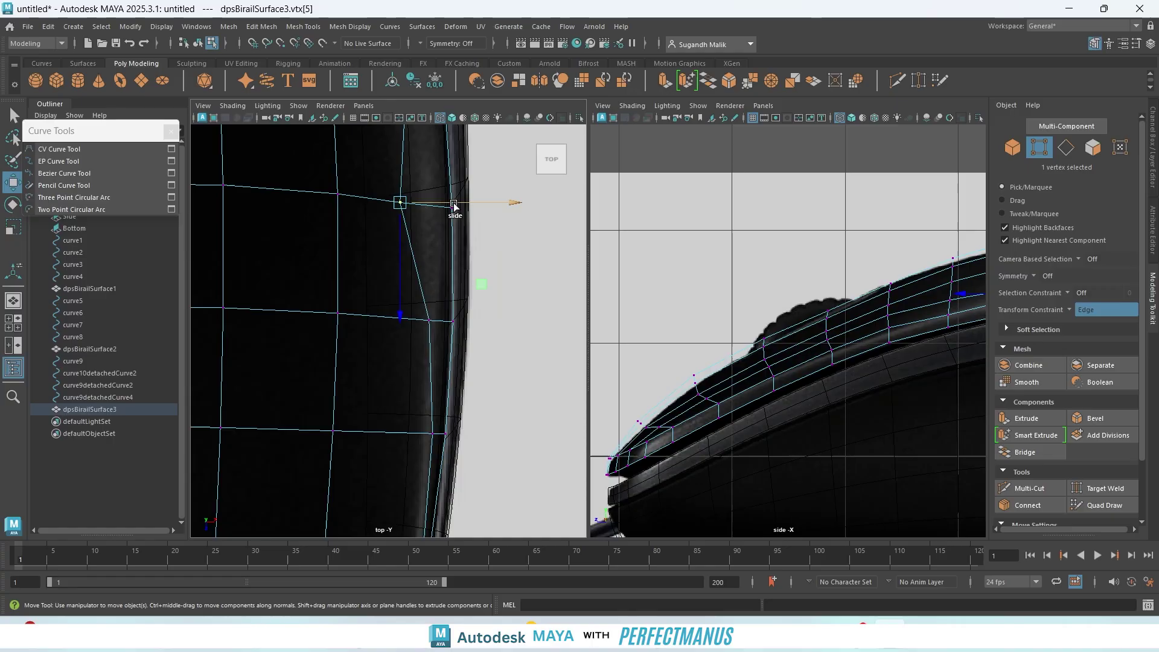
drag(462, 203, 485, 200)
alt+middle_drag(539, 246, 559, 480)
click(424, 328)
drag(484, 323, 491, 324)
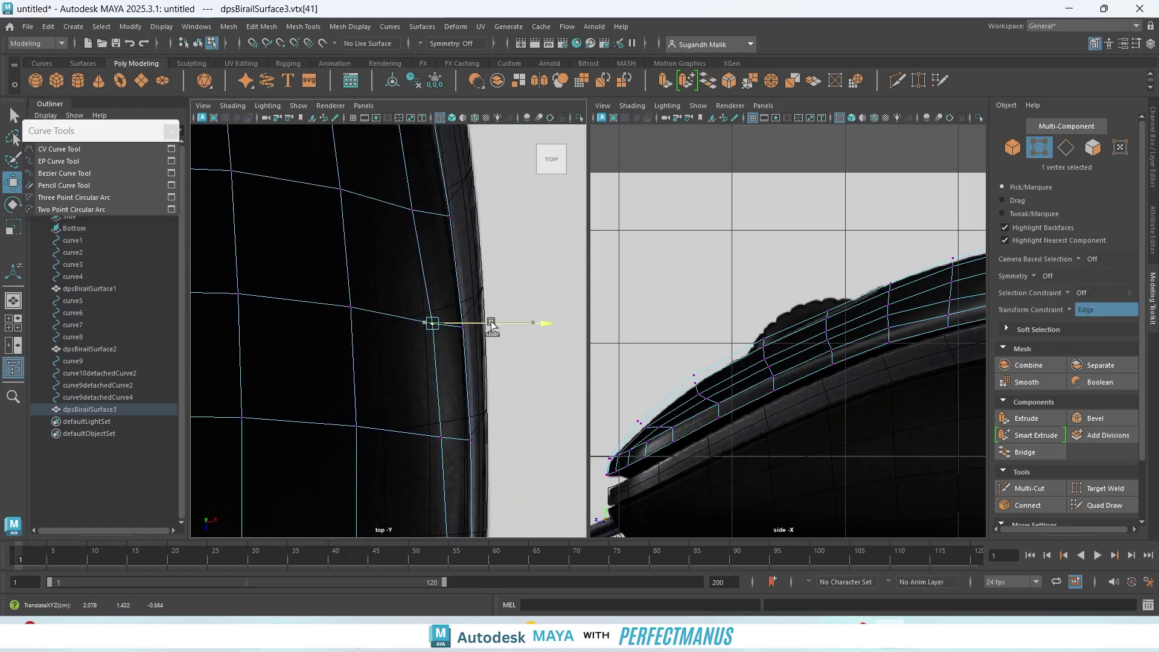
- Examine how the adjusted vertex row flows along the shell in the top, side and perspective views
scroll(504, 328, down, 7)
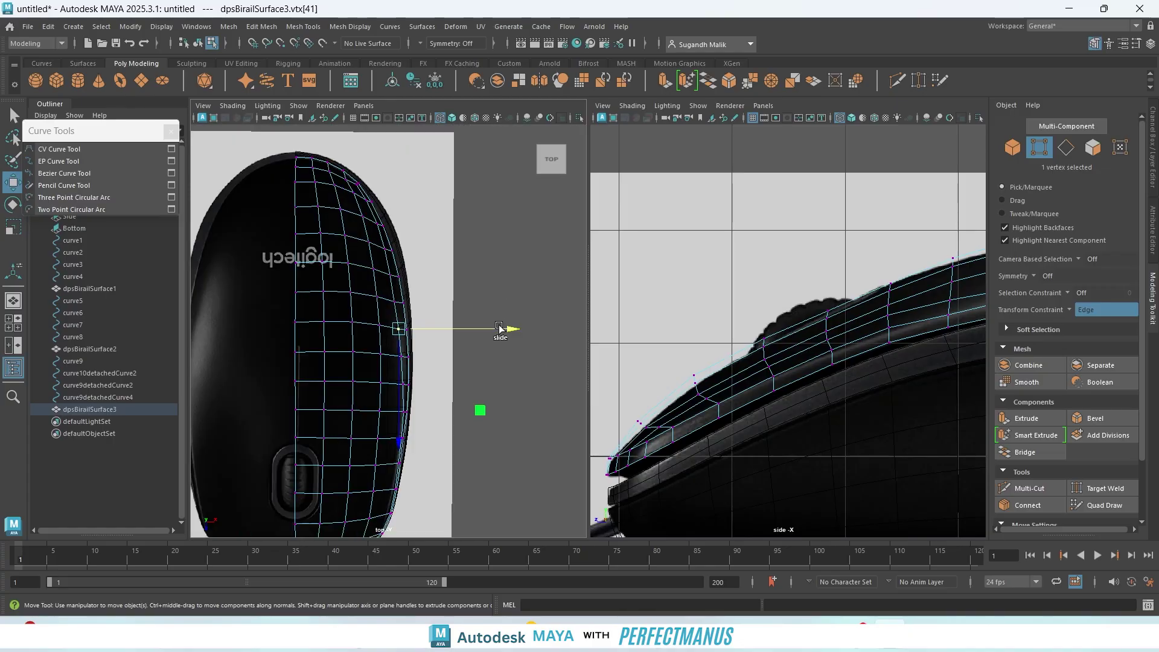
scroll(483, 386, up, 3)
alt+middle_drag(484, 388, 504, 138)
scroll(466, 400, up, 2)
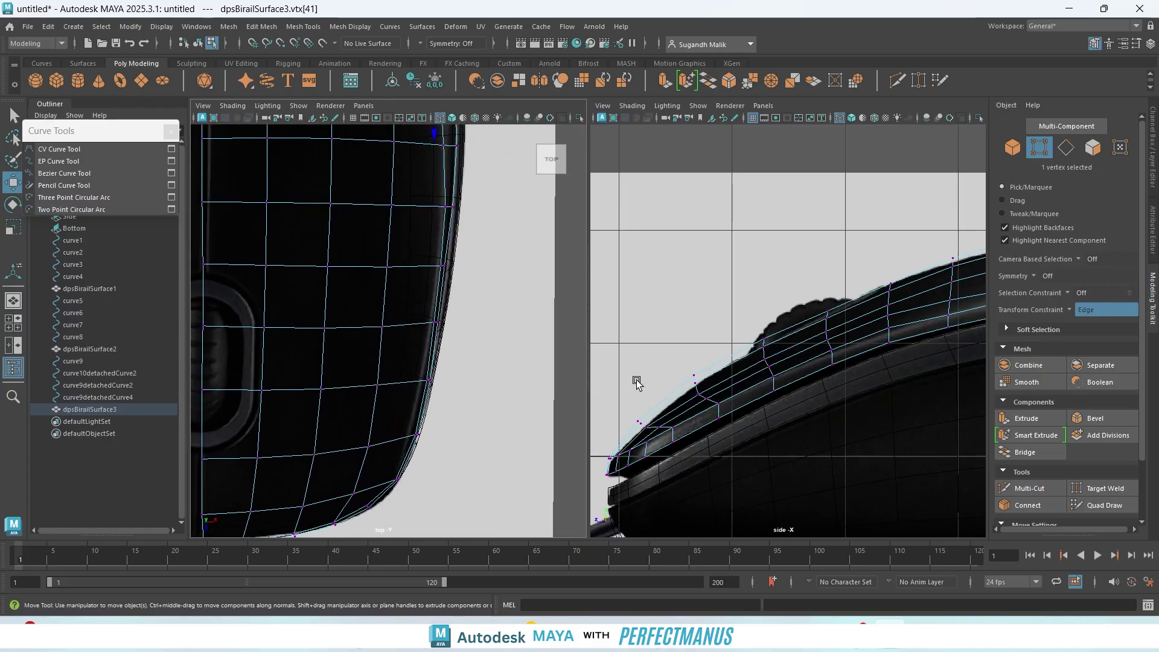
scroll(793, 399, down, 5)
scroll(792, 400, up, 4)
mouse_move(792, 400)
alt+mouse_down()
mouse_move(813, 425)
mouse_move(810, 410)
alt+mouse_up()
key(space)
drag(400, 324, 403, 294)
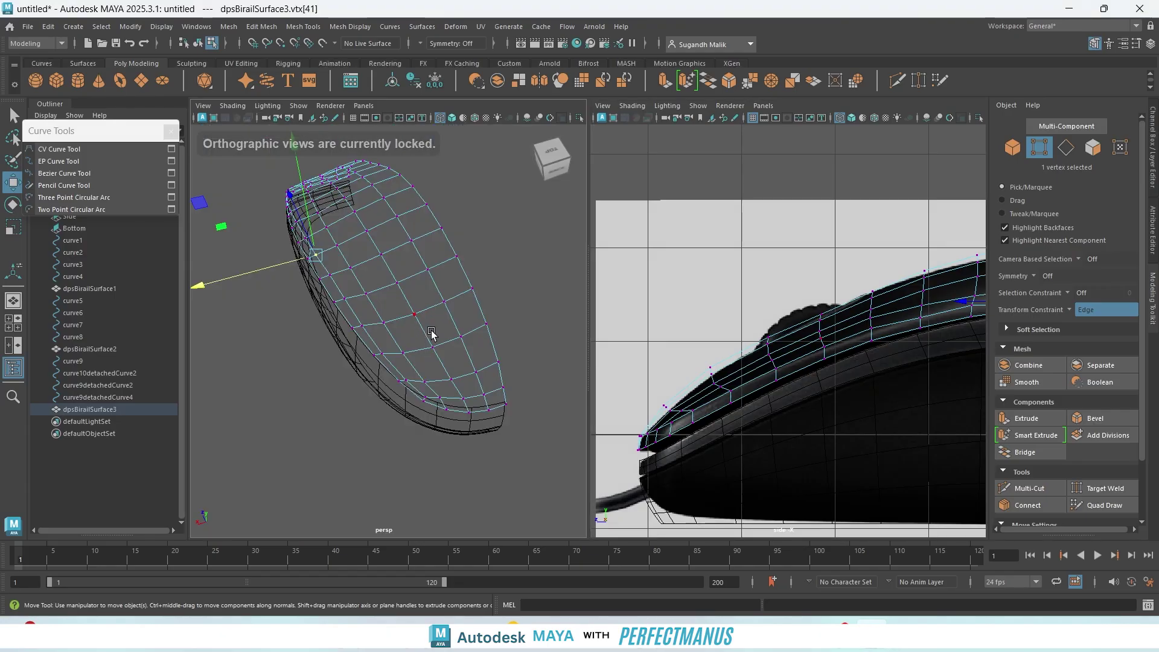
alt+drag(454, 349, 647, 314)
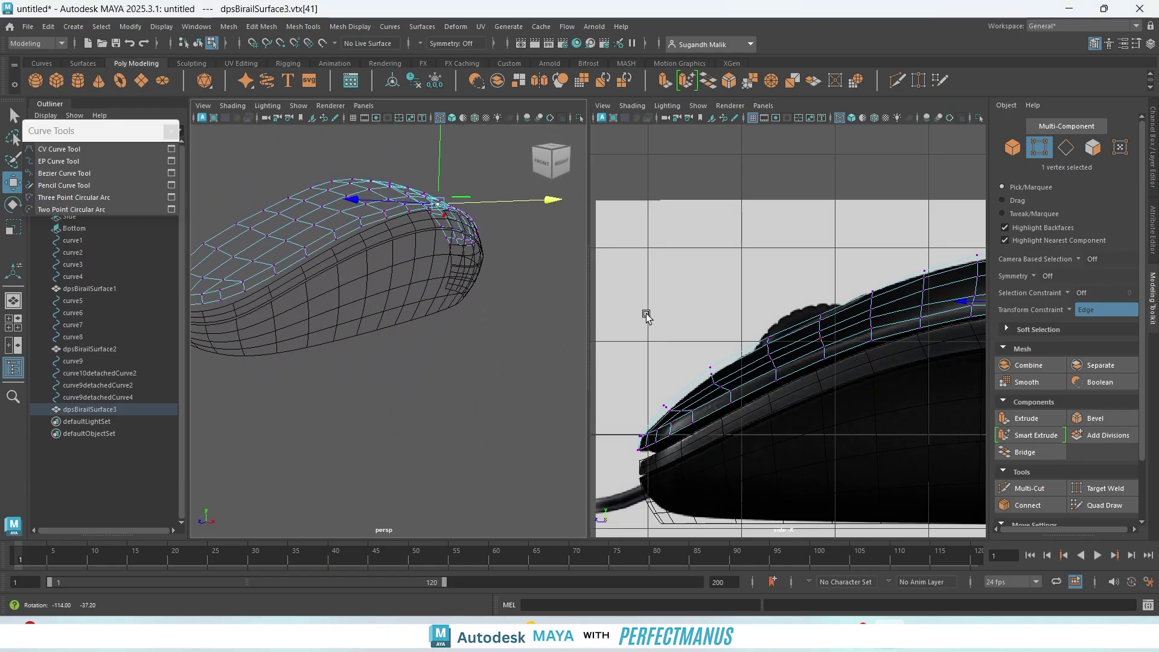
- Switch the perspective view to shaded display, return the shell to object mode and deselect it
click(450, 118)
alt+middle_drag(382, 347, 411, 352)
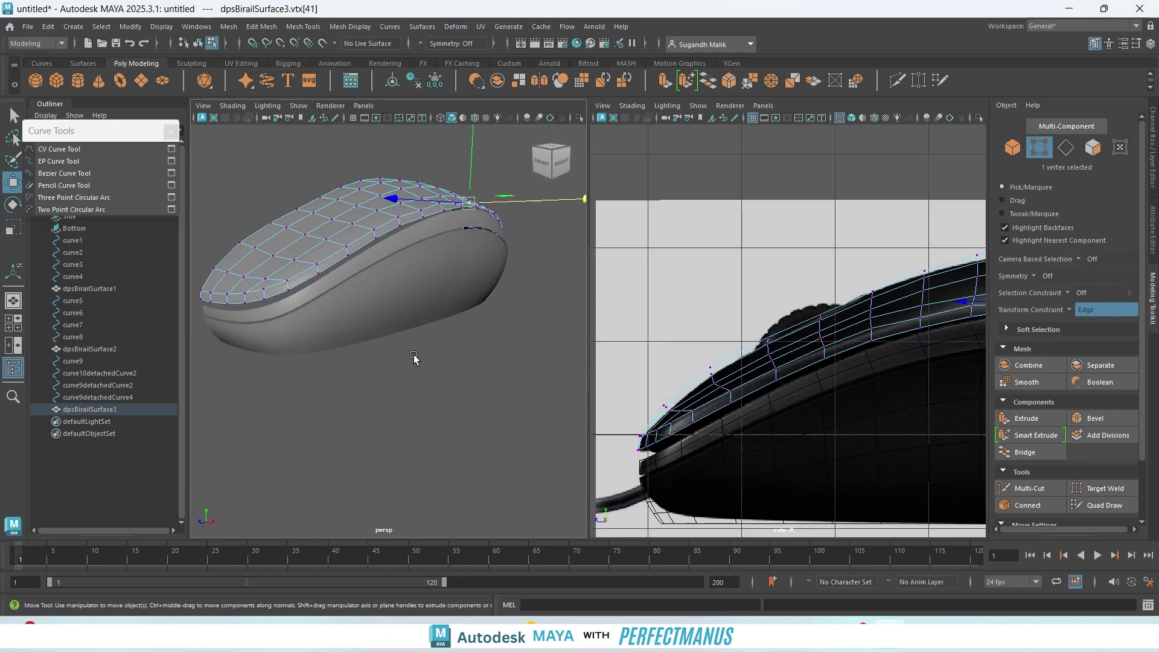
click(408, 370)
mouse_move(387, 369)
right_down()
mouse_move(429, 332)
mouse_move(447, 253)
right_up()
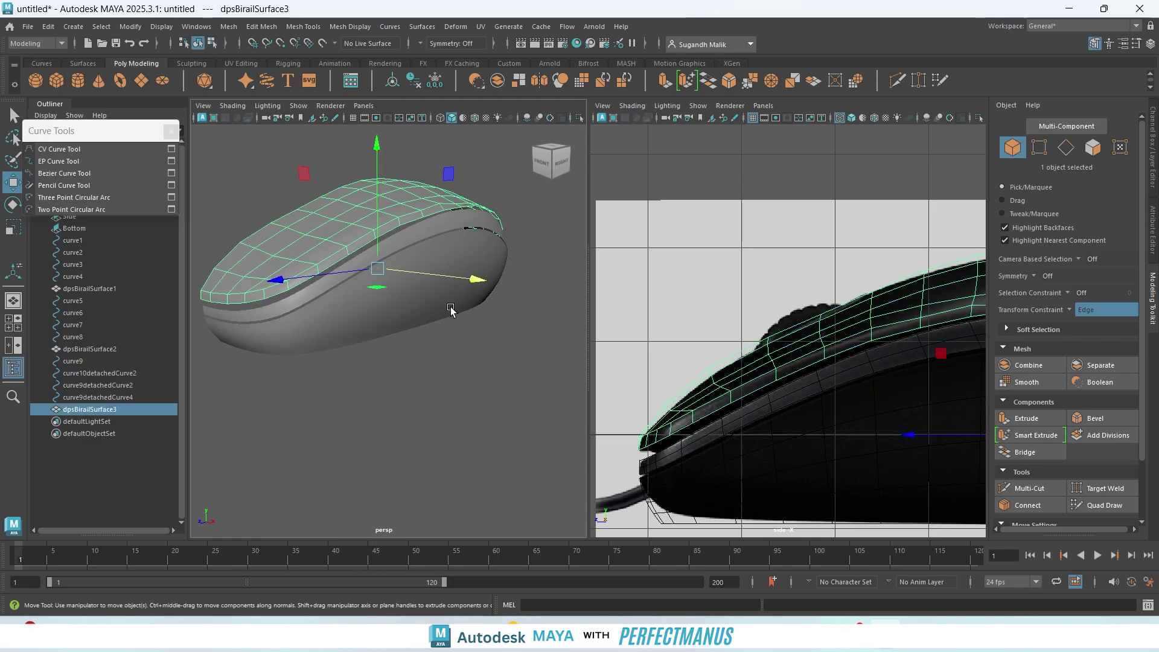
click(443, 392)
- Examine the shaded surface and the seam between the top shell and the body in the perspective and side views
scroll(306, 338, up, 5)
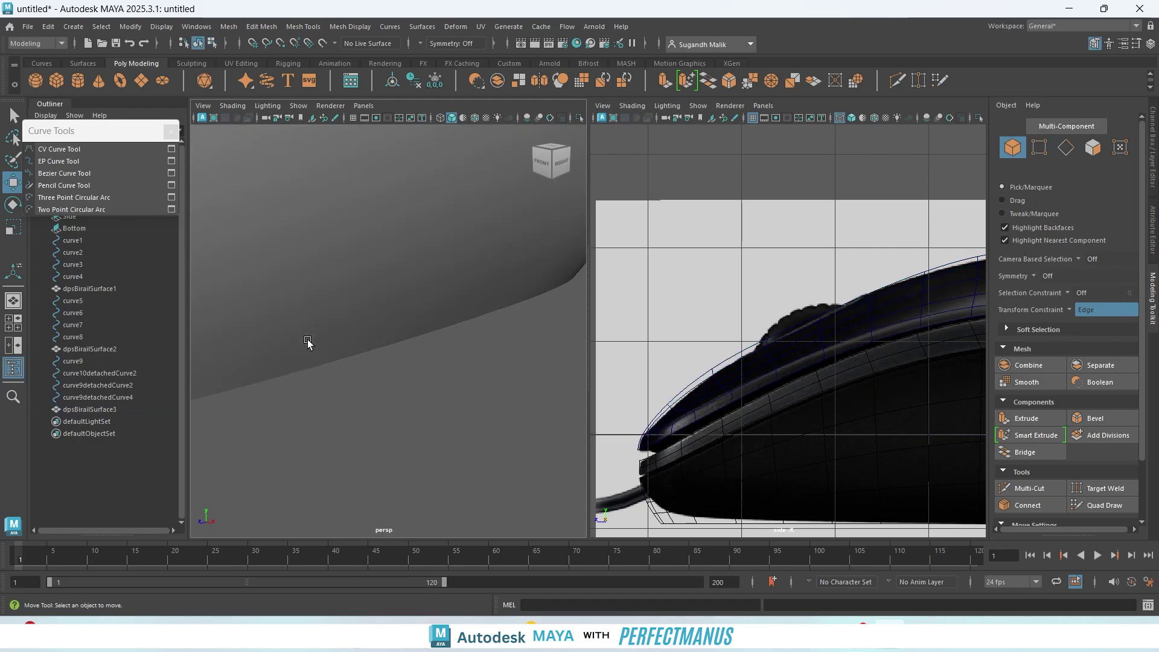
alt+middle_drag(343, 315, 463, 365)
scroll(454, 354, down, 5)
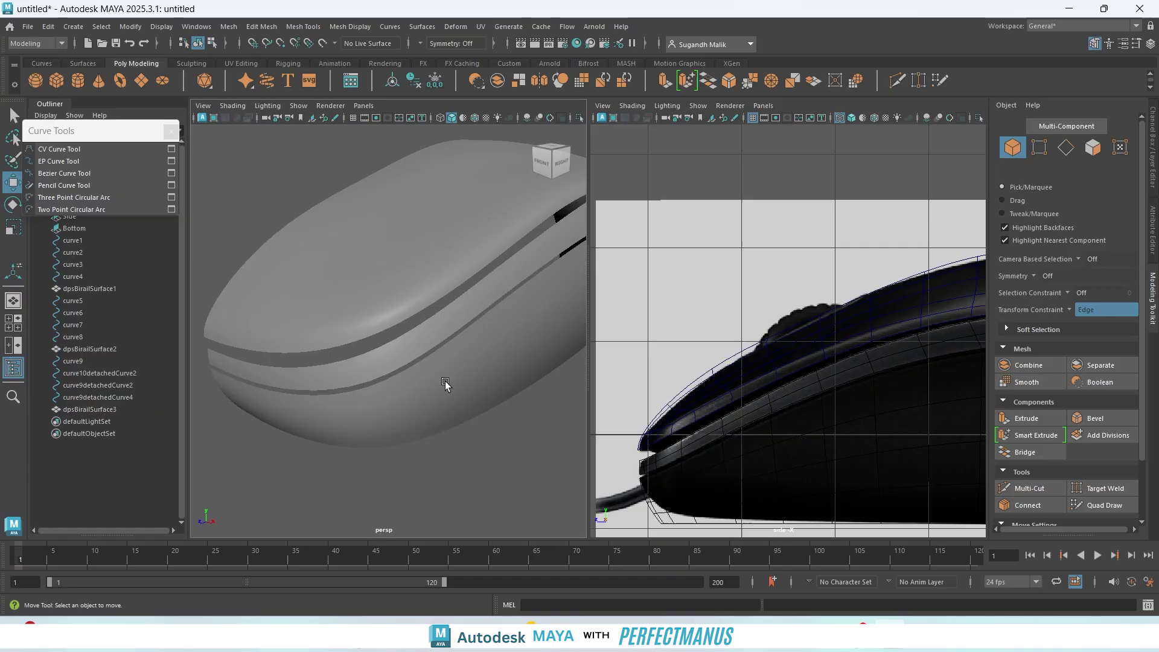
alt+drag(445, 384, 390, 333)
scroll(398, 368, down, 3)
key(space)
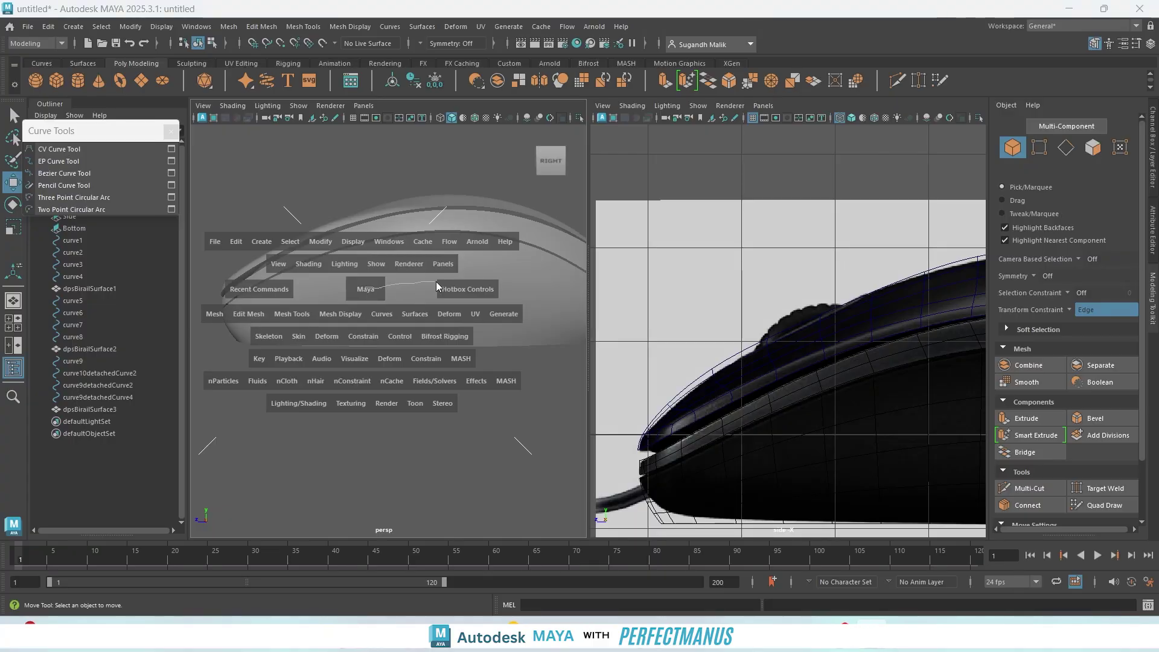
drag(437, 281, 435, 282)
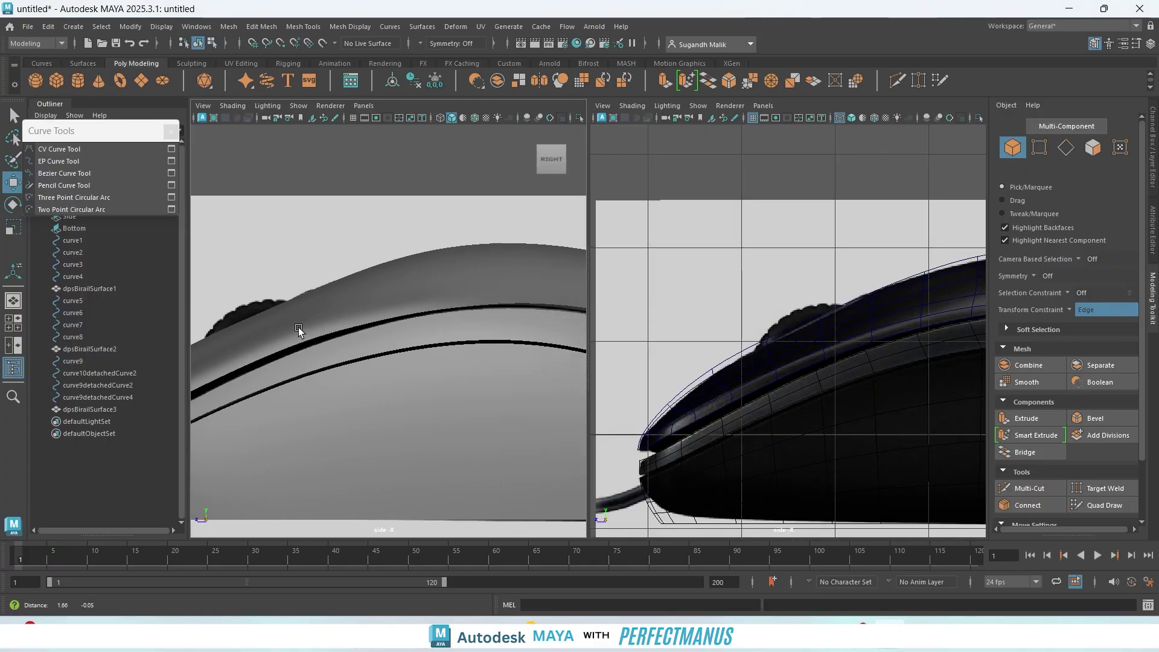
scroll(298, 329, up, 3)
scroll(401, 310, up, 5)
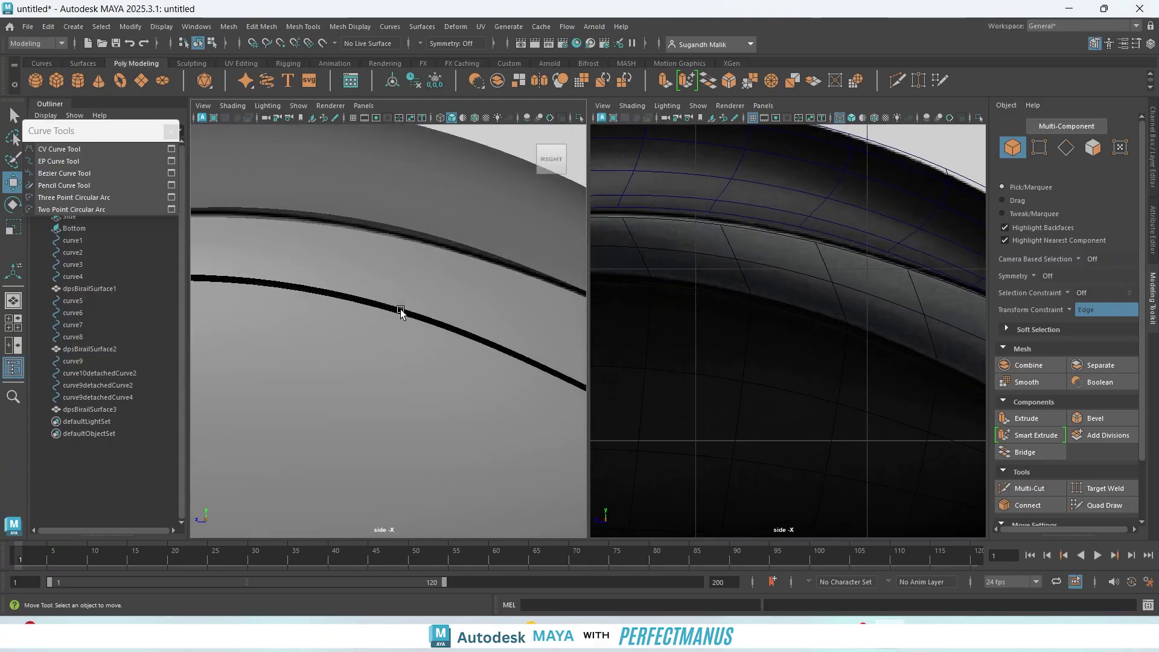
- Switch the top shell to vertex mode and select four neighbouring vertices along its lower rim, over the crest in the side view
right_drag(363, 221, 311, 218)
click(312, 213)
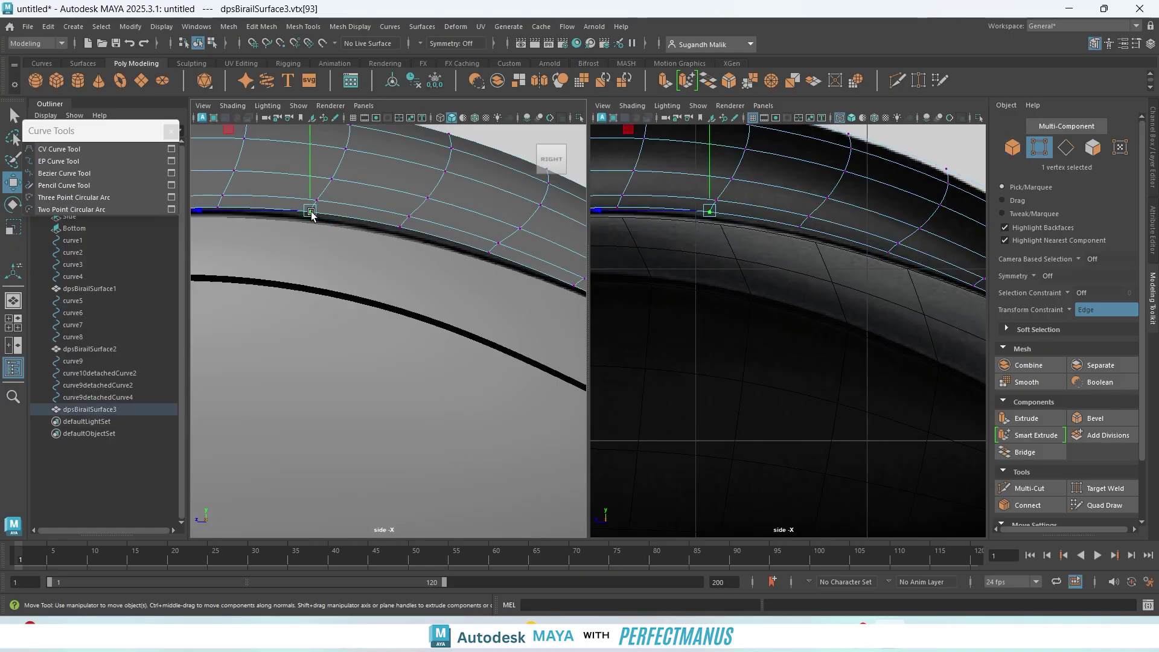
shift+click(392, 225)
shift+click(488, 253)
alt+middle_drag(512, 306, 596, 361)
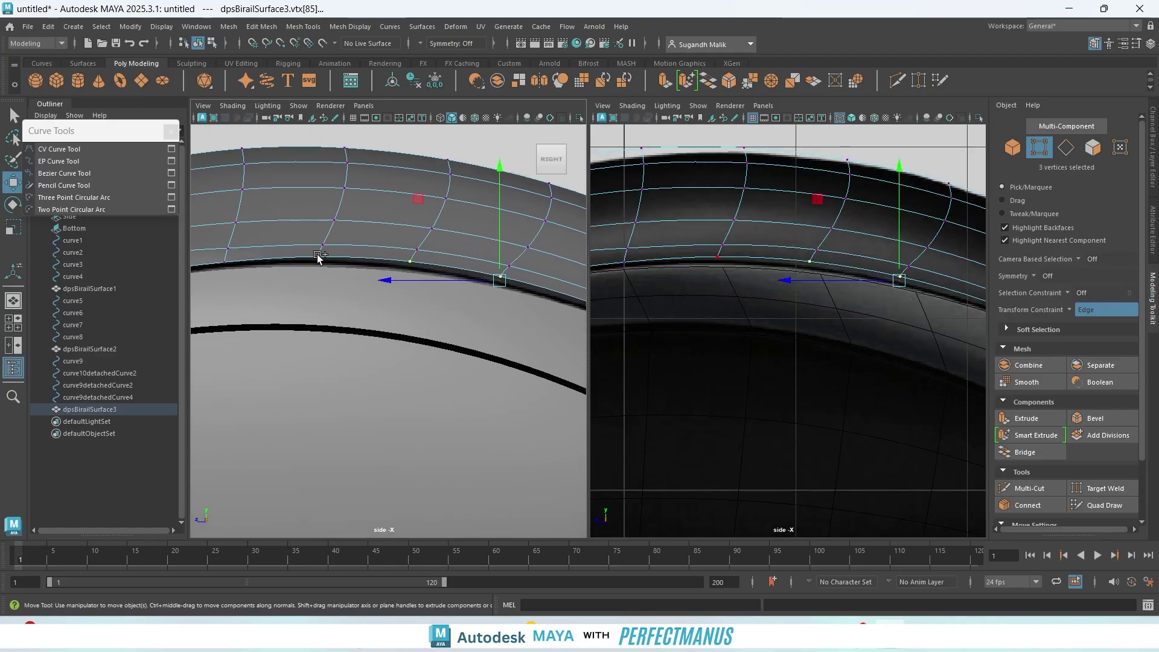
shift+click(318, 256)
- Turn the transform constraint off, lower the four selected rim vertices slightly along Y, and reduce the selection to a single vertex
drag(451, 171, 454, 180)
key(ctrl+z)
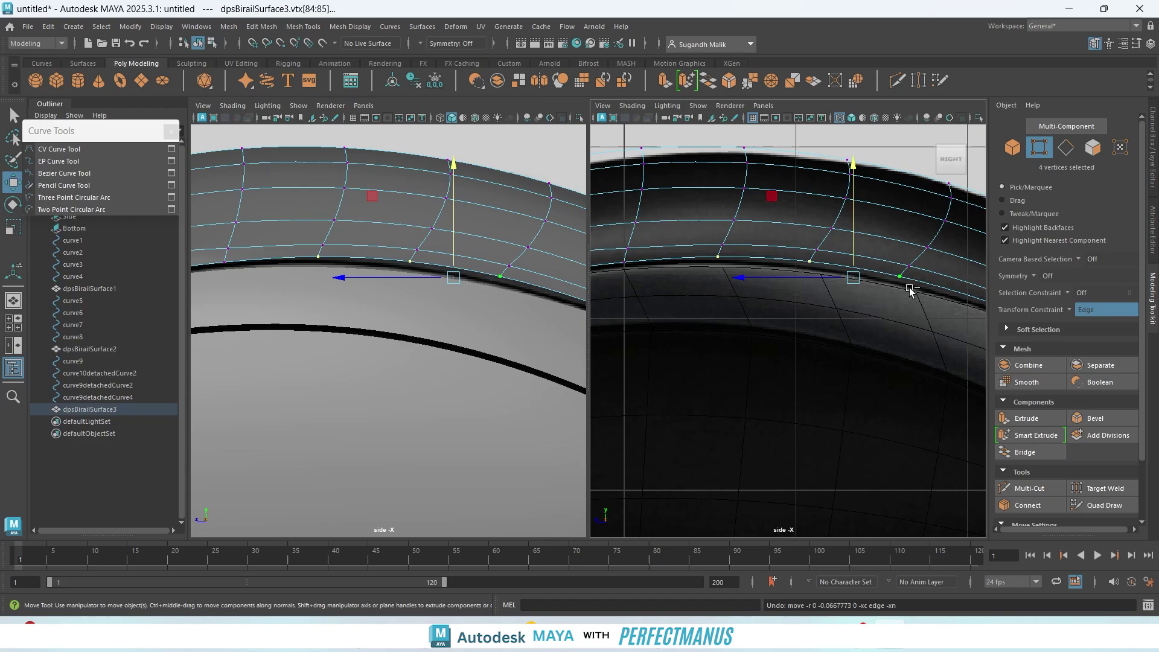
click(1069, 308)
click(1078, 317)
mouse_move(451, 166)
mouse_down()
mouse_move(440, 171)
mouse_move(449, 171)
mouse_up()
ctrl+drag(266, 205, 508, 320)
- Examine the shell's lower rim towards the rear tip in the side view and around the back in the perspective view
alt+middle_drag(517, 348, 275, 340)
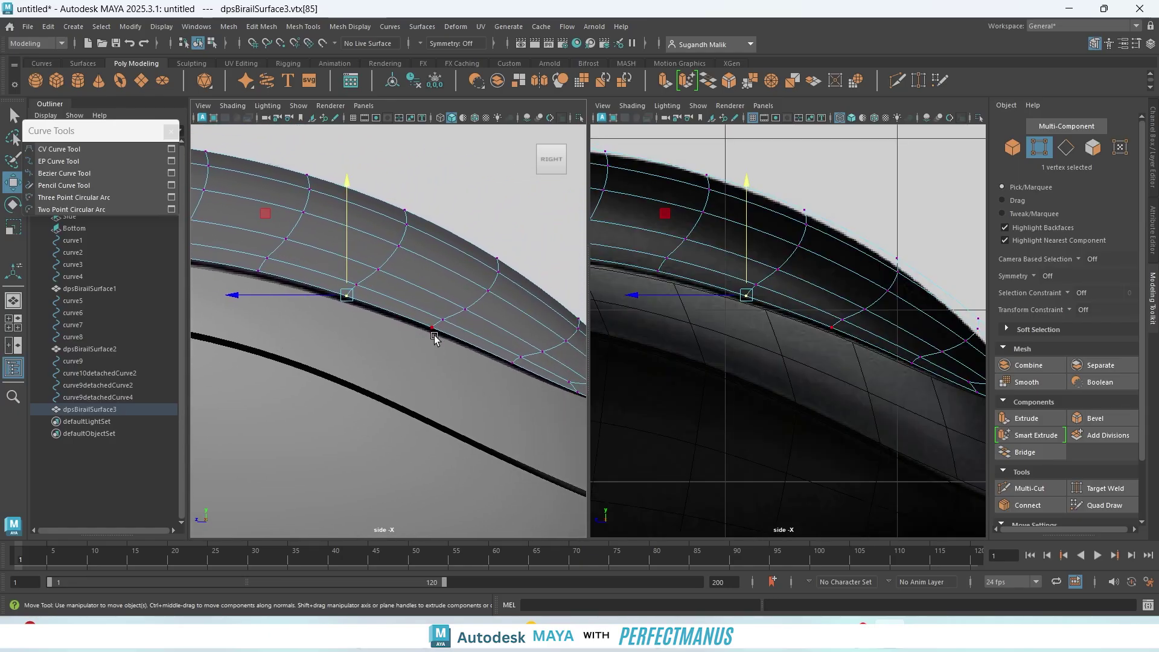
alt+middle_drag(465, 379, 320, 305)
scroll(477, 366, up, 3)
alt+middle_drag(476, 365, 268, 318)
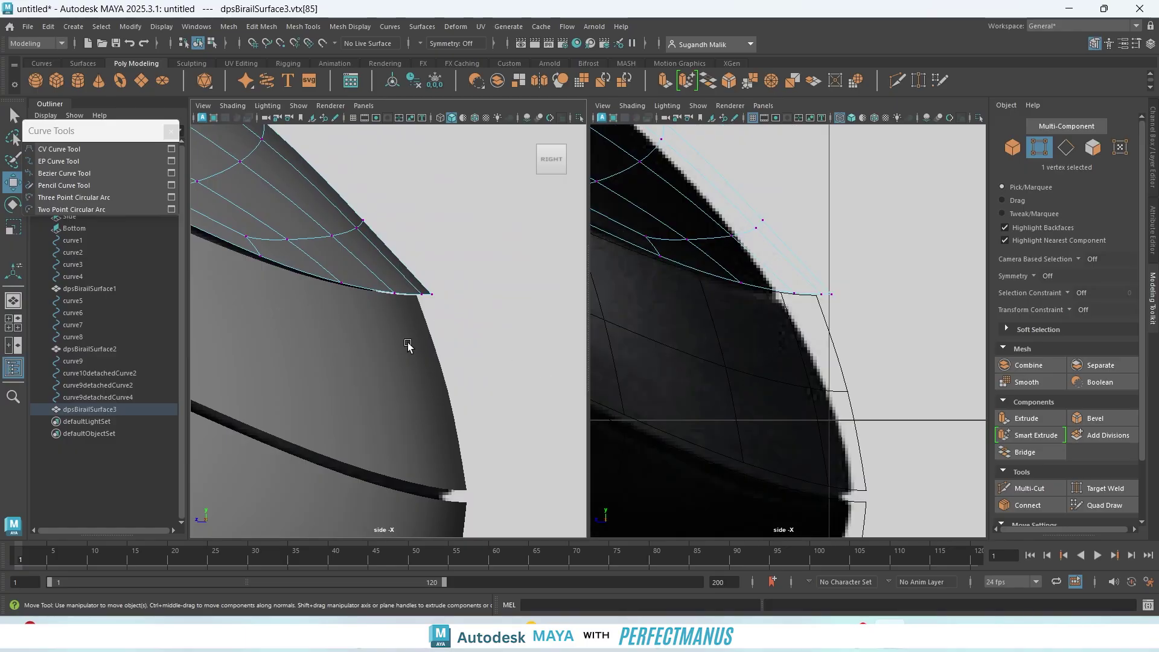
key(shift+a)
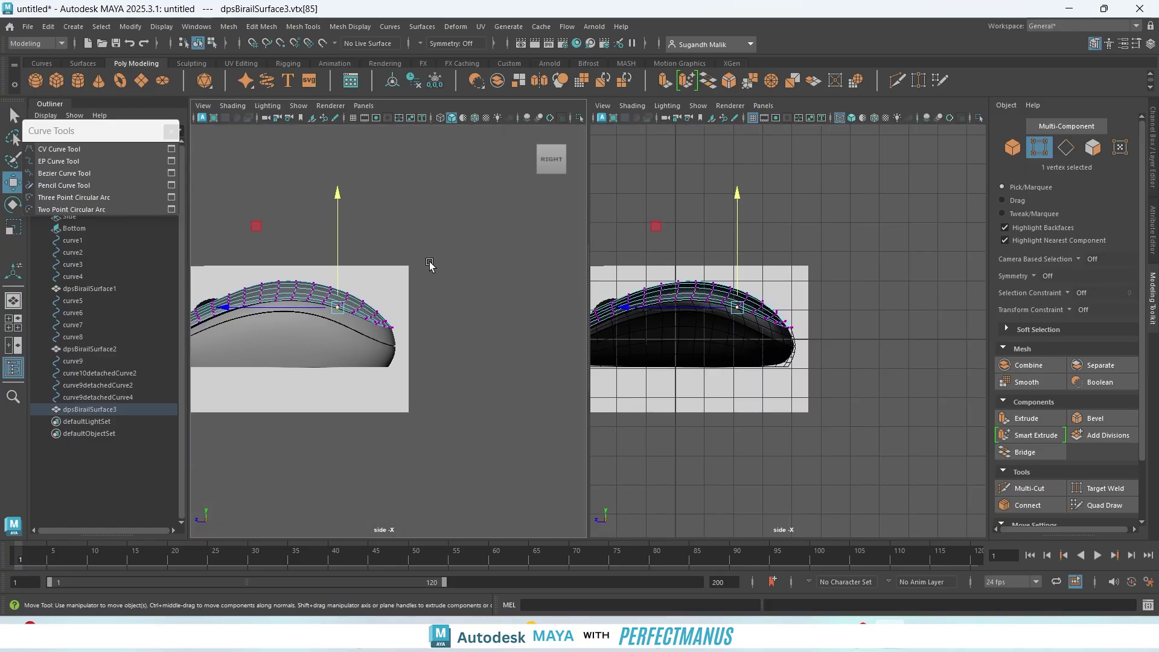
shift+right_drag(429, 277, 455, 236)
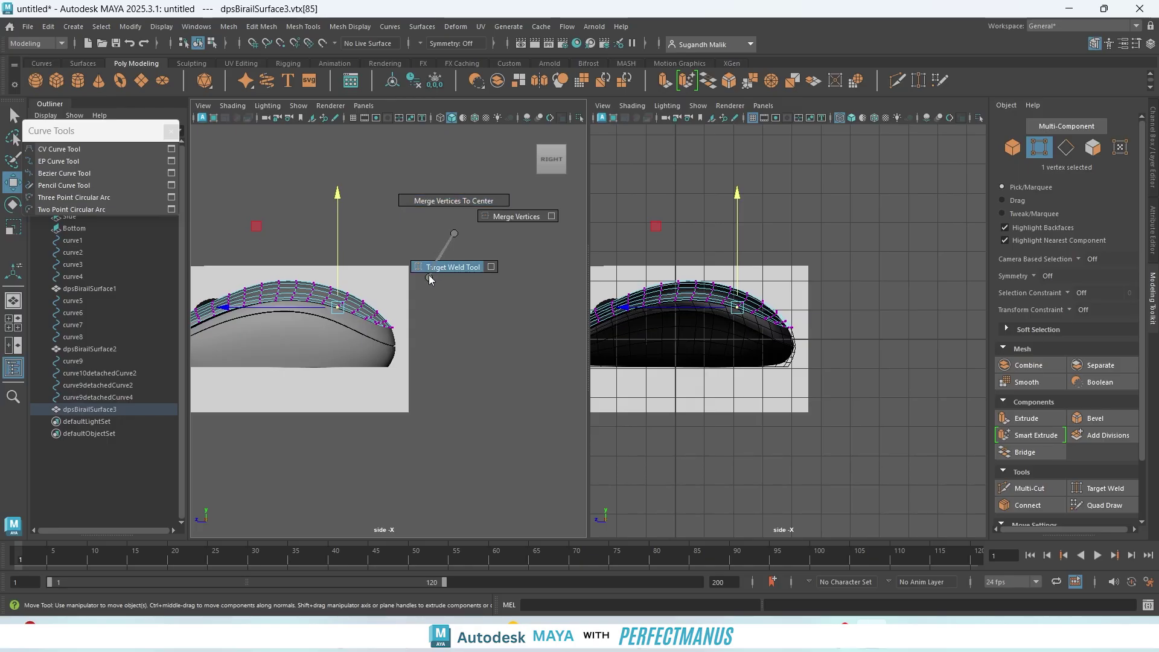
shift+right_drag(429, 276, 430, 278)
key(space)
drag(431, 275, 445, 243)
alt+drag(481, 310, 401, 326)
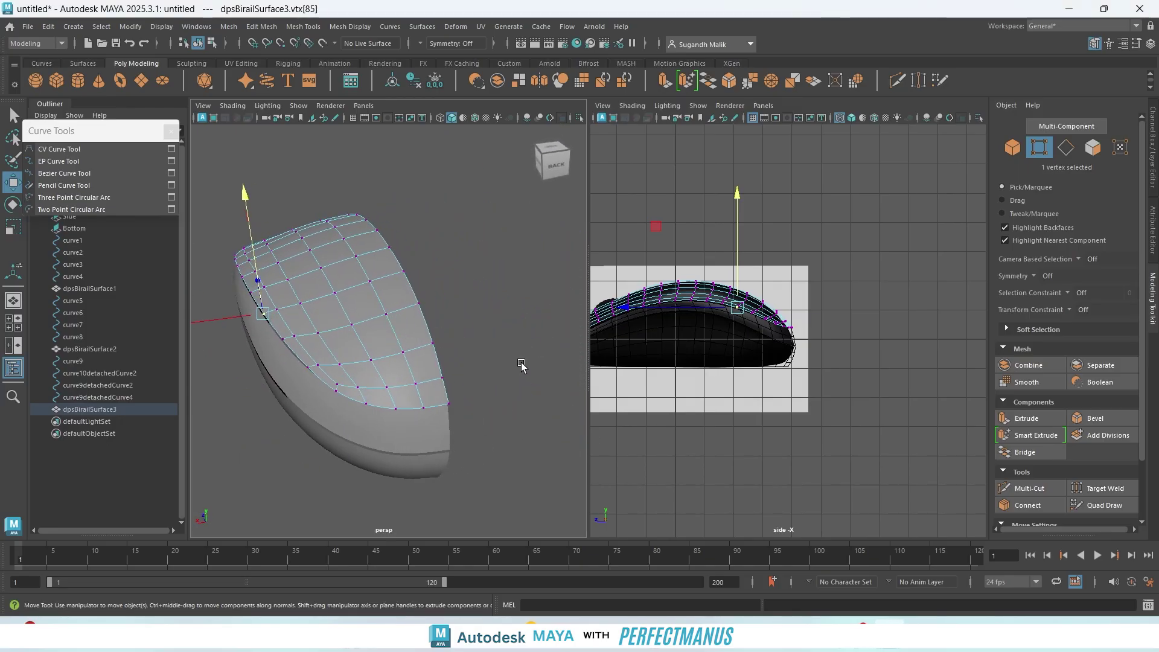
alt+drag(522, 366, 382, 416)
- Select the four neighbouring rim vertices at the shell's rear tip in the perspective view, undoing the accidental move
click(428, 289)
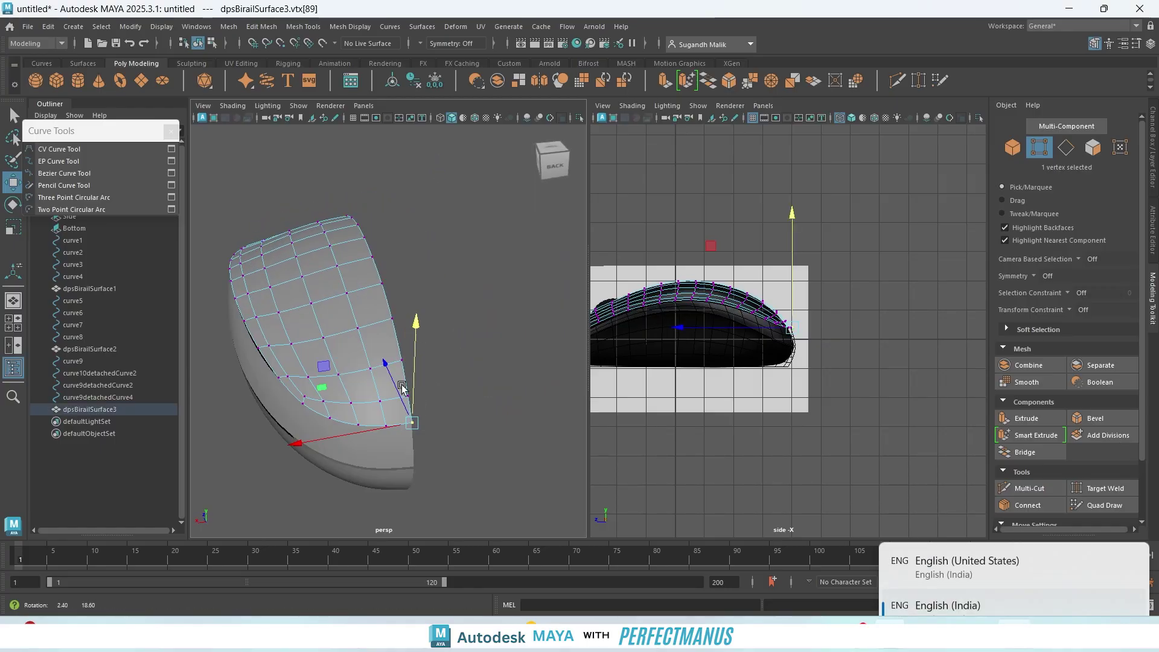
shift+click(367, 424)
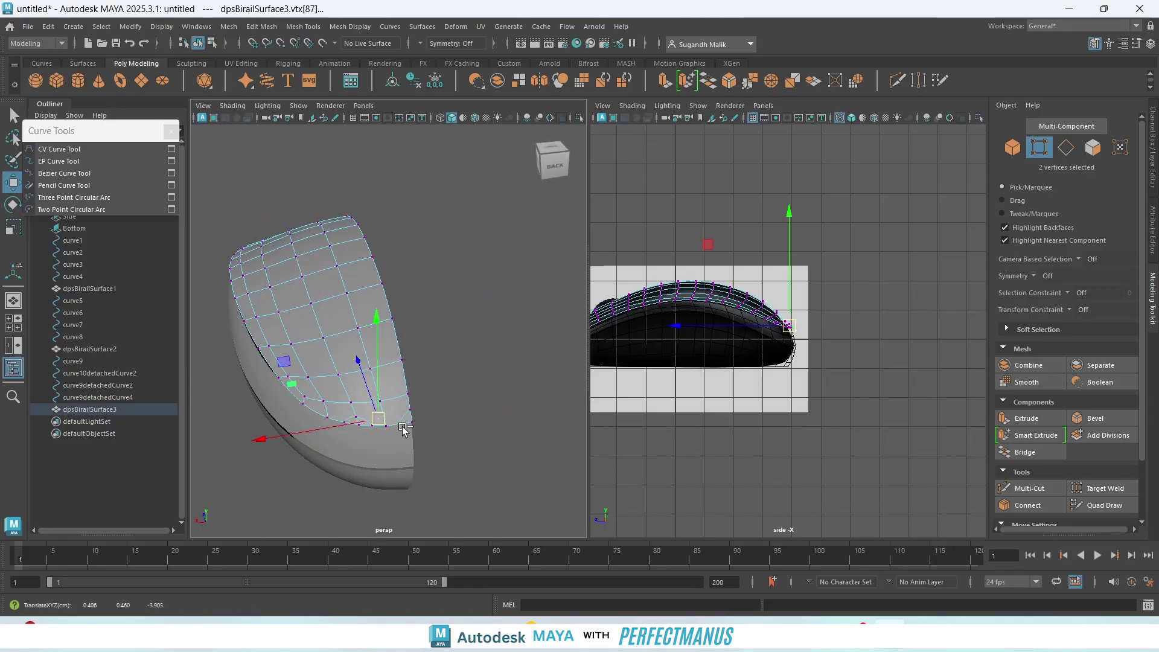
key(ctrl+z)
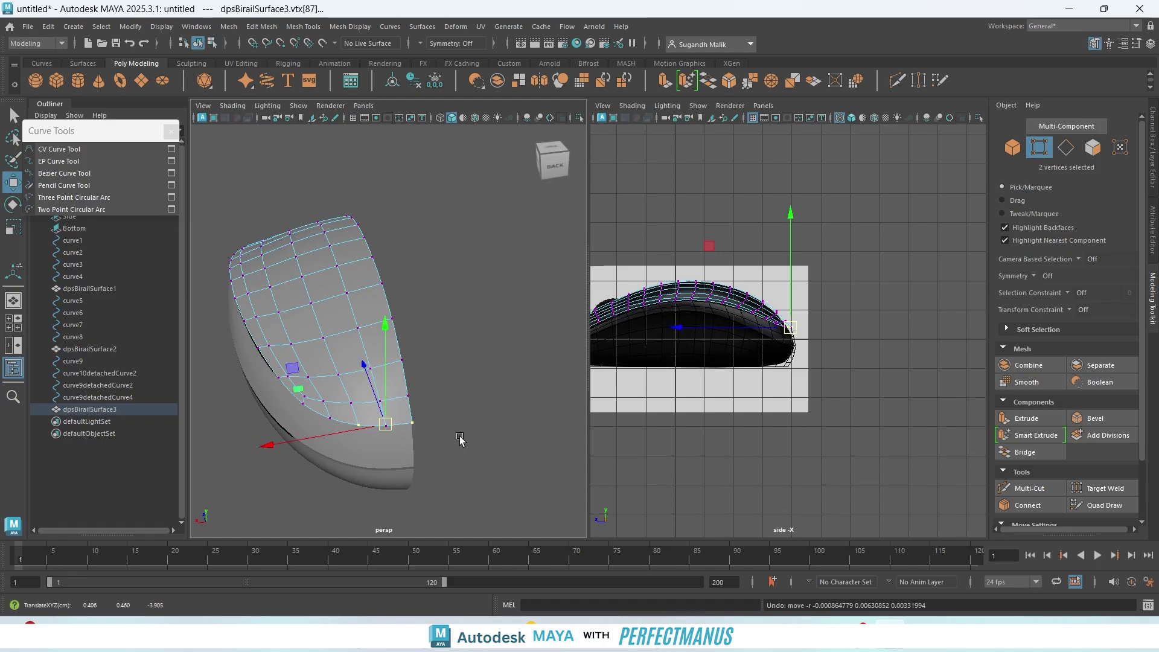
key(q)
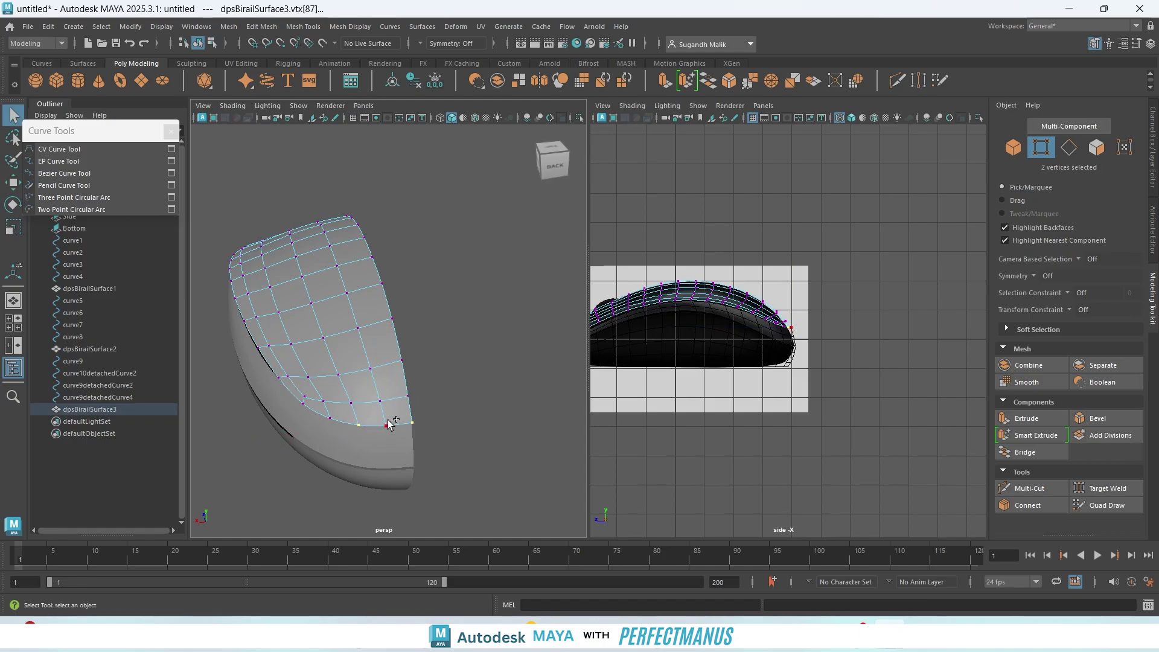
shift+click(339, 425)
alt+drag(380, 456, 407, 466)
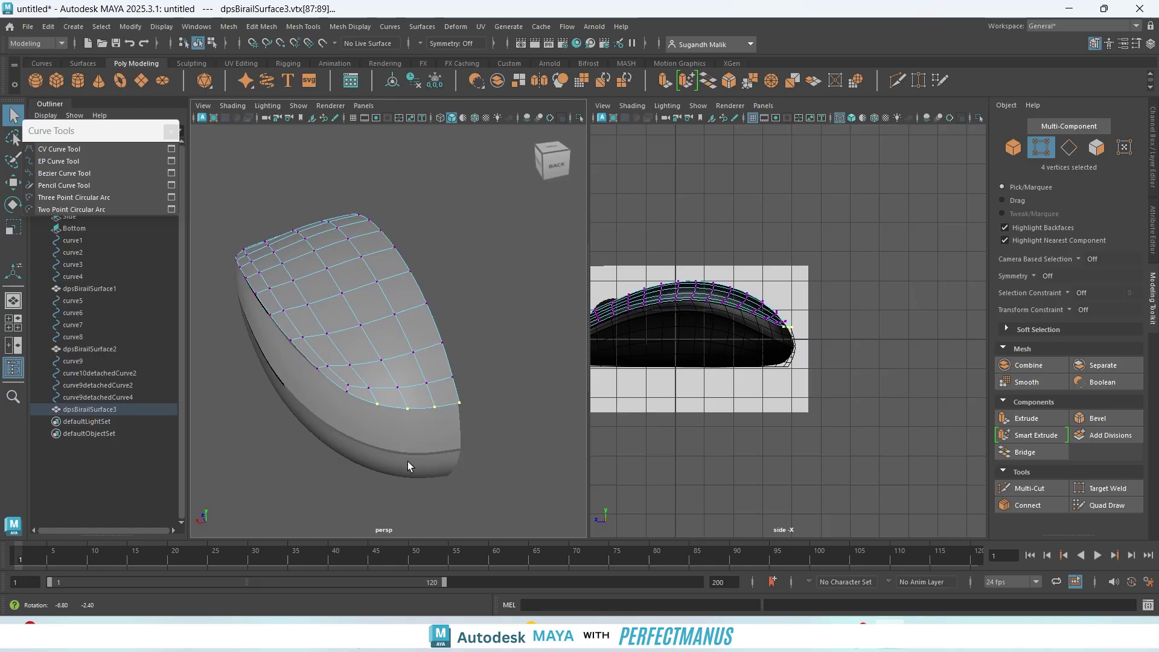
- Examine the four selected rear rim vertices against the reference outline up close in the side and top views
key(space)
drag(414, 338, 479, 338)
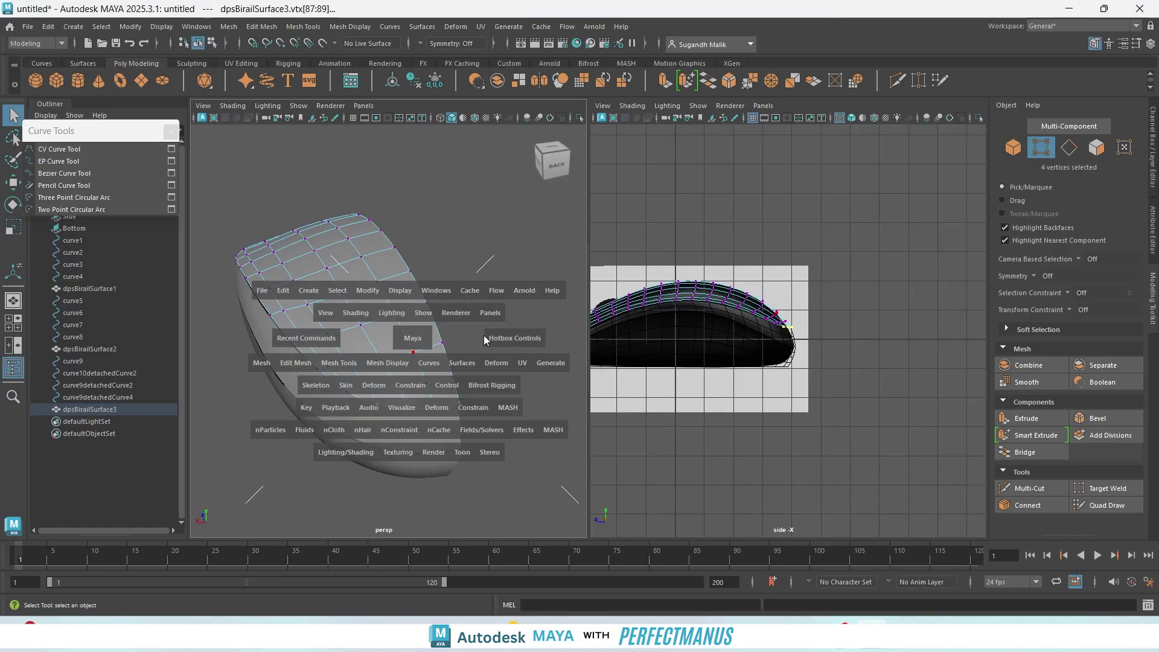
scroll(465, 362, up, 10)
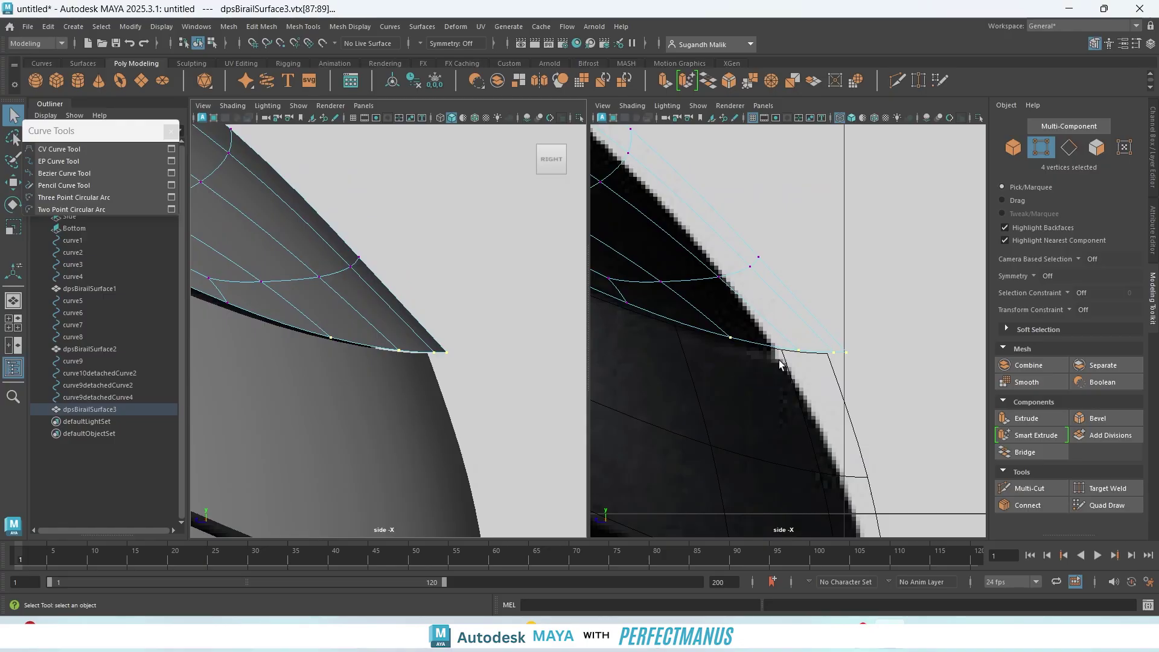
key(space)
drag(806, 306, 736, 353)
scroll(760, 341, down, 3)
alt+middle_drag(761, 342, 771, 444)
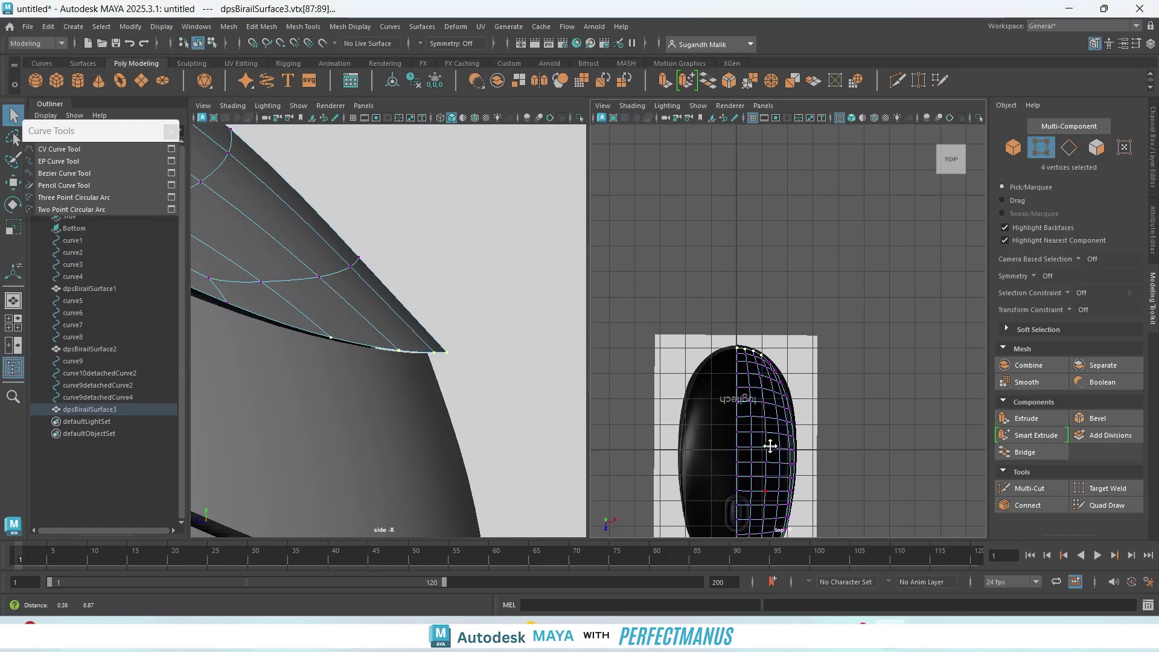
scroll(751, 389, up, 8)
alt+middle_drag(750, 388, 720, 385)
scroll(780, 353, up, 6)
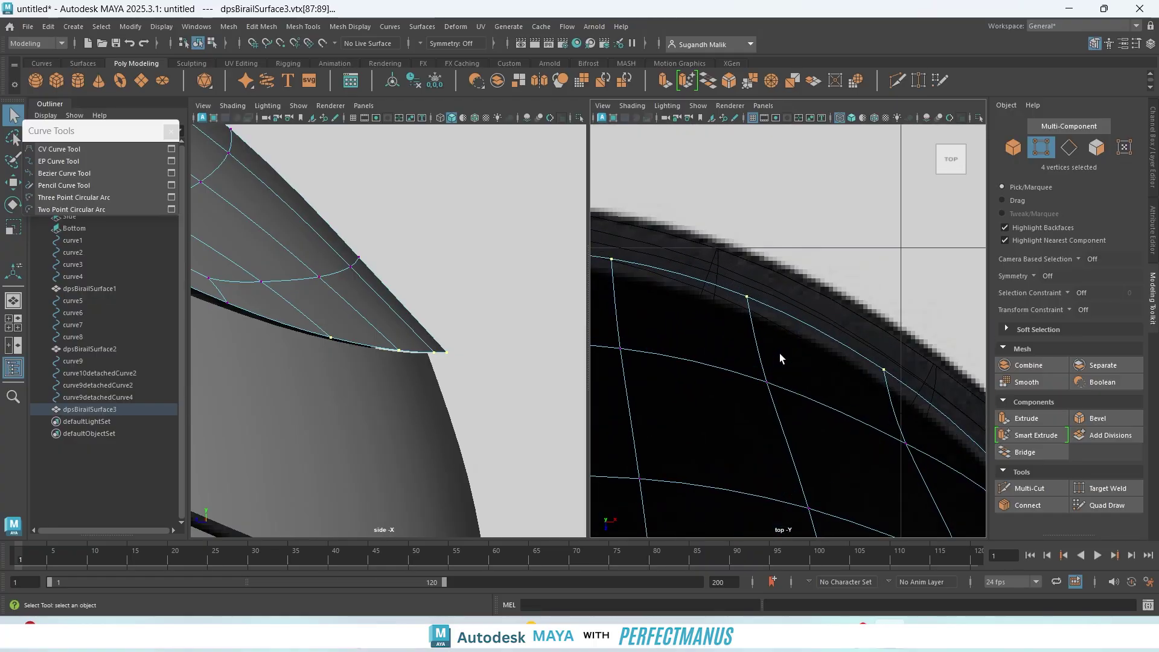
mouse_move(780, 353)
alt+middle_down()
mouse_move(883, 302)
mouse_move(820, 349)
mouse_move(734, 332)
mouse_move(779, 341)
alt+middle_up()
- Set the transform constraint to Edge Slide and slide the four selected rear rim vertices slightly inward along Z in the top view
click(1086, 308)
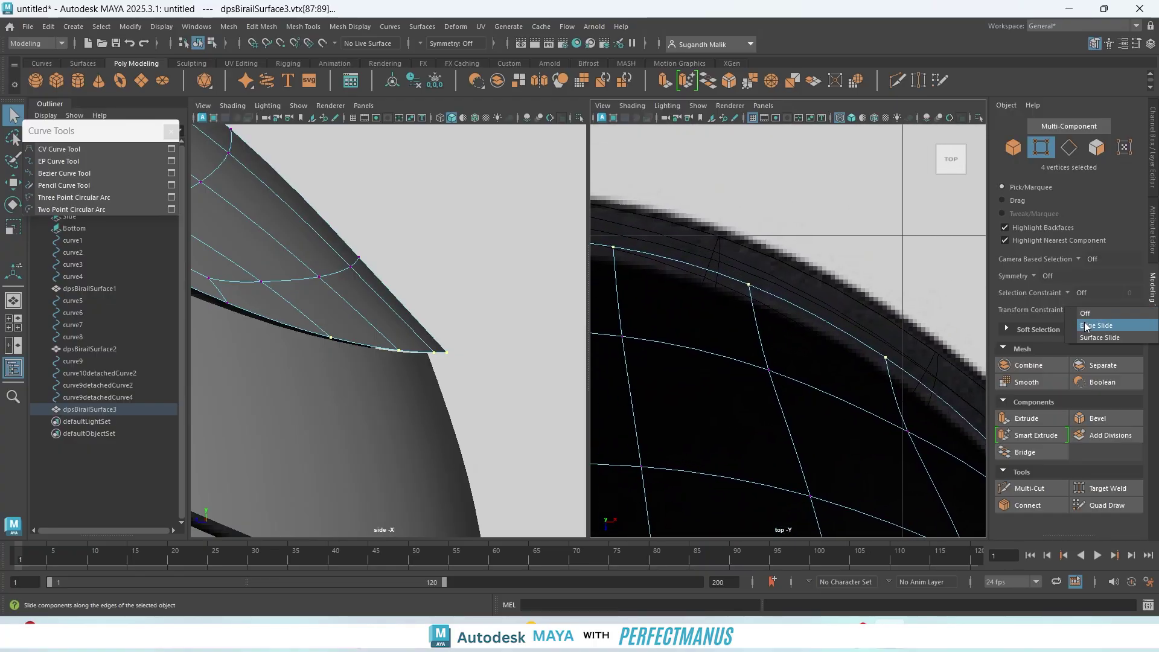
click(1087, 326)
scroll(743, 355, down, 5)
key(w)
scroll(746, 356, up, 6)
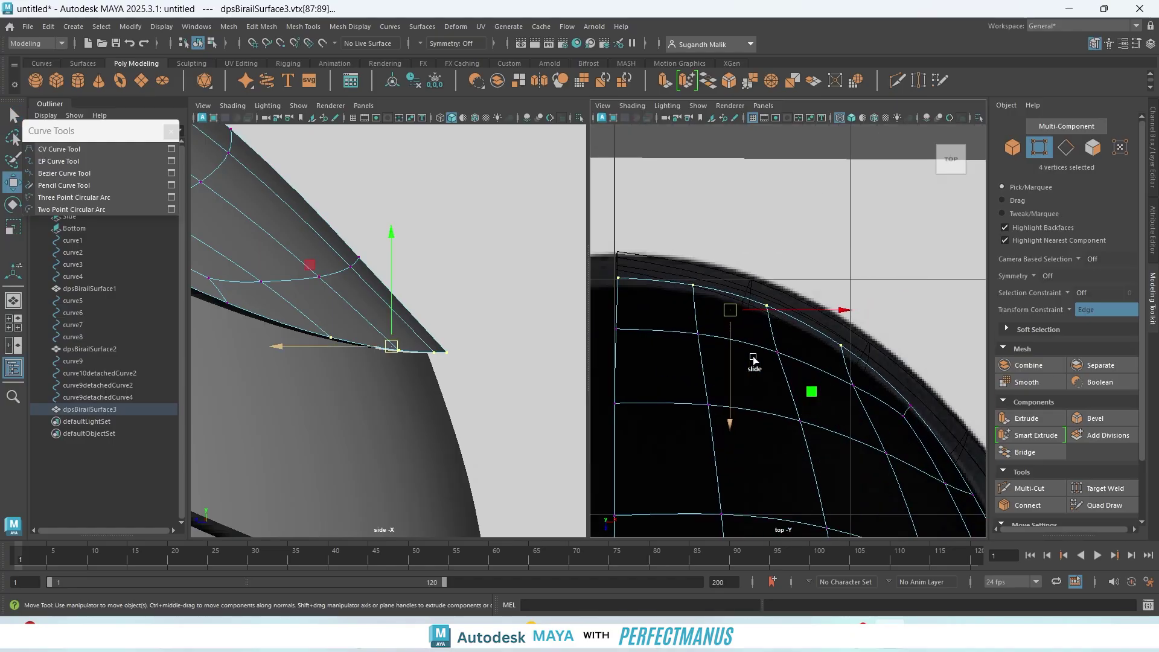
mouse_move(701, 348)
mouse_down()
mouse_move(714, 370)
mouse_move(719, 356)
mouse_up()
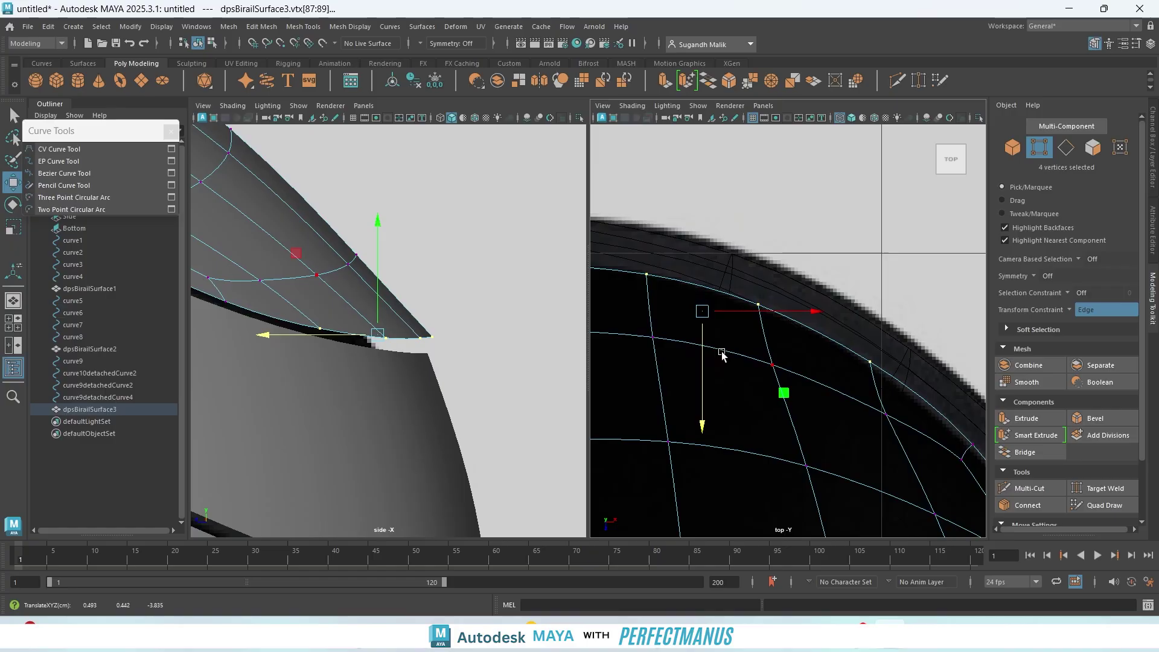
- Reduce the selection to the two rearmost rim vertices and slide them slightly along their edges in Z in the top view
alt+middle_drag(718, 352, 879, 344)
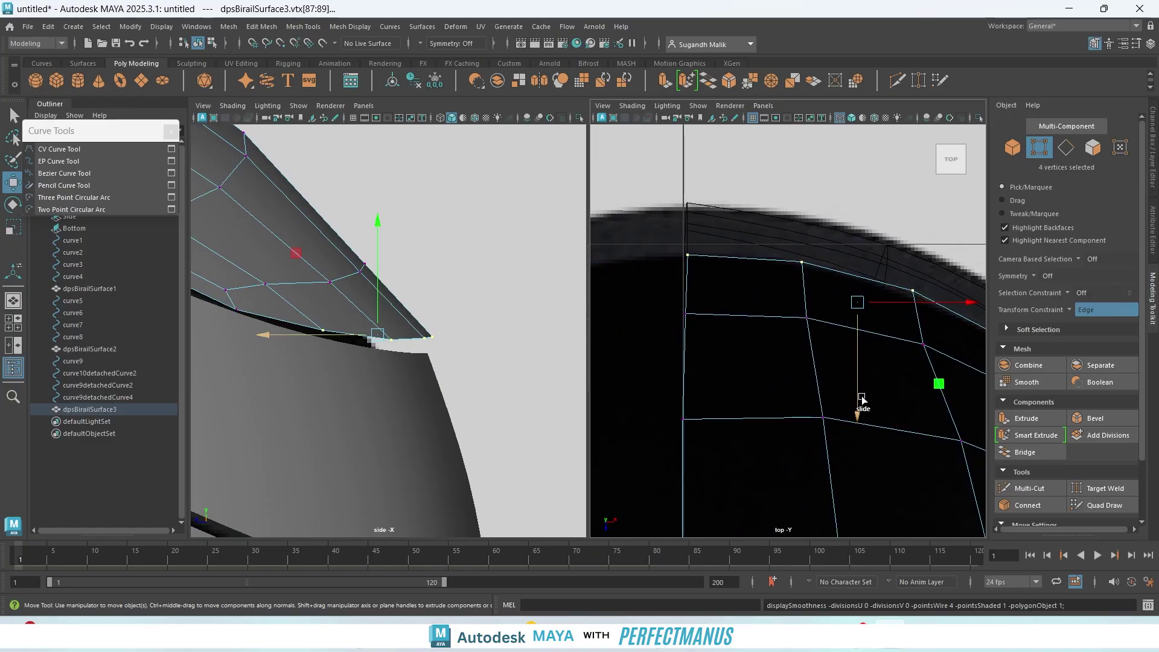
key(3)
click(851, 391)
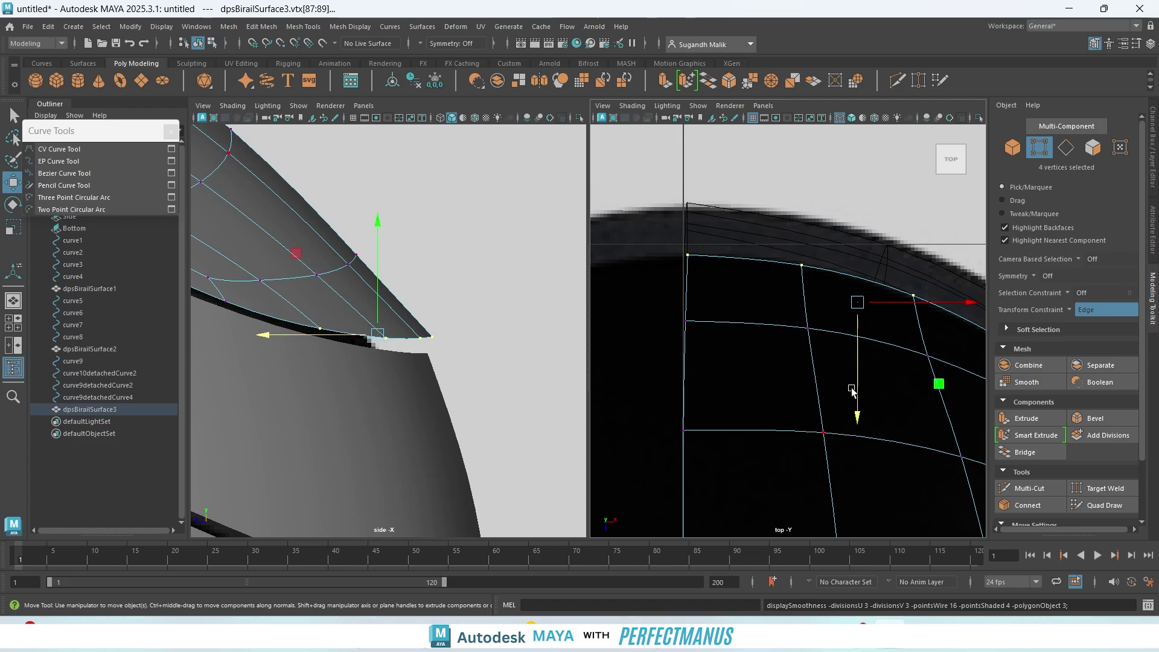
alt+middle_drag(871, 408, 741, 396)
ctrl+drag(731, 230, 940, 400)
alt+middle_drag(773, 417, 913, 456)
drag(776, 400, 781, 407)
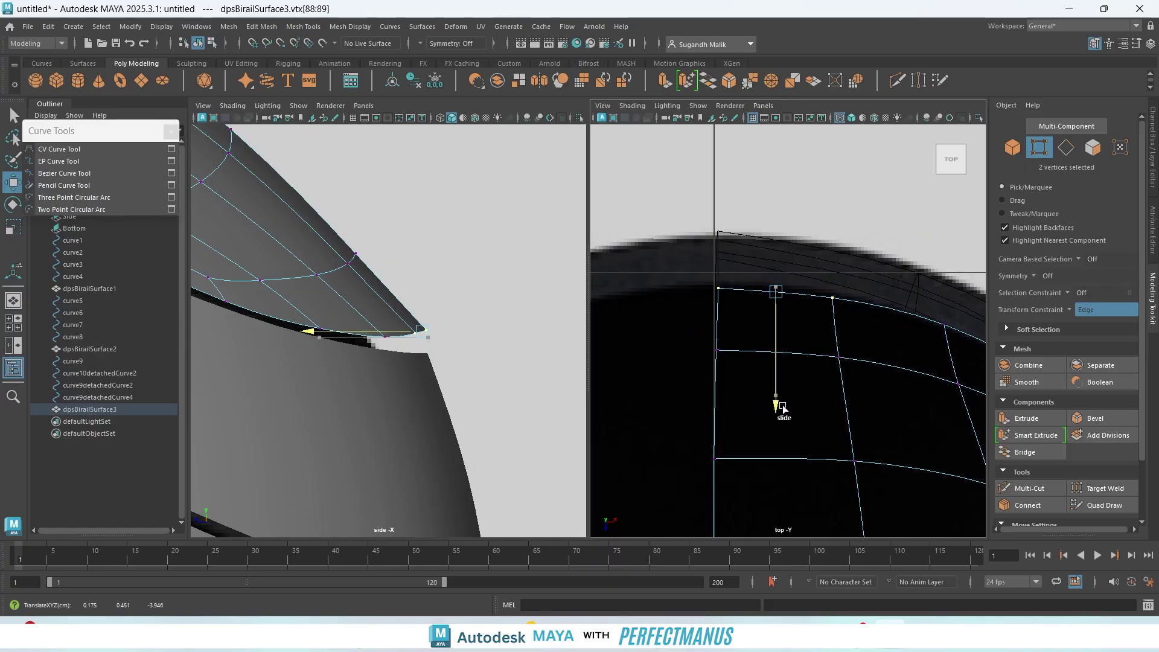
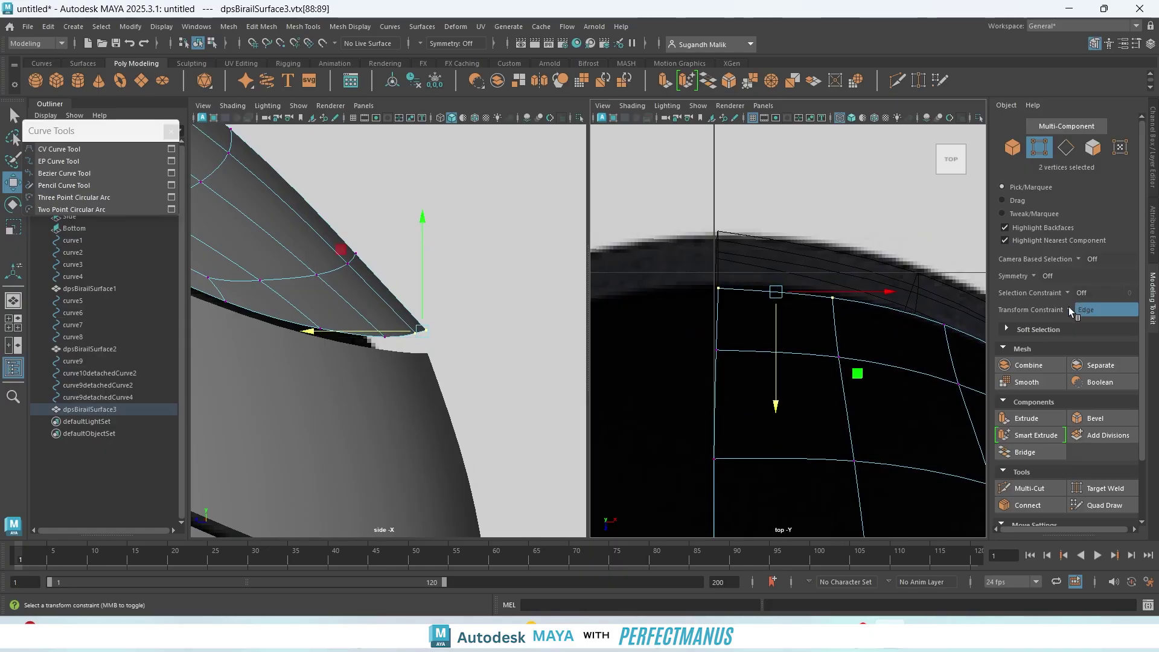
- Turn off the transform constraint and lower the rear rim vertices onto the reference seam in the side view
click(1087, 309)
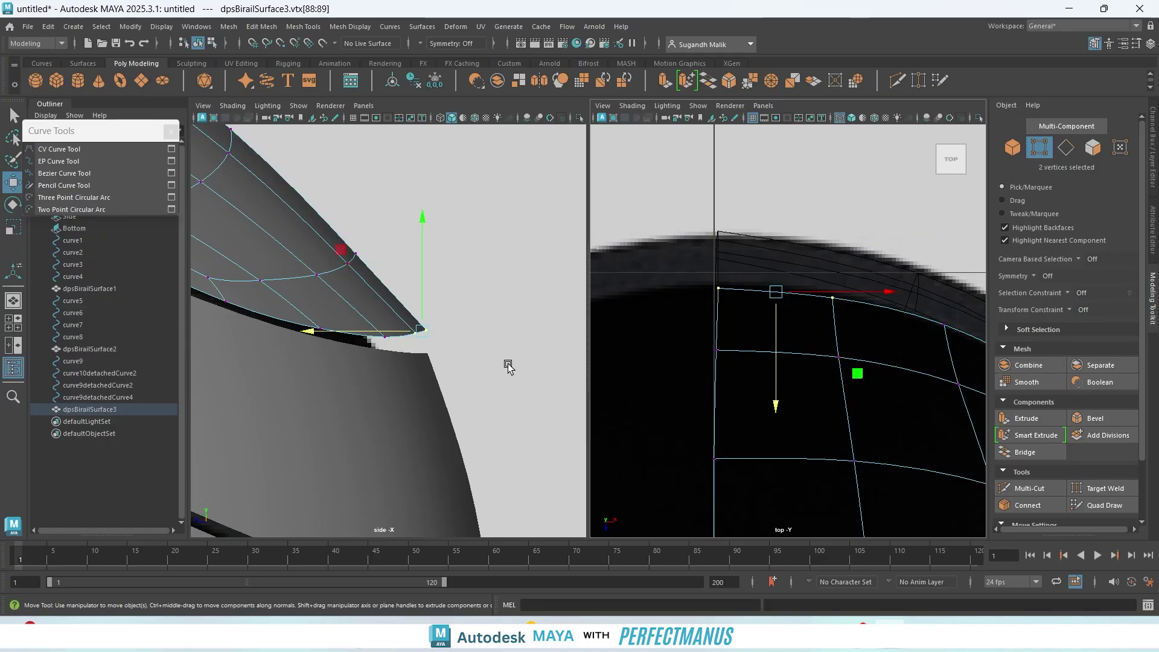
drag(425, 228, 432, 242)
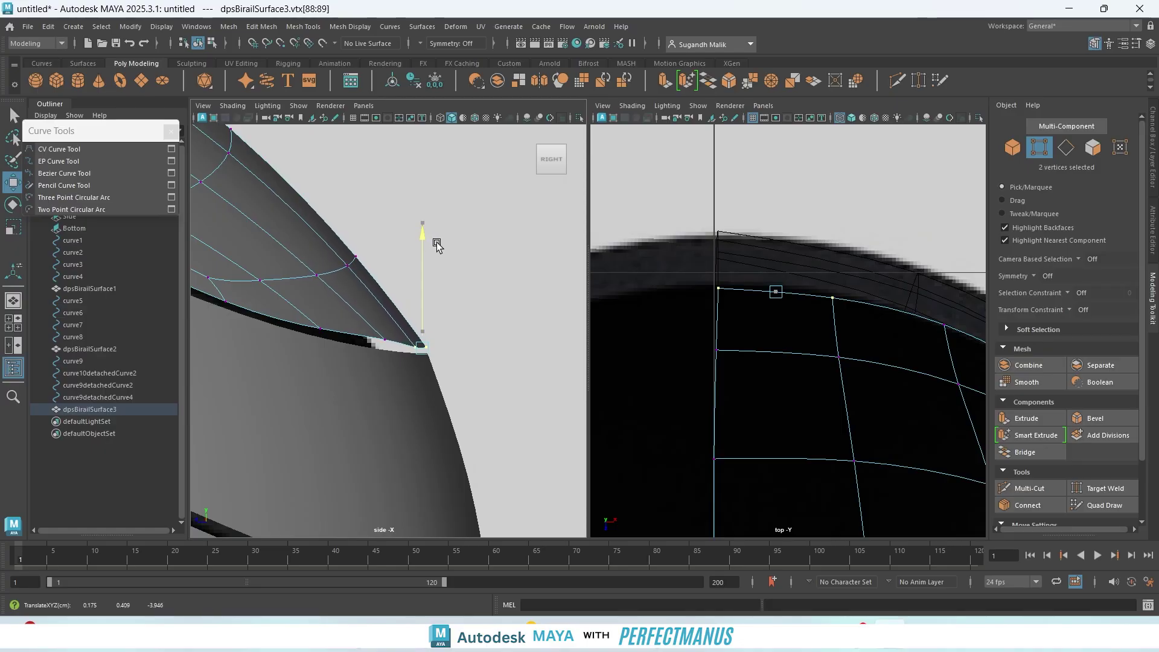
click(379, 334)
drag(390, 228, 399, 249)
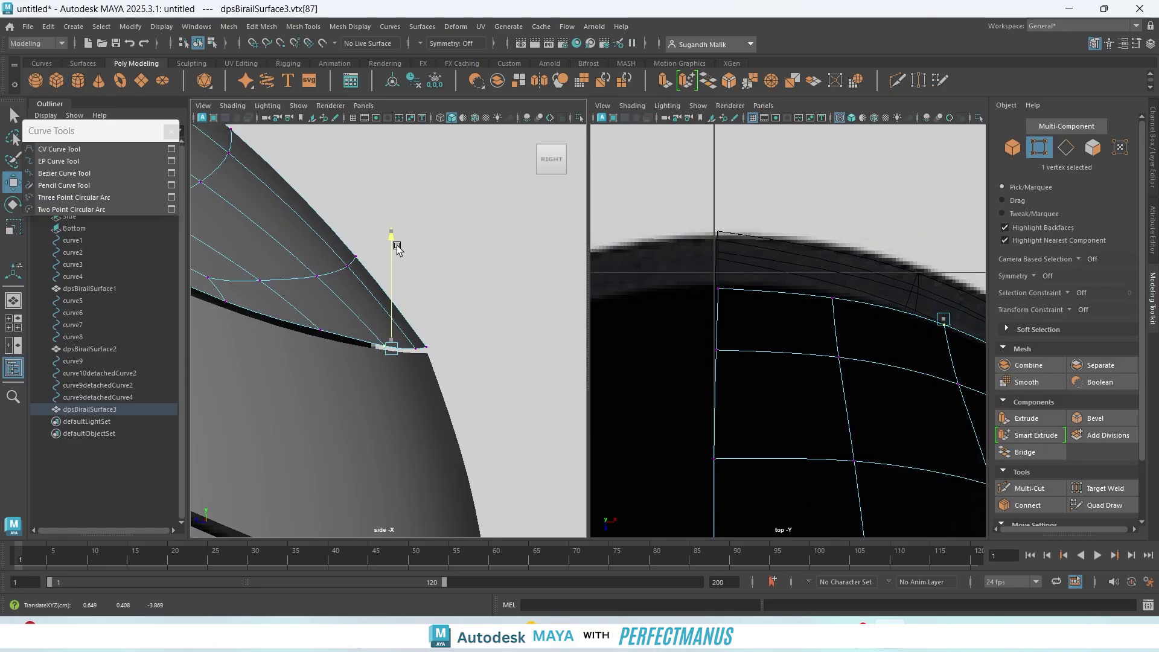
click(320, 329)
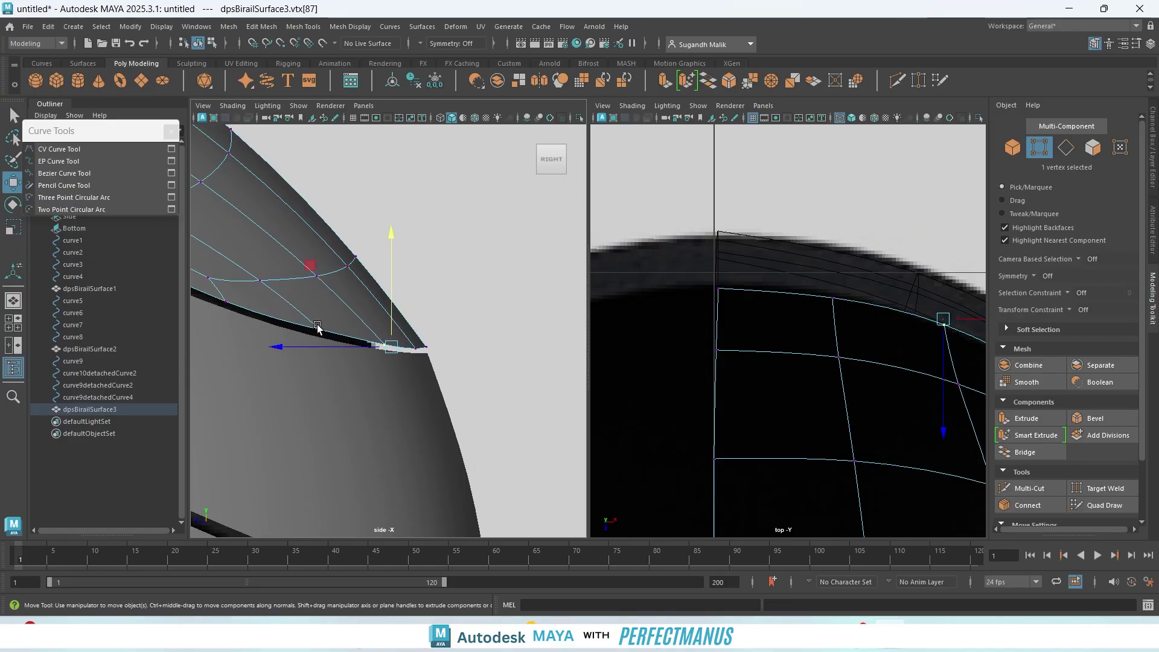
click(332, 256)
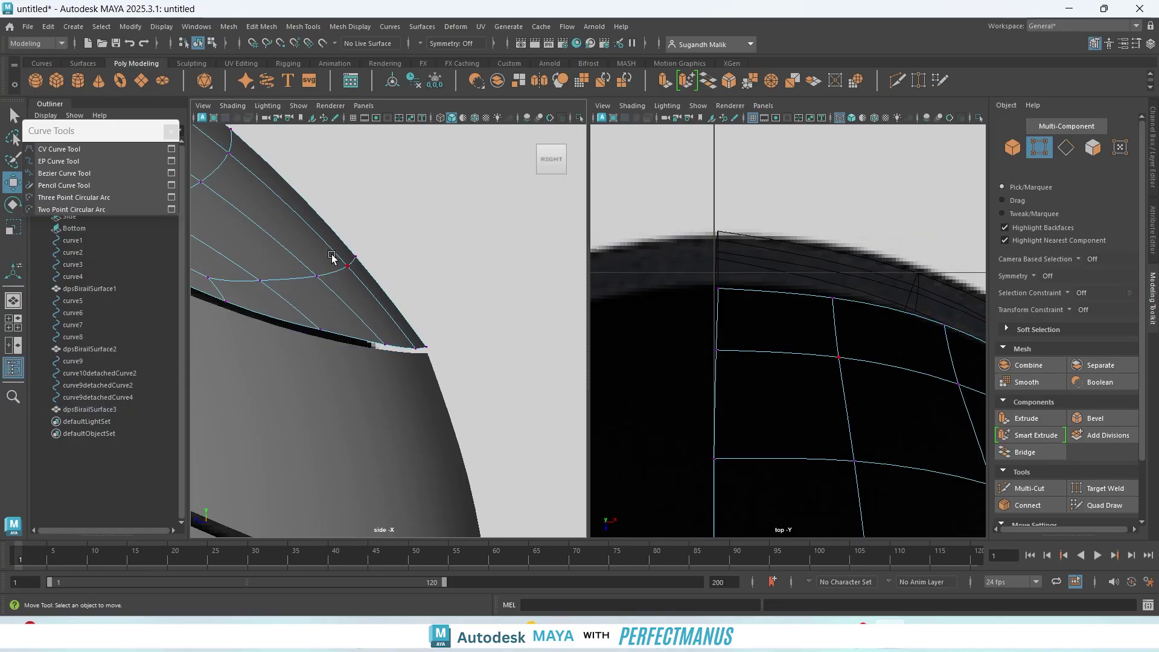
click(318, 330)
drag(321, 236, 321, 240)
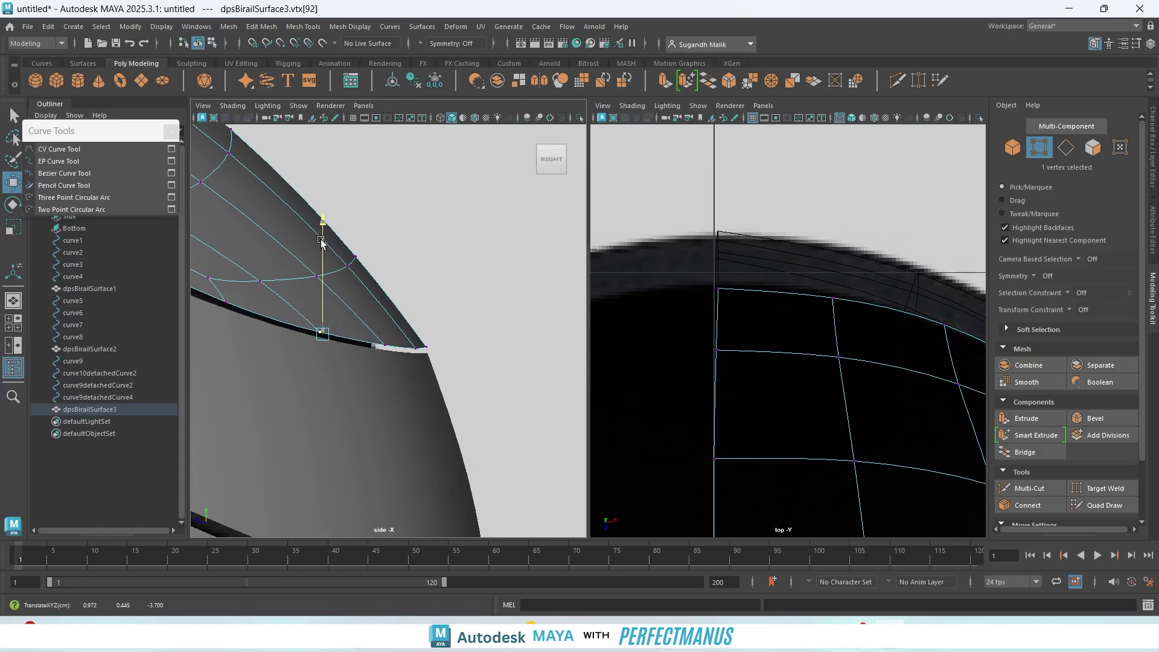
- Adjust the heights of the rim vertices farther forward along the side seam and restore the smooth preview
alt+middle_drag(311, 400, 580, 405)
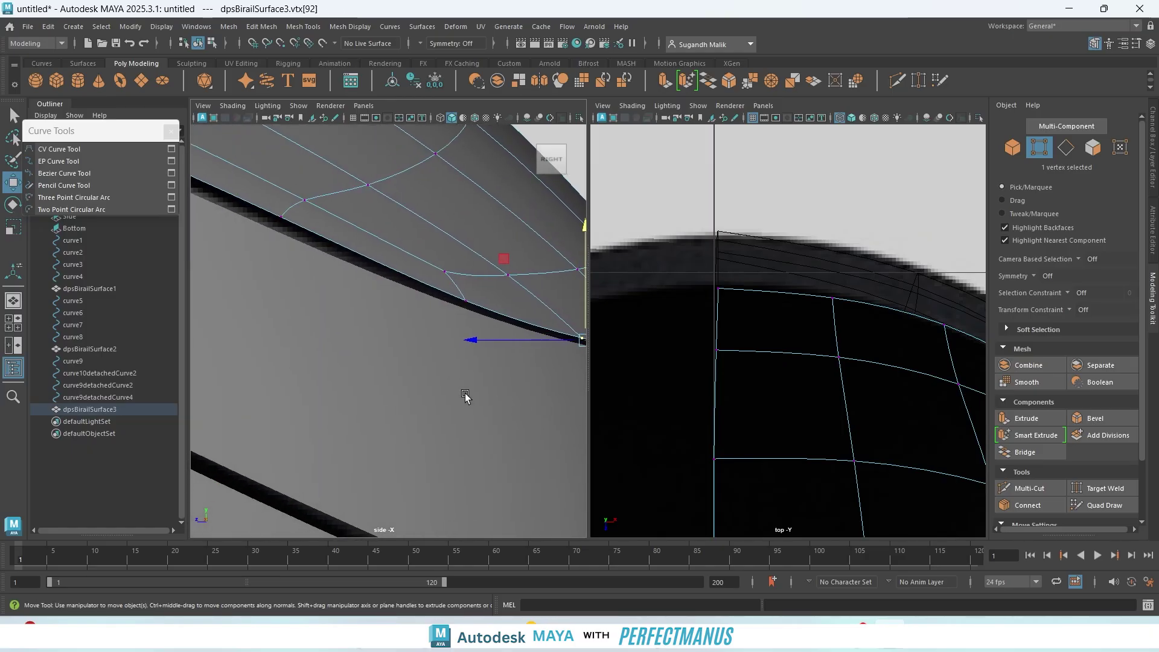
scroll(443, 384, down, 5)
scroll(444, 385, up, 1)
scroll(443, 386, up, 3)
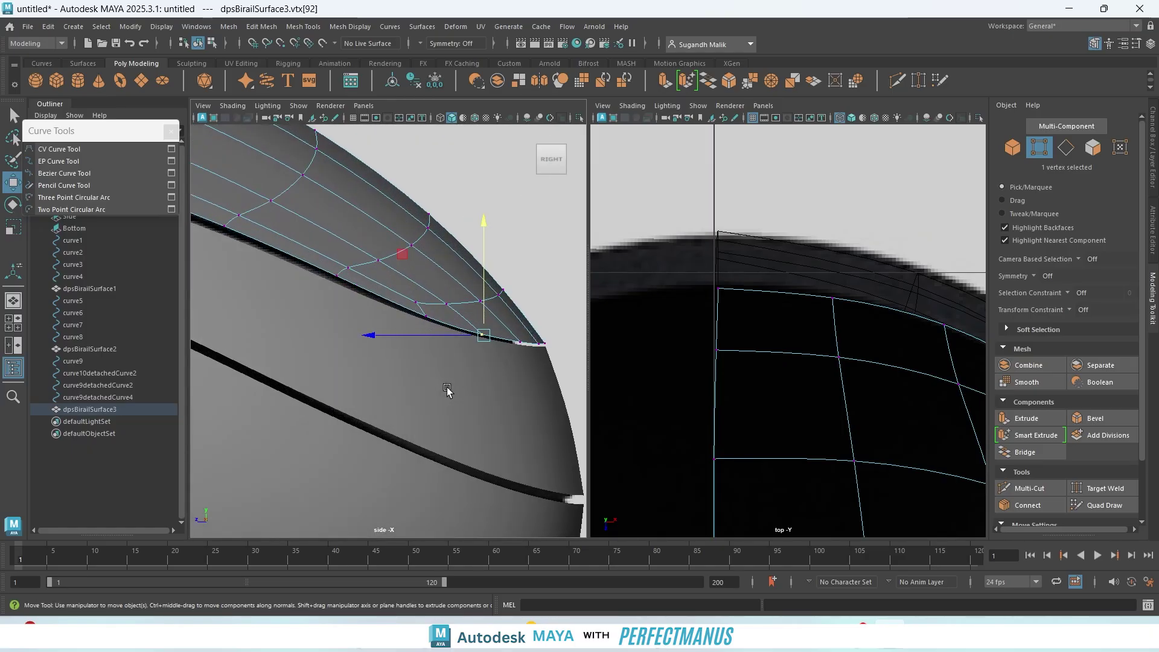
key(1)
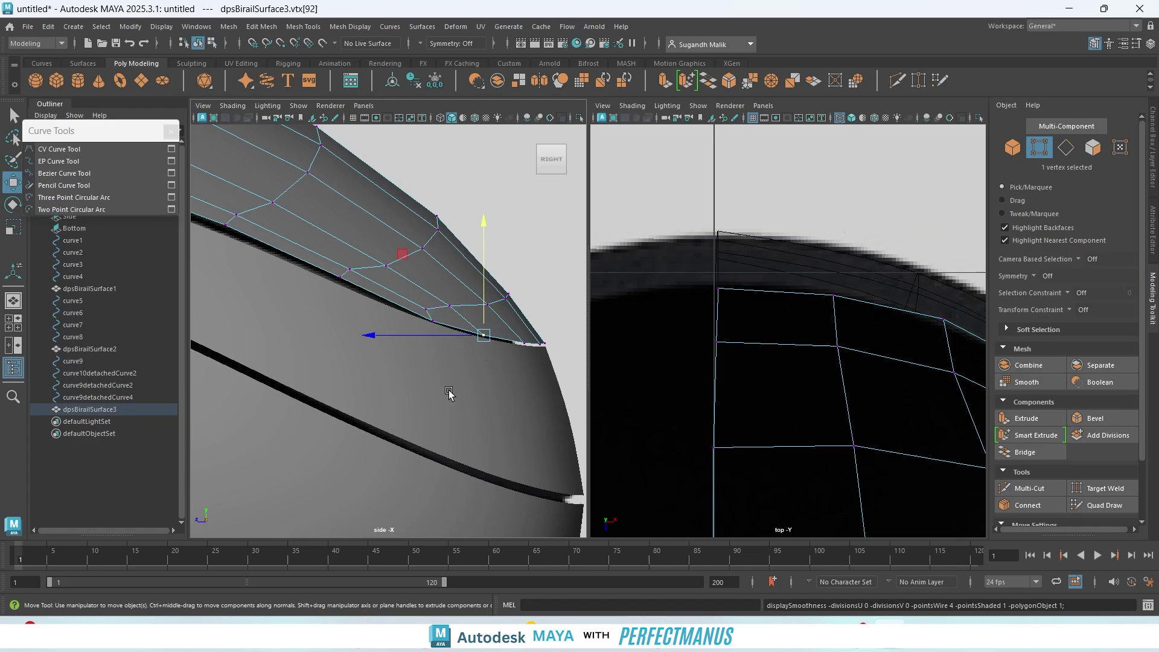
click(432, 318)
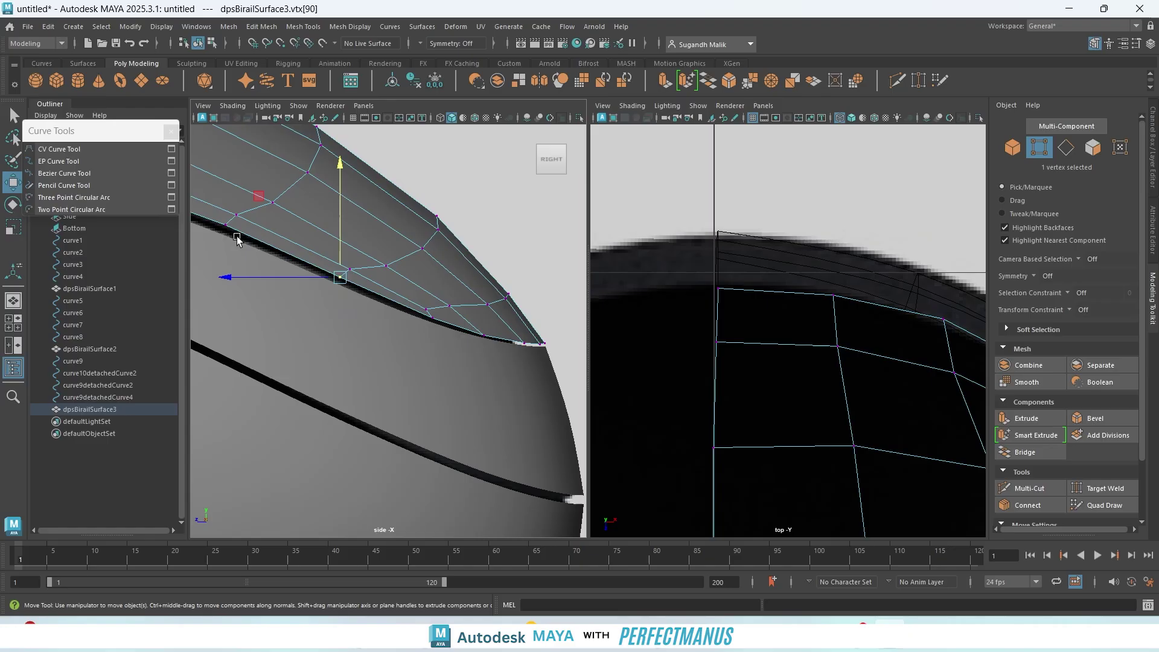
drag(224, 188, 222, 189)
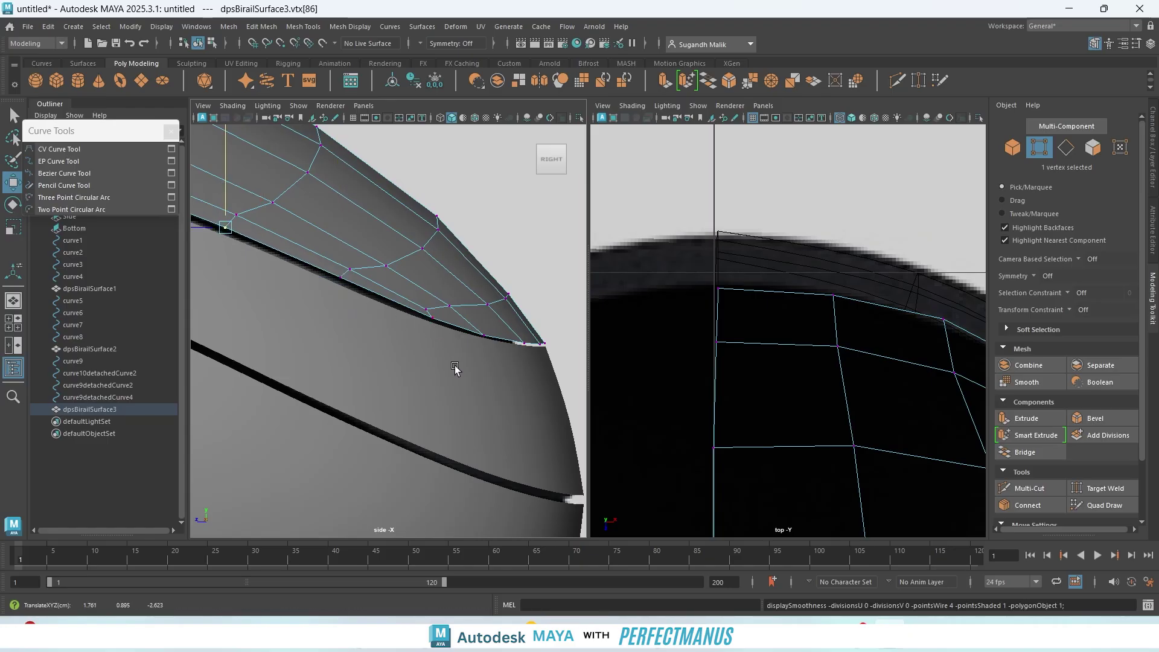
key(3)
click(507, 228)
- Leave component editing, change the side view to perspective and select the top shell, undoing the accidental move
scroll(455, 344, down, 10)
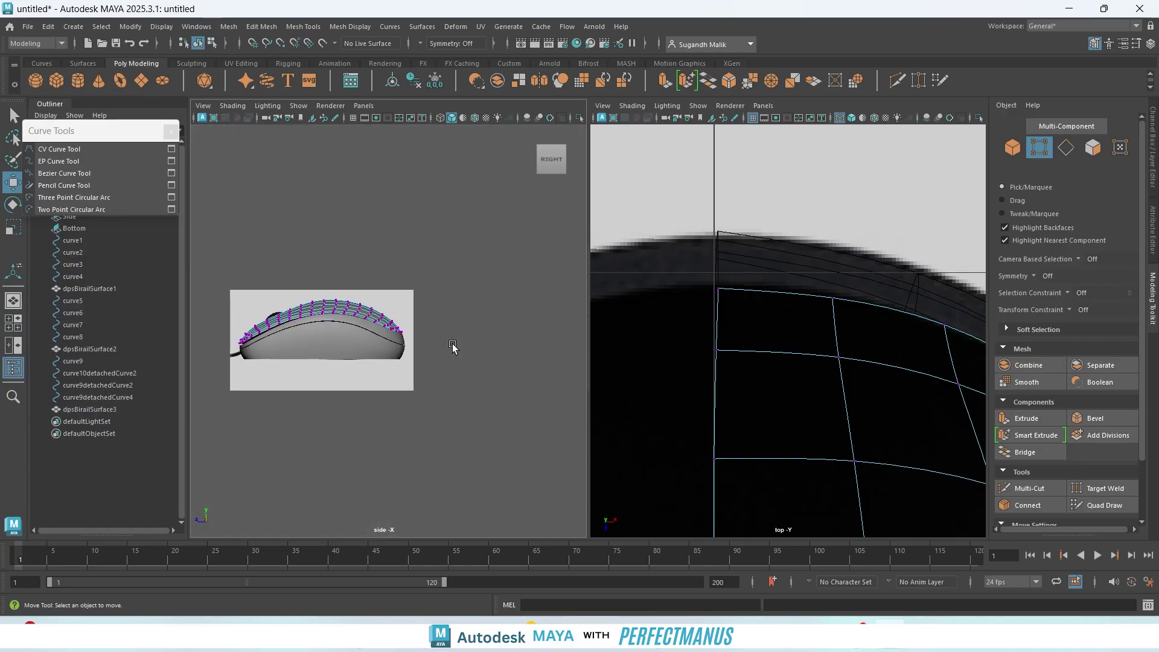
scroll(455, 344, up, 2)
right_drag(396, 326, 454, 254)
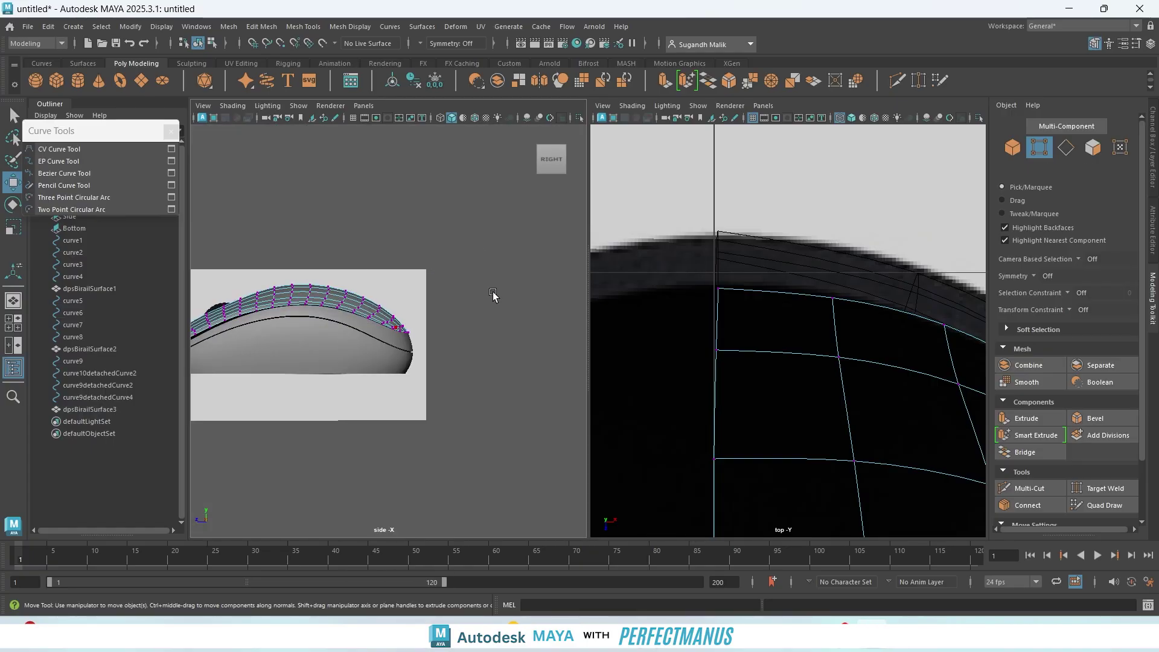
alt+drag(365, 387, 410, 372)
key(space)
drag(377, 329, 446, 299)
key(ctrl+z)
key(space)
alt+drag(396, 339, 531, 342)
click(387, 338)
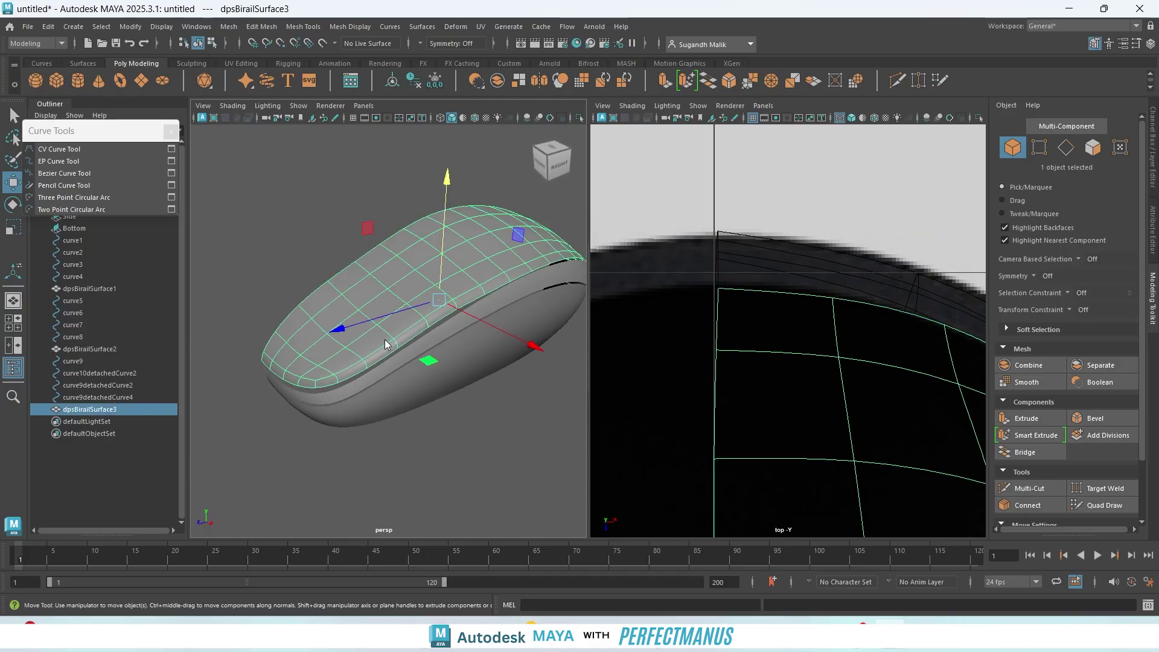
- Select the edge row running just inside the top shell's rim around the front, side and rear
right_drag(384, 271, 375, 242)
alt+drag(319, 364, 338, 354)
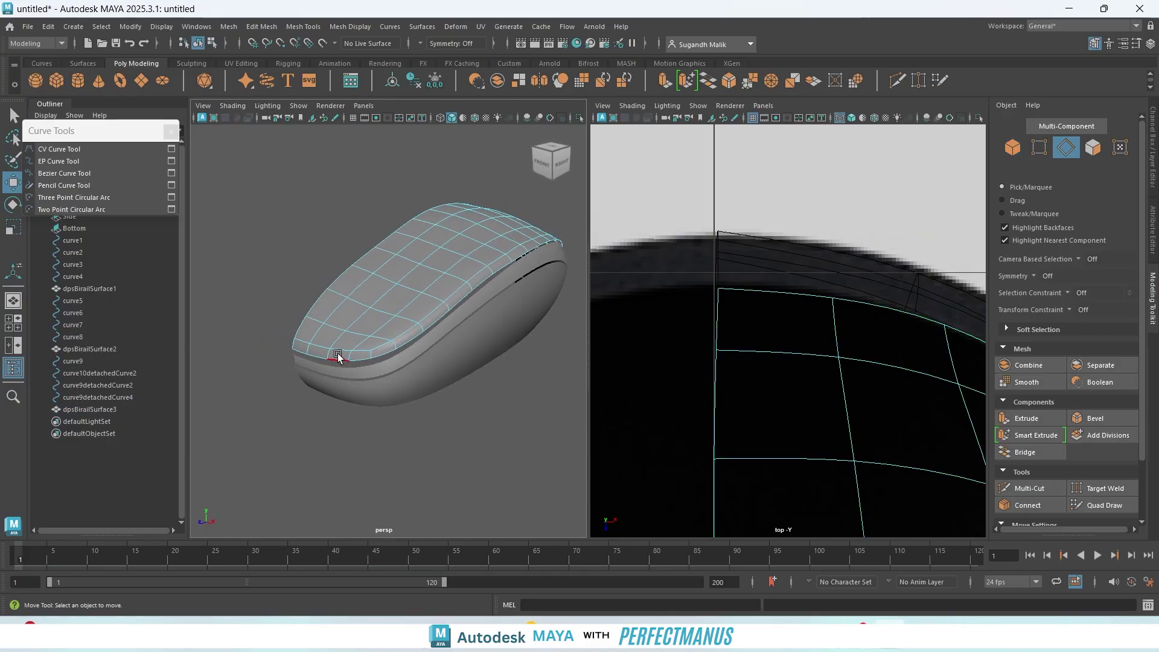
double_click(304, 342)
alt+drag(449, 378, 369, 384)
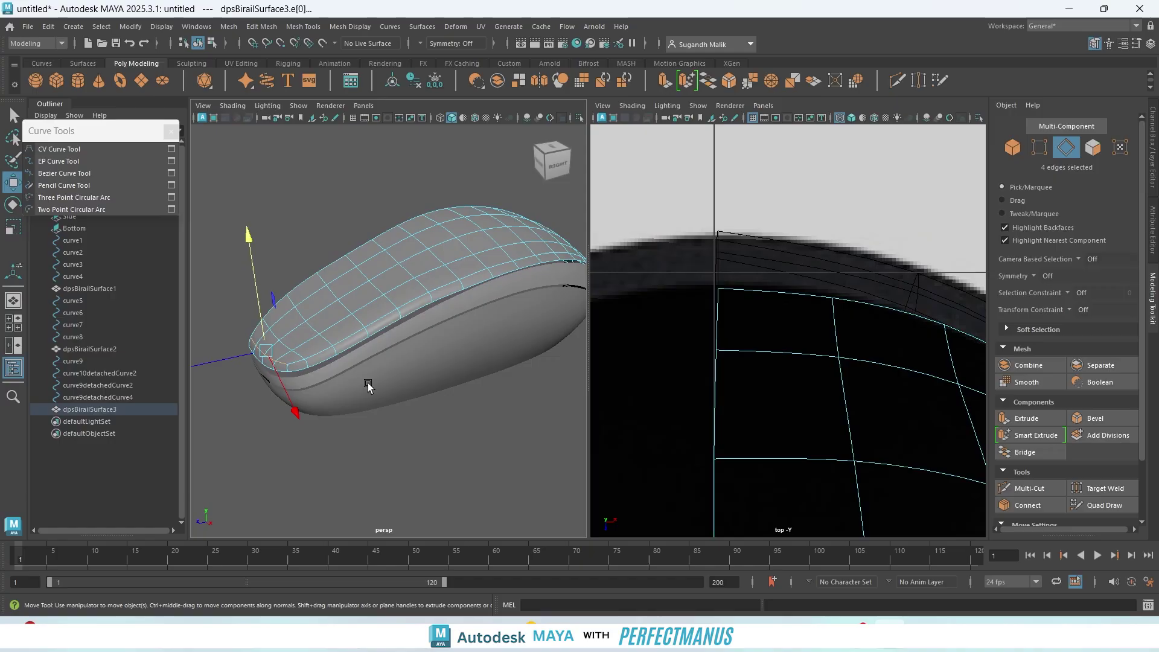
scroll(367, 383, up, 3)
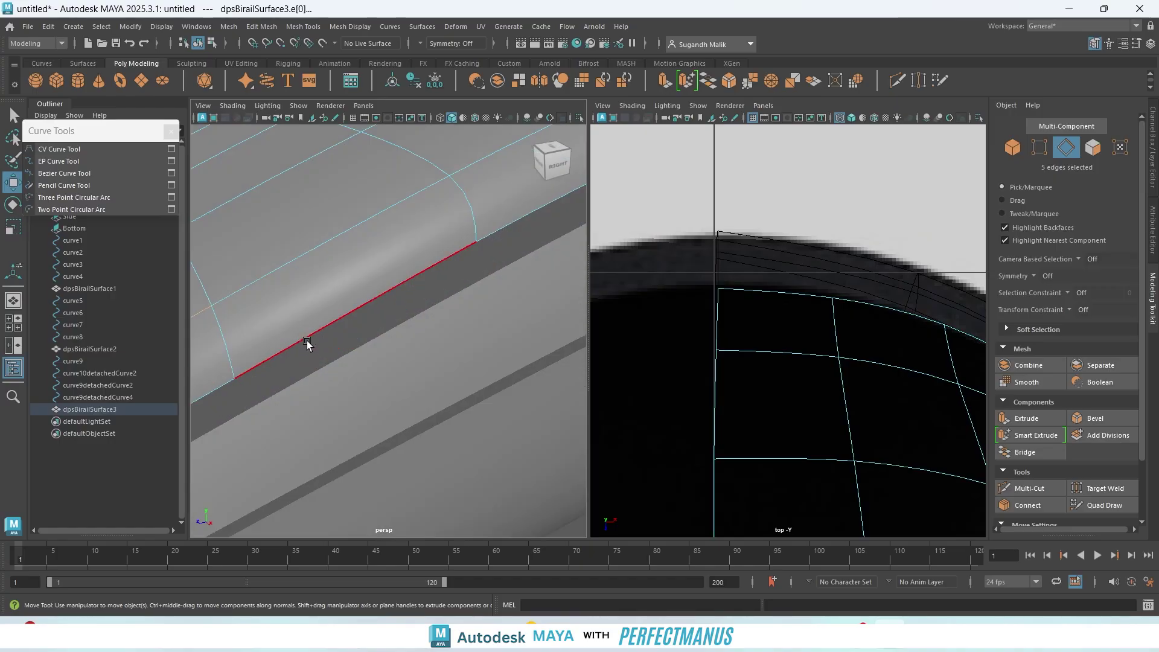
shift+double_click(264, 371)
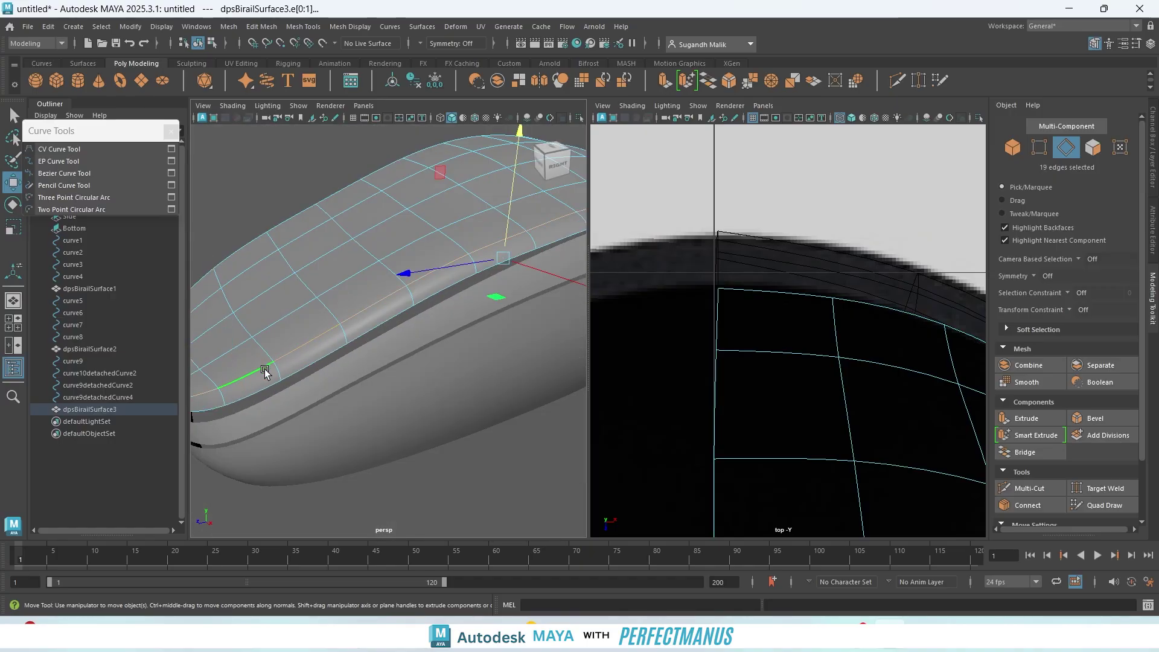
alt+drag(429, 363, 316, 342)
scroll(321, 367, up, 5)
scroll(322, 374, down, 2)
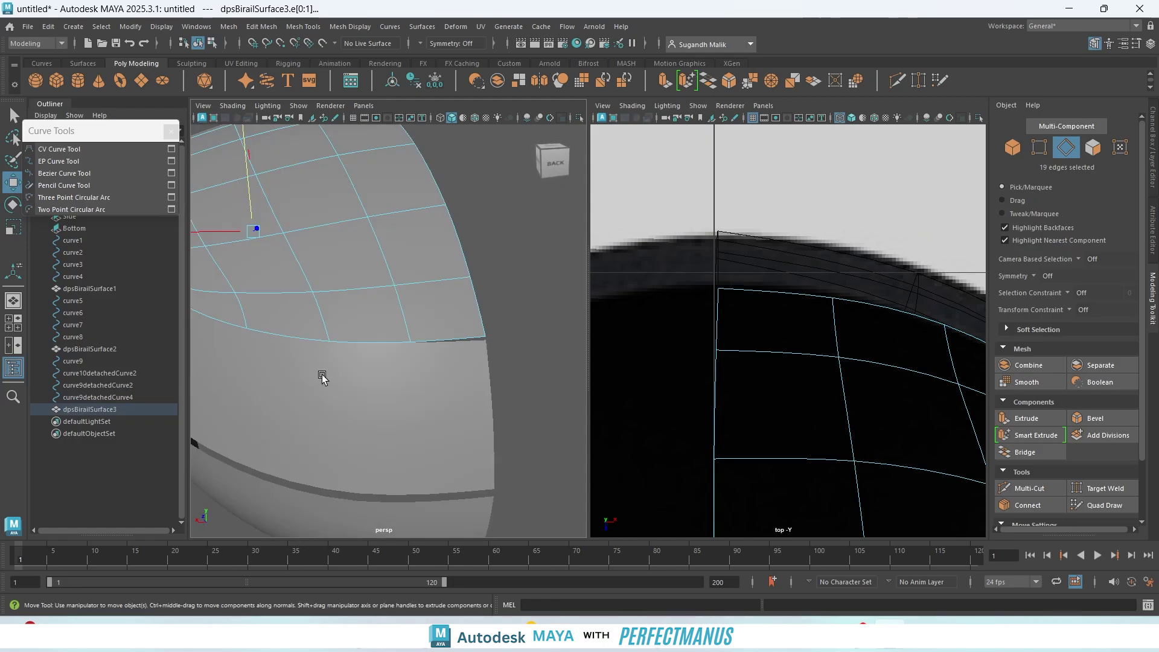
mouse_move(320, 383)
alt+mouse_down()
mouse_move(338, 384)
mouse_move(336, 368)
alt+mouse_up()
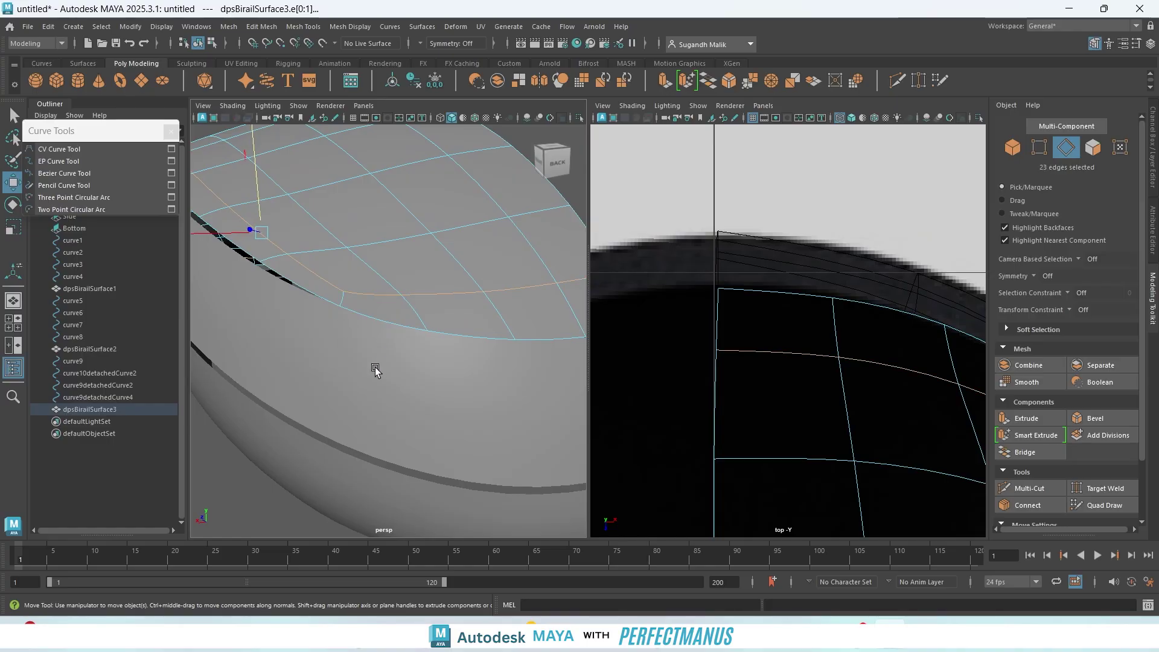
alt+drag(374, 367, 551, 373)
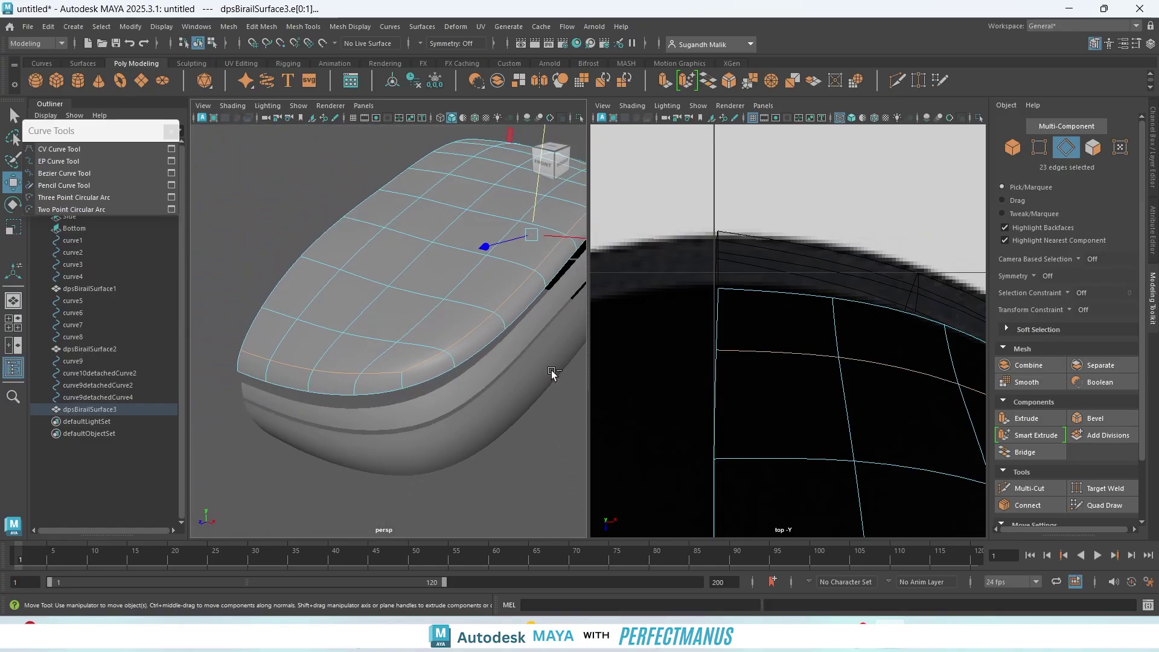
- Bevel the selected edge row with a fraction of 0.05 and 2 segments, and return to object selection on the shell
key(ctrl+b)
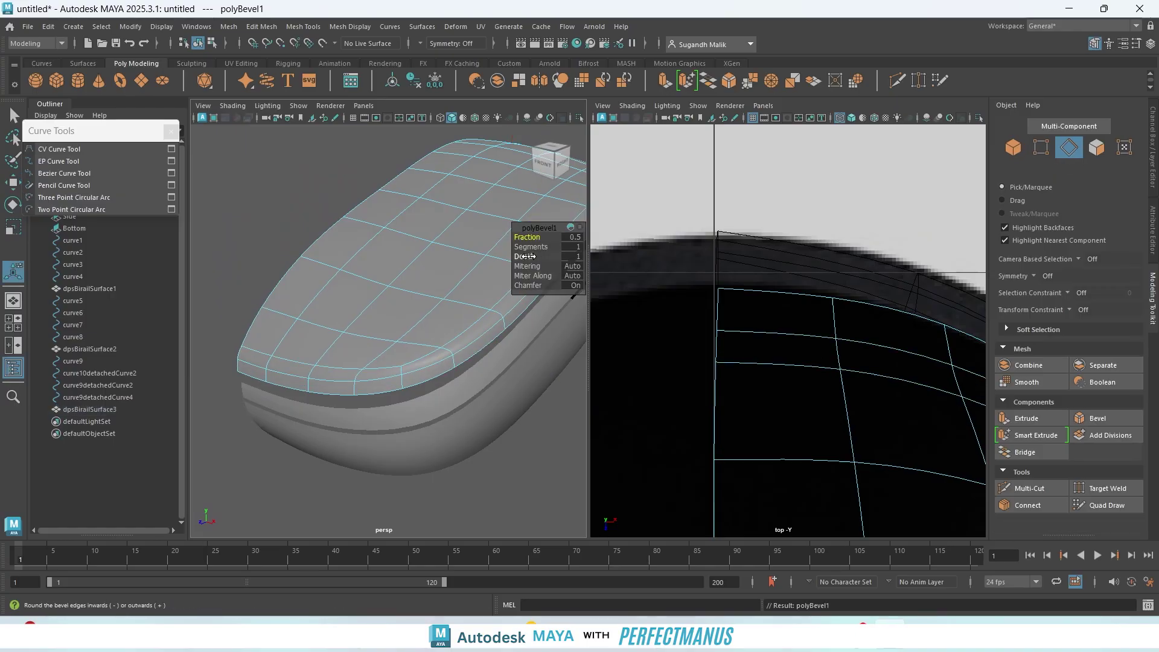
drag(532, 247, 502, 236)
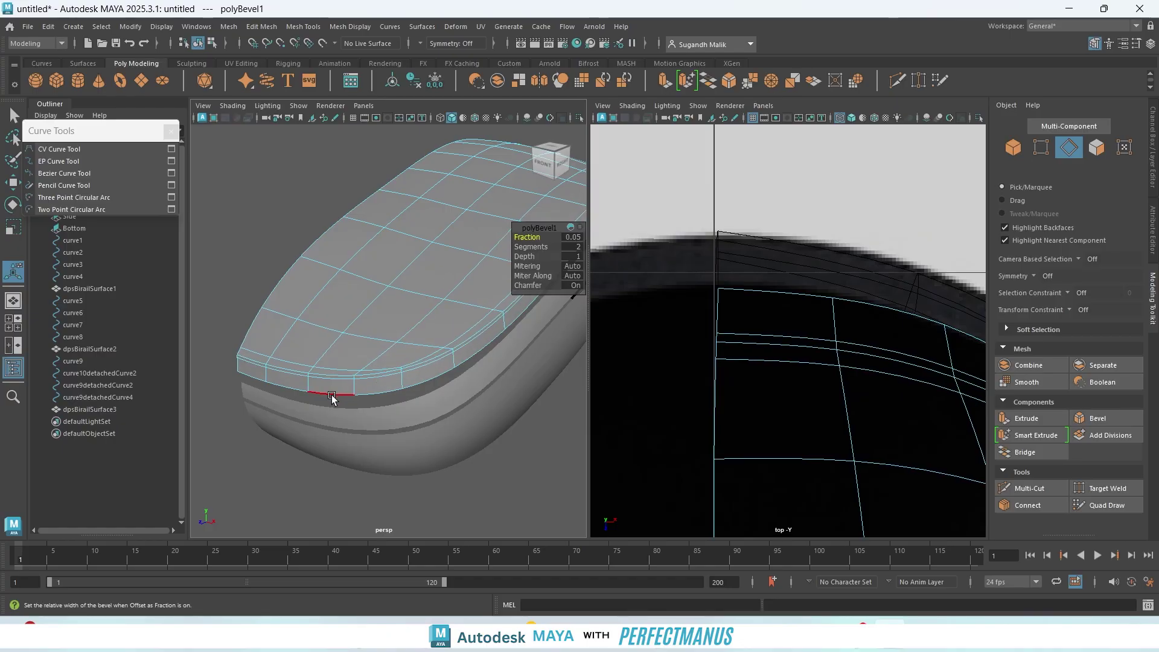
key(q)
click(287, 483)
right_drag(248, 227, 295, 208)
click(258, 227)
alt+drag(407, 398, 448, 378)
click(475, 385)
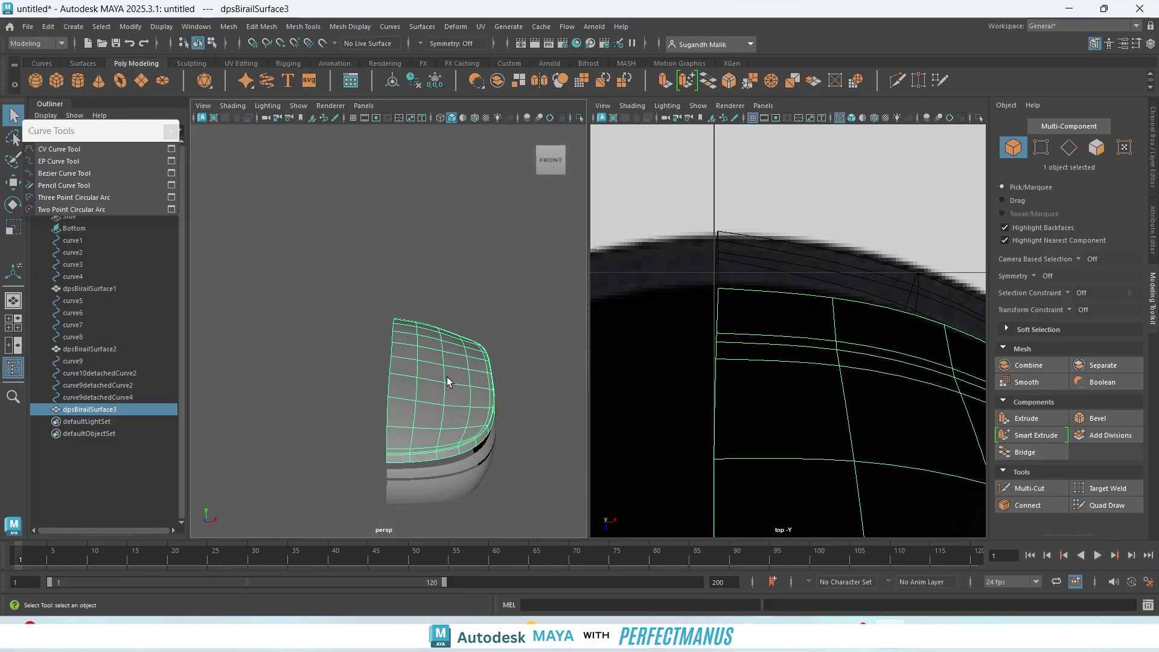
- Select a vertex in the middle of the shell's upper surface and raise it very slightly with soft selection on
right_drag(447, 378, 405, 274)
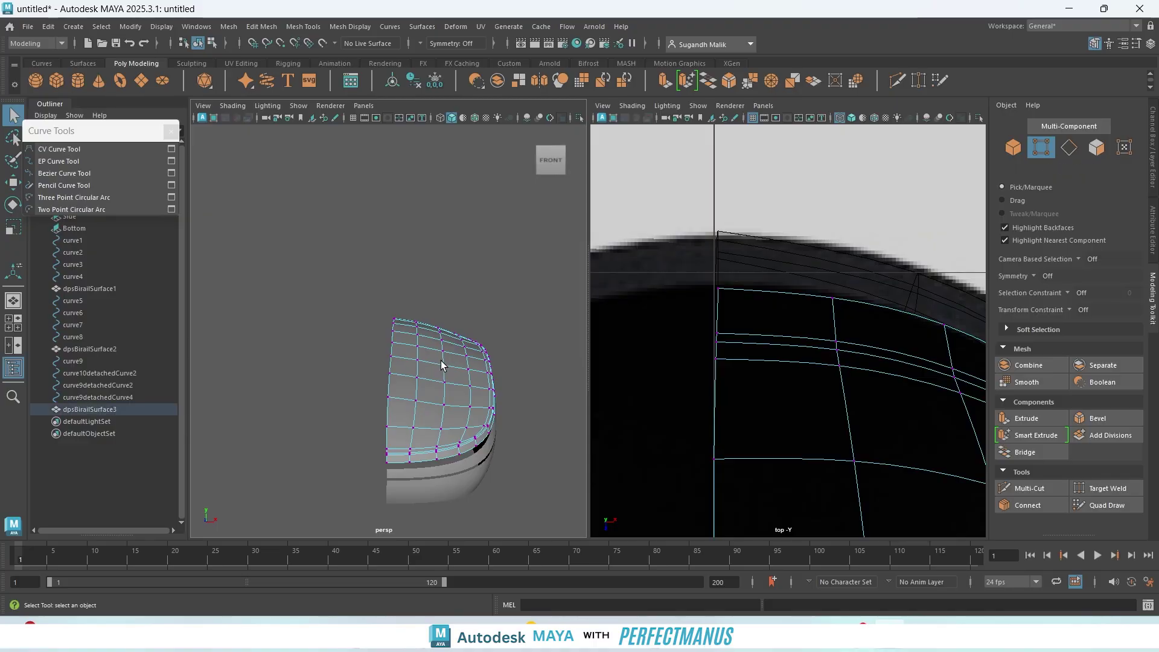
key(w)
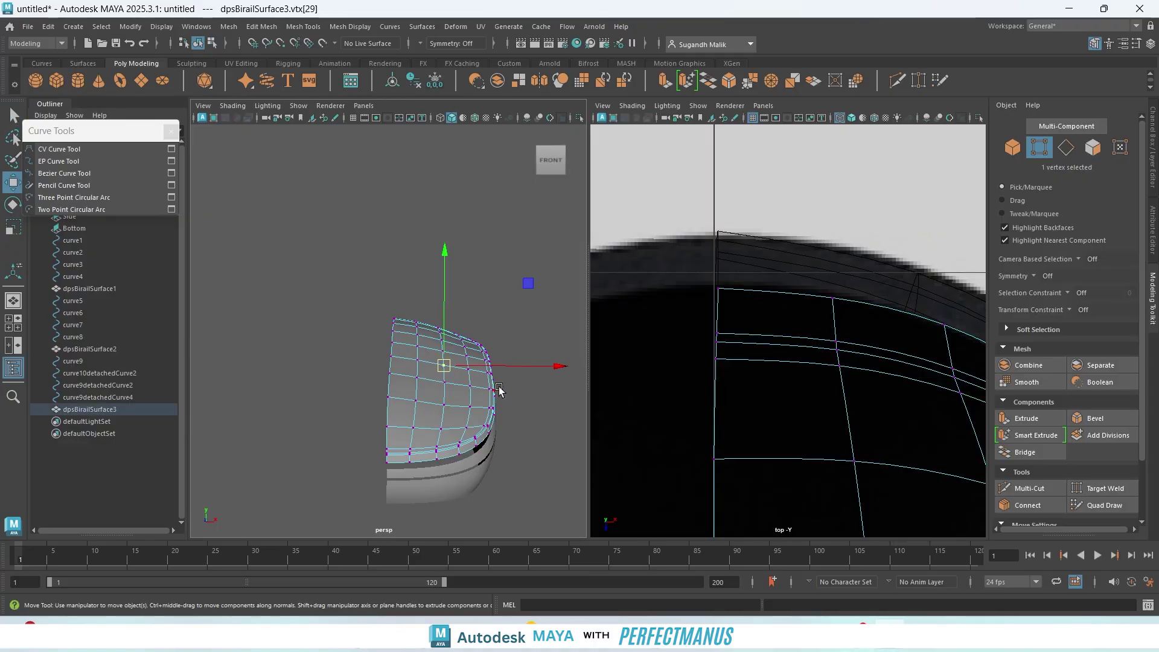
alt+drag(526, 341, 527, 315)
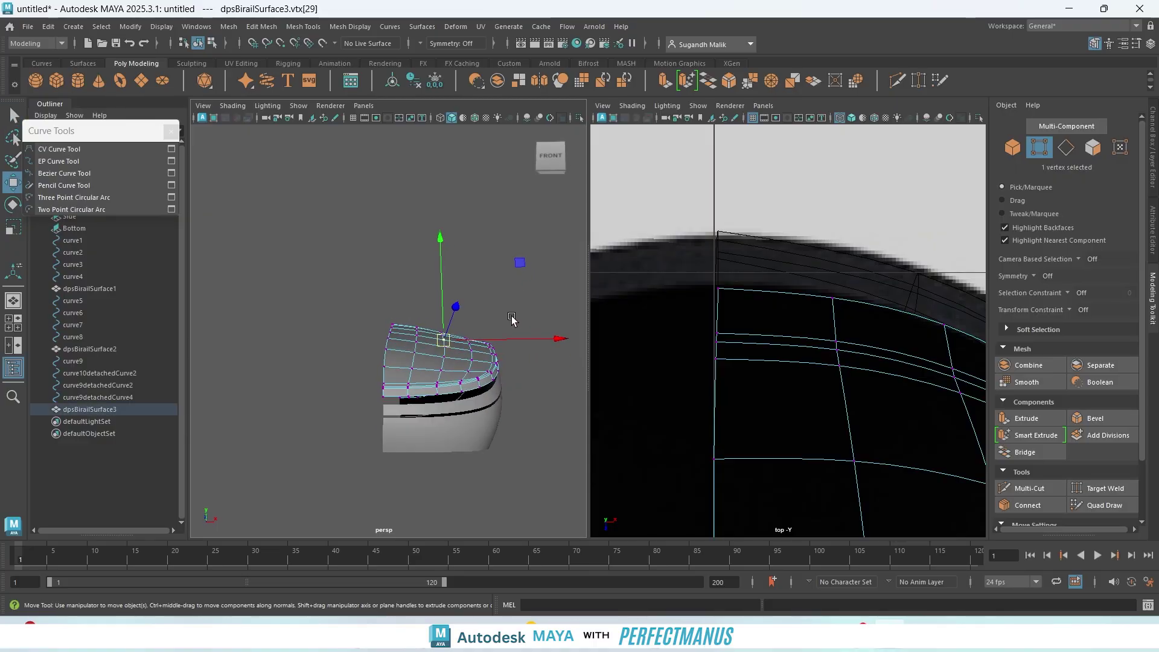
key(b)
drag(440, 281, 440, 280)
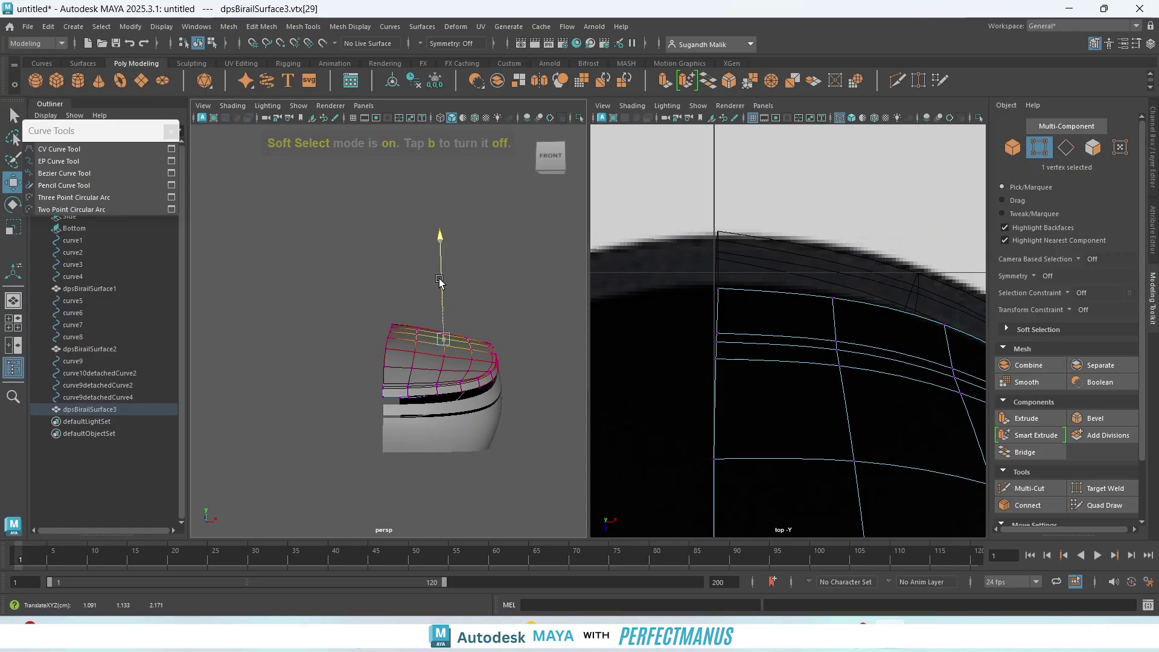
- Show the side view in place of the top view and examine the shell's front profile against the reference
mouse_move(545, 368)
alt+mouse_down()
mouse_move(391, 383)
mouse_move(327, 363)
mouse_move(471, 373)
mouse_move(502, 407)
mouse_move(362, 384)
mouse_move(308, 356)
alt+mouse_up()
scroll(827, 407, down, 12)
scroll(810, 400, down, 4)
key(space)
drag(750, 320, 787, 325)
scroll(785, 366, down, 3)
scroll(787, 366, up, 3)
alt+middle_drag(628, 362, 869, 375)
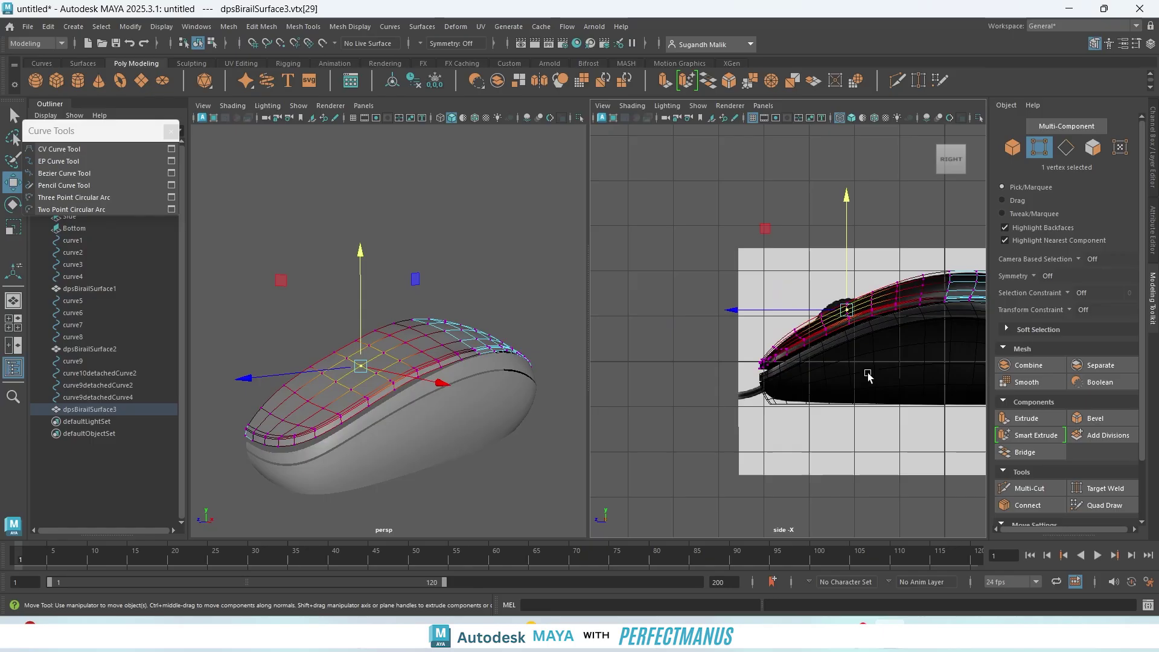
scroll(843, 338, up, 8)
- Select a vertex near the front of the shell's upper surface and lower it slightly with soft selection to match the side reference
alt+drag(493, 453, 521, 459)
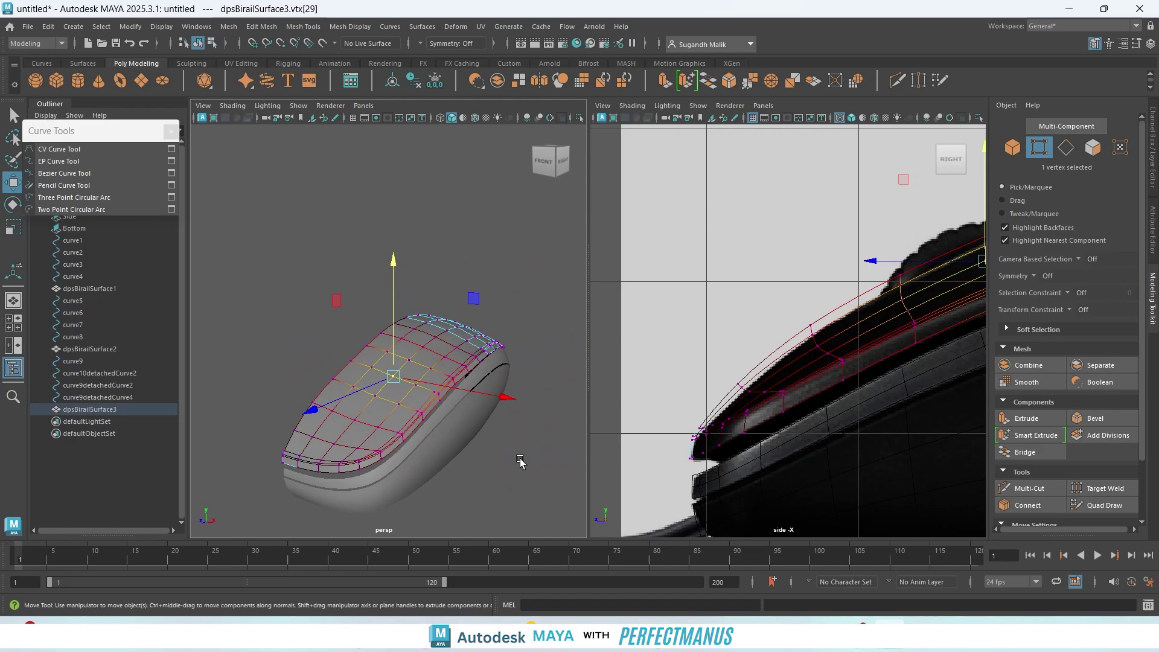
click(313, 402)
alt+drag(347, 453, 300, 430)
alt+right_drag(717, 308, 832, 226)
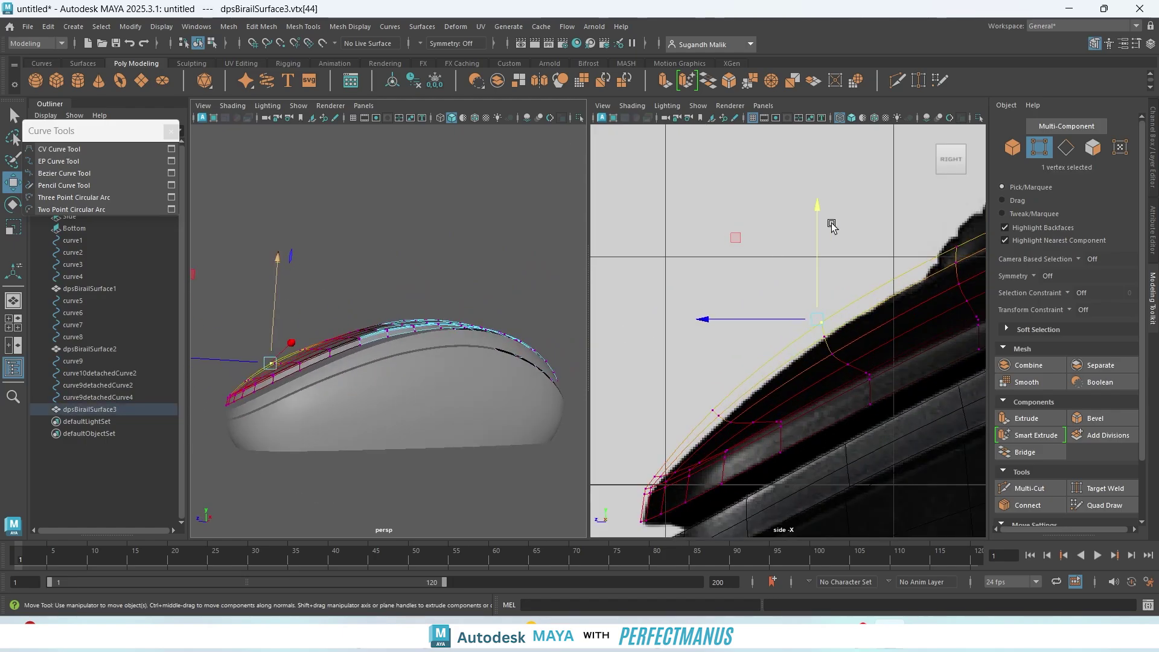
drag(816, 213, 835, 234)
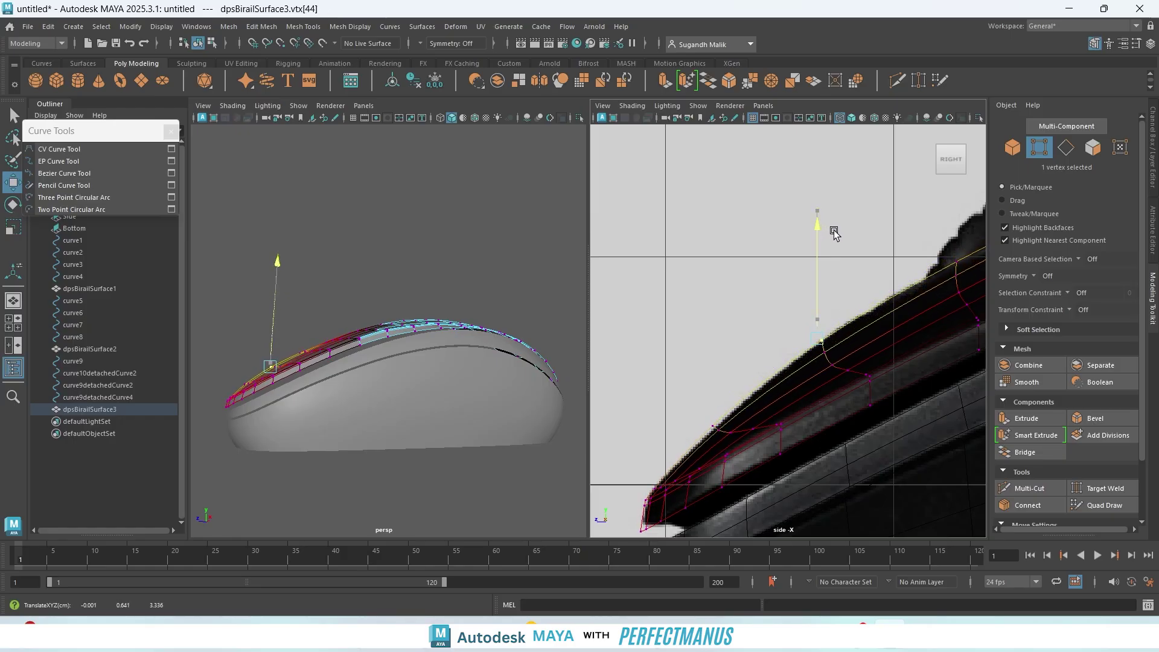
- Return to object selection on the top shell and clear the selection
alt+drag(296, 436, 355, 496)
right_drag(291, 283, 350, 254)
click(351, 400)
alt+drag(350, 400, 399, 275)
key(q)
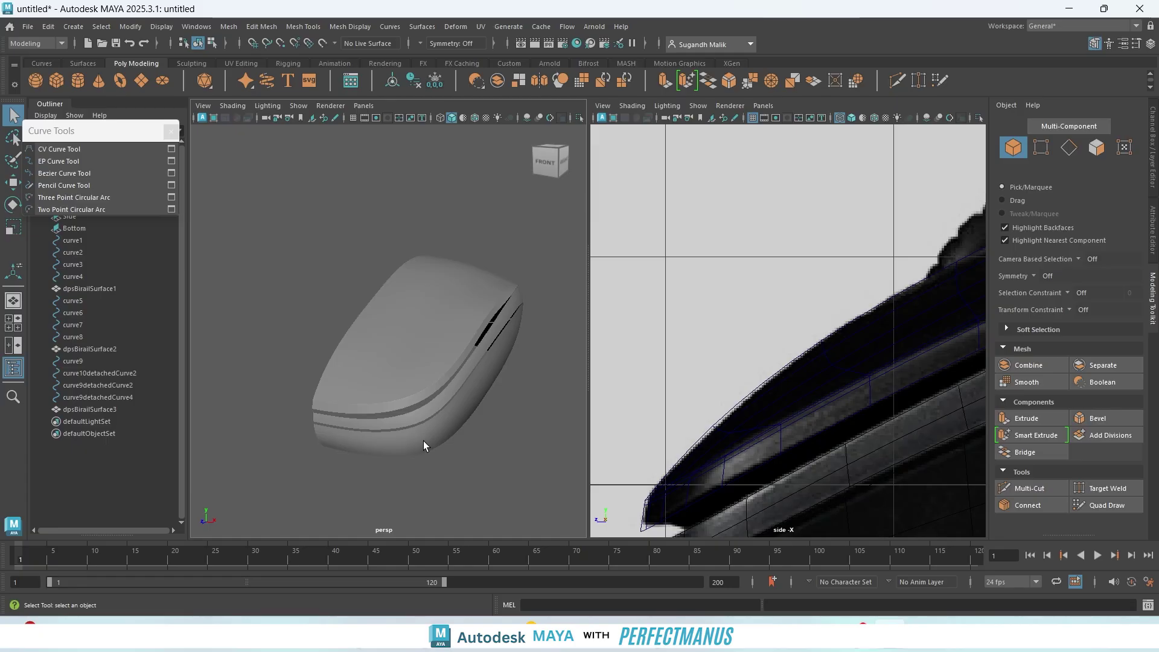
- Make the Mesh layer's objects selectable and select the mouse's lower body half
click(1154, 148)
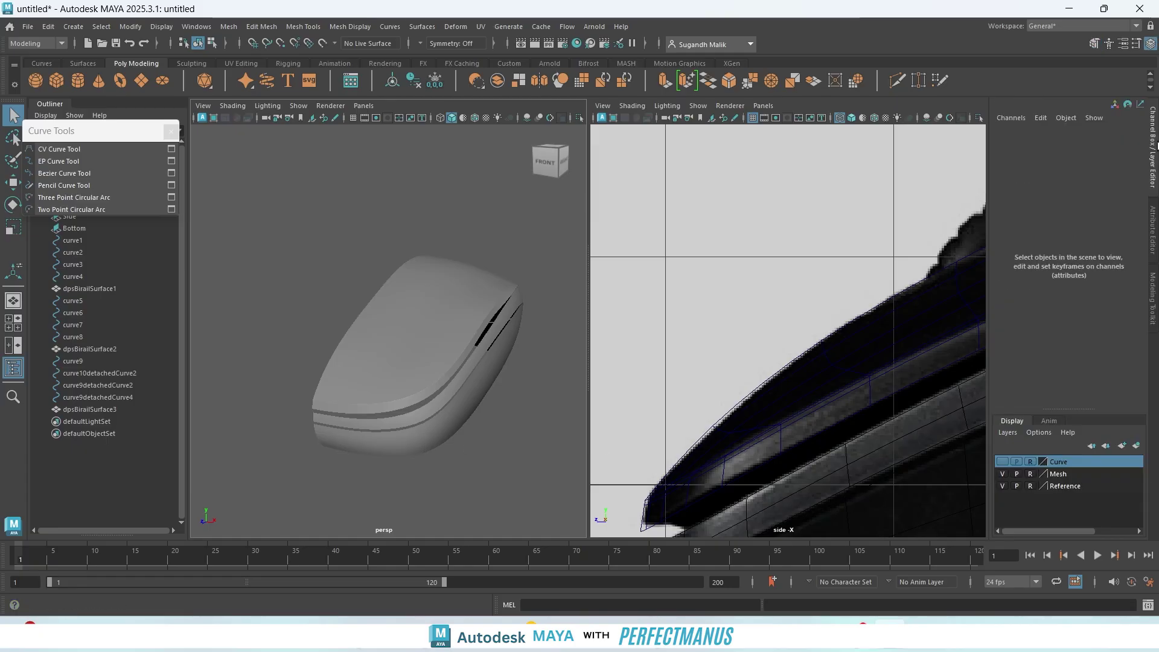
click(1030, 474)
click(430, 451)
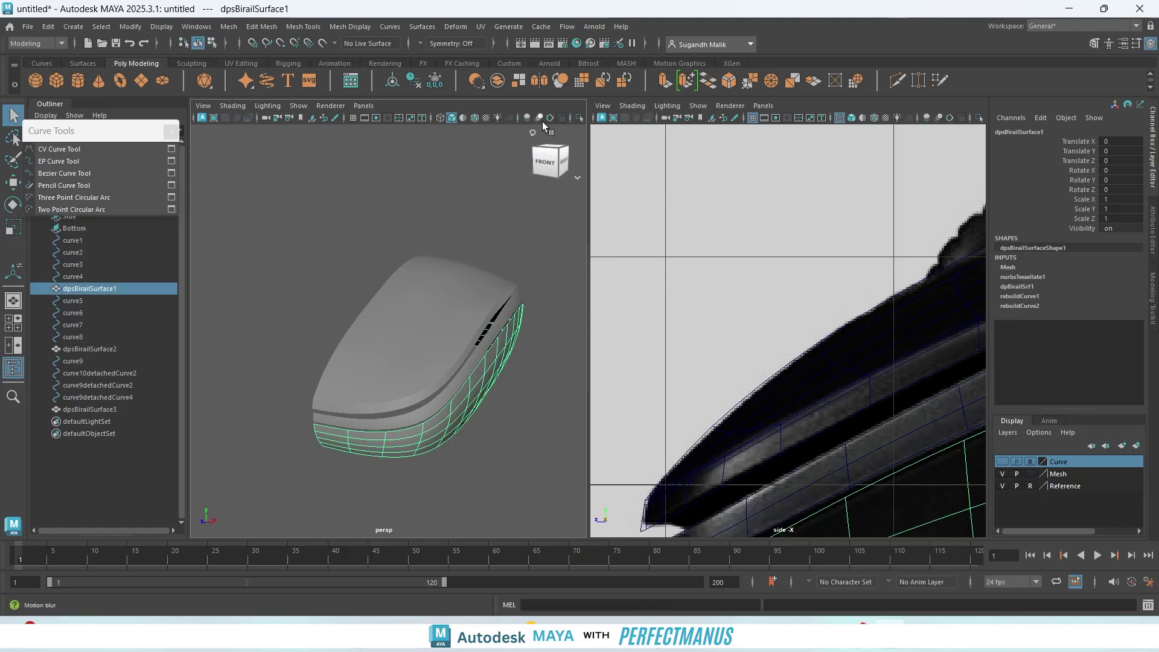
- Delete the lower body's construction history and mirror it across world X with a merge threshold of 0.725
click(417, 83)
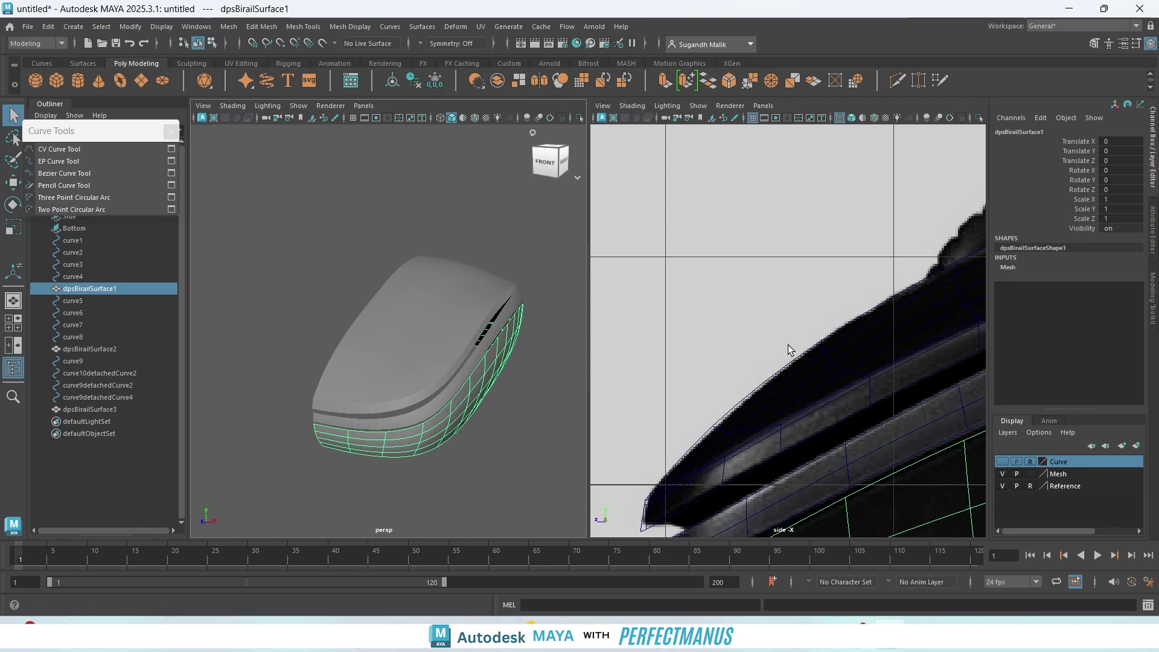
click(534, 84)
alt+drag(432, 259, 654, 210)
scroll(422, 207, up, 4)
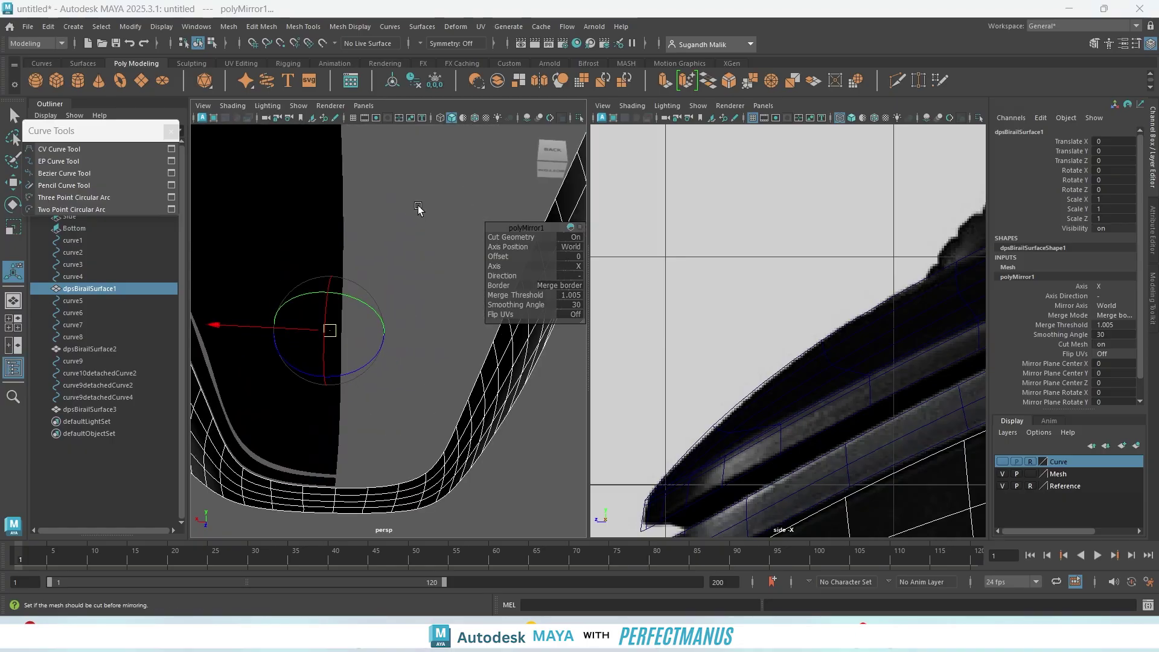
key(super)
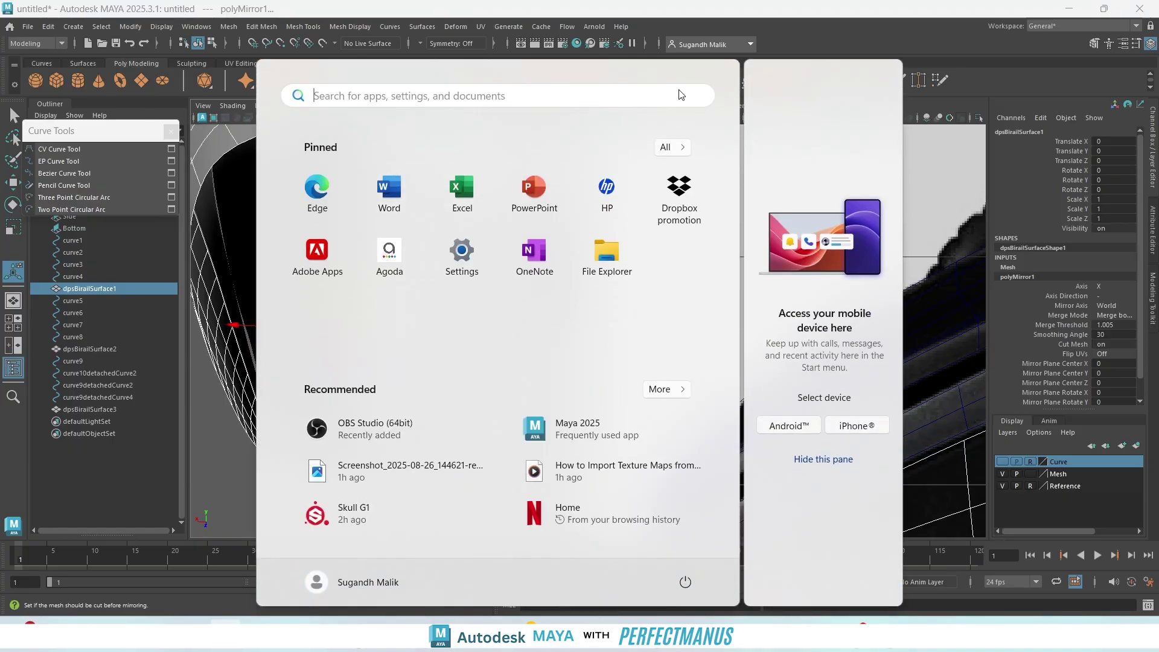
key(super)
alt+drag(396, 181, 366, 269)
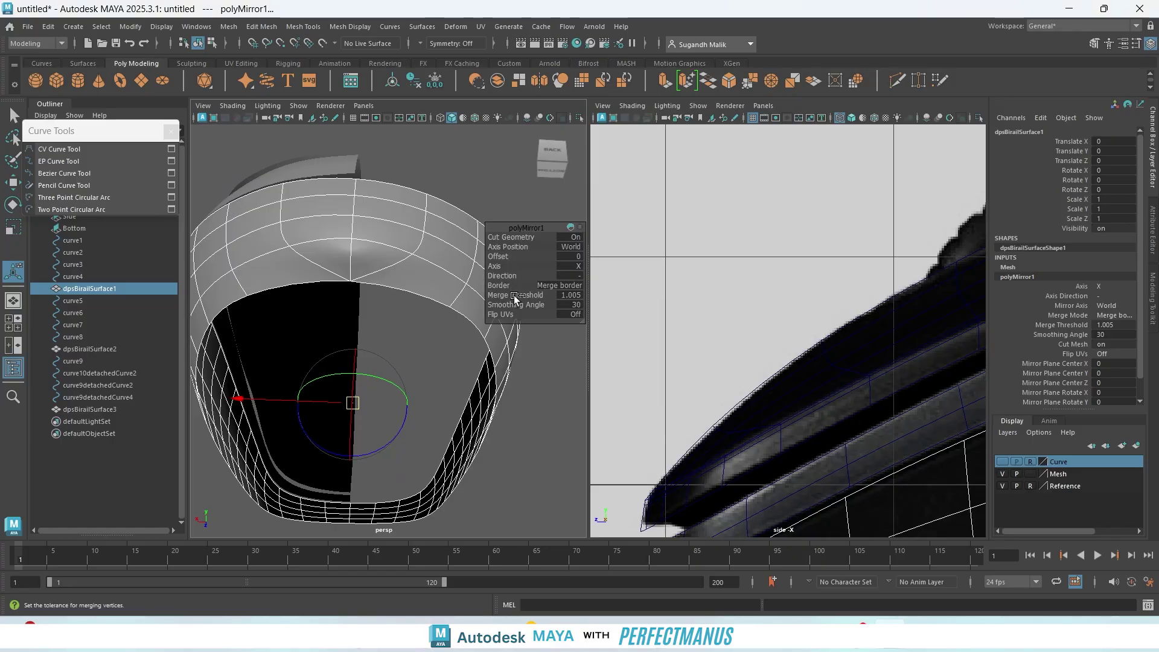
drag(515, 297, 512, 296)
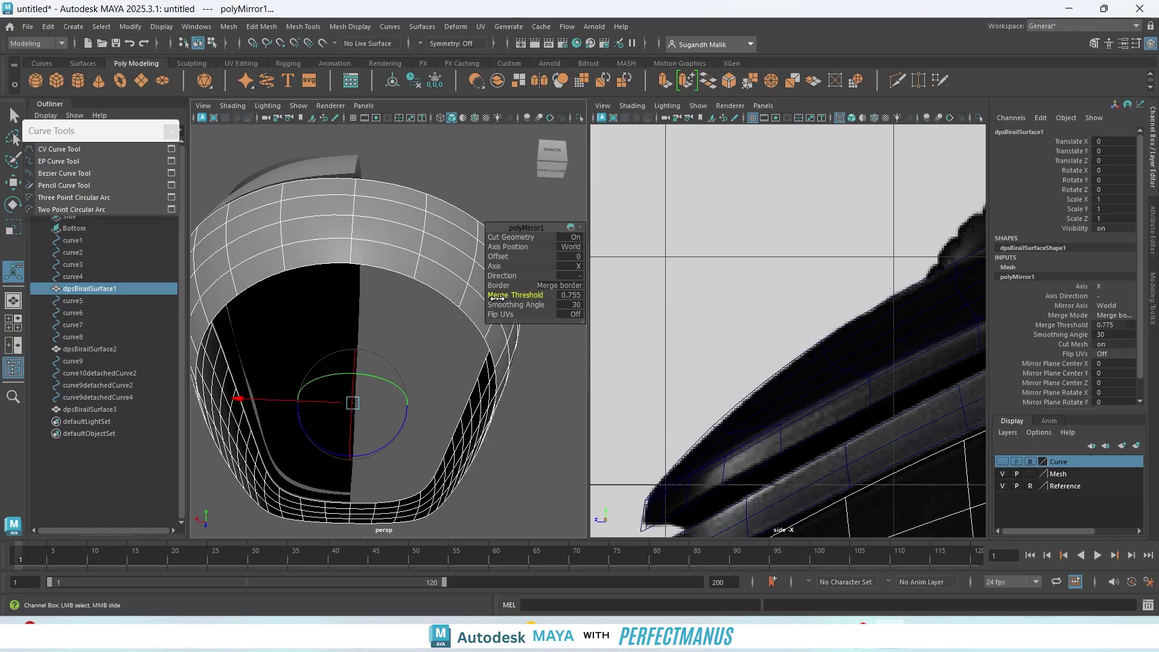
alt+drag(445, 383, 153, 400)
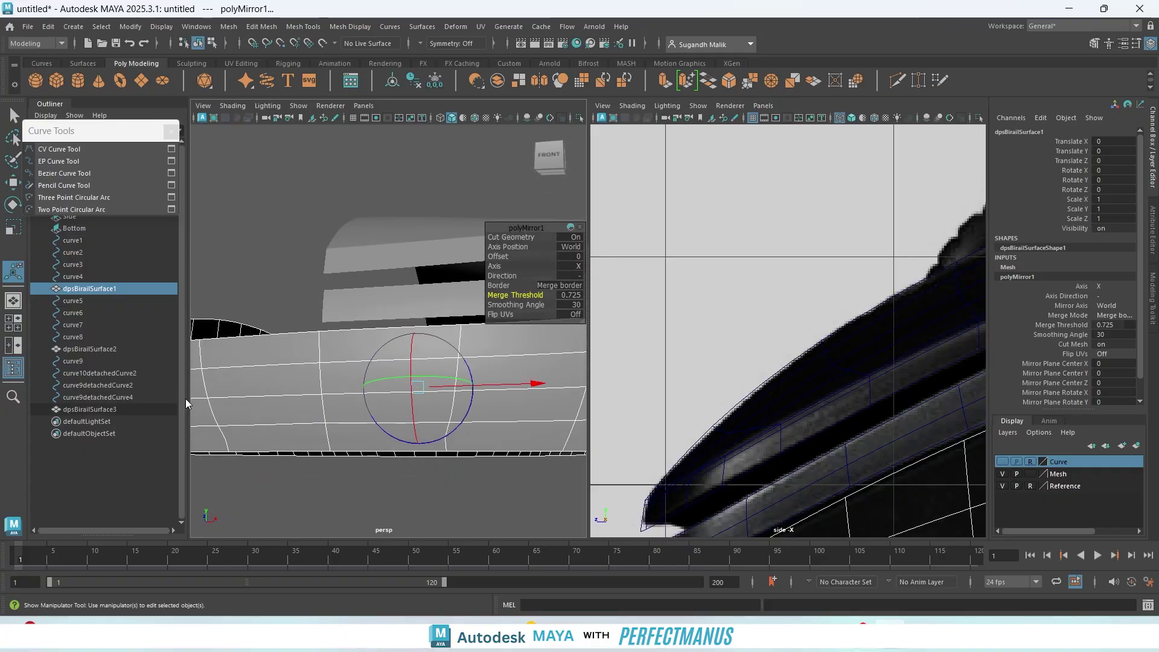
- Select the thin middle band, delete its construction history and mirror it across world X
scroll(247, 362, down, 5)
scroll(263, 359, up, 5)
click(351, 312)
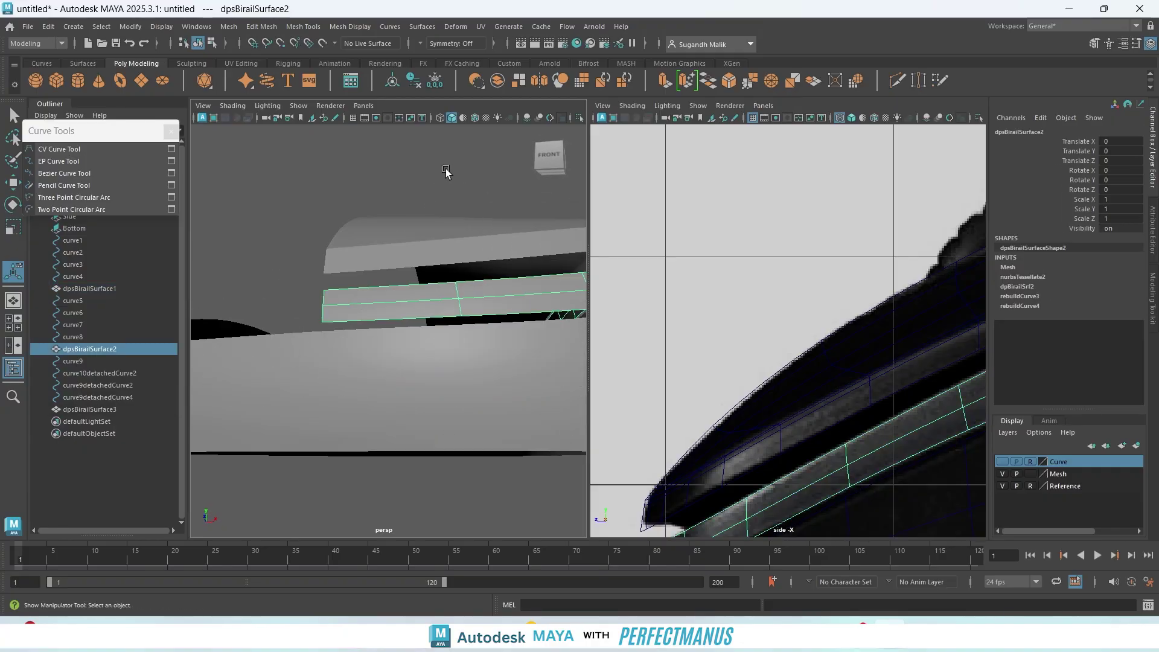
click(413, 80)
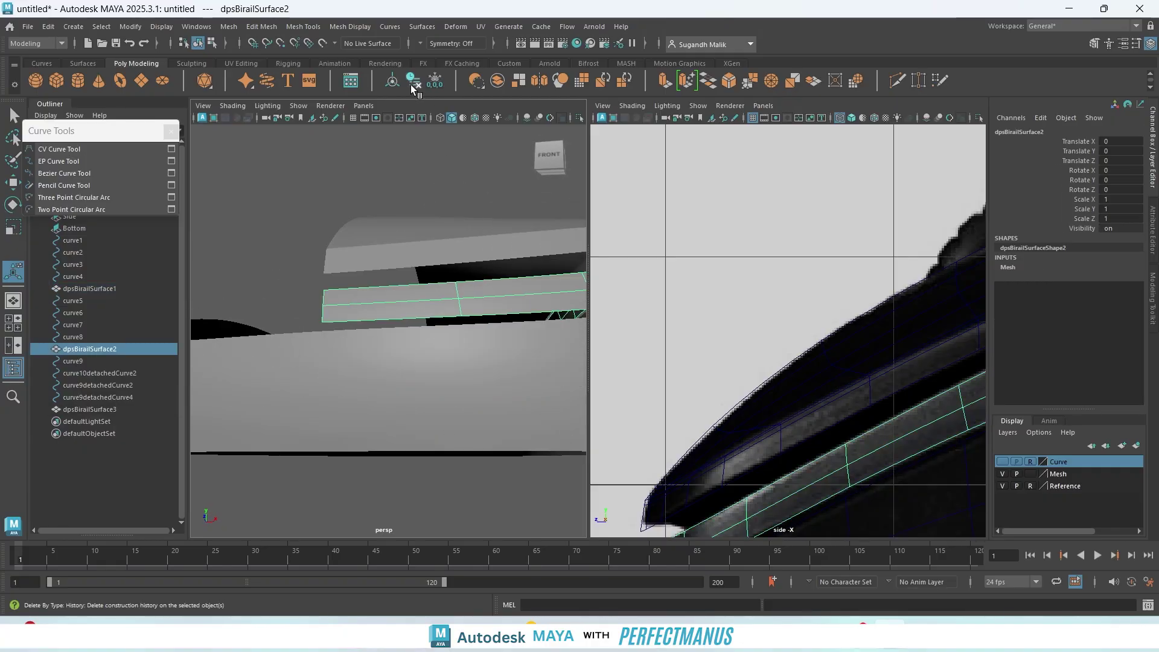
click(533, 82)
alt+drag(469, 239, 359, 314)
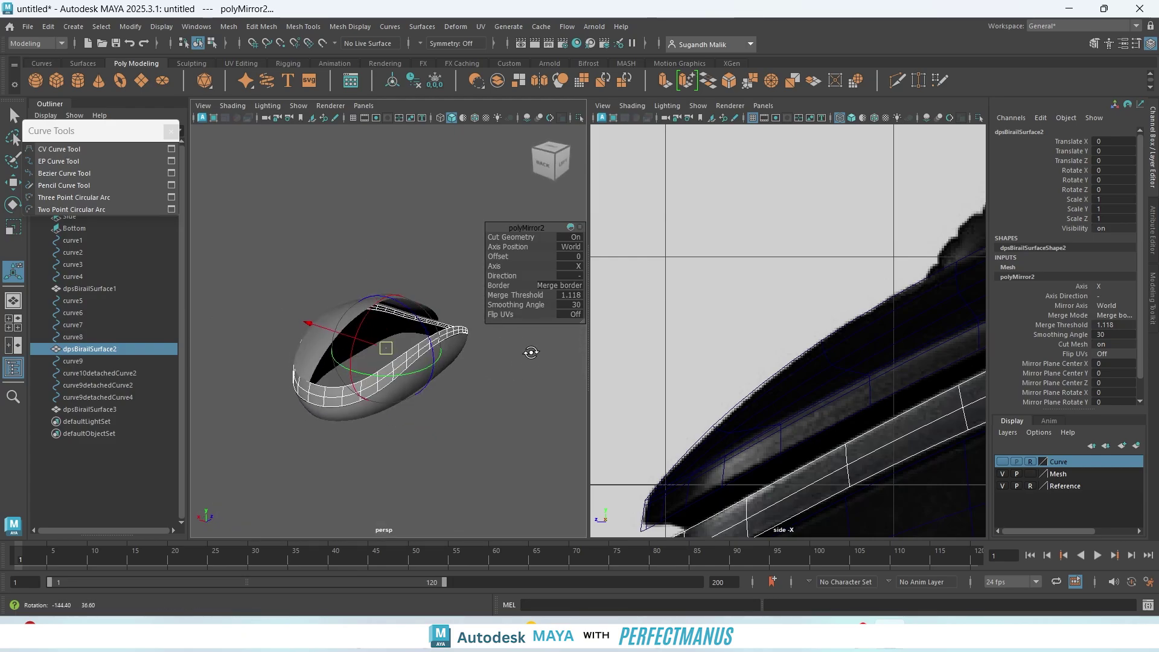
alt+drag(530, 352, 486, 353)
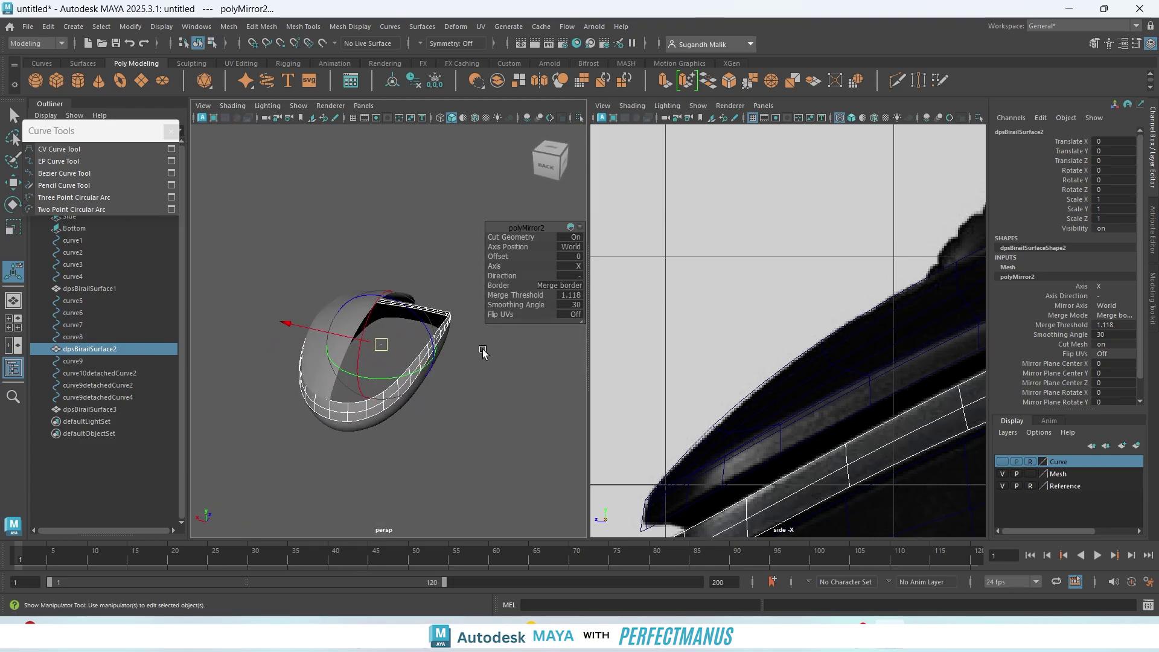
- Select the top shell, delete its construction history and mirror it across world X with a merge threshold of 0.644
click(326, 312)
alt+drag(401, 362, 168, 336)
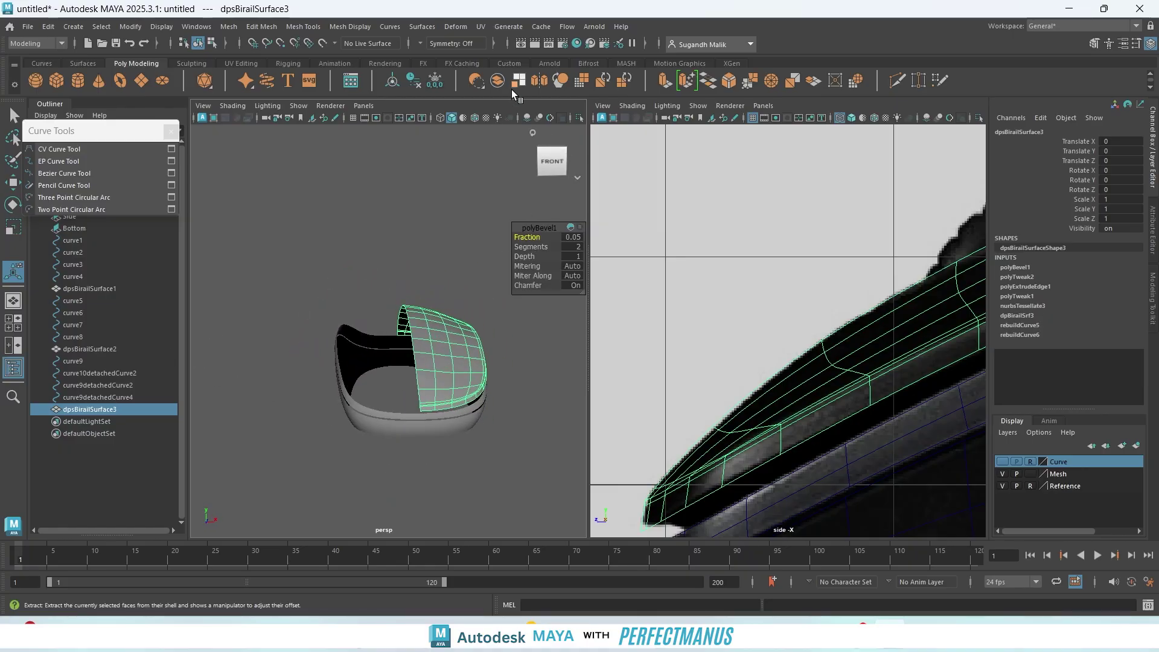
click(413, 80)
click(539, 80)
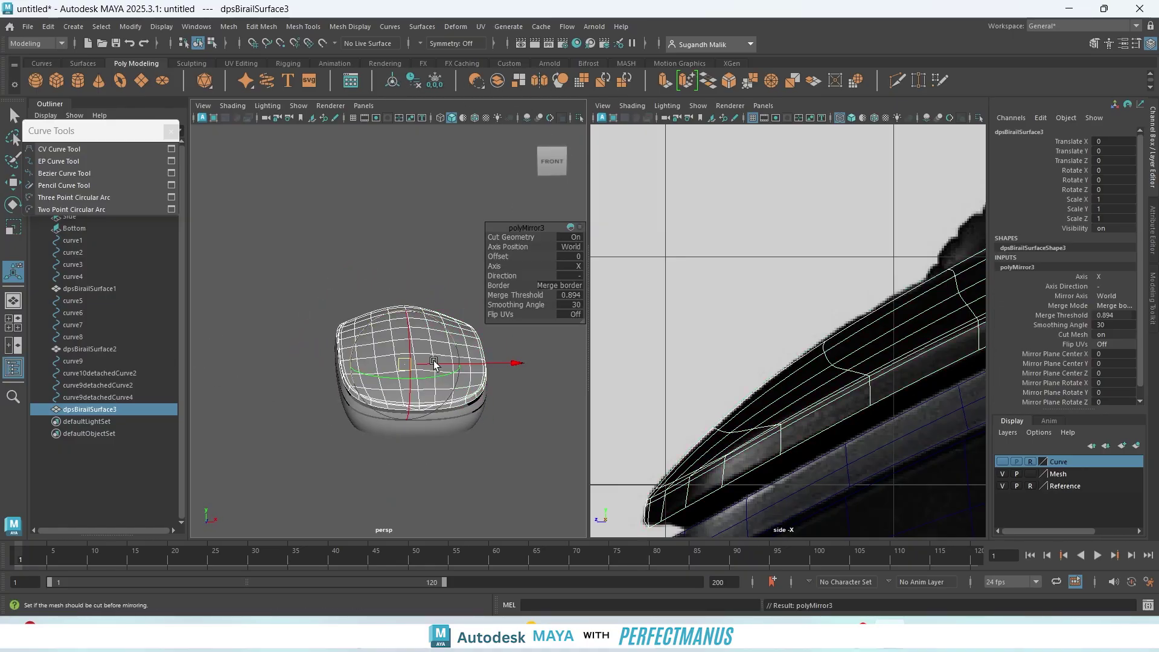
scroll(419, 387, up, 5)
alt+drag(419, 387, 408, 363)
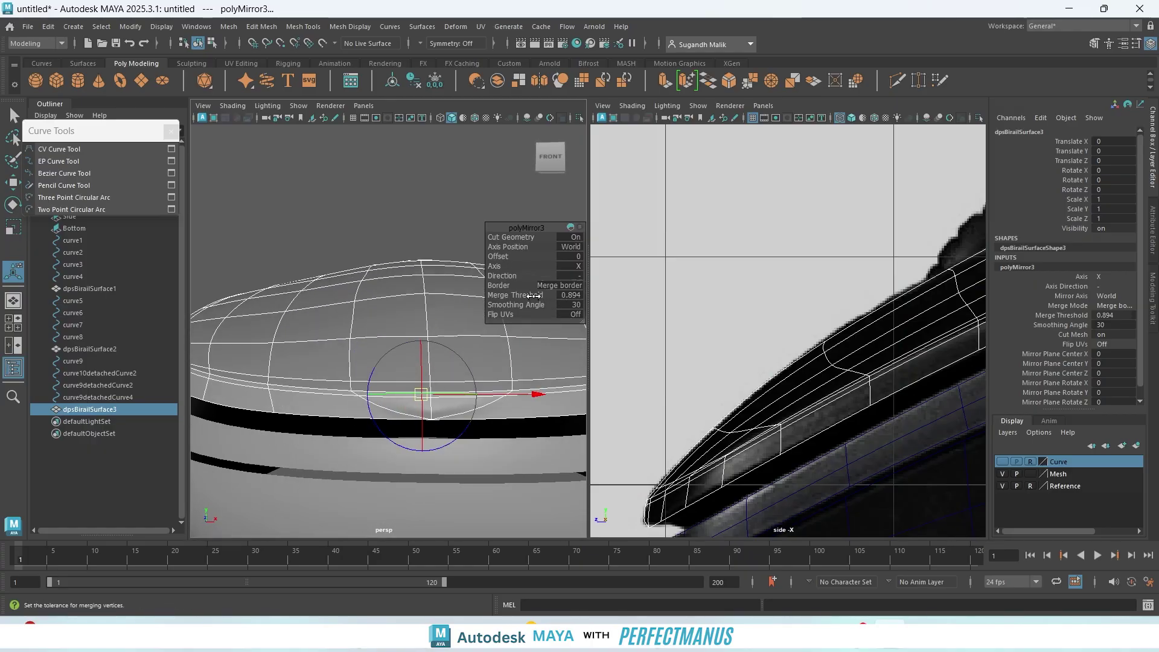
drag(525, 296, 518, 296)
scroll(436, 369, down, 5)
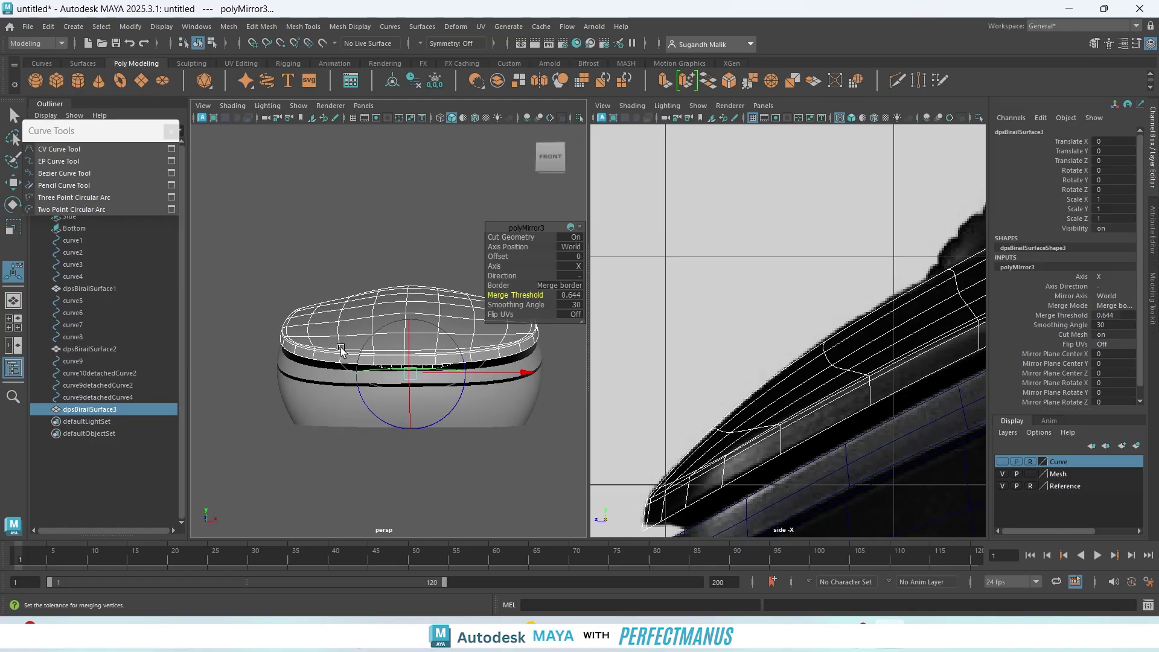
- Examine the mirrored top shell's rear rim and upper surface, and clear the selection
alt+drag(307, 339, 598, 370)
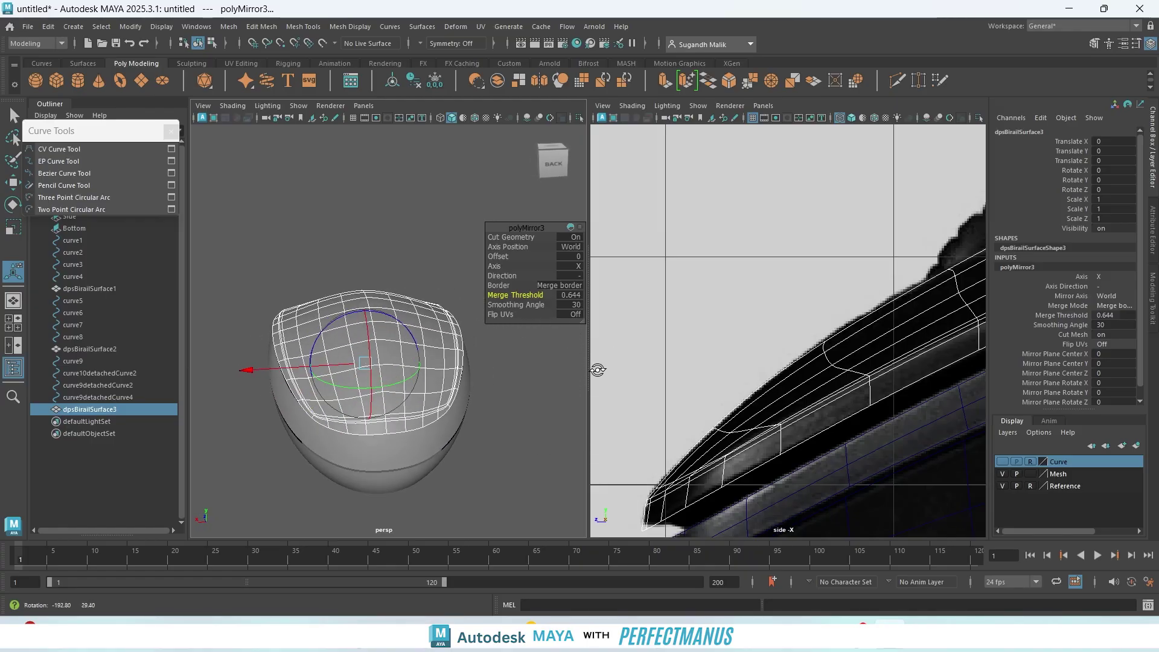
scroll(468, 413, up, 7)
alt+middle_drag(451, 400, 473, 251)
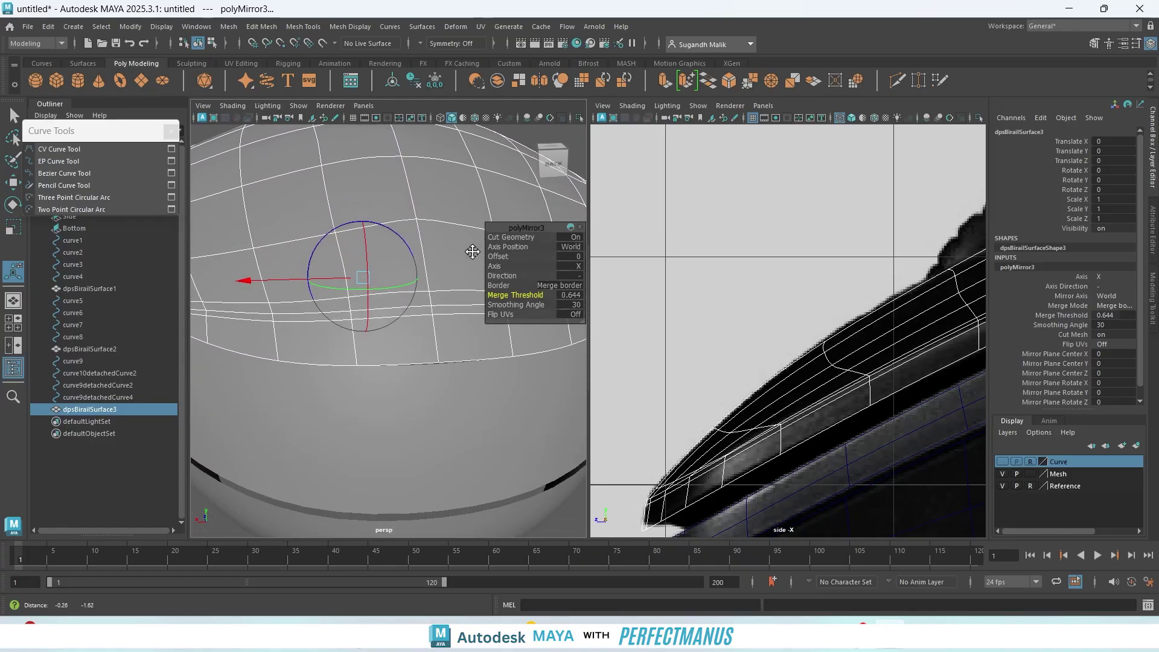
alt+drag(473, 251, 479, 324)
scroll(465, 362, down, 3)
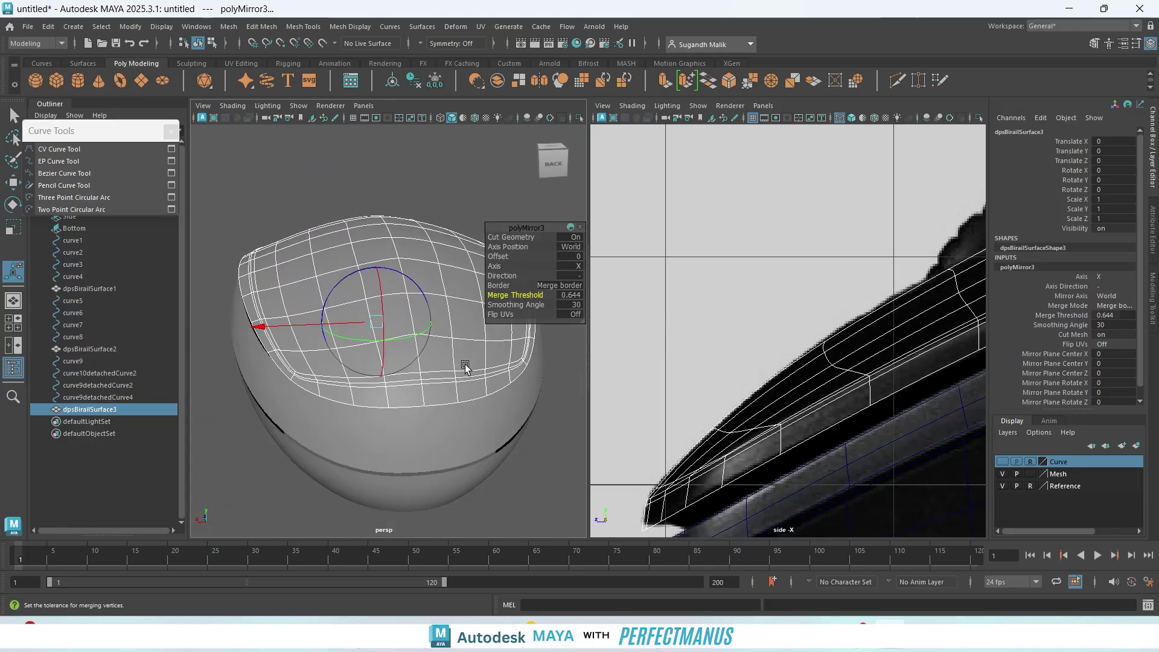
scroll(461, 367, up, 3)
scroll(461, 371, down, 3)
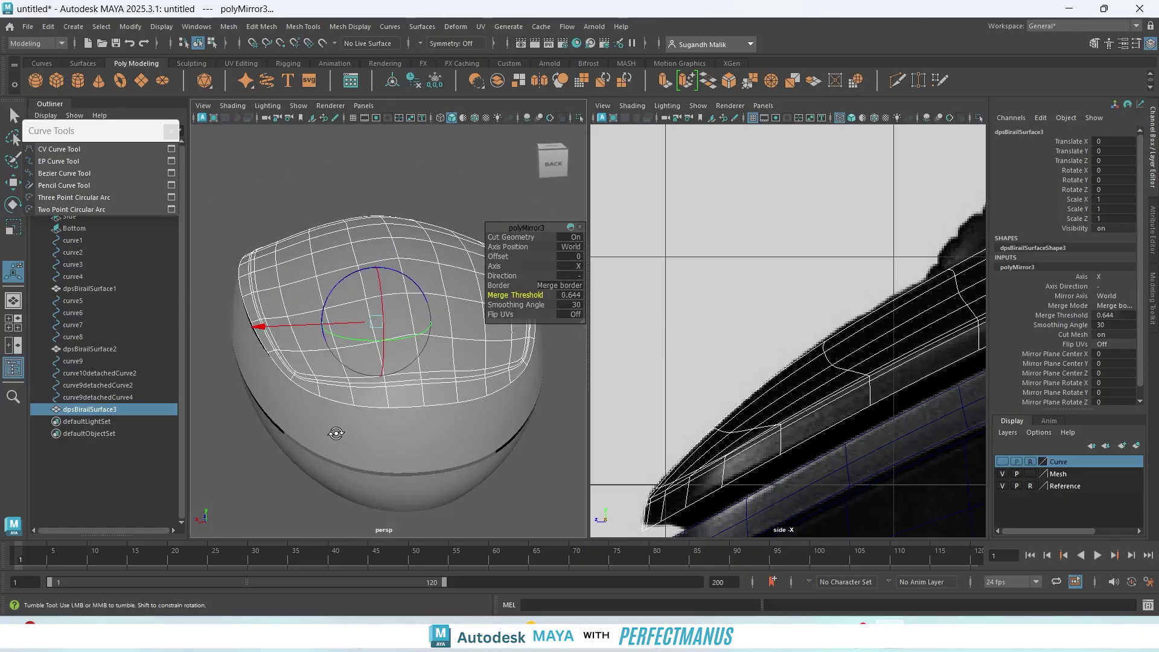
alt+drag(335, 433, 373, 467)
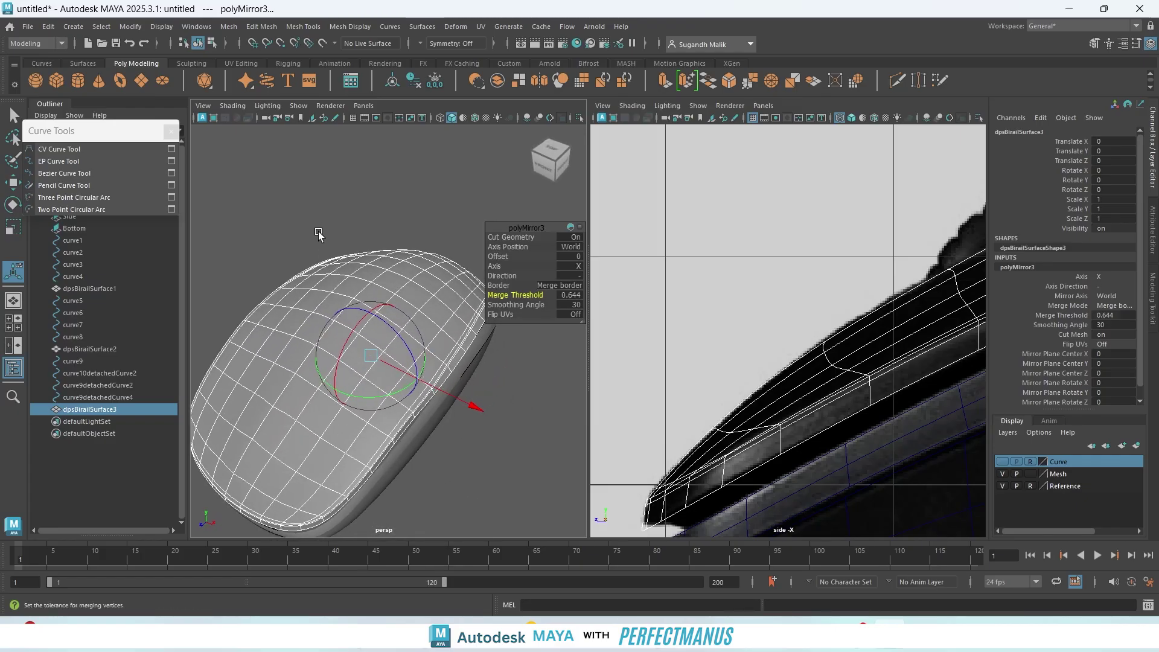
right_drag(315, 213, 351, 208)
click(352, 214)
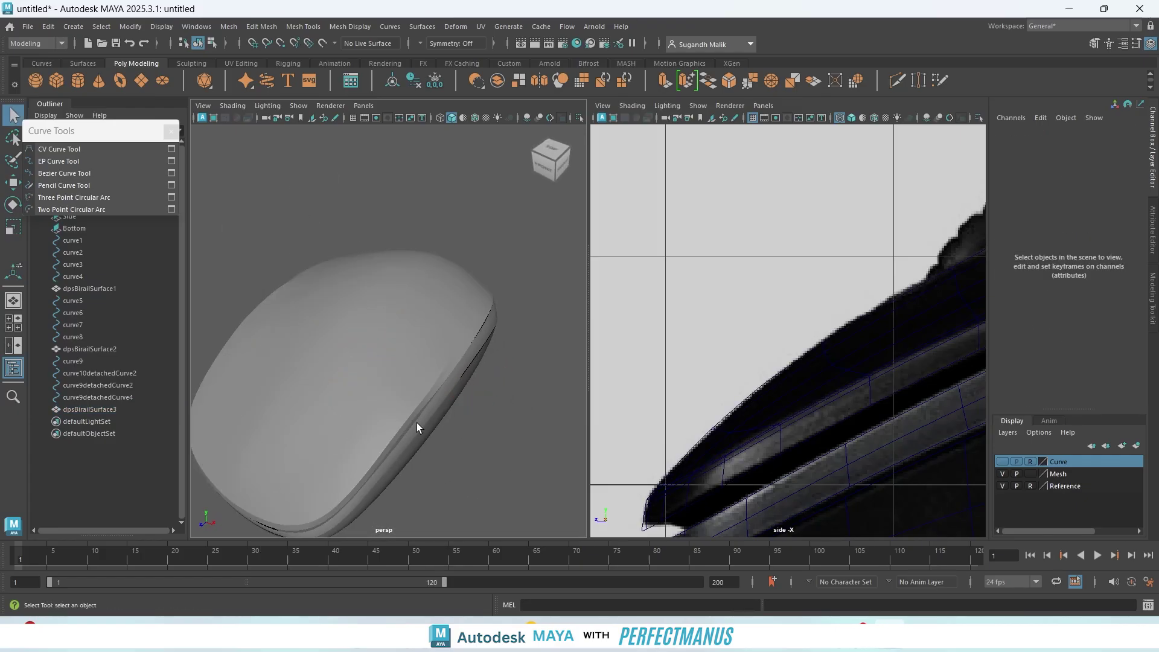
- Show the top view in place of the perspective view and select the top shell to compare its front with the references
alt+drag(416, 423, 384, 351)
key(space)
scroll(426, 341, up, 3)
alt+middle_drag(426, 341, 445, 149)
click(455, 266)
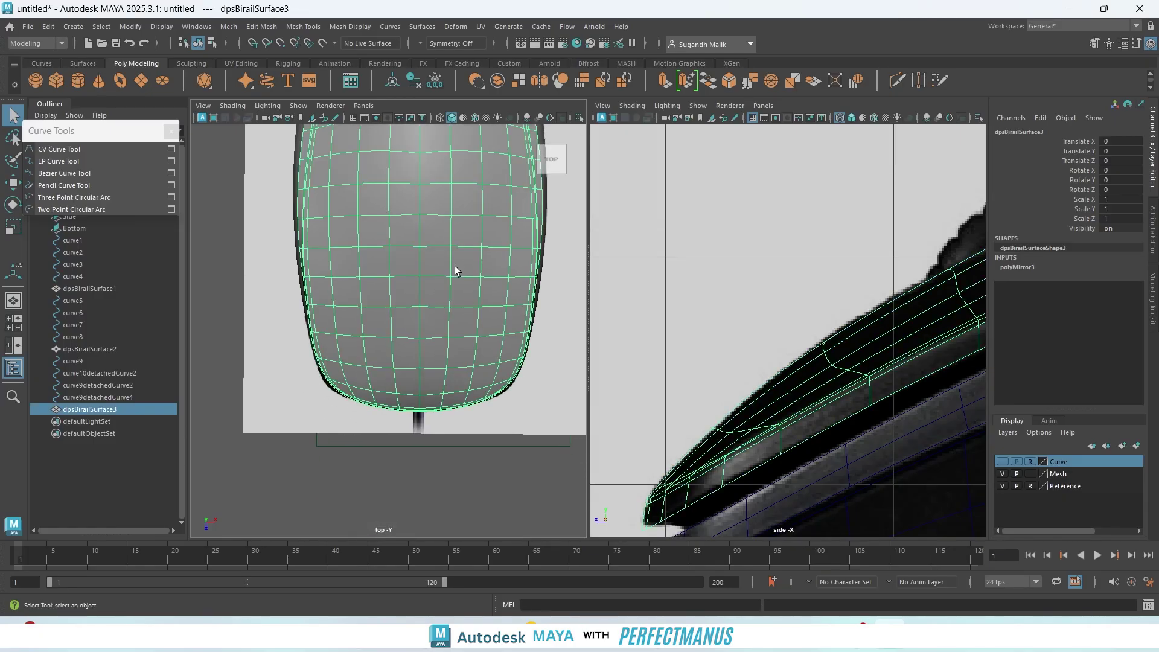
scroll(459, 314, up, 4)
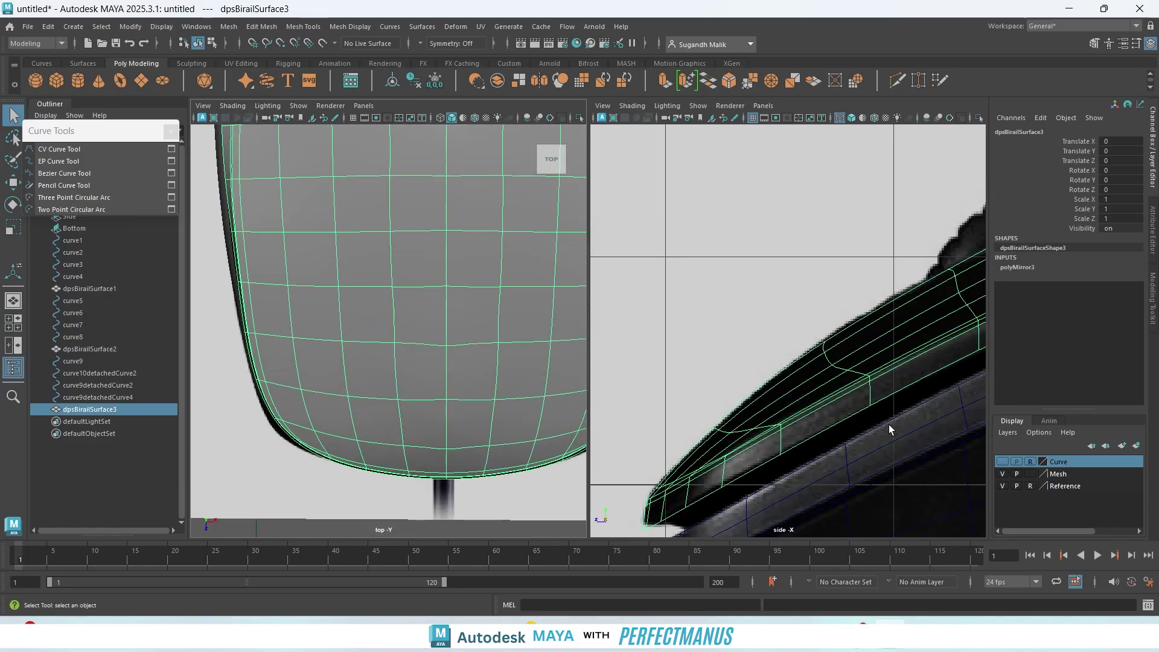
scroll(890, 424, down, 6)
scroll(893, 421, up, 3)
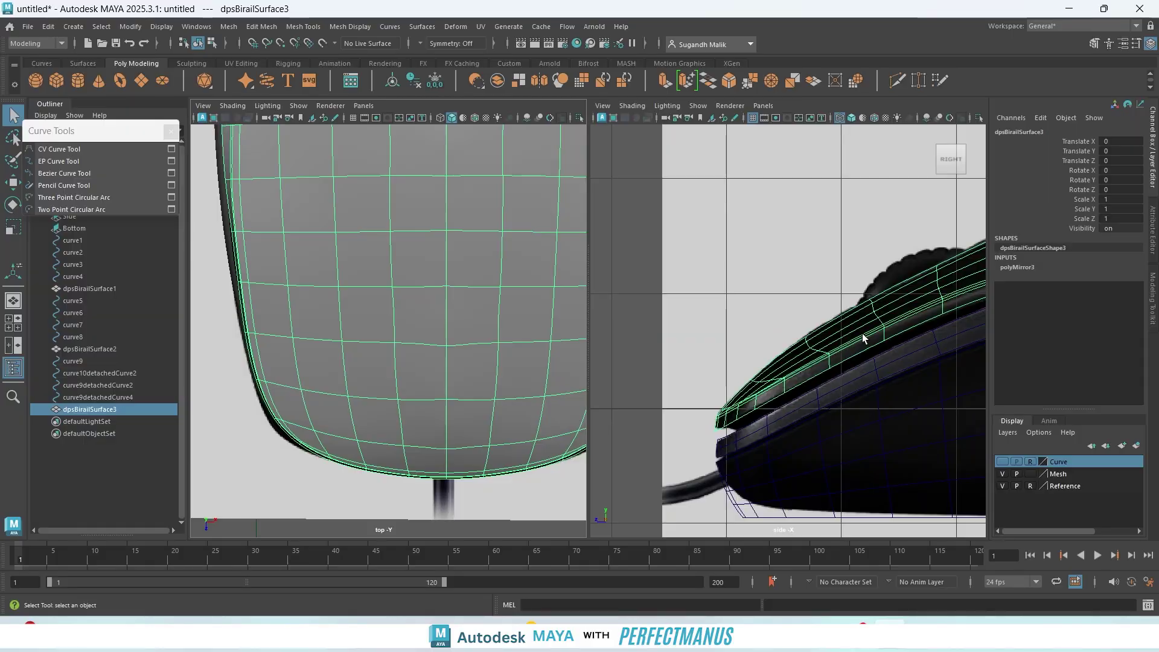
- Set the Mesh layer's display type back to reference
click(1028, 473)
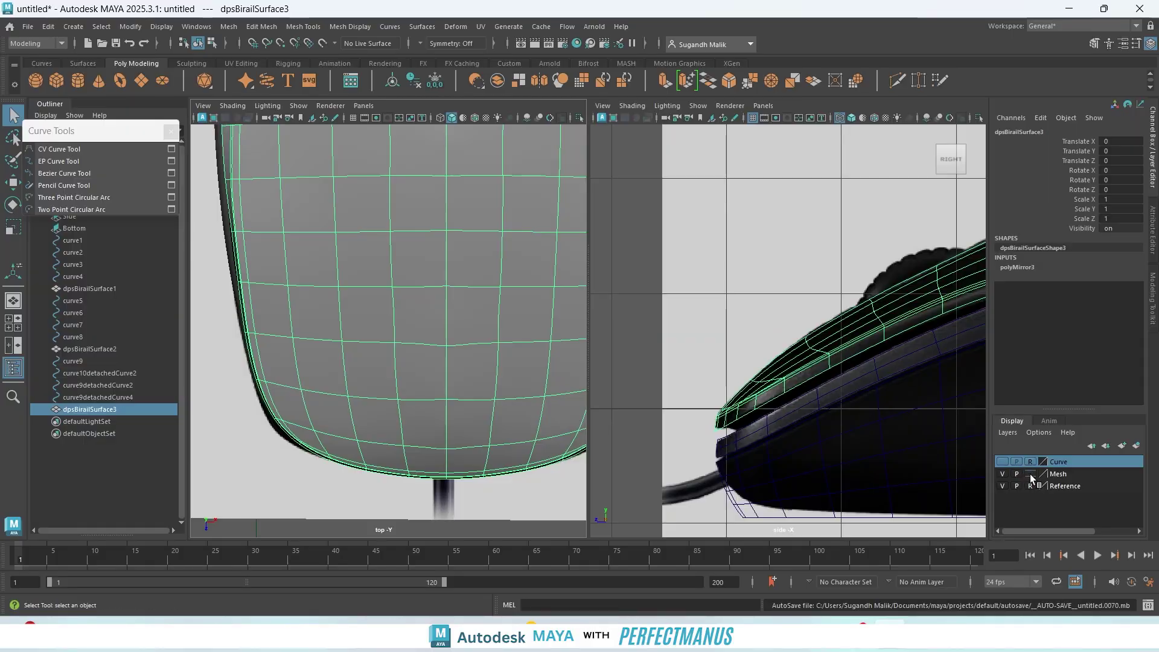
click(1030, 474)
click(1030, 474)
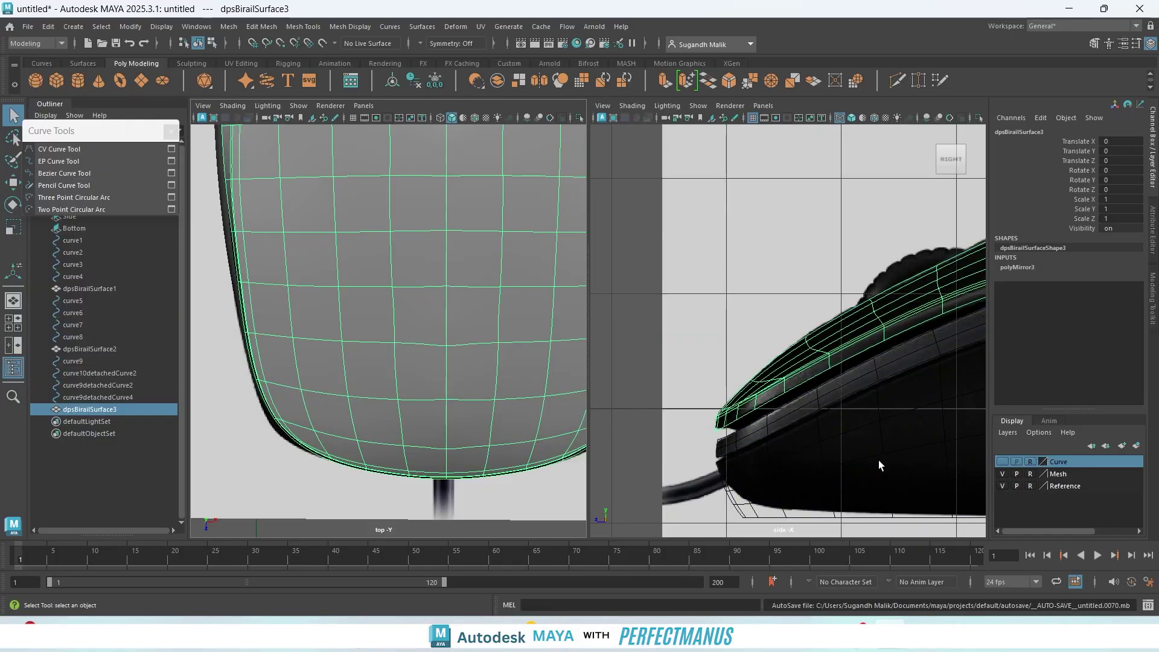
- Switch the top view to wireframe and hide the Mesh layer so the top shell lies directly over the reference image
scroll(453, 320, up, 3)
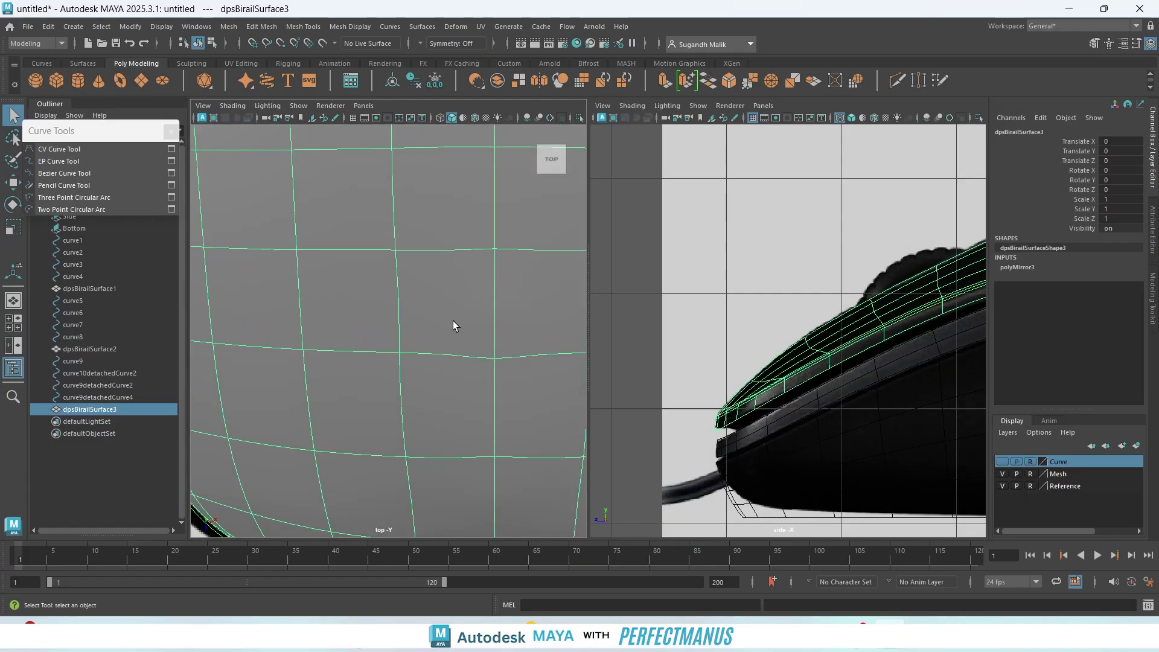
scroll(456, 302, down, 6)
alt+middle_drag(454, 251, 448, 320)
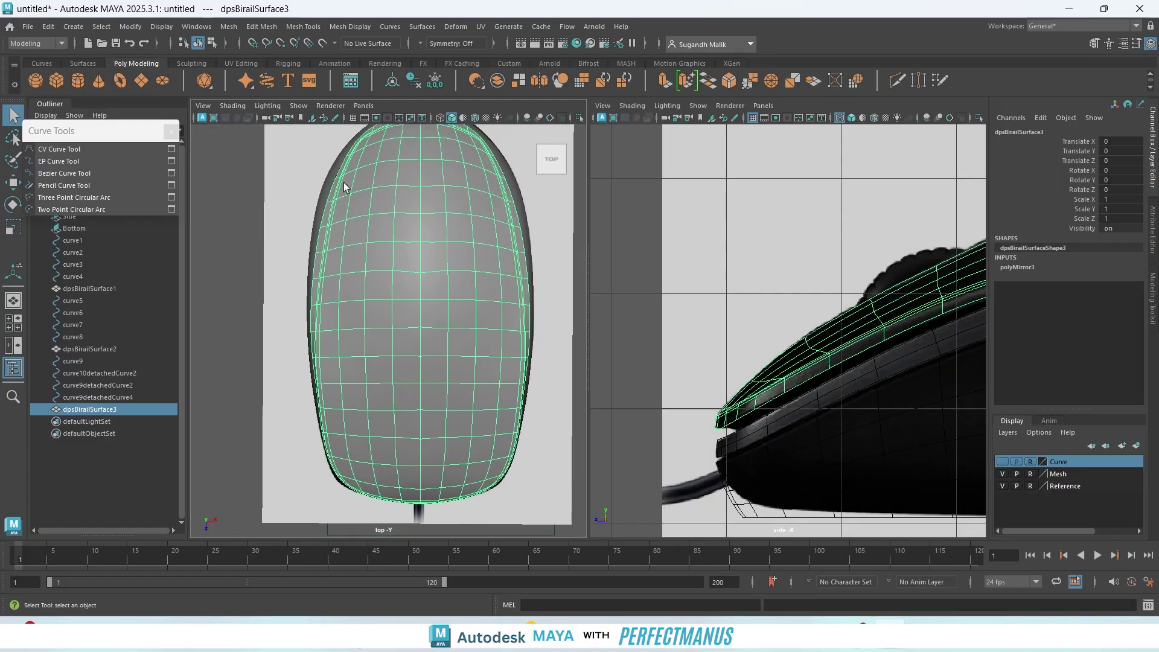
click(440, 117)
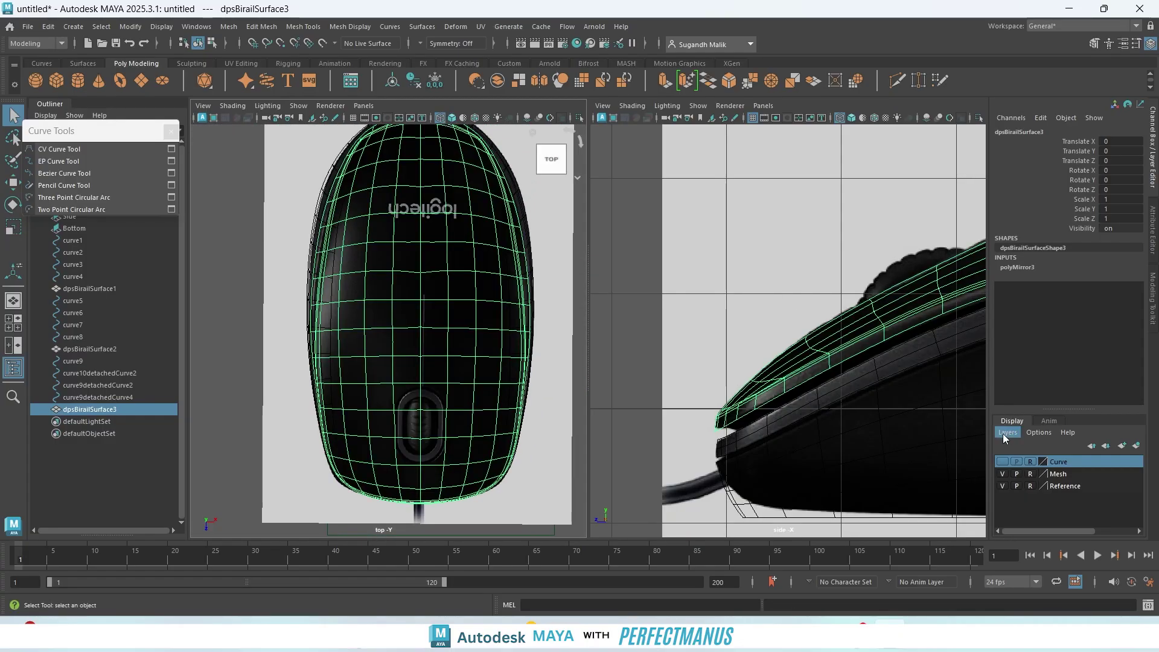
click(1002, 474)
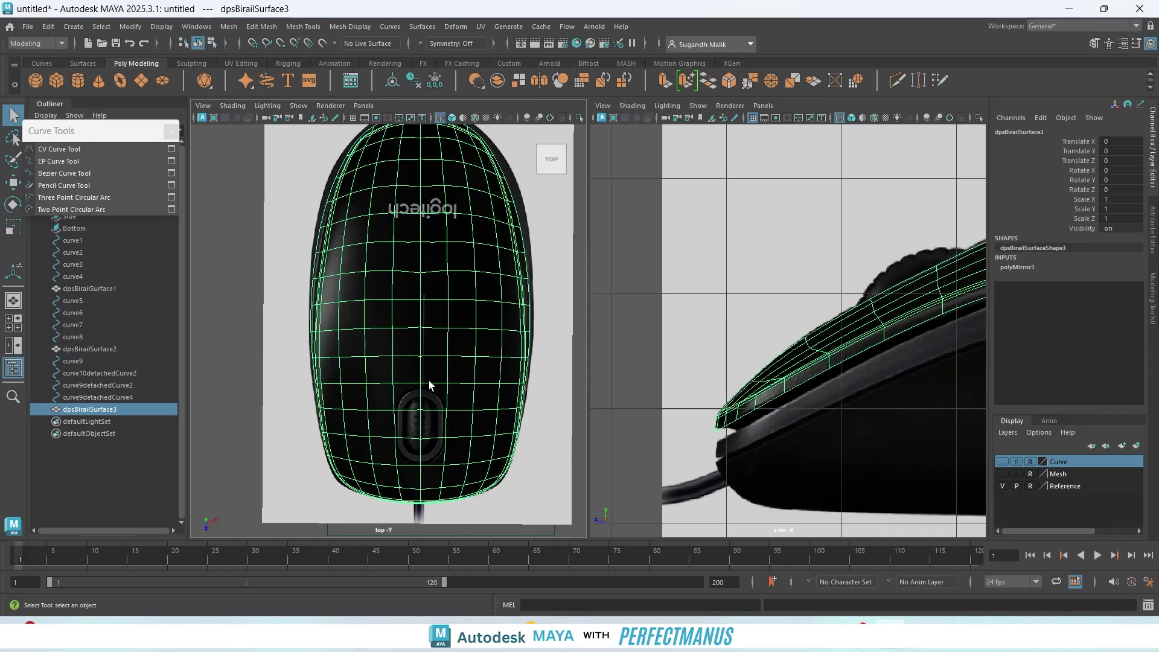
- Examine the top shell's wireframe around the scroll-wheel slot and centre line against the reference image in the top view
scroll(435, 411, up, 6)
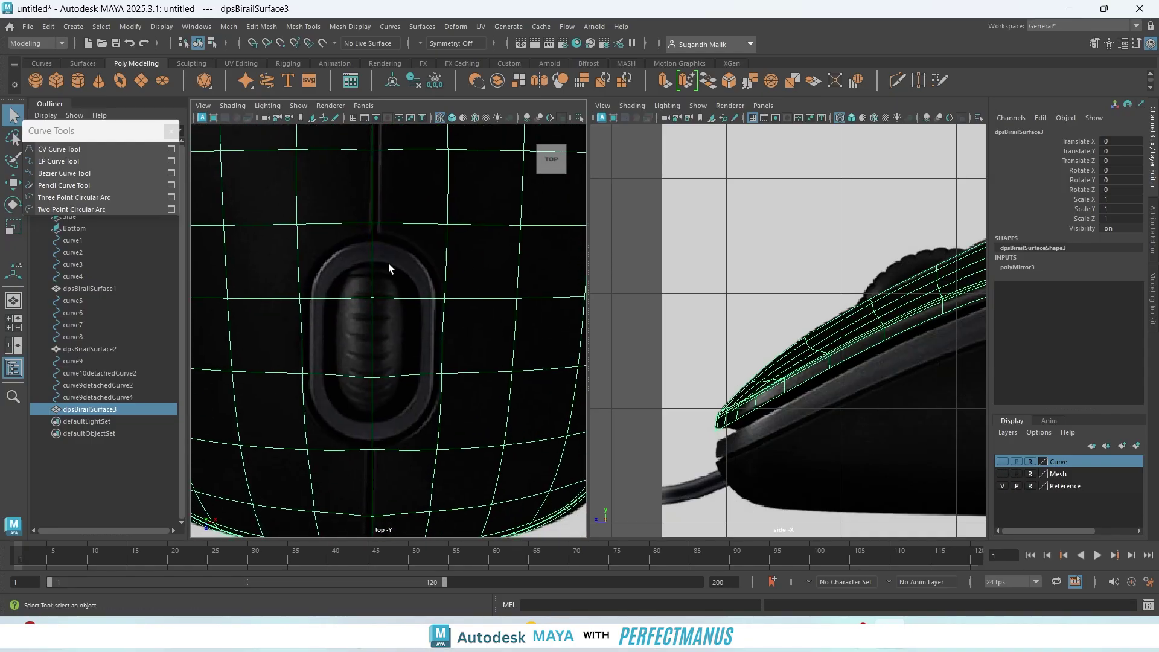
alt+middle_drag(389, 263, 372, 341)
alt+middle_drag(396, 172, 393, 300)
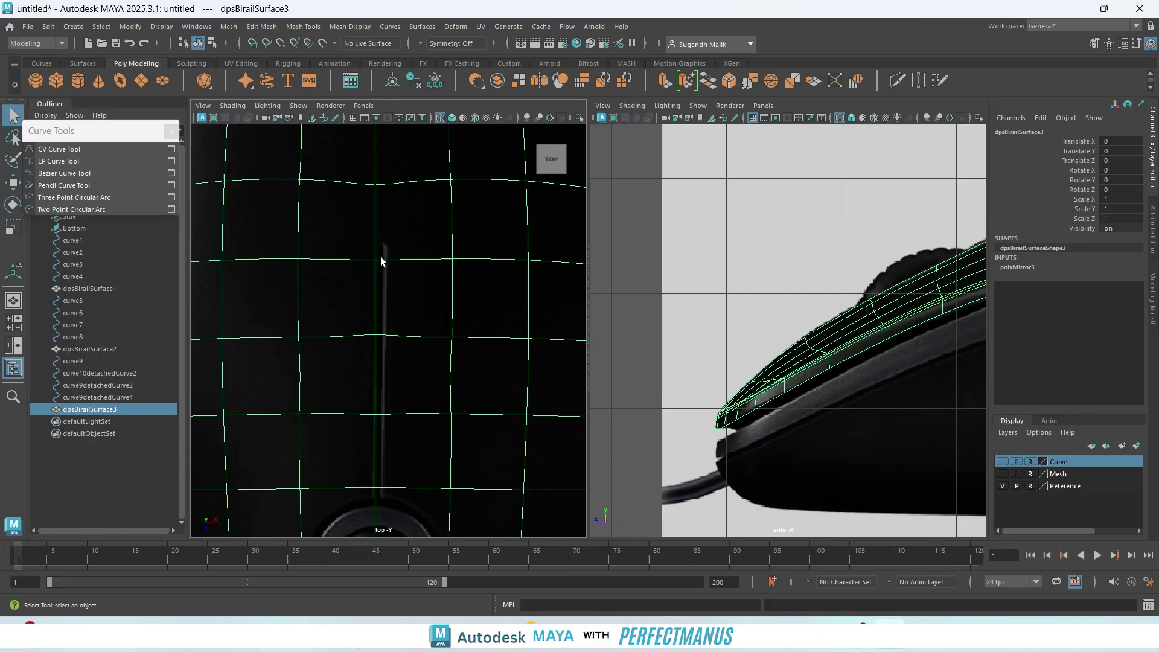
alt+middle_drag(395, 355, 474, 136)
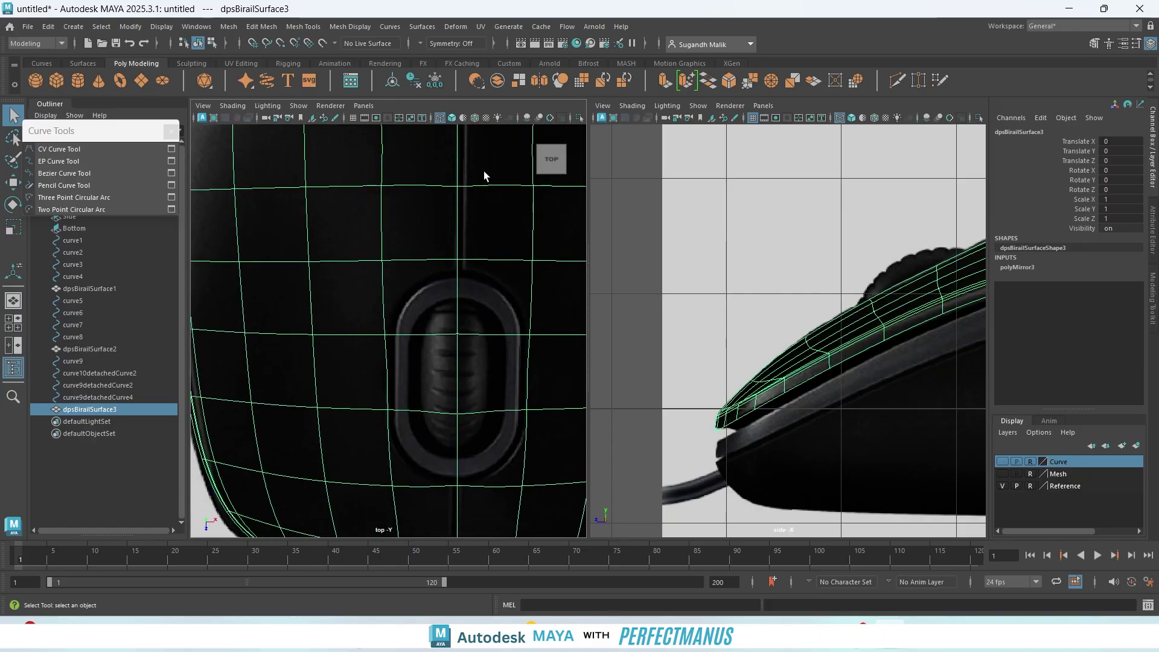
alt+middle_drag(471, 370, 408, 417)
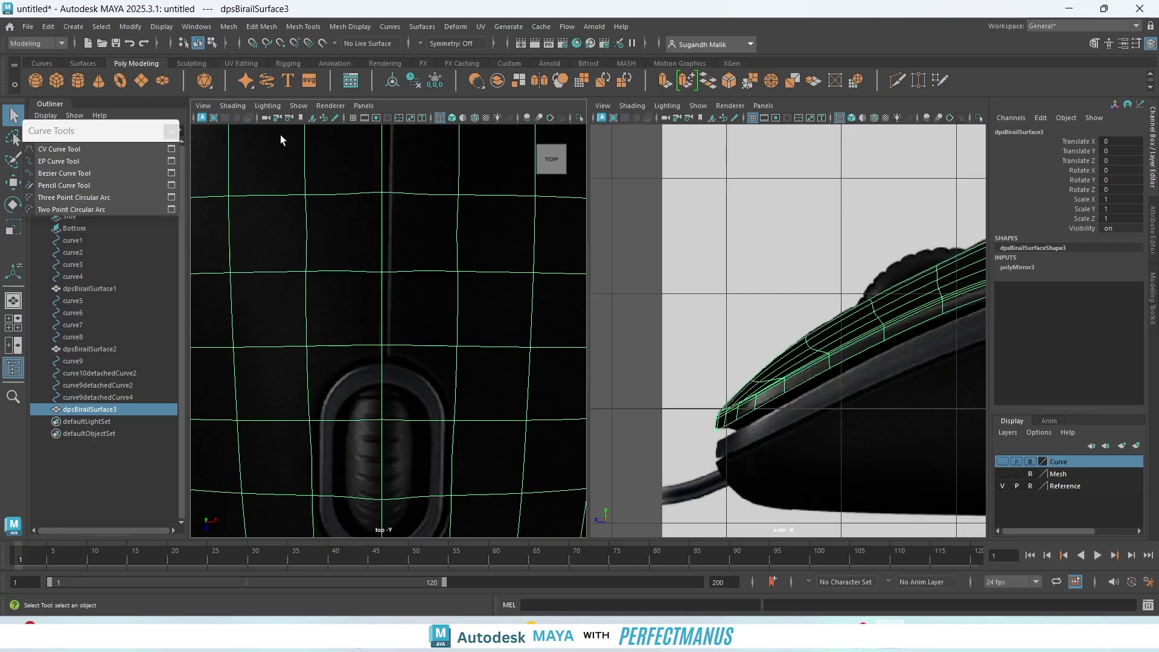
key(f)
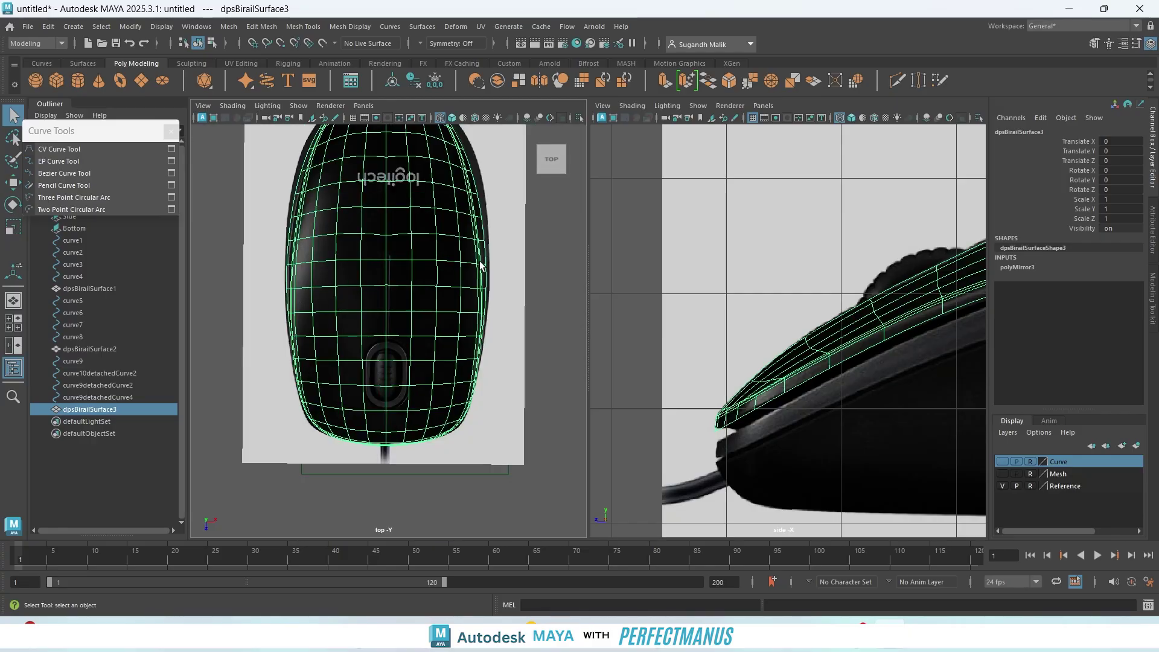
scroll(473, 275, up, 2)
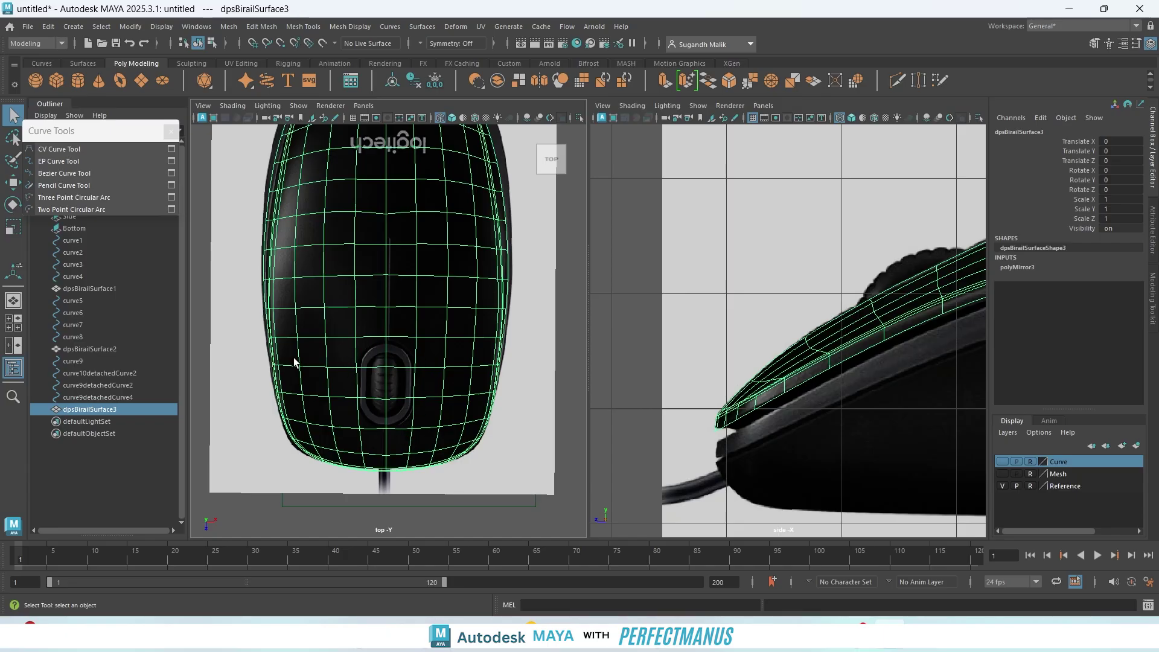
click(296, 28)
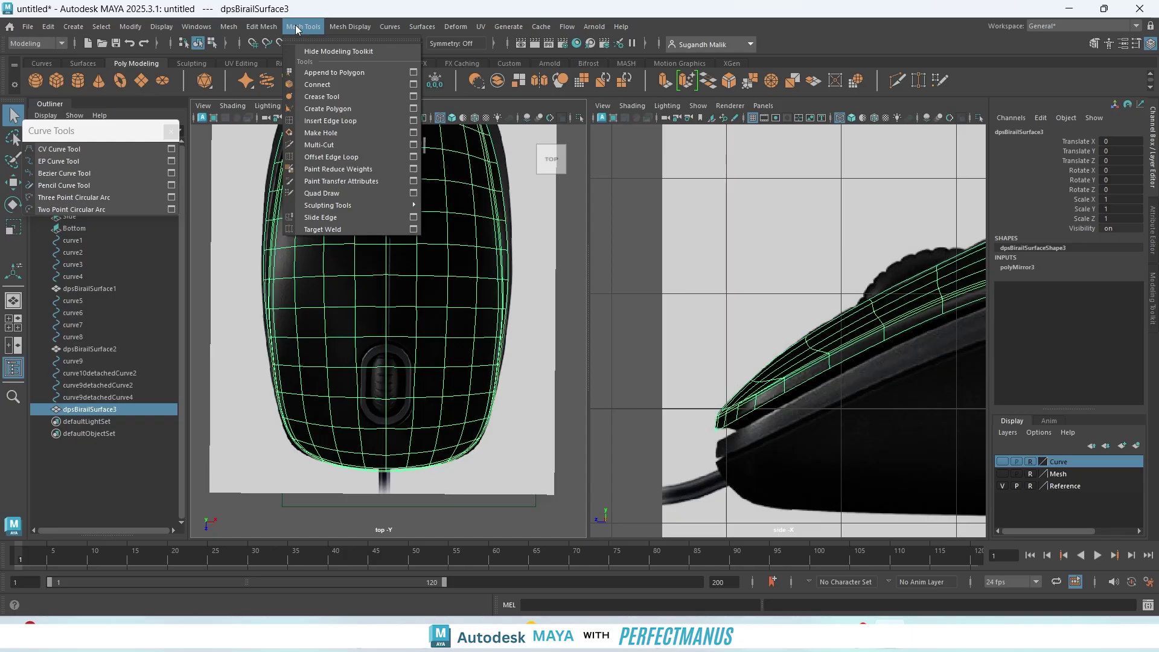
click(261, 27)
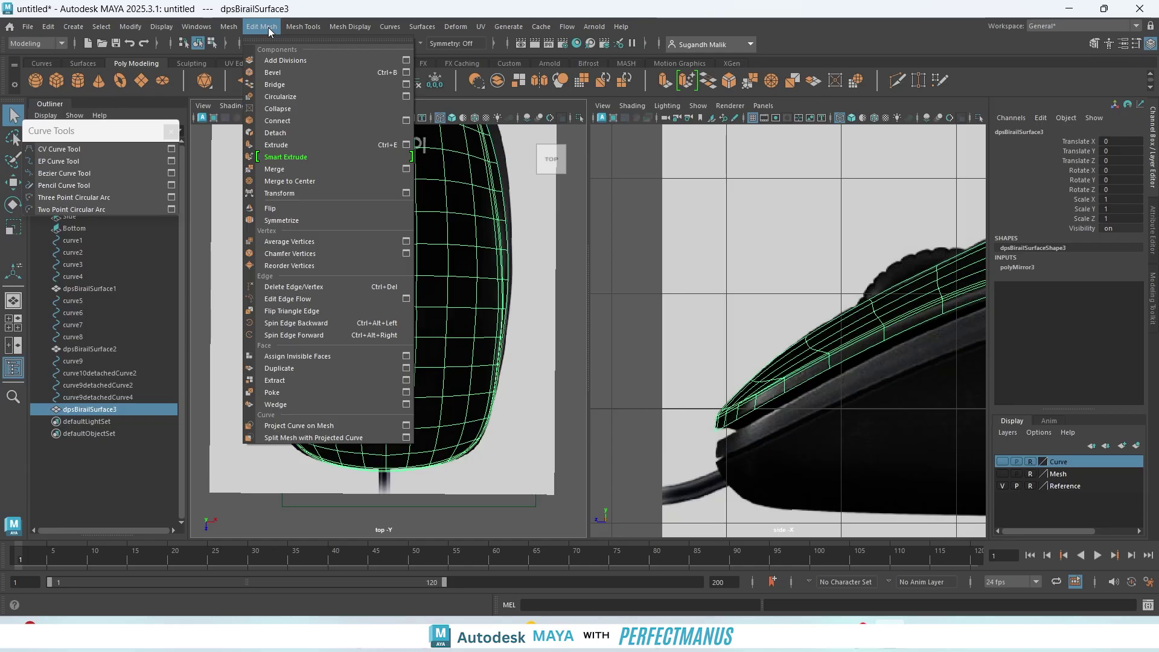
mouse_move(291, 24)
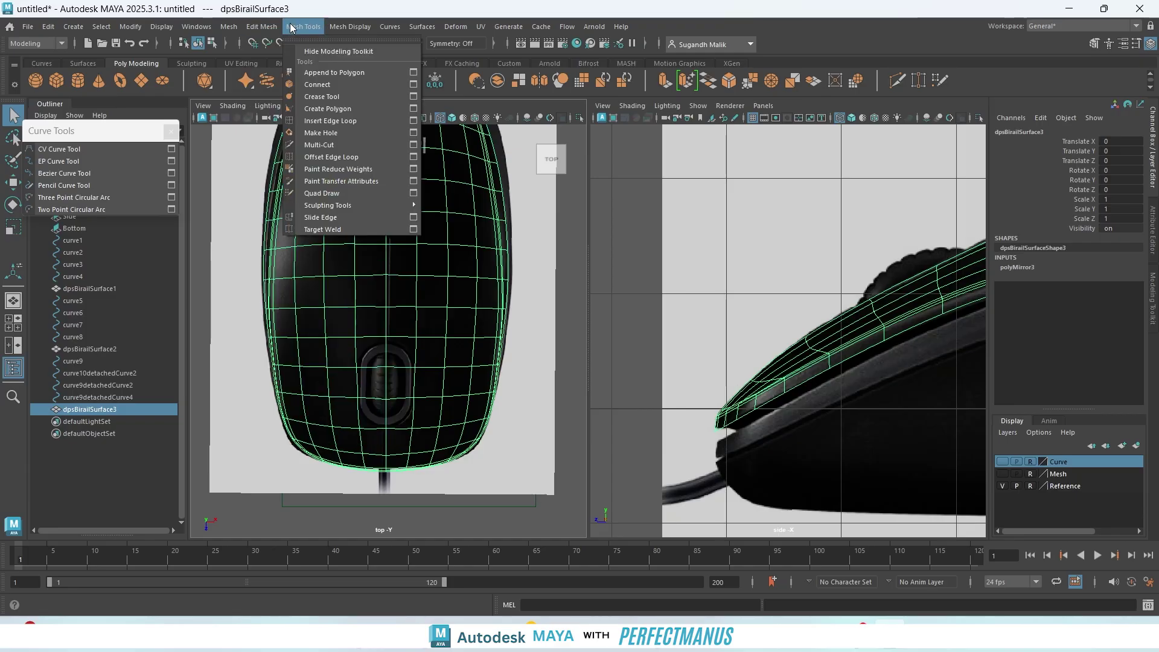
mouse_move(335, 27)
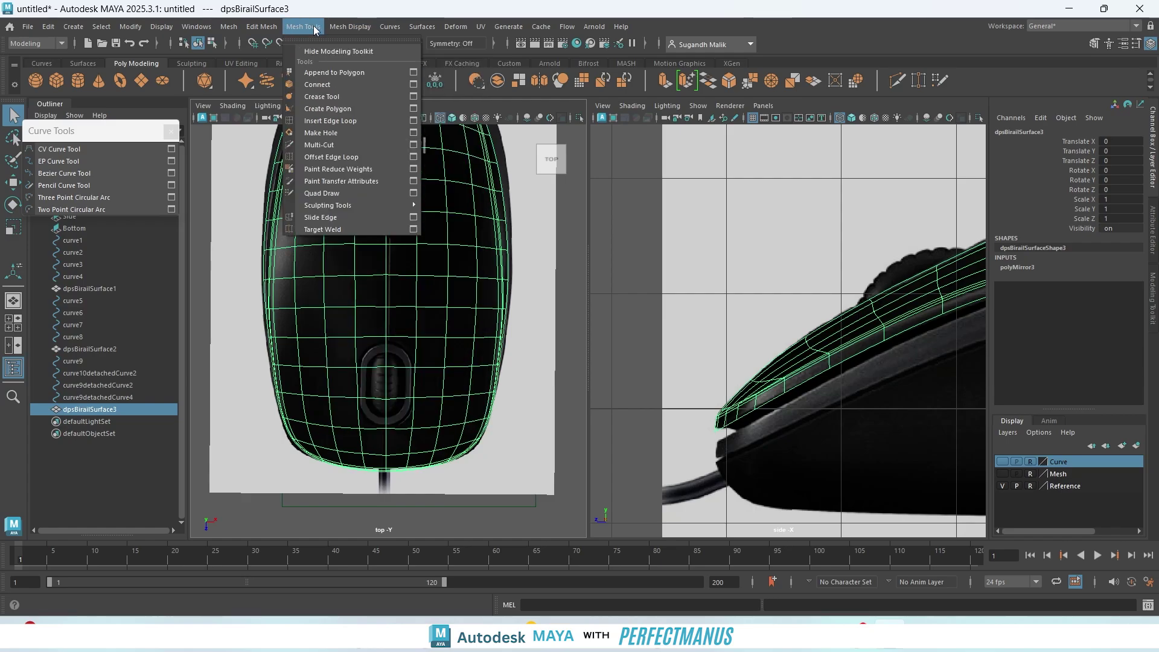
mouse_move(219, 32)
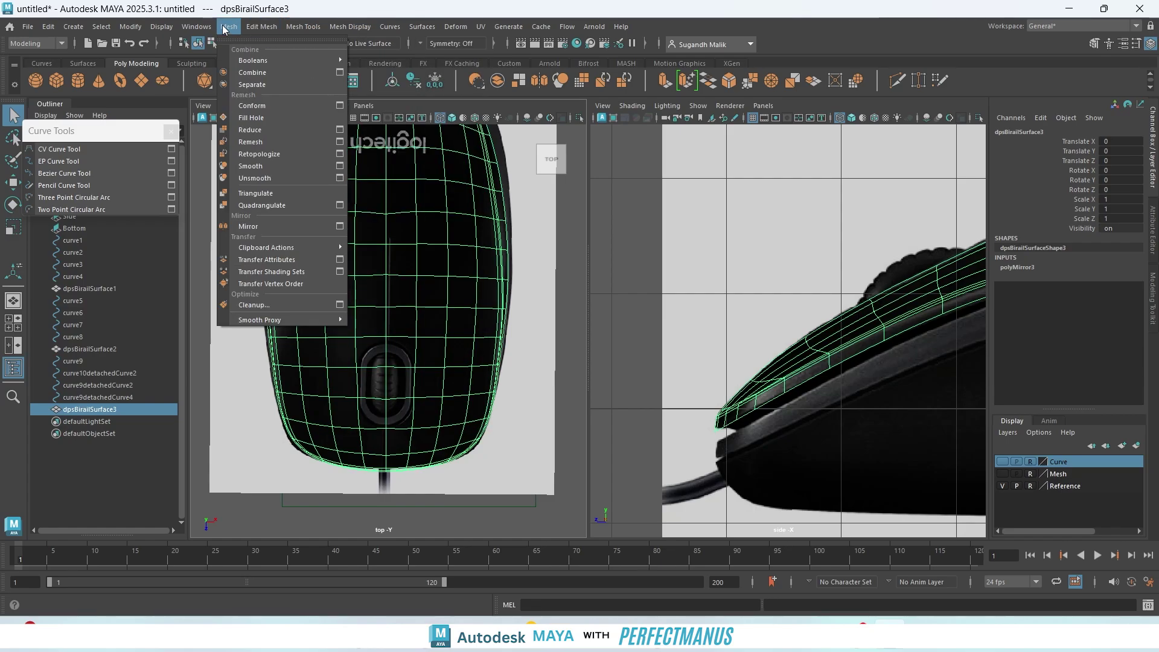
mouse_move(261, 62)
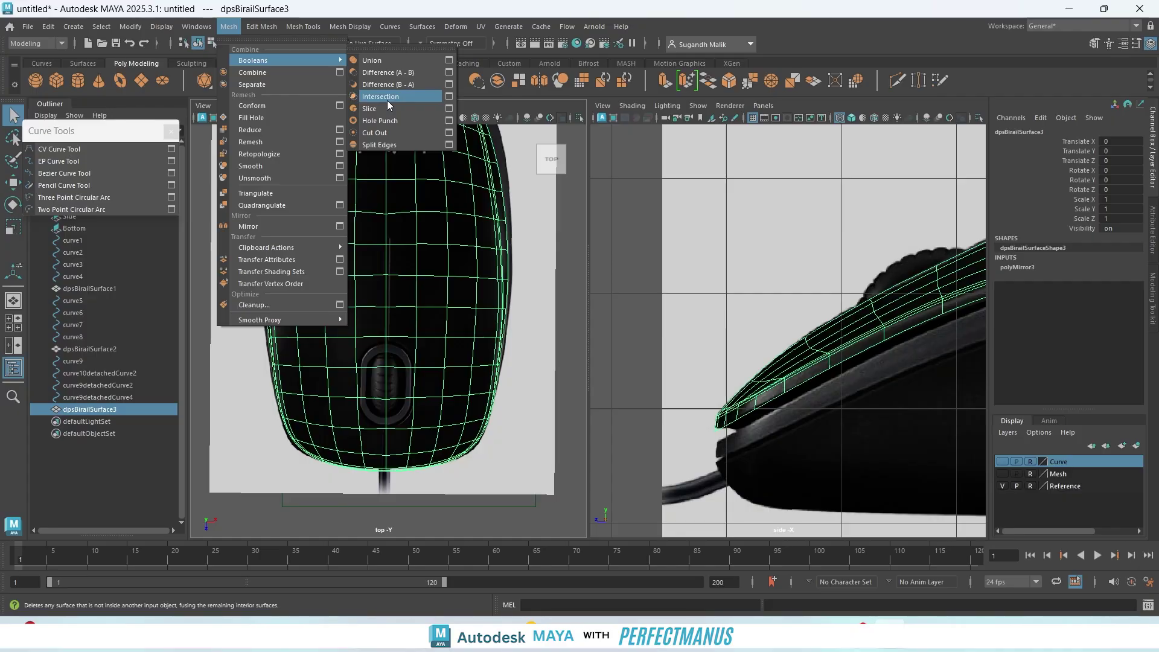
- Show the Modeling Toolkit, add a polygon cube and move it about 2.5 cm along Z onto the scroll wheel in the top view
click(1153, 232)
click(1151, 318)
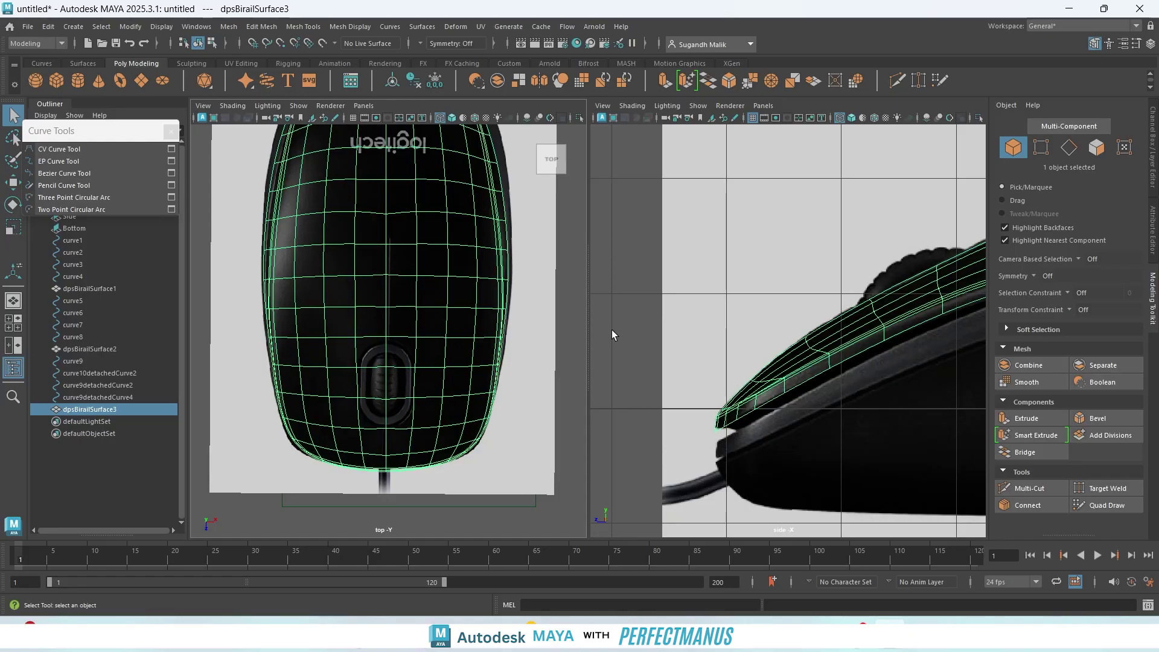
click(57, 81)
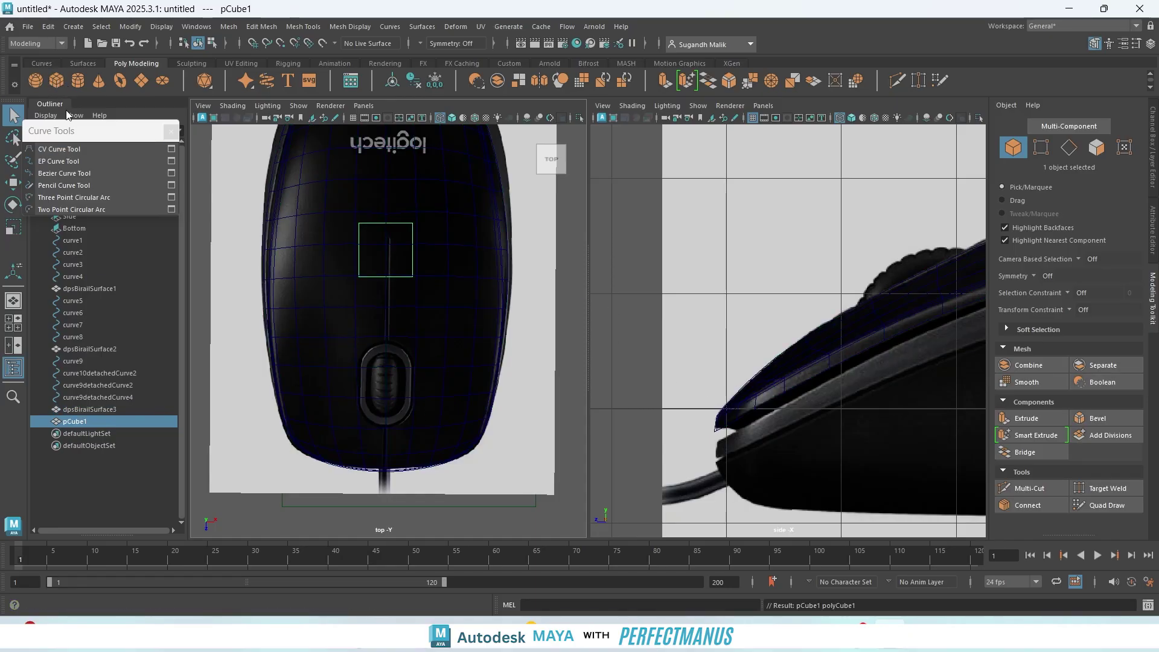
key(w)
drag(390, 307, 390, 438)
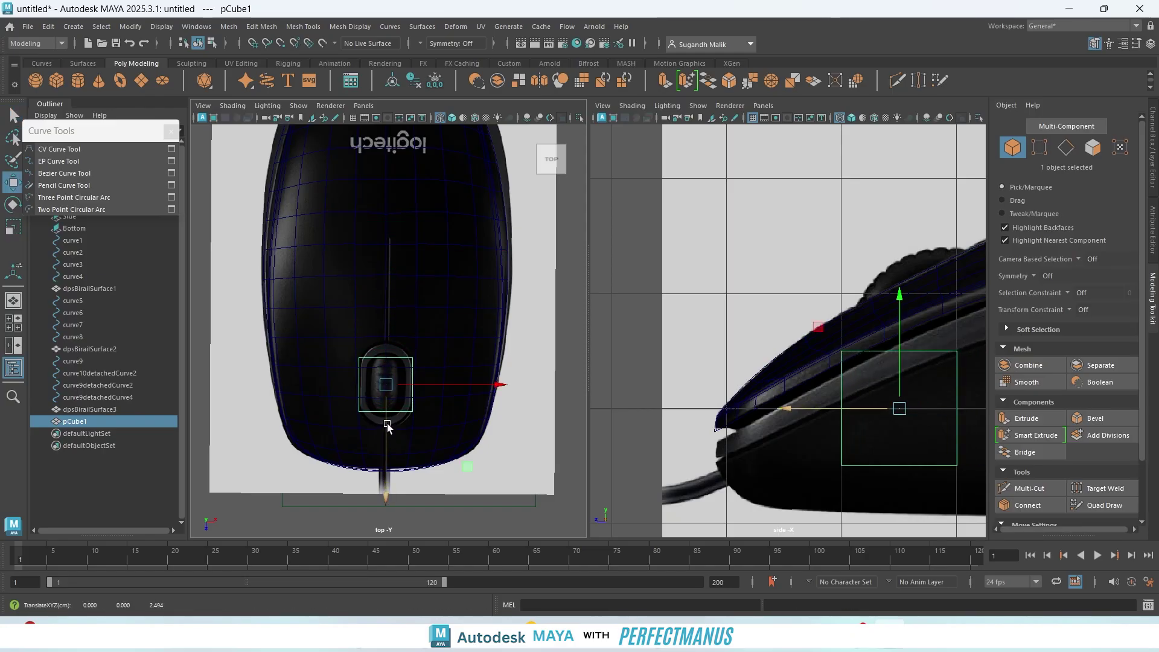
- Scale the cube along Z so its outline spans the full length of the scroll-wheel ring in the reference
scroll(392, 435, up, 6)
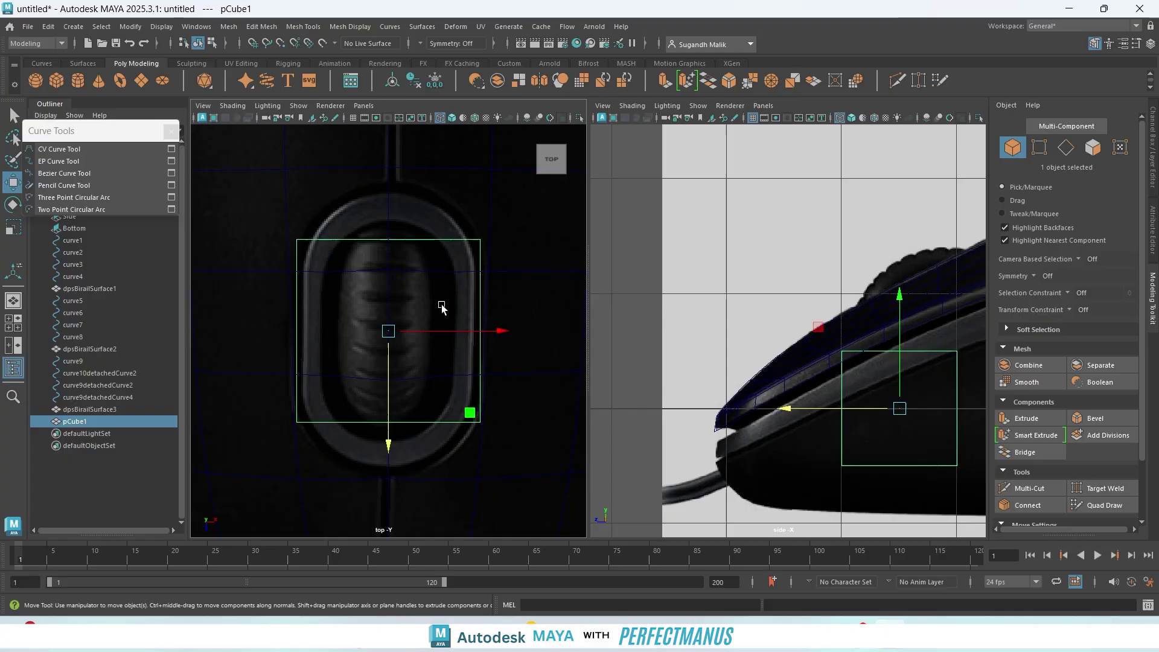
key(r)
drag(391, 446, 403, 508)
scroll(835, 350, down, 5)
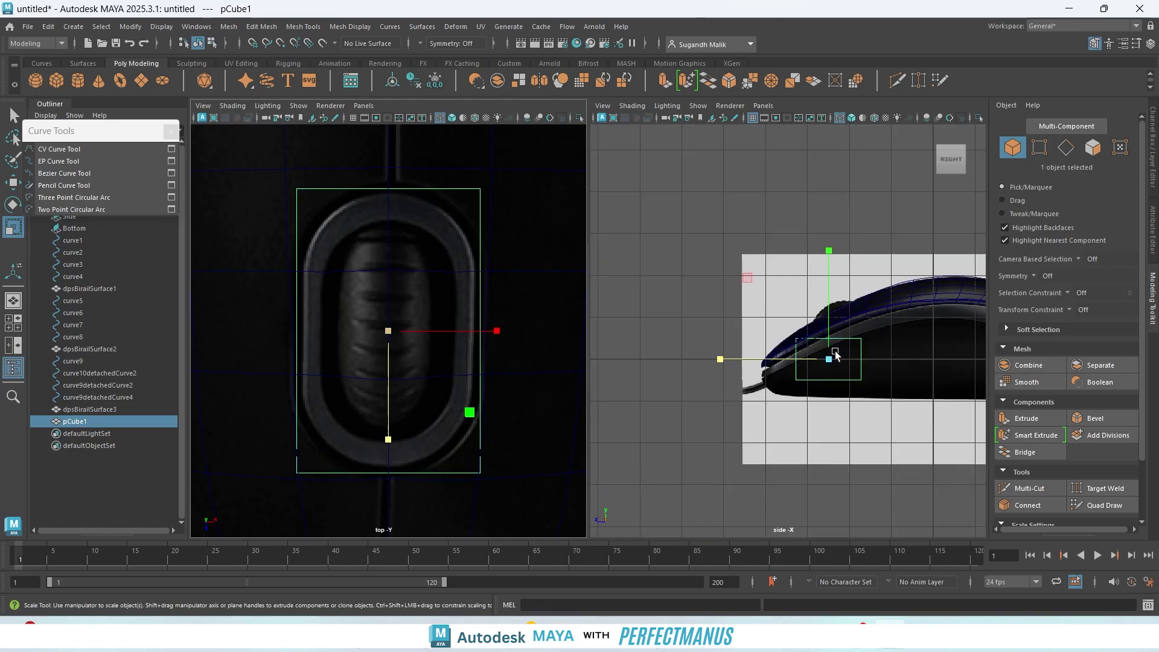
scroll(864, 343, up, 2)
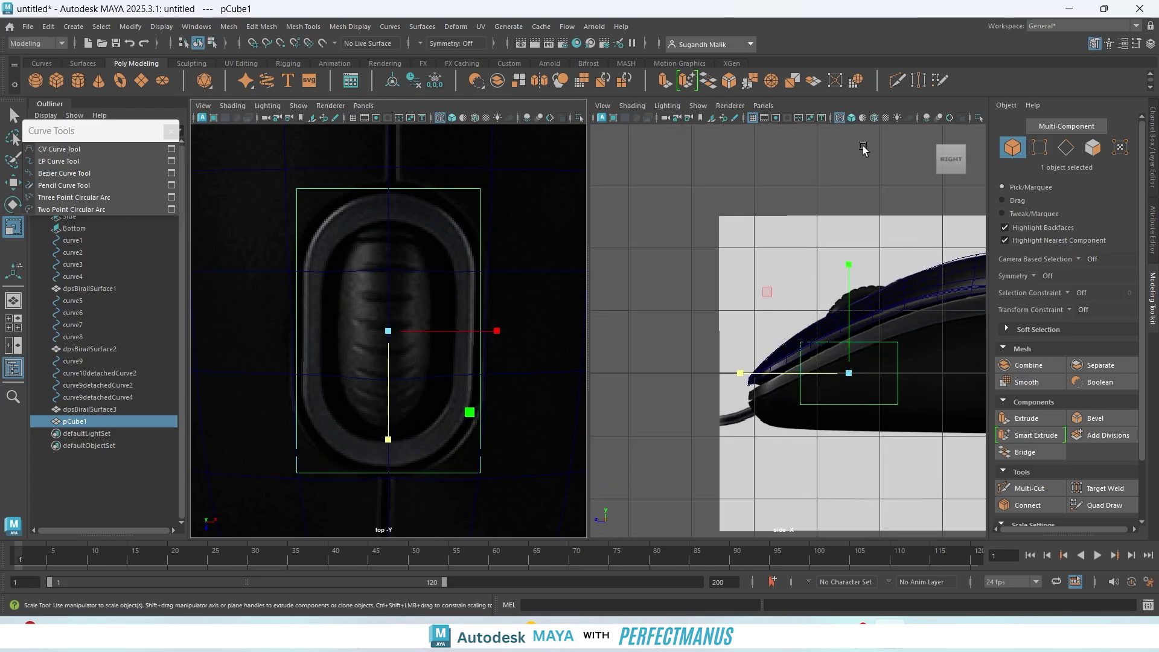
- Isolate the cube, show it in the perspective view in place of the side view, and switch to edge selection
click(979, 118)
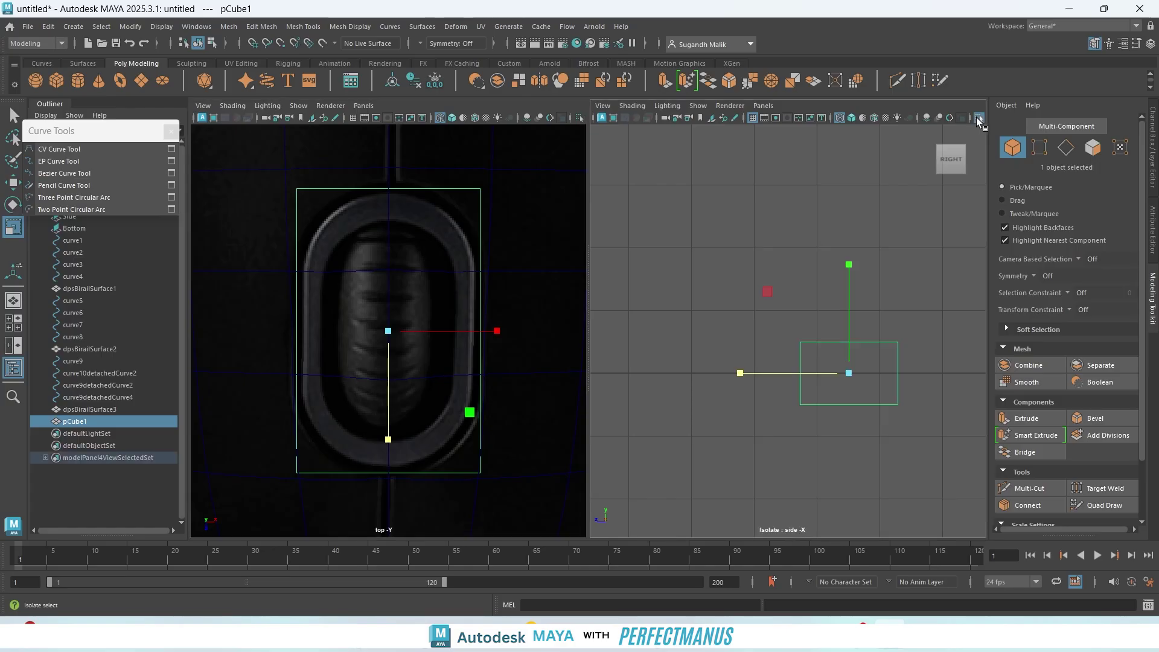
key(space)
drag(772, 278, 781, 248)
alt+drag(781, 303, 751, 297)
right_drag(759, 271, 765, 243)
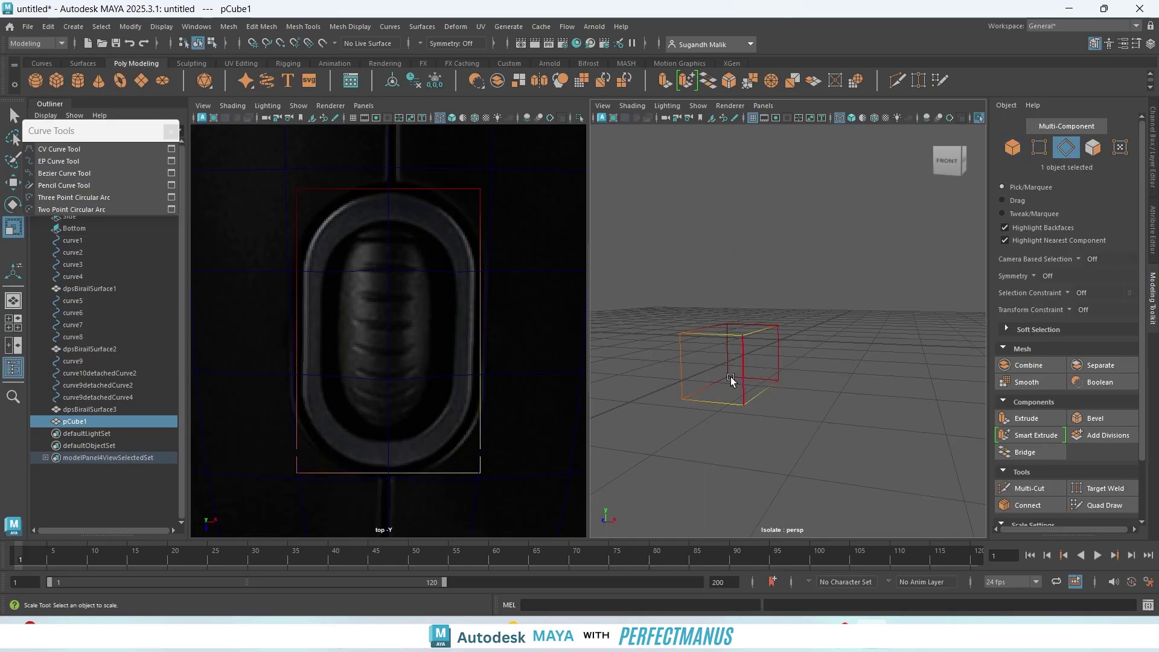
- Bevel the cube's four vertical edges with a fraction of 1 and 4 segments, and return to object selection
key(b)
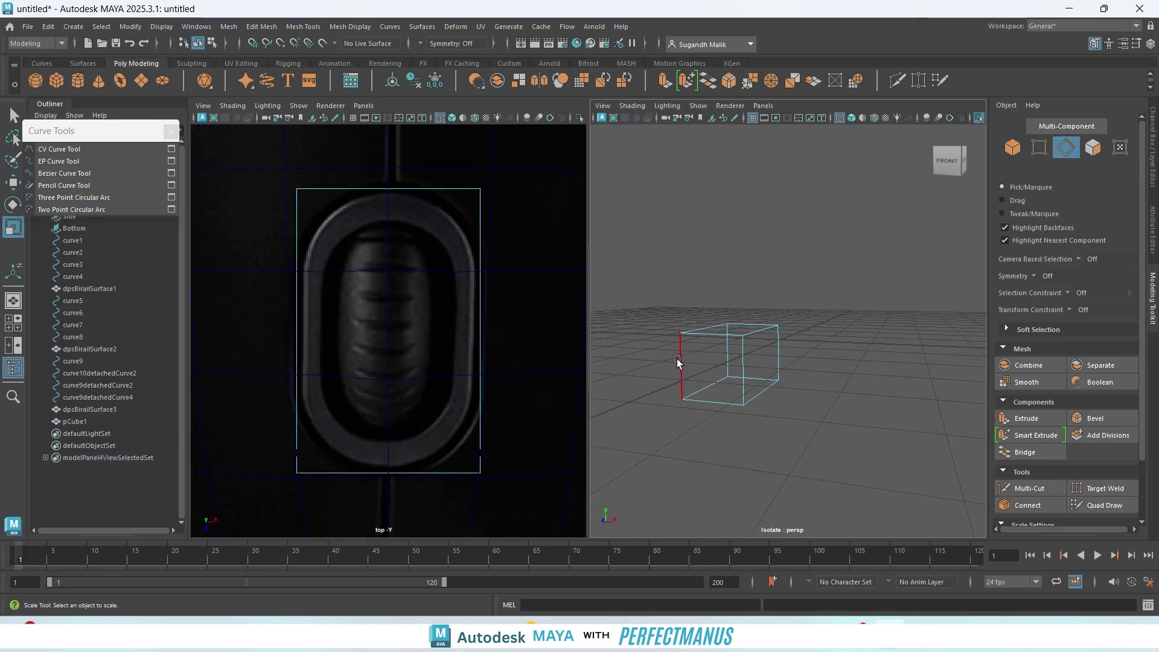
drag(669, 364, 800, 356)
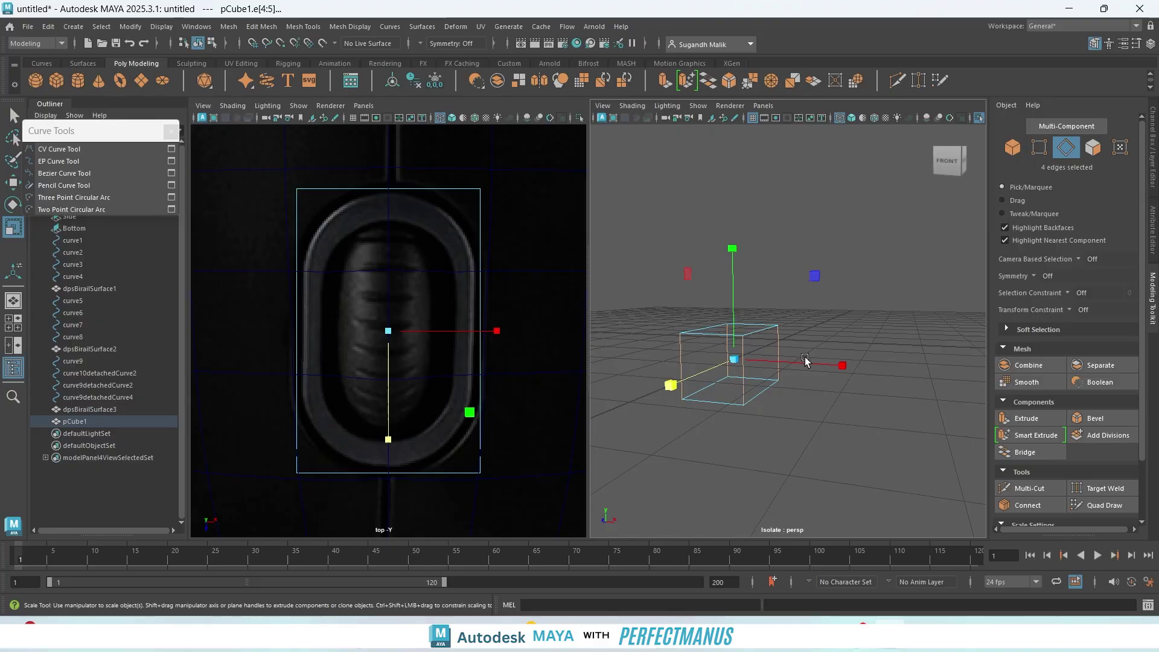
key(ctrl+b)
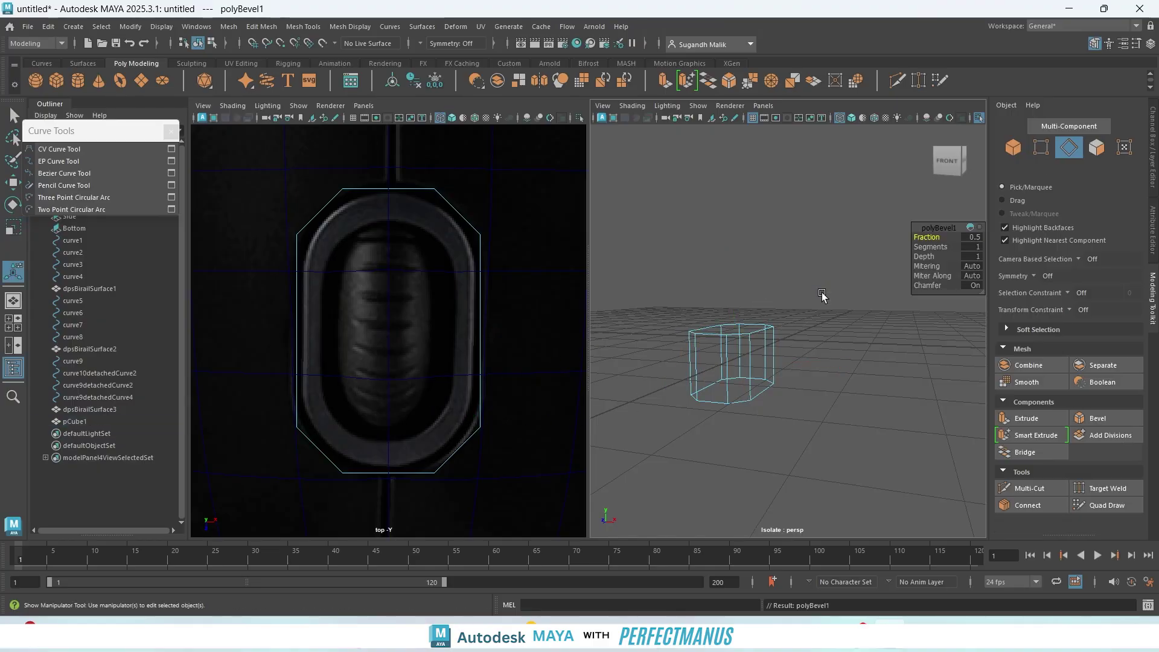
drag(922, 247, 929, 246)
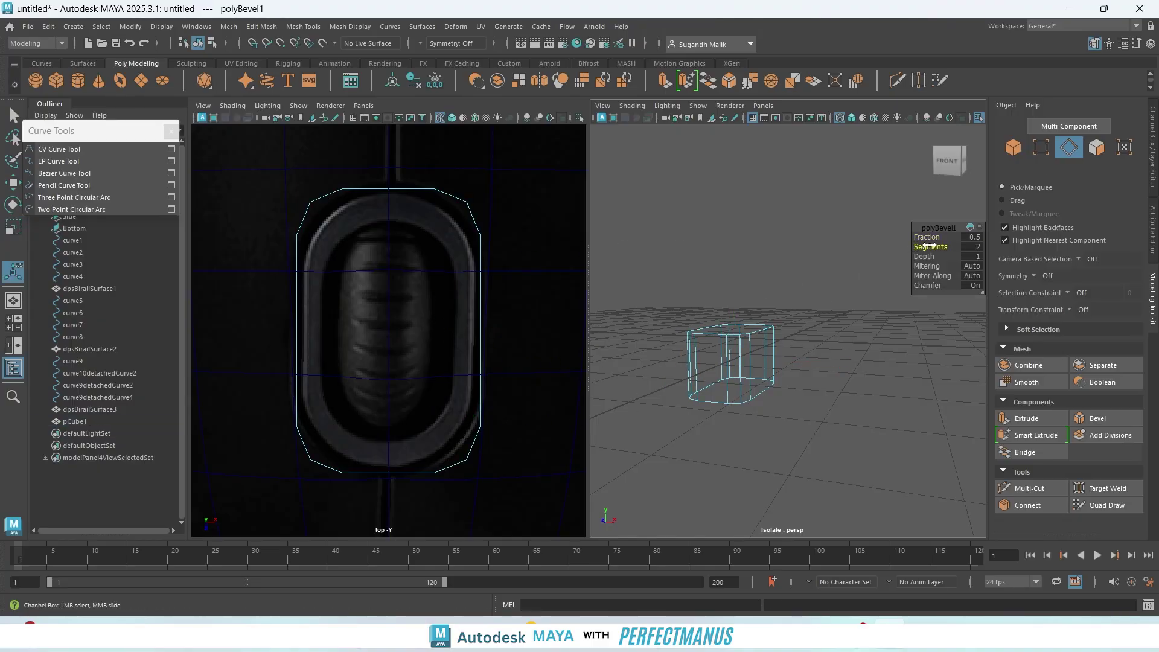
mouse_move(928, 237)
mouse_down()
mouse_move(951, 236)
mouse_move(944, 246)
mouse_up()
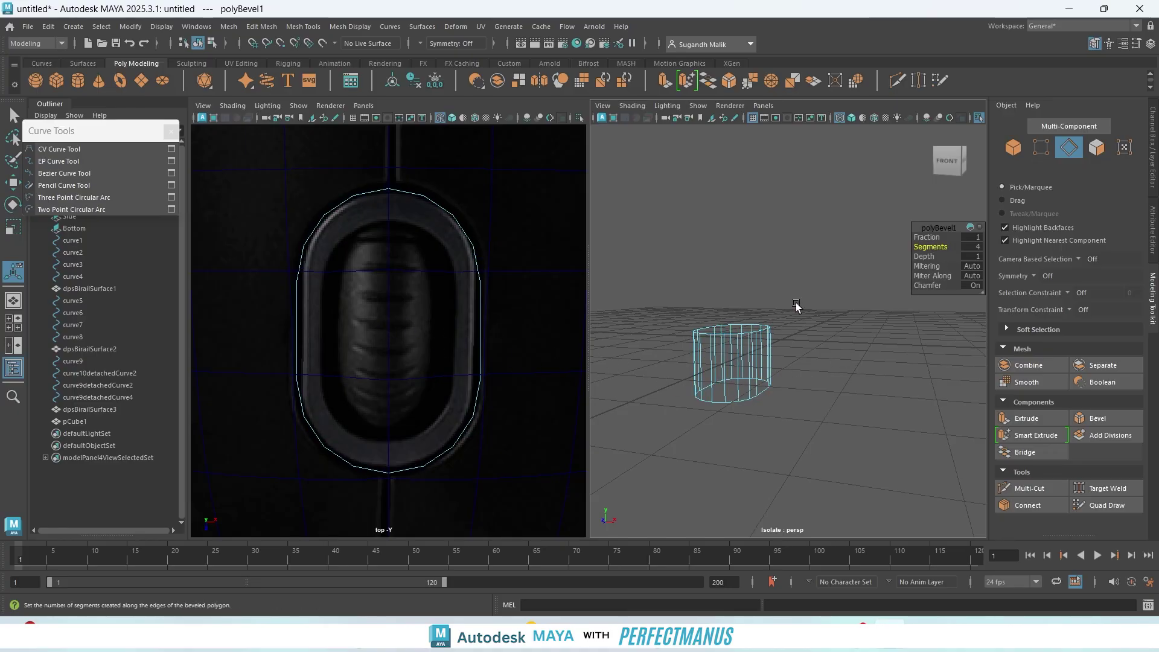
right_drag(809, 294, 869, 258)
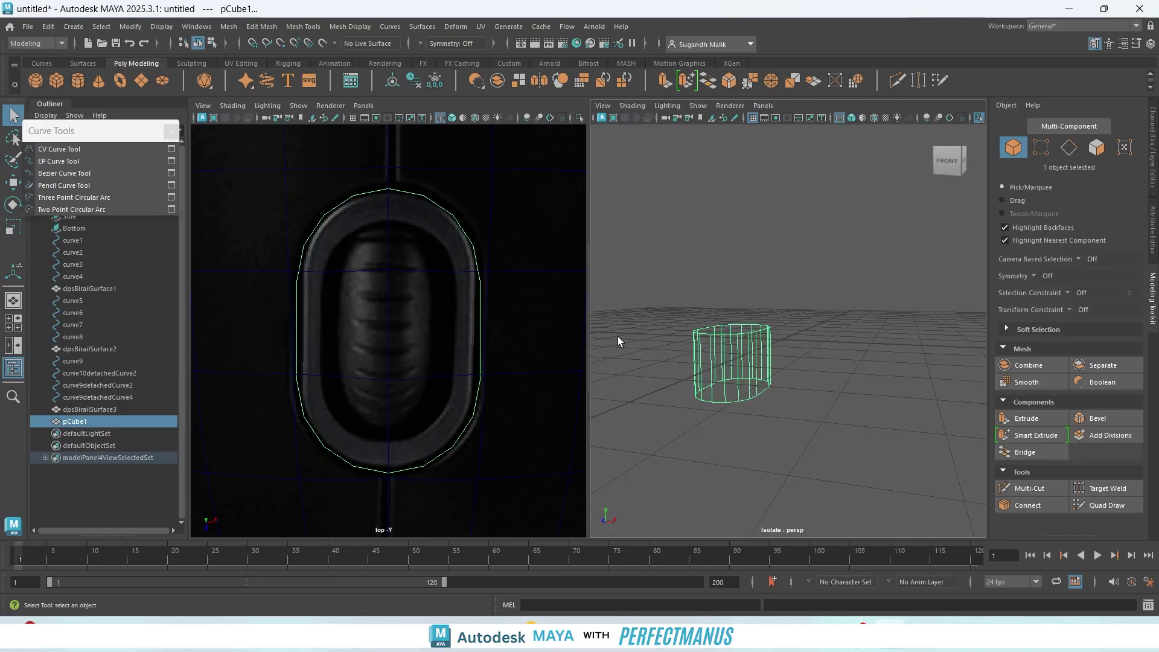
- Turn off the isolation and raise the rounded block about 0.8 cm so it crosses the front of the top shell
click(979, 117)
alt+drag(832, 458, 789, 414)
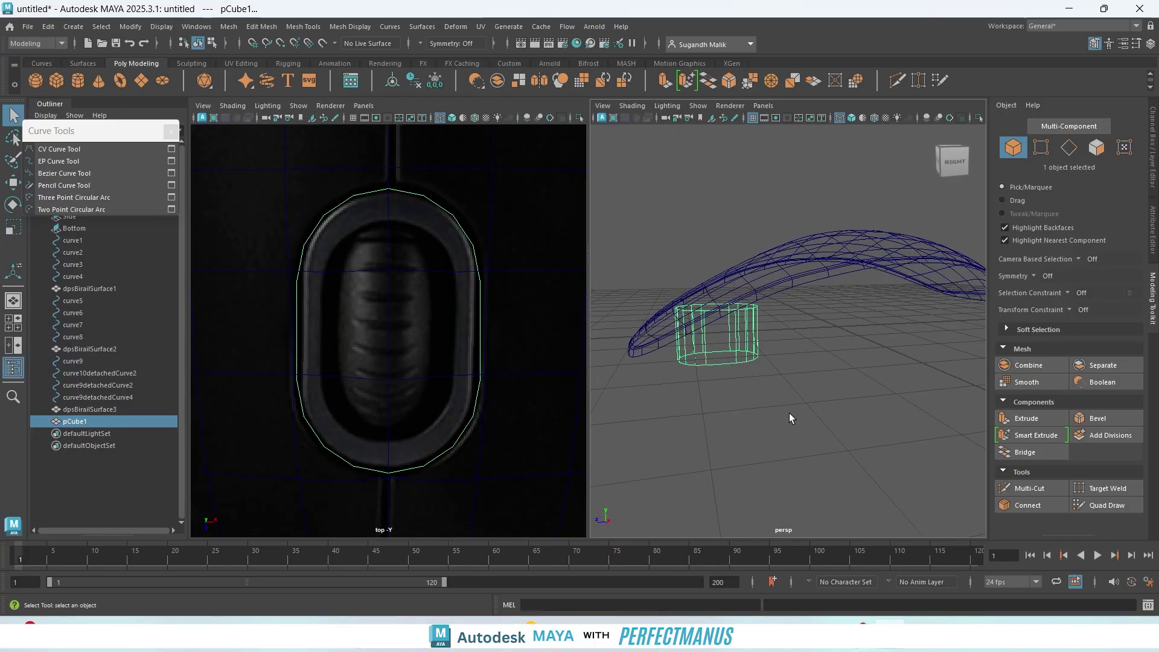
key(w)
drag(713, 232, 718, 184)
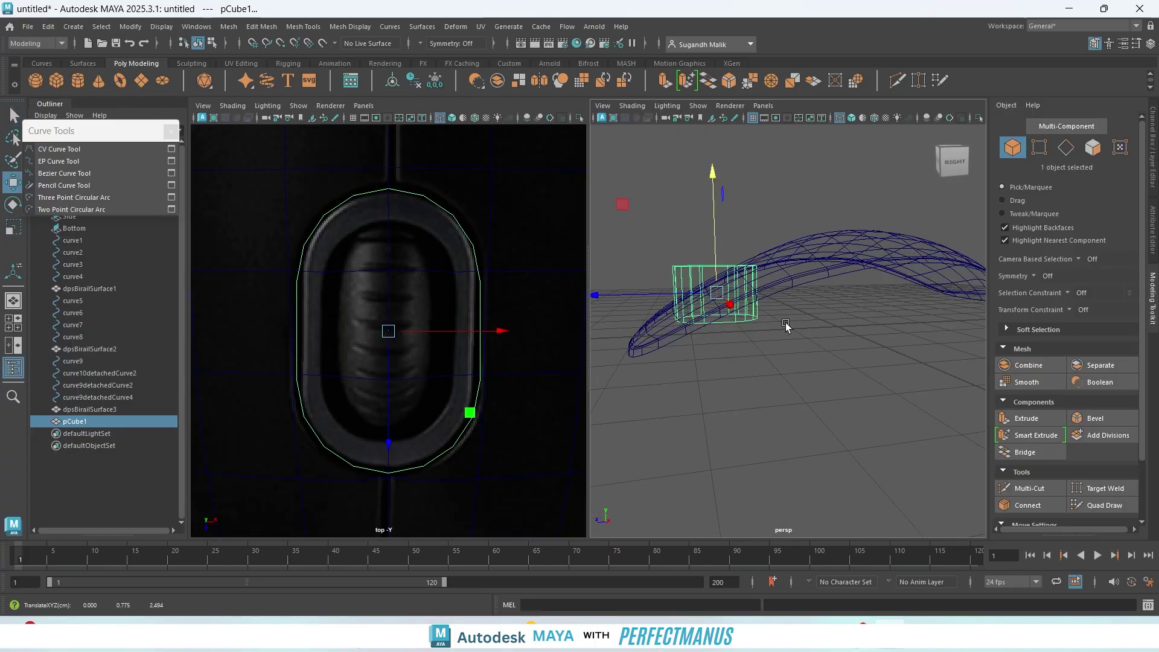
- Stretch the rounded block vertically so it passes completely through the top shell
key(f)
alt+drag(789, 401, 850, 320)
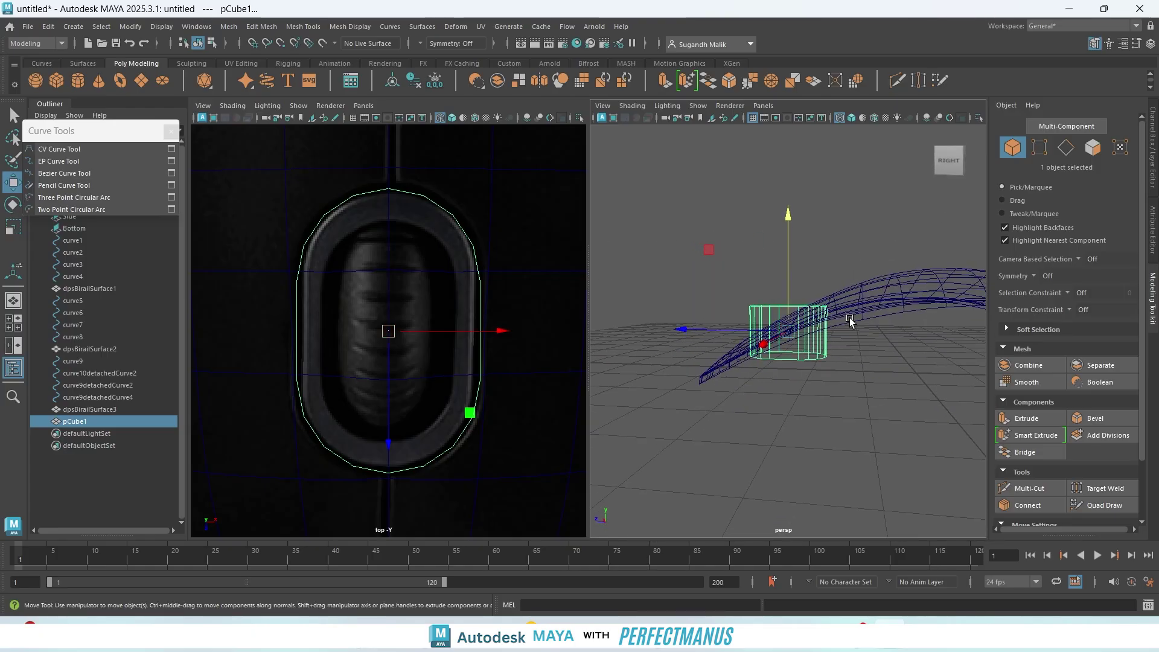
key(r)
drag(785, 218, 776, 41)
scroll(810, 350, down, 5)
alt+drag(781, 398, 911, 430)
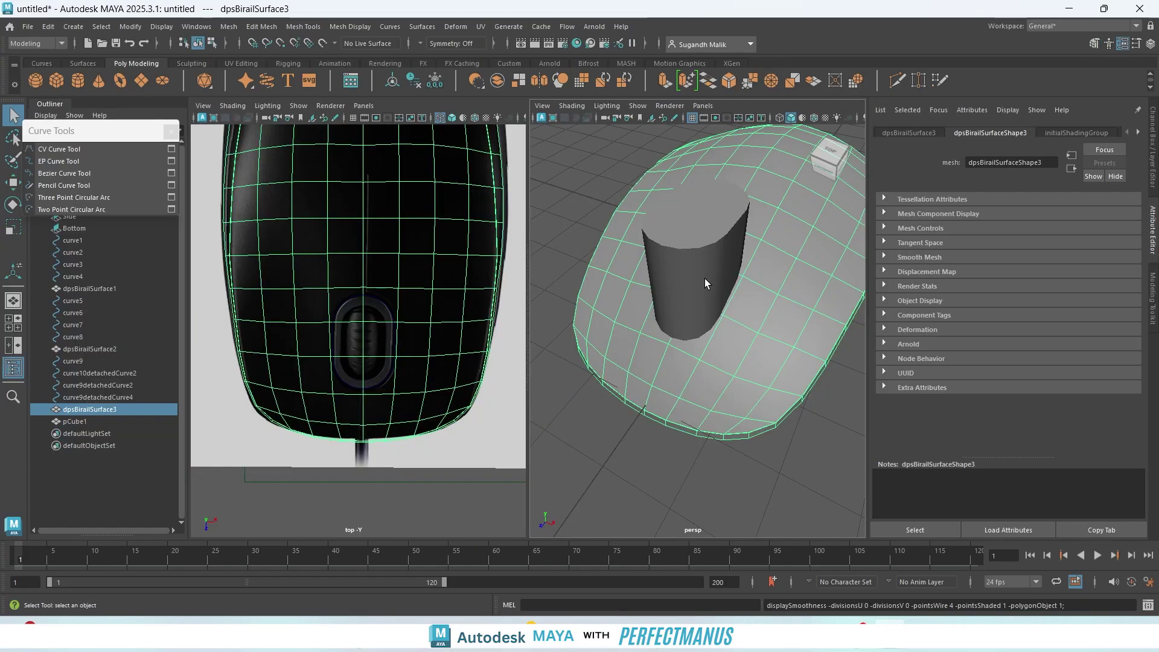
- Try a Boolean difference with only the top shell selected, and undo it
click(1154, 296)
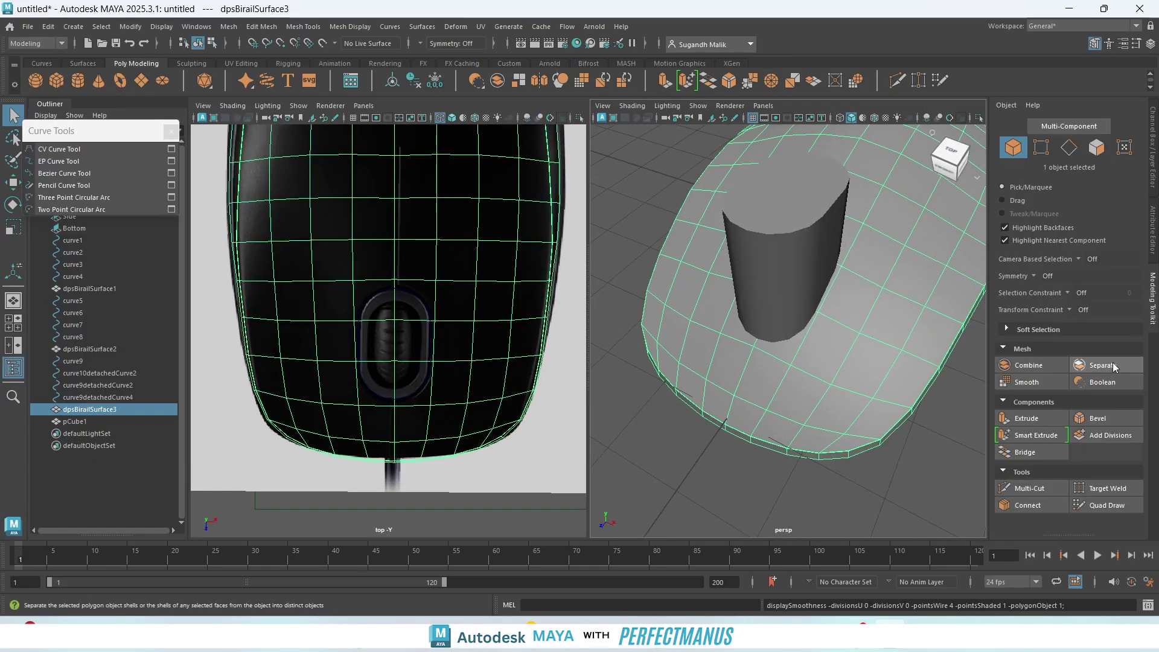
click(1106, 381)
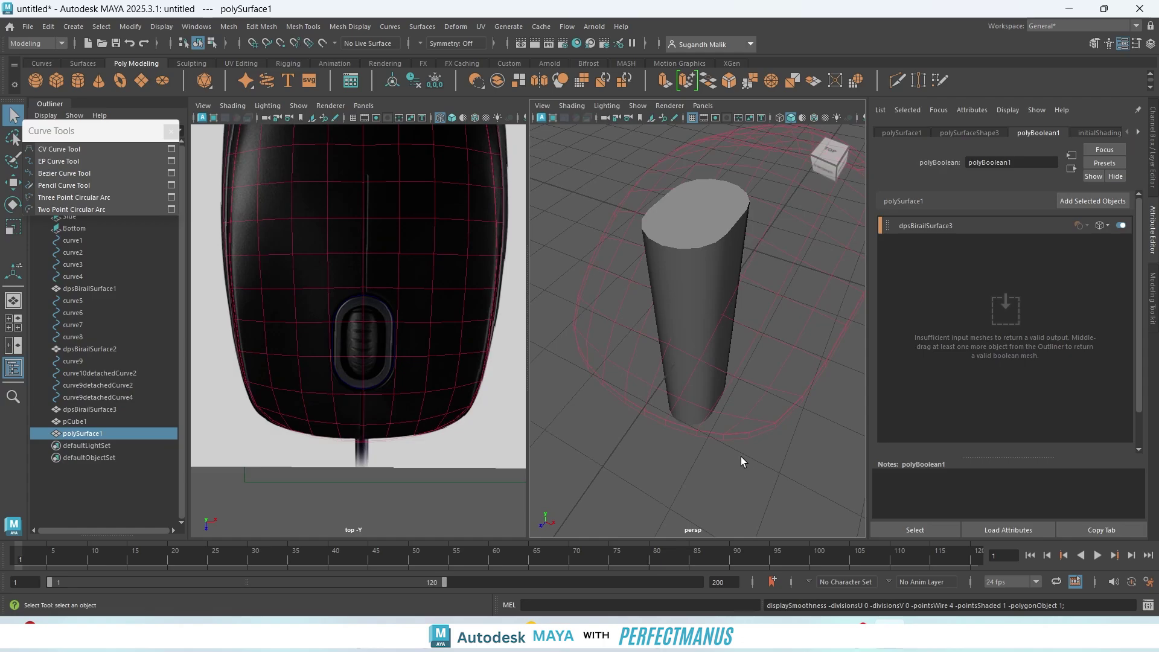
key(ctrl+z)
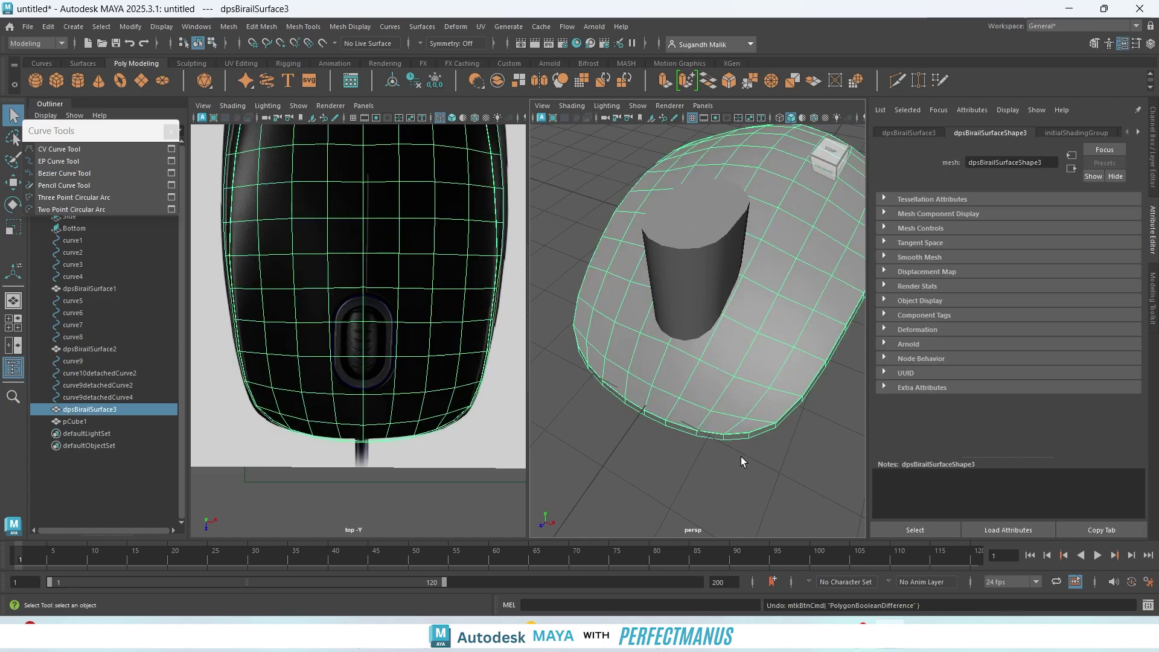
- Add the rounded block to the shell selection and subtract it with a Boolean difference to cut the scroll-wheel opening
shift+click(673, 279)
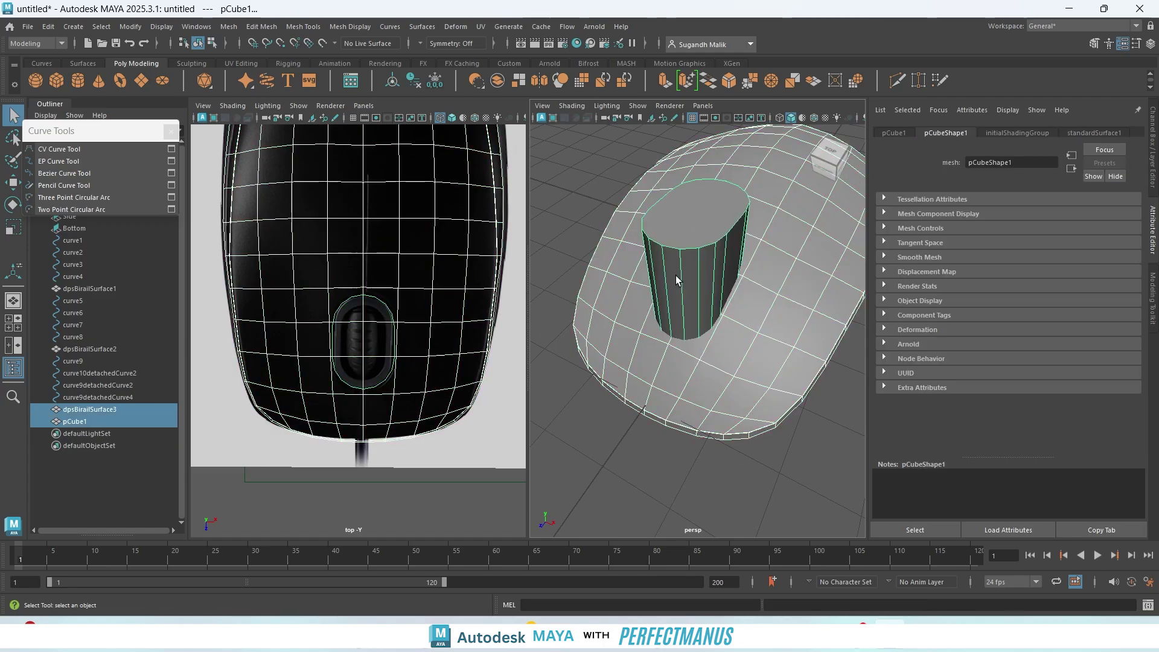
click(1153, 299)
click(1117, 379)
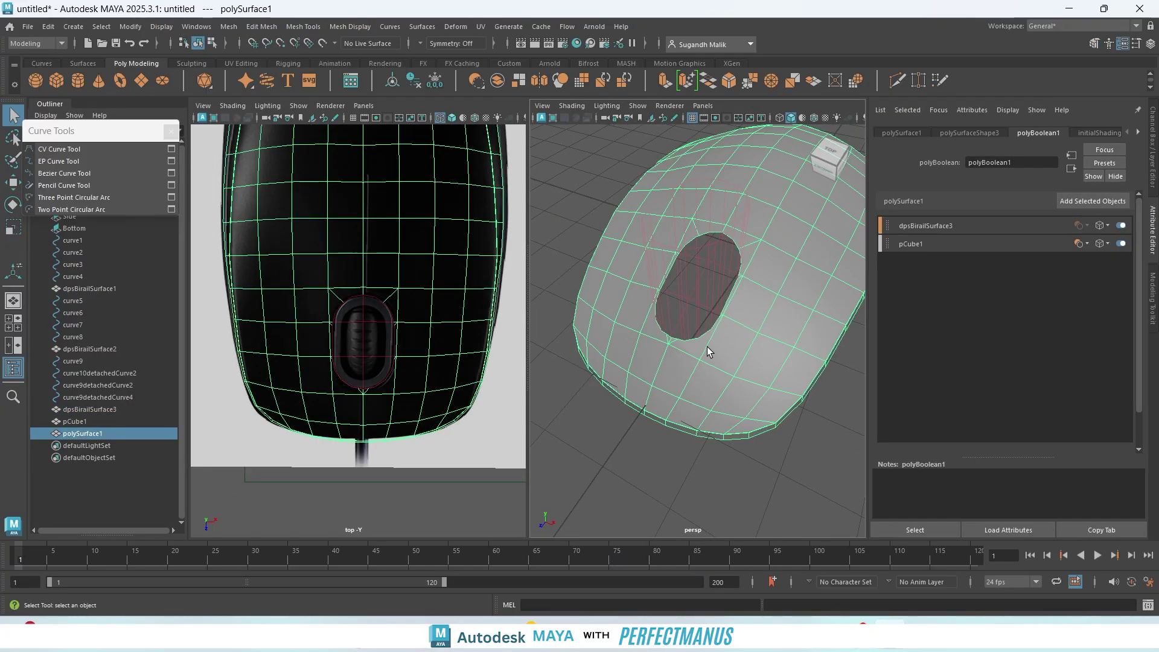
- Select the Boolean result with its source shell and rounded block, and delete their construction history
key(3)
key(1)
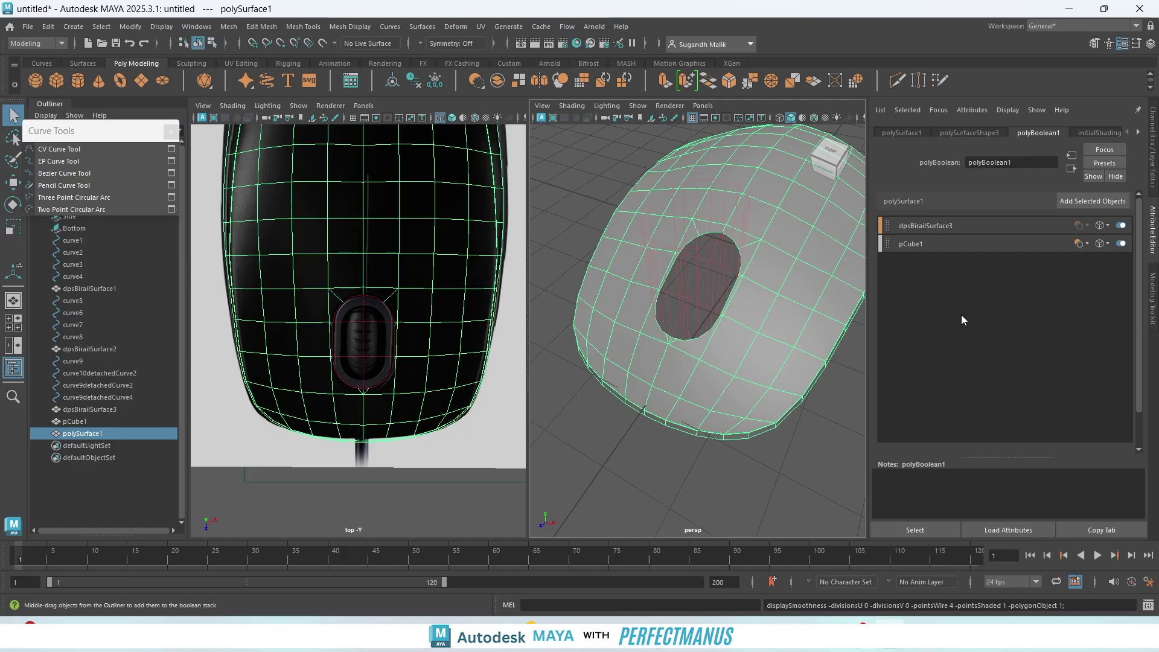
scroll(571, 375, down, 6)
alt+drag(572, 377, 755, 417)
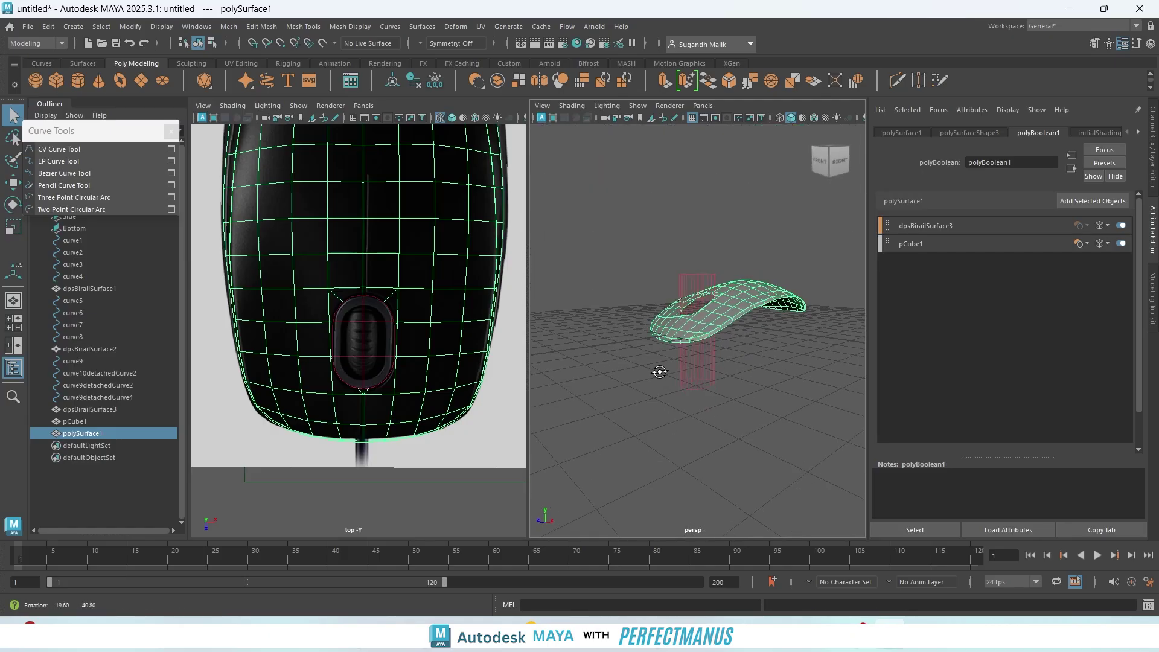
drag(639, 208, 750, 367)
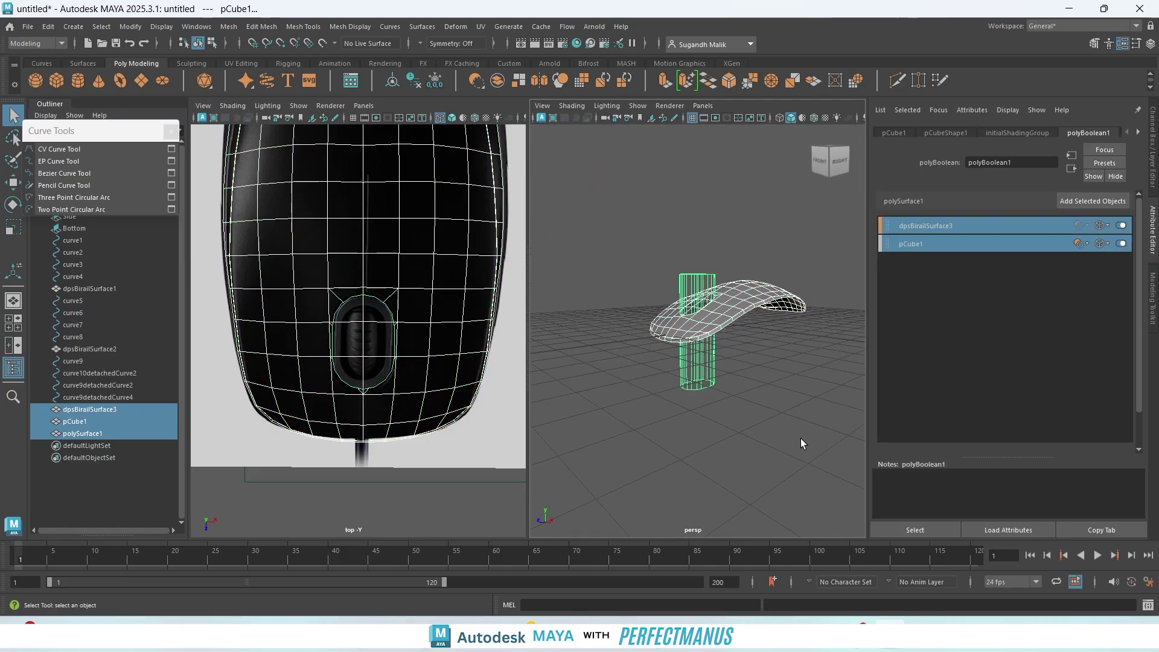
click(414, 82)
click(734, 410)
alt+drag(734, 411, 743, 386)
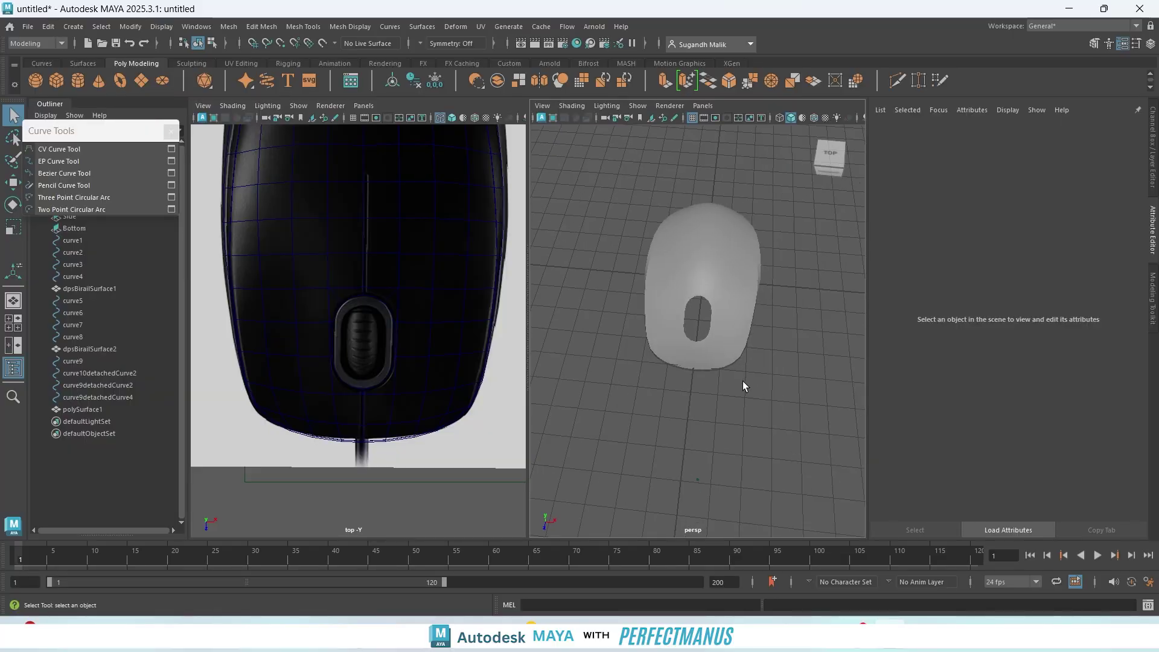
- On the shell's vertices, use Multi-Cut to connect the two lower grid corners to the rounded opening in the top view
scroll(420, 343, up, 4)
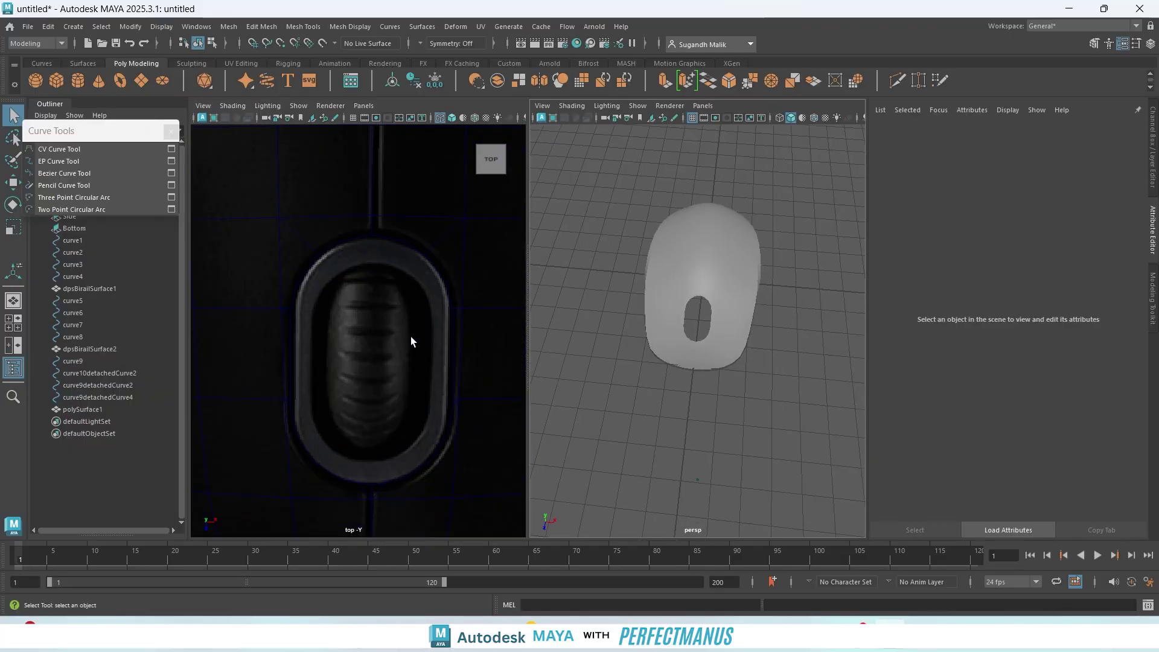
click(425, 259)
scroll(416, 288, up, 2)
alt+middle_drag(423, 292, 400, 273)
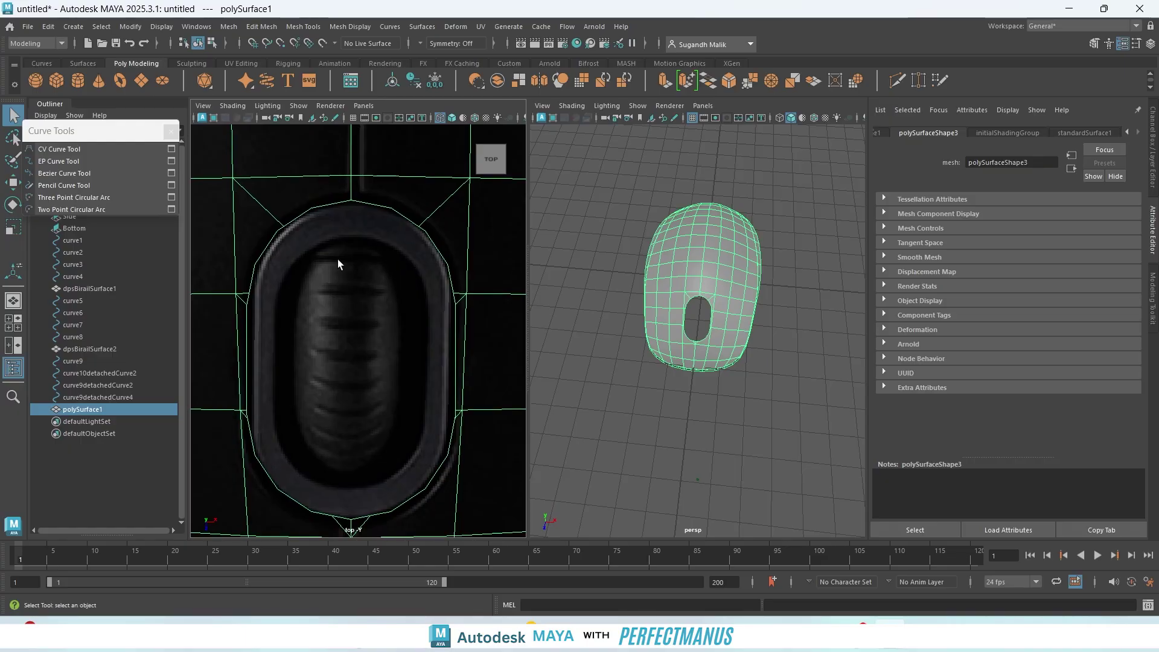
right_drag(425, 220, 383, 242)
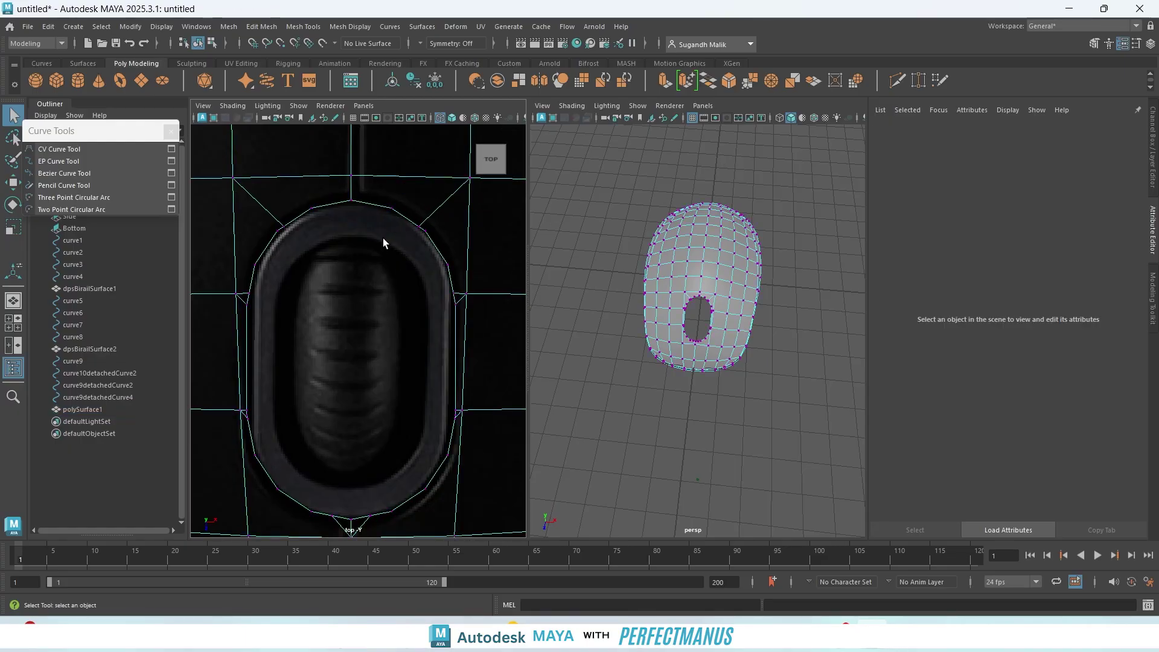
click(916, 82)
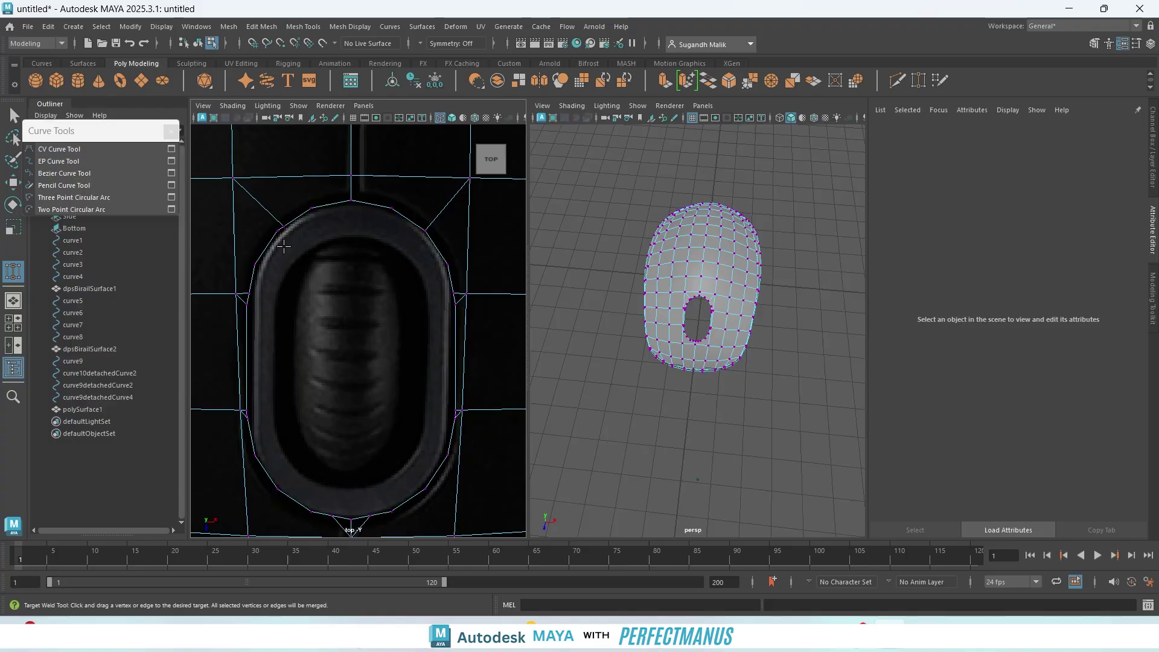
alt+middle_drag(346, 317, 323, 270)
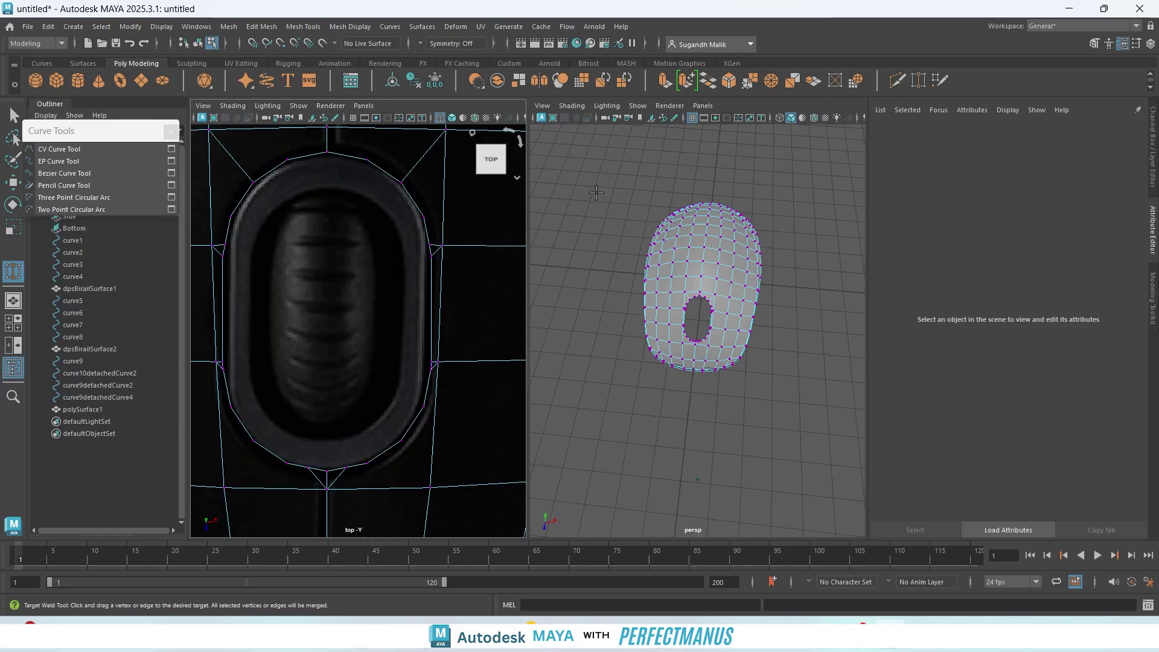
click(898, 80)
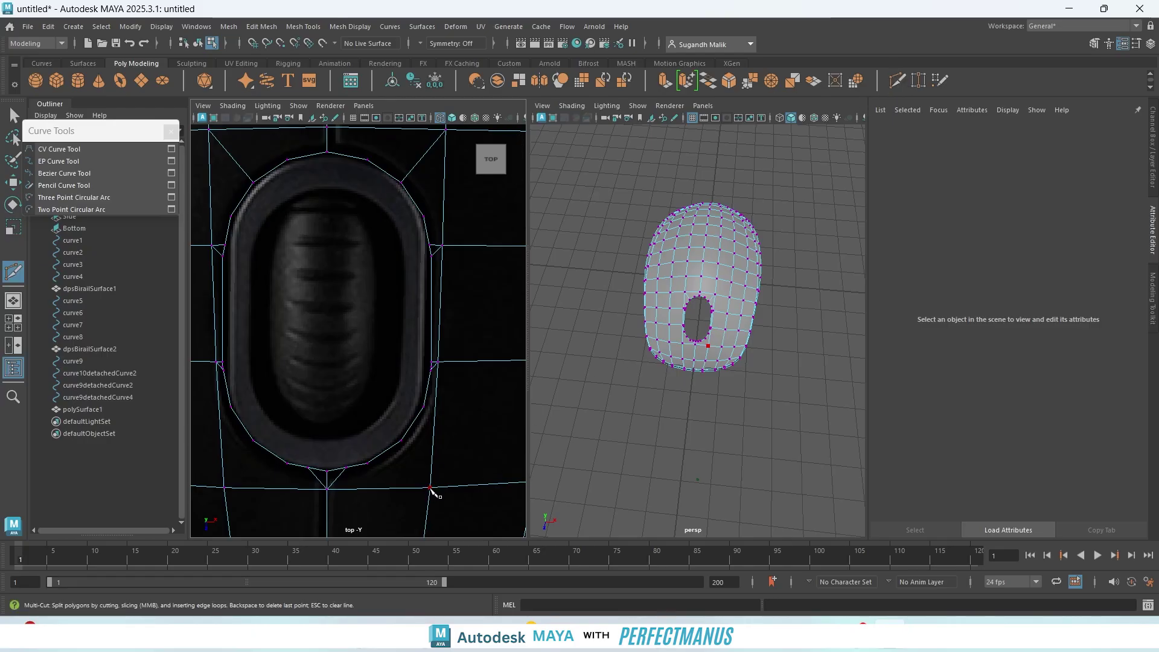
click(430, 488)
click(403, 444)
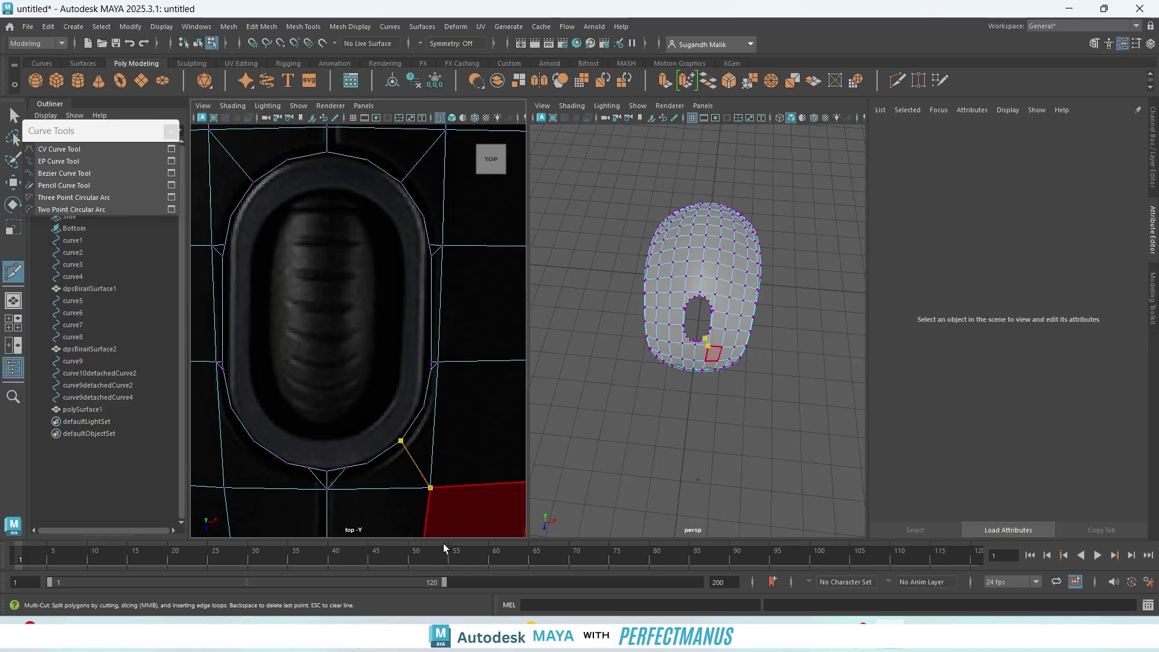
key(Return)
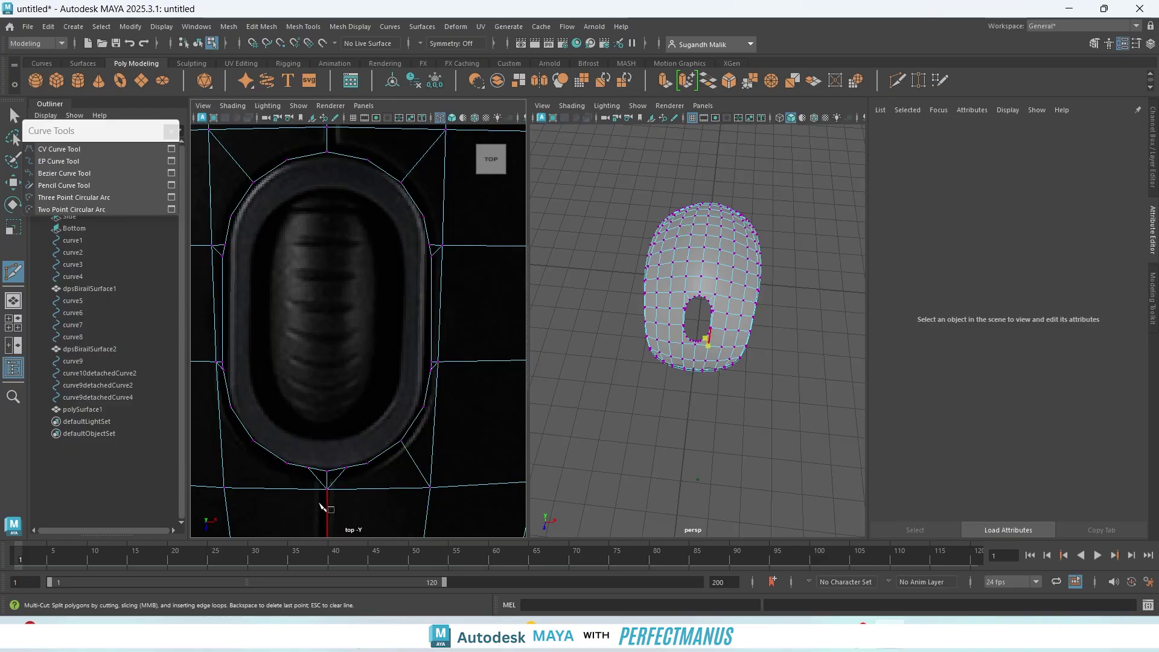
click(224, 488)
key(Return)
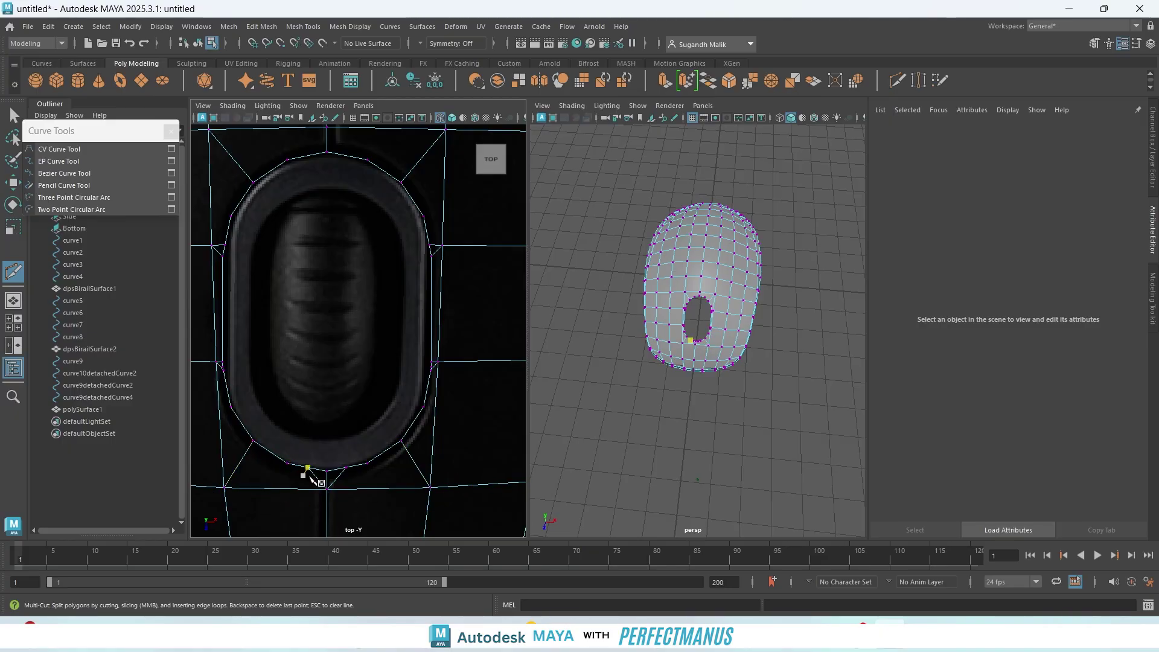
- Switch to edge selection and delete the short diagonal edge at the lower-left side of the scroll-wheel opening
alt+drag(372, 432, 501, 424)
scroll(428, 412, up, 3)
scroll(429, 410, up, 3)
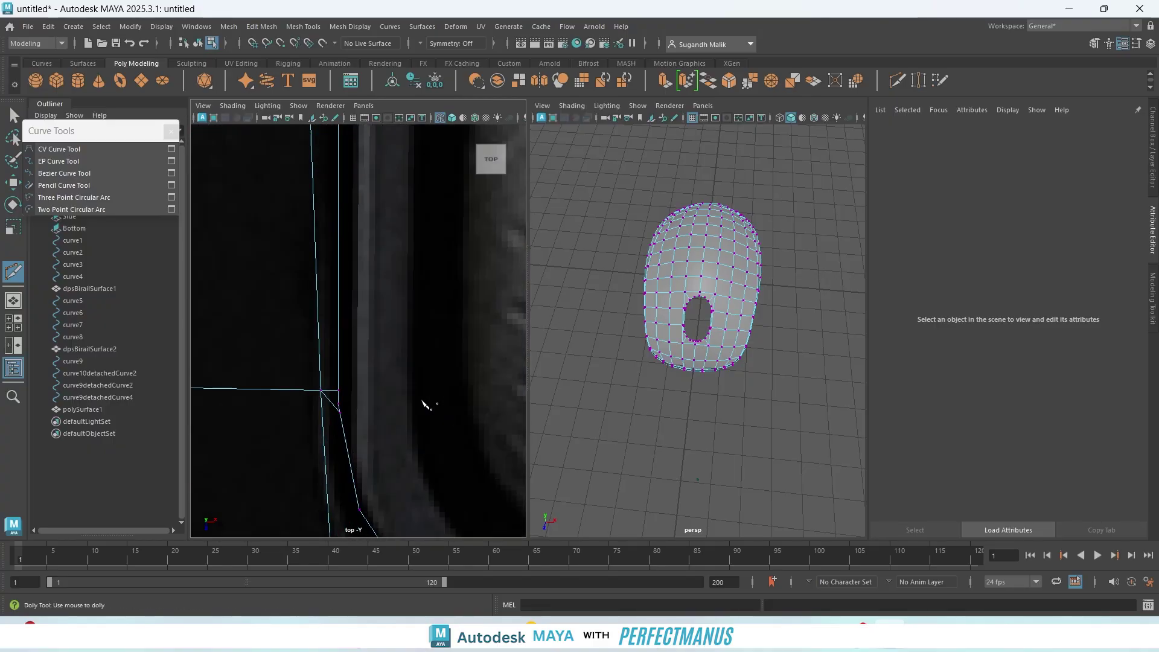
scroll(349, 419, up, 2)
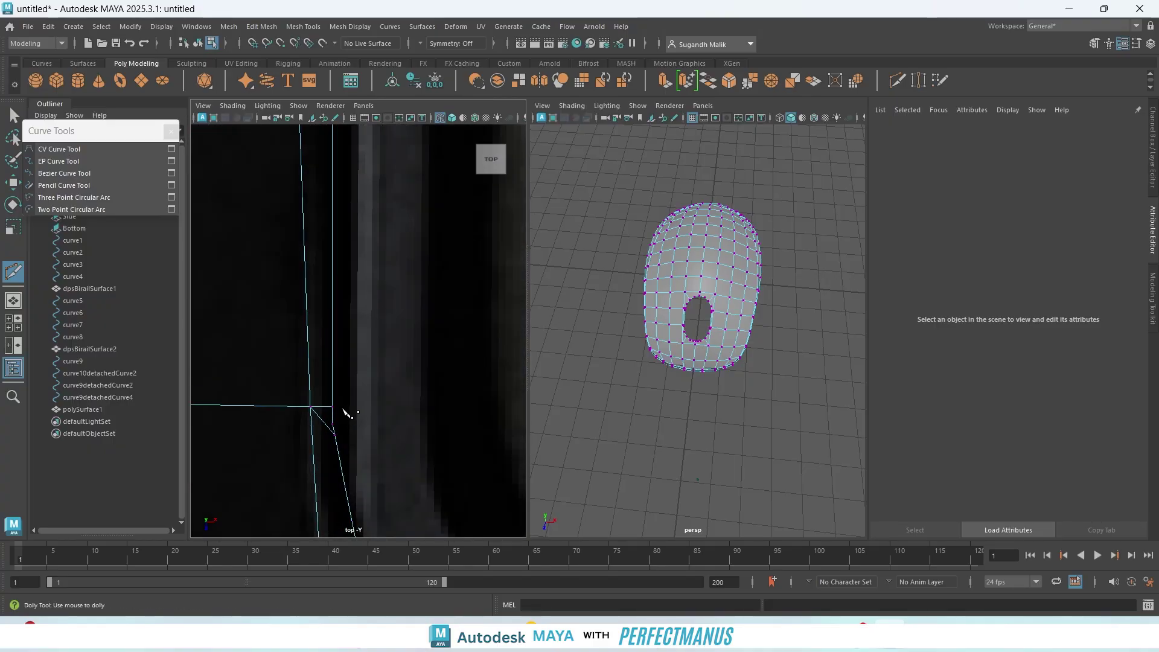
key(q)
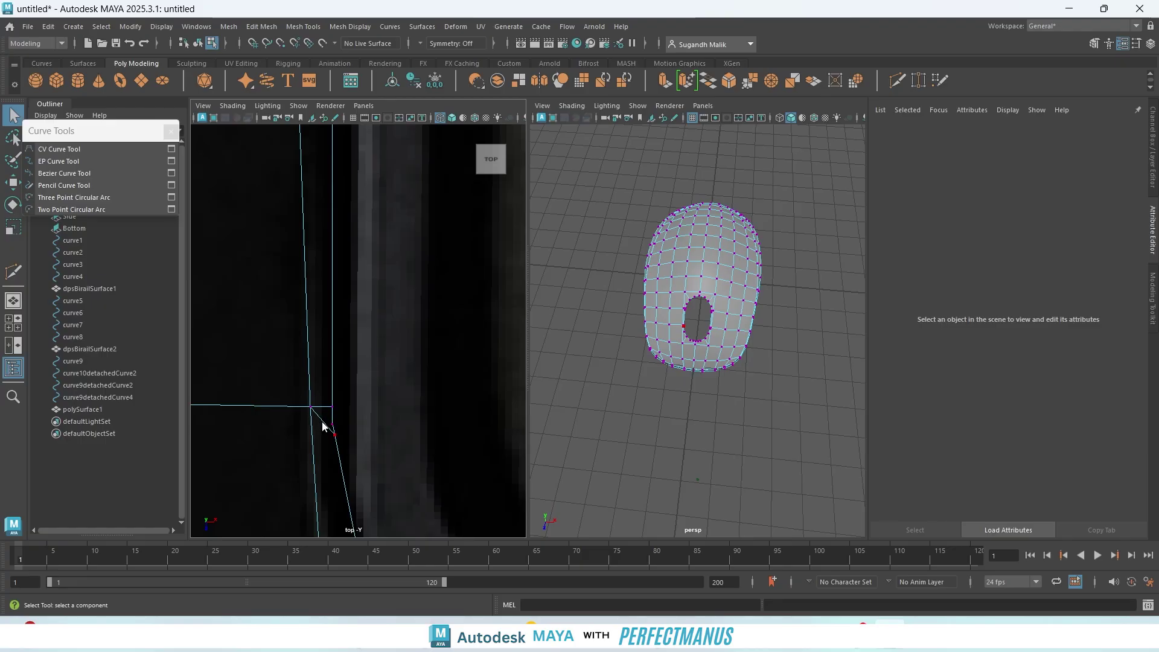
right_drag(321, 426, 321, 237)
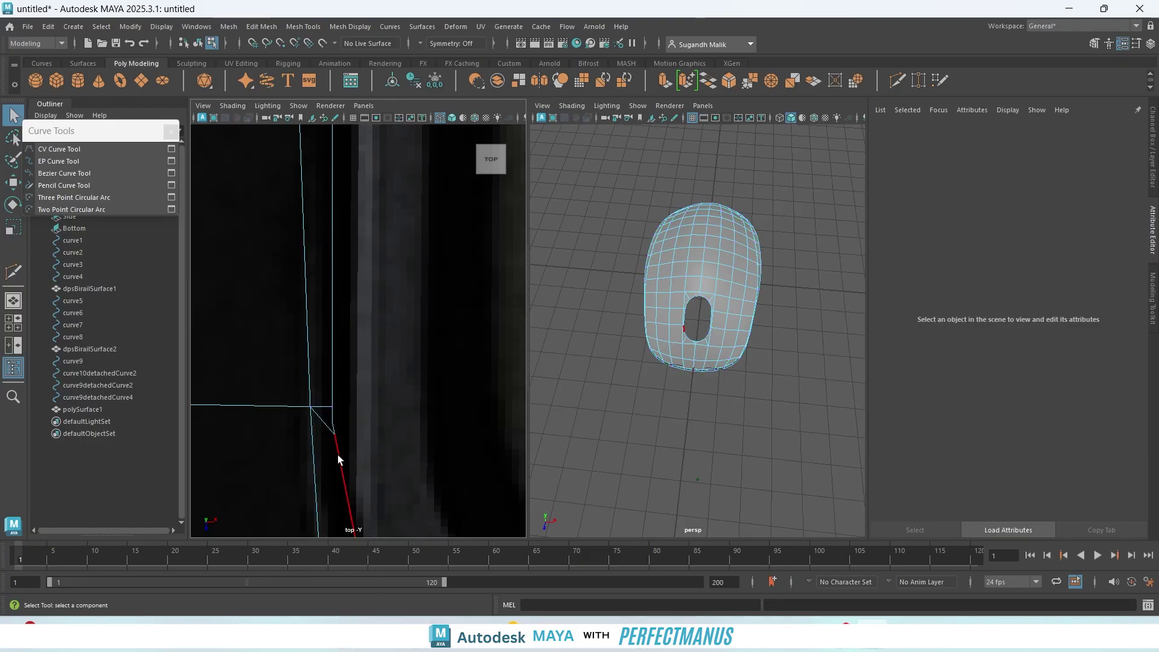
click(319, 425)
key(Delete)
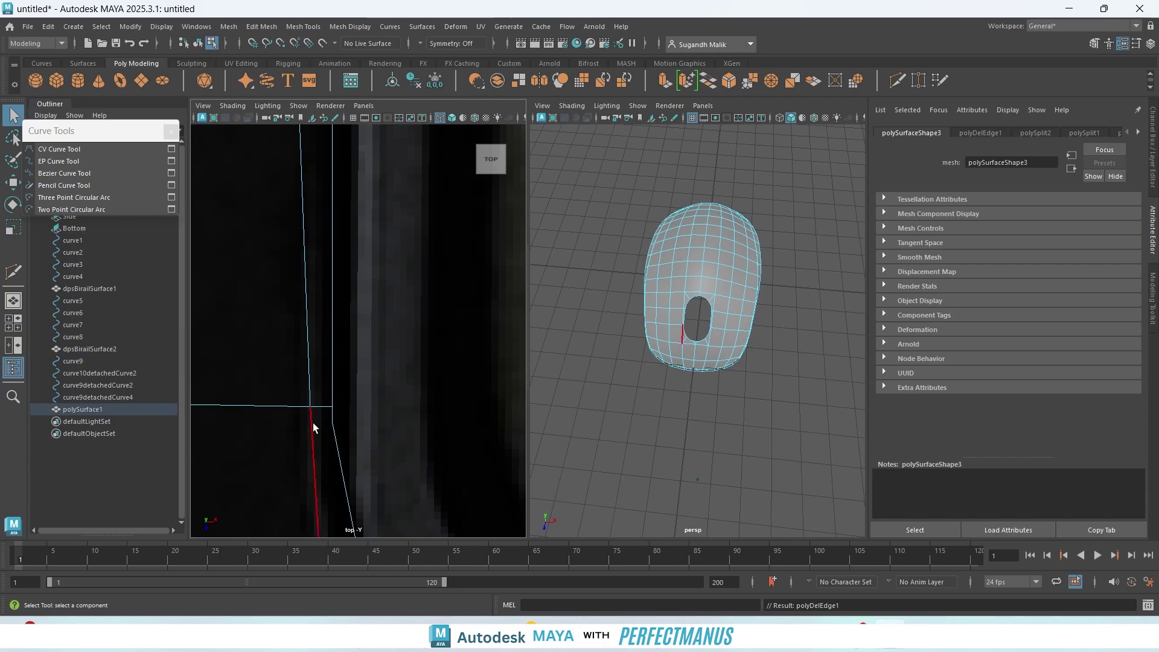
- Delete the short diagonal edge at the opening's lower-right side and the short horizontal edge at its upper-right side
scroll(314, 424, down, 12)
scroll(413, 383, up, 7)
alt+middle_drag(412, 382, 218, 387)
click(443, 377)
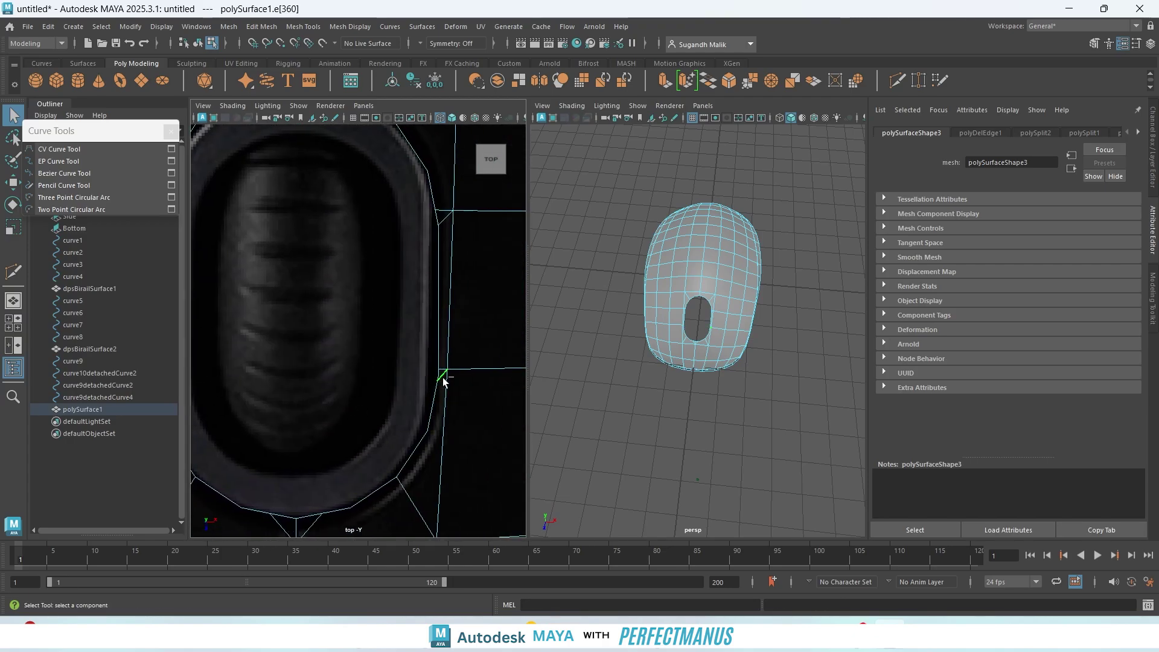
key(Delete)
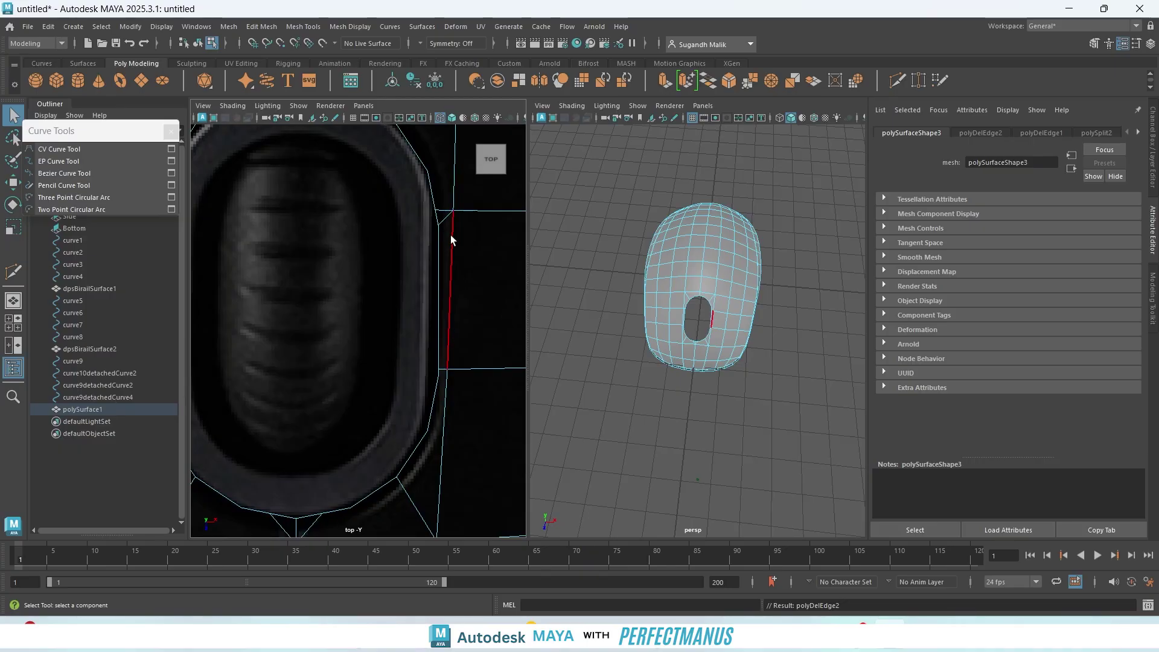
click(444, 211)
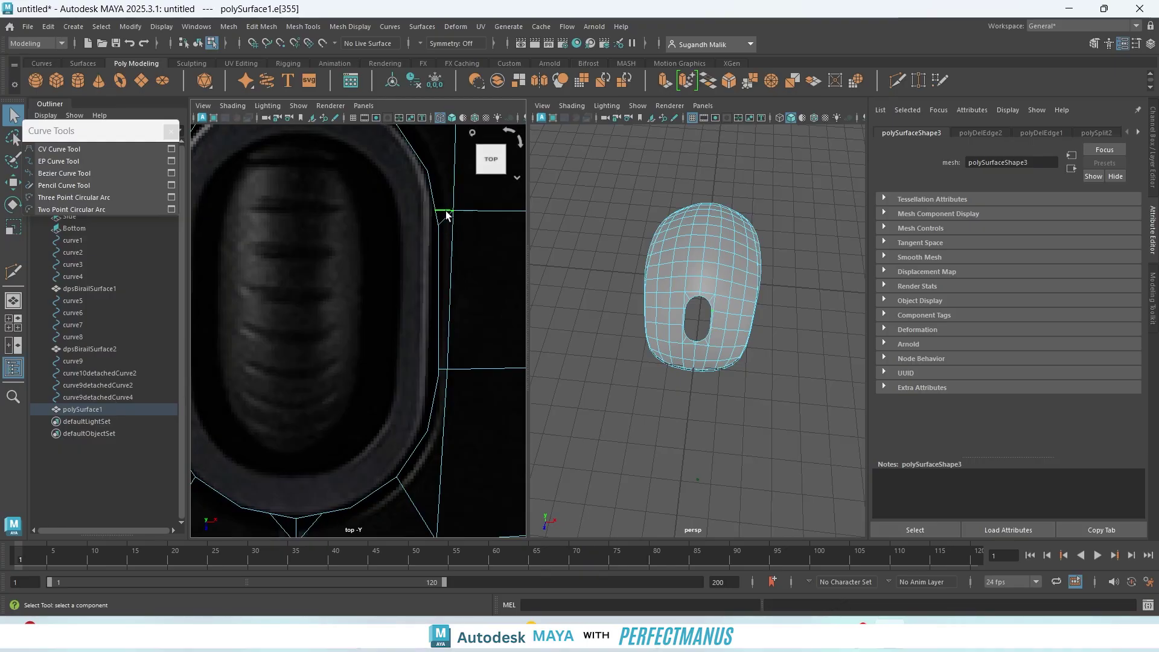
key(Delete)
- Delete the short horizontal edge joining the grid to the opening at its upper-left side
alt+middle_drag(349, 260, 501, 343)
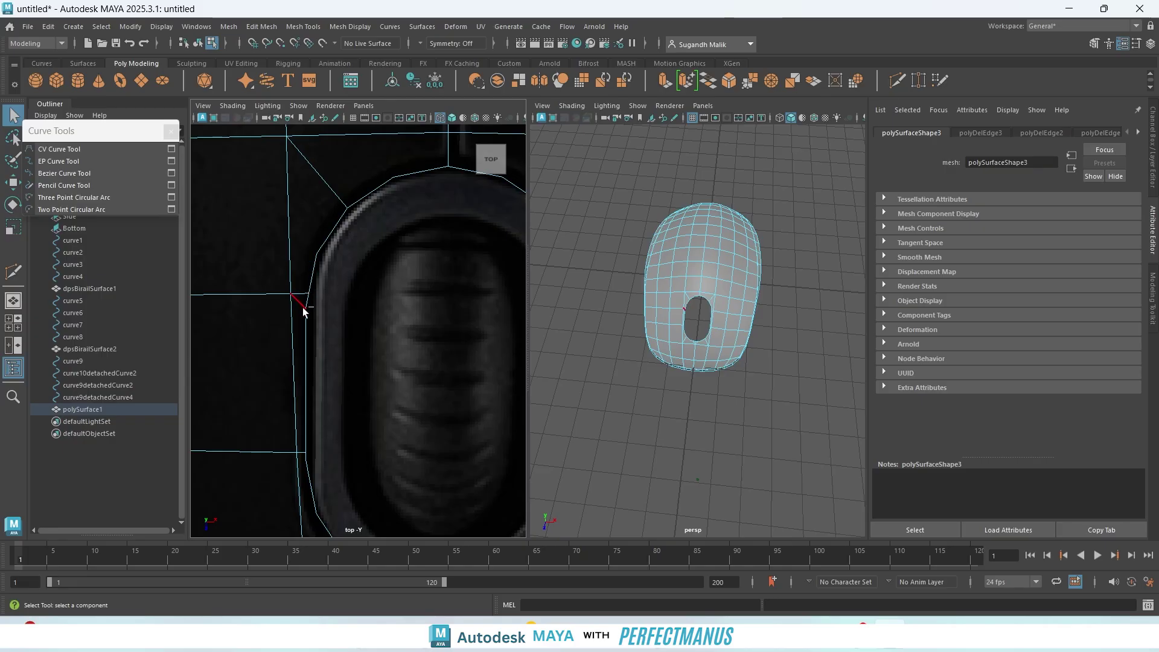
alt+middle_drag(395, 345, 217, 343)
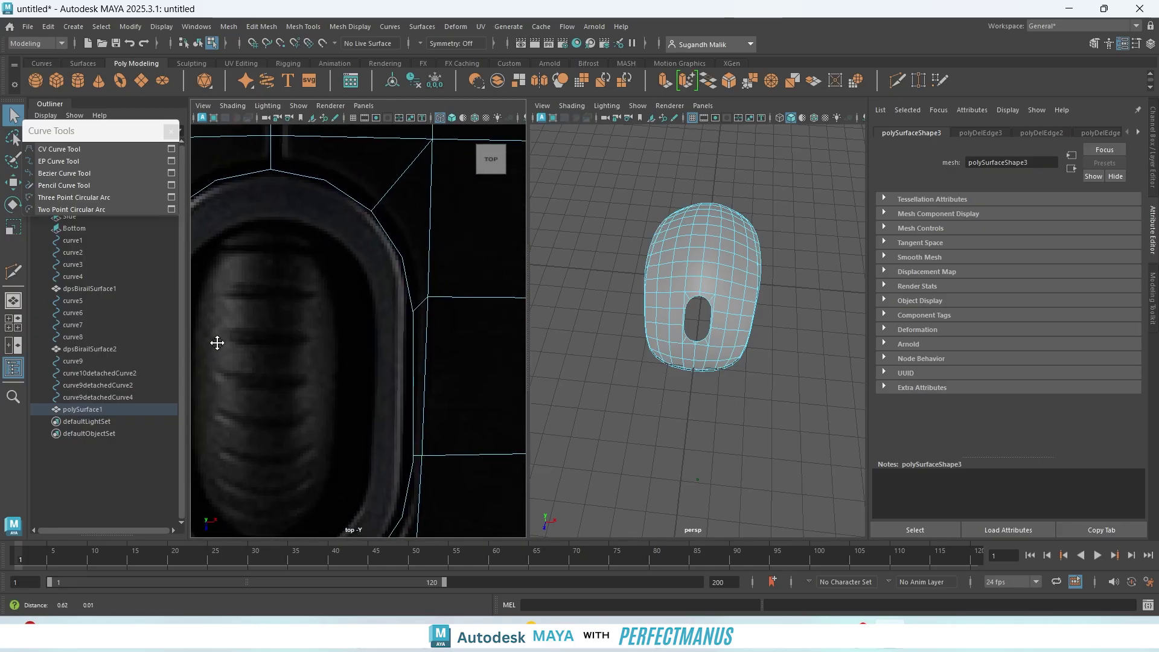
scroll(400, 332, up, 3)
alt+middle_drag(272, 297, 522, 280)
alt+middle_drag(338, 288, 400, 306)
click(300, 280)
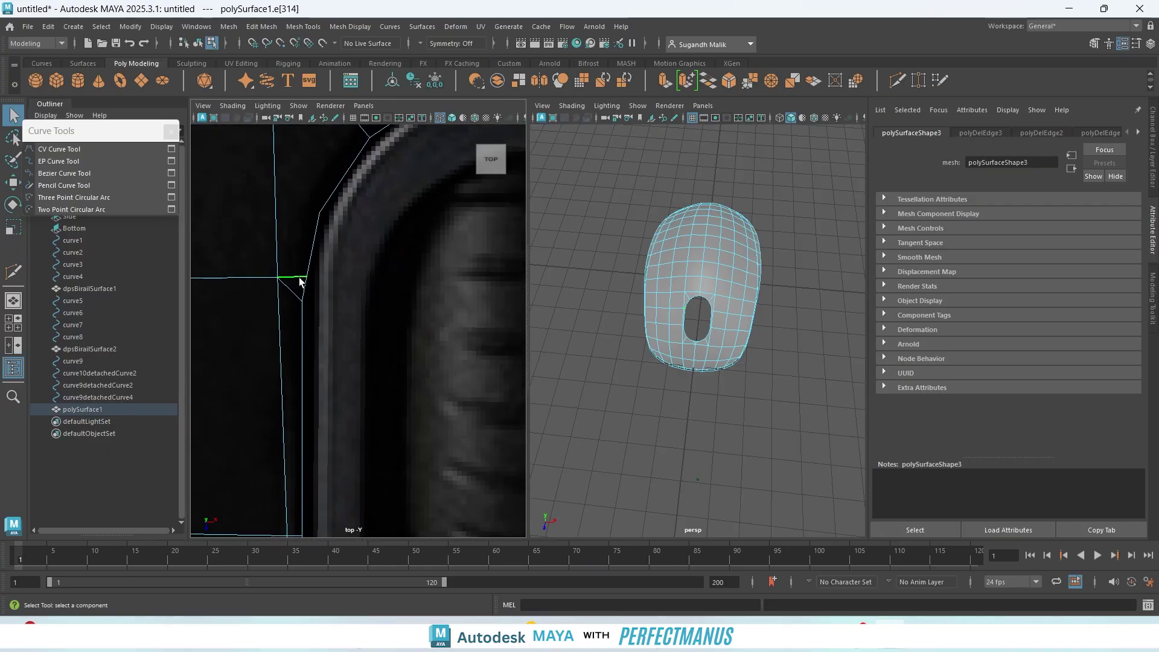
key(ctrl+Delete)
- Set symmetry to Object X and use Multi-Cut to link each upper grid corner to two unconnected vertices on the opening's upper curve
scroll(300, 280, down, 10)
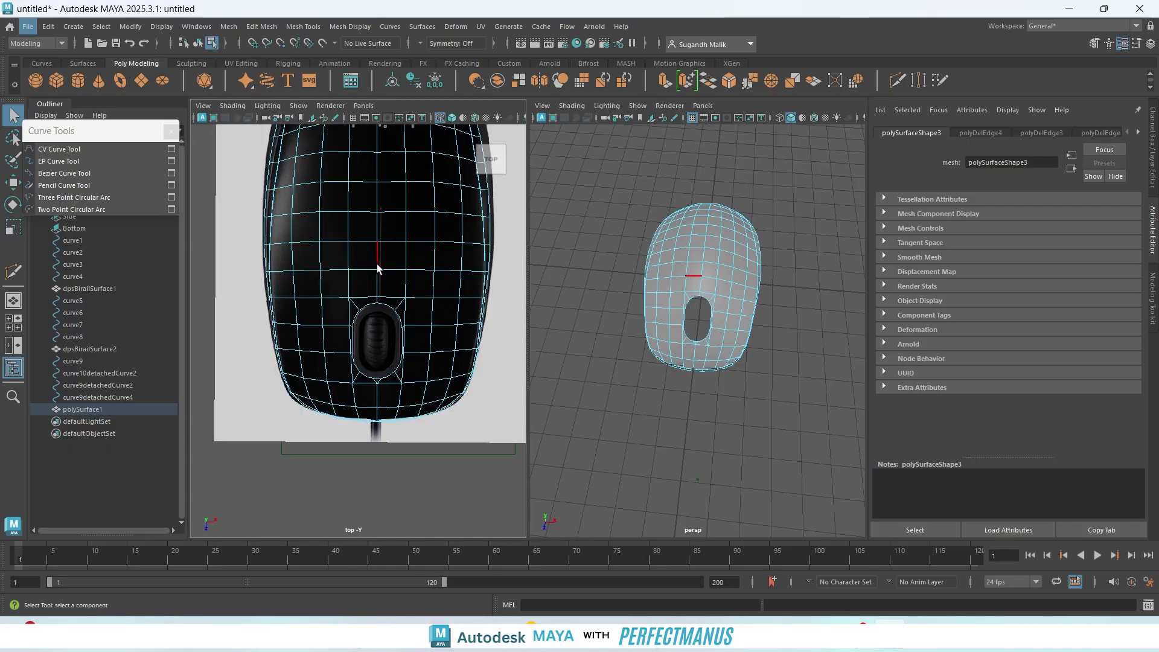
scroll(380, 265, up, 7)
alt+middle_drag(392, 263, 282, 318)
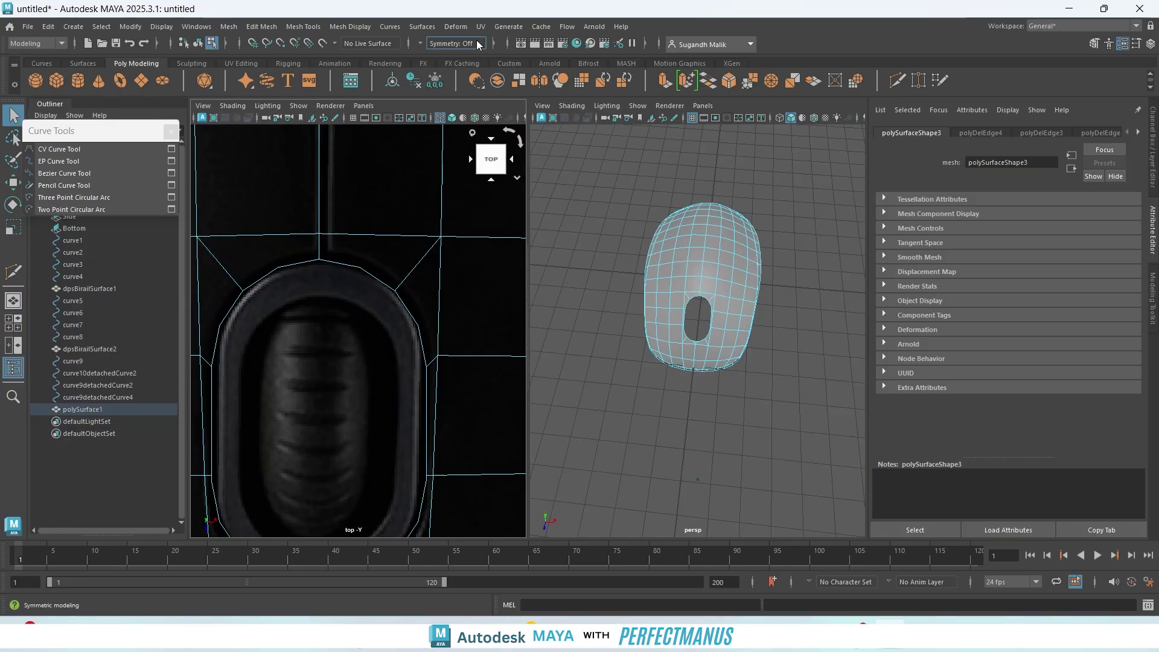
click(424, 42)
click(448, 59)
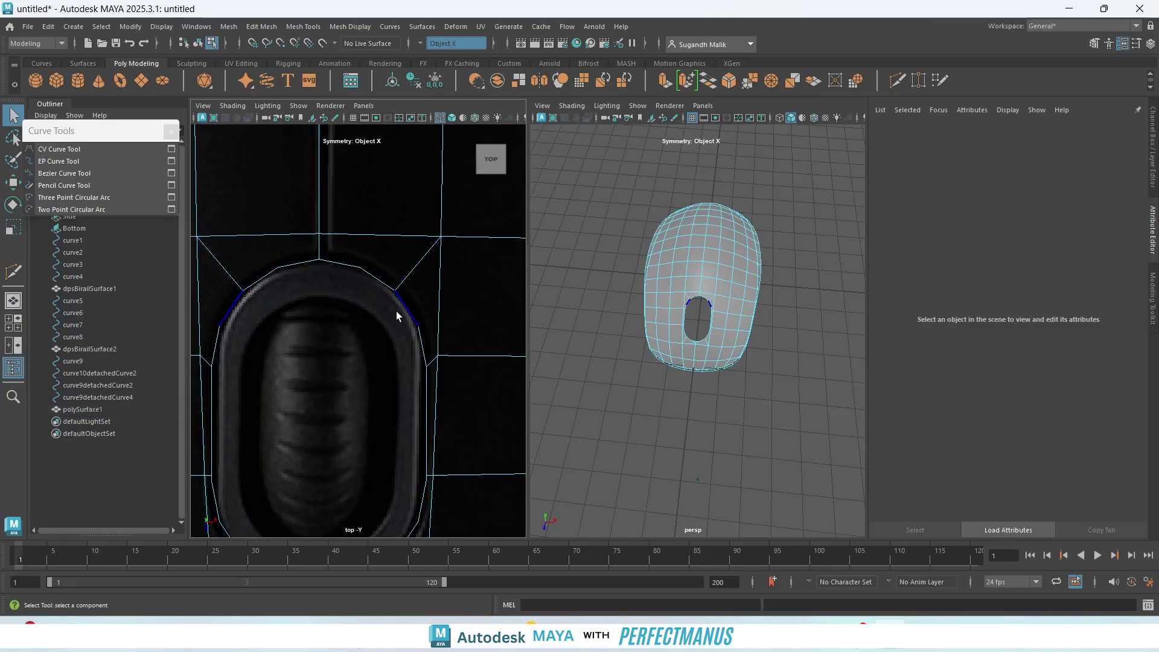
click(897, 81)
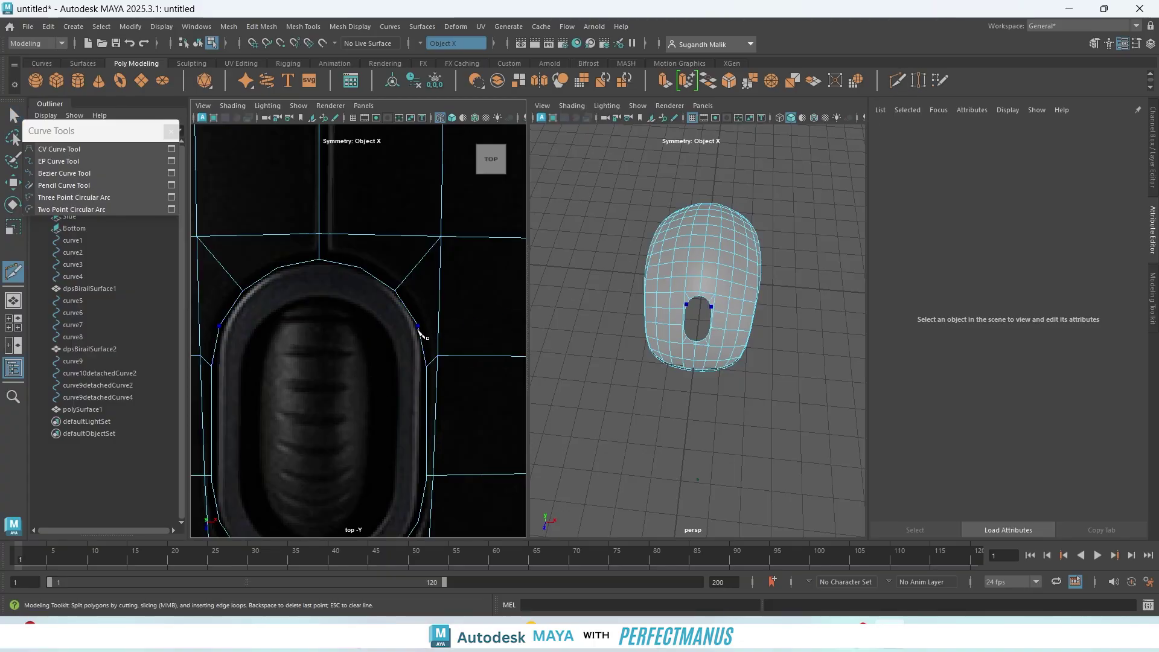
click(418, 326)
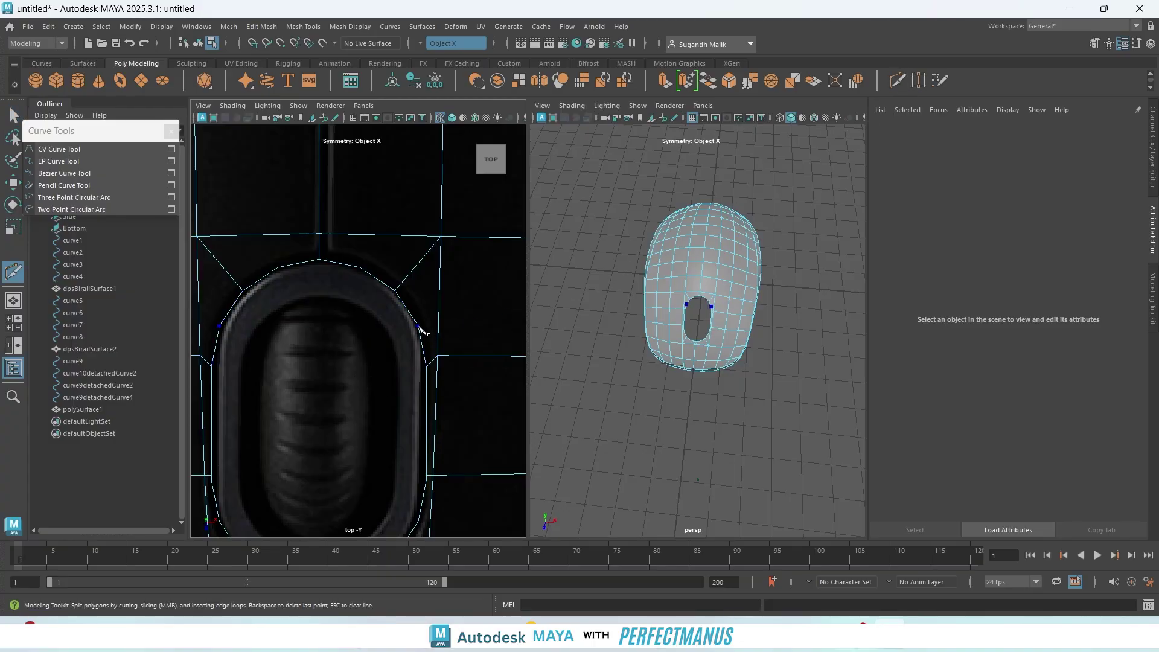
click(441, 236)
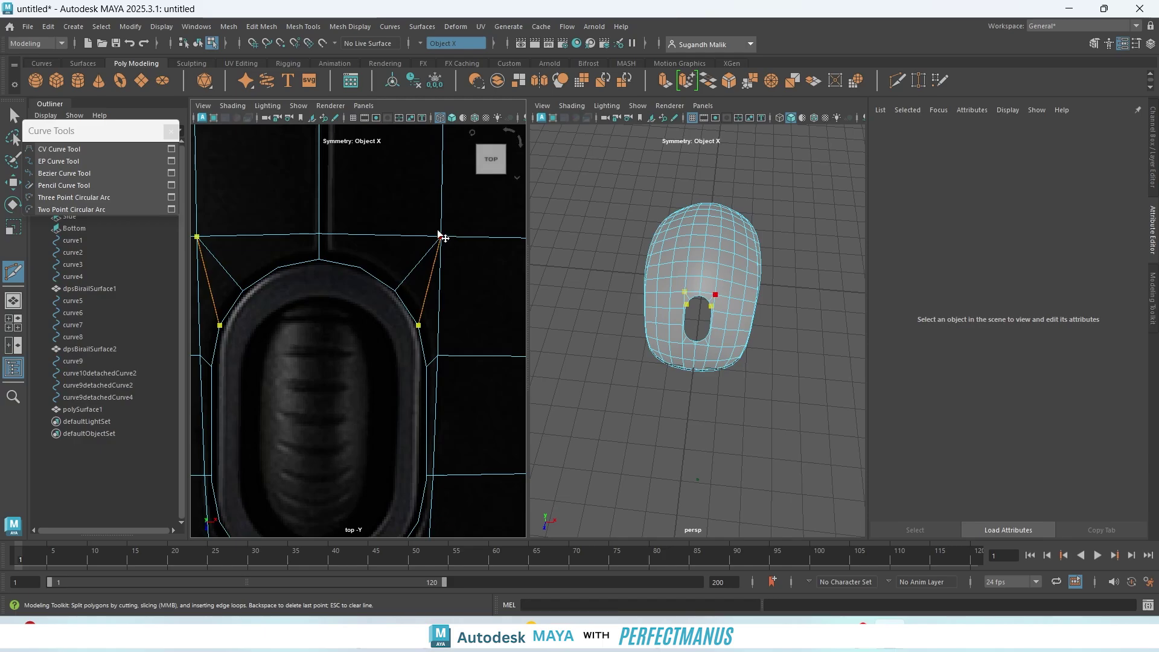
click(361, 267)
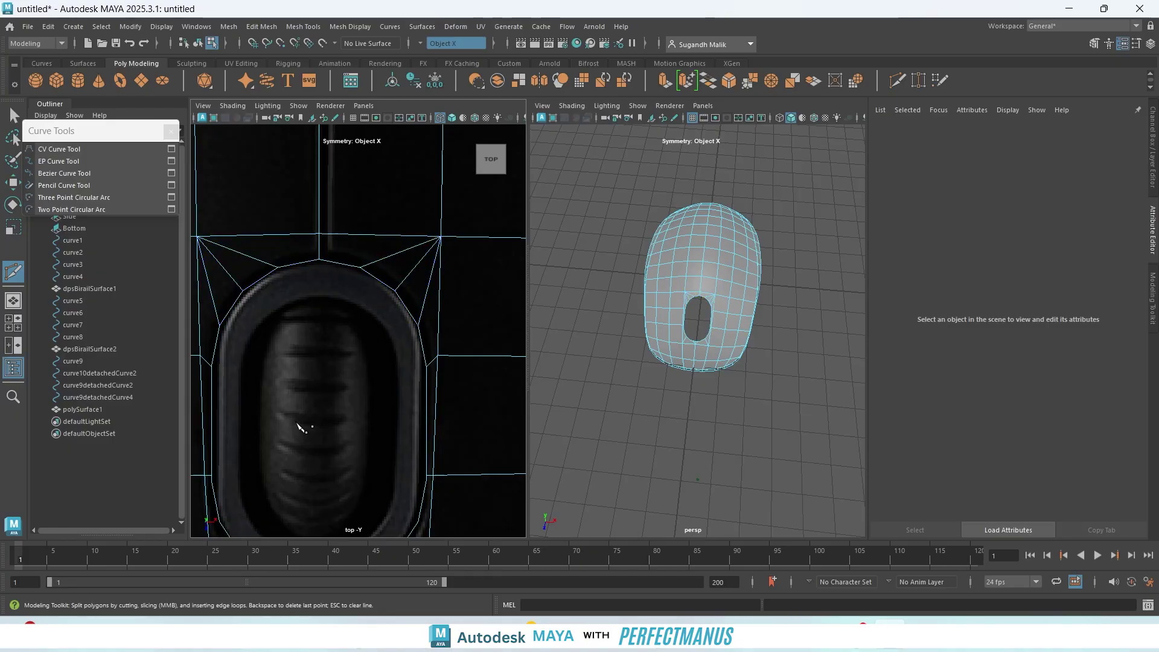
- Use symmetric Multi-Cut to link each lower grid corner to the side and bottom vertices of the opening's lower curve
alt+middle_drag(326, 434, 352, 222)
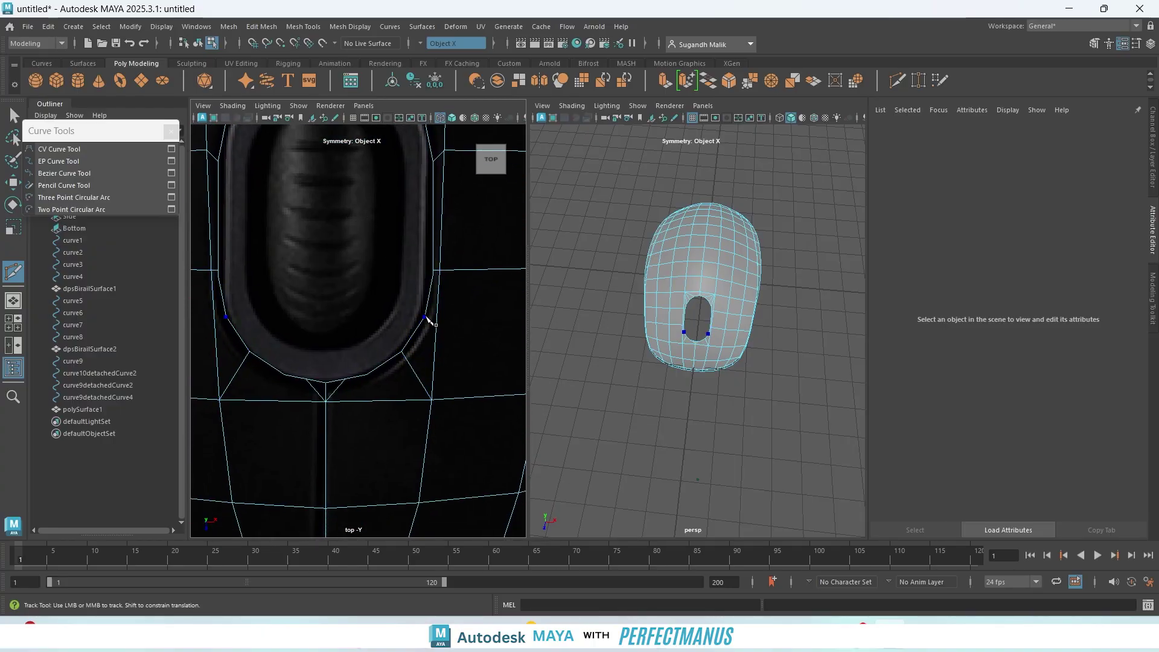
click(431, 399)
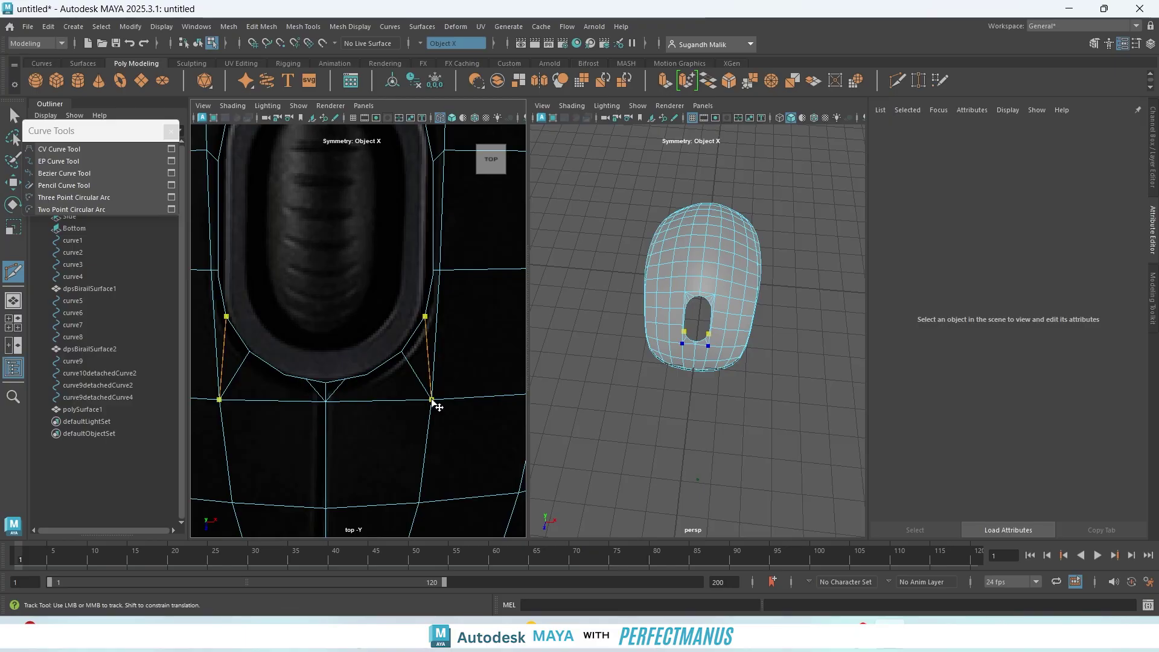
click(367, 375)
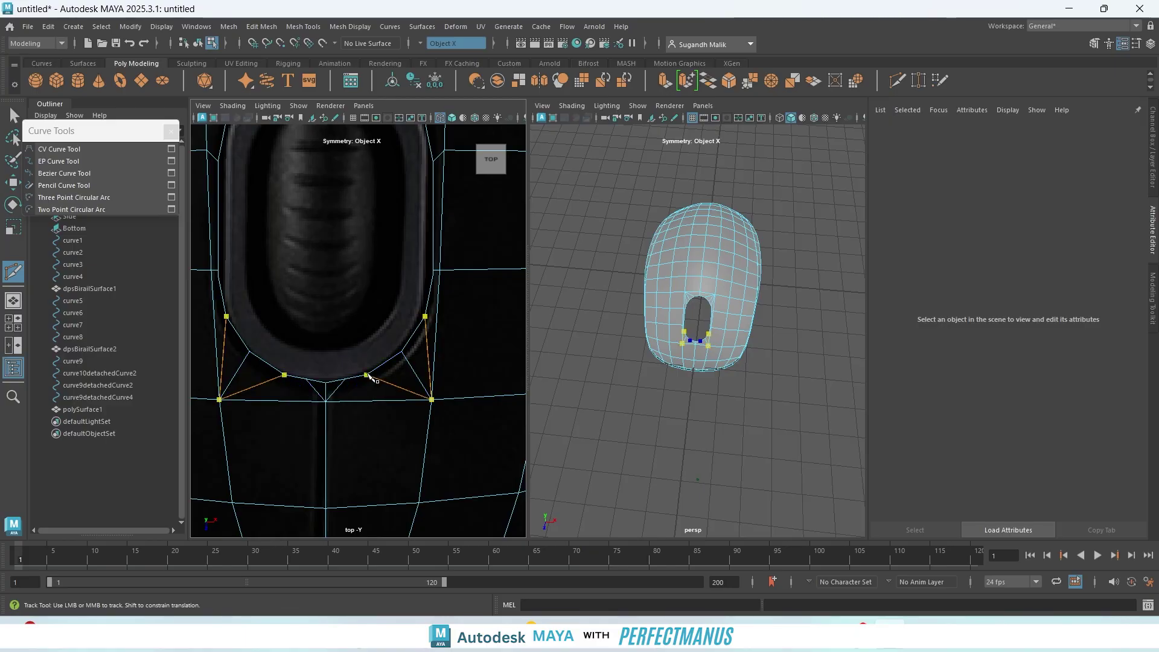
right_click(496, 375)
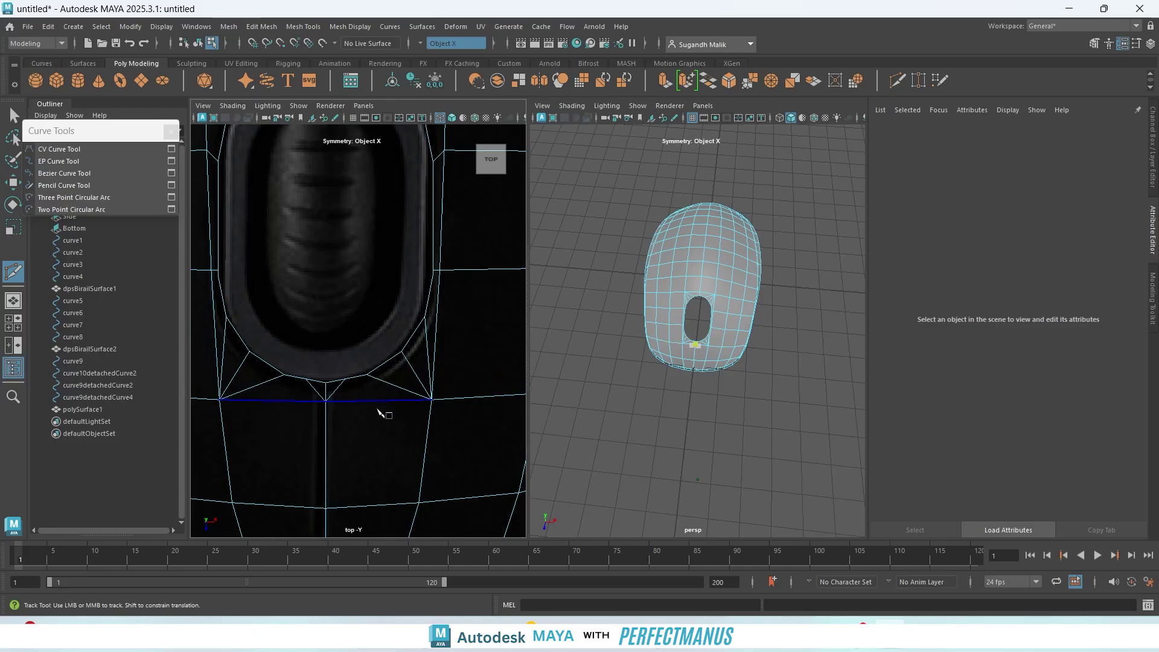
- Delete the two short diagonal edges forming a V below the opening's bottom centre vertex
key(q)
scroll(367, 412, up, 3)
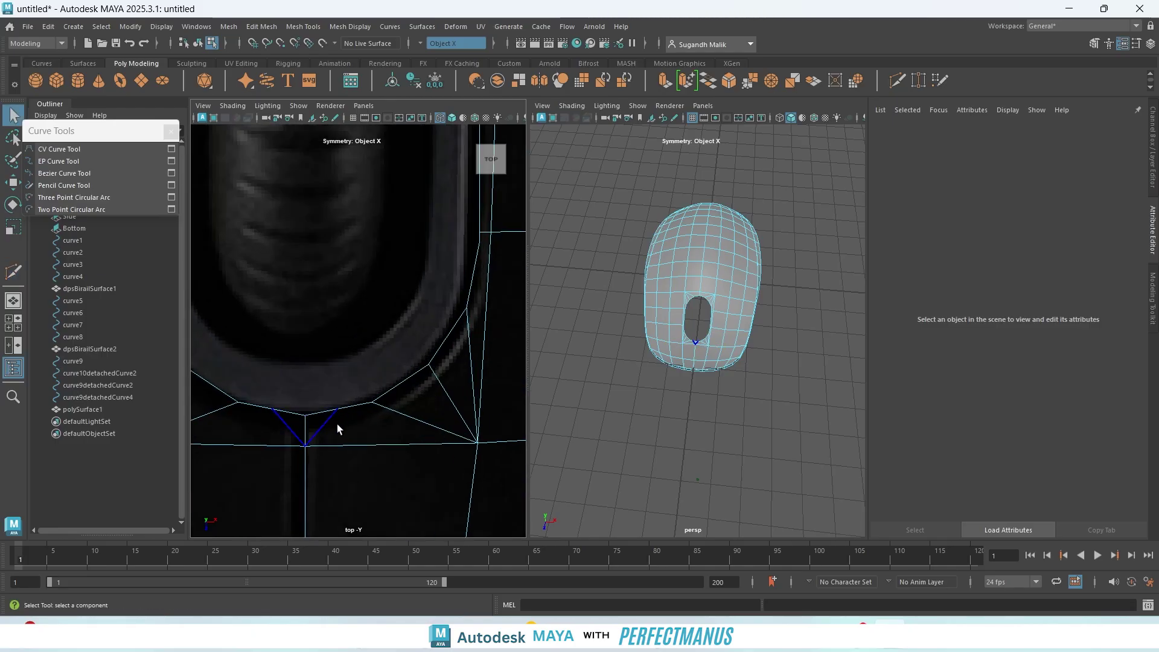
click(328, 423)
key(Delete)
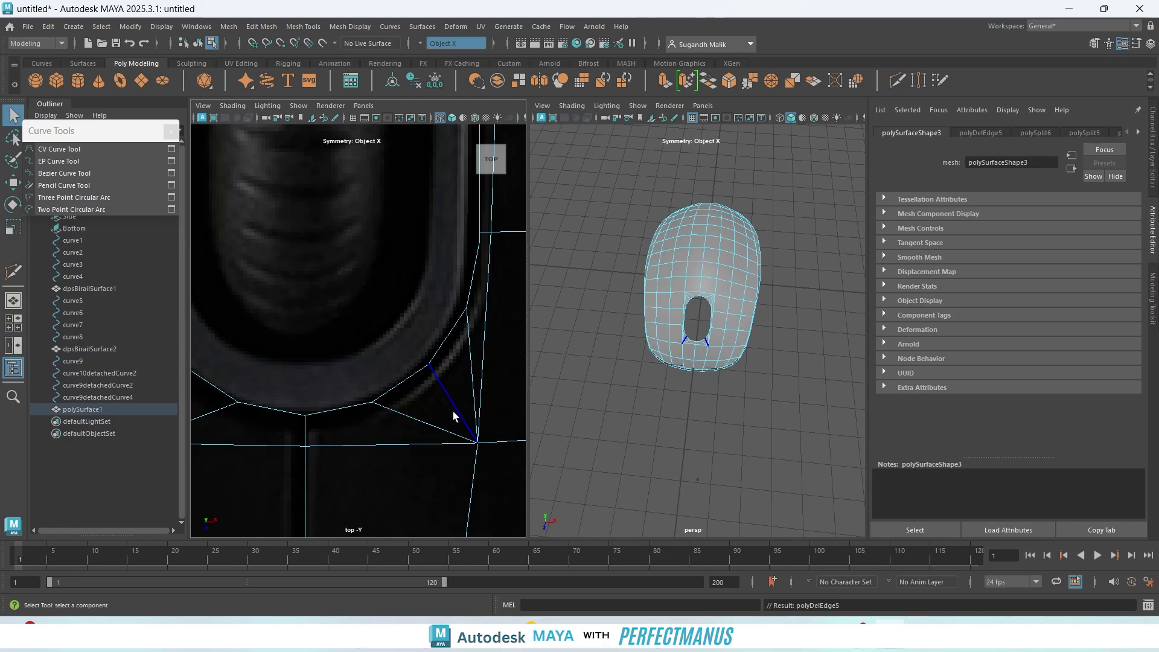
- Extrude the scroll-wheel opening's border edge loop inward with an Offset of 0.15
scroll(453, 411, down, 5)
scroll(456, 390, up, 3)
alt+middle_drag(382, 335, 446, 492)
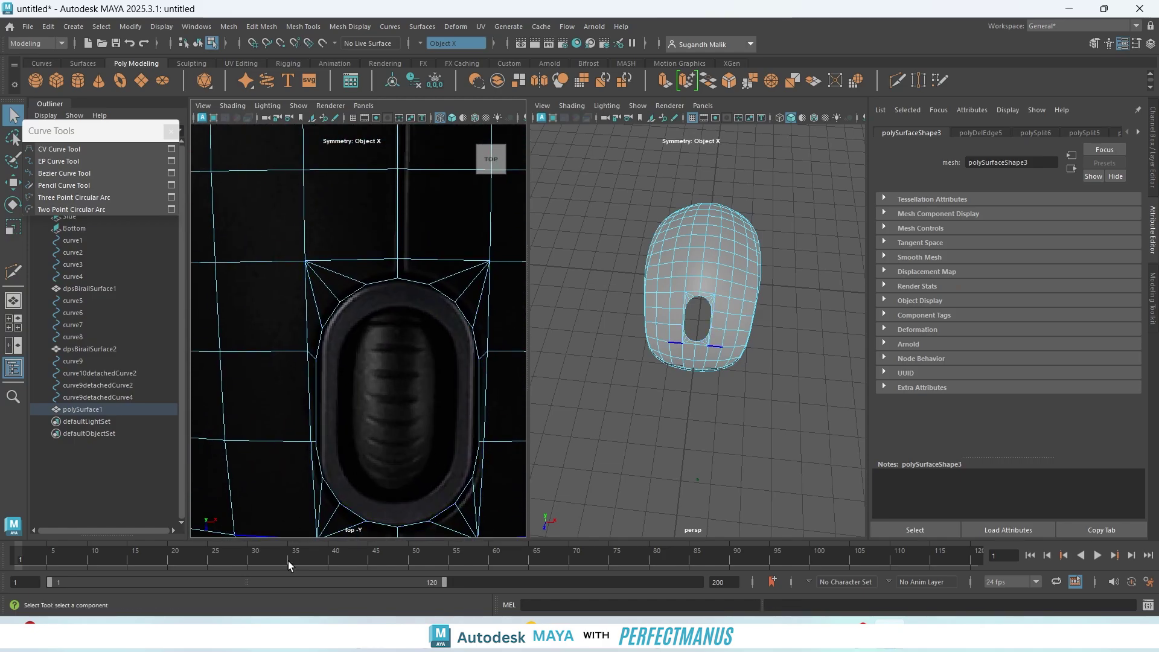
click(418, 295)
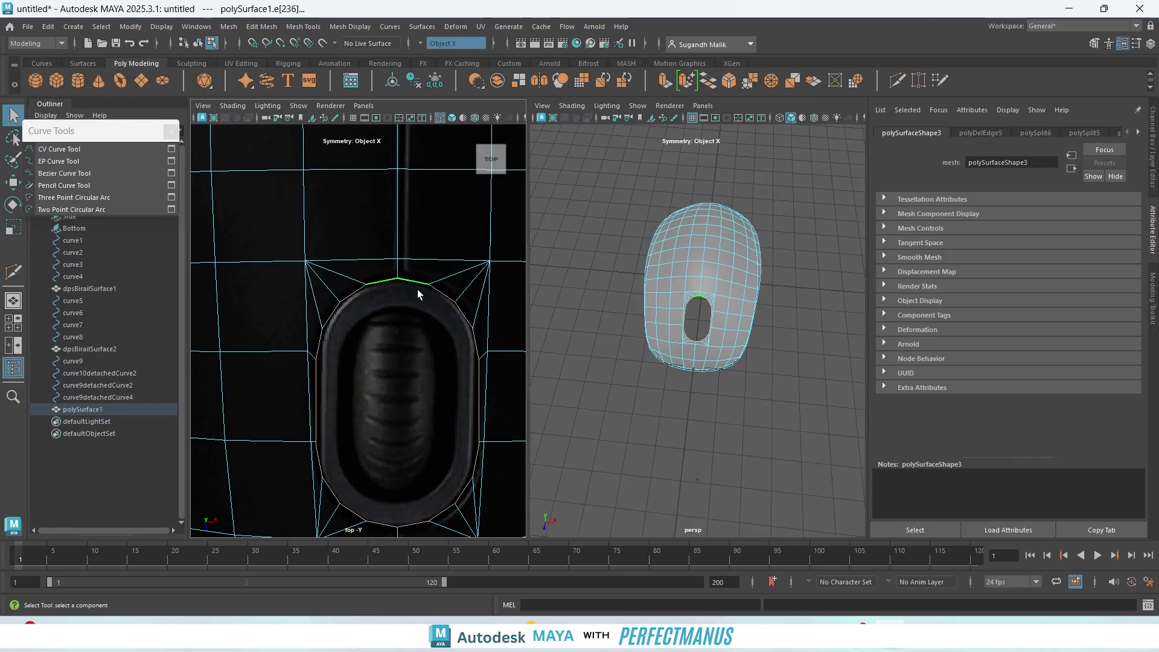
key(ctrl+e)
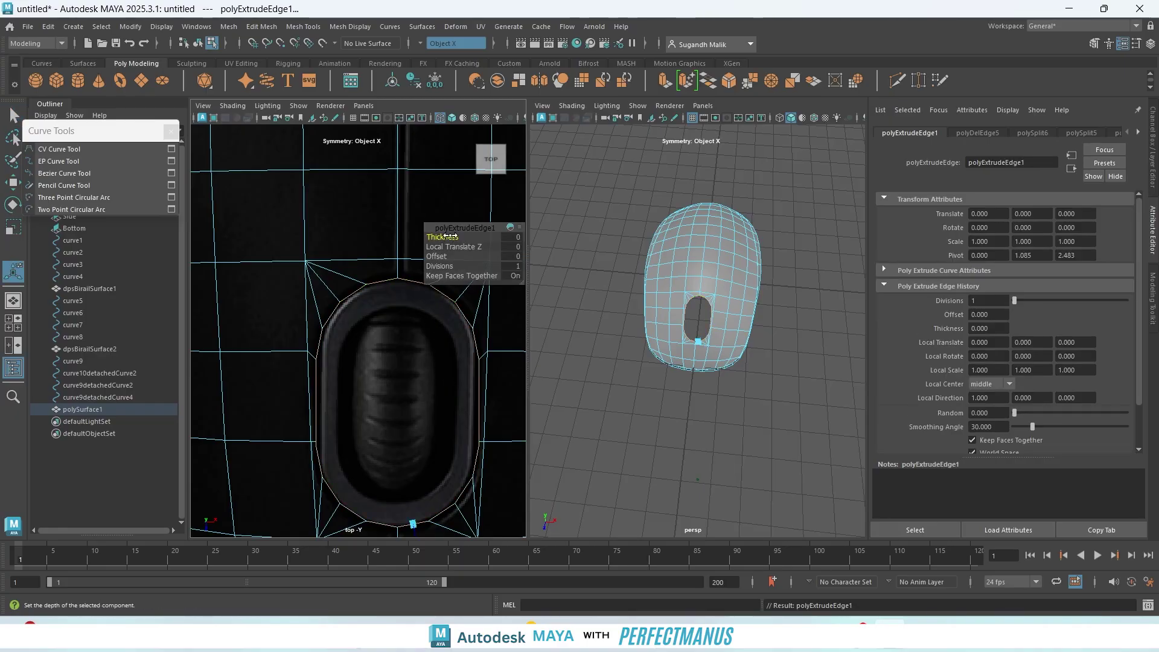
drag(451, 236, 449, 261)
key(ctrl+z)
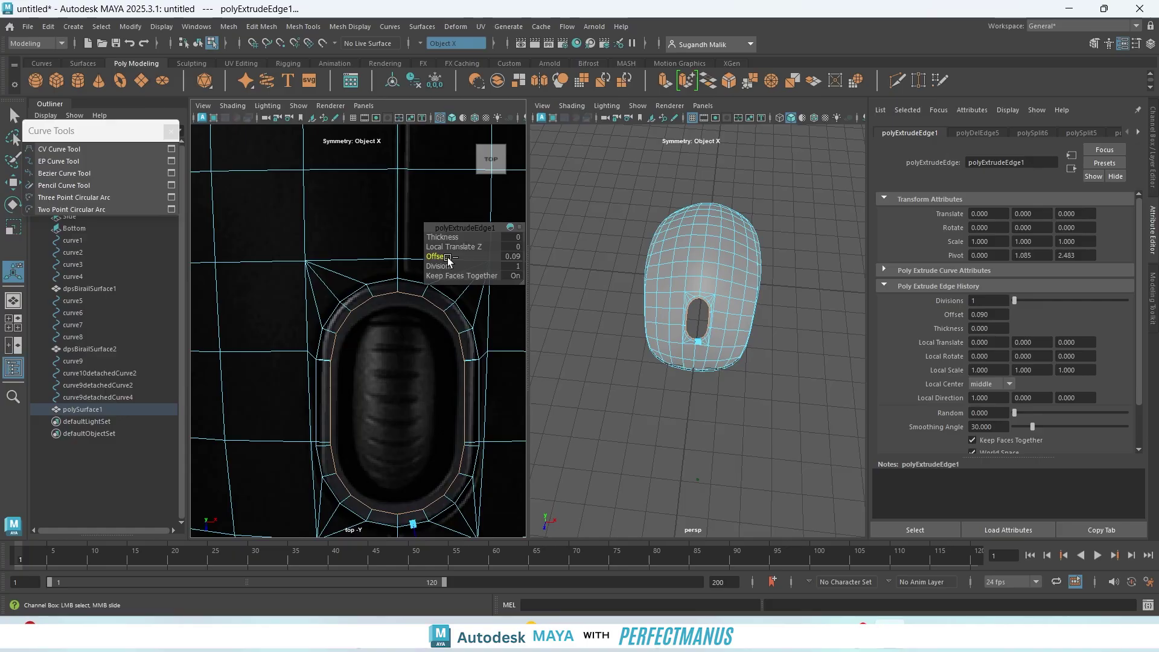
drag(448, 259, 452, 263)
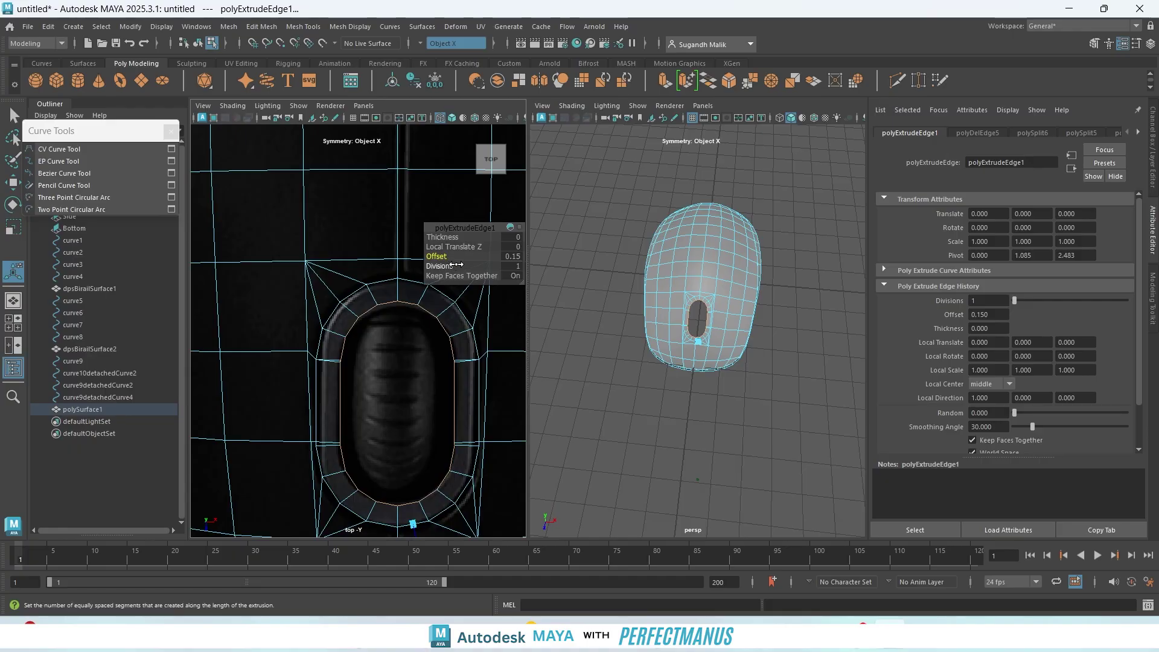
- Insert an edge loop around the extruded rim near its outer border at about 22% with Multi-Cut
scroll(350, 341, up, 3)
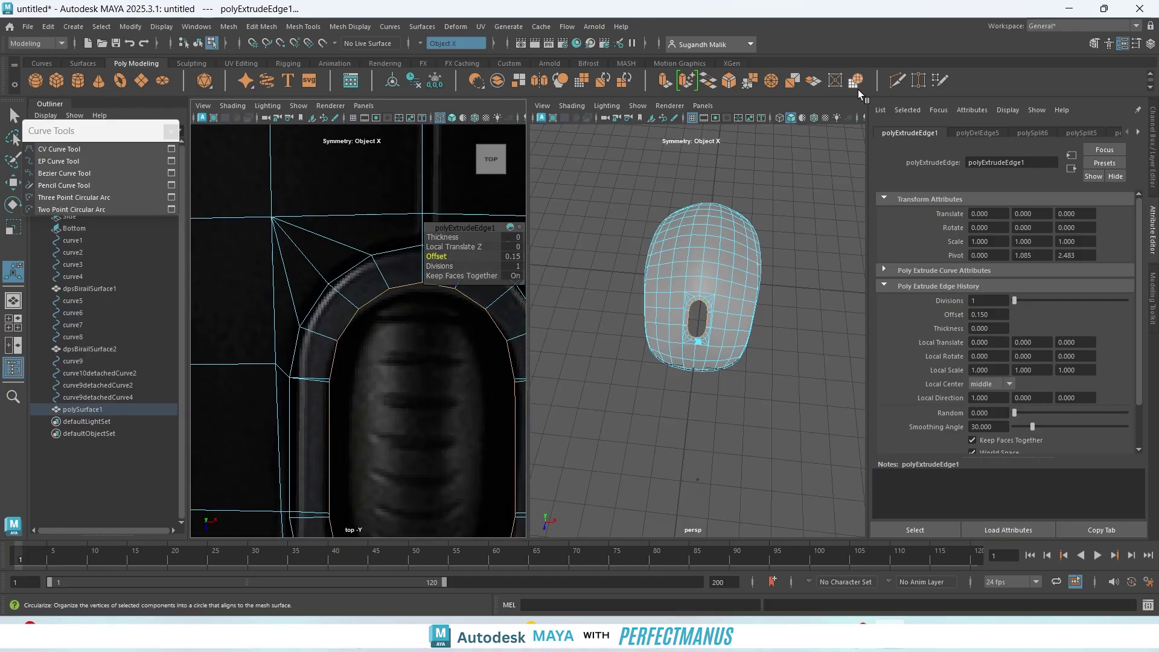
click(899, 81)
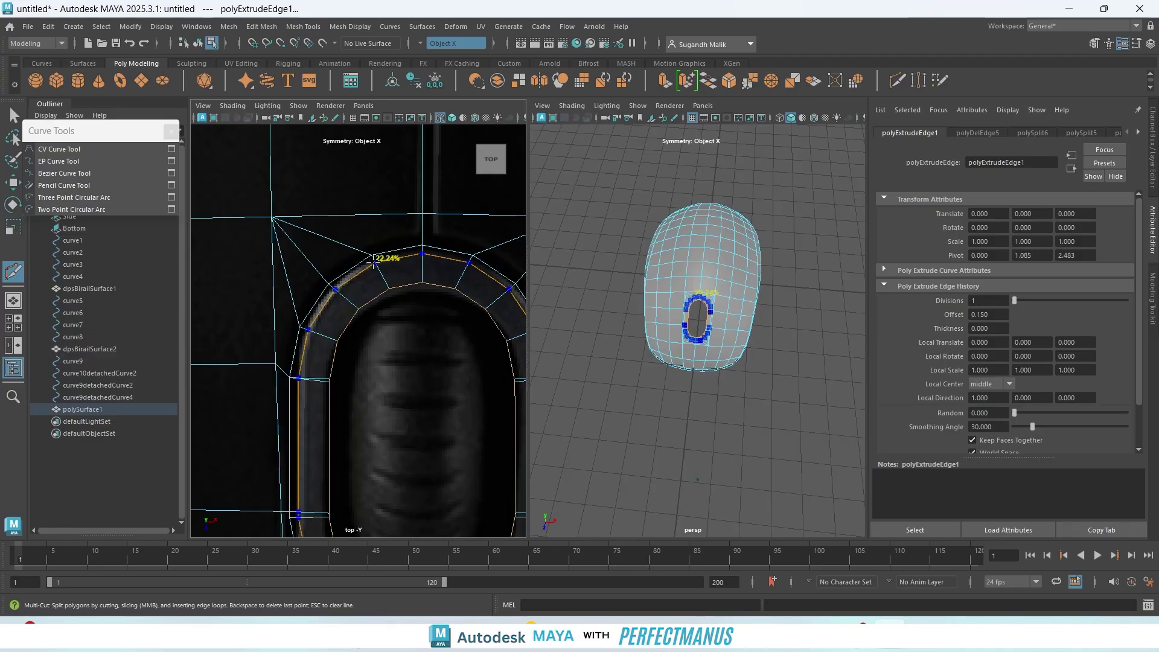
click(401, 314)
key(q)
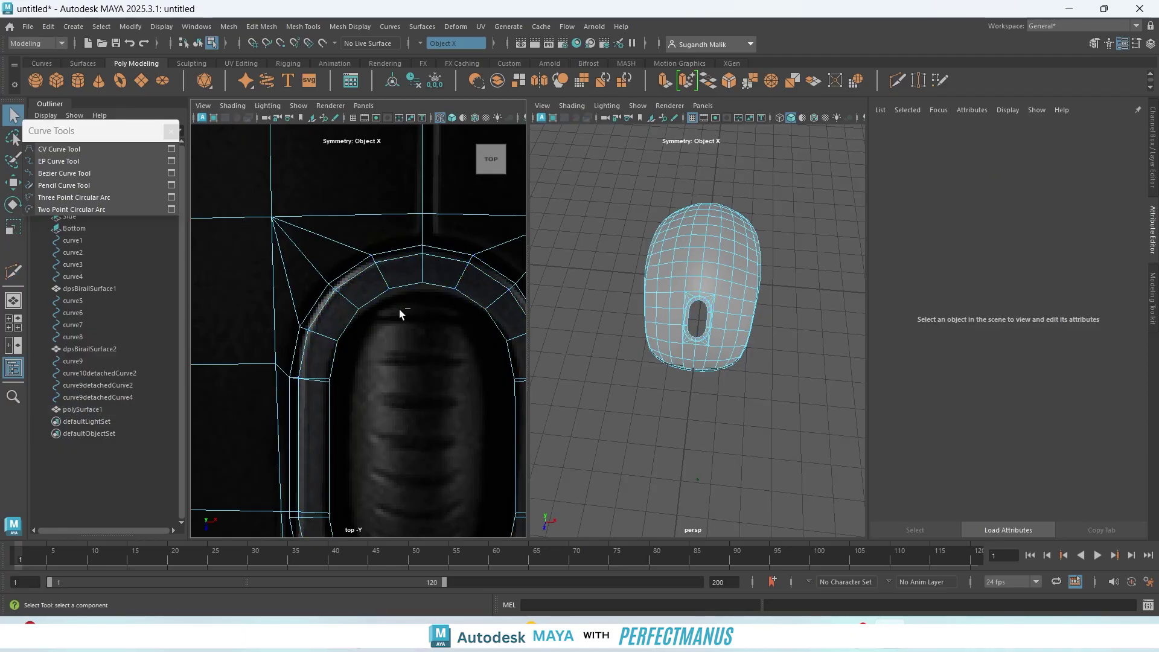
- Delete the narrow outer face loop of the rim to leave a gap between the shell and the inner ring
right_drag(320, 272, 321, 301)
double_click(322, 305)
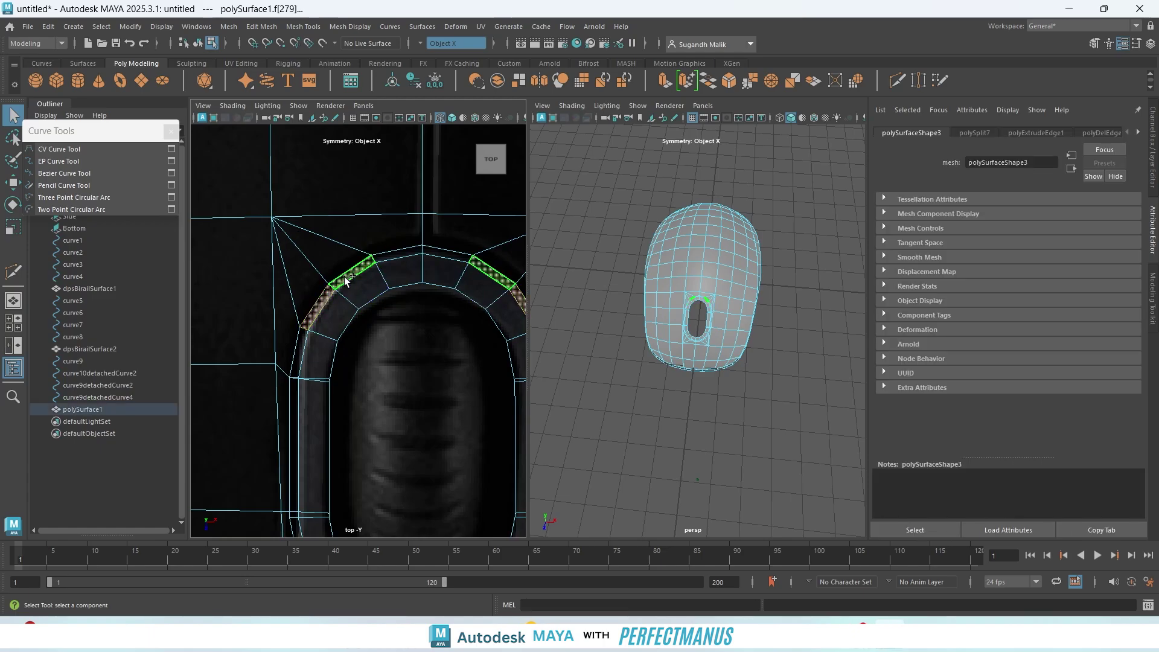
scroll(474, 317, down, 5)
scroll(473, 317, up, 5)
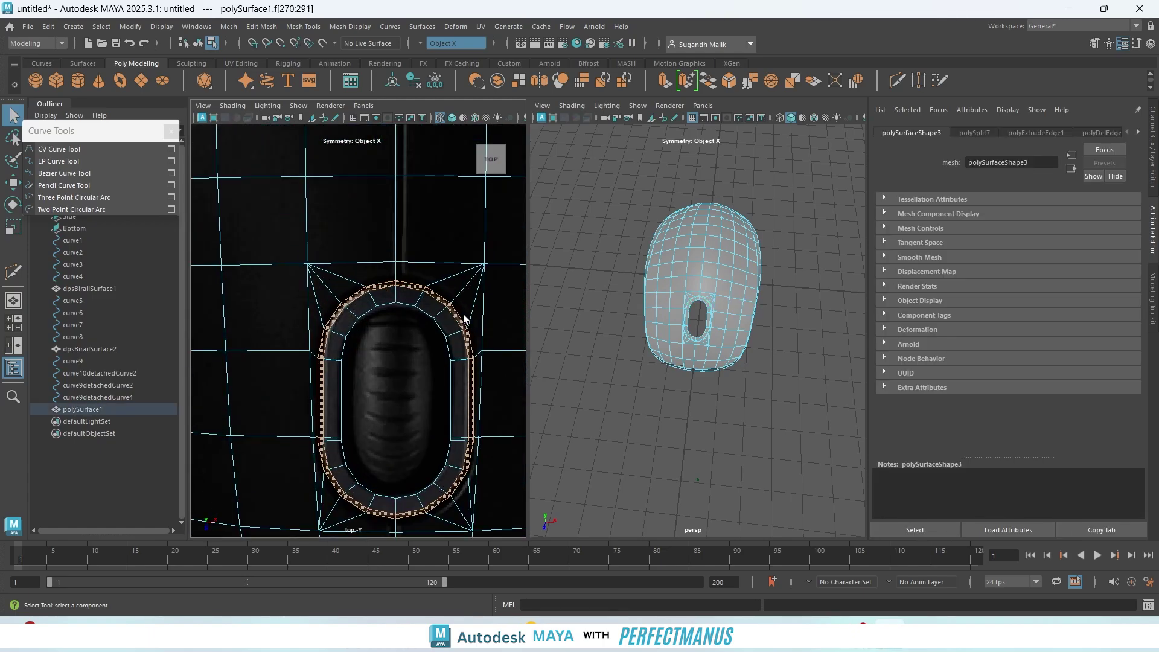
key(Delete)
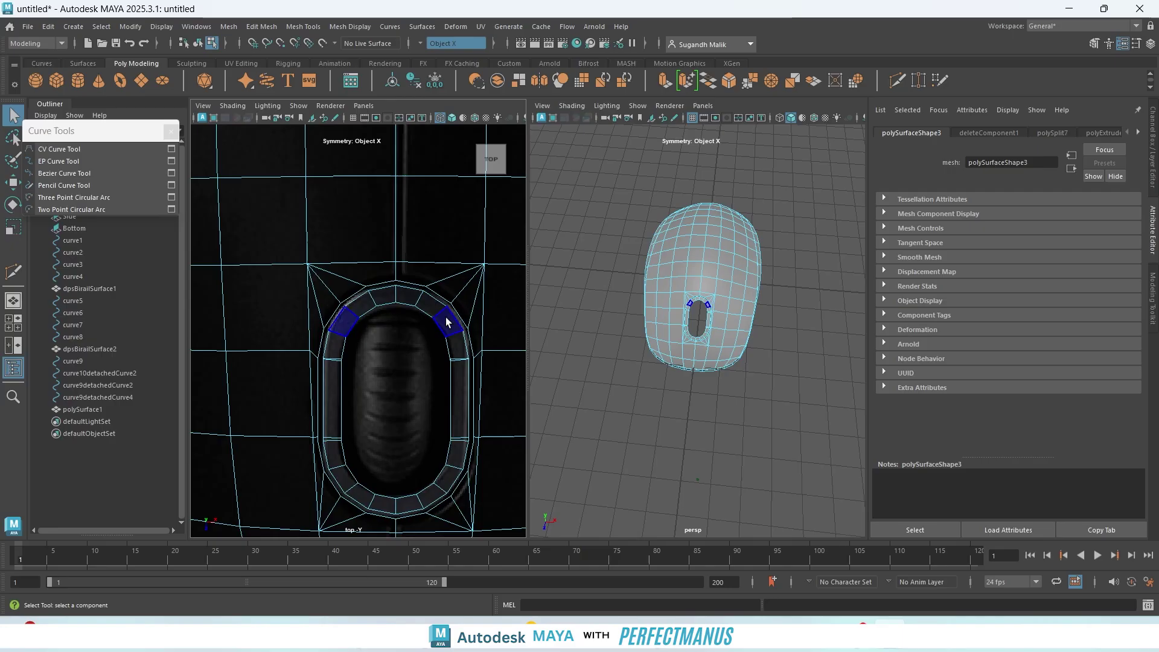
- Extract the inner ring's face loop into a separate object and select that ring in object mode
click(391, 297)
double_click(368, 308)
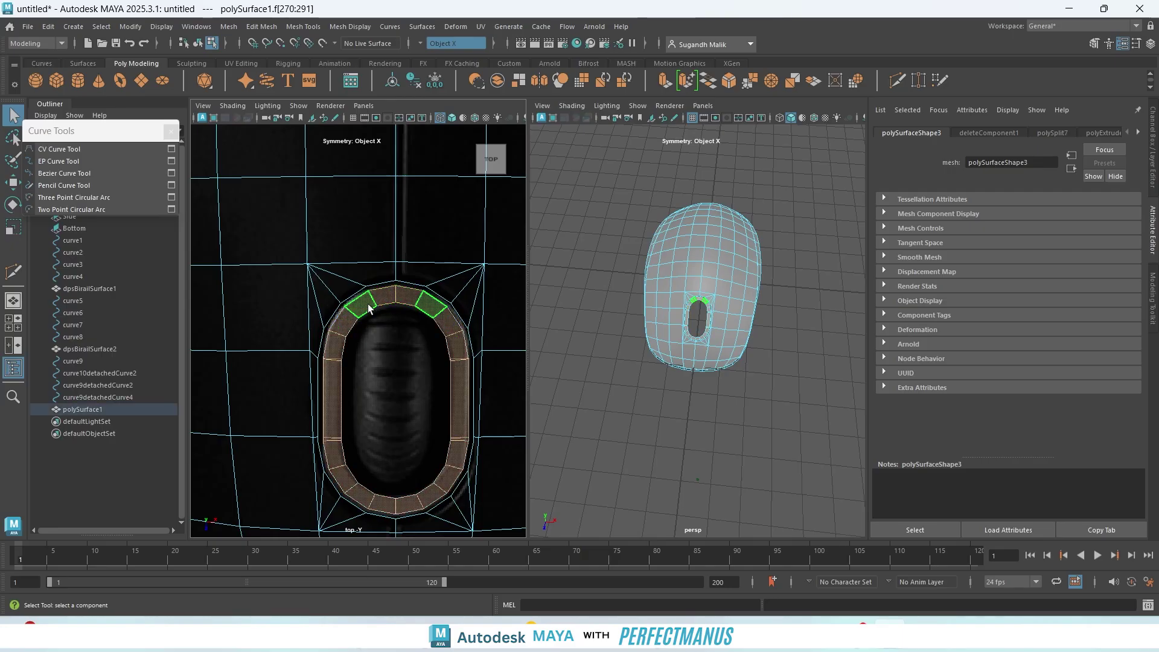
shift+right_drag(370, 308, 349, 524)
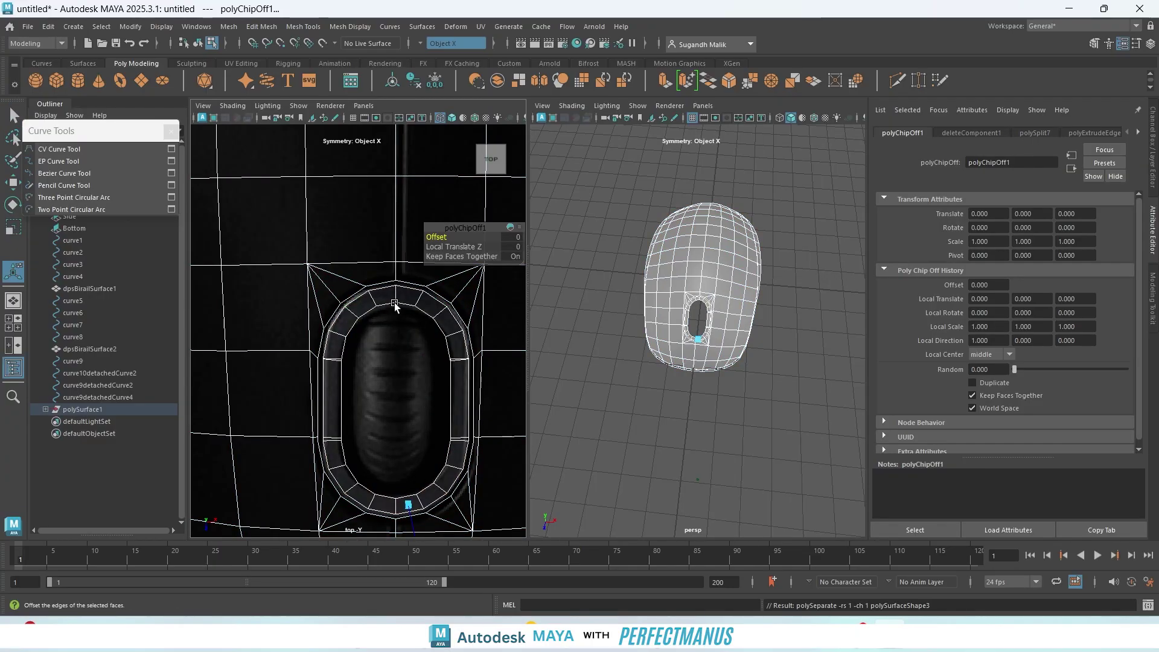
key(q)
double_click(395, 304)
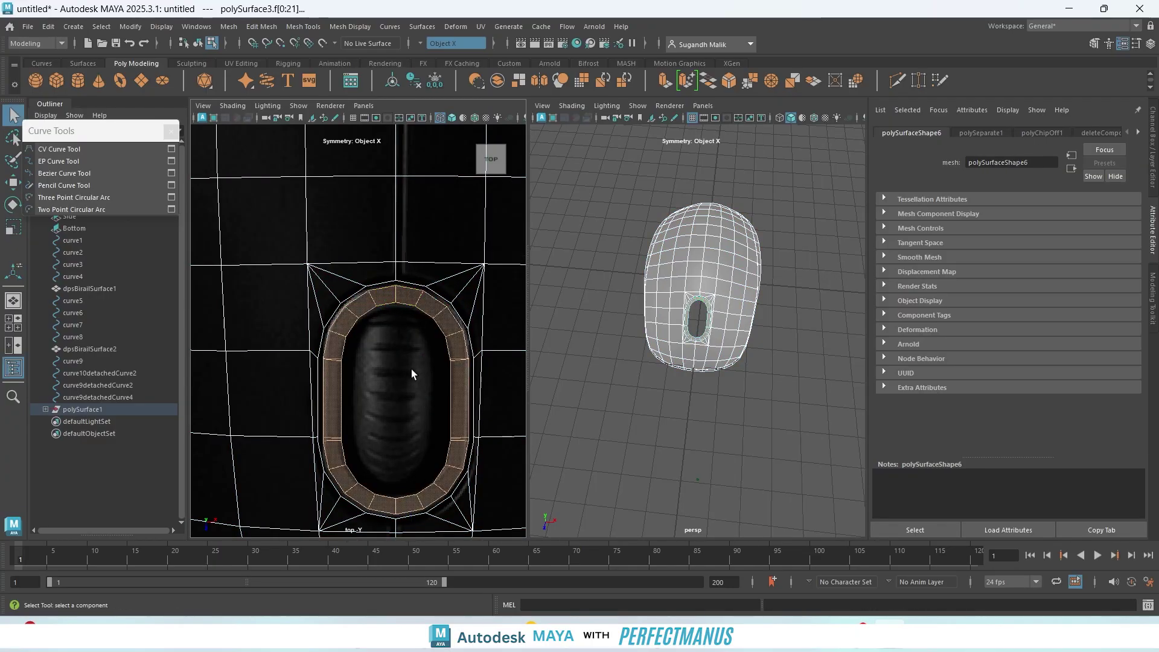
right_drag(400, 299, 455, 252)
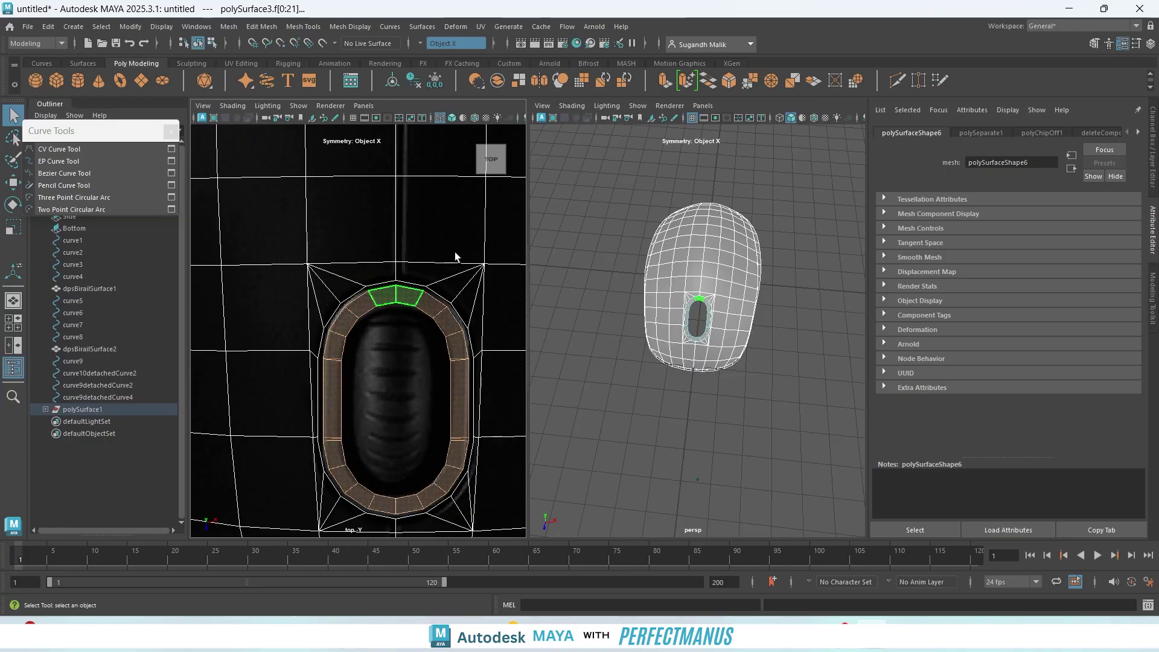
click(443, 269)
click(416, 298)
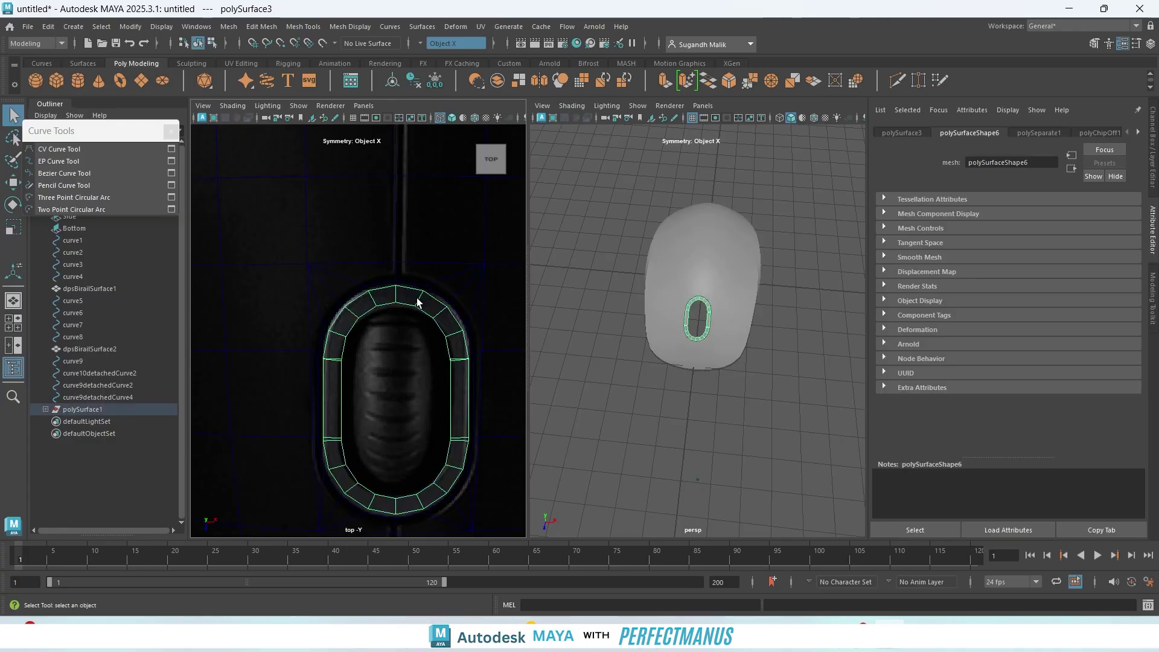
- Use Target Weld to merge the closely doubled cross edges at the lower end of the ring's straight side
scroll(421, 393, up, 5)
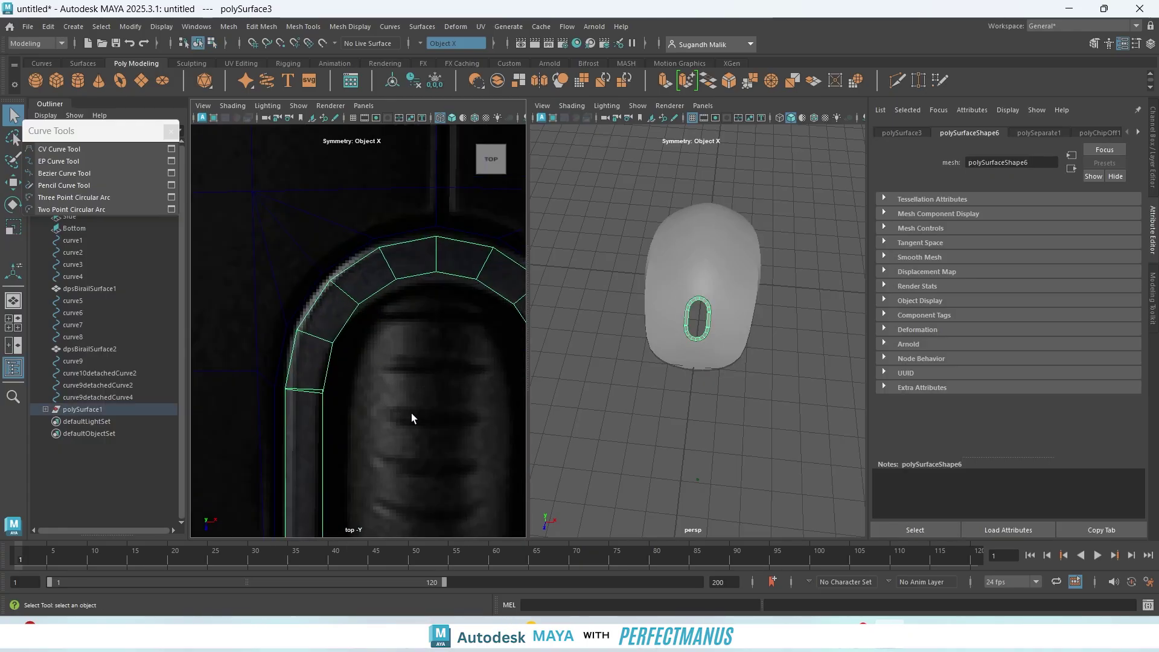
scroll(404, 430, down, 3)
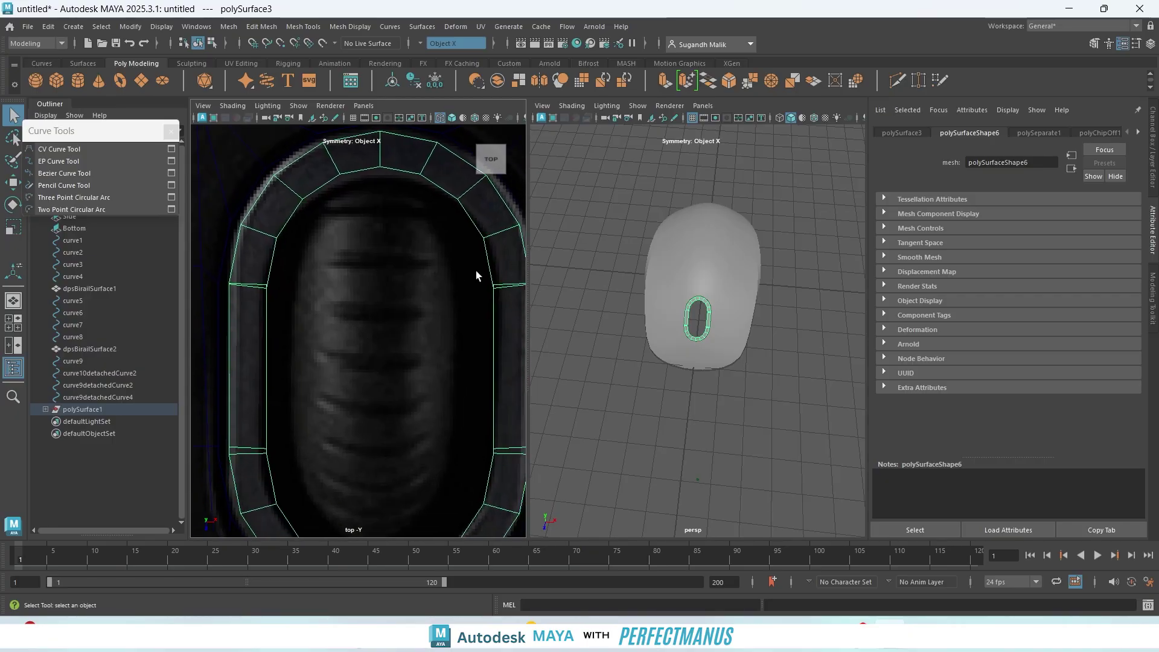
scroll(434, 396, down, 2)
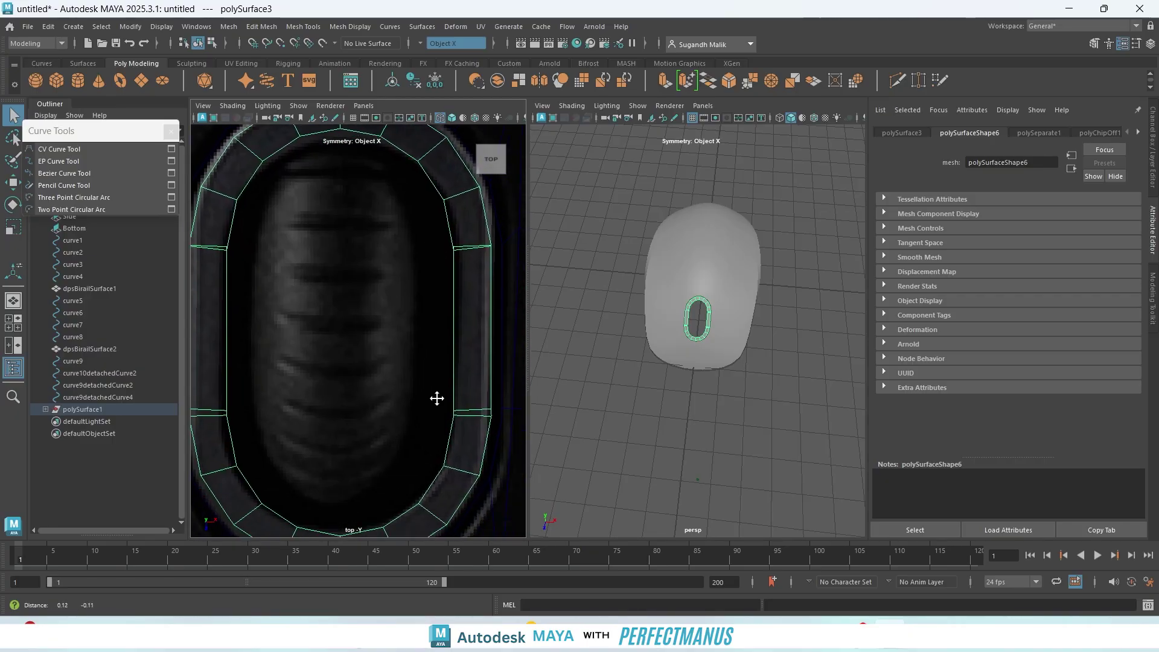
scroll(505, 414, up, 5)
alt+middle_drag(486, 389, 375, 376)
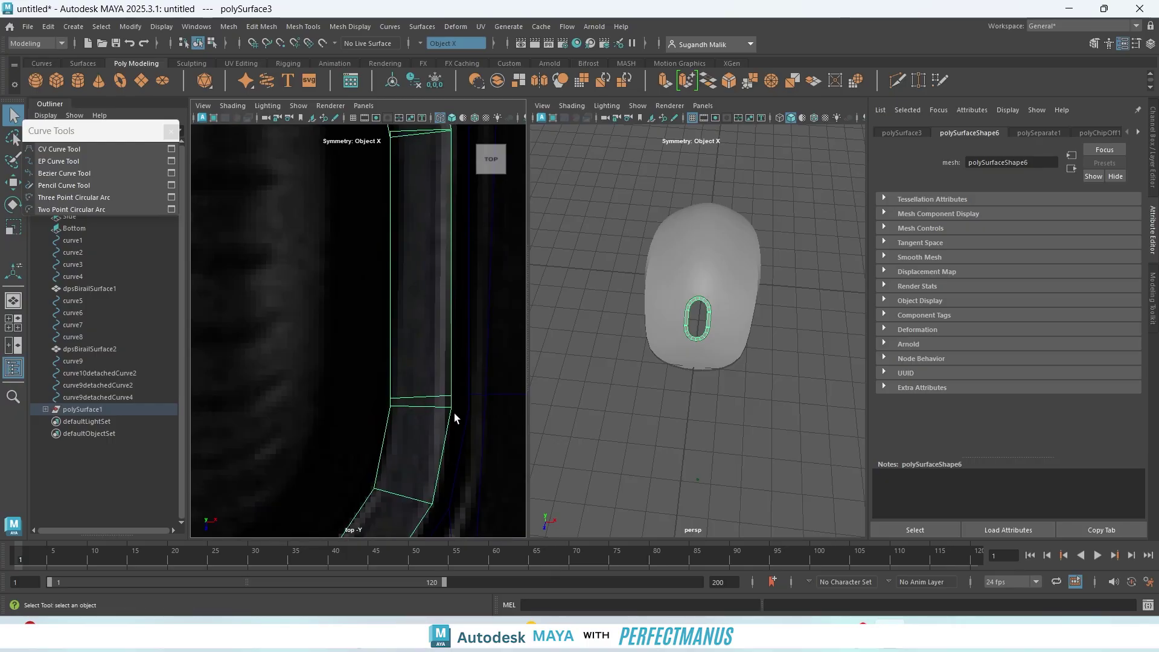
click(918, 82)
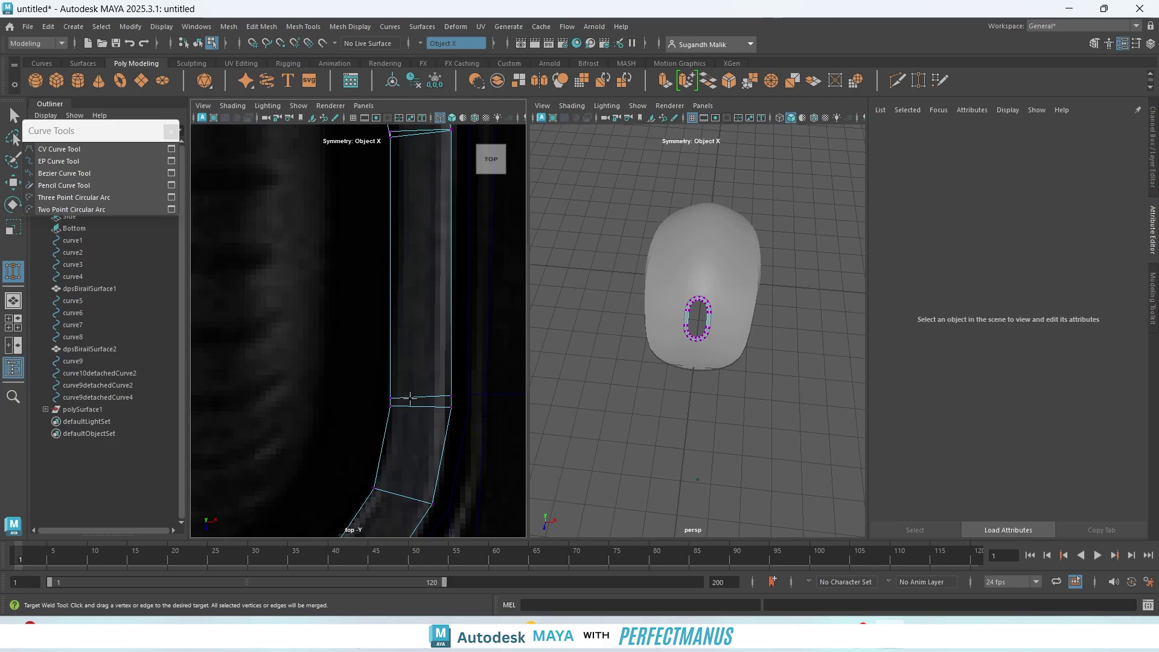
mouse_move(410, 271)
right_down()
mouse_move(402, 261)
mouse_move(406, 281)
mouse_move(429, 259)
mouse_move(408, 250)
right_up()
drag(428, 396, 421, 406)
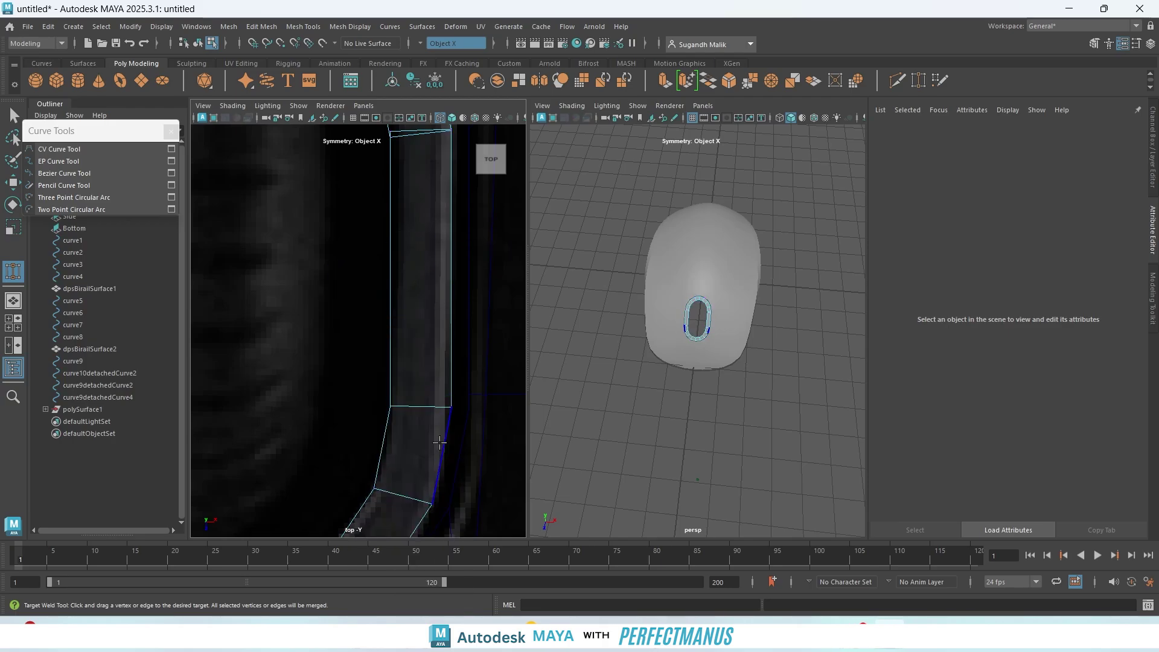
- Try another weld on the ring's lower-left cross edge, and undo the last two welds
alt+middle_drag(298, 410, 579, 320)
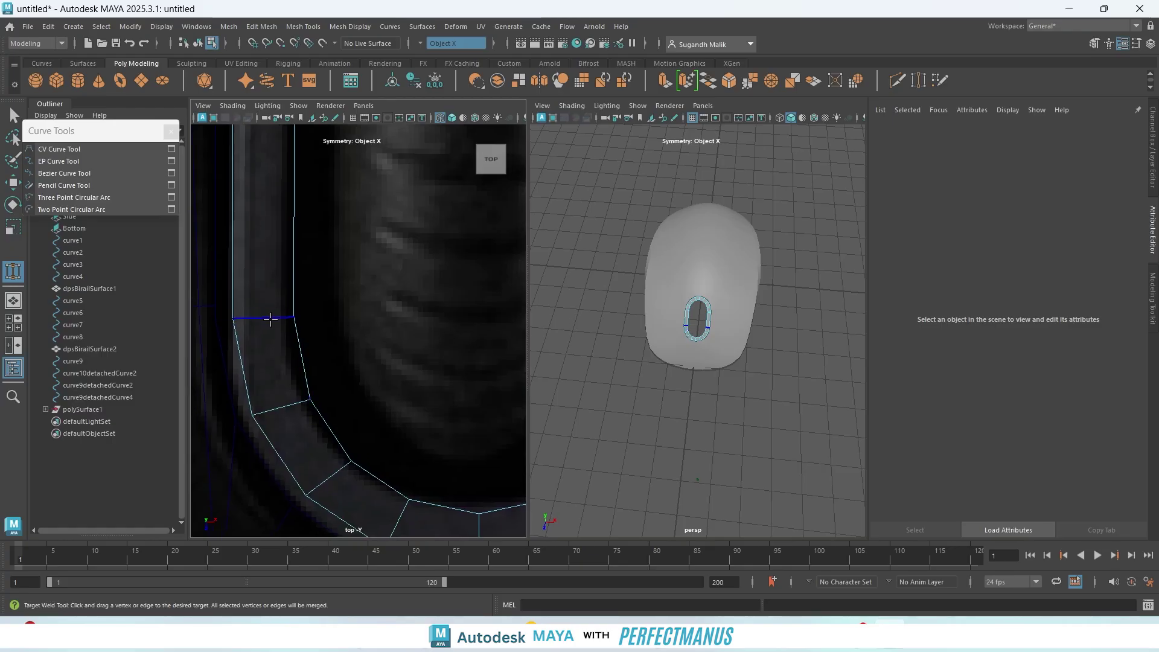
drag(282, 310, 288, 337)
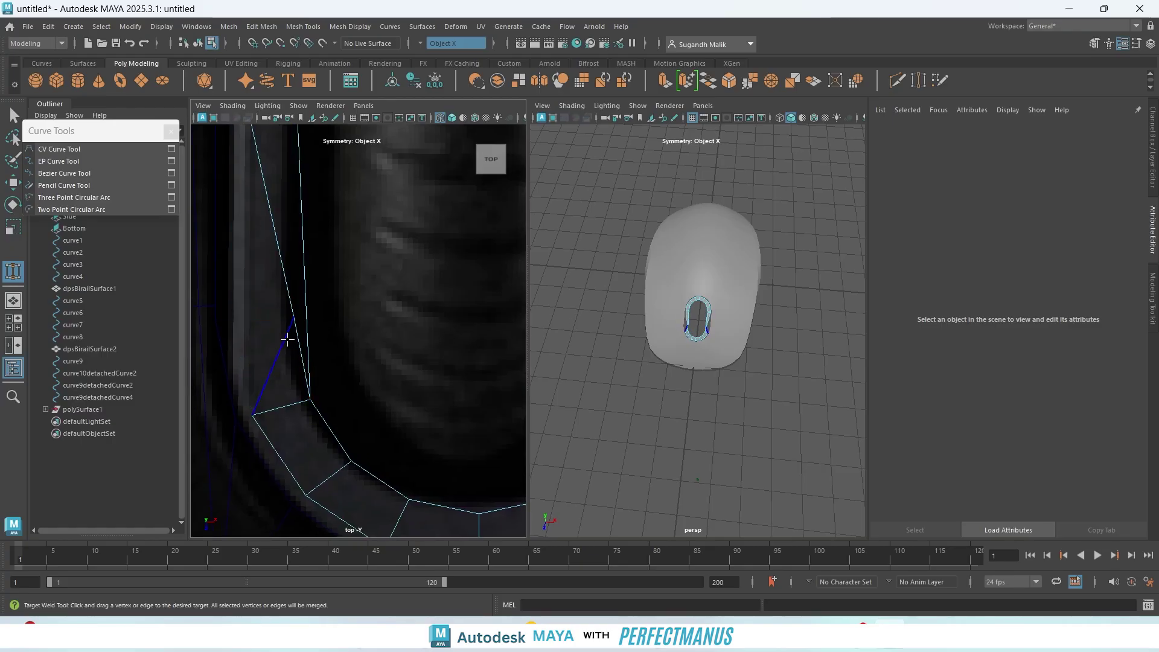
key(ctrl+z)
key(ctrl+z)
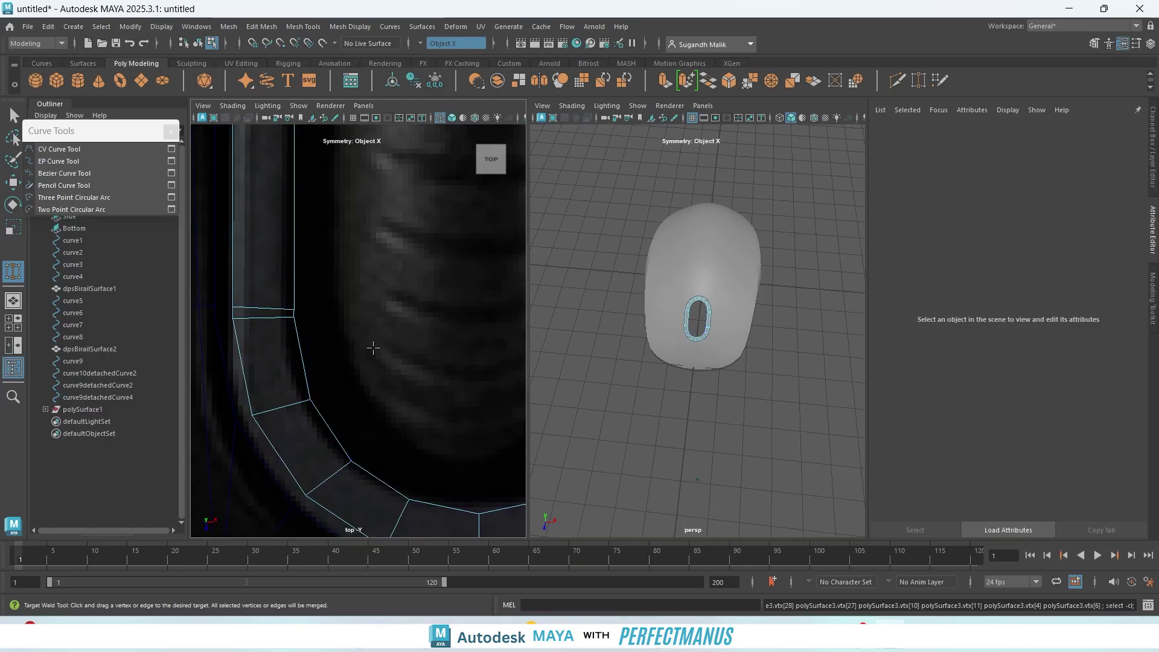
- Weld the doubled cross edges at the lower and upper ends of the ring's straight sides into single edges
drag(270, 303, 264, 320)
alt+middle_drag(400, 349, 243, 558)
alt+middle_drag(386, 293, 269, 414)
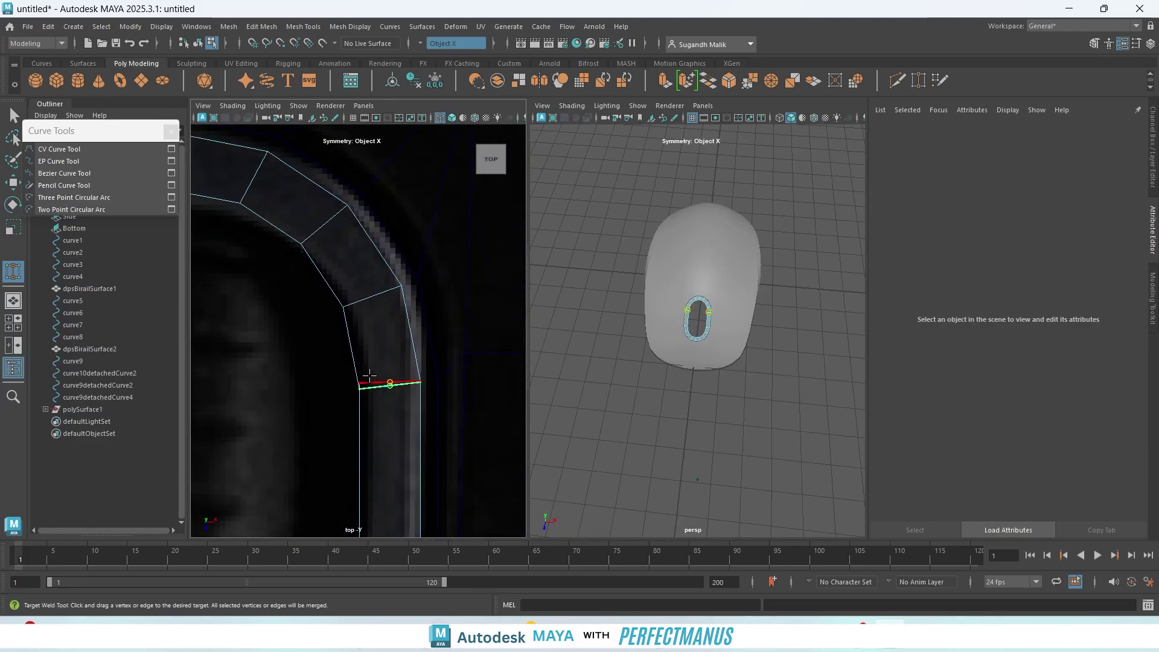
alt+middle_drag(260, 321, 519, 379)
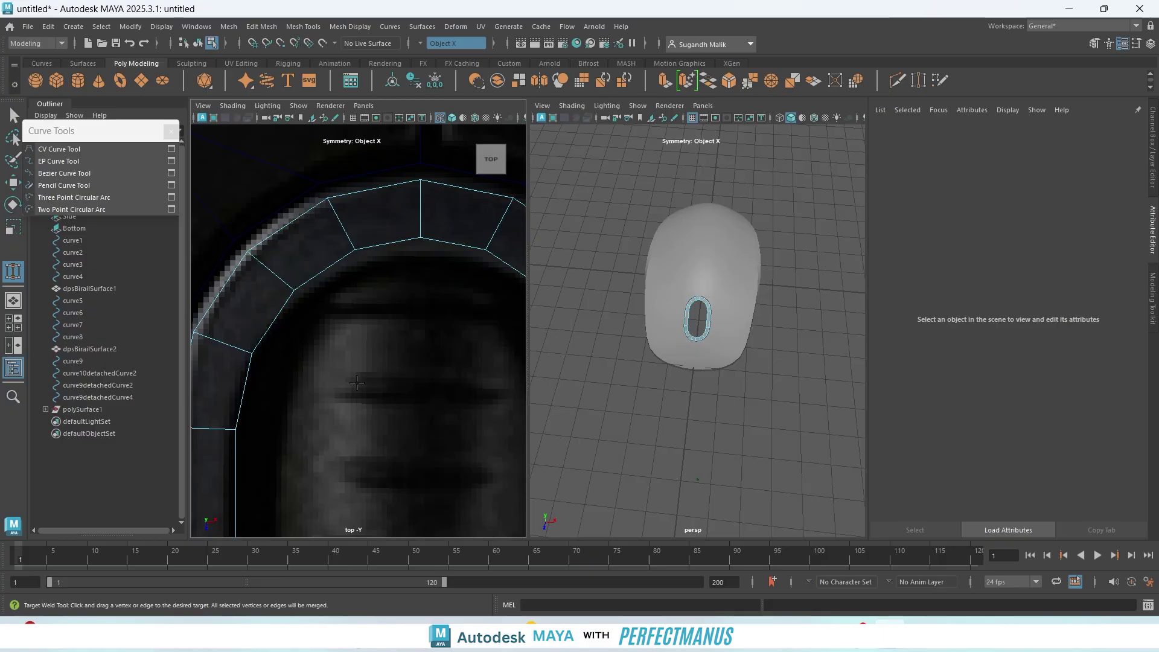
alt+middle_drag(363, 378, 341, 303)
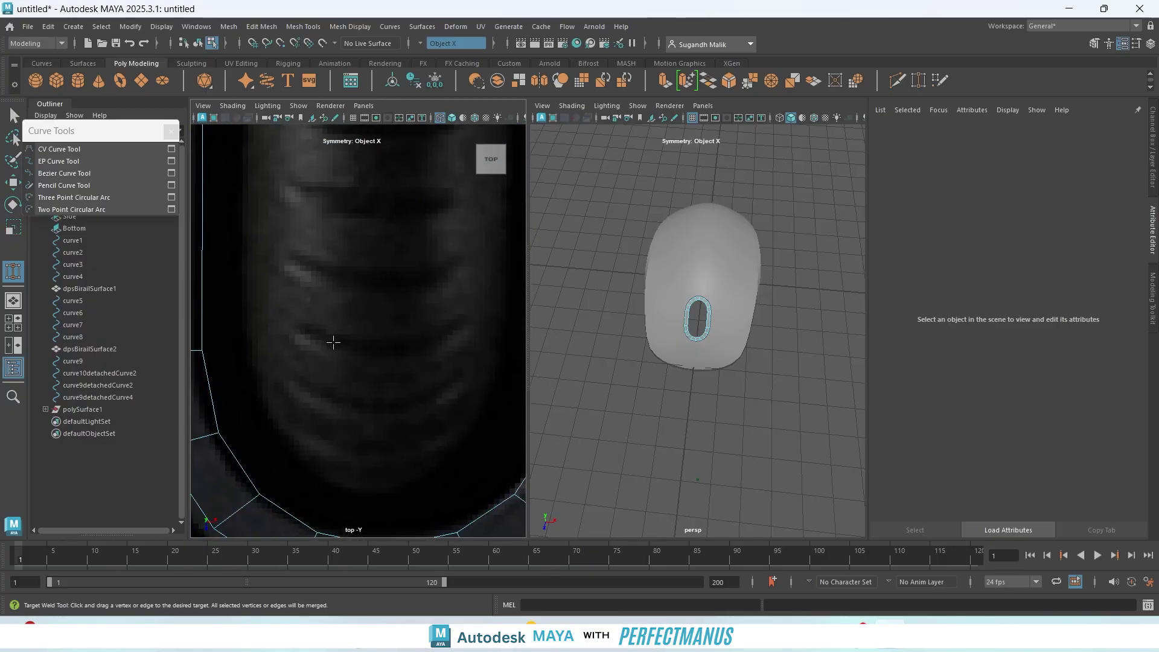
scroll(336, 343, down, 10)
scroll(362, 350, up, 8)
alt+middle_drag(390, 263, 331, 456)
key(q)
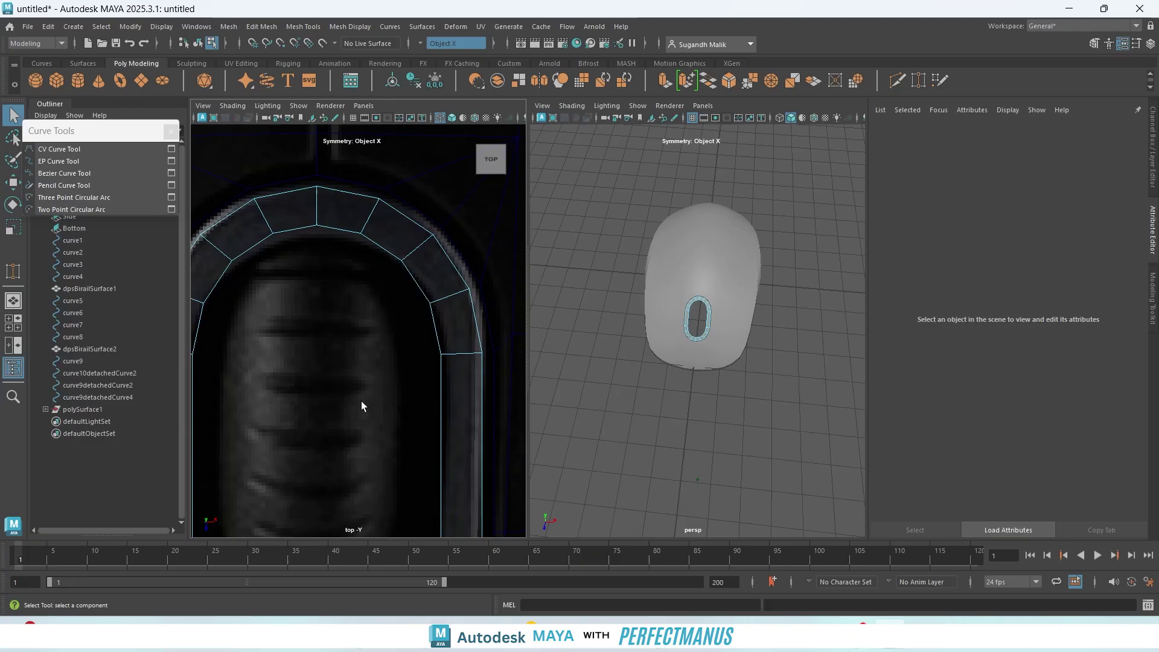
- Extrude the ring's inner and outer border edge loops with a Local Translate Z of -0.5
double_click(414, 285)
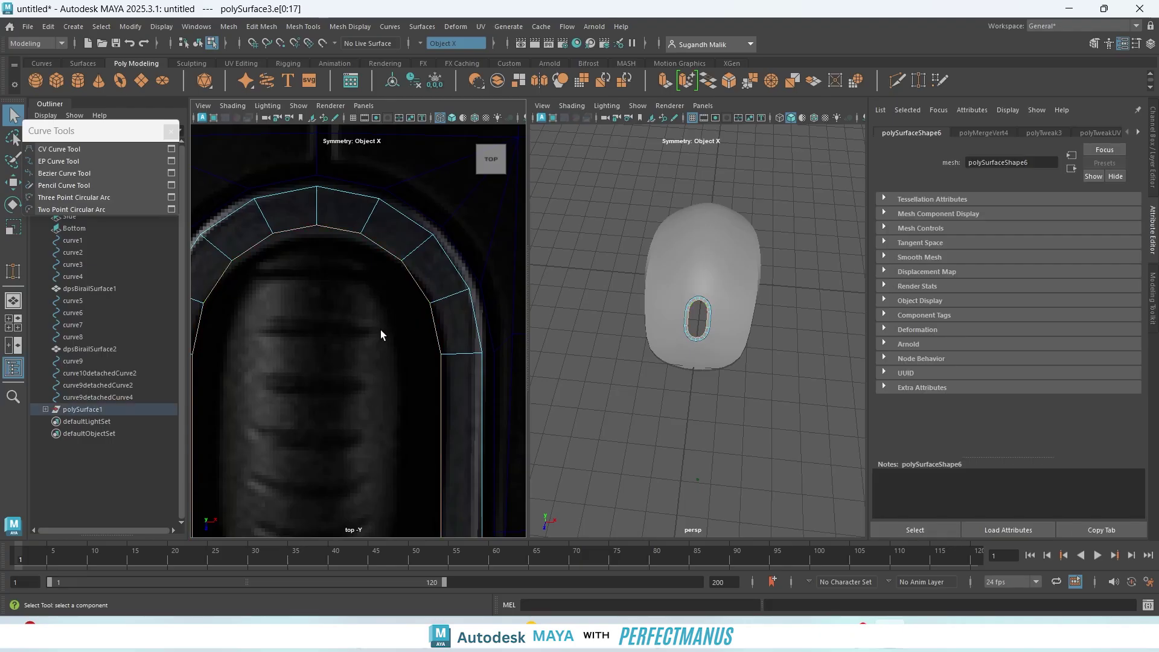
shift+double_click(444, 262)
alt+drag(677, 378, 700, 385)
scroll(708, 371, up, 8)
alt+middle_drag(727, 326, 736, 393)
key(3)
key(1)
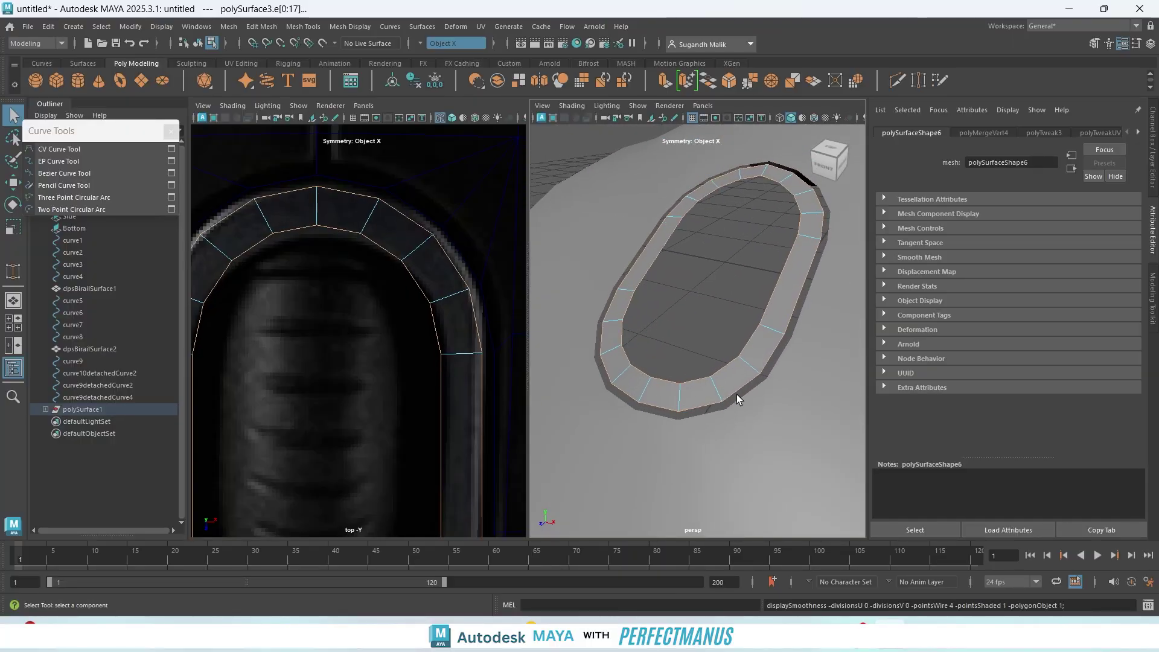
key(ctrl+e)
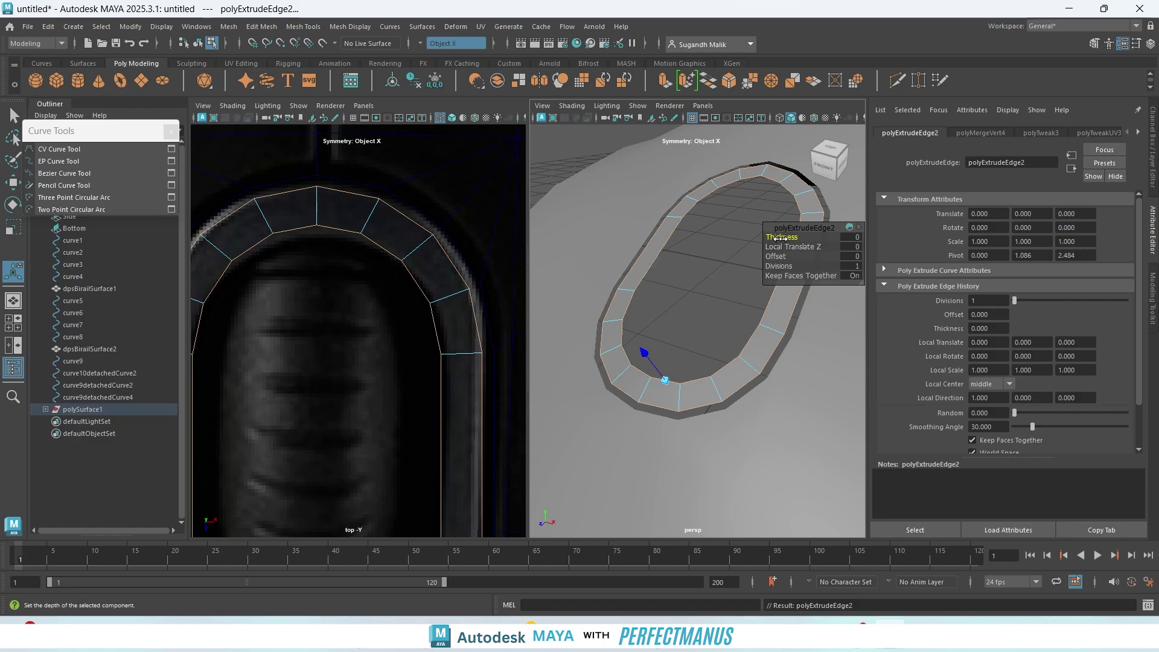
drag(785, 246, 781, 246)
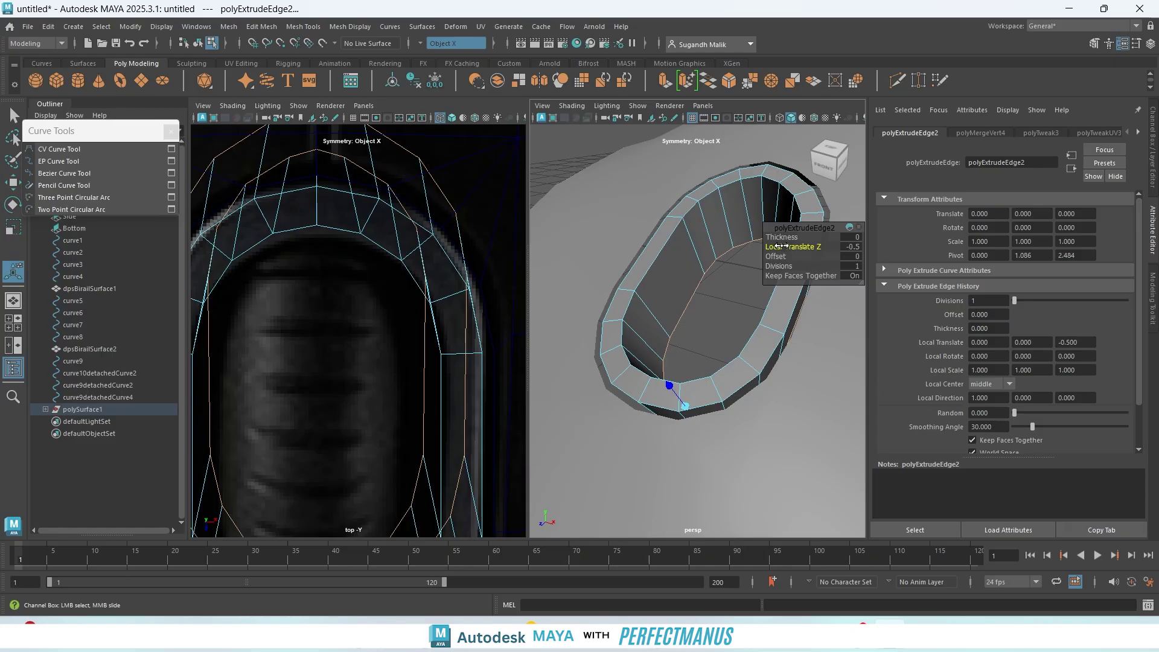
- Check the extruded ring in smooth preview, and return it to the unsmoothed display
scroll(715, 332, down, 4)
mouse_move(747, 382)
alt+mouse_down()
mouse_move(719, 368)
mouse_move(756, 395)
alt+mouse_up()
key(3)
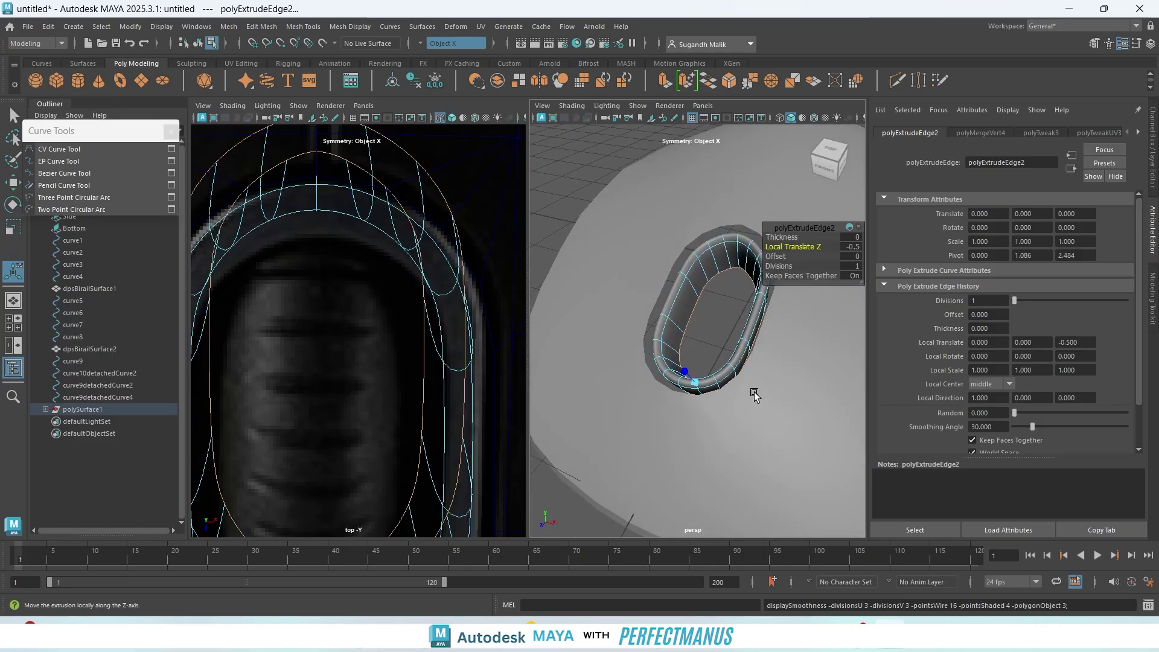
key(1)
key(f)
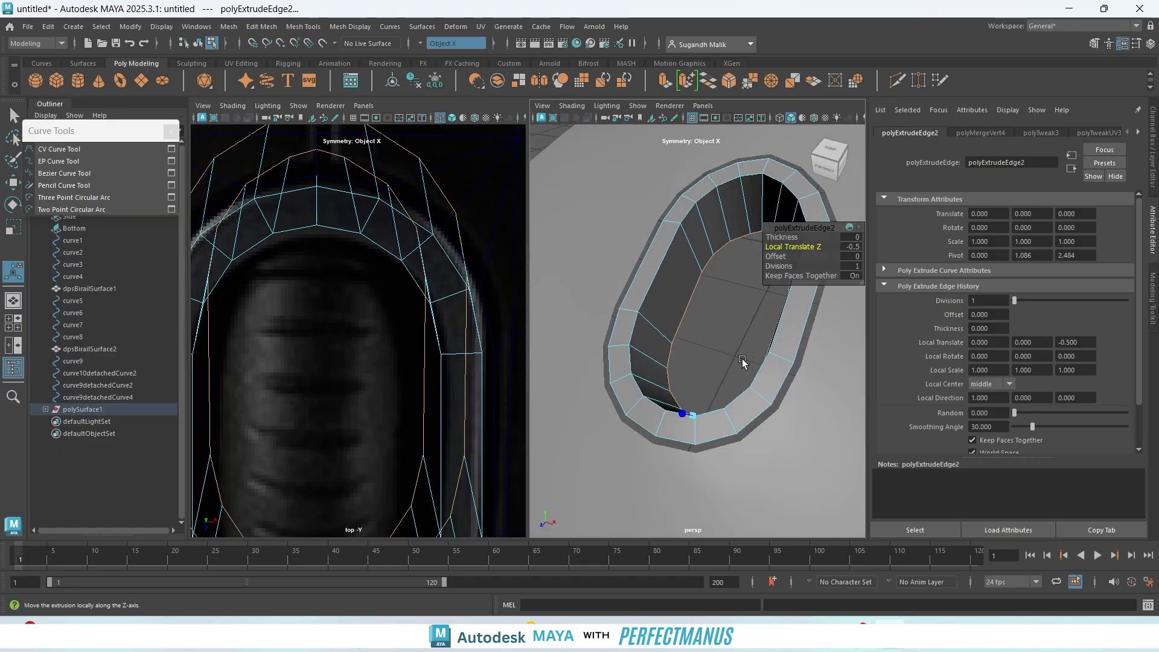
- Bevel the inner and outer edge loops of the ring's top face with 2 segments and a fraction of 0.14
click(655, 283)
shift+double_click(641, 270)
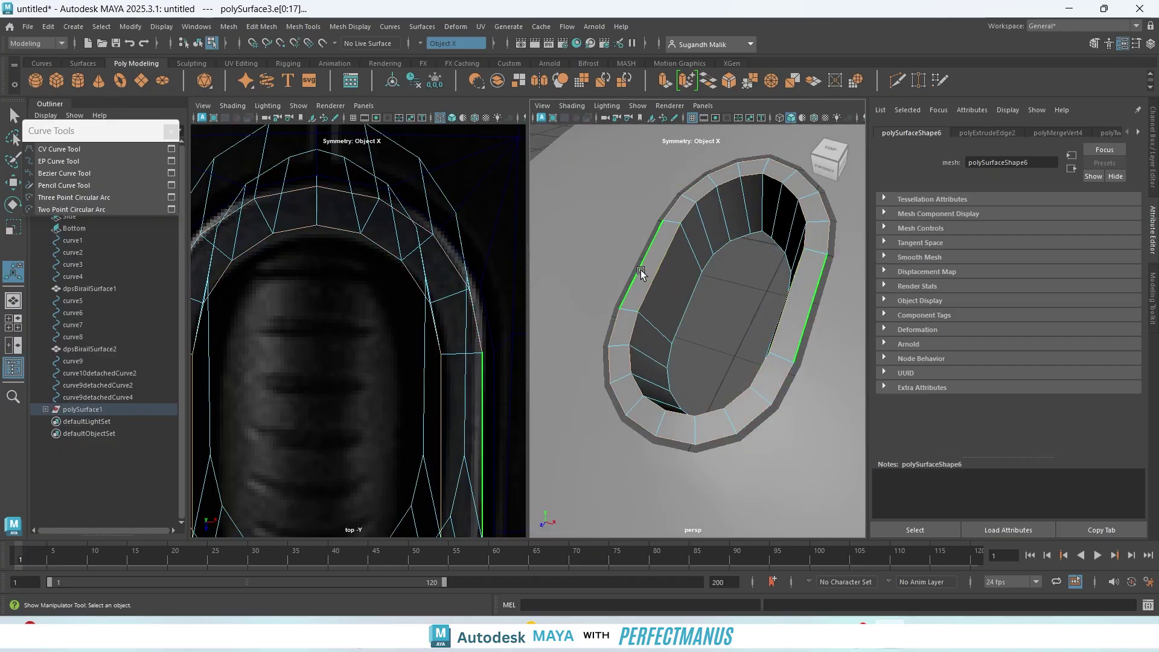
key(ctrl+b)
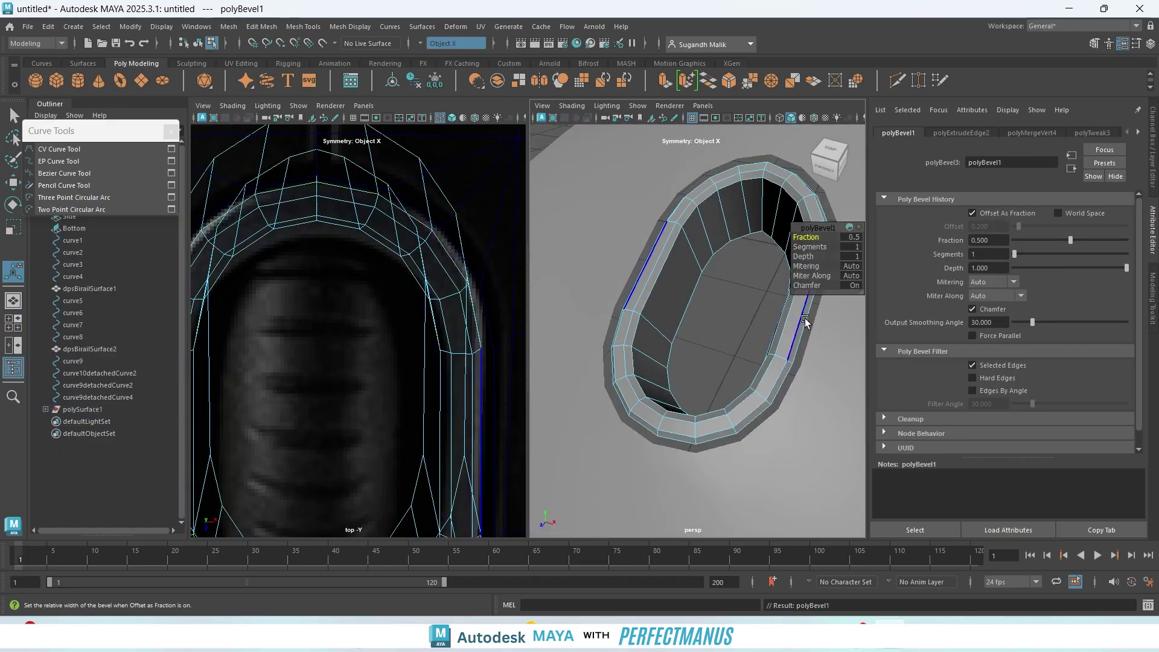
drag(809, 246, 797, 236)
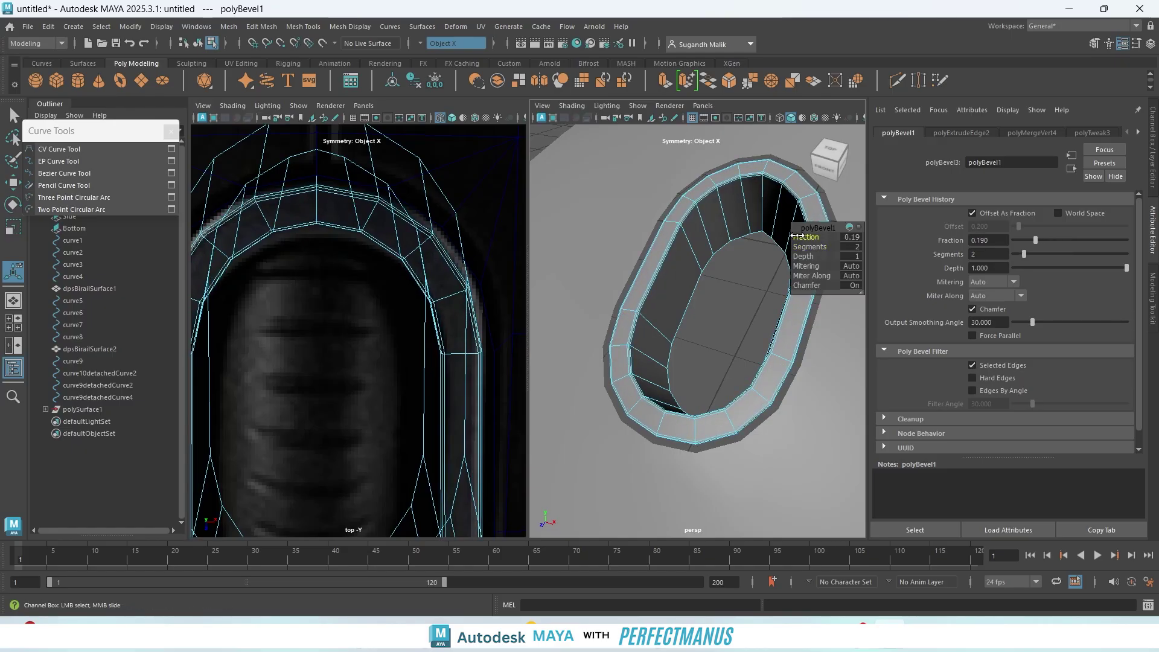
drag(796, 234, 794, 234)
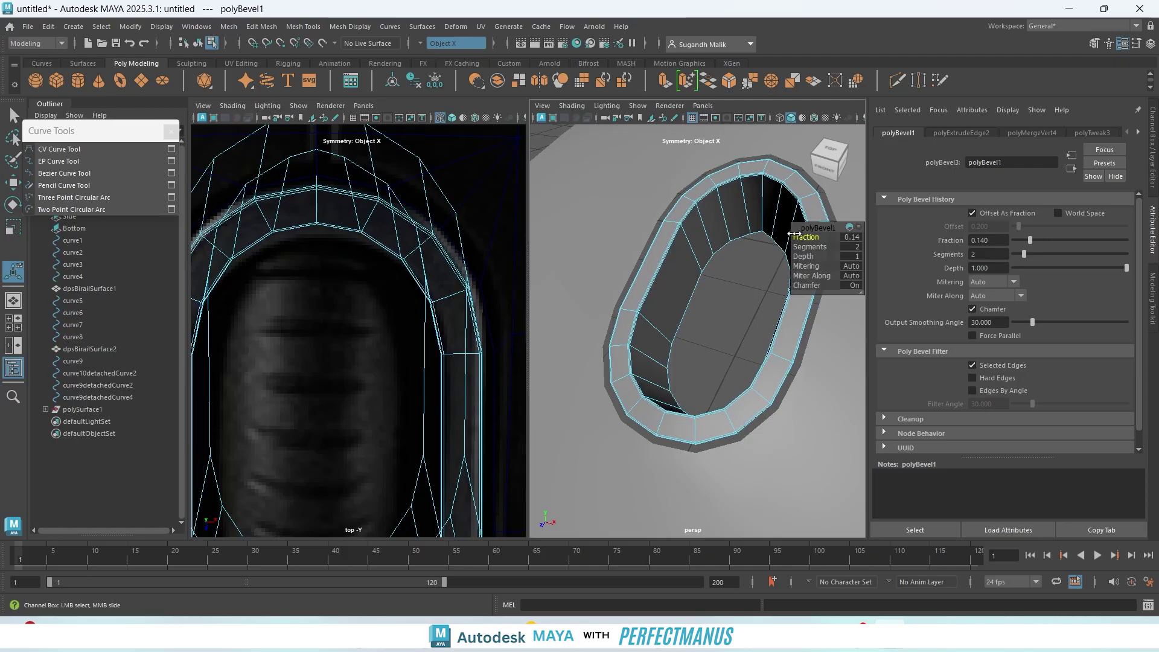
- Show the beveled ring in smooth preview and clear its edge selection
key(3)
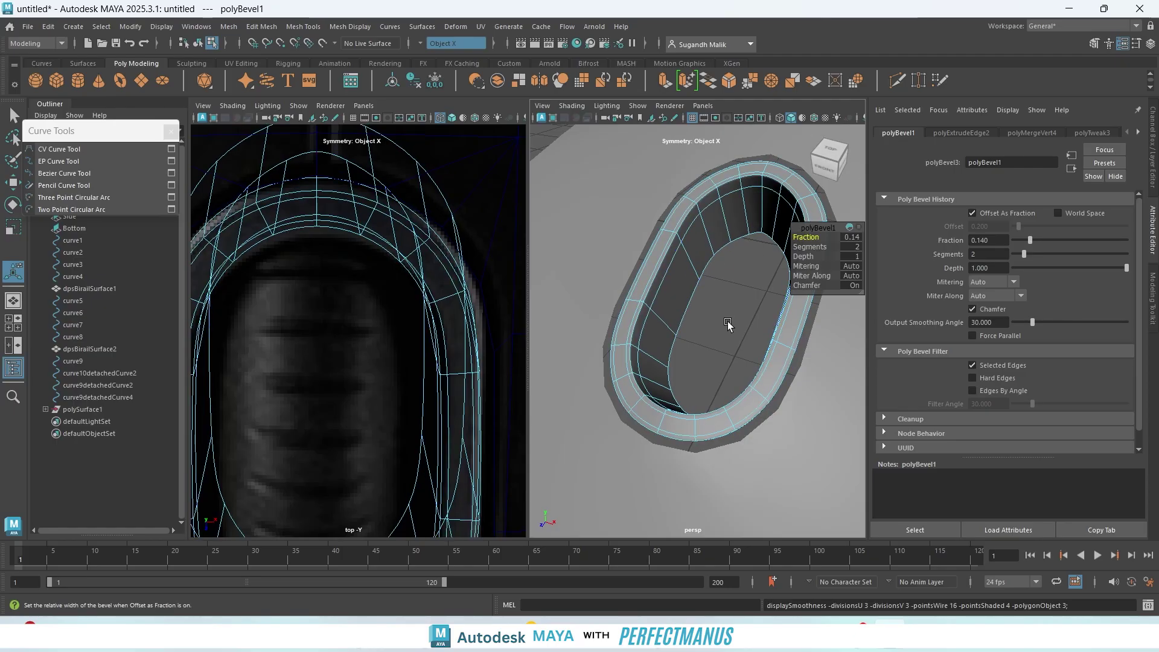
scroll(726, 323, down, 2)
scroll(732, 337, up, 2)
click(717, 364)
scroll(717, 363, down, 2)
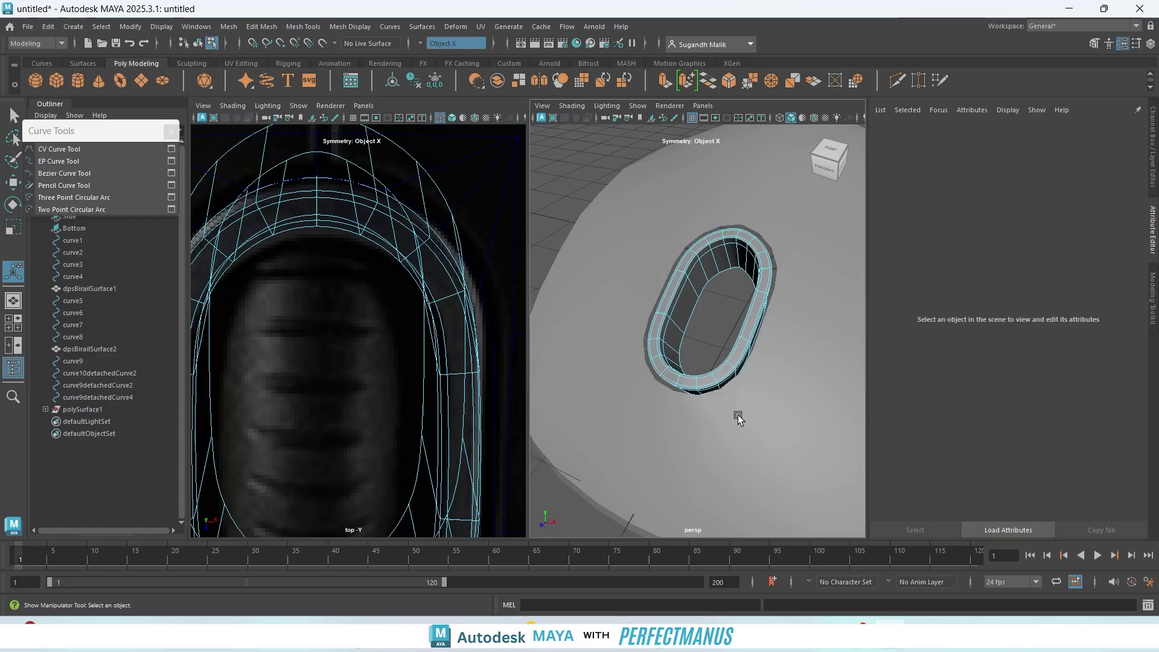
- Leave edge editing and select the mouse's top shell as a whole object
click(743, 431)
scroll(759, 394, down, 5)
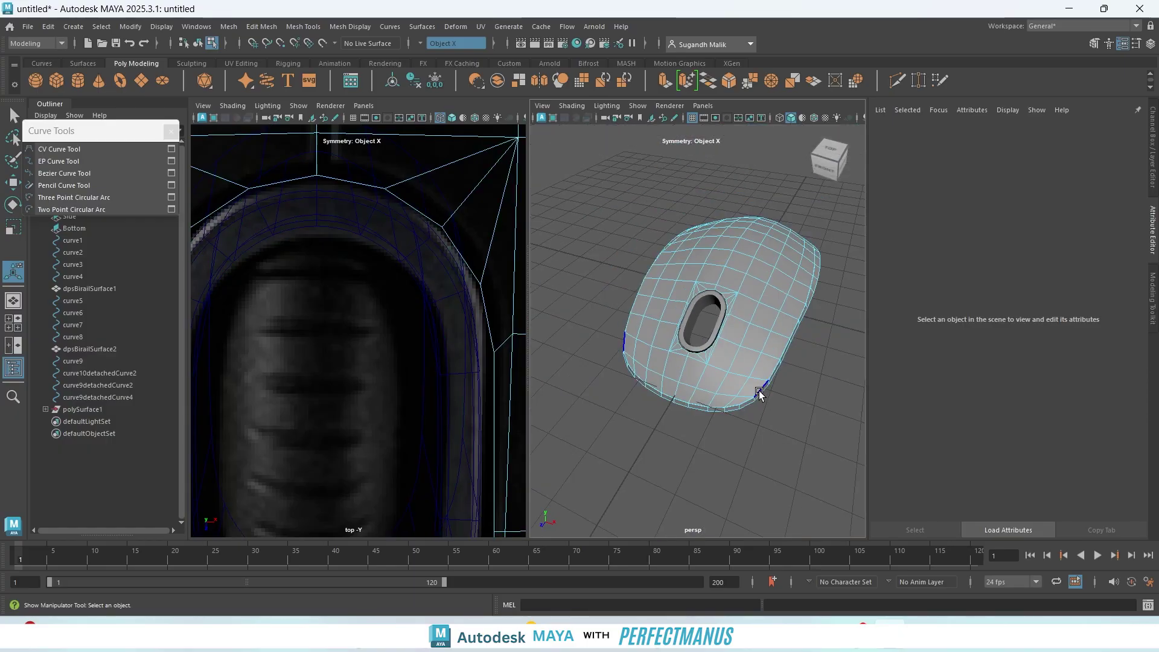
scroll(759, 394, up, 3)
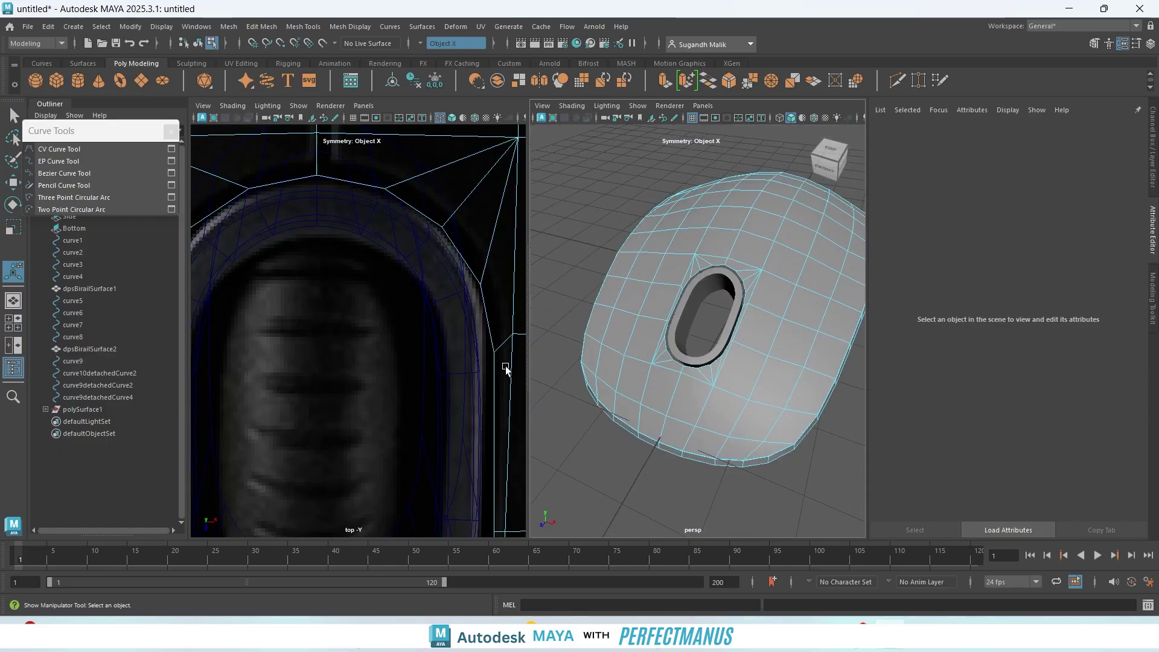
scroll(384, 305, down, 8)
scroll(365, 317, up, 4)
scroll(364, 321, up, 2)
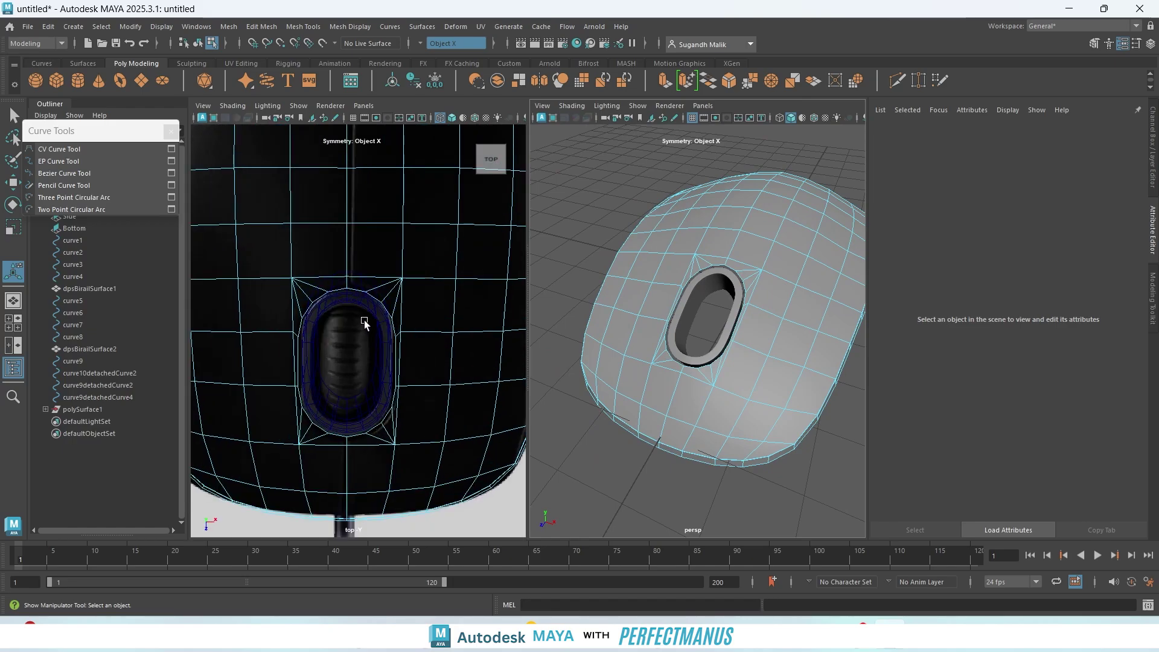
scroll(364, 321, up, 2)
key(q)
click(693, 291)
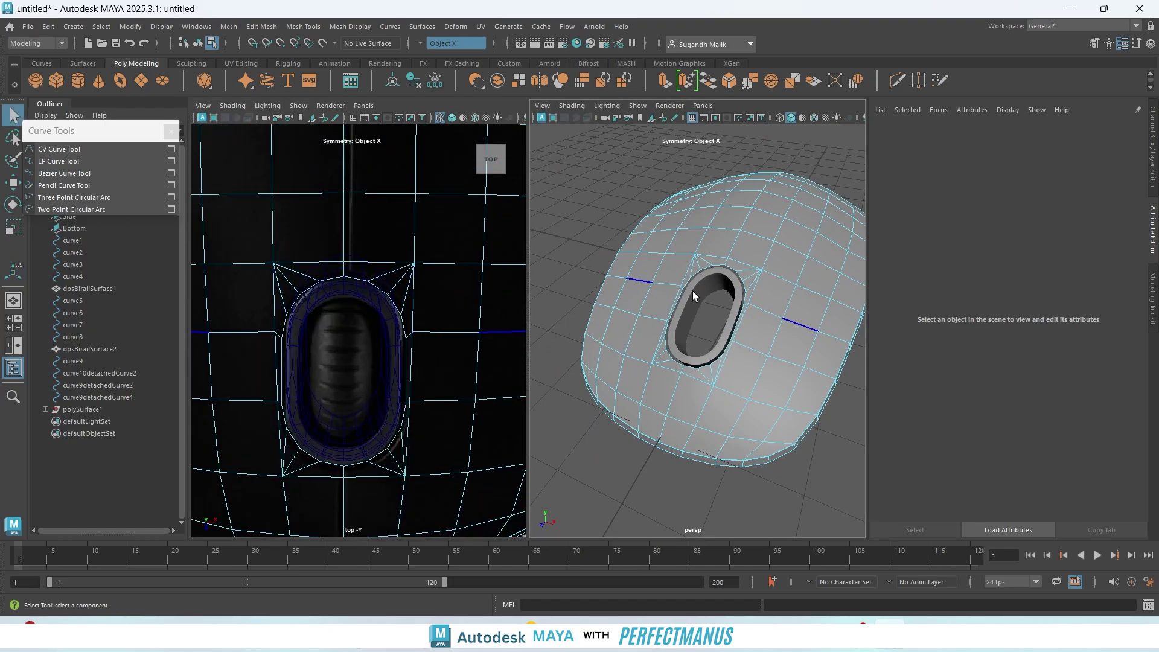
right_drag(693, 272, 768, 253)
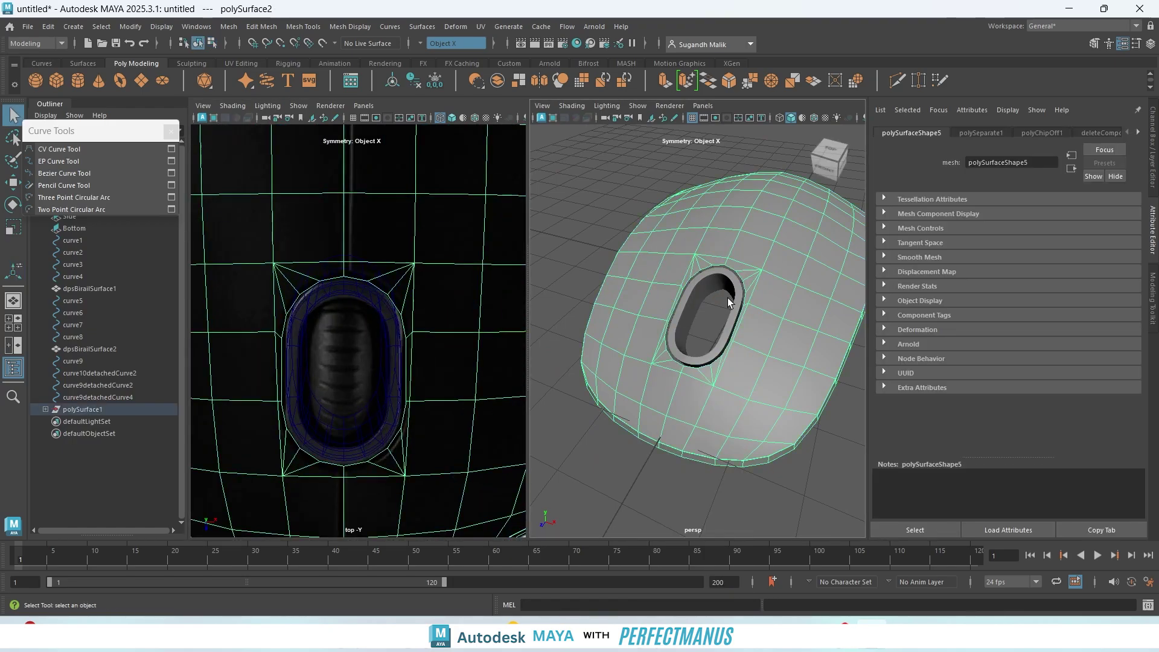
click(727, 298)
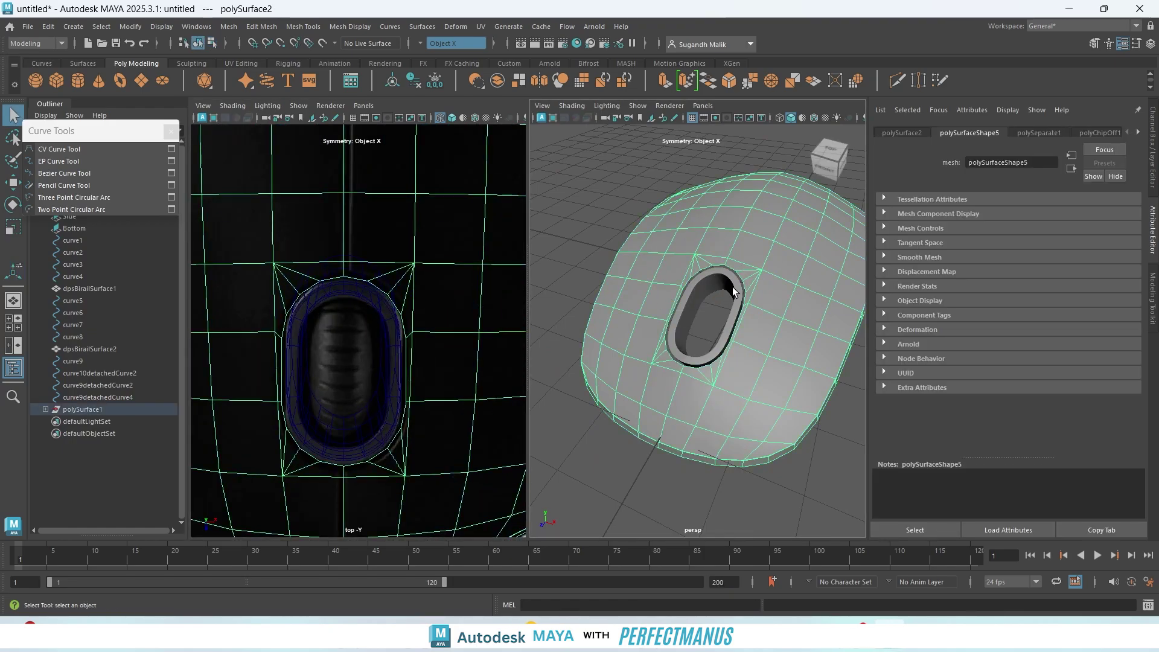
- Add the selected scroll-wheel ring mesh to the hidden Mesh display layer and clear the selection
click(1153, 159)
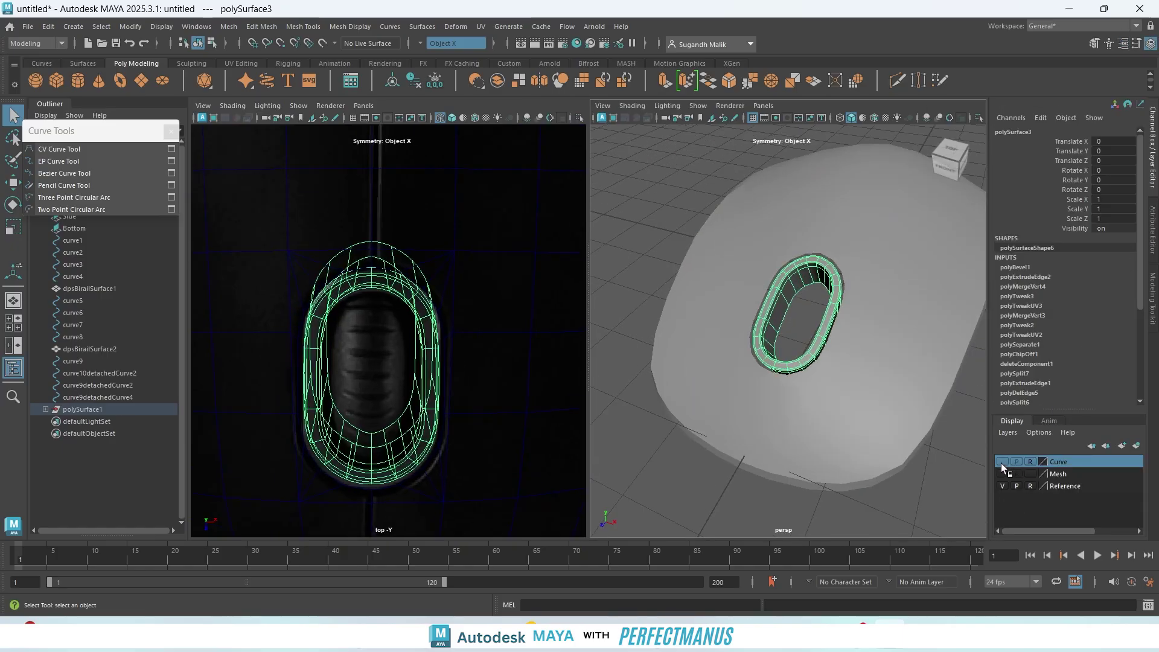
right_click(1079, 475)
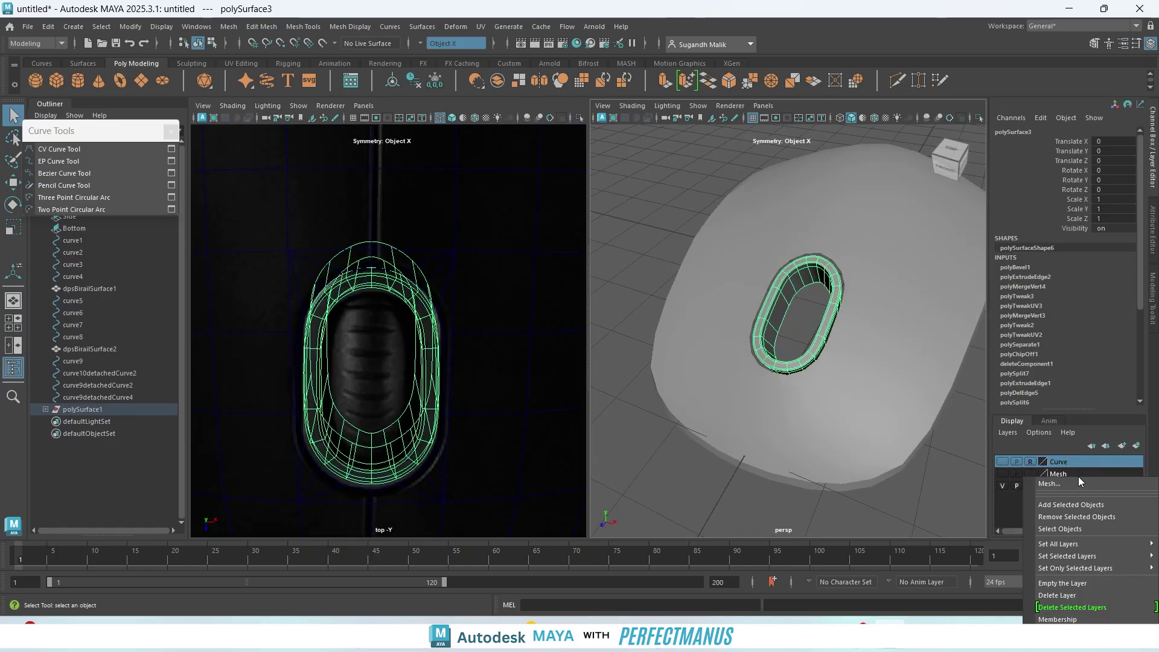
click(1078, 473)
right_click(1078, 473)
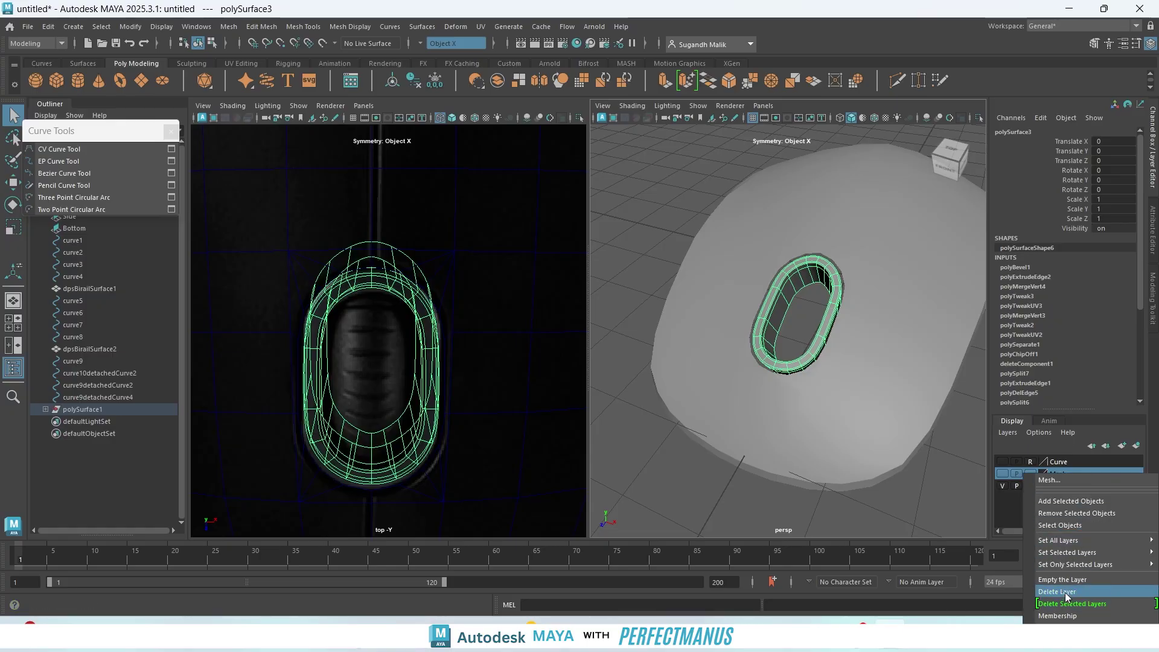
click(1072, 502)
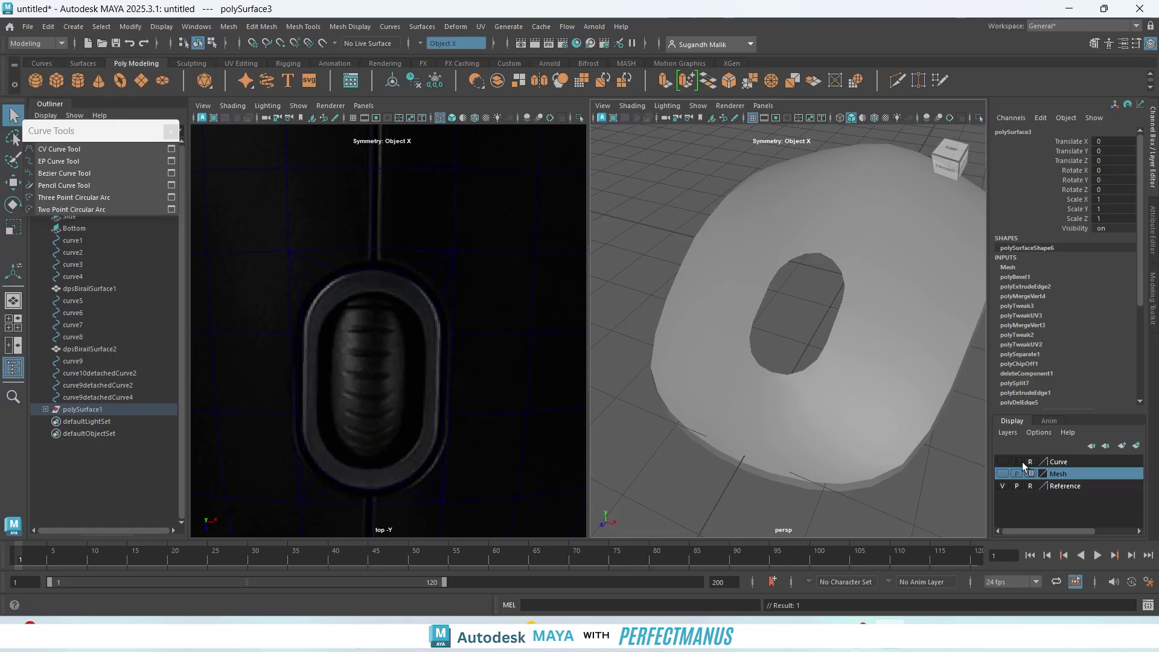
click(466, 263)
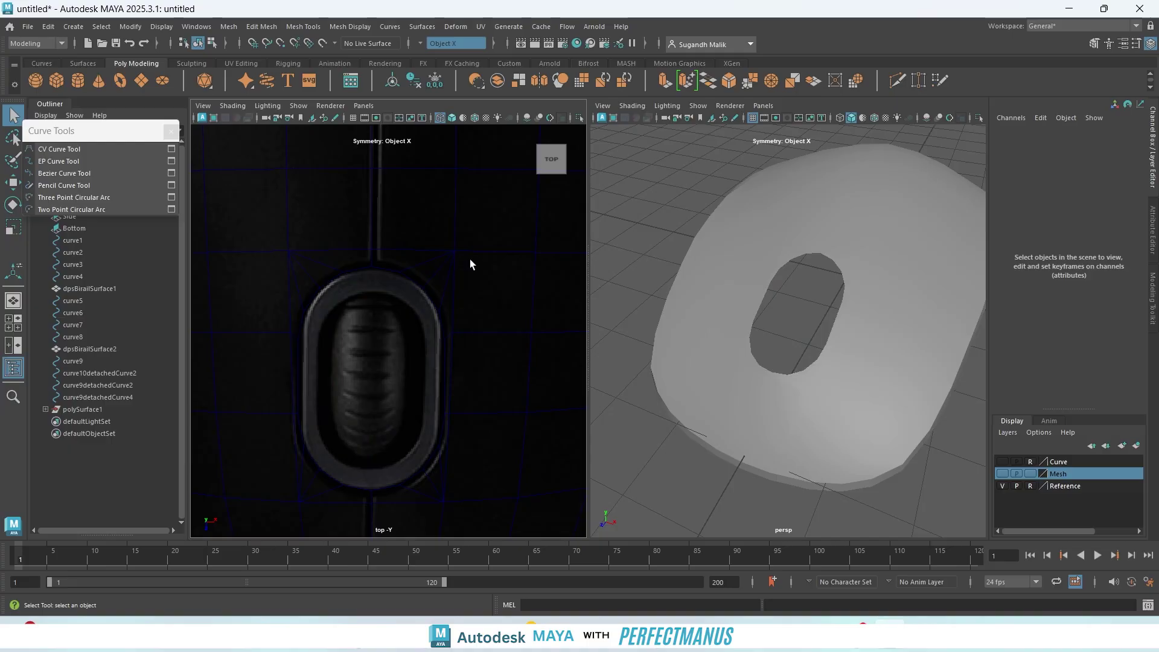
- Check the mouse's top shell around the scroll-wheel hole in smooth preview and return it to the unsmoothed display
right_drag(469, 259, 520, 216)
scroll(468, 273, down, 10)
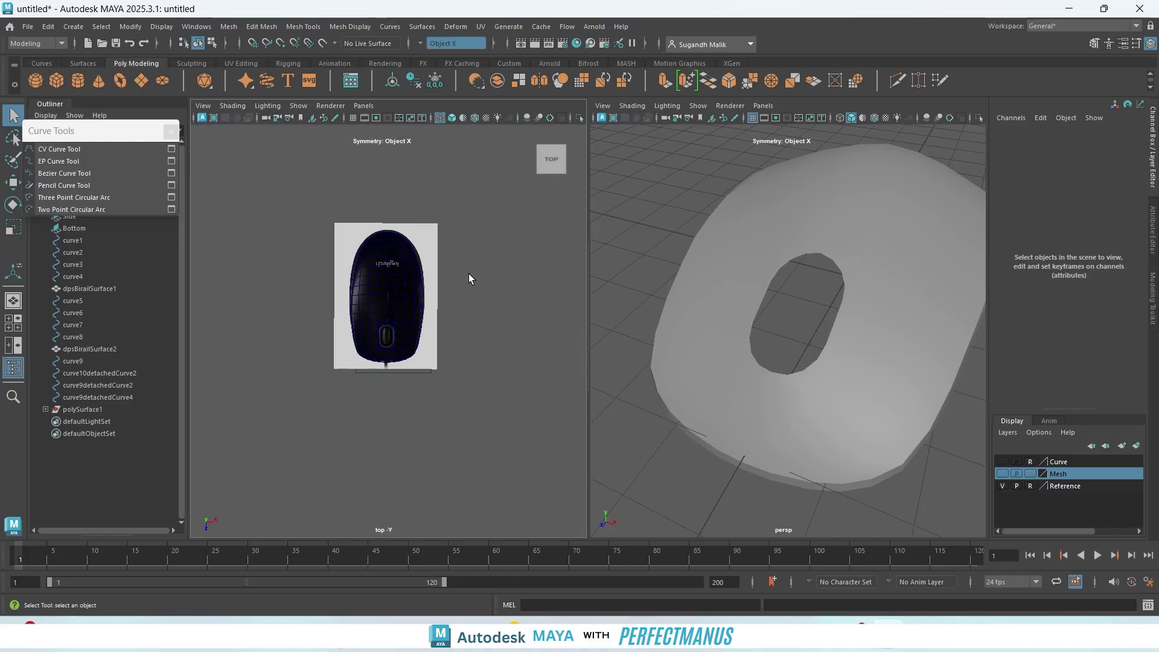
scroll(470, 273, up, 1)
mouse_move(471, 273)
right_down()
mouse_move(483, 255)
mouse_move(483, 268)
right_up()
click(403, 309)
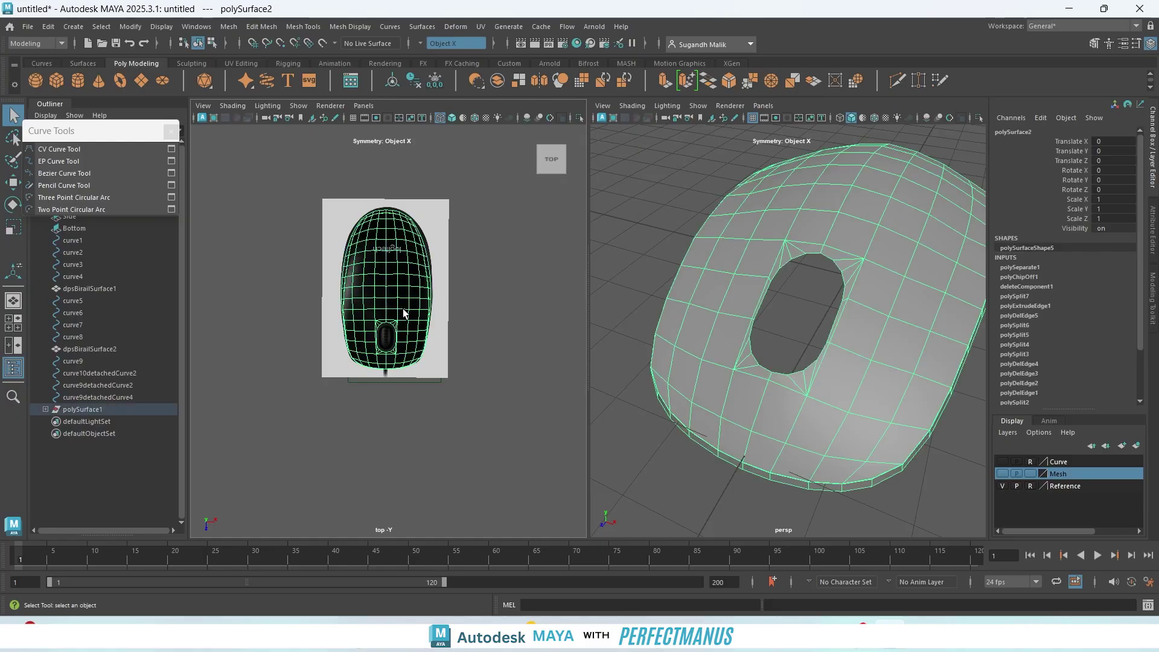
scroll(402, 311, up, 10)
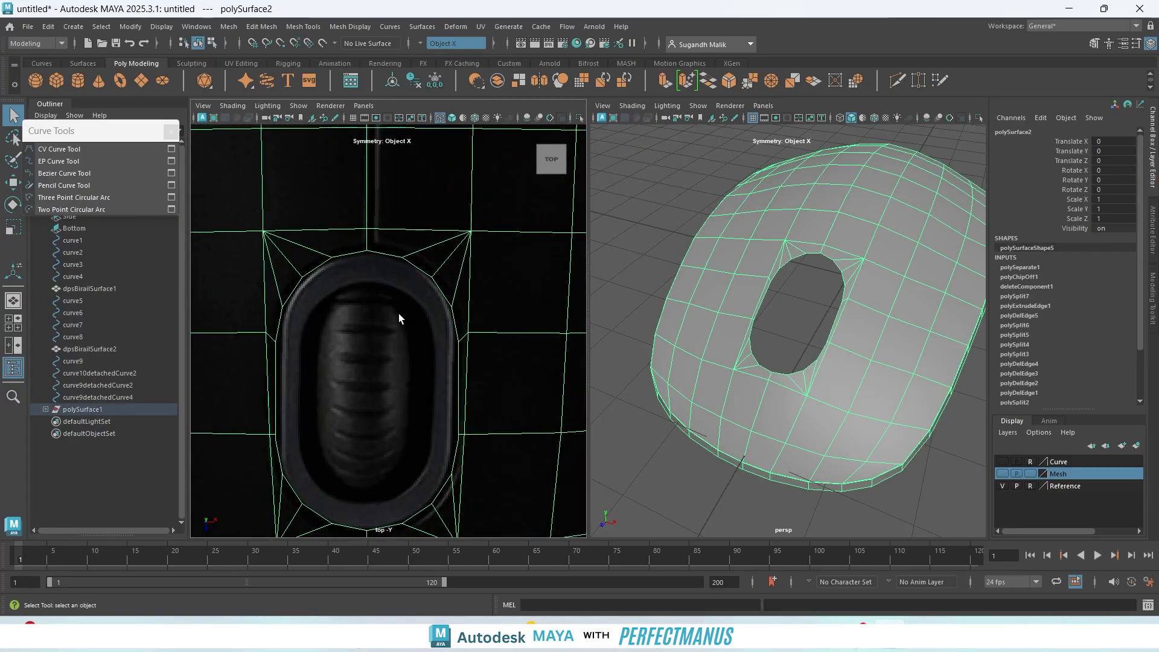
key(3)
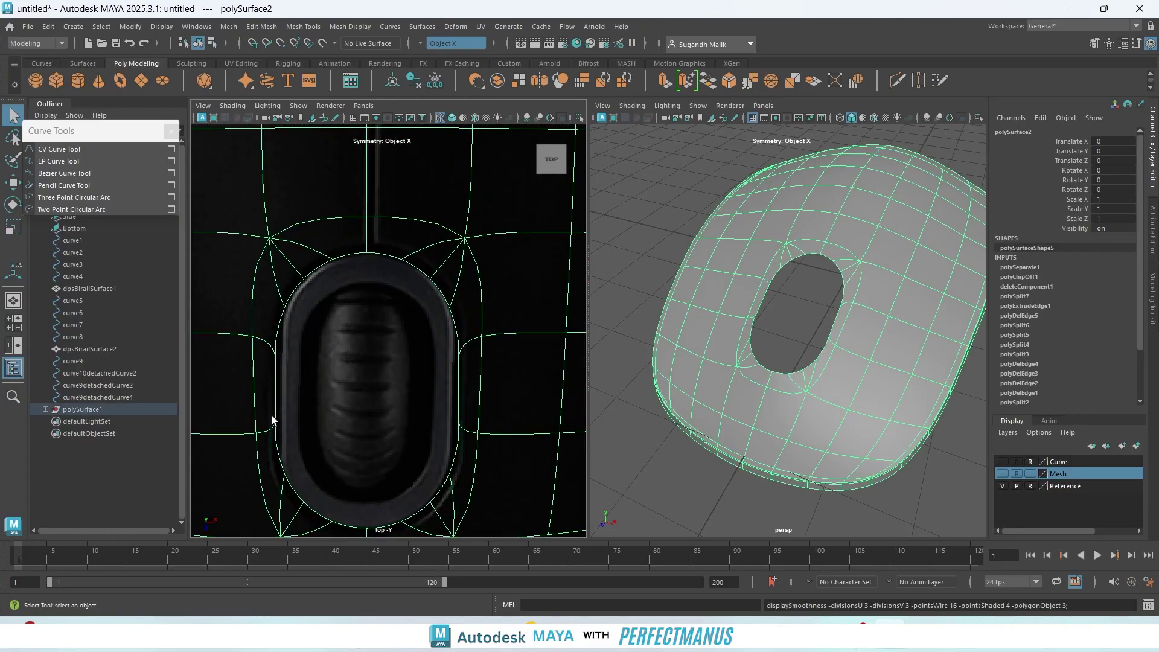
key(1)
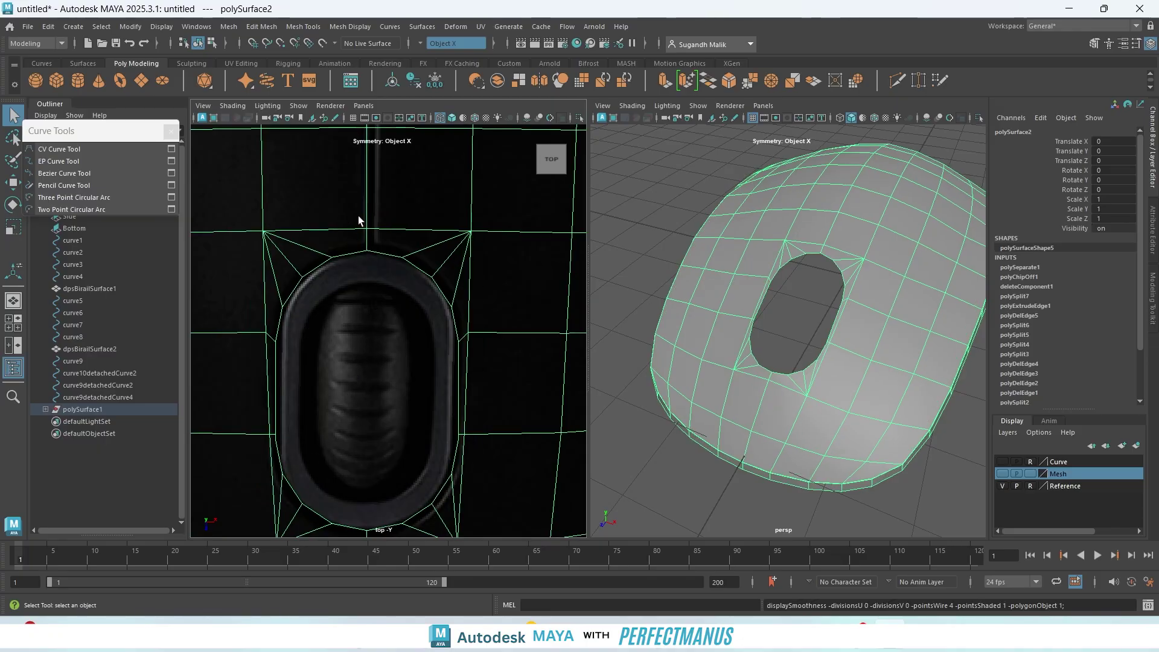
alt+middle_drag(401, 243, 429, 479)
mouse_move(430, 215)
alt+middle_down()
mouse_move(435, 338)
mouse_move(429, 304)
alt+middle_up()
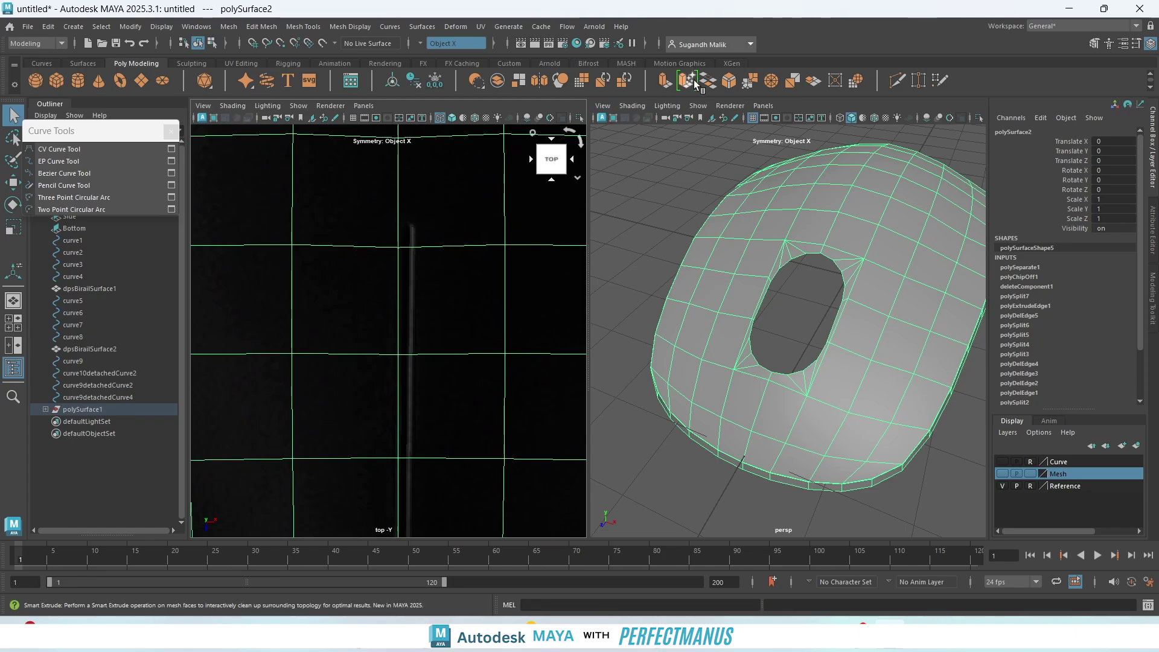
click(897, 80)
mouse_move(417, 211)
ctrl+mouse_down()
mouse_move(415, 195)
mouse_move(410, 230)
mouse_move(407, 217)
ctrl+mouse_up()
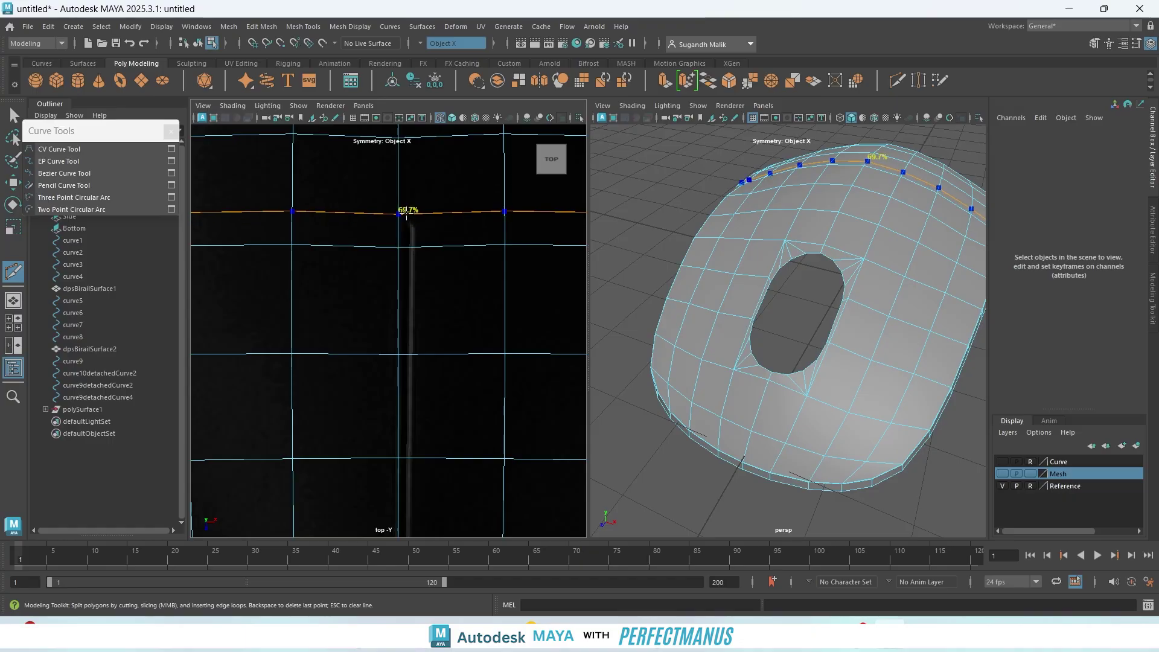
click(400, 246)
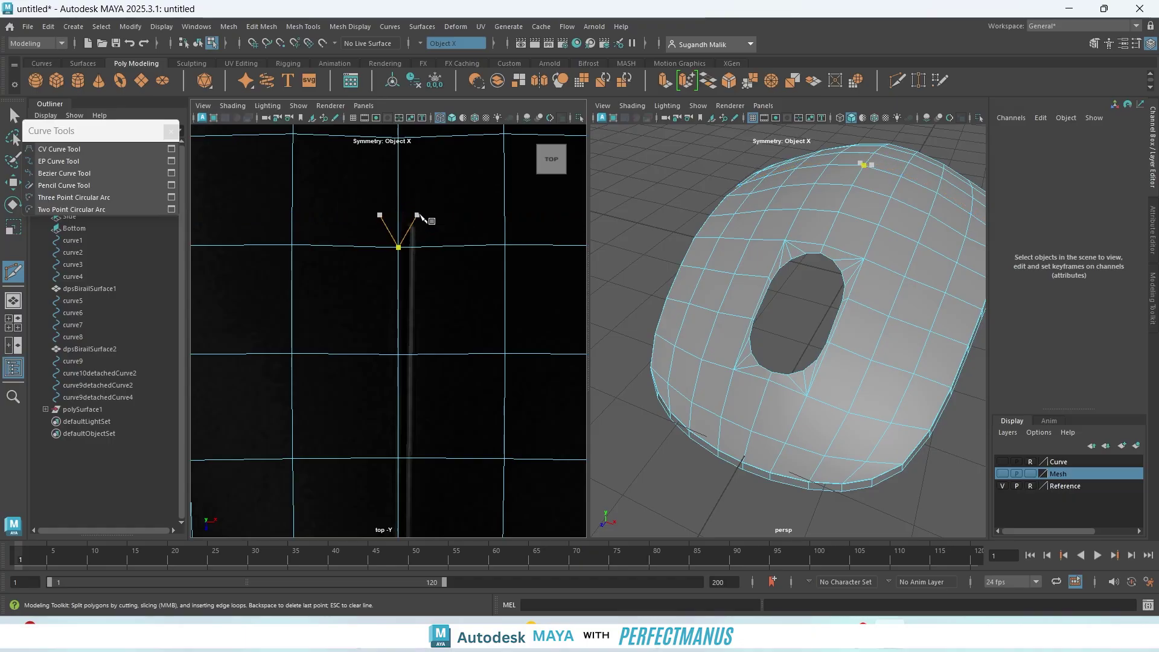
key(q)
- Bevel the shell's centre-line edges from the reference groove's end to the scroll-wheel hole and from the hole to the cable-side rim
click(399, 291)
scroll(410, 334, down, 8)
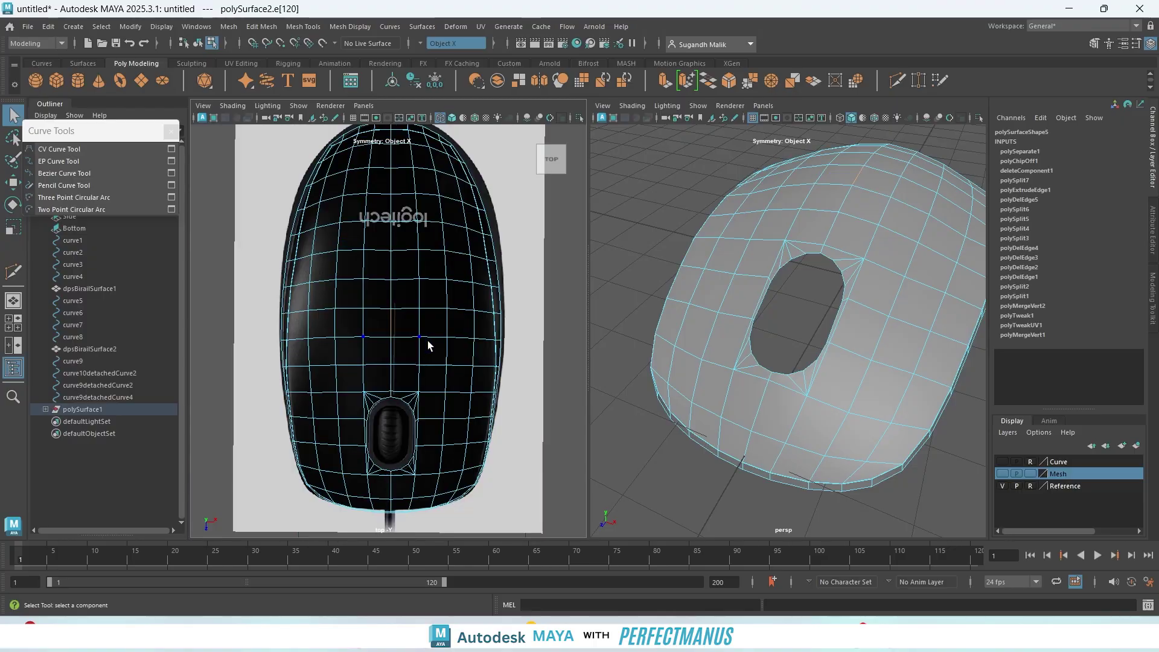
scroll(428, 345, up, 3)
click(415, 404)
scroll(408, 419, up, 3)
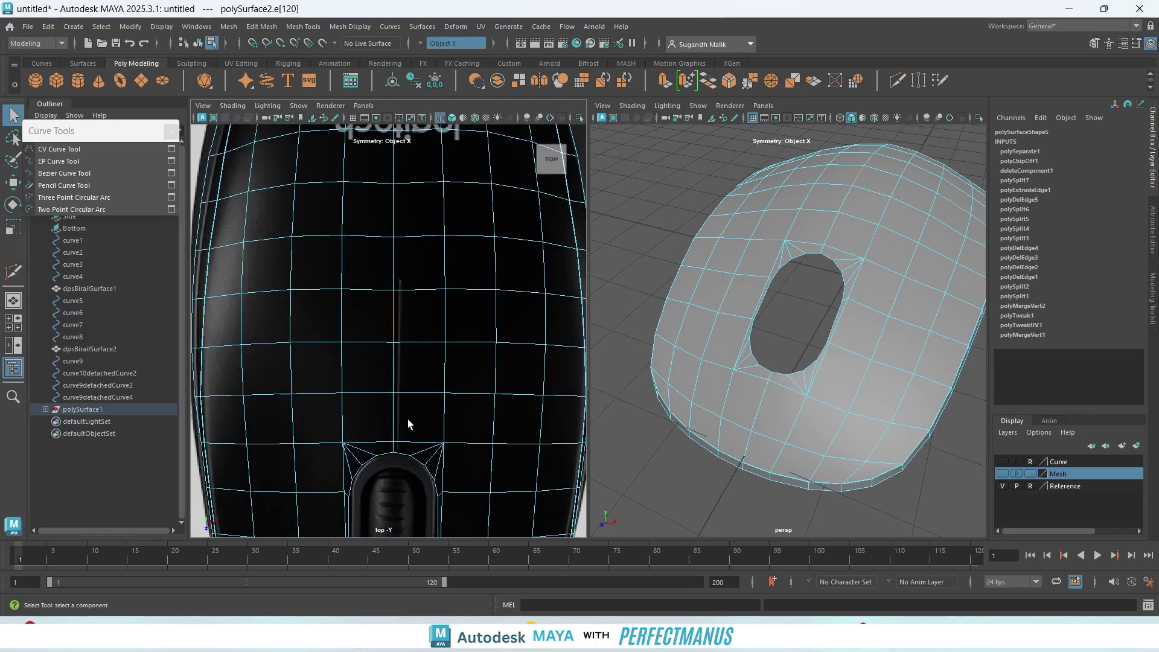
right_drag(390, 409, 383, 244)
alt+middle_drag(434, 430, 437, 175)
scroll(416, 374, up, 8)
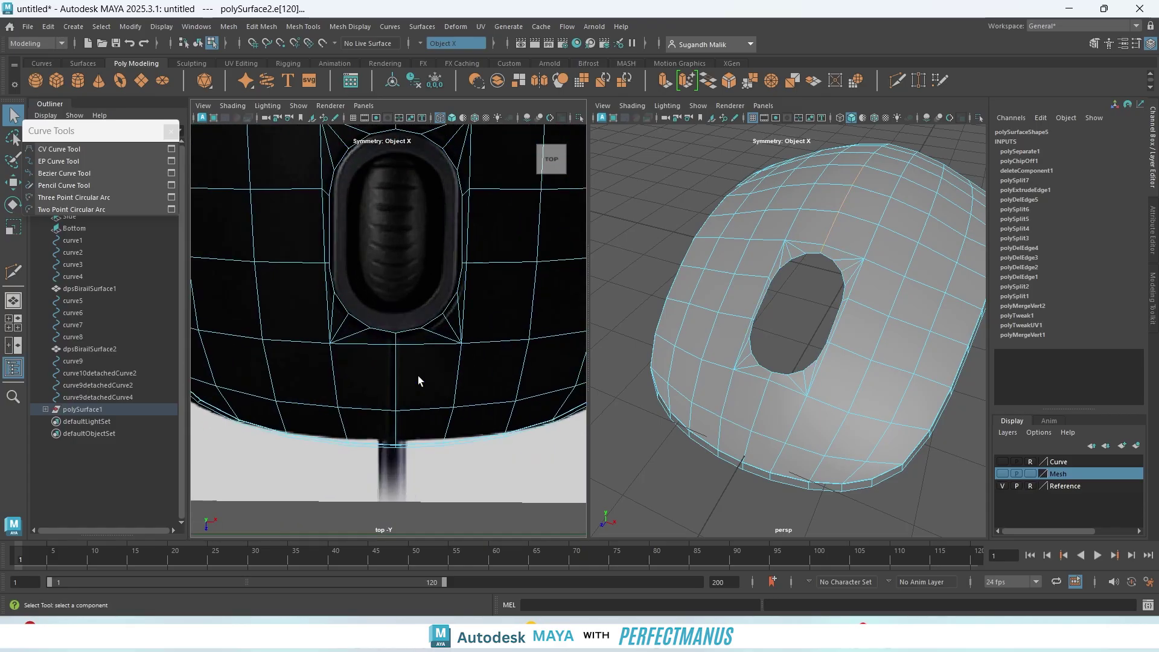
scroll(410, 338, up, 6)
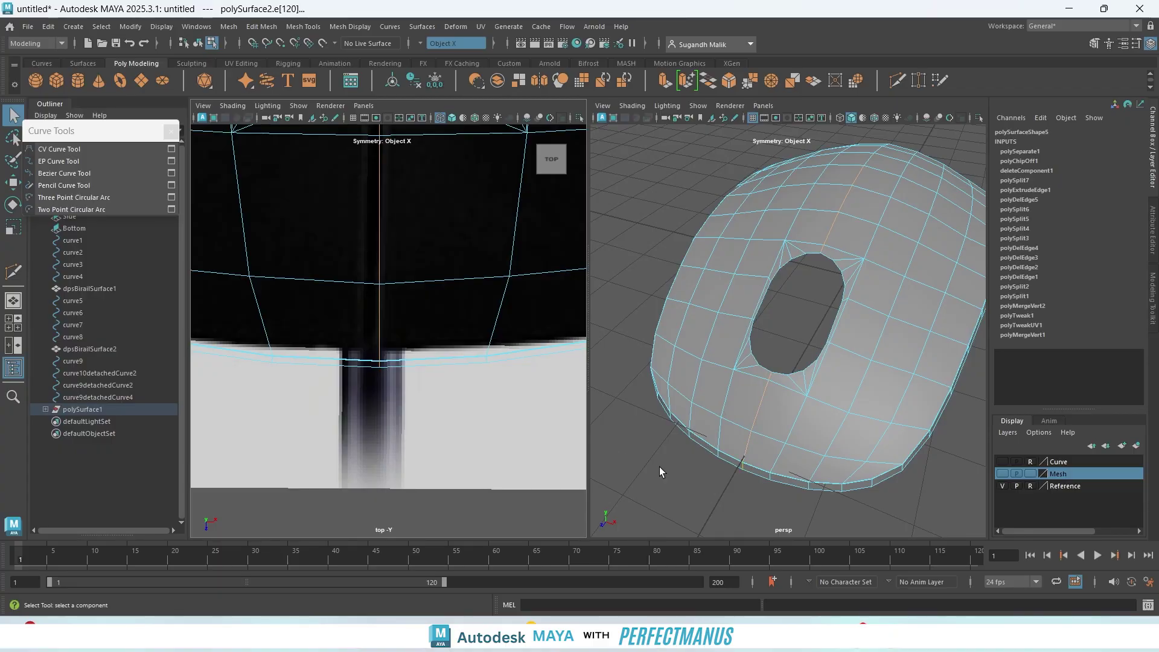
alt+drag(506, 393, 499, 384)
scroll(474, 362, down, 9)
scroll(454, 314, up, 2)
alt+middle_drag(445, 283, 458, 371)
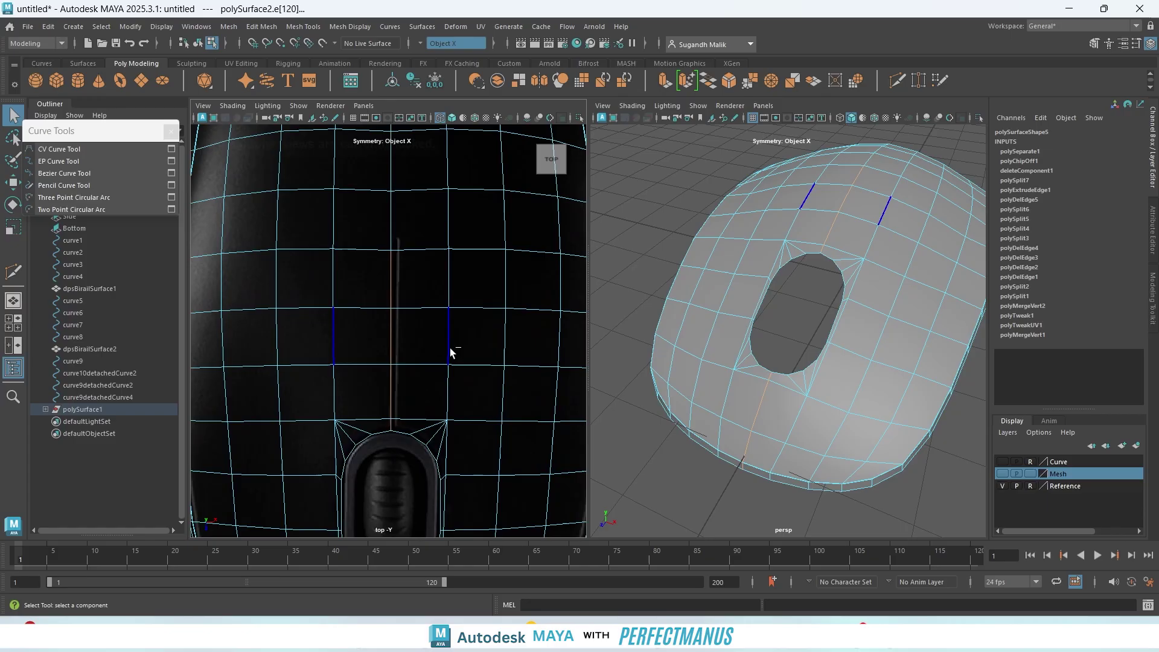
key(ctrl+b)
scroll(435, 248, up, 3)
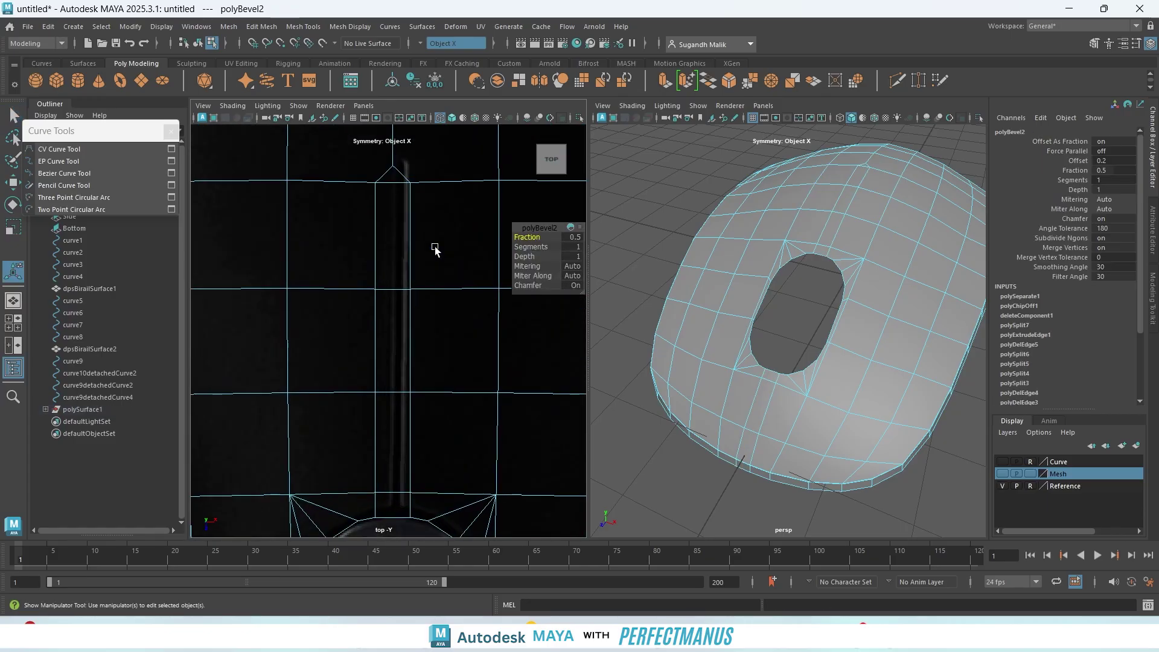
- Set the centre-line bevel's fraction to 0.28 to narrow the strip towards the reference groove's width
alt+middle_drag(445, 243, 407, 261)
scroll(439, 406, up, 2)
drag(530, 237, 520, 236)
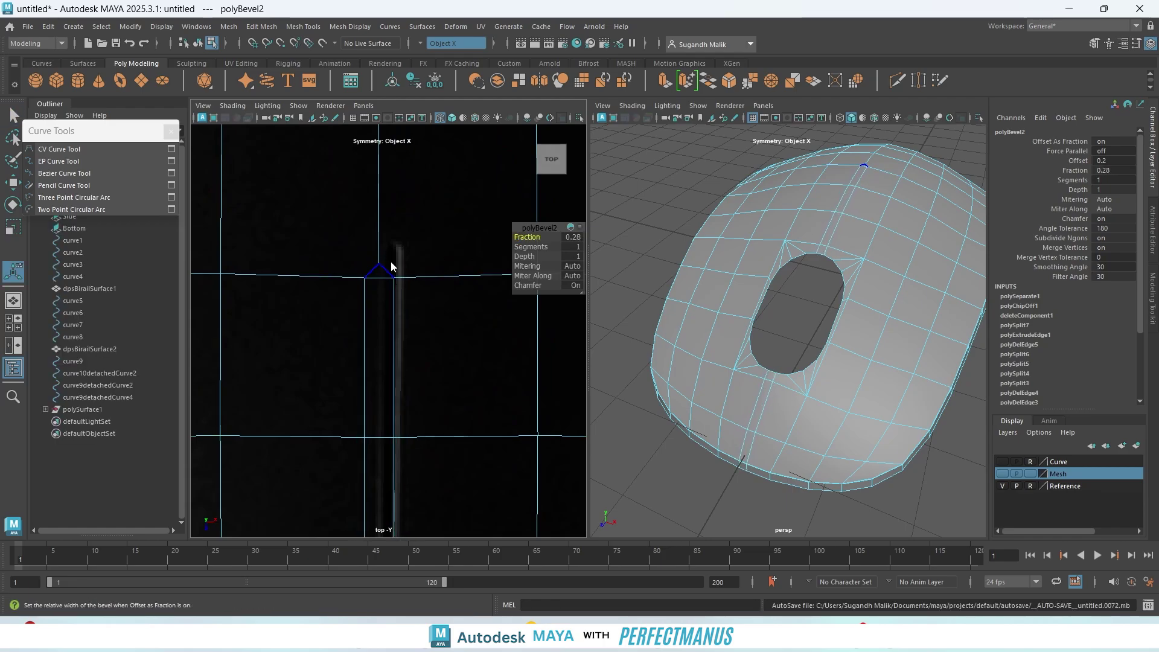
- Move the vertex at the bevelled strip's pointed tip away from the scroll-wheel hole, just past the reference groove's end
right_drag(391, 266, 360, 251)
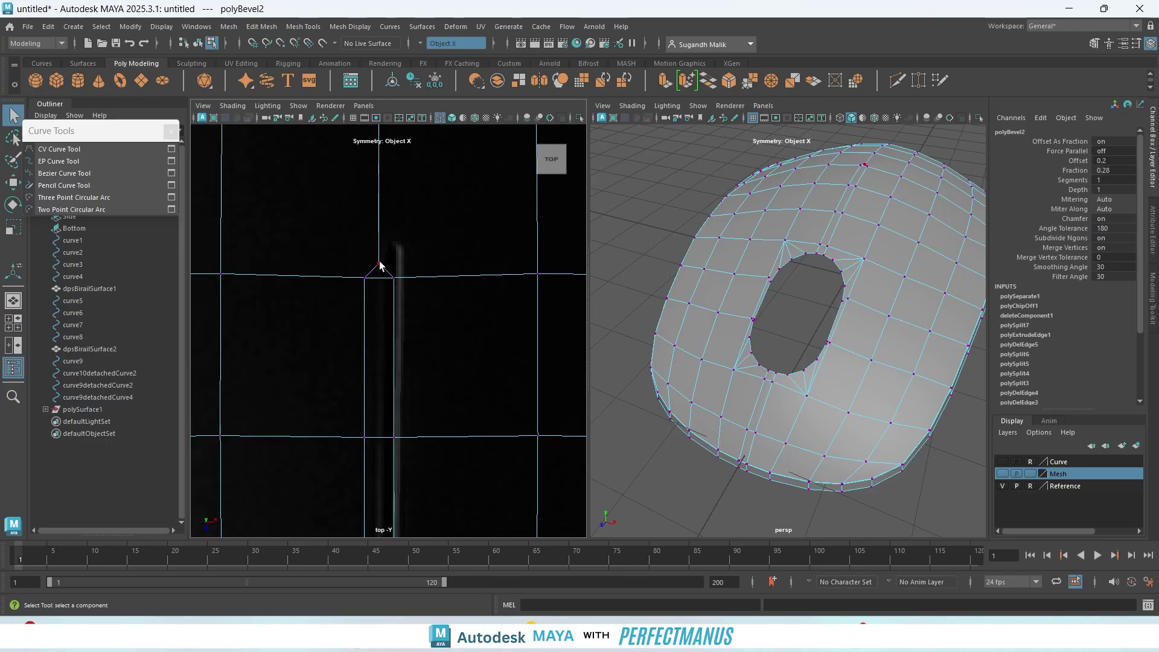
click(379, 265)
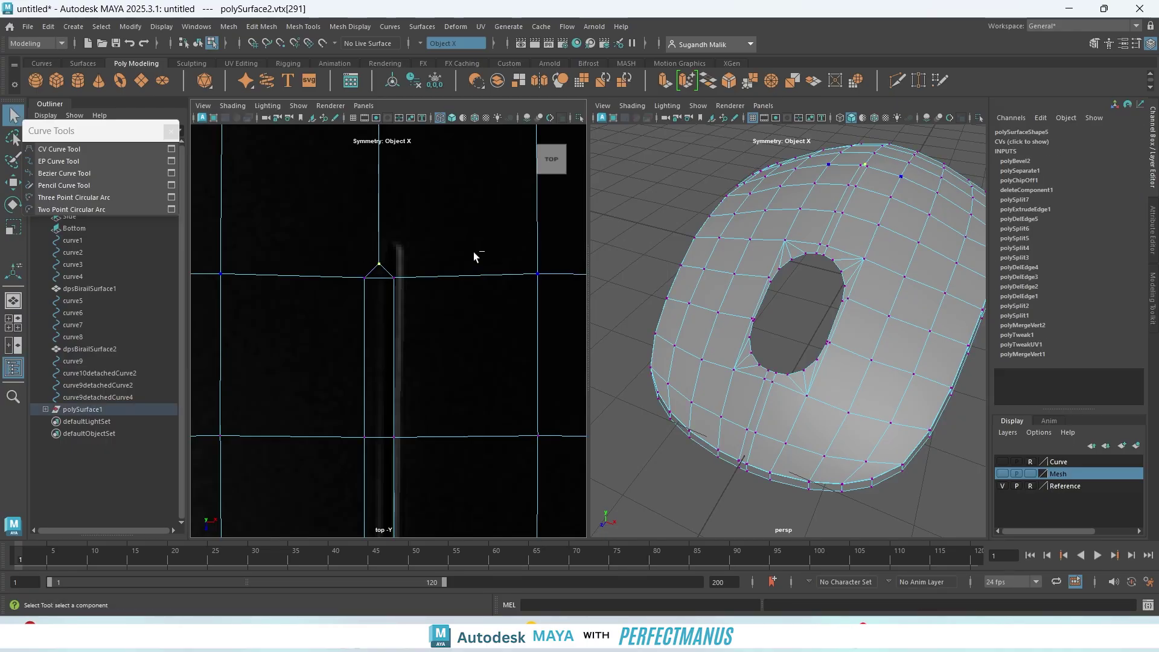
key(w)
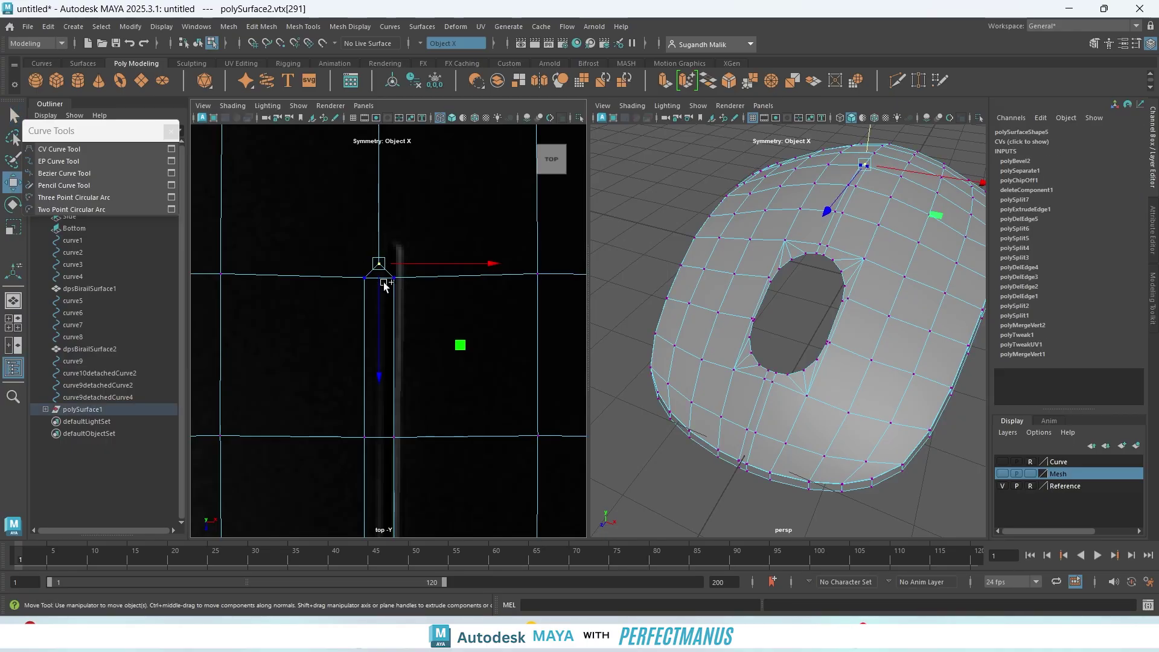
ctrl+shift+drag(386, 290, 387, 262)
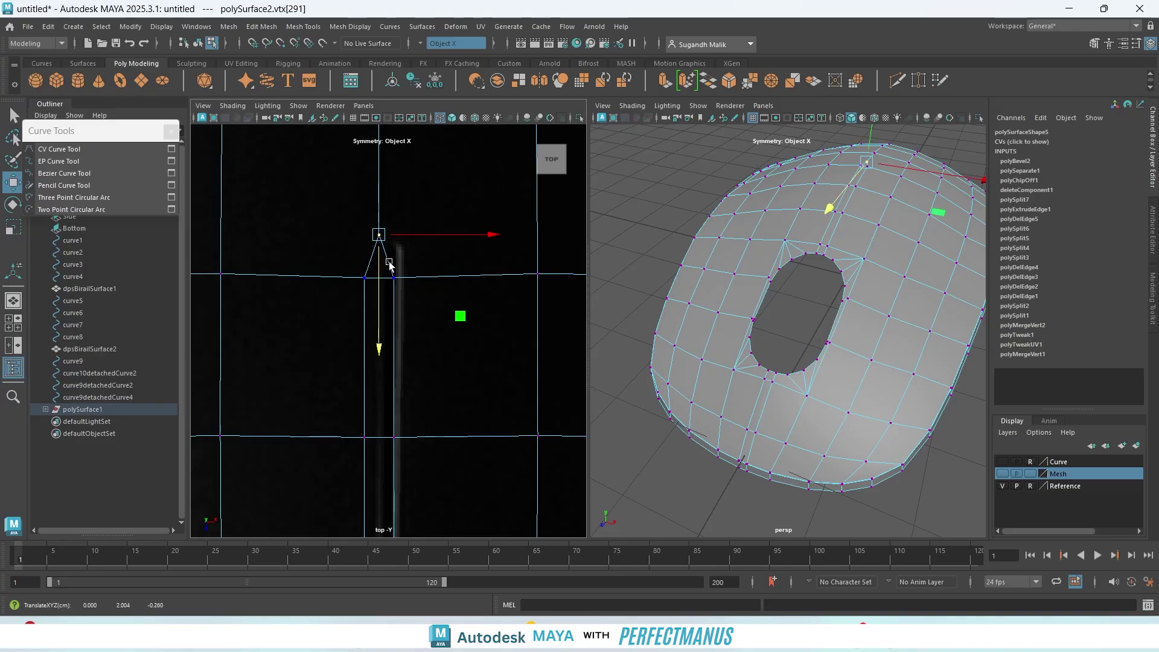
alt+middle_drag(463, 244, 477, 170)
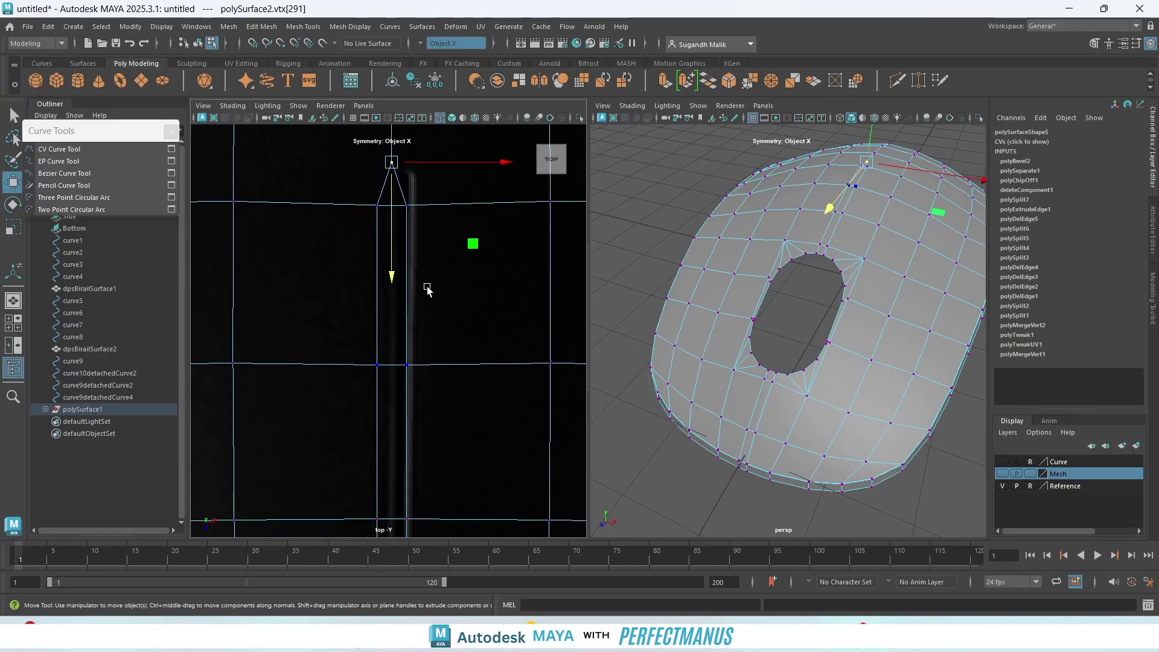
- Delete the narrow strip of faces between the scroll-wheel hole and the groove's end, including the triangular tip face
scroll(426, 287, down, 8)
scroll(424, 284, up, 5)
right_drag(398, 264, 403, 299)
click(391, 259)
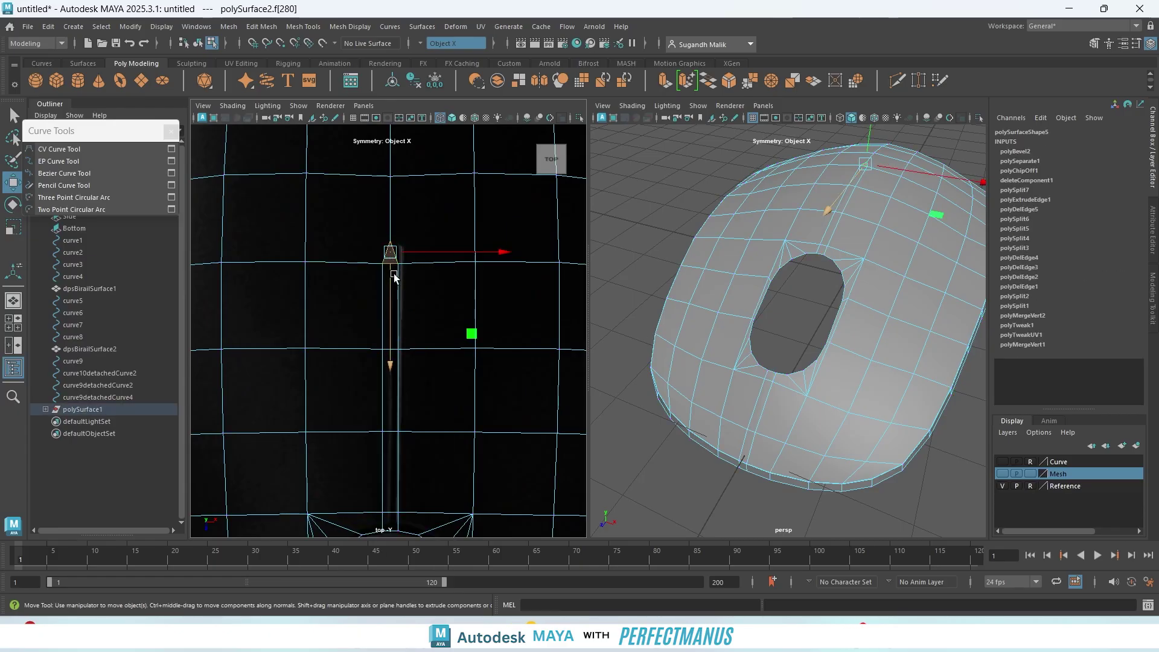
click(390, 516)
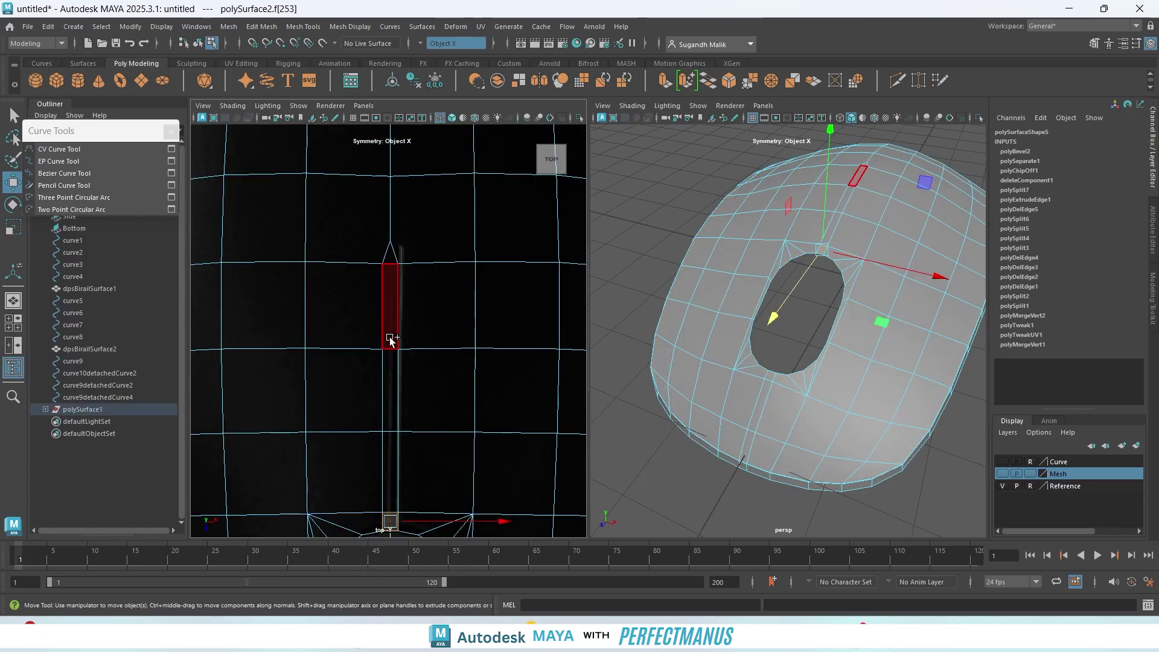
shift+double_click(394, 306)
shift+click(391, 254)
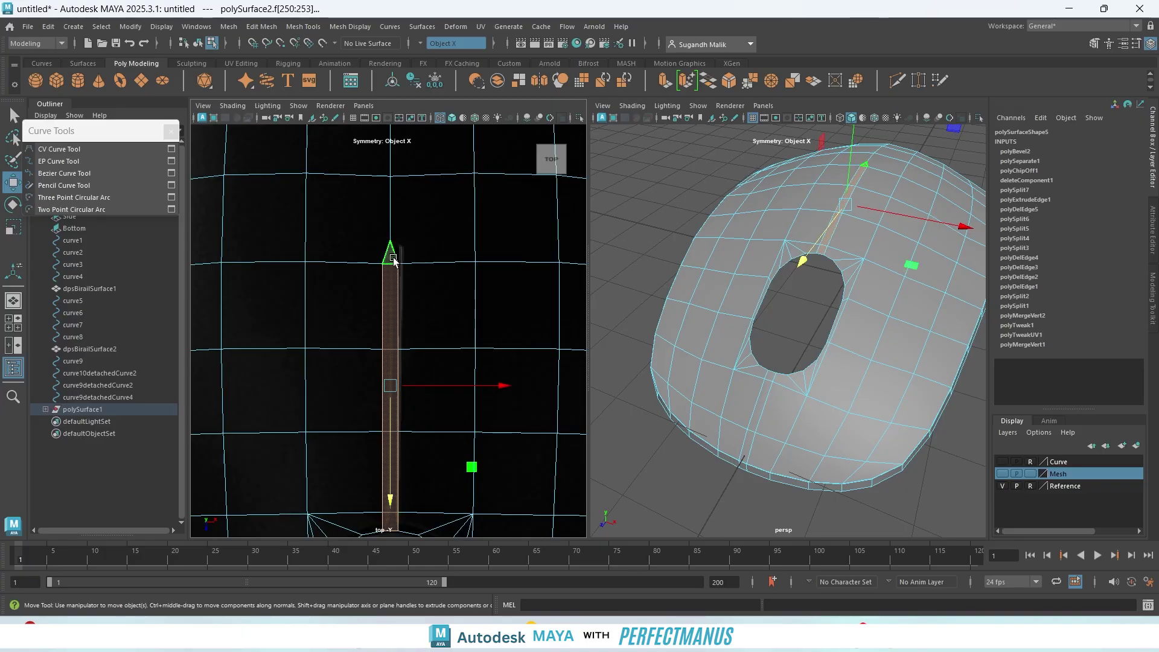
key(Delete)
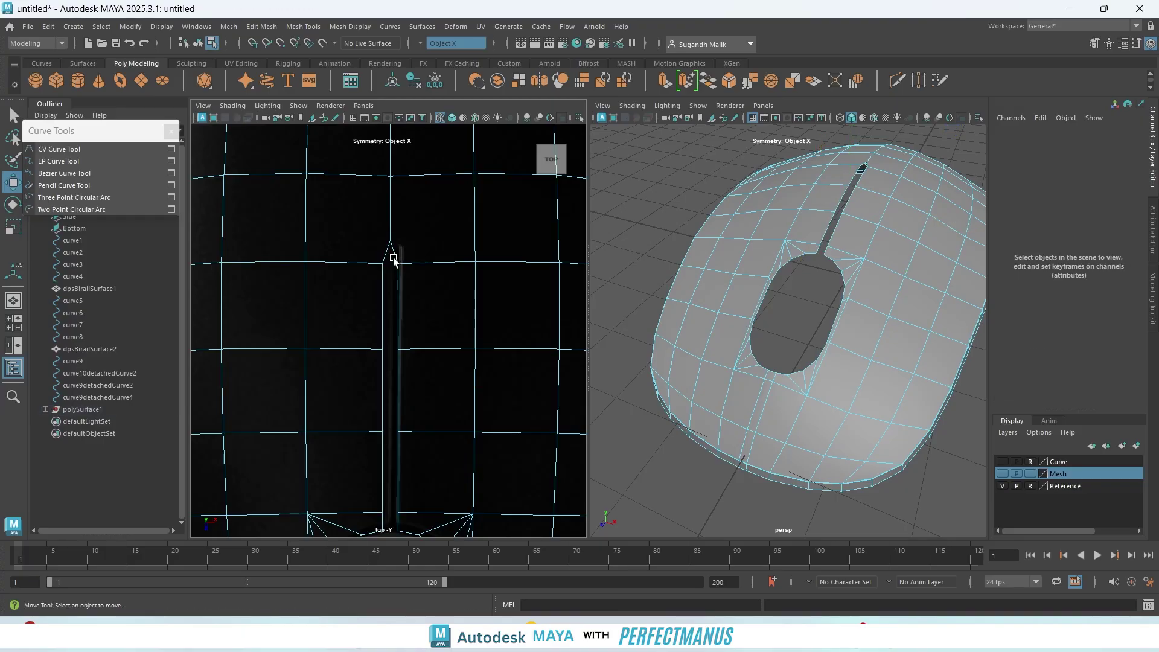
- Delete the narrow strip of centre faces between the scroll-wheel hole and the shell's cable-side rim
alt+middle_drag(389, 351, 389, 181)
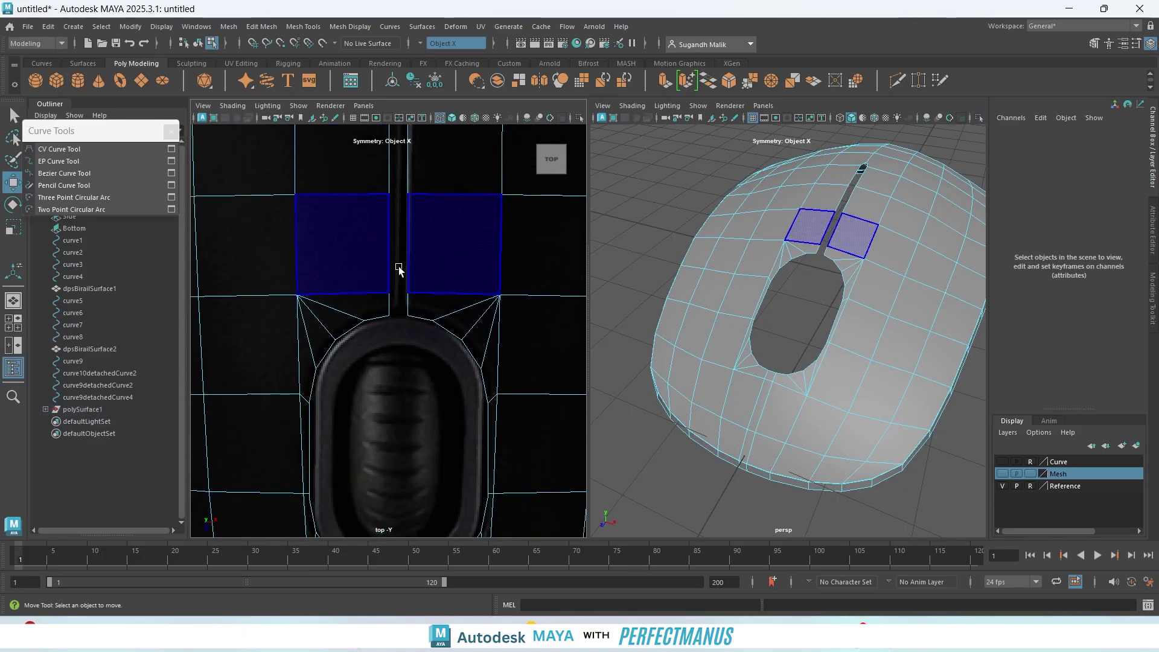
alt+middle_drag(429, 418, 407, 320)
click(397, 302)
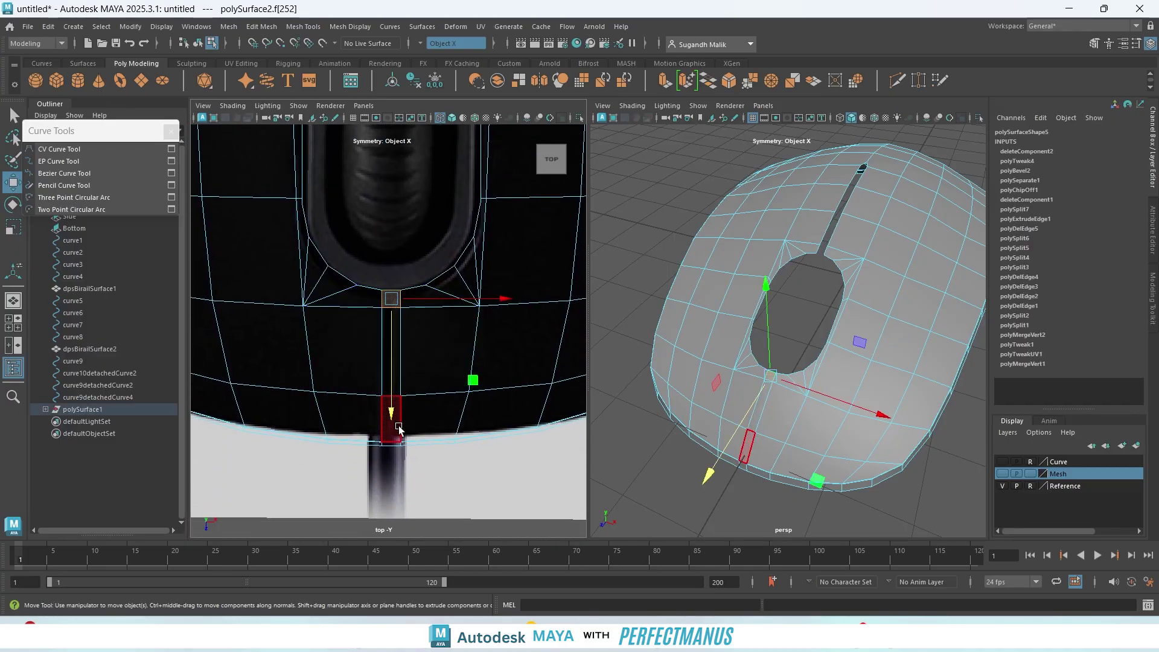
shift+double_click(397, 445)
key(Delete)
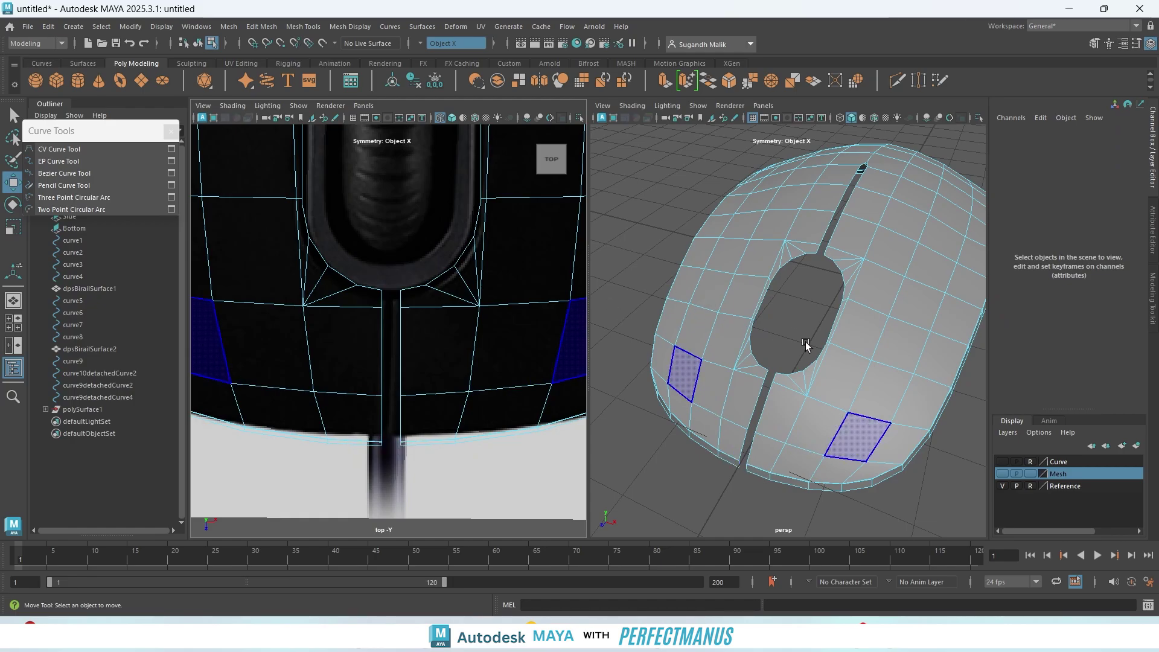
- Turn on the shell's smooth preview and examine the centre slot and its pointed tip in the perspective view
key(3)
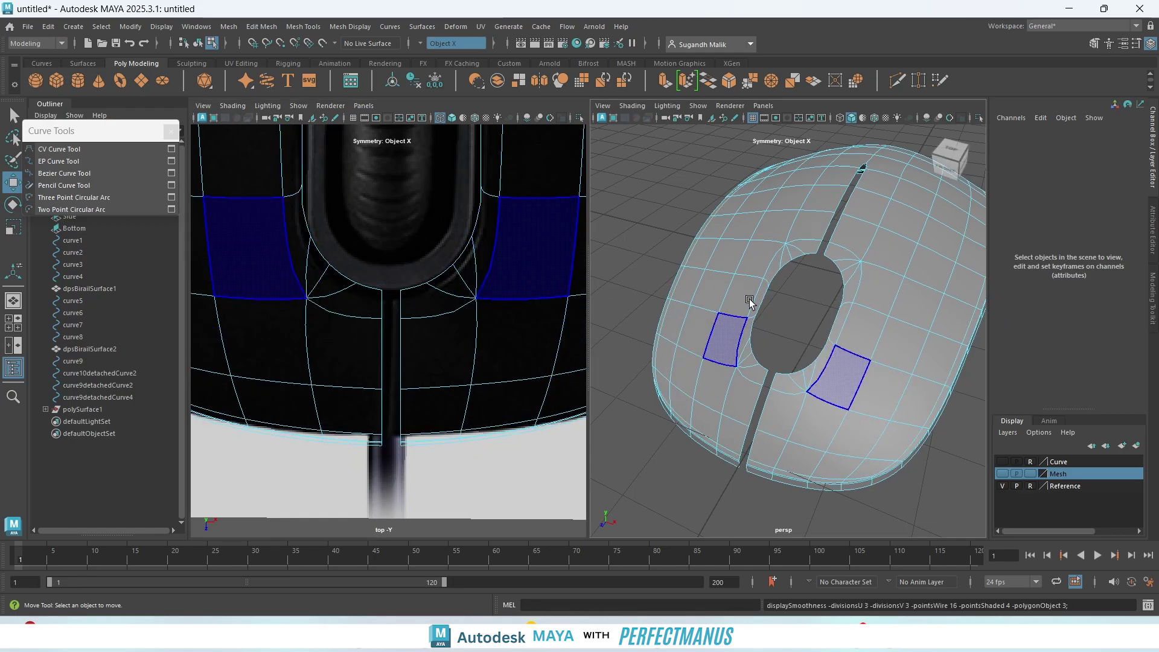
alt+middle_drag(427, 240, 427, 410)
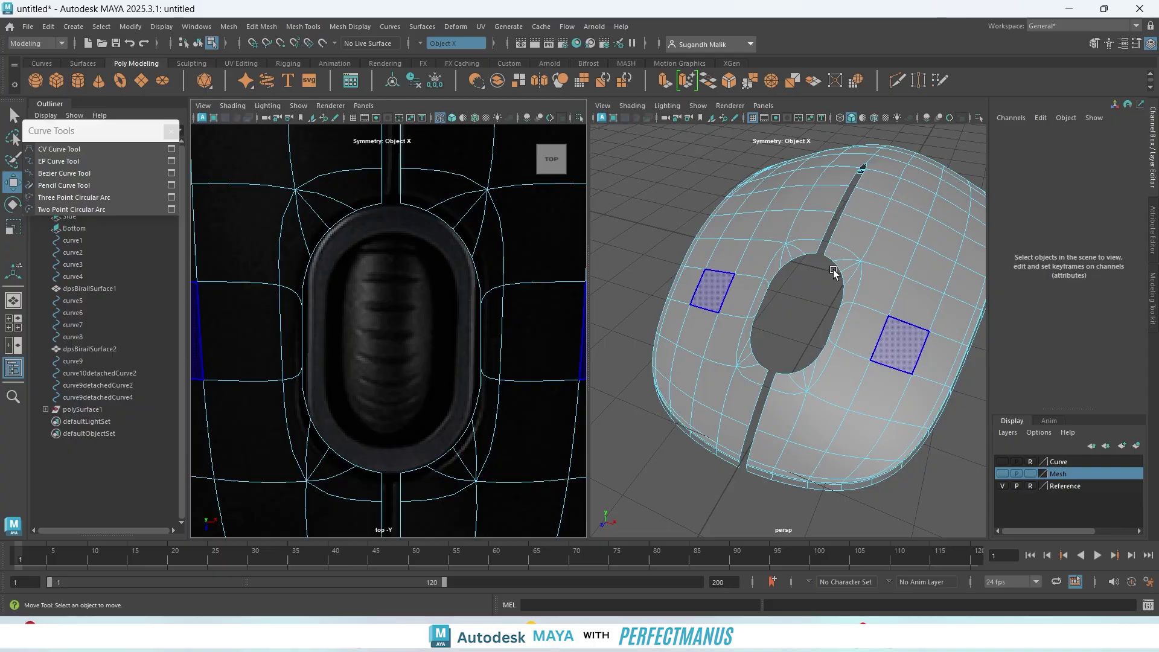
alt+middle_drag(822, 278, 775, 406)
scroll(845, 270, up, 5)
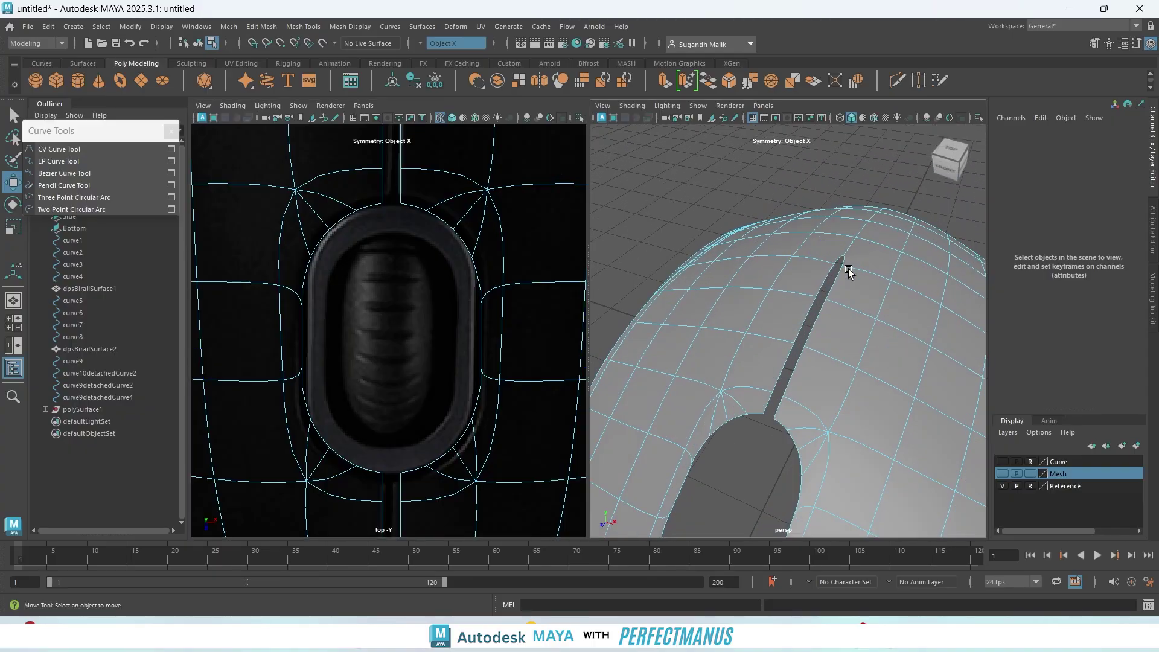
- Turn off the shell's smooth preview around the centre slot's pointed tip
alt+middle_drag(833, 275, 727, 430)
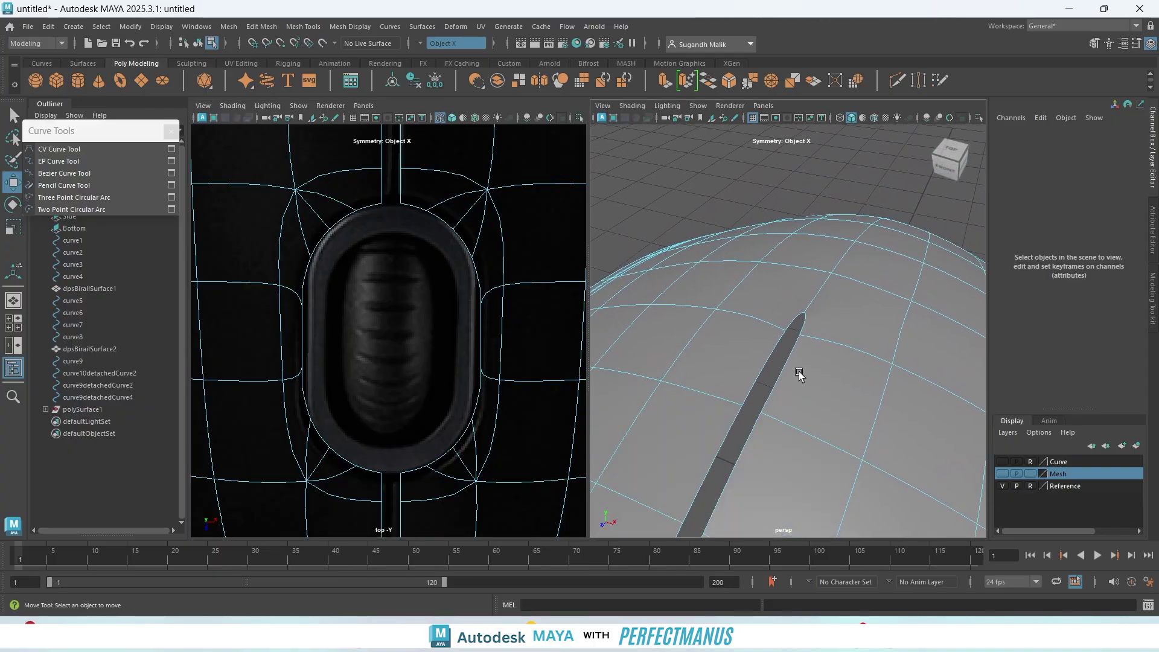
scroll(513, 242, up, 2)
alt+middle_drag(477, 204, 481, 465)
mouse_move(474, 262)
alt+middle_down()
mouse_move(493, 490)
mouse_move(497, 332)
alt+middle_up()
click(432, 371)
key(1)
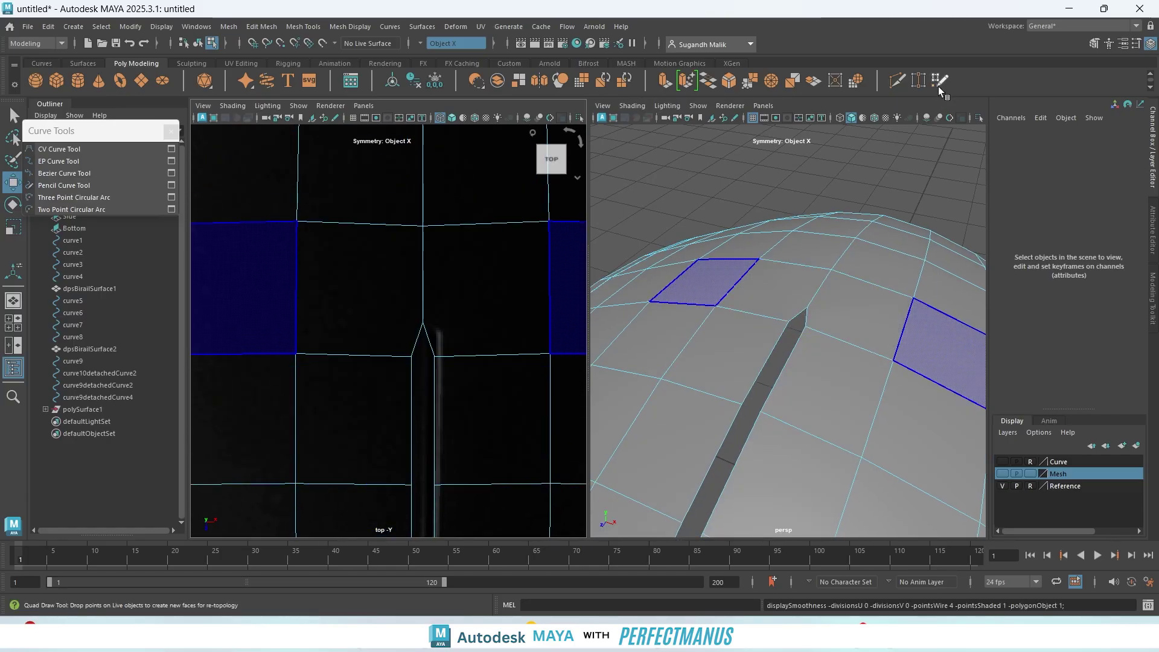
- Try to cut a mirrored pair of edge lines beyond the slot's tip, joining them to the two corners where the tip begins
click(897, 81)
click(435, 357)
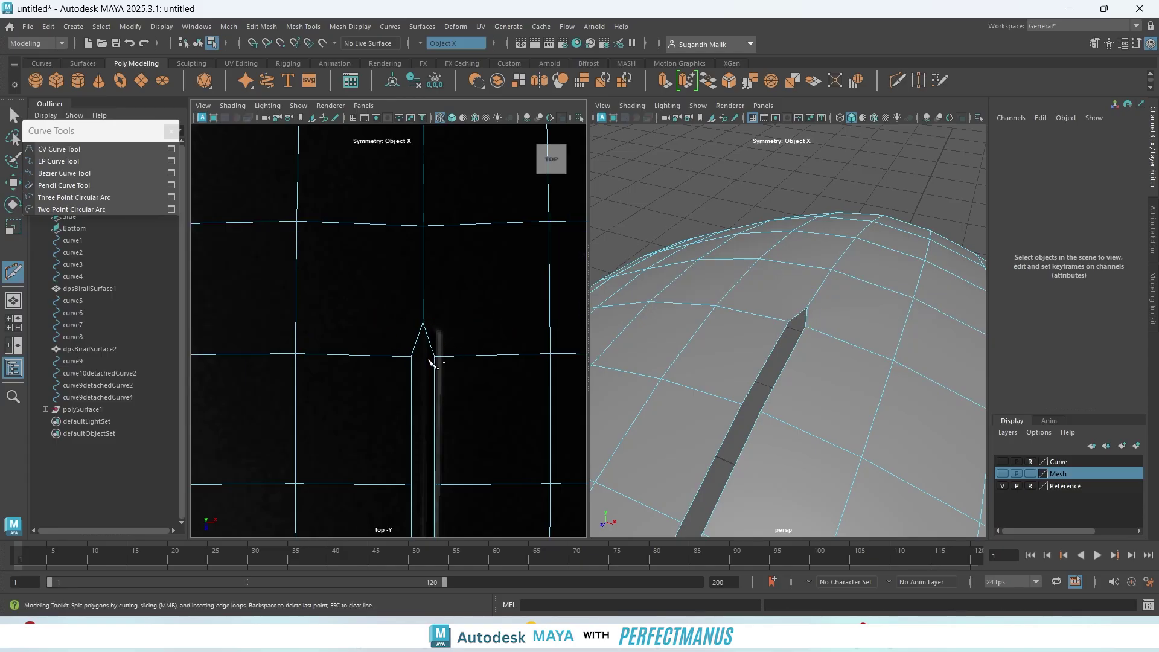
click(436, 359)
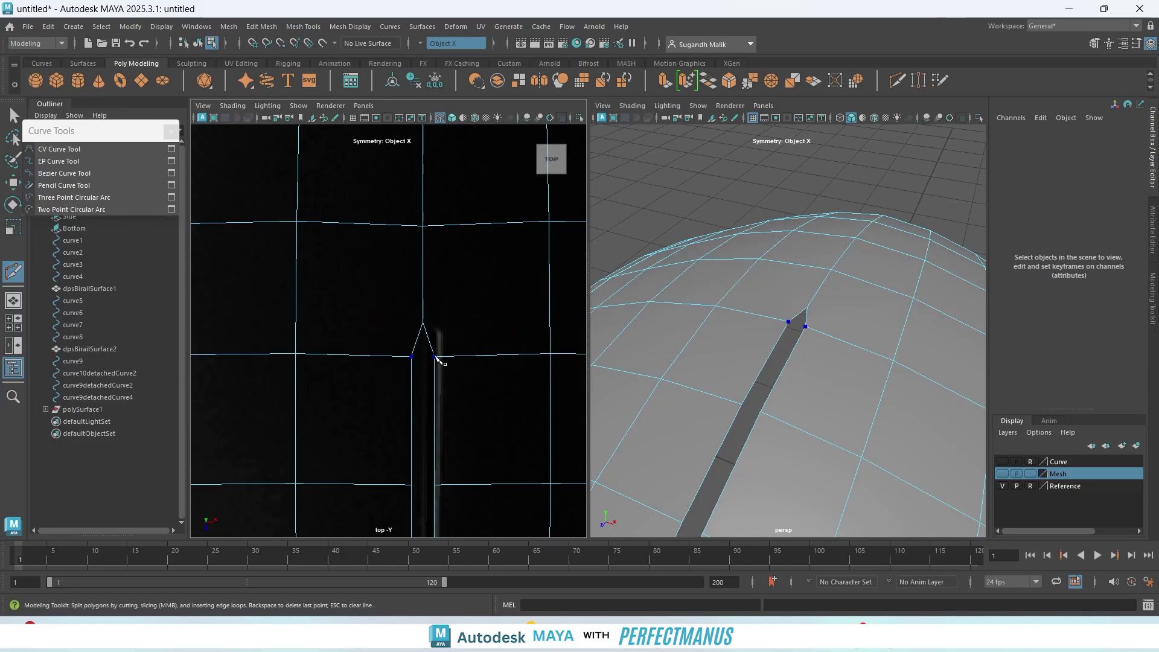
click(439, 225)
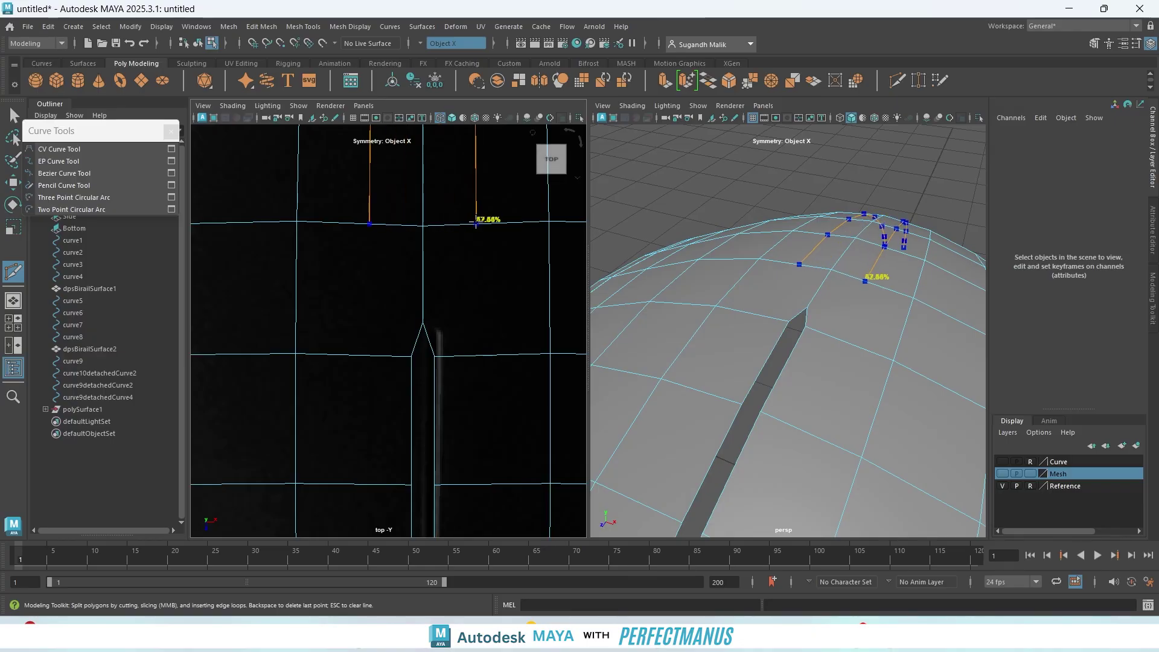
right_click(476, 224)
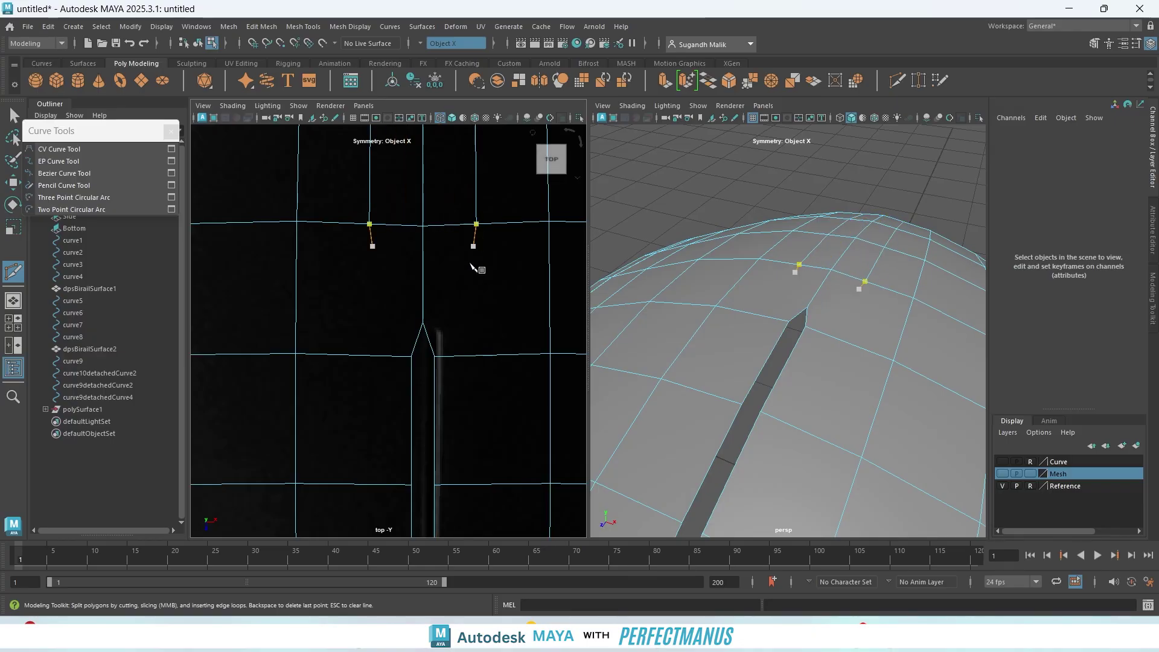
click(435, 356)
click(477, 224)
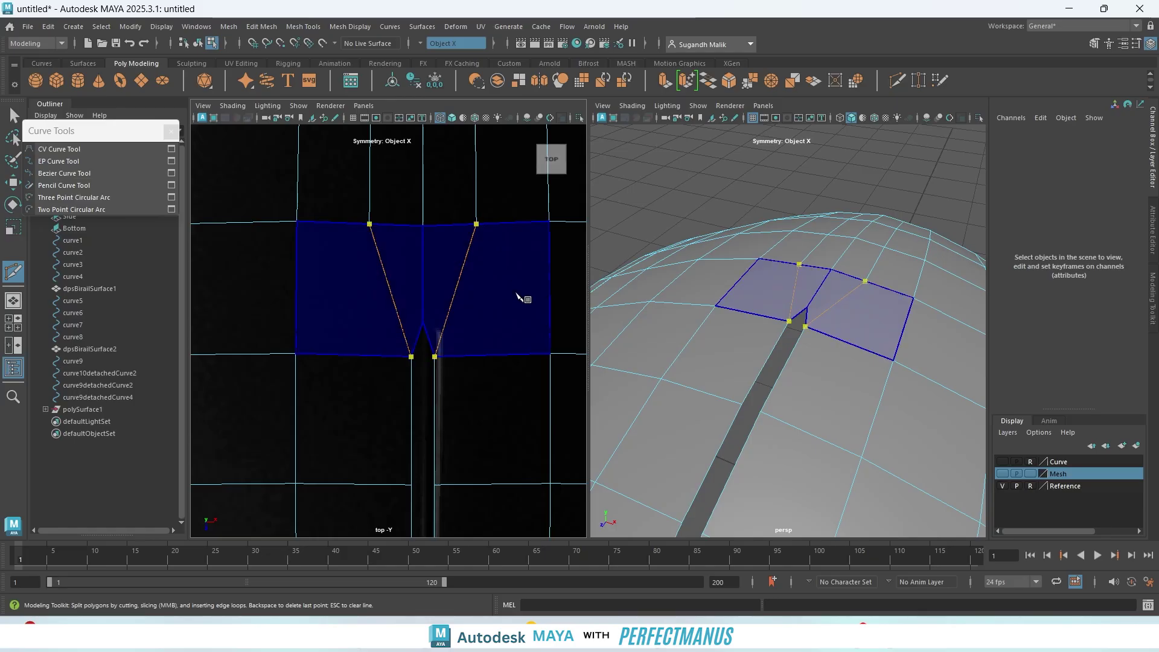
right_click(525, 268)
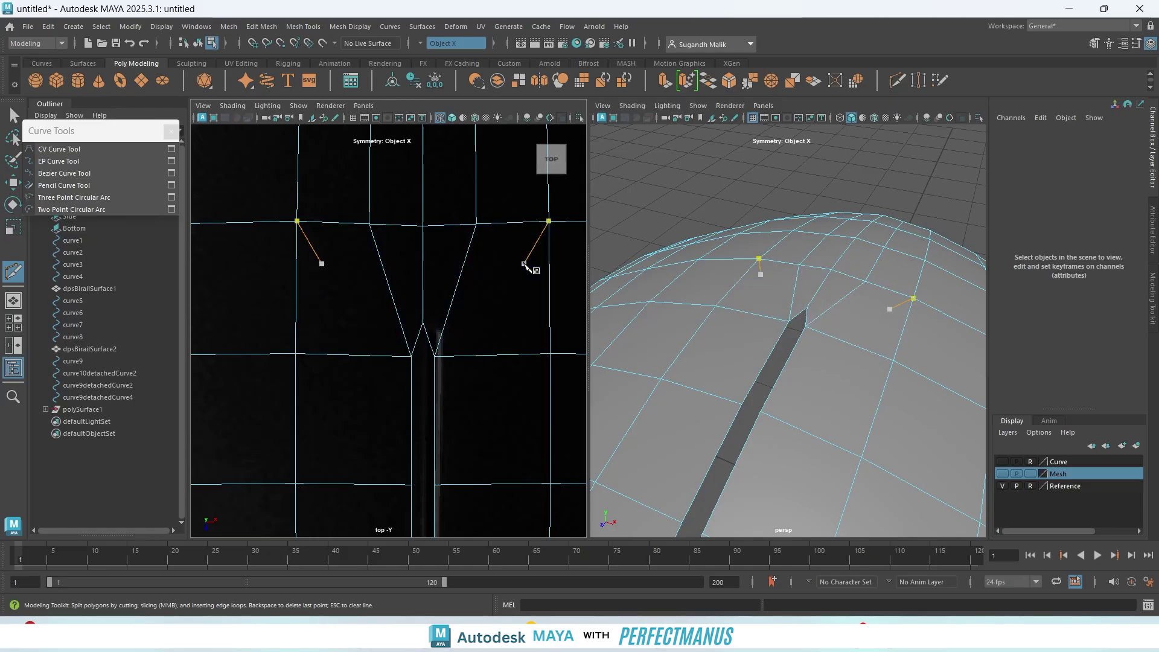
key(q)
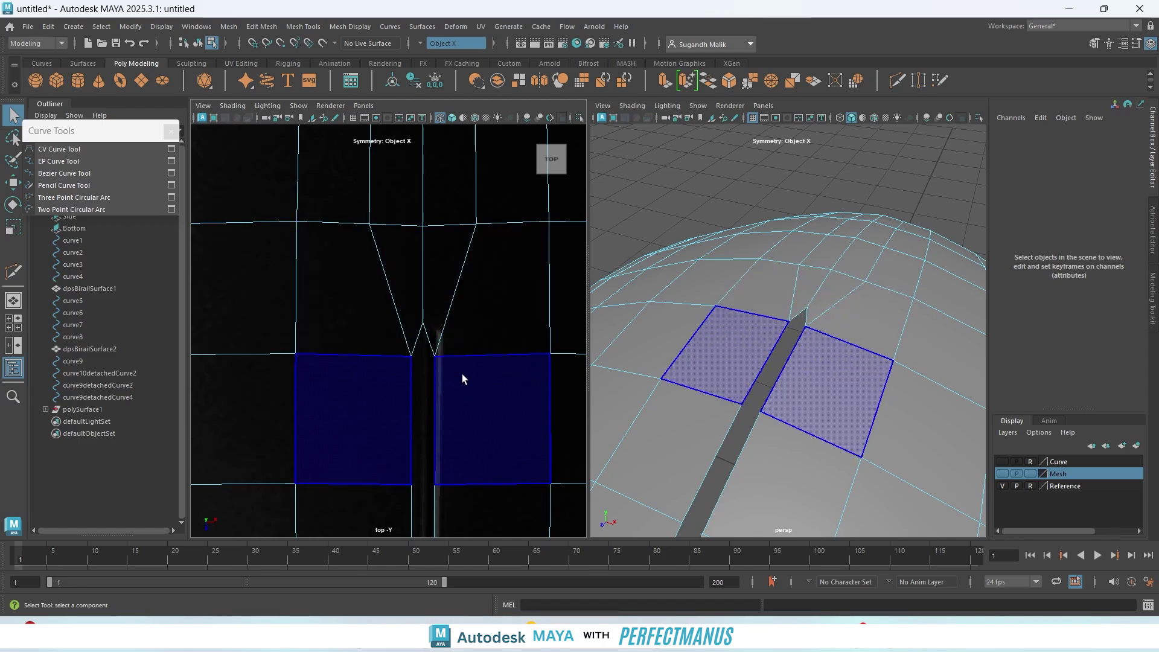
- Check the converging cuts at the slot's tip in smooth preview, return to the unsmoothed cage and examine the tip faces up close
key(3)
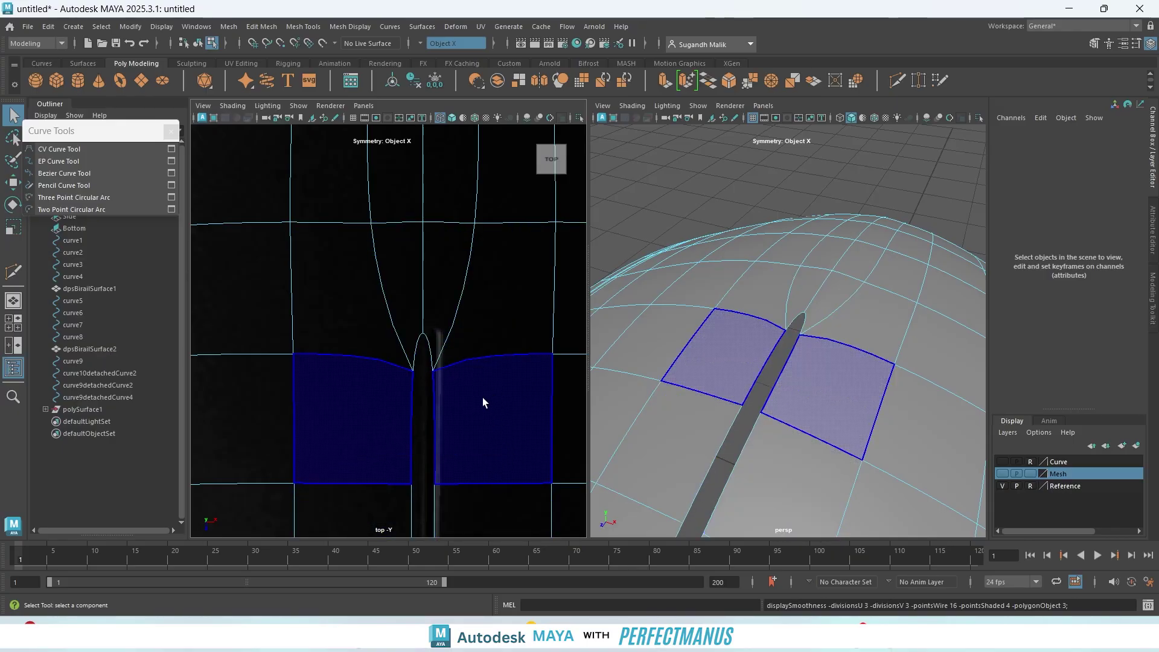
key(1)
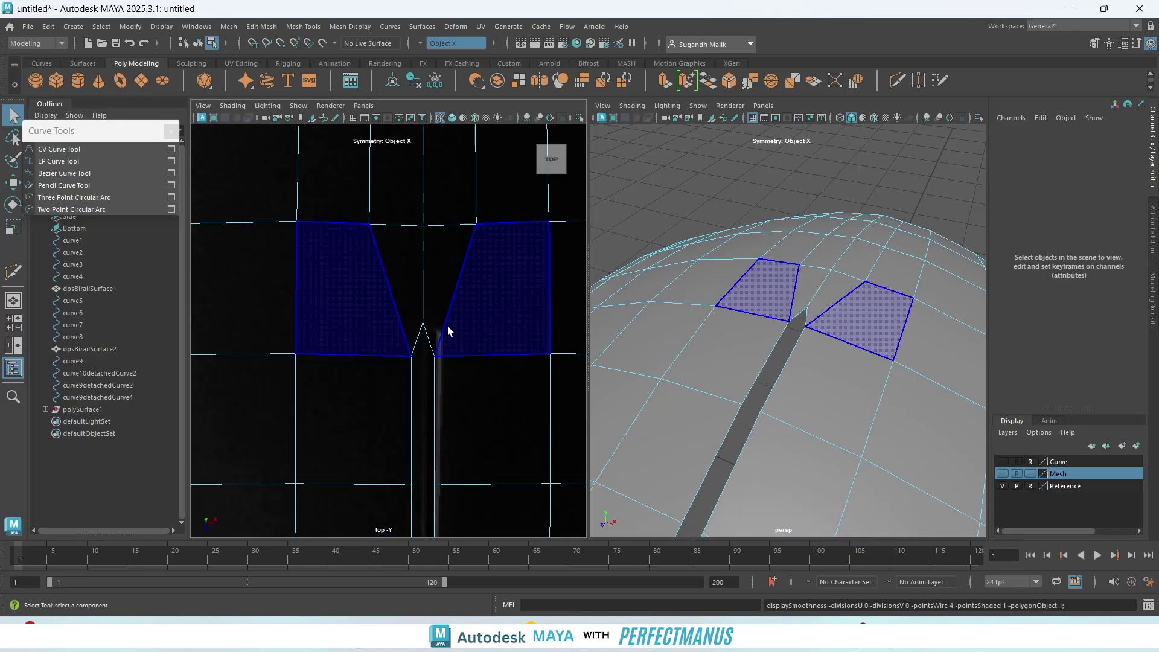
right_drag(426, 260, 420, 228)
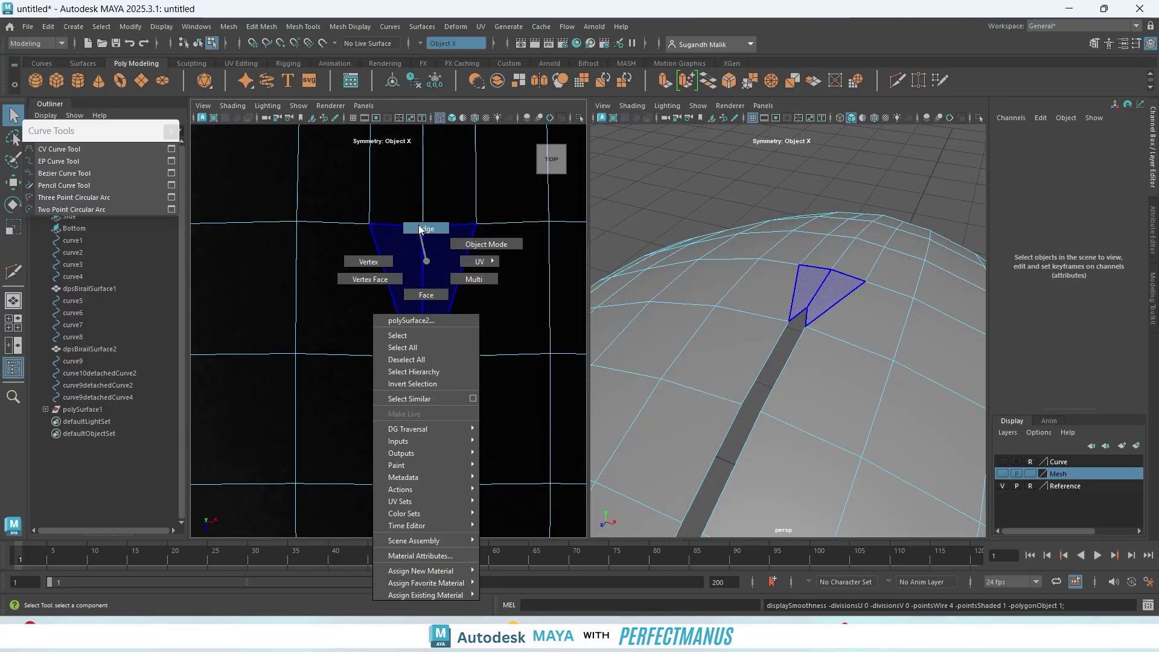
right_drag(431, 249, 426, 255)
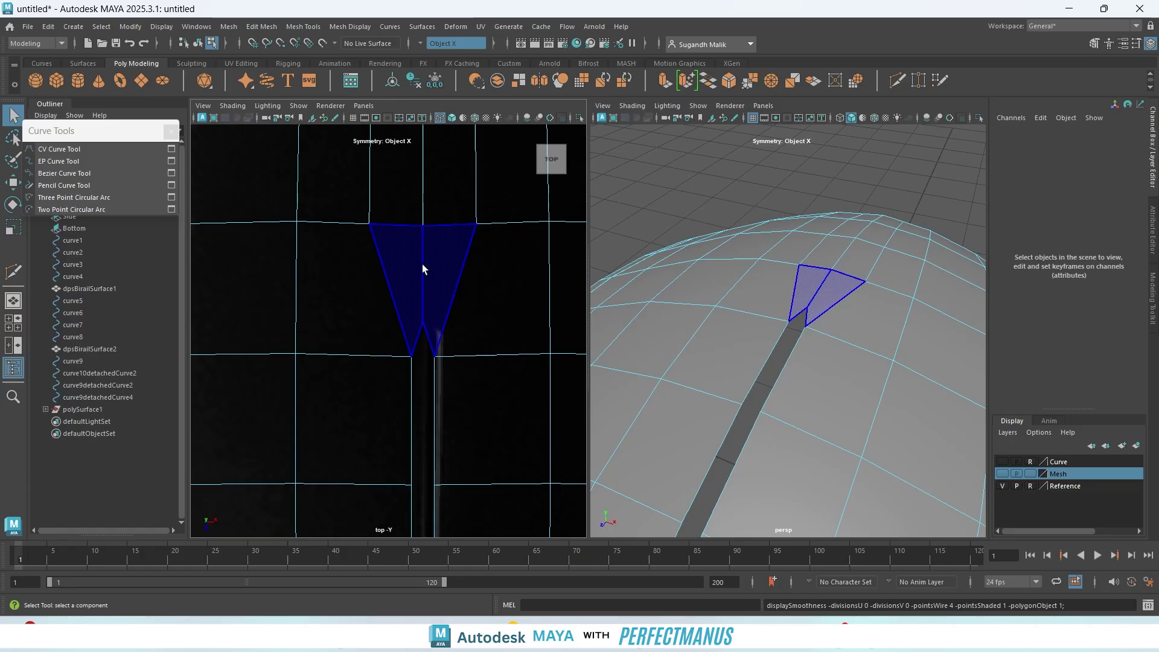
scroll(458, 287, up, 4)
scroll(464, 301, up, 6)
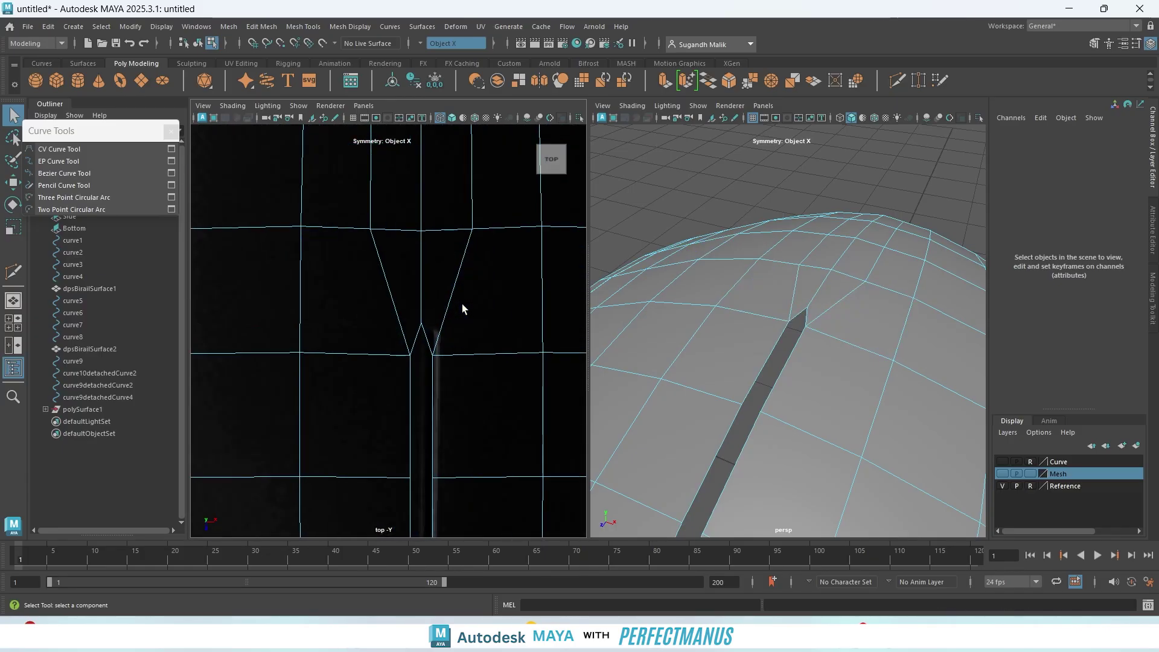
alt+middle_drag(455, 325, 347, 304)
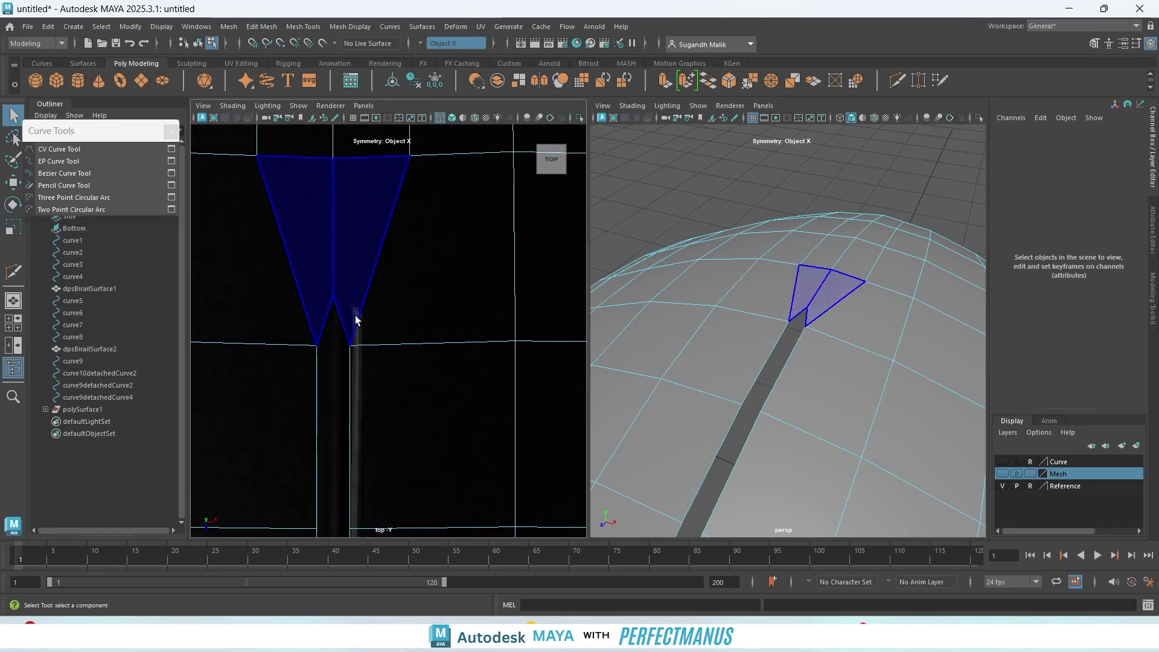
- Undo the mirrored converging cuts around the slot's pointed tip
key(ctrl+z)
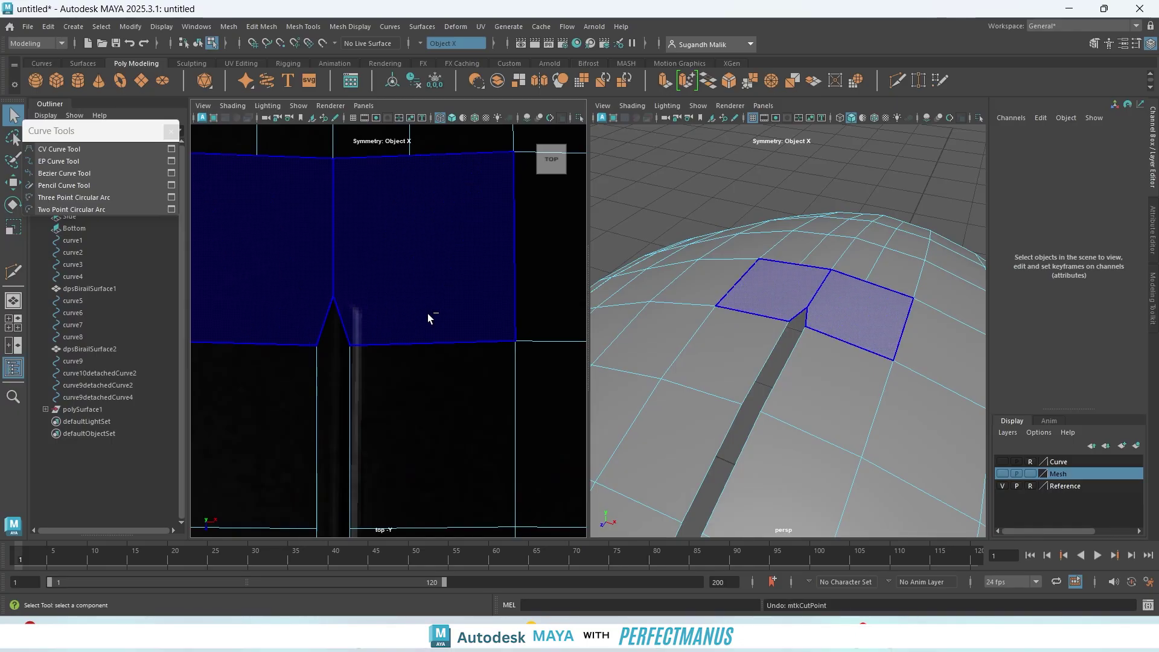
key(ctrl+z)
scroll(465, 306, down, 8)
scroll(461, 311, up, 7)
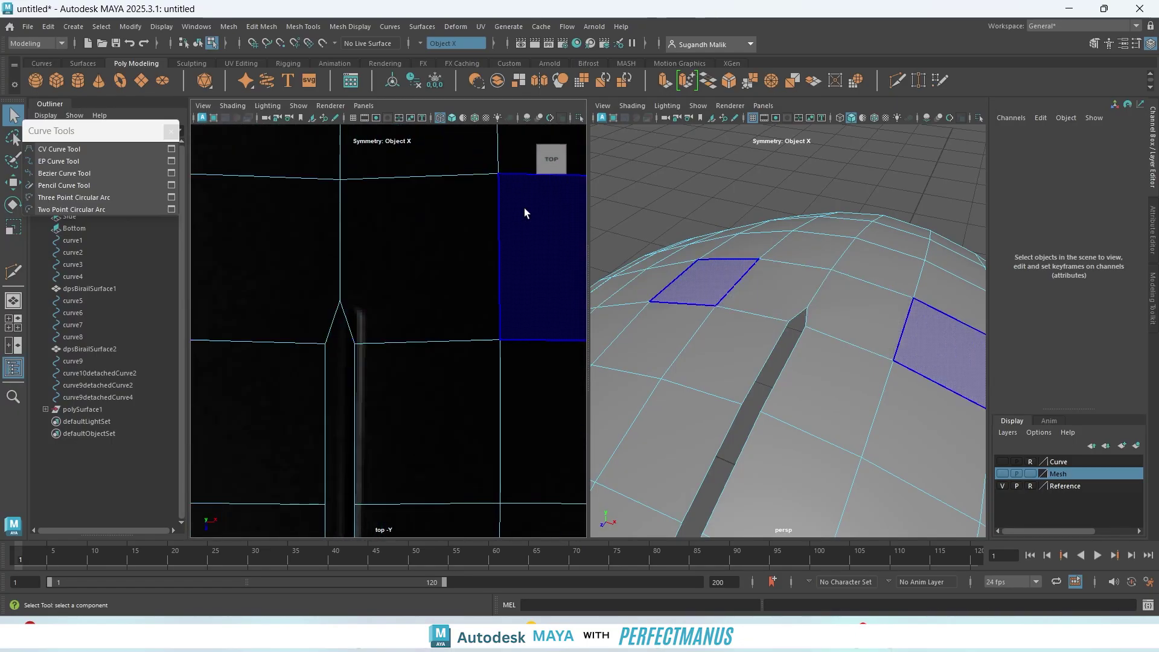
- Try to cut a mirrored crosswise edge line through the side faces, joining it to the middle of the tip's slanted edges
click(897, 80)
click(498, 173)
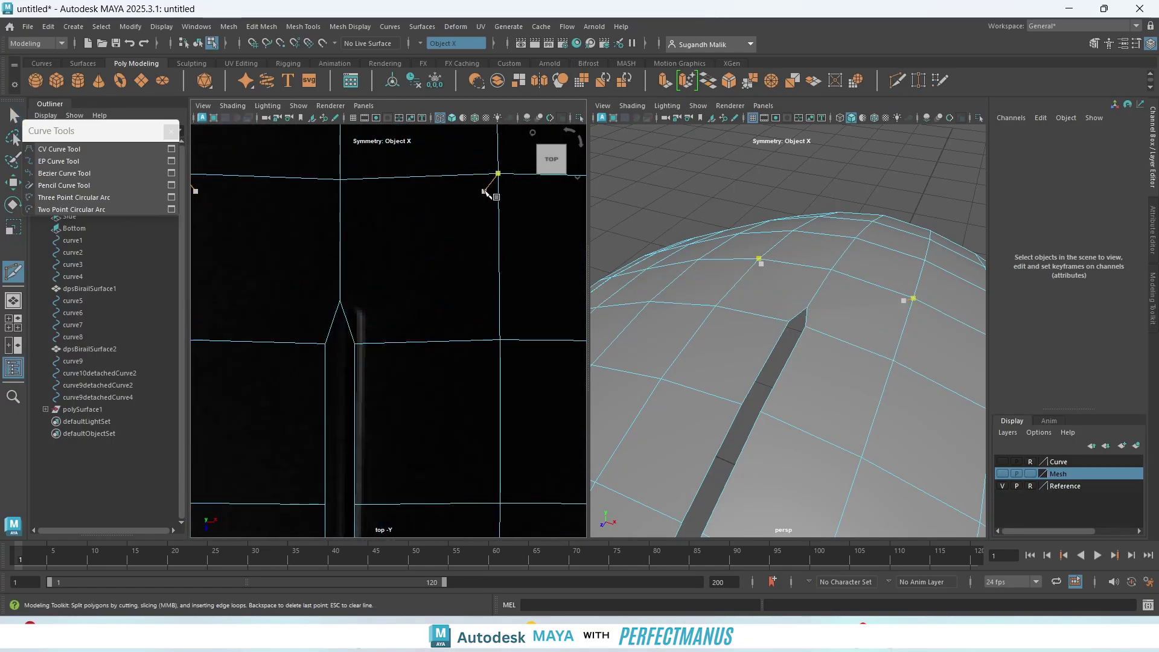
key(Return)
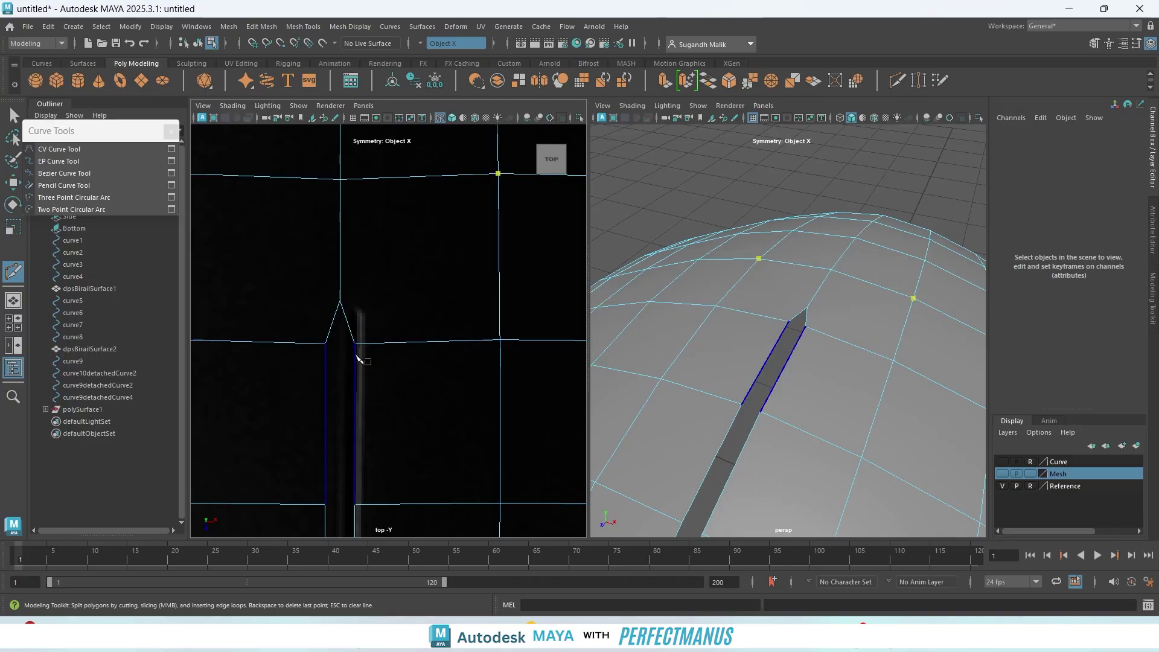
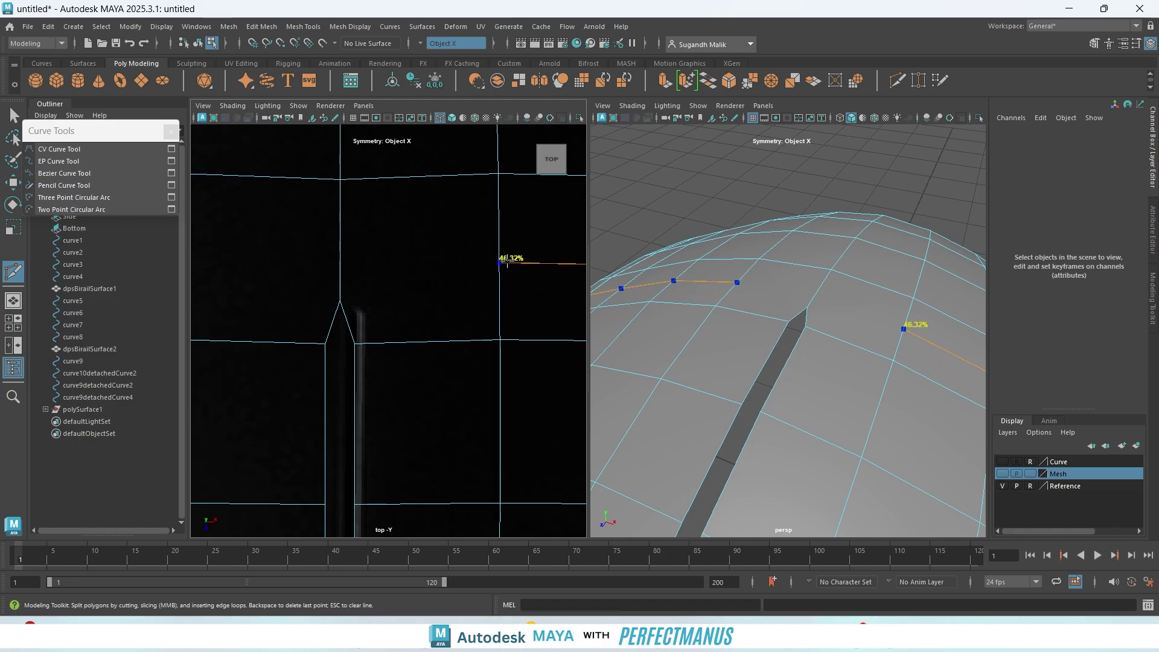
click(340, 300)
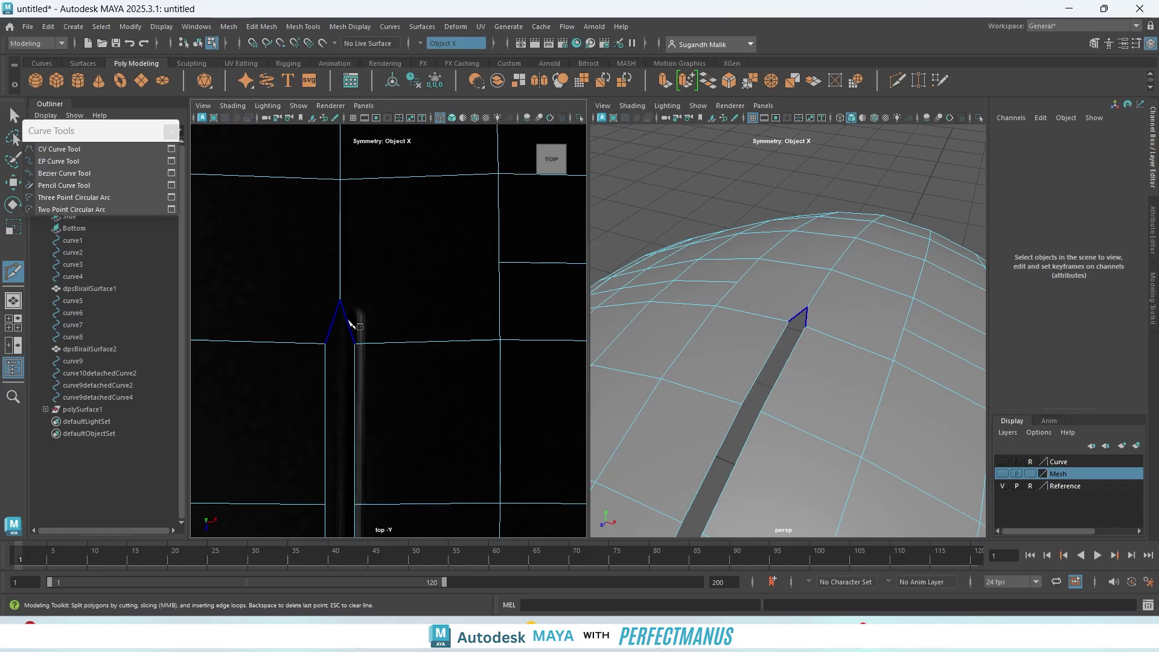
click(348, 320)
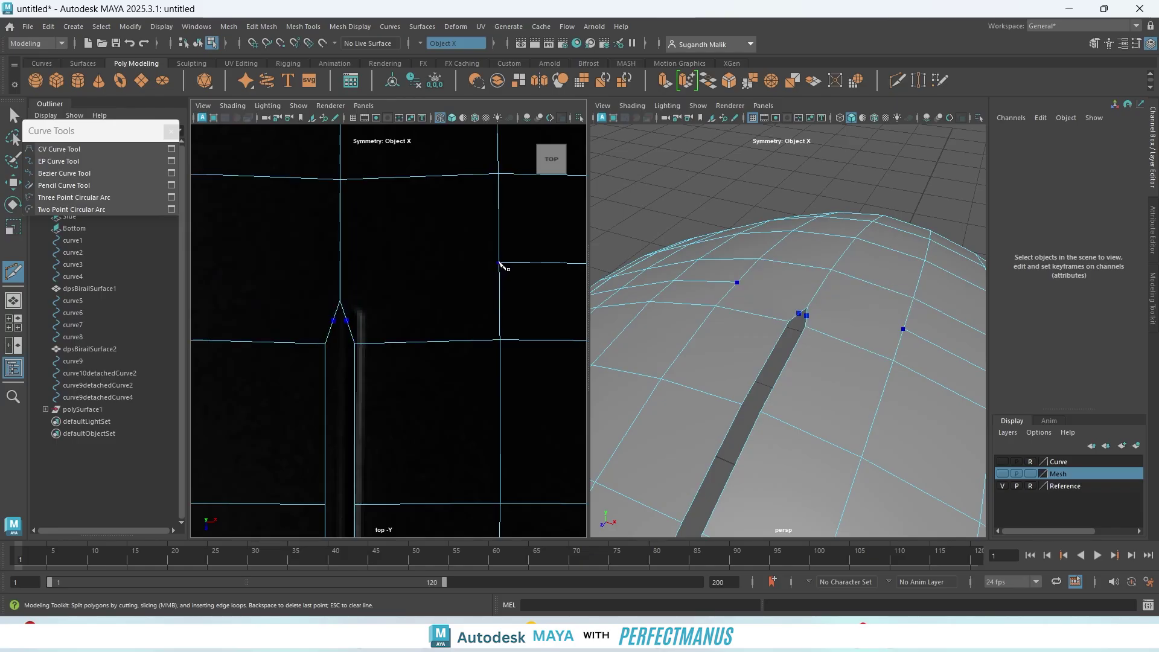
click(499, 263)
key(Return)
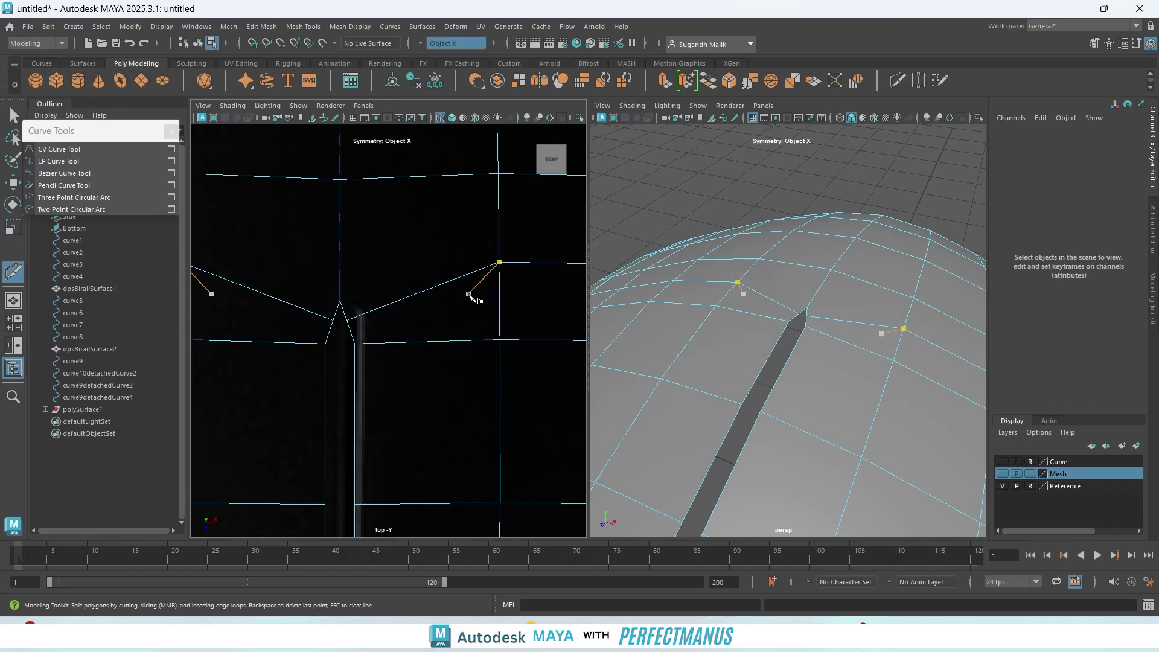
- Preview the shell smoothed with the crosswise cuts beside the slot's tip, and undo those cuts
key(q)
click(443, 314)
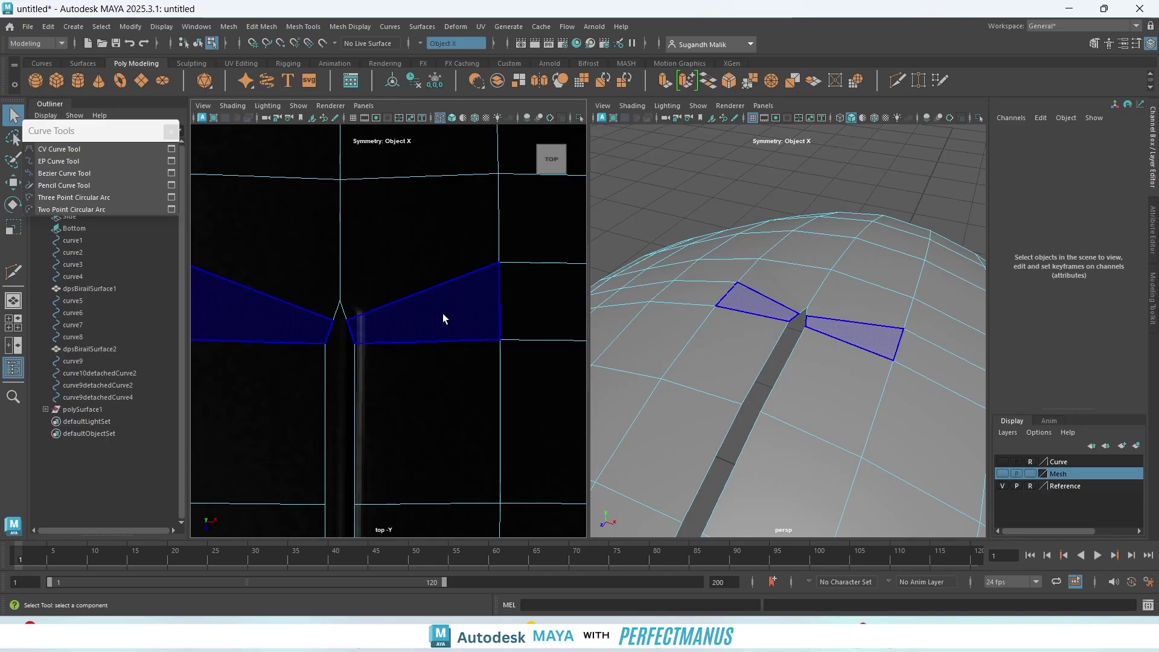
key(3)
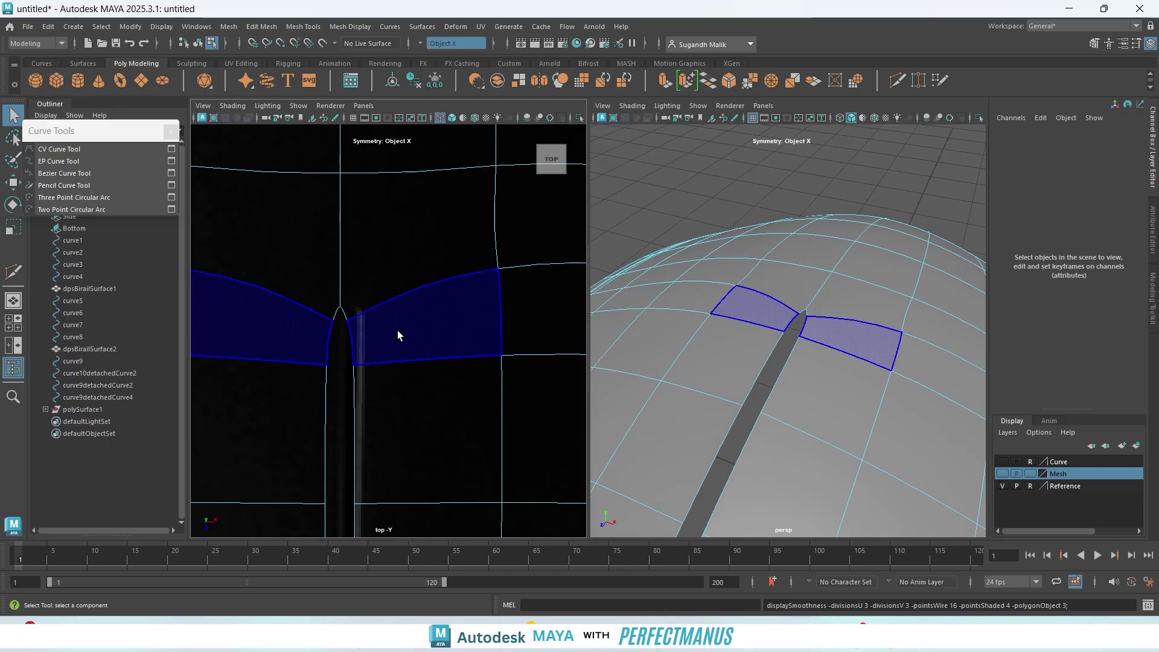
key(1)
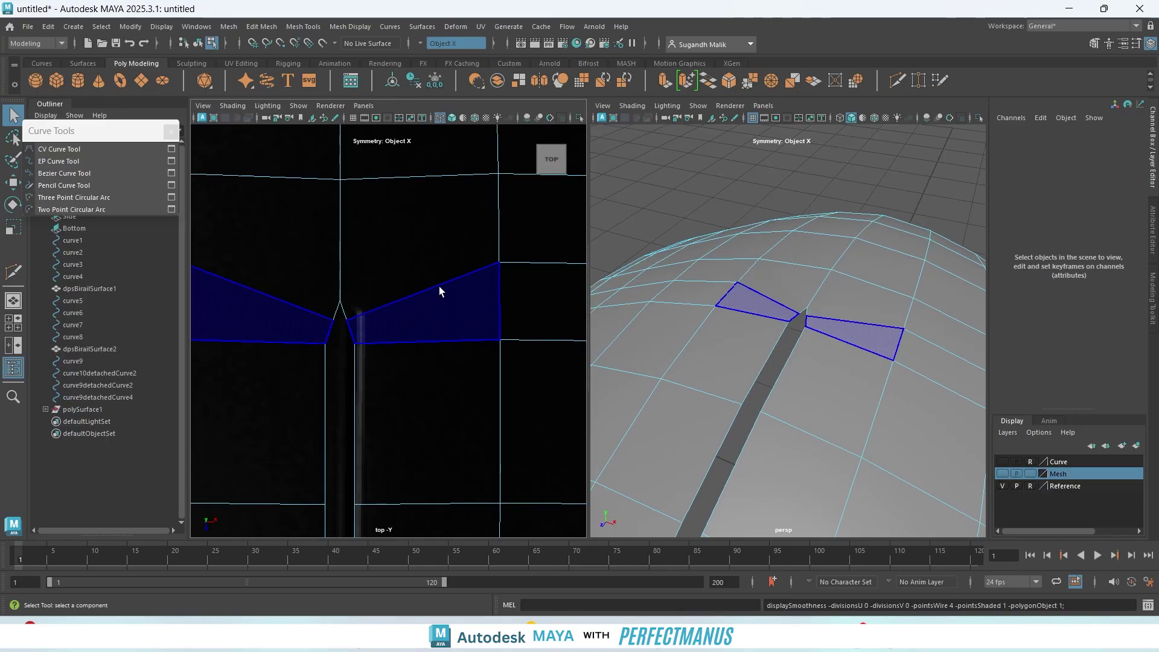
key(ctrl+z)
key(ctrl+z)
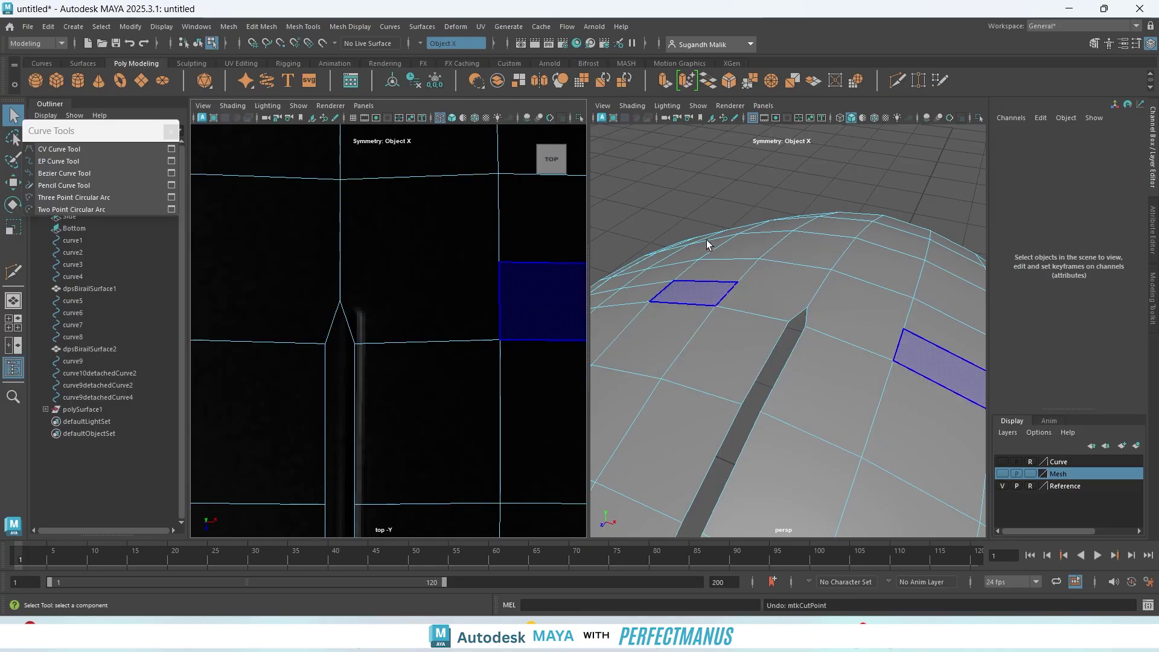
key(ctrl+z)
- Cut mirrored diagonal edges from the middle of the tip's slanted edges to the outer vertices beyond it, and check them in smooth preview
click(893, 83)
click(340, 300)
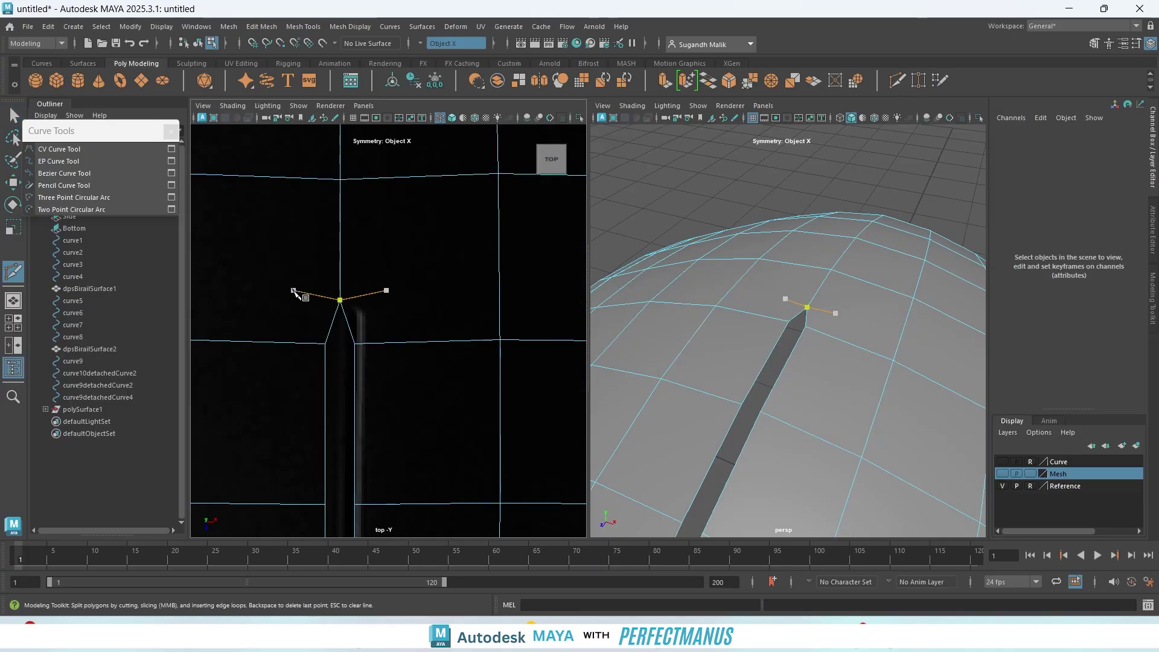
click(349, 325)
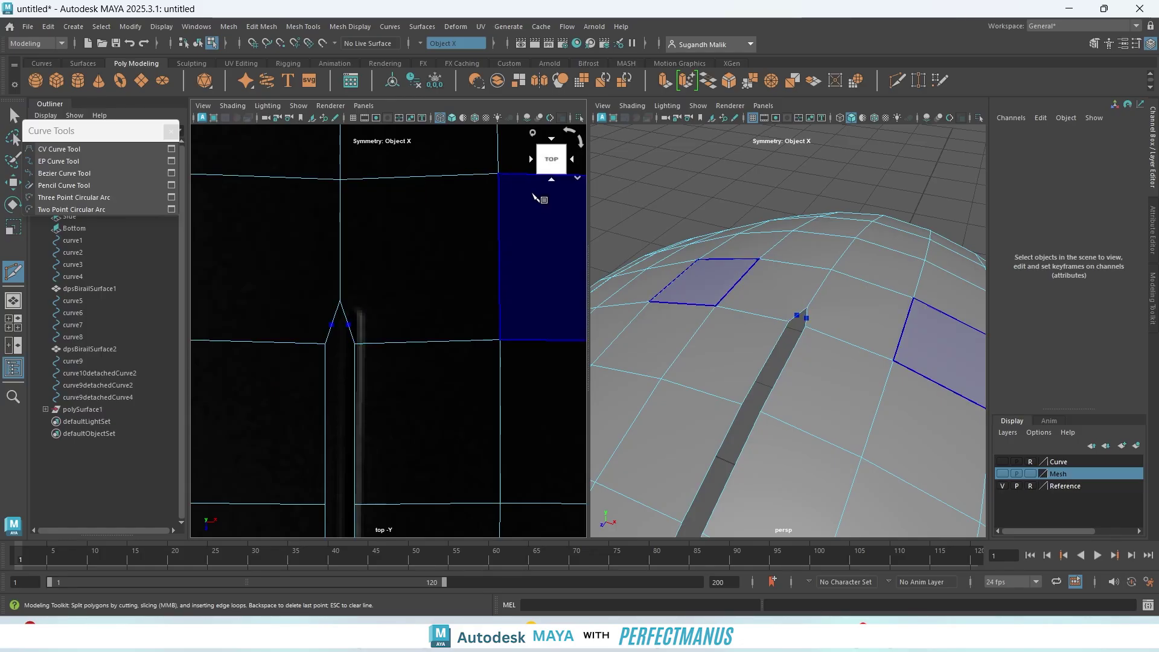
click(499, 175)
key(q)
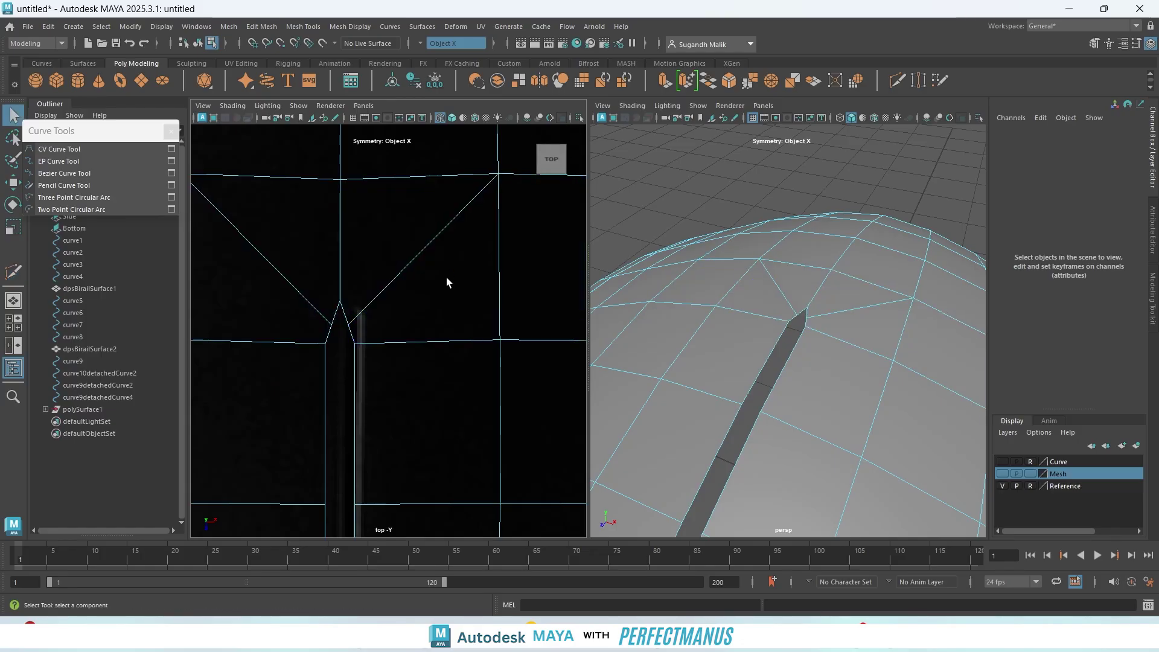
key(3)
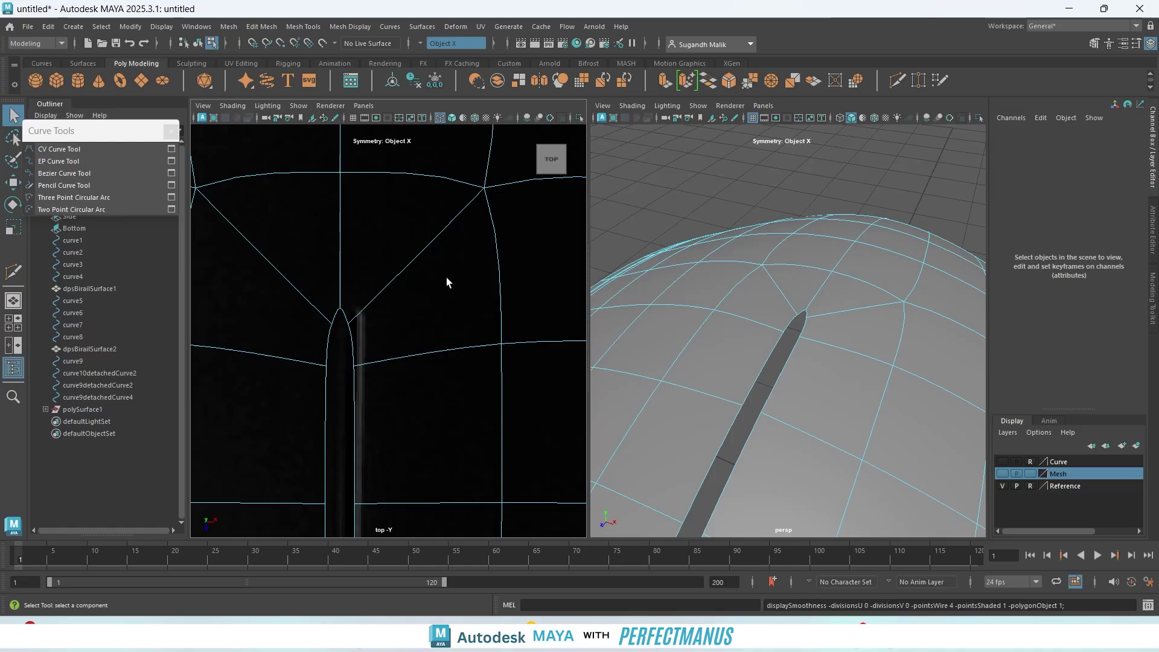
key(1)
- Move the mirrored vertices on the tip's slanted edges slightly outward and towards the point to widen the slot's end
click(315, 329)
click(341, 366)
click(349, 330)
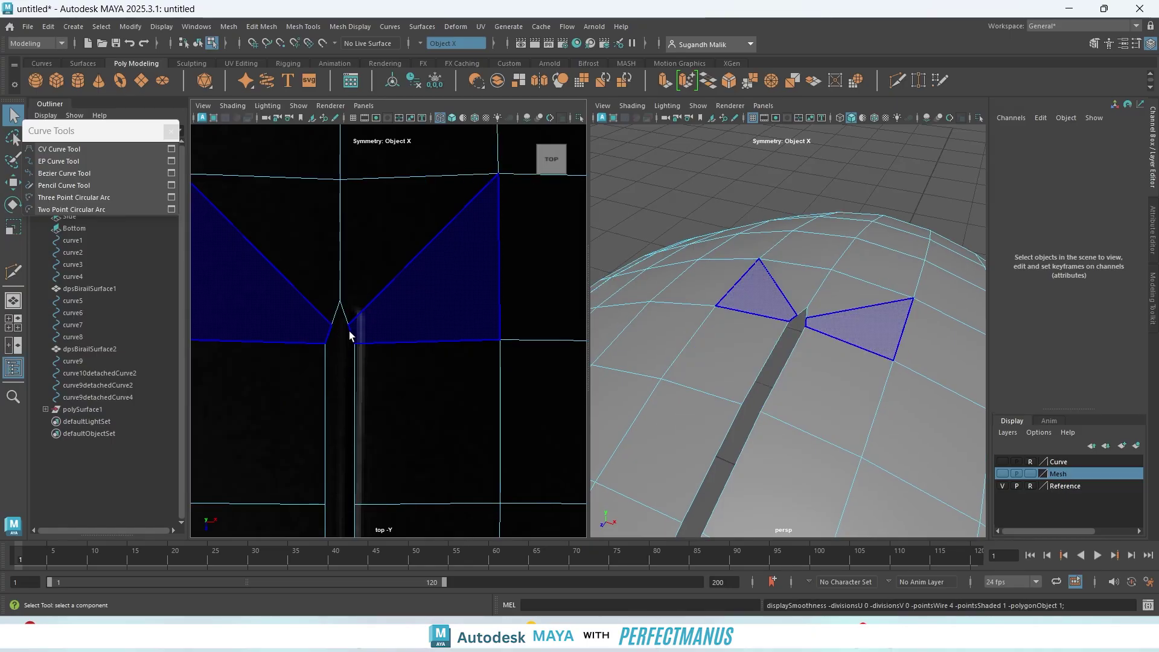
right_drag(349, 330, 319, 289)
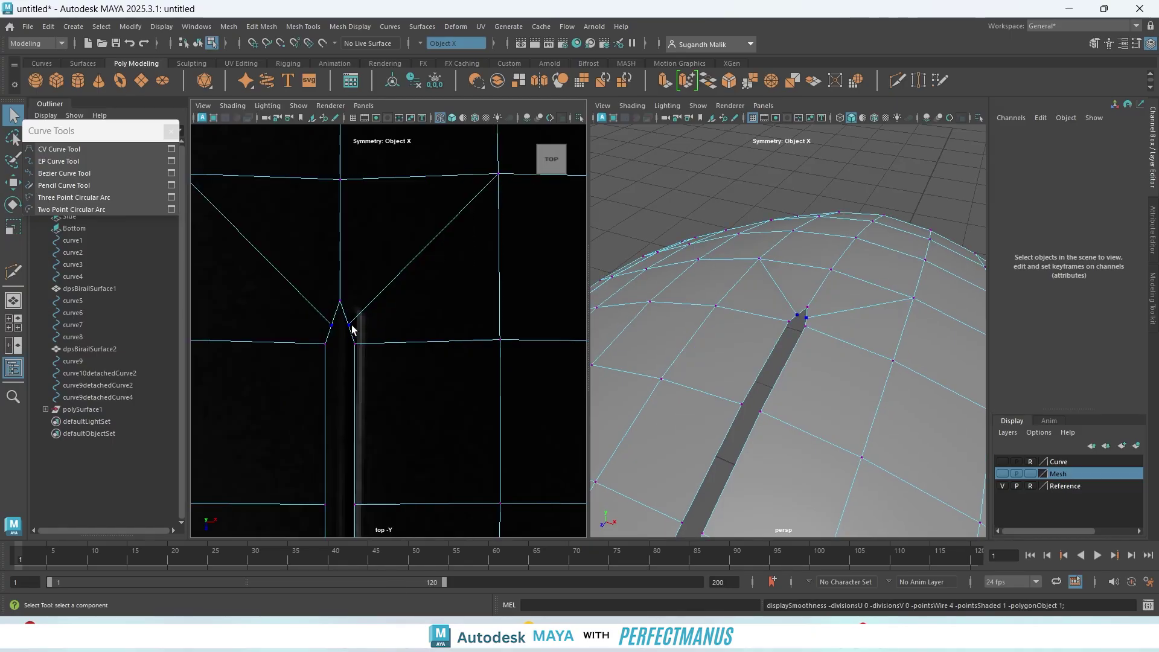
click(350, 327)
key(w)
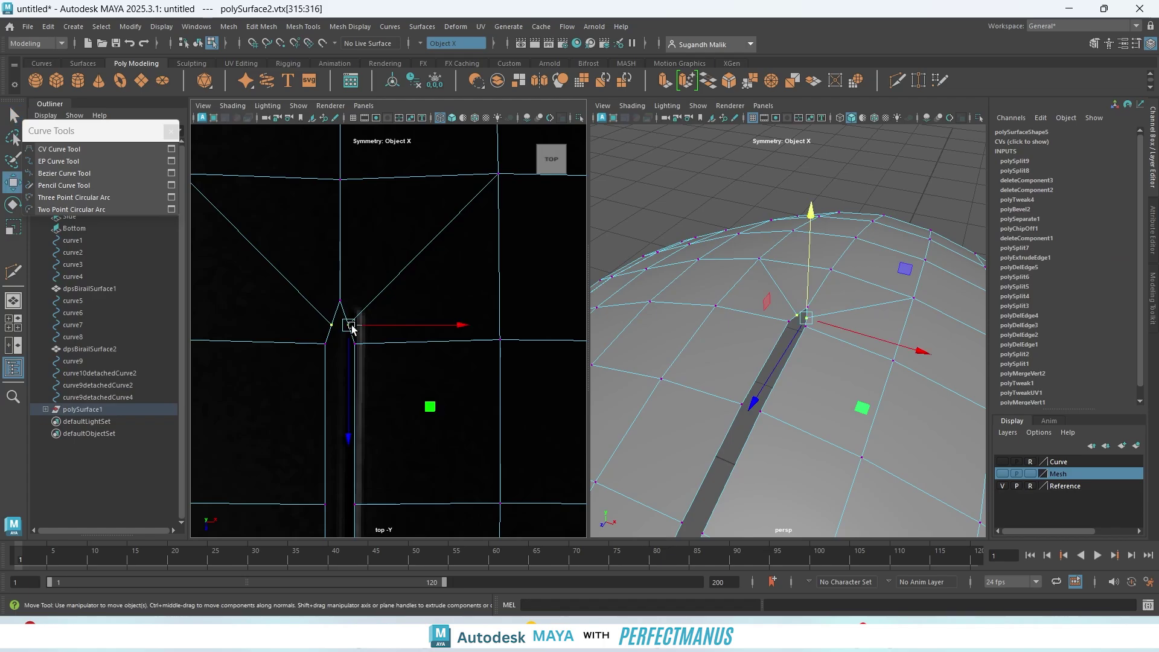
drag(352, 329, 358, 322)
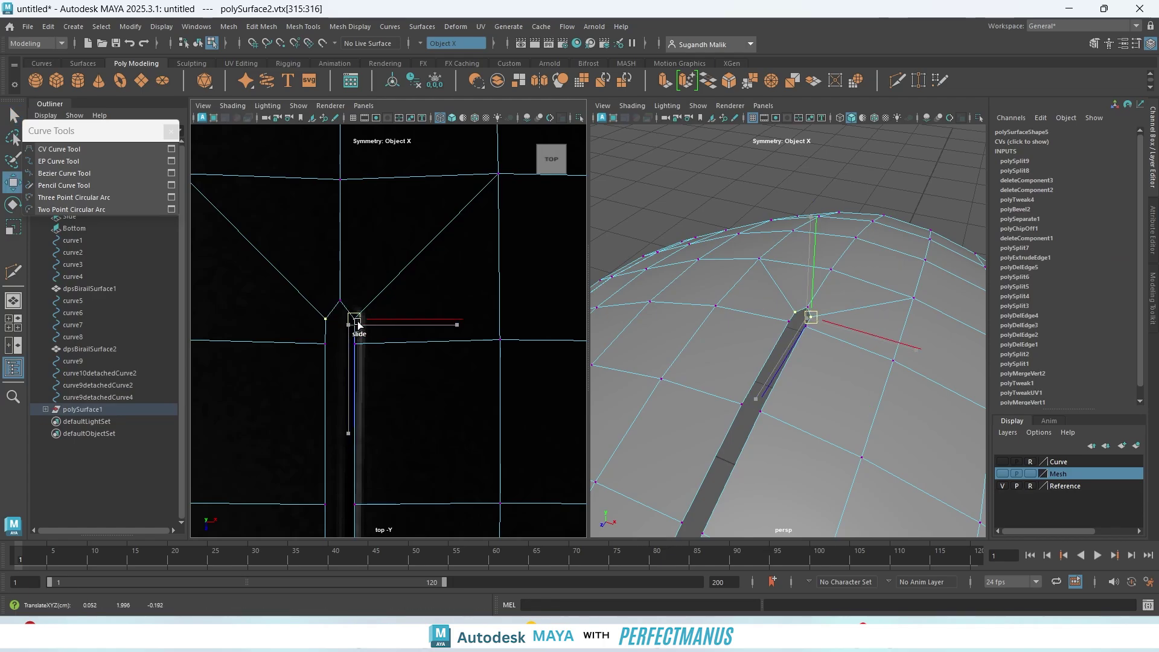
- Preview the shell smoothed and compare the slot's tip and the scroll-wheel opening with the top reference image
key(3)
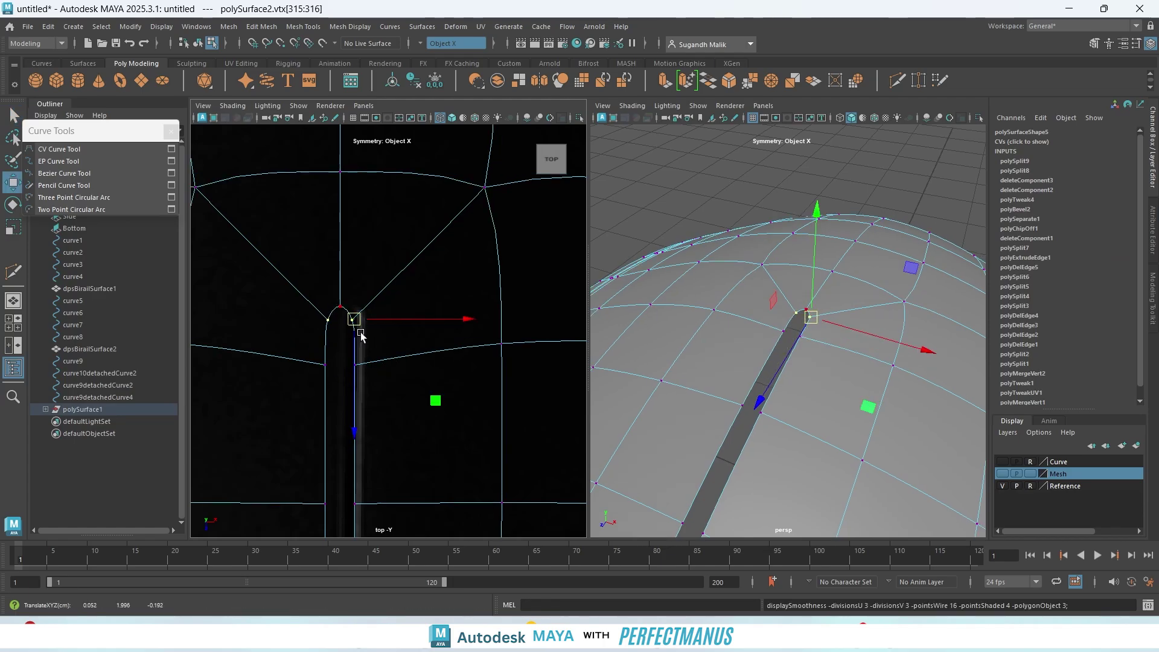
scroll(391, 351, down, 9)
scroll(401, 367, up, 3)
key(x)
middle_drag(400, 381, 403, 253)
key(ctrl+z)
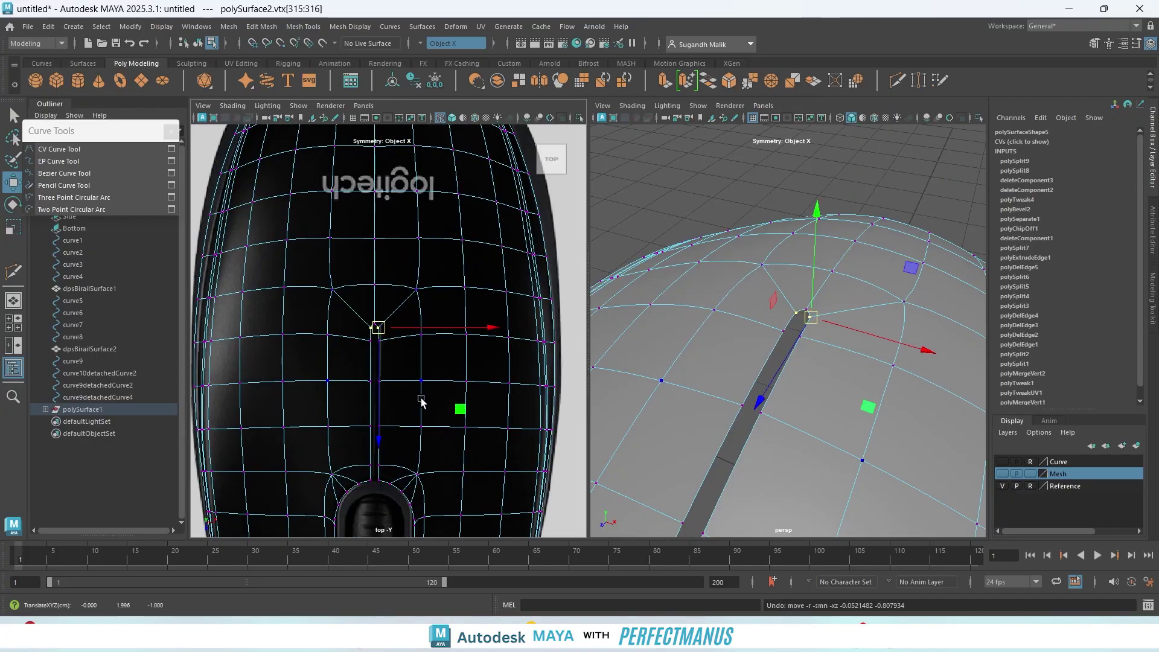
key(q)
alt+middle_drag(404, 400, 445, 275)
scroll(451, 318, up, 2)
scroll(451, 319, up, 6)
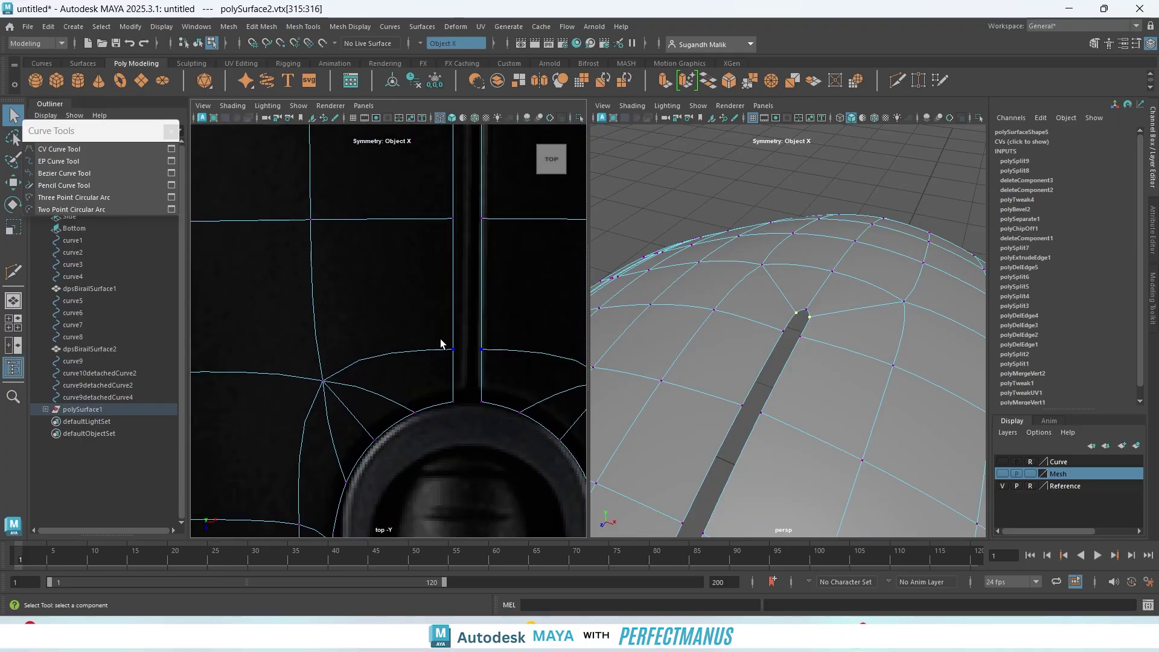
alt+middle_drag(457, 382, 387, 206)
scroll(773, 357, down, 2)
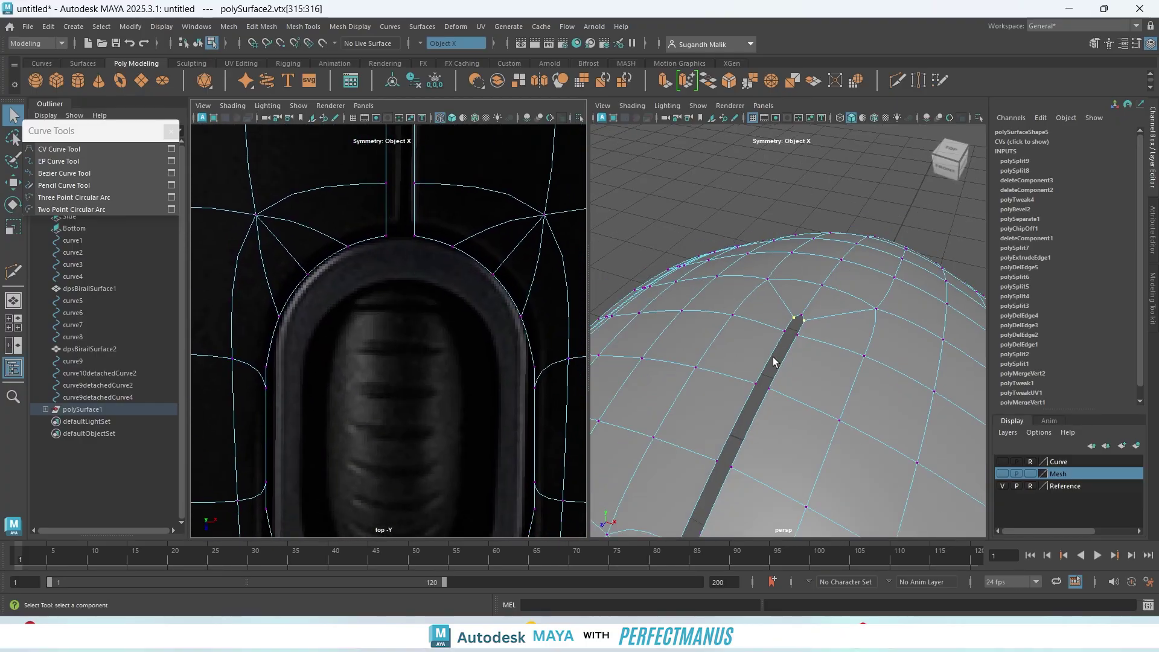
- Select the border edges along both centre slots and around the scroll-wheel opening, leaving out the shell's outer bottom rim
right_drag(779, 370, 779, 240)
scroll(774, 397, down, 3)
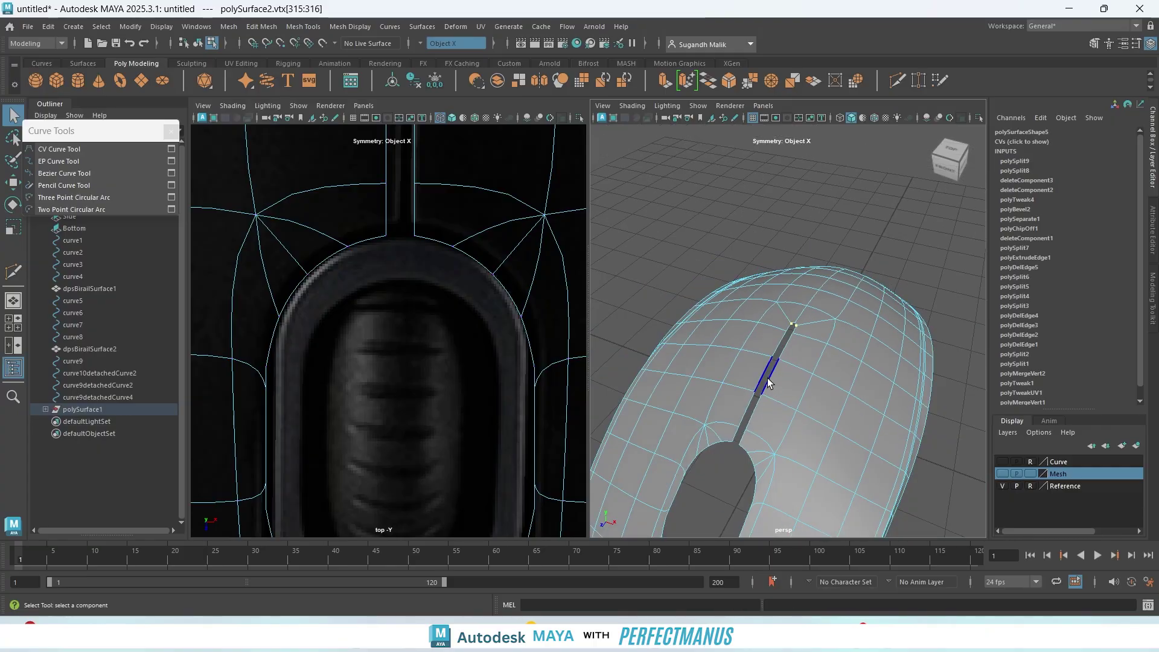
double_click(767, 378)
alt+middle_drag(815, 347, 847, 145)
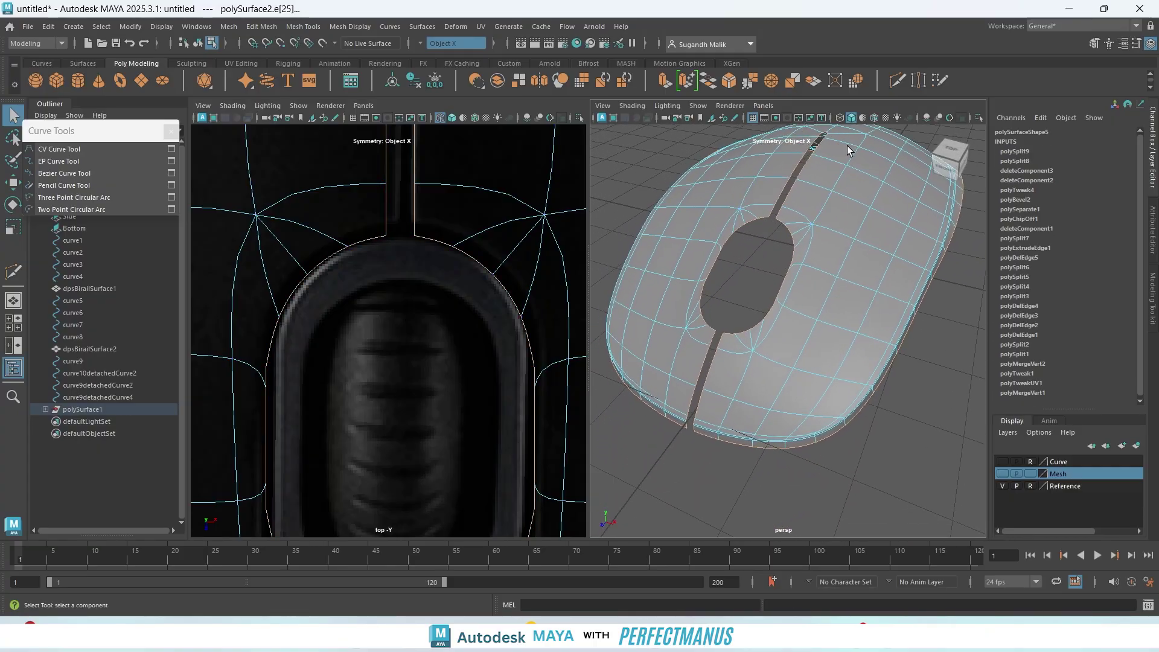
click(690, 427)
alt+drag(841, 207, 835, 240)
alt+middle_drag(866, 181, 763, 336)
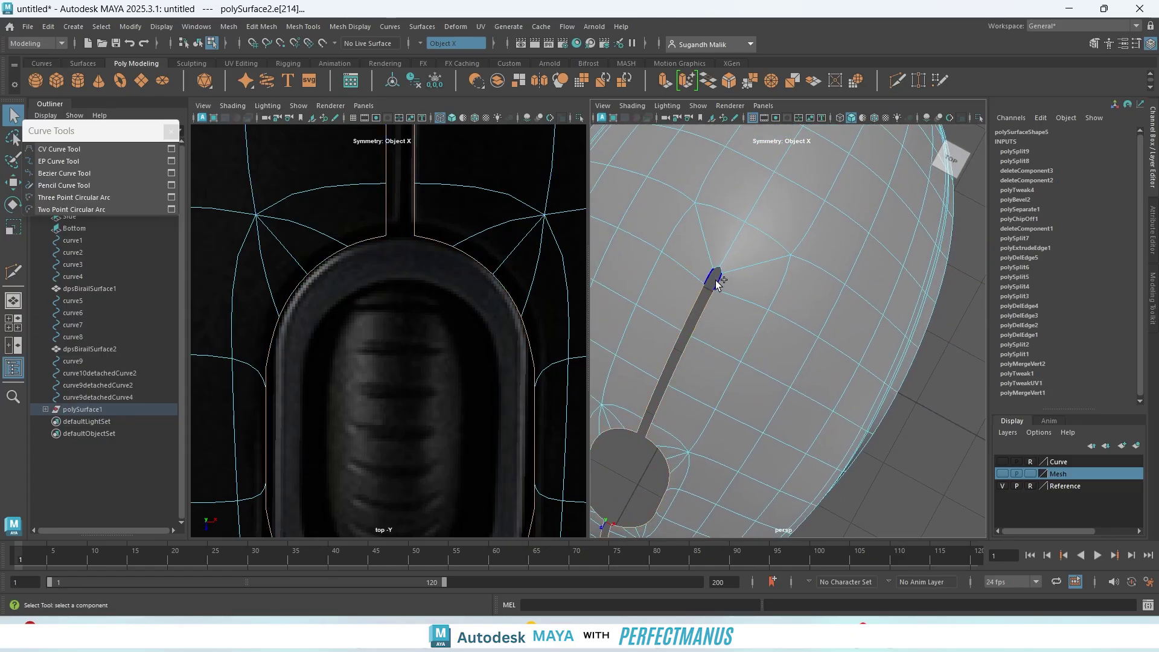
scroll(735, 312, up, 2)
scroll(720, 293, down, 1)
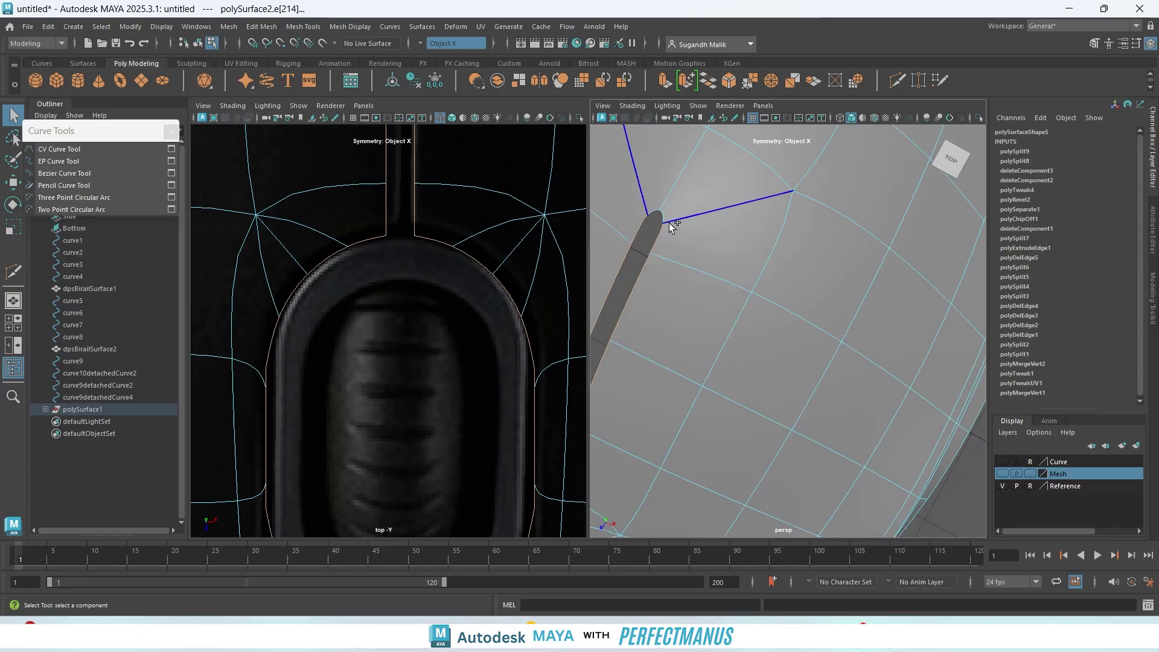
scroll(731, 295, down, 3)
alt+drag(763, 392, 756, 331)
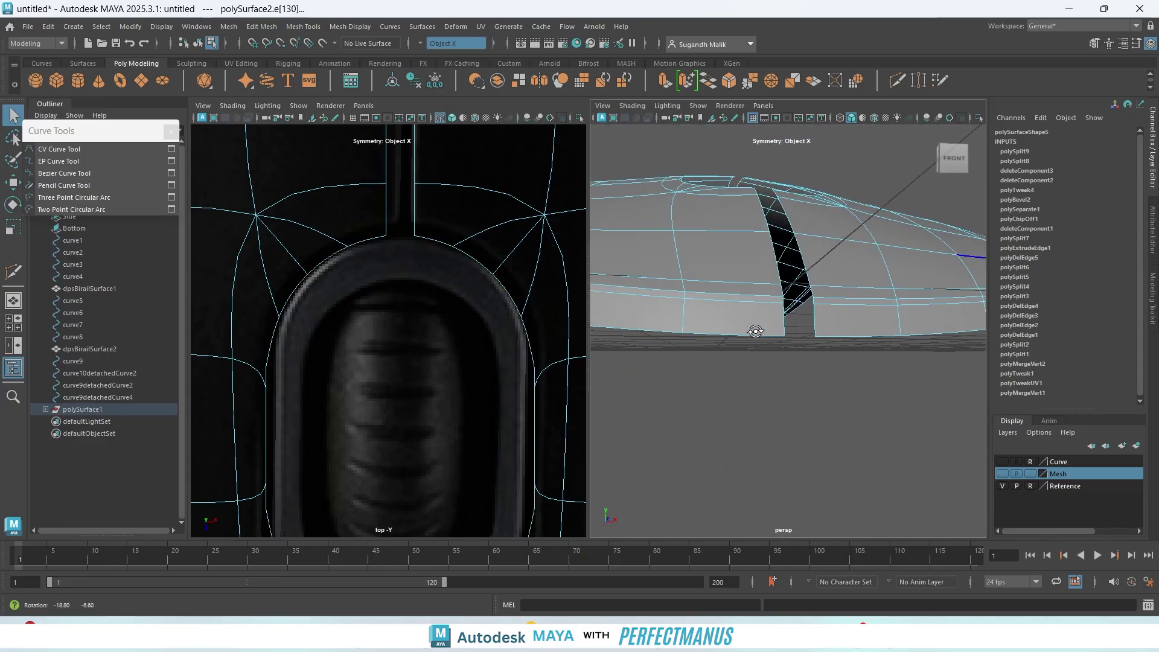
key(ctrl+z)
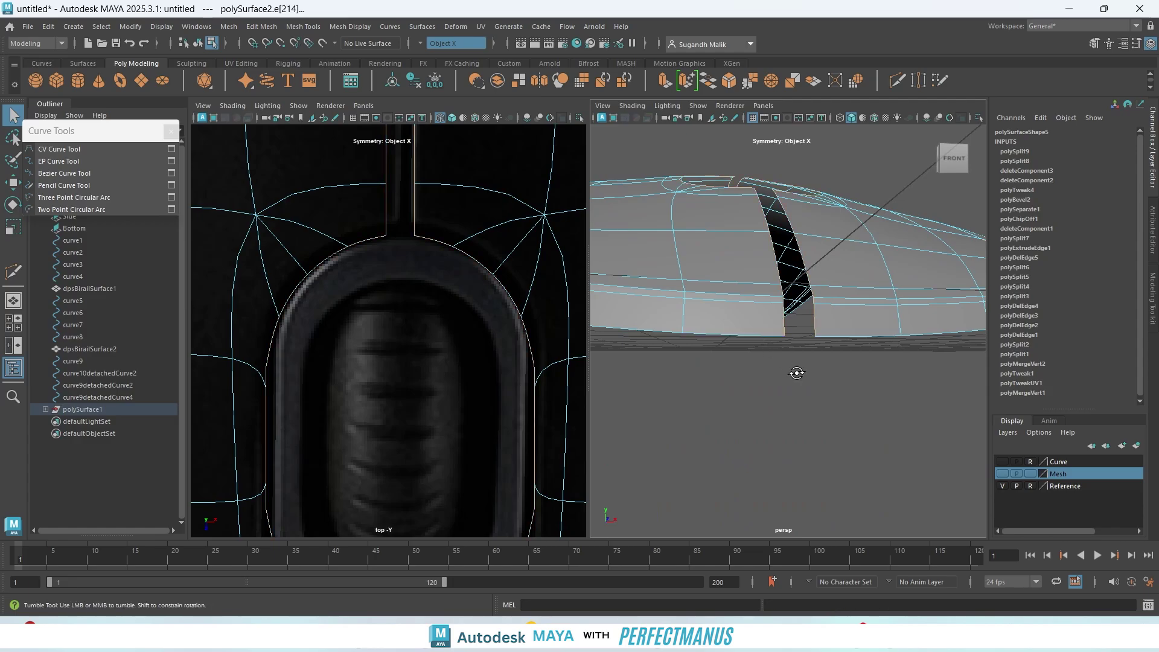
alt+drag(792, 373, 780, 381)
- Extrude the selected border edges down into the shell with a Local Translate Z of -0.21, and turn off the smooth preview
key(ctrl+e)
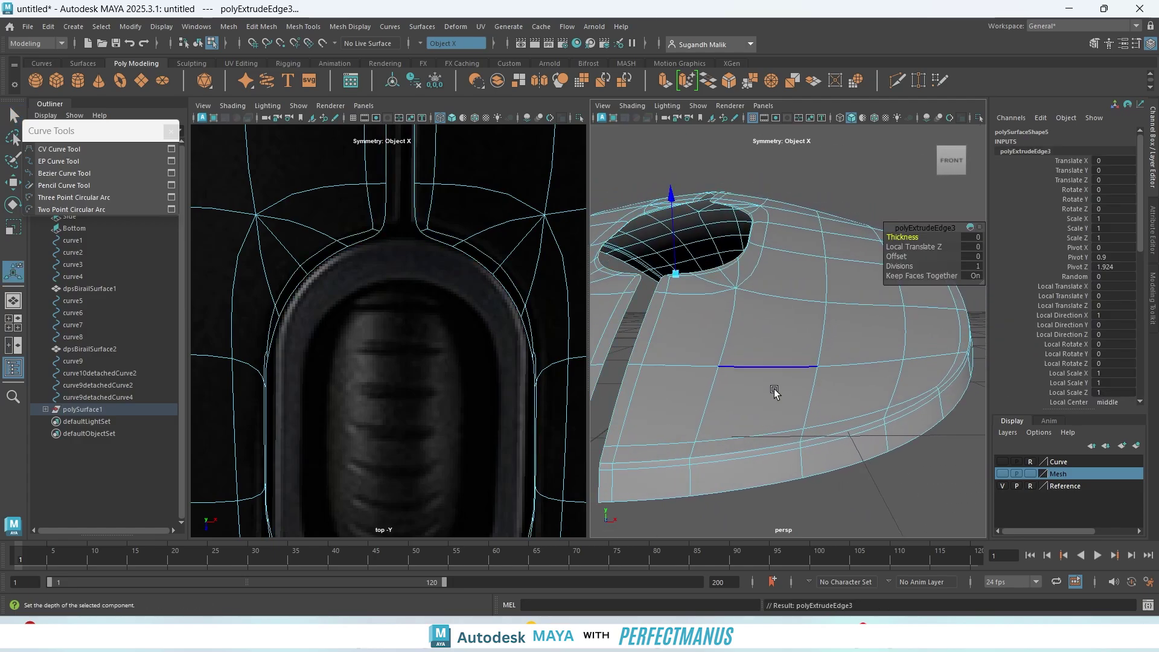
alt+drag(694, 340, 740, 319)
alt+middle_drag(727, 324, 747, 310)
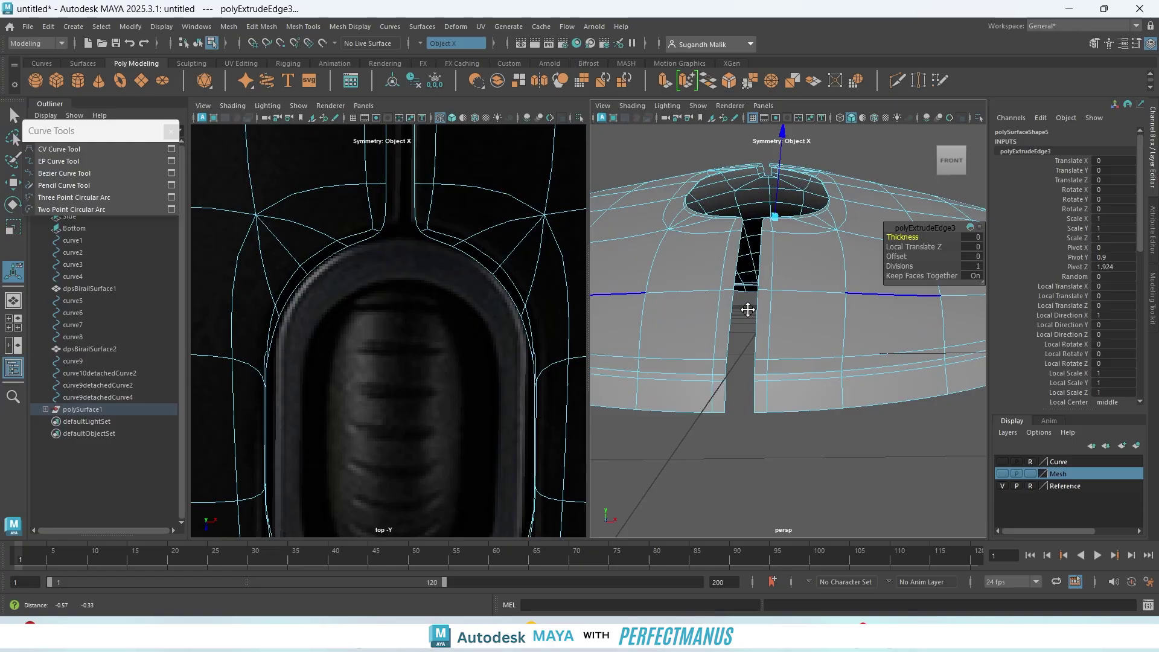
alt+drag(748, 310, 719, 386)
mouse_move(717, 385)
alt+middle_down()
mouse_move(722, 541)
mouse_move(731, 368)
alt+middle_up()
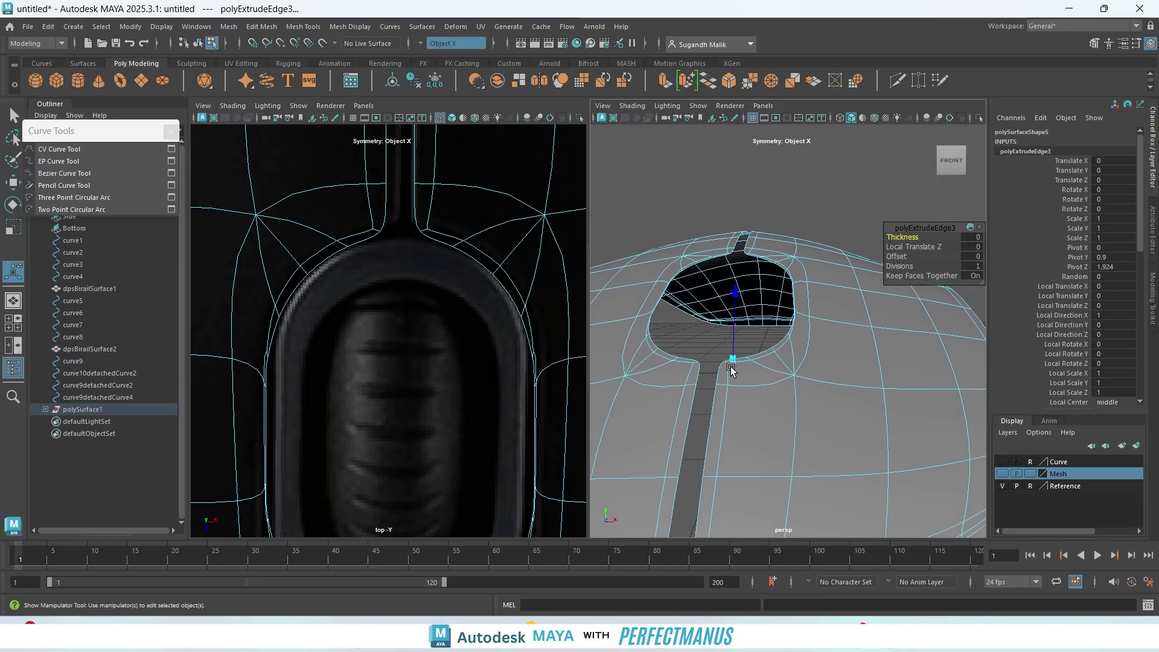
scroll(719, 372, down, 3)
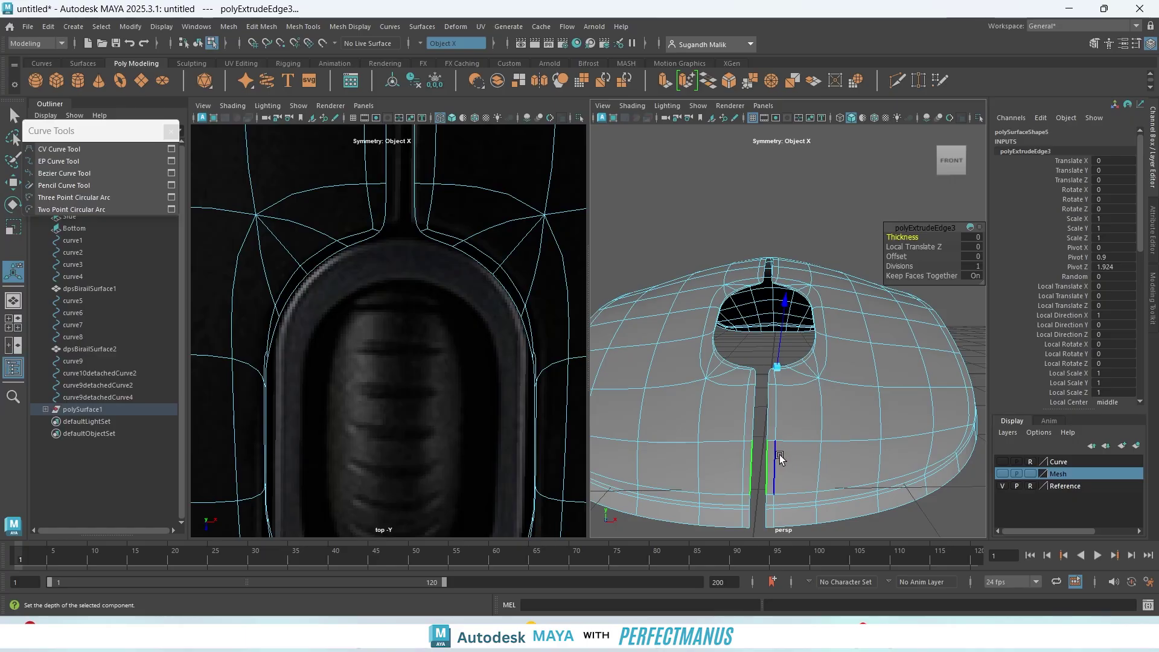
alt+drag(779, 462, 750, 452)
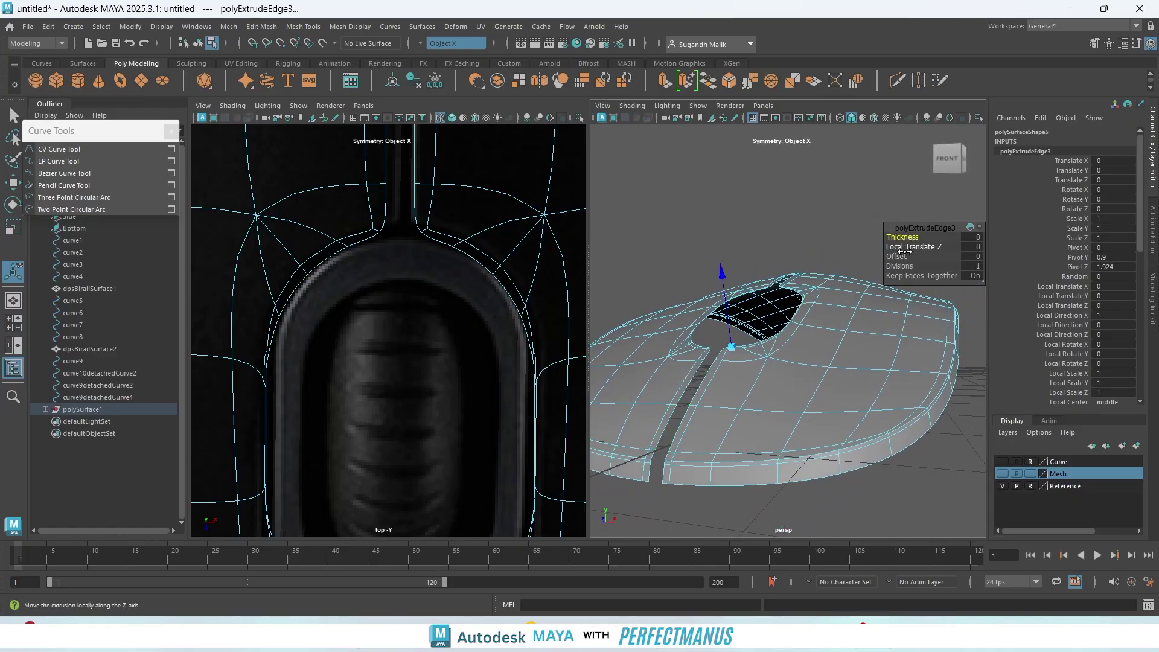
drag(904, 247, 894, 249)
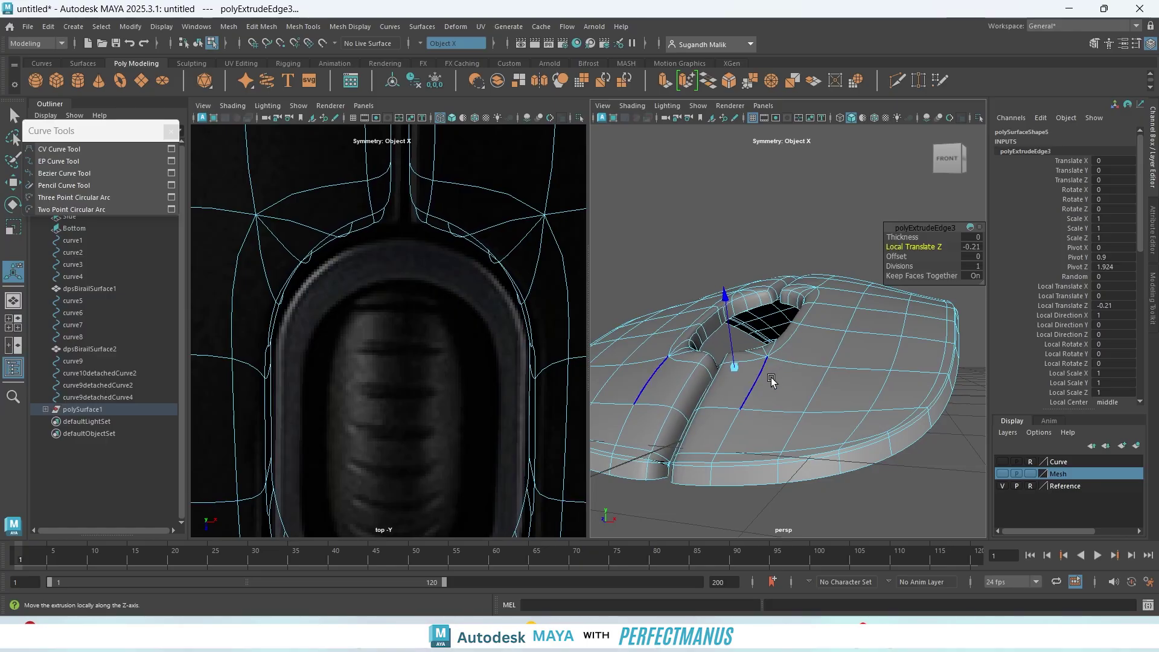
key(1)
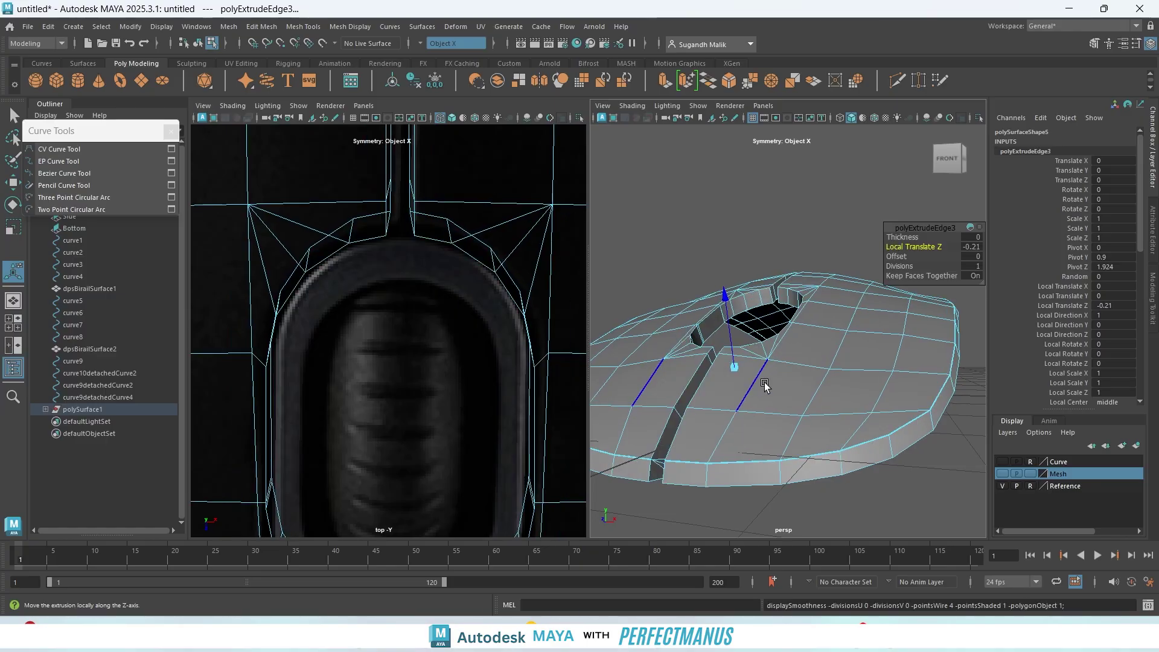
- Select the upper rim edges of both centre slots and the scroll-wheel opening, including the short front corner edges
click(651, 470)
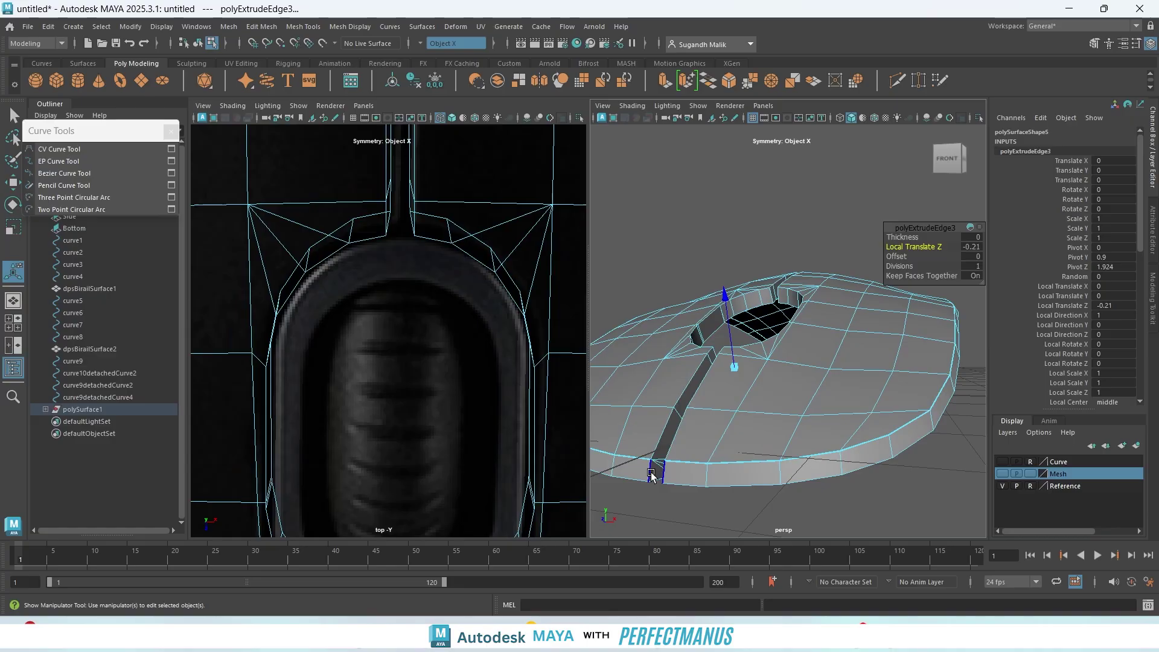
alt+drag(750, 403, 817, 269)
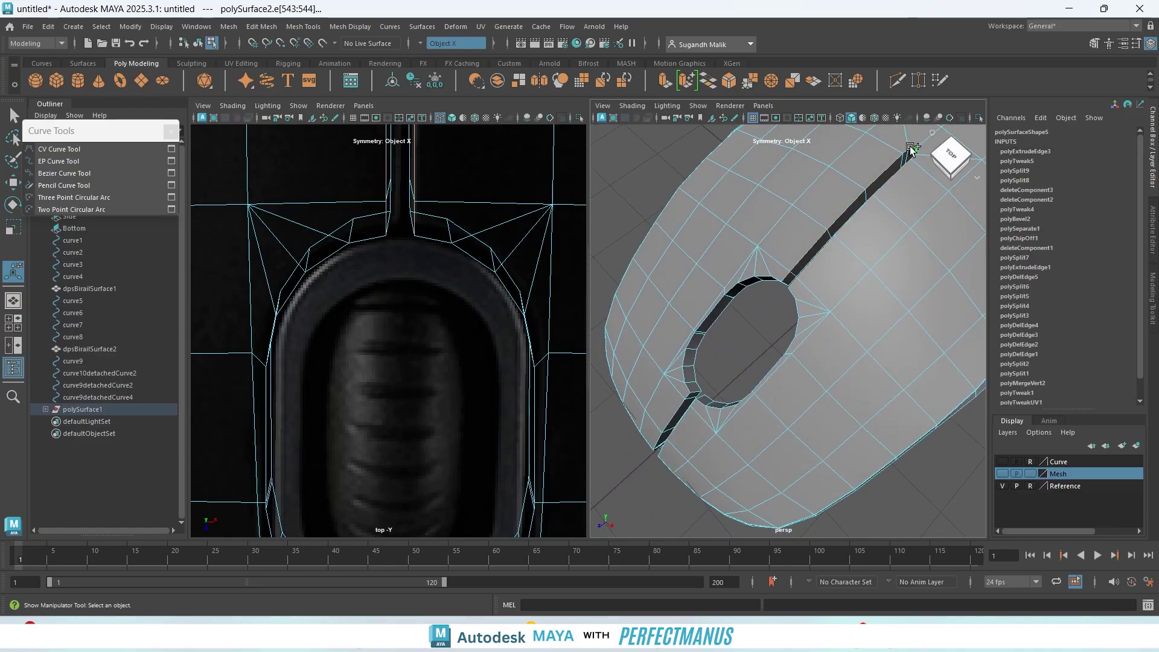
alt+drag(836, 368, 866, 312)
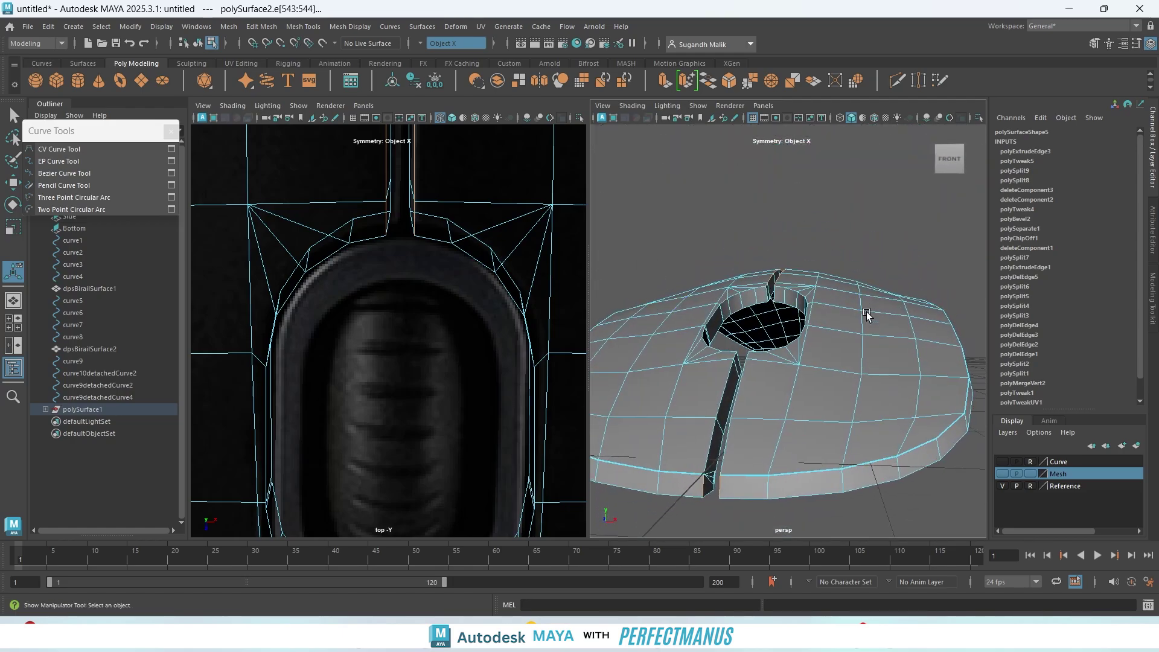
shift+double_click(726, 387)
alt+drag(742, 395, 741, 433)
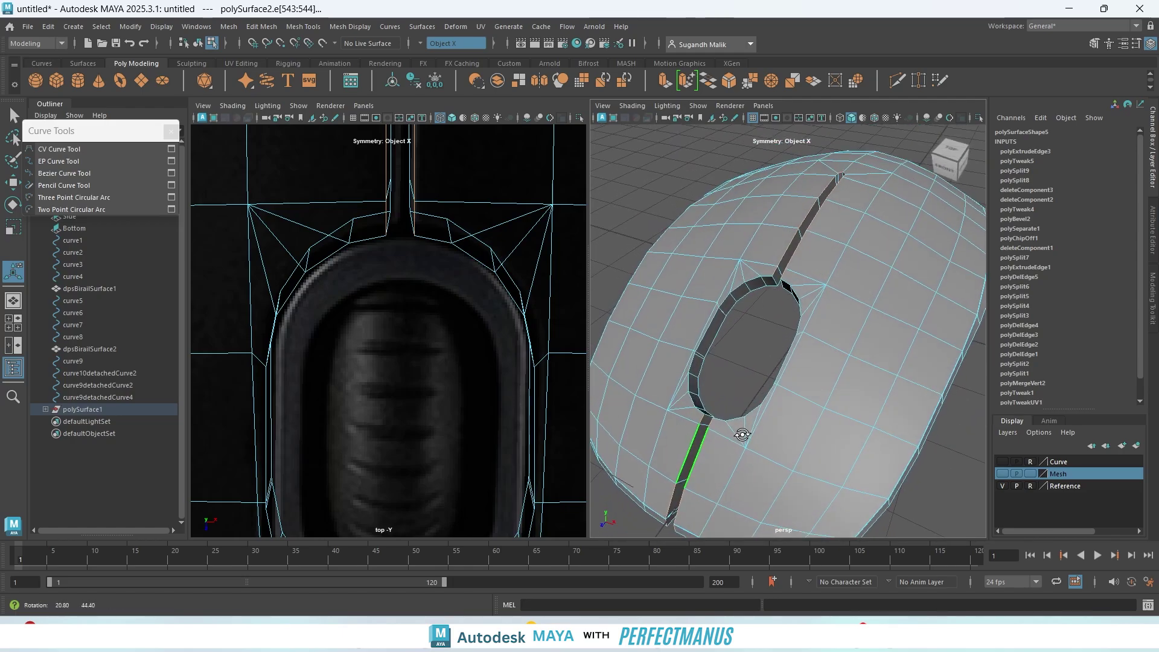
shift+double_click(766, 280)
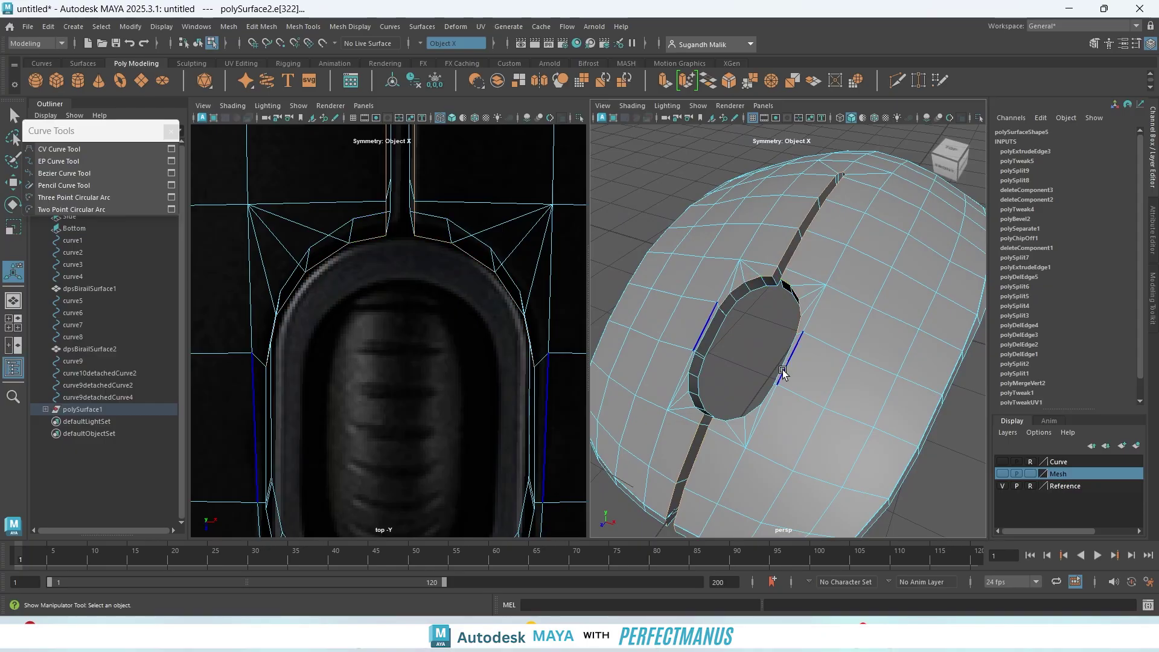
scroll(743, 398, up, 4)
shift+double_click(667, 335)
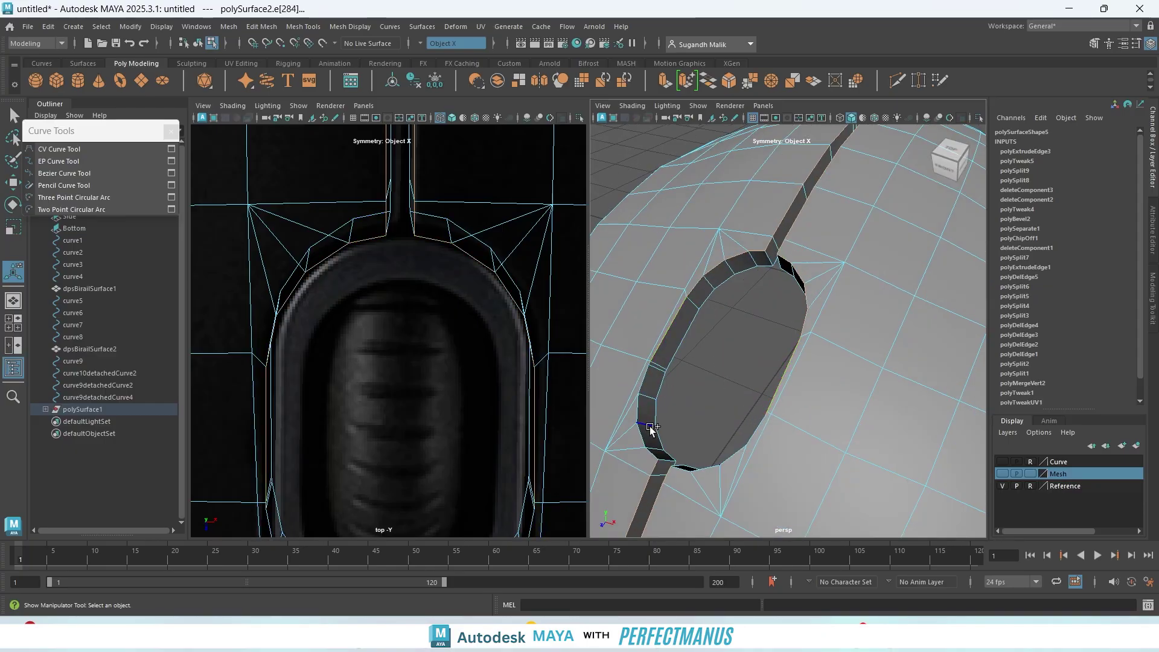
alt+drag(741, 454, 790, 361)
scroll(828, 386, up, 4)
alt+middle_drag(814, 388, 807, 227)
scroll(805, 229, down, 5)
alt+drag(806, 230, 837, 288)
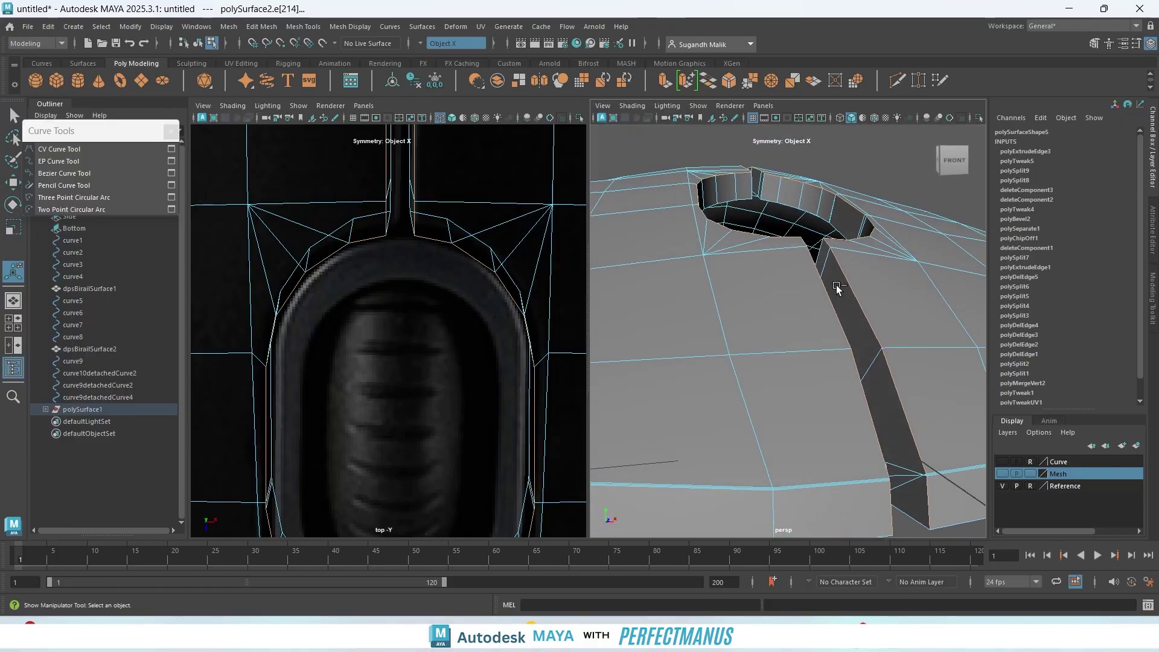
- Try to bevel the selected rim edges with a fraction of 0.15, and inspect the slot's front corner in smooth preview
key(ctrl+b)
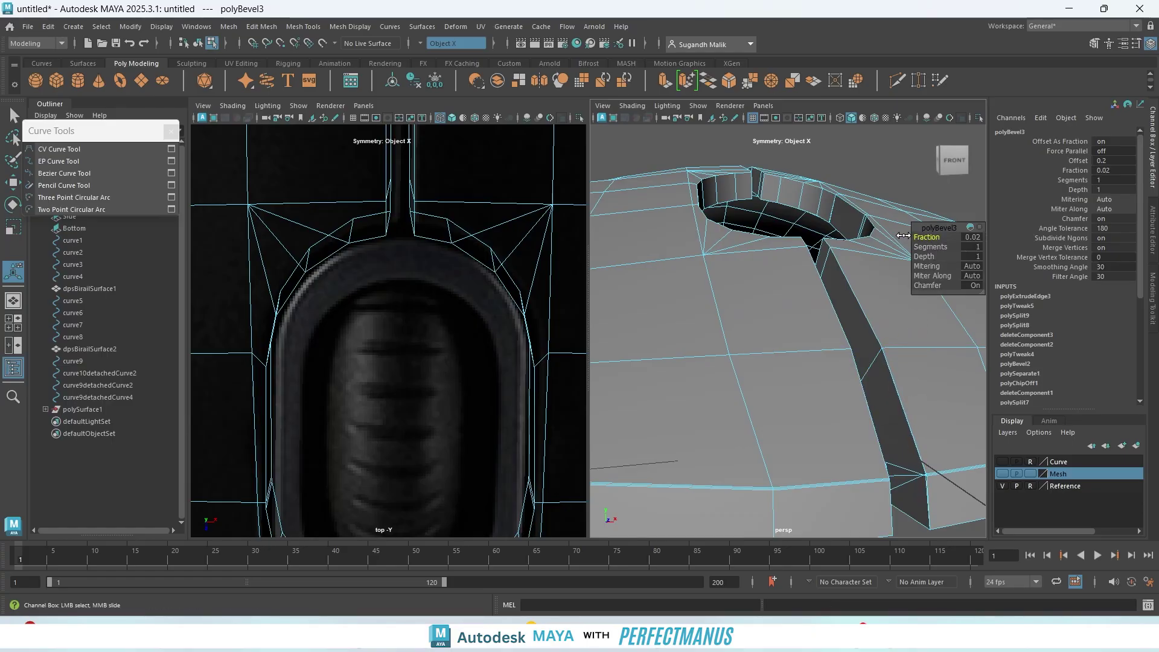
drag(907, 236, 910, 236)
alt+drag(911, 377, 828, 295)
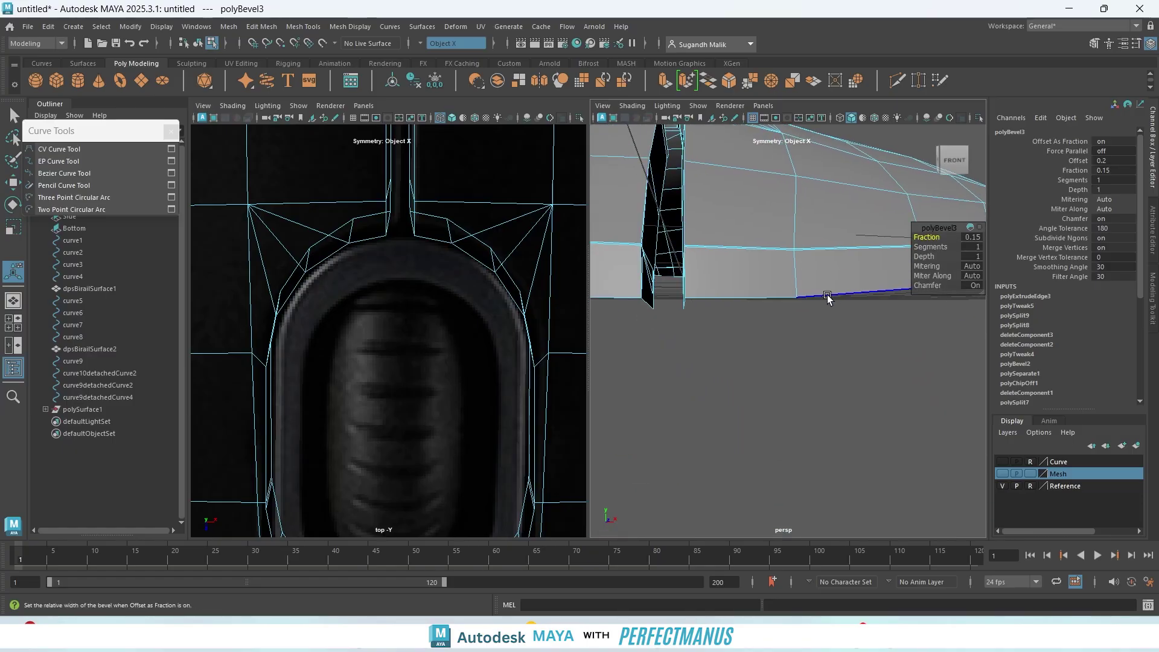
scroll(750, 274, up, 5)
scroll(751, 273, up, 3)
scroll(768, 320, down, 10)
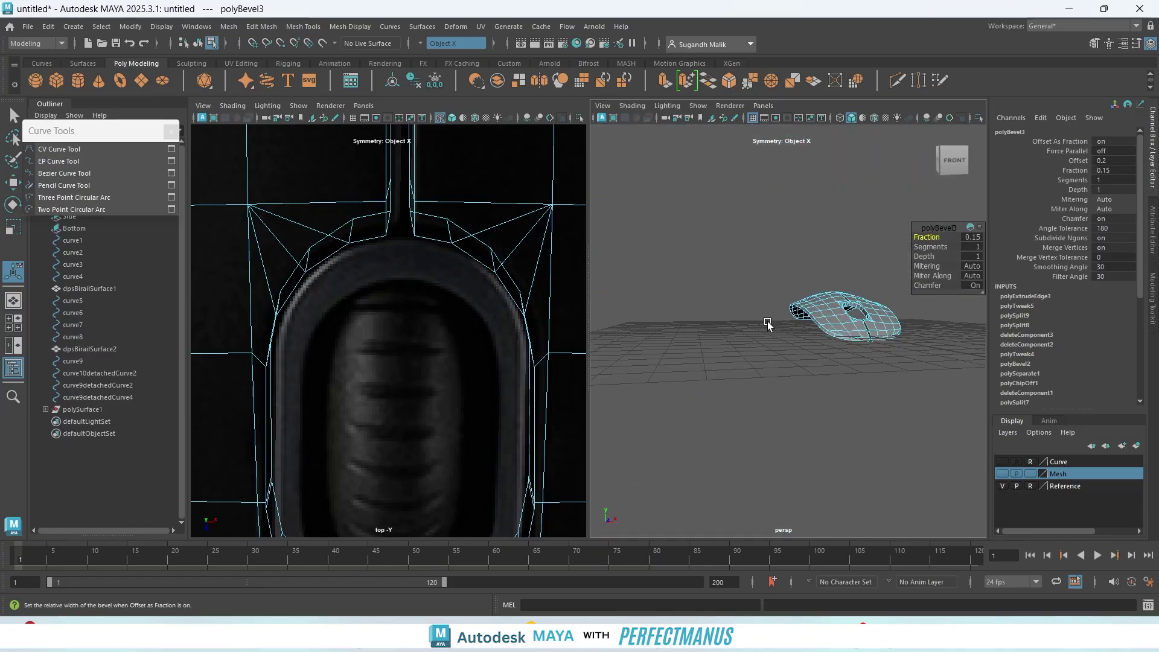
scroll(836, 317, up, 6)
alt+middle_drag(856, 295, 437, 293)
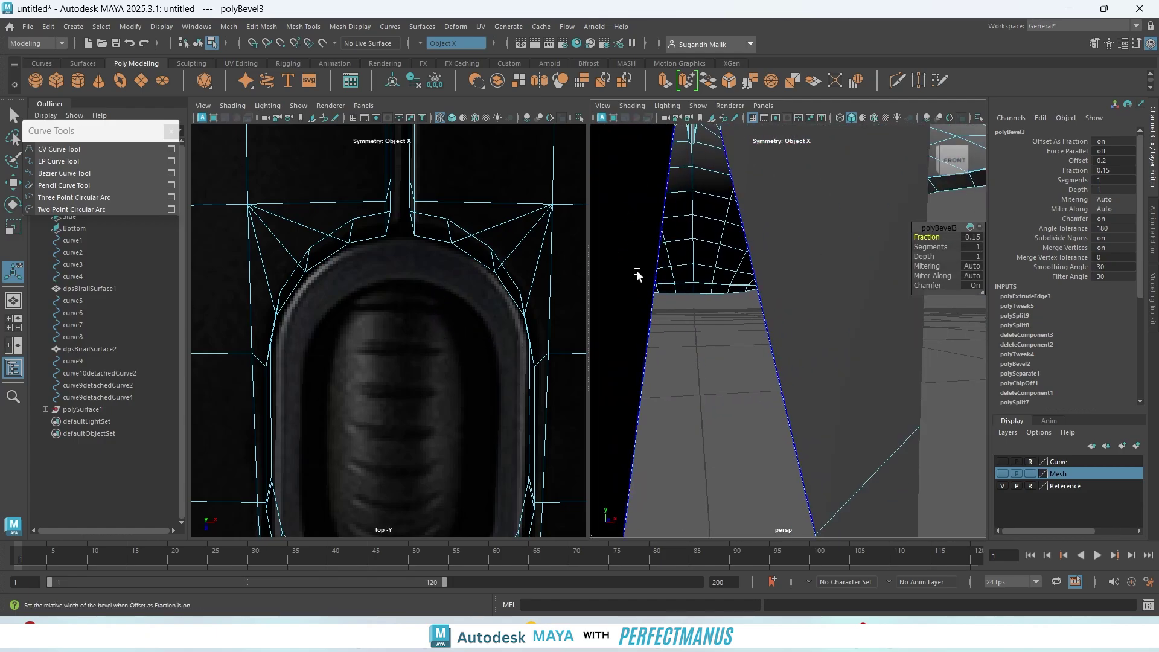
scroll(767, 299, down, 5)
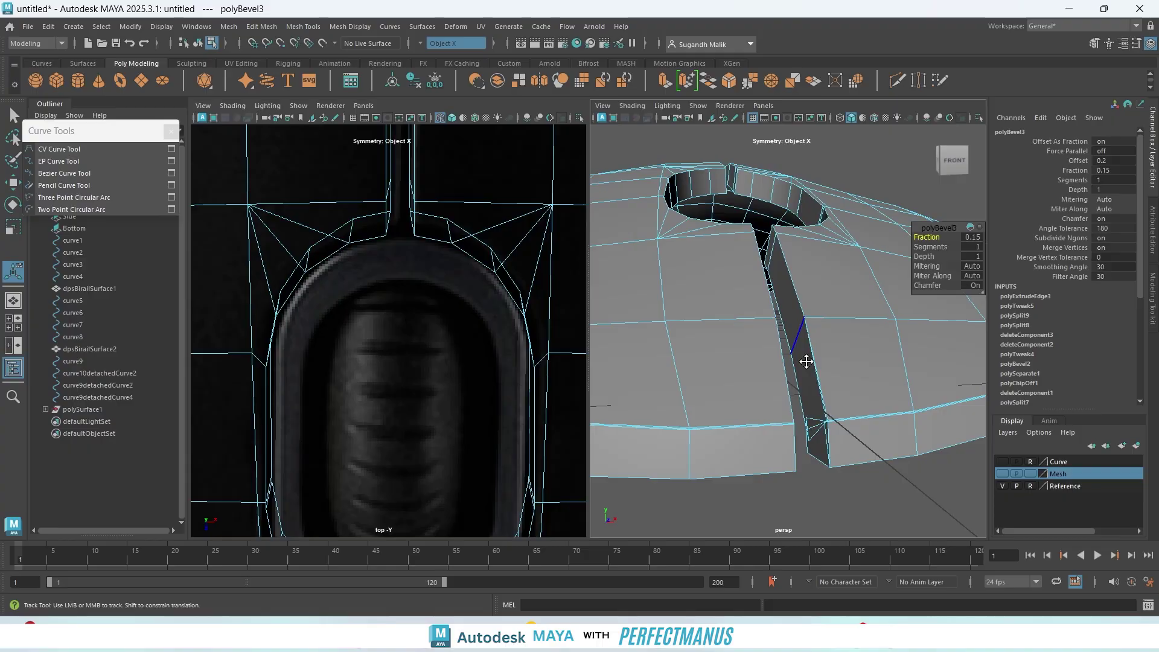
alt+drag(805, 360, 791, 331)
key(3)
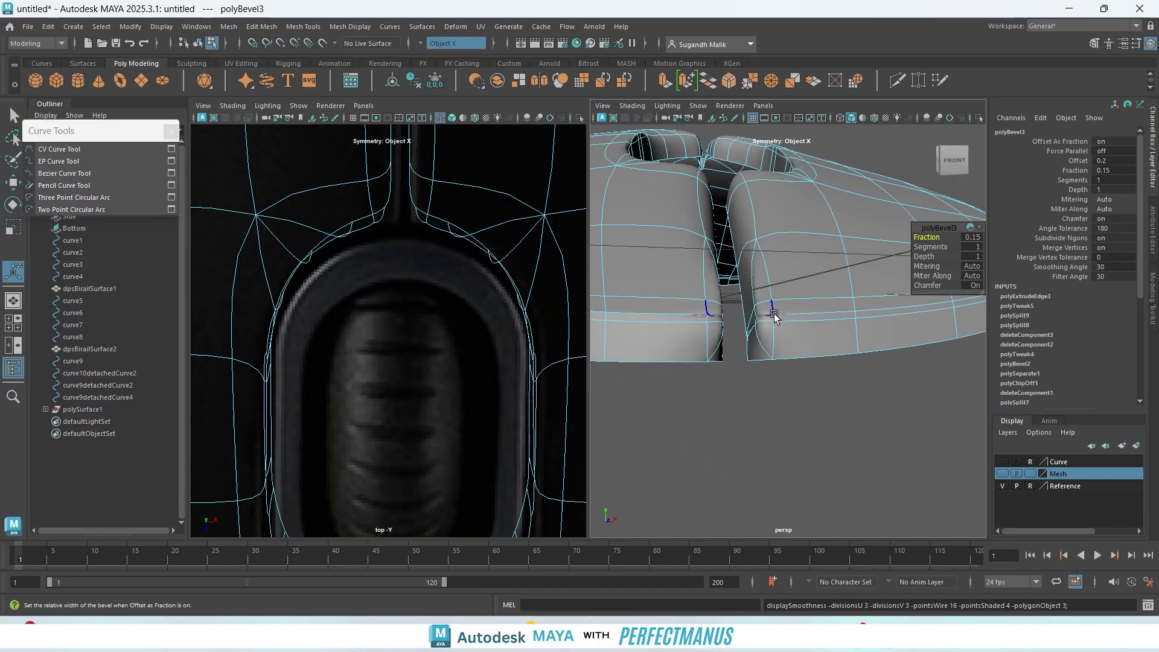
- Turn off the smooth preview and undo the rim bevel and its edge selections, going back to the extruded border edges
key(ctrl+z)
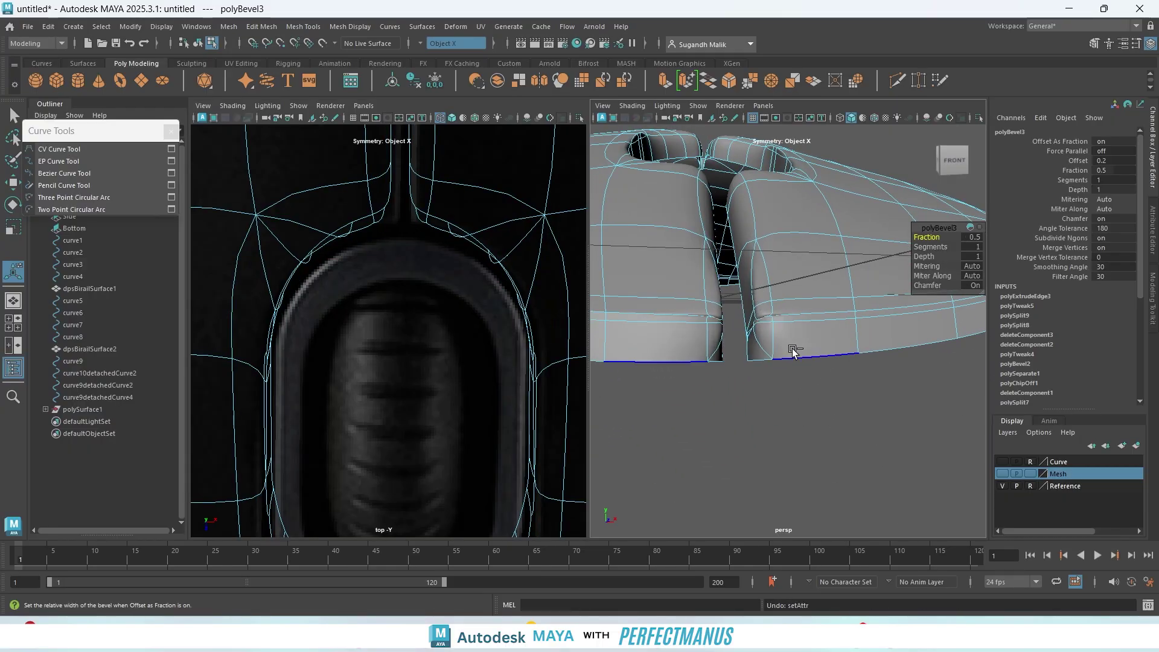
key(1)
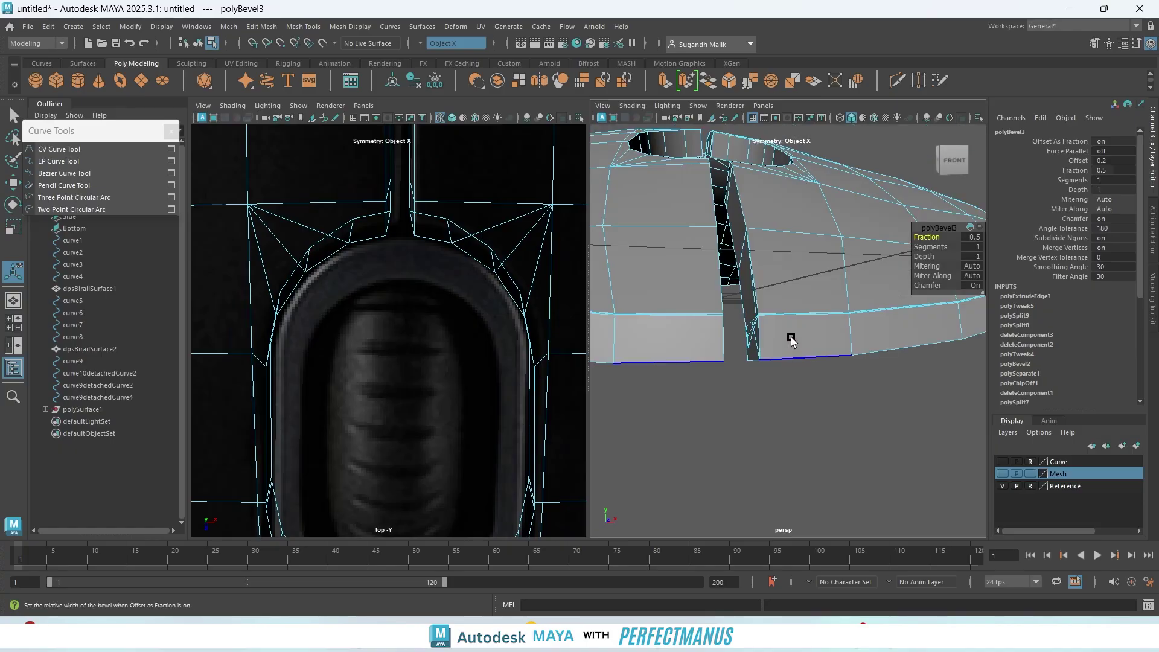
shift+click(789, 352)
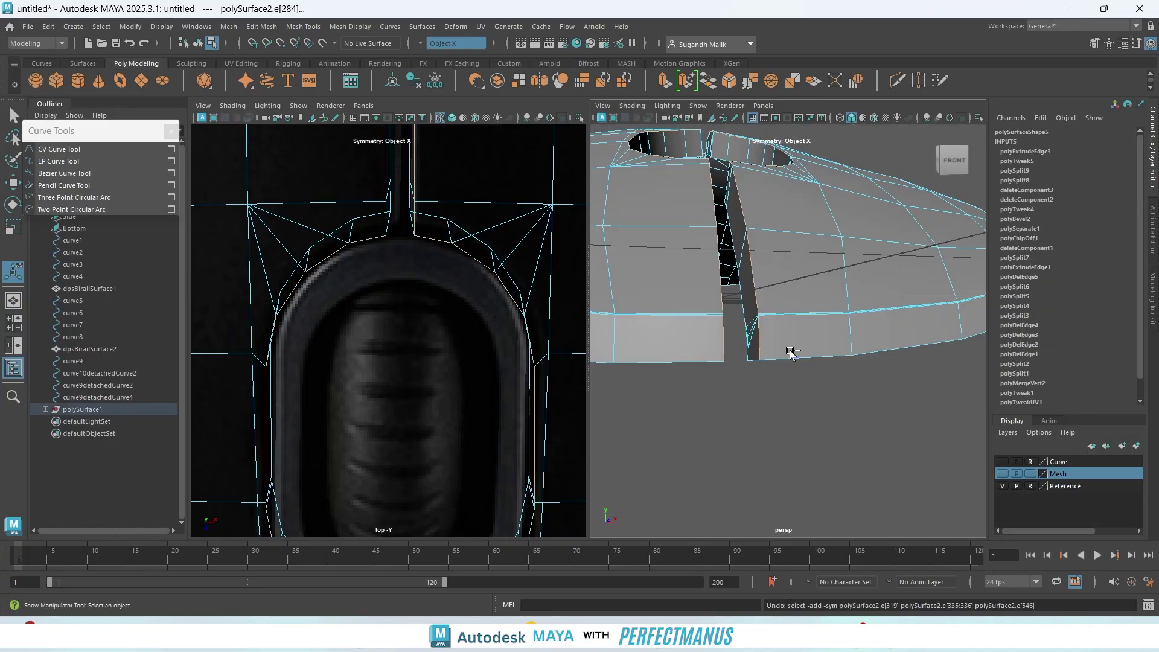
shift+click(776, 339)
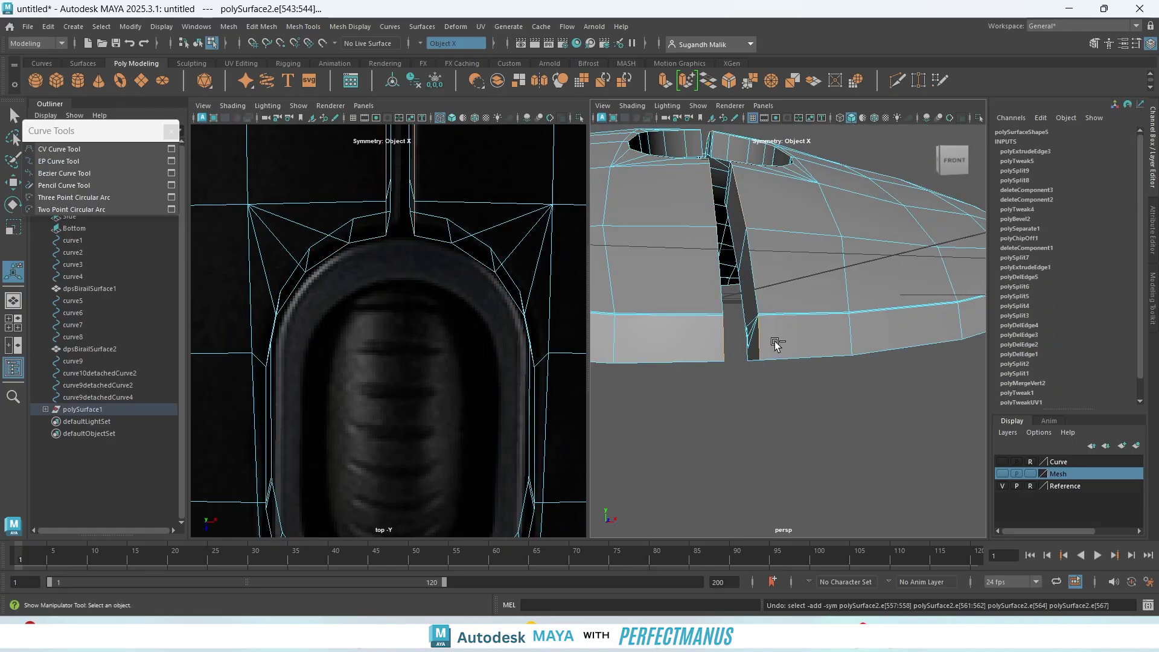
key(ctrl+z)
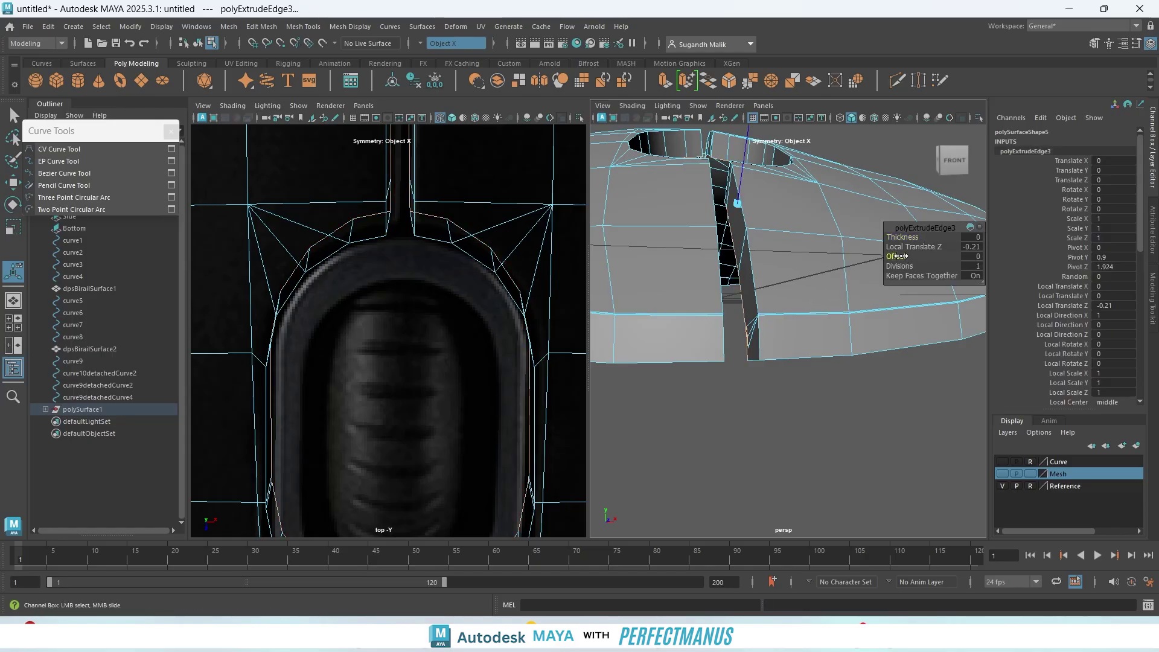
- Try an Offset of -0.17 and a different Local Translate Z on the border-edge extrusion, and undo these changes
mouse_move(898, 257)
mouse_down()
mouse_move(941, 261)
mouse_move(891, 270)
mouse_up()
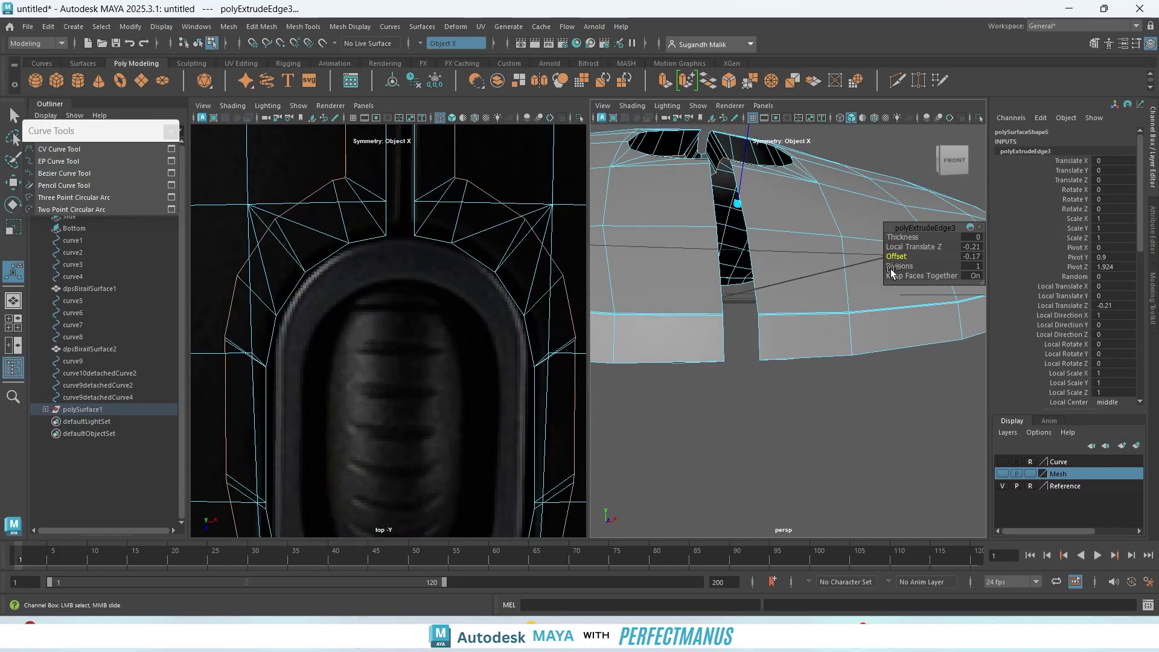
key(ctrl+z)
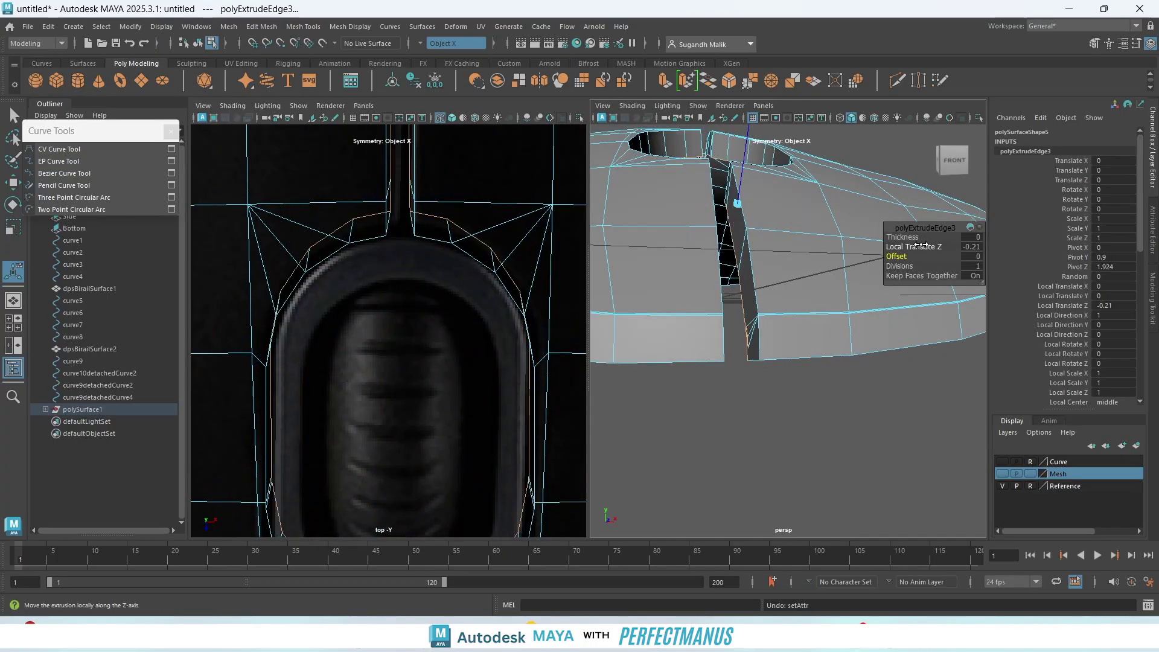
mouse_move(920, 246)
mouse_down()
mouse_move(921, 263)
mouse_move(902, 259)
mouse_move(906, 237)
mouse_move(881, 239)
mouse_move(905, 242)
mouse_up()
key(ctrl+z)
key(ctrl+z)
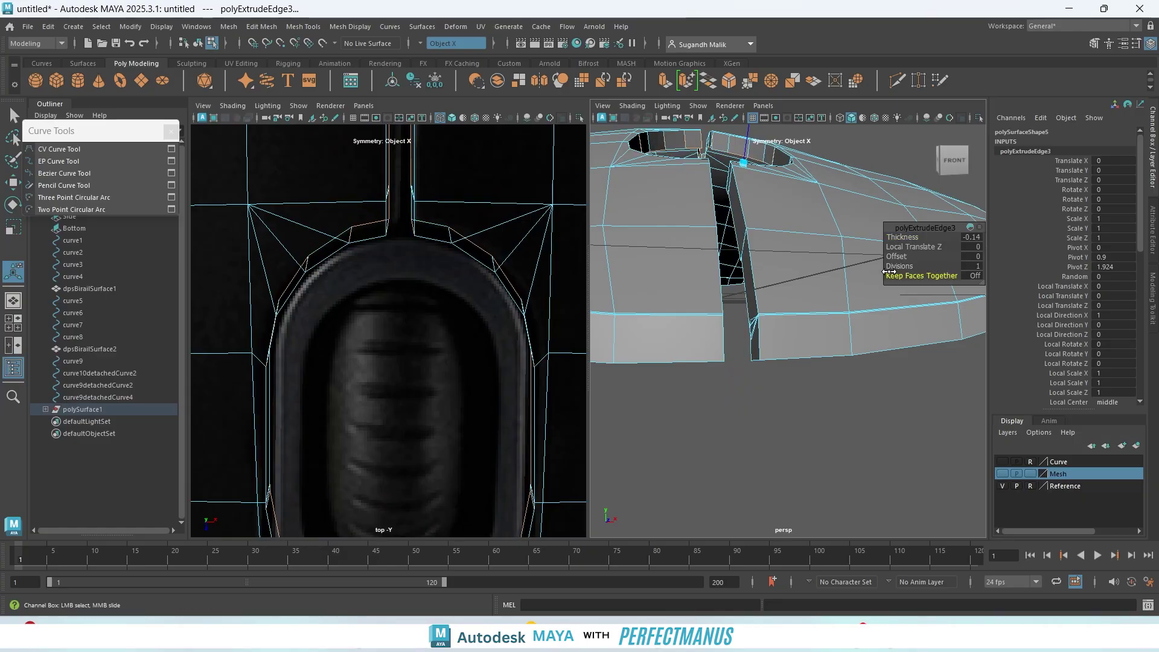
- Turn on Keep Faces Together for the border-edge extrusion, and inspect the slot walls and the scroll-wheel opening
click(907, 276)
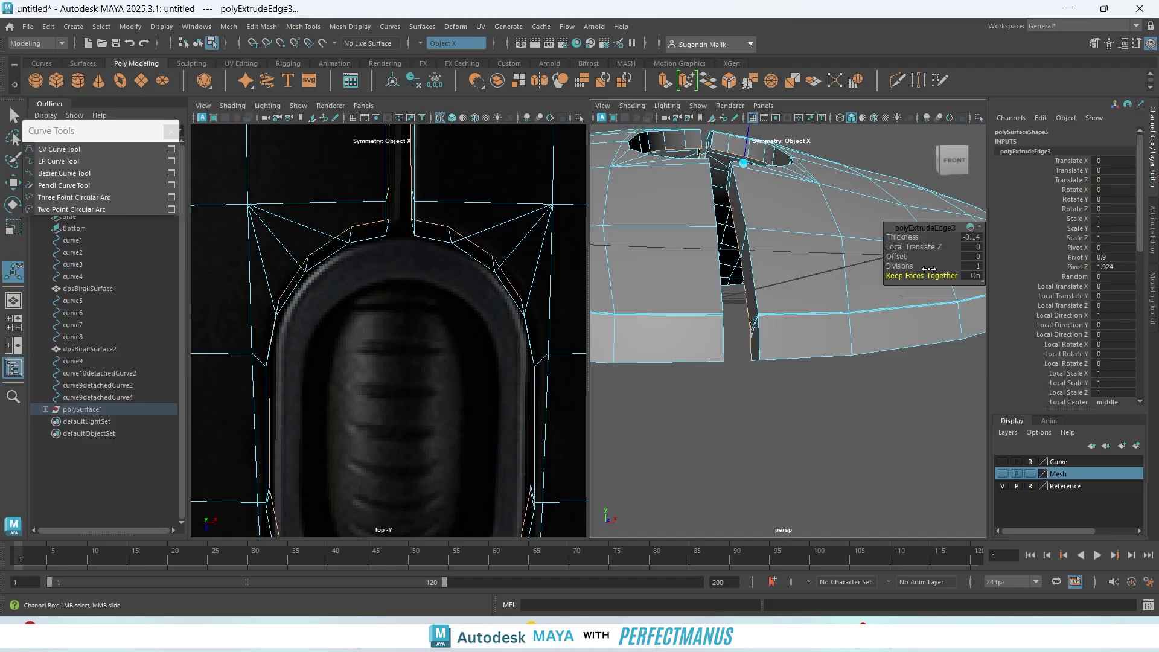
scroll(748, 260, down, 5)
mouse_move(791, 330)
alt+mouse_down()
mouse_move(776, 342)
mouse_move(792, 374)
mouse_move(822, 331)
mouse_move(794, 279)
mouse_move(803, 325)
mouse_move(786, 323)
alt+mouse_up()
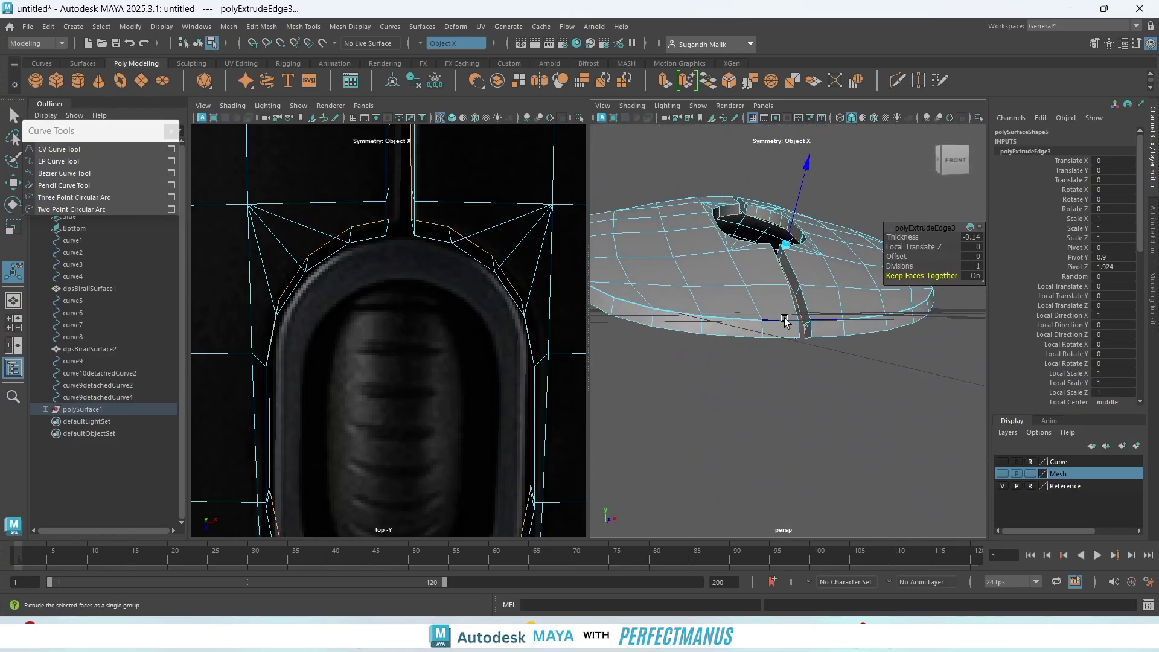
scroll(758, 294, up, 5)
scroll(753, 270, down, 2)
alt+drag(758, 271, 736, 259)
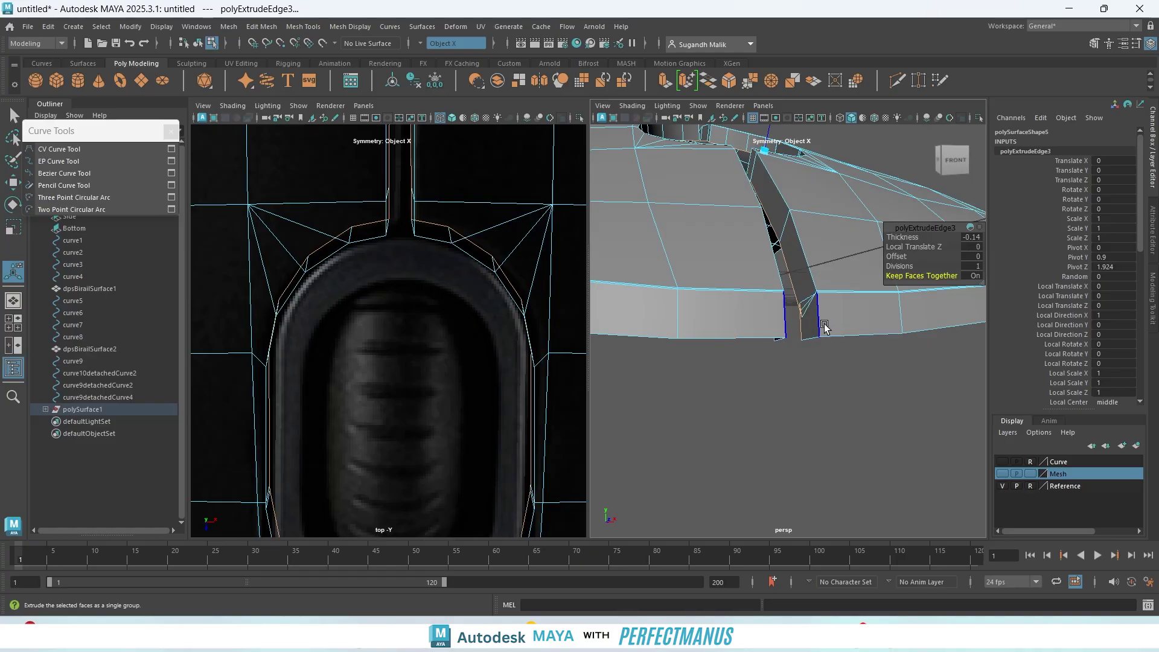
scroll(798, 283, down, 5)
alt+drag(754, 284, 698, 310)
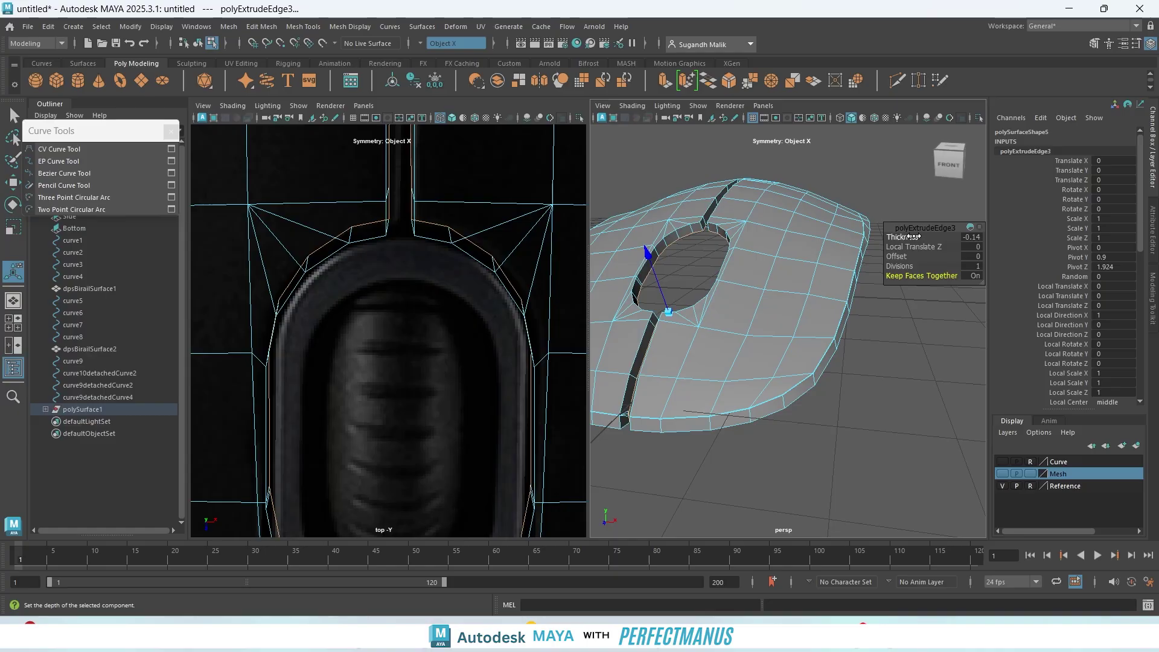
- Set the border-edge extrusion's Thickness to -0.04, and check the slot's inner walls at the front end
drag(917, 237, 922, 237)
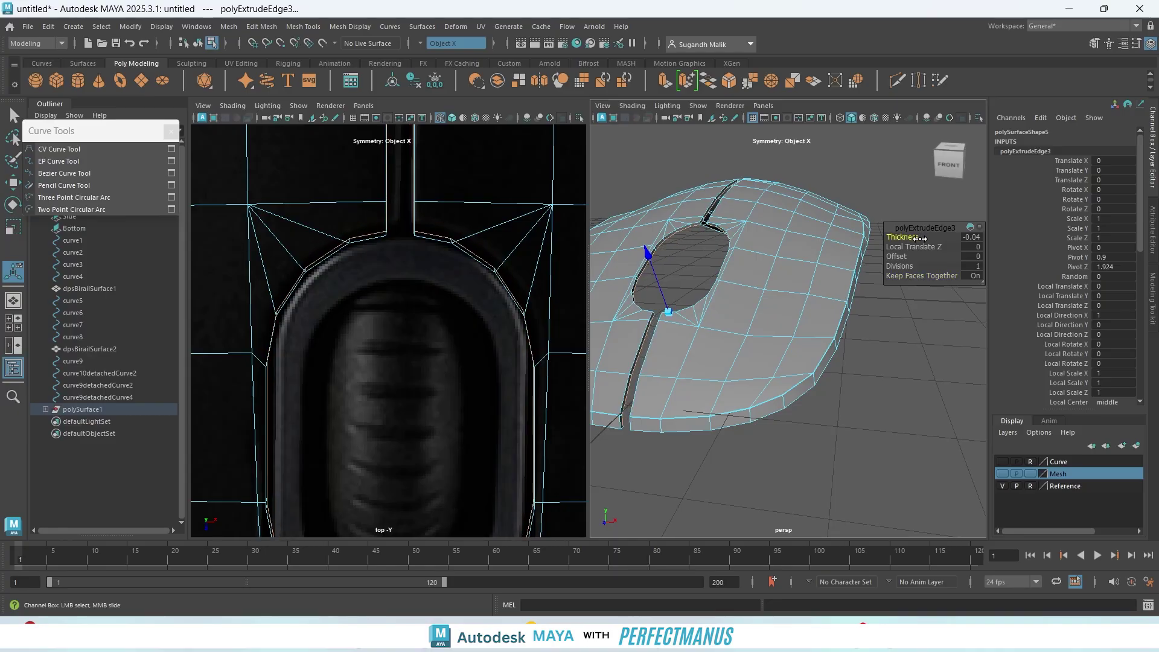
alt+drag(781, 308, 846, 357)
scroll(845, 357, up, 5)
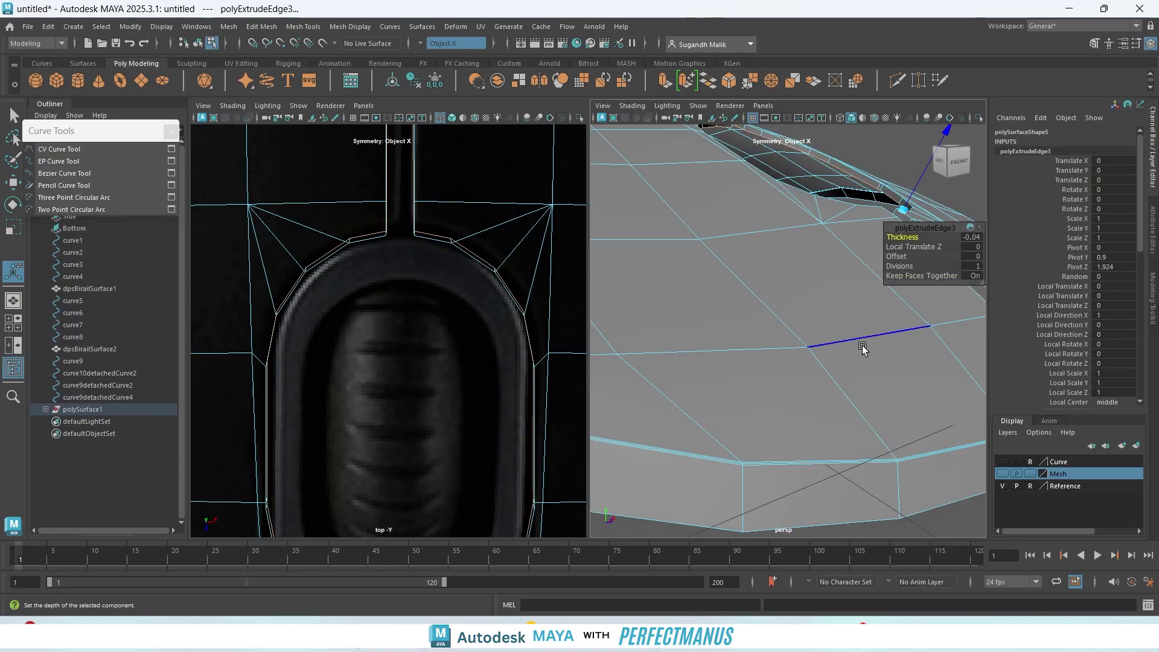
alt+middle_drag(863, 346, 717, 328)
scroll(729, 379, up, 5)
scroll(729, 378, down, 5)
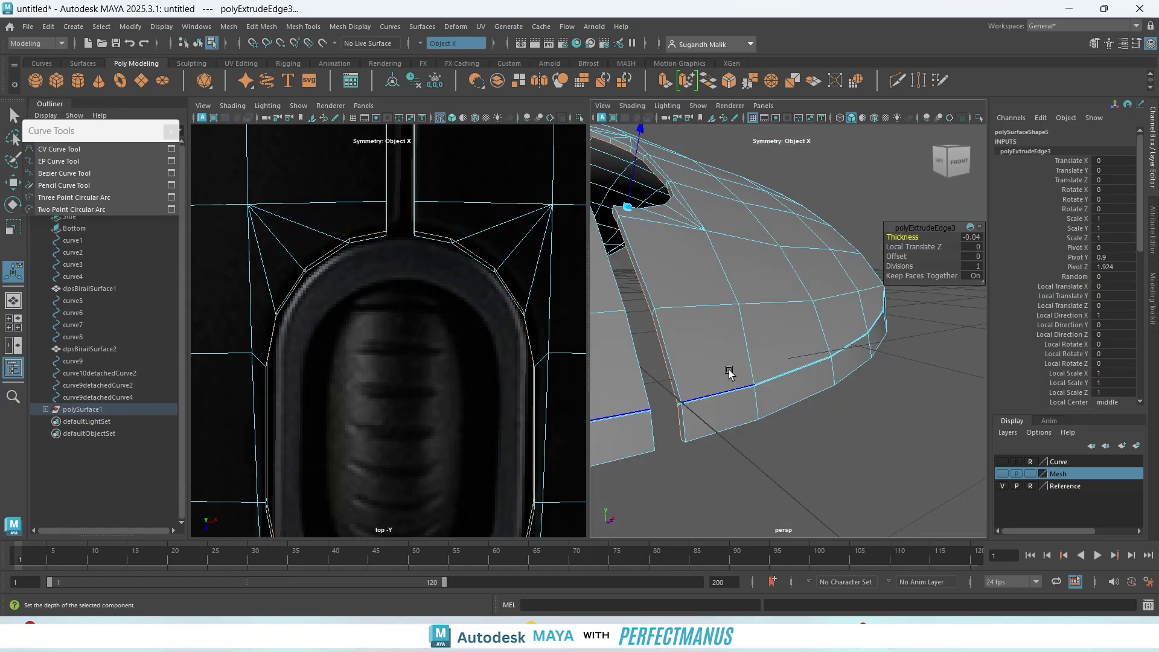
alt+drag(730, 372, 763, 391)
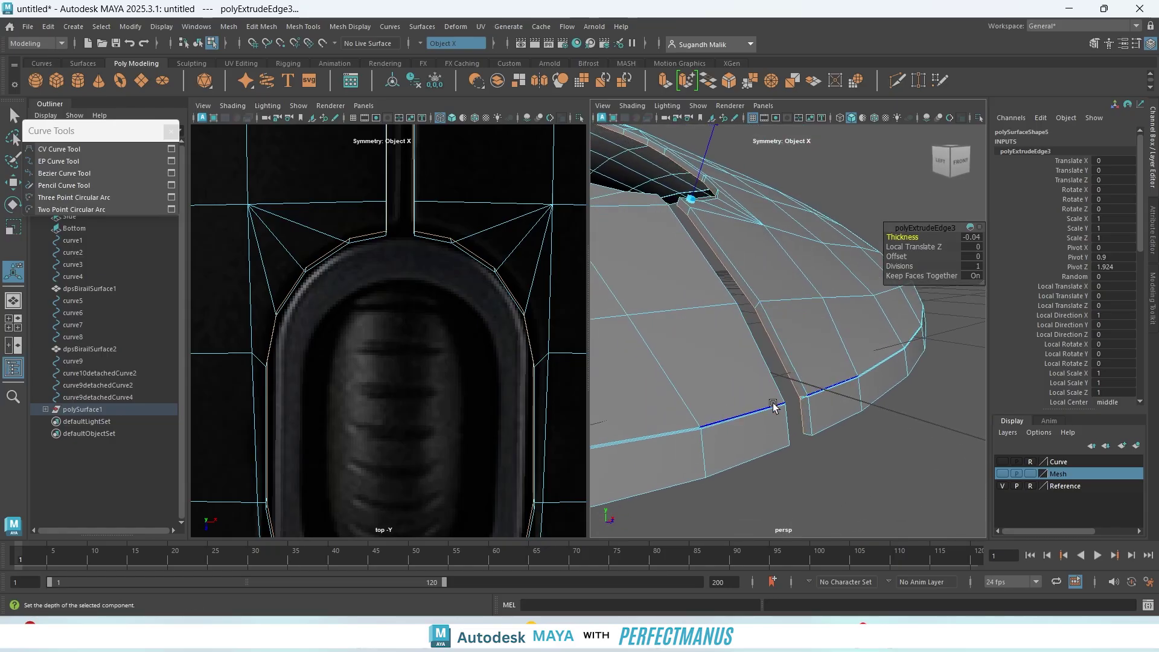
click(804, 399)
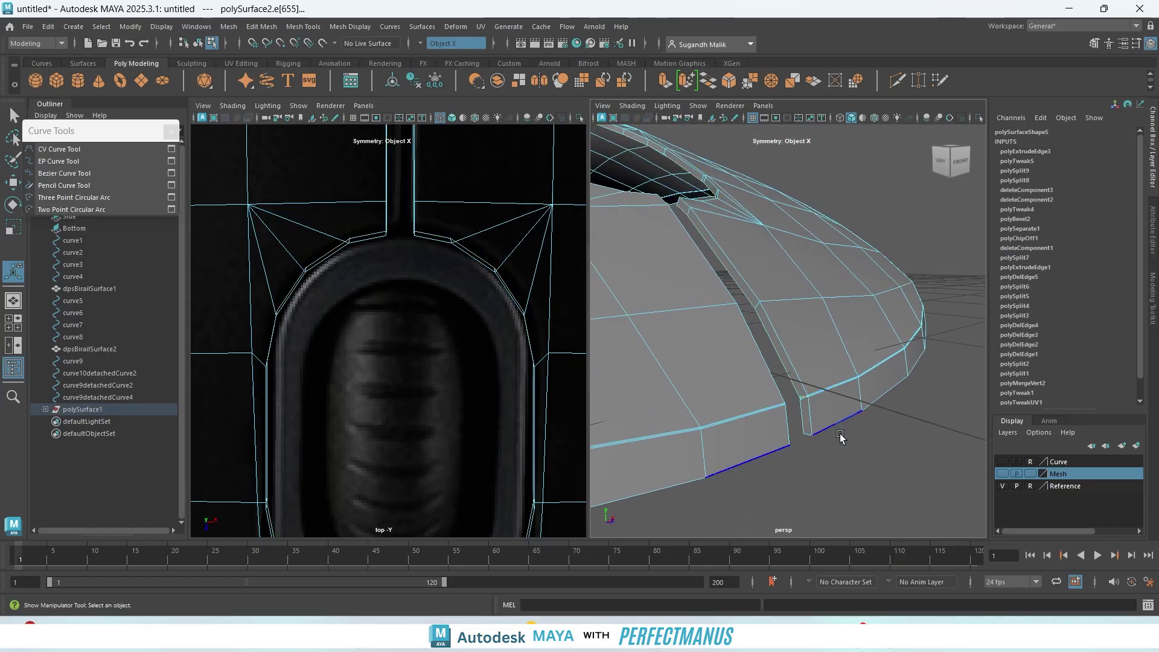
scroll(839, 433, up, 3)
scroll(834, 418, down, 5)
scroll(834, 405, up, 1)
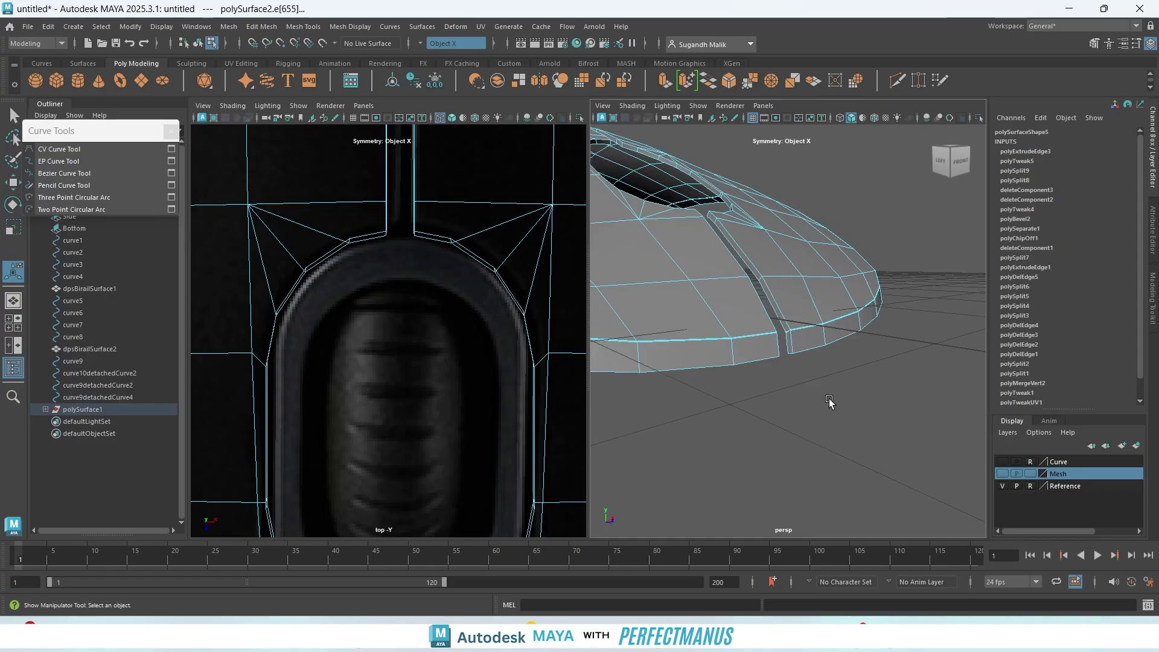
scroll(830, 403, up, 2)
scroll(832, 384, down, 3)
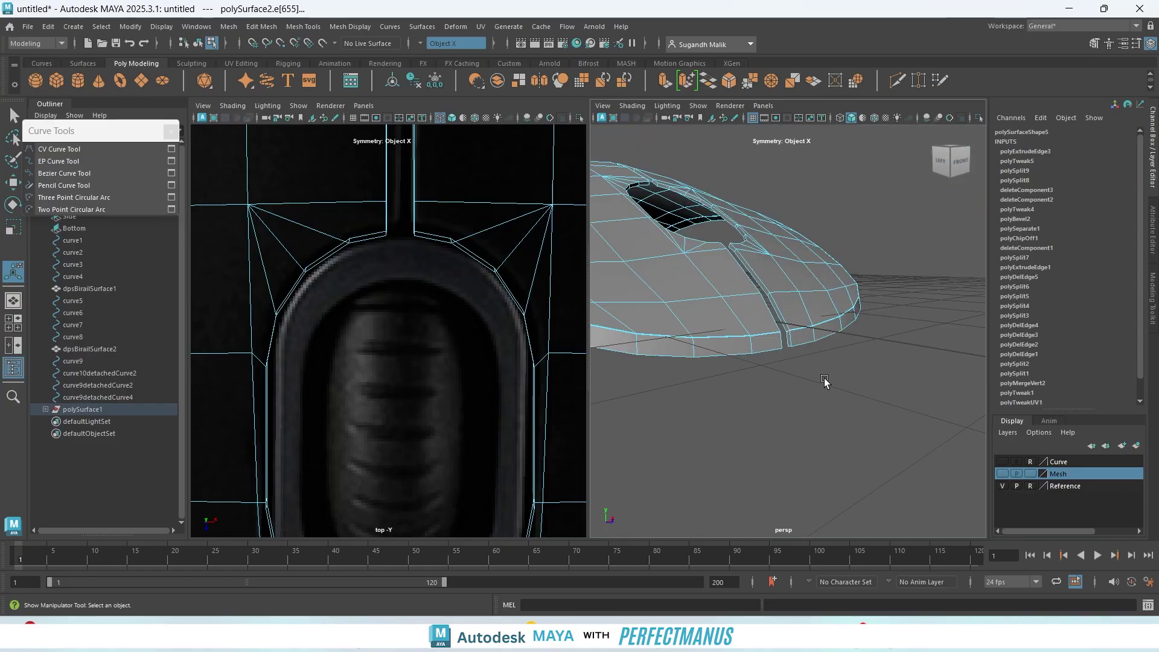
drag(793, 336, 796, 344)
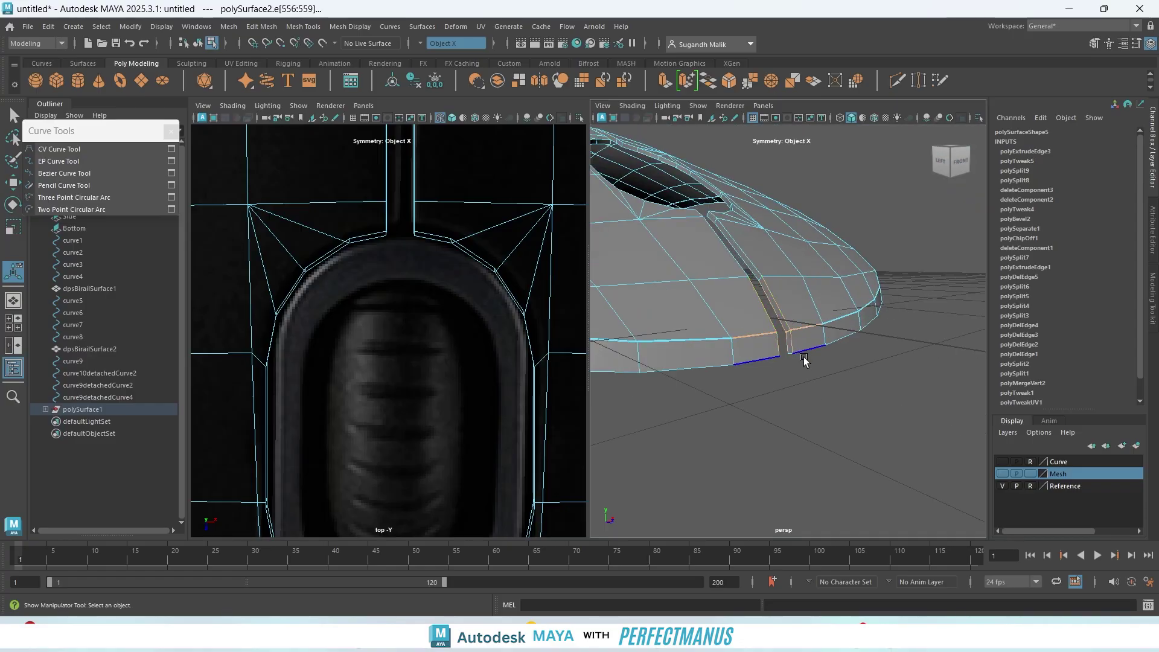
scroll(804, 360, up, 3)
click(722, 477)
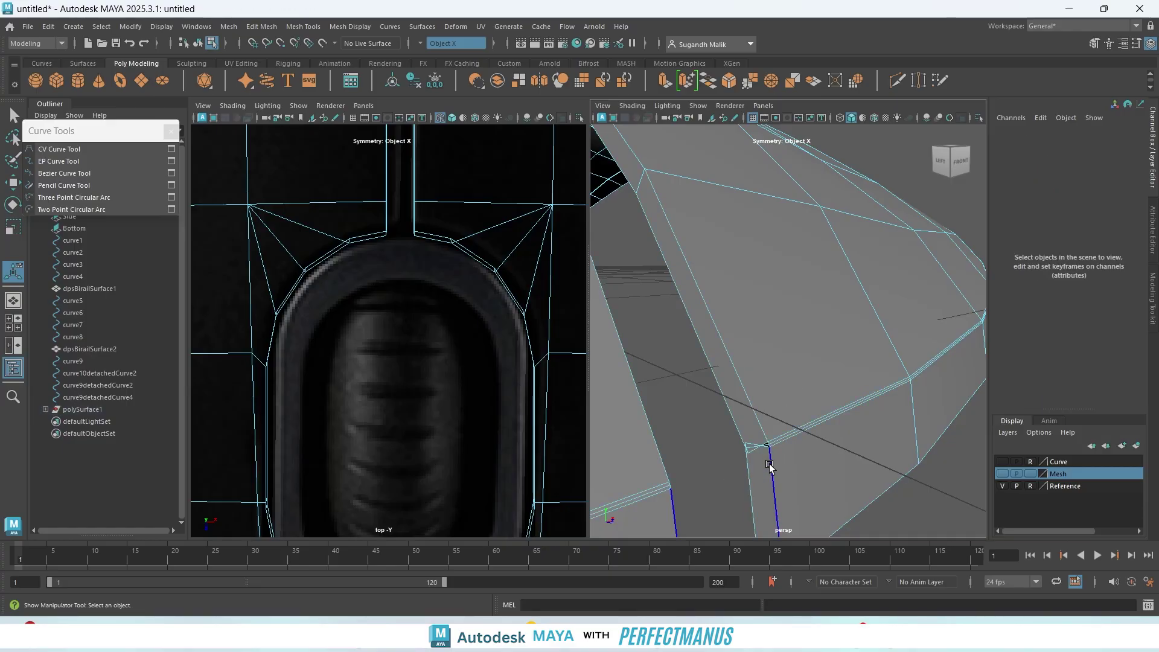
- Switch the shell to vertex selection and select the inner vertex at the slot wall's upper front corner
scroll(775, 466, up, 1)
scroll(776, 465, down, 1)
alt+middle_drag(789, 423, 790, 348)
alt+drag(790, 348, 790, 378)
scroll(774, 371, up, 1)
scroll(774, 371, down, 1)
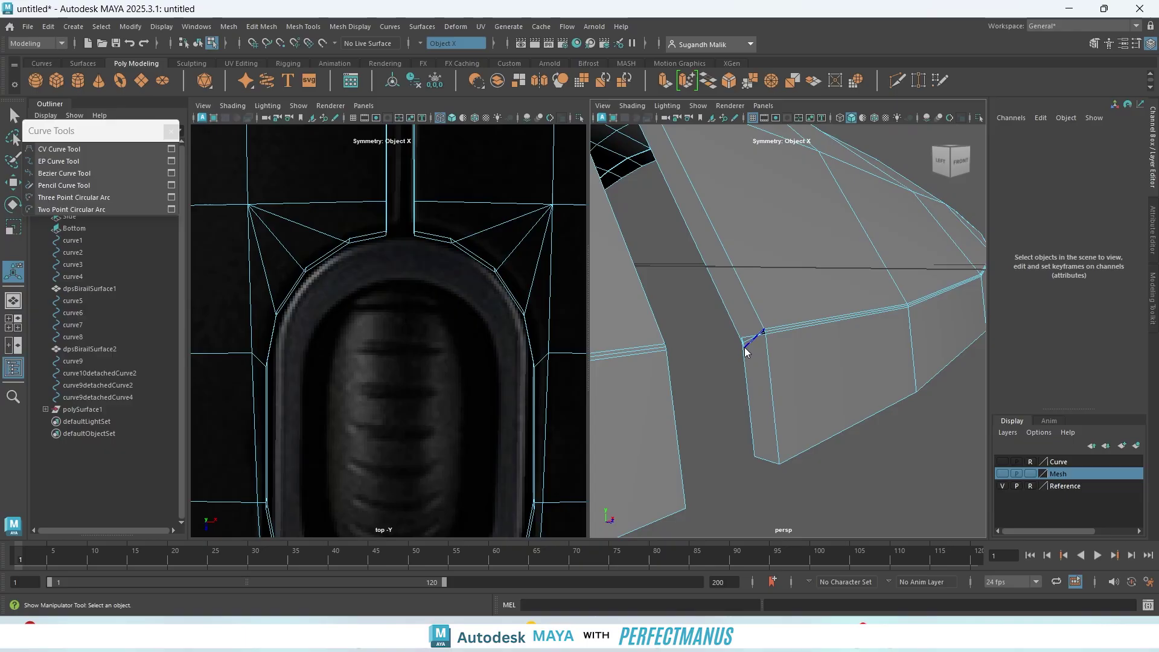
right_drag(745, 344, 661, 273)
click(740, 333)
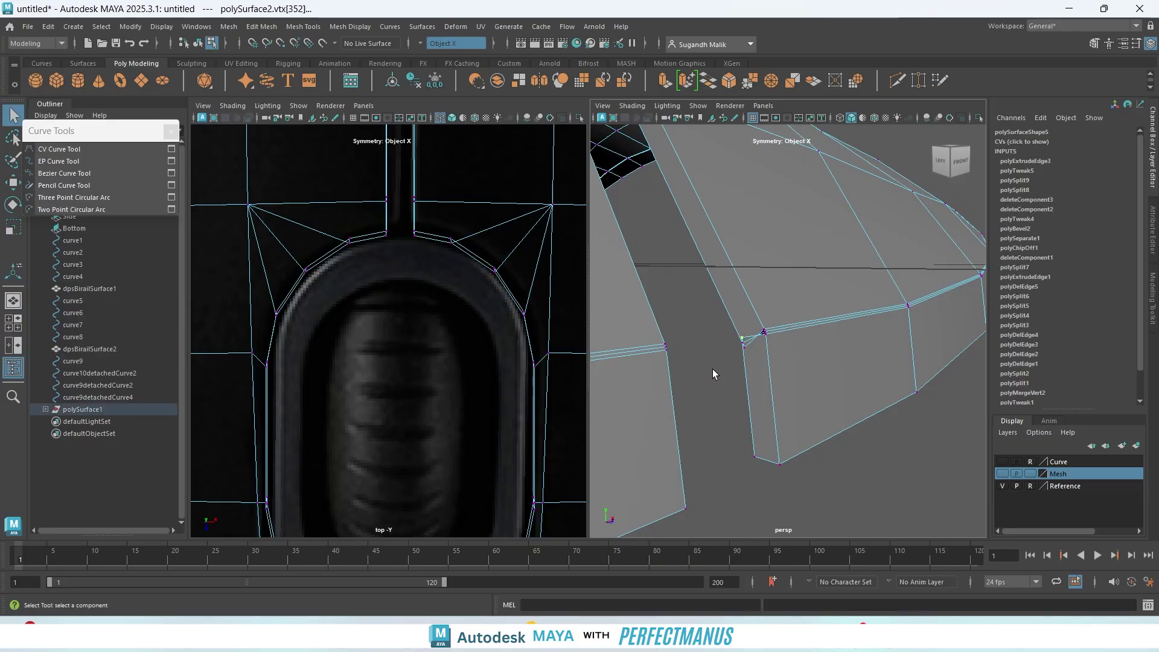
- Select the cluster of vertices around the upper front corners on both sides of the centre slot
scroll(765, 379, up, 1)
scroll(765, 379, down, 1)
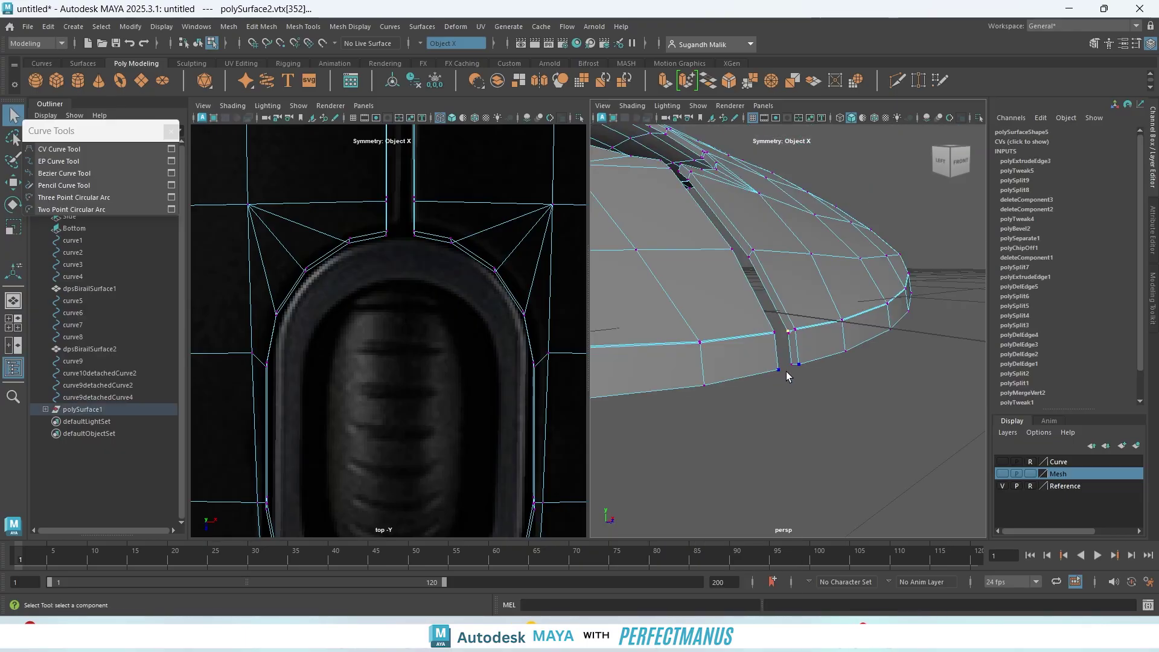
scroll(788, 369, up, 3)
scroll(787, 368, down, 1)
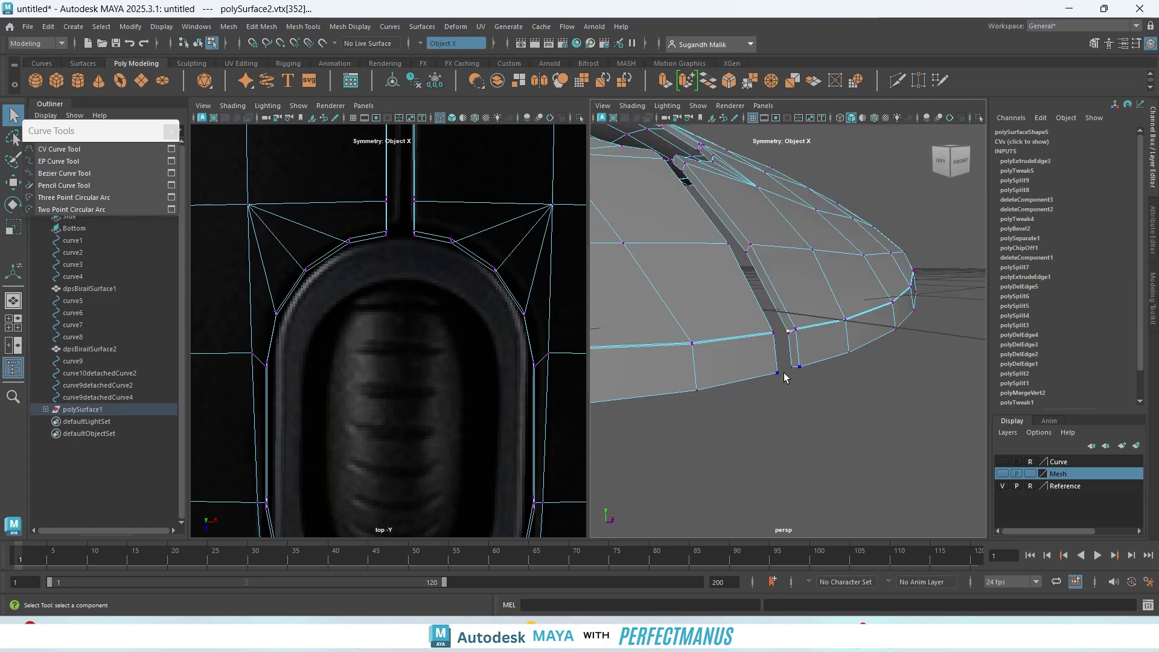
scroll(785, 370, up, 1)
scroll(782, 371, down, 1)
alt+drag(828, 336, 809, 416)
alt+drag(810, 470, 804, 419)
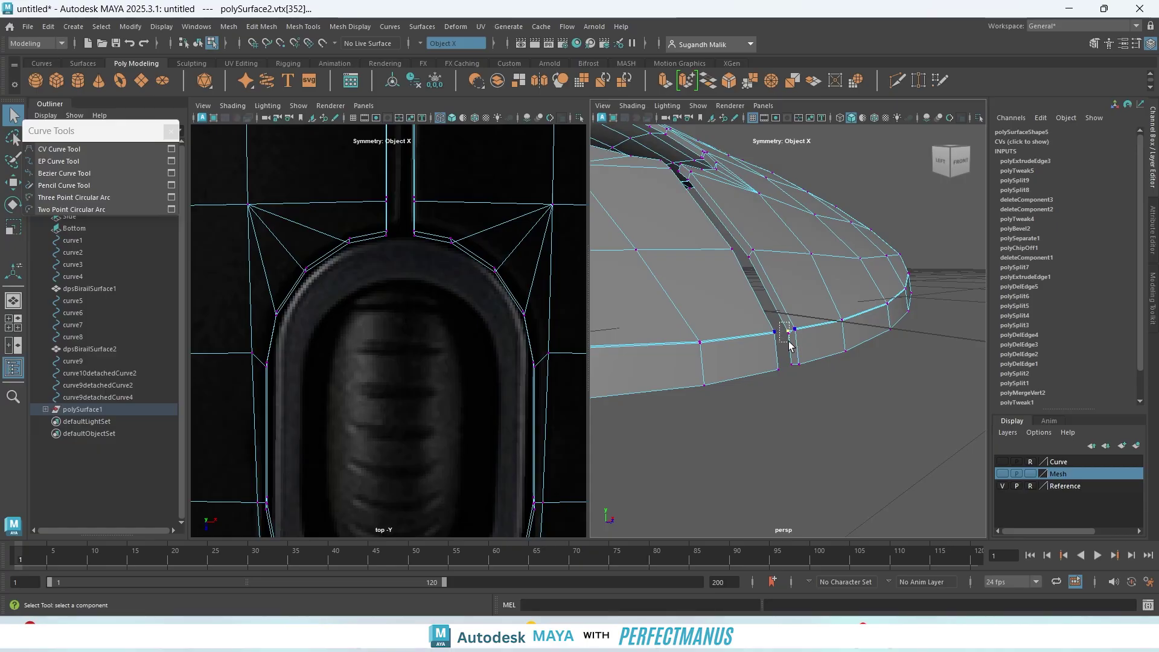
scroll(807, 361, up, 3)
scroll(812, 369, down, 4)
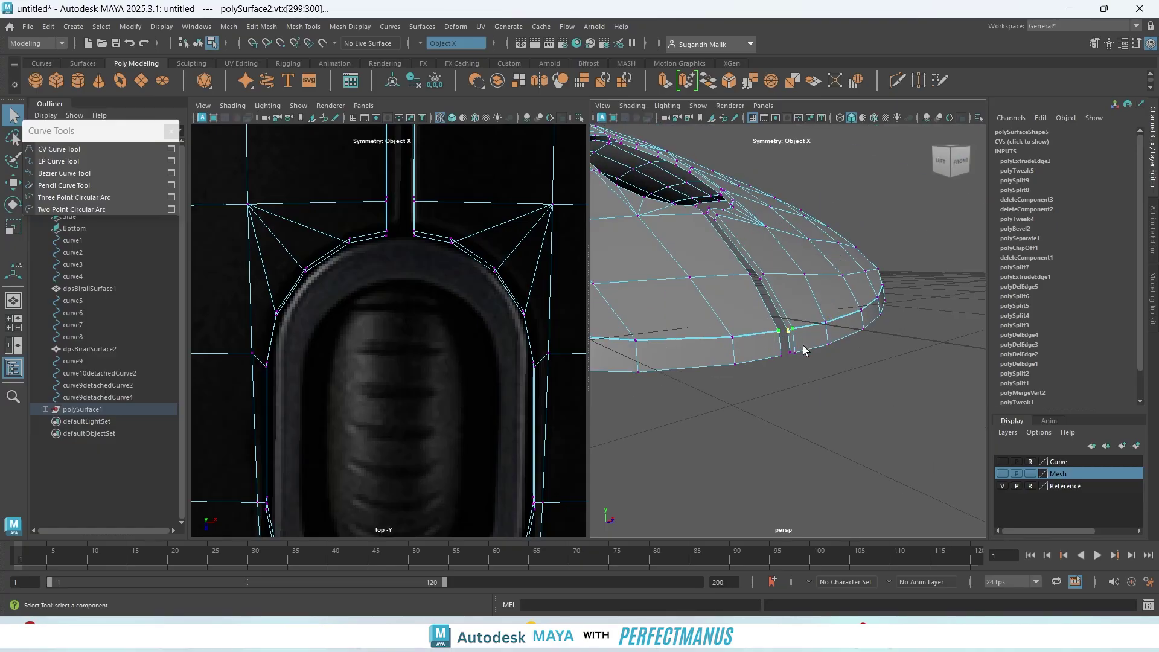
- Try to move only the inner vertices at the slot wall's upper front corner, and undo the move
scroll(803, 345, up, 3)
scroll(804, 347, down, 4)
alt+drag(802, 410, 745, 361)
alt+right_drag(745, 360, 927, 483)
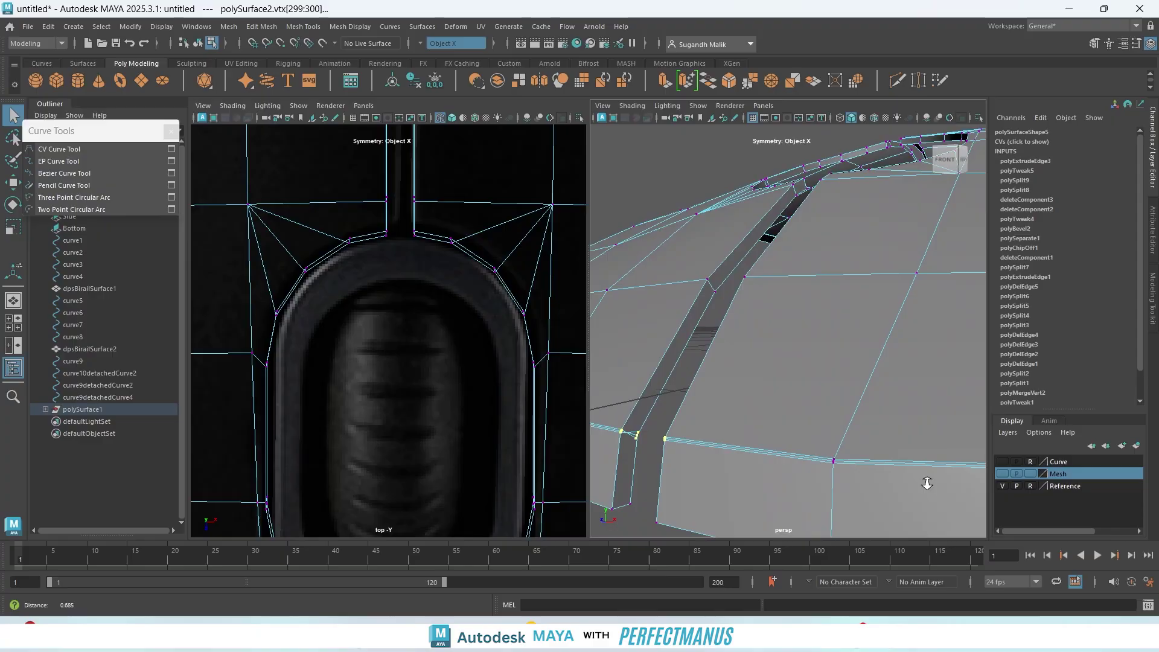
mouse_move(728, 382)
alt+middle_down()
mouse_move(776, 342)
mouse_move(732, 361)
alt+middle_up()
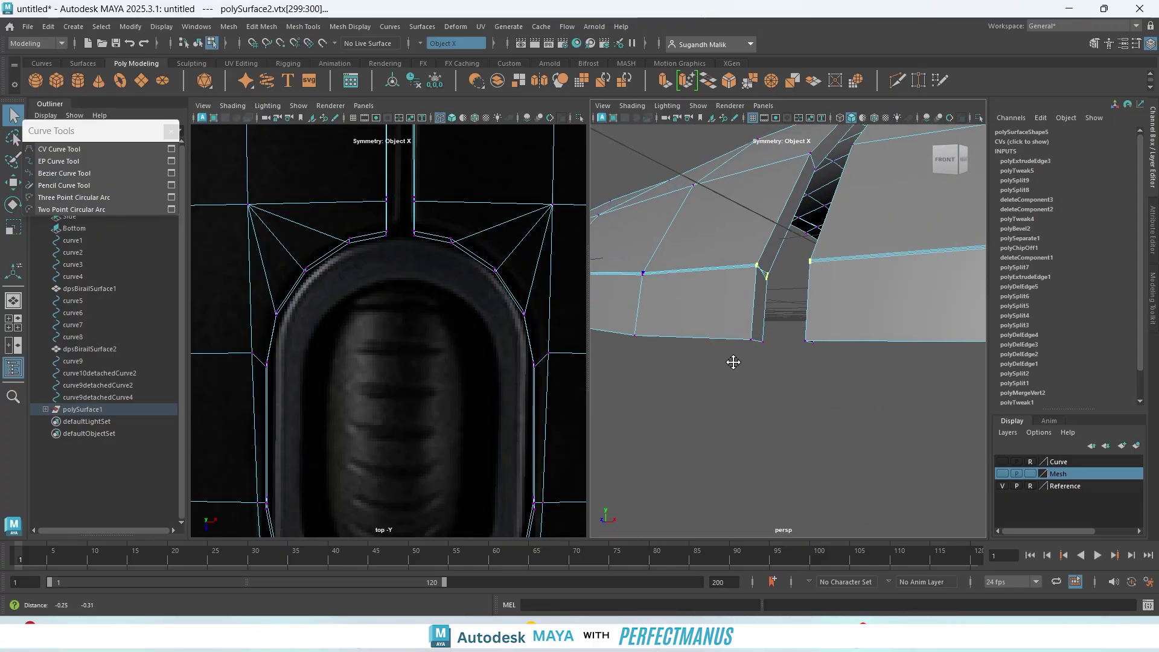
scroll(759, 331, up, 5)
scroll(760, 338, down, 2)
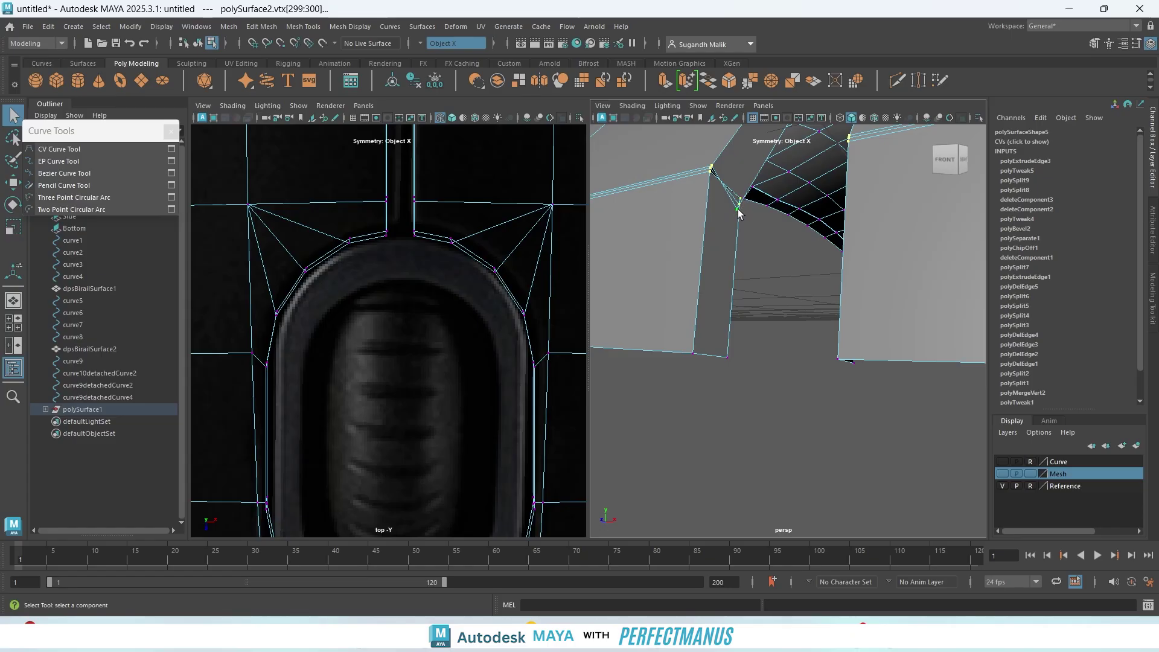
key(w)
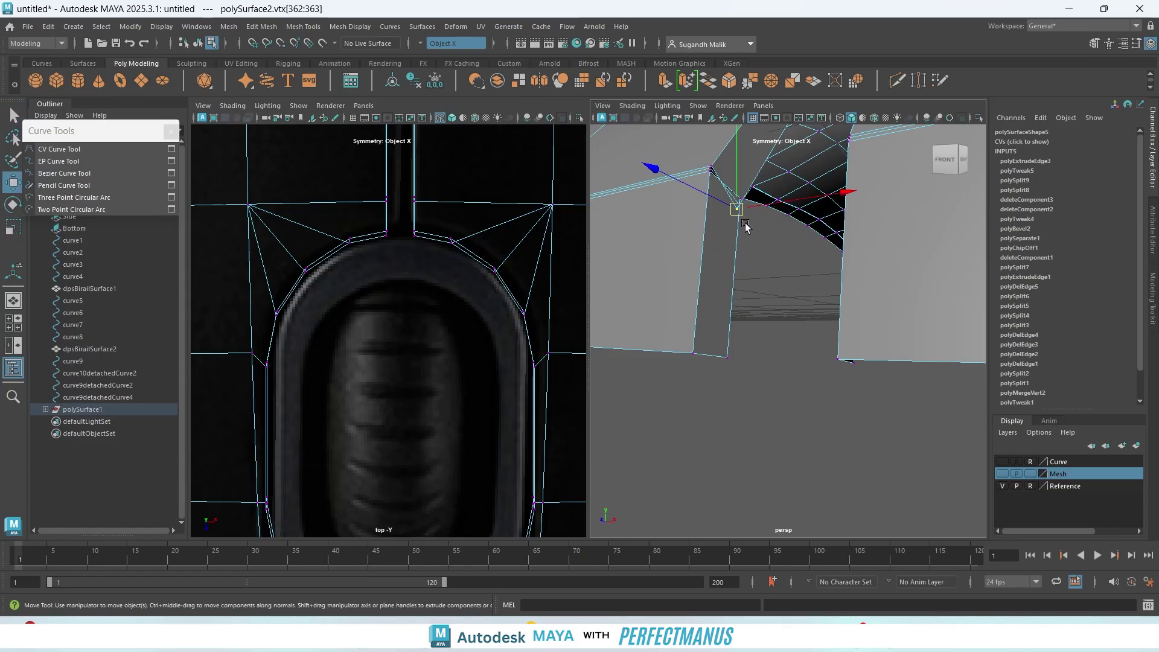
drag(737, 208, 746, 197)
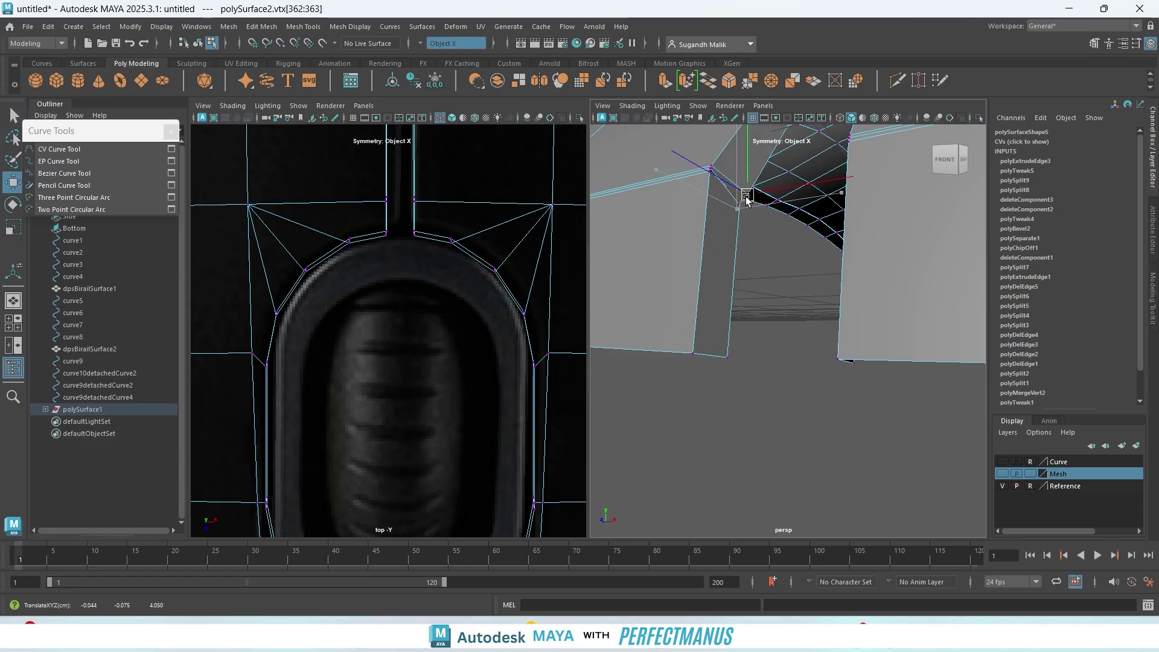
key(ctrl+z)
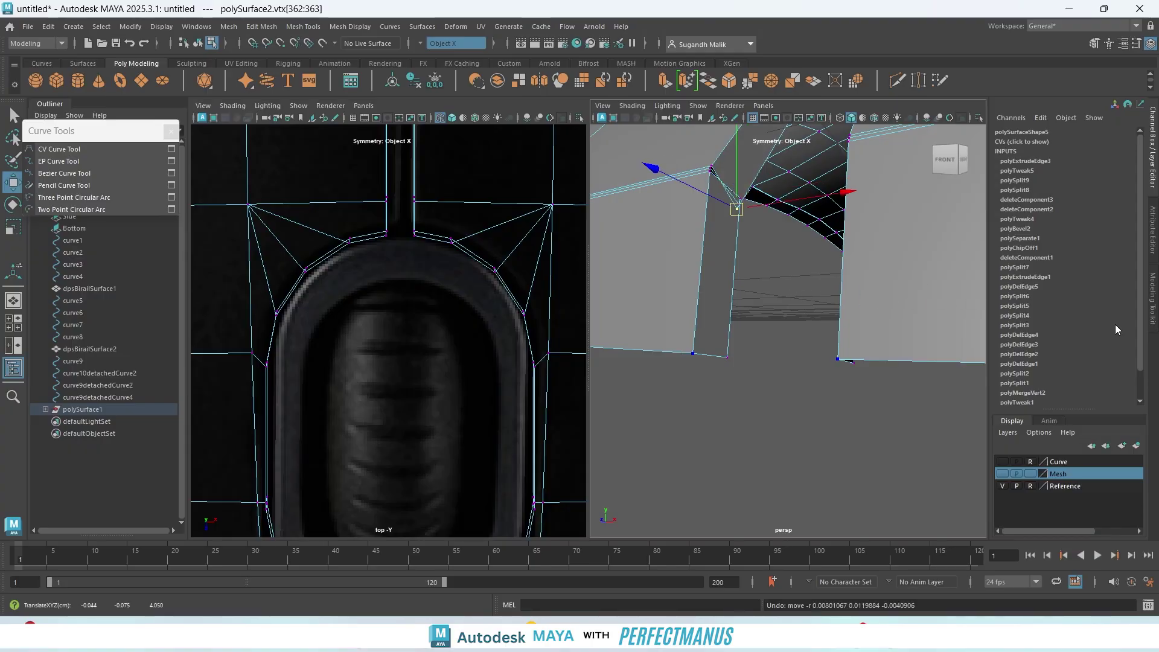
- Nudge the inner vertices of the slot's upper front corner slightly, and undo the loop-and-duplicate conversion
ctrl+shift+drag(737, 209, 768, 130)
key(f)
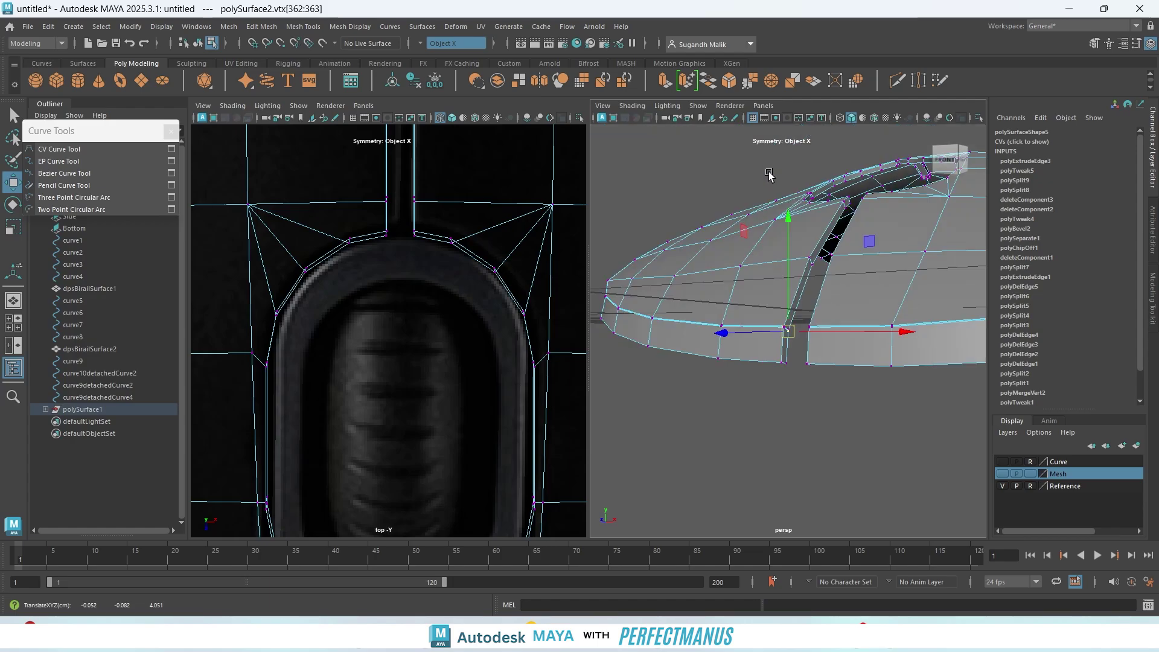
mouse_move(803, 266)
ctrl+right_down()
mouse_move(834, 301)
mouse_move(814, 286)
ctrl+right_up()
key(ctrl+z)
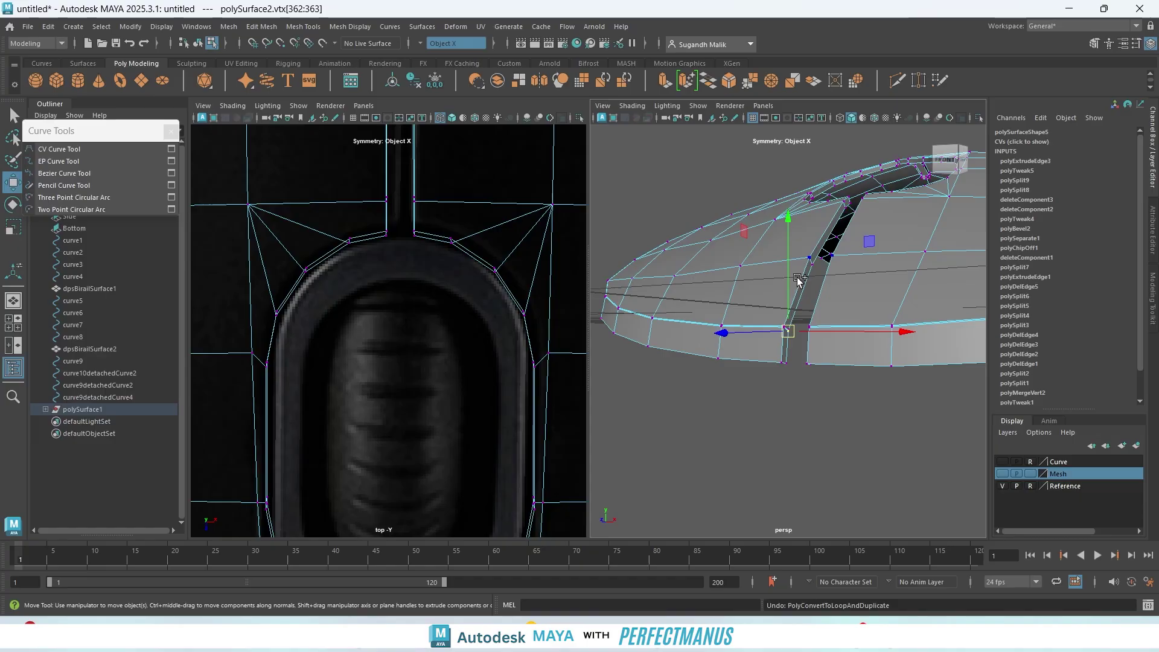
mouse_move(767, 247)
shift+right_down()
mouse_move(797, 284)
mouse_move(767, 246)
shift+right_up()
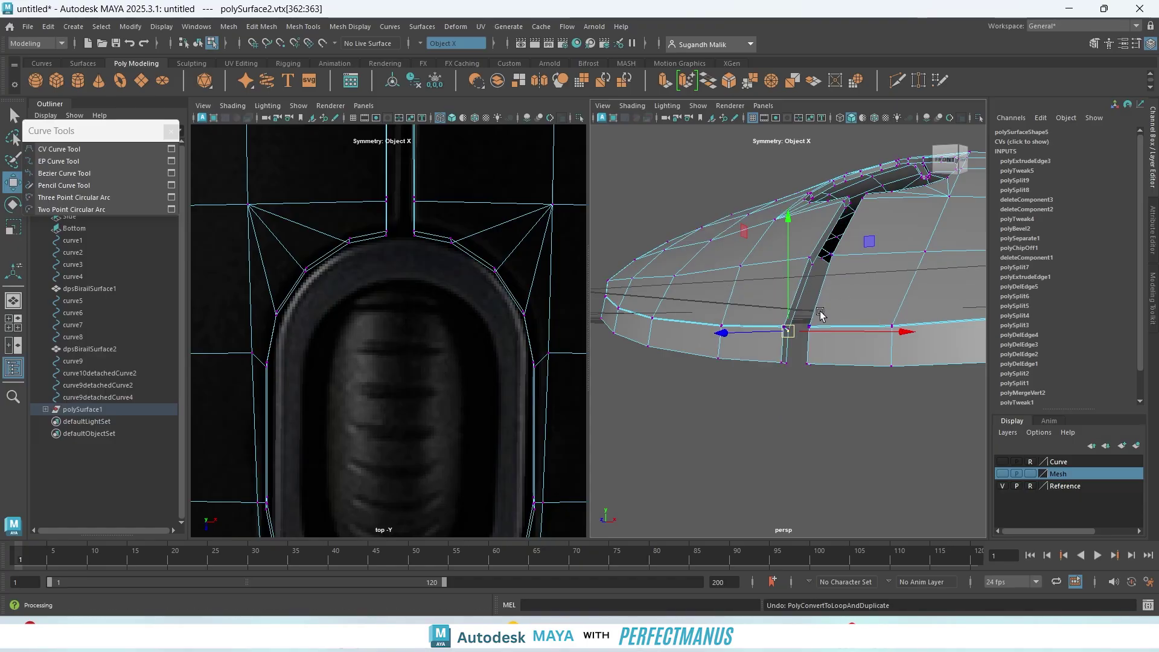
- Inspect the slot's upper front corner up close in unsmoothed display, and return to the Select tool
alt+right_drag(820, 312, 1074, 532)
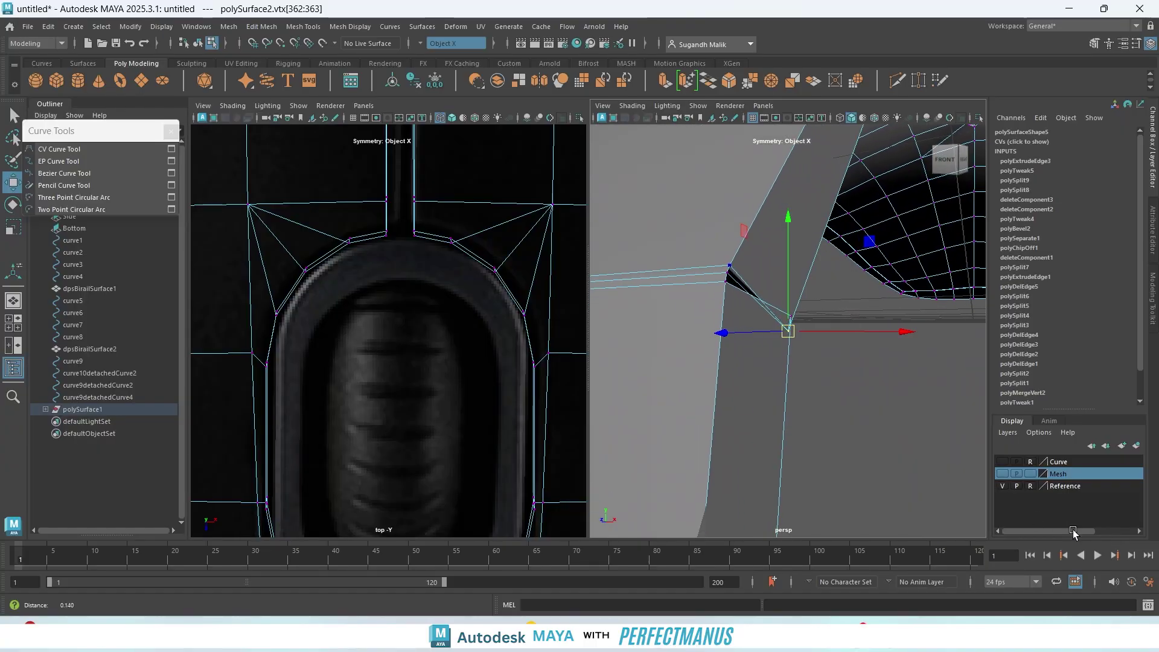
mouse_move(895, 279)
alt+right_down()
mouse_move(922, 304)
mouse_move(862, 288)
mouse_move(882, 295)
alt+right_up()
key(f)
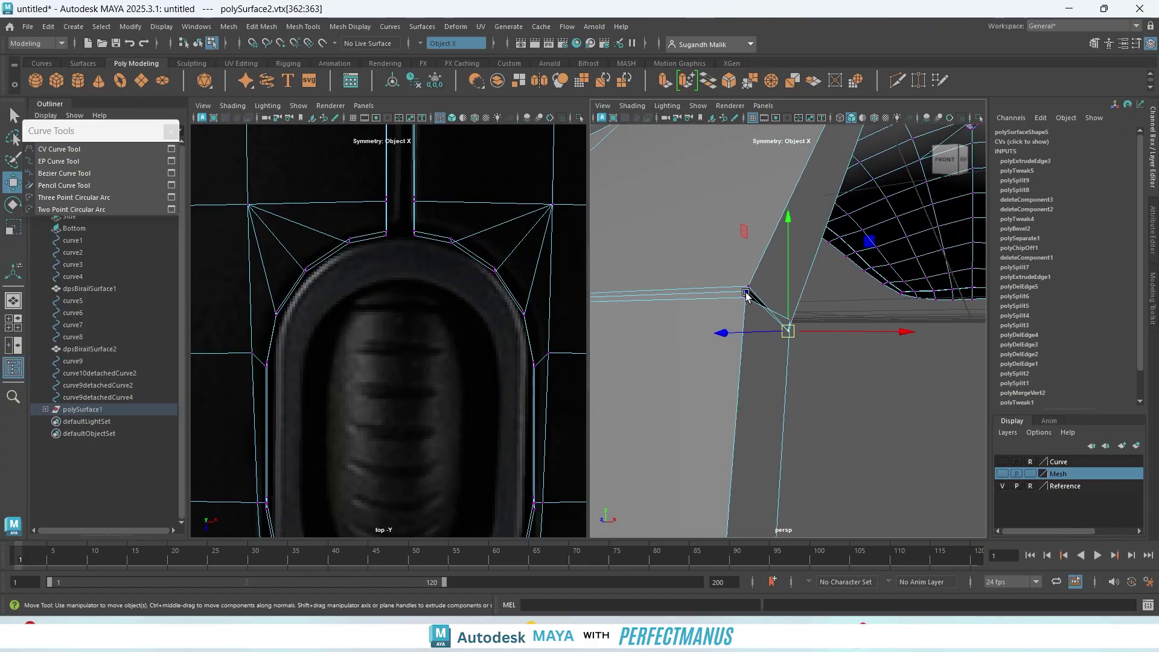
key(1)
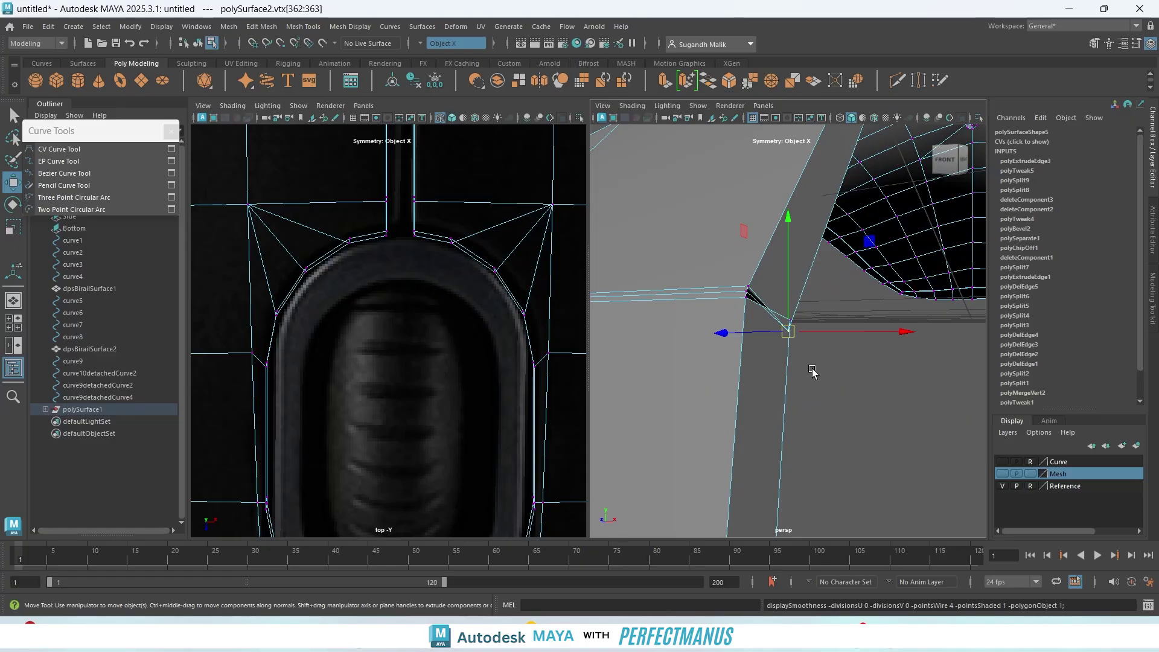
key(q)
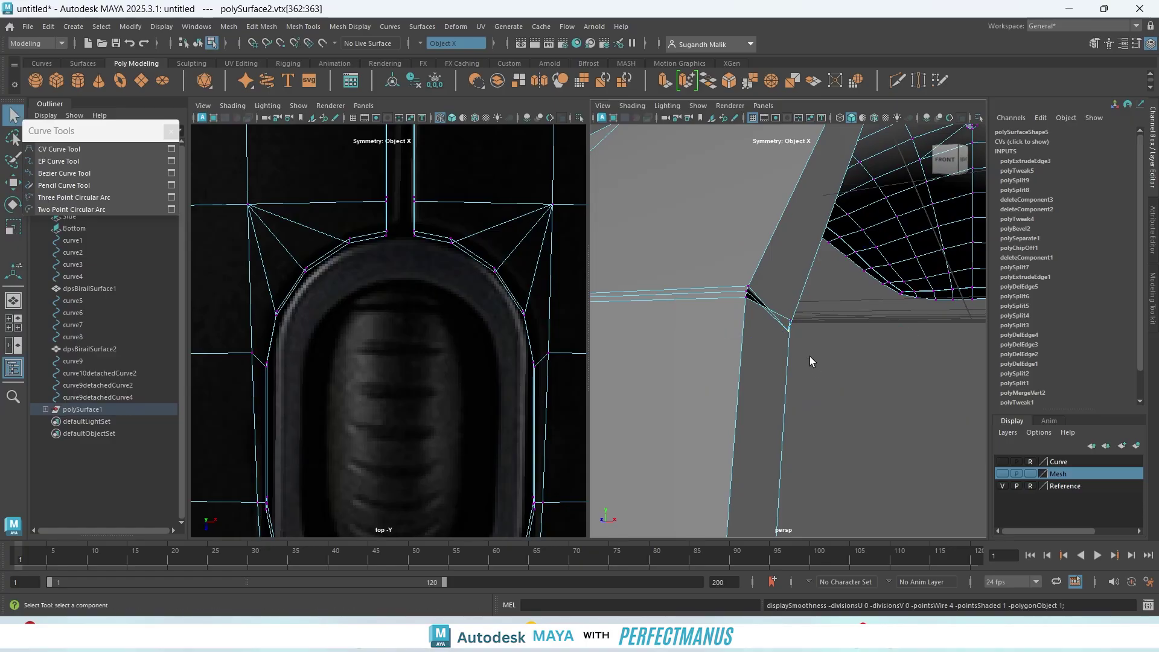
- Lower the inner vertex at the slot wall's front corner to separate the support edges, and adjust the neighbouring corner vertices
click(790, 321)
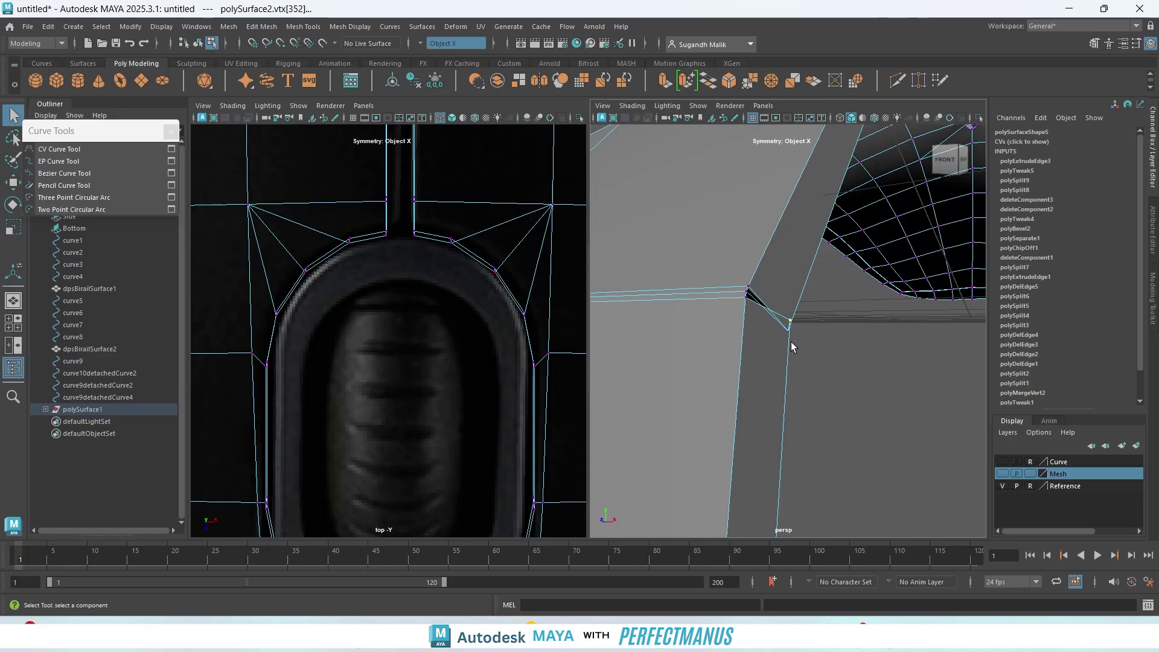
key(w)
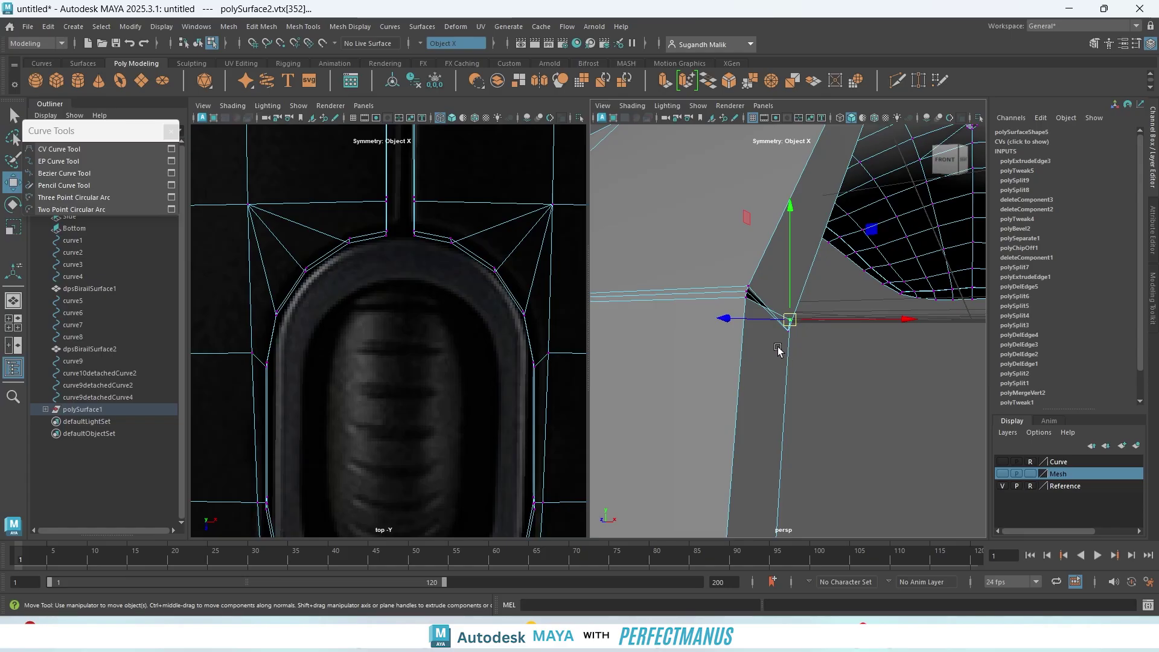
drag(785, 255, 797, 276)
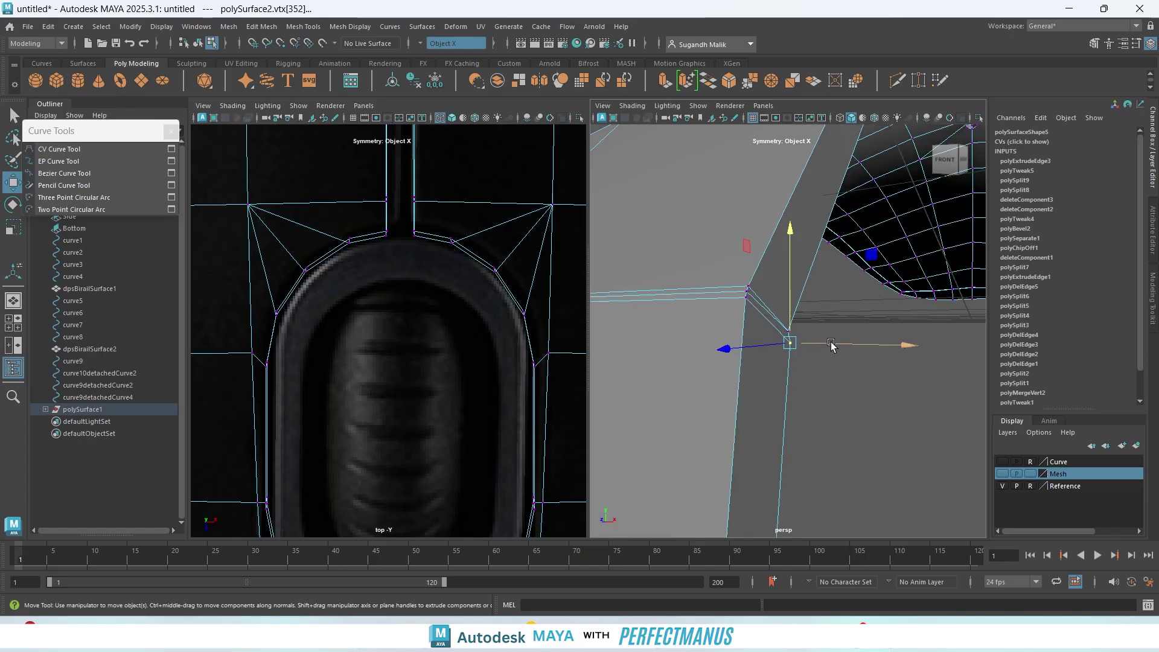
scroll(829, 349, up, 5)
scroll(820, 354, down, 4)
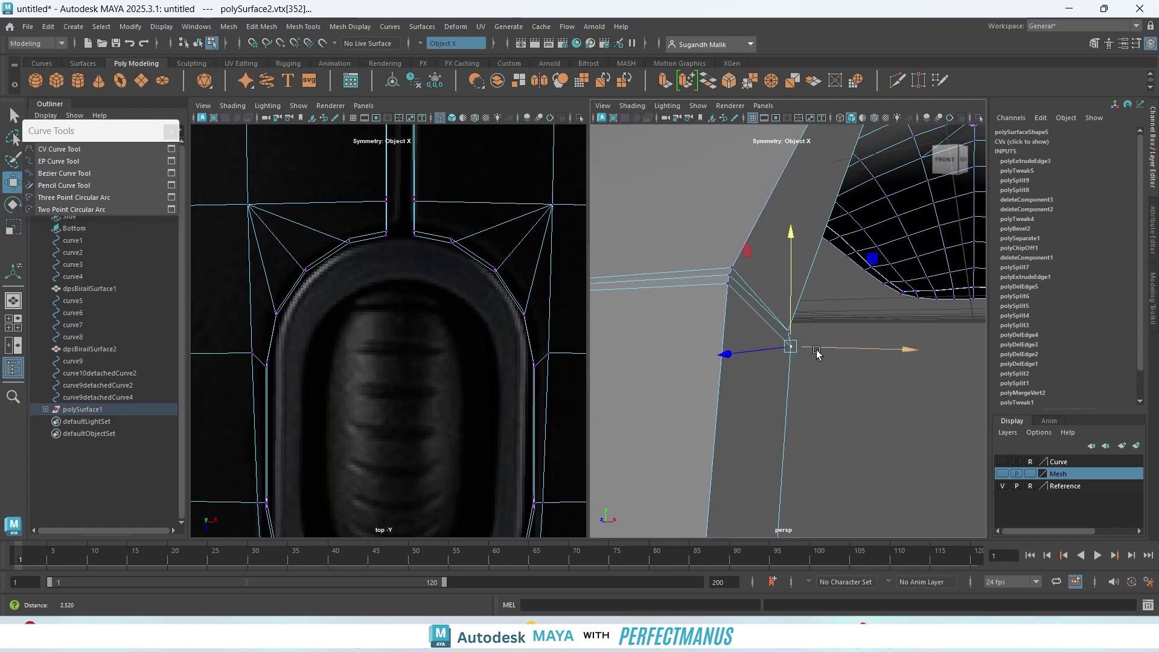
scroll(817, 353, up, 2)
scroll(817, 354, down, 1)
click(781, 320)
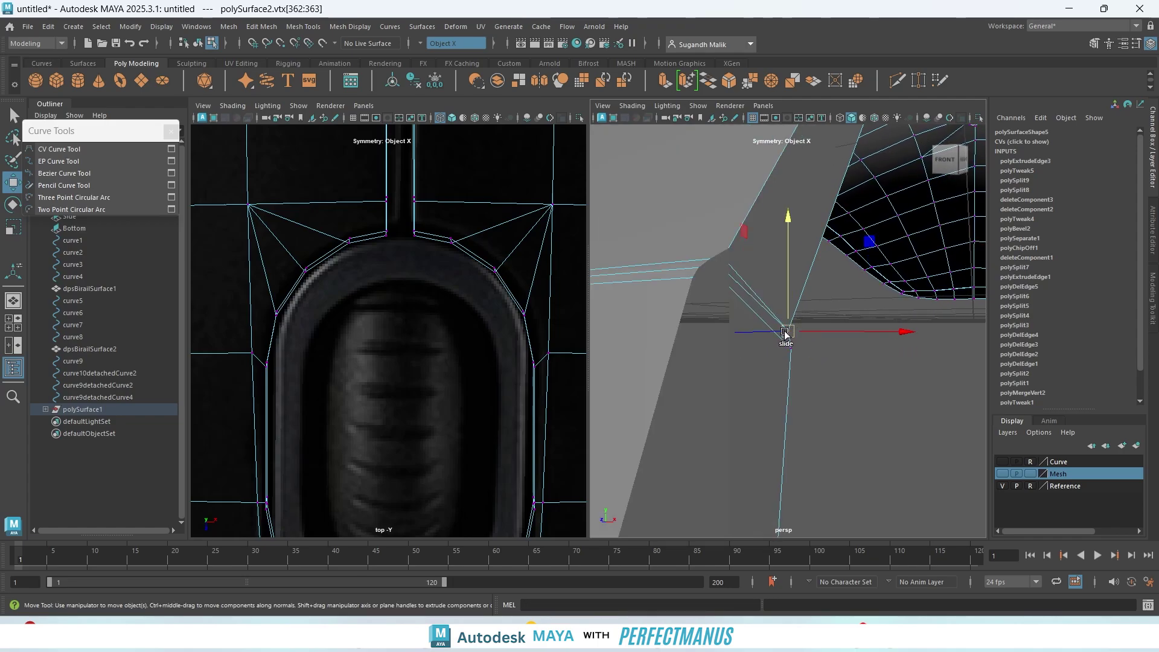
drag(785, 334, 801, 318)
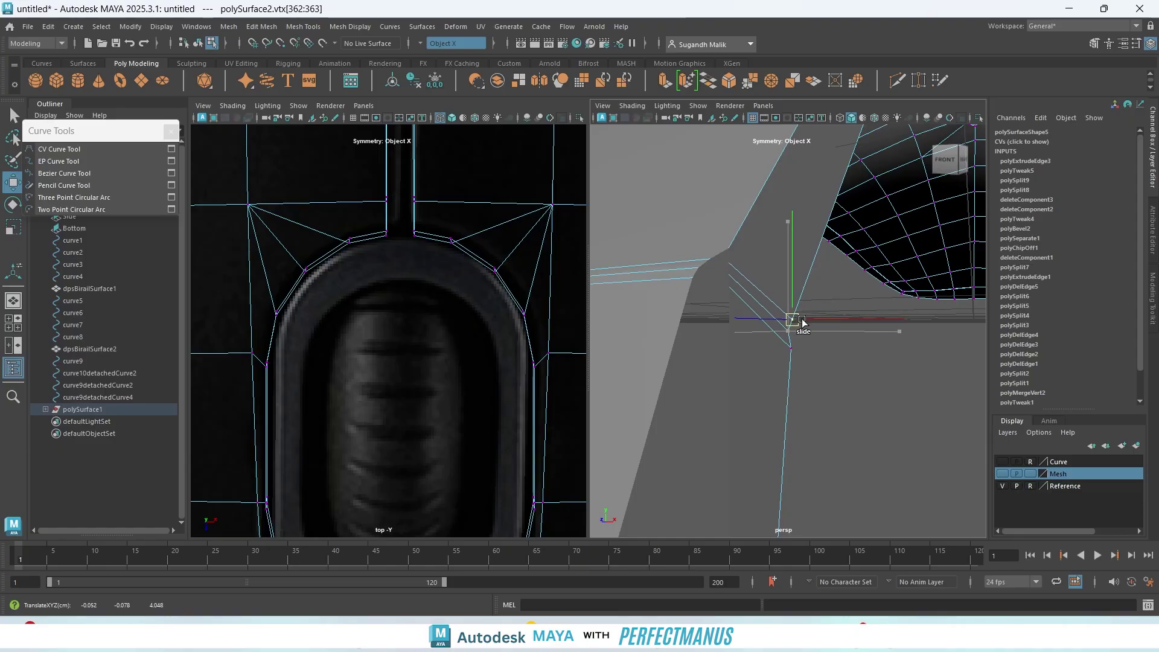
click(830, 405)
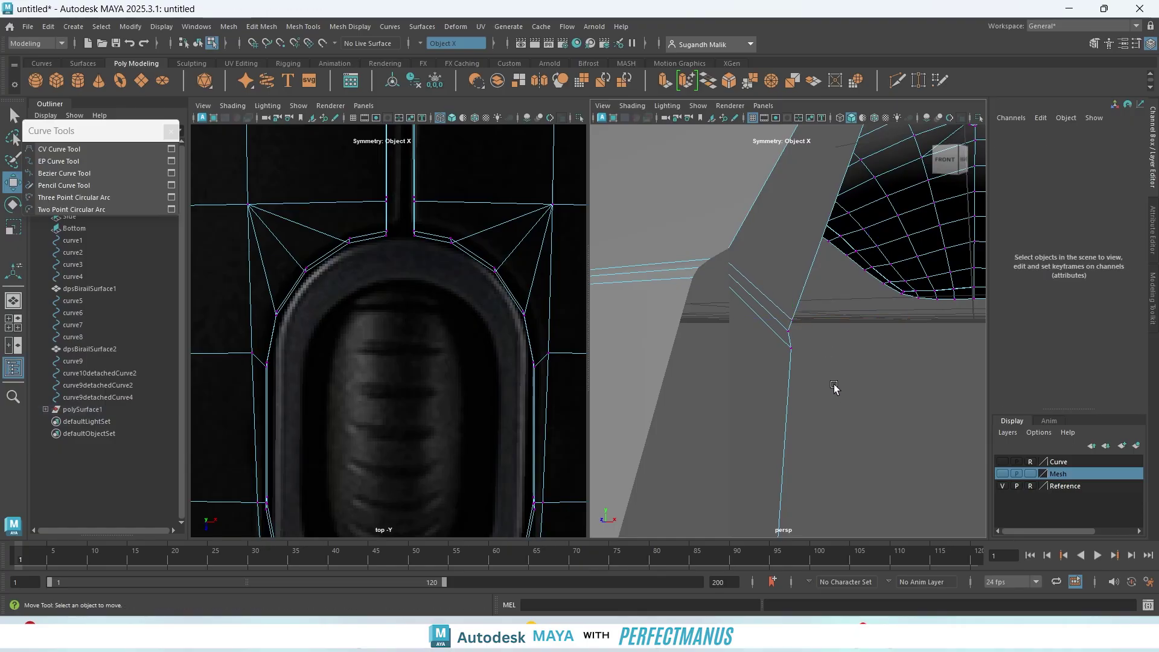
- Select the rim edges along both sides of the front centre slot, and undo the wrong edge selection at the scroll-wheel opening
scroll(834, 387, down, 4)
alt+drag(831, 413, 870, 431)
alt+drag(878, 380, 719, 363)
right_drag(693, 347, 690, 241)
double_click(688, 488)
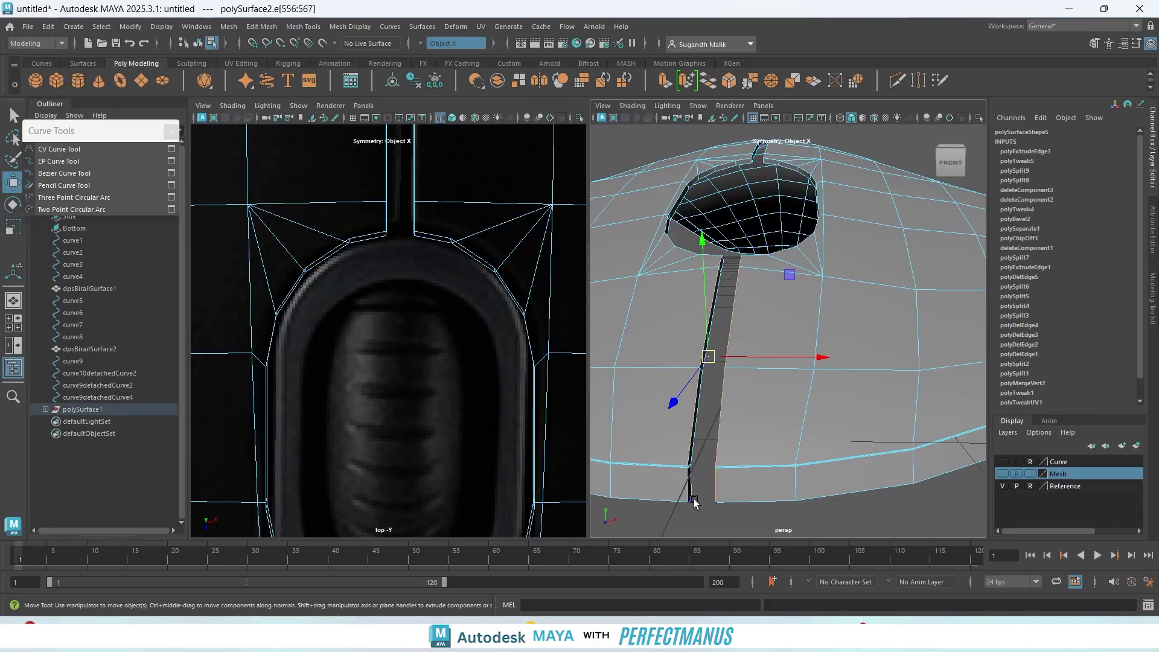
scroll(716, 499, down, 4)
alt+drag(755, 489, 708, 505)
alt+middle_drag(727, 295, 813, 375)
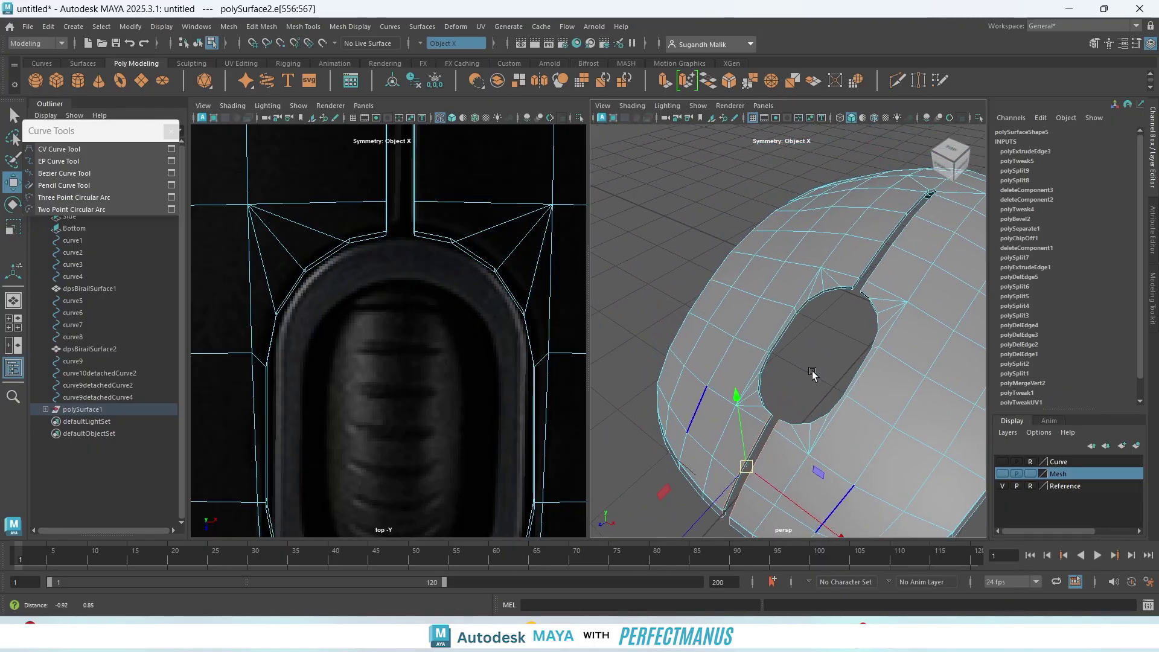
scroll(767, 351, up, 4)
shift+double_click(748, 391)
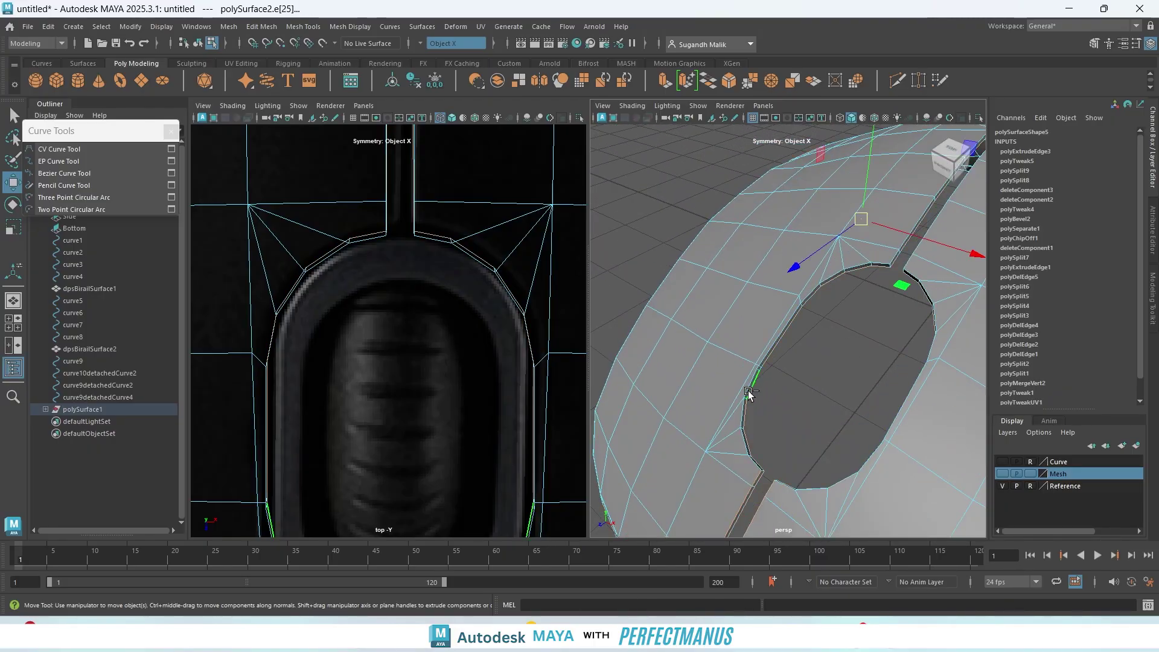
key(ctrl+z)
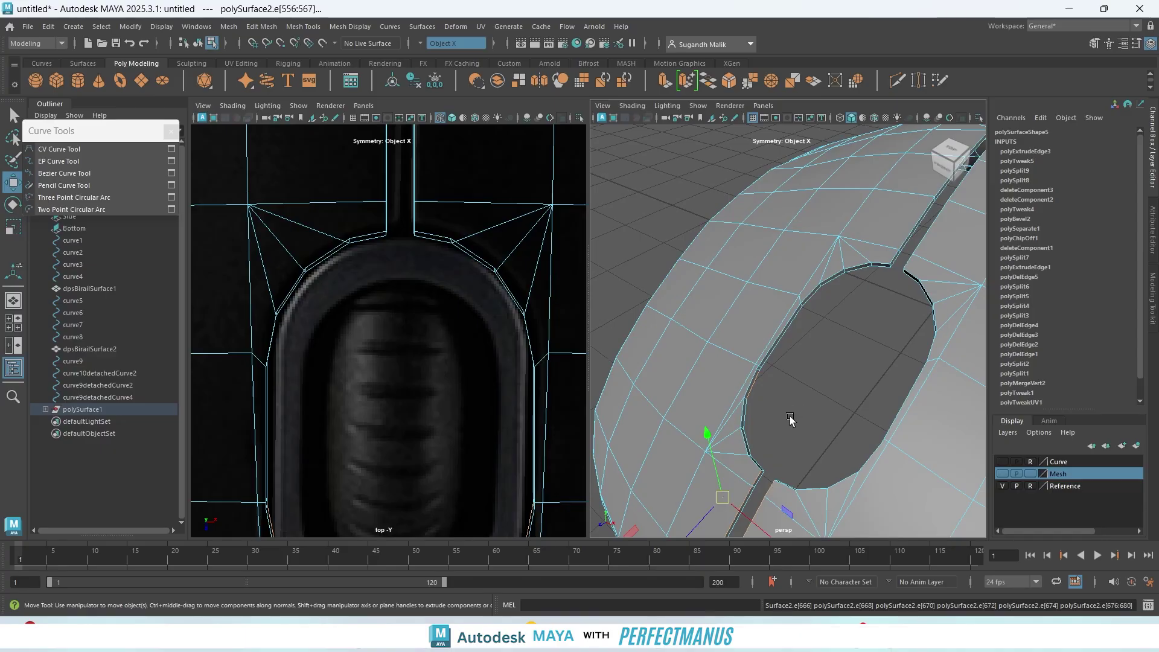
- Extend the edge selection around the scroll-wheel opening's upper rim and along the rear centre slot
scroll(788, 419, up, 3)
ctrl+drag(690, 405, 773, 463)
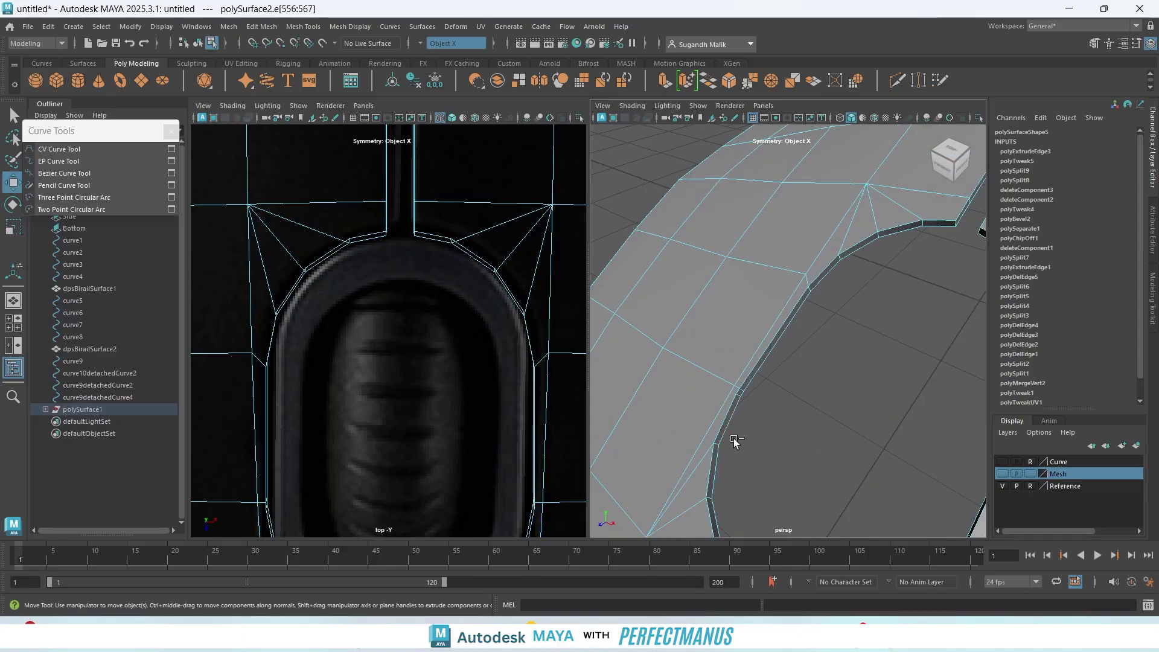
shift+click(790, 312)
shift+double_click(843, 252)
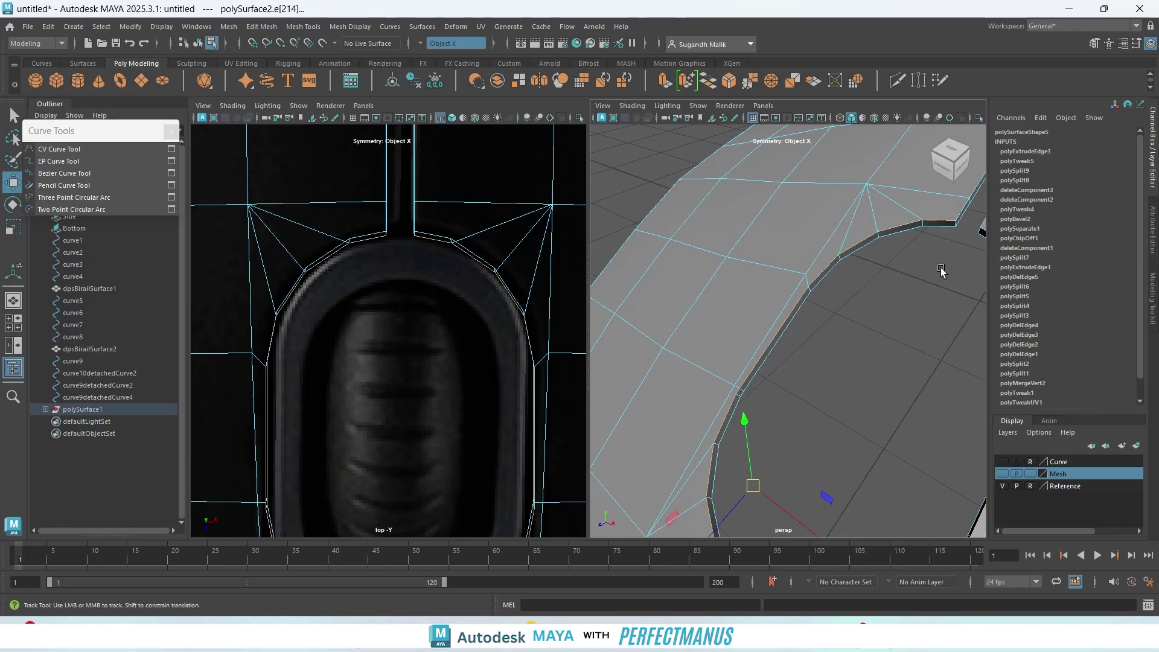
alt+middle_drag(942, 271, 768, 386)
click(765, 333)
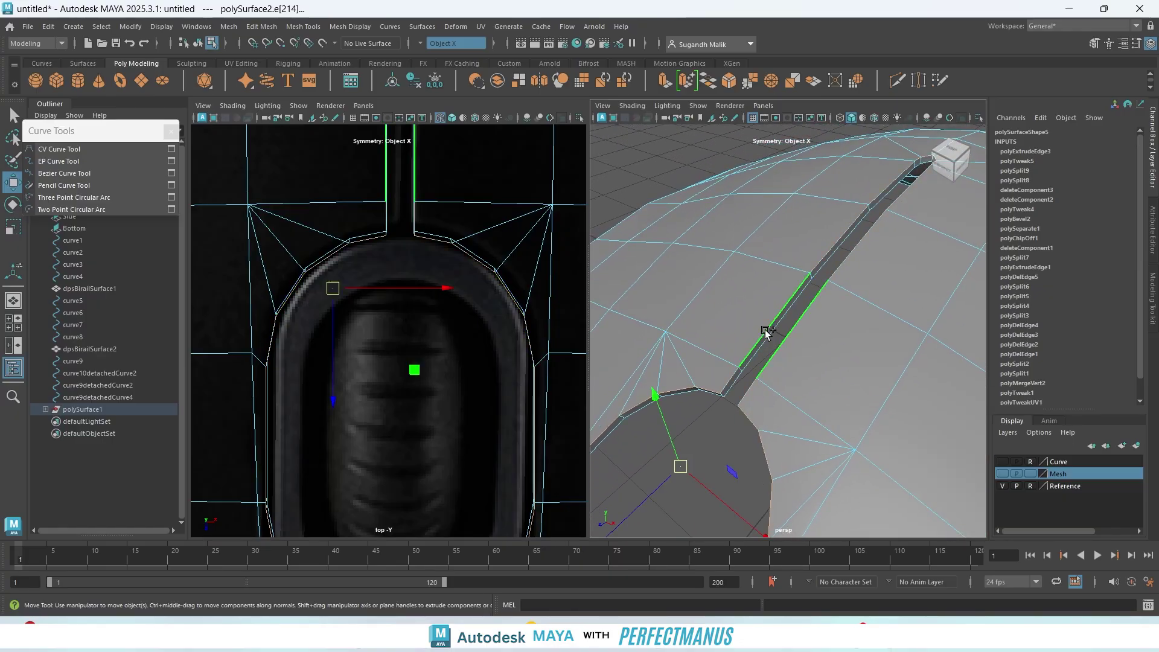
scroll(831, 342, down, 4)
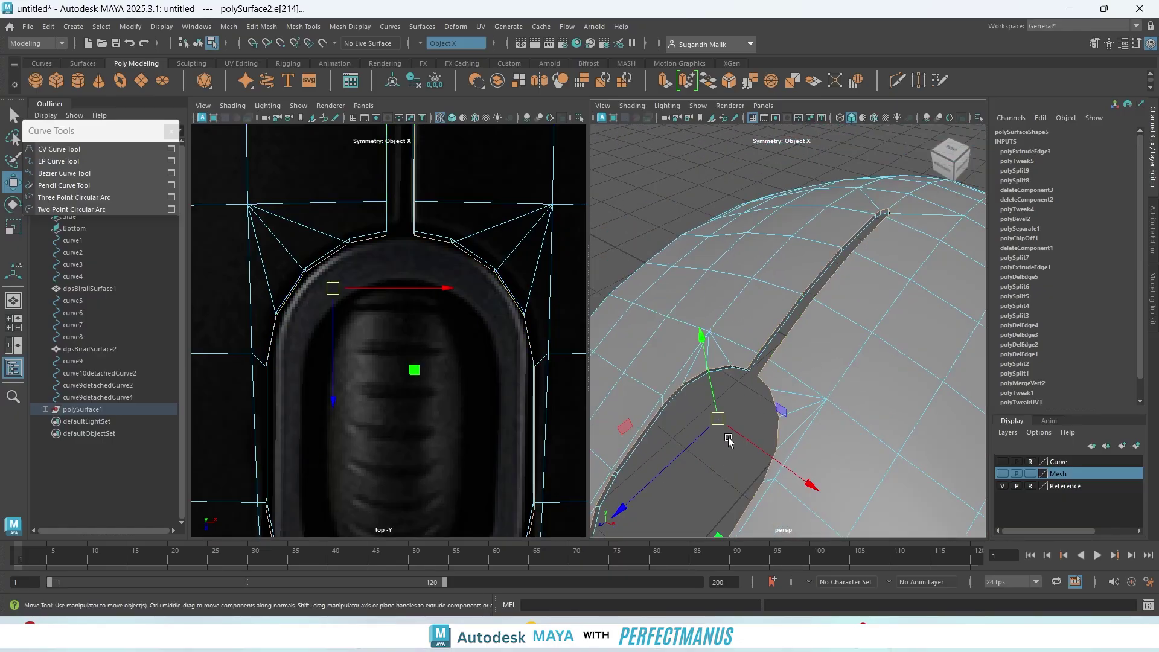
alt+drag(729, 442, 774, 356)
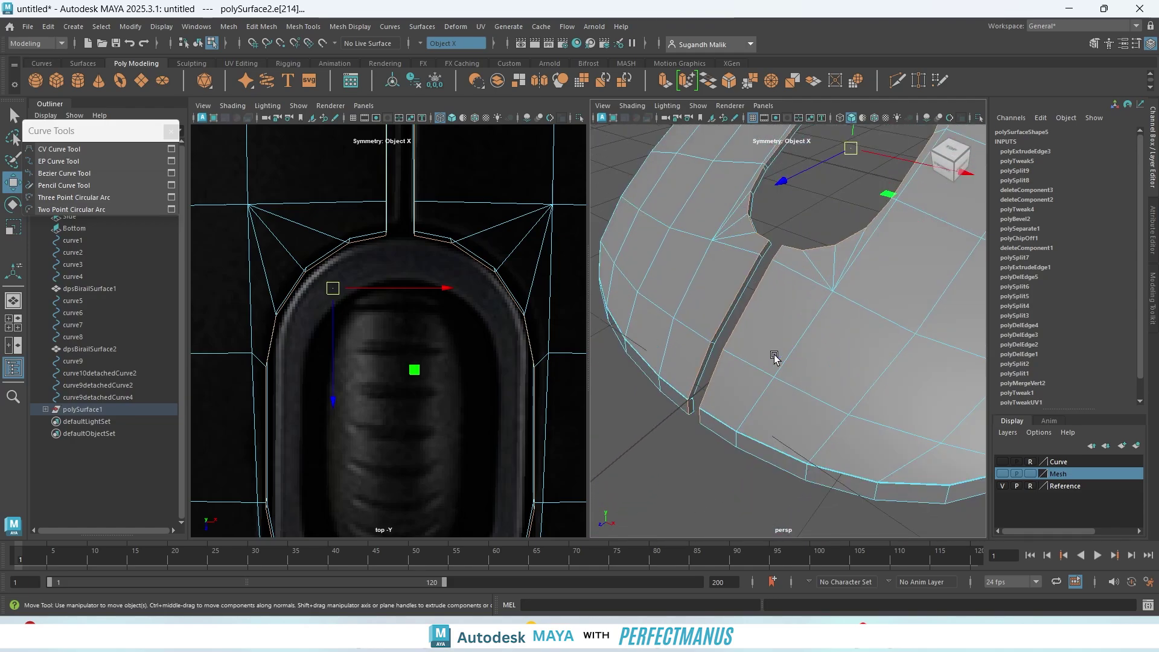
- Bevel the selected slot and opening rim edges with Fraction 0.17 and 2 segments, using smooth preview
key(ctrl+b)
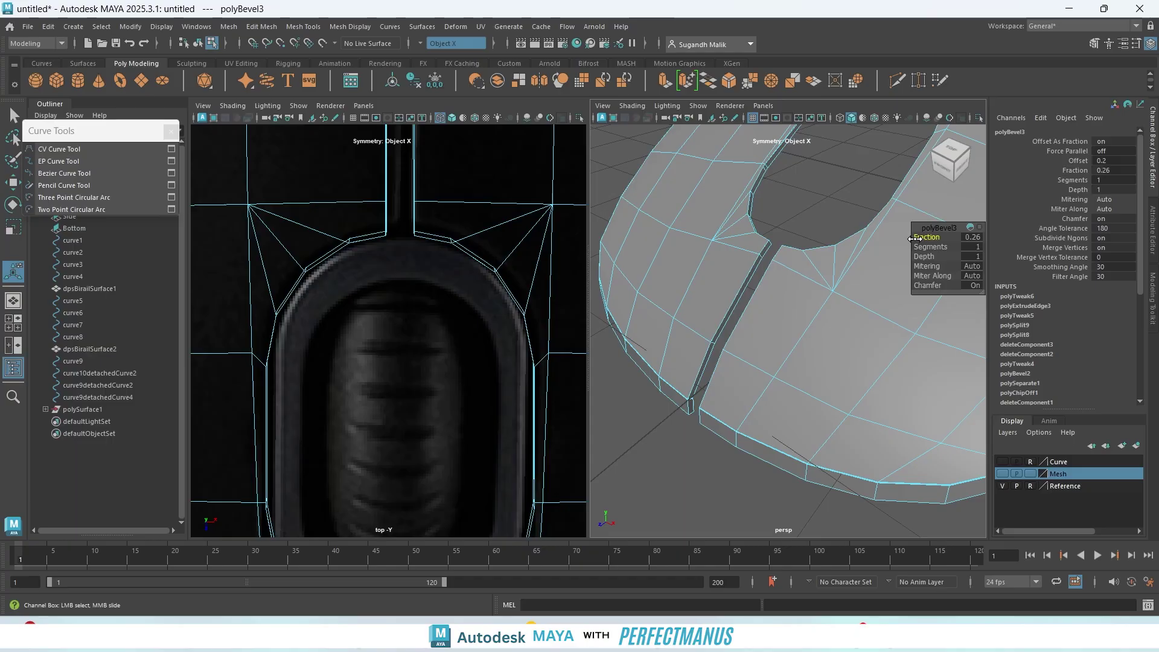
drag(915, 238, 908, 238)
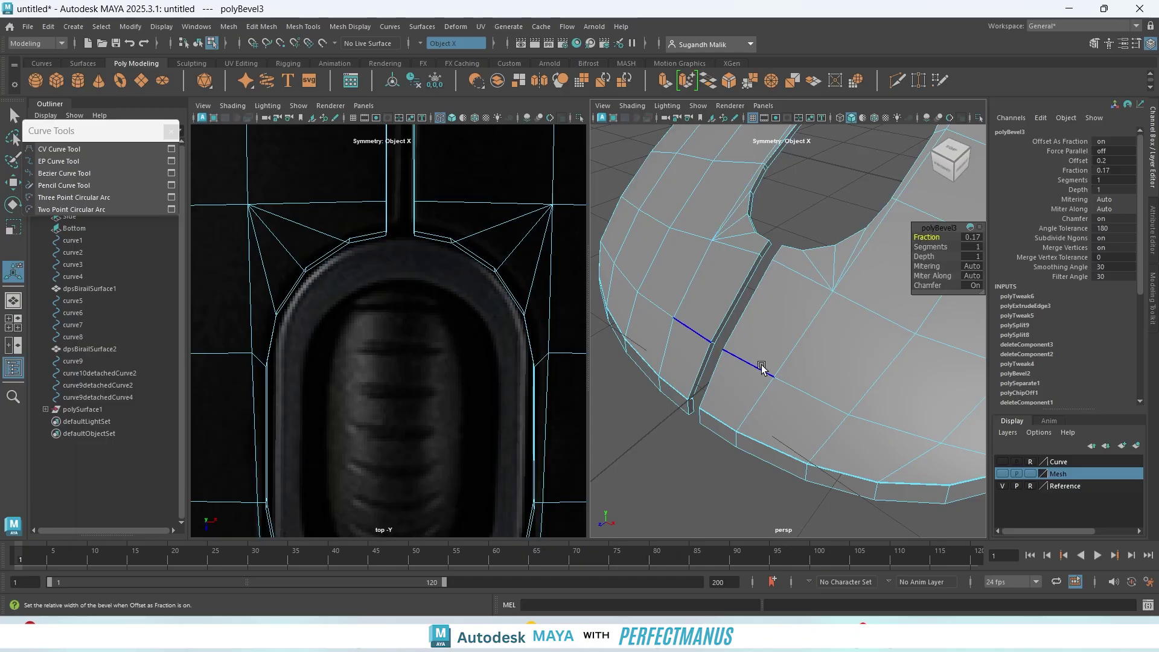
key(3)
scroll(756, 398, up, 4)
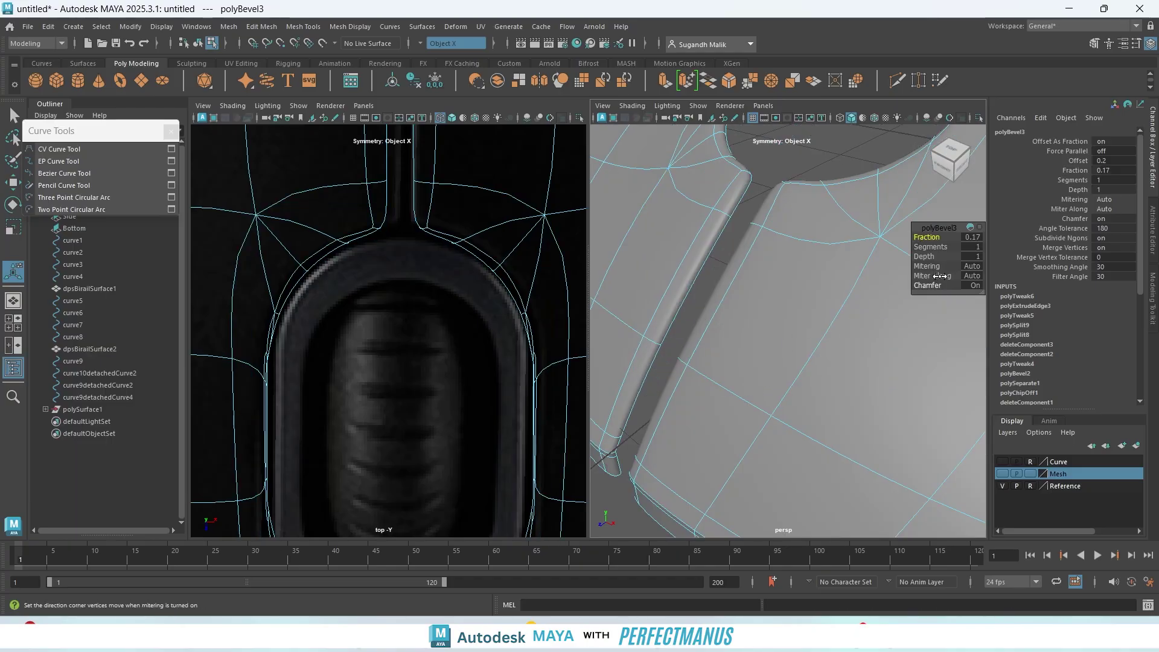
drag(927, 248, 933, 247)
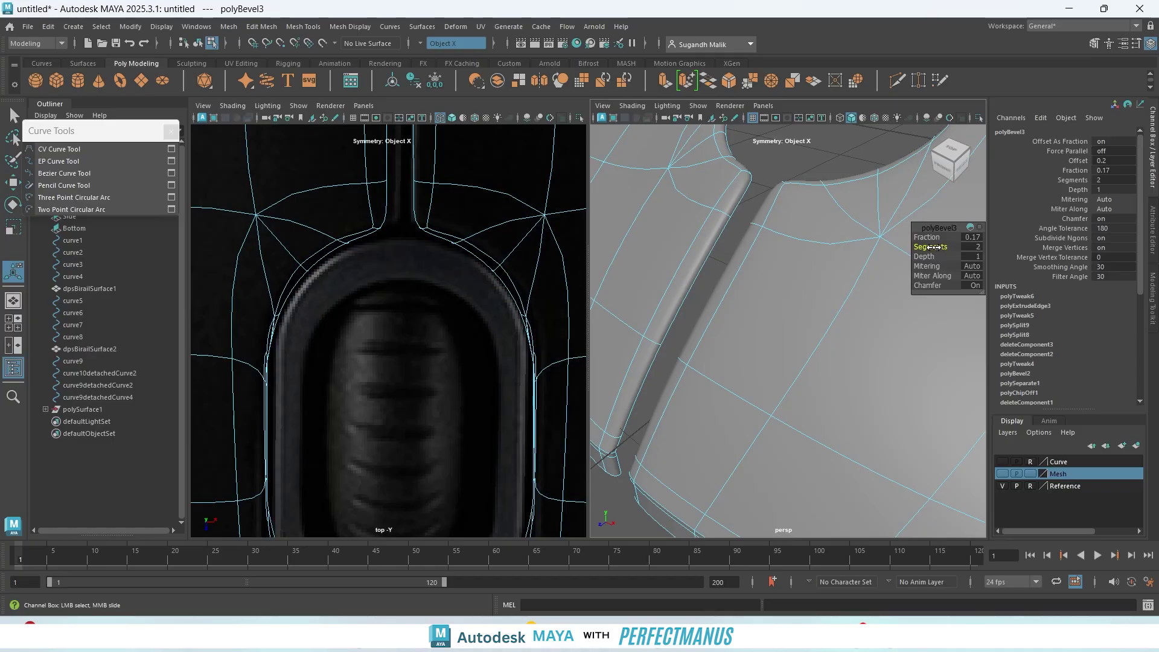
- Return to object selection, deselect the top shell, and examine its smoothed slot and opening edges from several angles
scroll(738, 362, down, 6)
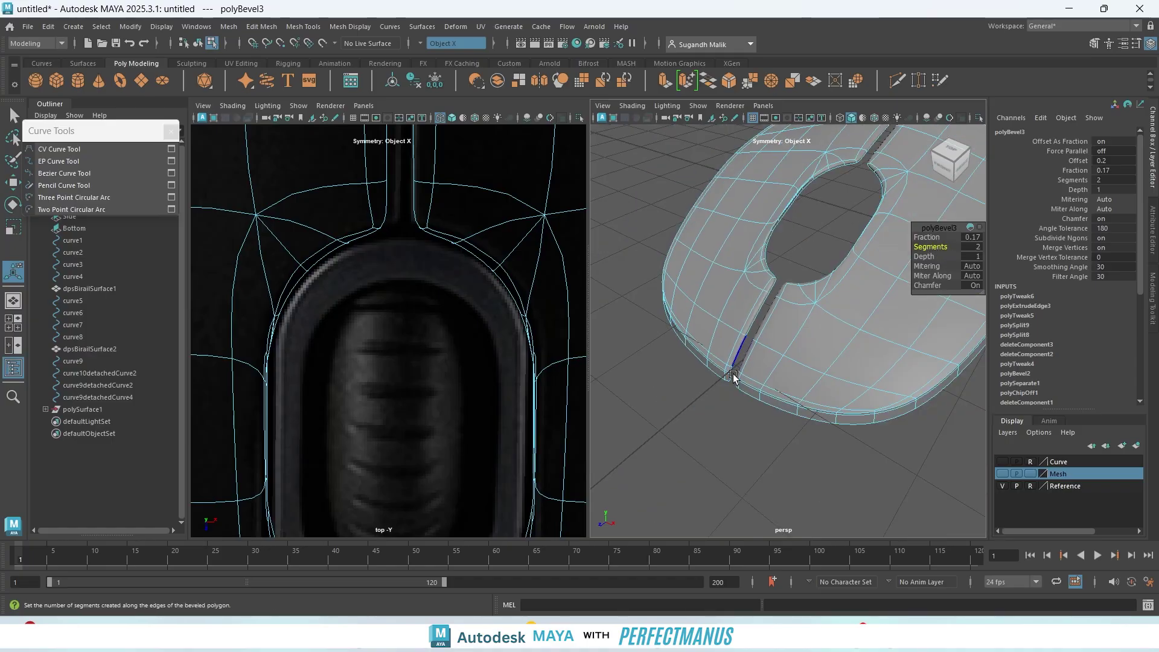
alt+drag(736, 400, 764, 435)
scroll(763, 434, down, 5)
alt+drag(763, 388, 839, 363)
key(q)
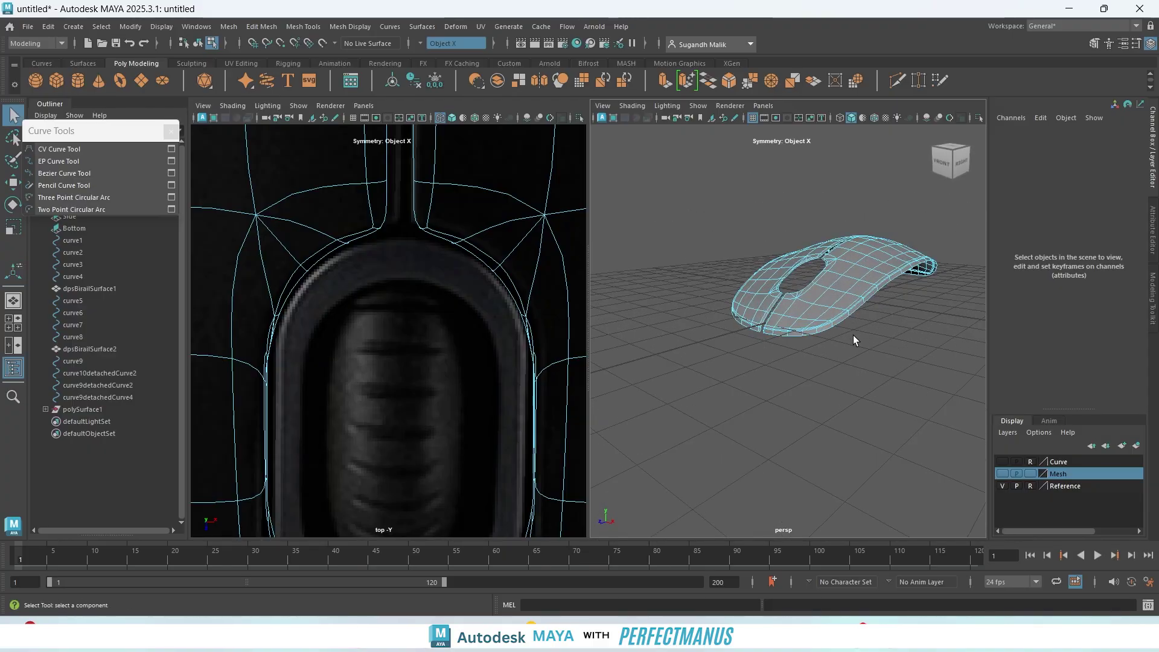
right_drag(854, 336, 903, 255)
click(867, 345)
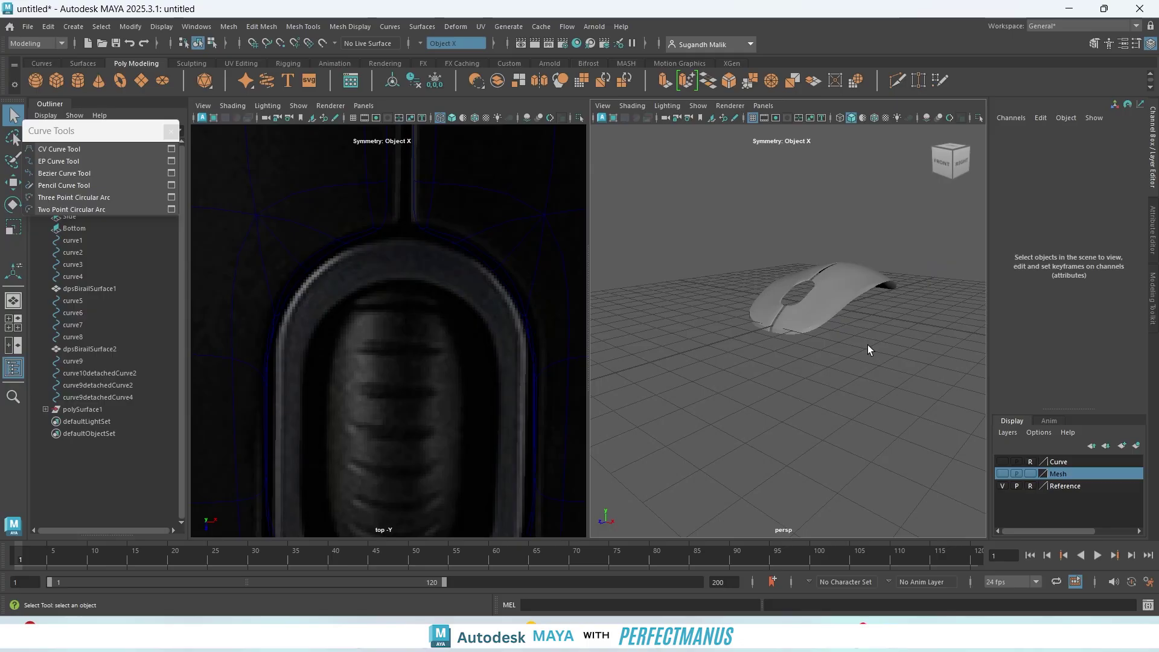
scroll(845, 346, up, 5)
alt+drag(860, 389, 887, 430)
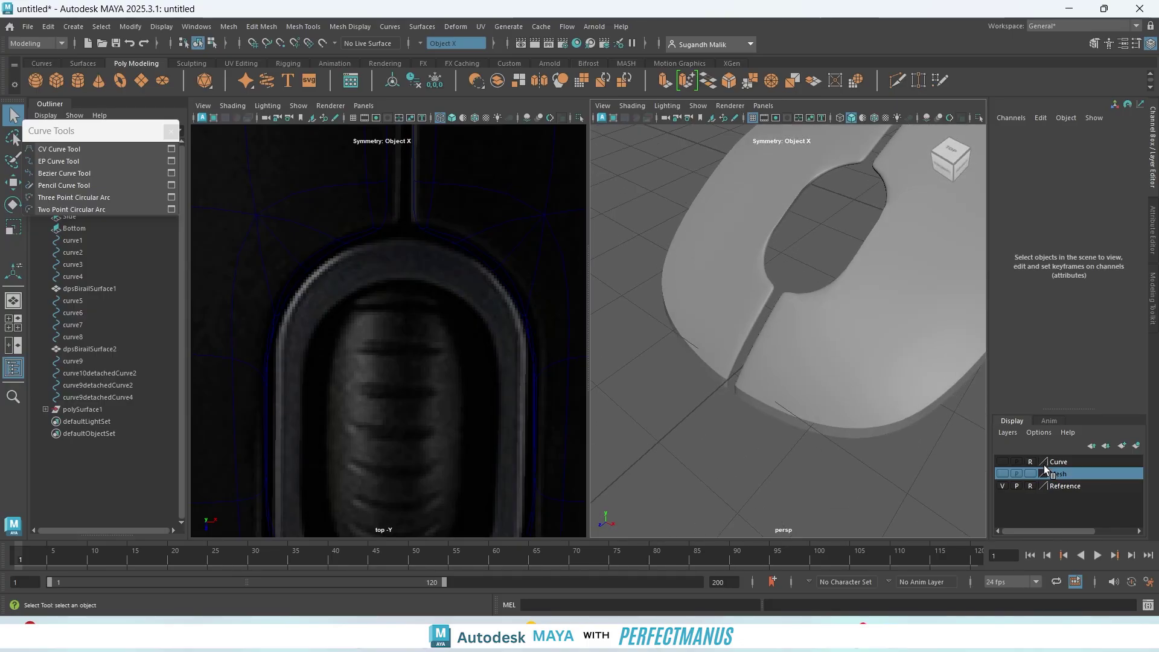
- Make the Mesh layer visible and select the border edges of the side strip between the top shell and the base
click(1002, 474)
alt+drag(852, 369, 767, 362)
click(836, 347)
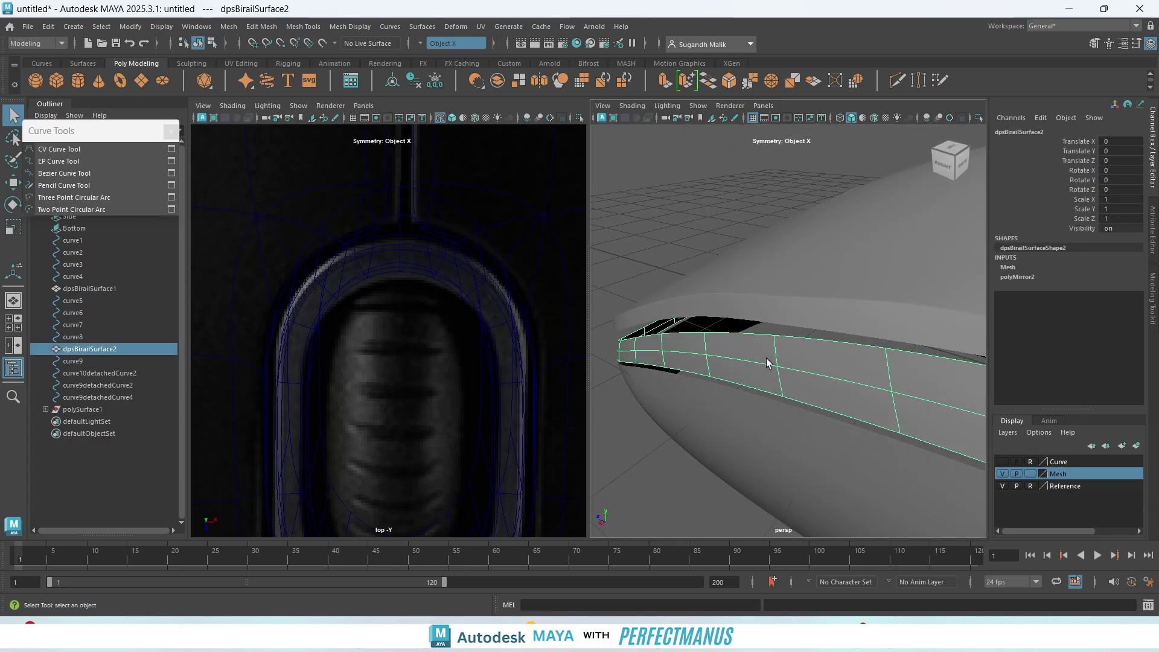
right_drag(766, 323, 766, 235)
click(751, 336)
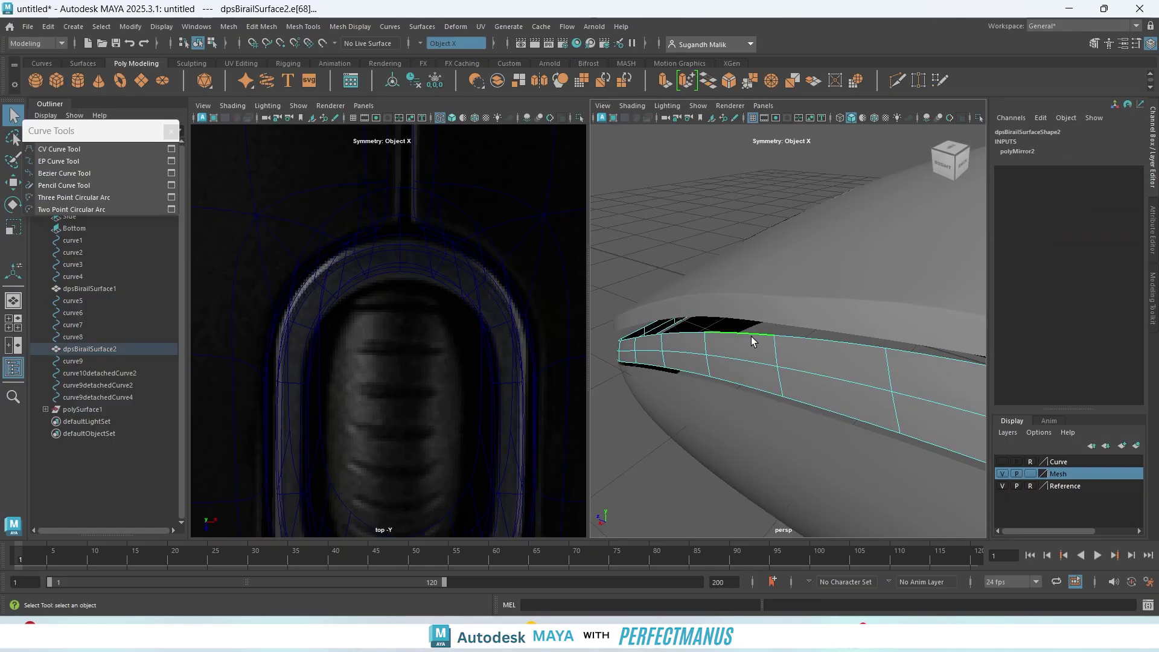
click(746, 387)
alt+drag(746, 387, 786, 433)
- Extrude the side strip's border edges inward with Local Translate Z at -0.31, in unsmoothed display
key(ctrl+e)
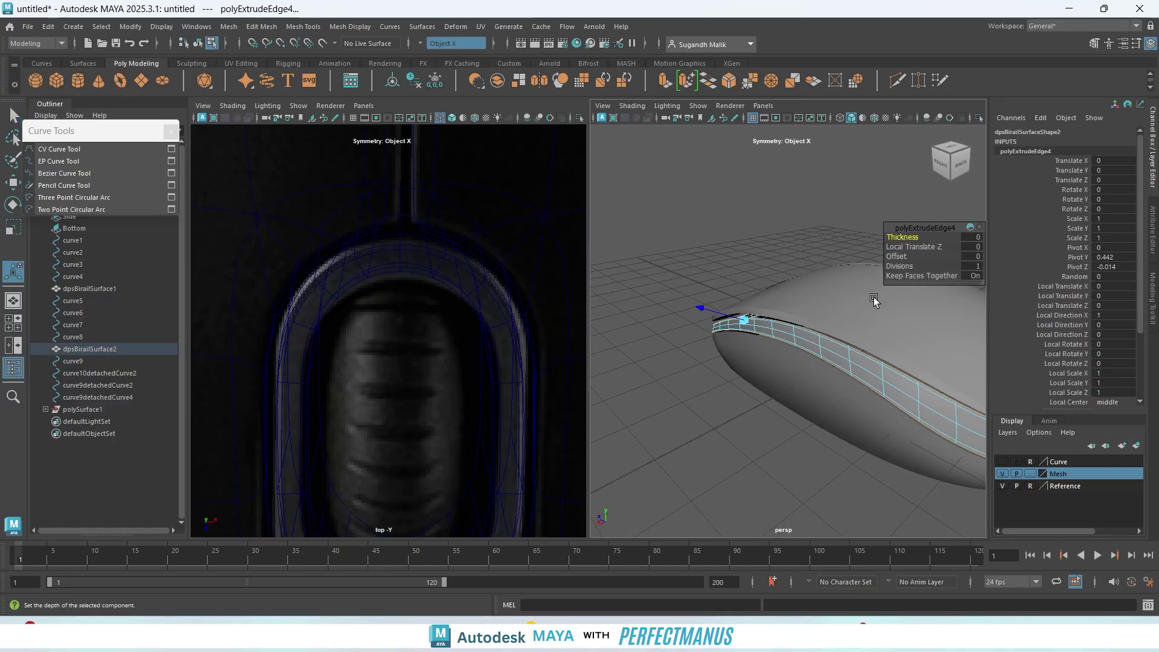
alt+drag(873, 300, 891, 251)
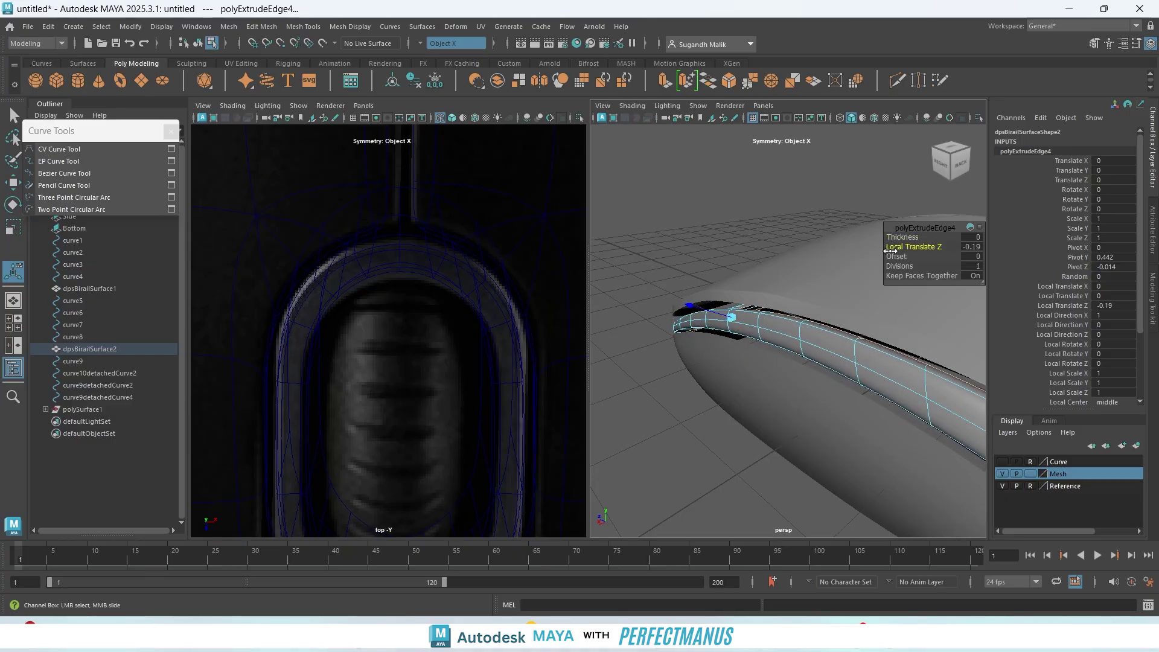
key(1)
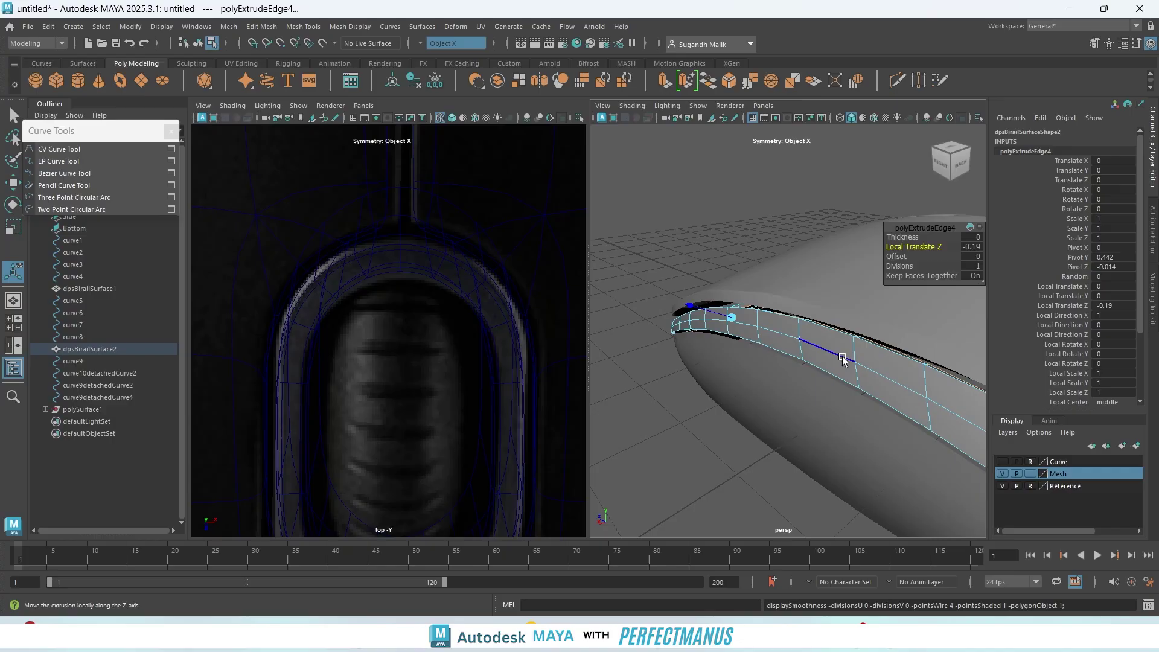
drag(903, 247, 898, 248)
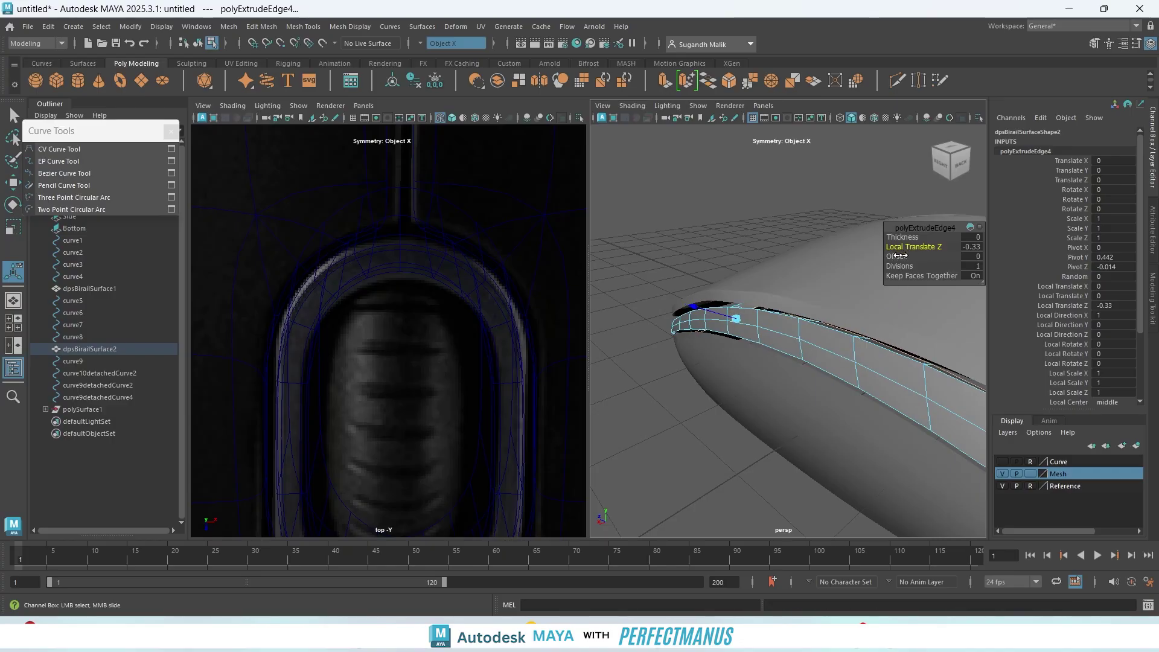
- Select the upper and lower outer edge loops of the extruded side strip
alt+drag(836, 381, 800, 366)
right_drag(801, 363, 801, 240)
key(q)
scroll(824, 365, up, 3)
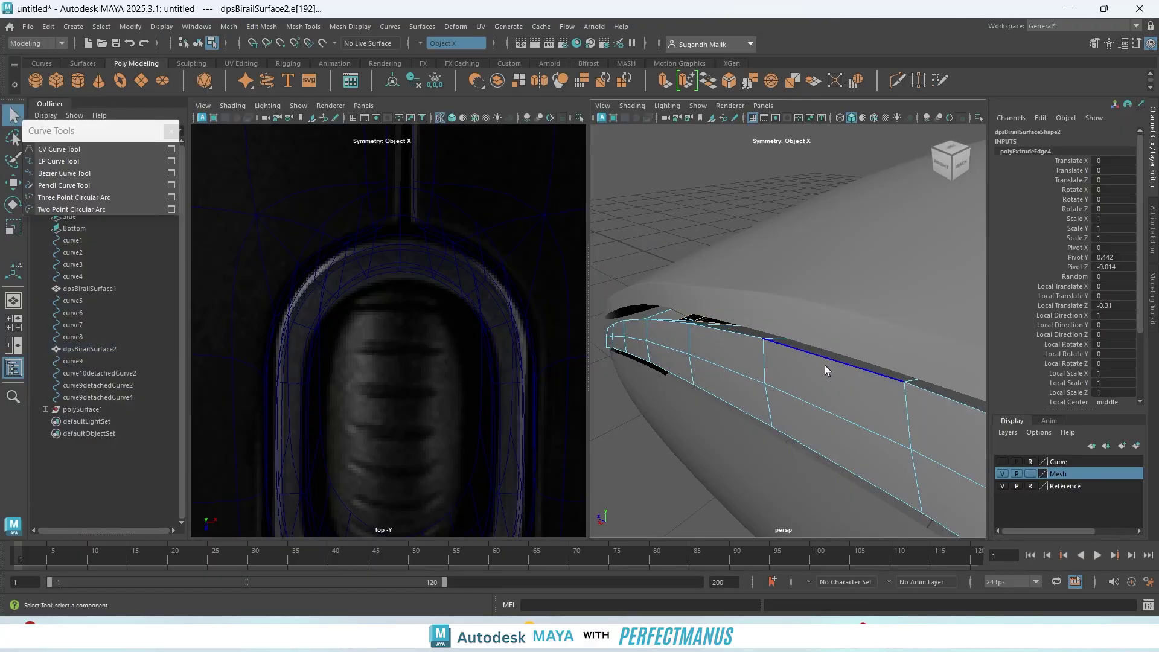
double_click(814, 358)
shift+double_click(814, 454)
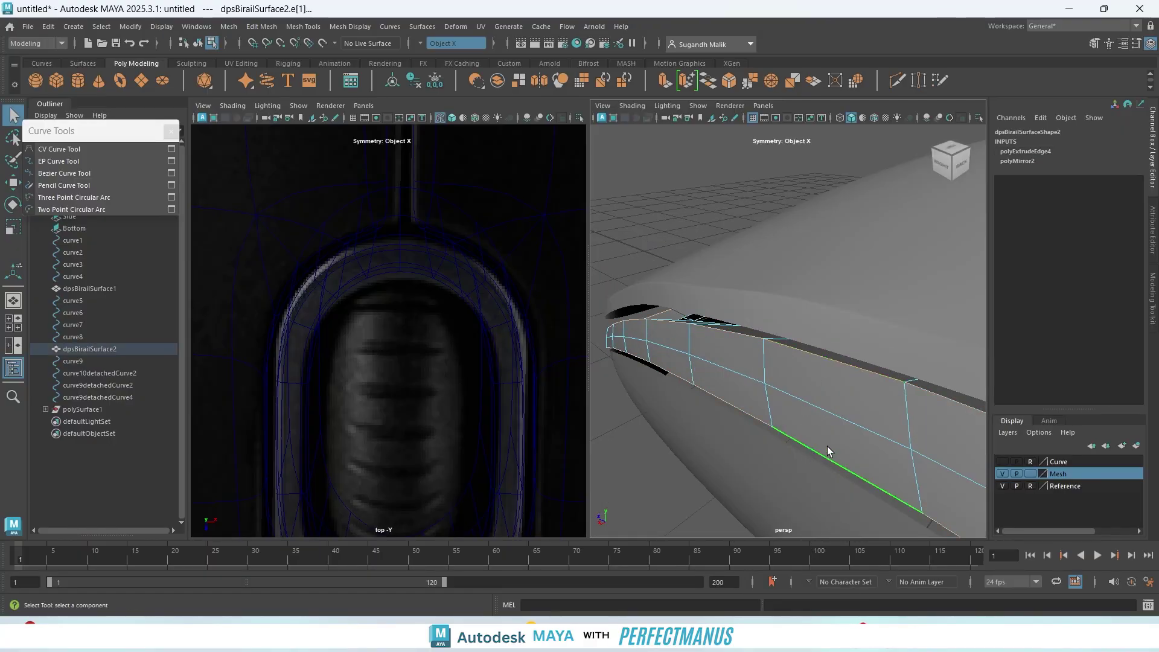
- Bevel the side strip's upper and lower edge loops with Fraction 0.18 and 2 segments, and turn on smooth preview
scroll(815, 438, down, 3)
key(ctrl+b)
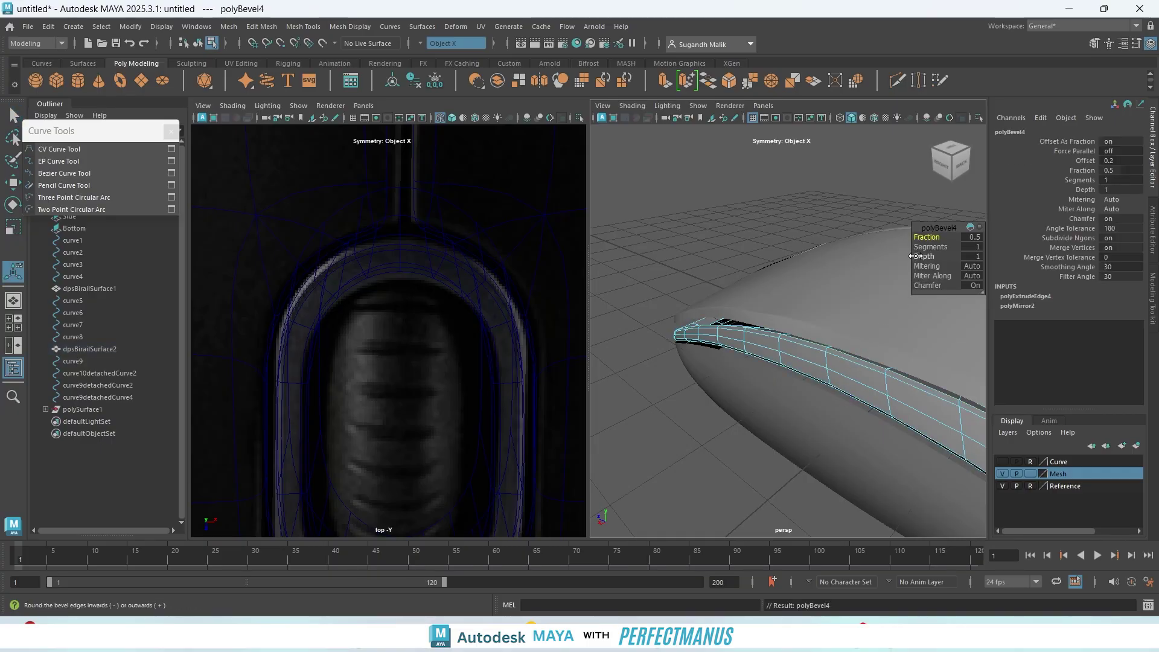
drag(928, 247, 907, 240)
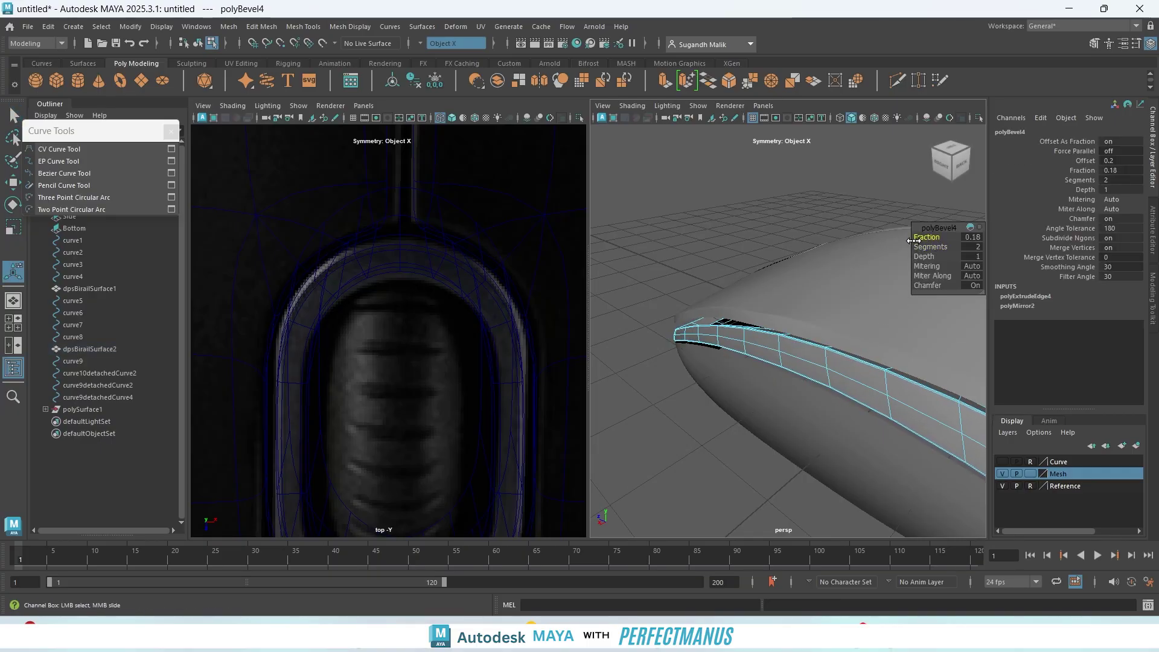
alt+drag(851, 432, 800, 407)
key(3)
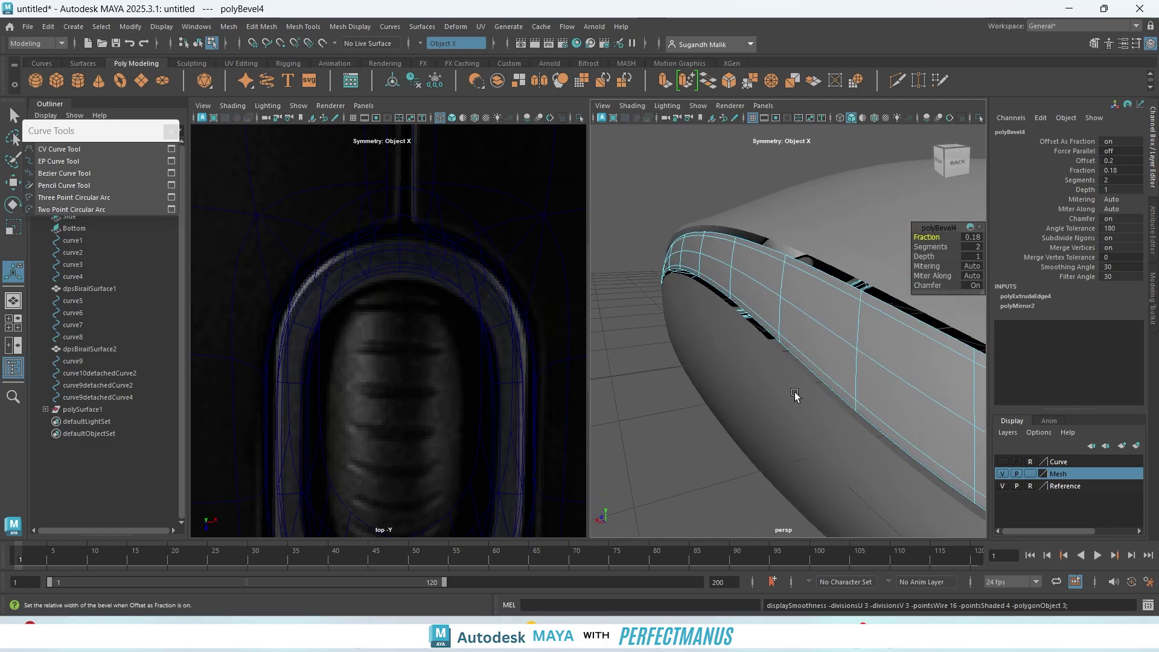
- Extrude the base's upper border edge loop inward with Local Translate Z at -0.3, in unsmoothed display
click(652, 443)
alt+drag(652, 443, 774, 409)
scroll(791, 389, up, 3)
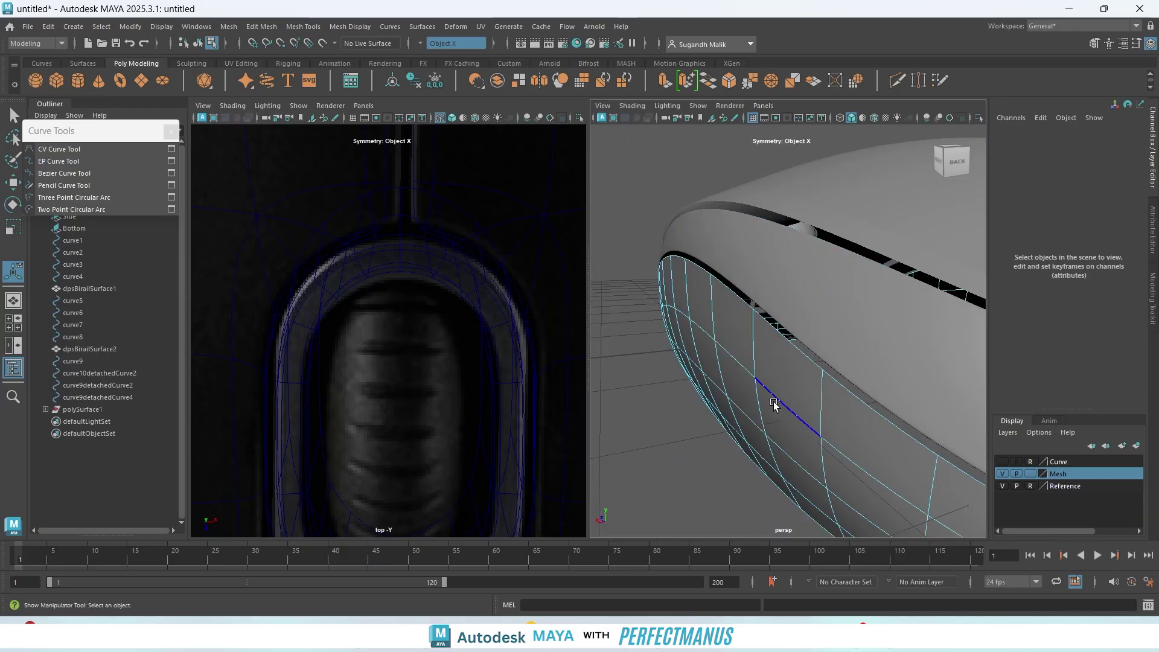
click(803, 361)
alt+drag(825, 415, 850, 428)
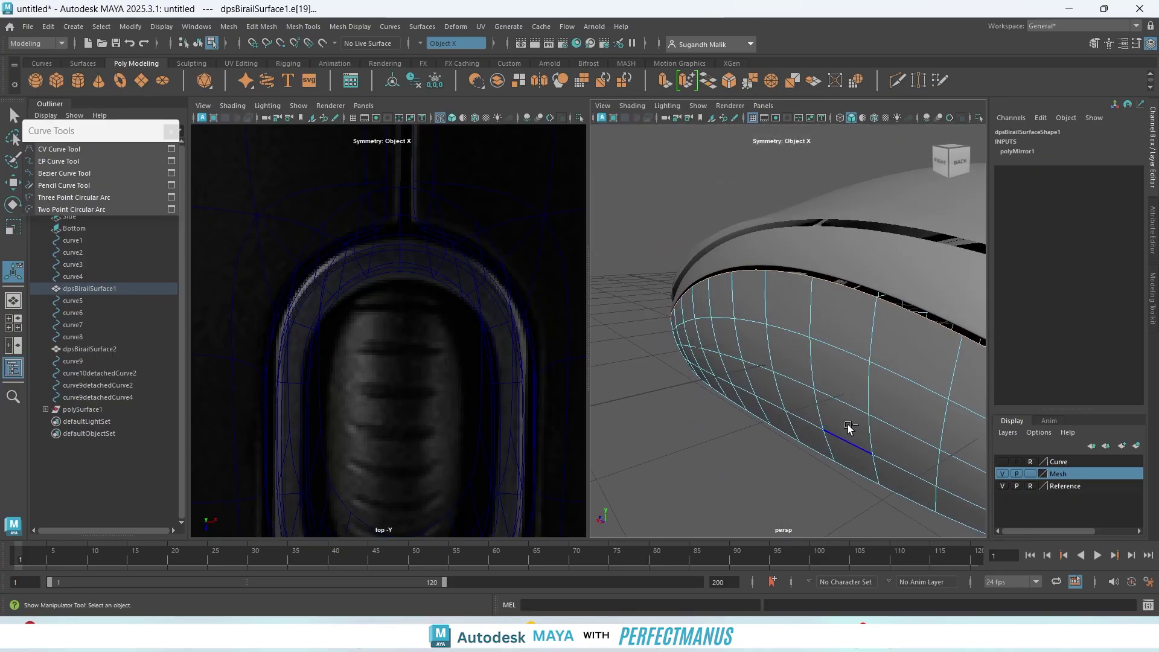
key(ctrl+e)
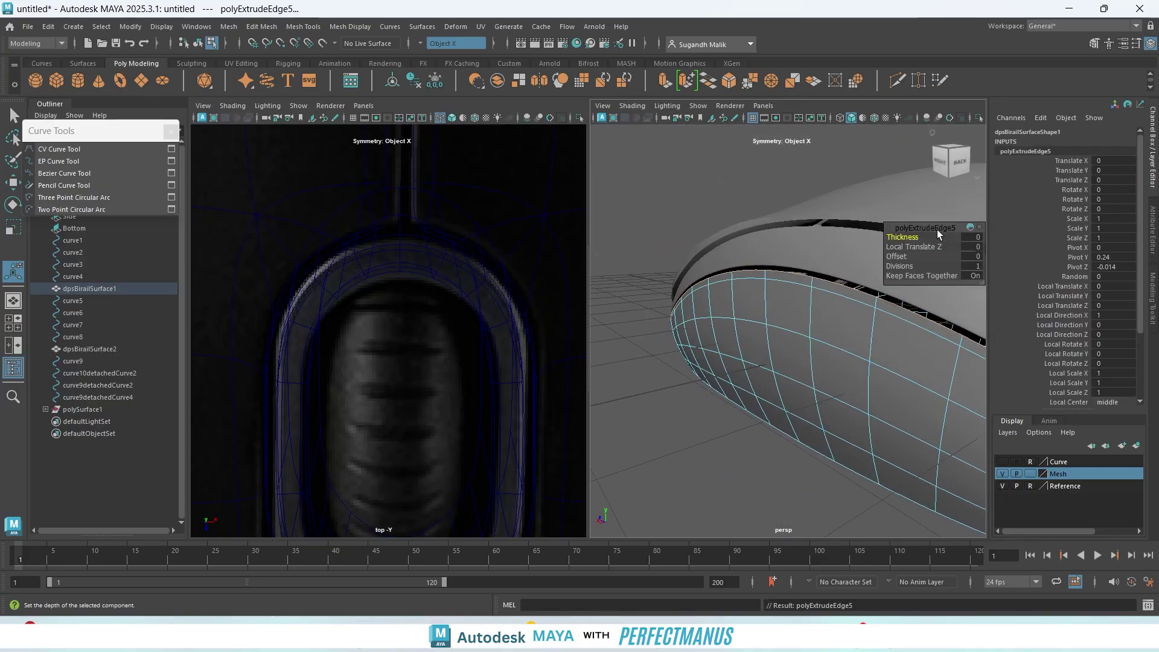
drag(915, 247, 882, 250)
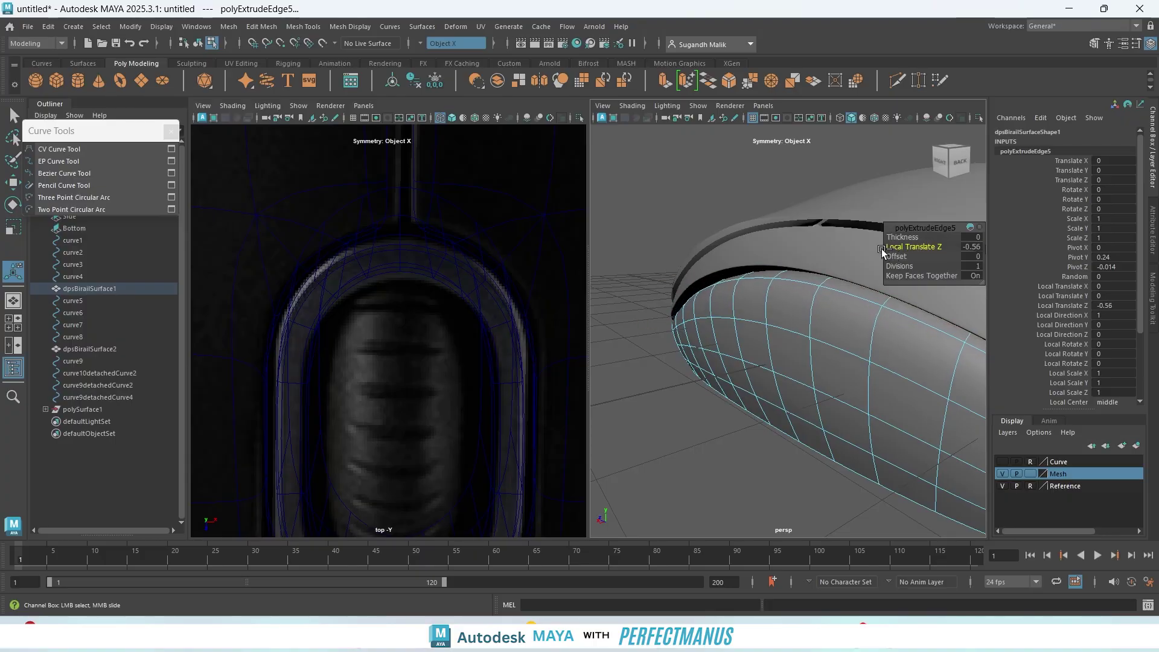
key(1)
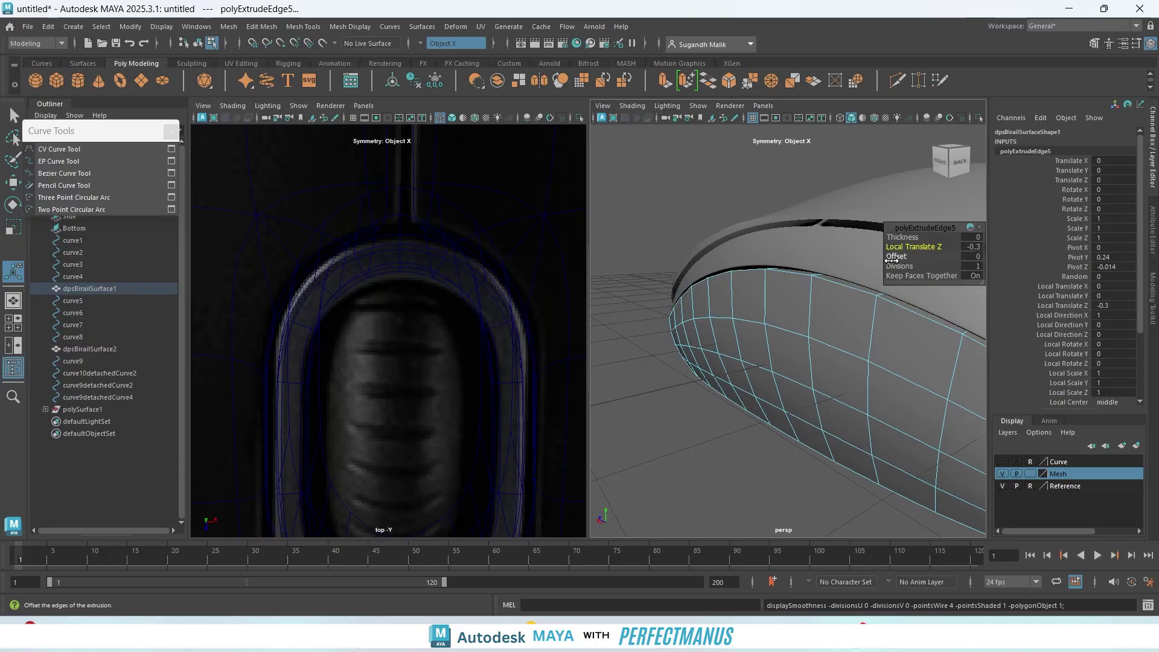
- Bevel the base's upper outer edge loop with Fraction 0.18 and 2 segments
click(841, 290)
key(ctrl+b)
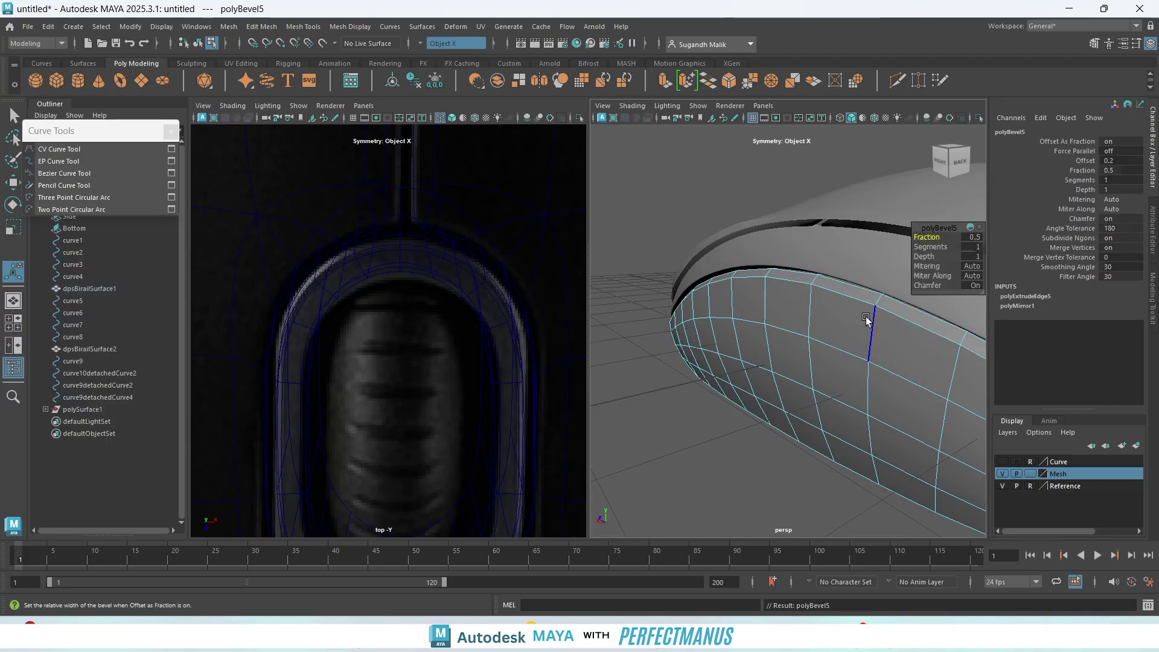
click(934, 247)
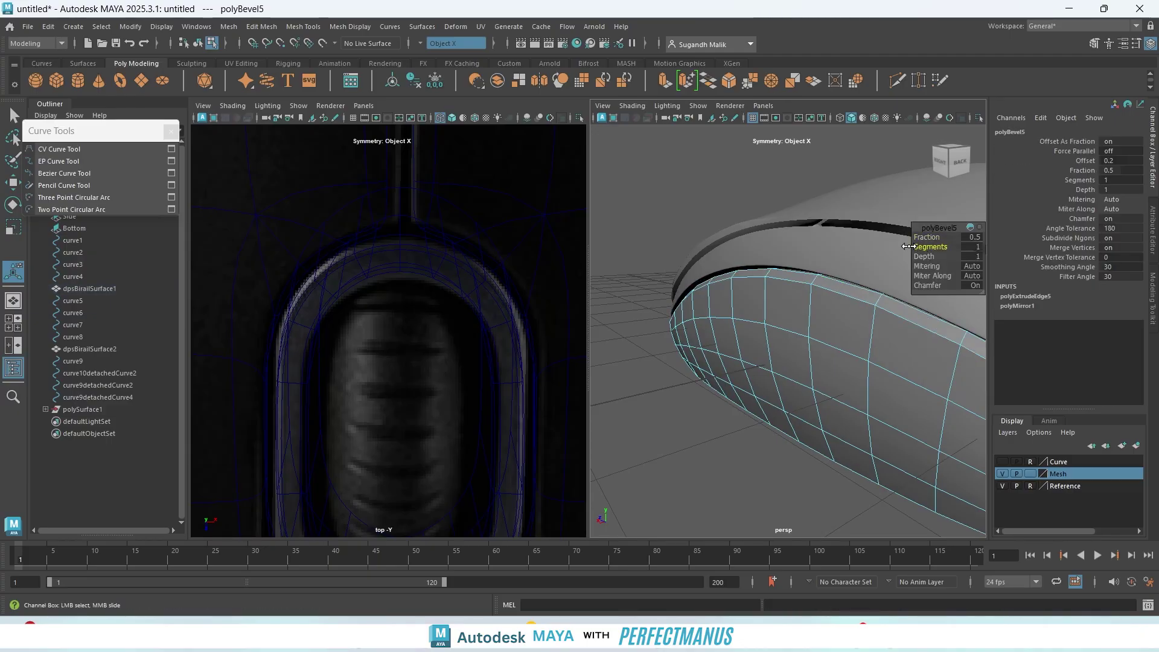
mouse_move(917, 247)
mouse_down()
mouse_move(927, 243)
mouse_move(902, 240)
mouse_up()
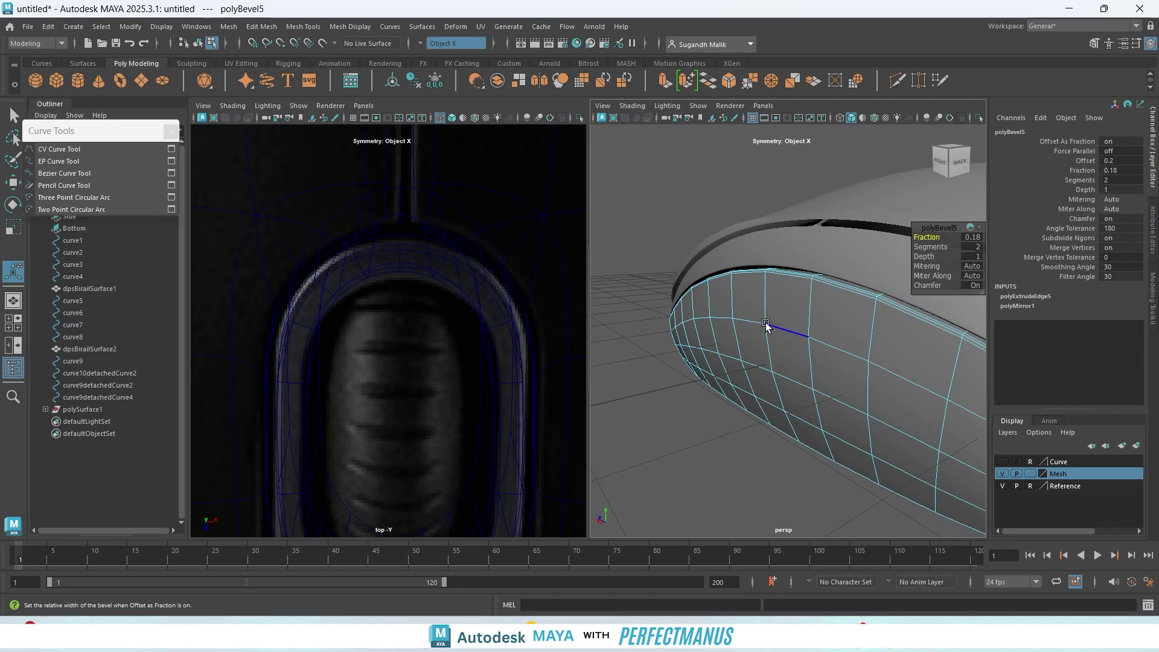
- Return to object mode, select all the mouse parts together, and hide the perspective grid to check the whole smooth model
scroll(811, 317, down, 4)
right_drag(802, 323, 807, 280)
key(q)
click(770, 387)
scroll(771, 386, down, 8)
alt+drag(774, 410, 820, 390)
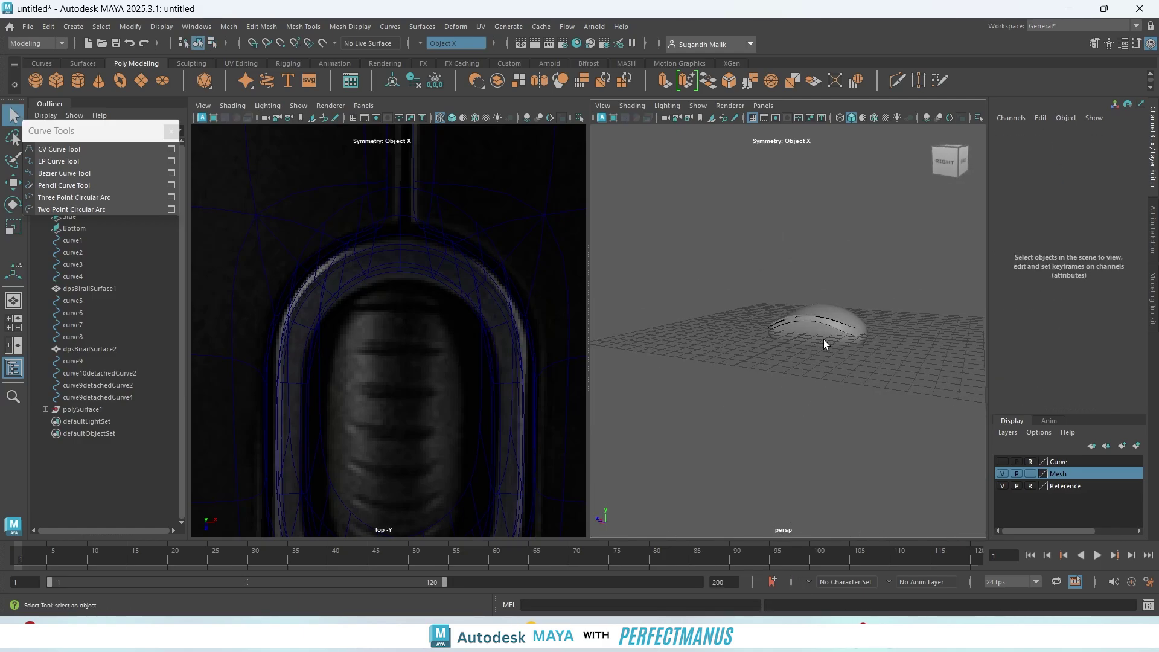
drag(812, 287, 868, 394)
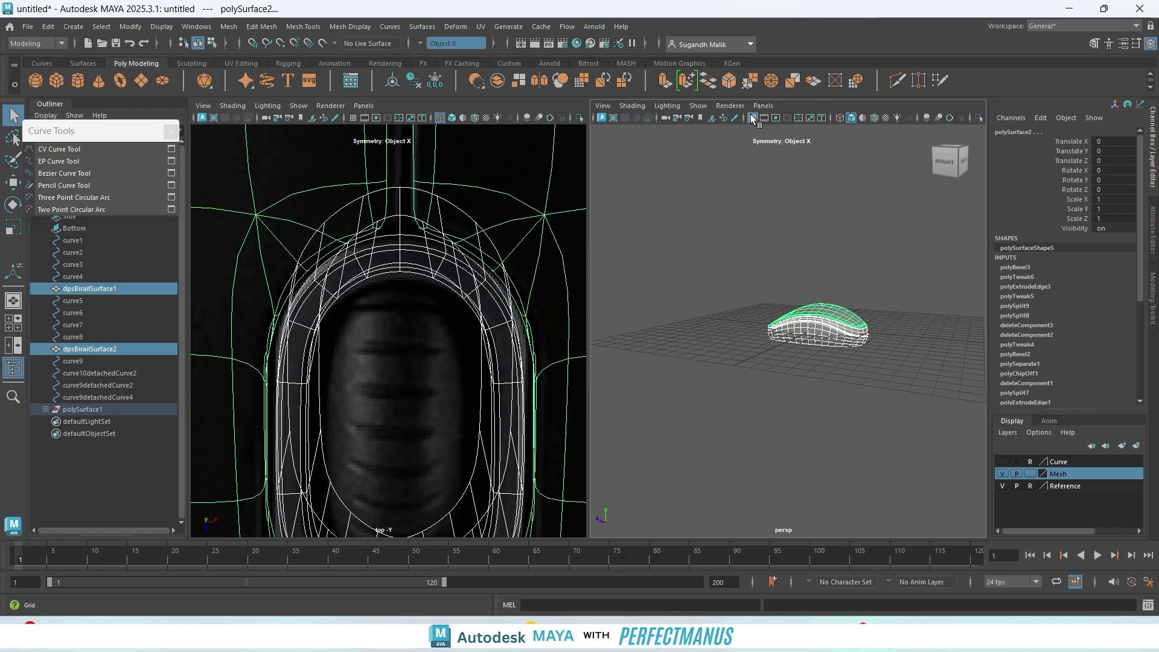
scroll(856, 368, up, 4)
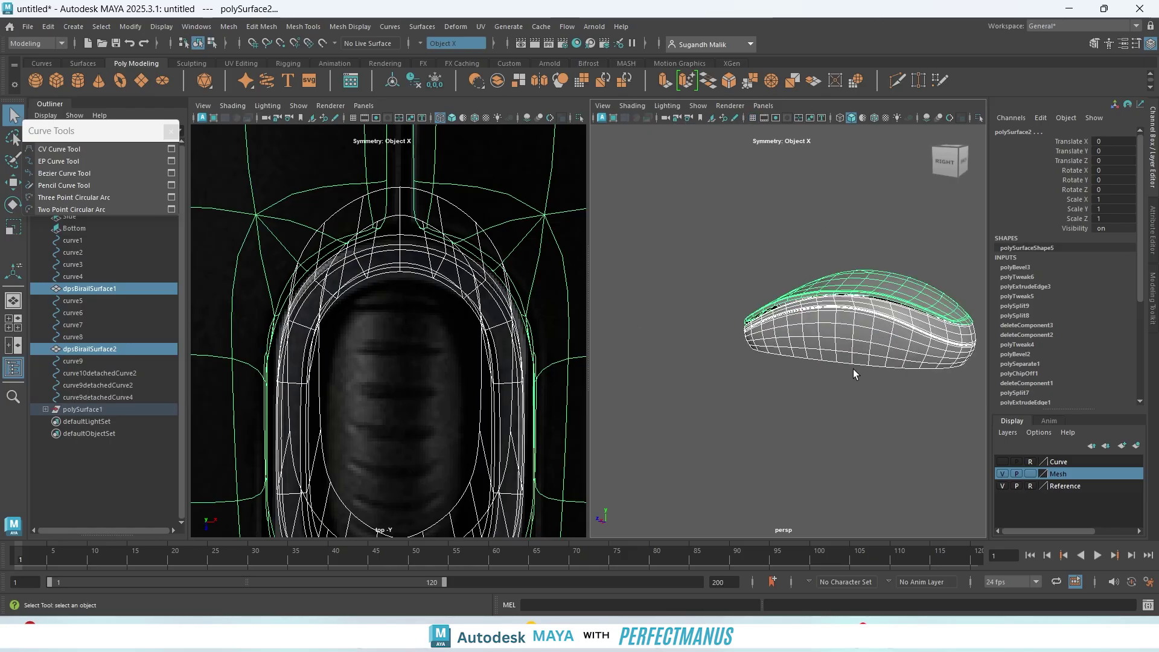
click(813, 457)
alt+drag(737, 445, 740, 312)
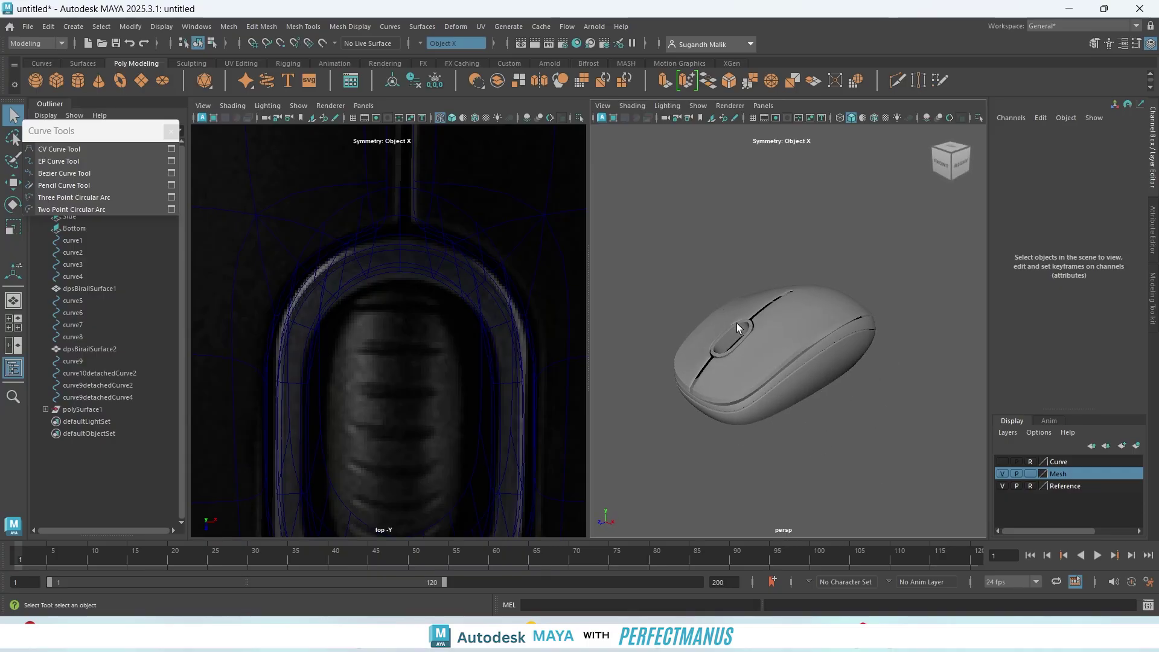
alt+drag(827, 419, 788, 380)
mouse_move(811, 355)
shift+right_down()
mouse_move(859, 365)
mouse_move(813, 356)
mouse_move(830, 350)
shift+right_up()
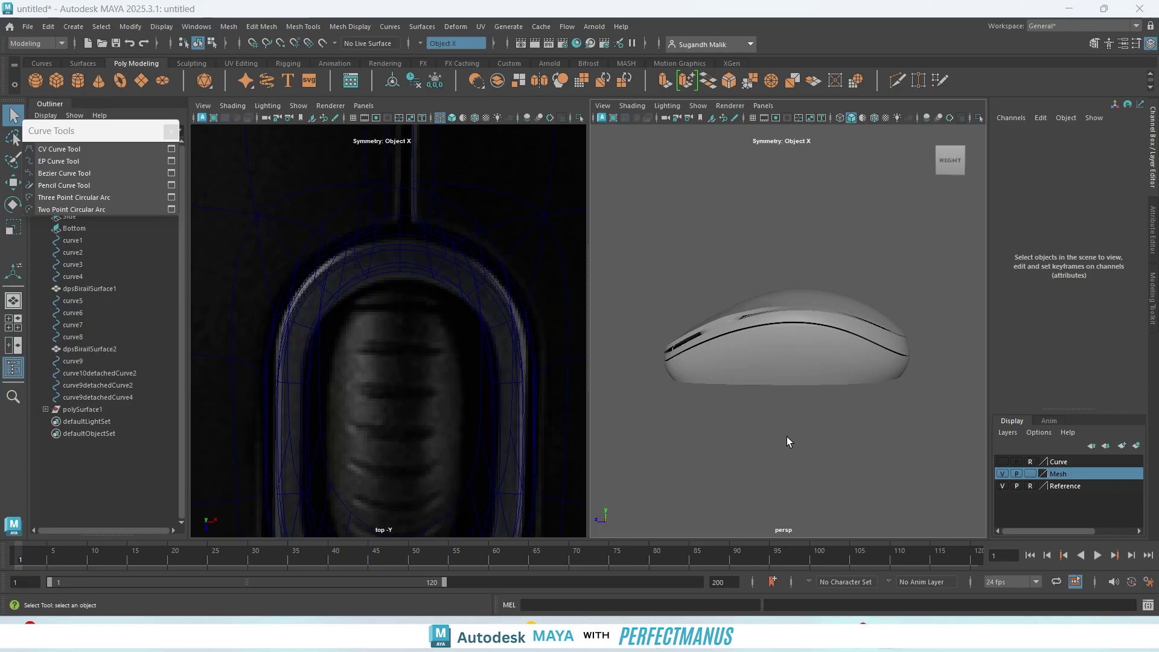
- Create a polygon torus in the side view, raise it to Translate Y 2.601, and set Rotate Z to 90
key(space)
drag(787, 437, 845, 439)
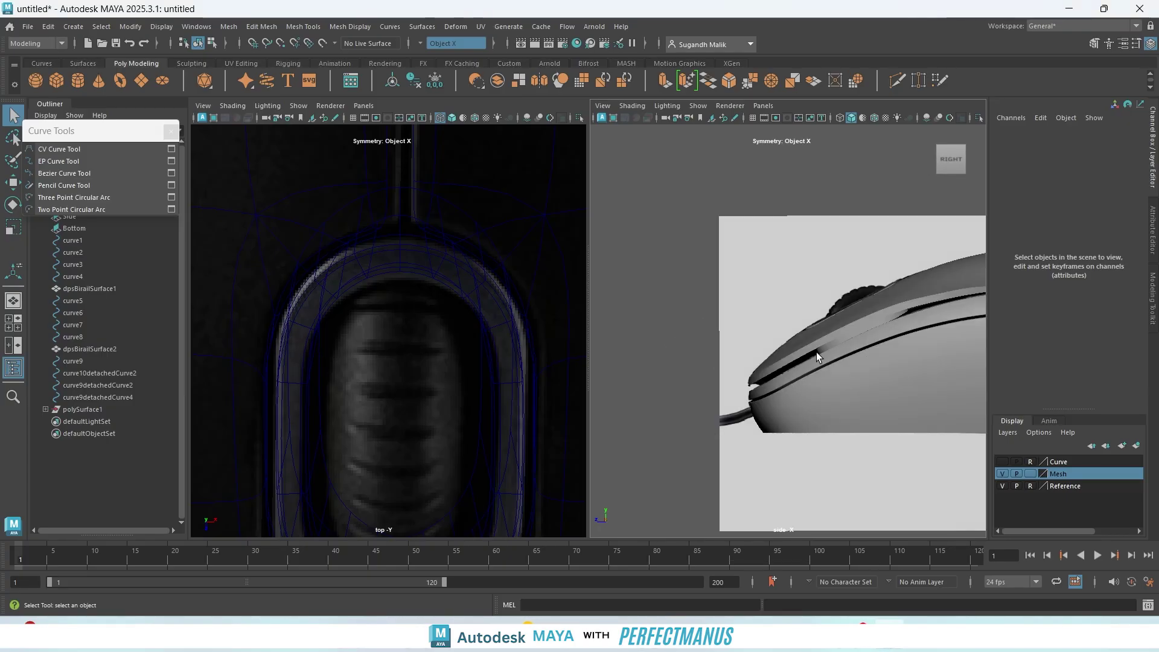
alt+middle_drag(862, 343, 740, 386)
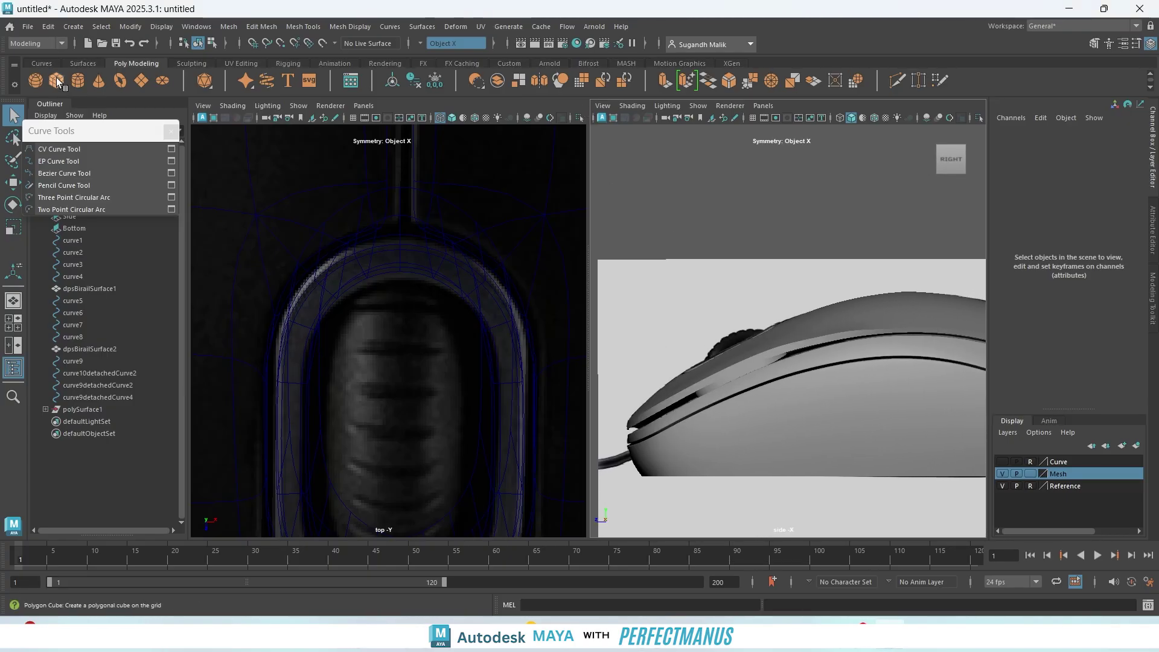
click(120, 81)
alt+right_drag(626, 328, 610, 278)
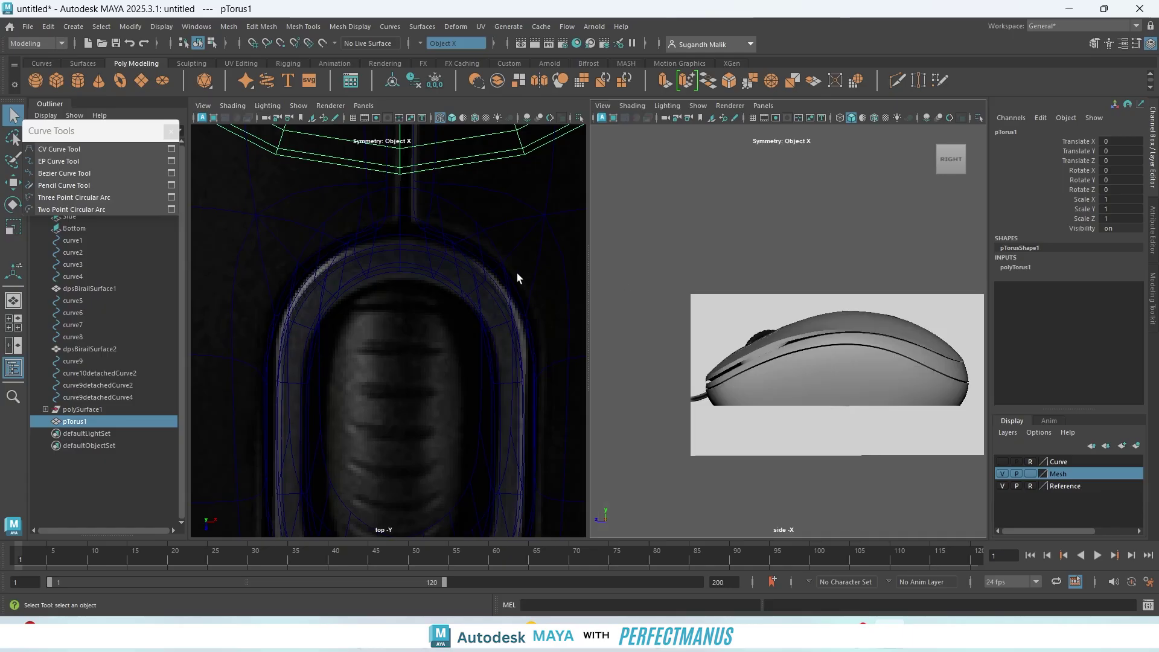
scroll(839, 362, down, 4)
scroll(842, 363, up, 5)
key(w)
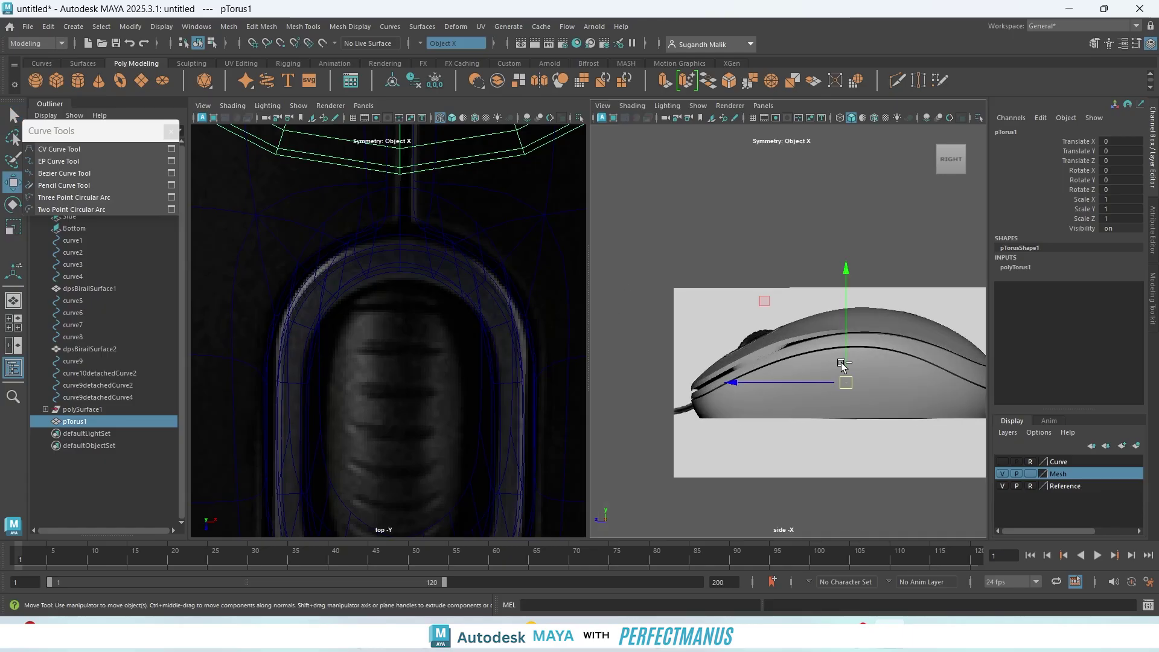
drag(851, 336, 850, 283)
key(e)
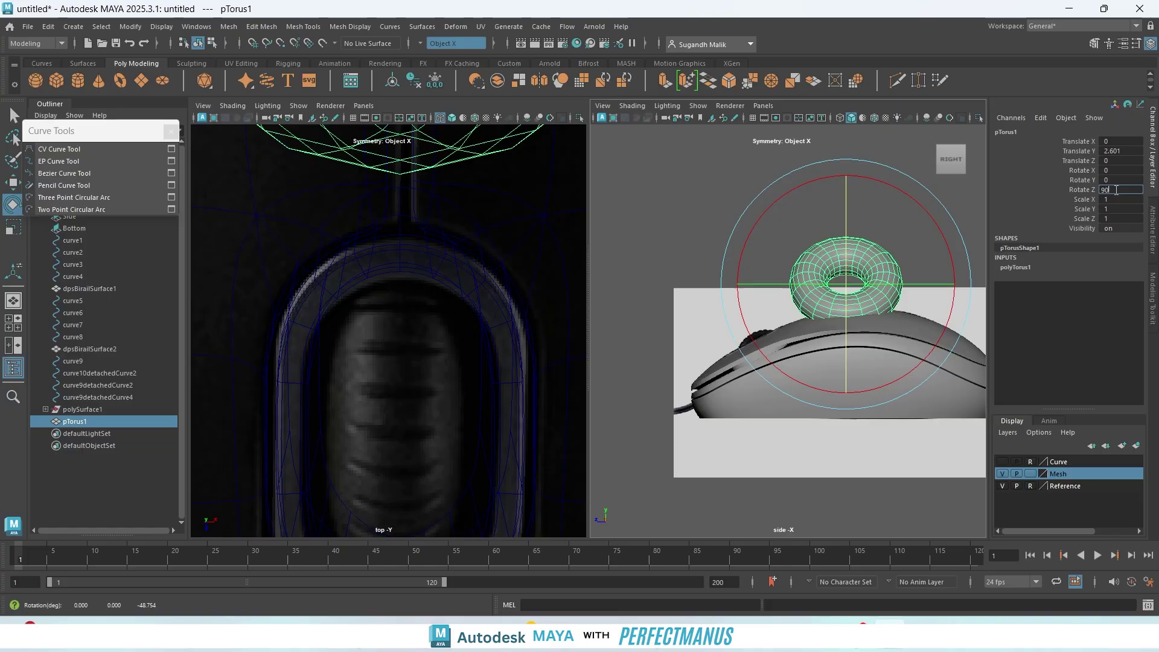
key(Return)
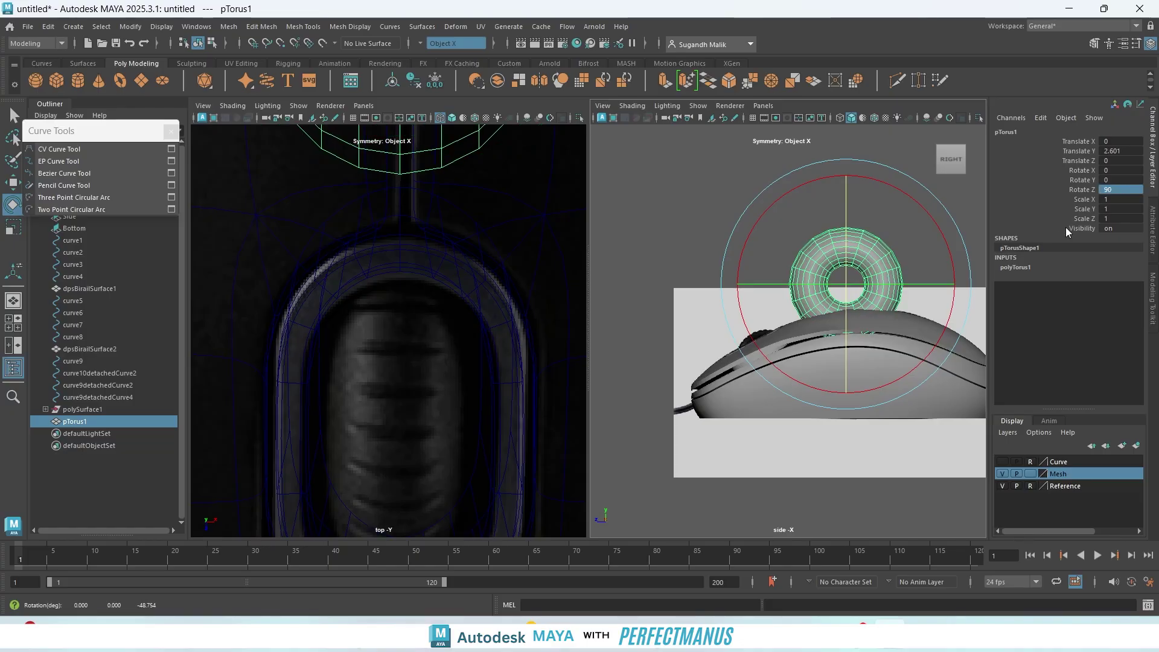
- Fit the torus to the reference scroll wheel with a uniform scale of 0.421, Translate Y 0.802 and Translate Z 2.201
key(w)
drag(844, 288, 709, 301)
key(r)
scroll(751, 355, up, 8)
alt+middle_drag(784, 332, 856, 312)
key(w)
drag(790, 351, 812, 361)
key(r)
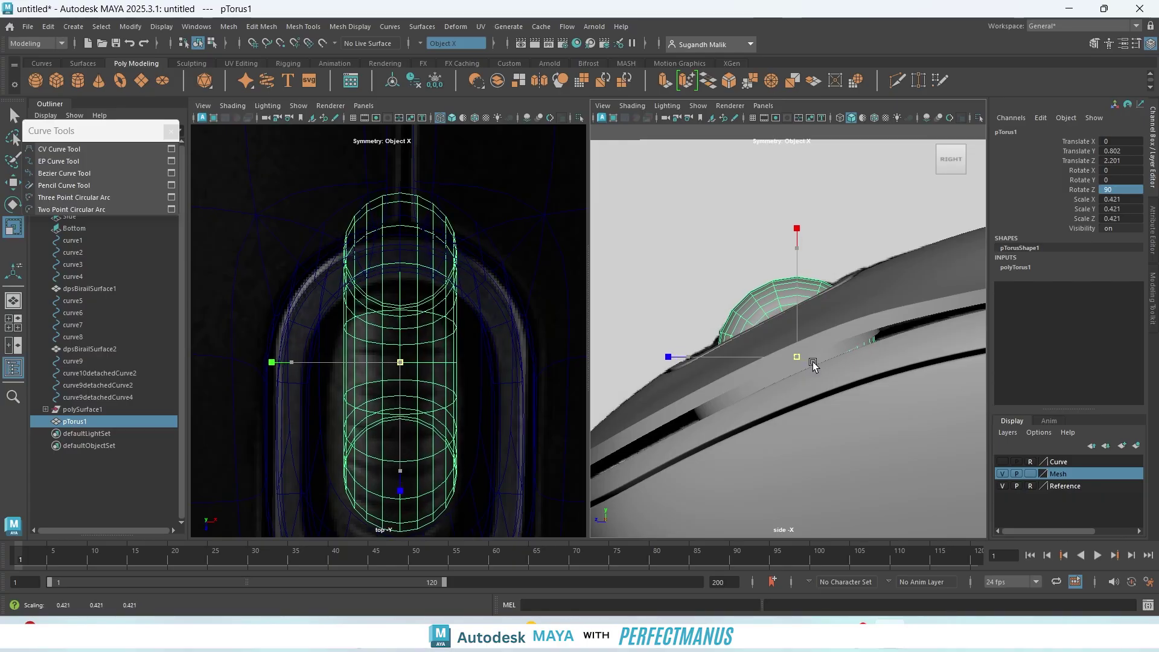
- Replace the top view with a shaded perspective view of the mouse
scroll(350, 295, down, 10)
scroll(785, 331, down, 5)
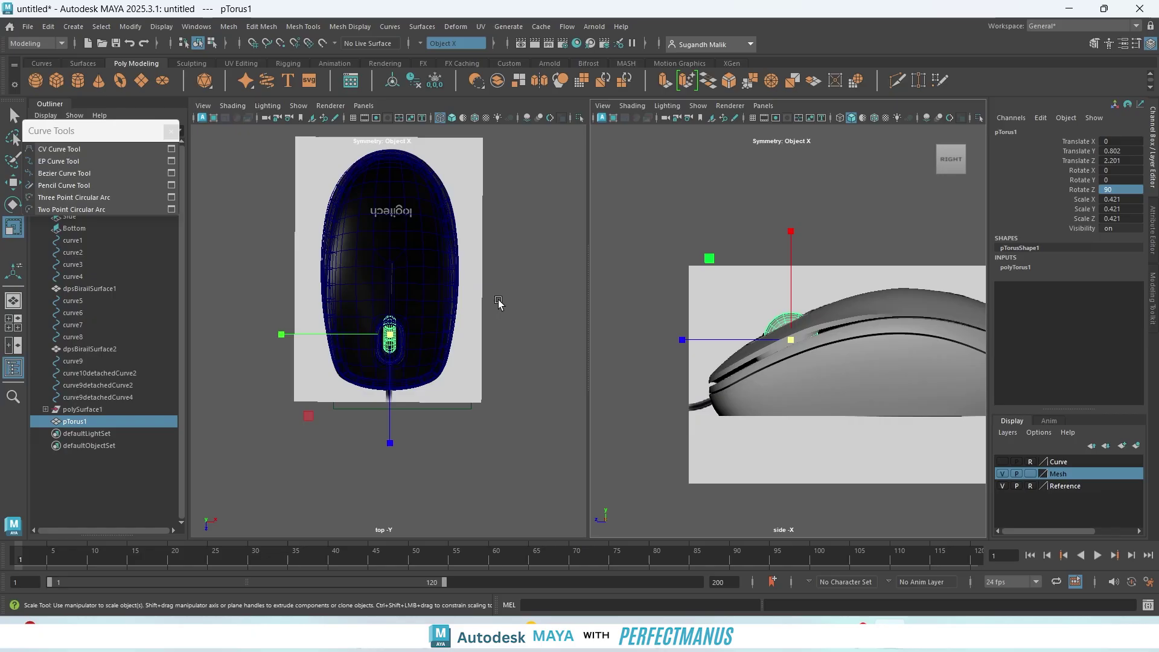
key(space)
drag(506, 293, 517, 261)
scroll(508, 313, up, 3)
mouse_move(457, 232)
alt+mouse_down()
mouse_move(507, 250)
mouse_move(413, 142)
alt+mouse_up()
key(5)
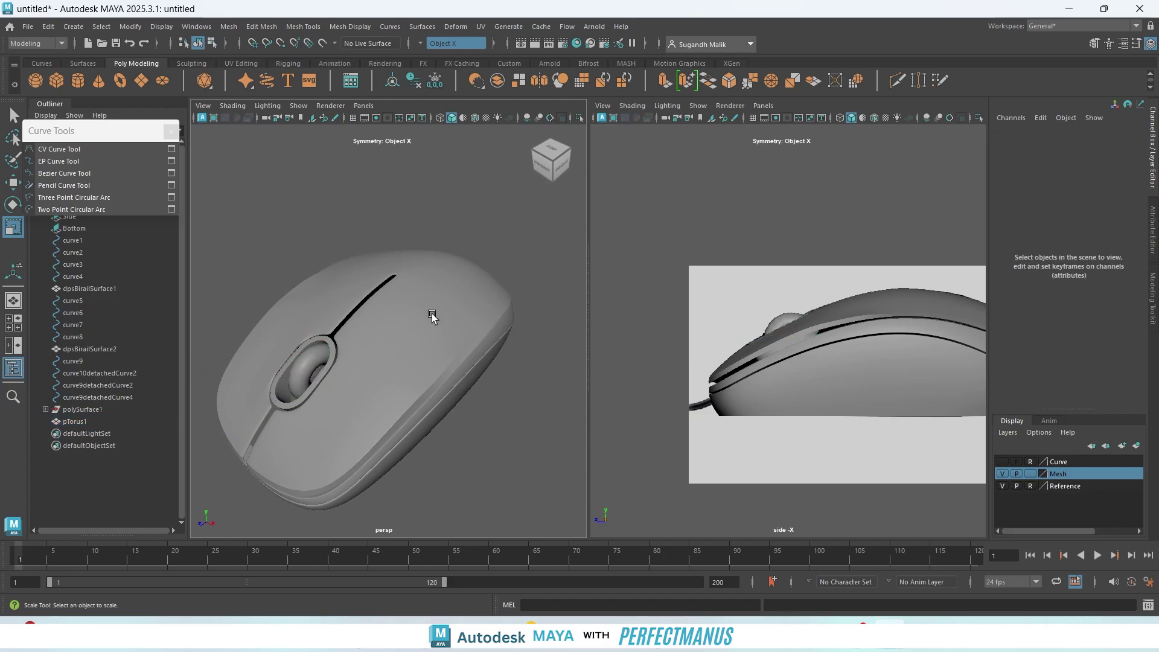
- Seat the torus in the scroll wheel opening at Translate Y 0.726 and Translate Z 2.303
alt+drag(429, 315, 458, 298)
scroll(393, 370, up, 5)
scroll(401, 356, down, 5)
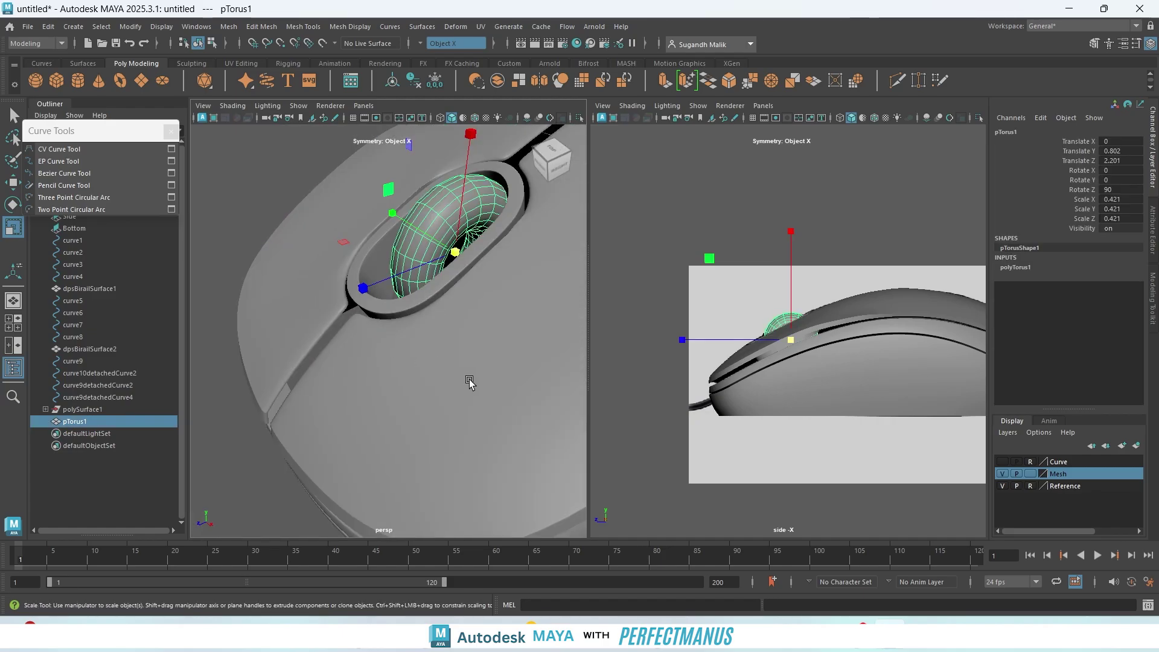
alt+drag(469, 380, 414, 298)
key(w)
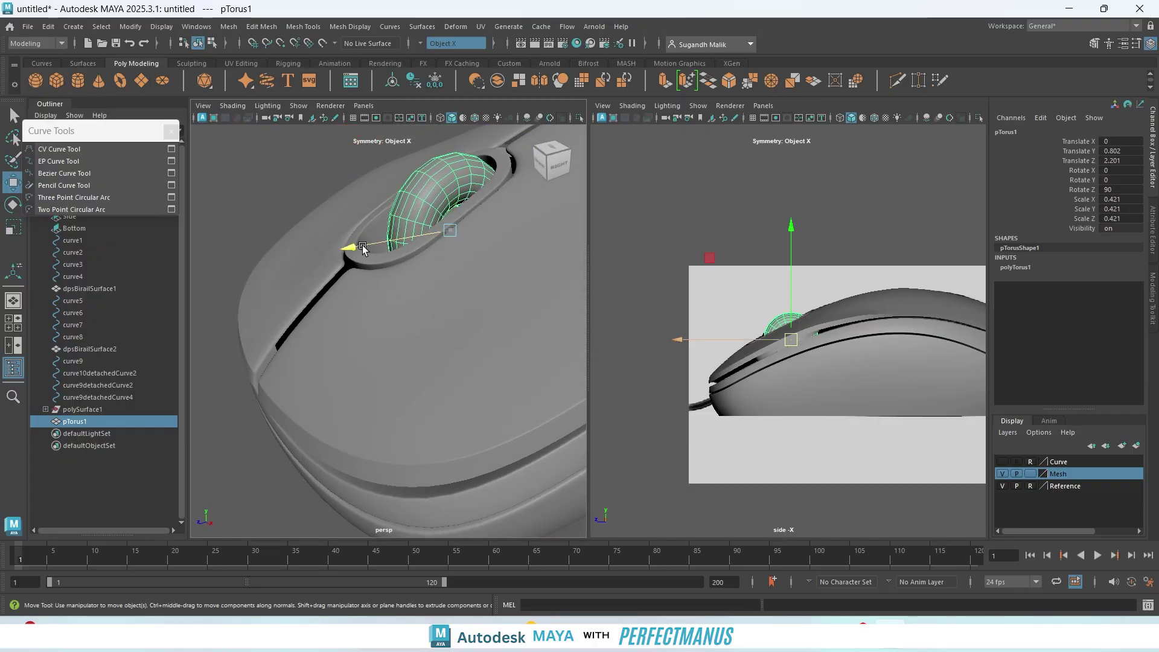
drag(363, 246, 343, 251)
alt+drag(386, 356, 338, 364)
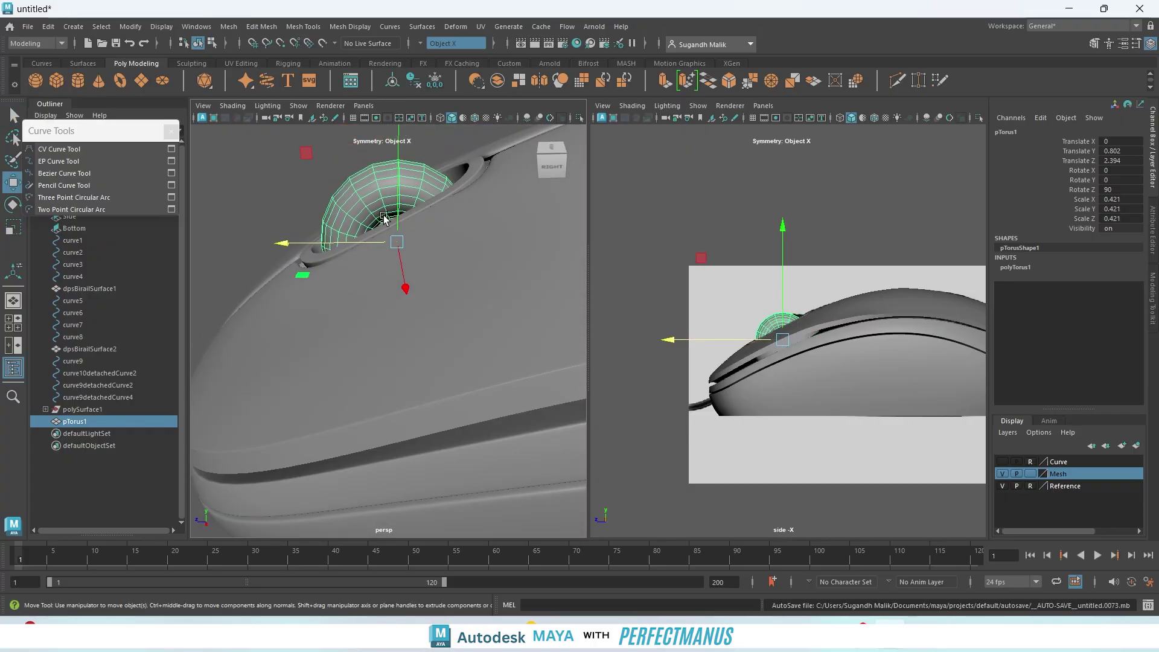
drag(398, 183, 399, 193)
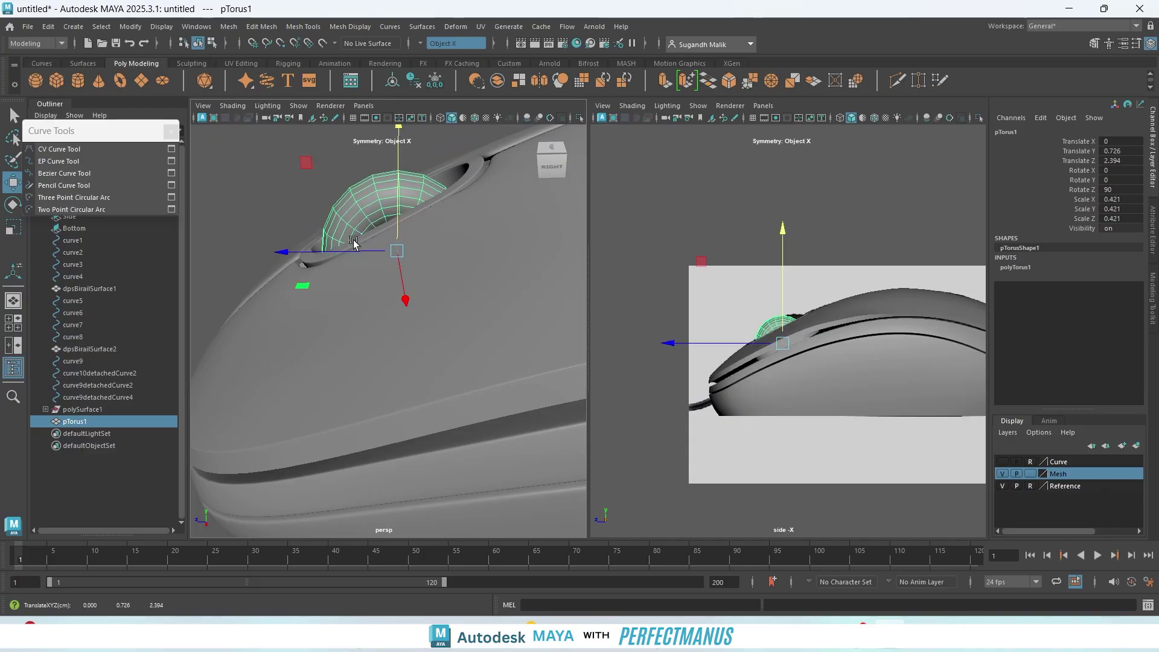
drag(354, 251, 365, 247)
alt+drag(404, 277, 490, 320)
- Scale the torus along its axis to widen it across the scroll wheel opening
key(r)
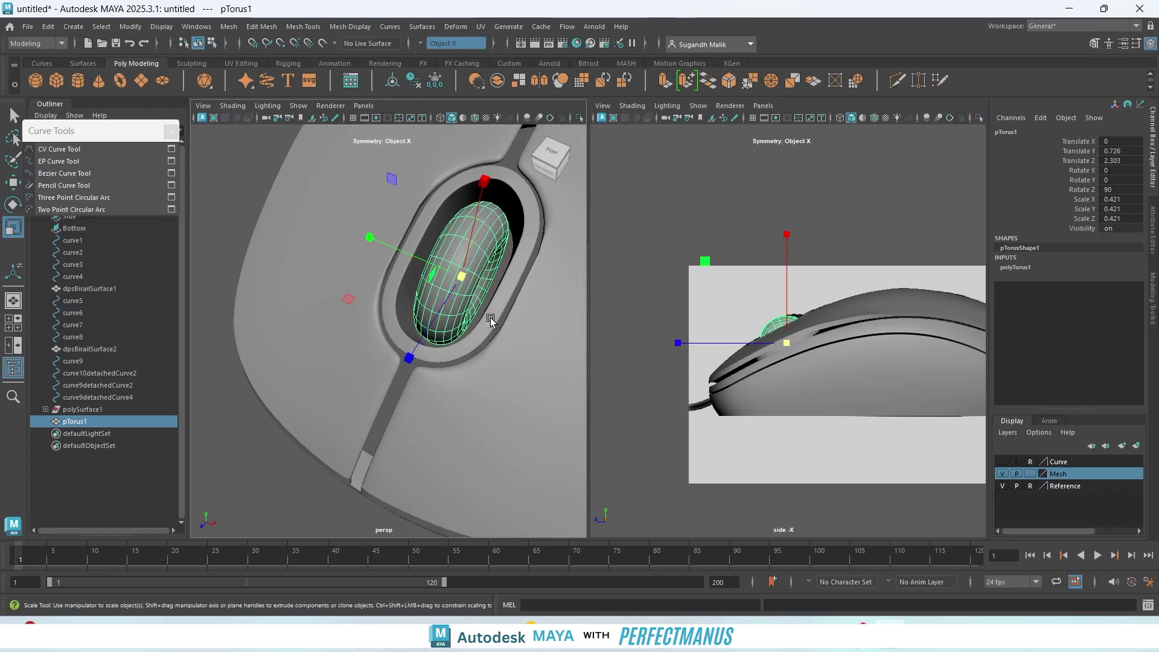
drag(407, 251, 458, 347)
scroll(398, 344, up, 3)
scroll(399, 332, down, 3)
- Switch the torus to edge mode, select edges on its outer surface, and set its Subdivisions Axis to 40
click(1153, 228)
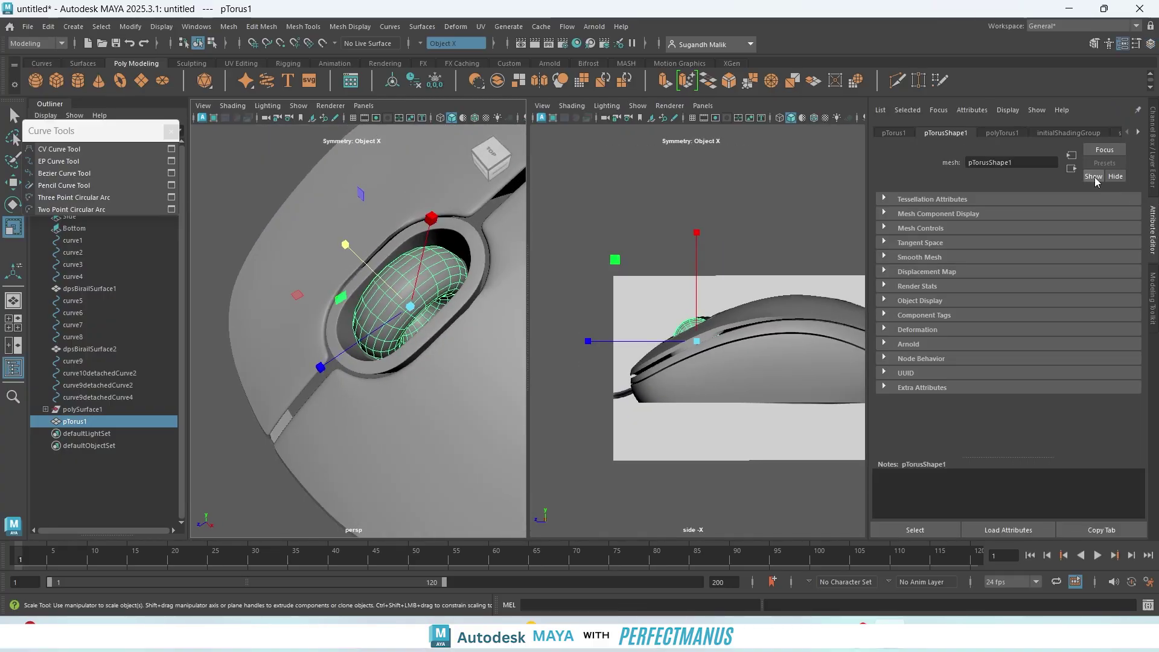
click(1002, 133)
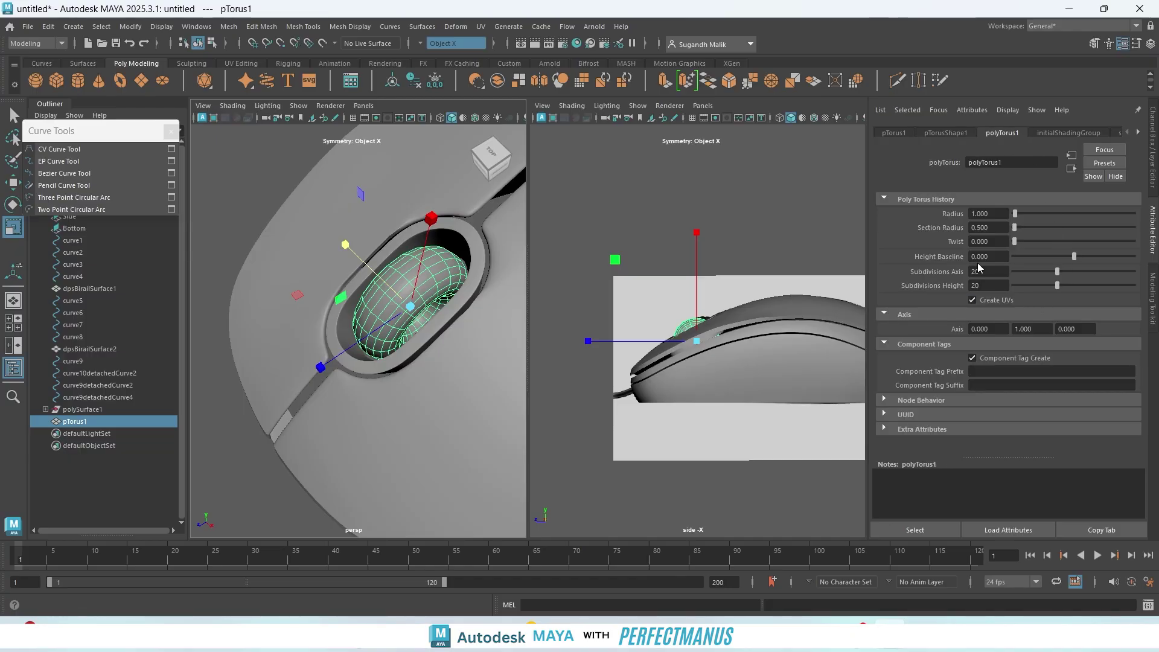
right_click(397, 271)
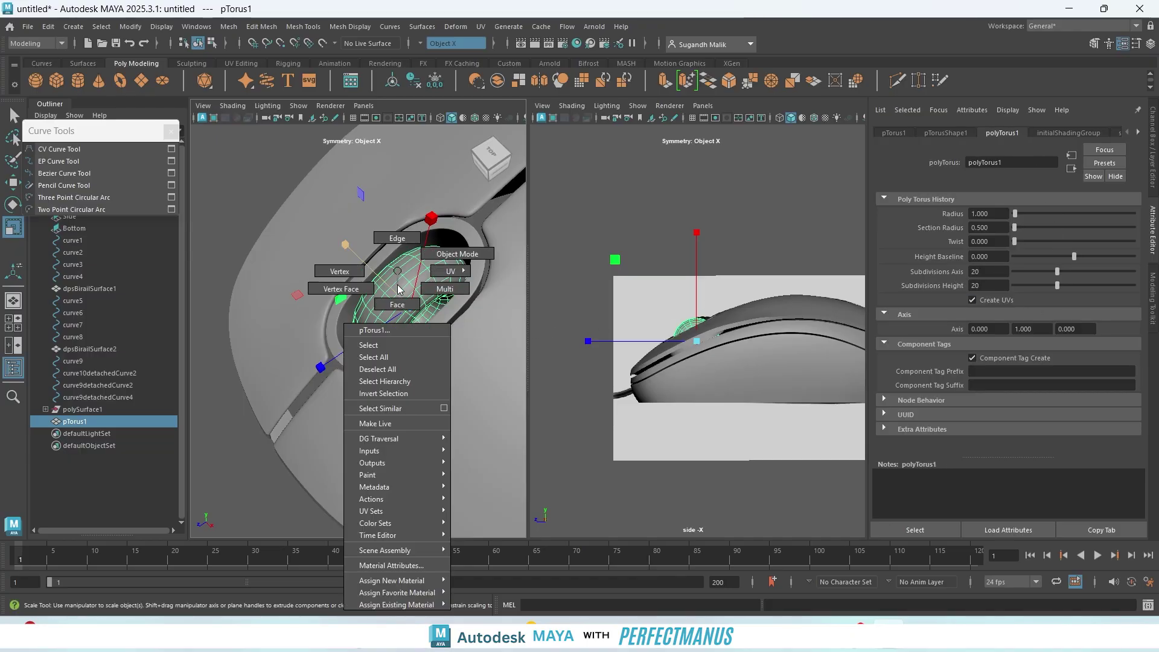
click(394, 239)
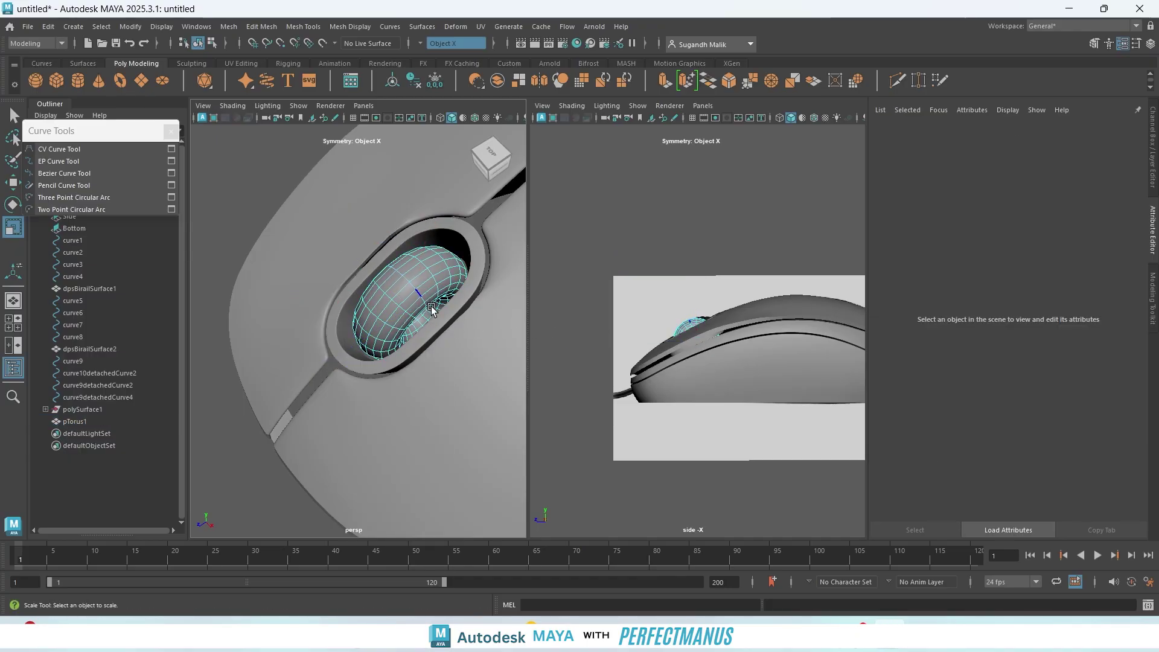
scroll(432, 309, up, 5)
scroll(447, 281, down, 4)
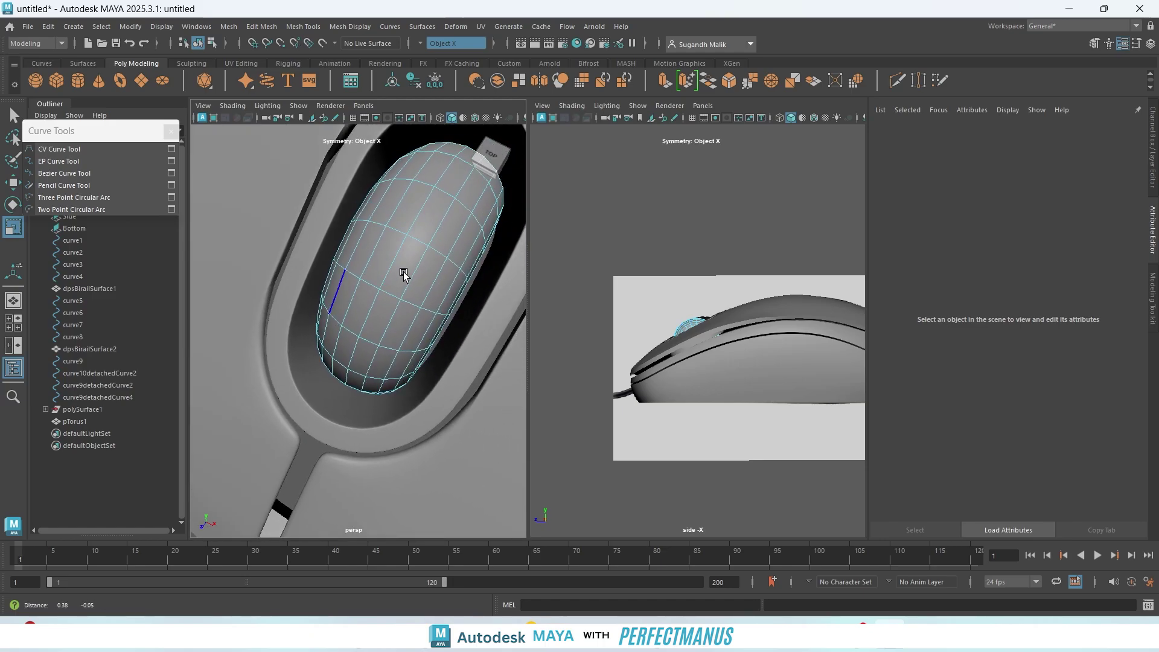
click(405, 305)
drag(409, 303, 431, 315)
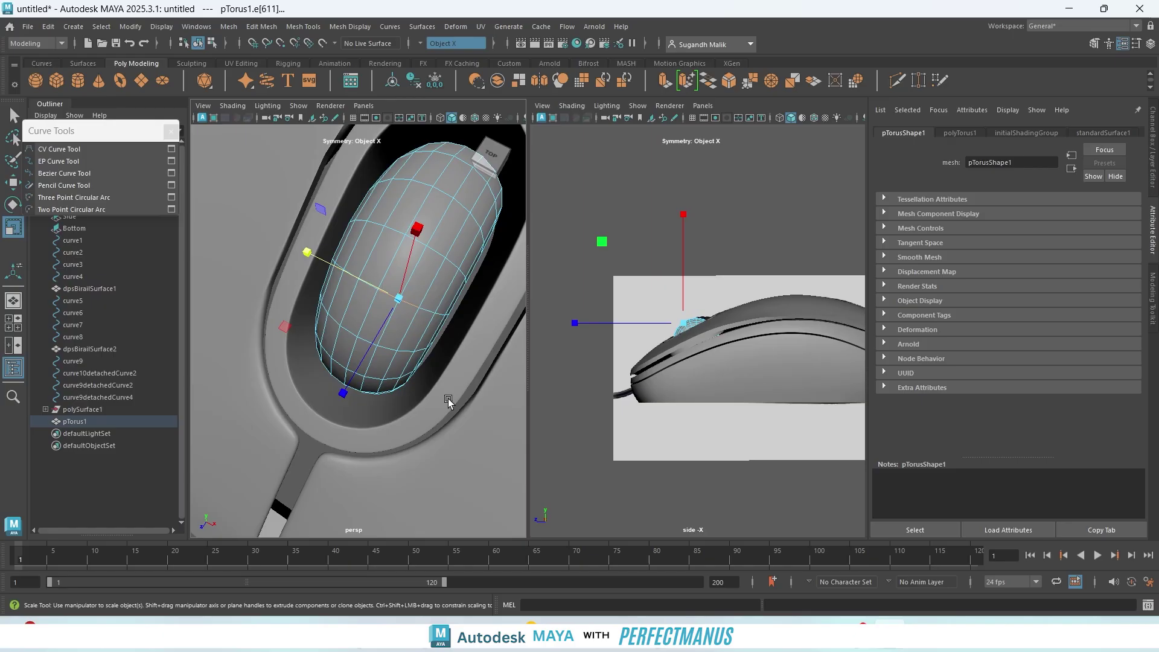
alt+drag(439, 339, 441, 330)
click(970, 133)
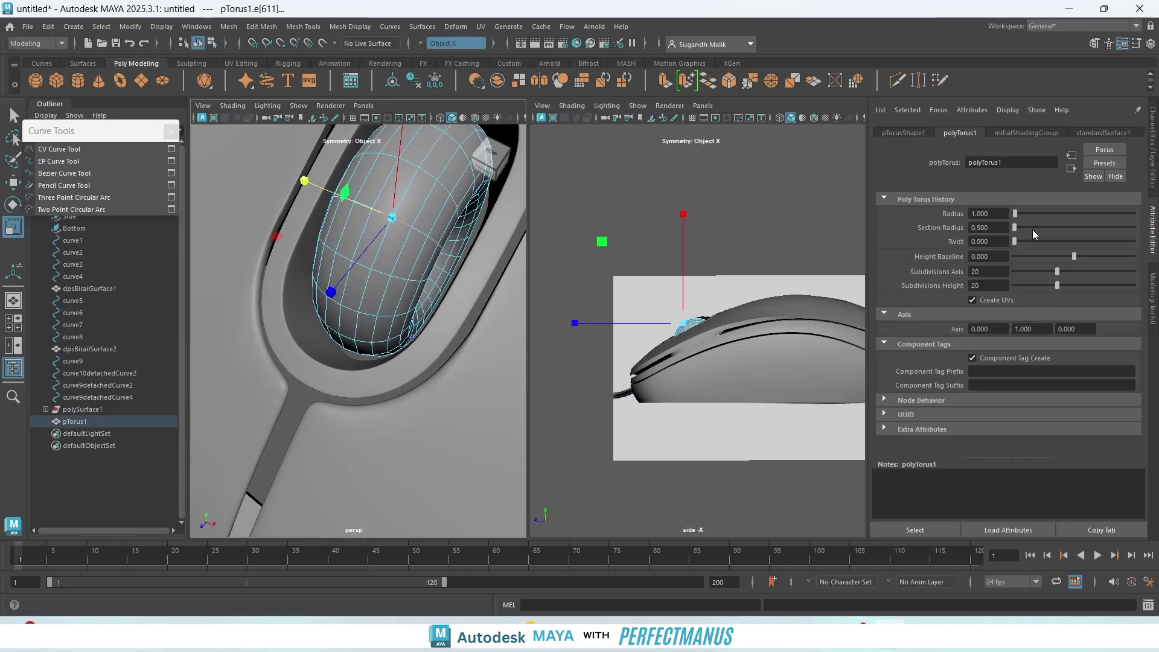
drag(1060, 270, 1107, 270)
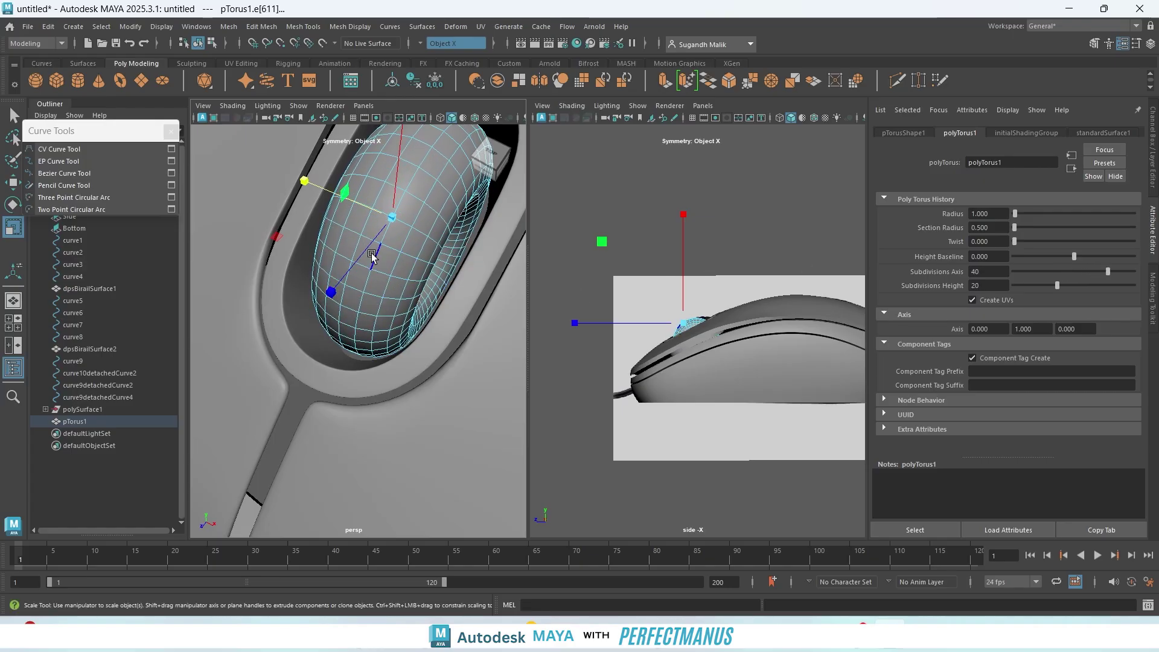
click(340, 225)
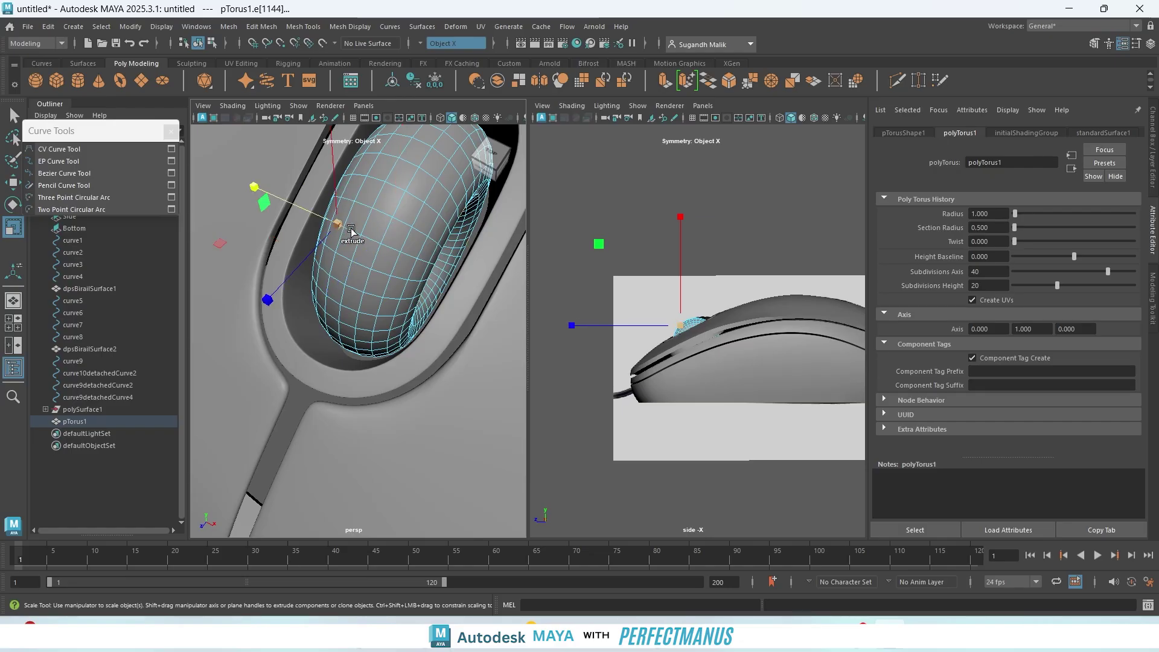
shift+click(371, 241)
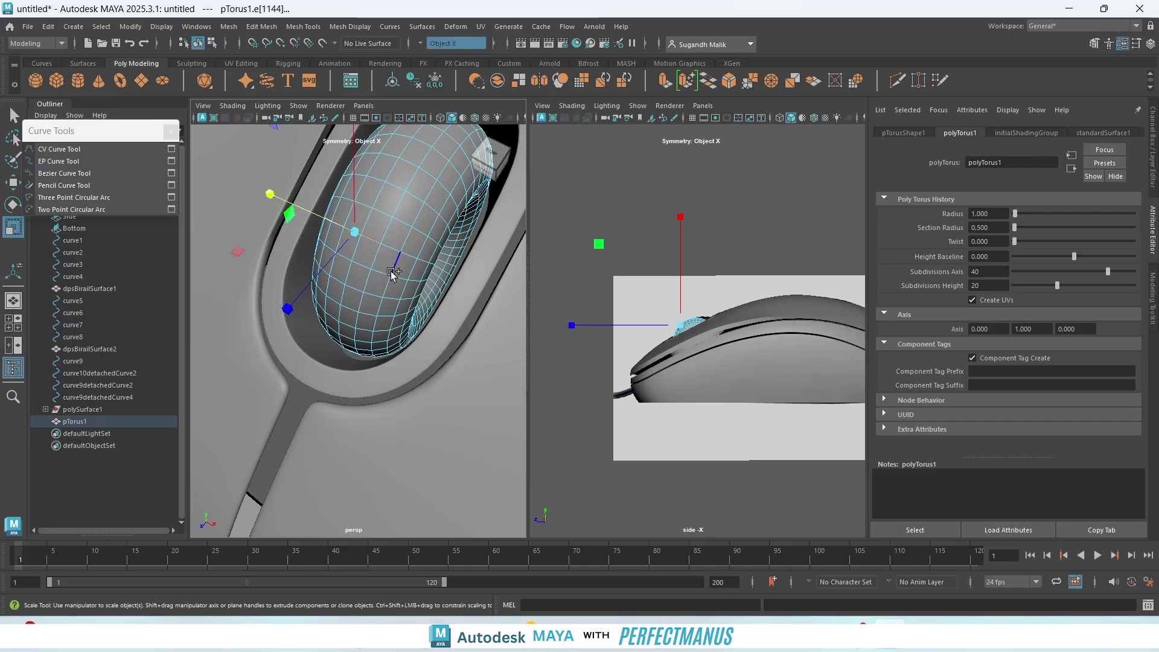
scroll(365, 251, up, 5)
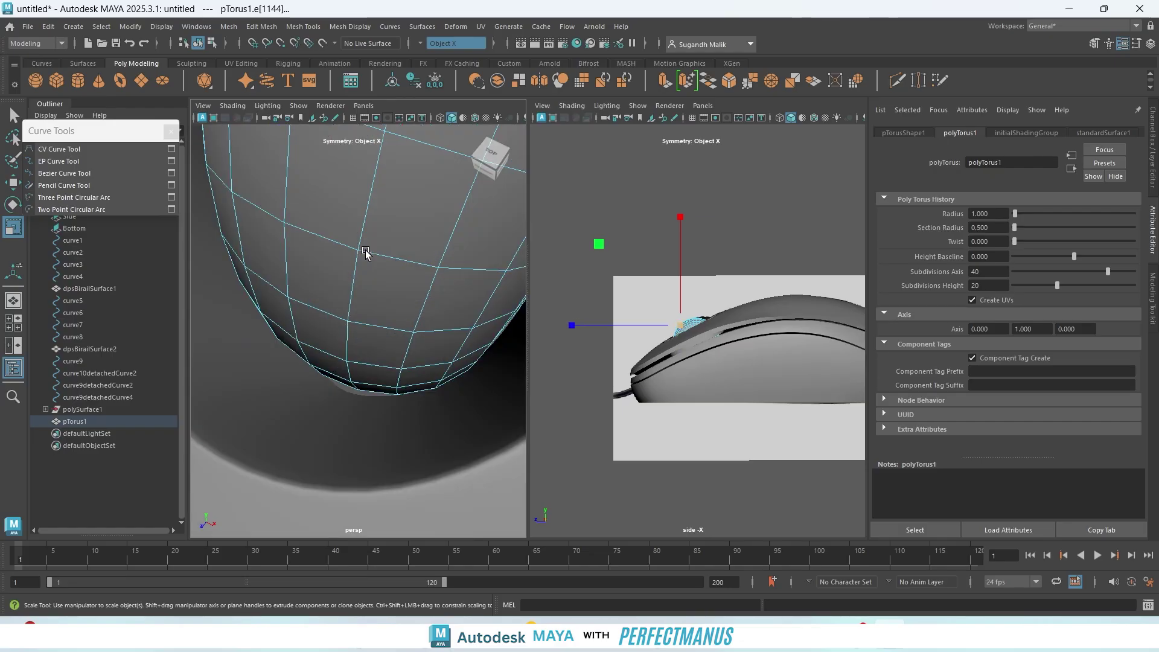
key(f)
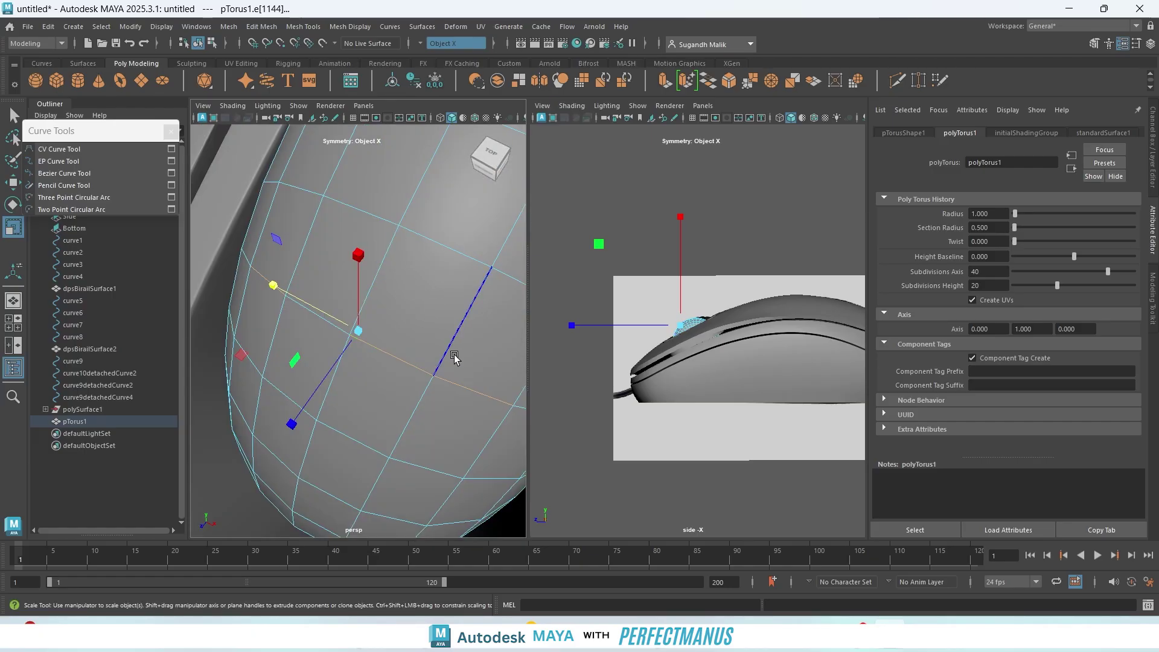
click(421, 41)
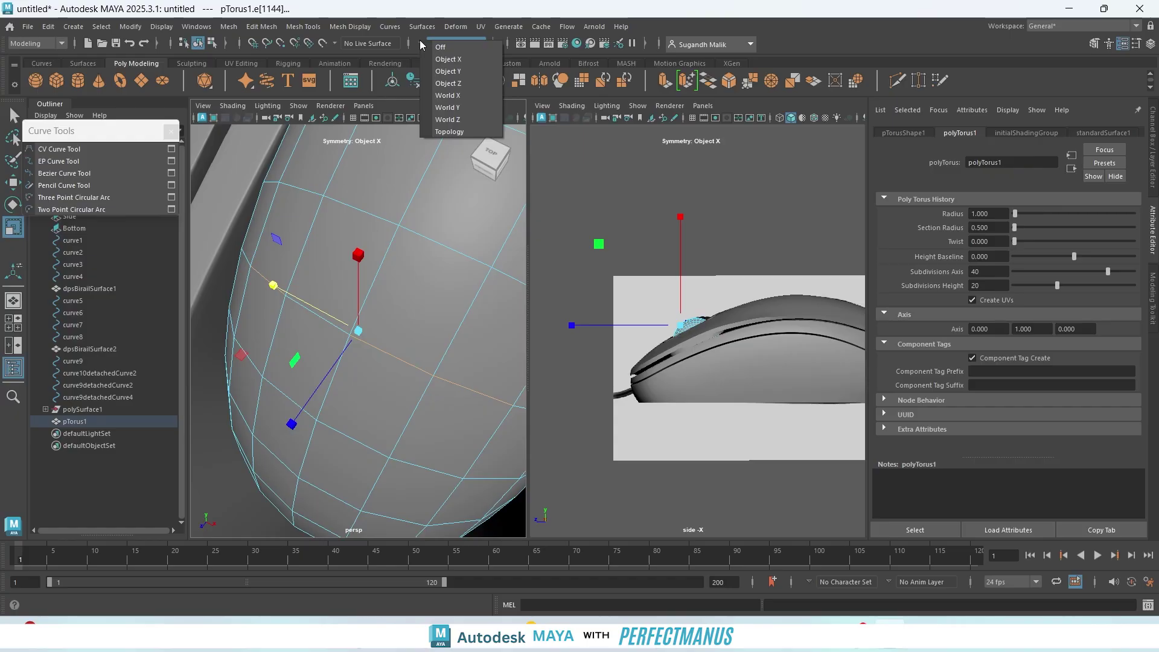
click(442, 49)
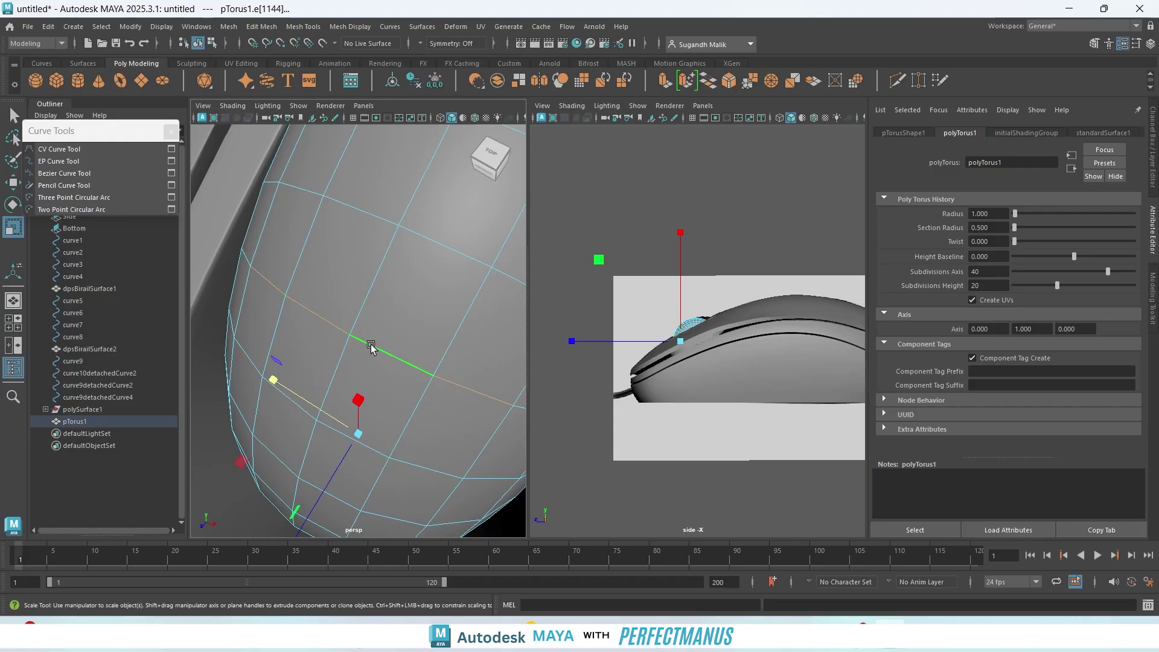
key(ctrl+z)
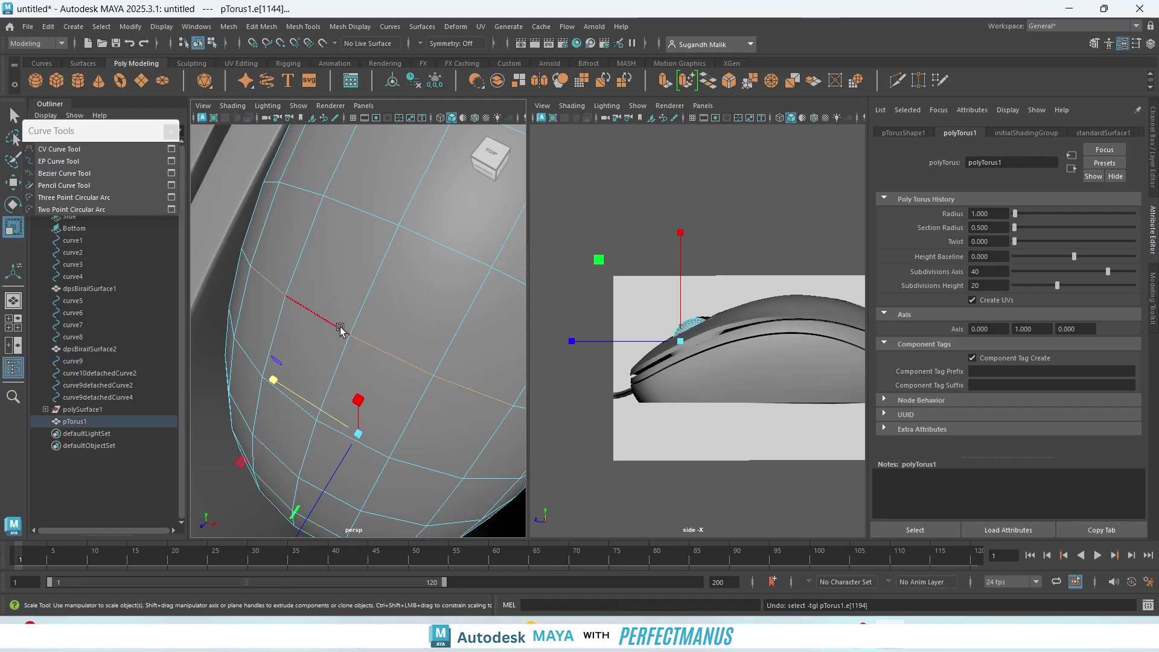
key(ctrl+z)
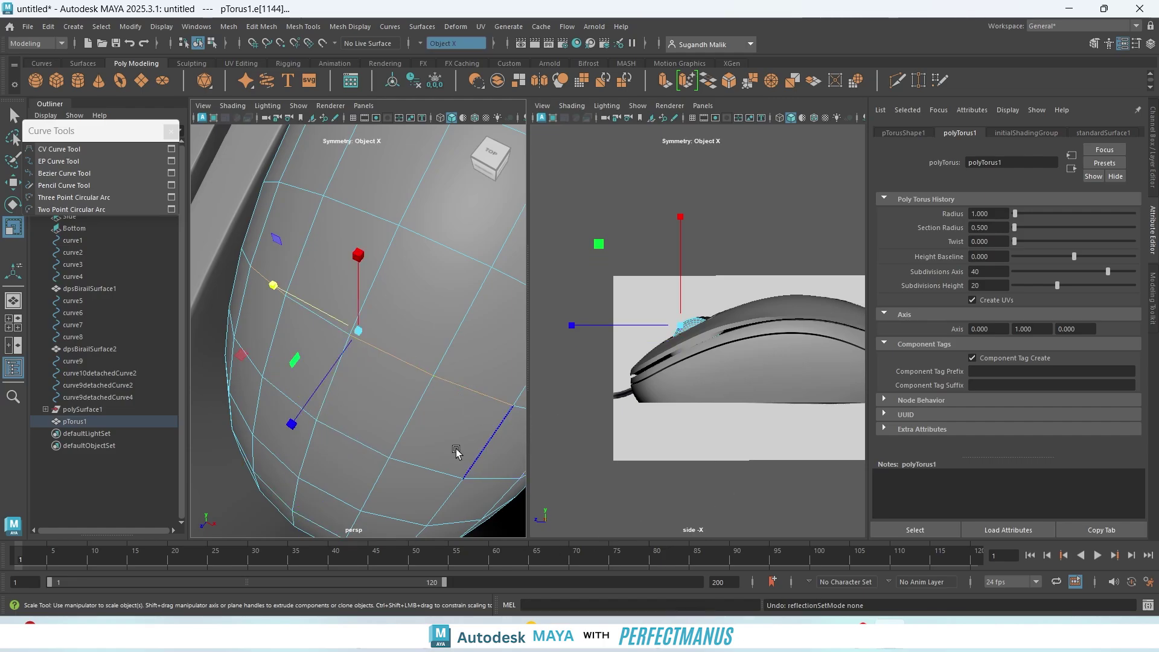
key(ctrl+z)
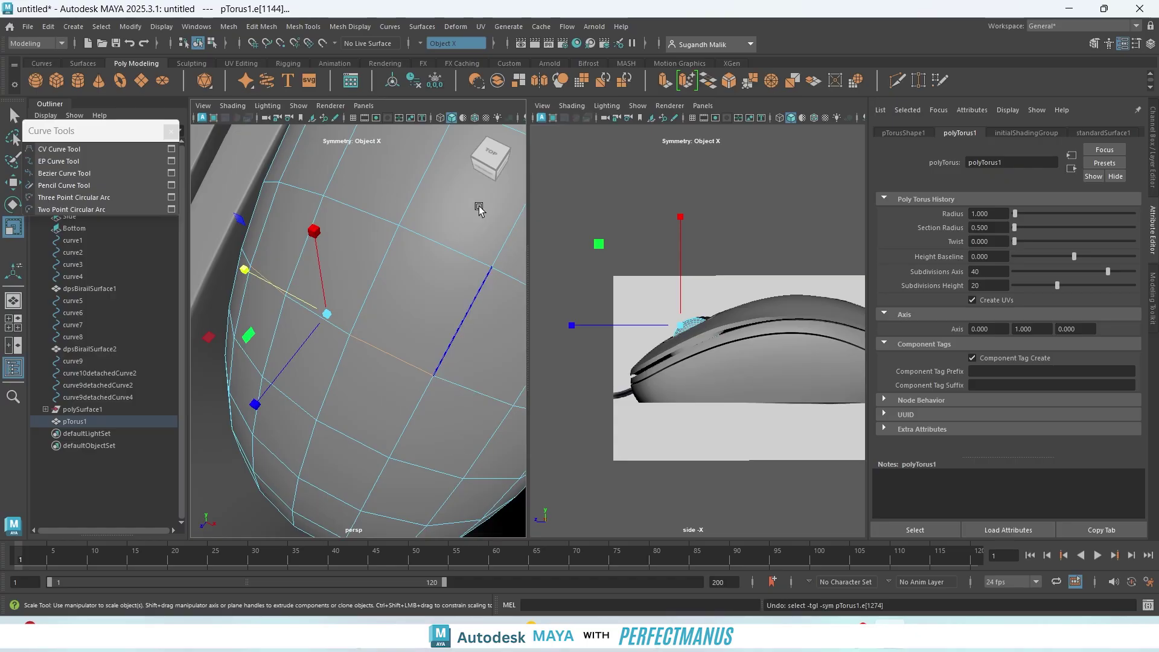
click(460, 389)
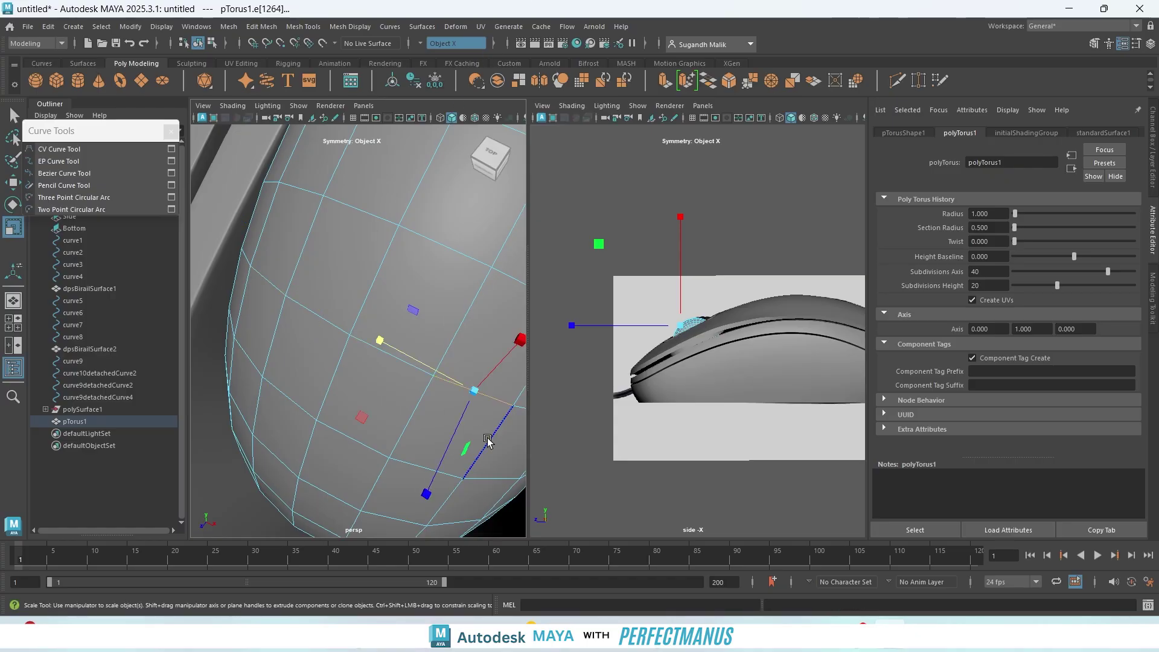
click(370, 353)
click(317, 316)
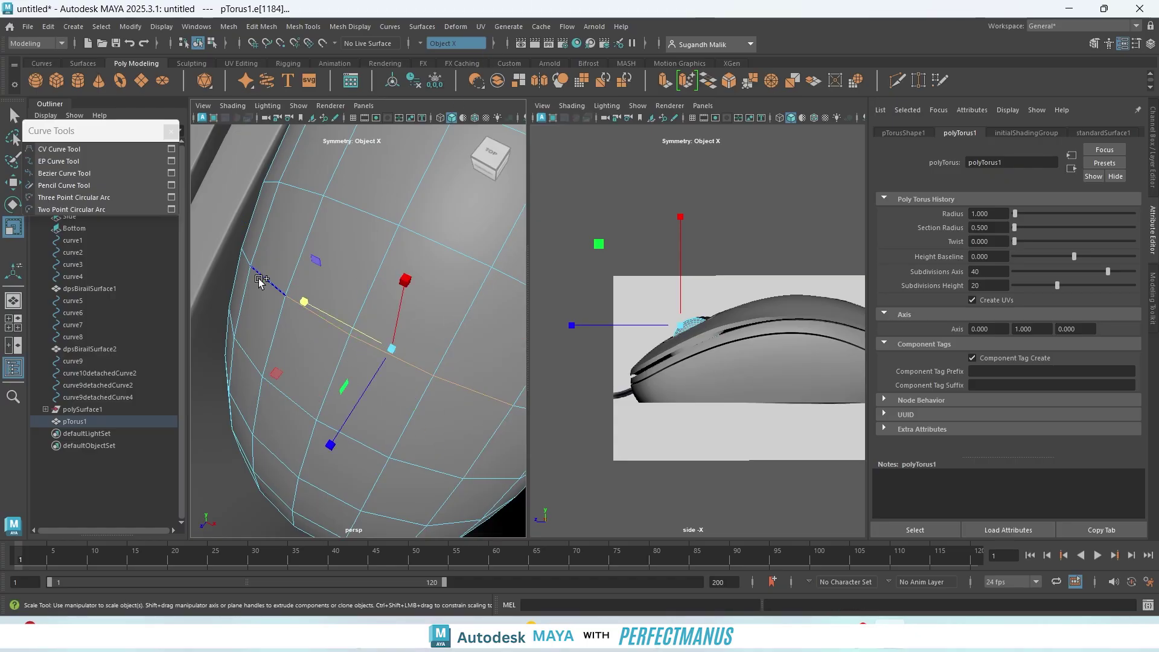
- Turn symmetry off and select a row of edges running crosswise over the torus's outer surface
click(422, 43)
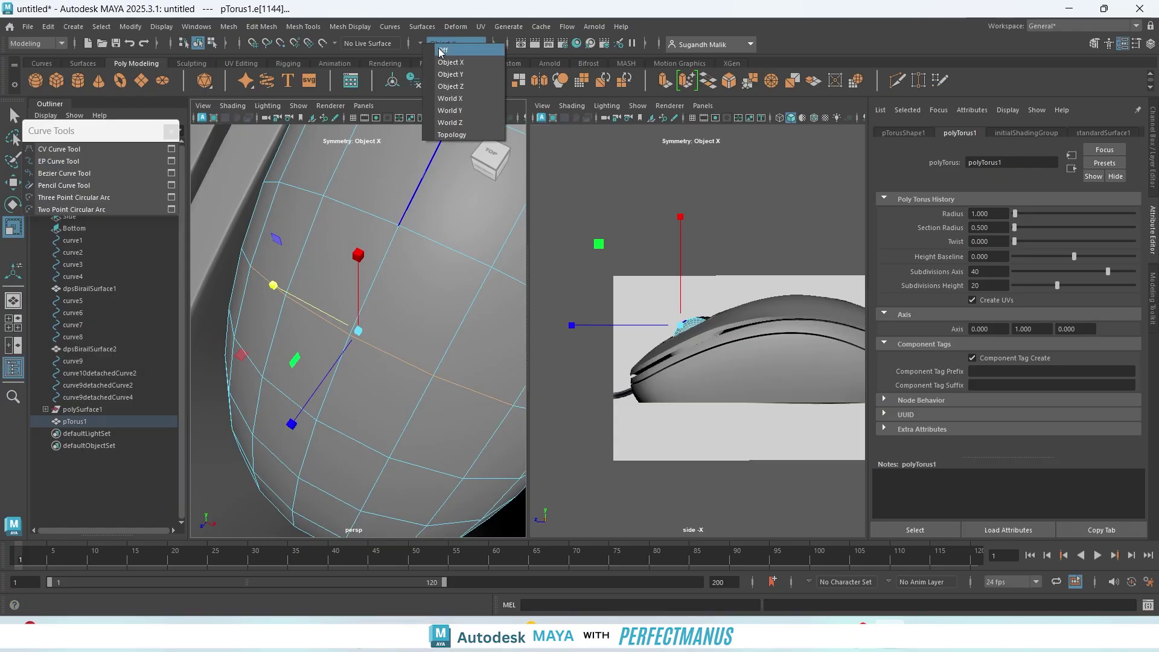
click(442, 50)
click(394, 248)
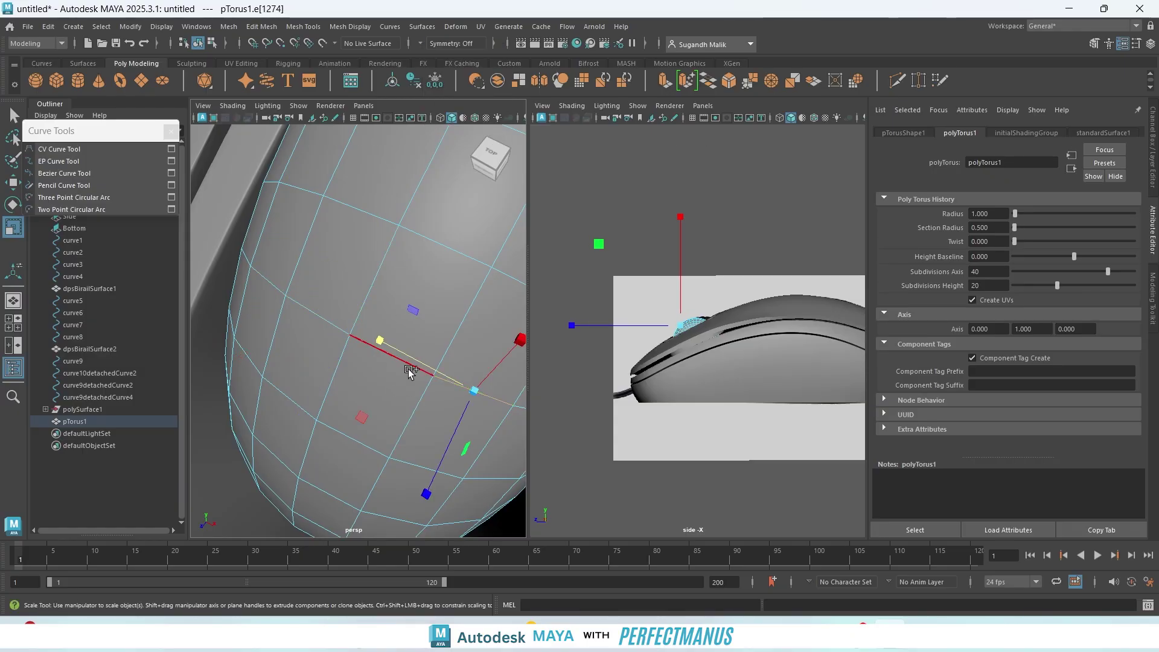
click(407, 370)
shift+click(315, 321)
shift+click(272, 286)
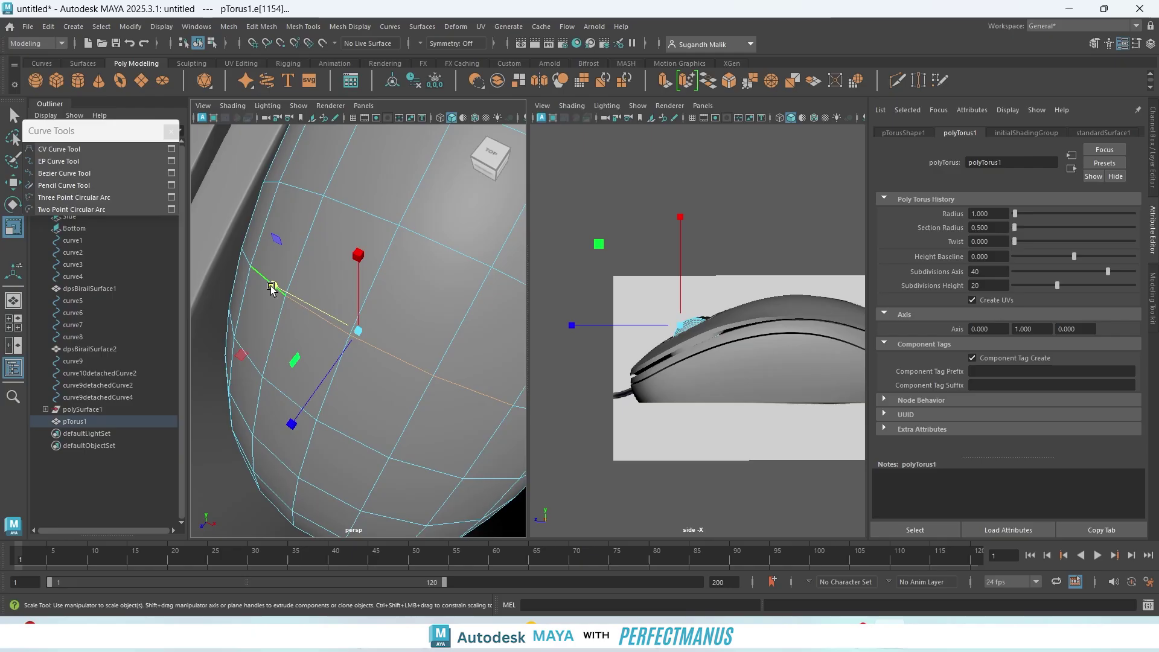
- Extend the selection to all similar edges around the torus with Select Similar
scroll(386, 291, down, 5)
scroll(391, 291, up, 6)
alt+drag(414, 356, 413, 322)
scroll(412, 317, down, 10)
scroll(412, 318, up, 6)
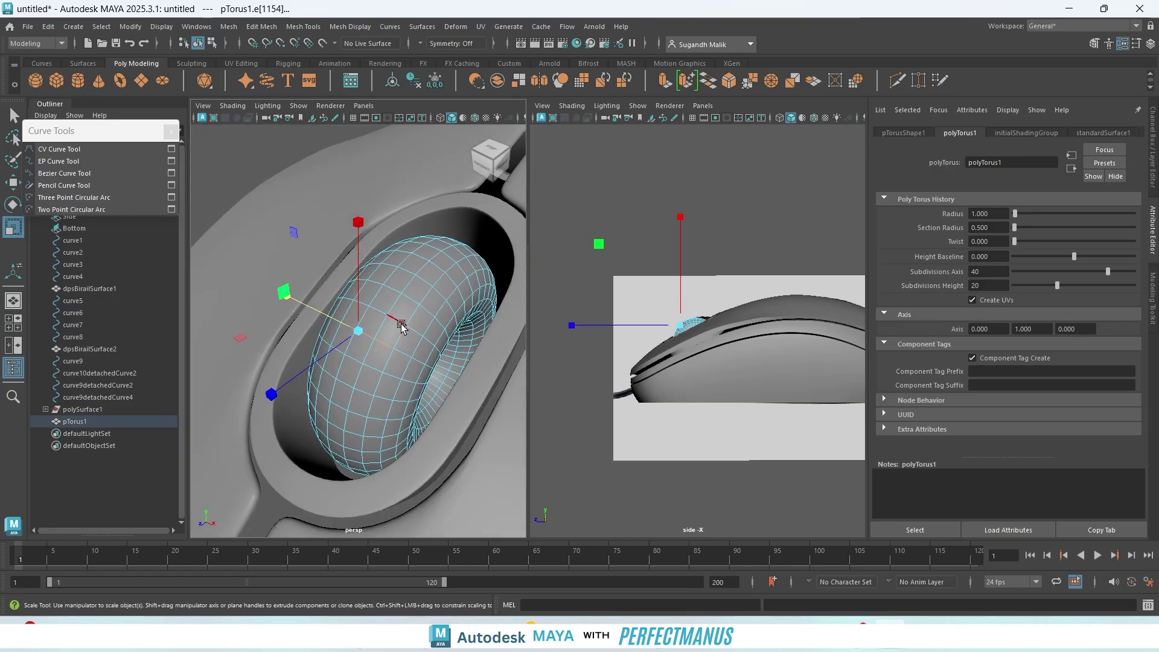
click(72, 26)
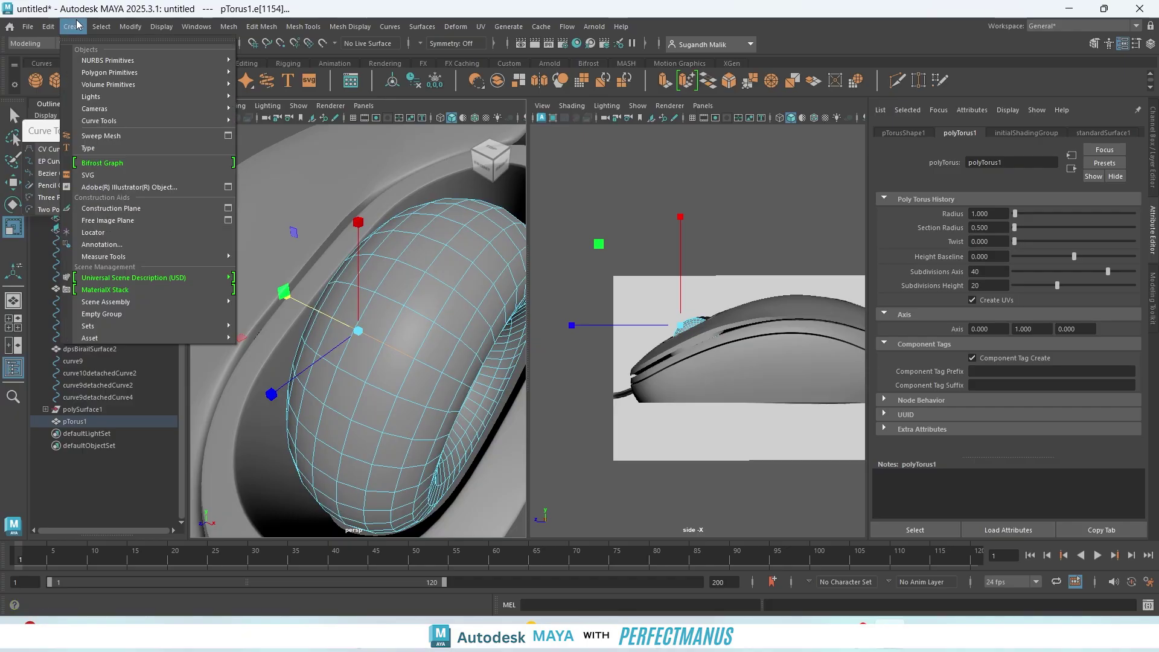
mouse_move(101, 25)
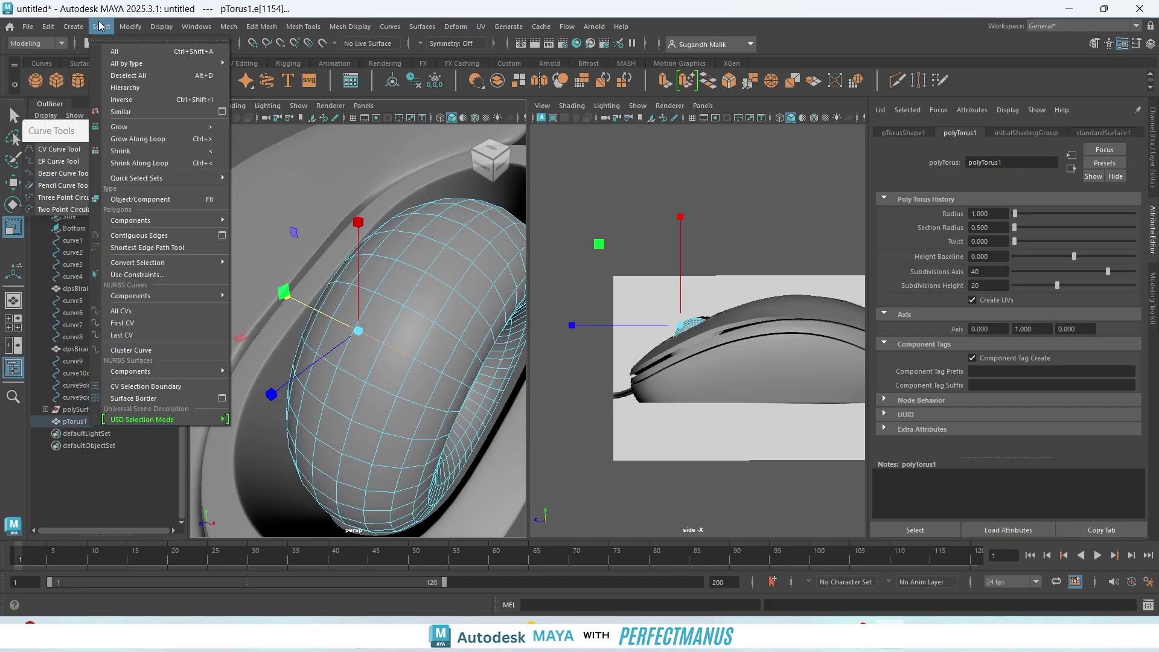
click(127, 112)
- Bevel the selected crosswise edges of the torus with a Fraction of 0.36
alt+drag(408, 384, 320, 369)
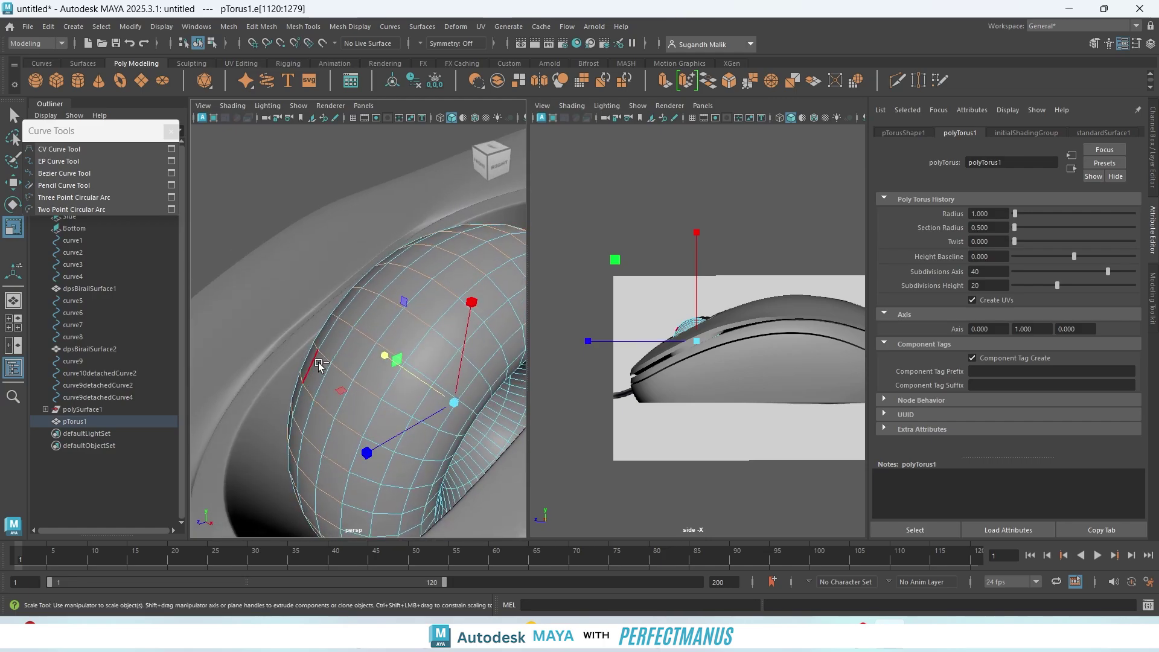
key(ctrl+b)
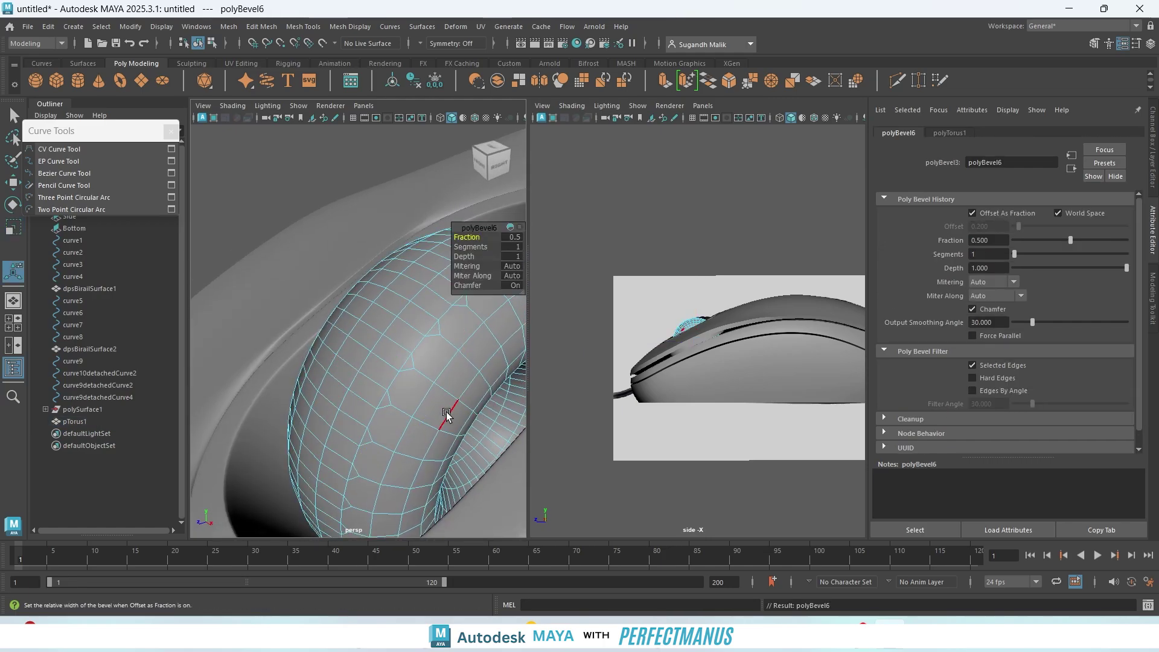
alt+drag(447, 415, 434, 362)
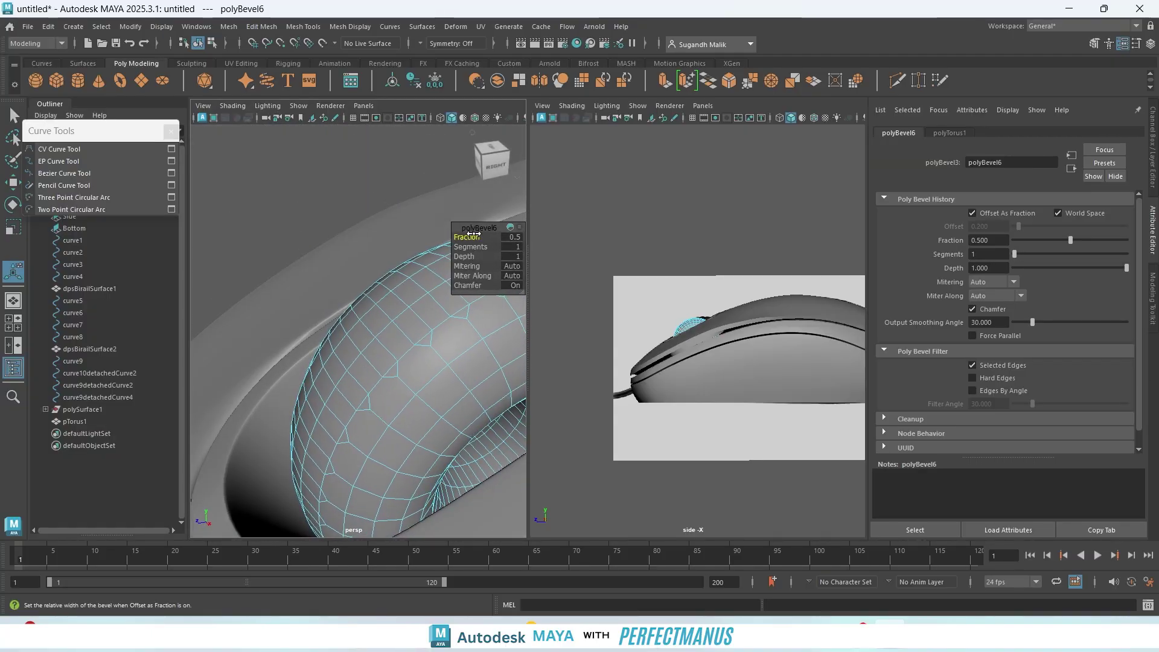
drag(473, 236, 466, 235)
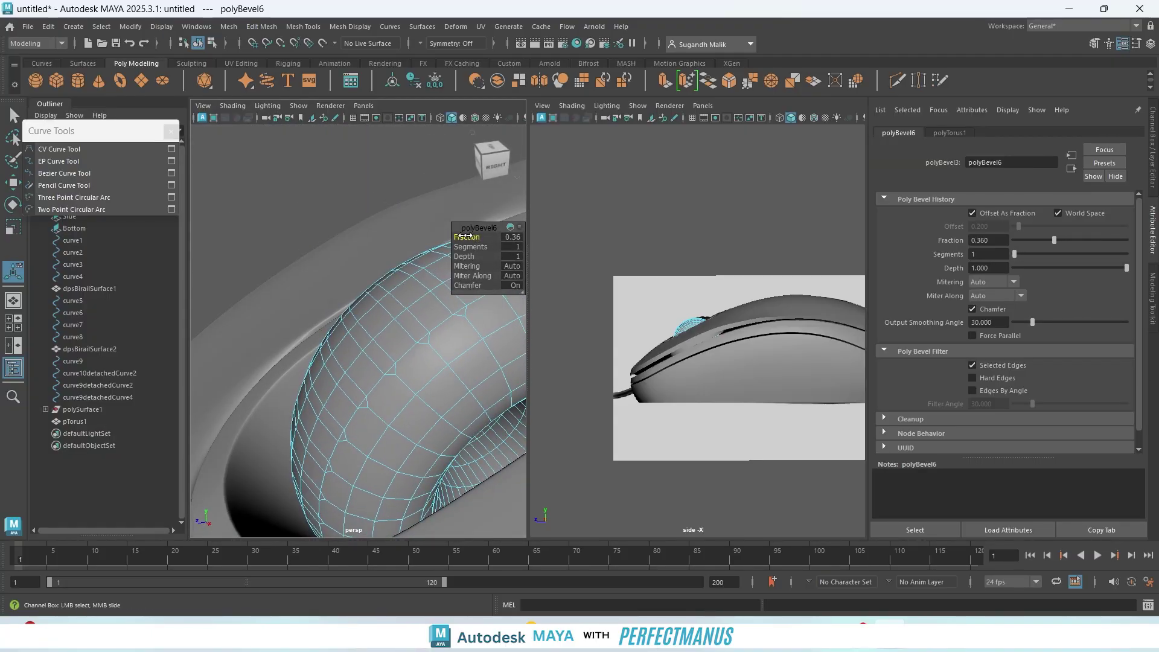
- Switch the torus to face mode, select one narrow bevelled strip across it, and extend the selection to all similar faces
right_drag(382, 370, 388, 312)
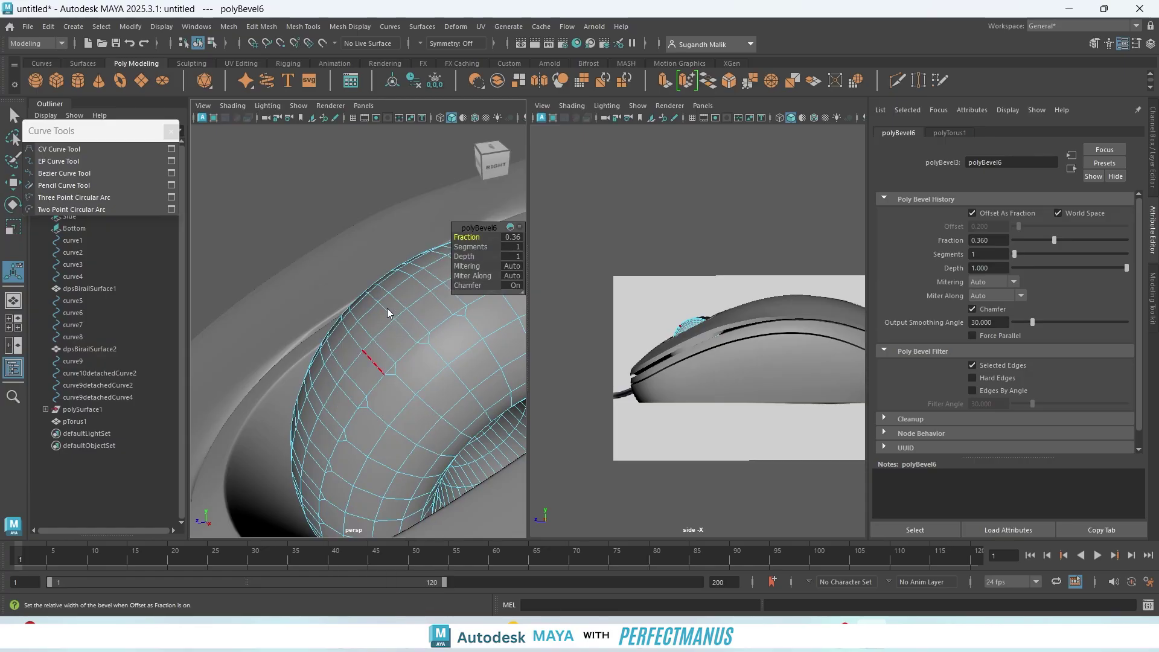
key(q)
click(391, 372)
alt+drag(356, 385, 403, 388)
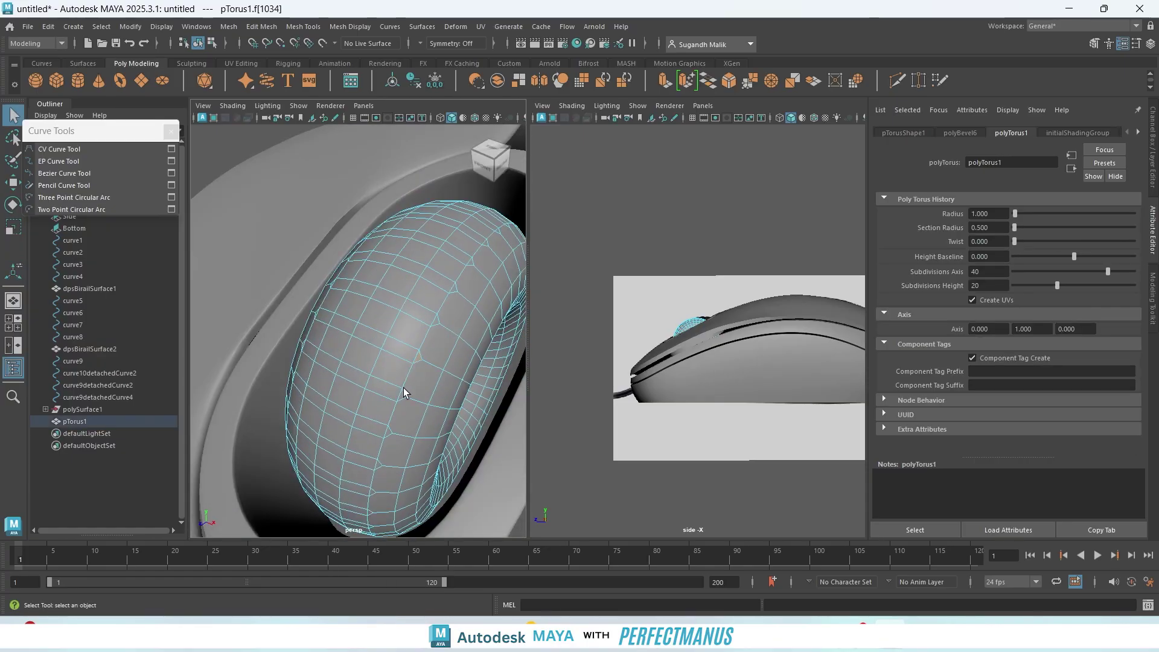
shift+click(326, 318)
alt+drag(341, 349, 413, 364)
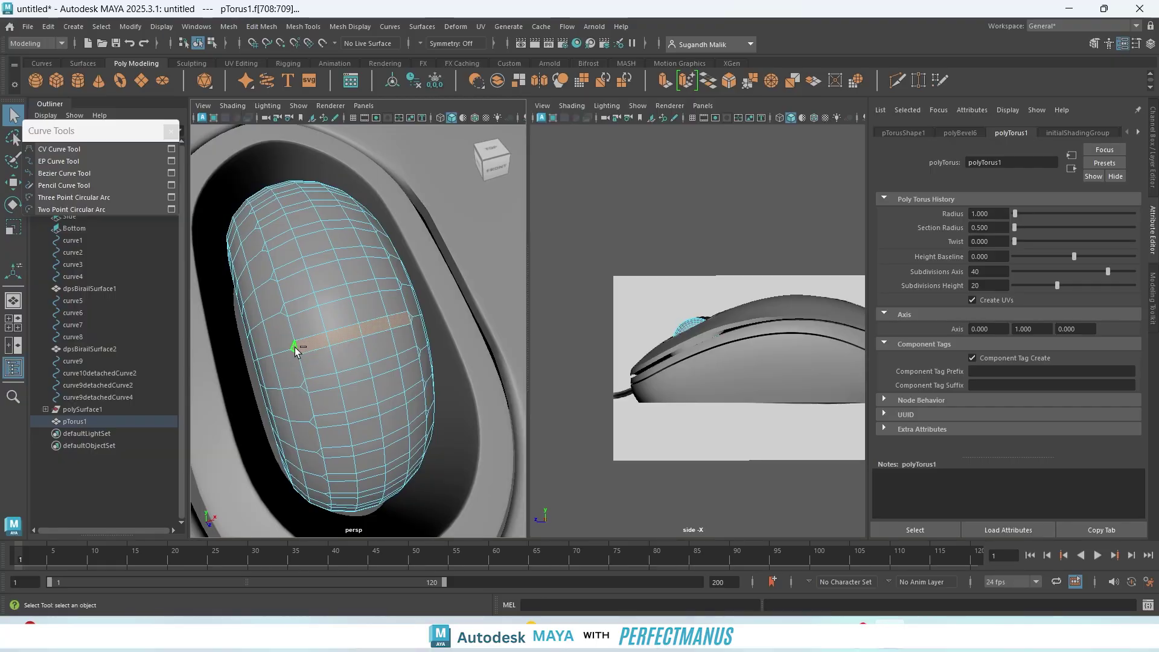
click(73, 27)
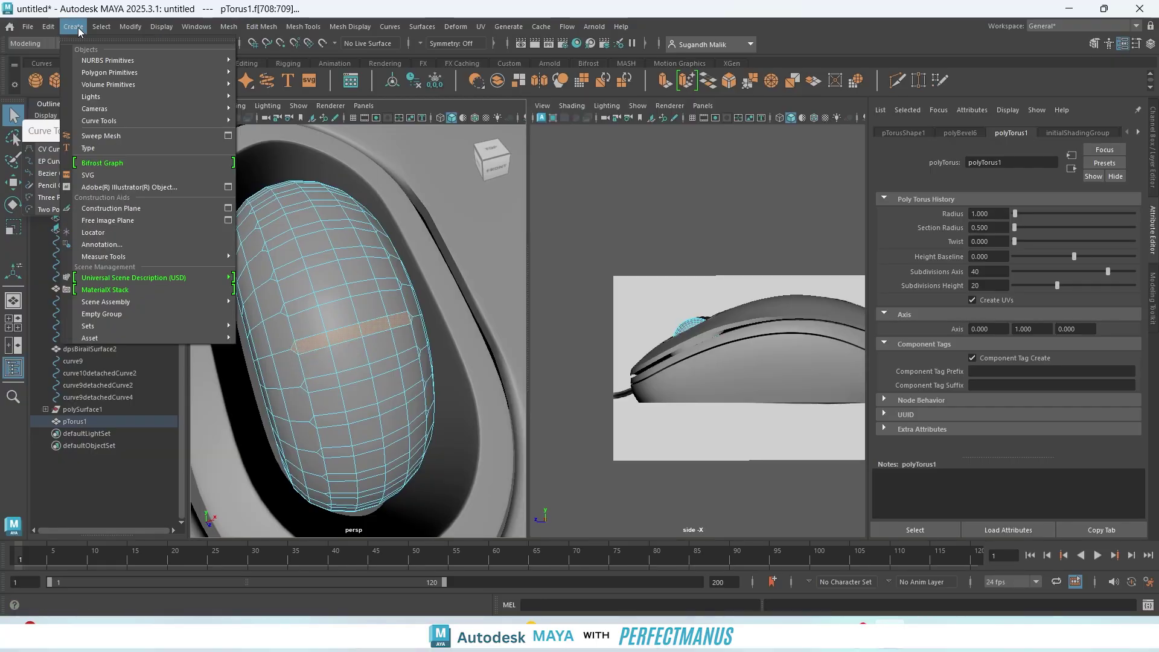
click(100, 27)
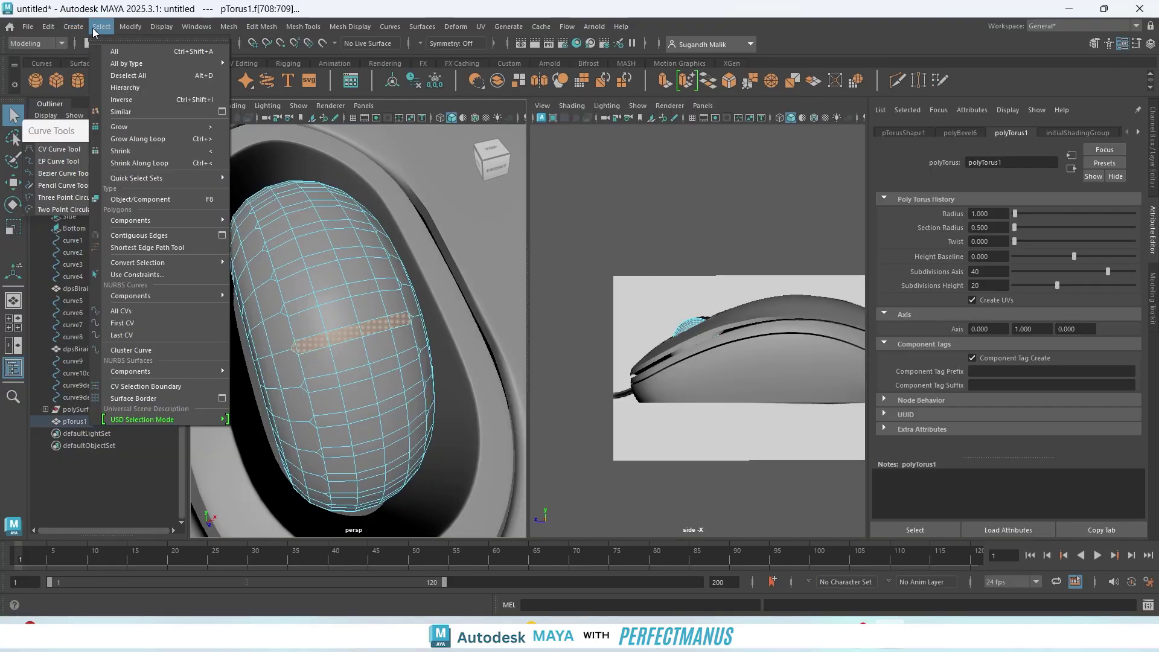
click(122, 112)
- Extrude the selected strips inward with Local Translate Z -0.03, turn on smooth preview, and return the torus to object mode, deselected
alt+drag(375, 347, 269, 330)
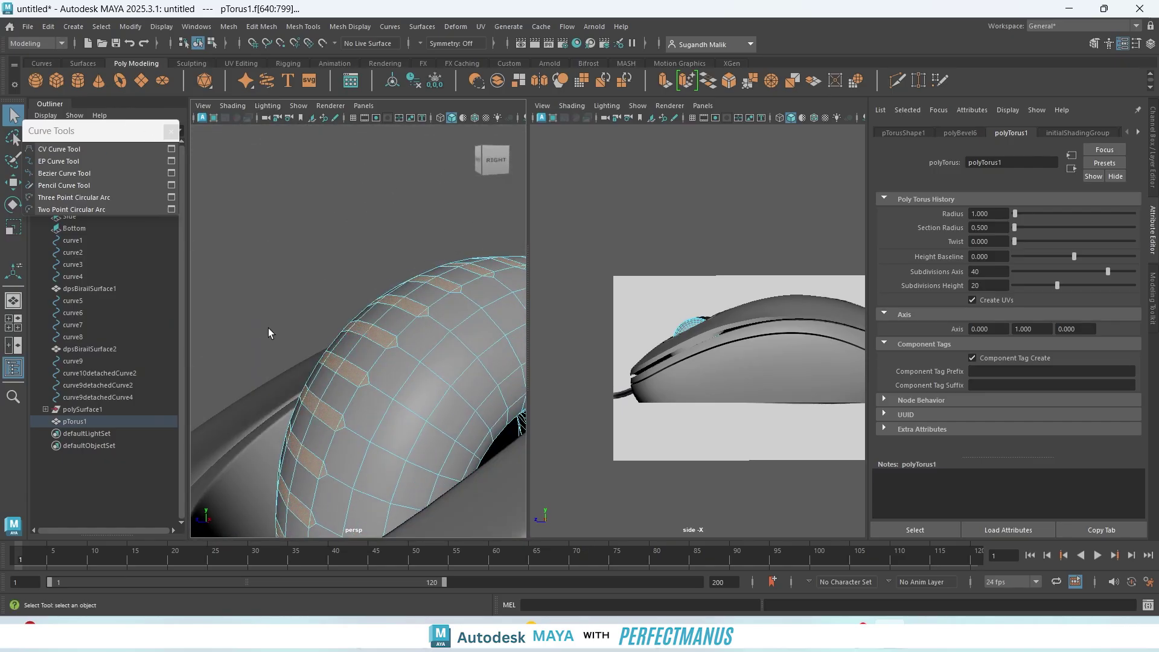
key(ctrl+e)
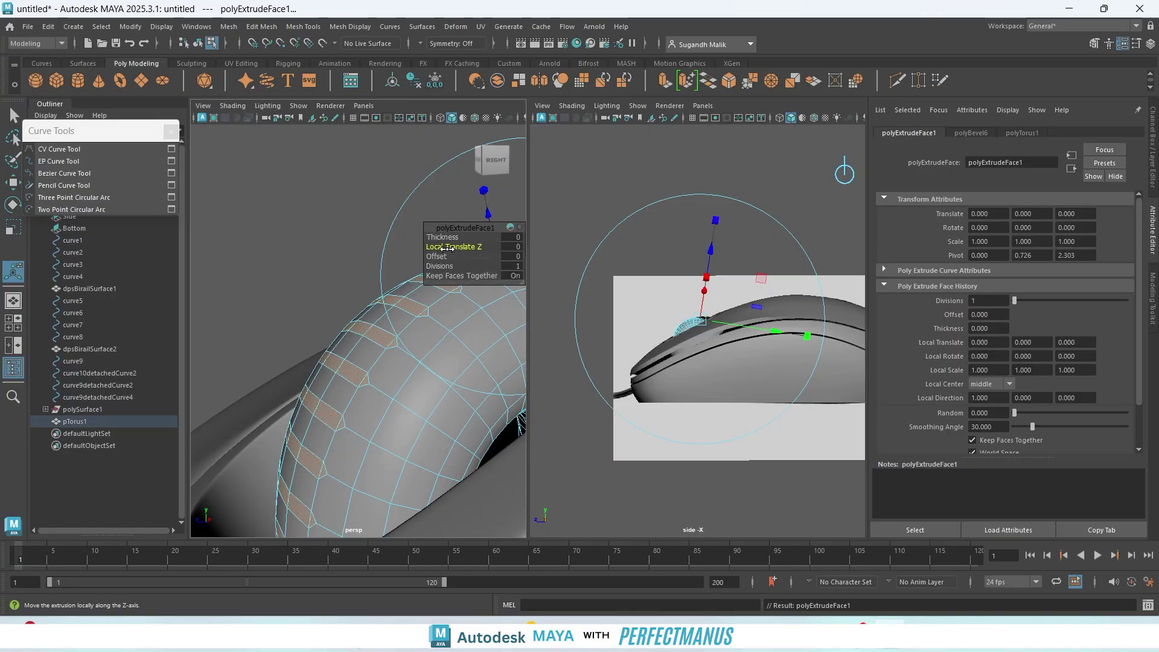
drag(447, 248, 351, 248)
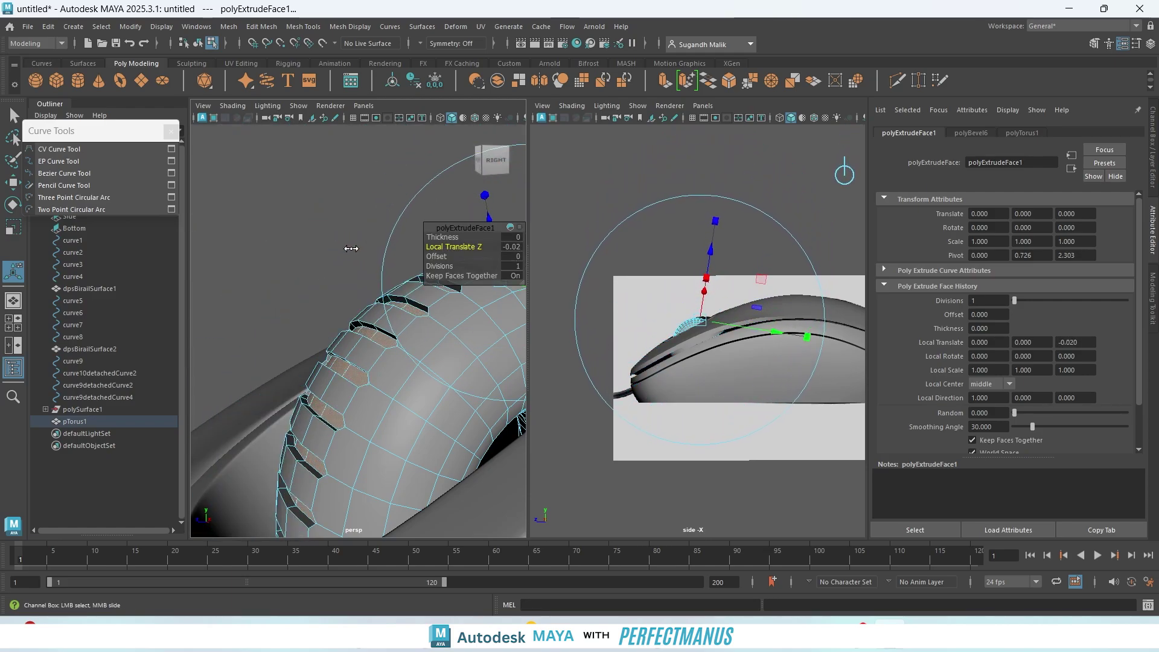
drag(351, 248, 351, 248)
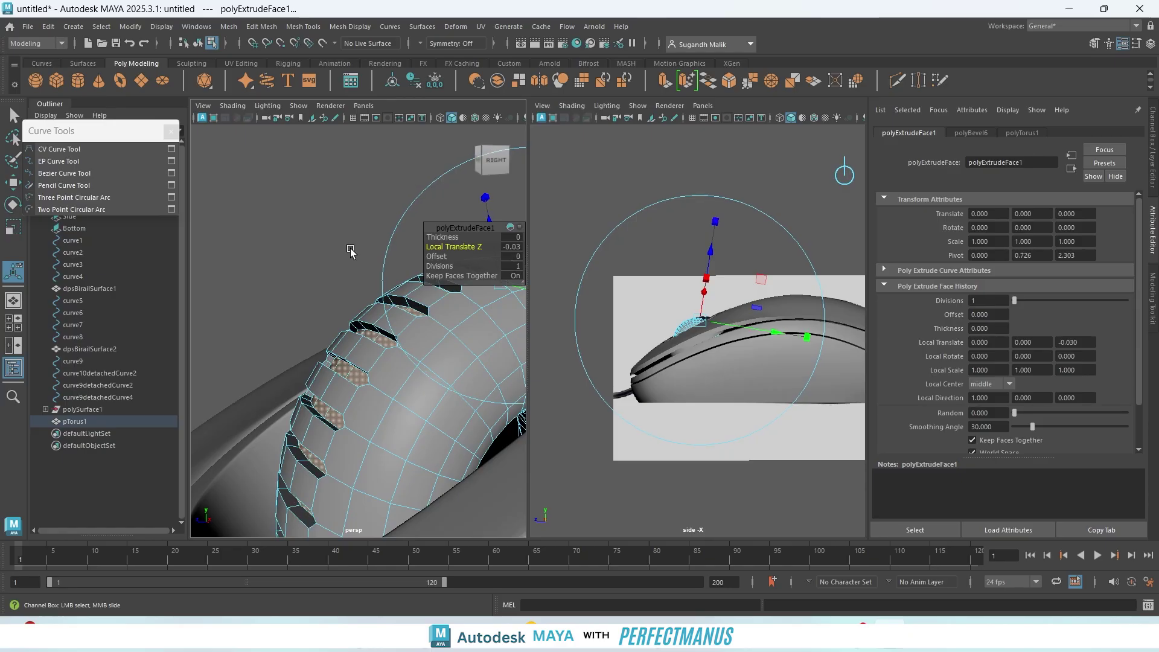
key(3)
click(295, 244)
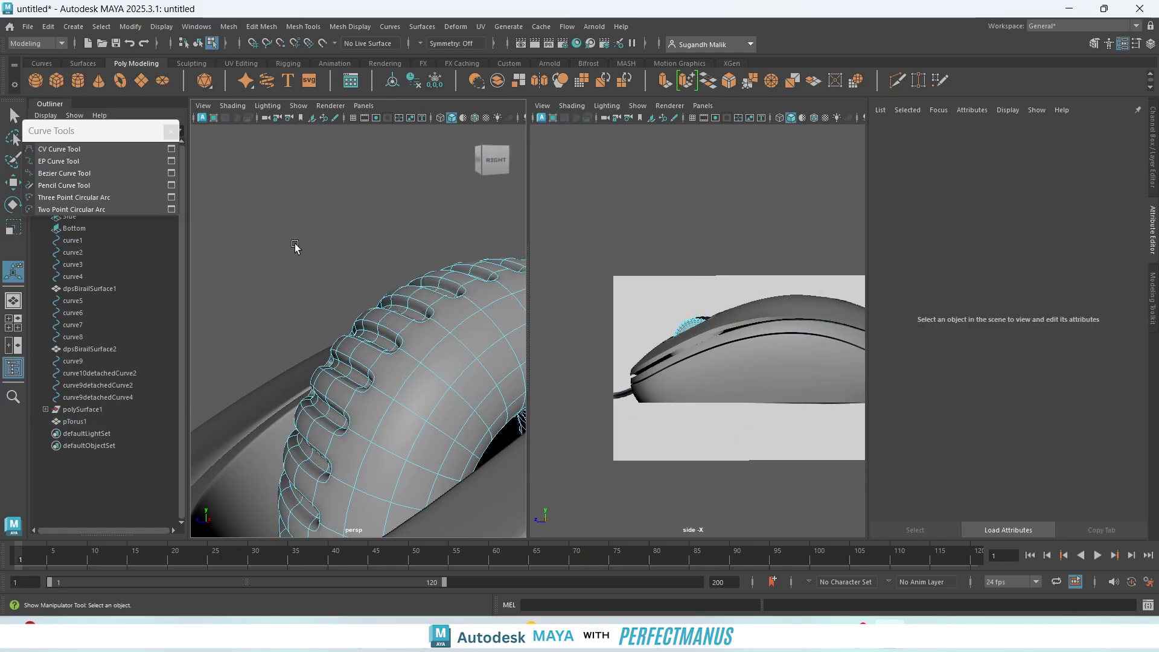
alt+drag(295, 244, 261, 243)
right_drag(253, 261, 280, 243)
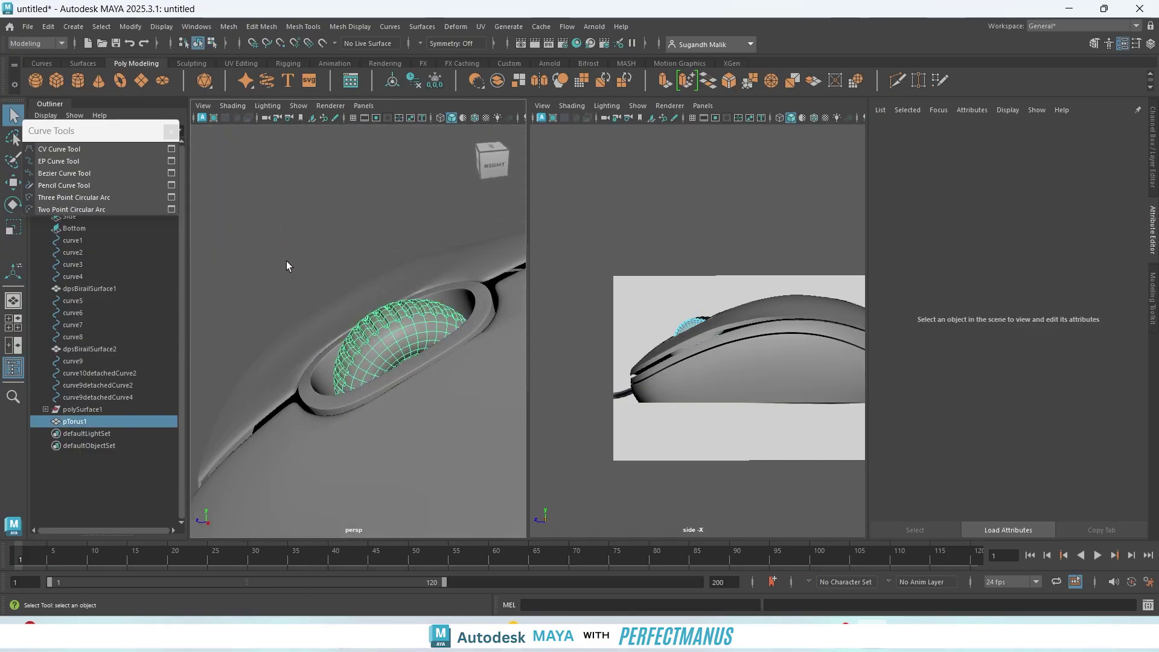
click(285, 261)
- Examine the grooved scroll wheel and the whole mouse body from several angles and distances
scroll(296, 272, down, 5)
alt+drag(326, 386, 362, 379)
scroll(362, 379, down, 5)
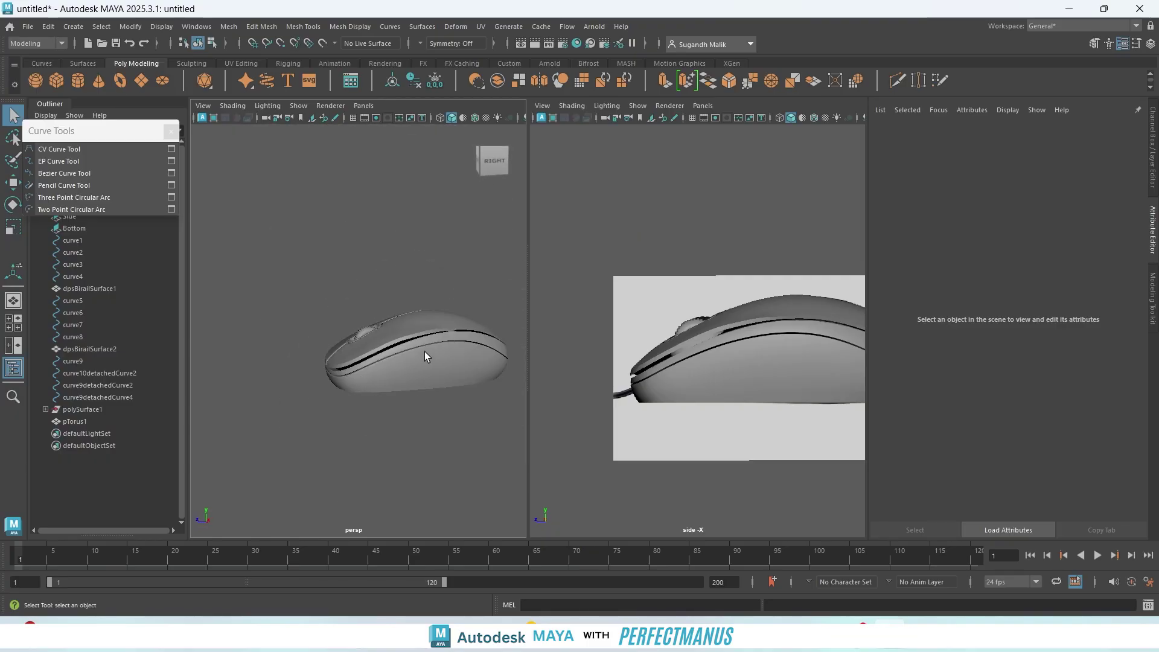
alt+drag(425, 356, 401, 381)
key(f)
scroll(374, 348, up, 8)
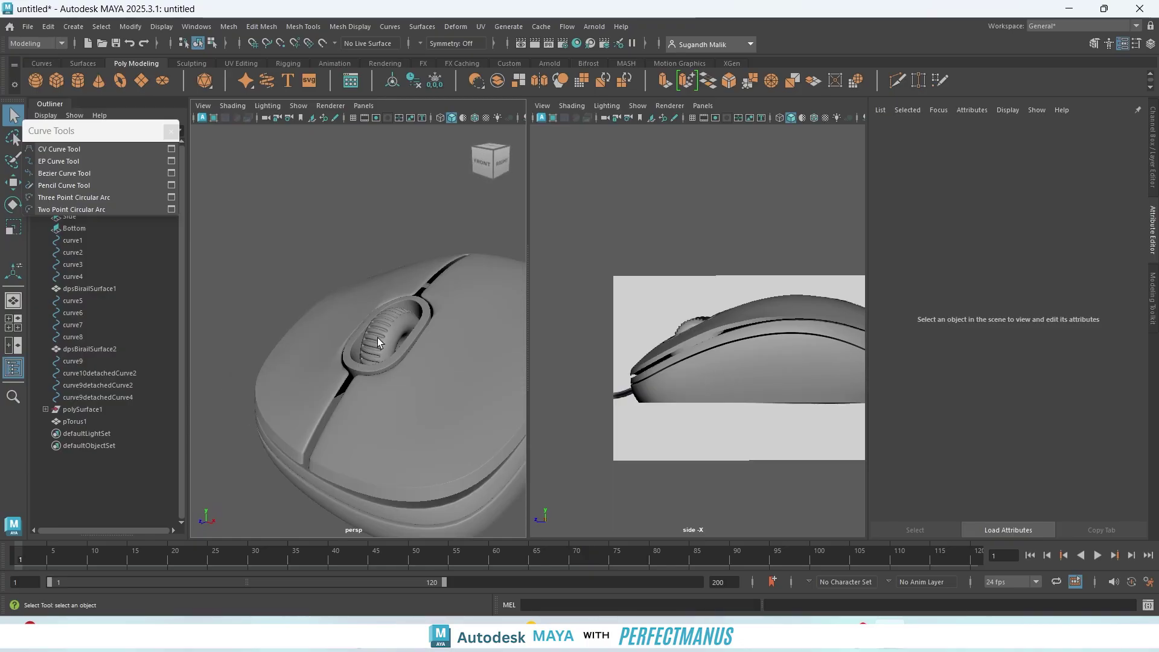
mouse_move(378, 342)
alt+mouse_down()
mouse_move(338, 326)
mouse_move(352, 298)
mouse_move(416, 350)
mouse_move(399, 362)
mouse_move(359, 350)
mouse_move(380, 334)
mouse_move(388, 348)
alt+mouse_up()
scroll(688, 361, down, 3)
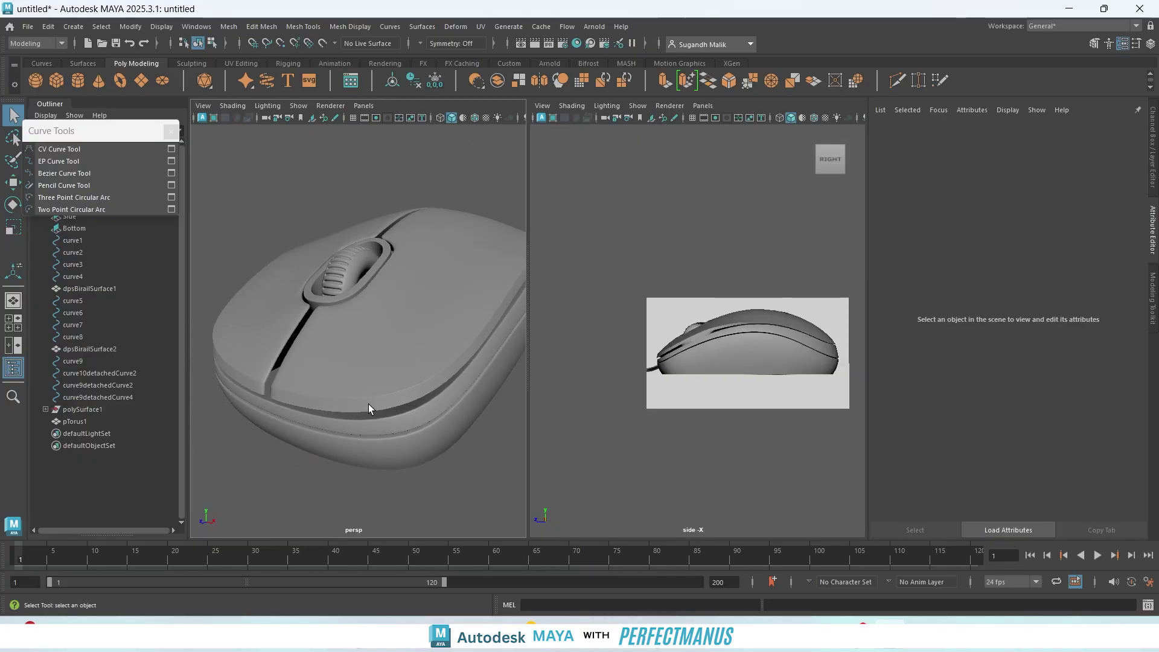
- In the bottom view, select the mouse's lower side shell and isolate it, with the Modeling Toolkit shown
mouse_move(368, 404)
alt+mouse_down()
mouse_move(385, 375)
mouse_move(385, 389)
alt+mouse_up()
key(space)
drag(381, 317, 422, 325)
click(448, 296)
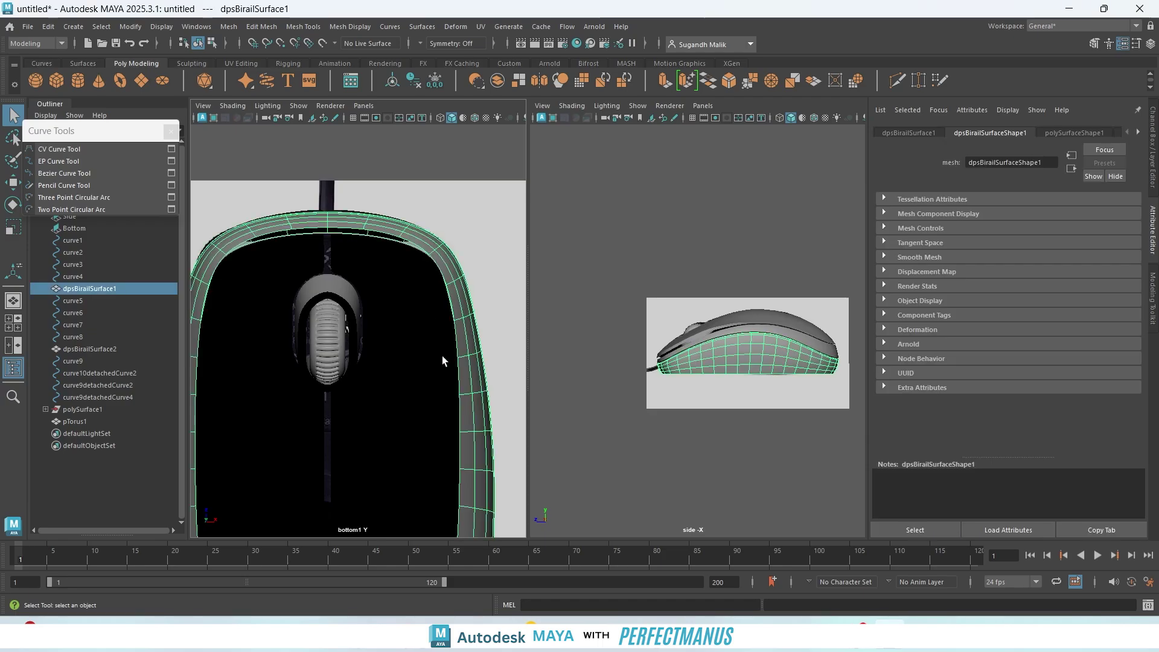
click(1152, 302)
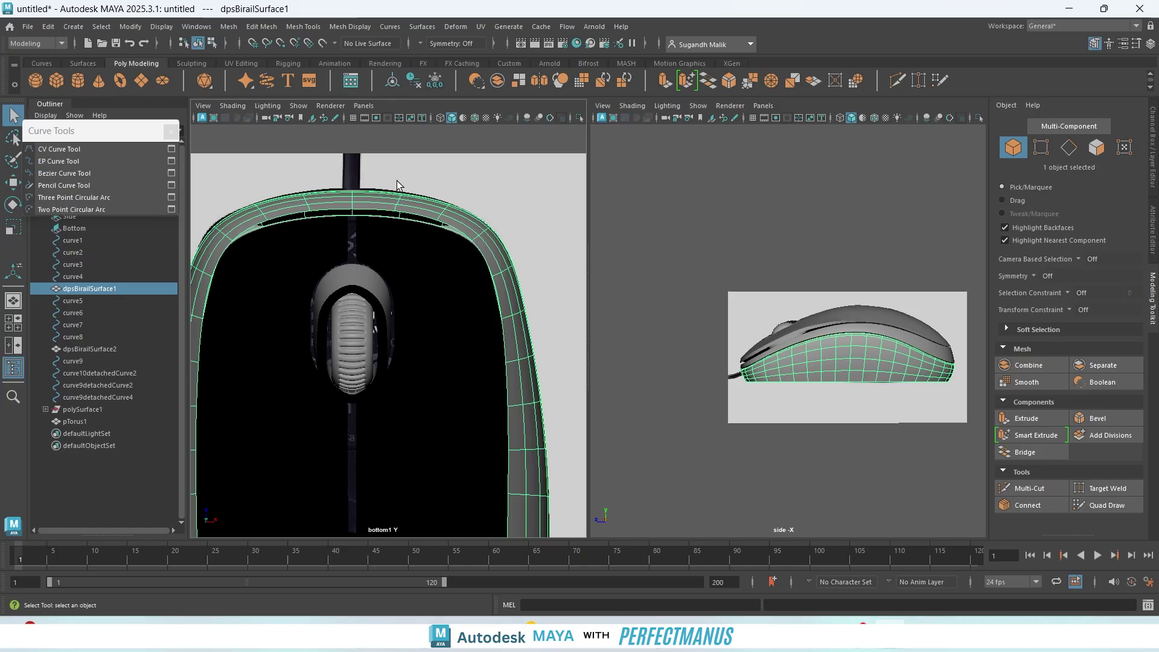
click(576, 115)
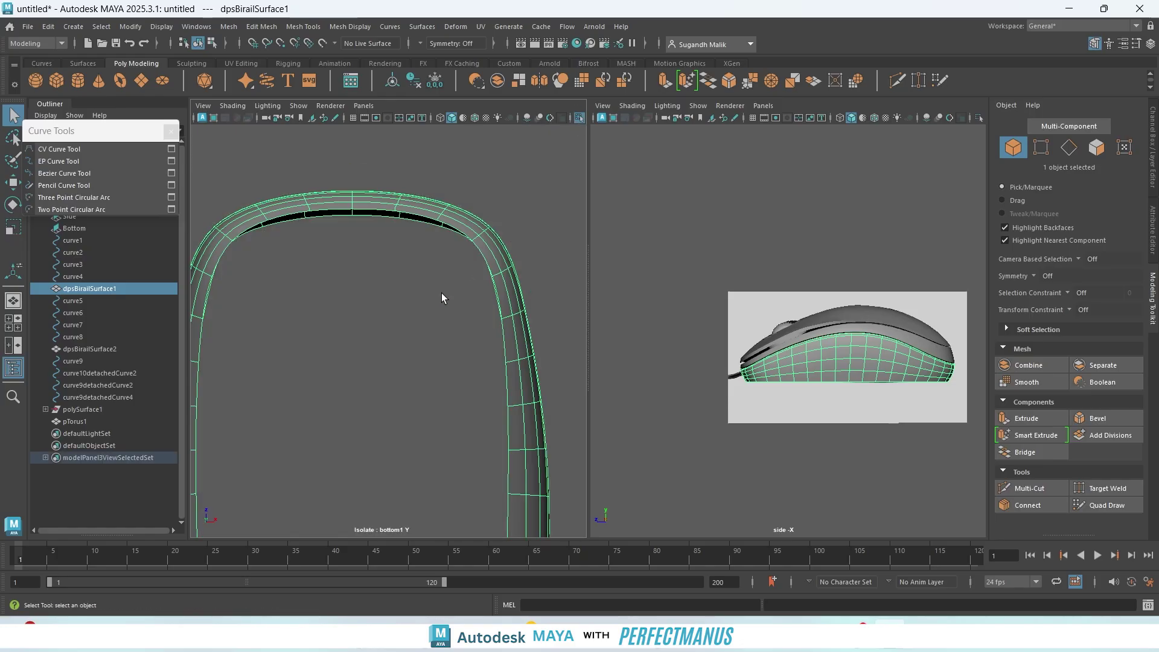
- Inspect the isolated shell's open underside in perspective, switch the shell to edge mode, and return to the bottom view
scroll(457, 319, down, 5)
alt+drag(458, 320, 479, 303)
key(space)
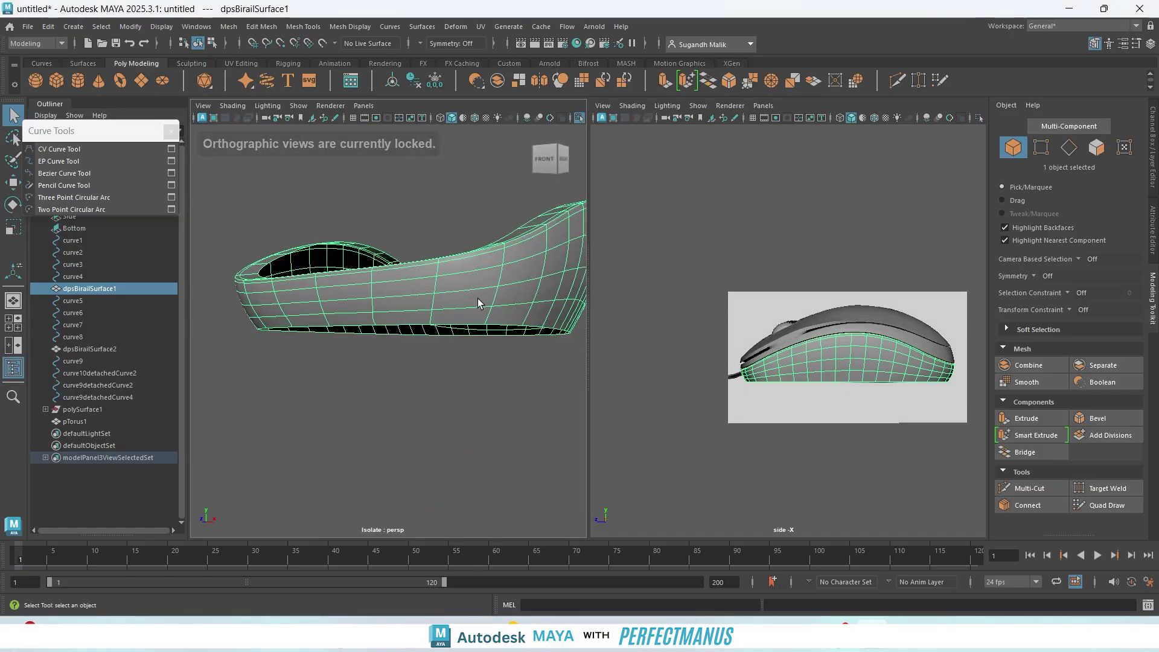
alt+drag(393, 391, 434, 227)
right_drag(433, 227, 443, 176)
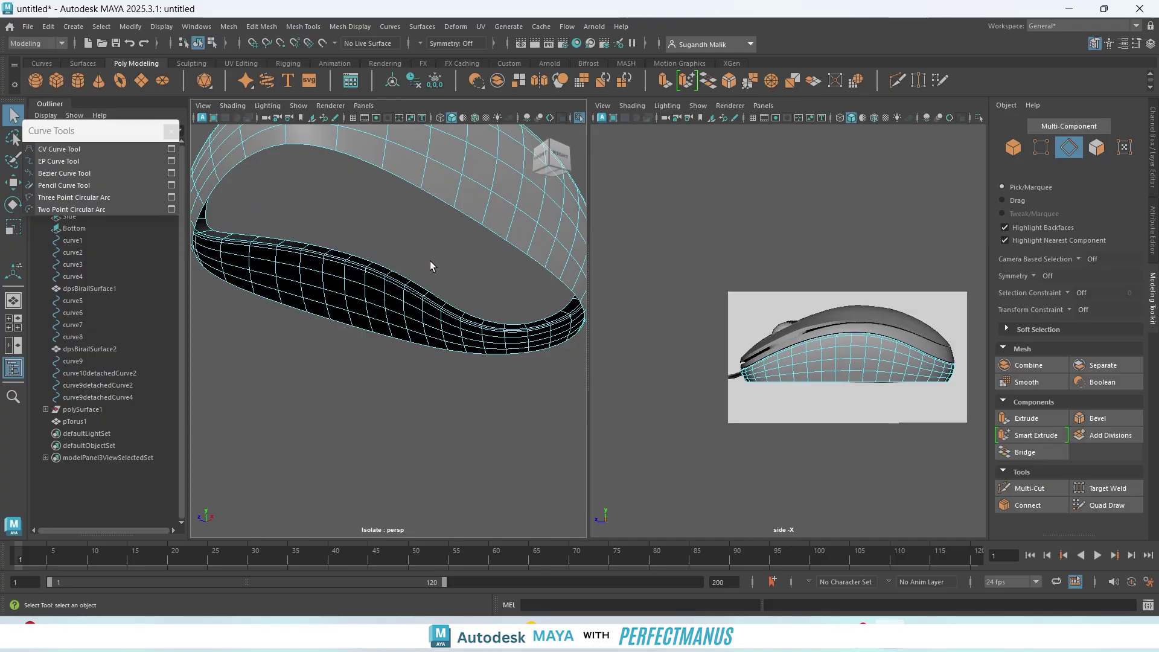
key(space)
drag(435, 235, 489, 262)
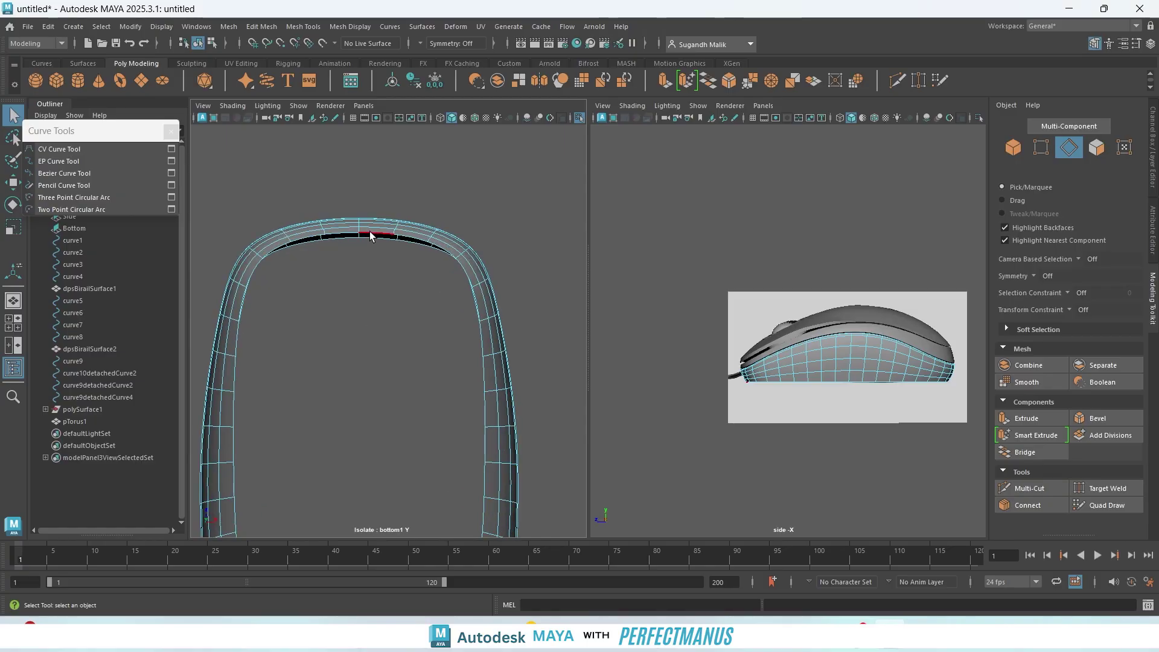
- Try to bridge a central front rim edge to a central rear rim edge across the shell's bottom opening
click(372, 233)
alt+middle_drag(403, 383, 422, 99)
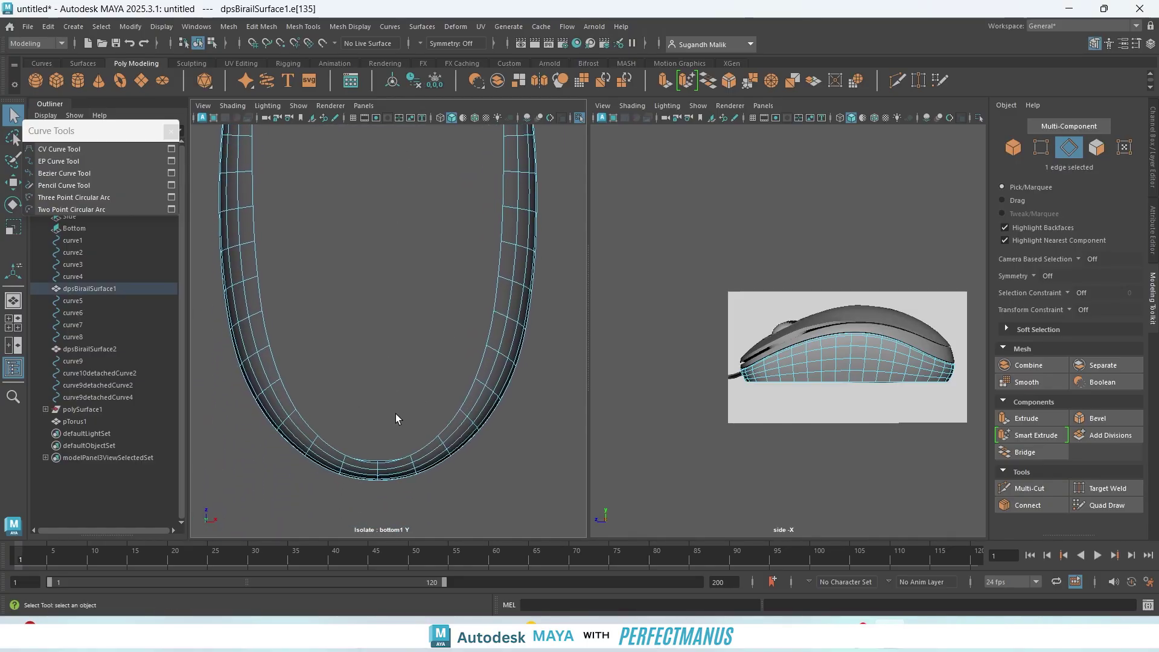
shift+click(401, 460)
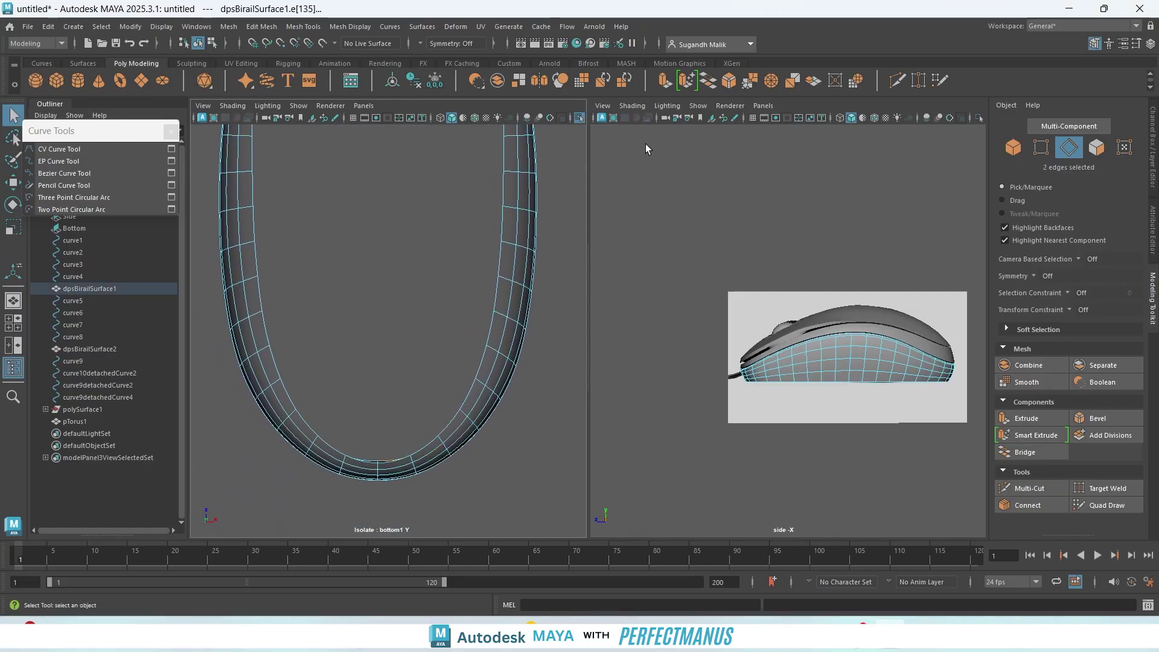
click(708, 82)
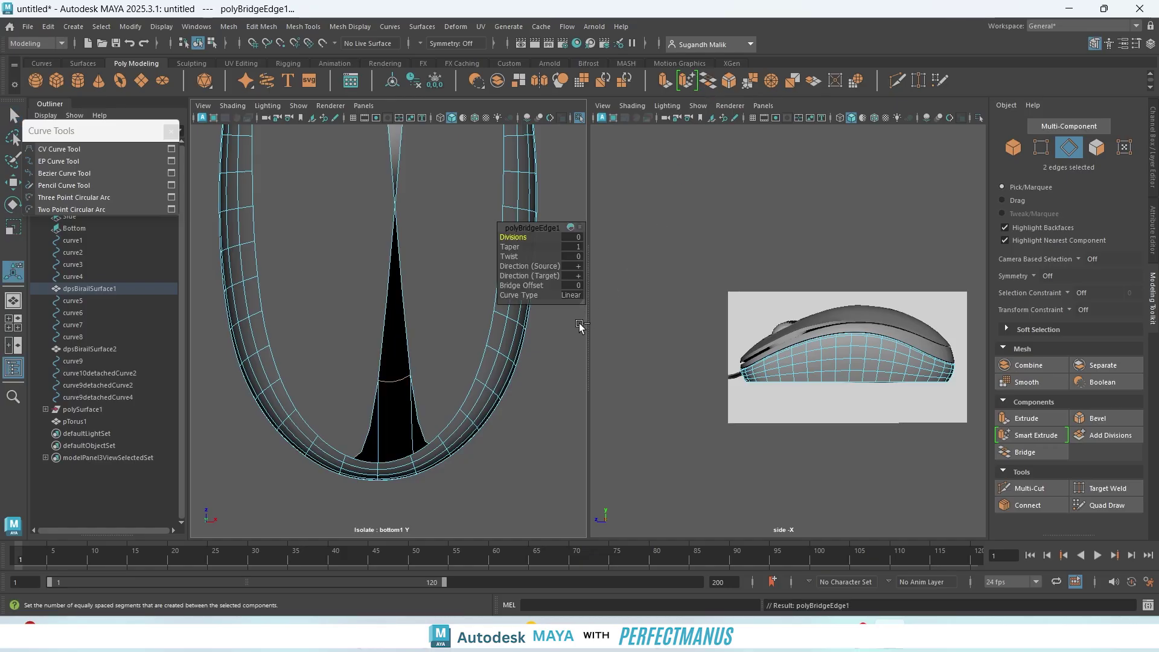
key(ctrl+z)
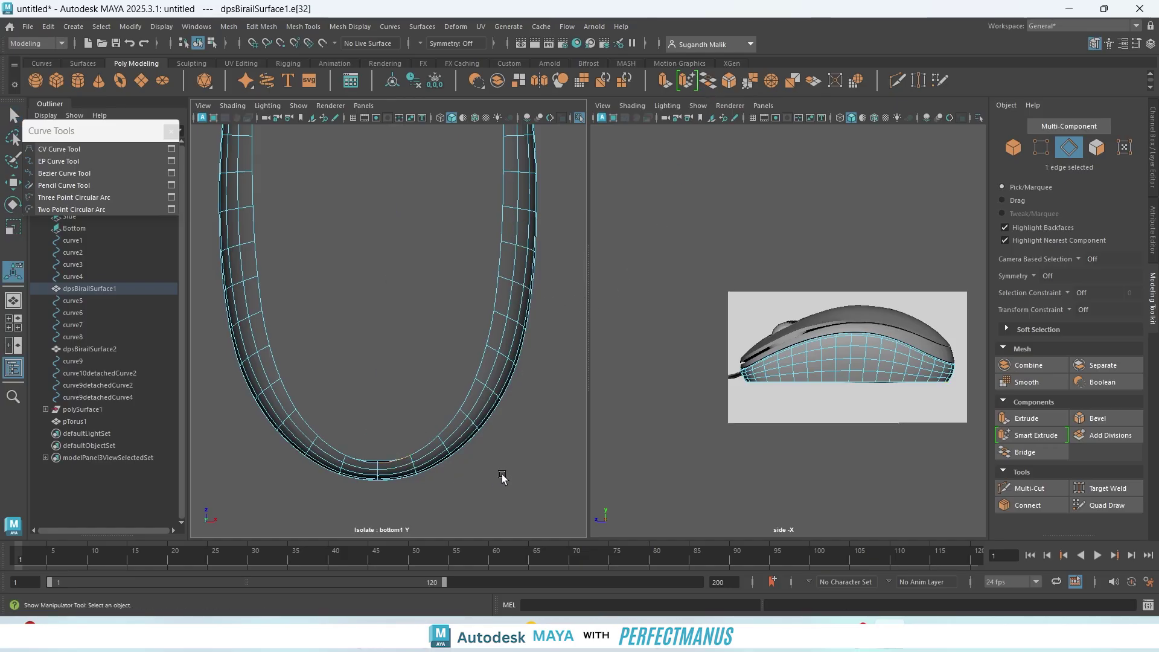
- Try the bridge again, pairing the selected rear rim edge with the matching front edge beside the centre line
alt+middle_drag(478, 201, 465, 488)
click(413, 229)
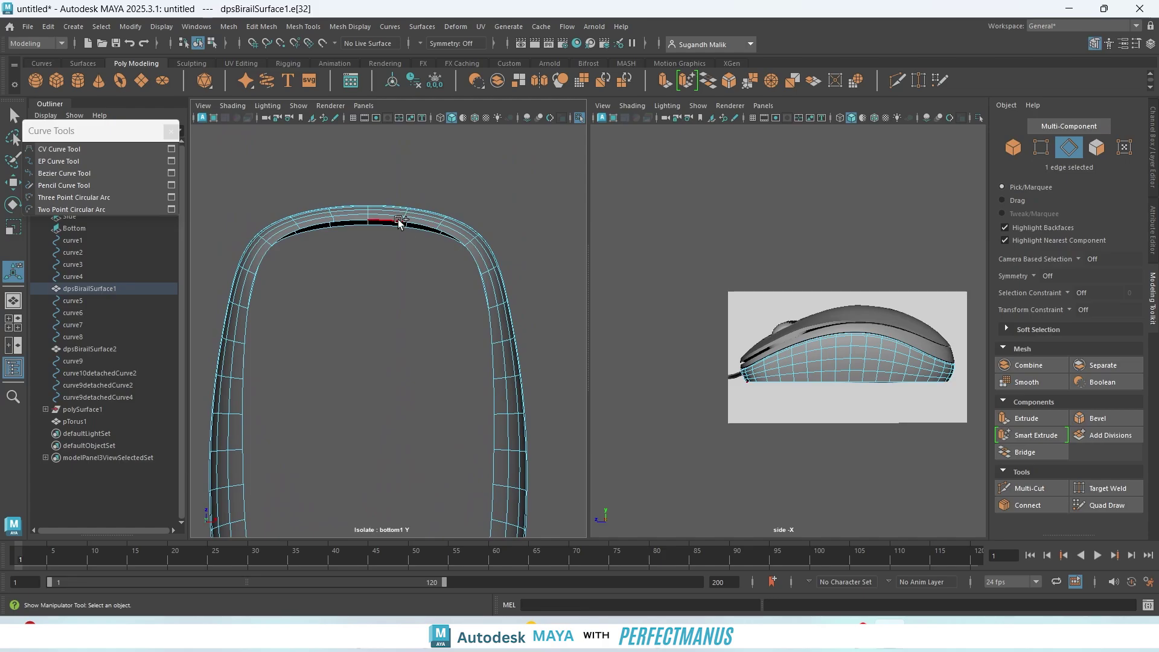
shift+click(392, 226)
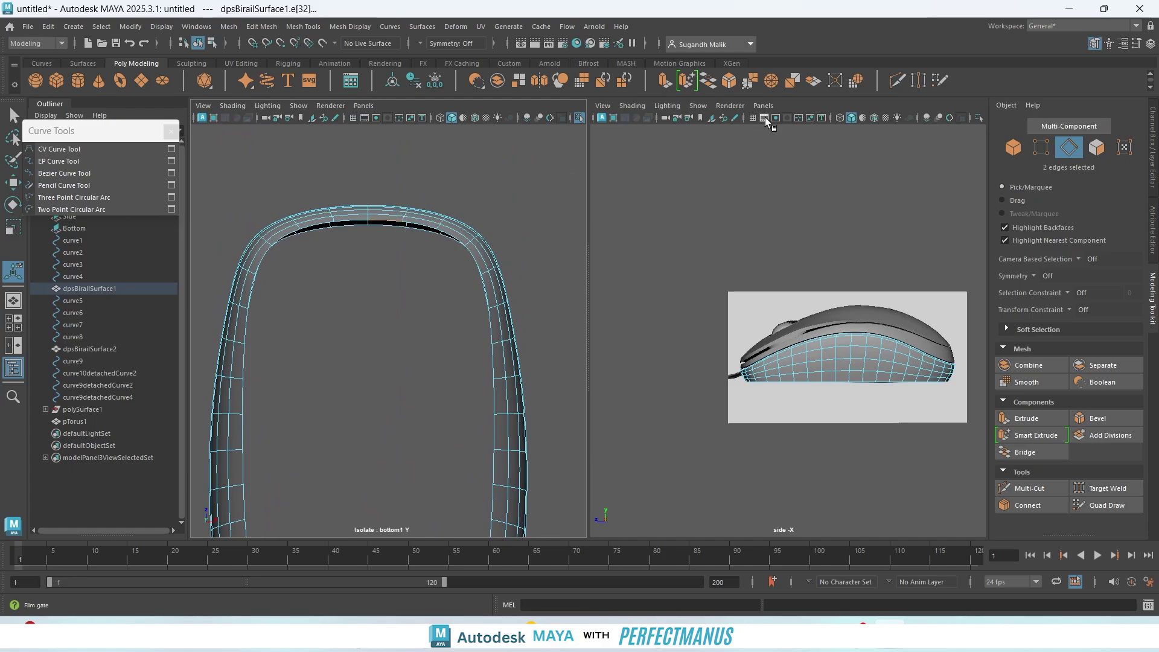
click(712, 84)
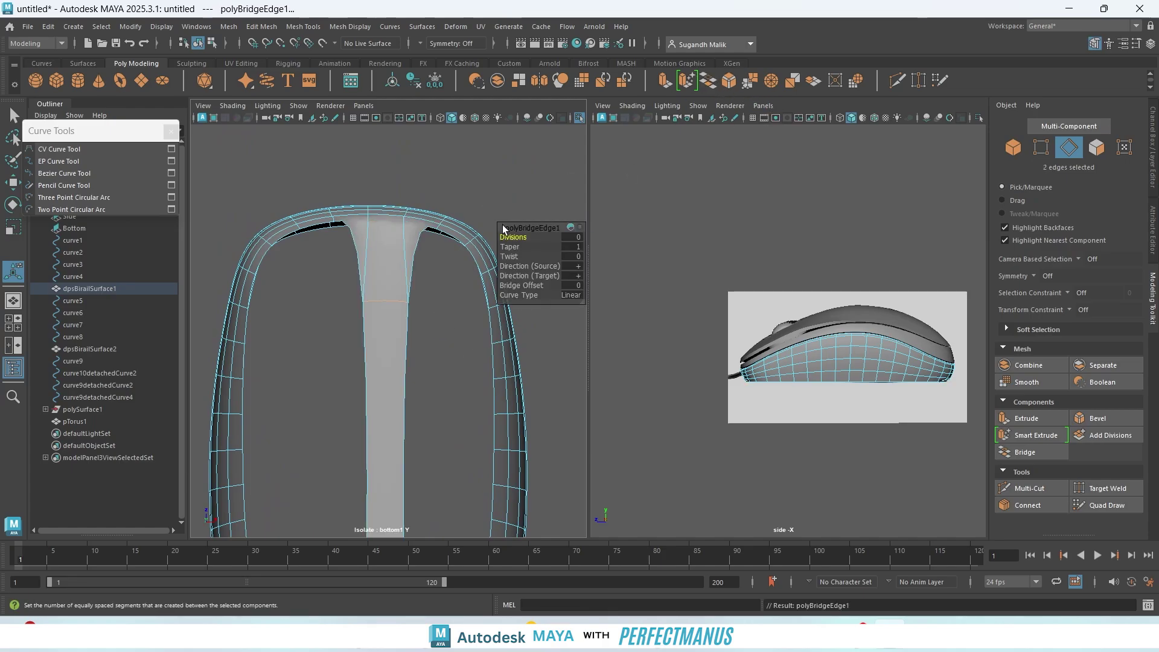
- Turn off smooth preview on the shell and undo the narrow bridge across the bottom opening
key(1)
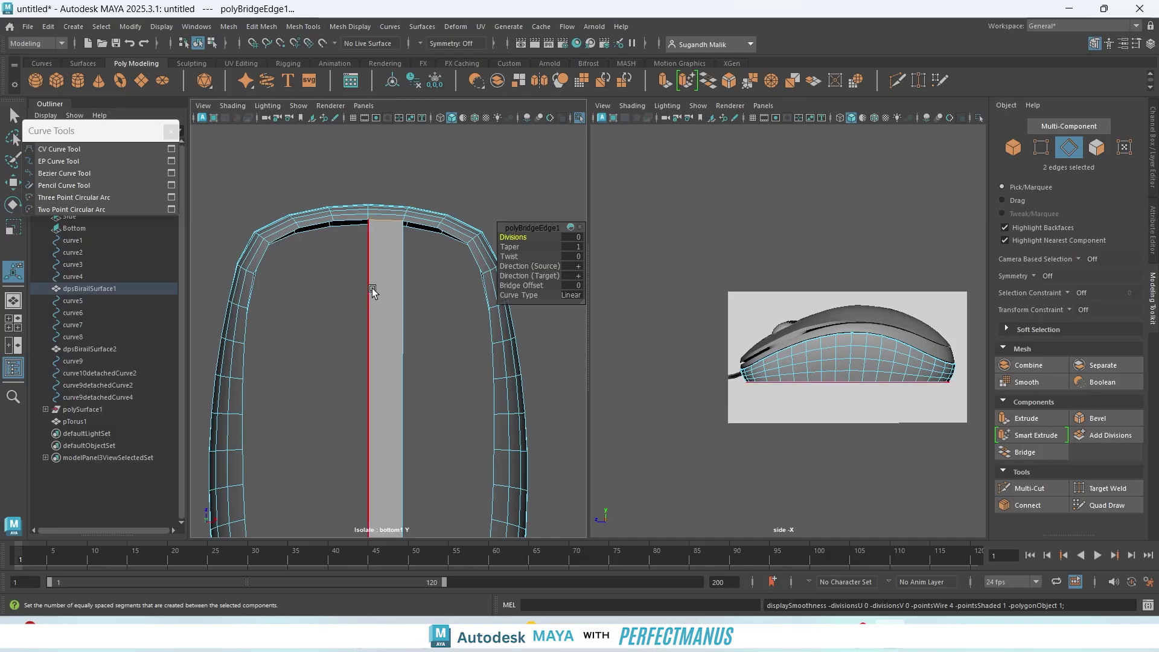
click(355, 220)
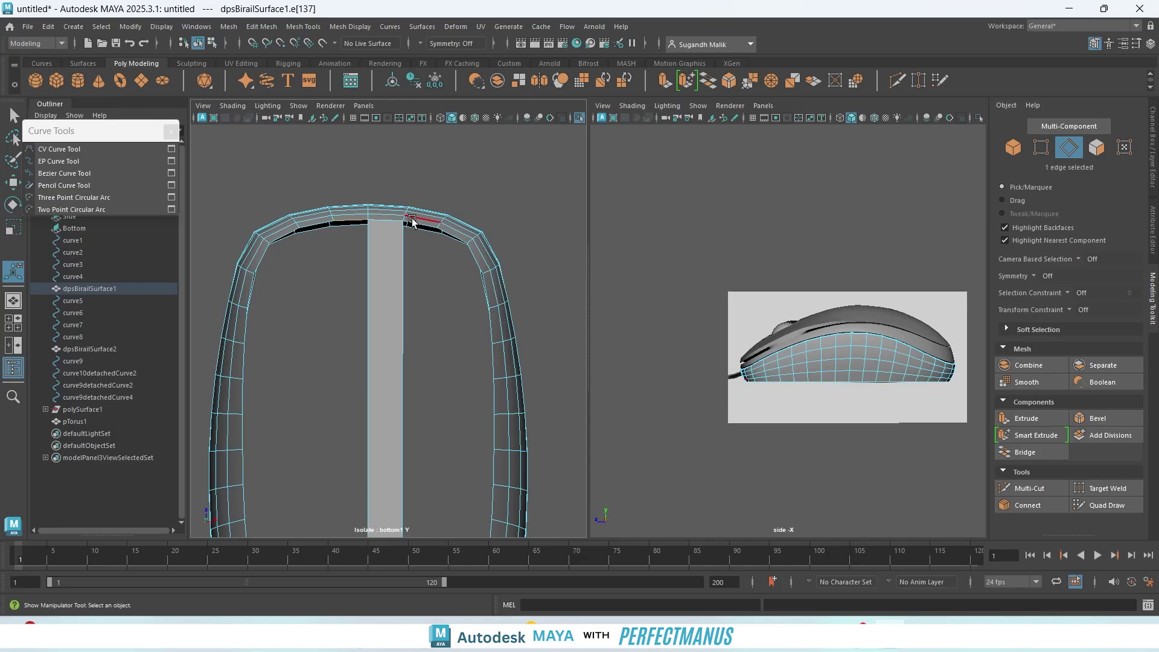
key(ctrl+z)
key(ctrl+z)
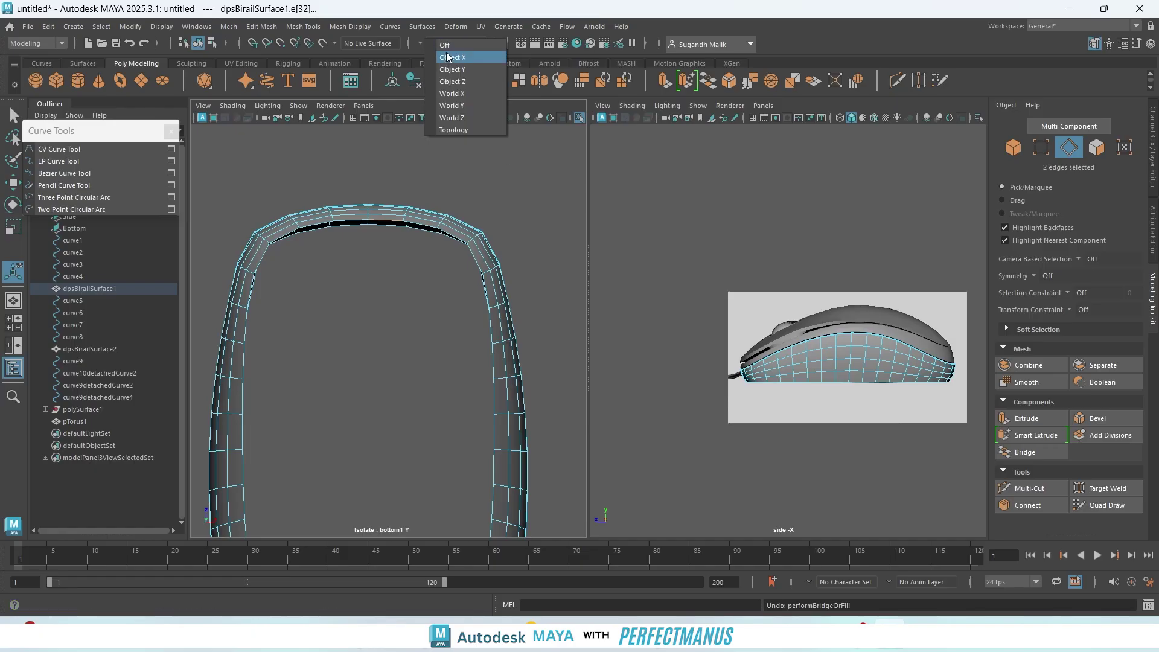
- Set symmetry to Object X and add the mirrored central rear rim edges to the selection
click(454, 56)
alt+middle_drag(417, 356, 397, 92)
key(super)
key(super)
shift+click(374, 473)
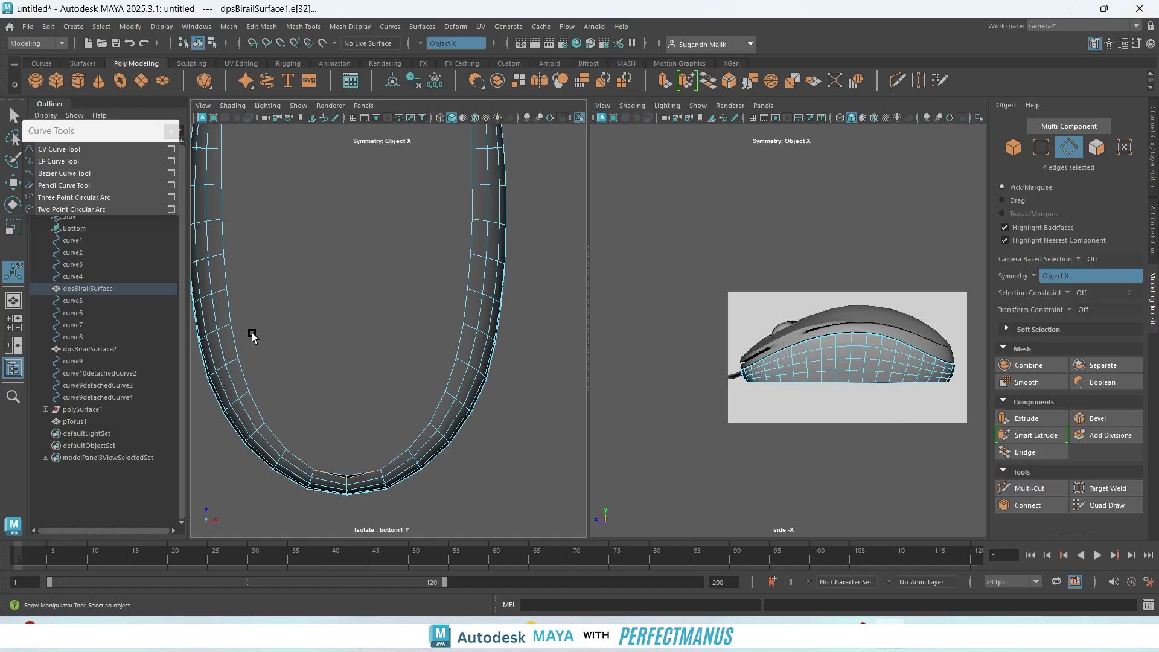
- Select the bottom rim edges along both sides of the opening, leaving the central front and rear edges out
click(228, 319)
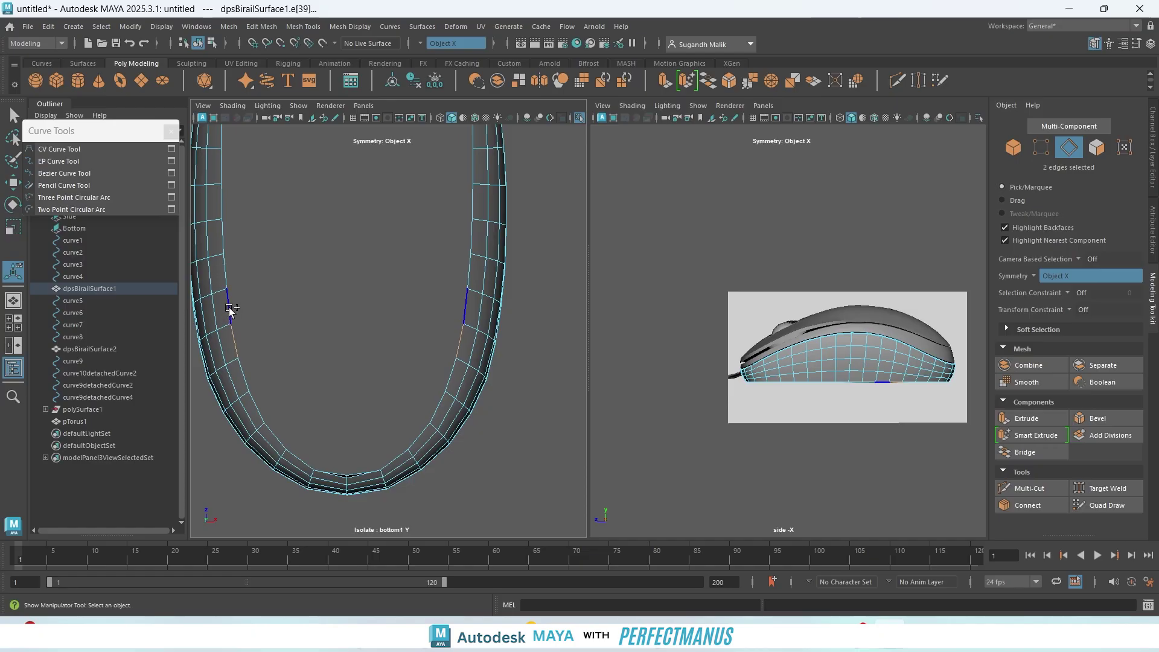
shift+click(297, 462)
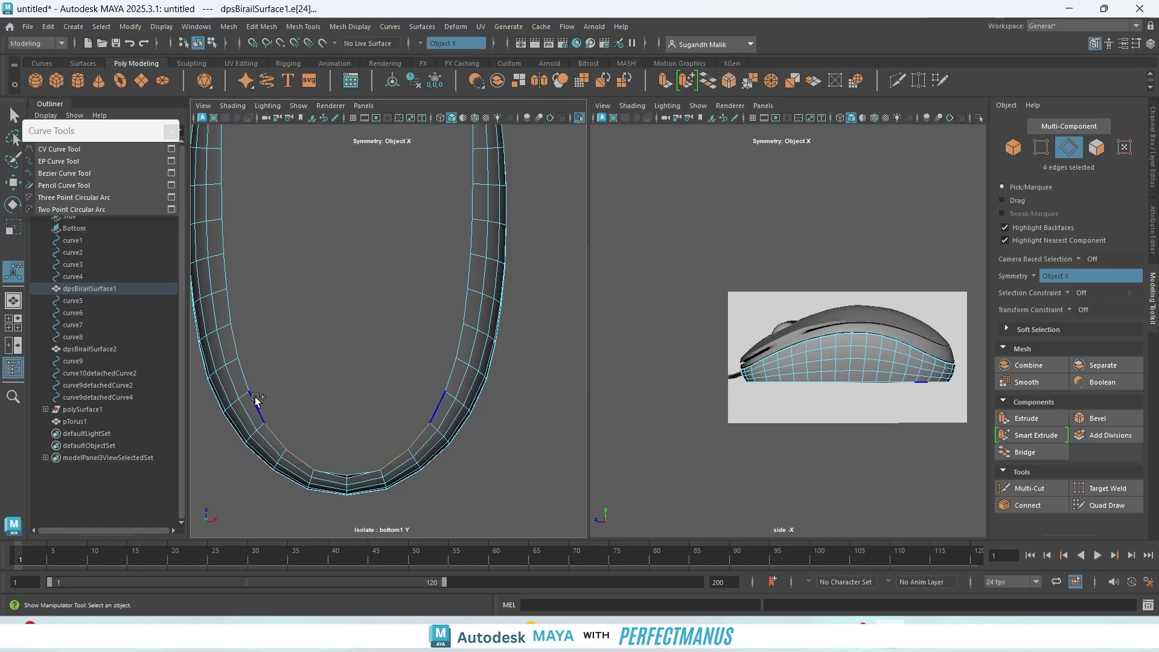
alt+middle_drag(335, 225, 373, 474)
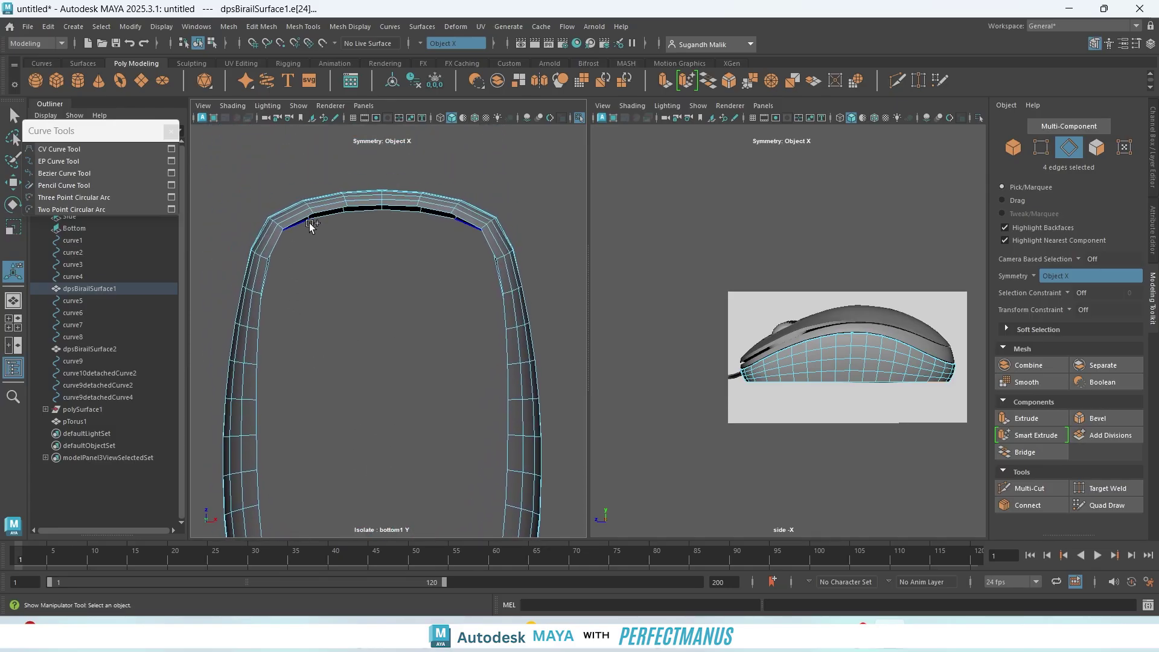
shift+double_click(323, 209)
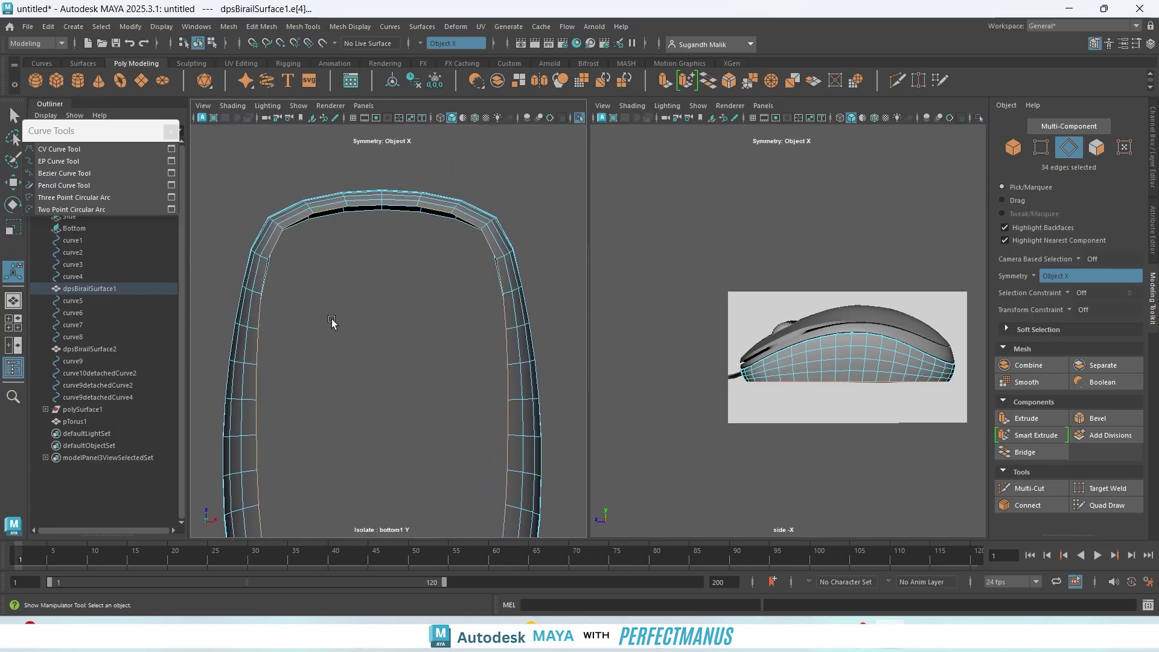
ctrl+drag(326, 199, 368, 253)
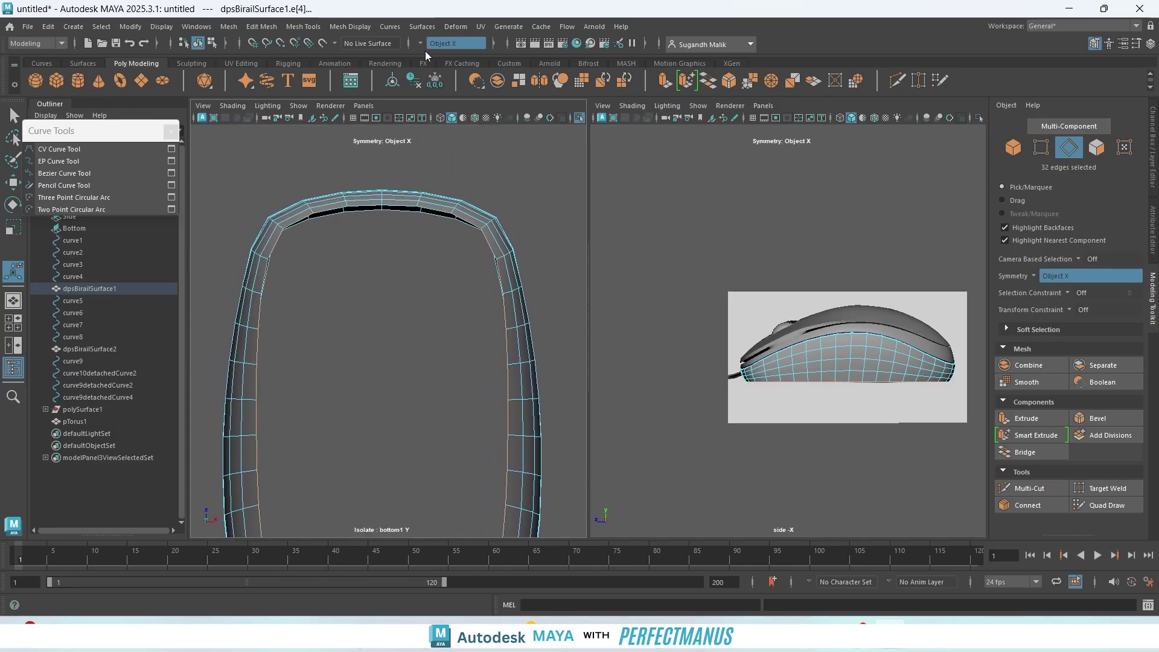
- Bridge the selected side rim edges across the bottom opening and set the bridge's Divisions to 1
click(168, 28)
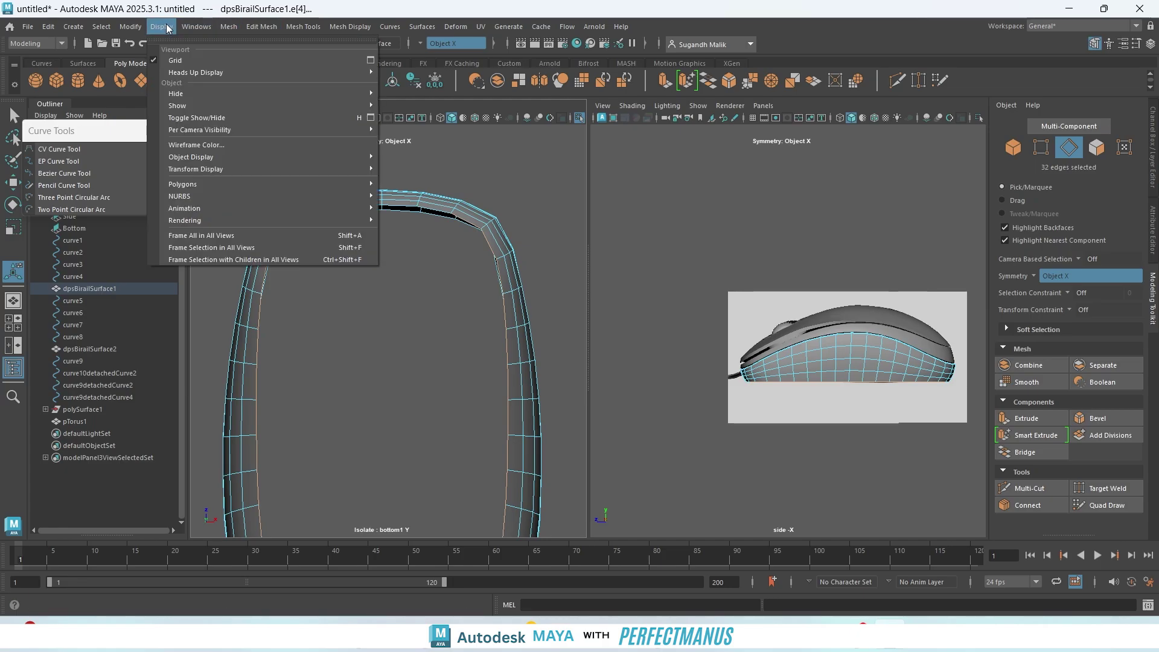
mouse_move(224, 28)
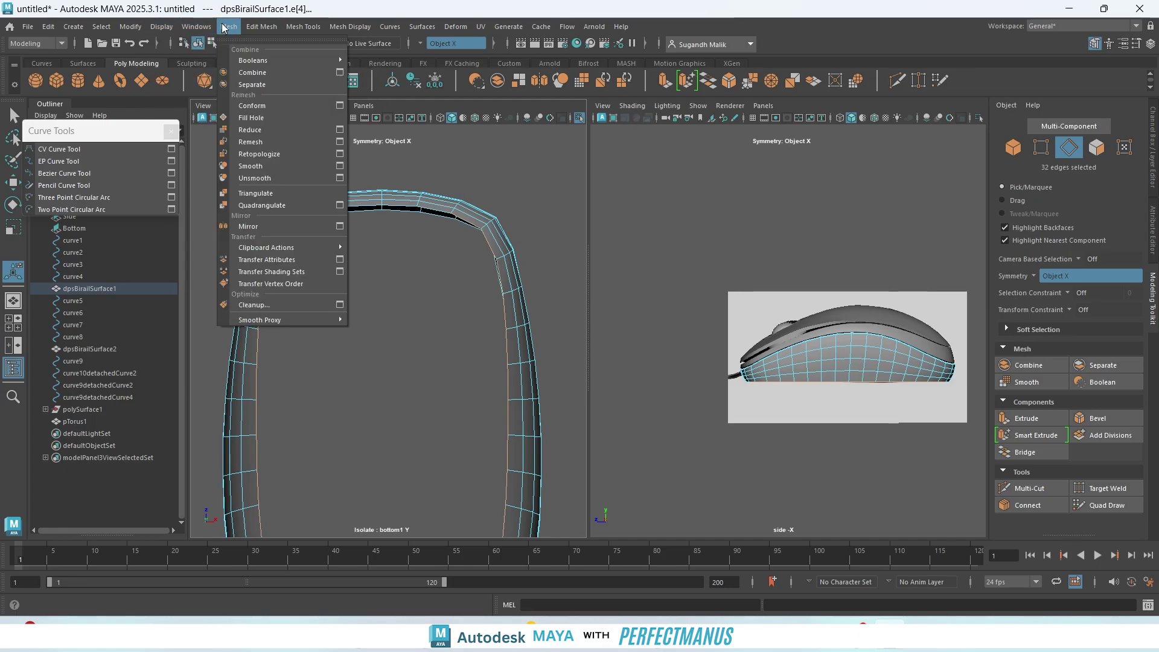
mouse_move(262, 27)
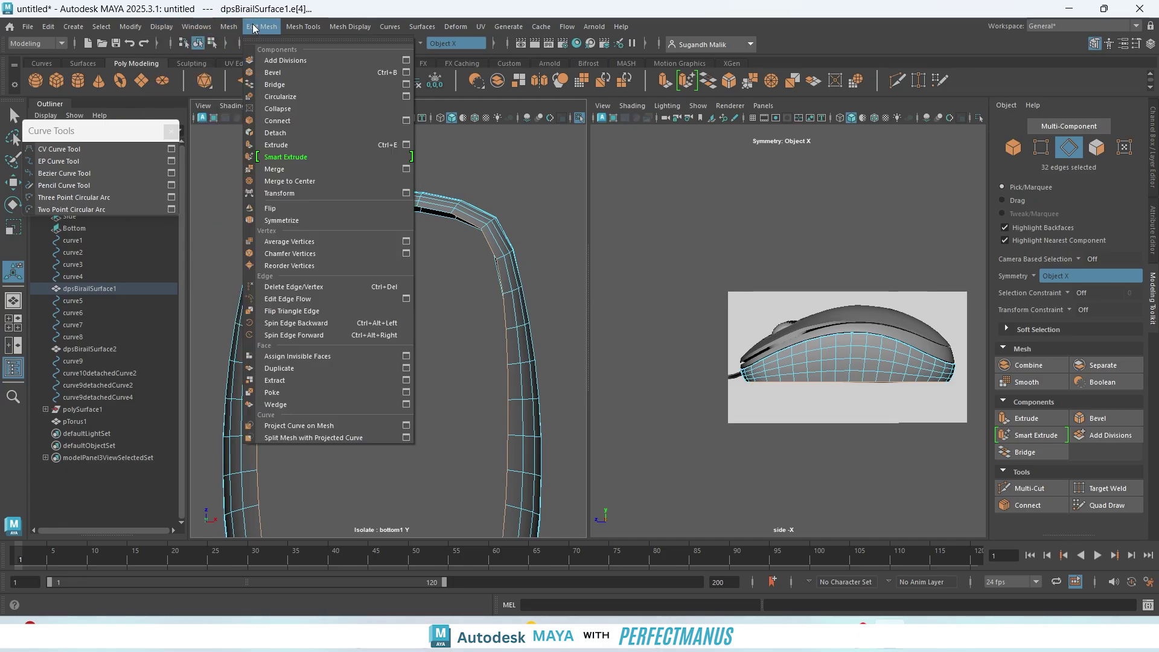
click(292, 85)
scroll(435, 322, down, 2)
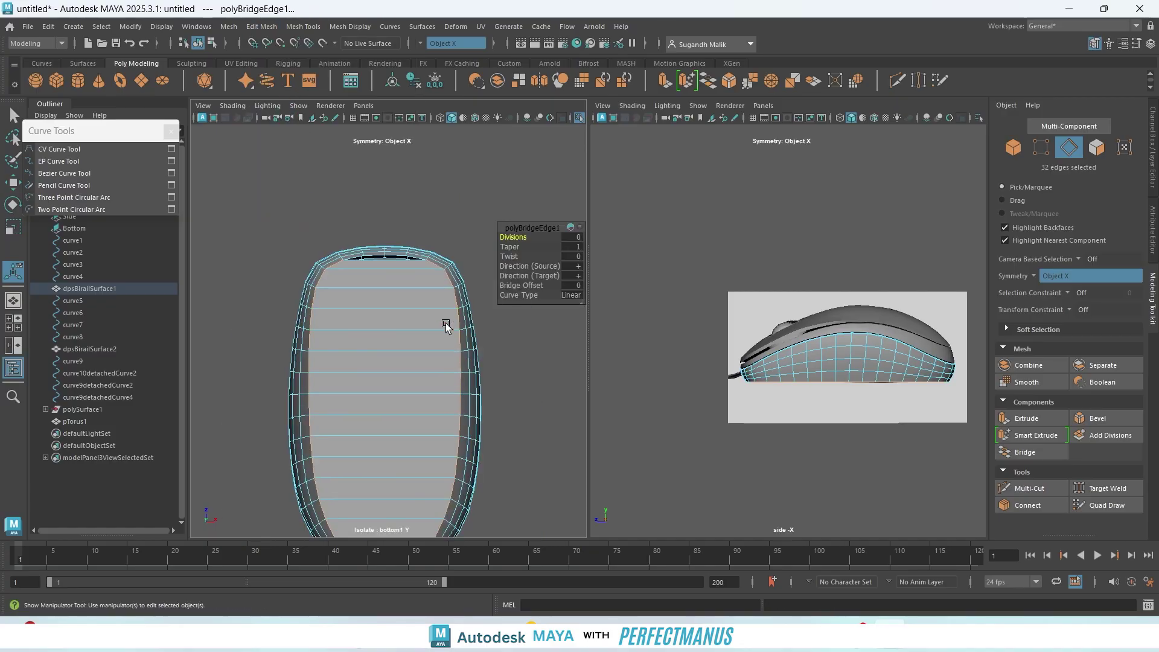
scroll(445, 324, up, 4)
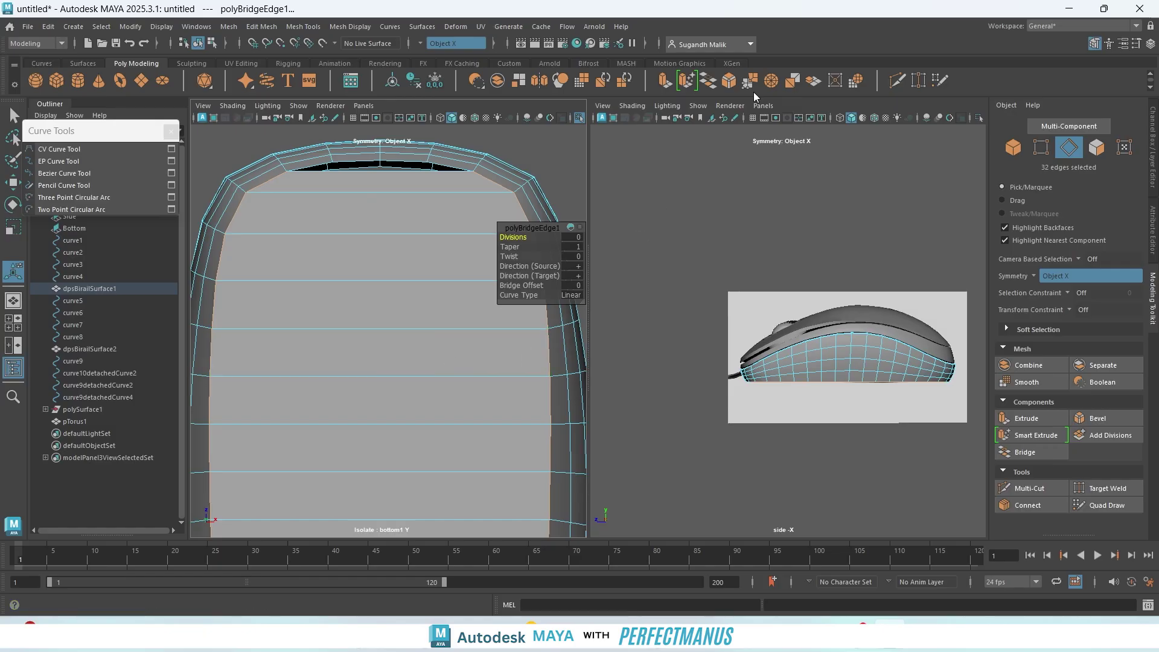
drag(513, 237, 520, 236)
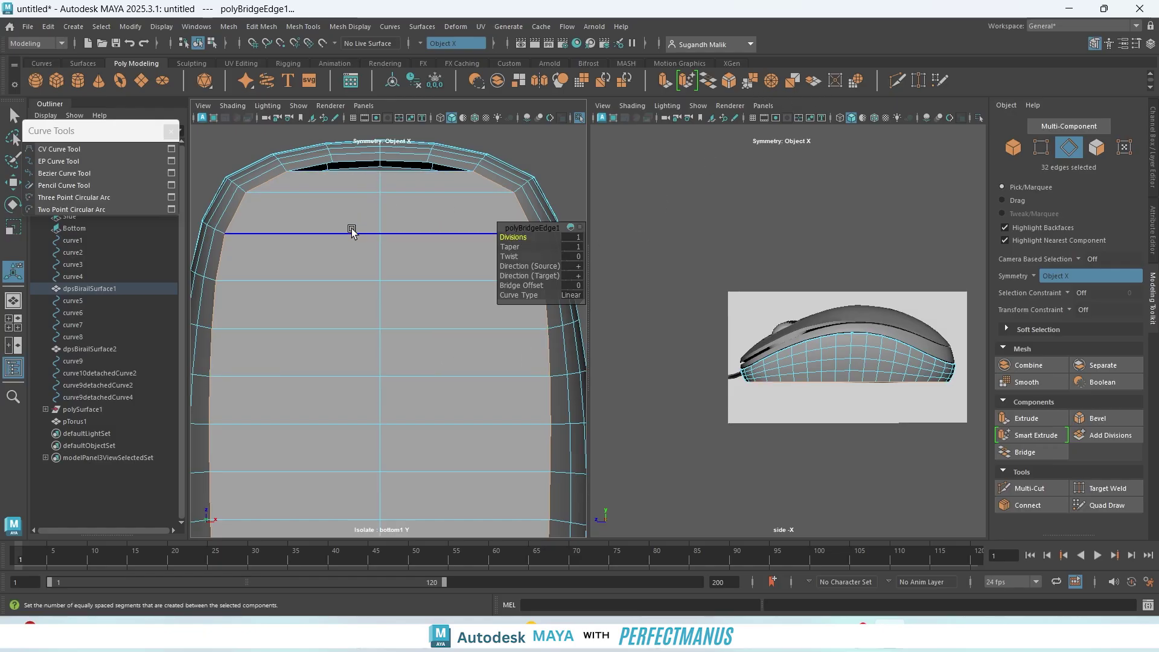
- Select the central front rim edges and the facing border edges of the new bottom surface, and bridge them to close the front gap
scroll(338, 290, down, 5)
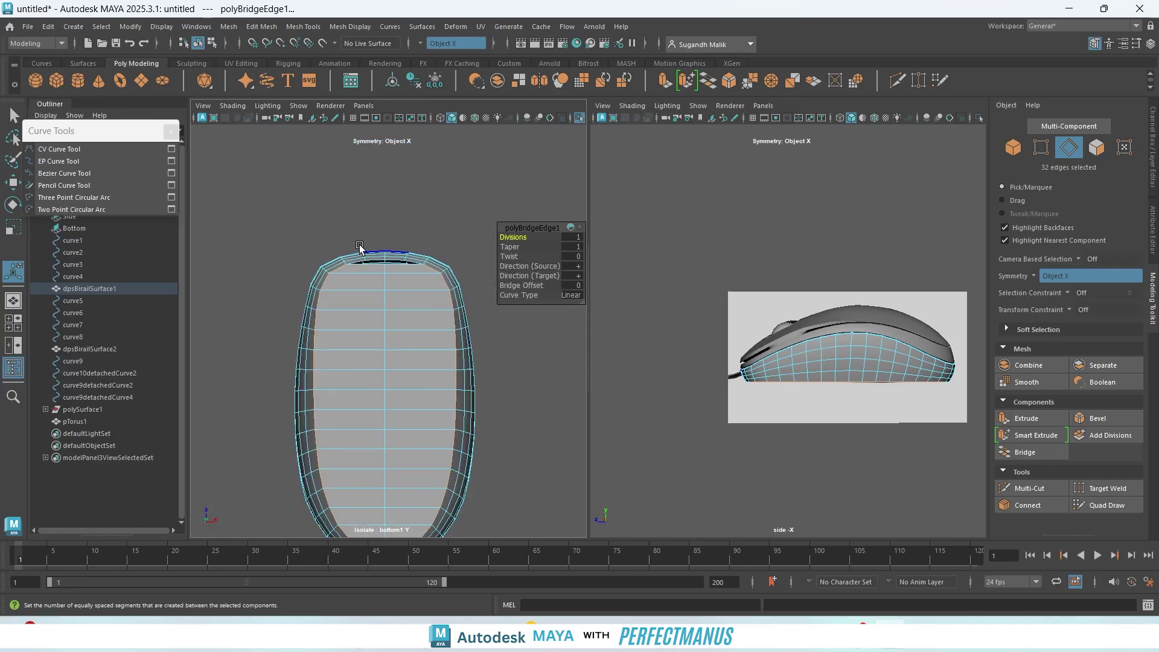
scroll(370, 261, up, 3)
scroll(370, 261, down, 5)
scroll(423, 331, up, 3)
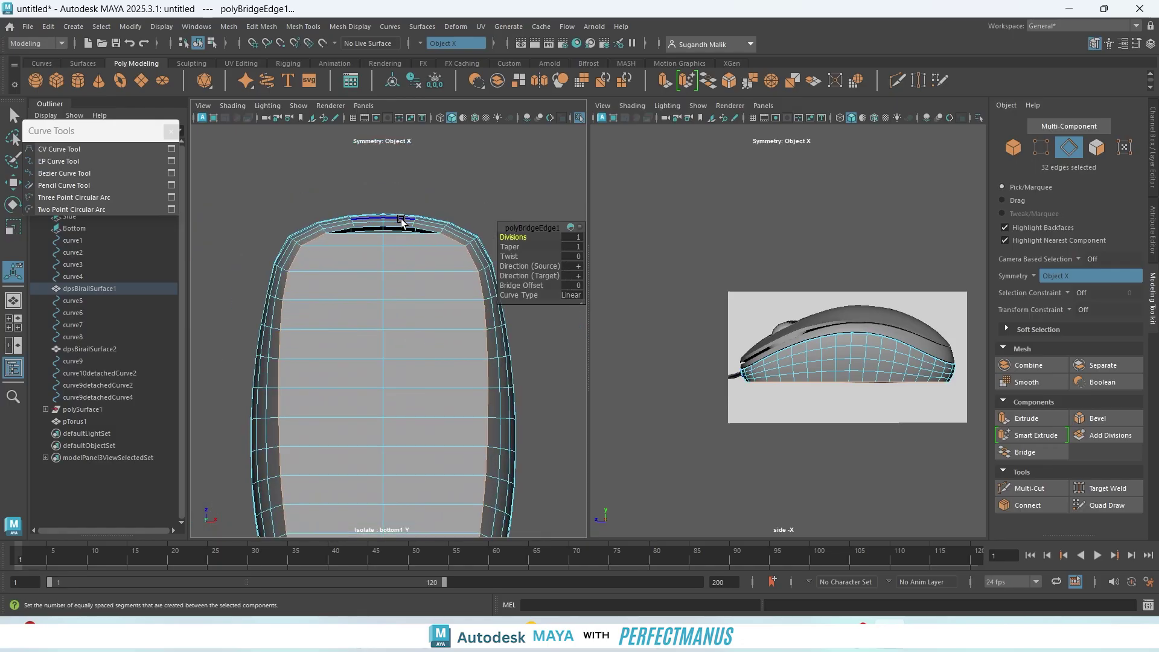
alt+middle_drag(420, 265, 427, 312)
key(super)
key(super)
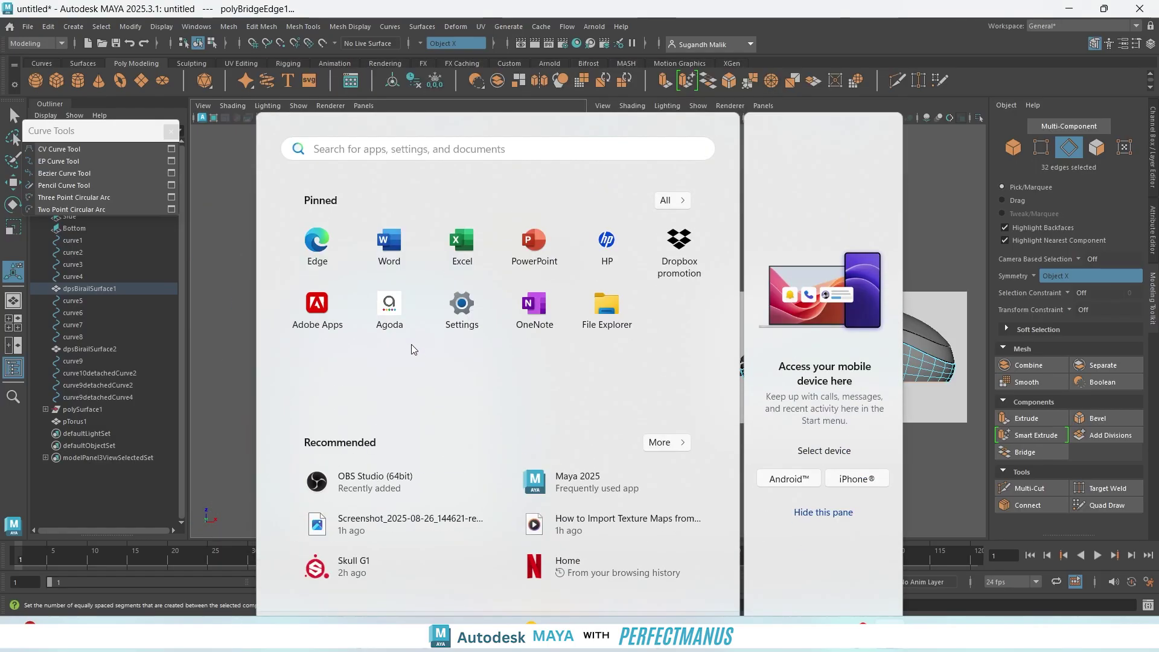
scroll(438, 289, up, 6)
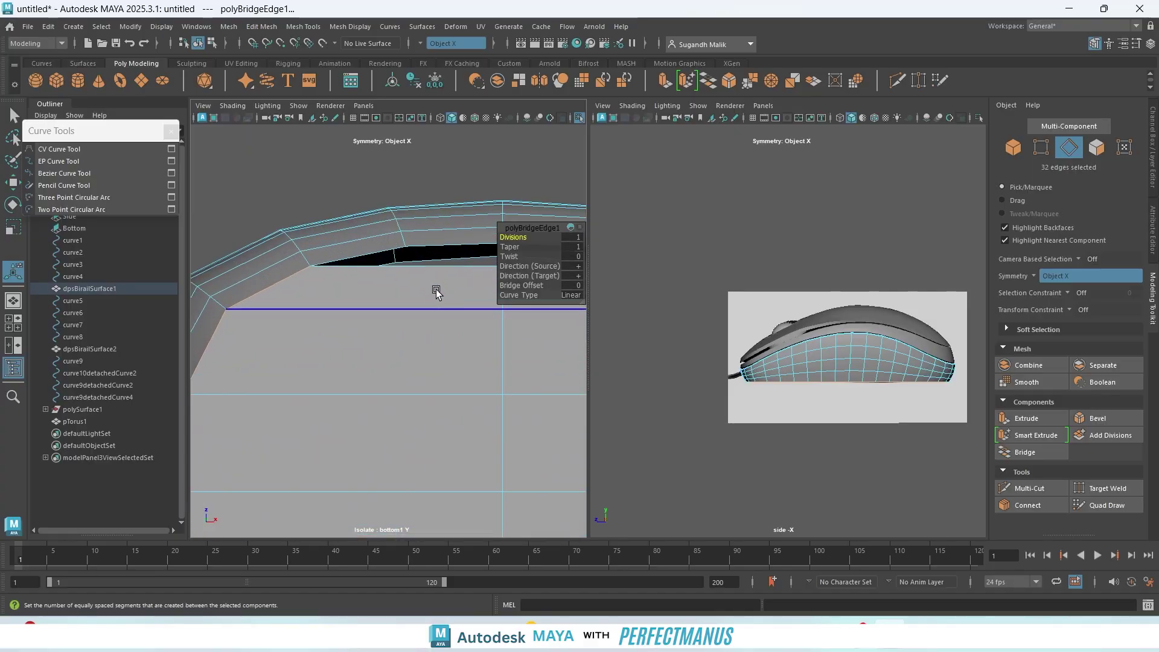
click(353, 293)
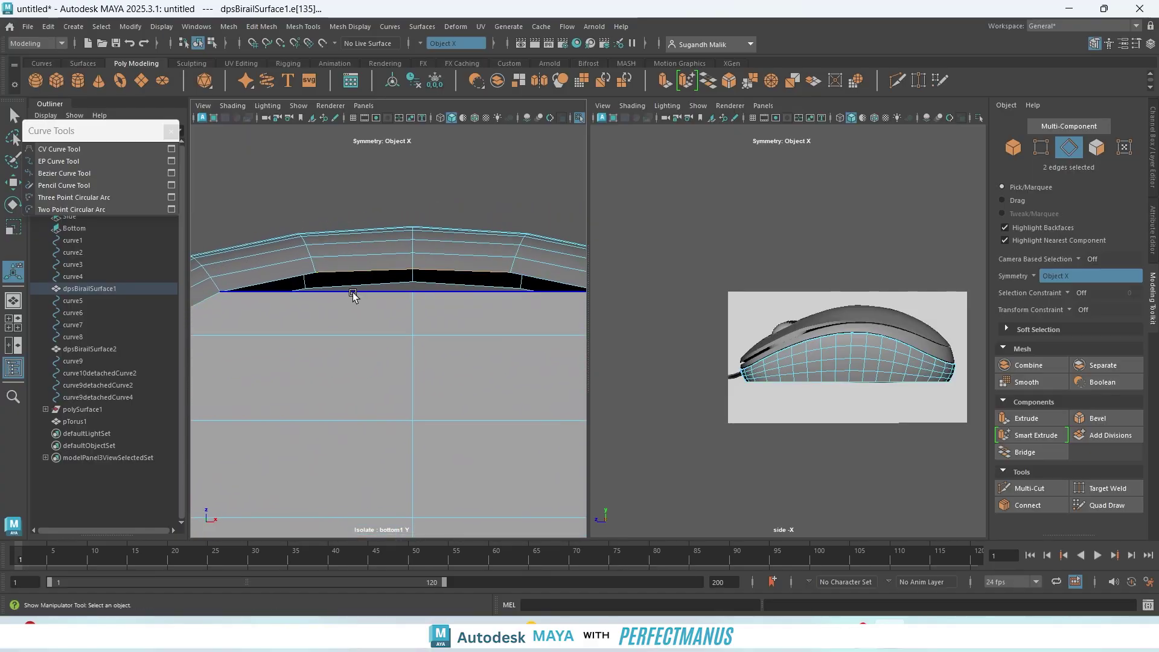
double_click(355, 293)
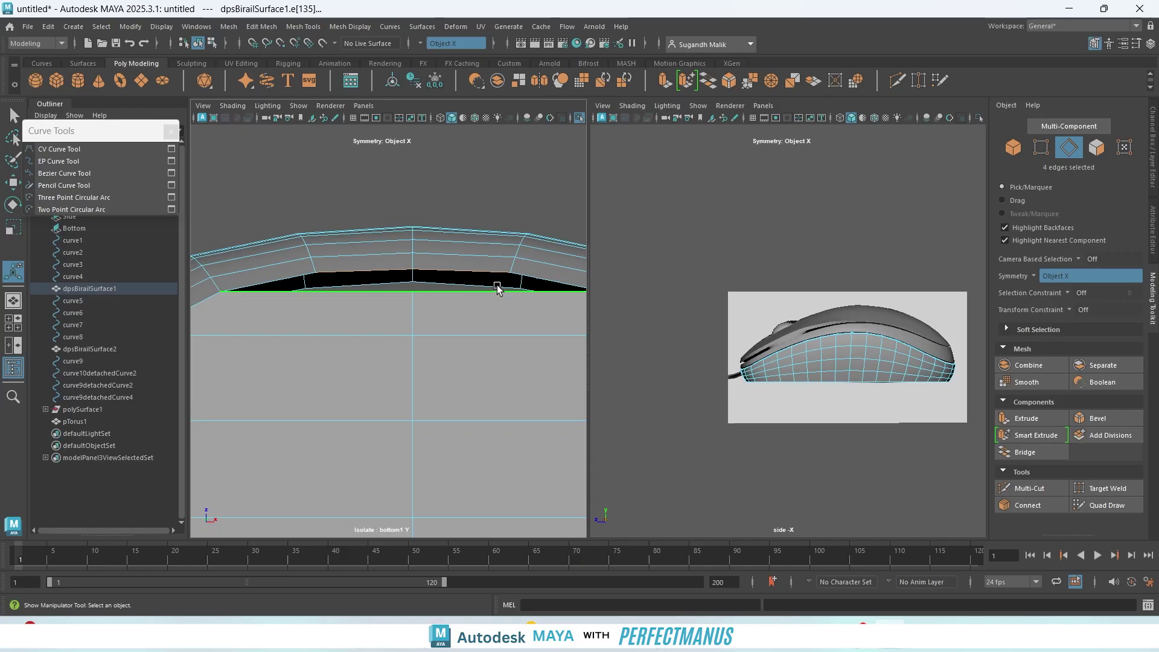
click(709, 81)
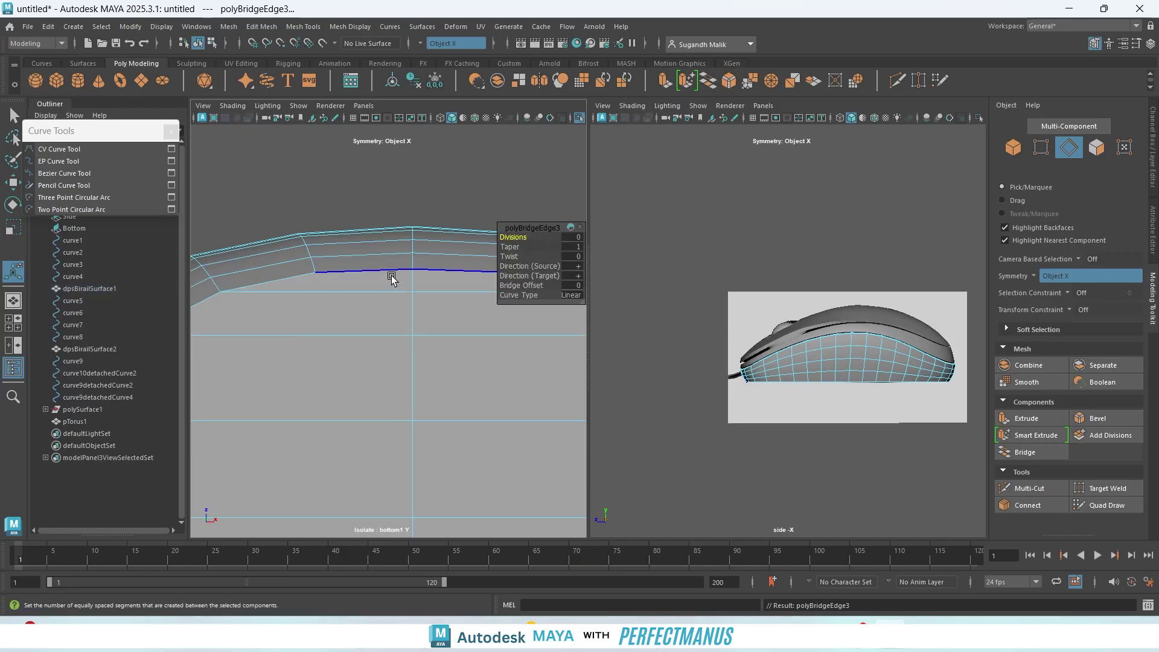
- Switch to face selection and select the two rearmost faces of the new bottom surface, beside the remaining rear gap
alt+middle_drag(391, 276, 403, 182)
key(super)
key(super)
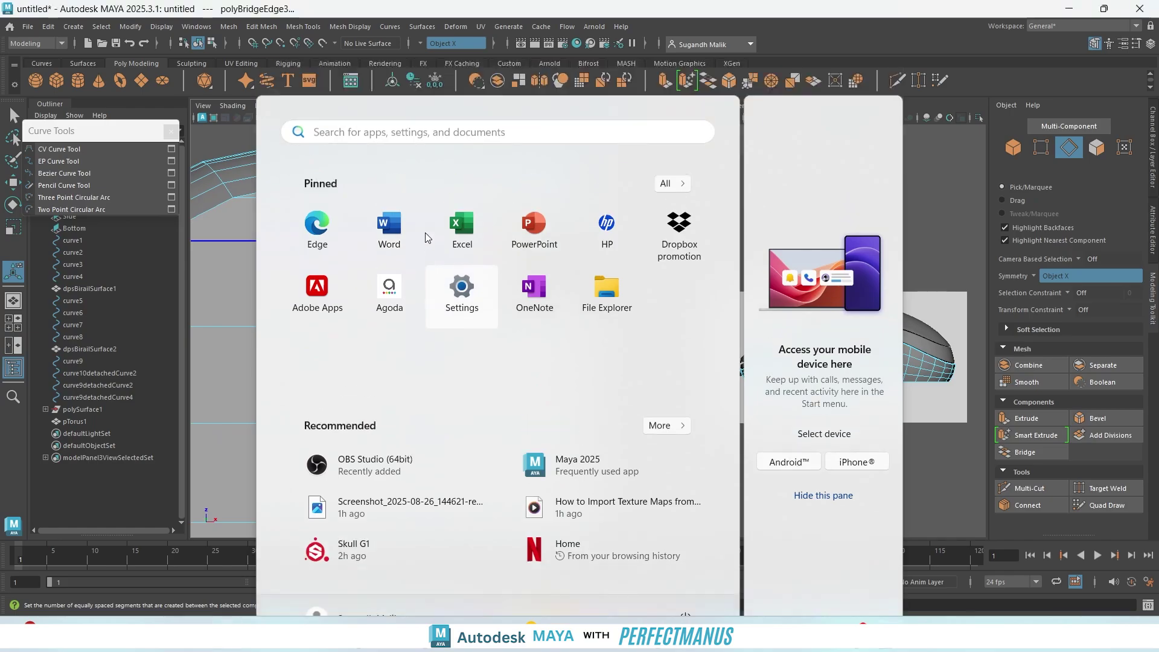
scroll(370, 241, down, 5)
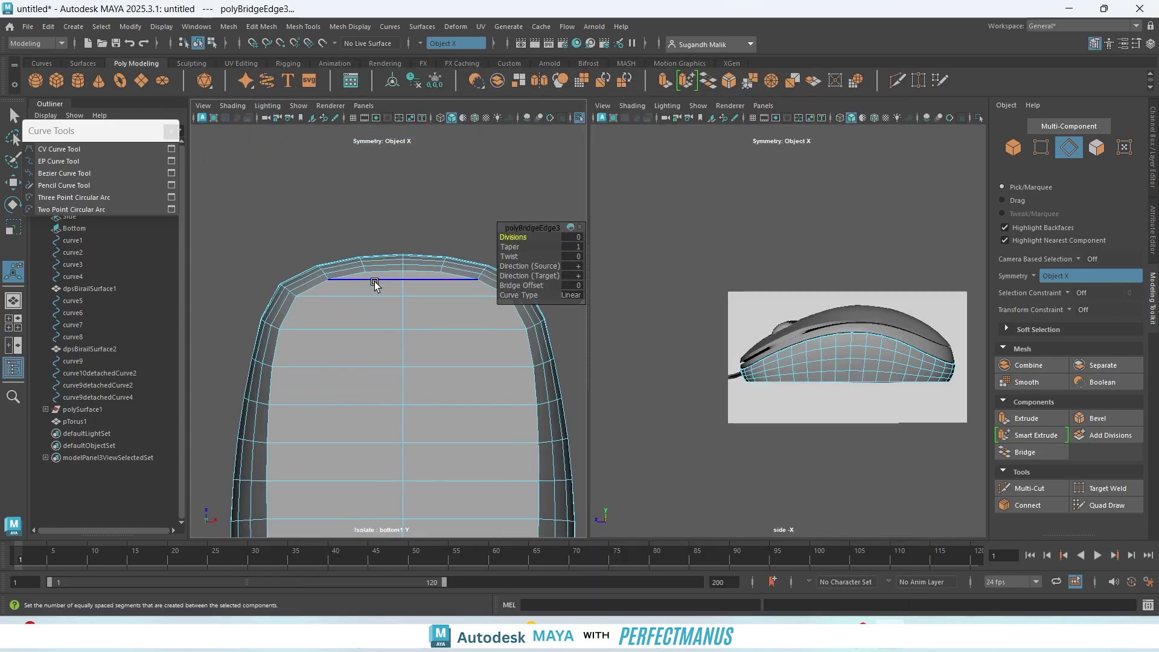
right_drag(372, 289, 375, 317)
click(385, 280)
click(389, 273)
alt+middle_drag(387, 346, 420, 44)
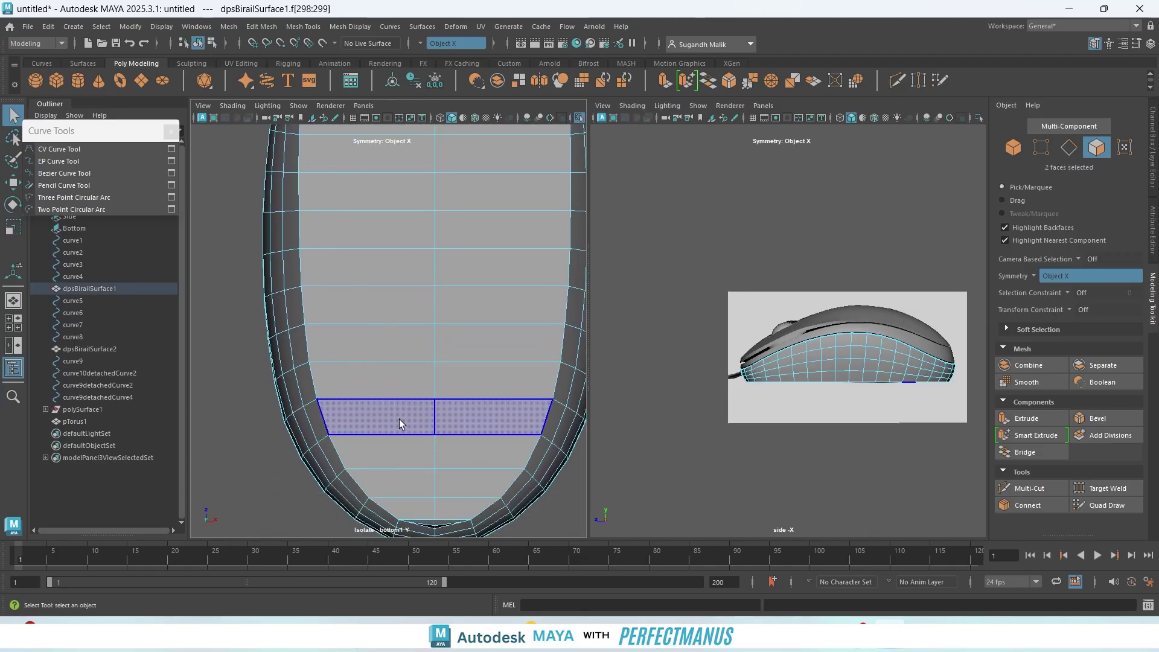
alt+middle_drag(402, 388, 414, 216)
scroll(475, 342, up, 2)
scroll(475, 343, up, 5)
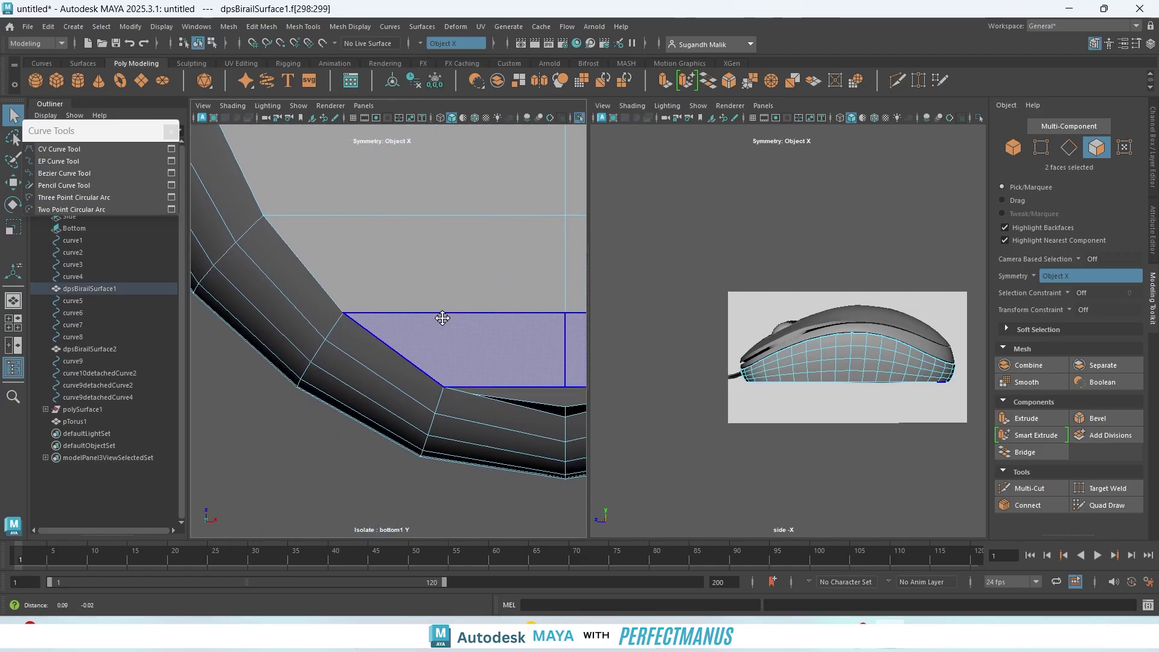
click(575, 336)
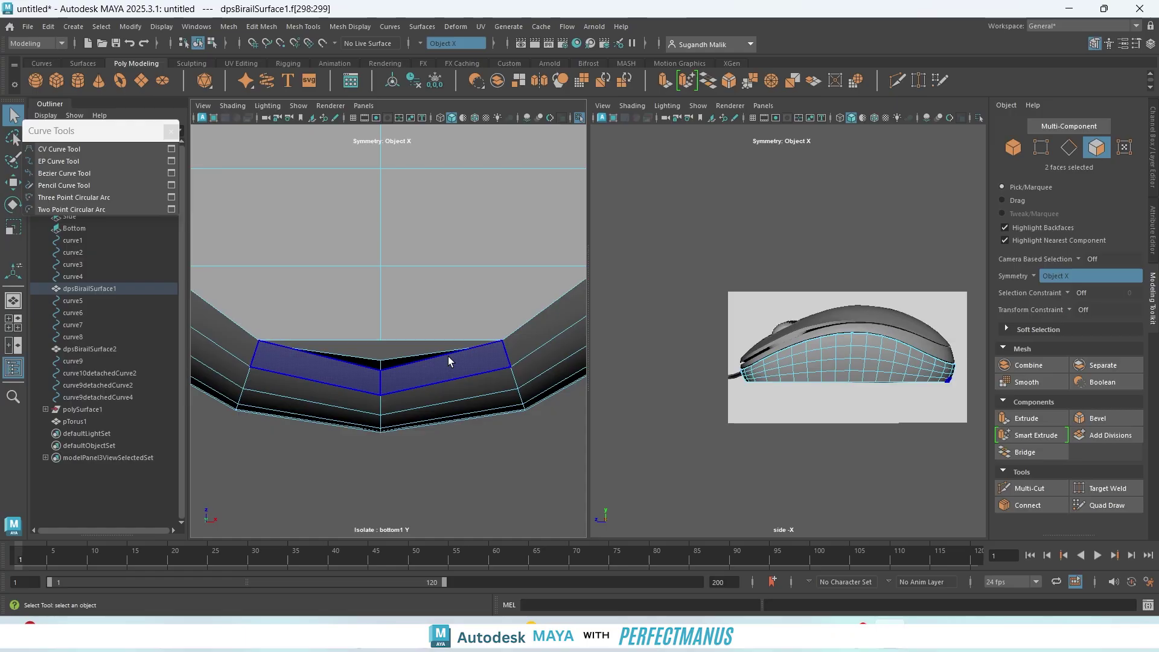
scroll(458, 364, down, 3)
scroll(458, 364, up, 3)
click(426, 306)
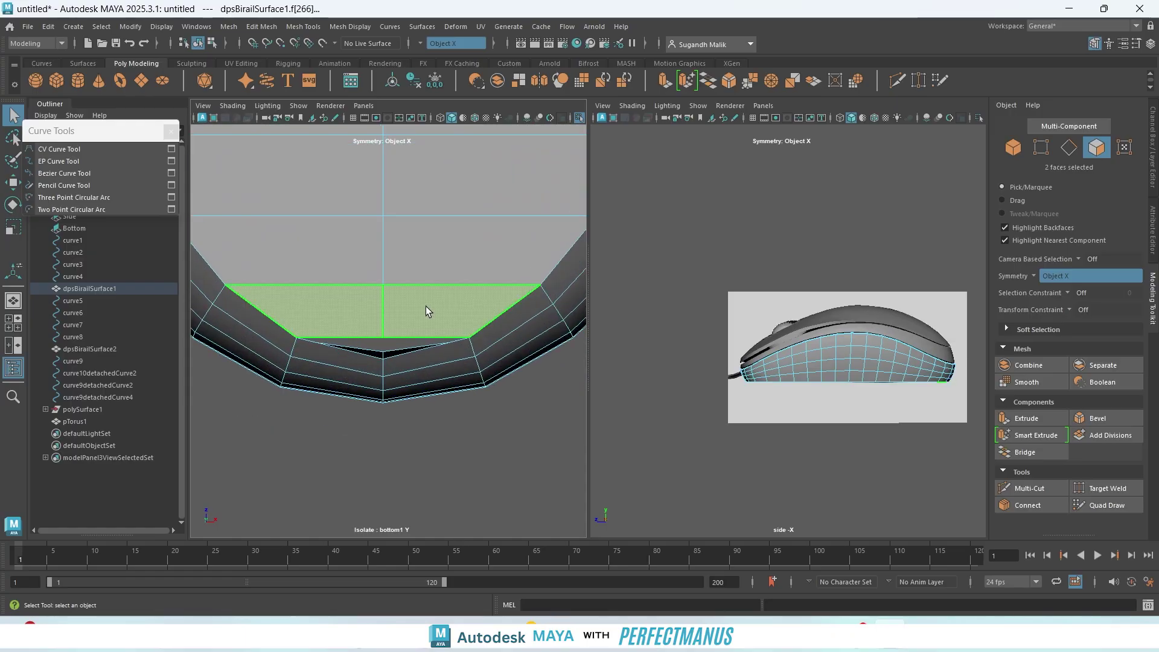
key(Delete)
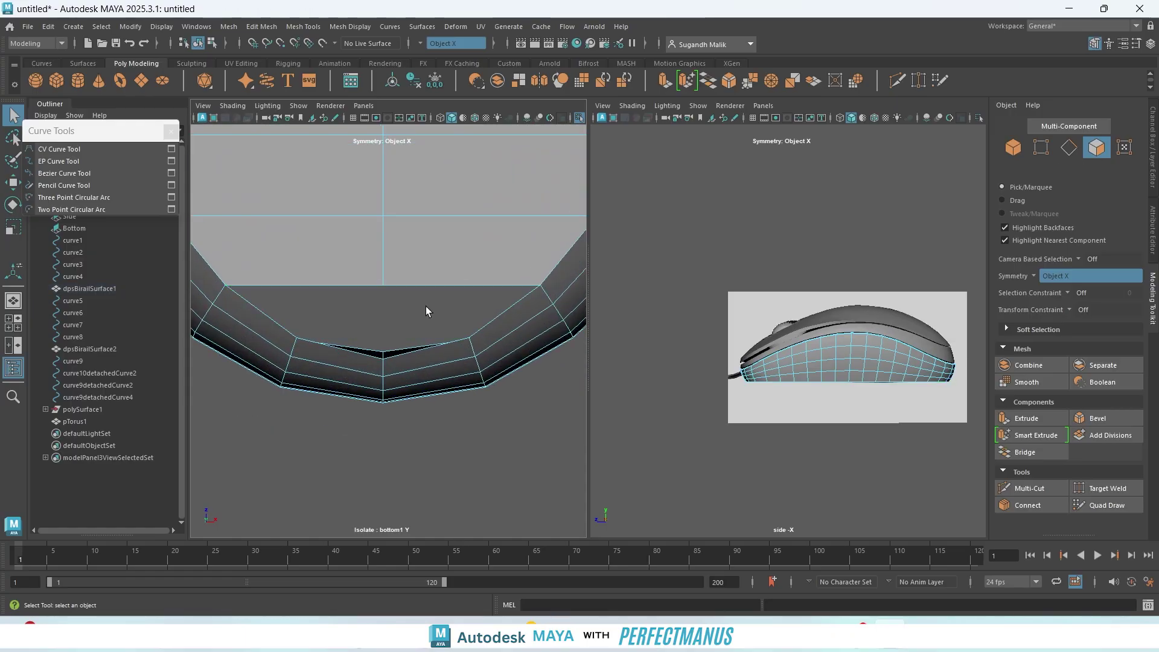
key(ctrl+z)
key(ctrl+z)
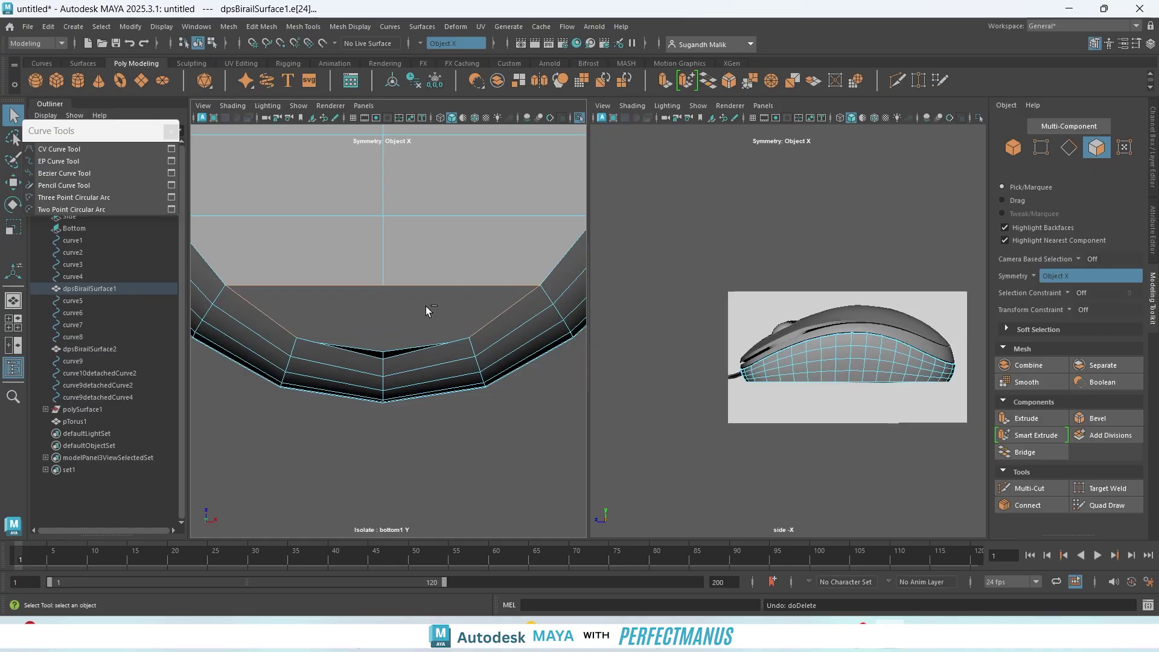
key(ctrl+z)
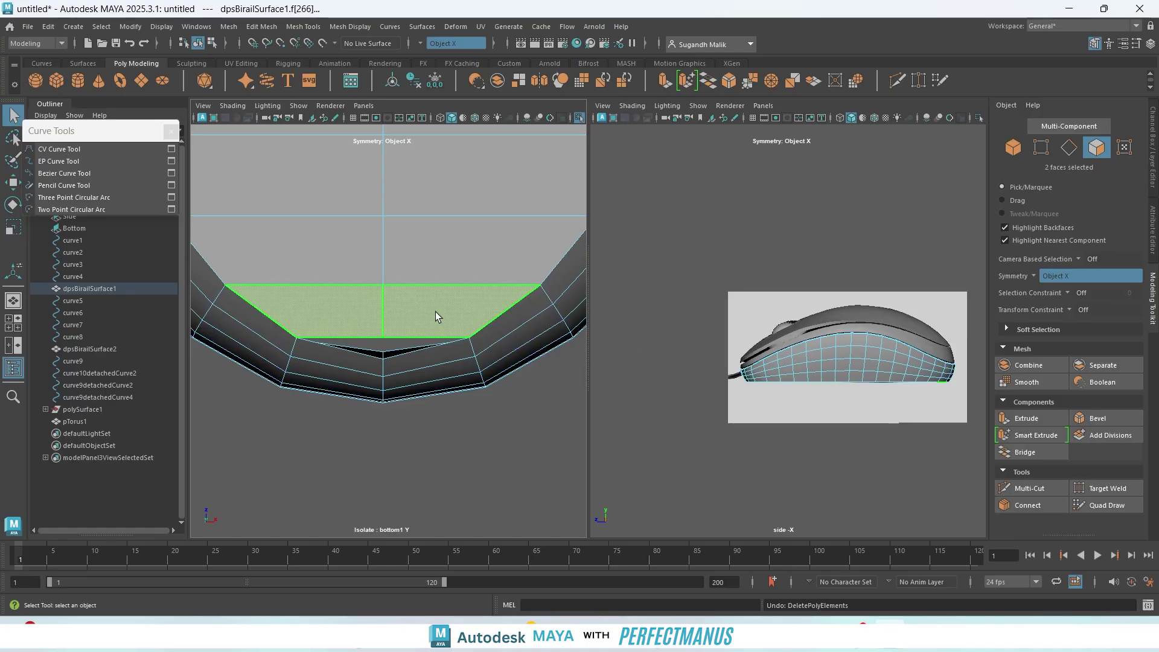
- Show the shell in perspective from below and delete the two selected rearmost bottom faces
key(space)
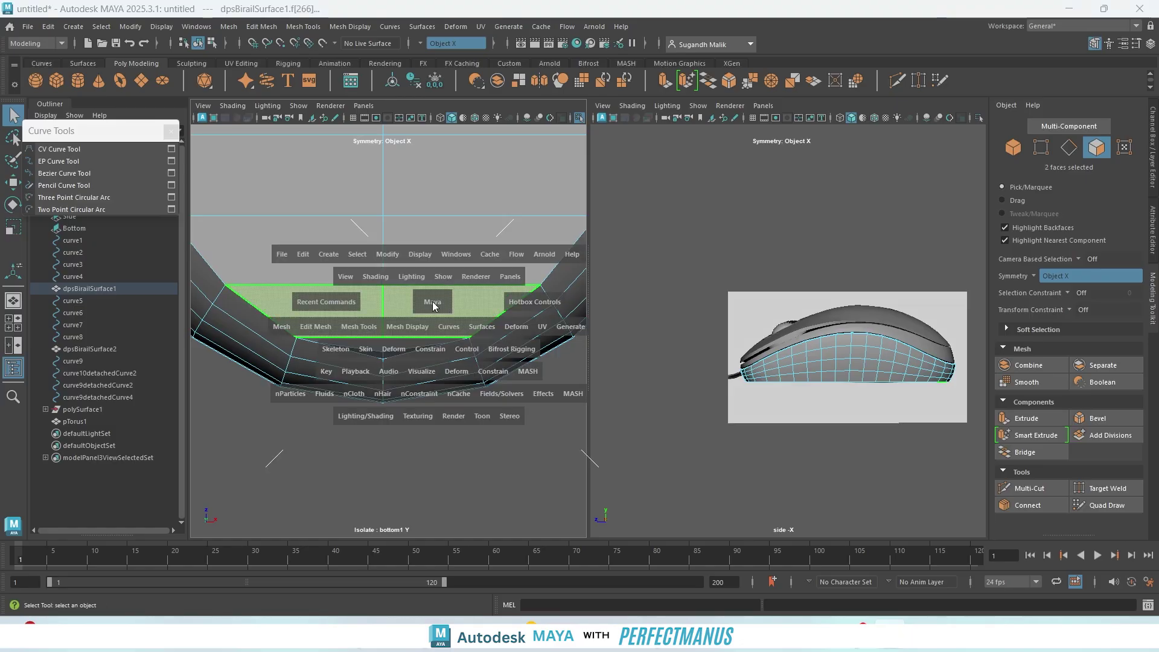
drag(432, 302, 437, 269)
alt+drag(501, 377, 362, 401)
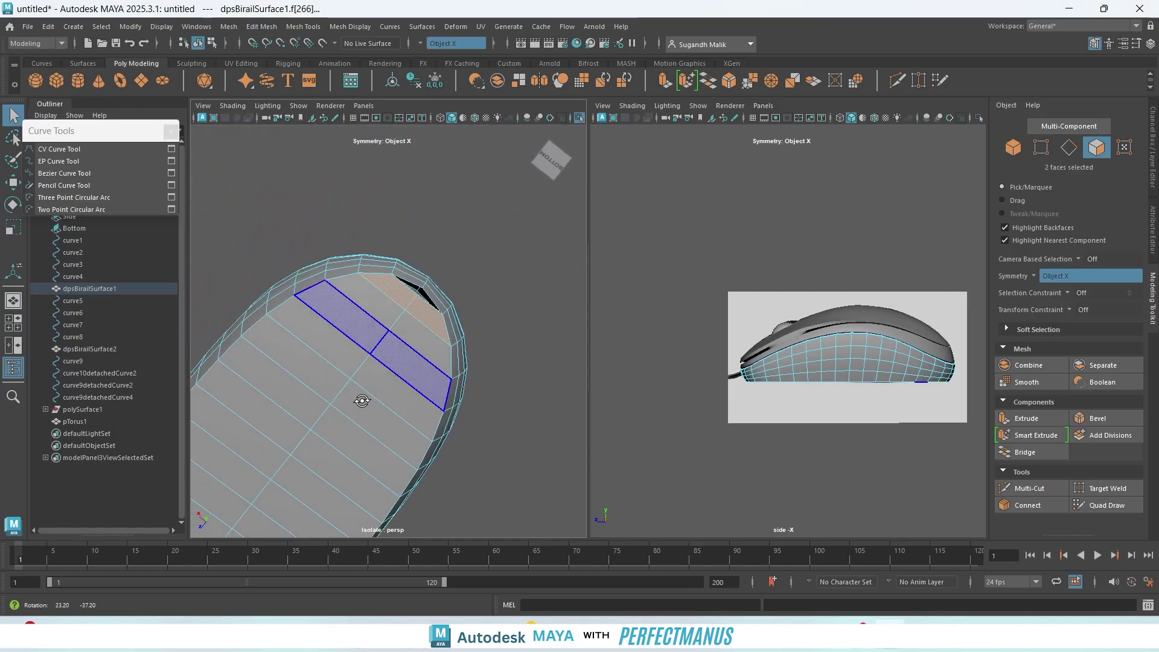
scroll(414, 336, up, 8)
alt+middle_drag(414, 332, 384, 349)
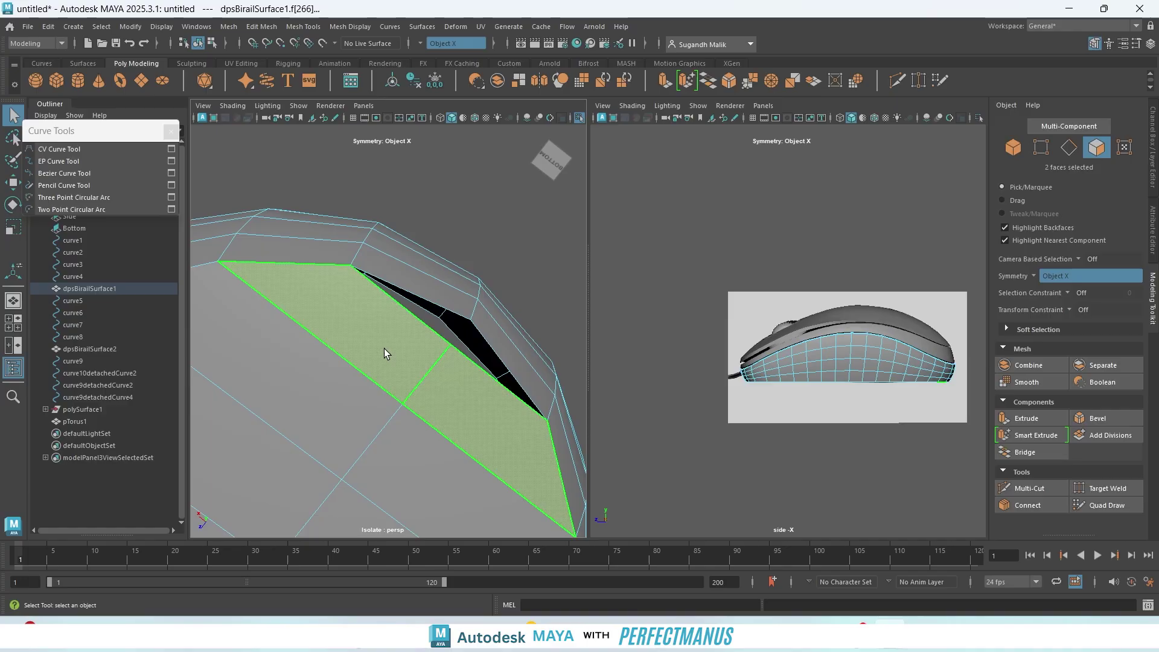
key(Delete)
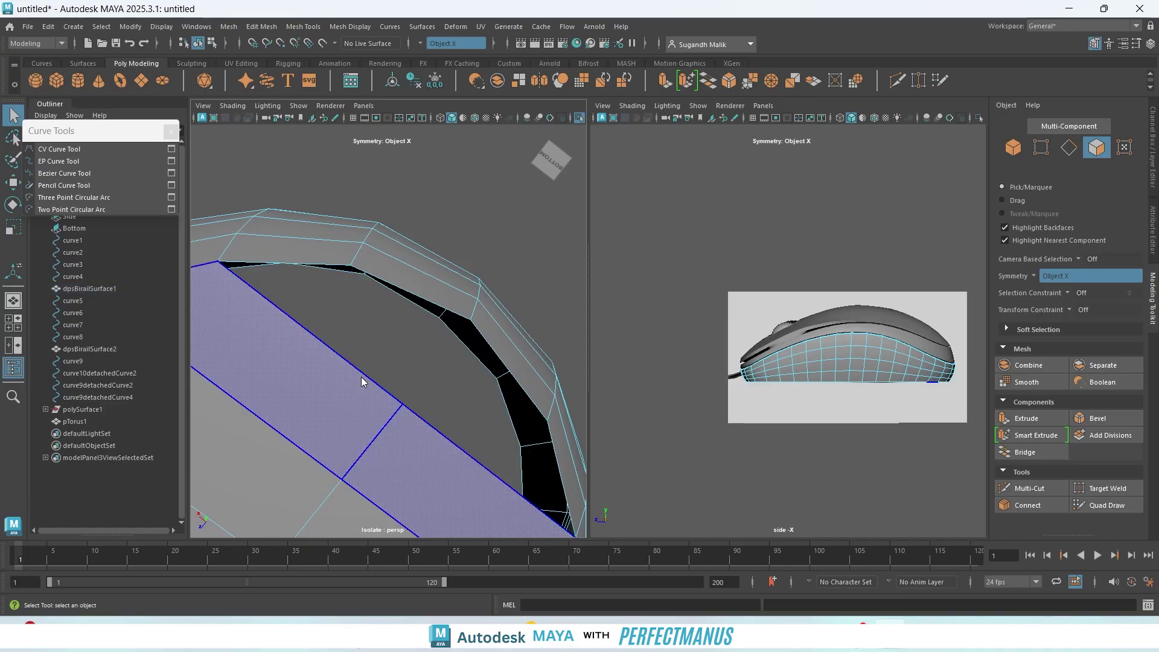
- Select the central rear rim edges and the facing border edges of the bottom surface, and bridge them to close the rear opening
right_drag(361, 375, 361, 238)
click(405, 287)
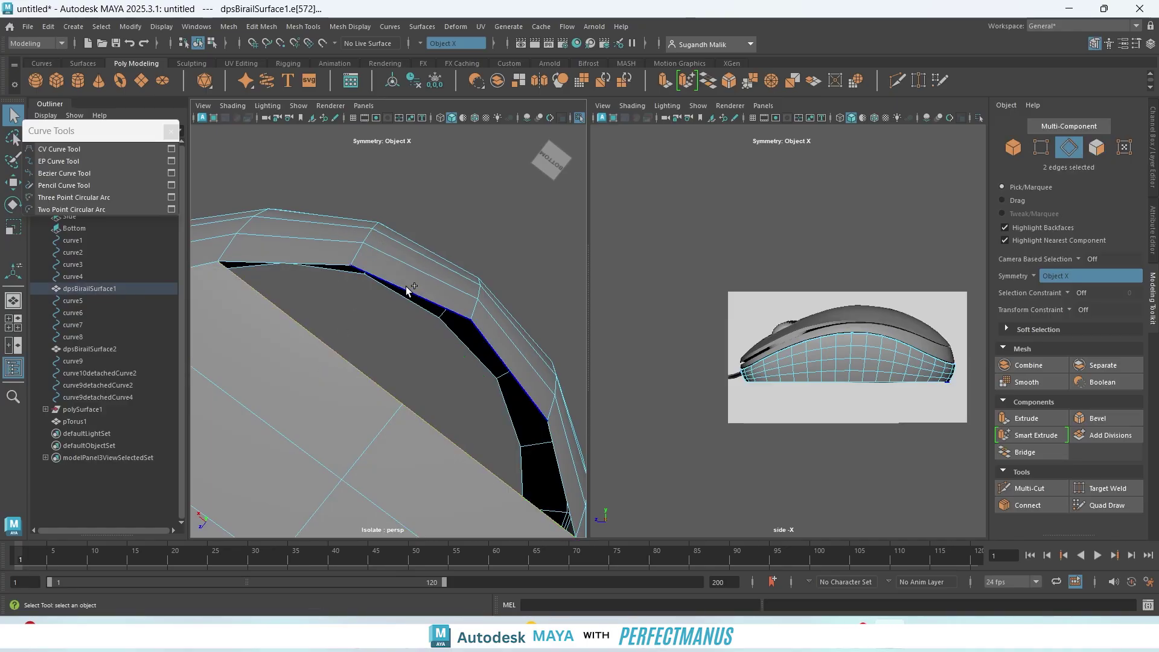
click(706, 86)
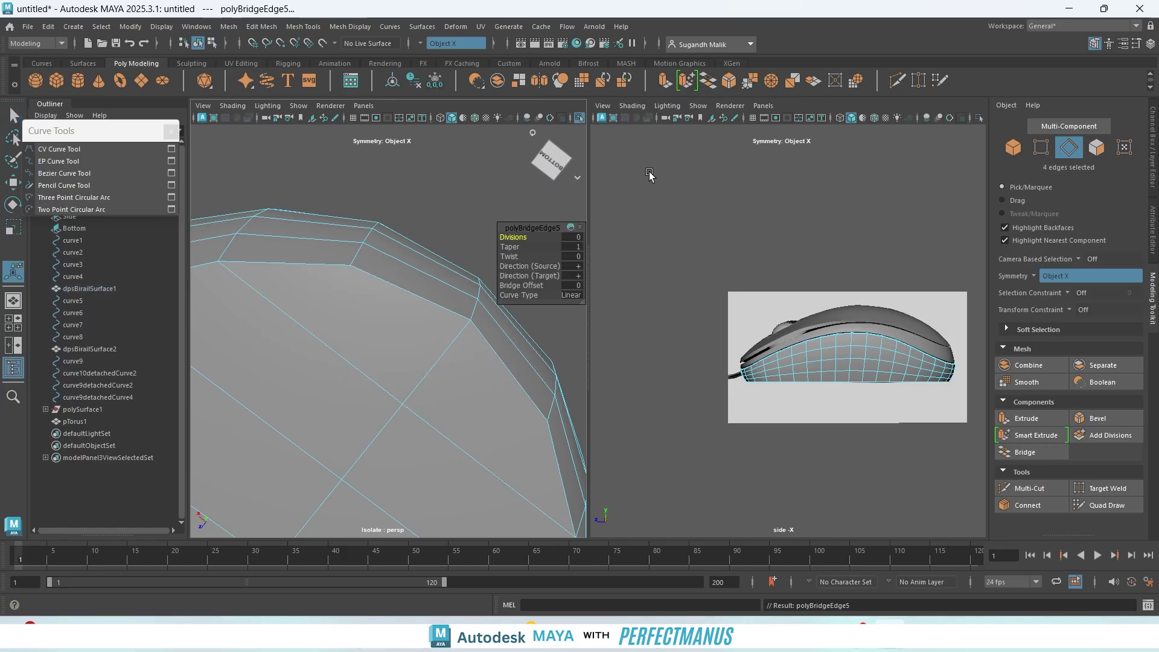
scroll(403, 331, down, 6)
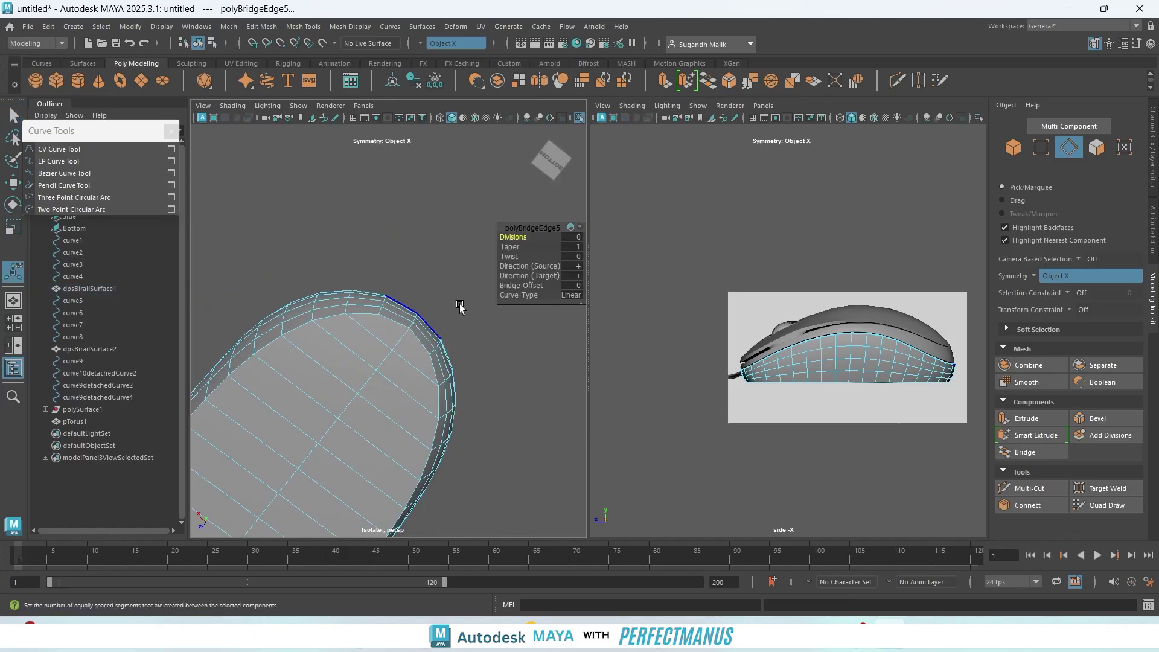
- Select the full strip of faces covering the underside, from the front end to the rear, and extrude them
alt+middle_drag(459, 308, 481, 241)
key(q)
right_drag(469, 211, 461, 246)
click(426, 248)
alt+middle_drag(362, 312, 534, 207)
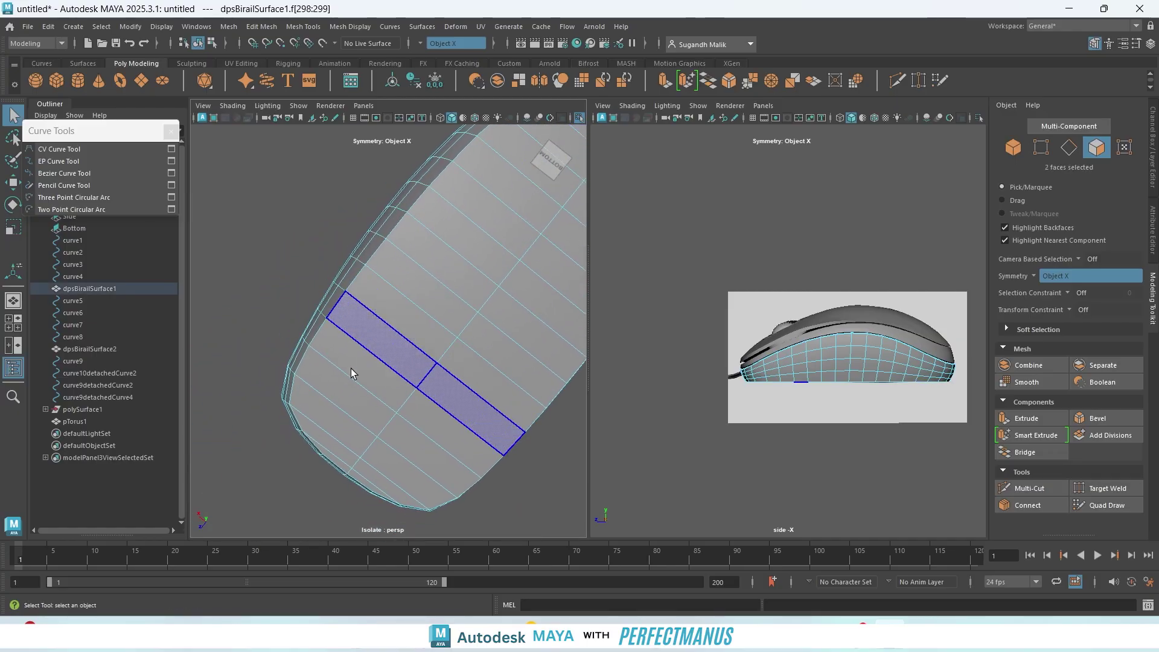
shift+double_click(334, 459)
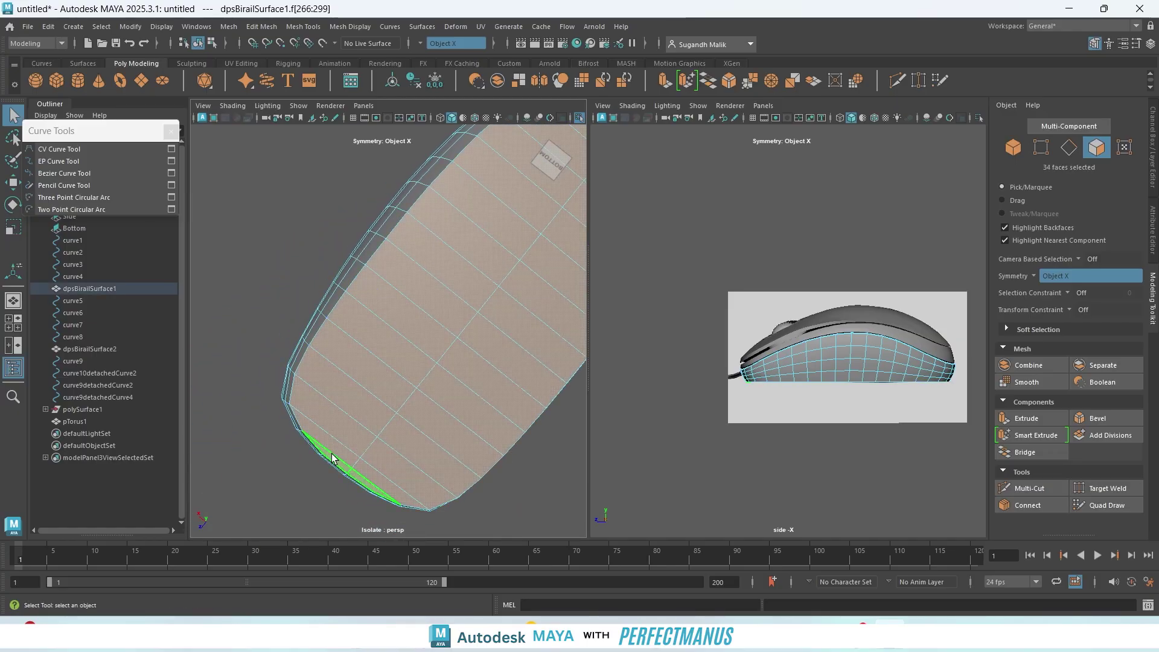
alt+middle_drag(398, 393, 327, 413)
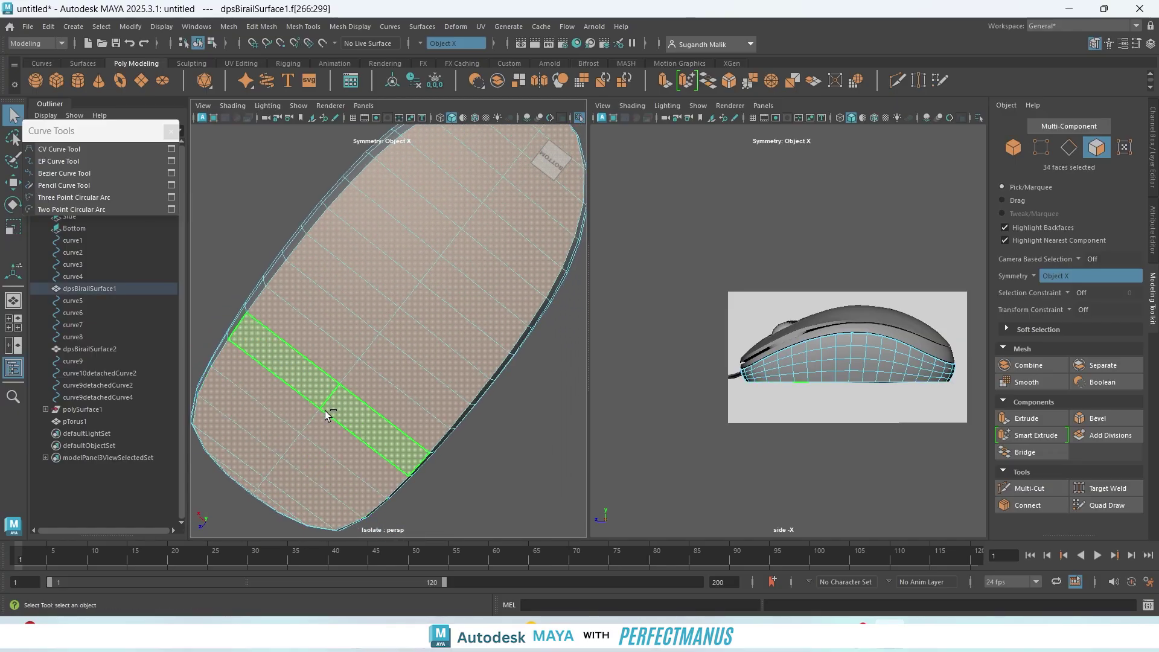
key(ctrl+e)
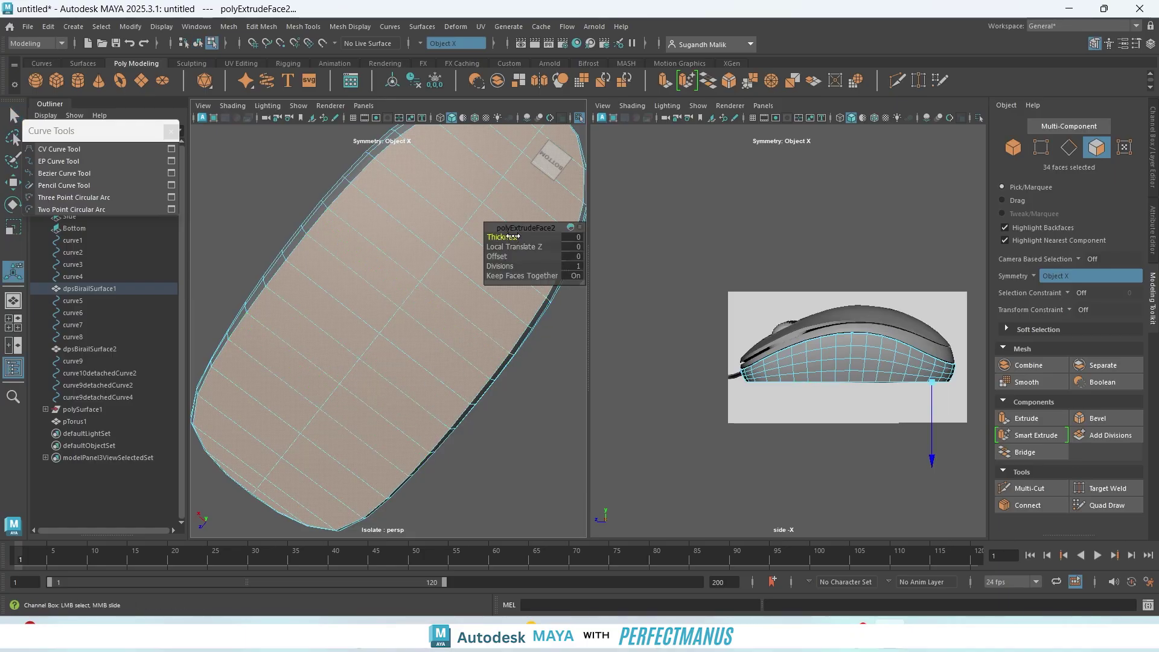
drag(512, 236, 491, 258)
key(ctrl+z)
key(ctrl+z)
- Scale the extruded underside faces slightly inward so a narrow band forms along the rim
alt+drag(445, 305, 517, 316)
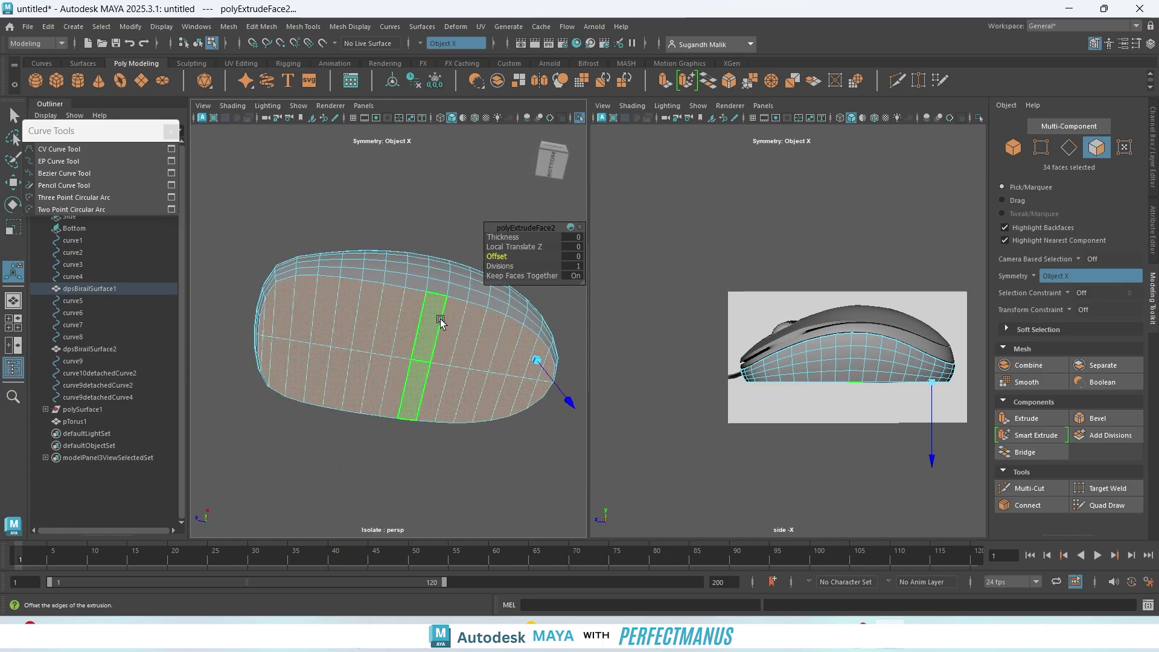
key(r)
drag(414, 328, 413, 325)
drag(446, 215, 447, 232)
scroll(418, 326, up, 4)
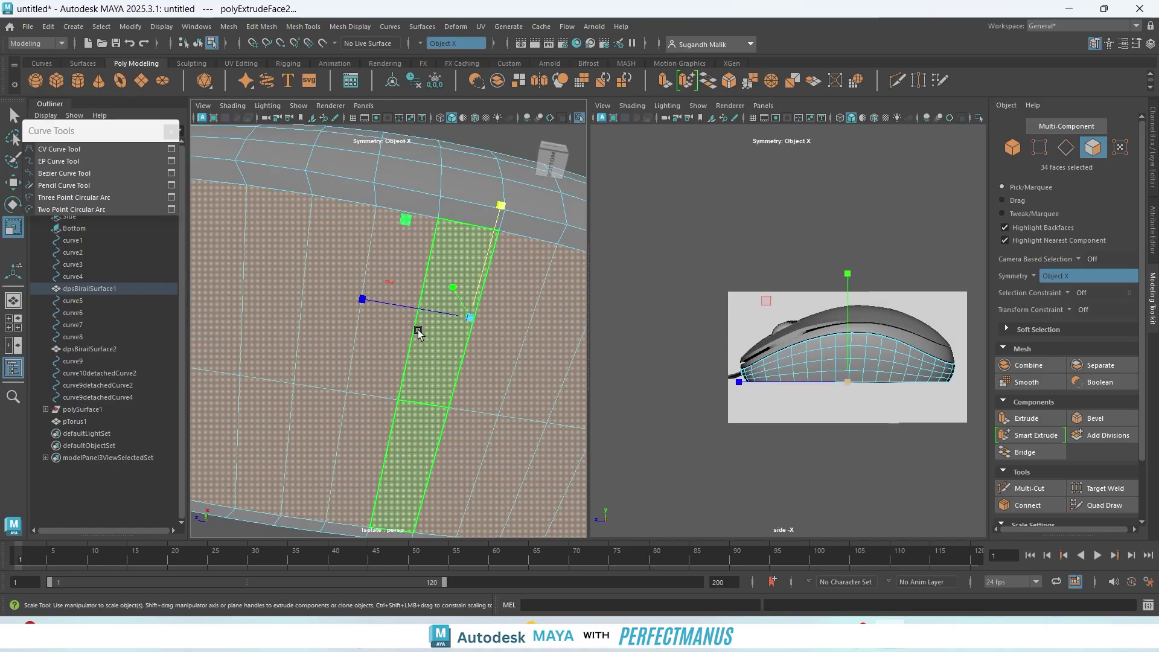
scroll(419, 332, down, 2)
alt+drag(457, 382, 330, 407)
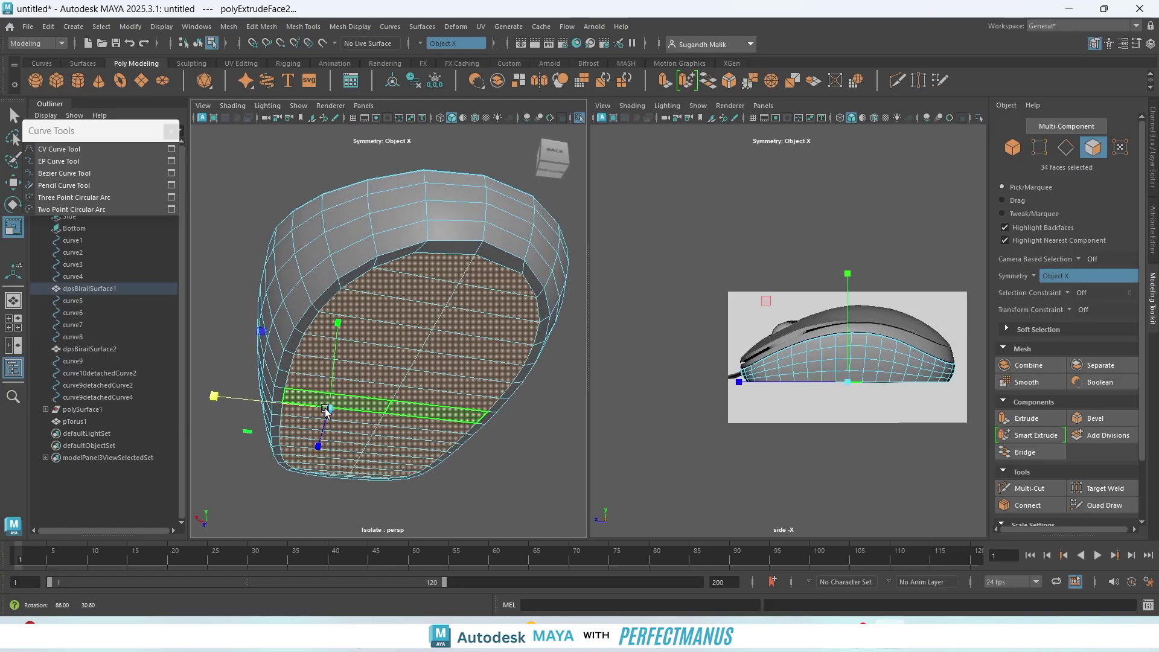
- Bevel the edge loop around the bottom rim with Fraction 0.15 and 2 Segments, and show the shell with smooth preview
right_drag(408, 247, 408, 218)
double_click(411, 245)
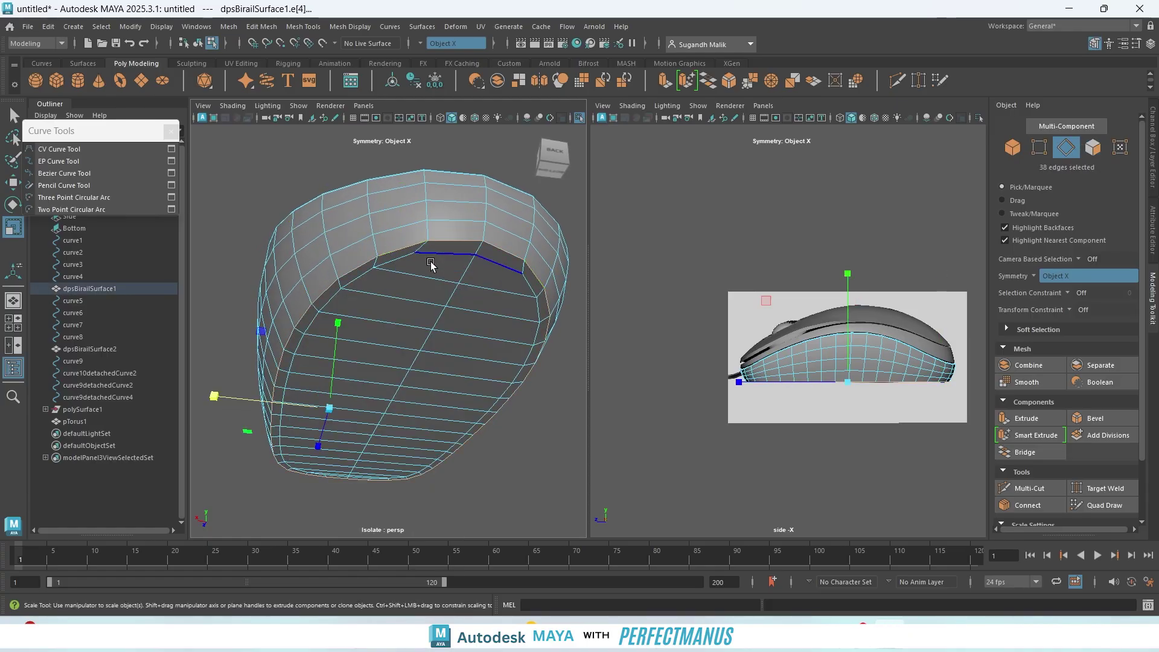
key(ctrl+b)
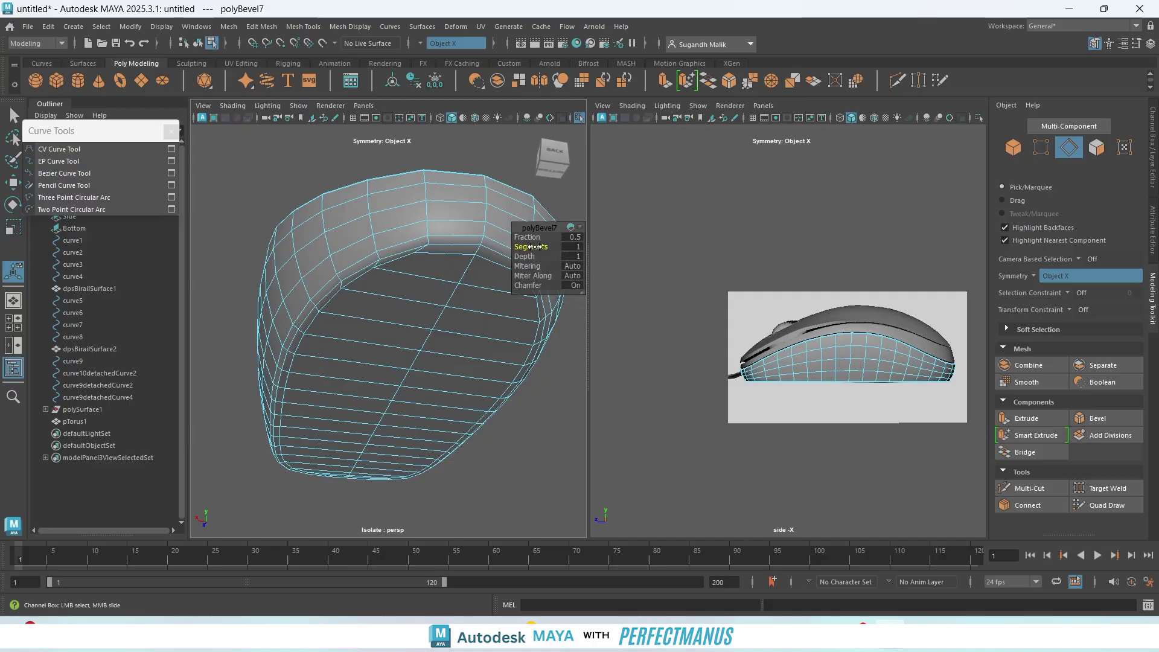
drag(535, 247, 517, 234)
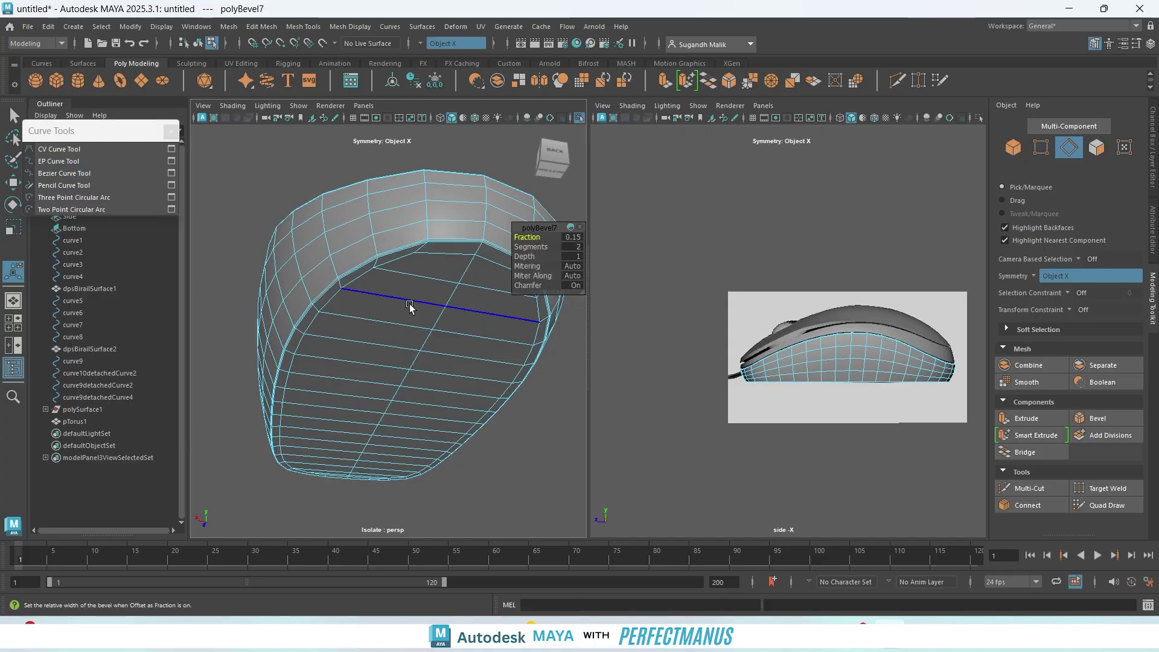
key(3)
click(191, 279)
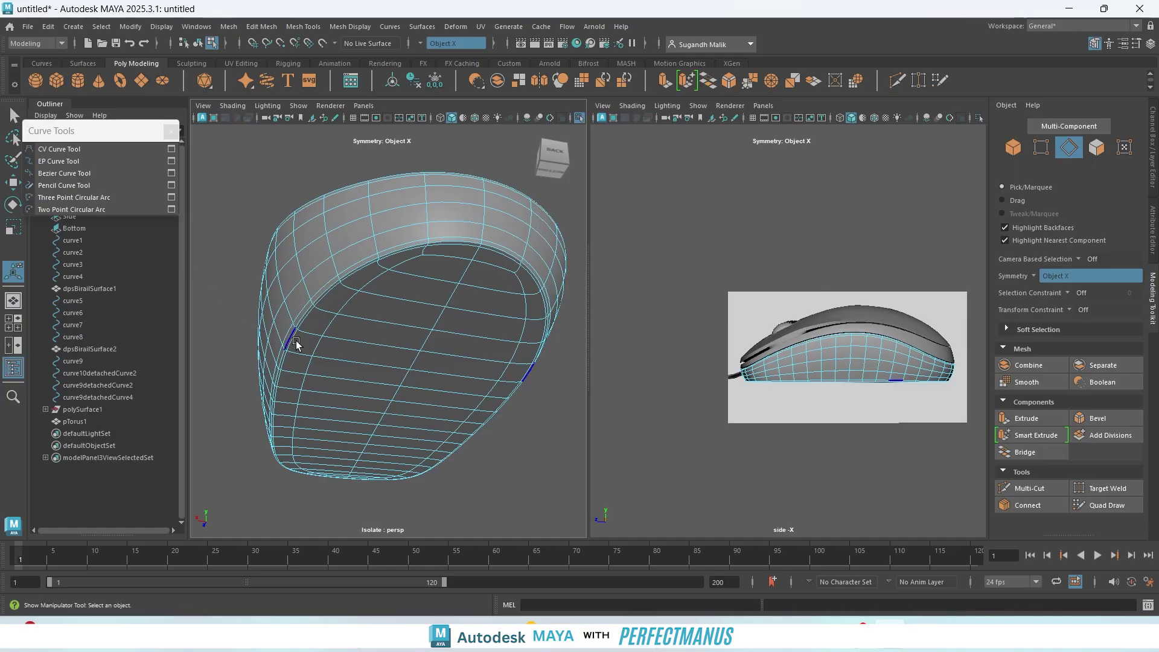
- Turn off object isolation and enlarge the perspective view to examine the whole assembled mouse
scroll(295, 345, down, 3)
alt+drag(339, 379, 471, 420)
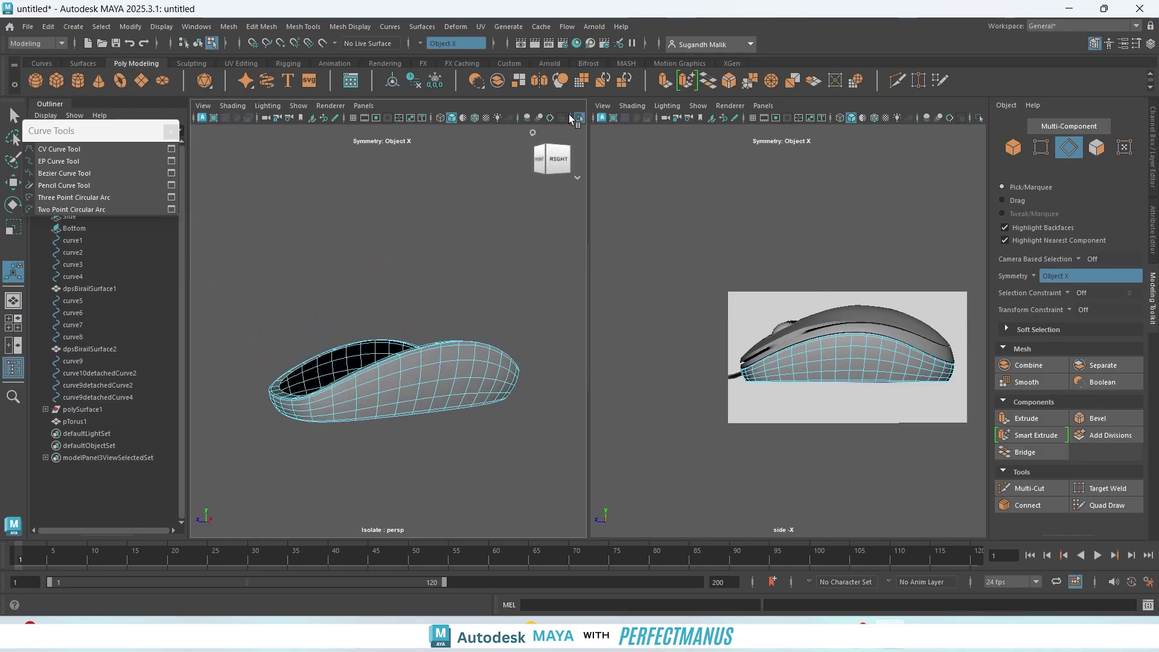
click(579, 118)
alt+drag(401, 298, 396, 267)
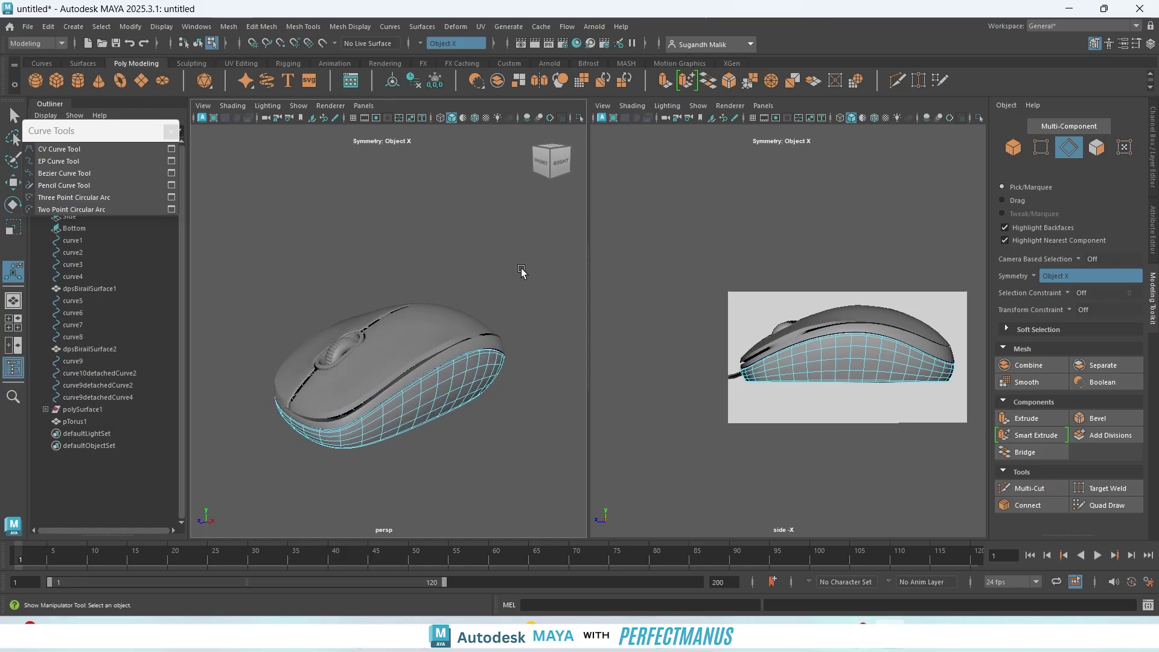
key(space)
mouse_move(452, 357)
alt+mouse_down()
mouse_move(447, 327)
mouse_move(462, 350)
alt+mouse_up()
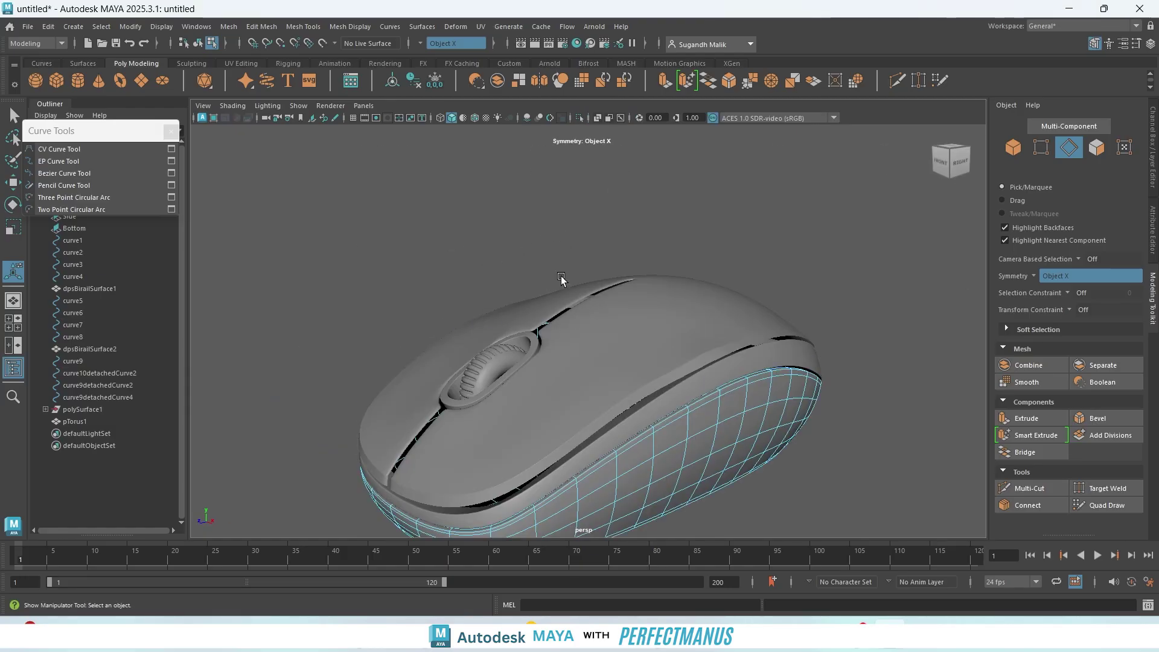
scroll(555, 260, down, 5)
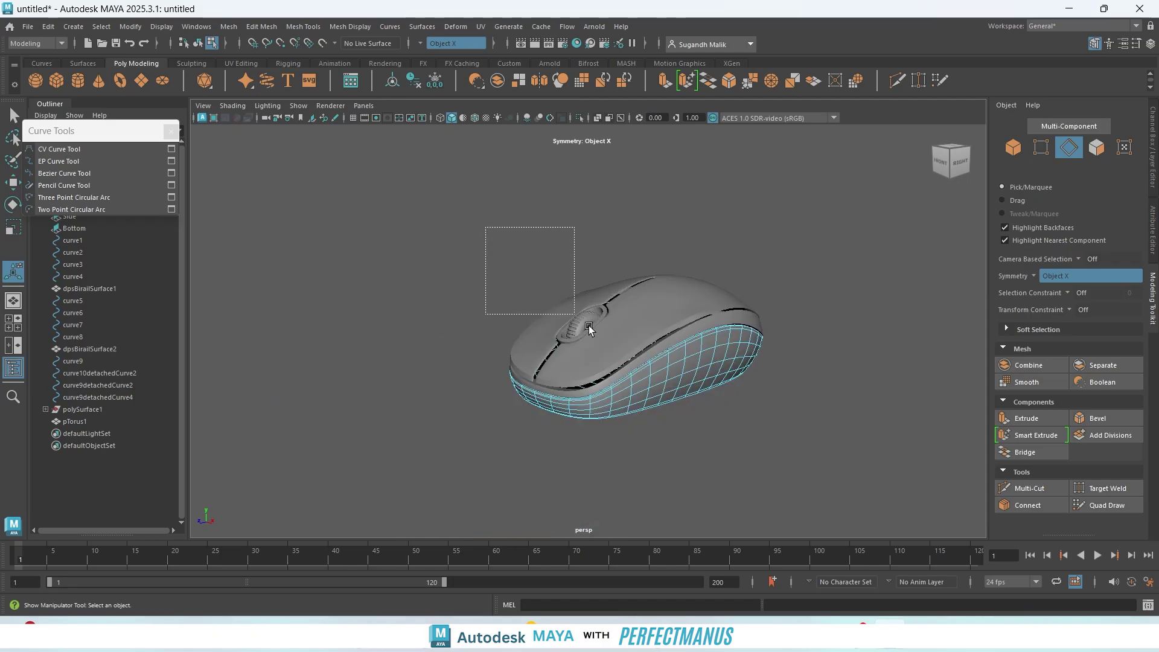
- Return the lower shell to object mode and clear the selection
drag(589, 326, 745, 432)
right_drag(748, 313, 748, 306)
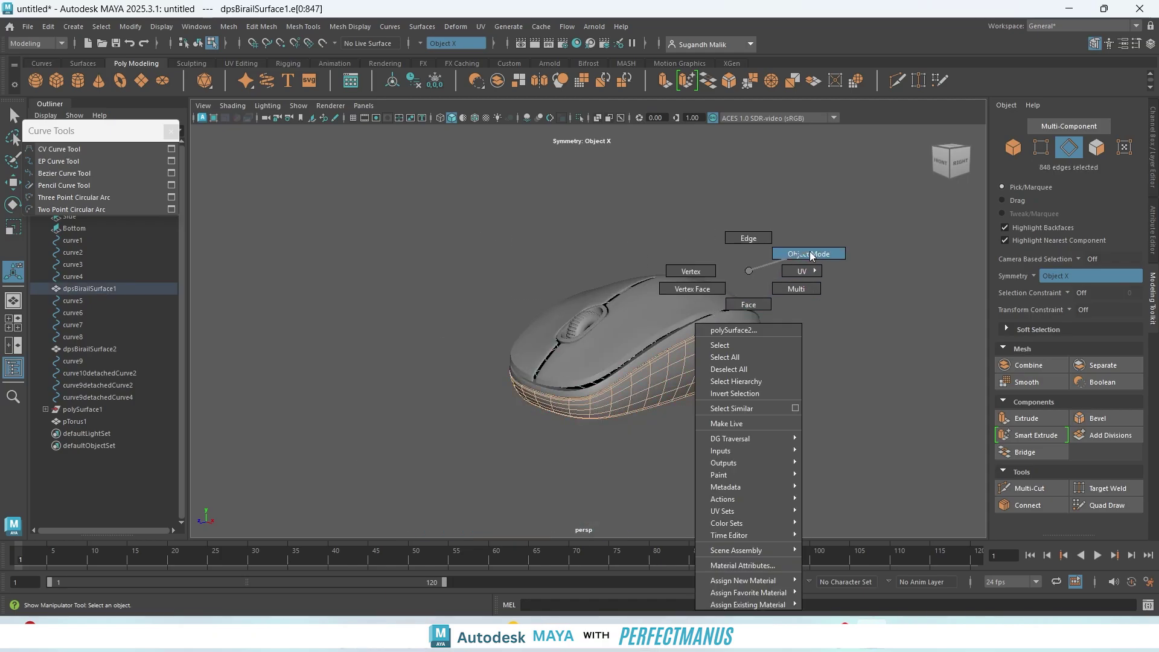
right_drag(811, 252, 810, 253)
key(q)
click(807, 284)
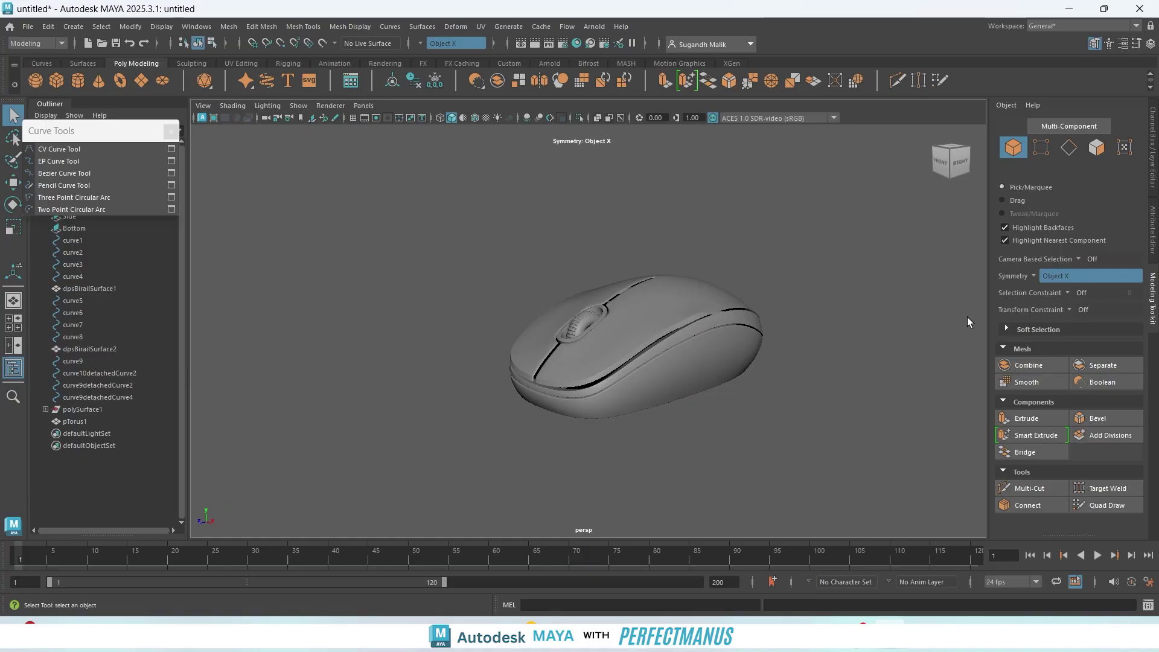
- Turn symmetry off and bring up the Channel Box with the display layers
click(1033, 276)
click(1052, 283)
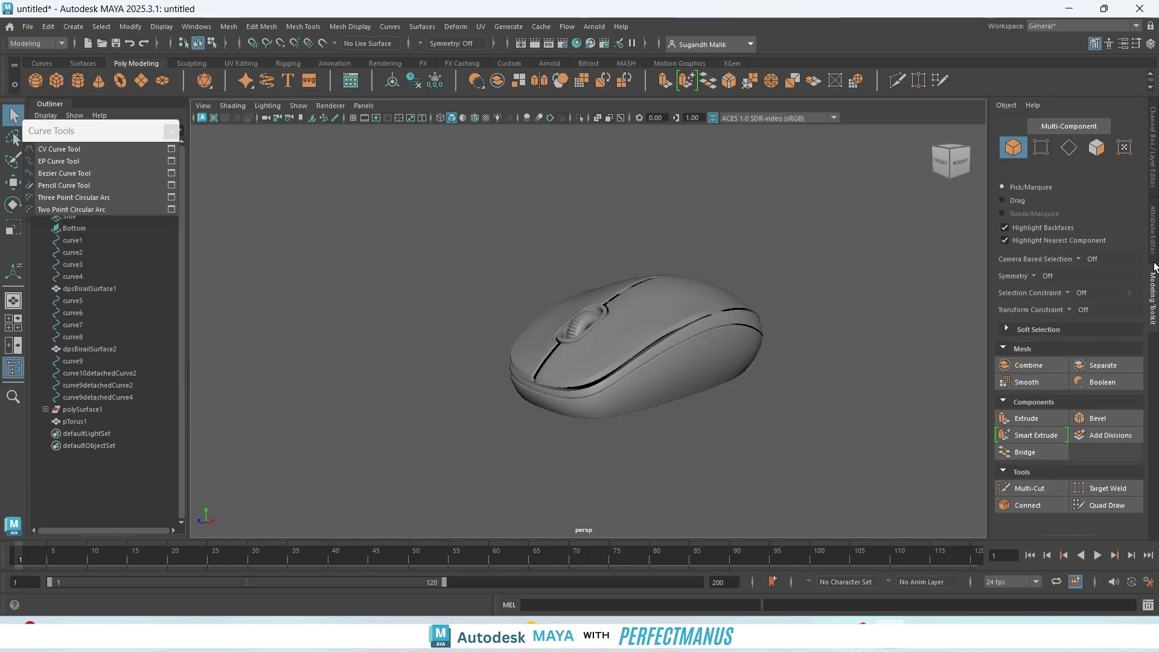
click(1155, 226)
click(1153, 172)
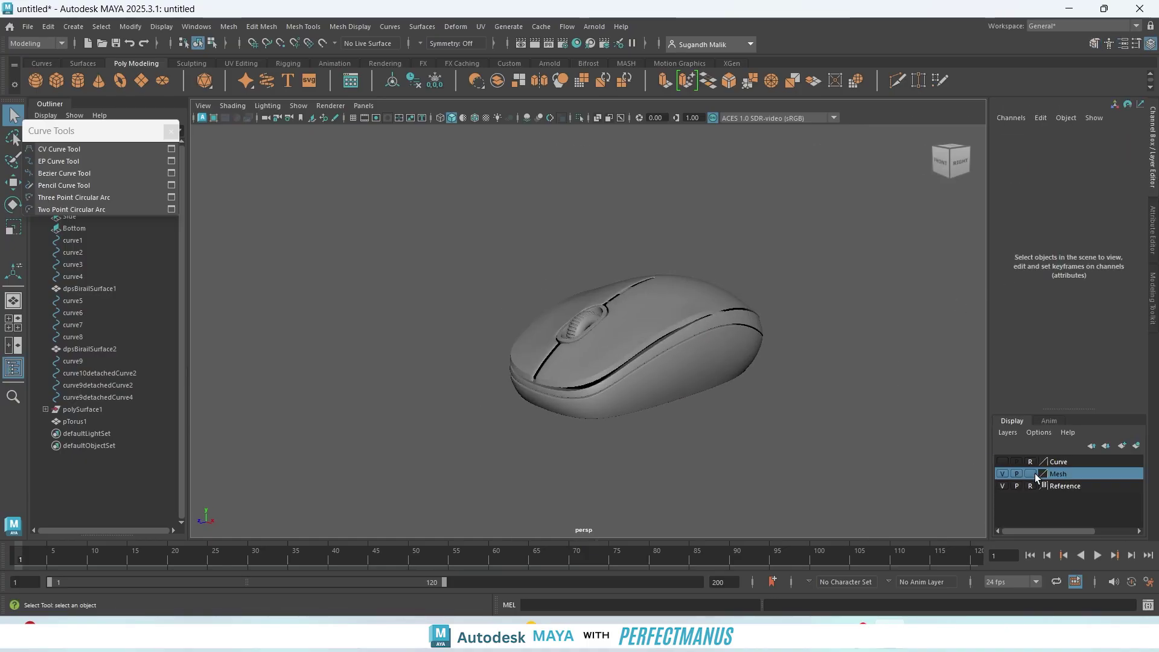
click(1002, 462)
click(1002, 463)
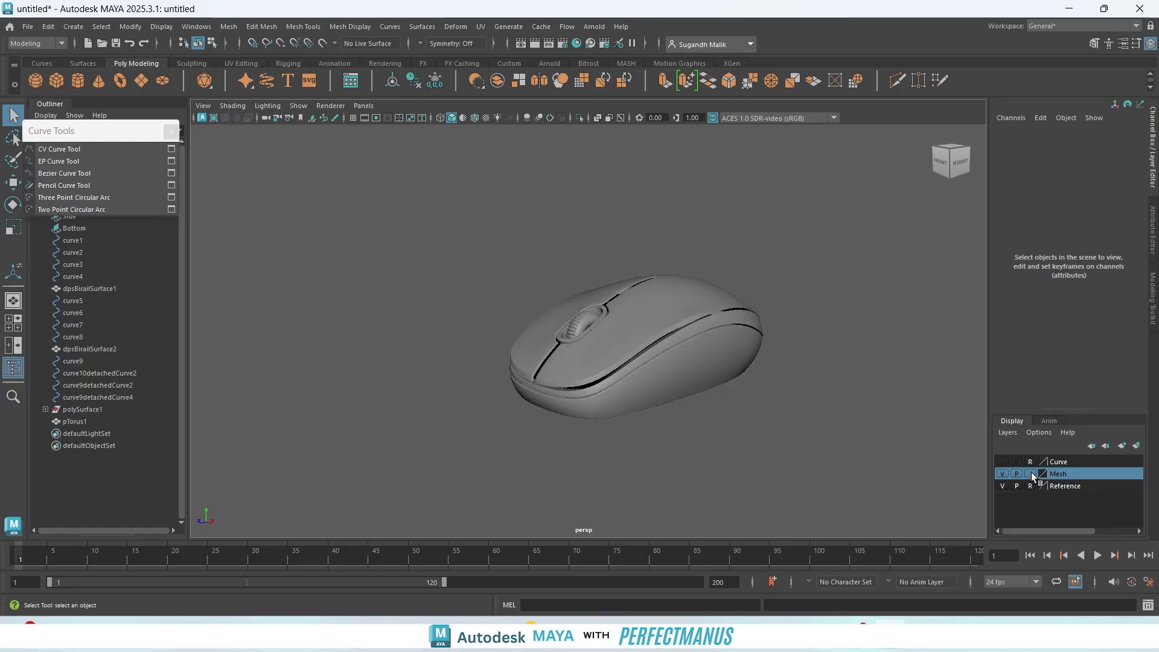
click(1030, 473)
click(1030, 474)
- Select all the mouse's parts to examine their wireframe around the scroll wheel and shell seams, and clear the selection
drag(479, 237, 769, 434)
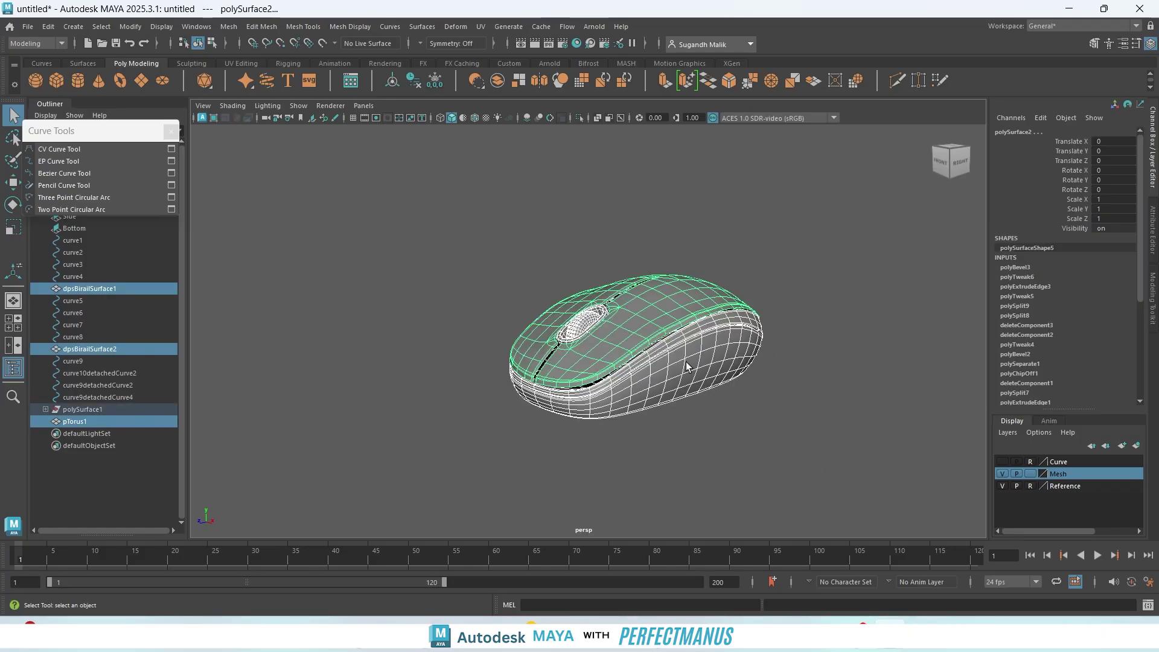
alt+drag(782, 446, 690, 377)
scroll(688, 375, up, 10)
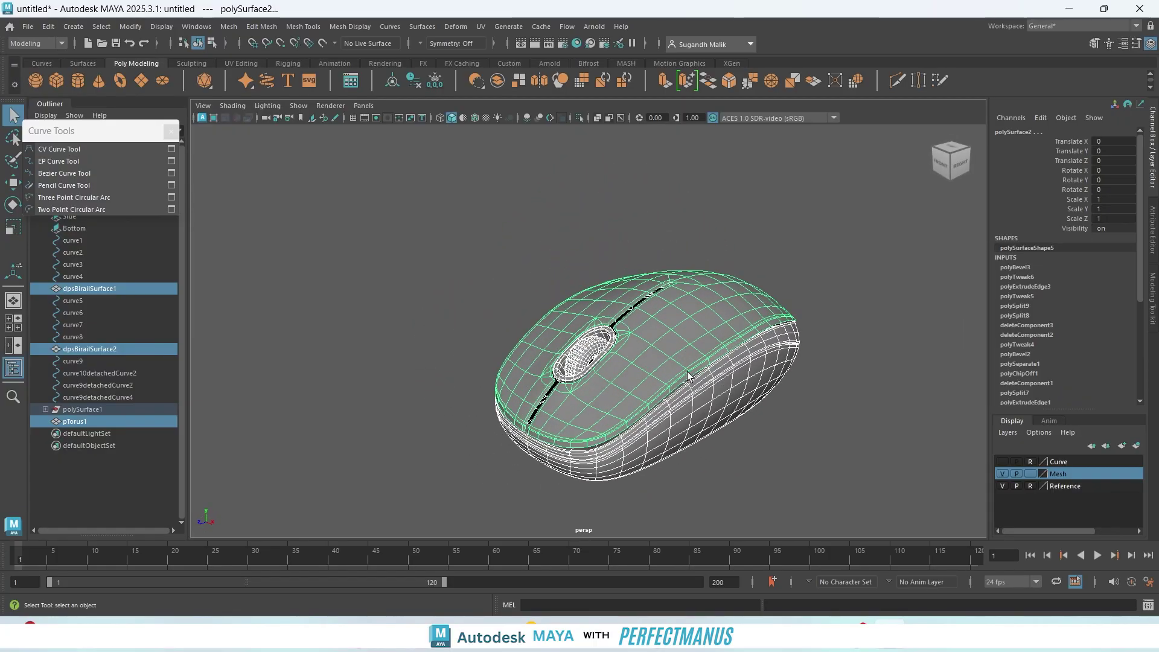
scroll(675, 362, down, 5)
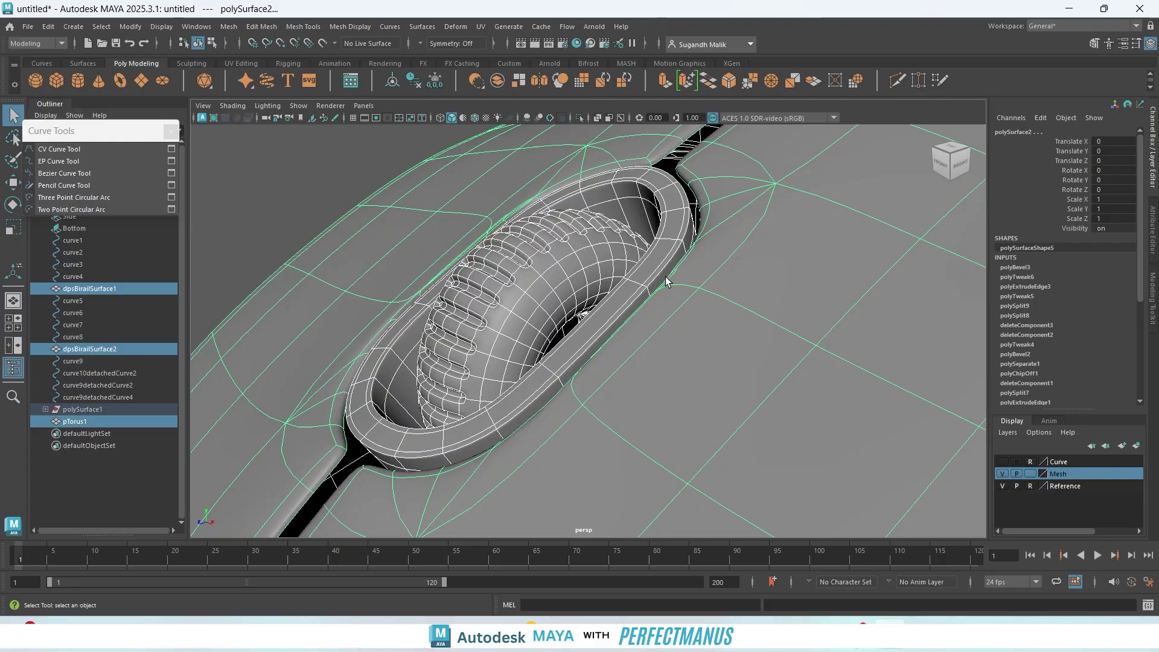
alt+drag(659, 296, 735, 325)
alt+middle_drag(735, 325, 641, 296)
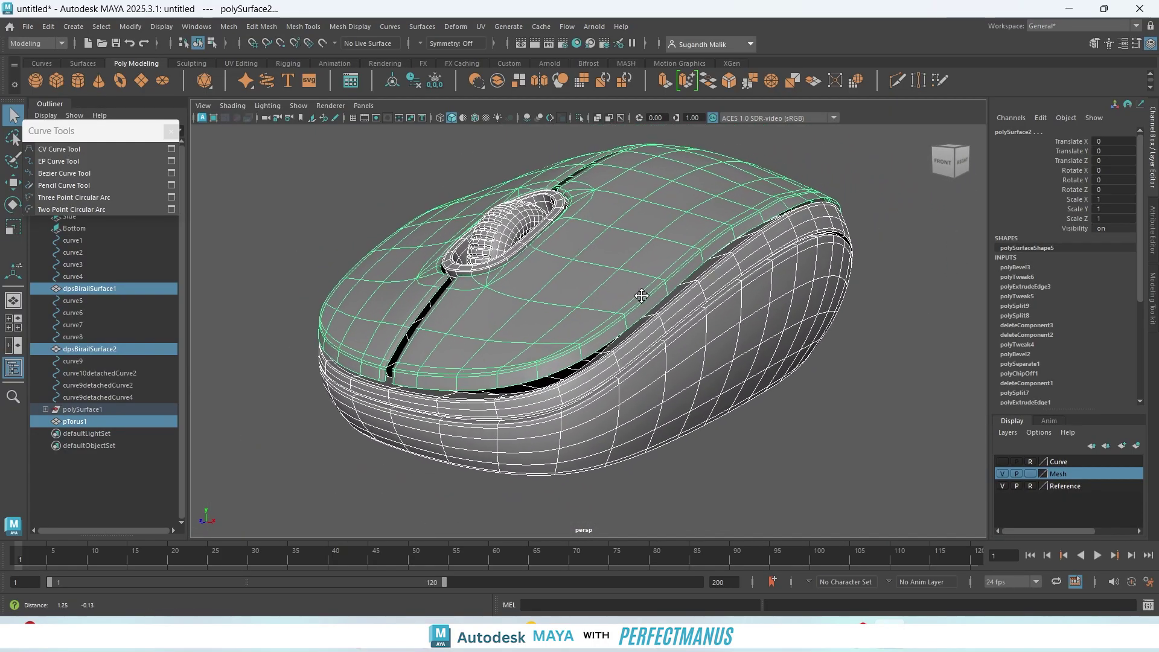
scroll(638, 320, down, 4)
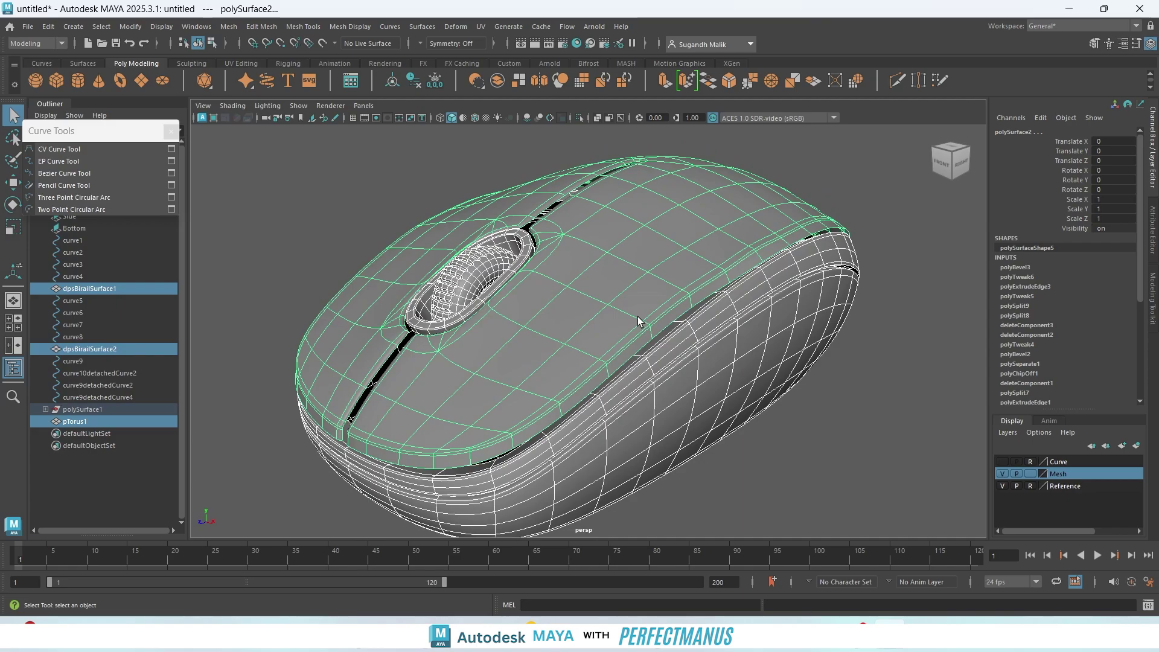
alt+drag(639, 338, 662, 392)
click(756, 424)
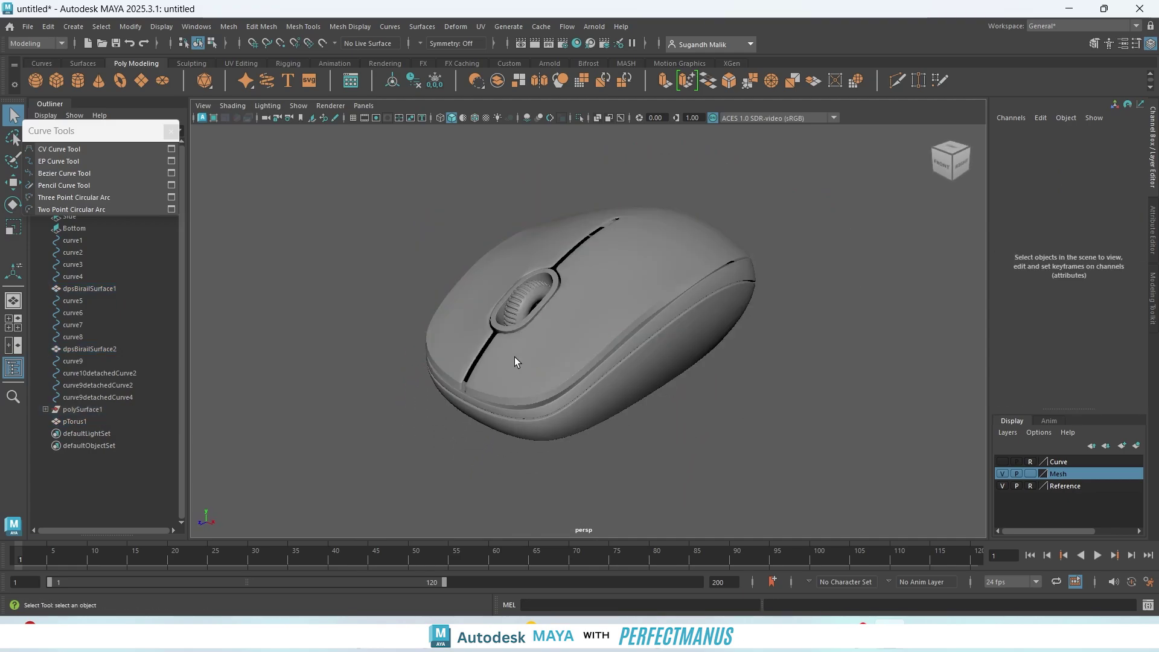
- Turn on screen space ambient occlusion in the perspective view and review the shaded mouse from above and the side
click(527, 117)
mouse_move(672, 247)
alt+mouse_down()
mouse_move(717, 246)
mouse_move(676, 260)
alt+mouse_up()
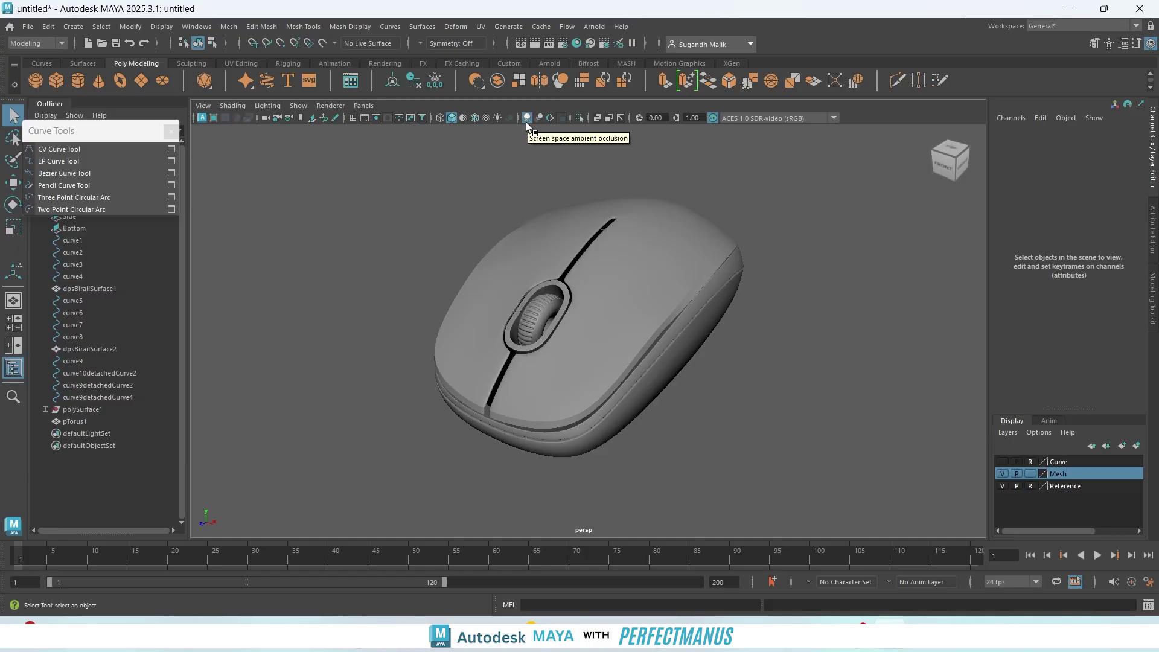
mouse_move(647, 381)
alt+mouse_down()
mouse_move(613, 382)
mouse_move(608, 370)
mouse_move(647, 365)
alt+mouse_up()
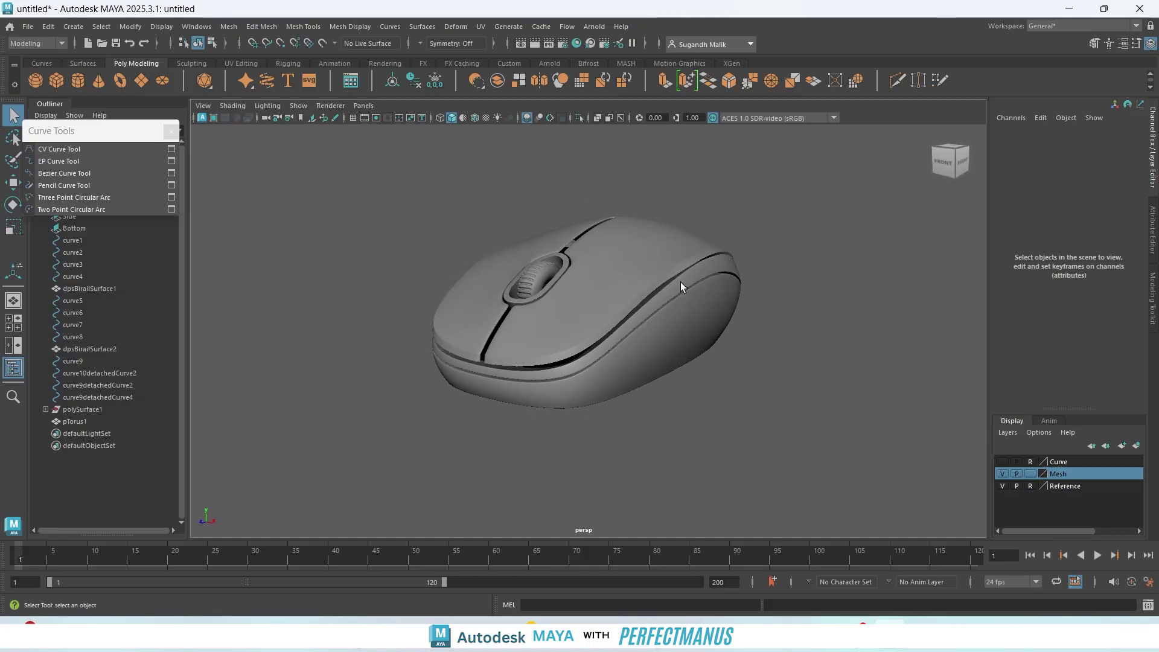